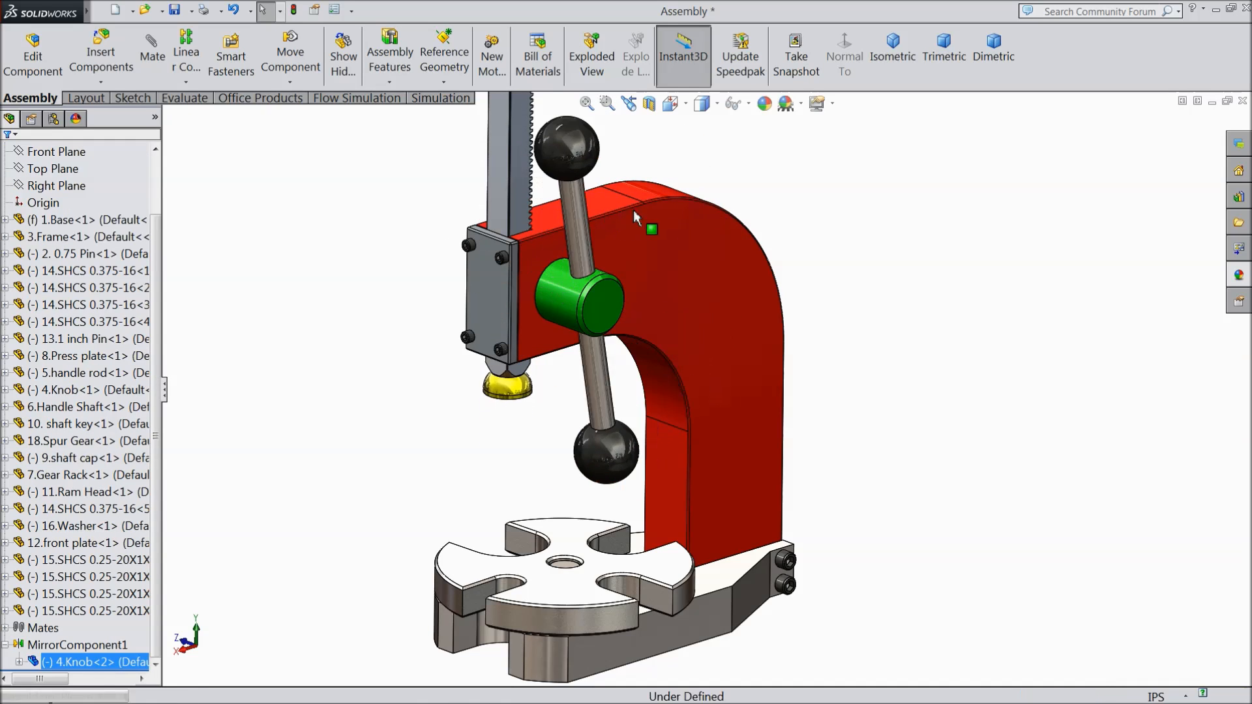
{"action": "left_click_drag", "start_coordinate": [663, 165], "coordinate": [624, 186]}
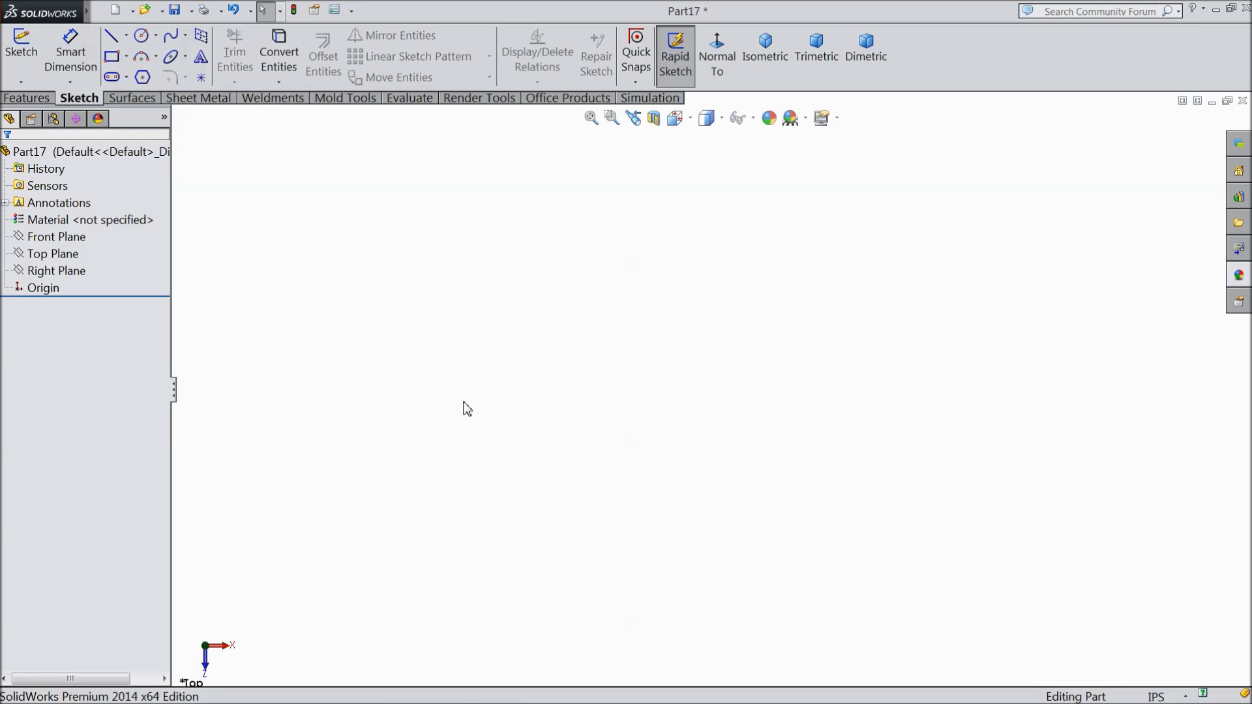
Step: Start a sketch on the Top Plane and draw a horizontal construction centerline passing through the origin
{"action": "left_click", "coordinate": [68, 253]}
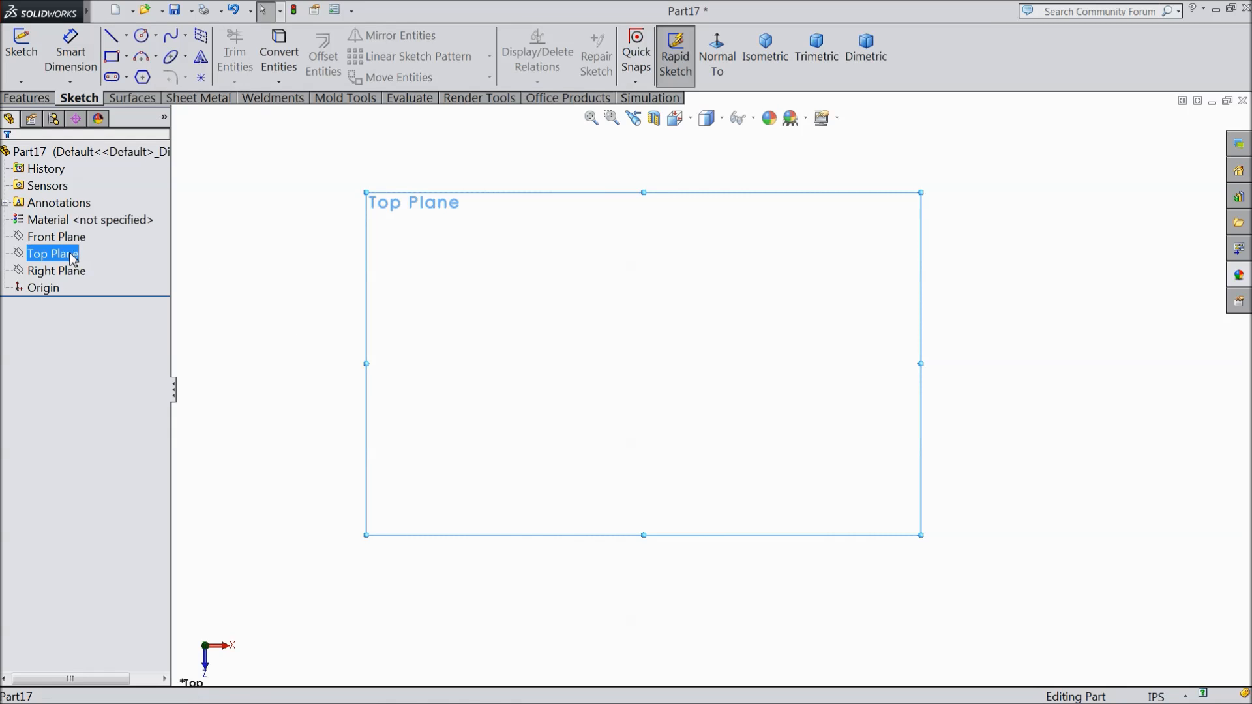
{"action": "left_click", "coordinate": [77, 237]}
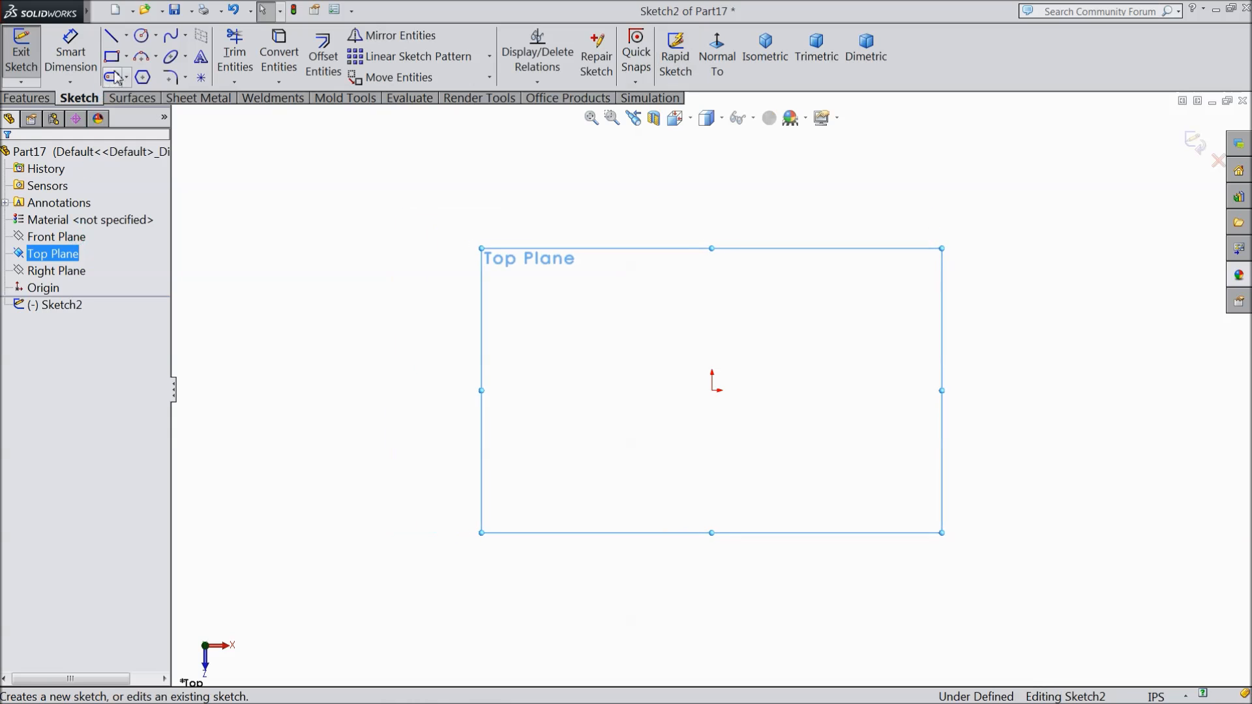
{"action": "left_click", "coordinate": [128, 37]}
{"action": "left_click", "coordinate": [151, 75]}
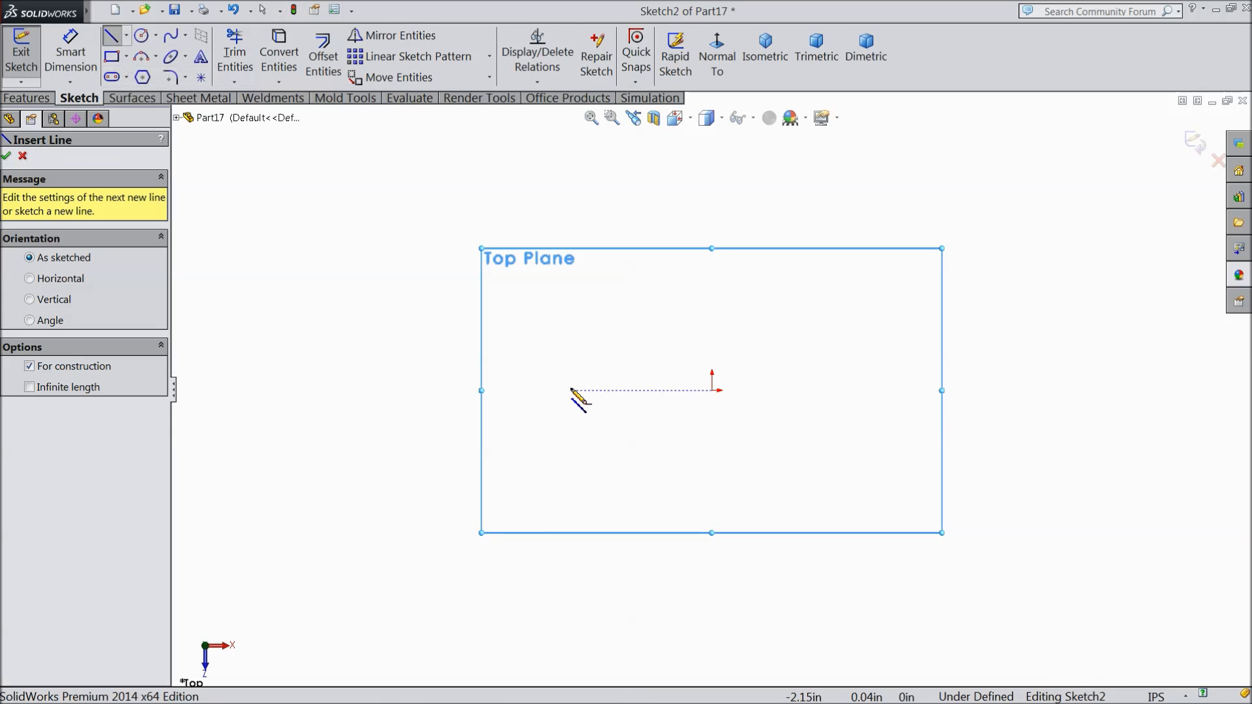
{"action": "left_click", "coordinate": [571, 392]}
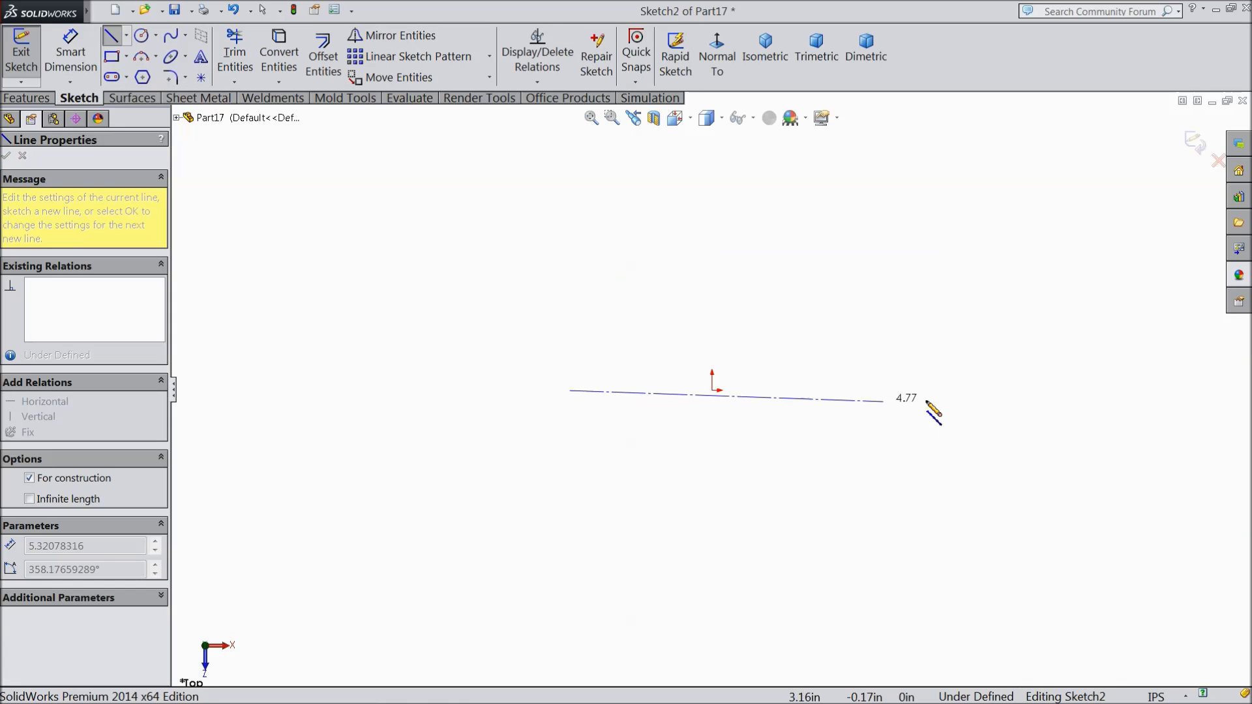
{"action": "left_click", "coordinate": [1114, 391]}
{"action": "right_click", "coordinate": [1118, 398]}
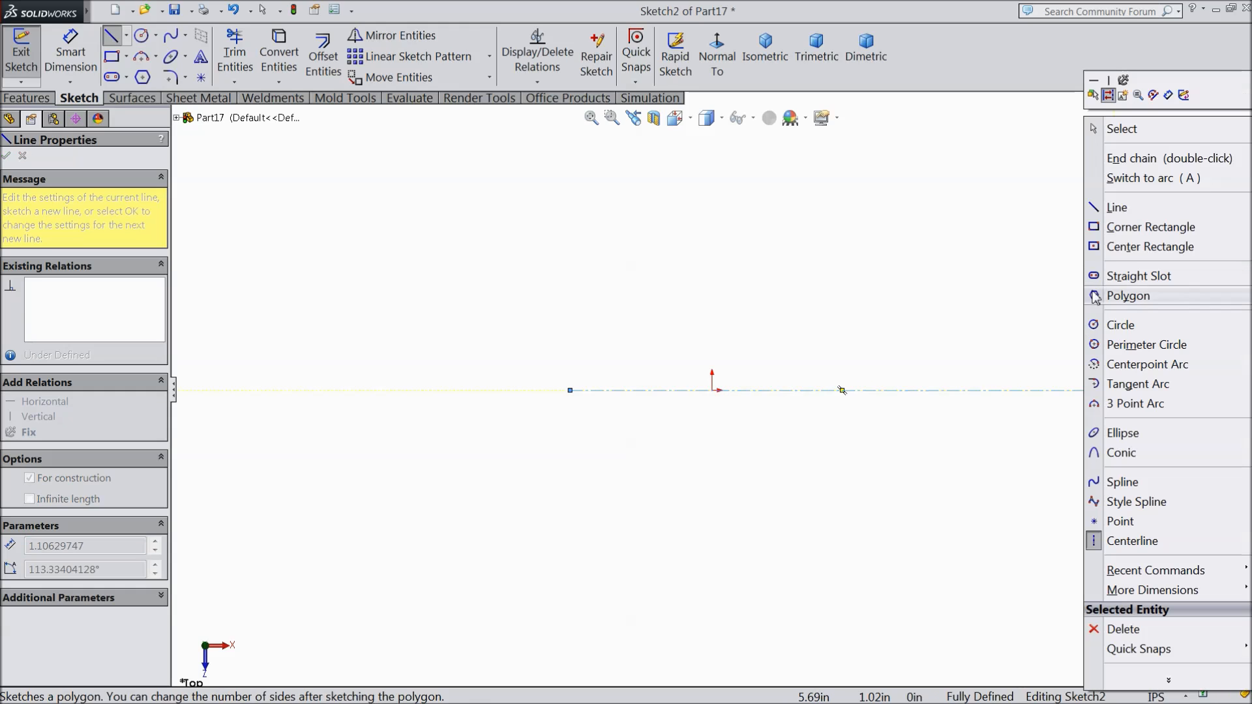
{"action": "left_click", "coordinate": [1108, 155]}
{"action": "key", "text": "Escape"}
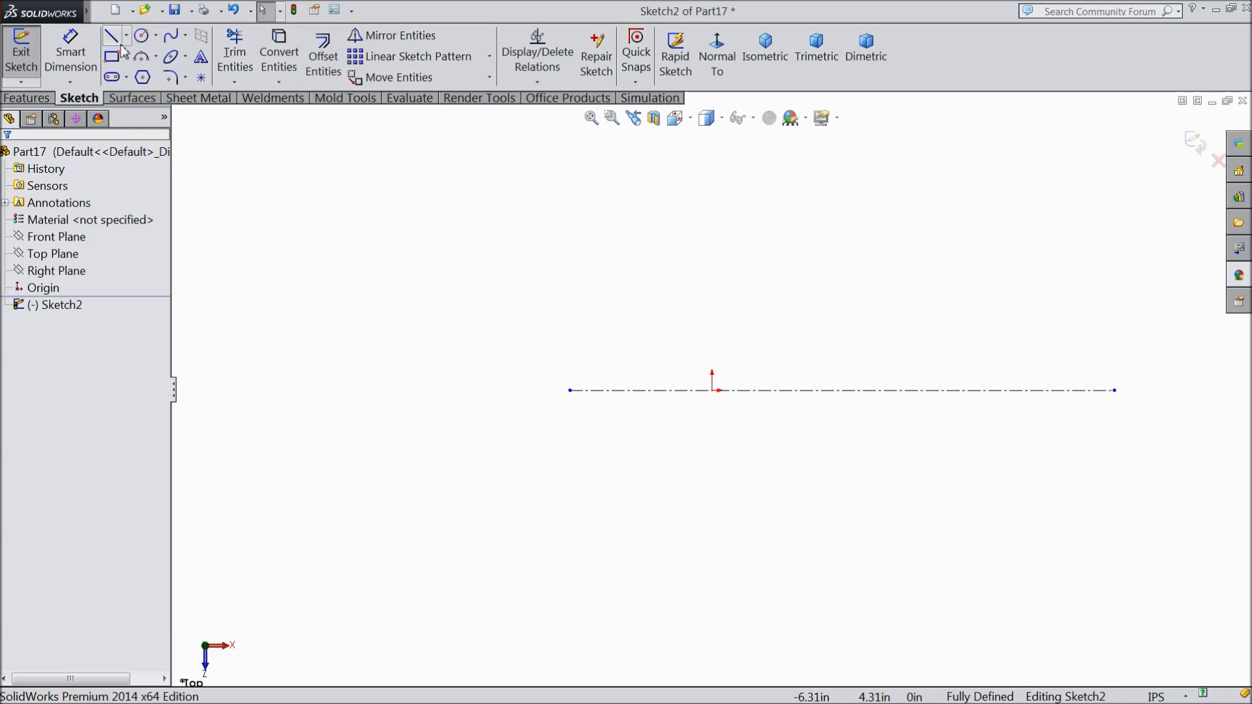
Step: Draw a stepped half-profile of connected lines from the origin, with a notch, a sloped edge and a long horizontal edge, ending on the centerline
{"action": "left_click", "coordinate": [110, 39]}
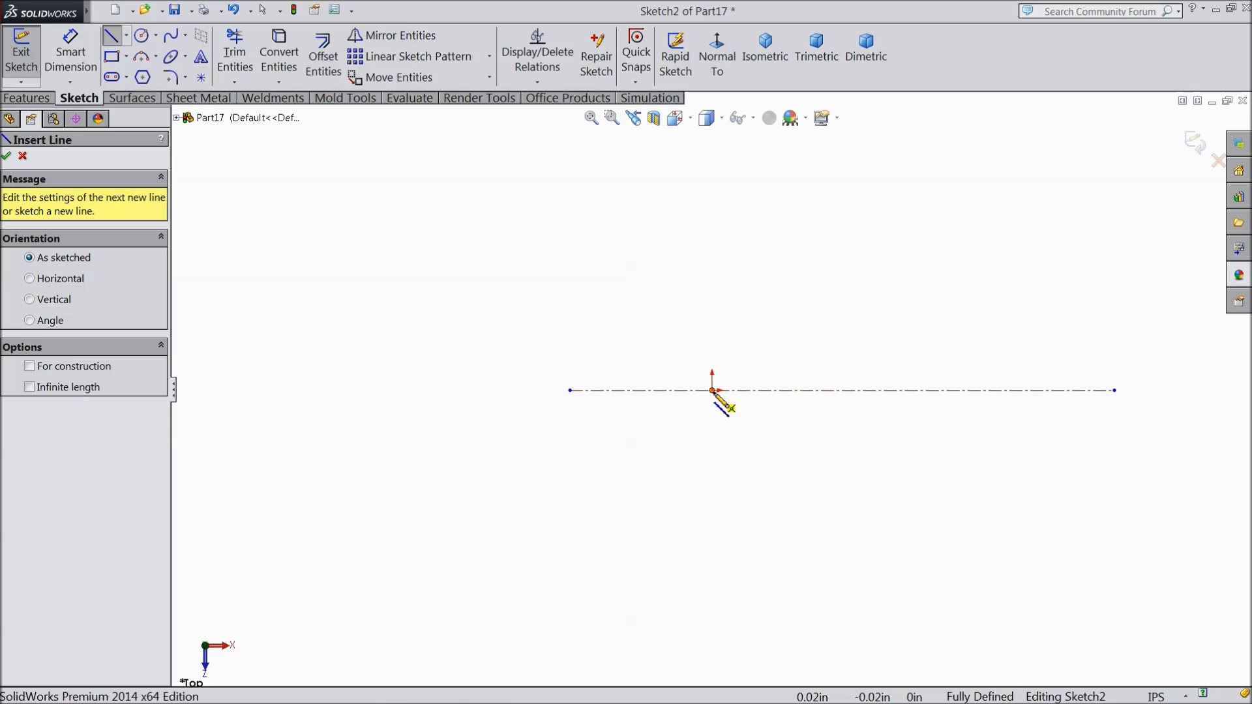
{"action": "left_click", "coordinate": [712, 390]}
{"action": "left_click", "coordinate": [712, 353]}
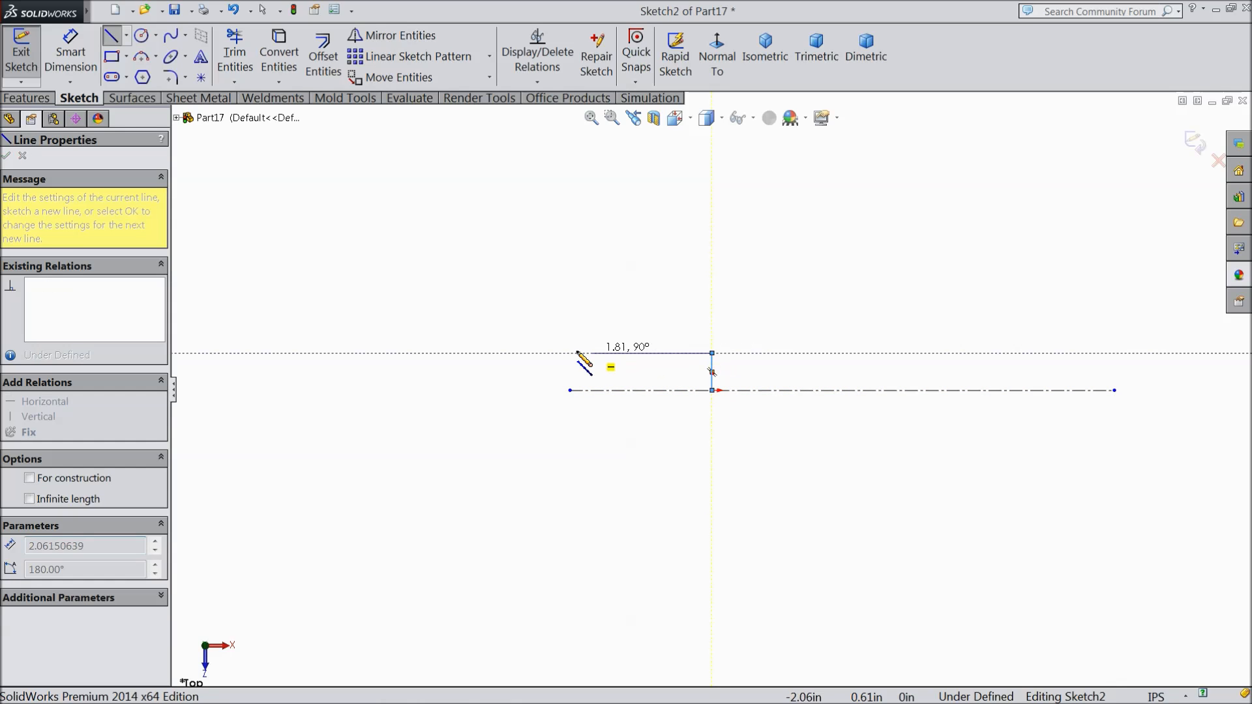
{"action": "left_click", "coordinate": [583, 353]}
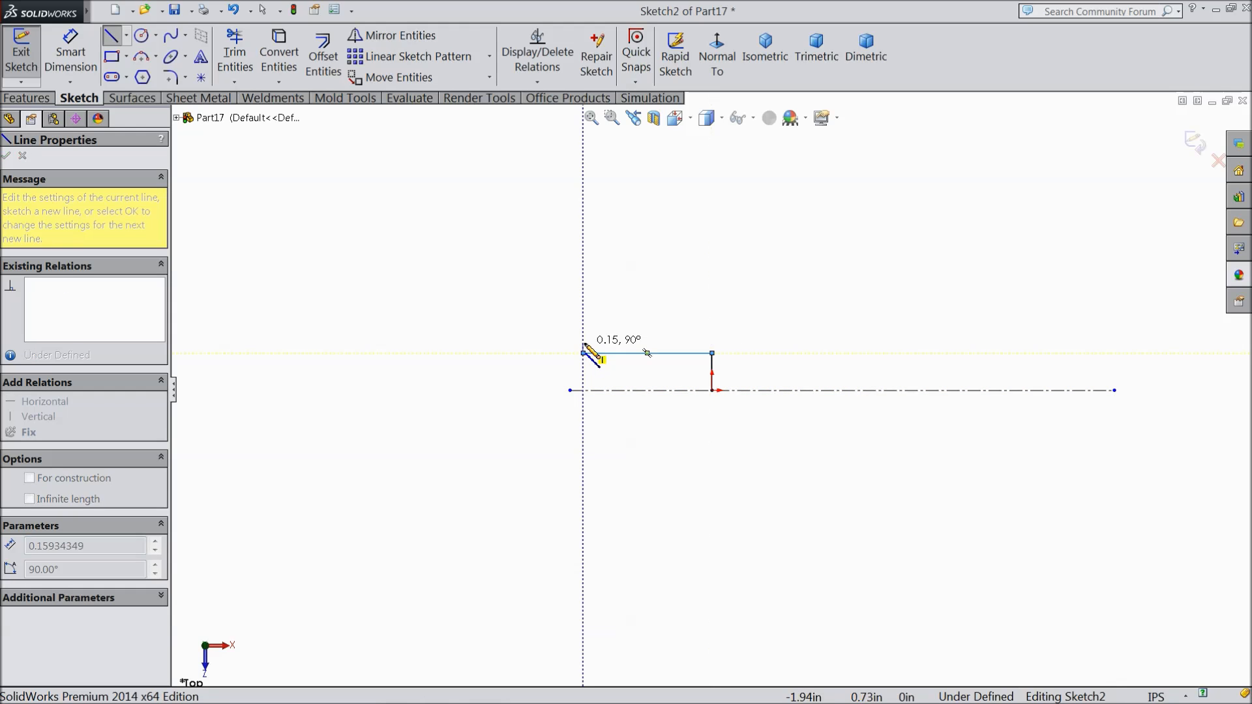
{"action": "left_click", "coordinate": [583, 335]}
{"action": "left_click", "coordinate": [622, 335]}
{"action": "left_click", "coordinate": [741, 266]}
{"action": "left_click", "coordinate": [1031, 266]}
{"action": "left_click", "coordinate": [1031, 391]}
{"action": "right_click", "coordinate": [1042, 412]}
{"action": "left_click", "coordinate": [1082, 124]}
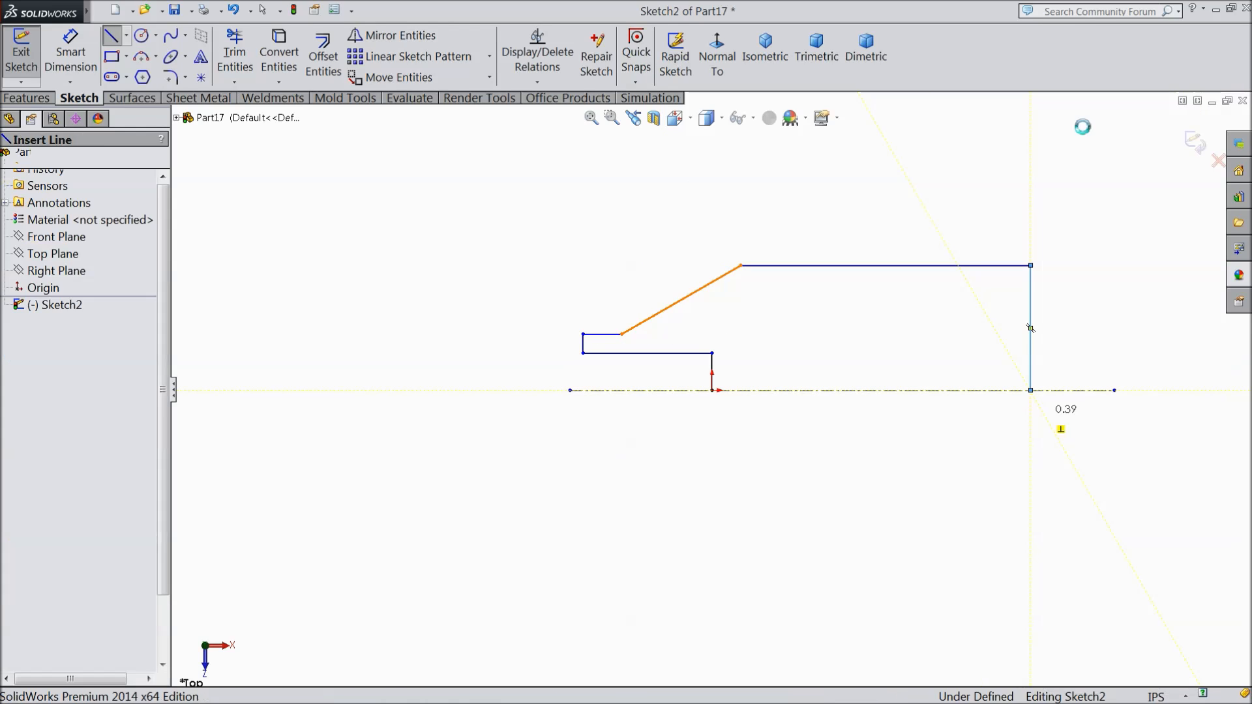
Step: Dimension the short horizontal edge beside the sloped line to 1 in
{"action": "scroll", "coordinate": [1025, 362], "scroll_direction": "down", "scroll_amount": 2}
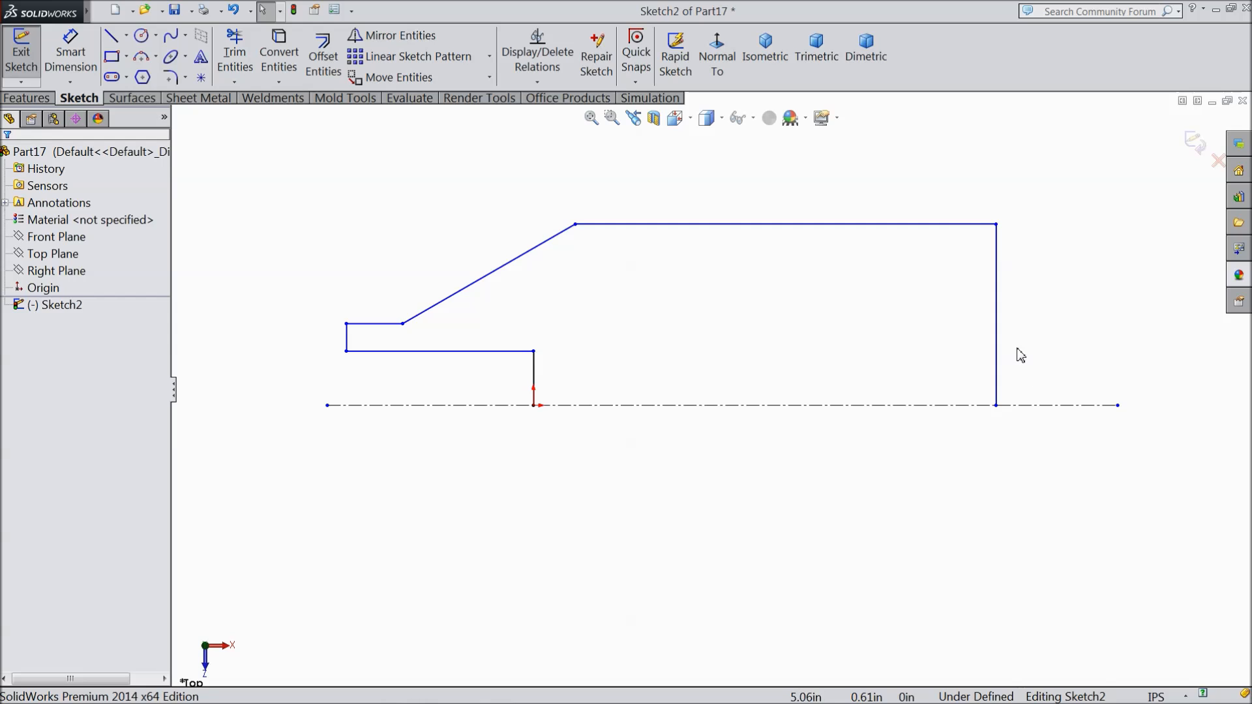
{"action": "left_click", "coordinate": [70, 58]}
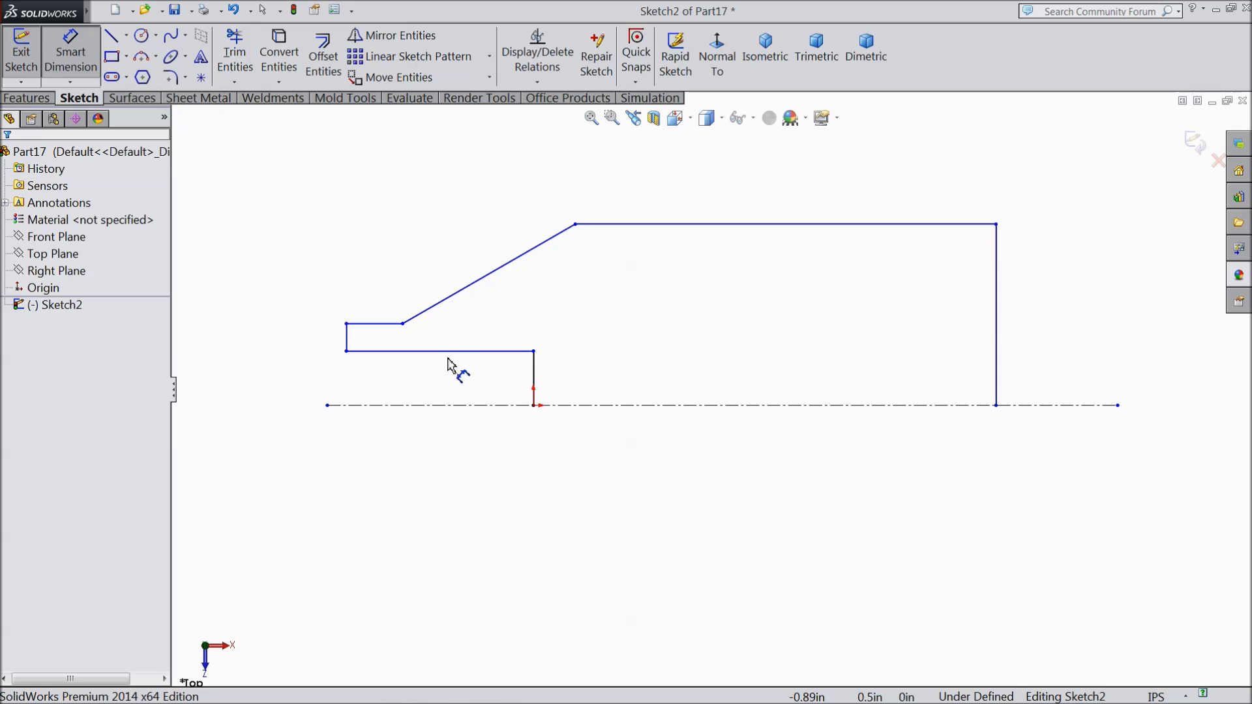
{"action": "left_click", "coordinate": [377, 331]}
{"action": "left_click", "coordinate": [377, 280]}
{"action": "type", "text": "1"}
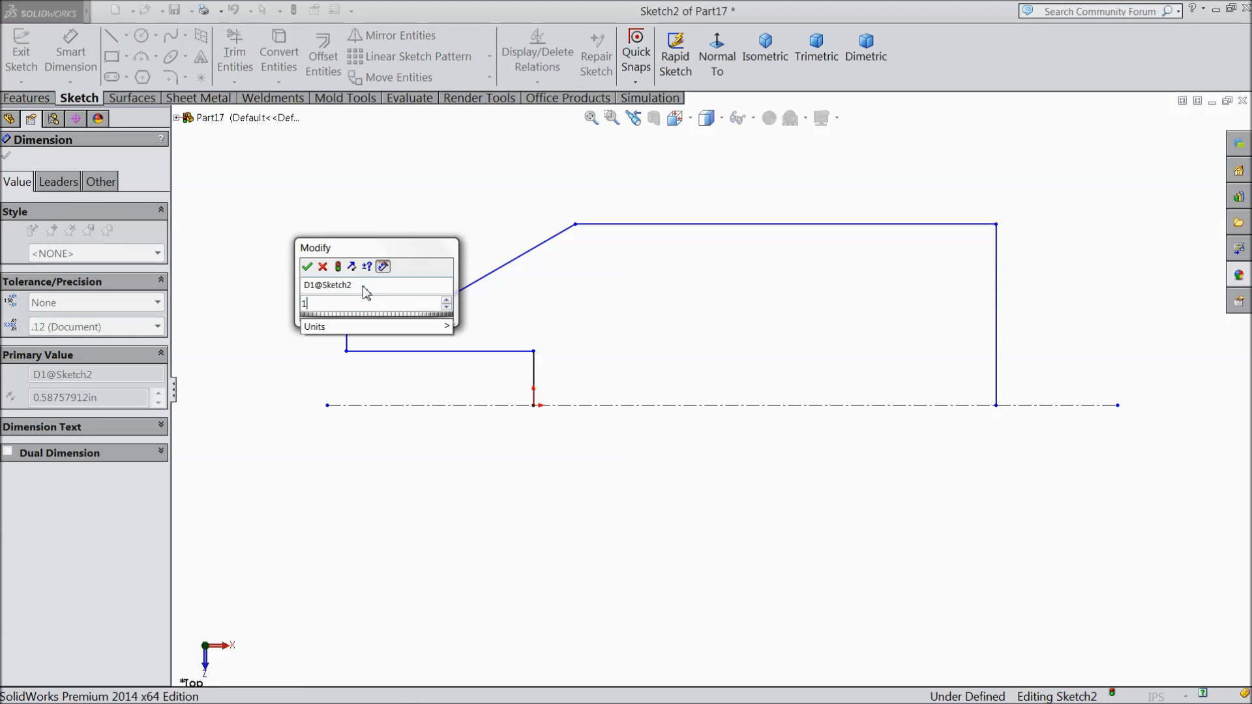
{"action": "left_click", "coordinate": [306, 266]}
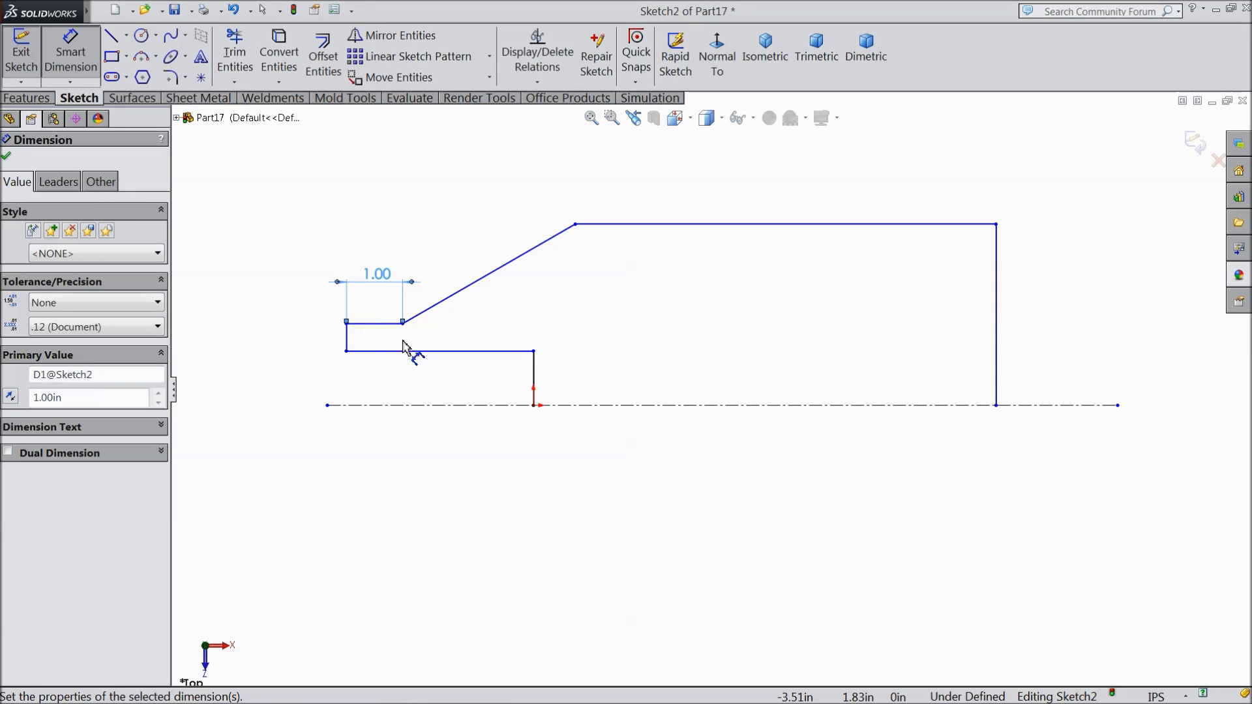
Step: Dimension the notch's inner horizontal edge to a length of 4 in
{"action": "left_click", "coordinate": [486, 351]}
{"action": "left_click", "coordinate": [450, 482]}
{"action": "type", "text": "4"}
{"action": "left_click", "coordinate": [374, 469]}
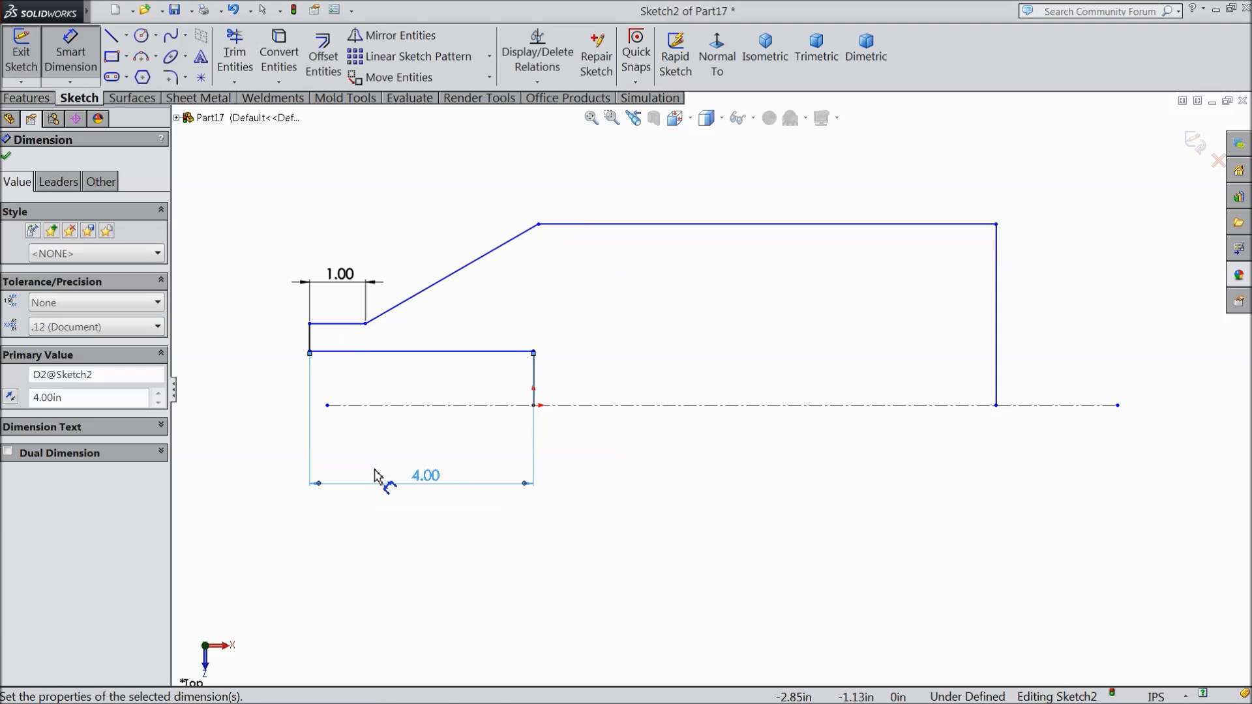
Step: Dimension the sloped edge to an aligned length of 3.35 in
{"action": "left_click", "coordinate": [438, 289]}
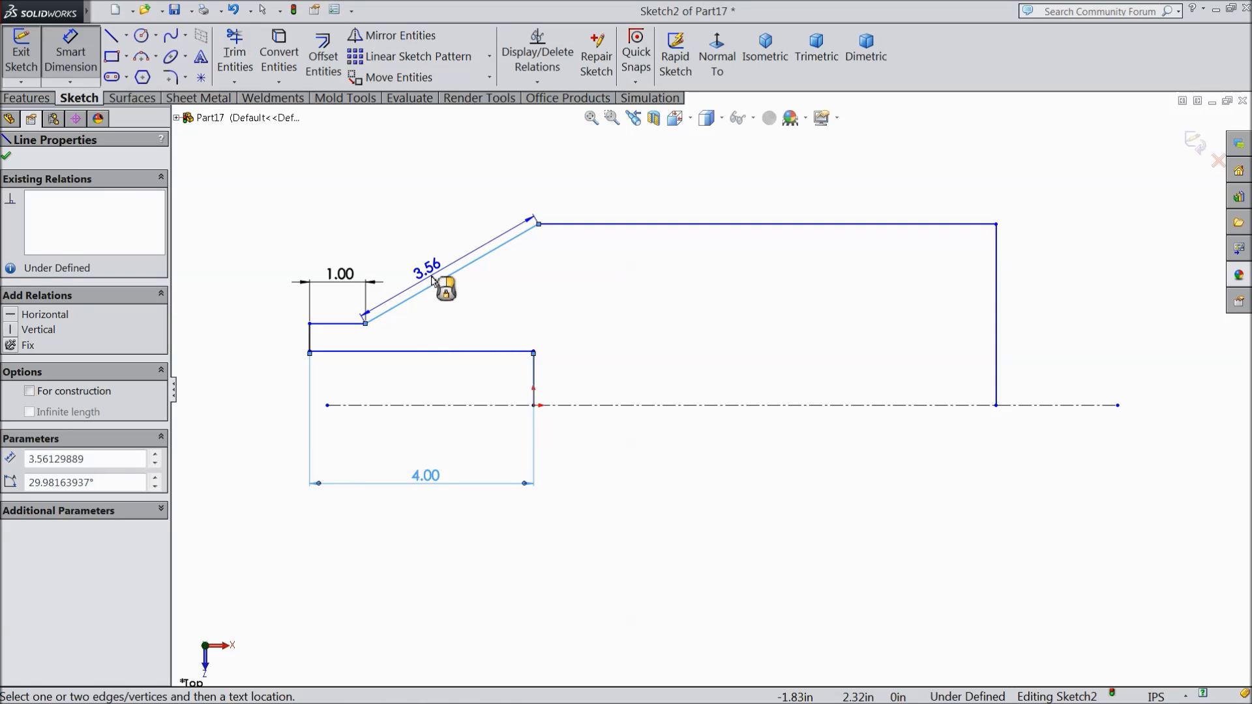
{"action": "left_click", "coordinate": [434, 282]}
{"action": "type", "text": "3.35"}
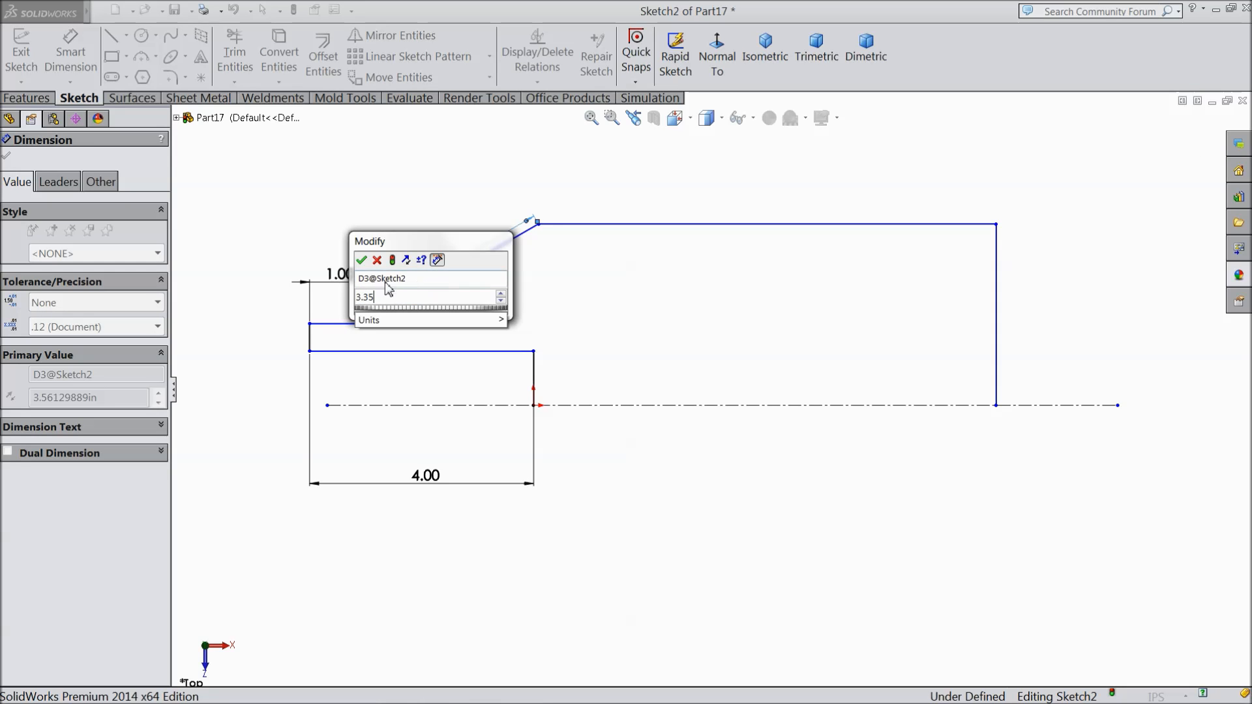
{"action": "left_click", "coordinate": [362, 261]}
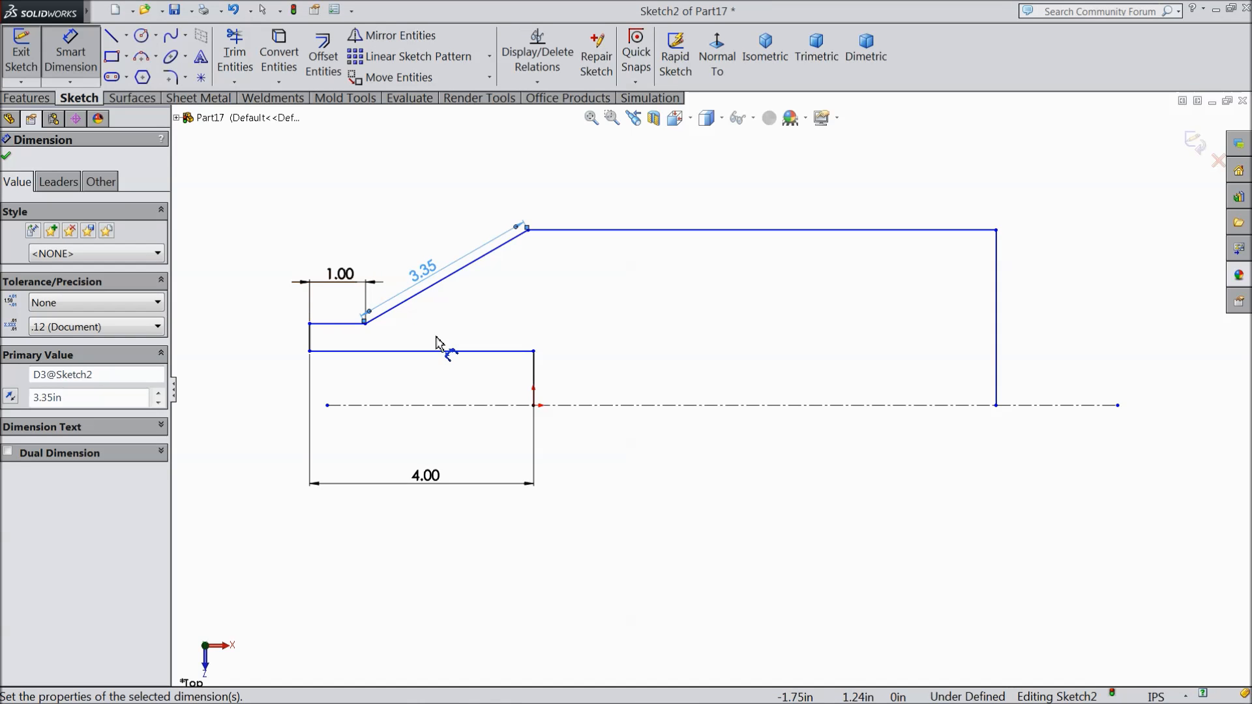
Step: Set the overall distance between the profile's two outermost vertical edges to 11.75 in
{"action": "left_click", "coordinate": [997, 340]}
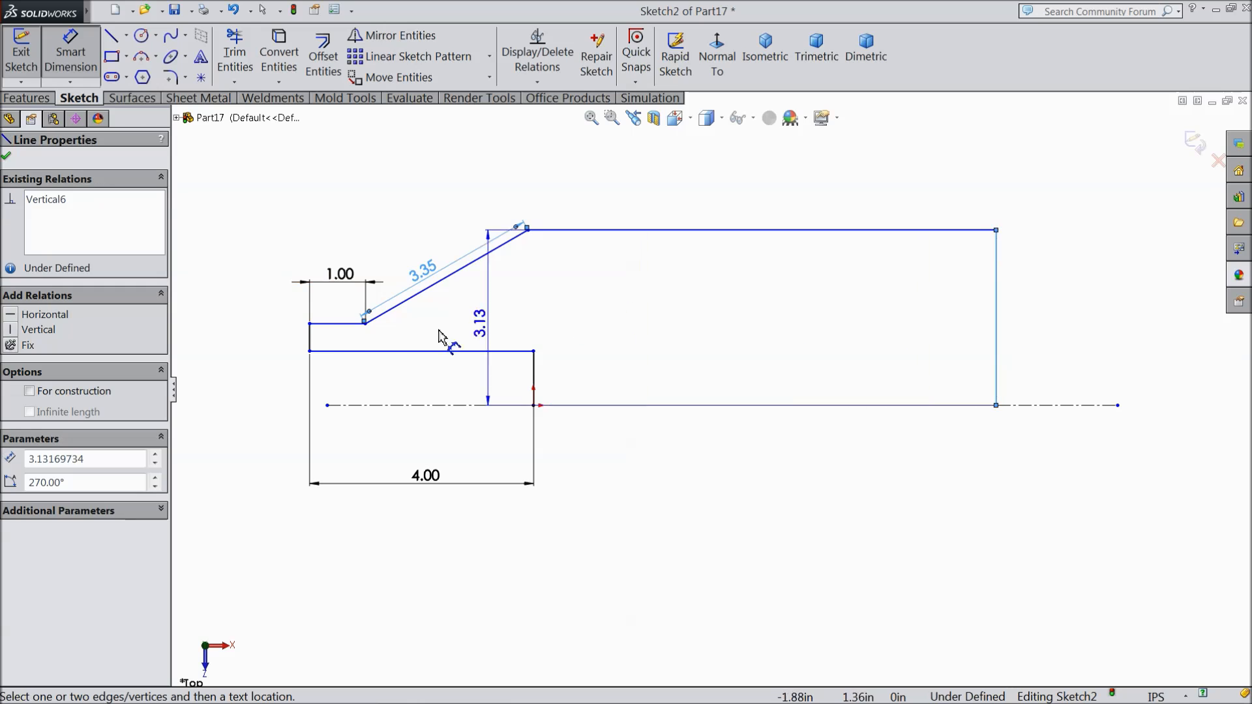
{"action": "left_click", "coordinate": [310, 339]}
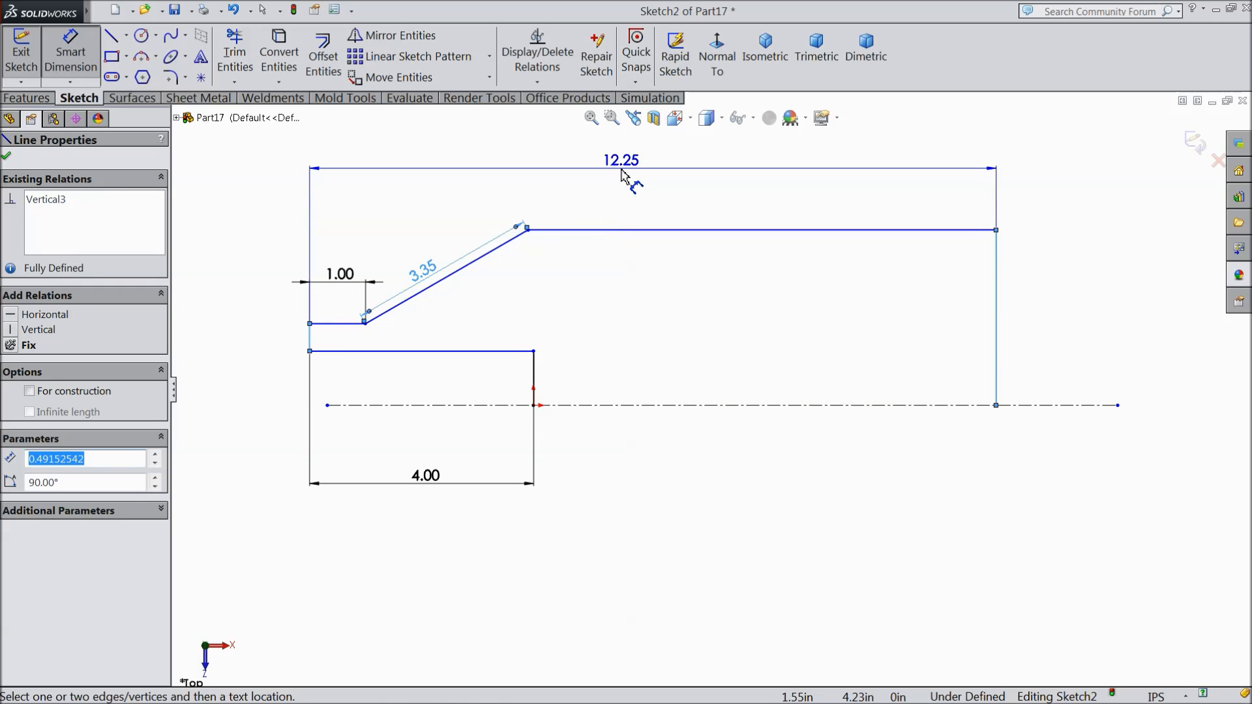
{"action": "left_click", "coordinate": [590, 163]}
{"action": "type", "text": "11.75"}
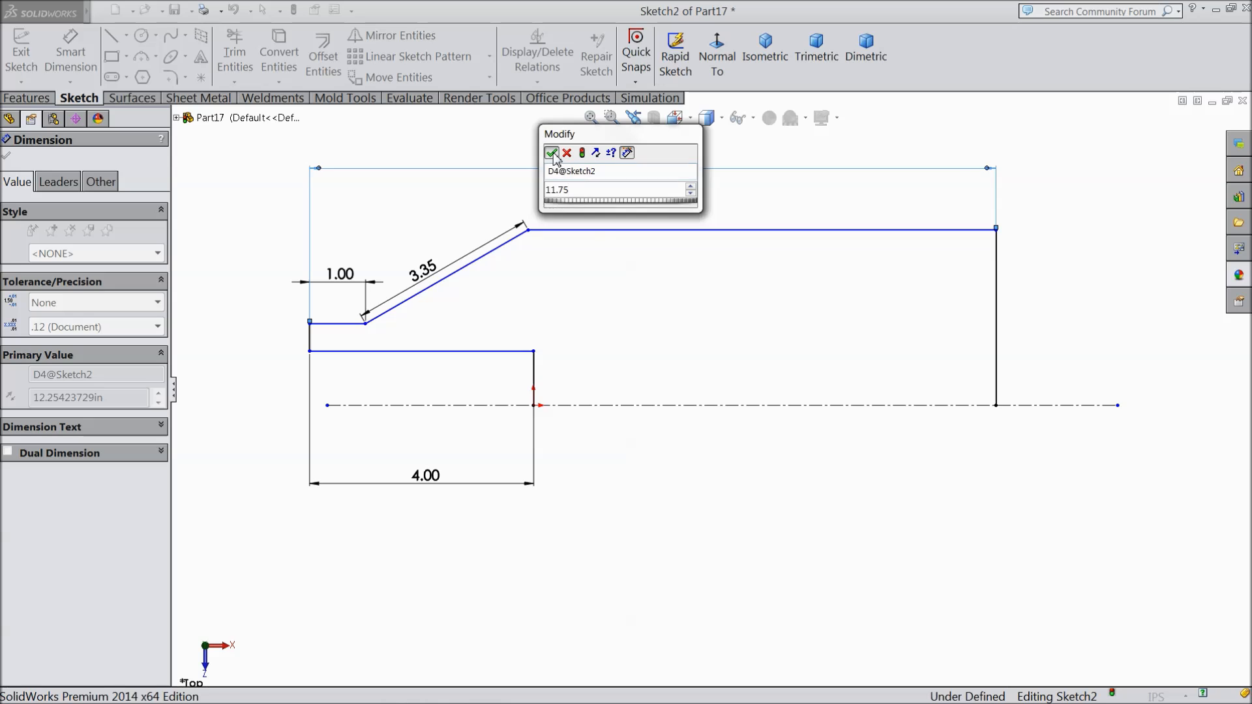
{"action": "key", "text": "Return"}
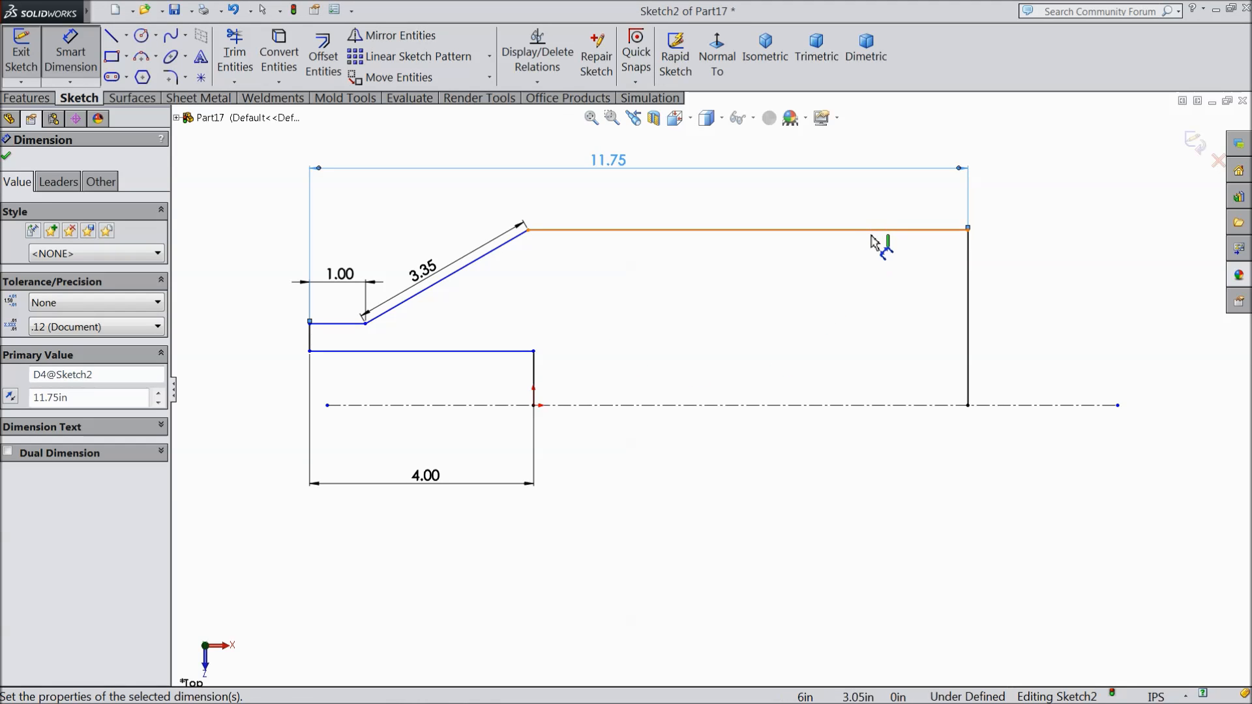
Step: Set the distance from the long upper horizontal edge to the centerline to 3 in
{"action": "left_click", "coordinate": [845, 403]}
{"action": "left_click", "coordinate": [837, 404]}
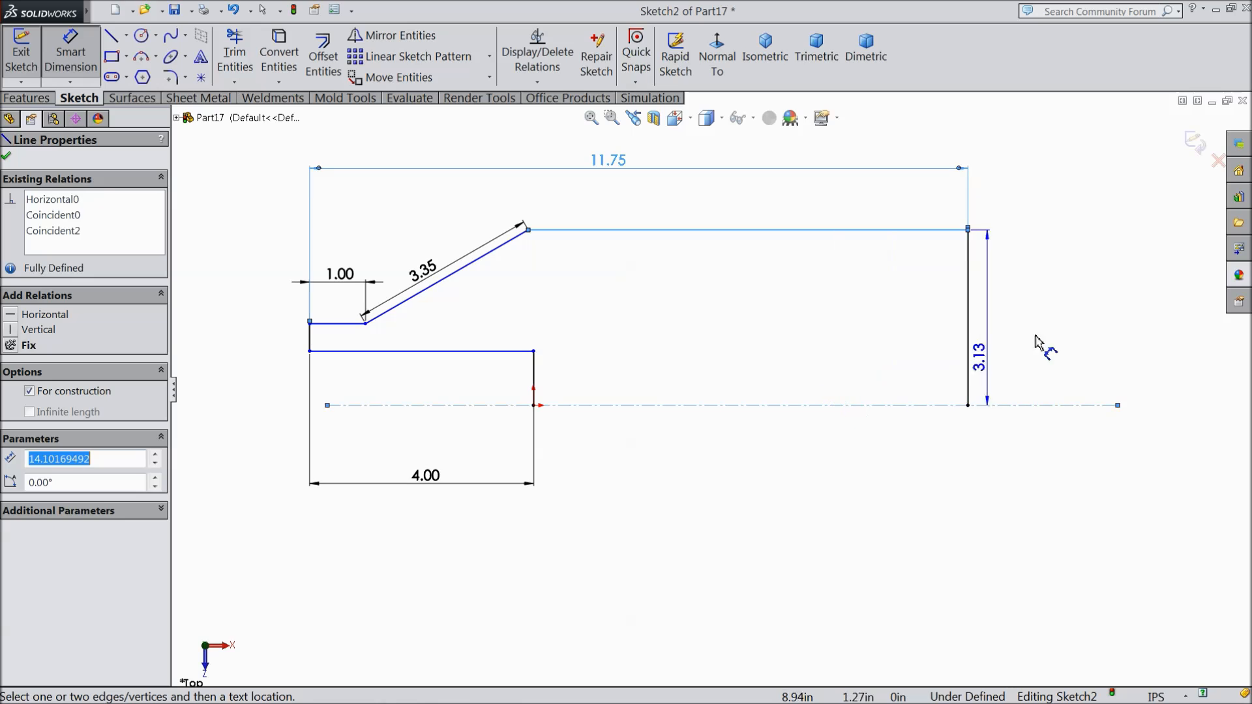
{"action": "left_click", "coordinate": [1093, 306]}
{"action": "type", "text": "3"}
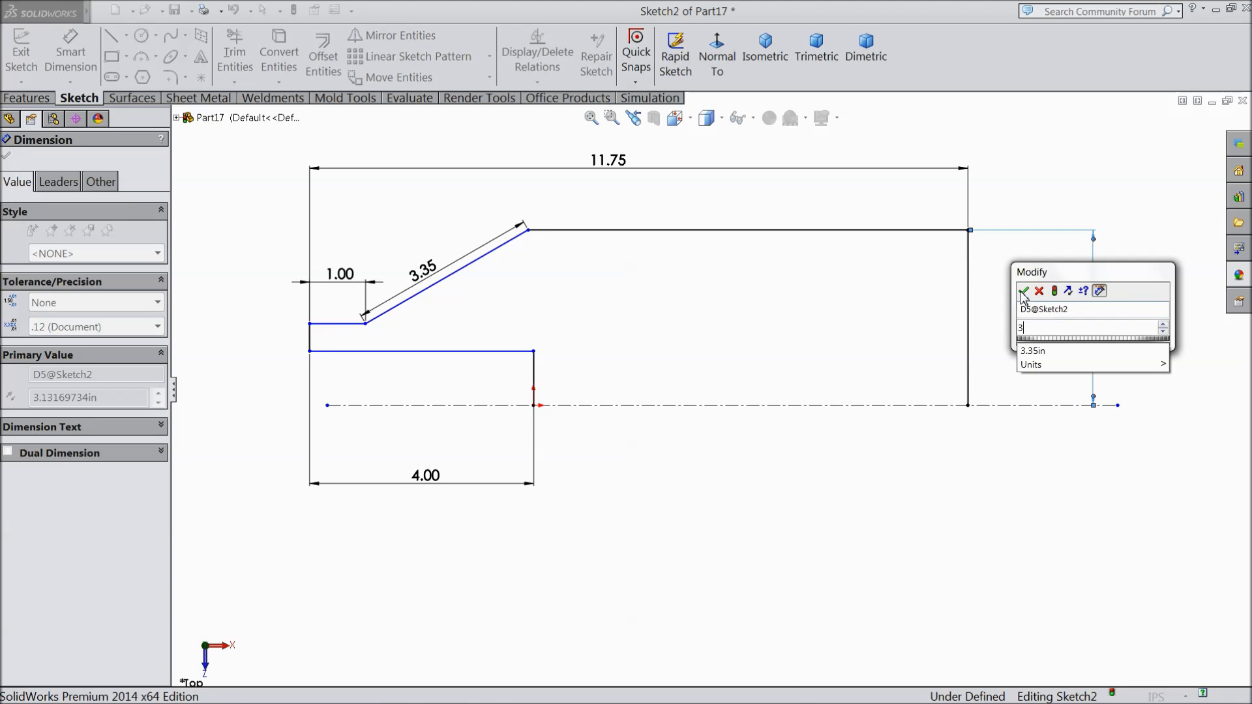
{"action": "left_click", "coordinate": [1023, 291]}
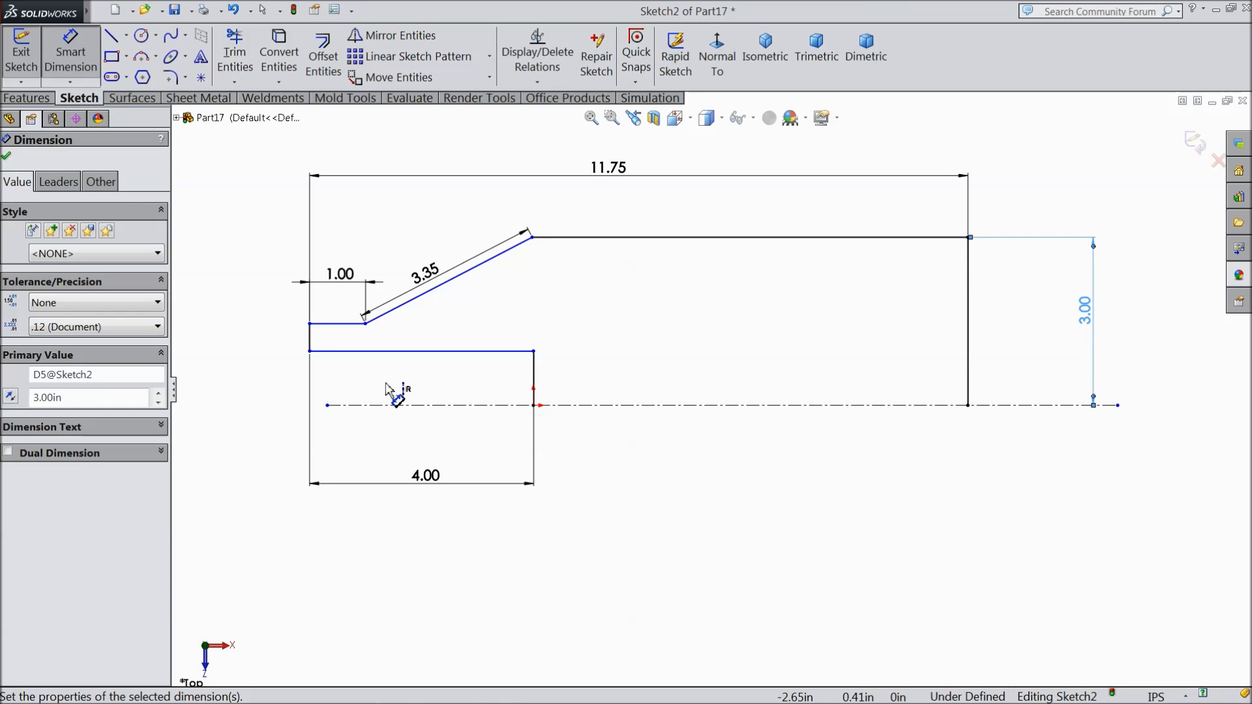
Step: Set the distance from the notch's horizontal edge to the centerline to 1 in
{"action": "left_click", "coordinate": [410, 352]}
{"action": "left_click", "coordinate": [409, 405]}
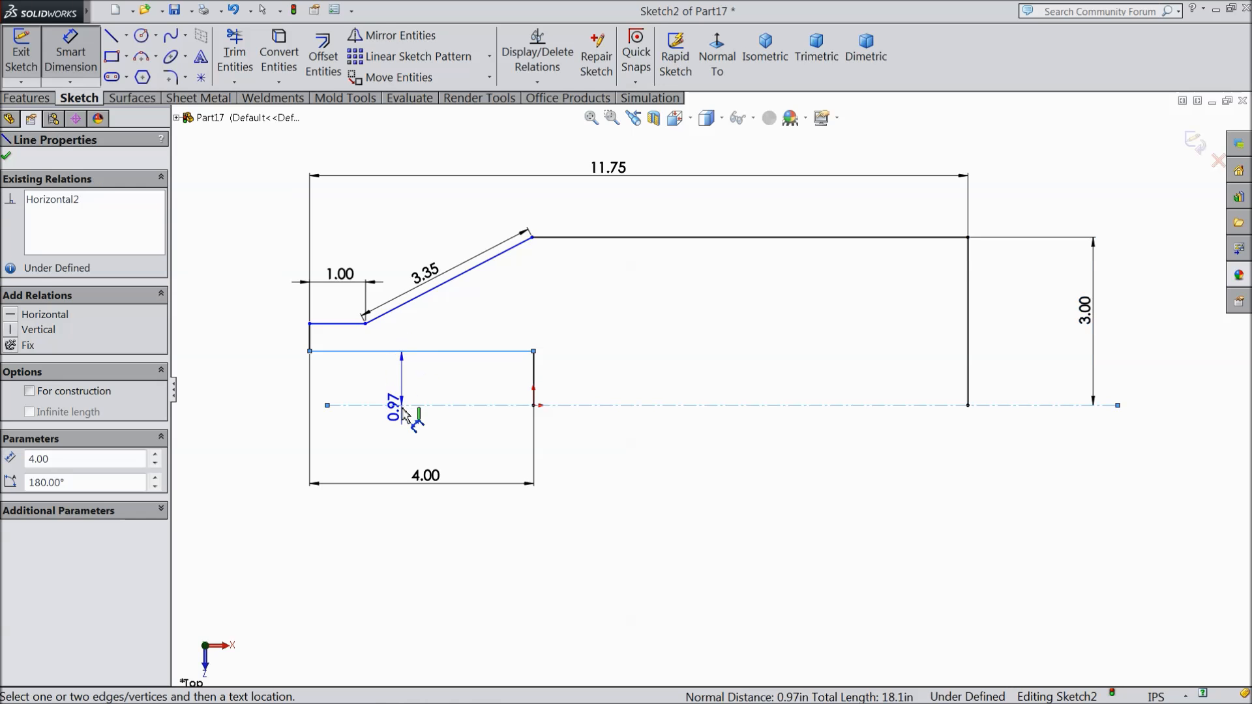
{"action": "left_click", "coordinate": [244, 378]}
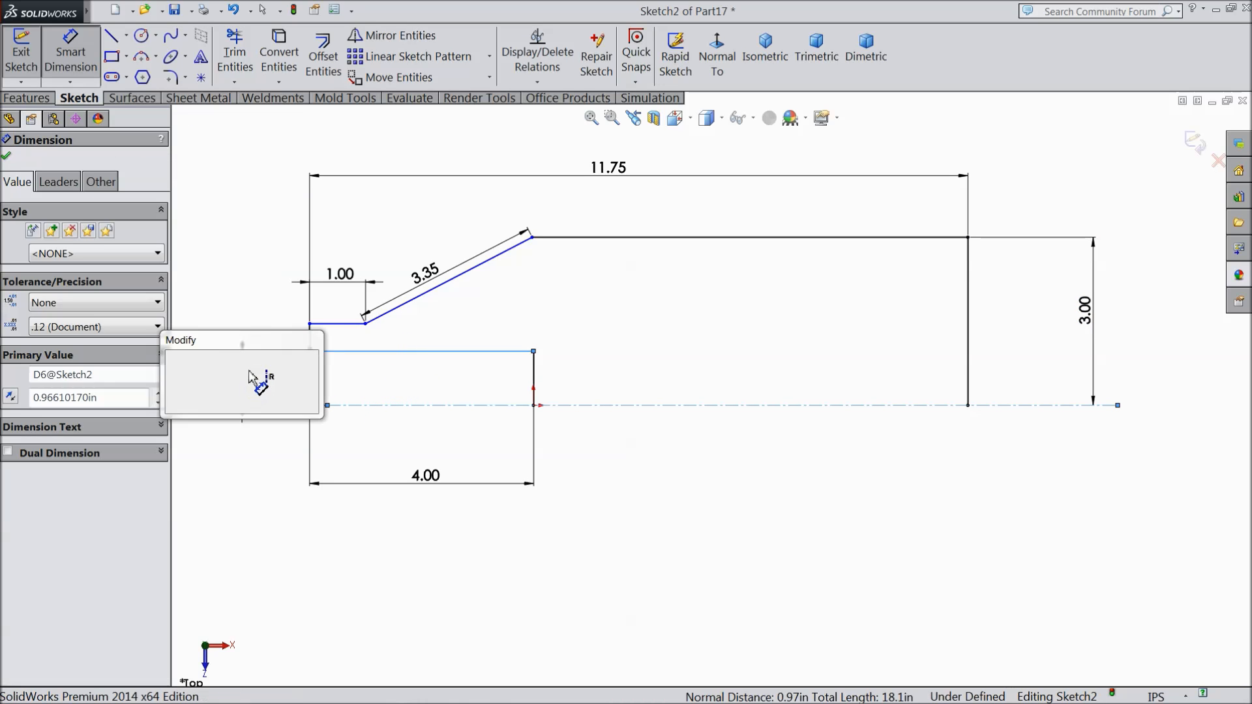
{"action": "type", "text": "1"}
{"action": "left_click", "coordinate": [172, 359]}
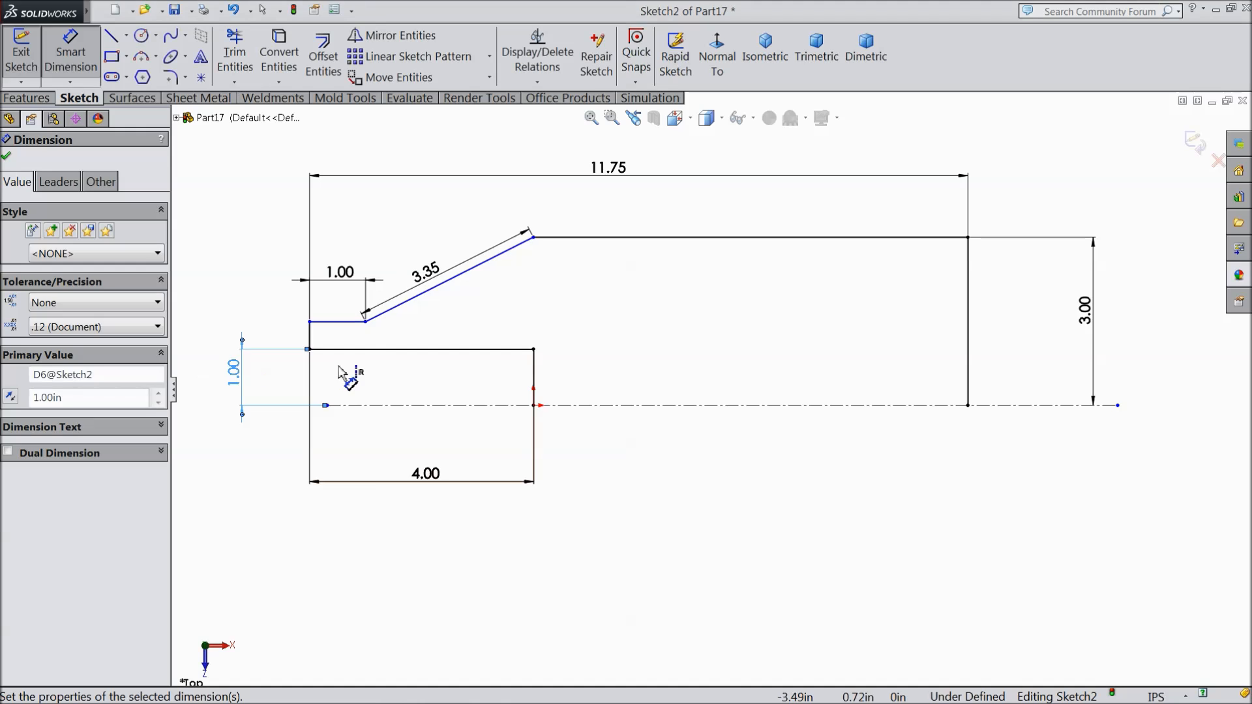
Step: Set the distance from the short 1 in horizontal edge to the centerline to 1.5 in and finish dimensioning
{"action": "key", "text": "z"}
{"action": "left_click", "coordinate": [400, 334]}
{"action": "left_click", "coordinate": [417, 403]}
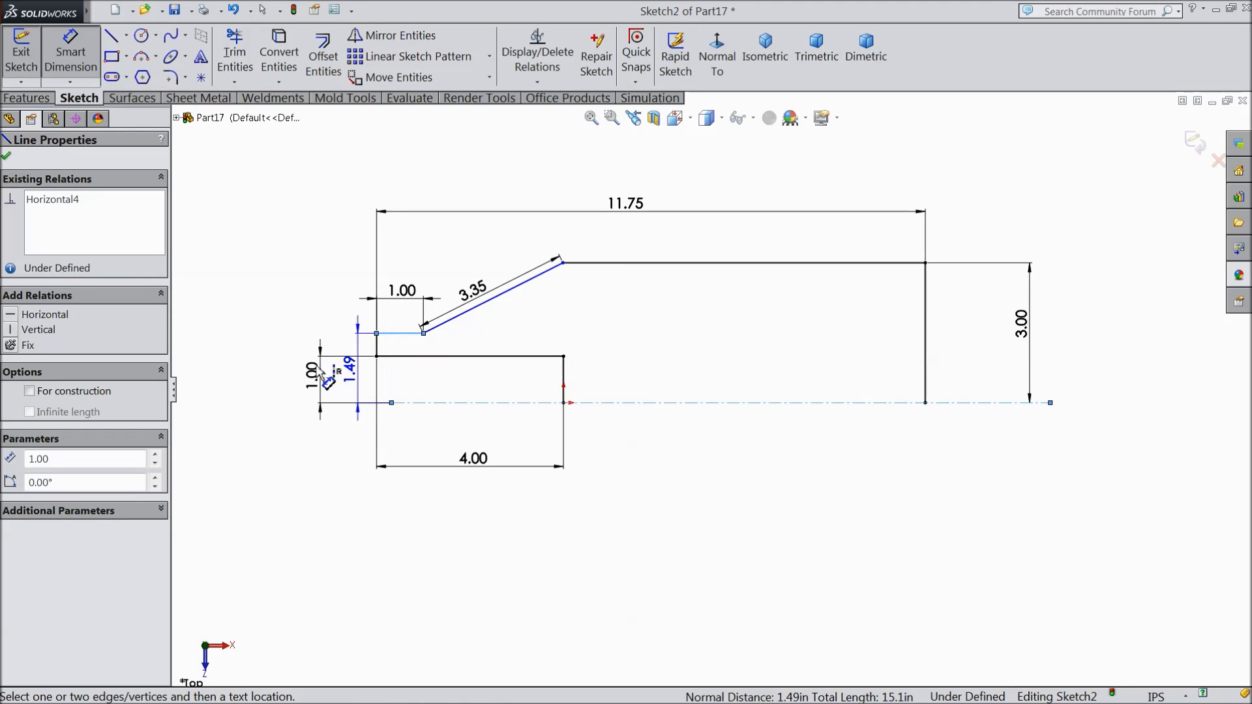
{"action": "left_click", "coordinate": [264, 370]}
{"action": "type", "text": "1.5"}
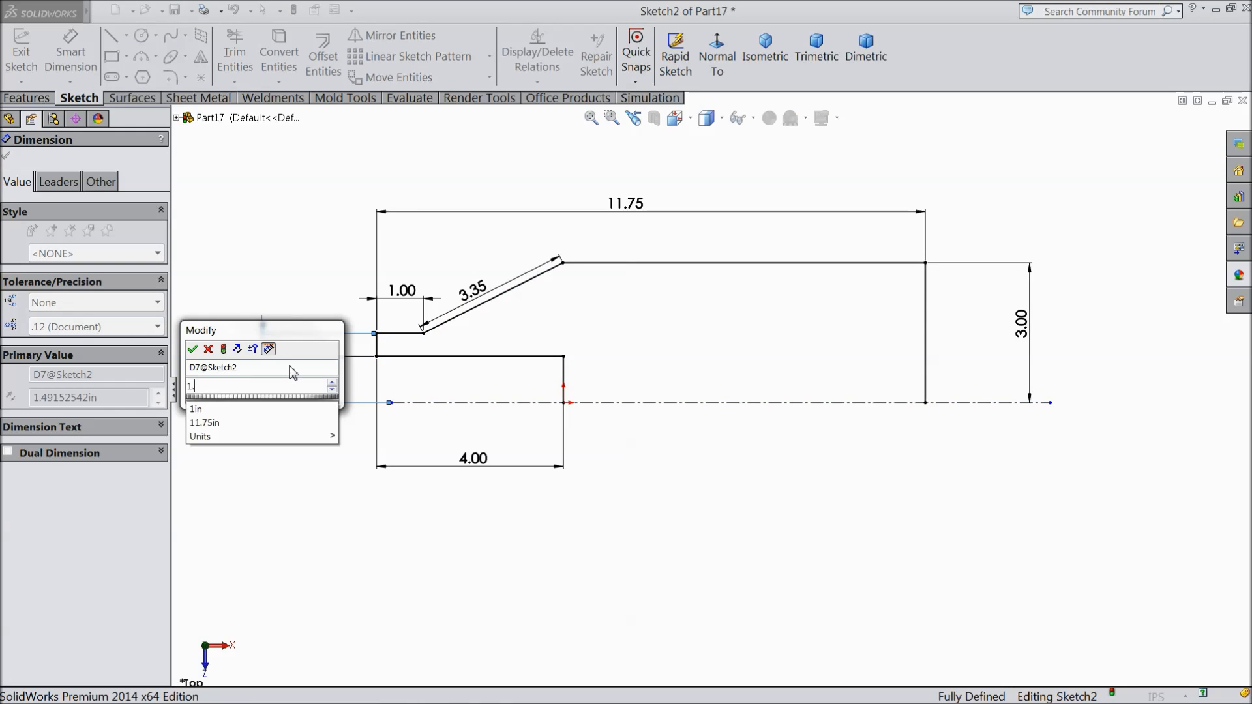
{"action": "left_click", "coordinate": [193, 350]}
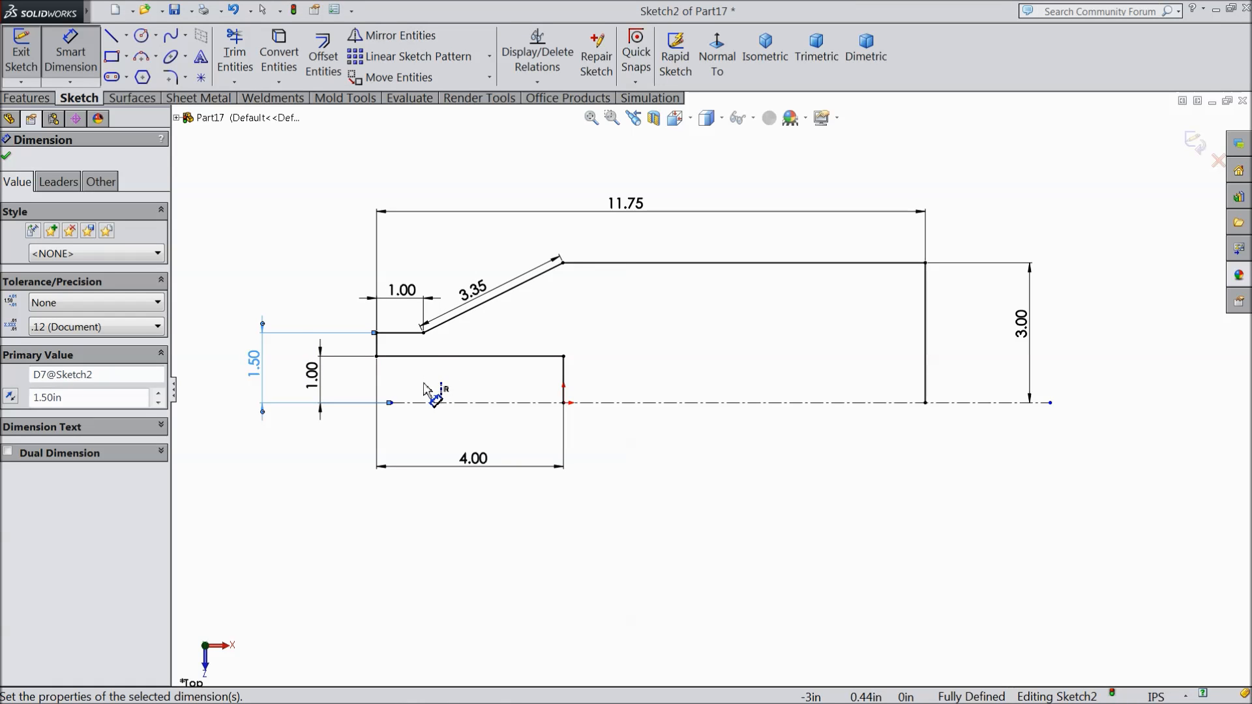
{"action": "left_click", "coordinate": [7, 158]}
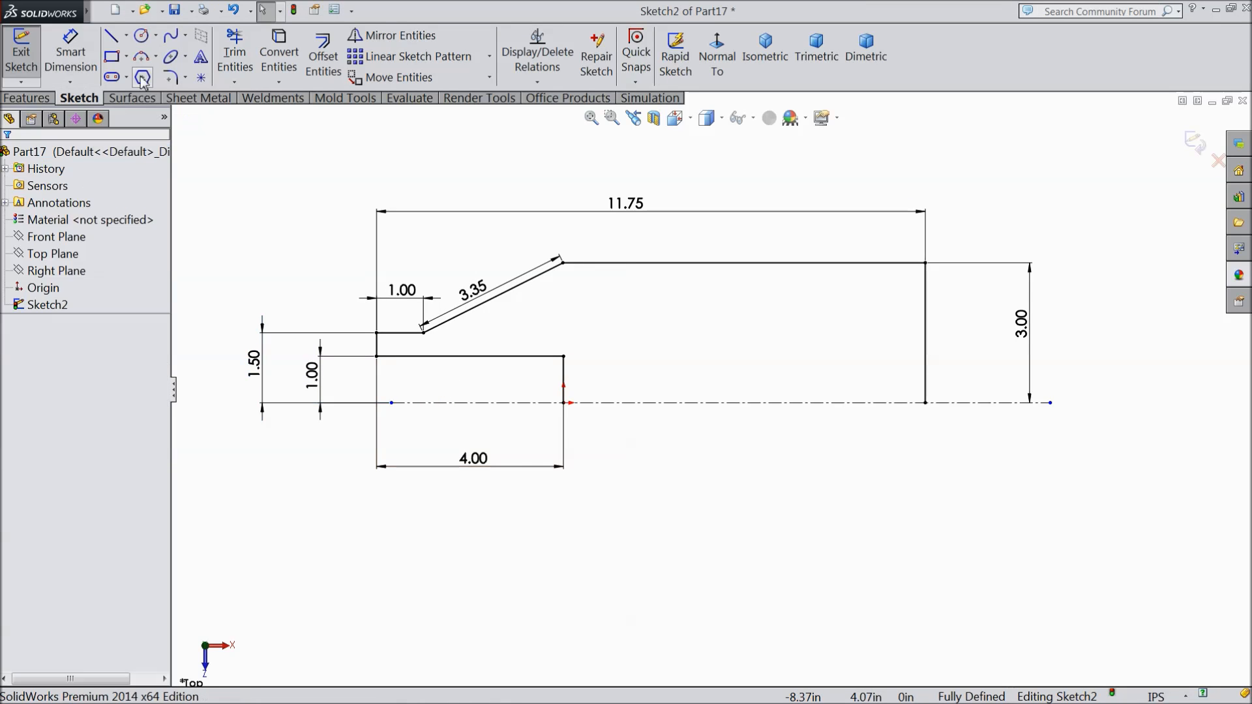
Step: Sketch a circle of about 1.33 in radius centred on the centerline, inside the profile near its 3 in tall vertical edge
{"action": "left_click", "coordinate": [142, 37]}
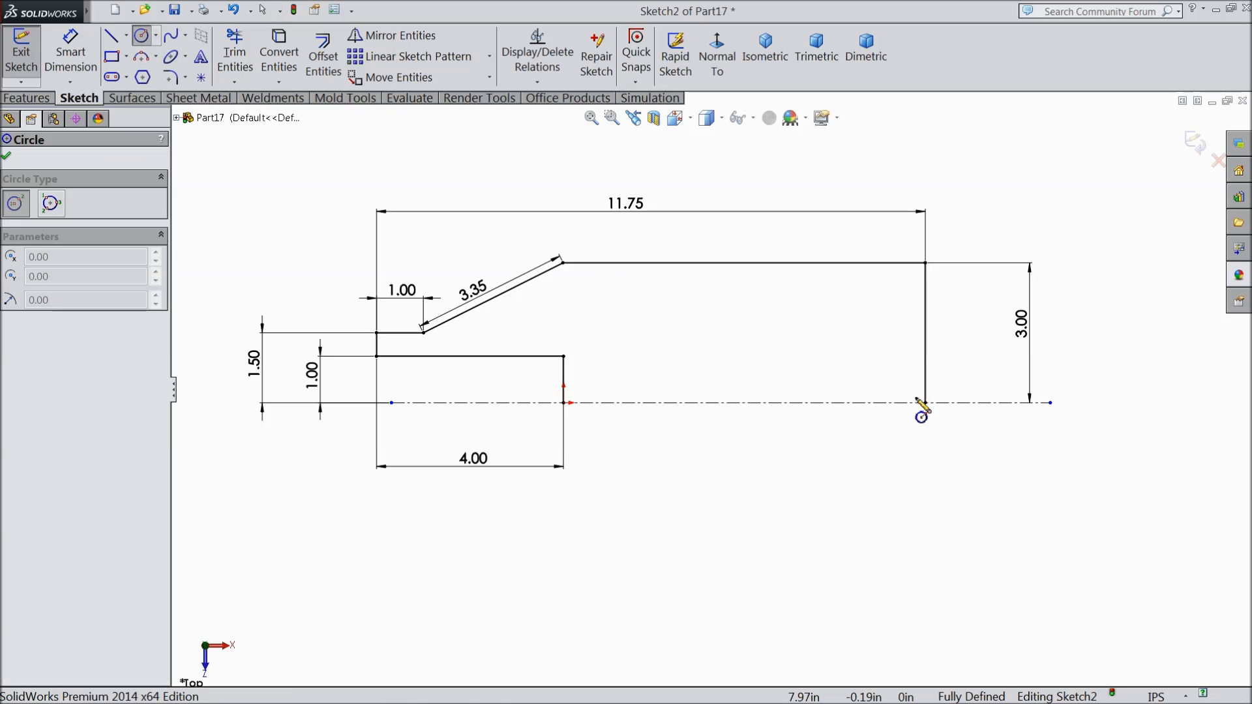
{"action": "left_click", "coordinate": [816, 403]}
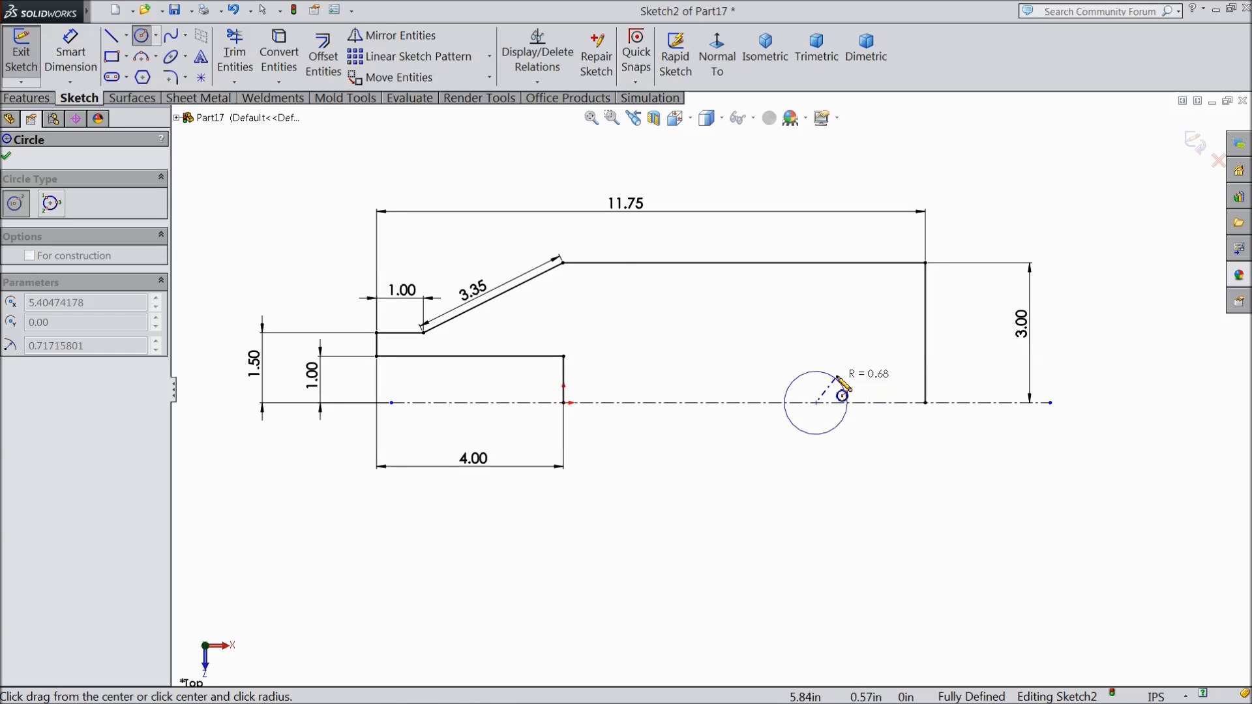
{"action": "left_click", "coordinate": [854, 356]}
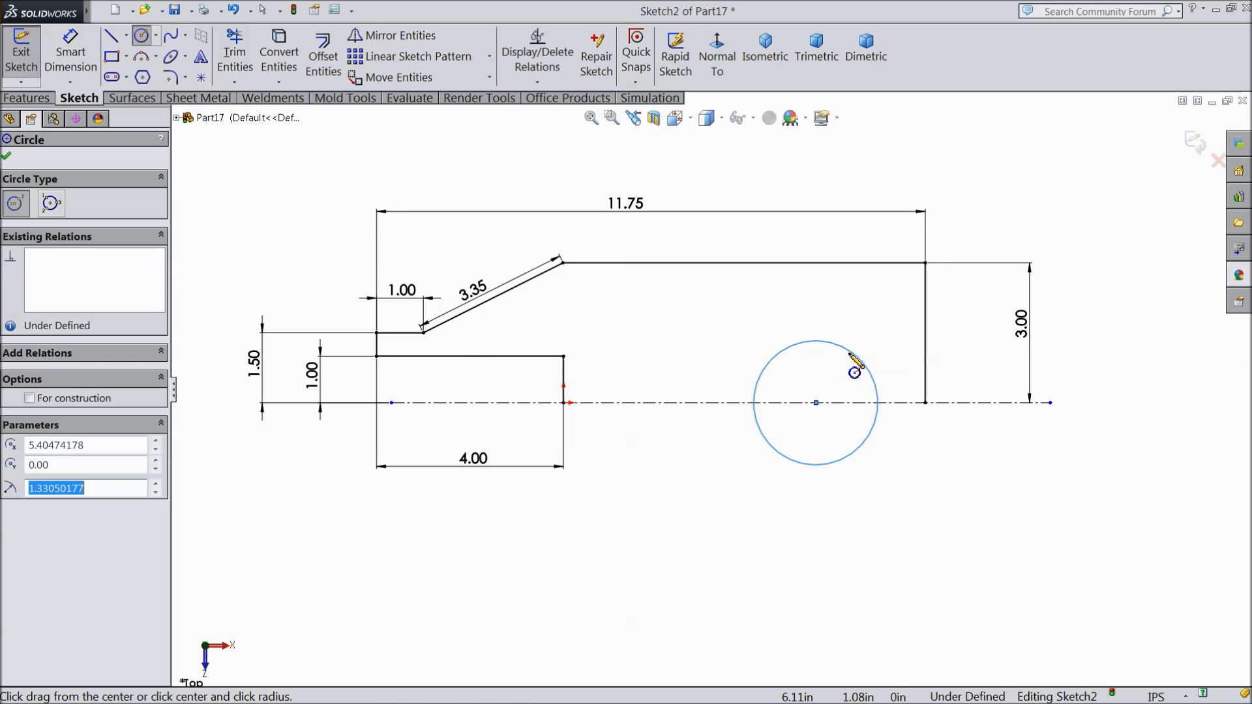
{"action": "left_click", "coordinate": [8, 158]}
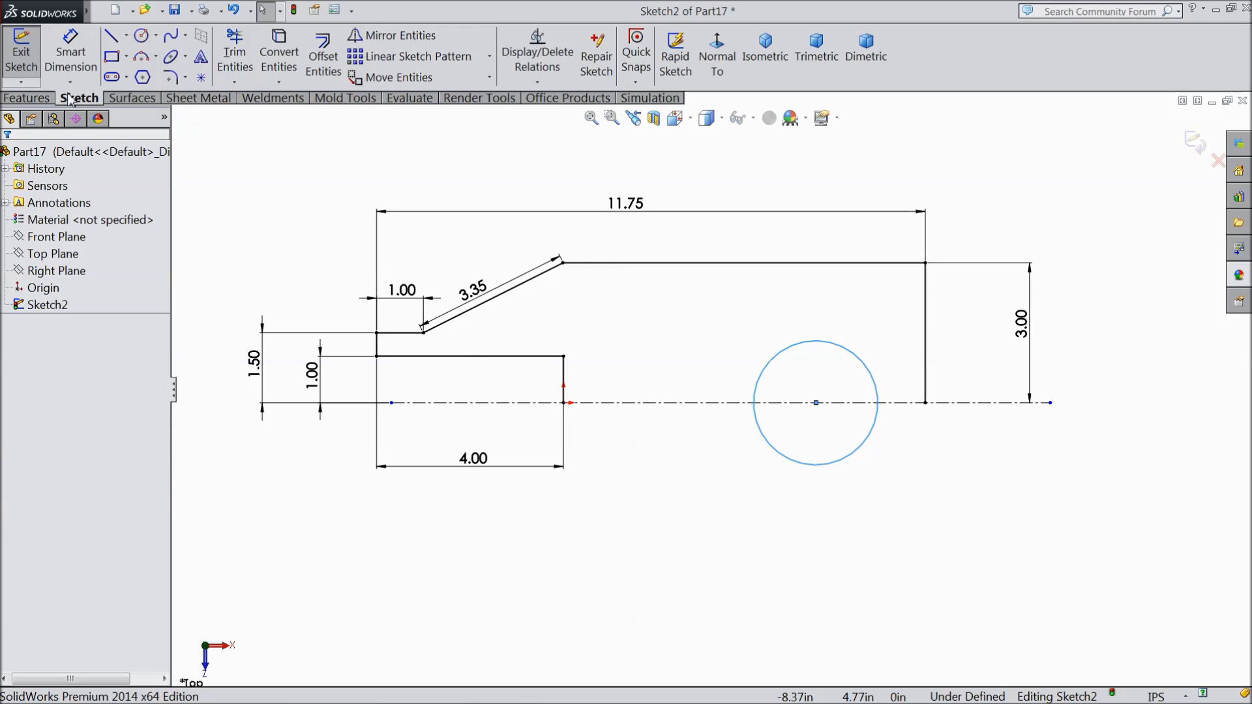
Step: Draw a horizontal line from the circle's uppermost point to the profile's 3 in tall vertical edge
{"action": "left_click", "coordinate": [110, 39]}
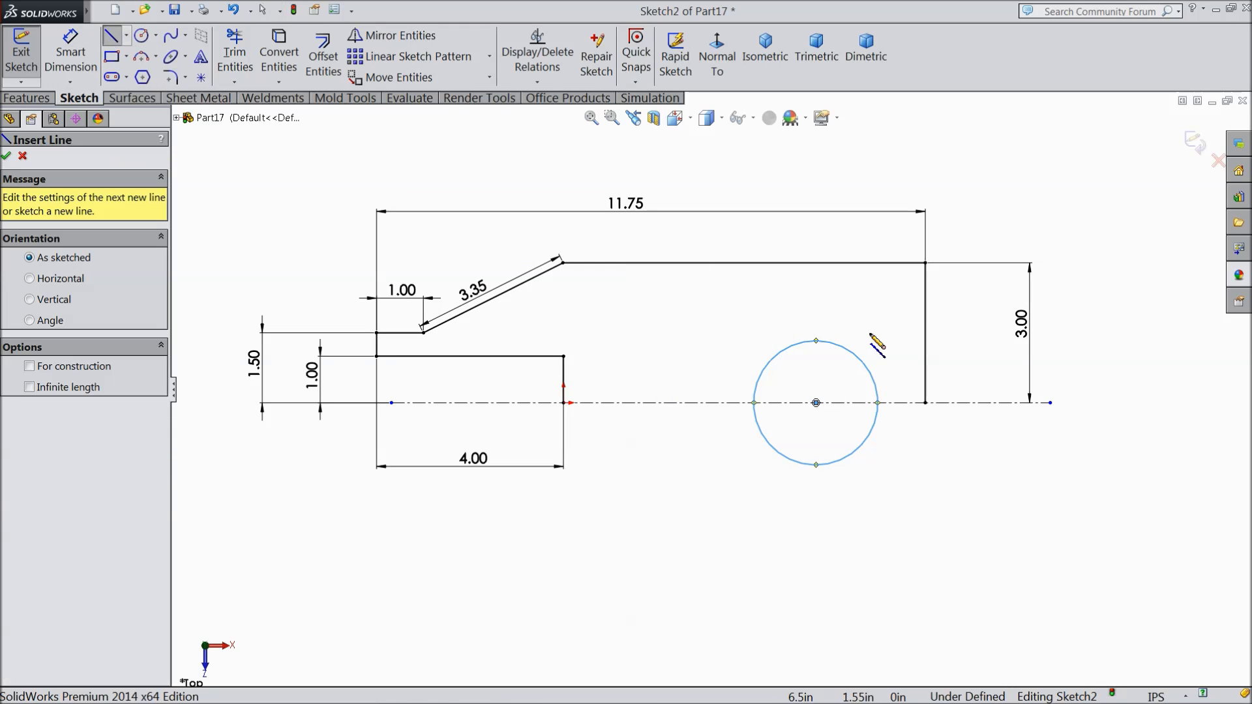
{"action": "left_click", "coordinate": [816, 341]}
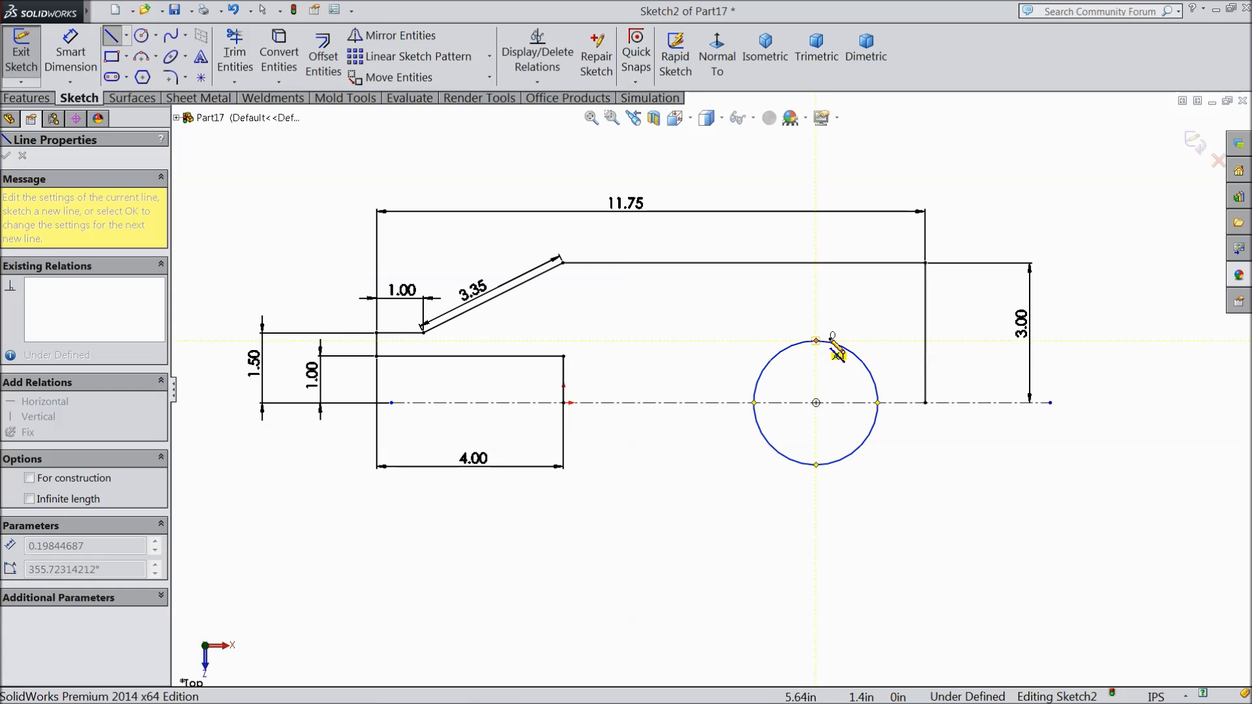
{"action": "left_click", "coordinate": [925, 340]}
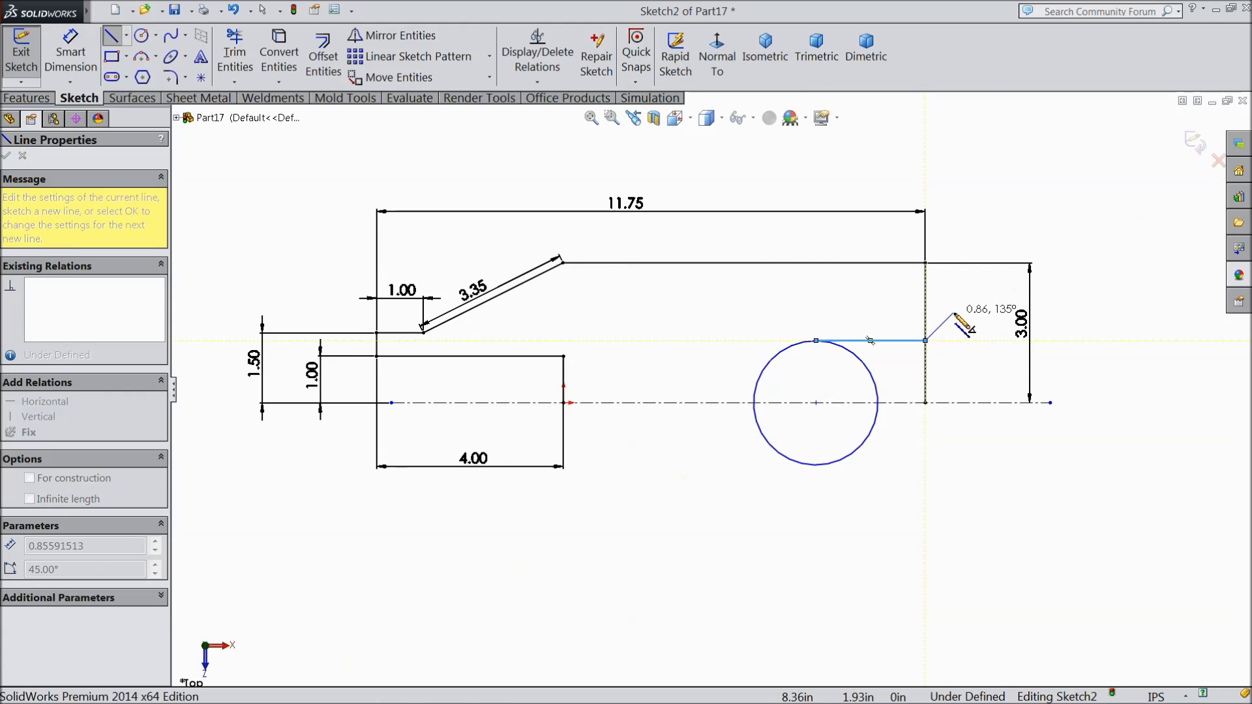
{"action": "right_click", "coordinate": [959, 326]}
{"action": "left_click", "coordinate": [995, 120]}
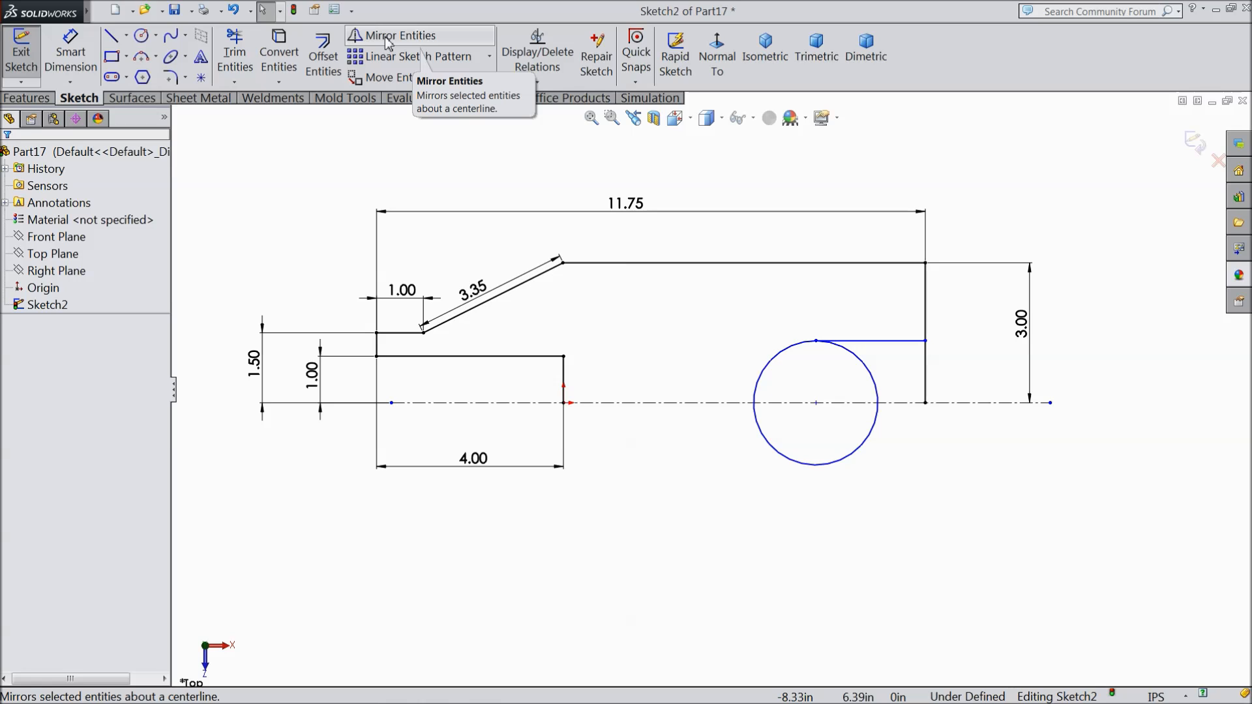
Step: Trim the circle to the quarter arc running from the horizontal line's end down to the centerline
{"action": "left_click", "coordinate": [235, 55]}
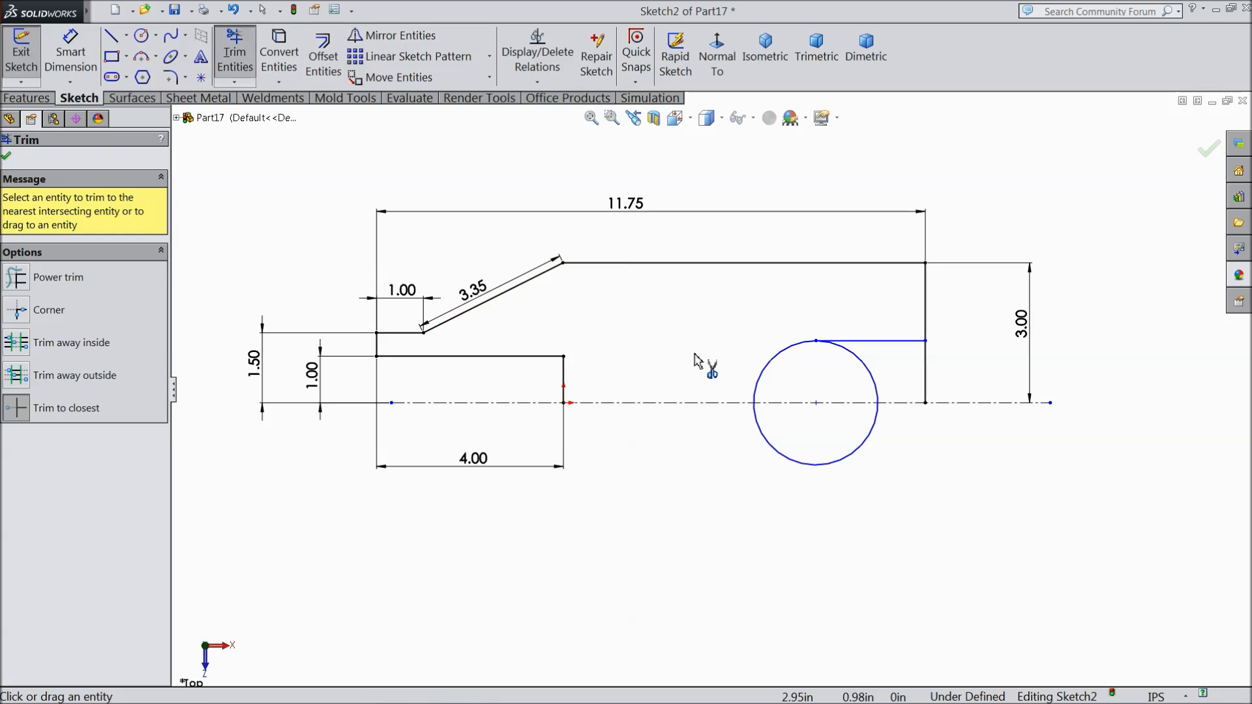
{"action": "left_click", "coordinate": [873, 380]}
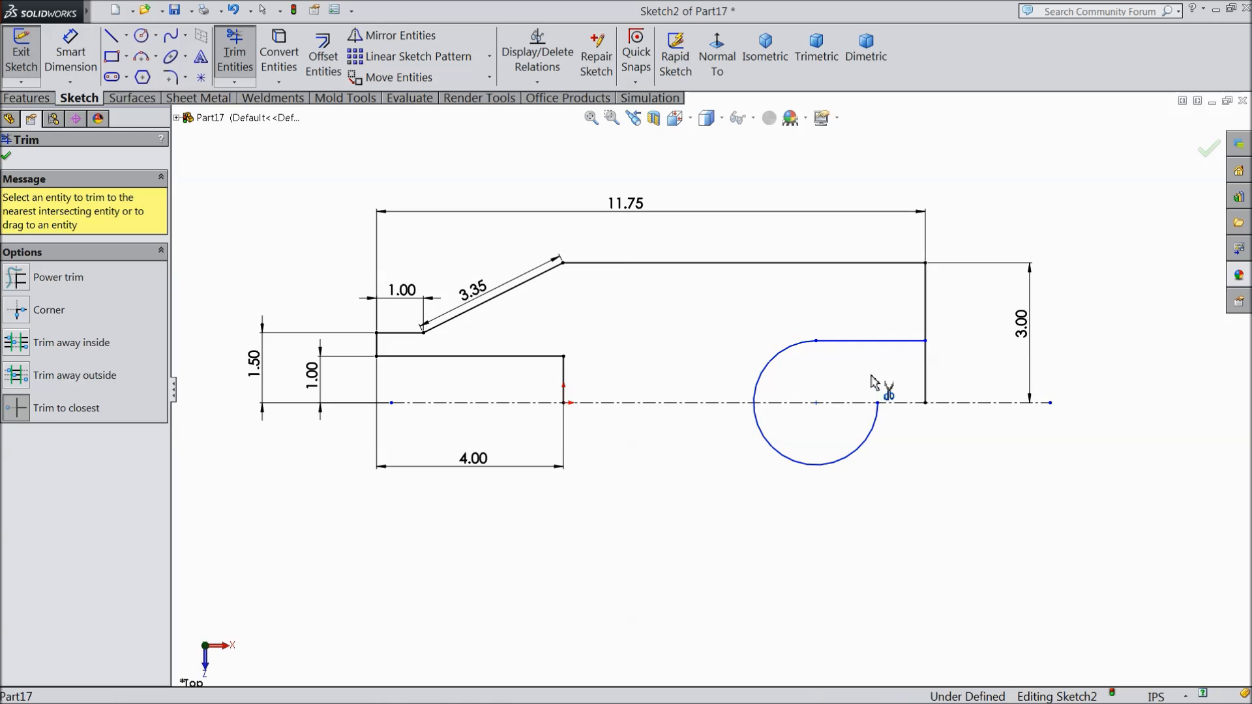
{"action": "left_click", "coordinate": [866, 443]}
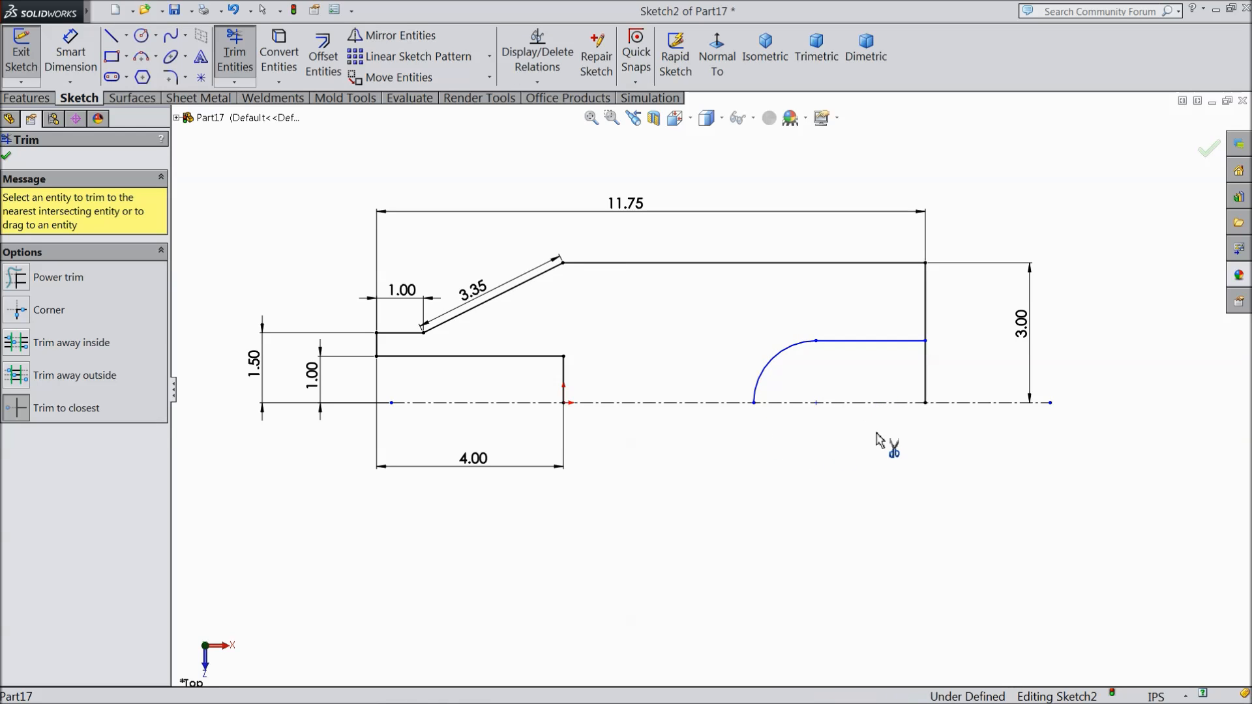
{"action": "left_click", "coordinate": [8, 158]}
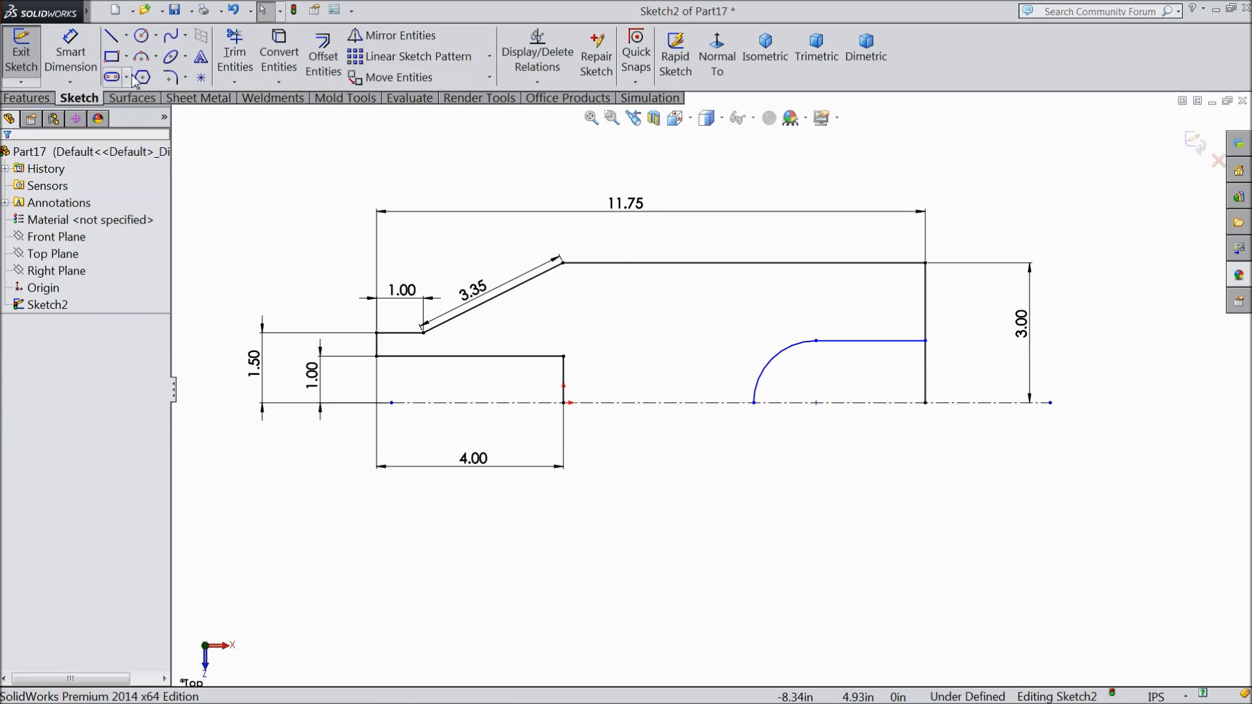
Step: Set the distance from the quarter arc's centre to the lower end of the 3 in tall vertical edge to 1 in
{"action": "left_click", "coordinate": [72, 56]}
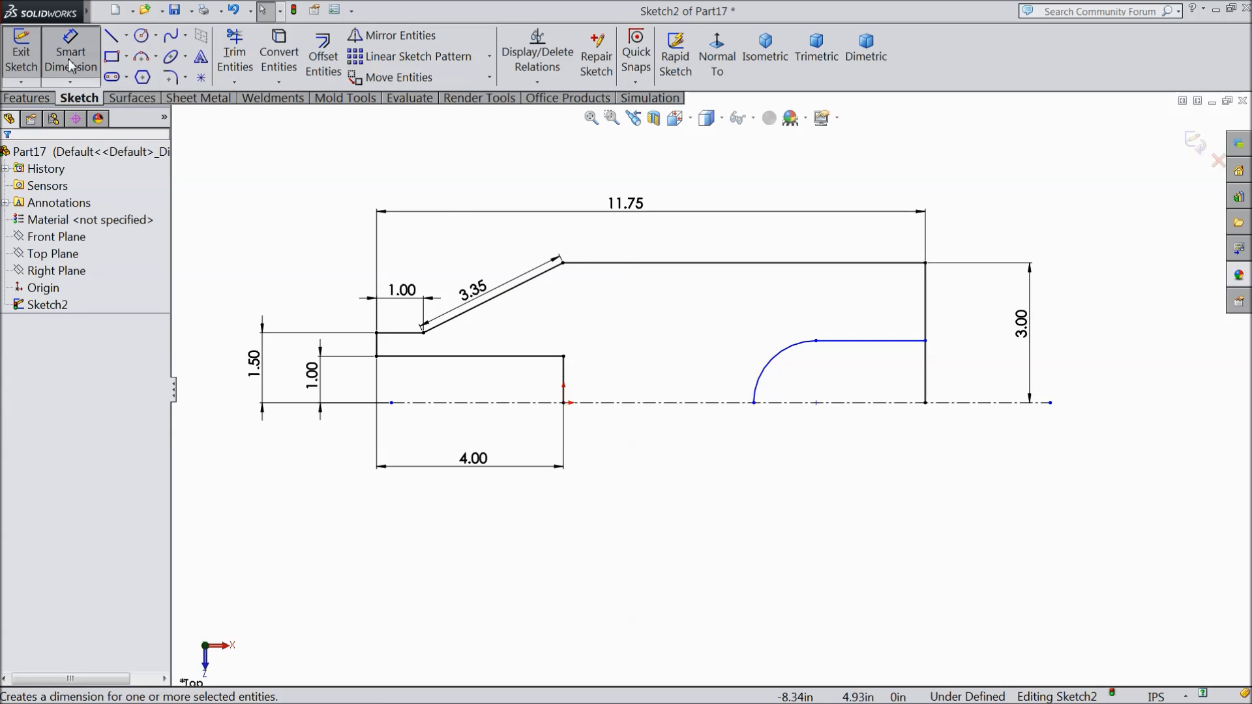
{"action": "left_click", "coordinate": [816, 402]}
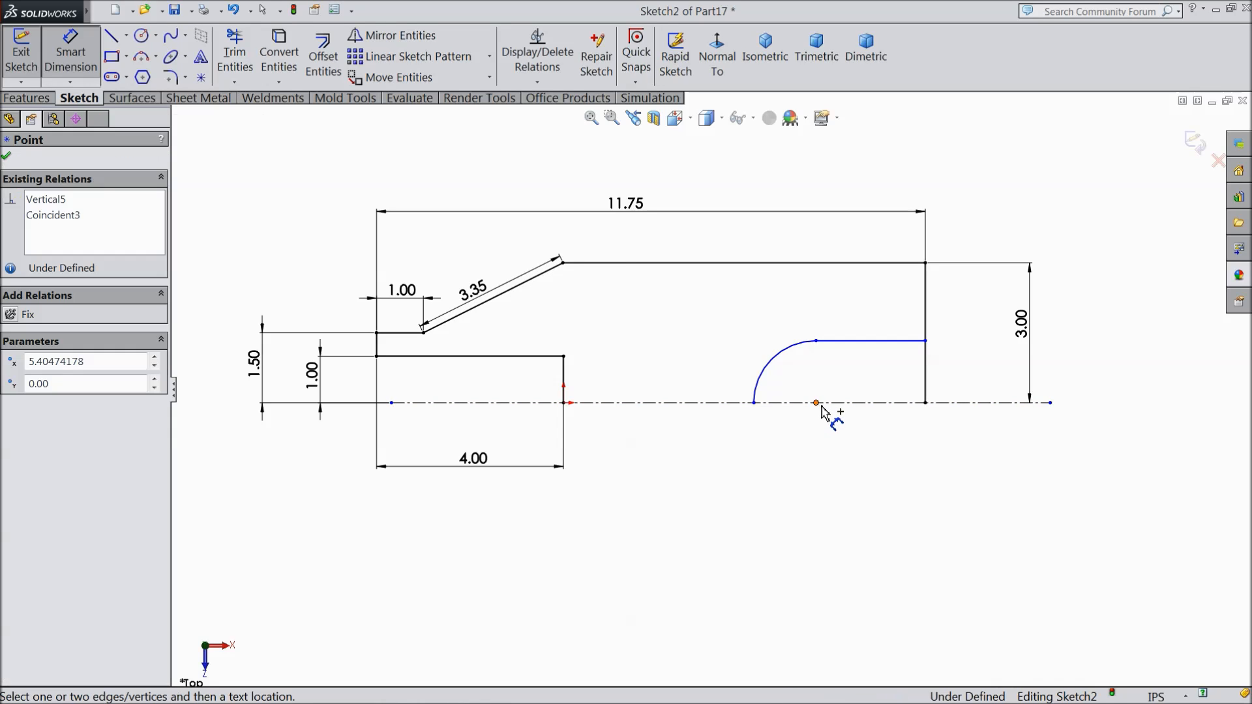
{"action": "left_click", "coordinate": [925, 403]}
{"action": "left_click", "coordinate": [870, 425]}
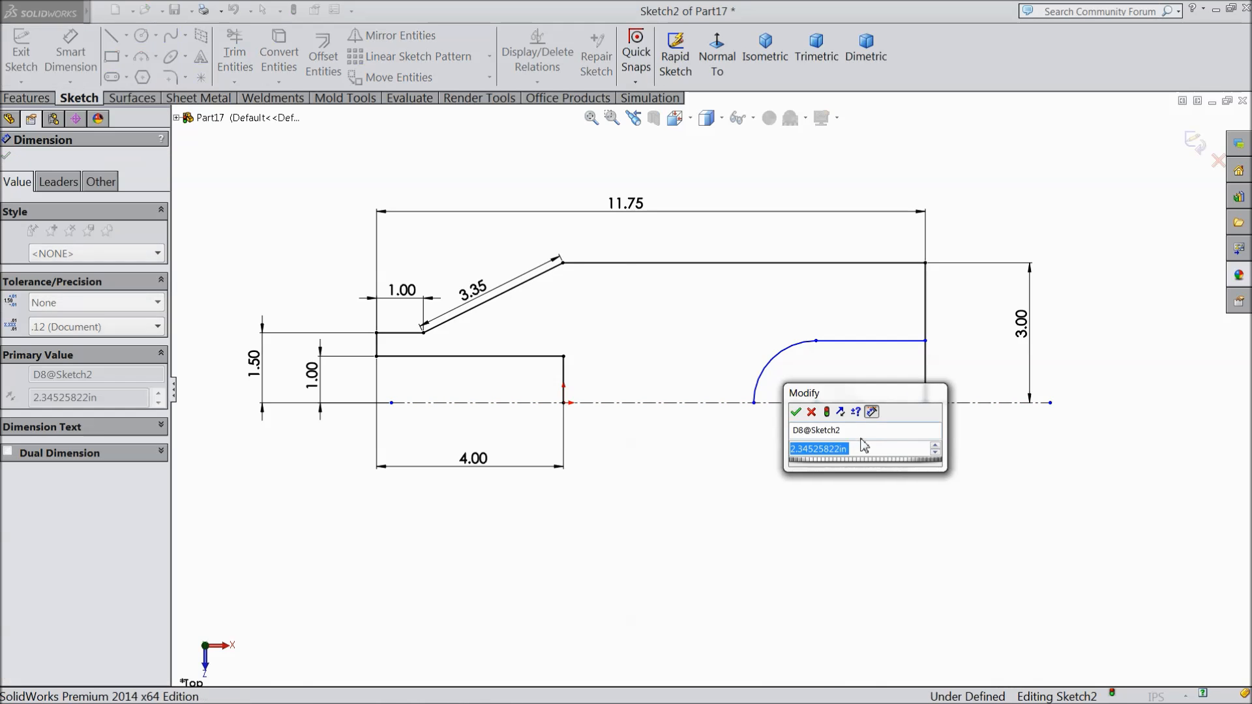
{"action": "type", "text": "1"}
{"action": "left_click", "coordinate": [795, 412]}
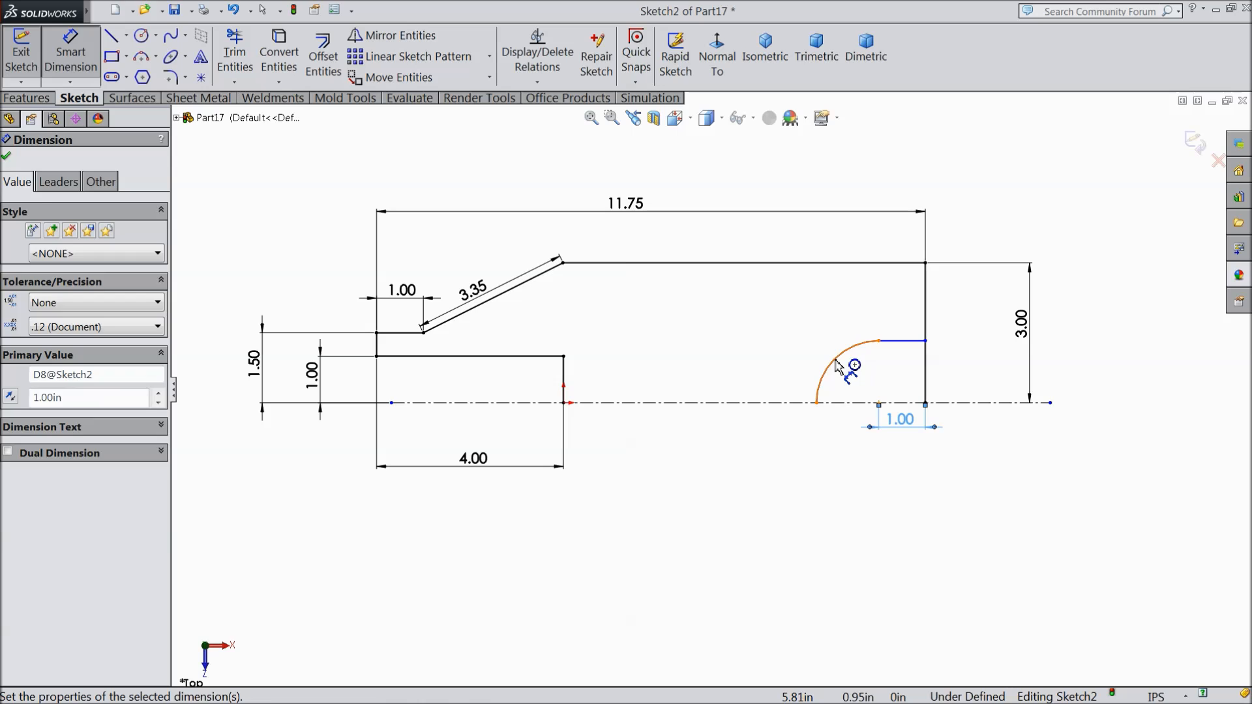
Step: Set the quarter arc's radius to 1.25 in
{"action": "left_click", "coordinate": [833, 361]}
{"action": "left_click", "coordinate": [796, 340]}
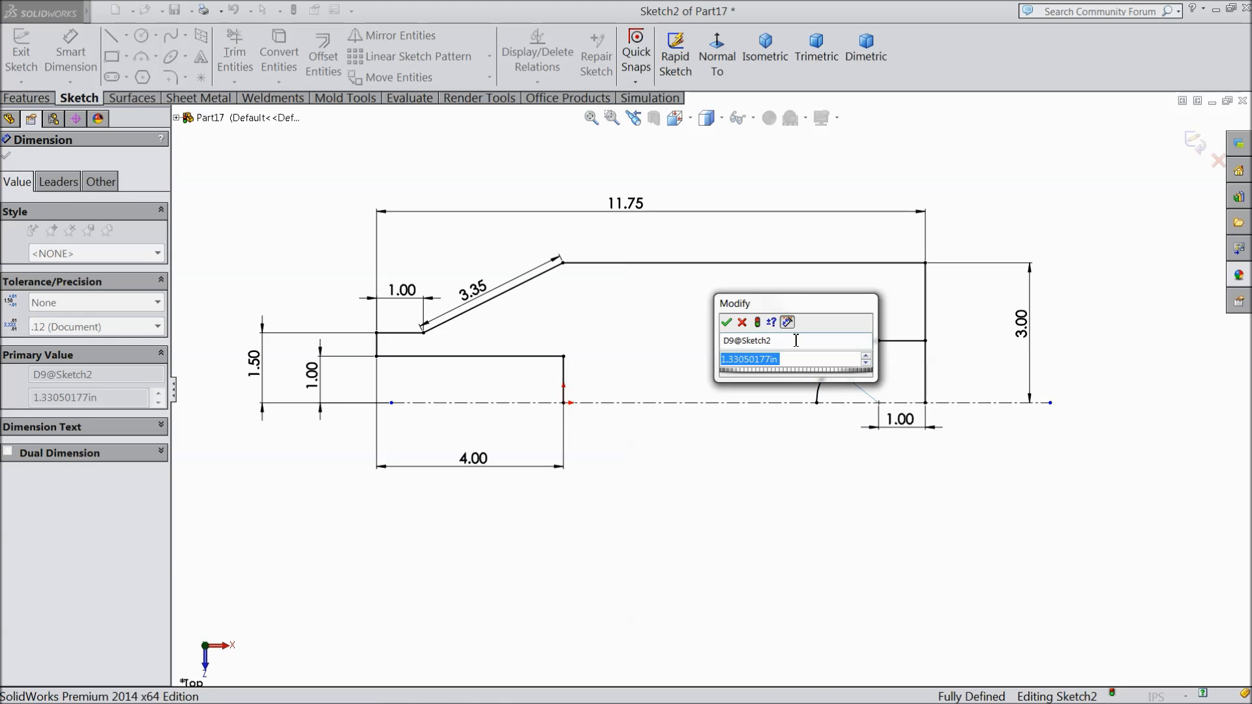
{"action": "type", "text": "1.2"}
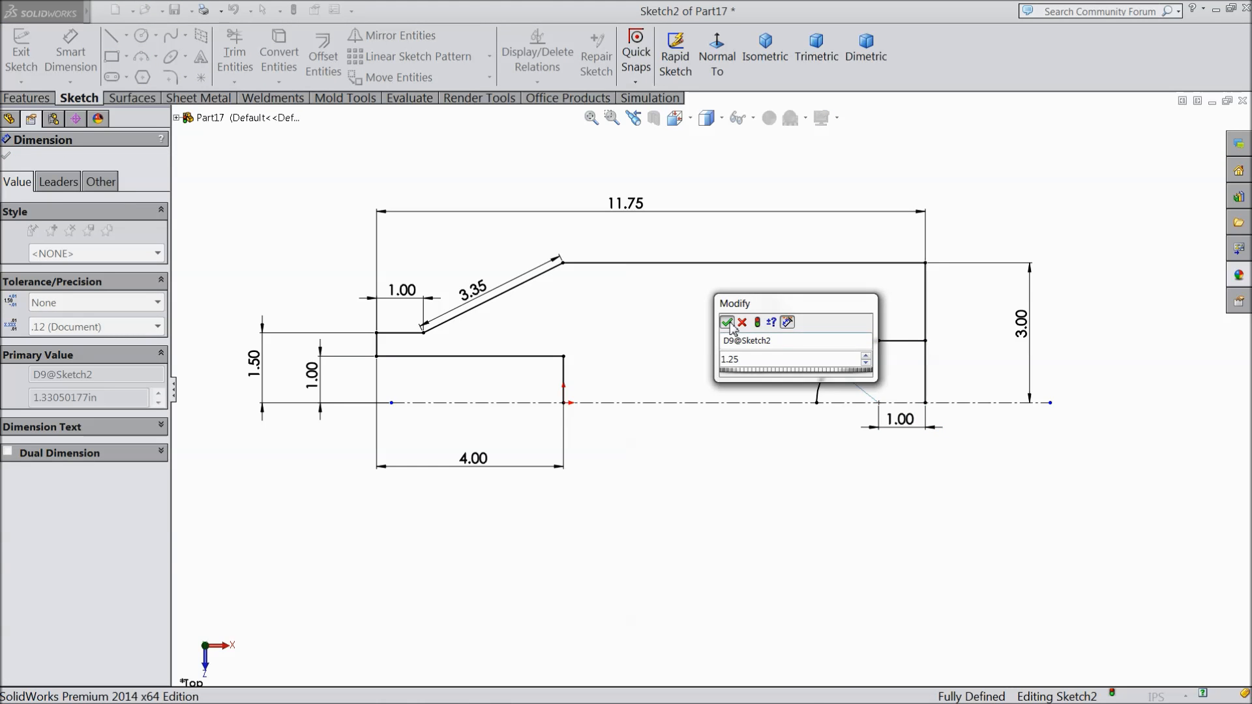
{"action": "type", "text": "5"}
{"action": "left_click", "coordinate": [727, 323]}
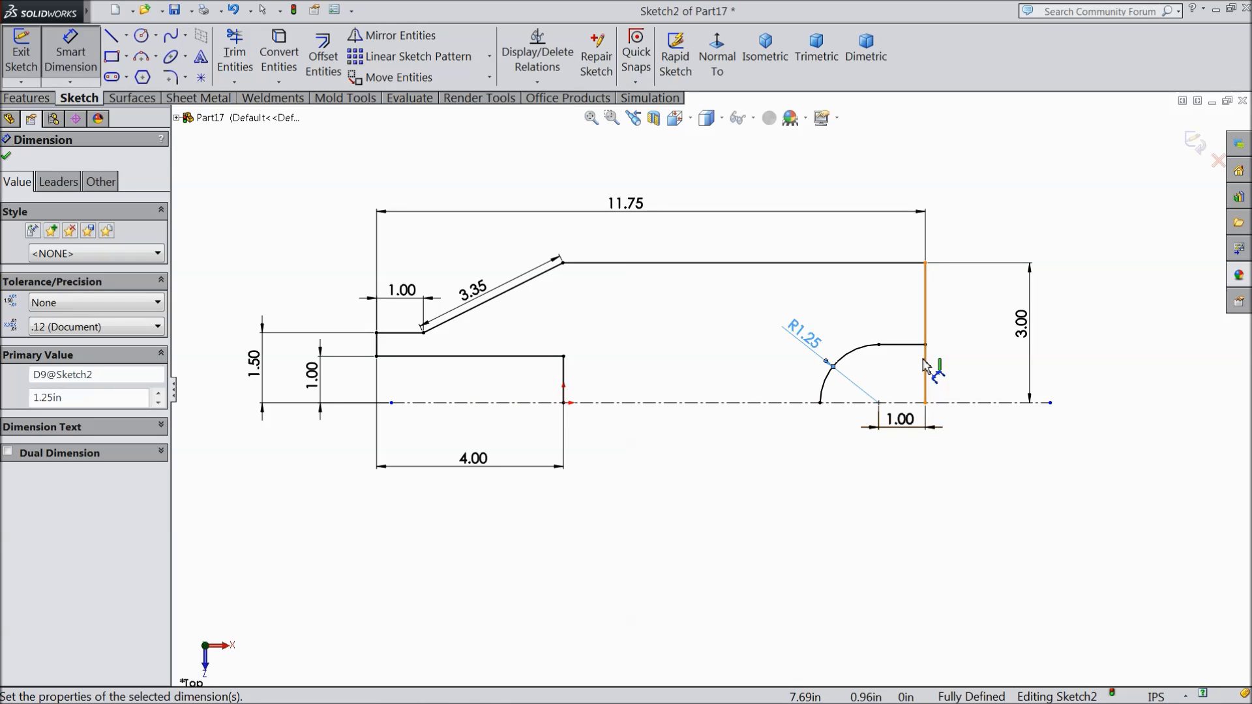
Step: Trim the vertical edge segment between the short horizontal line and the centerline, accepting deletion of the associated dimensions
{"action": "left_click", "coordinate": [235, 52]}
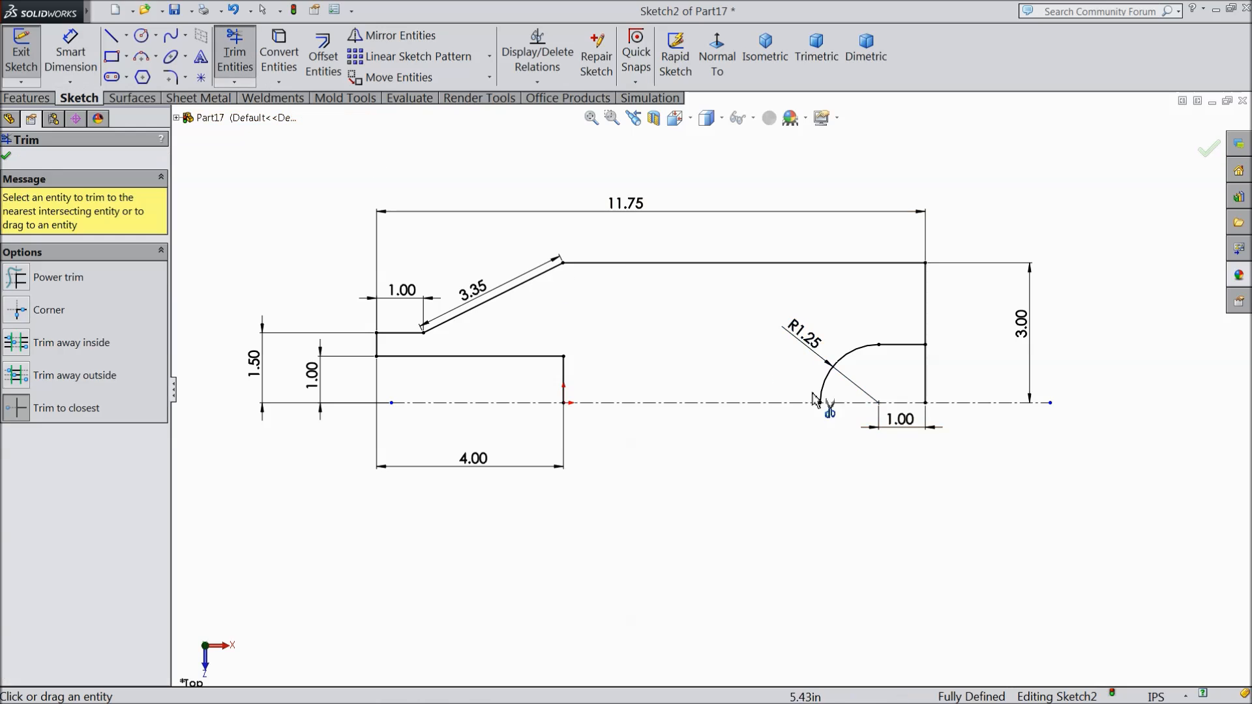
{"action": "left_click", "coordinate": [926, 388]}
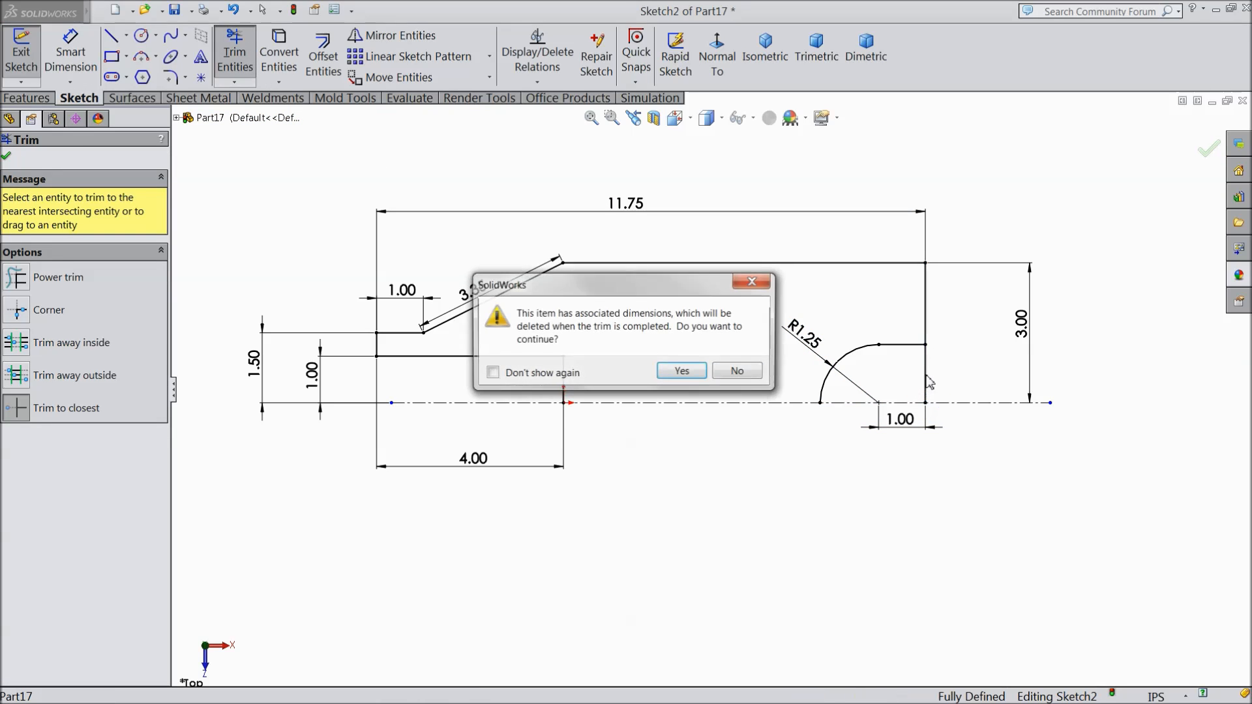
{"action": "left_click", "coordinate": [679, 369]}
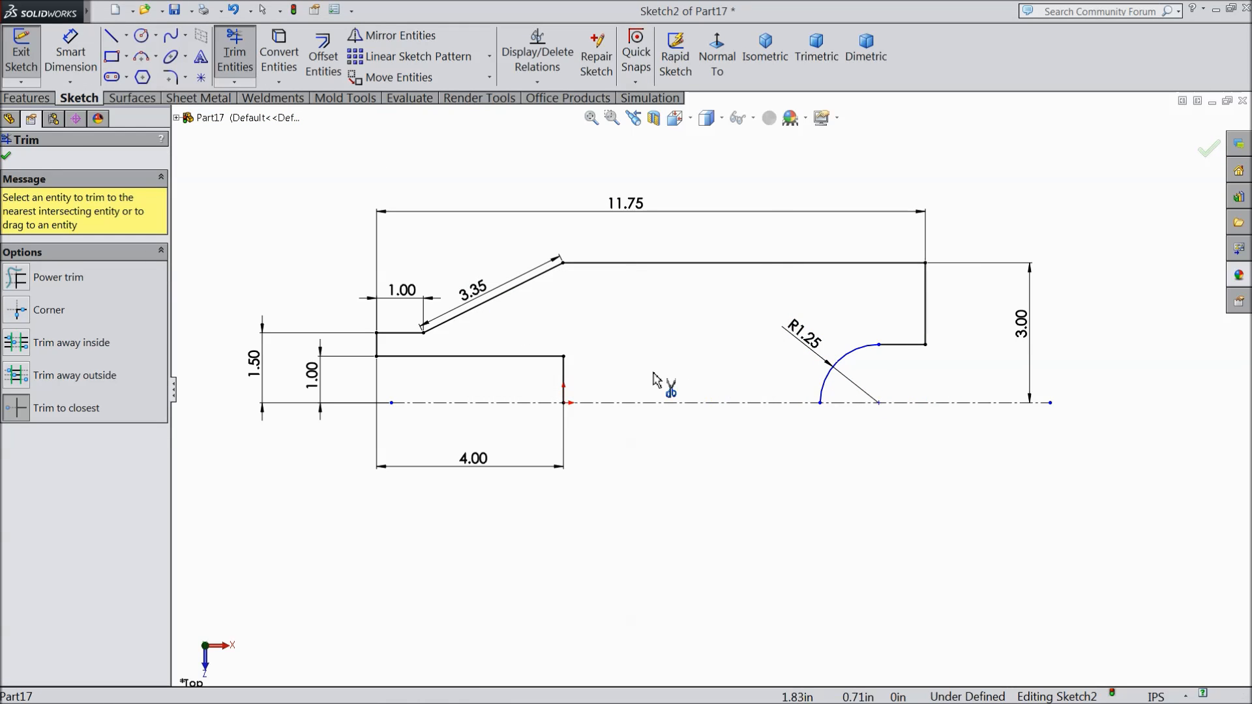
{"action": "left_click", "coordinate": [7, 157]}
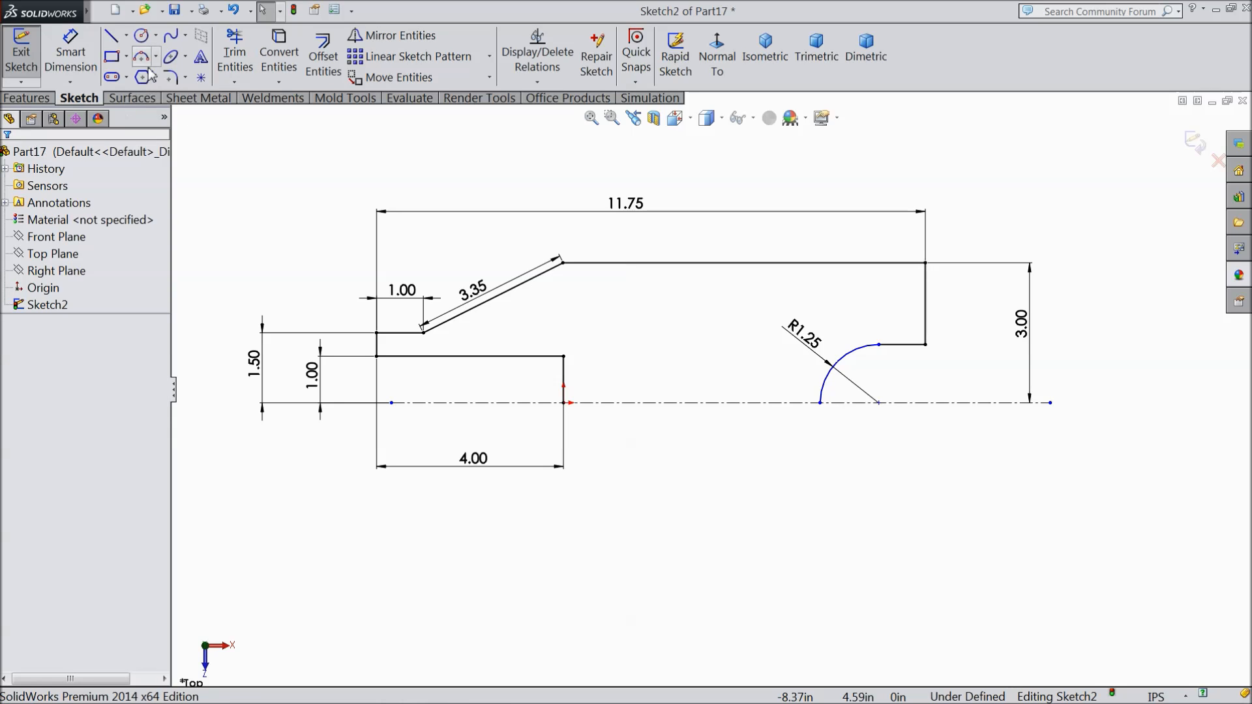
{"action": "left_click", "coordinate": [142, 36]}
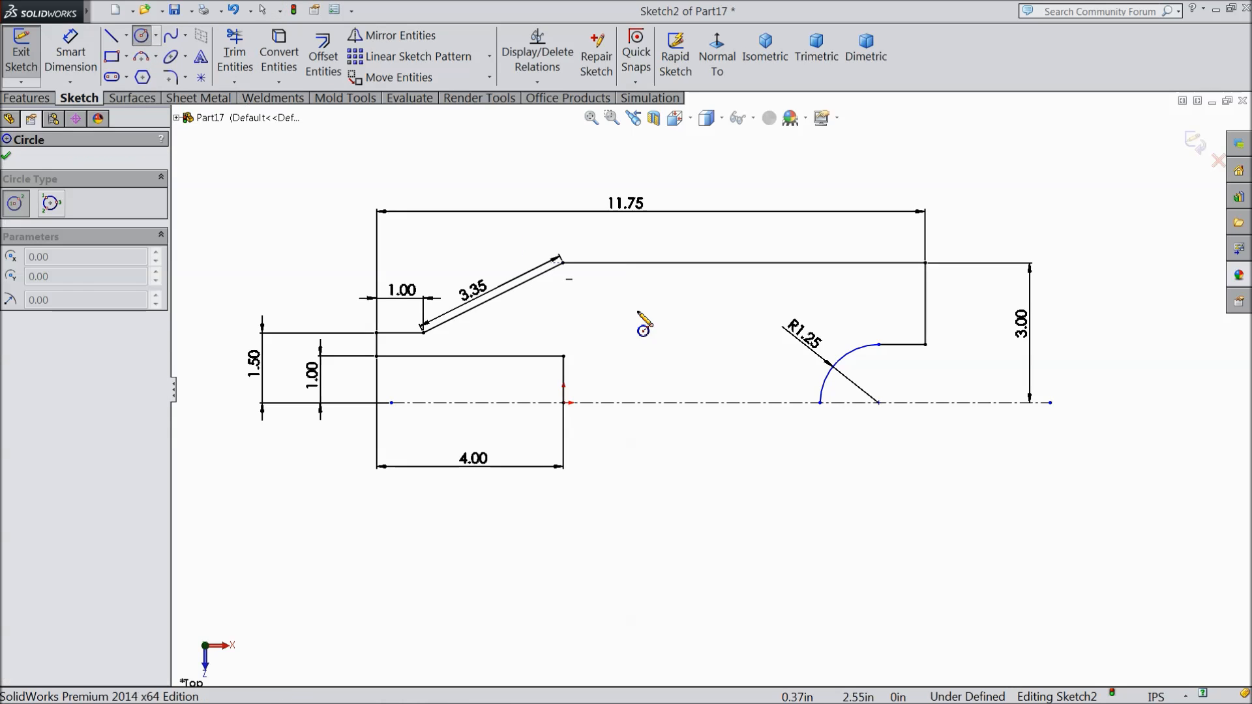
{"action": "left_click", "coordinate": [740, 403]}
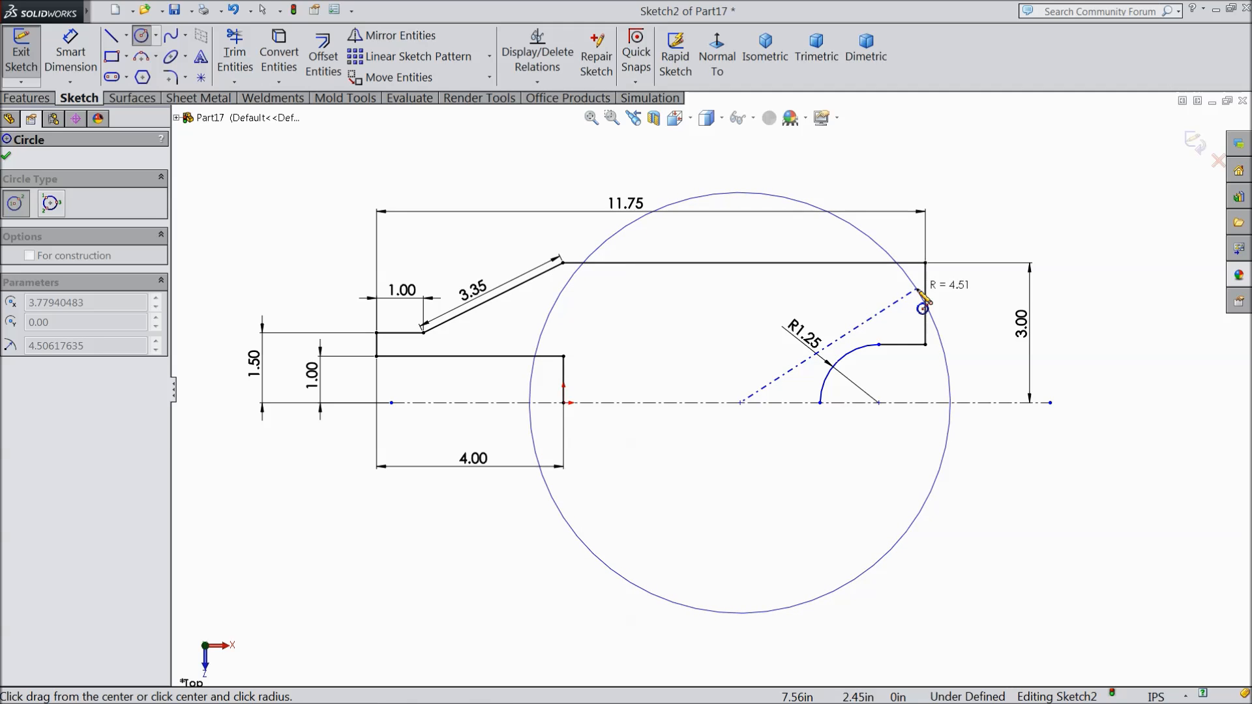
{"action": "key", "text": "Escape"}
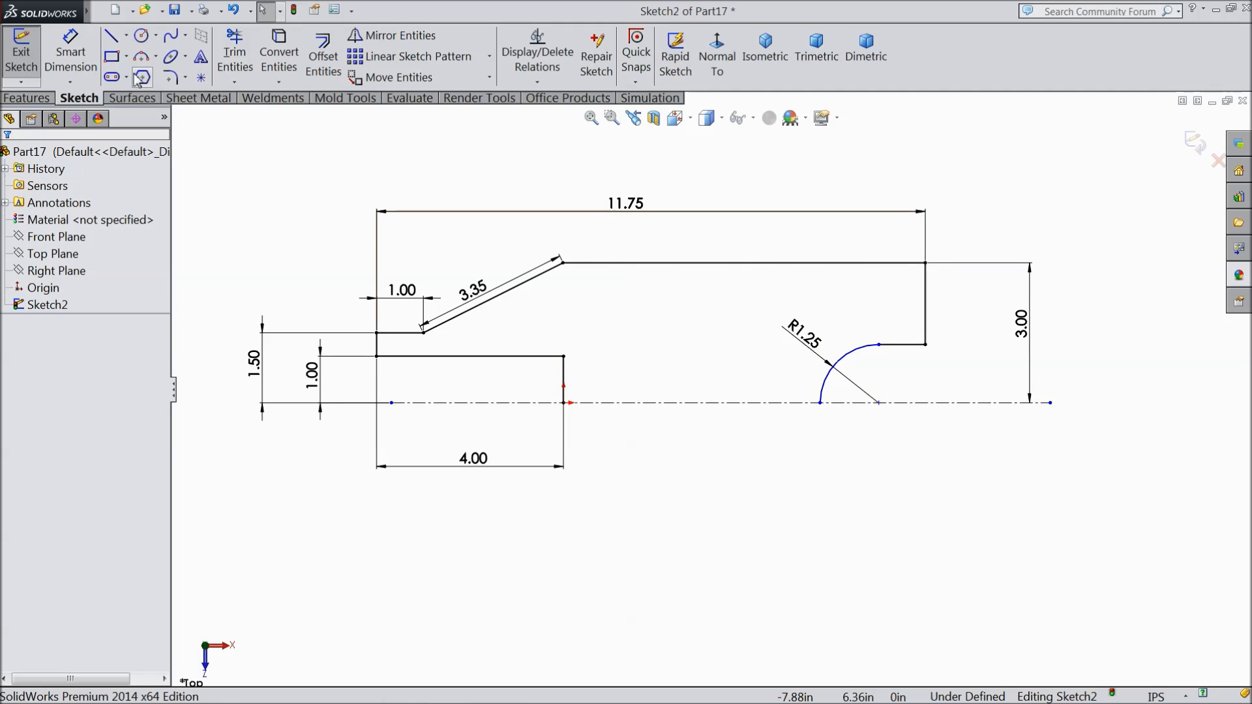
Step: Sketch a centerpoint arc of about 3.92 in radius centred on the centerline, crossing the upper horizontal edge and extending below the centerline
{"action": "left_click", "coordinate": [158, 57]}
{"action": "left_click", "coordinate": [180, 78]}
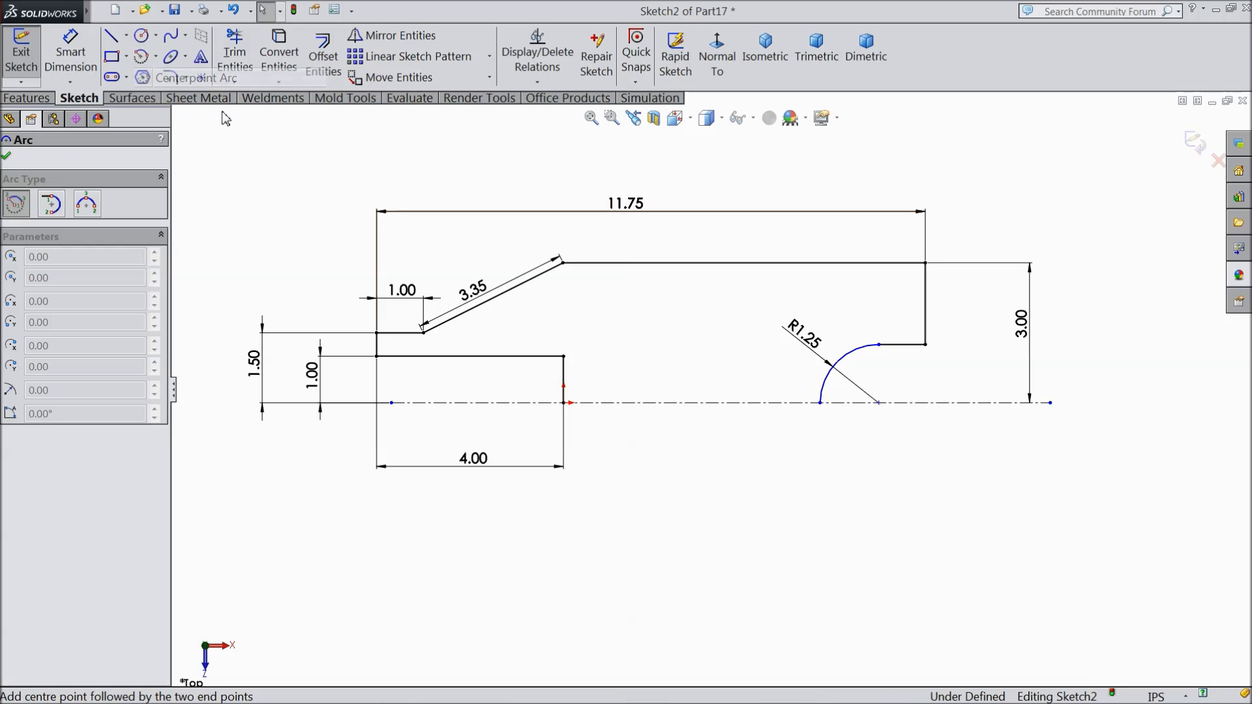
{"action": "left_click", "coordinate": [748, 402]}
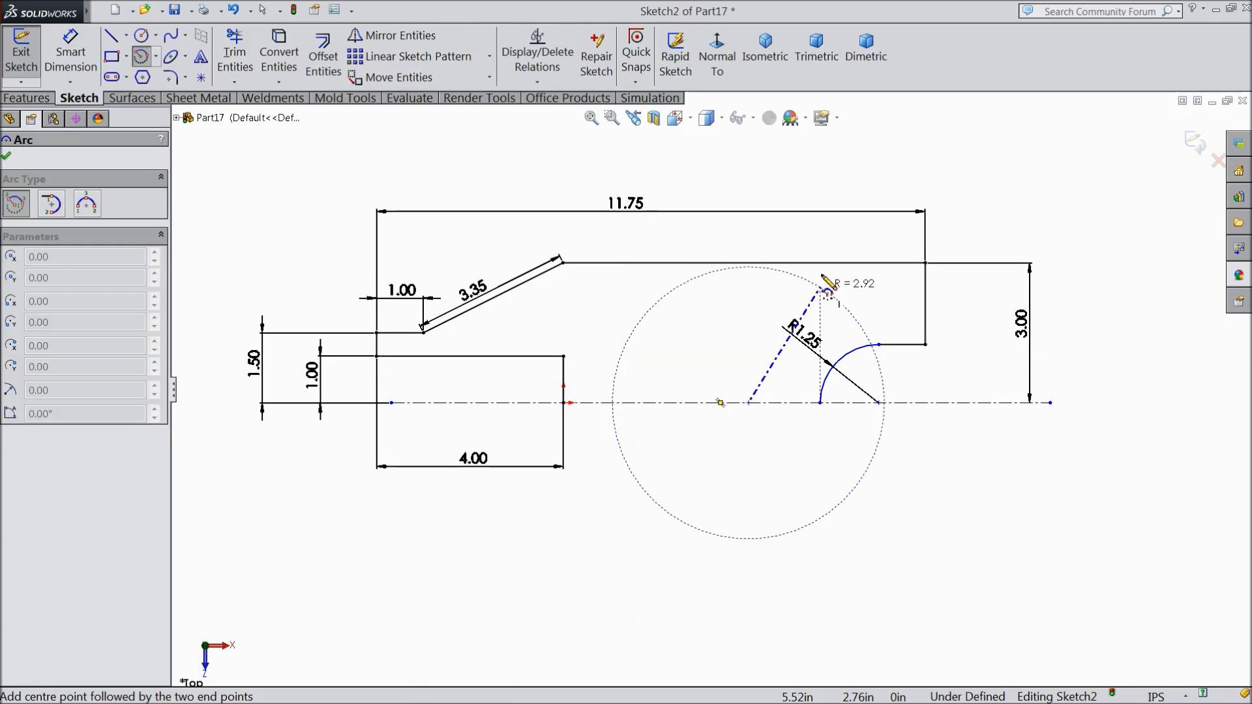
{"action": "left_click", "coordinate": [818, 234]}
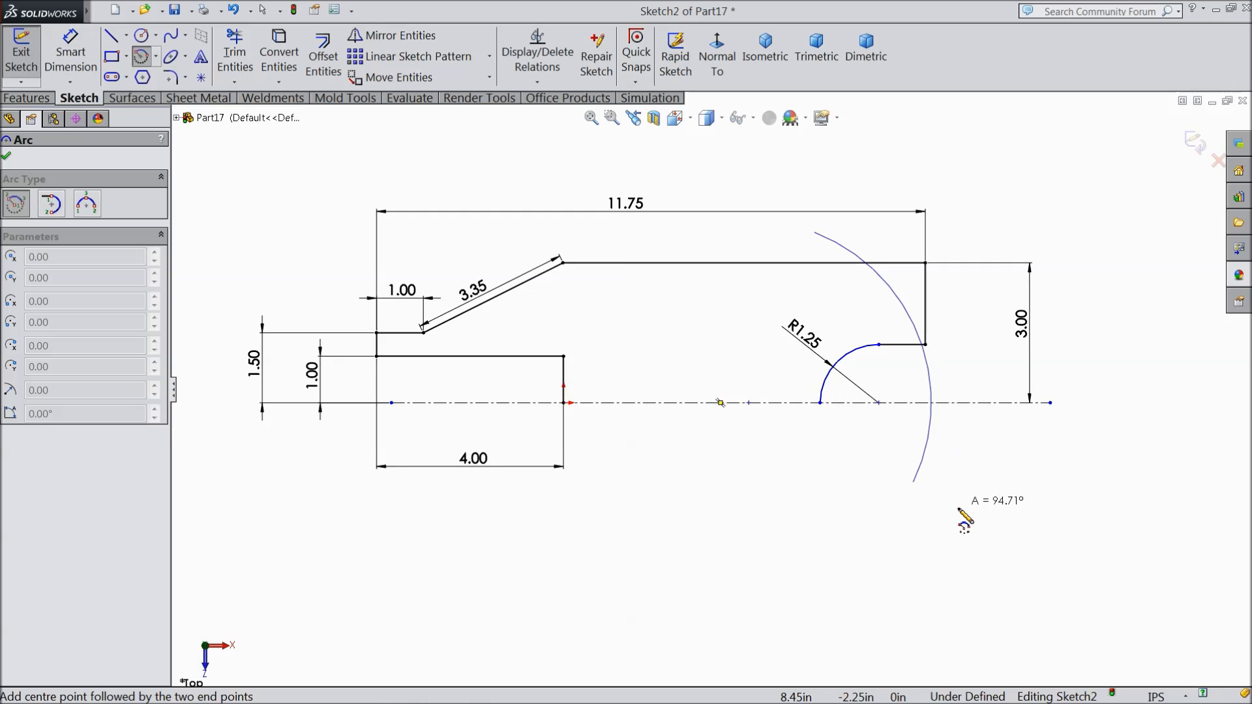
{"action": "left_click", "coordinate": [933, 538]}
{"action": "right_click", "coordinate": [978, 535]}
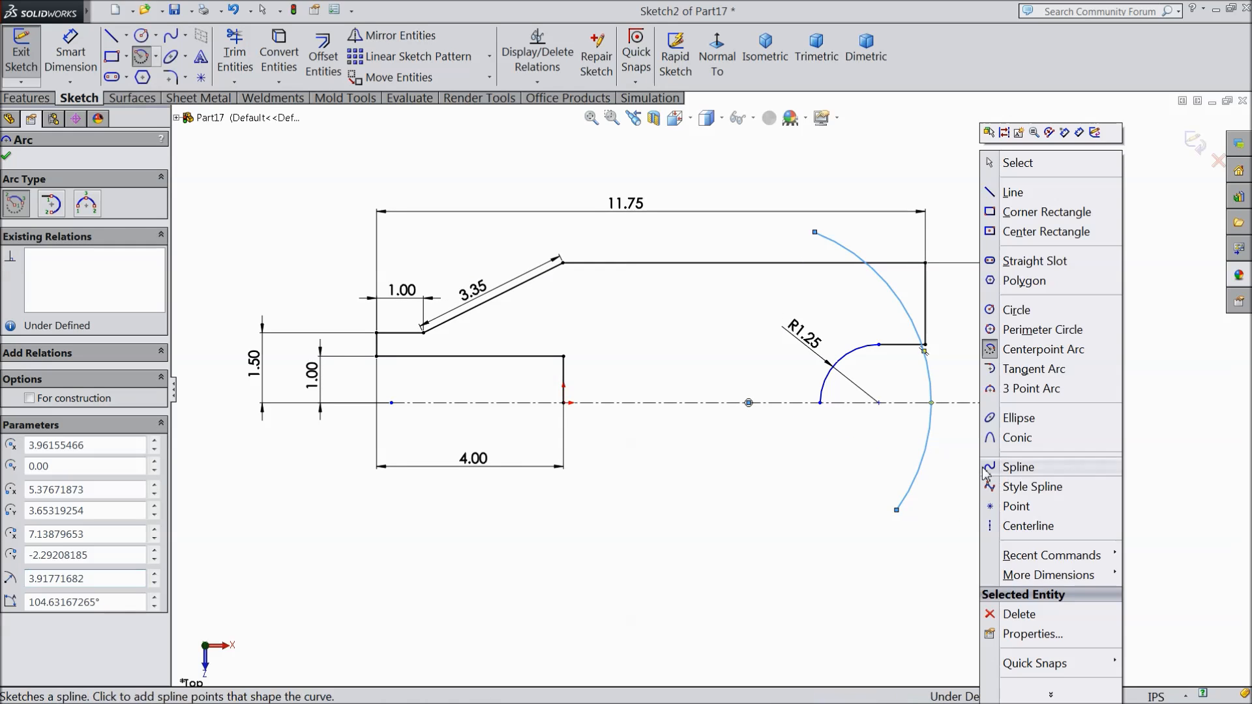
{"action": "left_click", "coordinate": [1009, 171]}
Step: Set the distance between the large arc's centre and the quarter arc's centre to 2.5 in
{"action": "left_click", "coordinate": [71, 54]}
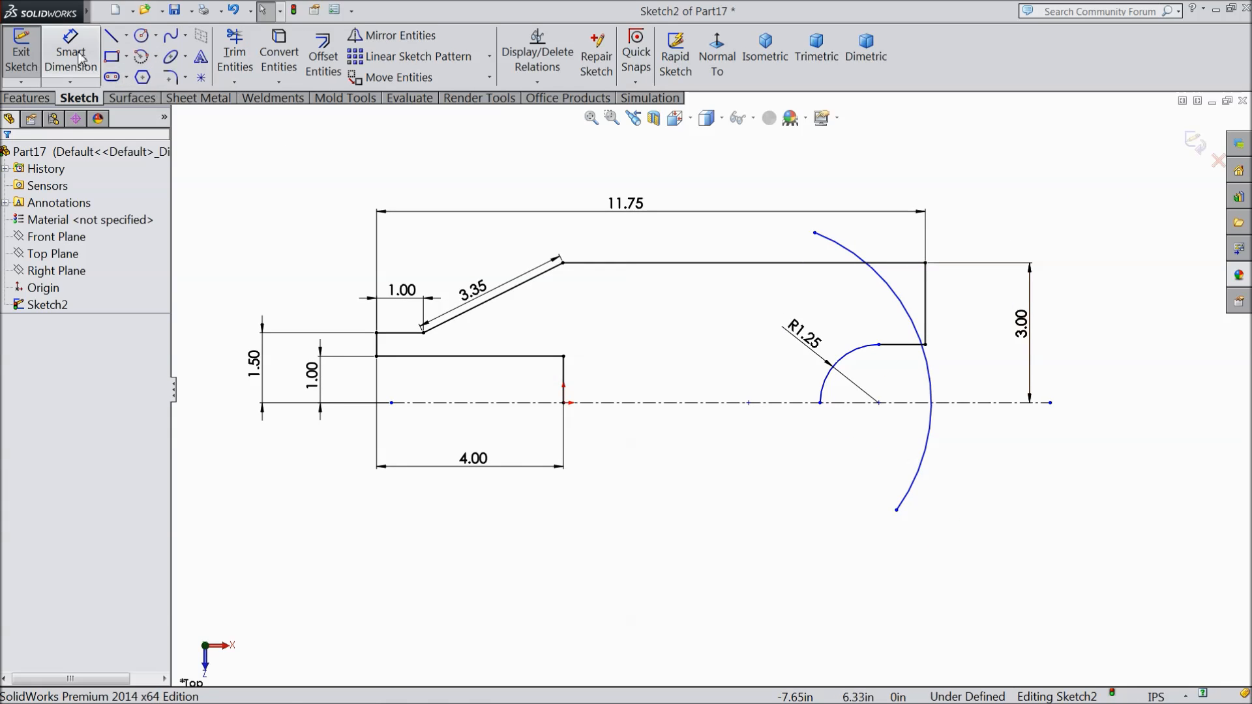
{"action": "left_click", "coordinate": [748, 403]}
{"action": "left_click", "coordinate": [879, 403]}
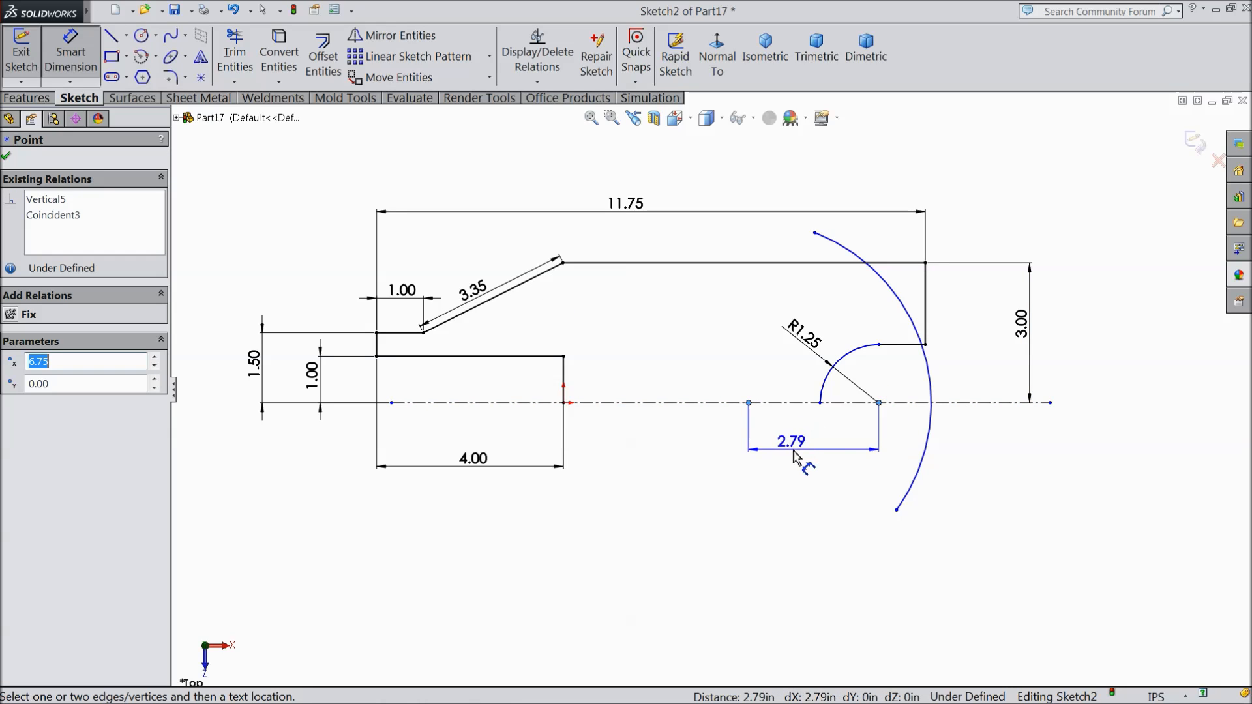
{"action": "left_click", "coordinate": [808, 456]}
{"action": "type", "text": "2.5"}
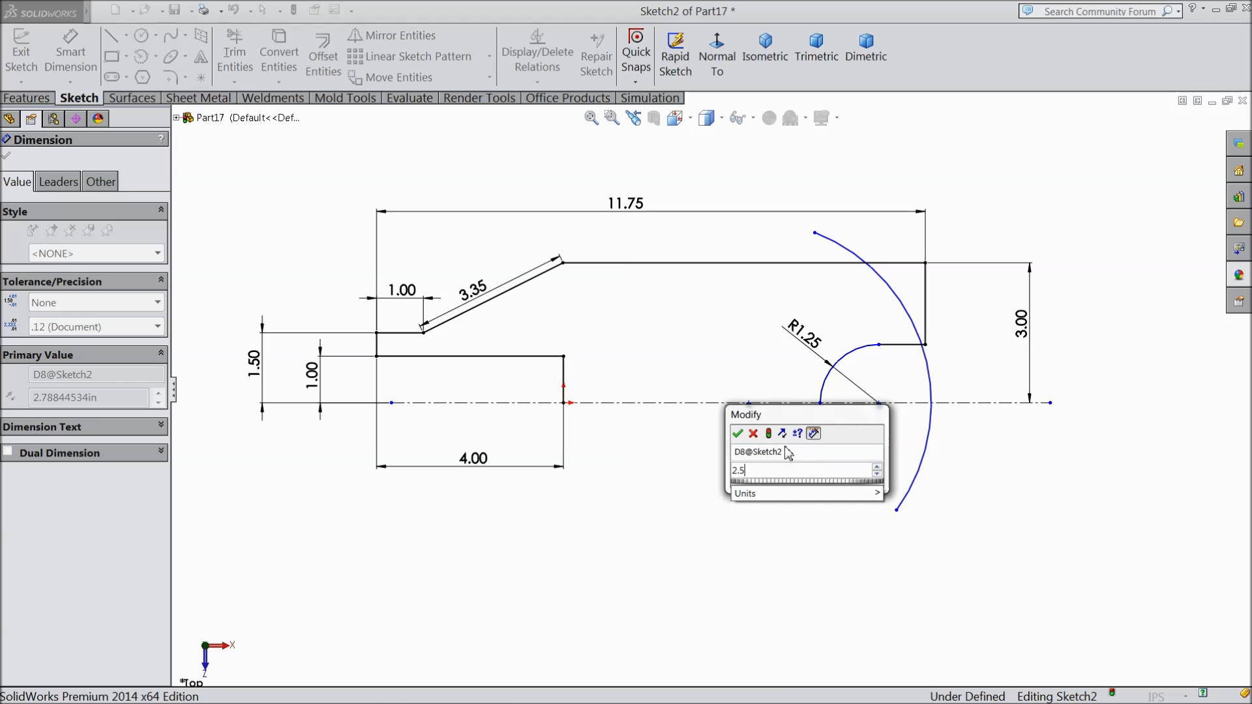
{"action": "left_click", "coordinate": [737, 433]}
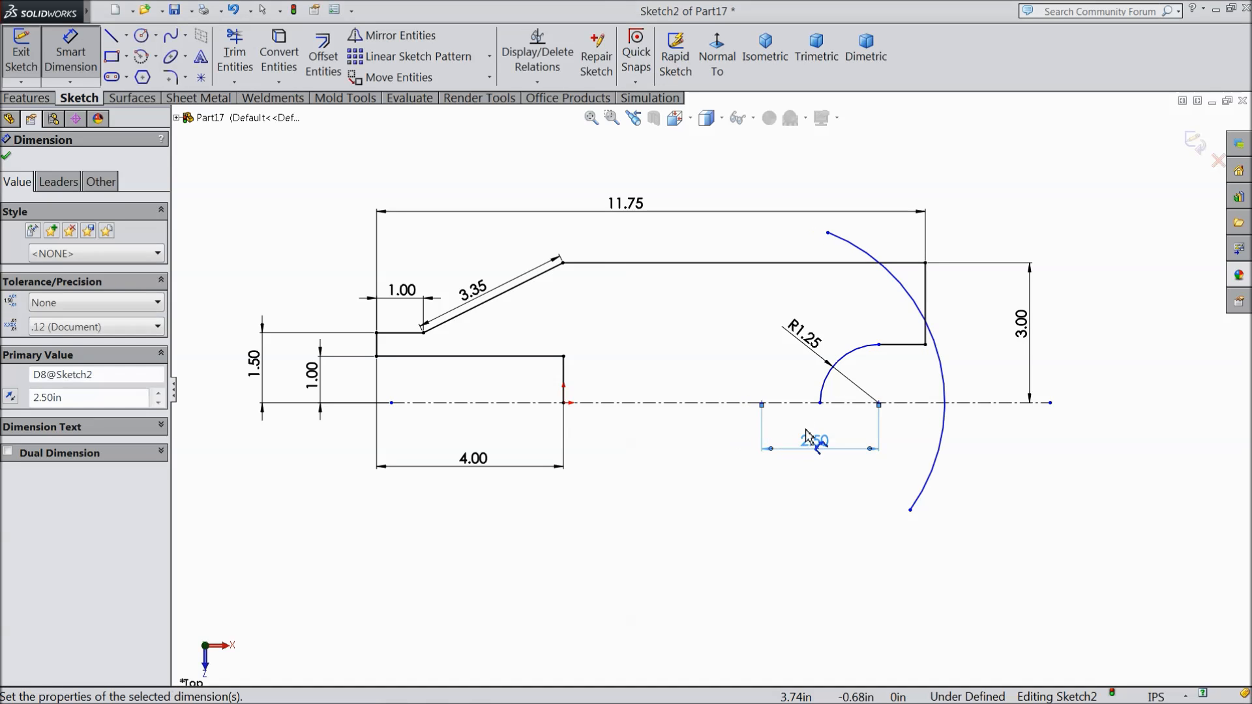
Step: Set the large arc's radius to 4 in
{"action": "left_click", "coordinate": [913, 300]}
{"action": "left_click", "coordinate": [989, 196]}
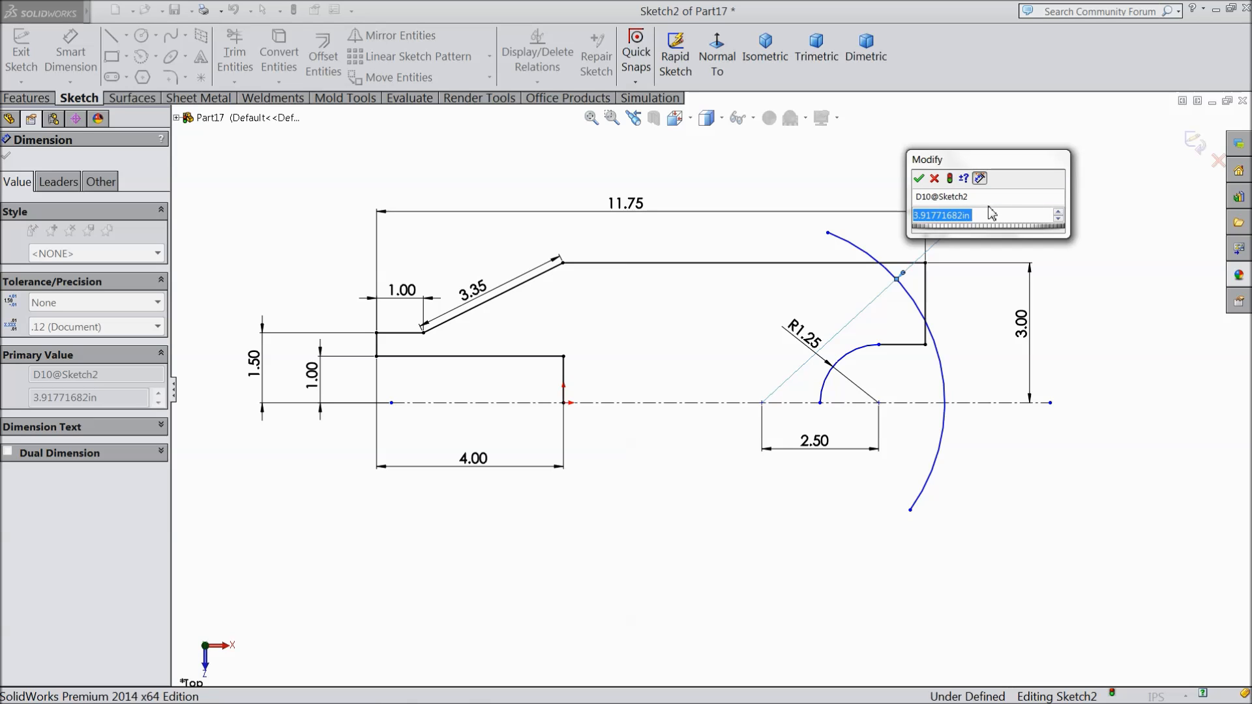
{"action": "type", "text": "4"}
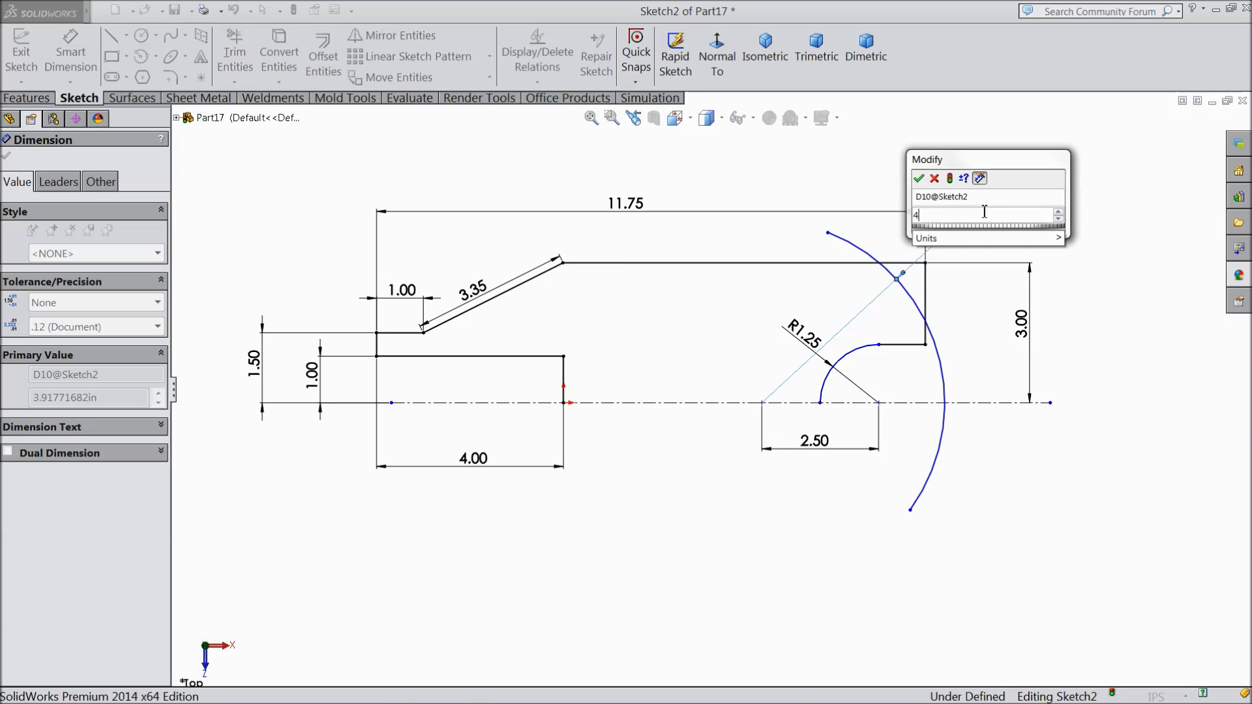
{"action": "left_click", "coordinate": [919, 179]}
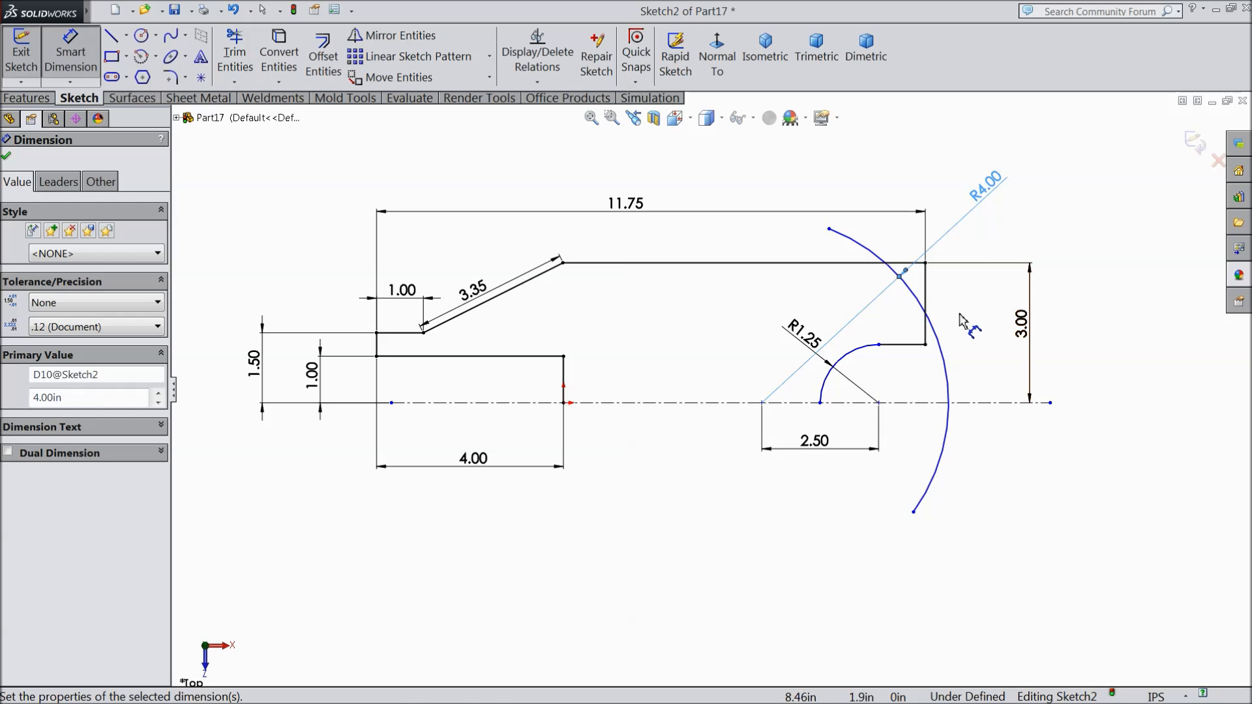
{"action": "left_click", "coordinate": [7, 157]}
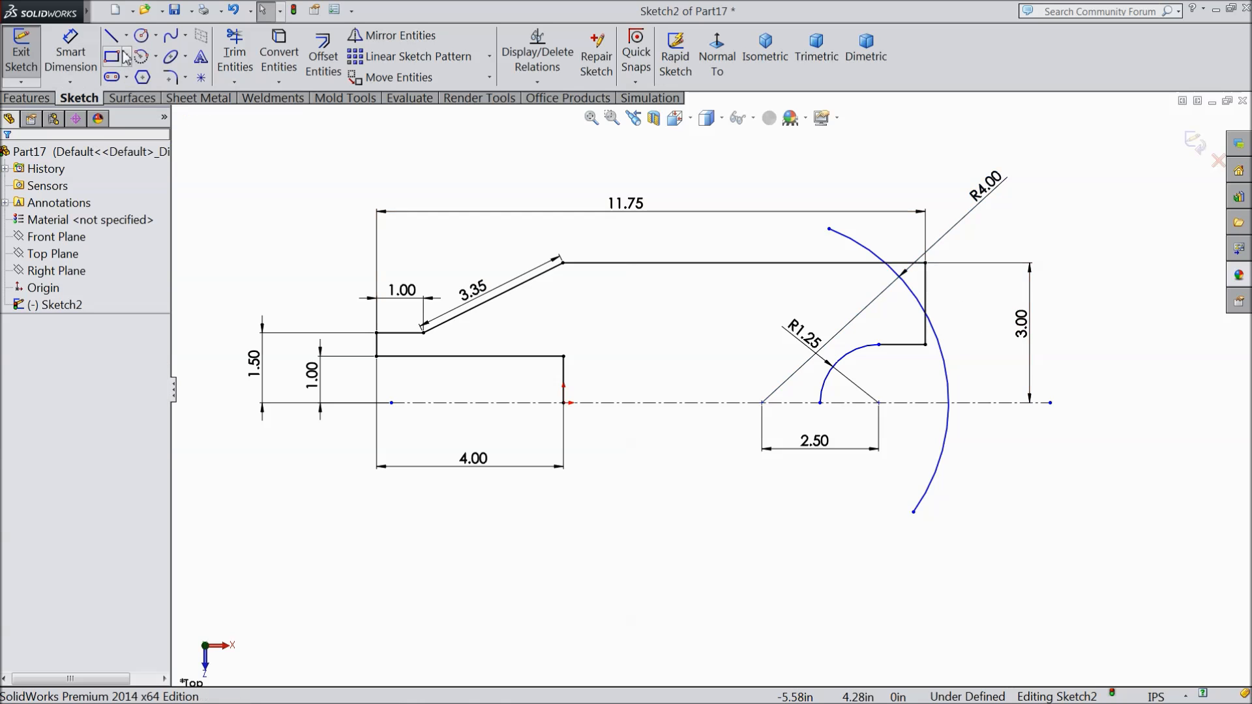
Step: Trim the large arc's ends outside the profile and the outer corner segments beyond it, so the arc forms the upper end corner
{"action": "left_click", "coordinate": [234, 53]}
{"action": "mouse_move", "coordinate": [860, 251]}
{"action": "left_mouse_down"}
{"action": "mouse_move", "coordinate": [959, 385]}
{"action": "mouse_move", "coordinate": [958, 461]}
{"action": "mouse_move", "coordinate": [944, 273]}
{"action": "mouse_move", "coordinate": [922, 273]}
{"action": "left_mouse_up"}
{"action": "scroll", "coordinate": [918, 280], "scroll_direction": "down", "scroll_amount": 5}
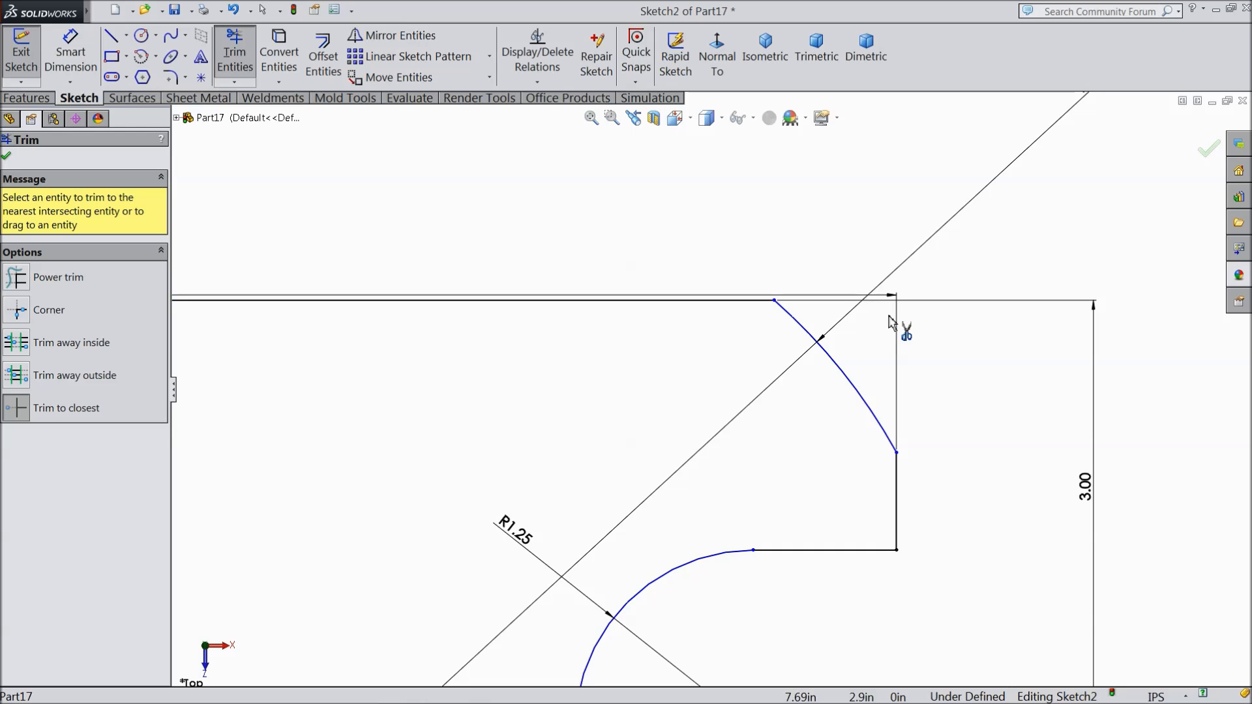
{"action": "scroll", "coordinate": [710, 392], "scroll_direction": "up", "scroll_amount": 8}
{"action": "scroll", "coordinate": [629, 476], "scroll_direction": "down", "scroll_amount": 2}
{"action": "scroll", "coordinate": [671, 476], "scroll_direction": "up", "scroll_amount": 2}
{"action": "scroll", "coordinate": [567, 475], "scroll_direction": "down", "scroll_amount": 3}
{"action": "scroll", "coordinate": [807, 370], "scroll_direction": "down", "scroll_amount": 2}
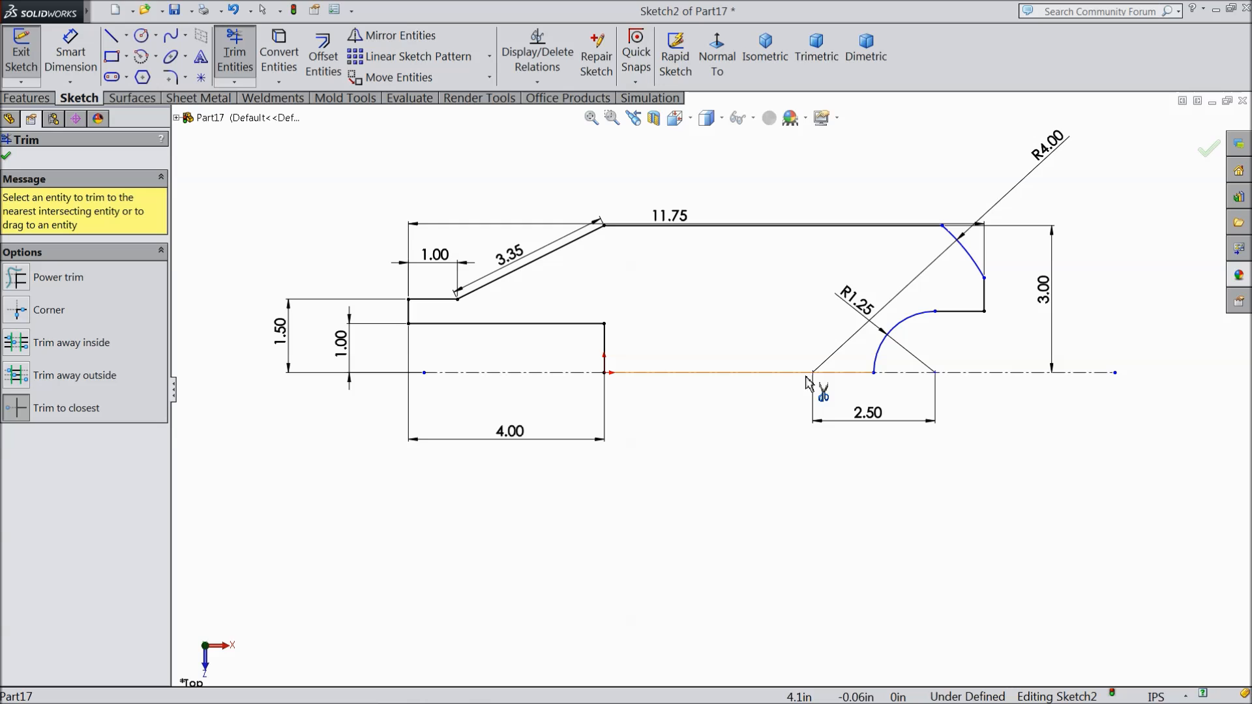
{"action": "scroll", "coordinate": [794, 383], "scroll_direction": "up", "scroll_amount": 1}
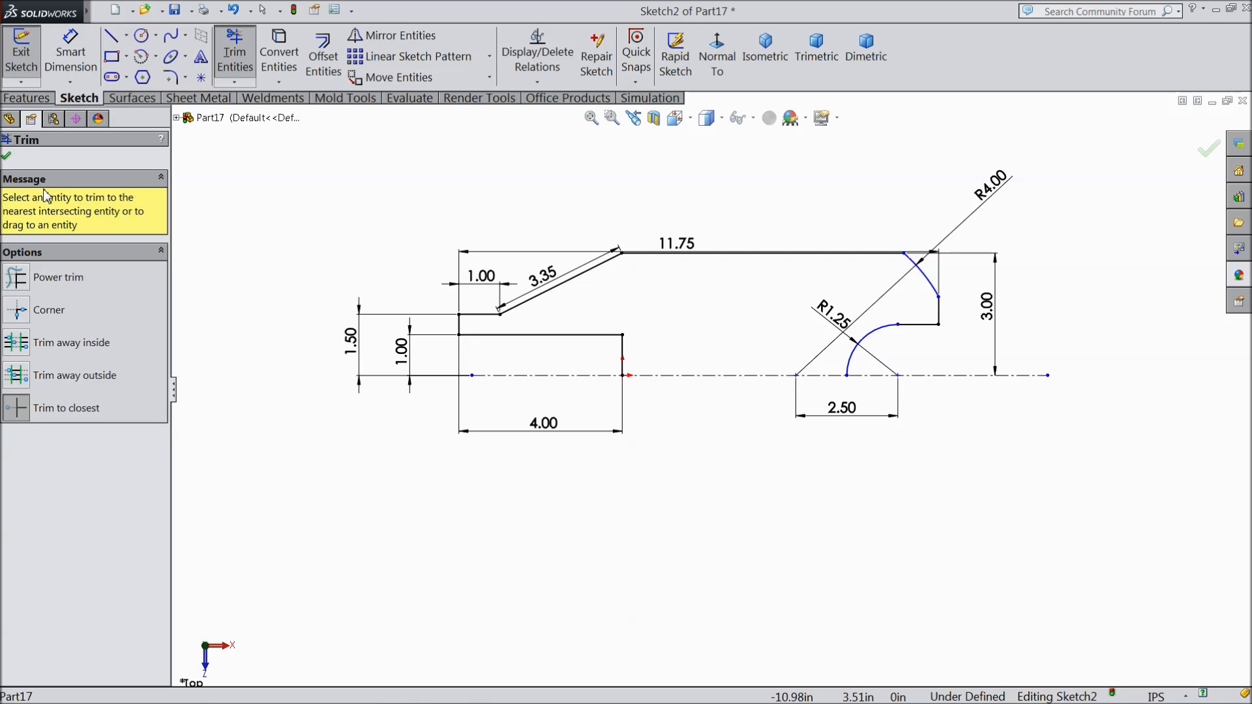
{"action": "left_click", "coordinate": [7, 160]}
Step: Move the overall length dimension farther above the profile's upper edge
{"action": "scroll", "coordinate": [458, 271], "scroll_direction": "down", "scroll_amount": 1}
{"action": "left_click_drag", "start_coordinate": [720, 241], "coordinate": [723, 181]}
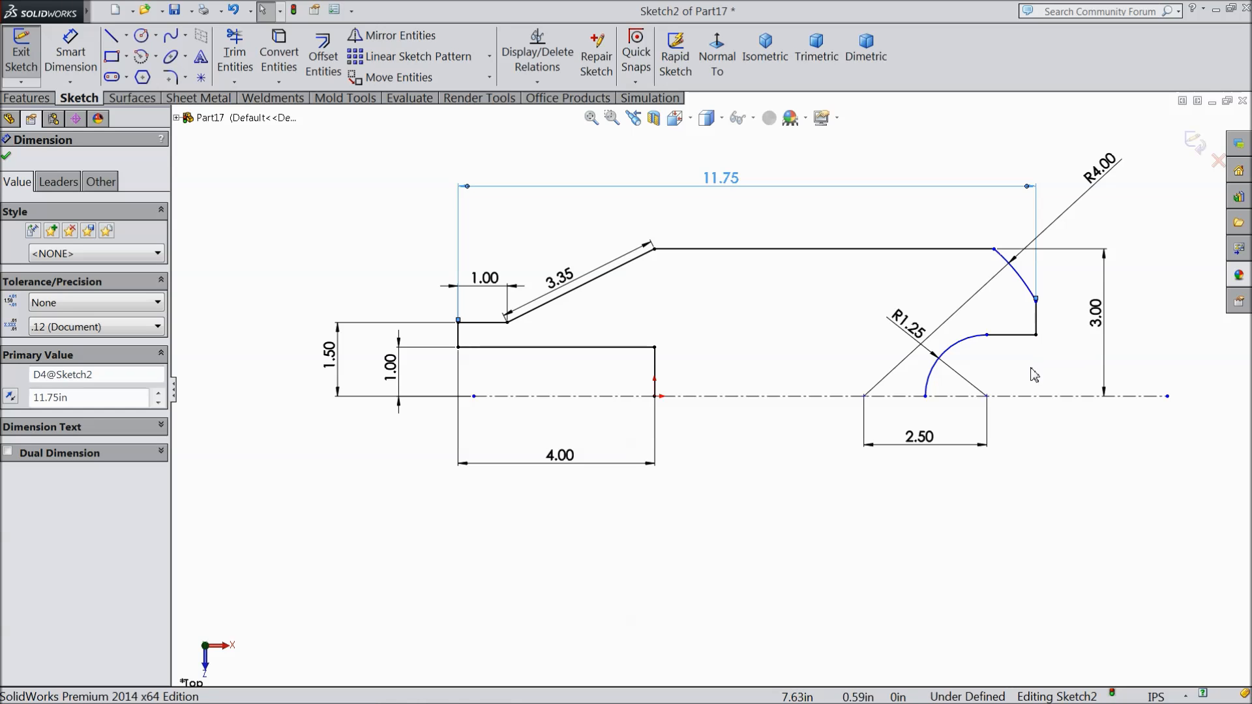
{"action": "scroll", "coordinate": [1031, 352], "scroll_direction": "down", "scroll_amount": 1}
{"action": "scroll", "coordinate": [675, 445], "scroll_direction": "up", "scroll_amount": 2}
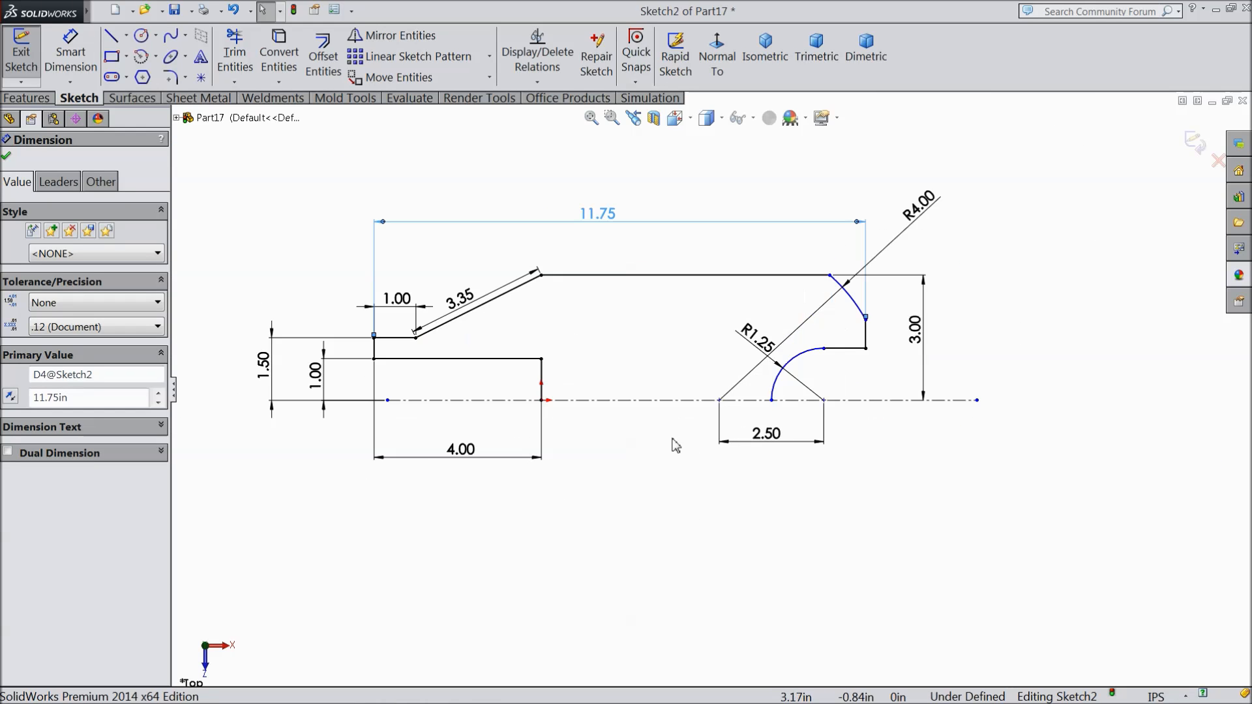
Step: Mirror the half-profile about the horizontal centerline, keeping the original entities
{"action": "mouse_move", "coordinate": [974, 214]}
{"action": "left_mouse_down"}
{"action": "mouse_move", "coordinate": [787, 348]}
{"action": "mouse_move", "coordinate": [439, 415]}
{"action": "mouse_move", "coordinate": [329, 382]}
{"action": "left_mouse_up"}
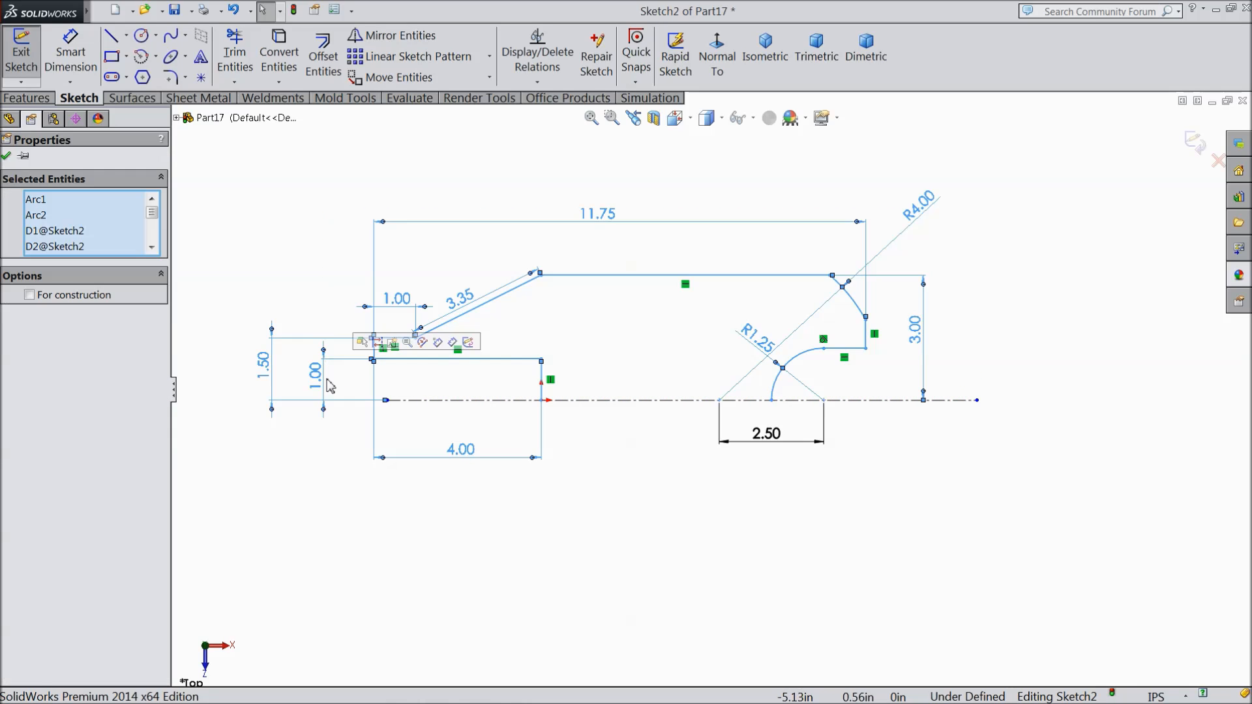
{"action": "left_click", "coordinate": [412, 41]}
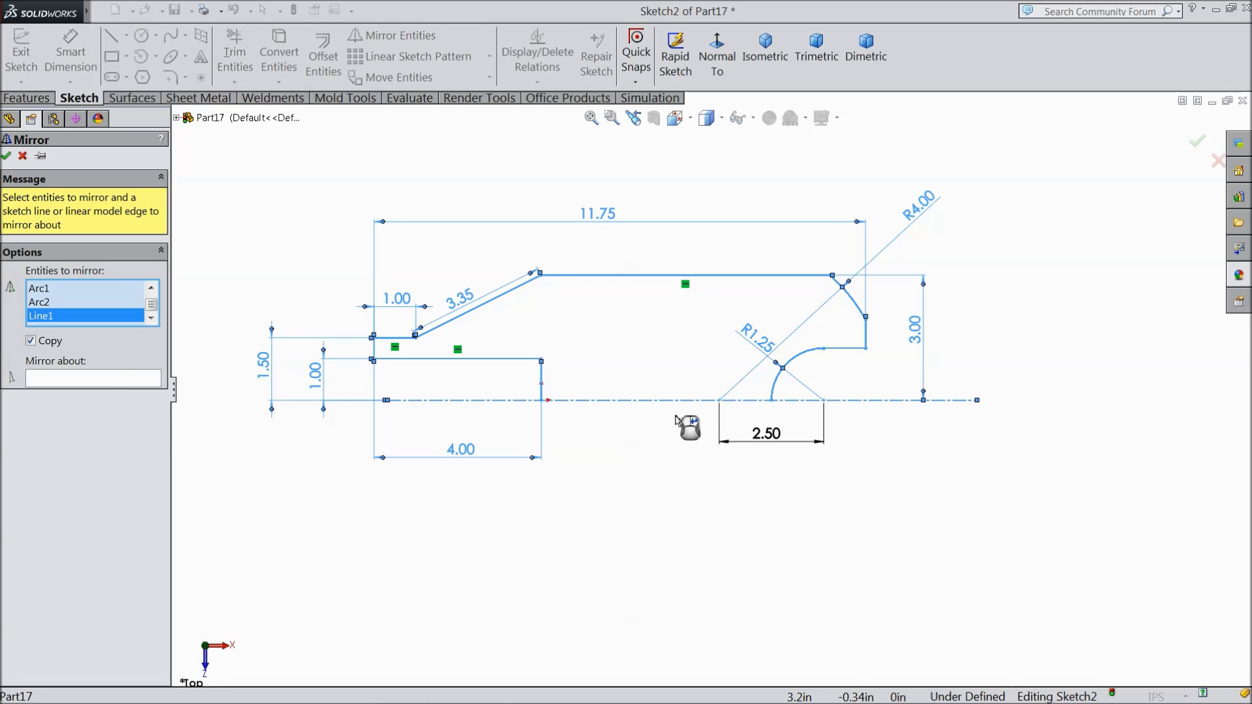
{"action": "left_click", "coordinate": [144, 383]}
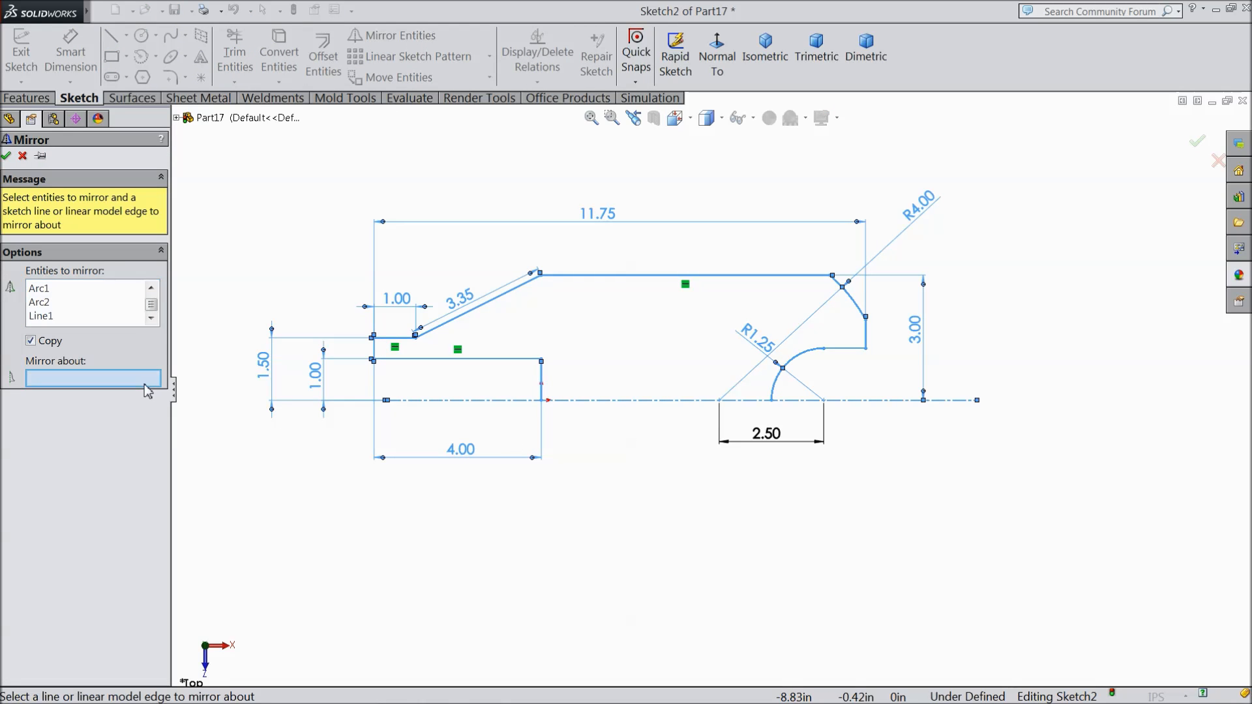
{"action": "left_click", "coordinate": [597, 401]}
{"action": "scroll", "coordinate": [663, 498], "scroll_direction": "up", "scroll_amount": 1}
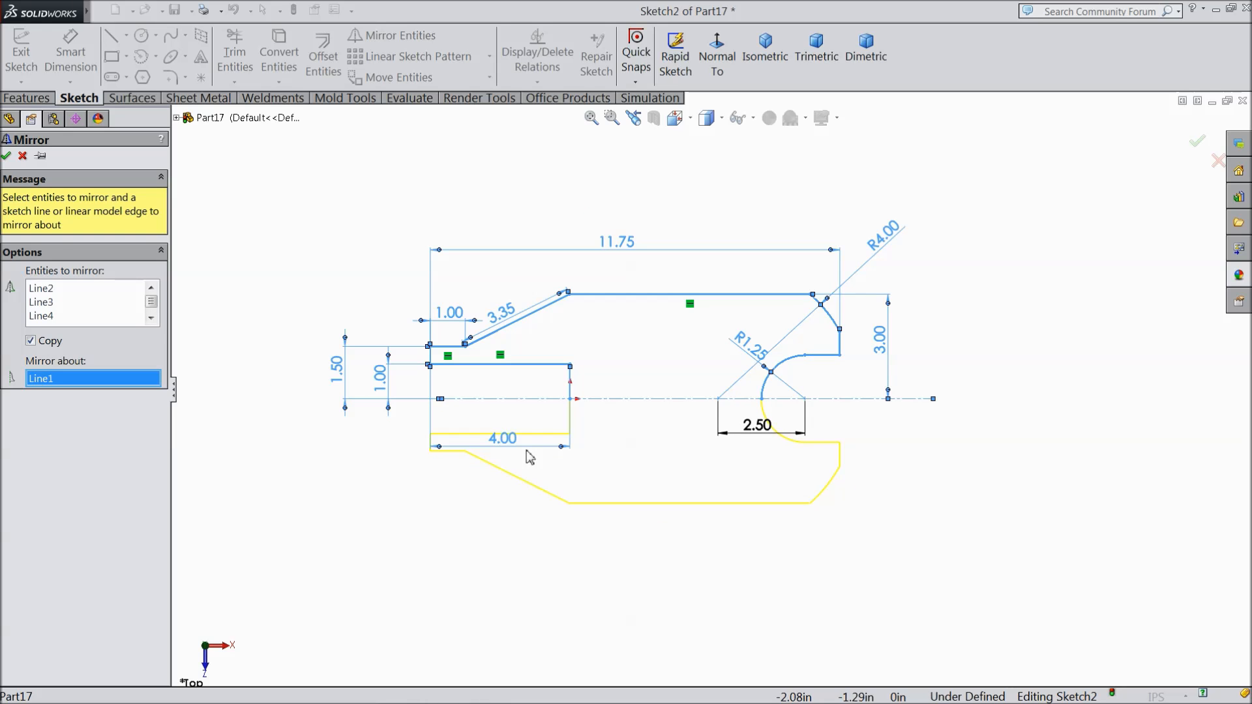
{"action": "left_click", "coordinate": [6, 157]}
Step: Move the dimension between the two arc centres below the mirrored profile
{"action": "scroll", "coordinate": [671, 417], "scroll_direction": "up", "scroll_amount": 2}
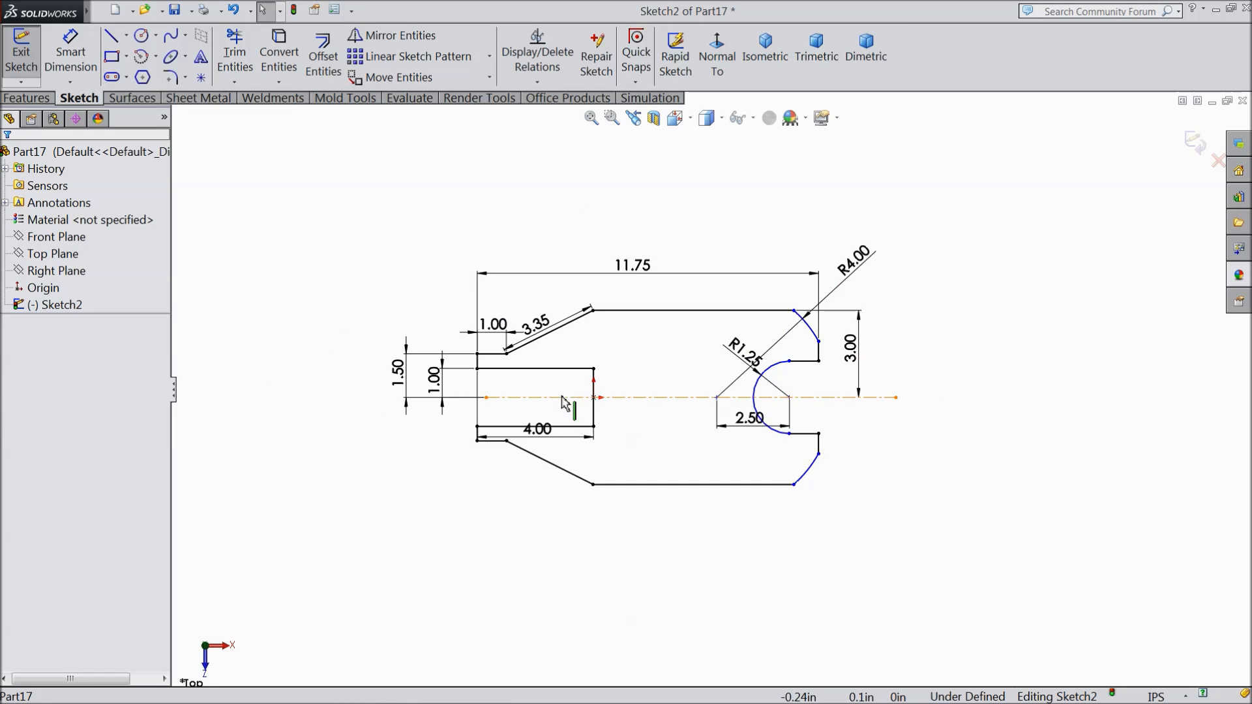
{"action": "scroll", "coordinate": [733, 441], "scroll_direction": "down", "scroll_amount": 3}
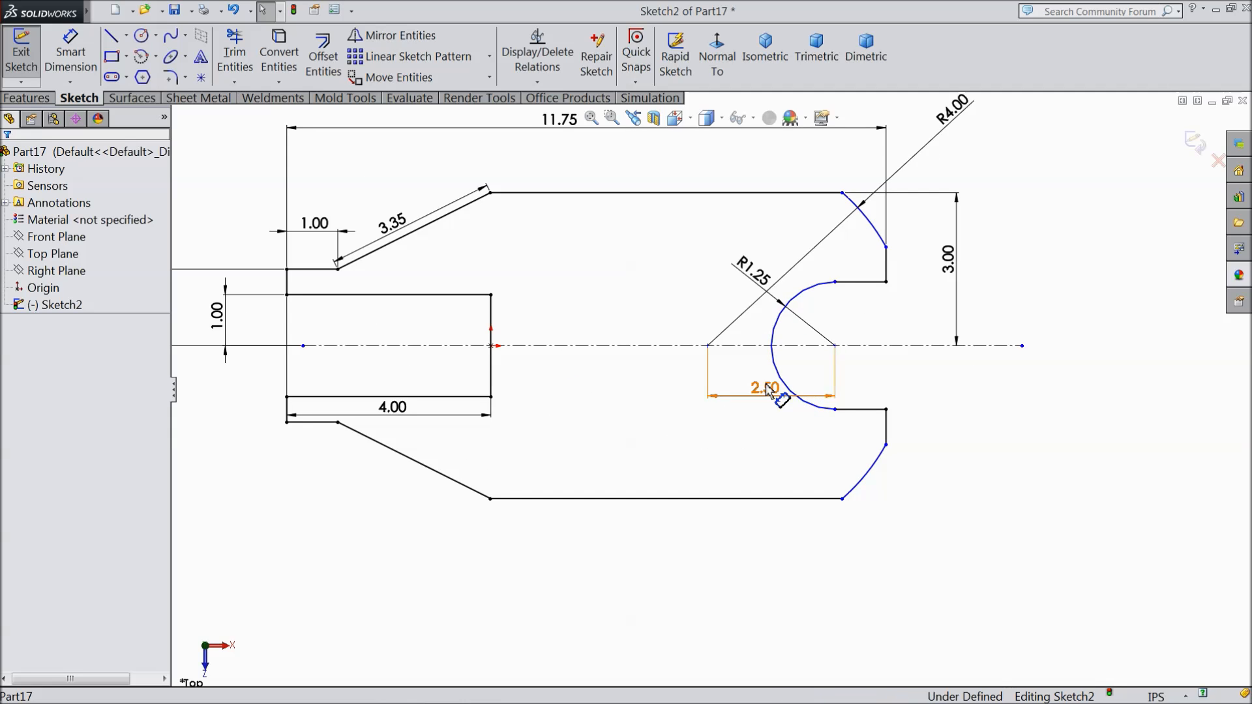
{"action": "mouse_move", "coordinate": [763, 385]}
{"action": "left_mouse_down"}
{"action": "mouse_move", "coordinate": [769, 577]}
{"action": "mouse_move", "coordinate": [761, 568]}
{"action": "left_mouse_up"}
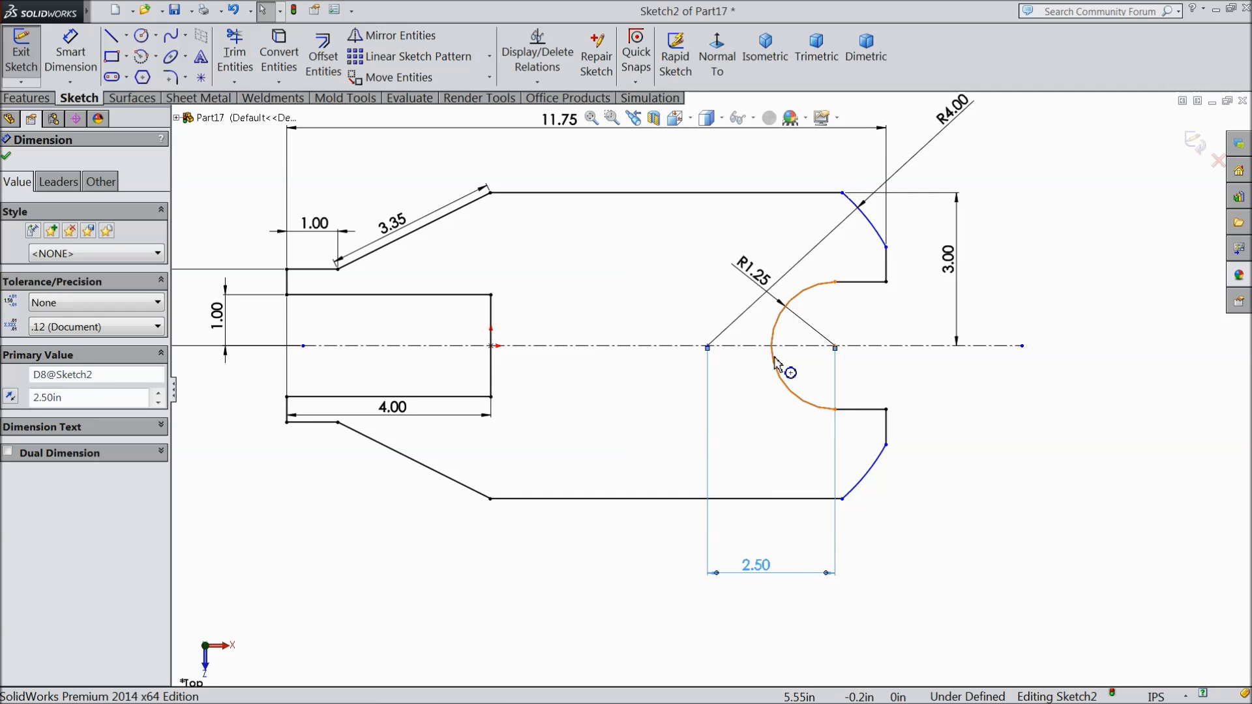
Step: Sketch a circle of about 1.04 in radius centred on the large arc's centre point on the centerline
{"action": "left_click", "coordinate": [142, 35]}
{"action": "left_click", "coordinate": [707, 346]}
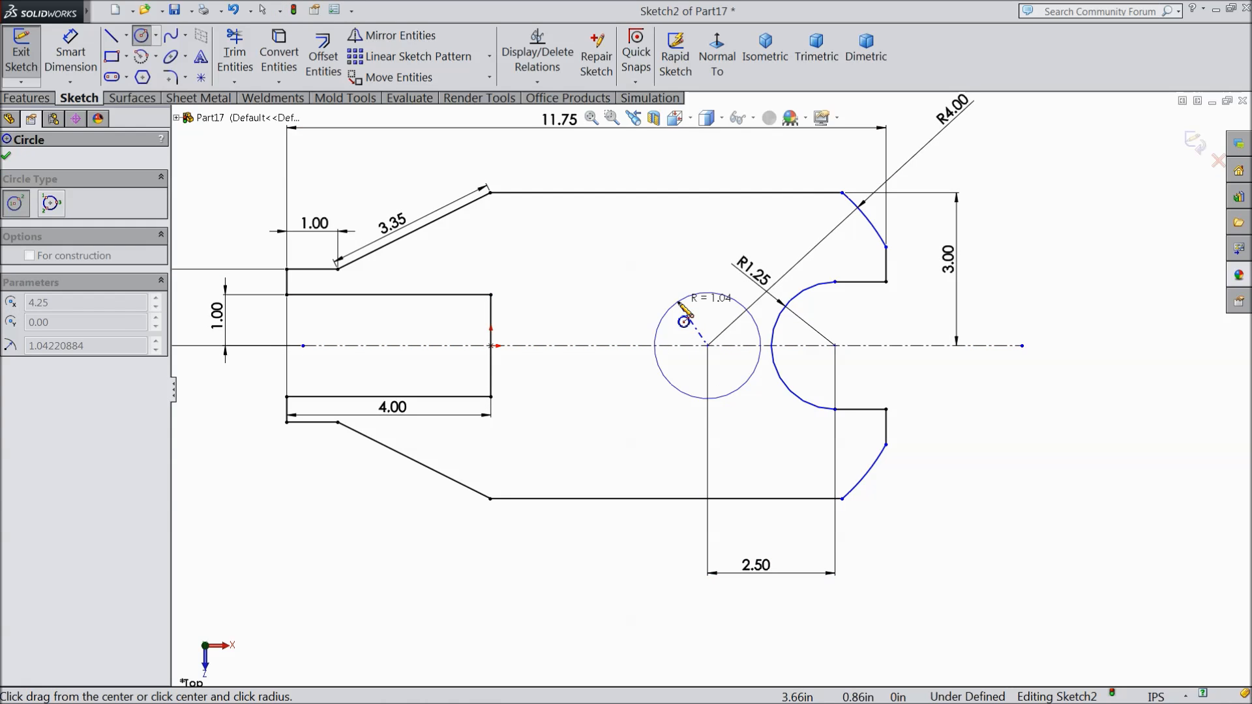
{"action": "left_click", "coordinate": [665, 313]}
Step: Set the circle's diameter to 1 in
{"action": "left_click", "coordinate": [71, 62]}
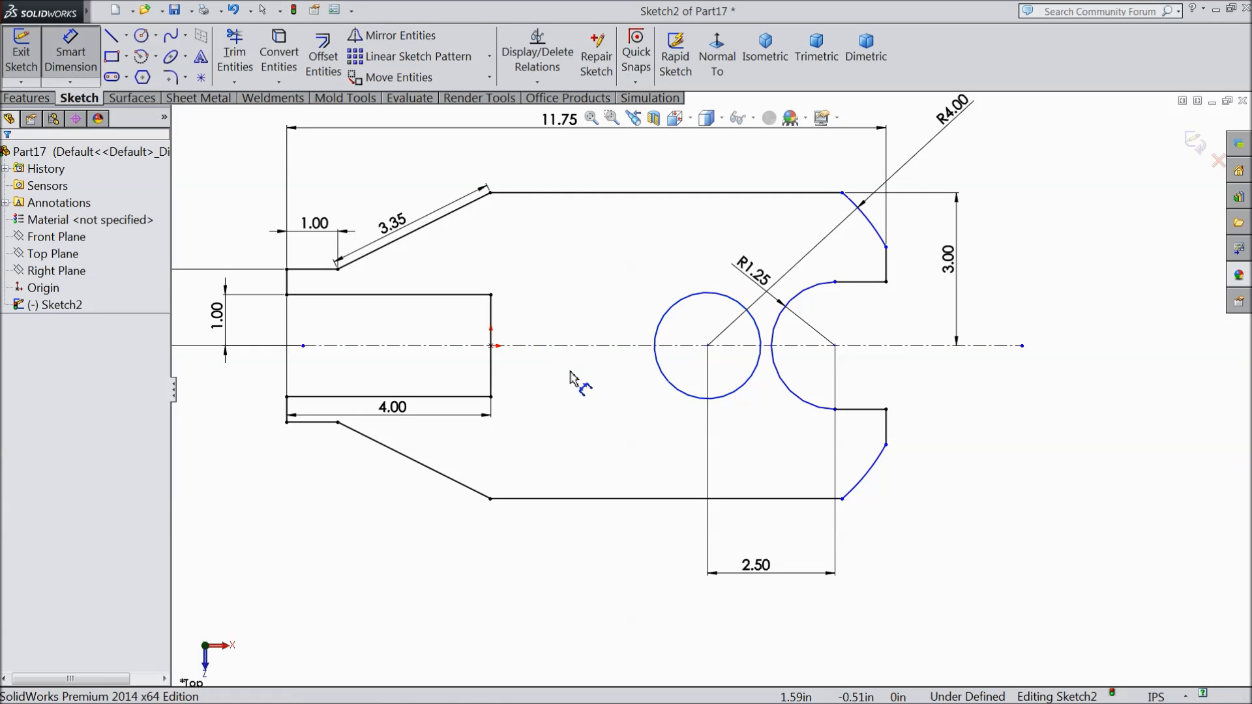
{"action": "left_click", "coordinate": [658, 336]}
{"action": "left_click", "coordinate": [616, 342]}
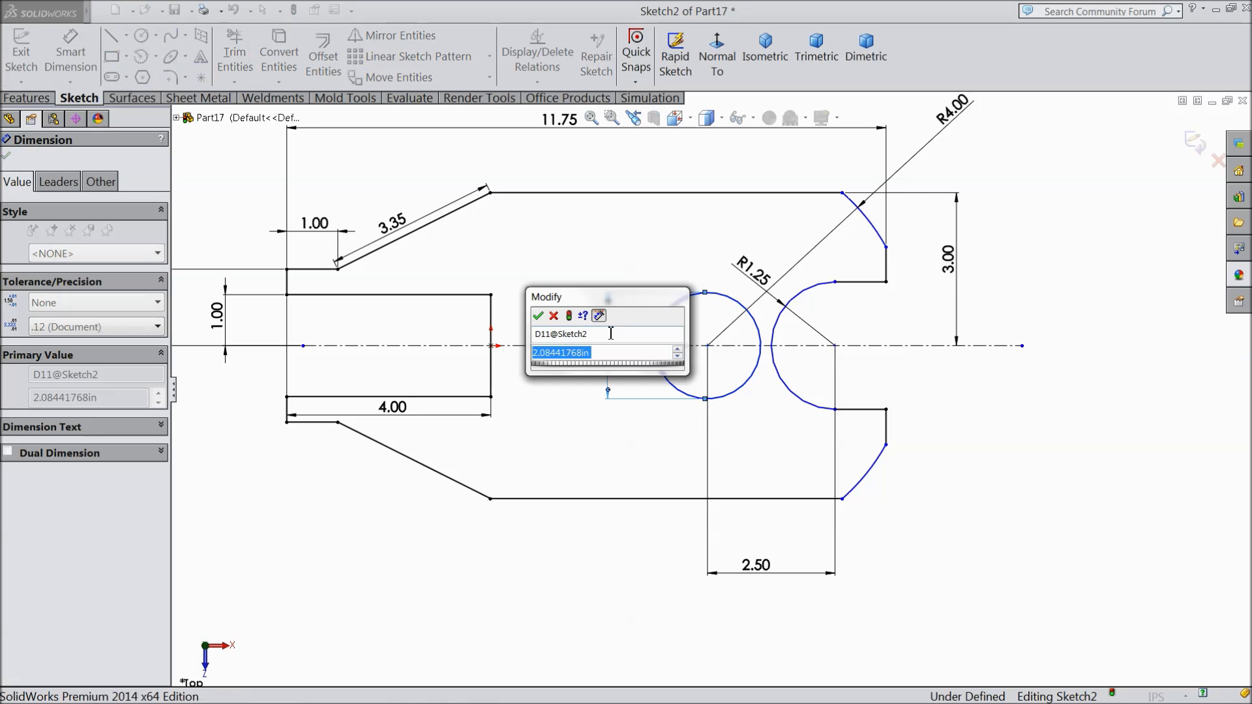
{"action": "type", "text": "1"}
{"action": "left_click", "coordinate": [539, 316]}
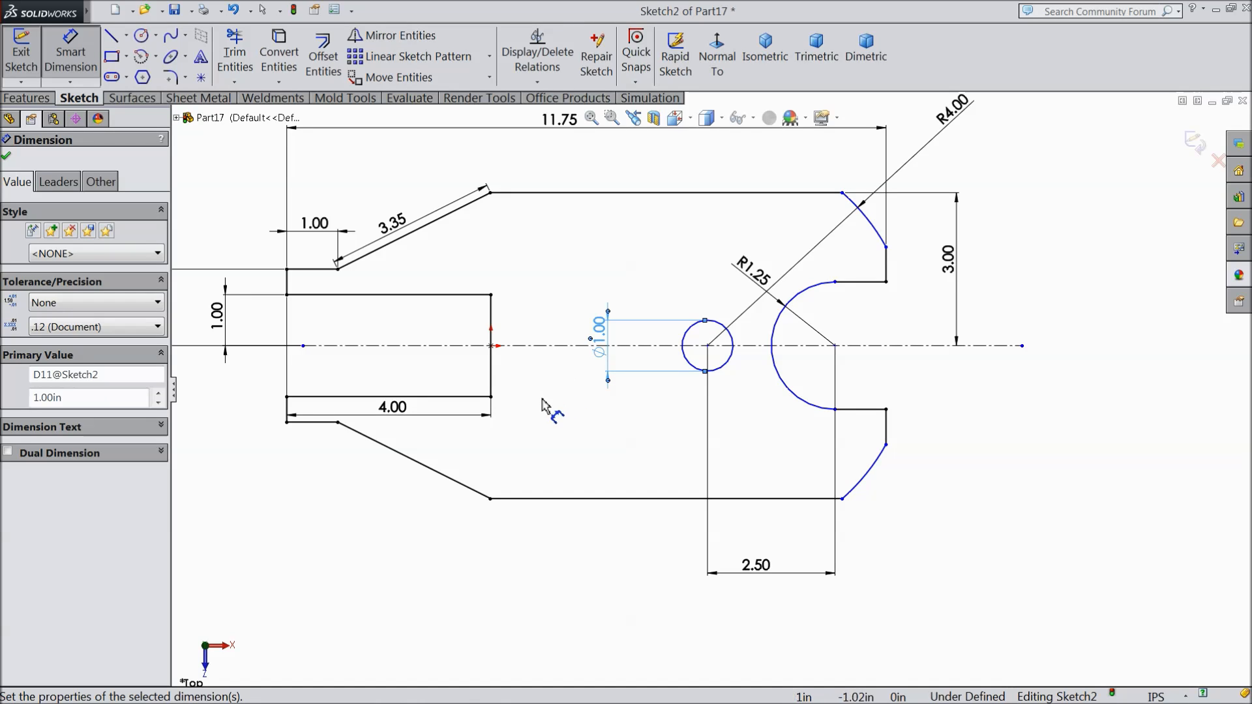
{"action": "left_click", "coordinate": [8, 158]}
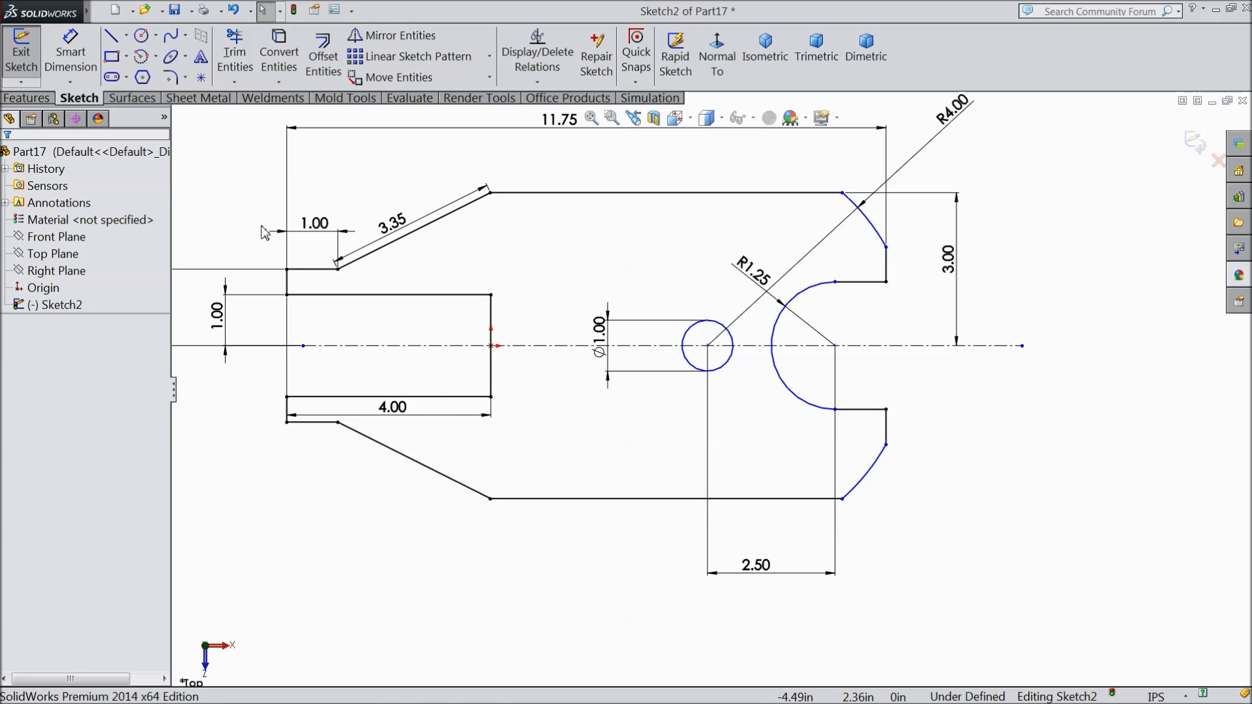
Step: Dimension the horizontal distance between the notch arc's centre and the upper outer corner of the notch
{"action": "key", "text": "f"}
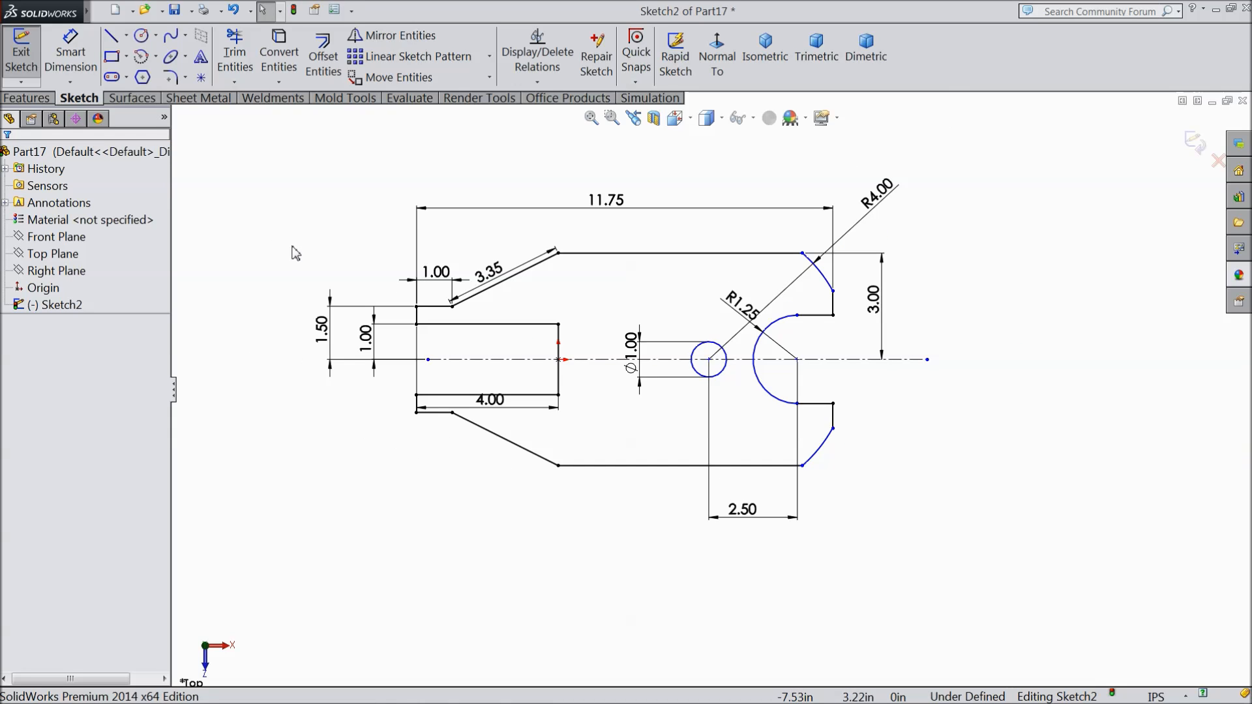
{"action": "left_click", "coordinate": [71, 52]}
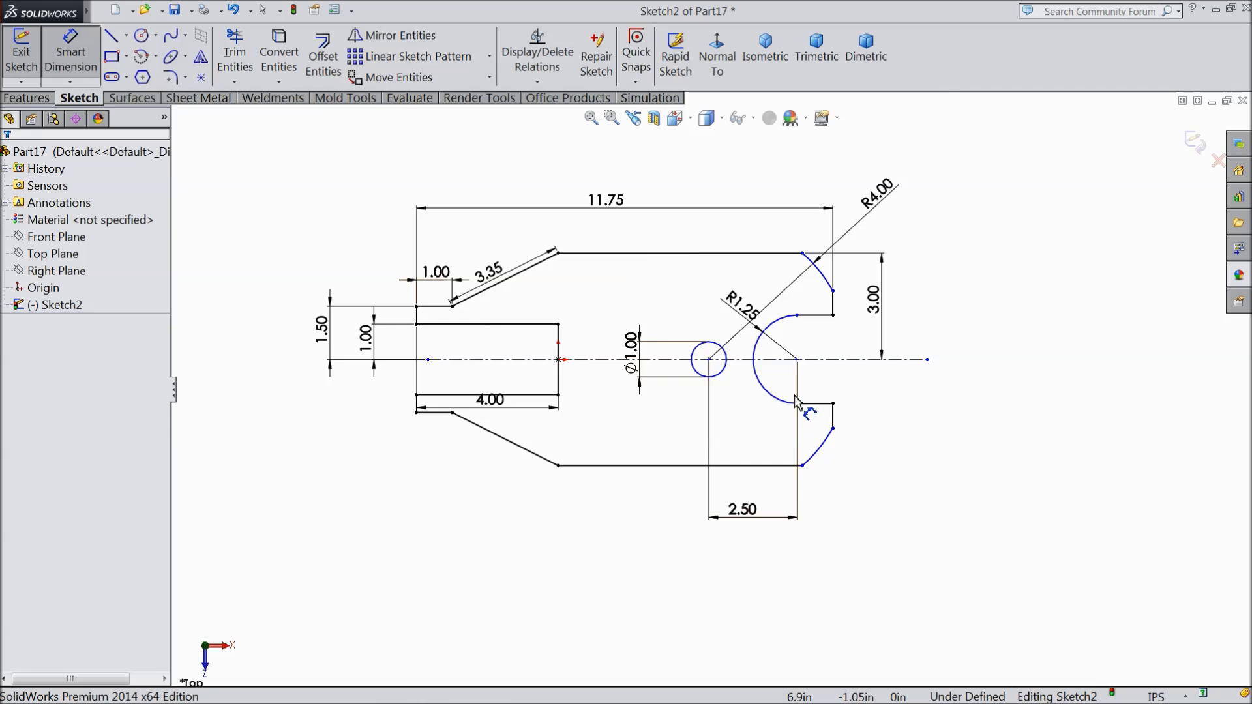
{"action": "scroll", "coordinate": [805, 391], "scroll_direction": "down", "scroll_amount": 3}
{"action": "left_click", "coordinate": [785, 330]}
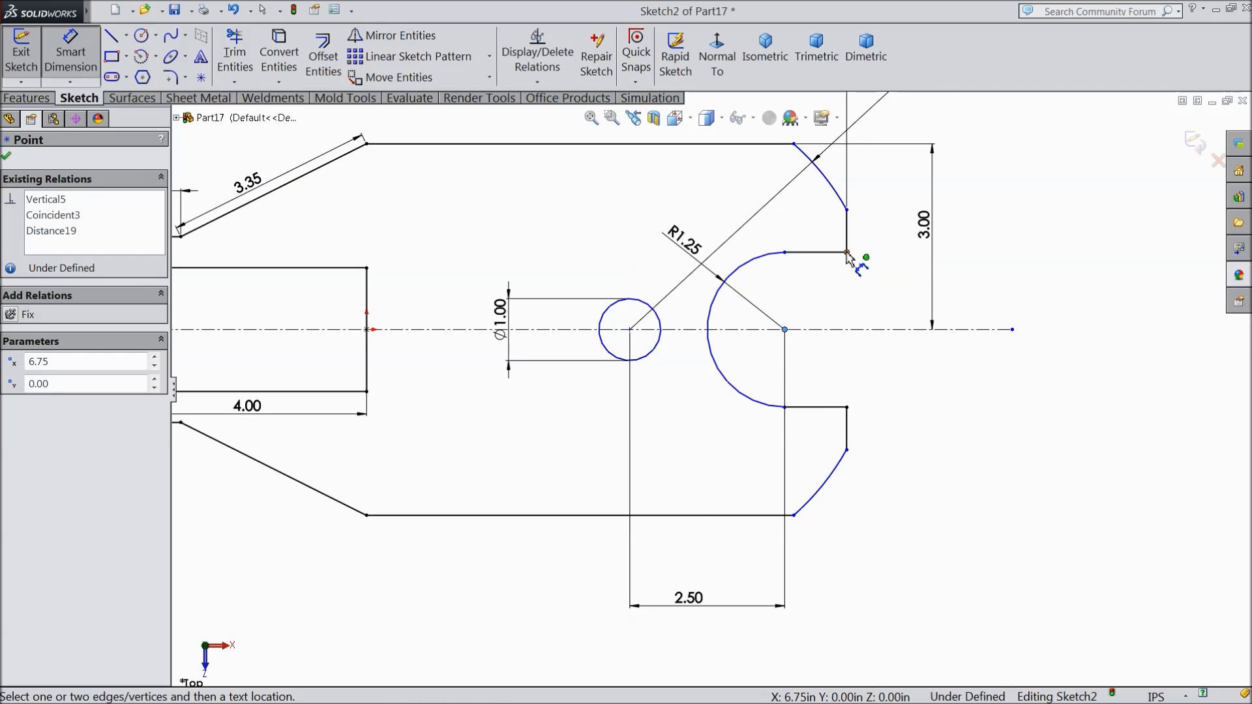
{"action": "left_click", "coordinate": [847, 252]}
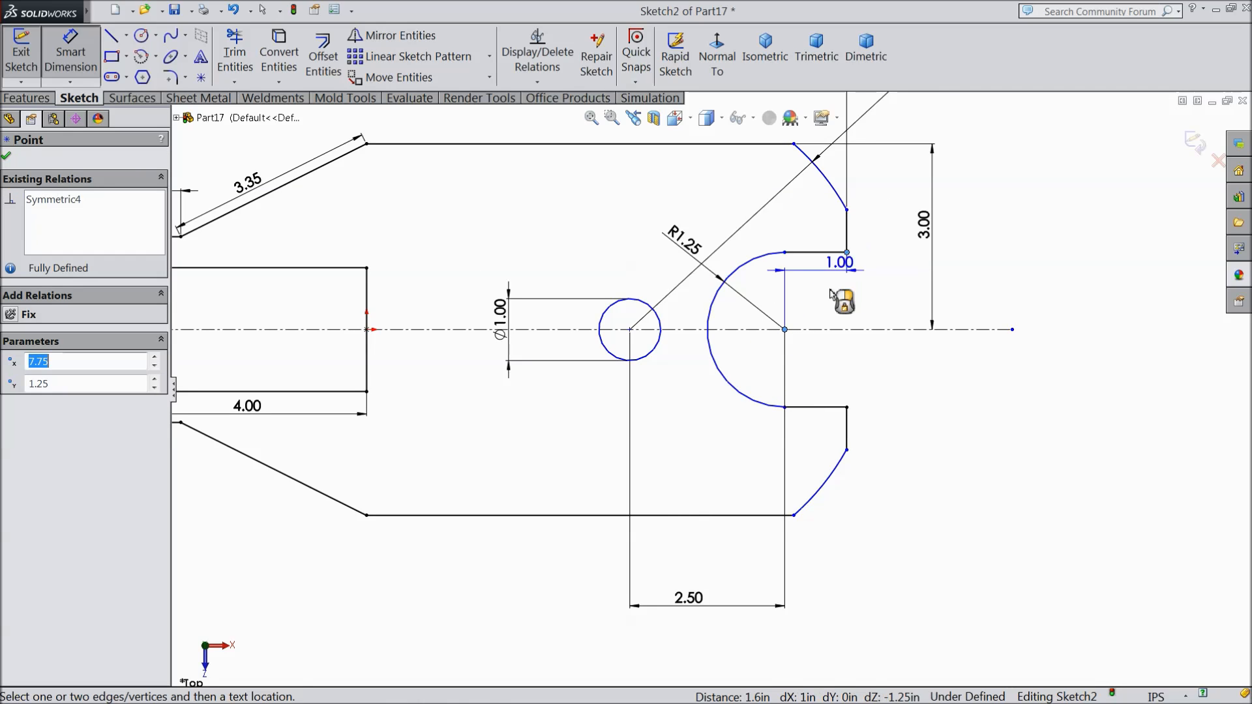
{"action": "left_click", "coordinate": [818, 227]}
{"action": "left_click", "coordinate": [747, 207]}
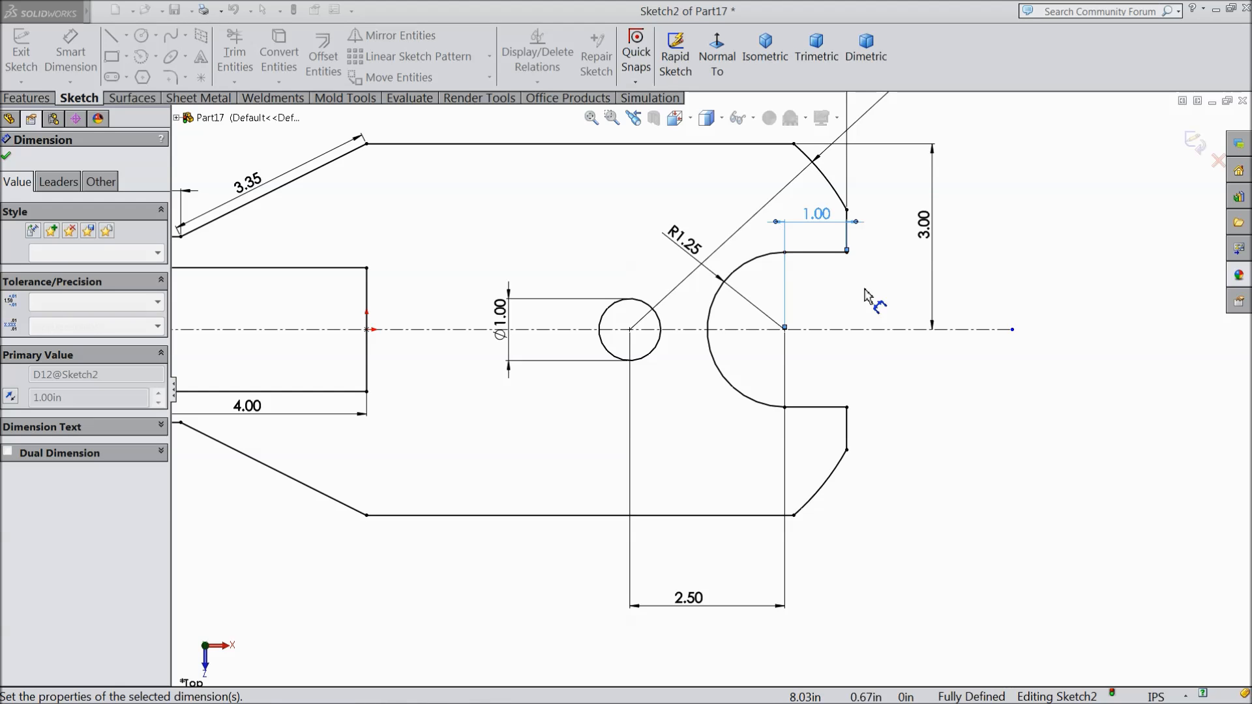
{"action": "key", "text": "f"}
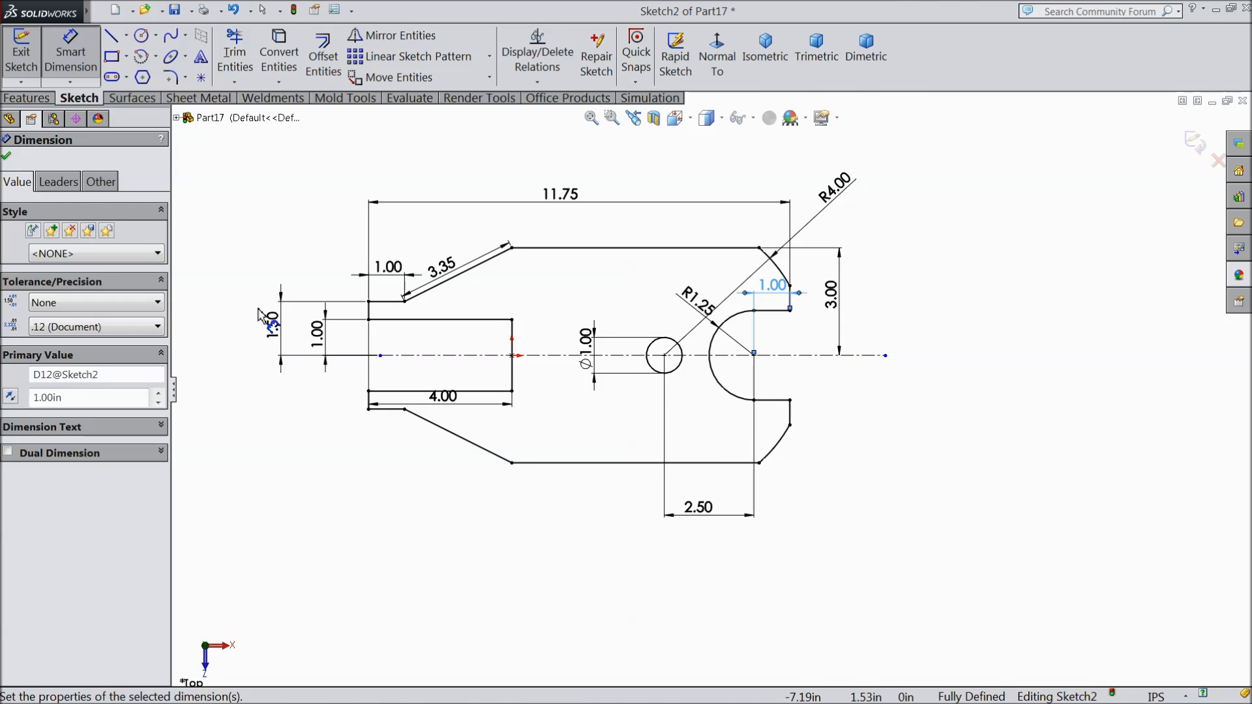
{"action": "left_click", "coordinate": [8, 157]}
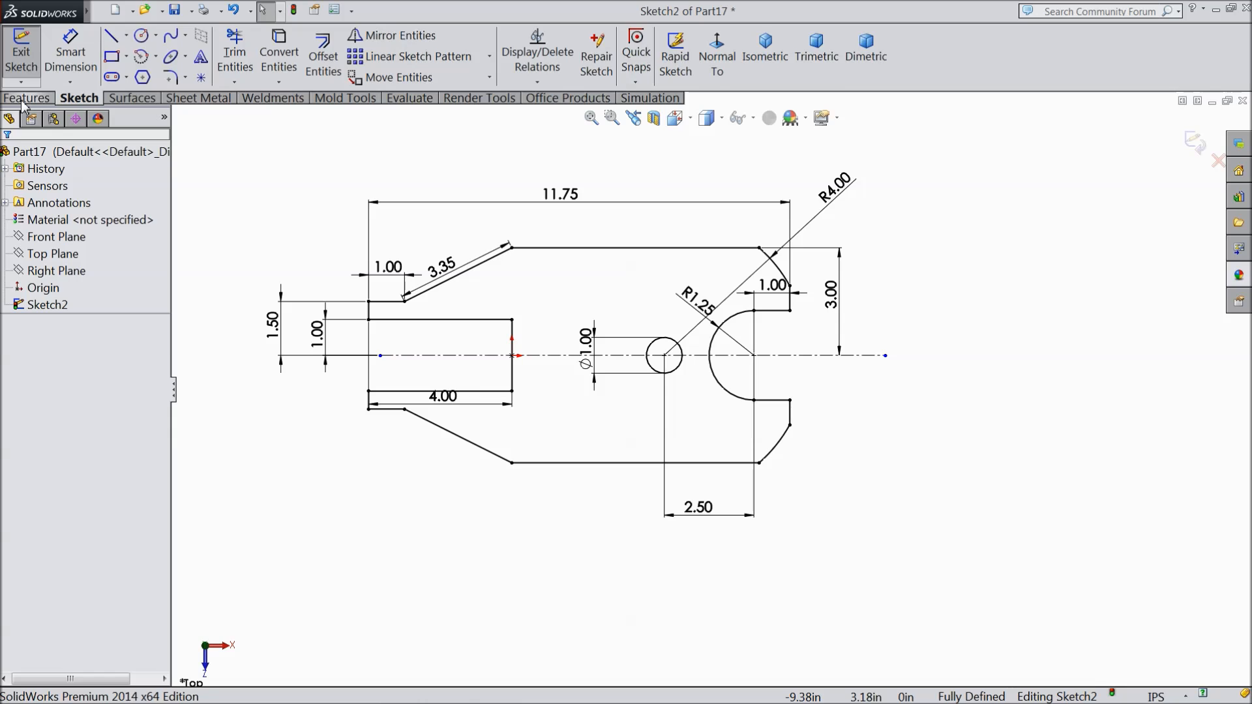
Step: Extrude the closed profile as a blind boss 1.5 in deep
{"action": "left_click", "coordinate": [26, 97]}
{"action": "left_click", "coordinate": [30, 55]}
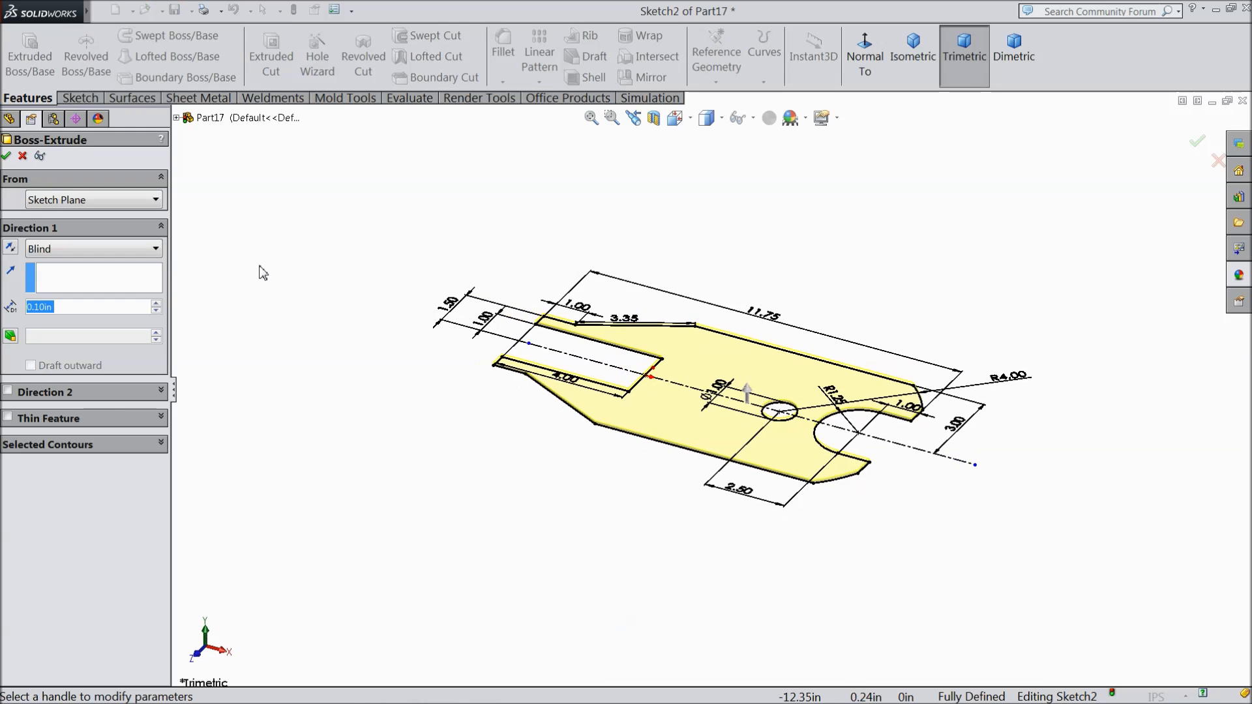
{"action": "type", "text": "1.5"}
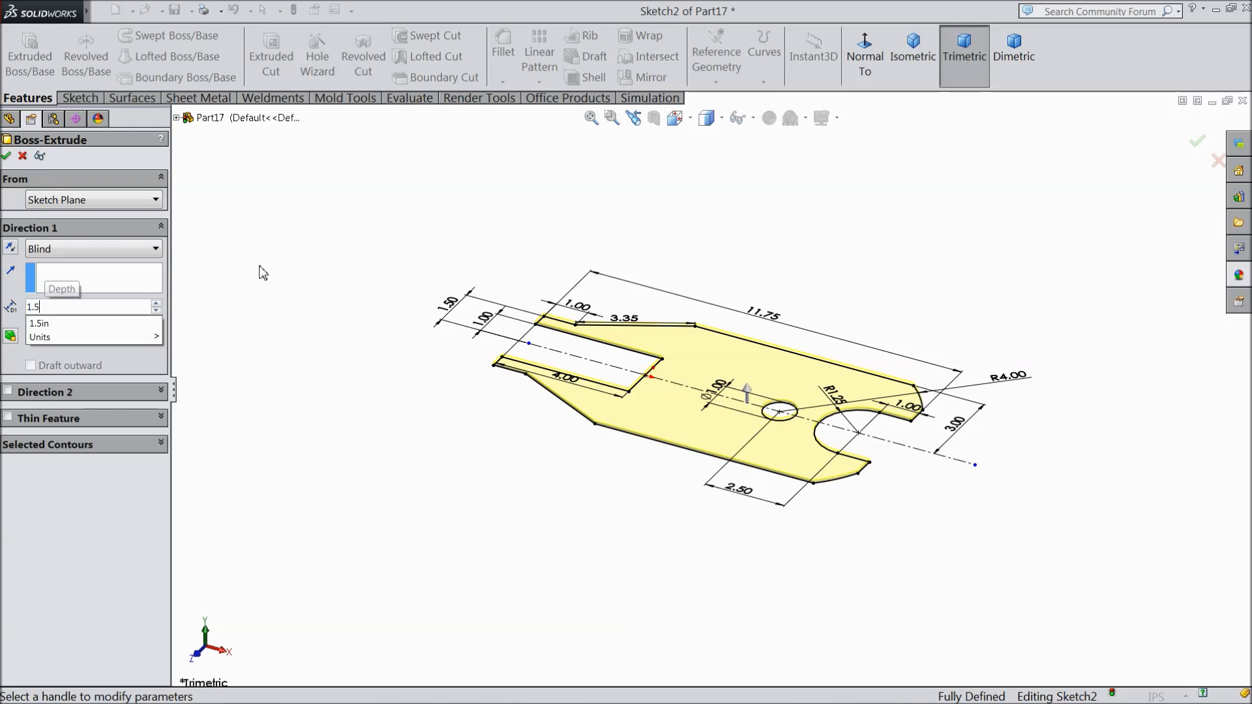
{"action": "key", "text": "Return"}
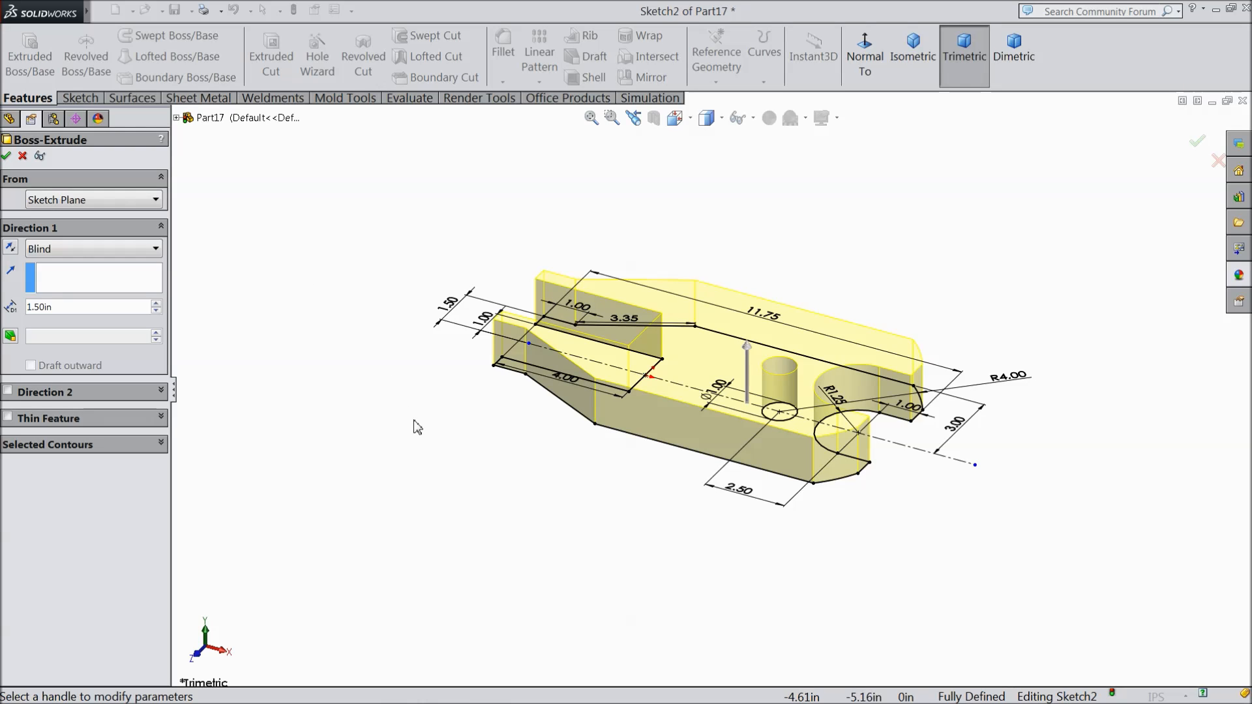
{"action": "left_click", "coordinate": [7, 156]}
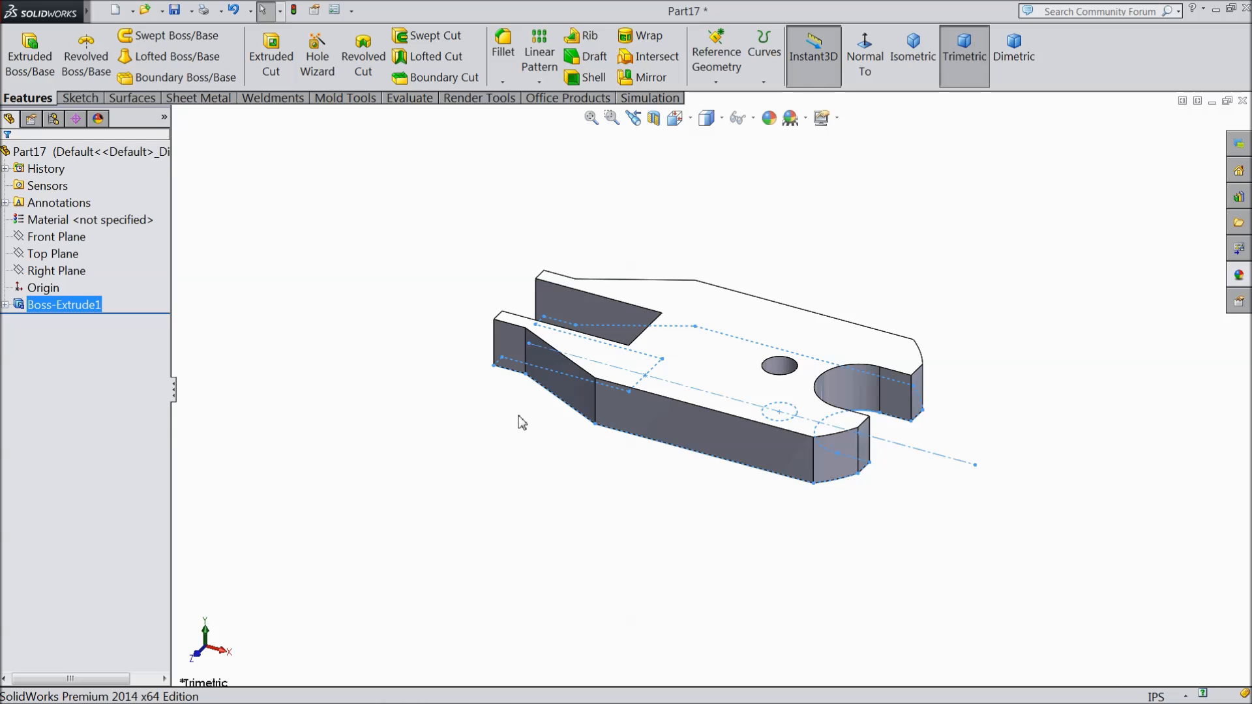
Step: Start a sketch on the inner end face of the rectangular slot, viewed normal to the face
{"action": "mouse_move", "coordinate": [517, 424]}
{"action": "middle_mouse_down"}
{"action": "mouse_move", "coordinate": [526, 414]}
{"action": "mouse_move", "coordinate": [679, 515]}
{"action": "mouse_move", "coordinate": [663, 483]}
{"action": "middle_mouse_up"}
{"action": "left_click", "coordinate": [703, 377]}
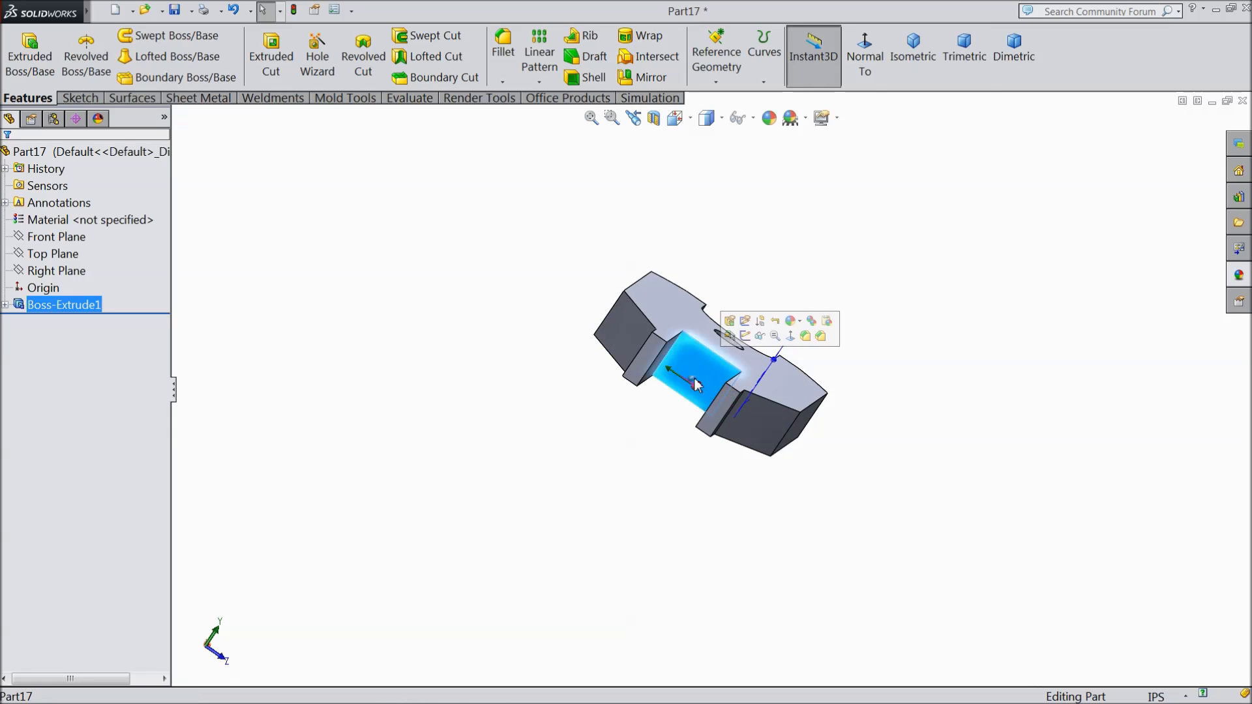
{"action": "left_click", "coordinate": [744, 340]}
{"action": "left_click", "coordinate": [864, 64]}
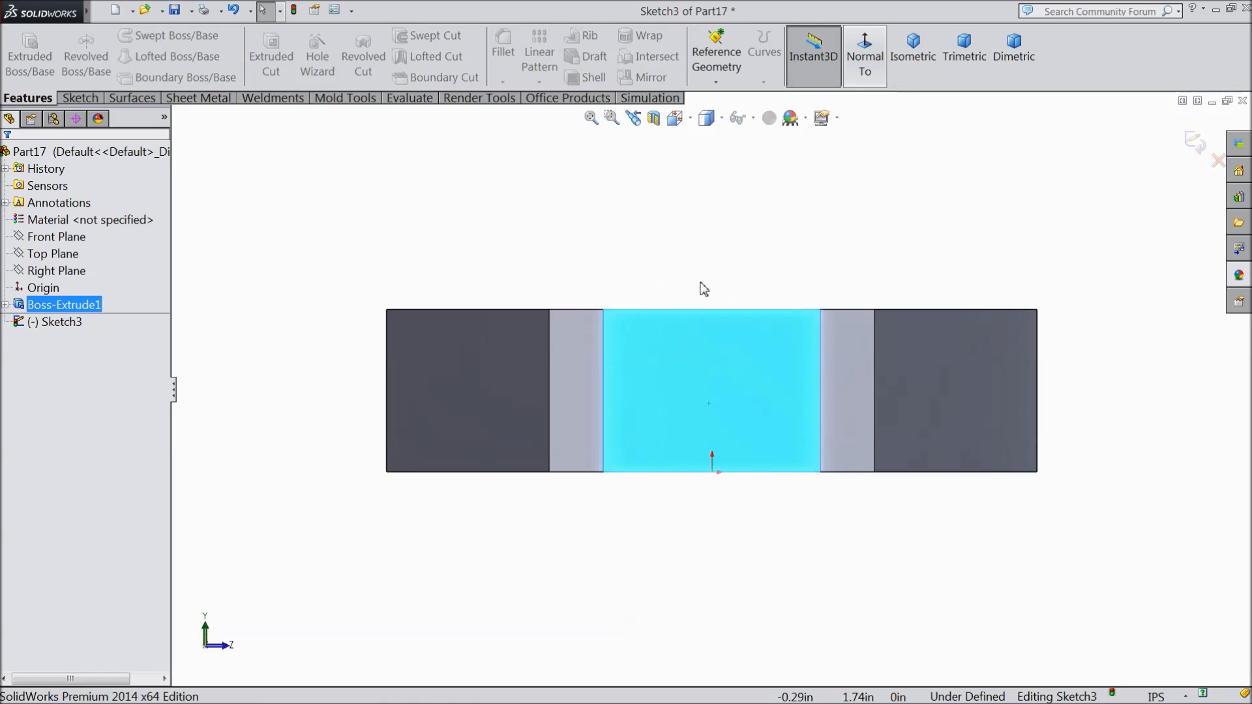
{"action": "left_click", "coordinate": [78, 99]}
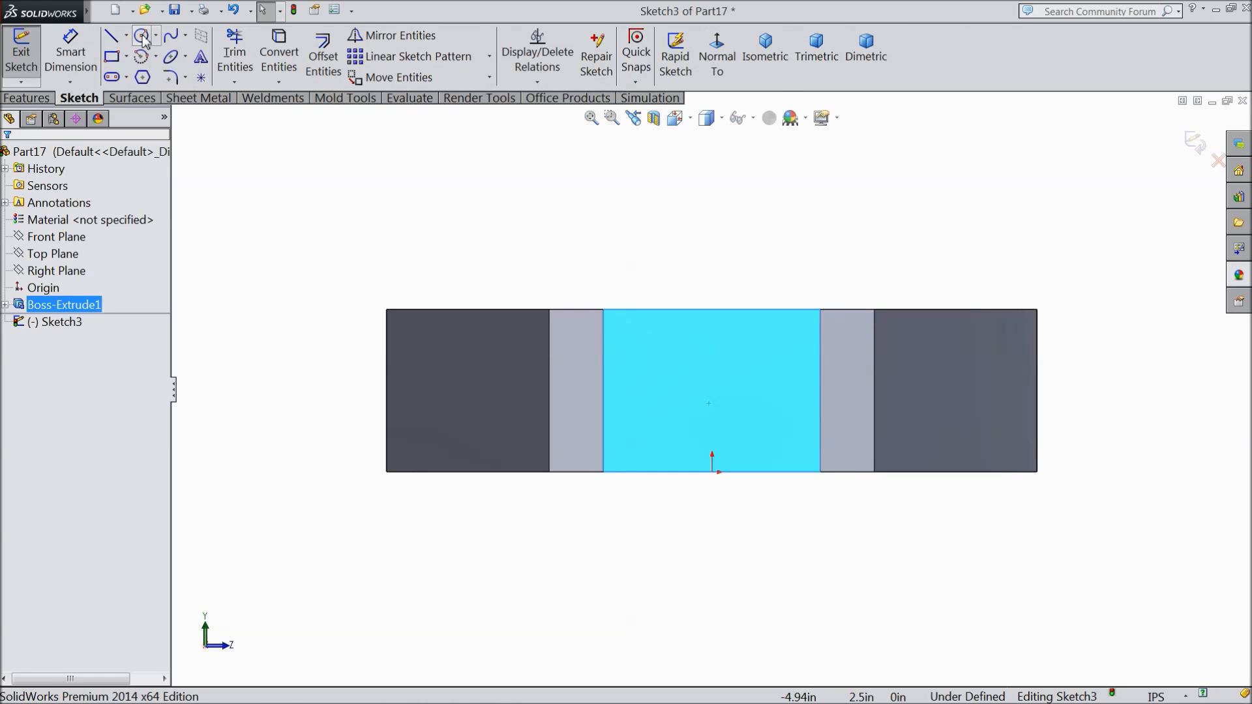
Step: Sketch a circle directly above the origin on the slot's inner face and set its diameter to 0.75 in
{"action": "left_click", "coordinate": [141, 35]}
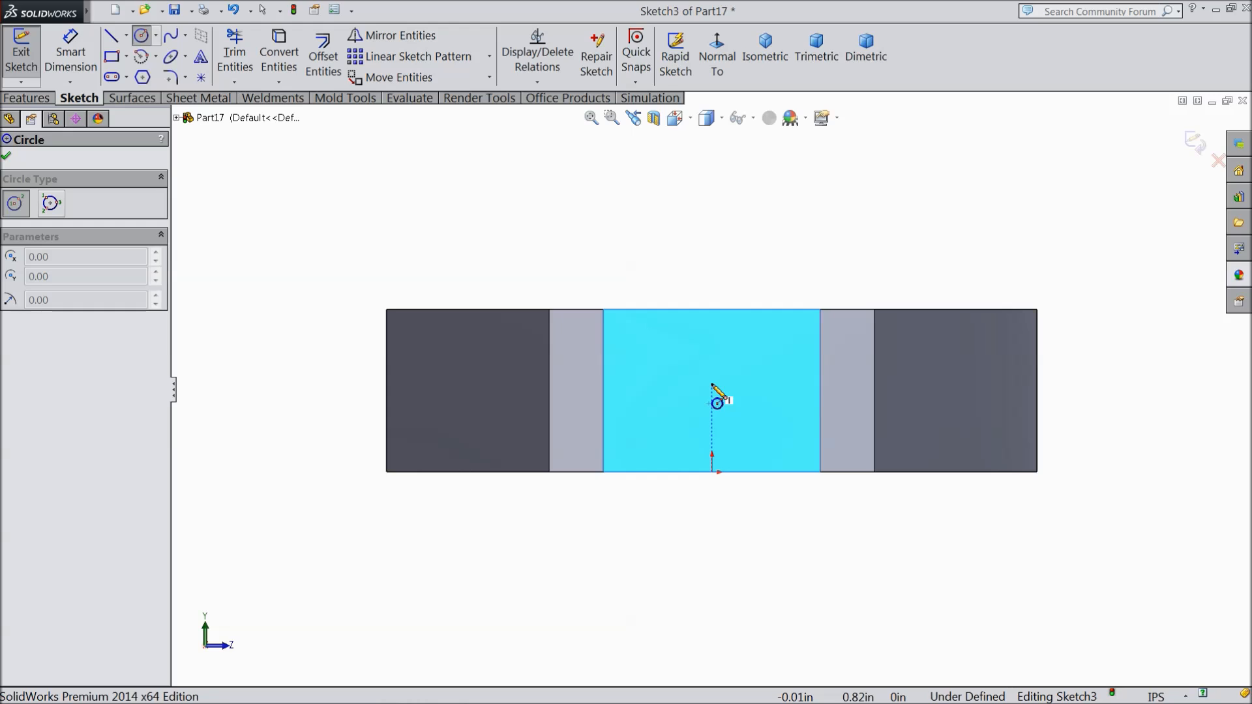
{"action": "left_click", "coordinate": [712, 383]}
{"action": "left_click", "coordinate": [690, 429]}
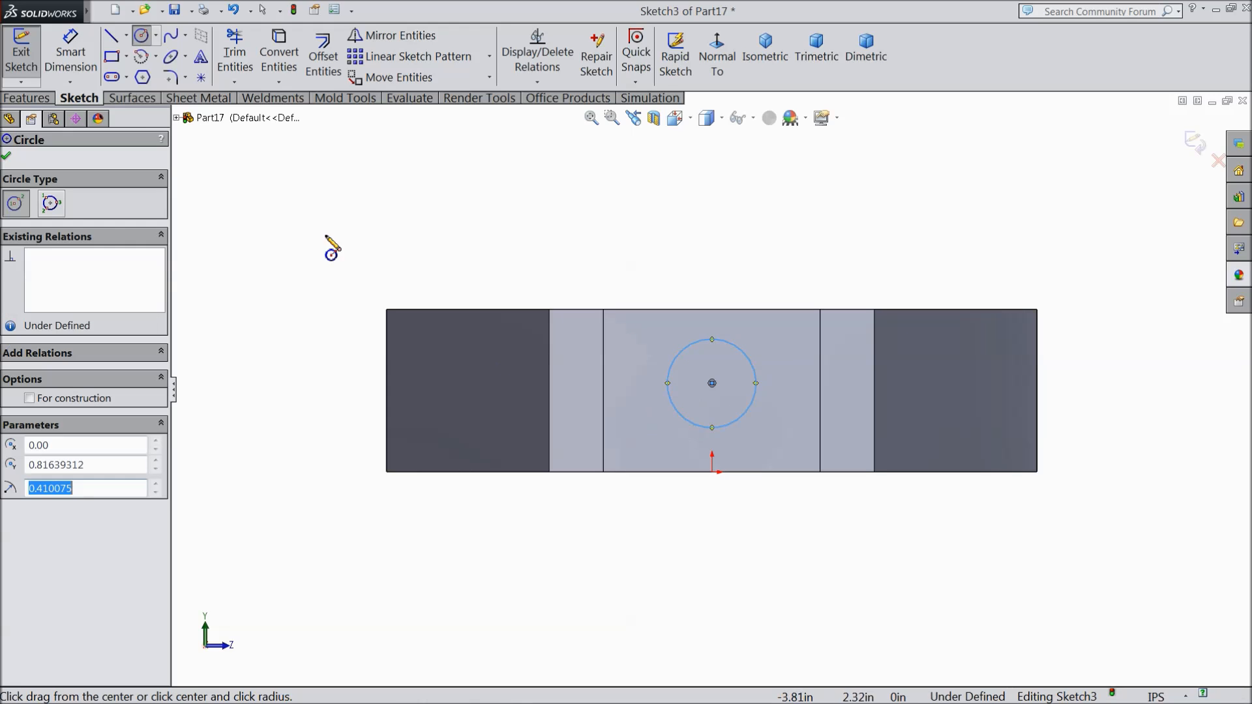
{"action": "left_click", "coordinate": [72, 62]}
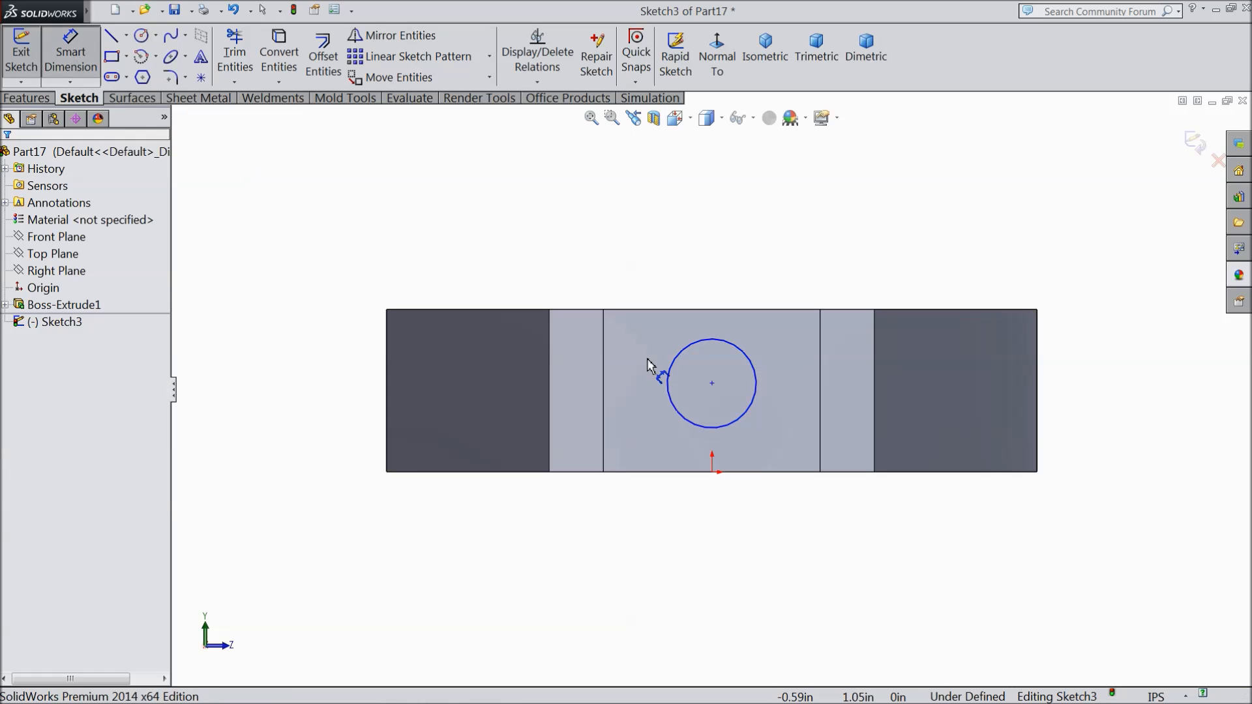
{"action": "left_click", "coordinate": [744, 357]}
{"action": "left_click", "coordinate": [802, 251]}
{"action": "type", "text": "0.75"}
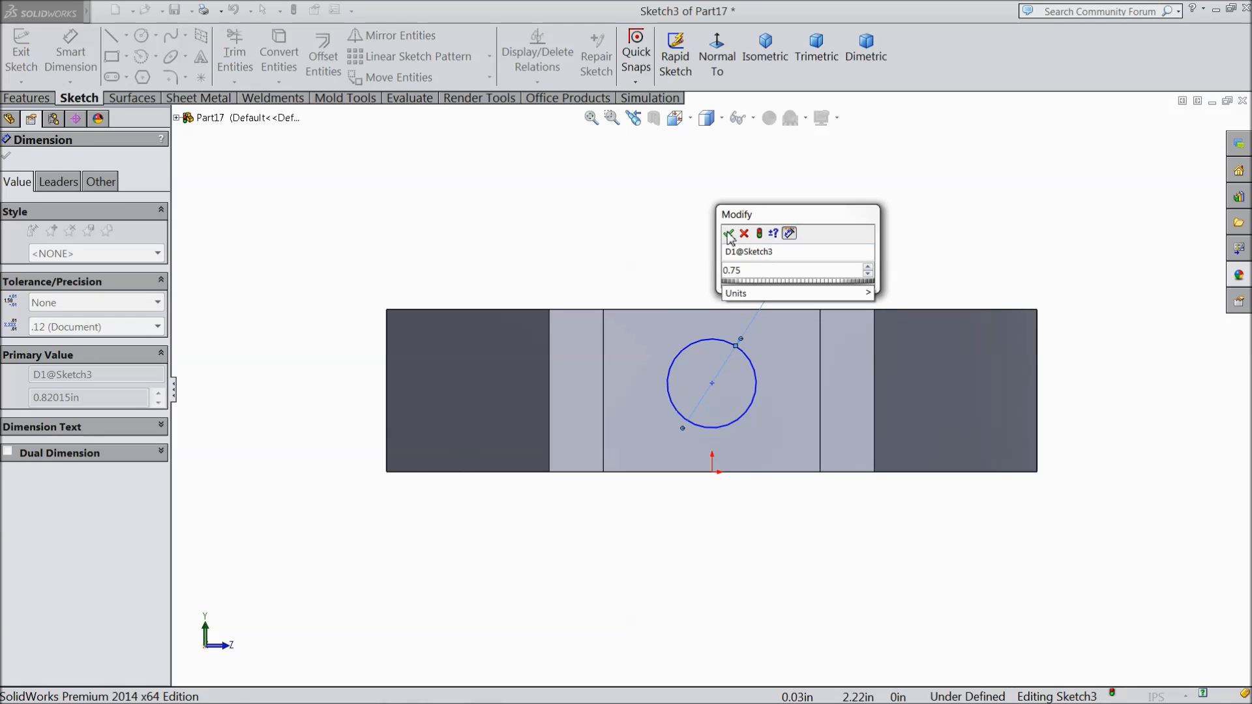
{"action": "left_click", "coordinate": [728, 233]}
Step: Dimension the circle's centre 0.75 in above the origin
{"action": "left_click", "coordinate": [712, 384]}
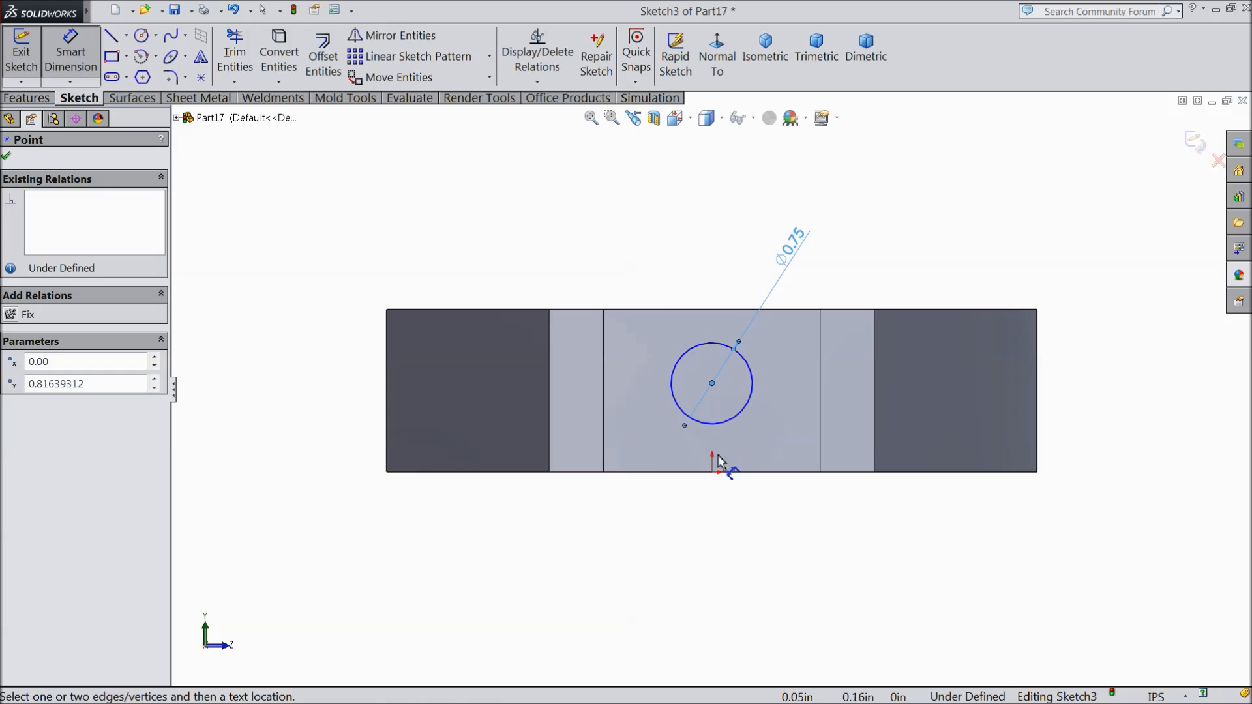
{"action": "left_click", "coordinate": [712, 474]}
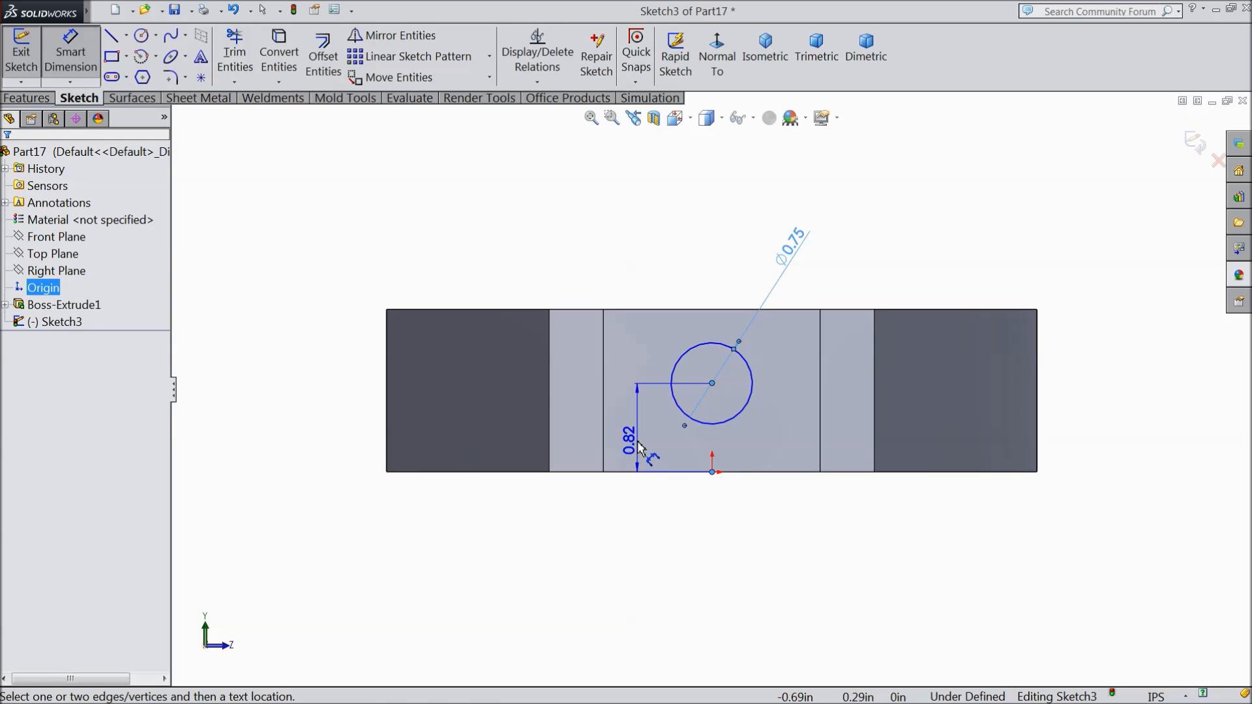
{"action": "left_click", "coordinate": [635, 438]}
{"action": "type", "text": "0.75"}
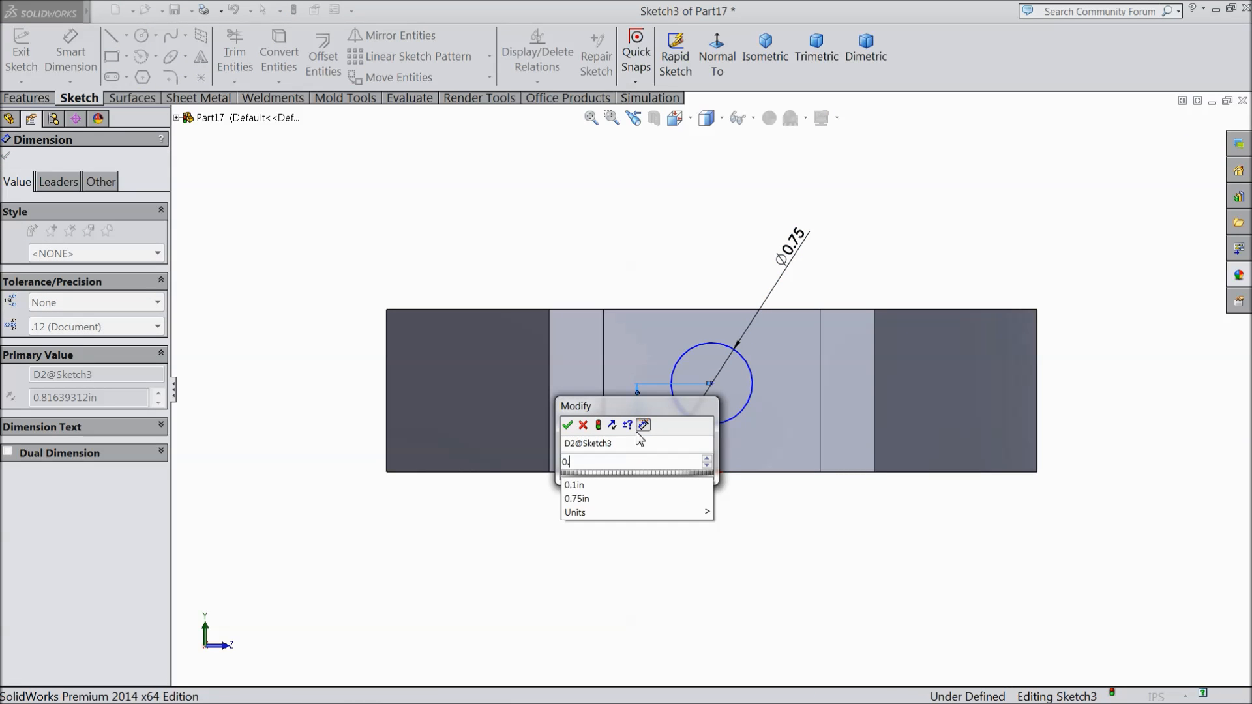
{"action": "left_click", "coordinate": [567, 425]}
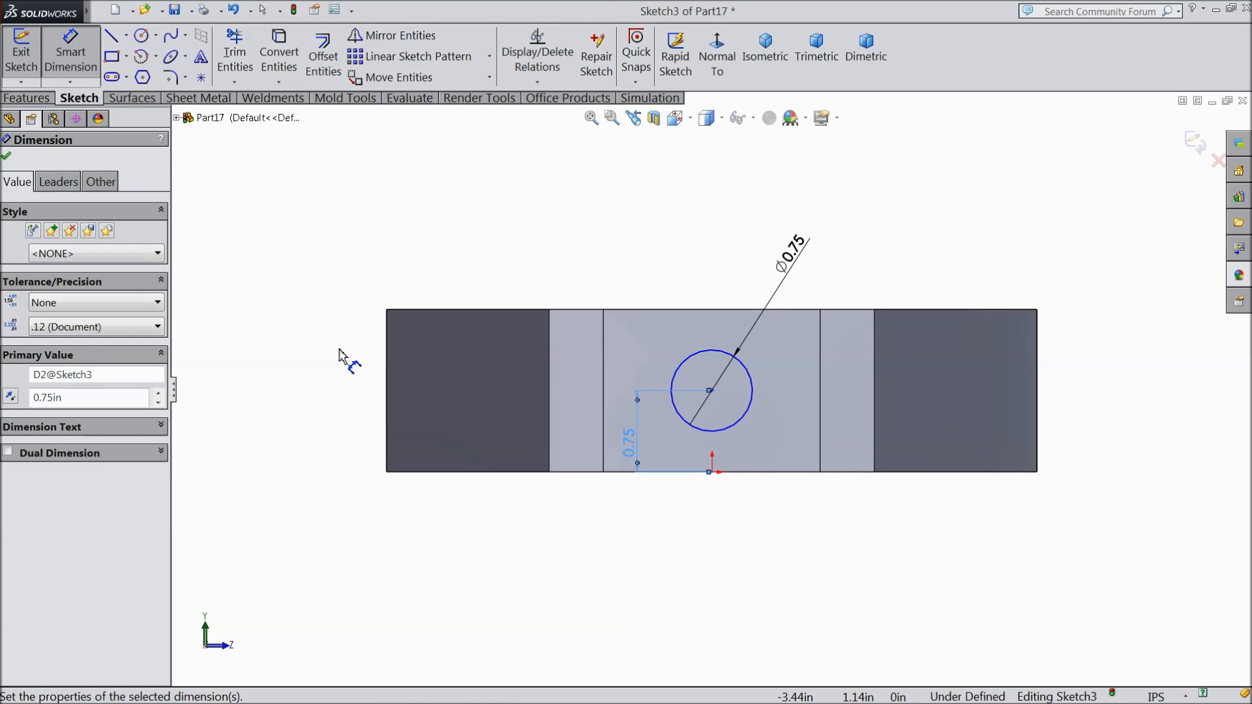
{"action": "left_click", "coordinate": [6, 158]}
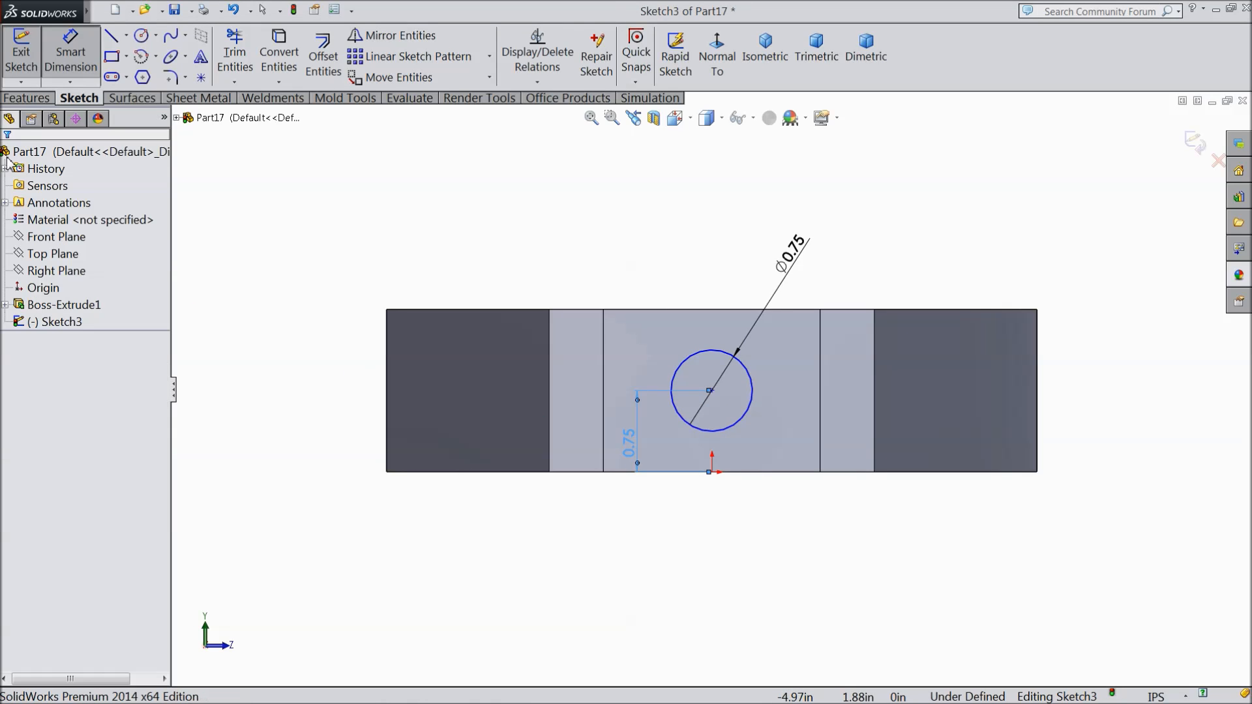
Step: Add a vertical relation between the circle's centre and the origin
{"action": "left_click", "coordinate": [712, 391]}
{"action": "left_click", "coordinate": [712, 470], "text": "ctrl"}
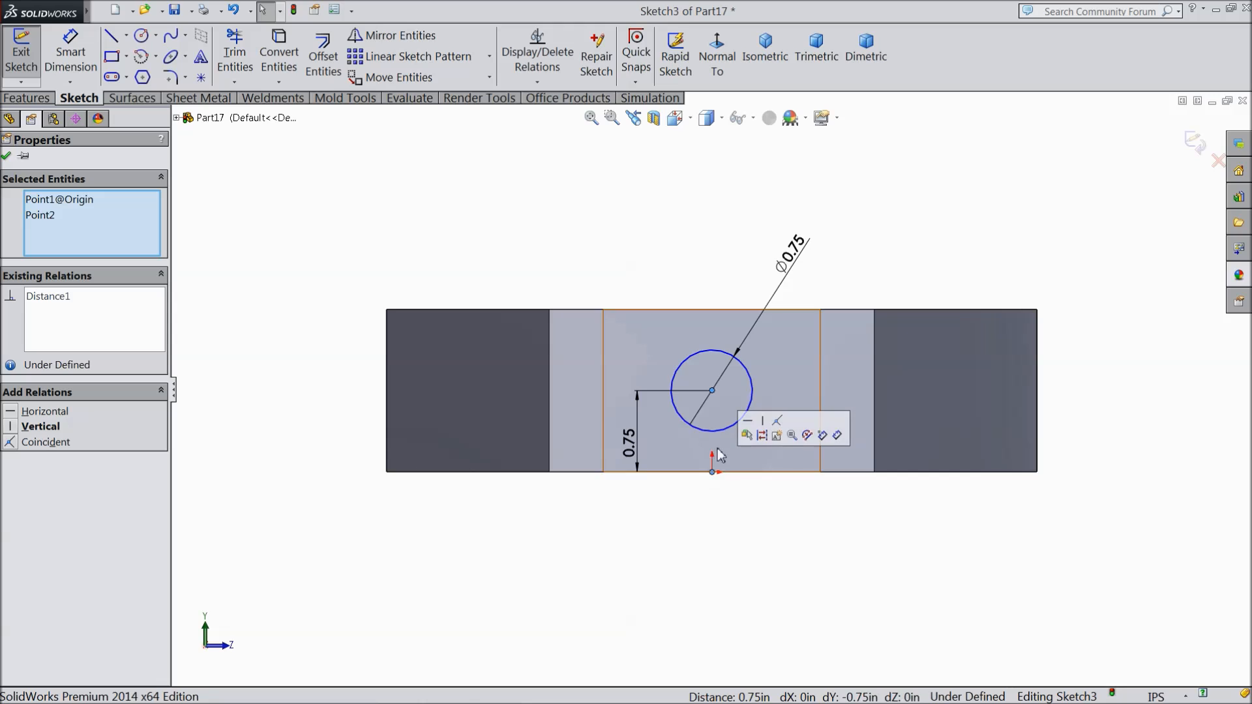
{"action": "left_click", "coordinate": [30, 427]}
{"action": "left_click", "coordinate": [6, 156]}
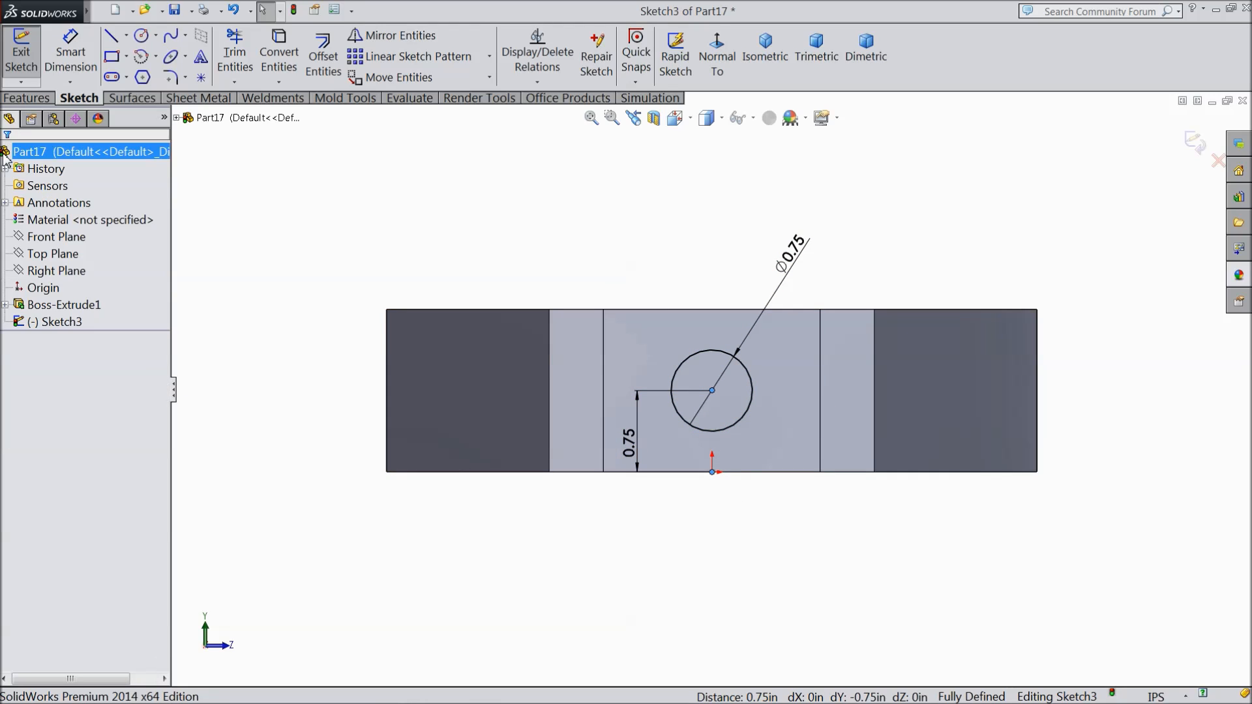
Step: Cut the circle into the slot's inner face as a blind extruded cut 0.75 in deep
{"action": "left_click", "coordinate": [26, 98]}
{"action": "left_click", "coordinate": [263, 71]}
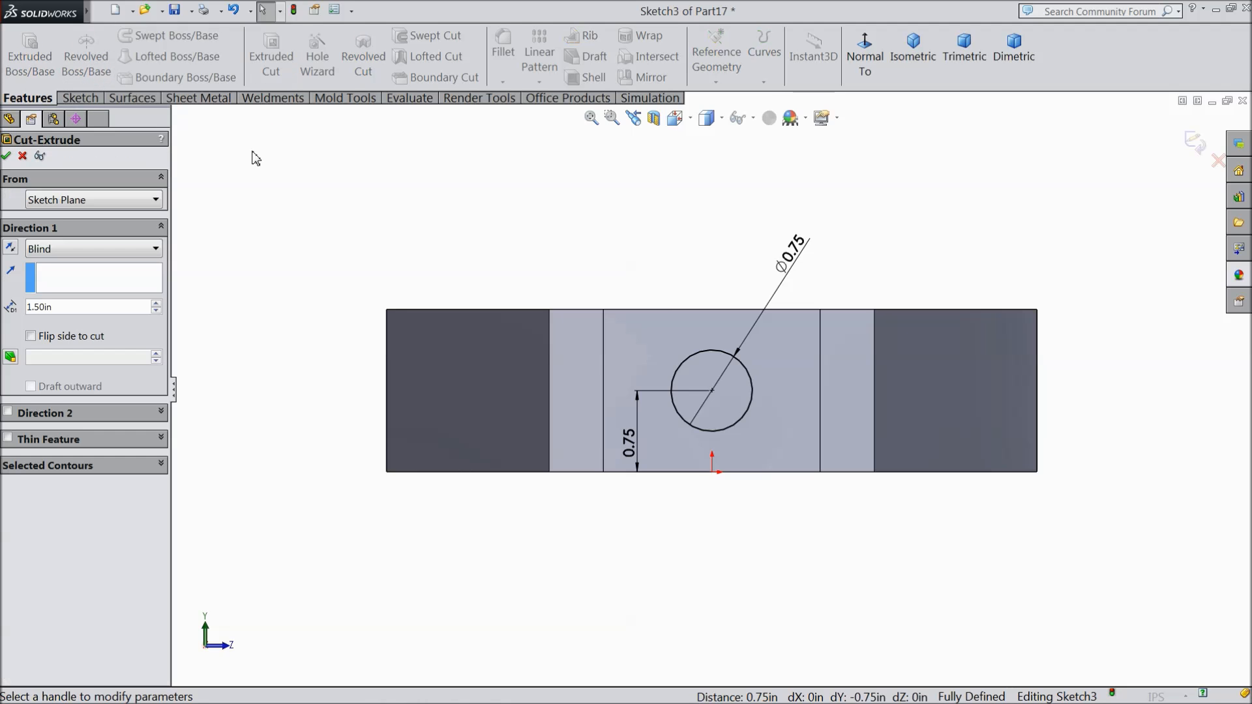
{"action": "type", "text": "0.75"}
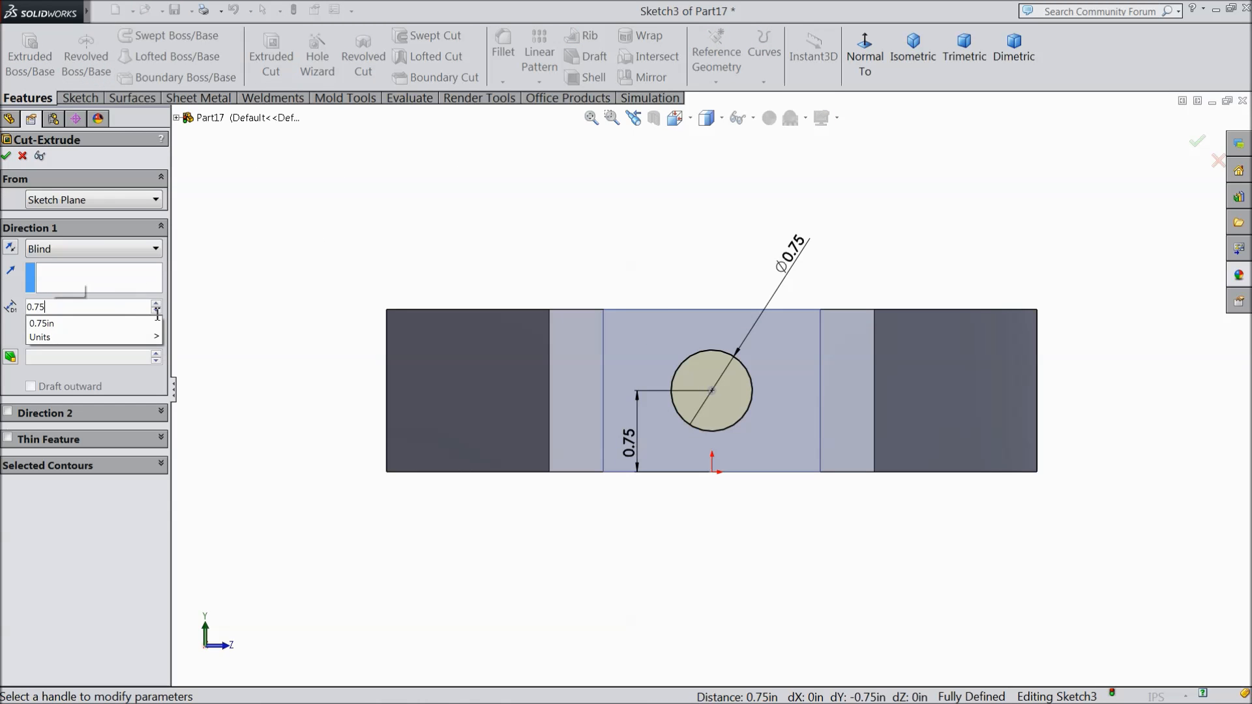
{"action": "key", "text": "Return"}
{"action": "middle_click_drag", "start_coordinate": [347, 256], "coordinate": [403, 315]}
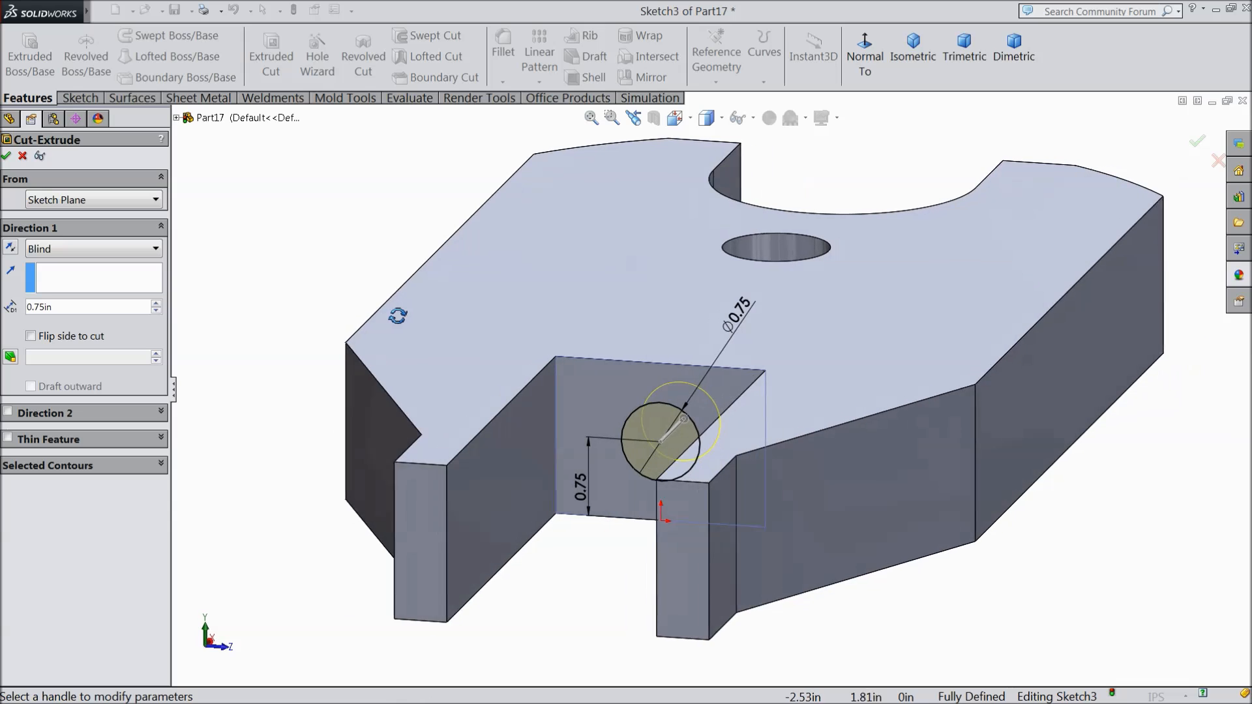
{"action": "left_click", "coordinate": [8, 157]}
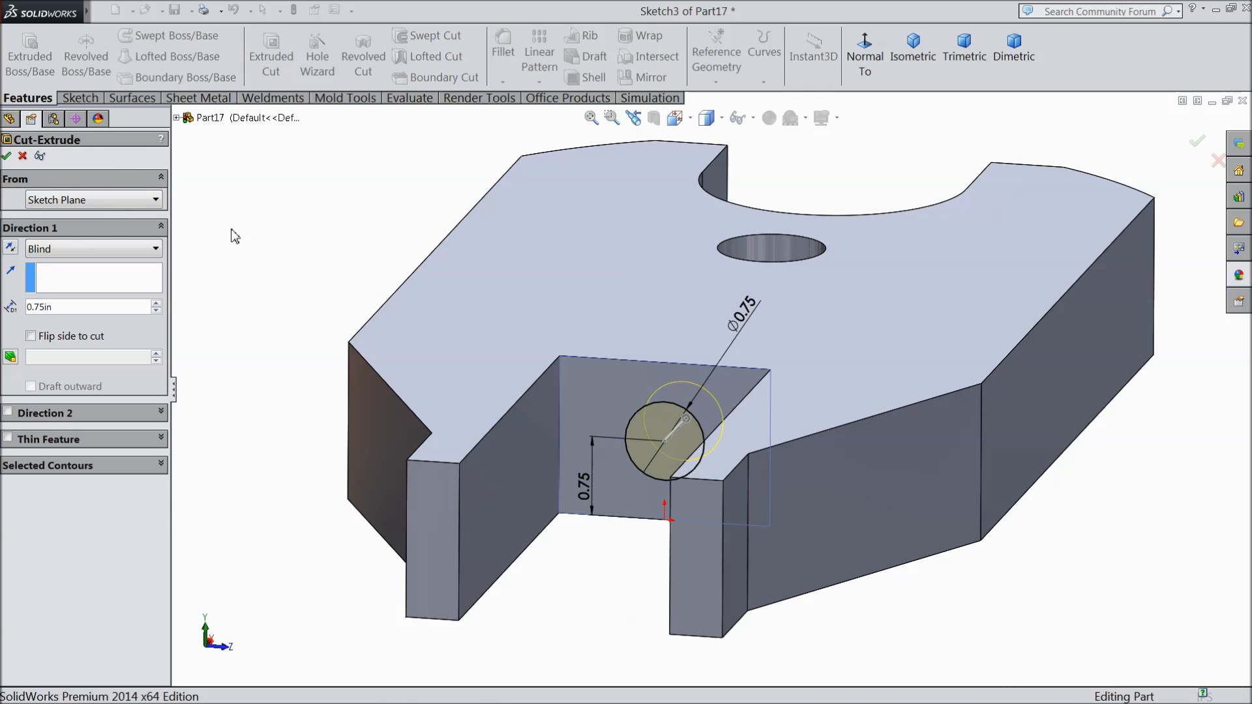
Step: Start a sketch on the outer side face of the prong beside the slot, viewed normal to the face
{"action": "scroll", "coordinate": [431, 298], "scroll_direction": "up", "scroll_amount": 2}
{"action": "mouse_move", "coordinate": [431, 298]}
{"action": "middle_mouse_down"}
{"action": "mouse_move", "coordinate": [428, 280]}
{"action": "mouse_move", "coordinate": [349, 271]}
{"action": "mouse_move", "coordinate": [413, 391]}
{"action": "mouse_move", "coordinate": [403, 364]}
{"action": "mouse_move", "coordinate": [515, 430]}
{"action": "middle_mouse_up"}
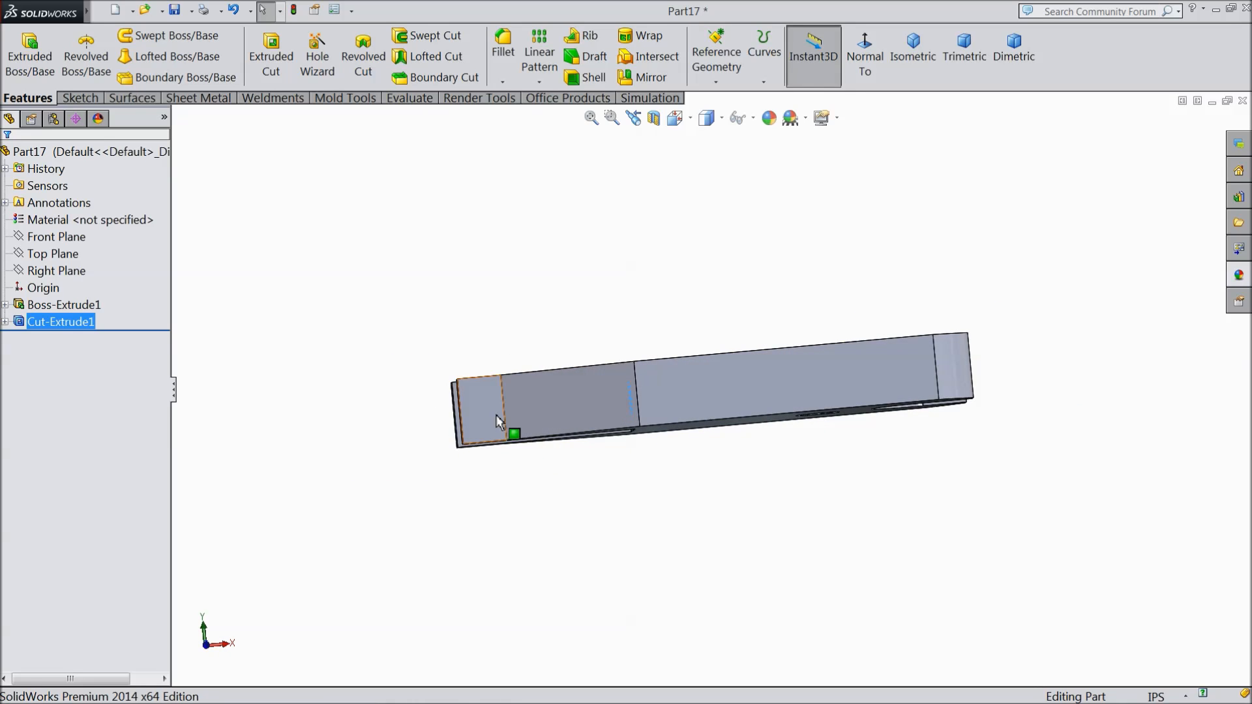
{"action": "left_click", "coordinate": [492, 412]}
{"action": "left_click", "coordinate": [543, 380]}
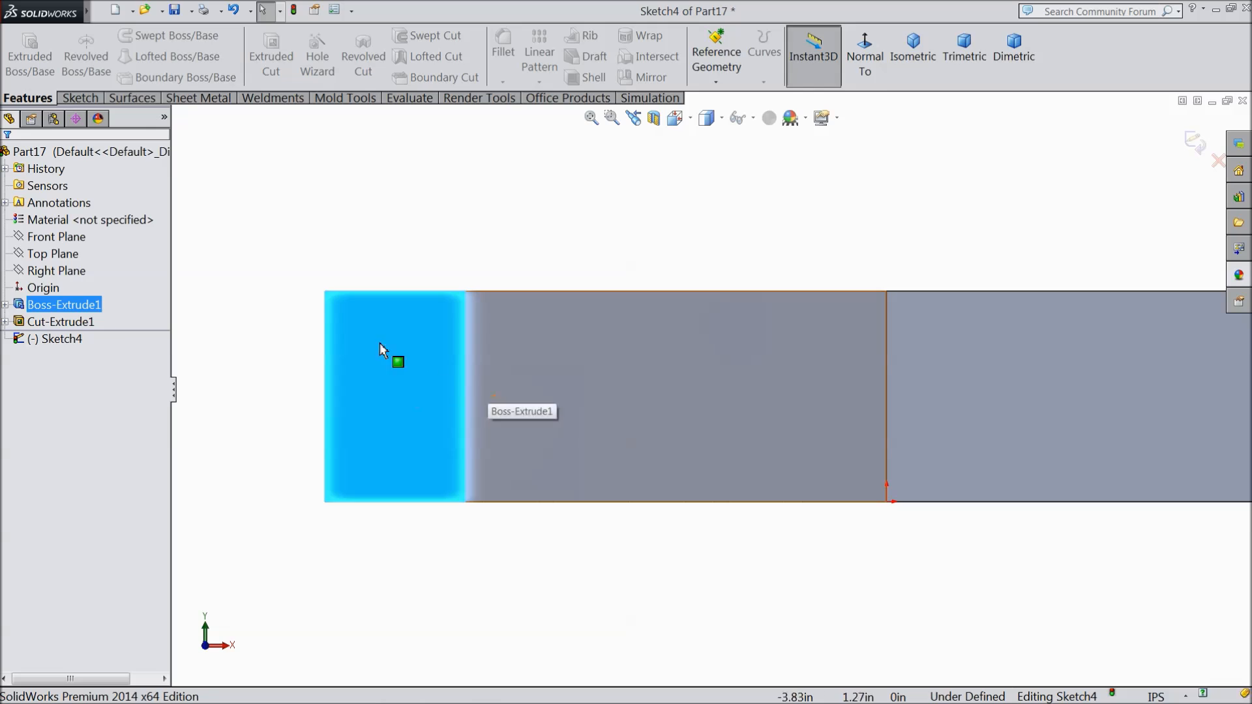
Step: Sketch a circle about 0.36 in in diameter in the upper half of the prong's side face
{"action": "left_click", "coordinate": [79, 98]}
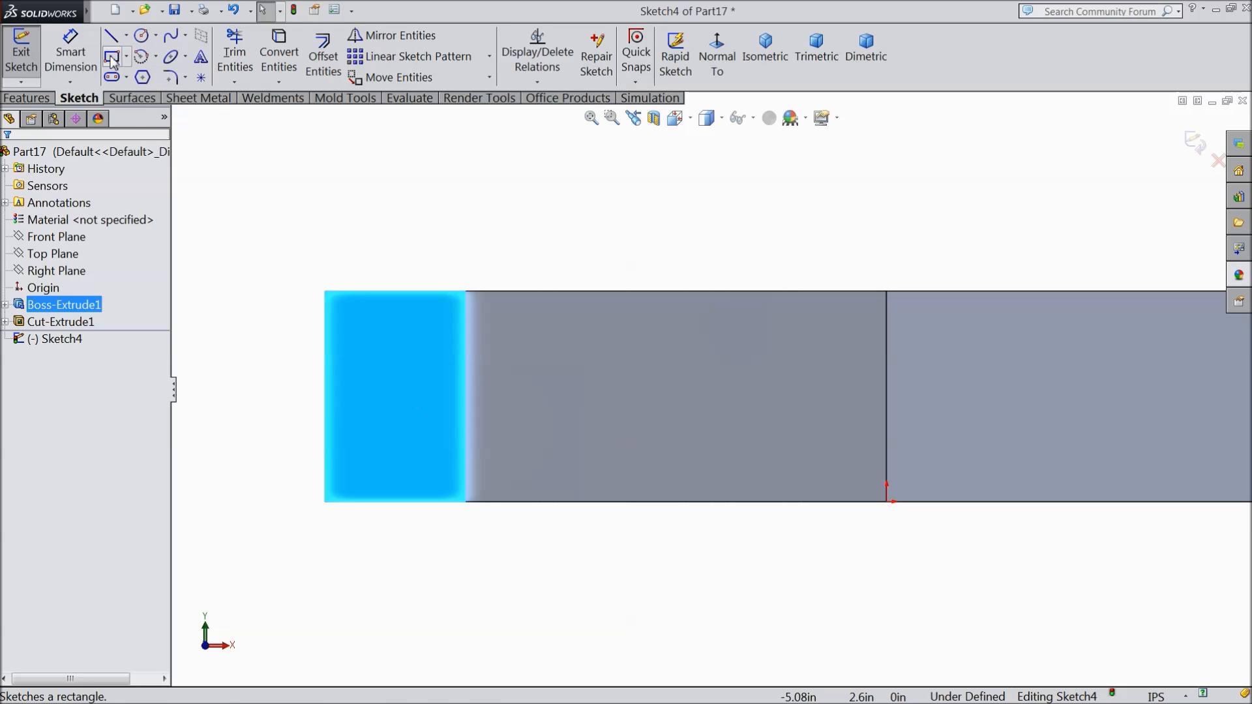
{"action": "left_click", "coordinate": [142, 37]}
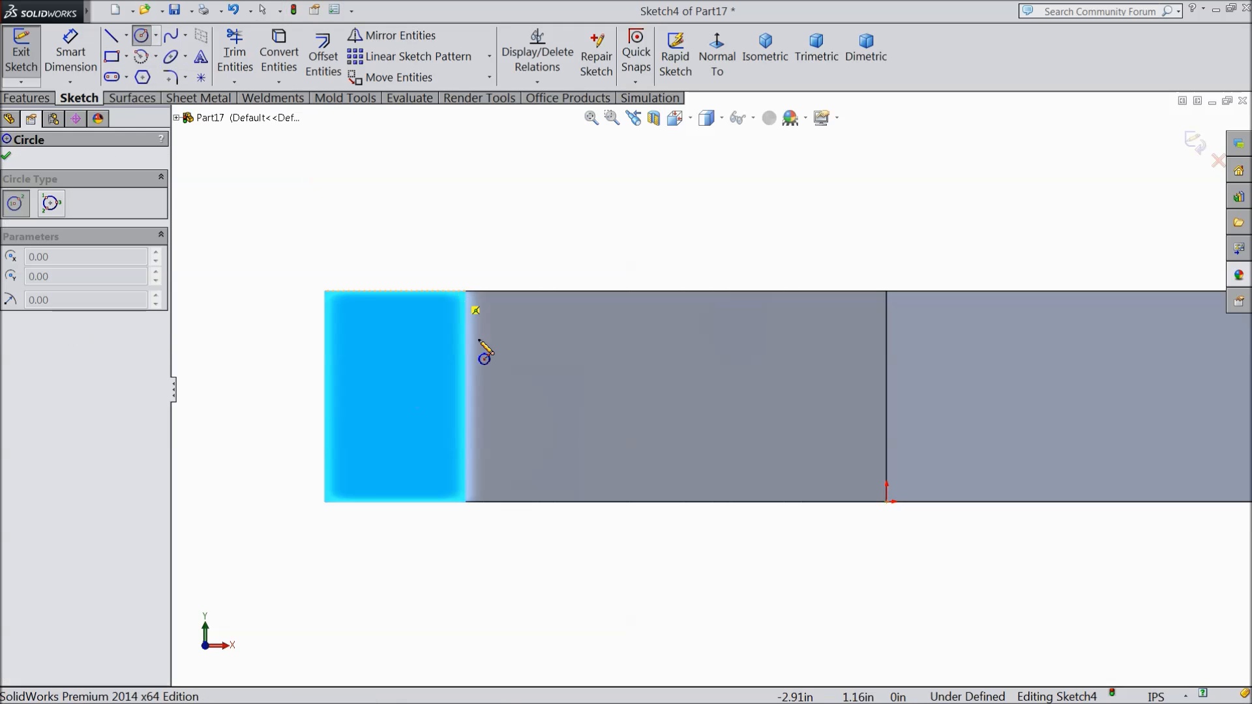
{"action": "left_click", "coordinate": [392, 345]}
{"action": "left_click", "coordinate": [392, 371]}
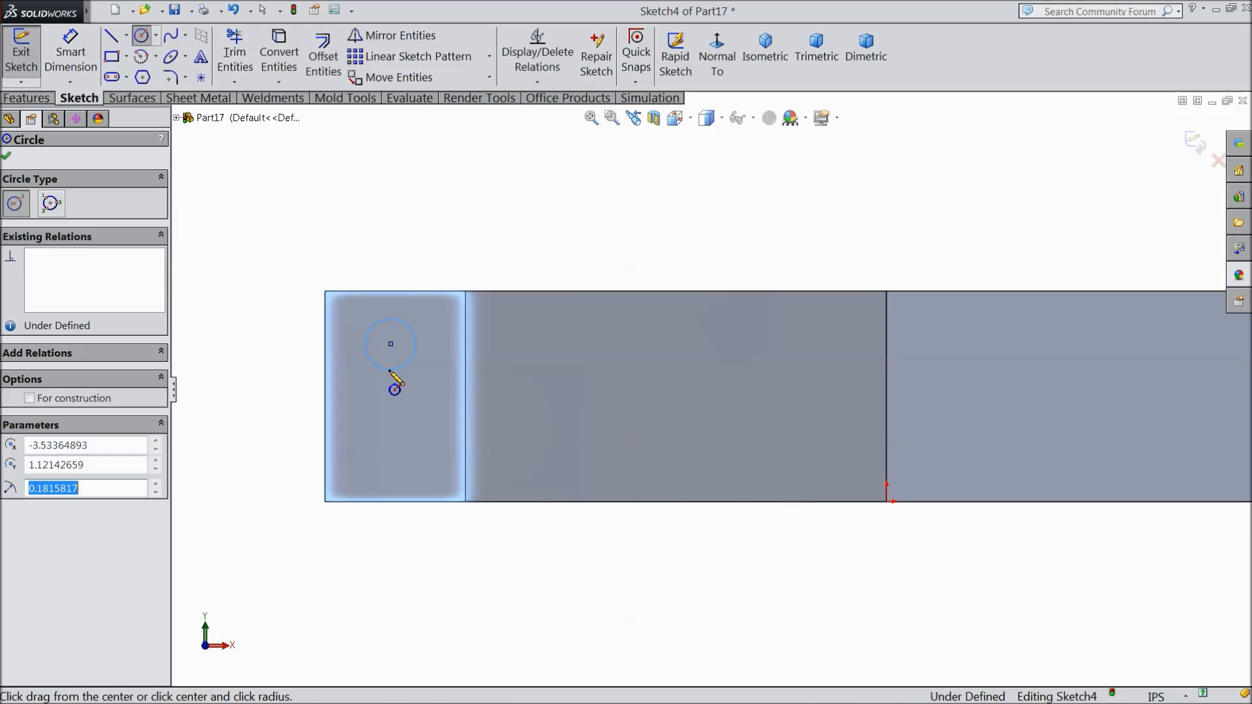
Step: Draw a horizontal centreline below the circle, starting at the midpoint of the face's outer vertical edge
{"action": "left_click", "coordinate": [127, 36]}
{"action": "left_click", "coordinate": [149, 75]}
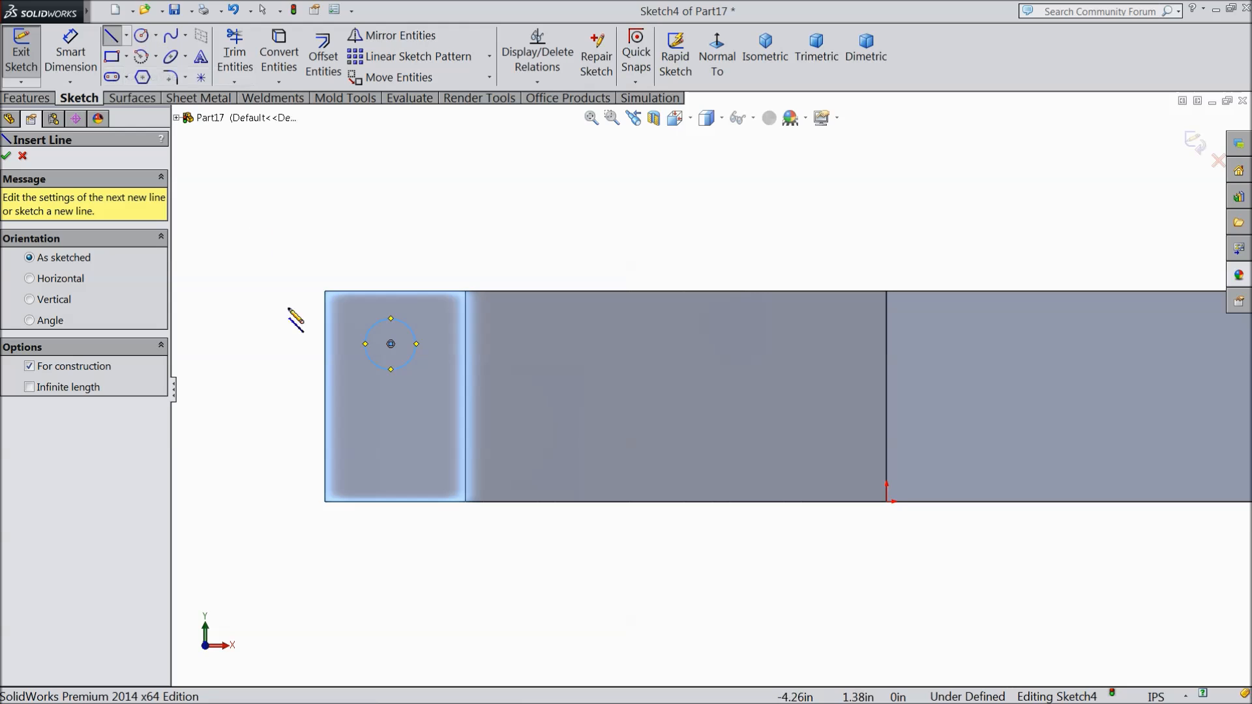
{"action": "left_click", "coordinate": [324, 396]}
{"action": "left_click", "coordinate": [443, 396]}
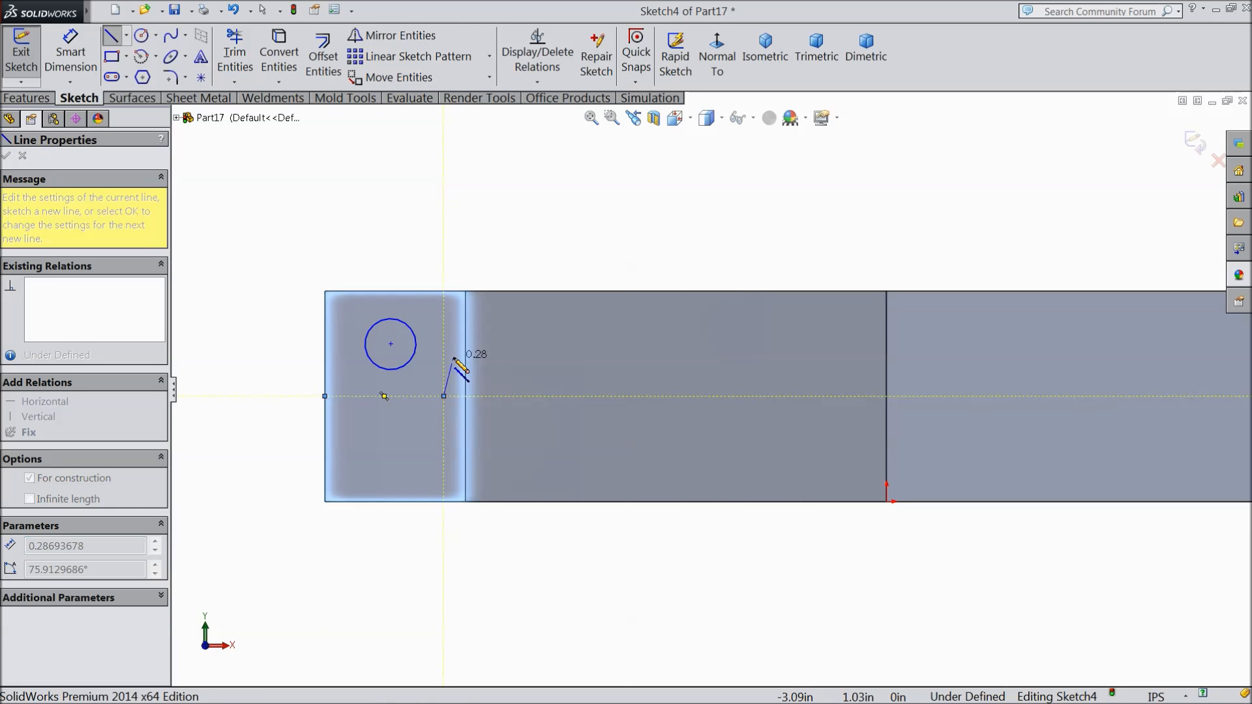
{"action": "right_click", "coordinate": [454, 358]}
{"action": "left_click", "coordinate": [492, 128]}
Step: Dimension the circle's centre 0.35 in below the upper edge of the face
{"action": "key", "text": "d"}
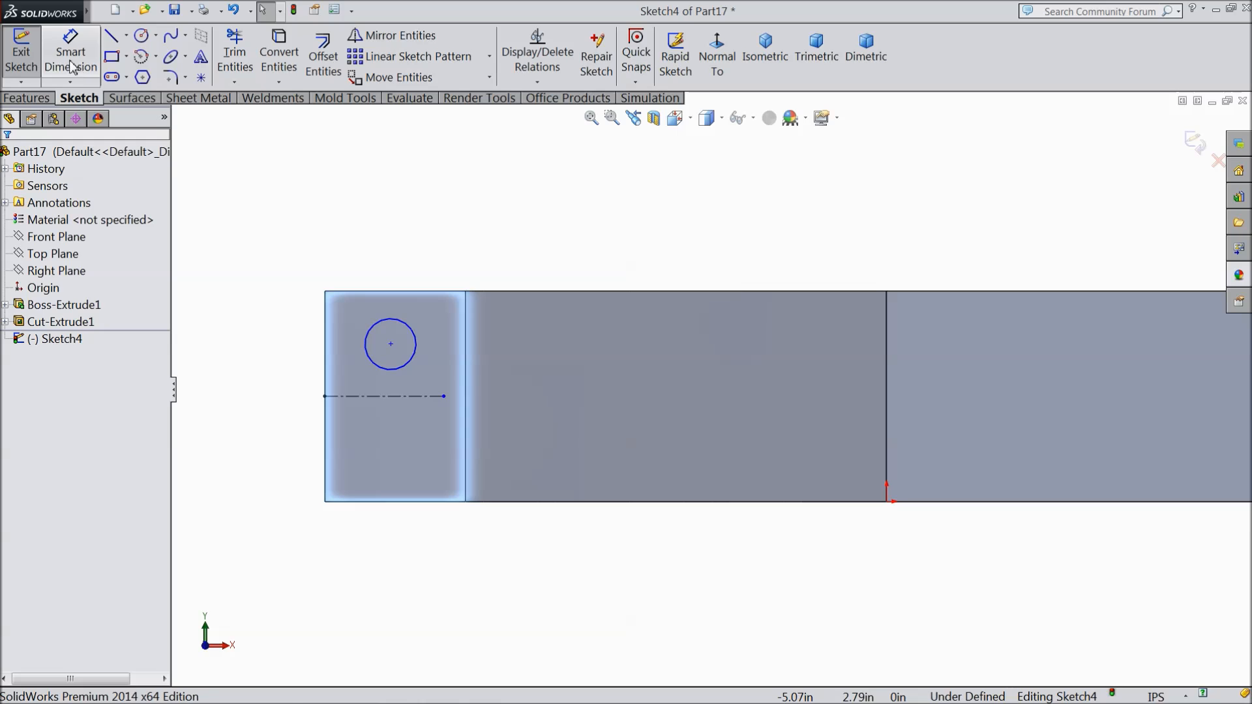
{"action": "scroll", "coordinate": [363, 255], "scroll_direction": "down", "scroll_amount": 2}
{"action": "left_click", "coordinate": [437, 364]}
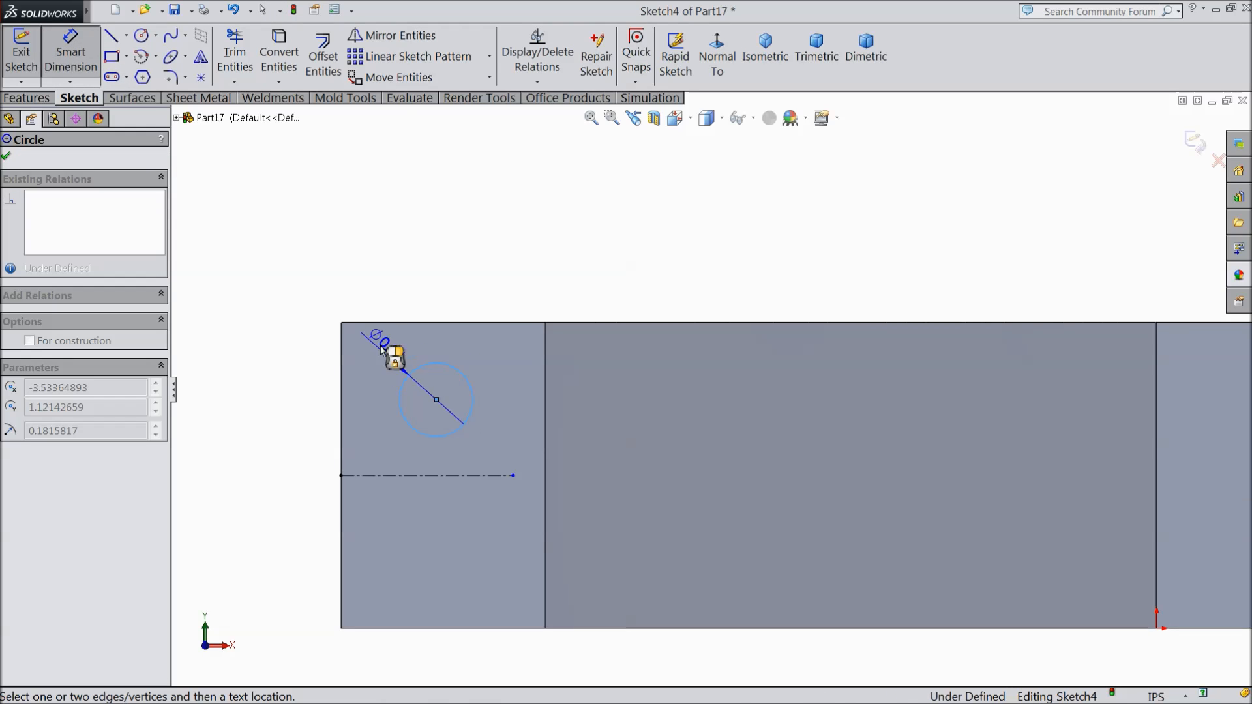
{"action": "left_click", "coordinate": [407, 323]}
{"action": "left_click", "coordinate": [278, 343]}
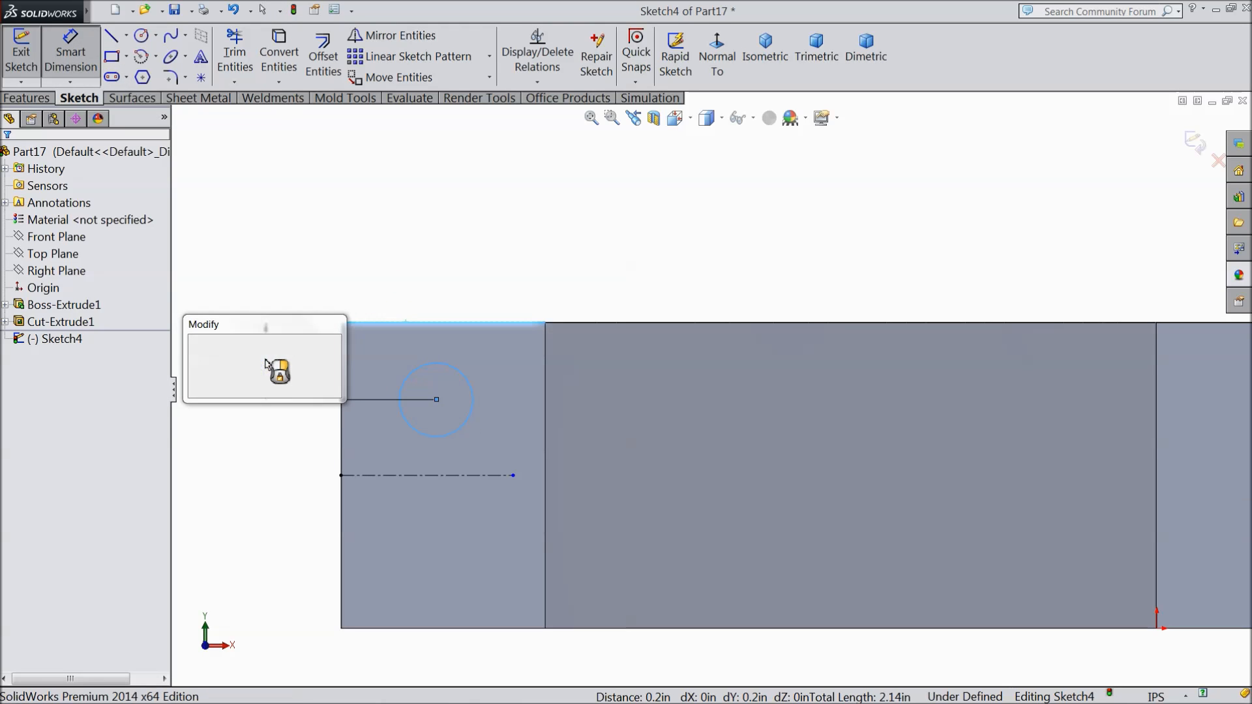
{"action": "type", "text": "0."}
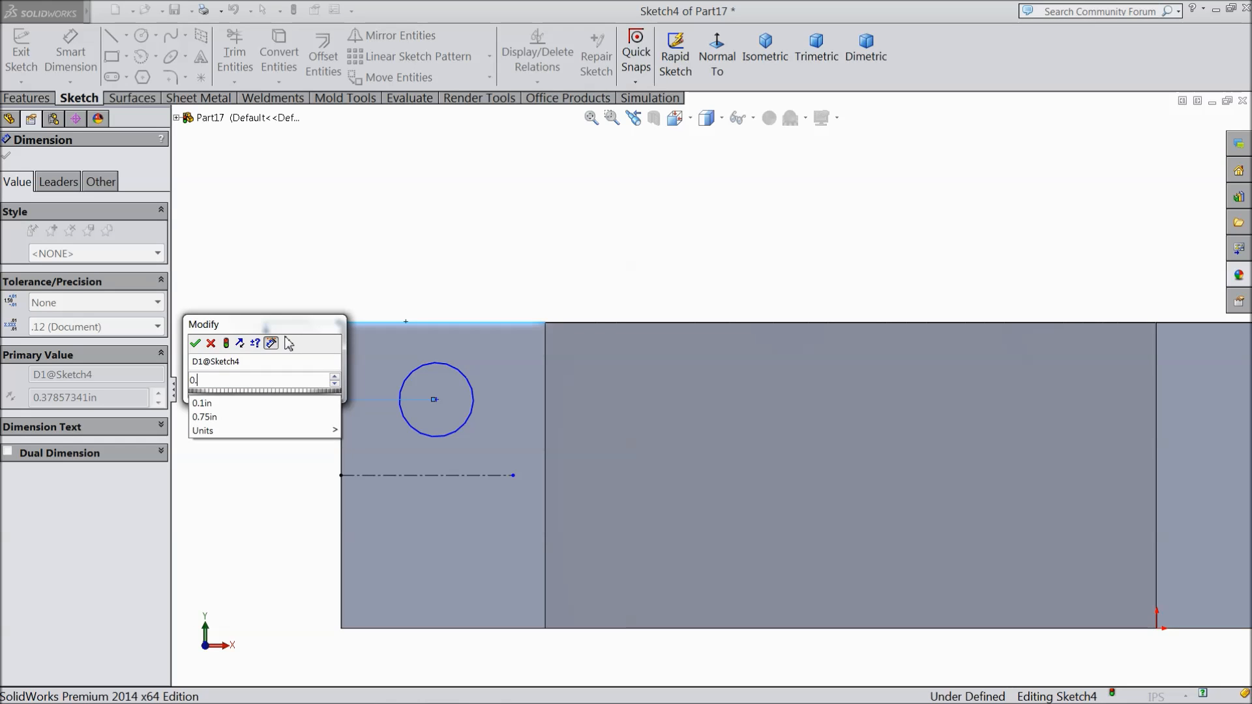
{"action": "type", "text": "35"}
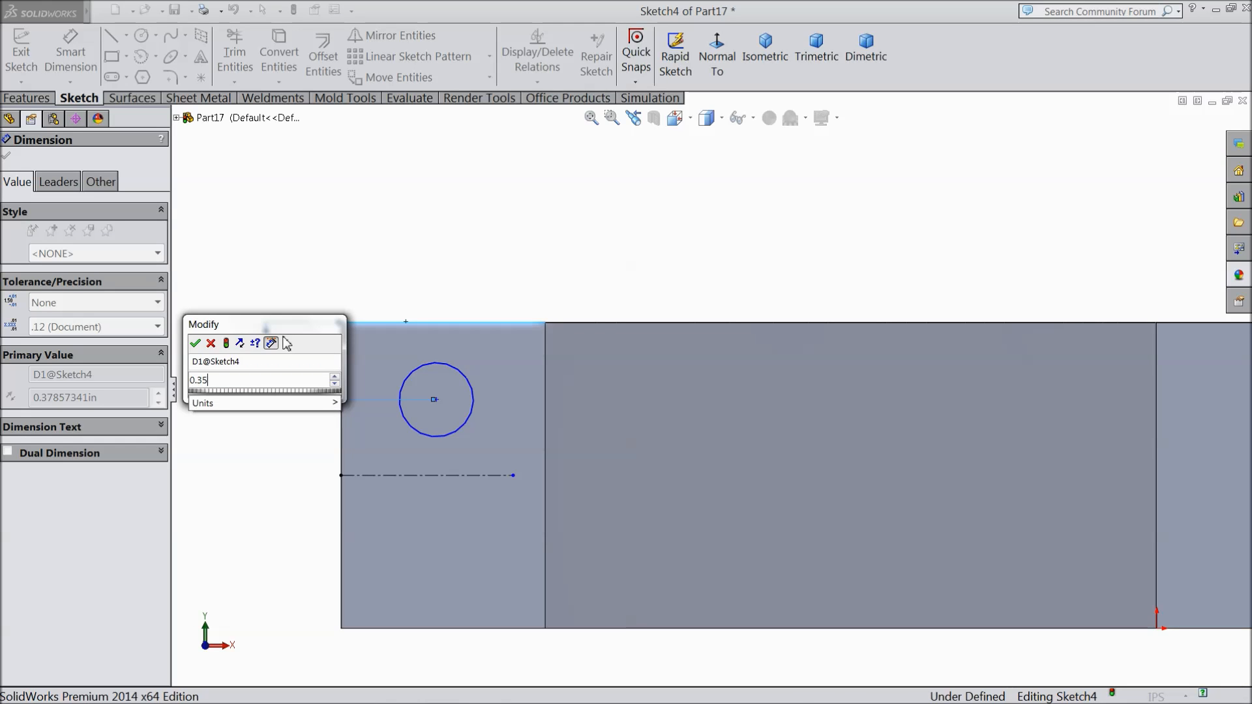
{"action": "left_click", "coordinate": [194, 343]}
Step: Dimension the circle's centre 0.50 in horizontally from the outer upper corner of the face
{"action": "left_click", "coordinate": [462, 371]}
{"action": "left_click", "coordinate": [341, 344]}
{"action": "left_click", "coordinate": [383, 273]}
{"action": "type", "text": "0.3"}
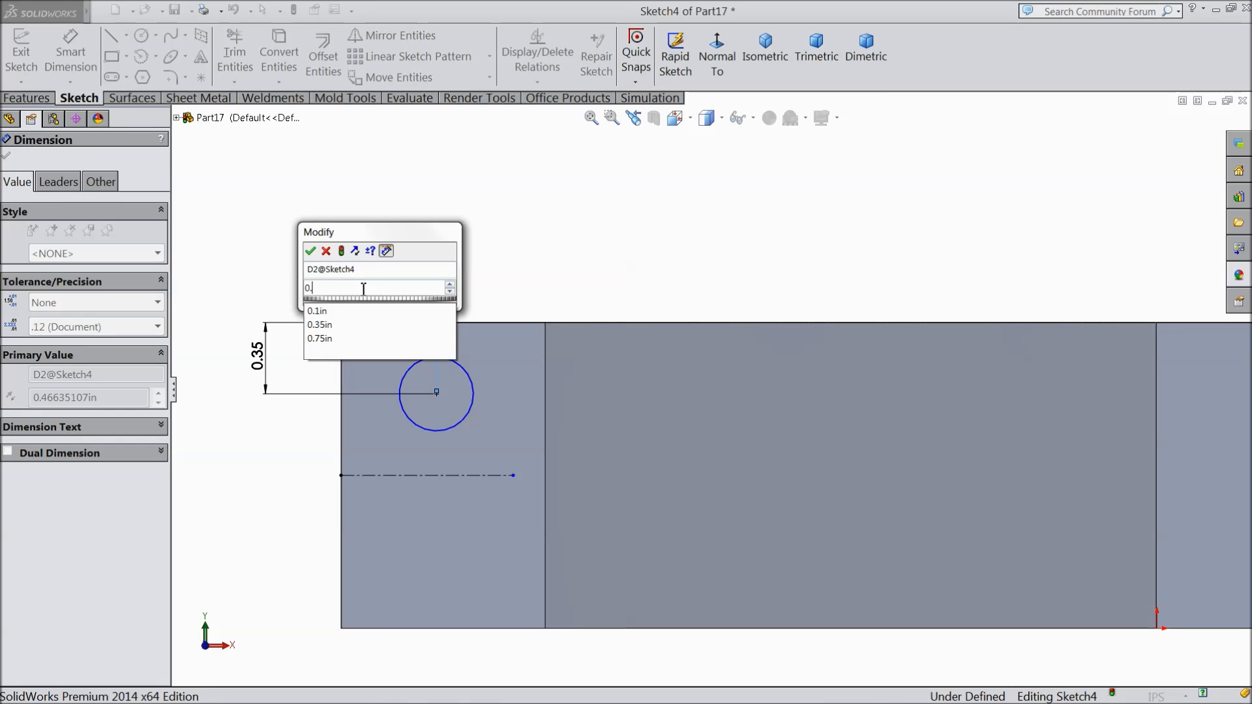
{"action": "left_click", "coordinate": [311, 251]}
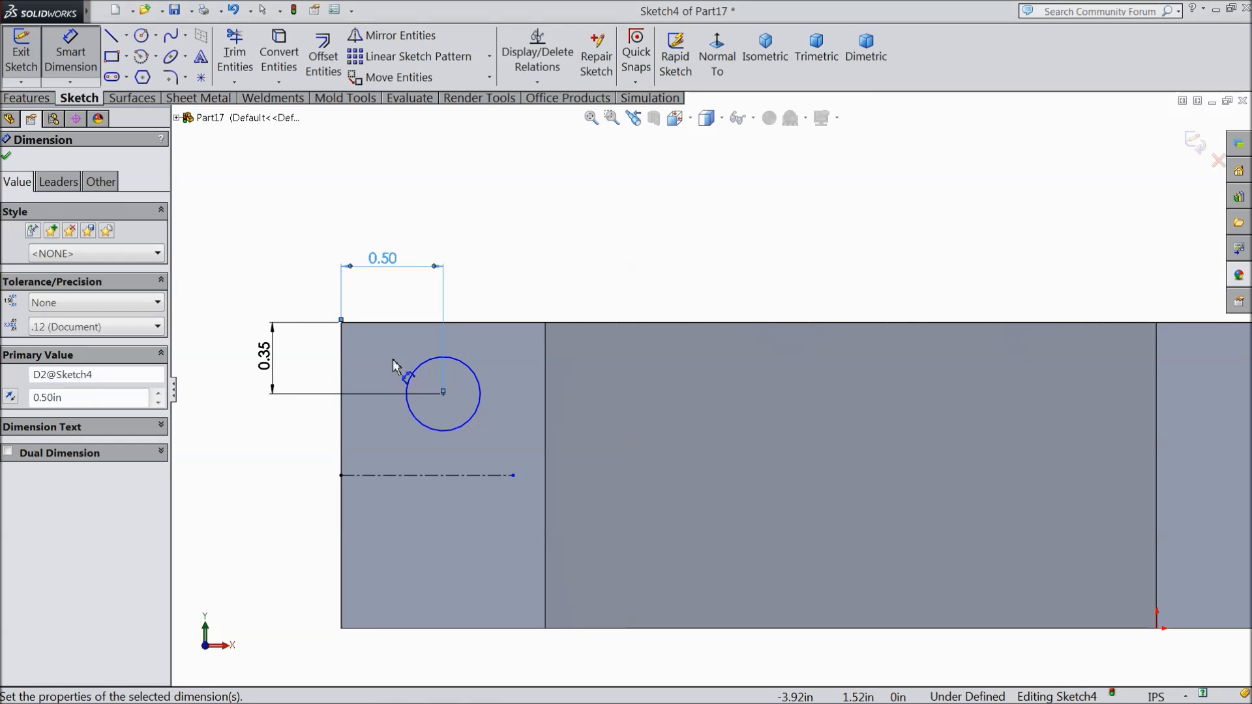
Step: Set the circle's diameter to 3/8 in and move the dimension text slightly away from the circle
{"action": "left_click", "coordinate": [473, 365]}
{"action": "left_click", "coordinate": [499, 277]}
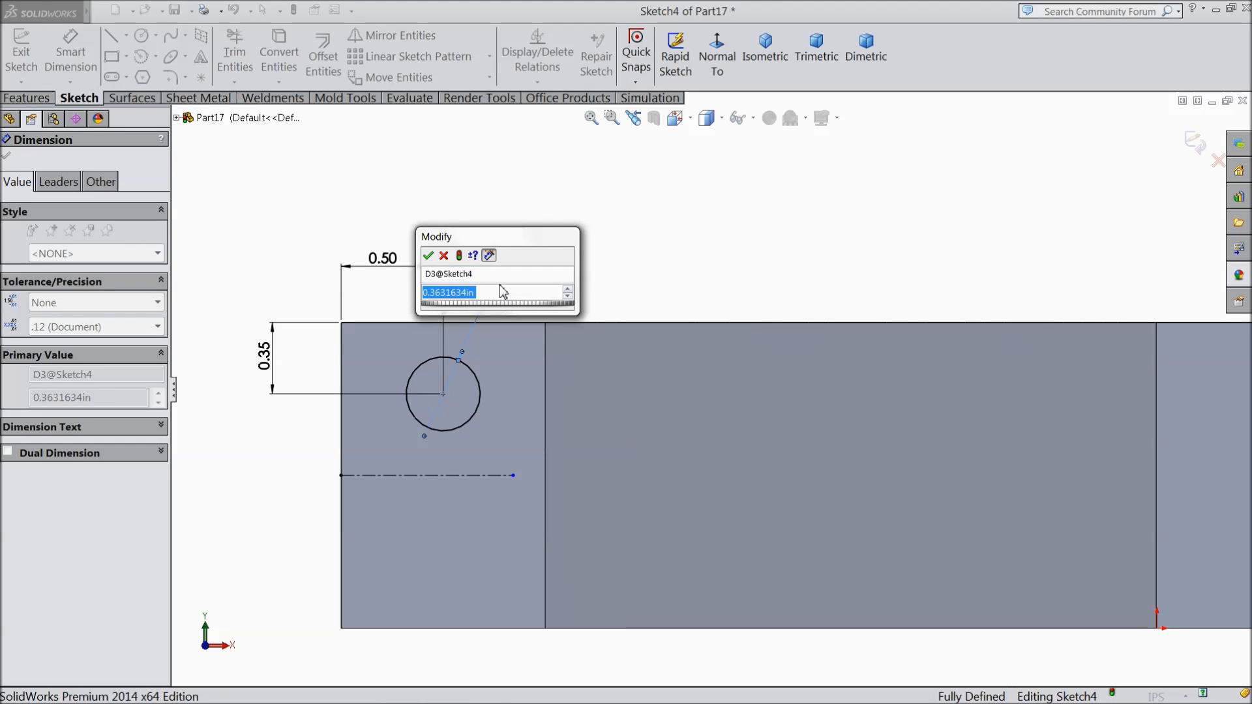
{"action": "type", "text": "3/8"}
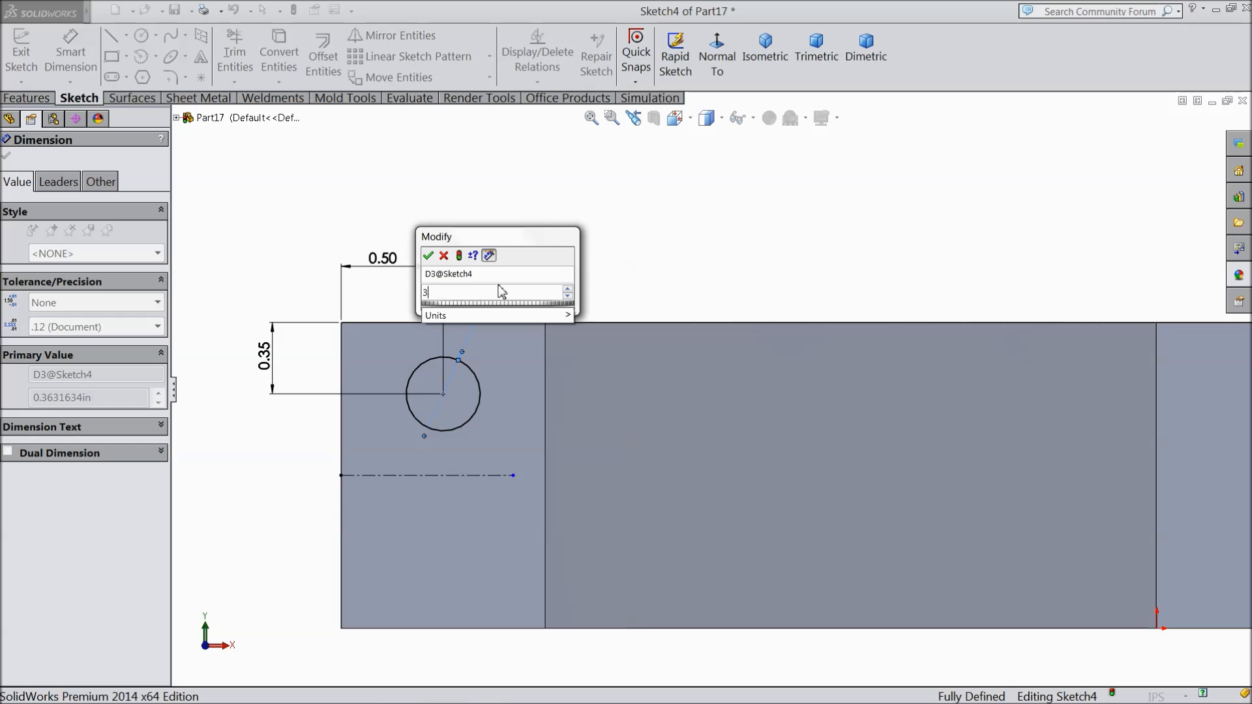
{"action": "left_click", "coordinate": [429, 256]}
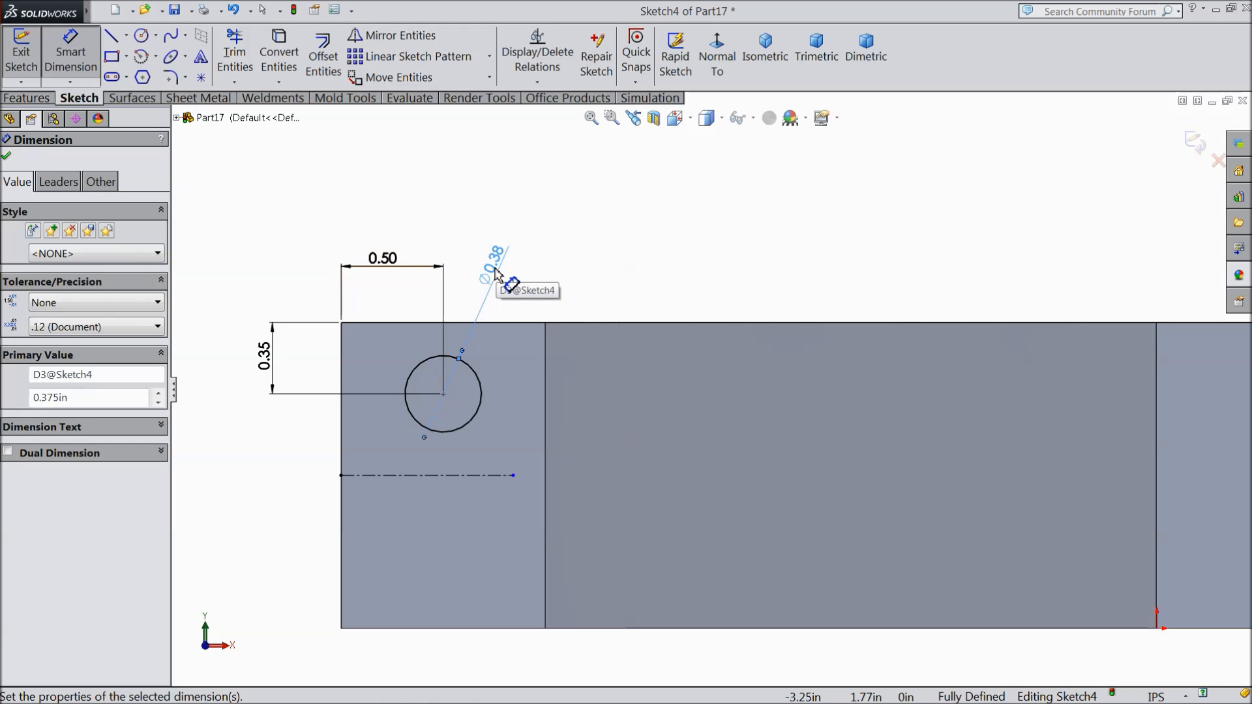
{"action": "mouse_move", "coordinate": [495, 274]}
{"action": "left_mouse_down"}
{"action": "mouse_move", "coordinate": [501, 262]}
{"action": "mouse_move", "coordinate": [507, 276]}
{"action": "left_mouse_up"}
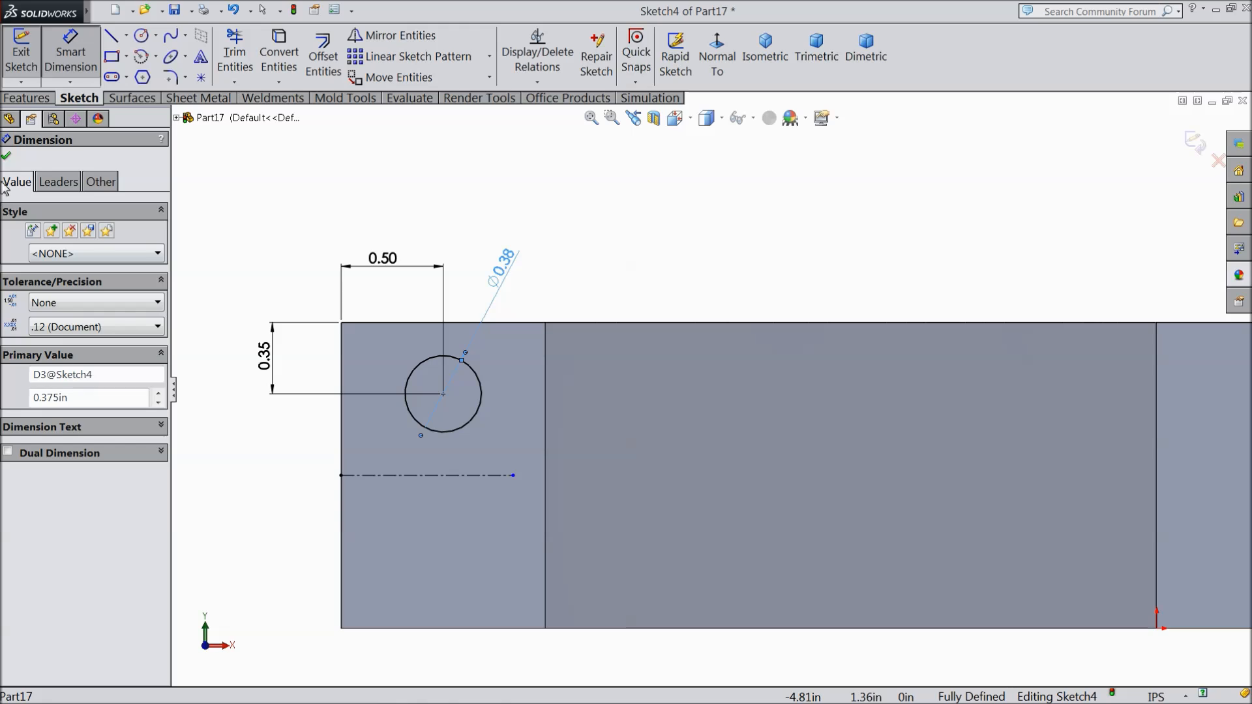
{"action": "left_click", "coordinate": [6, 157]}
Step: Mirror the 3/8 in circle about the horizontal centreline with the copy option on
{"action": "left_click", "coordinate": [391, 35]}
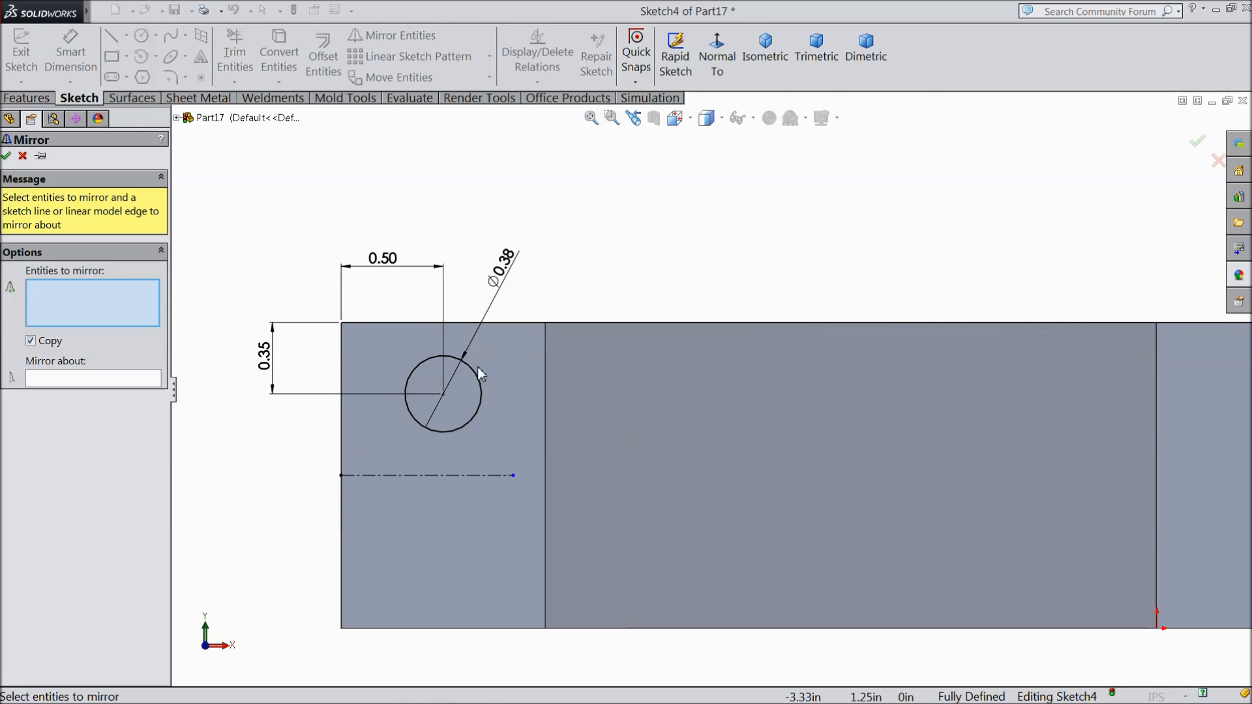
{"action": "left_click", "coordinate": [468, 427]}
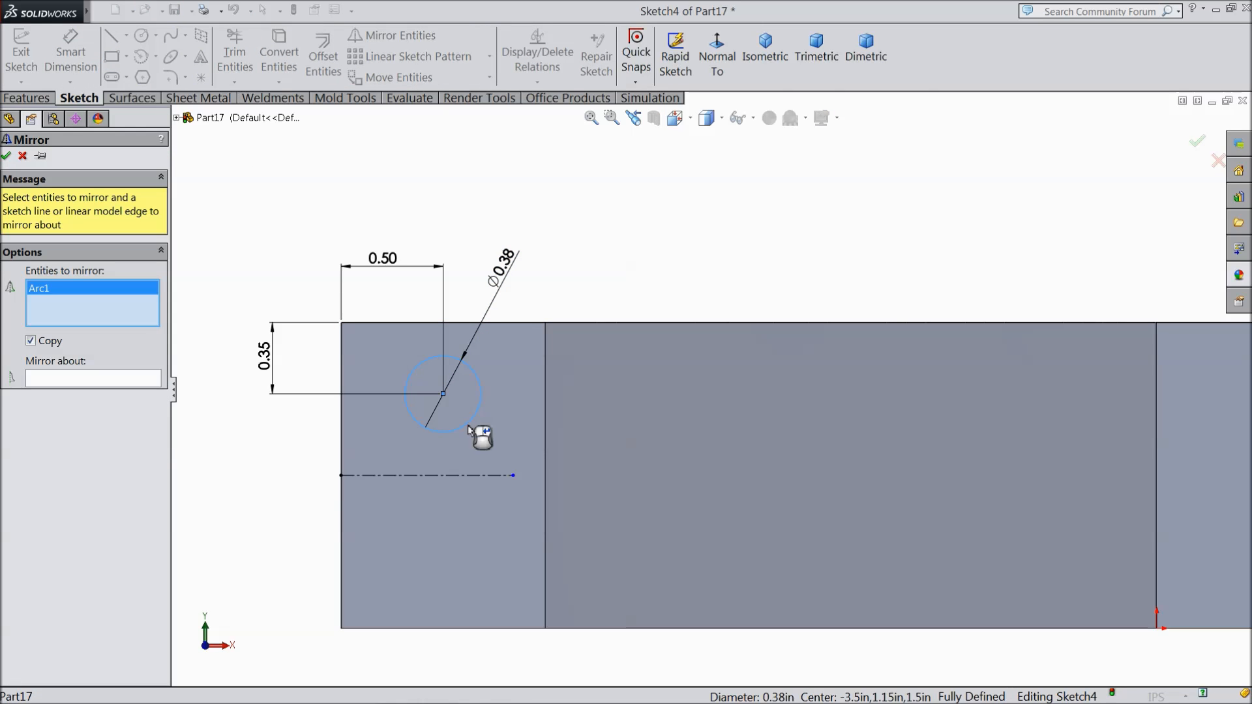
{"action": "left_click", "coordinate": [464, 475]}
{"action": "left_click", "coordinate": [151, 383]}
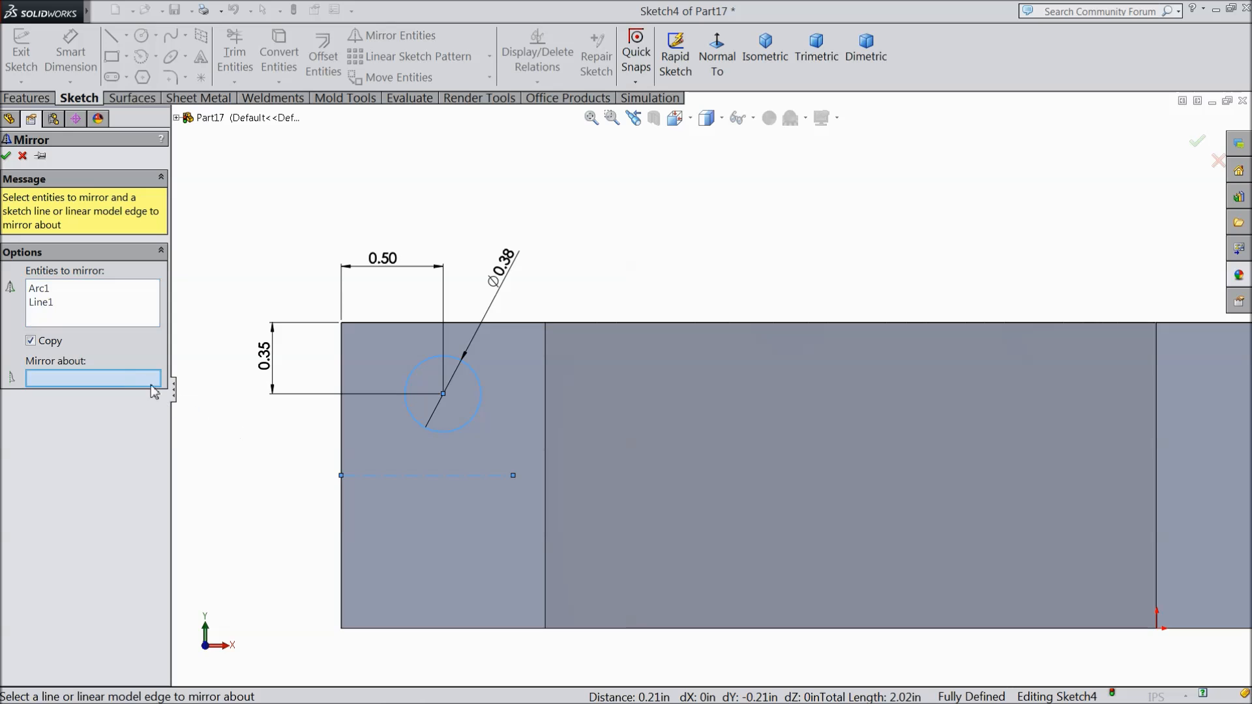
{"action": "left_click", "coordinate": [392, 478]}
{"action": "left_click", "coordinate": [7, 156]}
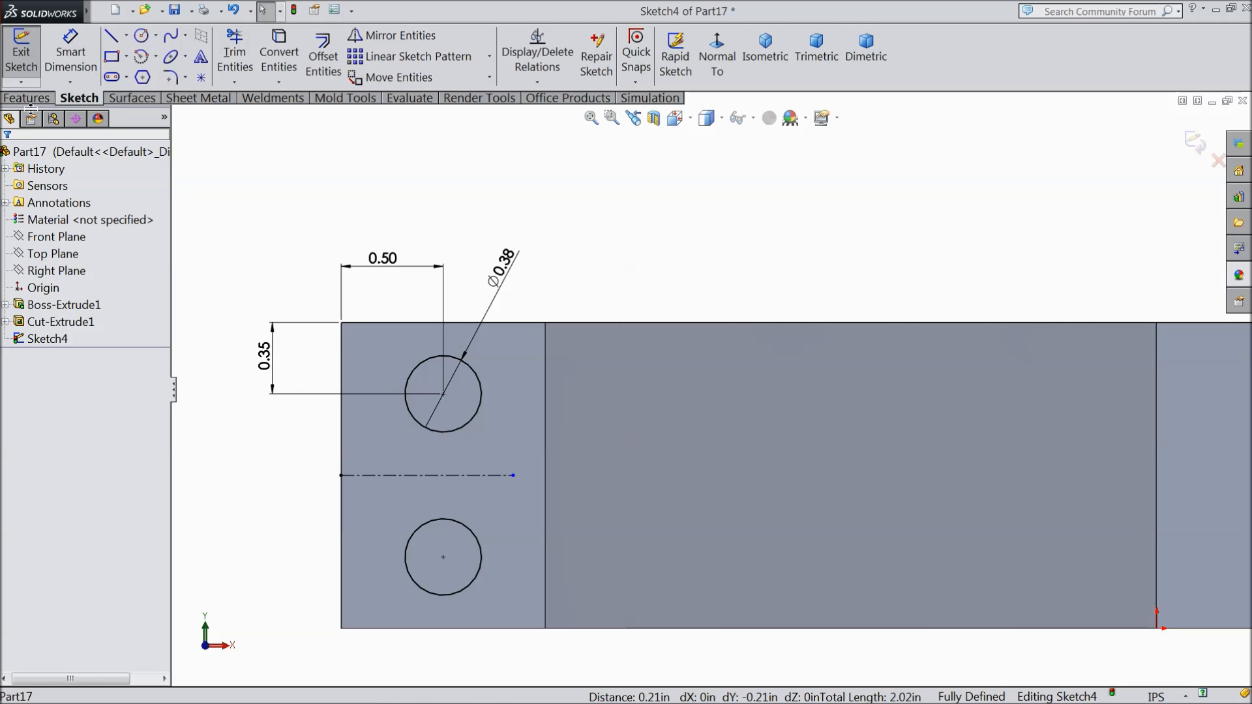
Step: Cut-extrude the two 3/8 in circles Through All so the holes pass through both fork arms
{"action": "left_click", "coordinate": [26, 98]}
{"action": "left_click", "coordinate": [272, 58]}
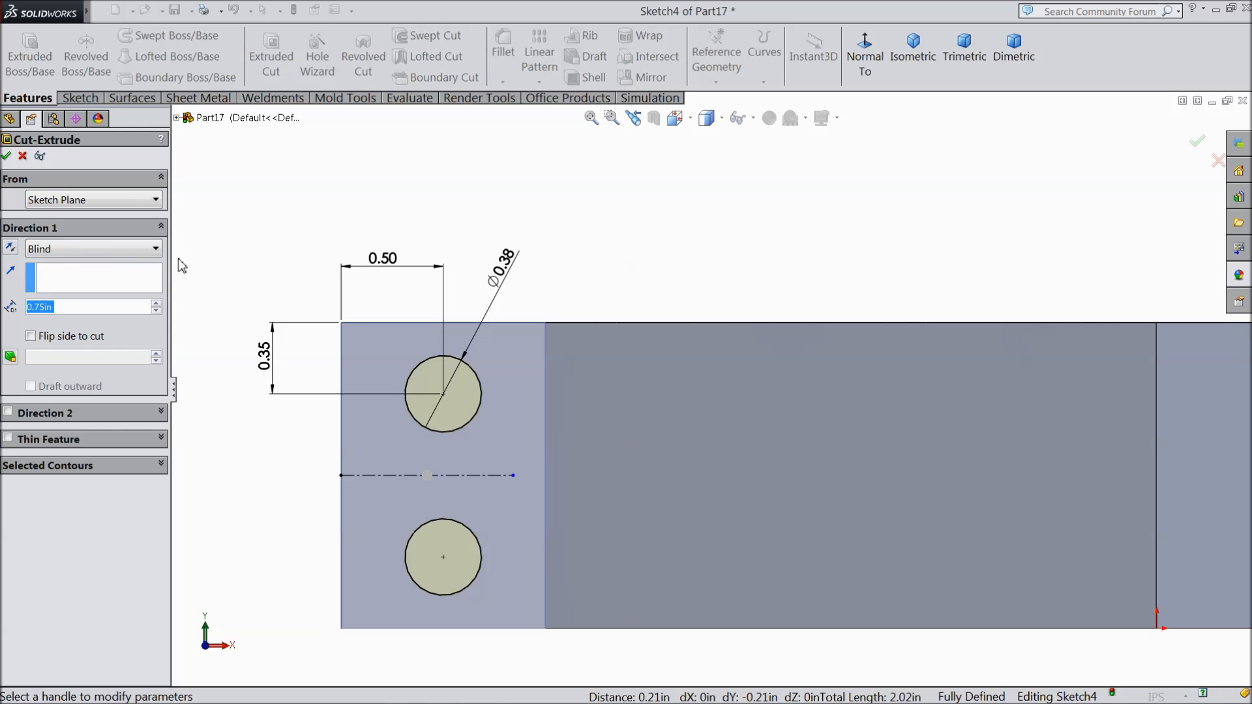
{"action": "left_click", "coordinate": [107, 248]}
{"action": "left_click", "coordinate": [117, 280]}
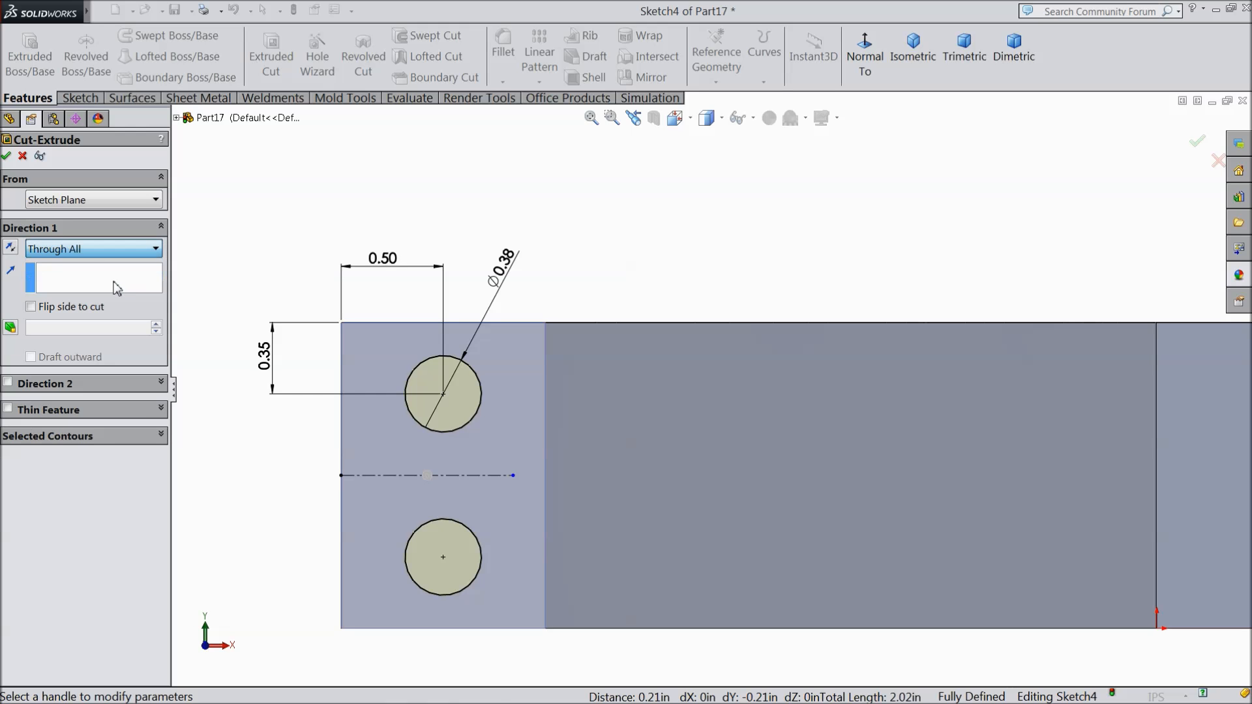
{"action": "key", "text": "z"}
{"action": "middle_click_drag", "start_coordinate": [319, 326], "coordinate": [418, 405]}
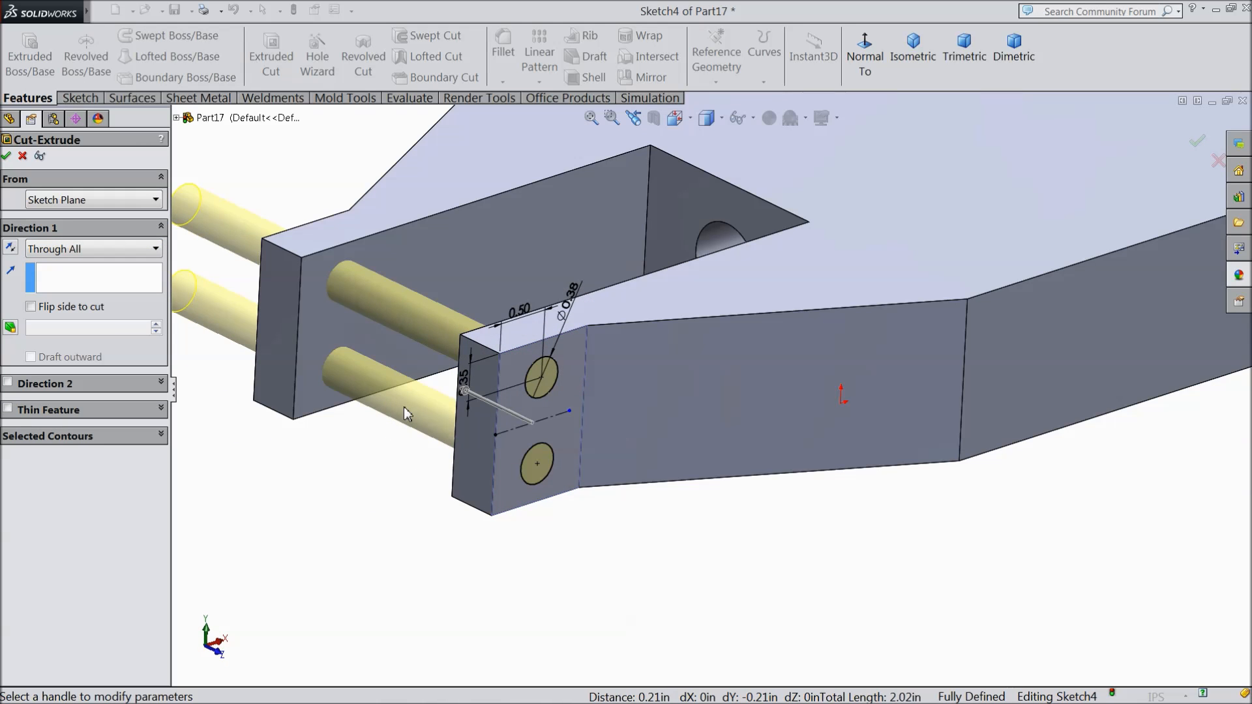
{"action": "left_click", "coordinate": [7, 155]}
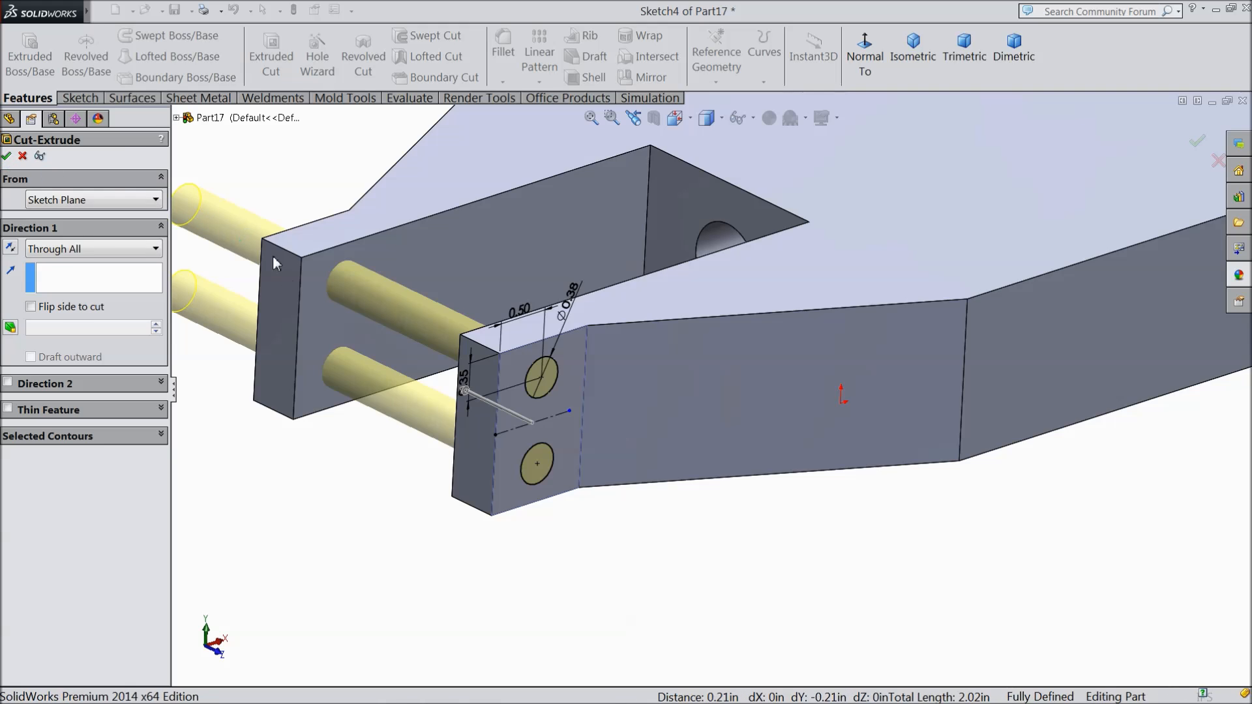
{"action": "key", "text": "z"}
{"action": "left_click", "coordinate": [417, 236]}
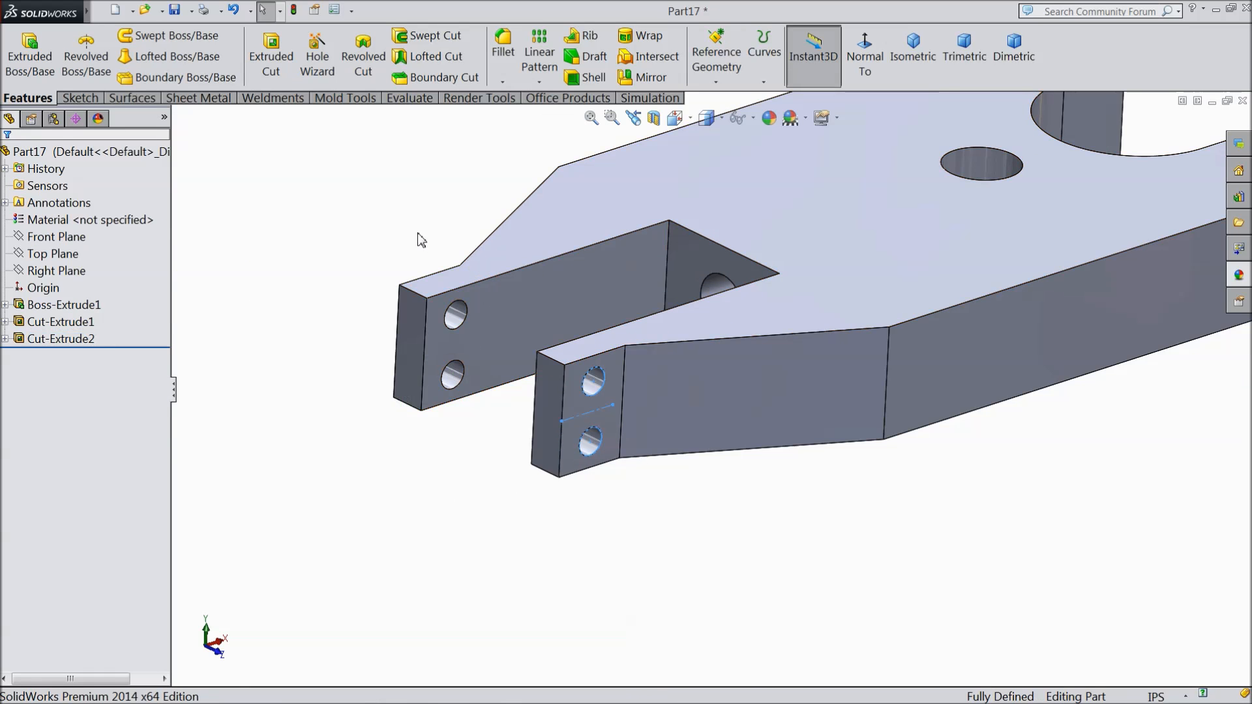
Step: Start a chamfer on the upper hole's outer edge on the near arm, with a distance of 0.01 in
{"action": "left_click", "coordinate": [505, 84]}
{"action": "left_click", "coordinate": [529, 118]}
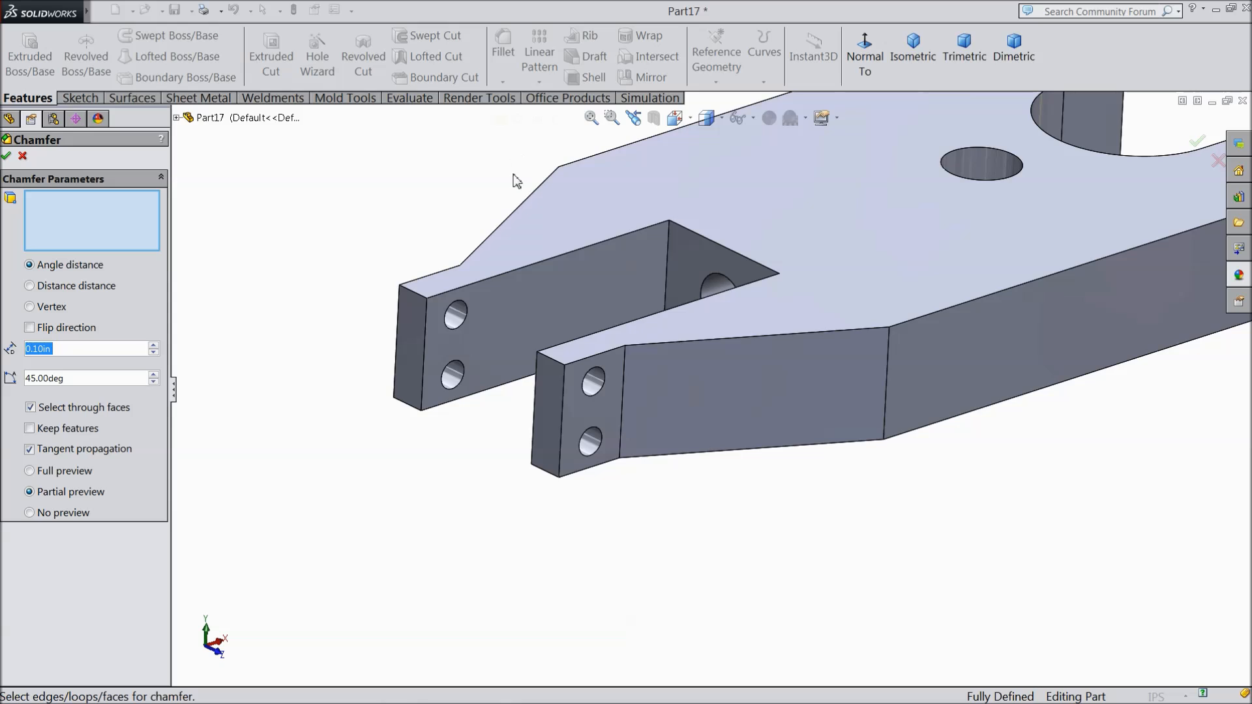
{"action": "scroll", "coordinate": [606, 420], "scroll_direction": "down", "scroll_amount": 3}
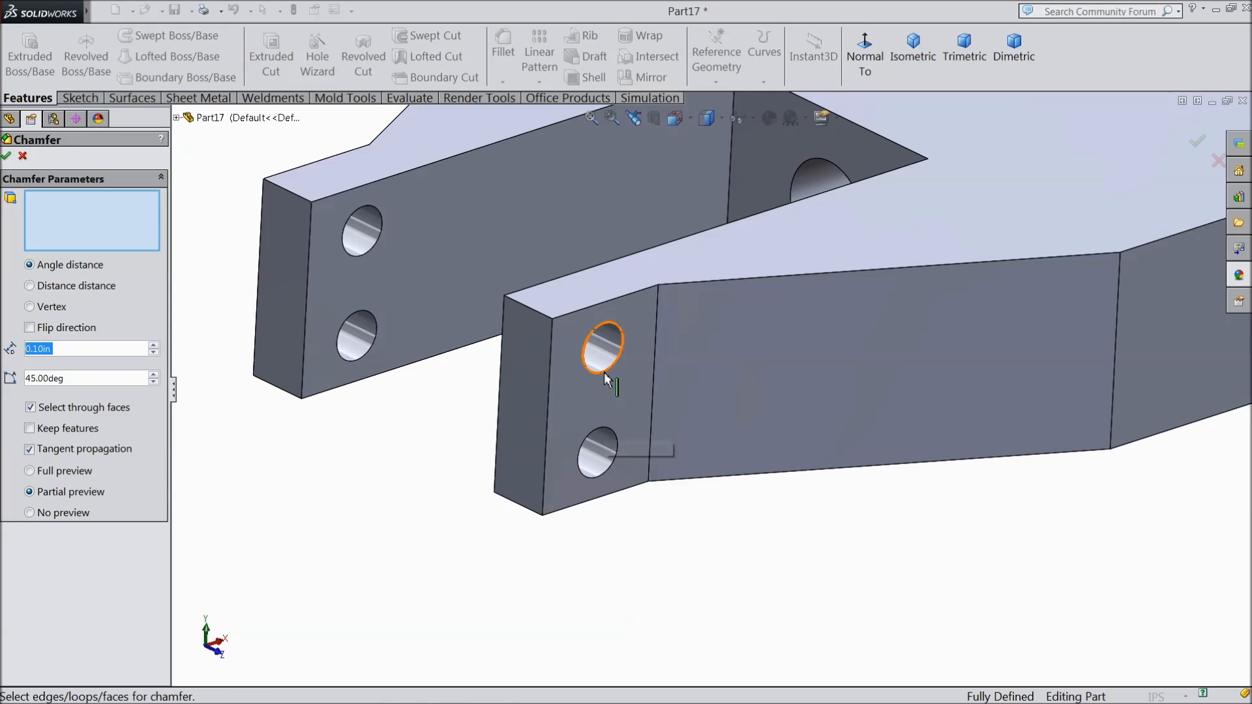
{"action": "left_click", "coordinate": [603, 326]}
{"action": "double_click", "coordinate": [44, 350]}
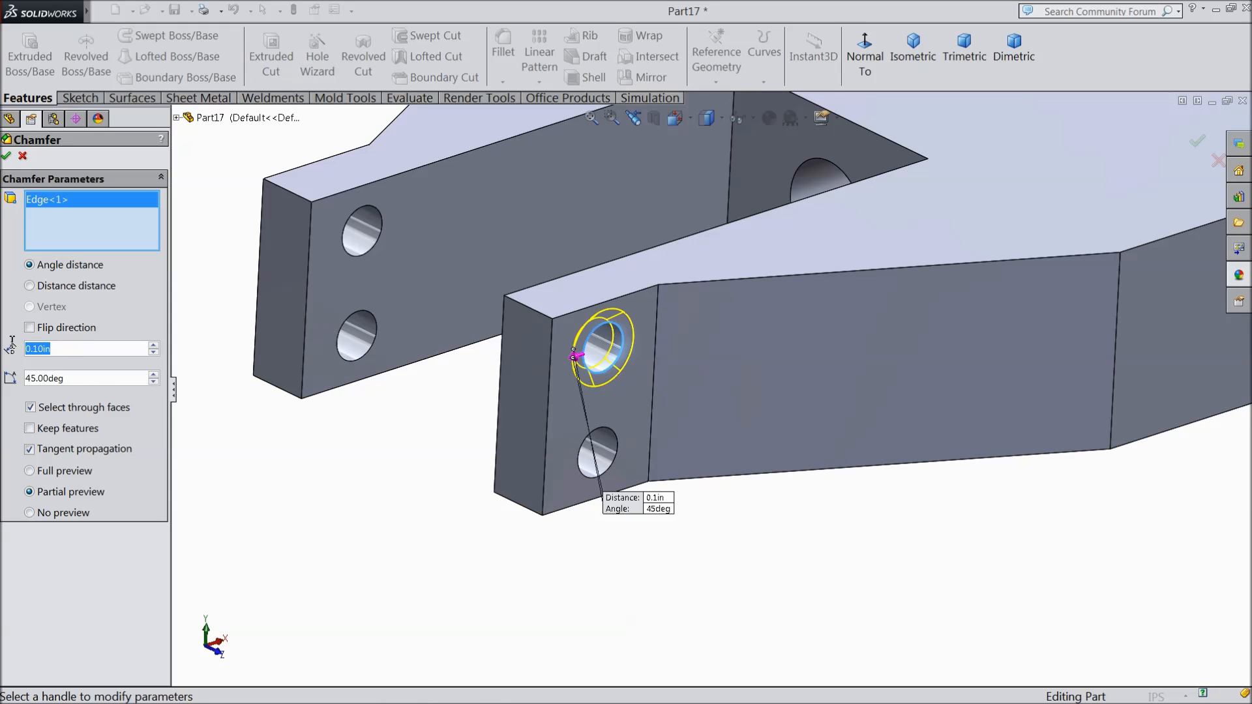
{"action": "type", "text": "0.01"}
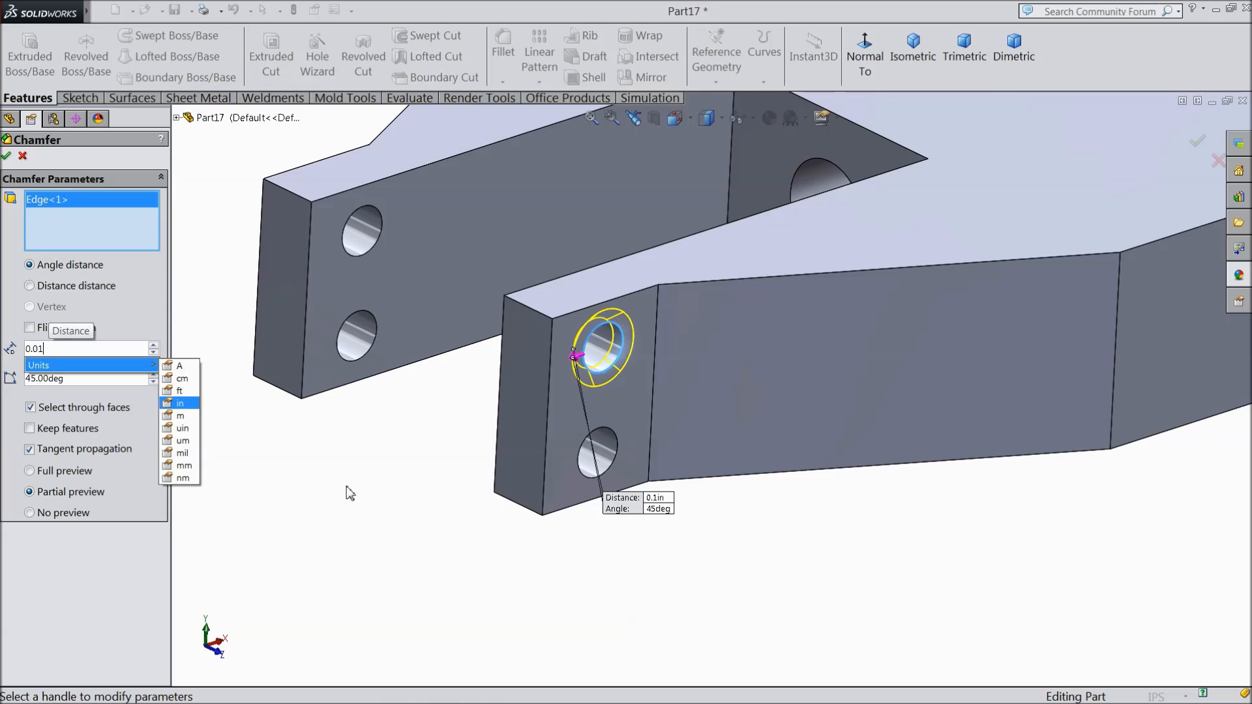
{"action": "key", "text": "Return"}
Step: Add the cylindrical faces of both holes in the near arm to the chamfer selection
{"action": "scroll", "coordinate": [616, 471], "scroll_direction": "down", "scroll_amount": 2}
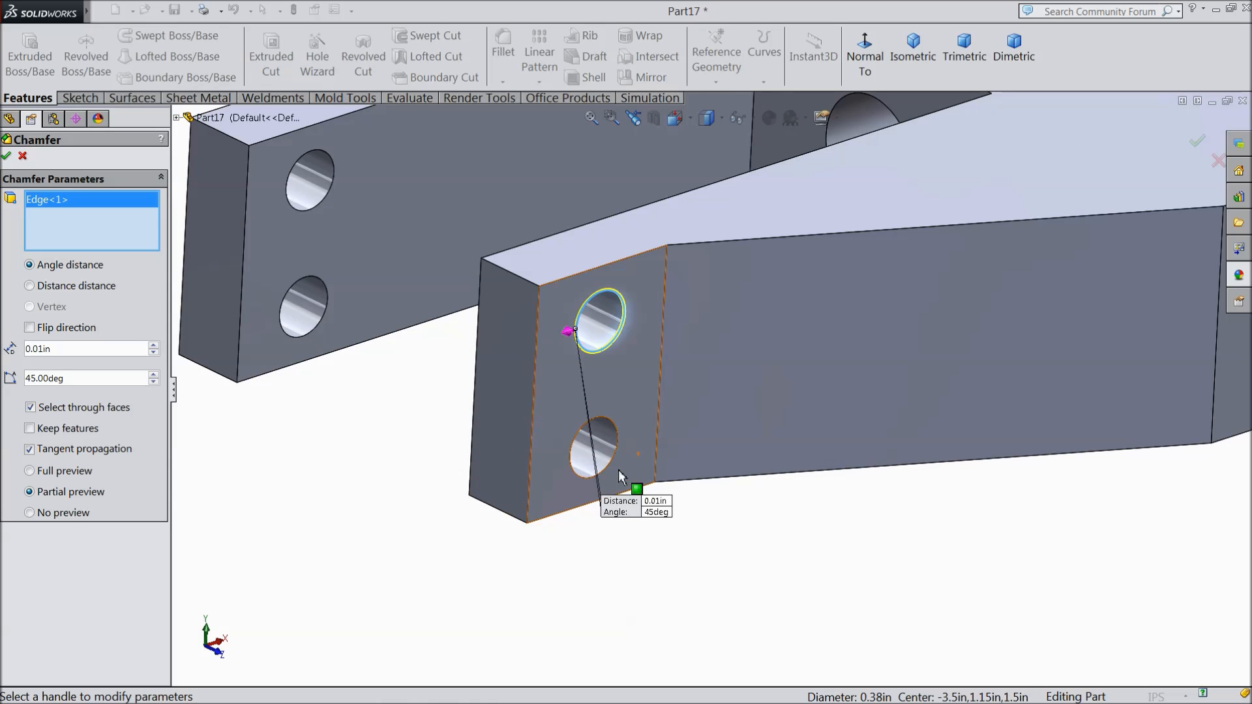
{"action": "left_click", "coordinate": [592, 444]}
{"action": "left_click", "coordinate": [598, 326]}
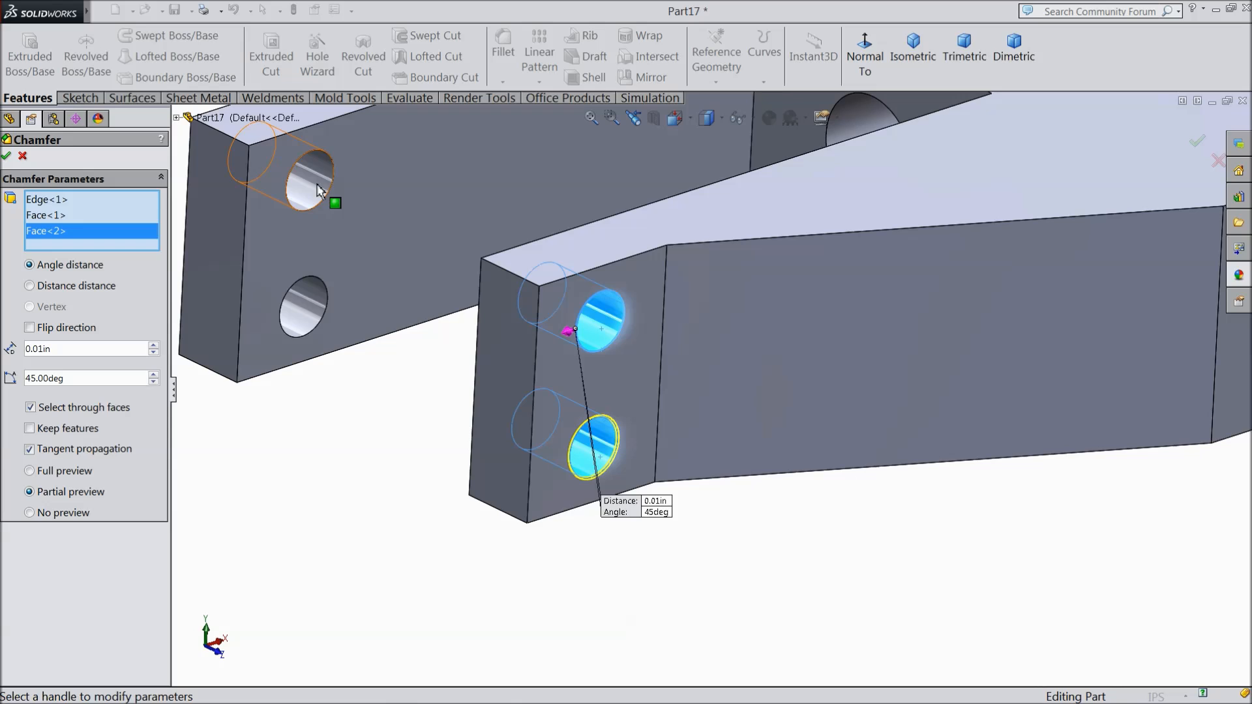
{"action": "left_click", "coordinate": [309, 207]}
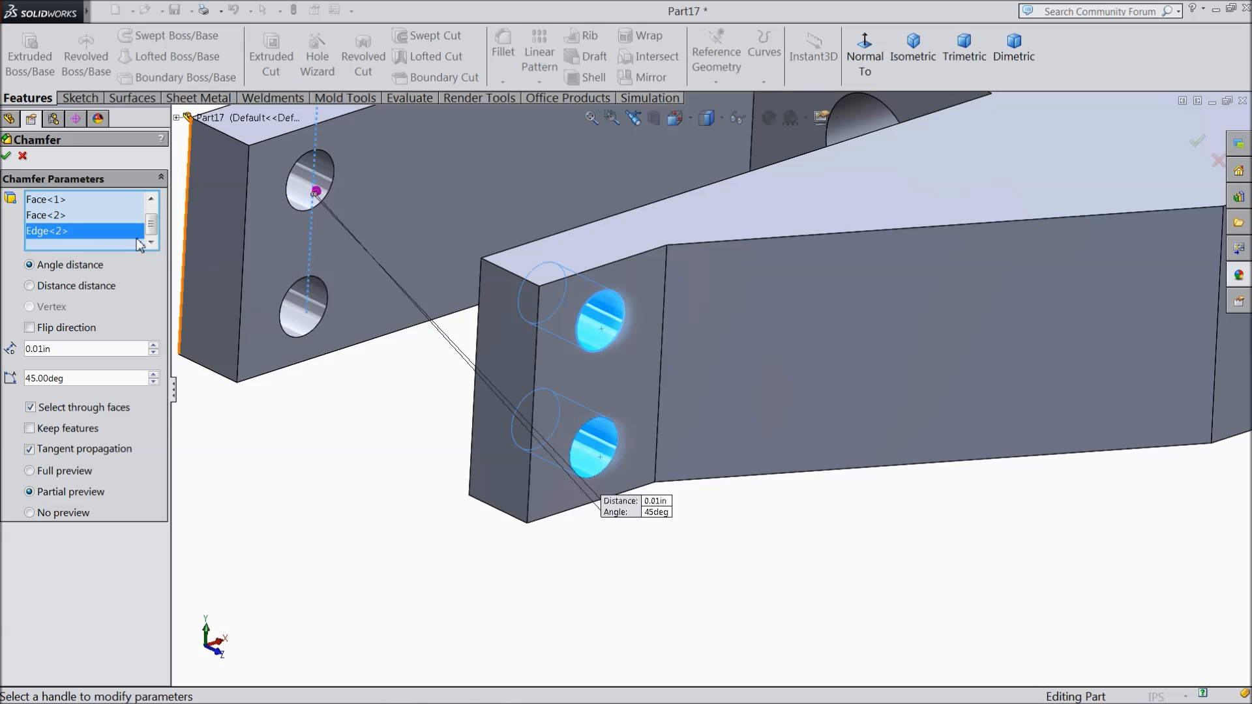
{"action": "right_click", "coordinate": [53, 232]}
{"action": "left_click", "coordinate": [95, 264]}
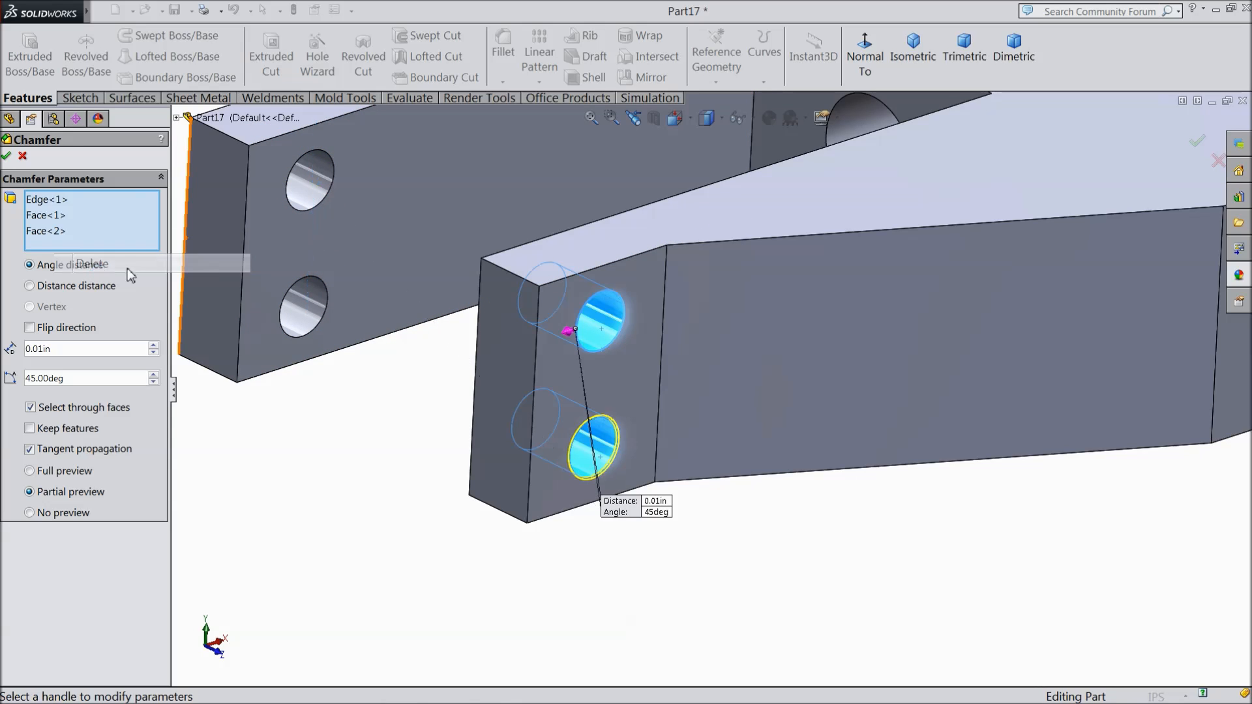
Step: Add the cylindrical faces of both holes in the far arm to the chamfer selection
{"action": "left_click", "coordinate": [310, 191]}
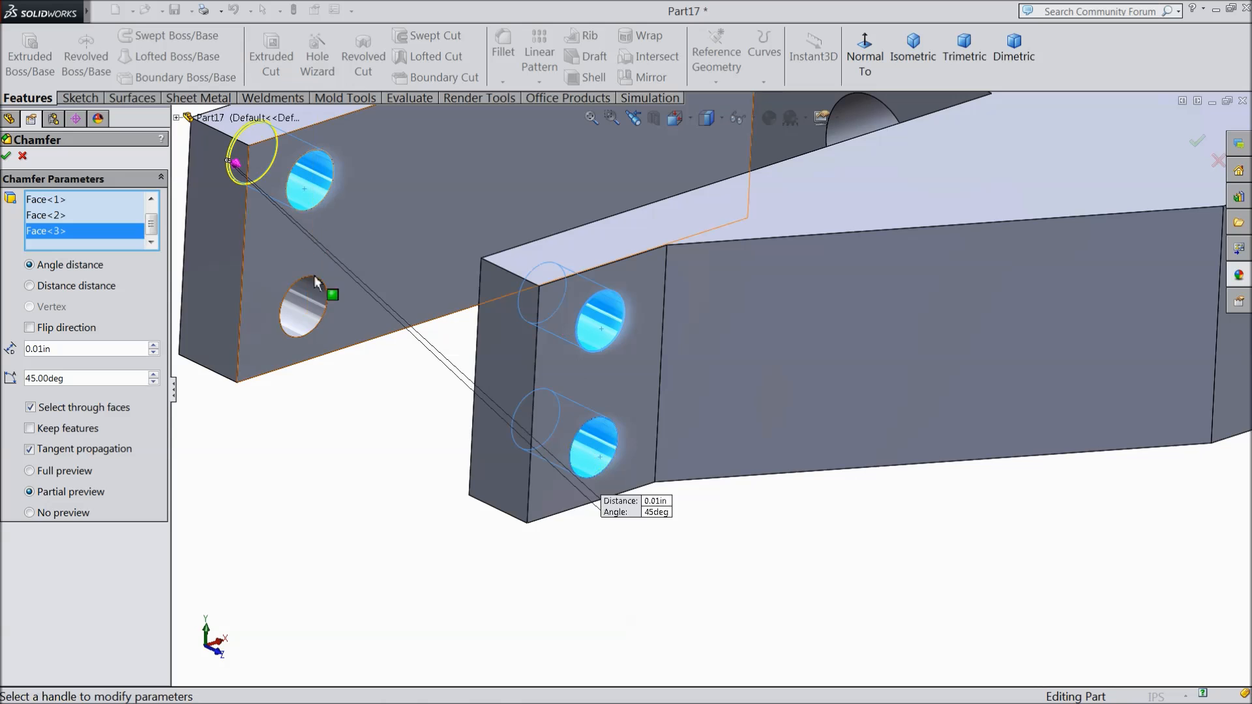
{"action": "left_click", "coordinate": [304, 314]}
{"action": "middle_click_drag", "start_coordinate": [306, 319], "coordinate": [367, 380]}
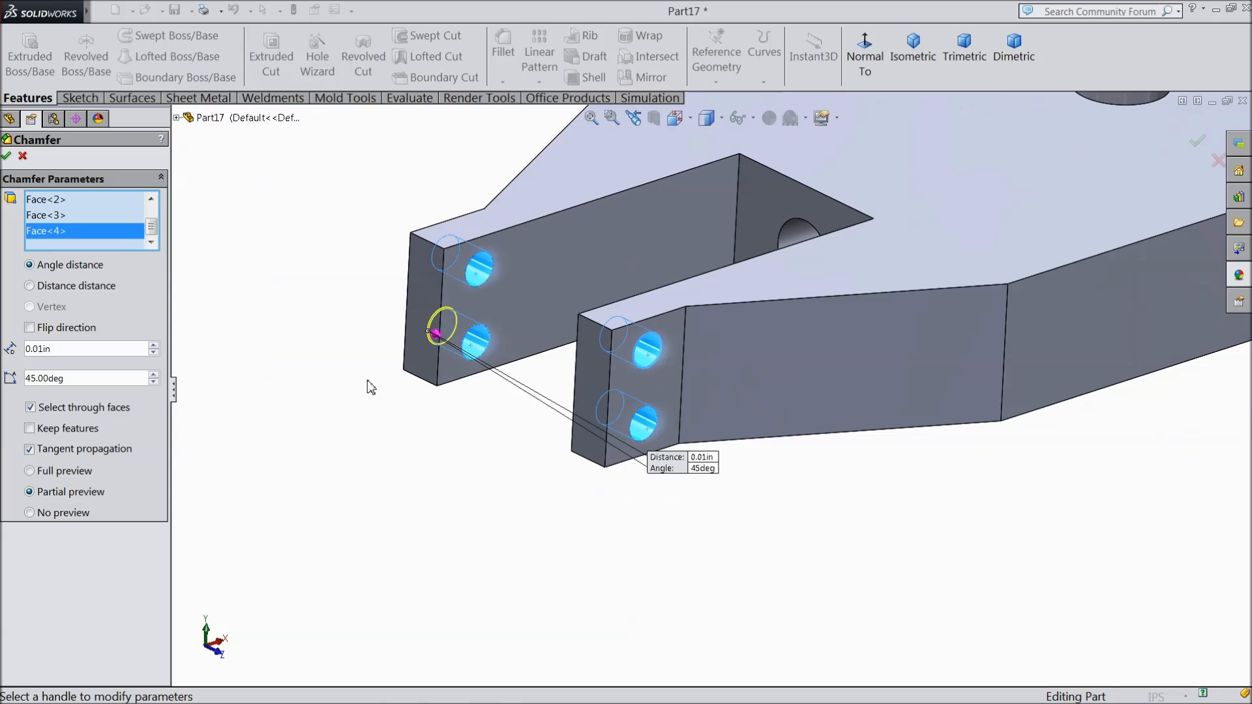
Step: Add the edge of the hole in the slot's end wall and the vertical hole's face, and apply the chamfer
{"action": "left_click", "coordinate": [781, 242]}
{"action": "scroll", "coordinate": [791, 260], "scroll_direction": "up", "scroll_amount": 3}
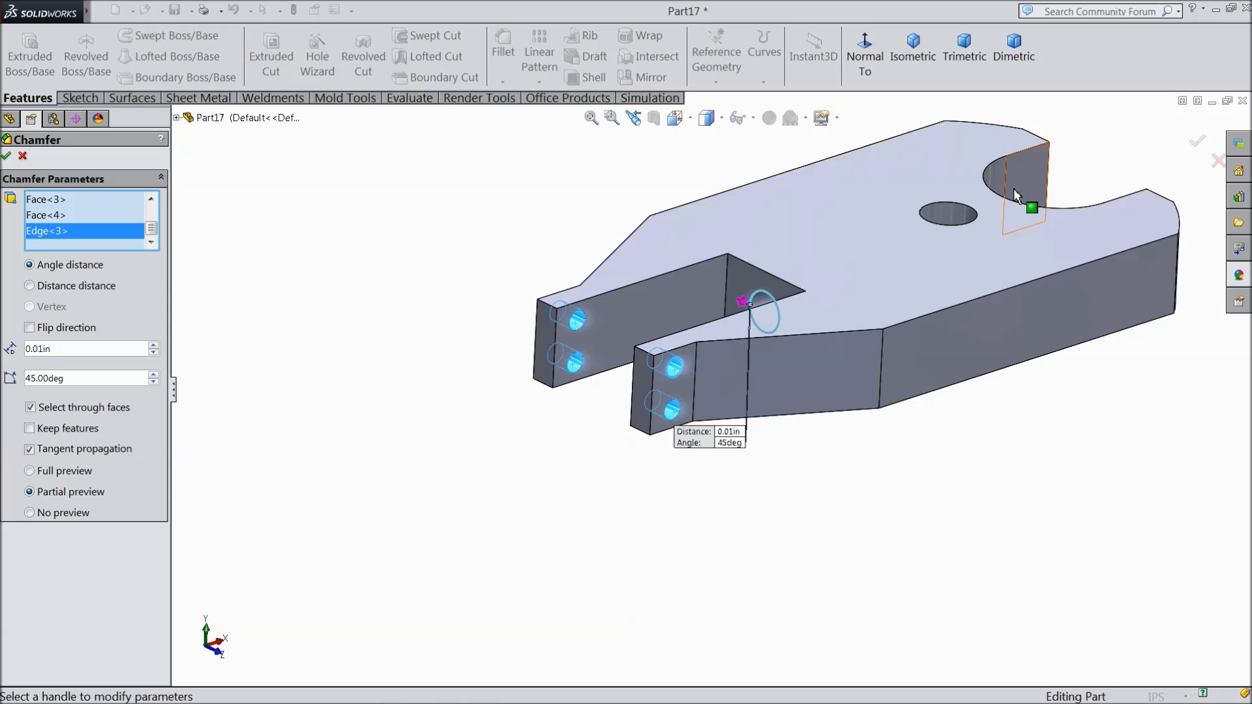
{"action": "scroll", "coordinate": [844, 269], "scroll_direction": "down", "scroll_amount": 6}
{"action": "left_click", "coordinate": [841, 275]}
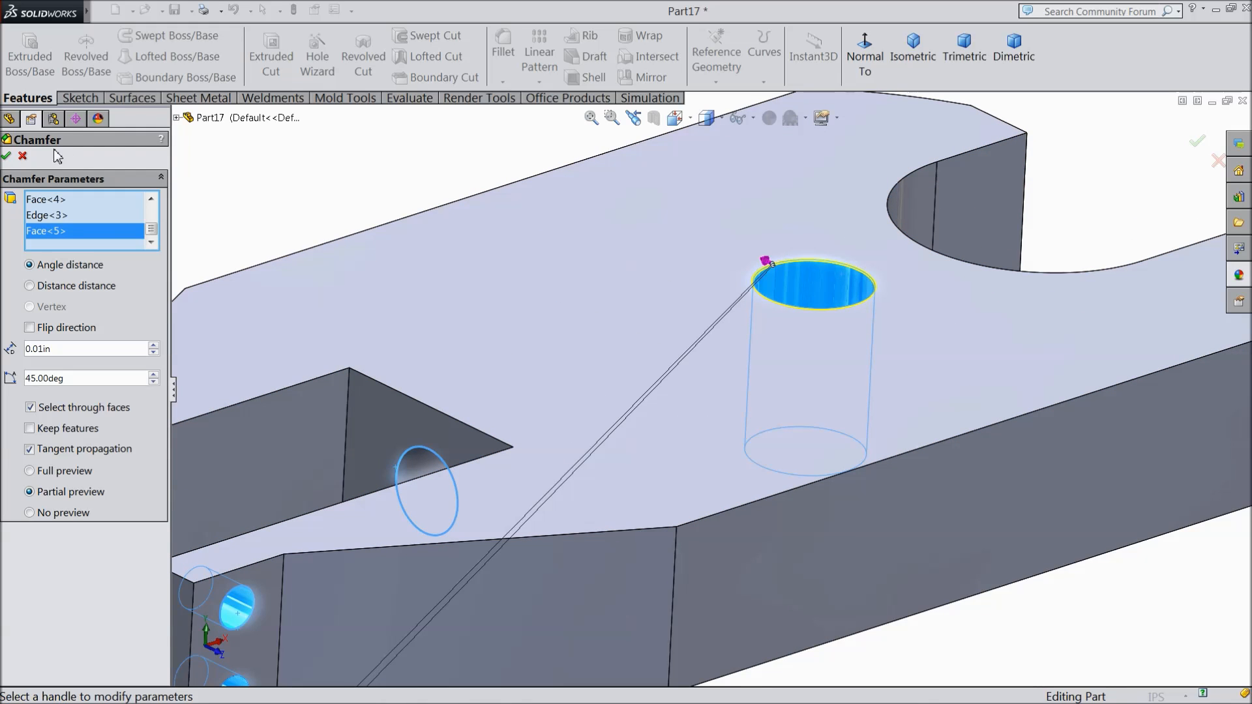
{"action": "left_click", "coordinate": [7, 156]}
{"action": "key", "text": "f"}
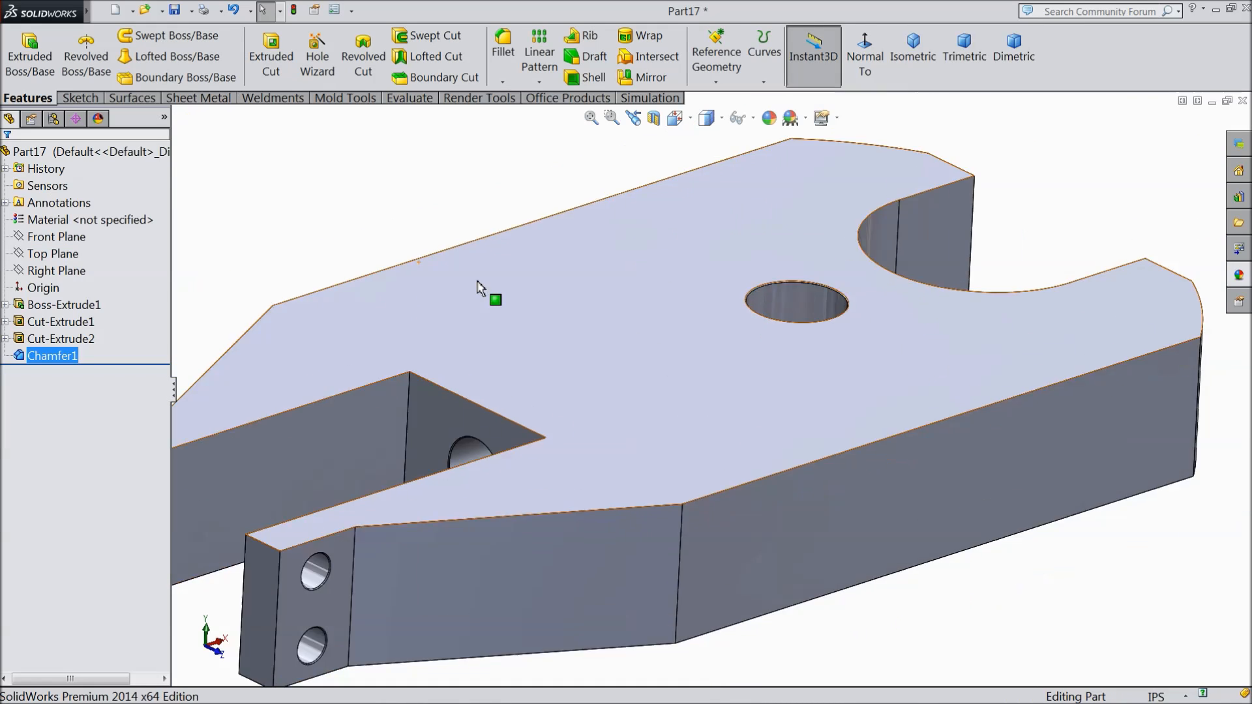
Step: Switch the model display to perspective and orient the part so the fork arms face the viewer
{"action": "middle_click_drag", "start_coordinate": [468, 291], "coordinate": [480, 326]}
{"action": "left_click", "coordinate": [835, 118]}
{"action": "left_click", "coordinate": [858, 199]}
{"action": "middle_click_drag", "start_coordinate": [834, 293], "coordinate": [737, 394]}
Step: Apply the brushed steel appearance from the Metal > Steel library to the part
{"action": "left_click", "coordinate": [1238, 275]}
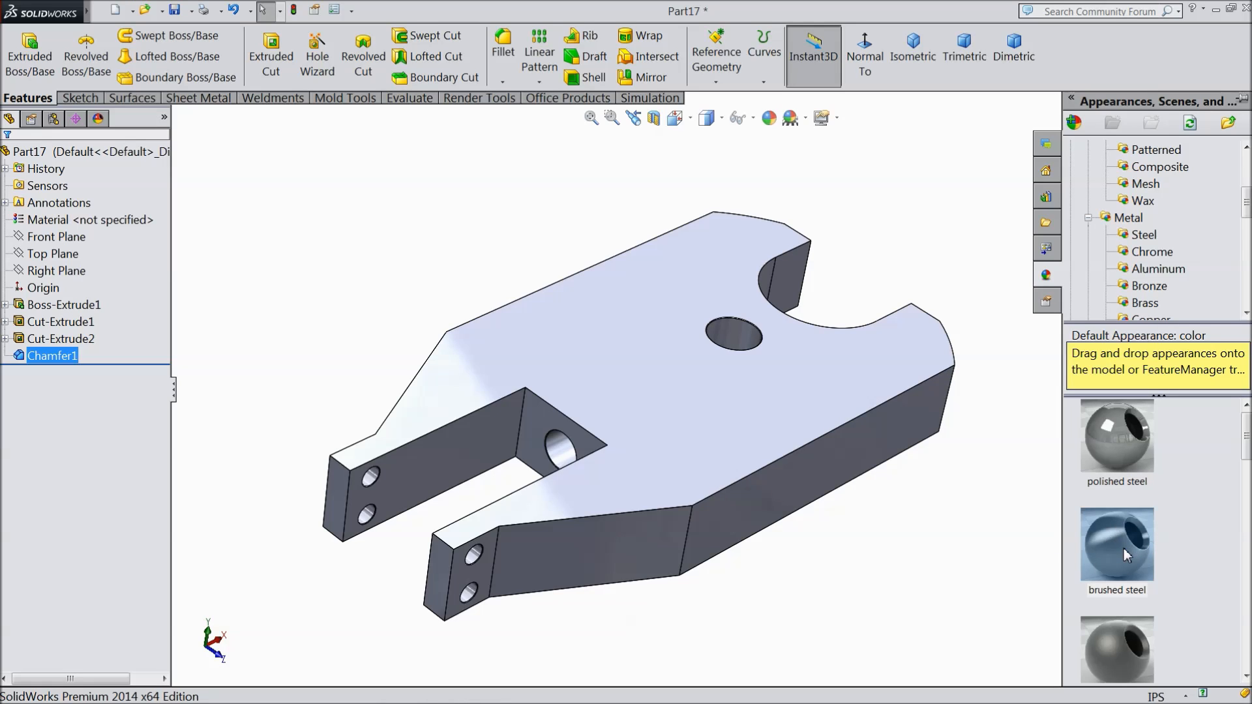
{"action": "scroll", "coordinate": [1116, 480], "scroll_direction": "down", "scroll_amount": 2}
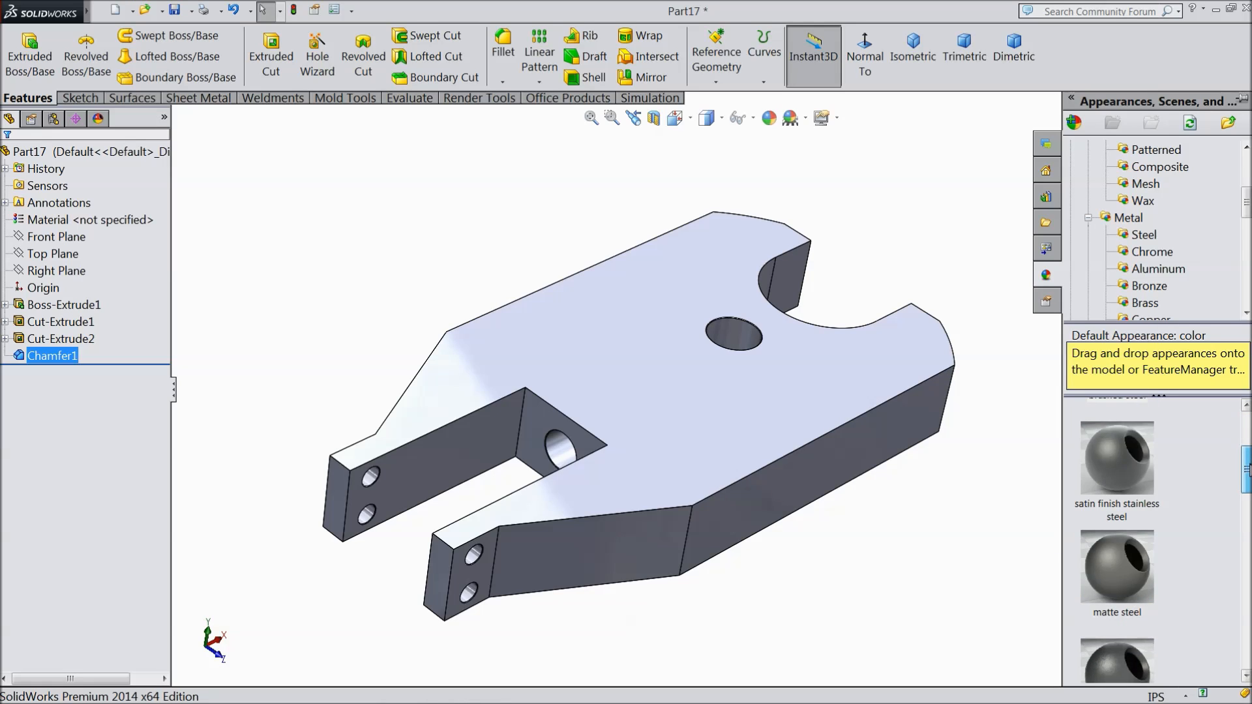
{"action": "left_click", "coordinate": [1116, 480]}
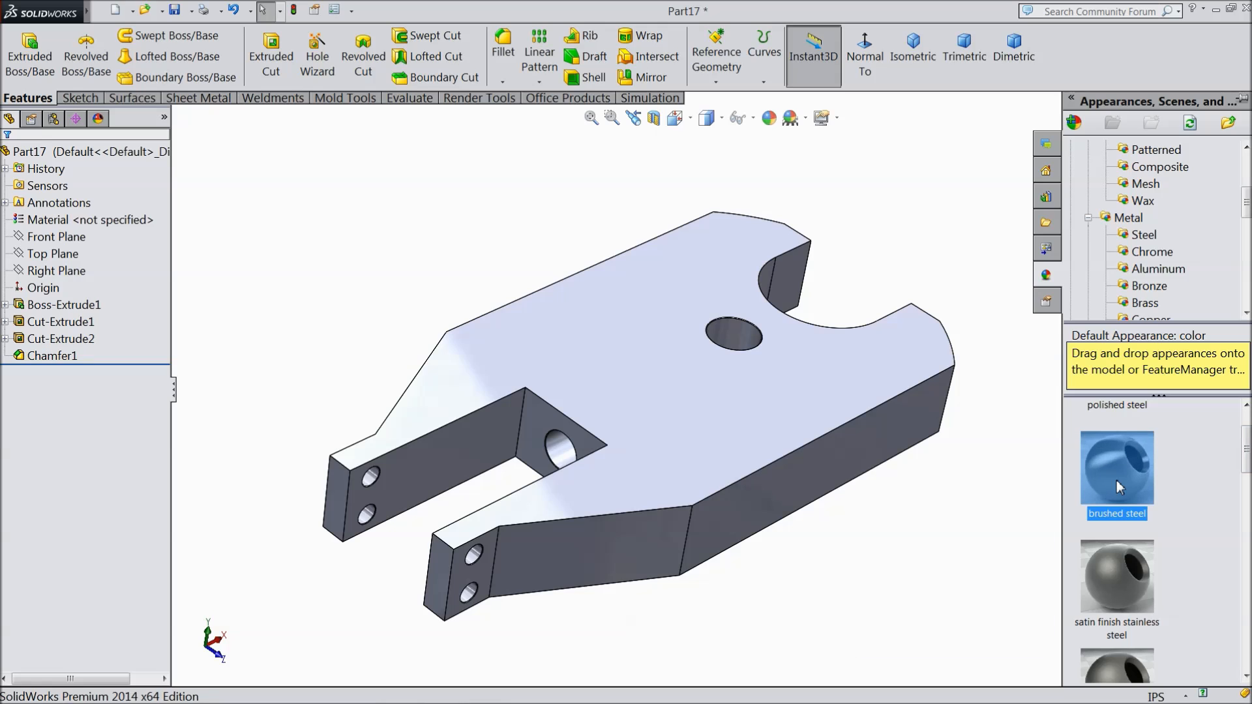
{"action": "mouse_move", "coordinate": [1114, 481]}
{"action": "mouse_move", "coordinate": [972, 469]}
{"action": "middle_mouse_down"}
{"action": "mouse_move", "coordinate": [956, 461]}
{"action": "mouse_move", "coordinate": [986, 480]}
{"action": "mouse_move", "coordinate": [1003, 455]}
{"action": "mouse_move", "coordinate": [899, 441]}
{"action": "mouse_move", "coordinate": [994, 467]}
{"action": "mouse_move", "coordinate": [985, 455]}
{"action": "middle_mouse_up"}
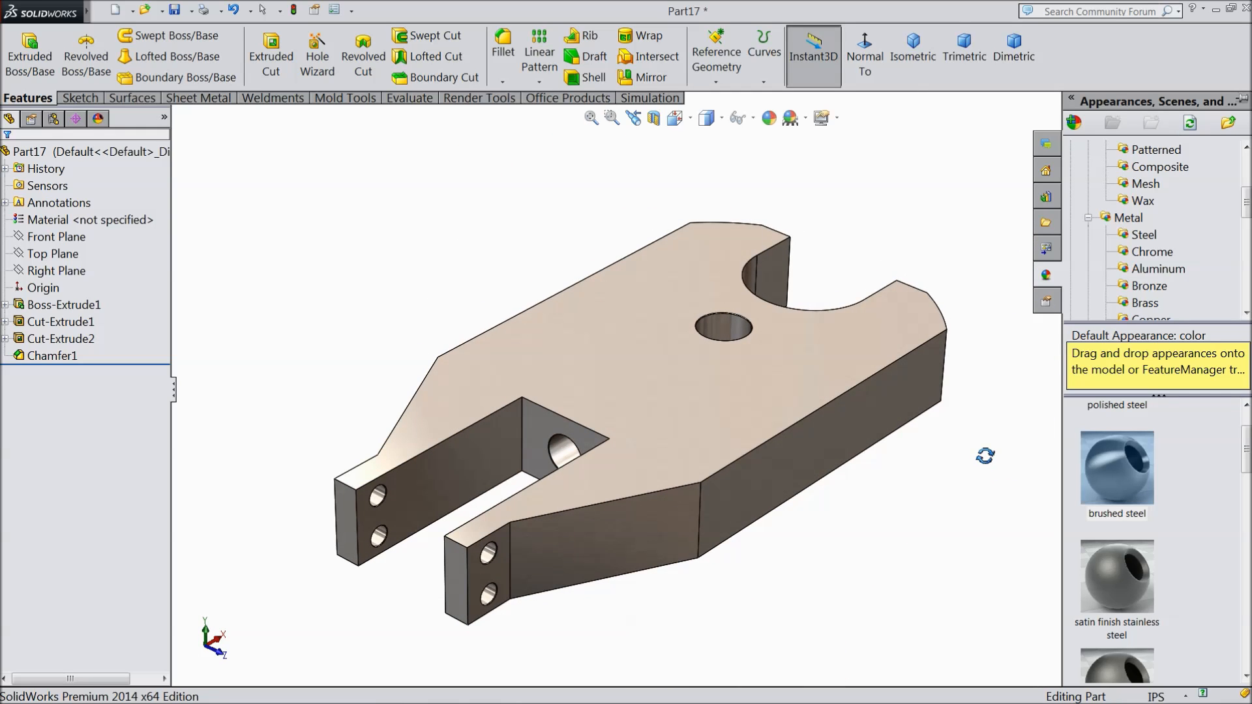
Step: Start saving the part and create and open a Desktop folder named "Arbor Press machine"
{"action": "left_click", "coordinate": [172, 17]}
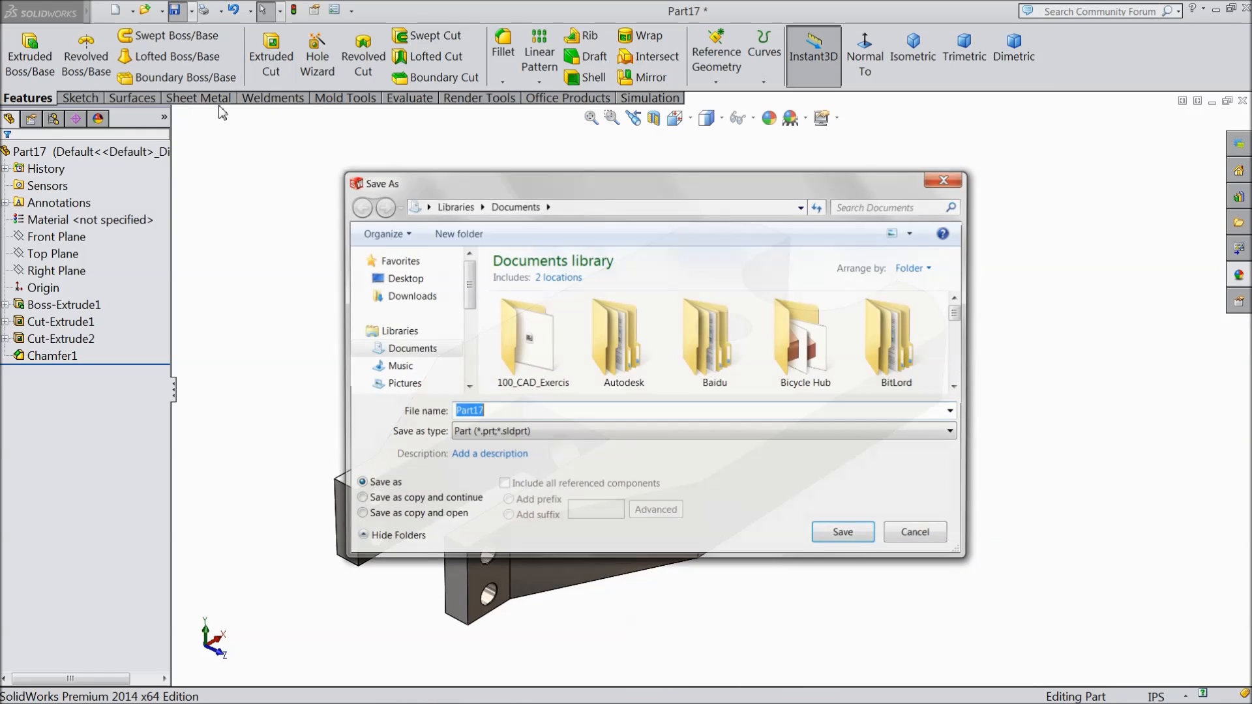
{"action": "left_click", "coordinate": [402, 278]}
{"action": "left_click", "coordinate": [456, 233]}
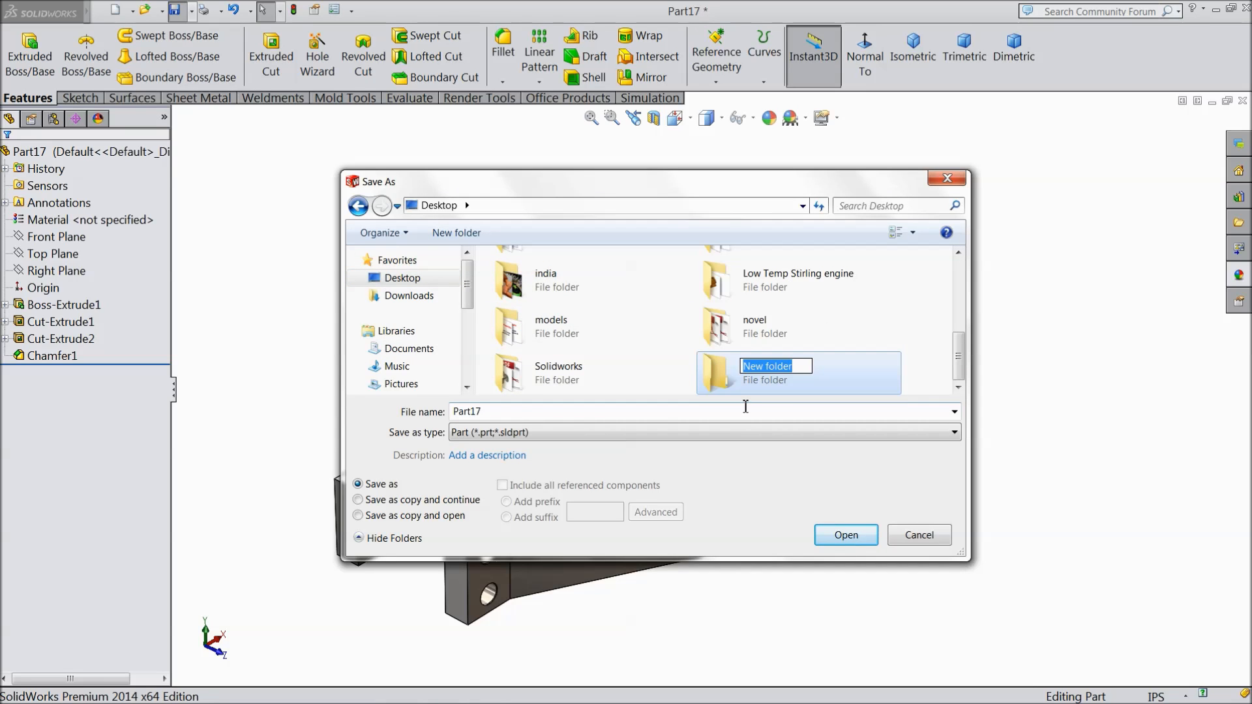
{"action": "type", "text": "Ar"}
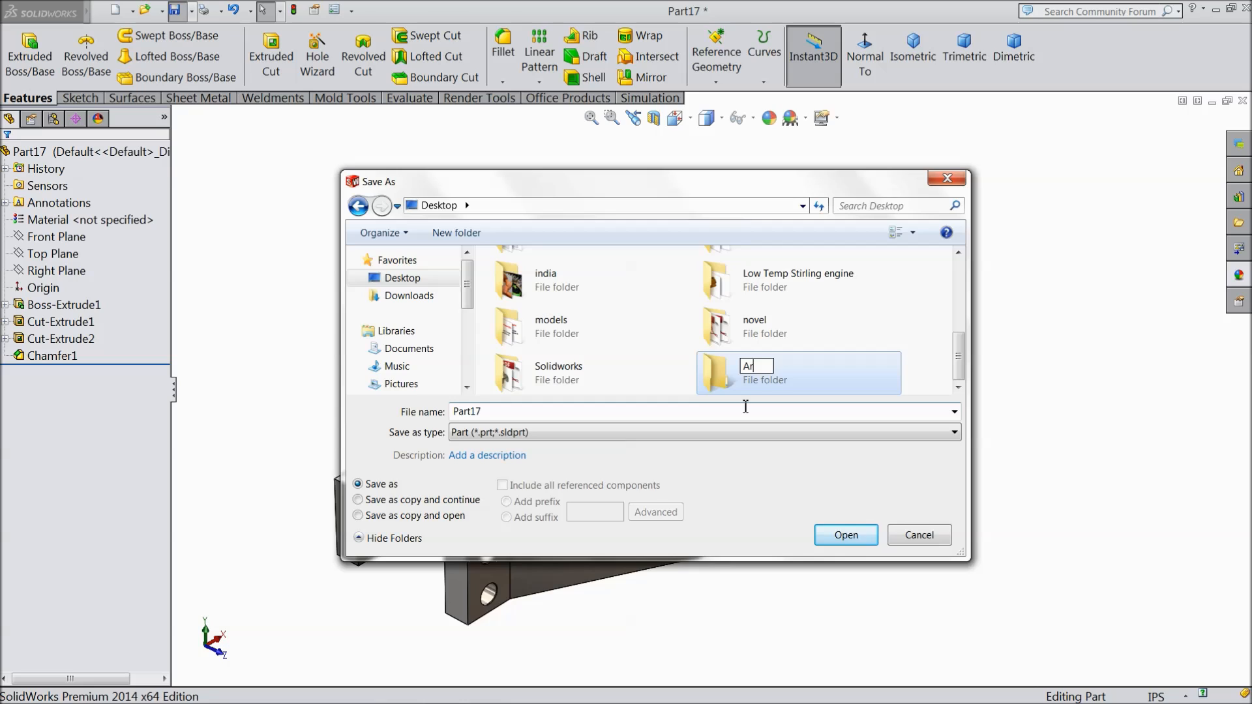
{"action": "type", "text": "bor P"}
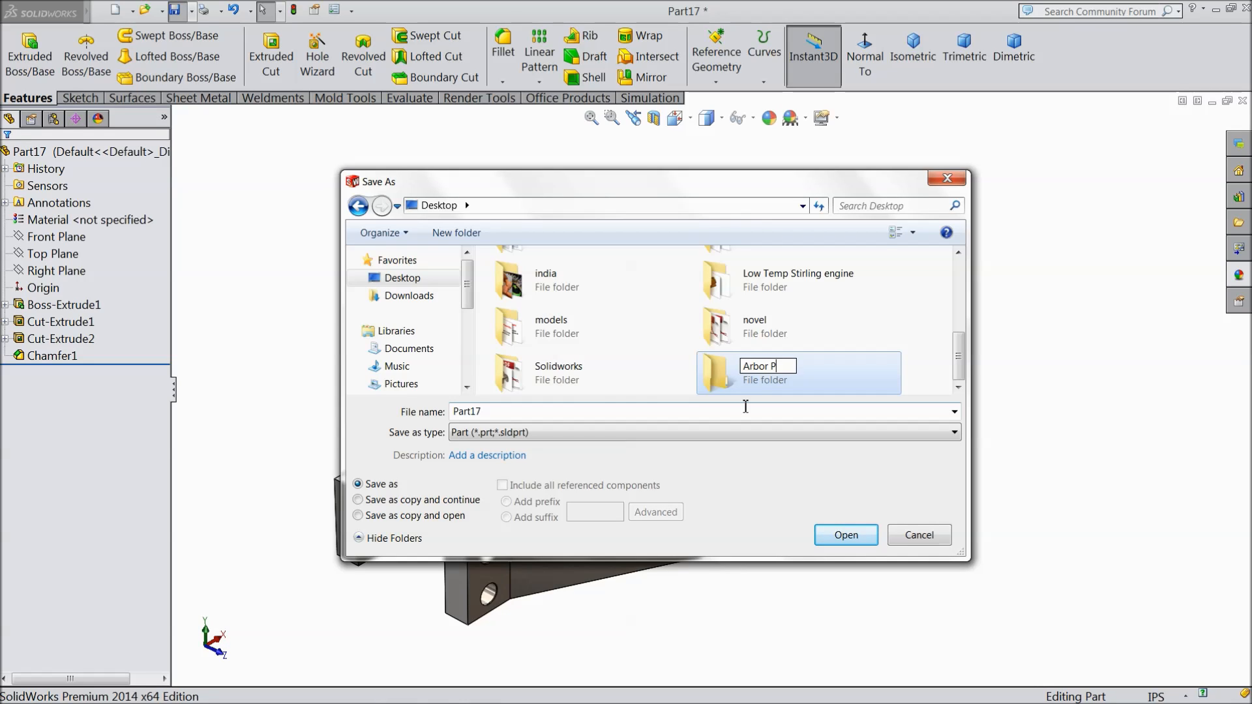
{"action": "type", "text": "ress machine"}
{"action": "key", "text": "Return"}
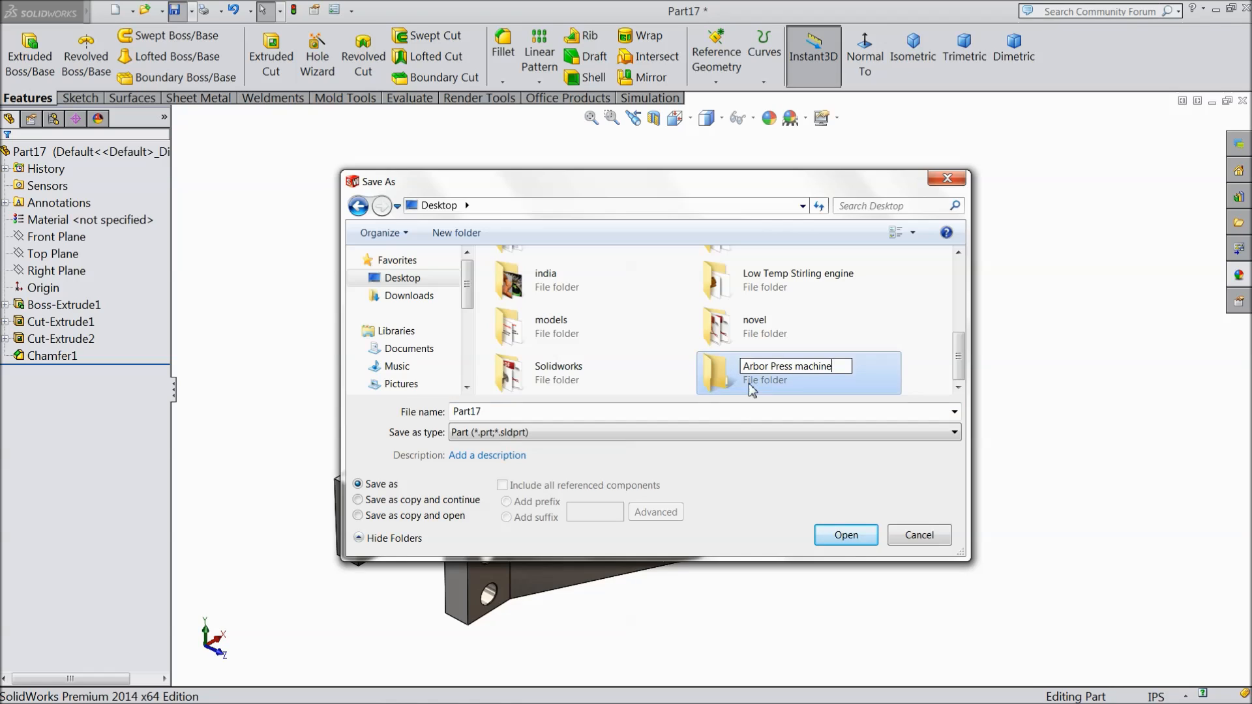
{"action": "double_click", "coordinate": [748, 383]}
Step: Save the part as "1.Base" in the Arbor Press machine folder
{"action": "double_click", "coordinate": [488, 411]}
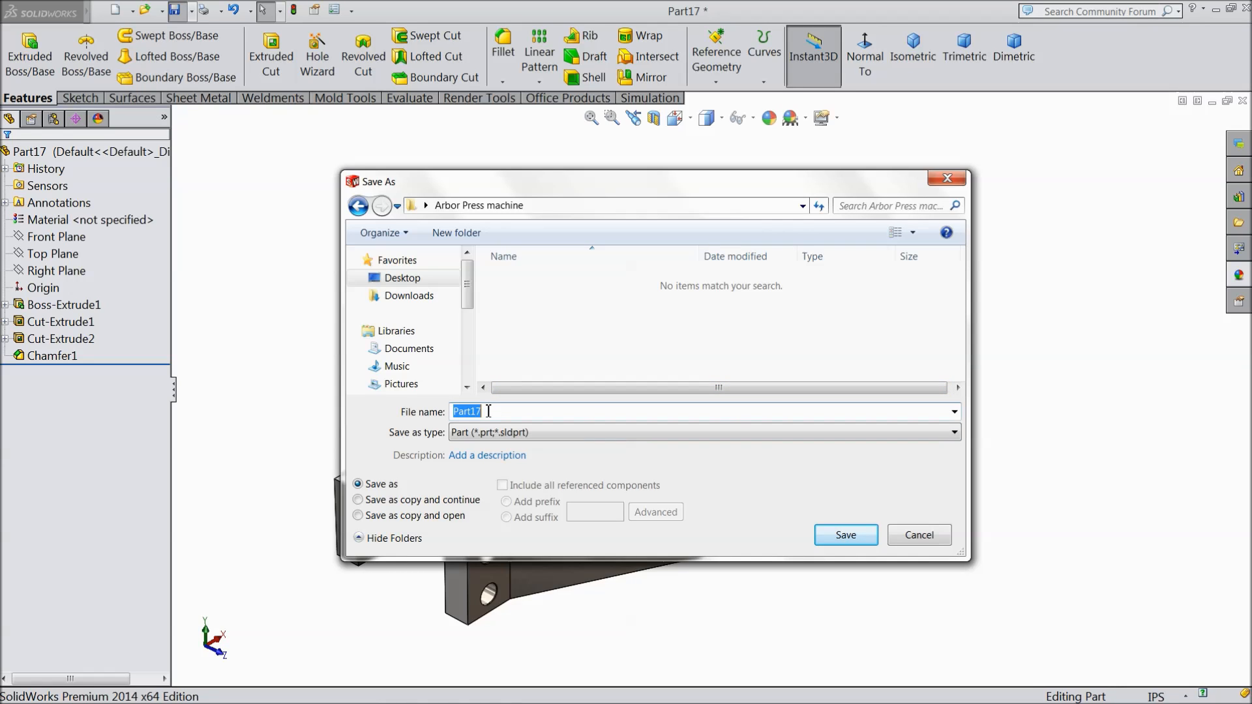
{"action": "type", "text": "1.Base"}
{"action": "left_click", "coordinate": [847, 538]}
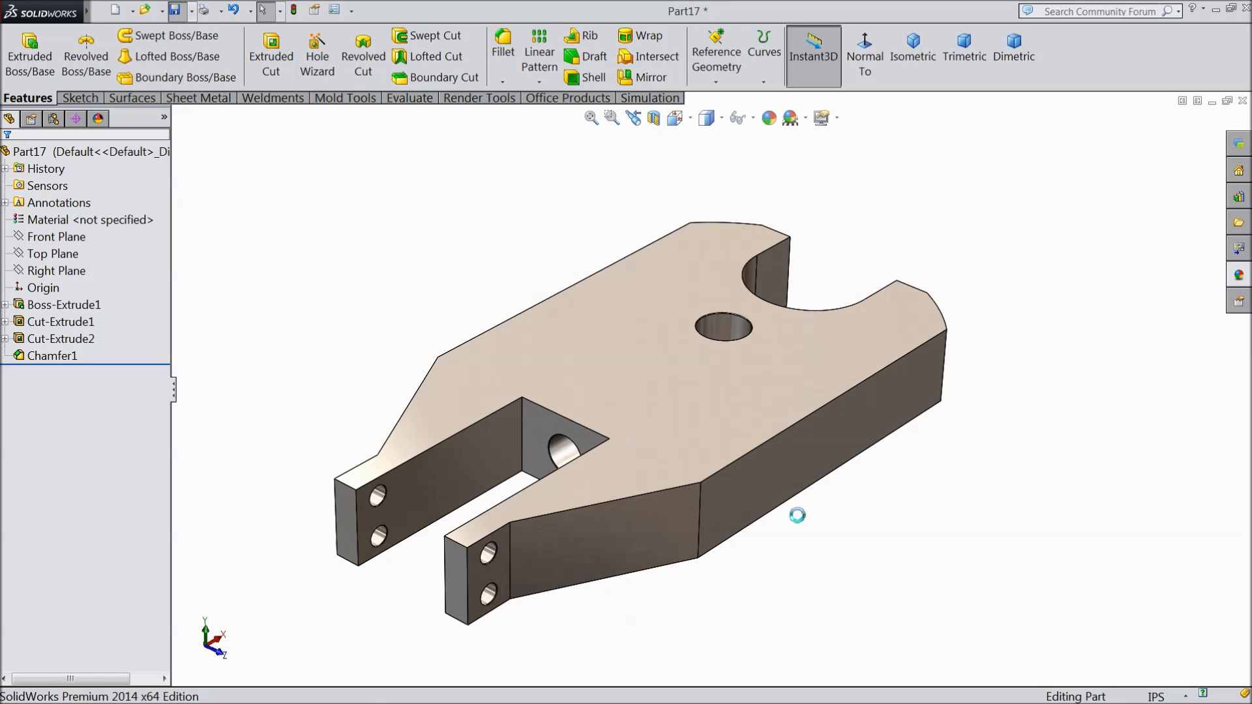
{"action": "mouse_move", "coordinate": [857, 565]}
{"action": "middle_mouse_down"}
{"action": "mouse_move", "coordinate": [858, 477]}
{"action": "mouse_move", "coordinate": [863, 550]}
{"action": "mouse_move", "coordinate": [850, 558]}
{"action": "middle_mouse_up"}
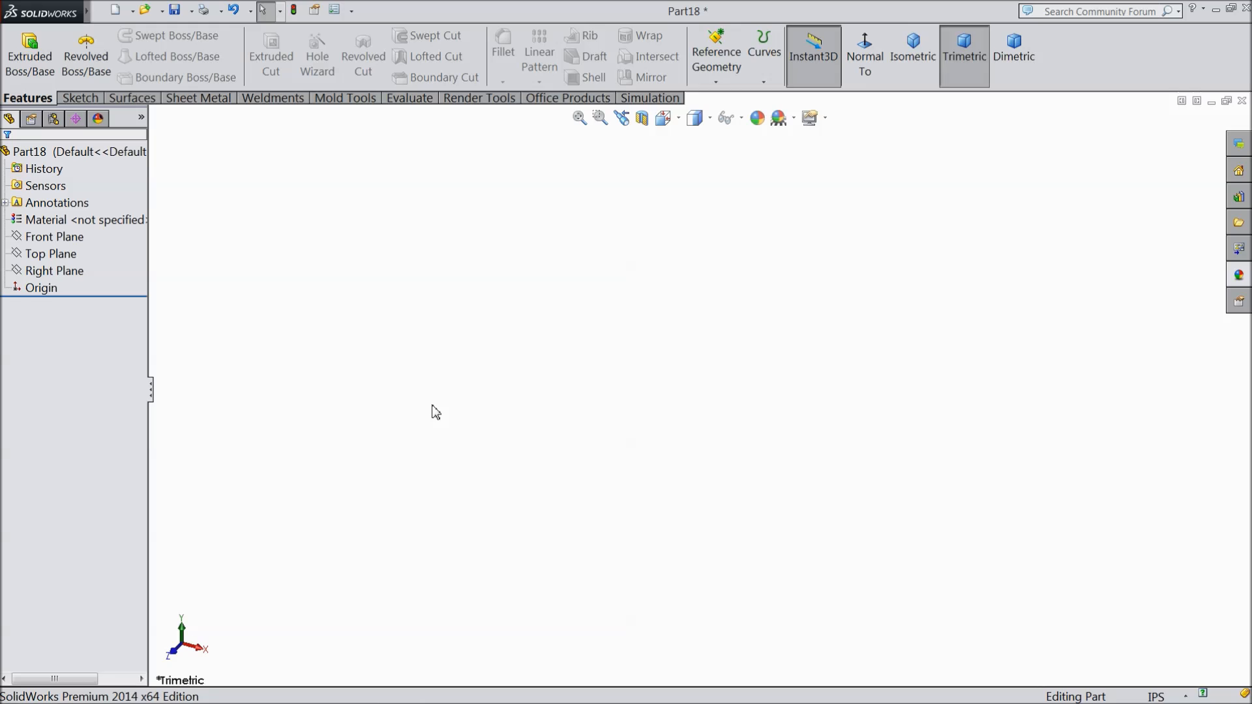
Step: Start a sketch on the Front Plane and draw a circle of about 1.55 in radius centred on the origin
{"action": "left_click", "coordinate": [69, 241]}
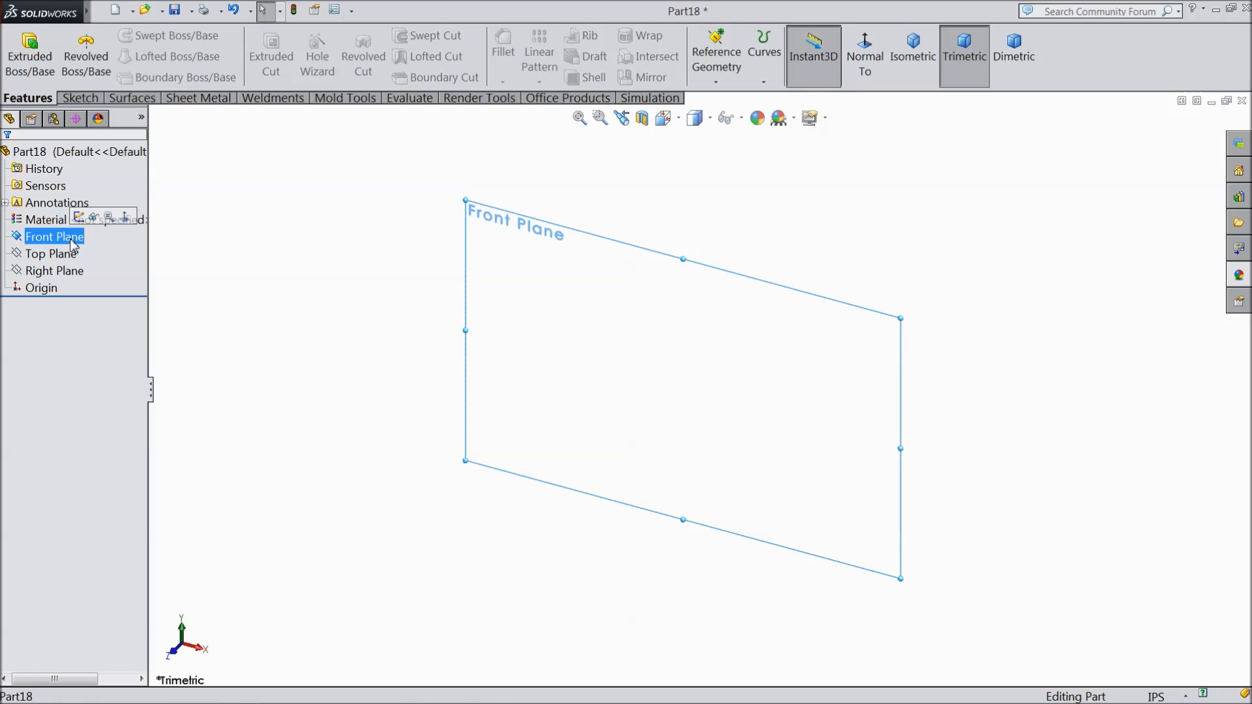
{"action": "left_click", "coordinate": [86, 217]}
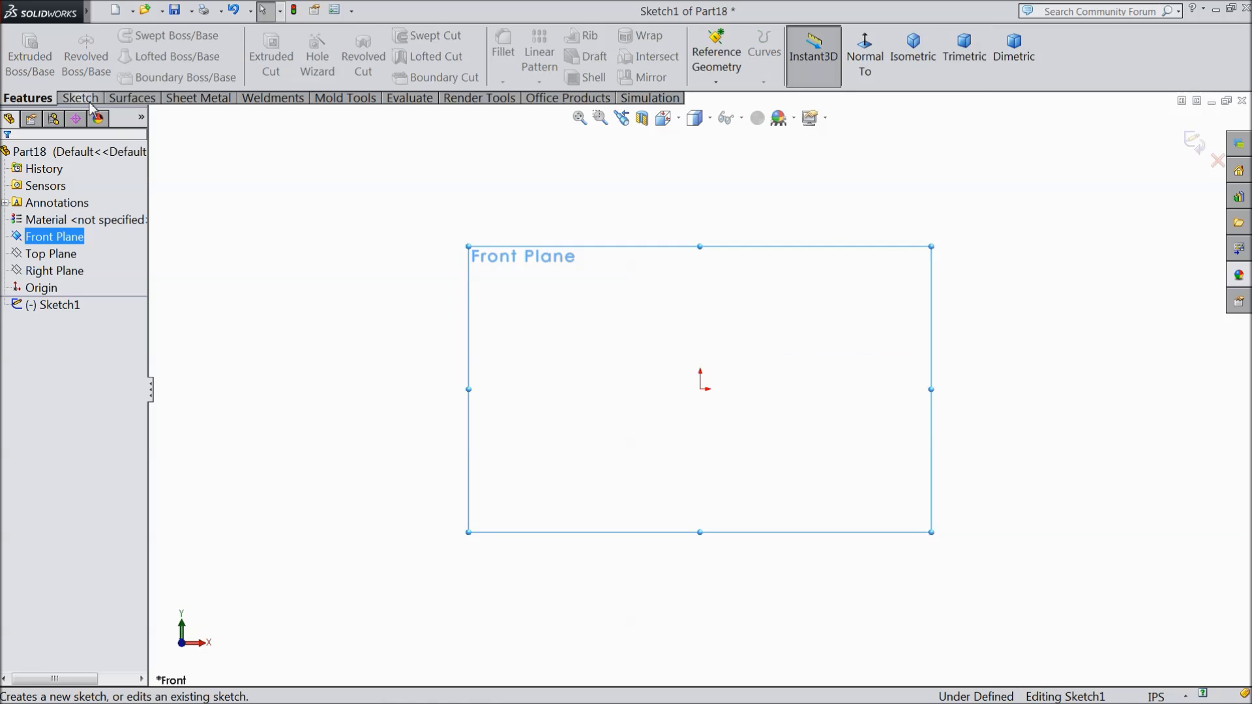
{"action": "left_click", "coordinate": [141, 36]}
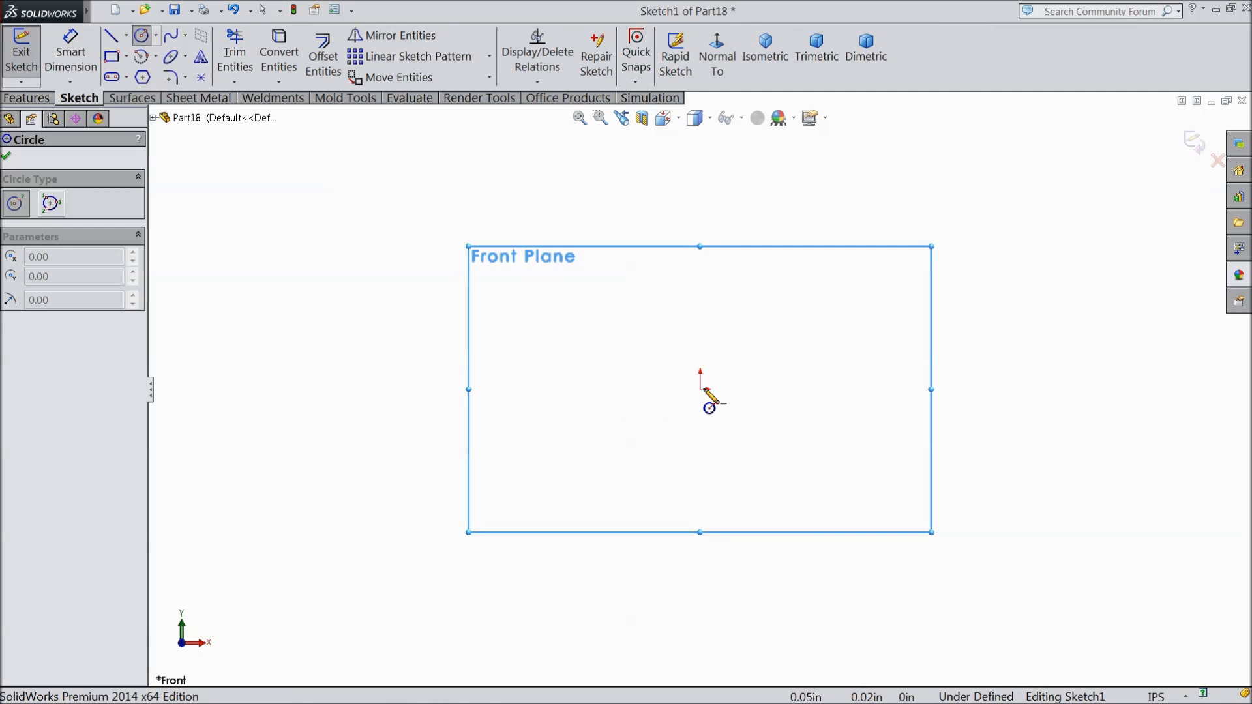
{"action": "left_click", "coordinate": [701, 389]}
{"action": "left_click", "coordinate": [603, 355]}
Step: Dimension the circle's diameter as 0.75 in
{"action": "left_click", "coordinate": [70, 55]}
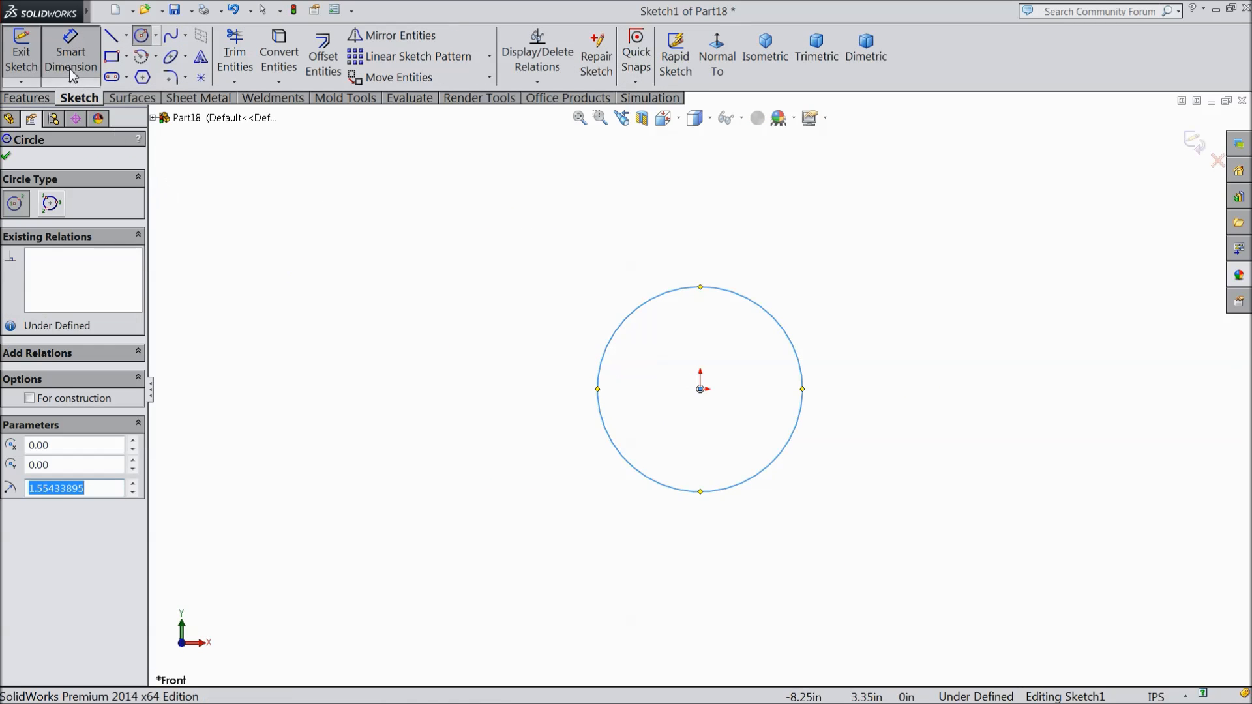
{"action": "left_click", "coordinate": [598, 401]}
{"action": "left_click", "coordinate": [508, 380]}
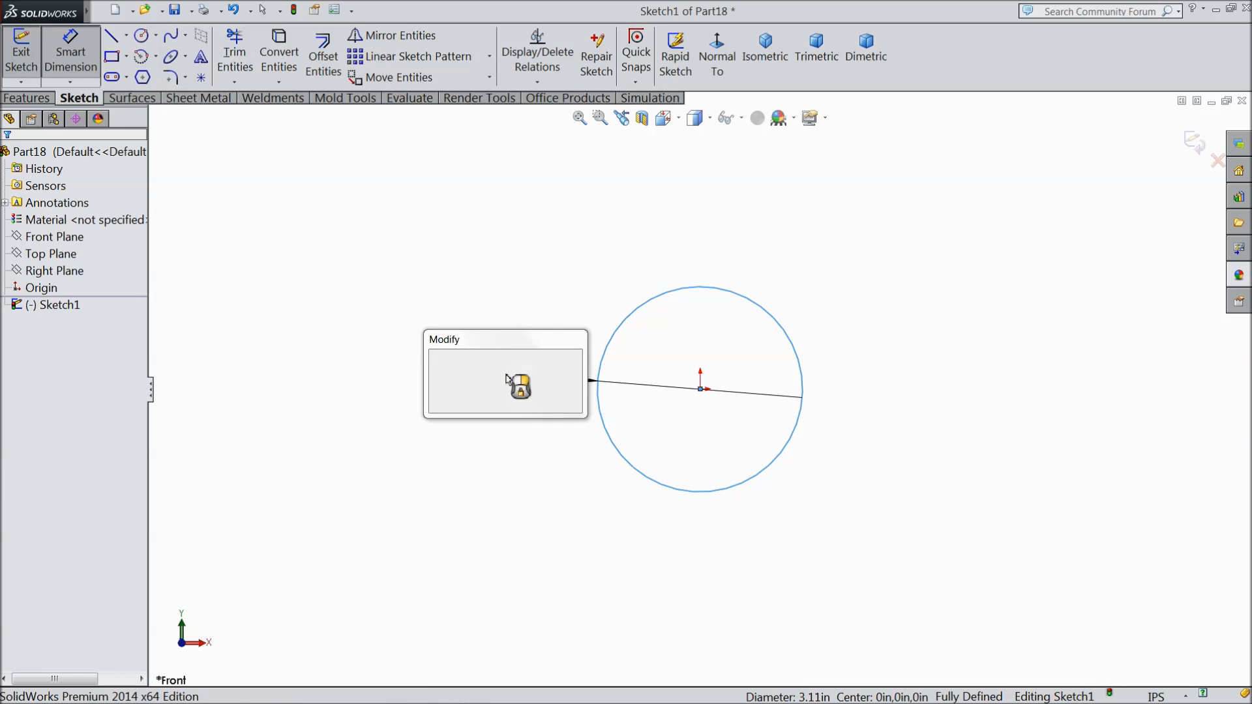
{"action": "type", "text": "0.75"}
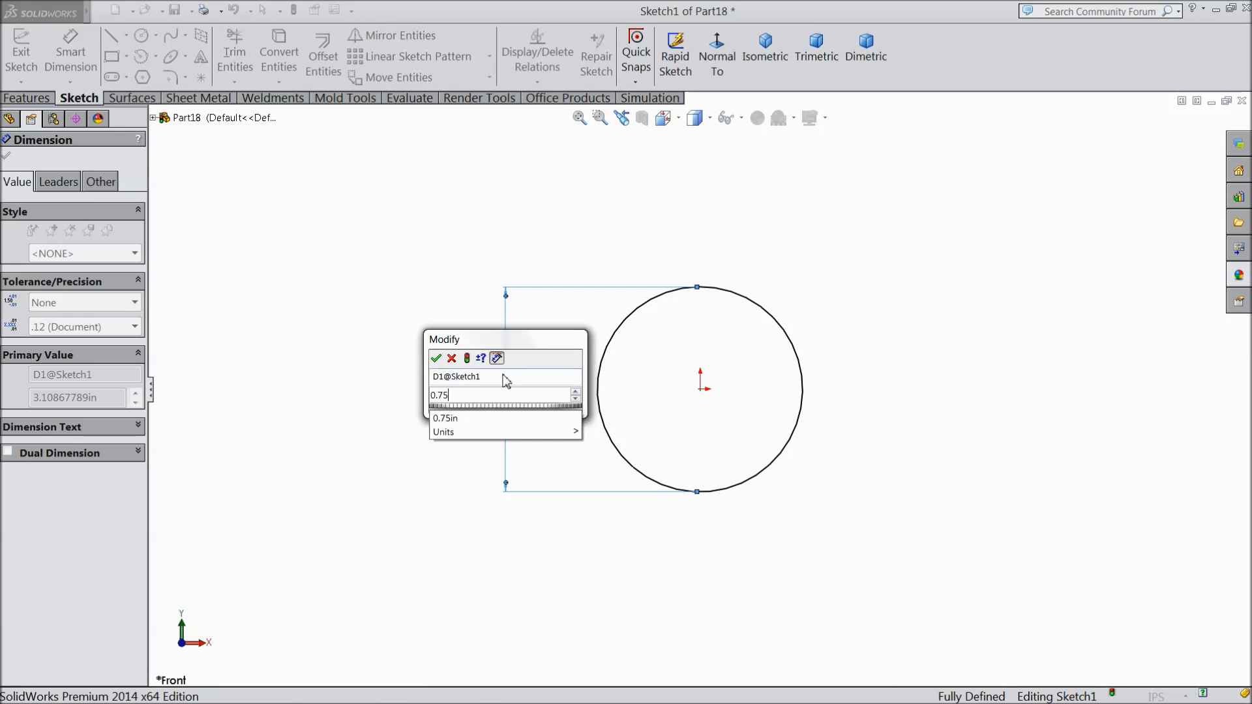
{"action": "left_click", "coordinate": [435, 358]}
{"action": "left_click", "coordinate": [7, 156]}
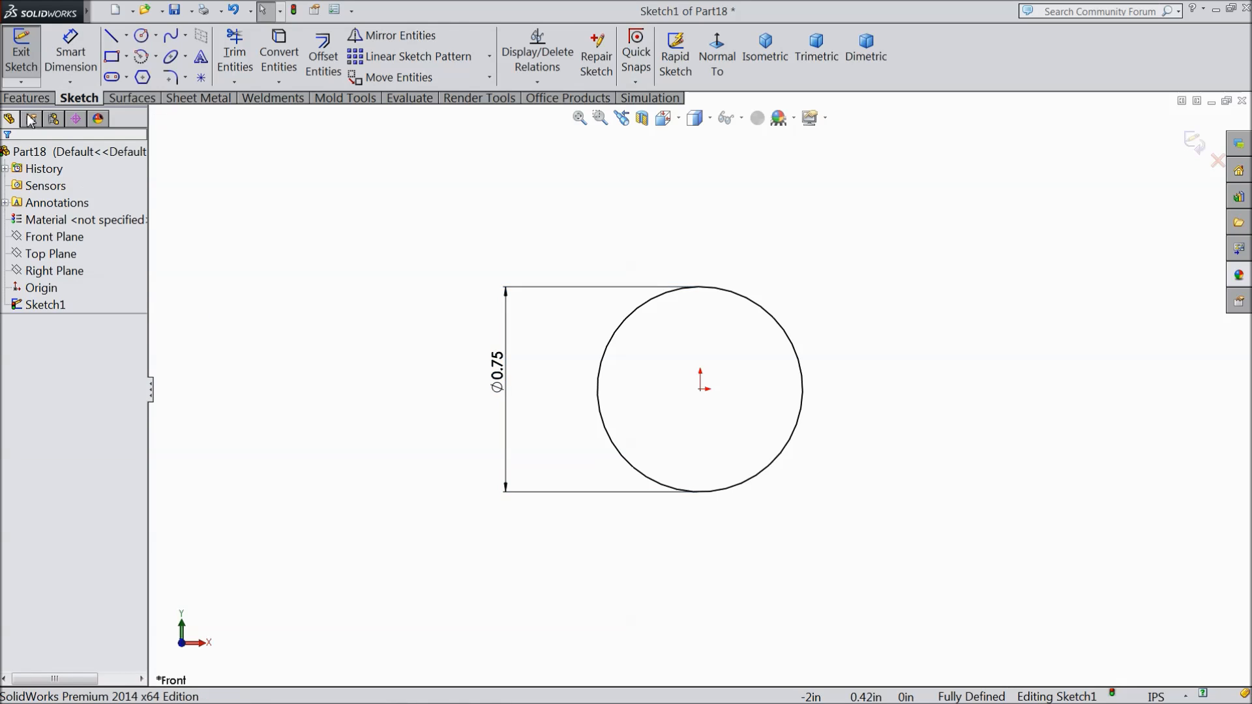
Step: Extrude the circle into a solid pin with a blind depth of 1.5 in
{"action": "left_click", "coordinate": [27, 97]}
{"action": "left_click", "coordinate": [30, 55]}
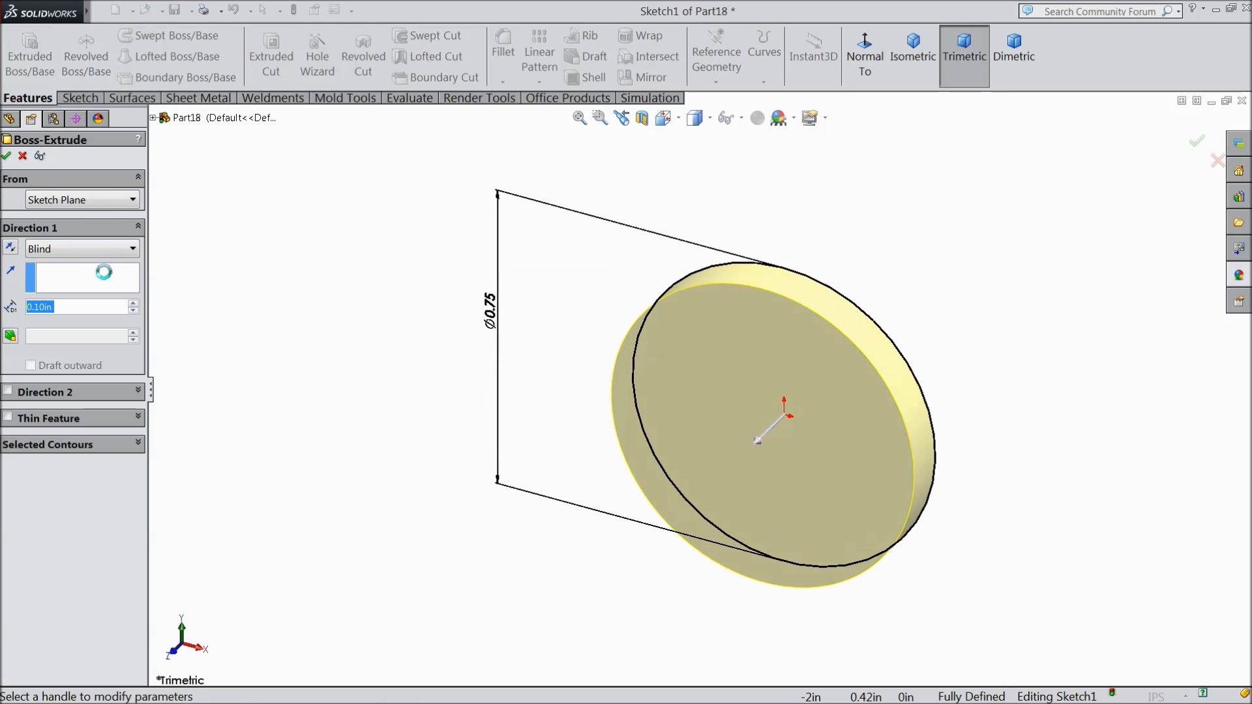
{"action": "type", "text": "0.5"}
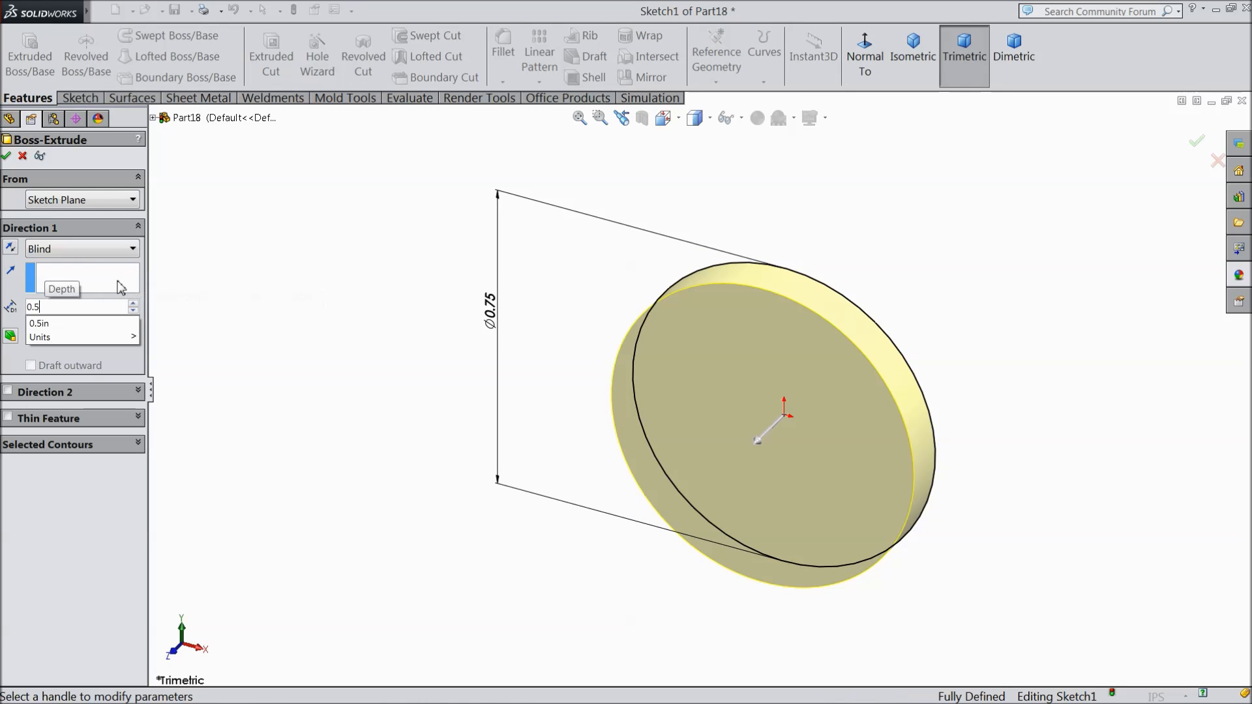
{"action": "key", "text": "BackSpace"}
{"action": "key", "text": "BackSpace"}
{"action": "key", "text": "BackSpace"}
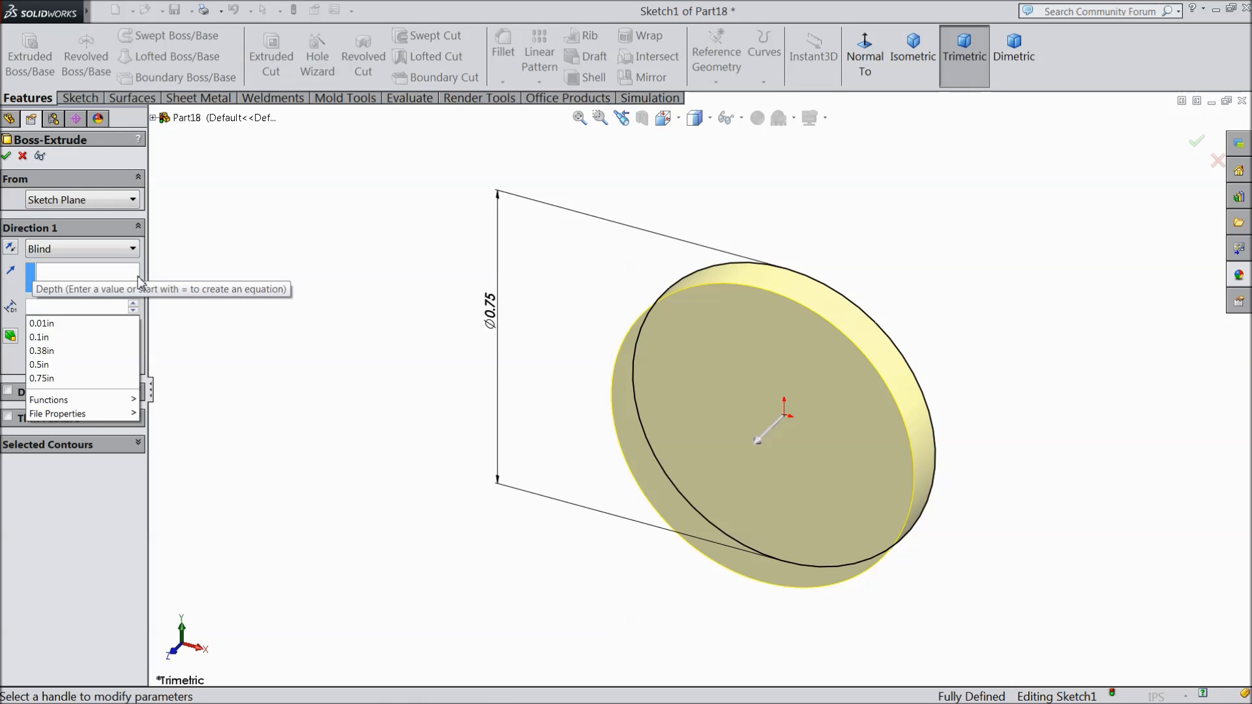
{"action": "left_click", "coordinate": [84, 274]}
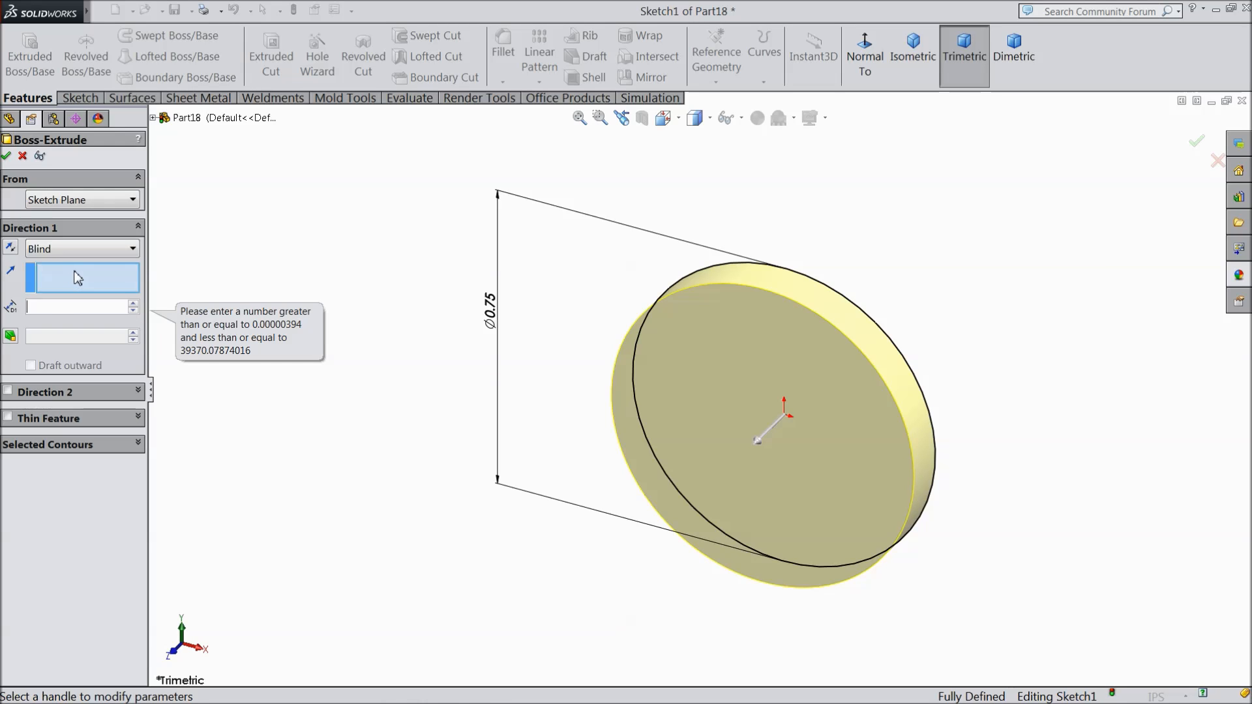
{"action": "left_click", "coordinate": [49, 307]}
{"action": "type", "text": "1.5"}
{"action": "key", "text": "Return"}
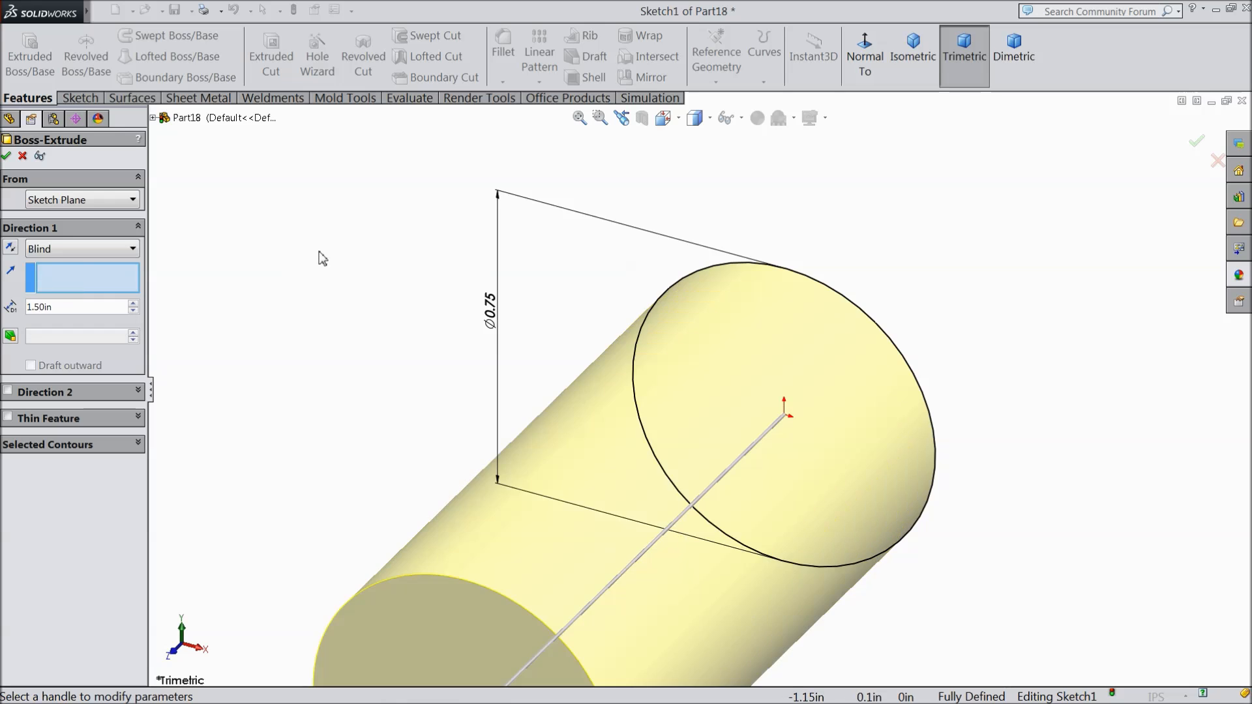
{"action": "scroll", "coordinate": [363, 369], "scroll_direction": "up", "scroll_amount": 2}
{"action": "scroll", "coordinate": [694, 621], "scroll_direction": "up", "scroll_amount": 1}
{"action": "middle_click_drag", "start_coordinate": [693, 626], "coordinate": [695, 581], "text": "ctrl"}
{"action": "scroll", "coordinate": [694, 583], "scroll_direction": "down", "scroll_amount": 1}
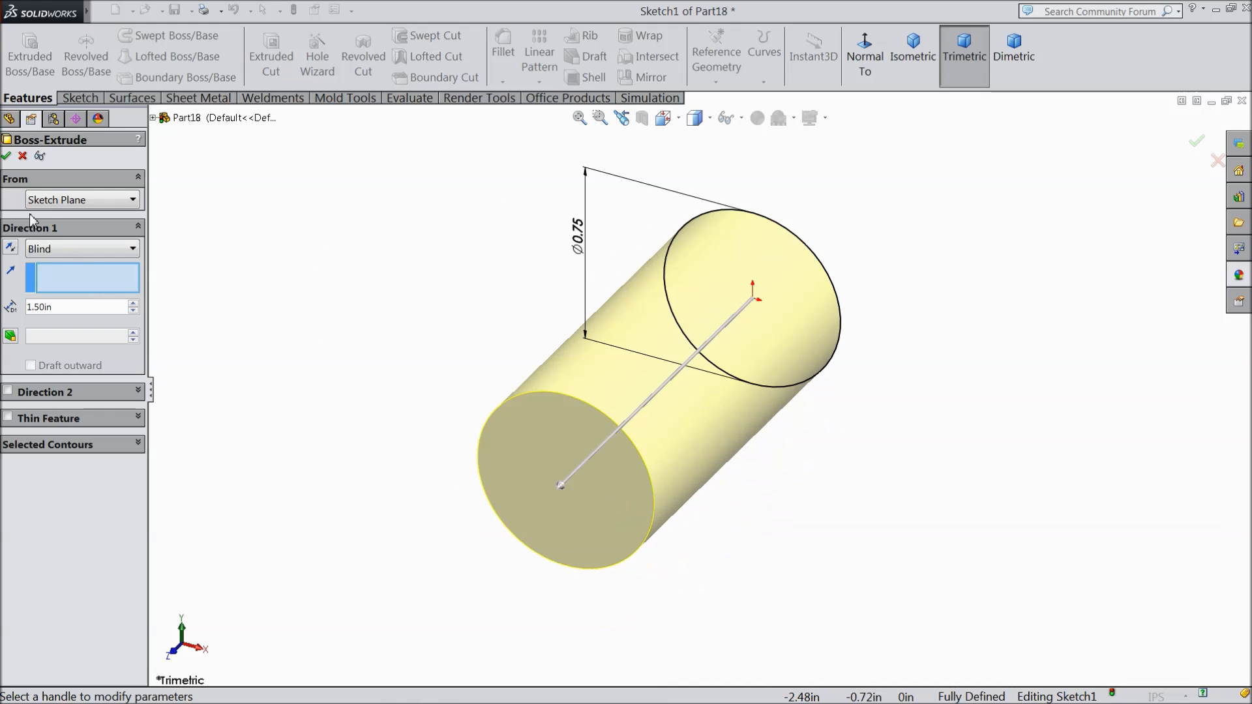
{"action": "left_click", "coordinate": [6, 156]}
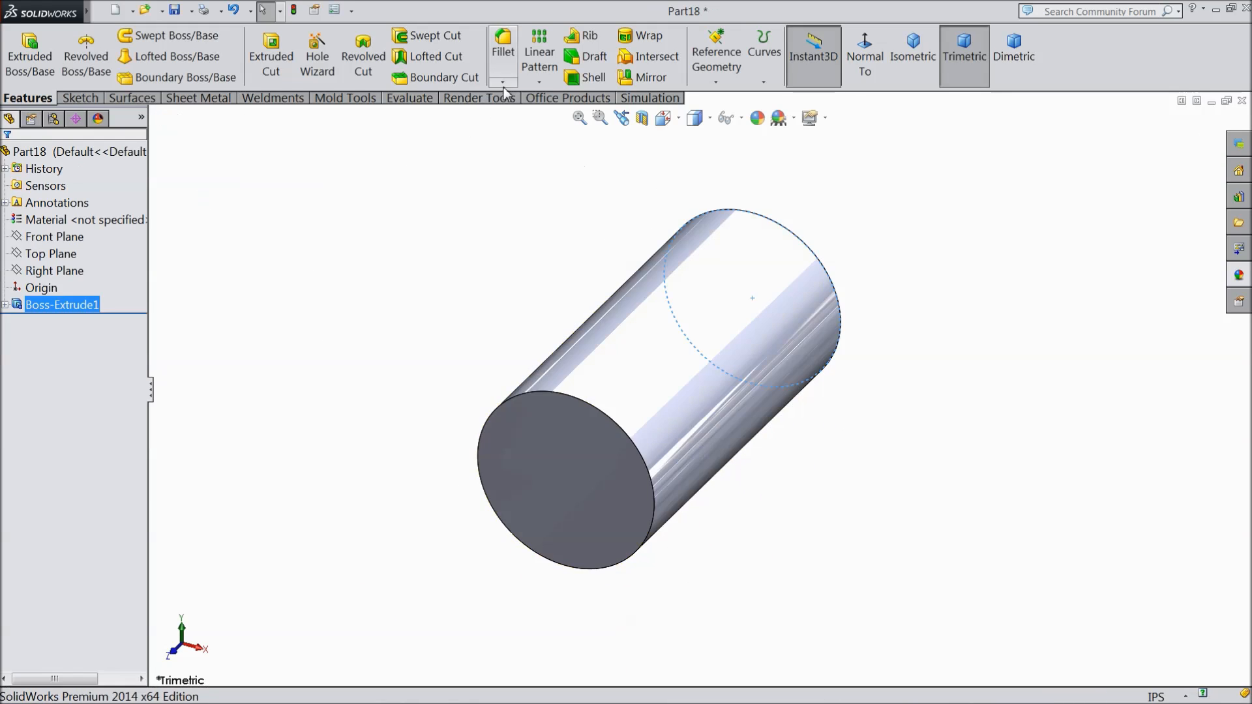
Step: Chamfer the edges at both ends of the pin with a 0.05 in distance at 45 degrees
{"action": "left_click", "coordinate": [502, 83]}
{"action": "left_click", "coordinate": [531, 118]}
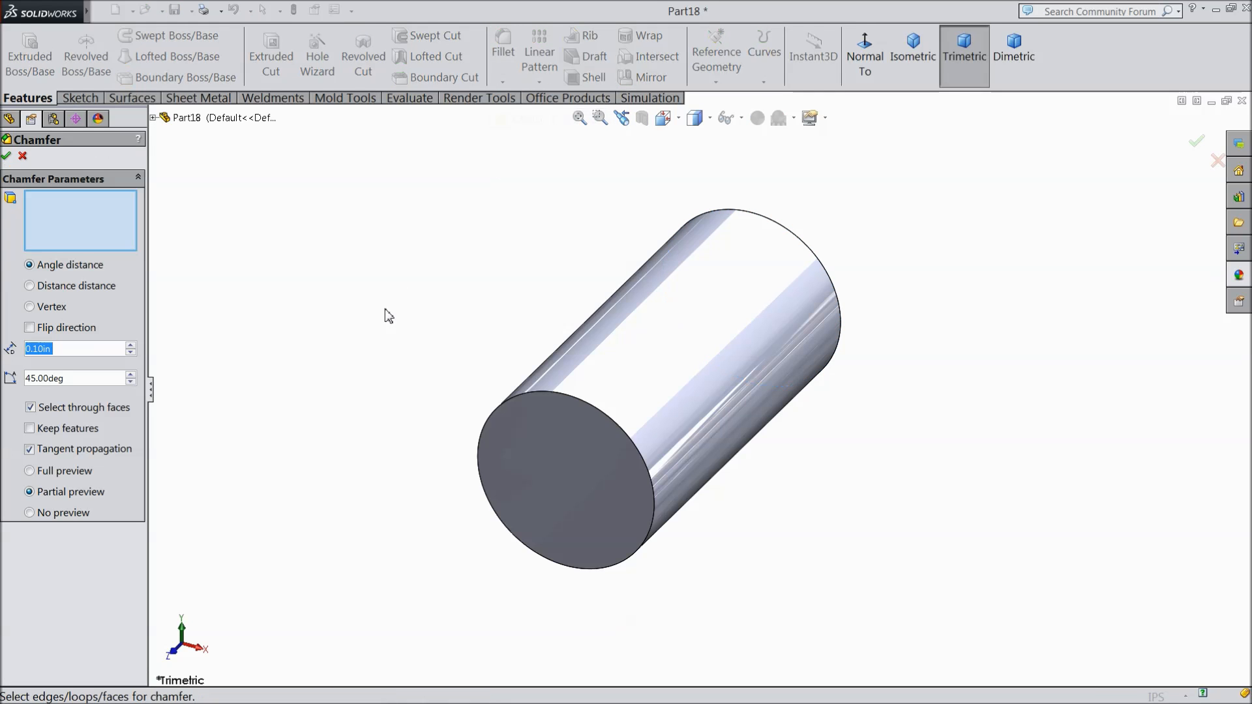
{"action": "type", "text": "0.05"}
{"action": "key", "text": "Return"}
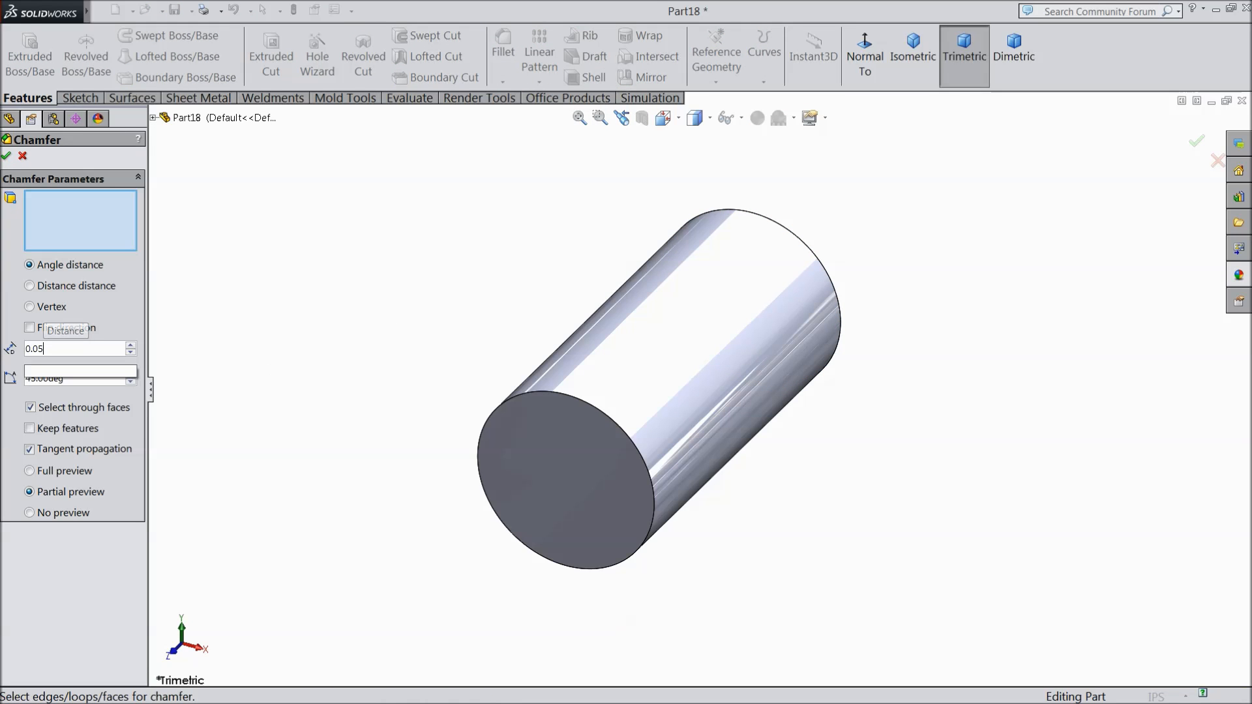
{"action": "left_click", "coordinate": [524, 458]}
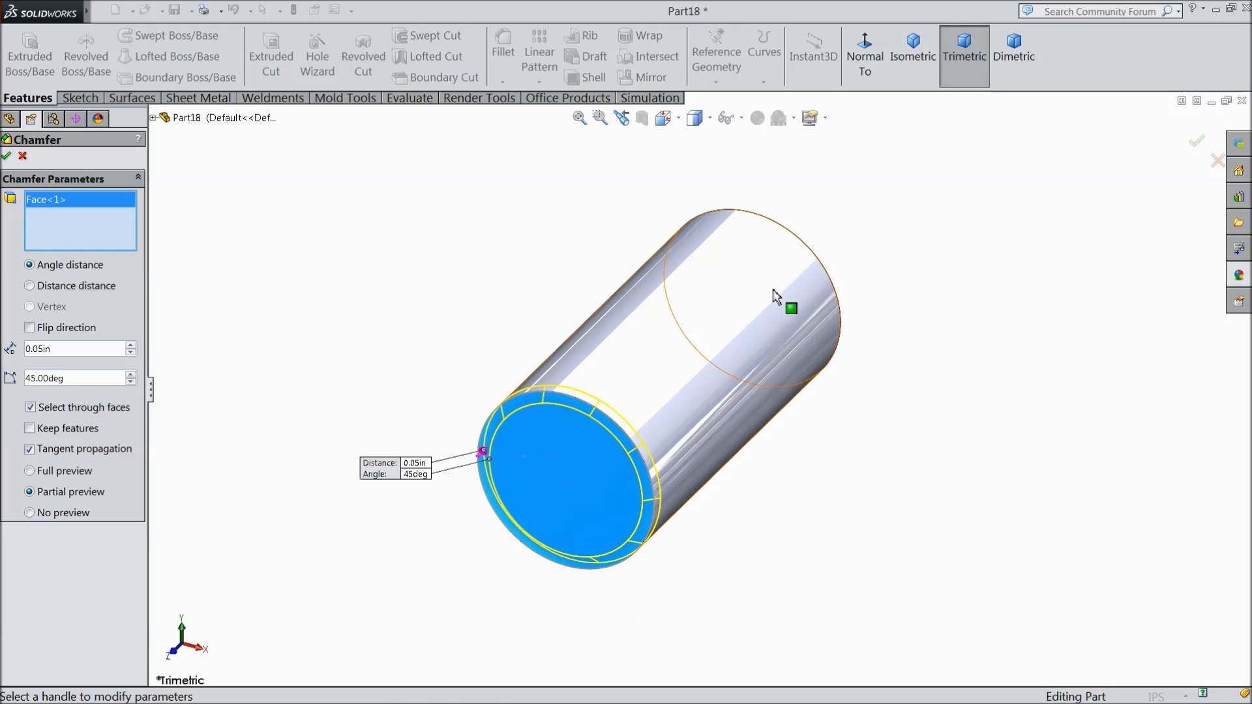
{"action": "left_click", "coordinate": [812, 256]}
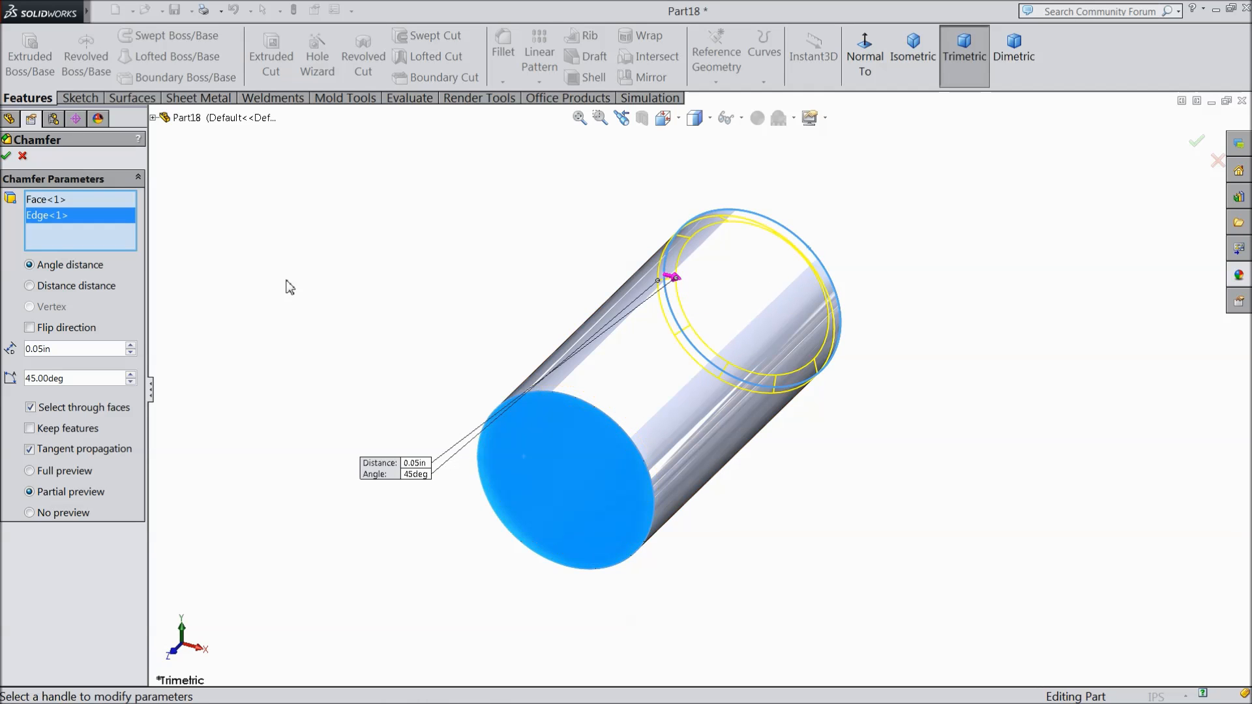
{"action": "left_click", "coordinate": [7, 156]}
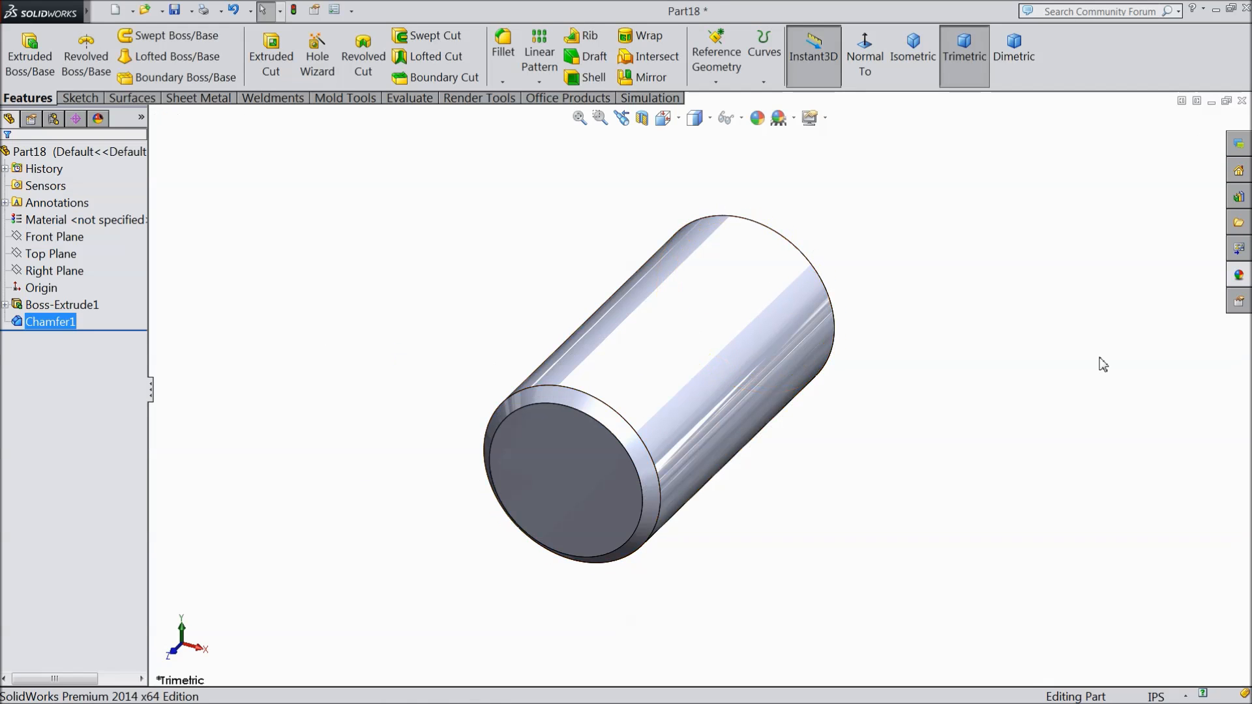
Step: Apply the polished steel appearance from the Metal > Steel library to the pin
{"action": "left_click", "coordinate": [1239, 275]}
{"action": "double_click", "coordinate": [1119, 467]}
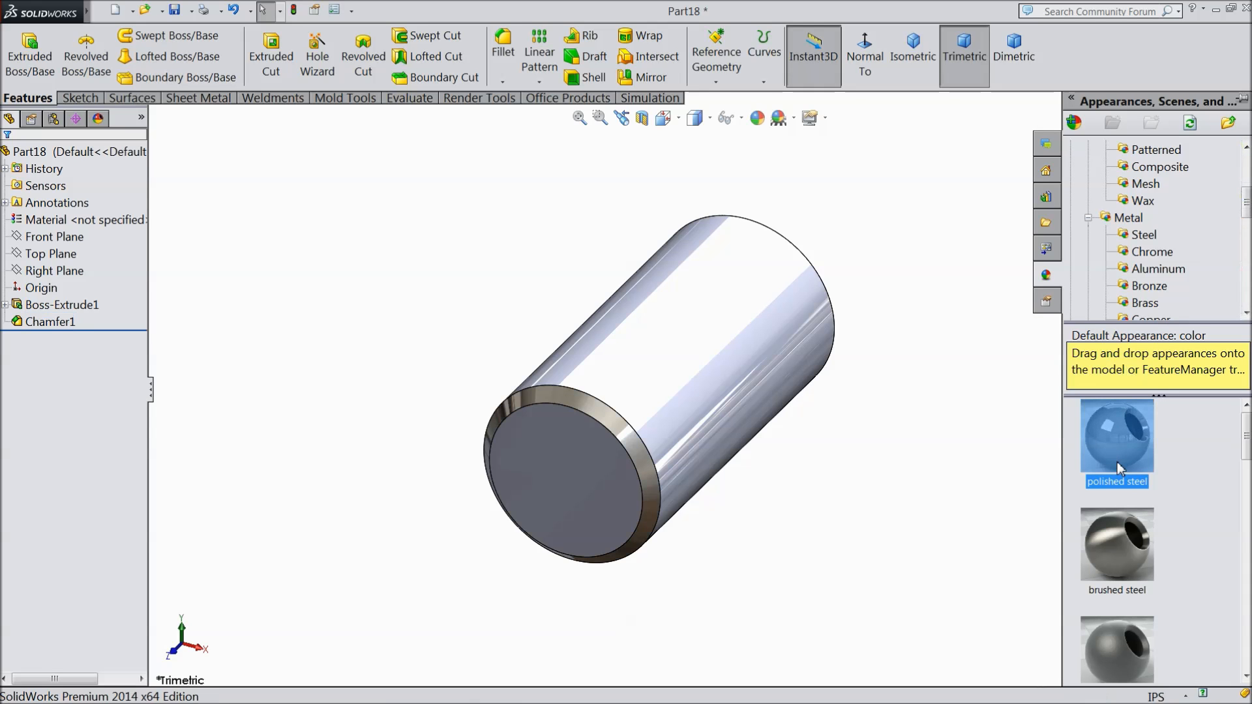
{"action": "middle_click_drag", "start_coordinate": [775, 456], "coordinate": [799, 370]}
{"action": "scroll", "coordinate": [675, 339], "scroll_direction": "down", "scroll_amount": 1}
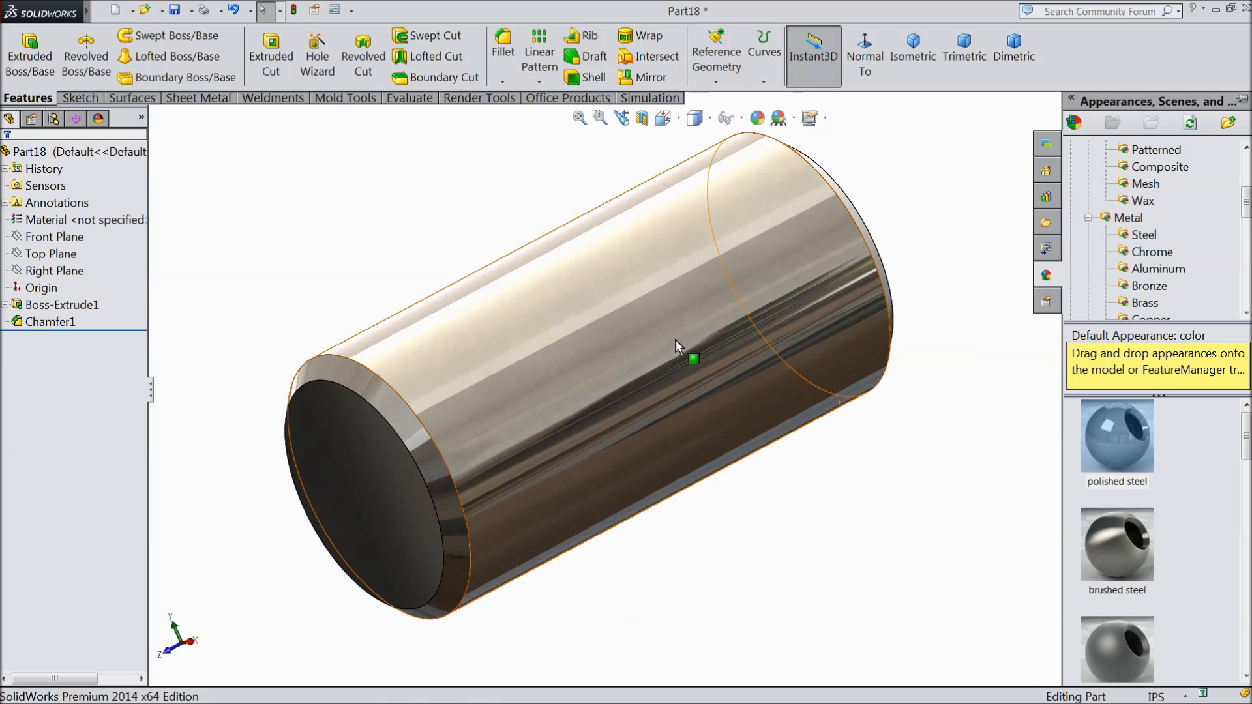
Step: Save the part as "2. 0.75 Pin" in the Arbor Press machine folder
{"action": "left_click", "coordinate": [176, 17]}
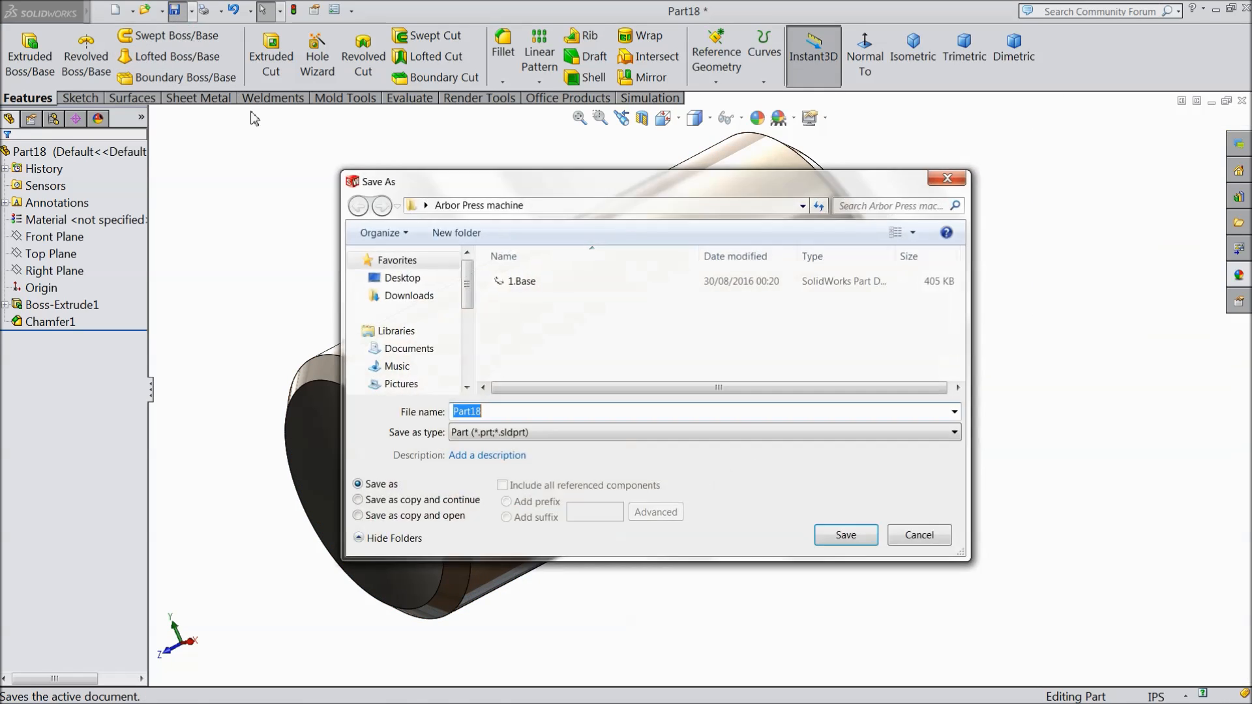
{"action": "type", "text": "2. 0.75 Pin"}
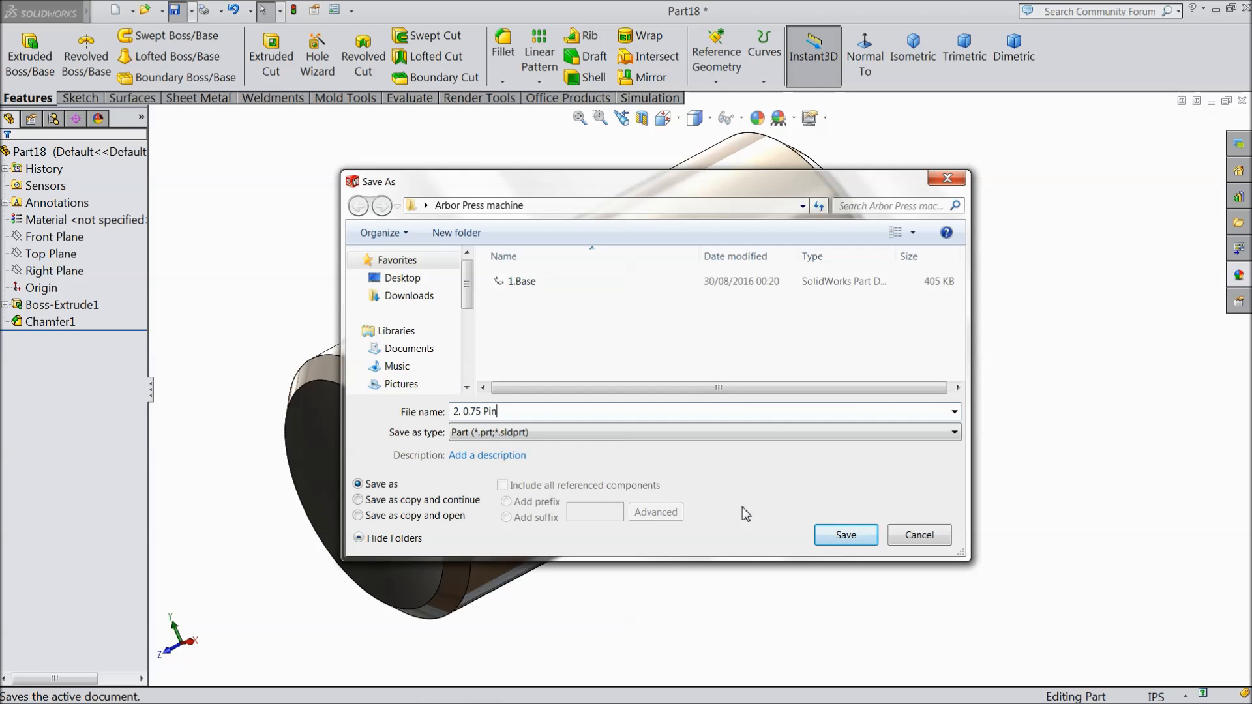
{"action": "left_click", "coordinate": [839, 540]}
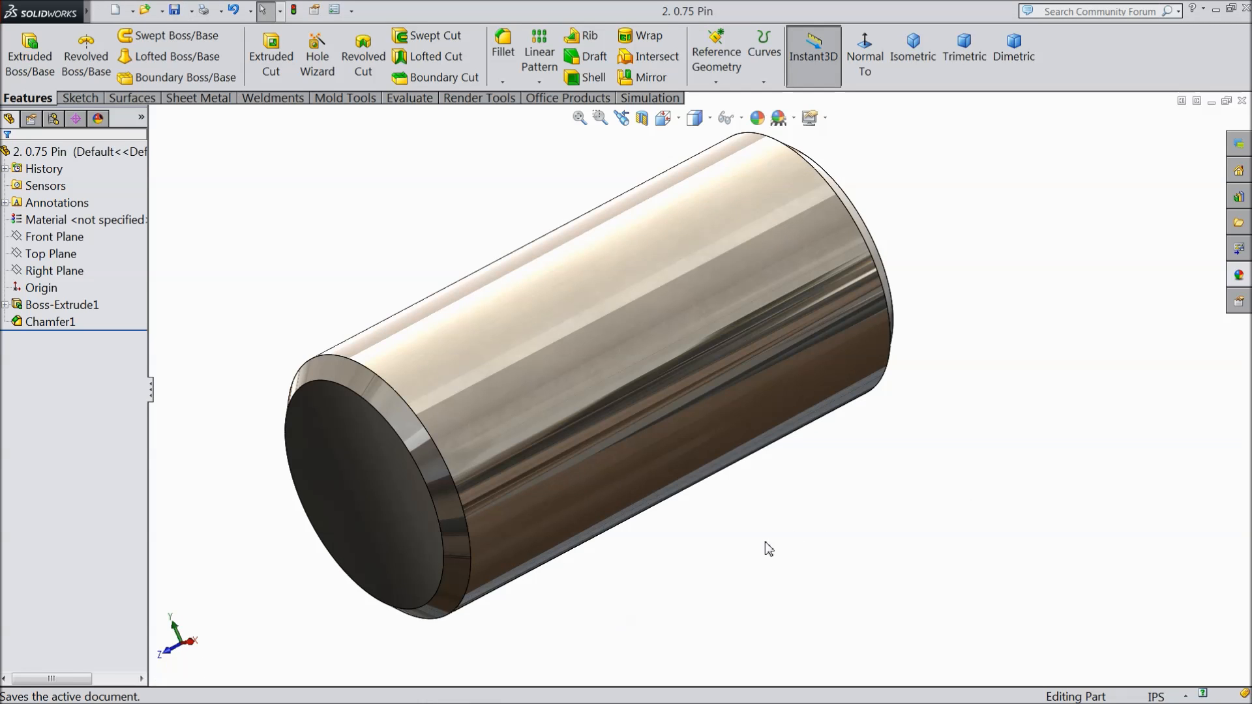
{"action": "middle_click_drag", "start_coordinate": [755, 548], "coordinate": [766, 508]}
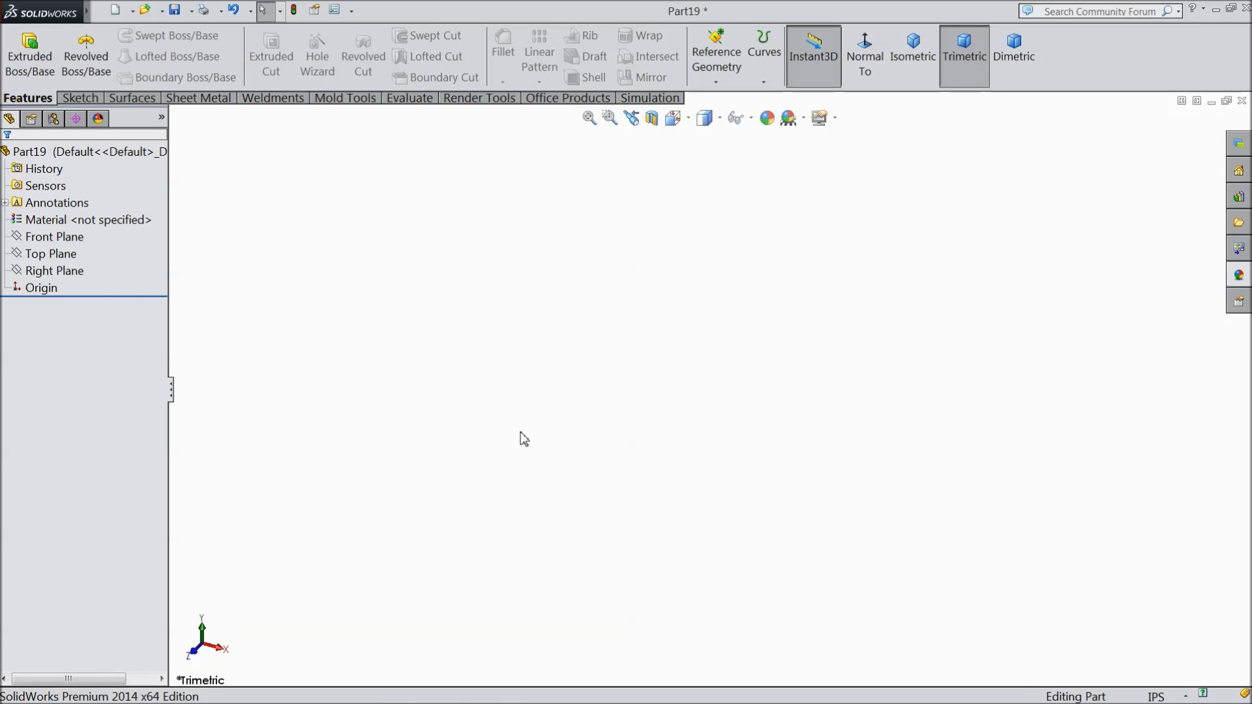
Step: Sketch a closed inverted-L profile on the Front Plane from the origin, about 3.3 in tall, 2.2 in wide above and 0.98 in at the base
{"action": "left_click", "coordinate": [50, 255]}
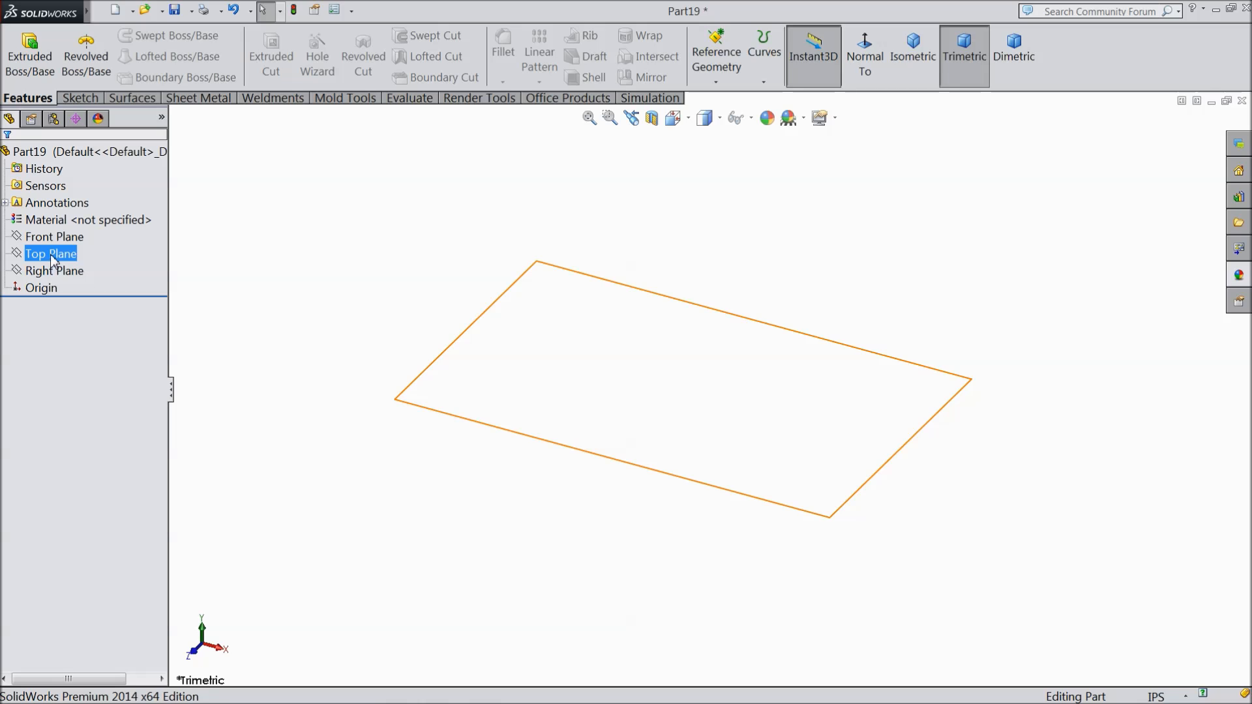
{"action": "left_click", "coordinate": [55, 237]}
{"action": "left_click", "coordinate": [68, 221]}
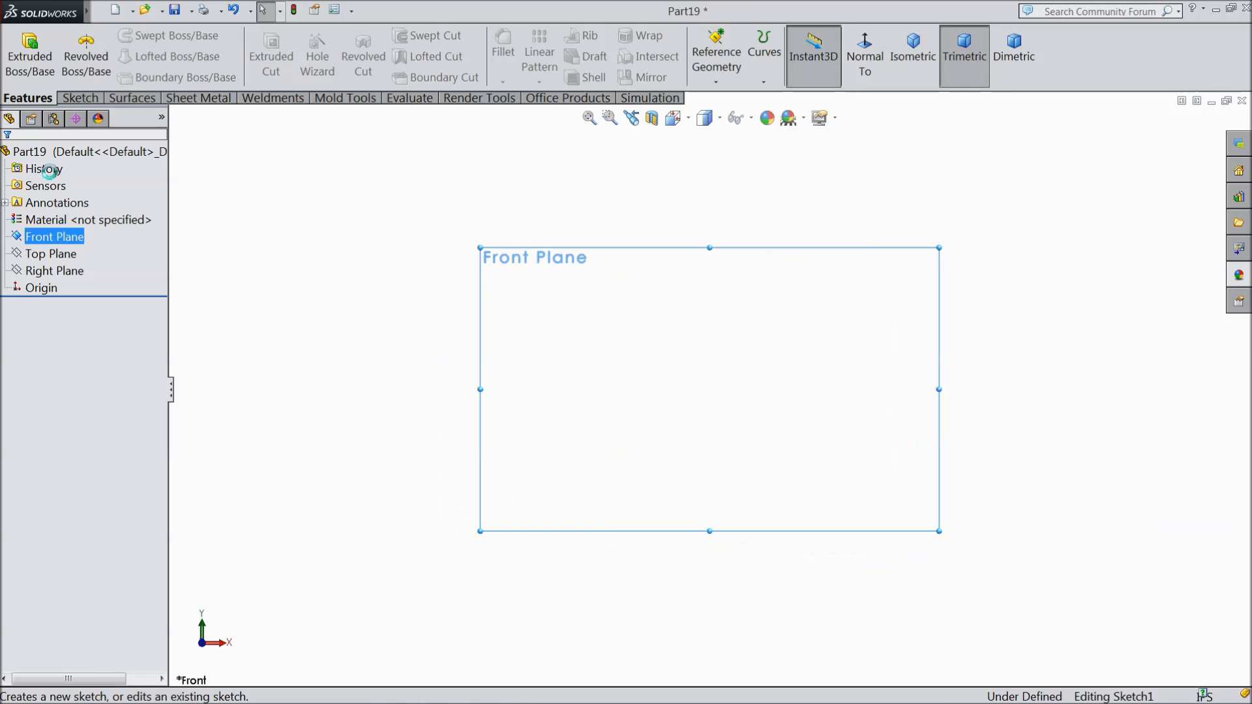
{"action": "left_click", "coordinate": [112, 38]}
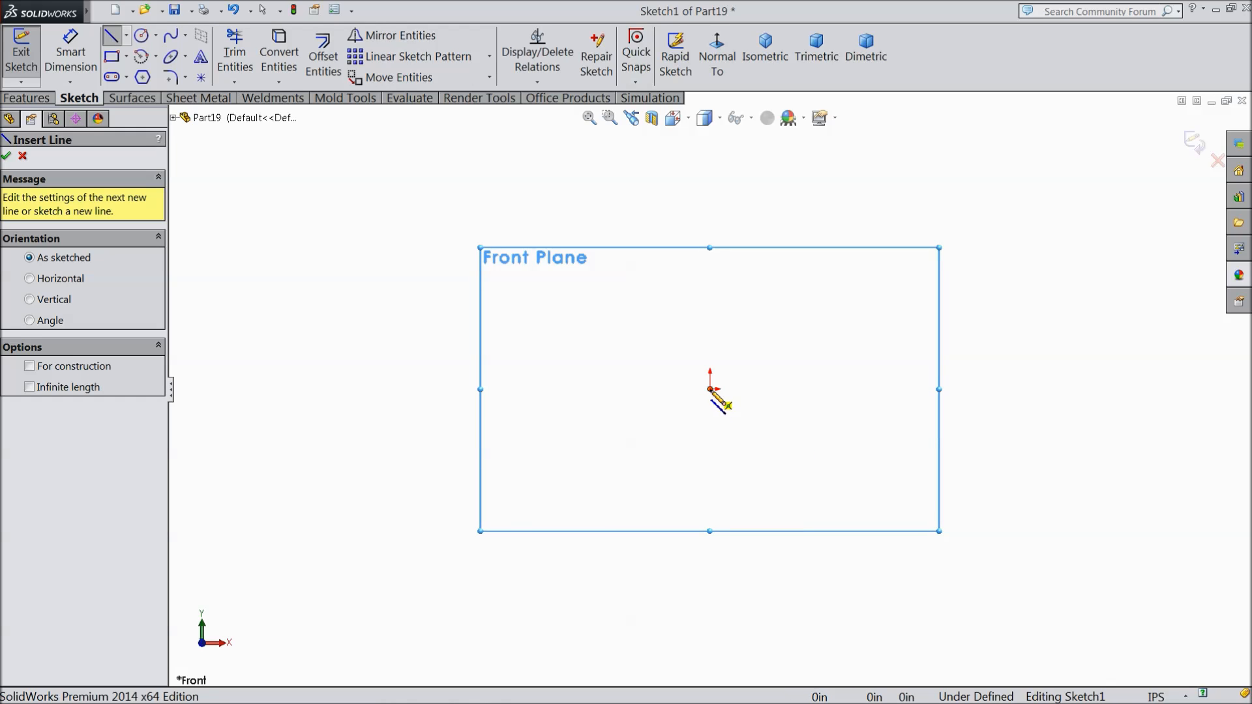
{"action": "left_click", "coordinate": [710, 390]}
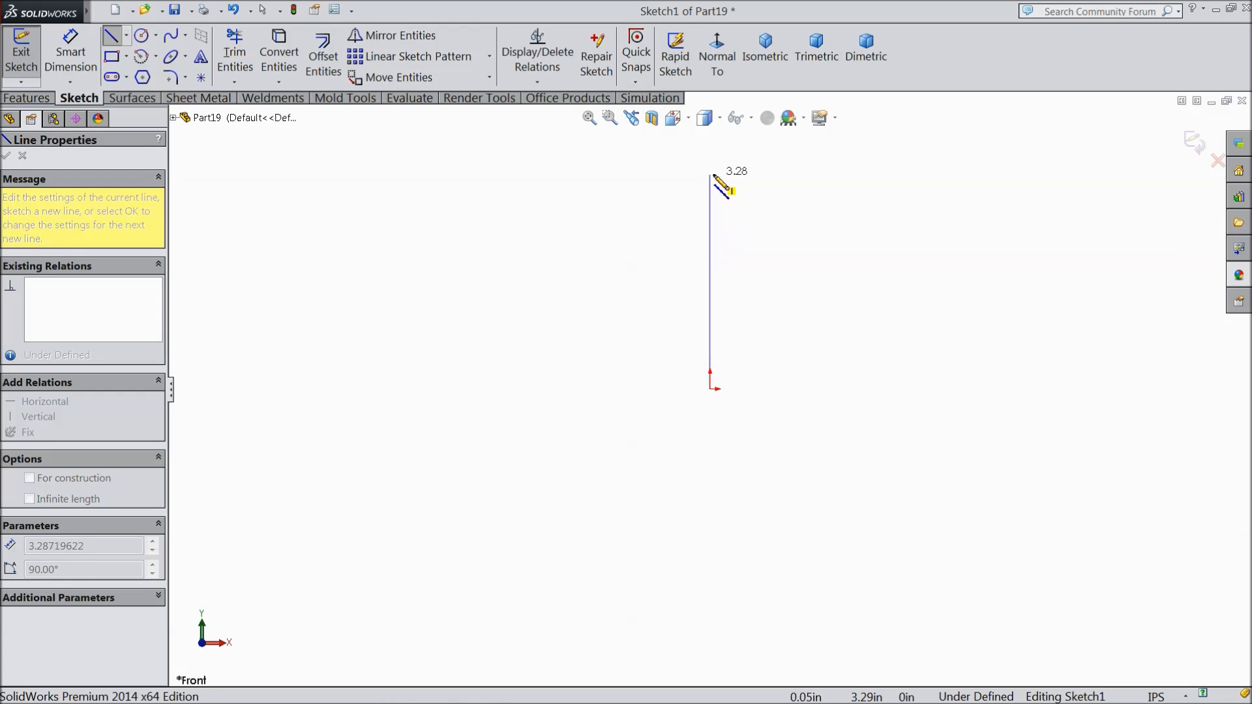
{"action": "left_click", "coordinate": [711, 175]}
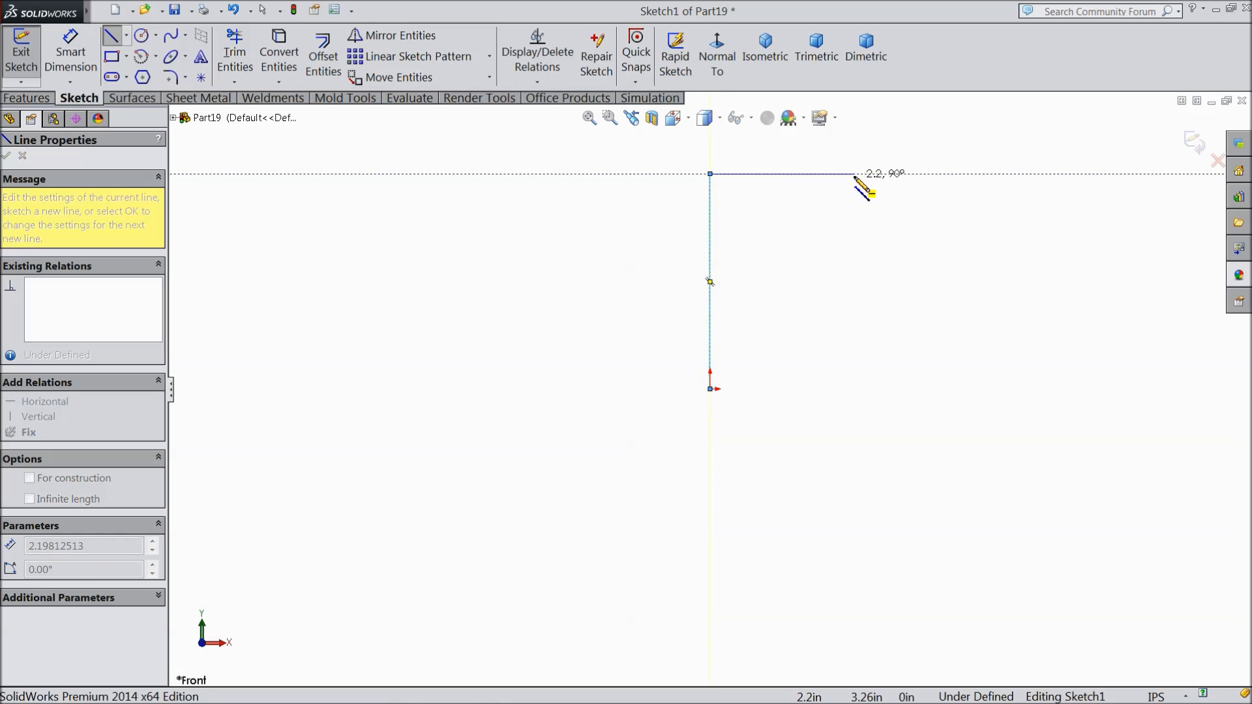
{"action": "left_click", "coordinate": [855, 174]}
{"action": "left_click", "coordinate": [854, 229]}
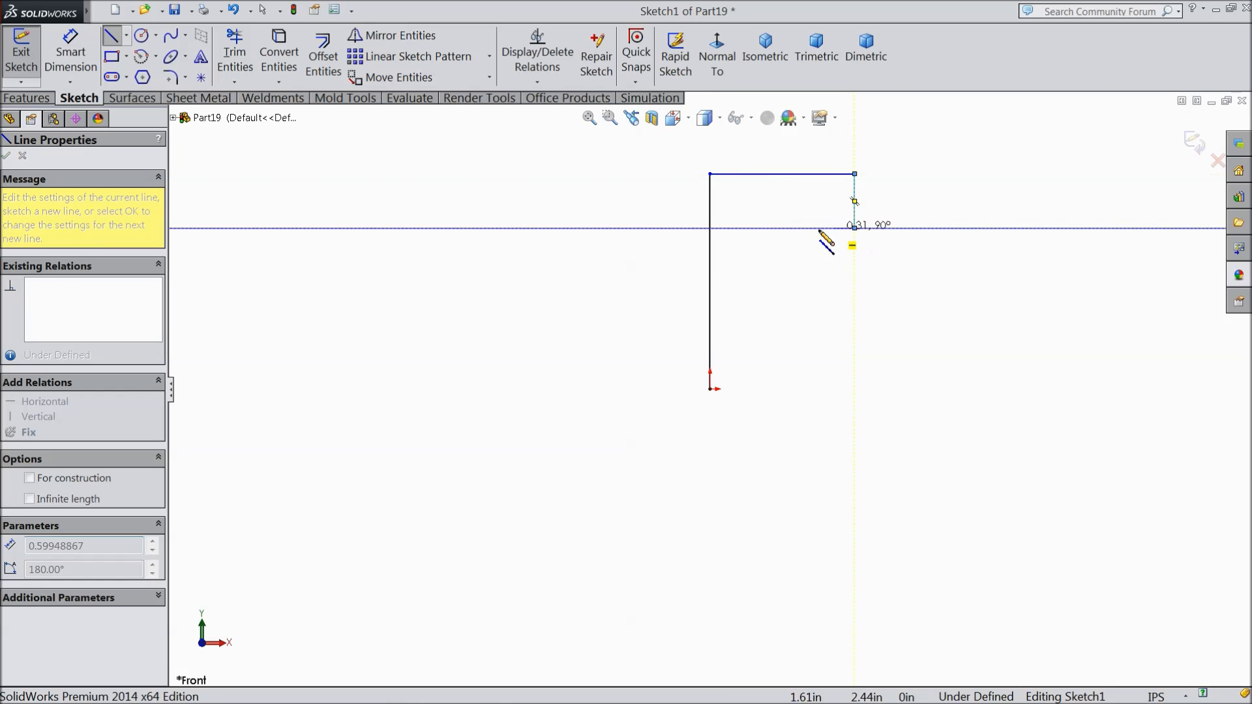
{"action": "left_click", "coordinate": [774, 228]}
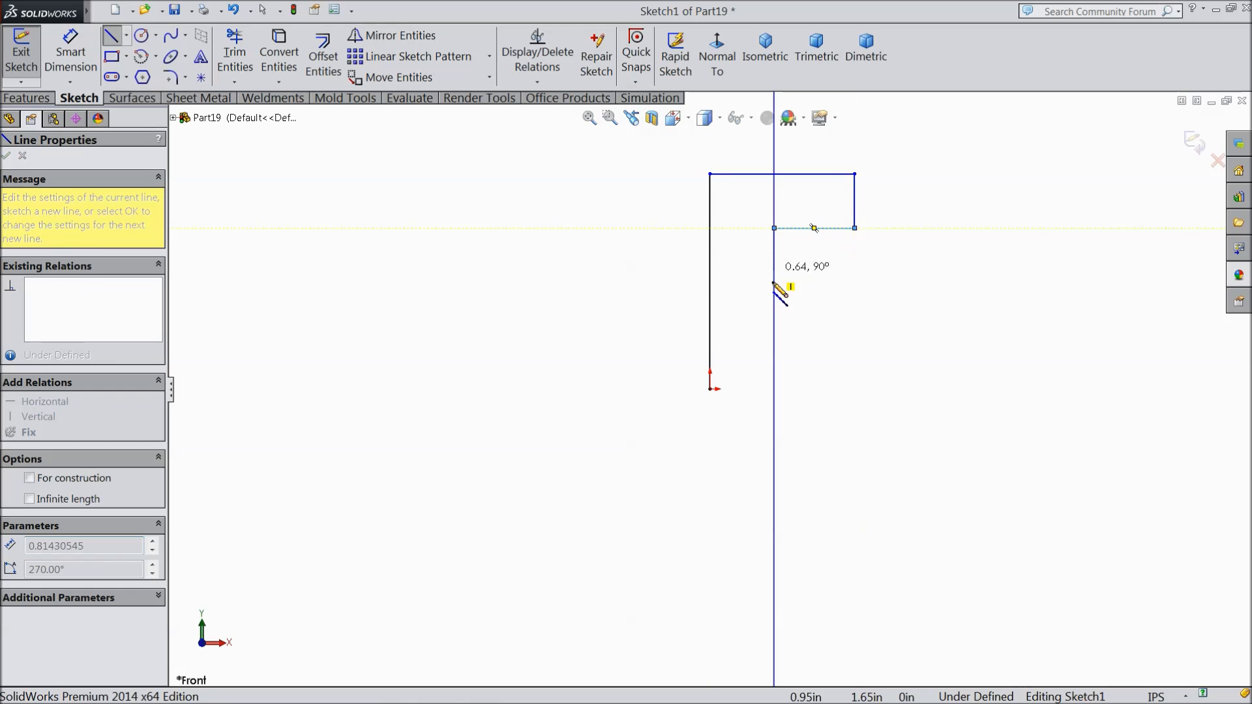
{"action": "left_click", "coordinate": [774, 389]}
{"action": "left_click", "coordinate": [710, 389]}
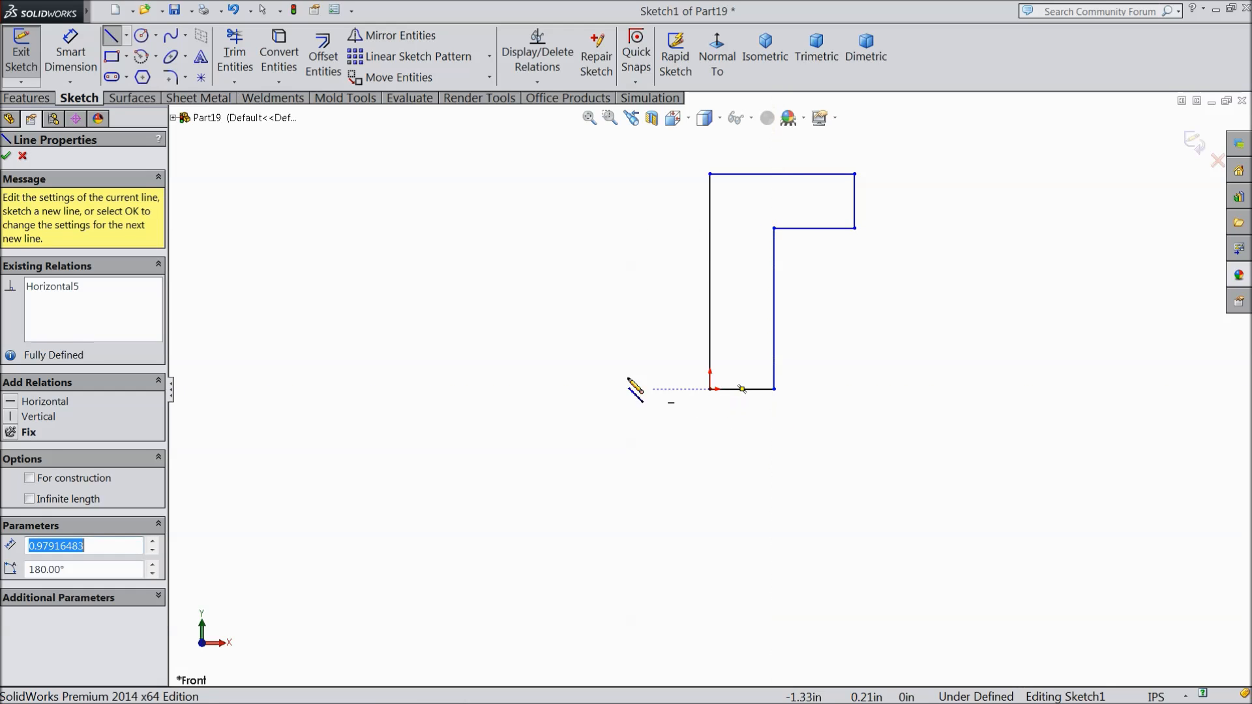
{"action": "right_click", "coordinate": [600, 398]}
{"action": "left_click", "coordinate": [635, 188]}
{"action": "key", "text": "f"}
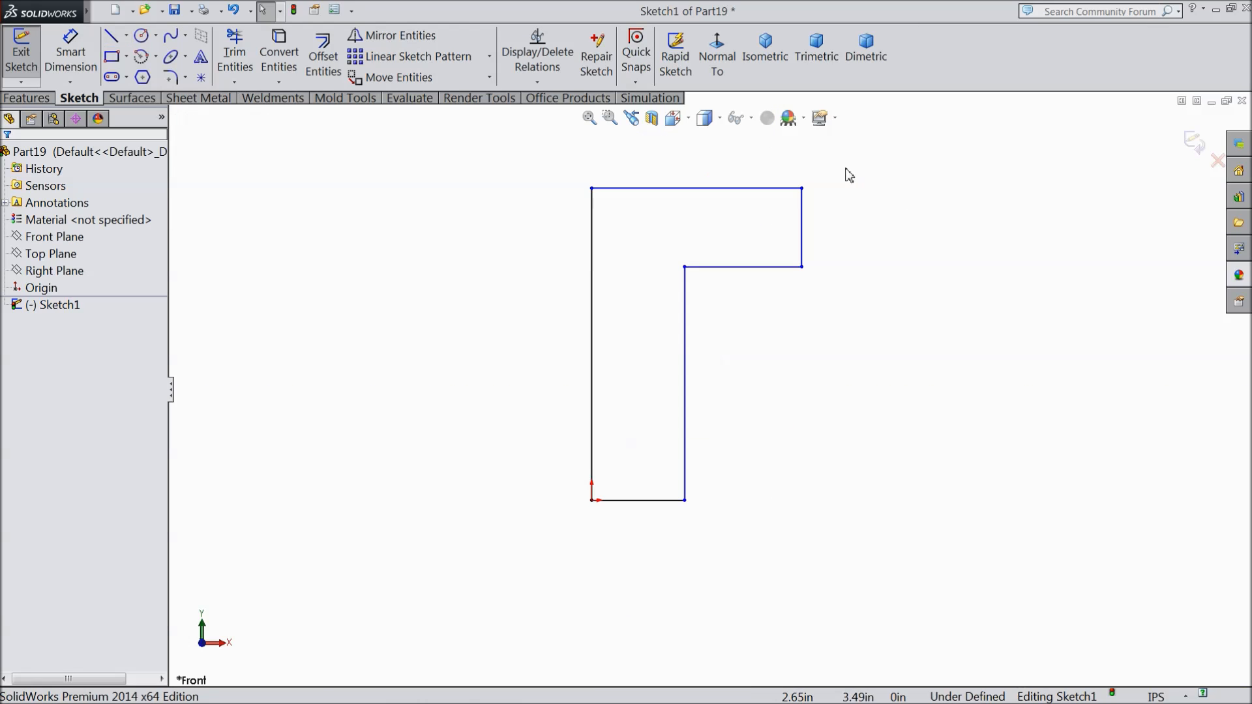
Step: Dimension the profile's overall height as 14 in and its overall width along the upper edge as 11.25 in
{"action": "left_click", "coordinate": [71, 53]}
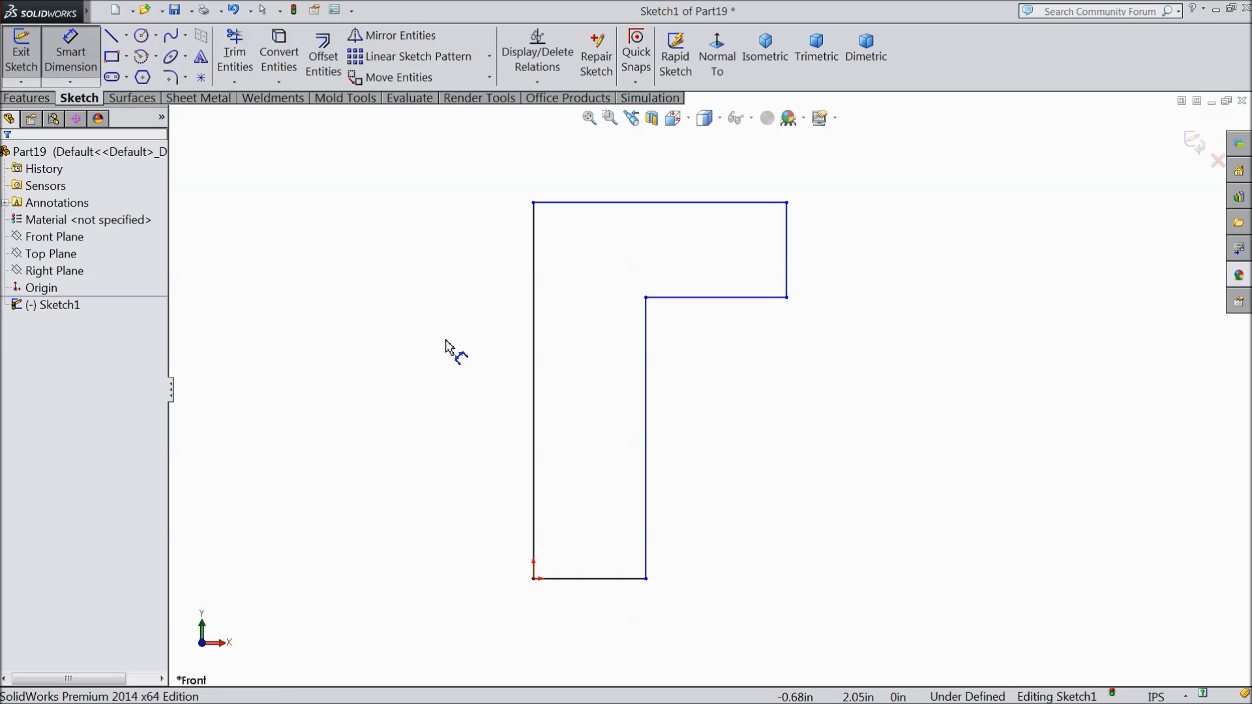
{"action": "left_click", "coordinate": [534, 380]}
{"action": "left_click", "coordinate": [372, 384]}
{"action": "type", "text": "14"}
{"action": "key", "text": "Return"}
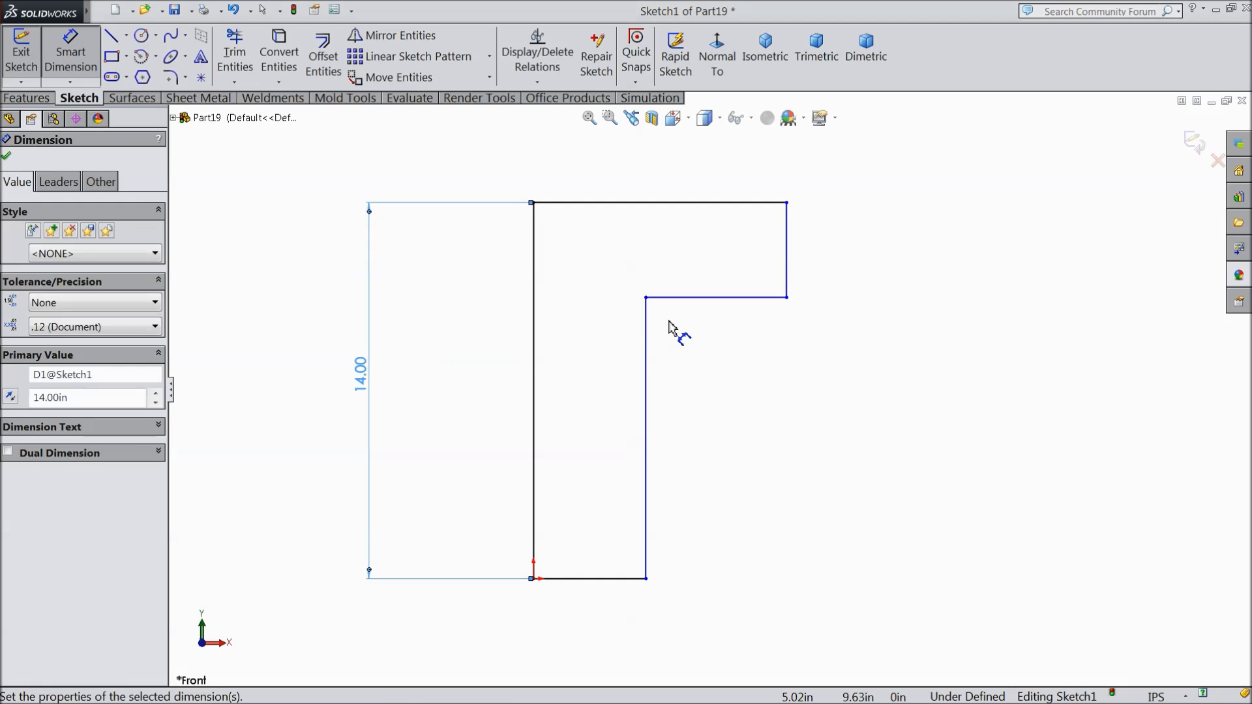
{"action": "left_click", "coordinate": [673, 234]}
{"action": "left_click", "coordinate": [668, 176]}
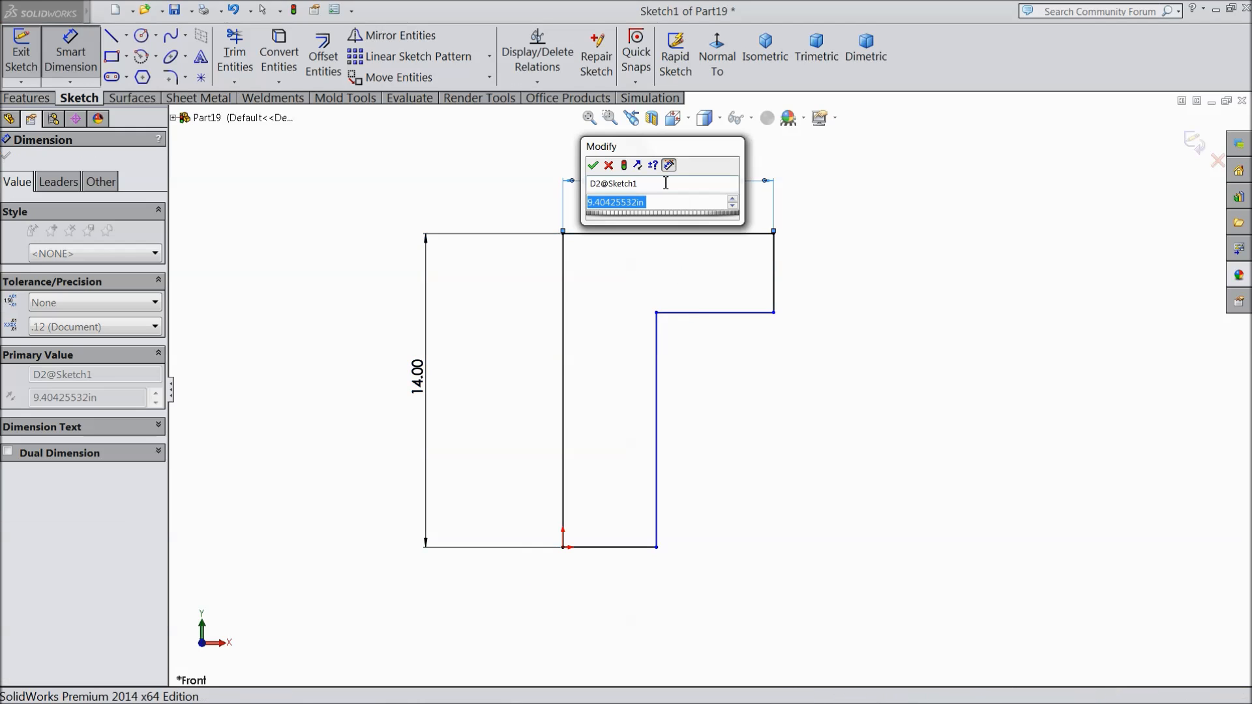
{"action": "type", "text": "11"}
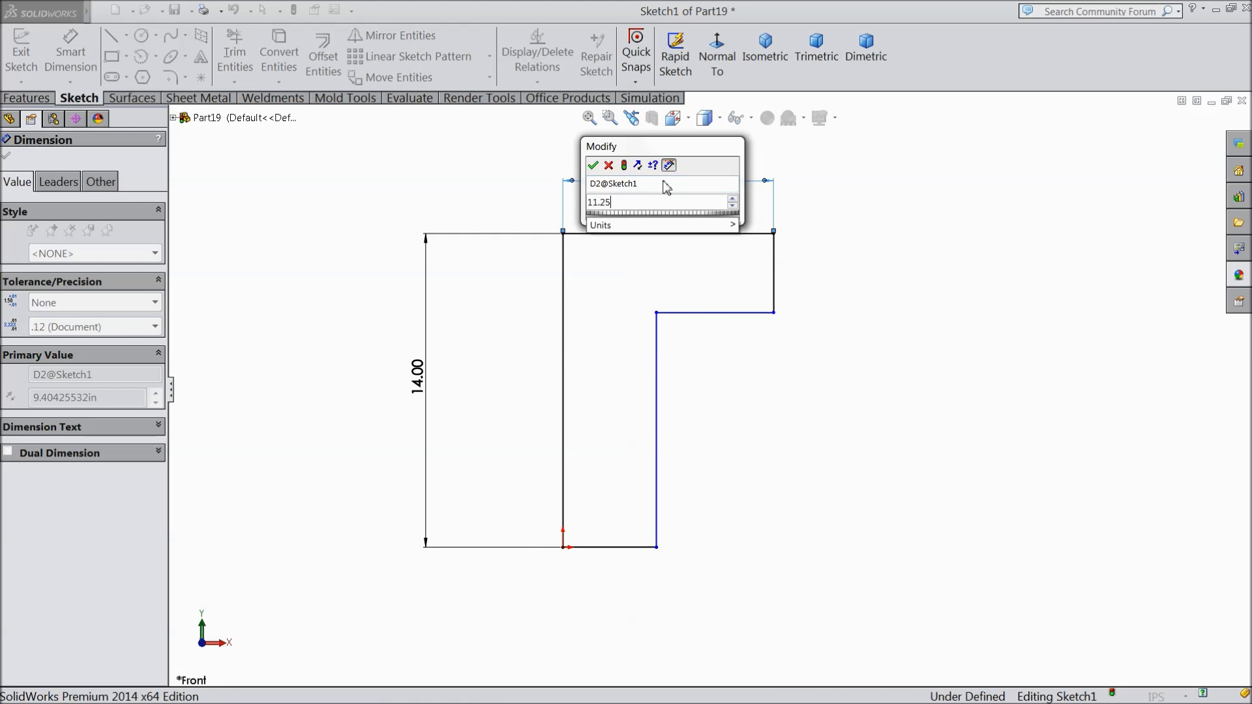
{"action": "type", "text": ".25"}
{"action": "left_click", "coordinate": [592, 165]}
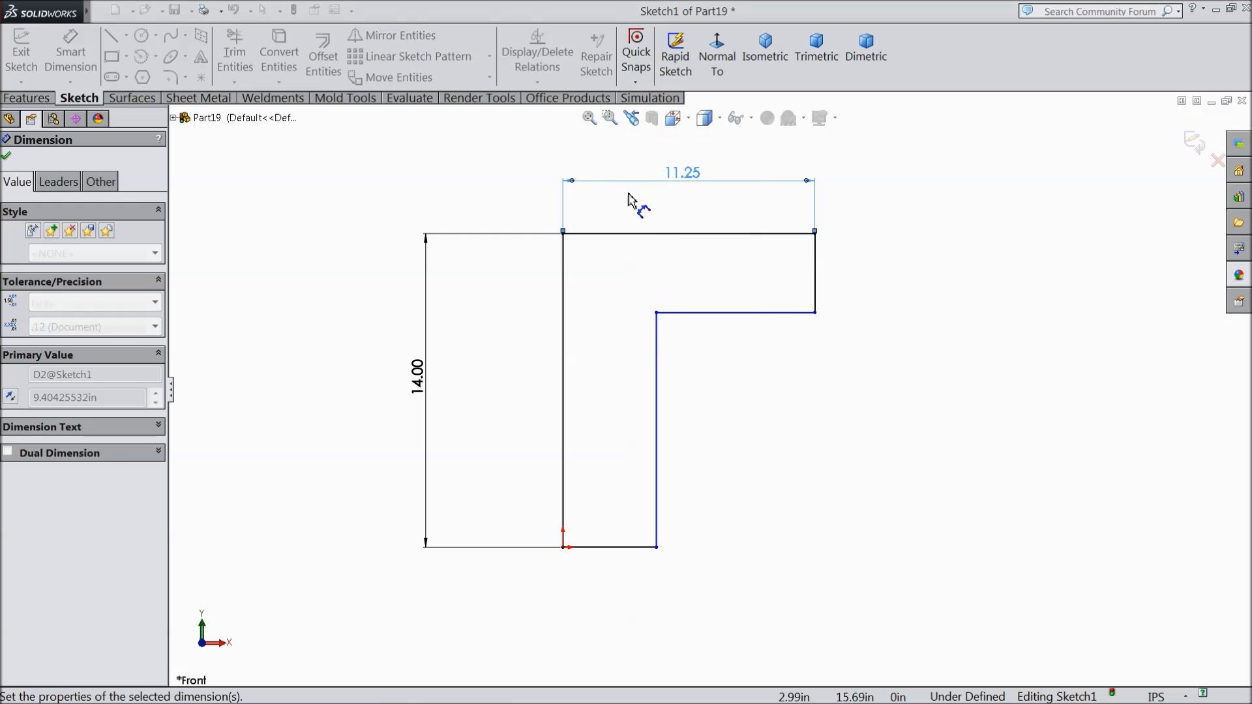
Step: Dimension the upper arm's end edge and the bottom edge of the leg as 4 in each
{"action": "left_click", "coordinate": [815, 285]}
{"action": "left_click", "coordinate": [877, 287]}
{"action": "type", "text": "4"}
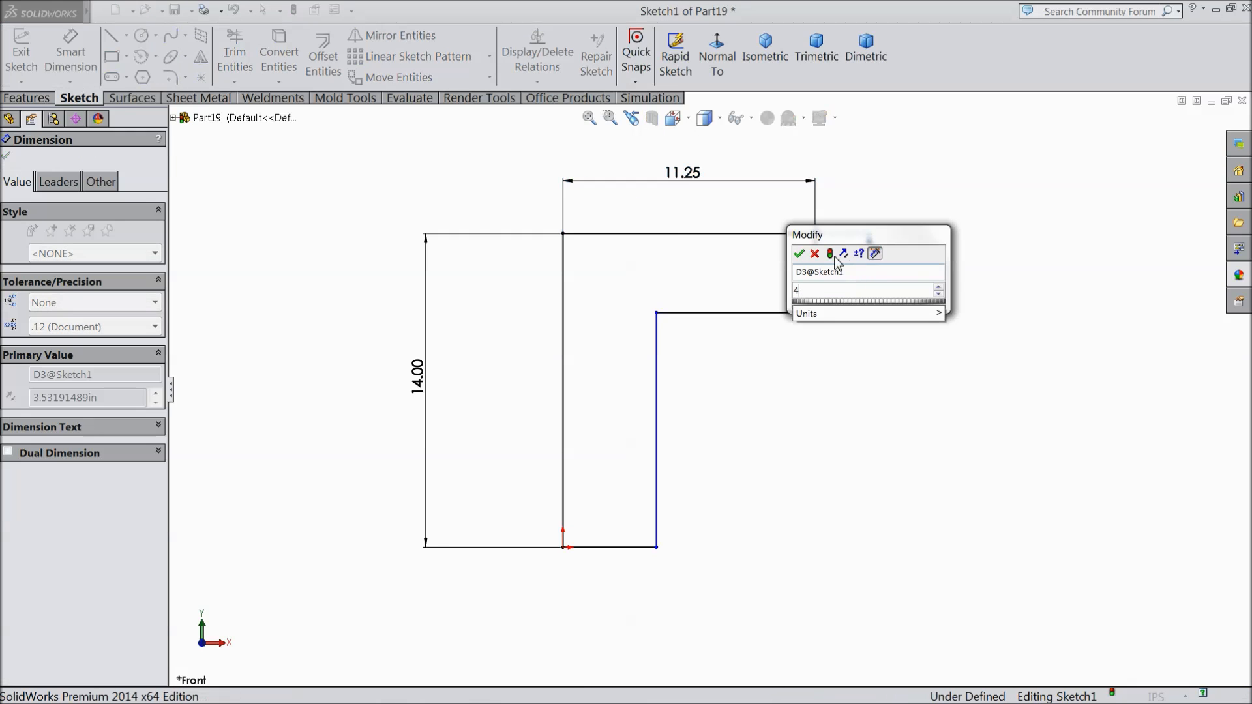
{"action": "left_click", "coordinate": [798, 253]}
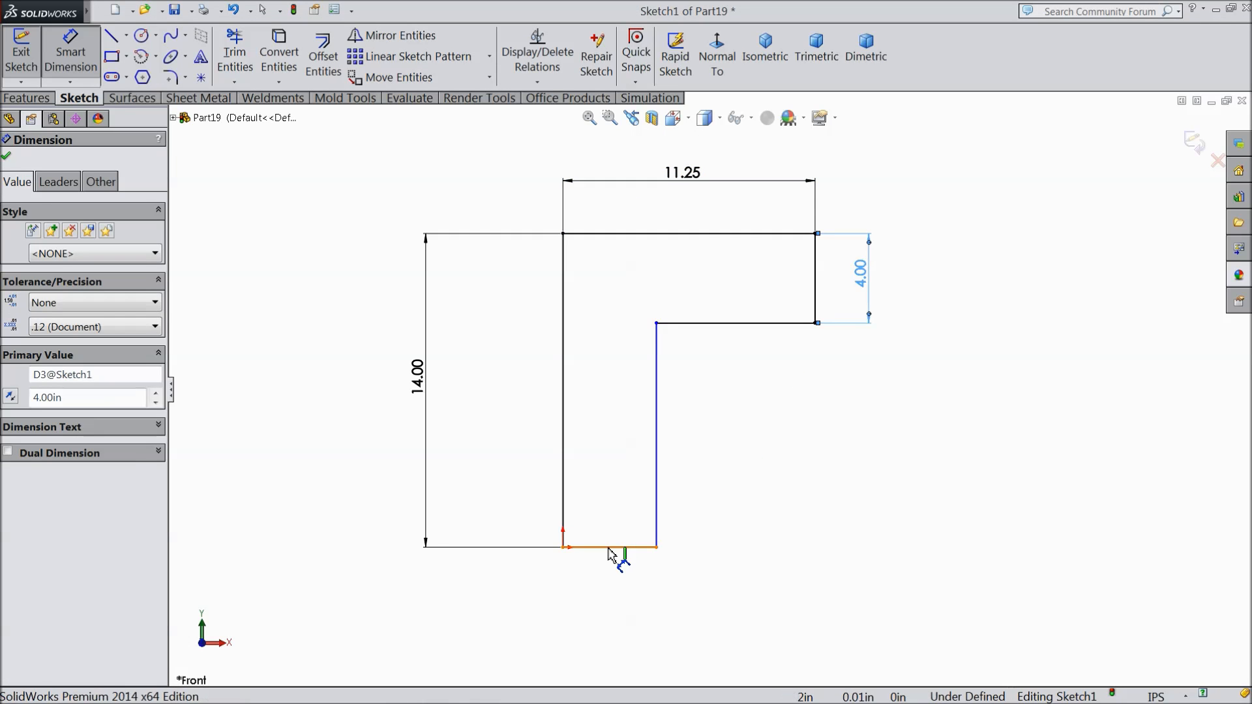
{"action": "left_click", "coordinate": [616, 548]}
{"action": "left_click", "coordinate": [605, 591]}
{"action": "type", "text": "4"}
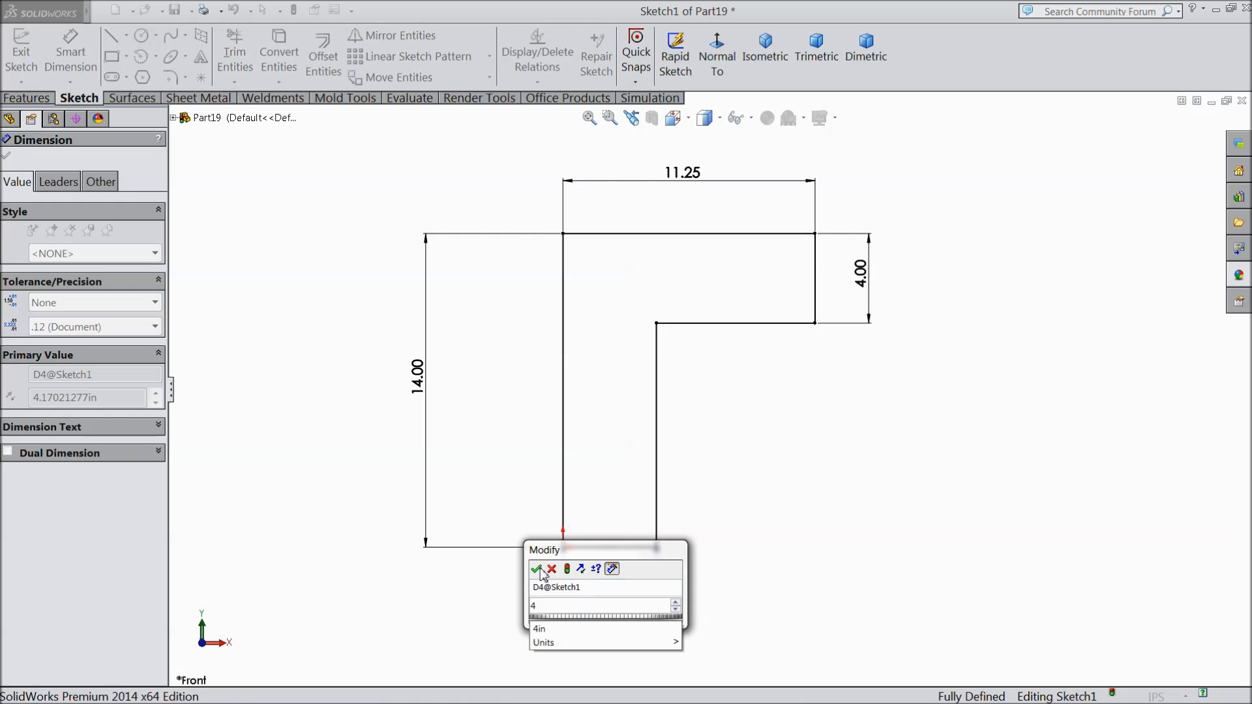
{"action": "left_click", "coordinate": [537, 569]}
{"action": "left_click", "coordinate": [6, 156]}
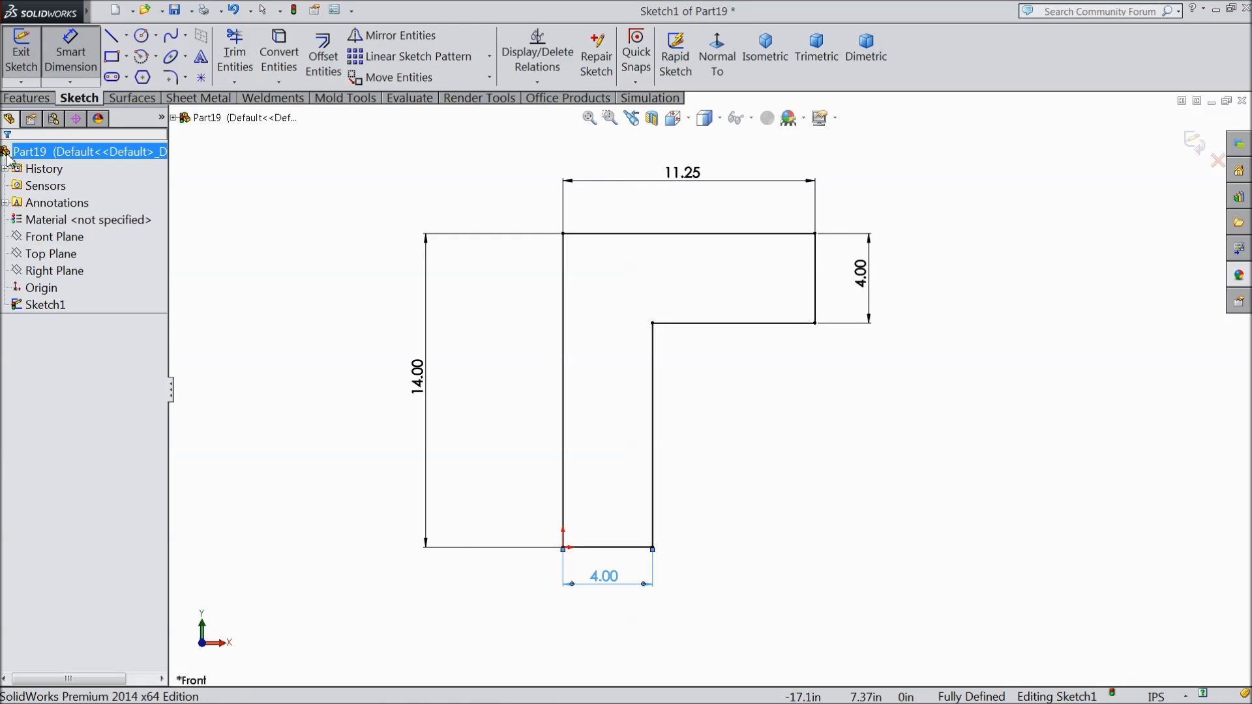
Step: Fillet the profile's outer corner with a 6 in radius and its inner corner with a 4 in radius
{"action": "left_click", "coordinate": [171, 77]}
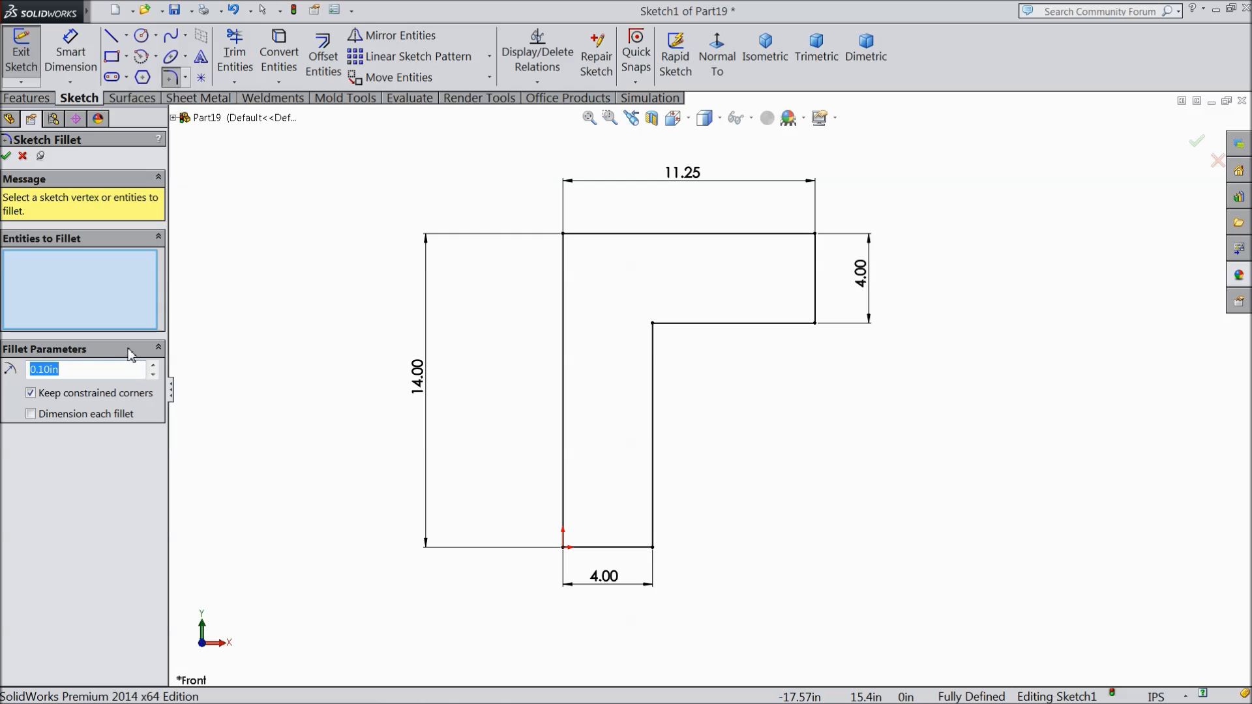
{"action": "type", "text": "6"}
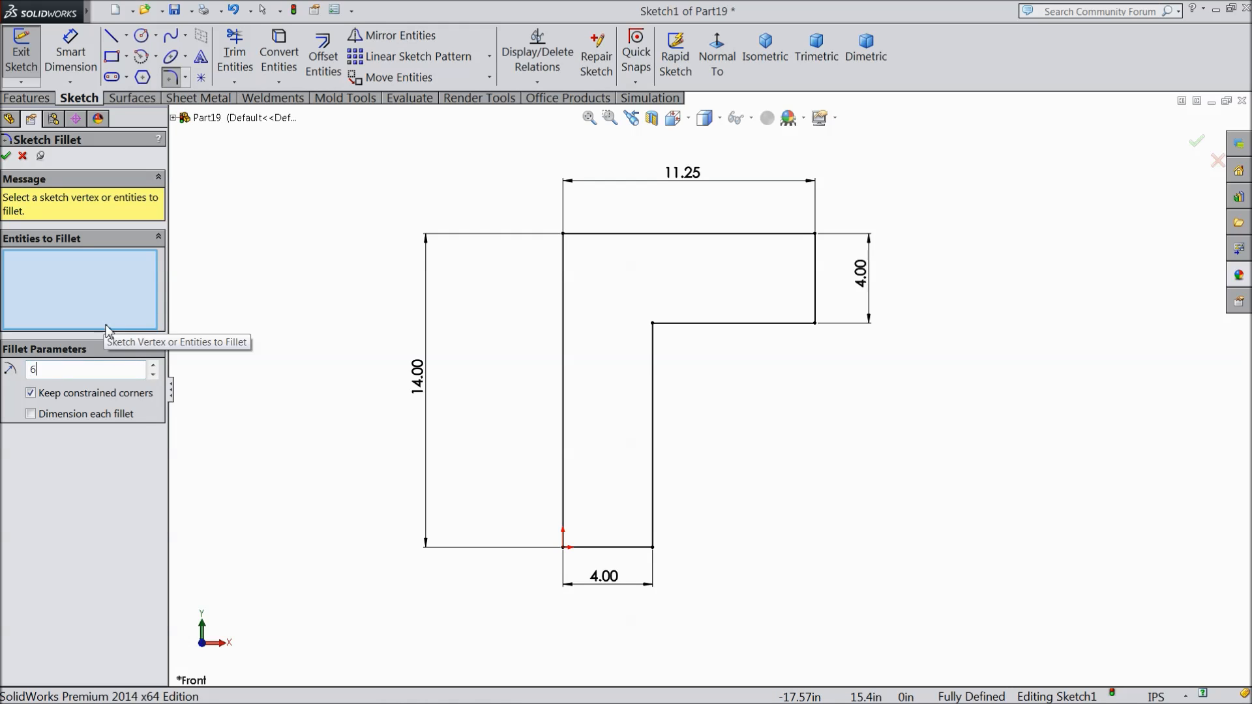
{"action": "left_click", "coordinate": [564, 234]}
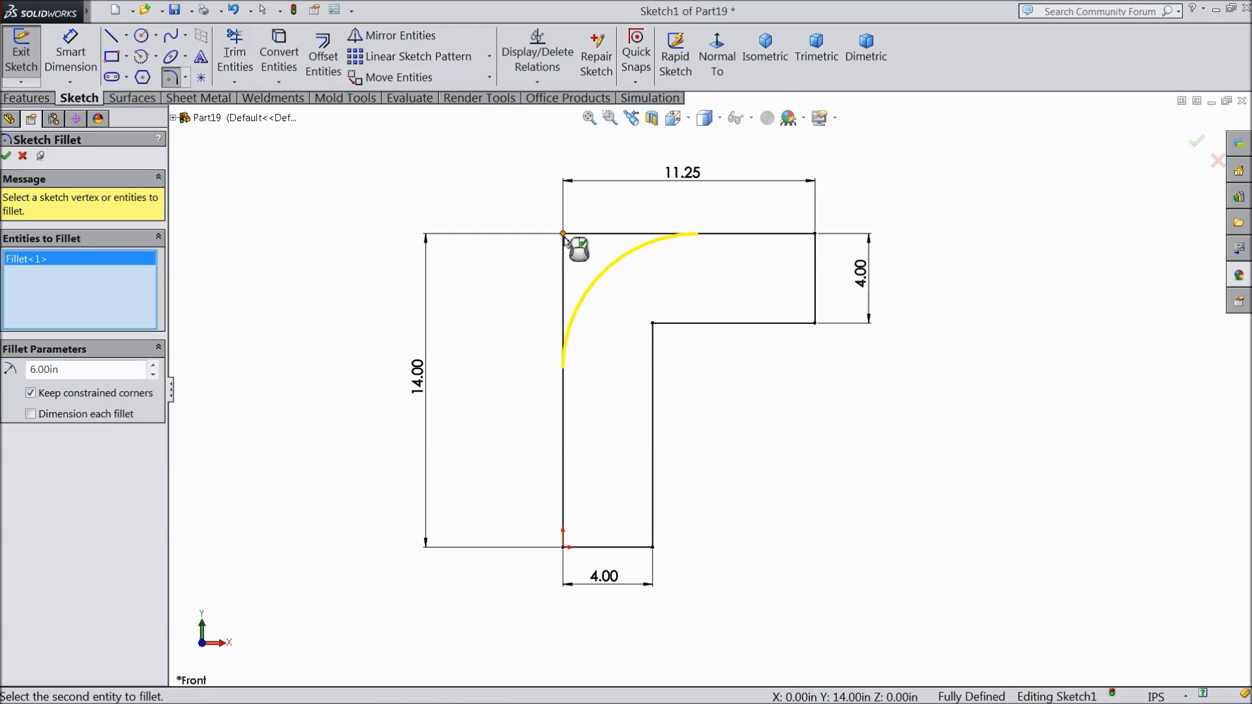
{"action": "left_click", "coordinate": [6, 156]}
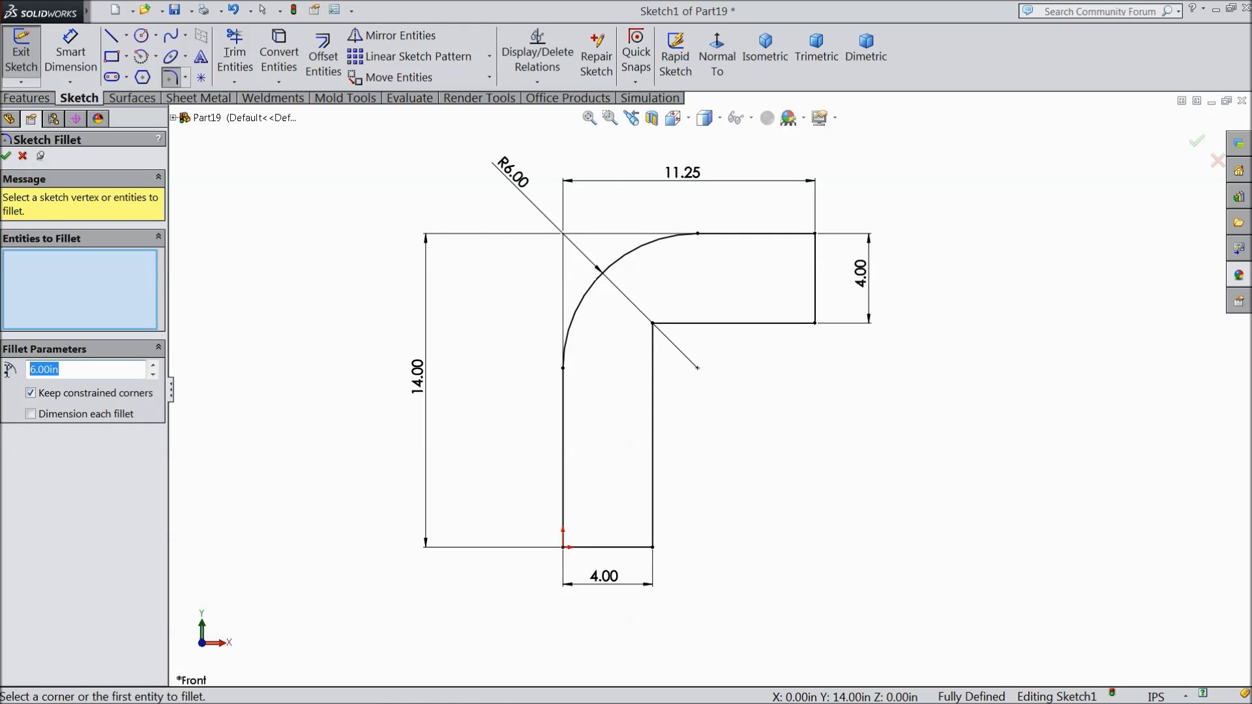
{"action": "left_click", "coordinate": [654, 325]}
{"action": "left_click", "coordinate": [6, 156]}
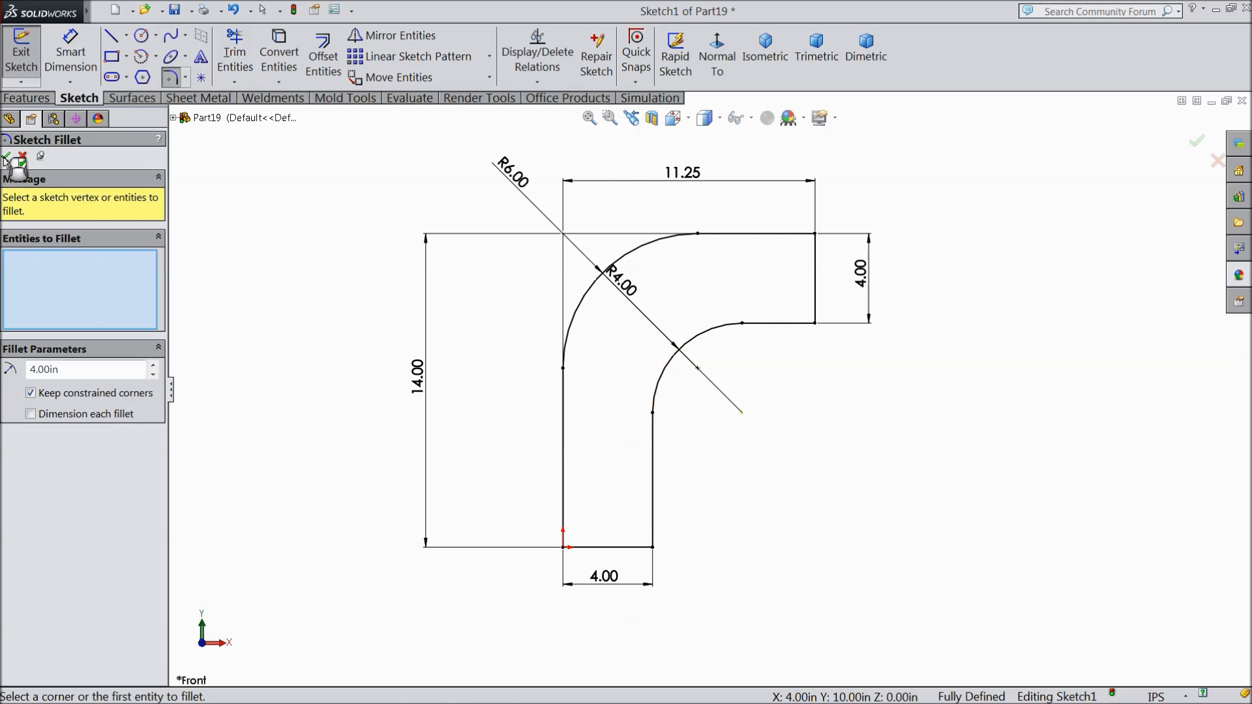
{"action": "left_click", "coordinate": [6, 157]}
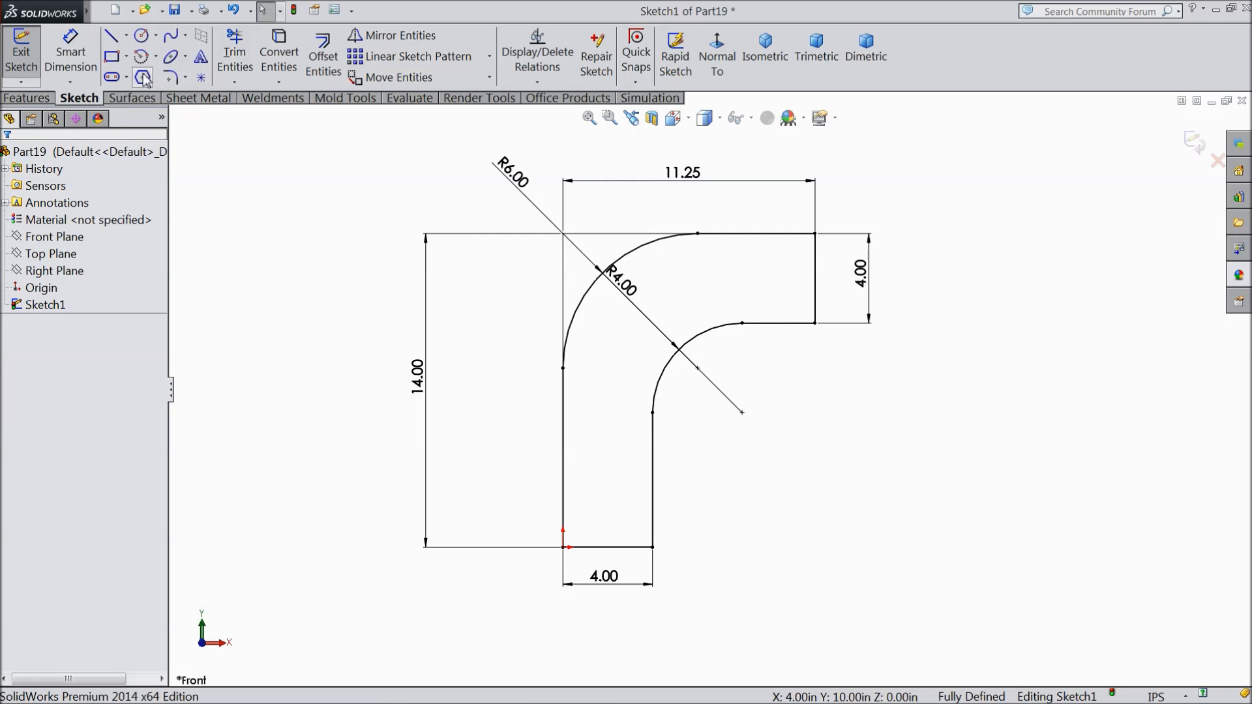
Step: Sketch a circle about 2.04 in in diameter inside the upper arm near its free end
{"action": "left_click", "coordinate": [141, 35]}
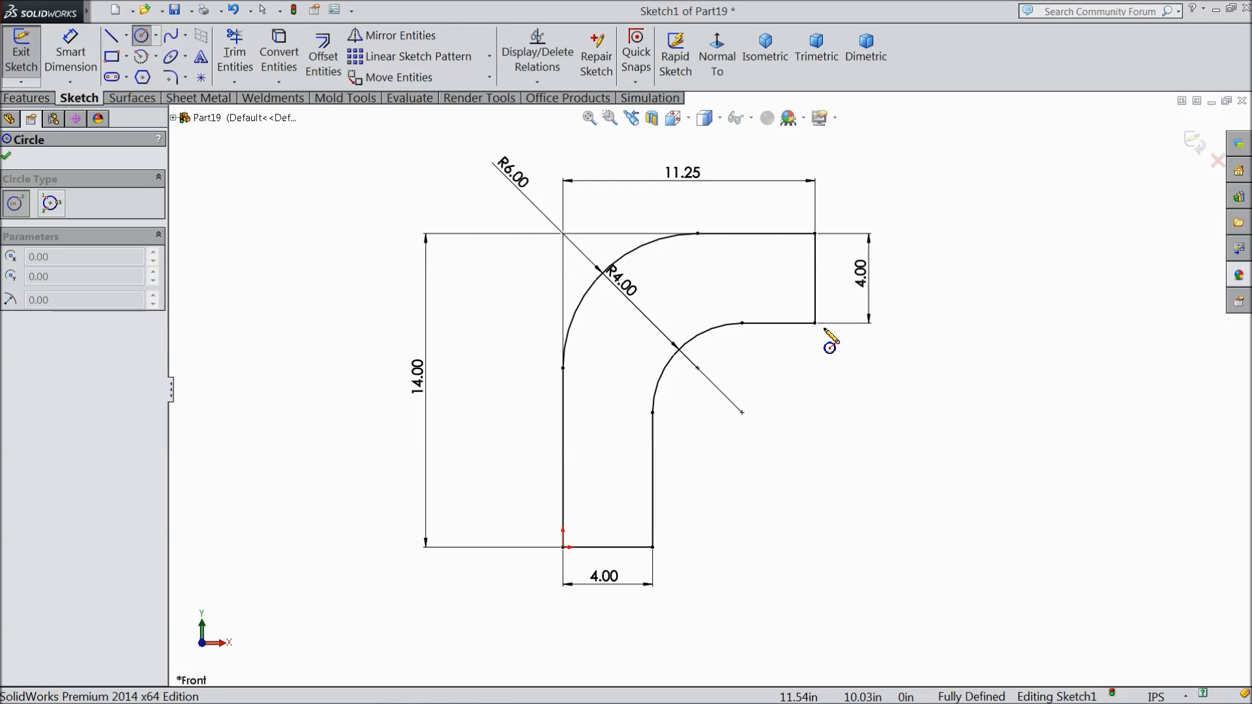
{"action": "left_click", "coordinate": [767, 274]}
{"action": "left_click", "coordinate": [784, 291]}
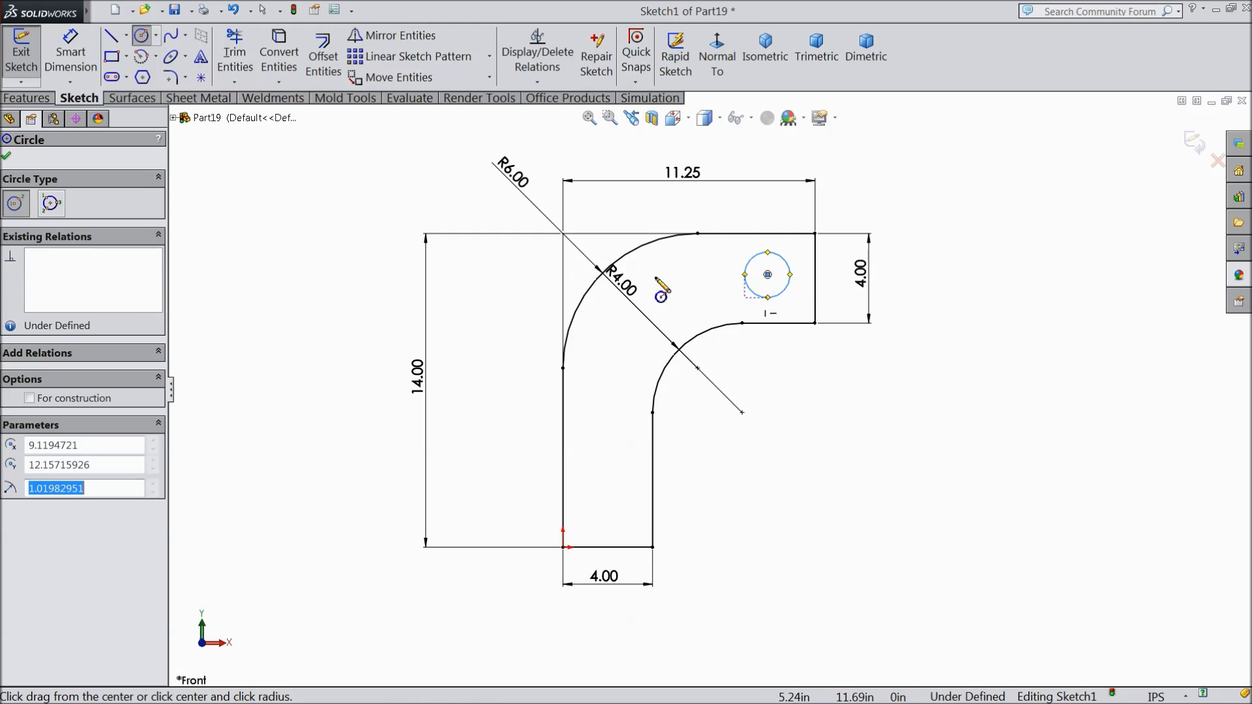
Step: Draw a centerline from the circle's center to the midpoint of the arm's end edge and make it horizontal
{"action": "left_click", "coordinate": [126, 35]}
{"action": "left_click", "coordinate": [149, 67]}
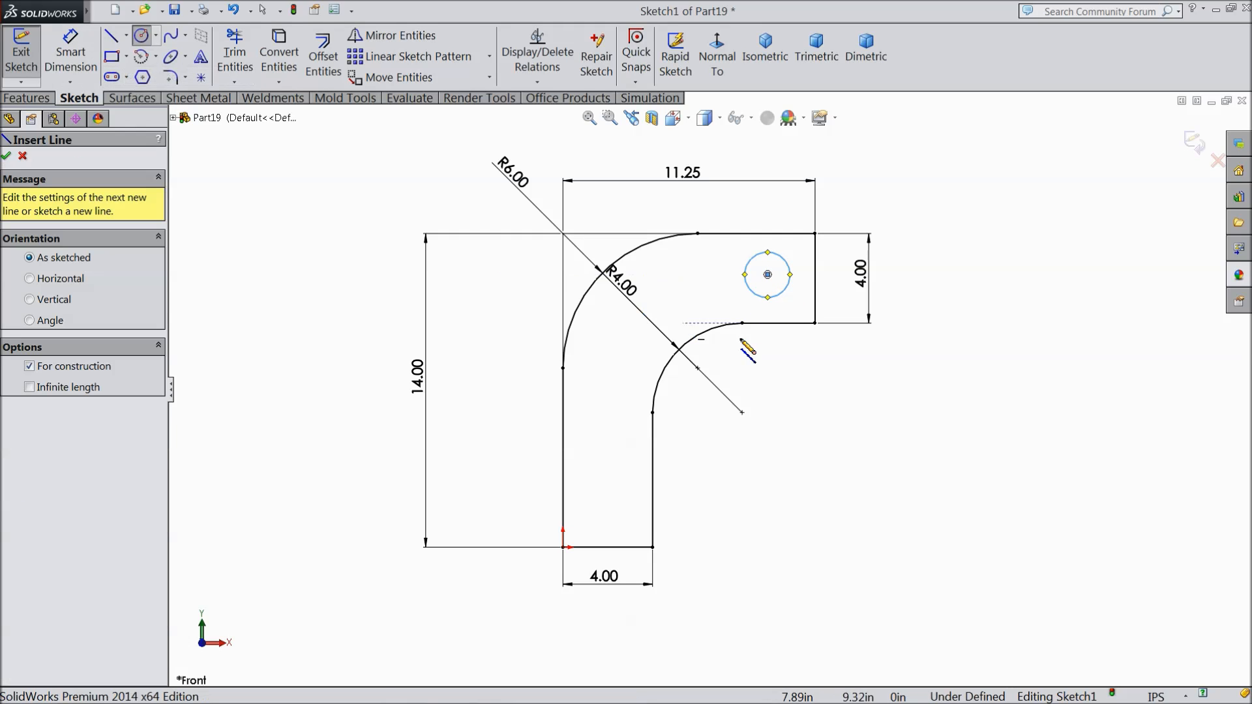
{"action": "scroll", "coordinate": [834, 300], "scroll_direction": "down", "scroll_amount": 4}
{"action": "left_click", "coordinate": [686, 247]}
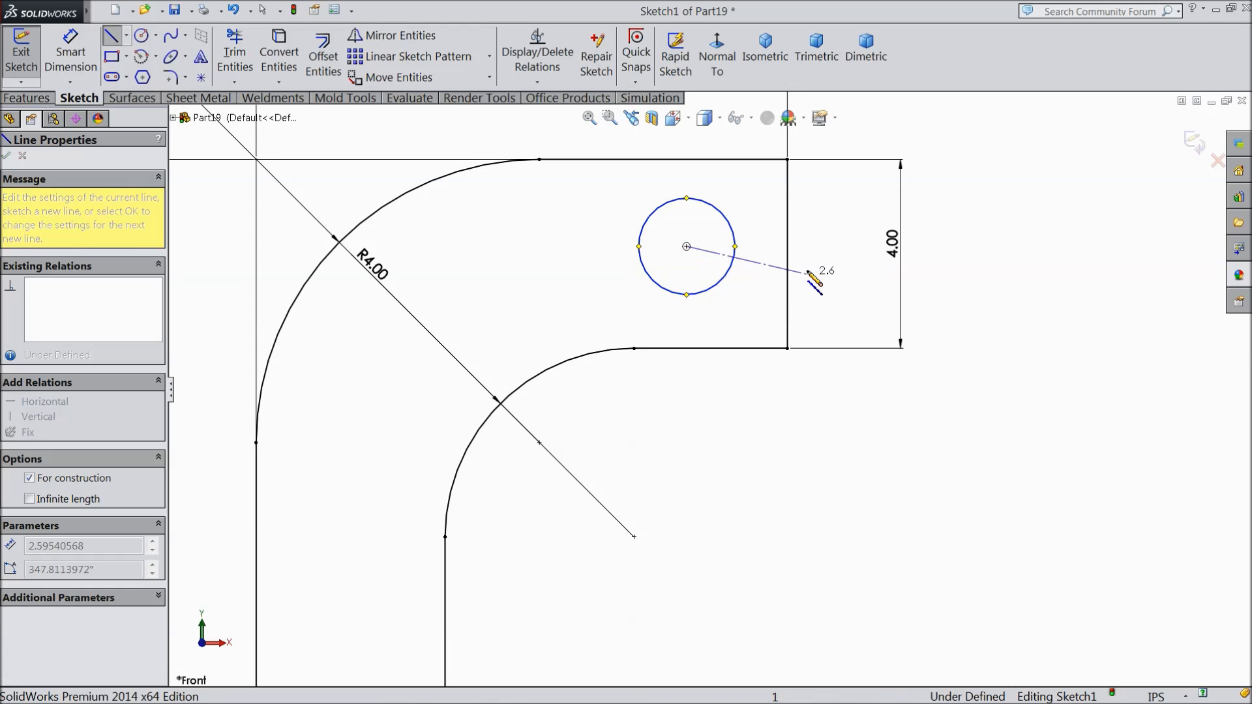
{"action": "left_click", "coordinate": [787, 253]}
{"action": "right_click", "coordinate": [789, 264]}
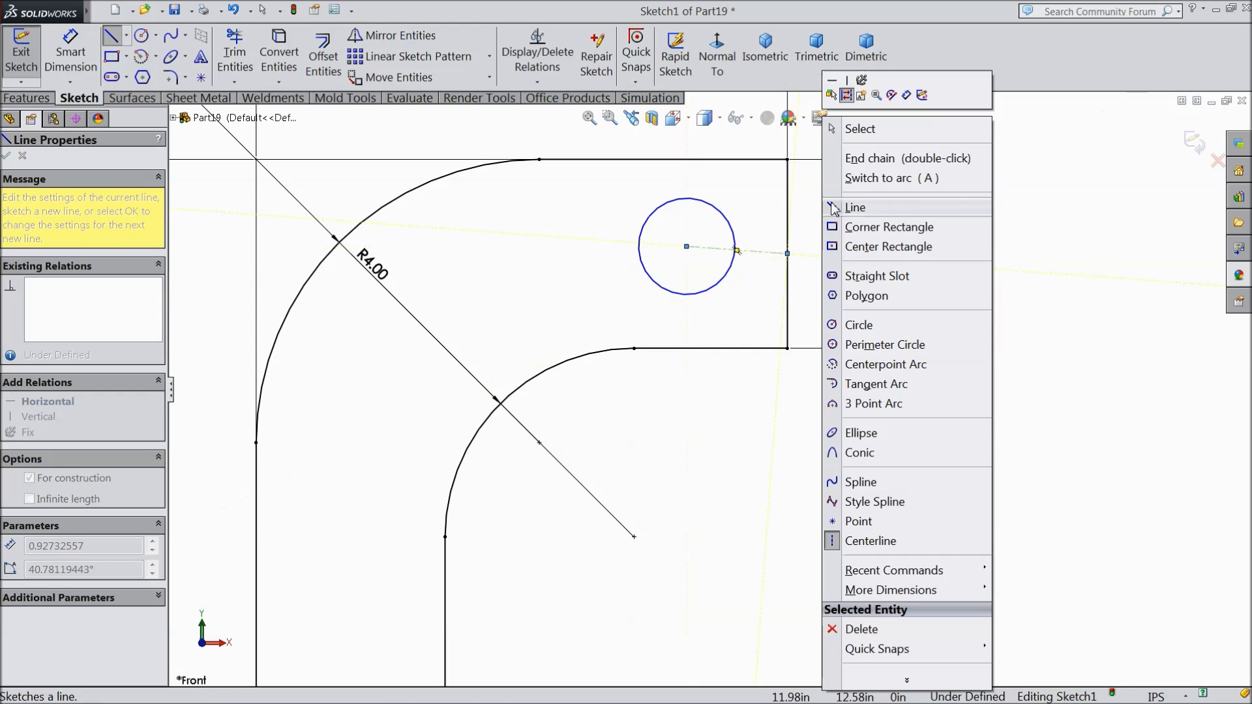
{"action": "left_click", "coordinate": [859, 127]}
{"action": "left_click", "coordinate": [764, 252]}
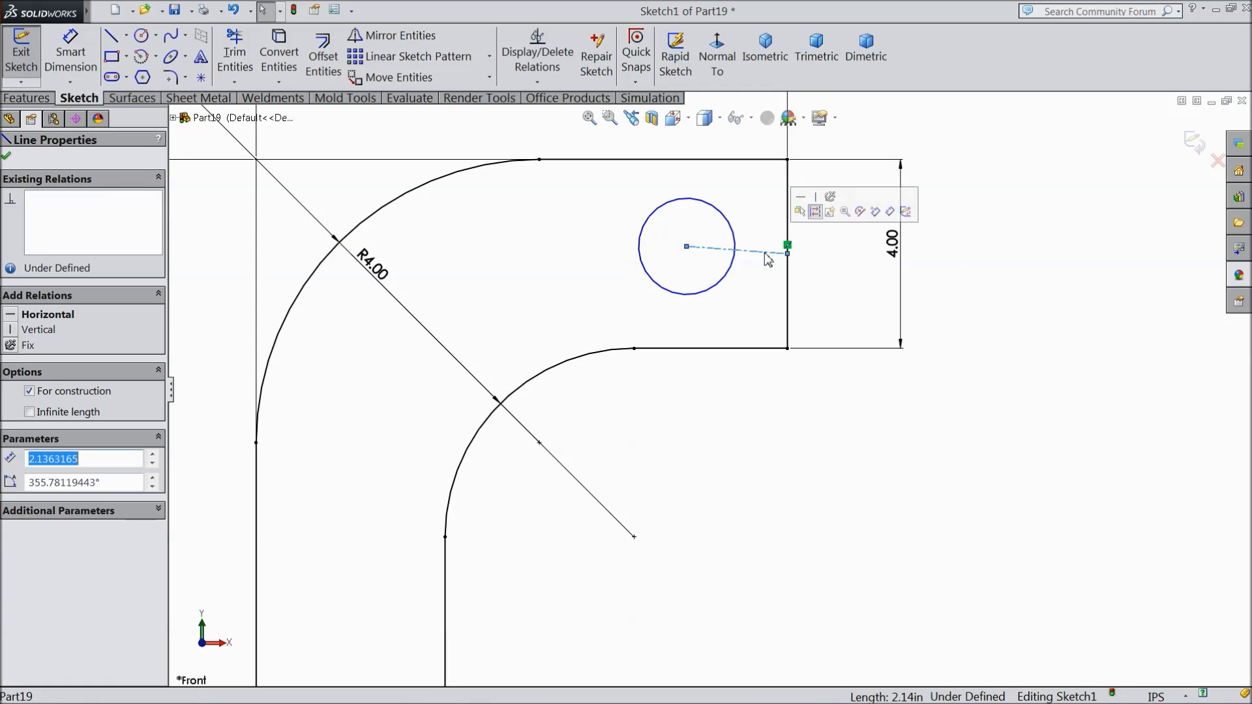
{"action": "left_click", "coordinate": [803, 203]}
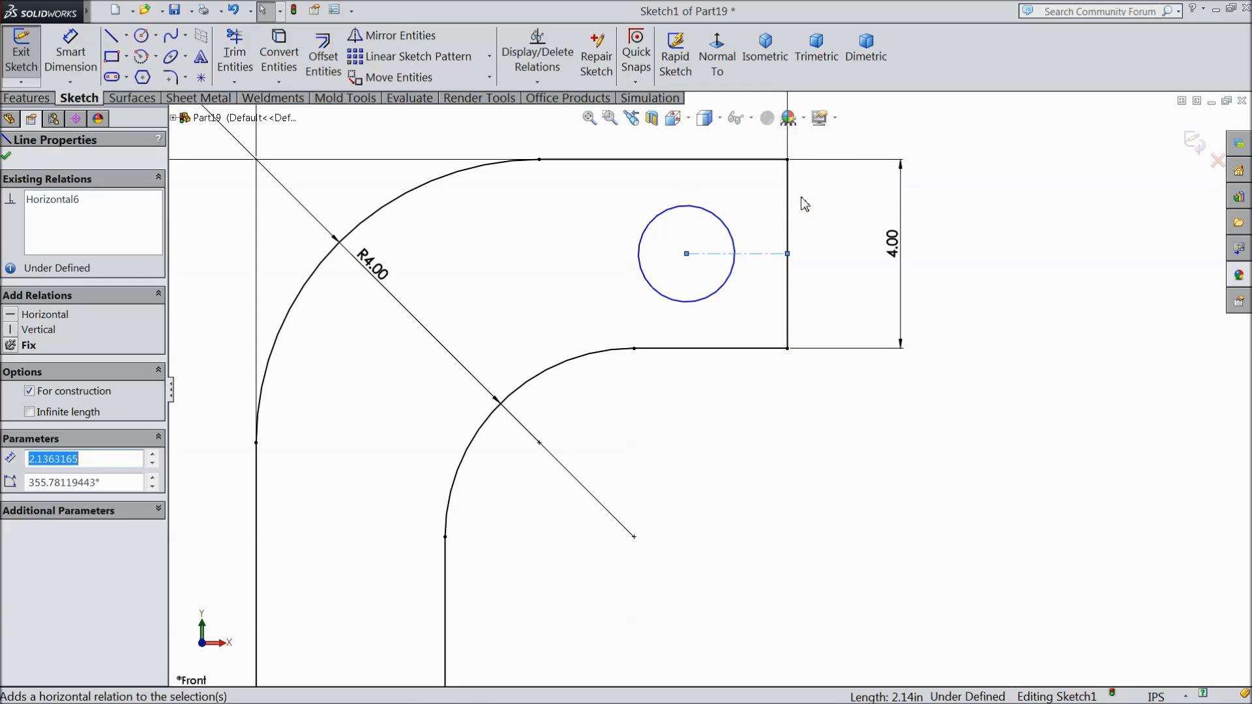
Step: Dimension the circle's diameter as 1.63 in
{"action": "left_click", "coordinate": [70, 56]}
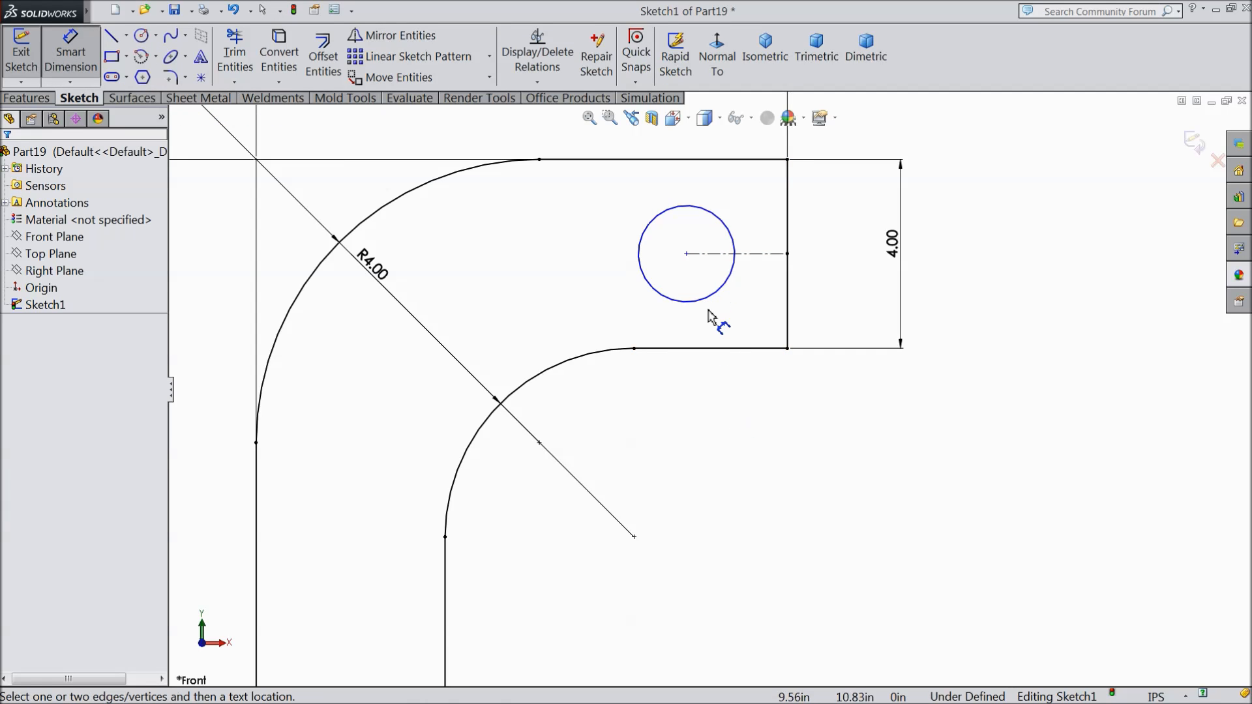
{"action": "left_click", "coordinate": [708, 300]}
{"action": "left_click", "coordinate": [732, 417]}
{"action": "type", "text": "1.63"}
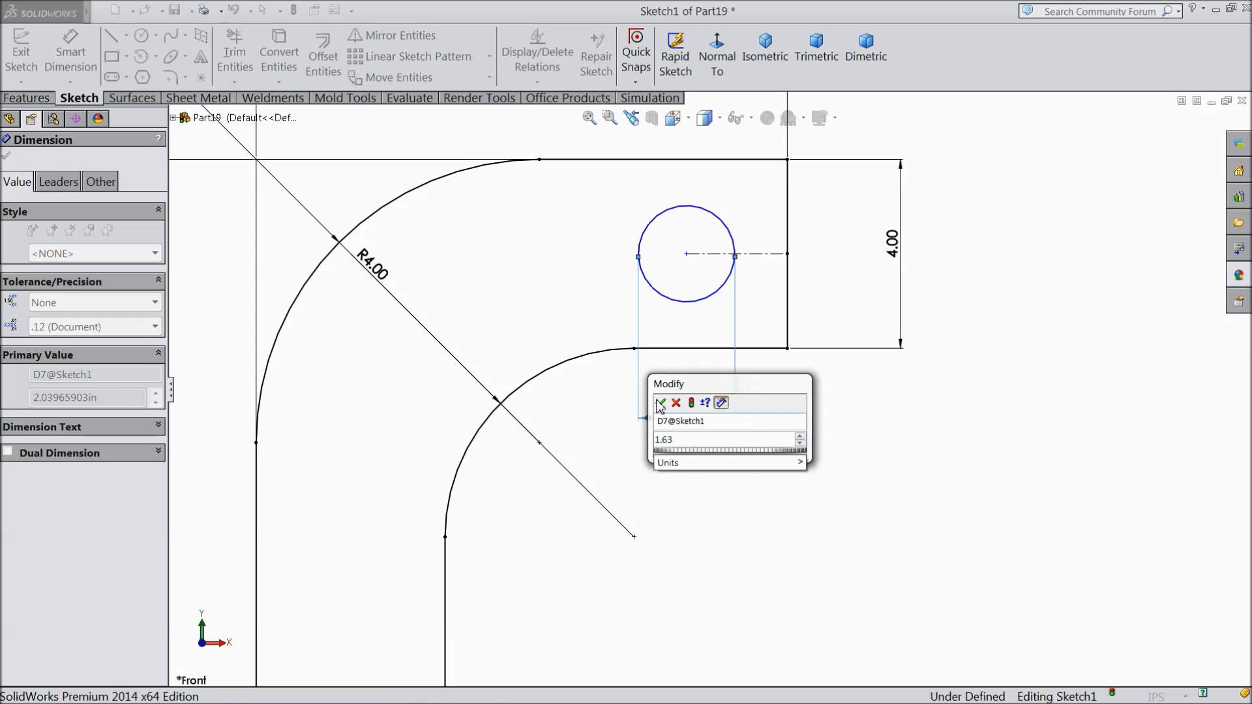
{"action": "key", "text": "Return"}
Step: Dimension the distance from the circle's center to the arm's end edge as 1.686 in
{"action": "left_click", "coordinate": [687, 255]}
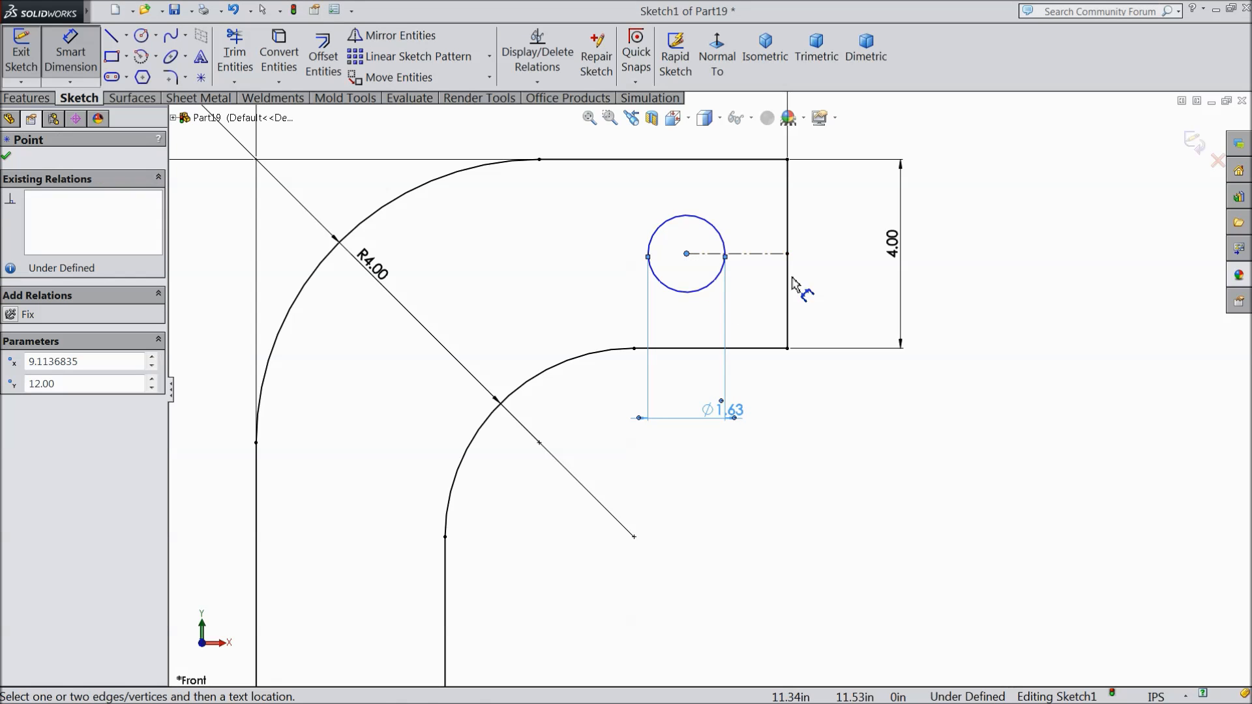
{"action": "left_click", "coordinate": [788, 290]}
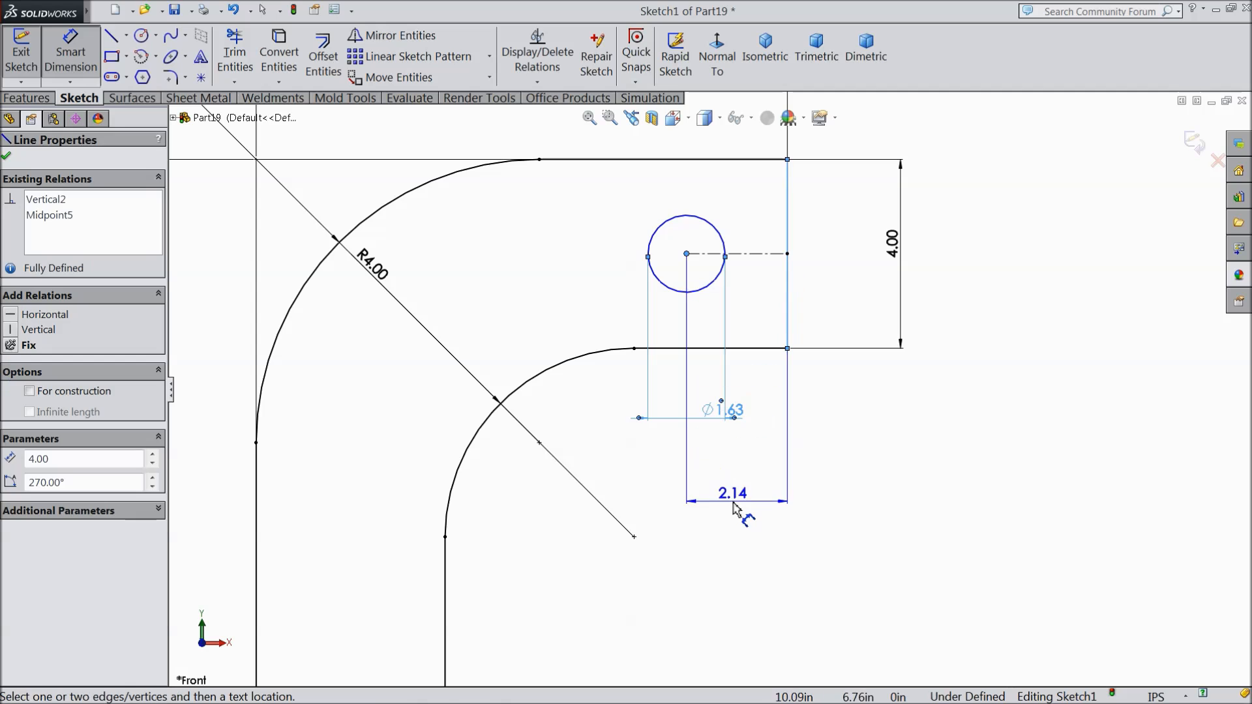
{"action": "left_click", "coordinate": [741, 509]}
{"action": "type", "text": "1."}
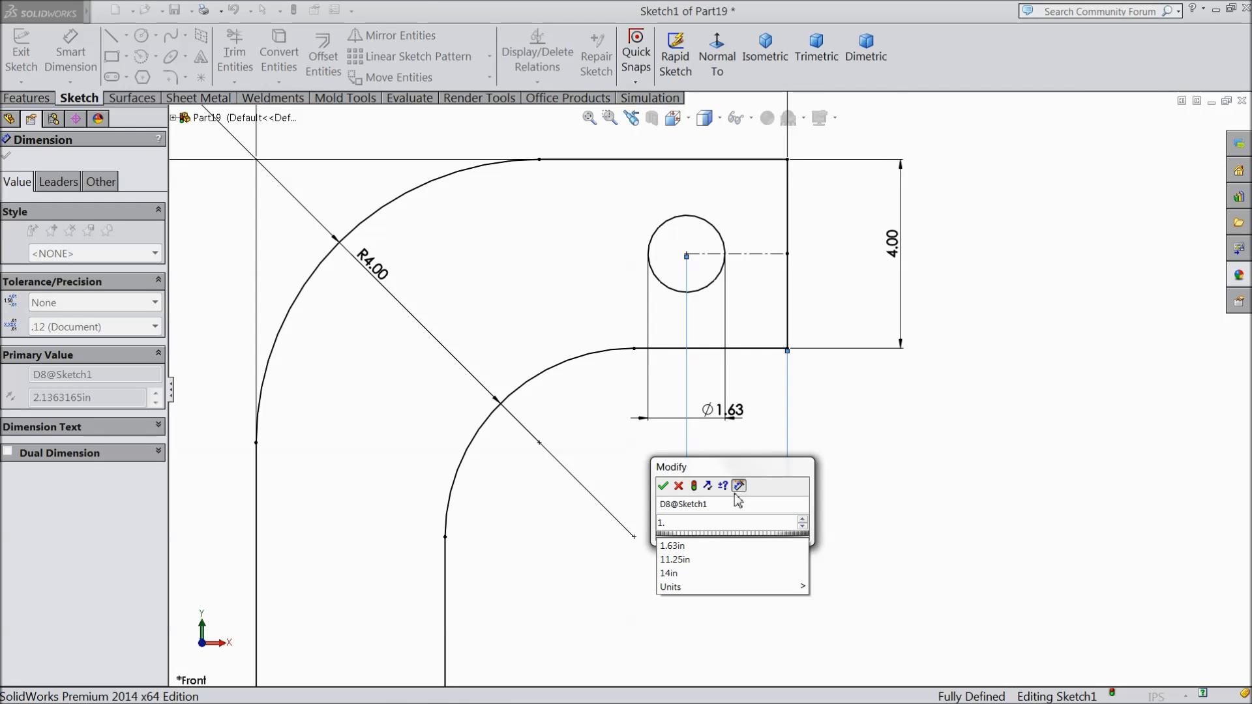
{"action": "type", "text": "686"}
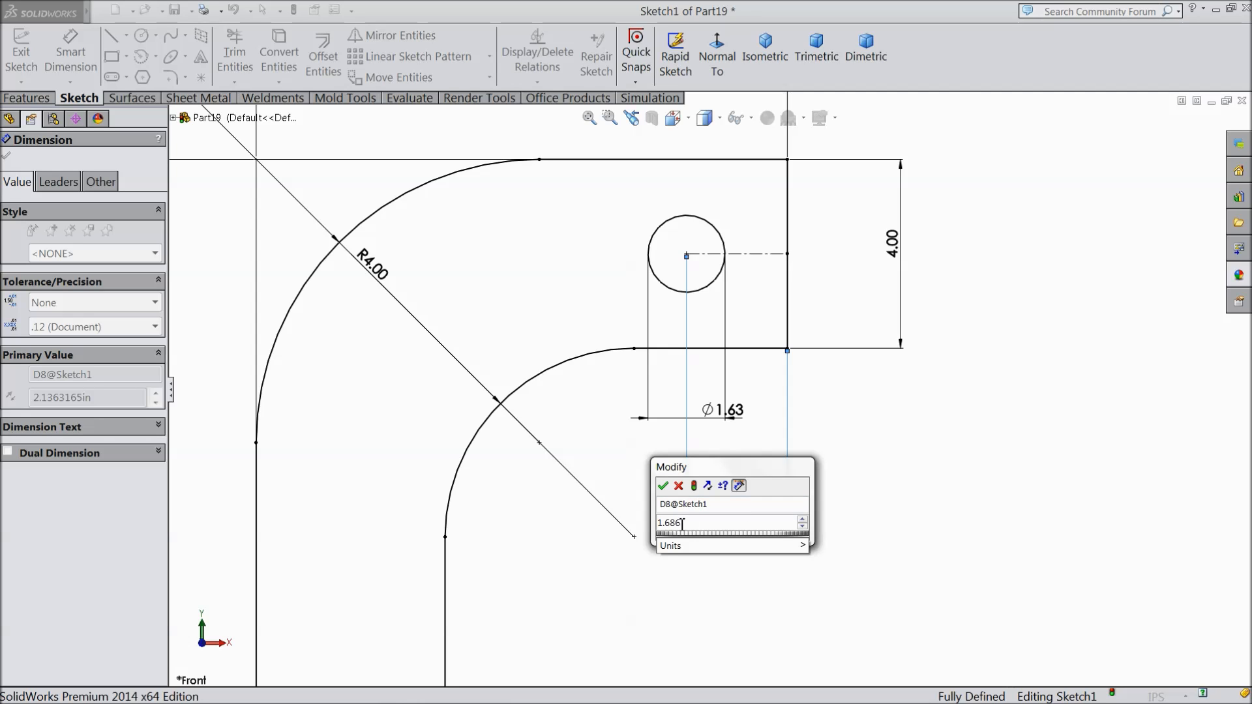
{"action": "left_click", "coordinate": [663, 486]}
{"action": "scroll", "coordinate": [688, 469], "scroll_direction": "up", "scroll_amount": 3}
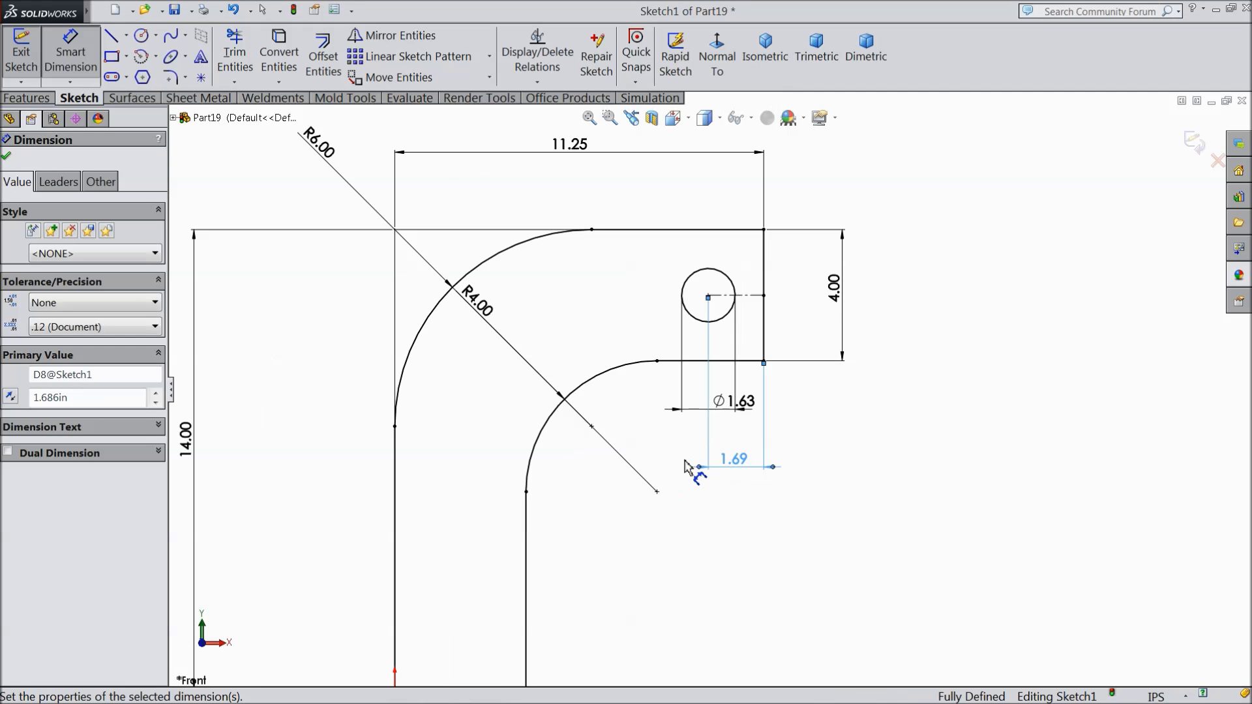
{"action": "scroll", "coordinate": [675, 450], "scroll_direction": "up", "scroll_amount": 3}
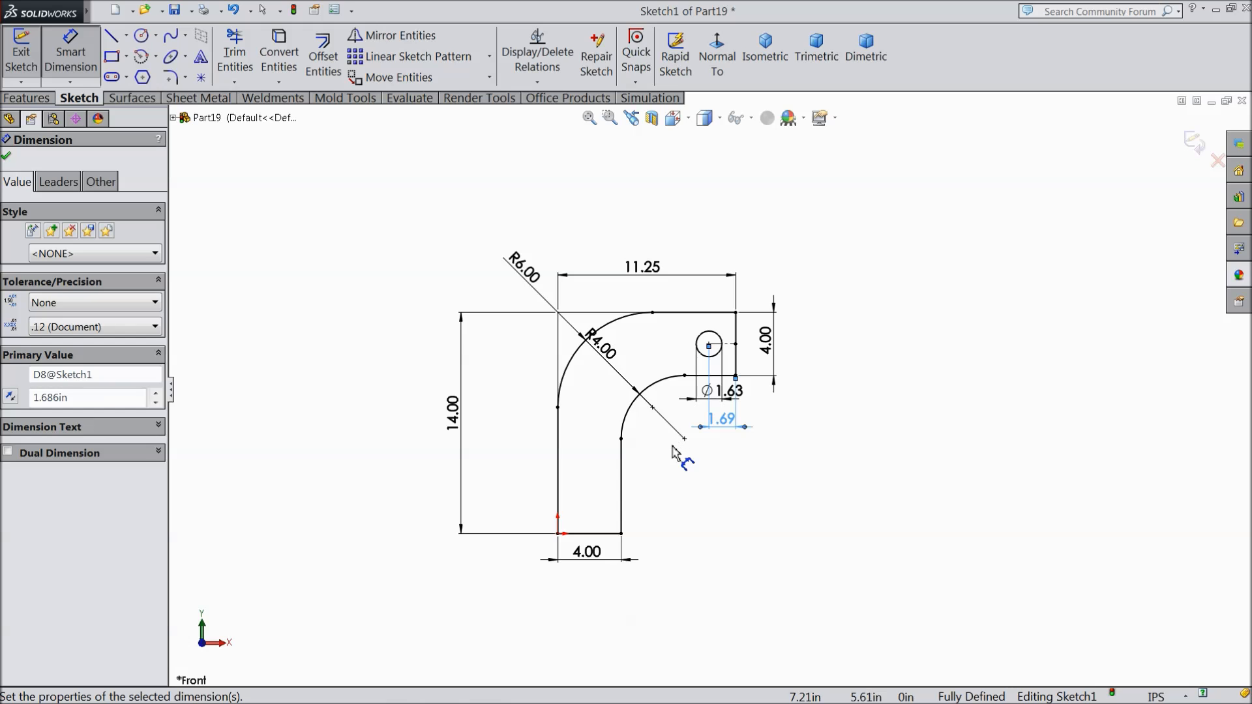
{"action": "left_click", "coordinate": [7, 159]}
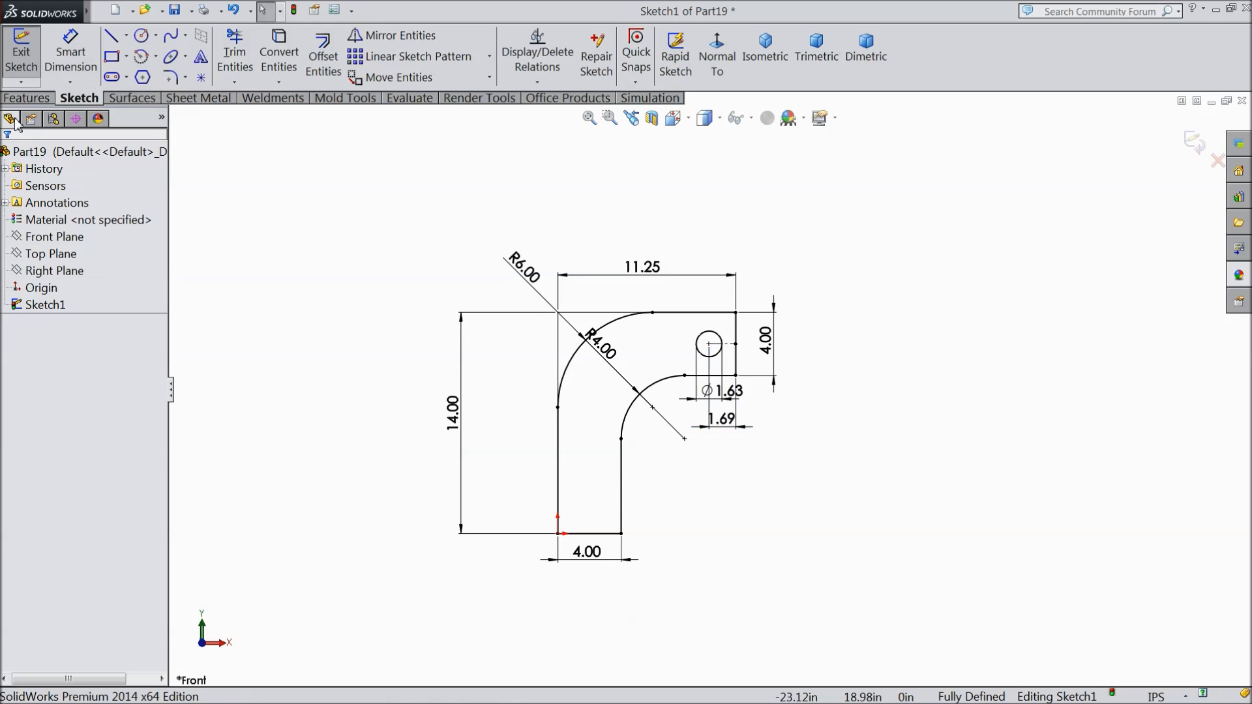
Step: Extrude the L-shaped profile with its hole 2 in using the Mid Plane end condition
{"action": "left_click", "coordinate": [26, 97]}
{"action": "left_click", "coordinate": [30, 56]}
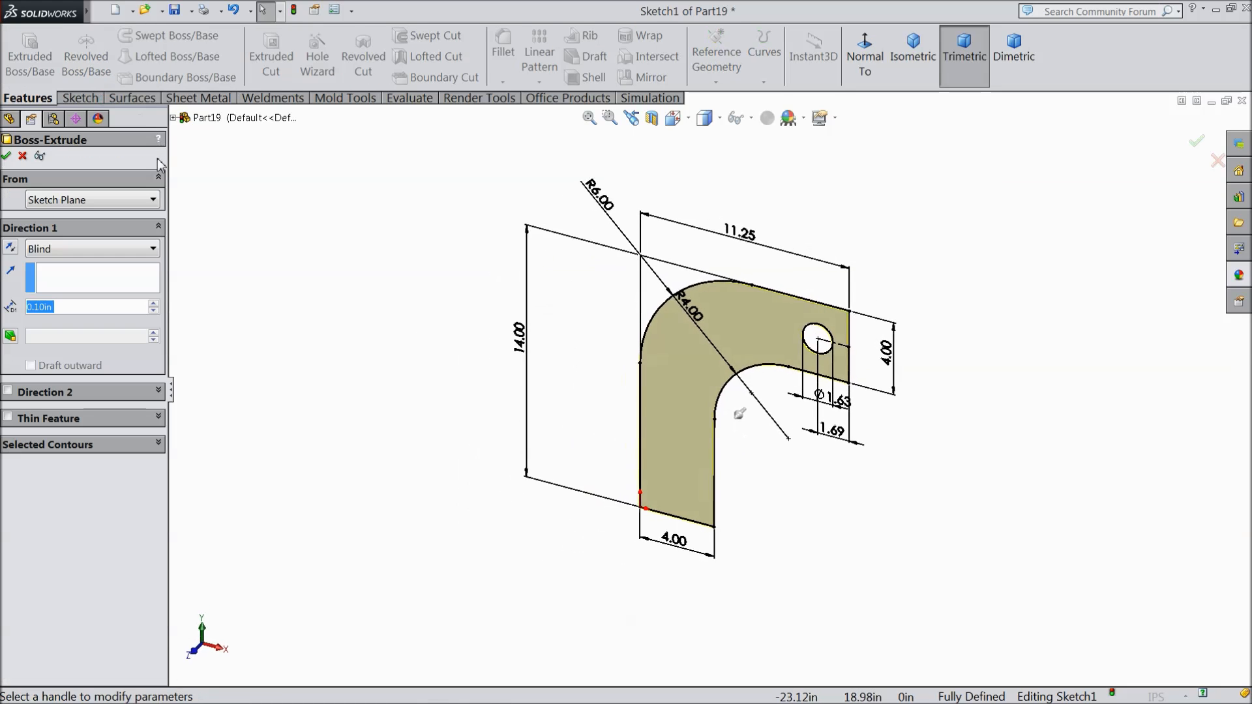
{"action": "left_click", "coordinate": [64, 251]}
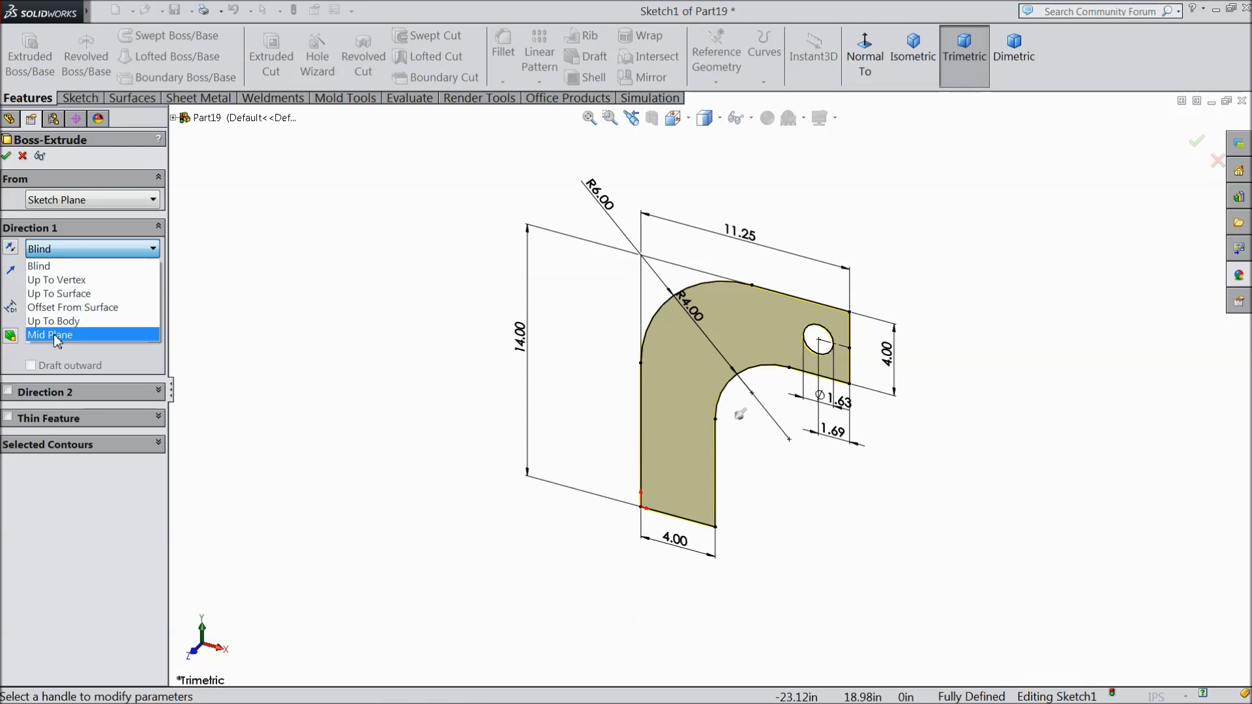
{"action": "left_click", "coordinate": [69, 325]}
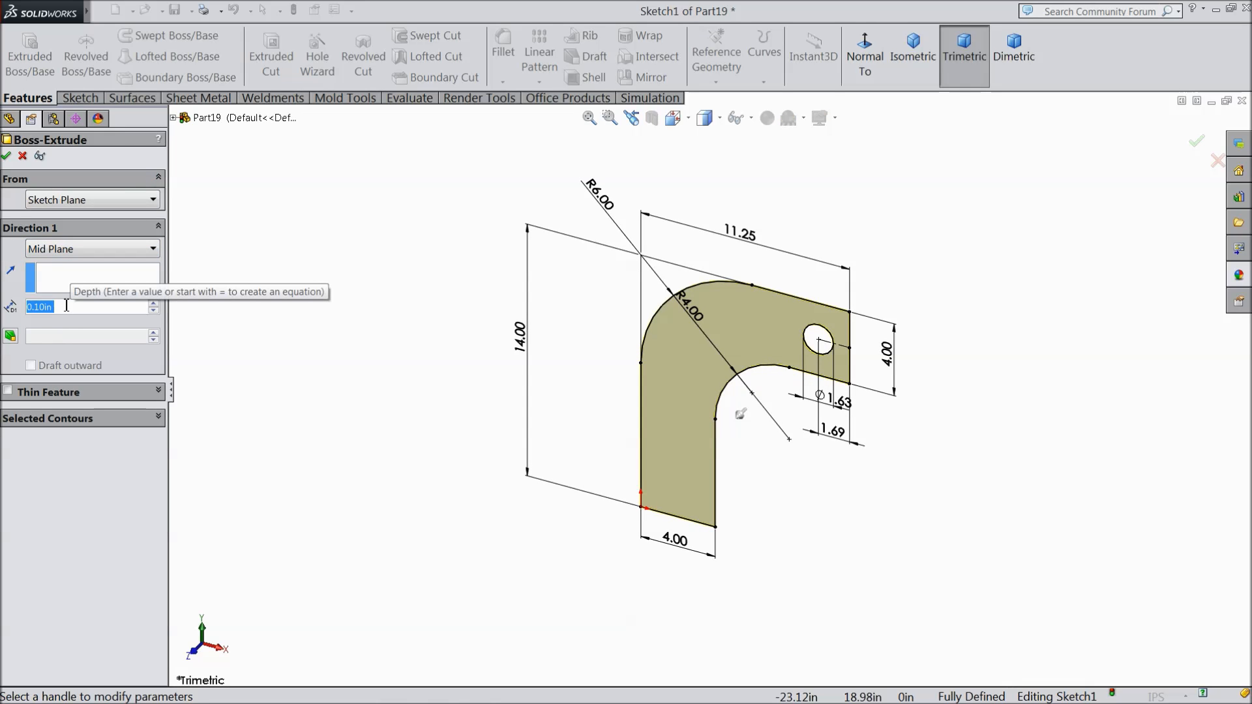
{"action": "type", "text": "2"}
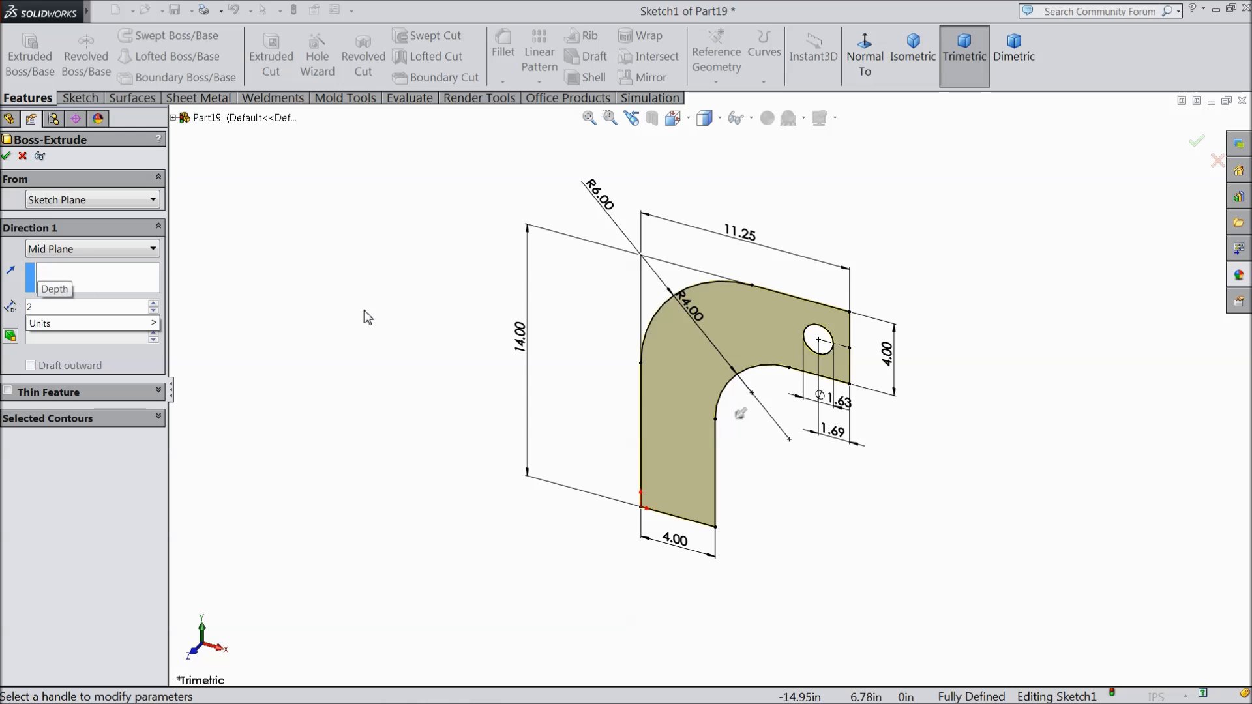
{"action": "key", "text": "Return"}
{"action": "scroll", "coordinate": [828, 419], "scroll_direction": "down", "scroll_amount": 3}
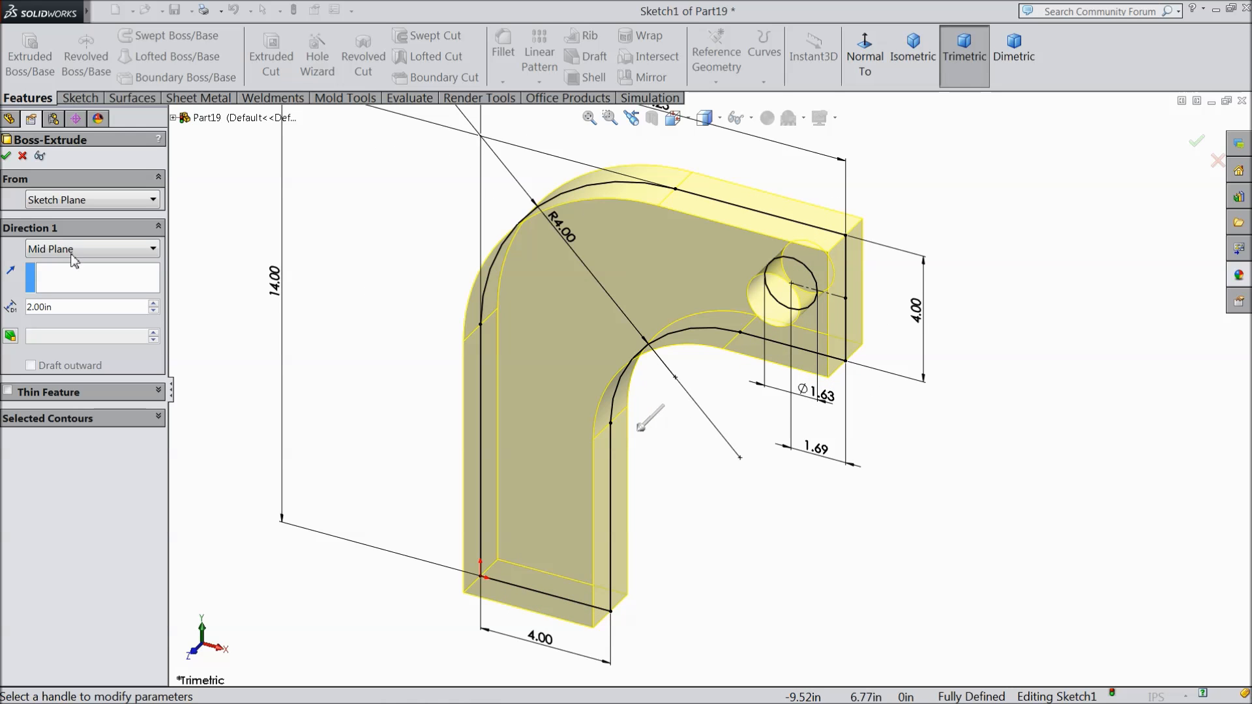
{"action": "left_click", "coordinate": [6, 156]}
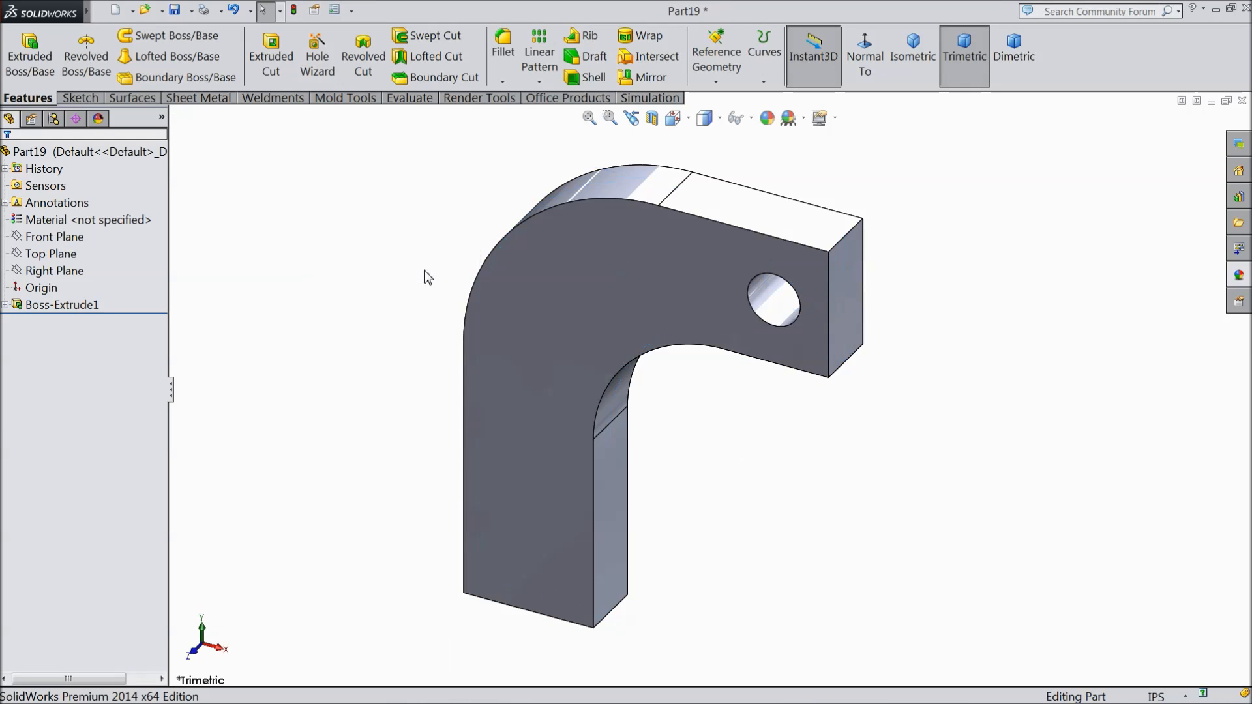
Step: Start a sketch on the upper arm's end face and draw a vertical centerline between the midpoints of its upper and lower edges
{"action": "middle_click_drag", "start_coordinate": [405, 341], "coordinate": [341, 299]}
{"action": "left_click", "coordinate": [710, 335]}
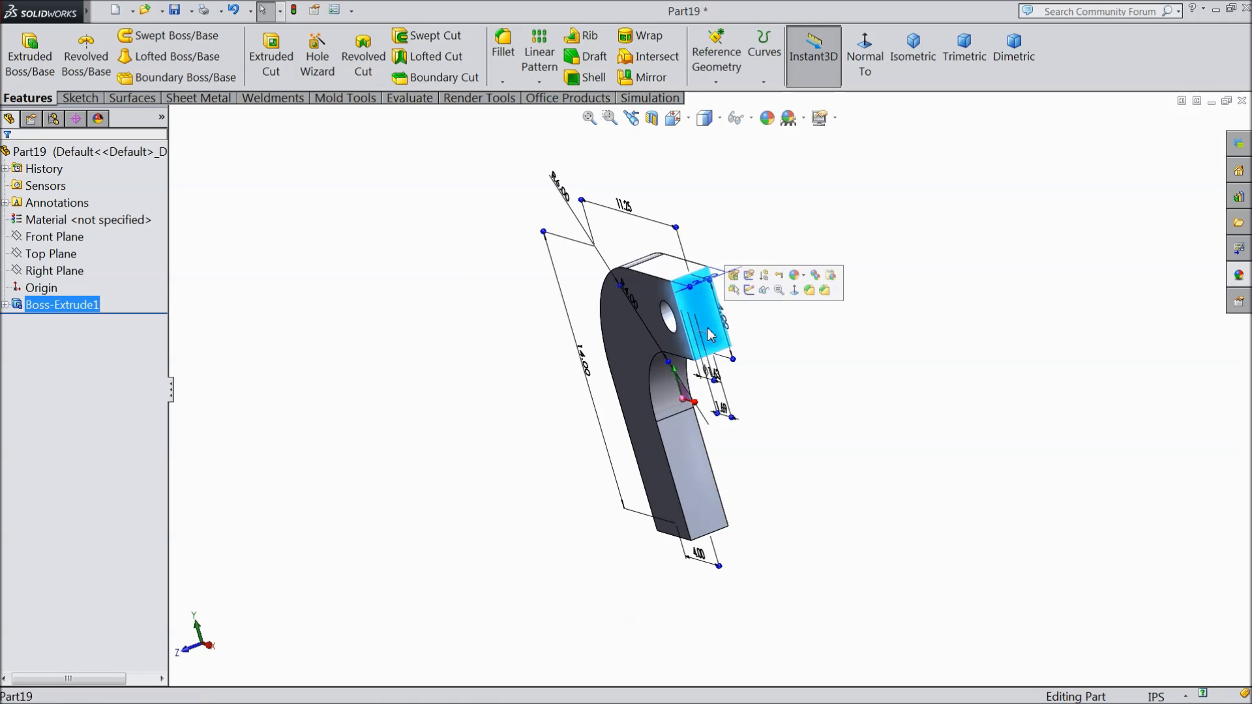
{"action": "left_click", "coordinate": [749, 277]}
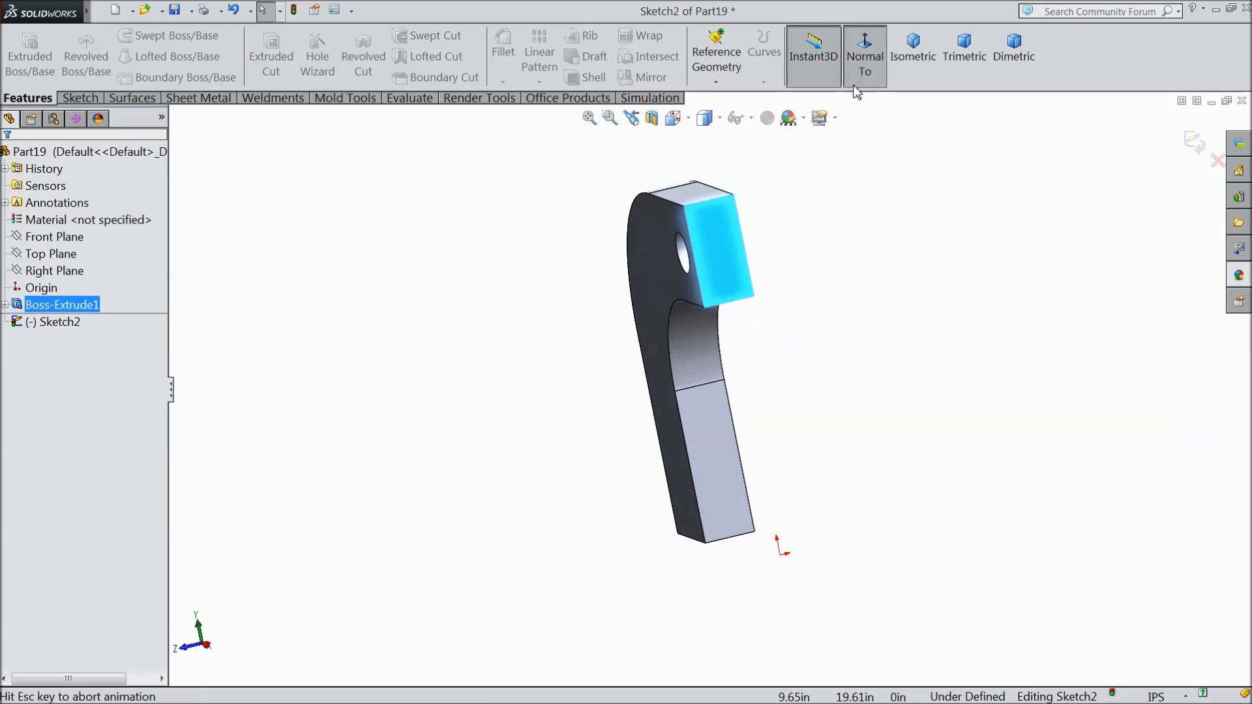
{"action": "left_click", "coordinate": [74, 103]}
{"action": "left_click", "coordinate": [126, 36]}
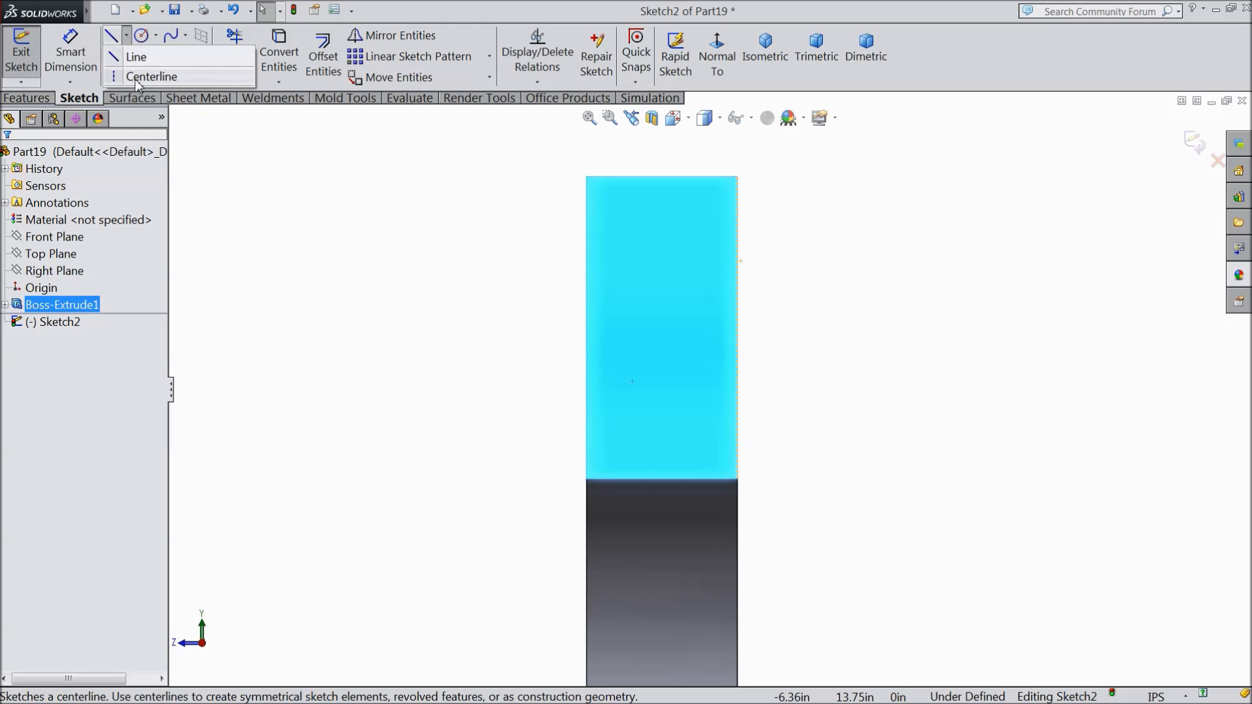
{"action": "left_click", "coordinate": [145, 73]}
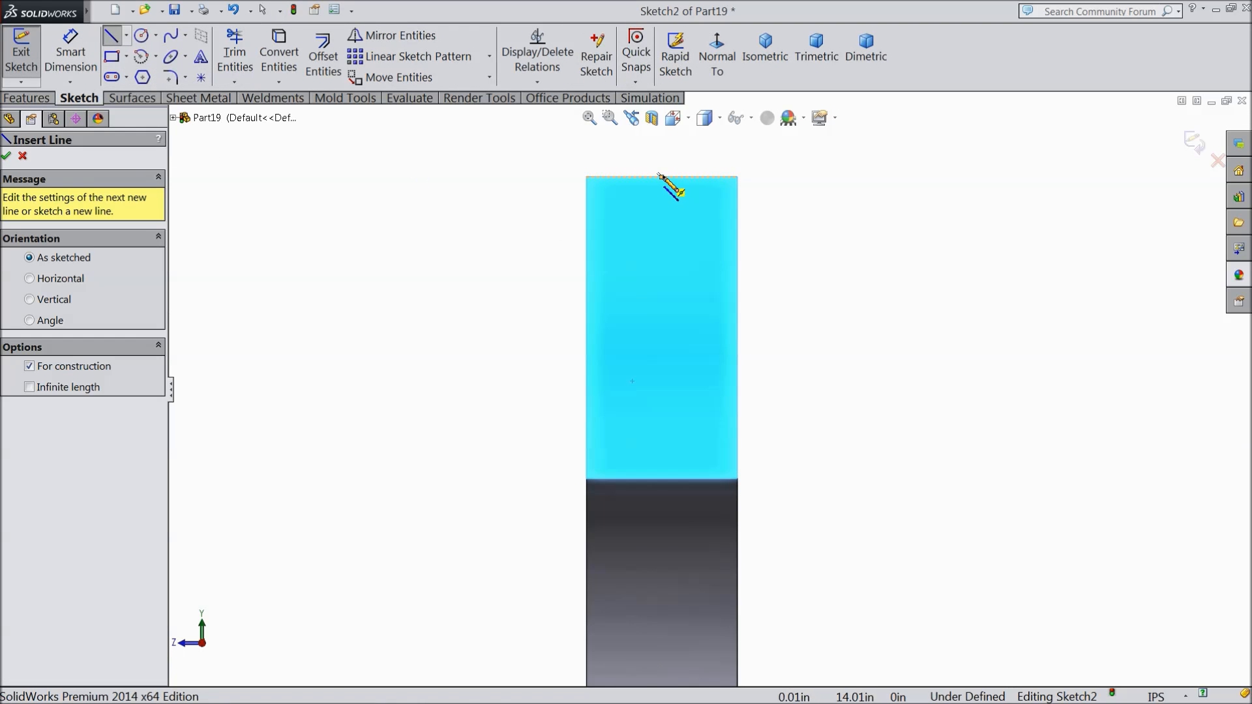
{"action": "left_click", "coordinate": [662, 177]}
{"action": "left_click", "coordinate": [661, 478]}
{"action": "right_click", "coordinate": [472, 346]}
{"action": "left_click", "coordinate": [500, 129]}
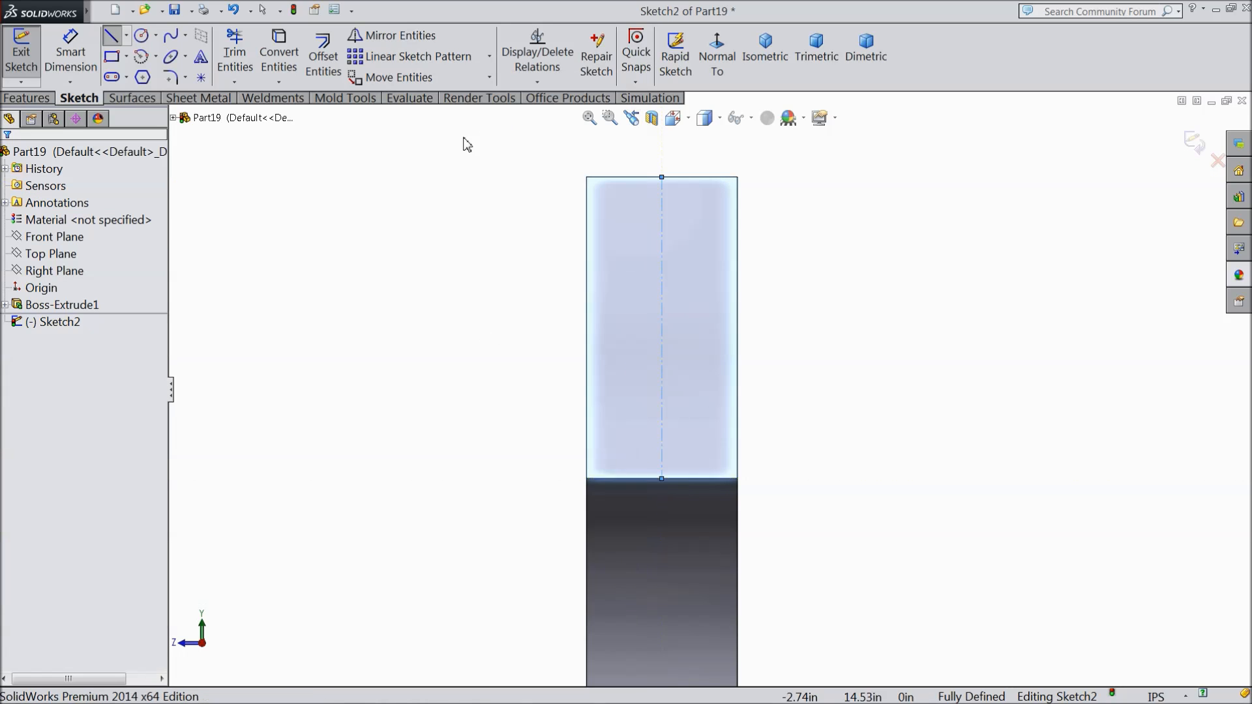
Step: Sketch a corner rectangle about 0.86 in wide around the centerline, spanning the end face from its upper to its lower edge
{"action": "left_click", "coordinate": [112, 58]}
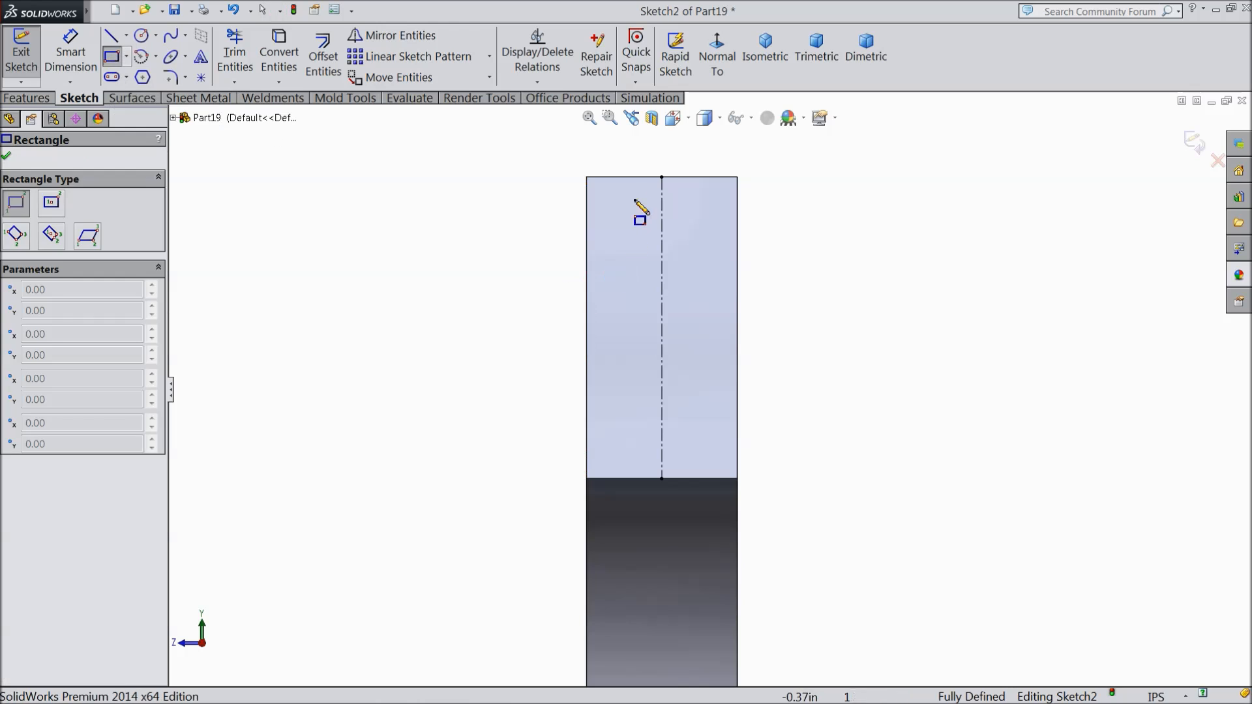
{"action": "left_click", "coordinate": [636, 178]}
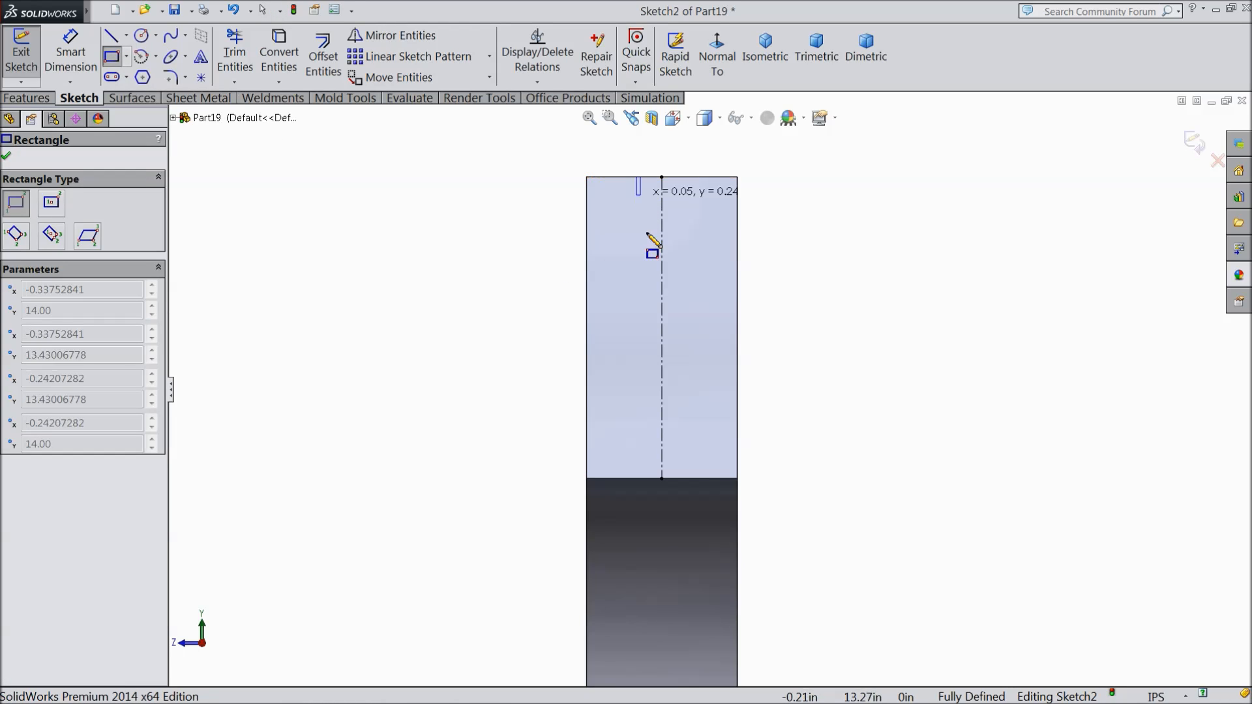
{"action": "left_click", "coordinate": [702, 479]}
{"action": "right_click", "coordinate": [824, 322]}
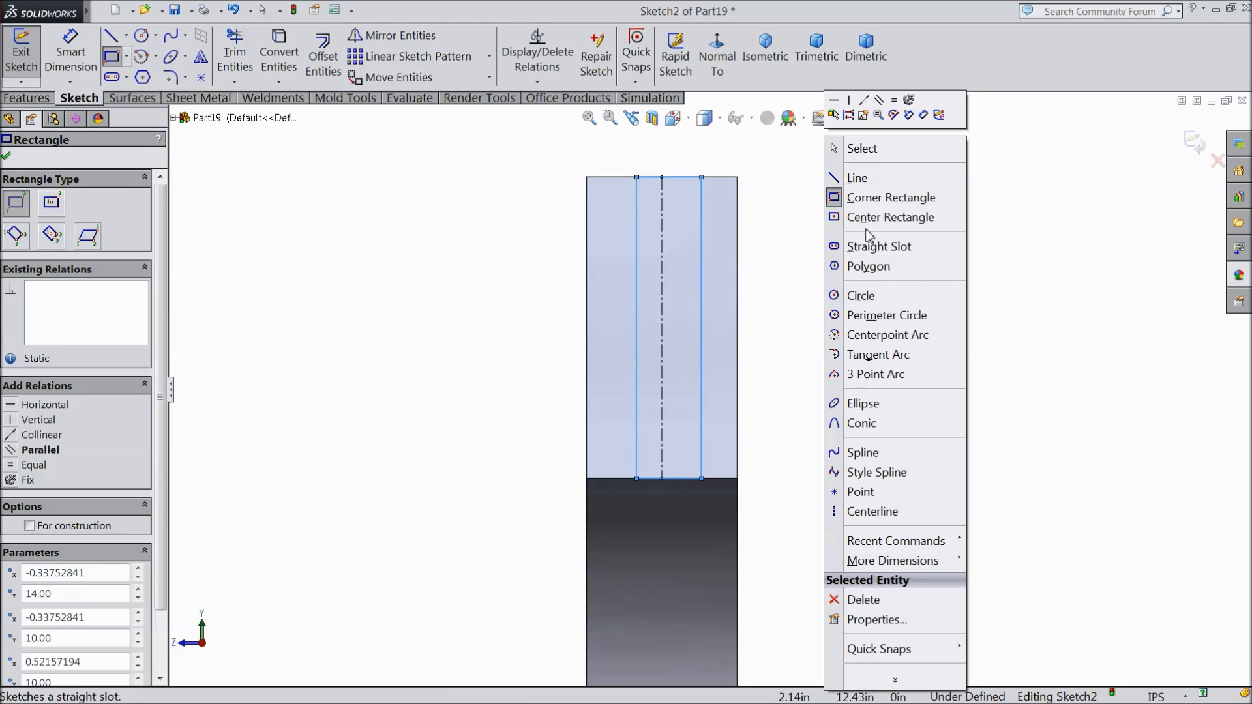
{"action": "left_click", "coordinate": [841, 145]}
Step: Make the rectangle's two vertical sides symmetric about the centerline
{"action": "left_click_drag", "start_coordinate": [719, 291], "coordinate": [620, 327]}
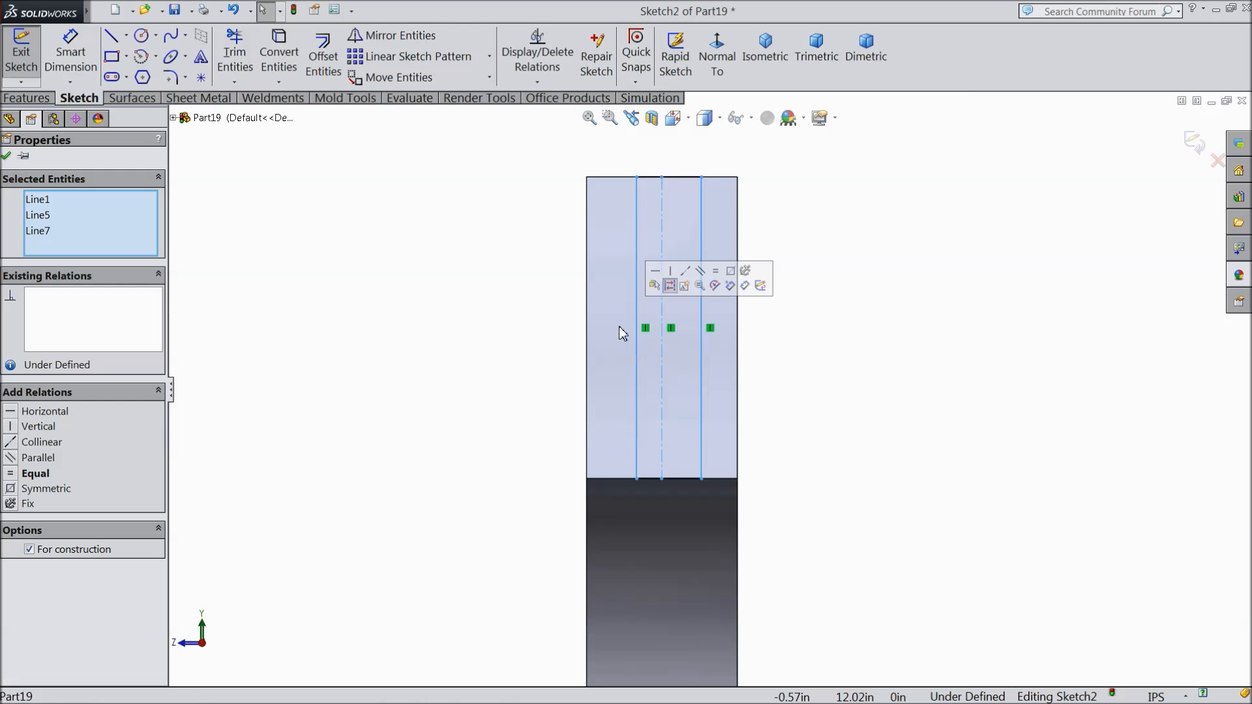
{"action": "left_click", "coordinate": [11, 490]}
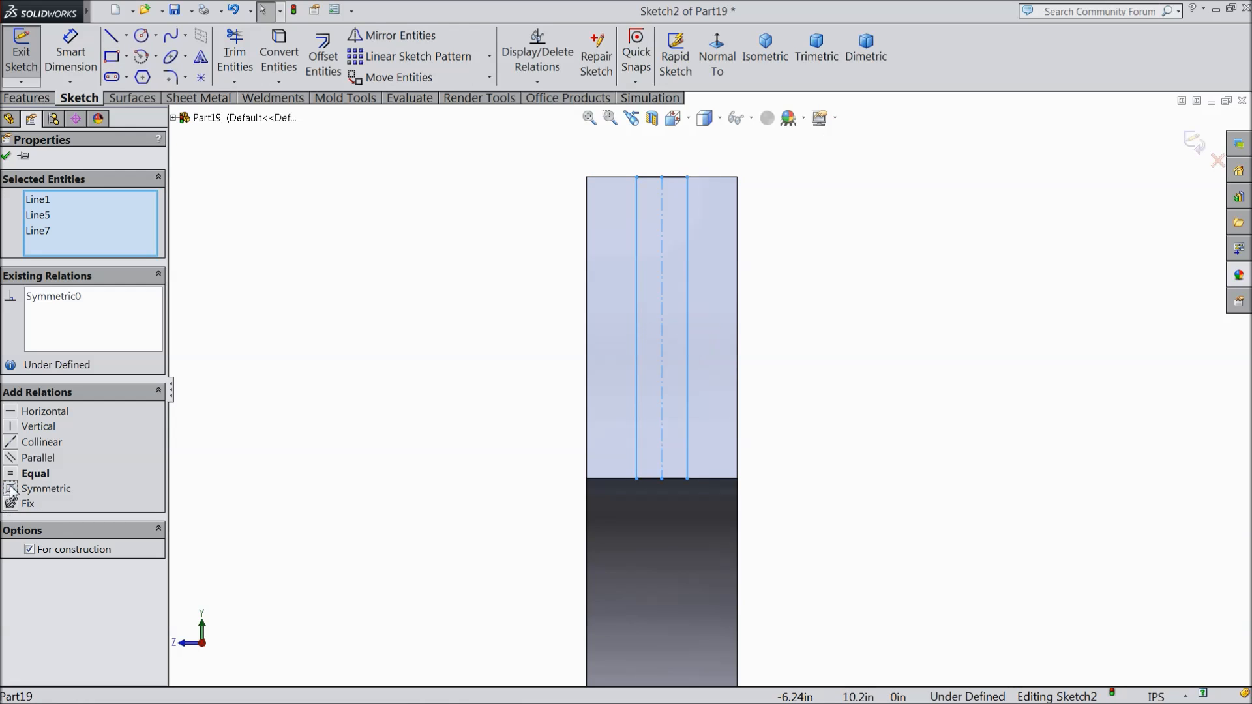
{"action": "left_click", "coordinate": [6, 157]}
Step: Dimension the rectangle's width as 1.01 in
{"action": "left_click", "coordinate": [71, 52]}
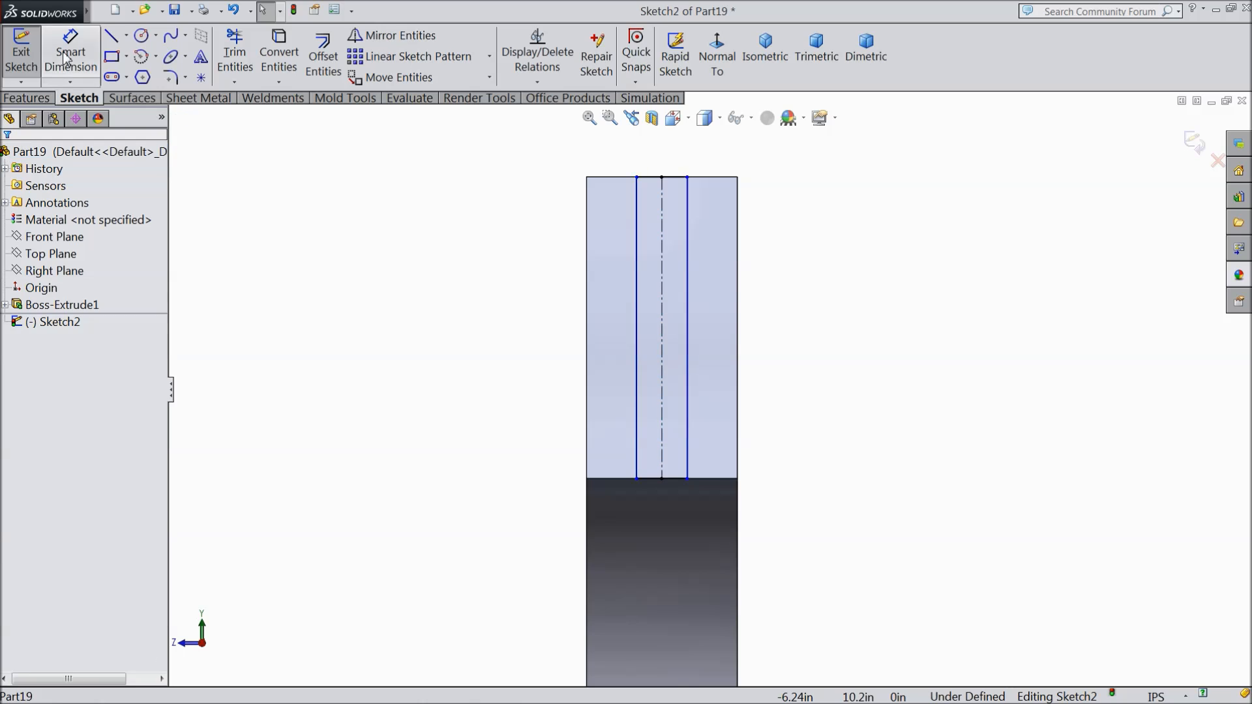
{"action": "left_click", "coordinate": [654, 176]}
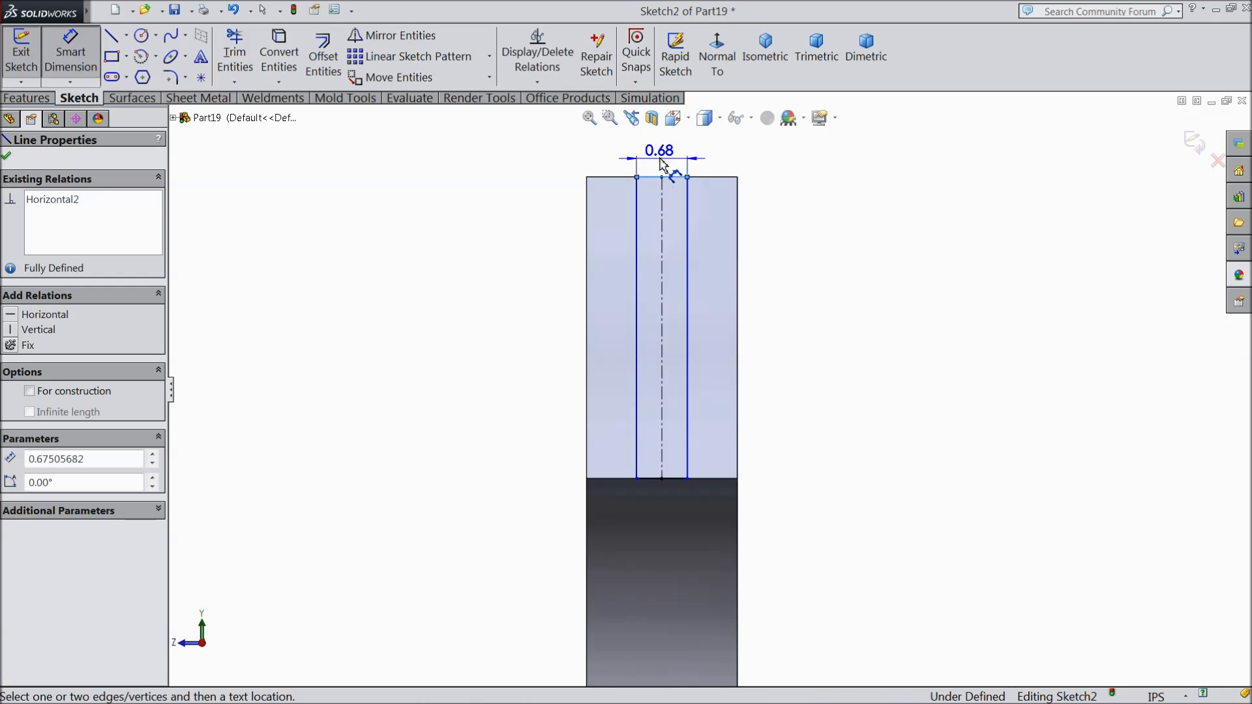
{"action": "left_click", "coordinate": [663, 156]}
{"action": "type", "text": "1.01"}
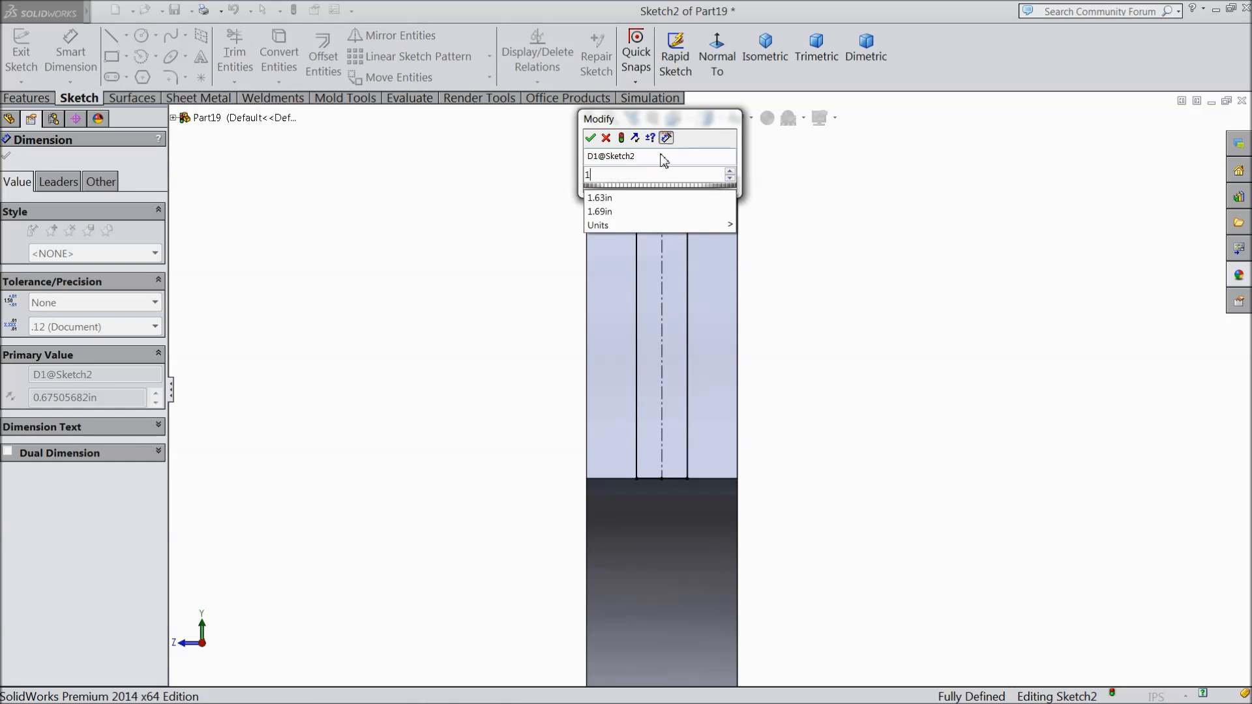
{"action": "left_click", "coordinate": [590, 138]}
Step: Add a driven dimension between one vertical side of the rectangle and the nearest vertical edge of the end face
{"action": "left_click", "coordinate": [703, 272]}
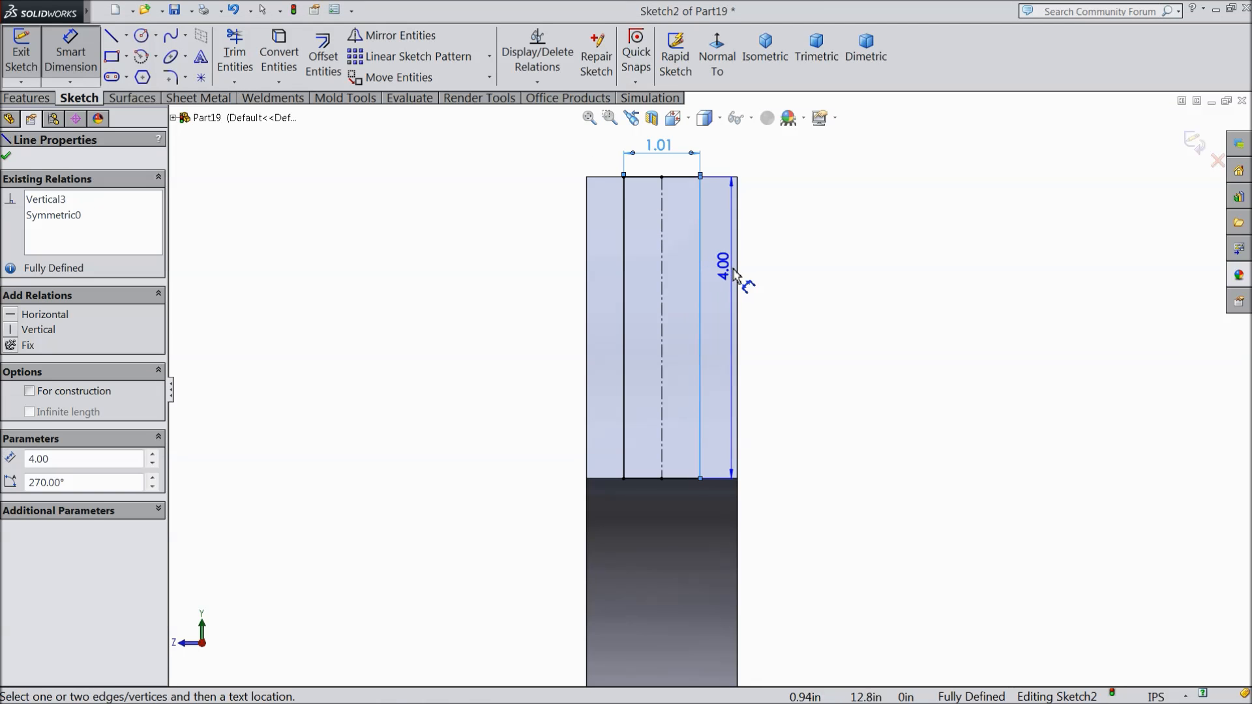
{"action": "left_click", "coordinate": [736, 285]}
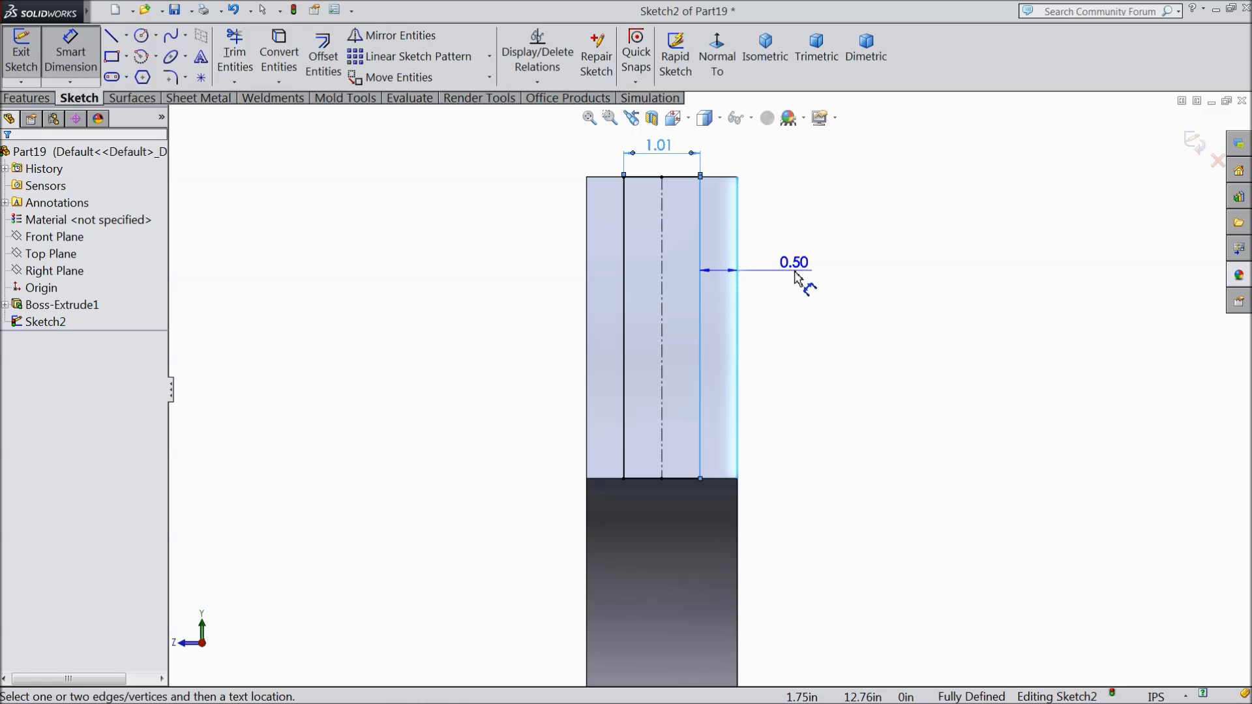
{"action": "left_click", "coordinate": [795, 277]}
{"action": "left_click", "coordinate": [706, 218]}
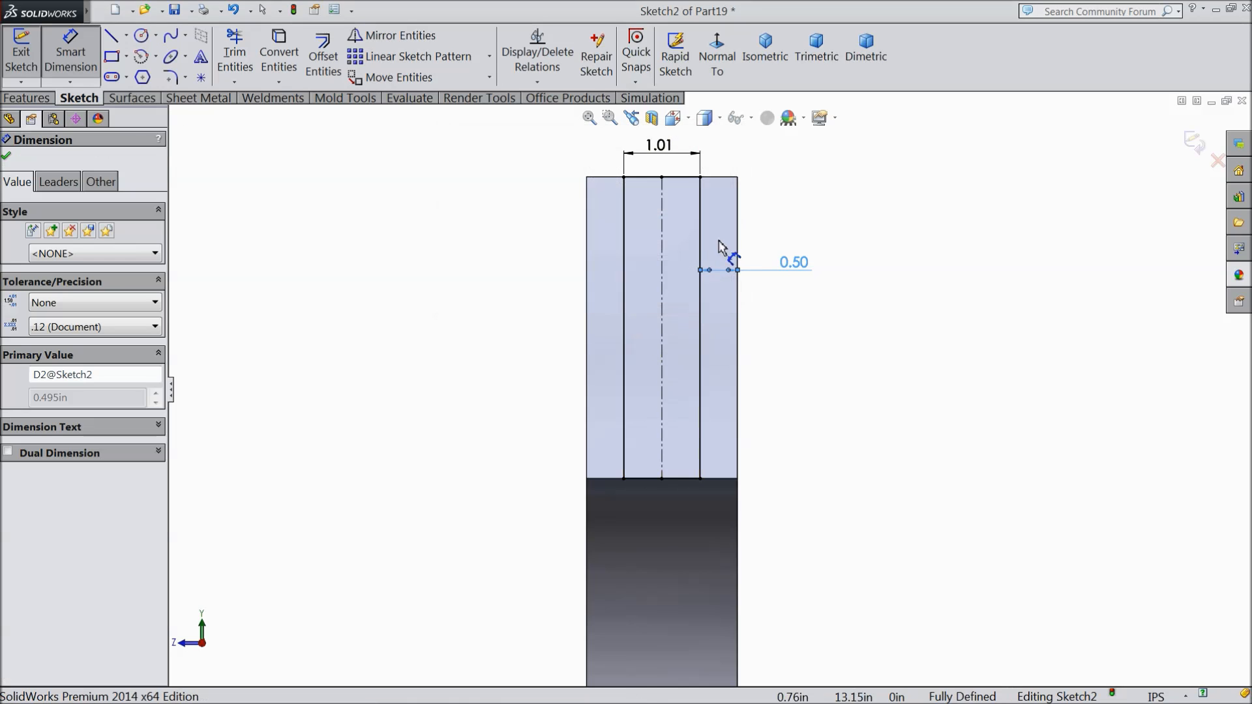
{"action": "left_click", "coordinate": [6, 157]}
Step: Cut the rectangle 1.01 in deep into the arm's end as a blind Extruded Cut to form the slot
{"action": "left_click", "coordinate": [27, 97]}
{"action": "left_click", "coordinate": [271, 55]}
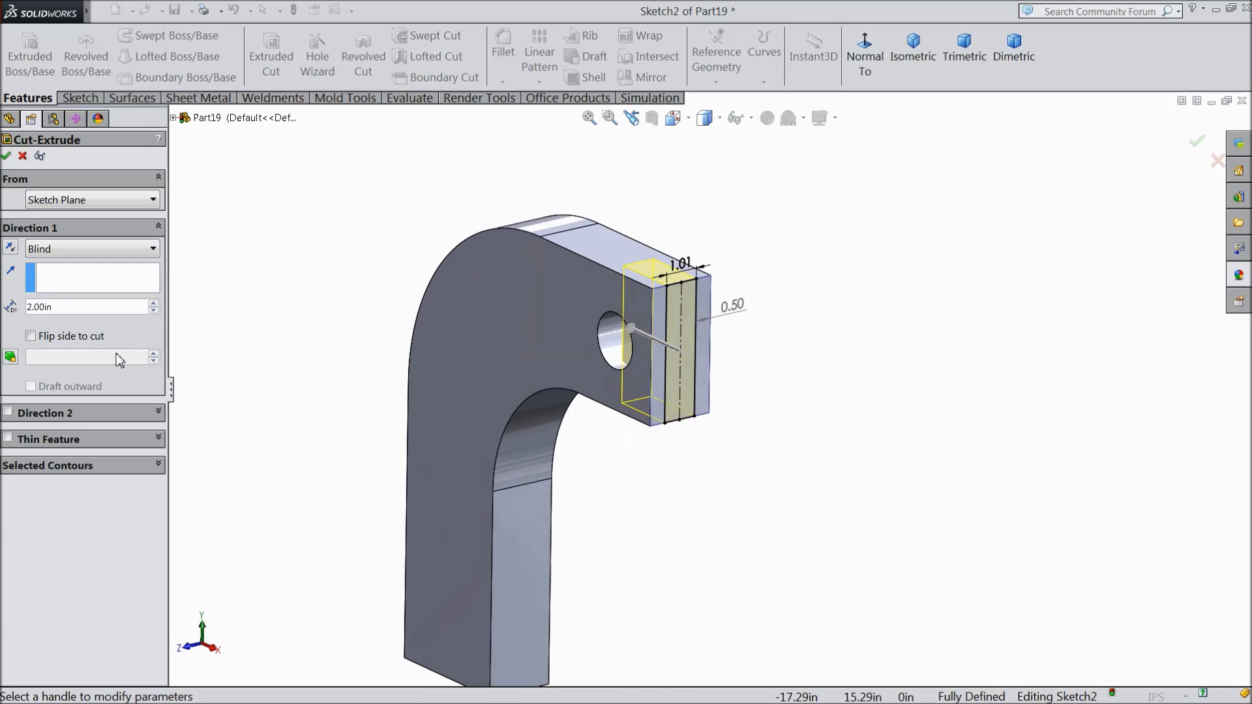
{"action": "type", "text": "1.01"}
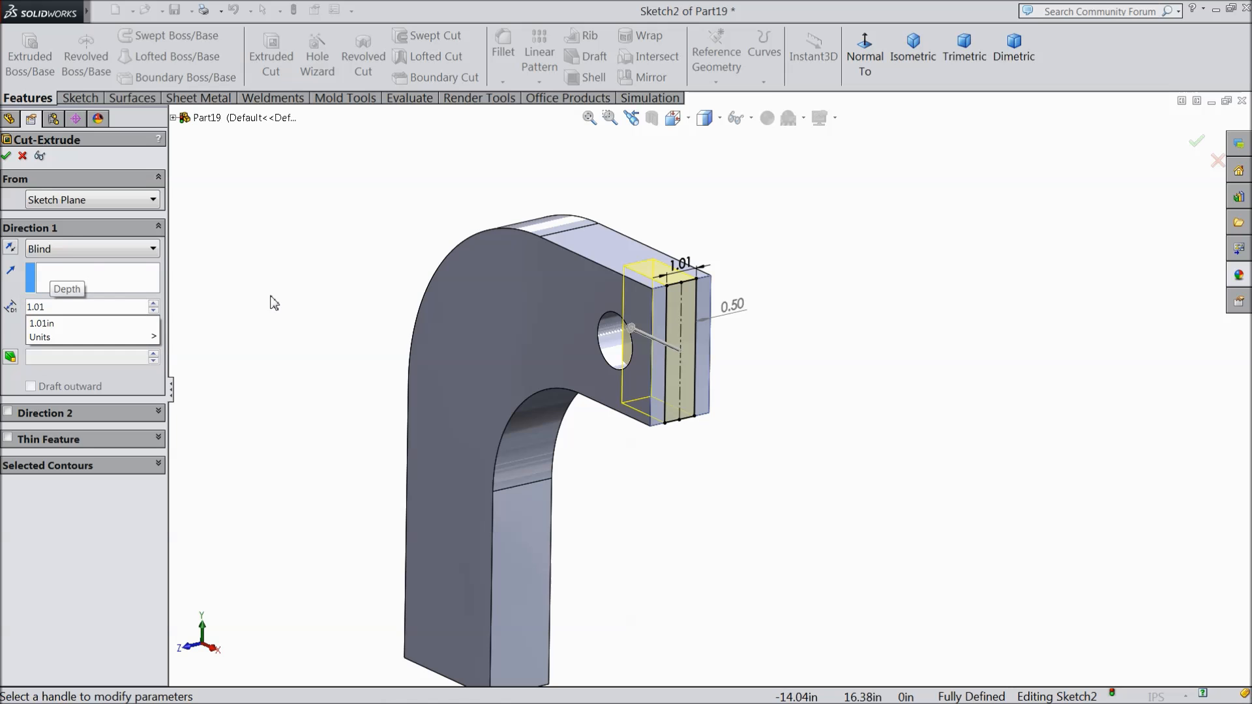
{"action": "key", "text": "Return"}
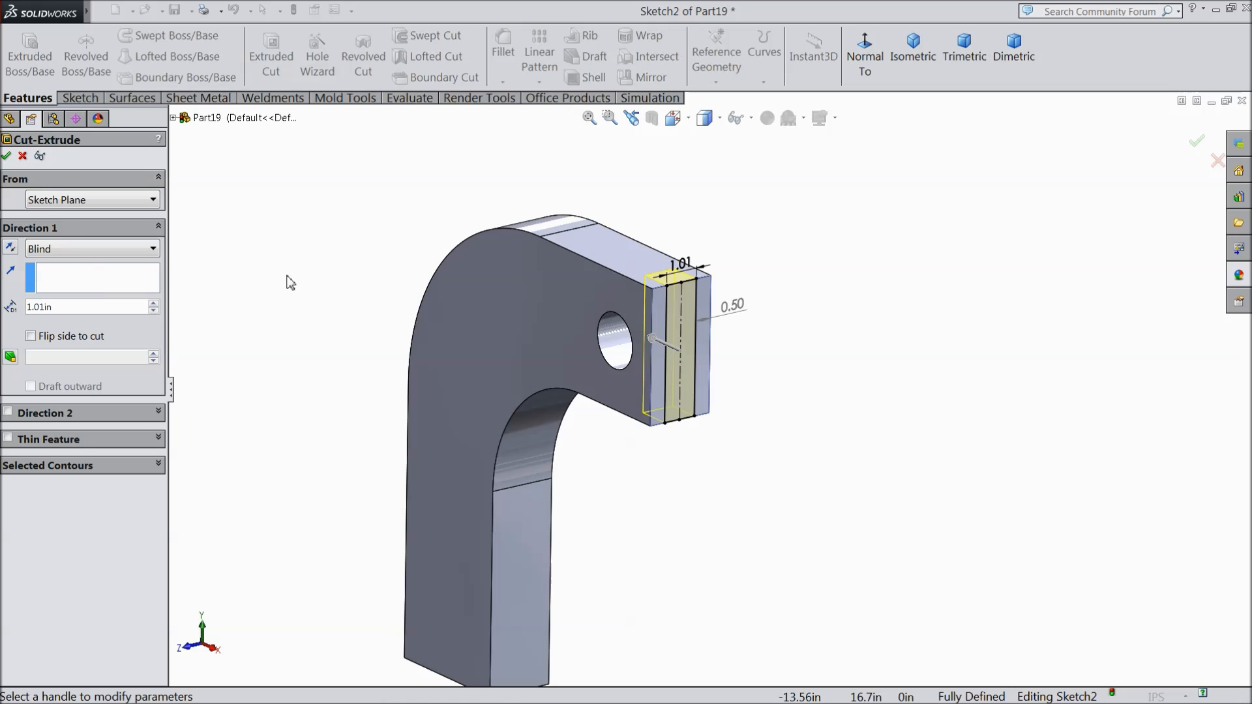
{"action": "left_click", "coordinate": [6, 157]}
Step: Start a Hole Wizard tapped hole in size 1/4-20 on the end face of one of the slotted arm's prongs
{"action": "middle_click_drag", "start_coordinate": [358, 307], "coordinate": [405, 283]}
{"action": "scroll", "coordinate": [399, 285], "scroll_direction": "up", "scroll_amount": 3}
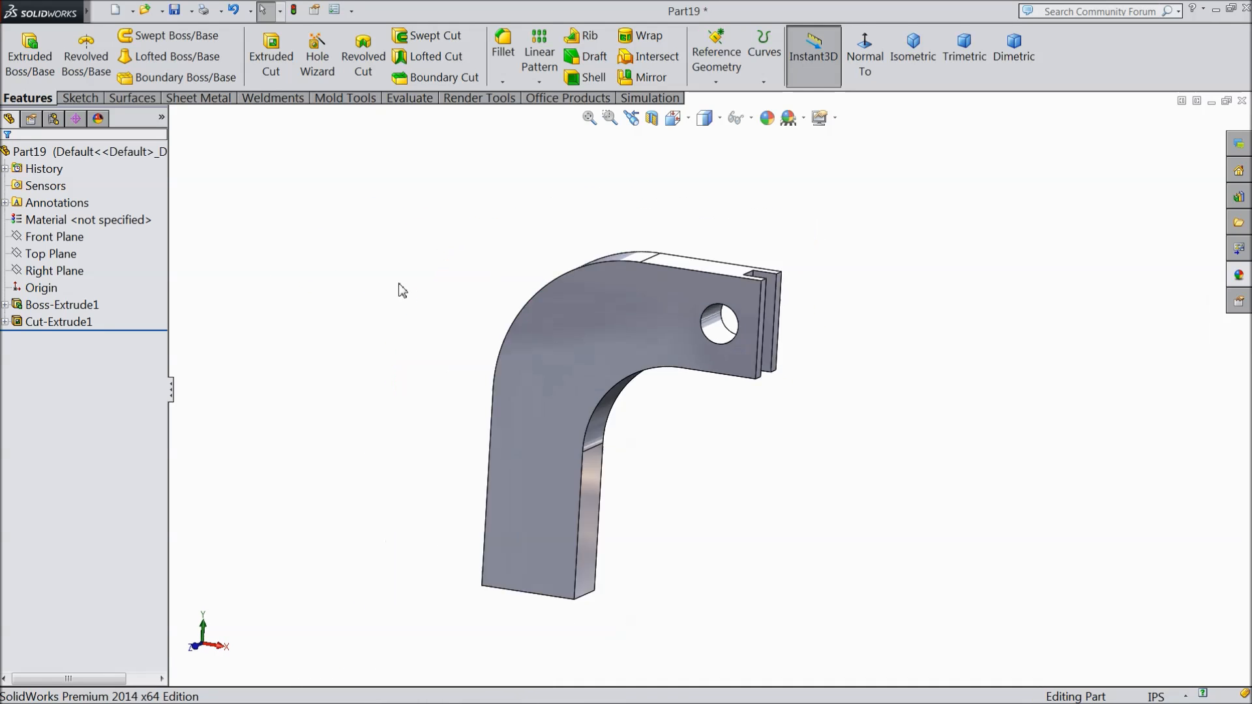
{"action": "middle_click_drag", "start_coordinate": [442, 370], "coordinate": [470, 351]}
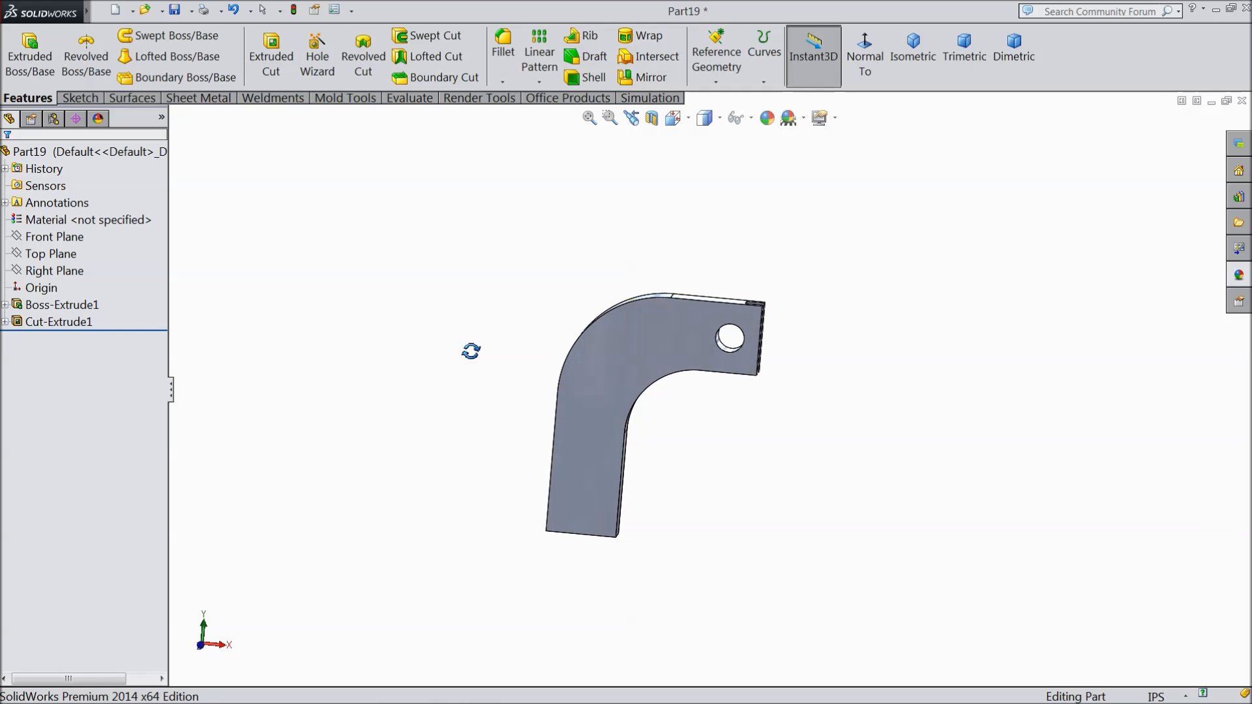
{"action": "scroll", "coordinate": [590, 456], "scroll_direction": "down", "scroll_amount": 2}
{"action": "middle_click_drag", "start_coordinate": [593, 511], "coordinate": [476, 479]}
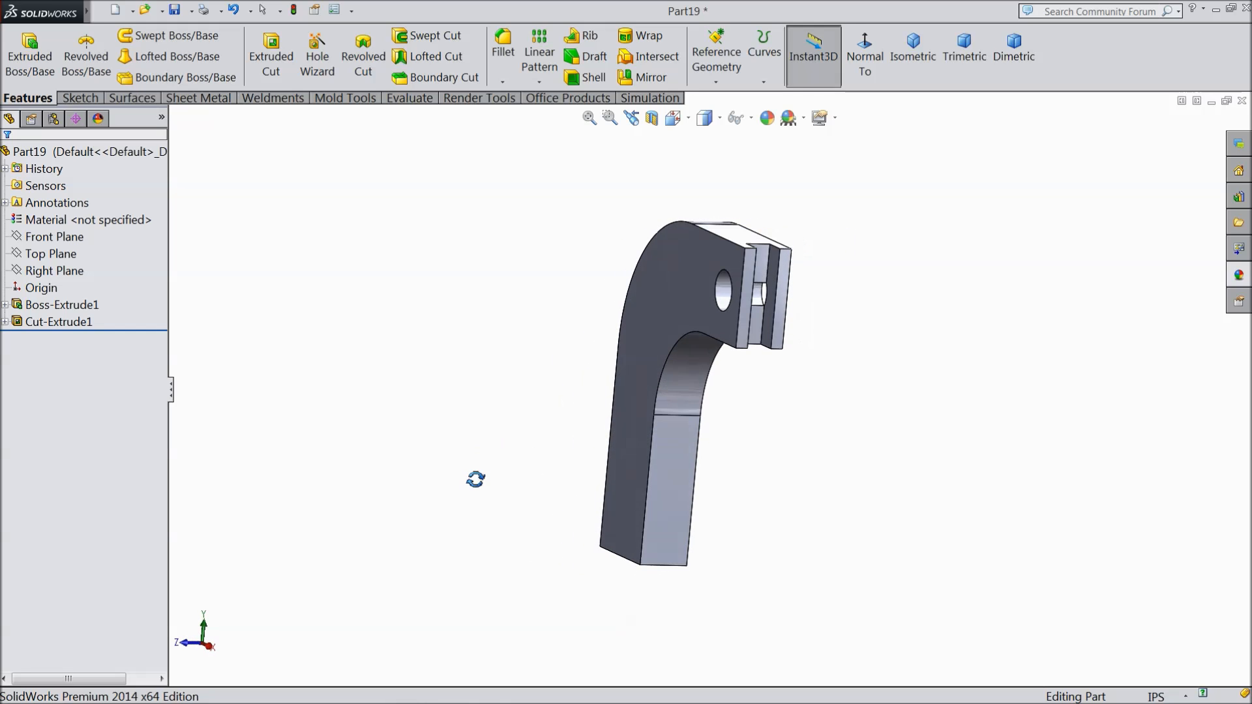
{"action": "scroll", "coordinate": [724, 330], "scroll_direction": "down", "scroll_amount": 2}
{"action": "left_click", "coordinate": [727, 326]}
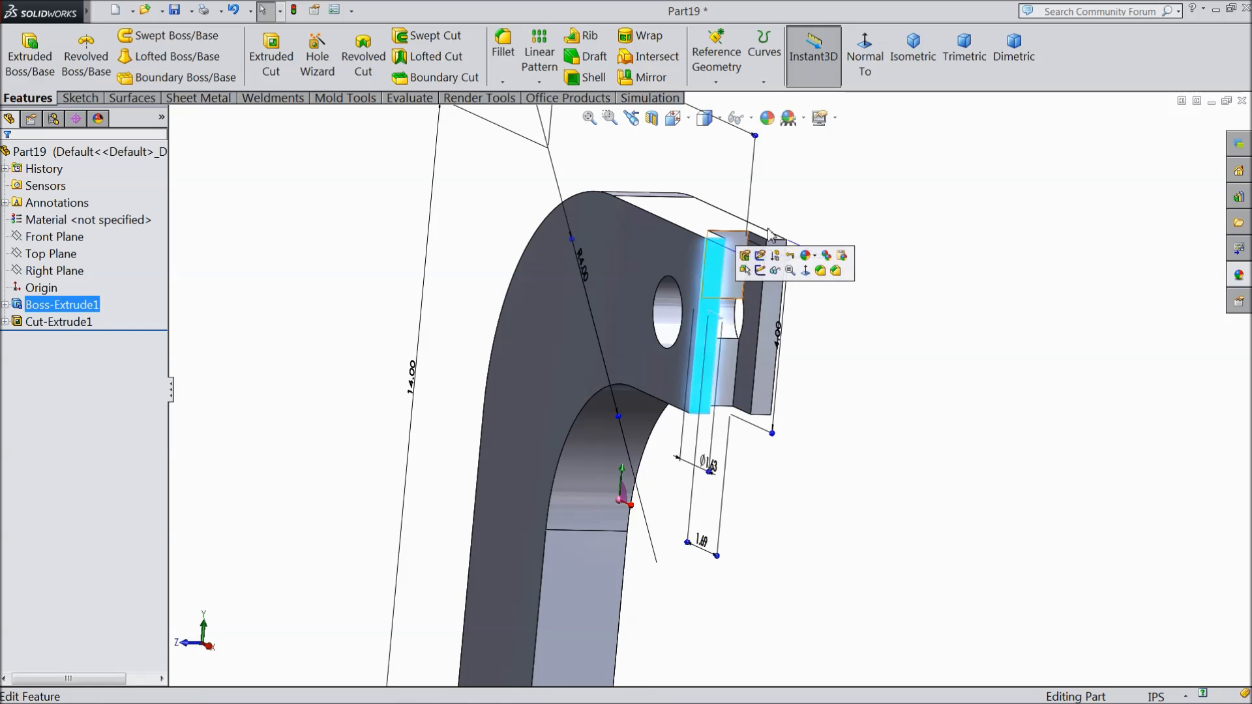
{"action": "left_click", "coordinate": [865, 58]}
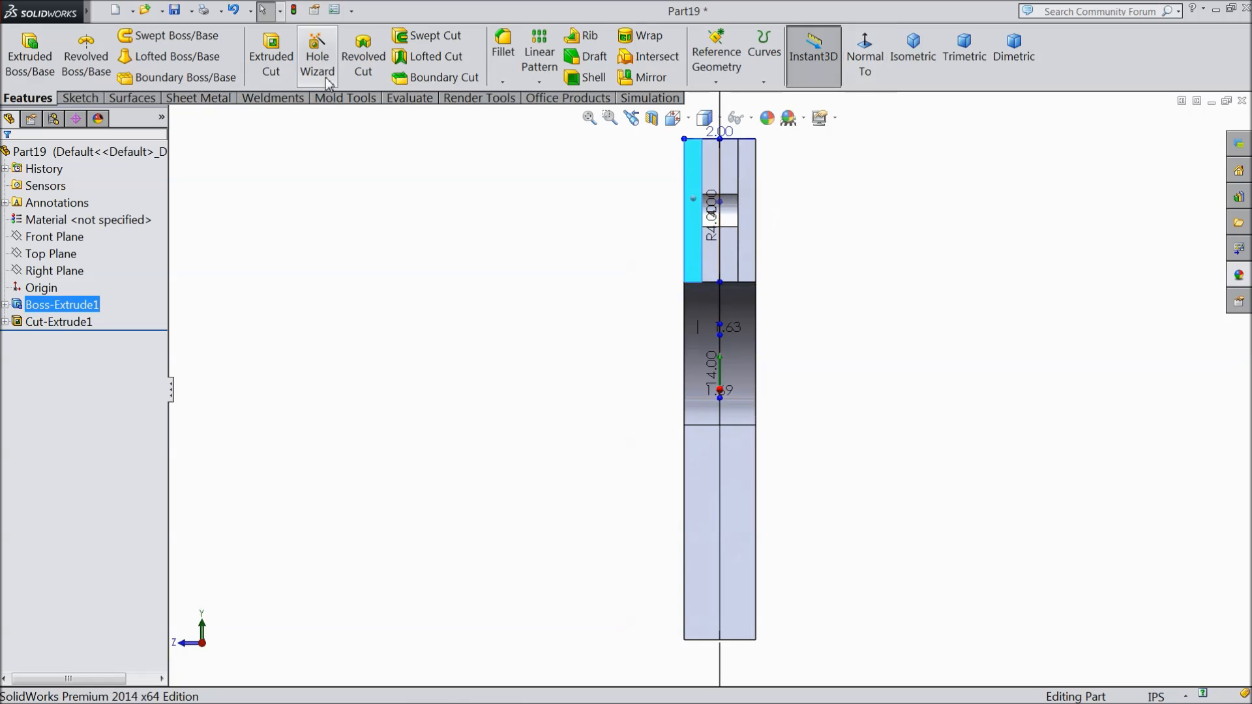
{"action": "left_click", "coordinate": [320, 72]}
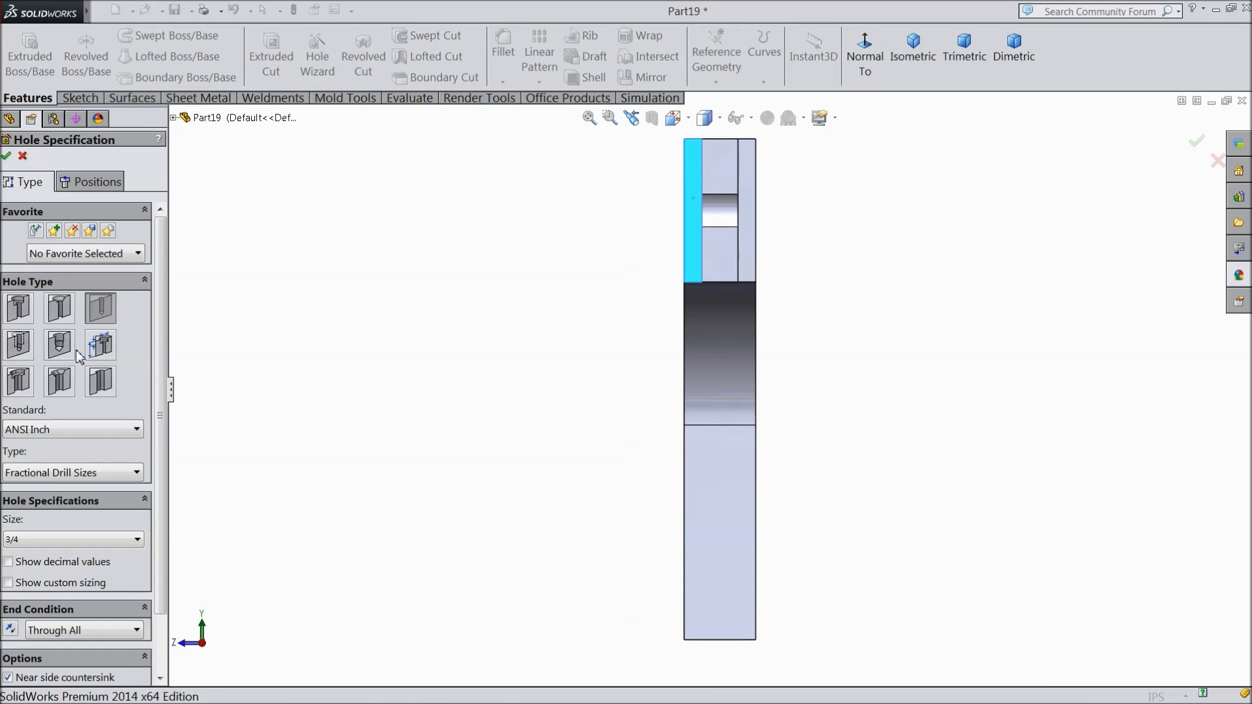
{"action": "left_click", "coordinate": [20, 356]}
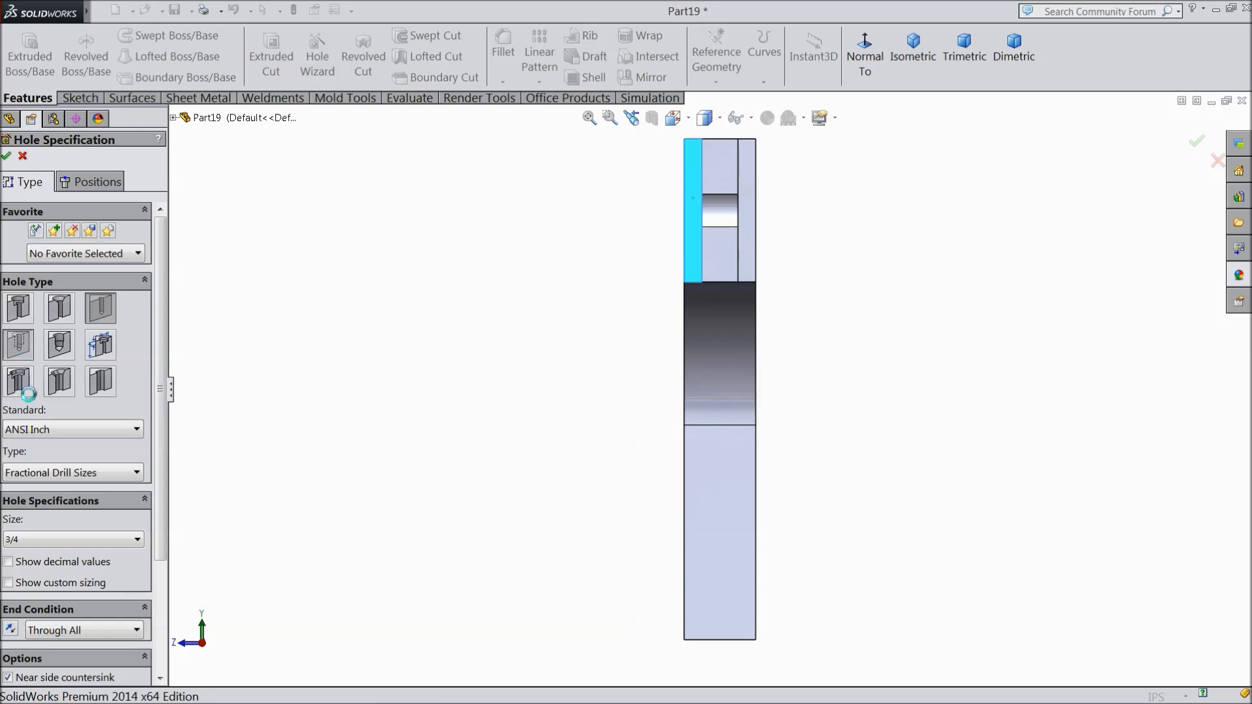
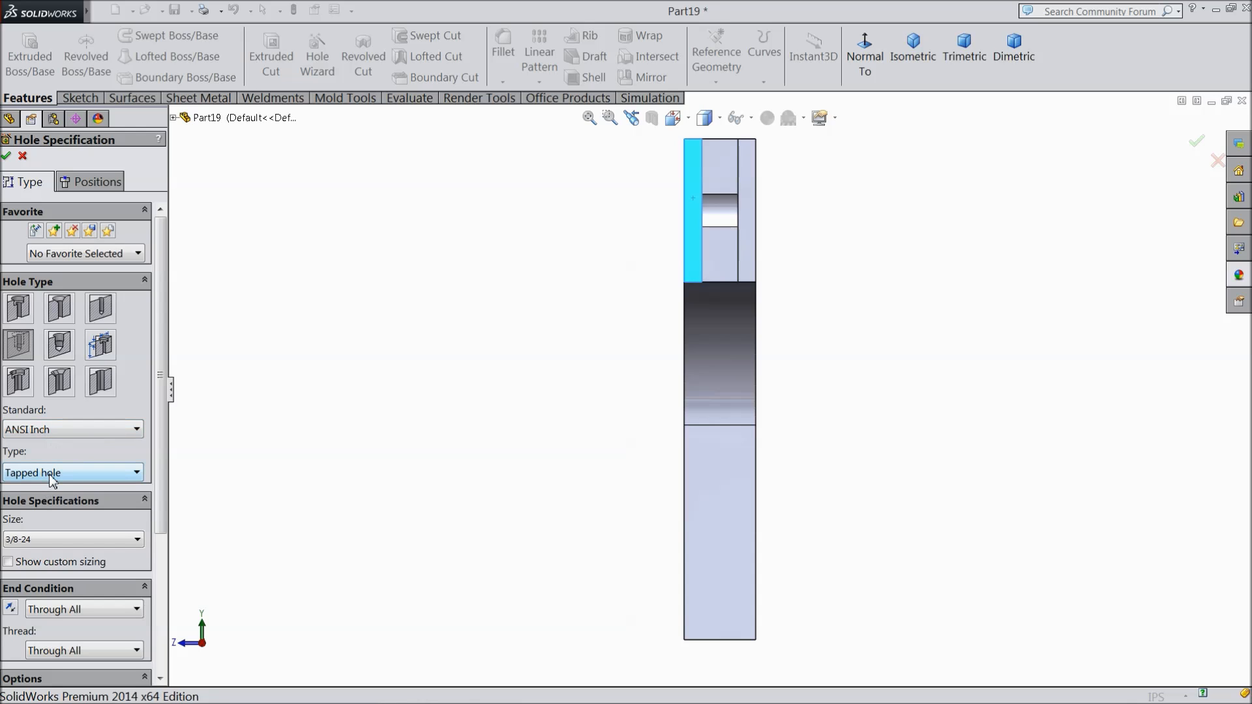
{"action": "left_click", "coordinate": [40, 547]}
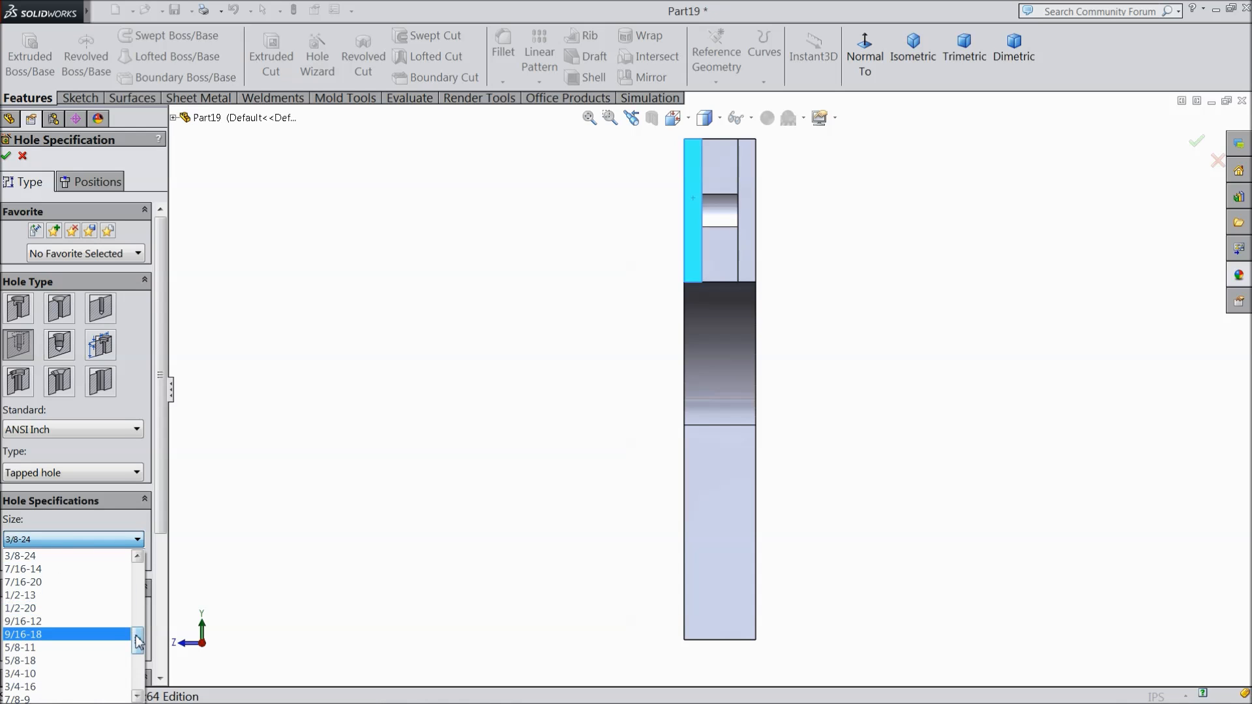
{"action": "left_click_drag", "start_coordinate": [138, 643], "coordinate": [144, 613]}
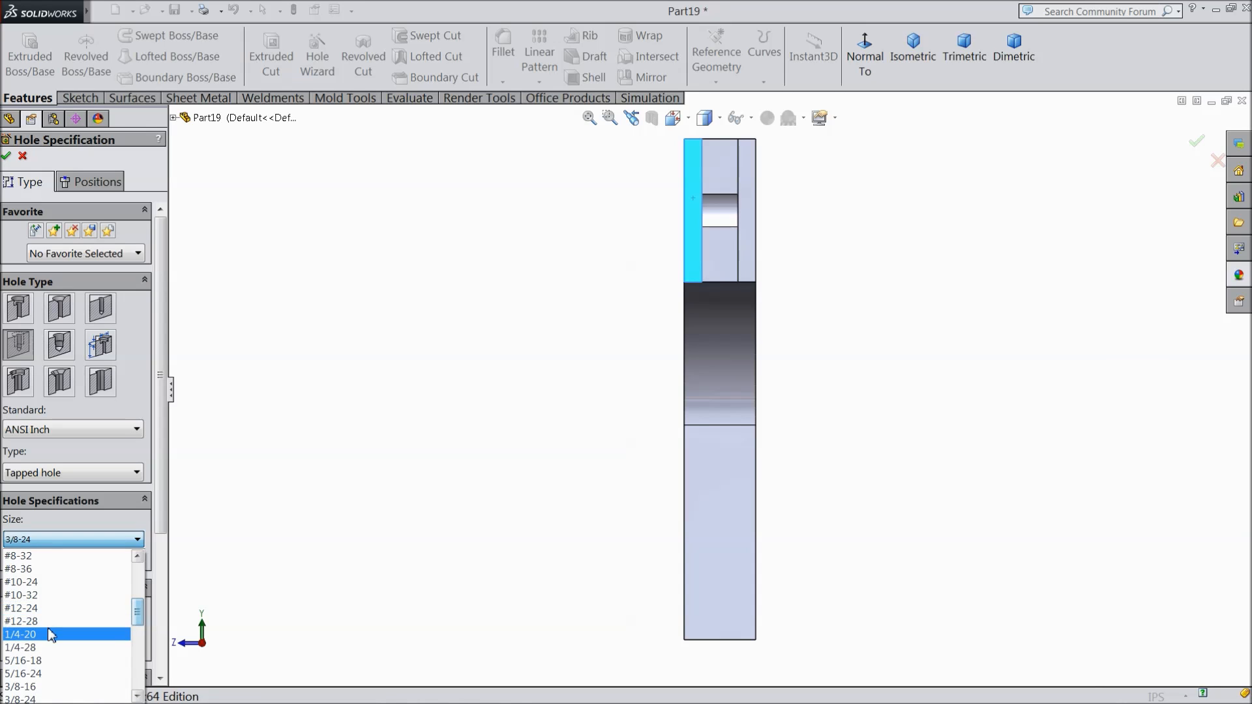
{"action": "left_click", "coordinate": [26, 636]}
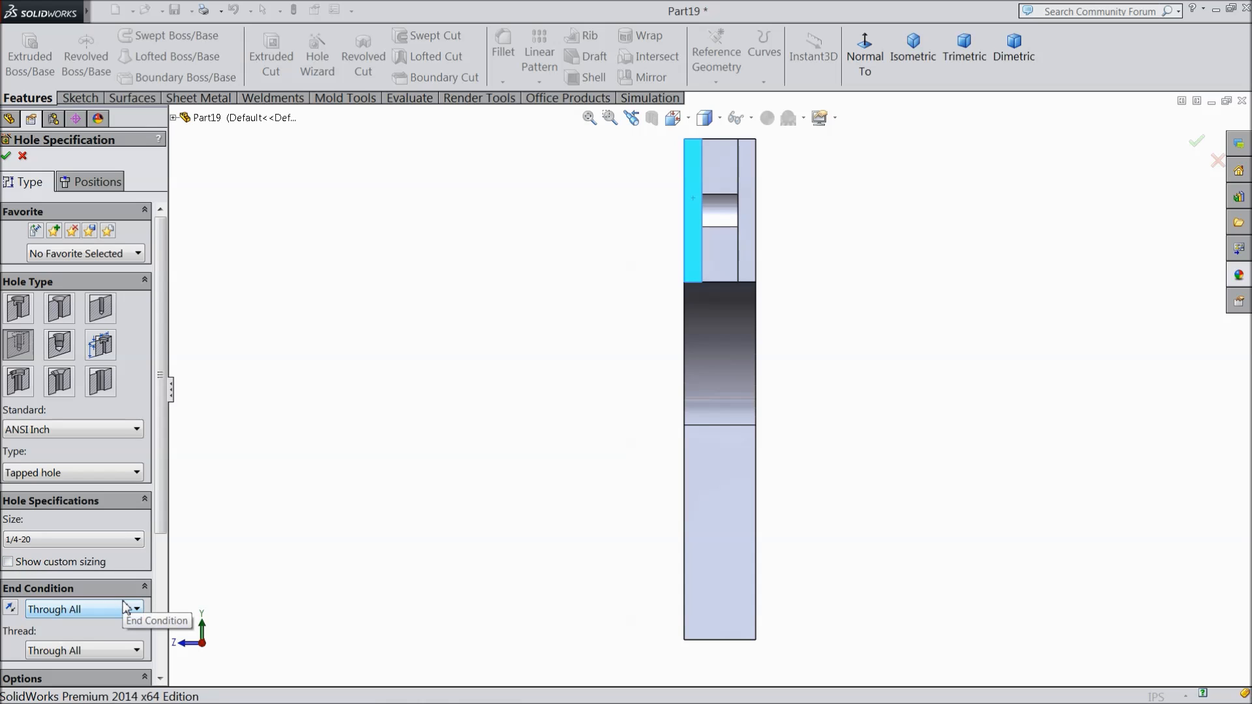
Step: Set the tapped hole's end condition to Blind with a 1 in hole depth and a 0.75 in thread depth
{"action": "left_click", "coordinate": [103, 613]}
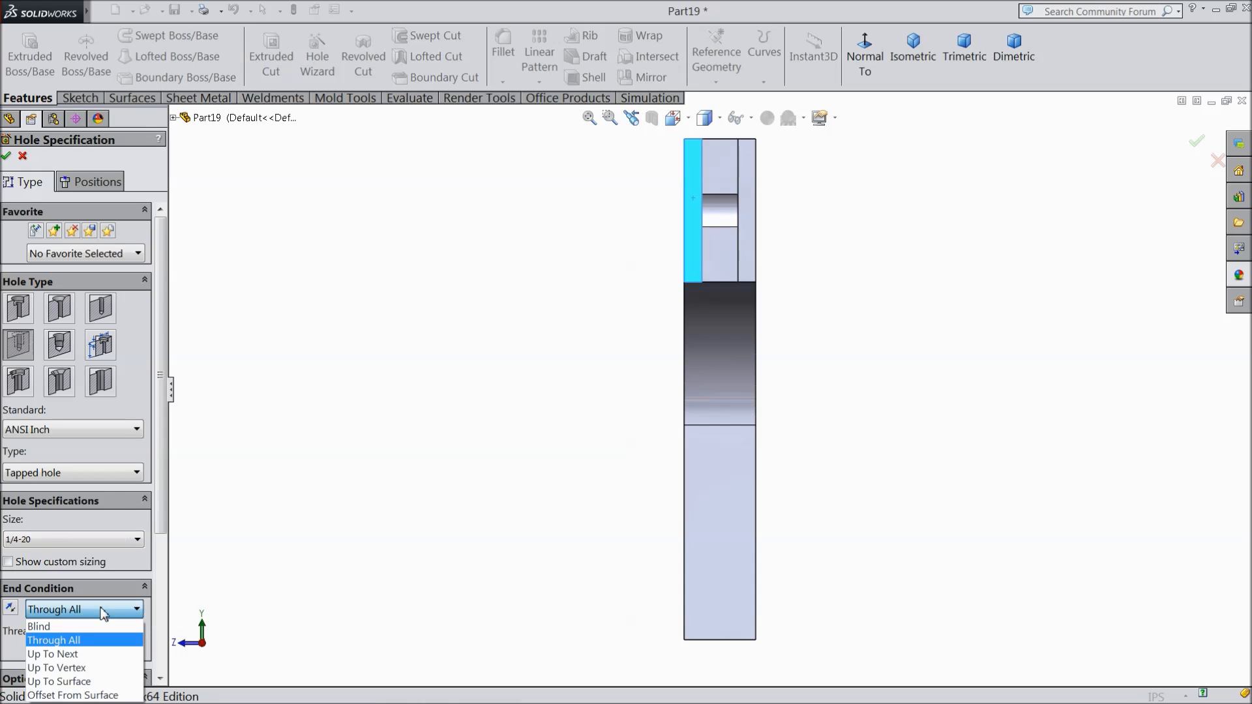
{"action": "left_click", "coordinate": [65, 622]}
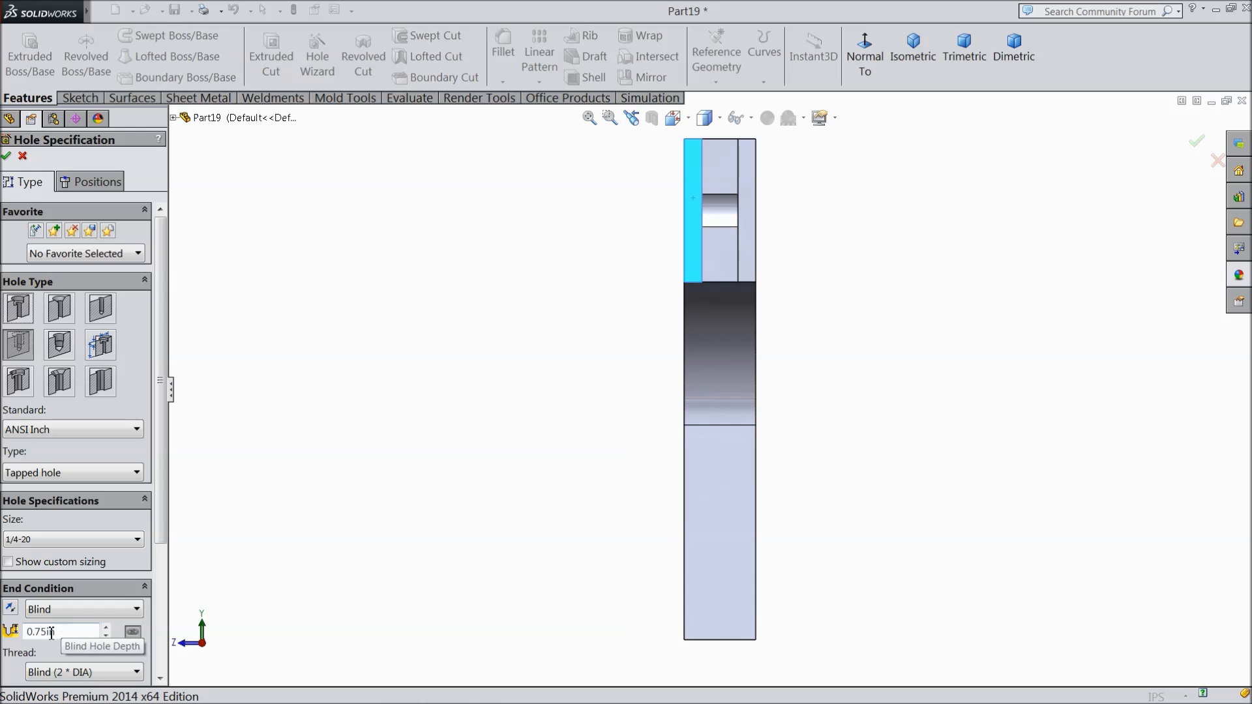
{"action": "left_click_drag", "start_coordinate": [159, 541], "coordinate": [159, 595]}
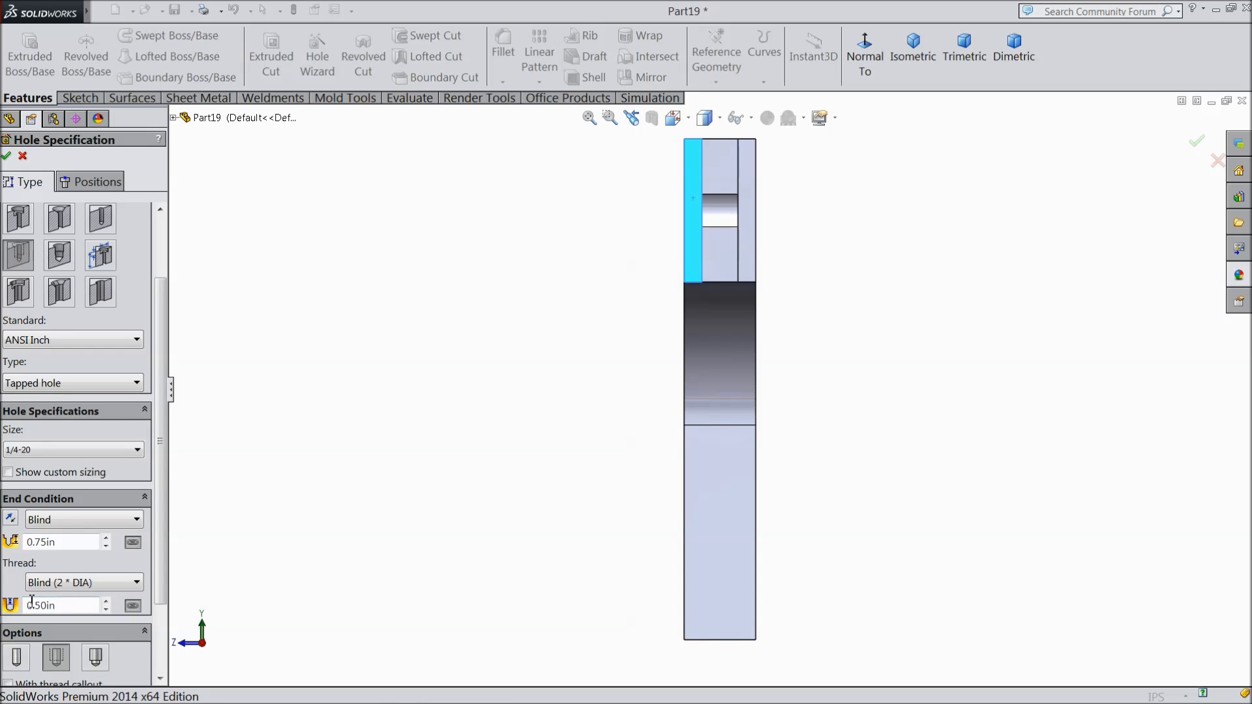
{"action": "scroll", "coordinate": [79, 497], "scroll_direction": "down", "scroll_amount": 3}
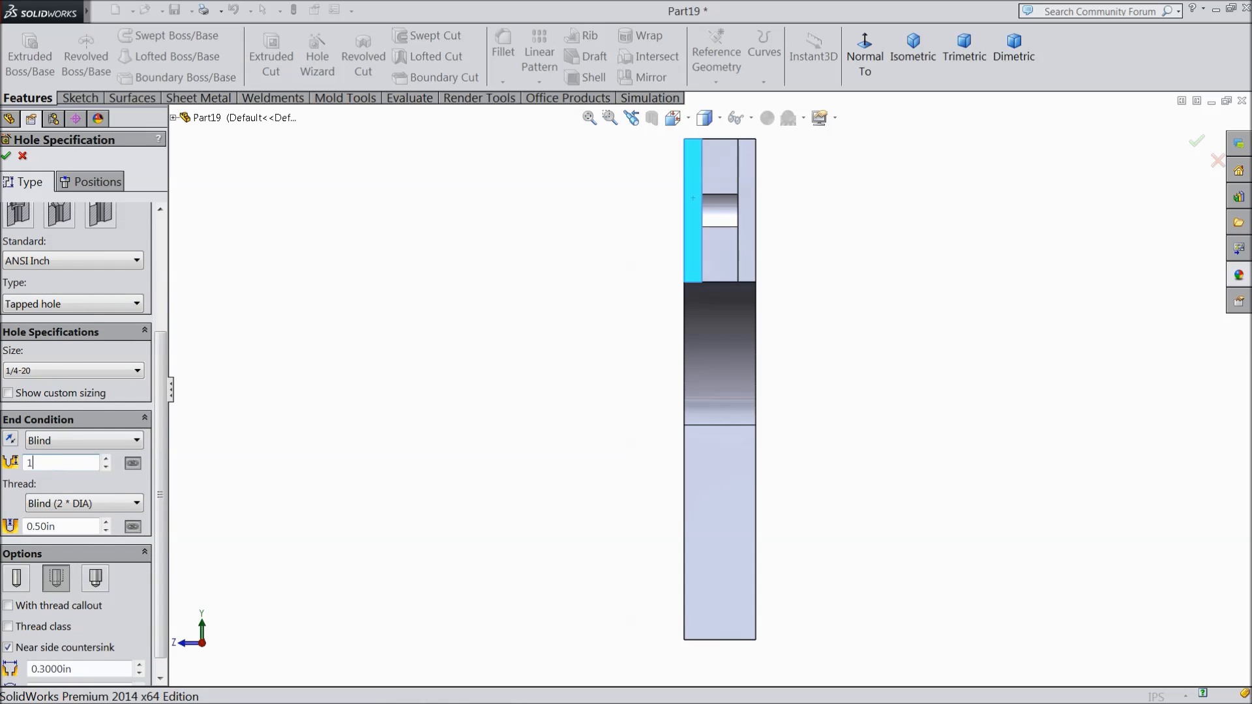
{"action": "key", "text": "Return"}
{"action": "left_click_drag", "start_coordinate": [63, 526], "coordinate": [32, 525]}
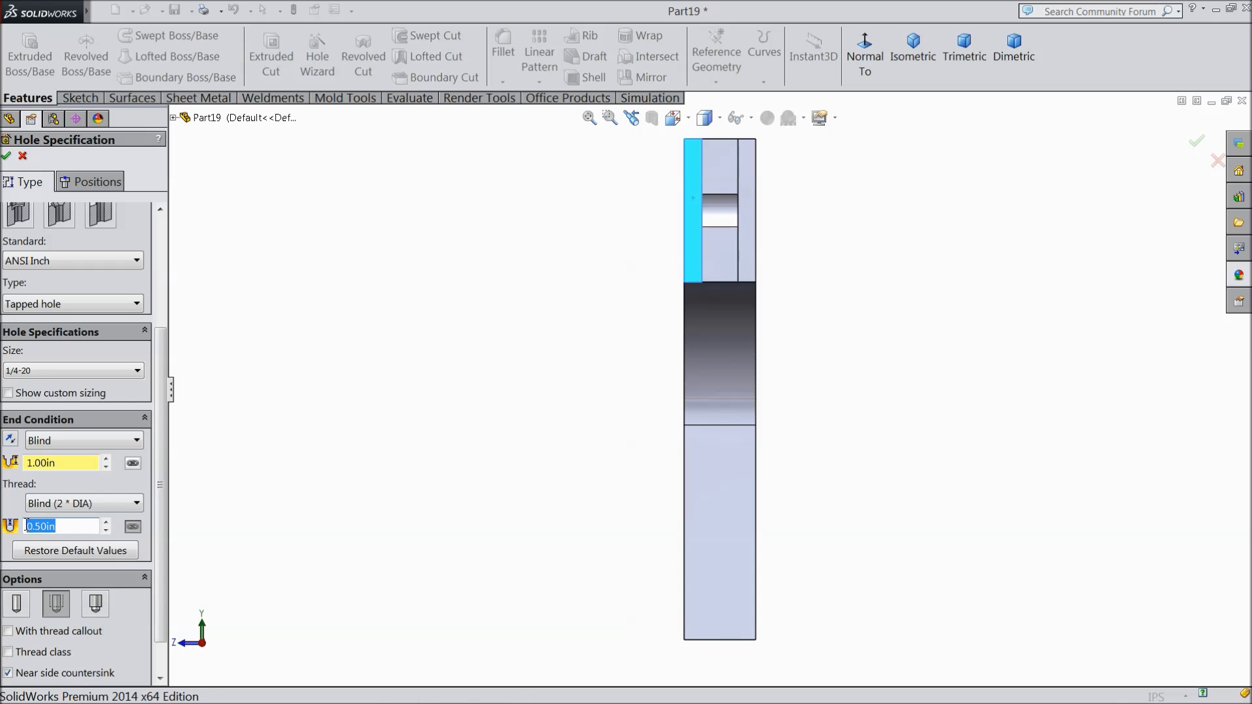
{"action": "type", "text": "0."}
{"action": "key", "text": "Return"}
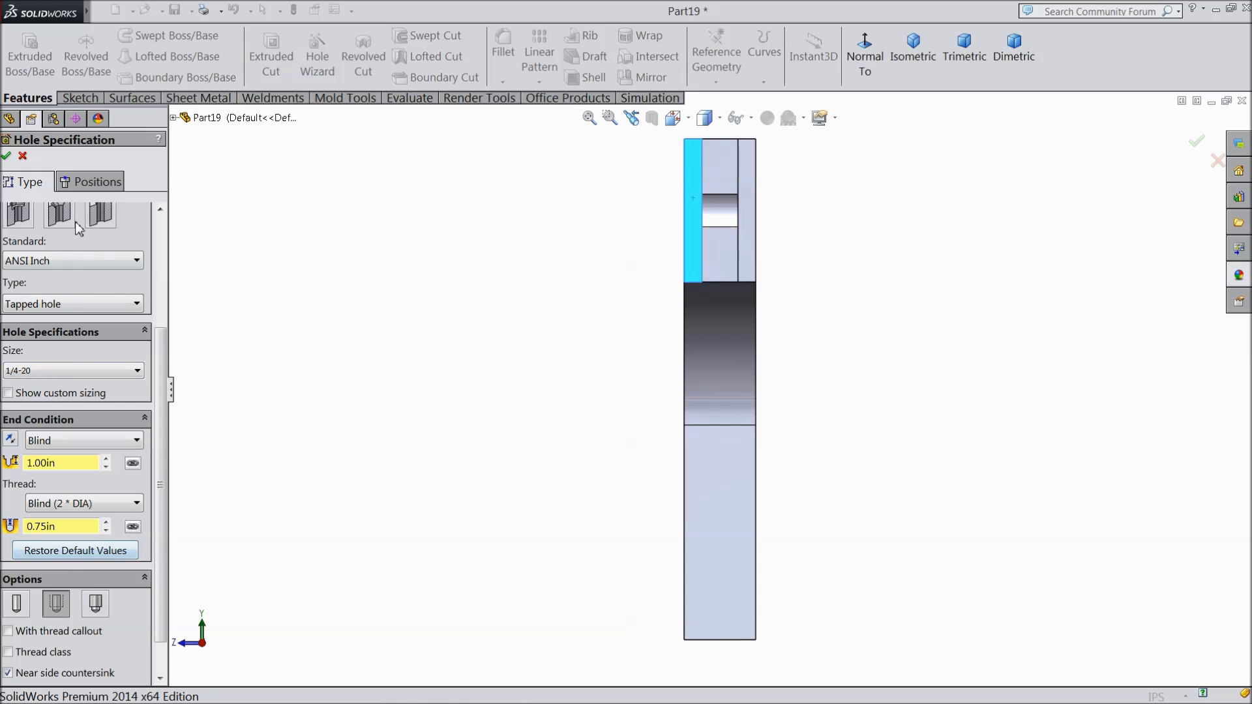
Step: Place one hole point near the upper end of each of the two prong end faces
{"action": "left_click", "coordinate": [89, 183]}
{"action": "scroll", "coordinate": [782, 195], "scroll_direction": "down", "scroll_amount": 5}
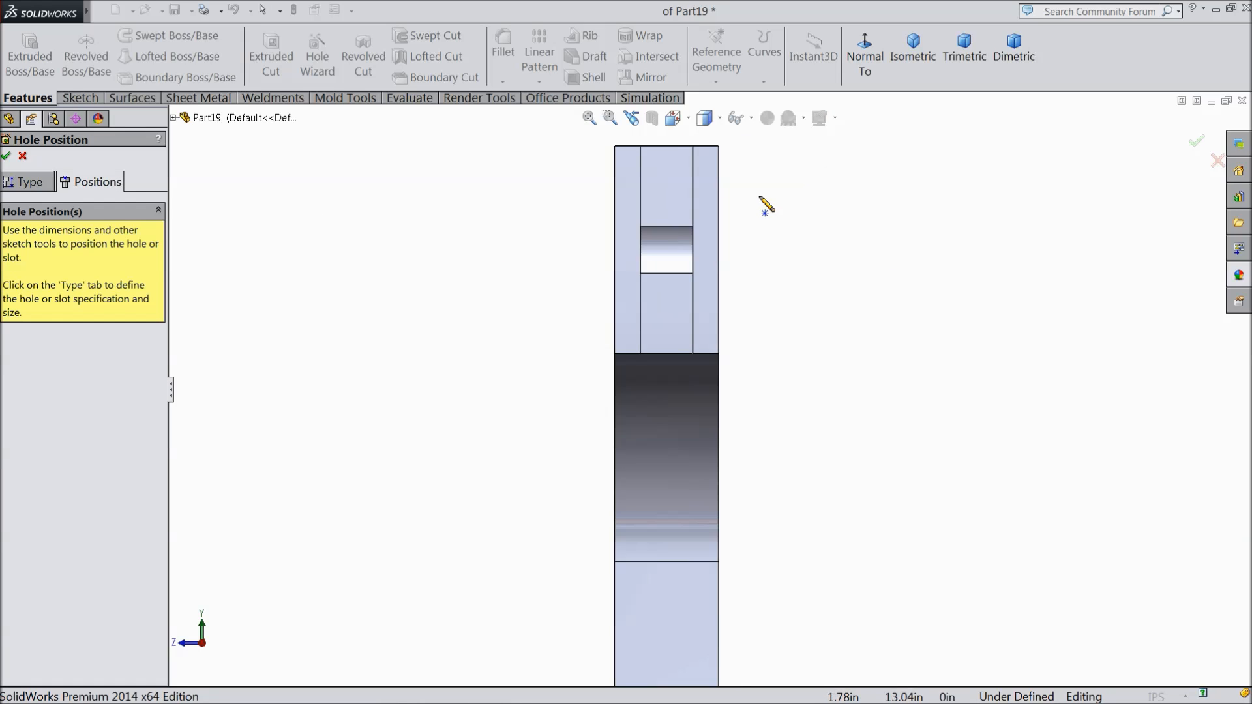
{"action": "left_click", "coordinate": [660, 194]}
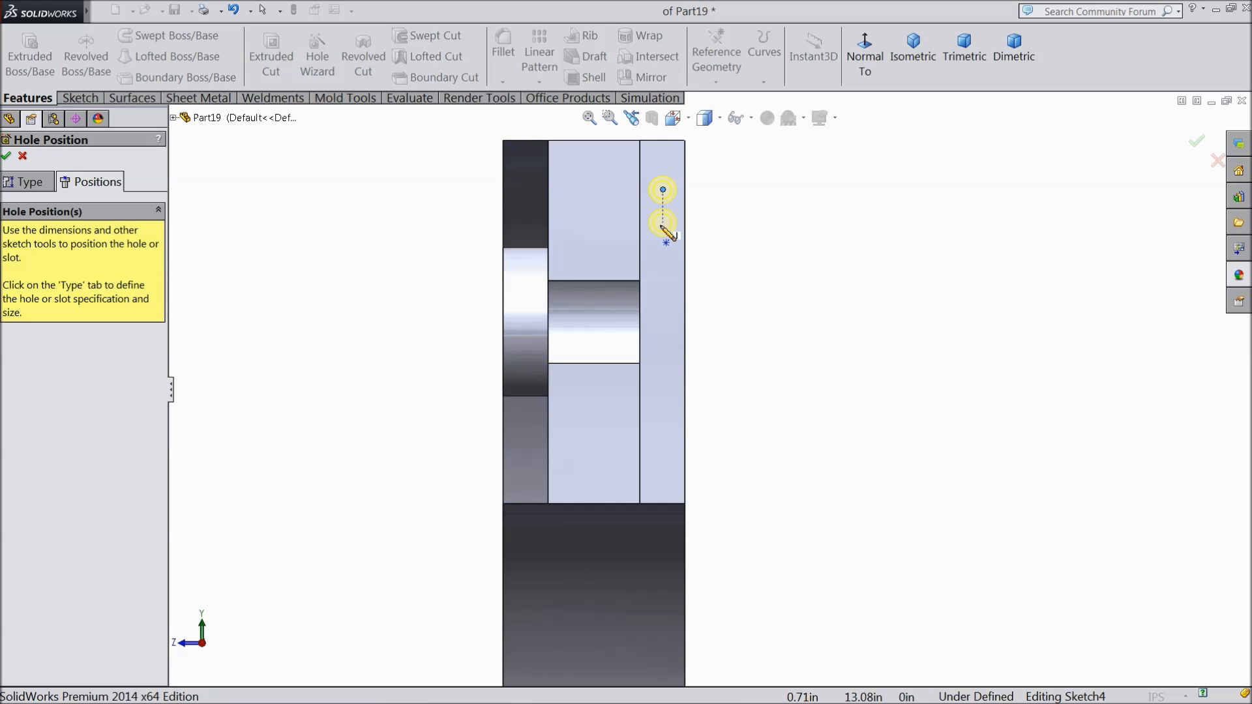
{"action": "left_click", "coordinate": [534, 189]}
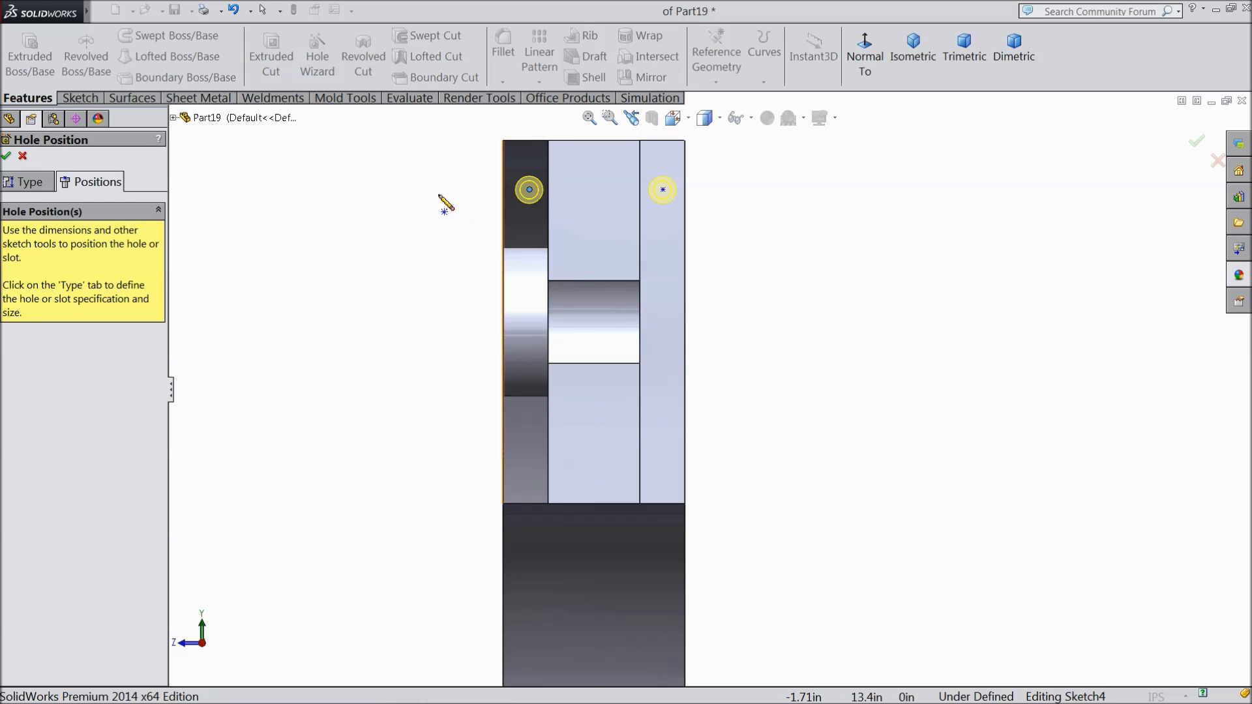
{"action": "key", "text": "Escape"}
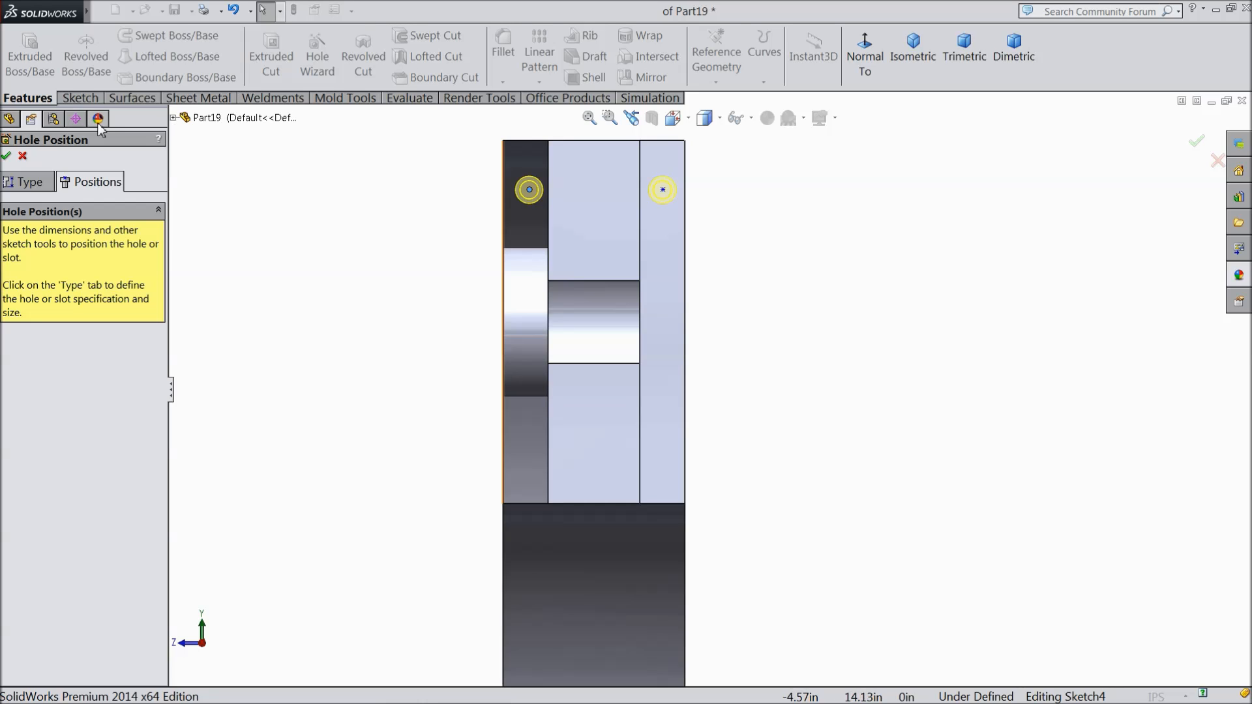
Step: Dimension the right prong's hole point 0.25 in from that prong's outer vertical edge
{"action": "left_click", "coordinate": [80, 98]}
{"action": "left_click", "coordinate": [70, 52]}
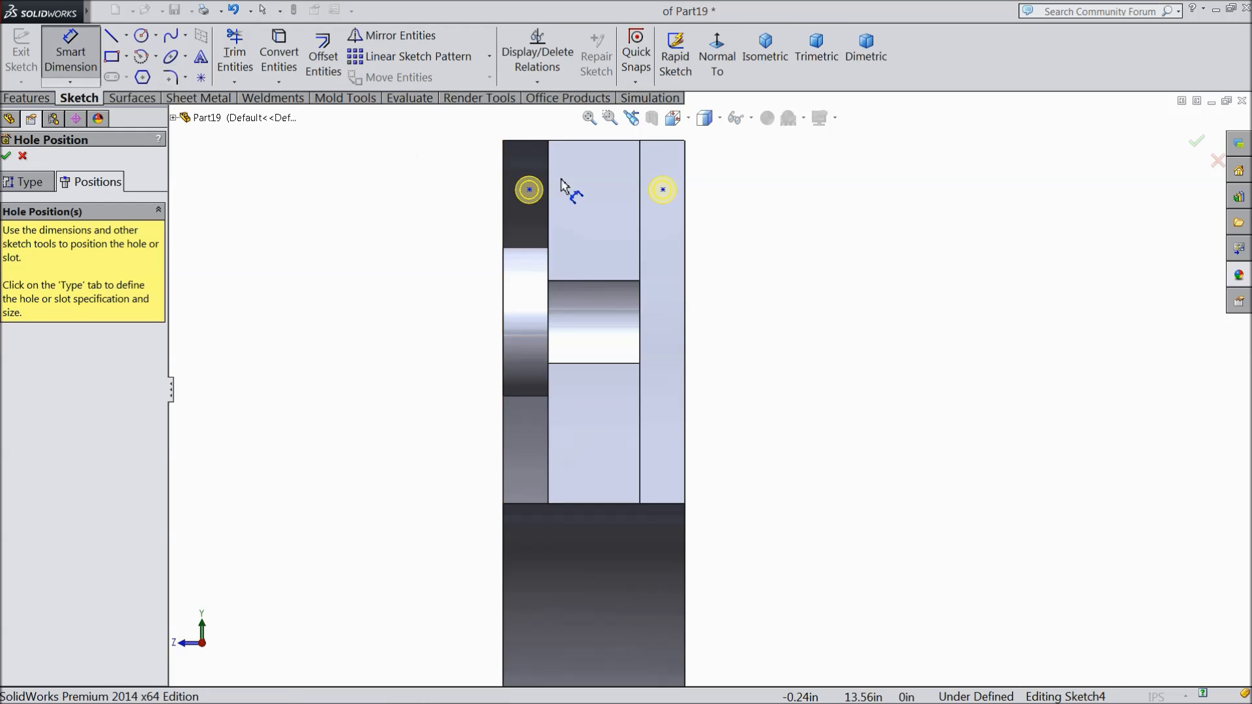
{"action": "scroll", "coordinate": [570, 192], "scroll_direction": "down", "scroll_amount": 2}
{"action": "left_click", "coordinate": [702, 235]}
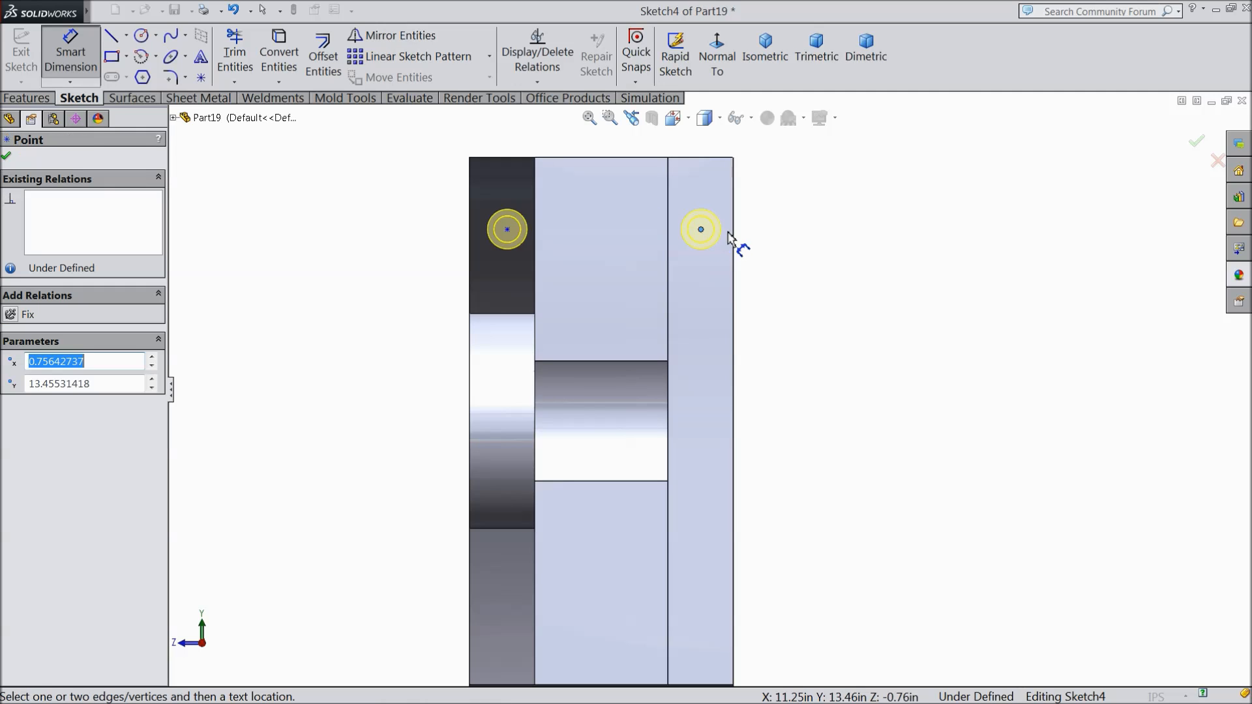
{"action": "left_click", "coordinate": [733, 240]}
{"action": "scroll", "coordinate": [709, 229], "scroll_direction": "up", "scroll_amount": 2}
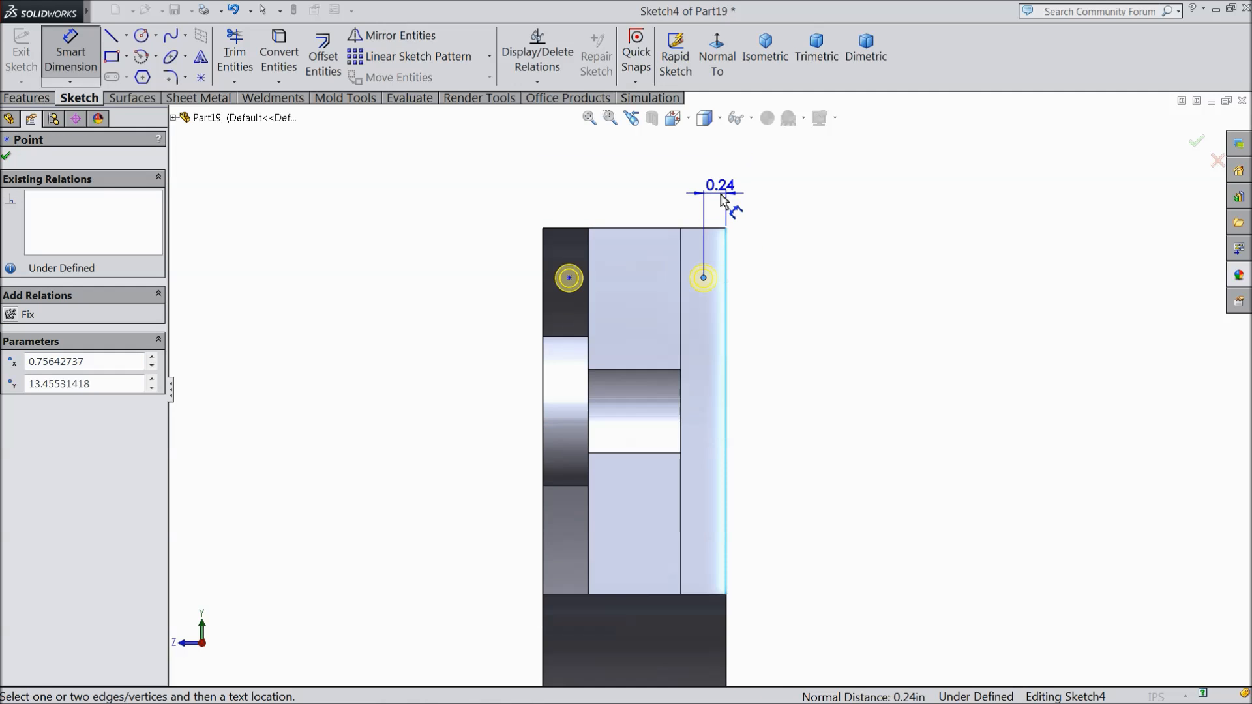
{"action": "left_click", "coordinate": [721, 208]}
{"action": "type", "text": "0.25"}
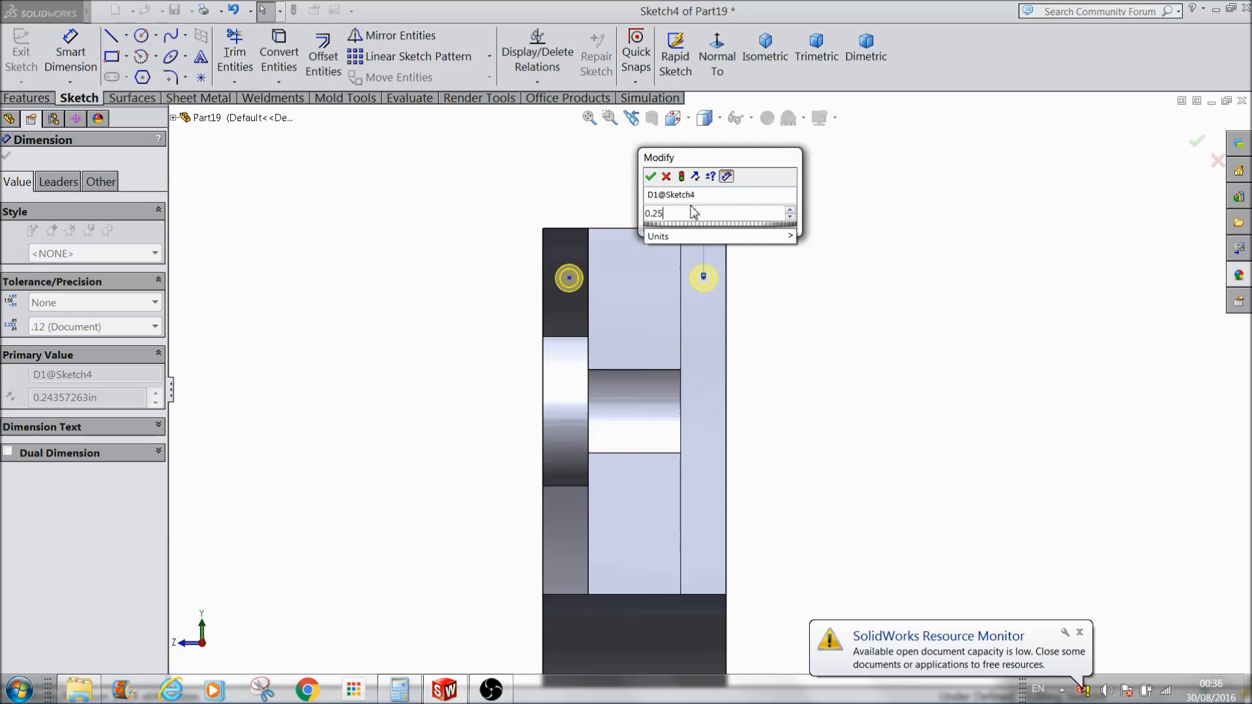
{"action": "key", "text": "Return"}
{"action": "left_click", "coordinate": [1076, 631]}
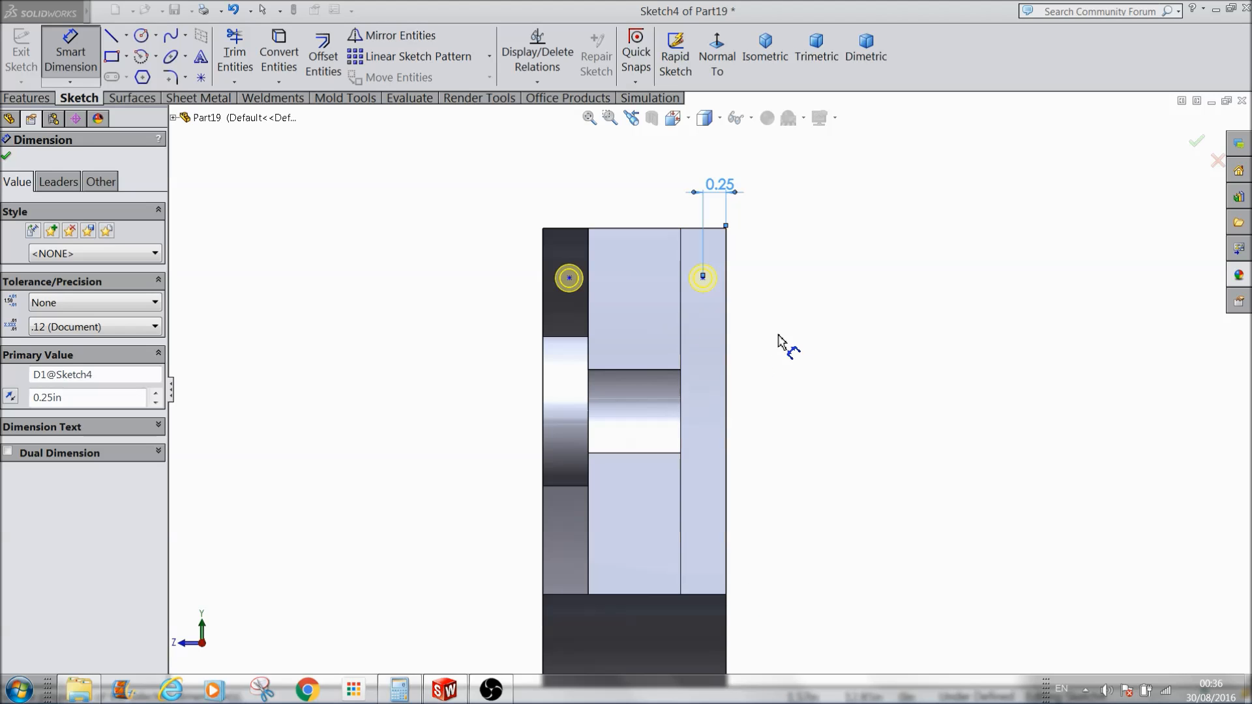
{"action": "left_click", "coordinate": [820, 377]}
Step: Dimension the right prong's hole point 0.5 in below the top edge of the end face
{"action": "scroll", "coordinate": [707, 269], "scroll_direction": "down", "scroll_amount": 2}
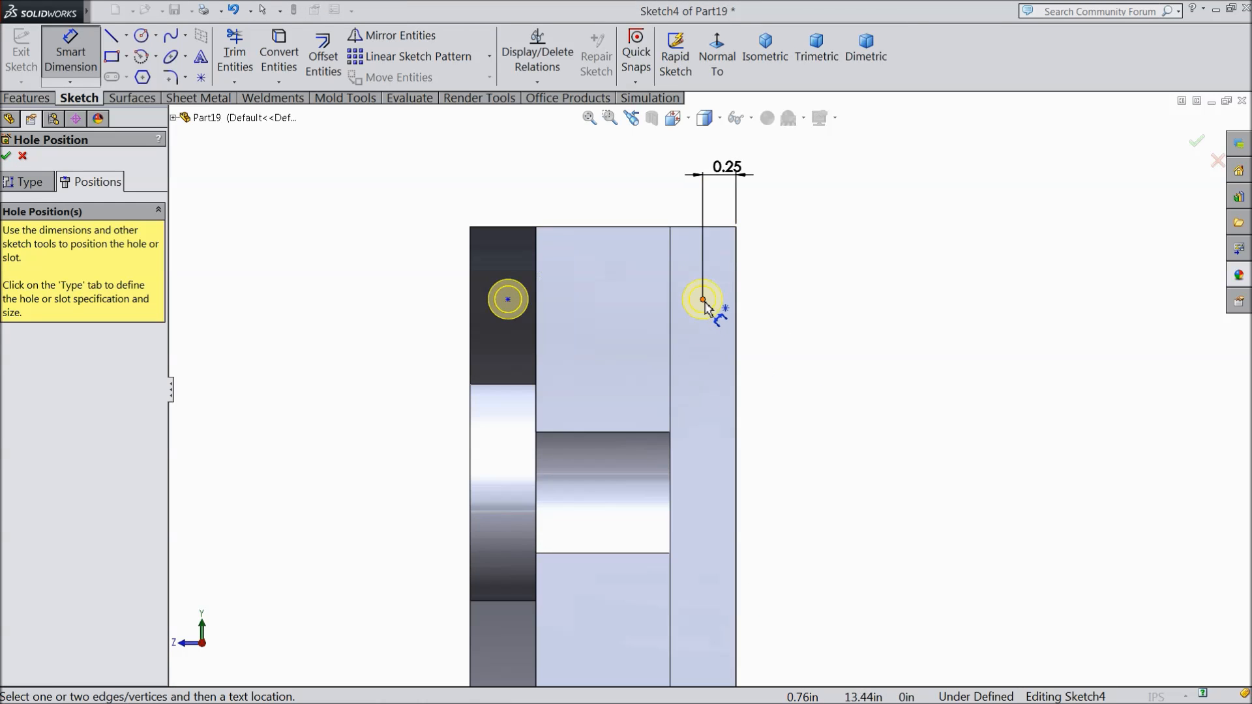
{"action": "left_click", "coordinate": [703, 300]}
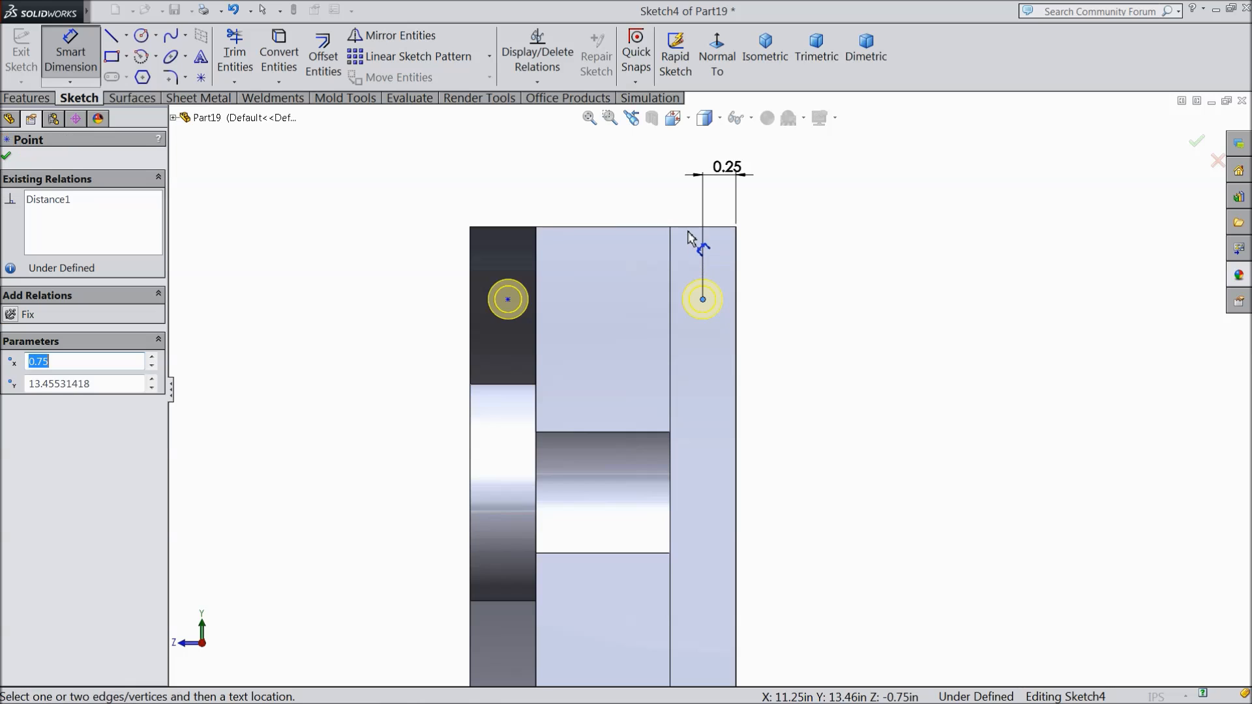
{"action": "left_click", "coordinate": [689, 229]}
{"action": "left_click", "coordinate": [818, 270]}
{"action": "type", "text": "0.5"}
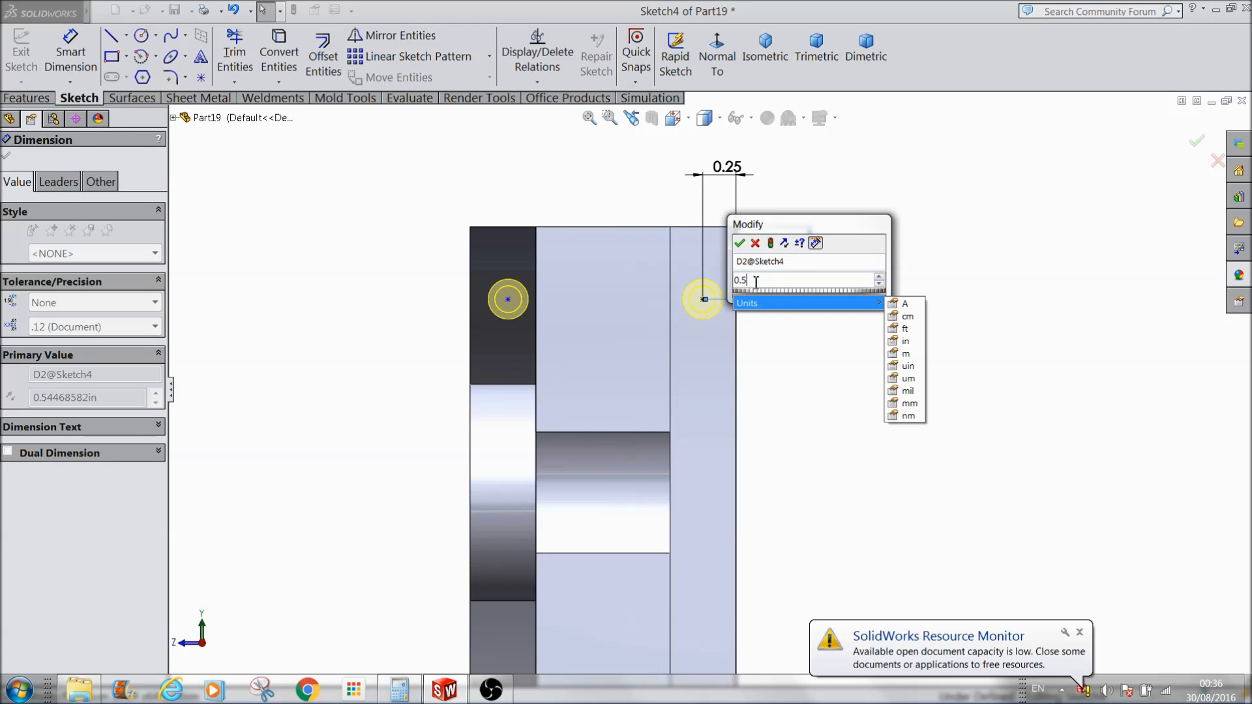
{"action": "left_click", "coordinate": [741, 242]}
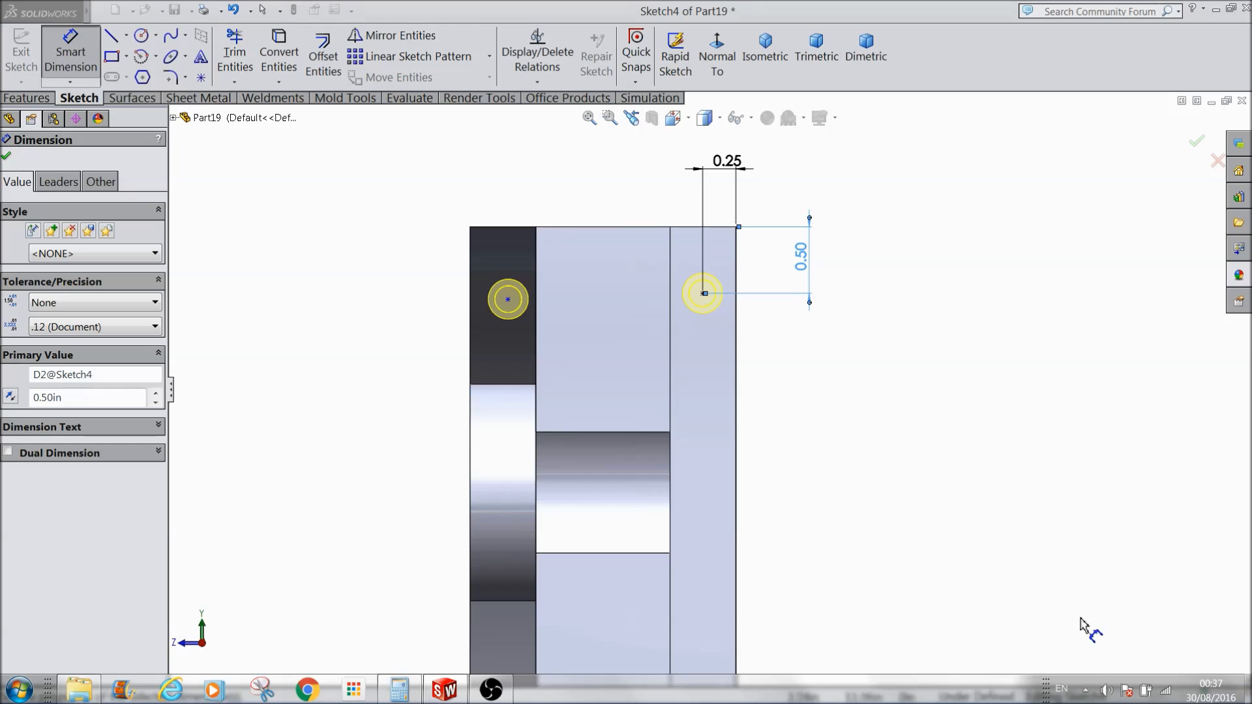
{"action": "key", "text": "Escape"}
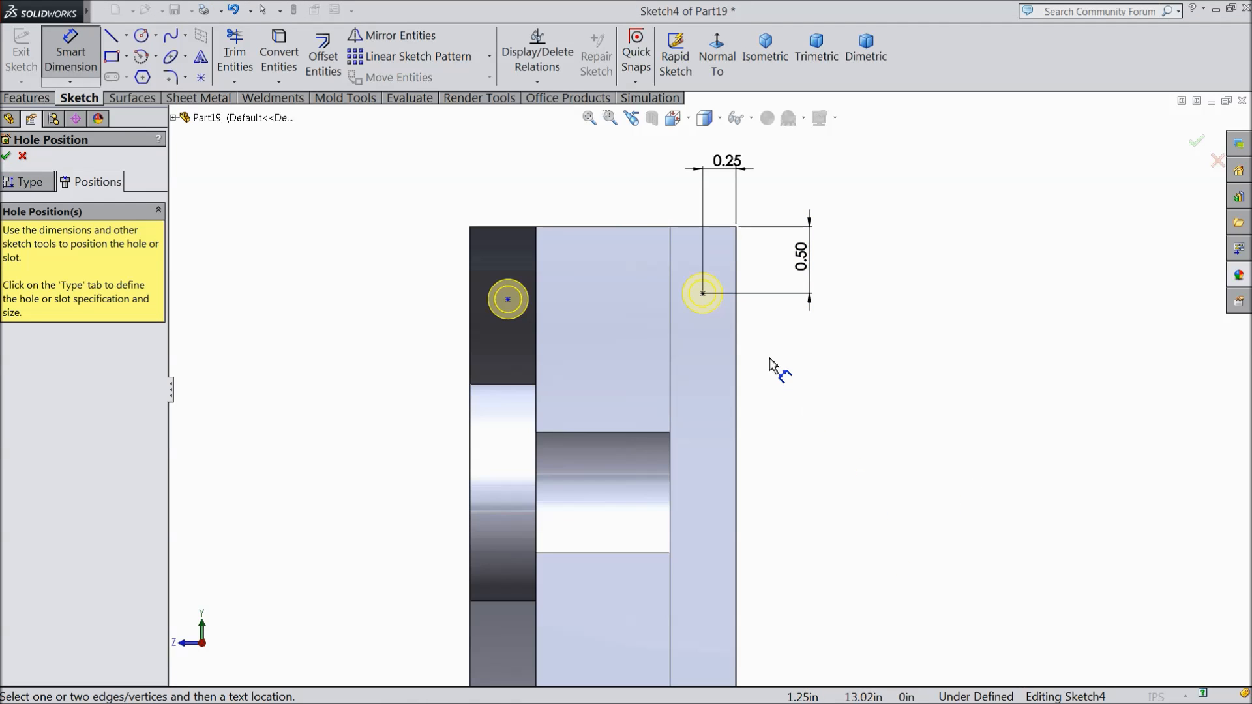
Step: Dimension the left prong's hole point 0.25 in from that prong's outer vertical edge
{"action": "left_click", "coordinate": [496, 298]}
{"action": "left_click", "coordinate": [471, 303]}
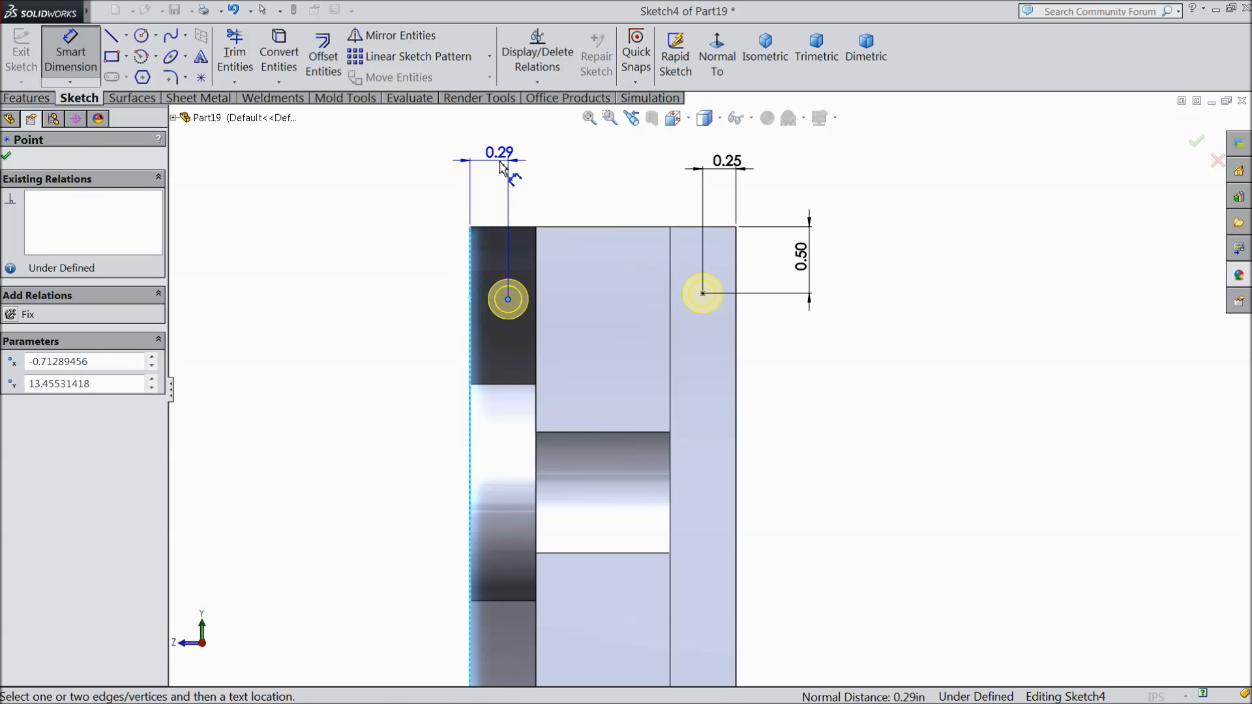
{"action": "left_click", "coordinate": [496, 148]}
{"action": "type", "text": "0.25"}
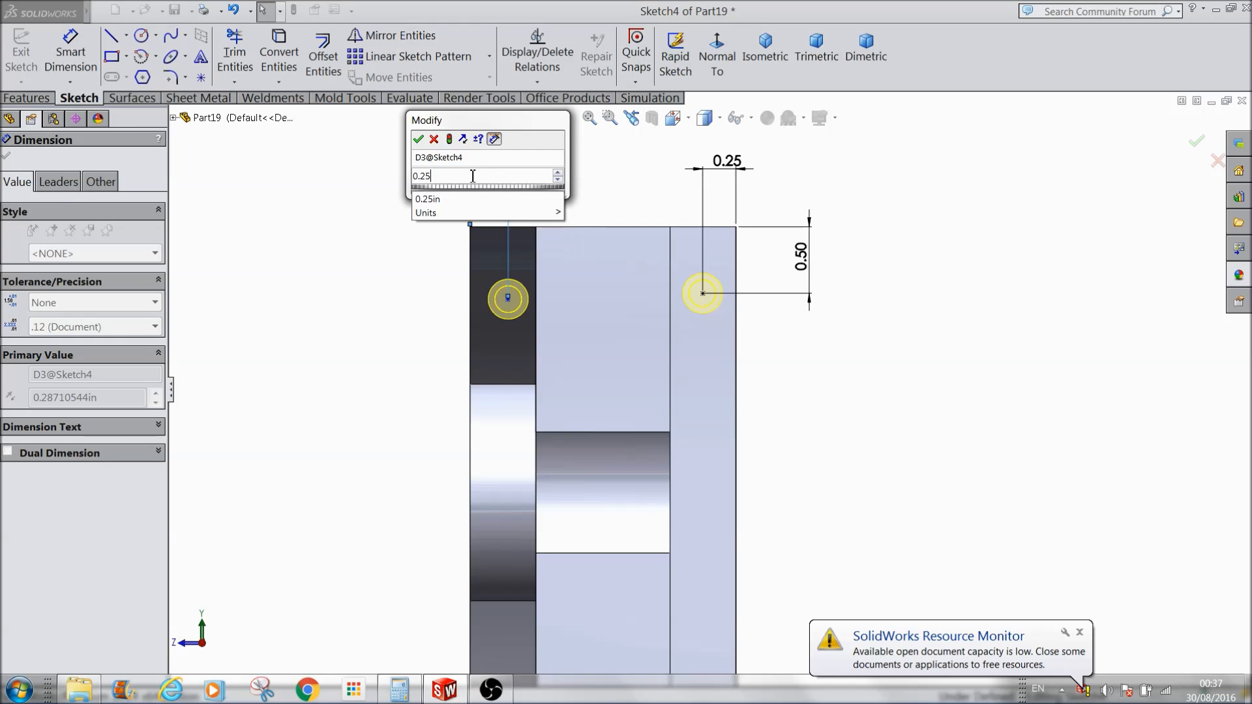
{"action": "left_click", "coordinate": [418, 139]}
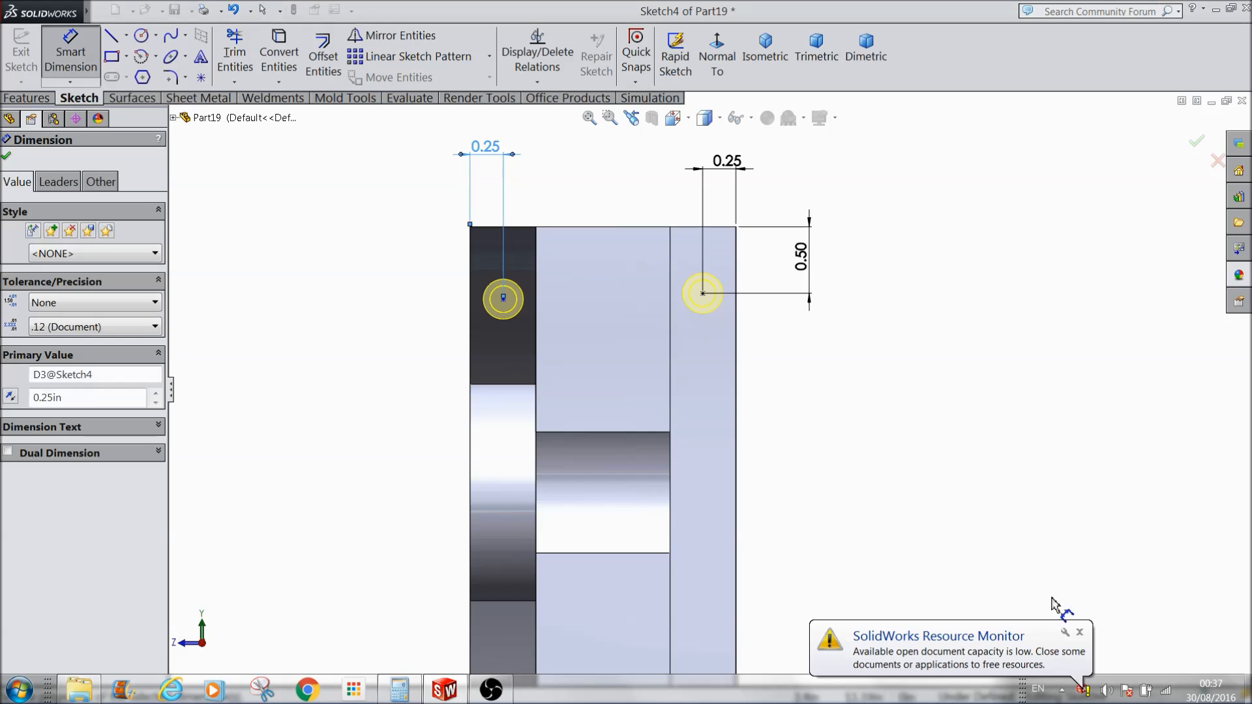
{"action": "left_click", "coordinate": [1080, 631]}
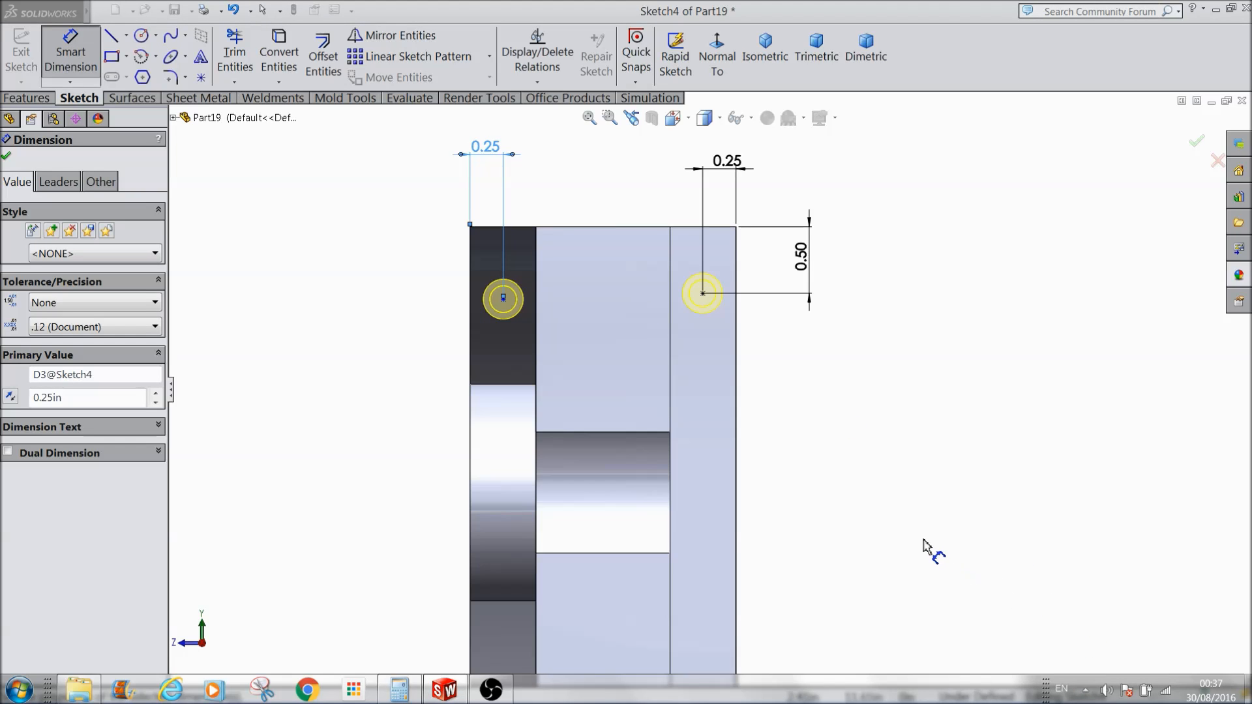
Step: Dimension the left prong's hole point 0.5 in below the top edge of the end face and finish the tapped hole feature
{"action": "left_click", "coordinate": [888, 483]}
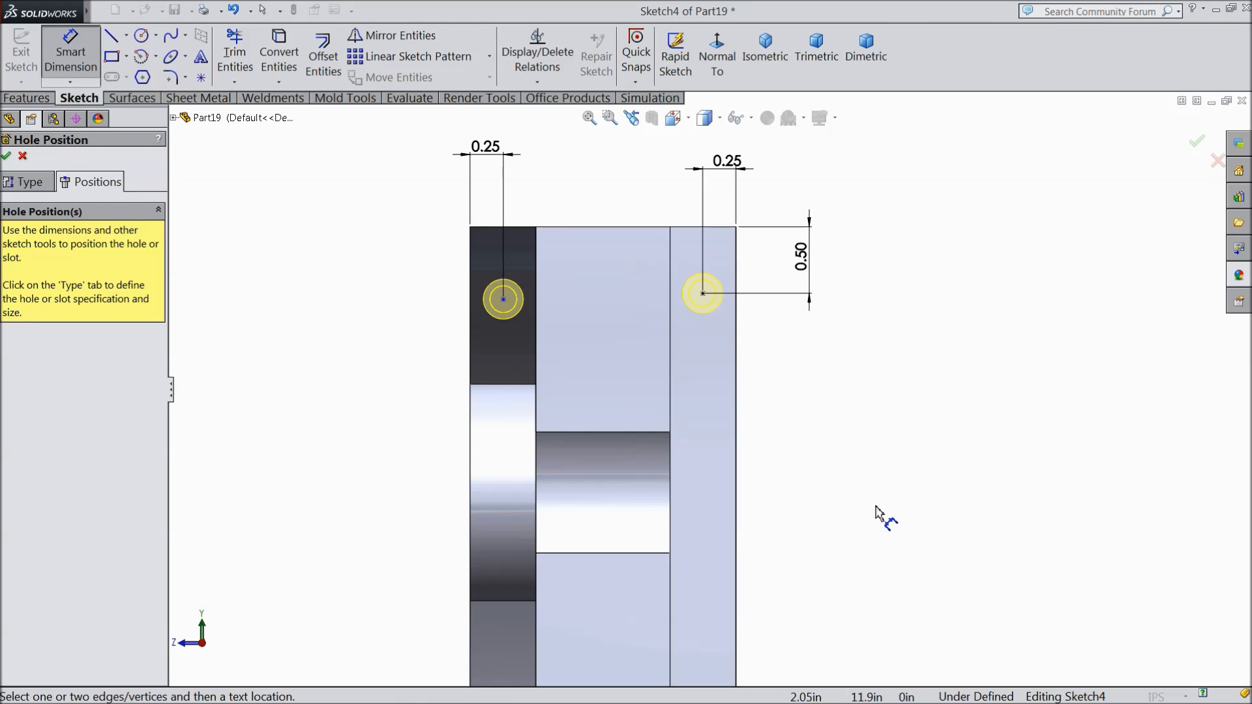
{"action": "left_click", "coordinate": [504, 300]}
{"action": "left_click", "coordinate": [515, 227]}
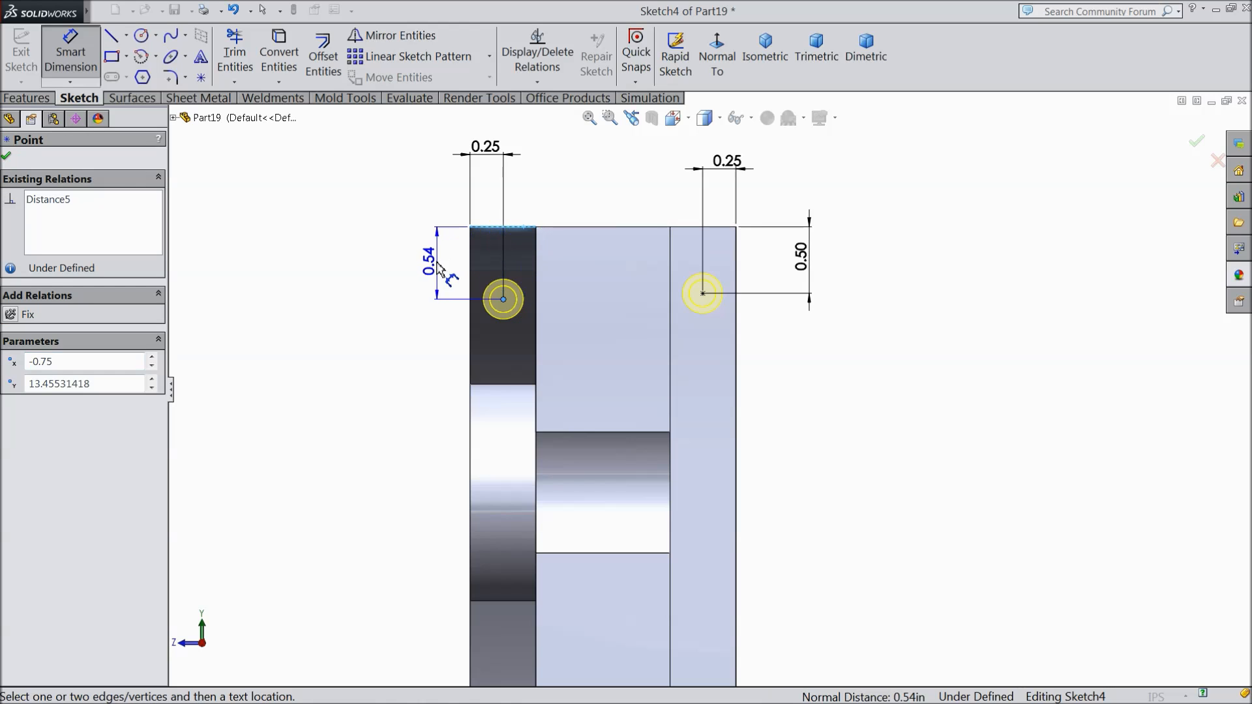
{"action": "left_click", "coordinate": [434, 264]}
{"action": "type", "text": "0.5"}
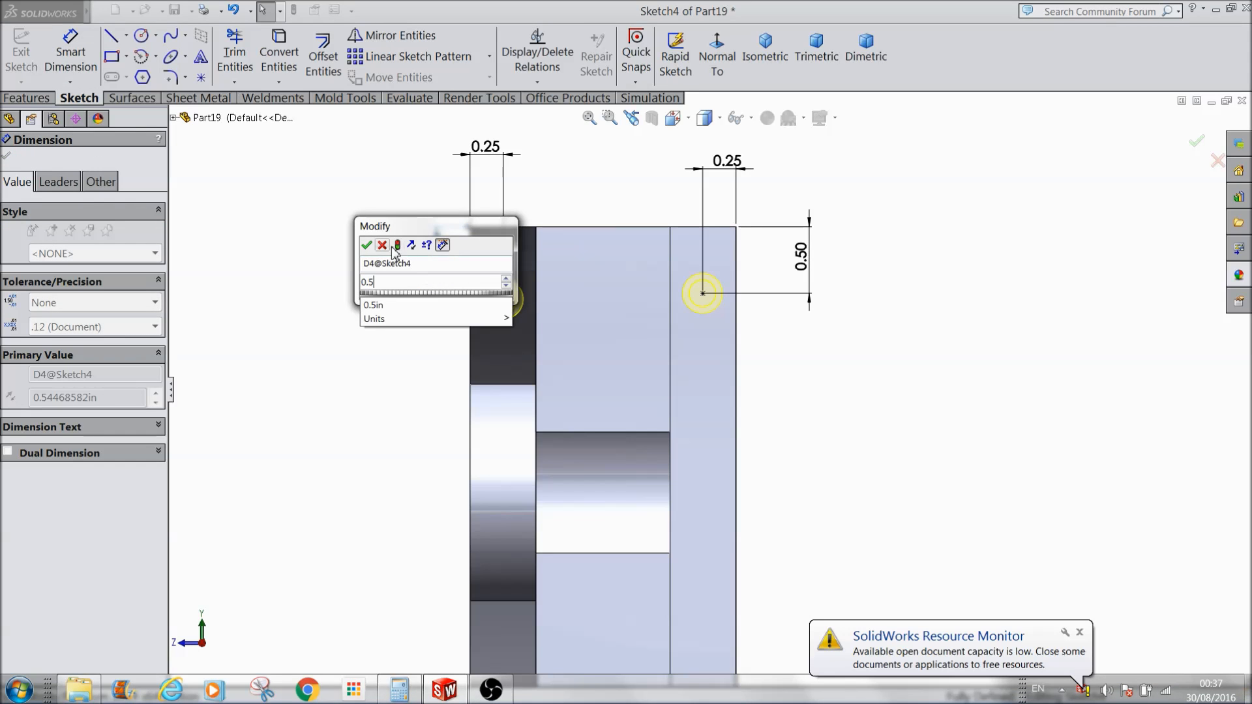
{"action": "left_click", "coordinate": [367, 246]}
{"action": "left_click", "coordinate": [1079, 632]}
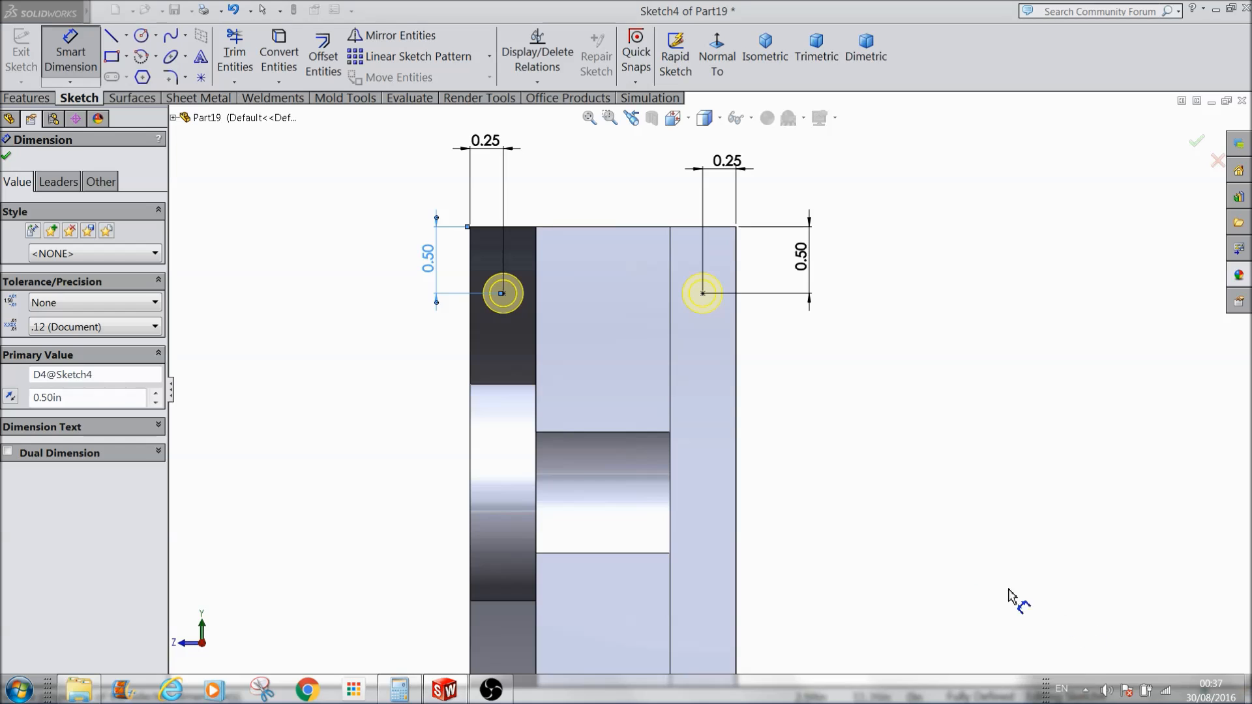
{"action": "key", "text": "Escape"}
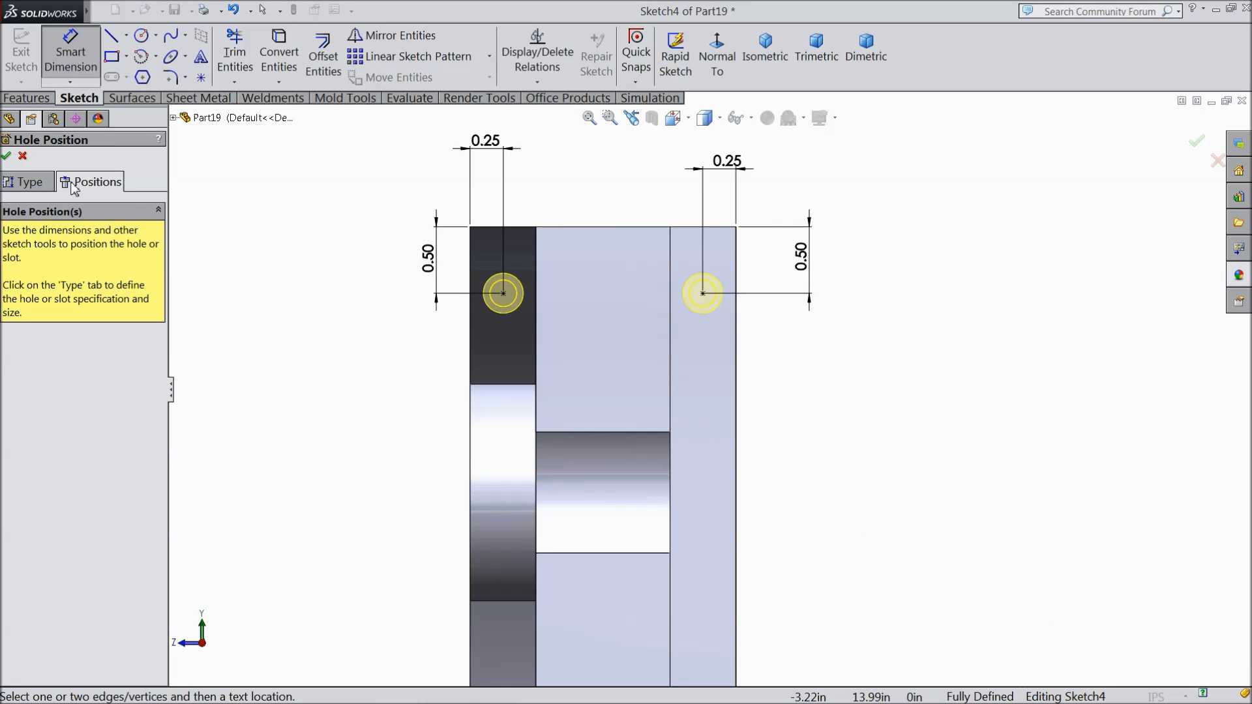
{"action": "left_click", "coordinate": [5, 157]}
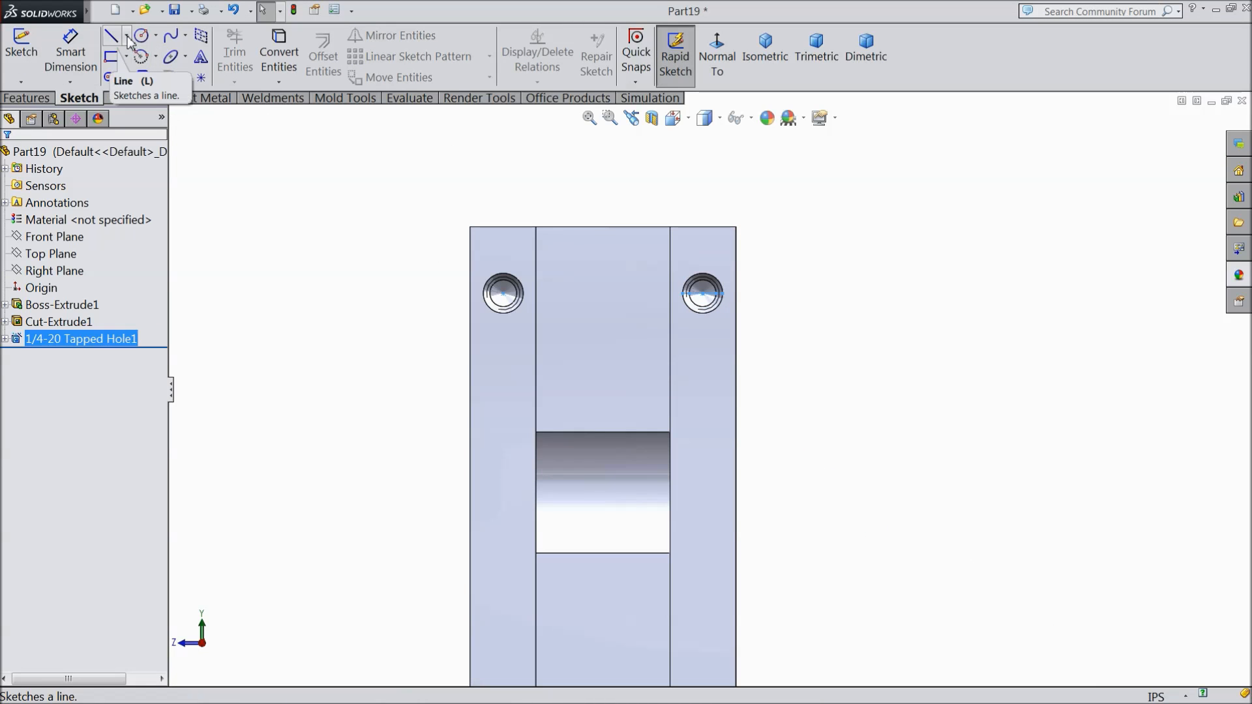
Step: Sketch a horizontal centerline on the left prong's end face, from its outer edge's midpoint to beyond the right prong, and close the sketch
{"action": "scroll", "coordinate": [405, 299], "scroll_direction": "up", "scroll_amount": 5}
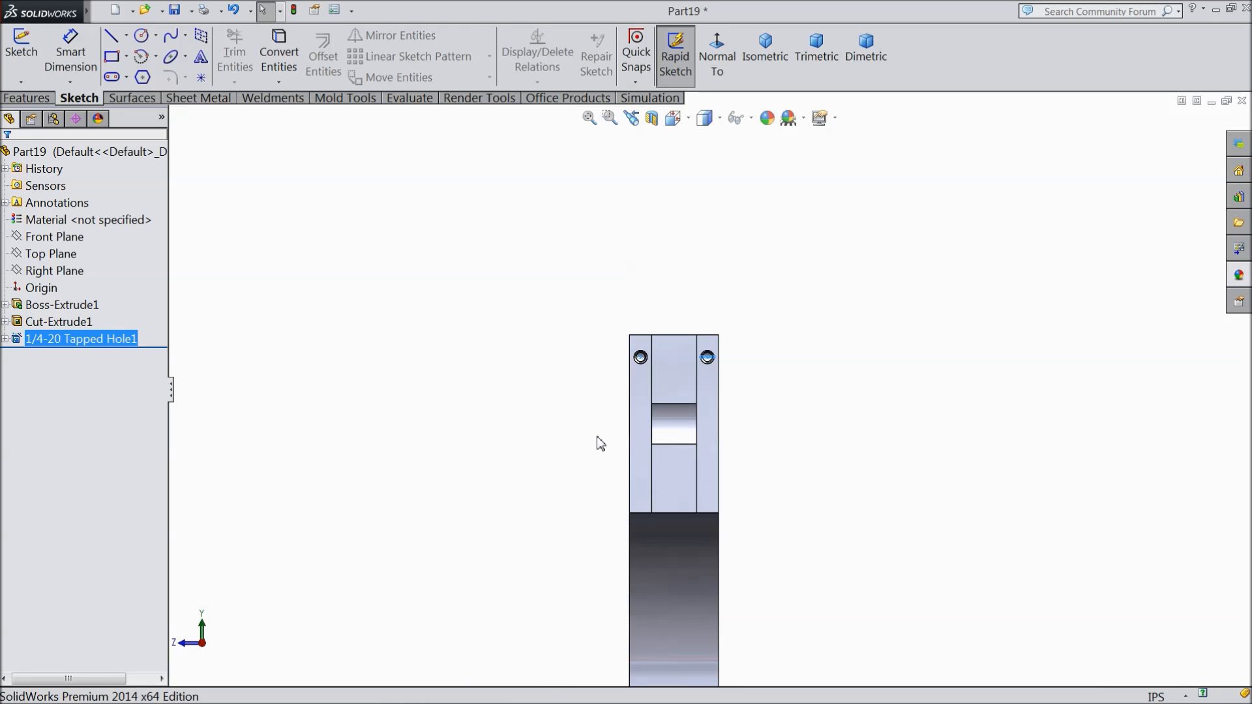
{"action": "scroll", "coordinate": [759, 435], "scroll_direction": "down", "scroll_amount": 3}
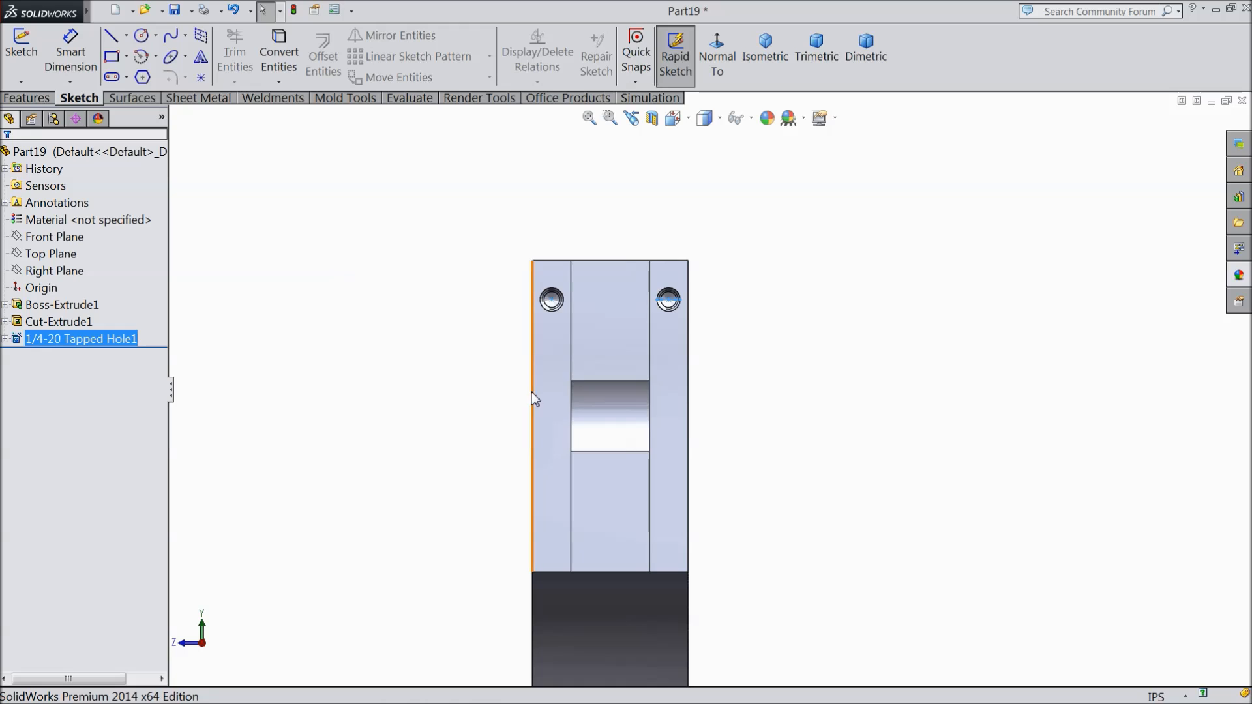
{"action": "left_click", "coordinate": [553, 409]}
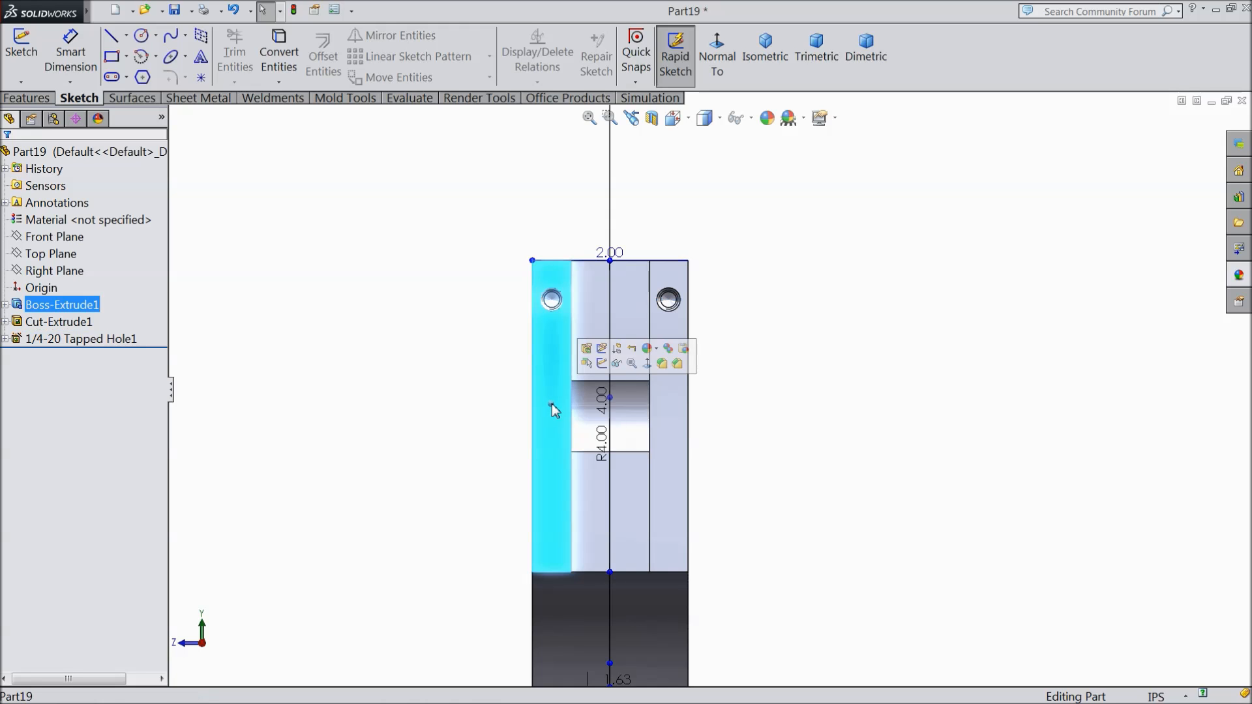
{"action": "left_click", "coordinate": [602, 364]}
{"action": "left_click", "coordinate": [126, 35]}
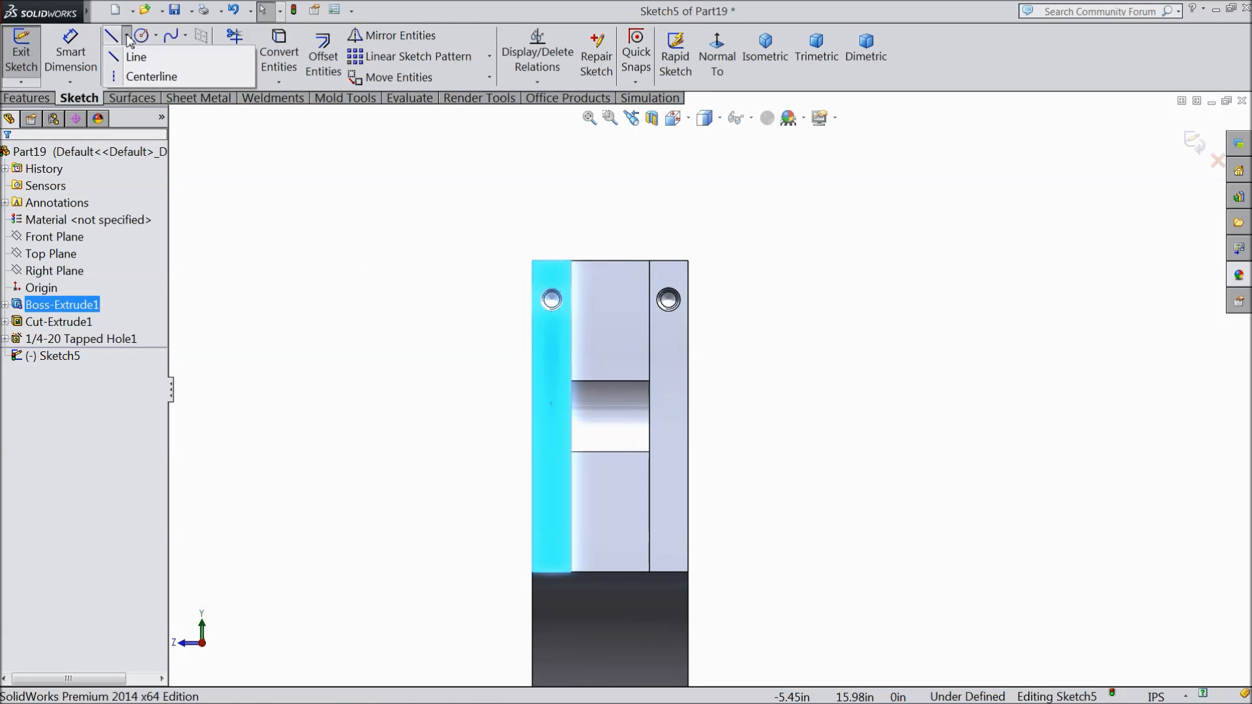
{"action": "left_click", "coordinate": [141, 76]}
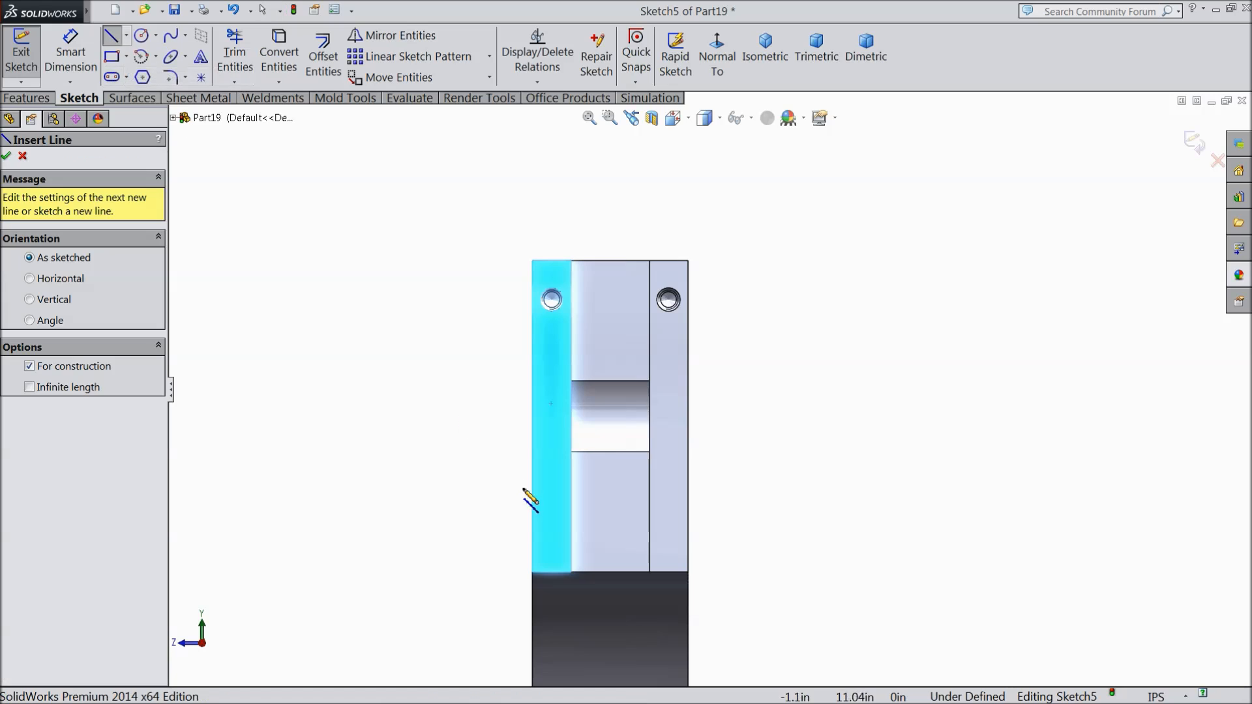
{"action": "left_click", "coordinate": [532, 416]}
{"action": "left_click", "coordinate": [734, 416]}
{"action": "right_click", "coordinate": [750, 418]}
{"action": "left_click", "coordinate": [788, 129]}
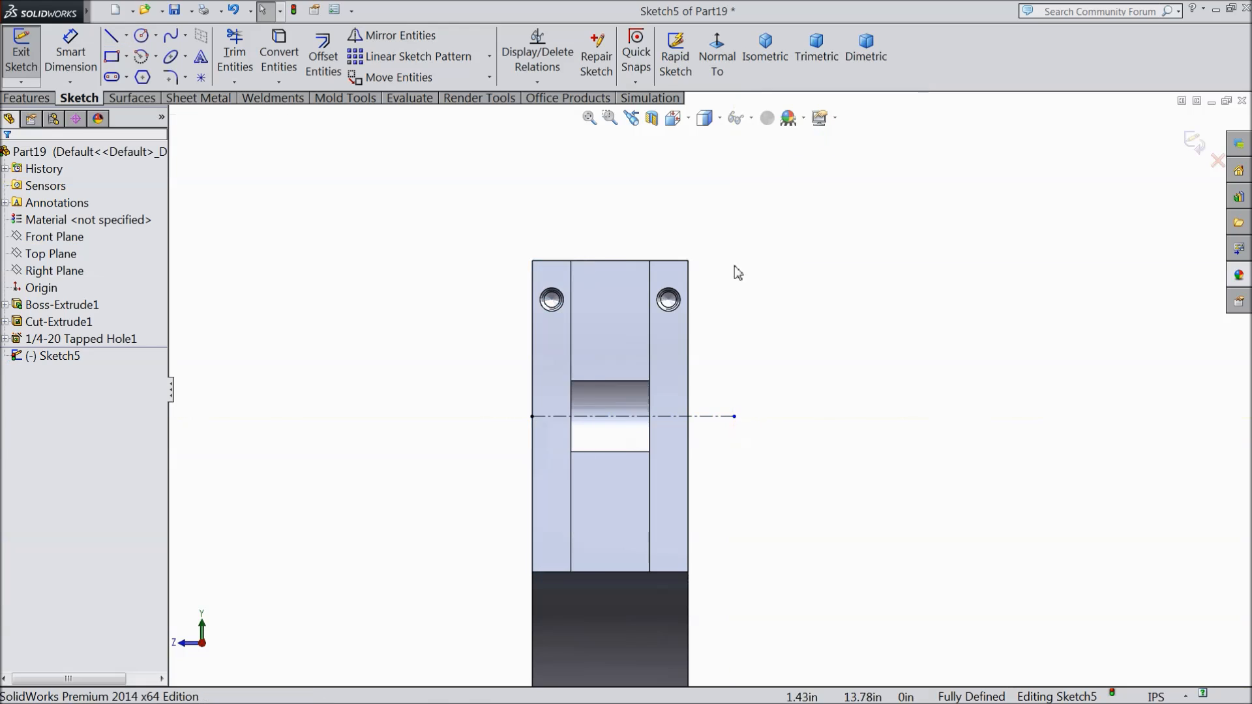
{"action": "left_click", "coordinate": [27, 97]}
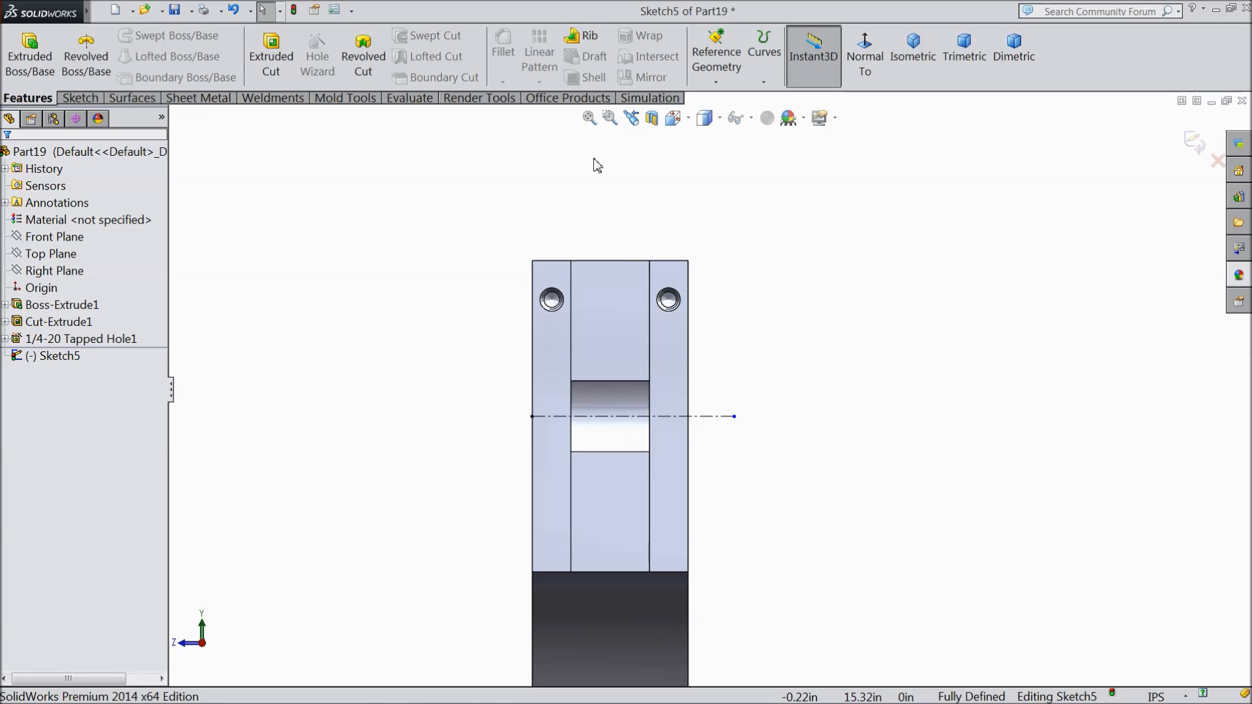
{"action": "left_click", "coordinate": [1184, 153]}
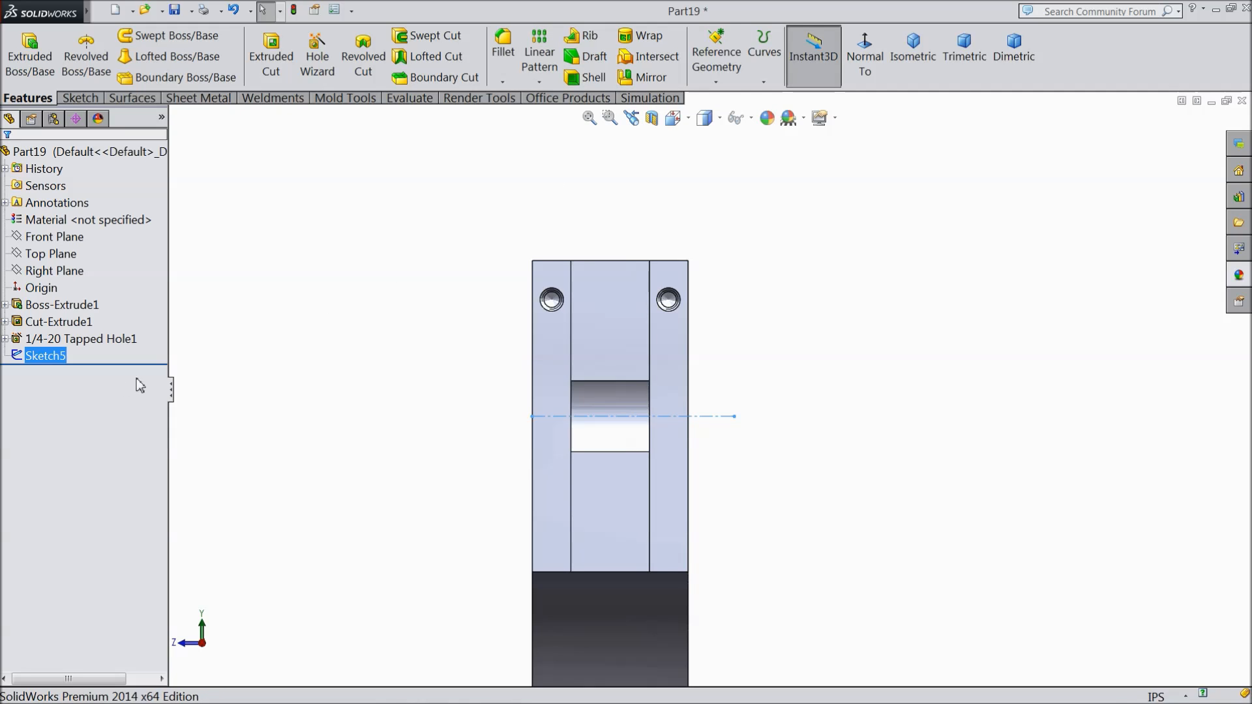
{"action": "right_click", "coordinate": [49, 363]}
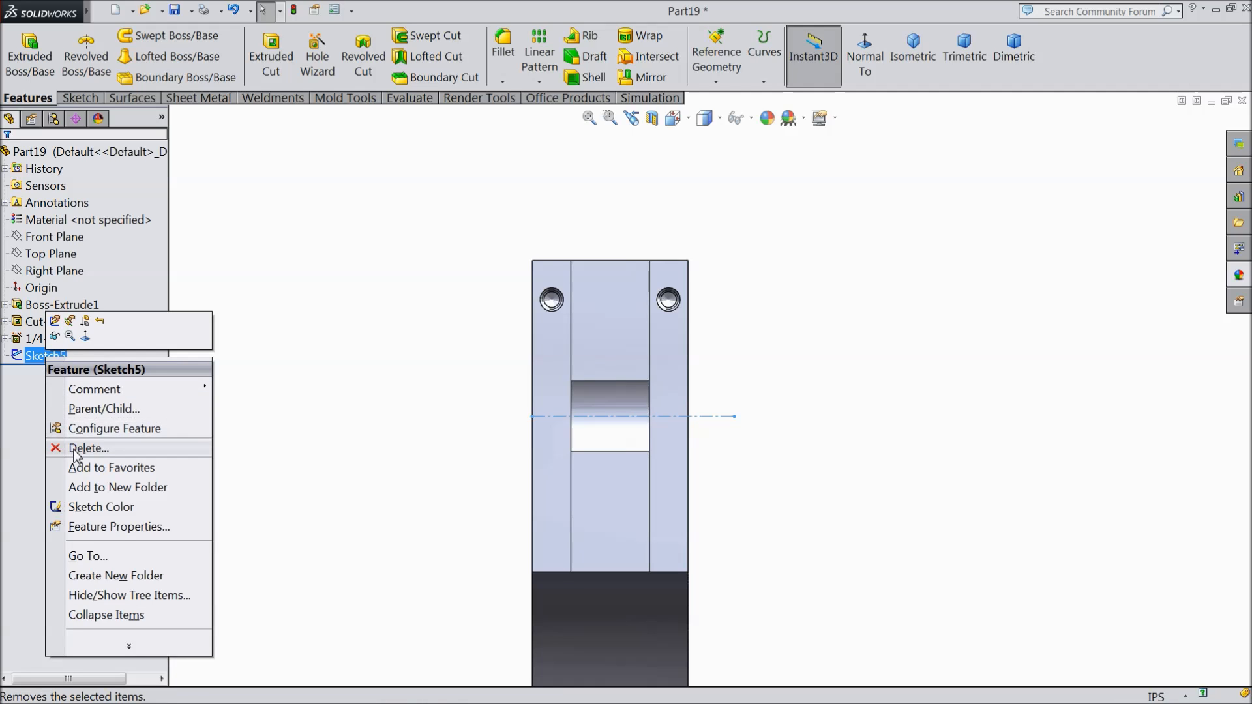
{"action": "left_click", "coordinate": [284, 285]}
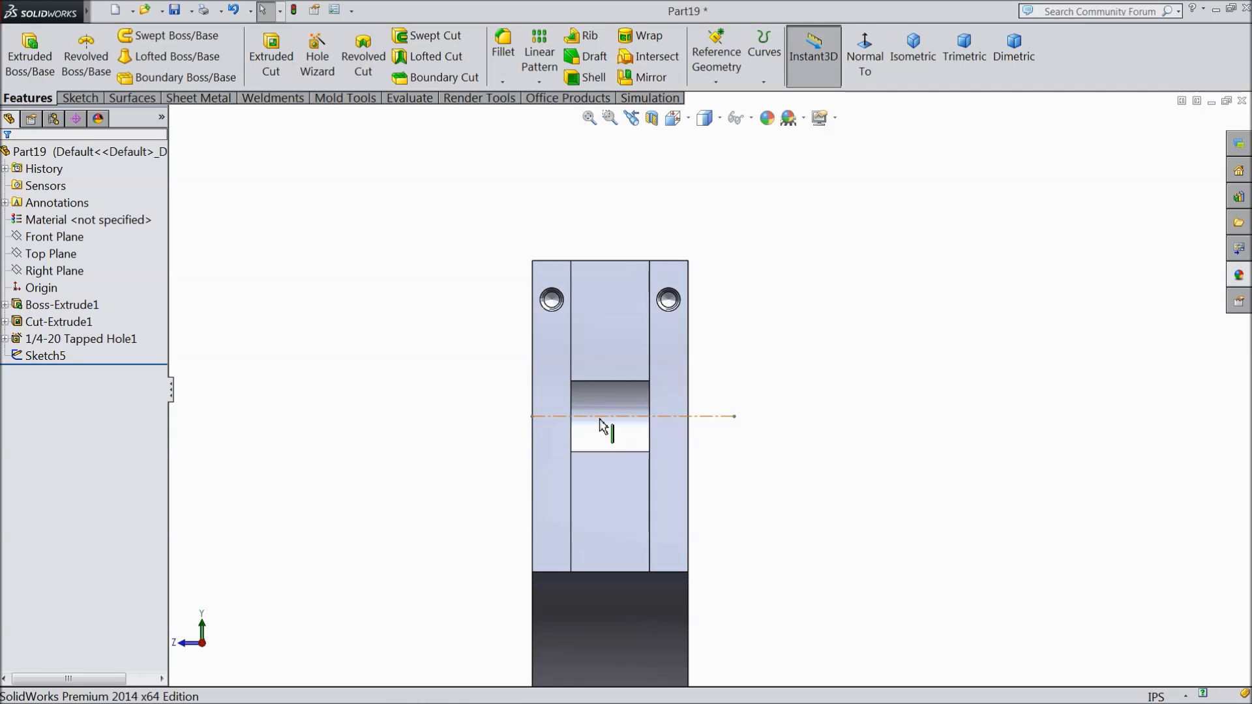
{"action": "left_click", "coordinate": [539, 82]}
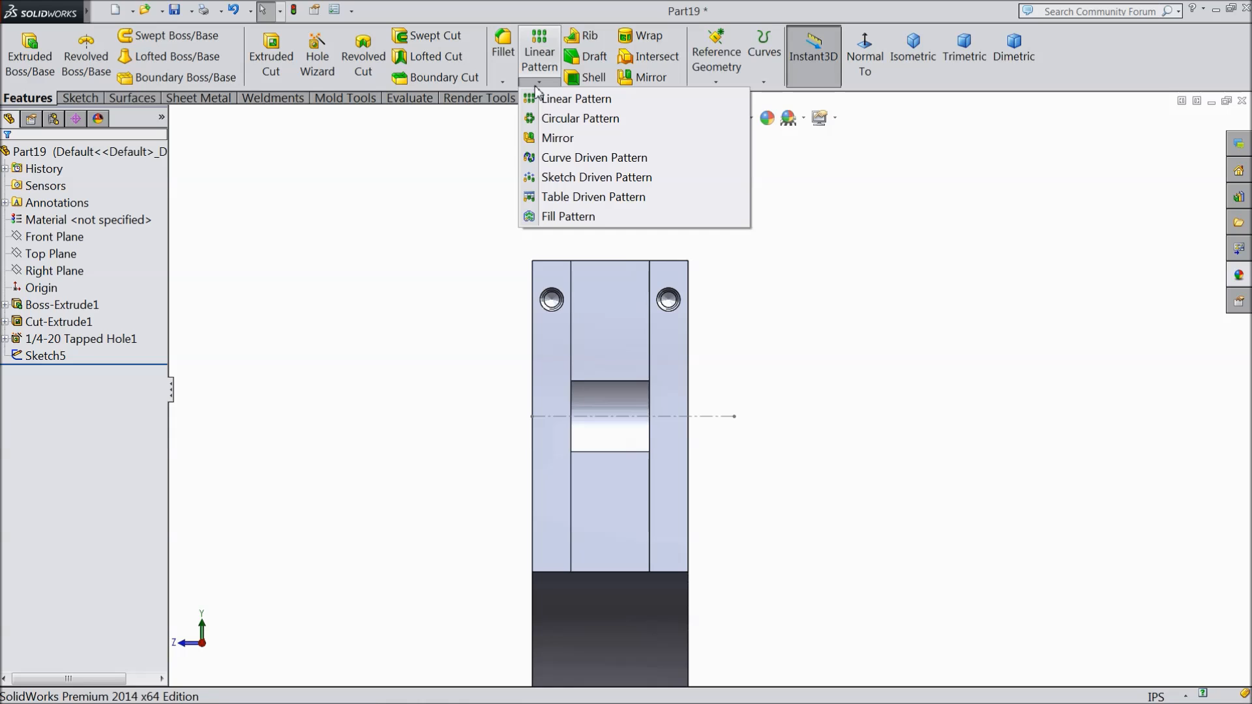
{"action": "left_click", "coordinate": [560, 142]}
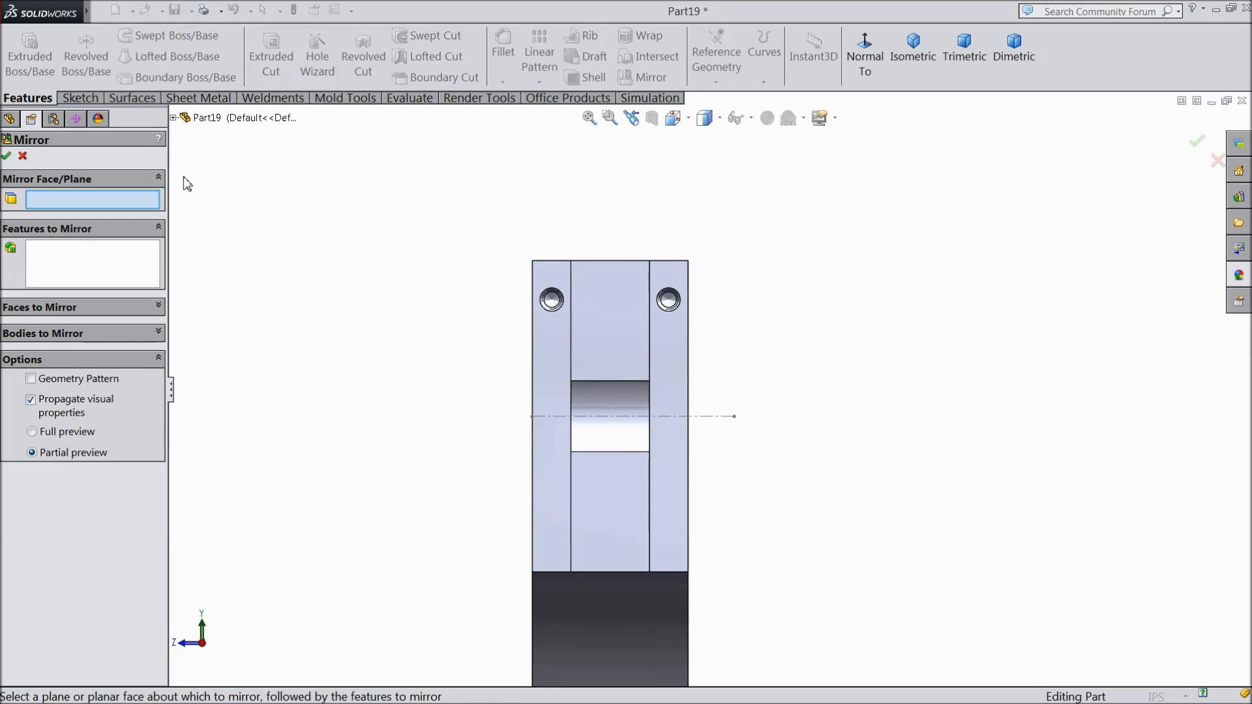
{"action": "left_click", "coordinate": [173, 118]}
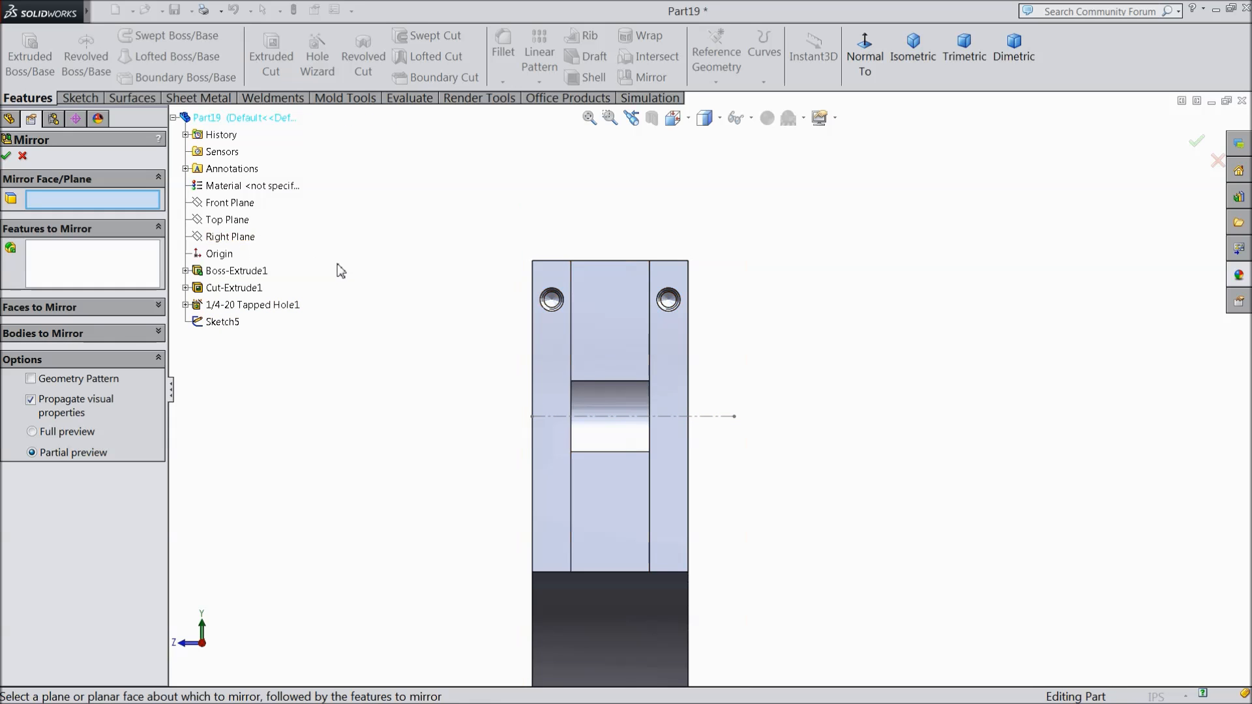
{"action": "left_click", "coordinate": [23, 156]}
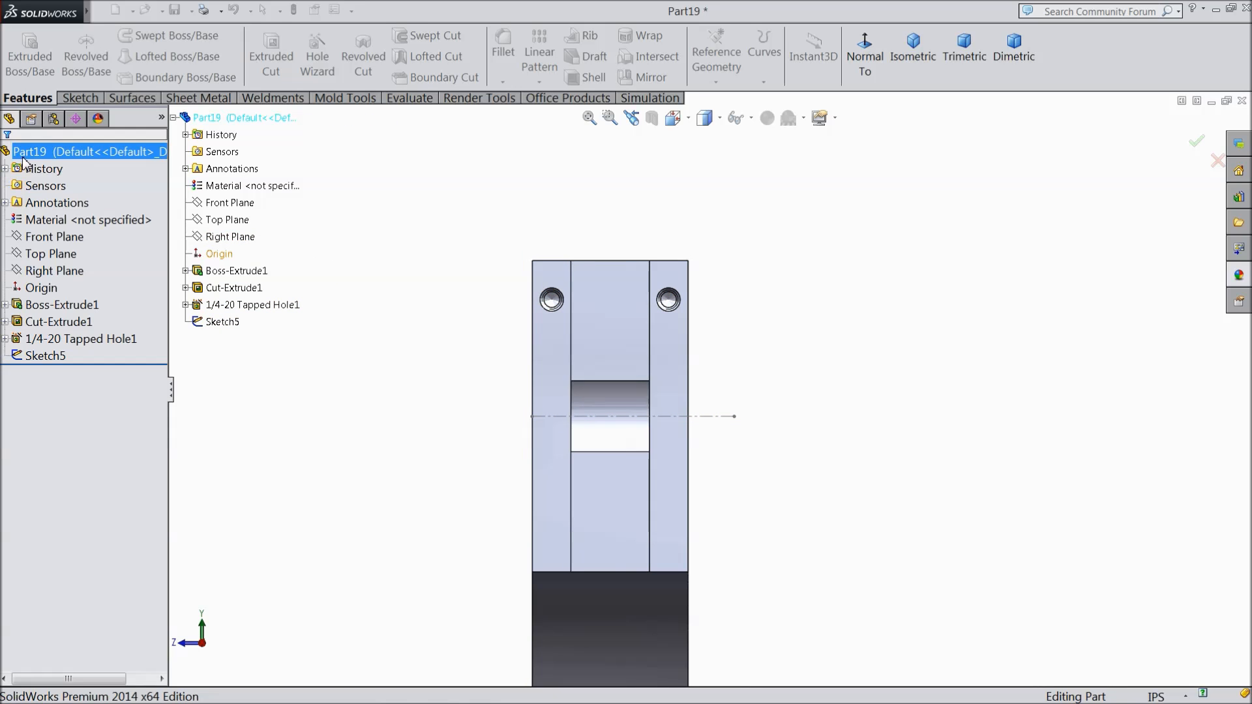
Step: Delete the centerline sketch from the part
{"action": "right_click", "coordinate": [46, 355]}
{"action": "left_click", "coordinate": [89, 447]}
{"action": "left_click", "coordinate": [724, 255]}
Step: Edit the 1/4-20 tapped hole feature's positions, adding one hole point near the lower end of each prong end face
{"action": "left_click", "coordinate": [72, 339]}
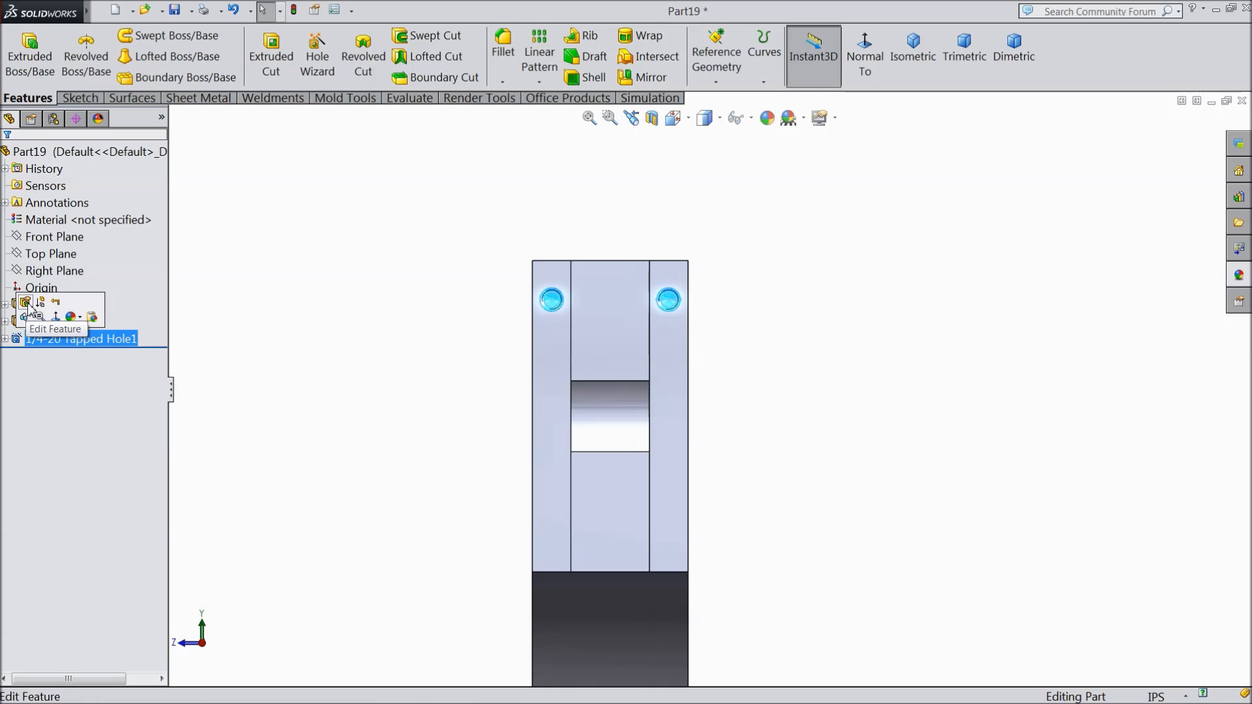
{"action": "left_click", "coordinate": [28, 303]}
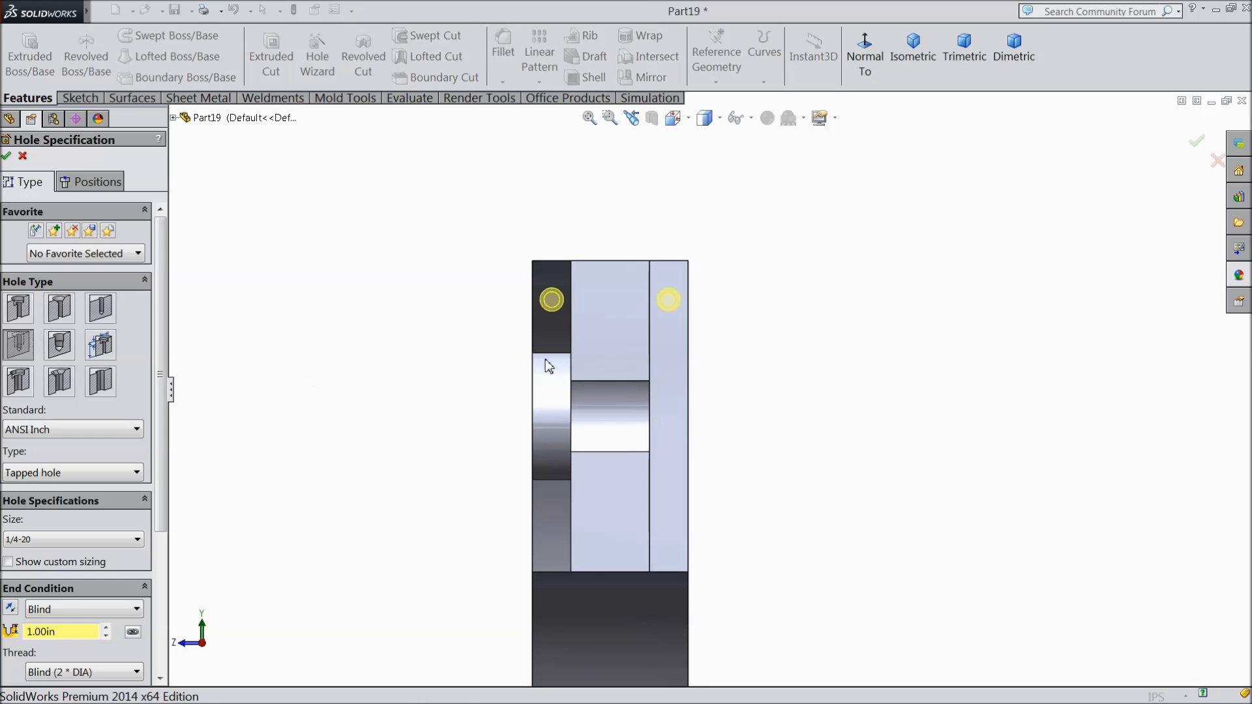
{"action": "left_click", "coordinate": [97, 183]}
{"action": "left_click", "coordinate": [554, 350]}
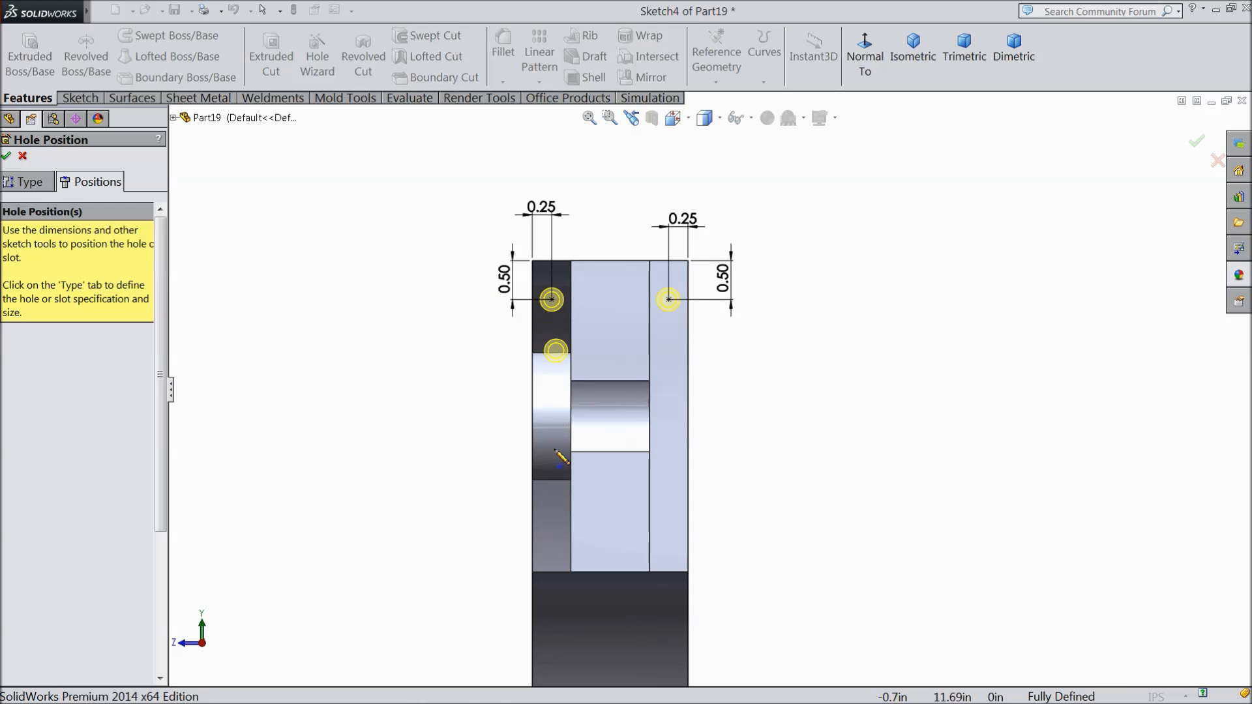
{"action": "left_click", "coordinate": [552, 527]}
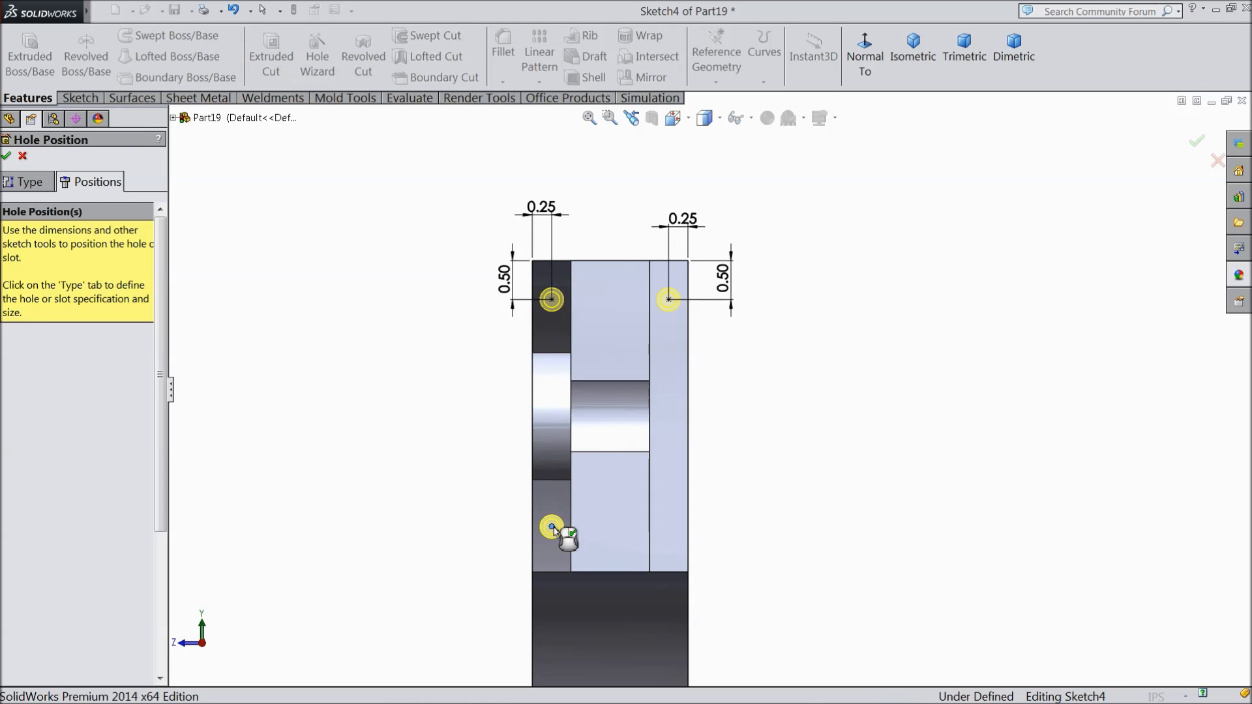
{"action": "left_click", "coordinate": [668, 527]}
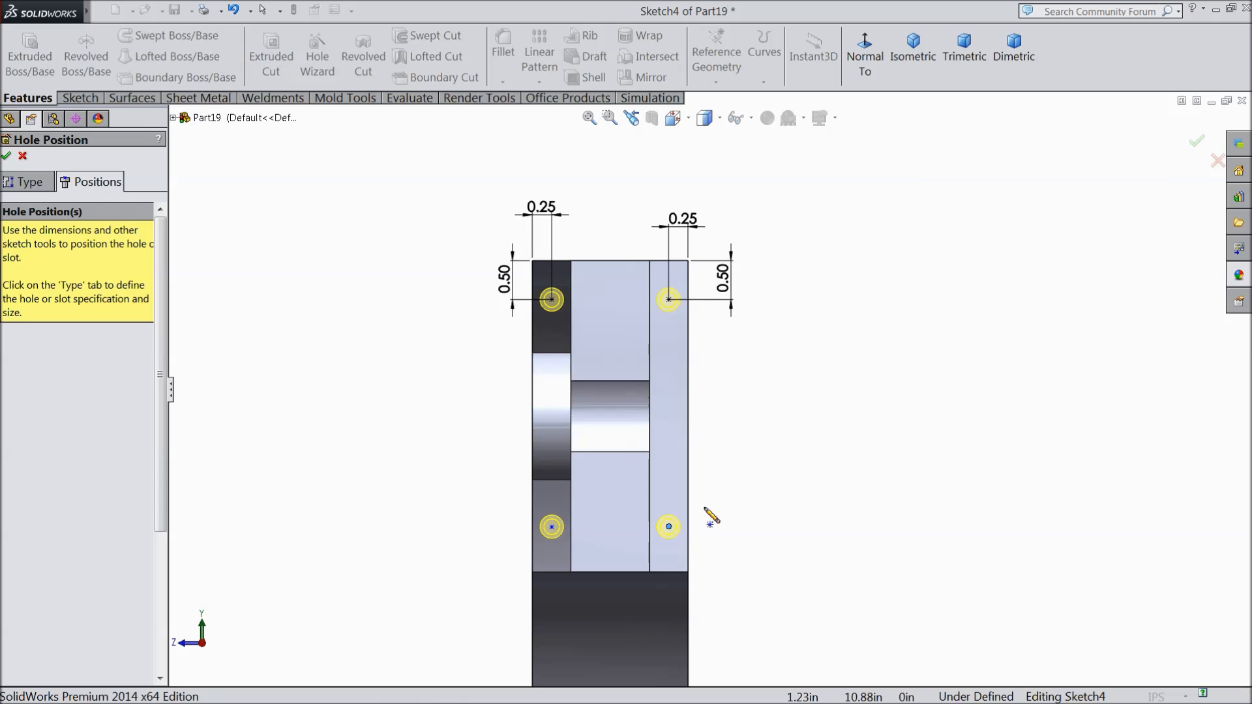
{"action": "key", "text": "Escape"}
Step: Dimension the left prong's lower hole point 0.25 in from that prong's outer vertical edge
{"action": "scroll", "coordinate": [620, 568], "scroll_direction": "down", "scroll_amount": 5}
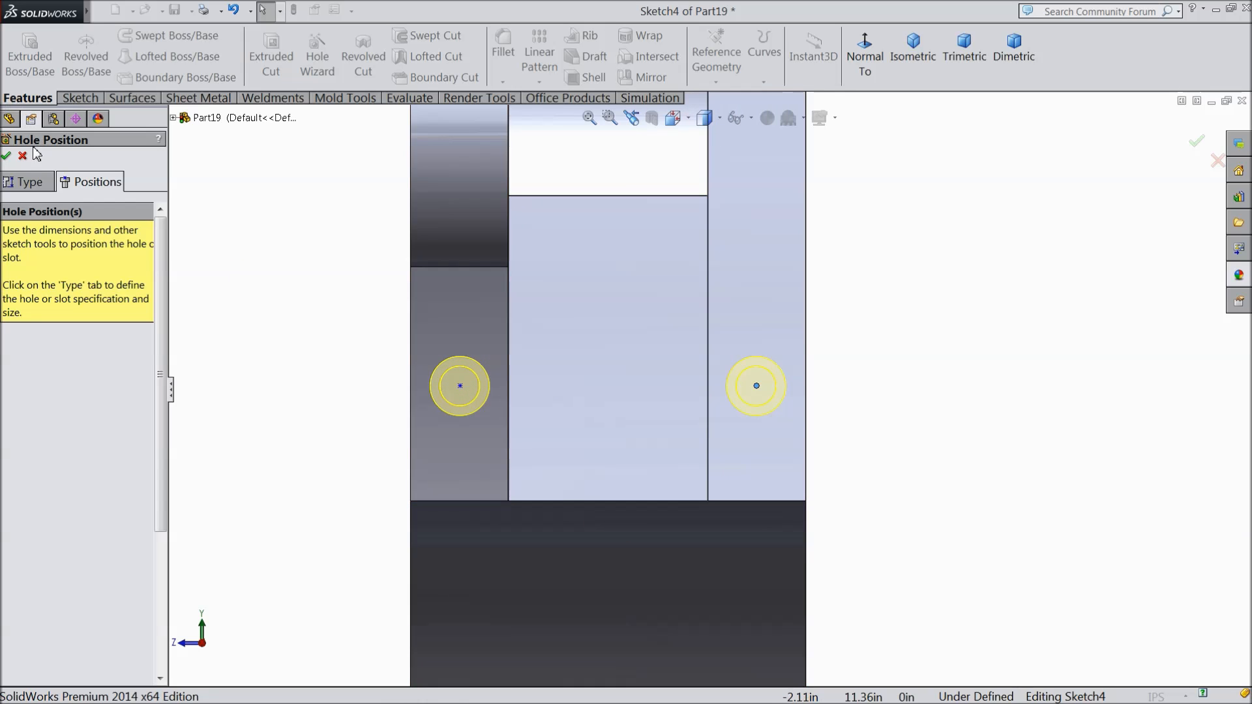
{"action": "left_click", "coordinate": [79, 98]}
{"action": "left_click", "coordinate": [70, 53]}
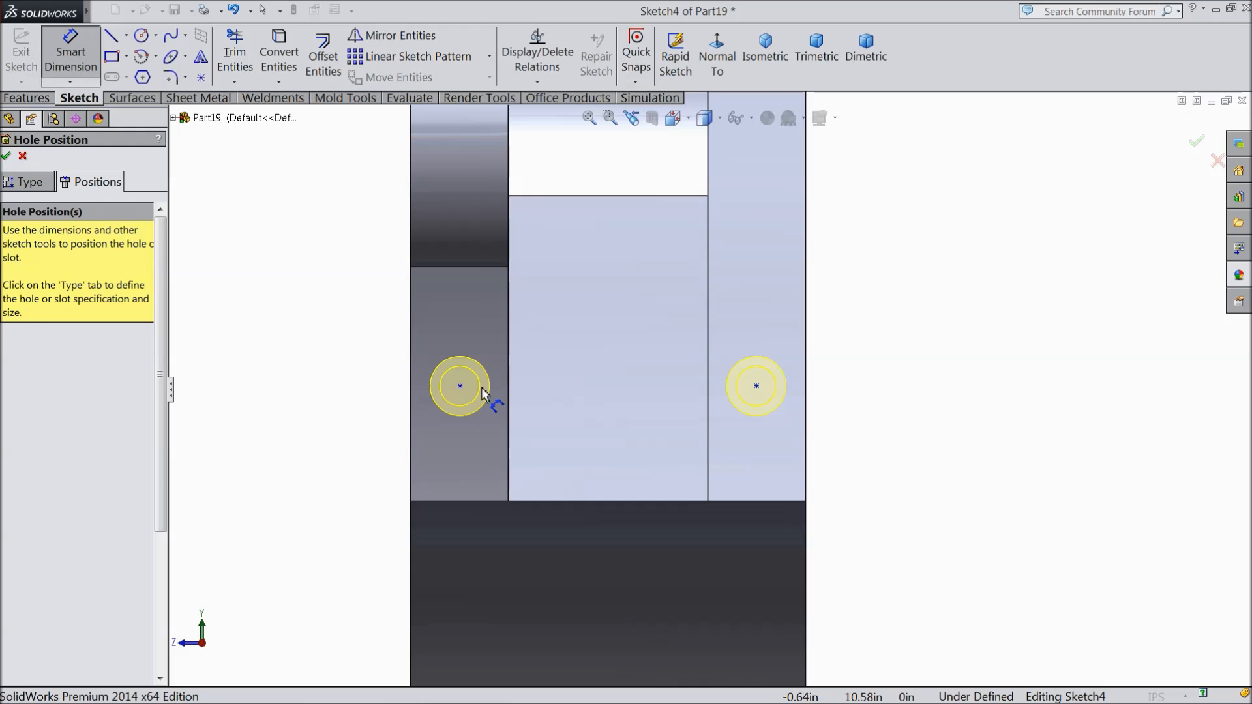
{"action": "left_click", "coordinate": [460, 386]}
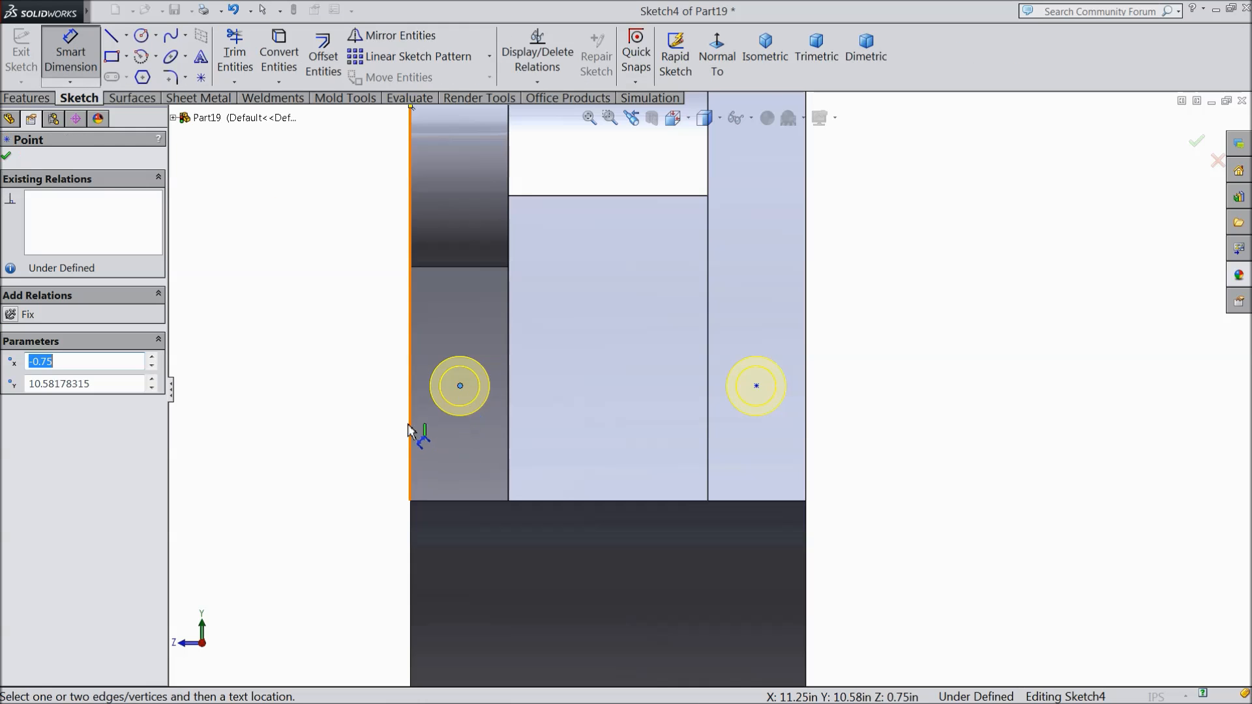
{"action": "left_click", "coordinate": [415, 425]}
{"action": "left_click", "coordinate": [362, 409]}
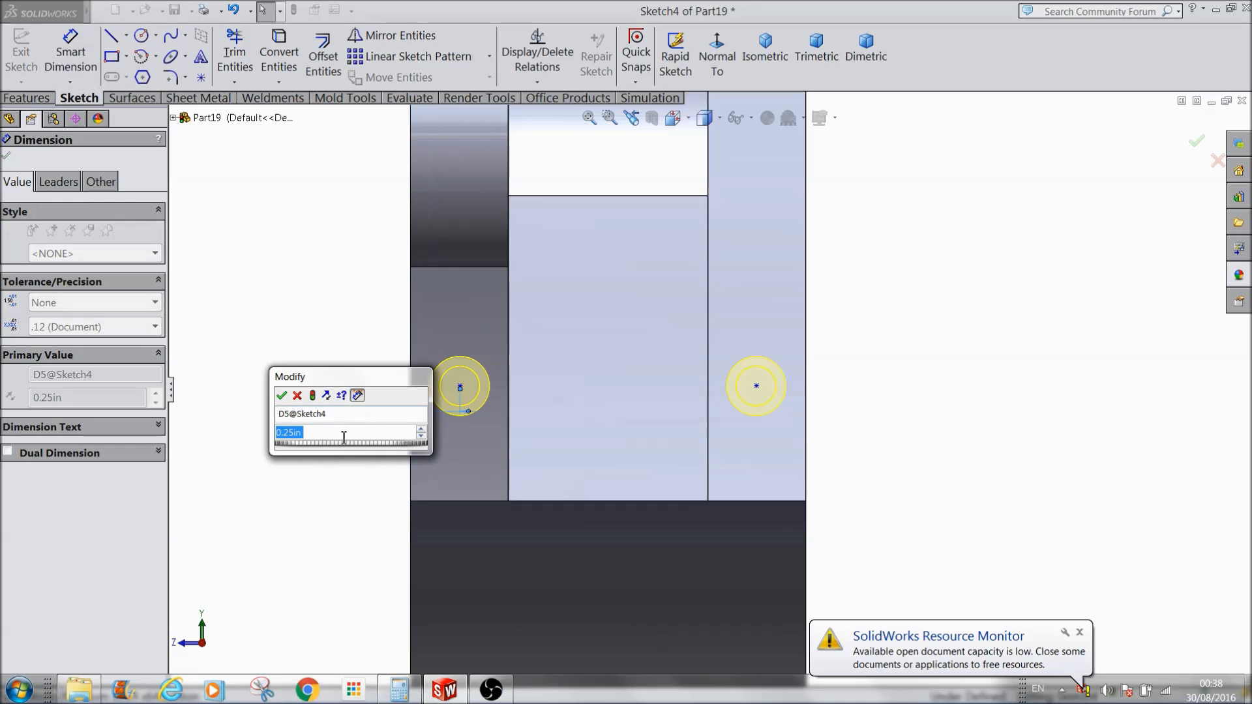
{"action": "left_click", "coordinate": [283, 396]}
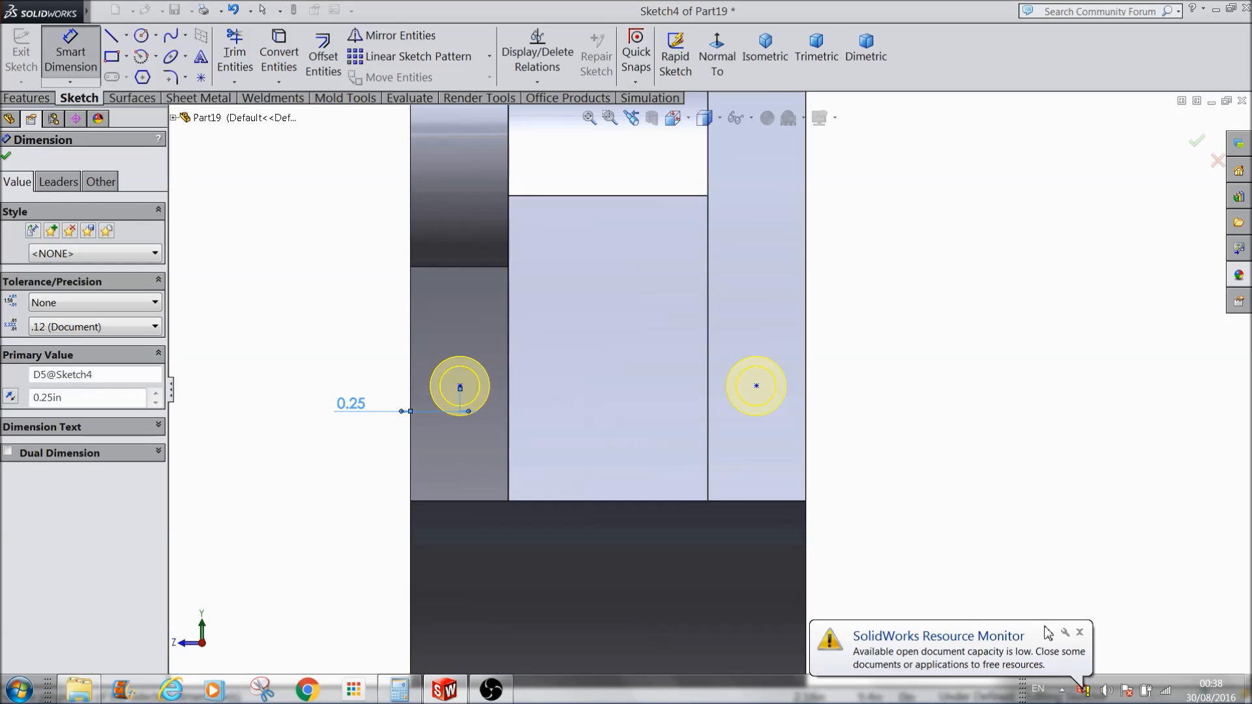
{"action": "left_click", "coordinate": [1079, 632]}
Step: Dimension the right prong's lower hole point 0.25 in from that prong's outer vertical edge
{"action": "left_click", "coordinate": [757, 389]}
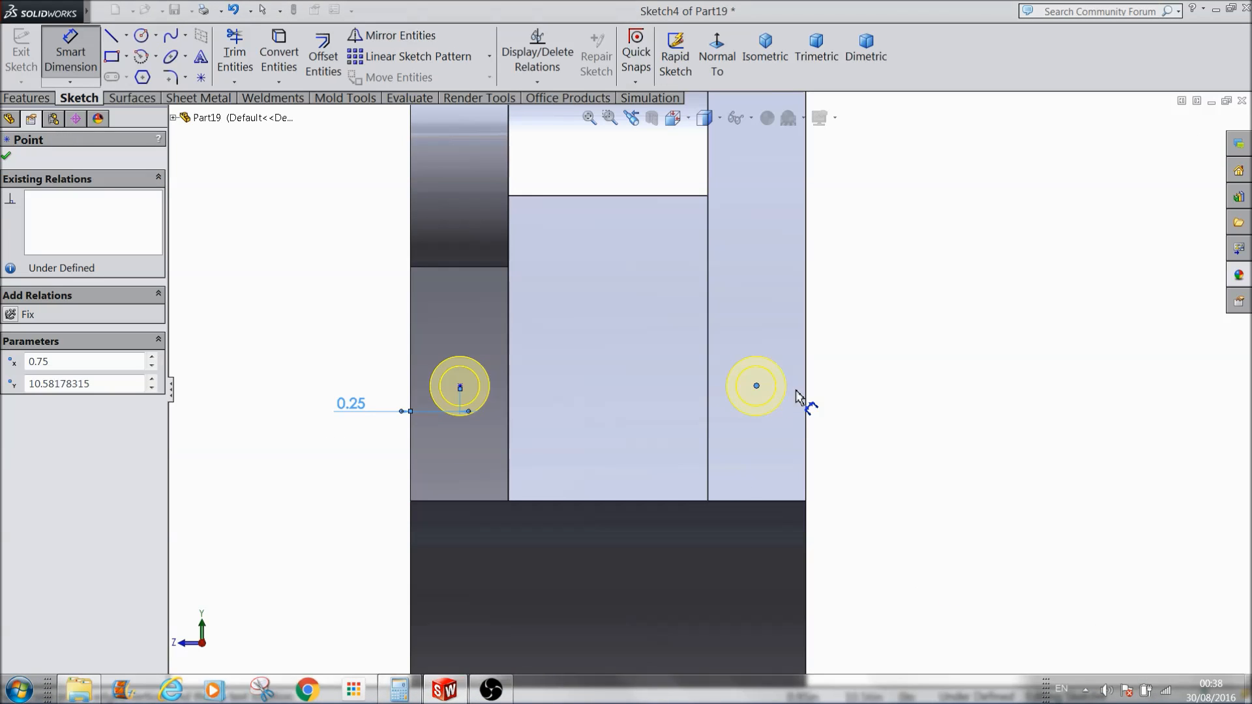
{"action": "left_click", "coordinate": [809, 404]}
{"action": "left_click", "coordinate": [842, 370]}
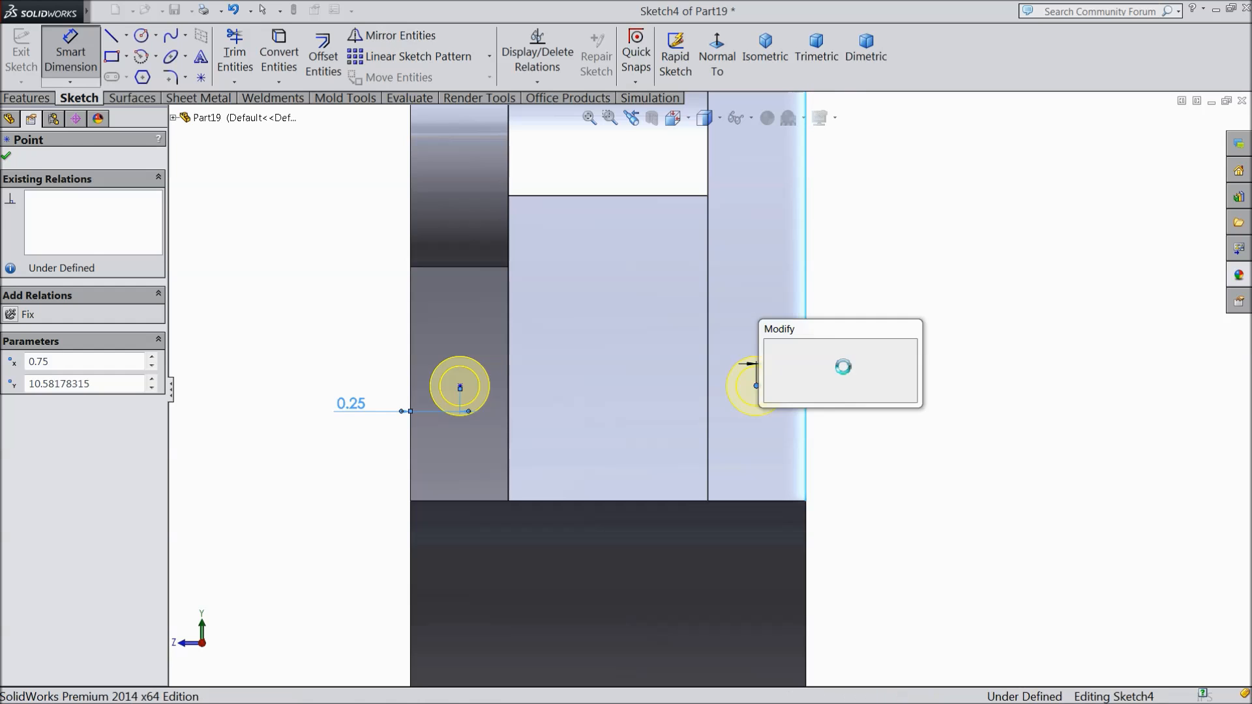
{"action": "left_click", "coordinate": [771, 348]}
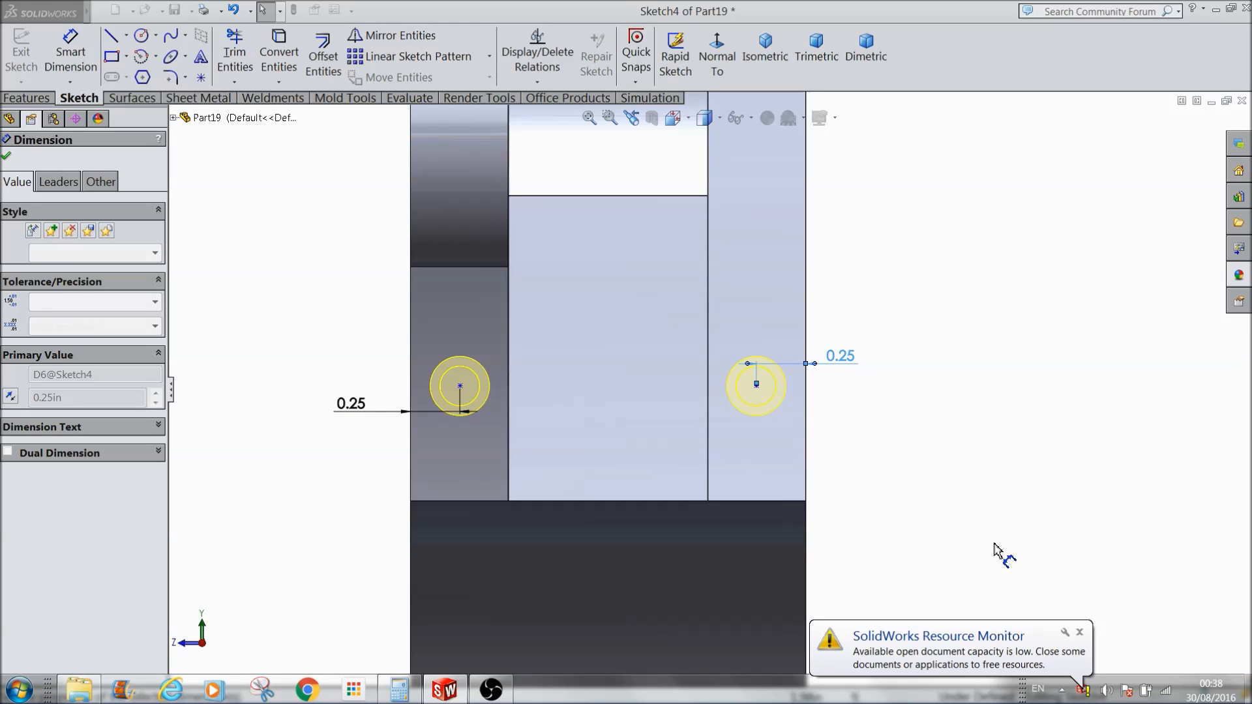
{"action": "left_click", "coordinate": [1079, 633]}
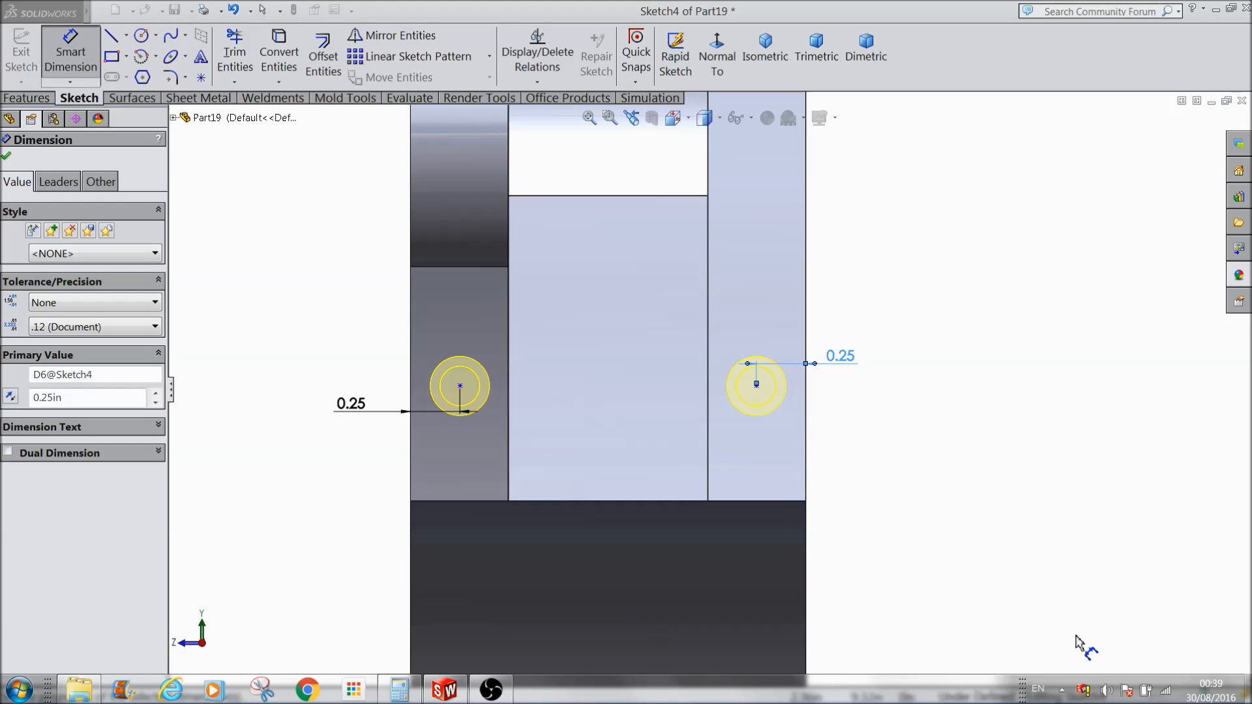
Step: Dimension the right prong's lower hole point 0.5 in above the bottom edge of that prong's end face
{"action": "left_click", "coordinate": [756, 385]}
{"action": "left_click", "coordinate": [760, 500]}
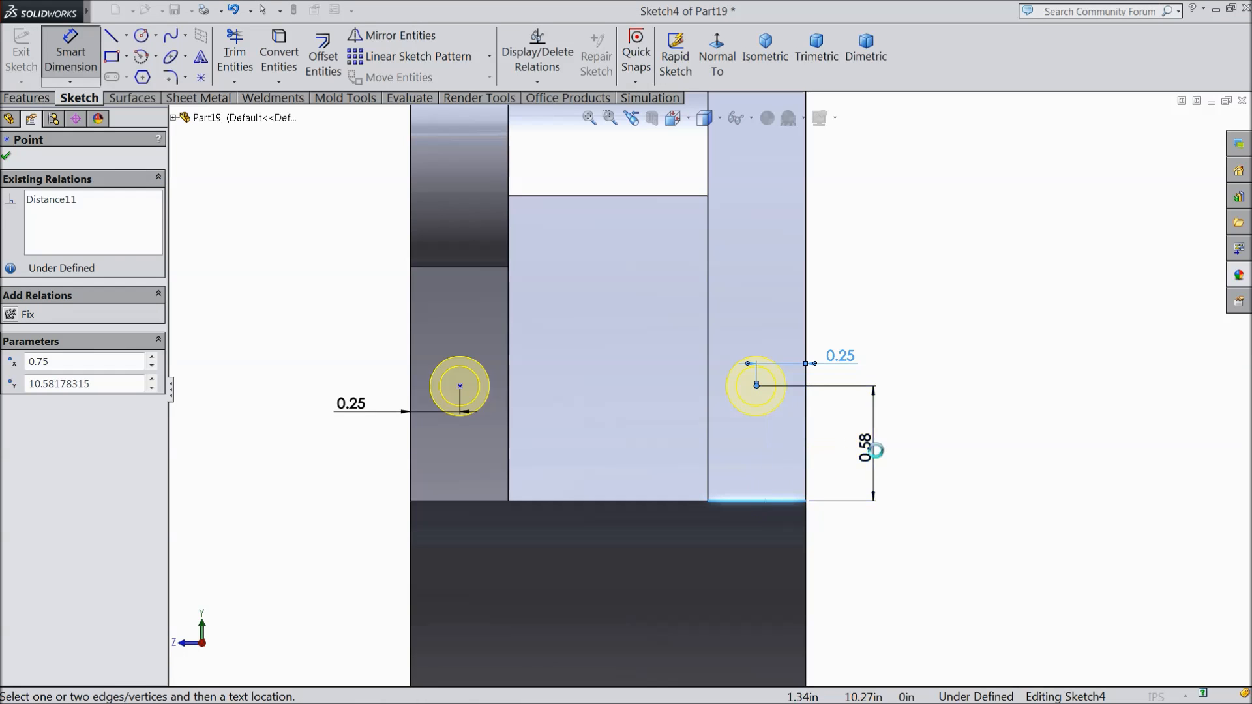
{"action": "left_click", "coordinate": [875, 450]}
{"action": "type", "text": "0.5"}
{"action": "left_click", "coordinate": [804, 431]}
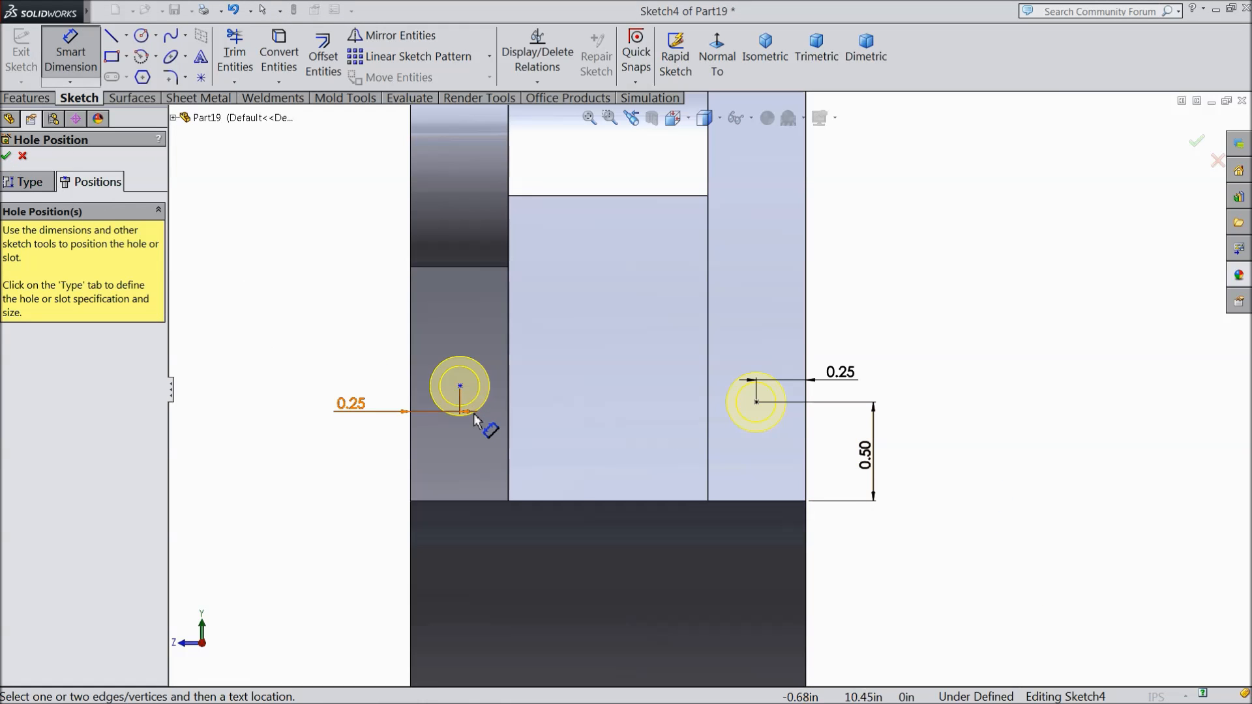
Step: Dimension the left prong's lower hole point 0.5 in above the bottom edge of its end face and finish the tapped hole feature
{"action": "left_click", "coordinate": [460, 386]}
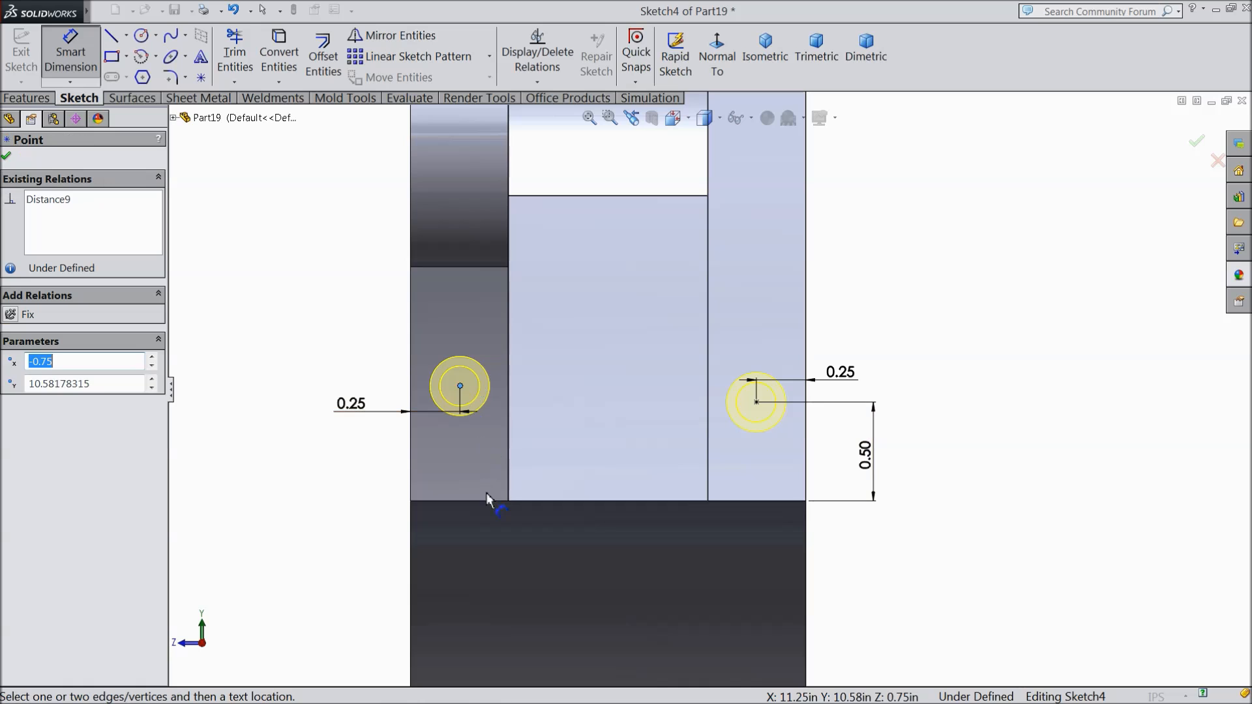
{"action": "left_click", "coordinate": [491, 502]}
{"action": "left_click", "coordinate": [336, 463]}
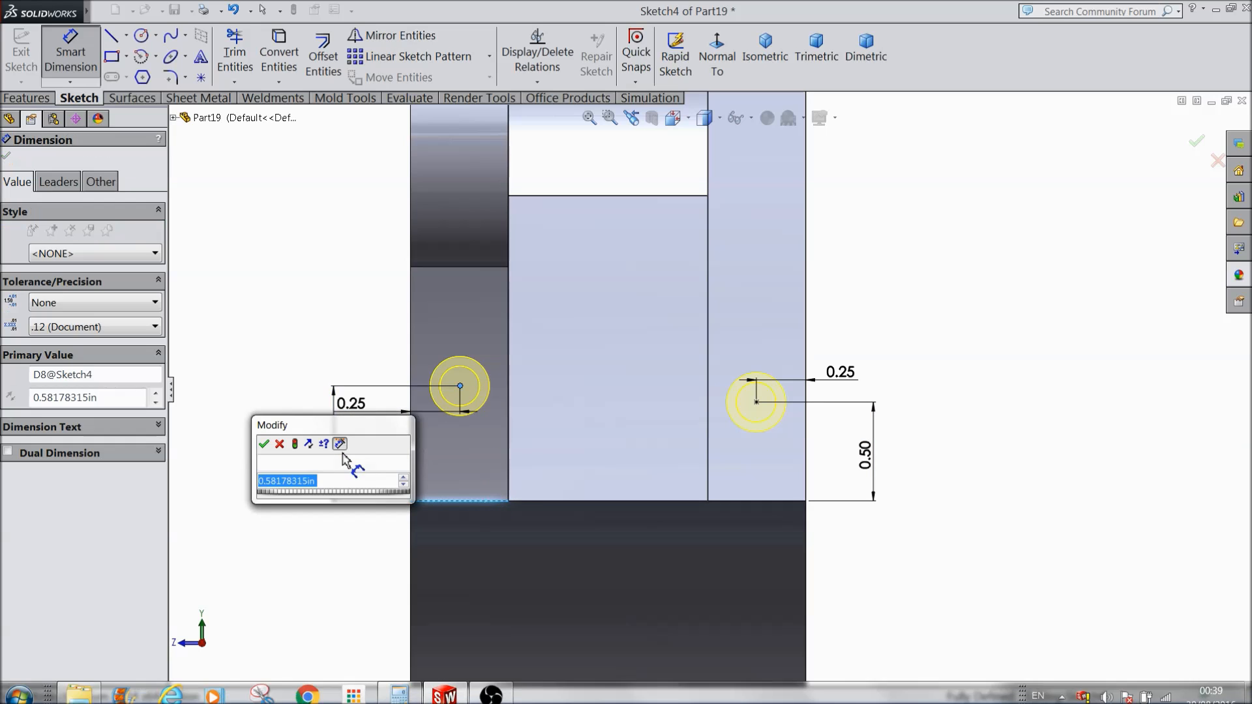
{"action": "type", "text": "0.5"}
{"action": "left_click", "coordinate": [264, 444]}
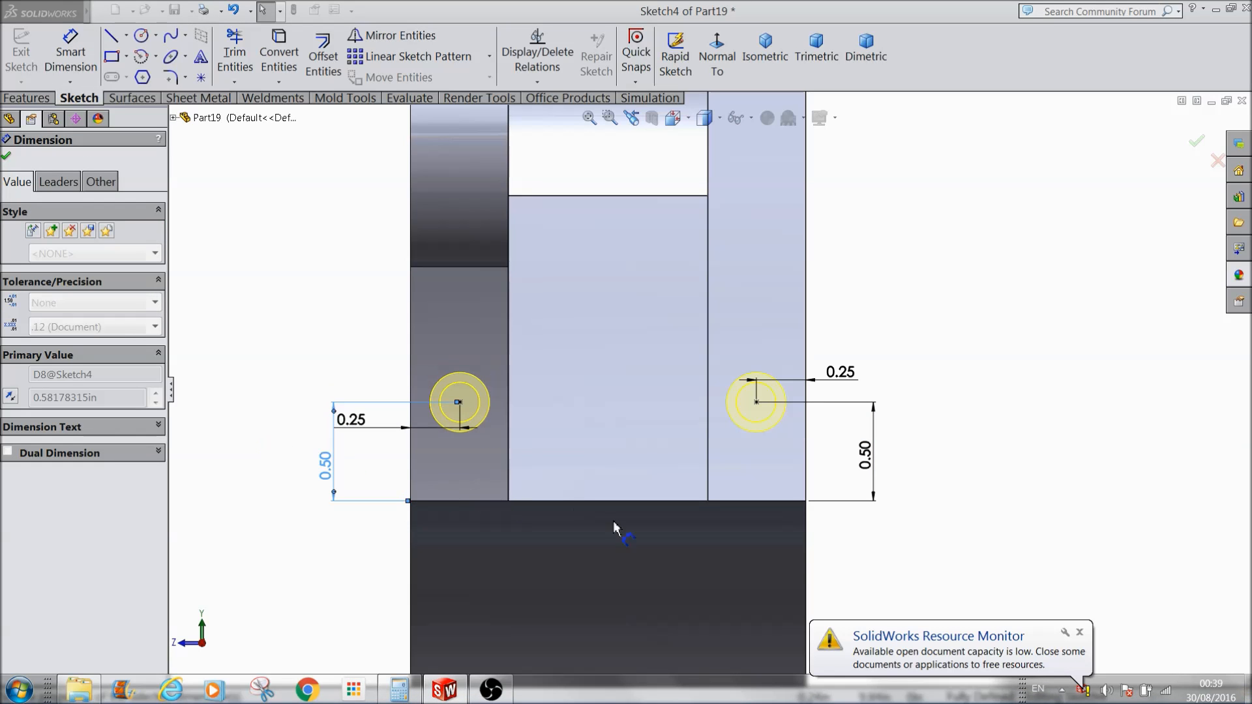
{"action": "left_click", "coordinate": [1080, 633]}
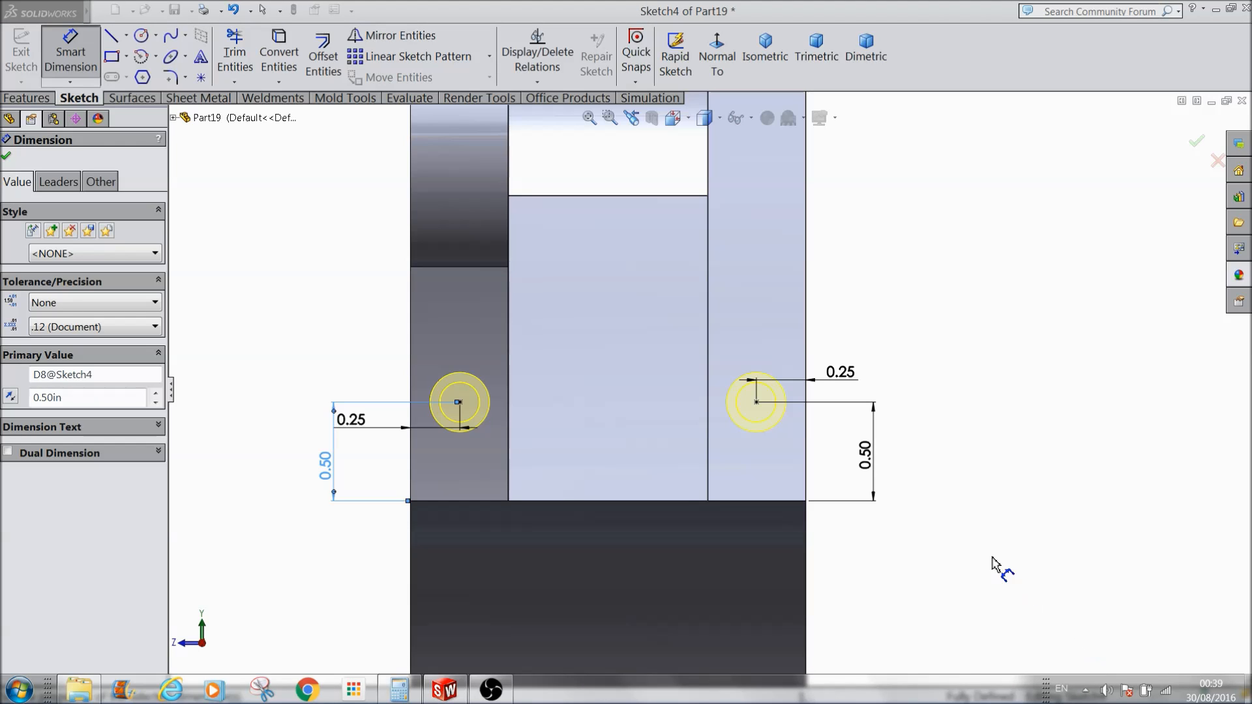
{"action": "left_click", "coordinate": [6, 157]}
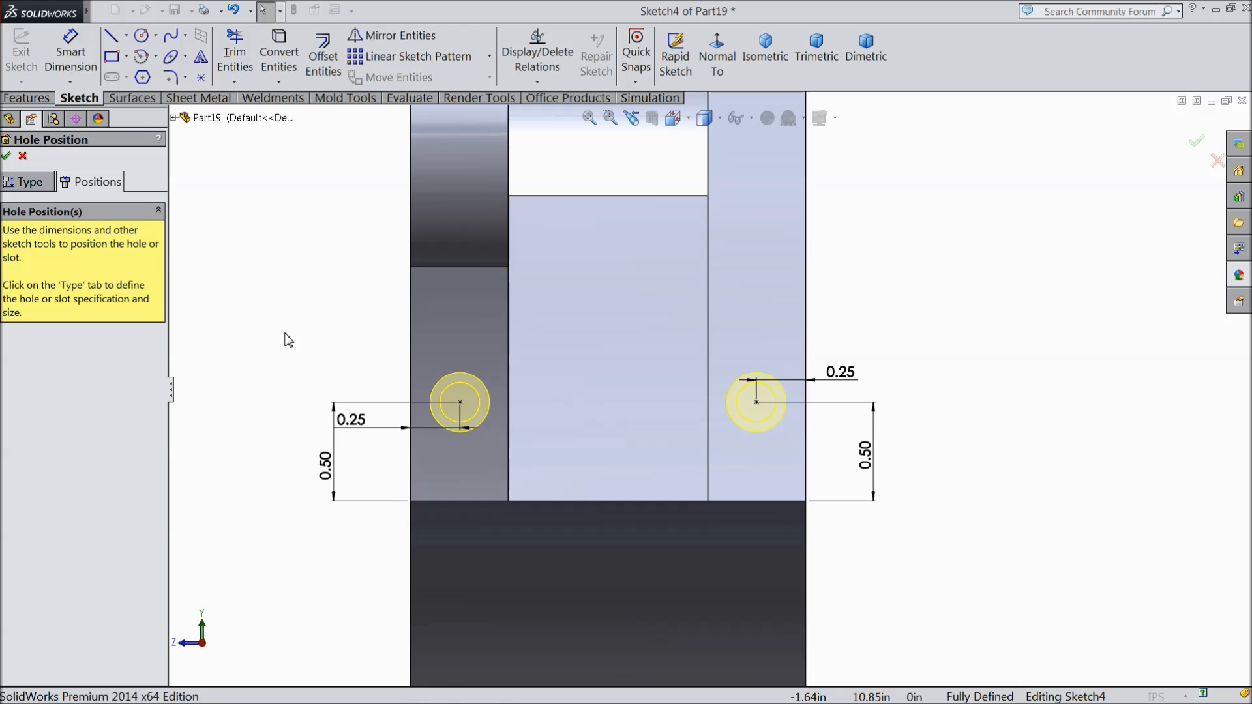
{"action": "left_click", "coordinate": [6, 156]}
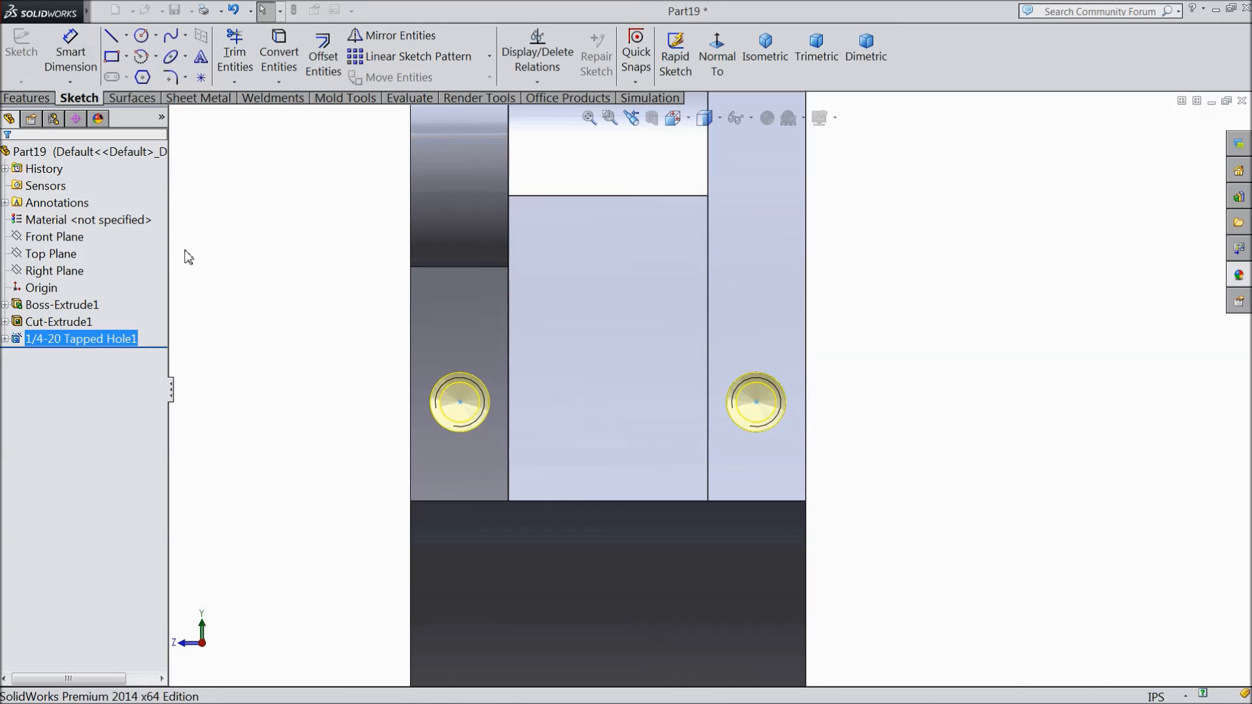
Step: Examine the tapped holes in the prong ends and the L-shaped part's overall shape from several sides
{"action": "middle_click_drag", "start_coordinate": [410, 393], "coordinate": [385, 361]}
{"action": "left_click", "coordinate": [385, 361]}
{"action": "scroll", "coordinate": [661, 362], "scroll_direction": "down", "scroll_amount": 4}
{"action": "mouse_move", "coordinate": [669, 357]}
{"action": "middle_mouse_down"}
{"action": "mouse_move", "coordinate": [637, 313]}
{"action": "mouse_move", "coordinate": [645, 341]}
{"action": "mouse_move", "coordinate": [662, 335]}
{"action": "middle_mouse_up"}
{"action": "scroll", "coordinate": [654, 380], "scroll_direction": "up", "scroll_amount": 5}
{"action": "scroll", "coordinate": [654, 380], "scroll_direction": "up", "scroll_amount": 5}
{"action": "middle_click_drag", "start_coordinate": [635, 466], "coordinate": [672, 525]}
{"action": "scroll", "coordinate": [672, 525], "scroll_direction": "down", "scroll_amount": 4}
{"action": "middle_click_drag", "start_coordinate": [631, 486], "coordinate": [674, 461]}
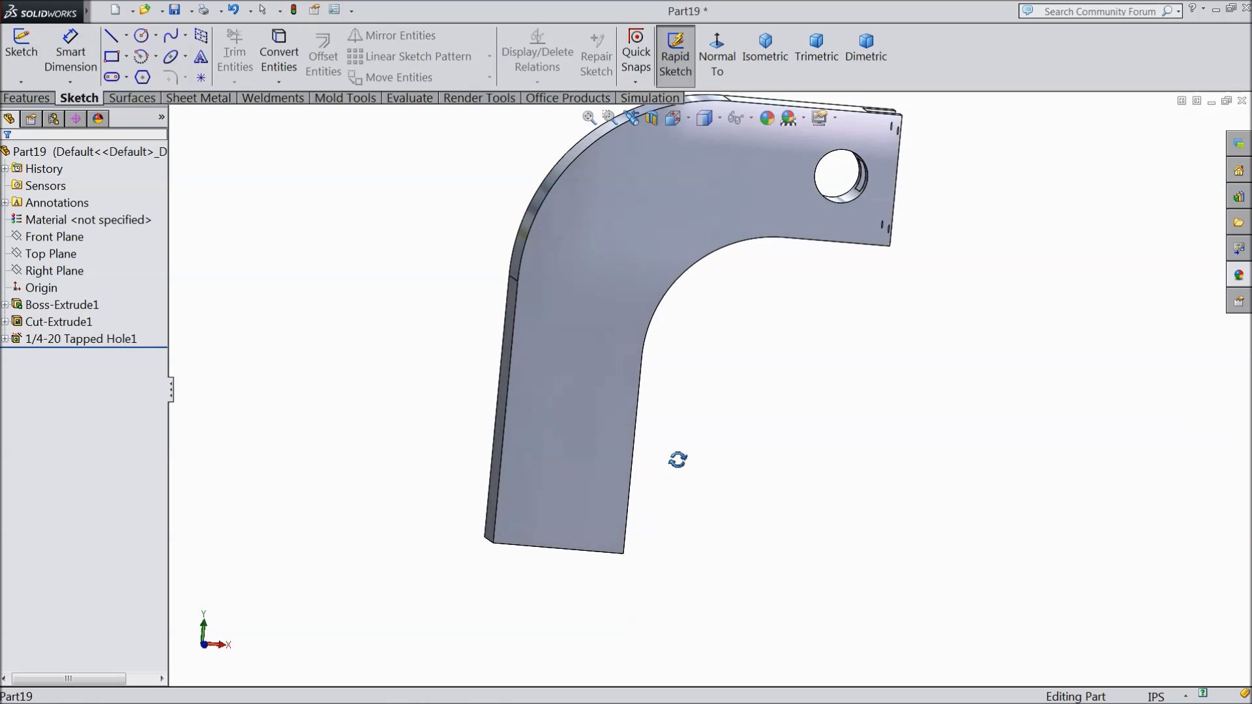
{"action": "left_click", "coordinate": [518, 515]}
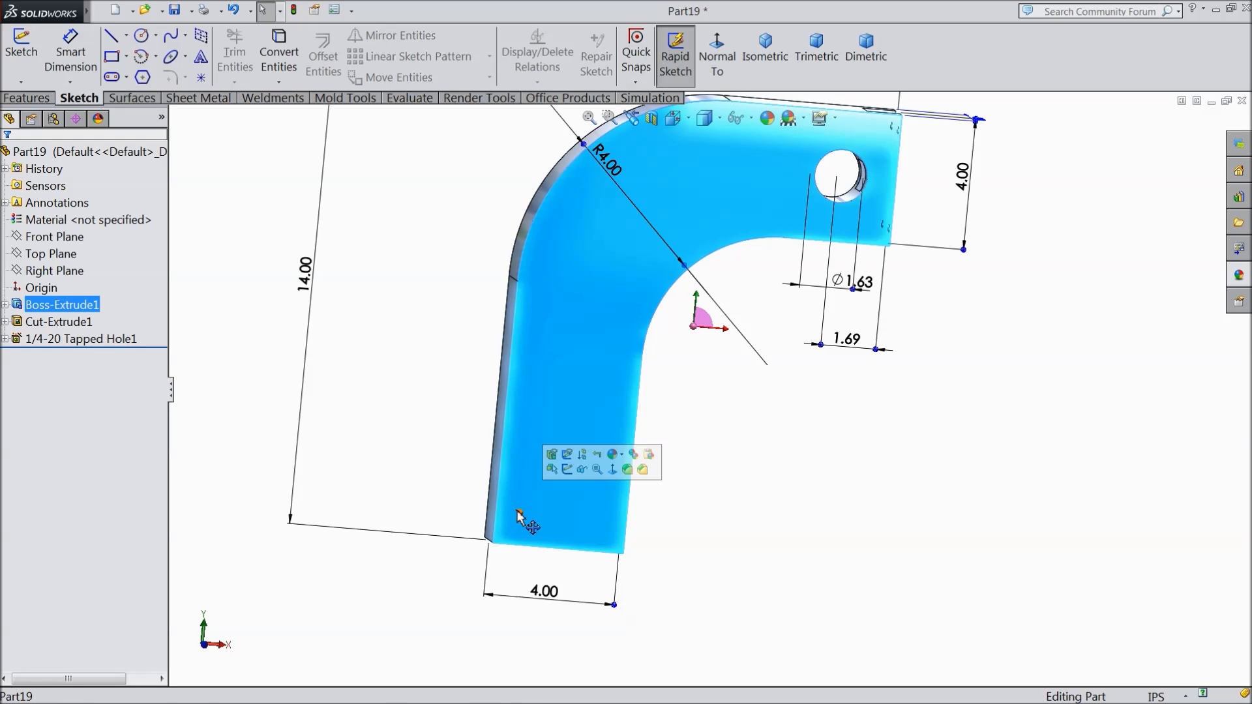
{"action": "left_click", "coordinate": [566, 469]}
{"action": "left_click", "coordinate": [716, 72]}
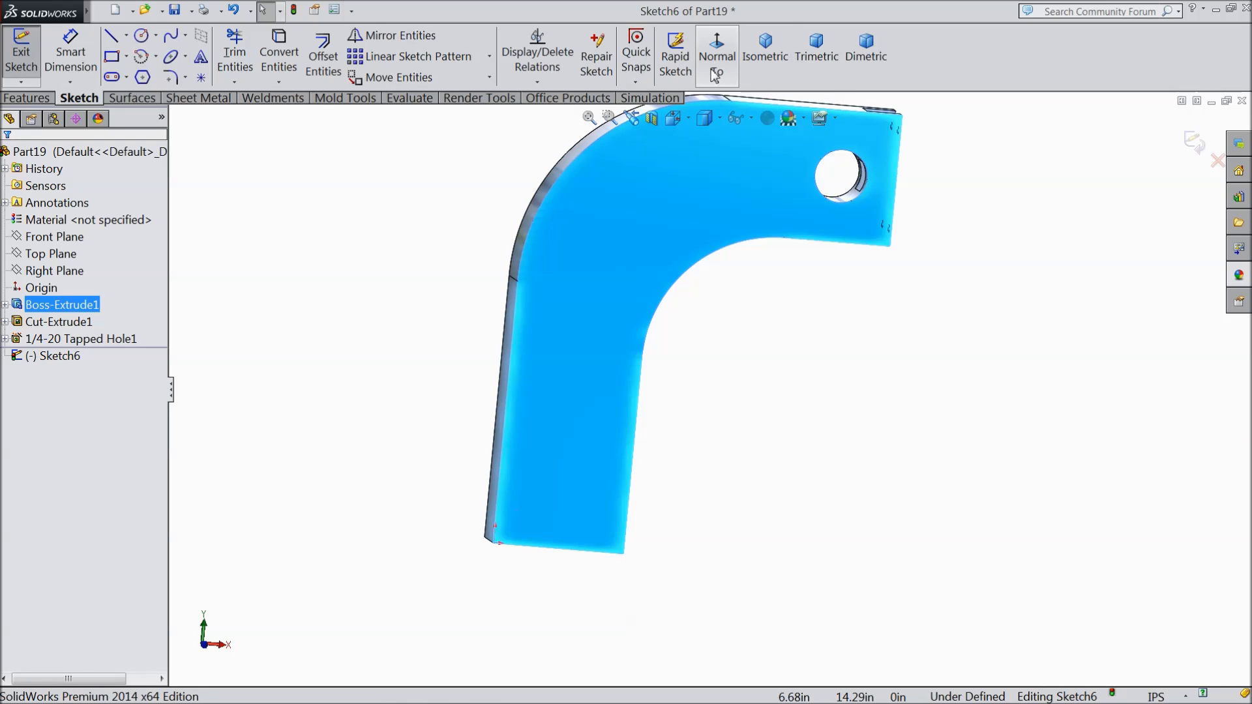
{"action": "scroll", "coordinate": [553, 645], "scroll_direction": "down", "scroll_amount": 5}
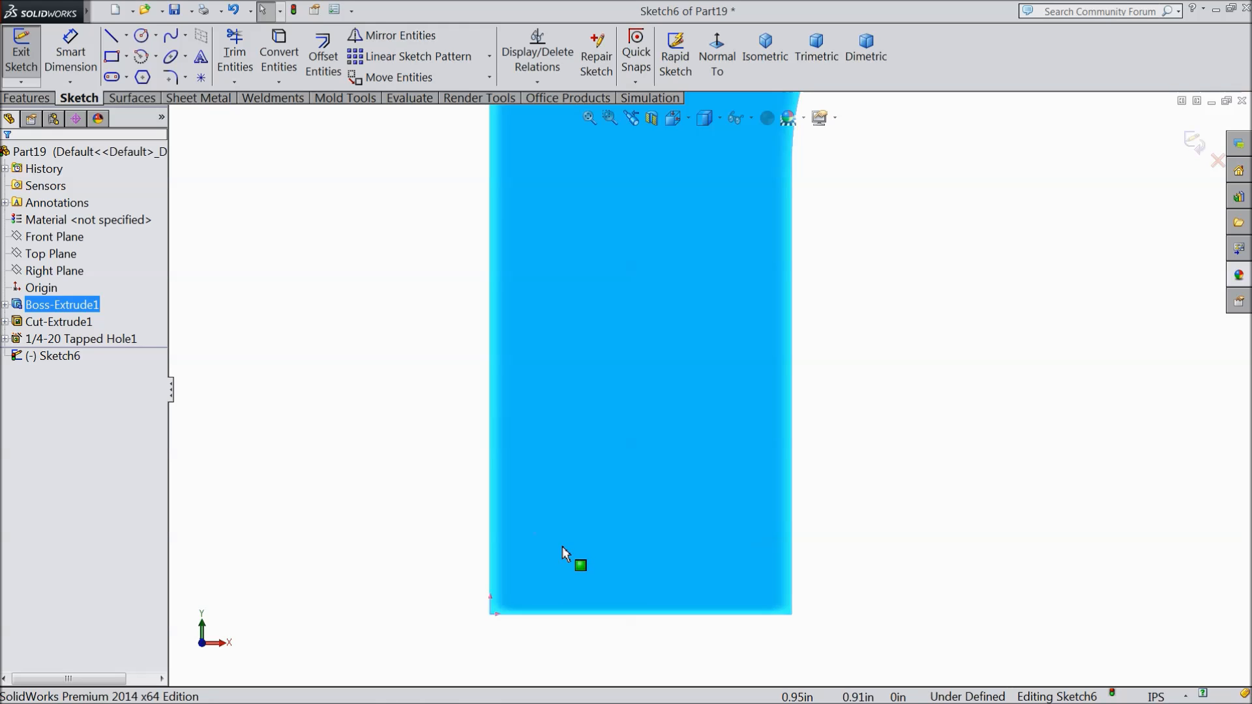
{"action": "left_click", "coordinate": [45, 102]}
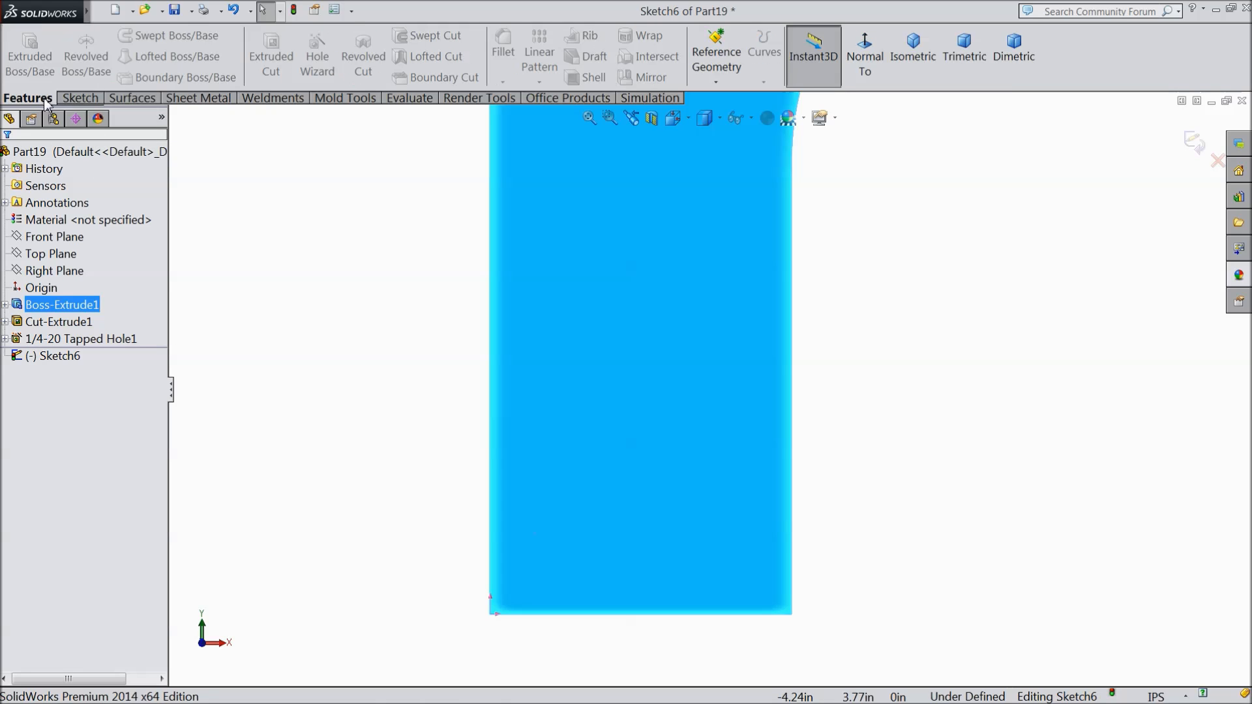
{"action": "left_click", "coordinate": [1195, 142]}
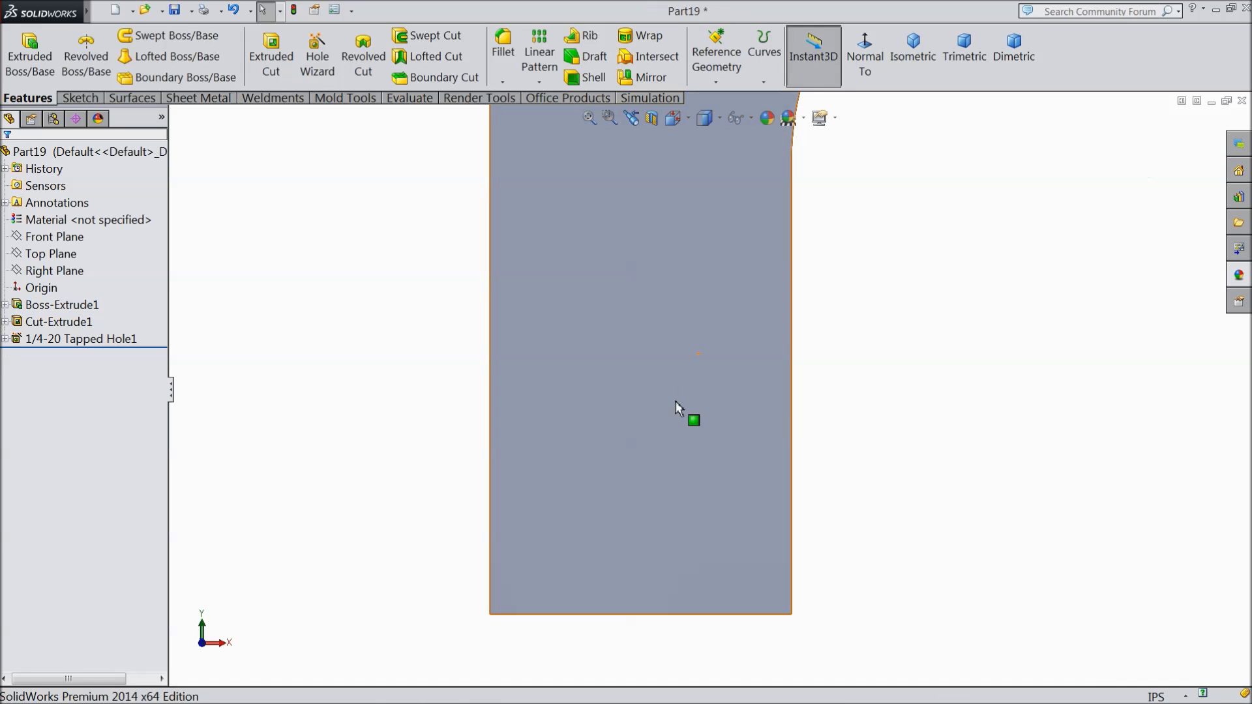
Step: Start a Hole Wizard tapped hole on the L-shaped side face with ANSI Inch size 3/8-24 and a Through All end condition
{"action": "left_click", "coordinate": [596, 316]}
{"action": "left_click", "coordinate": [317, 56]}
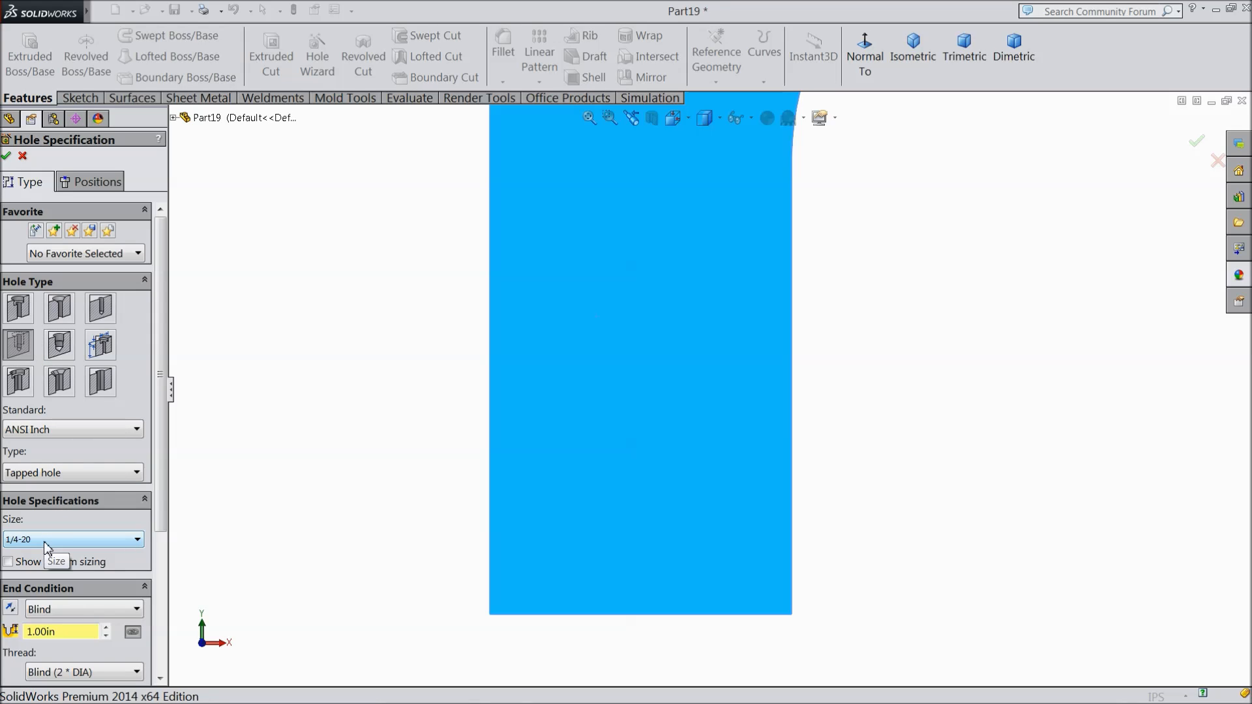
{"action": "left_click", "coordinate": [62, 541]}
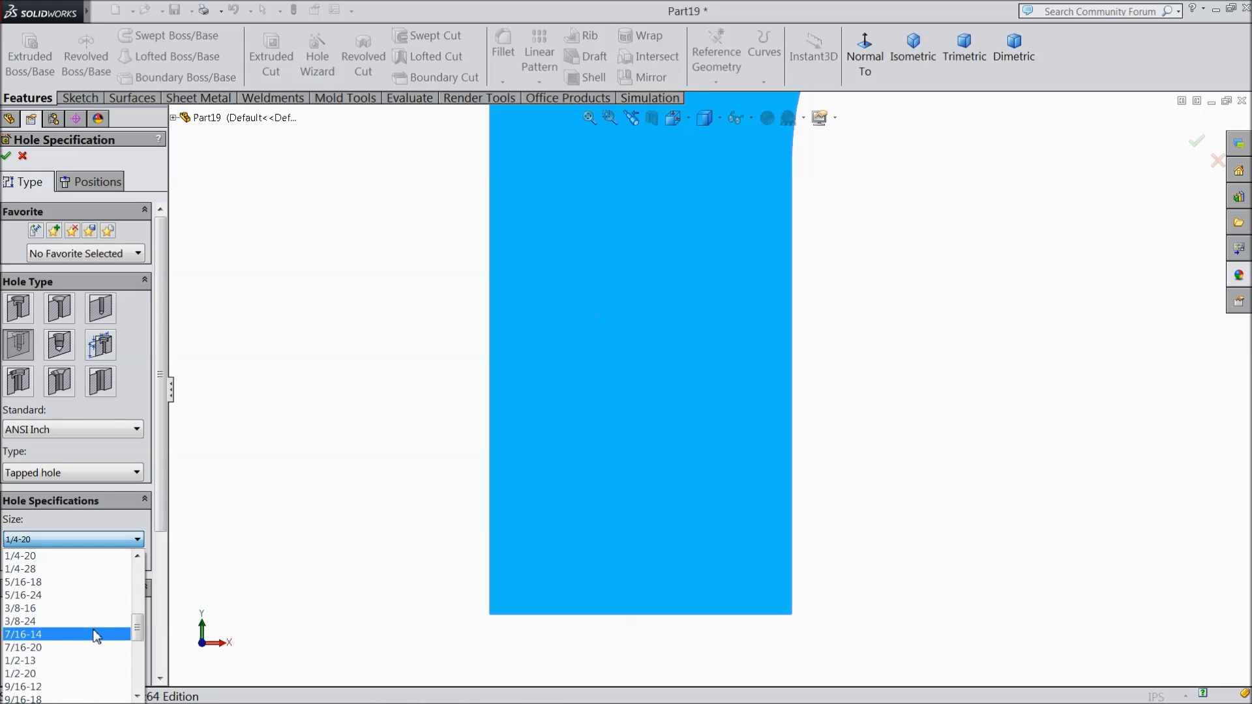
{"action": "left_click_drag", "start_coordinate": [138, 634], "coordinate": [141, 622]}
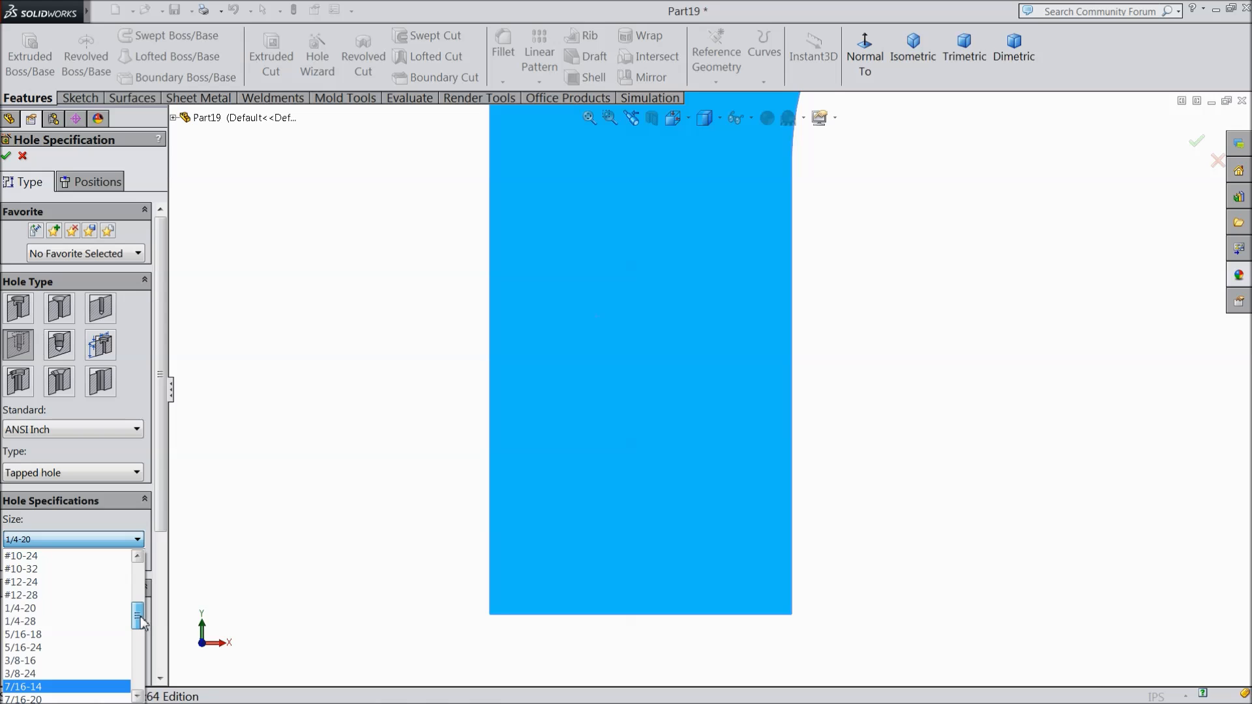
{"action": "left_click", "coordinate": [26, 660]}
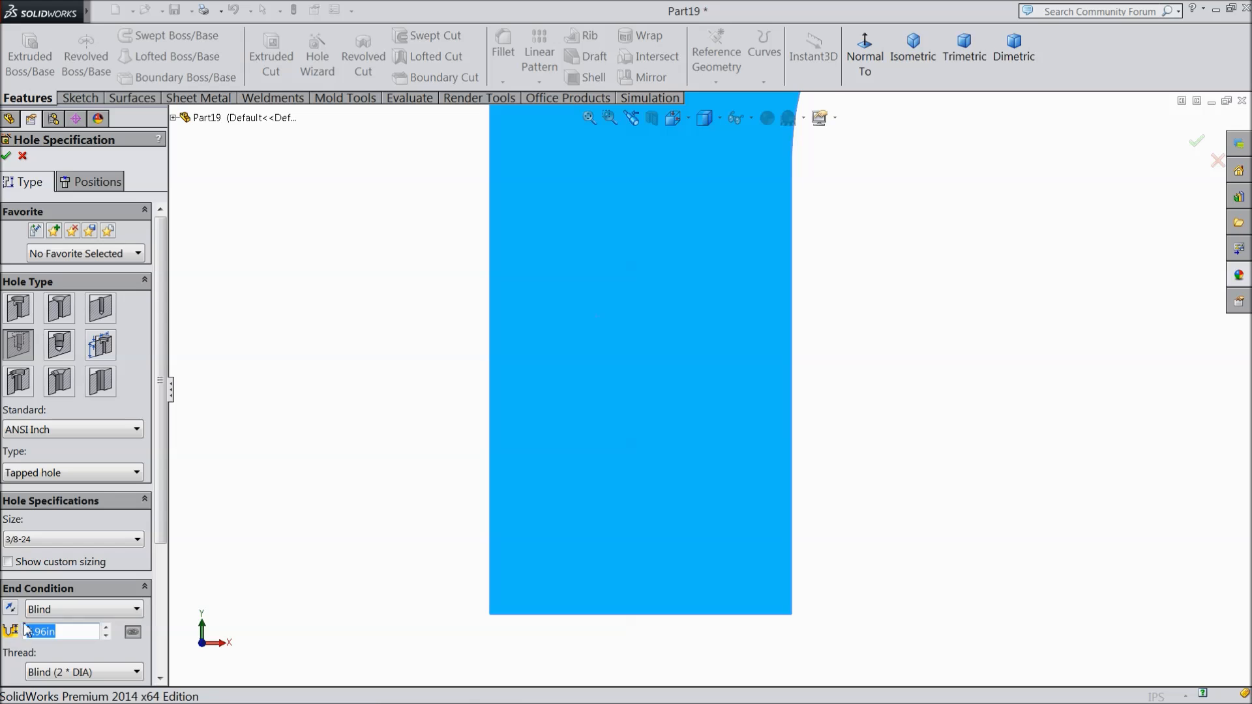
{"action": "left_click", "coordinate": [68, 609]}
{"action": "left_click", "coordinate": [69, 637]}
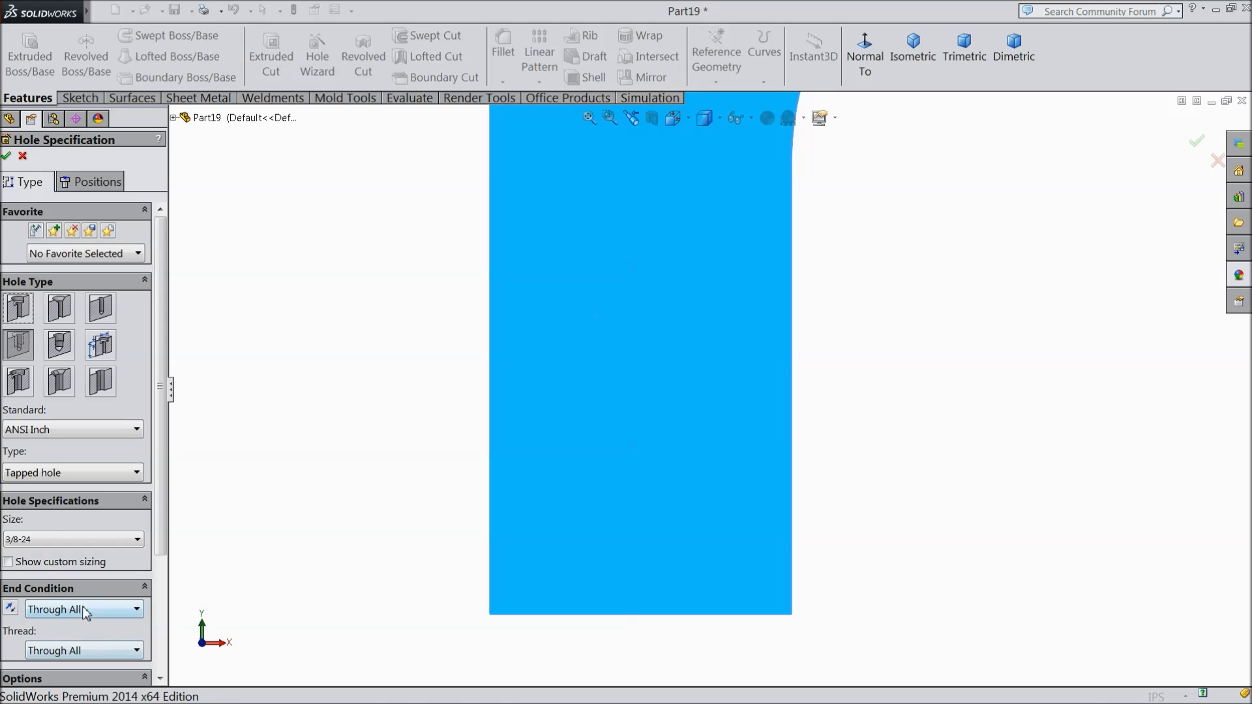
Step: Place two hole points one above the other near the face's lower-left corner, about 0.78 in from its left edge and about 0.77 in apart
{"action": "left_click", "coordinate": [90, 183]}
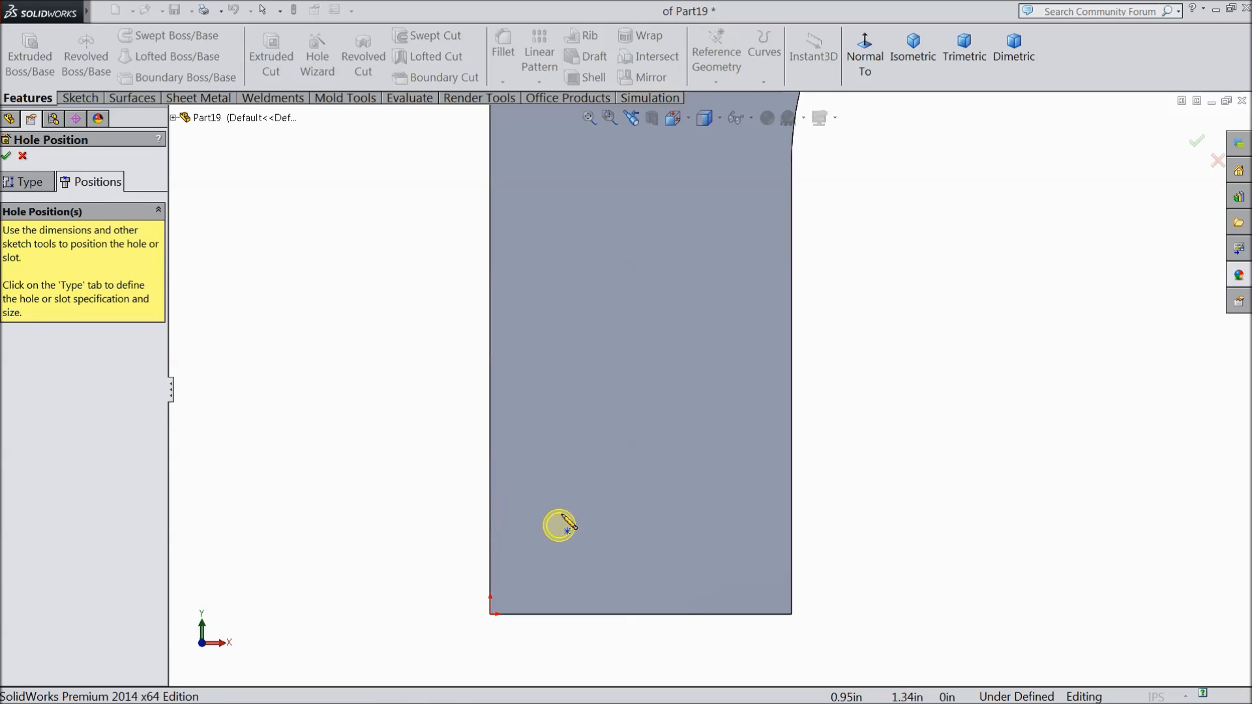
{"action": "left_click", "coordinate": [549, 506]}
{"action": "left_click", "coordinate": [548, 562]}
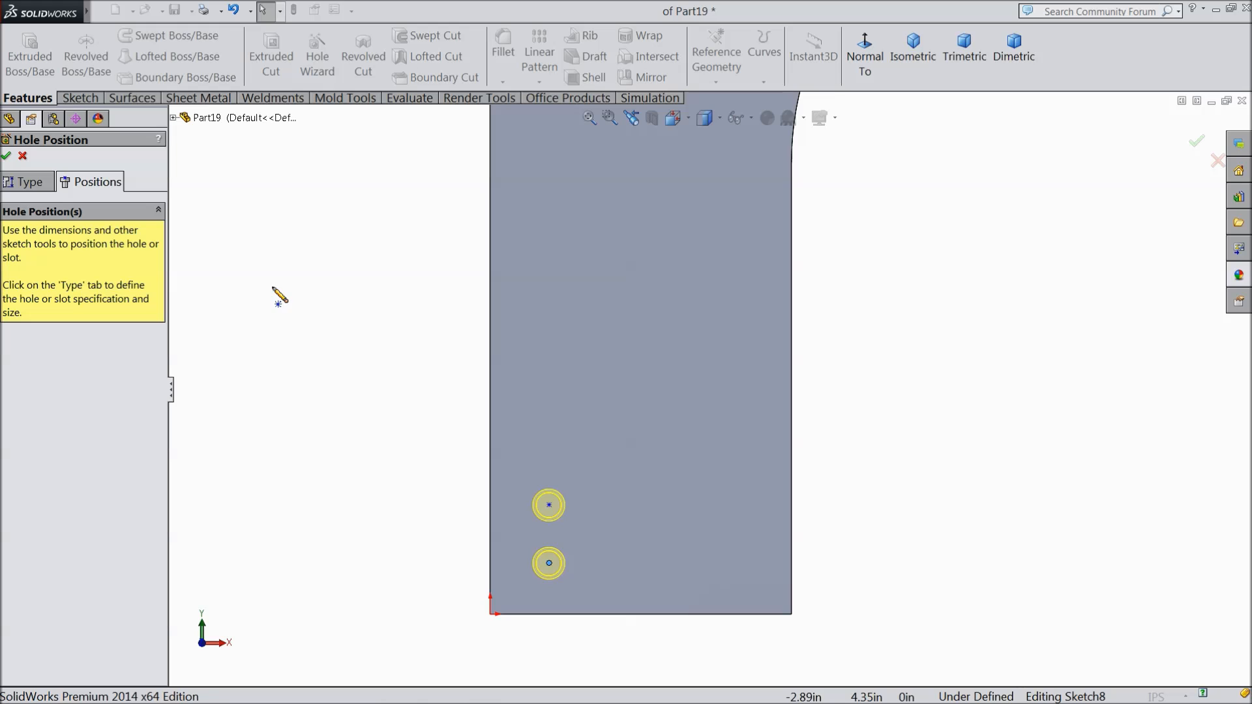
{"action": "left_click", "coordinate": [80, 98]}
{"action": "left_click", "coordinate": [70, 52]}
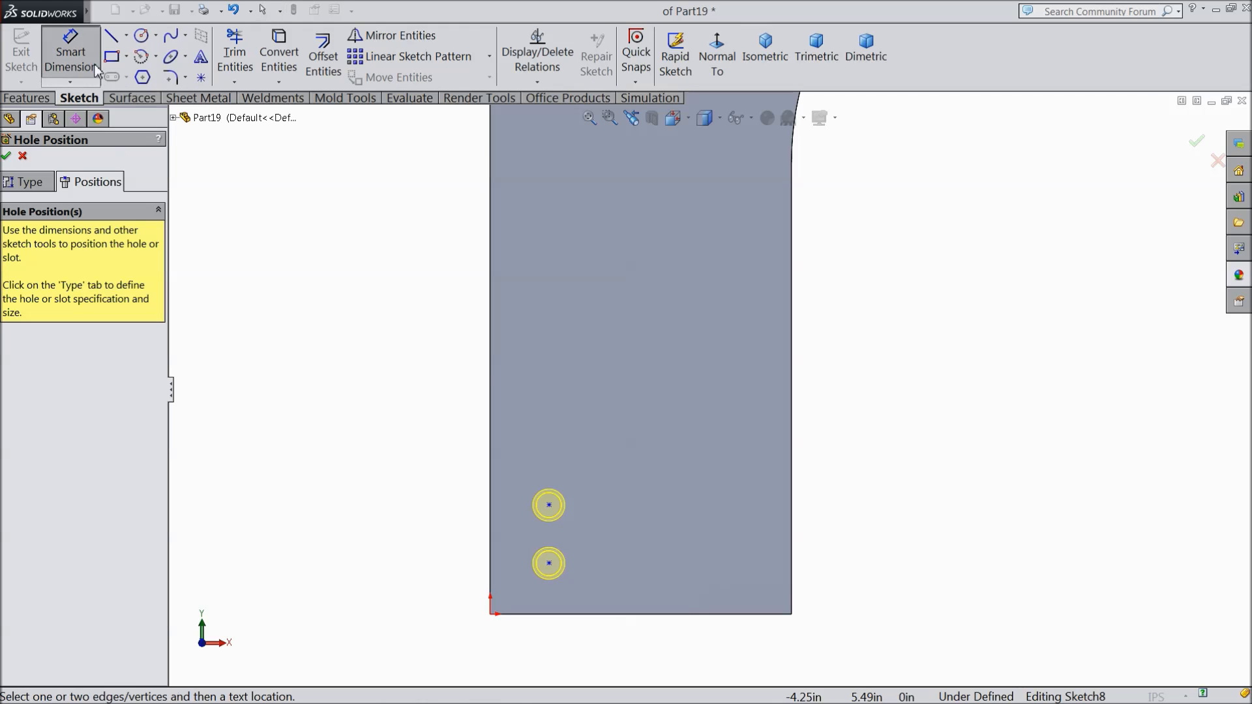
{"action": "scroll", "coordinate": [549, 531], "scroll_direction": "down", "scroll_amount": 3}
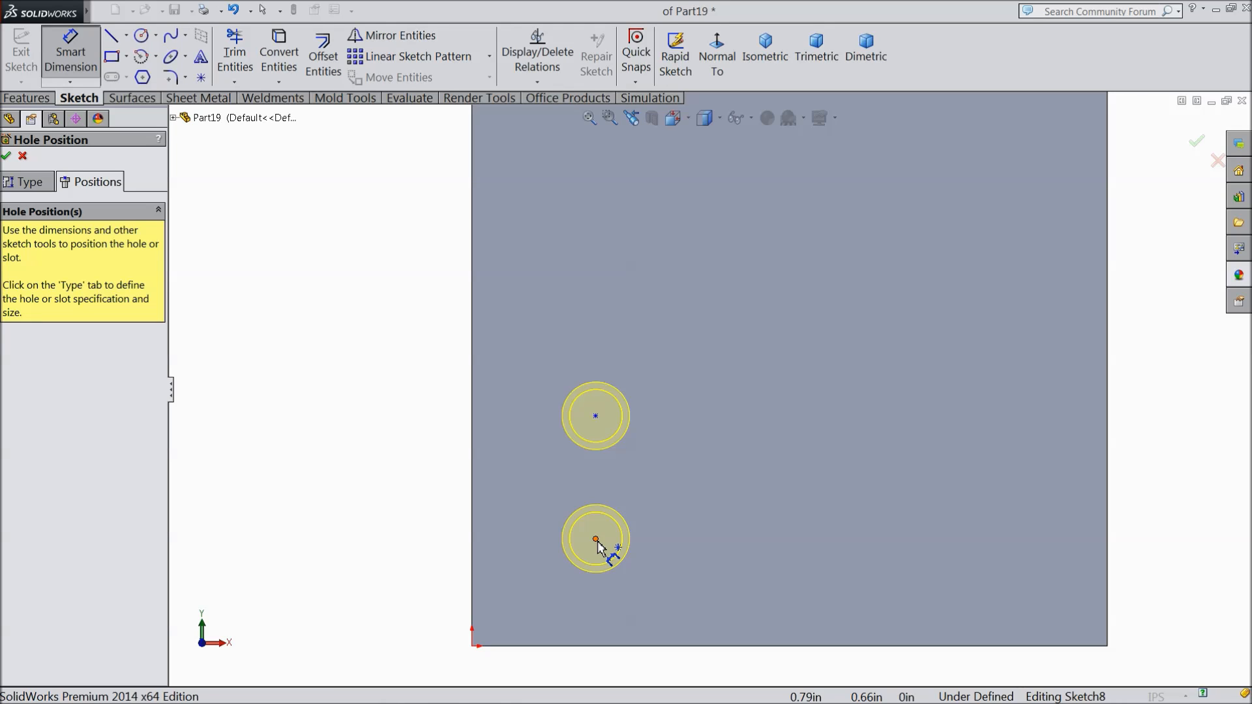
{"action": "key", "text": "Escape"}
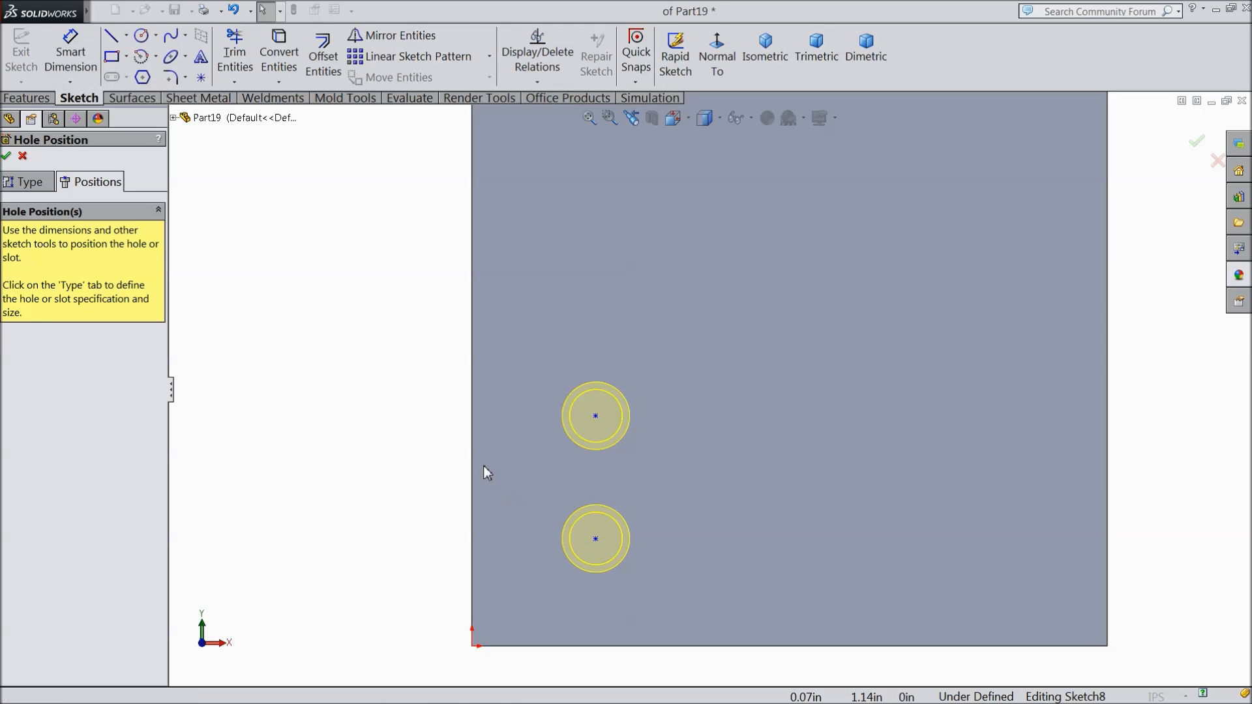
Step: Apply a Vertical relation between the two hole points on the side face
{"action": "left_click", "coordinate": [595, 539]}
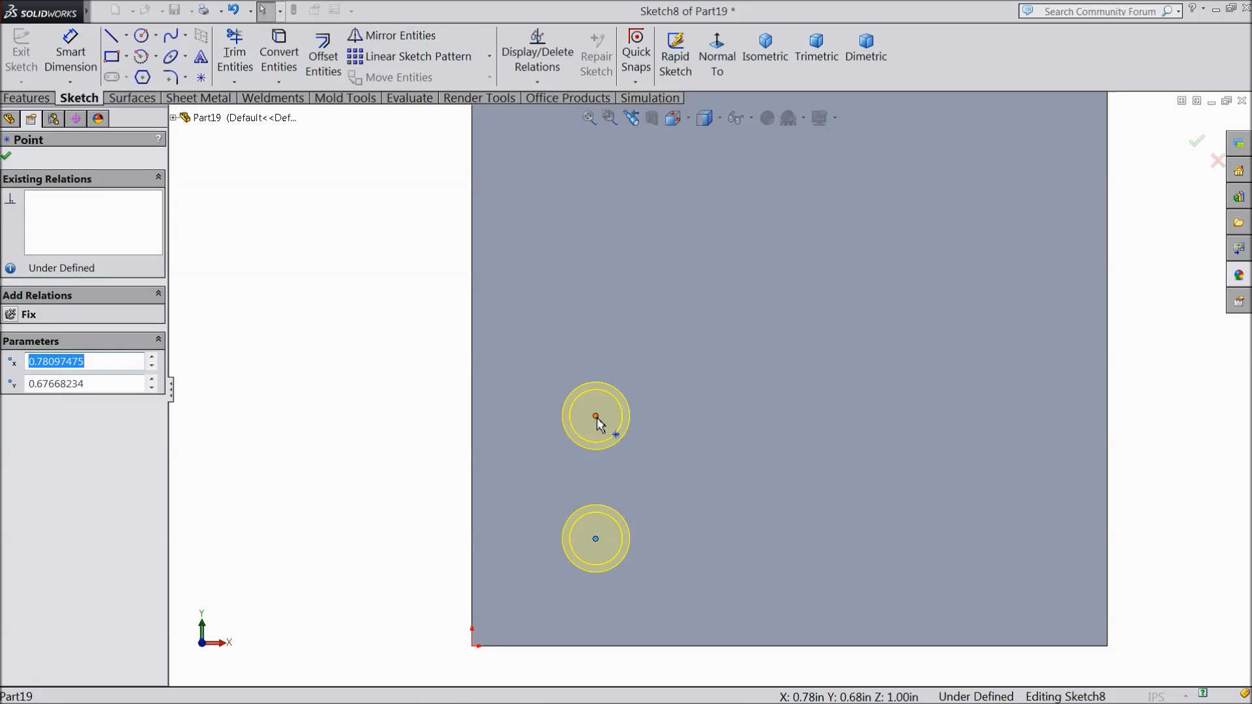
{"action": "left_click", "coordinate": [595, 416], "text": "ctrl"}
{"action": "left_click", "coordinate": [649, 361]}
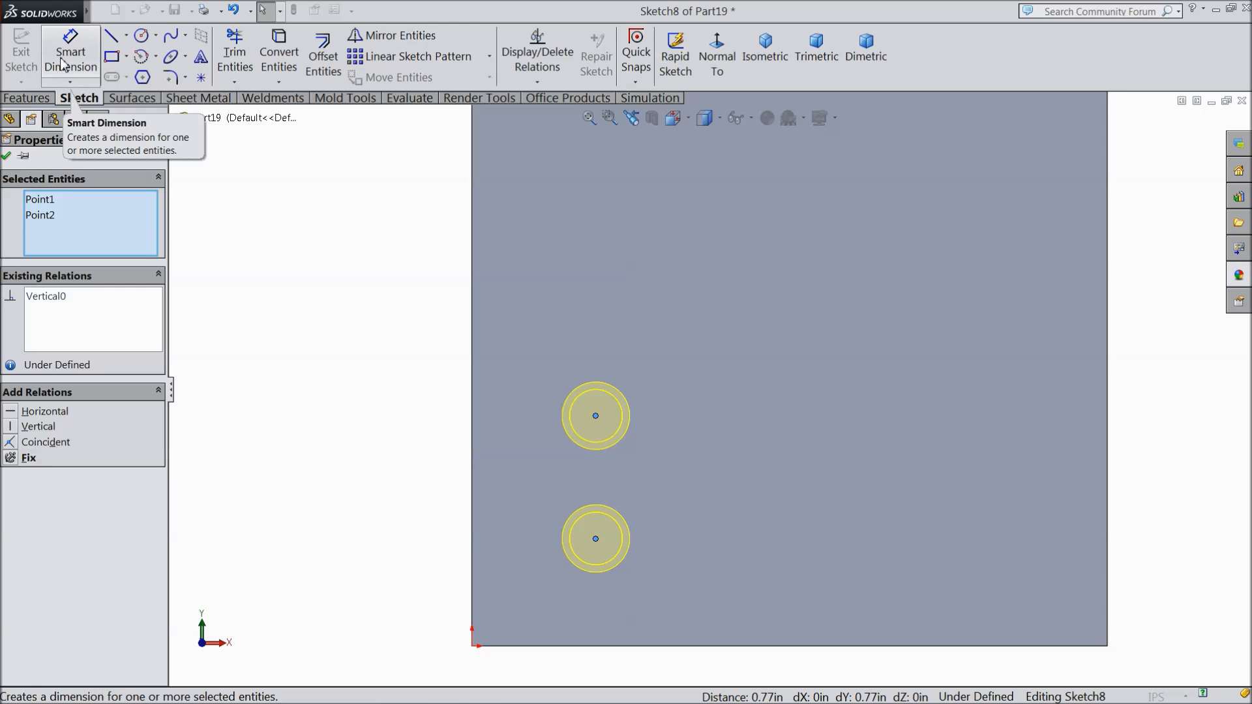
{"action": "left_click", "coordinate": [7, 157]}
Step: Start dimensioning the positions of the two hole points near the side face's lower-left corner
{"action": "left_click", "coordinate": [70, 52]}
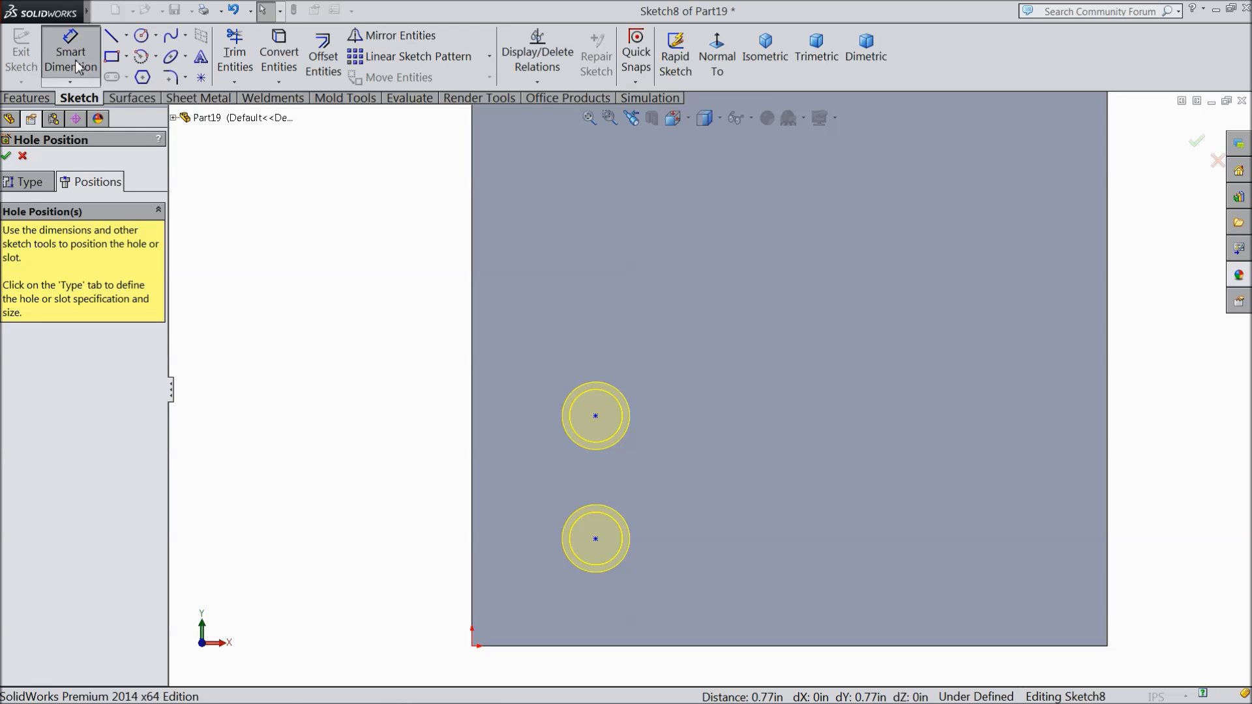
{"action": "scroll", "coordinate": [459, 409], "scroll_direction": "up", "scroll_amount": 2}
{"action": "scroll", "coordinate": [720, 506], "scroll_direction": "down", "scroll_amount": 2}
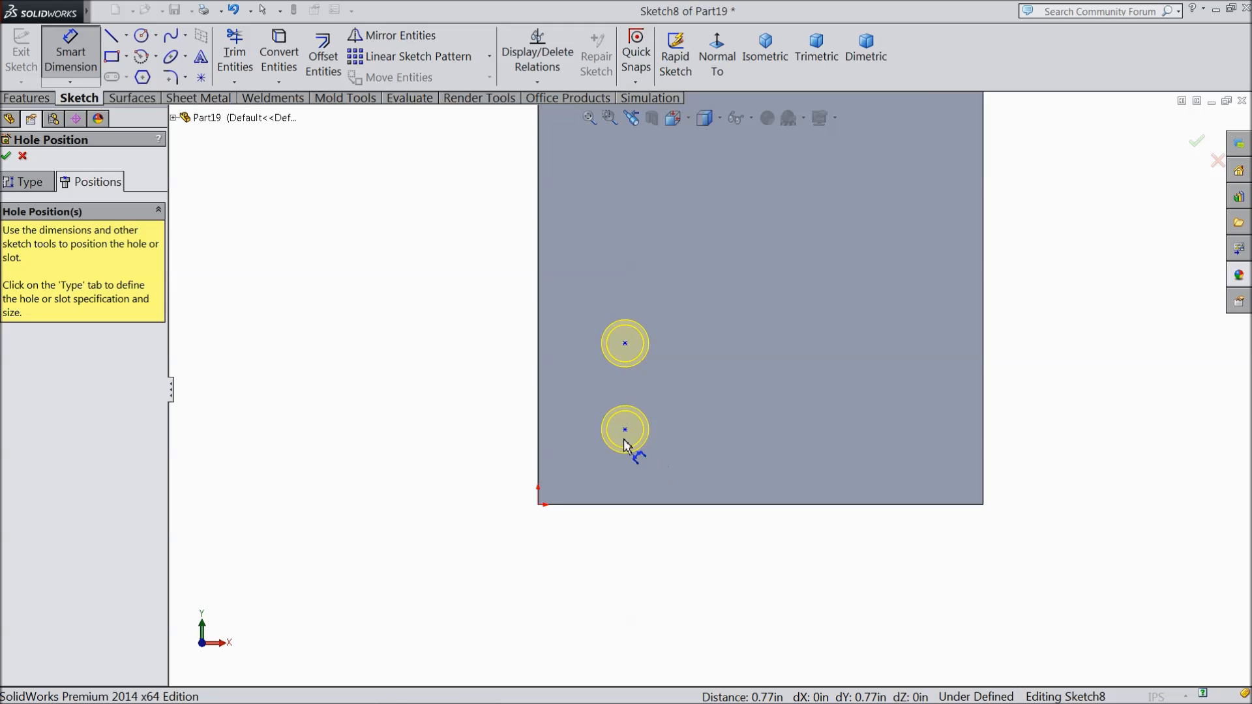
Step: Dimension the lower hole centre 3.5 in from the plate's far vertical edge
{"action": "left_click", "coordinate": [625, 430]}
{"action": "left_click", "coordinate": [983, 434]}
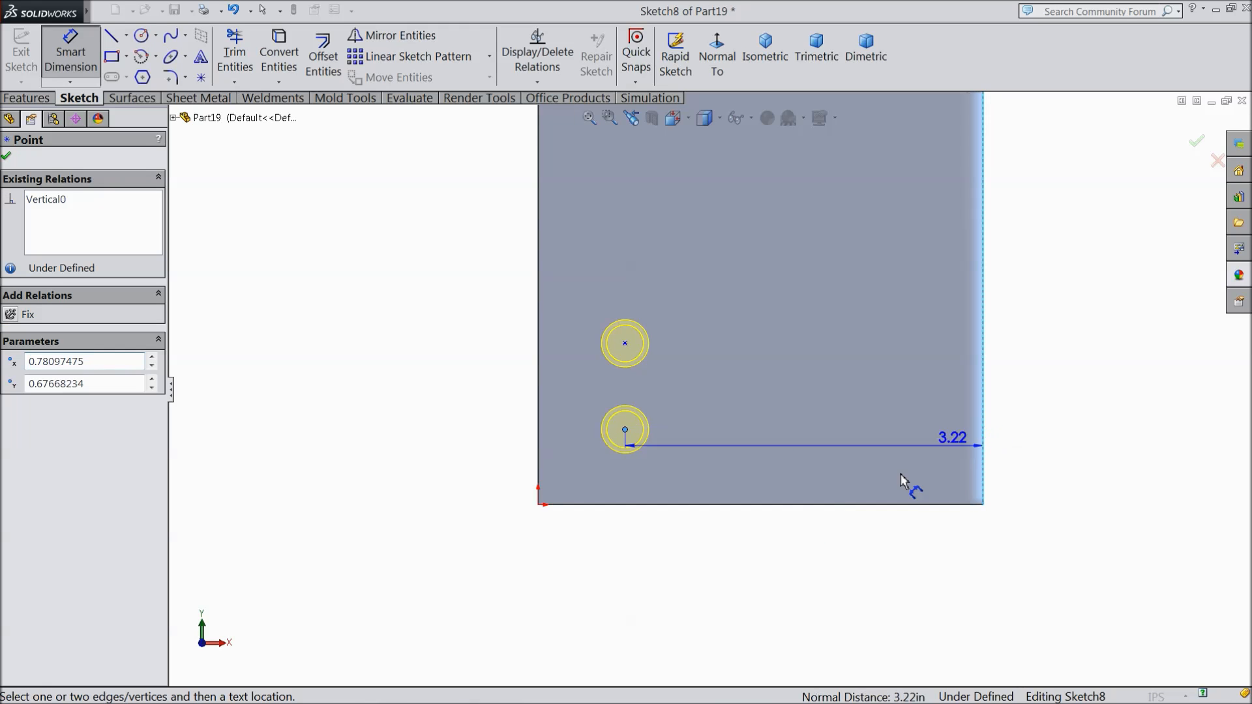
{"action": "left_click", "coordinate": [787, 552]}
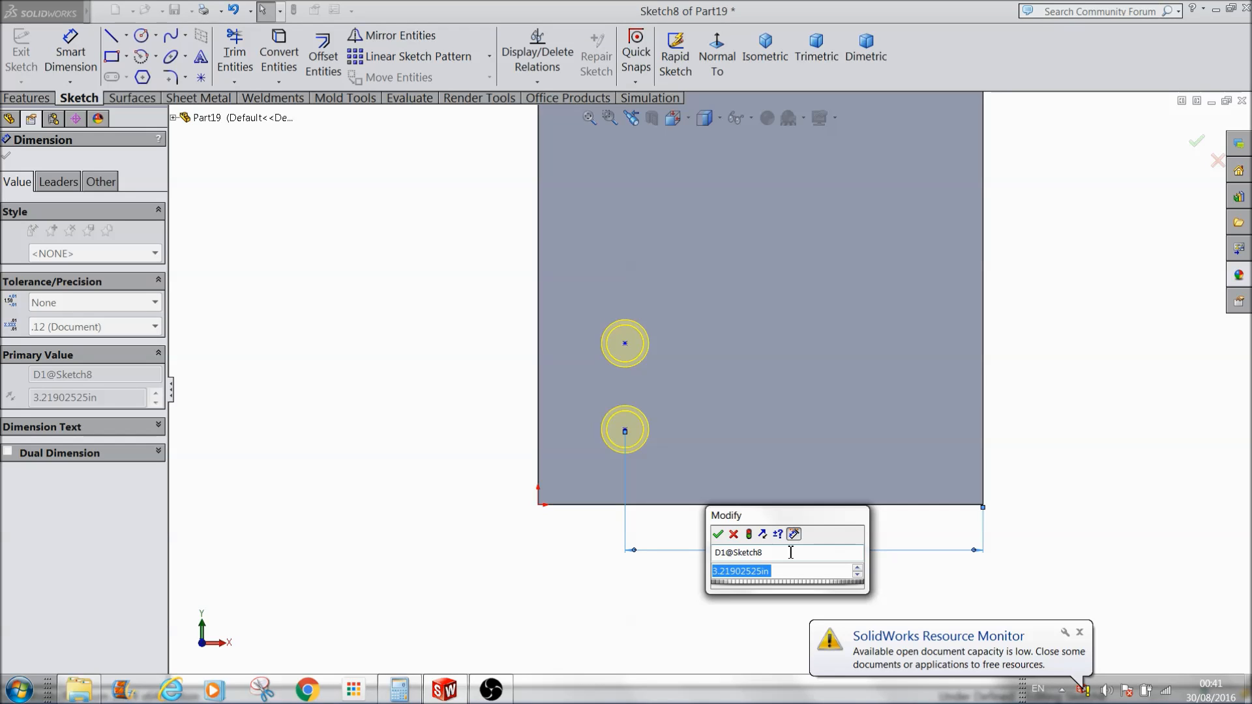
{"action": "type", "text": "3.5"}
{"action": "left_click", "coordinate": [718, 535]}
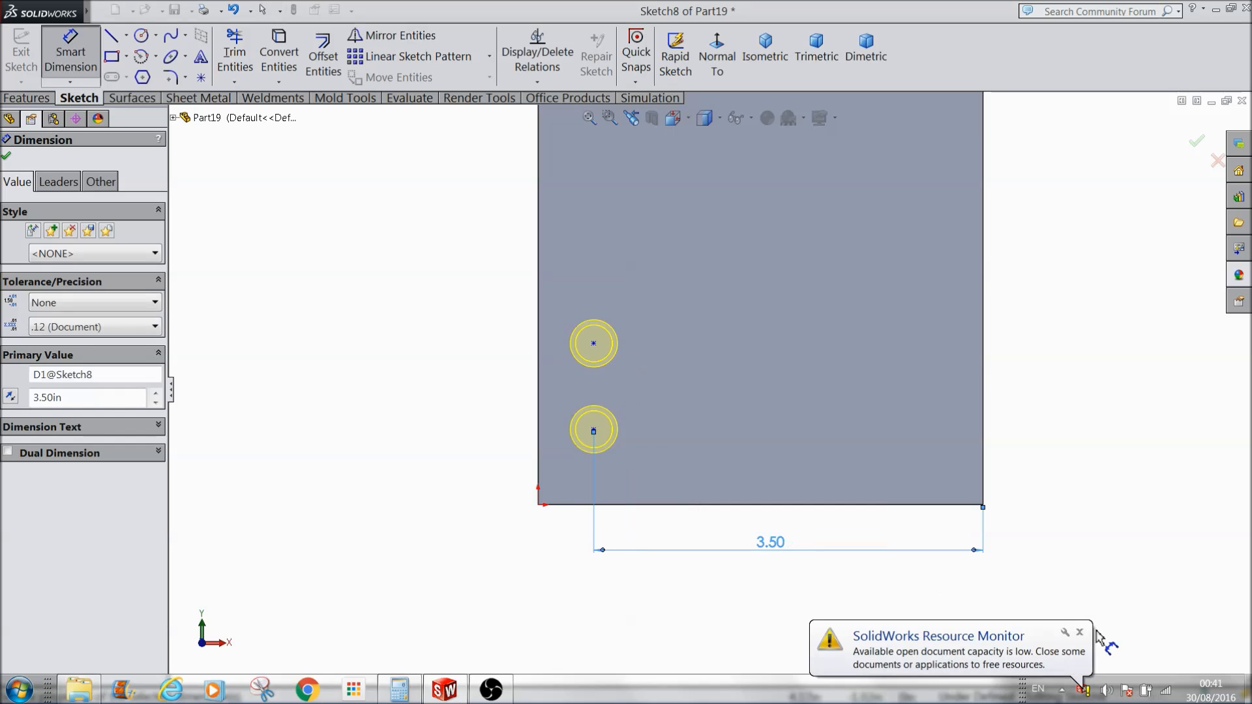
{"action": "left_click", "coordinate": [1079, 632]}
{"action": "left_click", "coordinate": [501, 541]}
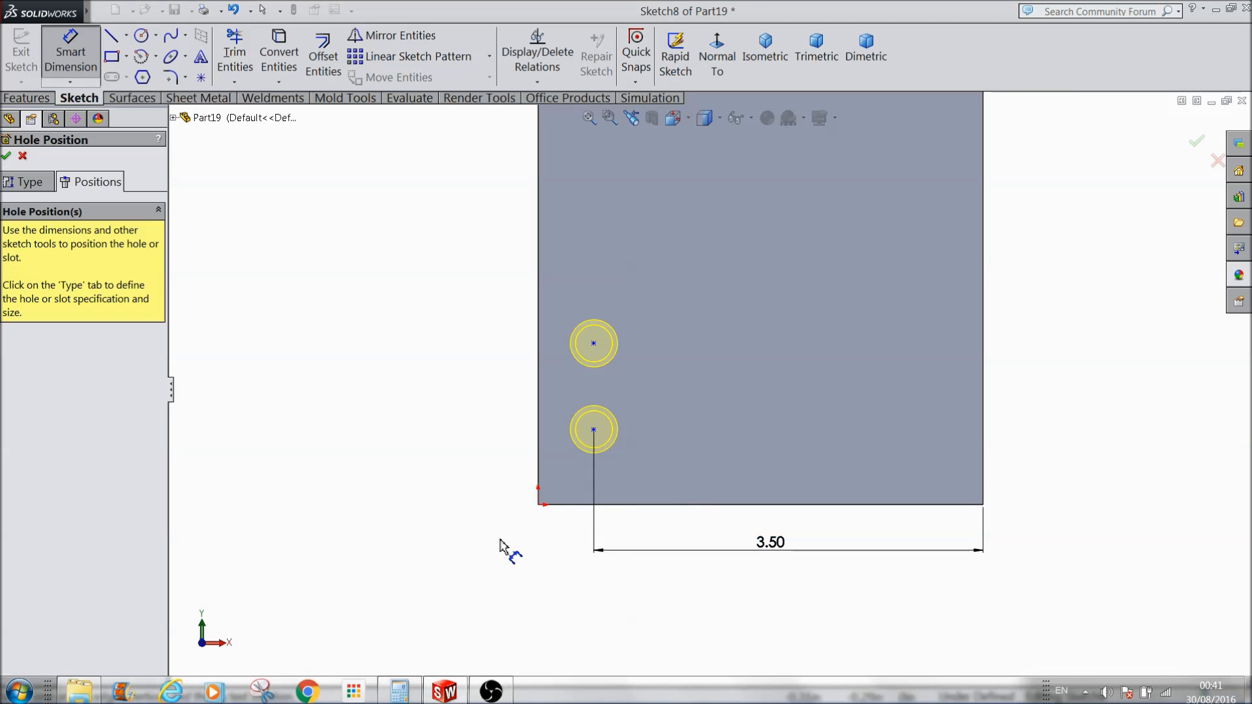
Step: Dimension the lower hole centre 0.35 in above the plate's bottom edge
{"action": "left_click", "coordinate": [593, 431]}
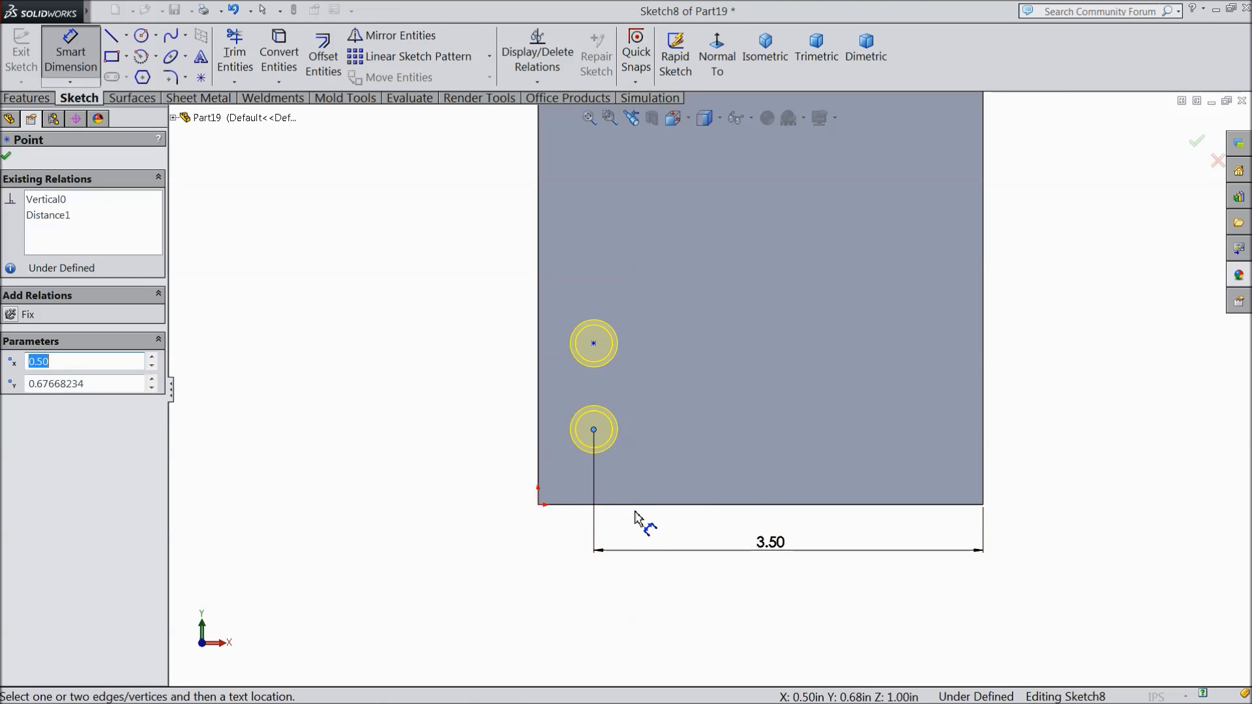
{"action": "left_click", "coordinate": [637, 510]}
{"action": "left_click", "coordinate": [477, 465]}
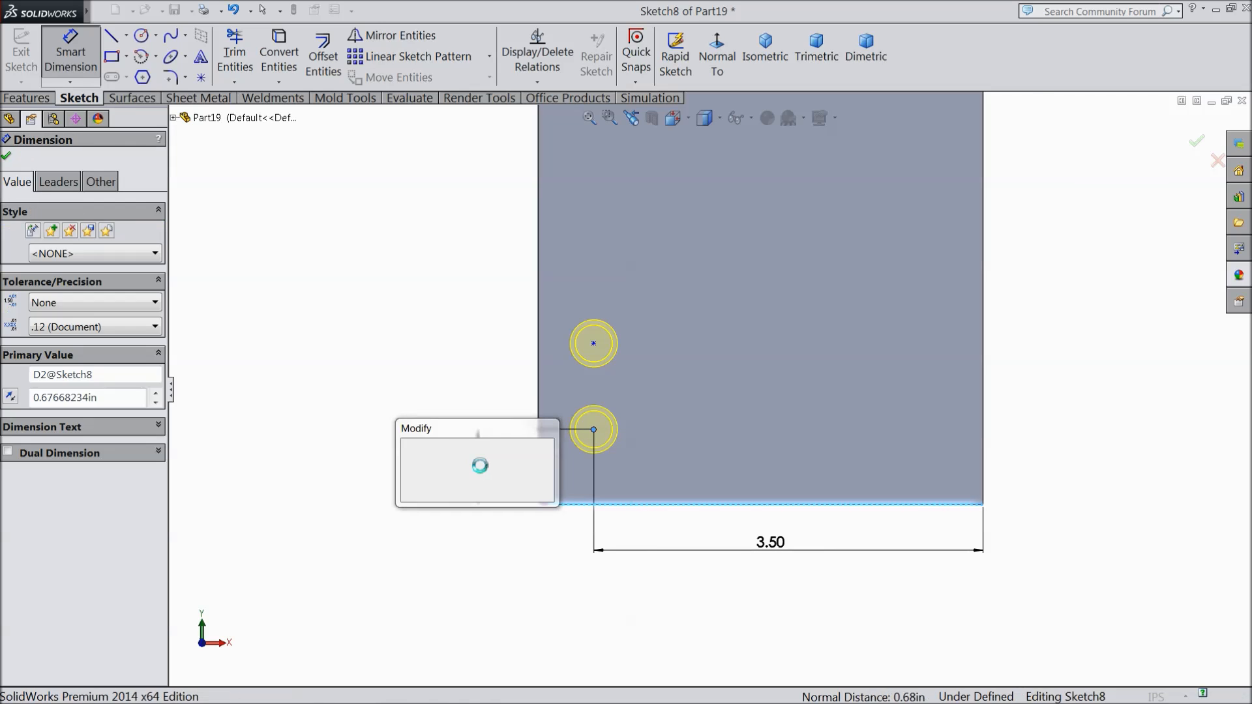
{"action": "type", "text": "0.35"}
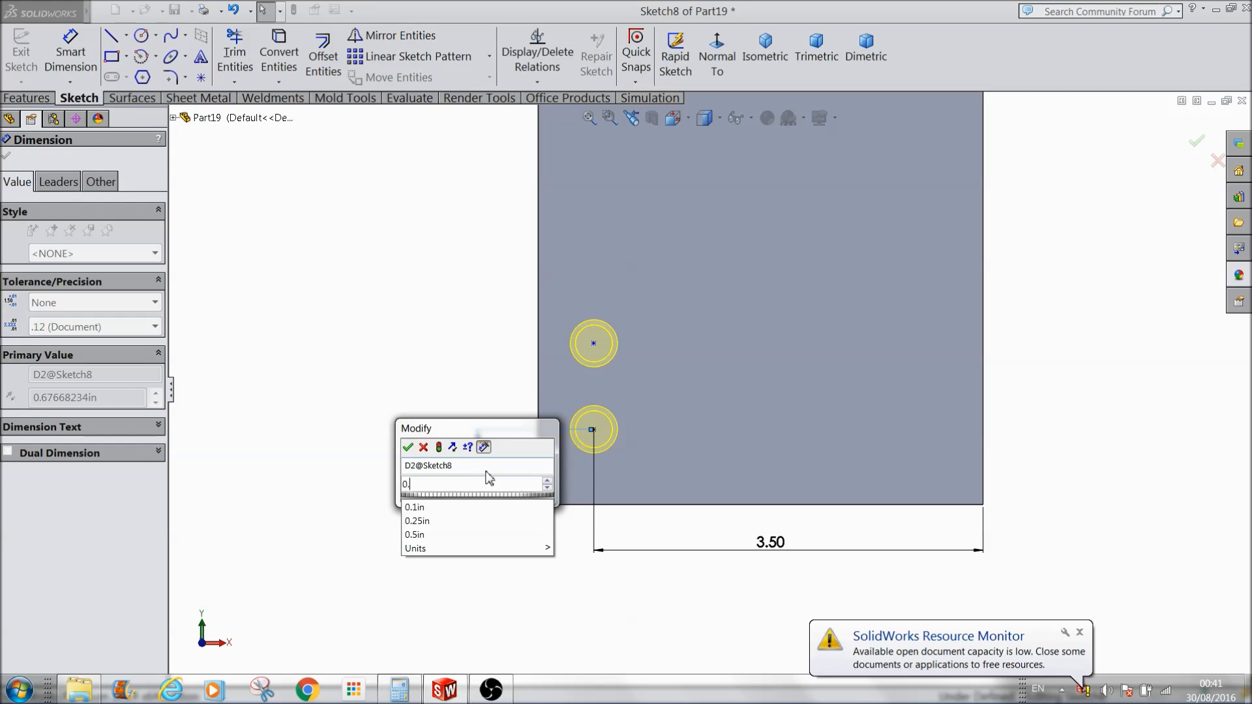
{"action": "left_click", "coordinate": [408, 447]}
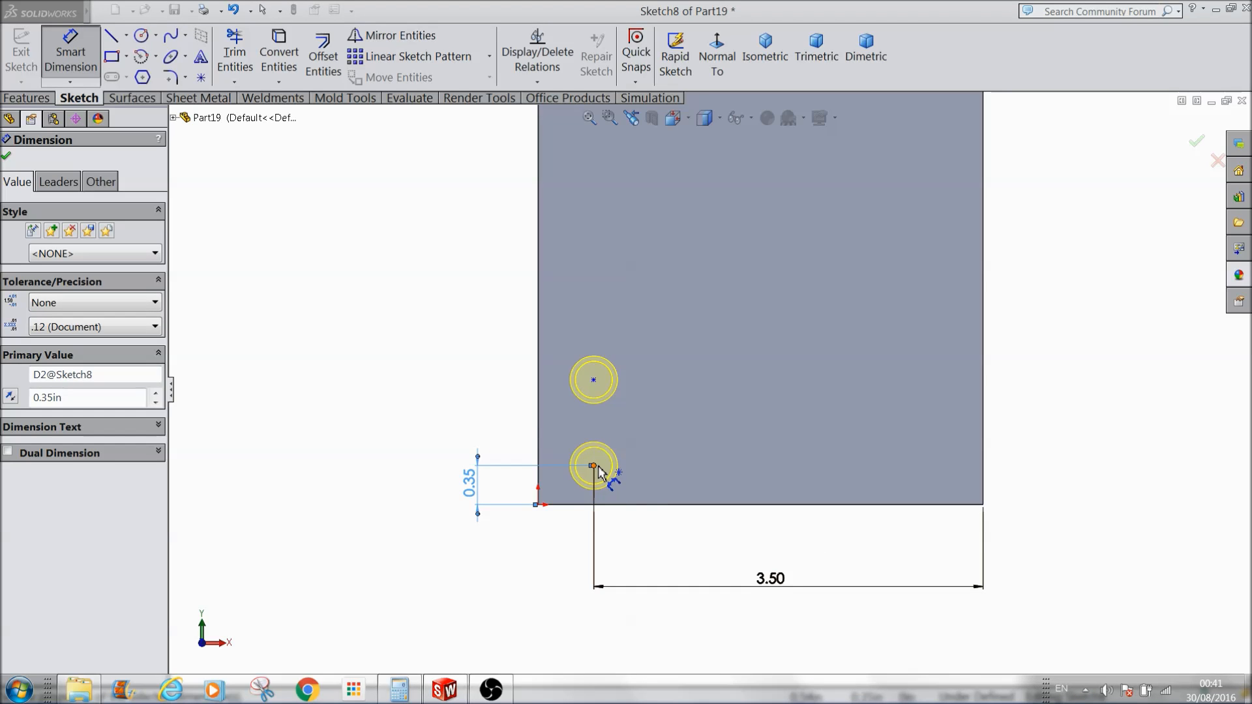
Step: Set the vertical spacing between the two hole centres to 0.8 in and complete the tapped hole feature
{"action": "left_click", "coordinate": [593, 465]}
{"action": "left_click", "coordinate": [594, 380]}
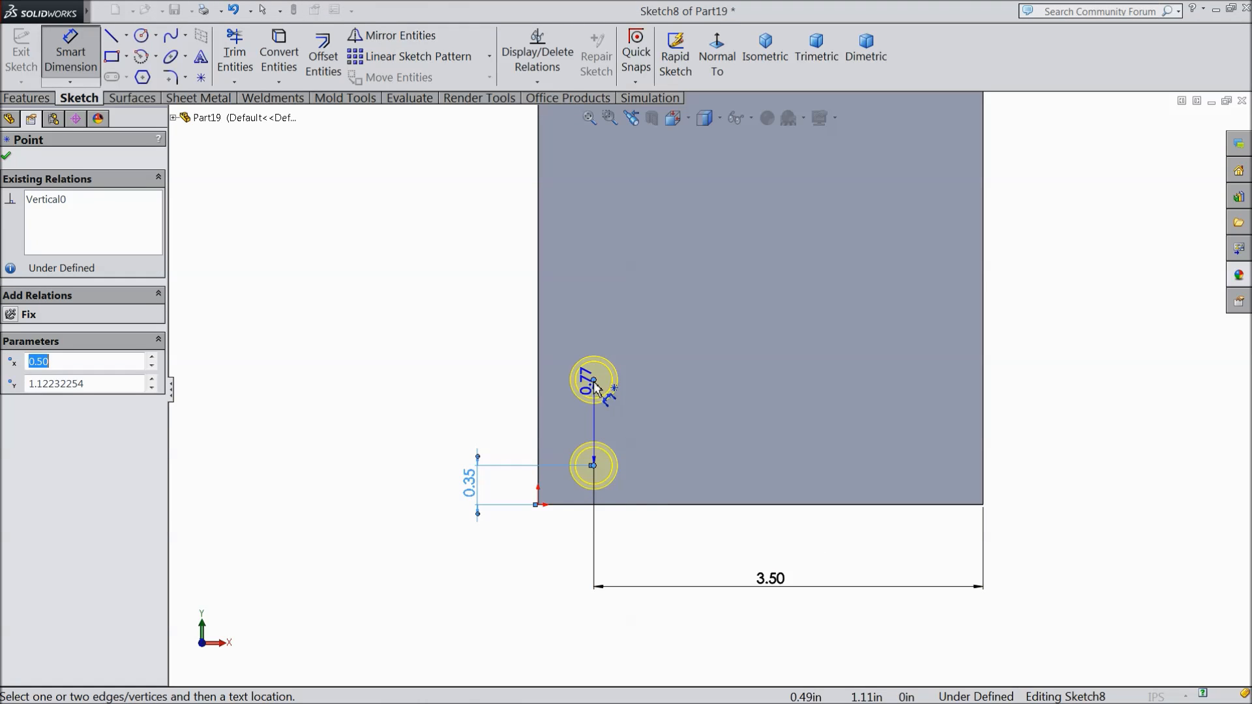
{"action": "left_click", "coordinate": [499, 419]}
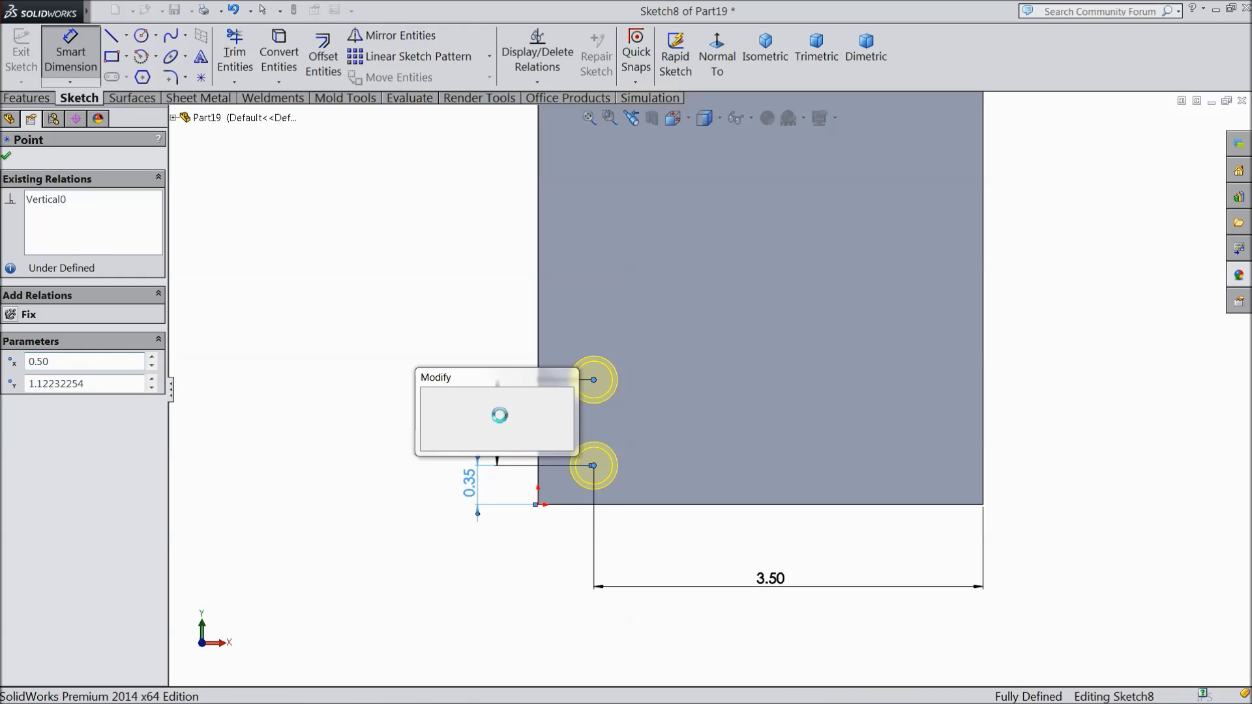
{"action": "type", "text": "0.8"}
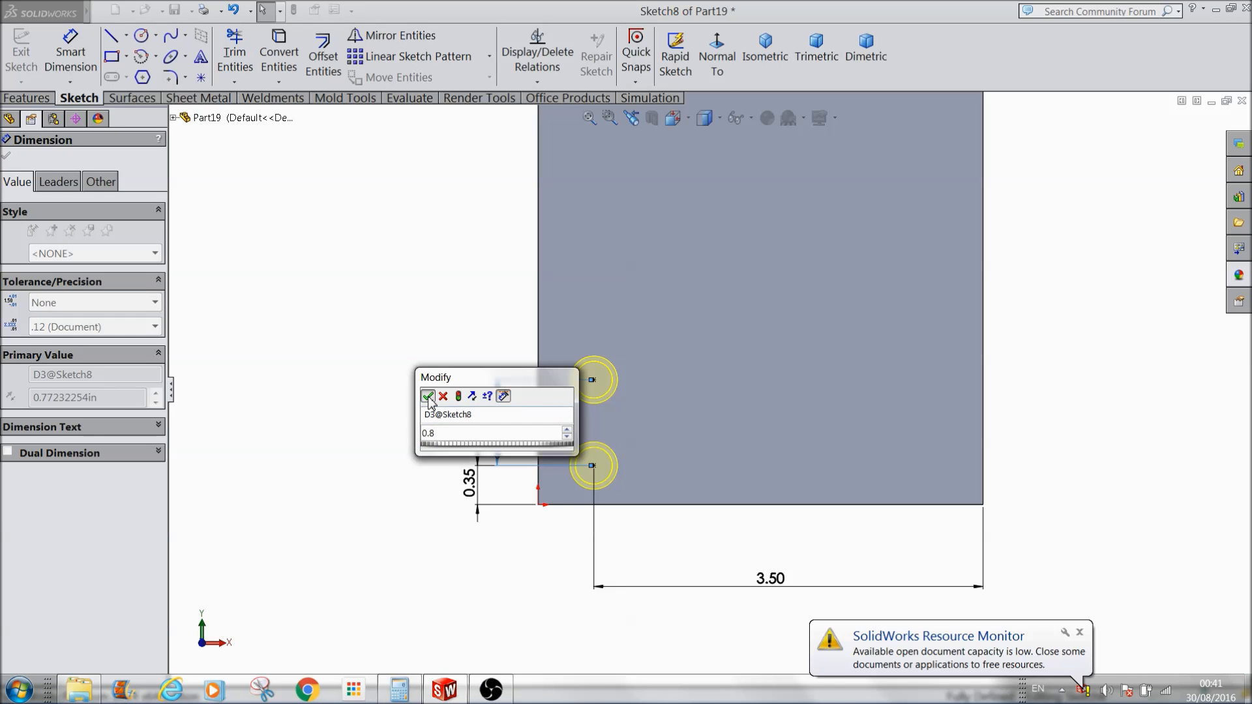
{"action": "left_click", "coordinate": [427, 396]}
{"action": "left_click", "coordinate": [1080, 633]}
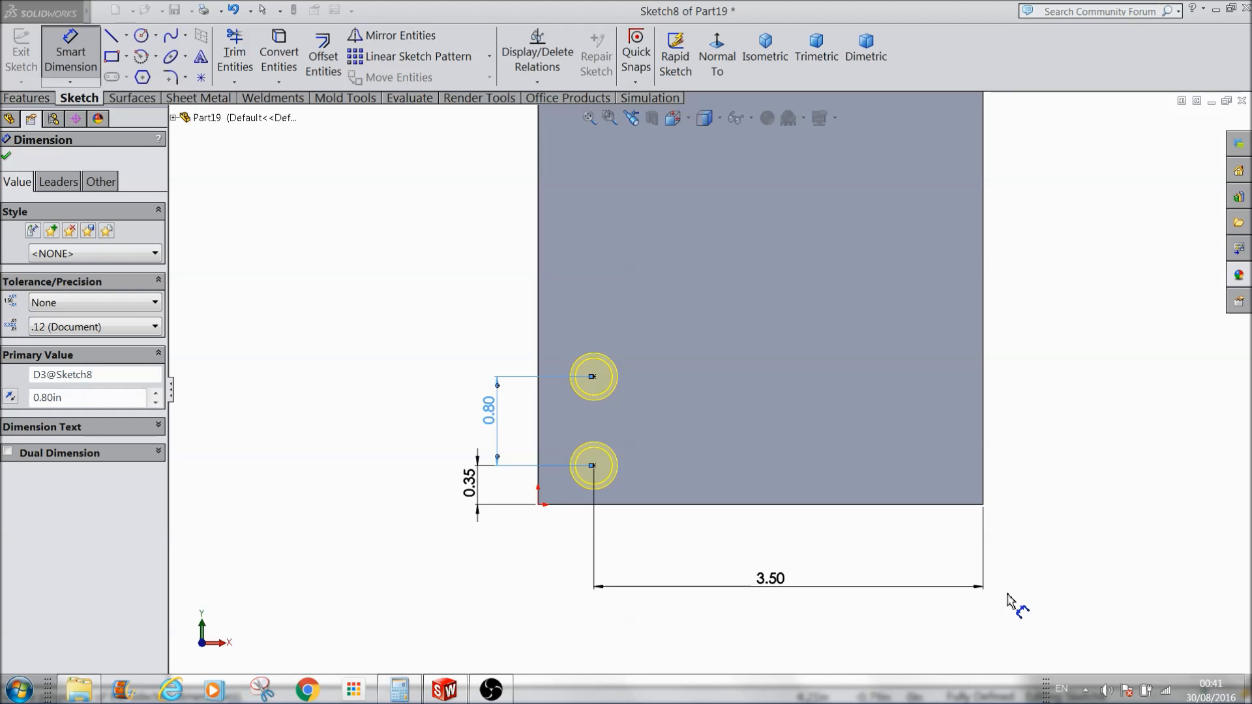
{"action": "key", "text": "Escape"}
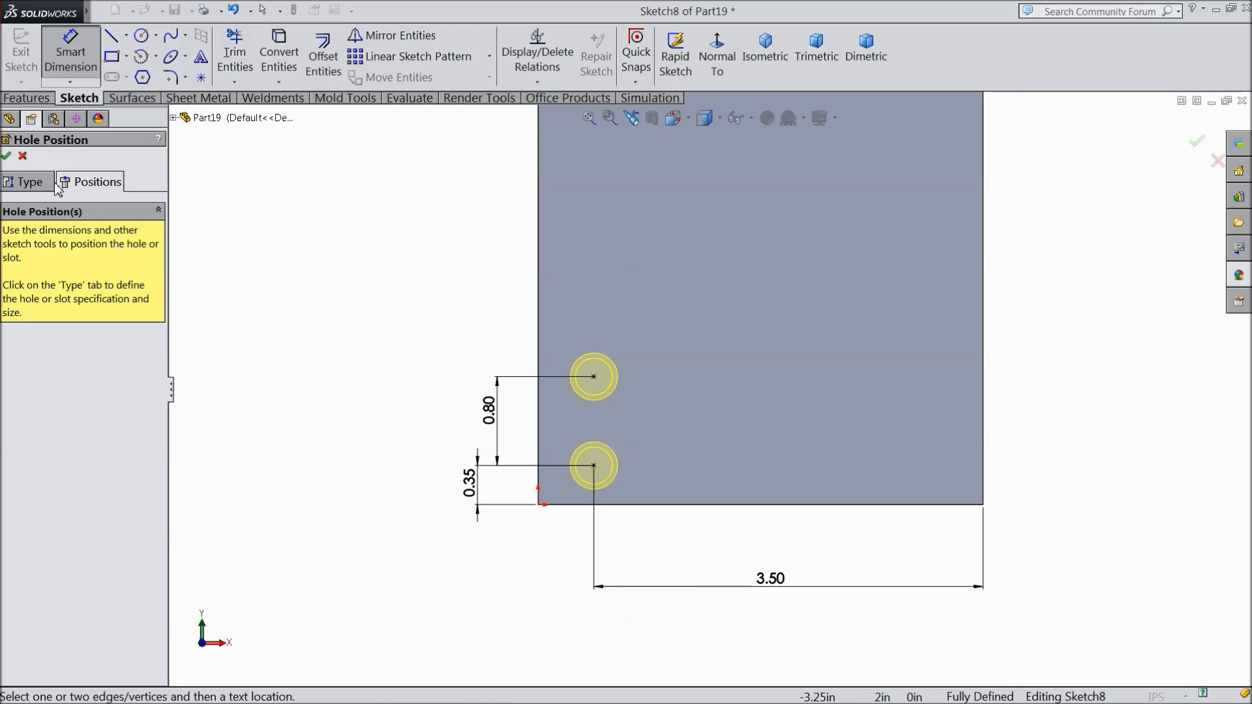
{"action": "left_click", "coordinate": [7, 157]}
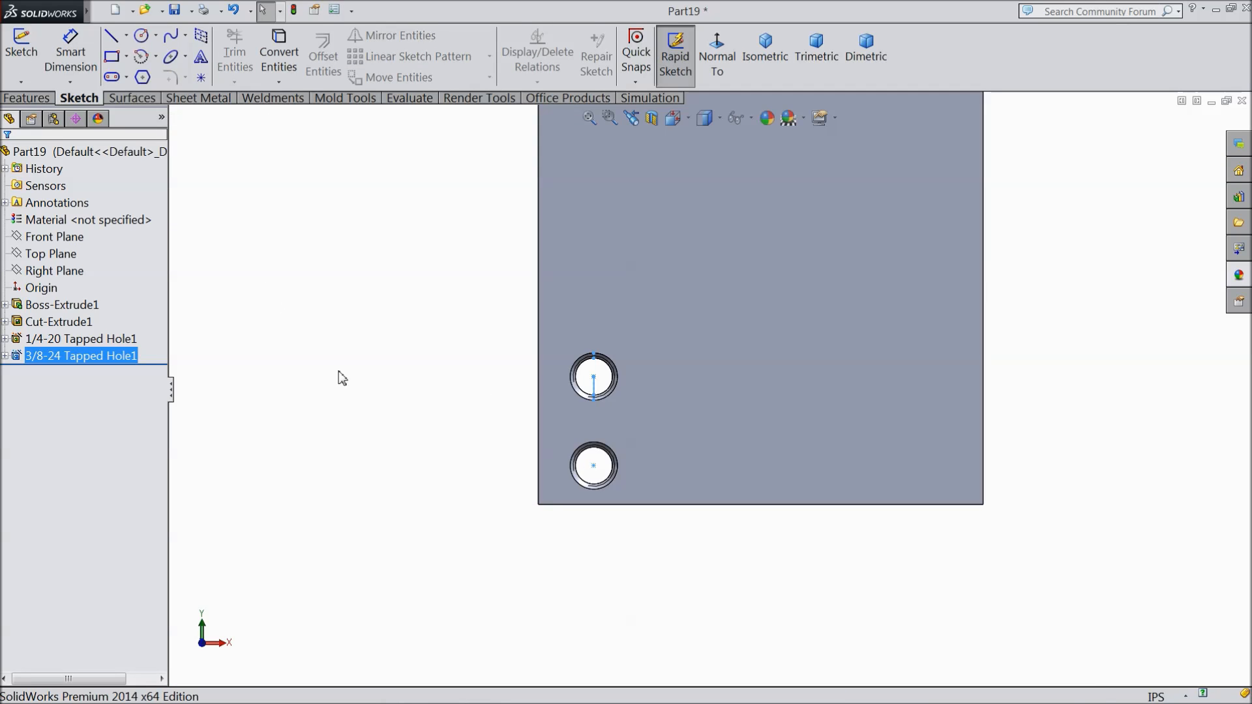
Step: Start a sketch on the flat inner side face of the bracket's vertical leg
{"action": "middle_click_drag", "start_coordinate": [442, 433], "coordinate": [470, 450]}
{"action": "scroll", "coordinate": [474, 450], "scroll_direction": "up", "scroll_amount": 7}
{"action": "scroll", "coordinate": [765, 261], "scroll_direction": "down", "scroll_amount": 3}
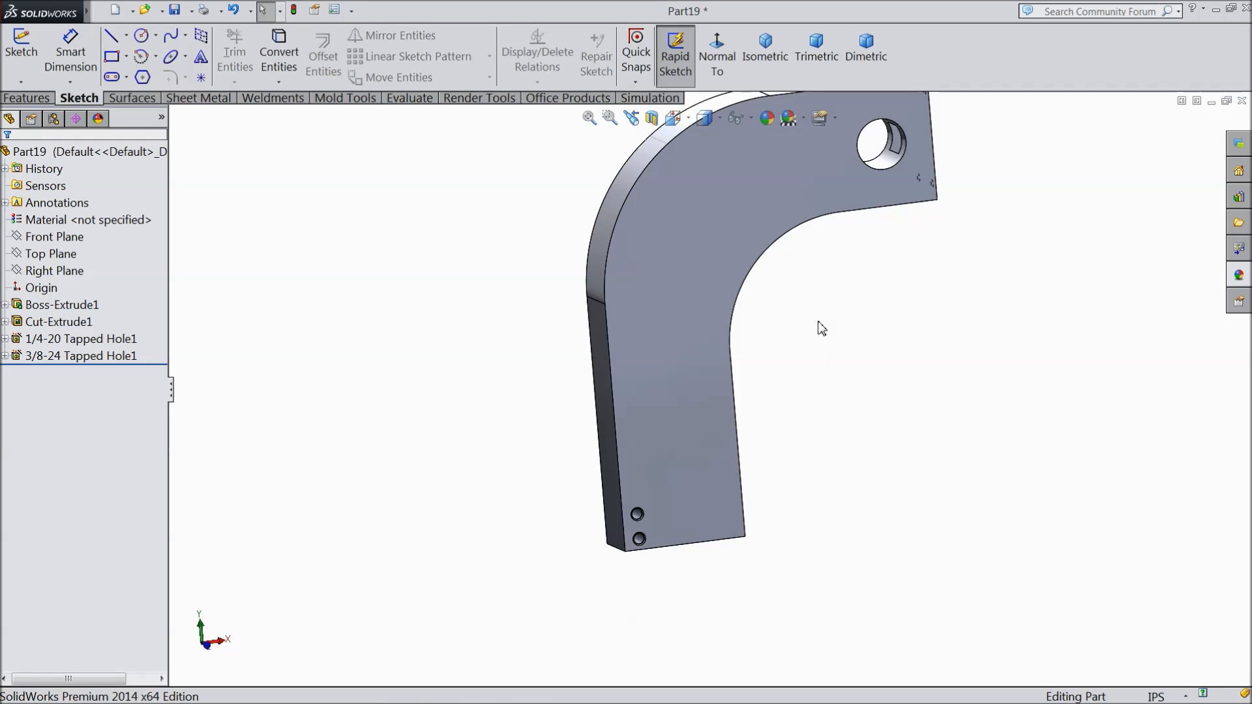
{"action": "middle_click_drag", "start_coordinate": [816, 422], "coordinate": [652, 454]}
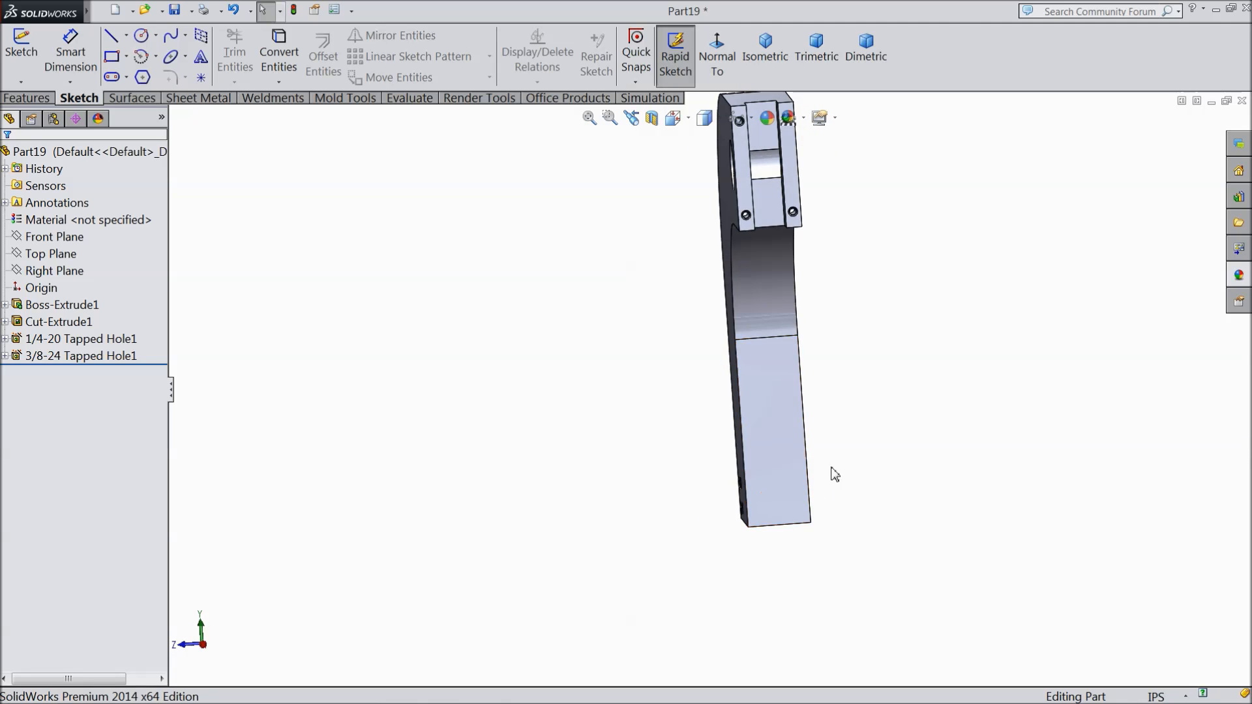
{"action": "scroll", "coordinate": [838, 478], "scroll_direction": "down", "scroll_amount": 4}
{"action": "left_click", "coordinate": [709, 493]}
{"action": "left_click", "coordinate": [760, 452]}
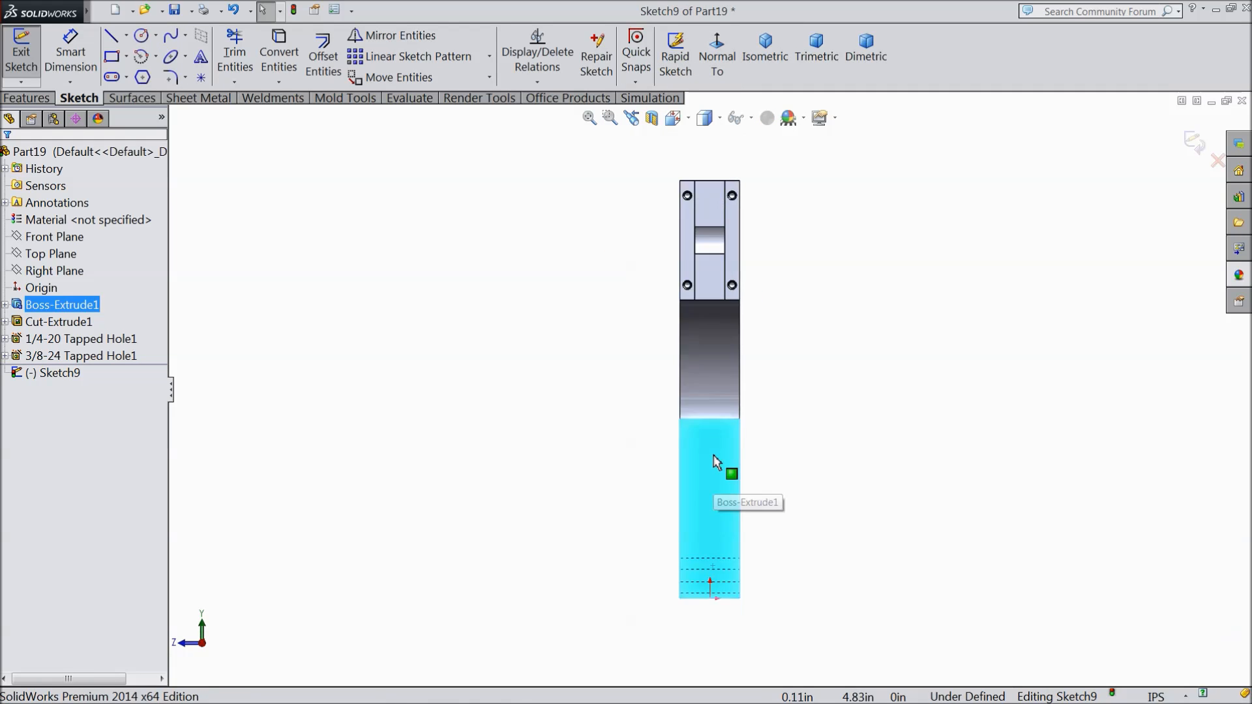
Step: Sketch a circle about 0.91 in in diameter directly above the origin, centred about 1.51 in above the leg's bottom edge
{"action": "scroll", "coordinate": [717, 522], "scroll_direction": "down", "scroll_amount": 5}
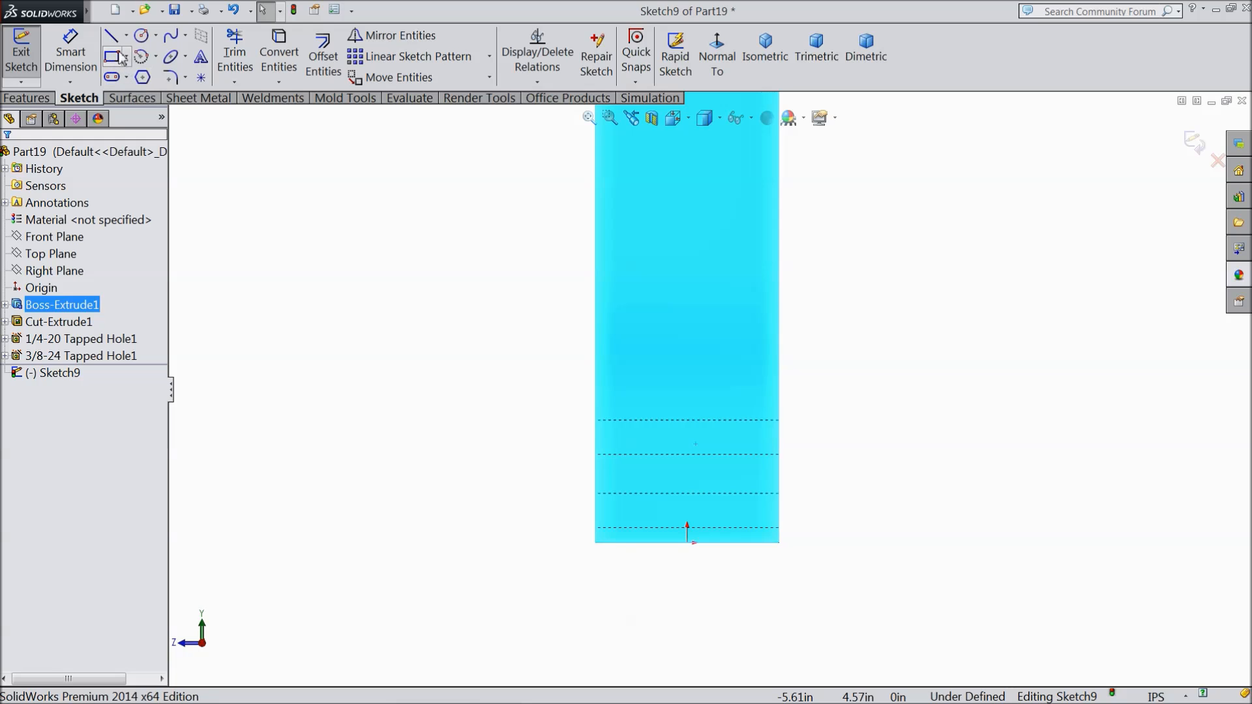
{"action": "left_click", "coordinate": [140, 36]}
{"action": "scroll", "coordinate": [642, 462], "scroll_direction": "down", "scroll_amount": 2}
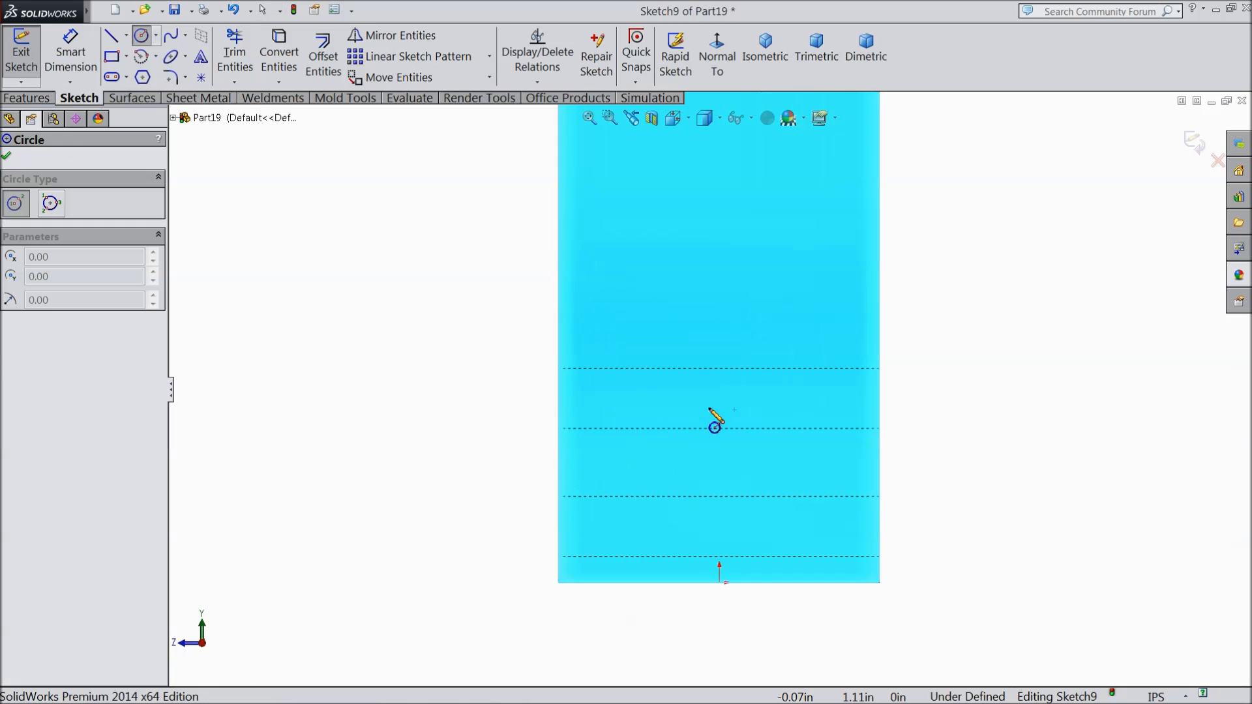
{"action": "left_click", "coordinate": [720, 340]}
{"action": "left_click", "coordinate": [697, 270]}
Step: Draw a vertical centerline from the circle's centre down to the origin on the bottom edge
{"action": "left_click", "coordinate": [126, 35]}
{"action": "left_click", "coordinate": [149, 78]}
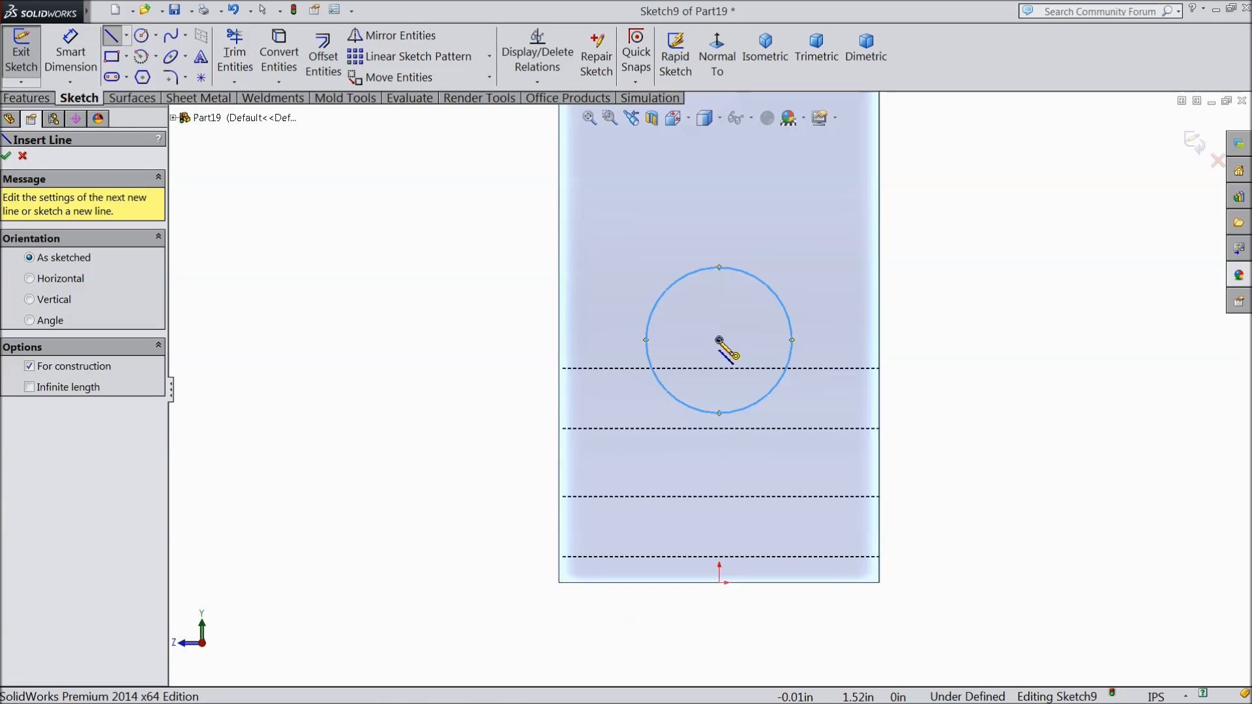
{"action": "left_click", "coordinate": [719, 340]}
{"action": "left_click", "coordinate": [719, 582]}
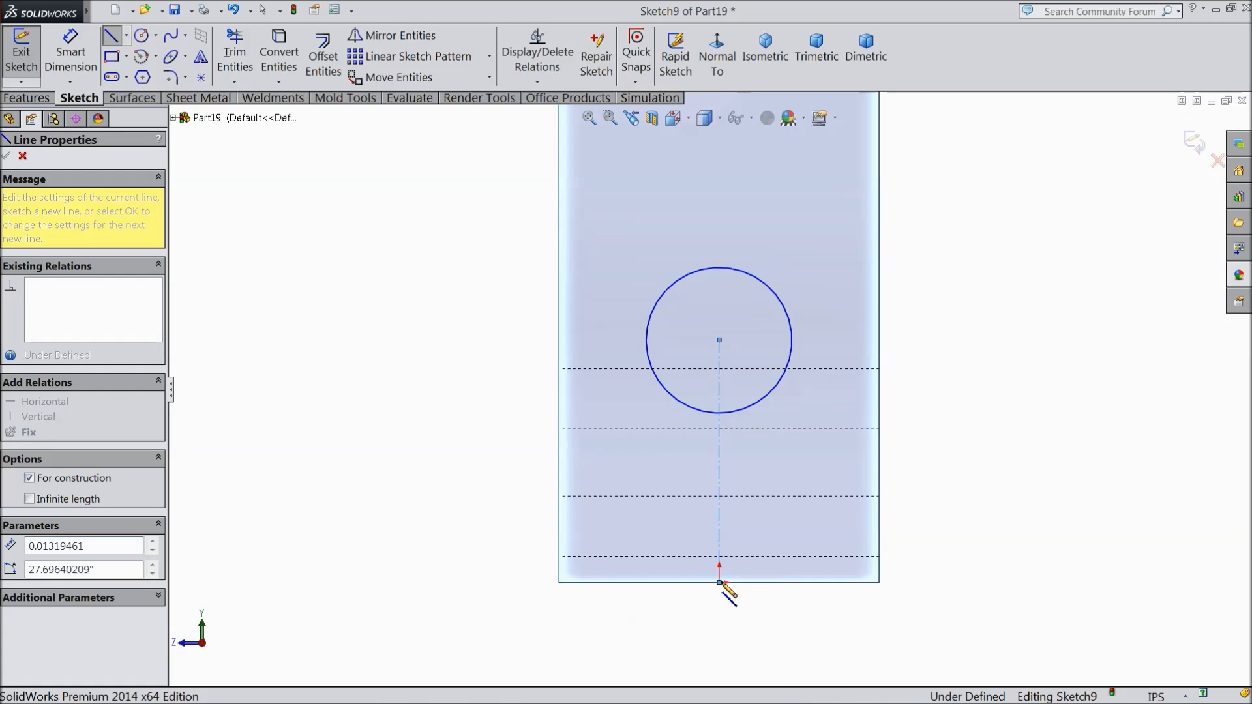
{"action": "right_click", "coordinate": [934, 435]}
{"action": "left_click", "coordinate": [969, 125]}
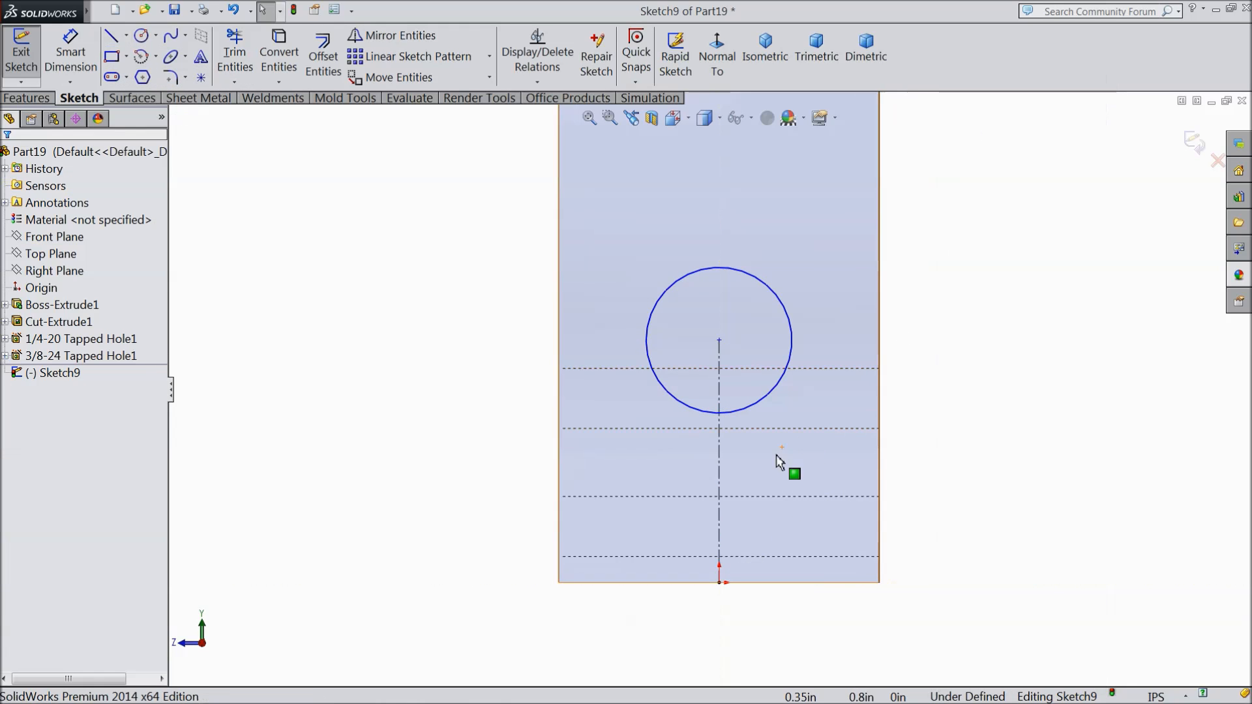
{"action": "left_click", "coordinate": [720, 461]}
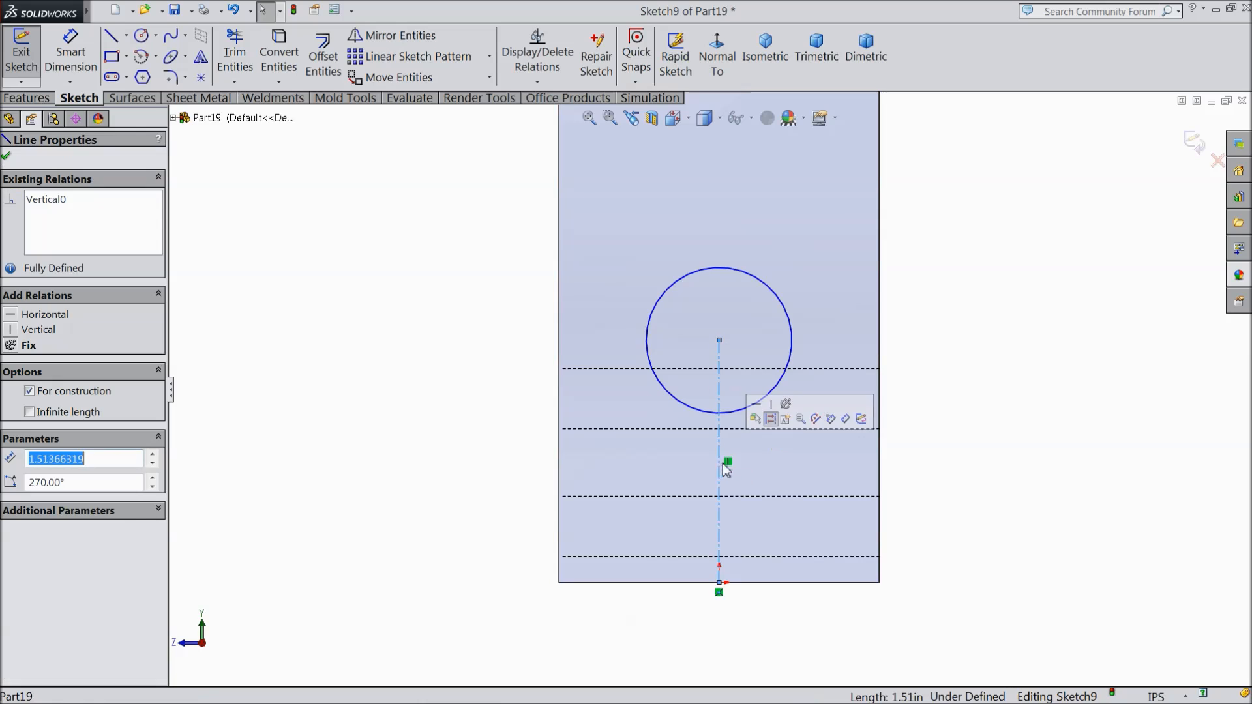
Step: Dimension the circle's diameter as 0.75 in
{"action": "left_click", "coordinate": [77, 61]}
{"action": "left_click", "coordinate": [792, 312]}
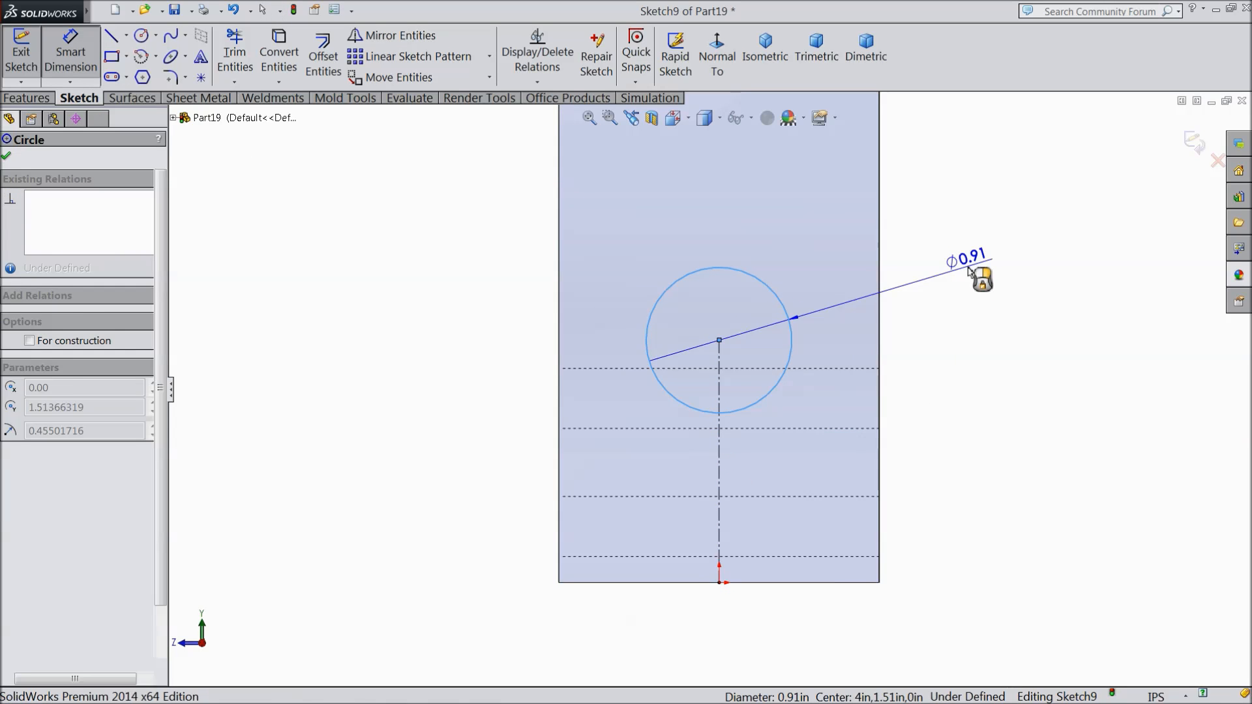
{"action": "left_click", "coordinate": [970, 271]}
{"action": "type", "text": "0.75"}
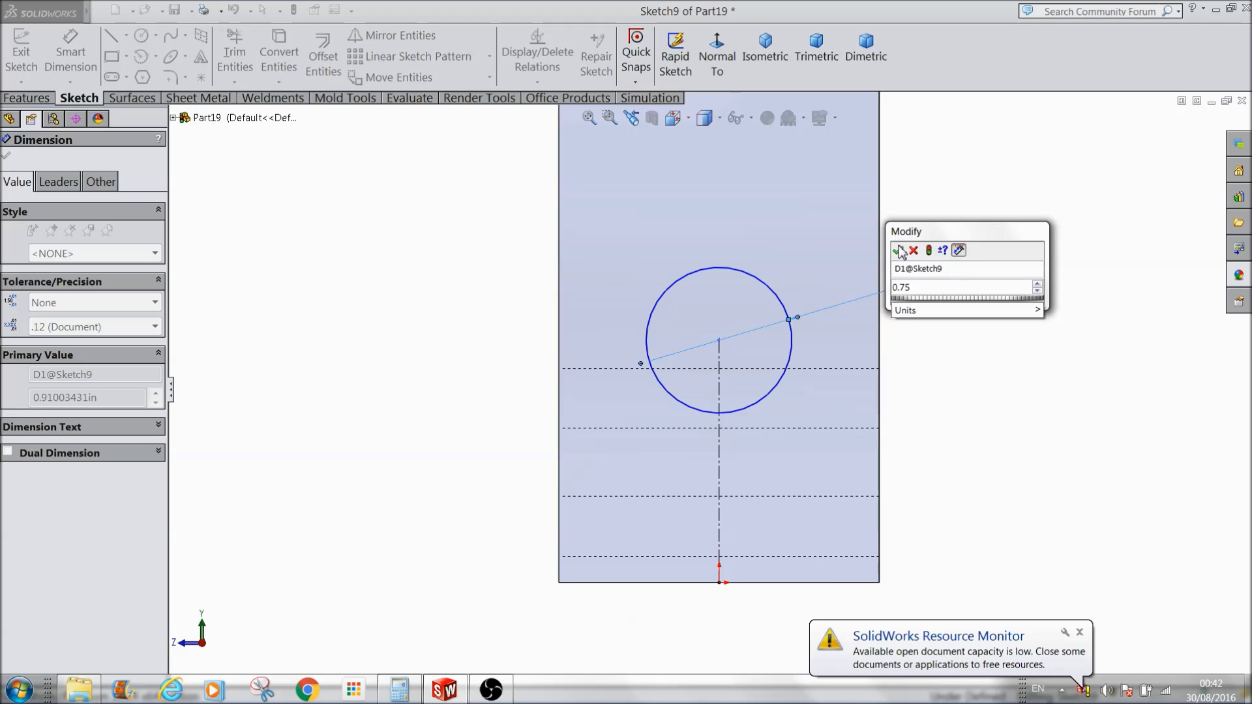
{"action": "left_click", "coordinate": [898, 251]}
{"action": "left_click", "coordinate": [1050, 529]}
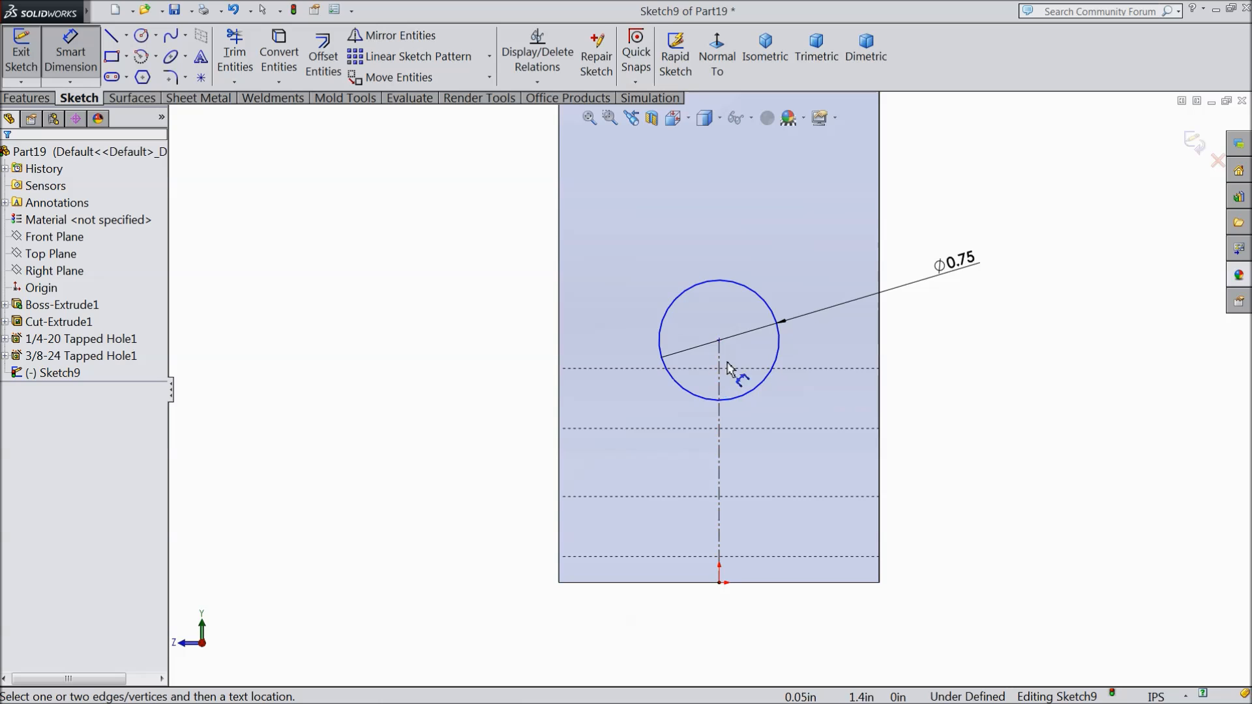
Step: Dimension the circle's centre 0.75 in above the leg's bottom edge
{"action": "left_click", "coordinate": [718, 340]}
{"action": "left_click", "coordinate": [812, 582]}
{"action": "left_click", "coordinate": [458, 486]}
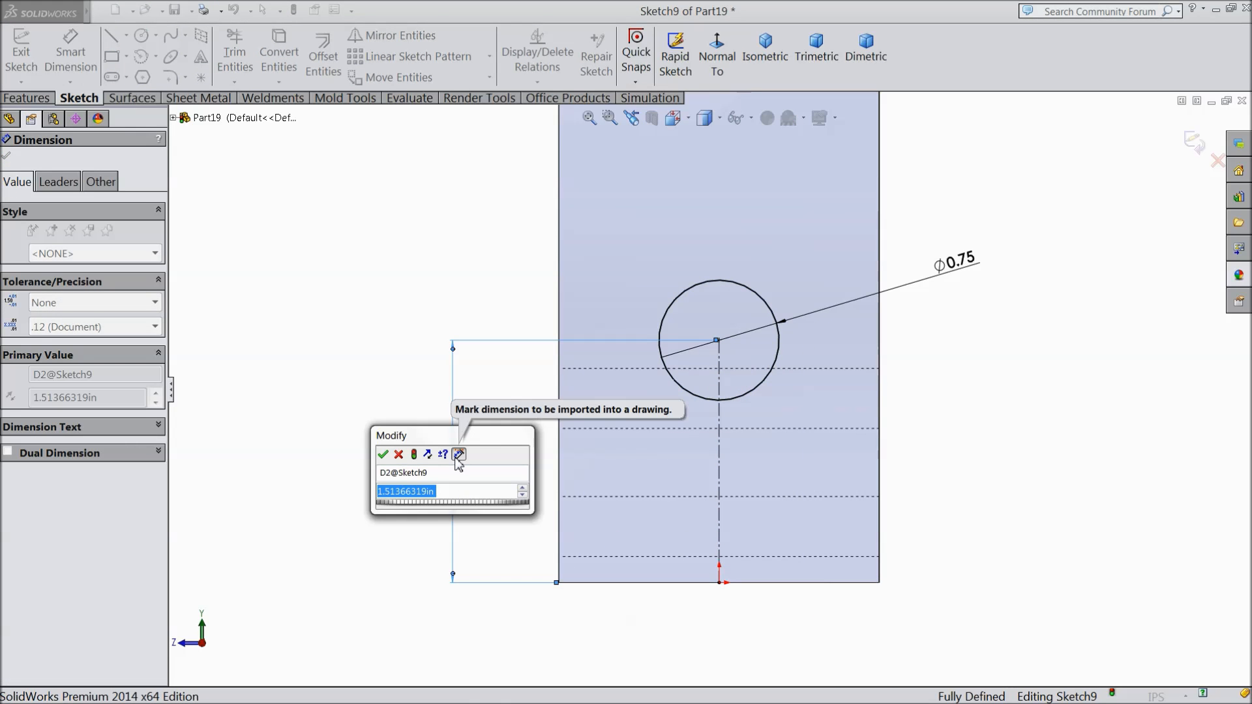
{"action": "type", "text": "0.7"}
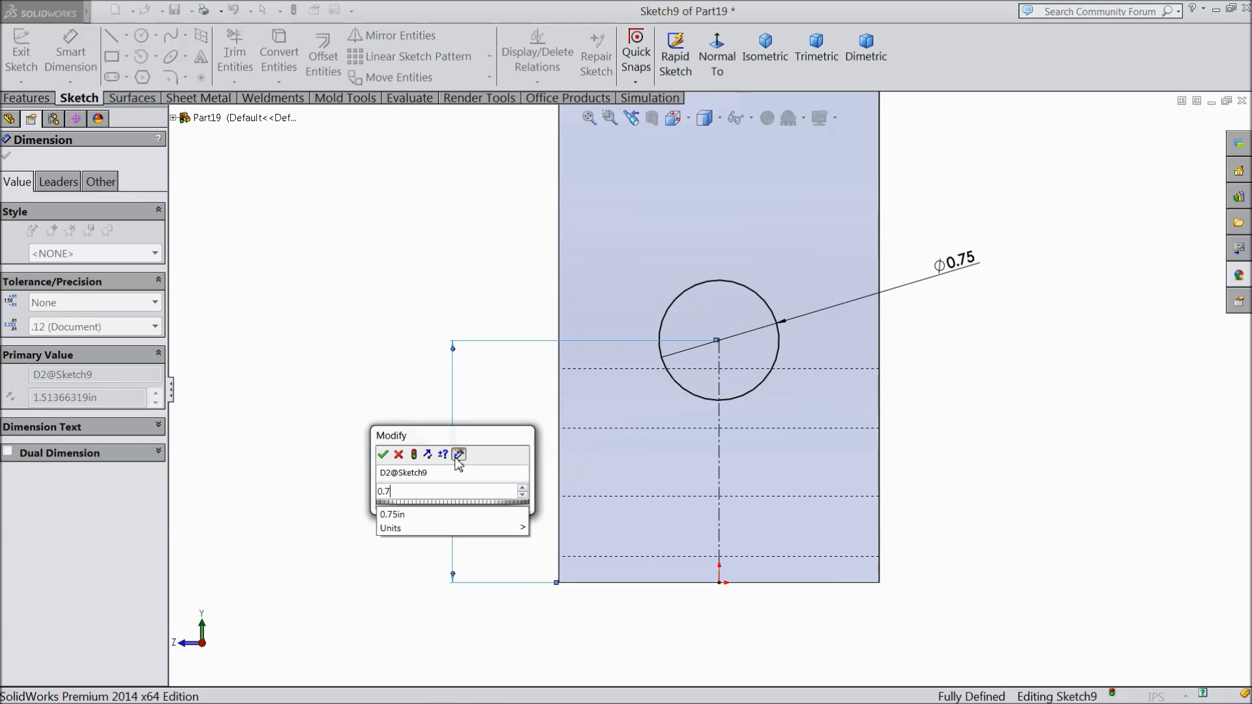
{"action": "type", "text": "5"}
{"action": "left_click", "coordinate": [382, 455]}
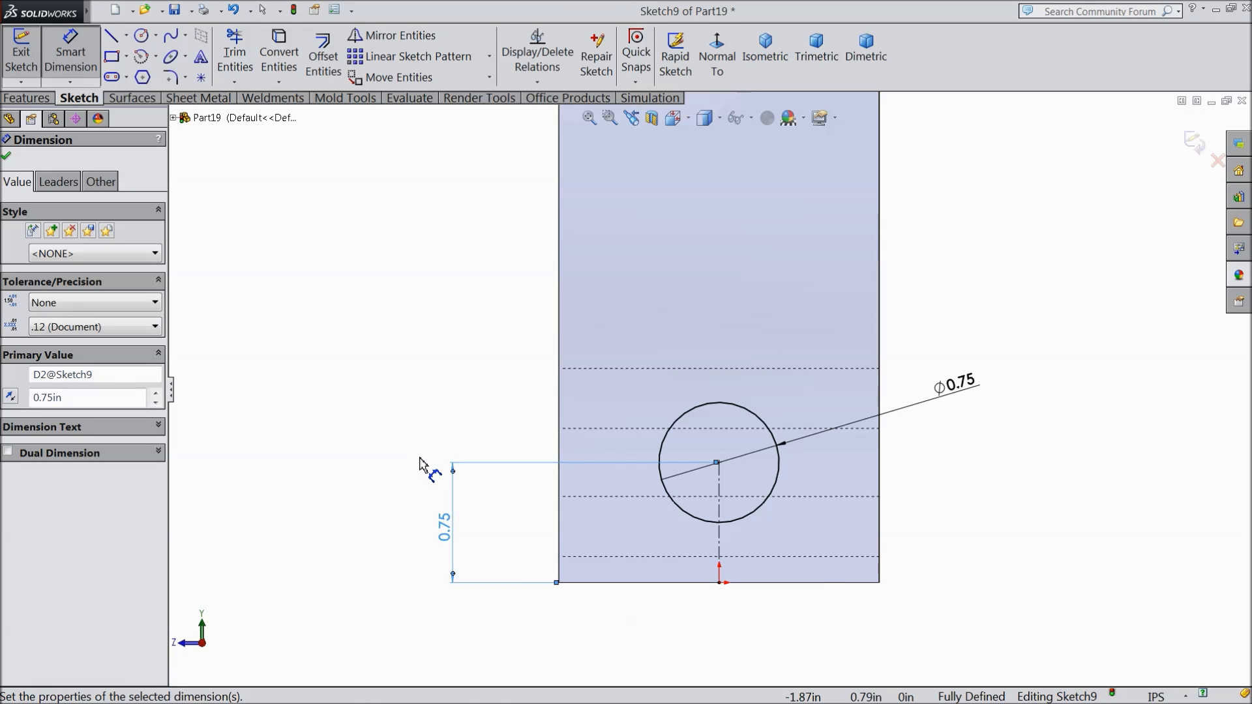
Step: Cut the circle into the leg as a blind Extruded Cut 0.75 in deep
{"action": "left_click", "coordinate": [26, 98]}
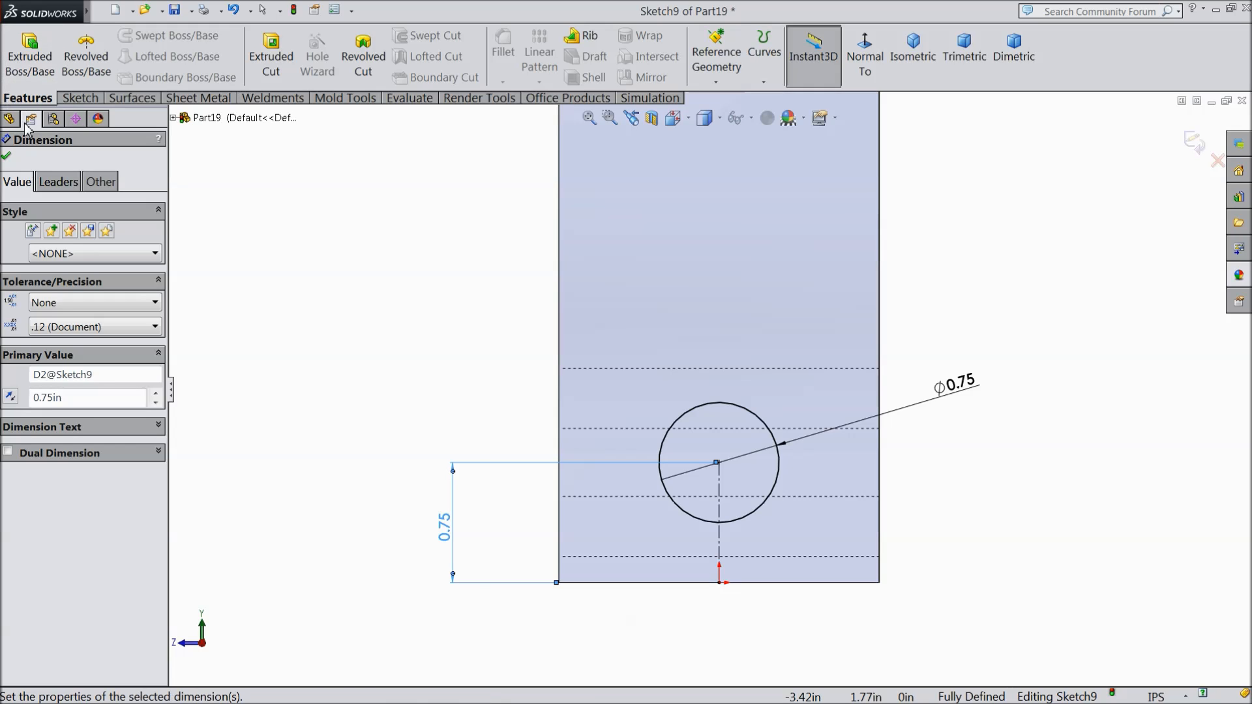
{"action": "left_click", "coordinate": [271, 55]}
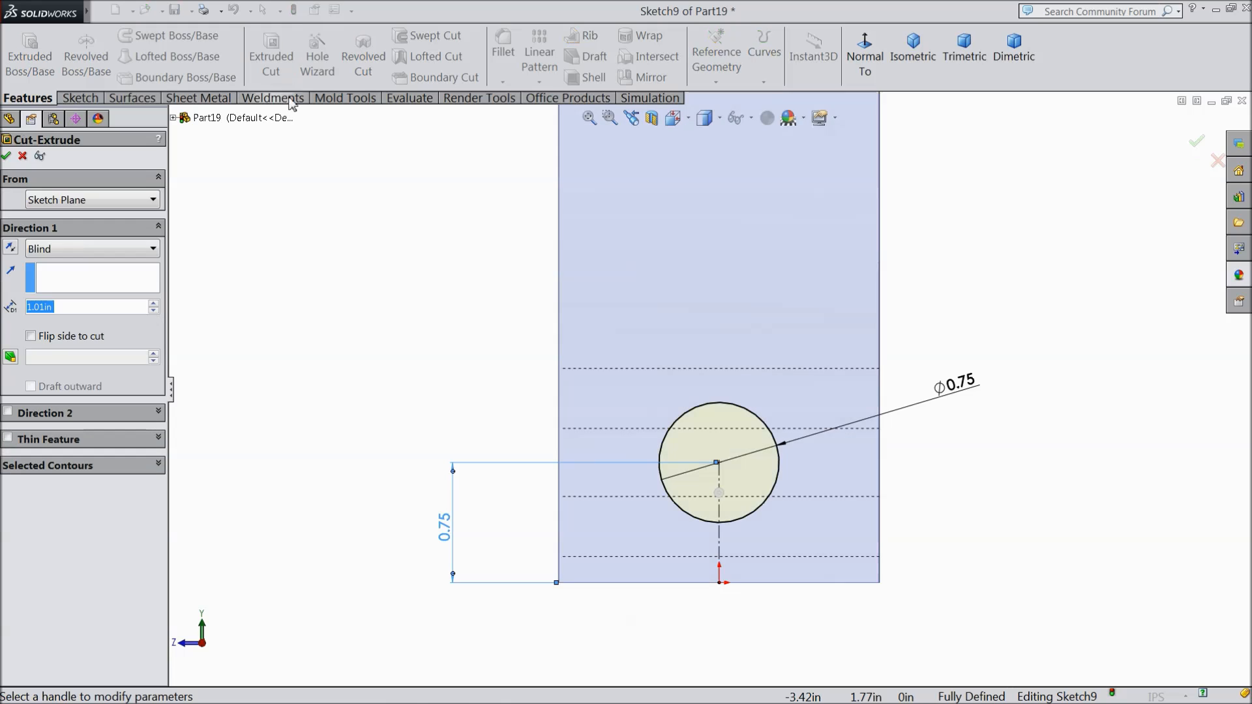
{"action": "type", "text": "0.75"}
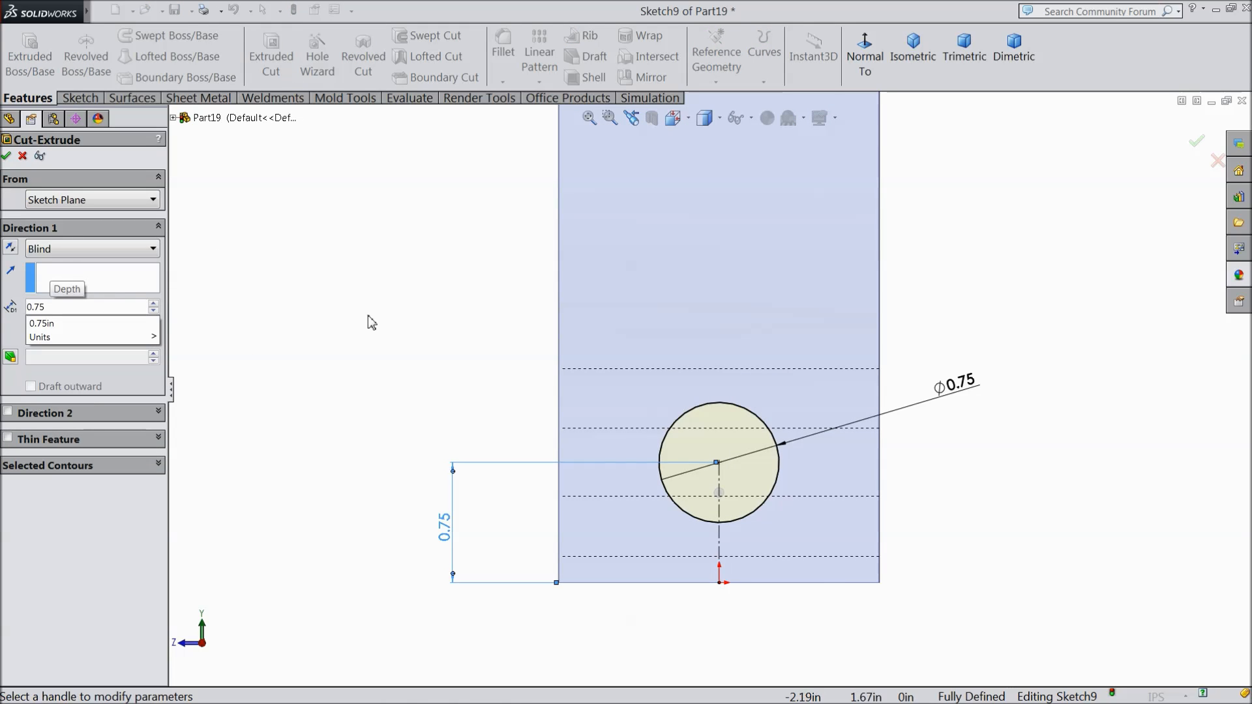
{"action": "key", "text": "Return"}
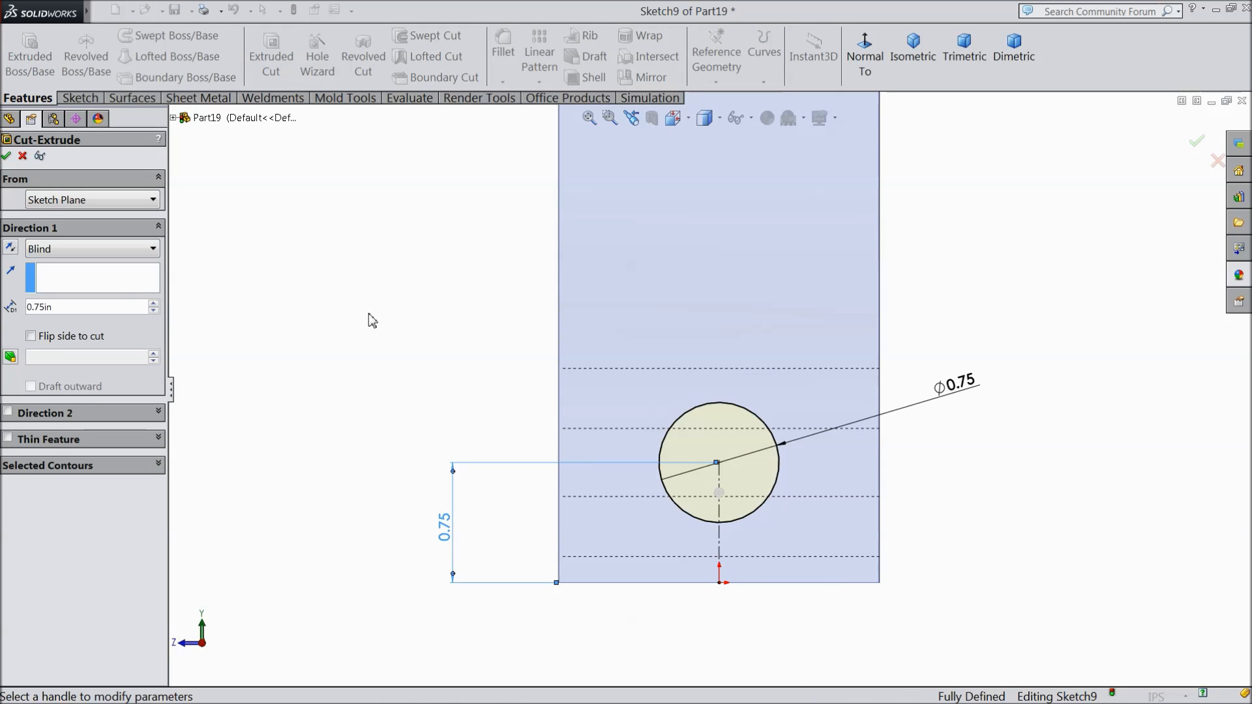
{"action": "middle_click_drag", "start_coordinate": [369, 316], "coordinate": [470, 391]}
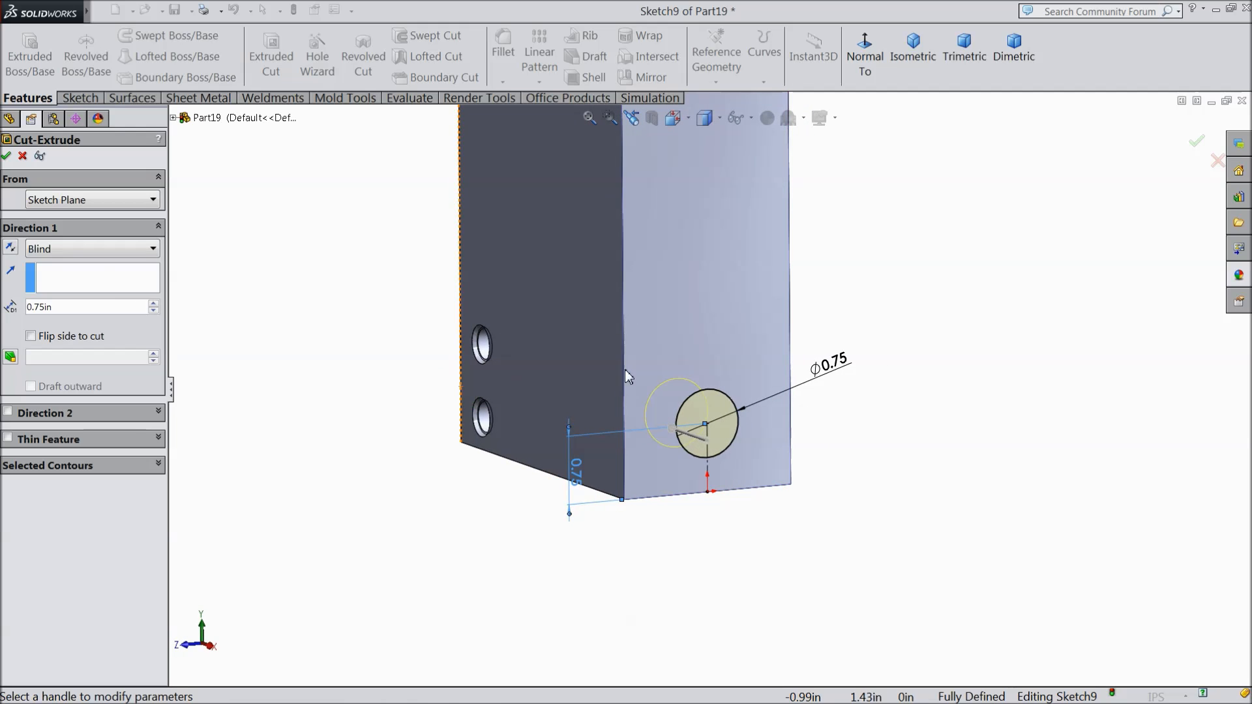
{"action": "scroll", "coordinate": [642, 371], "scroll_direction": "down", "scroll_amount": 2}
{"action": "left_click", "coordinate": [7, 156]}
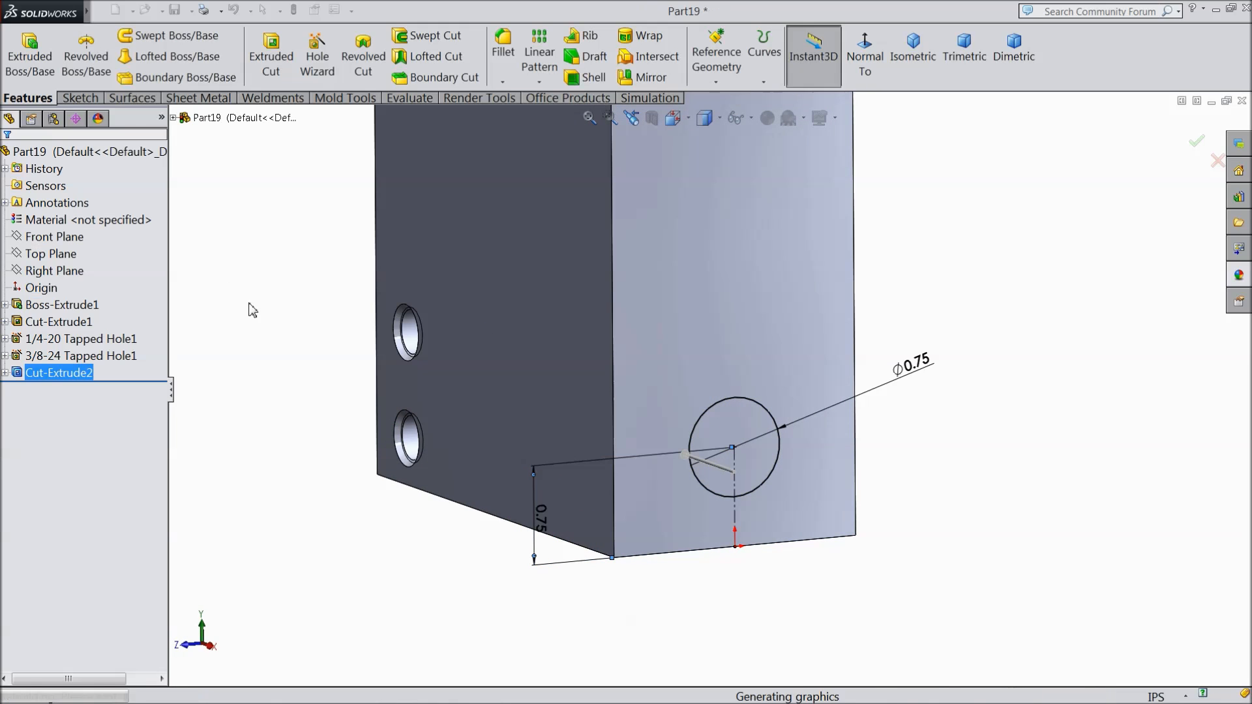
Step: Start a Chamfer with 0.05 in distance at 45 degrees on the two long vertical inner edges of the leg
{"action": "scroll", "coordinate": [339, 344], "scroll_direction": "up", "scroll_amount": 2}
{"action": "left_click", "coordinate": [339, 344]}
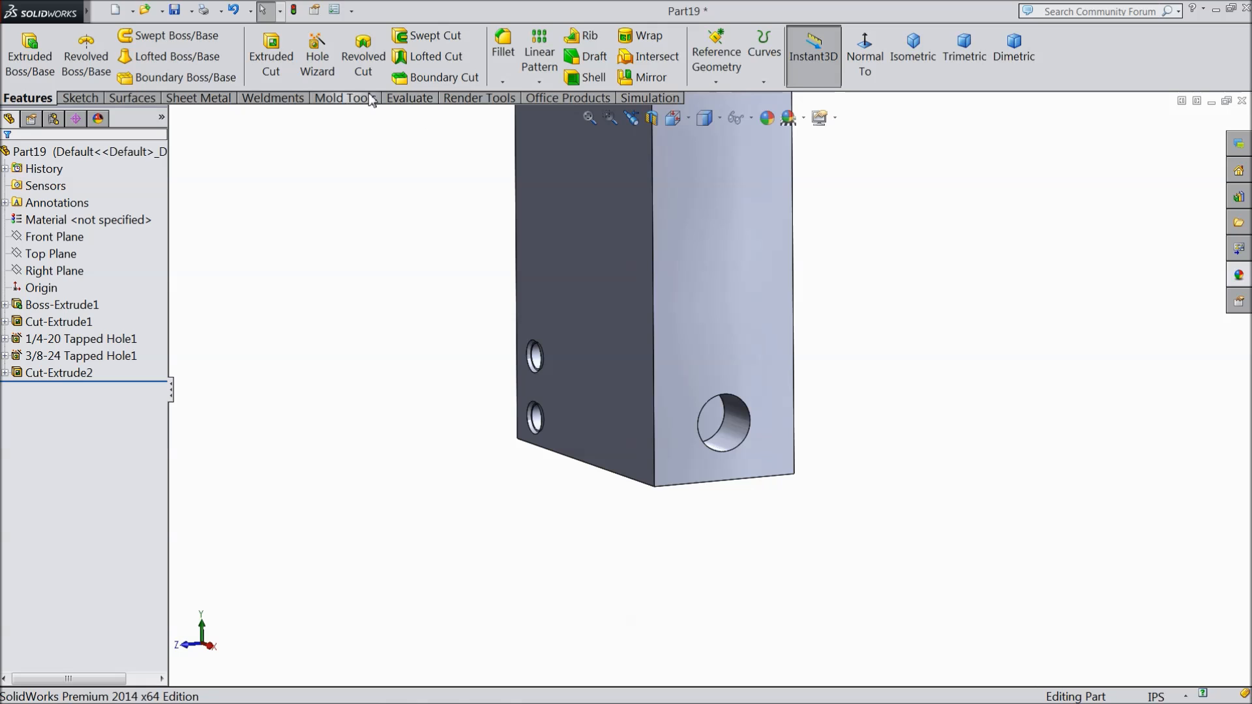
{"action": "left_click", "coordinate": [503, 82]}
{"action": "left_click", "coordinate": [518, 119]}
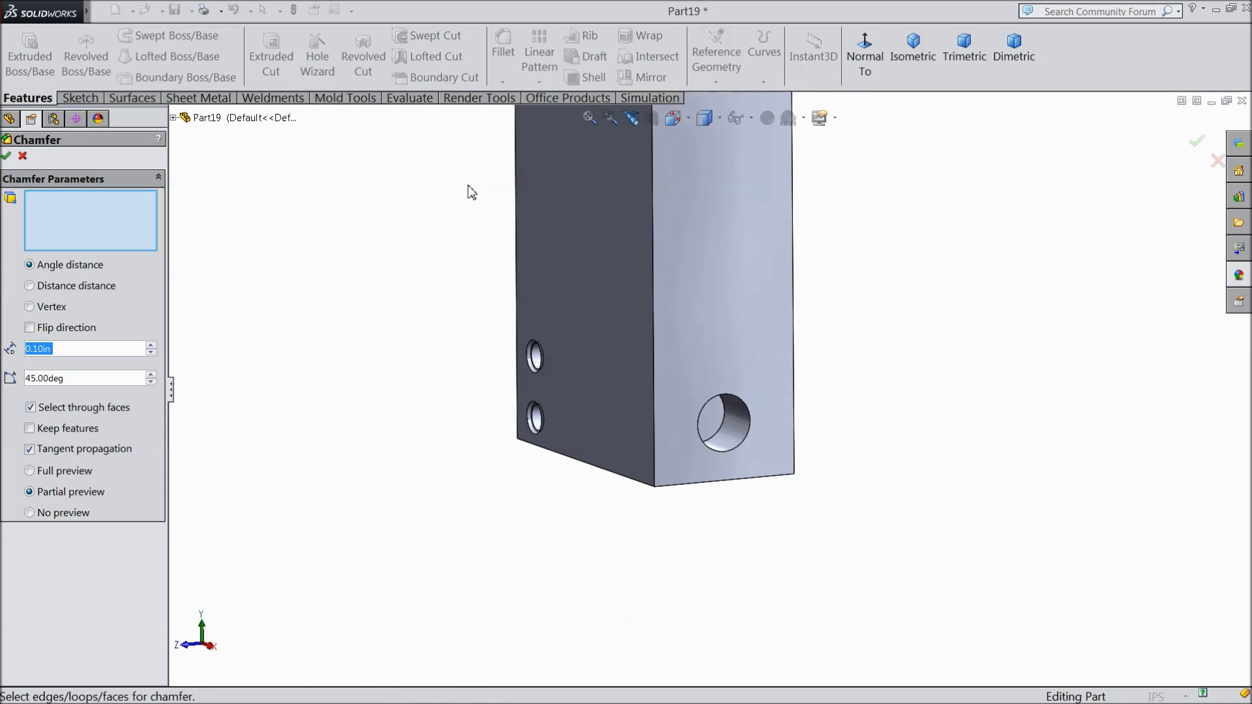
{"action": "type", "text": "0.0"}
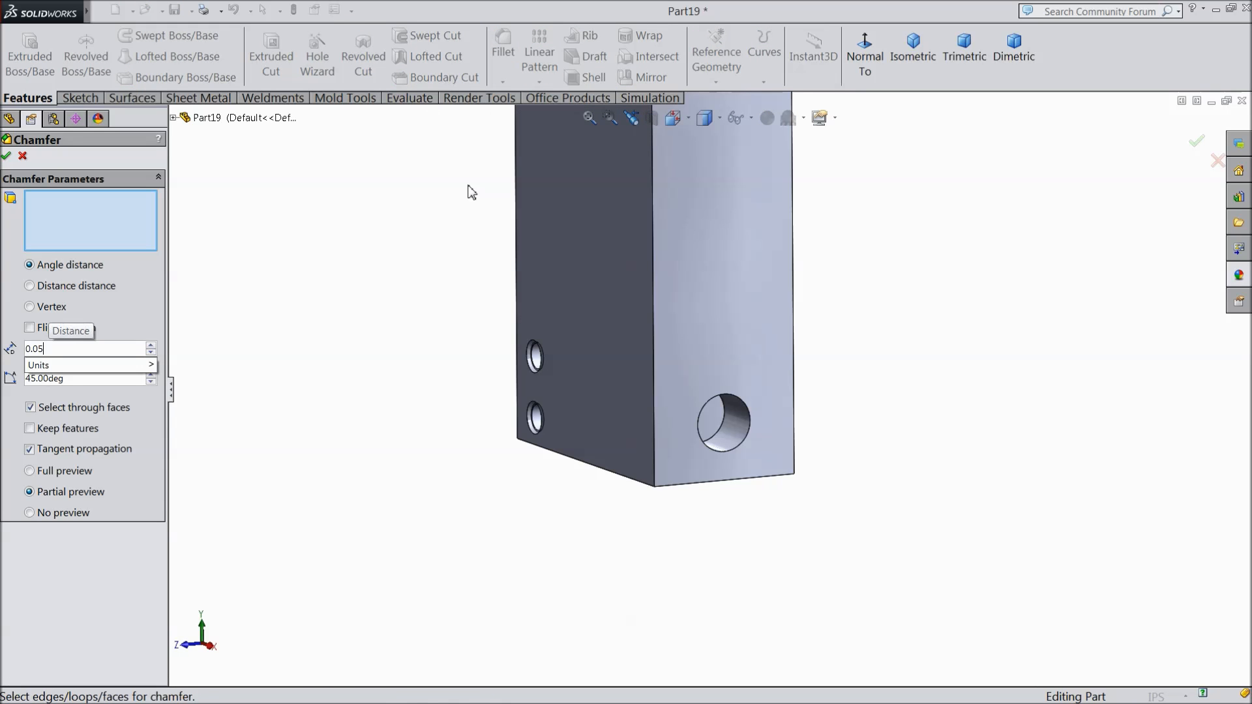
{"action": "key", "text": "Return"}
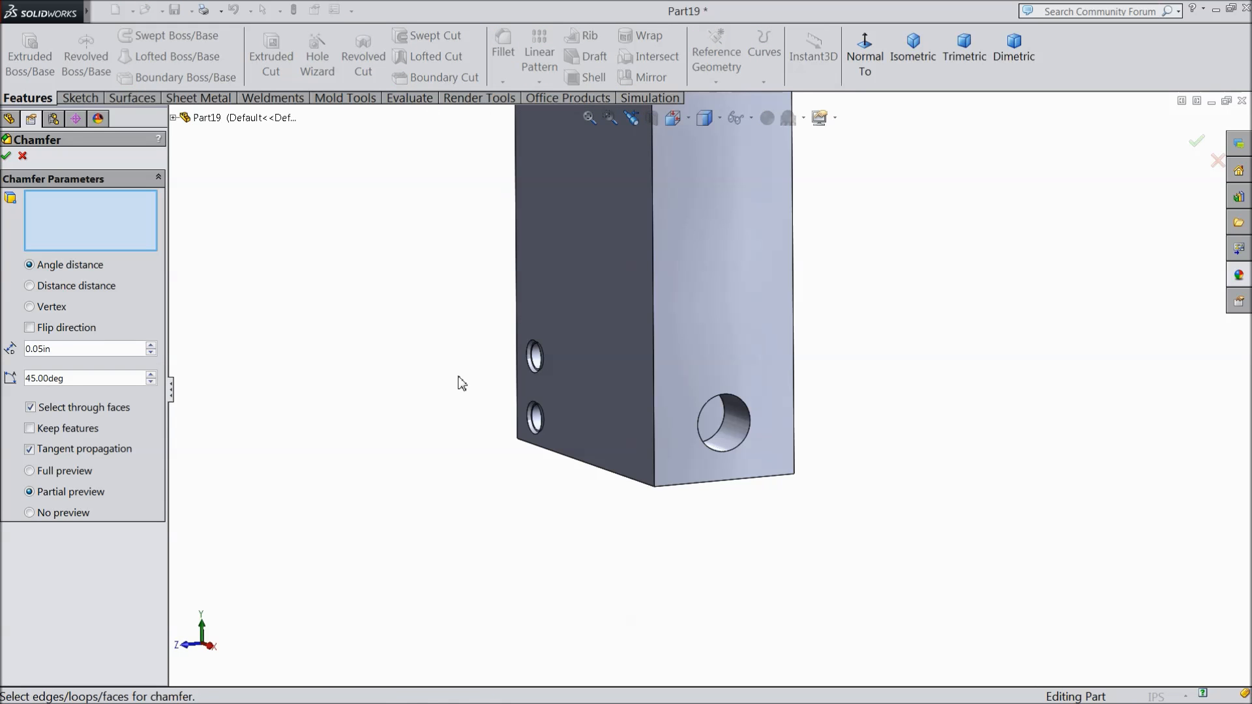
{"action": "left_click", "coordinate": [654, 352]}
{"action": "left_click", "coordinate": [791, 386]}
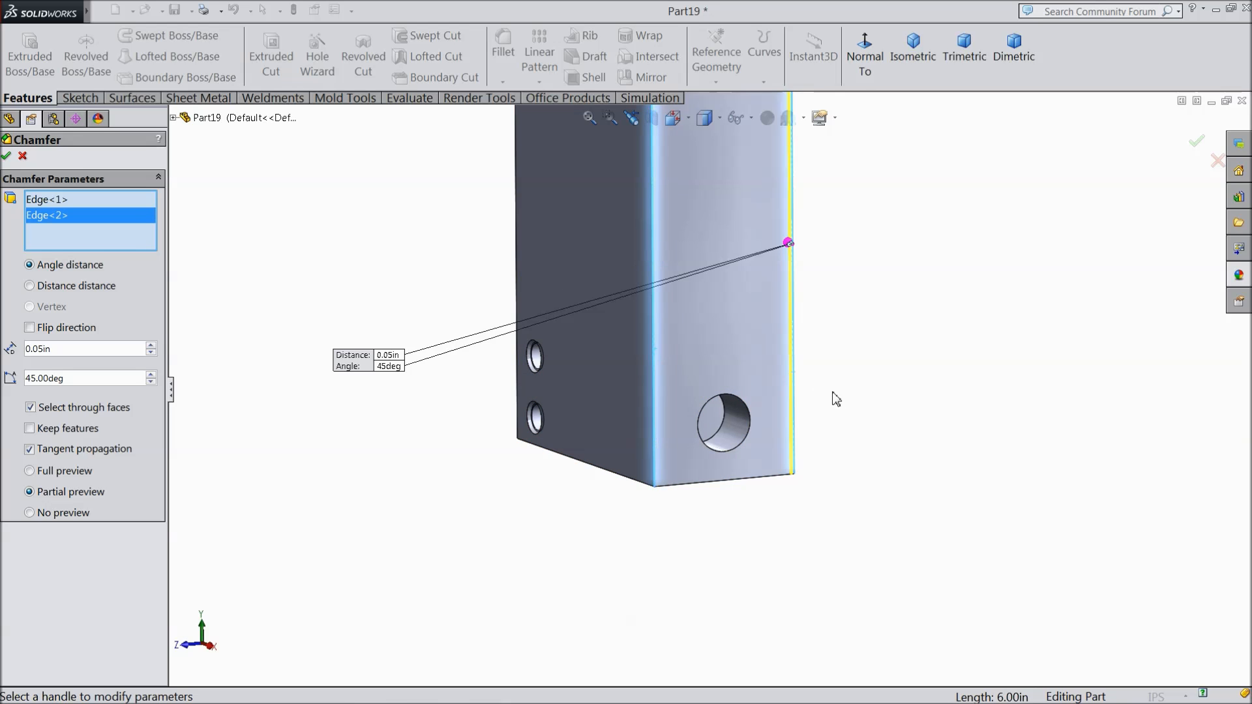
Step: Add the side face's inner arc, lower and upper arm, outer arc and outer leg edges to the chamfer selection
{"action": "scroll", "coordinate": [872, 428], "scroll_direction": "up", "scroll_amount": 4}
{"action": "middle_click_drag", "start_coordinate": [869, 424], "coordinate": [845, 358]}
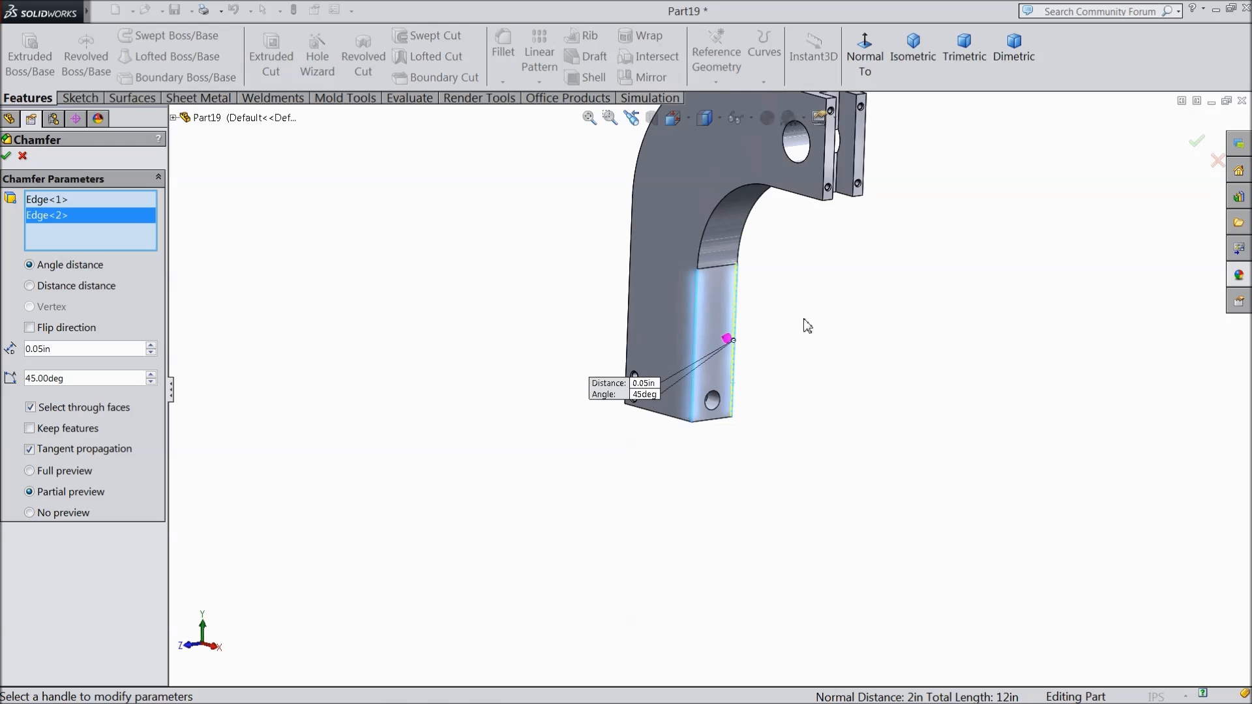
{"action": "scroll", "coordinate": [737, 191], "scroll_direction": "down", "scroll_amount": 3}
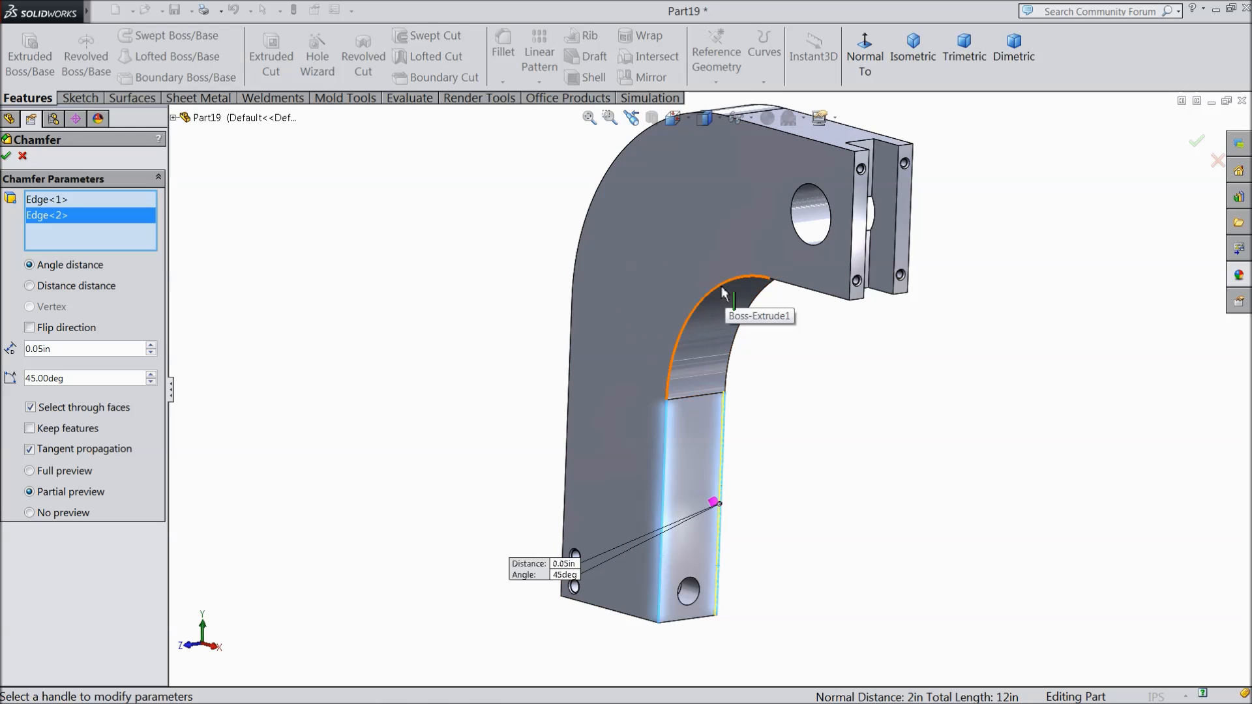
{"action": "left_click", "coordinate": [722, 290]}
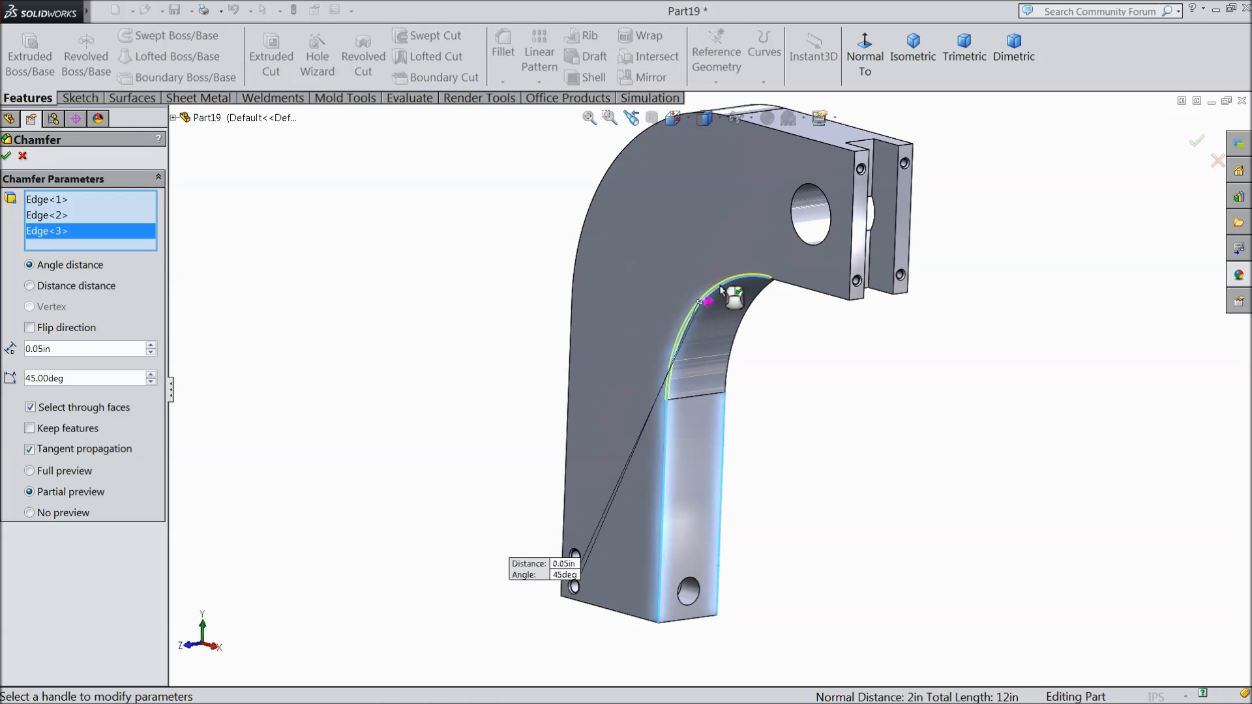
{"action": "left_click", "coordinate": [812, 297]}
{"action": "left_click", "coordinate": [806, 139]}
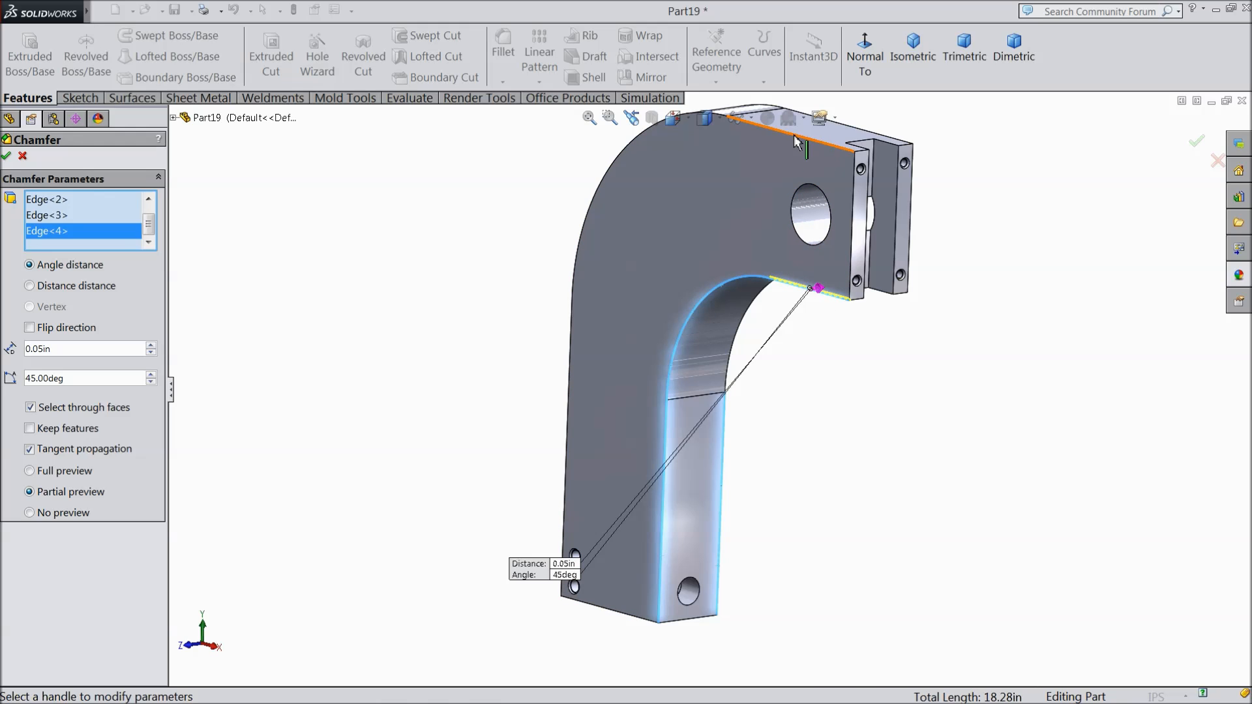
{"action": "left_click", "coordinate": [623, 158]}
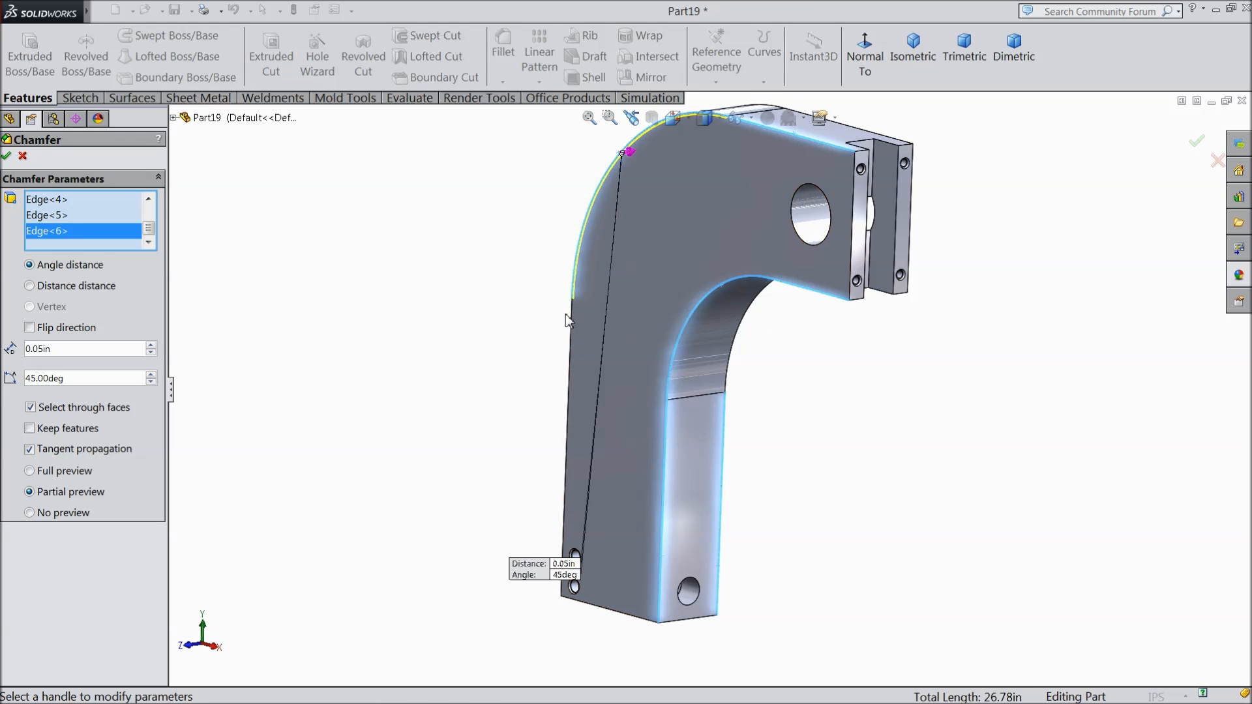
{"action": "left_click", "coordinate": [571, 336]}
Step: Add the matching curved and straight outline edges of the opposite side face and apply the 0.05 in chamfer
{"action": "middle_click_drag", "start_coordinate": [864, 417], "coordinate": [615, 500]}
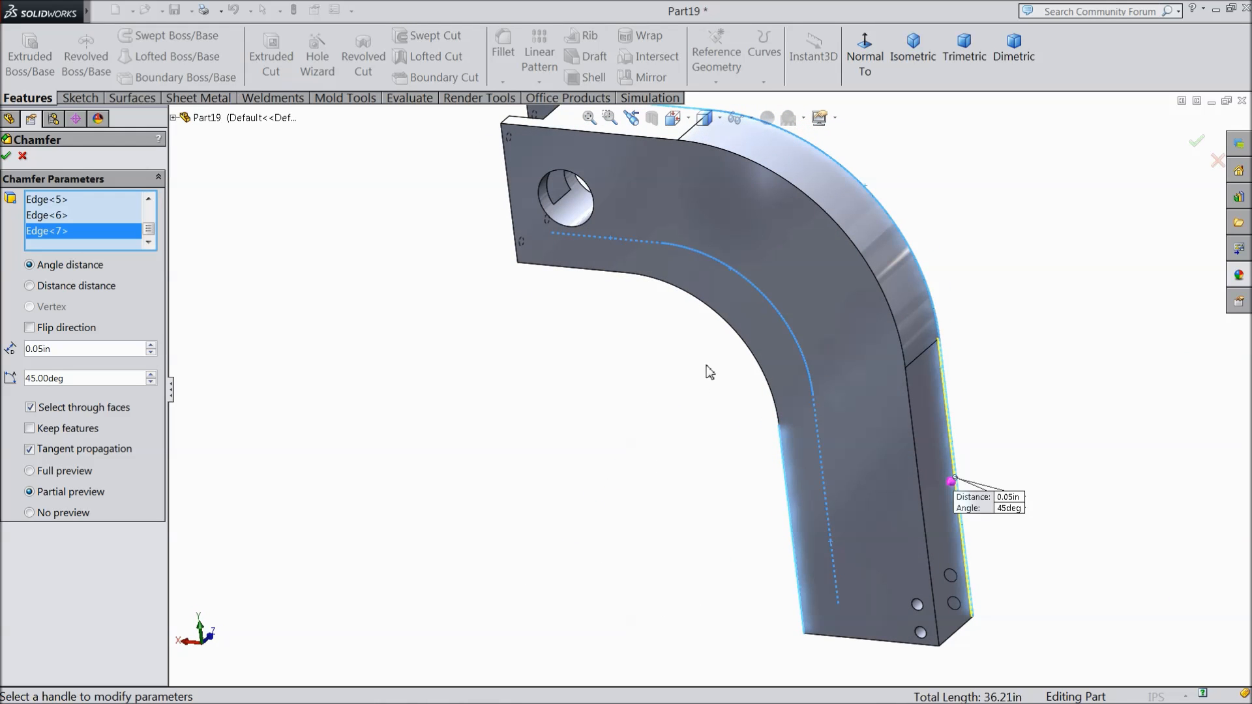
{"action": "left_click", "coordinate": [737, 338]}
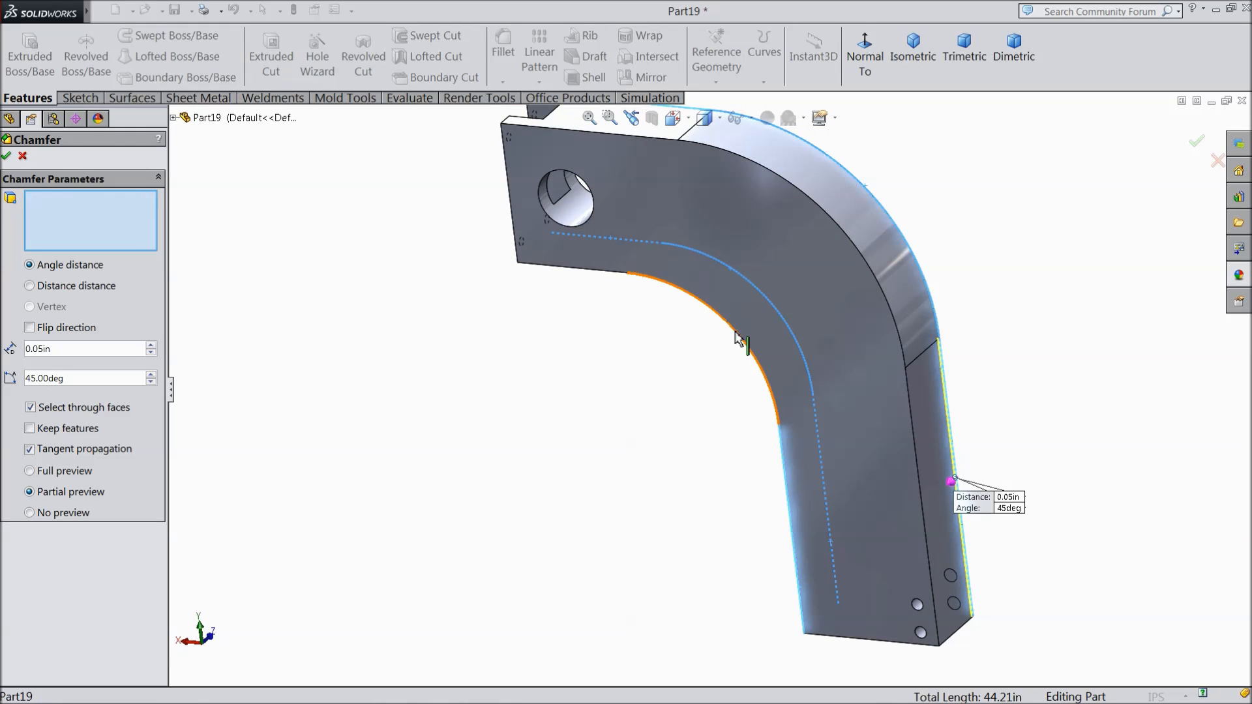
{"action": "left_click", "coordinate": [603, 279]}
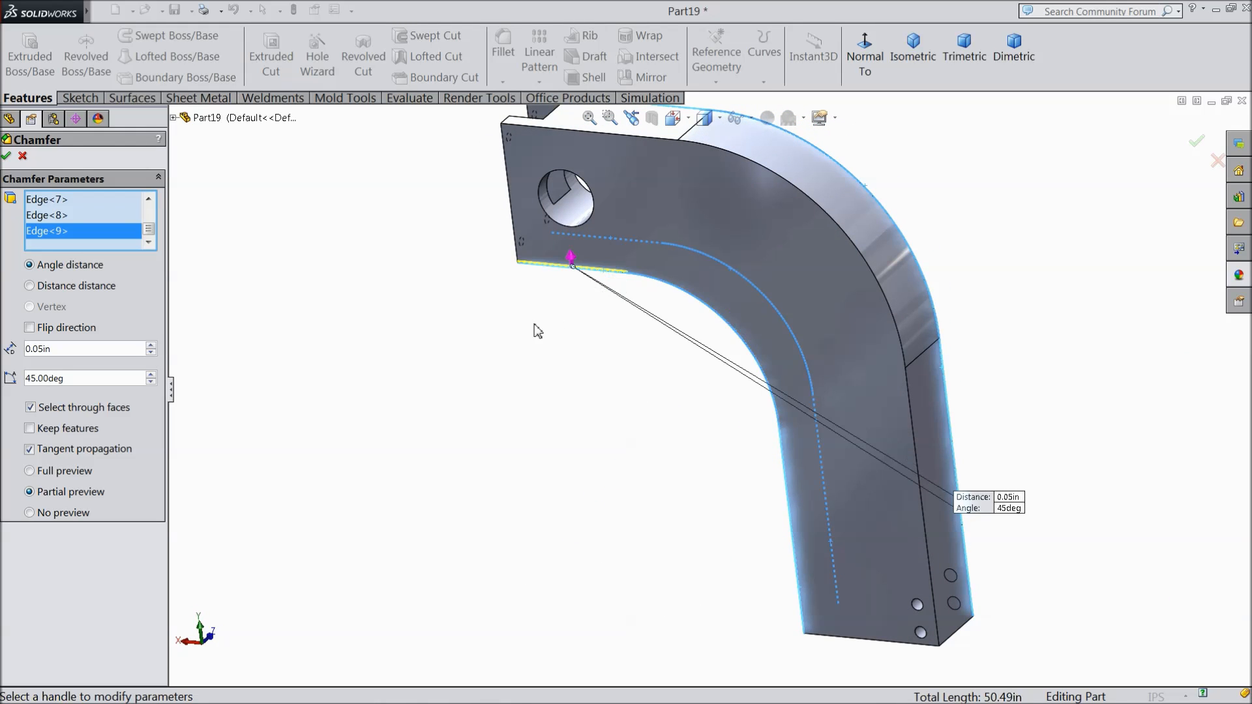
{"action": "left_click", "coordinate": [834, 227]}
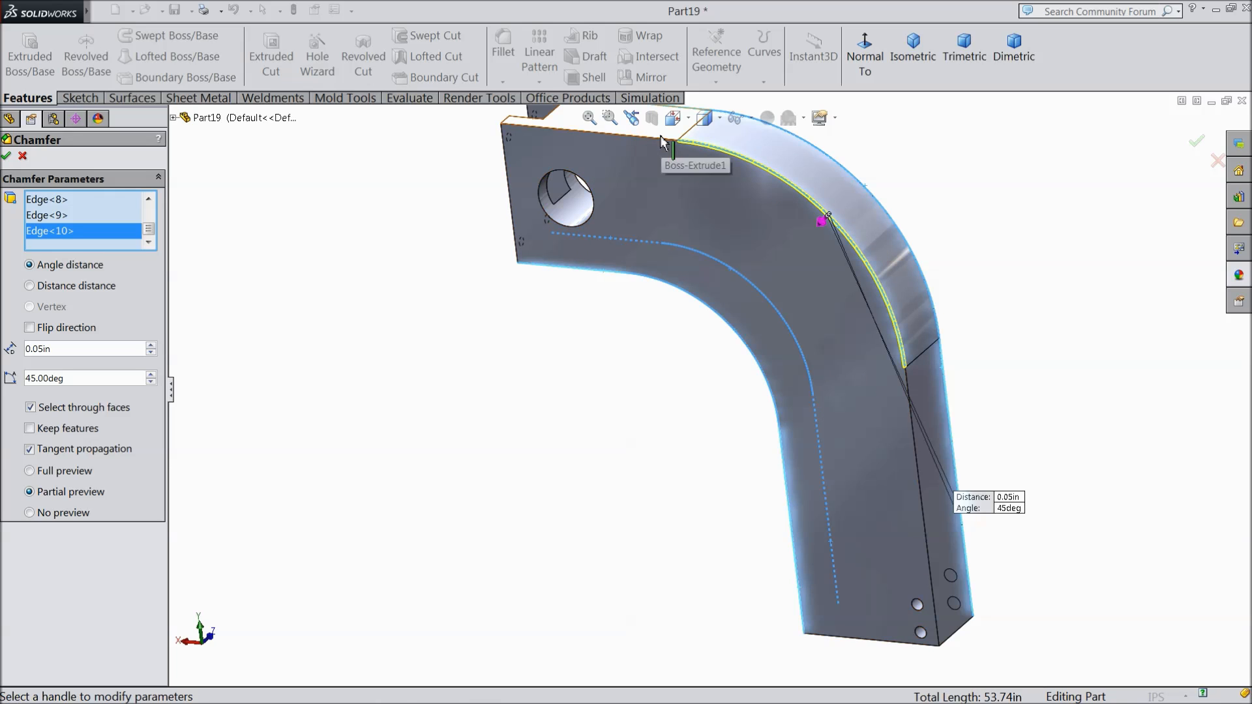
{"action": "left_click", "coordinate": [672, 155]}
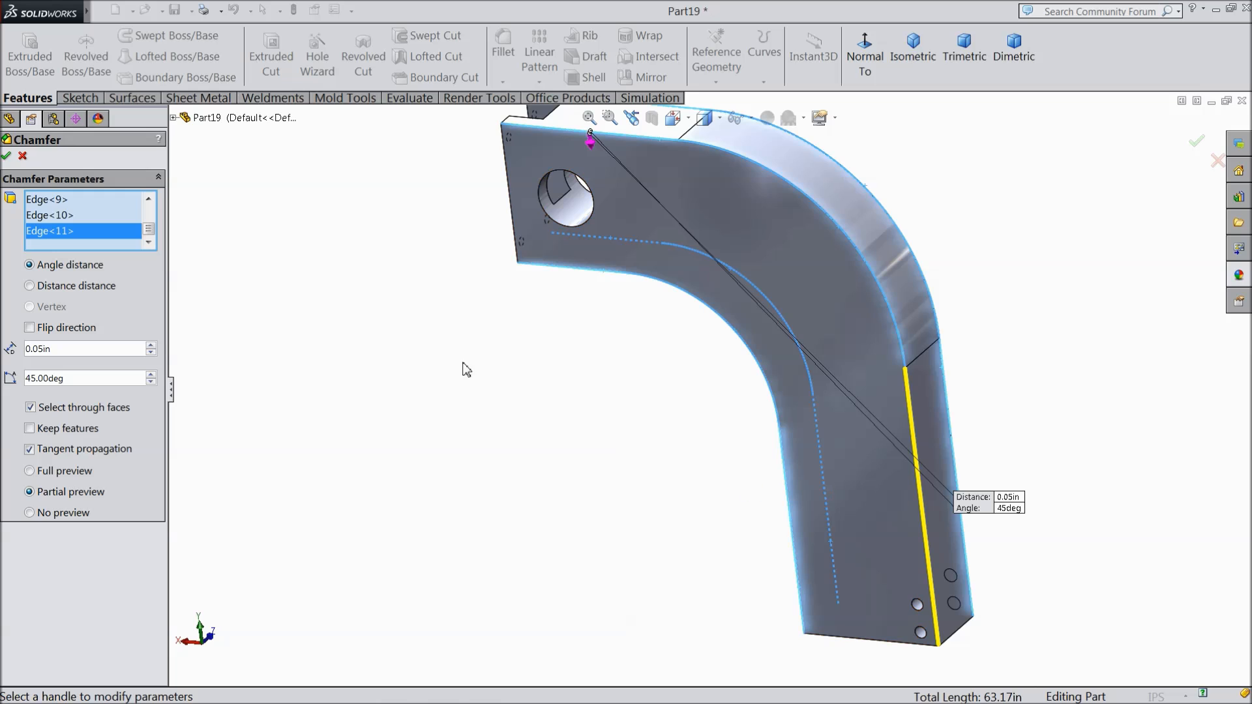
{"action": "left_click", "coordinate": [7, 156]}
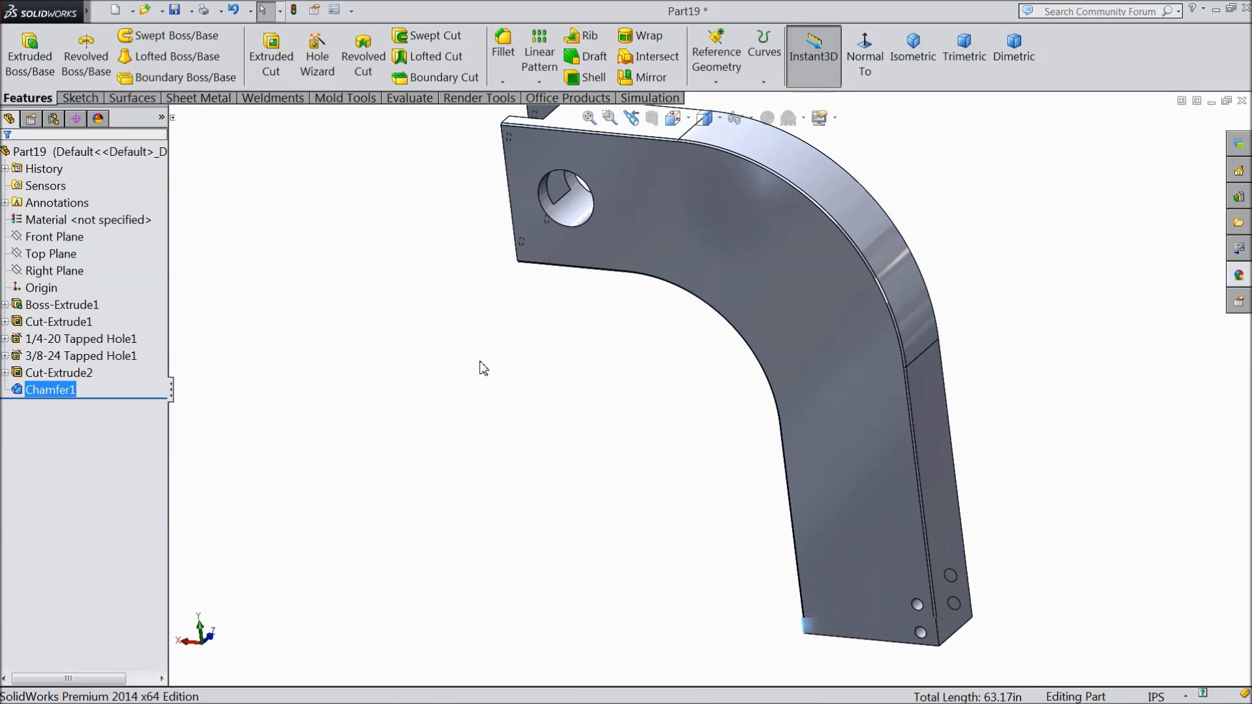
Step: Apply a red color appearance (RGB 255, 0, 0) to the chamfer and the whole bracket body
{"action": "key", "text": "f"}
{"action": "middle_click_drag", "start_coordinate": [546, 394], "coordinate": [843, 439]}
{"action": "key", "text": "f"}
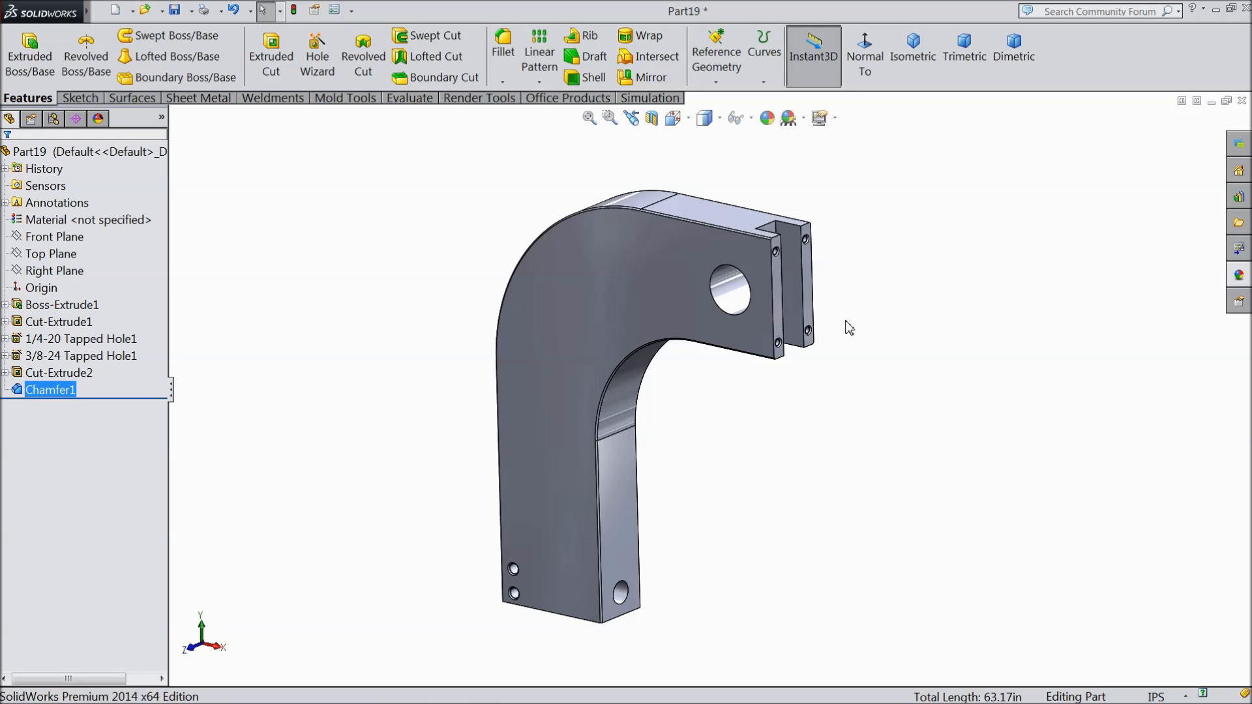
{"action": "left_click", "coordinate": [766, 117]}
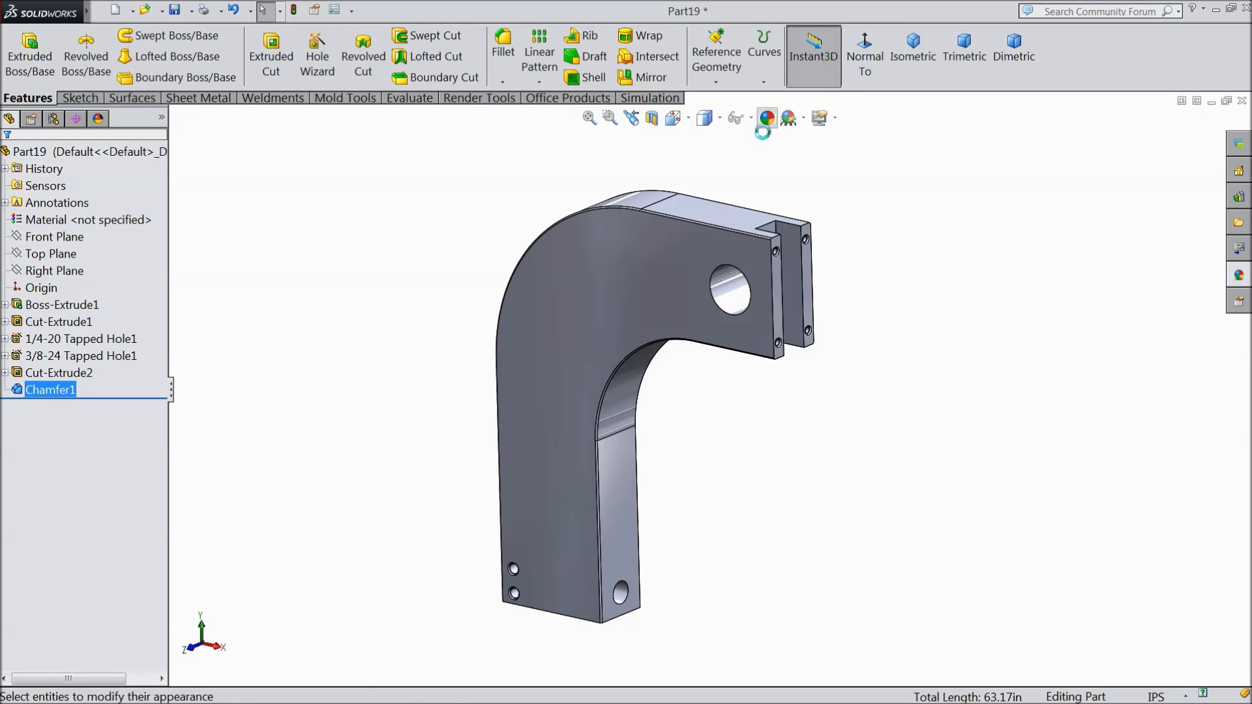
{"action": "left_click", "coordinate": [43, 493]}
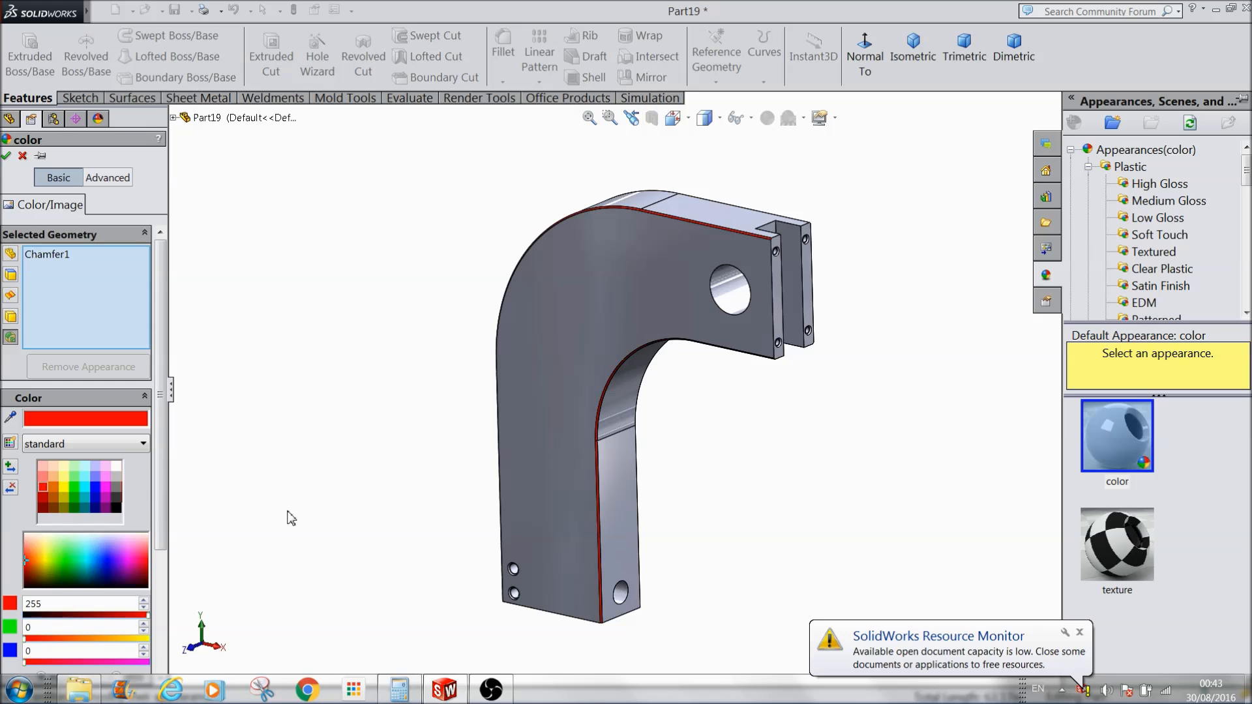
{"action": "left_click", "coordinate": [1087, 632]}
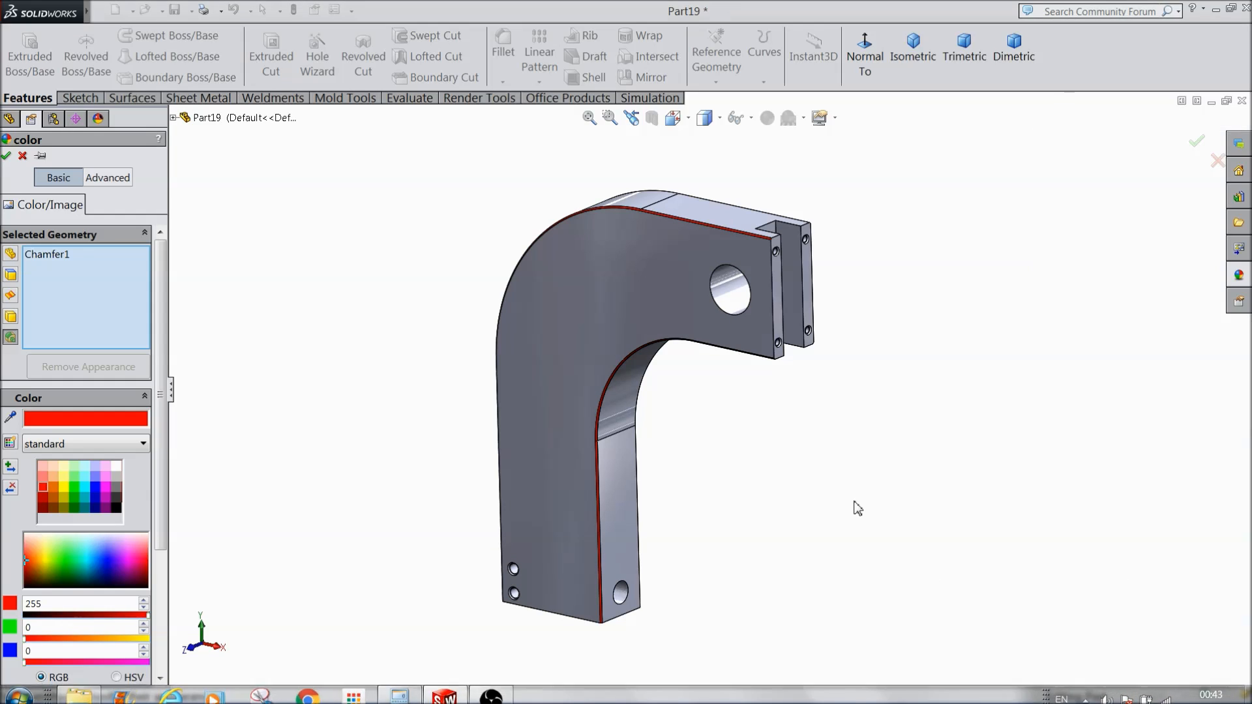
{"action": "left_click", "coordinate": [10, 318]}
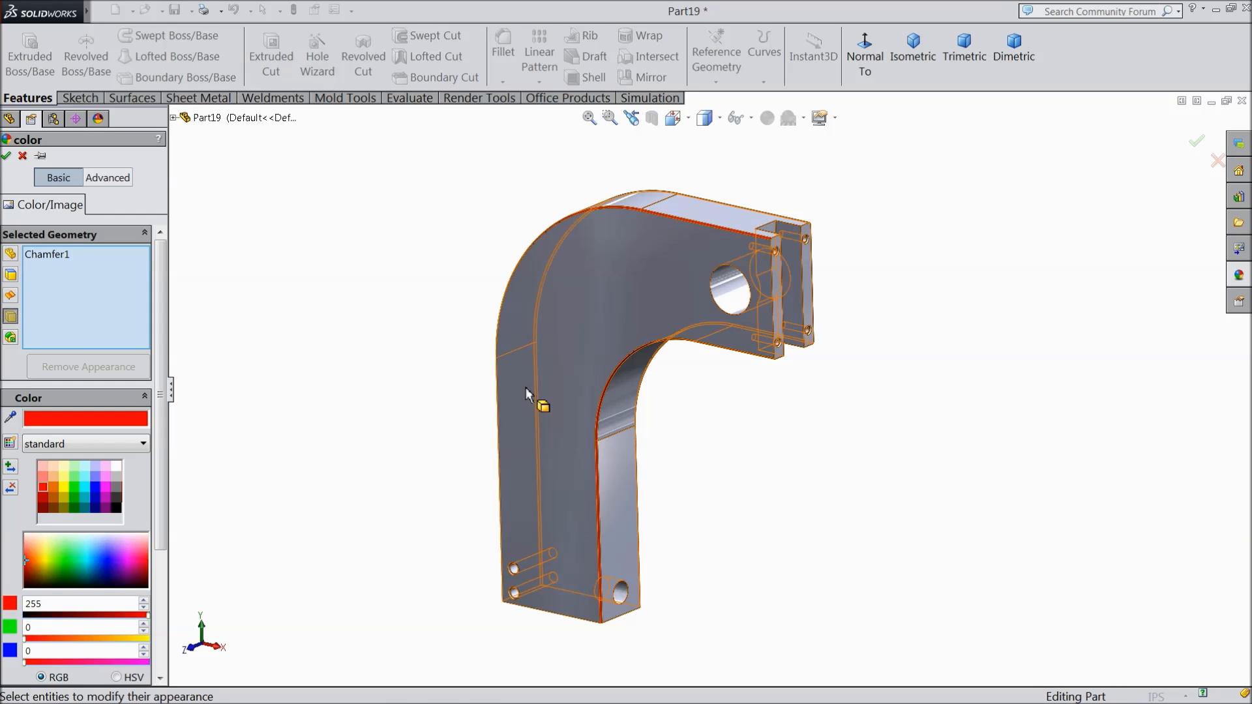
{"action": "left_click", "coordinate": [564, 390]}
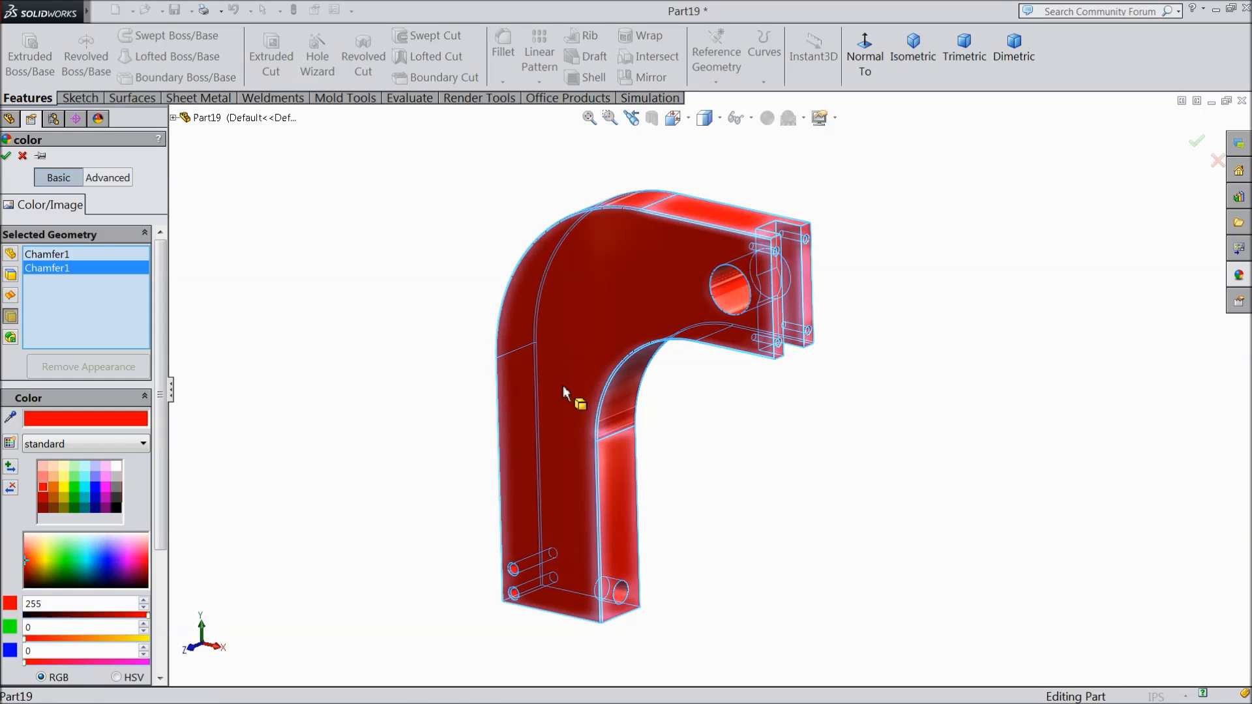
{"action": "left_click", "coordinate": [6, 156]}
Step: Save the part as 3.Frame in the Arbor Press machine folder
{"action": "middle_click_drag", "start_coordinate": [274, 285], "coordinate": [383, 405]}
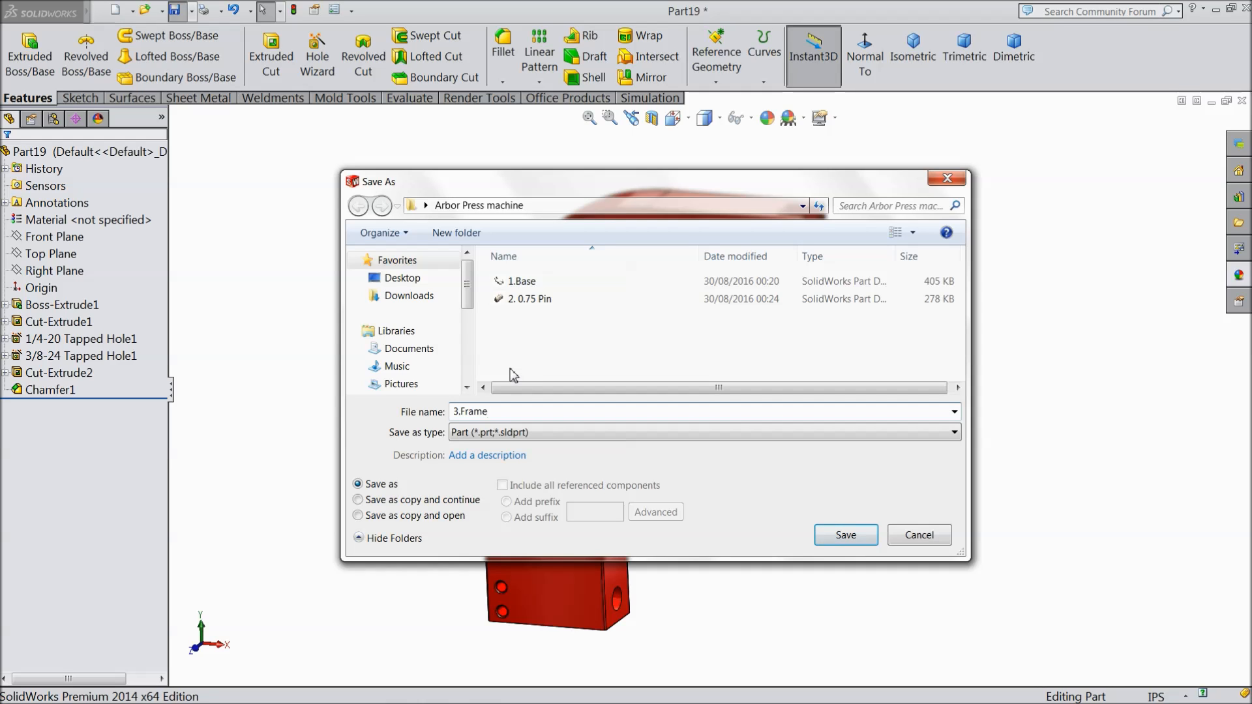
{"action": "left_click", "coordinate": [839, 536]}
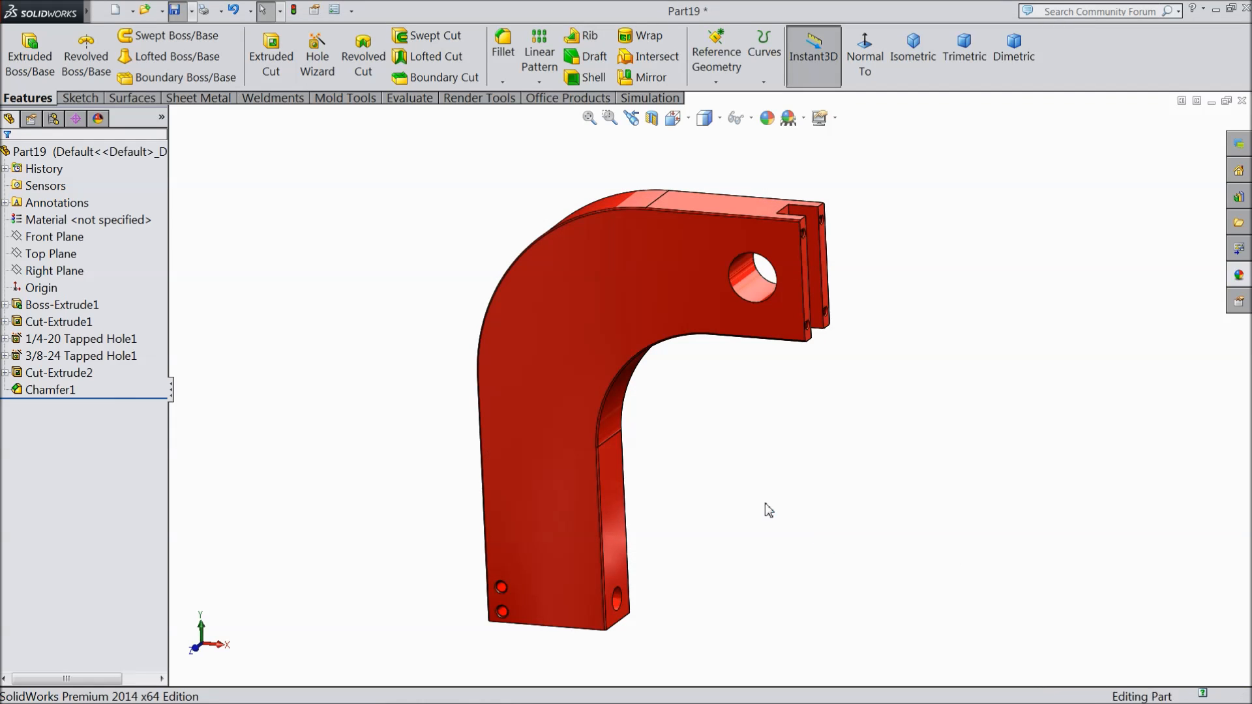
{"action": "mouse_move", "coordinate": [748, 489]}
{"action": "middle_mouse_down"}
{"action": "mouse_move", "coordinate": [722, 409]}
{"action": "mouse_move", "coordinate": [749, 480]}
{"action": "mouse_move", "coordinate": [739, 493]}
{"action": "middle_mouse_up"}
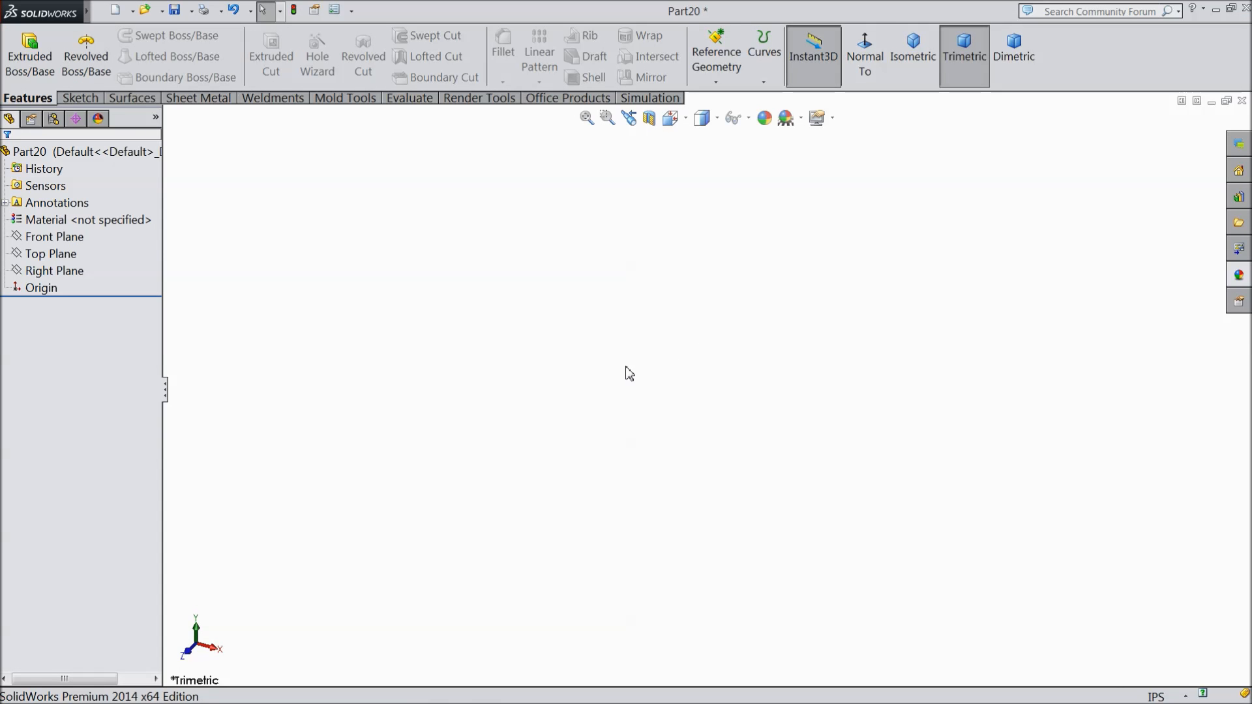
Step: In a new sketch on the Front Plane, draw a 180° centerpoint arc about the origin, opening left, with radius about 2.38 in
{"action": "left_click", "coordinate": [66, 241]}
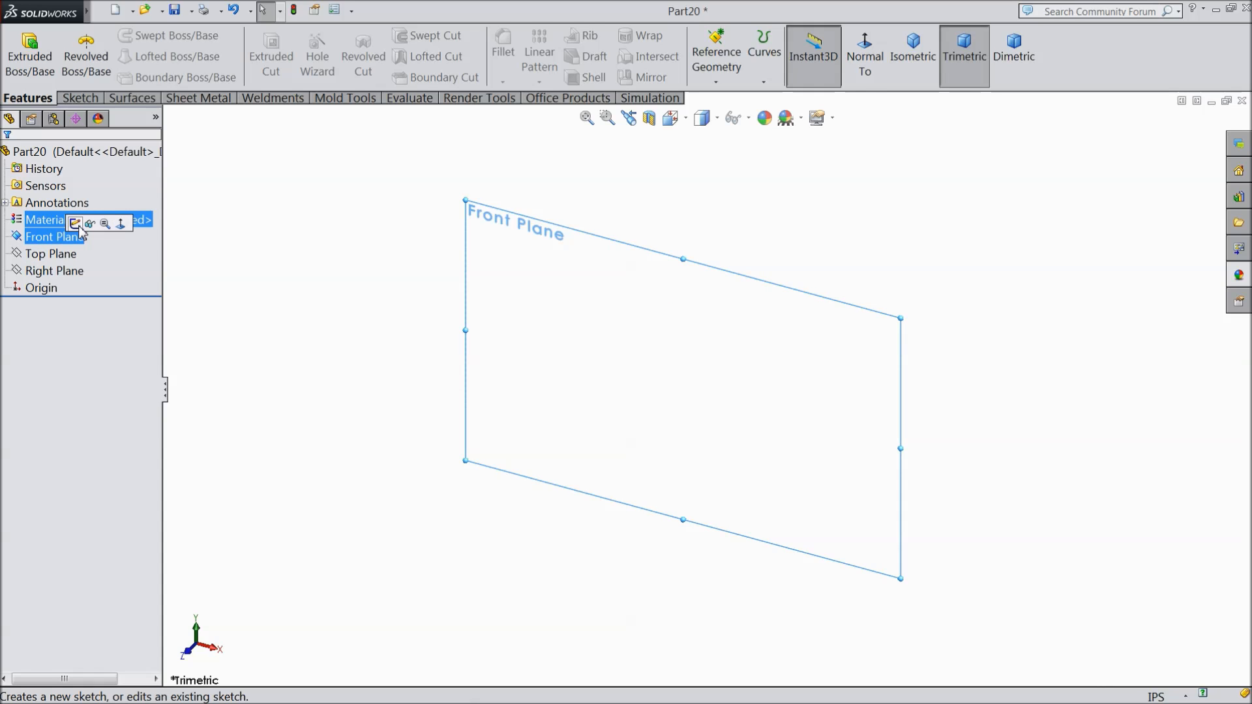
{"action": "left_click", "coordinate": [76, 224]}
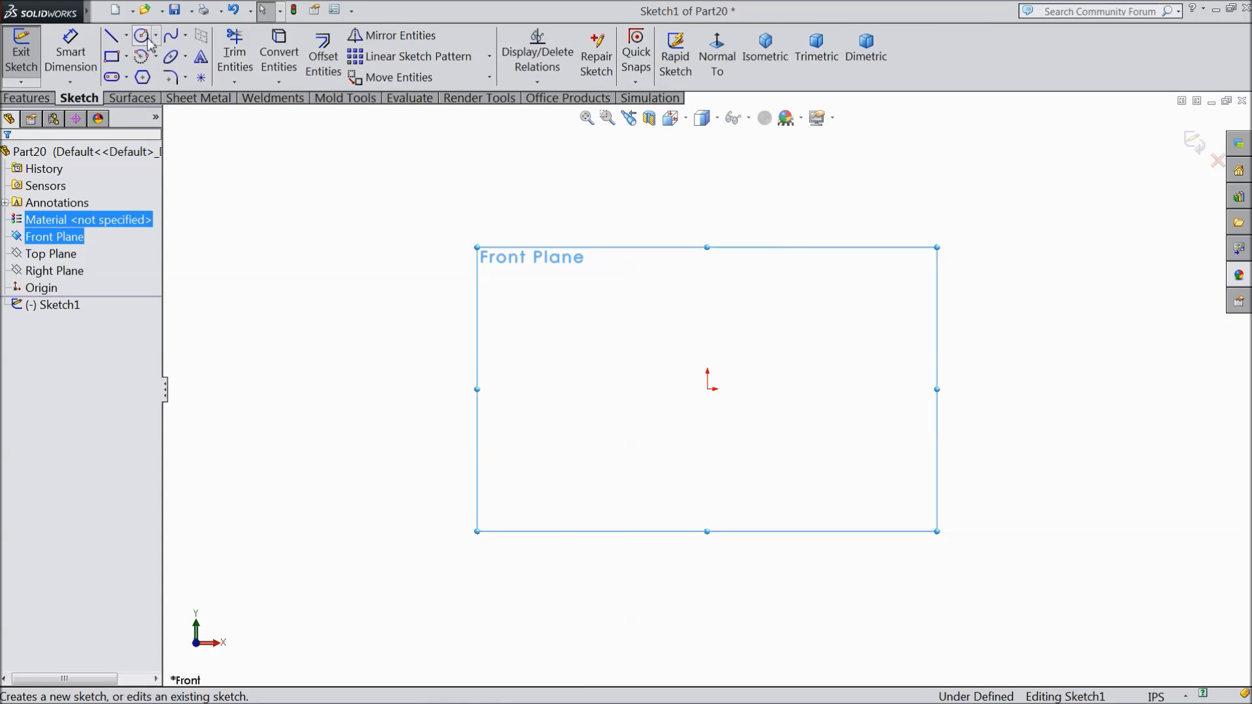
{"action": "left_click", "coordinate": [142, 36]}
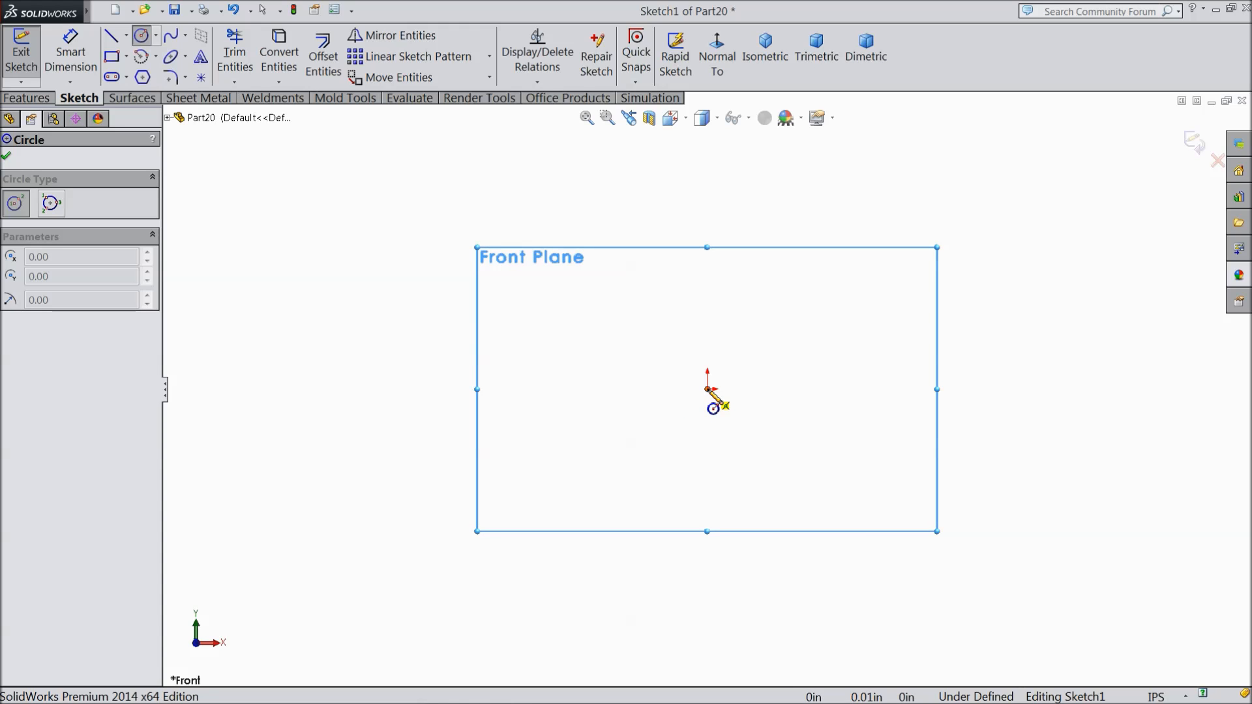
{"action": "left_click", "coordinate": [156, 57]}
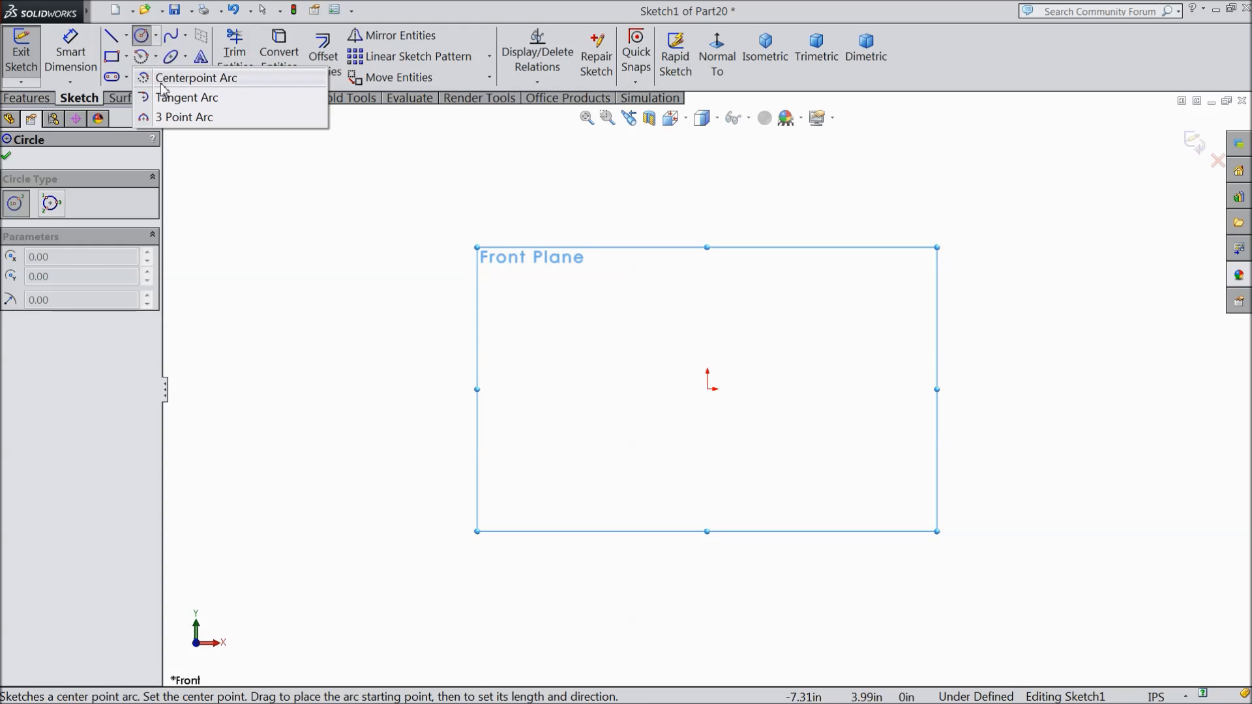
{"action": "left_click", "coordinate": [165, 79]}
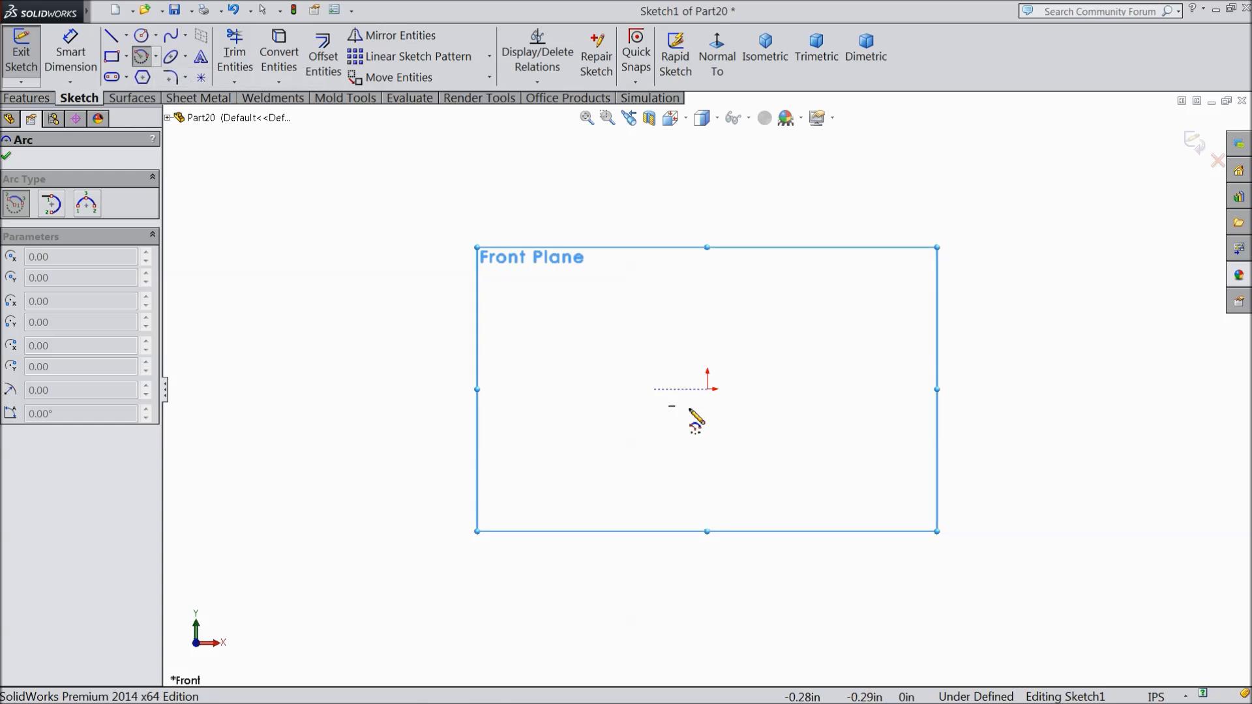
{"action": "left_click", "coordinate": [708, 389]}
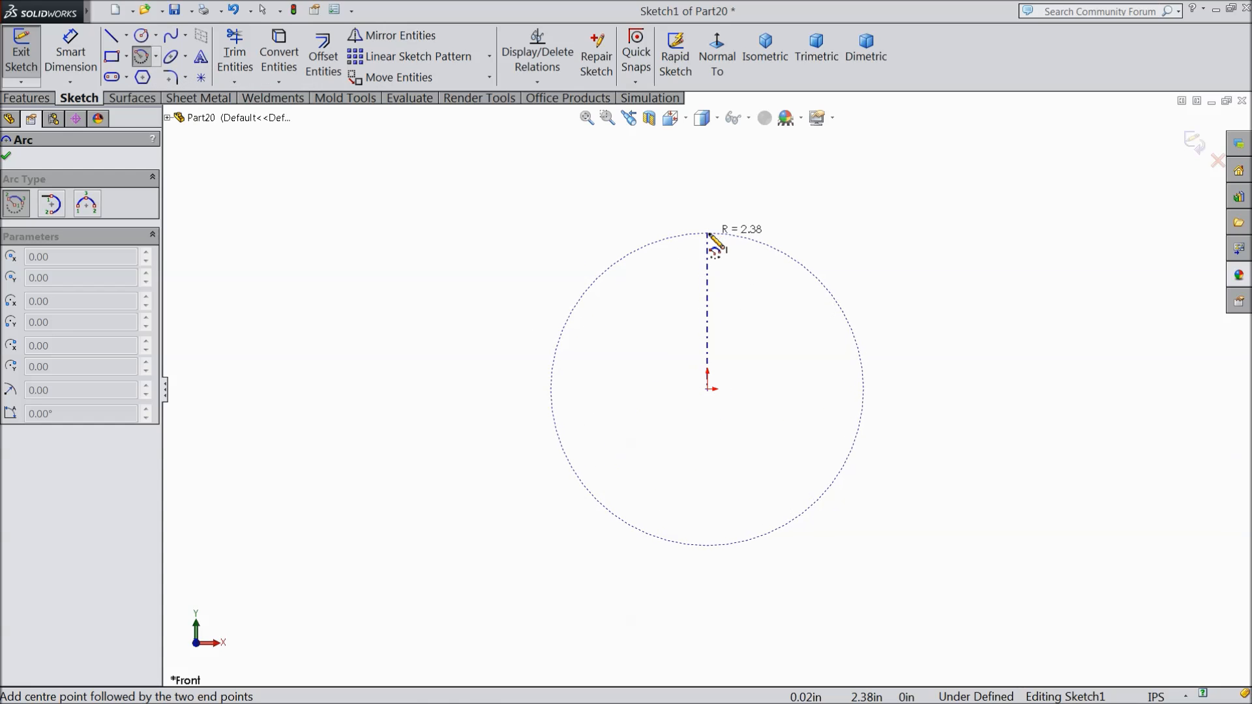
{"action": "left_click", "coordinate": [708, 233]}
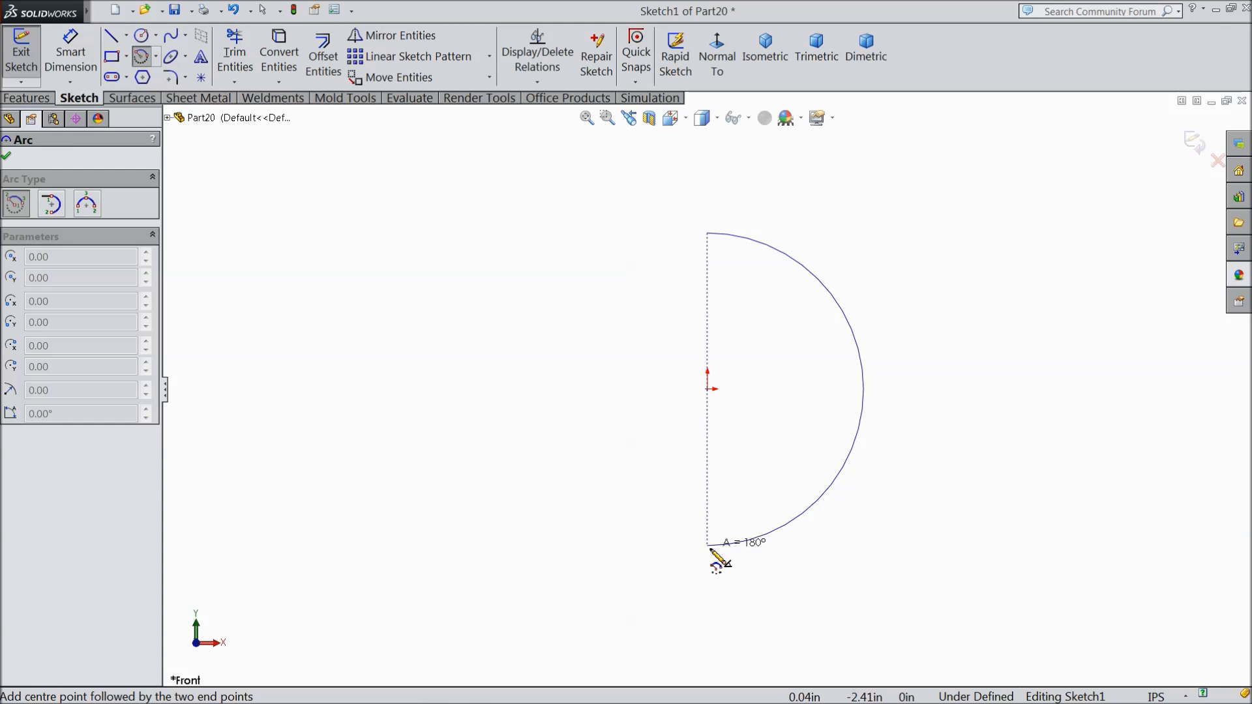
{"action": "left_click", "coordinate": [707, 546]}
{"action": "right_click", "coordinate": [553, 515]}
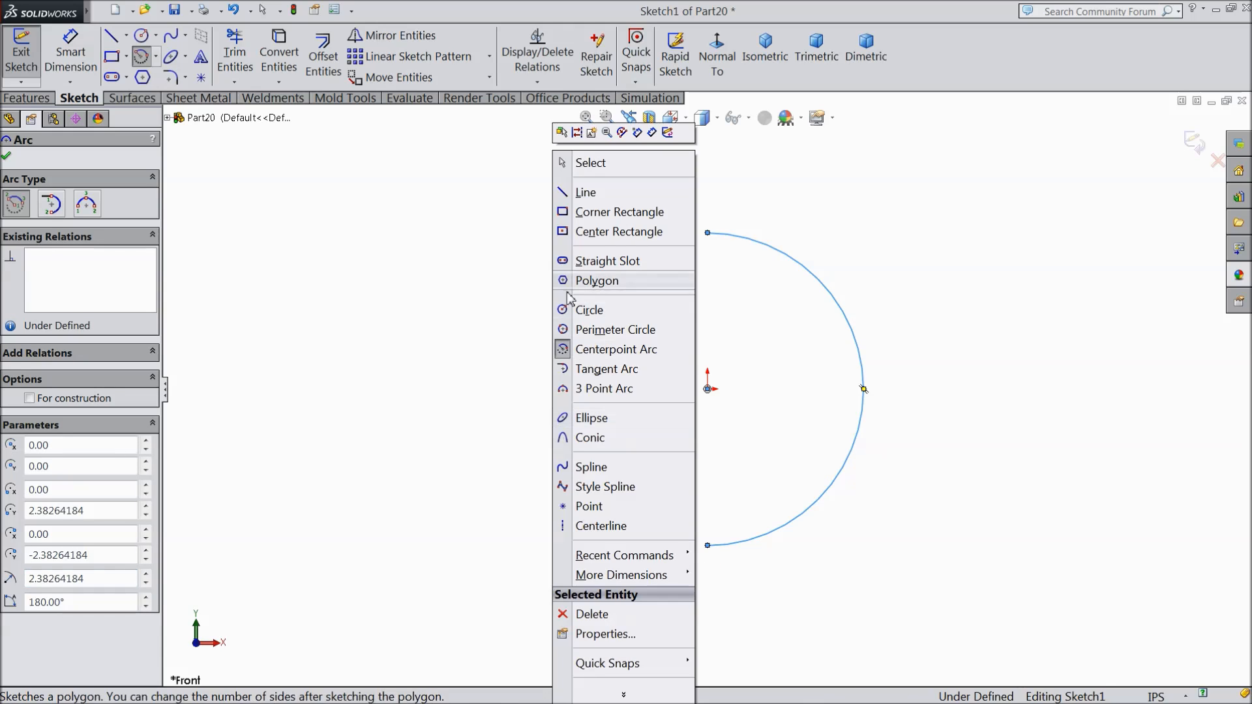
{"action": "left_click", "coordinate": [573, 162]}
Step: Close the half-circle profile with a vertical line through the origin joining the arc's two endpoints
{"action": "left_click", "coordinate": [110, 36]}
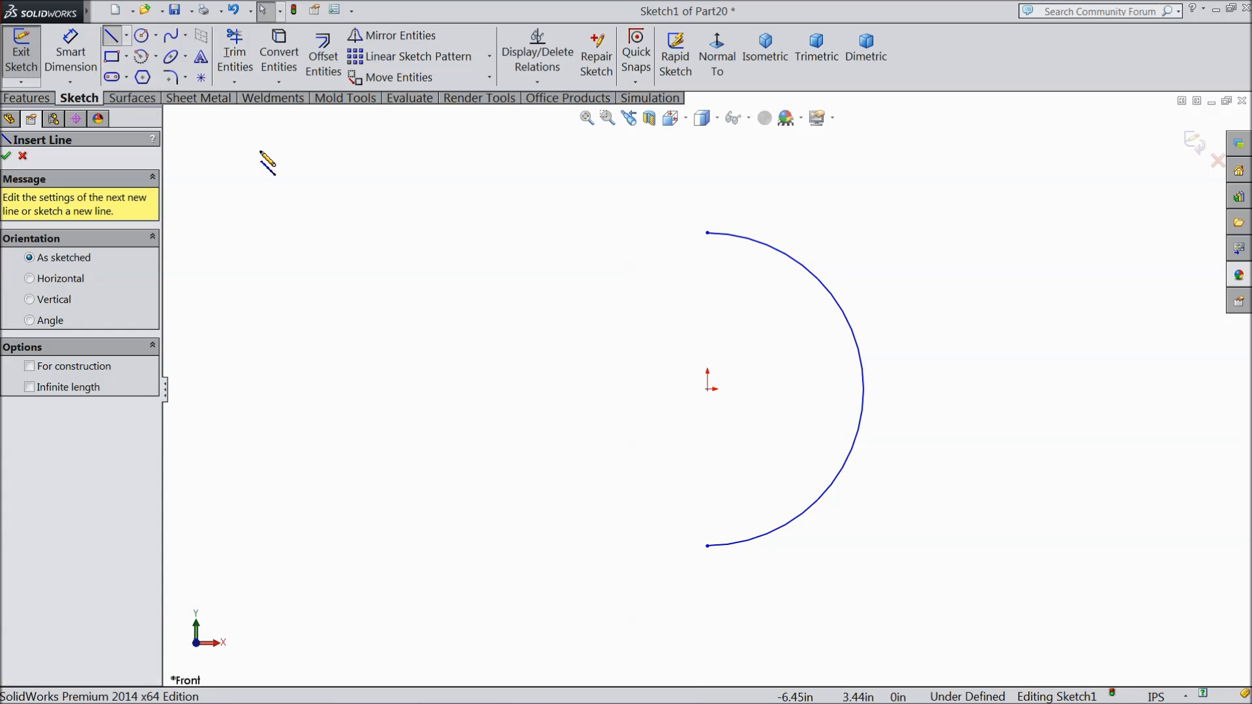
{"action": "left_click", "coordinate": [707, 233]}
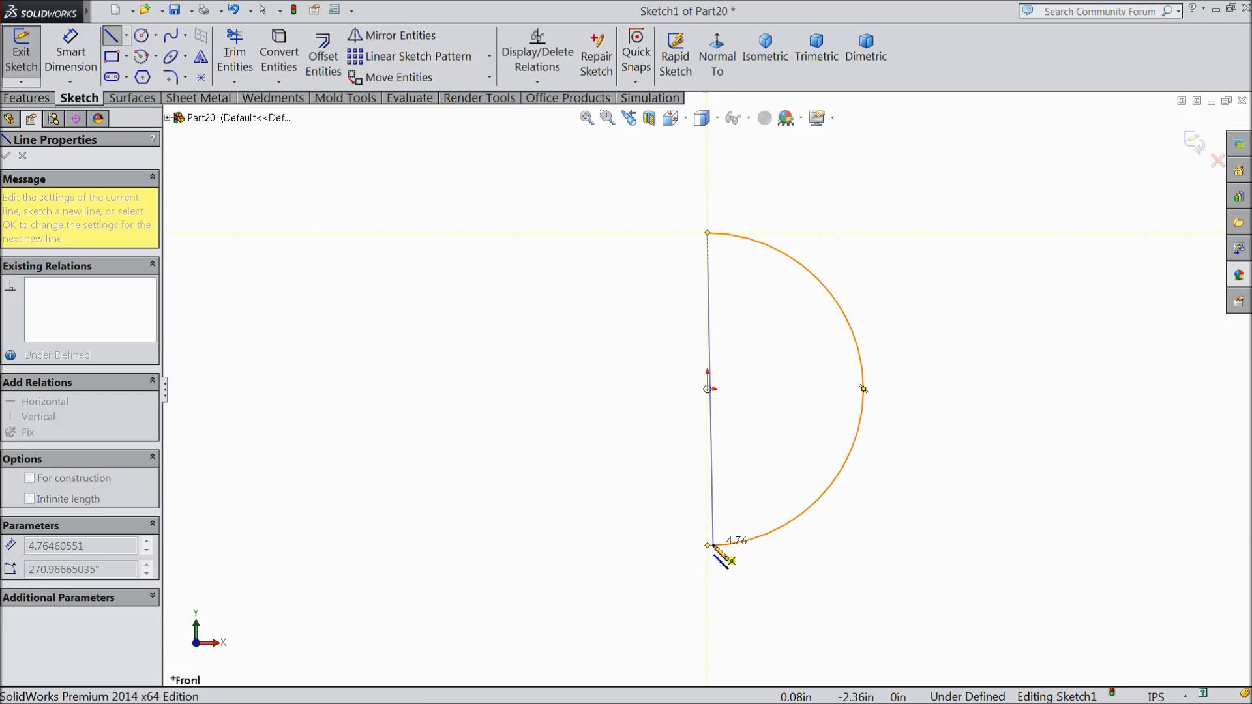
{"action": "left_click", "coordinate": [707, 545]}
{"action": "right_click", "coordinate": [590, 399]}
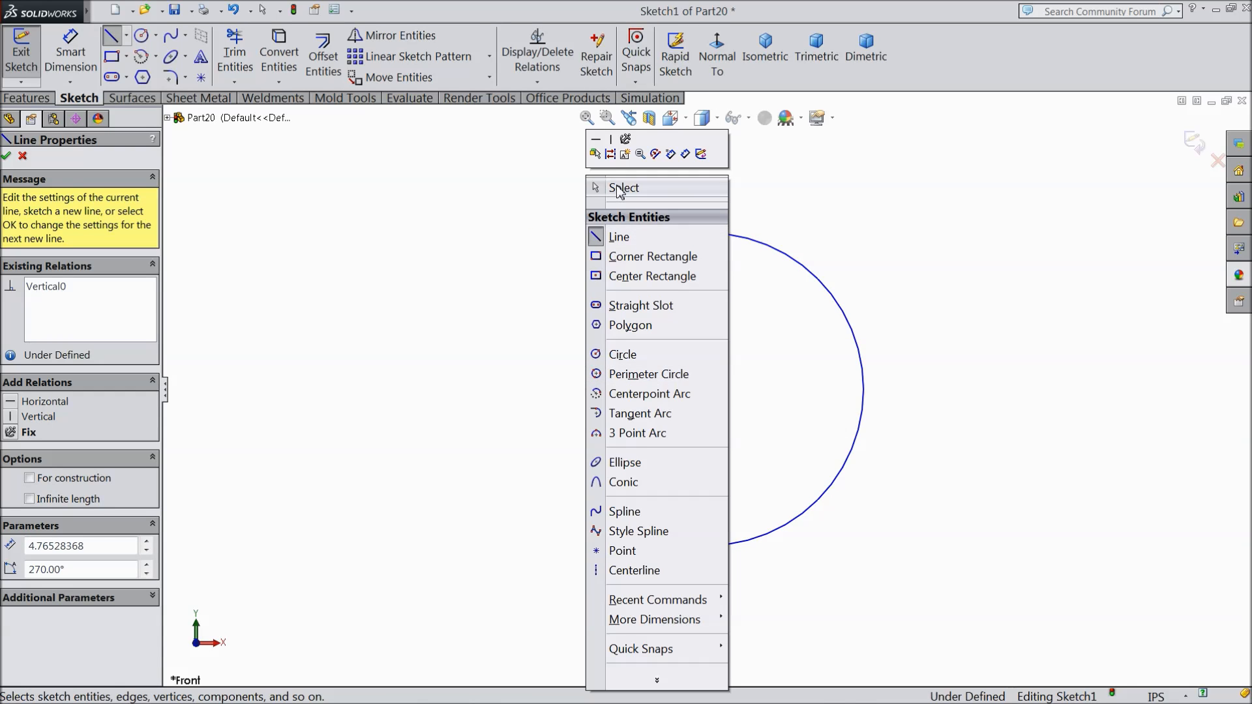
{"action": "left_click", "coordinate": [594, 184]}
Step: Dimension the arc's radius and set it to 1 in
{"action": "left_click", "coordinate": [70, 52]}
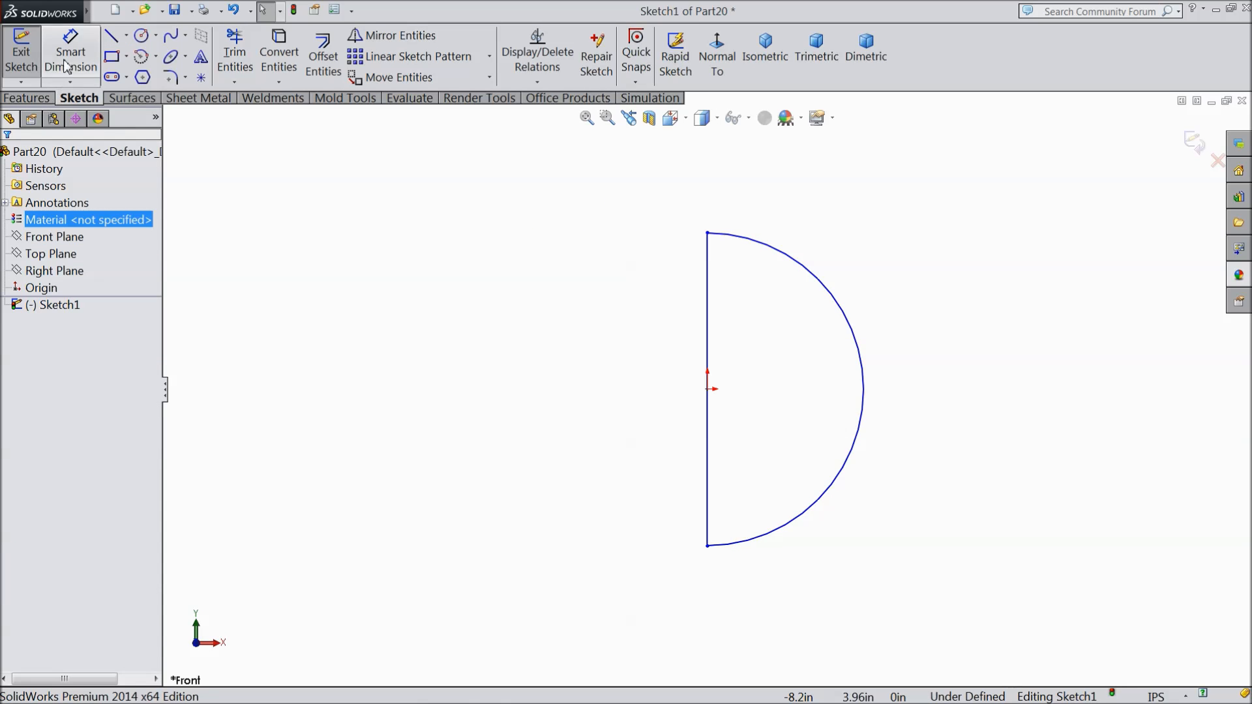
{"action": "left_click", "coordinate": [802, 273]}
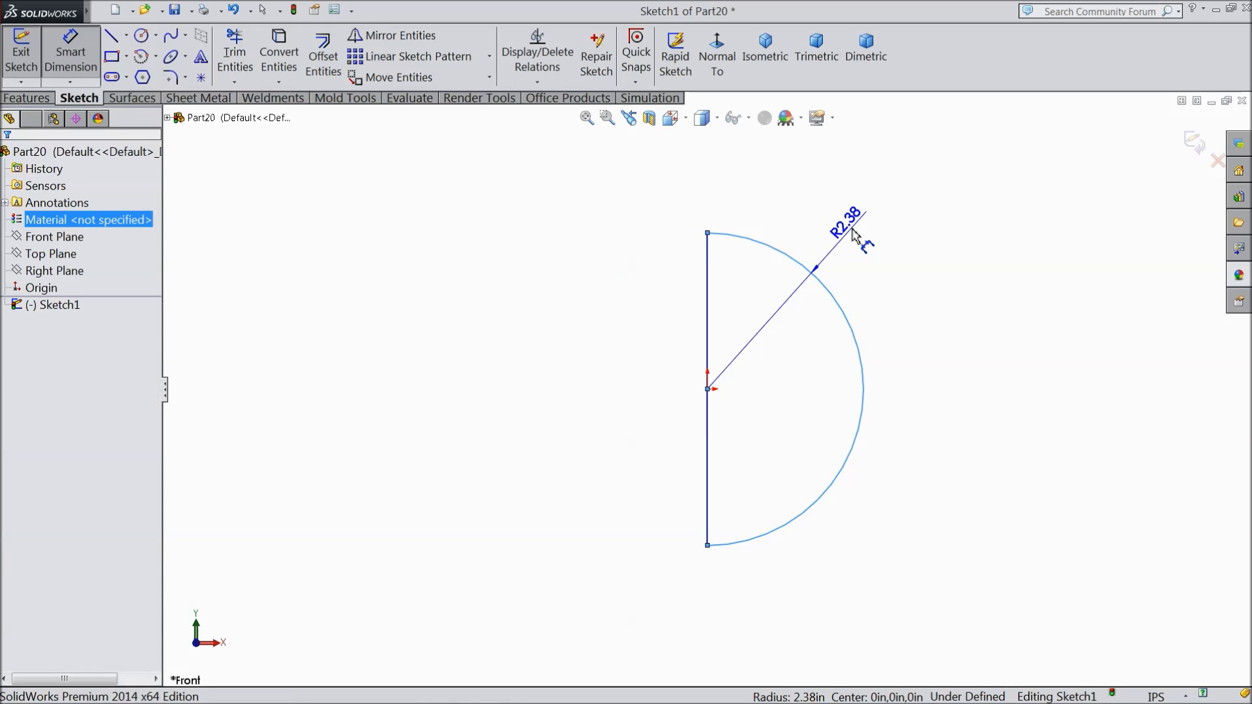
{"action": "left_click", "coordinate": [838, 245]}
{"action": "type", "text": "1"}
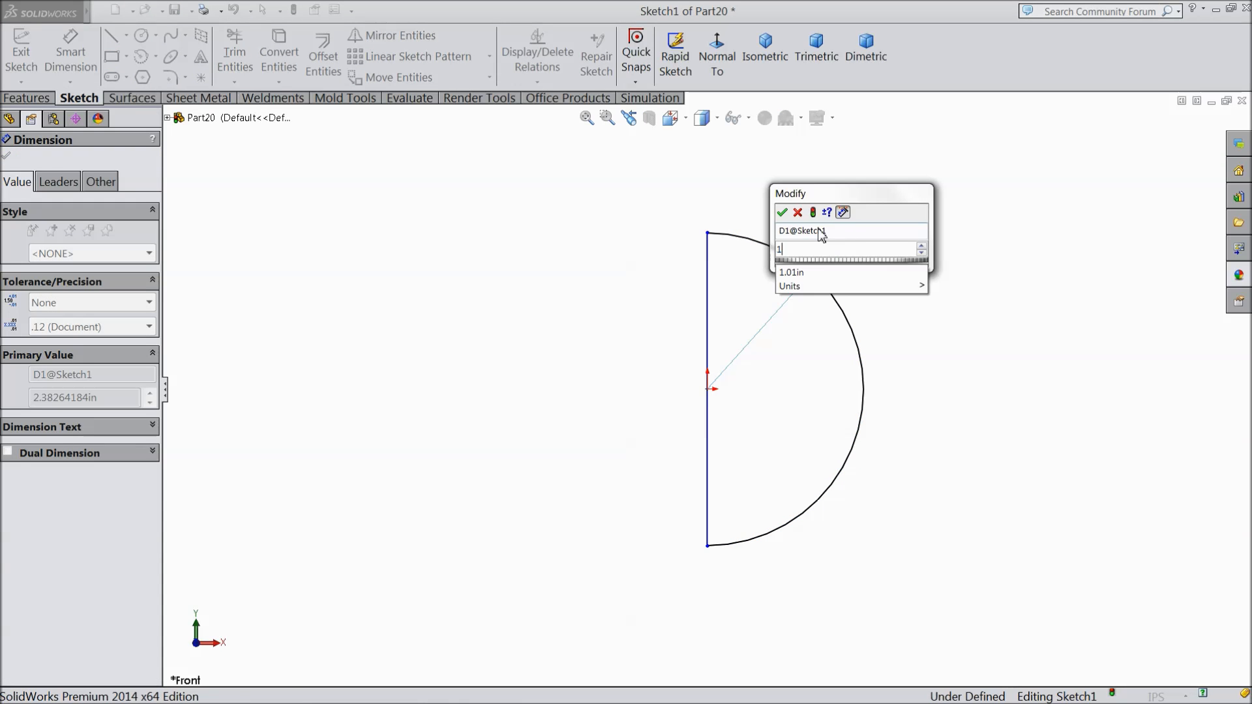
{"action": "left_click", "coordinate": [783, 214]}
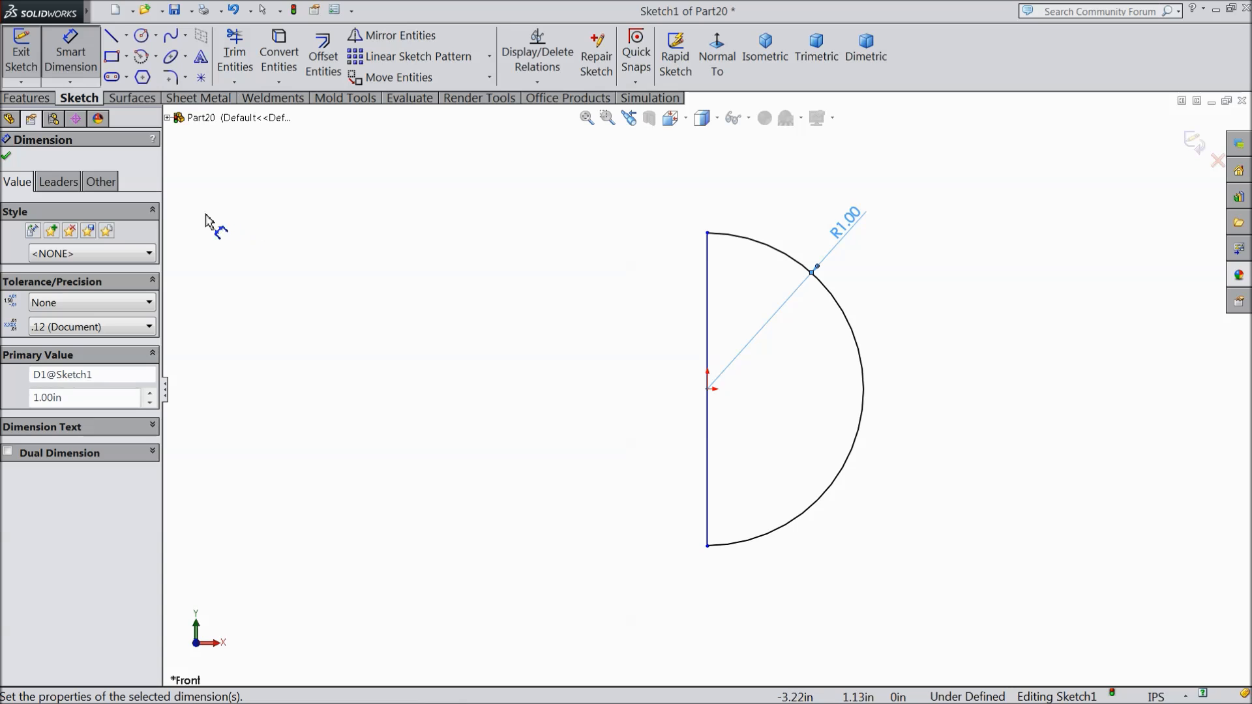
Step: Revolve the half-circle profile 360° about its vertical straight line to form a solid sphere
{"action": "left_click", "coordinate": [37, 99]}
{"action": "left_click", "coordinate": [86, 55]}
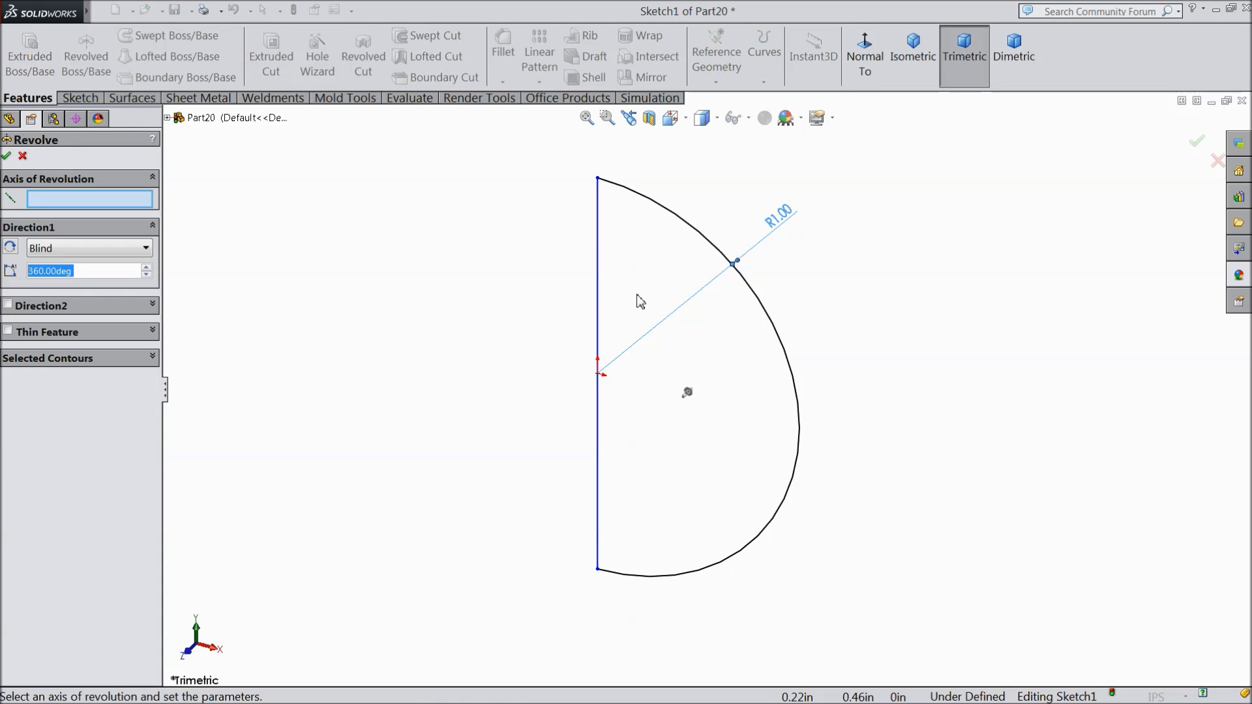
{"action": "left_click", "coordinate": [598, 295]}
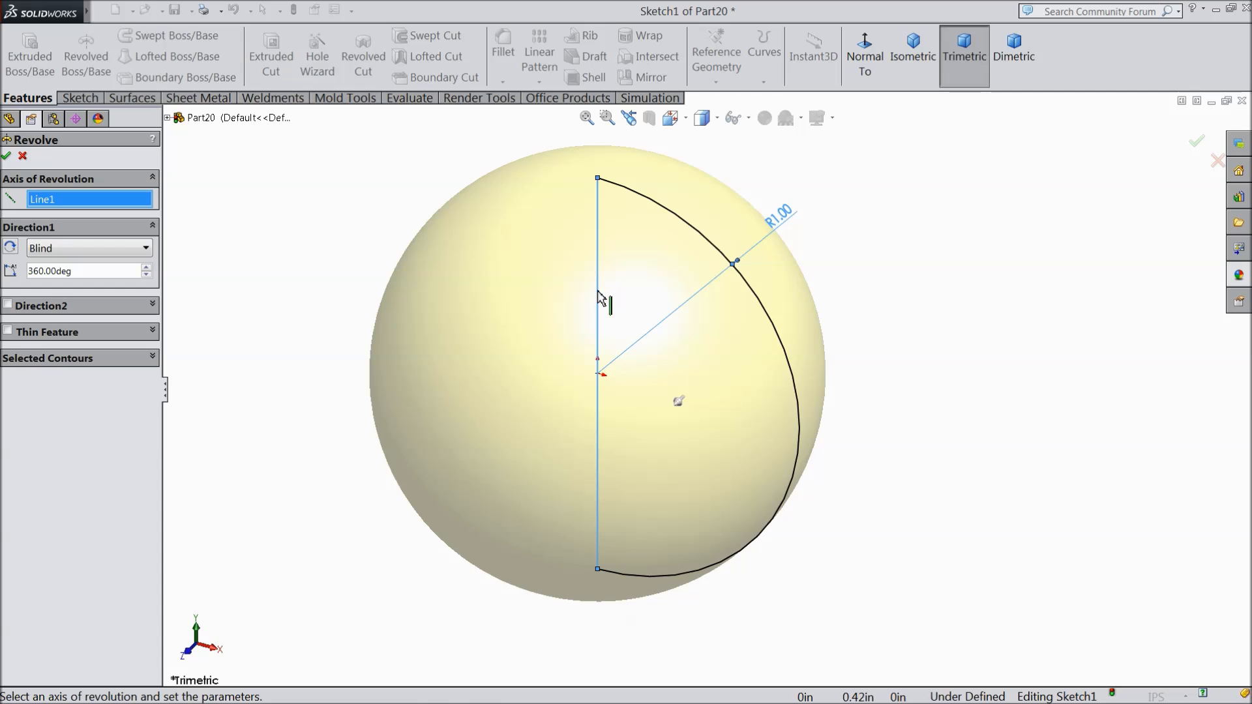
{"action": "left_click", "coordinate": [15, 155]}
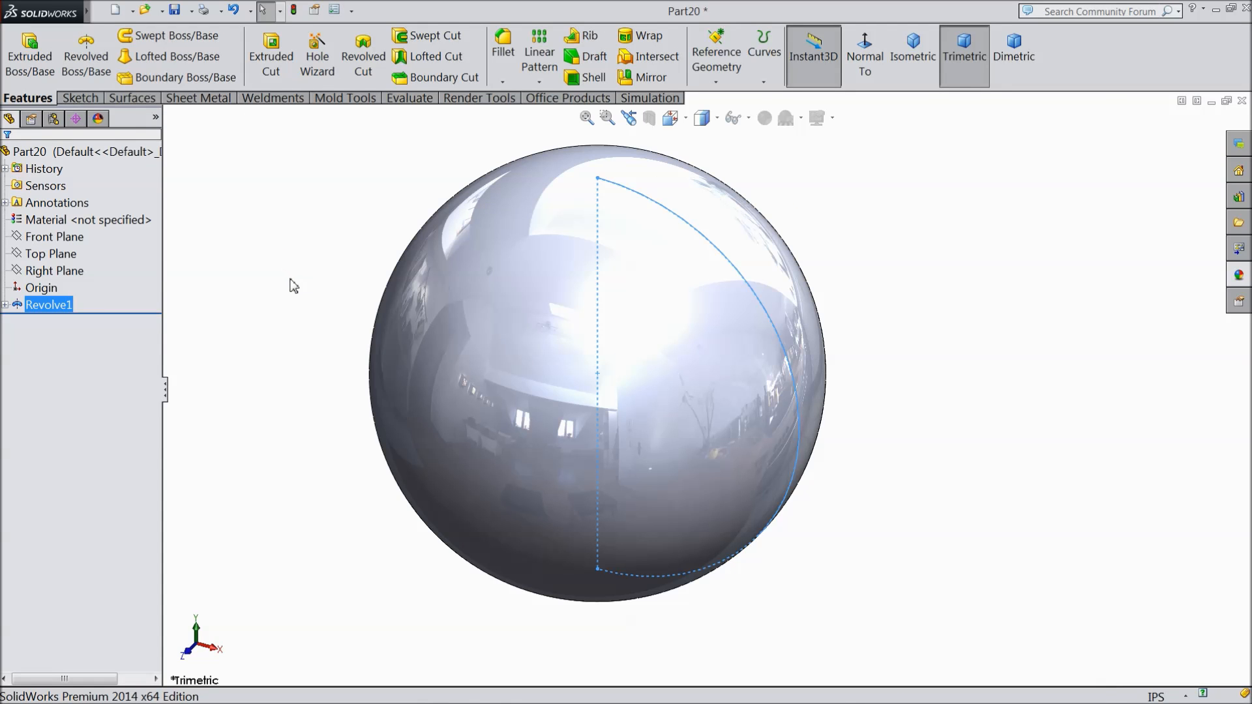
Step: Create a reference plane parallel to the Front Plane and tangent to the sphere's face, on its front side
{"action": "left_click", "coordinate": [54, 236]}
{"action": "left_click", "coordinate": [716, 81]}
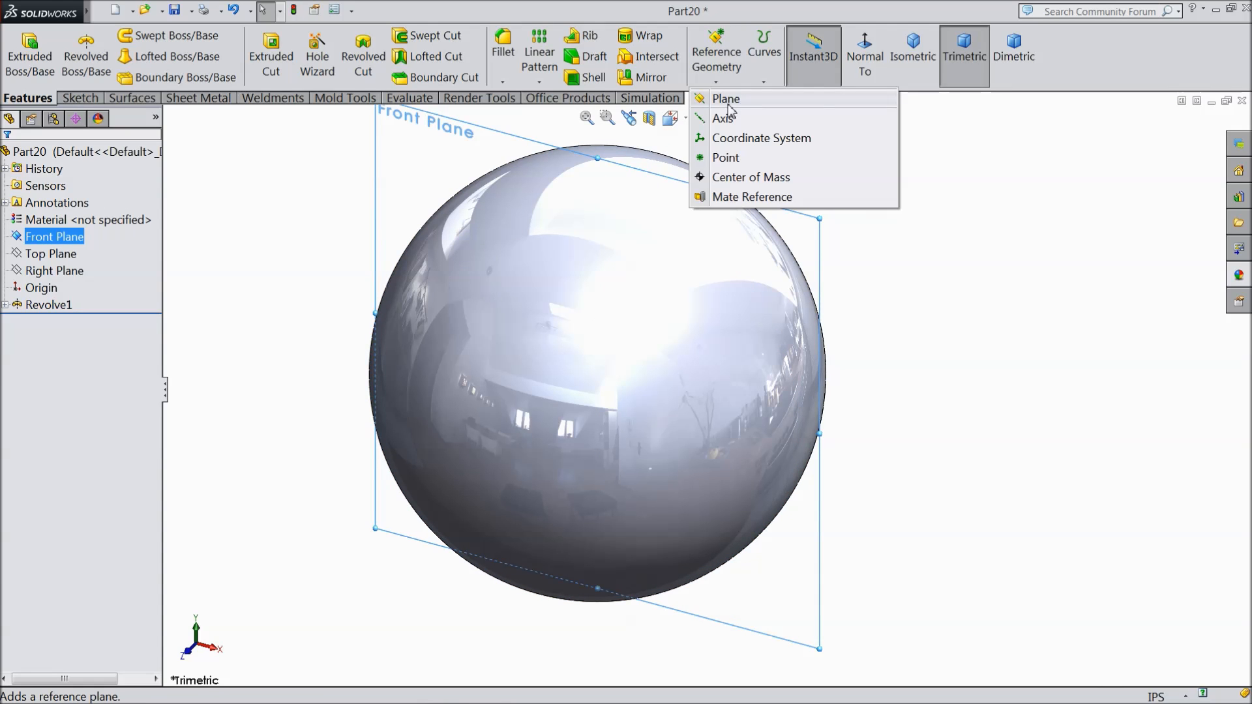
{"action": "left_click", "coordinate": [729, 107]}
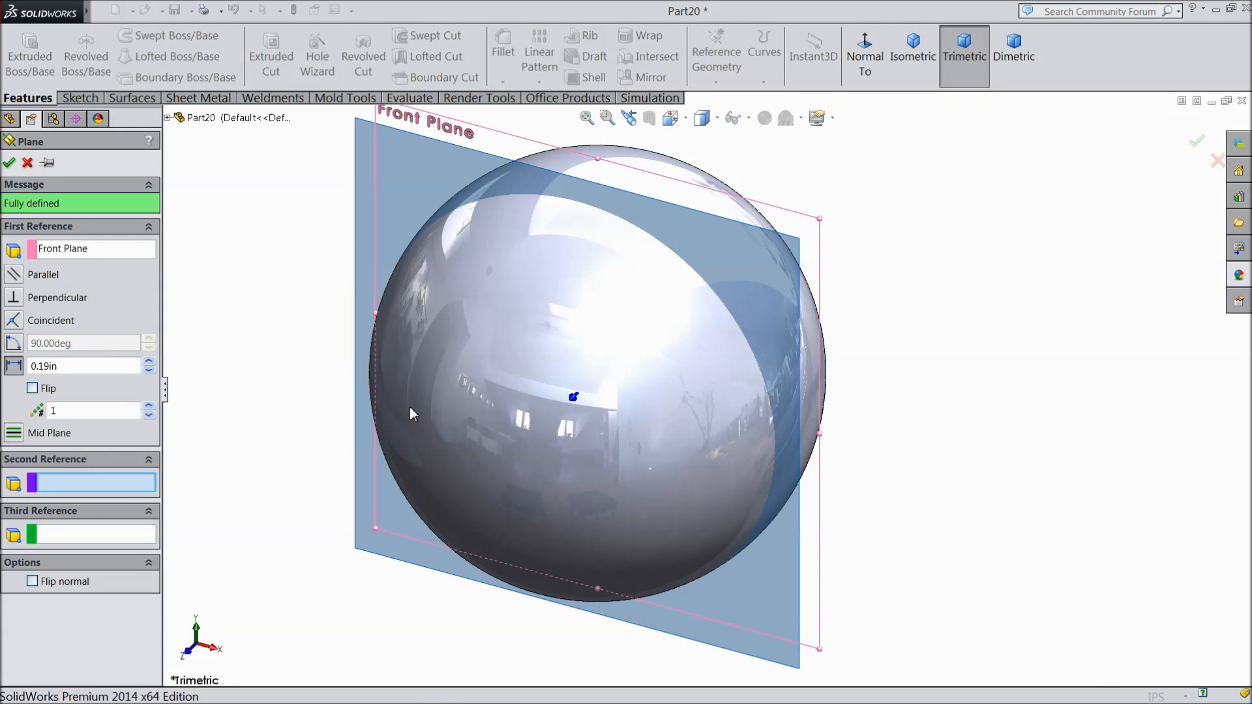
{"action": "left_click", "coordinate": [612, 422]}
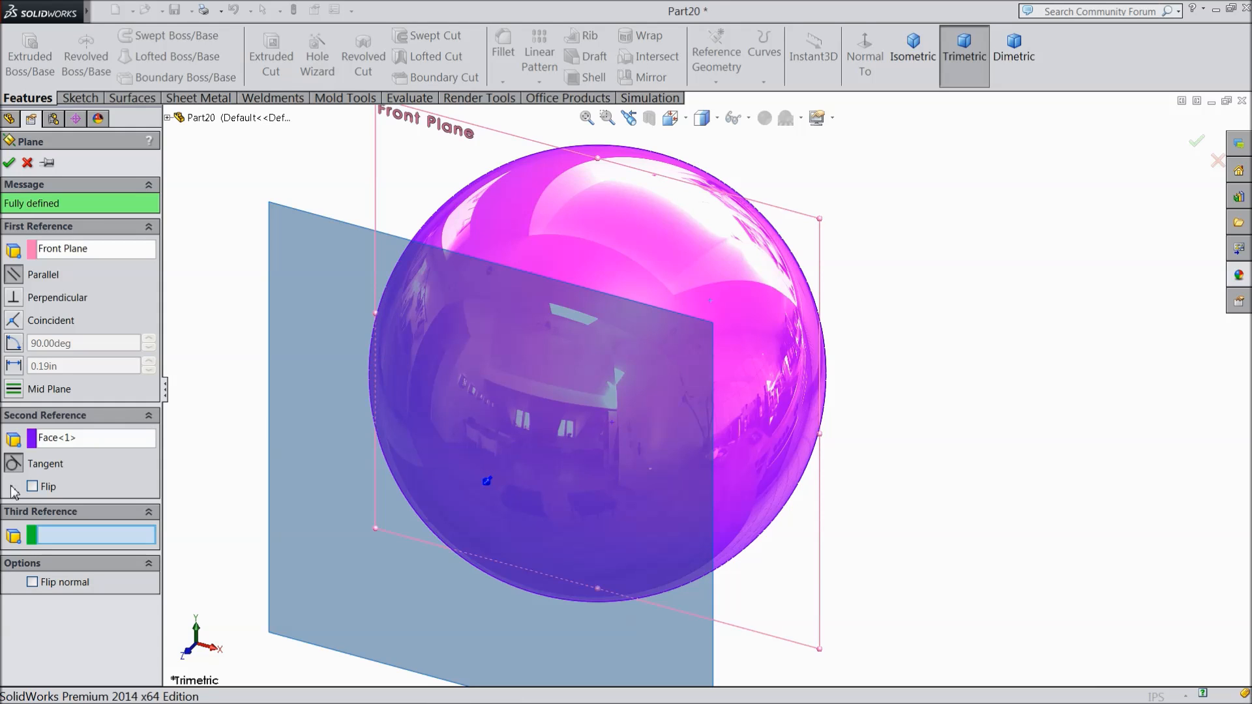
{"action": "key", "text": "z"}
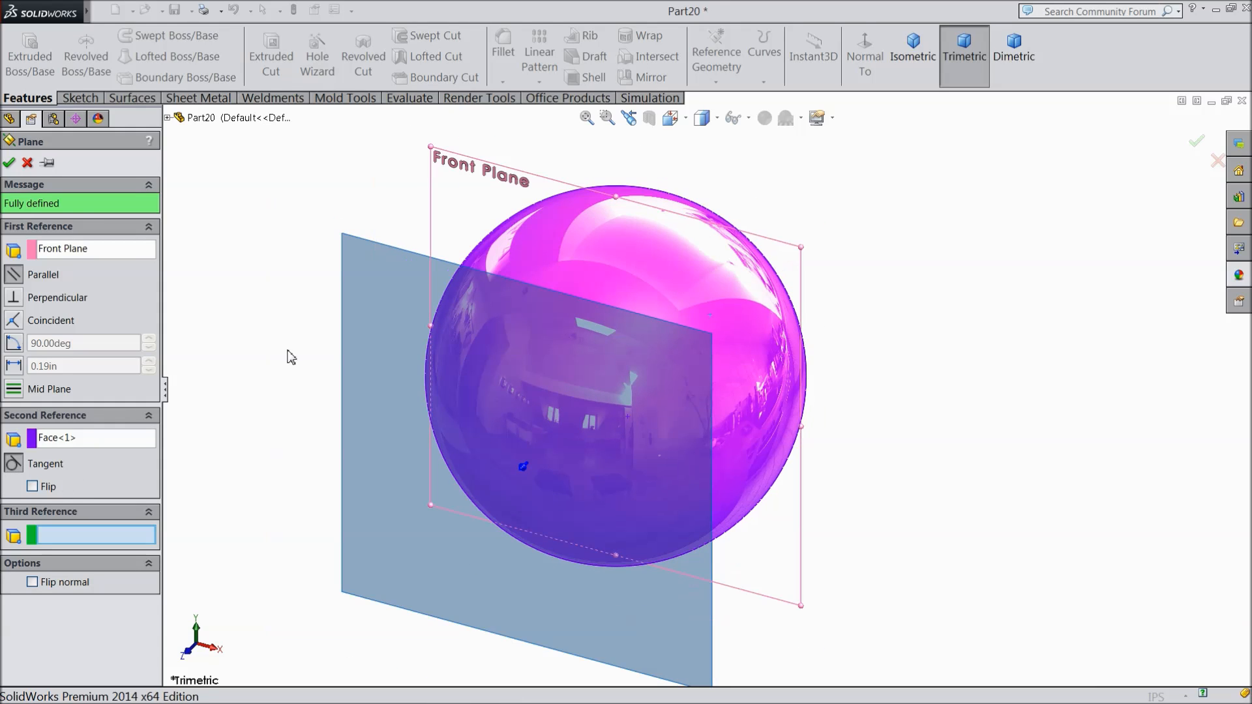
{"action": "left_click", "coordinate": [9, 162]}
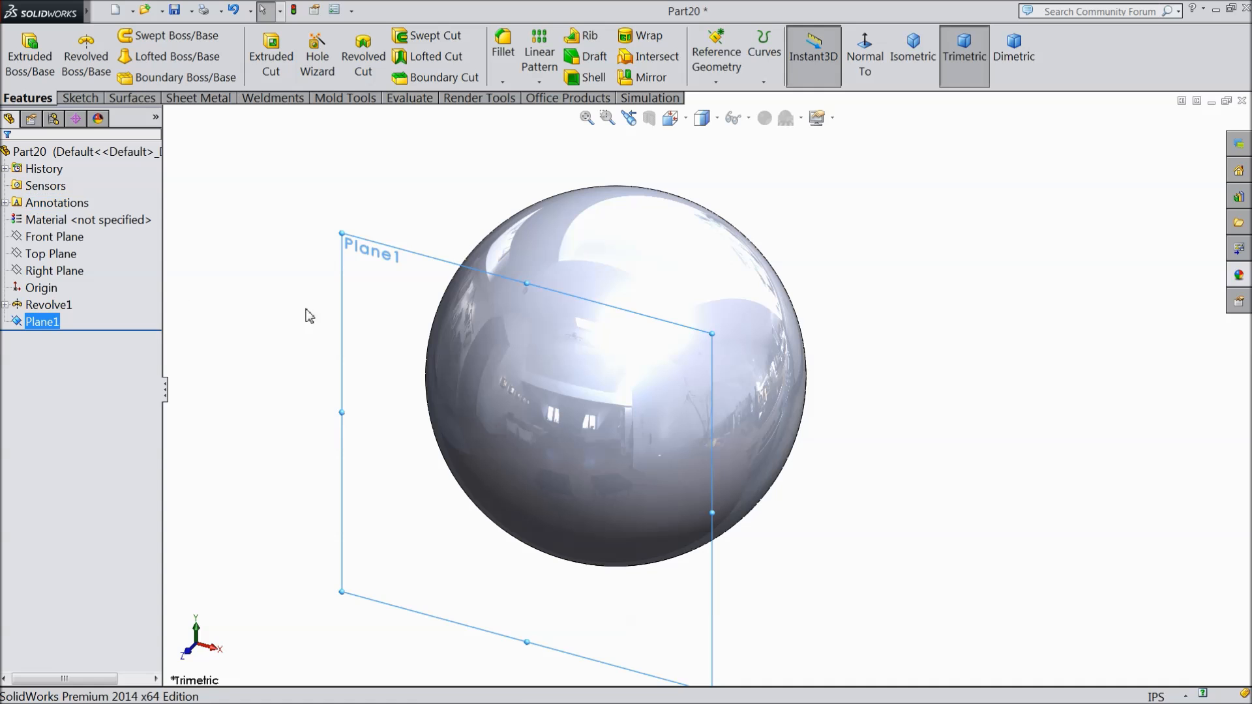
Step: In a new sketch on the tangent plane, draw a circle centered on the origin with radius about 0.47 in
{"action": "left_click", "coordinate": [79, 98]}
{"action": "left_click", "coordinate": [21, 49]}
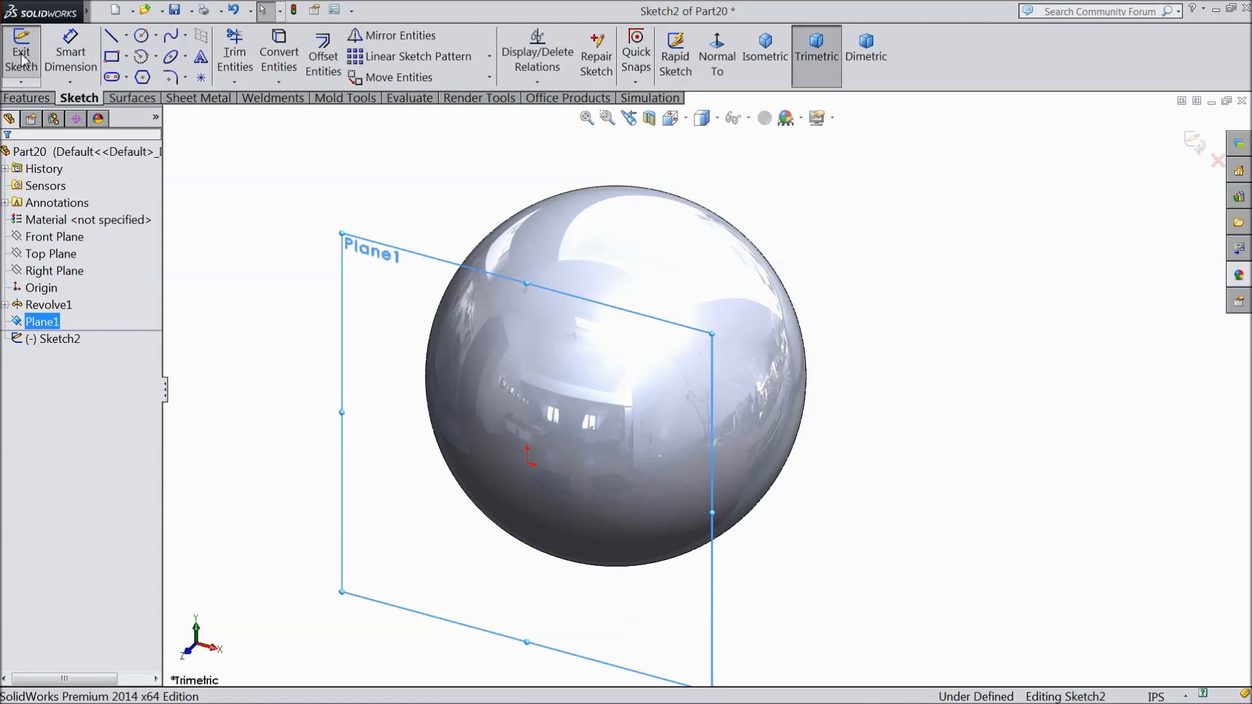
{"action": "left_click", "coordinate": [721, 58]}
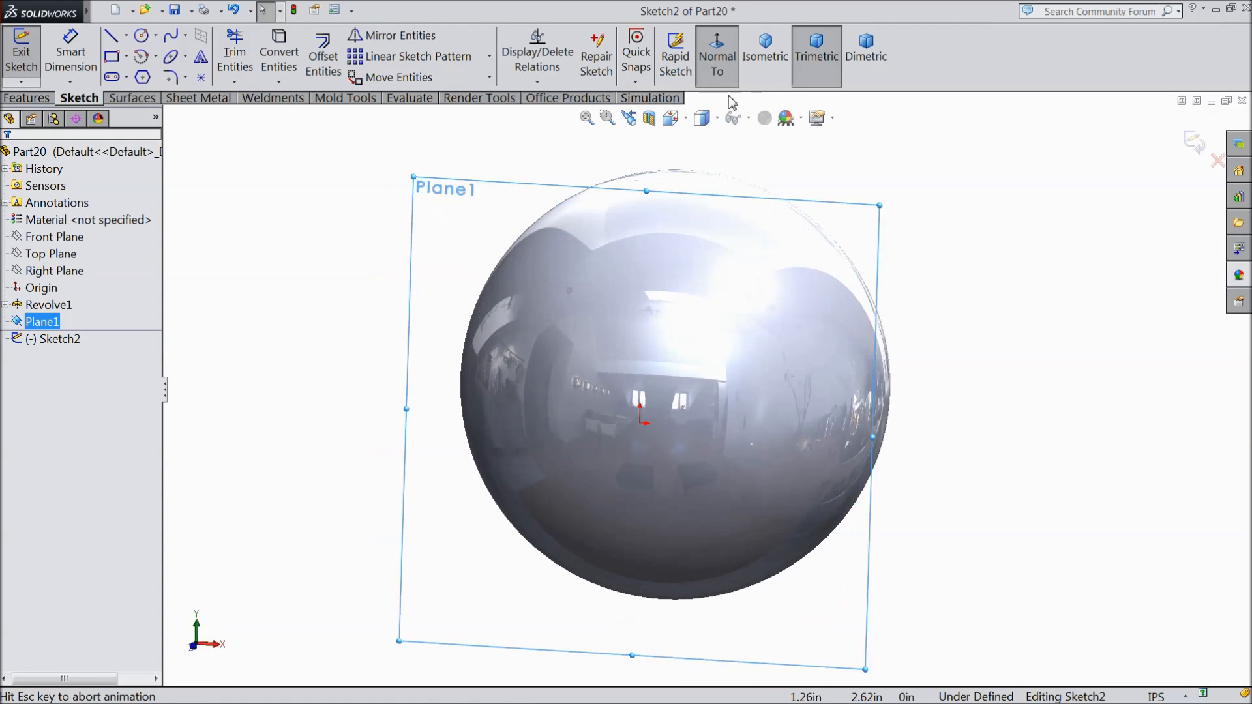
{"action": "left_click", "coordinate": [140, 35]}
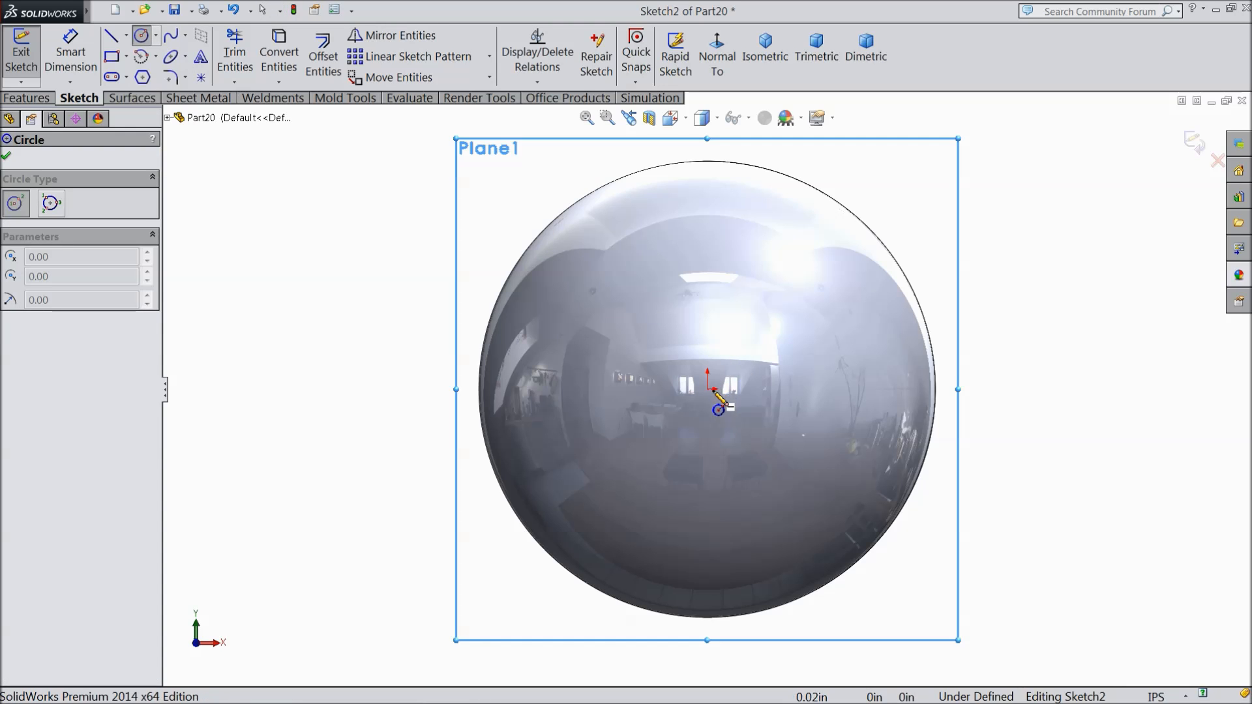
{"action": "left_click", "coordinate": [708, 390]}
{"action": "left_click", "coordinate": [653, 301]}
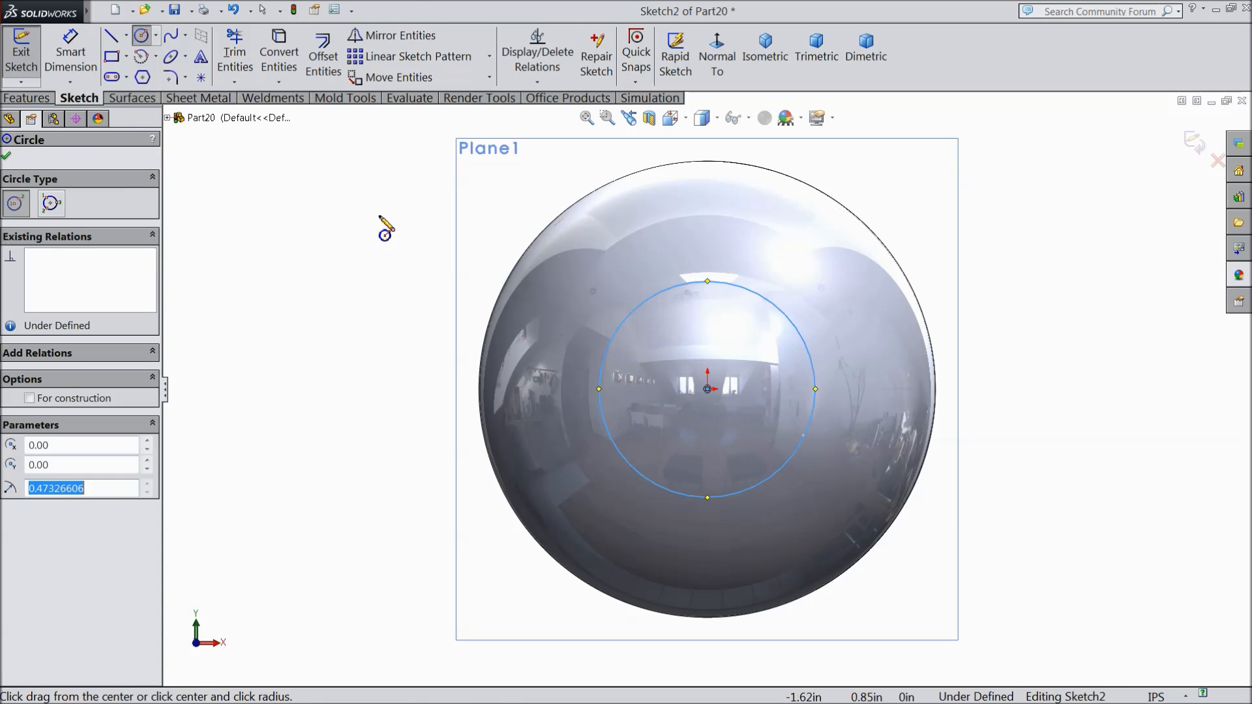
Step: Dimension the circle's diameter and set it to 0.75 in
{"action": "left_click", "coordinate": [70, 53]}
{"action": "left_click", "coordinate": [815, 391]}
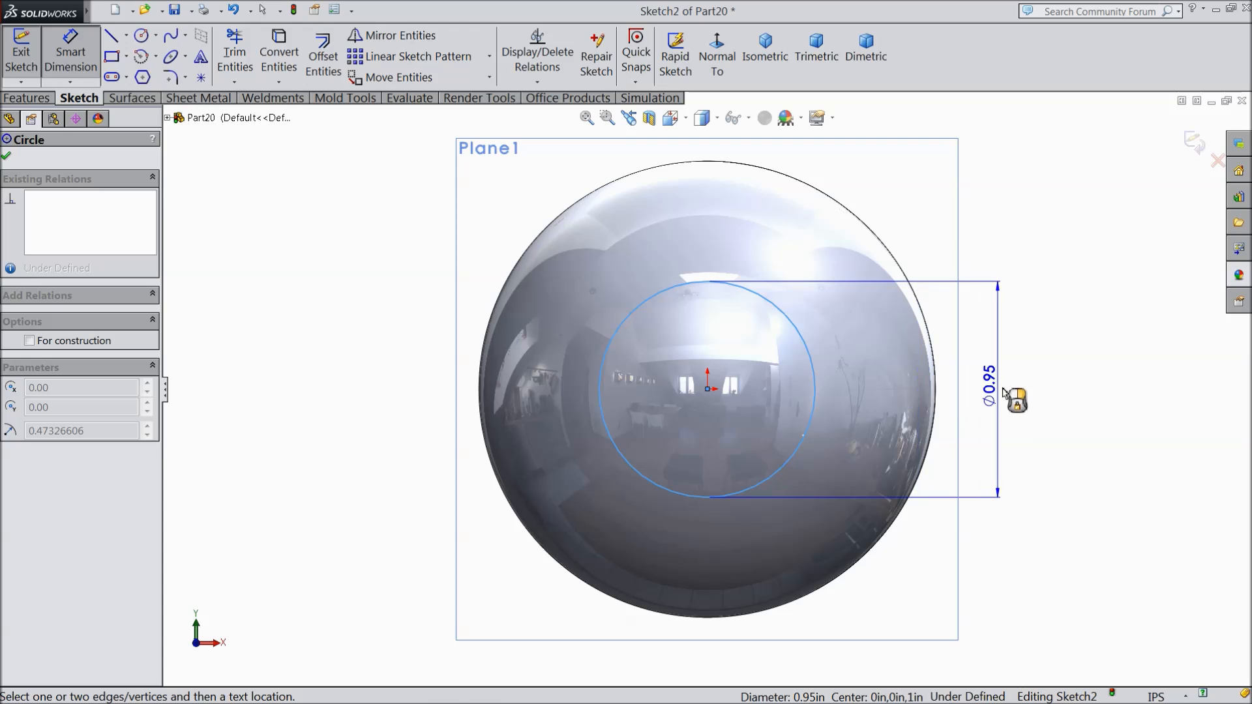
{"action": "left_click", "coordinate": [1004, 394]}
{"action": "type", "text": "0.75"}
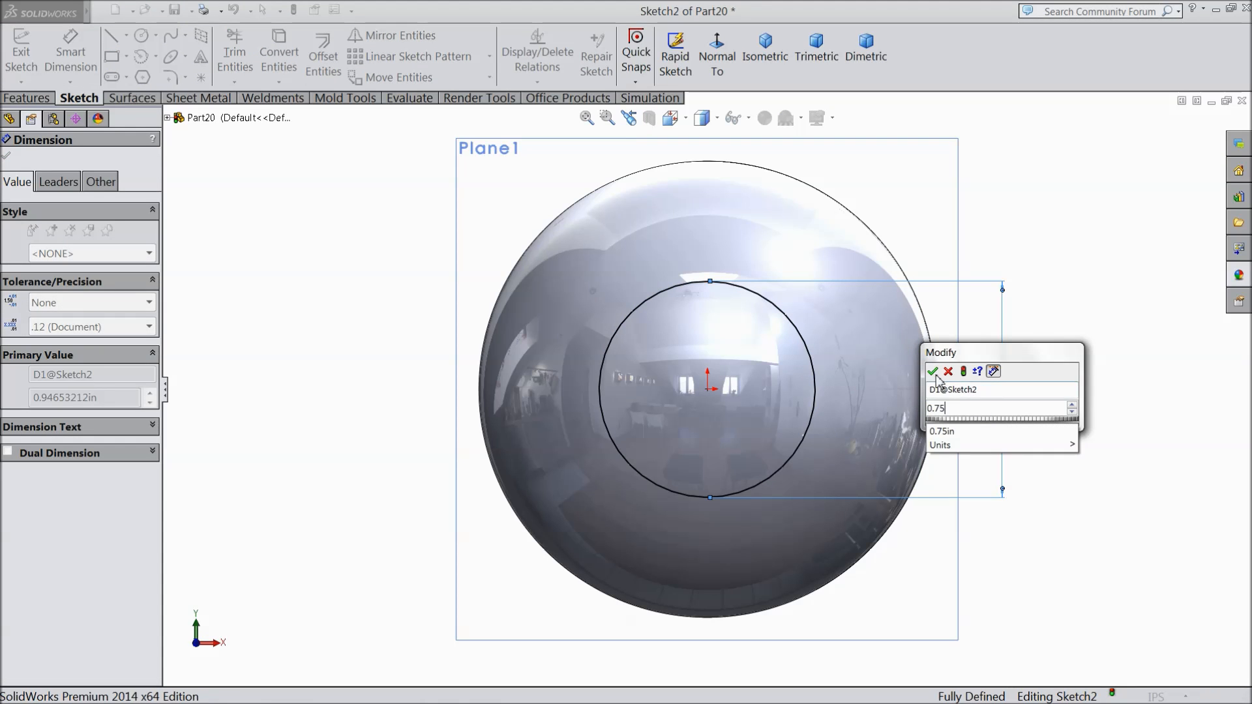
{"action": "left_click", "coordinate": [933, 372]}
{"action": "left_click", "coordinate": [8, 158]}
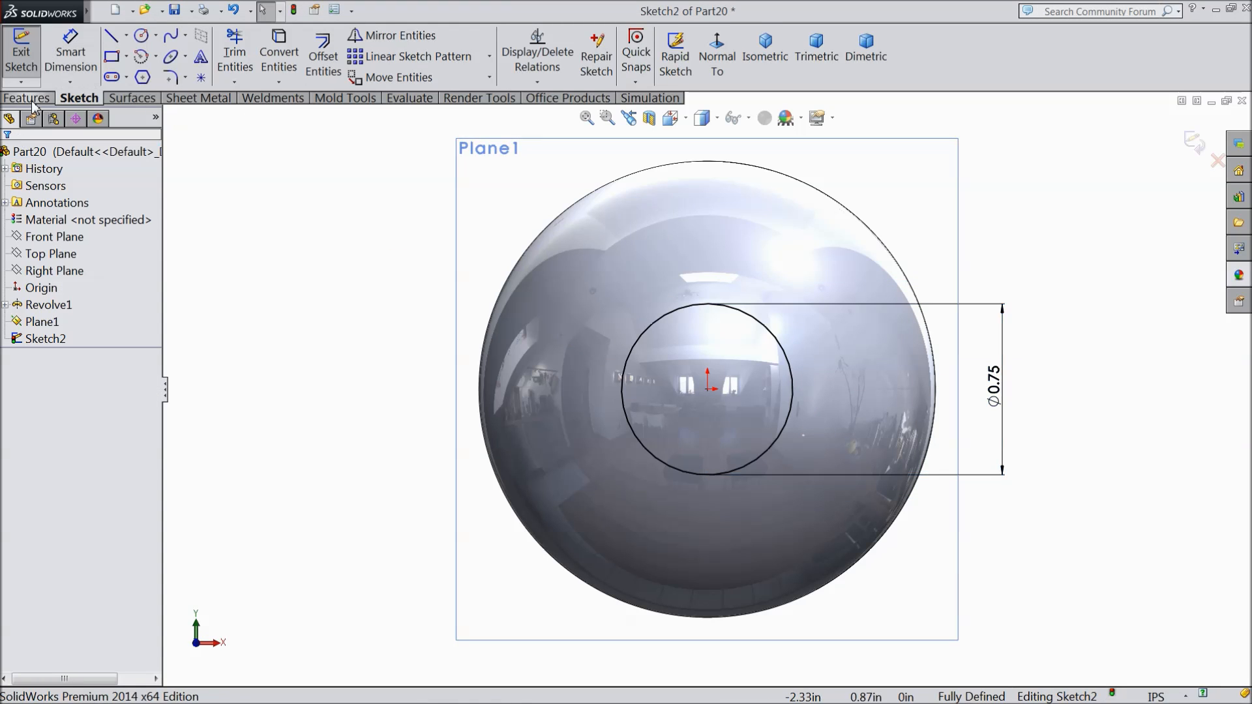
Step: Cut the circle into the sphere as a blind extruded cut 0.75 in deep
{"action": "left_click", "coordinate": [28, 98]}
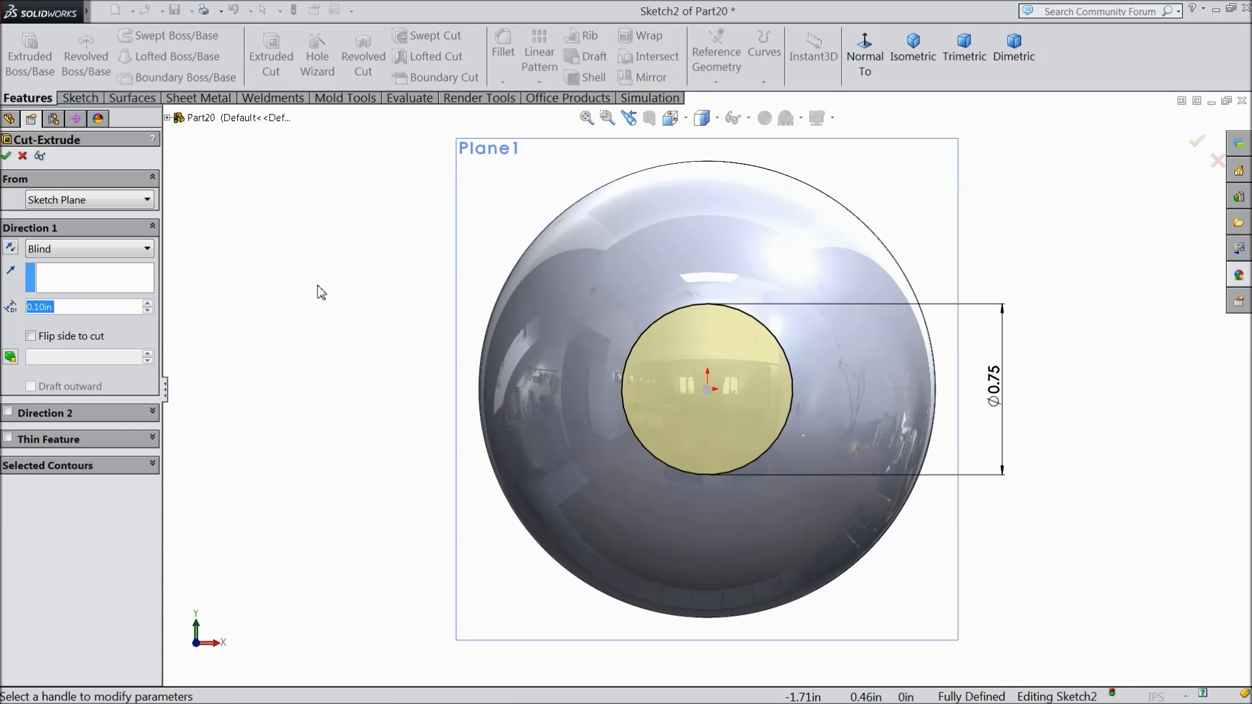
{"action": "type", "text": "0.75"}
{"action": "key", "text": "Return"}
{"action": "middle_click_drag", "start_coordinate": [383, 265], "coordinate": [324, 316]}
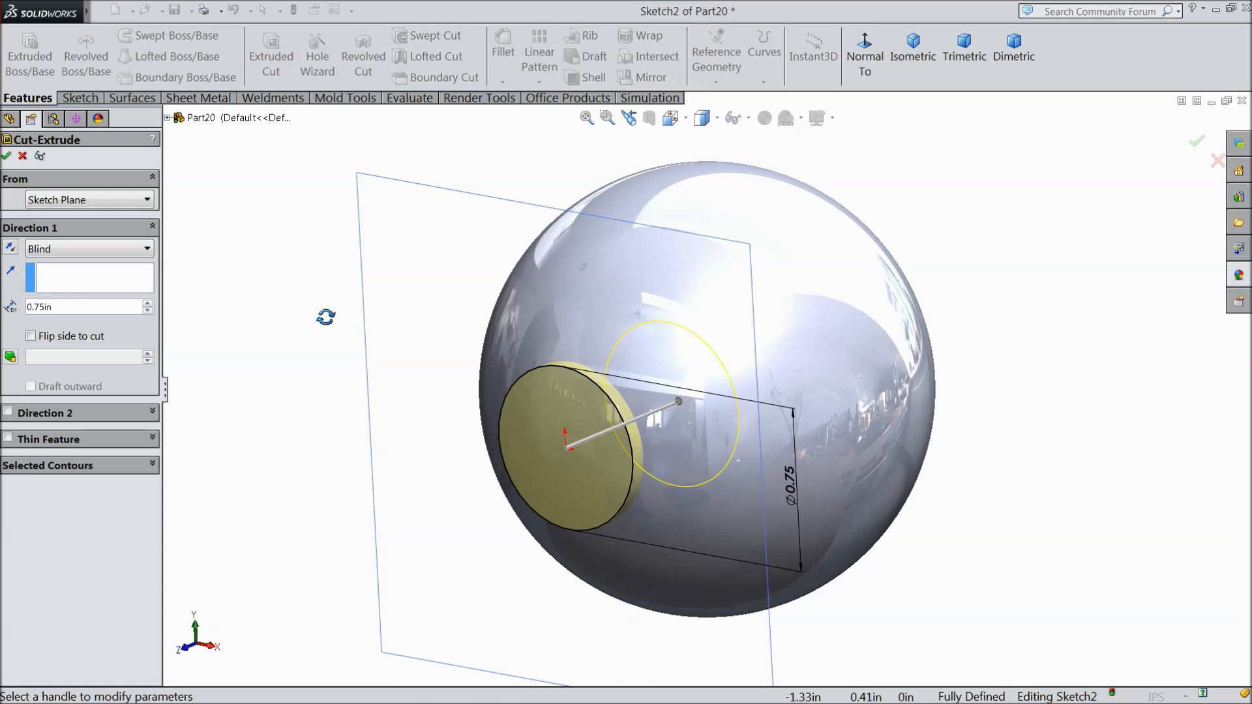
{"action": "left_click", "coordinate": [8, 157]}
{"action": "middle_click_drag", "start_coordinate": [328, 314], "coordinate": [400, 238]}
Step: Hide the tangent reference plane in front of the sphere
{"action": "left_click", "coordinate": [403, 203]}
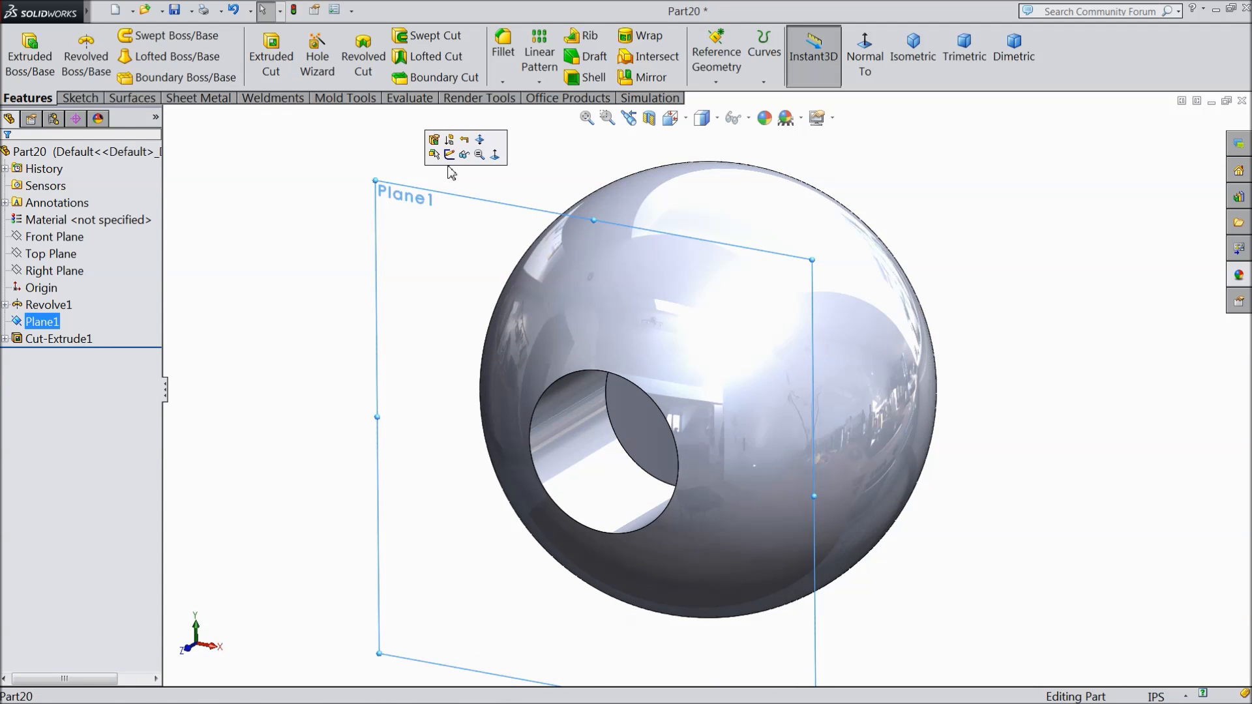
{"action": "left_click", "coordinate": [464, 155]}
{"action": "key", "text": "f"}
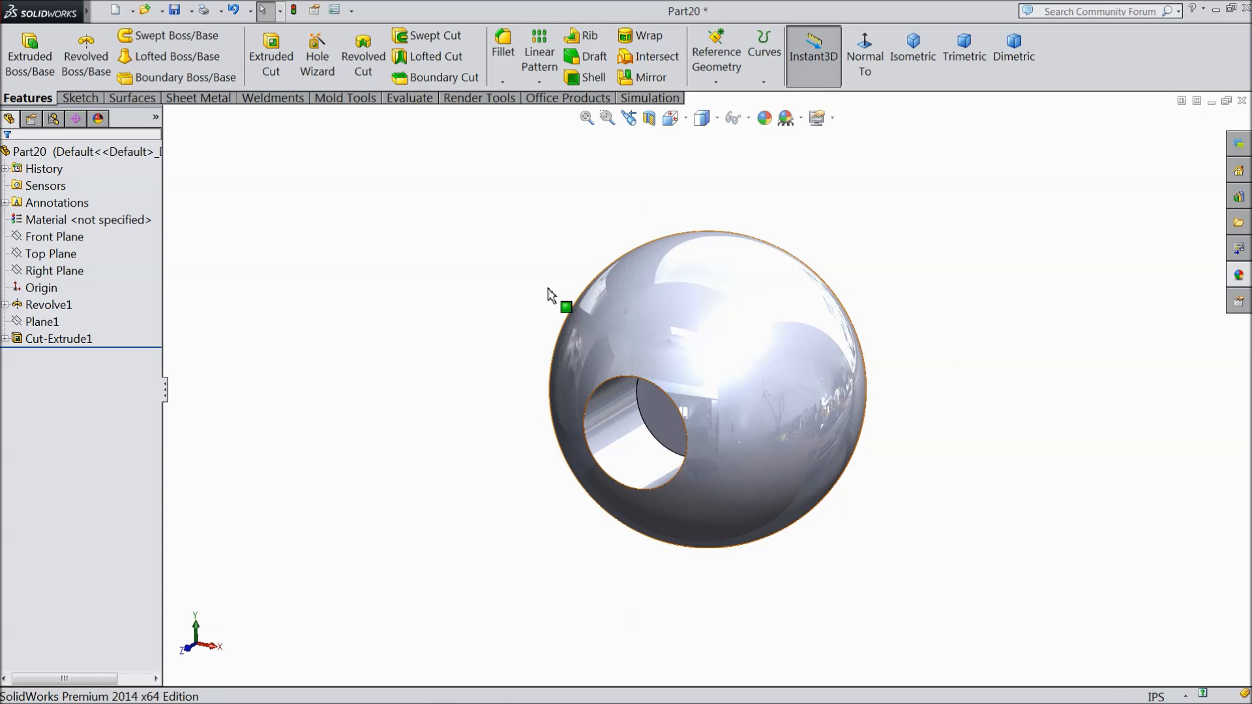
Step: Apply the black high gloss plastic appearance to the whole part
{"action": "left_click", "coordinate": [138, 158]}
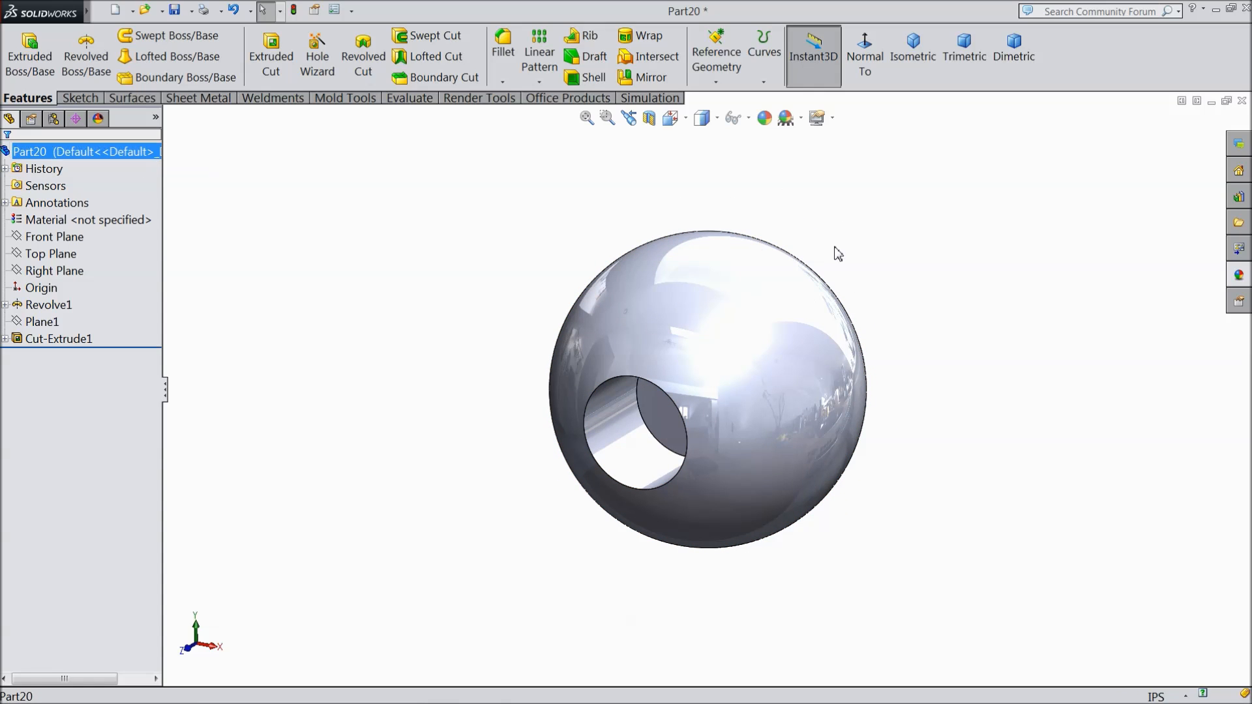
{"action": "left_click", "coordinate": [1238, 275]}
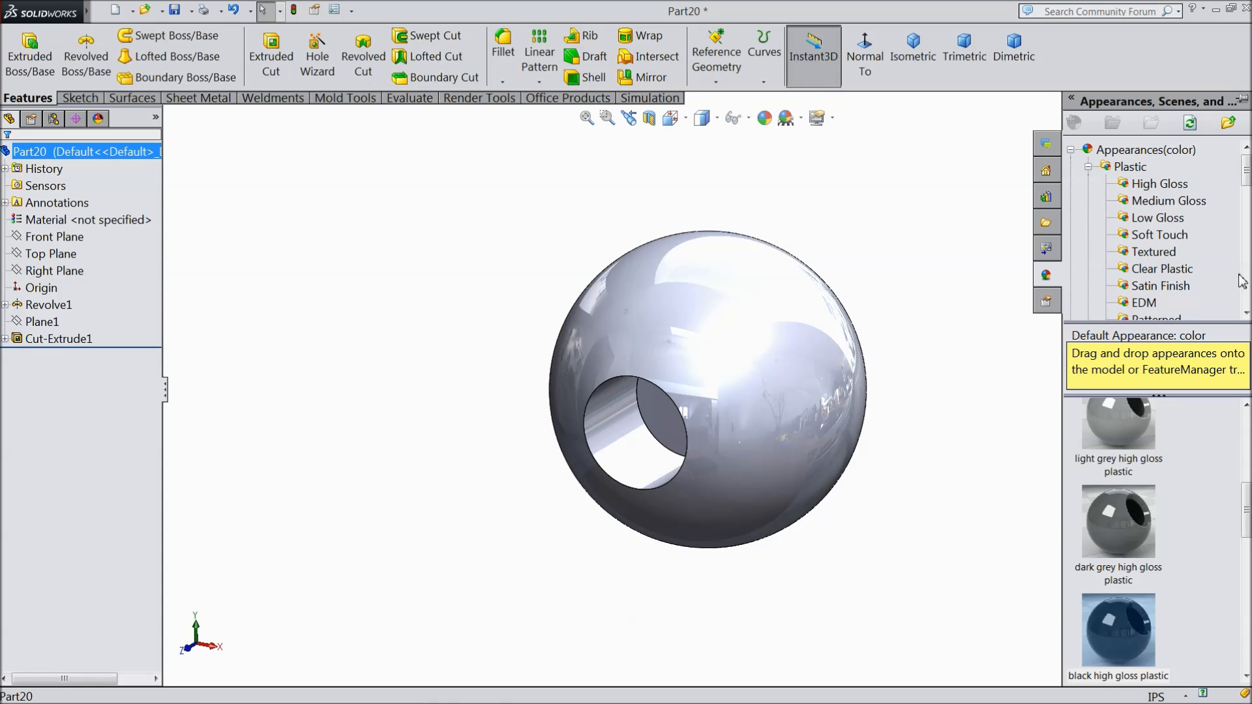
{"action": "double_click", "coordinate": [1116, 644]}
{"action": "middle_click_drag", "start_coordinate": [930, 530], "coordinate": [908, 503]}
{"action": "scroll", "coordinate": [916, 423], "scroll_direction": "down", "scroll_amount": 1}
{"action": "mouse_move", "coordinate": [886, 430]}
{"action": "middle_mouse_down"}
{"action": "mouse_move", "coordinate": [774, 448]}
{"action": "mouse_move", "coordinate": [889, 441]}
{"action": "middle_mouse_up"}
{"action": "scroll", "coordinate": [926, 401], "scroll_direction": "down", "scroll_amount": 1}
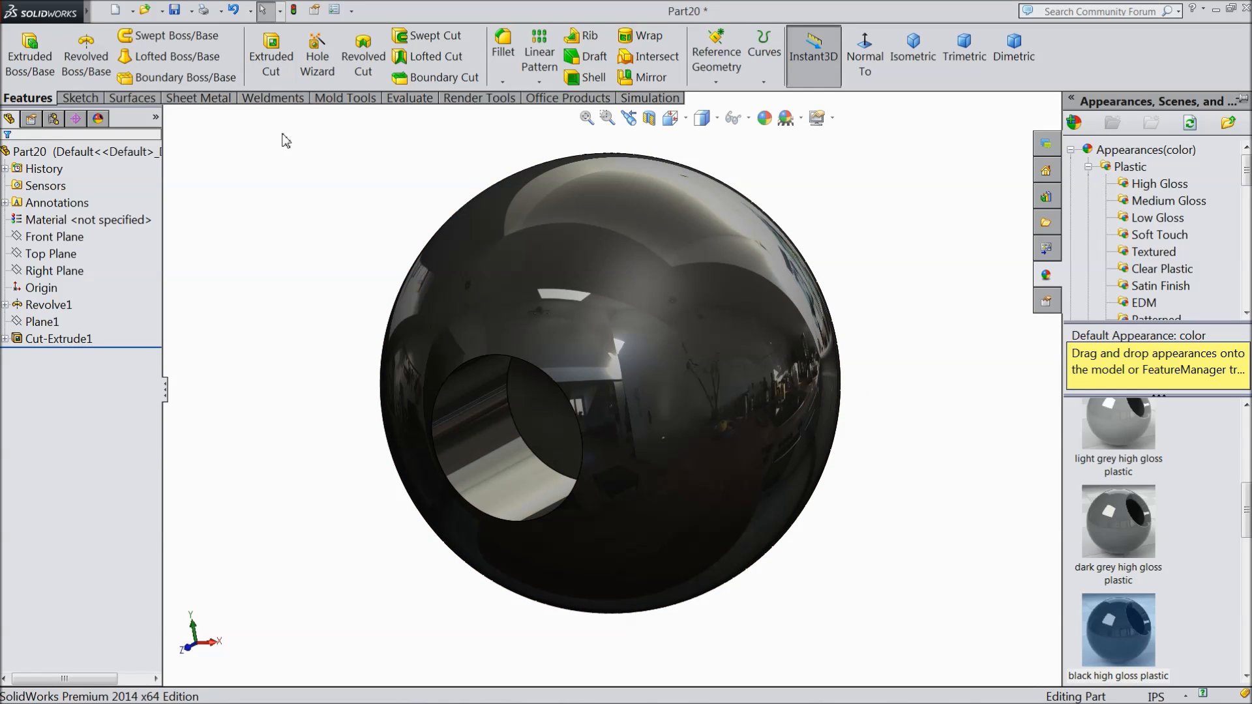
Step: Save the part as 4.Knob in the Arbor Press machine folder
{"action": "left_click", "coordinate": [184, 16]}
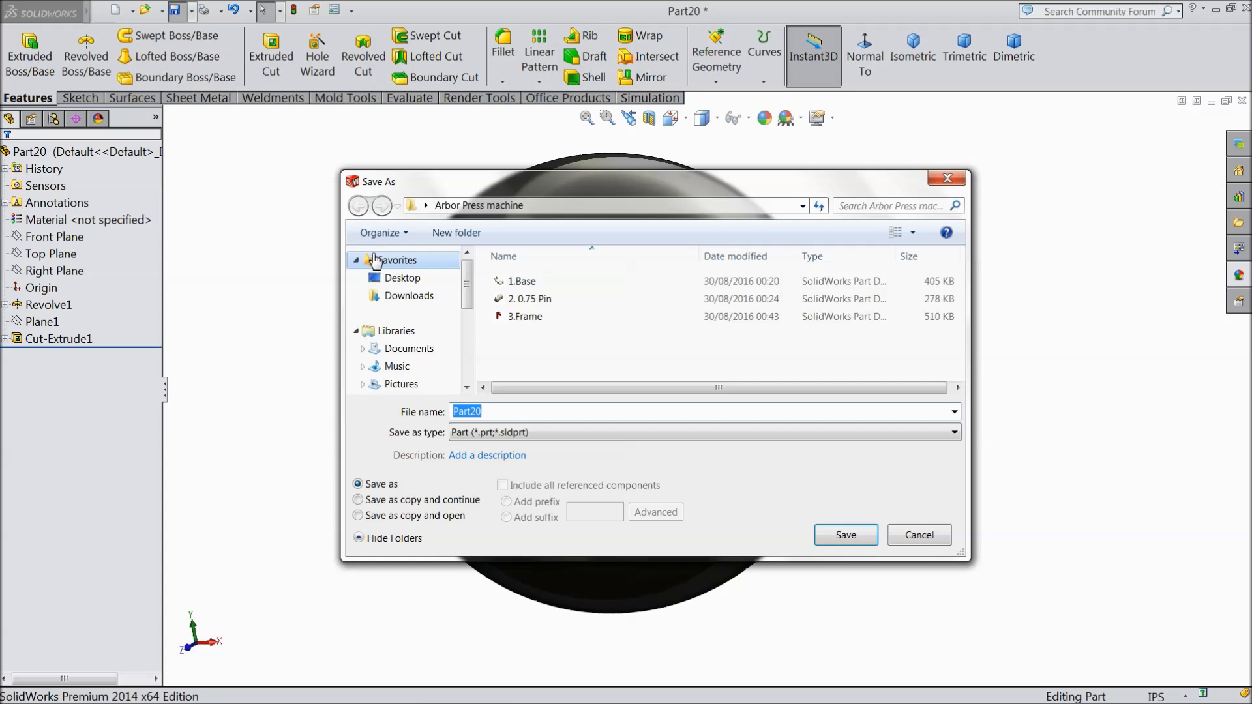
{"action": "type", "text": "4.Knob"}
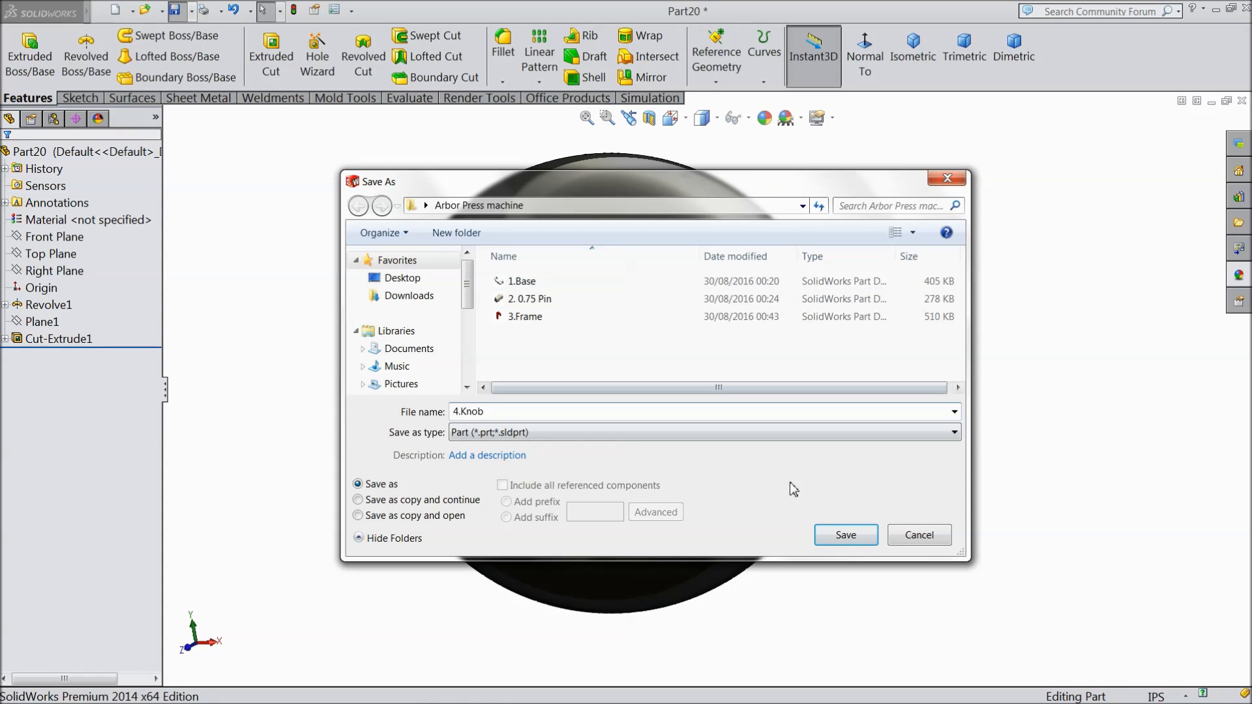
{"action": "left_click", "coordinate": [828, 538]}
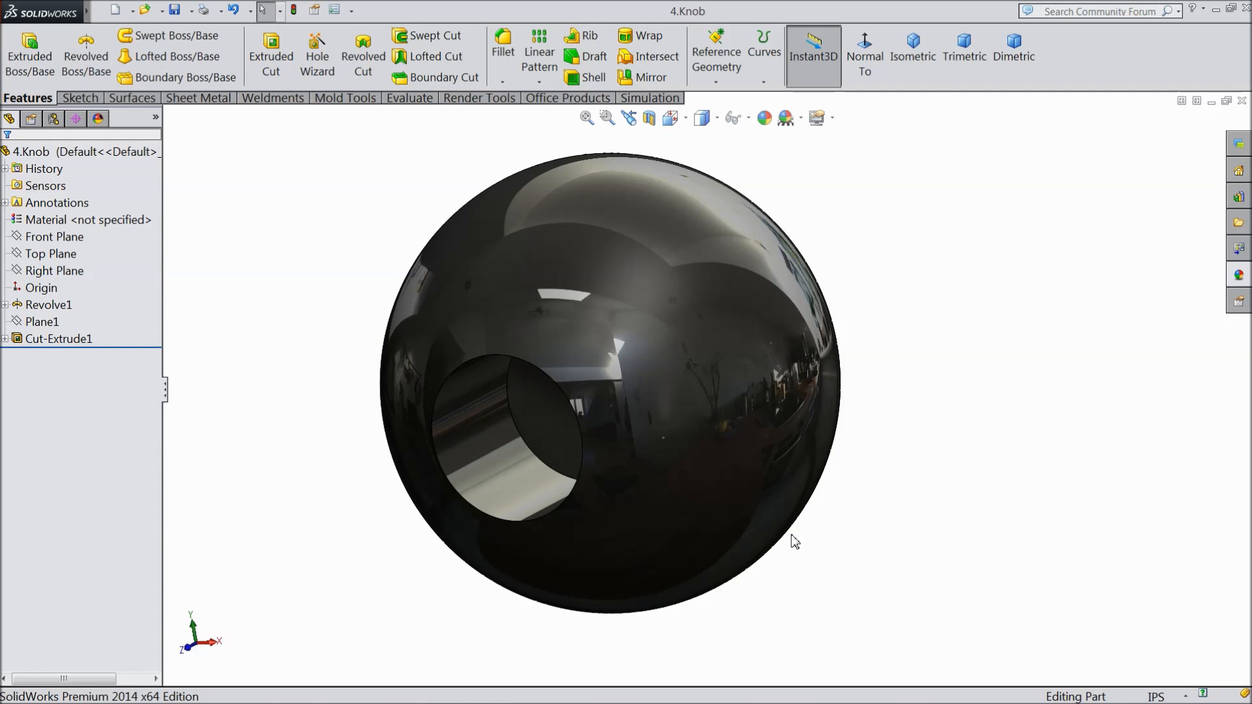
{"action": "middle_click_drag", "start_coordinate": [839, 487], "coordinate": [838, 560]}
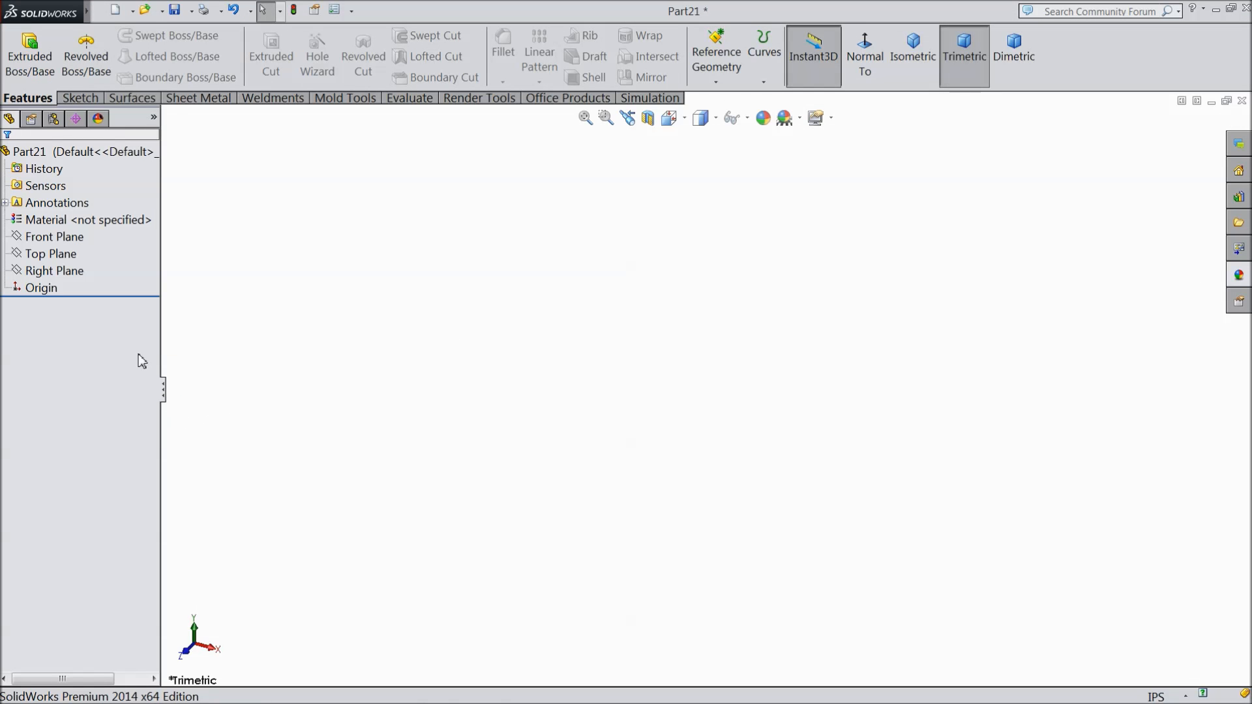
Step: Start a sketch on the Front Plane and draw a circle centred on the origin
{"action": "left_click", "coordinate": [67, 237]}
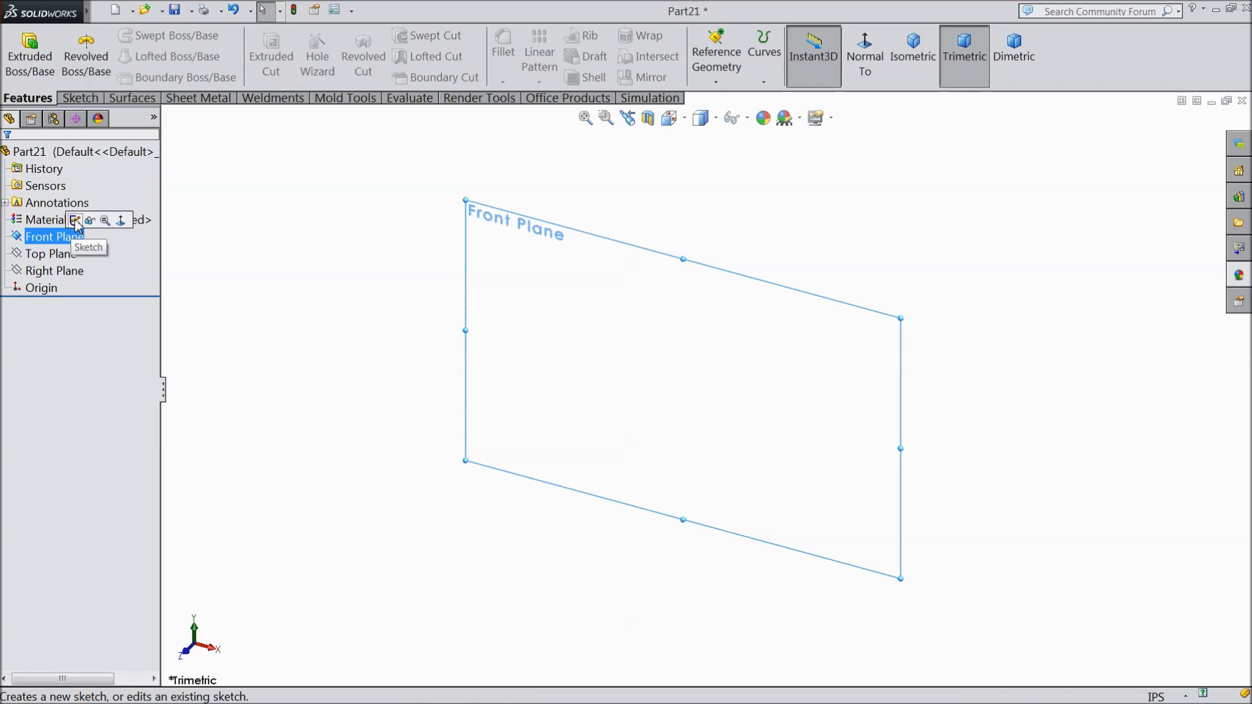
{"action": "left_click", "coordinate": [78, 221]}
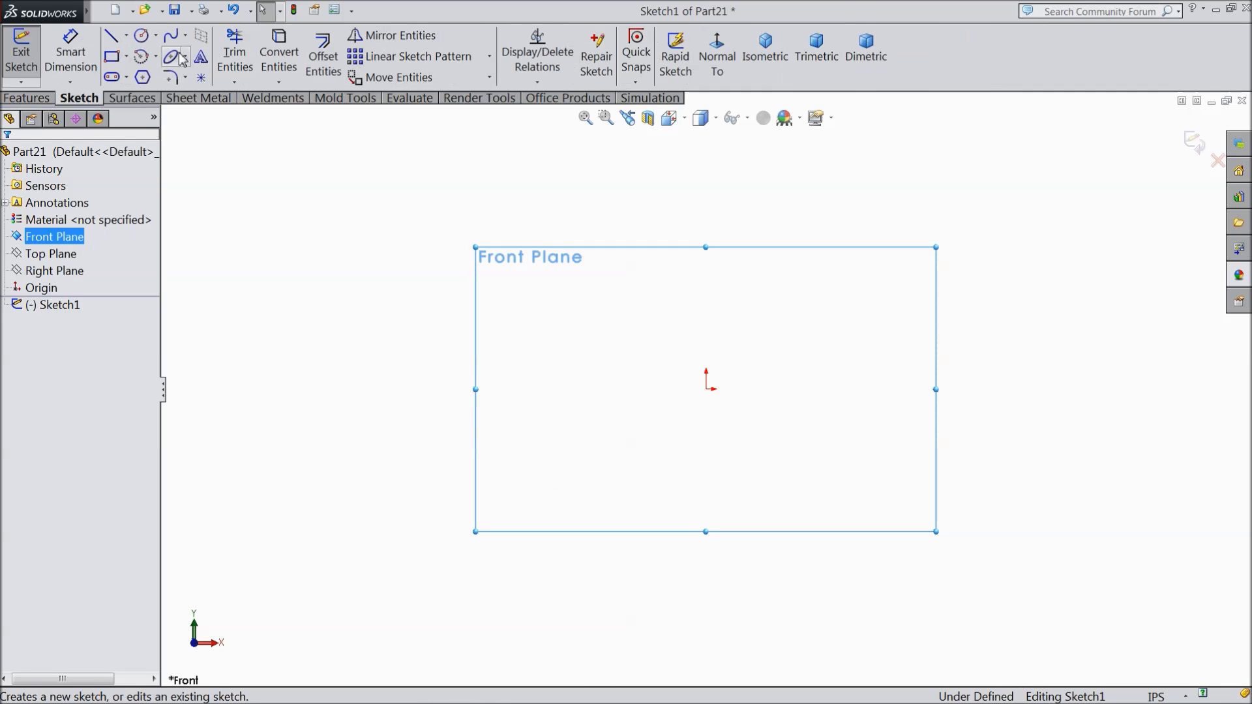
{"action": "left_click", "coordinate": [141, 36]}
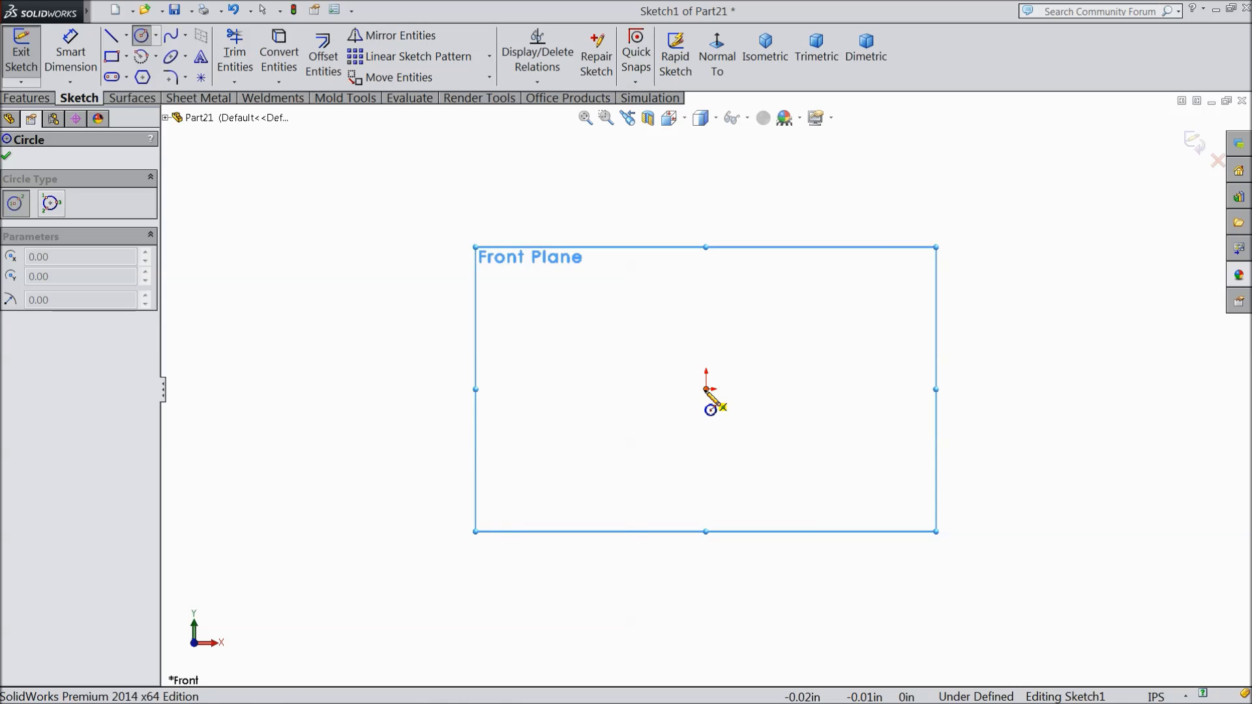
{"action": "left_click", "coordinate": [707, 389]}
{"action": "left_click", "coordinate": [594, 357]}
Step: Dimension the circle's diameter as 0.75 in
{"action": "left_click", "coordinate": [71, 56]}
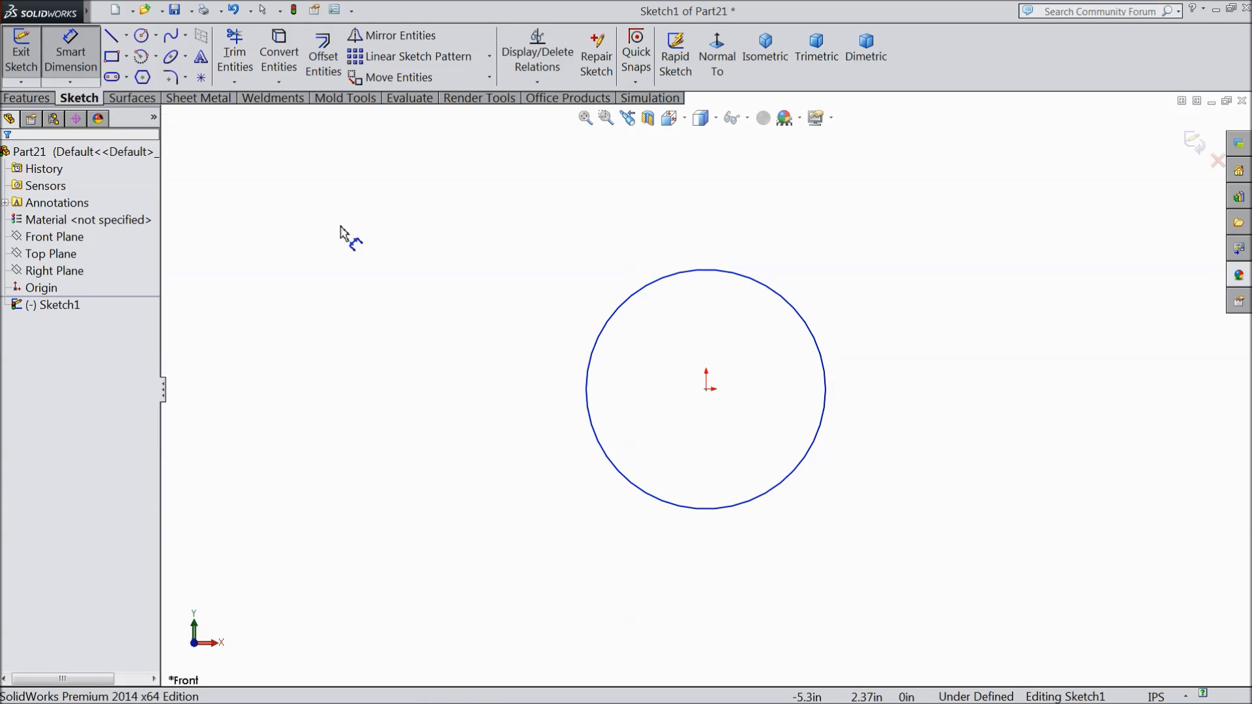
{"action": "left_click", "coordinate": [587, 384]}
{"action": "left_click", "coordinate": [457, 376]}
{"action": "type", "text": "0.75"}
{"action": "left_click", "coordinate": [388, 359]}
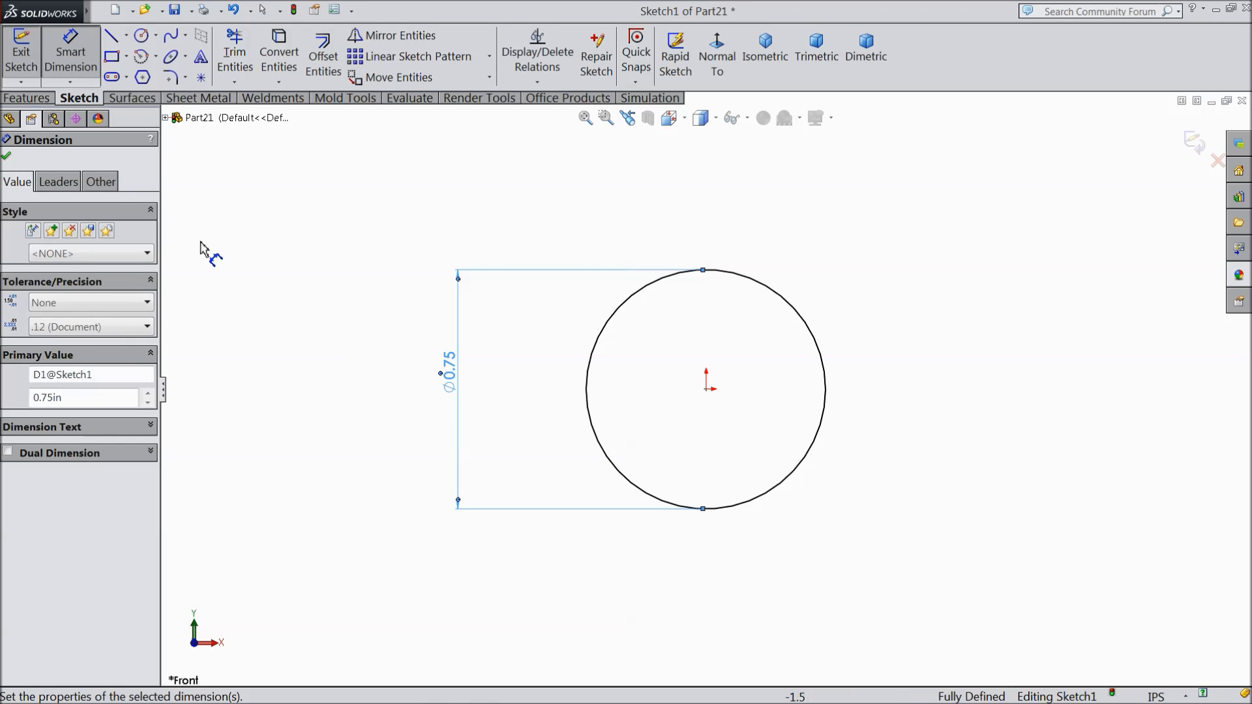
{"action": "left_click", "coordinate": [7, 158]}
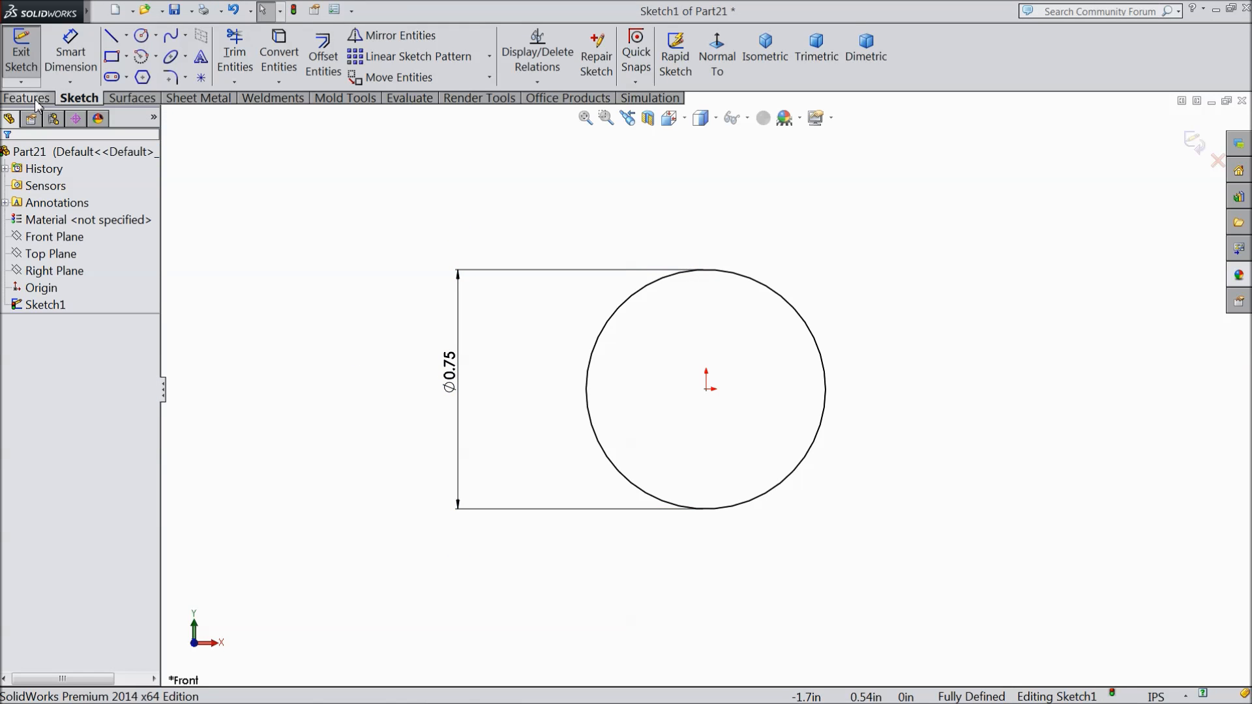
Step: Extrude the circle as a solid boss 10 in long, using the Mid Plane end condition
{"action": "left_click", "coordinate": [26, 98]}
{"action": "left_click", "coordinate": [30, 56]}
{"action": "left_click", "coordinate": [88, 249]}
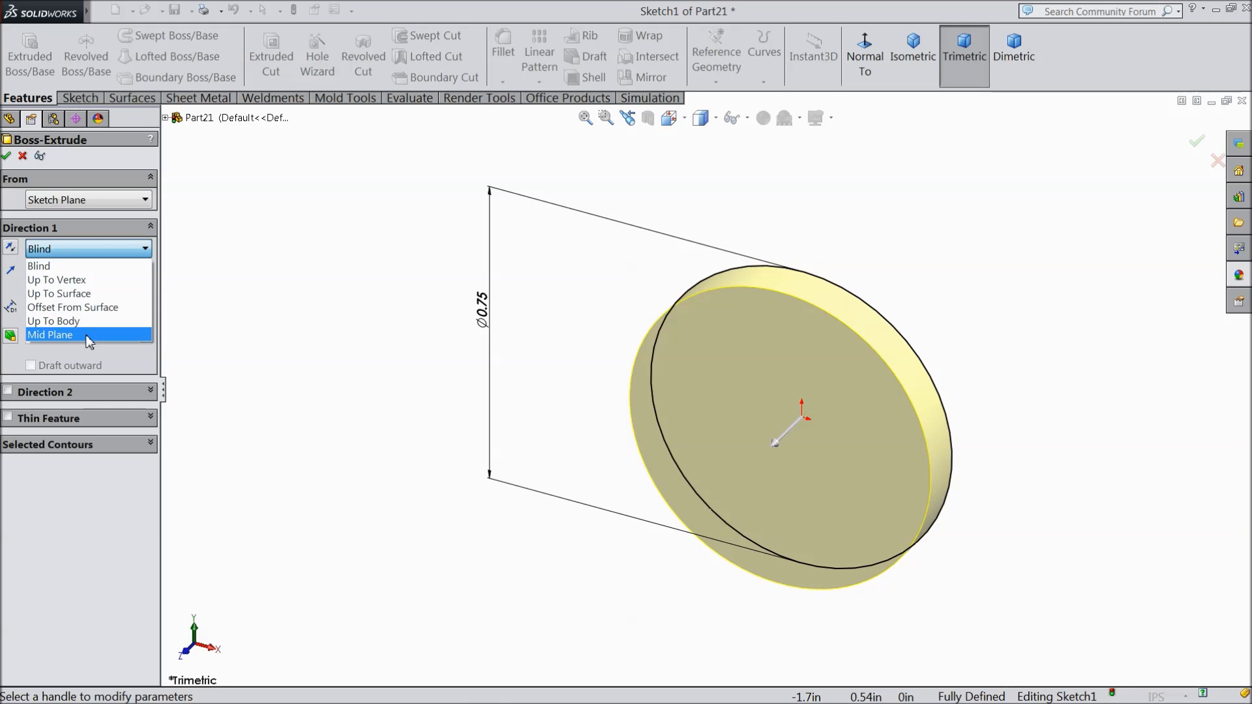
{"action": "left_click", "coordinate": [87, 335]}
{"action": "type", "text": "10"}
{"action": "key", "text": "Return"}
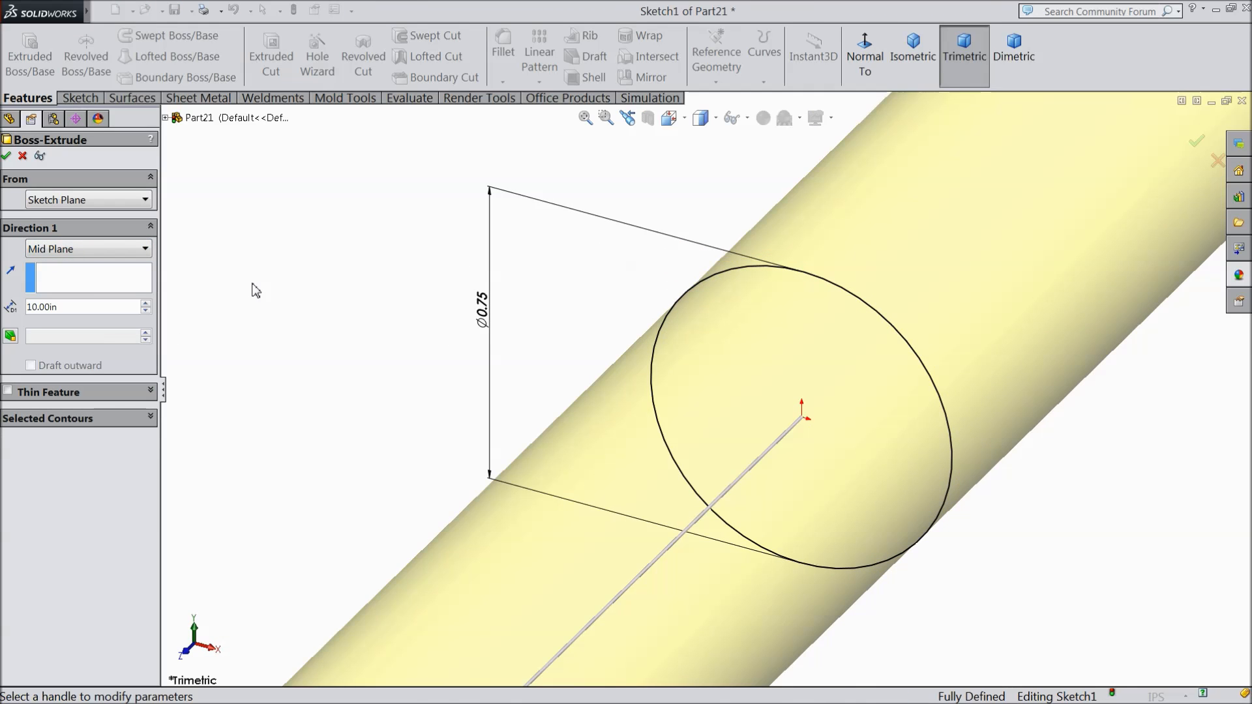
{"action": "scroll", "coordinate": [391, 382], "scroll_direction": "up", "scroll_amount": 5}
{"action": "scroll", "coordinate": [905, 452], "scroll_direction": "down", "scroll_amount": 2}
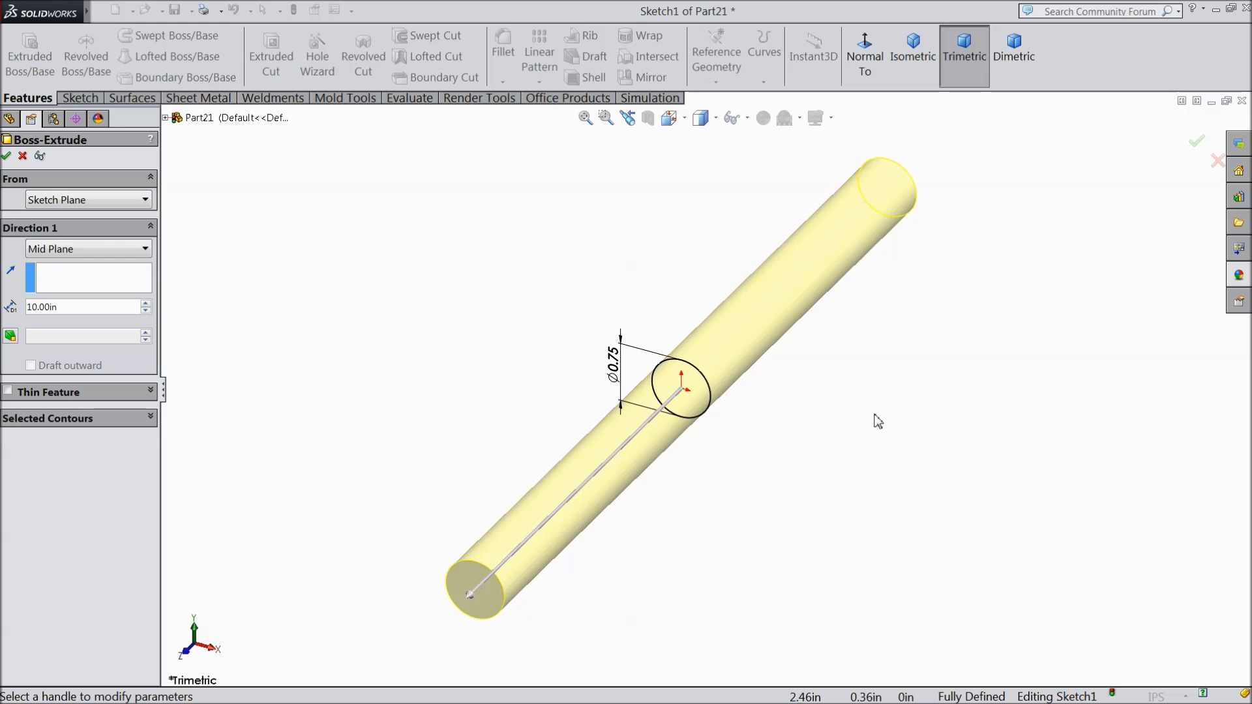
{"action": "left_click", "coordinate": [6, 157]}
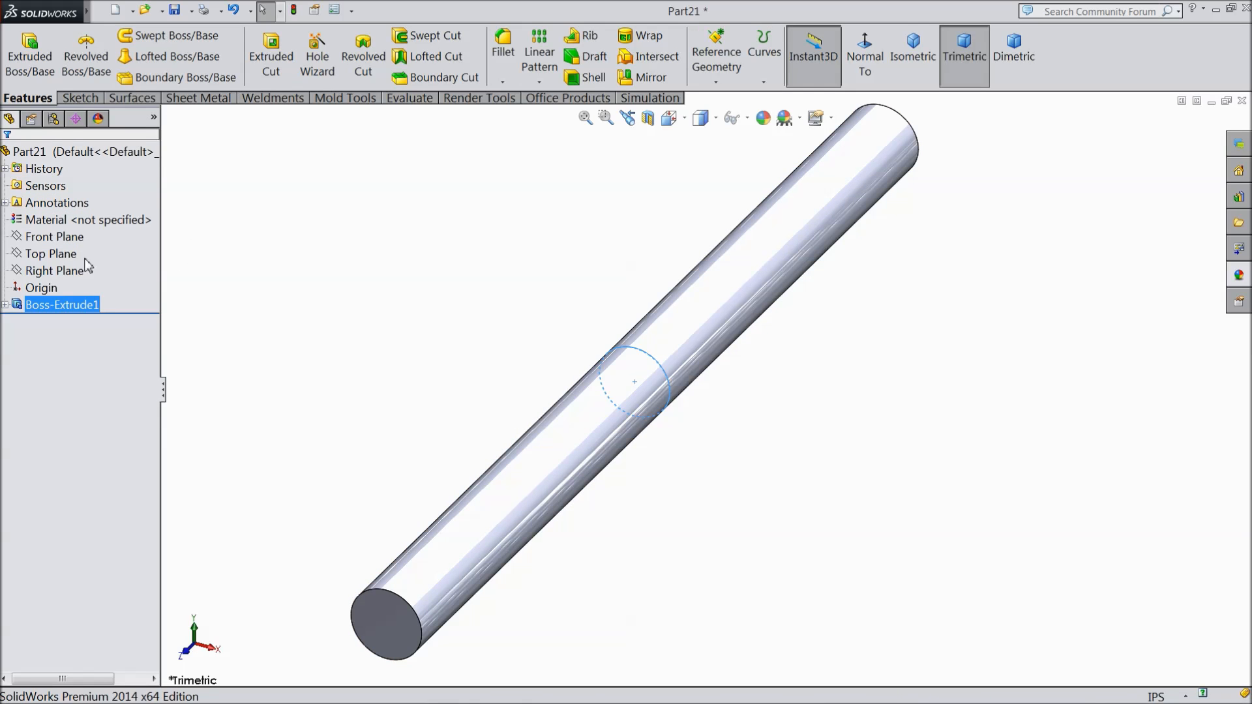
Step: Apply the brushed steel appearance from the Metal > Steel category to the whole part
{"action": "left_click", "coordinate": [39, 151]}
{"action": "left_click", "coordinate": [1238, 274]}
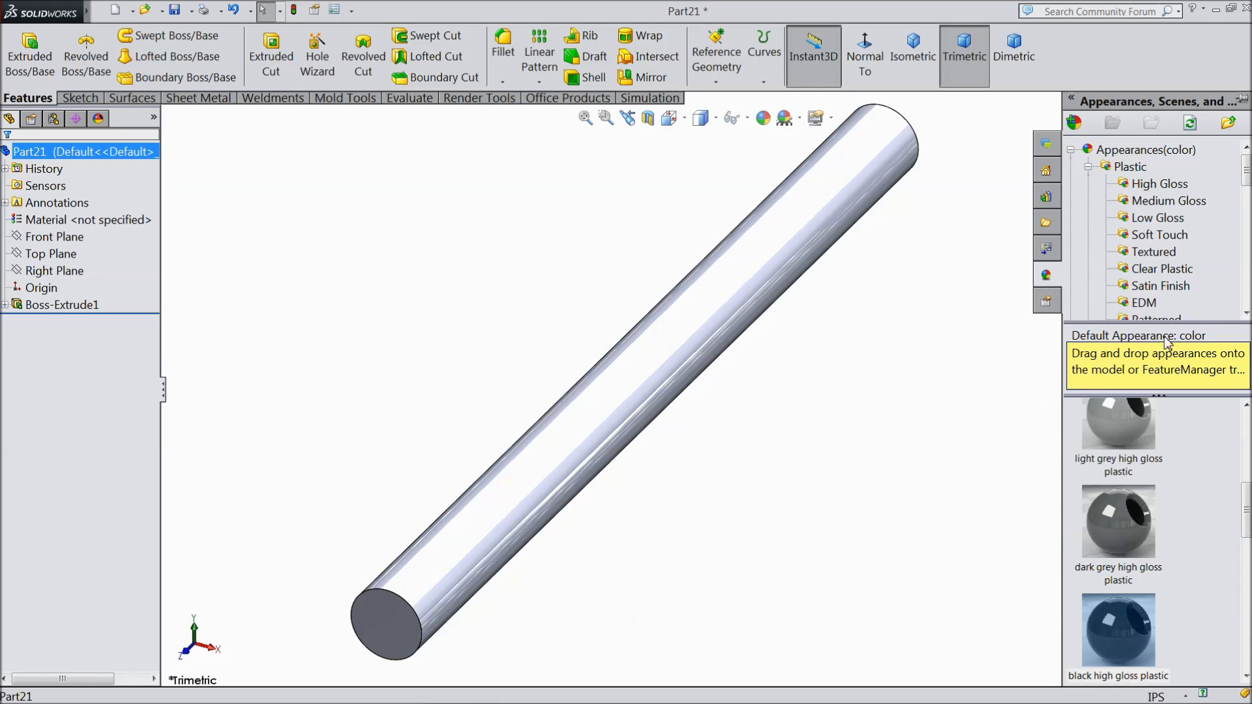
{"action": "scroll", "coordinate": [1154, 217], "scroll_direction": "down", "scroll_amount": 3}
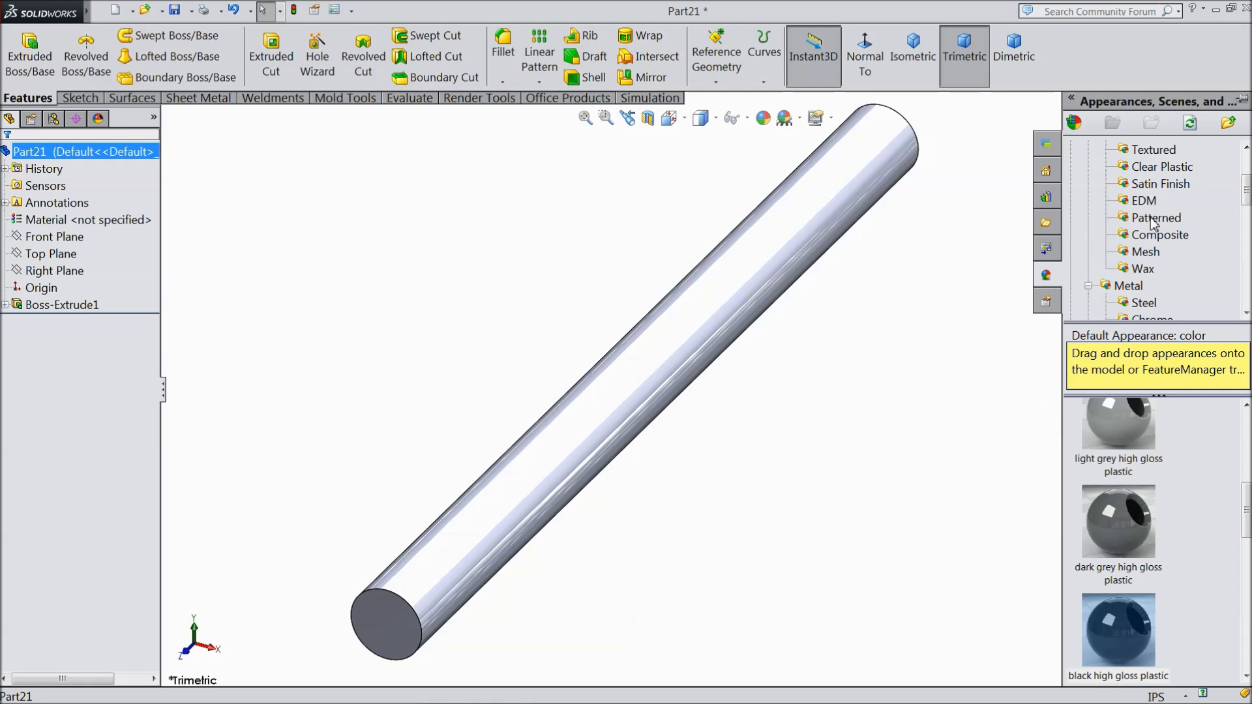
{"action": "left_click", "coordinate": [1144, 251]}
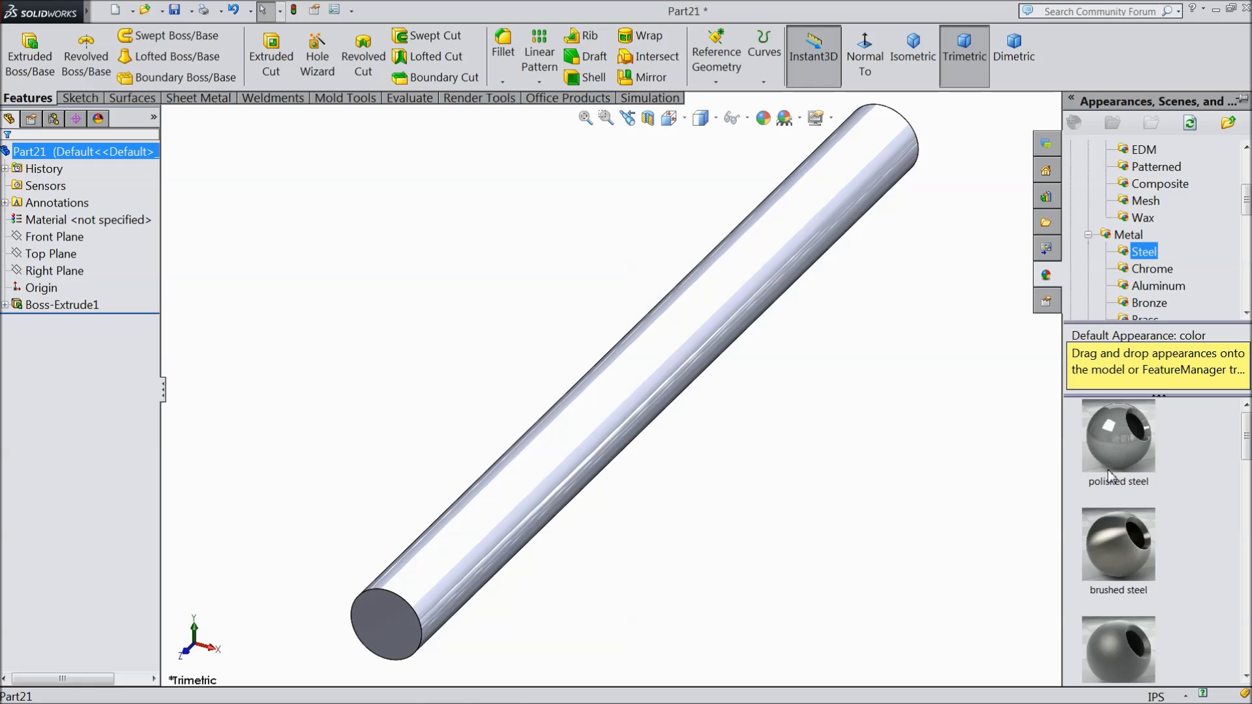
{"action": "double_click", "coordinate": [1111, 550]}
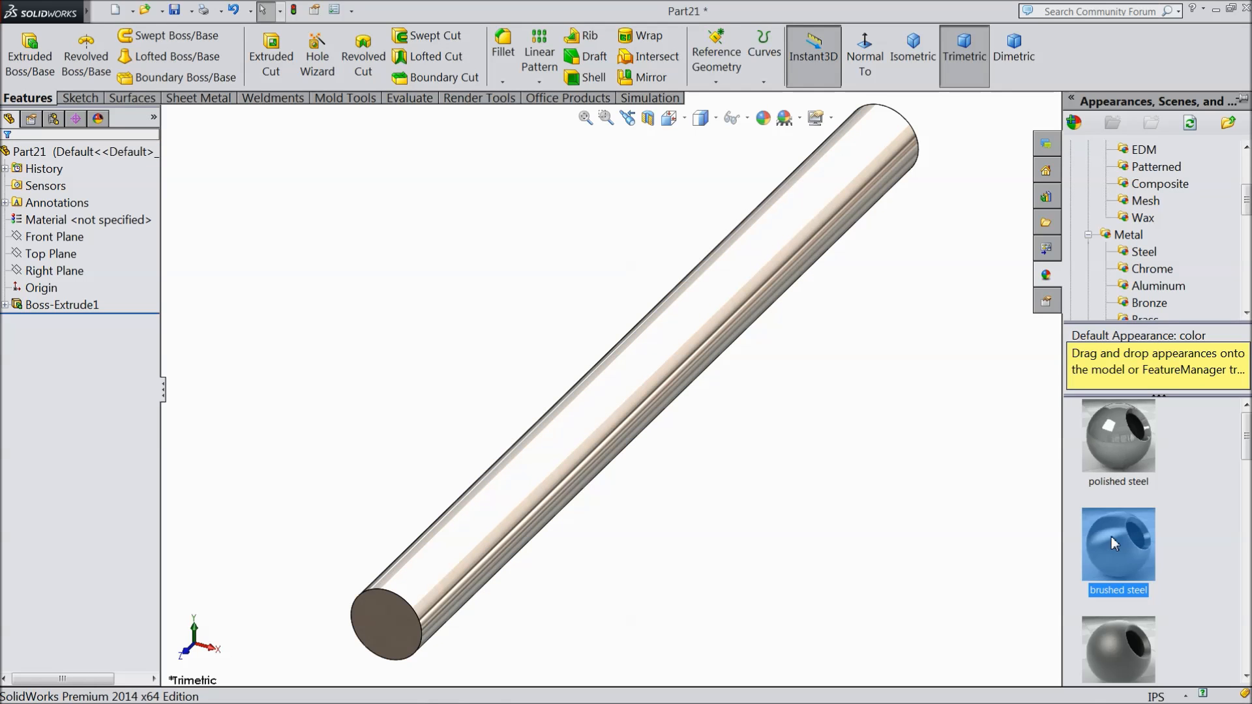
Step: Try the polished steel appearance on the rod and return it to brushed steel
{"action": "double_click", "coordinate": [1138, 479]}
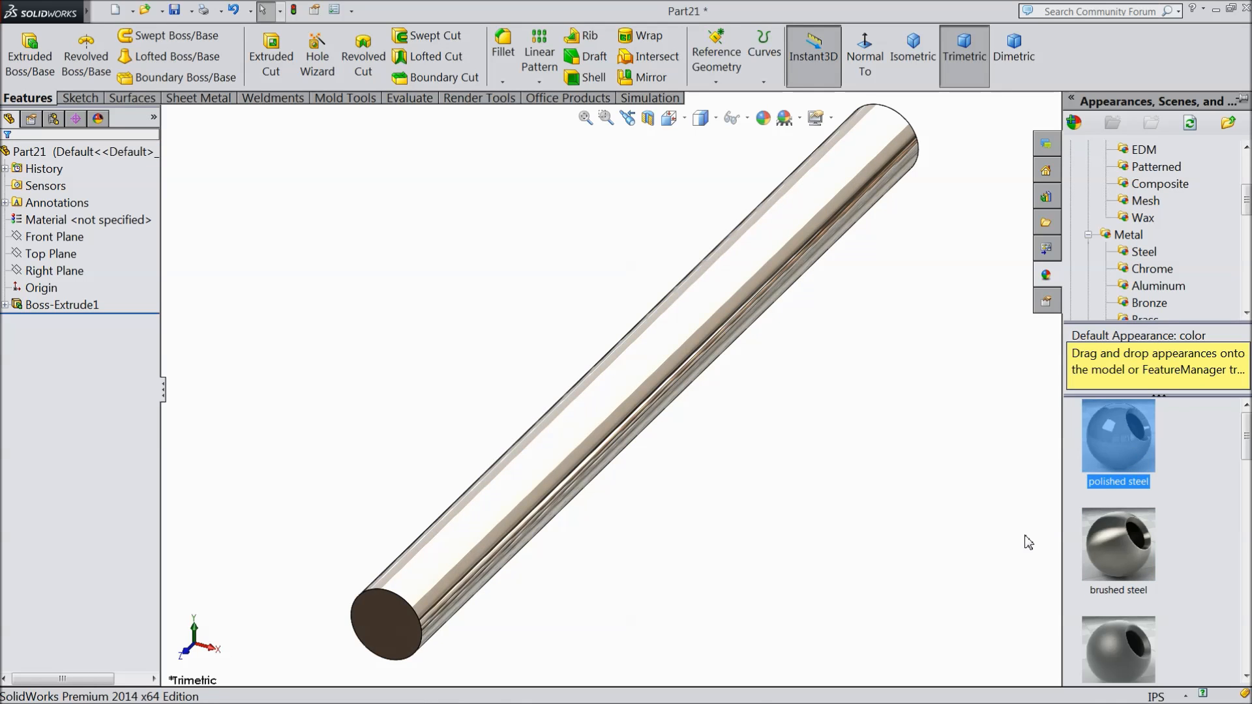
{"action": "middle_click_drag", "start_coordinate": [970, 520], "coordinate": [916, 453]}
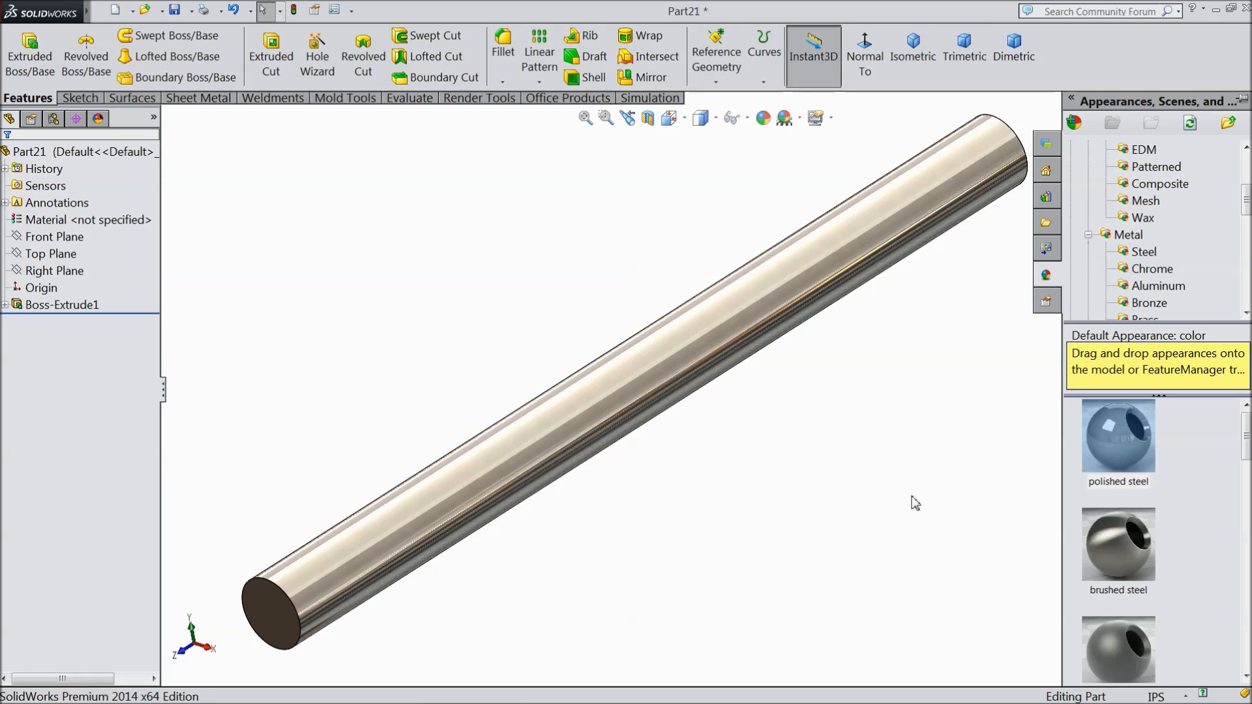
{"action": "left_click", "coordinate": [1237, 275]}
{"action": "double_click", "coordinate": [1126, 556]}
{"action": "mouse_move", "coordinate": [910, 539]}
{"action": "middle_mouse_down"}
{"action": "mouse_move", "coordinate": [850, 317]}
{"action": "mouse_move", "coordinate": [878, 475]}
{"action": "middle_mouse_up"}
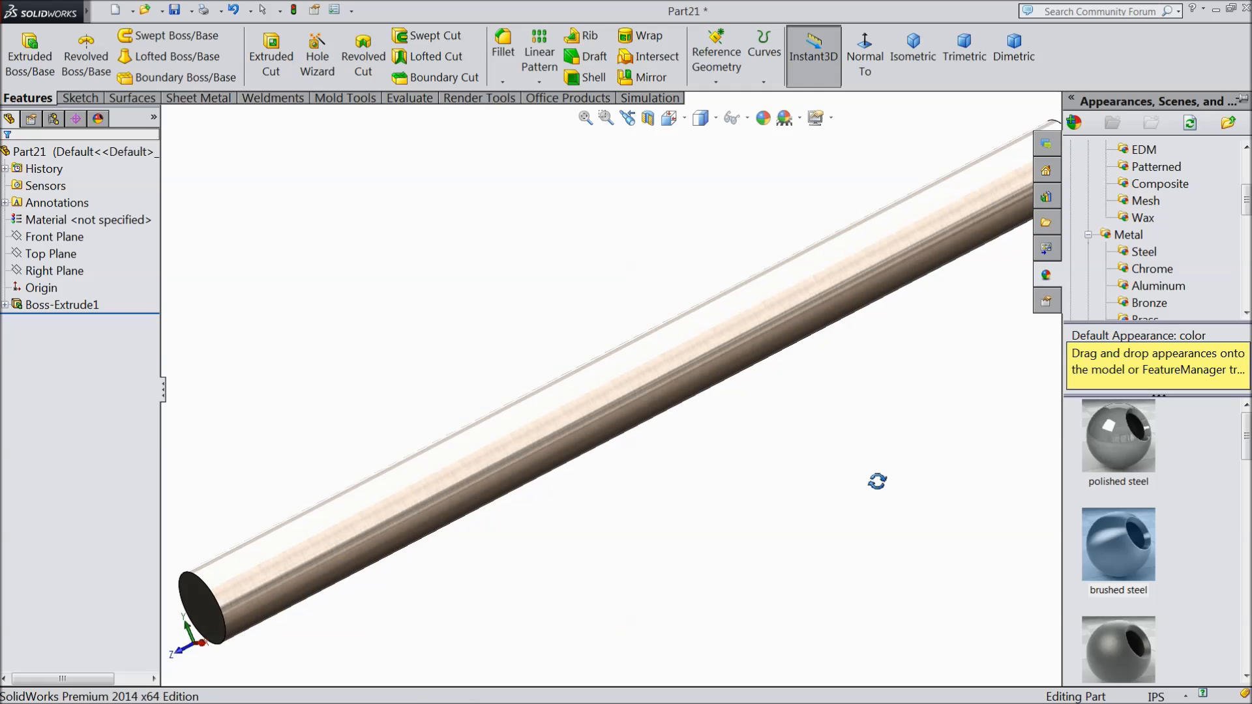
Step: Save the part as 5.handle rod in the Arbor Press machine folder
{"action": "left_click", "coordinate": [174, 12]}
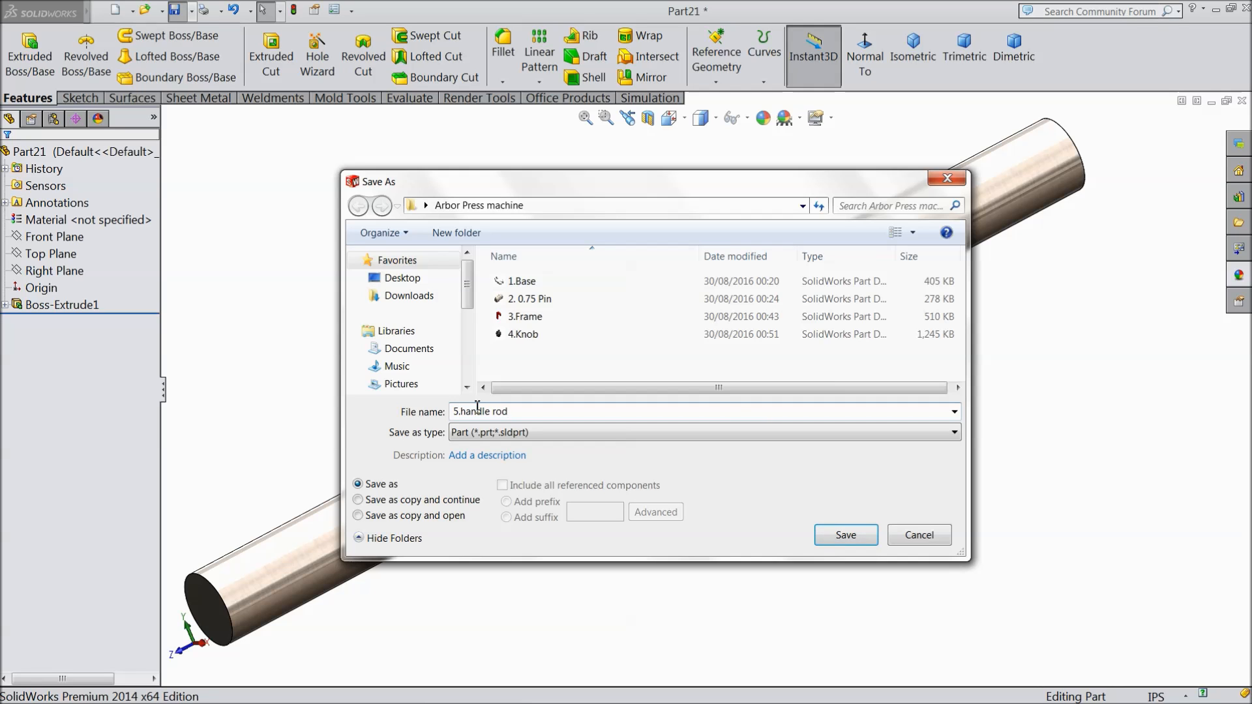
{"action": "left_click", "coordinate": [847, 535]}
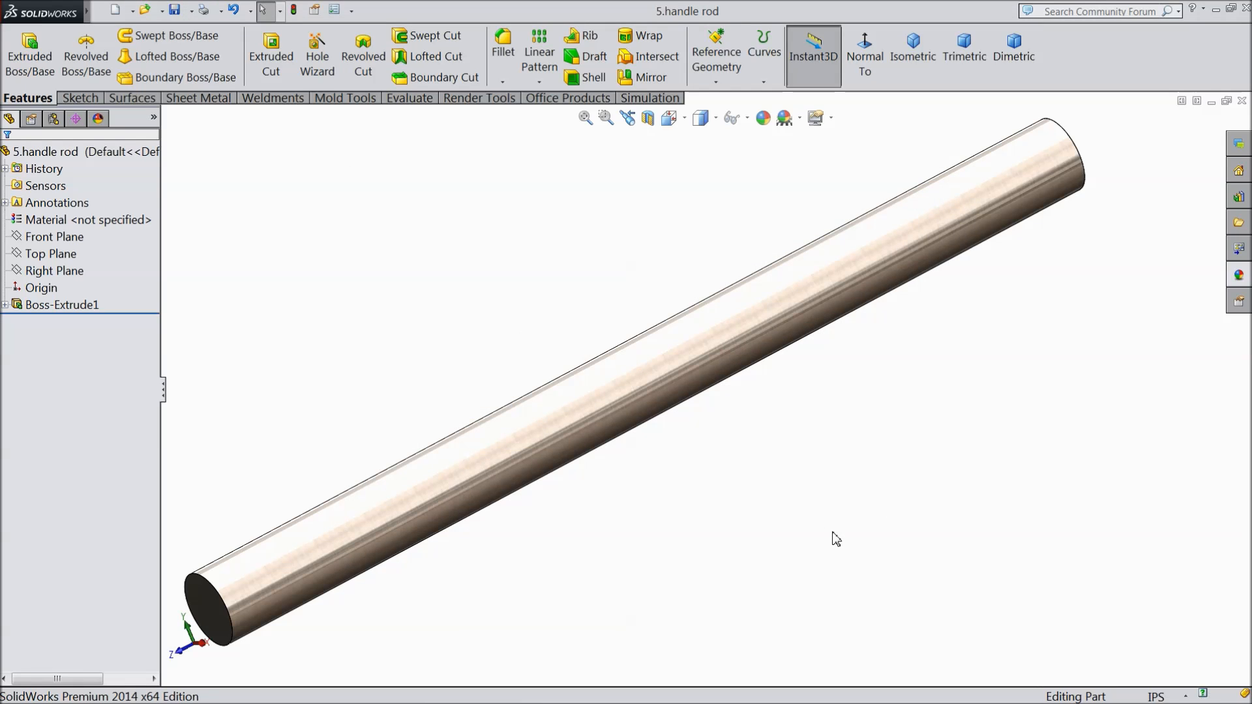
{"action": "mouse_move", "coordinate": [704, 505]}
{"action": "middle_mouse_down"}
{"action": "mouse_move", "coordinate": [822, 322]}
{"action": "mouse_move", "coordinate": [715, 476]}
{"action": "mouse_move", "coordinate": [716, 507]}
{"action": "middle_mouse_up"}
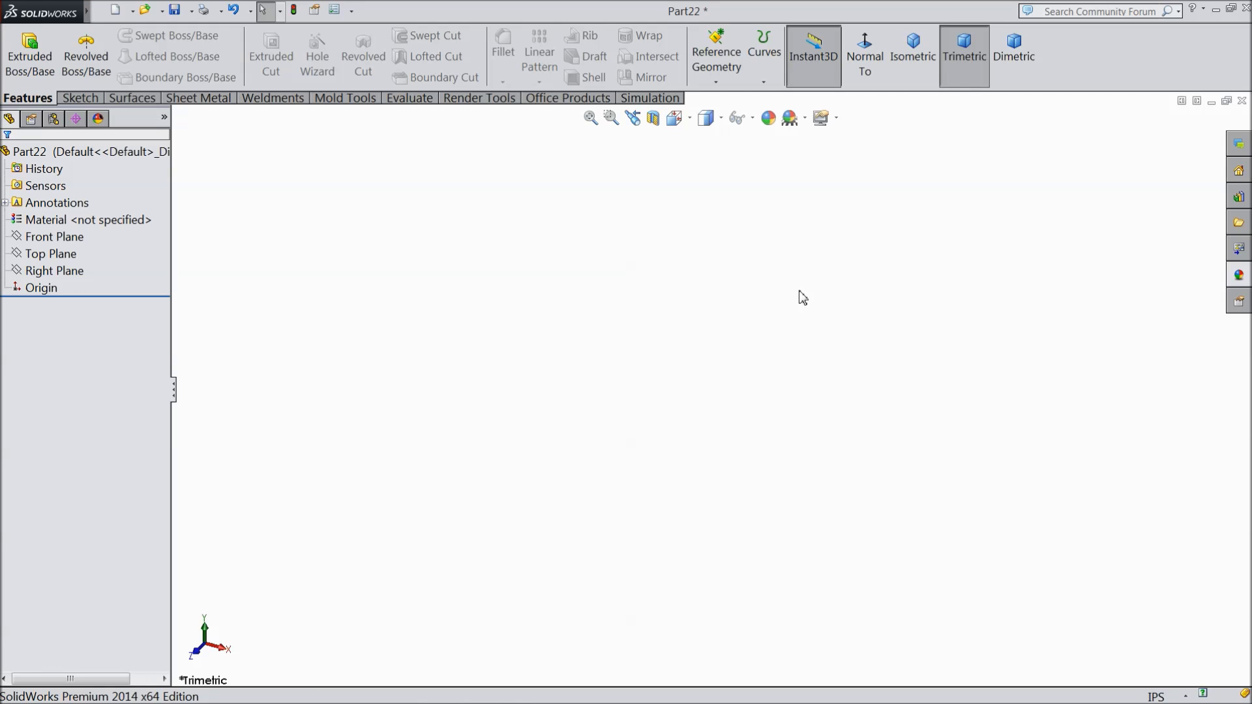
Step: Start a Front Plane sketch and draw a staircase of connected lines from the origin, with three vertical rises and three horizontal runs toward negative X
{"action": "left_click", "coordinate": [72, 241]}
{"action": "left_click", "coordinate": [77, 225]}
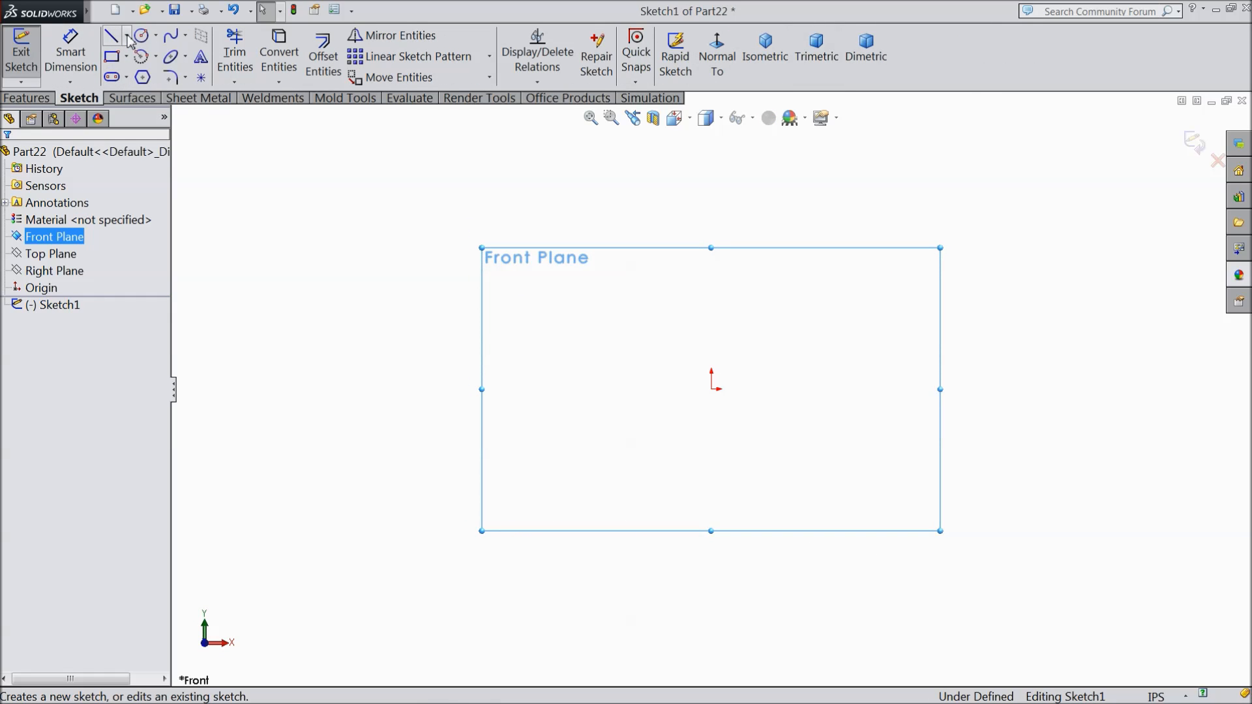
{"action": "left_click", "coordinate": [112, 41]}
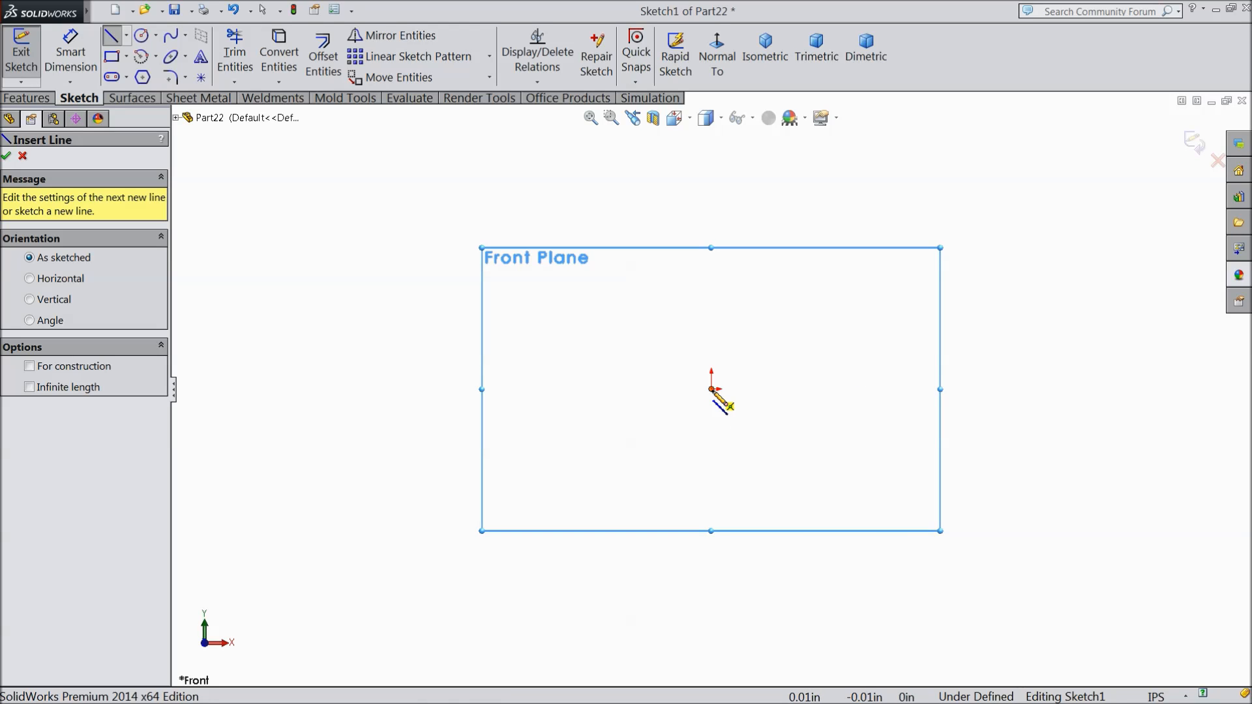
{"action": "left_click", "coordinate": [711, 390]}
{"action": "left_click", "coordinate": [710, 349]}
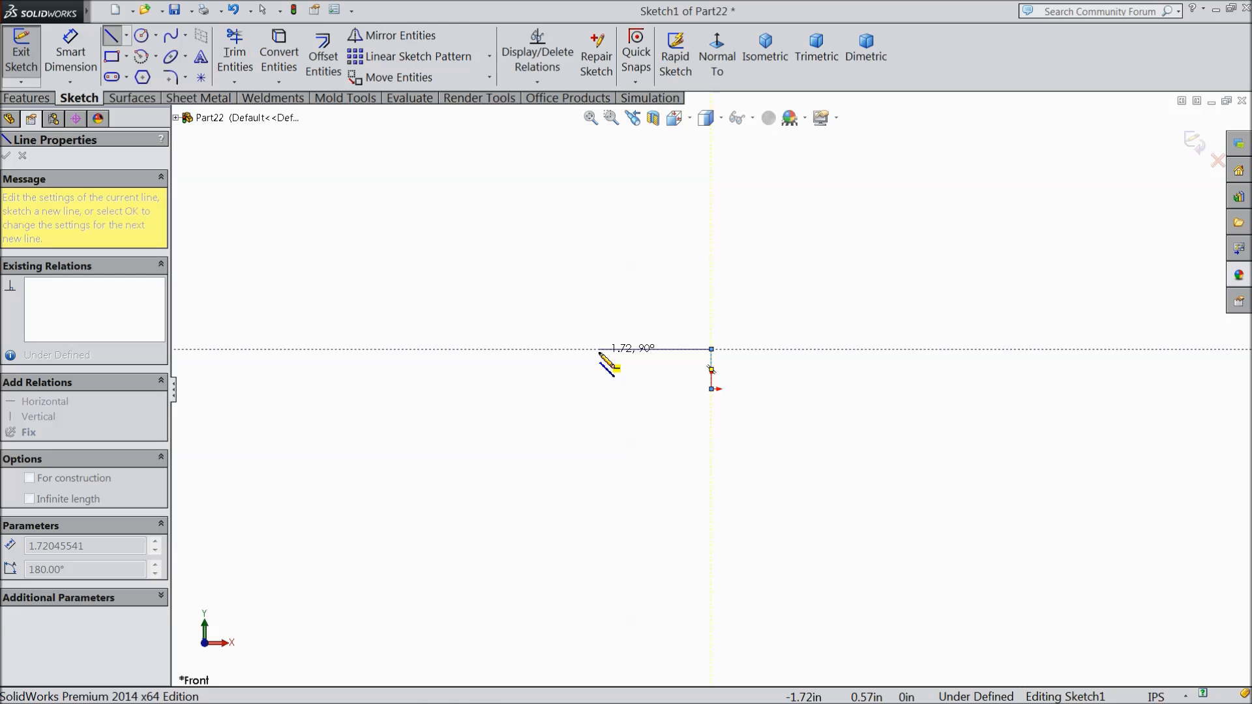
{"action": "left_click", "coordinate": [565, 349]}
{"action": "left_click", "coordinate": [565, 314]}
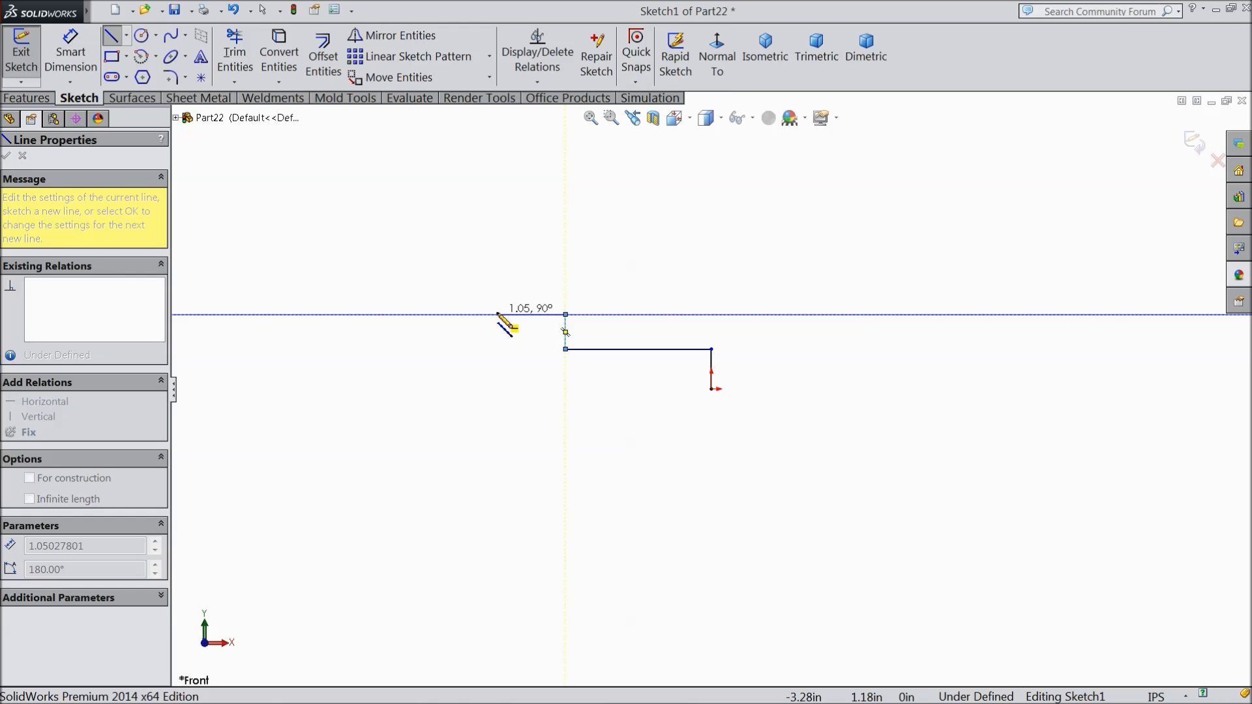
{"action": "left_click", "coordinate": [505, 314]}
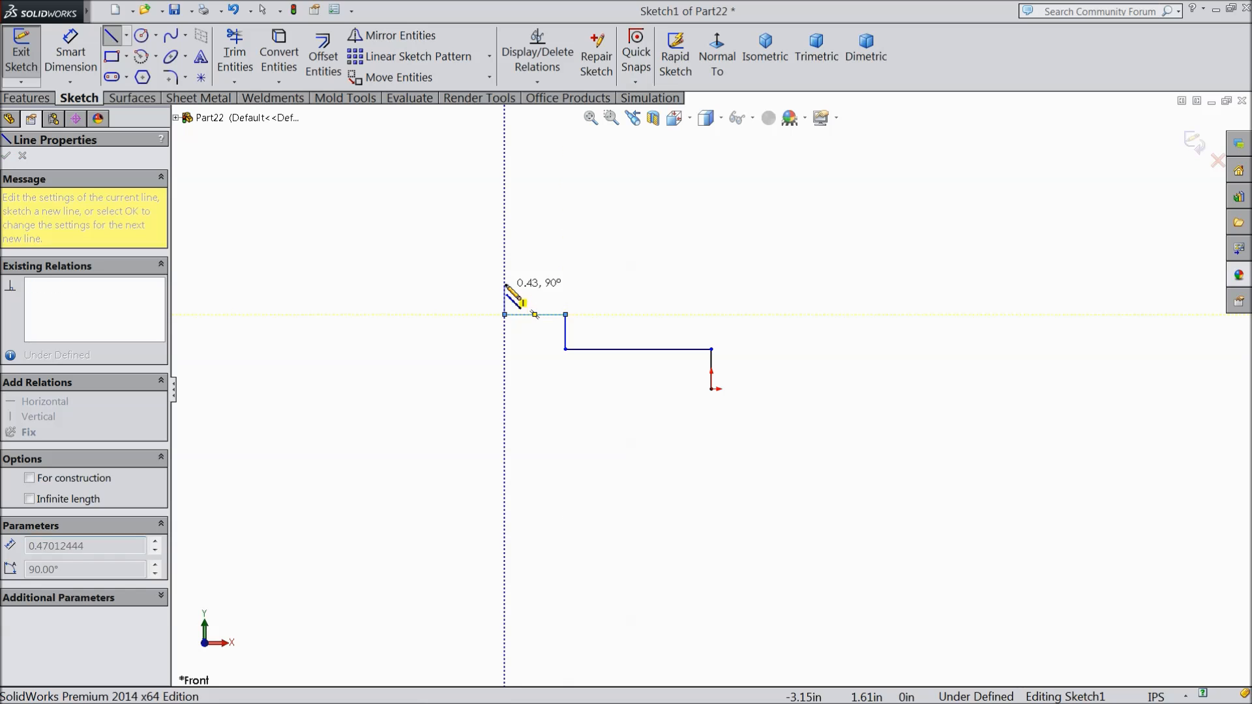
{"action": "left_click", "coordinate": [505, 278]}
{"action": "left_click", "coordinate": [237, 278]}
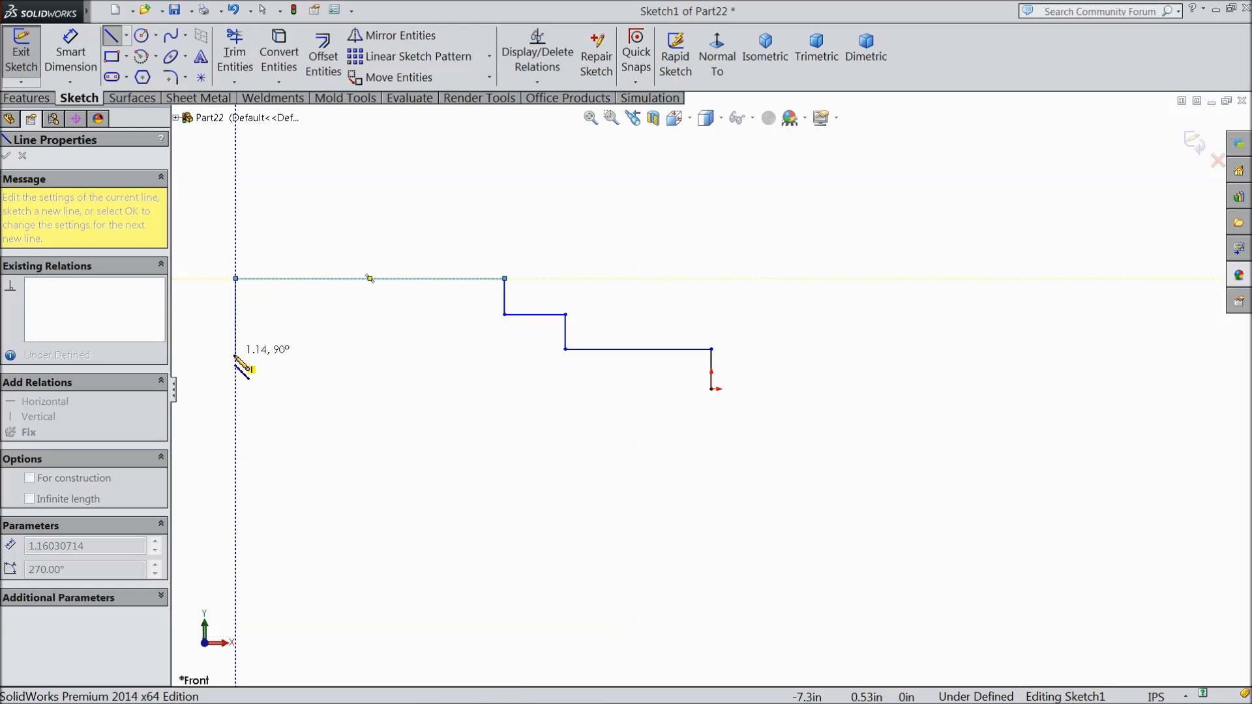
Step: Close the stepped profile with a vertical line about 1.69 in long and a horizontal base line about 7.27 in long ending at the origin
{"action": "left_click", "coordinate": [236, 389]}
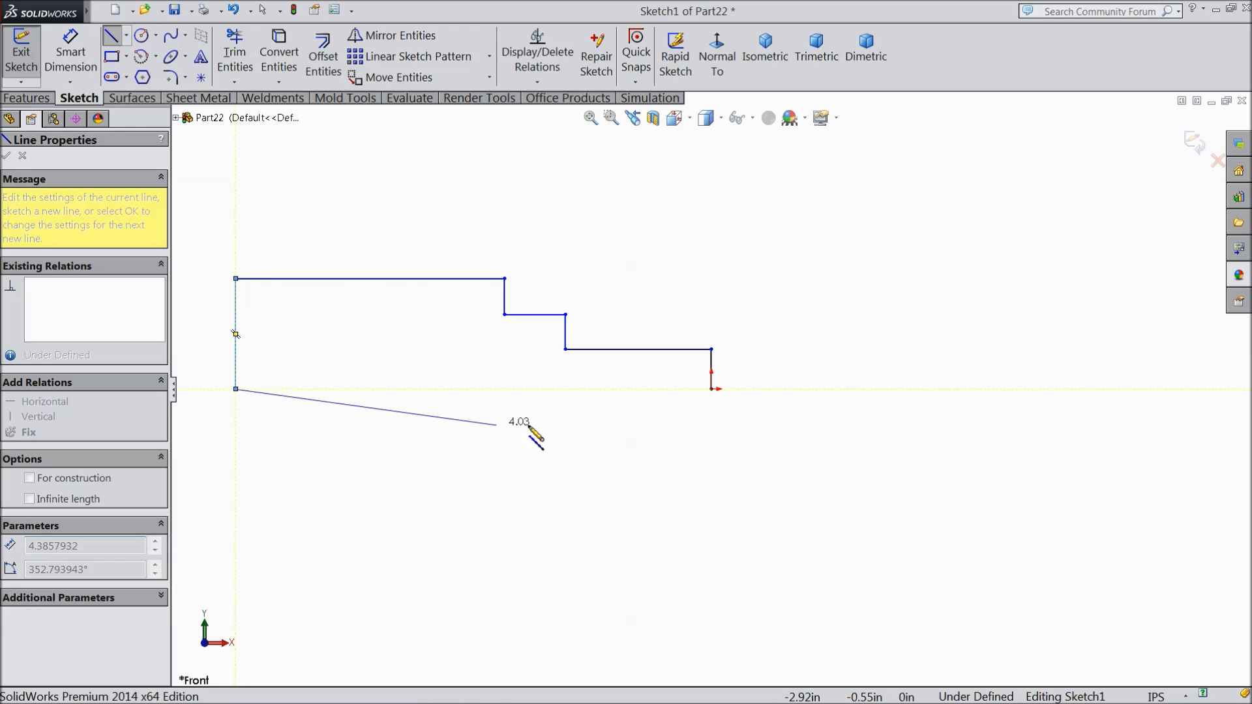
{"action": "left_click", "coordinate": [712, 389]}
{"action": "right_click", "coordinate": [776, 273]}
{"action": "key", "text": "Escape"}
{"action": "scroll", "coordinate": [696, 321], "scroll_direction": "up", "scroll_amount": 2}
{"action": "scroll", "coordinate": [430, 312], "scroll_direction": "down", "scroll_amount": 1}
{"action": "scroll", "coordinate": [483, 326], "scroll_direction": "down", "scroll_amount": 4}
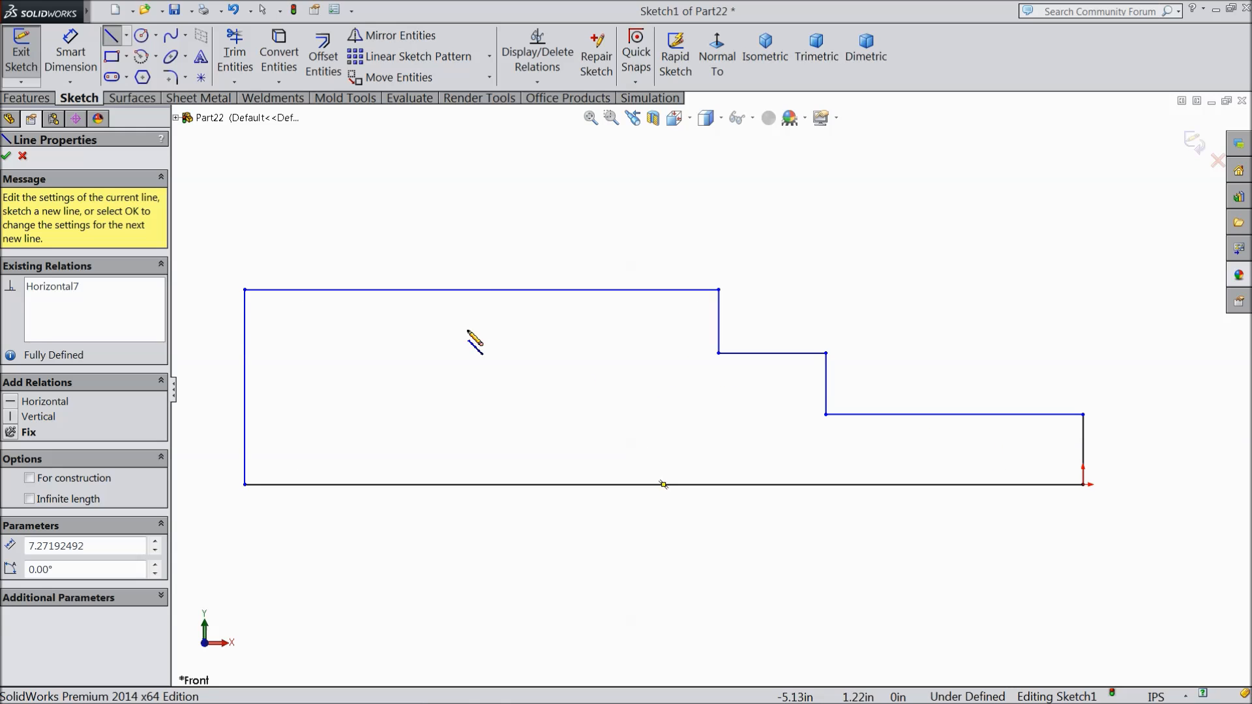
Step: Dimension the profile's tallest vertical edge, opposite the origin, as 1 in
{"action": "left_click", "coordinate": [67, 75]}
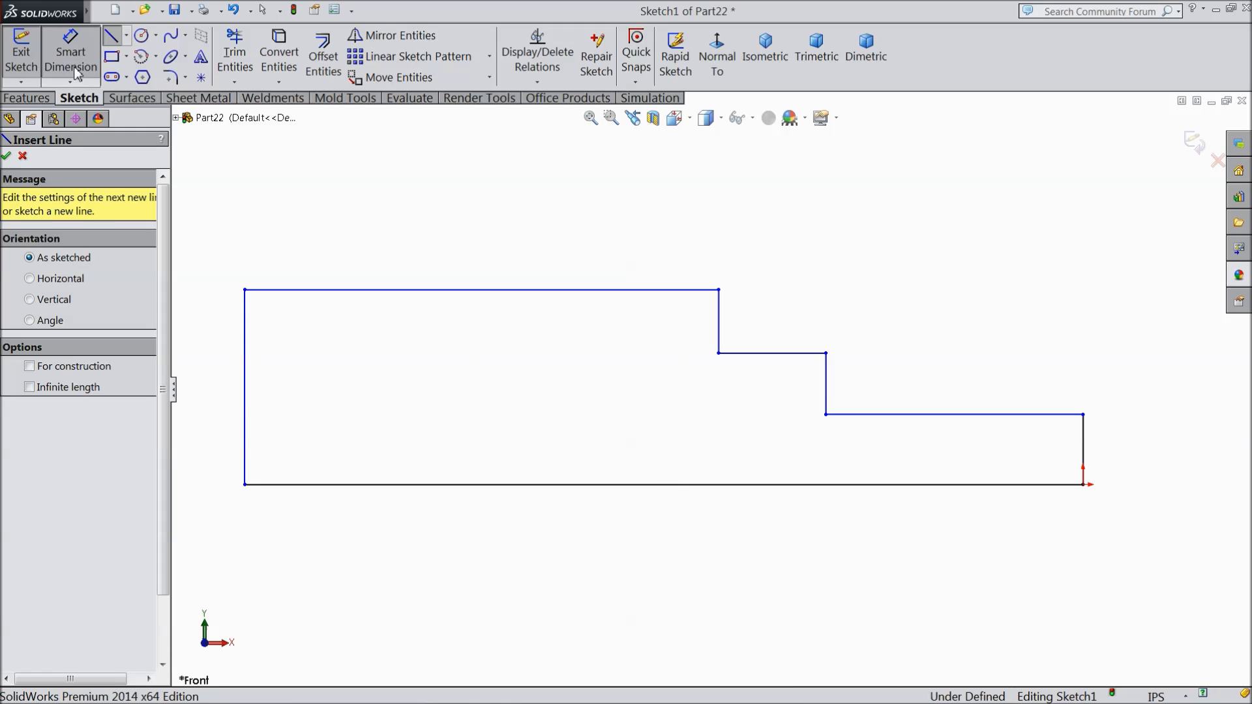
{"action": "scroll", "coordinate": [609, 455], "scroll_direction": "up", "scroll_amount": 1}
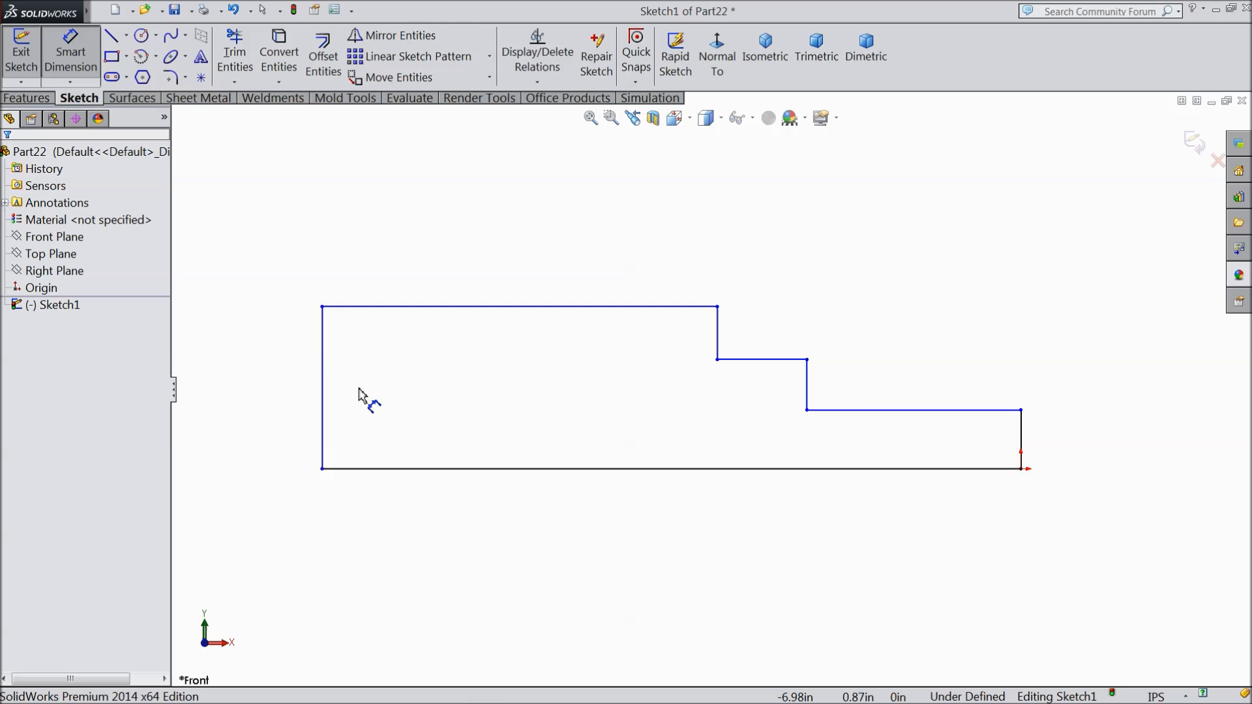
{"action": "left_click", "coordinate": [320, 380]}
{"action": "left_click", "coordinate": [277, 386]}
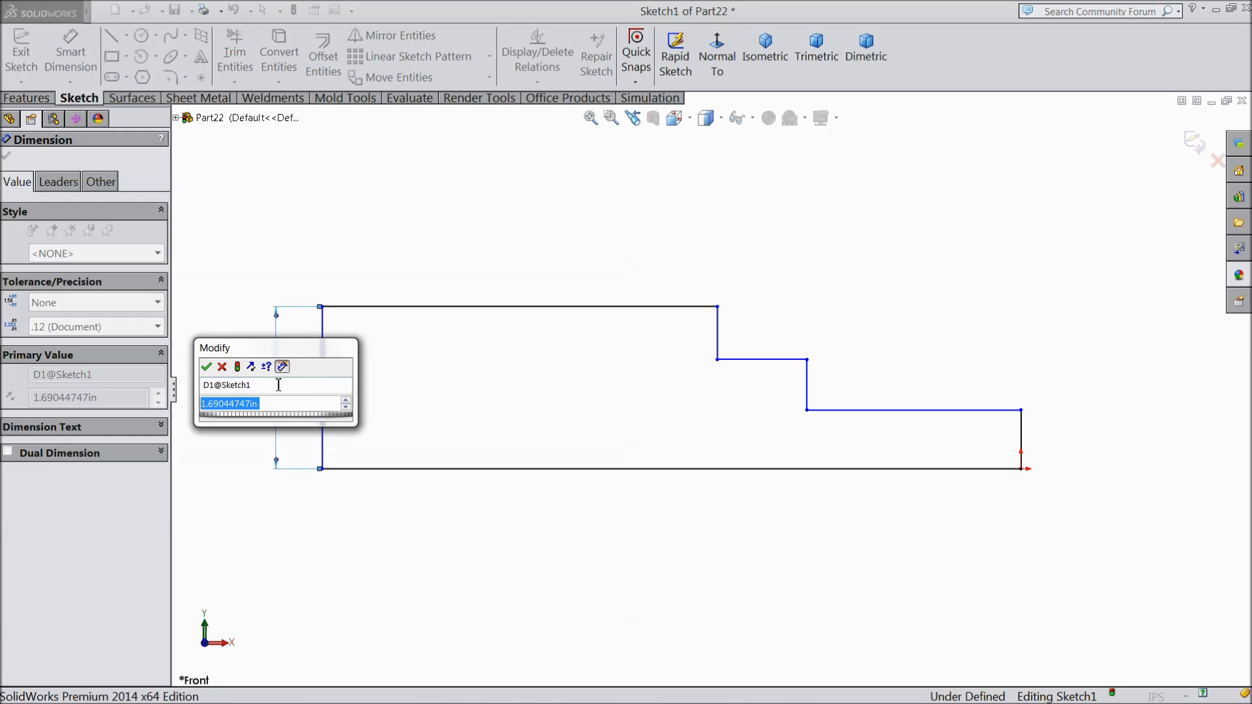
{"action": "type", "text": "1"}
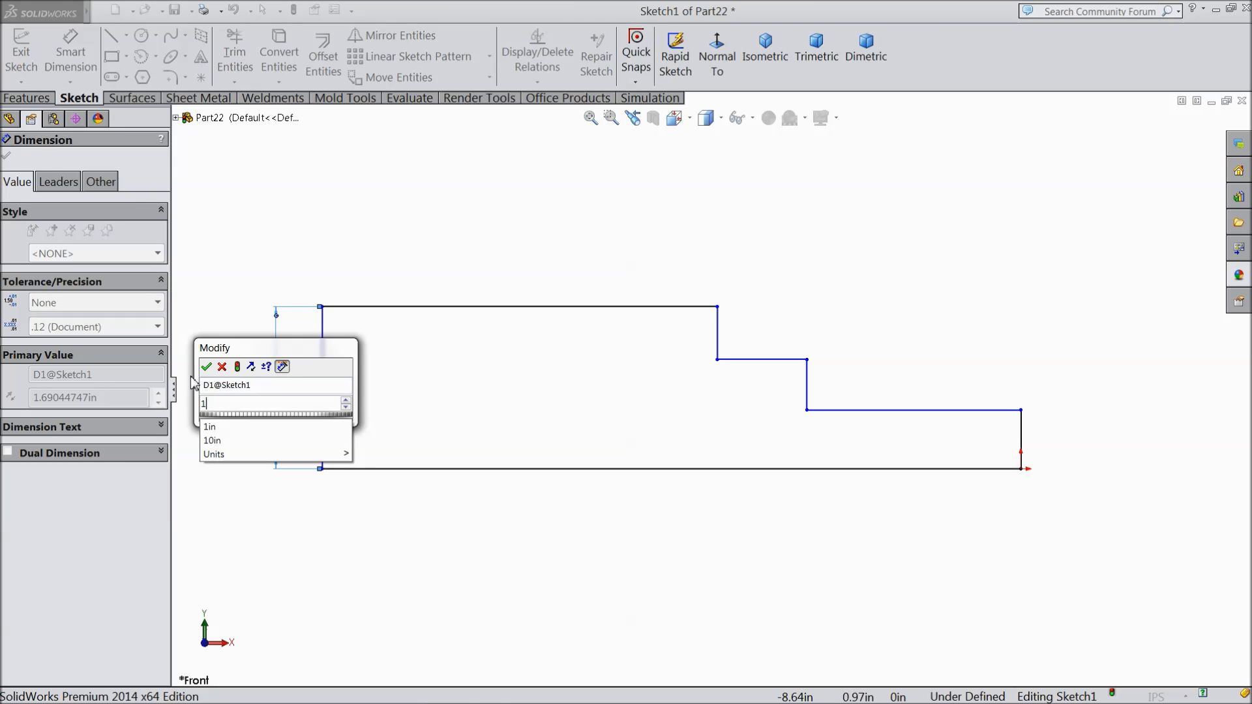
{"action": "left_click", "coordinate": [206, 366]}
Step: Dimension the profile's highest horizontal edge as 2 in
{"action": "left_click", "coordinate": [520, 307]}
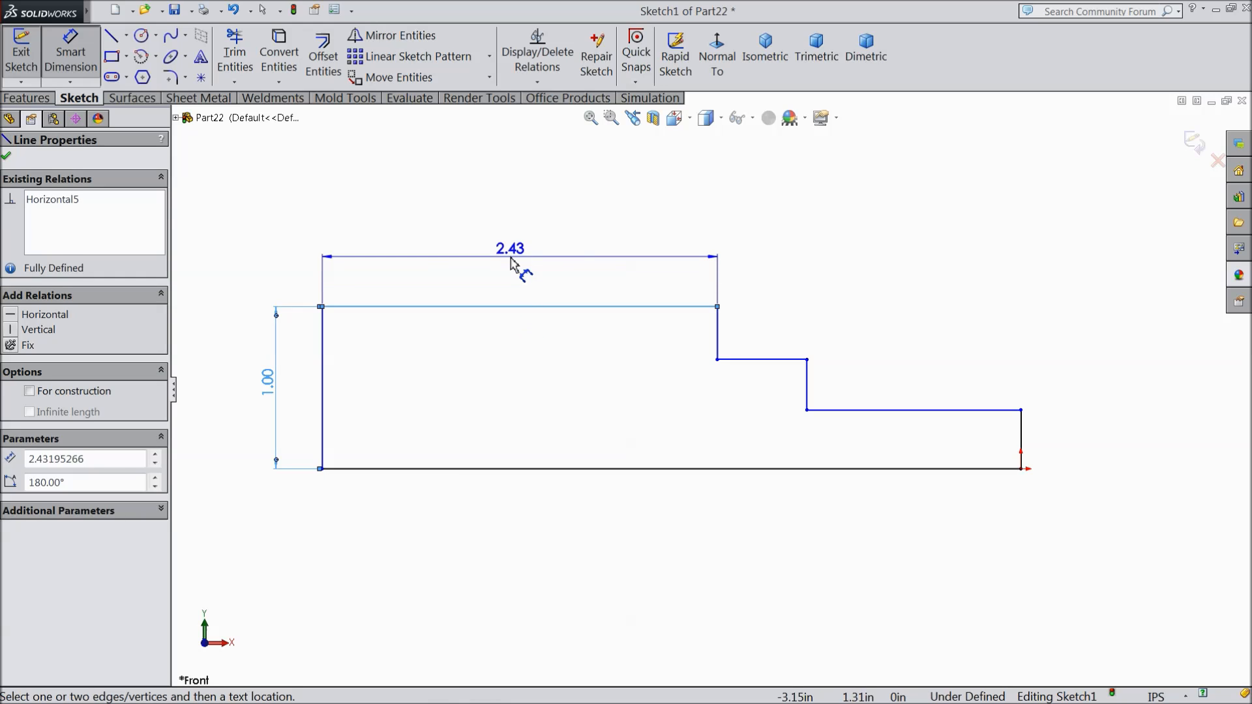
{"action": "left_click", "coordinate": [520, 262]}
{"action": "type", "text": "2"}
{"action": "left_click", "coordinate": [440, 241]}
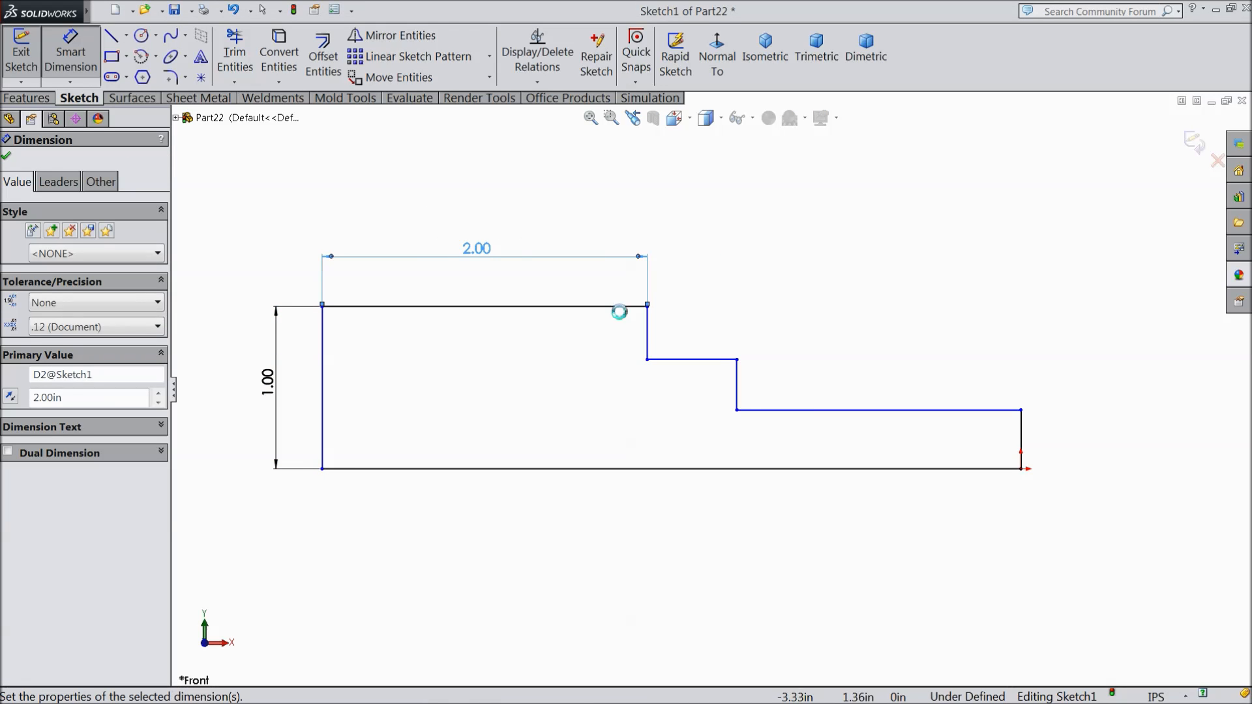
Step: Dimension the profile's middle horizontal edge as 0.51 in and its lowest stepped horizontal edge as 1.52 in
{"action": "left_click", "coordinate": [687, 360]}
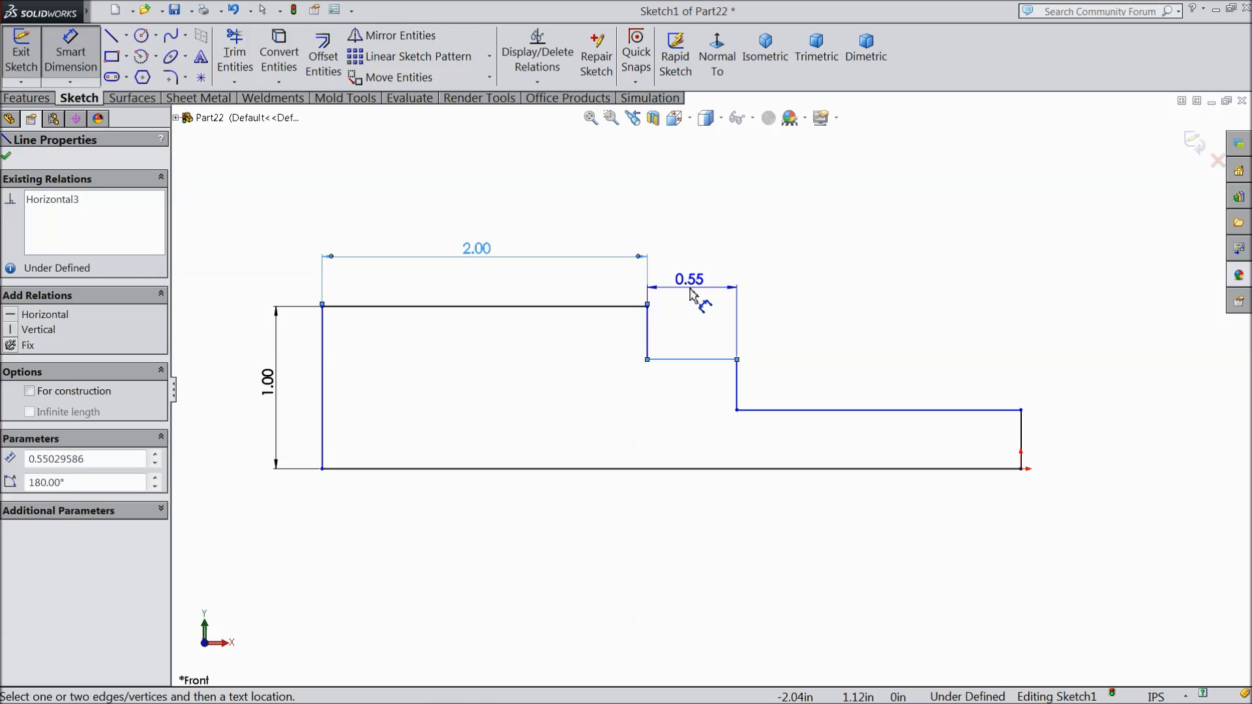
{"action": "left_click", "coordinate": [703, 298]}
{"action": "type", "text": "0.51"}
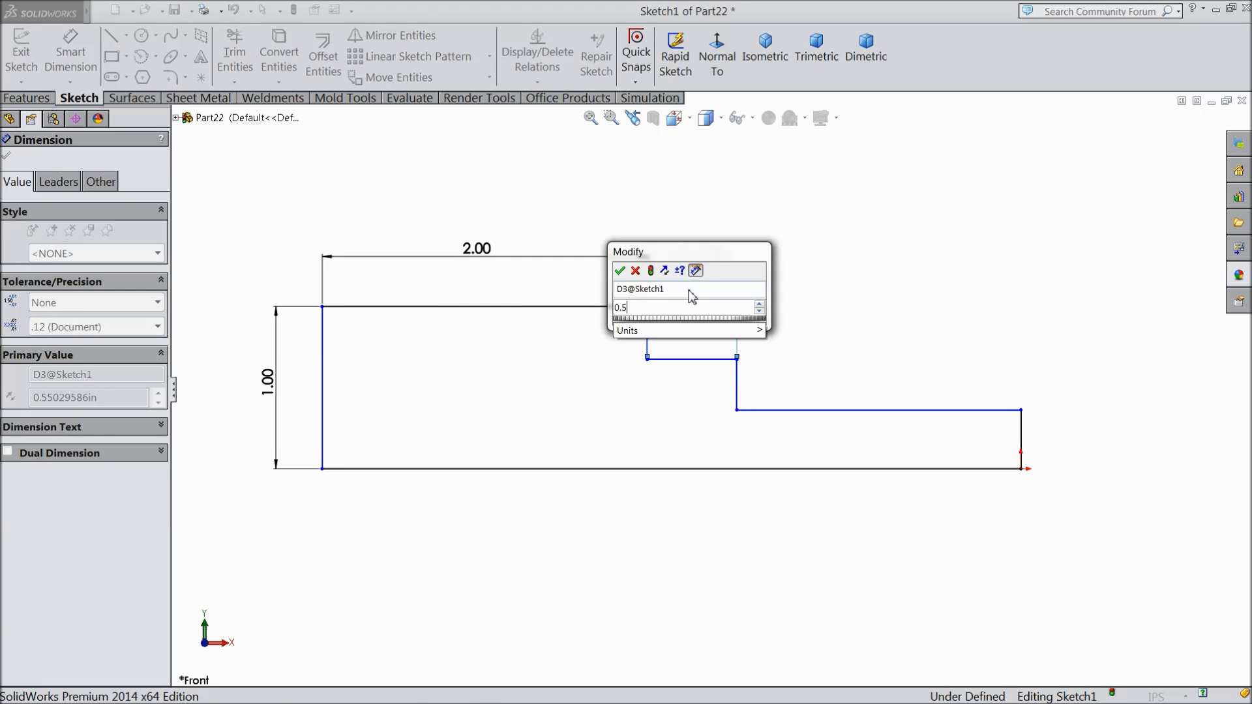
{"action": "key", "text": "Return"}
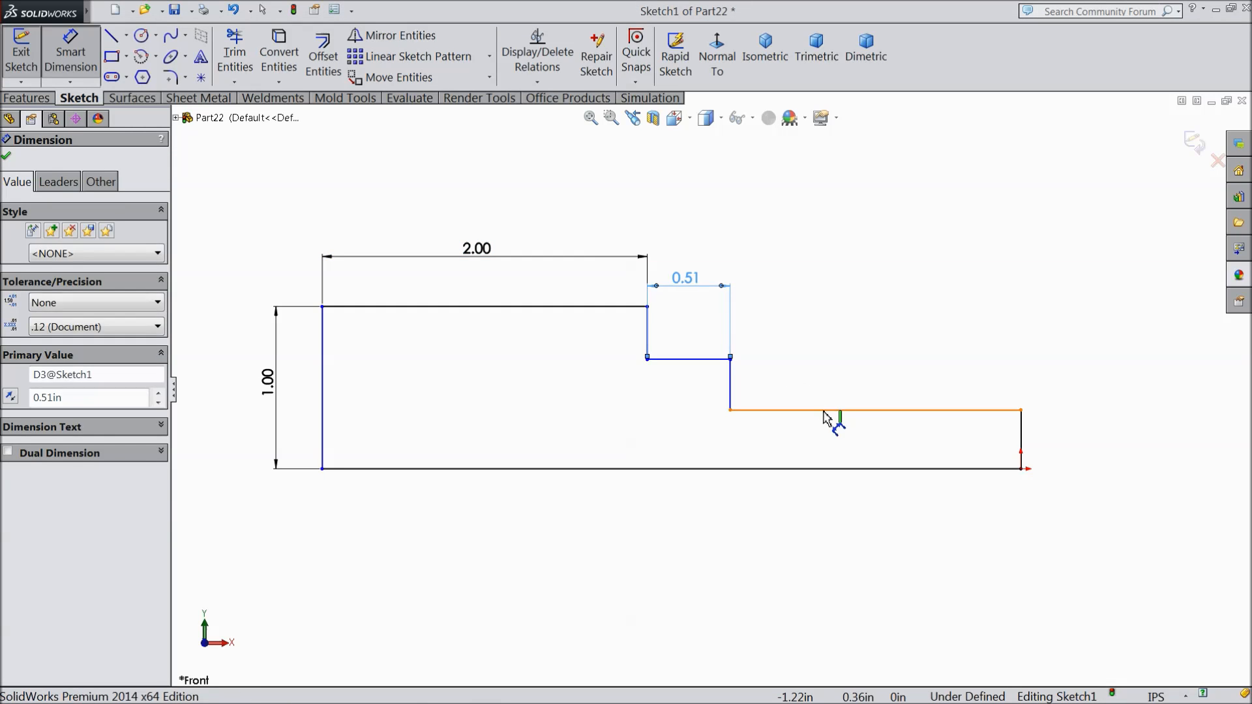
{"action": "left_click", "coordinate": [825, 418]}
{"action": "left_click", "coordinate": [837, 349]}
{"action": "type", "text": "1.52"}
{"action": "left_click", "coordinate": [763, 317]}
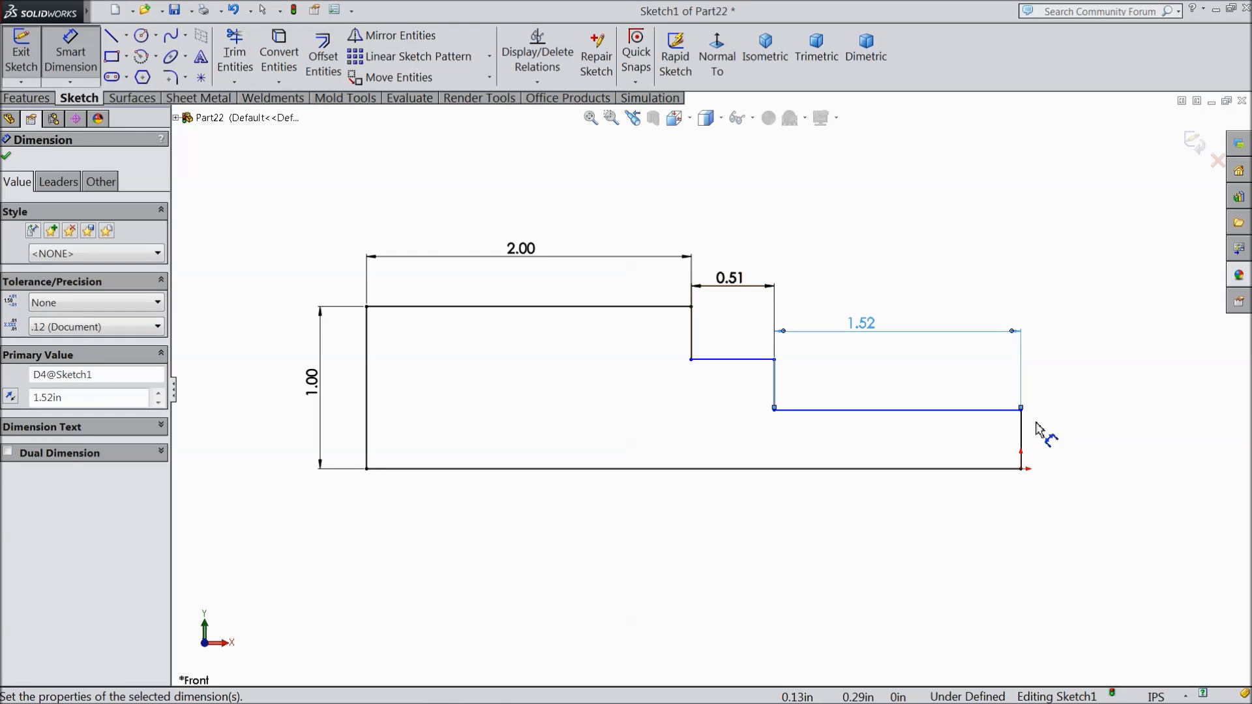
Step: Dimension the short vertical edge at the origin as 0.375 in and the middle step's height above the base line as 0.625 in
{"action": "left_click", "coordinate": [1021, 445]}
{"action": "left_click", "coordinate": [1070, 440]}
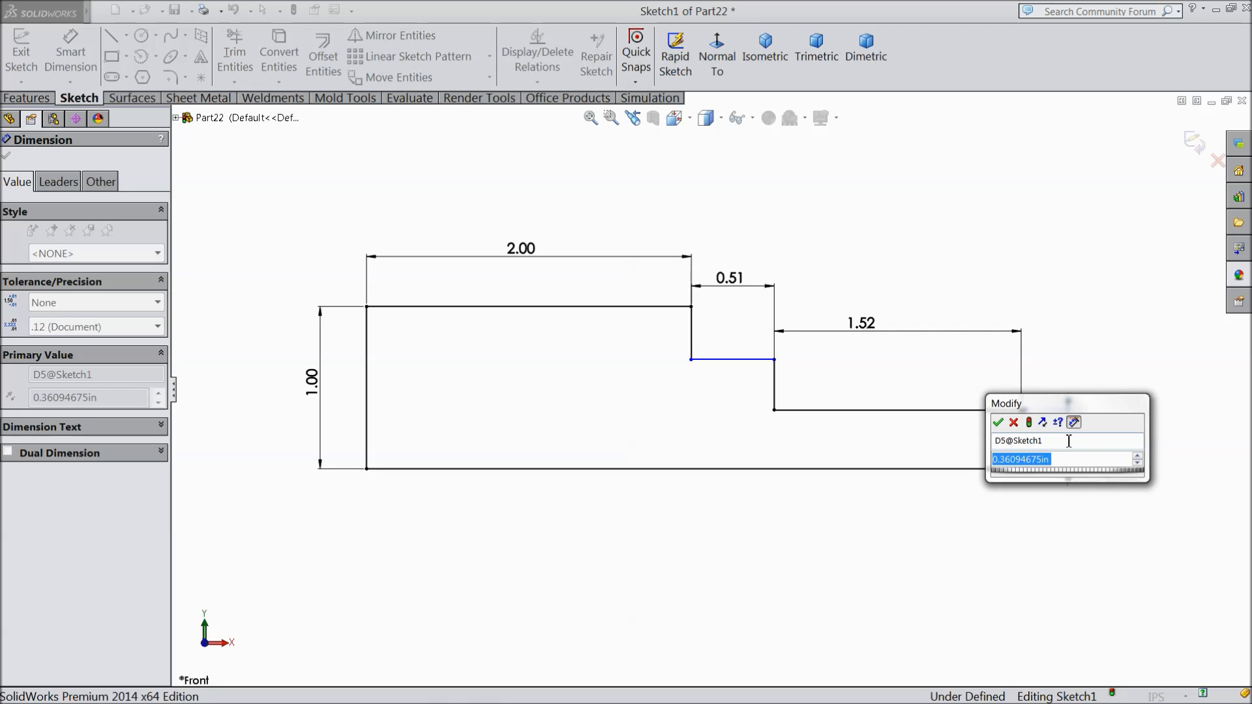
{"action": "type", "text": "0.375"}
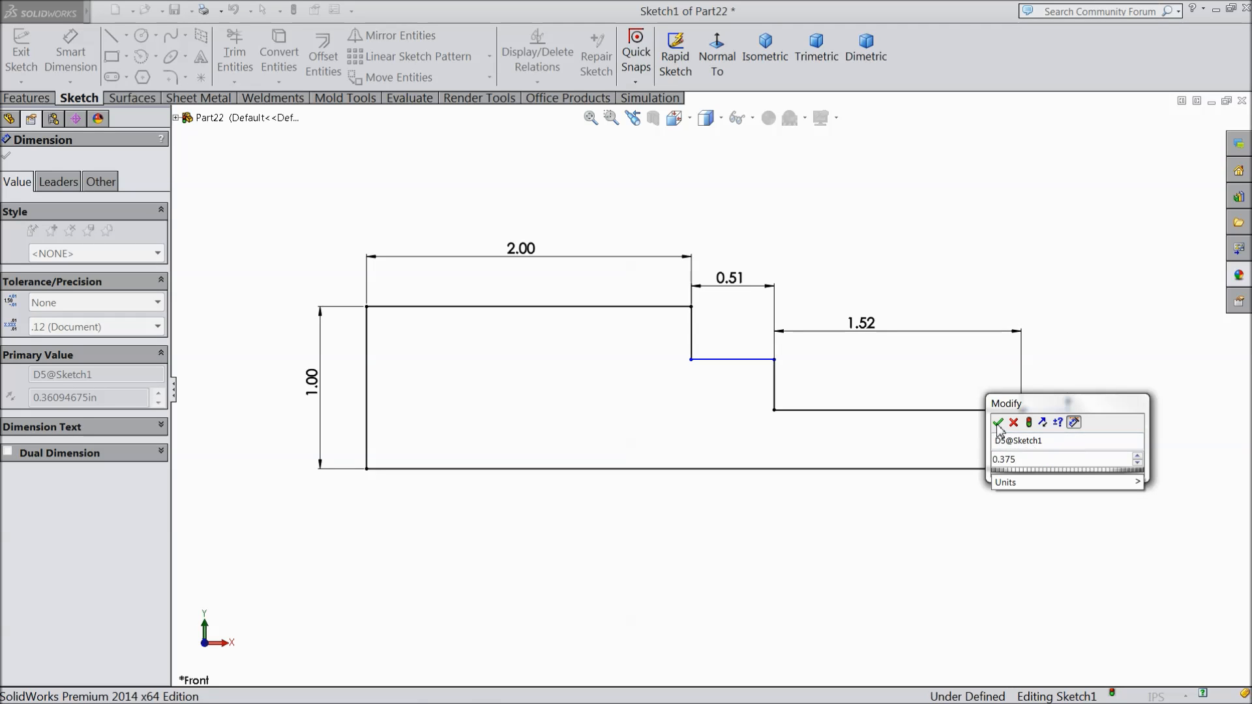
{"action": "left_click", "coordinate": [998, 424]}
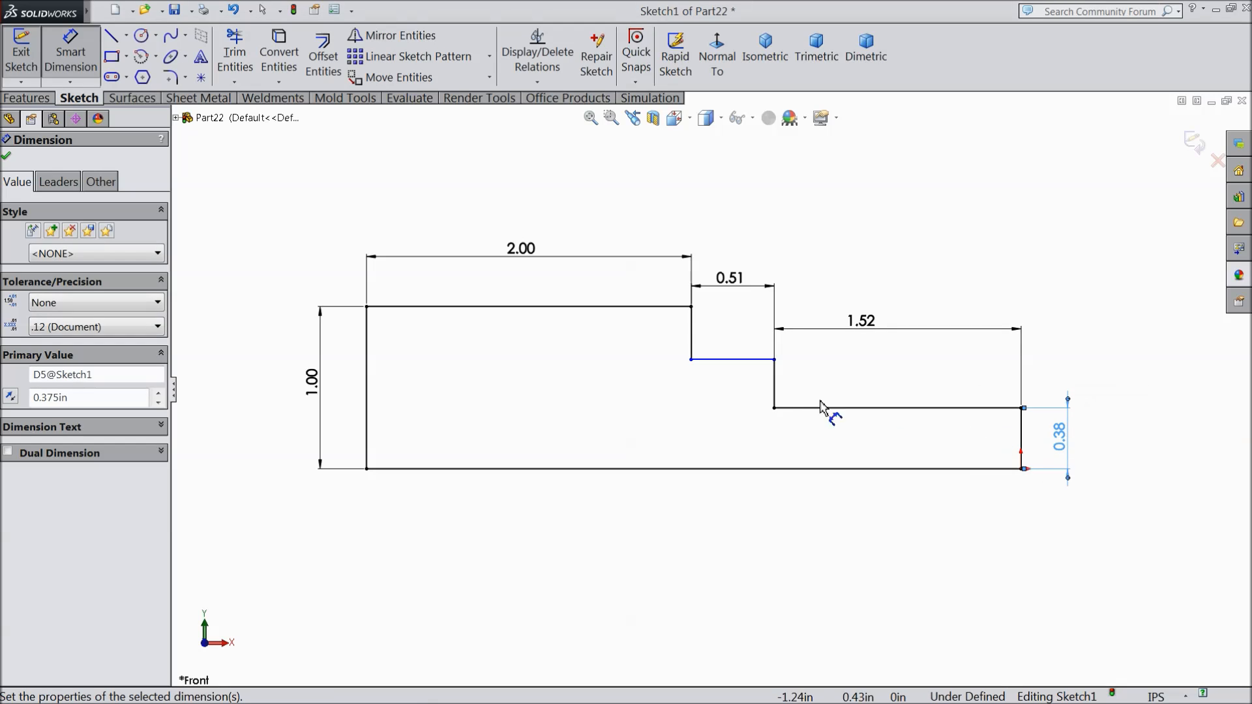
{"action": "left_click", "coordinate": [749, 360]}
{"action": "left_click", "coordinate": [750, 468]}
{"action": "left_click", "coordinate": [1134, 424]}
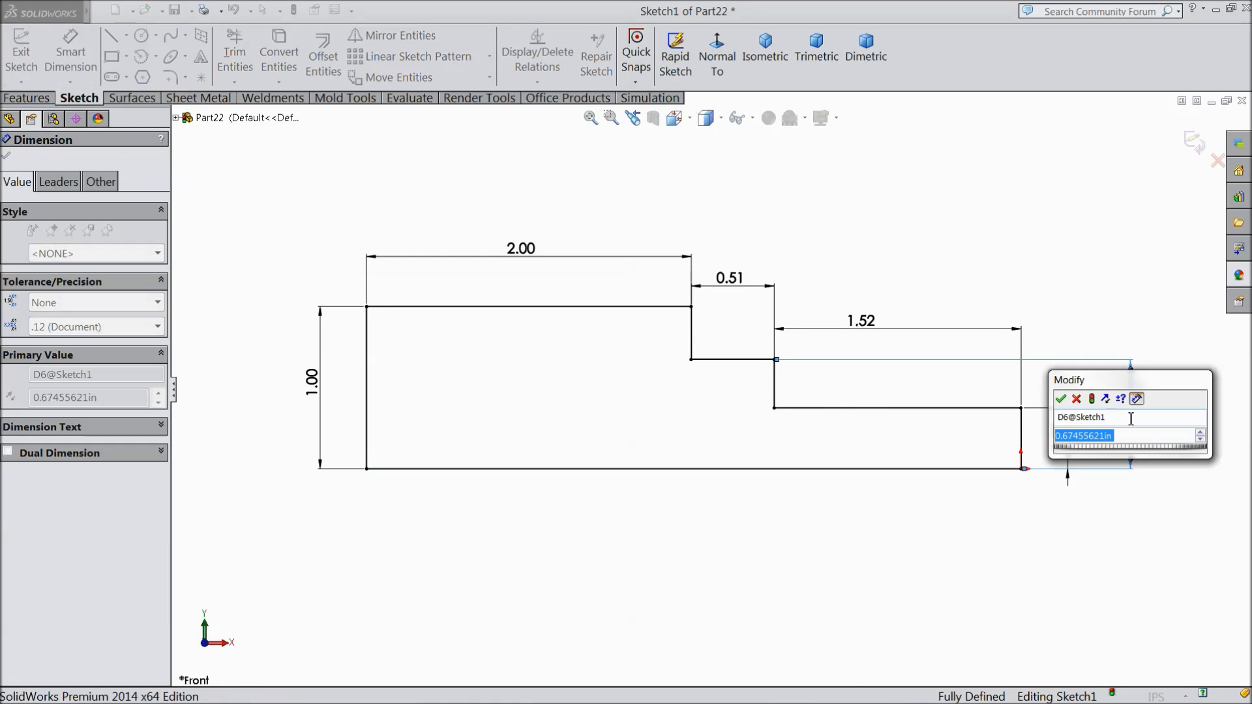
{"action": "type", "text": "0.625"}
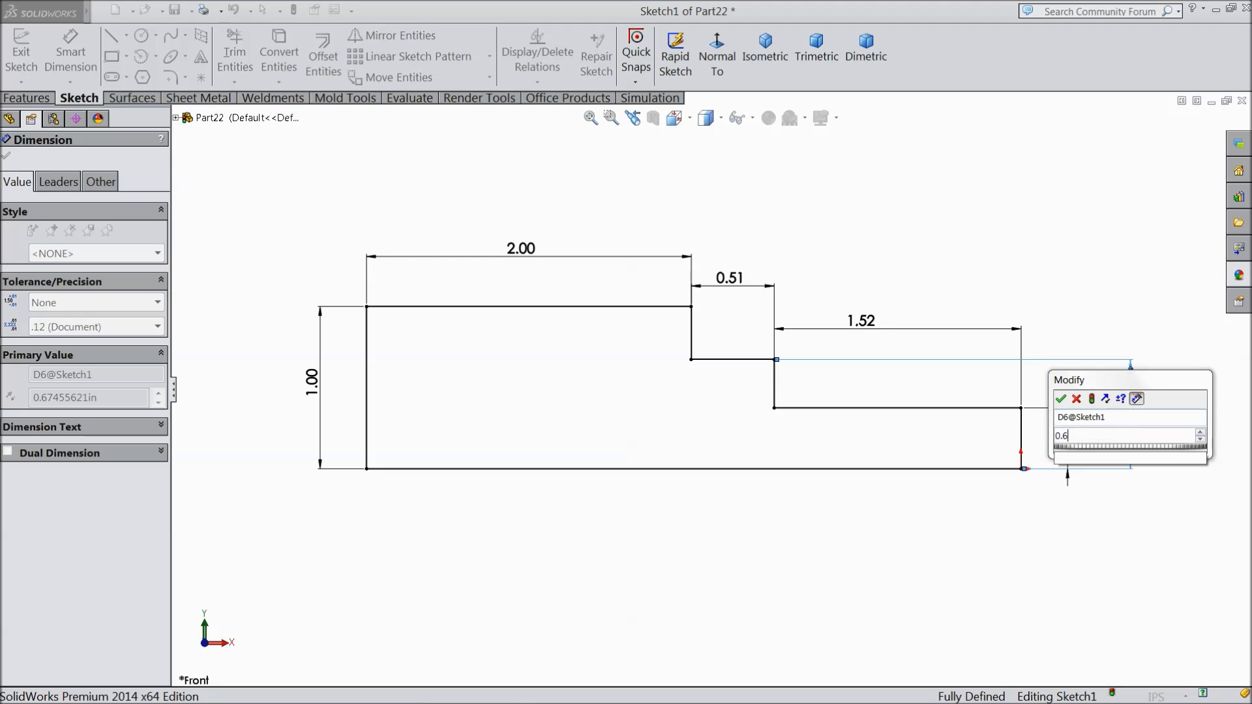
{"action": "left_click", "coordinate": [1061, 398]}
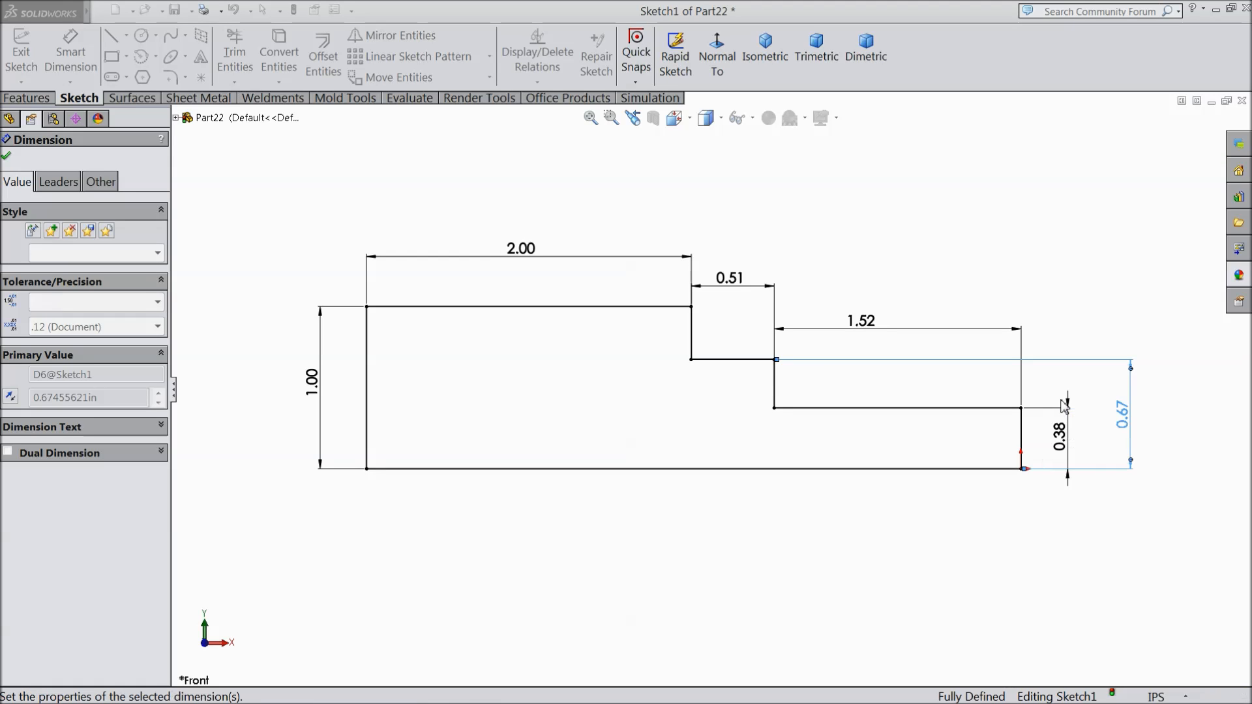
{"action": "left_click", "coordinate": [7, 158]}
Step: Revolve the stepped profile 360° about its horizontal base line into a solid
{"action": "left_click", "coordinate": [27, 98]}
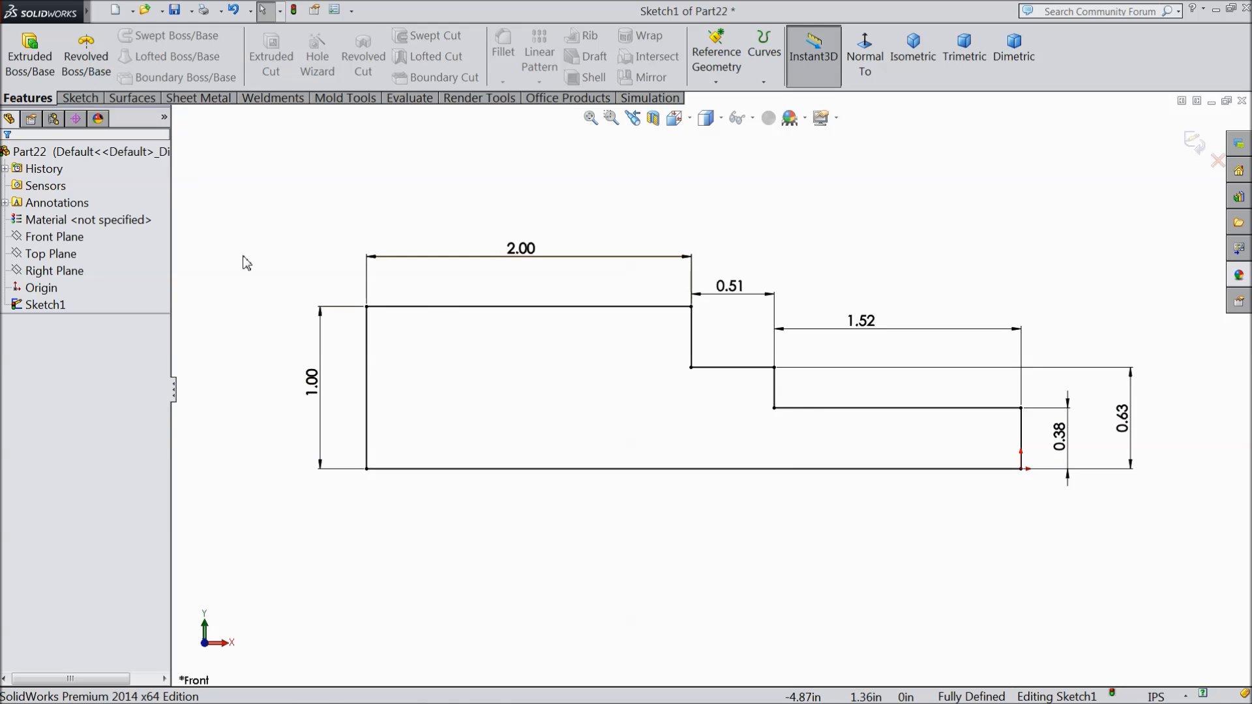
{"action": "left_click", "coordinate": [86, 56]}
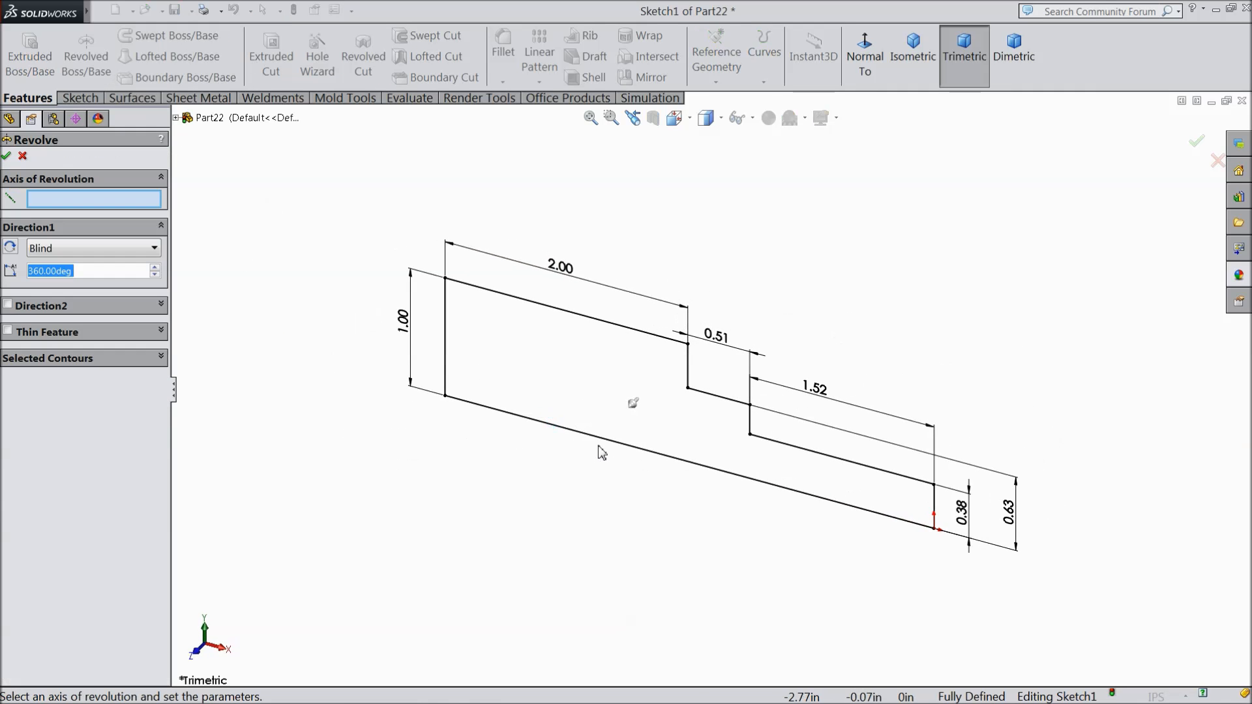
{"action": "left_click", "coordinate": [606, 442]}
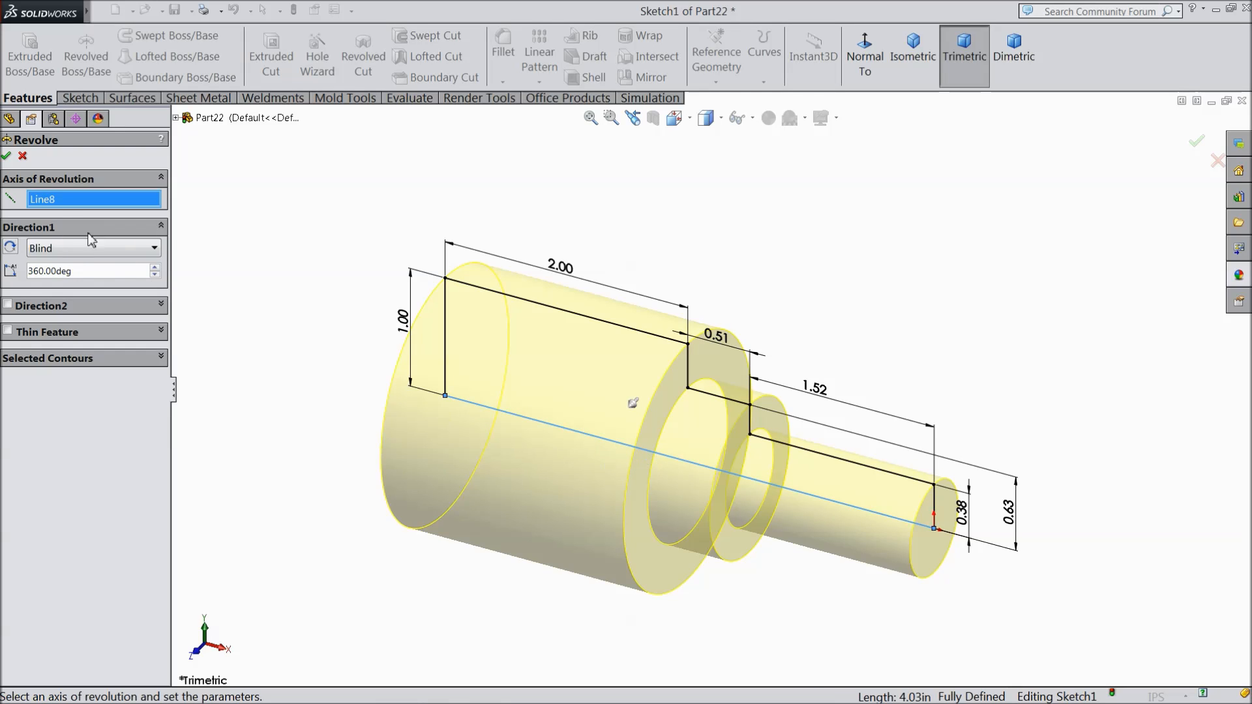
{"action": "left_click", "coordinate": [6, 156]}
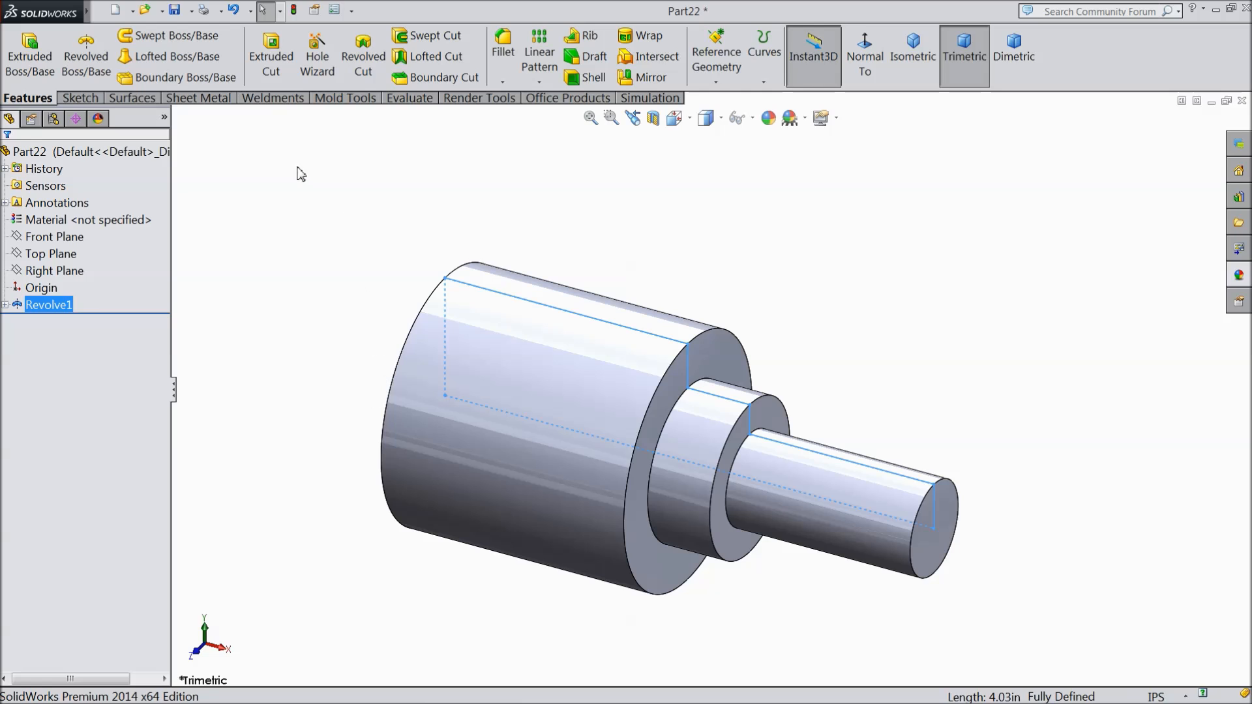
Step: Chamfer the outer end edge of the largest cylinder with a 0.125 in distance at 45°
{"action": "left_click", "coordinate": [511, 84]}
{"action": "left_click", "coordinate": [514, 122]}
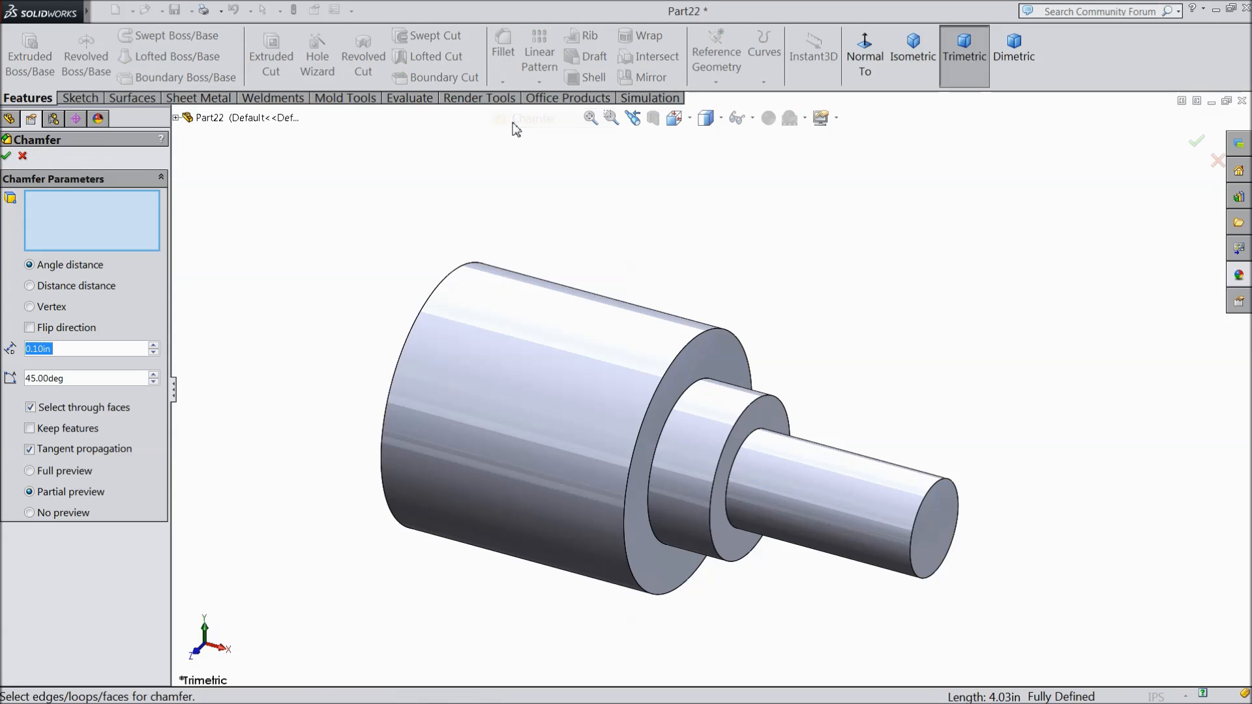
{"action": "type", "text": "0.125"}
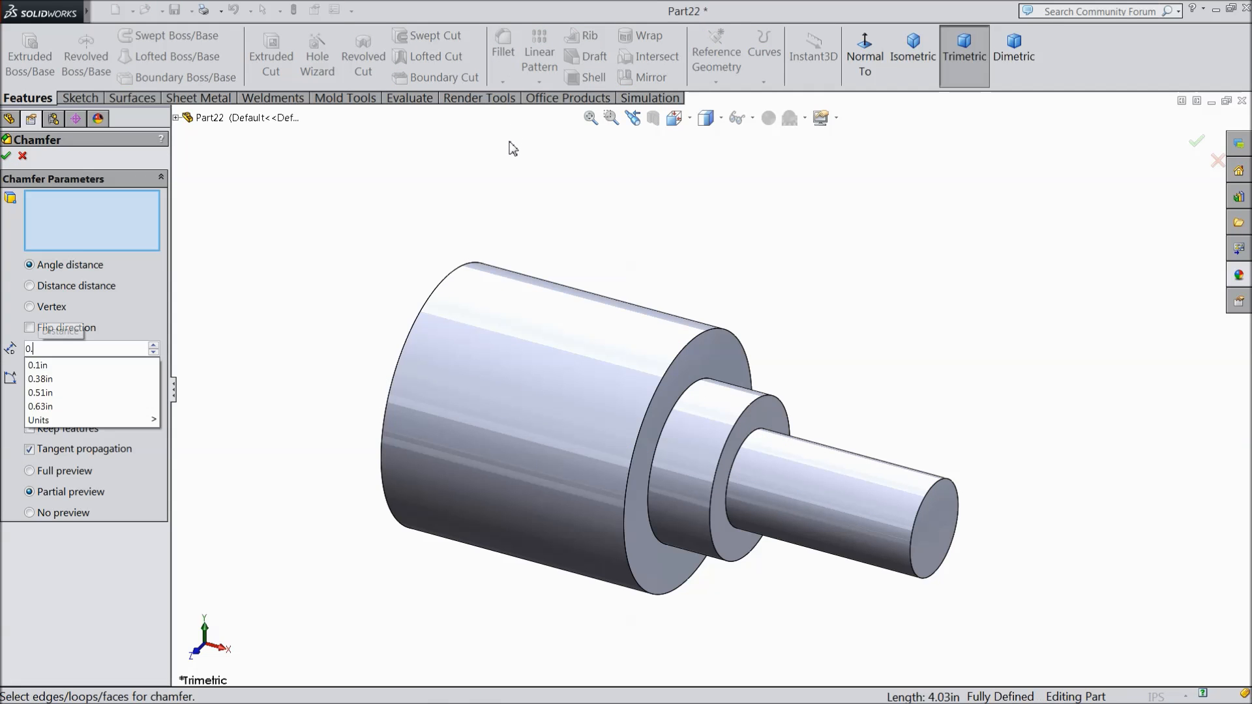
{"action": "left_click", "coordinate": [401, 386]}
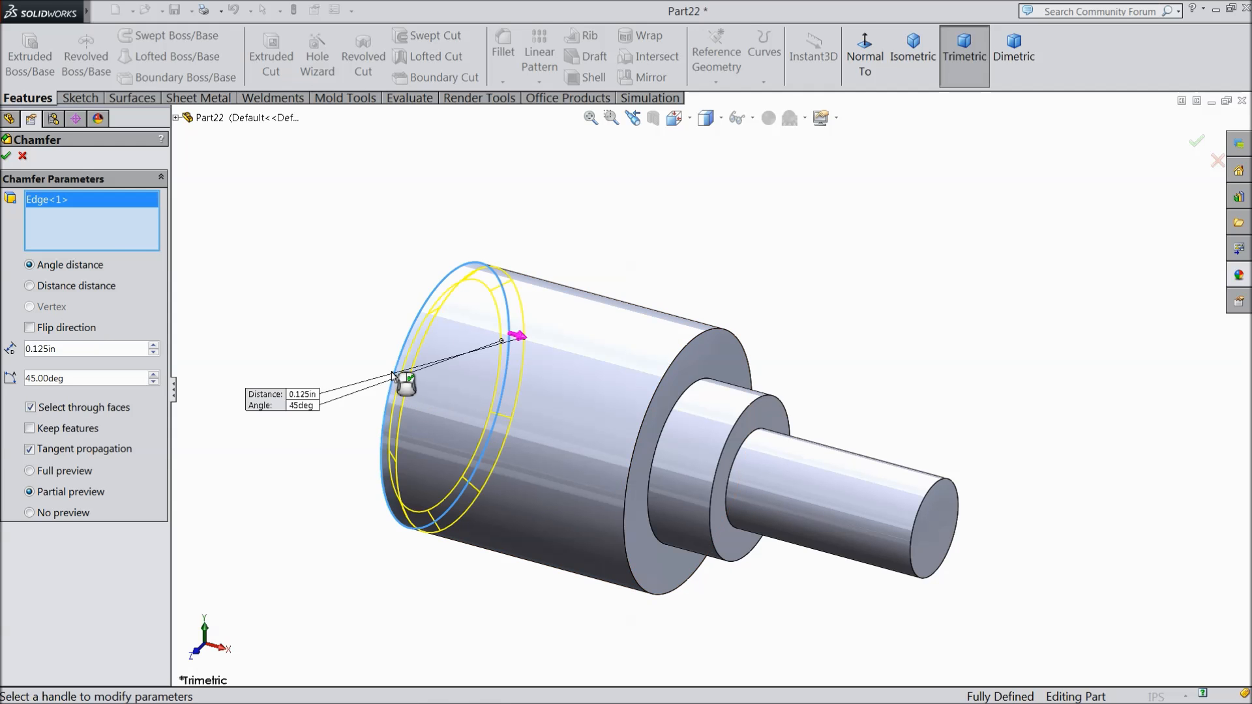
{"action": "left_click", "coordinate": [8, 156]}
Step: Chamfer the middle cylinder's outer edge facing the thin shaft with a 0.05 in distance at 45°
{"action": "left_click", "coordinate": [502, 82]}
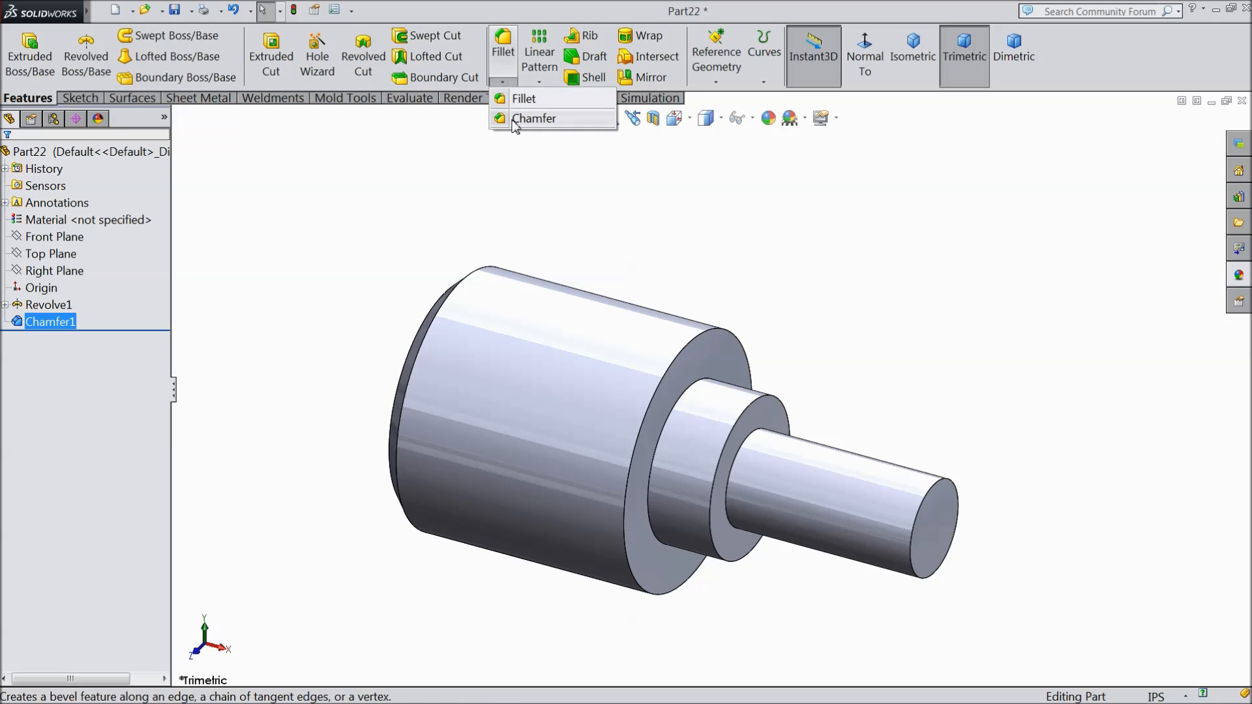
{"action": "left_click", "coordinate": [516, 119]}
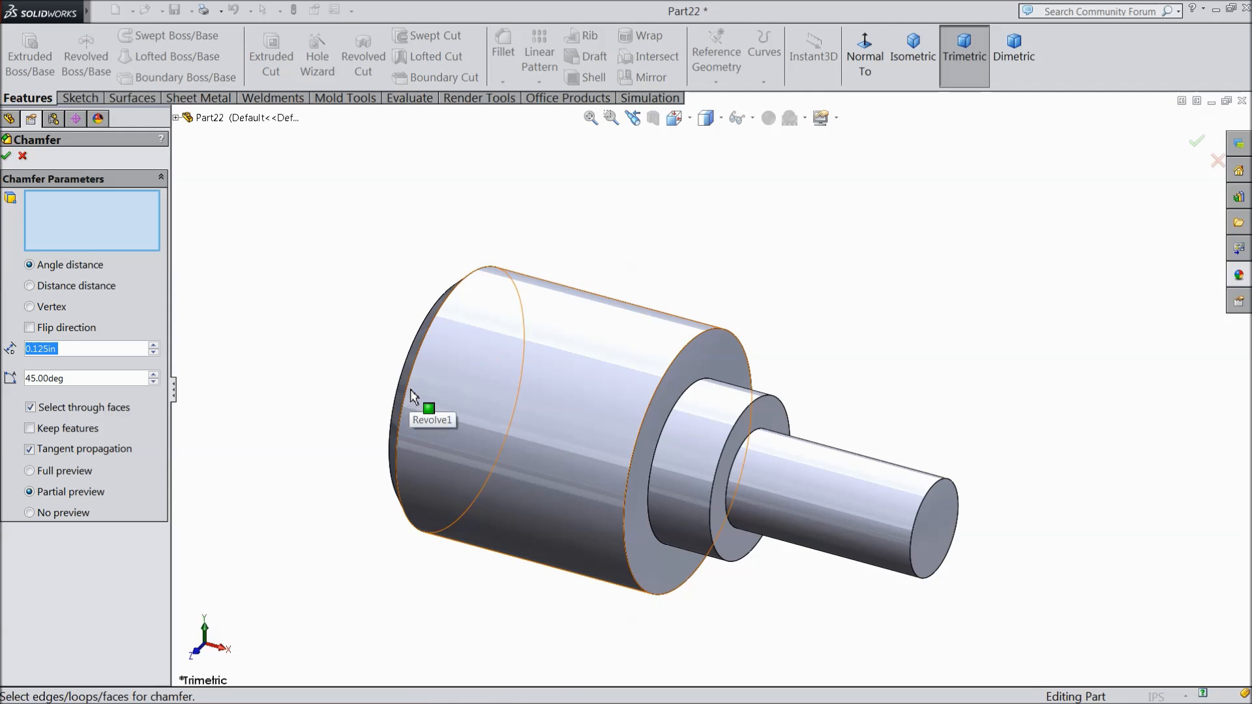
{"action": "type", "text": "0.05"}
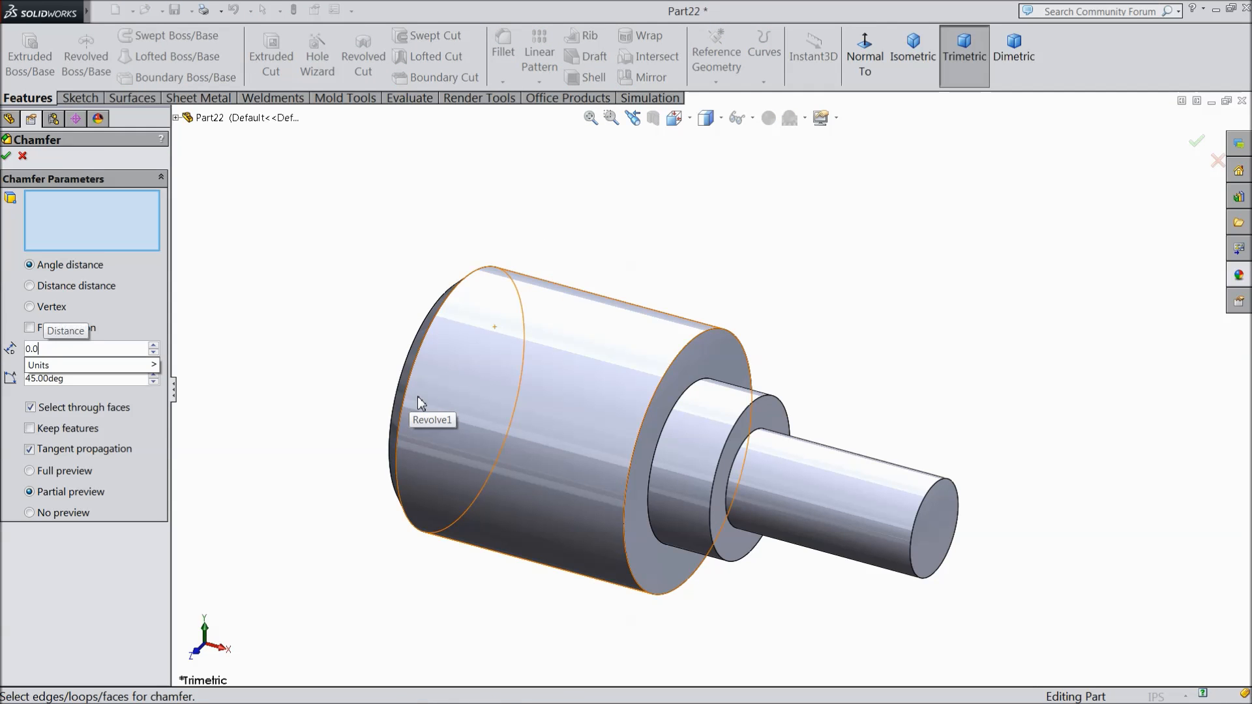
{"action": "left_click", "coordinate": [723, 461]}
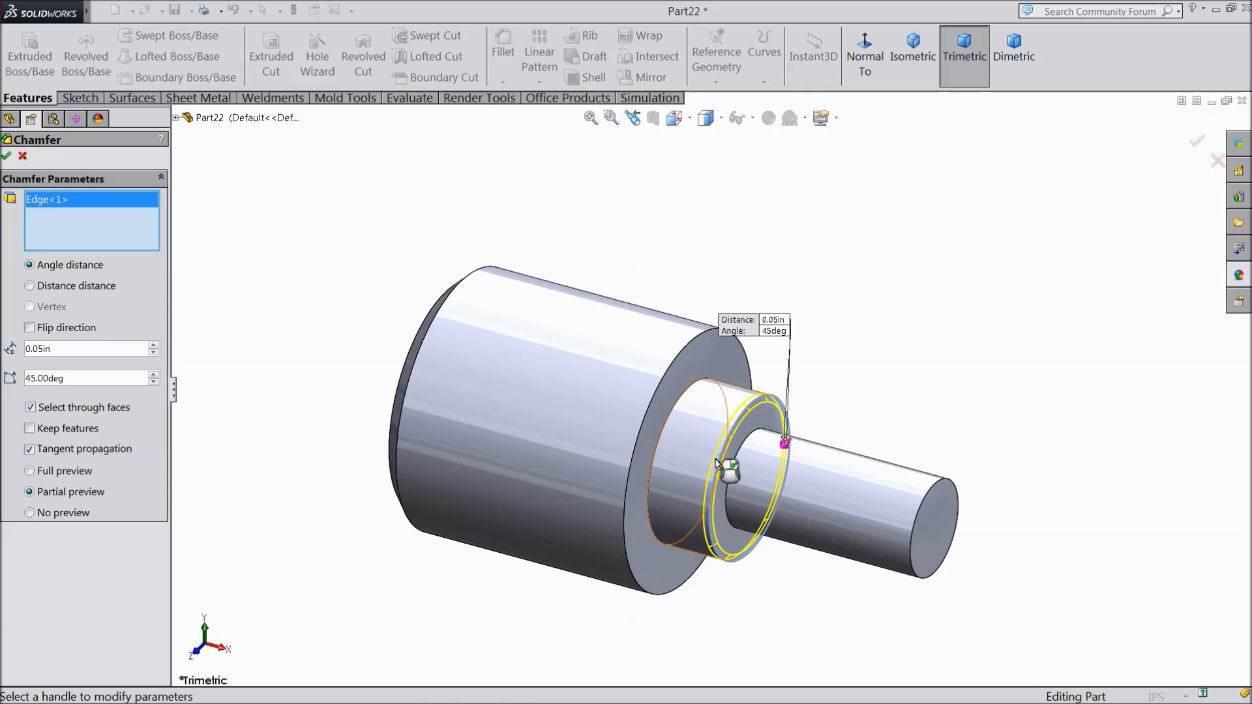
{"action": "left_click", "coordinate": [7, 156]}
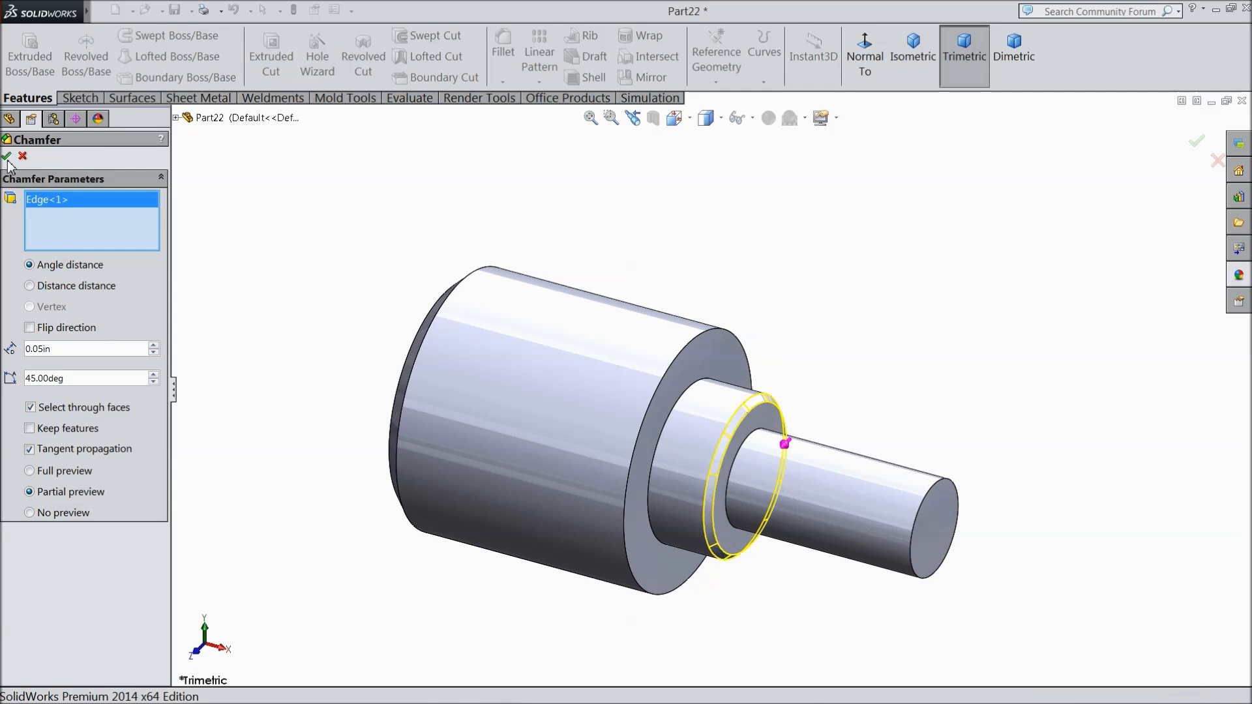
Step: Fillet the inner edge where the middle cylinder meets the large cylinder with a 0.015 in radius
{"action": "left_click", "coordinate": [502, 53]}
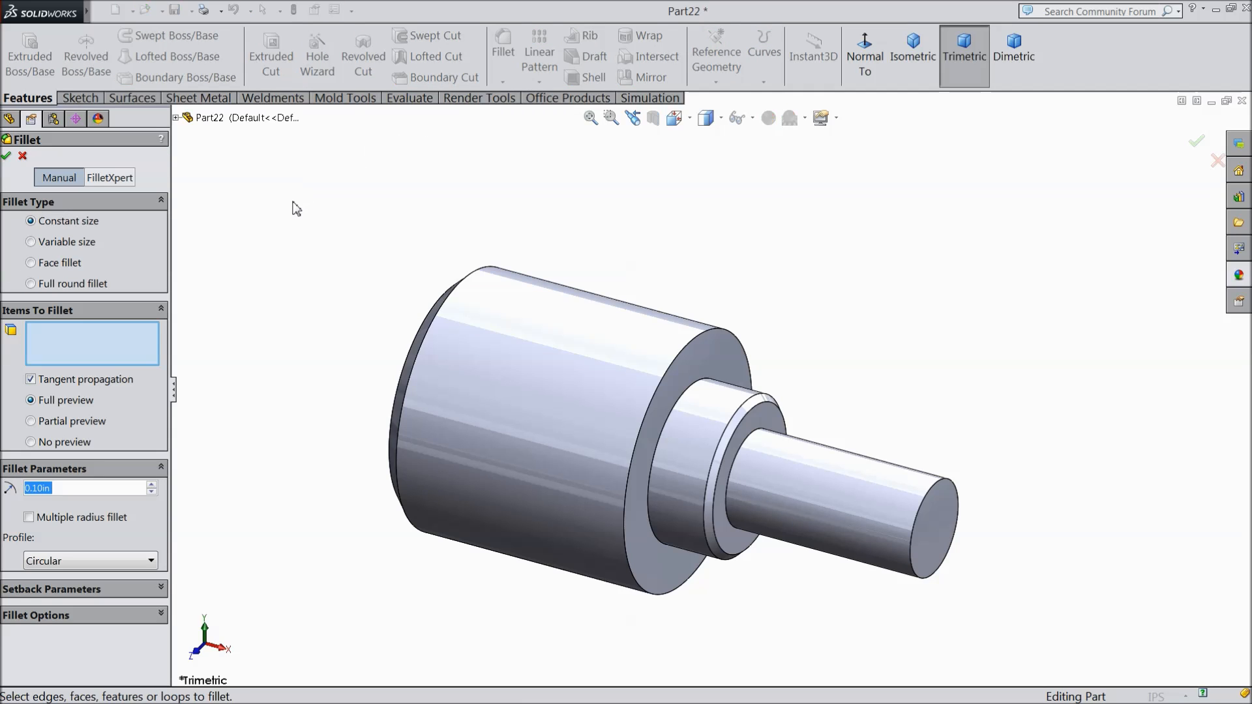
{"action": "type", "text": "0.015"}
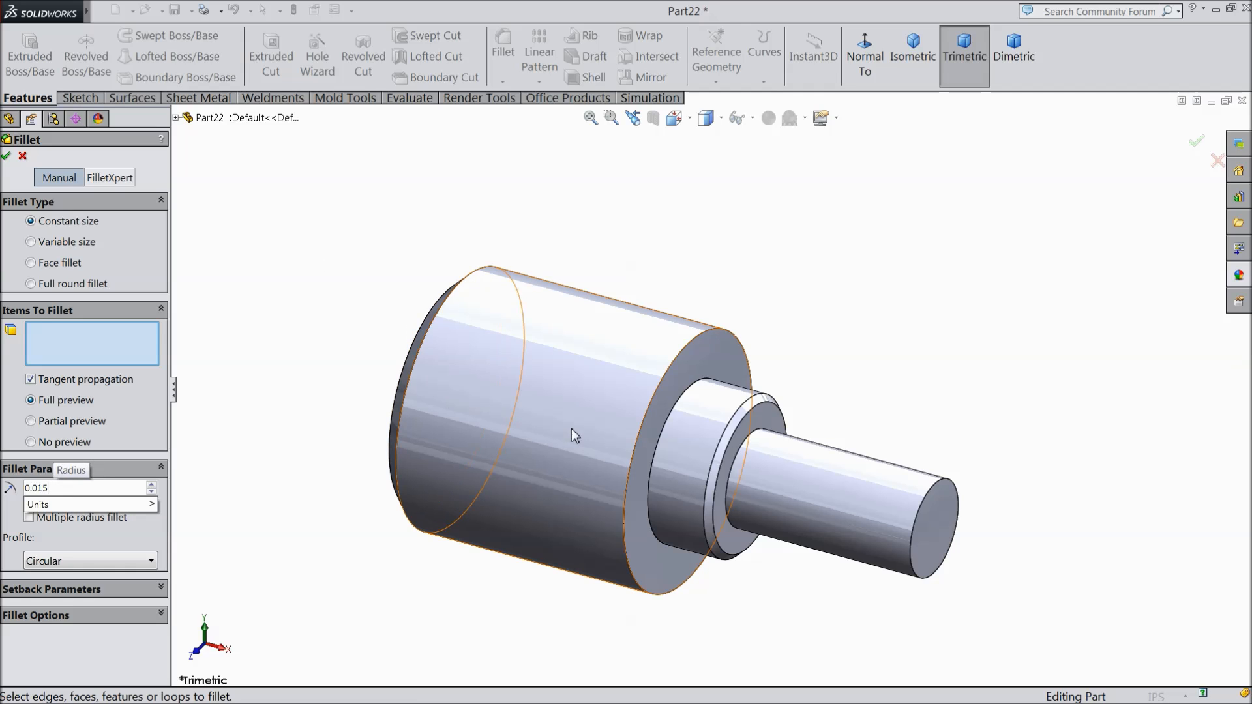
{"action": "left_click", "coordinate": [658, 459]}
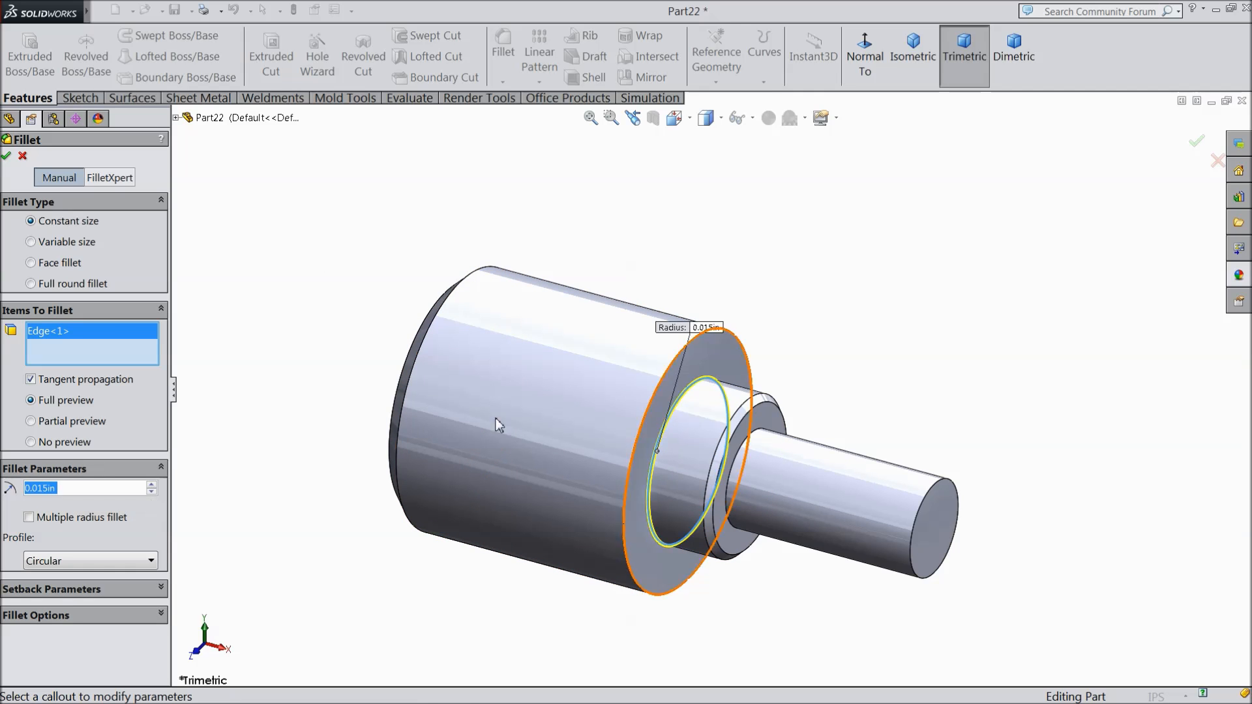
{"action": "left_click", "coordinate": [7, 157]}
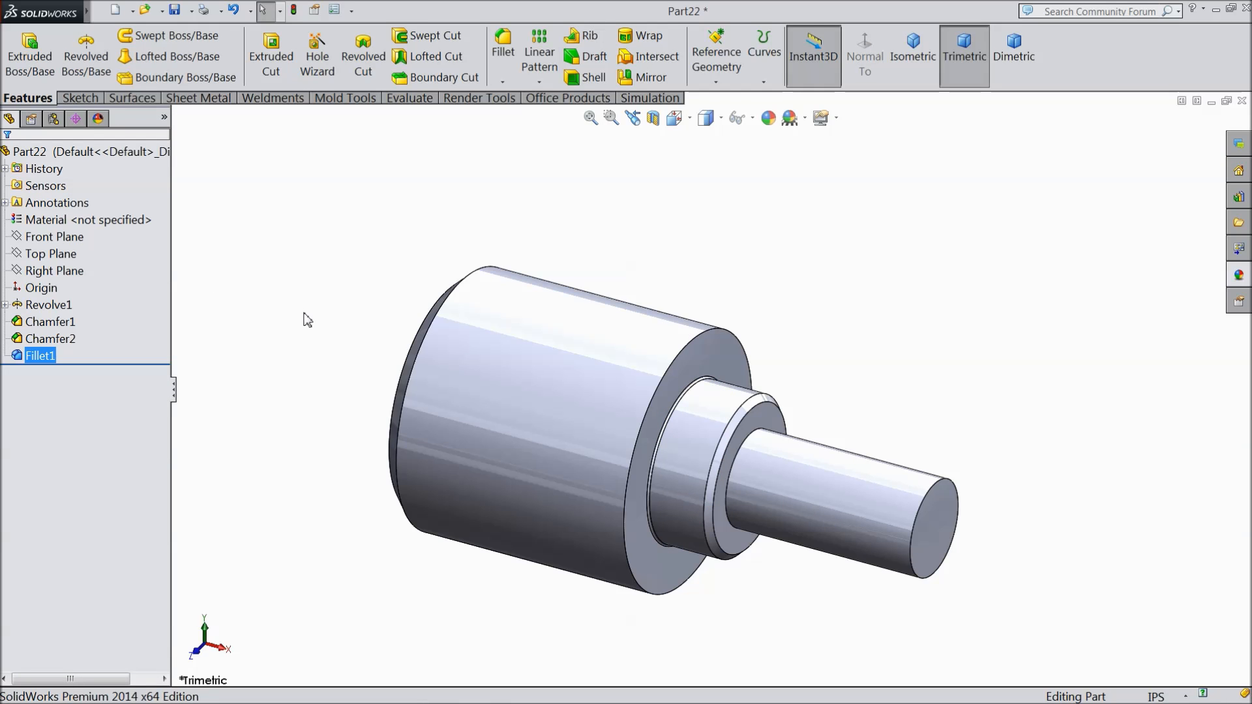
Step: Start a Front Plane sketch and draw a circle about 0.49 in in diameter on the large cylinder, near its chamfered end
{"action": "left_click", "coordinate": [67, 235]}
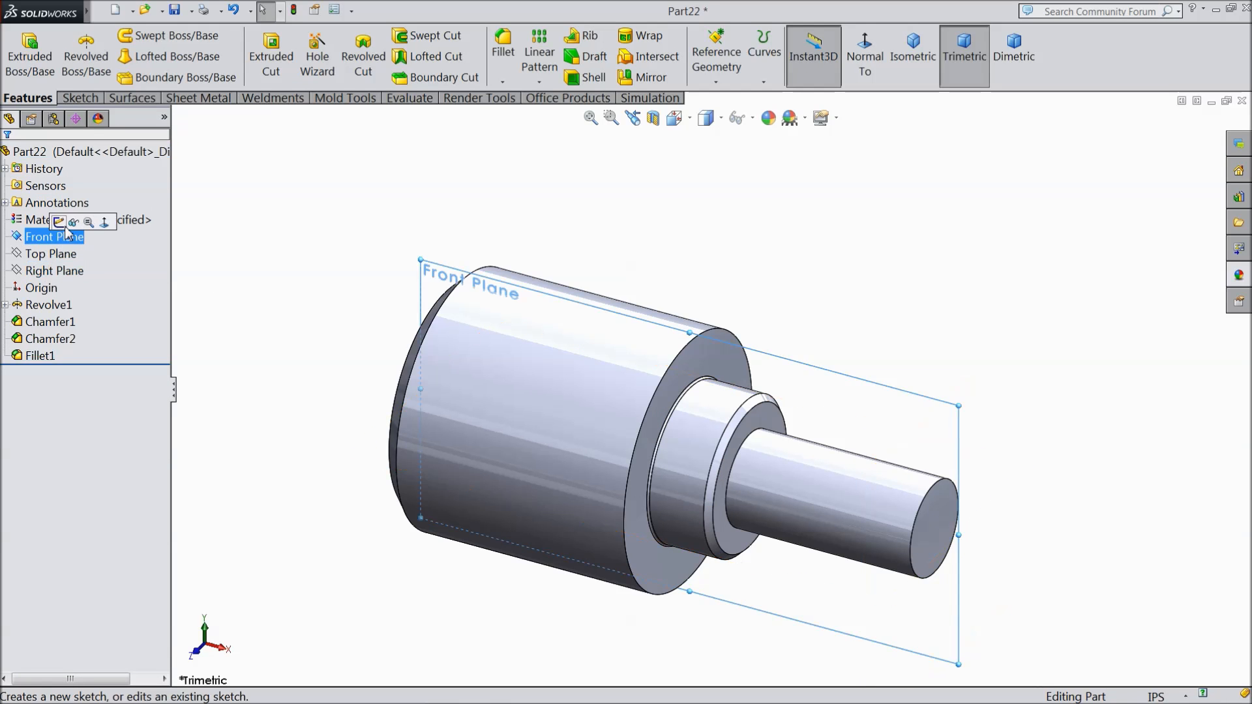
{"action": "left_click", "coordinate": [60, 222]}
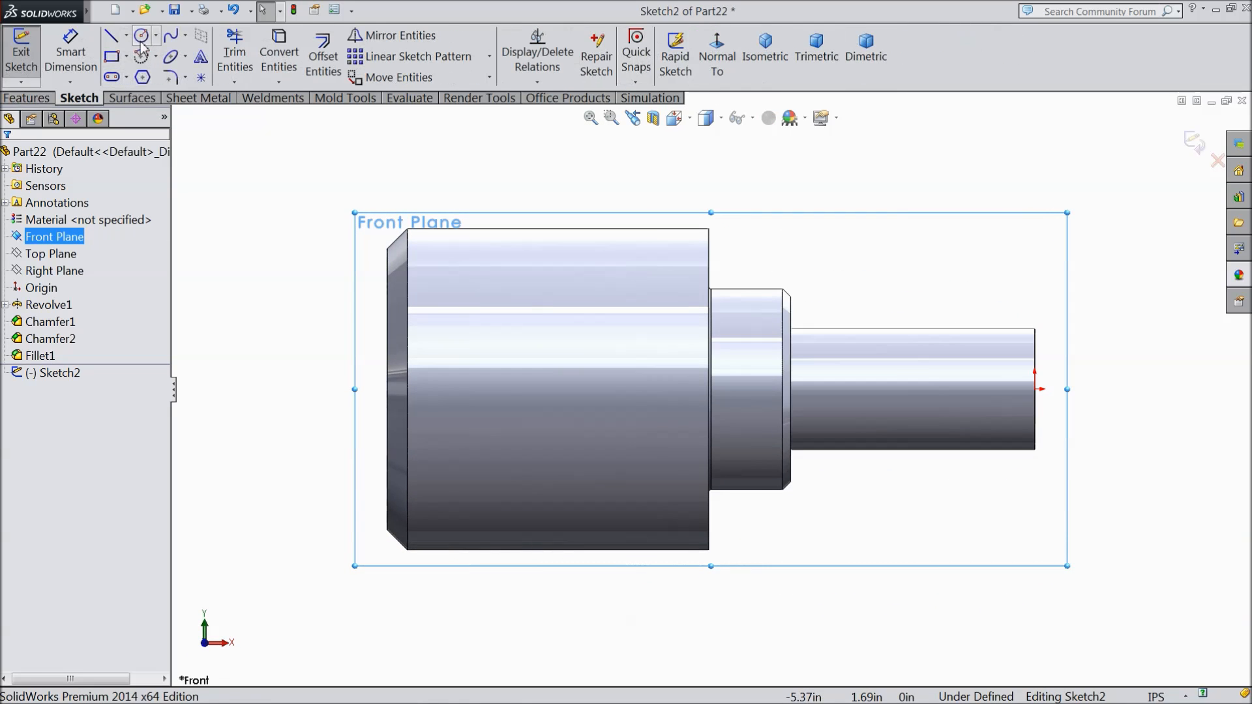
{"action": "left_click", "coordinate": [141, 37]}
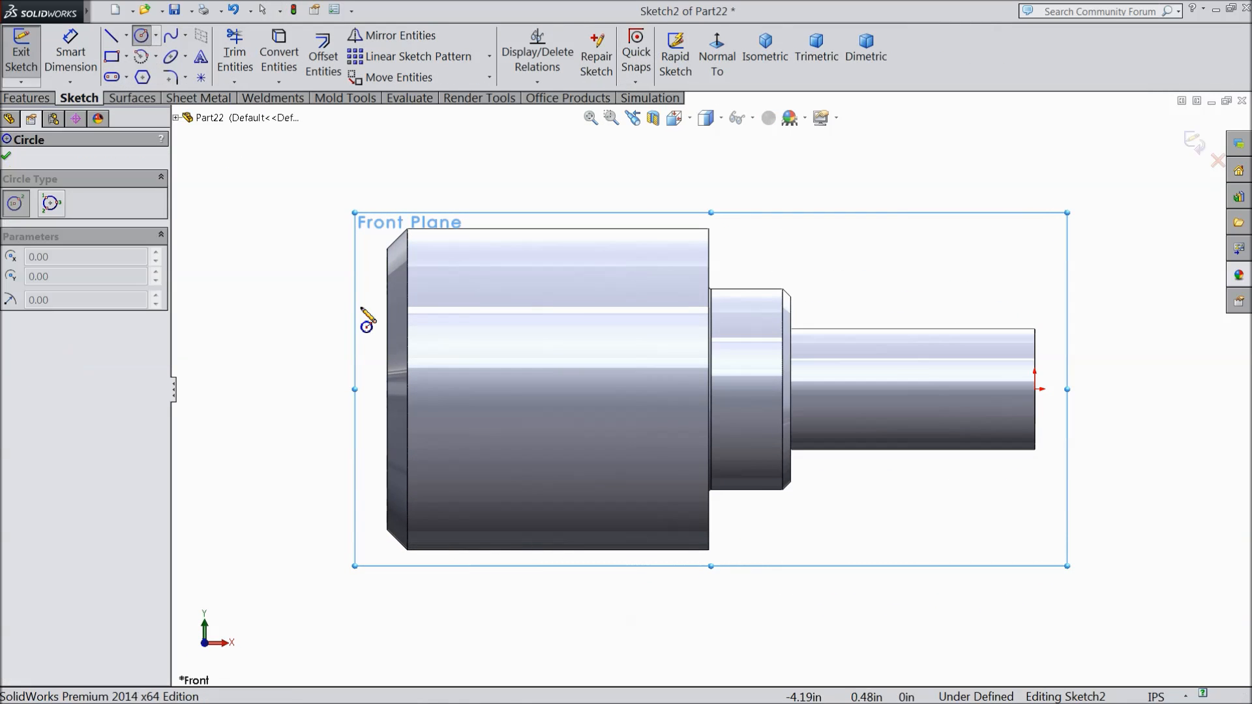
{"action": "left_click", "coordinate": [496, 377]}
{"action": "left_click", "coordinate": [487, 414]}
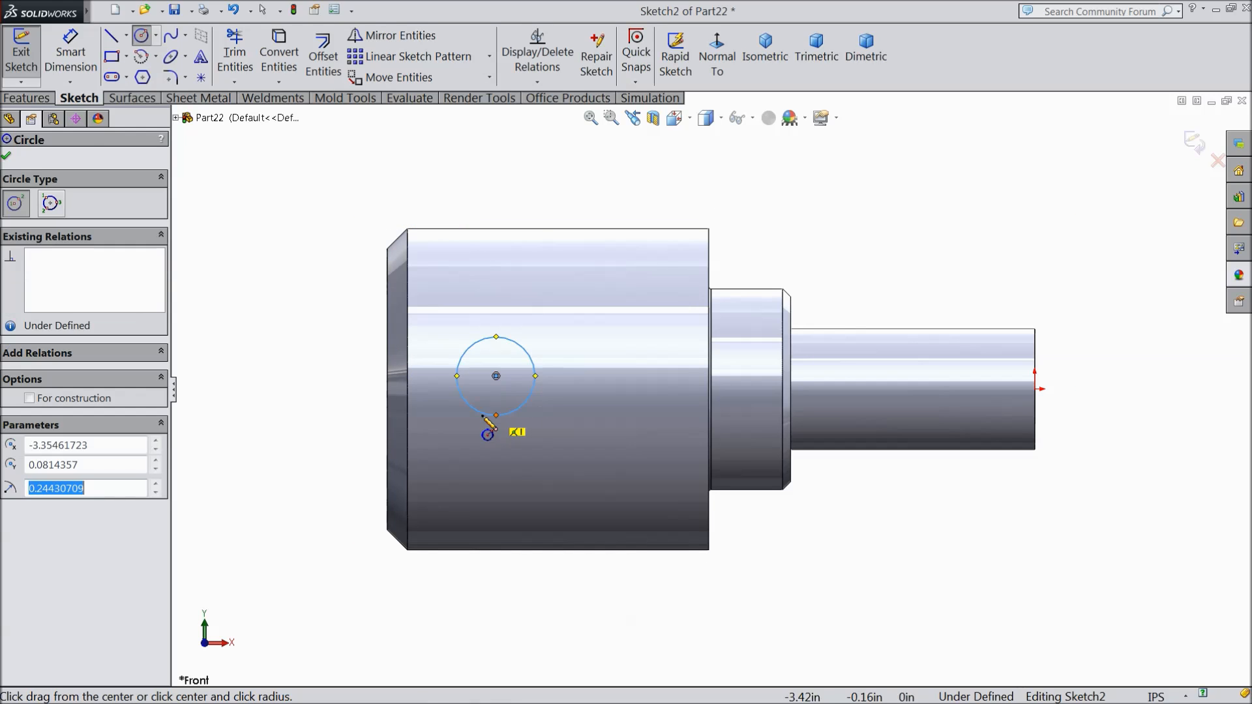
Step: Dimension the circle's diameter as 0.75 in
{"action": "left_click", "coordinate": [71, 56]}
{"action": "left_click", "coordinate": [469, 348]}
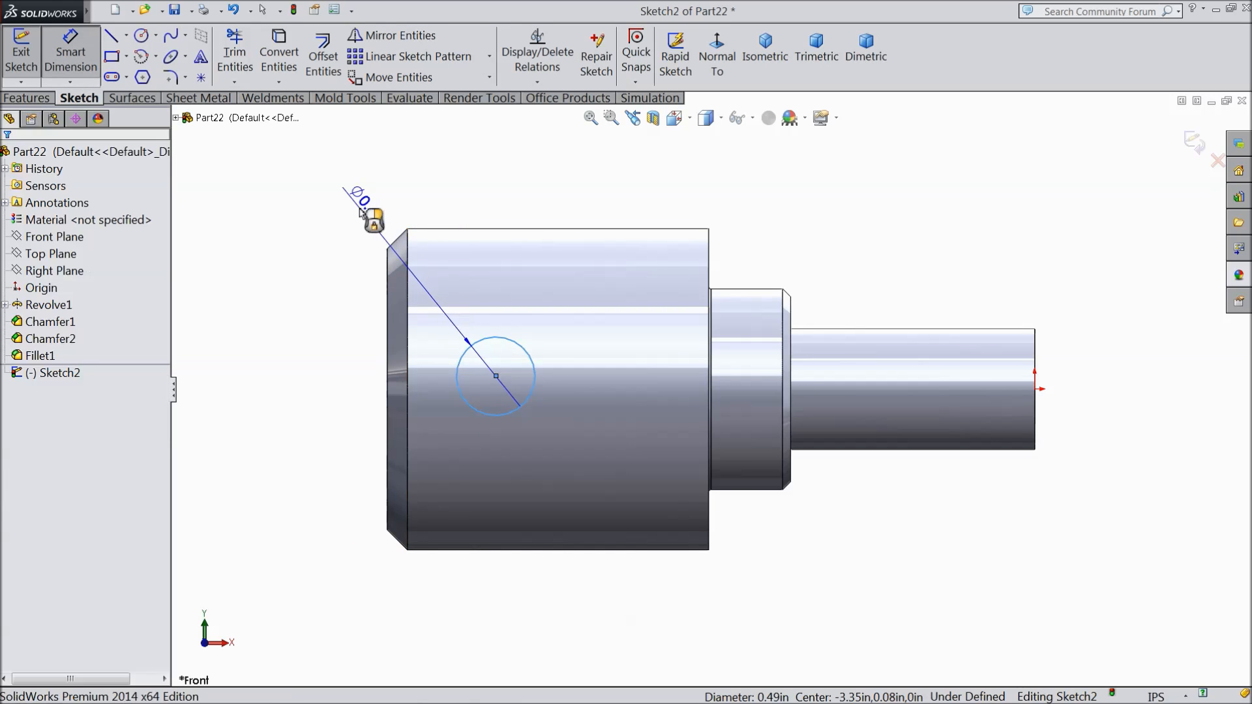
{"action": "left_click", "coordinate": [361, 211]}
{"action": "type", "text": "0.75"}
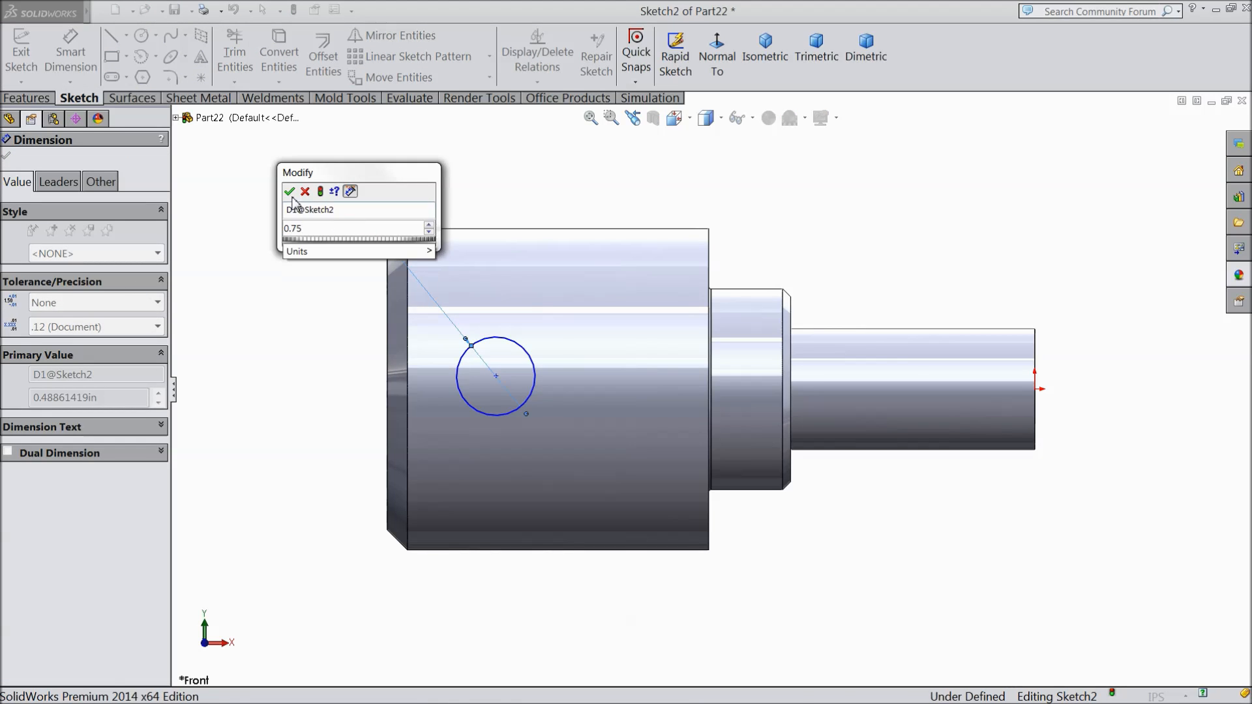
{"action": "left_click", "coordinate": [290, 191]}
Step: Dimension the horizontal distance from the large cylinder's chamfered end to the circle's center as 0.75 in
{"action": "left_click", "coordinate": [461, 331]}
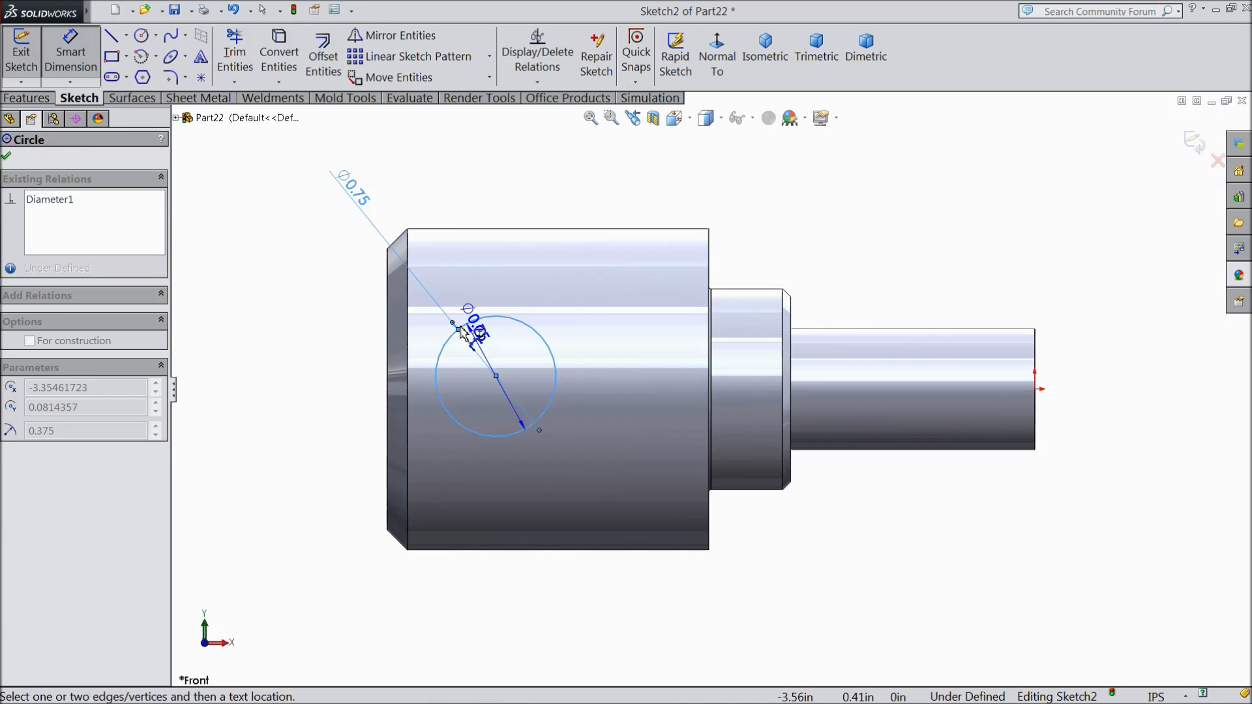
{"action": "left_click", "coordinate": [390, 344]}
{"action": "left_click", "coordinate": [431, 196]}
{"action": "type", "text": "0.75"}
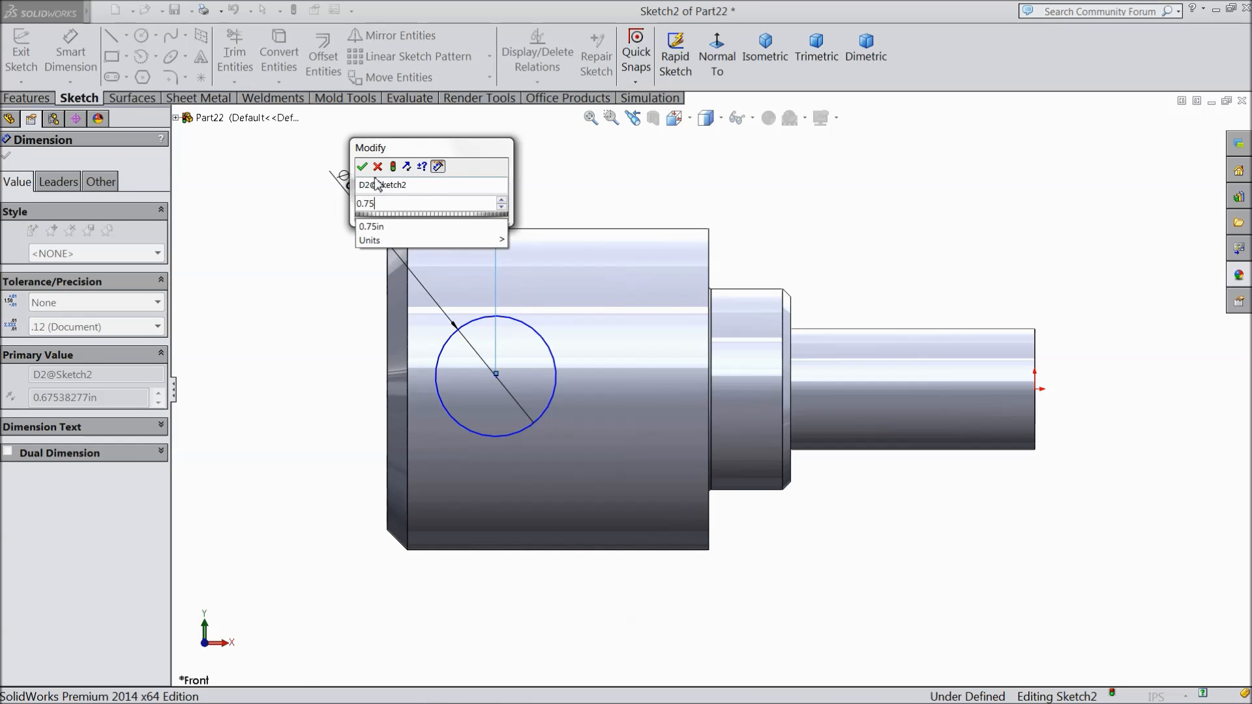
{"action": "key", "text": "Return"}
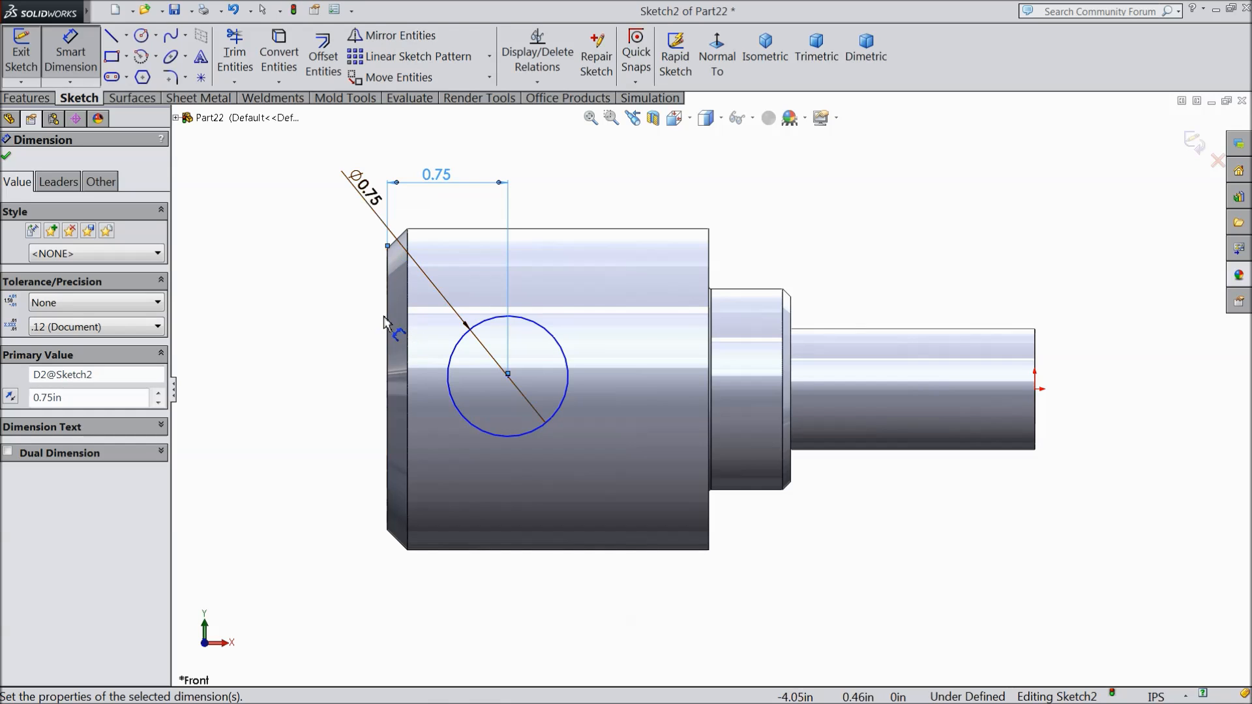
Step: Add a Horizontal relation between the circle's center and the origin
{"action": "left_click", "coordinate": [8, 158]}
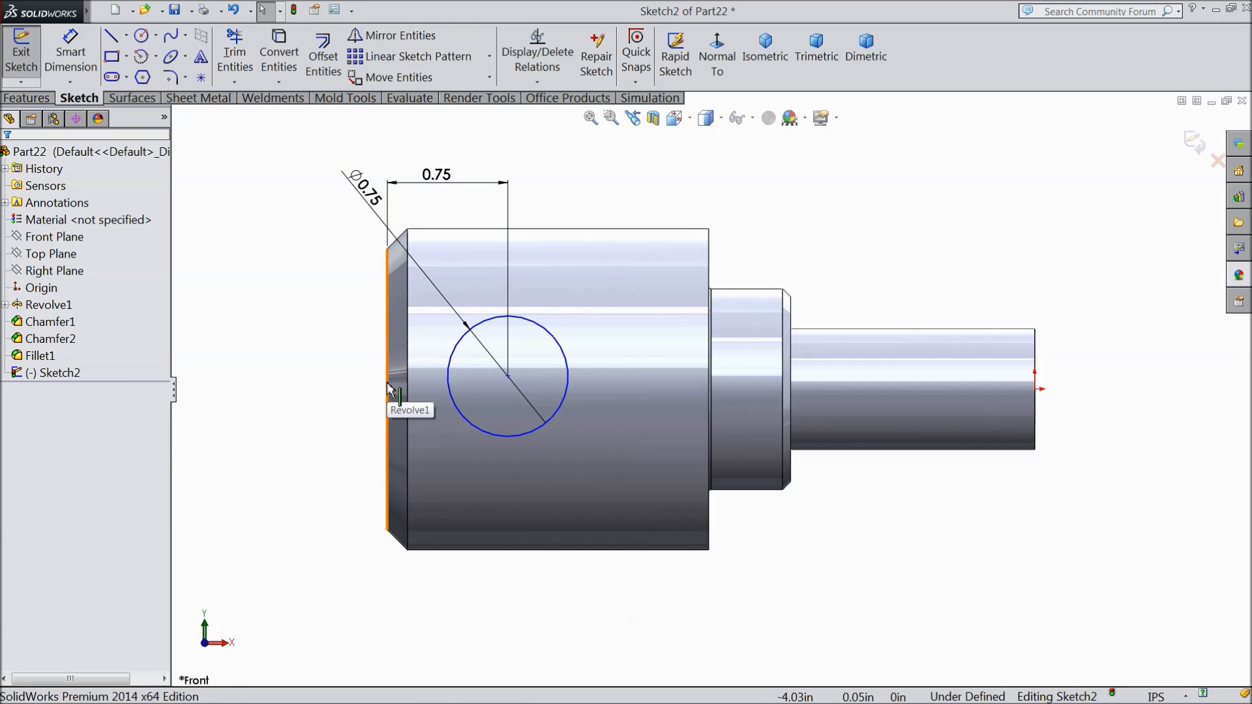
{"action": "left_click", "coordinate": [508, 377]}
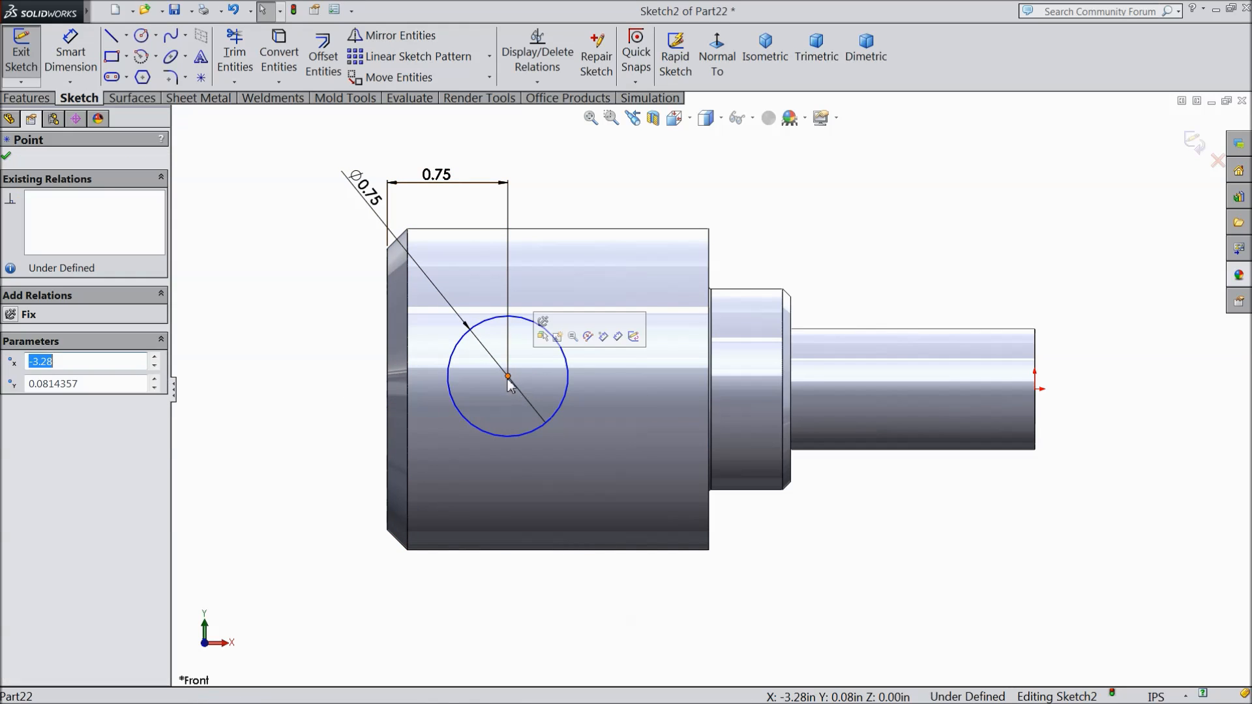
{"action": "left_click", "coordinate": [1034, 389], "text": "ctrl"}
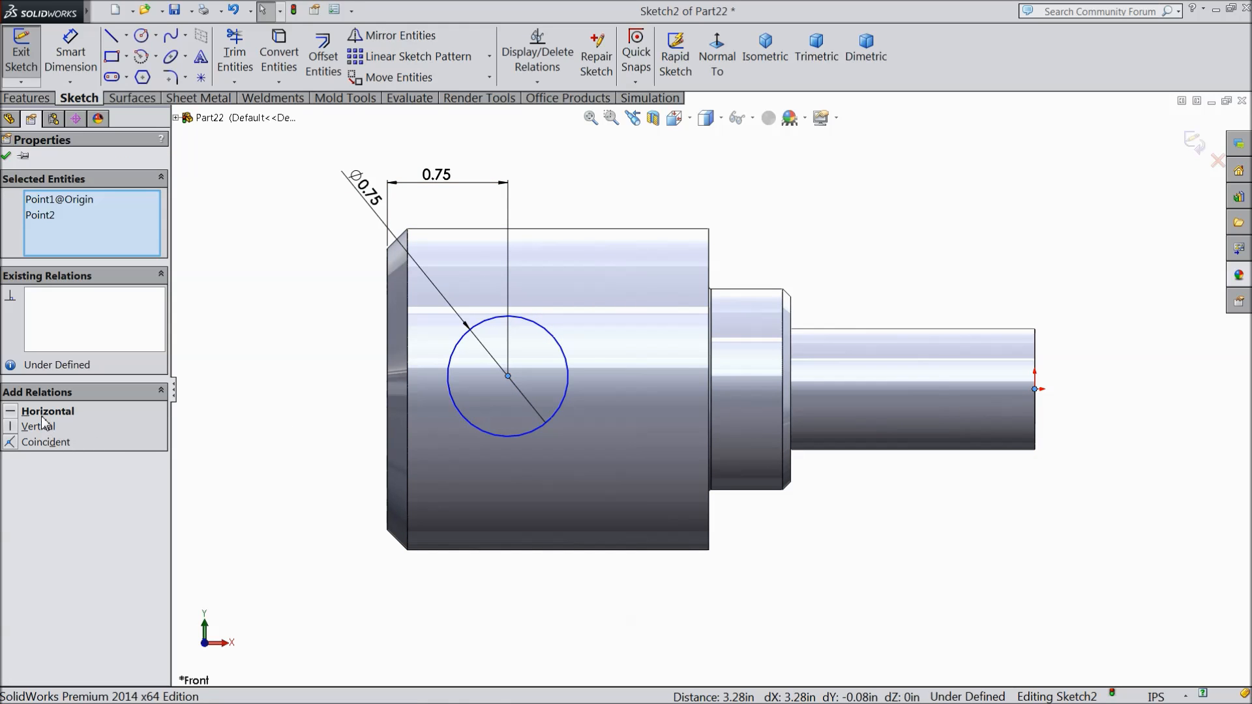
{"action": "left_click", "coordinate": [46, 412]}
{"action": "left_click", "coordinate": [8, 156]}
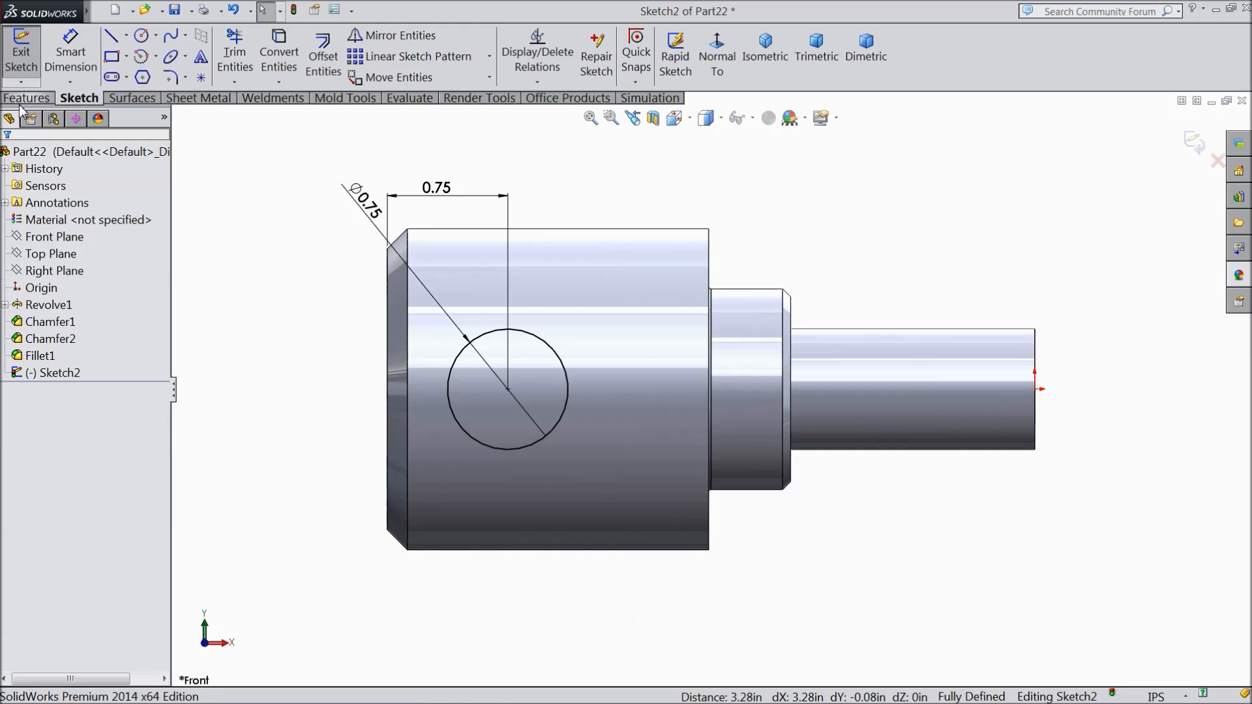
Step: Extrude-cut the circle through the large cylinder in both directions with the Through All - Both end condition
{"action": "left_click", "coordinate": [21, 100]}
{"action": "left_click", "coordinate": [270, 55]}
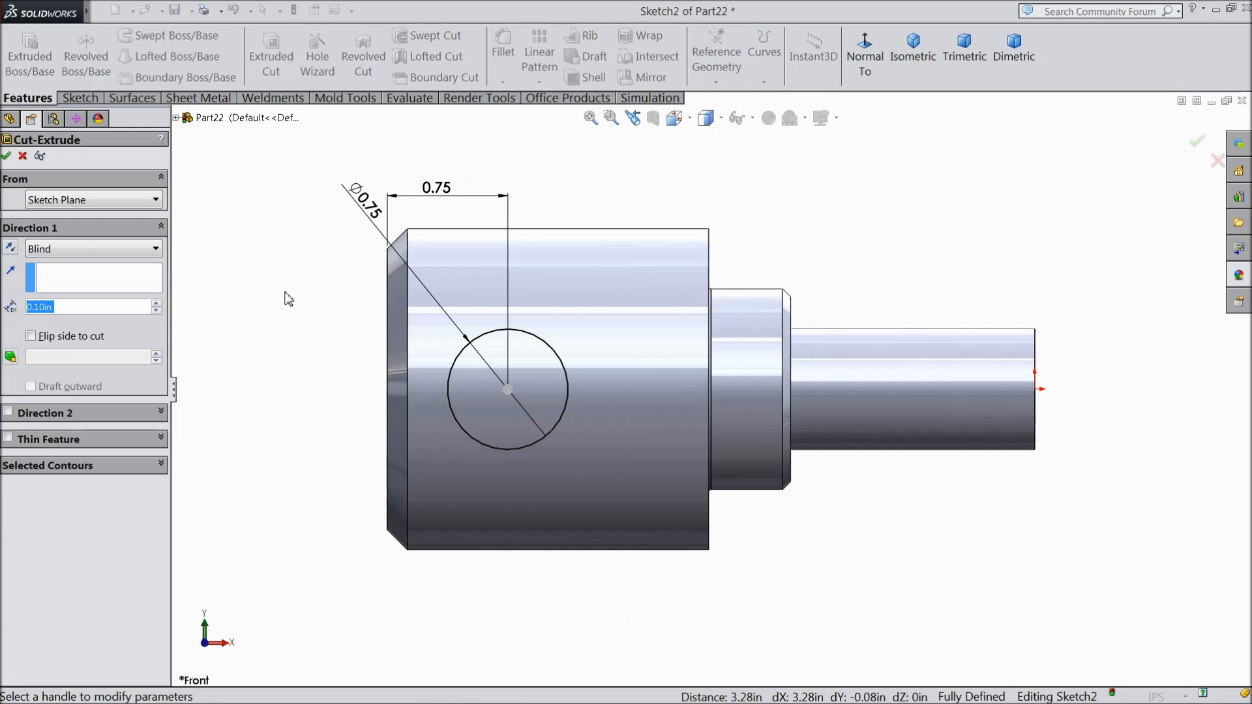
{"action": "left_click", "coordinate": [105, 250]}
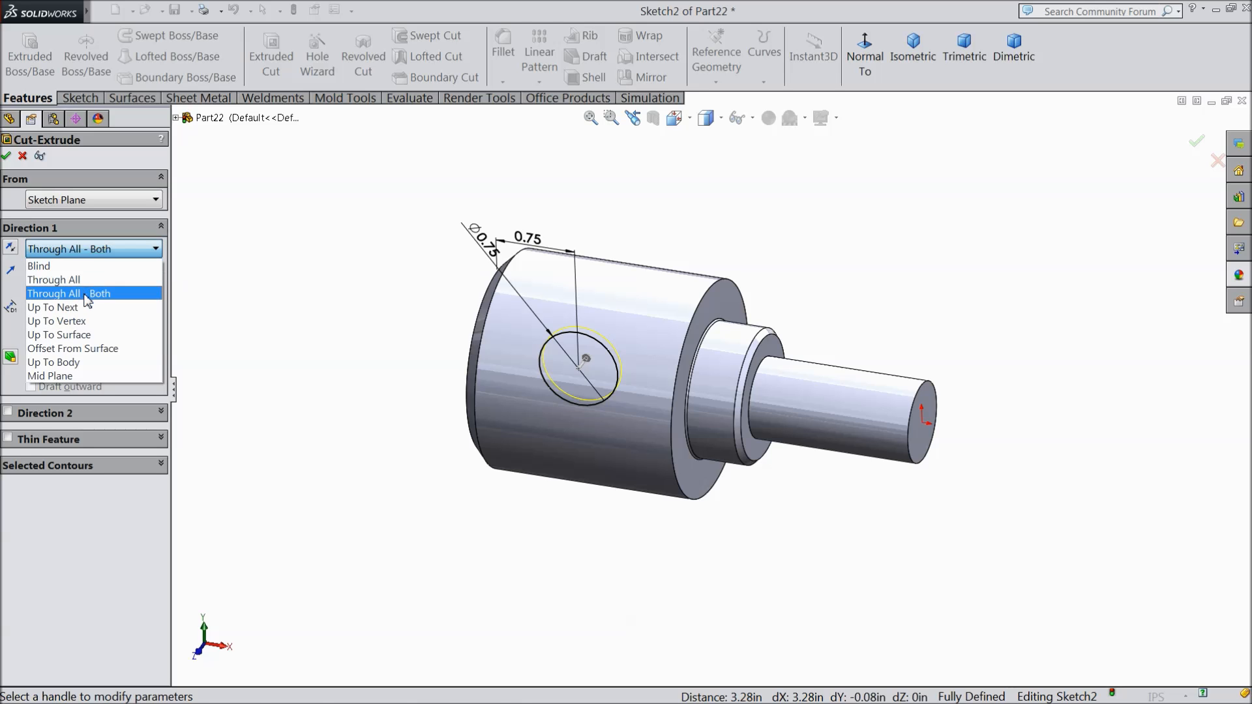
{"action": "left_click", "coordinate": [87, 300]}
{"action": "mouse_move", "coordinate": [296, 355]}
{"action": "middle_mouse_down"}
{"action": "mouse_move", "coordinate": [257, 377]}
{"action": "mouse_move", "coordinate": [327, 363]}
{"action": "mouse_move", "coordinate": [305, 346]}
{"action": "middle_mouse_up"}
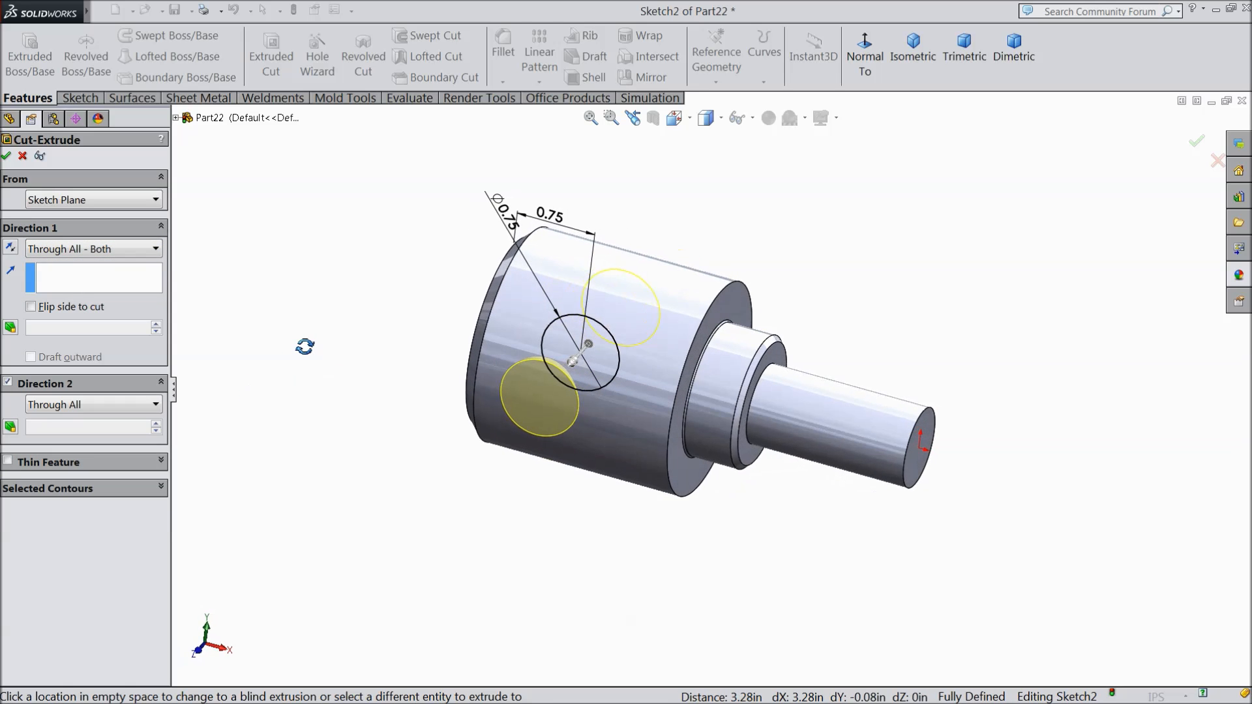
{"action": "left_click", "coordinate": [7, 156]}
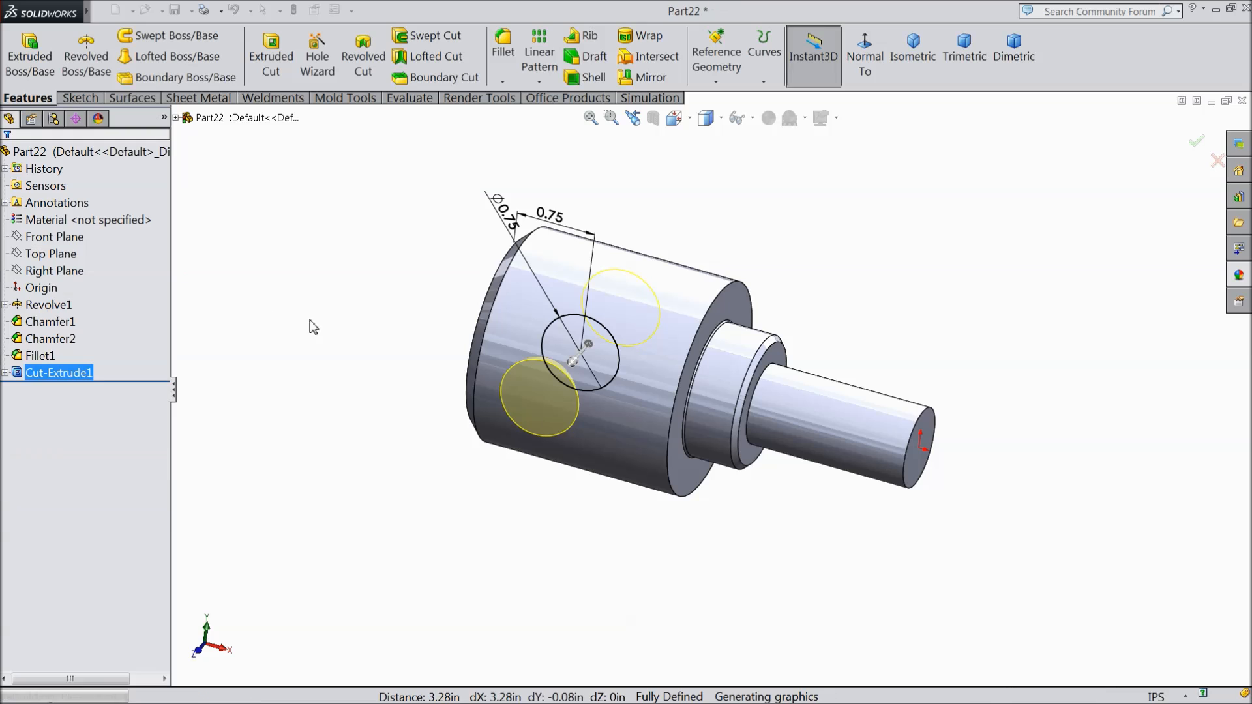
{"action": "mouse_move", "coordinate": [347, 356]}
{"action": "middle_mouse_down"}
{"action": "mouse_move", "coordinate": [366, 232]}
{"action": "mouse_move", "coordinate": [344, 299]}
{"action": "mouse_move", "coordinate": [366, 310]}
{"action": "mouse_move", "coordinate": [330, 366]}
{"action": "middle_mouse_up"}
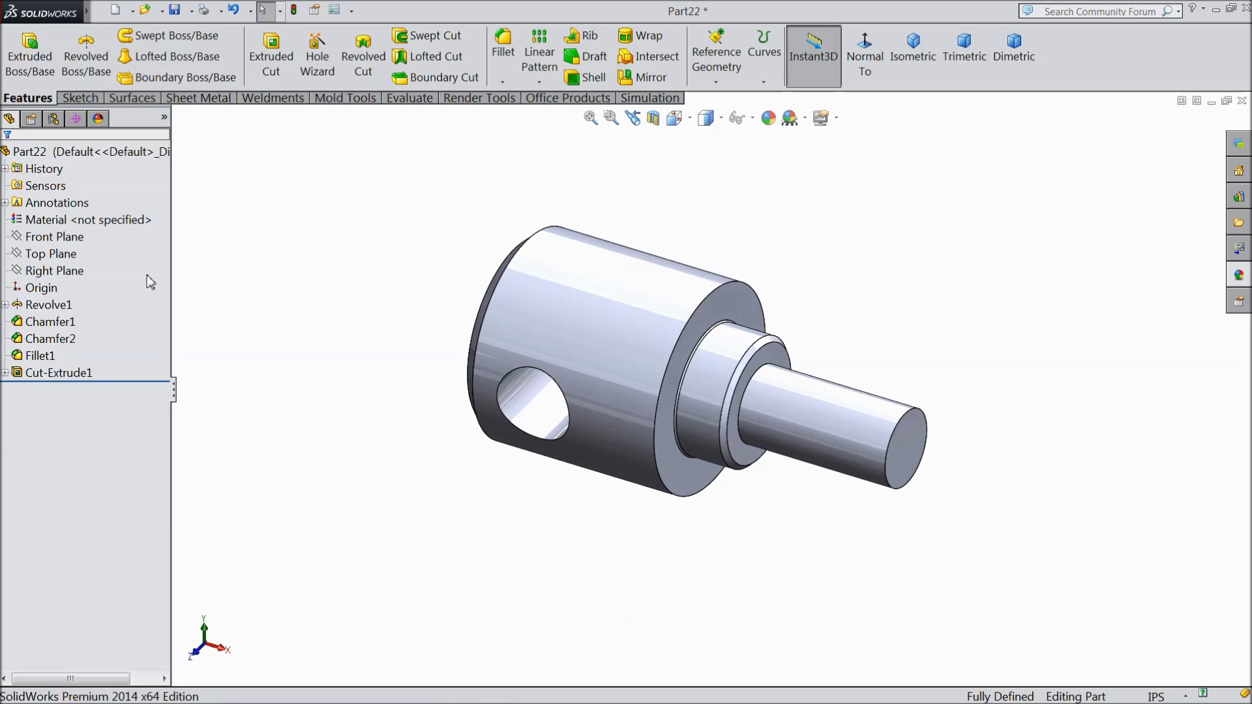
Step: Create a reference plane parallel to the Front Plane and tangent to the smallest cylinder's face
{"action": "left_click", "coordinate": [68, 240]}
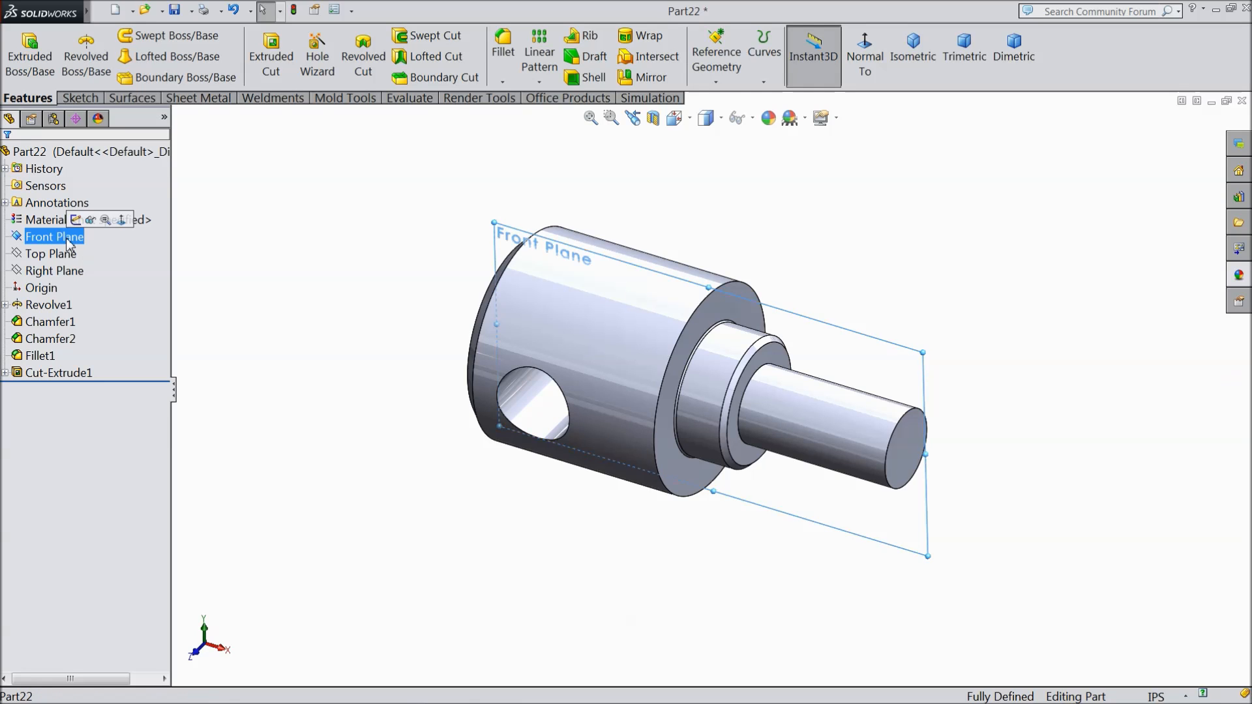
{"action": "left_click", "coordinate": [717, 70]}
{"action": "left_click", "coordinate": [725, 98]}
{"action": "left_click", "coordinate": [826, 440]}
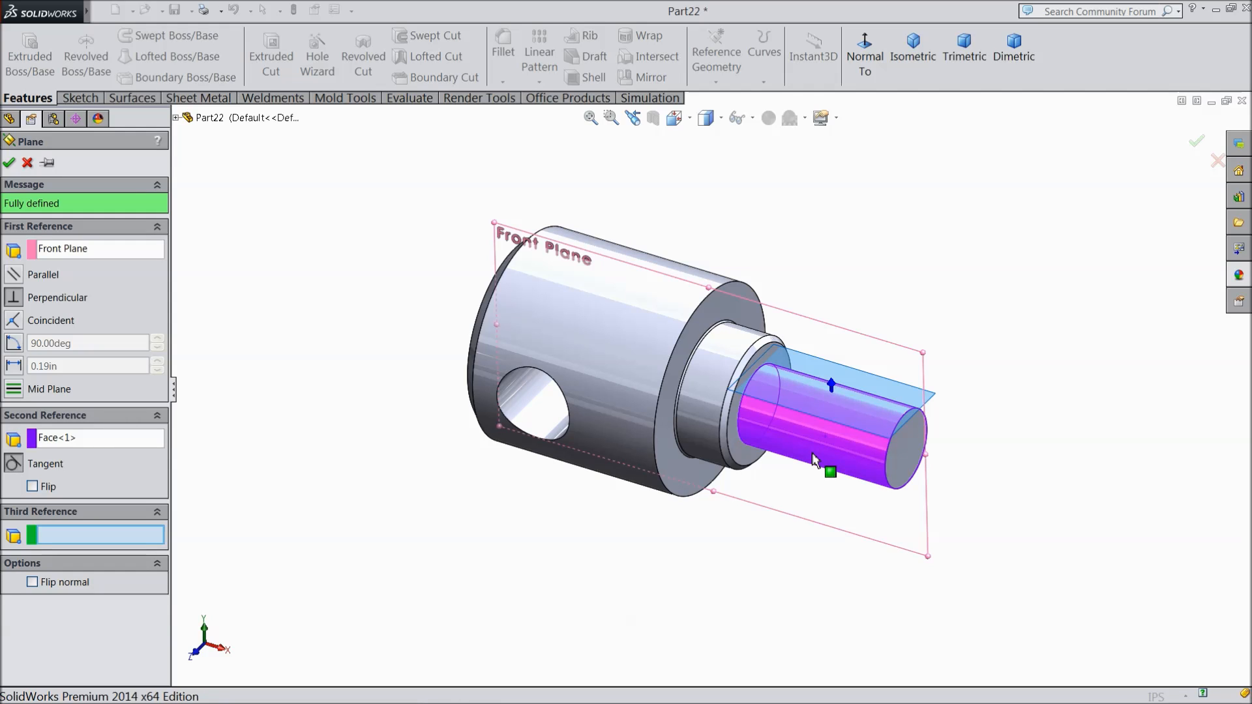
{"action": "left_click", "coordinate": [13, 275]}
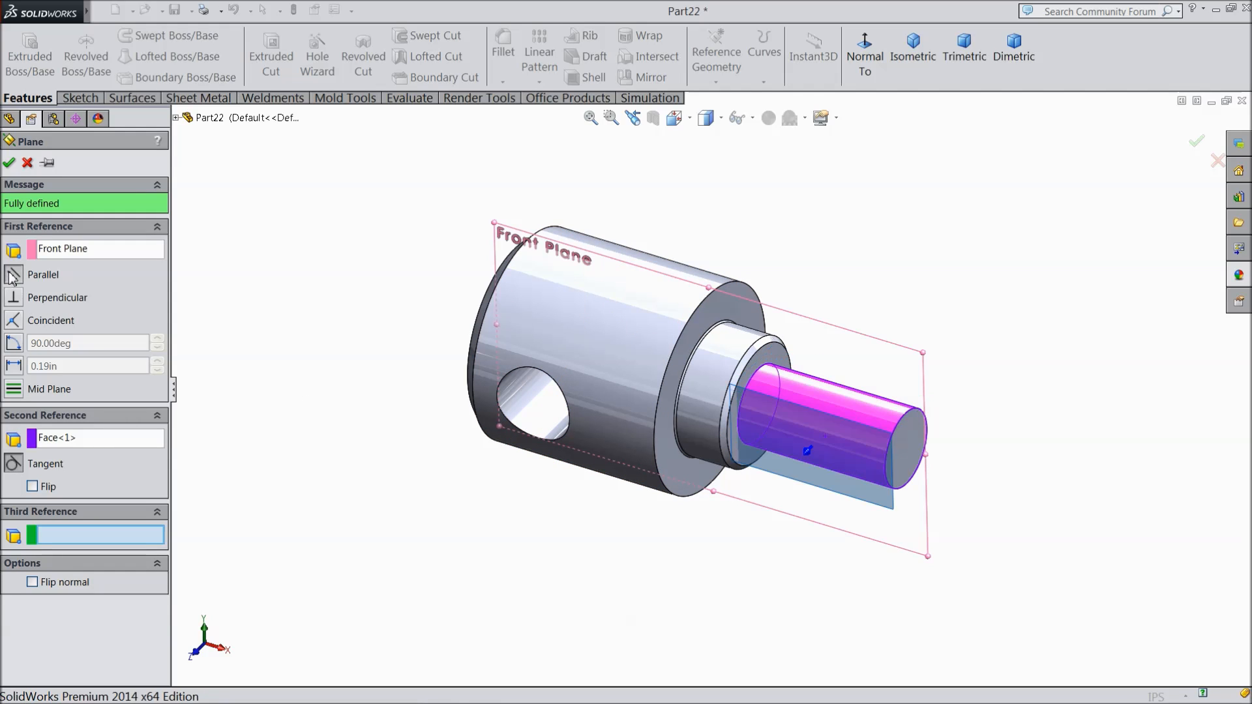
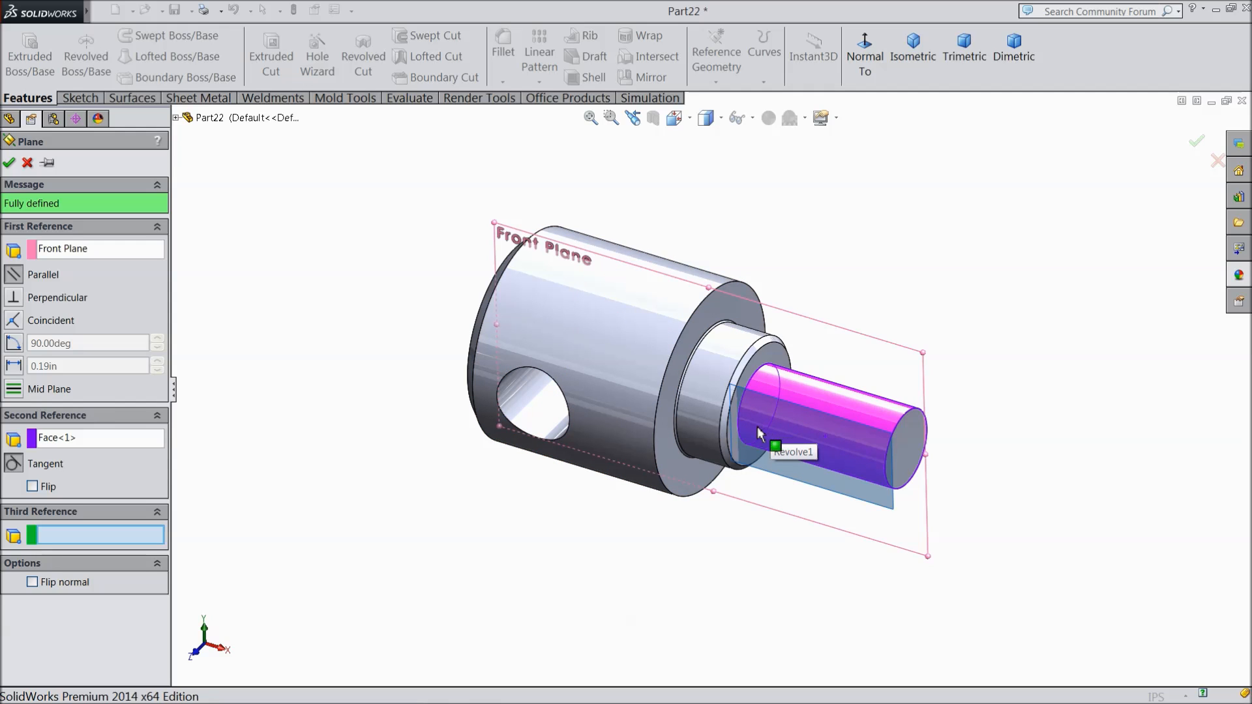
{"action": "left_click", "coordinate": [10, 163]}
{"action": "middle_click_drag", "start_coordinate": [369, 461], "coordinate": [372, 440]}
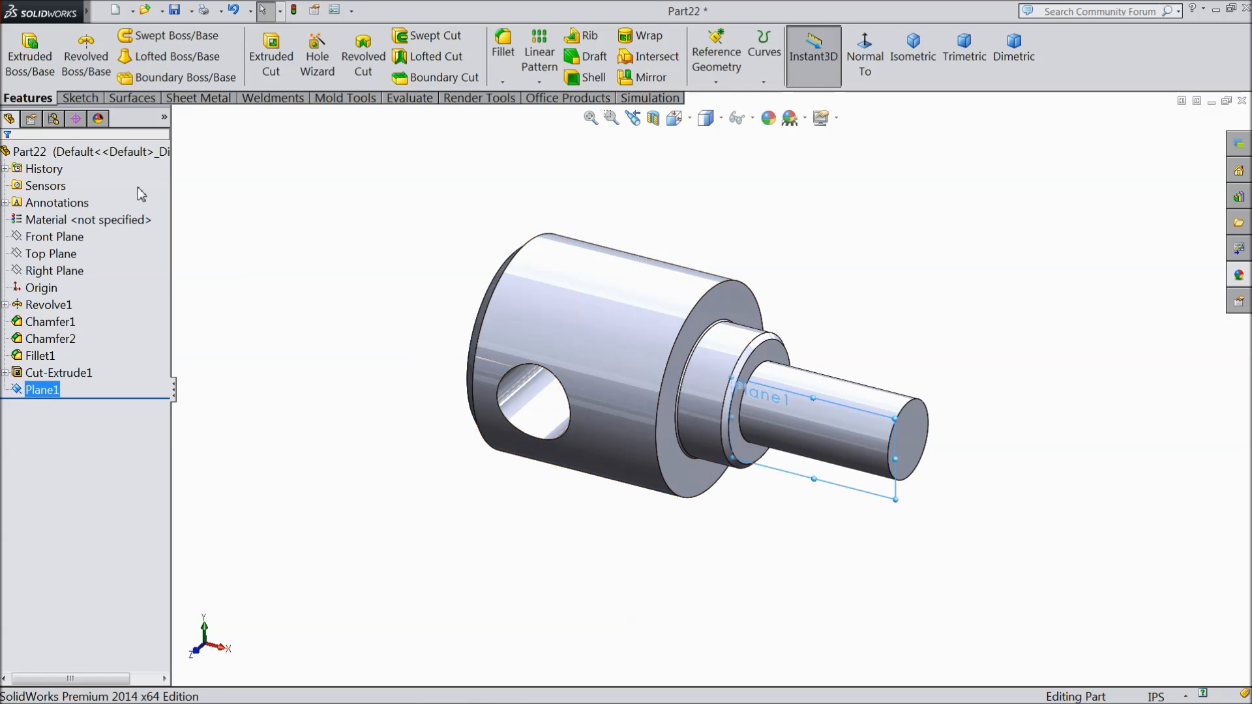
Step: Start a sketch on the new tangent plane and draw a horizontal centerline from the origin to the middle cylinder's shoulder
{"action": "left_click", "coordinate": [79, 98]}
{"action": "left_click", "coordinate": [22, 52]}
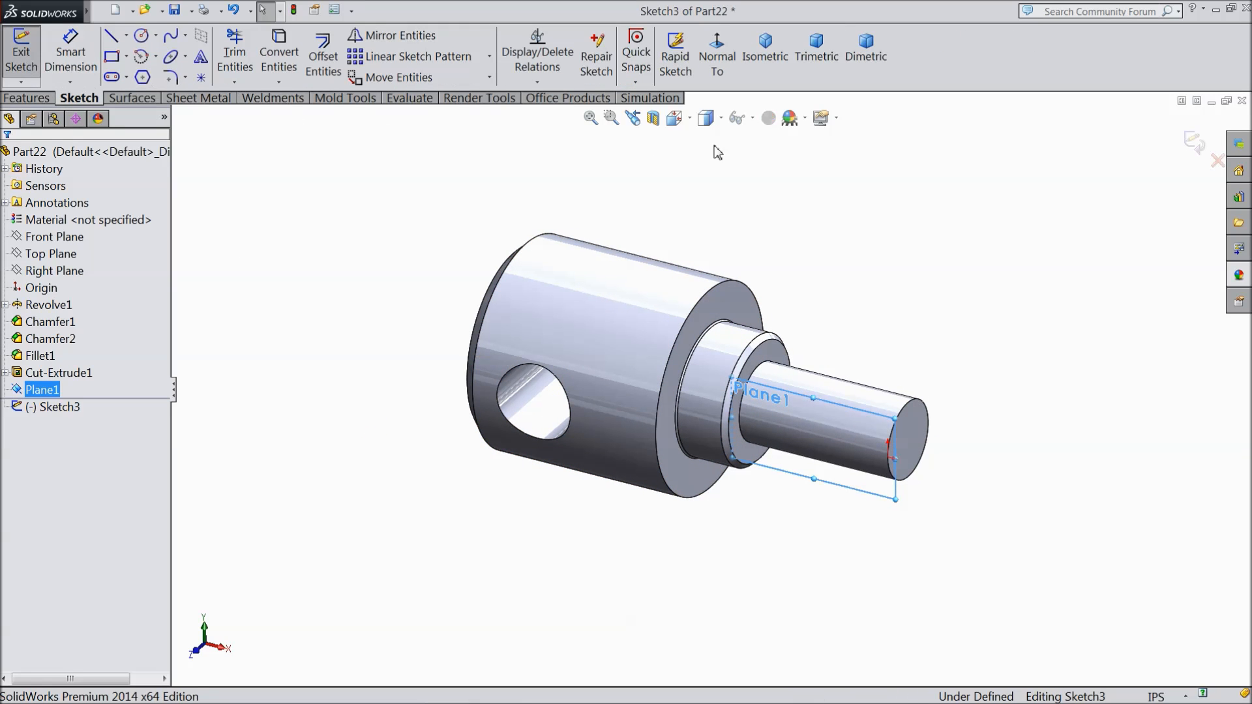
{"action": "left_click", "coordinate": [714, 66]}
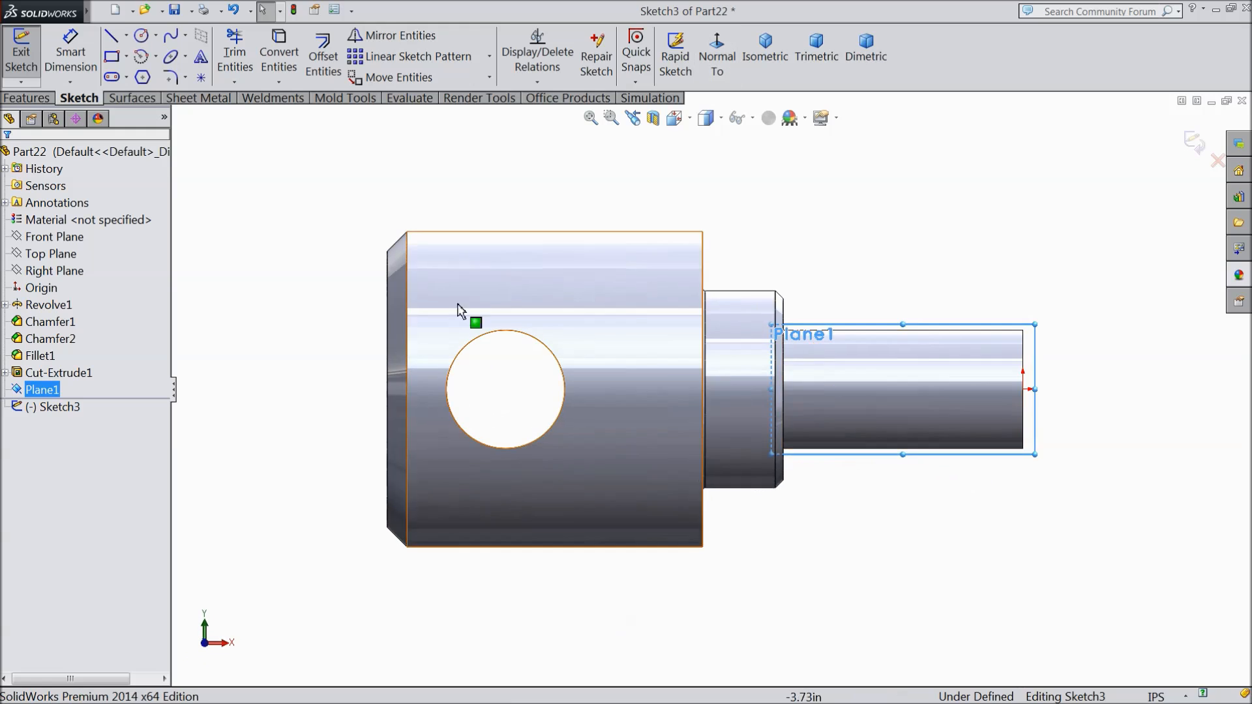
{"action": "left_click", "coordinate": [129, 37]}
{"action": "left_click", "coordinate": [147, 77]}
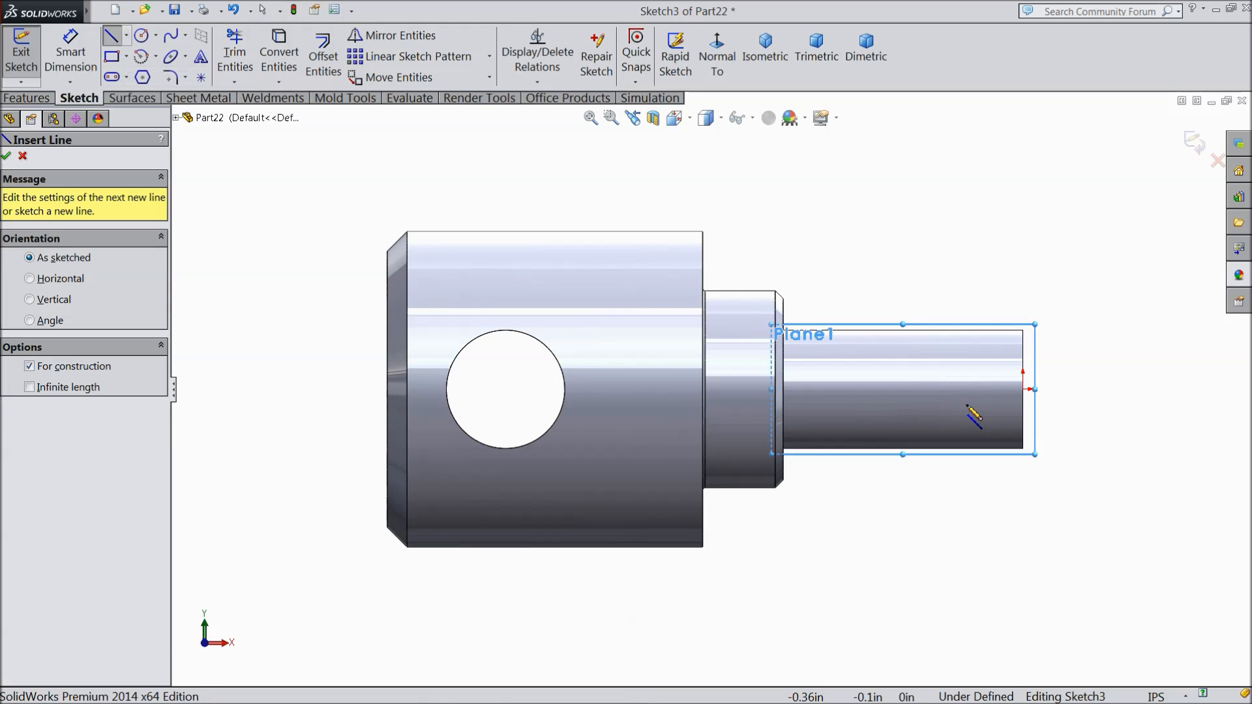
{"action": "scroll", "coordinate": [992, 399], "scroll_direction": "down", "scroll_amount": 5}
{"action": "left_click", "coordinate": [1002, 366]}
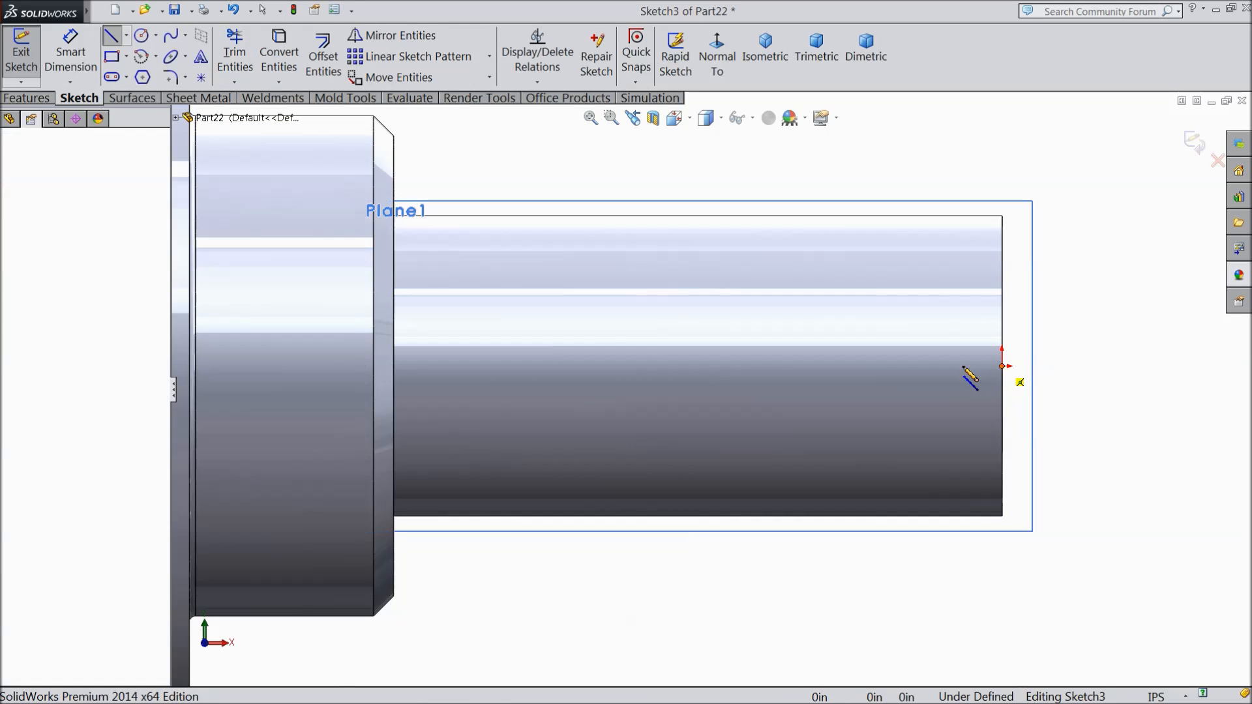
{"action": "left_click", "coordinate": [394, 366]}
{"action": "right_click", "coordinate": [478, 204]}
{"action": "left_click", "coordinate": [499, 140]}
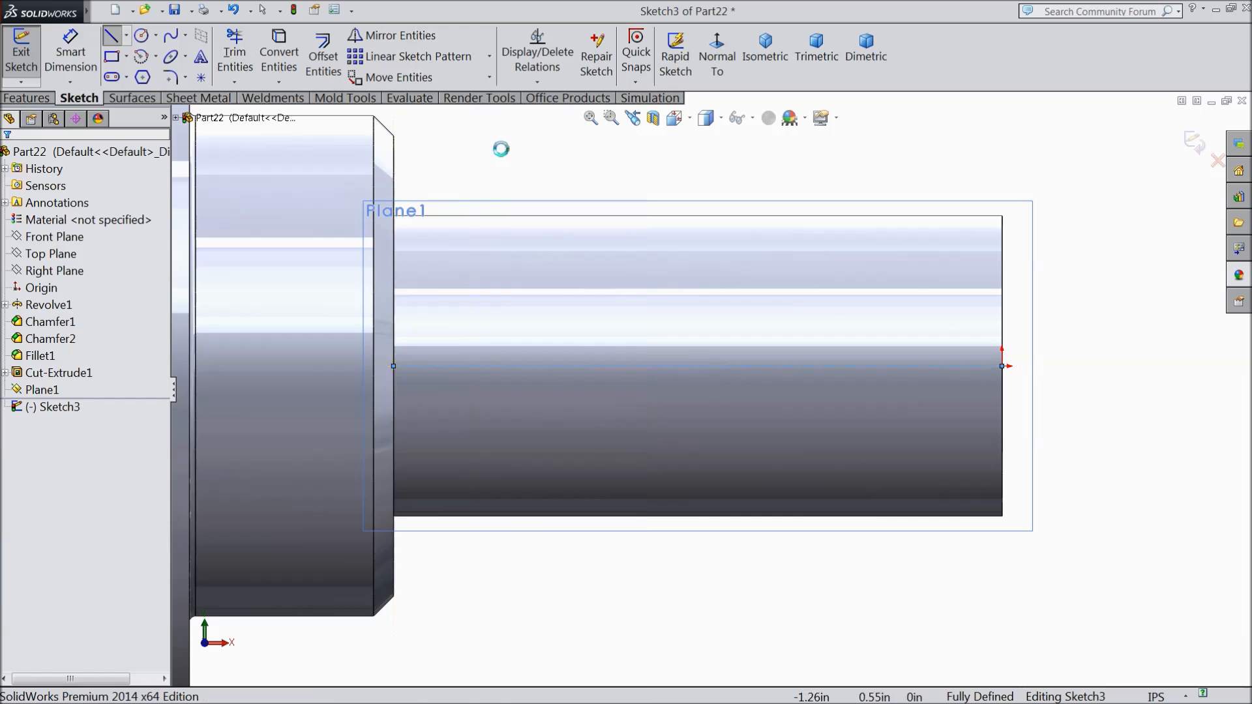
Step: Sketch a straight slot on the centerline, about 0.83 in between arc centers and about 0.3 in wide
{"action": "left_click", "coordinate": [128, 77]}
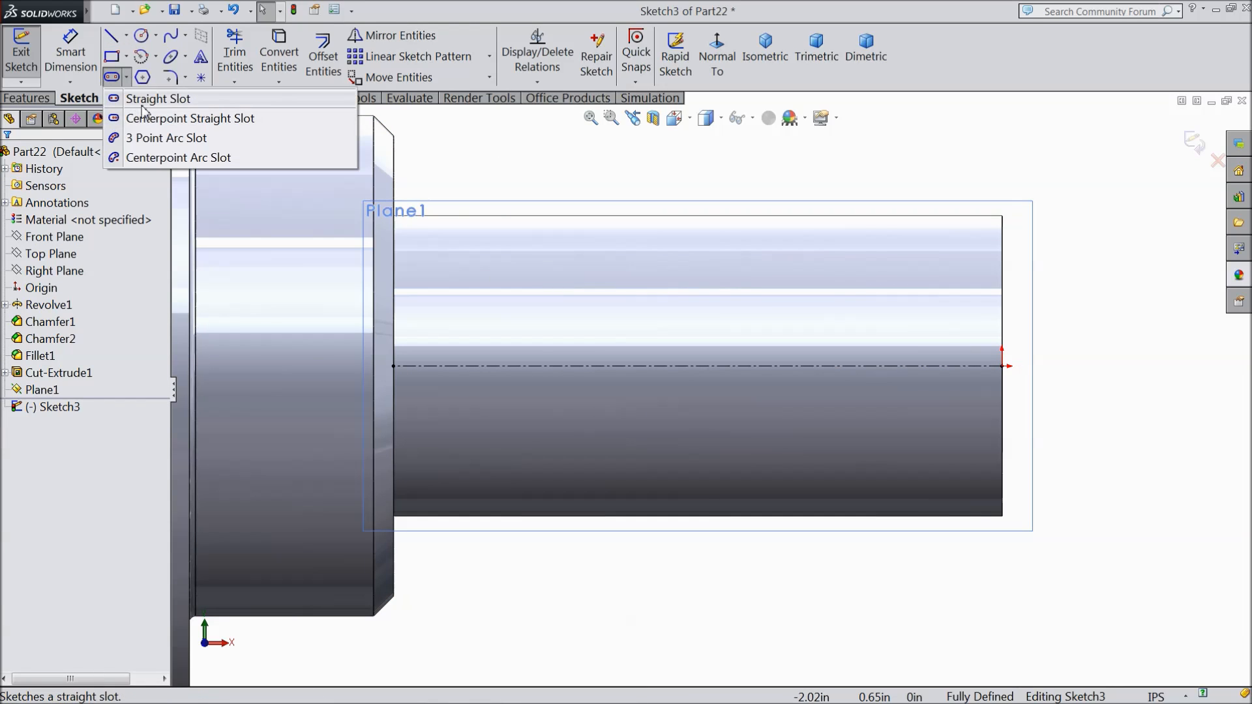
{"action": "left_click", "coordinate": [148, 99]}
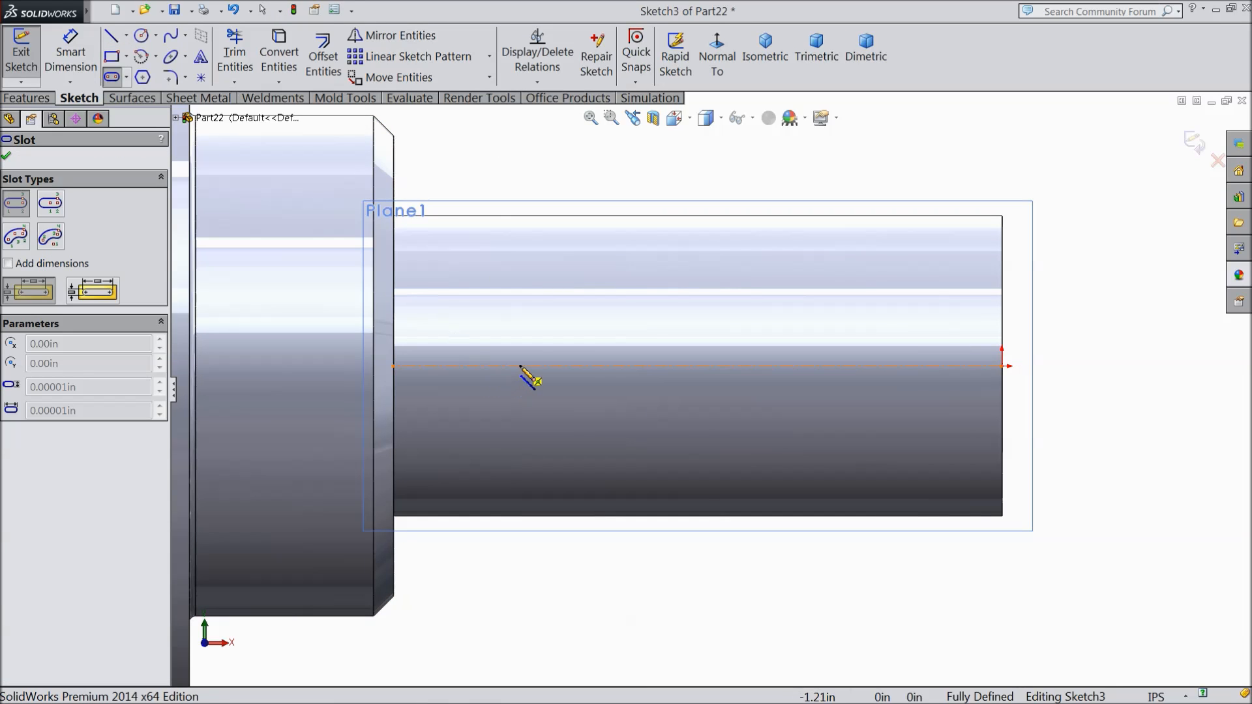
{"action": "left_click", "coordinate": [522, 367]}
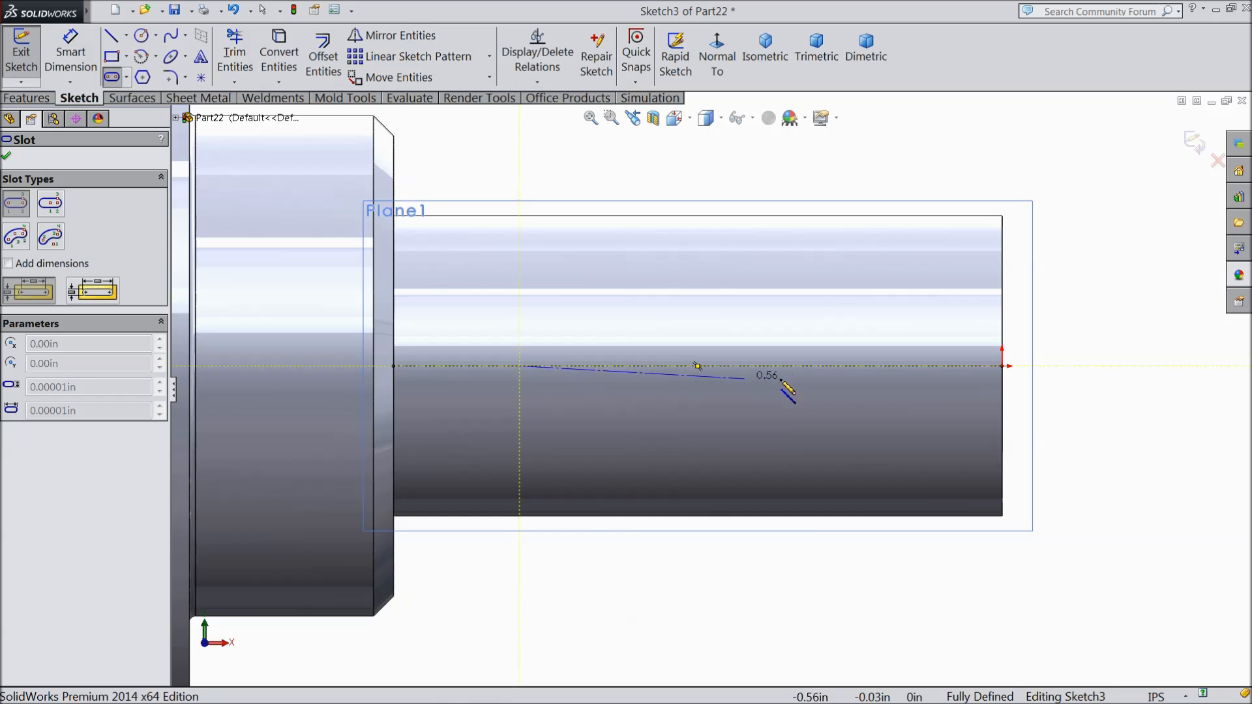
{"action": "left_click", "coordinate": [850, 365]}
{"action": "left_click", "coordinate": [848, 427]}
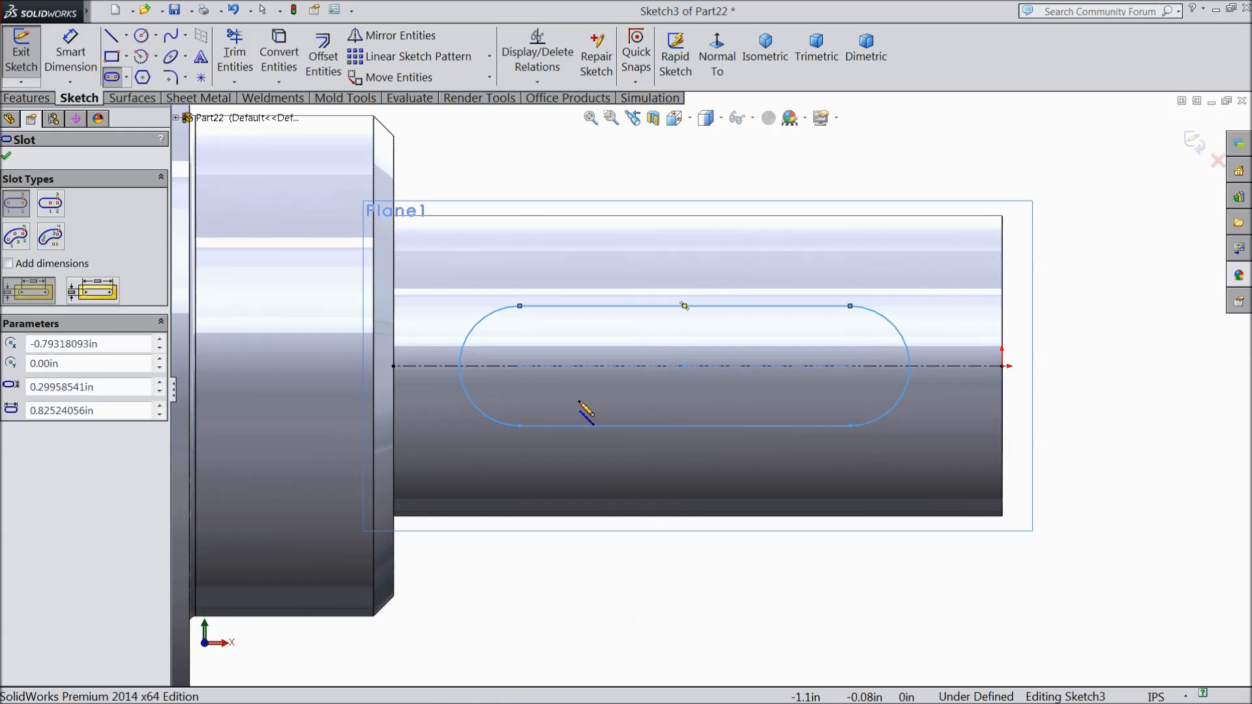
{"action": "left_click", "coordinate": [7, 157]}
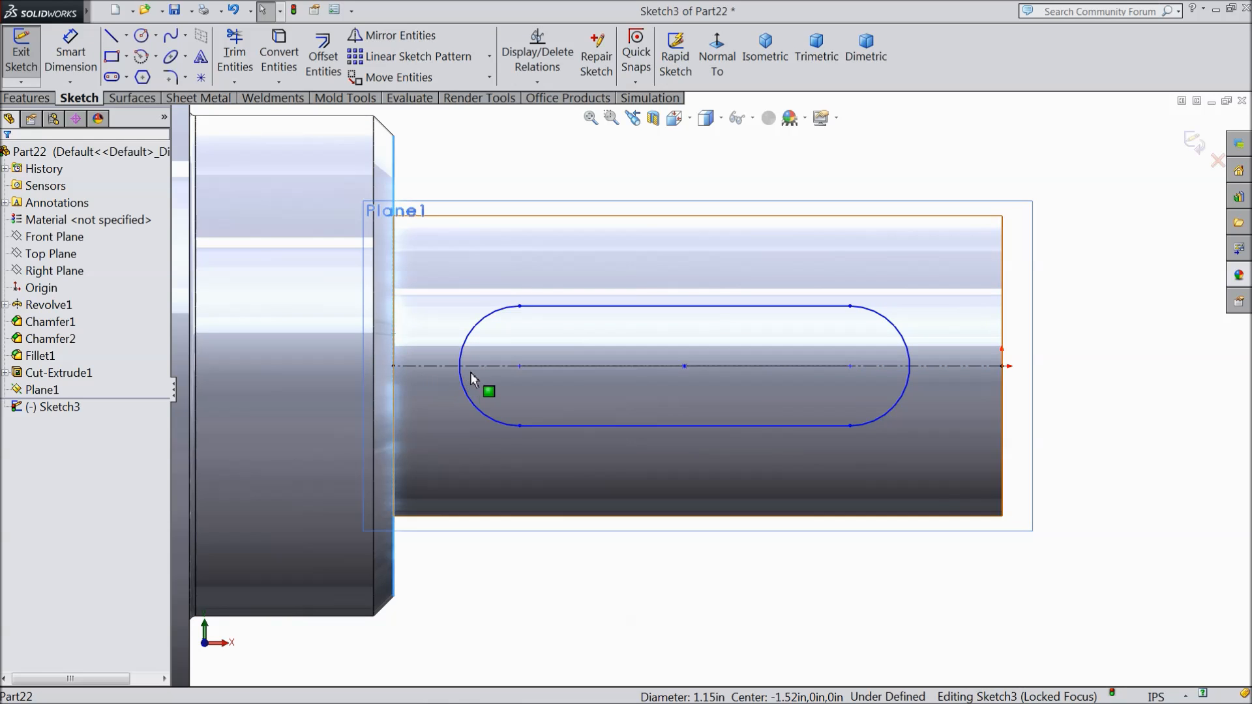
Step: Make the slot's arc nearest the middle cylinder tangent to that cylinder's shoulder edge
{"action": "left_click", "coordinate": [462, 354], "text": "ctrl"}
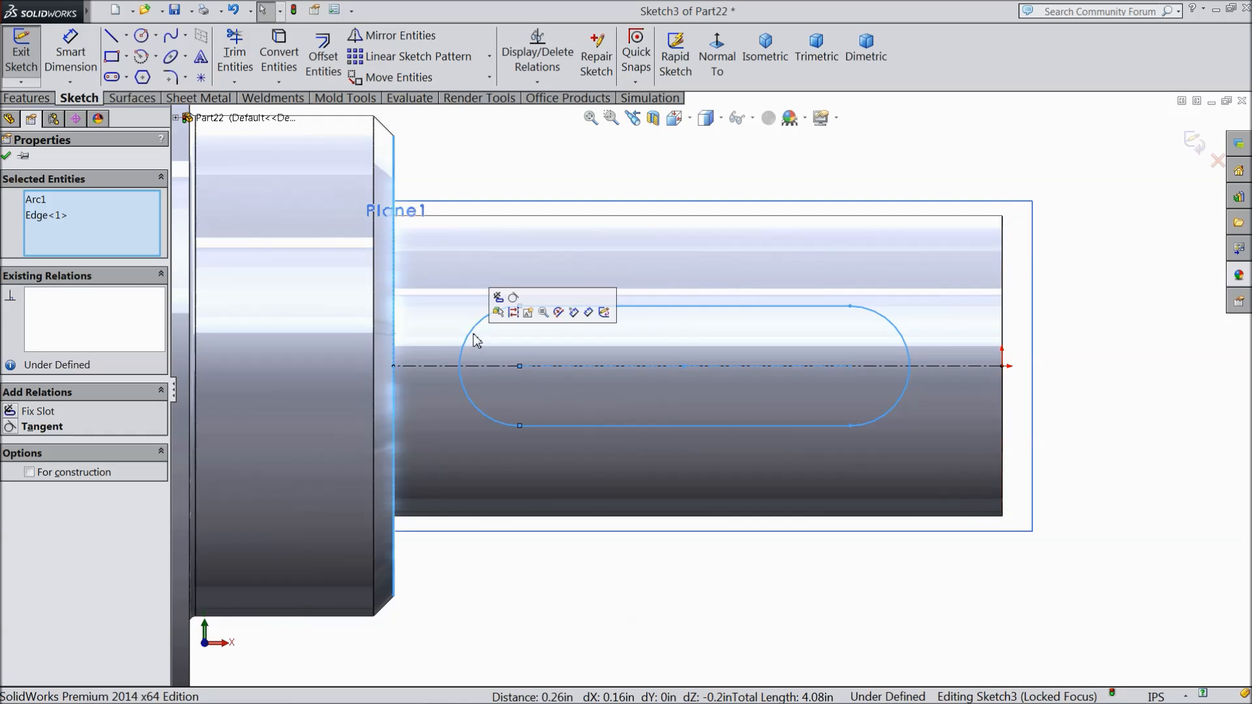
{"action": "left_click", "coordinate": [512, 301]}
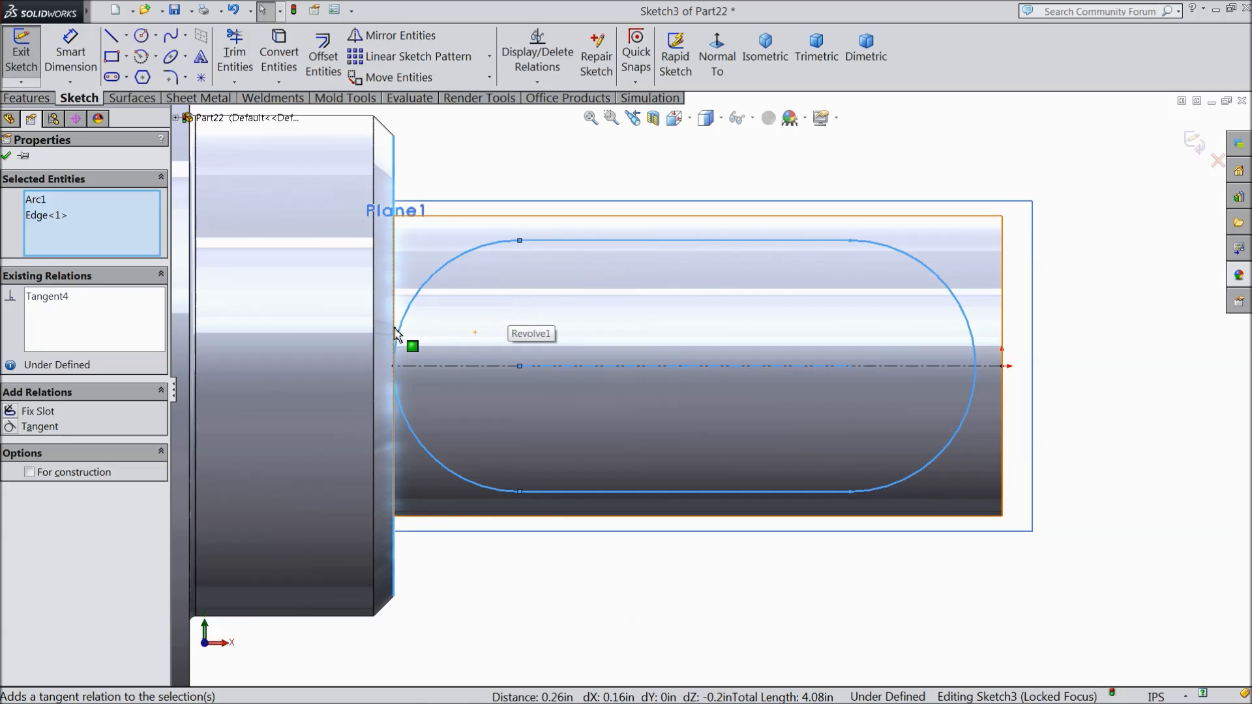
{"action": "left_click", "coordinate": [6, 156]}
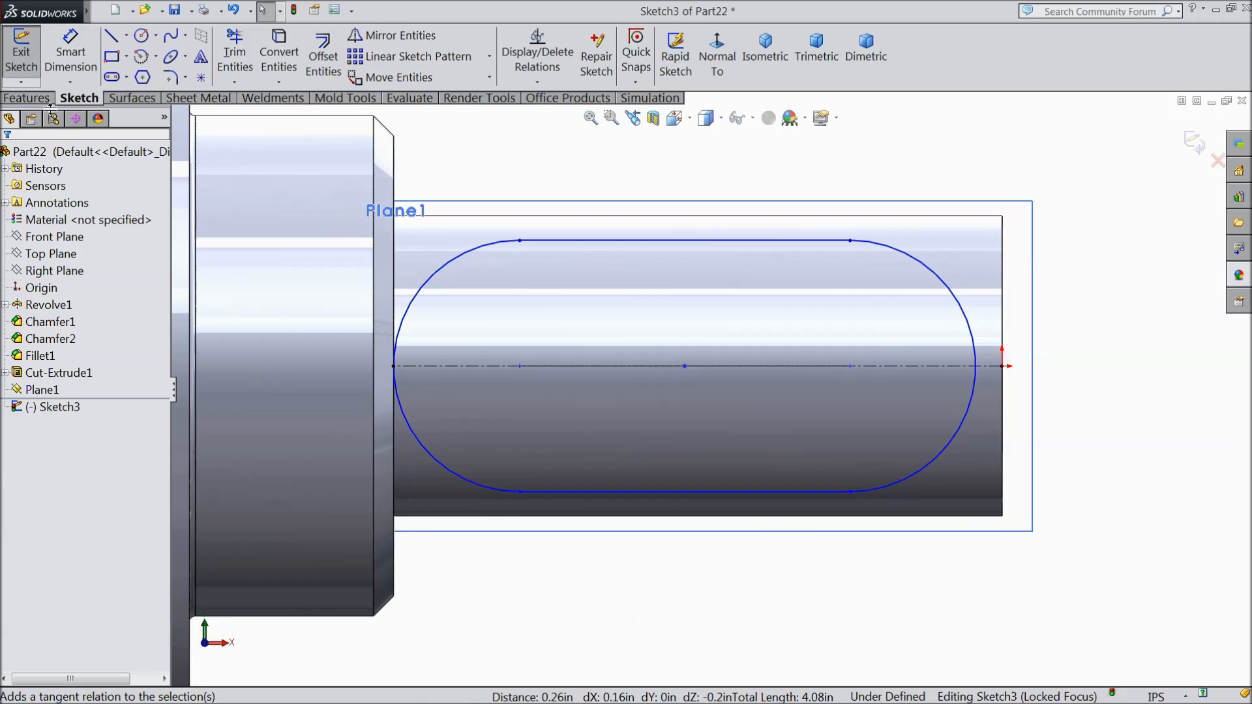
Step: Dimension the distance between the slot's arc centers as 0.8125 in
{"action": "left_click", "coordinate": [71, 52]}
{"action": "scroll", "coordinate": [634, 373], "scroll_direction": "up", "scroll_amount": 1}
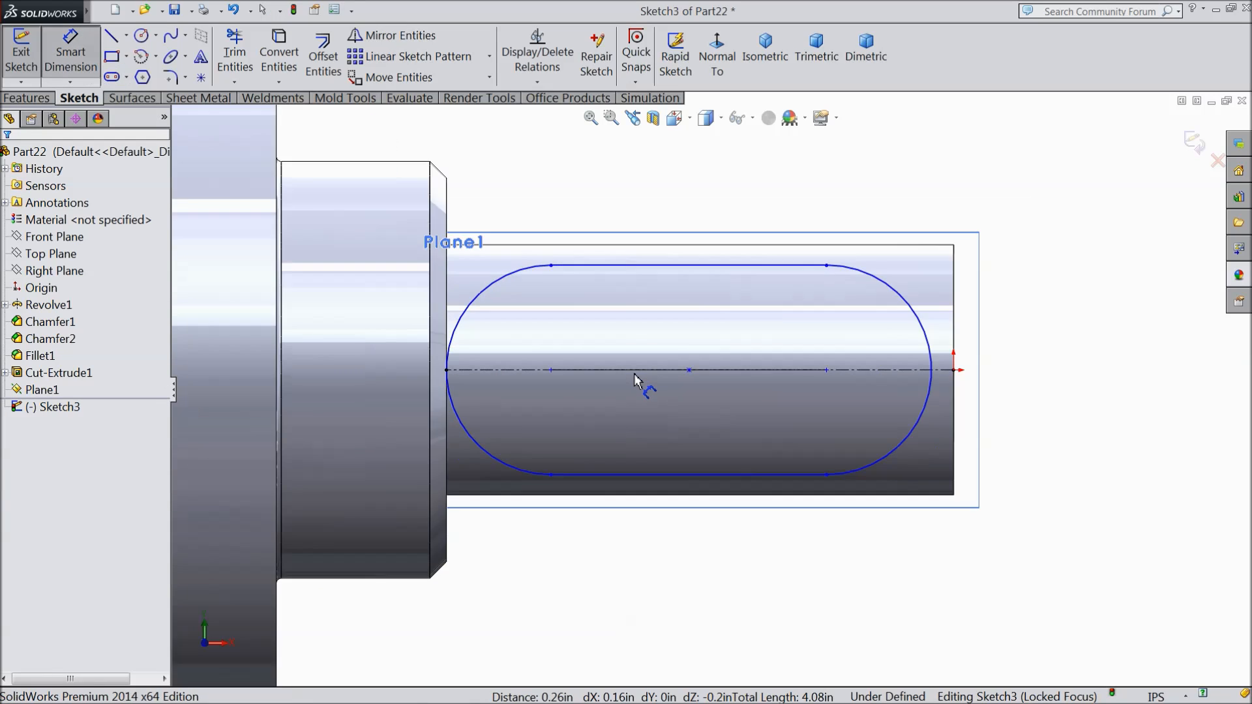
{"action": "left_click", "coordinate": [552, 375]}
{"action": "left_click", "coordinate": [803, 370]}
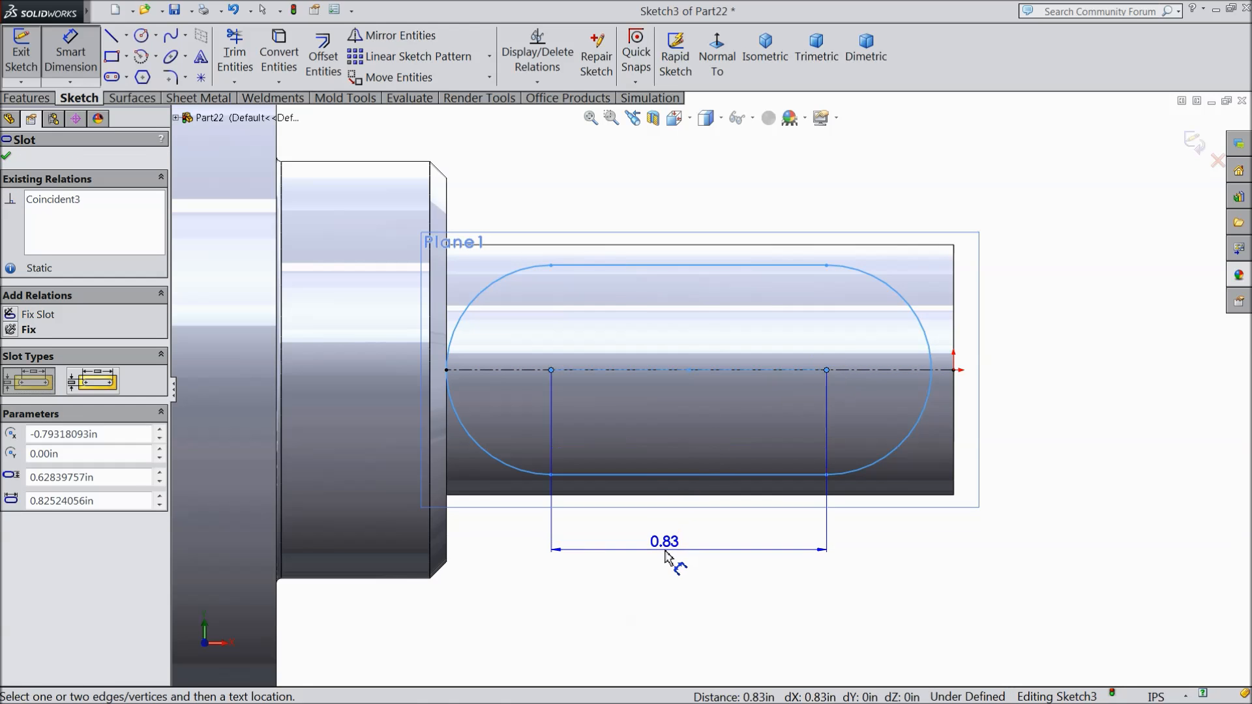
{"action": "left_click", "coordinate": [664, 551]}
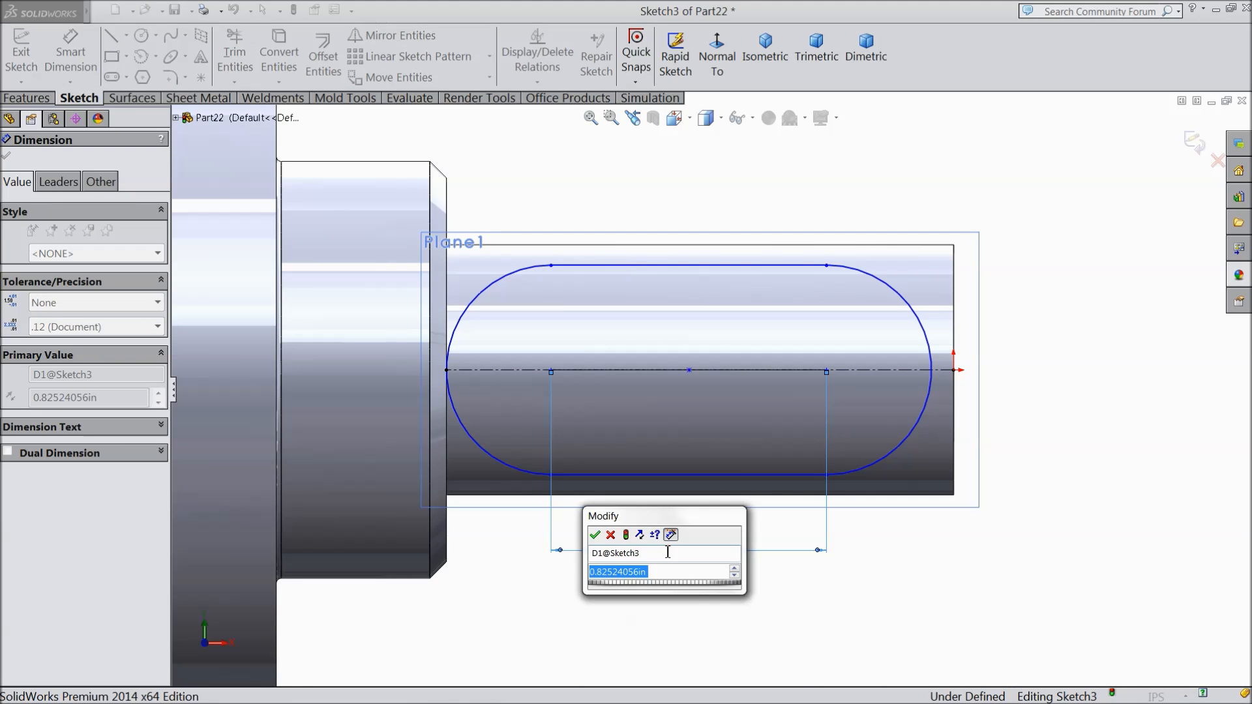
{"action": "type", "text": "0.8125"}
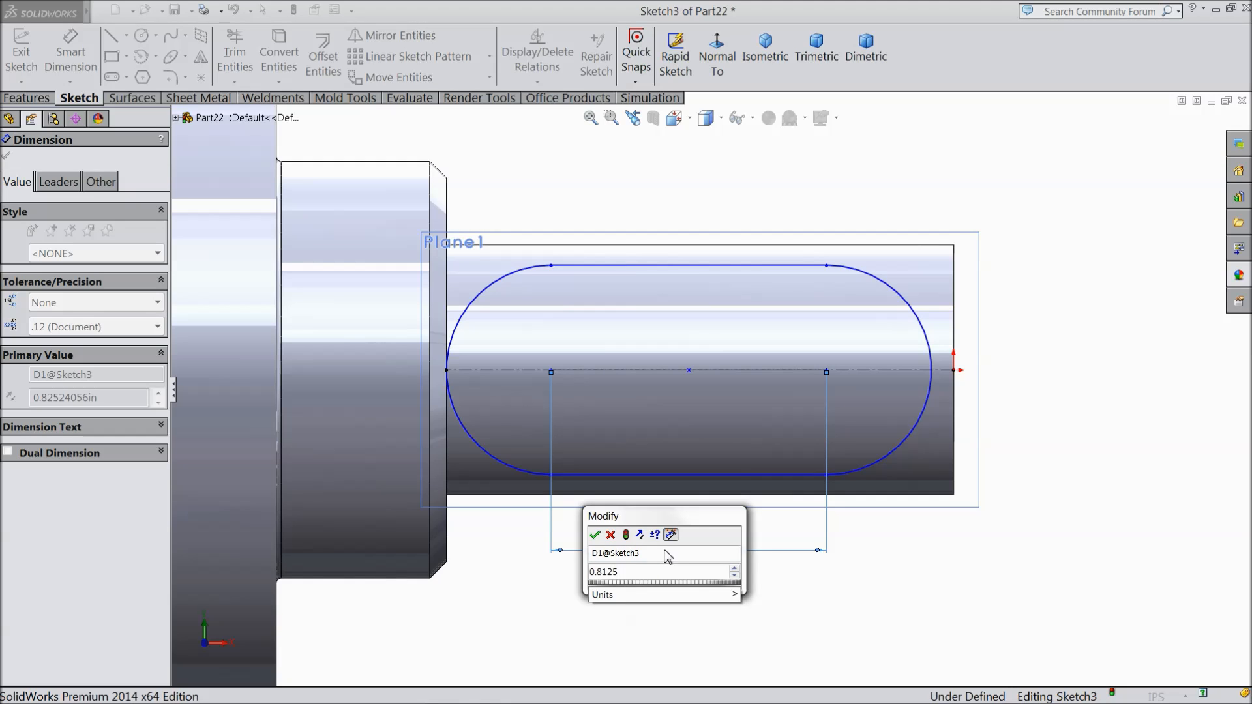
{"action": "left_click", "coordinate": [596, 535]}
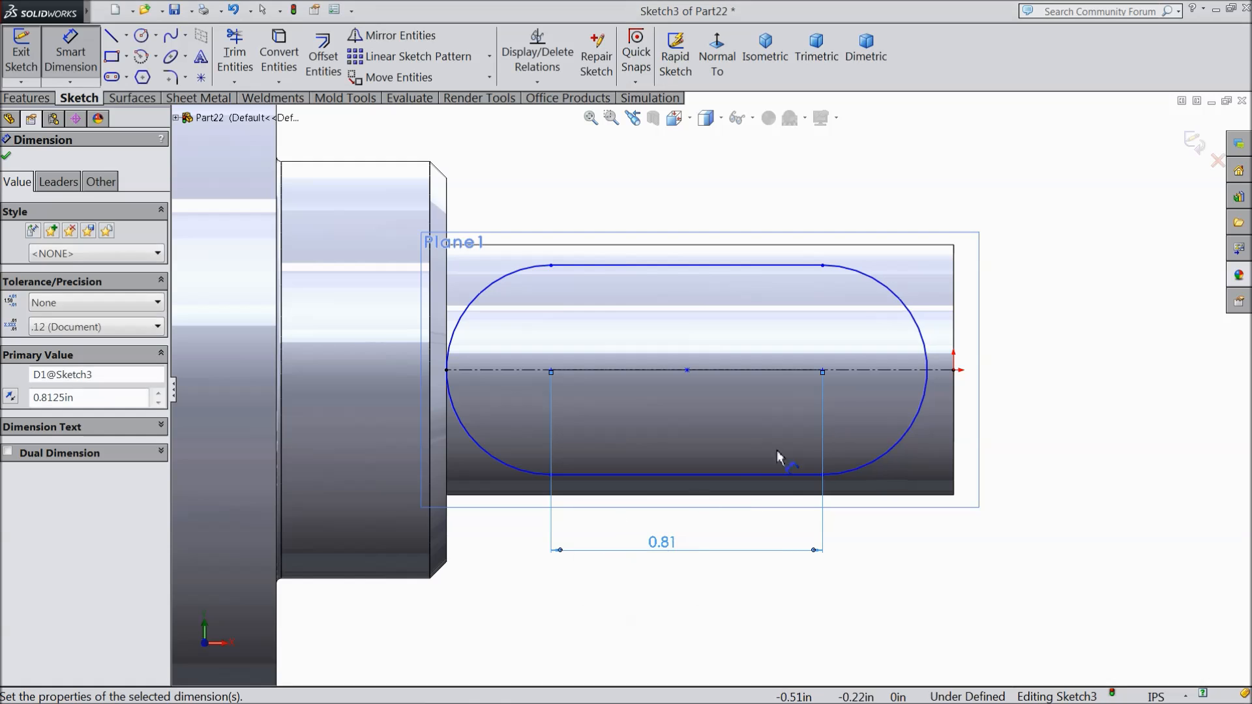
Step: Dimension the radius of the slot's end arc nearest the origin as 3/16 in
{"action": "left_click", "coordinate": [922, 323]}
{"action": "left_click", "coordinate": [1015, 256]}
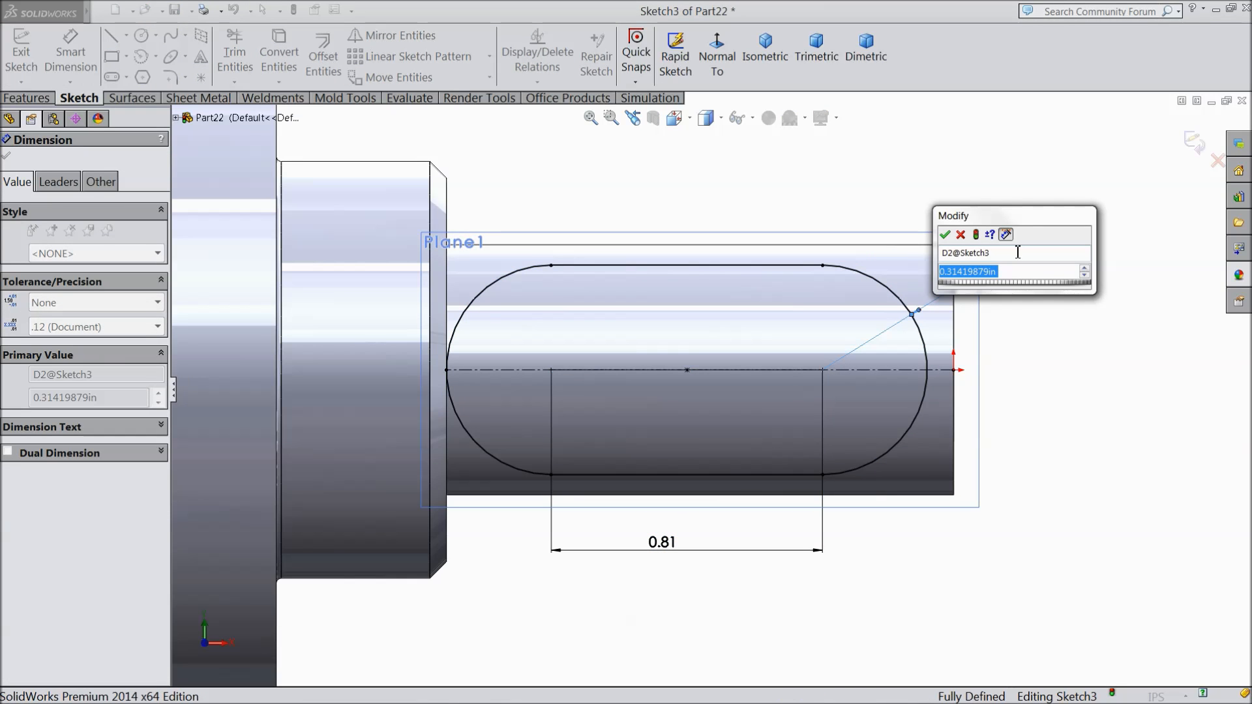
{"action": "type", "text": "3/16"}
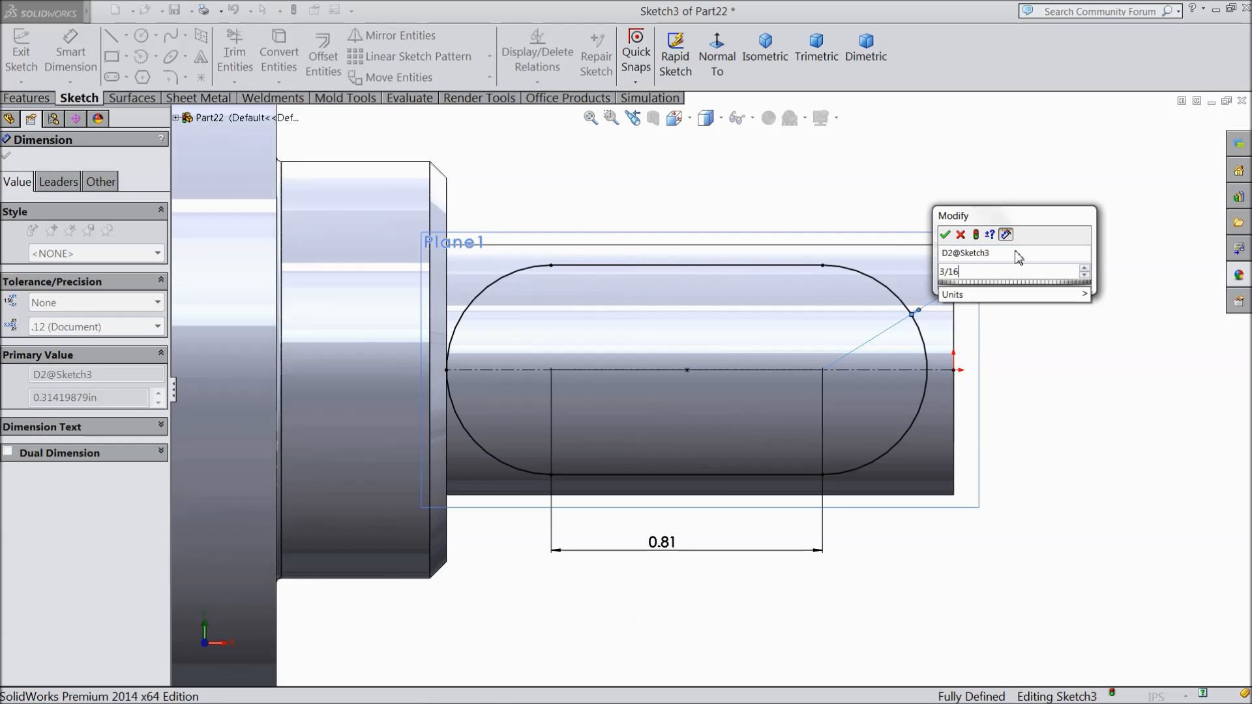
{"action": "key", "text": "Return"}
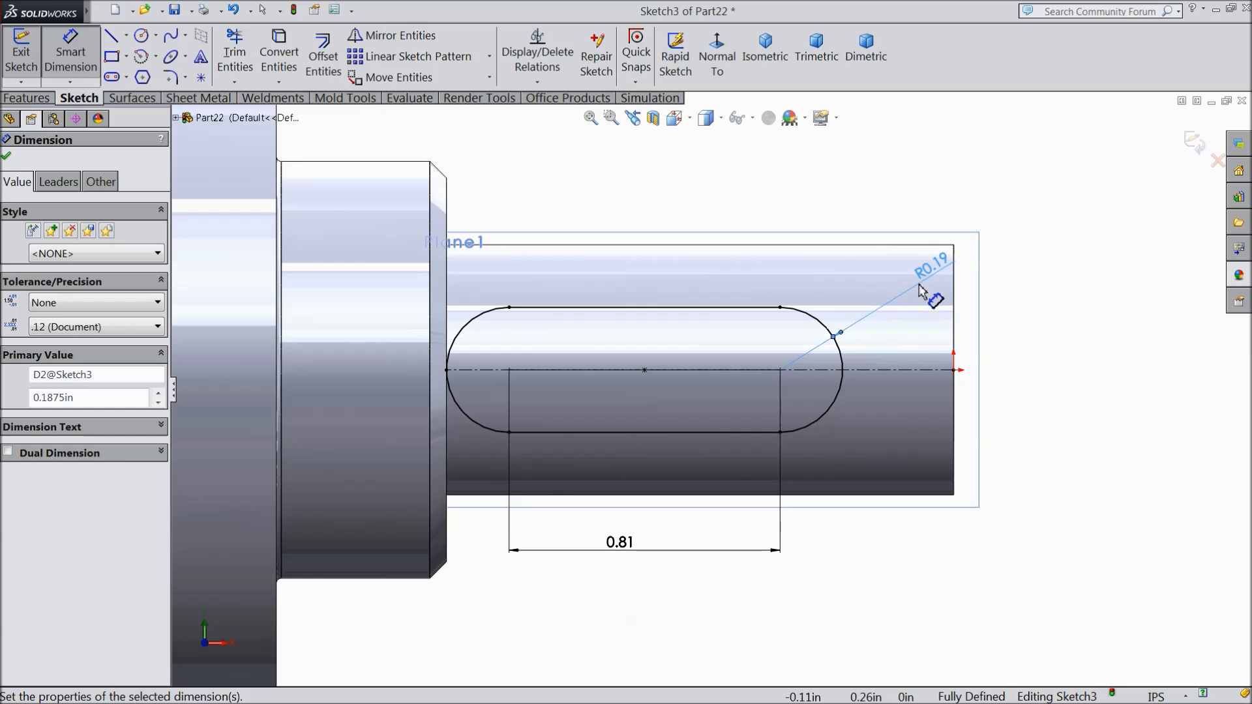
Step: Start an extruded cut from the slot sketch, blind with a depth of 0.9375 in in both directions
{"action": "scroll", "coordinate": [851, 378], "scroll_direction": "up", "scroll_amount": 2}
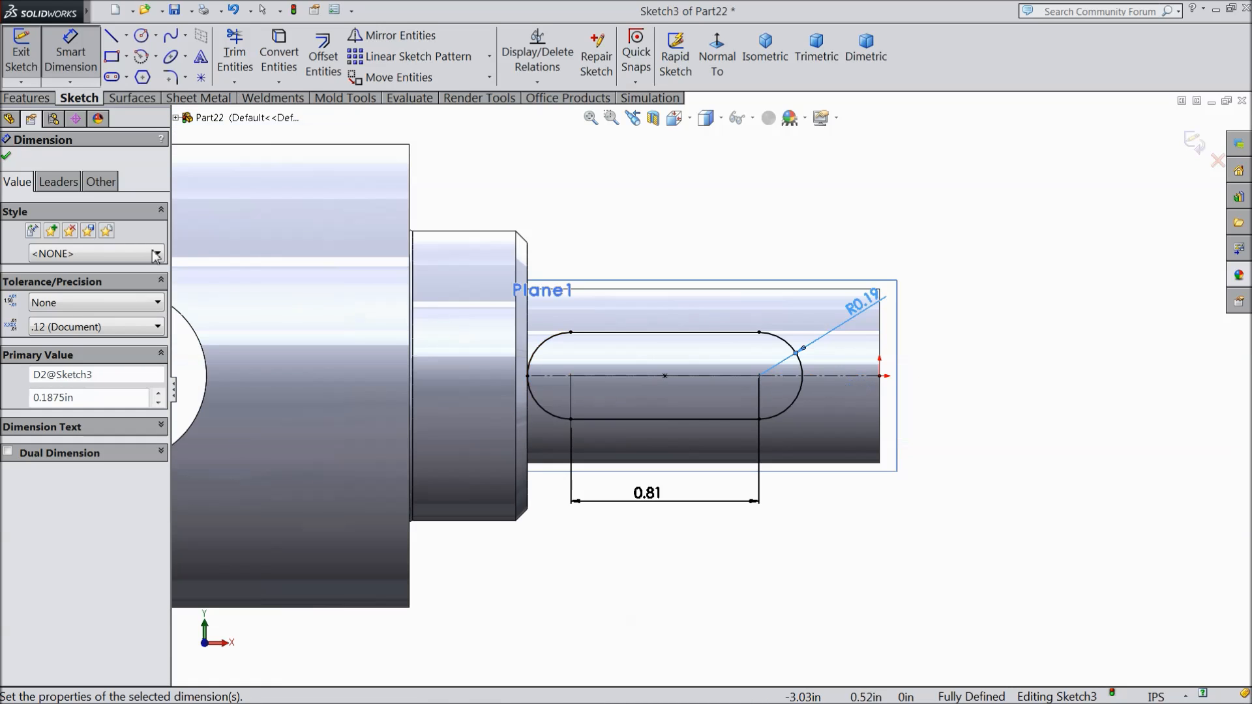
{"action": "left_click", "coordinate": [6, 157]}
{"action": "left_click", "coordinate": [27, 98]}
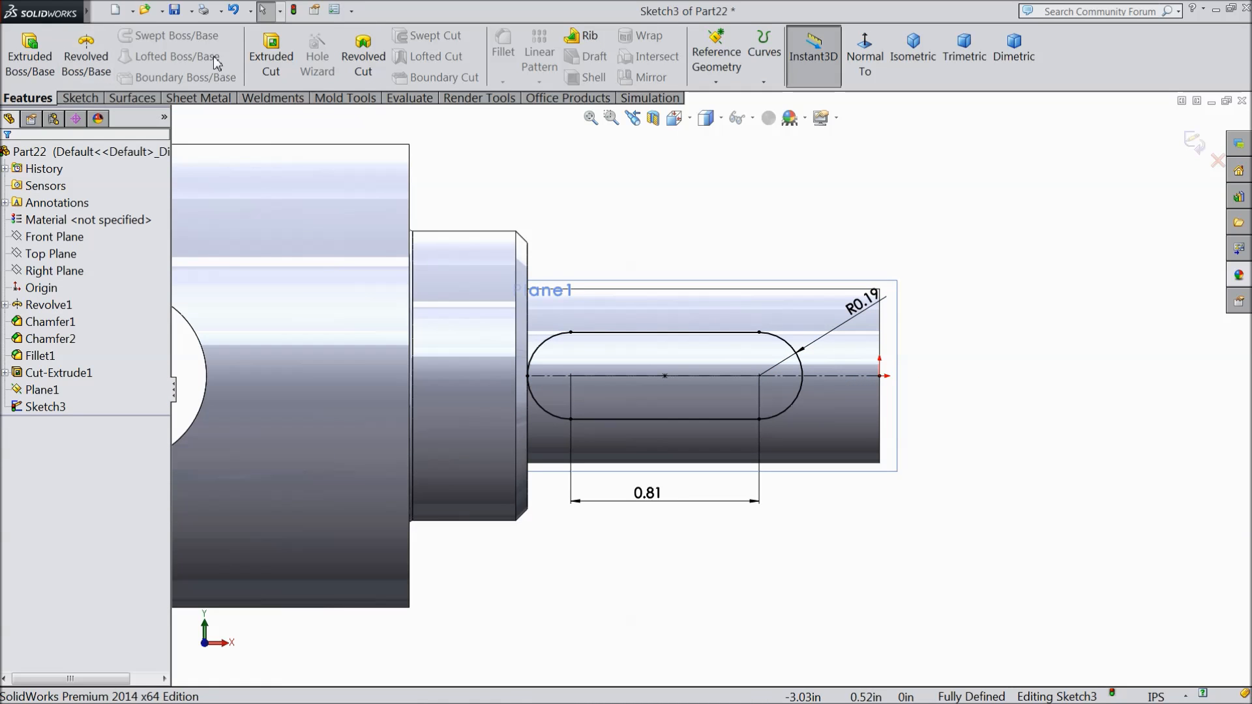
{"action": "left_click", "coordinate": [271, 55]}
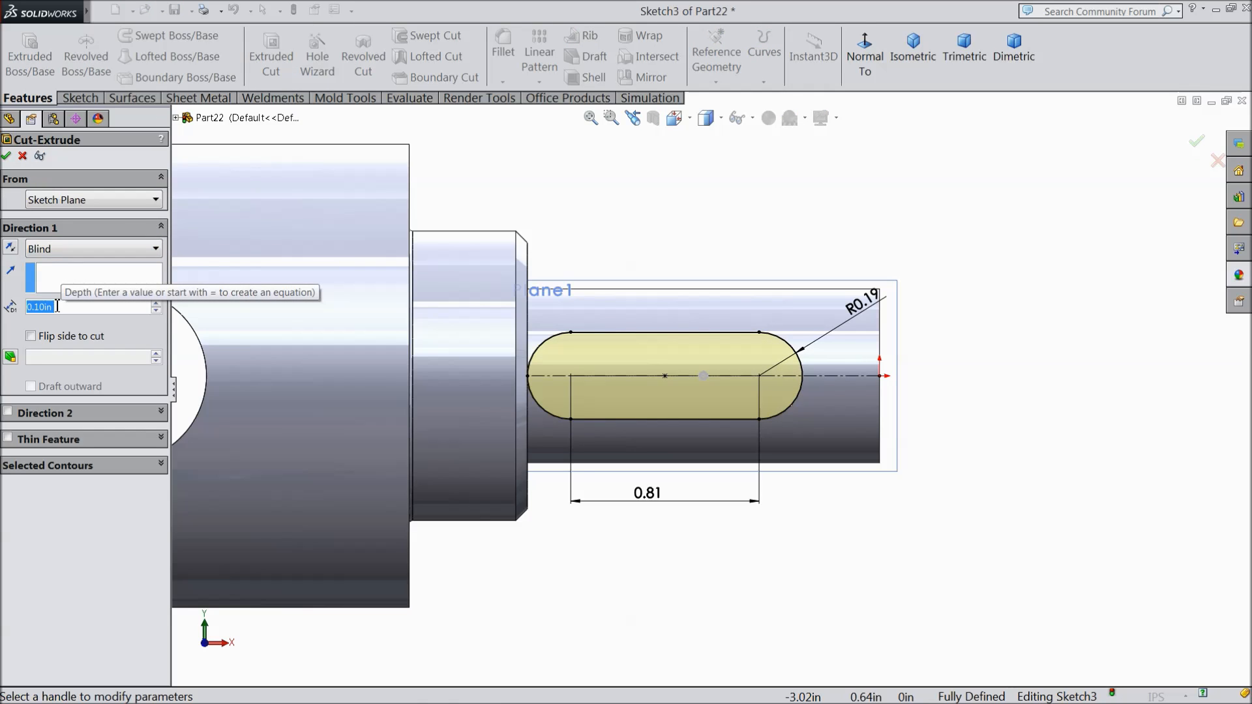
{"action": "type", "text": "0.9"}
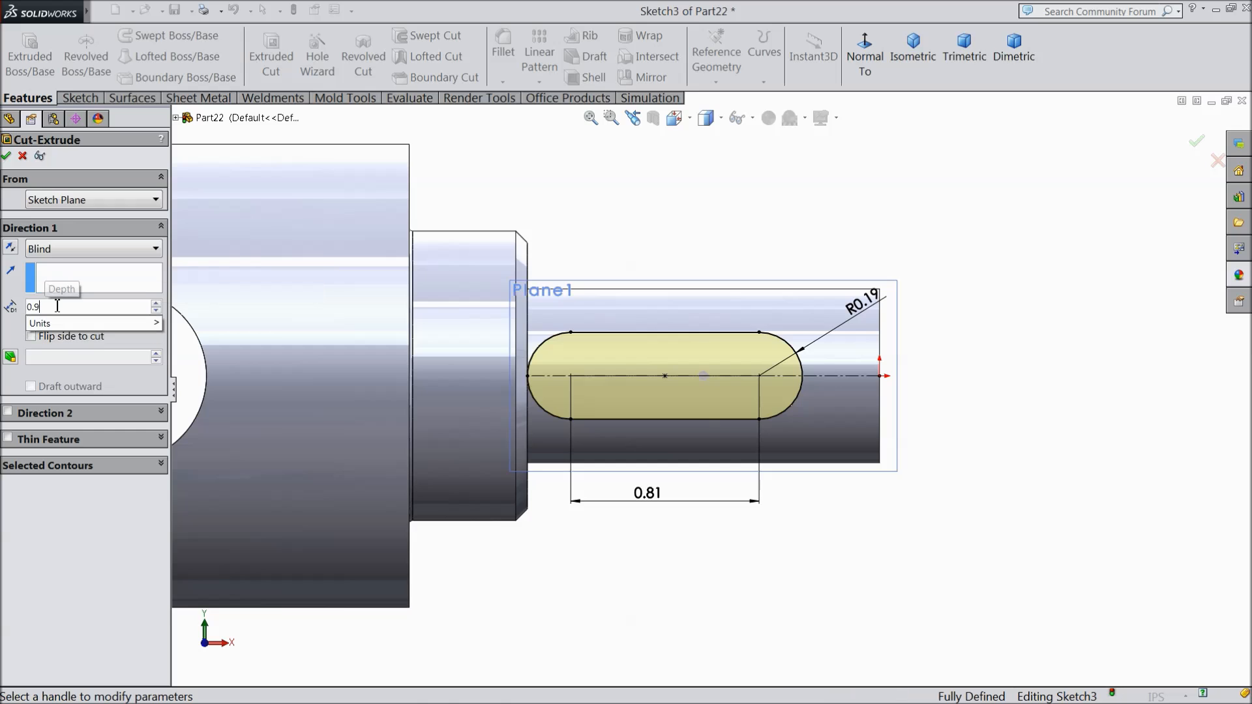
{"action": "type", "text": "375"}
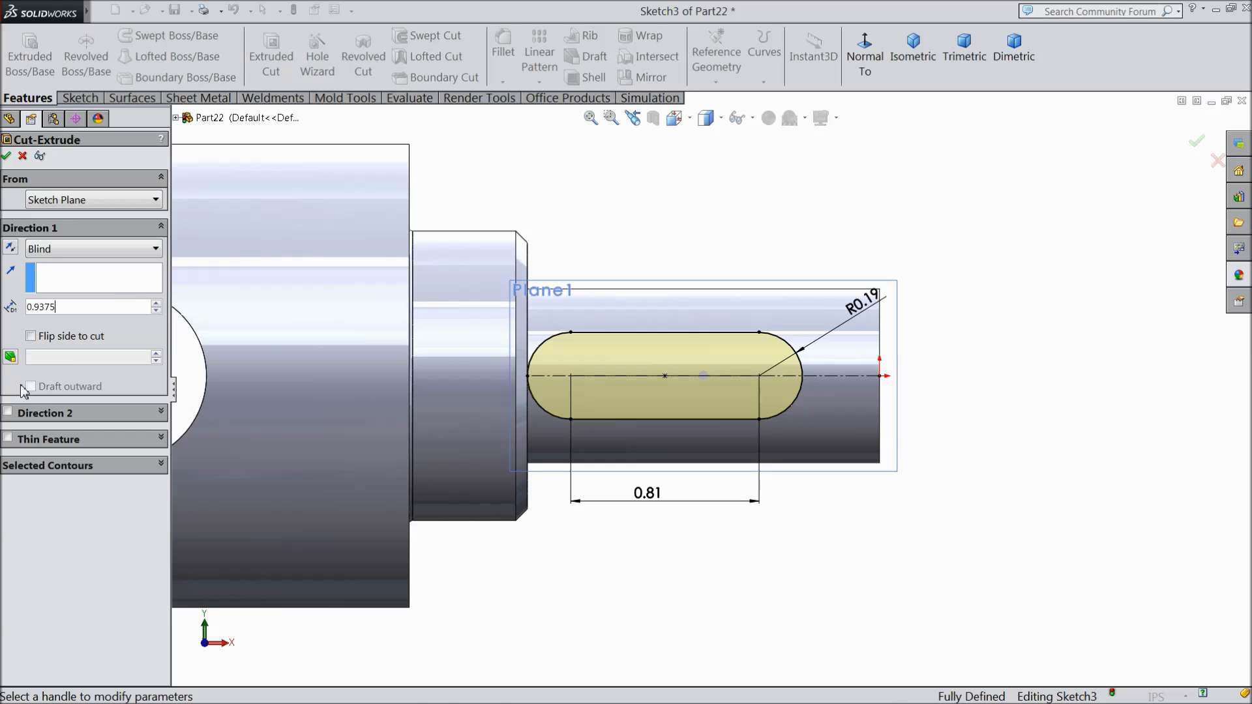
{"action": "left_click", "coordinate": [7, 412]}
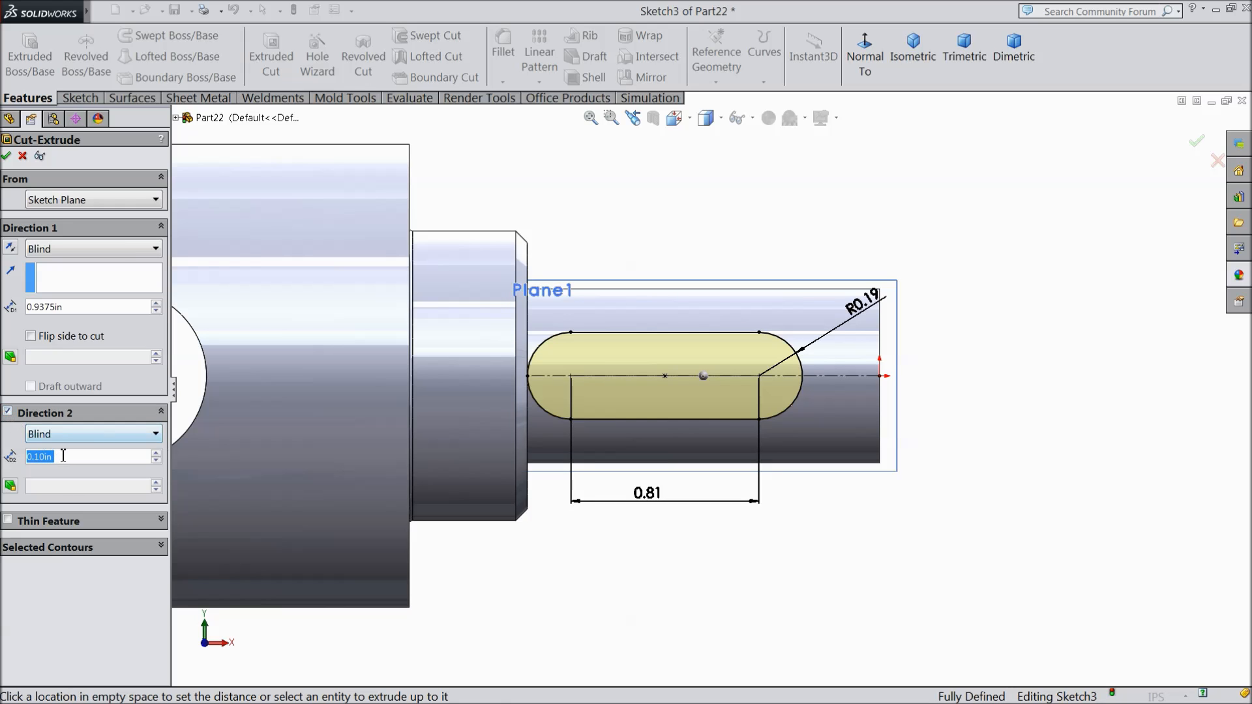
{"action": "type", "text": "0.9375"}
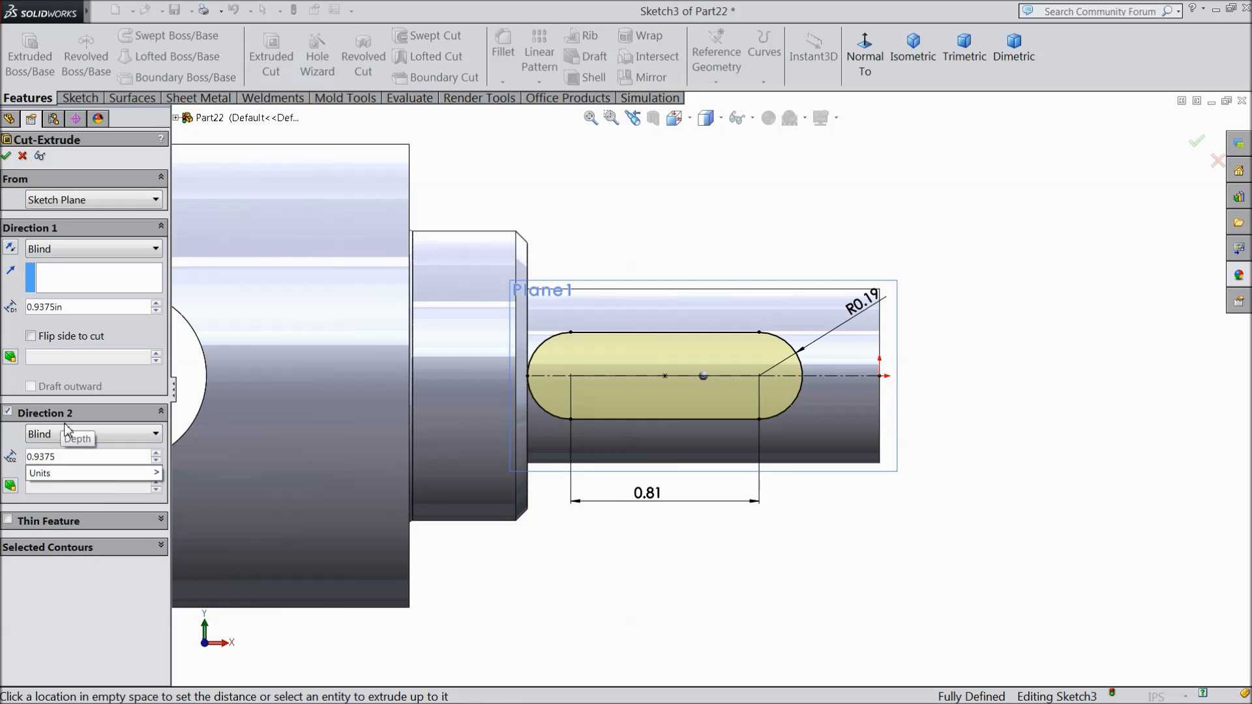
{"action": "left_click", "coordinate": [693, 567]}
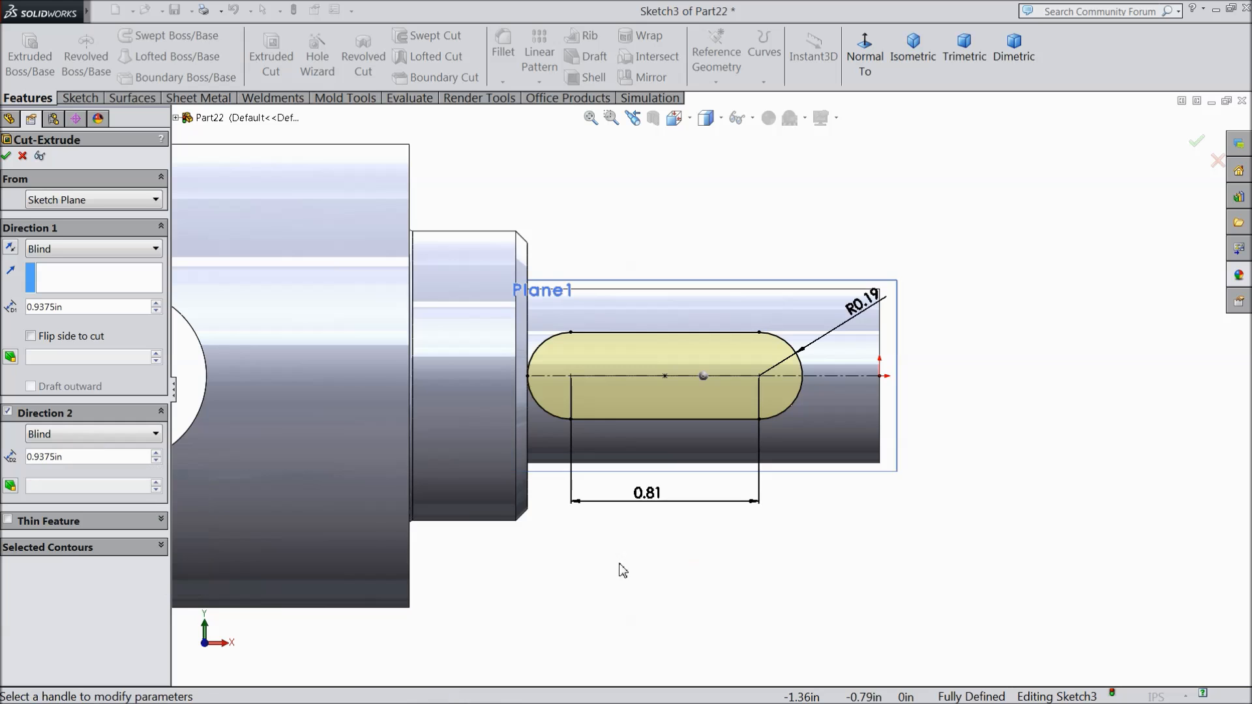
{"action": "middle_click_drag", "start_coordinate": [821, 554], "coordinate": [791, 600]}
{"action": "scroll", "coordinate": [788, 594], "scroll_direction": "up", "scroll_amount": 4}
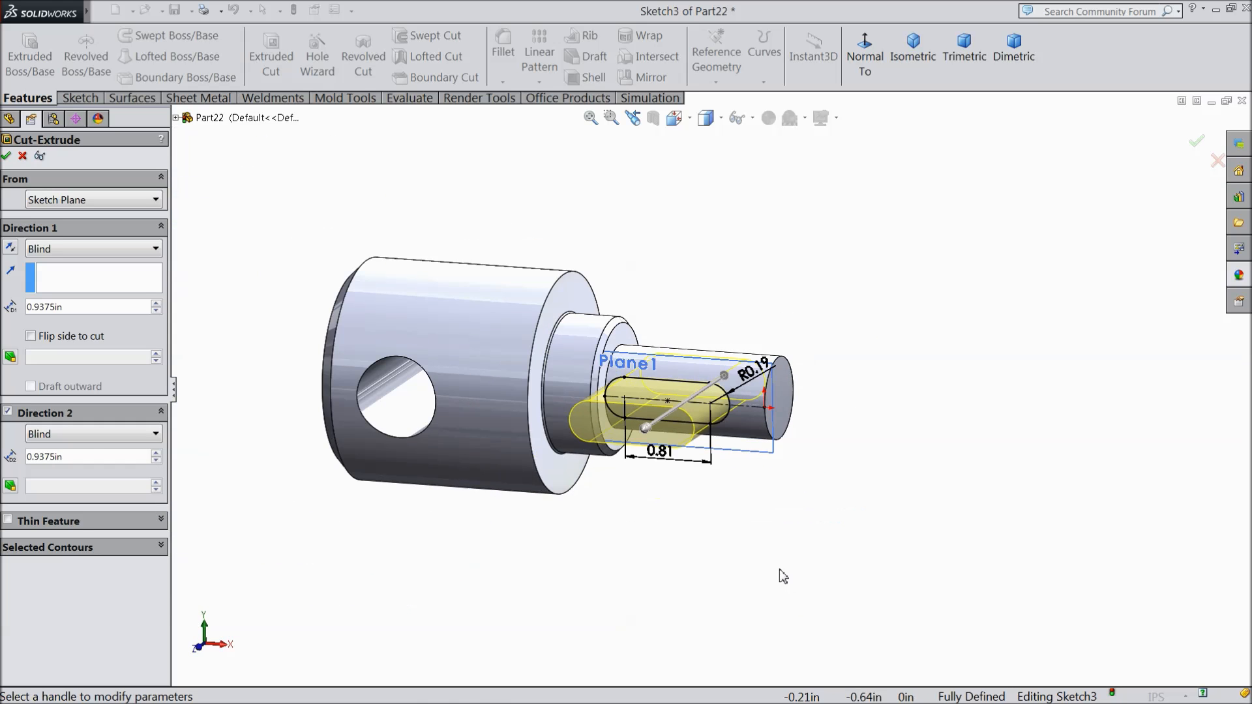
{"action": "middle_click_drag", "start_coordinate": [913, 271], "coordinate": [894, 339]}
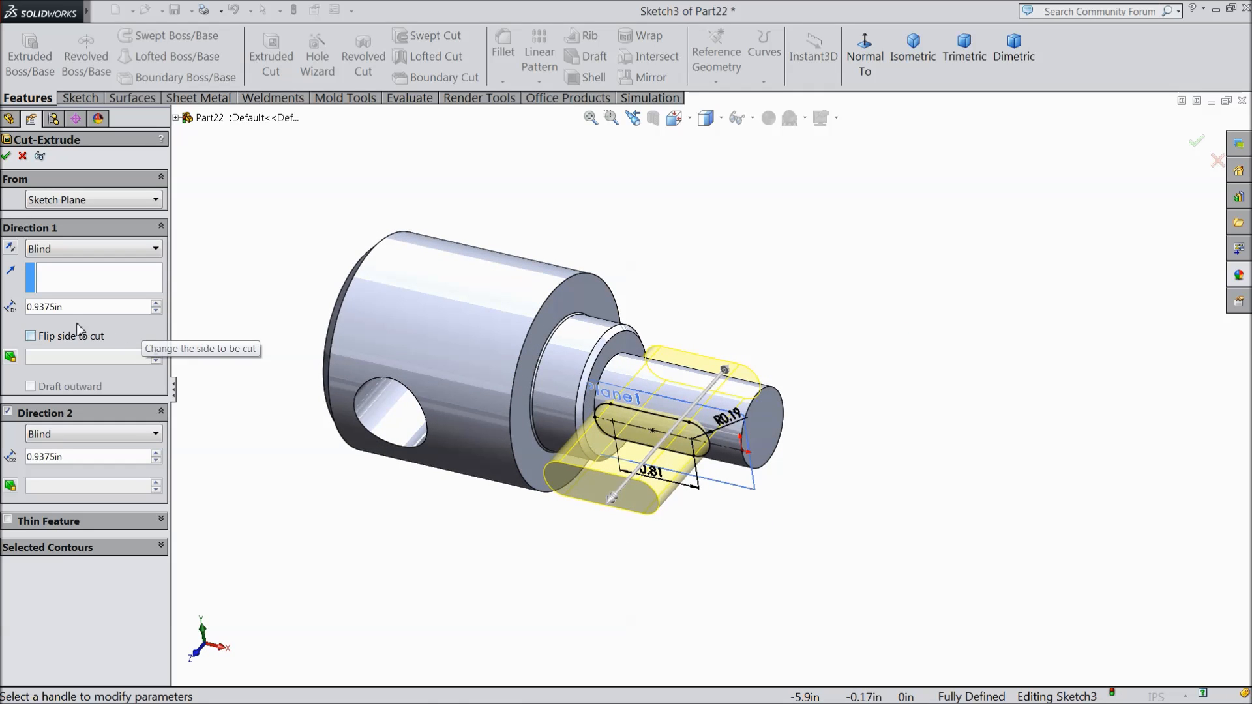
Step: Set the slot cut's depth to 0.09375 in in both directions and complete the cut
{"action": "left_click", "coordinate": [55, 306]}
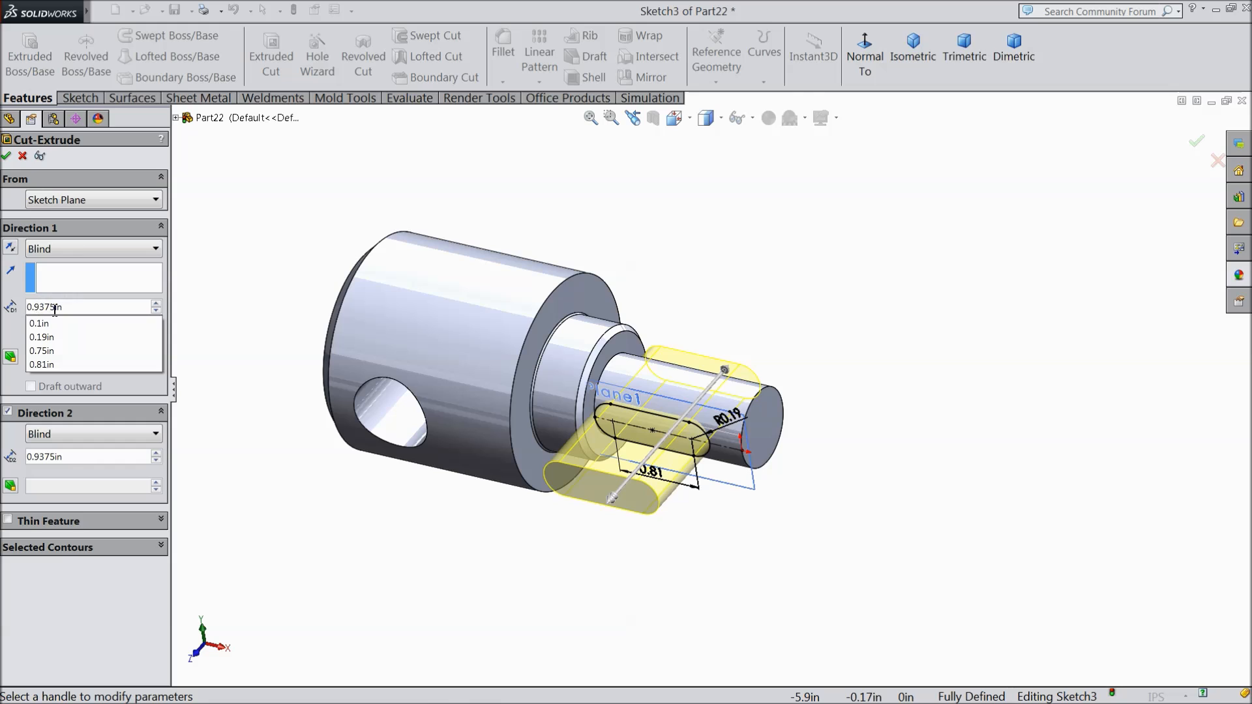
{"action": "type", "text": "0"}
{"action": "key", "text": "Return"}
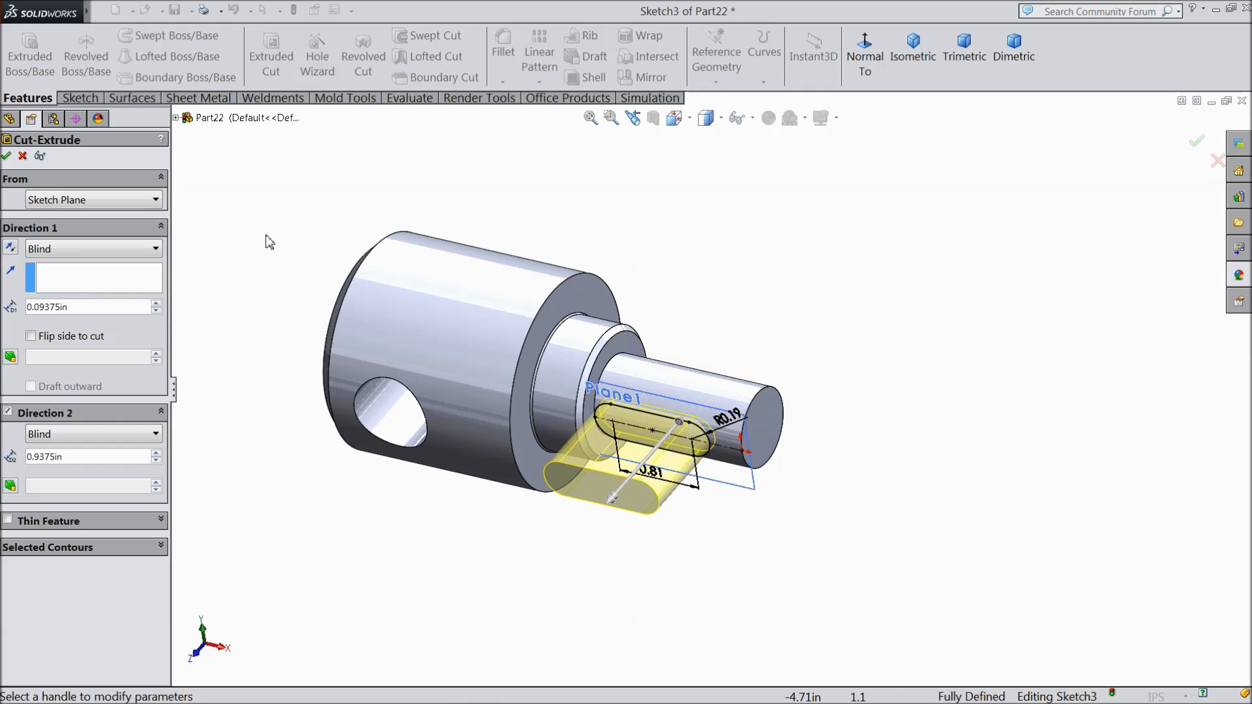
{"action": "left_click", "coordinate": [36, 458]}
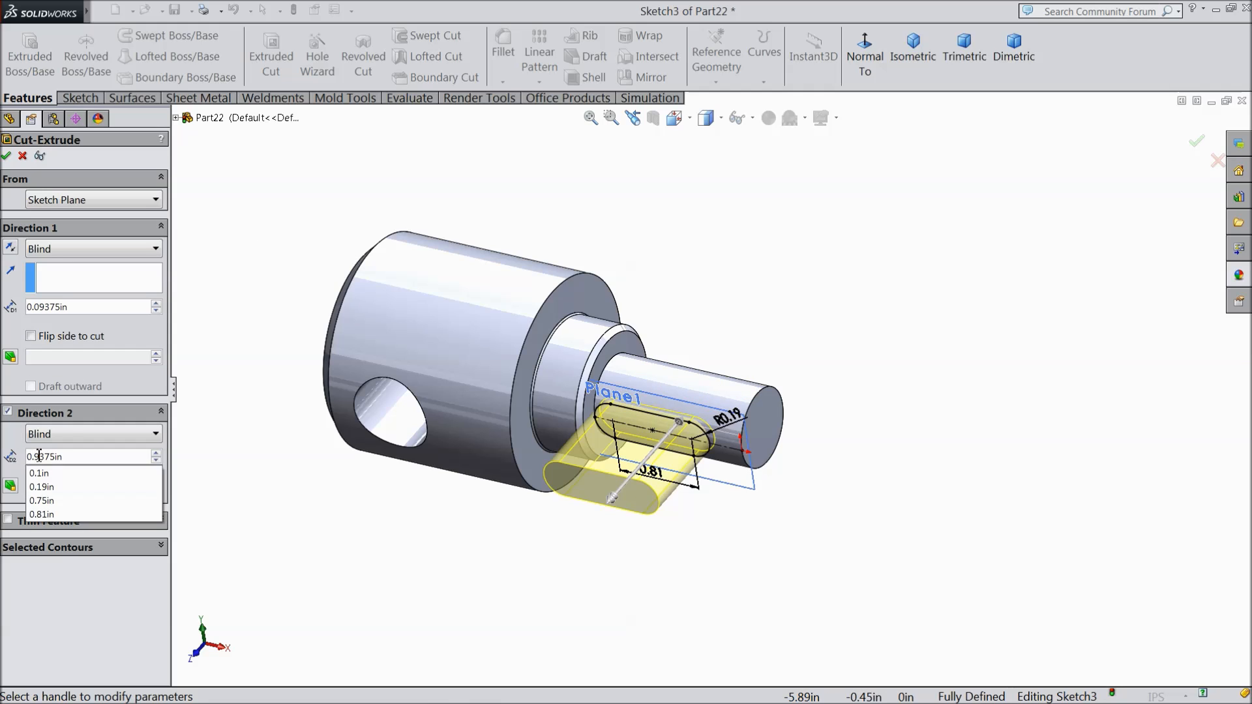
{"action": "type", "text": "0"}
{"action": "key", "text": "Return"}
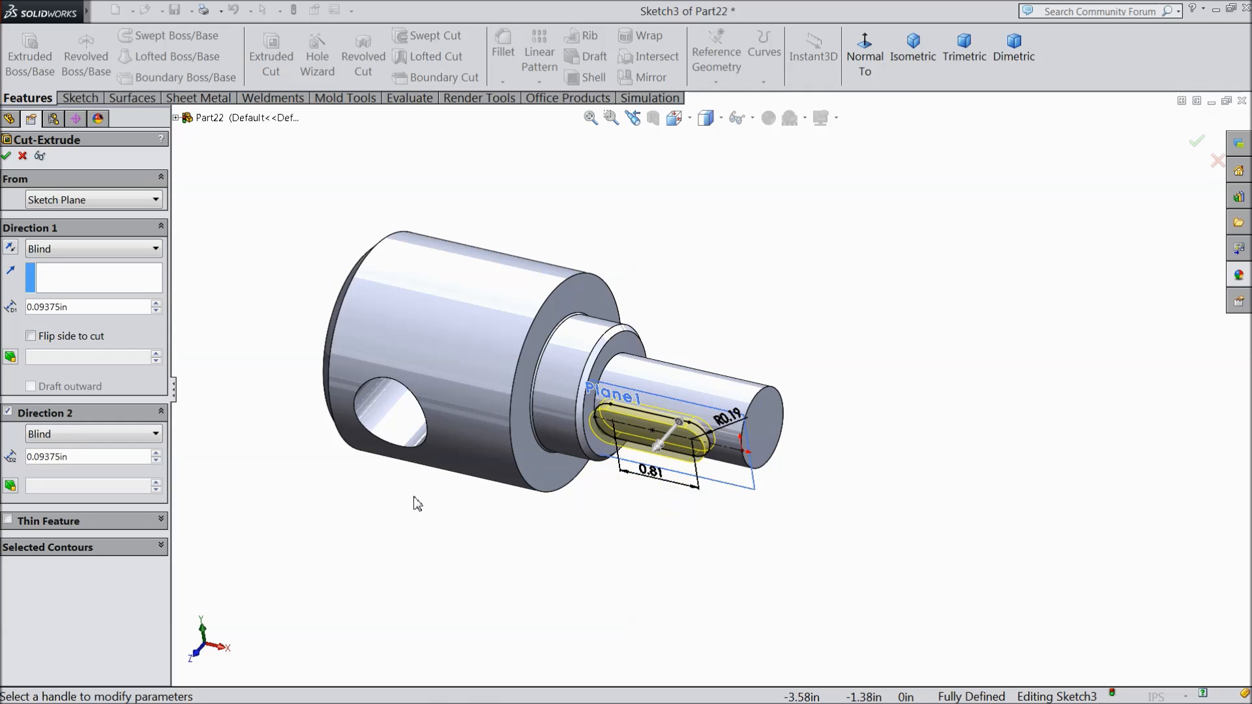
{"action": "scroll", "coordinate": [689, 448], "scroll_direction": "down", "scroll_amount": 4}
{"action": "mouse_move", "coordinate": [689, 448]}
{"action": "middle_mouse_down"}
{"action": "mouse_move", "coordinate": [648, 486]}
{"action": "mouse_move", "coordinate": [671, 455]}
{"action": "middle_mouse_up"}
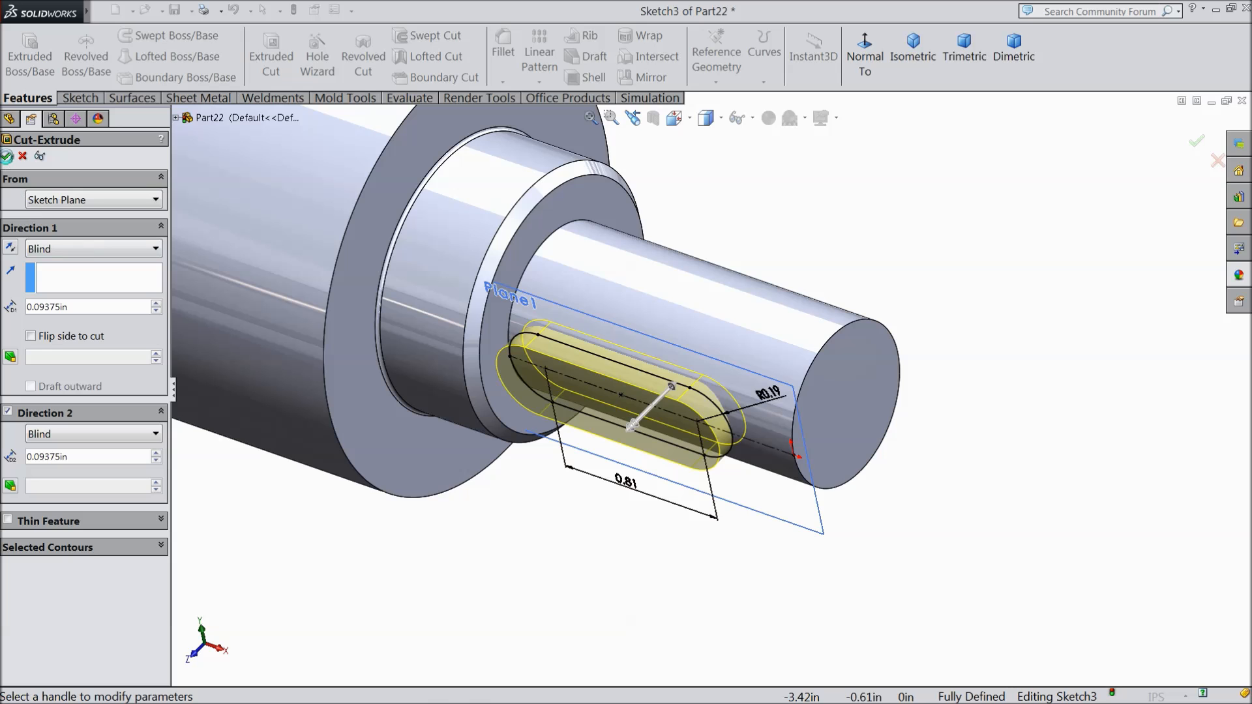
{"action": "left_click", "coordinate": [7, 156]}
Step: Fillet the edge where the smallest cylinder meets the middle cylinder's shoulder with a 0.015 in radius
{"action": "scroll", "coordinate": [531, 479], "scroll_direction": "up", "scroll_amount": 3}
{"action": "middle_click_drag", "start_coordinate": [532, 480], "coordinate": [548, 455]}
{"action": "scroll", "coordinate": [629, 431], "scroll_direction": "up", "scroll_amount": 4}
{"action": "scroll", "coordinate": [648, 319], "scroll_direction": "up", "scroll_amount": 6}
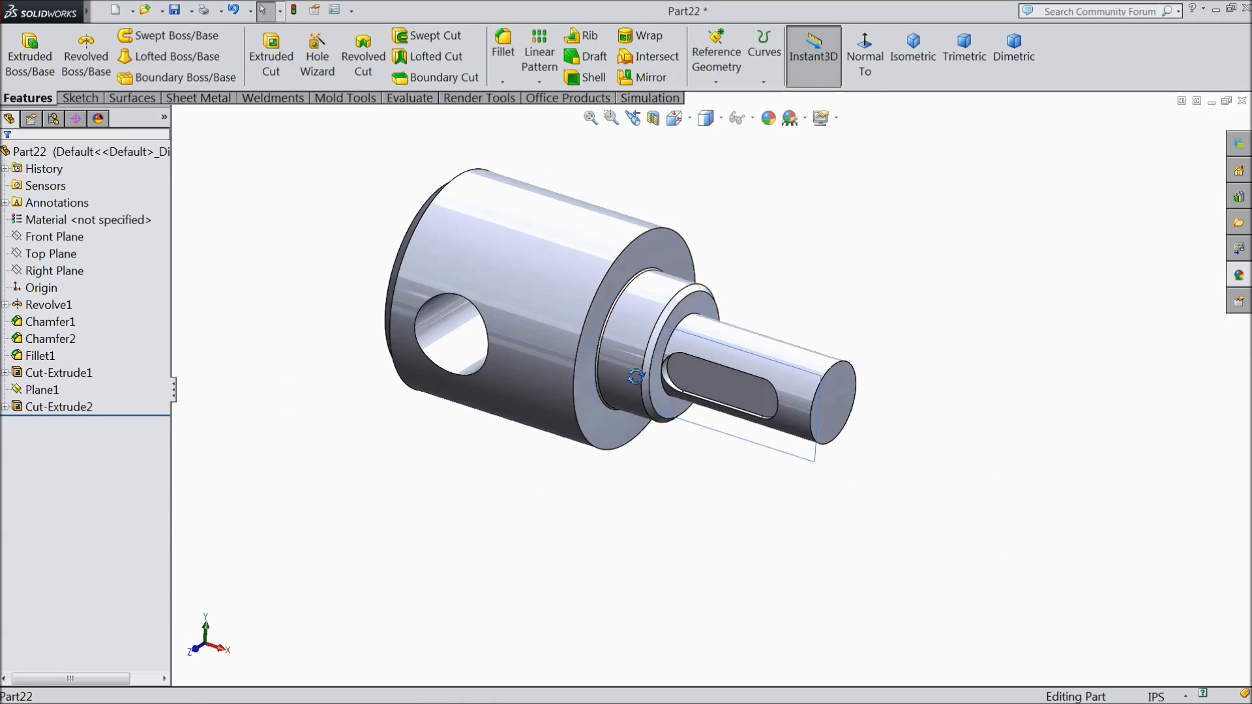
{"action": "scroll", "coordinate": [712, 363], "scroll_direction": "down", "scroll_amount": 2}
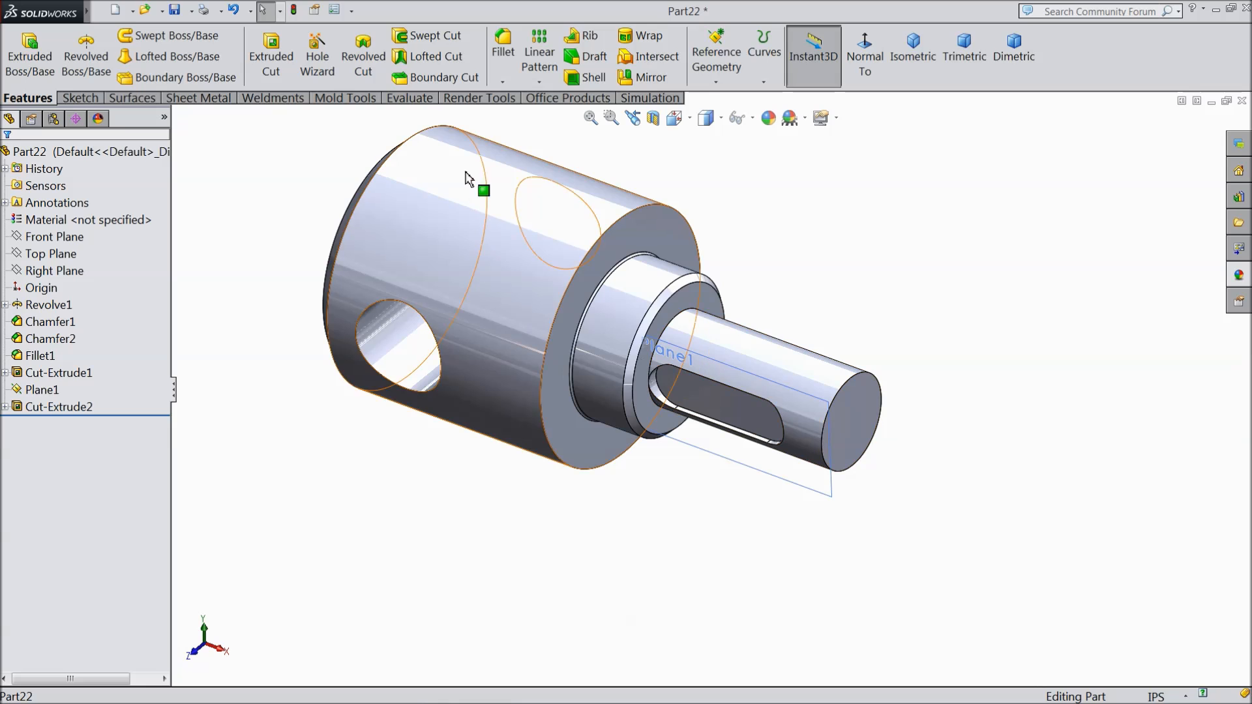
{"action": "left_click", "coordinate": [511, 72]}
{"action": "type", "text": "0.015"}
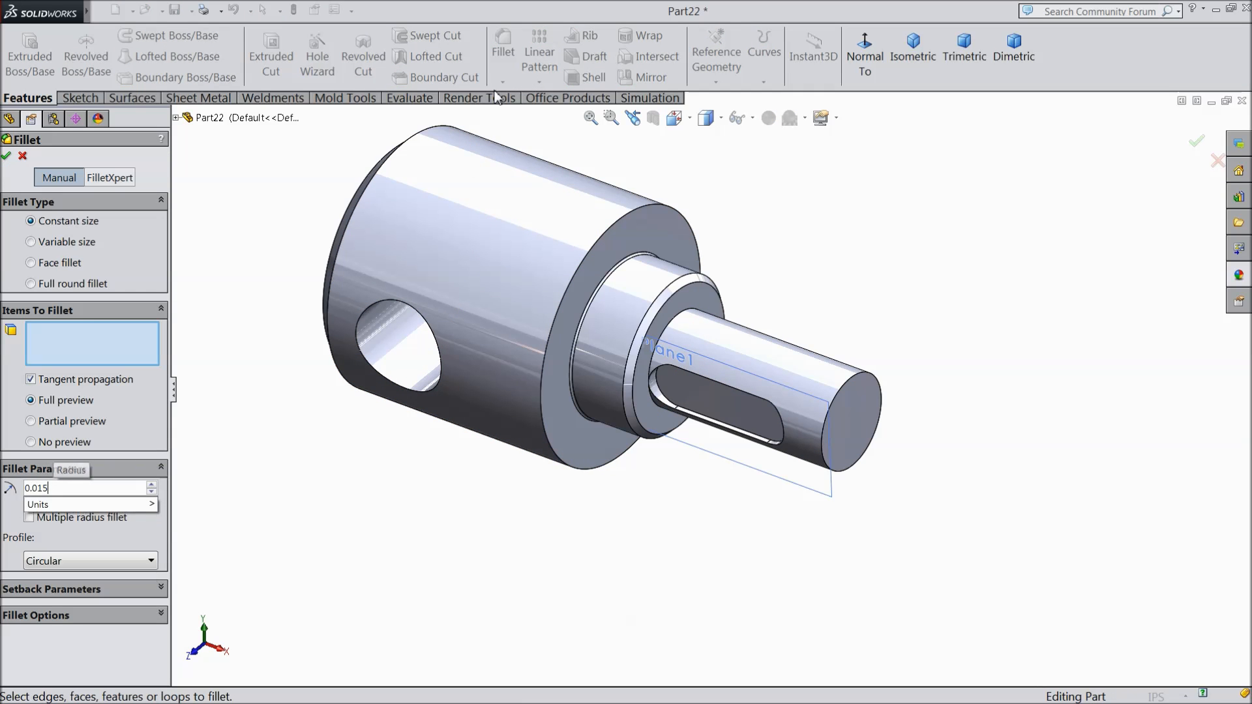
{"action": "left_click", "coordinate": [674, 327]}
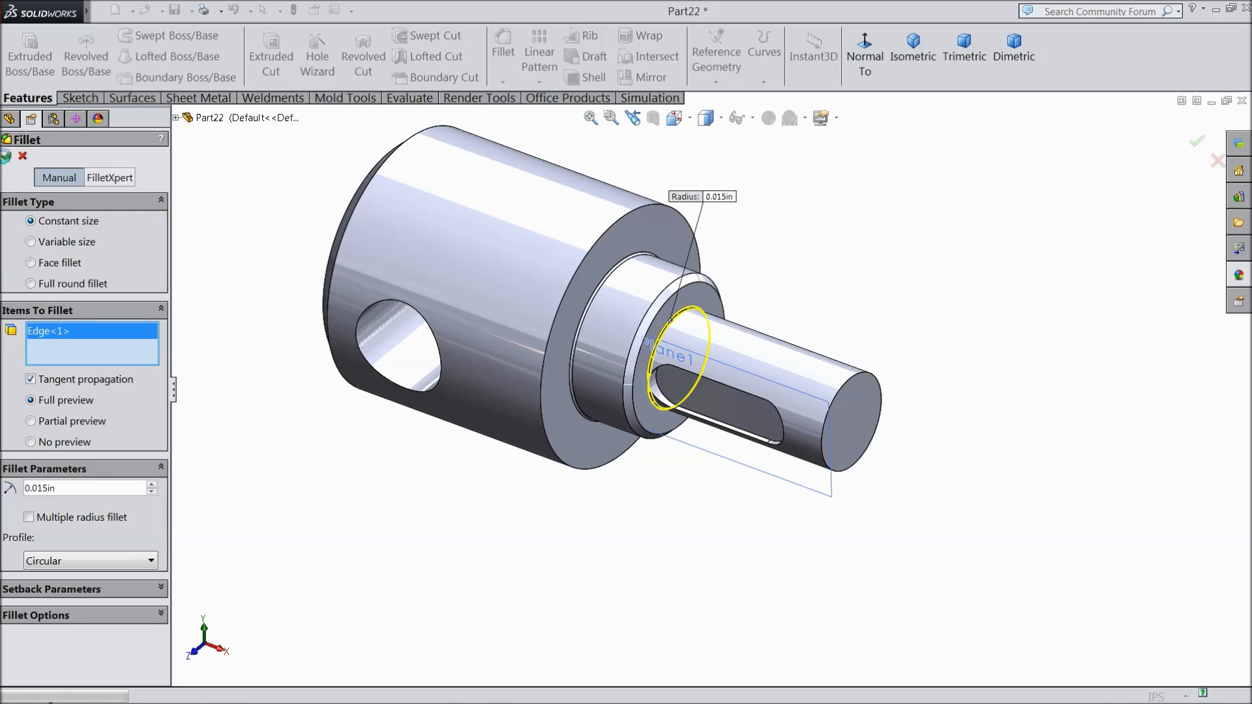
{"action": "key", "text": "Return"}
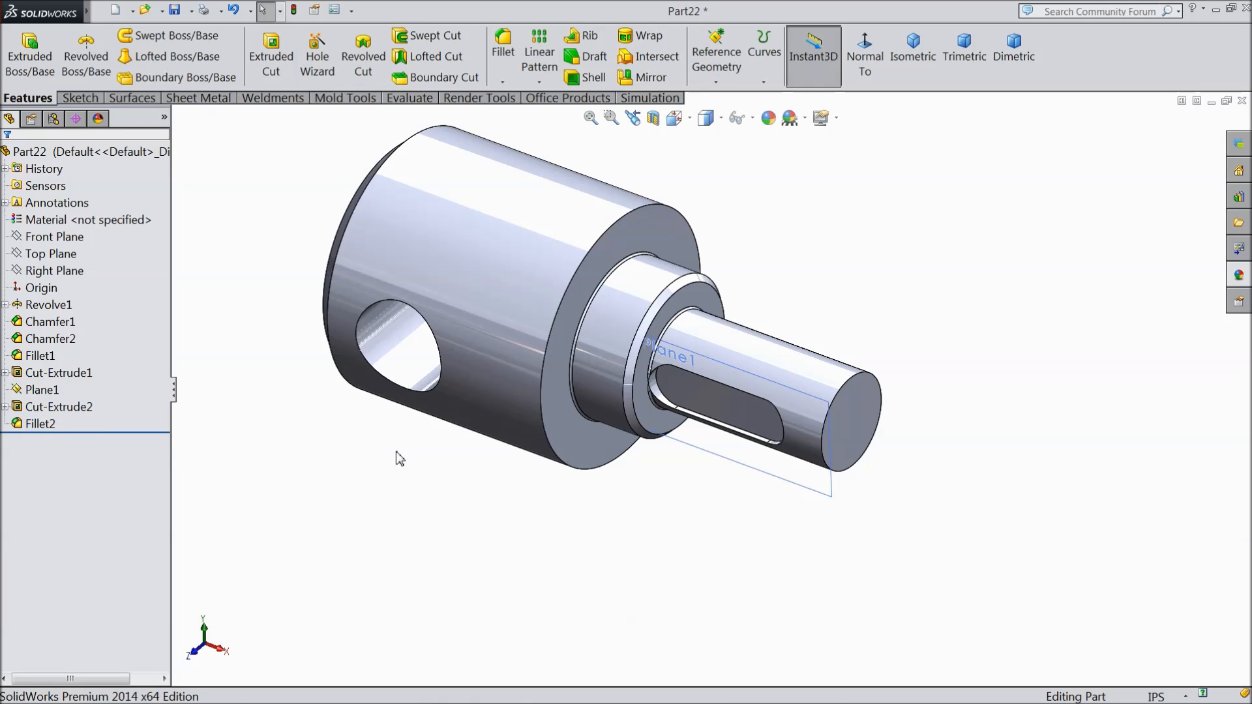
Step: Hide the reference plane Plane1 that carries the slot sketch
{"action": "middle_click_drag", "start_coordinate": [396, 451], "coordinate": [540, 256]}
{"action": "scroll", "coordinate": [540, 256], "scroll_direction": "down", "scroll_amount": 2}
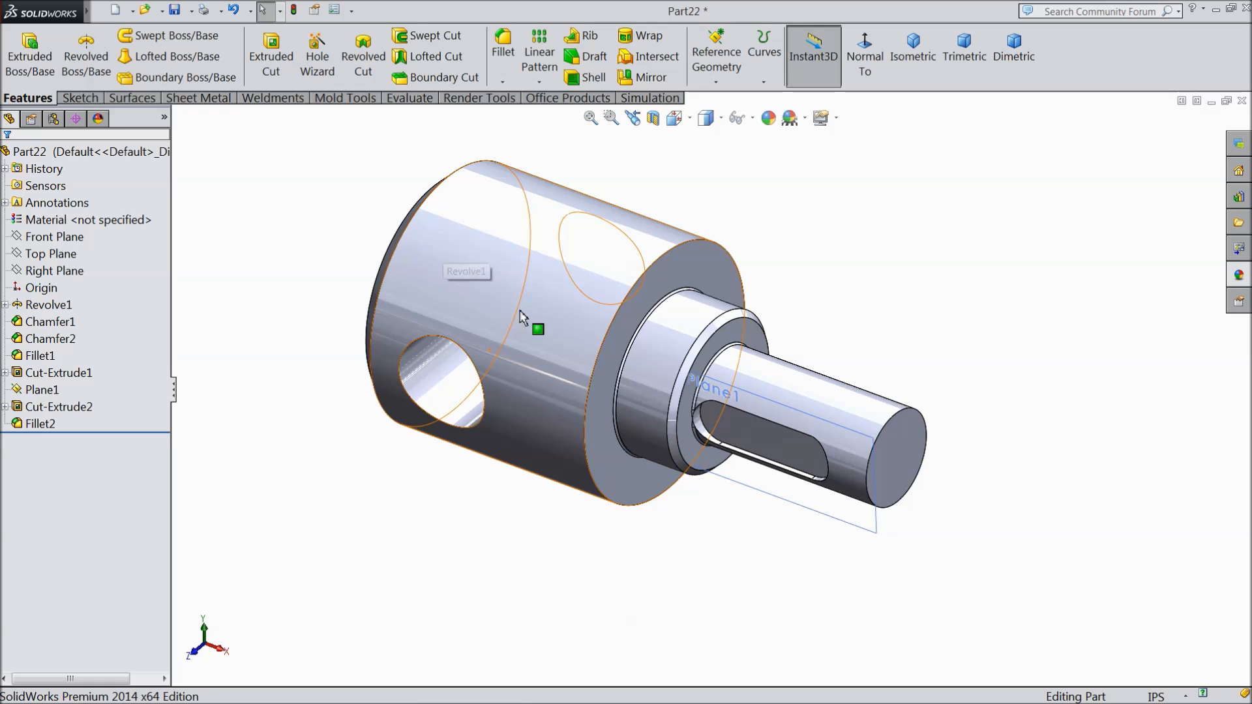
{"action": "left_click", "coordinate": [812, 509]}
{"action": "left_click", "coordinate": [867, 468]}
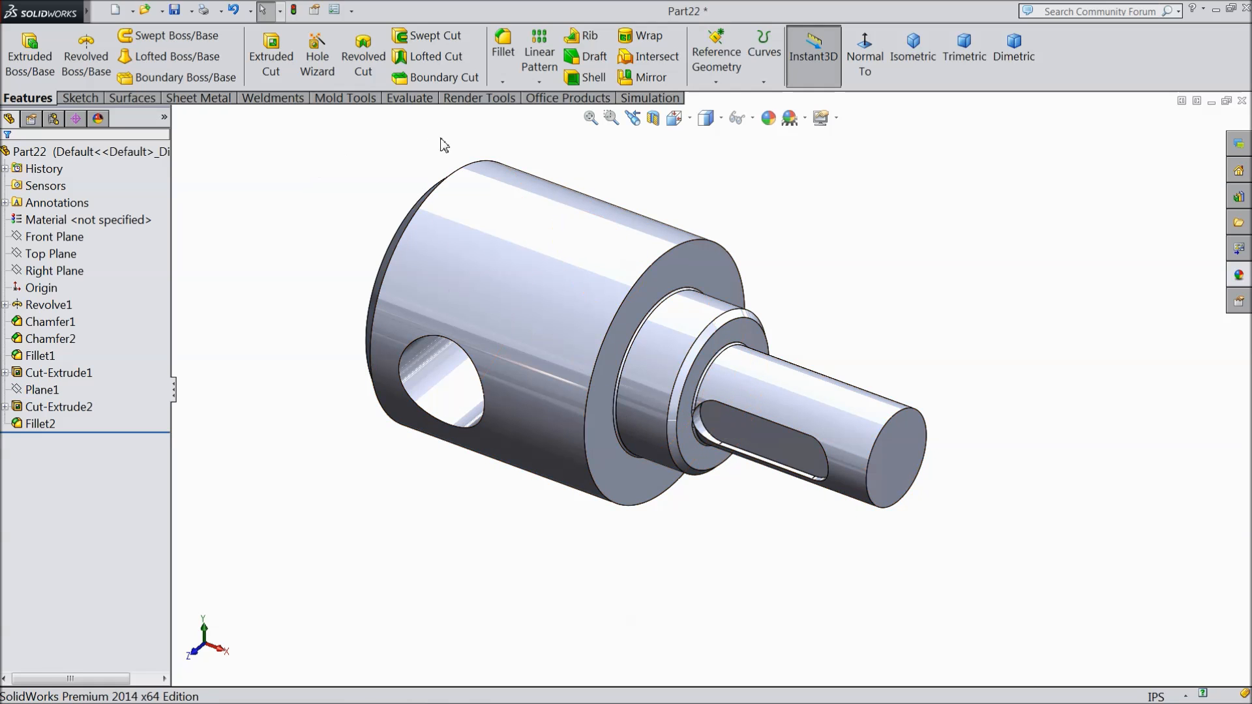
Step: Apply a green color with RGB 0, 192, 0 to the whole part
{"action": "left_click", "coordinate": [768, 118]}
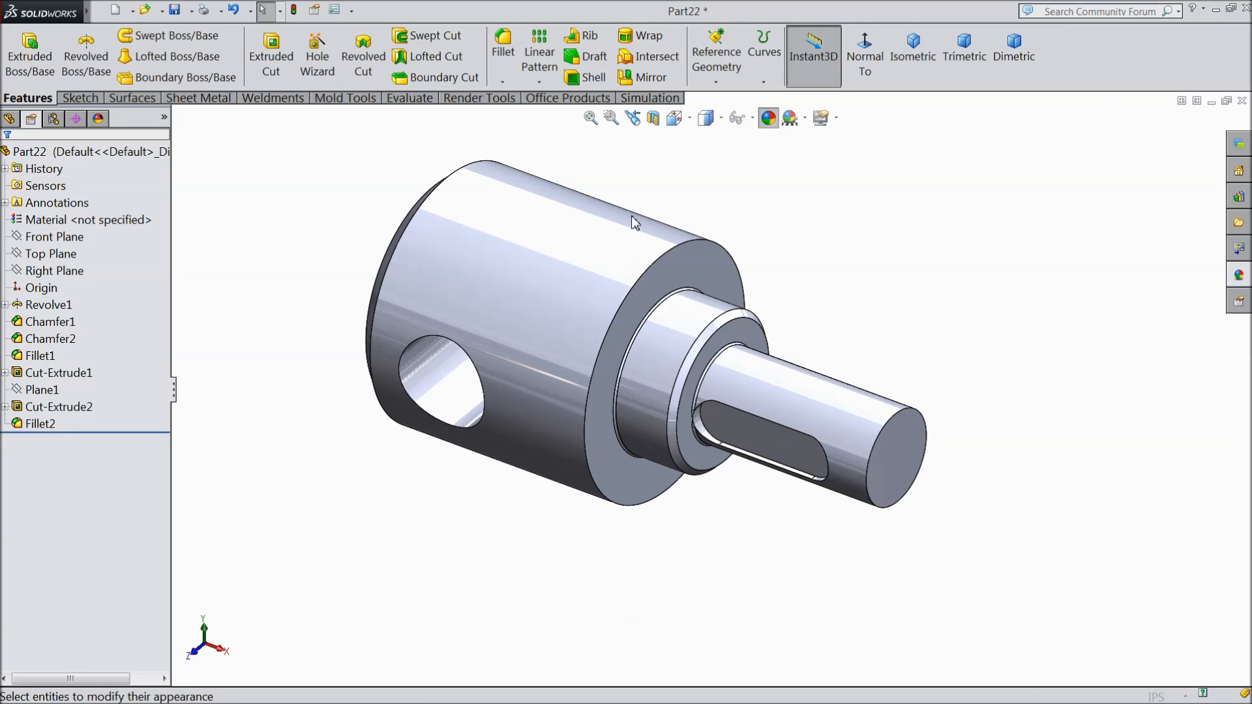
{"action": "left_click", "coordinate": [76, 499]}
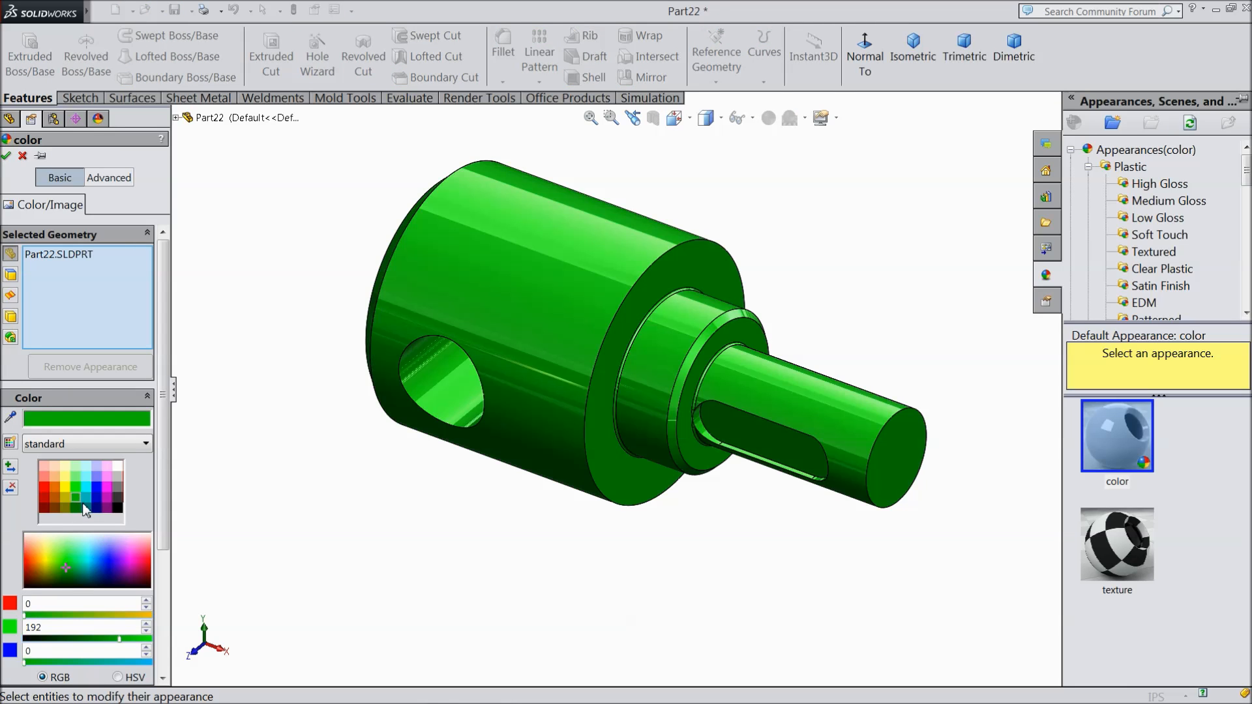
{"action": "left_click", "coordinate": [78, 508]}
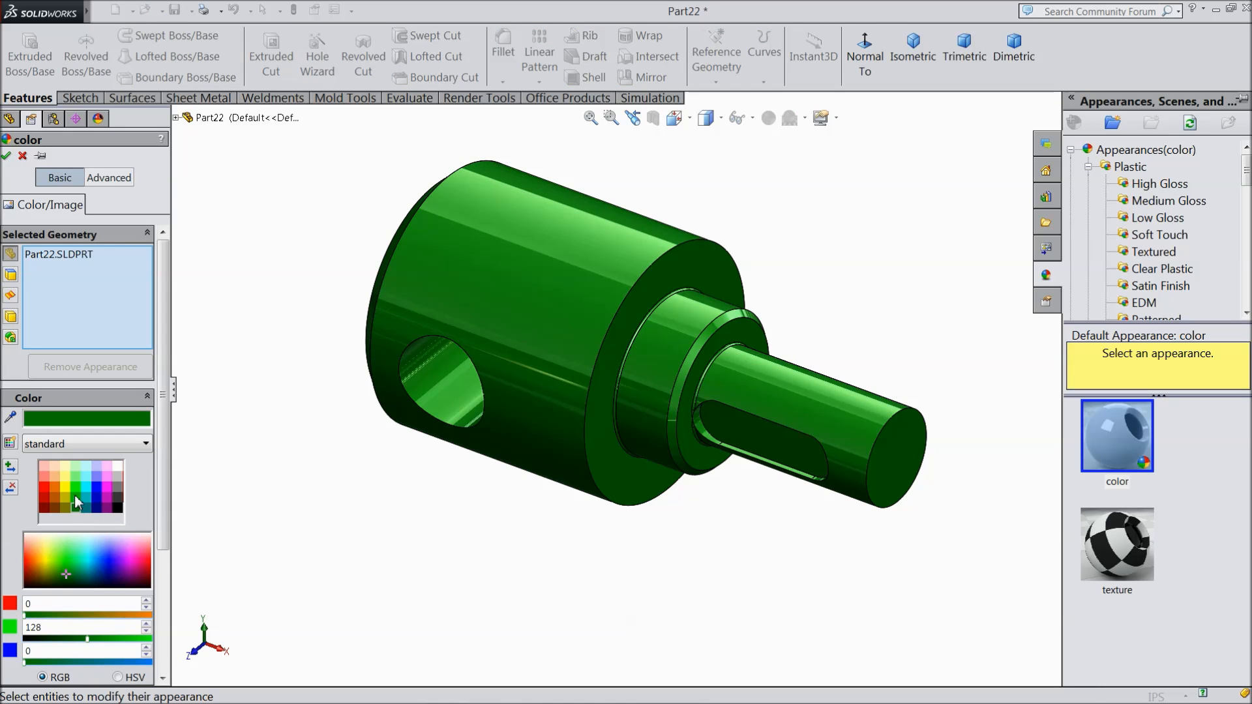
{"action": "left_click", "coordinate": [76, 498]}
{"action": "middle_click_drag", "start_coordinate": [307, 530], "coordinate": [324, 508]}
{"action": "left_click", "coordinate": [5, 155]}
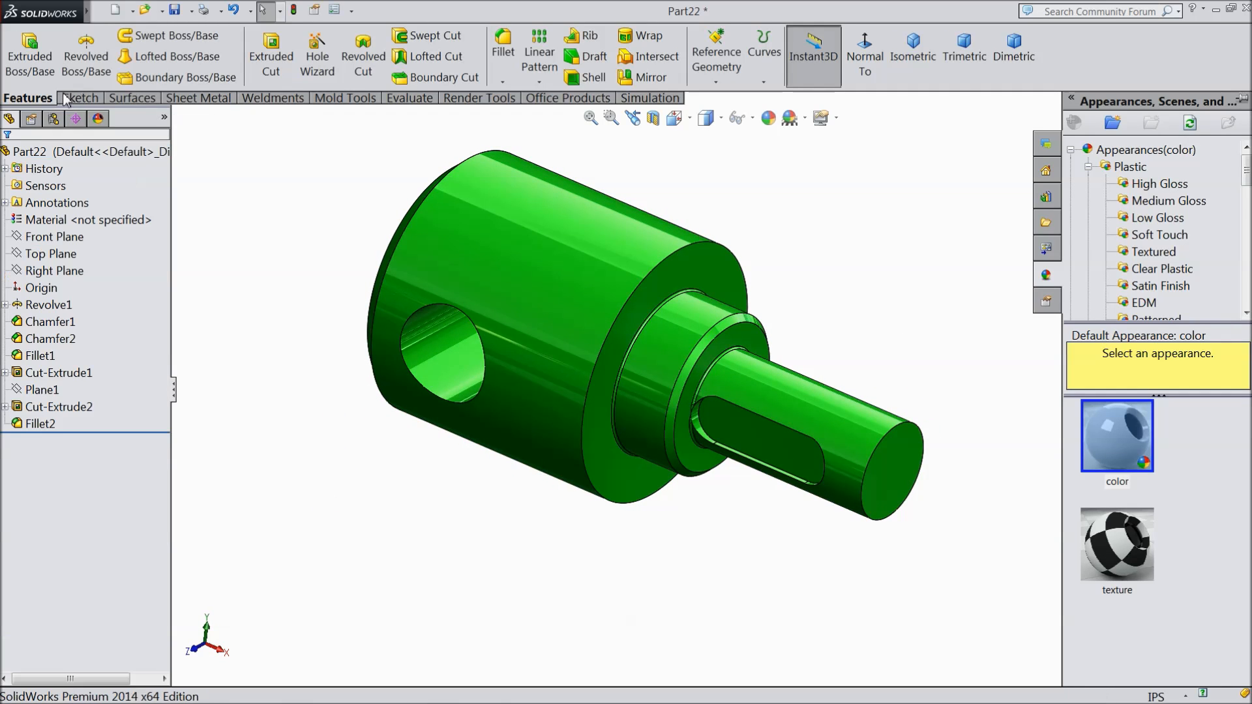
Step: Save the part as "6.Handle Shaft" in the Arbor Press machine folder
{"action": "left_click", "coordinate": [174, 10]}
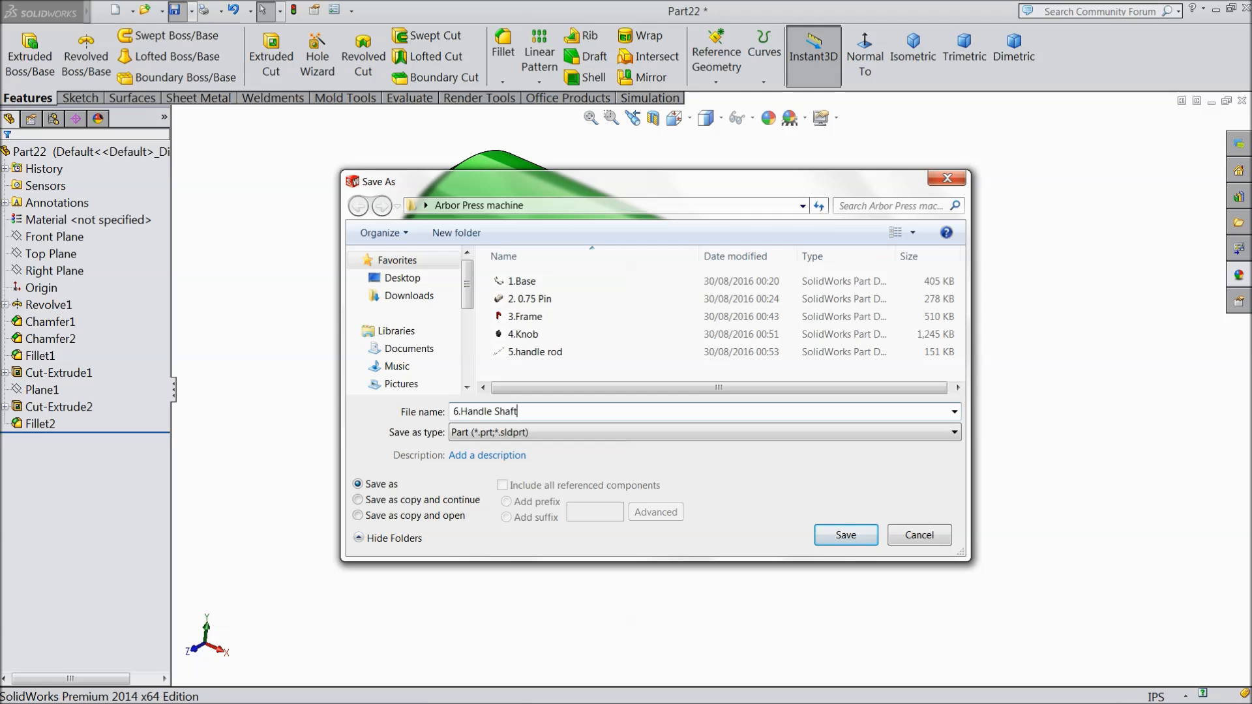
{"action": "left_click", "coordinate": [845, 535]}
{"action": "middle_click_drag", "start_coordinate": [487, 506], "coordinate": [457, 509]}
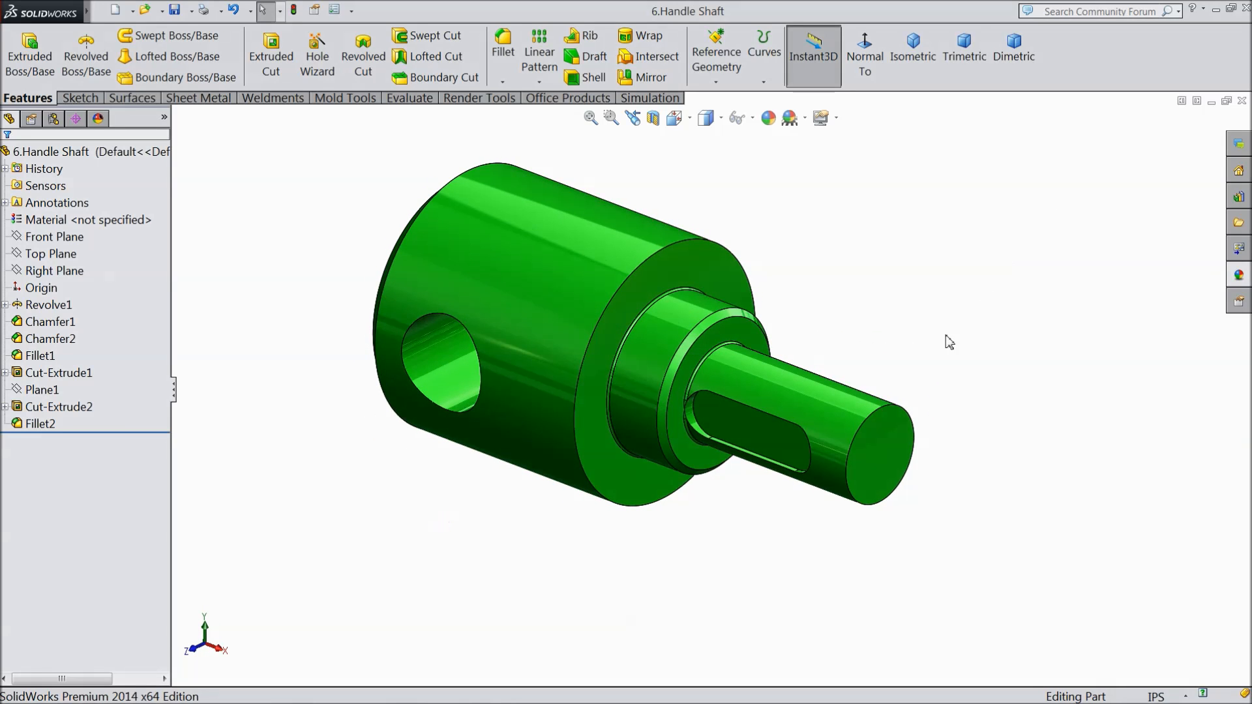
Step: Start an ANSI Inch 3/8-24 tapped hole on the smallest cylinder's end face, viewed head-on, with a blind depth of 0.75 in
{"action": "middle_click_drag", "start_coordinate": [930, 371], "coordinate": [890, 395]}
{"action": "middle_click_drag", "start_coordinate": [847, 384], "coordinate": [828, 390]}
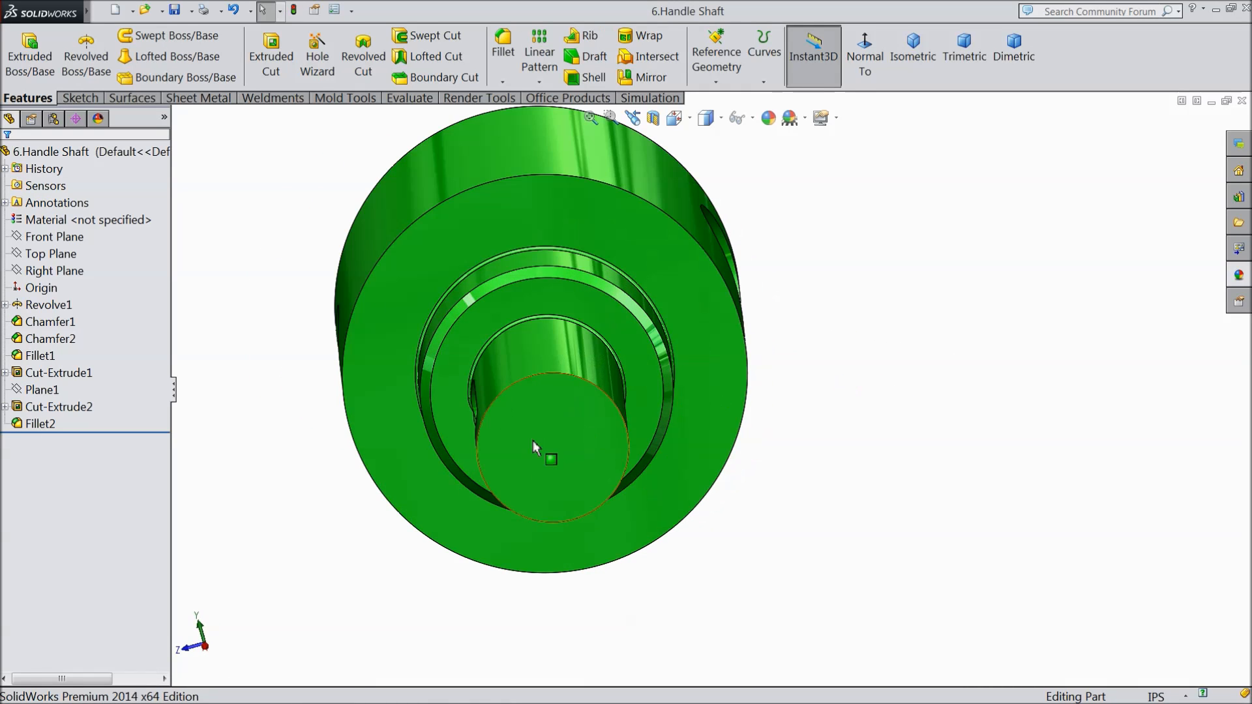
{"action": "left_click", "coordinate": [533, 441]}
{"action": "left_click", "coordinate": [866, 57]}
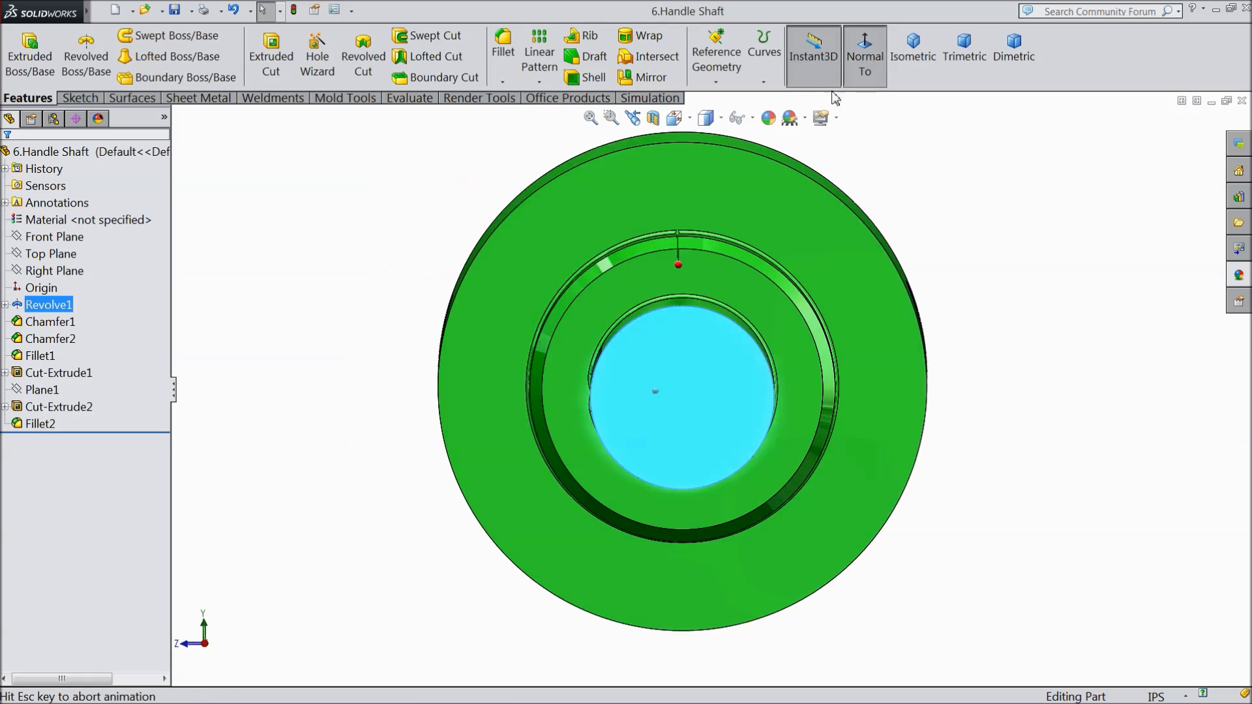
{"action": "left_click", "coordinate": [318, 58]}
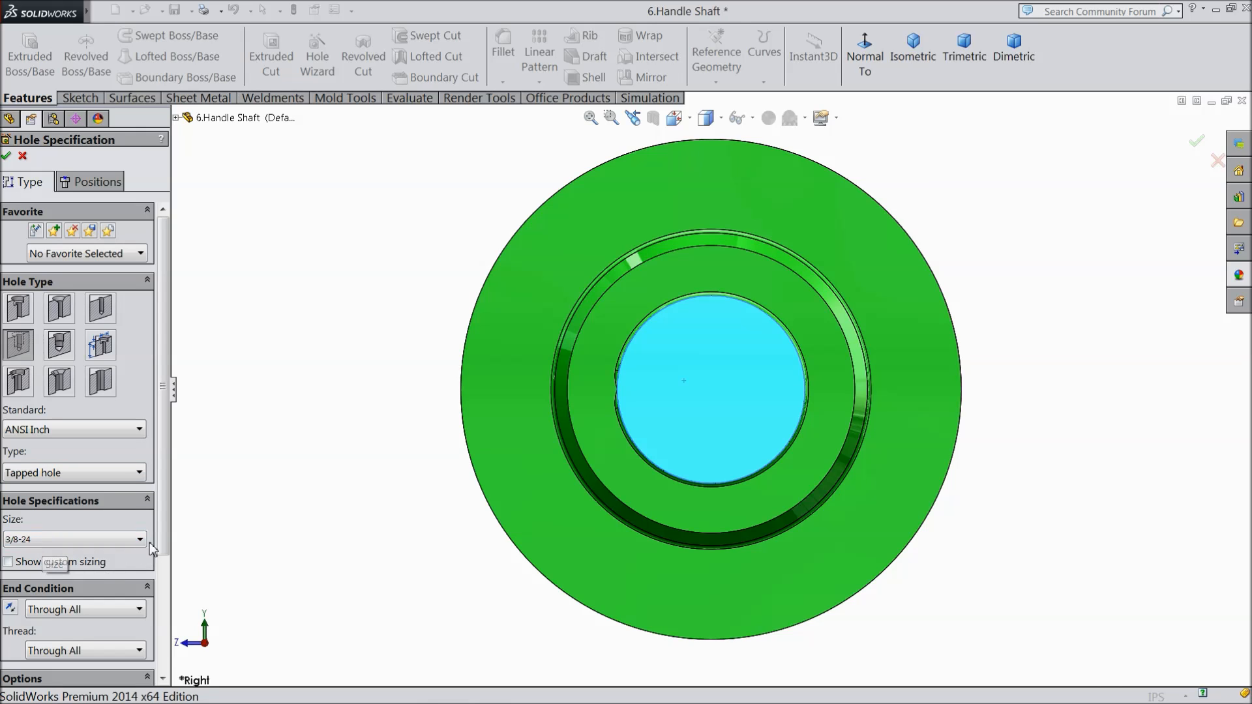
{"action": "scroll", "coordinate": [131, 555], "scroll_direction": "down", "scroll_amount": 1}
{"action": "left_click", "coordinate": [72, 568]}
{"action": "left_click", "coordinate": [49, 584]}
{"action": "type", "text": "0.75"}
{"action": "key", "text": "Return"}
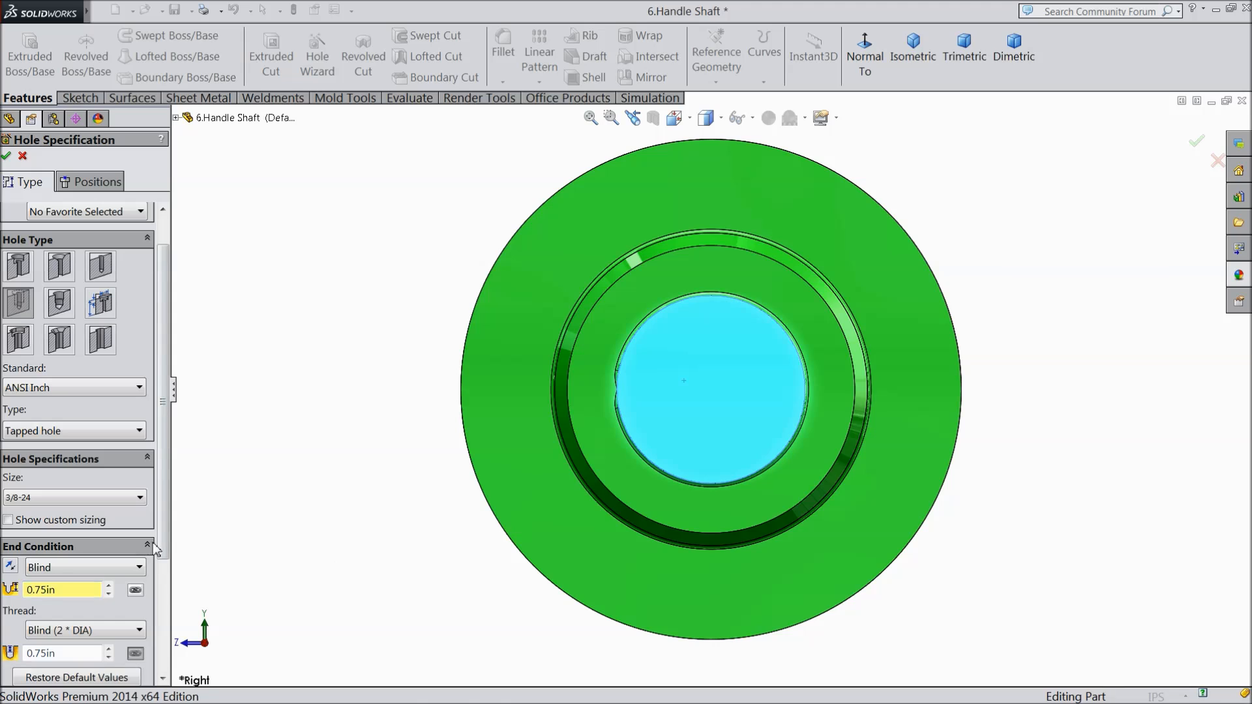
Step: Set the tapped hole's drill depth to 1 in and switch to positioning the hole
{"action": "scroll", "coordinate": [156, 599], "scroll_direction": "down", "scroll_amount": 2}
{"action": "scroll", "coordinate": [157, 600], "scroll_direction": "down", "scroll_amount": 1}
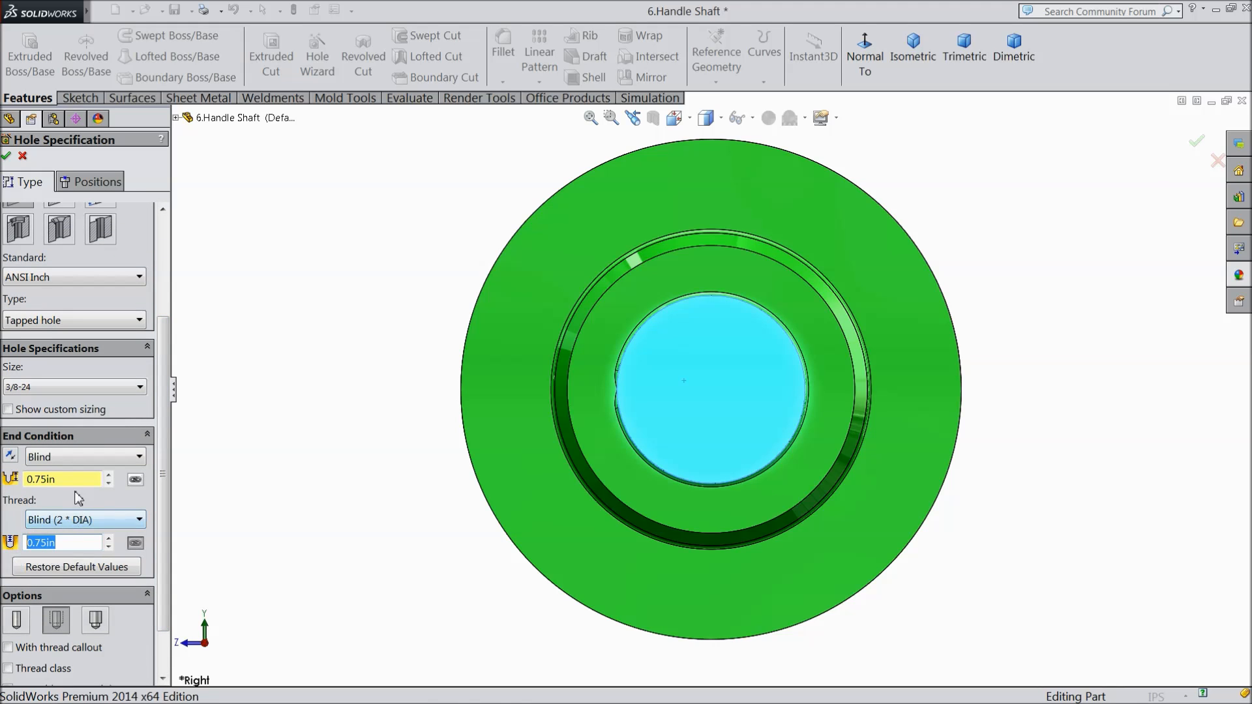
{"action": "left_click_drag", "start_coordinate": [59, 482], "coordinate": [8, 481]}
{"action": "type", "text": "1"}
{"action": "key", "text": "Return"}
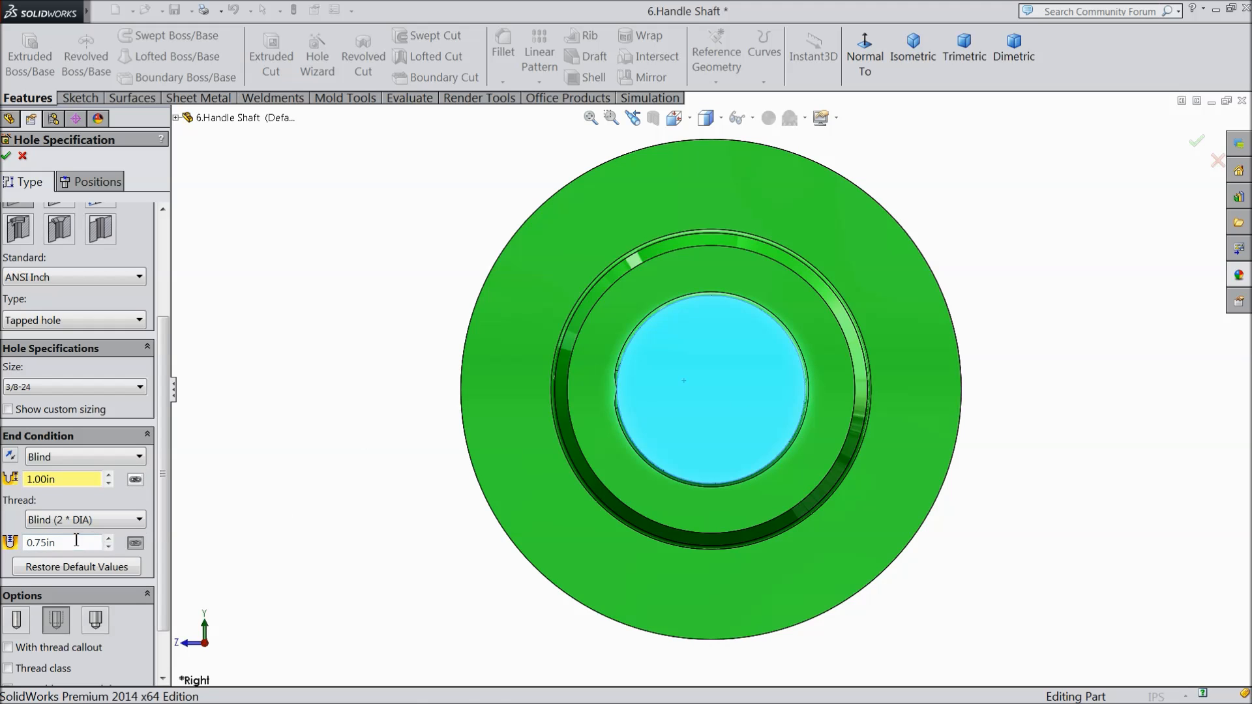
{"action": "left_click", "coordinate": [91, 183]}
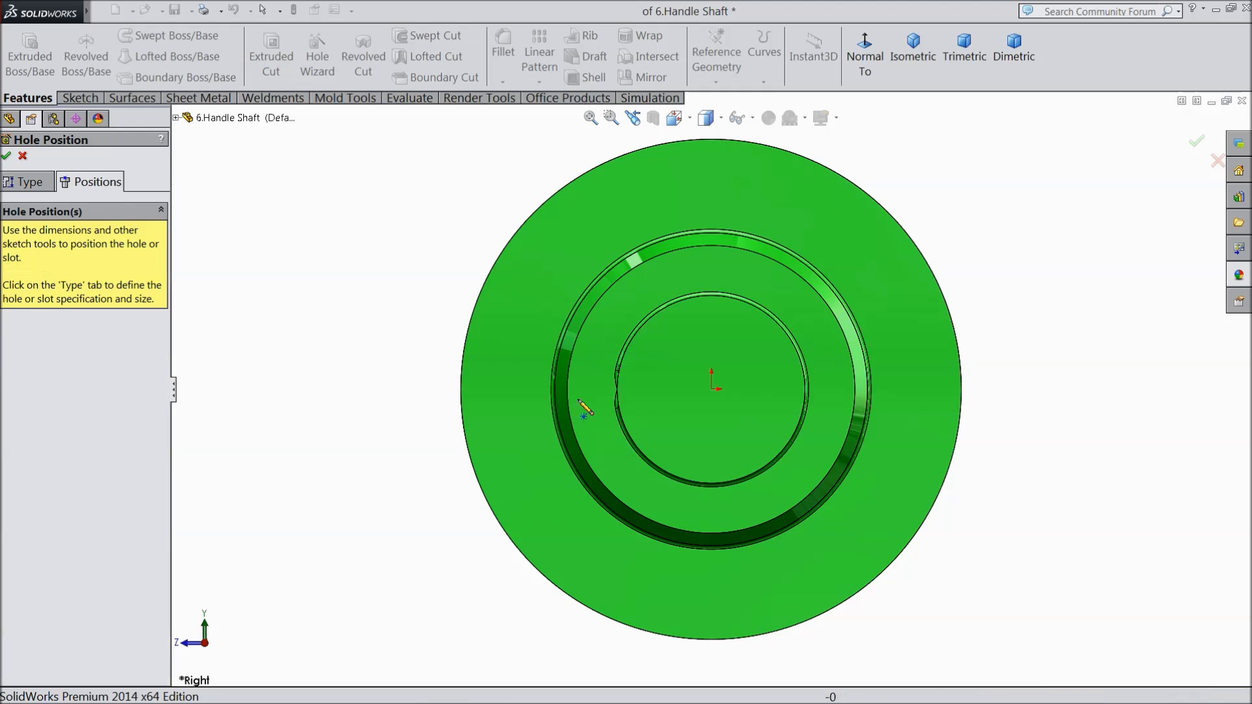
Step: Place the tapped hole at the origin in the centre of the shaft's end face, complete it and save the part
{"action": "left_click", "coordinate": [711, 390]}
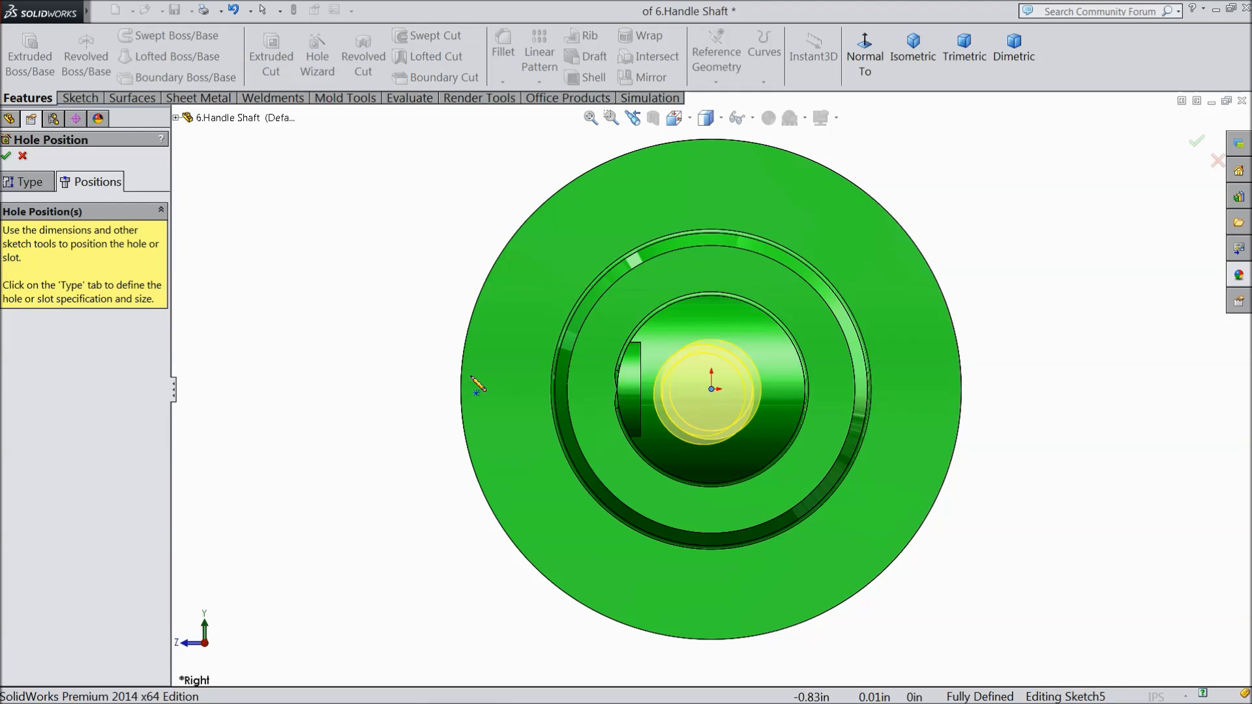
{"action": "left_click", "coordinate": [8, 157]}
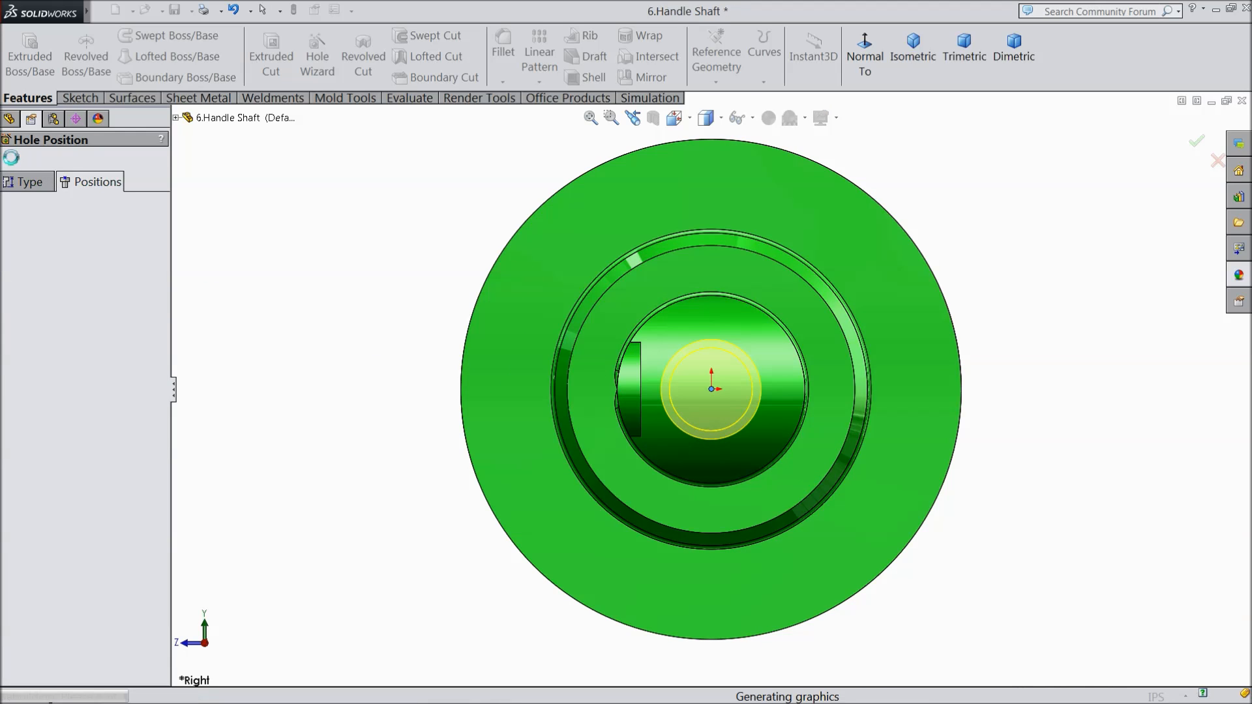
{"action": "left_click", "coordinate": [430, 326]}
{"action": "middle_click_drag", "start_coordinate": [380, 341], "coordinate": [461, 448]}
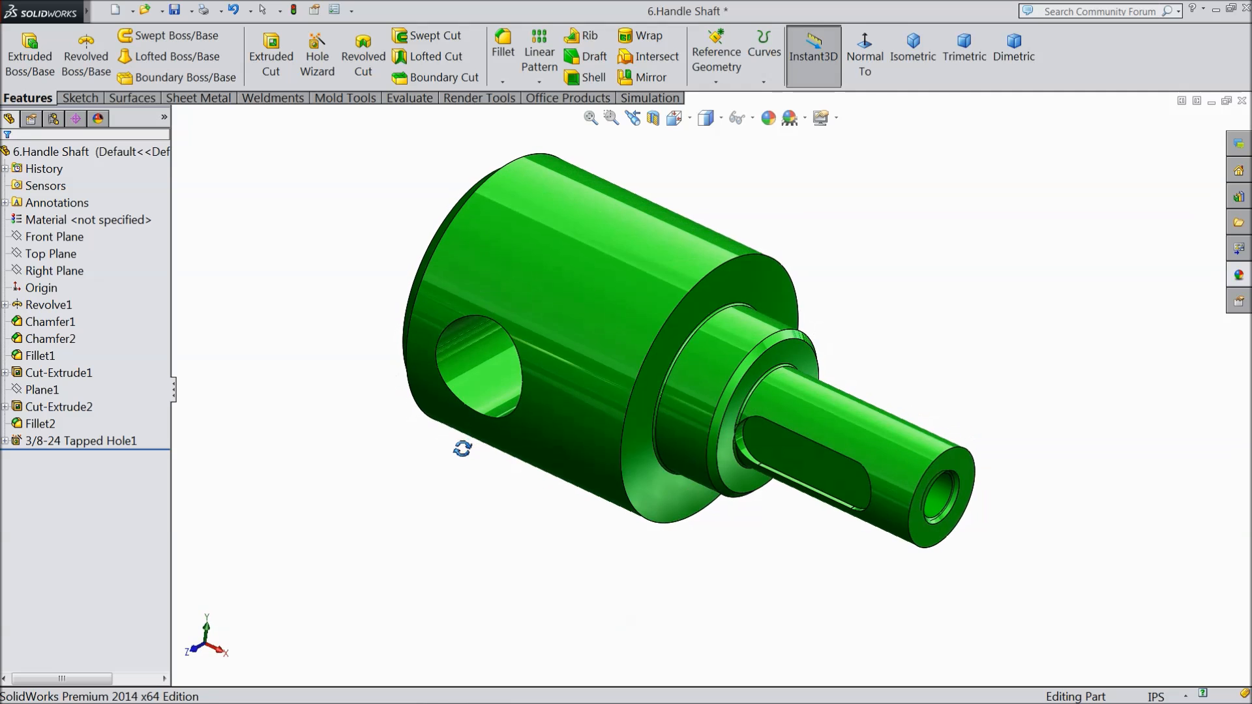
{"action": "left_click", "coordinate": [176, 15]}
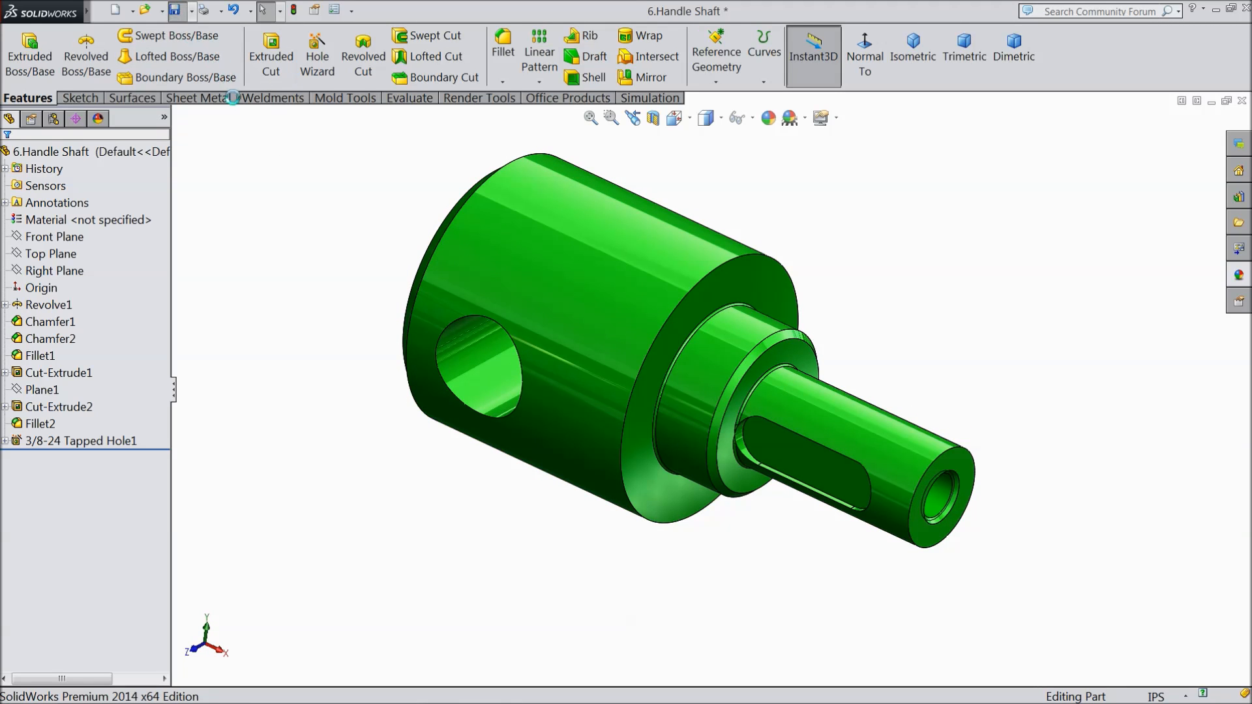
Step: Edit the sketch of the slot cut on the thin shaft and set its end radius to 0.1875/2 in
{"action": "middle_click_drag", "start_coordinate": [562, 494], "coordinate": [518, 496]}
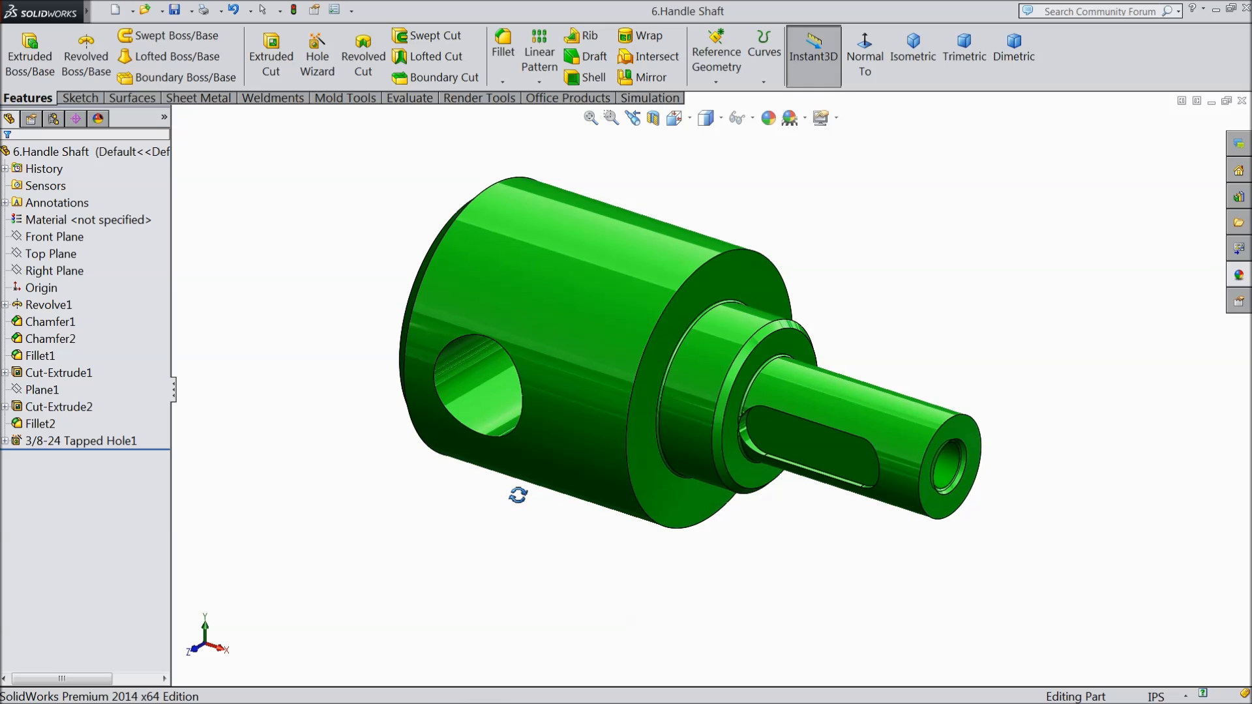
{"action": "scroll", "coordinate": [784, 448], "scroll_direction": "down", "scroll_amount": 3}
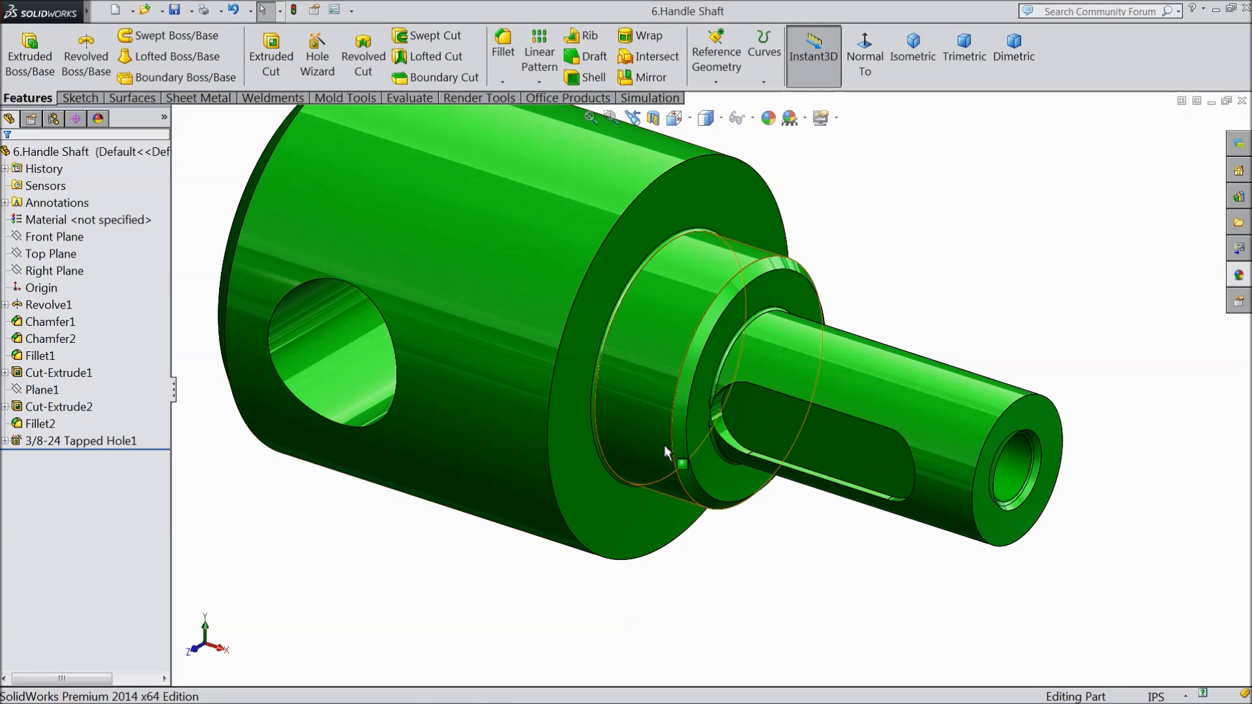
{"action": "left_click", "coordinate": [52, 407]}
{"action": "left_click", "coordinate": [6, 407]}
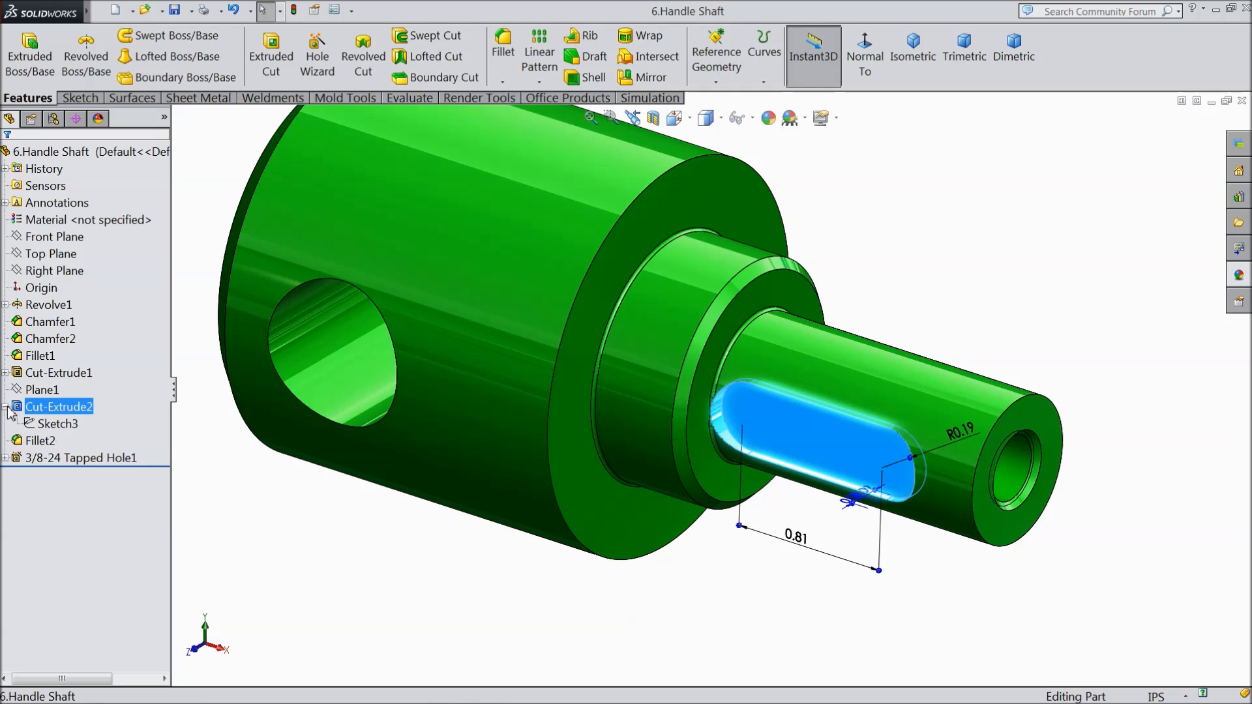
{"action": "left_click", "coordinate": [49, 423]}
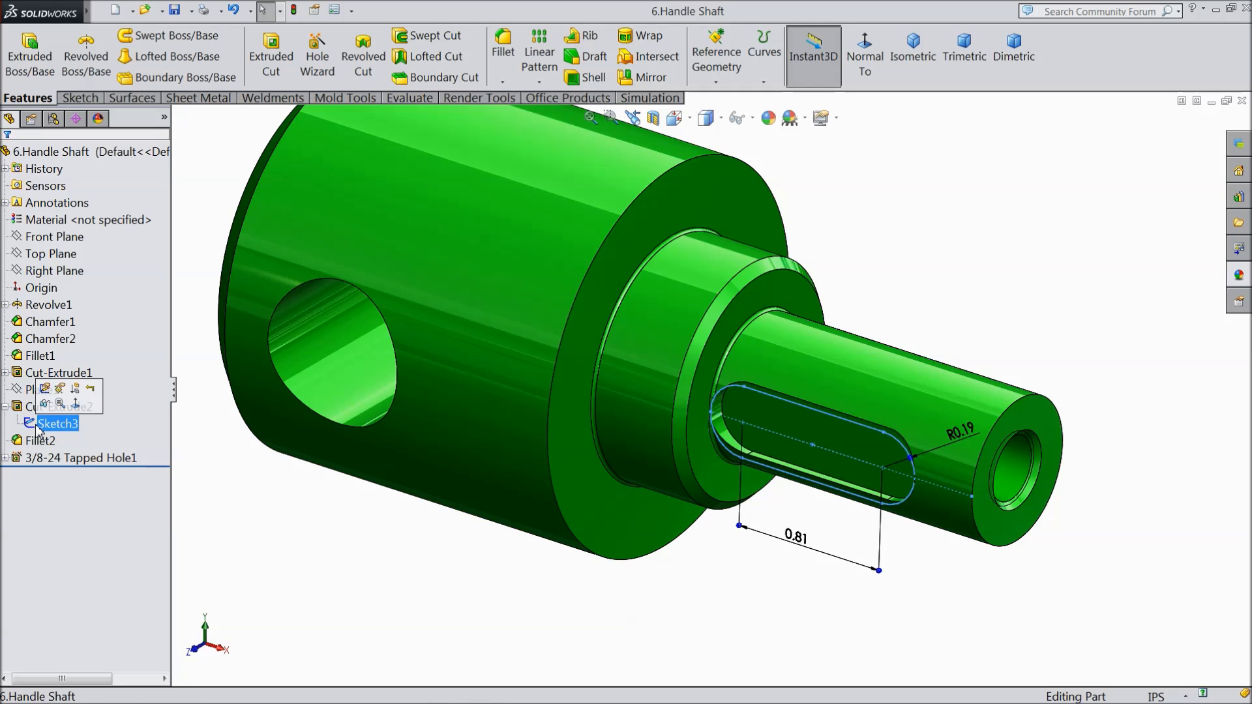
{"action": "left_click", "coordinate": [44, 388]}
{"action": "scroll", "coordinate": [949, 450], "scroll_direction": "down", "scroll_amount": 2}
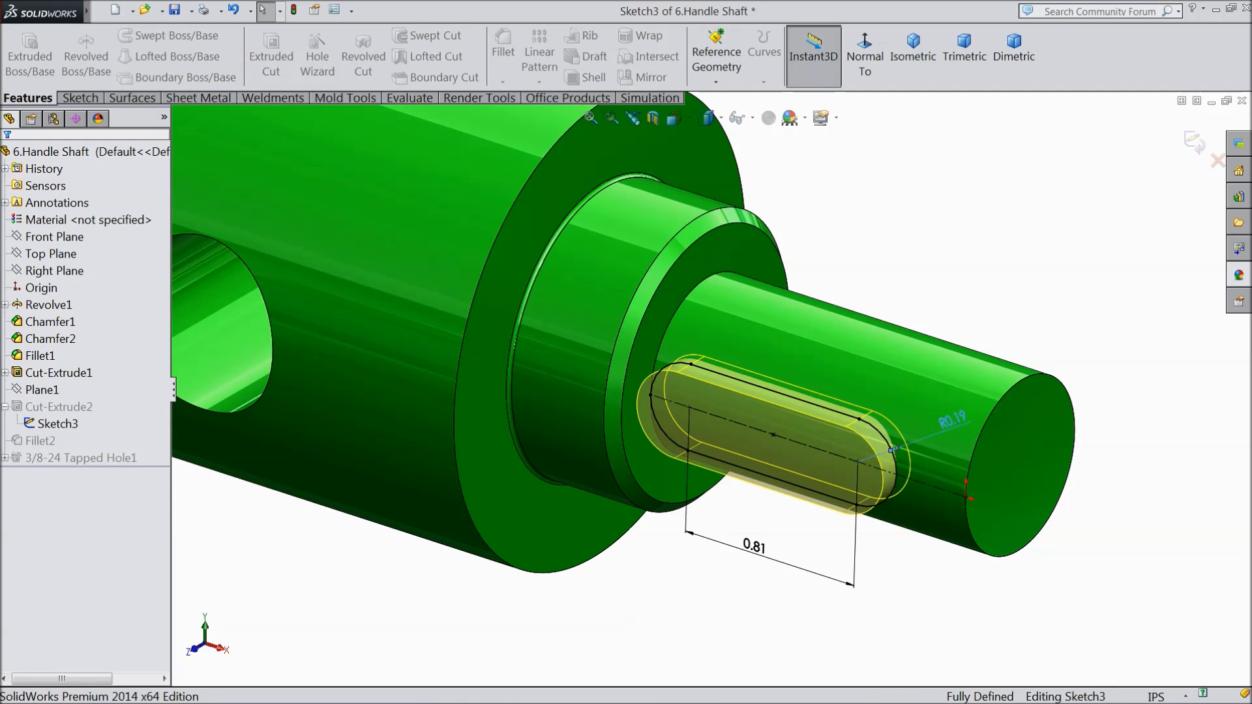
{"action": "double_click", "coordinate": [952, 423]}
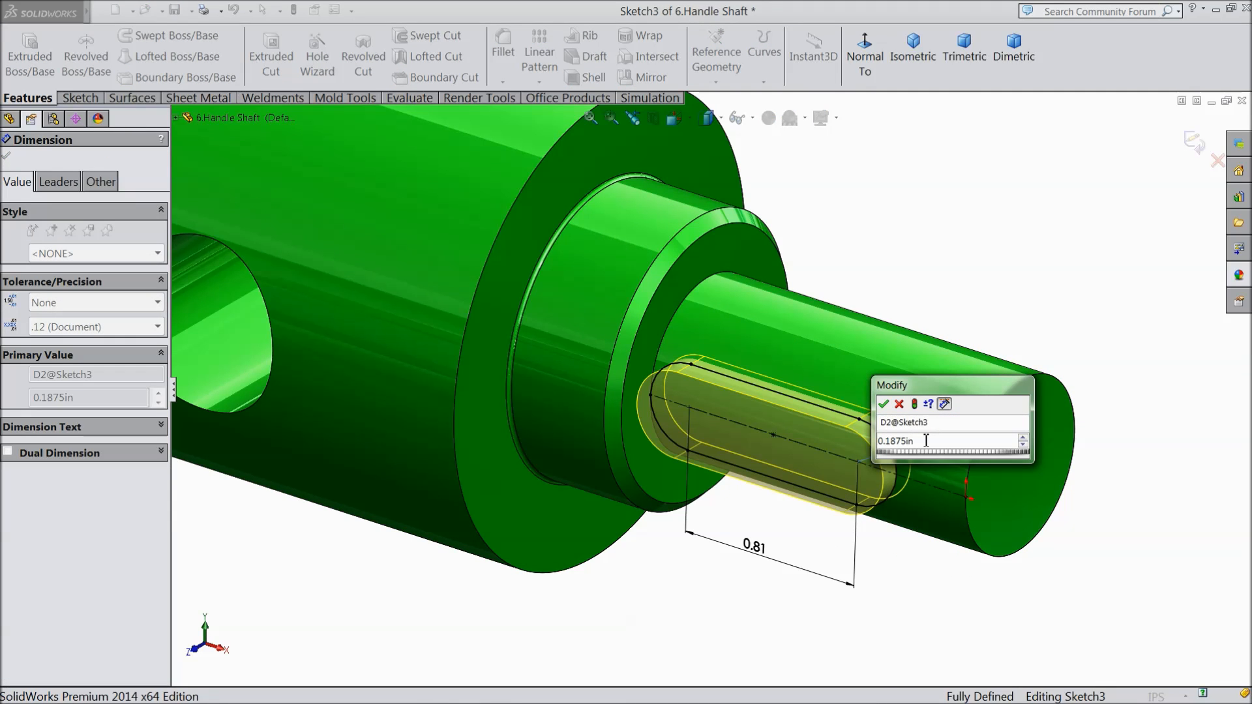
{"action": "type", "text": "/2"}
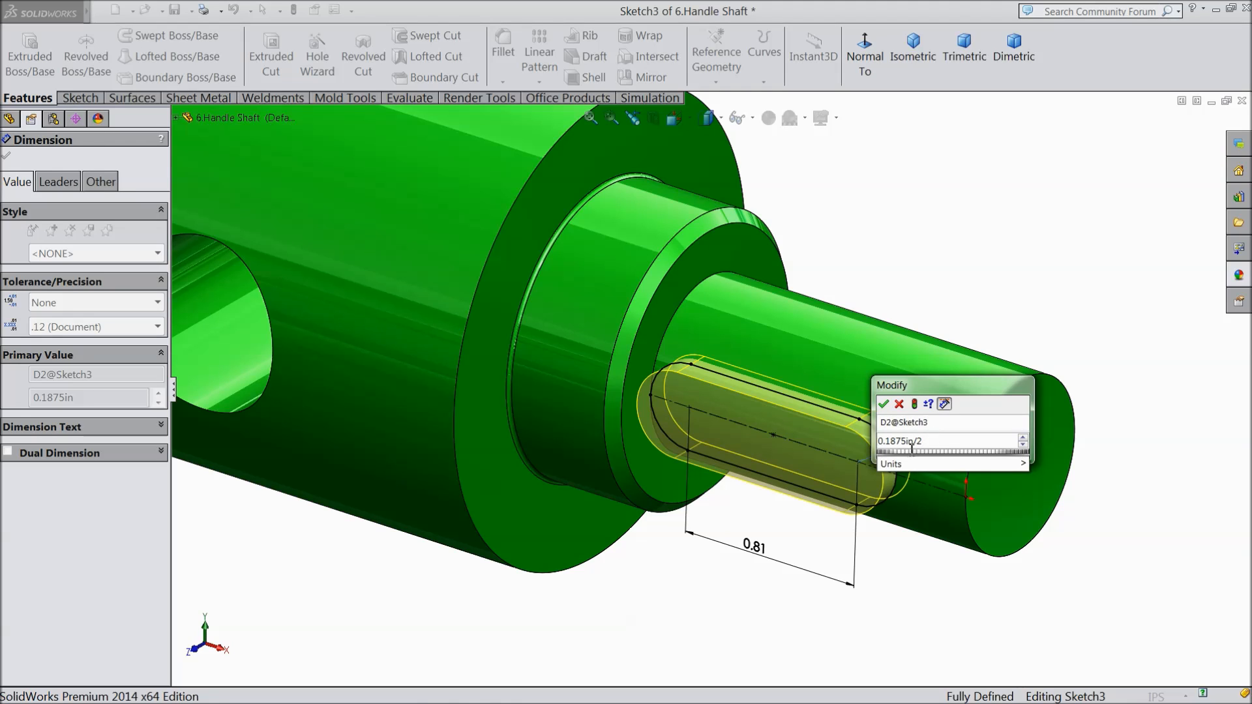
{"action": "left_click", "coordinate": [884, 405]}
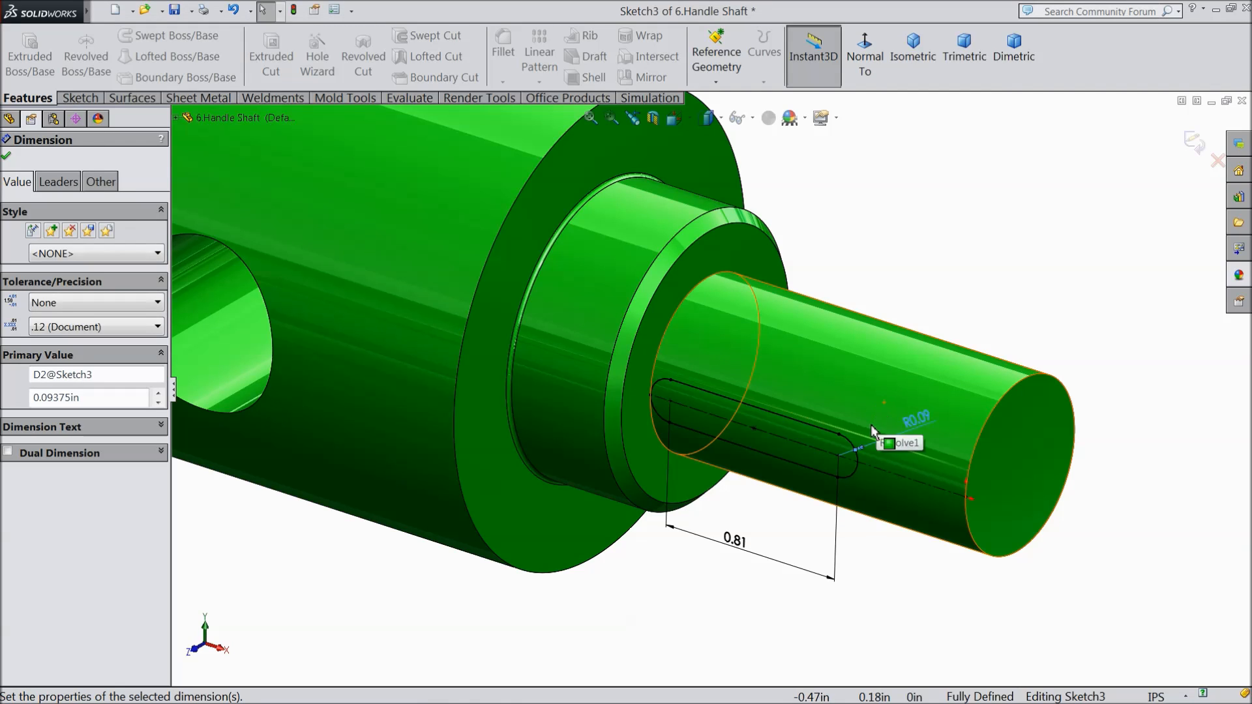
Step: Place the slot's radius dimension clear of the shaft and exit the sketch to rebuild the cut
{"action": "scroll", "coordinate": [881, 448], "scroll_direction": "down", "scroll_amount": 1}
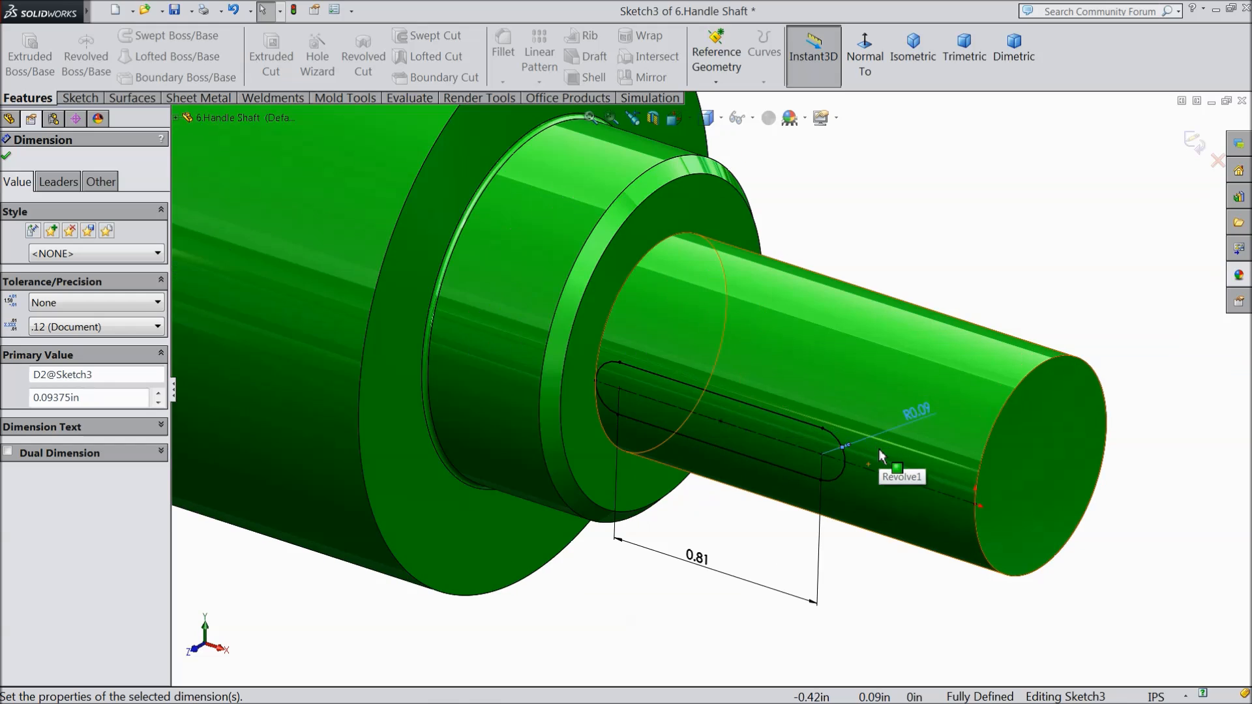
{"action": "left_click_drag", "start_coordinate": [917, 414], "coordinate": [984, 300]}
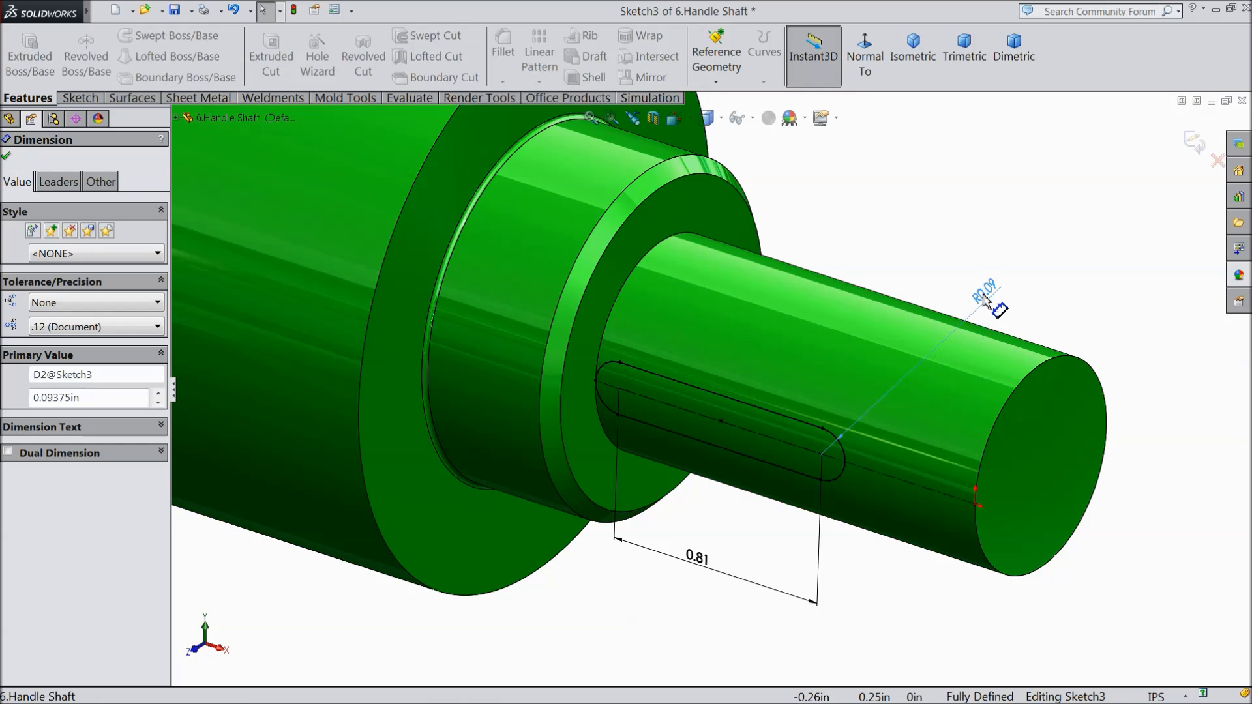
{"action": "left_click", "coordinate": [1194, 143]}
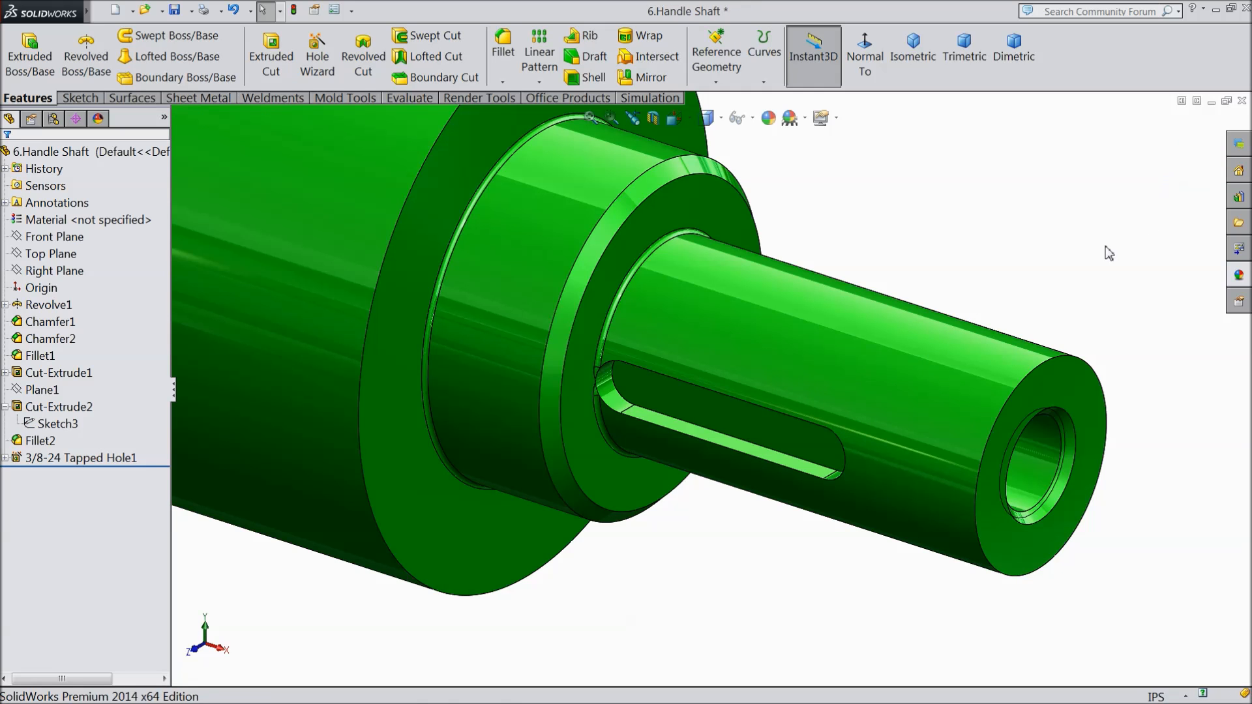
Step: Save the handle shaft with its narrowed slot and review the whole part from an angle
{"action": "mouse_move", "coordinate": [745, 407]}
{"action": "middle_mouse_down"}
{"action": "mouse_move", "coordinate": [784, 340]}
{"action": "mouse_move", "coordinate": [751, 411]}
{"action": "middle_mouse_up"}
{"action": "scroll", "coordinate": [751, 411], "scroll_direction": "up", "scroll_amount": 4}
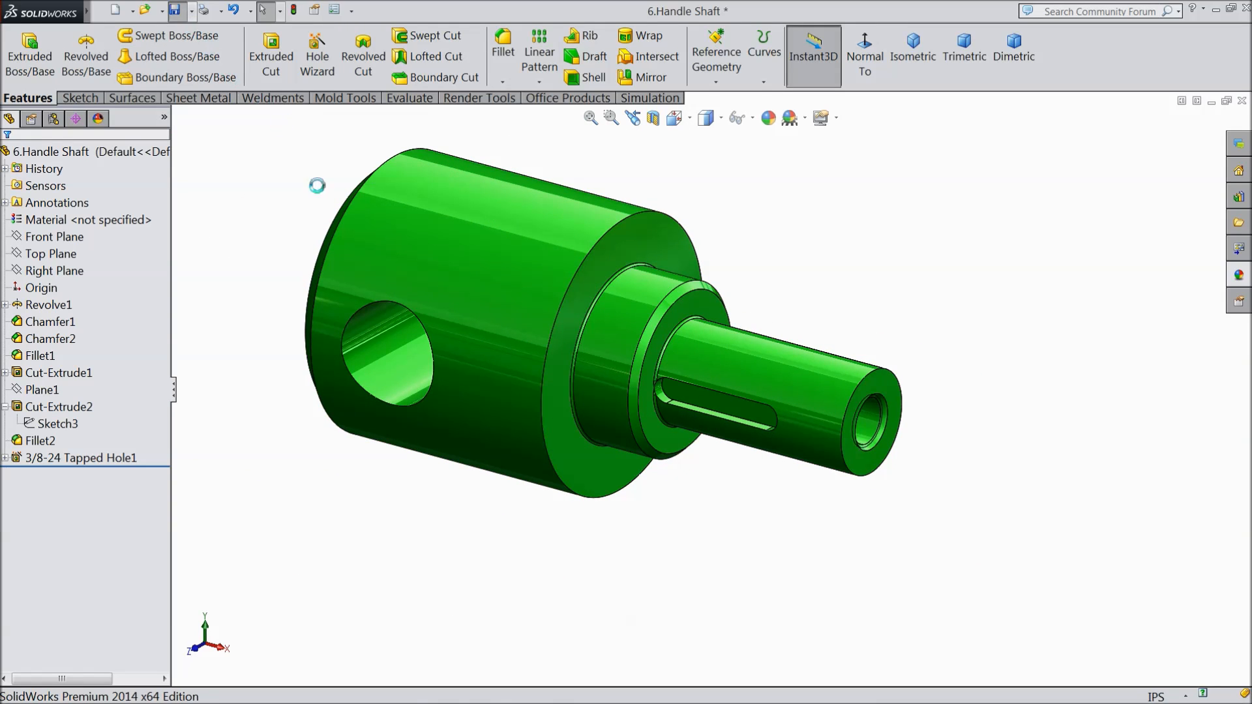
{"action": "middle_click_drag", "start_coordinate": [596, 228], "coordinate": [730, 257]}
{"action": "scroll", "coordinate": [585, 283], "scroll_direction": "up", "scroll_amount": 3}
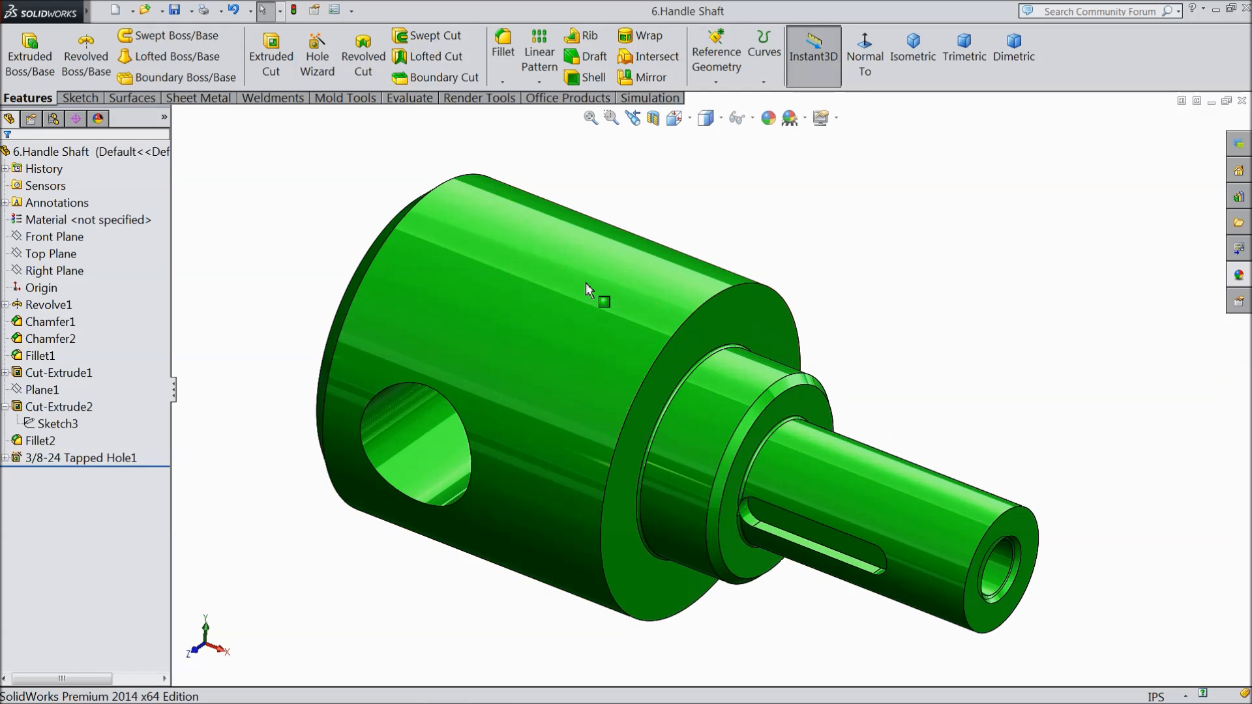
{"action": "middle_click_drag", "start_coordinate": [506, 393], "coordinate": [402, 510]}
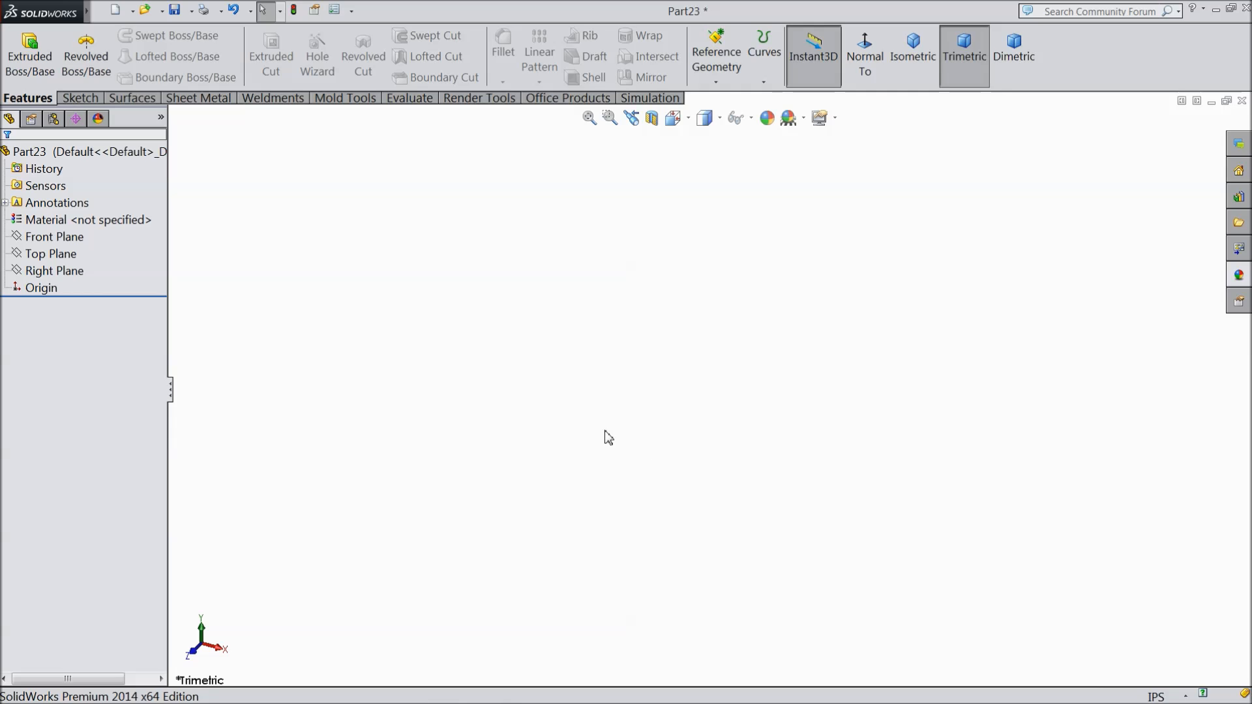
Step: Sketch a center rectangle about 3.58 in wide at the origin on the new part's Right Plane
{"action": "left_click", "coordinate": [60, 270]}
{"action": "left_click", "coordinate": [65, 251]}
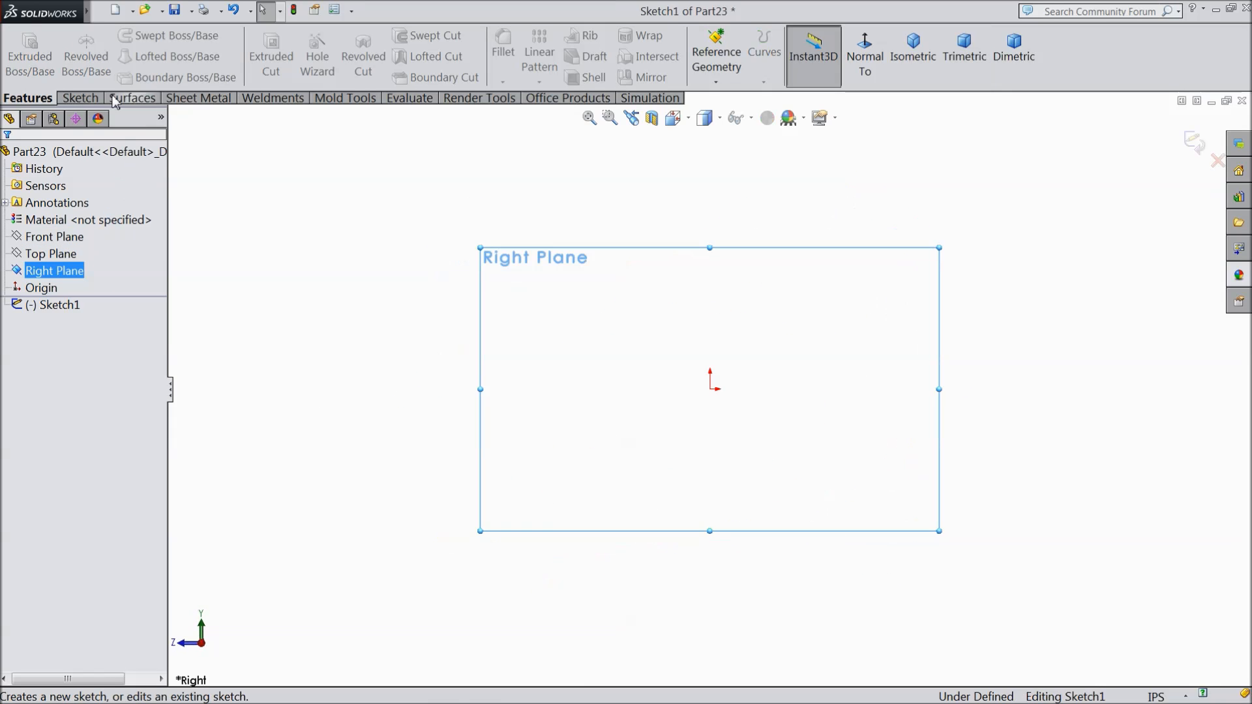
{"action": "left_click", "coordinate": [127, 59]}
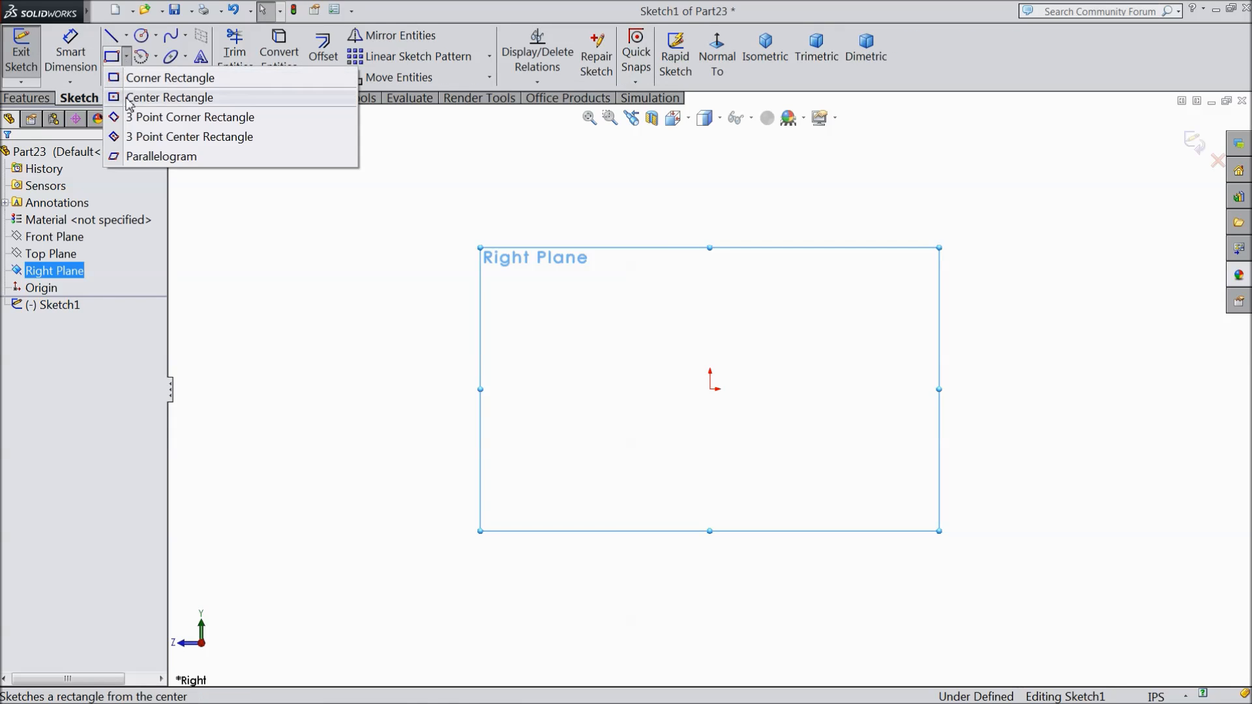
{"action": "left_click", "coordinate": [163, 96]}
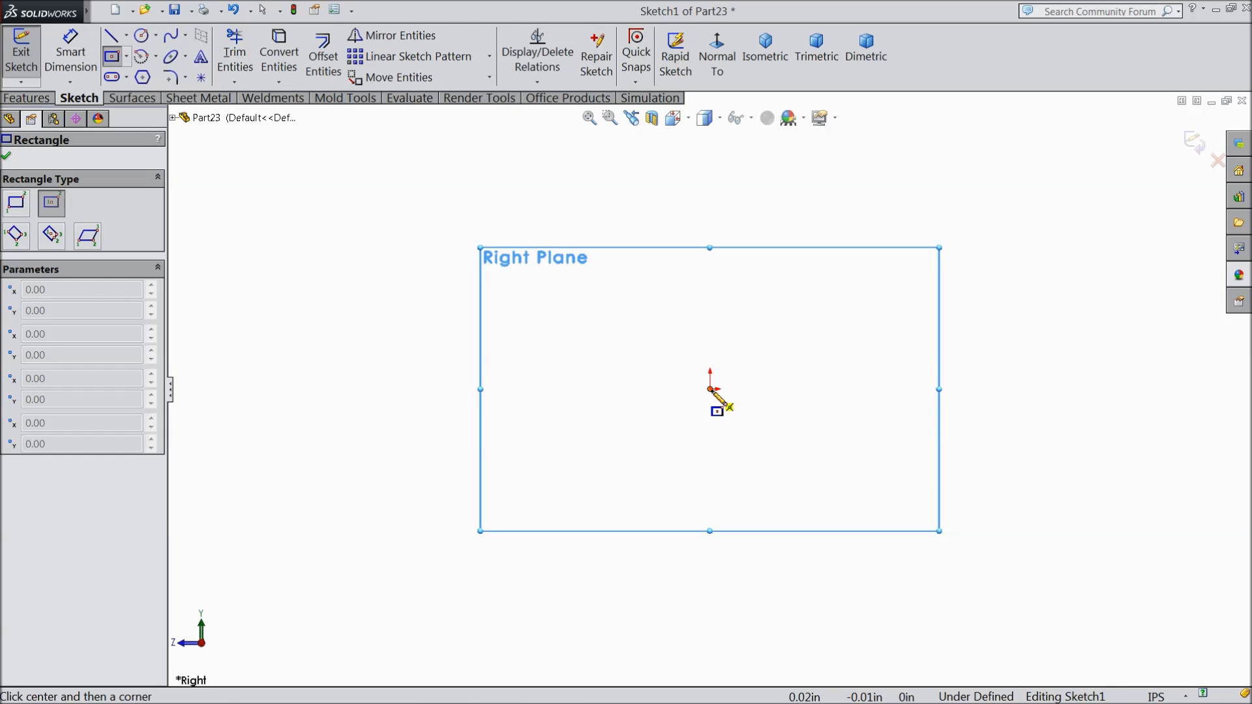
{"action": "left_click", "coordinate": [711, 390]}
{"action": "left_click", "coordinate": [594, 278]}
{"action": "scroll", "coordinate": [797, 378], "scroll_direction": "down", "scroll_amount": 1}
{"action": "scroll", "coordinate": [742, 360], "scroll_direction": "down", "scroll_amount": 3}
Step: Dimension the rectangle's width and height to 1 in each
{"action": "left_click", "coordinate": [70, 52]}
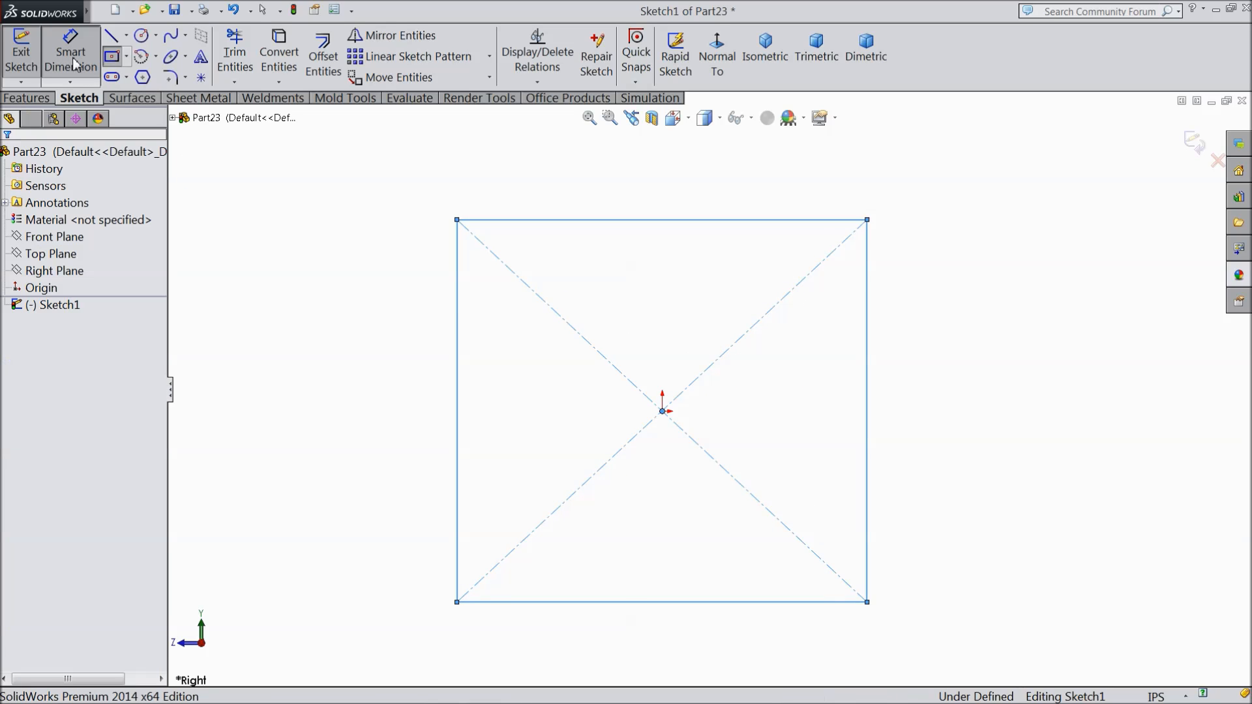
{"action": "left_click", "coordinate": [581, 222]}
{"action": "left_click", "coordinate": [581, 189]}
{"action": "type", "text": "1"}
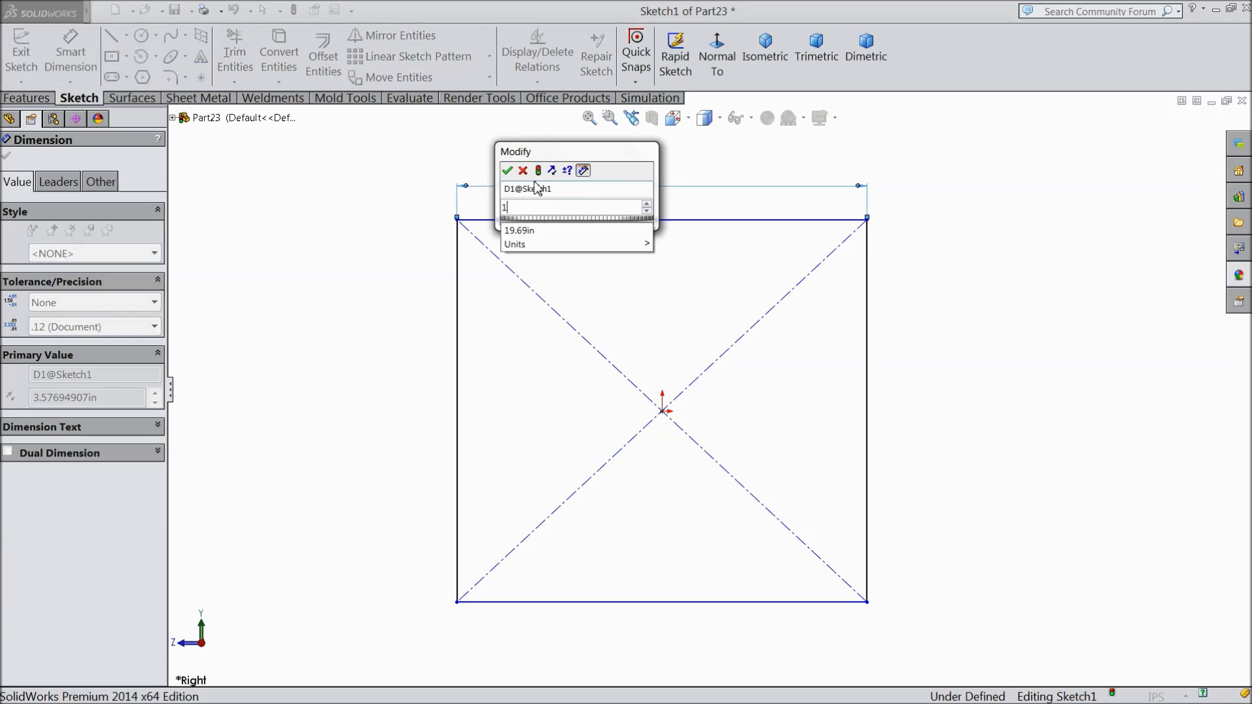
{"action": "left_click", "coordinate": [507, 171]}
{"action": "left_click", "coordinate": [457, 330]}
{"action": "left_click", "coordinate": [377, 357]}
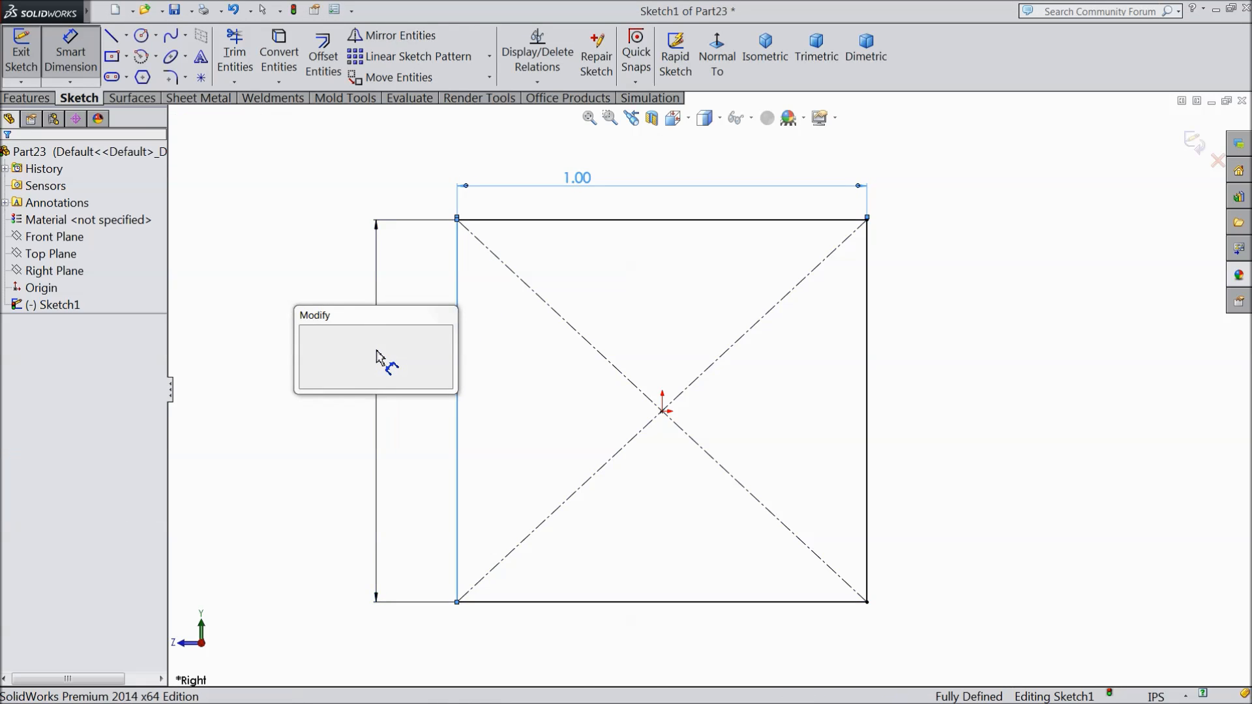
{"action": "type", "text": "1"}
{"action": "left_click", "coordinate": [307, 335]}
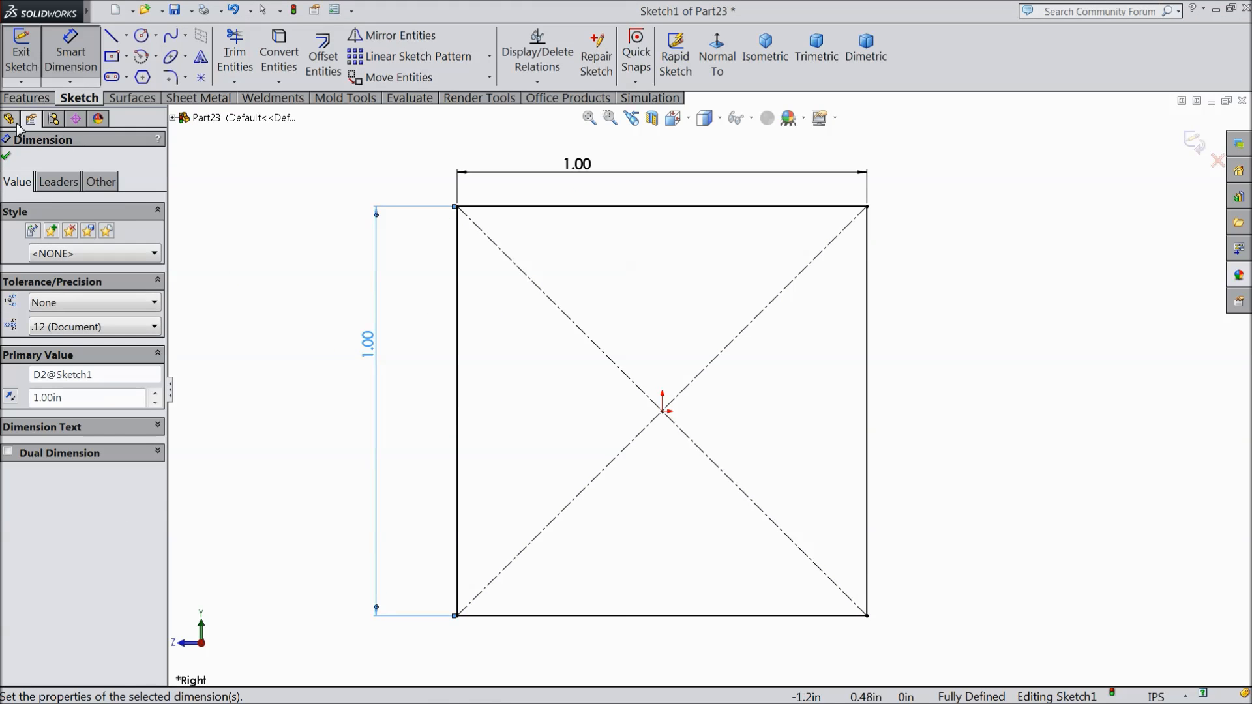
{"action": "left_click", "coordinate": [6, 157]}
Step: Extrude the square sketch as a boss with a blind depth of 10 in
{"action": "left_click", "coordinate": [25, 98]}
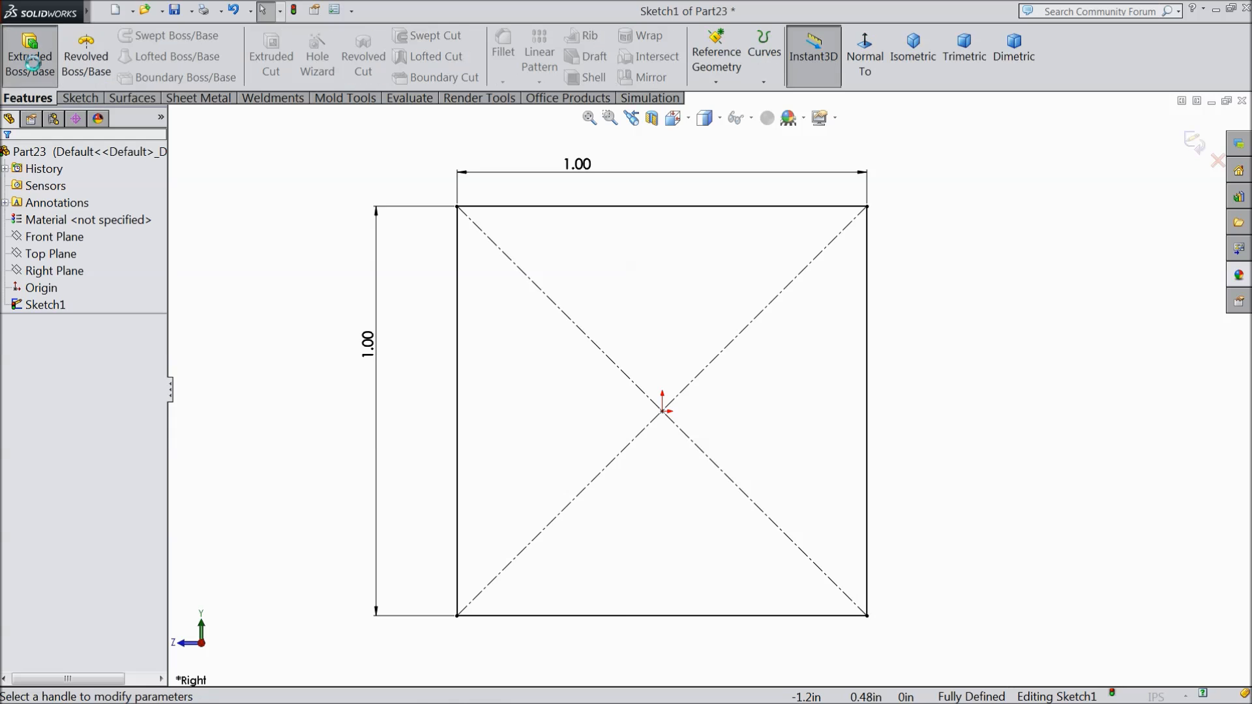
{"action": "left_click", "coordinate": [27, 52]}
{"action": "type", "text": "10"}
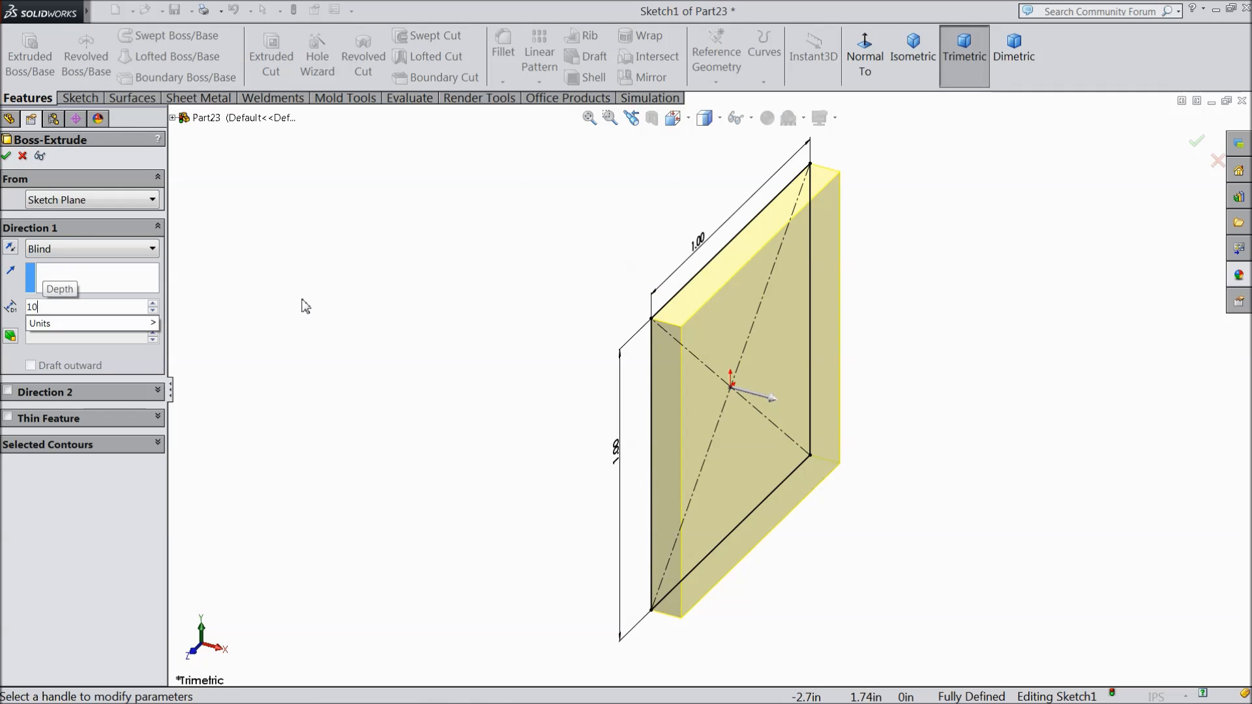
{"action": "key", "text": "Return"}
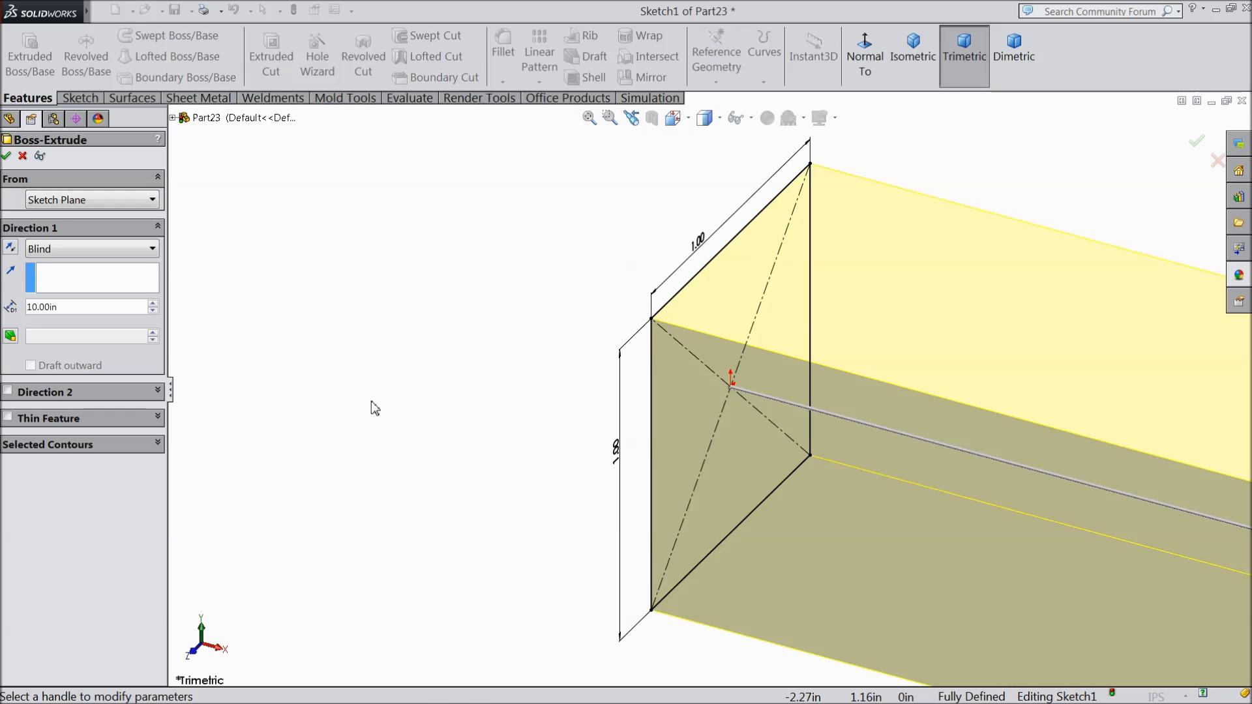
{"action": "scroll", "coordinate": [371, 401], "scroll_direction": "up", "scroll_amount": 10}
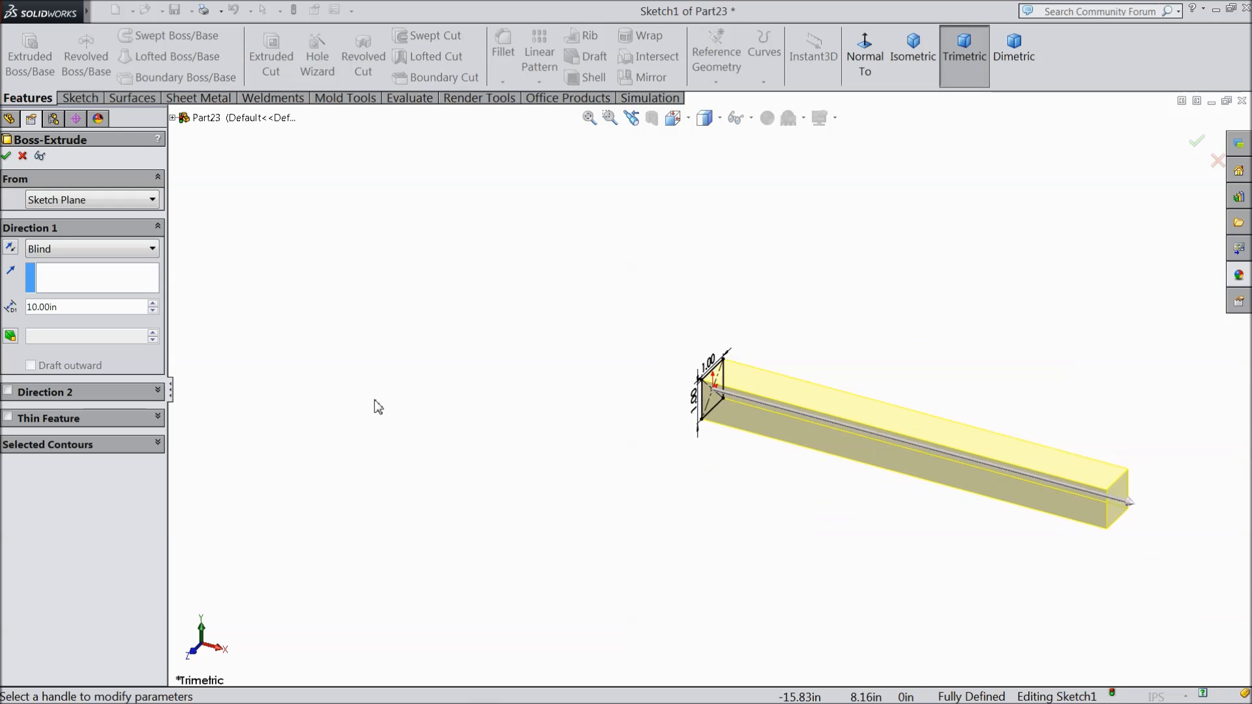
{"action": "scroll", "coordinate": [718, 335], "scroll_direction": "down", "scroll_amount": 8}
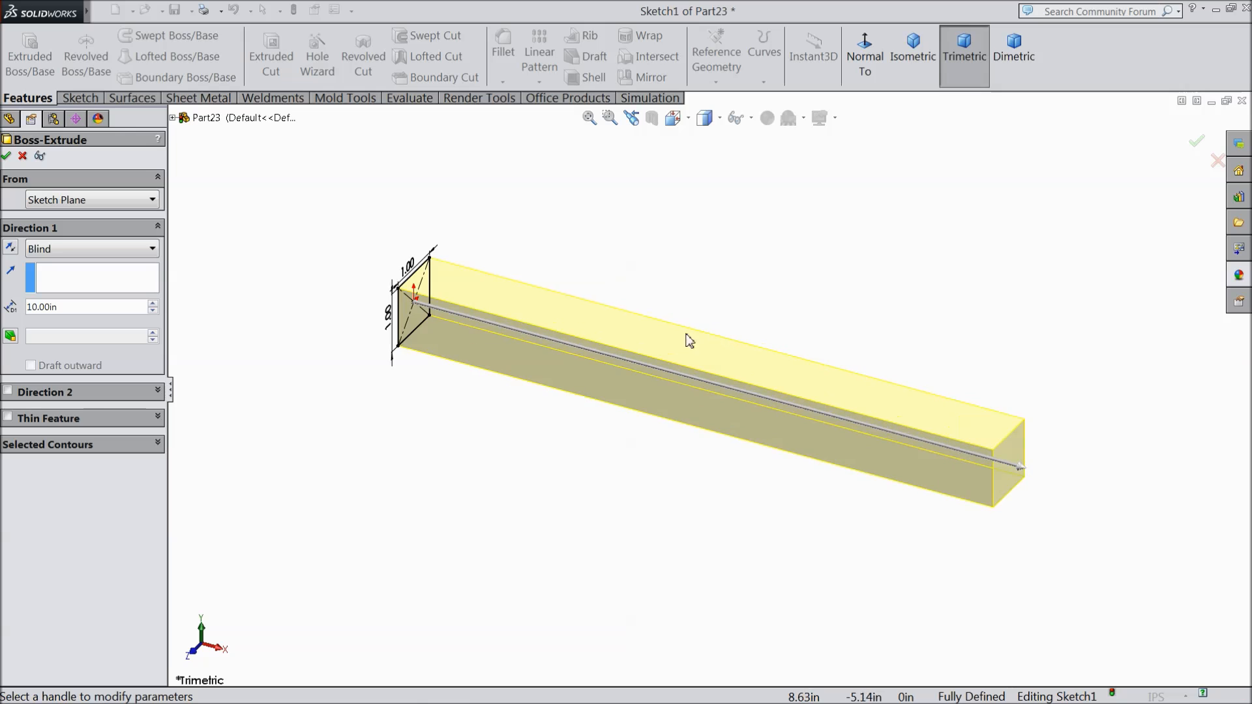
{"action": "mouse_move", "coordinate": [613, 477]}
{"action": "middle_mouse_down"}
{"action": "mouse_move", "coordinate": [637, 433]}
{"action": "mouse_move", "coordinate": [595, 481]}
{"action": "mouse_move", "coordinate": [610, 487]}
{"action": "middle_mouse_up"}
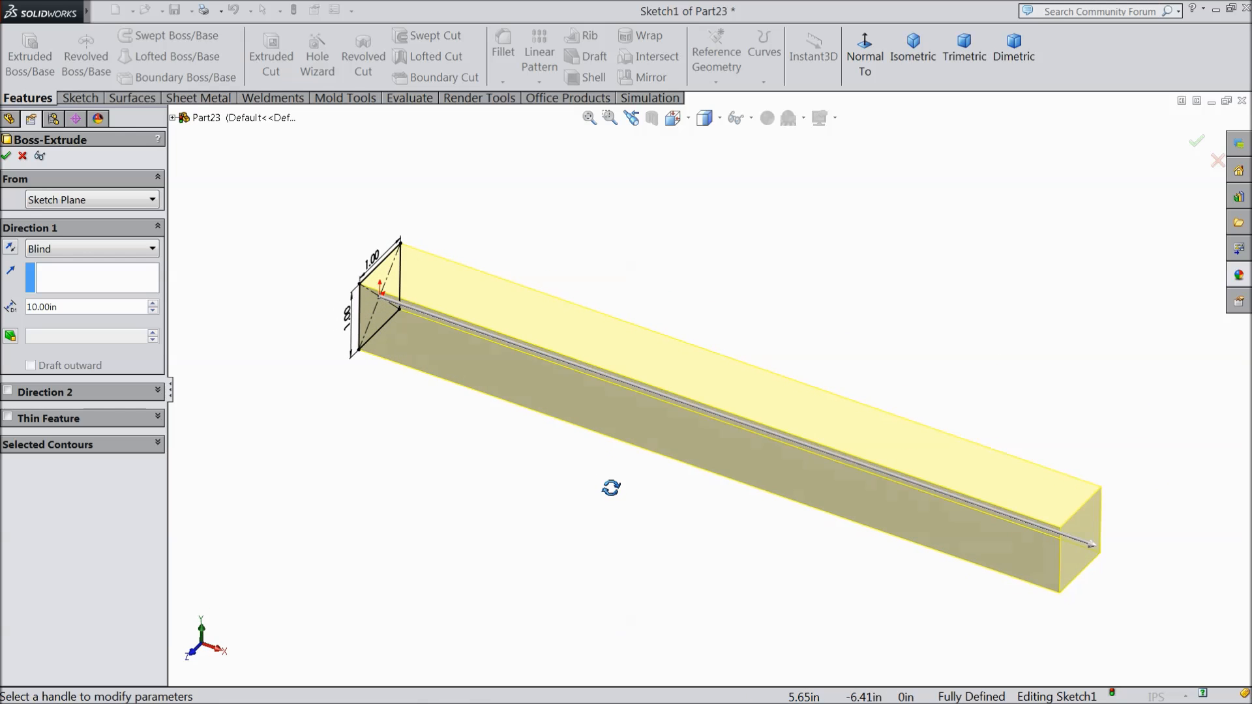
{"action": "left_click", "coordinate": [7, 157]}
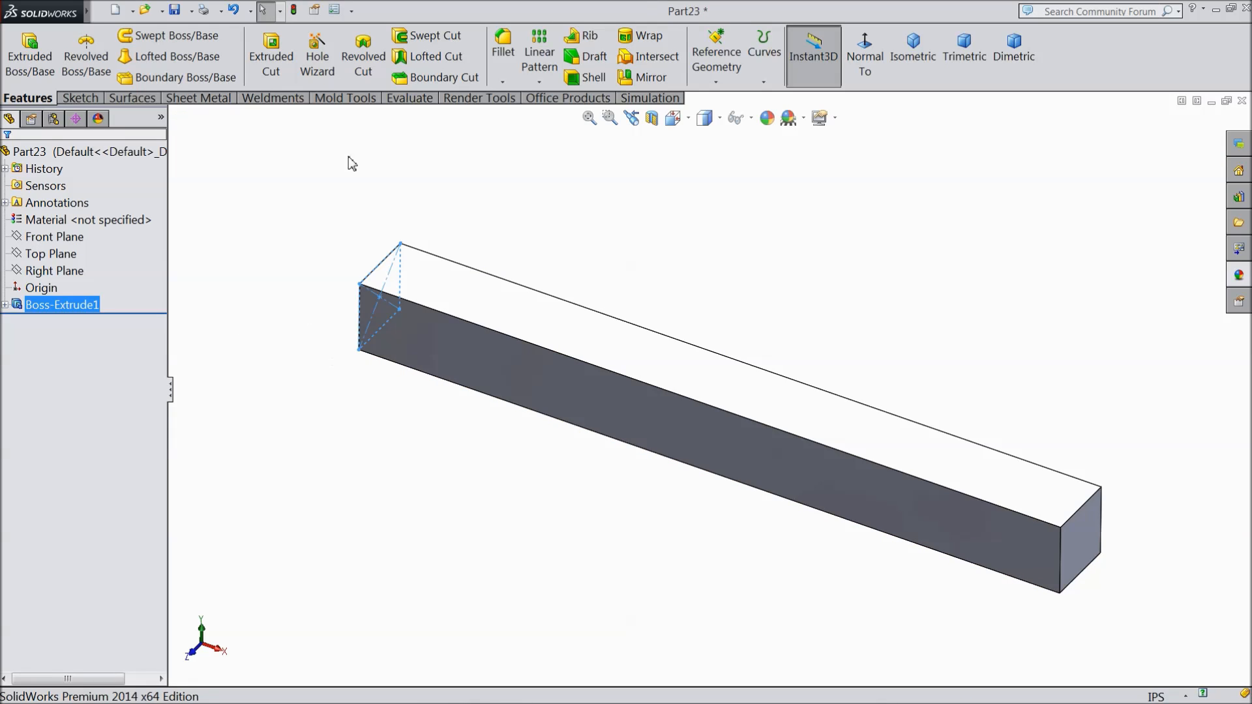
Step: Chamfer the edges of the bar's four long faces with a distance of 0.03 in at 45 degrees
{"action": "left_click", "coordinate": [504, 83]}
{"action": "left_click", "coordinate": [528, 118]}
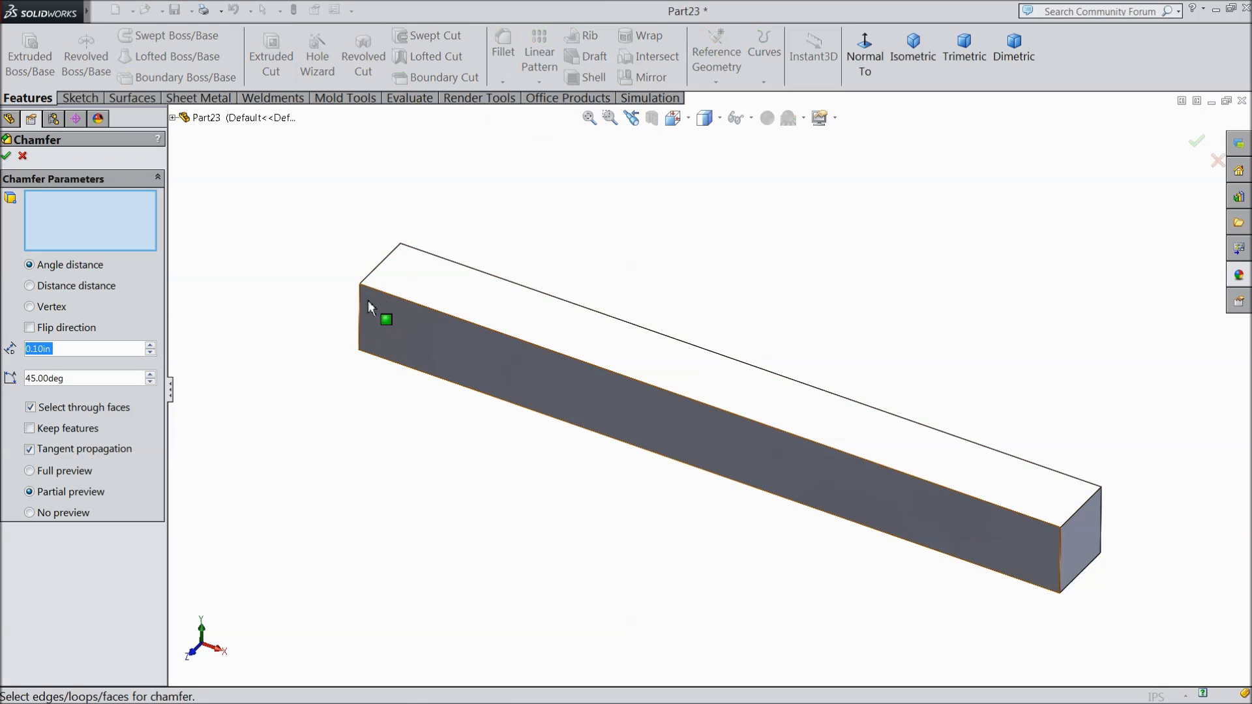
{"action": "type", "text": "0.03"}
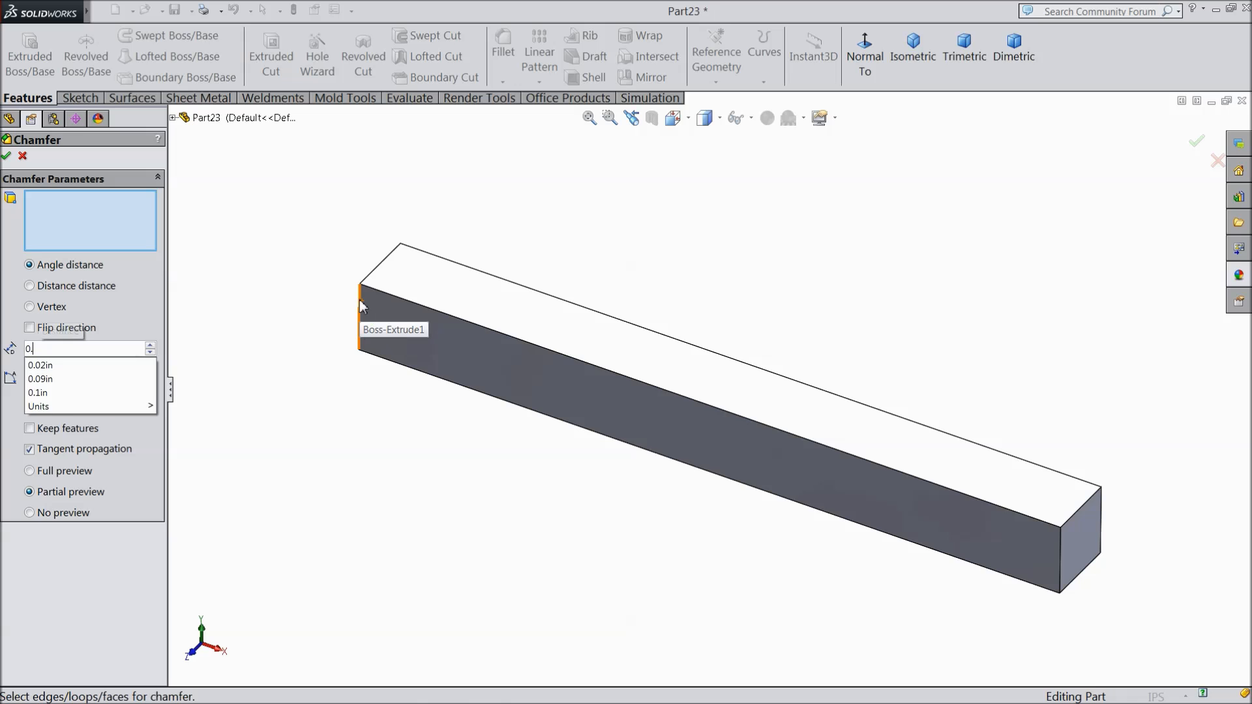
{"action": "left_click", "coordinate": [556, 326]}
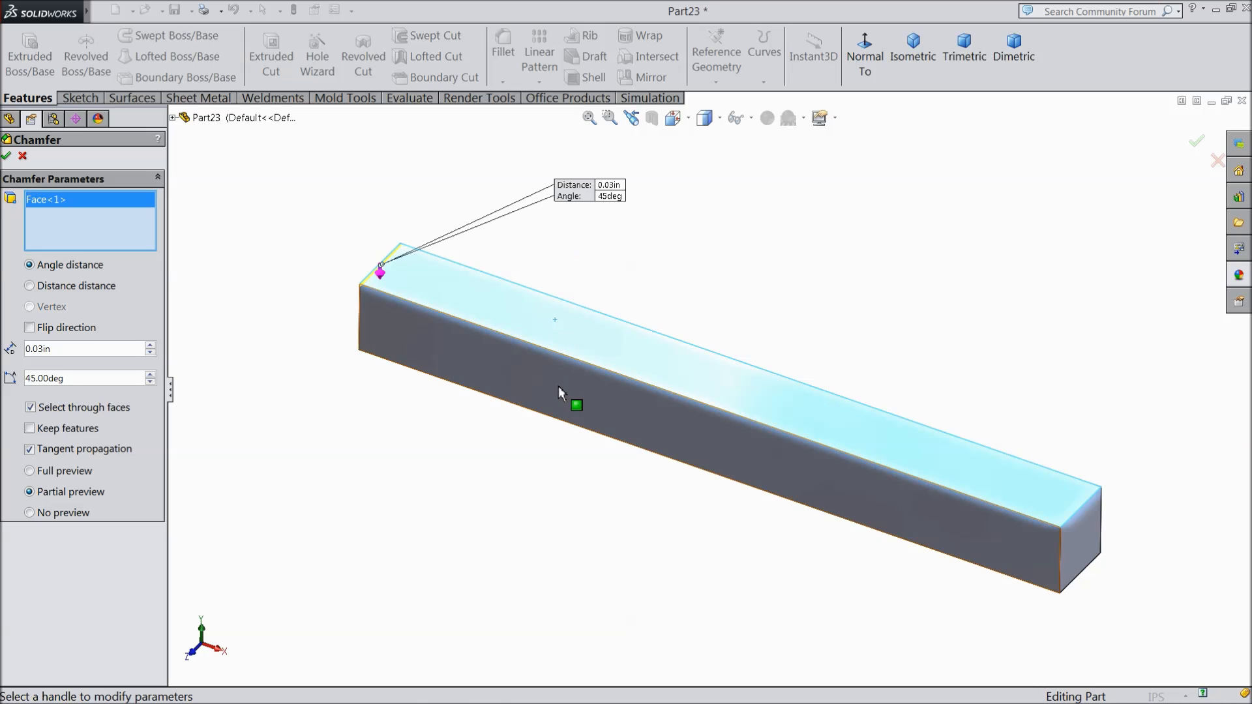
{"action": "left_click", "coordinate": [558, 386]}
{"action": "middle_click_drag", "start_coordinate": [526, 459], "coordinate": [581, 156]}
{"action": "left_click", "coordinate": [585, 438]}
{"action": "left_click", "coordinate": [606, 483]}
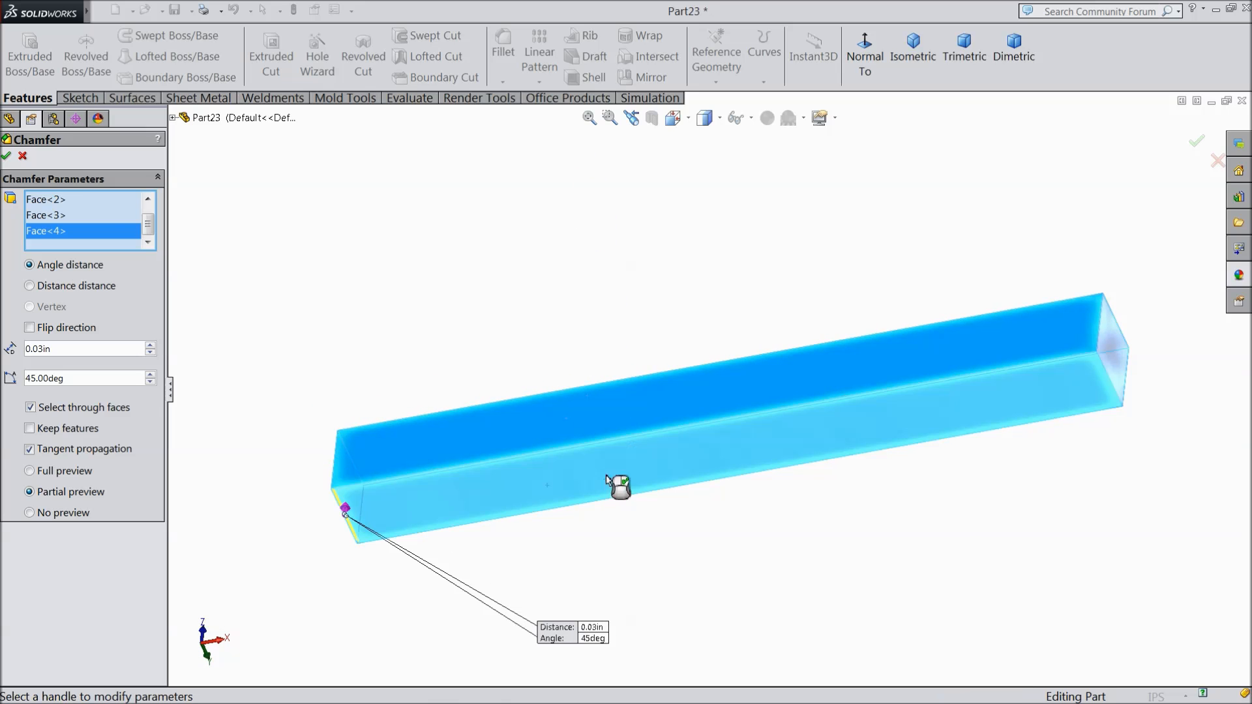
{"action": "left_click", "coordinate": [8, 157]}
{"action": "mouse_move", "coordinate": [448, 241]}
{"action": "middle_mouse_down"}
{"action": "mouse_move", "coordinate": [433, 476]}
{"action": "mouse_move", "coordinate": [439, 442]}
{"action": "middle_mouse_up"}
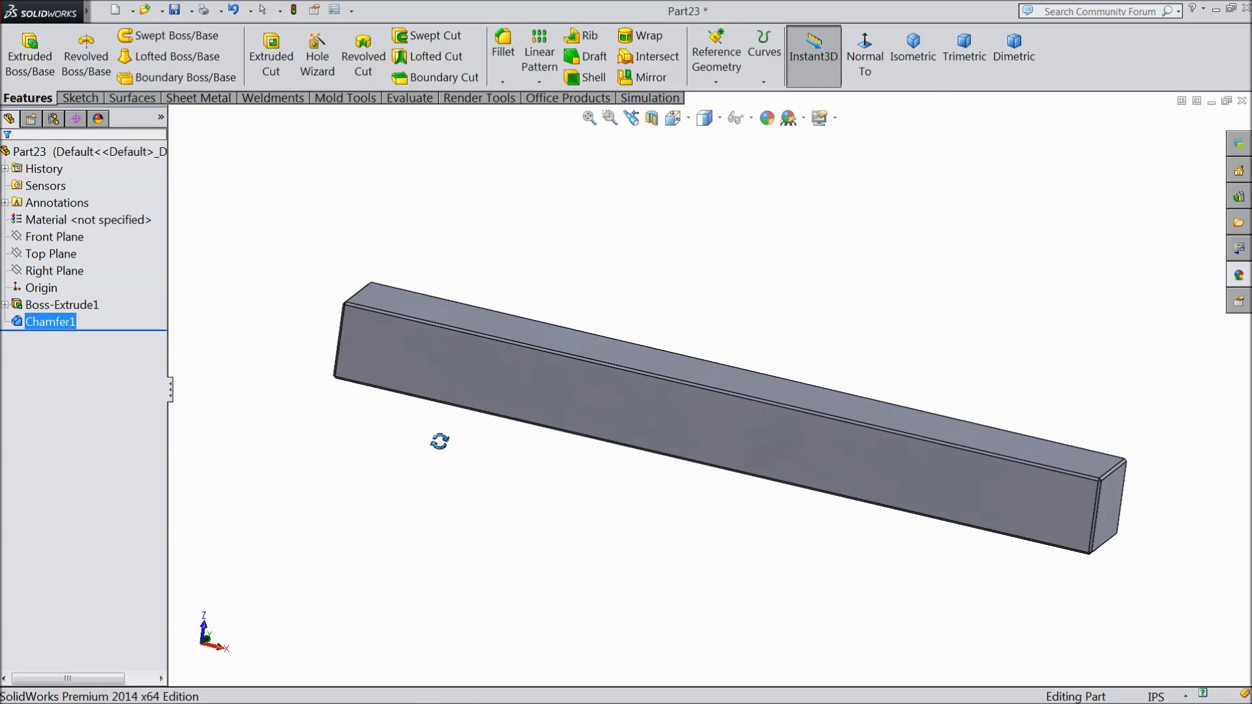
Step: Open a new sketch on the bar's front long face and view it straight on near the far end
{"action": "left_click", "coordinate": [913, 57]}
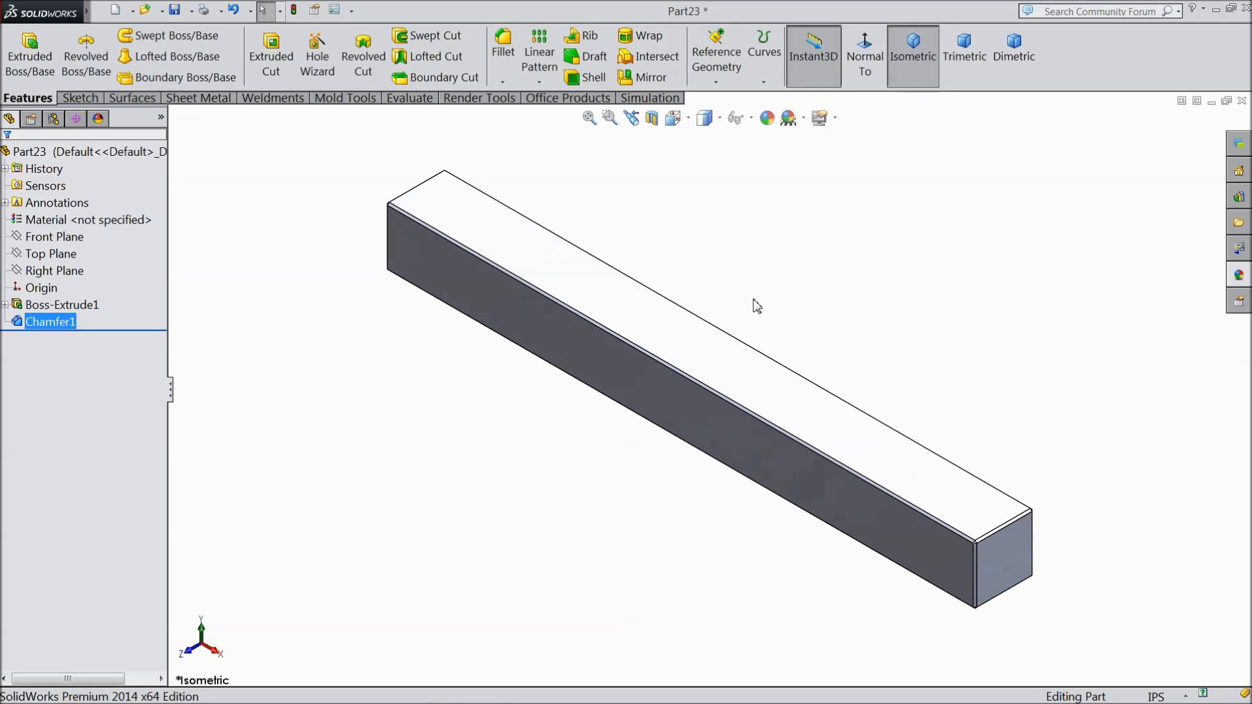
{"action": "left_click", "coordinate": [788, 459]}
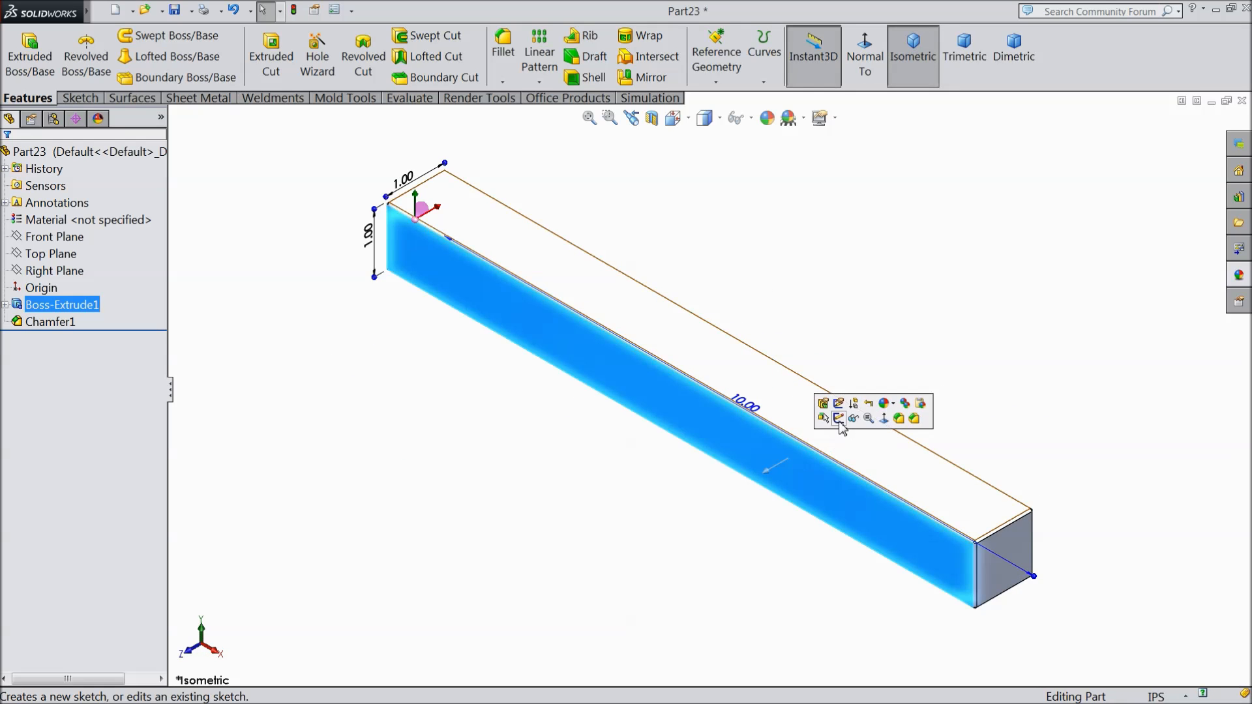
{"action": "left_click", "coordinate": [839, 418]}
{"action": "left_click", "coordinate": [958, 73]}
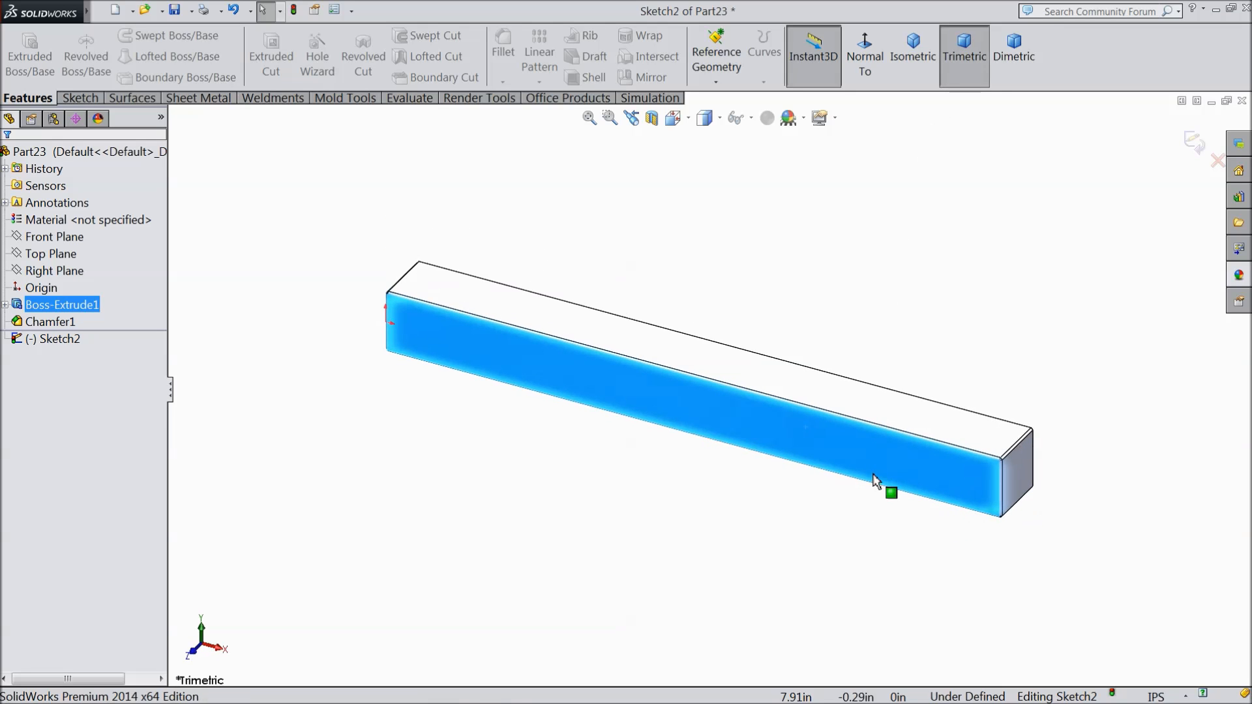
{"action": "left_click", "coordinate": [861, 68]}
{"action": "scroll", "coordinate": [922, 398], "scroll_direction": "down", "scroll_amount": 3}
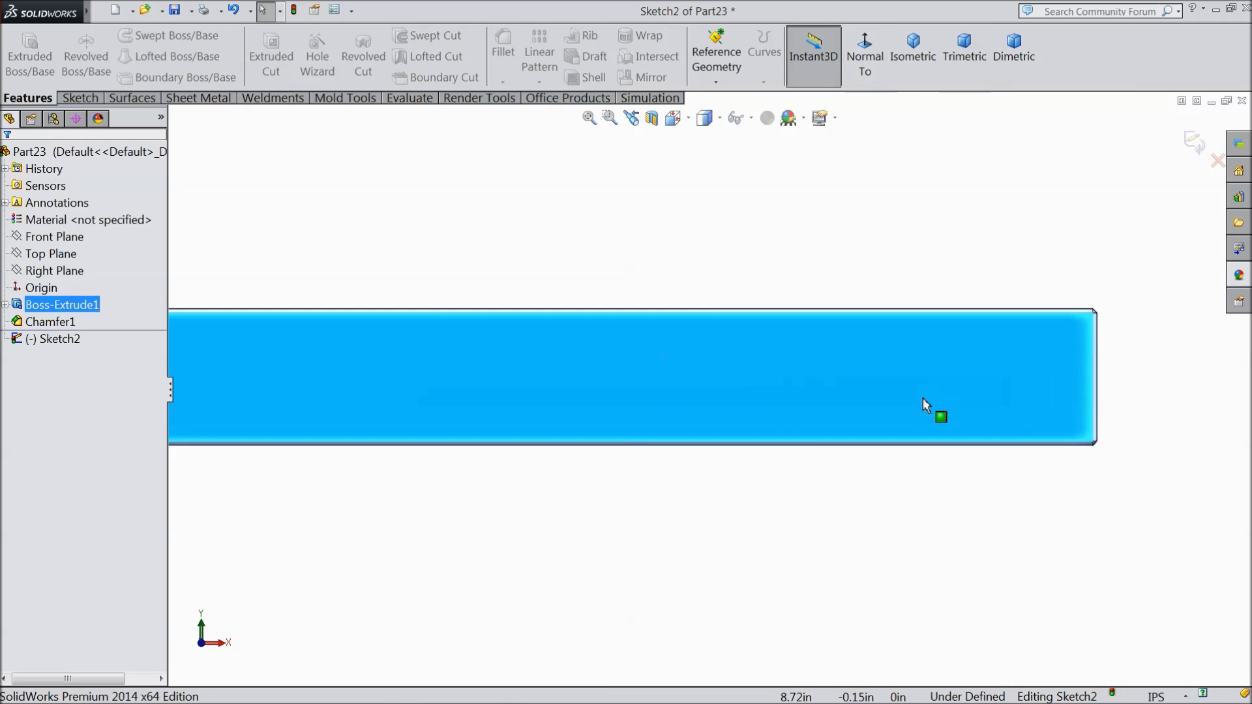
Step: Sketch a closed trapezoid narrowing downward from the bar's upper edge, about 0.33 in wide at the top and 0.27 in deep
{"action": "left_click", "coordinate": [88, 99]}
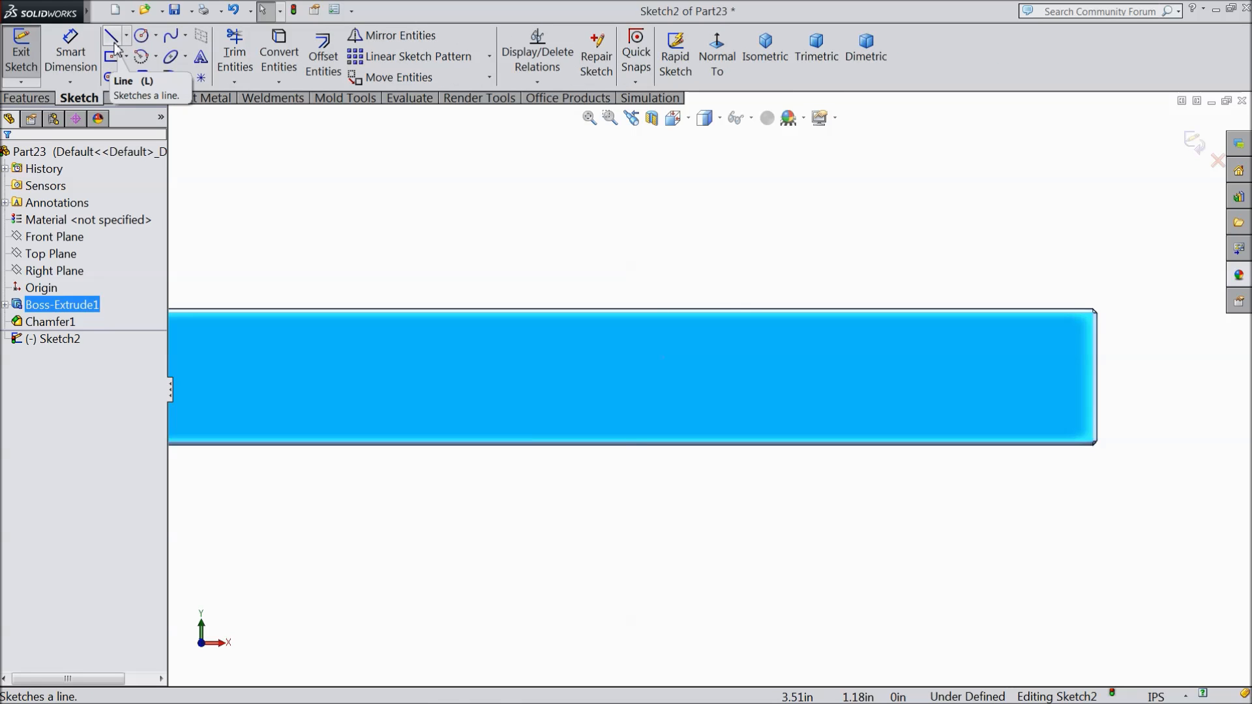
{"action": "left_click", "coordinate": [114, 44]}
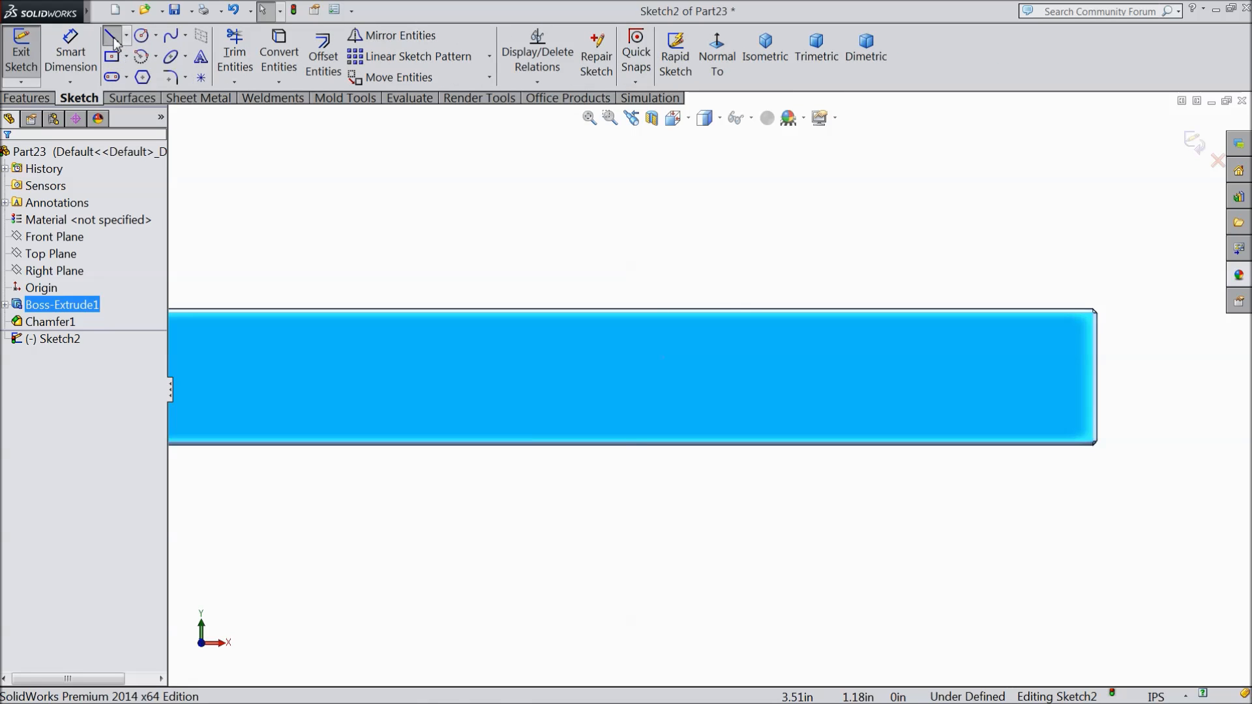
{"action": "scroll", "coordinate": [822, 363], "scroll_direction": "down", "scroll_amount": 3}
{"action": "left_click", "coordinate": [780, 261]}
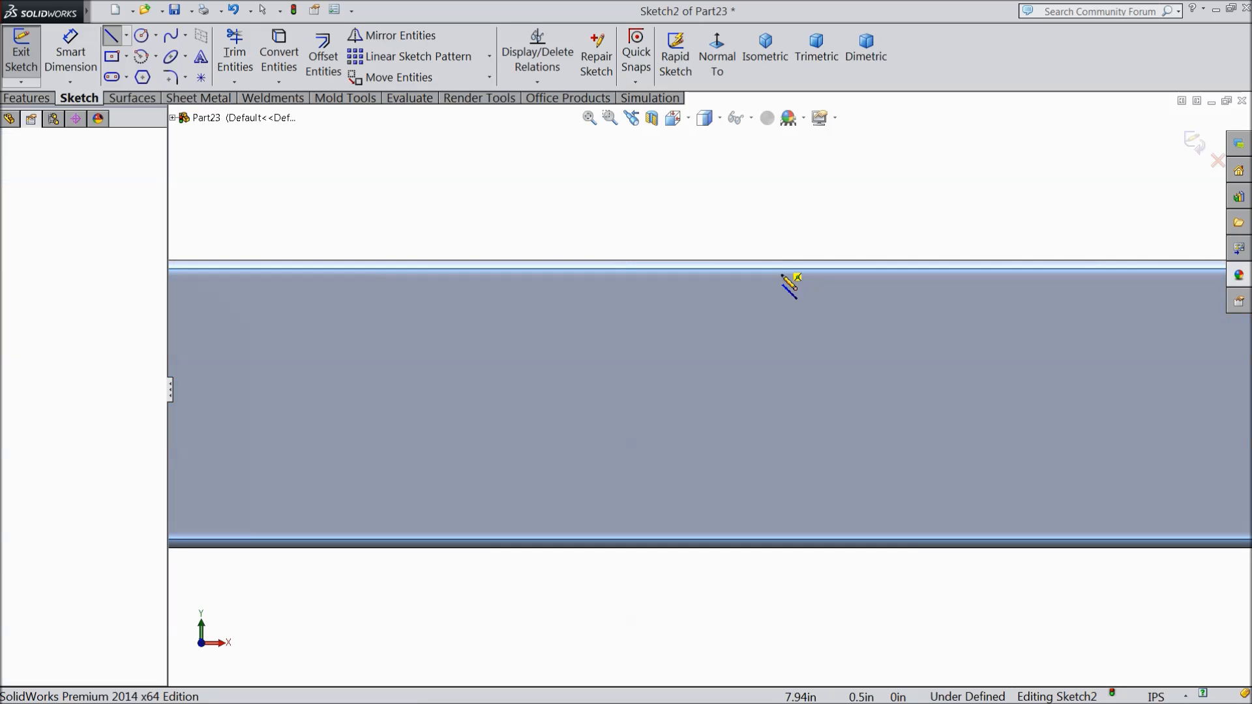
{"action": "left_click", "coordinate": [807, 337]}
{"action": "left_click", "coordinate": [839, 339]}
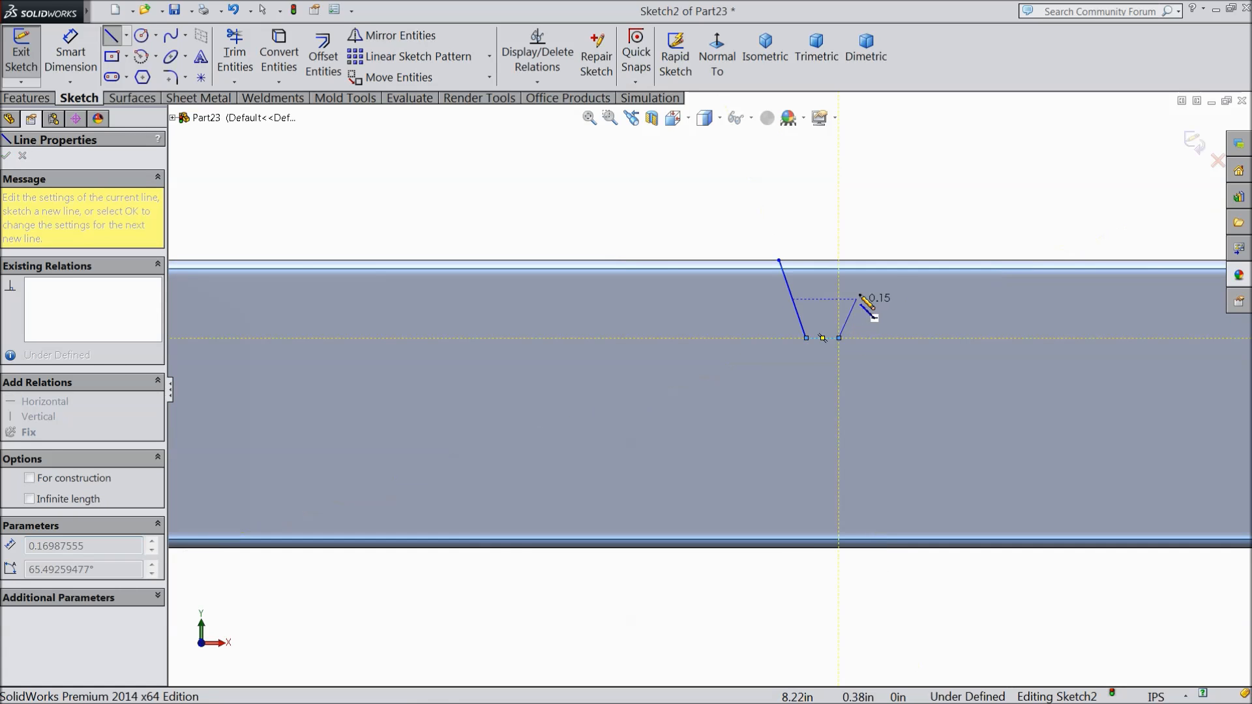
{"action": "left_click", "coordinate": [872, 260]}
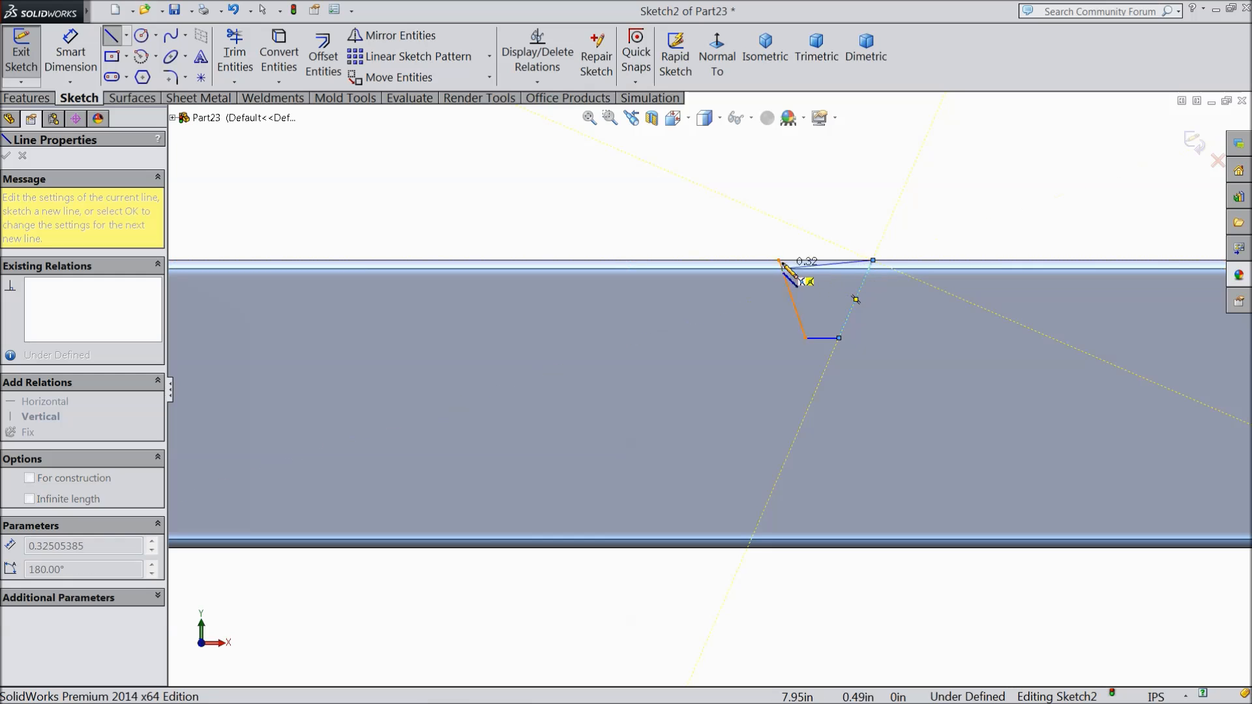
{"action": "left_click", "coordinate": [780, 261]}
{"action": "right_click", "coordinate": [779, 190]}
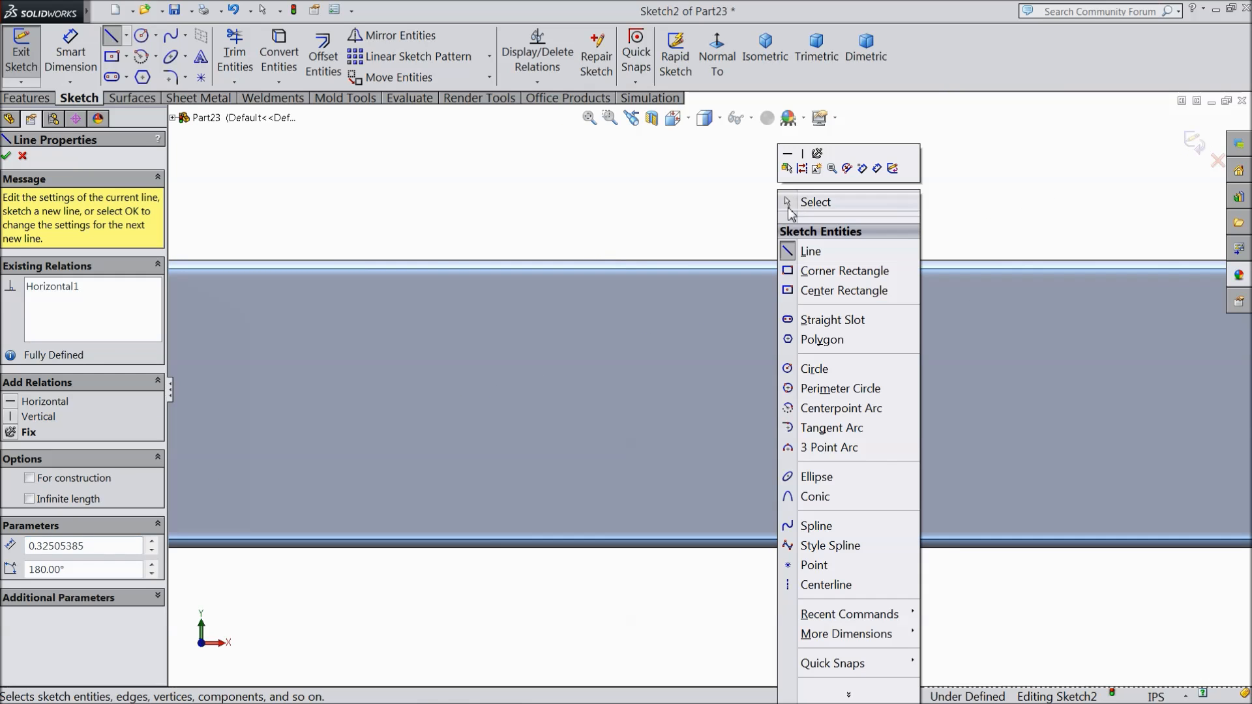
{"action": "left_click", "coordinate": [812, 202]}
{"action": "scroll", "coordinate": [861, 307], "scroll_direction": "down", "scroll_amount": 4}
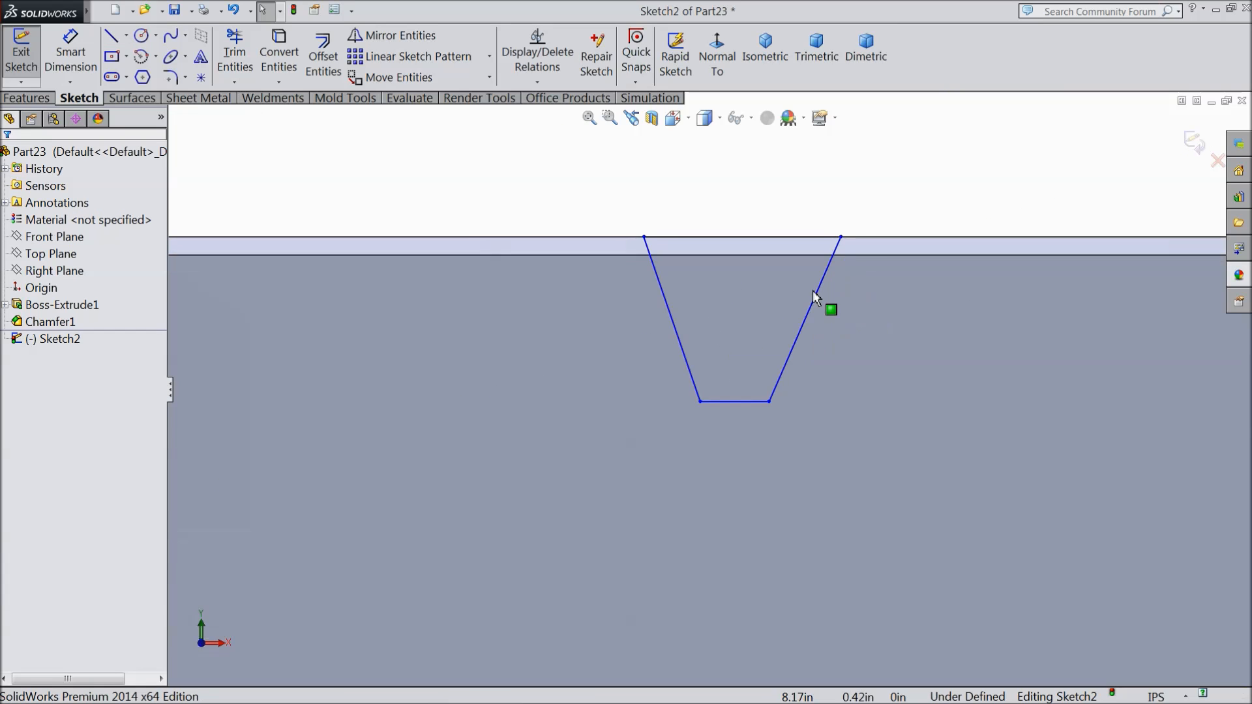
Step: Draw a vertical centerline from the midpoint of the trapezoid's base and make the two sloped sides symmetric about it
{"action": "left_click", "coordinate": [126, 36]}
{"action": "left_click", "coordinate": [144, 77]}
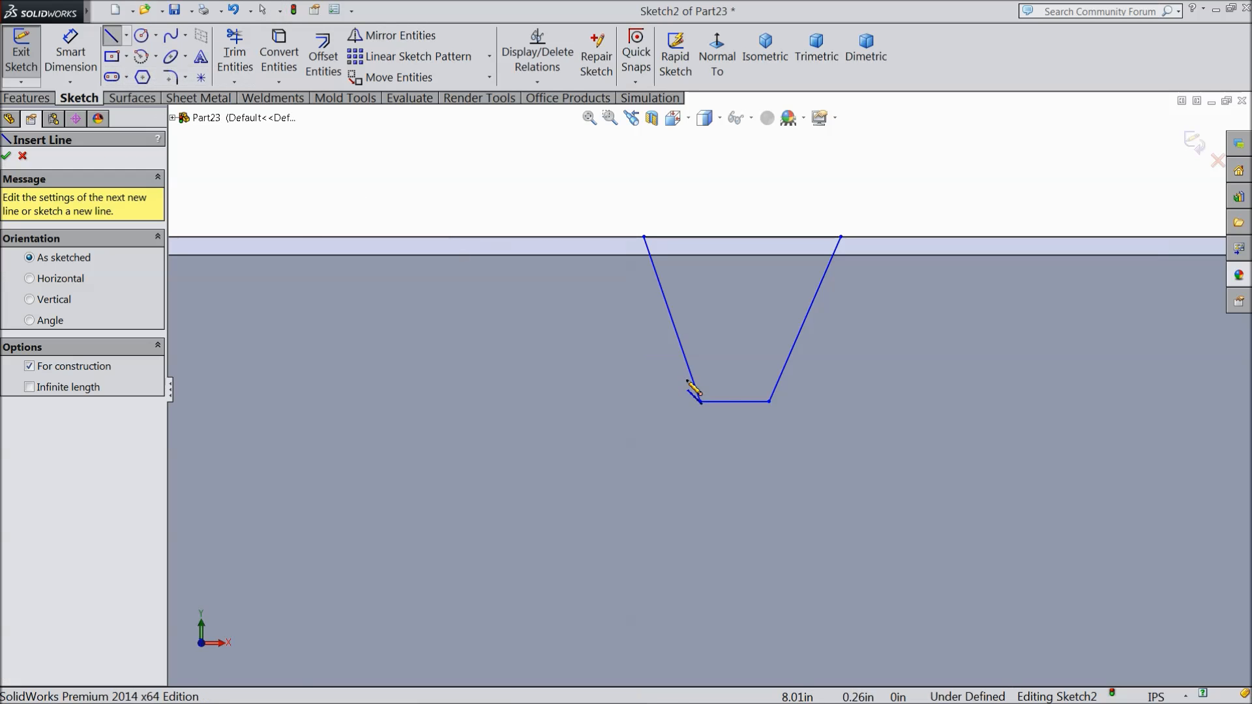
{"action": "left_click", "coordinate": [735, 401]}
{"action": "left_click", "coordinate": [735, 189]}
{"action": "right_click", "coordinate": [737, 186]}
{"action": "left_click", "coordinate": [784, 143]}
{"action": "left_click_drag", "start_coordinate": [834, 301], "coordinate": [604, 338]}
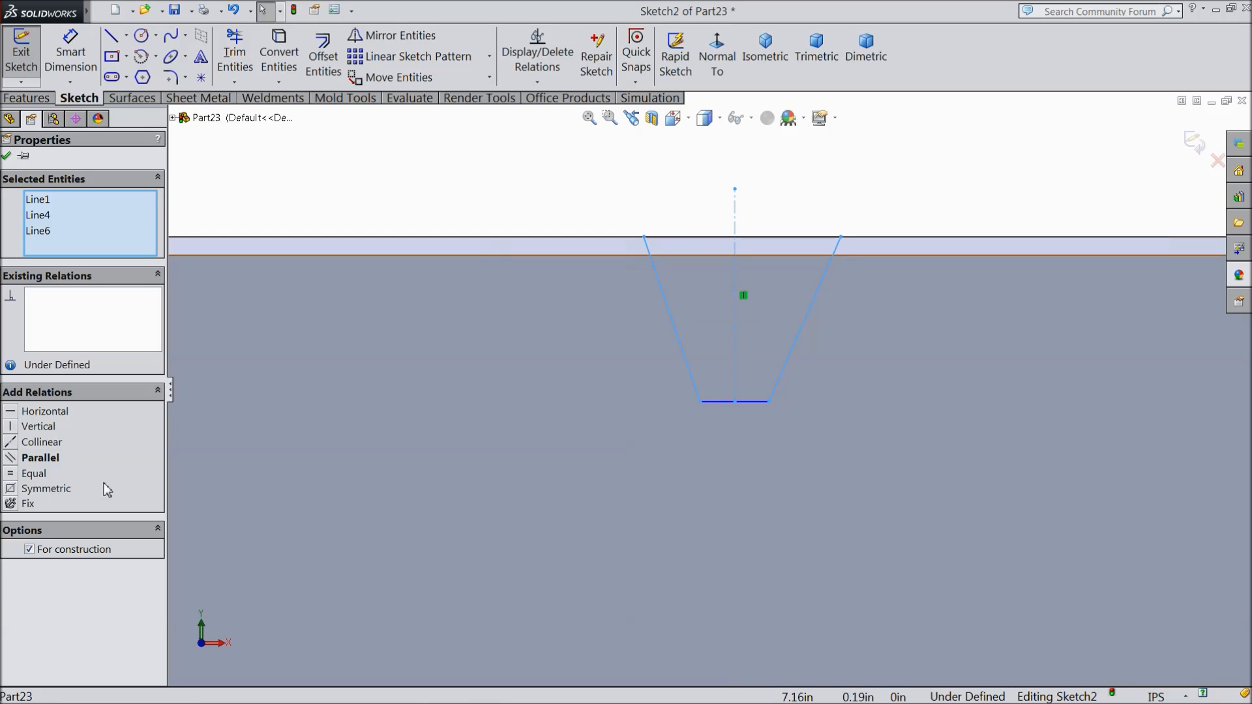
{"action": "left_click", "coordinate": [40, 489]}
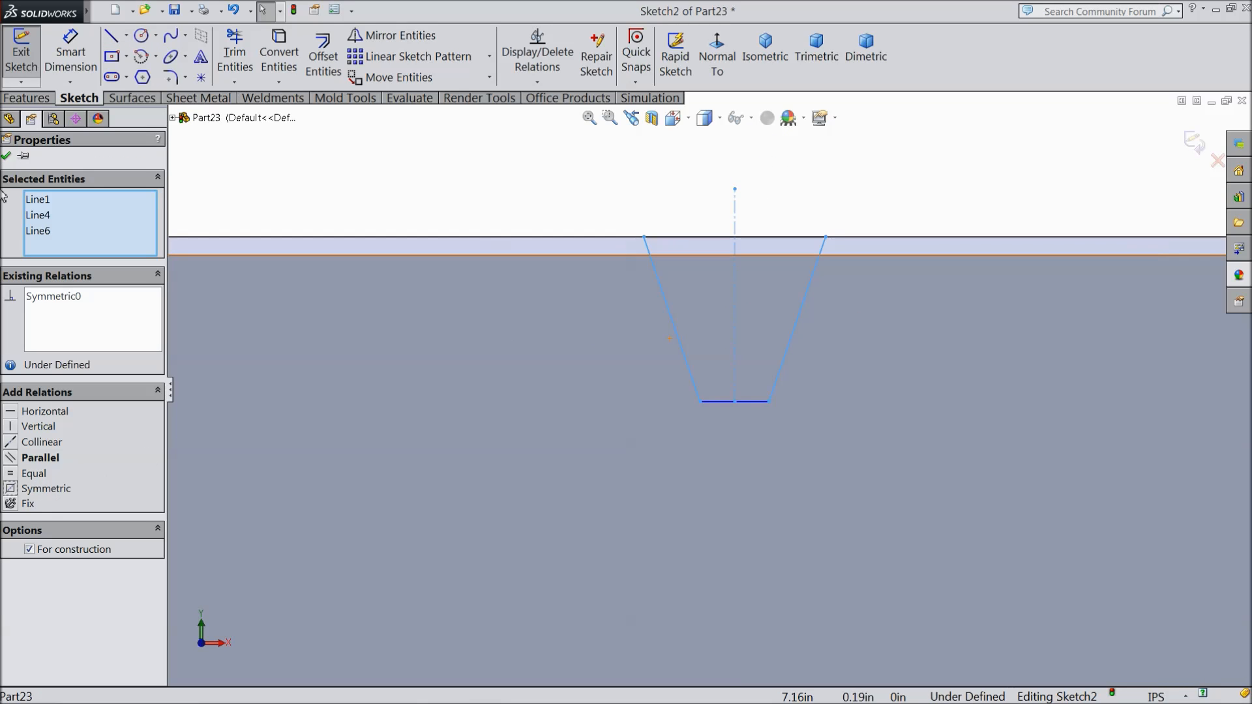
{"action": "left_click", "coordinate": [7, 156]}
Step: Dimension the trapezoid's depth between its upper and lower lines to 0.1416 in
{"action": "left_click", "coordinate": [71, 56]}
{"action": "scroll", "coordinate": [718, 385], "scroll_direction": "up", "scroll_amount": 1}
{"action": "scroll", "coordinate": [776, 389], "scroll_direction": "down", "scroll_amount": 2}
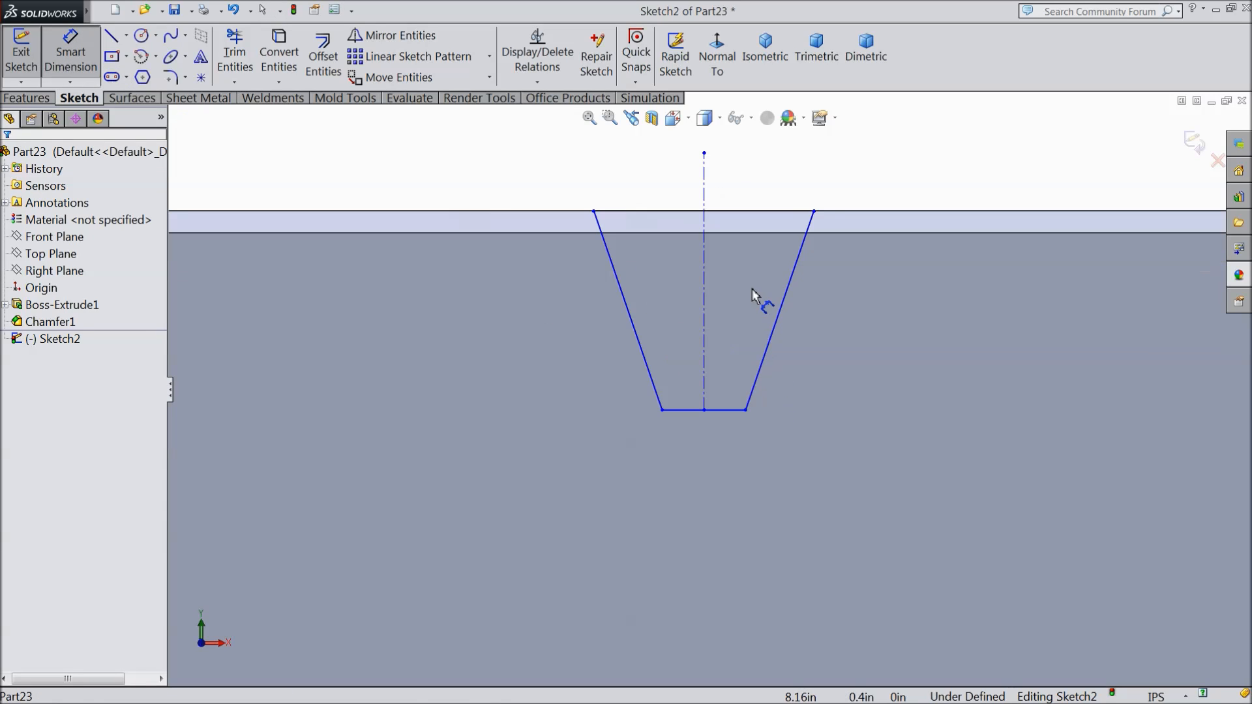
{"action": "left_click", "coordinate": [757, 212]}
{"action": "left_click", "coordinate": [727, 409]}
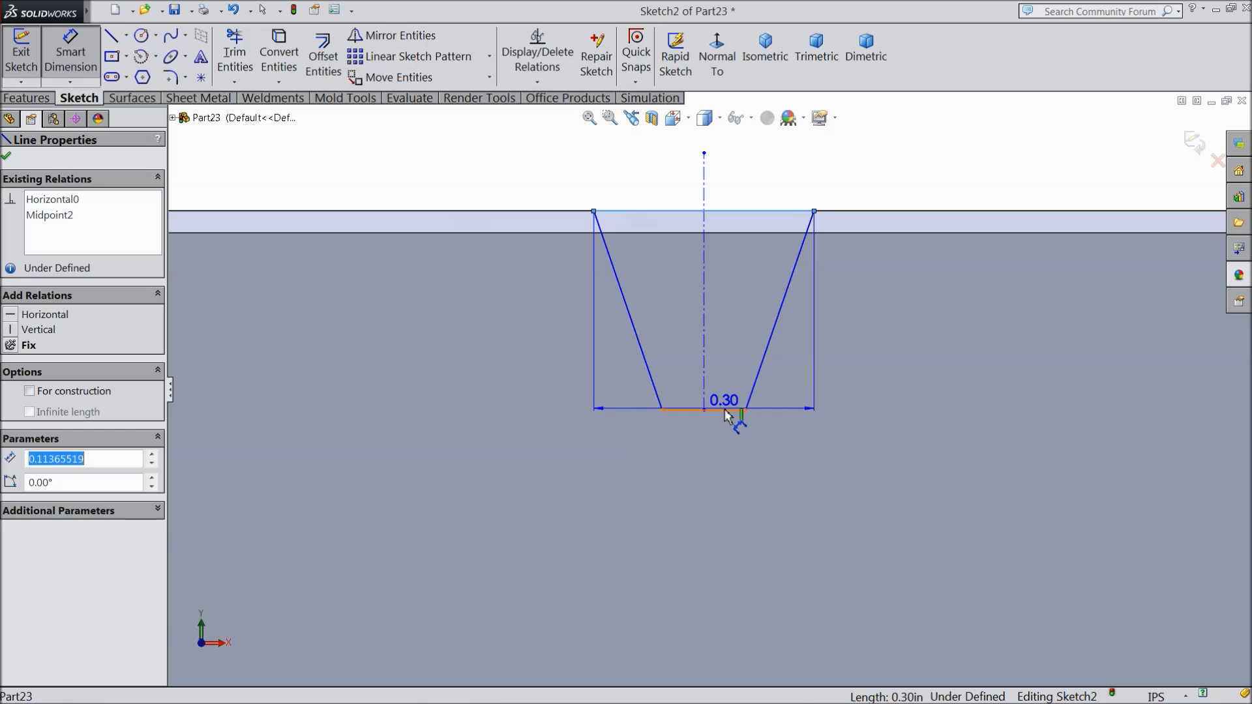
{"action": "left_click", "coordinate": [916, 331]}
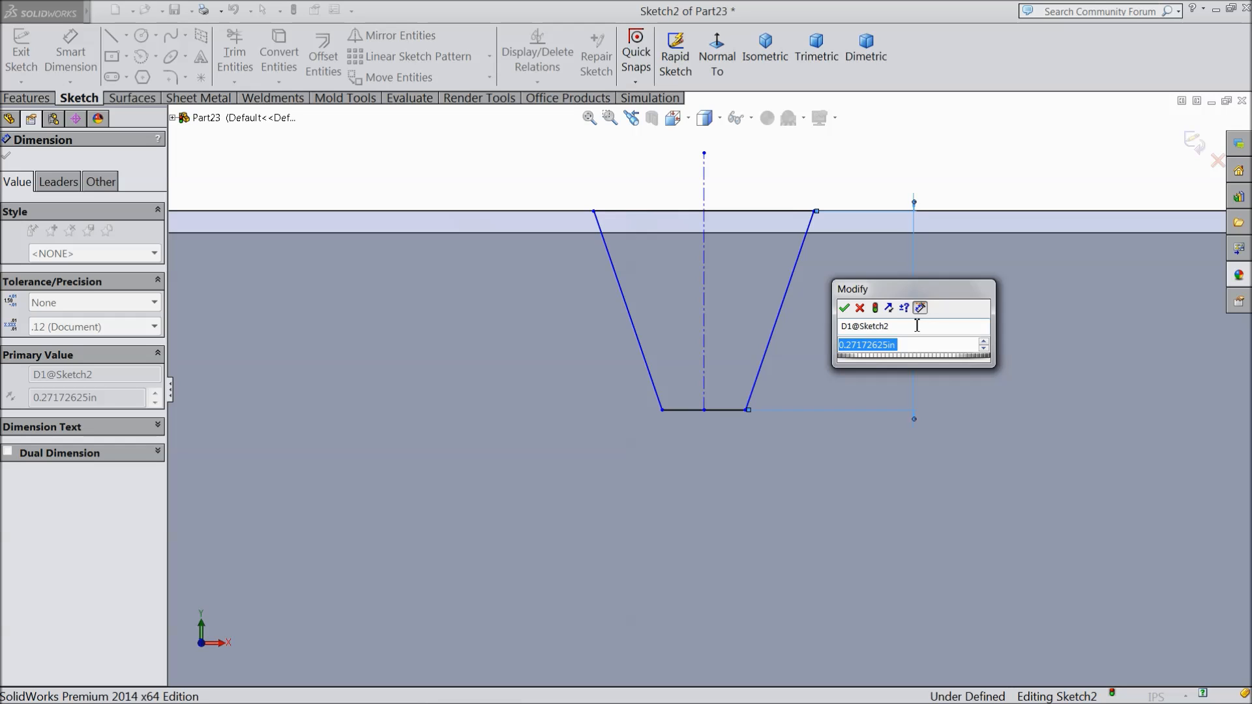
{"action": "type", "text": "0.1416"}
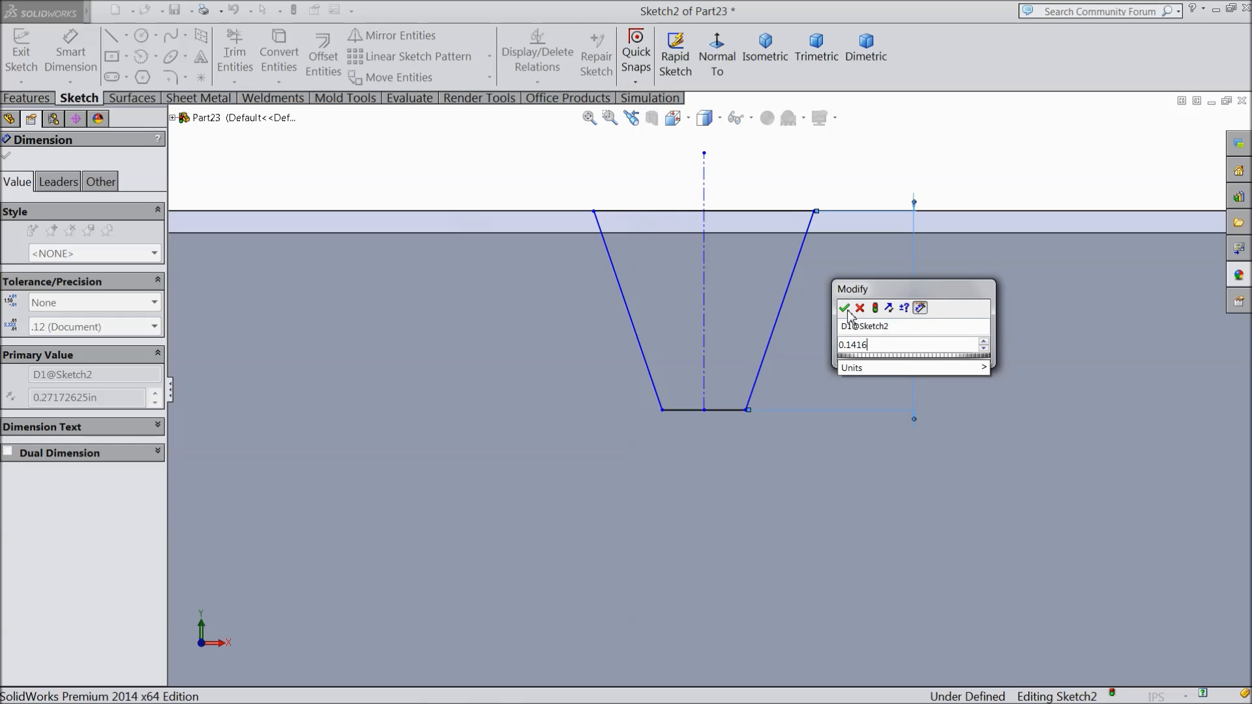
{"action": "left_click", "coordinate": [843, 308]}
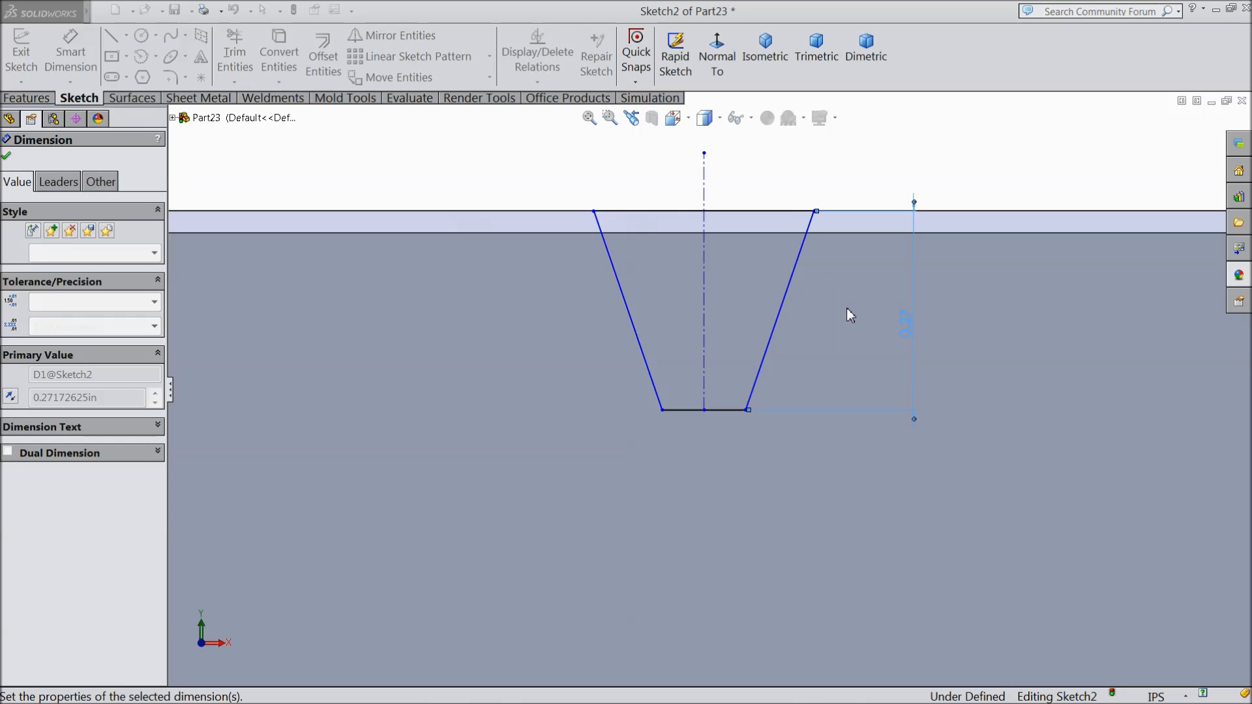
Step: Dimension the angle between the centerline and the sloped side to 14.5 degrees
{"action": "left_click", "coordinate": [704, 267]}
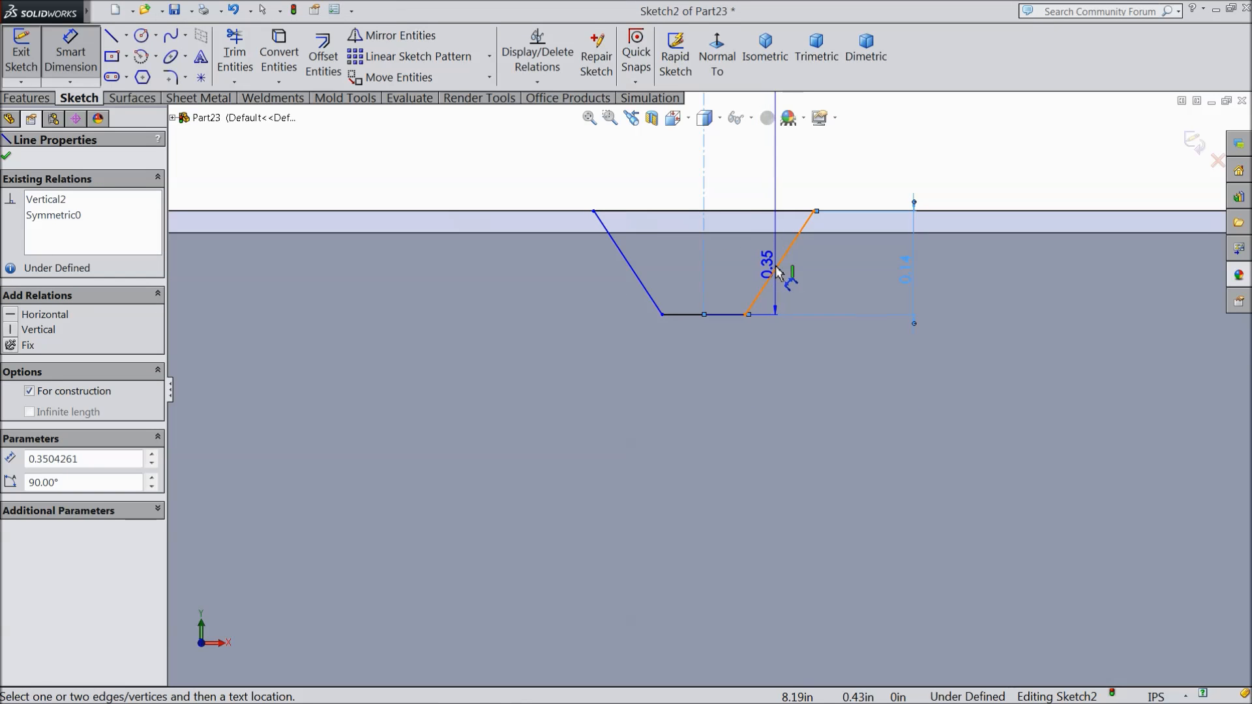
{"action": "left_click", "coordinate": [776, 270]}
{"action": "left_click", "coordinate": [761, 168]}
{"action": "type", "text": "14.5"}
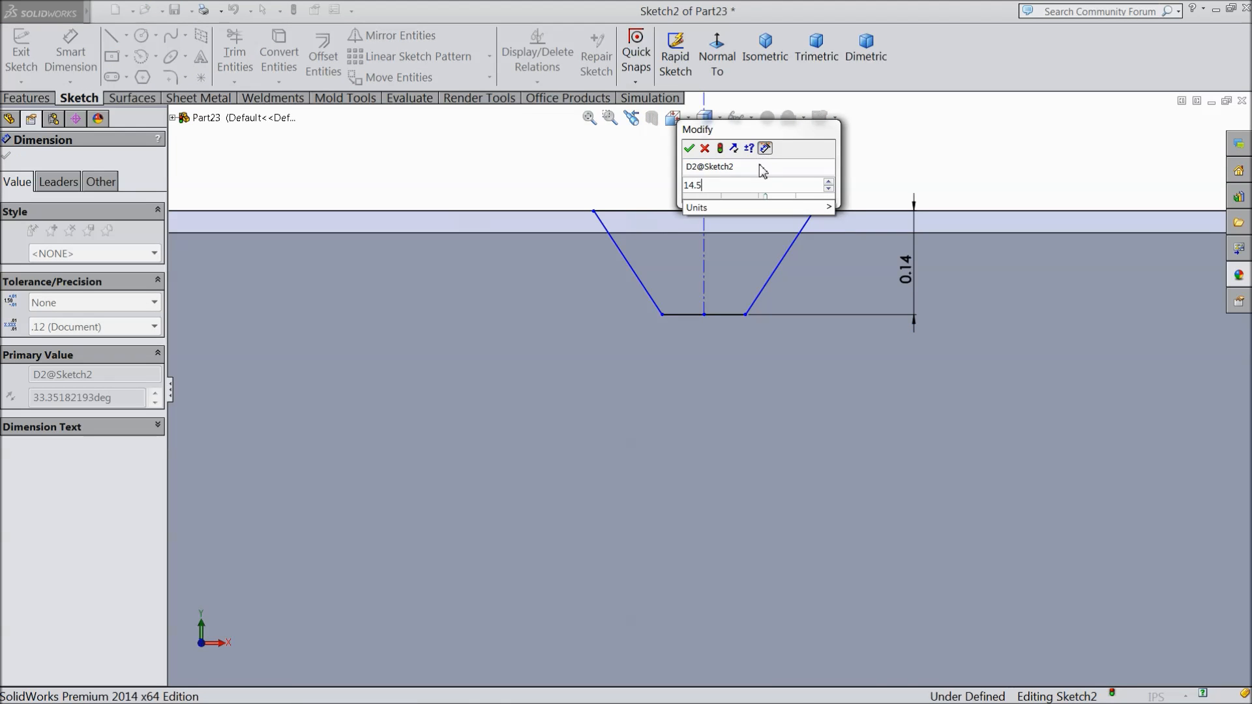
{"action": "left_click", "coordinate": [689, 148]}
{"action": "scroll", "coordinate": [704, 251], "scroll_direction": "up", "scroll_amount": 4}
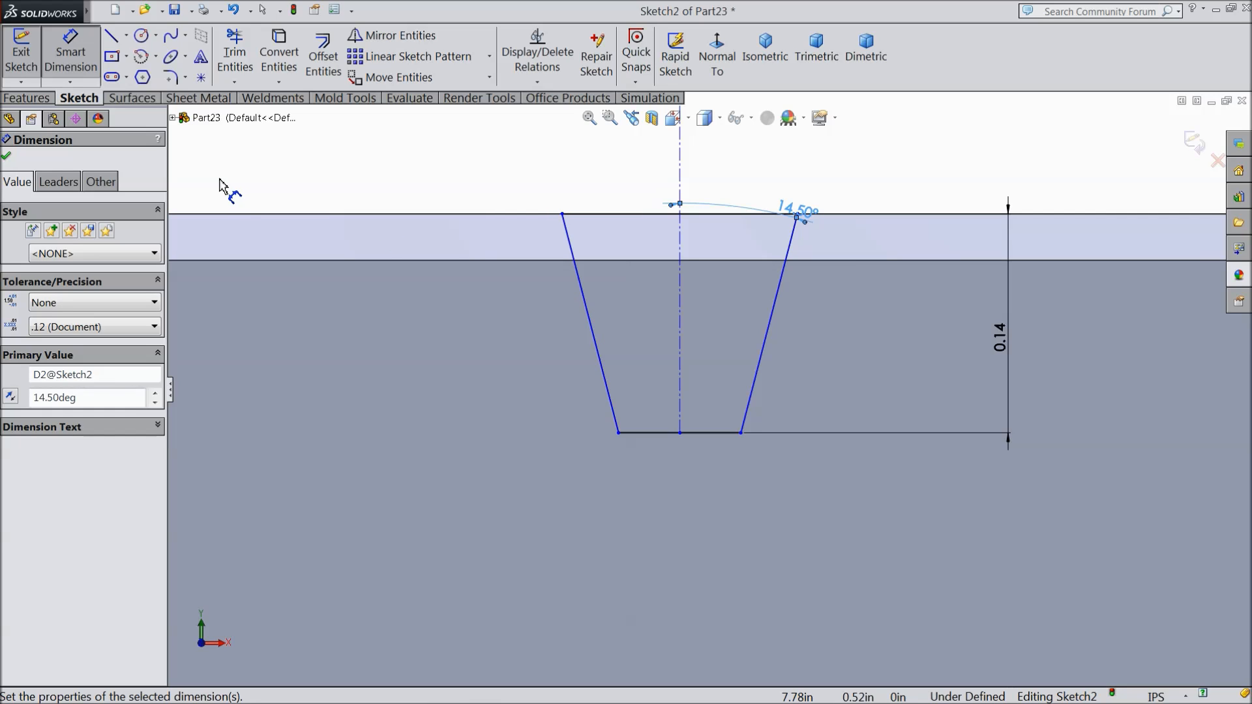
{"action": "left_click", "coordinate": [7, 155]}
Step: Round both lower corners of the trapezoid with 0.02 in sketch fillets, accepting the midpoint relation adjustment
{"action": "left_click", "coordinate": [171, 77]}
{"action": "type", "text": "0.02"}
{"action": "scroll", "coordinate": [634, 450], "scroll_direction": "down", "scroll_amount": 3}
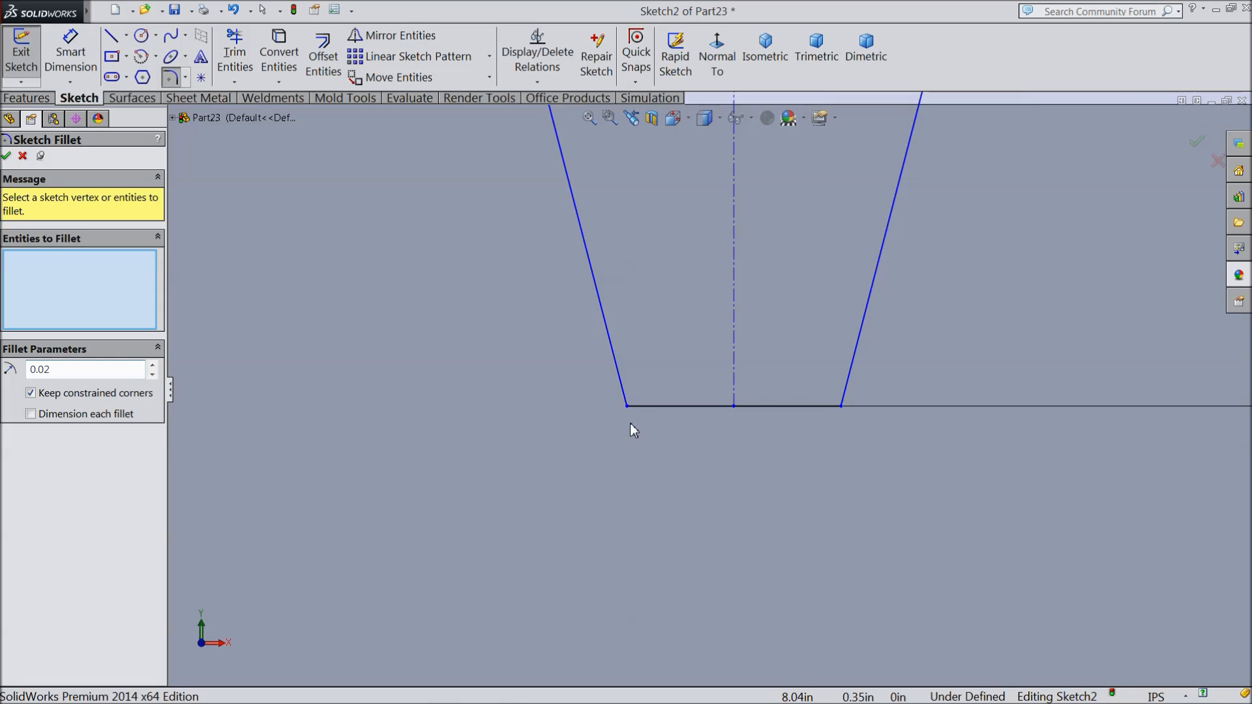
{"action": "left_click", "coordinate": [627, 407]}
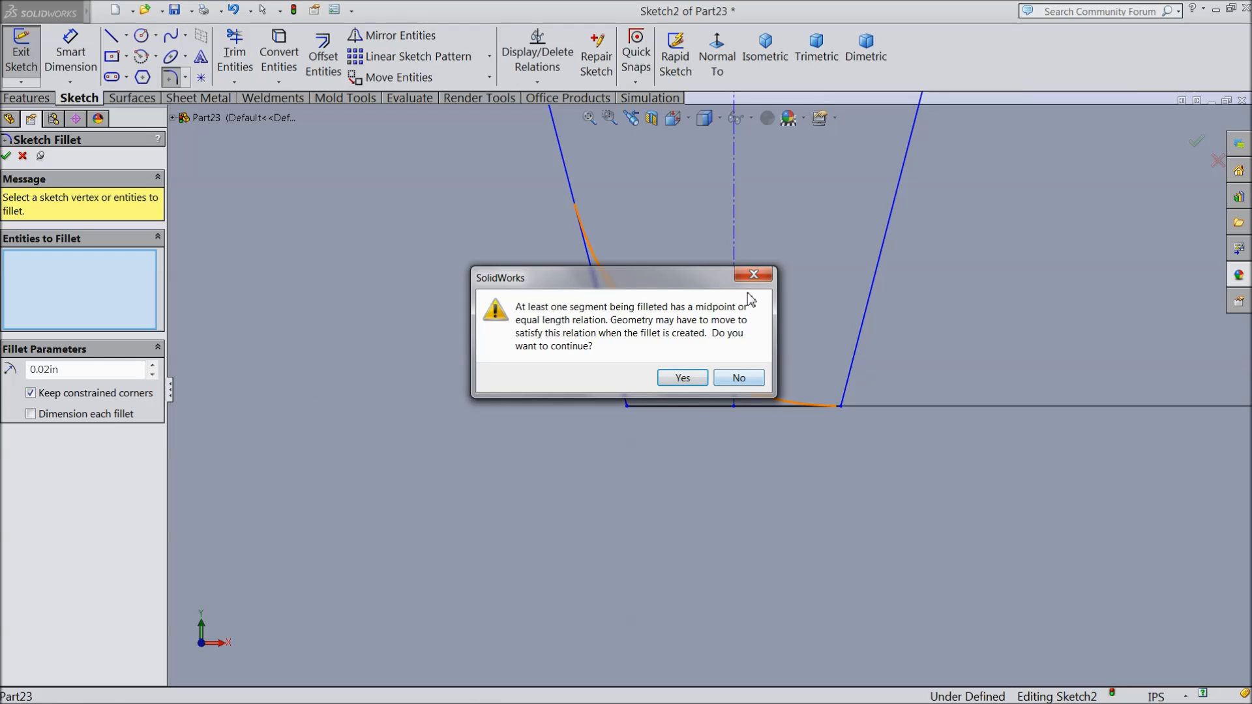
{"action": "left_click", "coordinate": [680, 378]}
{"action": "left_click", "coordinate": [841, 406]}
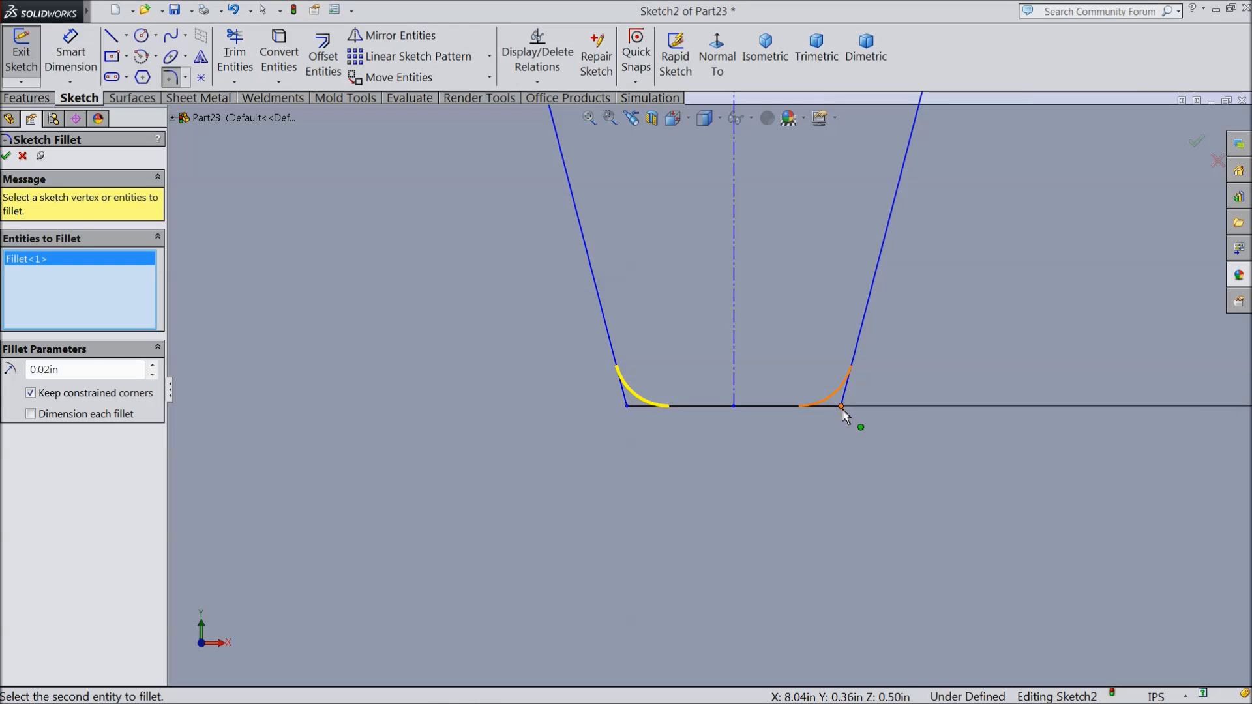
{"action": "left_click", "coordinate": [664, 385]}
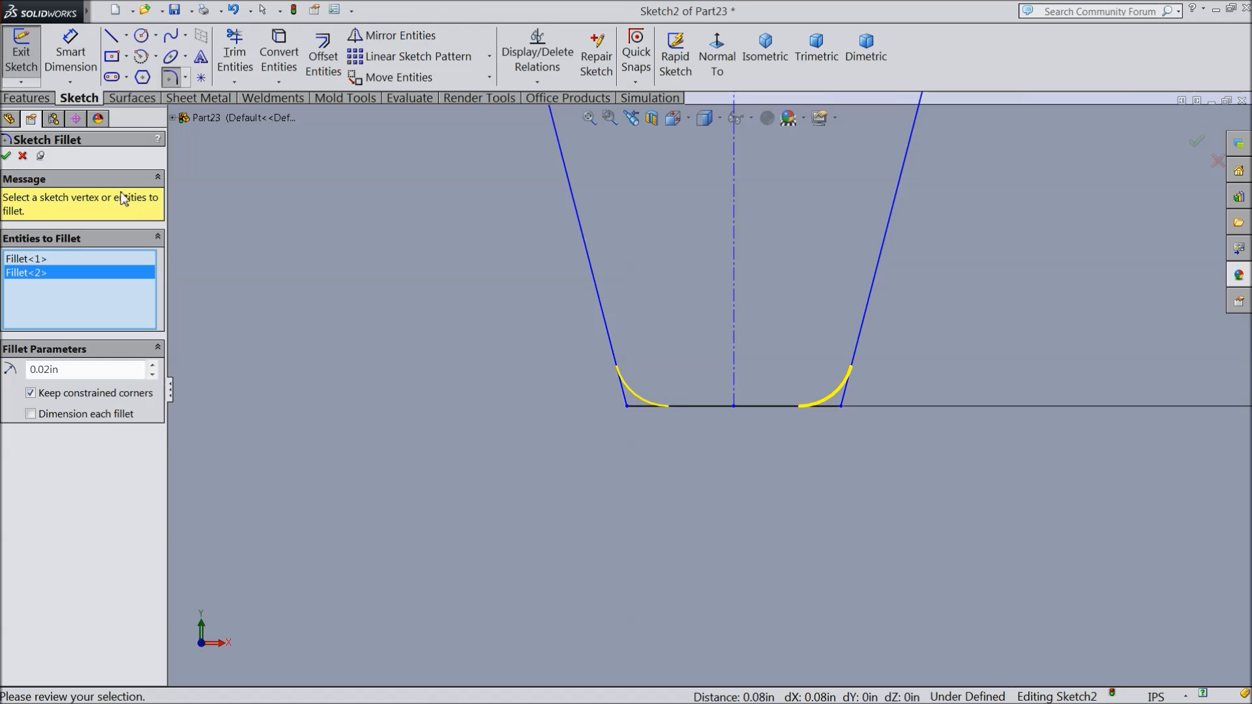
{"action": "left_click", "coordinate": [5, 158]}
{"action": "scroll", "coordinate": [610, 368], "scroll_direction": "up", "scroll_amount": 4}
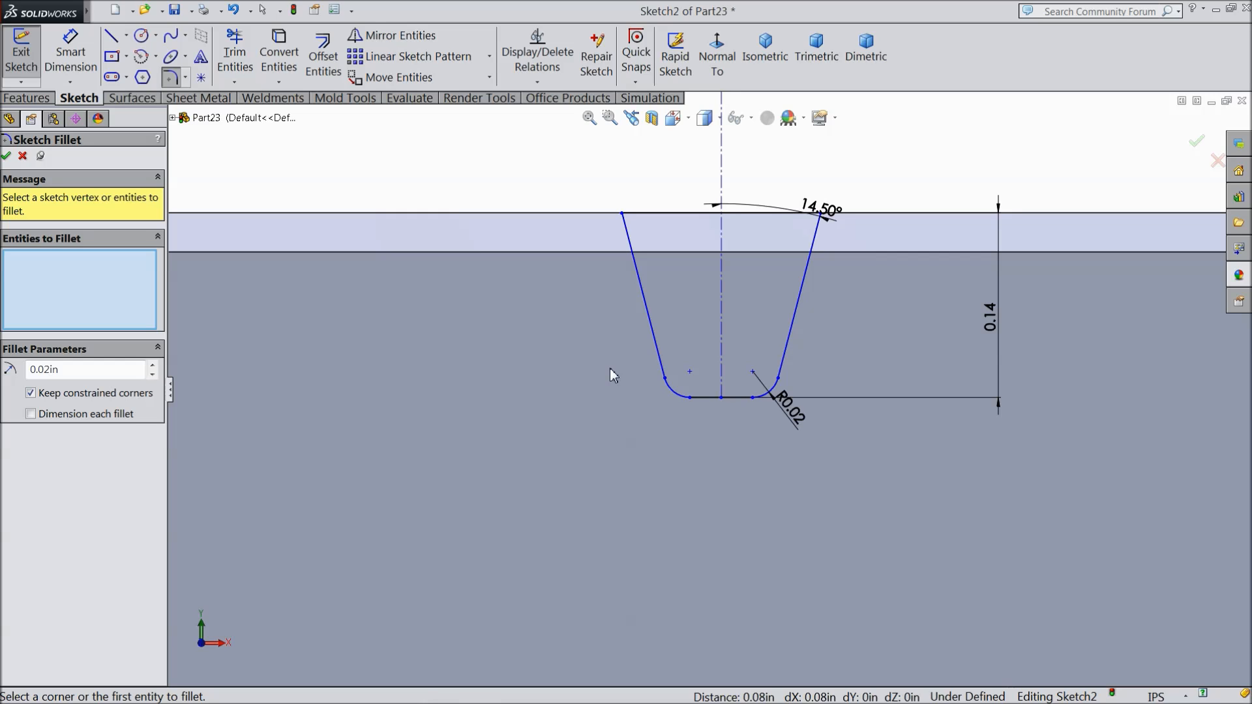
{"action": "key", "text": "z"}
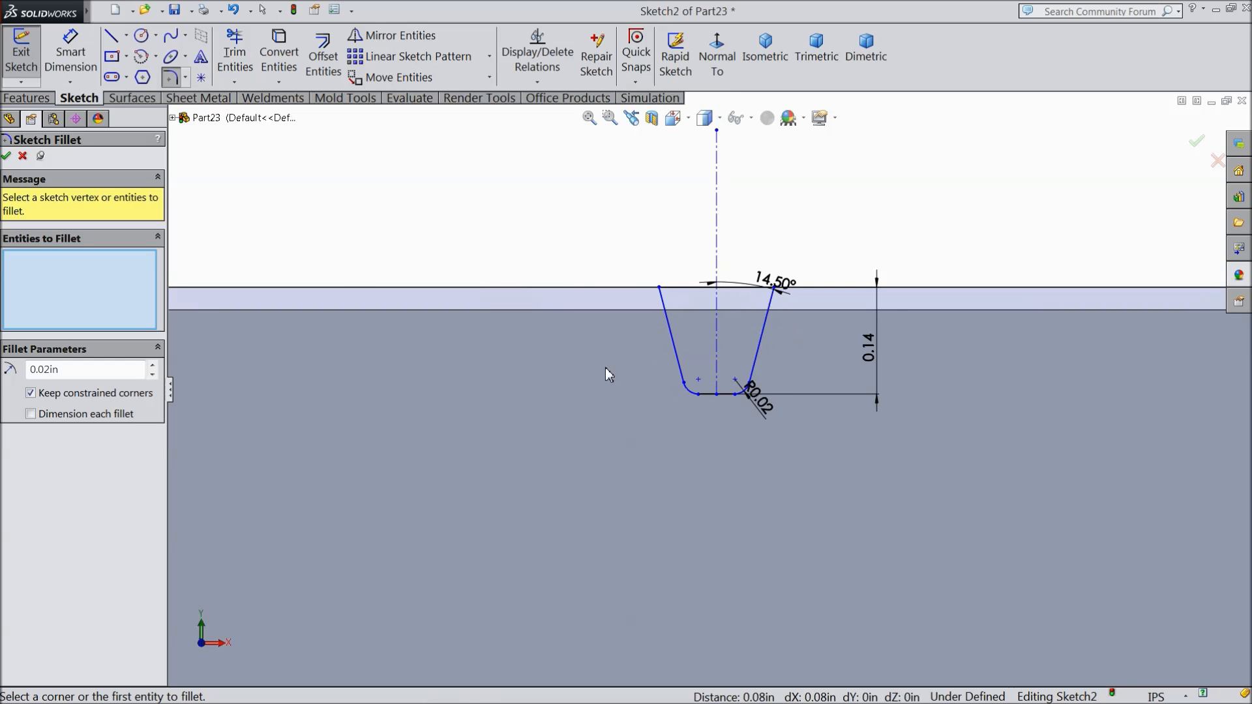
{"action": "left_click", "coordinate": [7, 155]}
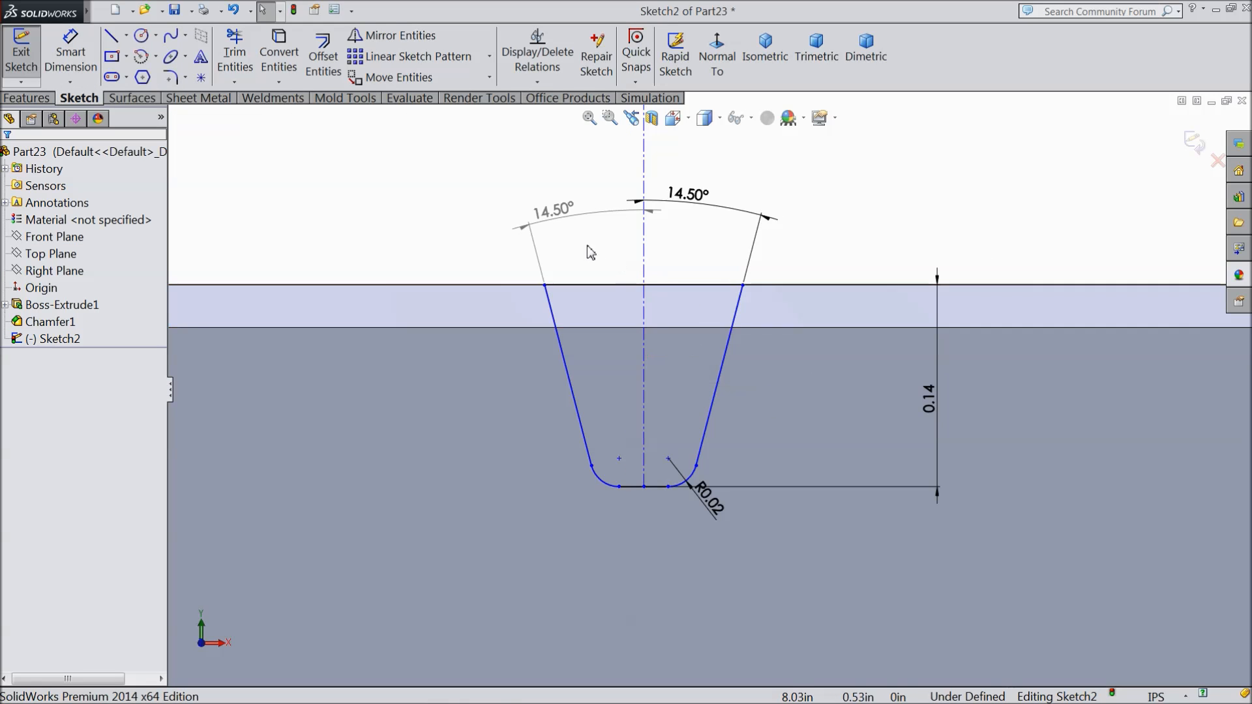
Step: Draw a horizontal construction line across the trapezoid, joining its two sloped sides at about mid-depth
{"action": "left_click", "coordinate": [127, 38]}
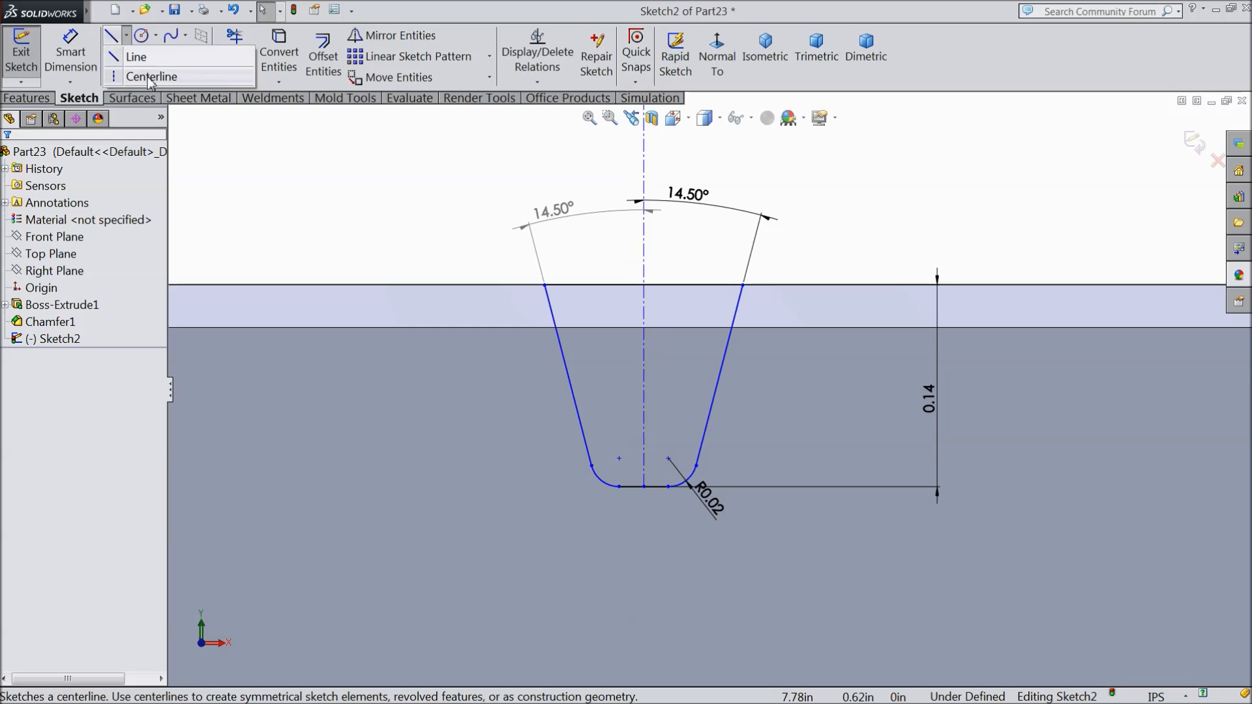
{"action": "left_click", "coordinate": [140, 67]}
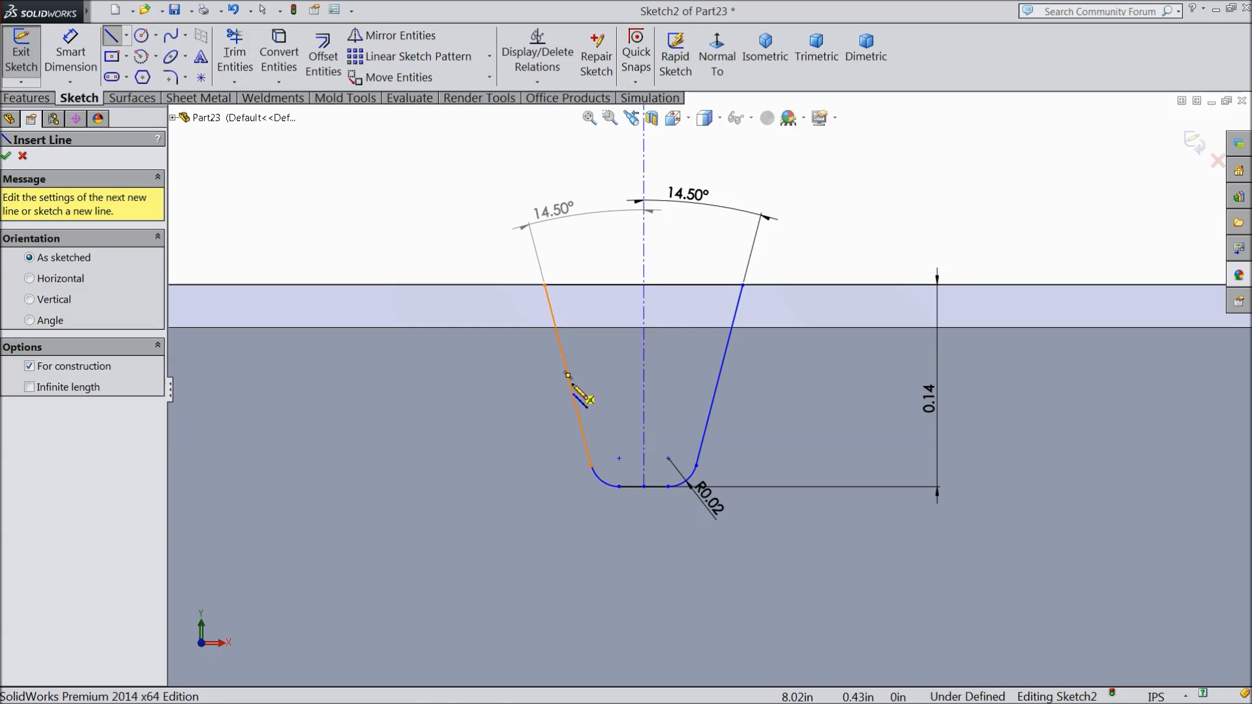
{"action": "left_click", "coordinate": [570, 383]}
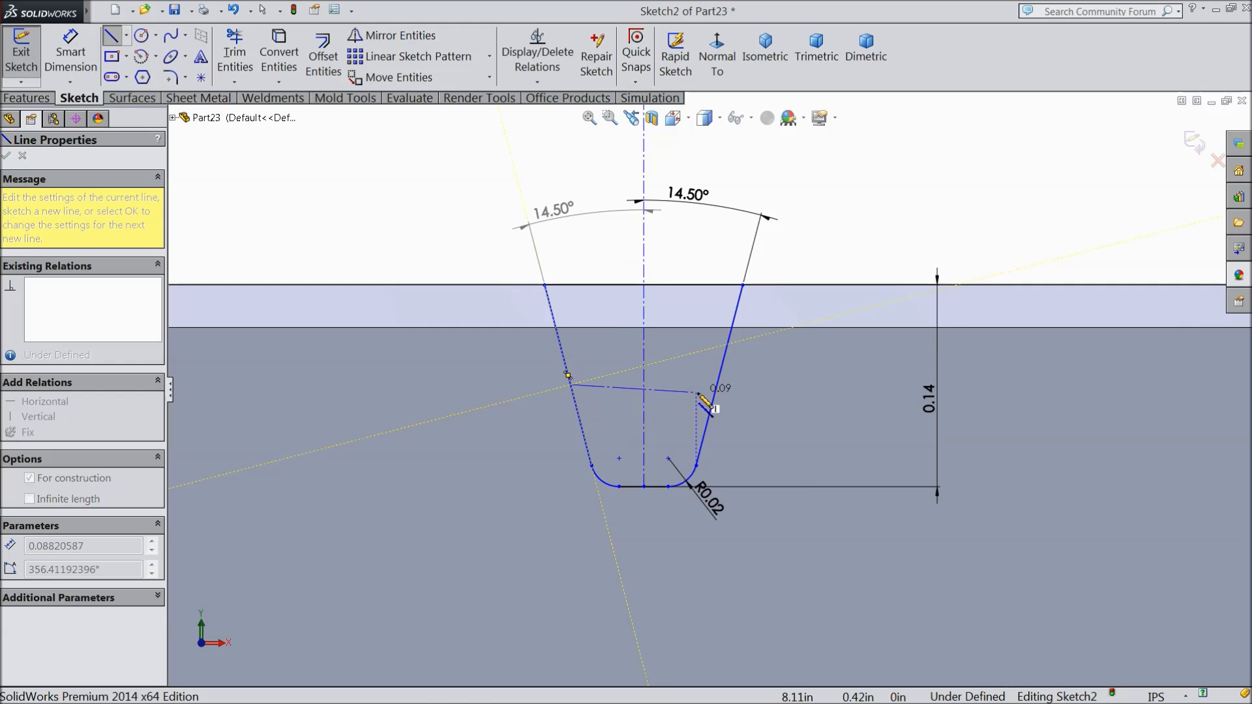
{"action": "left_click", "coordinate": [717, 384]}
{"action": "right_click", "coordinate": [748, 381]}
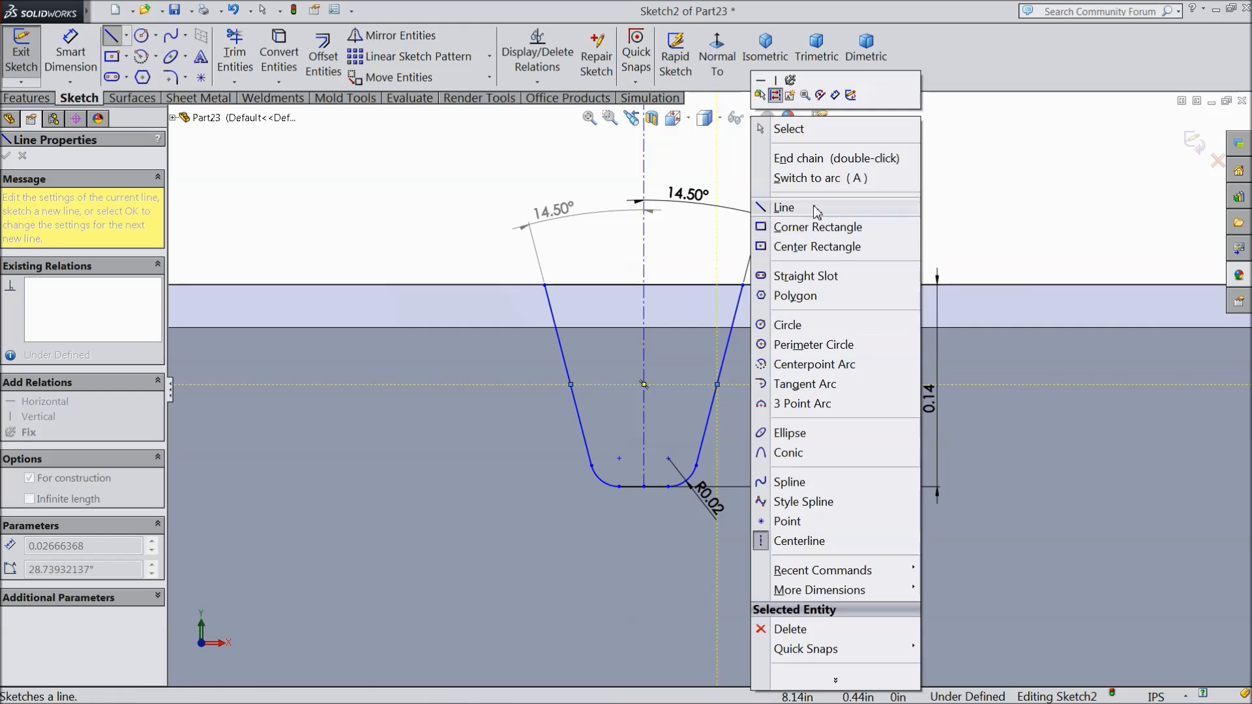
{"action": "left_click", "coordinate": [788, 126]}
{"action": "left_click", "coordinate": [672, 385]}
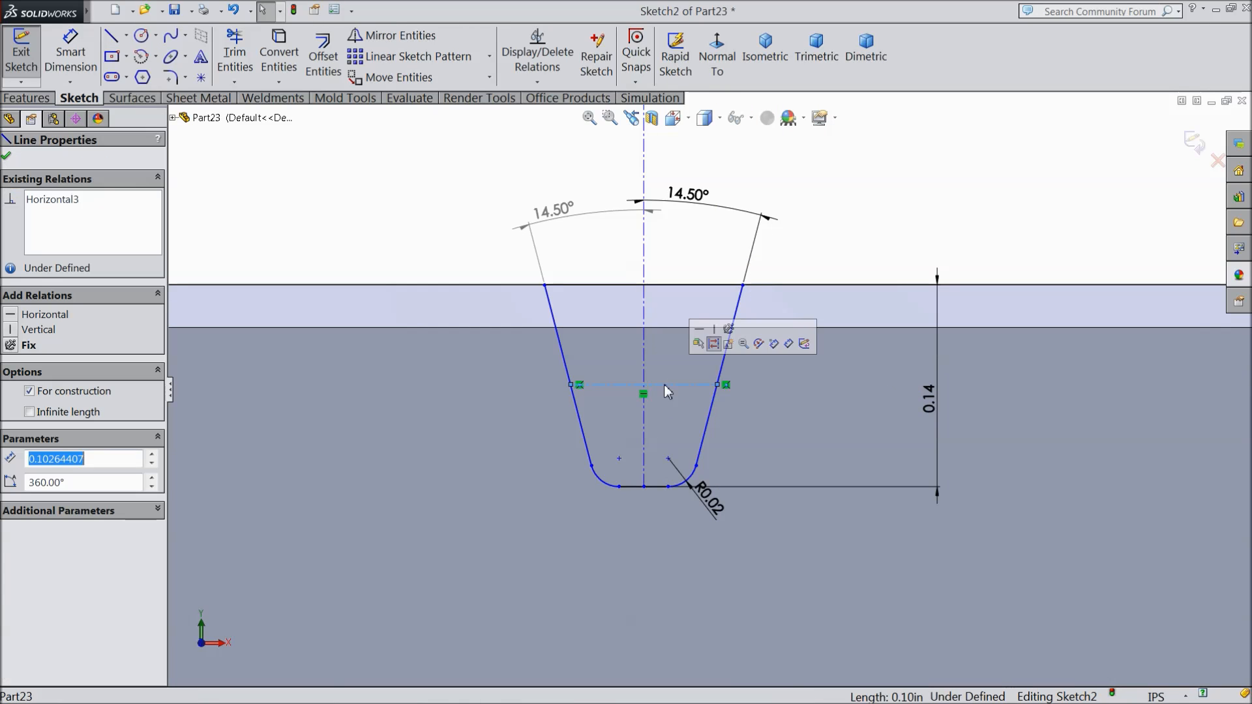
{"action": "left_click", "coordinate": [699, 329]}
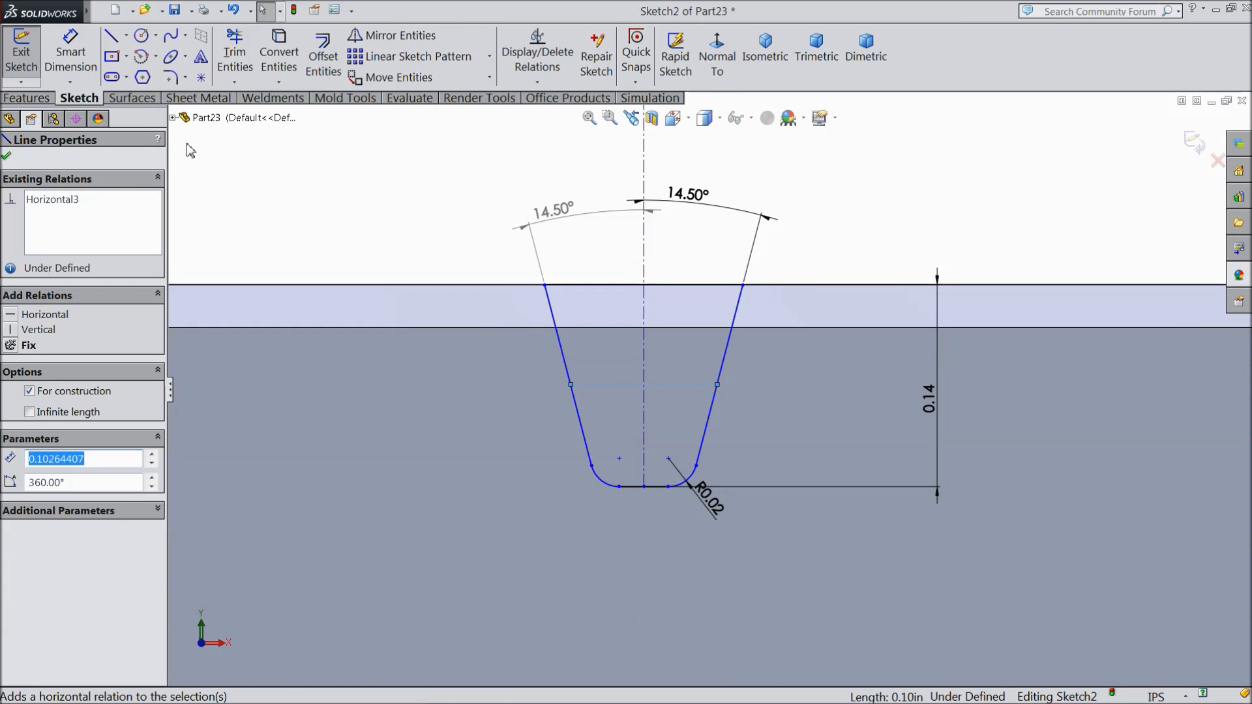
Step: Dimension the distance from the trapezoid's upper line down to the horizontal construction line to 0.0708 in
{"action": "left_click", "coordinate": [73, 51]}
{"action": "left_click", "coordinate": [692, 287]}
{"action": "left_click", "coordinate": [690, 384]}
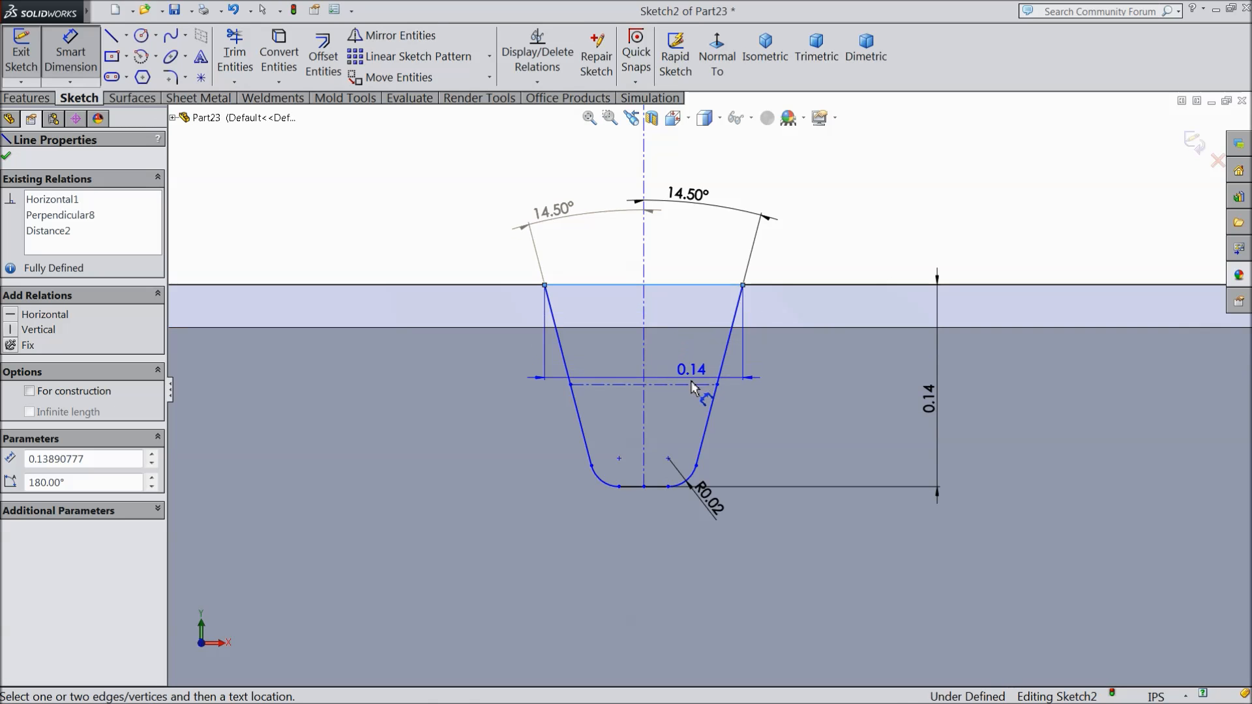
{"action": "left_click", "coordinate": [411, 352]}
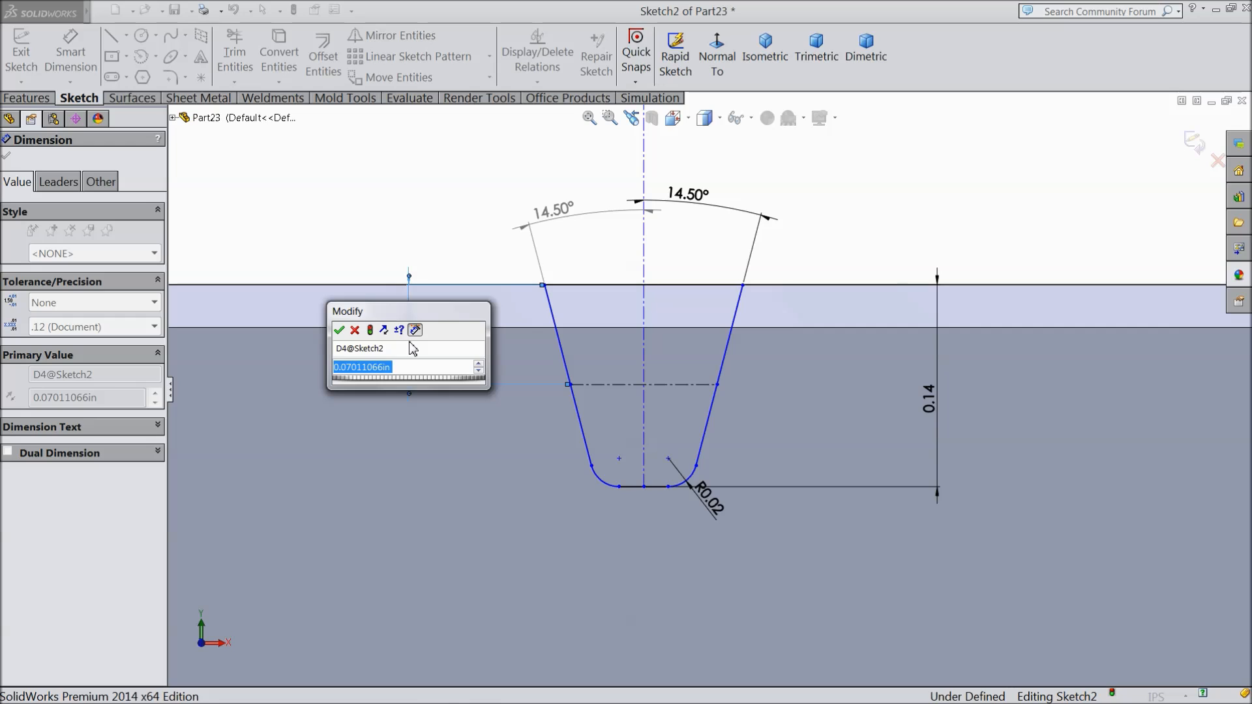
{"action": "type", "text": "0.0708"}
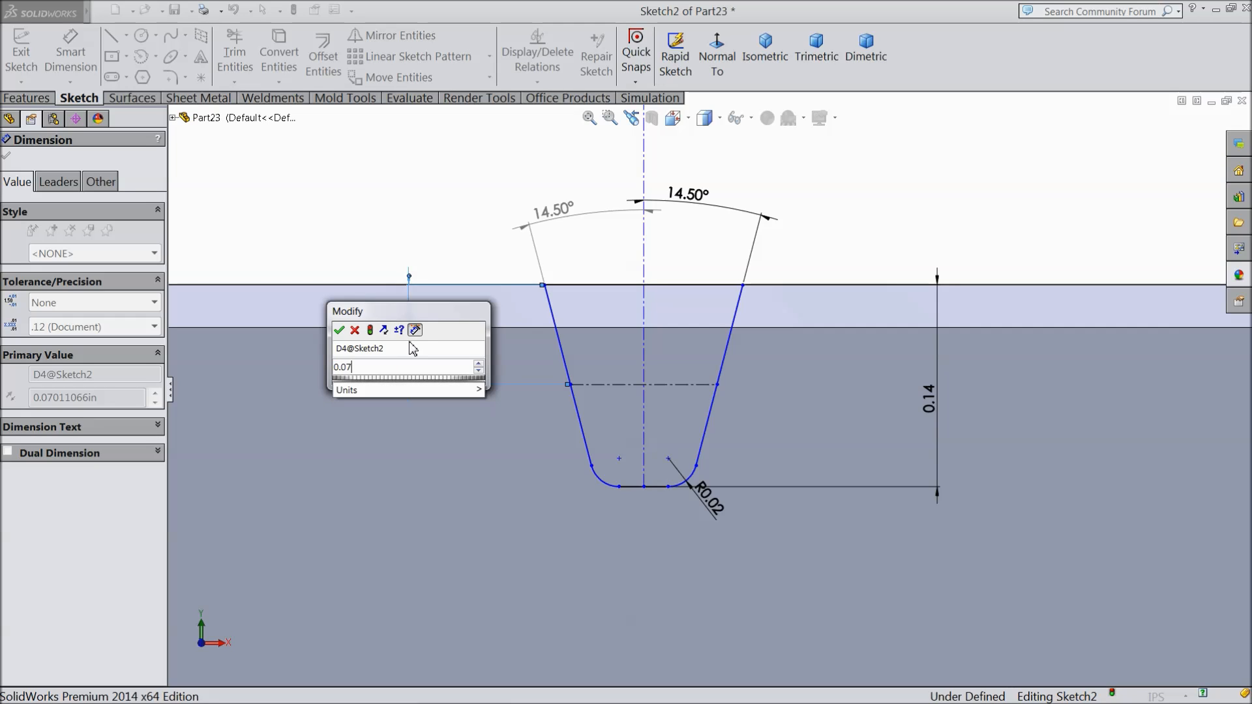
{"action": "left_click", "coordinate": [339, 331]}
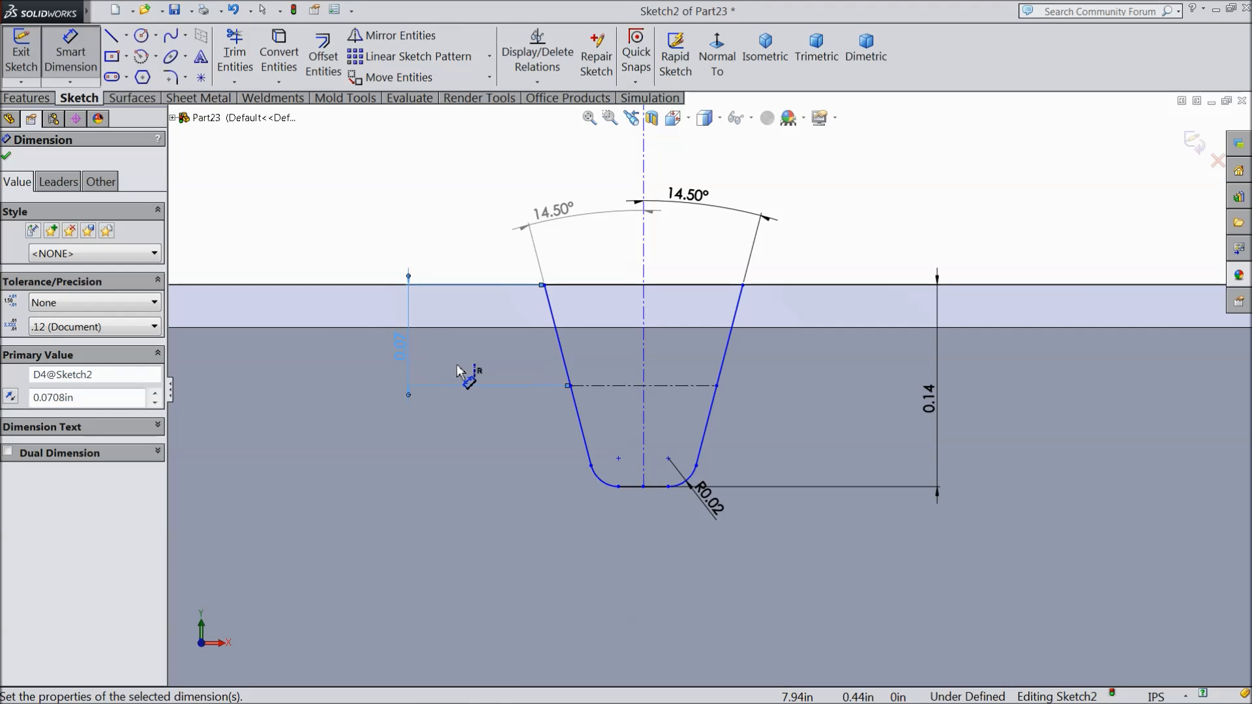
Step: Dimension the length of the horizontal construction line between the sloped sides to 0.1079 in
{"action": "left_click", "coordinate": [636, 386]}
{"action": "left_click", "coordinate": [642, 566]}
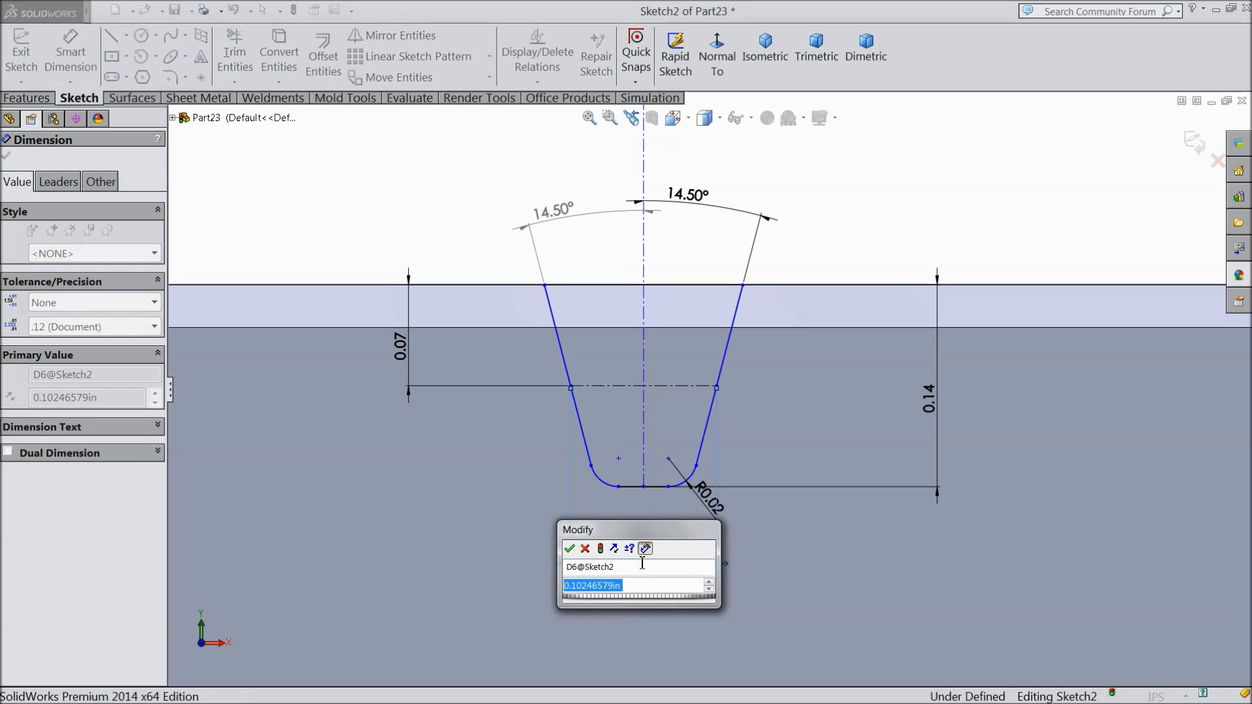
{"action": "type", "text": "0.10"}
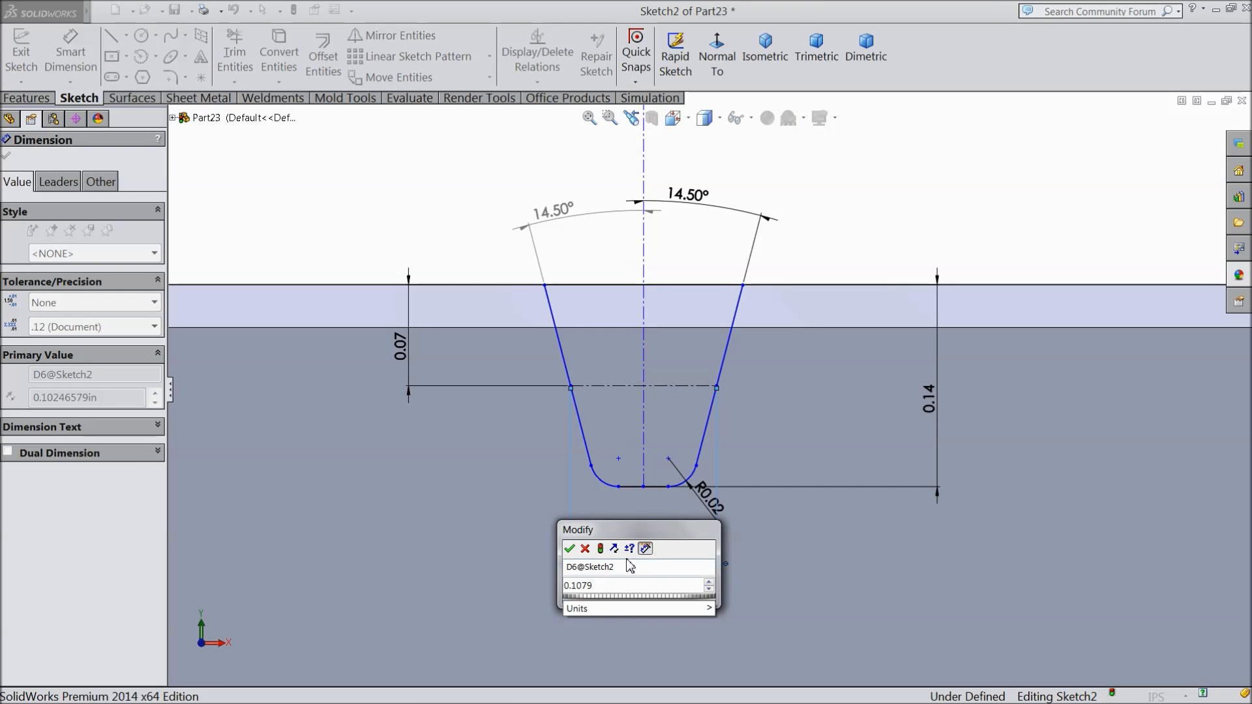
{"action": "key", "text": "Return"}
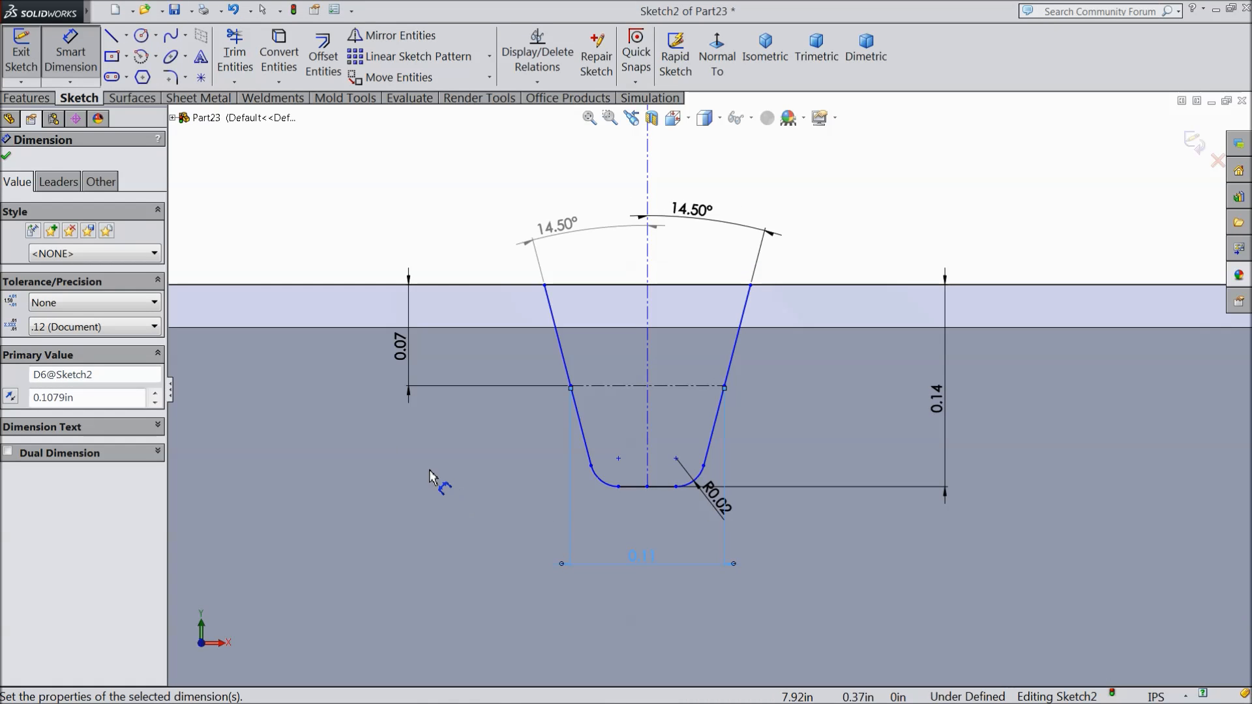
{"action": "left_click", "coordinate": [7, 157]}
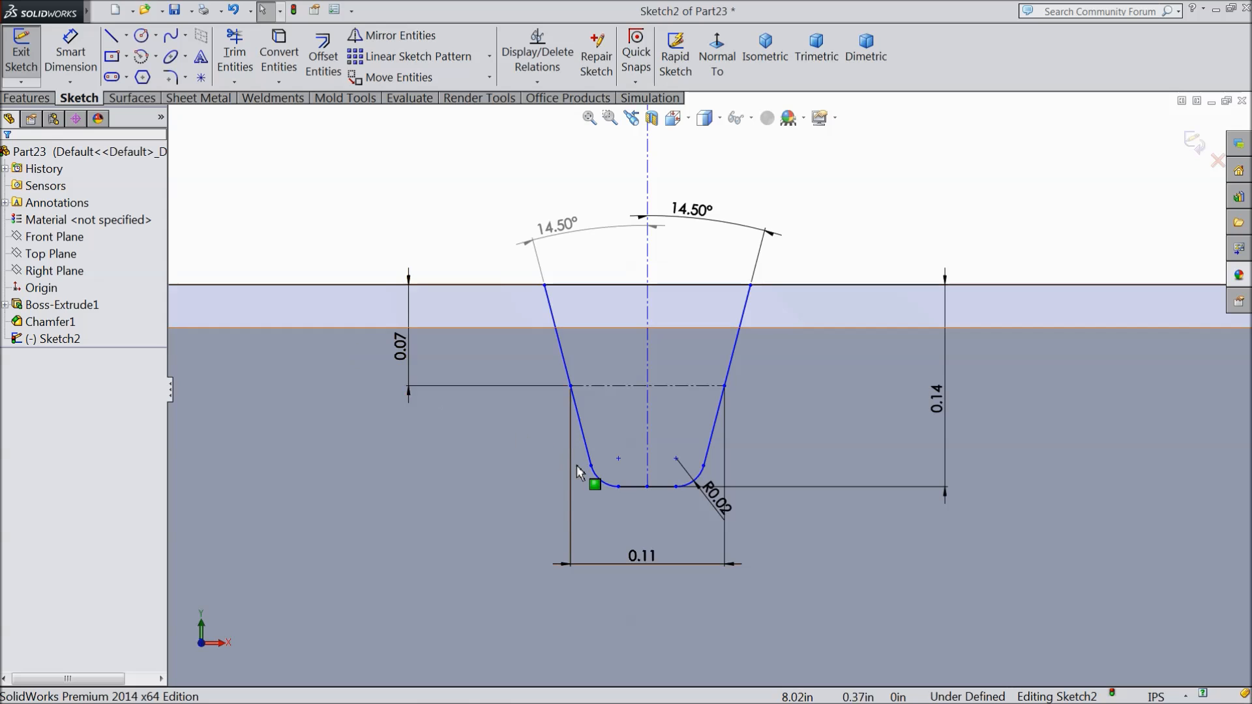
Step: Dimension the distance from the groove's vertical centerline to the nearest end edge of the bar to 2 in
{"action": "key", "text": "z"}
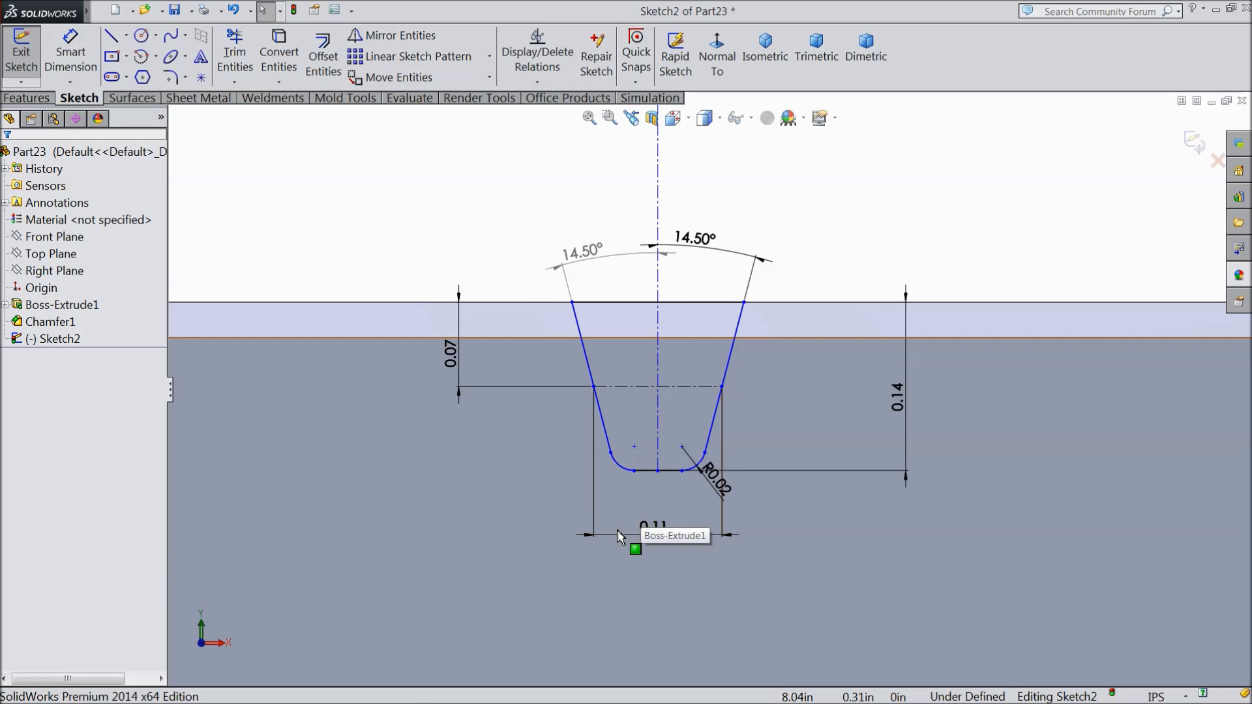
{"action": "key", "text": "z"}
{"action": "key", "text": "z"}
{"action": "left_click", "coordinate": [70, 53]}
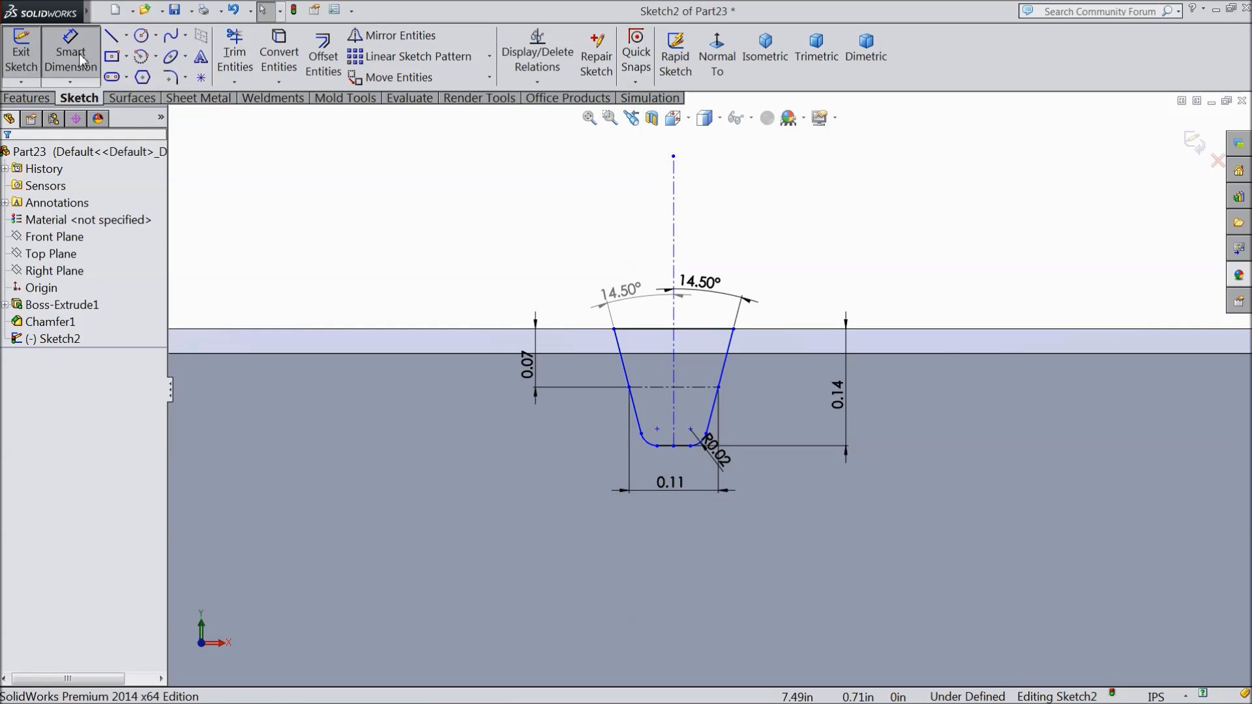
{"action": "left_click", "coordinate": [676, 320]}
{"action": "scroll", "coordinate": [839, 322], "scroll_direction": "up", "scroll_amount": 2}
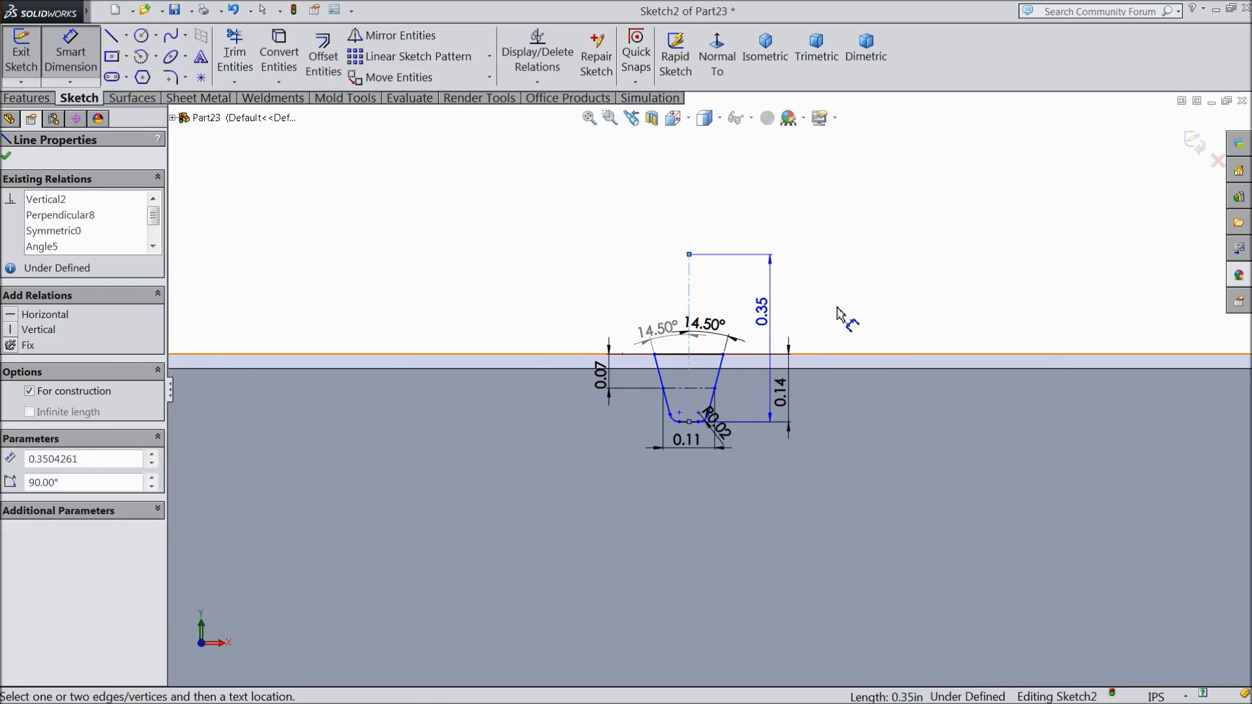
{"action": "scroll", "coordinate": [952, 320], "scroll_direction": "down", "scroll_amount": 4}
{"action": "scroll", "coordinate": [842, 323], "scroll_direction": "up", "scroll_amount": 5}
{"action": "scroll", "coordinate": [848, 329], "scroll_direction": "up", "scroll_amount": 4}
{"action": "scroll", "coordinate": [913, 355], "scroll_direction": "down", "scroll_amount": 2}
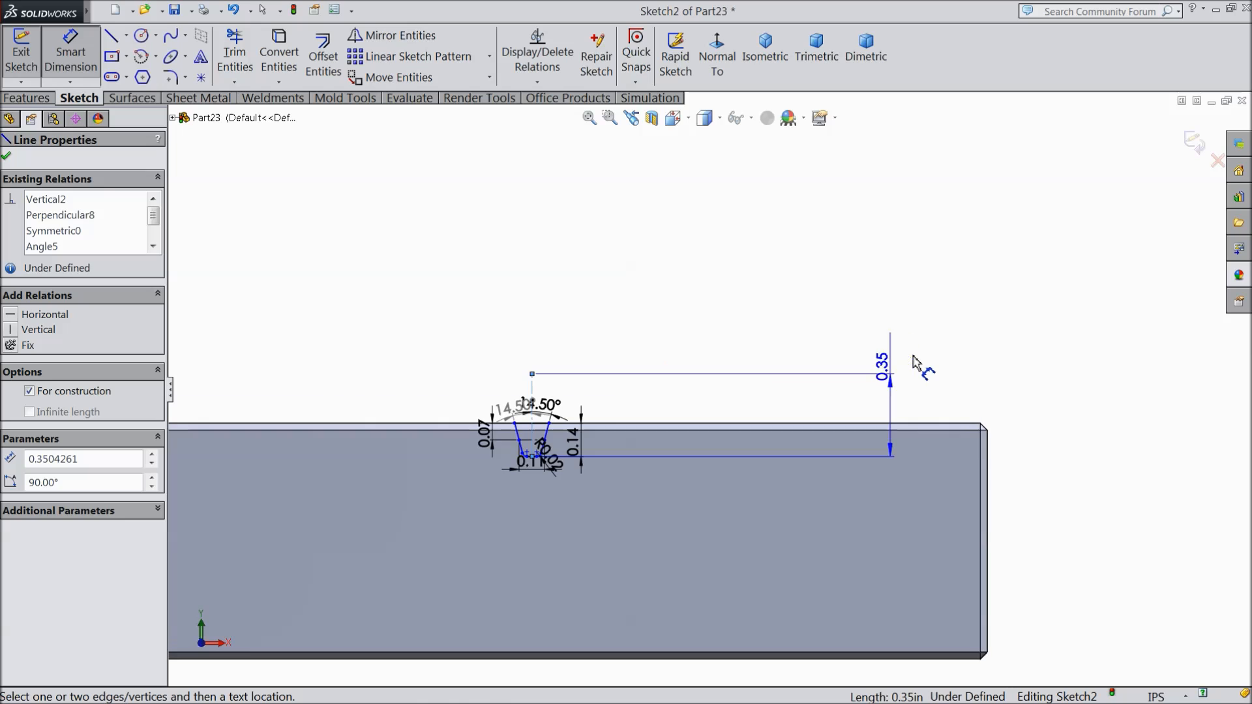
{"action": "left_click", "coordinate": [987, 452]}
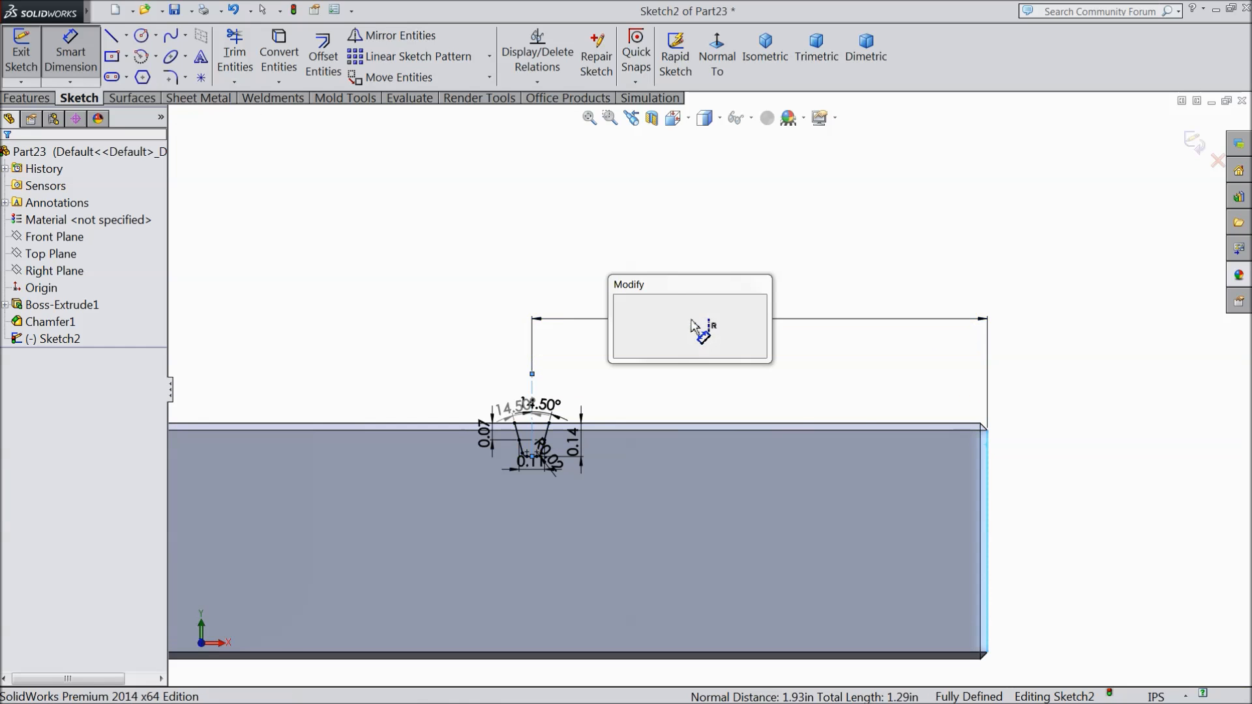
{"action": "left_click", "coordinate": [693, 321]}
{"action": "type", "text": "2"}
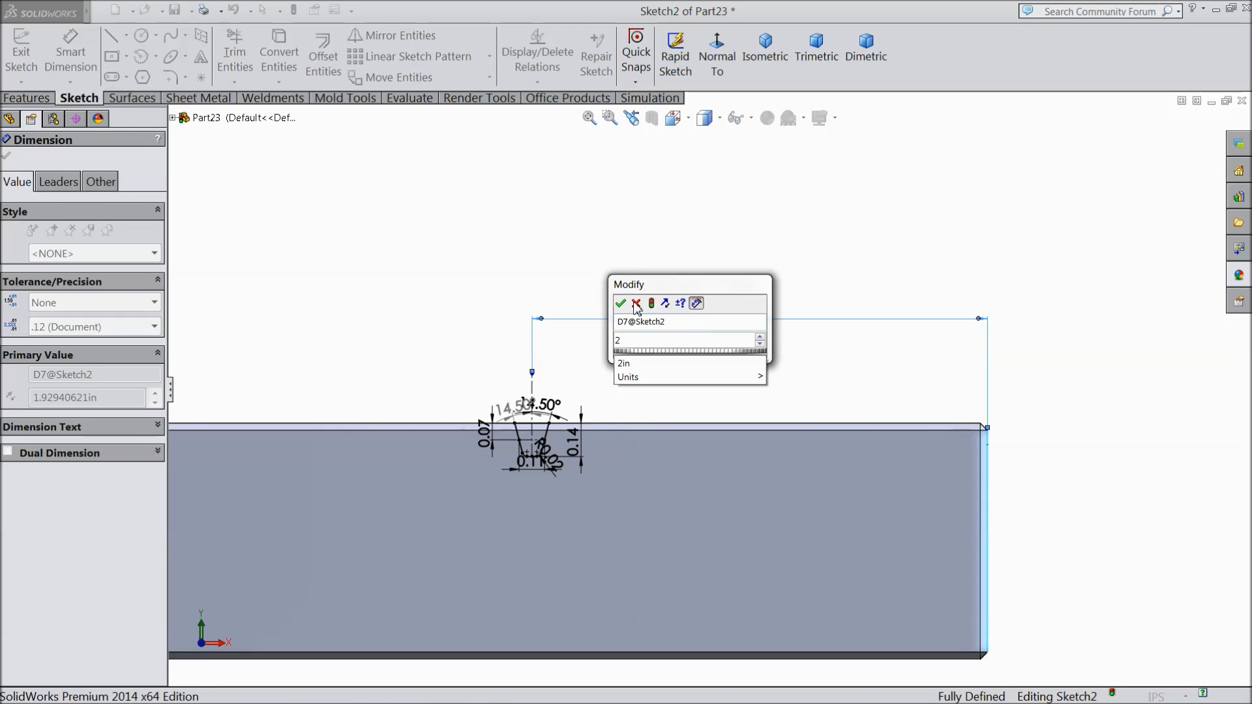
{"action": "left_click", "coordinate": [620, 305]}
{"action": "scroll", "coordinate": [529, 381], "scroll_direction": "down", "scroll_amount": 4}
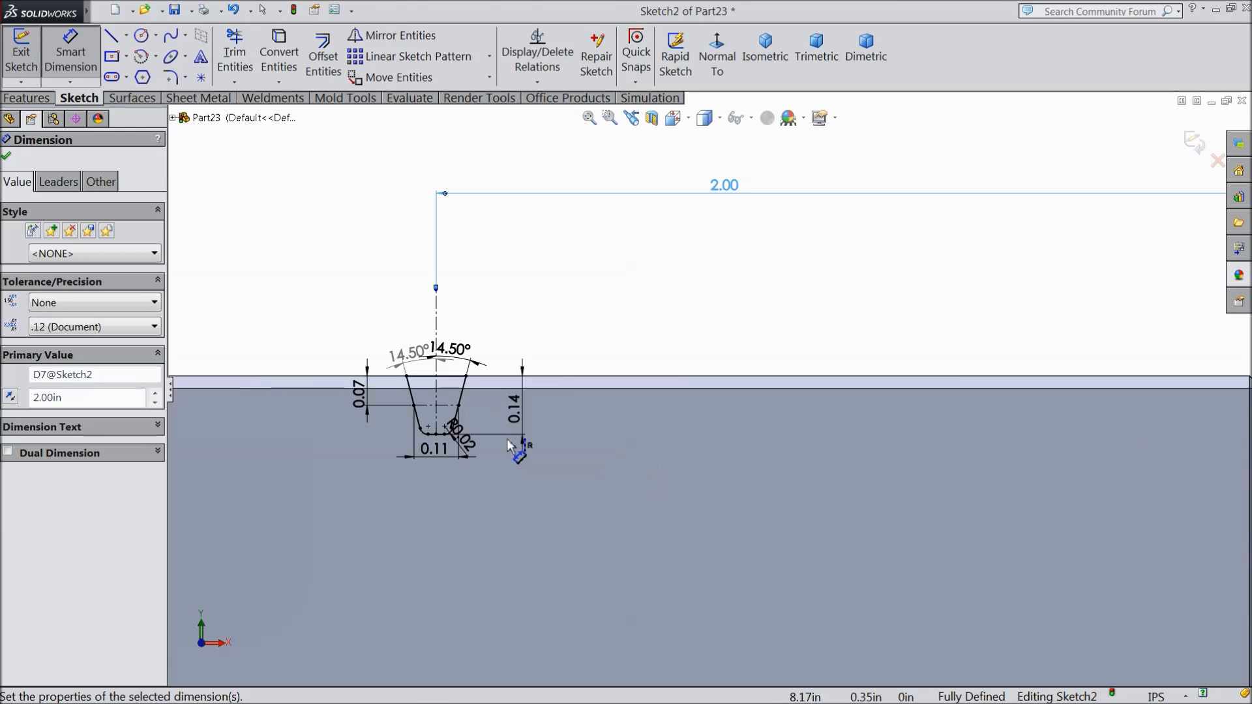
{"action": "left_click", "coordinate": [7, 155]}
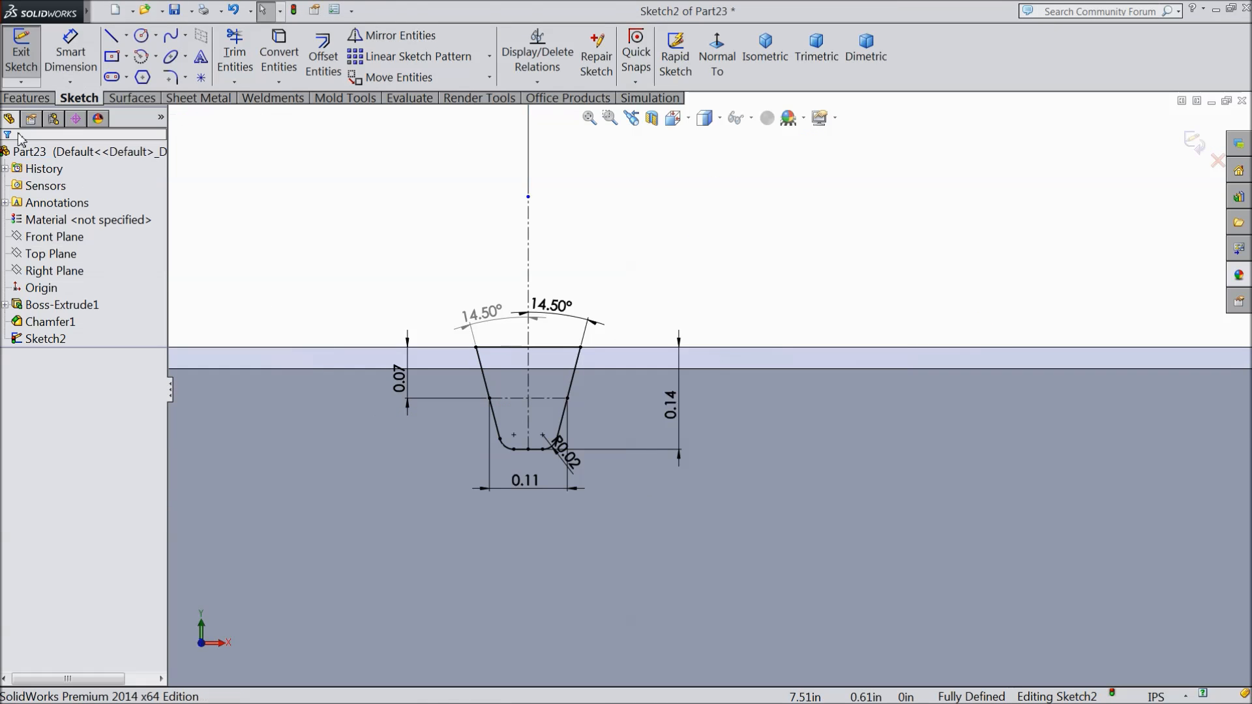
Step: Cut the groove profile through the whole width of the bar with an Extruded Cut set to Through All
{"action": "left_click", "coordinate": [30, 100]}
{"action": "left_click", "coordinate": [271, 58]}
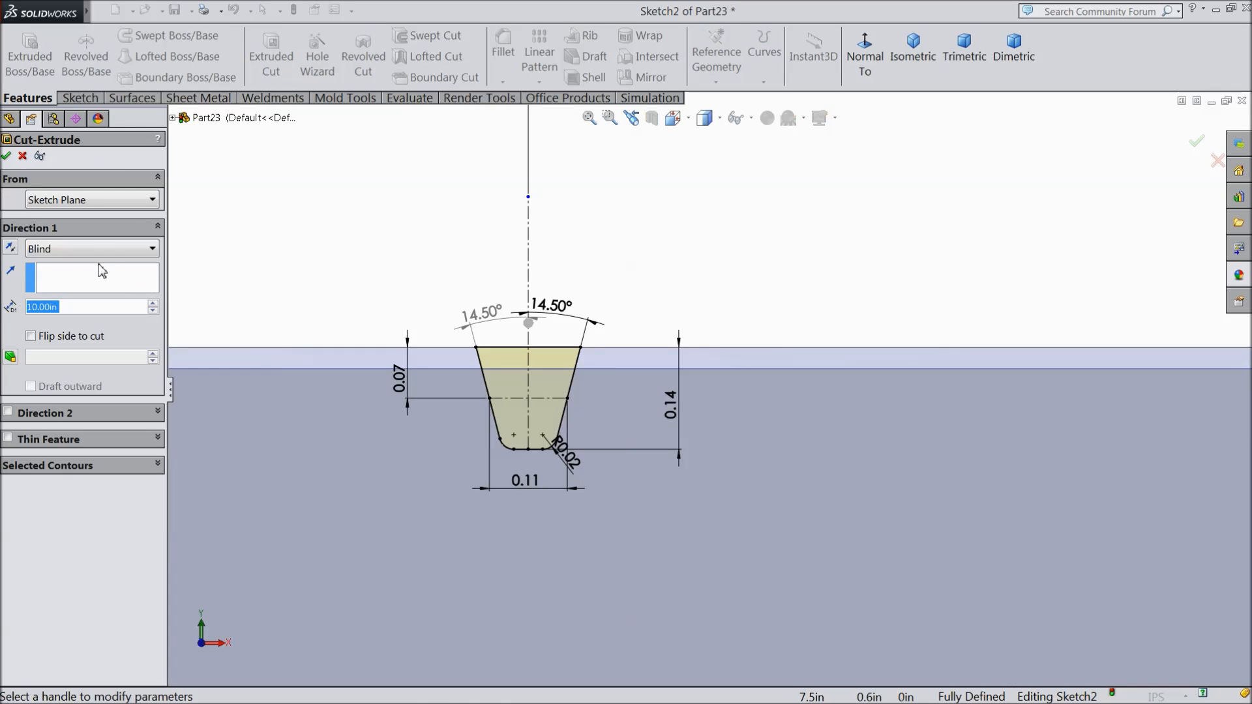
{"action": "left_click", "coordinate": [95, 248]}
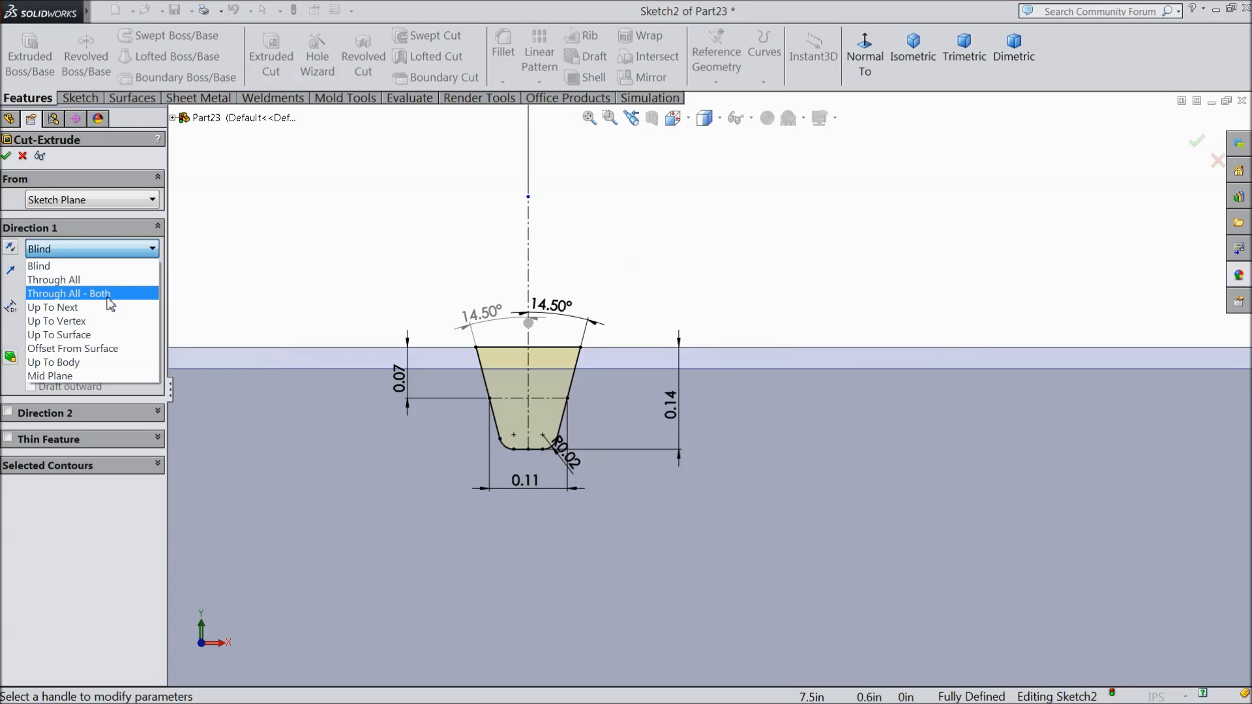
{"action": "left_click", "coordinate": [105, 281]}
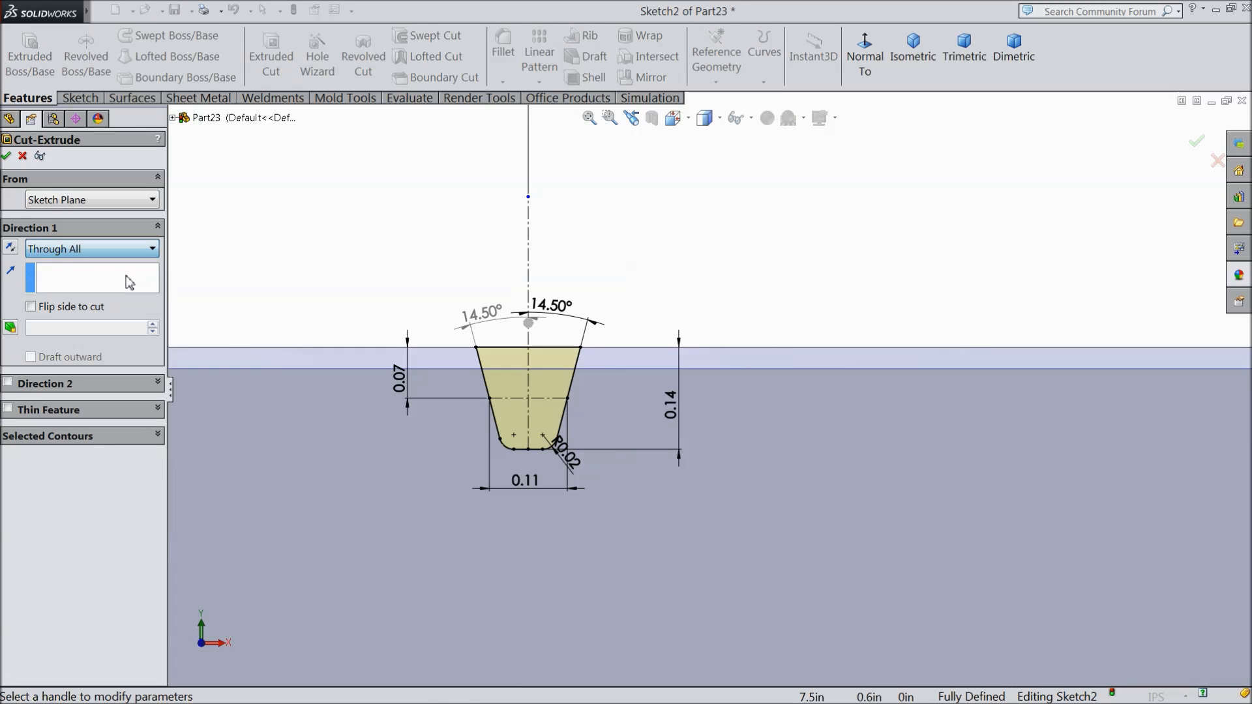
{"action": "left_click", "coordinate": [911, 58]}
{"action": "scroll", "coordinate": [740, 411], "scroll_direction": "down", "scroll_amount": 5}
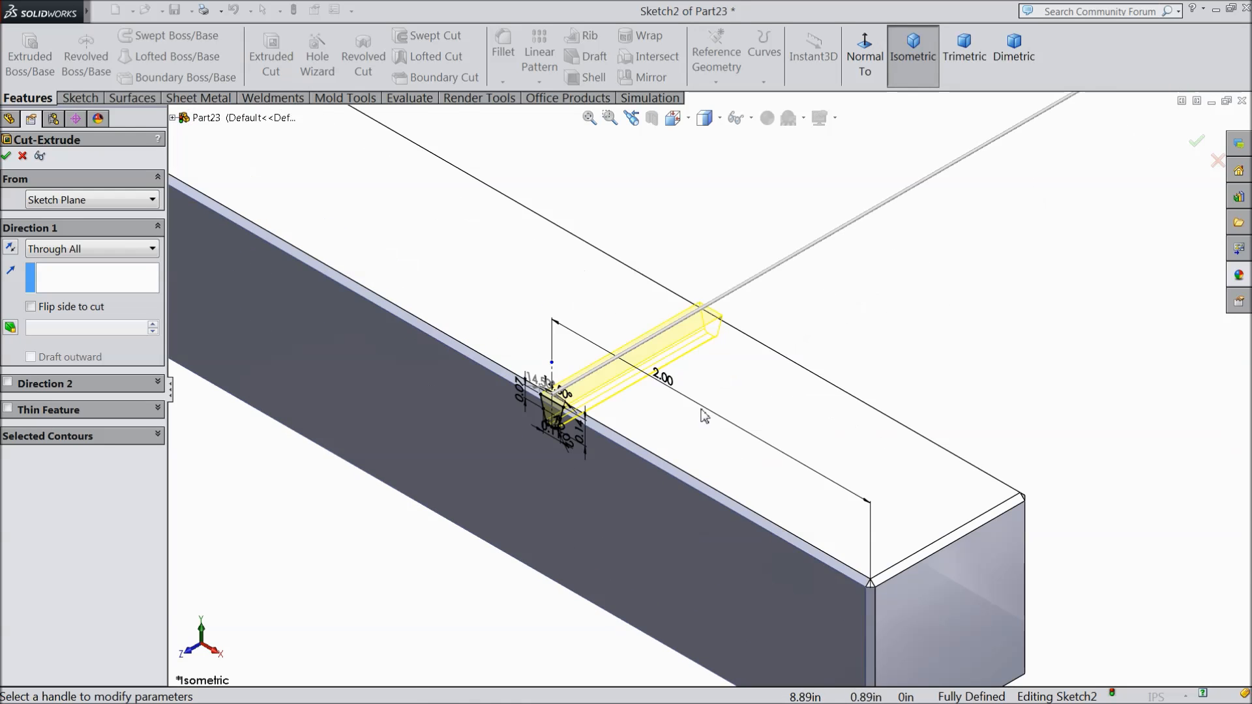
{"action": "left_click", "coordinate": [8, 156]}
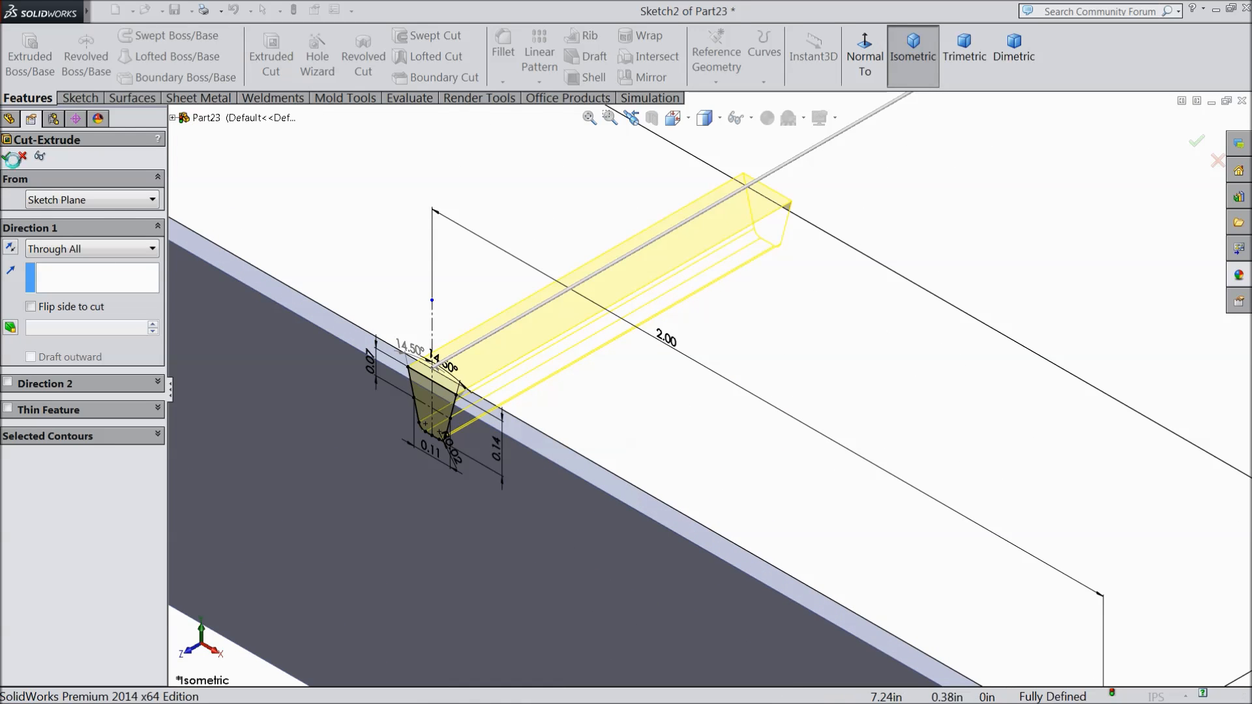
Step: Start a Linear Pattern of the groove cut with the bar's long upper edge as its direction
{"action": "scroll", "coordinate": [760, 232], "scroll_direction": "up", "scroll_amount": 2}
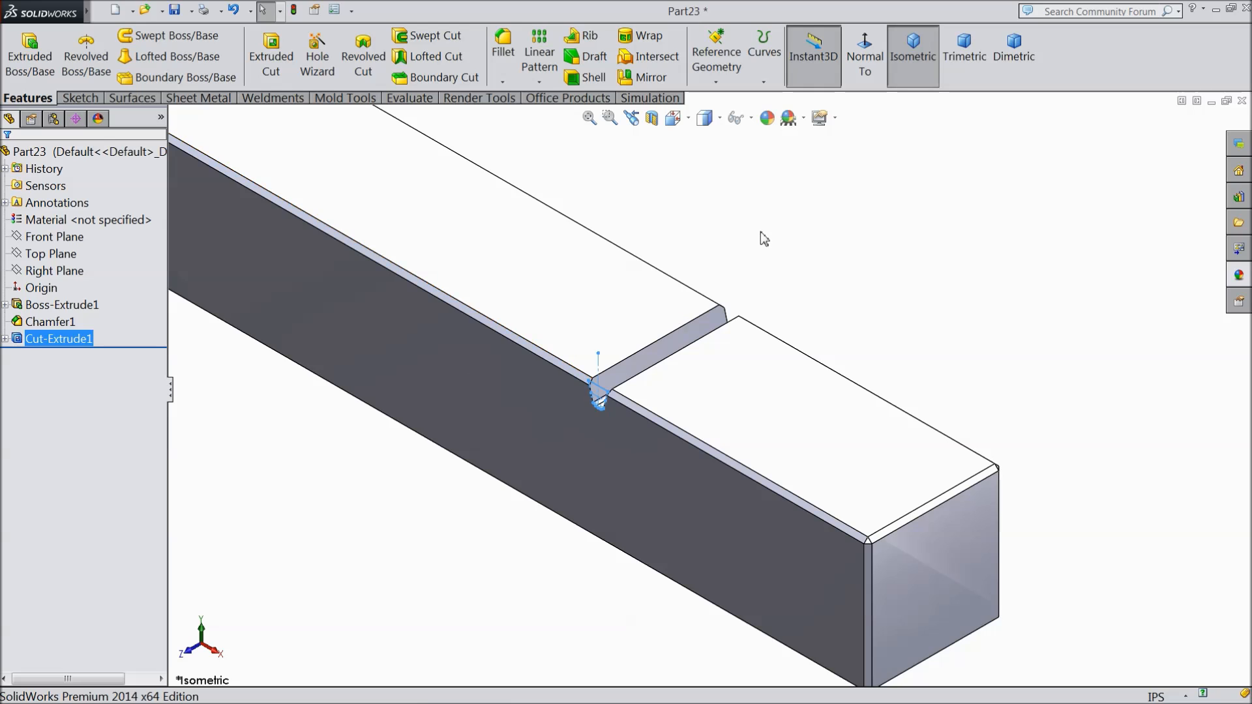
{"action": "scroll", "coordinate": [624, 217], "scroll_direction": "up", "scroll_amount": 3}
{"action": "left_click", "coordinate": [39, 339]}
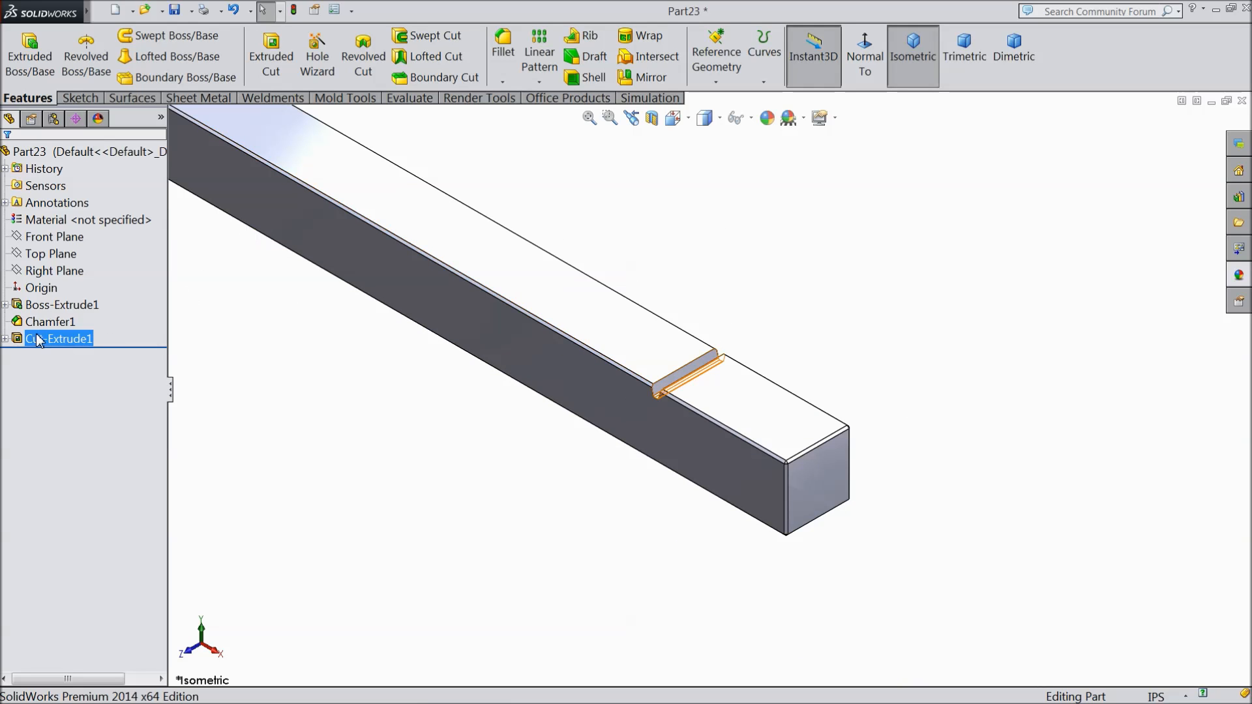
{"action": "left_click", "coordinate": [40, 340]}
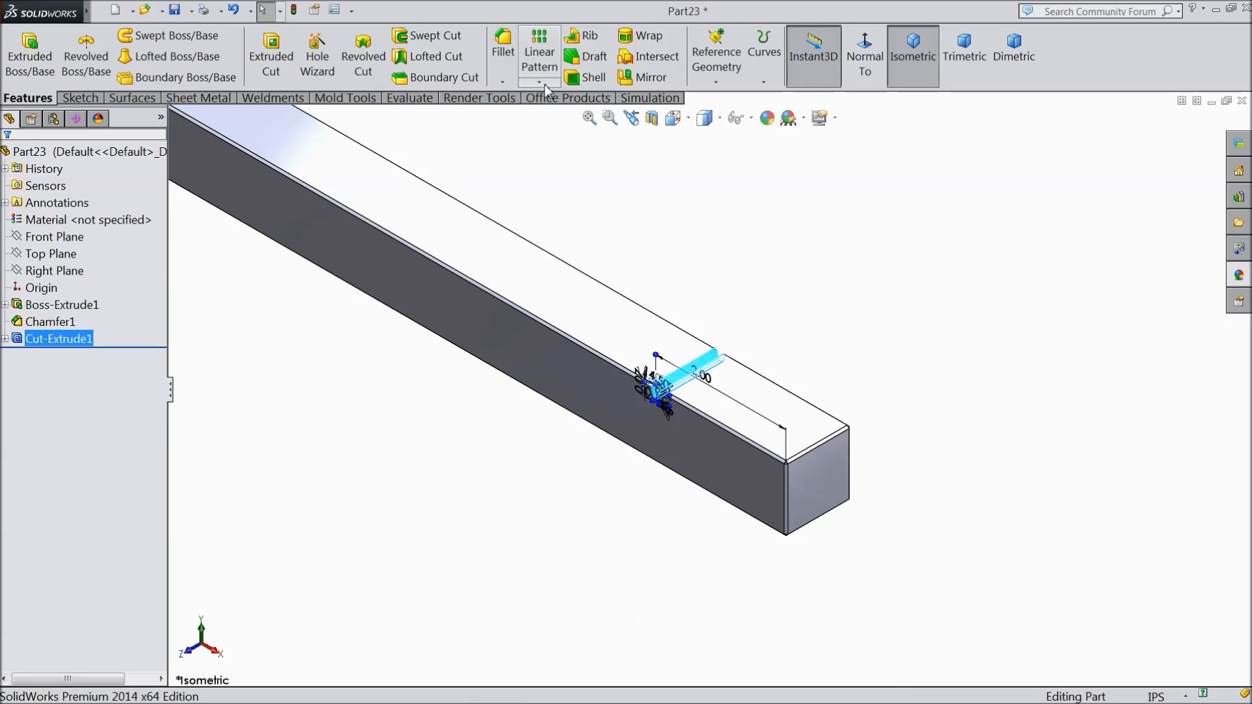
{"action": "left_click", "coordinate": [539, 65]}
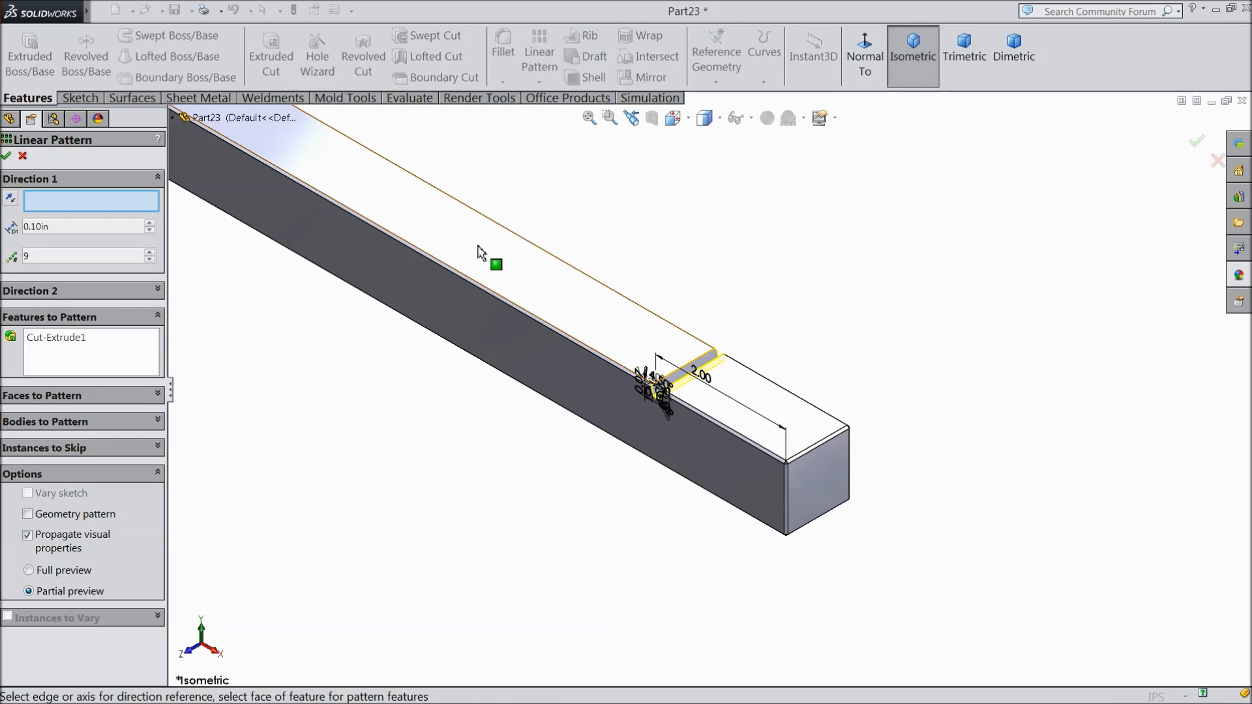
{"action": "scroll", "coordinate": [558, 345], "scroll_direction": "down", "scroll_amount": 5}
{"action": "left_click", "coordinate": [562, 383]}
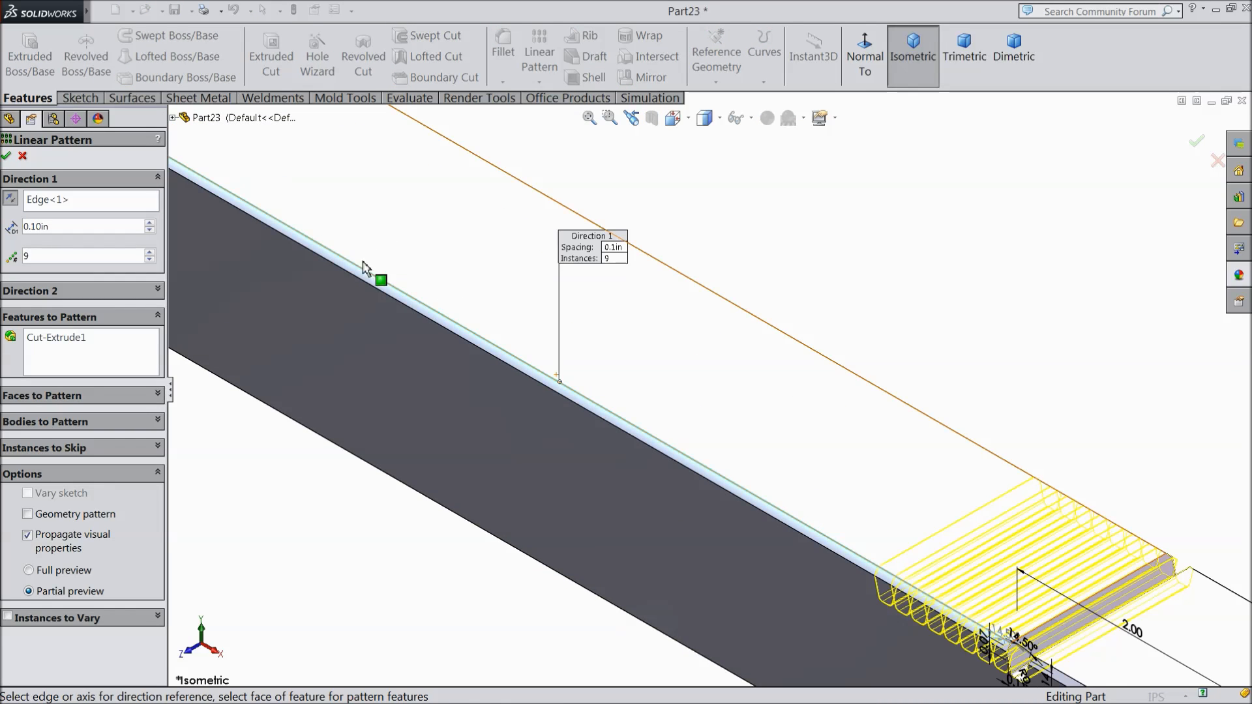
Step: Set the groove pattern's spacing to 0.19635 in and its number of instances to 41
{"action": "left_click_drag", "start_coordinate": [58, 229], "coordinate": [6, 219]}
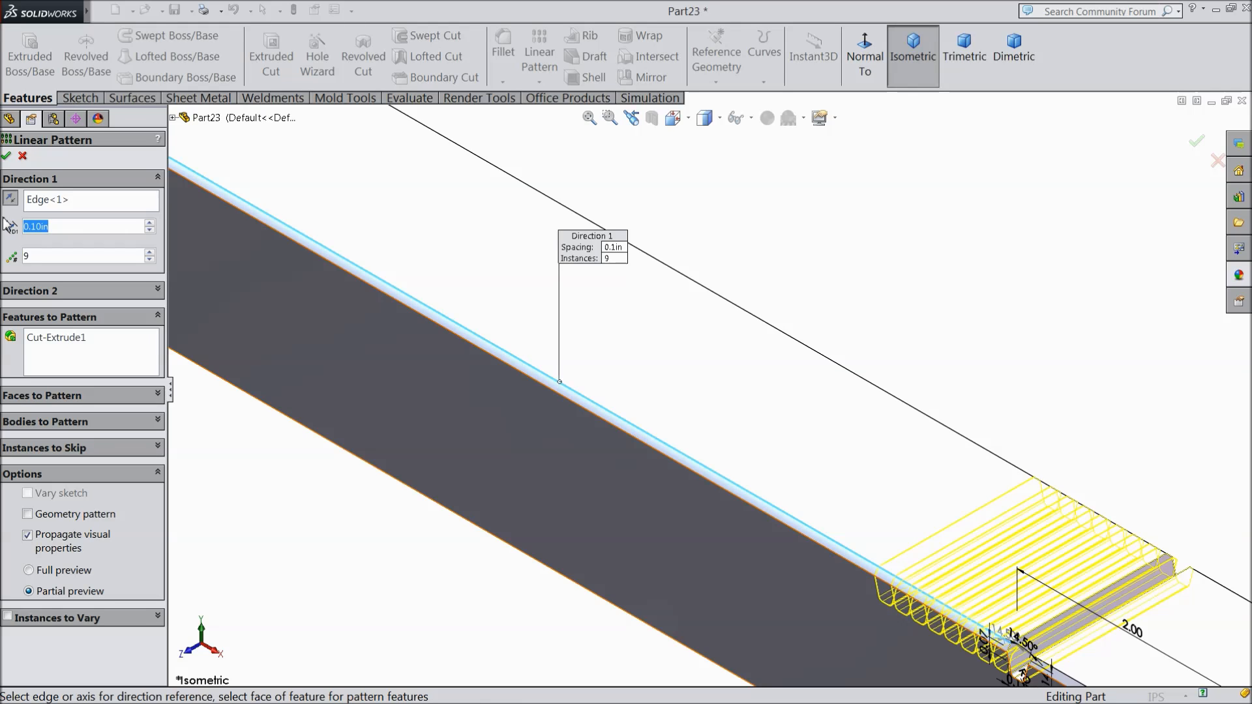
{"action": "type", "text": "0.19"}
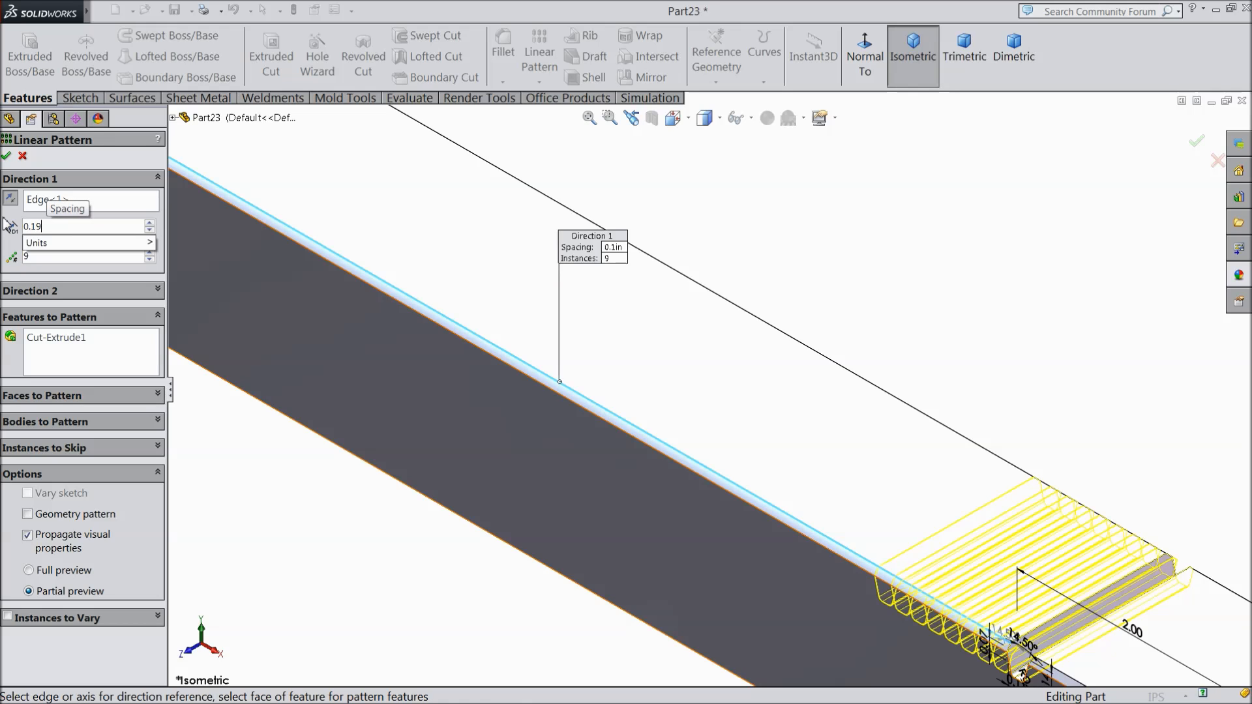
{"action": "type", "text": "635in"}
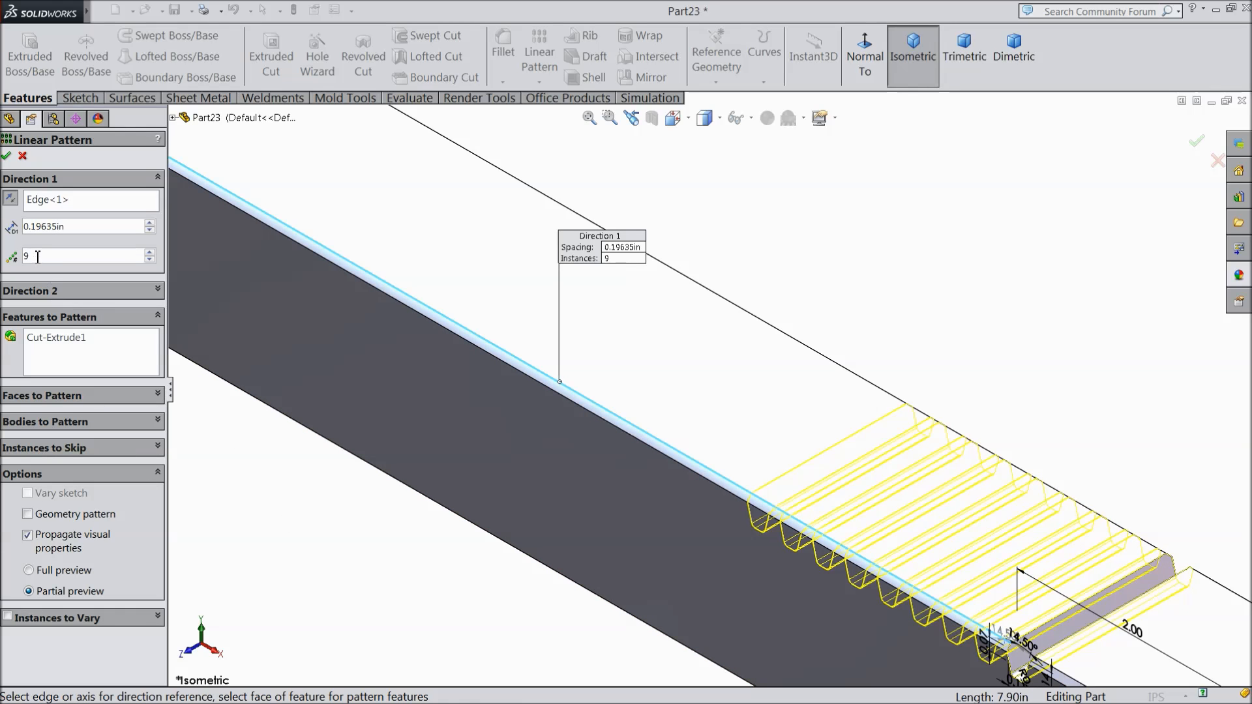
{"action": "type", "text": "41"}
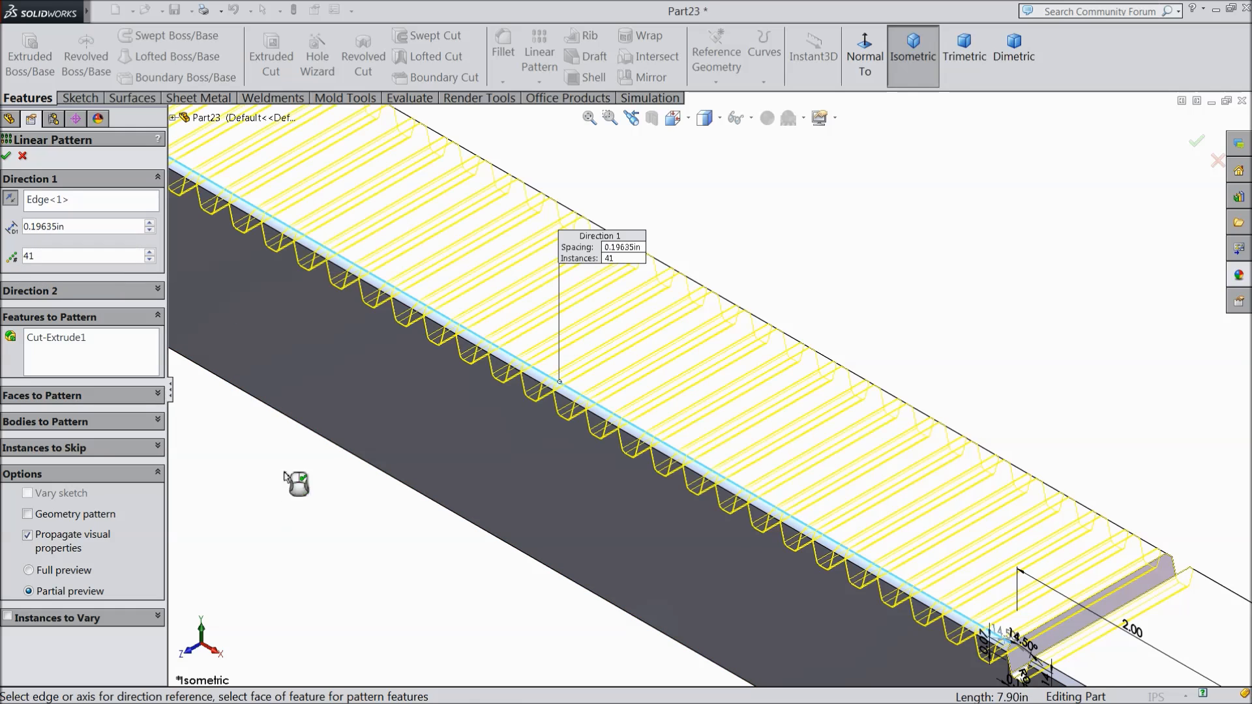
Step: Check the preview of the groove pattern along the bar and accept the pattern
{"action": "scroll", "coordinate": [391, 521], "scroll_direction": "up", "scroll_amount": 4}
{"action": "middle_click_drag", "start_coordinate": [398, 523], "coordinate": [413, 517]}
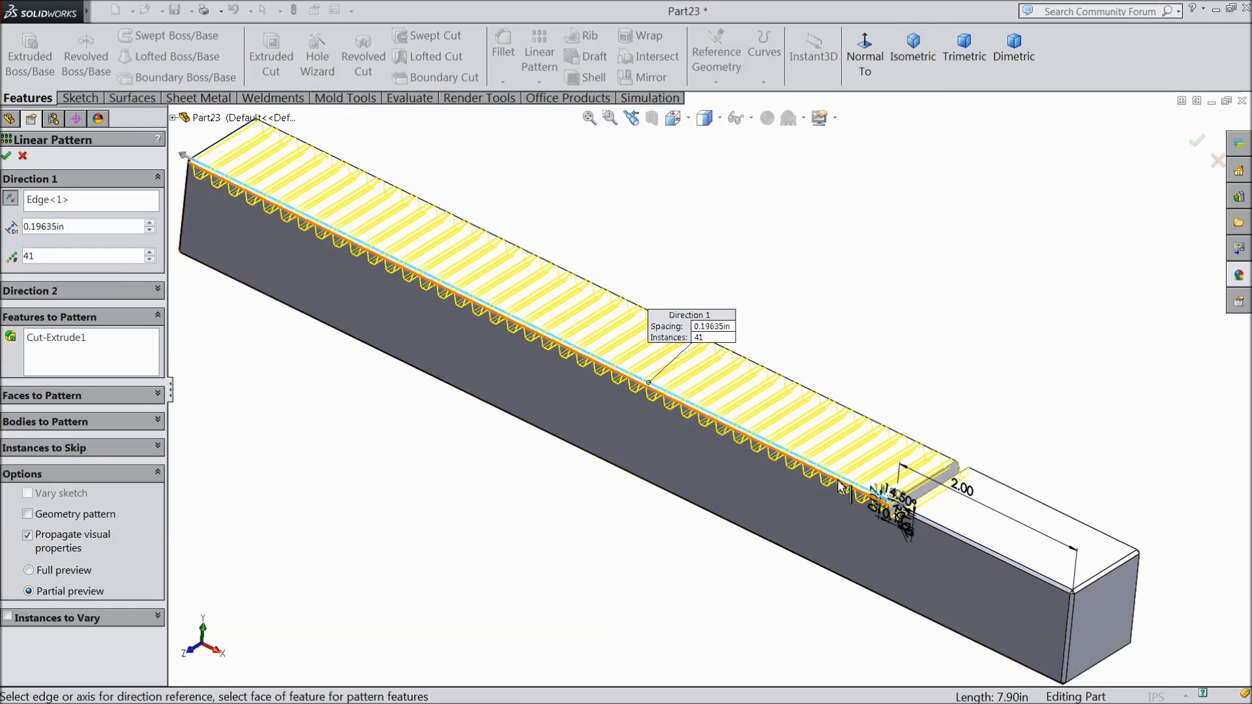
{"action": "scroll", "coordinate": [875, 497], "scroll_direction": "down", "scroll_amount": 4}
{"action": "scroll", "coordinate": [738, 417], "scroll_direction": "down", "scroll_amount": 5}
{"action": "mouse_move", "coordinate": [733, 421]}
{"action": "middle_mouse_down"}
{"action": "mouse_move", "coordinate": [766, 448]}
{"action": "mouse_move", "coordinate": [722, 432]}
{"action": "middle_mouse_up"}
{"action": "scroll", "coordinate": [616, 434], "scroll_direction": "up", "scroll_amount": 5}
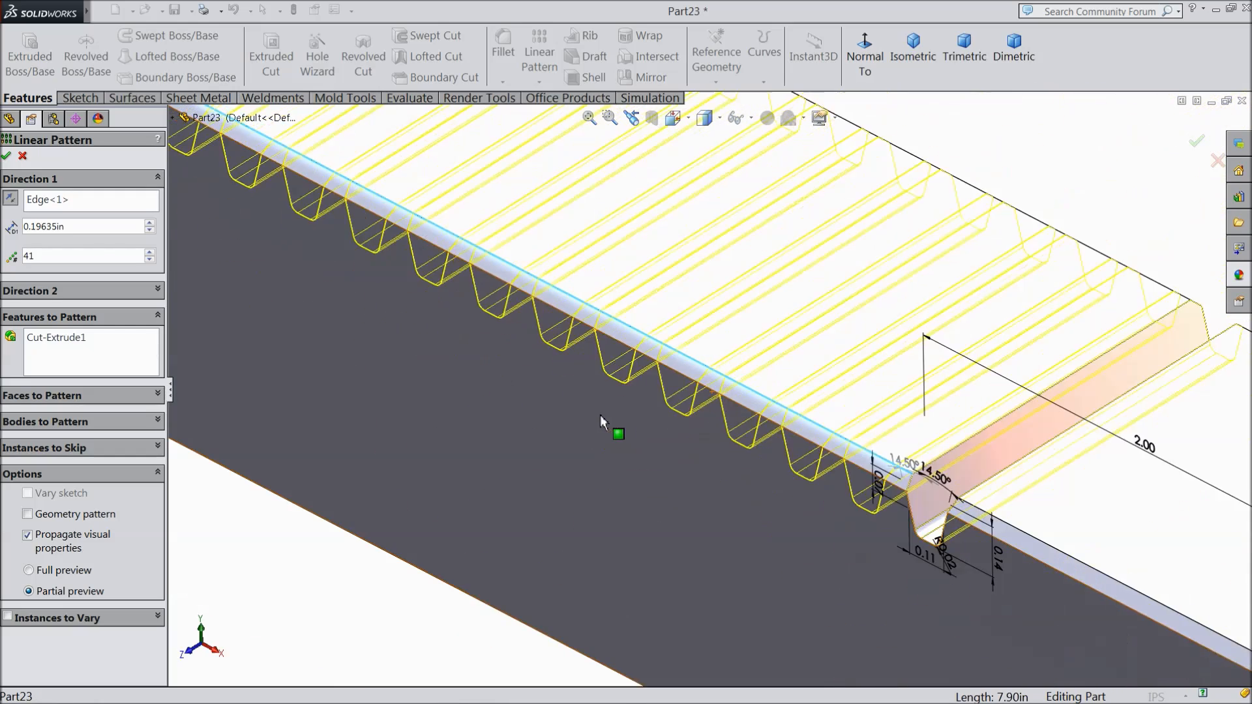
{"action": "scroll", "coordinate": [582, 417], "scroll_direction": "up", "scroll_amount": 5}
{"action": "scroll", "coordinate": [559, 282], "scroll_direction": "down", "scroll_amount": 2}
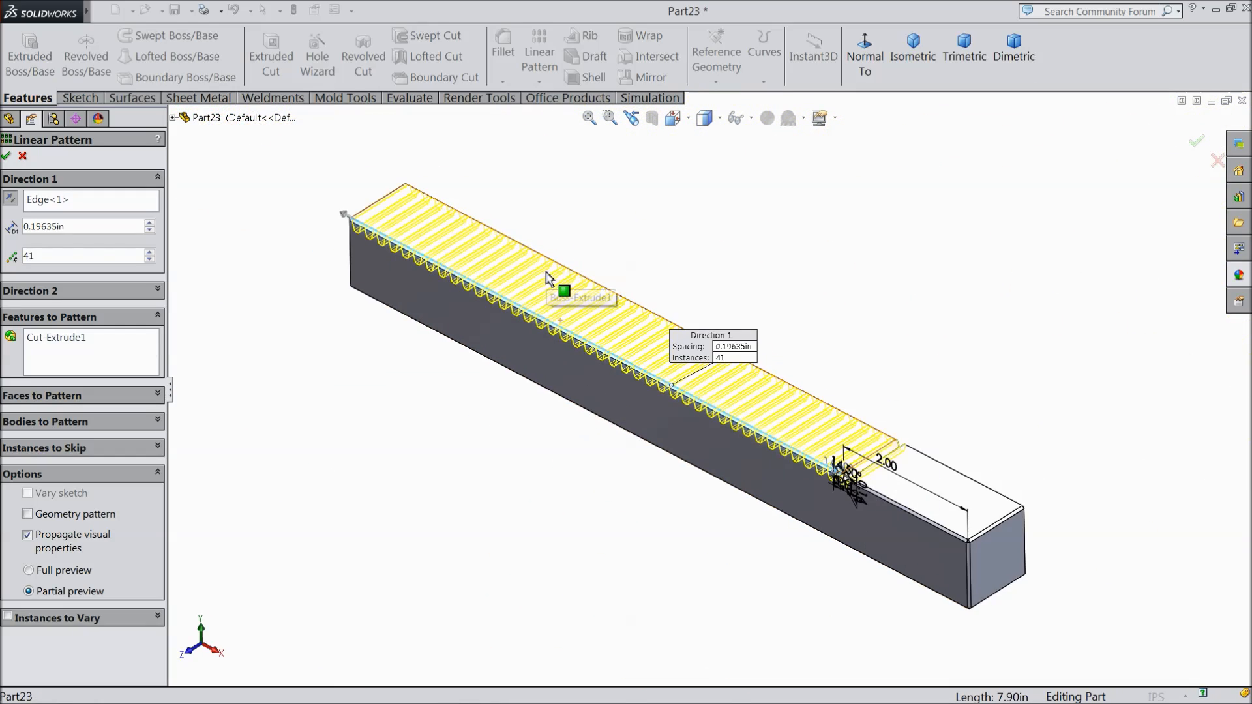
{"action": "scroll", "coordinate": [590, 364], "scroll_direction": "down", "scroll_amount": 1}
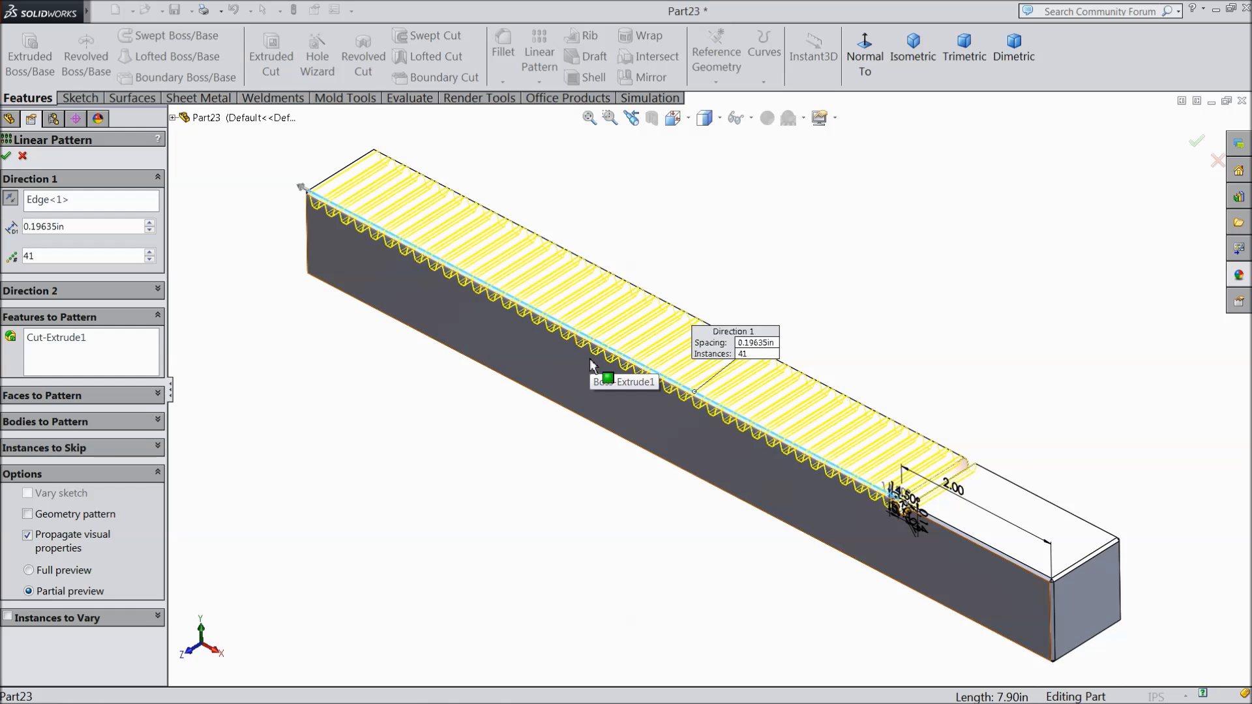
{"action": "scroll", "coordinate": [590, 364], "scroll_direction": "down", "scroll_amount": 1}
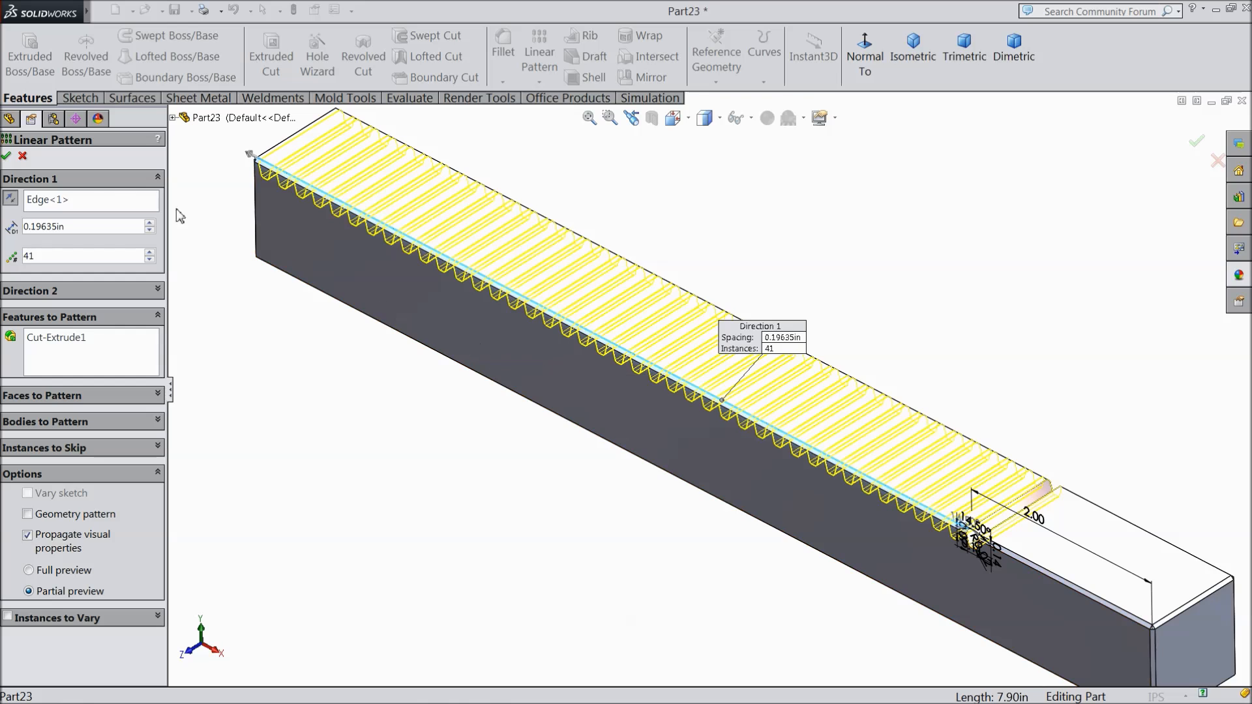
{"action": "left_click", "coordinate": [6, 157]}
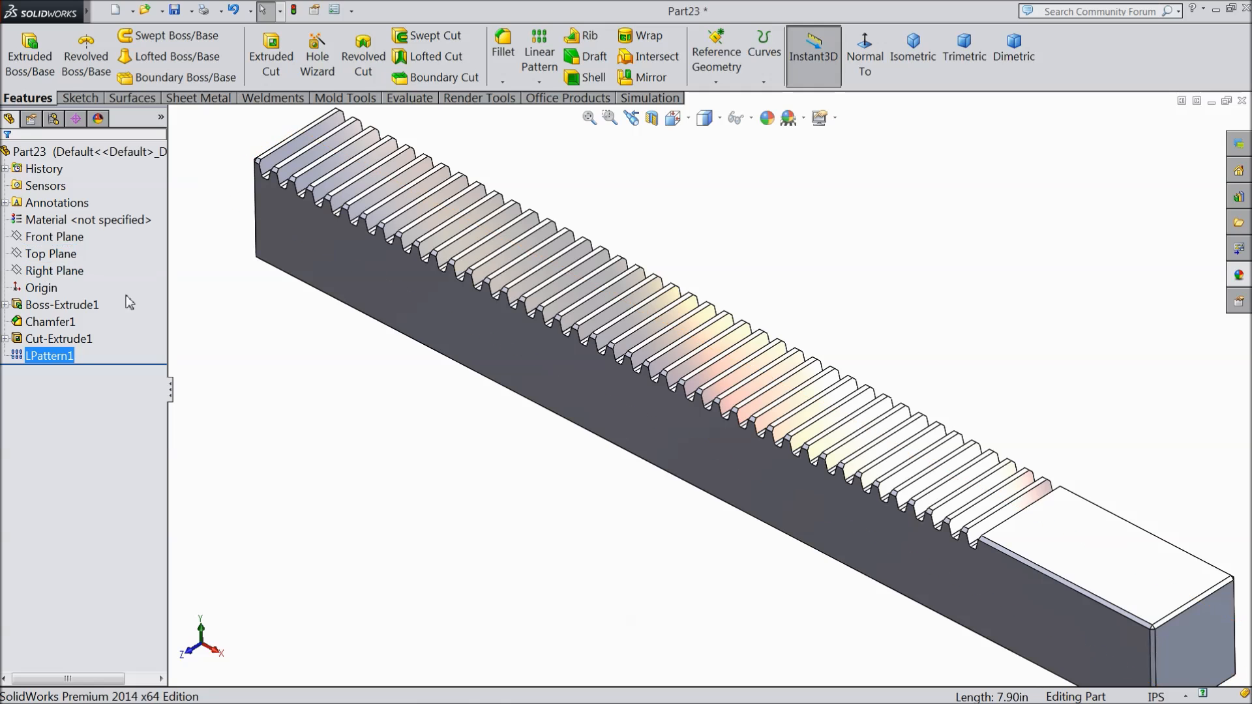
{"action": "left_click", "coordinate": [282, 295]}
{"action": "mouse_move", "coordinate": [368, 412]}
{"action": "middle_mouse_down"}
{"action": "mouse_move", "coordinate": [590, 509]}
{"action": "mouse_move", "coordinate": [542, 511]}
{"action": "middle_mouse_up"}
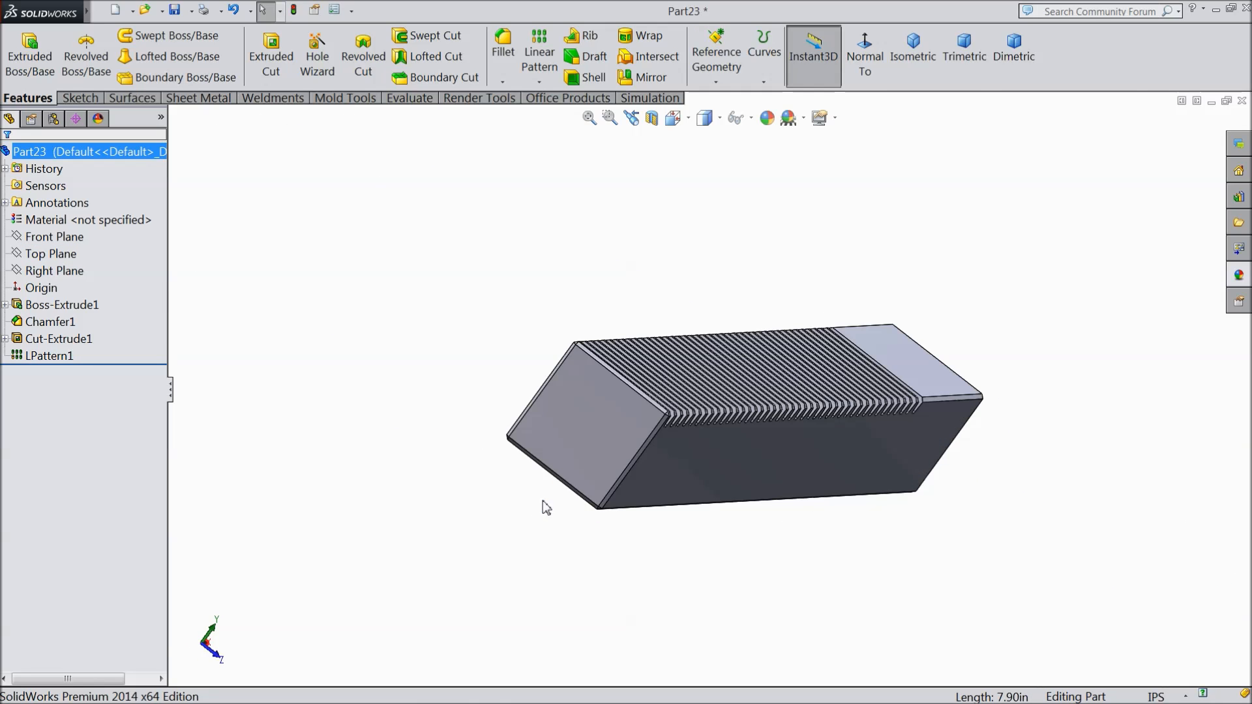
{"action": "left_click", "coordinate": [572, 416]}
{"action": "left_click", "coordinate": [625, 378]}
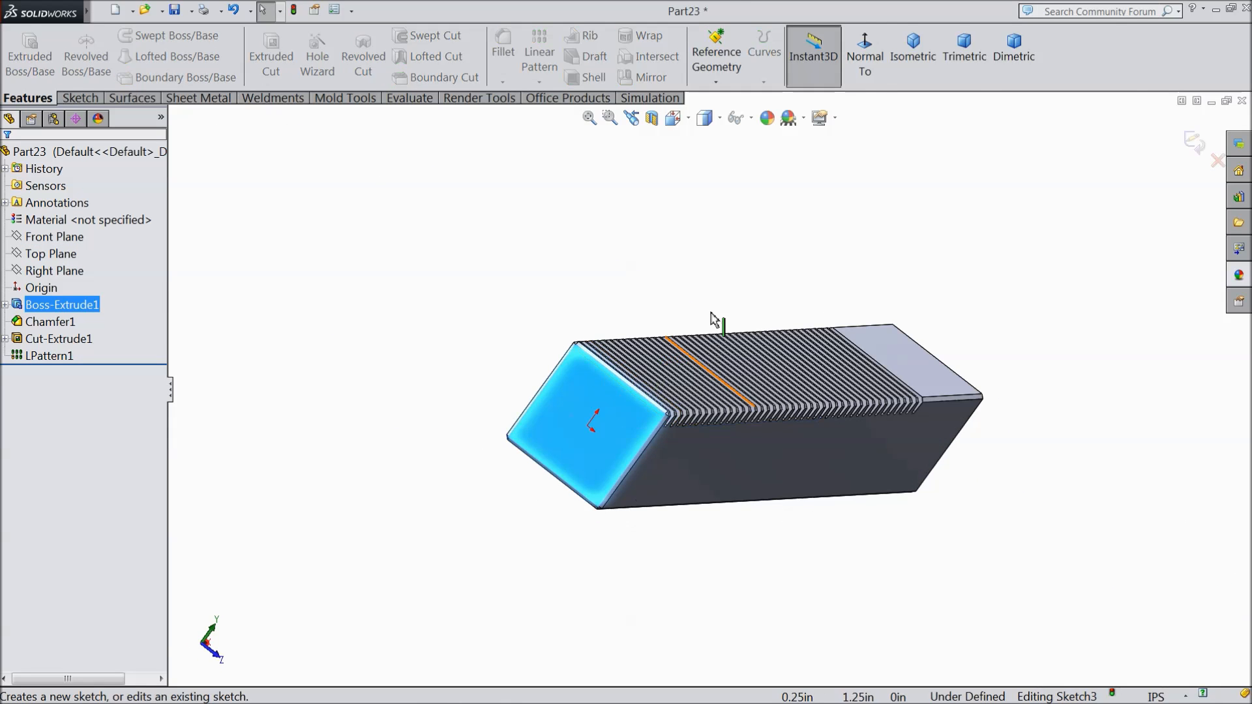
{"action": "left_click", "coordinate": [1204, 140]}
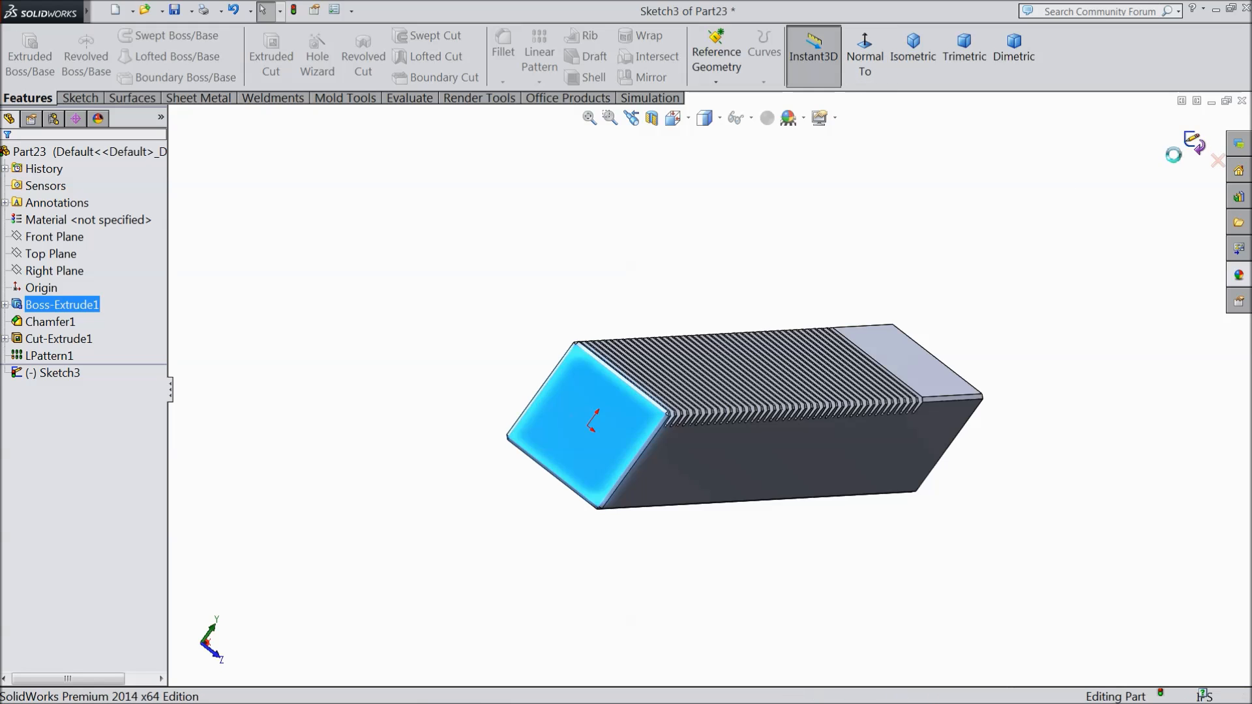
Step: Set up a plain Hole Wizard hole on the bar's toothed end face, ANSI Inch fractional drill size 9/16, blind 1 in, and begin positioning it
{"action": "left_click", "coordinate": [593, 420]}
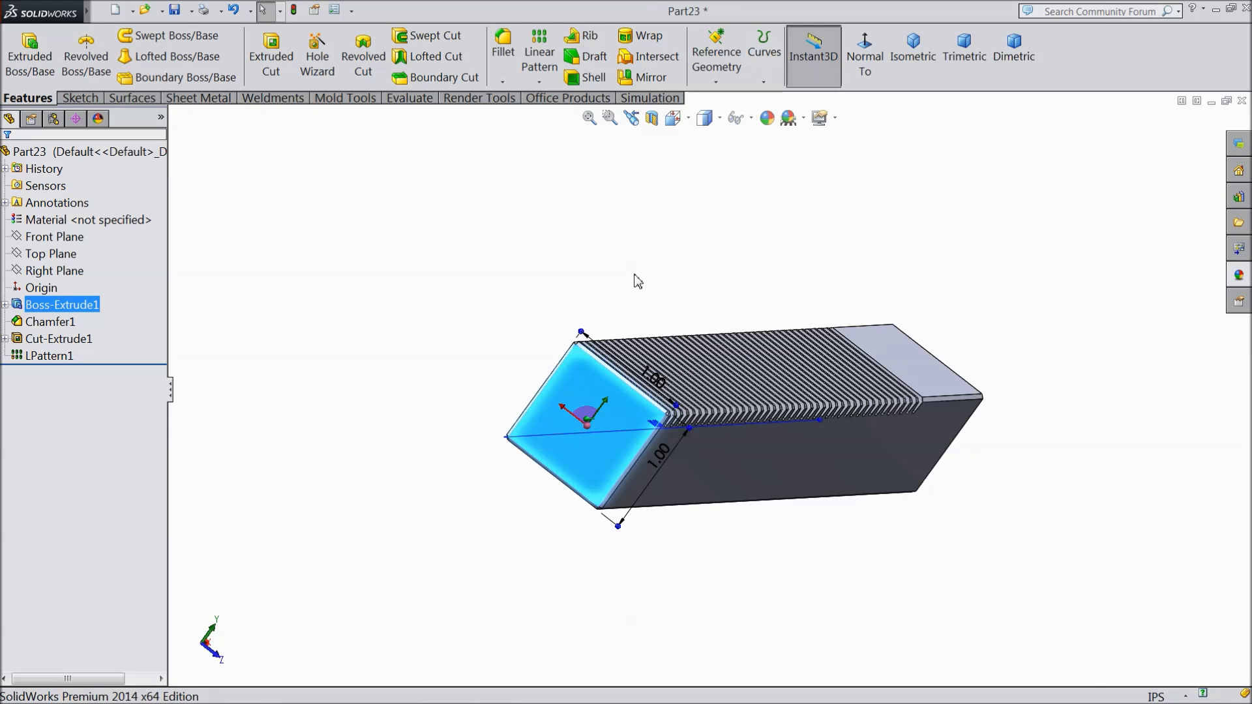
{"action": "left_click", "coordinate": [875, 63]}
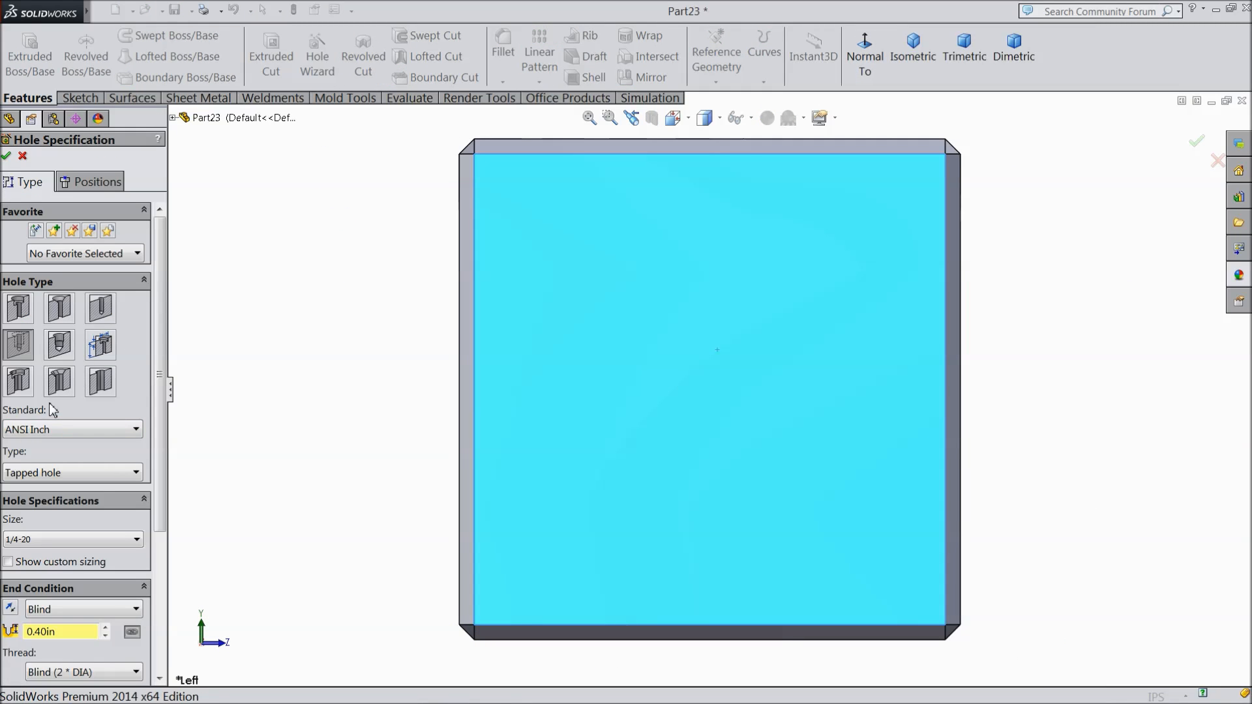
{"action": "left_click", "coordinate": [101, 319]}
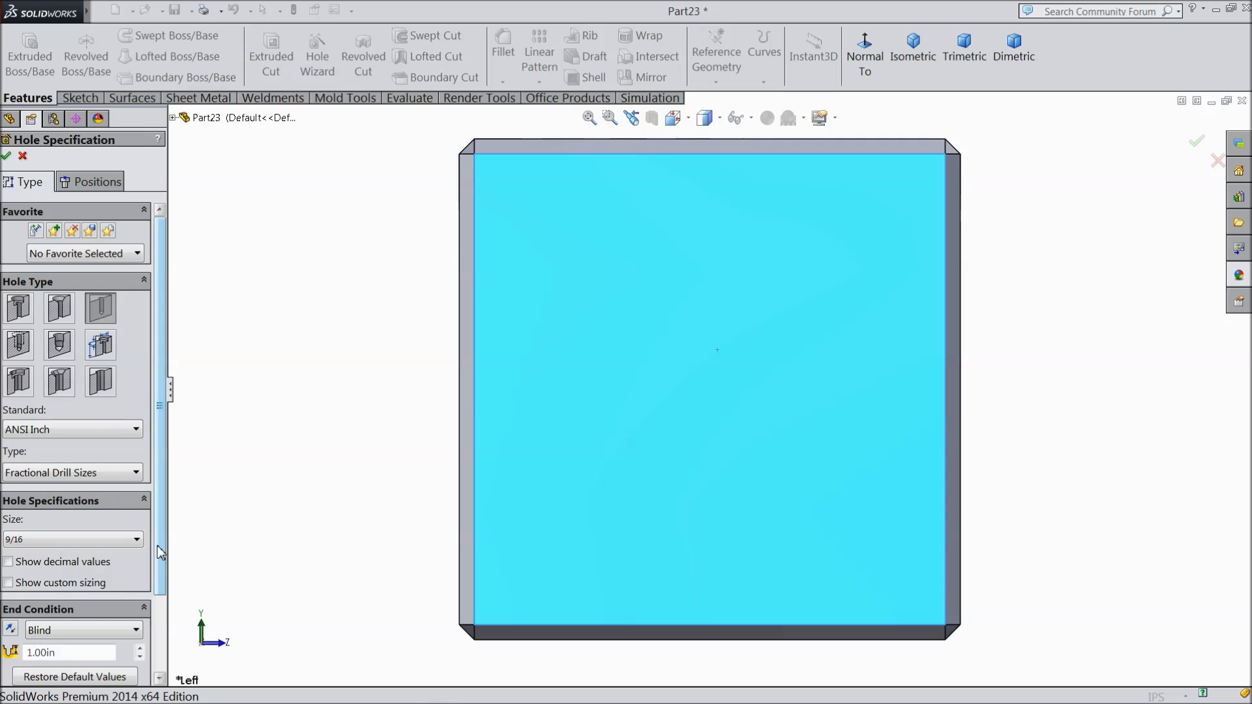
{"action": "left_click_drag", "start_coordinate": [161, 553], "coordinate": [158, 622]}
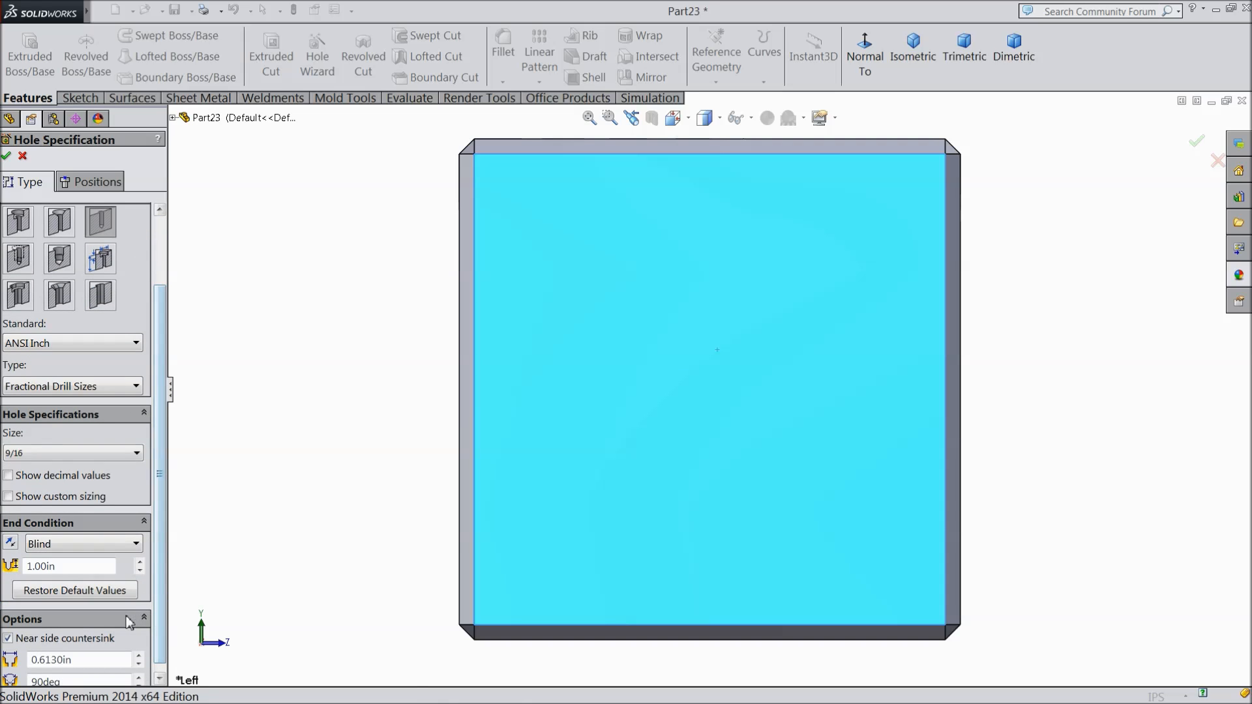
{"action": "left_click", "coordinate": [98, 182]}
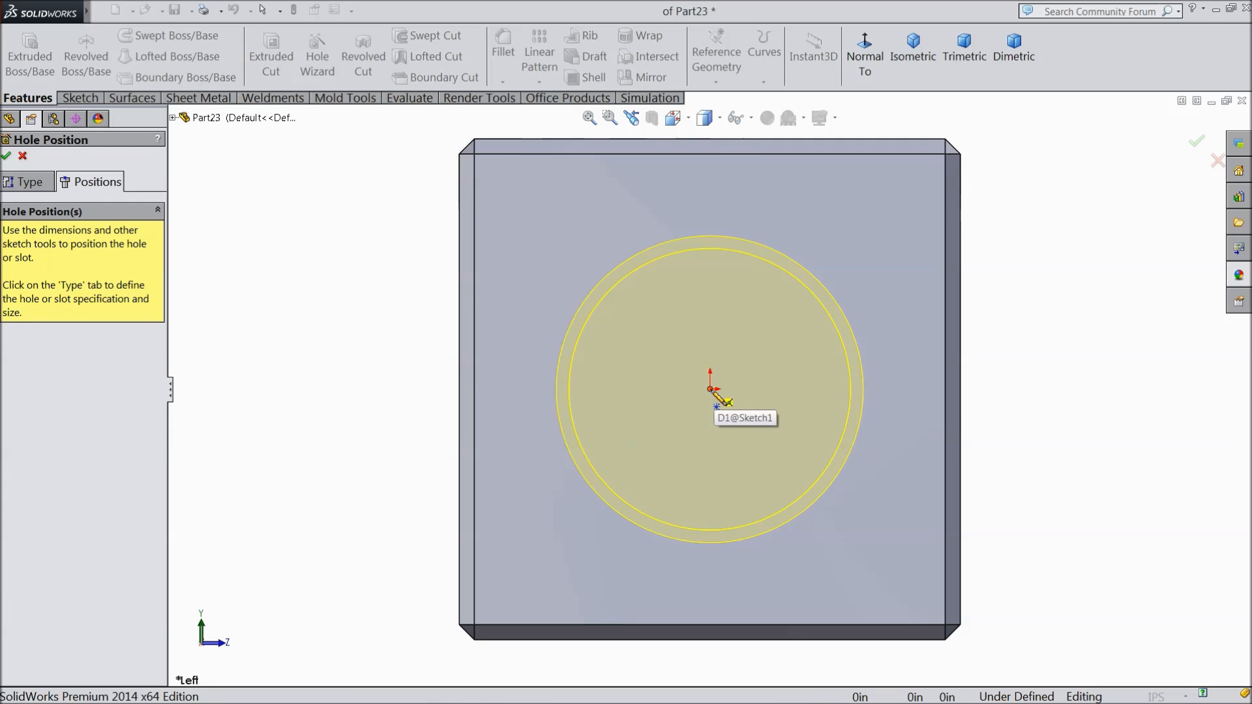
Step: Position the 9/16 hole at the origin on the bar's square end face and complete the hole
{"action": "left_click", "coordinate": [711, 388]}
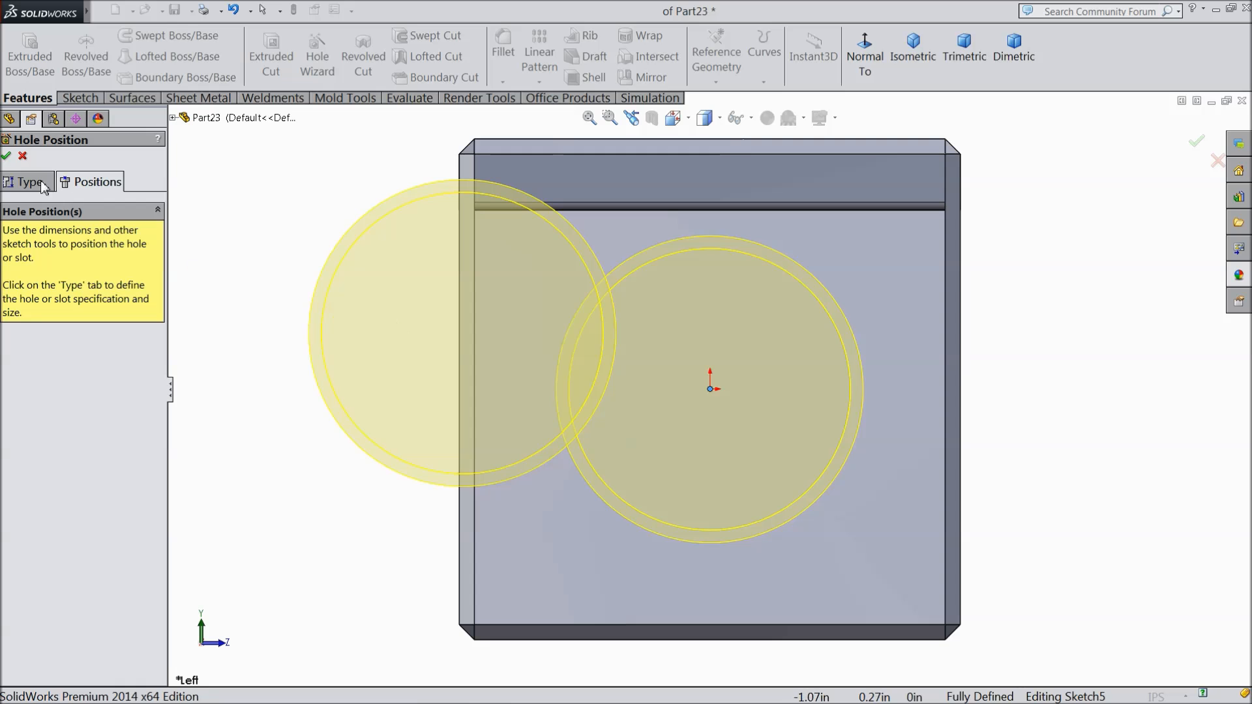
{"action": "left_click", "coordinate": [6, 156]}
{"action": "scroll", "coordinate": [481, 358], "scroll_direction": "down", "scroll_amount": 3}
{"action": "middle_click_drag", "start_coordinate": [480, 358], "coordinate": [459, 364]}
{"action": "scroll", "coordinate": [535, 492], "scroll_direction": "up", "scroll_amount": 1}
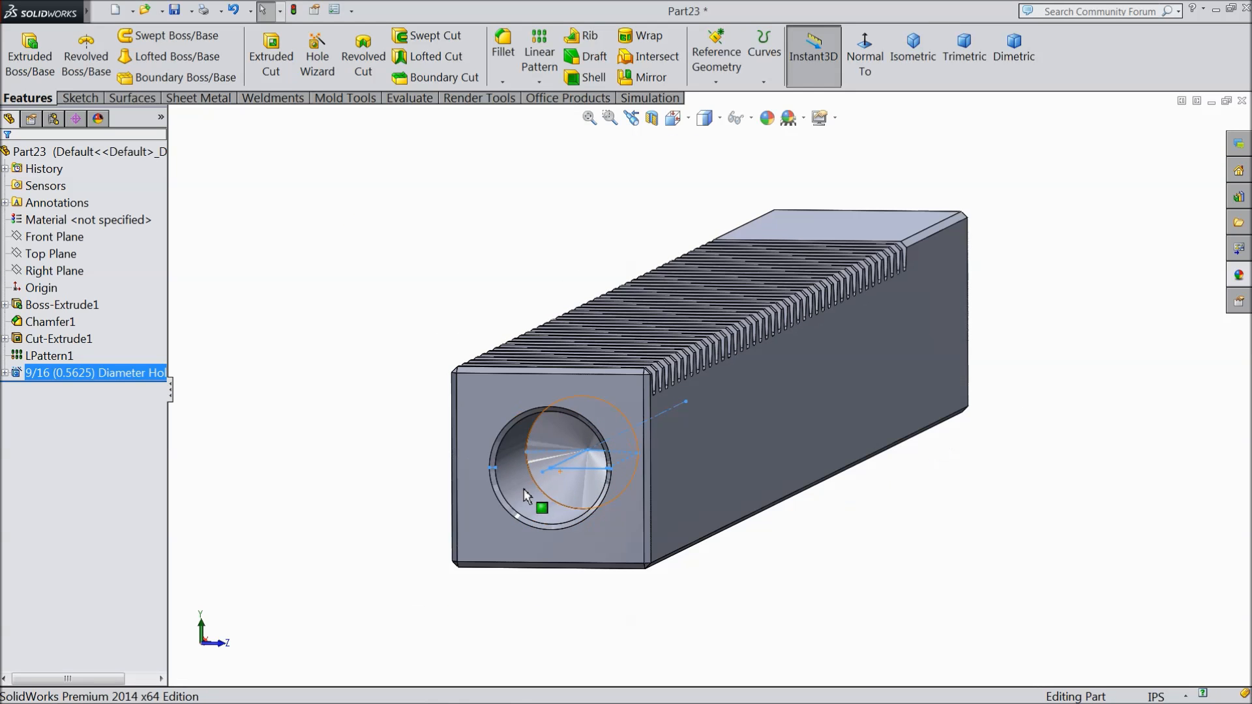
{"action": "left_click", "coordinate": [441, 424]}
Step: Edit the bar's base extrusion and set its blind depth to 12 in
{"action": "scroll", "coordinate": [436, 431], "scroll_direction": "up", "scroll_amount": 3}
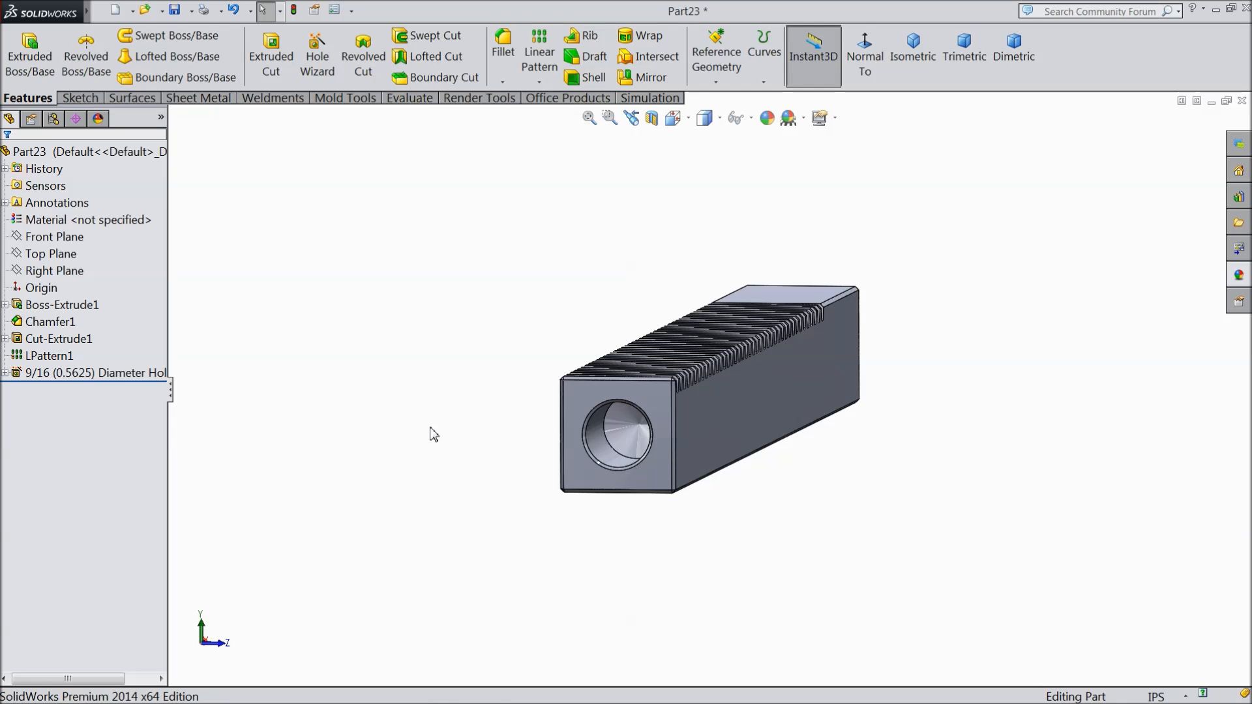
{"action": "middle_click_drag", "start_coordinate": [433, 433], "coordinate": [380, 446]}
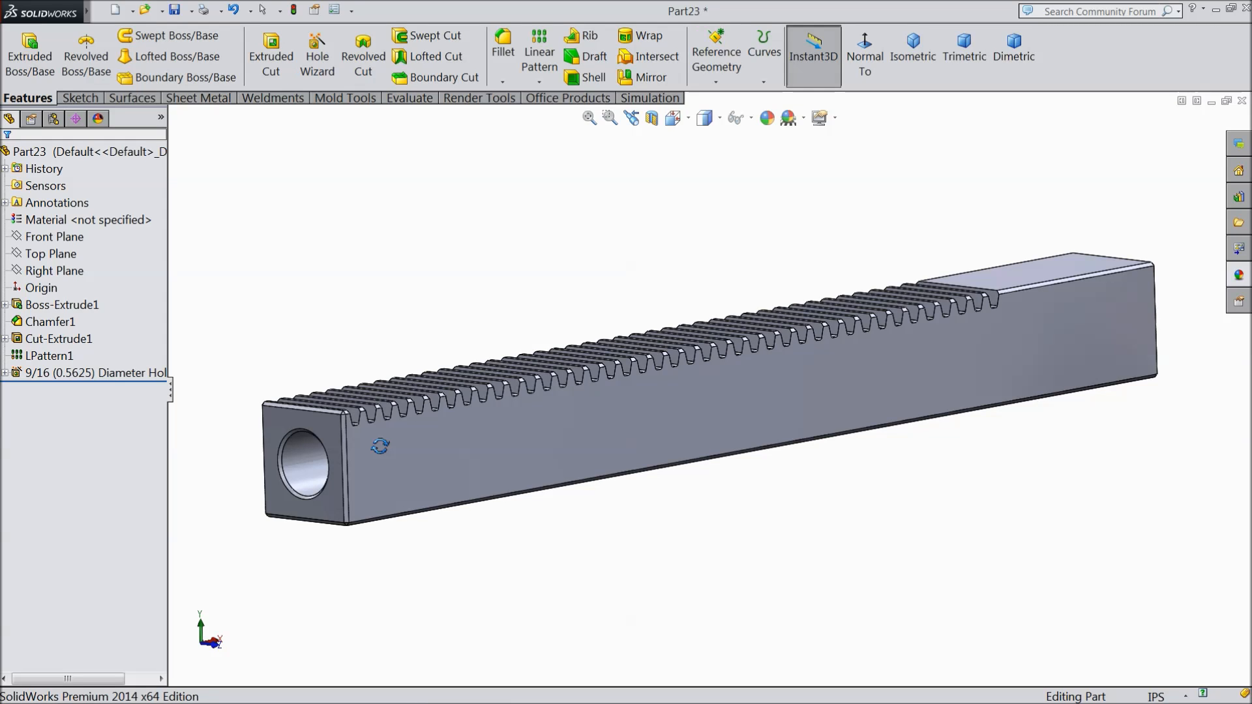
{"action": "middle_click_drag", "start_coordinate": [675, 468], "coordinate": [669, 490]}
{"action": "scroll", "coordinate": [496, 554], "scroll_direction": "up", "scroll_amount": 3}
{"action": "middle_click_drag", "start_coordinate": [565, 544], "coordinate": [553, 550]}
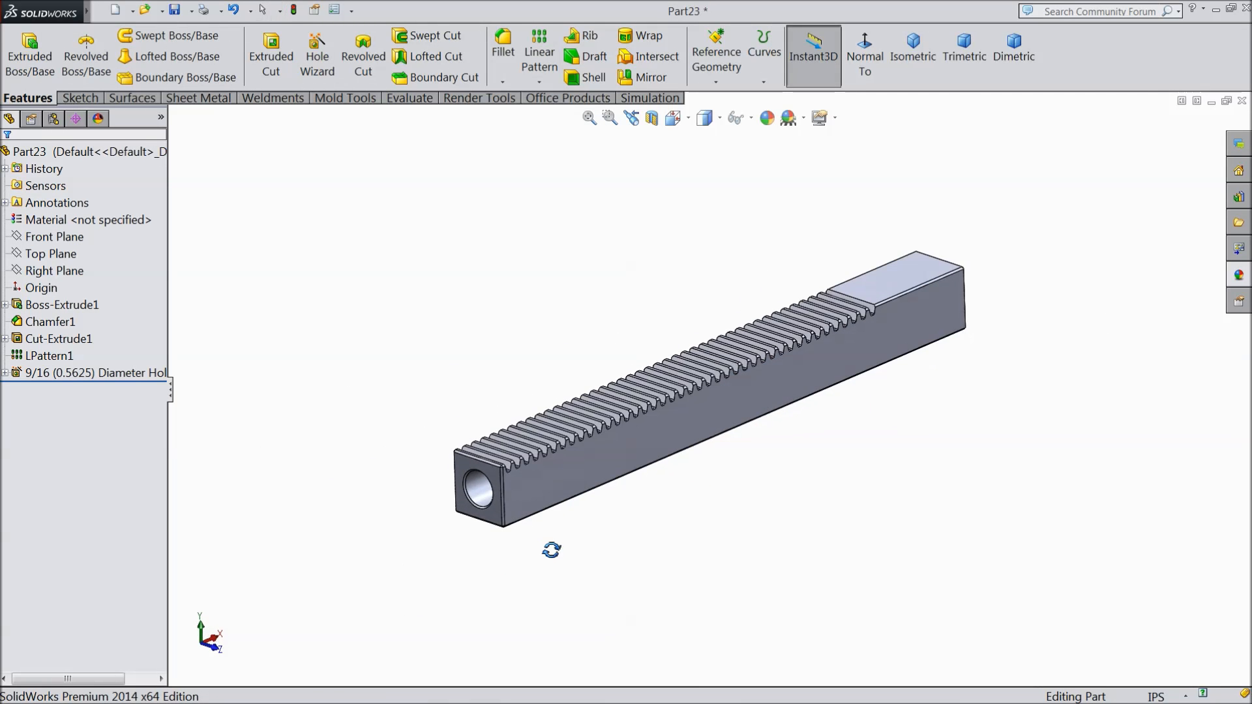
{"action": "scroll", "coordinate": [582, 494], "scroll_direction": "down", "scroll_amount": 2}
{"action": "left_click", "coordinate": [25, 310]}
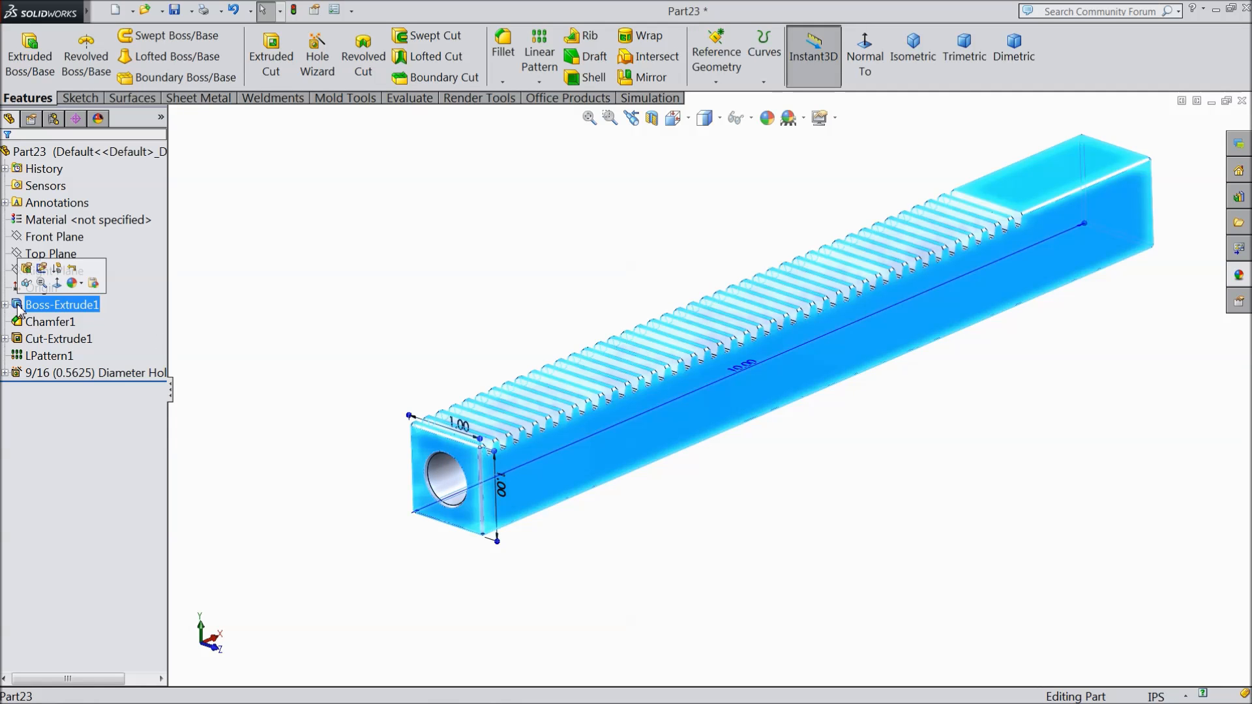
{"action": "left_click", "coordinate": [26, 268]}
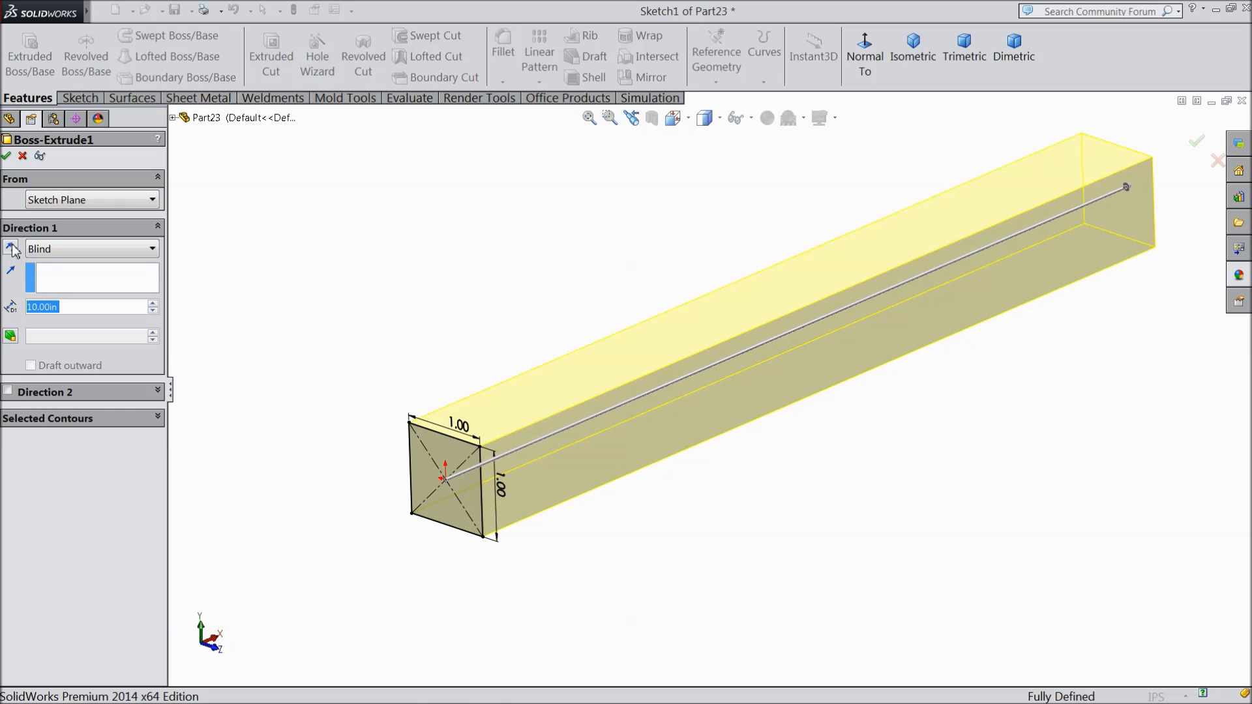
{"action": "type", "text": "12"}
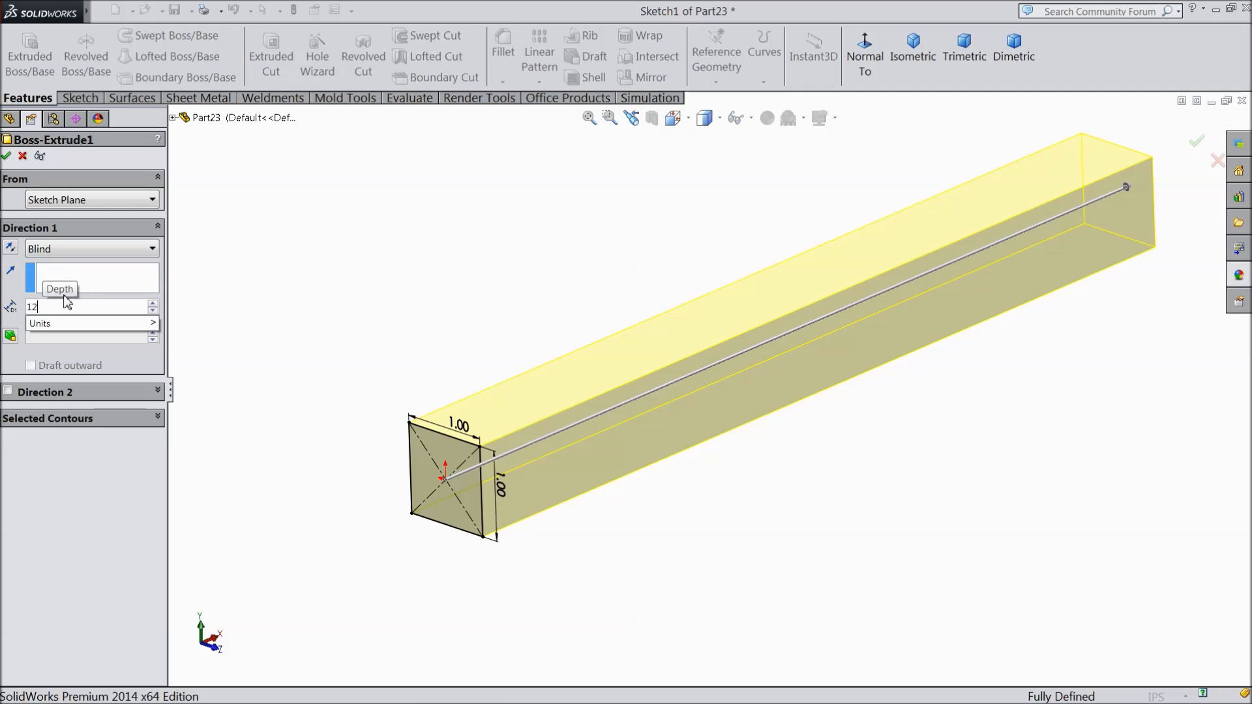
{"action": "key", "text": "Return"}
{"action": "scroll", "coordinate": [250, 359], "scroll_direction": "up", "scroll_amount": 4}
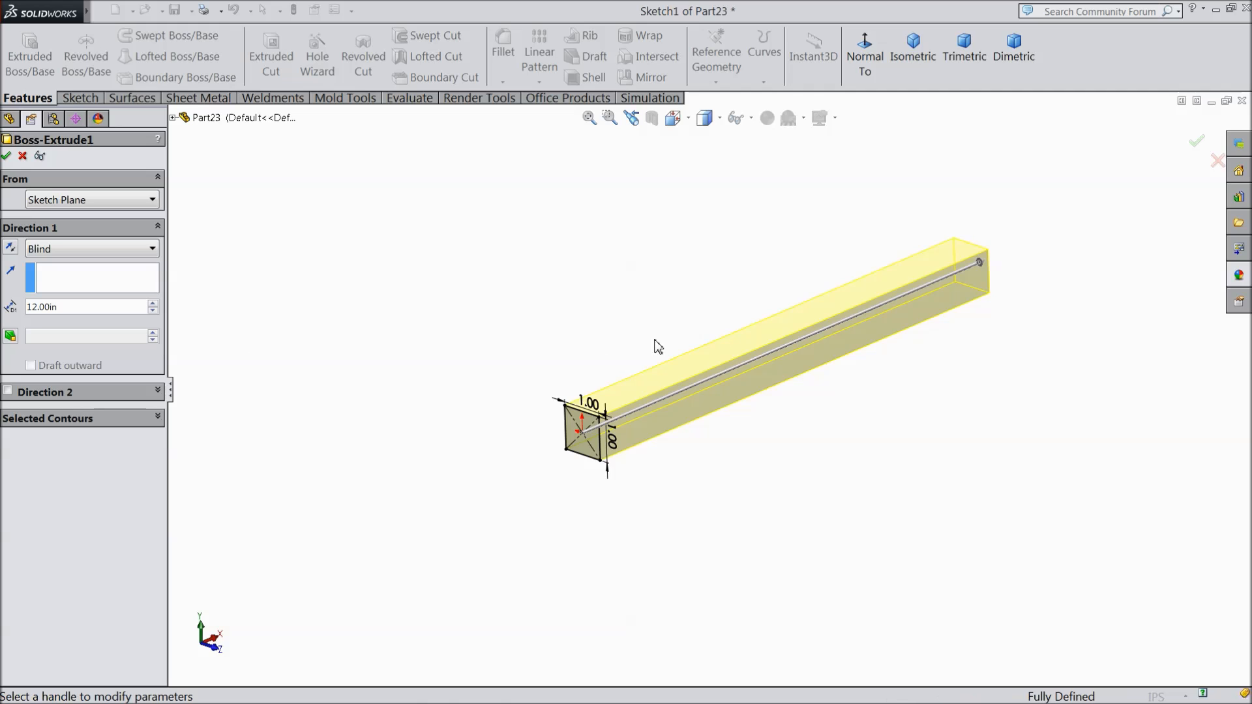
{"action": "scroll", "coordinate": [792, 327], "scroll_direction": "down", "scroll_amount": 2}
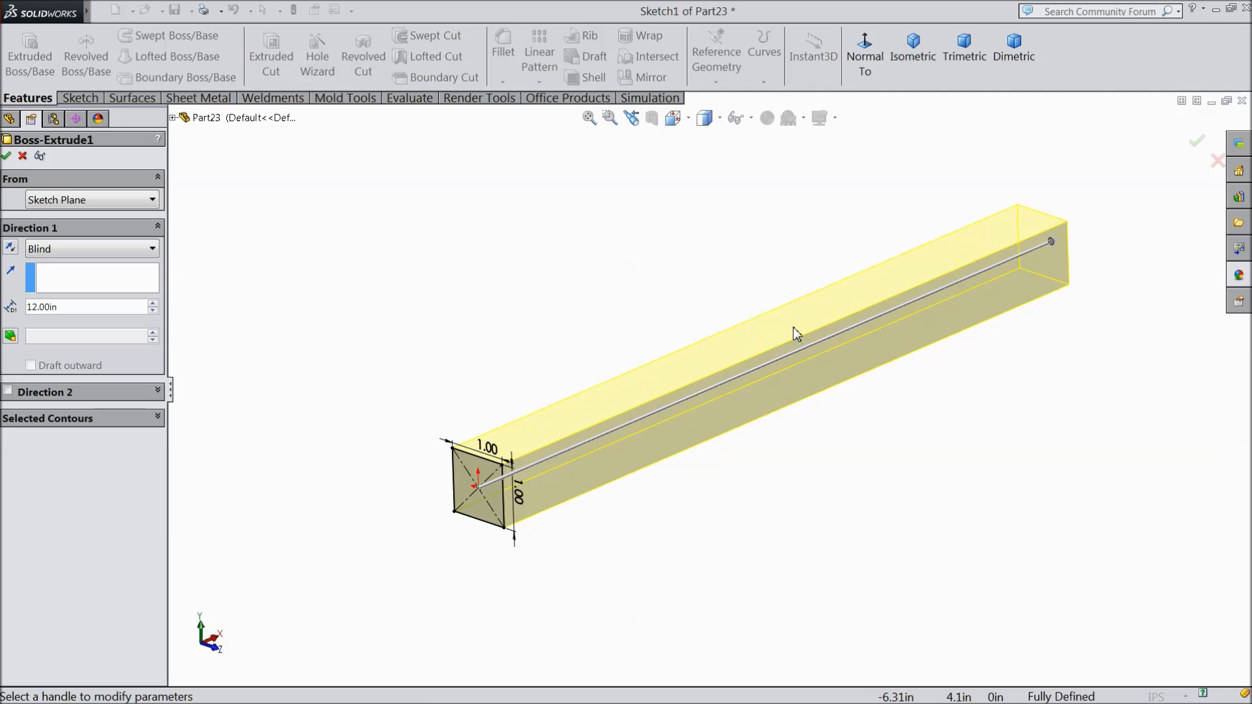
{"action": "left_click", "coordinate": [8, 157]}
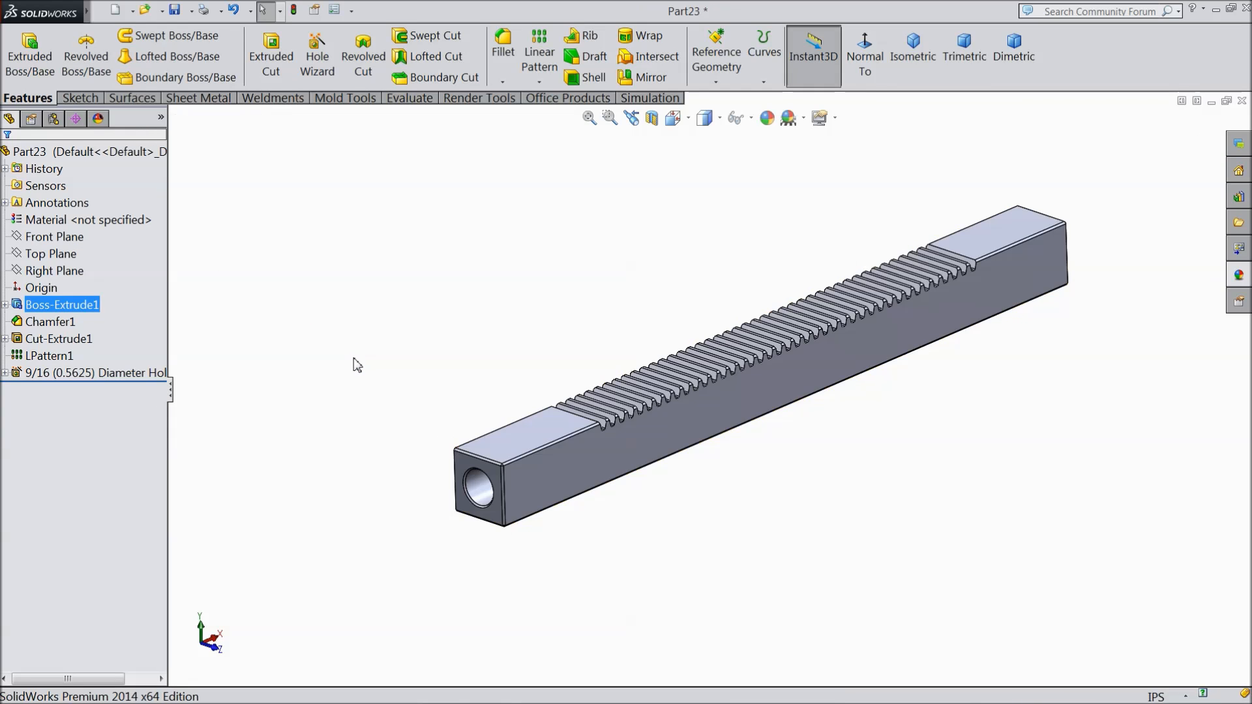
{"action": "middle_click_drag", "start_coordinate": [357, 366], "coordinate": [335, 382]}
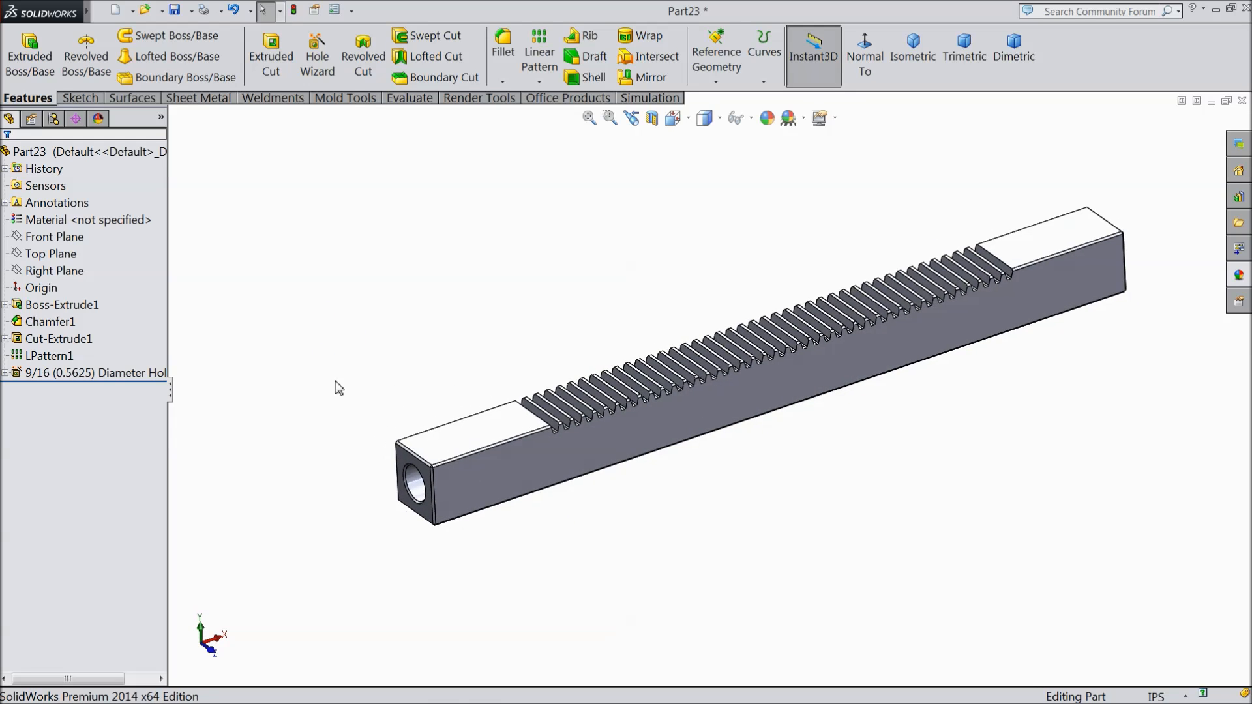
{"action": "scroll", "coordinate": [479, 474], "scroll_direction": "down", "scroll_amount": 3}
{"action": "left_click", "coordinate": [489, 507]}
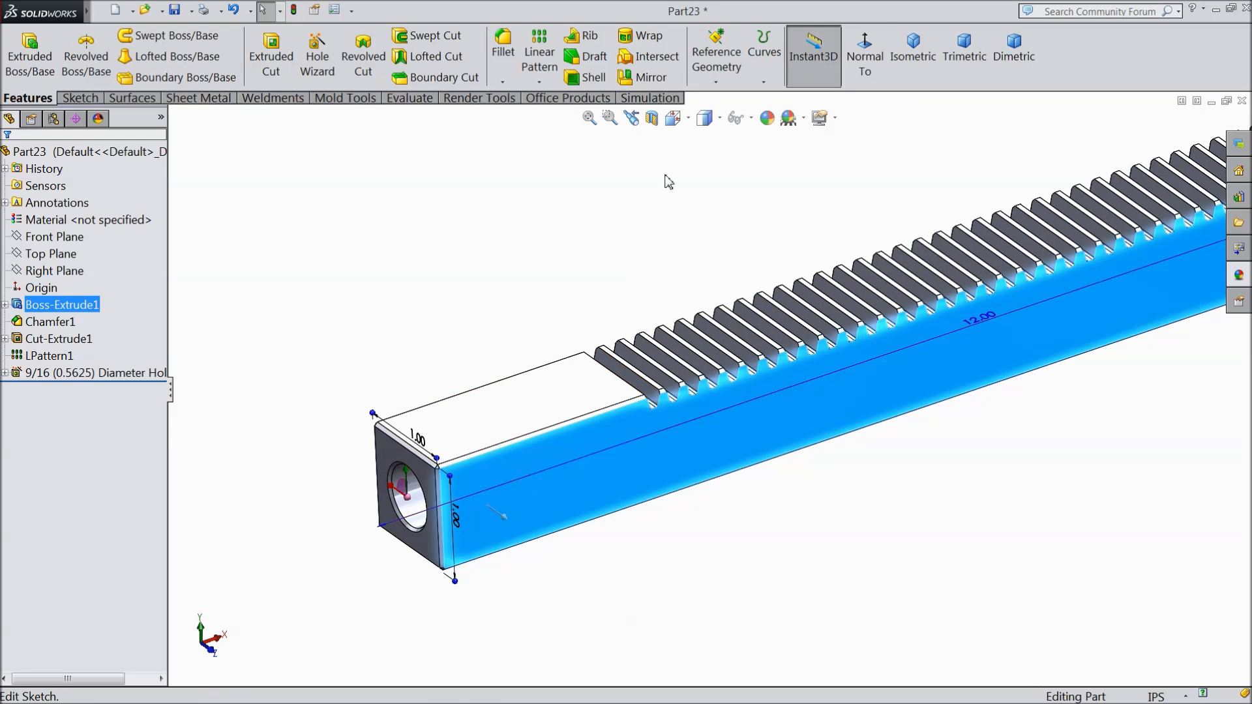
{"action": "left_click", "coordinate": [865, 56]}
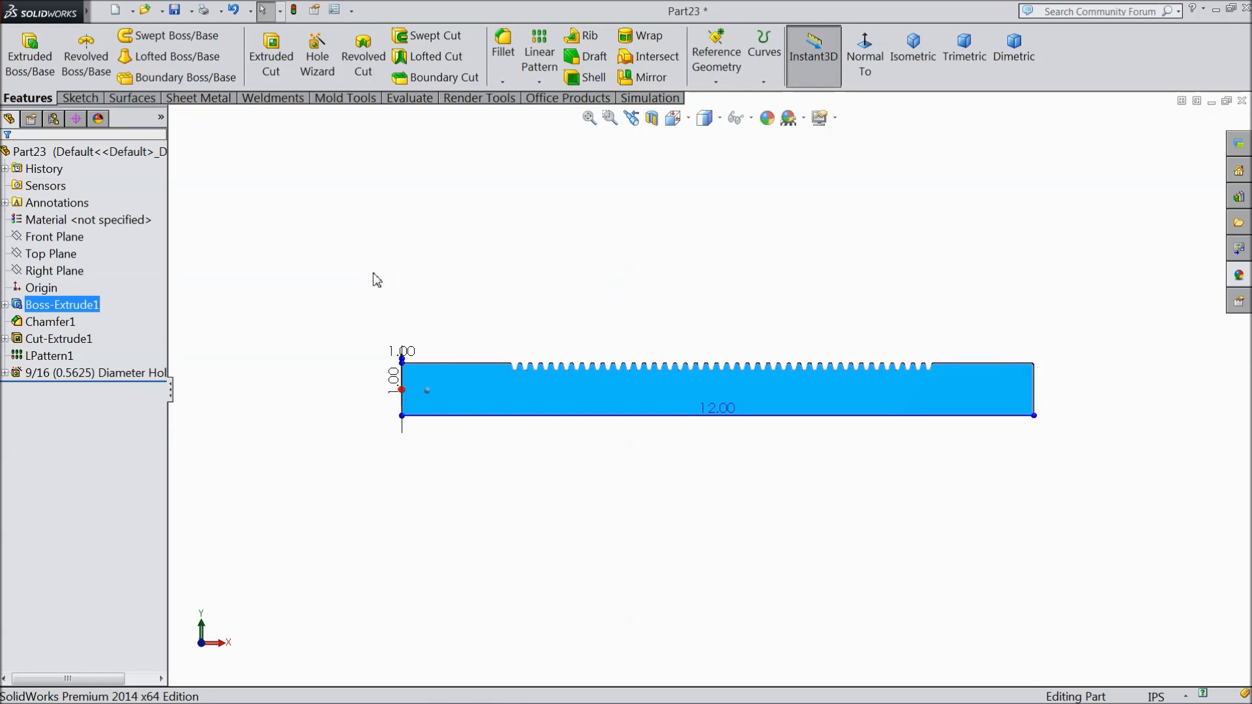
{"action": "left_click", "coordinate": [373, 290]}
Step: Set up a 1/4-20 tapped hole on the flat top face at the bored end, with the end condition Up To Next
{"action": "middle_click_drag", "start_coordinate": [372, 293], "coordinate": [460, 502]}
{"action": "scroll", "coordinate": [463, 499], "scroll_direction": "down", "scroll_amount": 3}
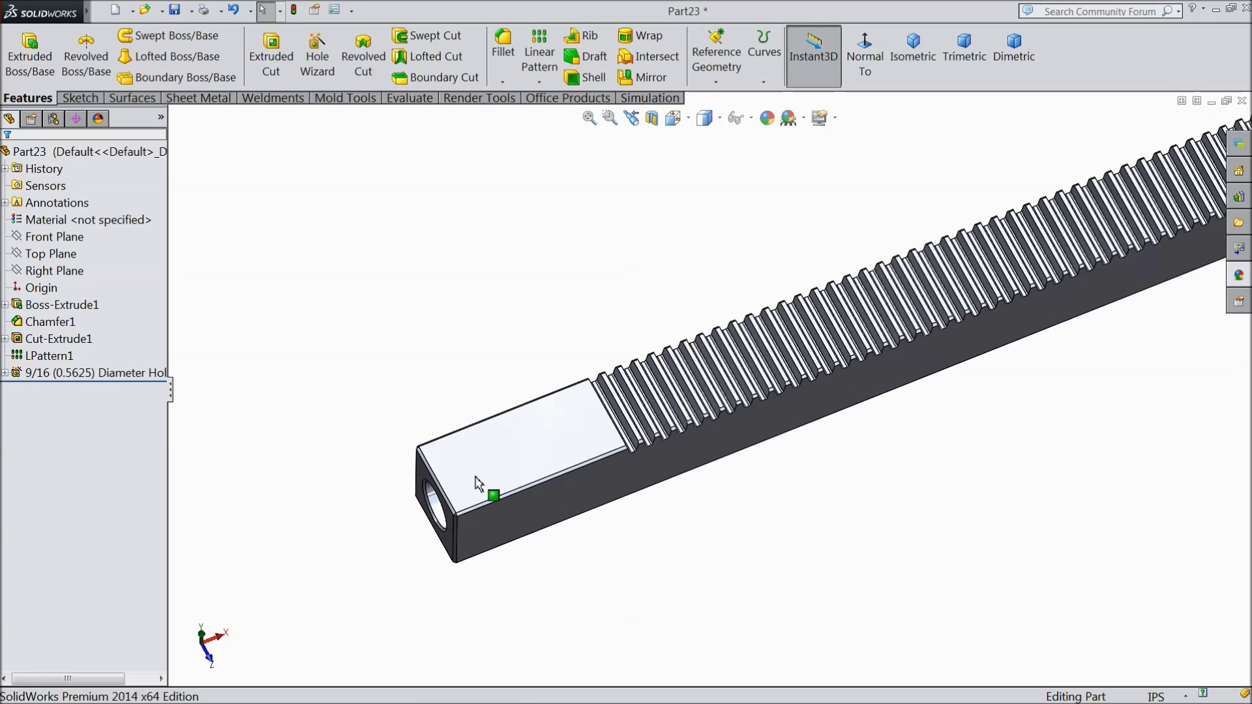
{"action": "left_click", "coordinate": [476, 478]}
{"action": "left_click", "coordinate": [864, 57]}
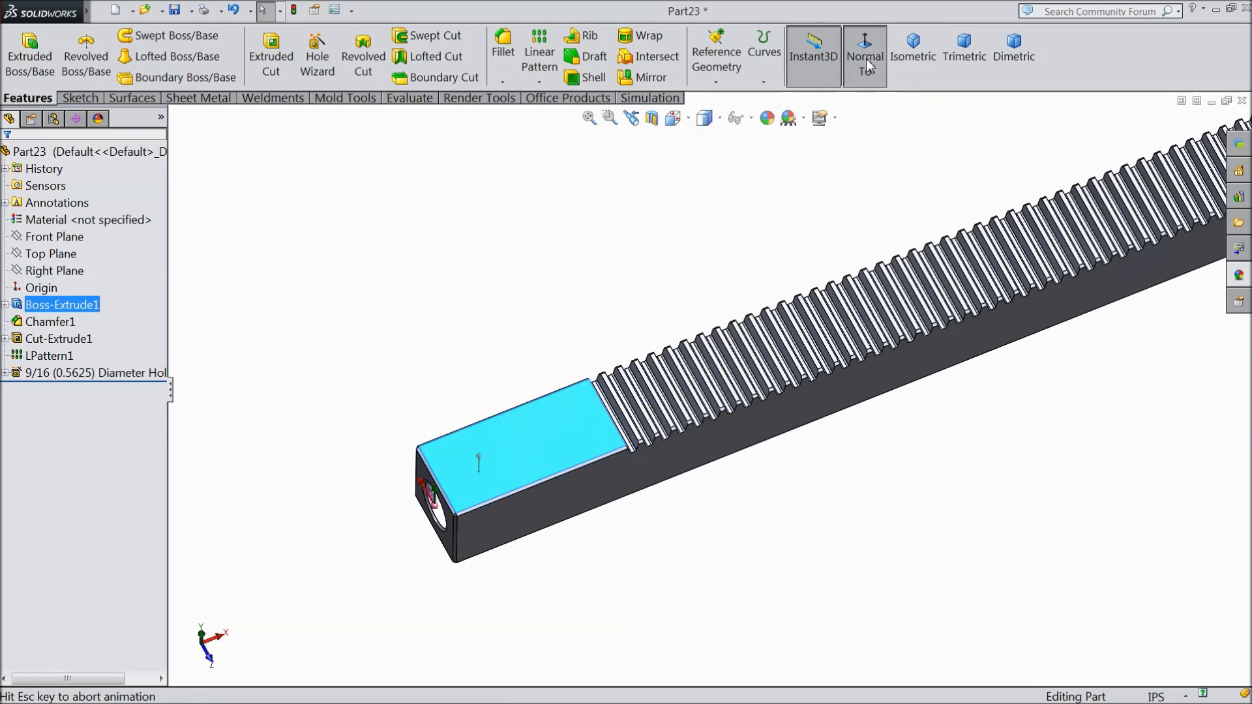
{"action": "left_click", "coordinate": [323, 71]}
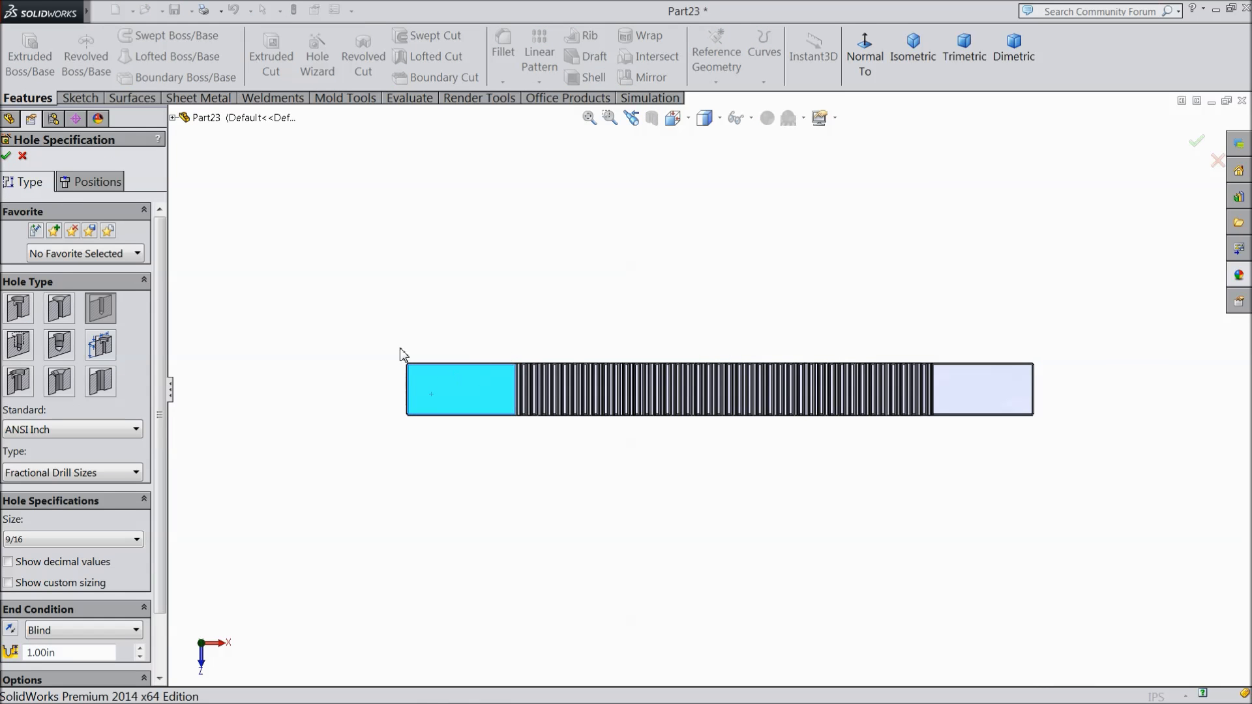
{"action": "left_click", "coordinate": [19, 345]}
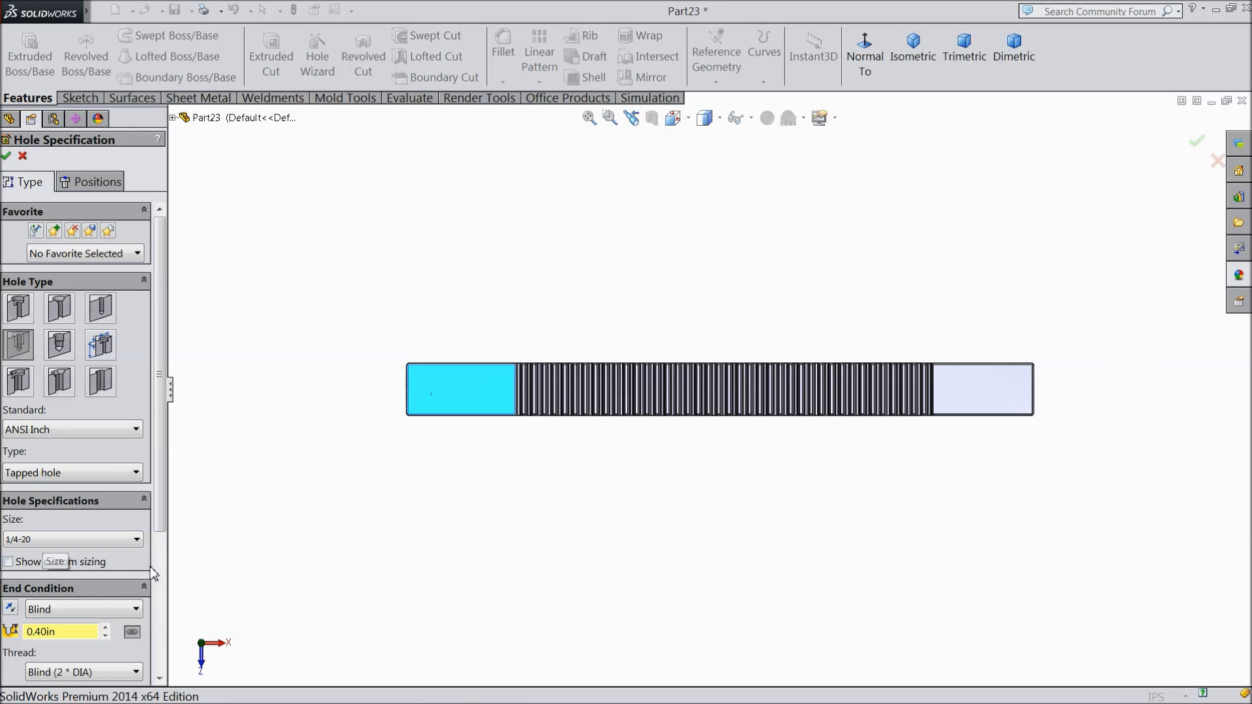
{"action": "scroll", "coordinate": [58, 529], "scroll_direction": "down", "scroll_amount": 3}
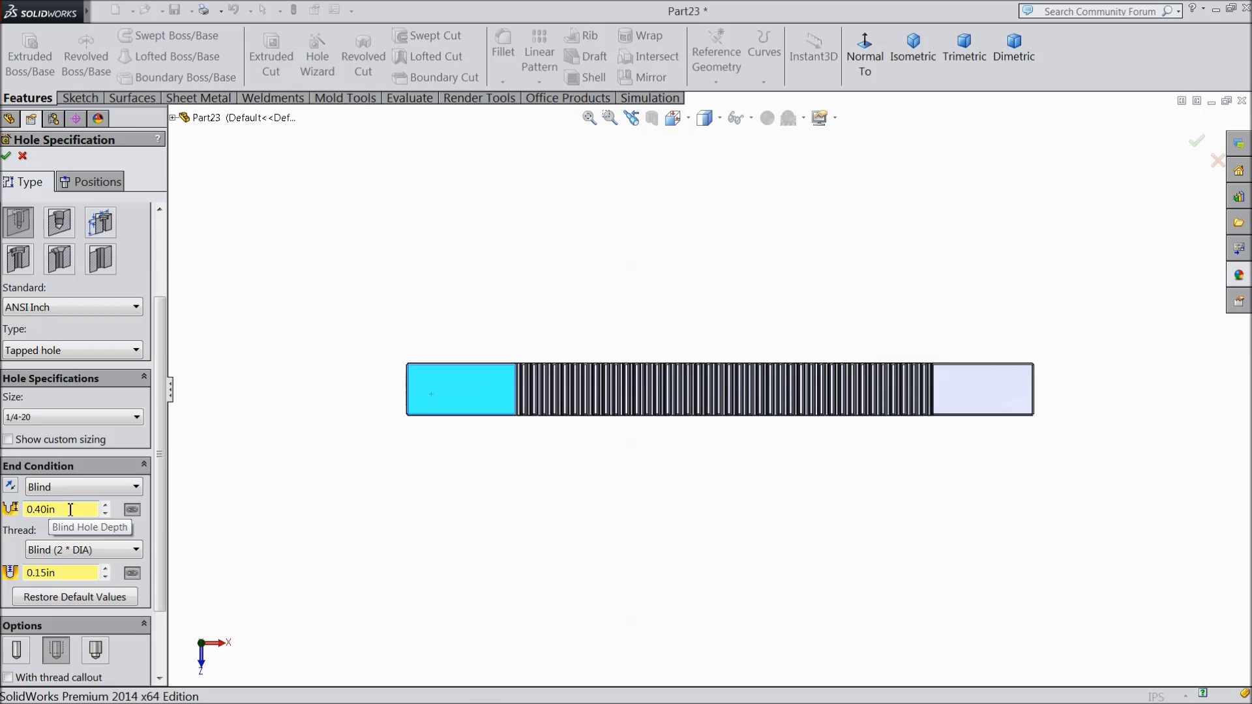
{"action": "left_click", "coordinate": [71, 489]}
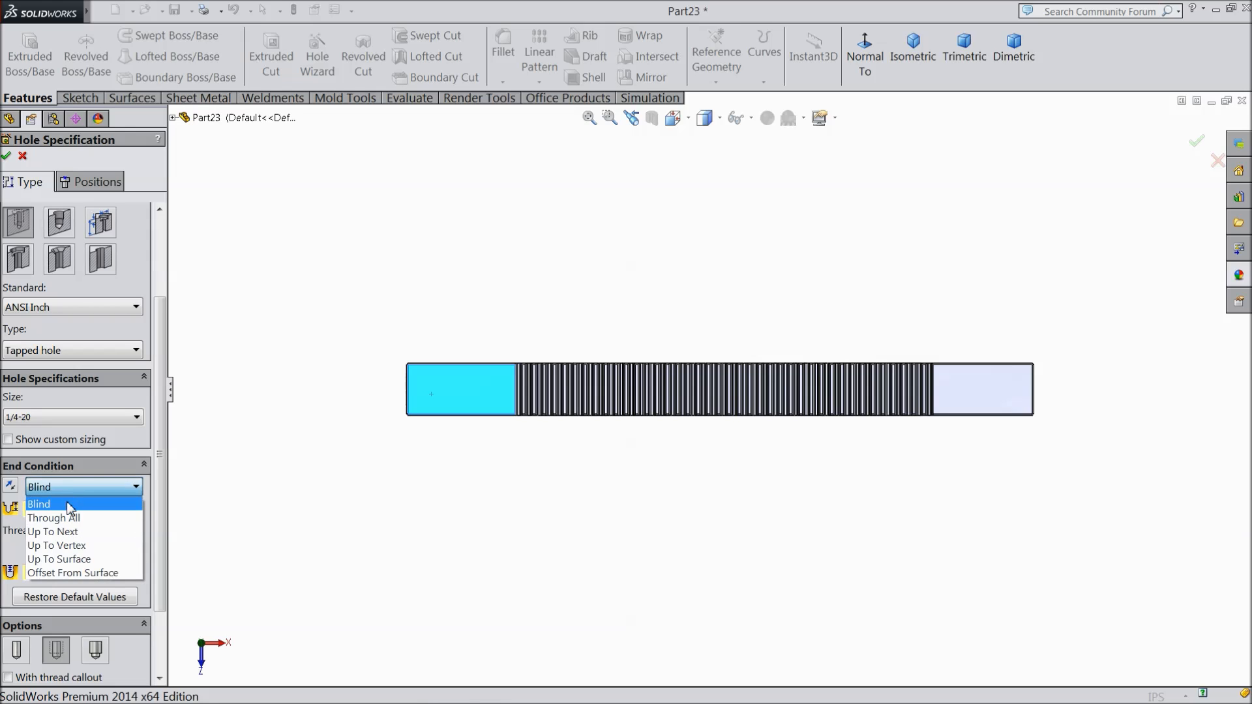
{"action": "left_click", "coordinate": [72, 536]}
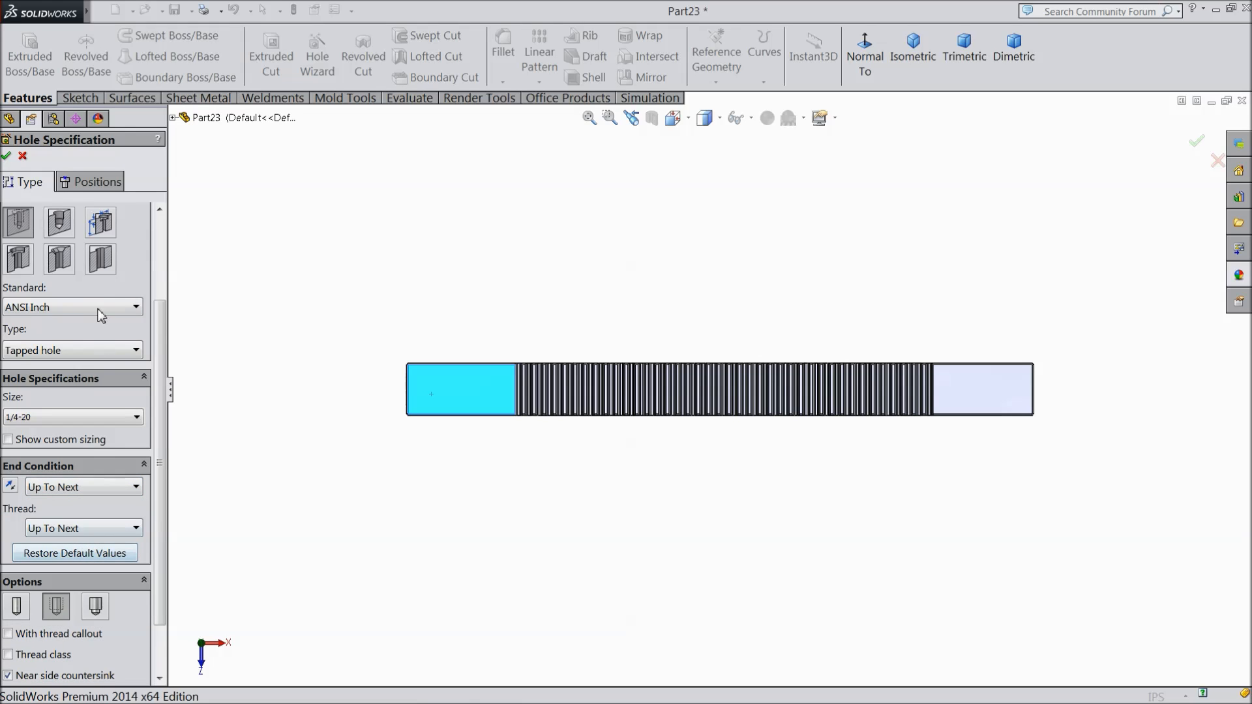
Step: Place the tapped hole's point level with the origin on the flat top face, about 0.64 in from the bored end
{"action": "left_click", "coordinate": [80, 188]}
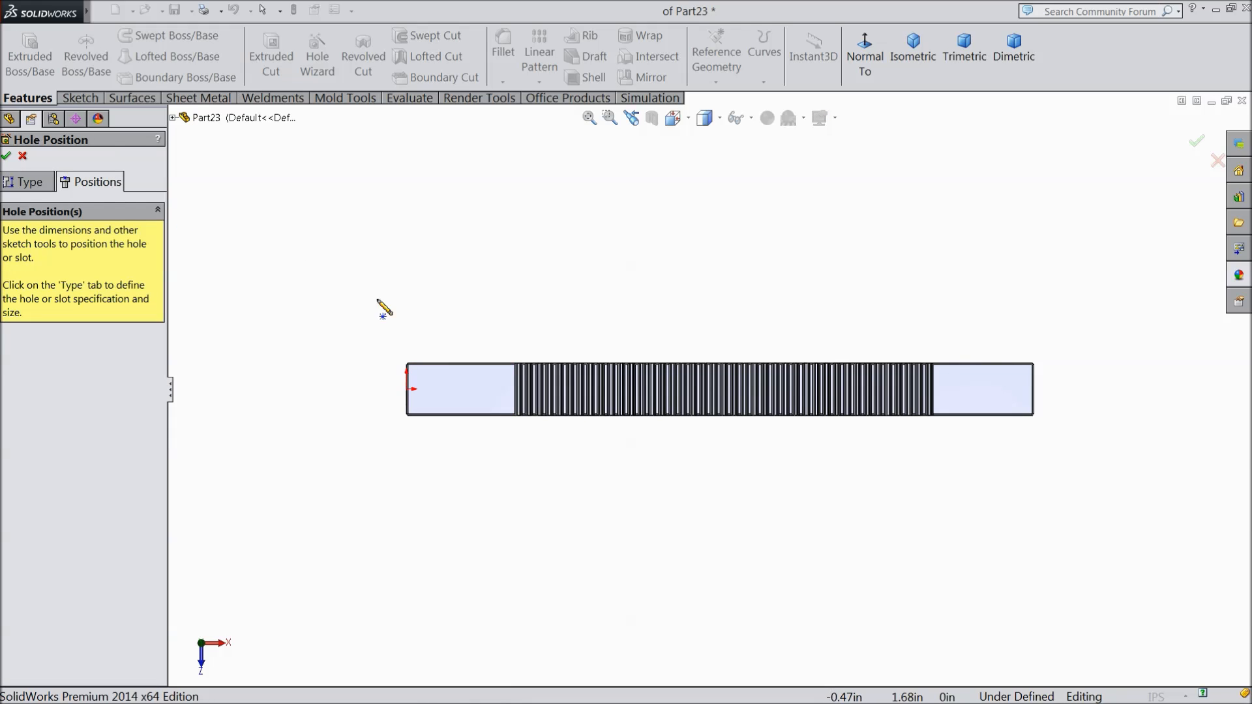
{"action": "scroll", "coordinate": [525, 423], "scroll_direction": "down", "scroll_amount": 8}
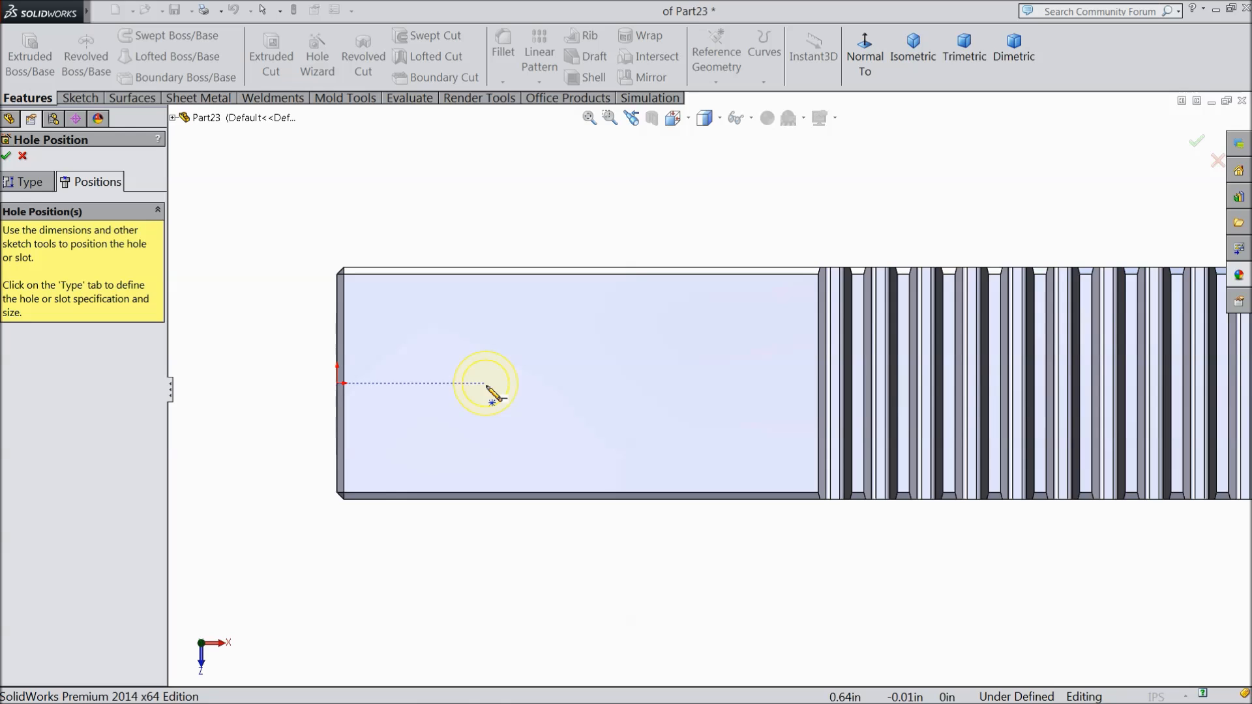
{"action": "left_click", "coordinate": [486, 383]}
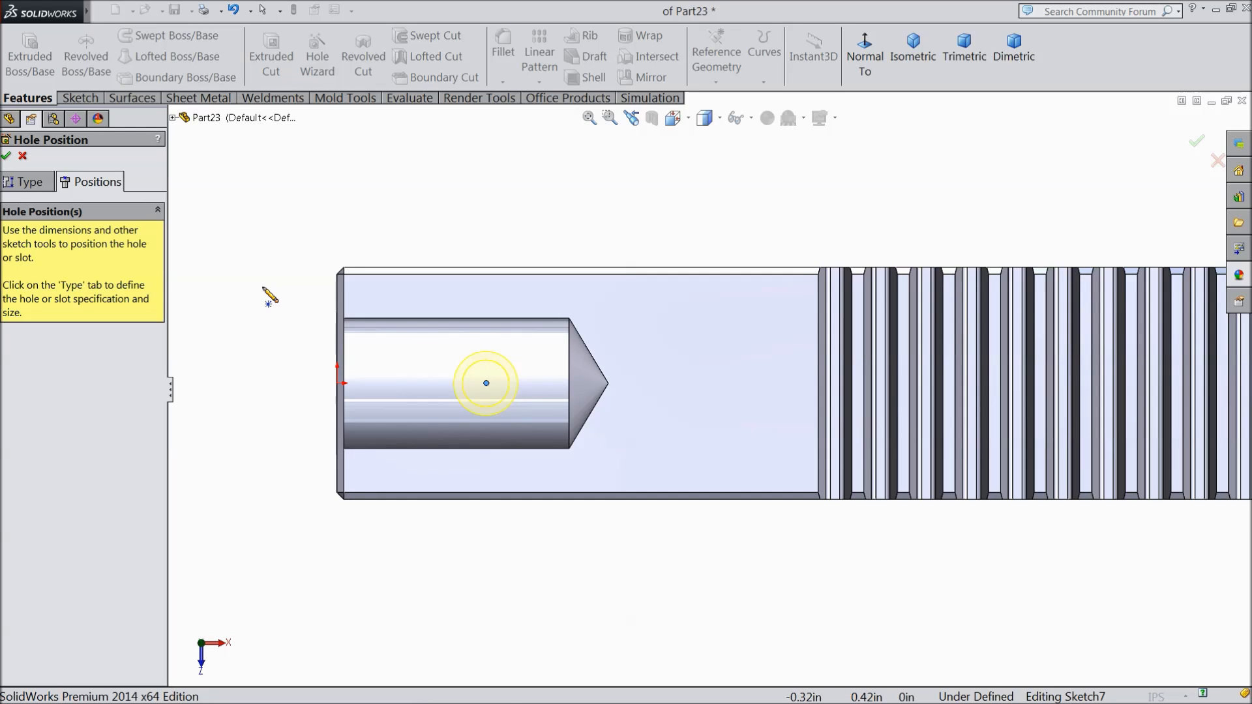
{"action": "key", "text": "Escape"}
Step: Dimension the tapped hole's center 0.5 in from the bar's end edge and complete the hole
{"action": "left_click", "coordinate": [78, 98]}
{"action": "left_click", "coordinate": [79, 67]}
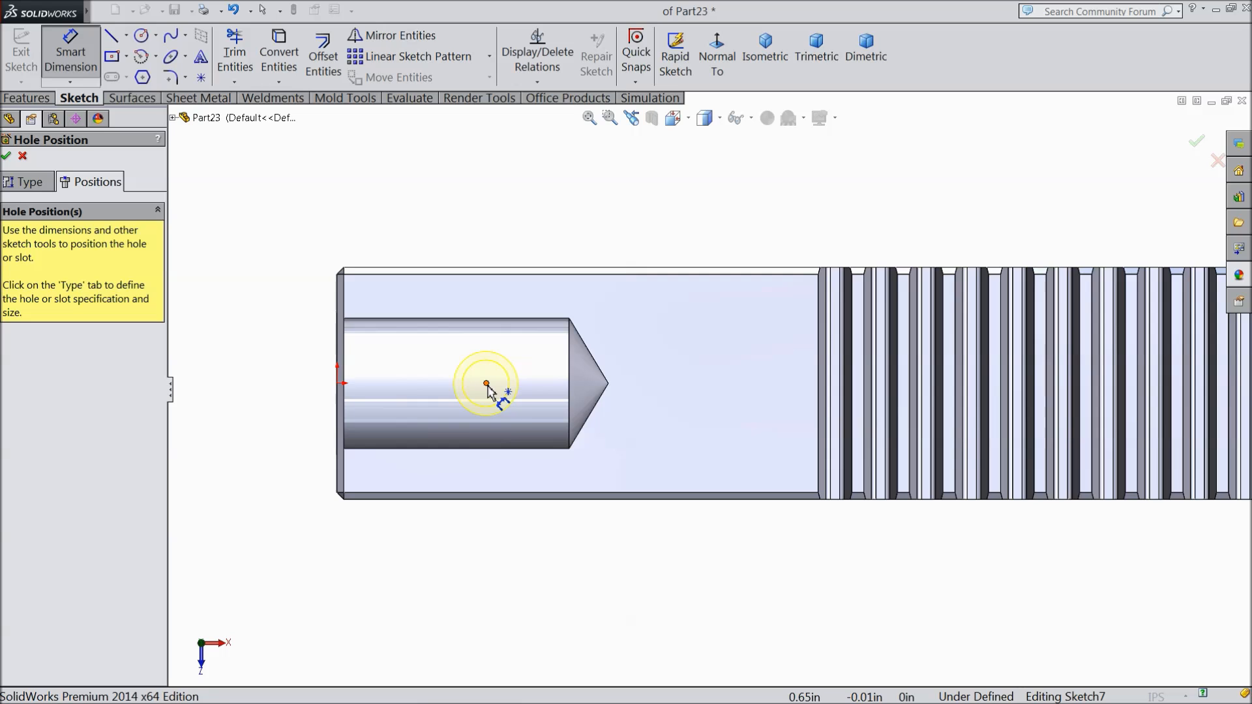
{"action": "left_click", "coordinate": [486, 383]}
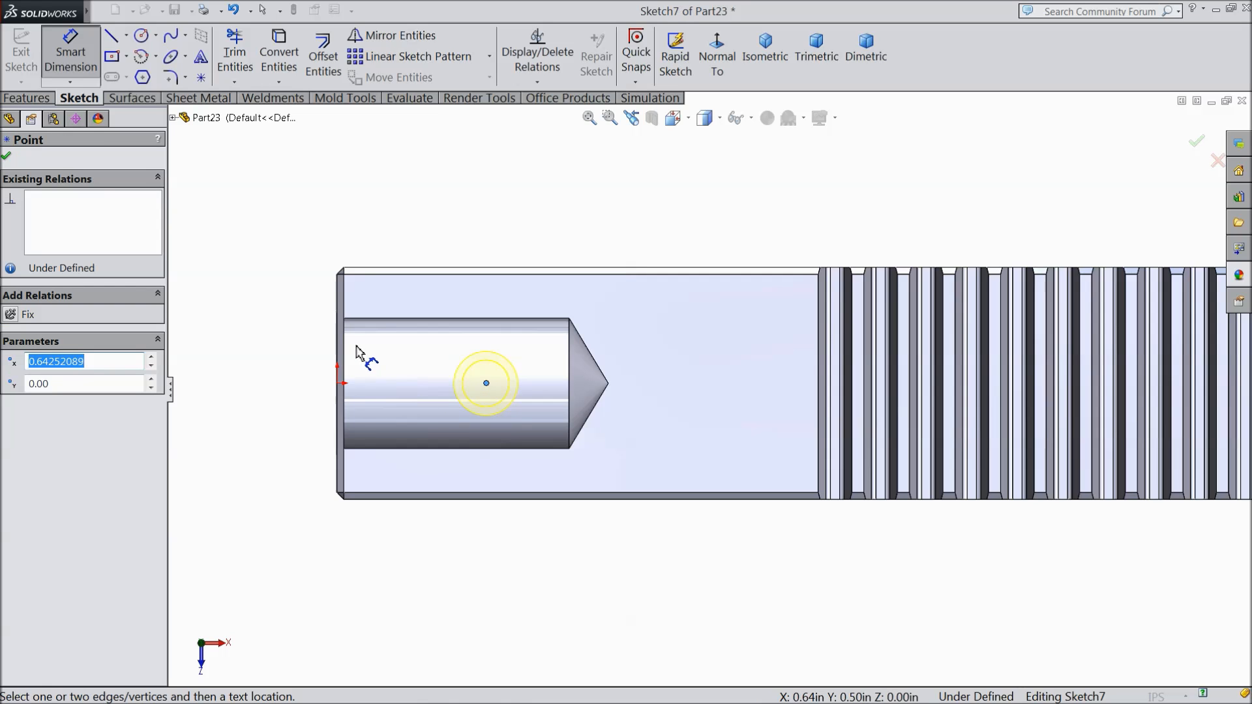
{"action": "left_click", "coordinate": [338, 338]}
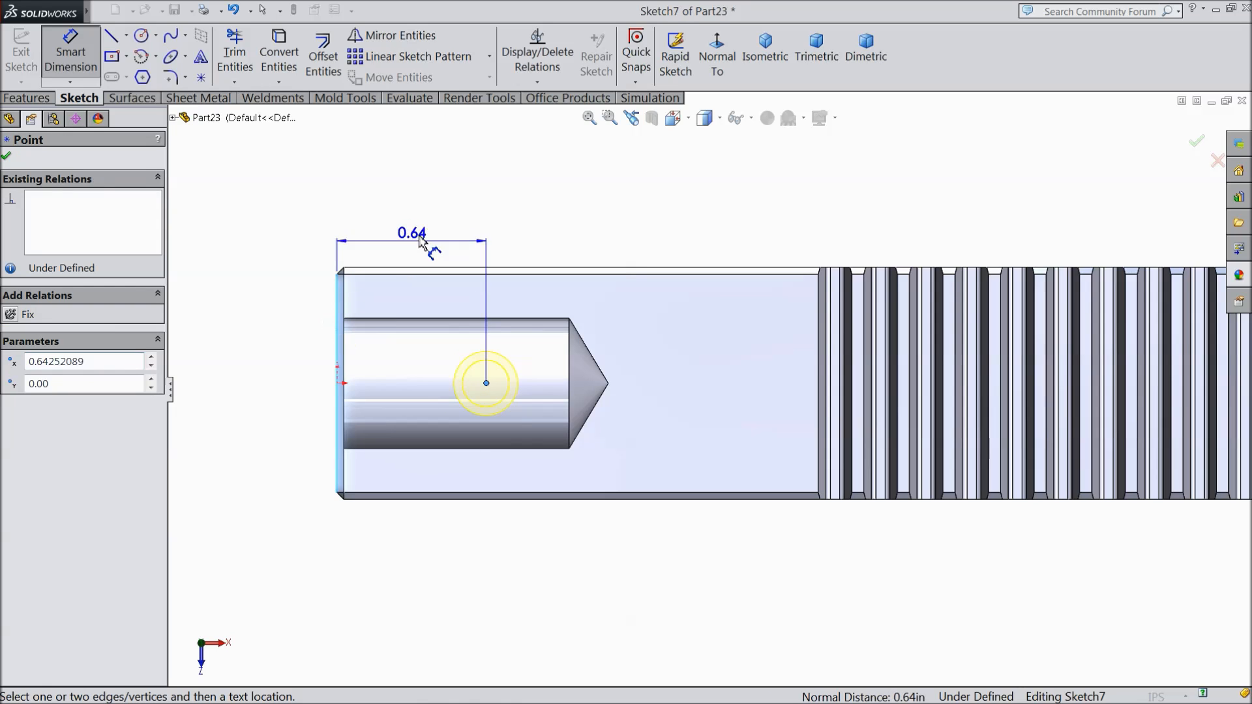
{"action": "left_click", "coordinate": [420, 196]}
{"action": "type", "text": "0.5"}
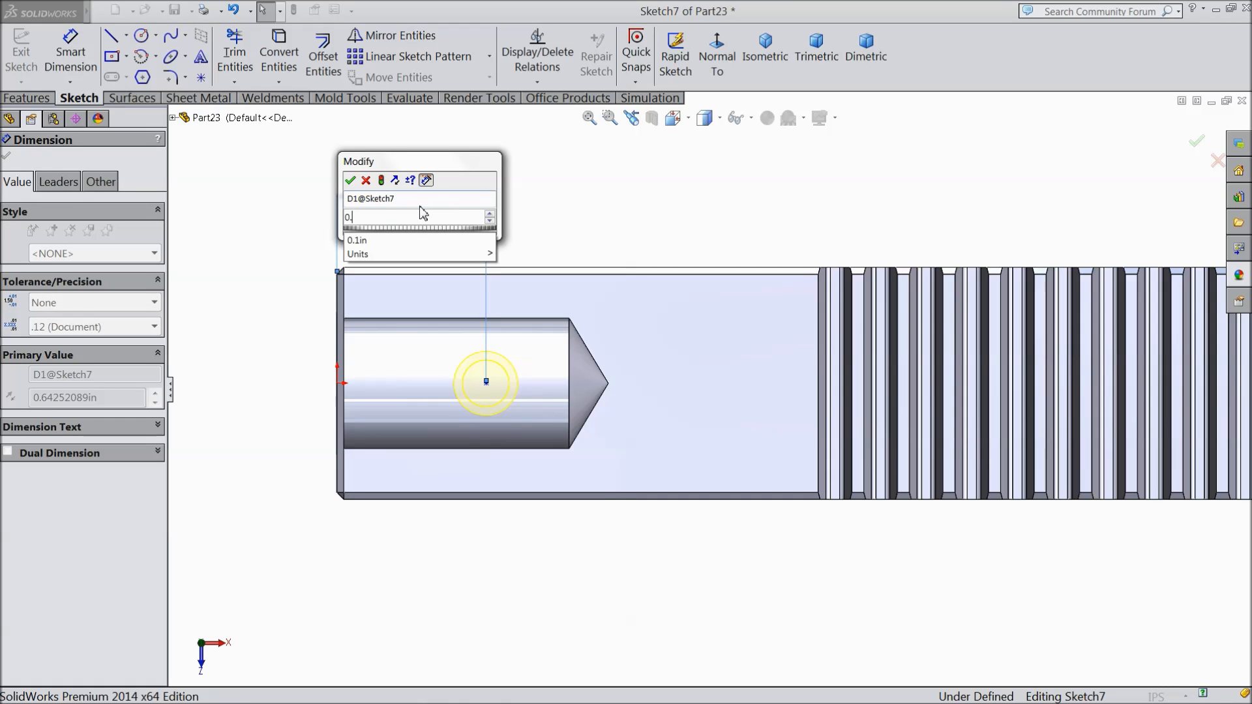
{"action": "left_click", "coordinate": [351, 181]}
{"action": "key", "text": "z"}
{"action": "key", "text": "z"}
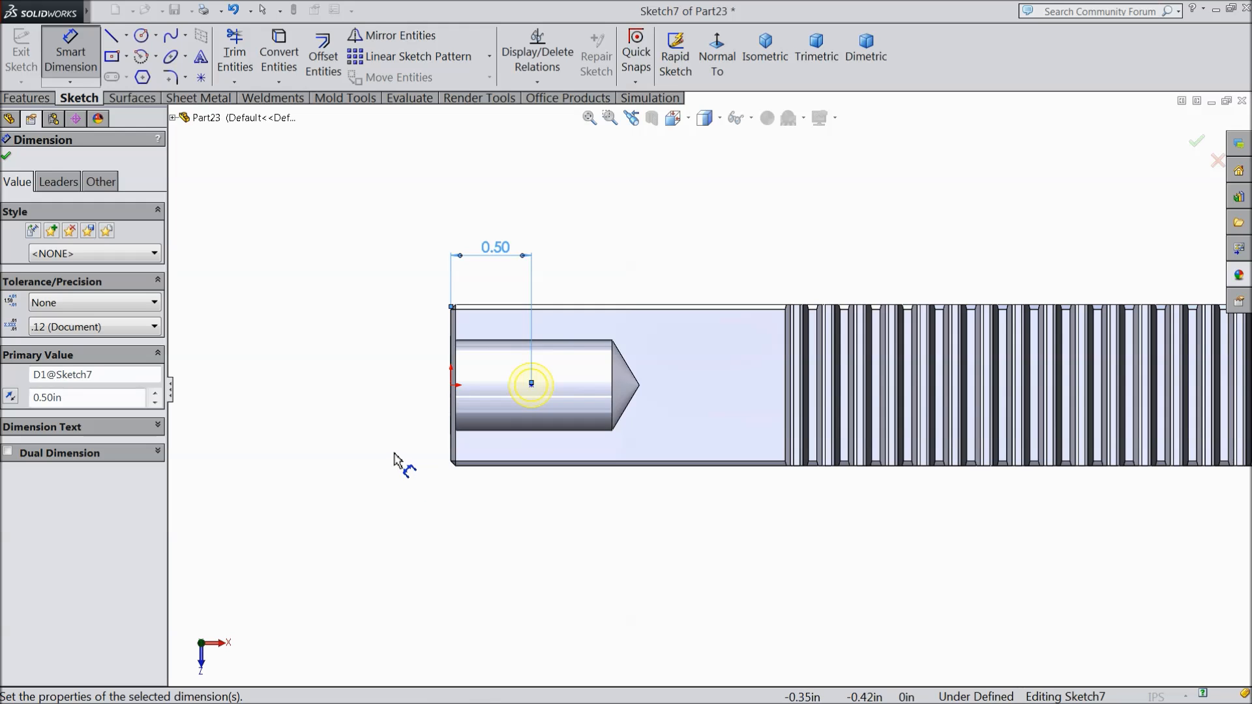
{"action": "left_click", "coordinate": [6, 157]}
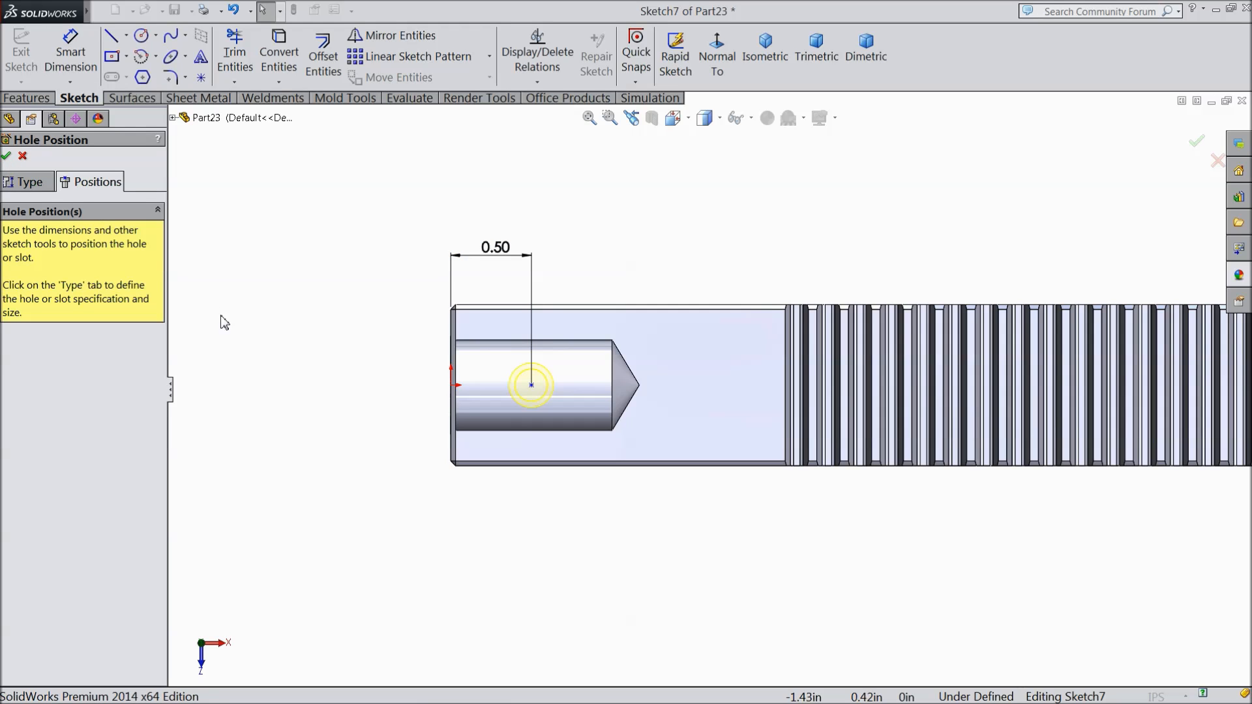
{"action": "left_click", "coordinate": [7, 157]}
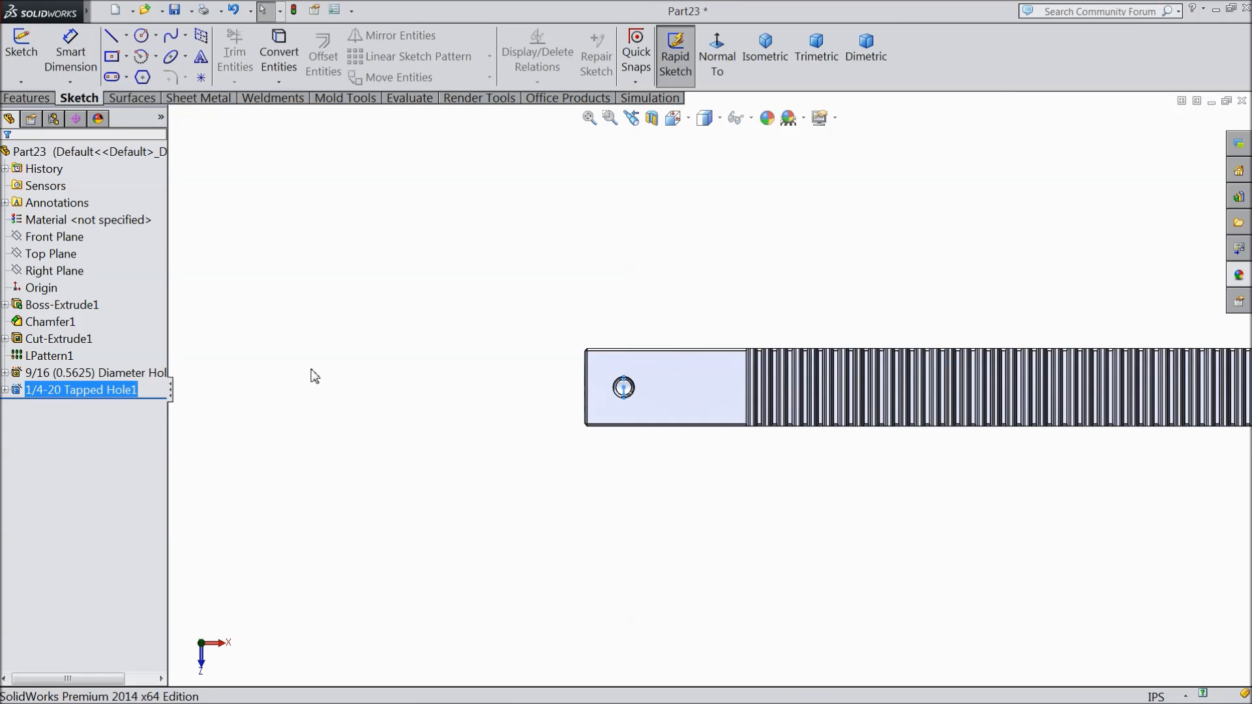
Step: Open a new sketch on the Front Plane, viewed square-on at the bar's bored end
{"action": "middle_click_drag", "start_coordinate": [426, 463], "coordinate": [511, 333]}
{"action": "left_click", "coordinate": [78, 239]}
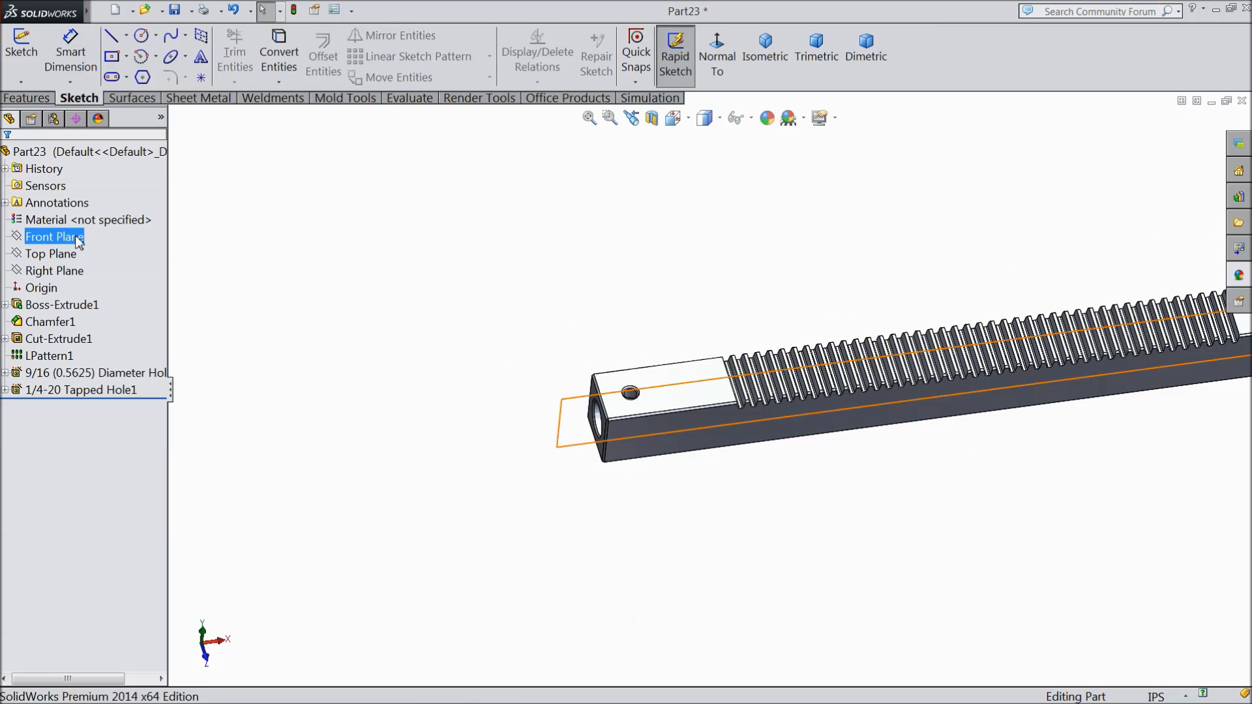
{"action": "middle_click_drag", "start_coordinate": [427, 339], "coordinate": [449, 336]}
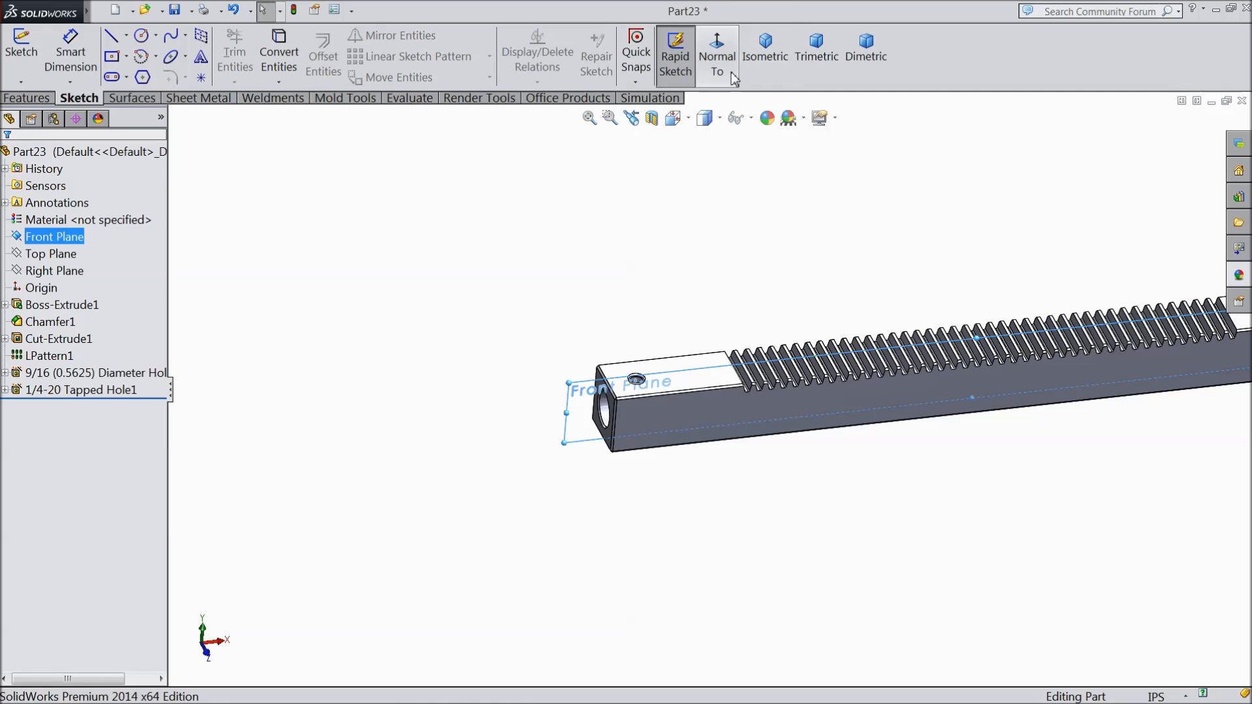
{"action": "left_click", "coordinate": [21, 55]}
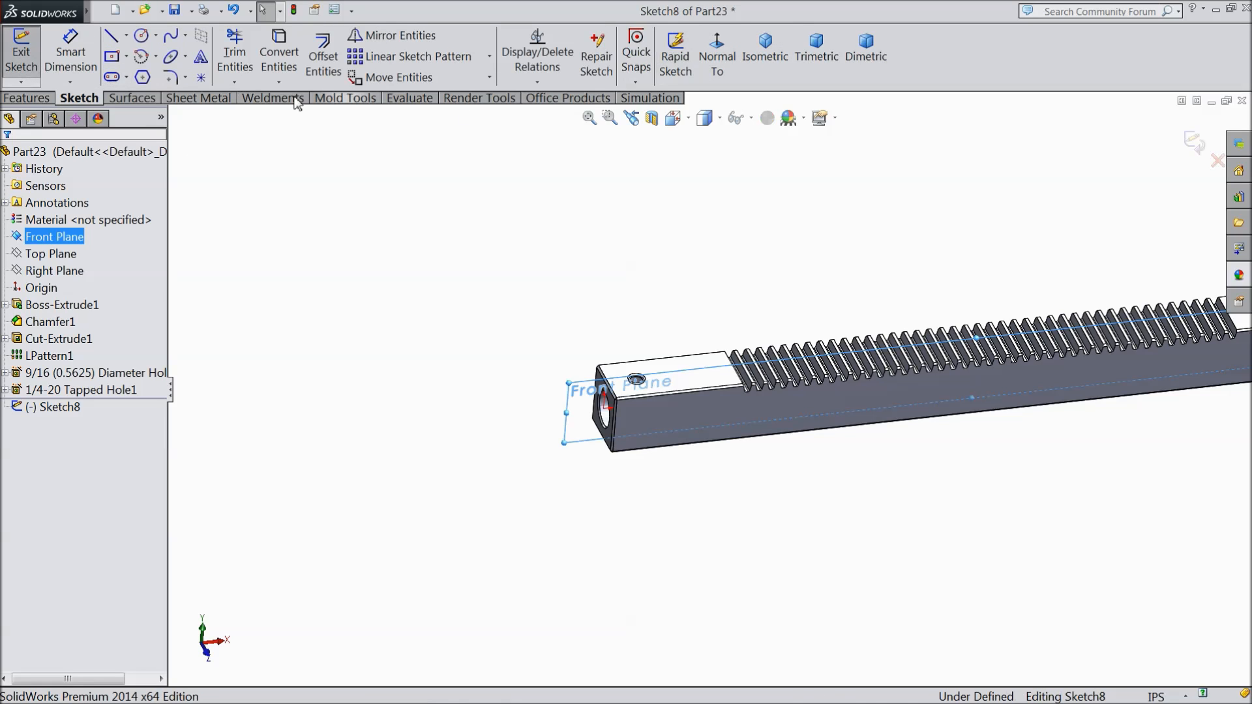
{"action": "left_click", "coordinate": [716, 55]}
{"action": "scroll", "coordinate": [424, 382], "scroll_direction": "down", "scroll_amount": 6}
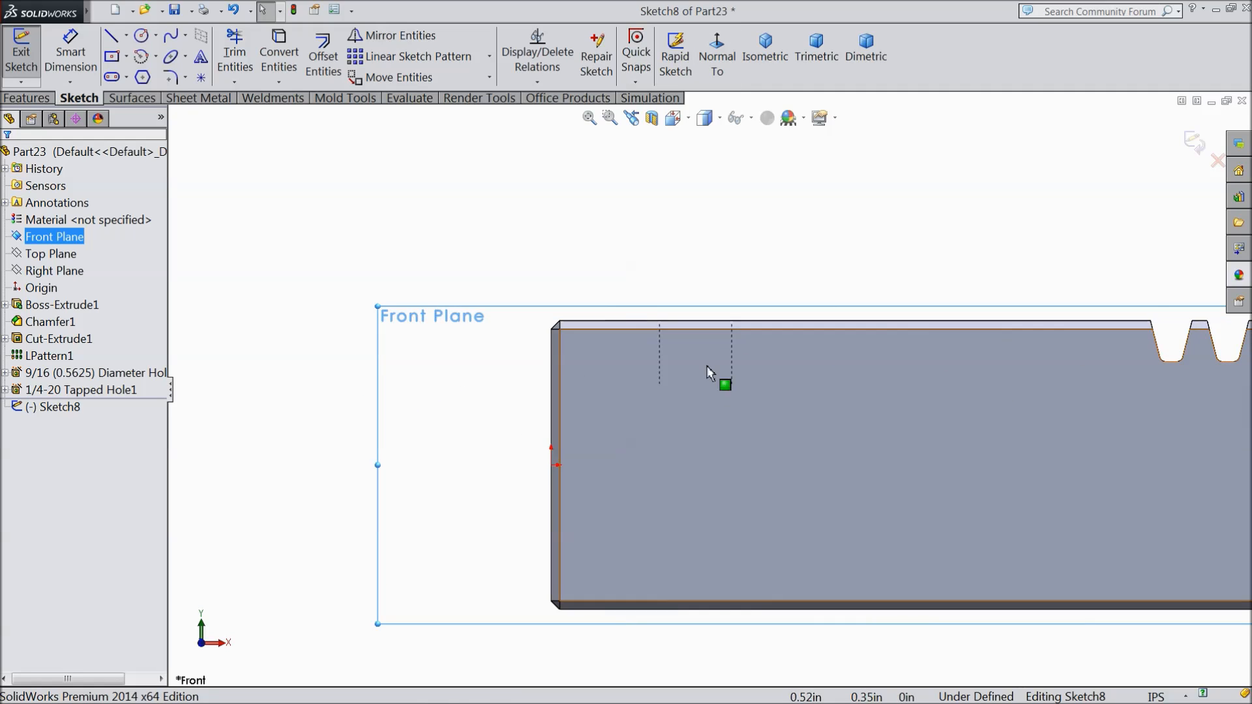
Step: Sketch a closed right triangle just above the bar's bored-end corner, with a vertical side, a horizontal top side and a sloped side
{"action": "left_click", "coordinate": [111, 36]}
{"action": "scroll", "coordinate": [556, 324], "scroll_direction": "down", "scroll_amount": 3}
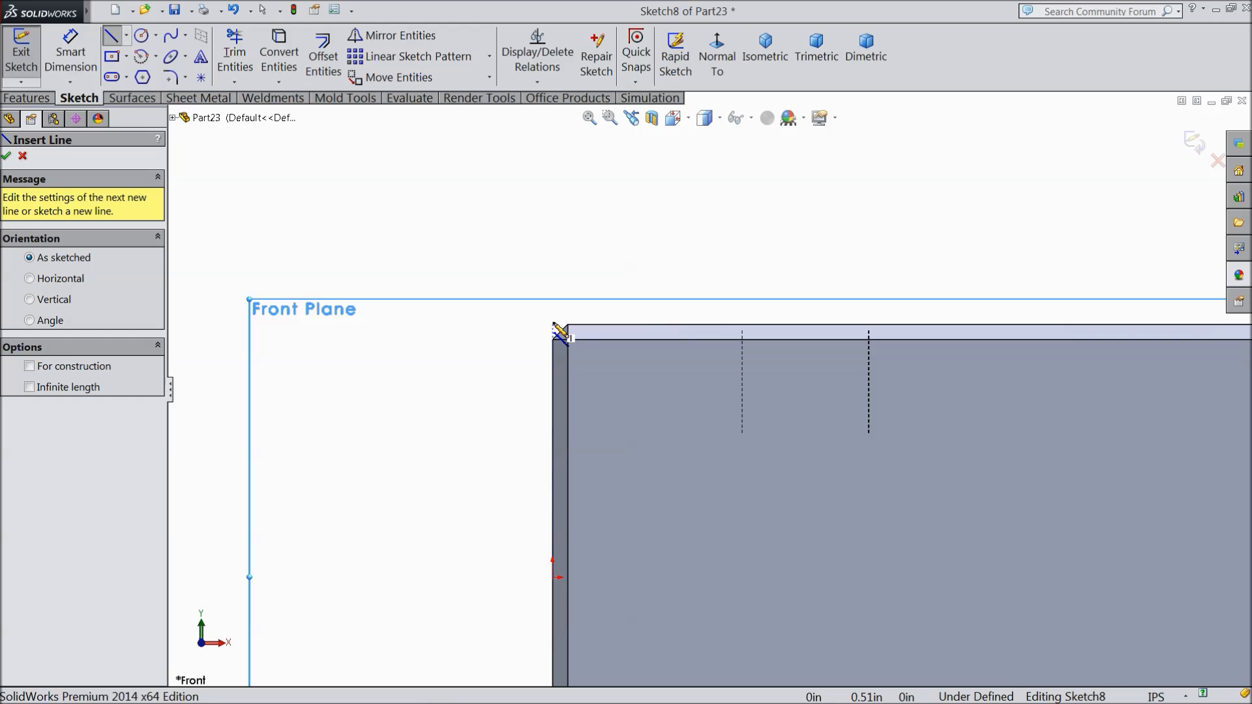
{"action": "left_click", "coordinate": [552, 316]}
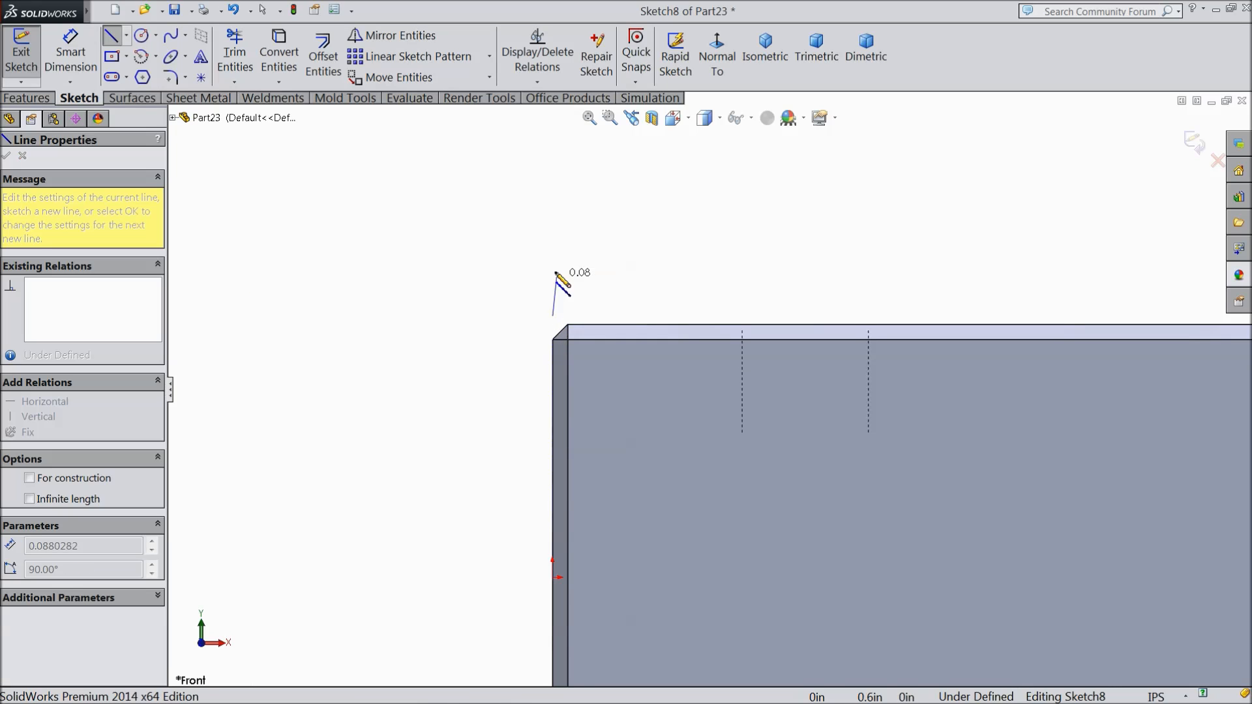
{"action": "left_click", "coordinate": [553, 233]}
{"action": "left_click", "coordinate": [676, 233]}
{"action": "left_click", "coordinate": [553, 317]}
{"action": "right_click", "coordinate": [463, 274]}
{"action": "left_click", "coordinate": [497, 194]}
{"action": "scroll", "coordinate": [536, 303], "scroll_direction": "down", "scroll_amount": 4}
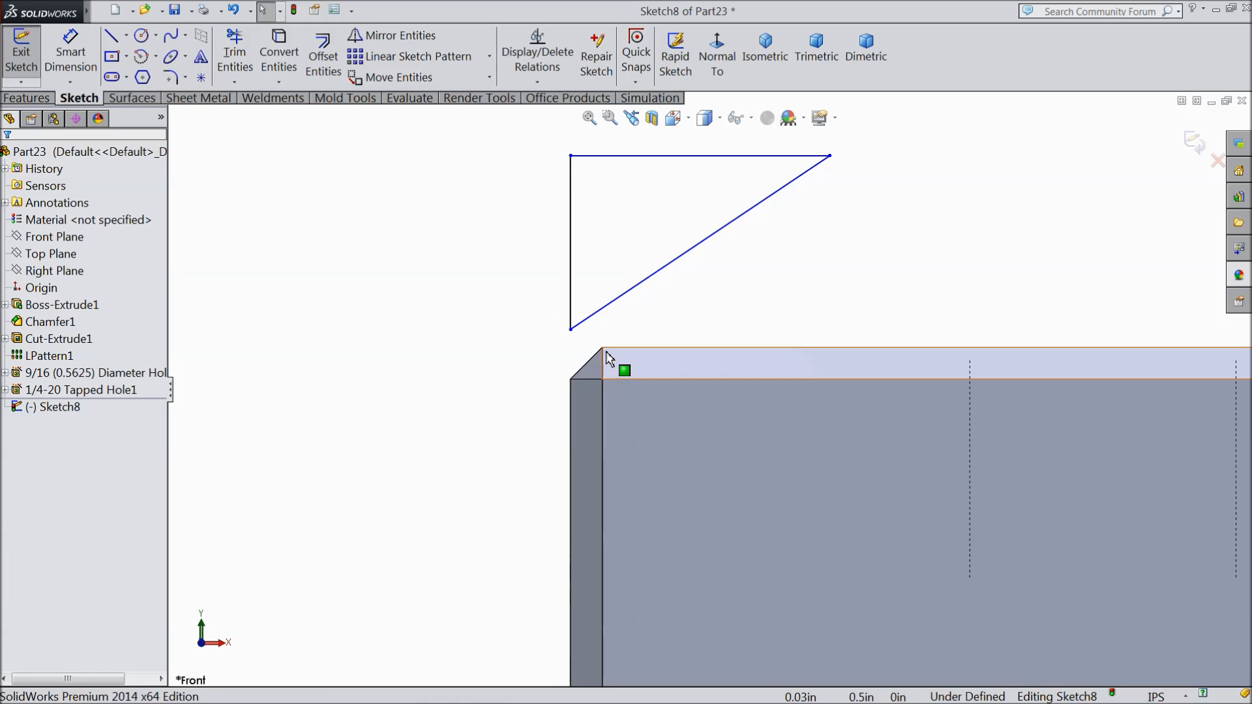
{"action": "left_click", "coordinate": [616, 357]}
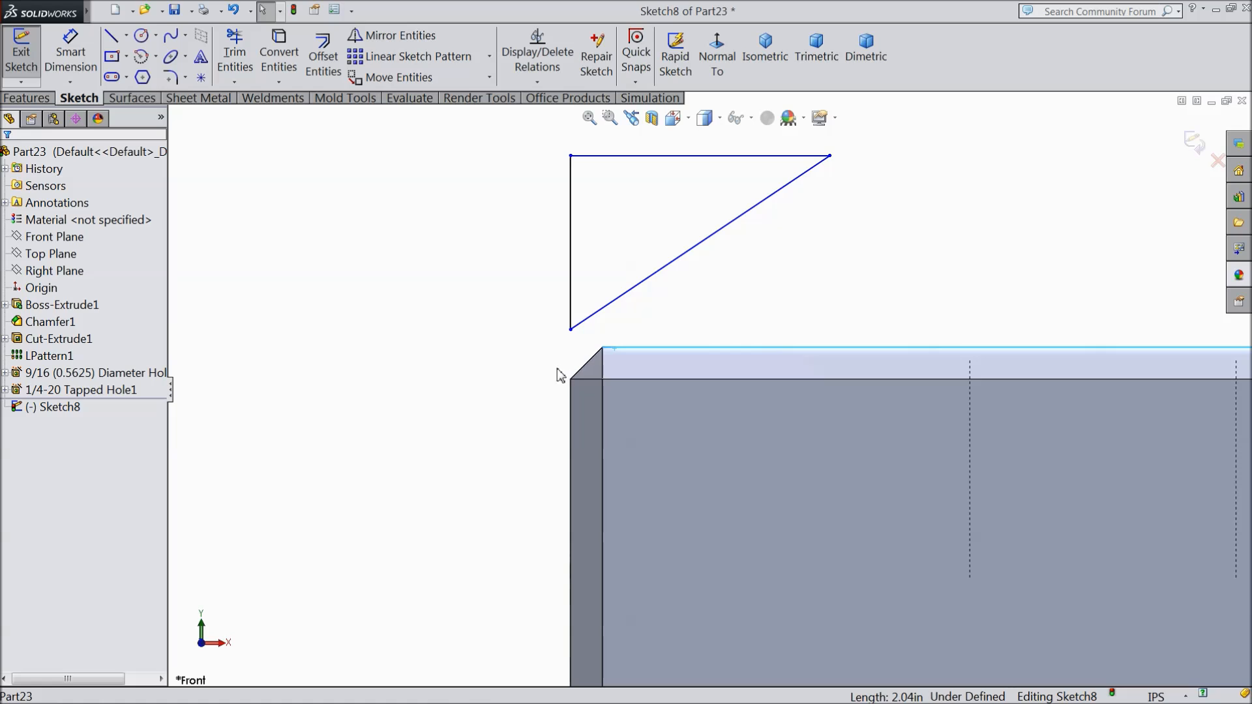
{"action": "left_click", "coordinate": [571, 330], "text": "ctrl"}
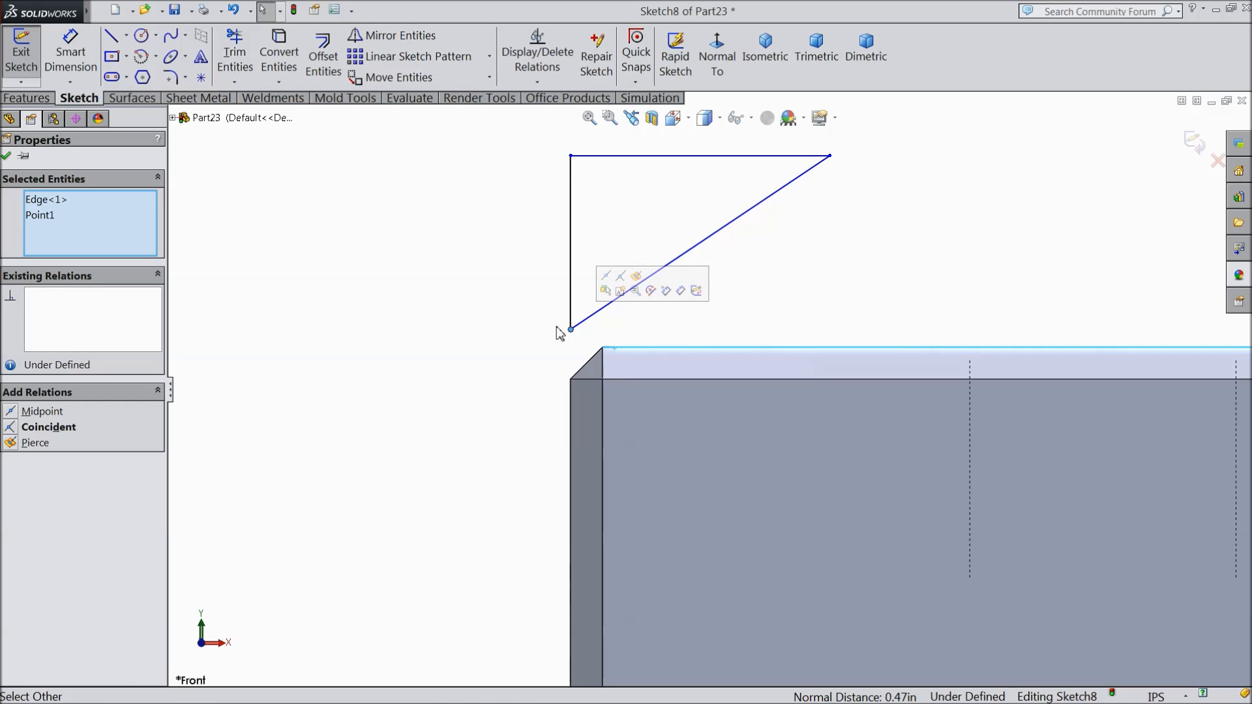
{"action": "left_click", "coordinate": [559, 333]}
Step: Lower the triangle's bottom vertex to about Y 0.50 in and make it coincident with the bar's vertical end edge
{"action": "left_click", "coordinate": [571, 330]}
{"action": "left_click_drag", "start_coordinate": [571, 335], "coordinate": [574, 350]}
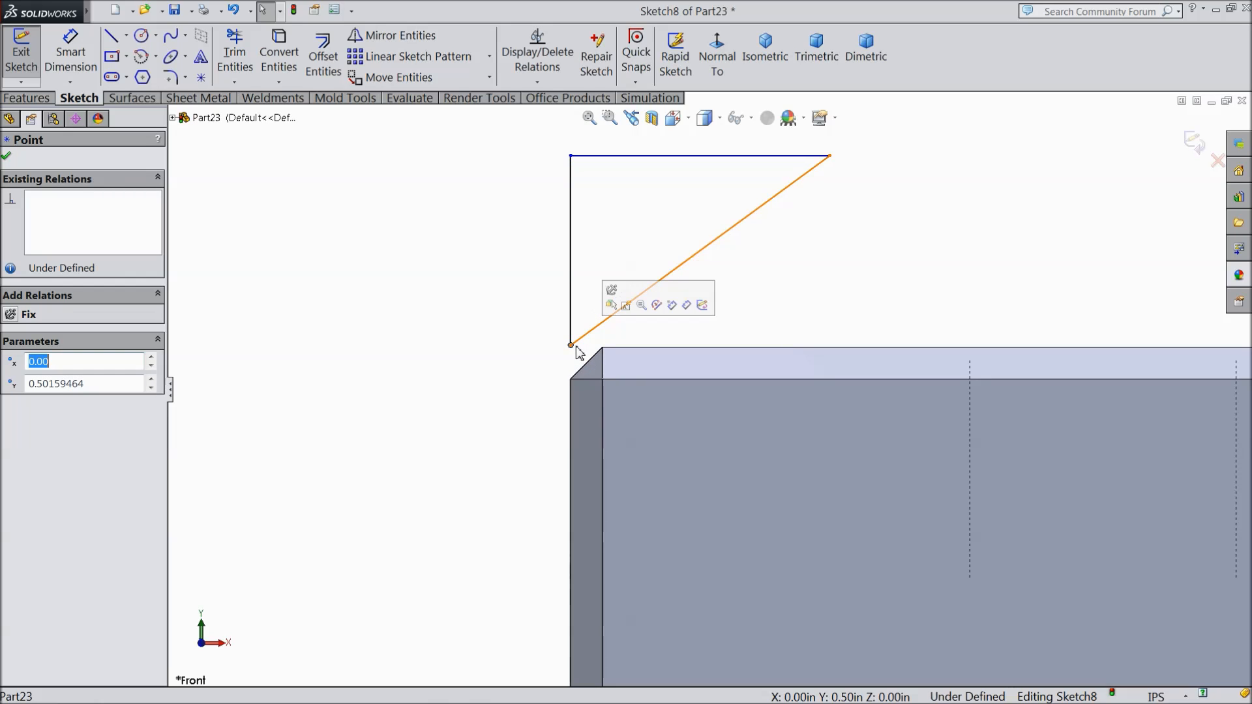
{"action": "left_click", "coordinate": [572, 403], "text": "ctrl"}
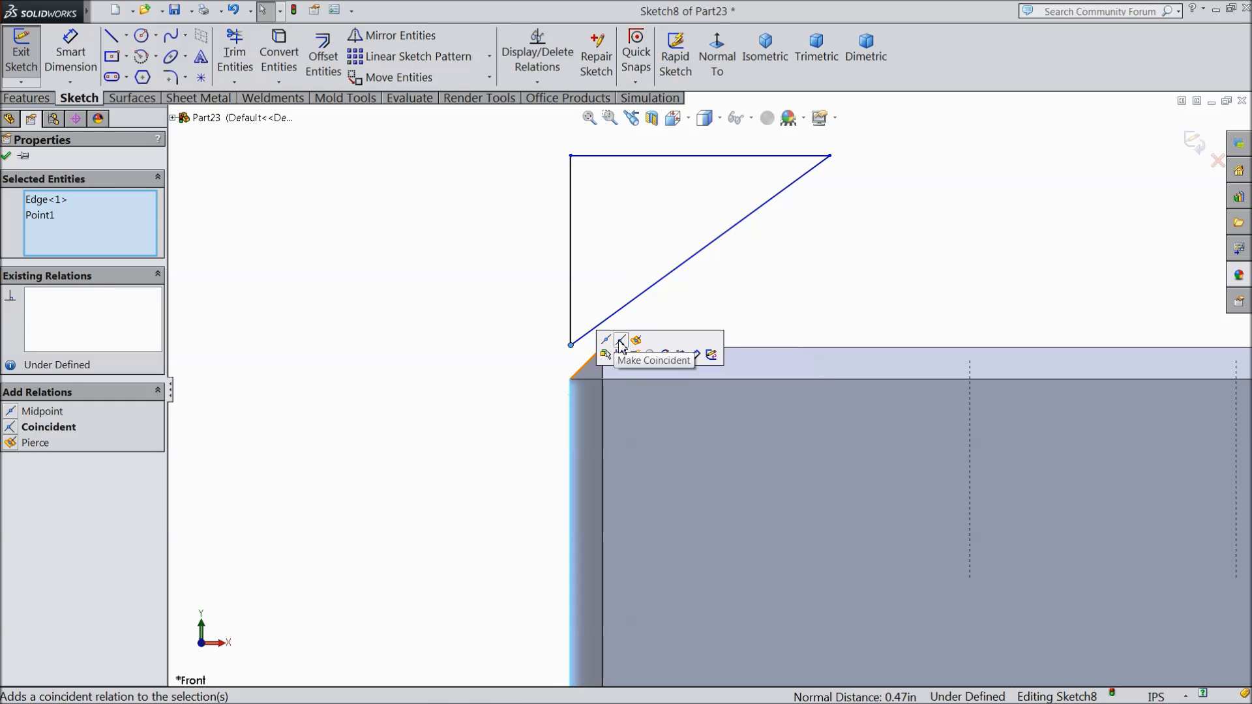
{"action": "left_click", "coordinate": [529, 332]}
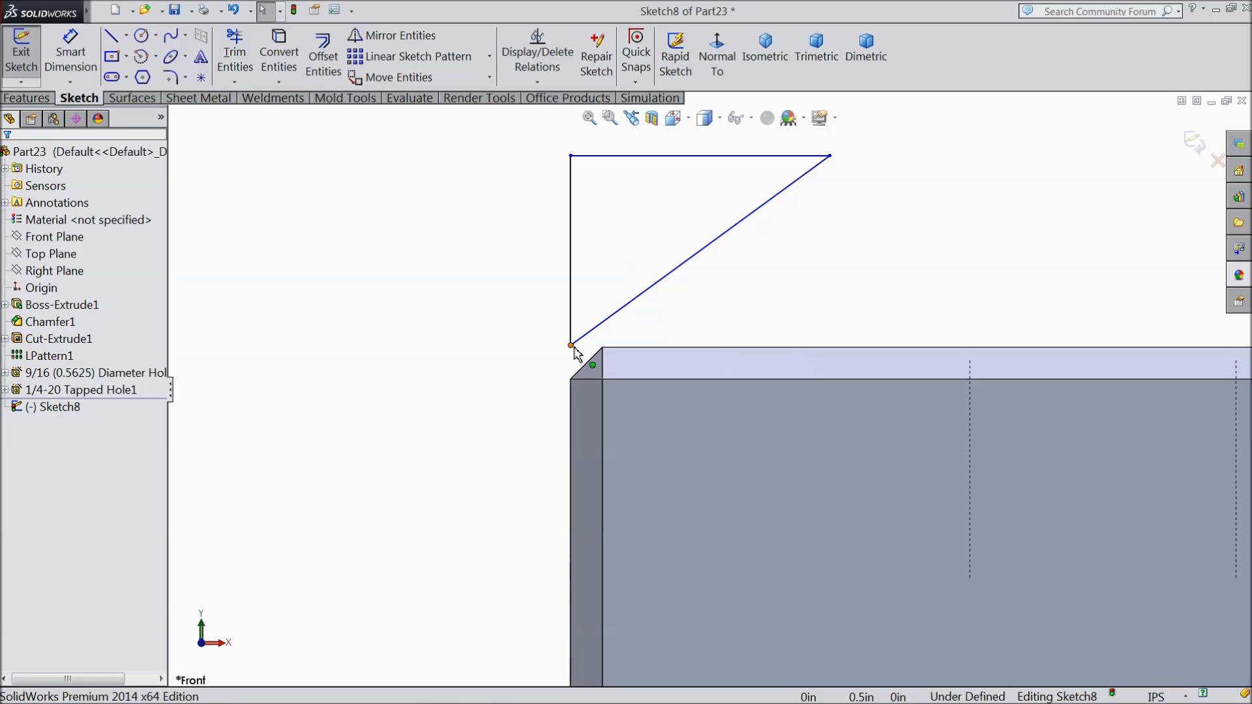
Step: Draw a horizontal centerline about 0.43 in long from the origin along the bar's axis
{"action": "left_click", "coordinate": [126, 35]}
{"action": "left_click", "coordinate": [153, 75]}
{"action": "key", "text": "z"}
{"action": "key", "text": "z"}
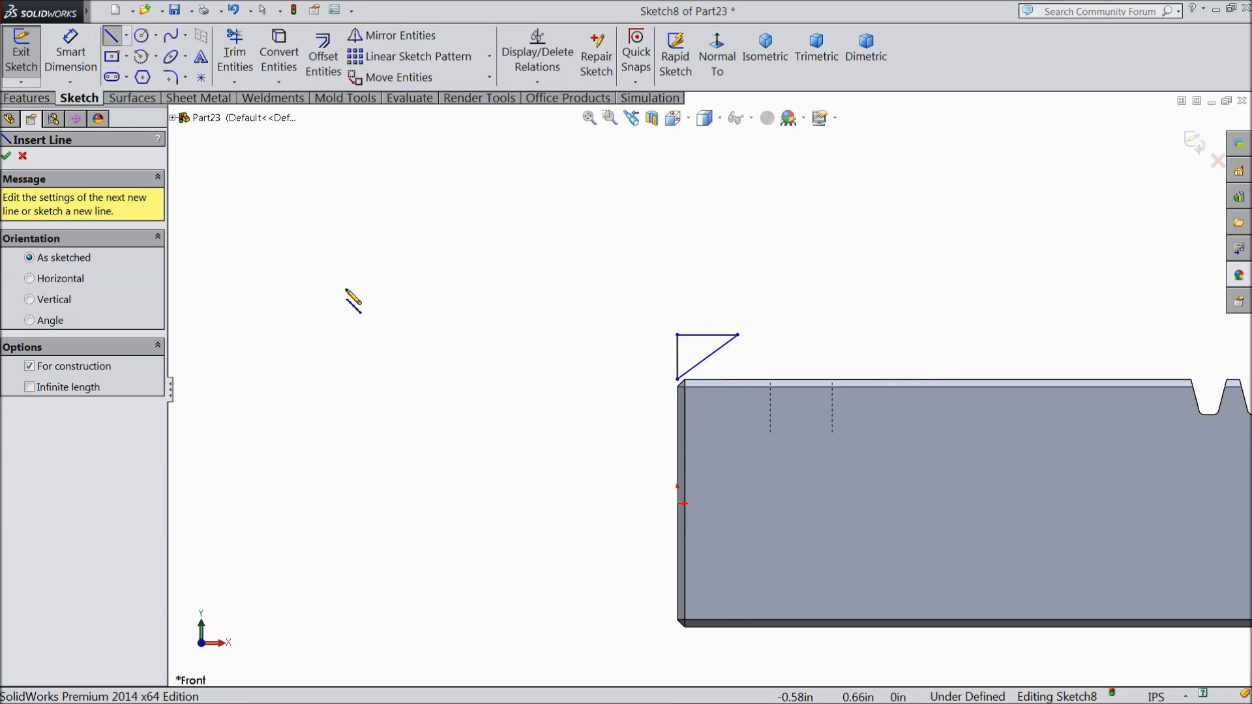
{"action": "left_click", "coordinate": [678, 504]}
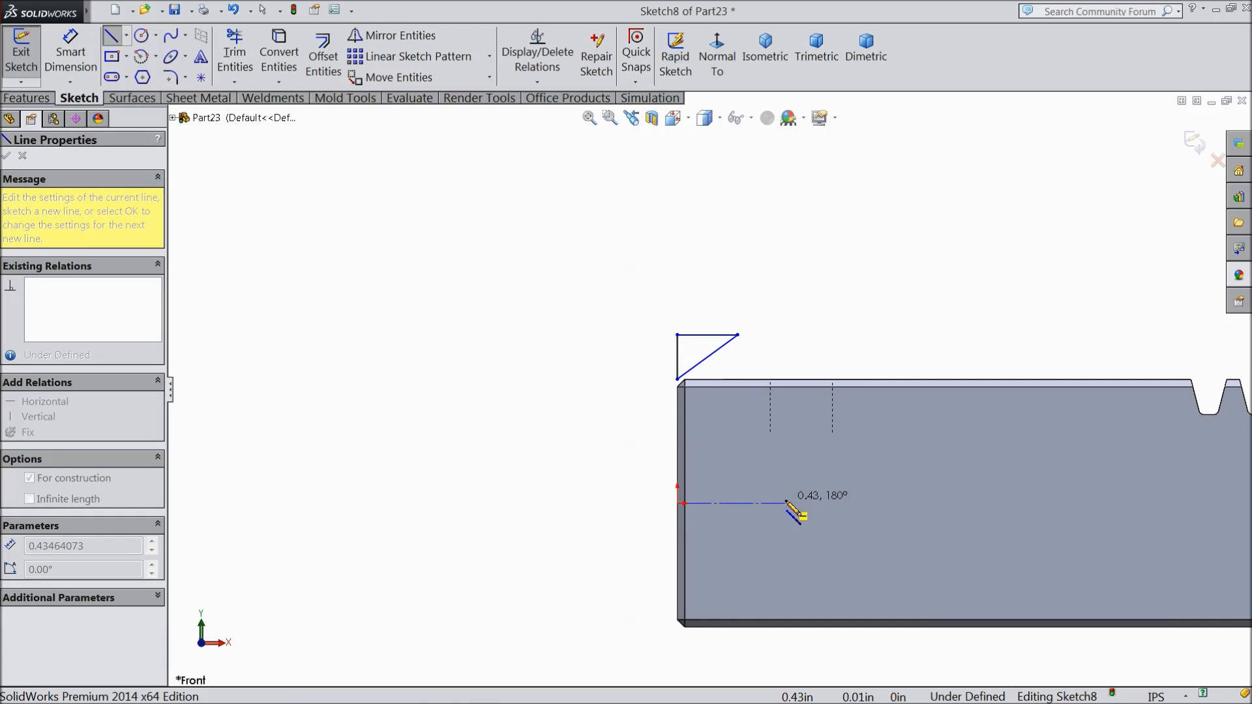
{"action": "right_click", "coordinate": [786, 503]}
{"action": "left_click", "coordinate": [834, 132]}
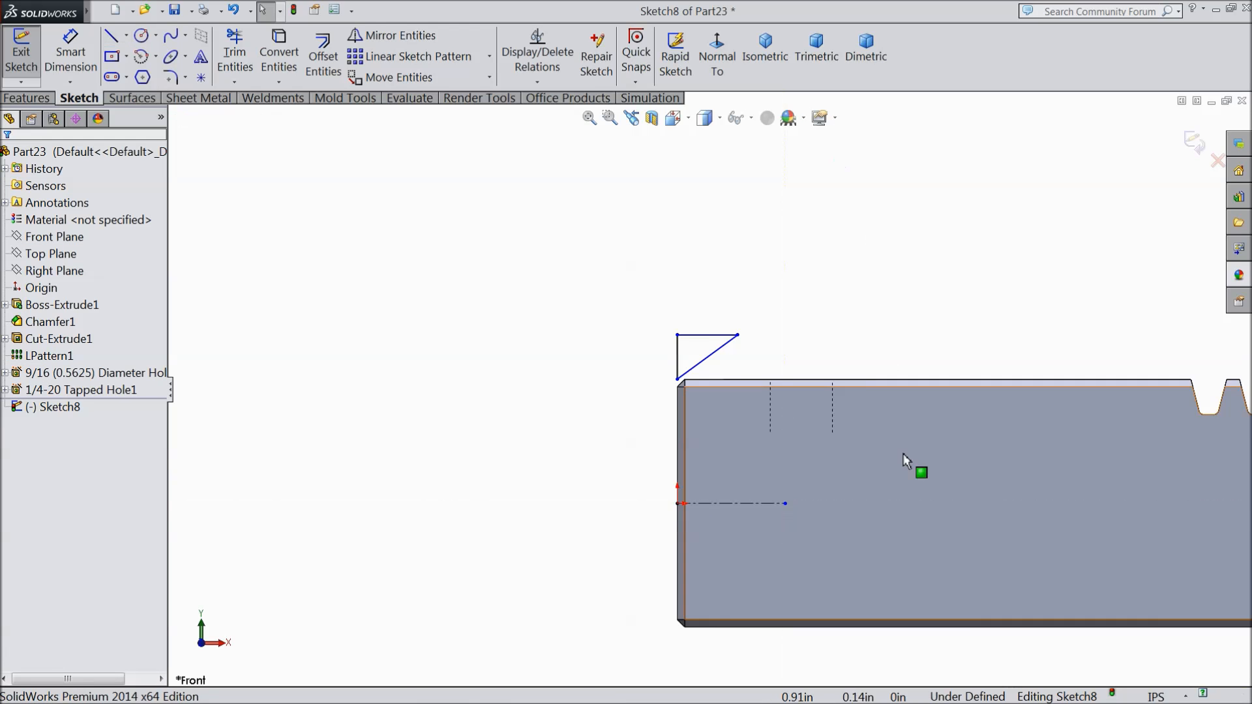
Step: Dimension the angle between the triangle's sloped side and the bar's top edge as 30 degrees
{"action": "scroll", "coordinate": [899, 499], "scroll_direction": "down", "scroll_amount": 3}
{"action": "left_click", "coordinate": [62, 69]}
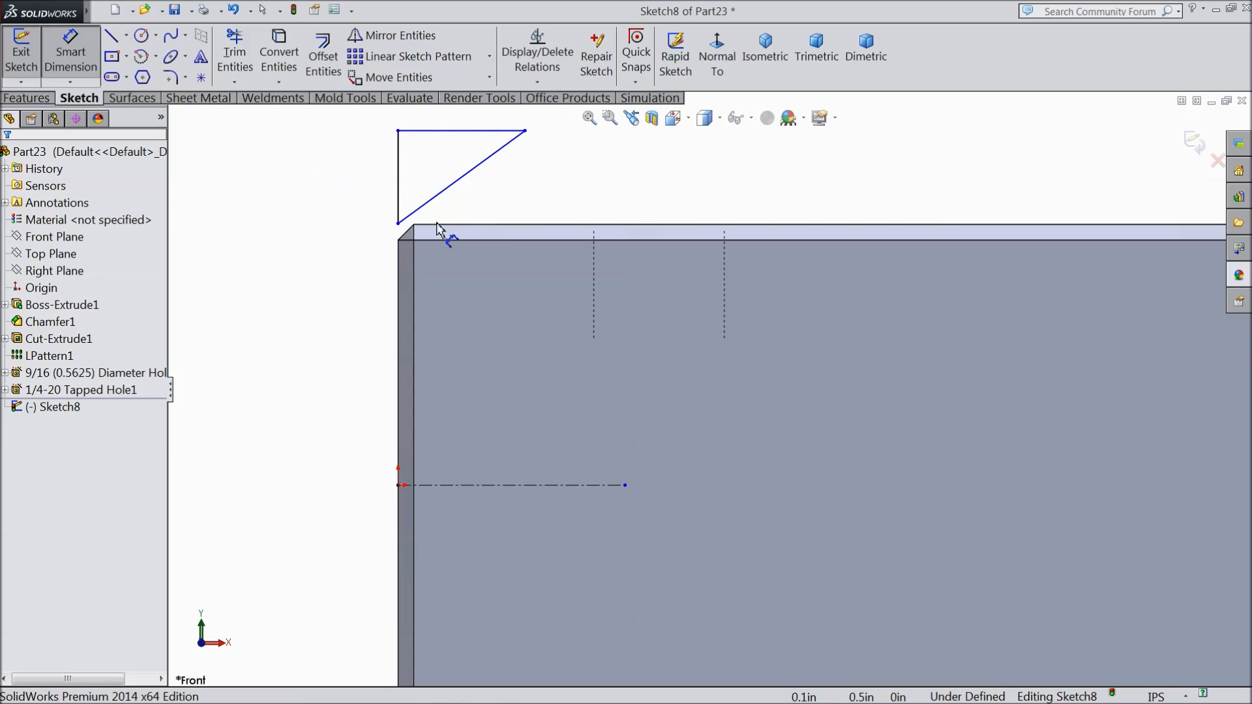
{"action": "scroll", "coordinate": [398, 186], "scroll_direction": "down", "scroll_amount": 2}
{"action": "left_click", "coordinate": [467, 193]}
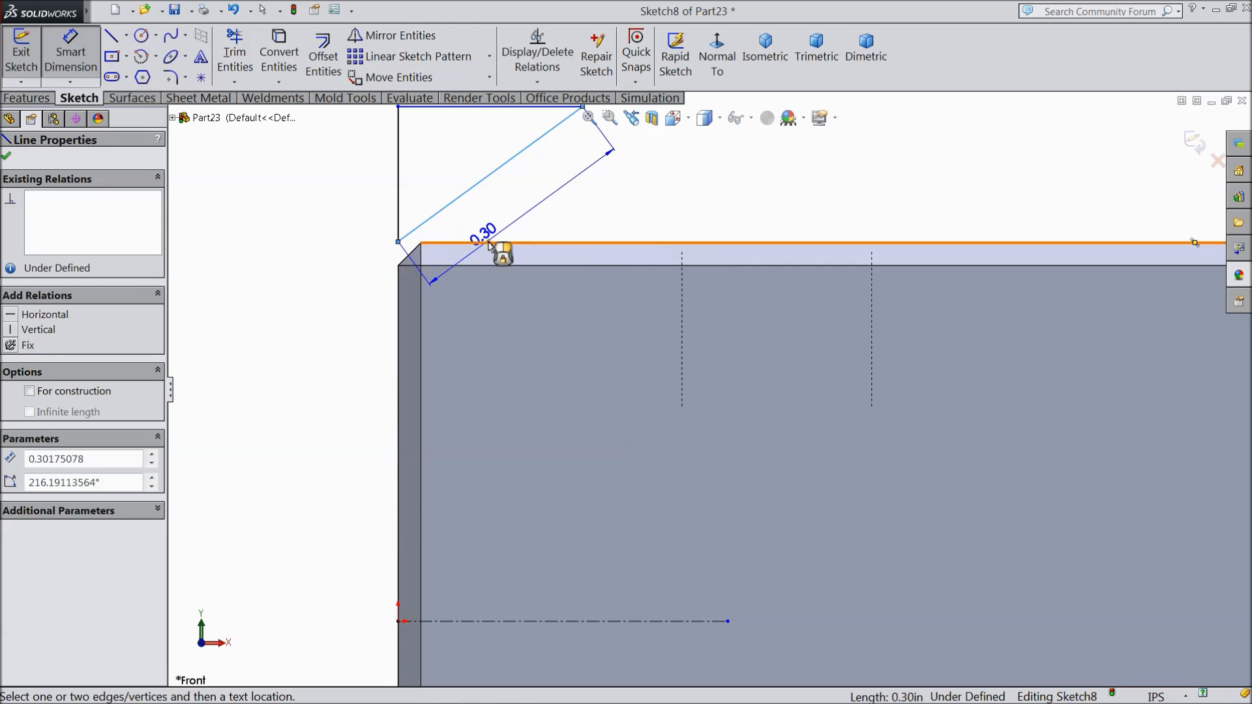
{"action": "left_click", "coordinate": [494, 244]}
{"action": "left_click", "coordinate": [529, 225]}
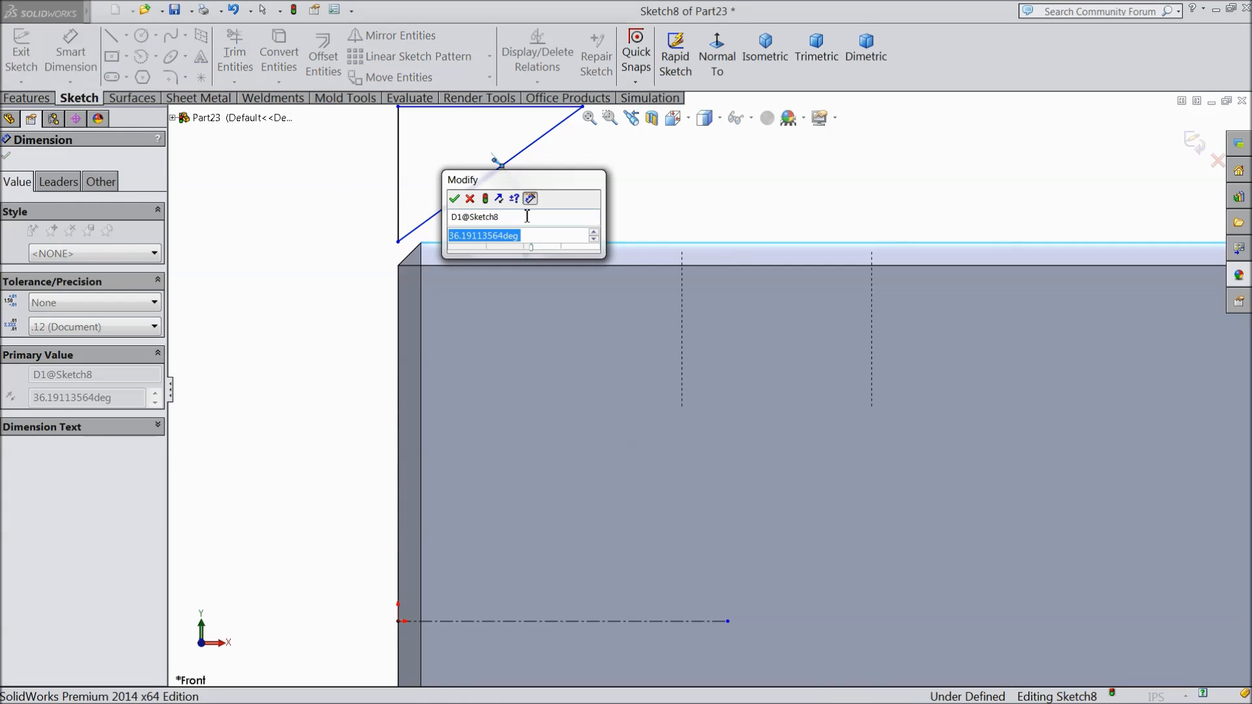
{"action": "type", "text": "030"}
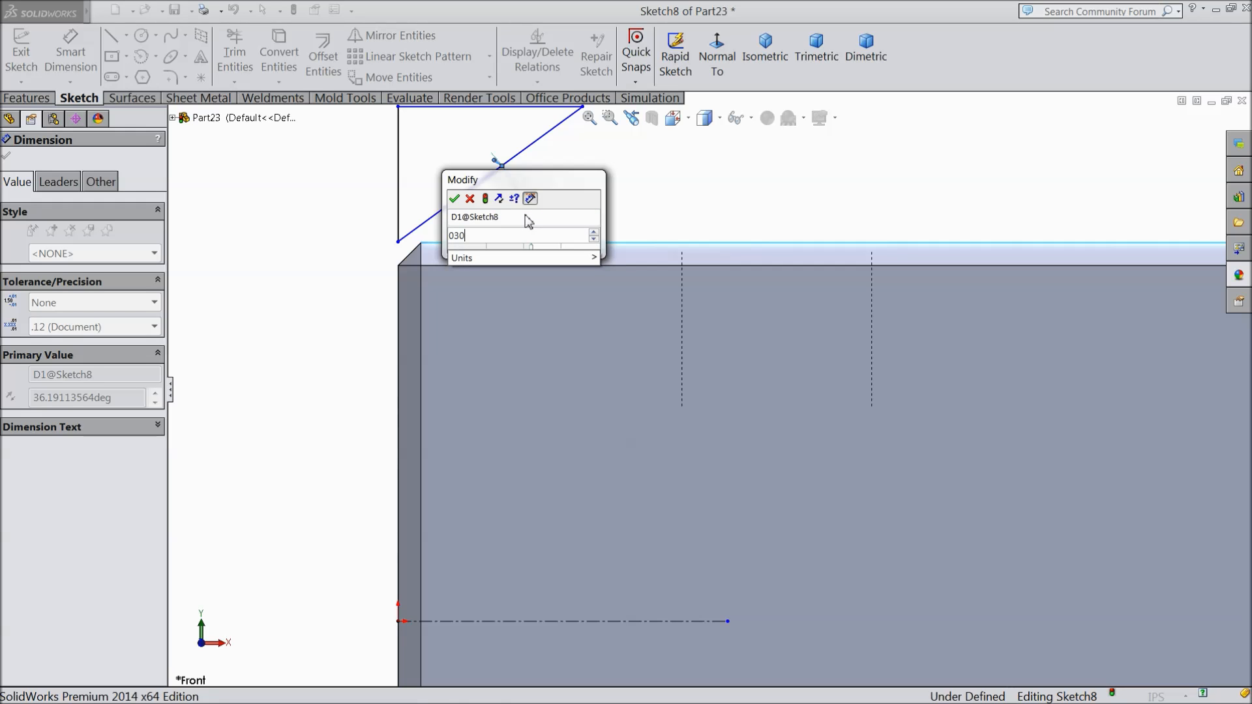
{"action": "left_click", "coordinate": [455, 199]}
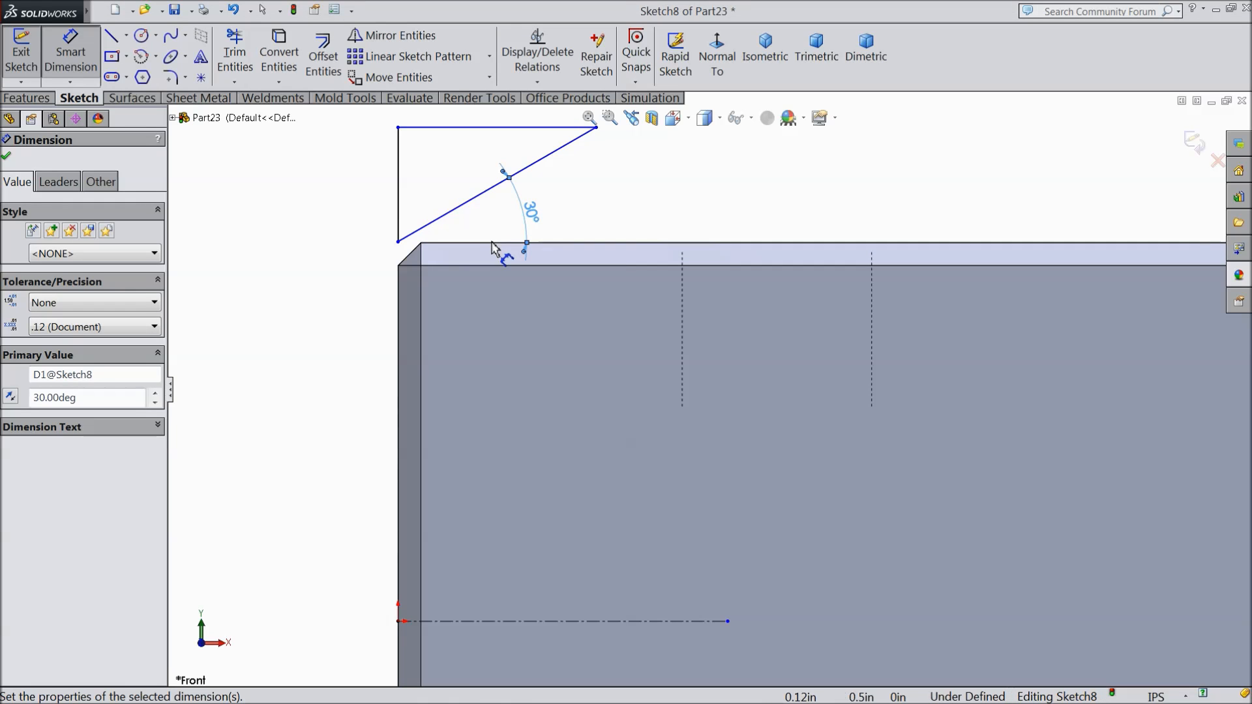
Step: Dimension the triangle's vertical side as 0.2 in
{"action": "key", "text": "z"}
{"action": "left_click", "coordinate": [448, 222]}
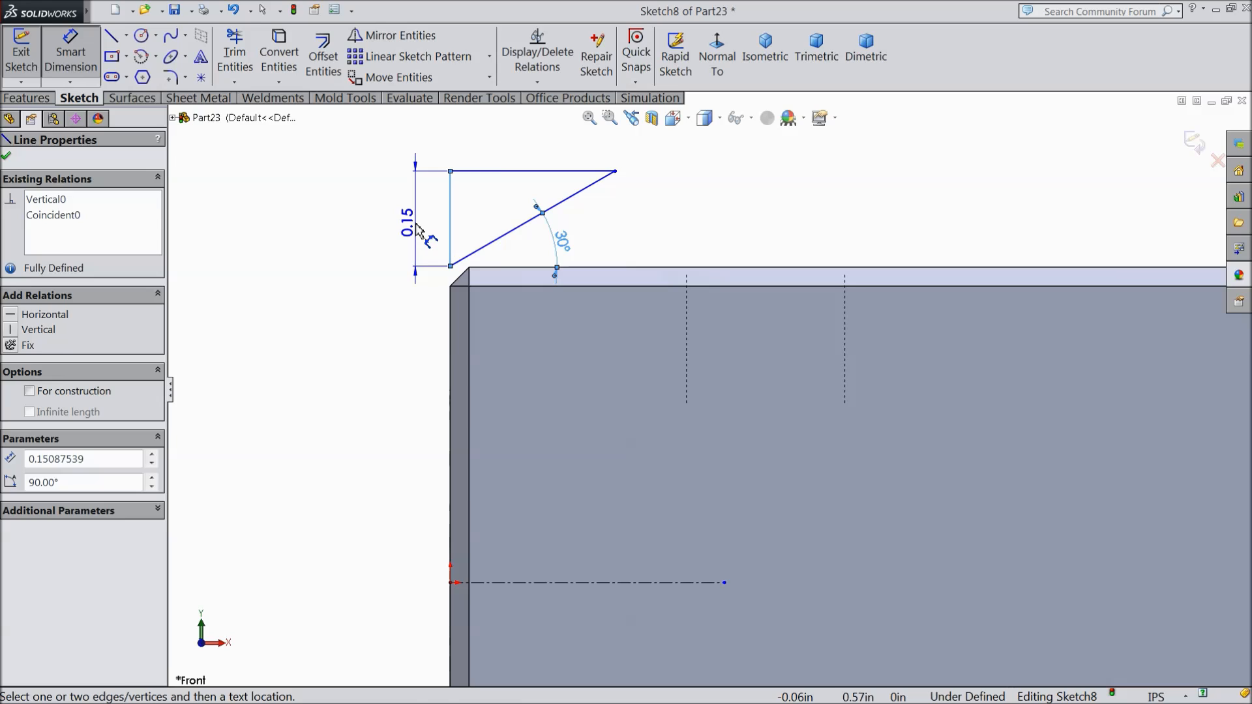
{"action": "left_click", "coordinate": [417, 224]}
{"action": "type", "text": "0.2"}
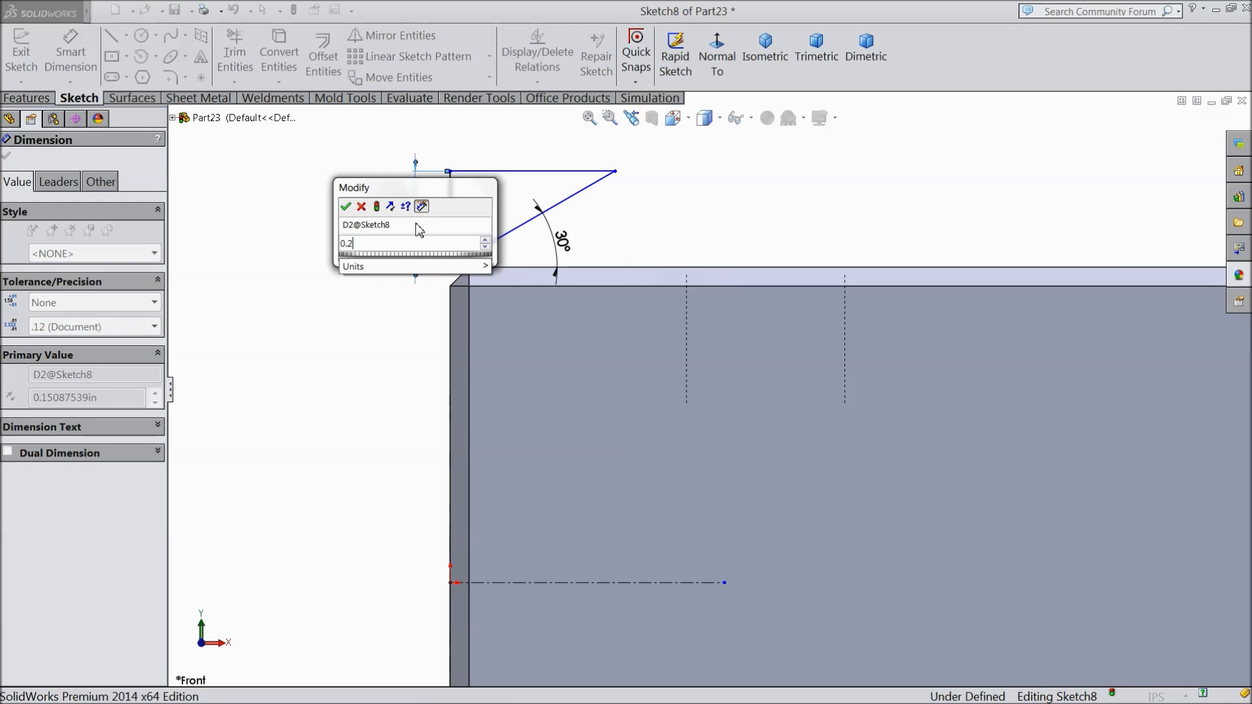
{"action": "key", "text": "Return"}
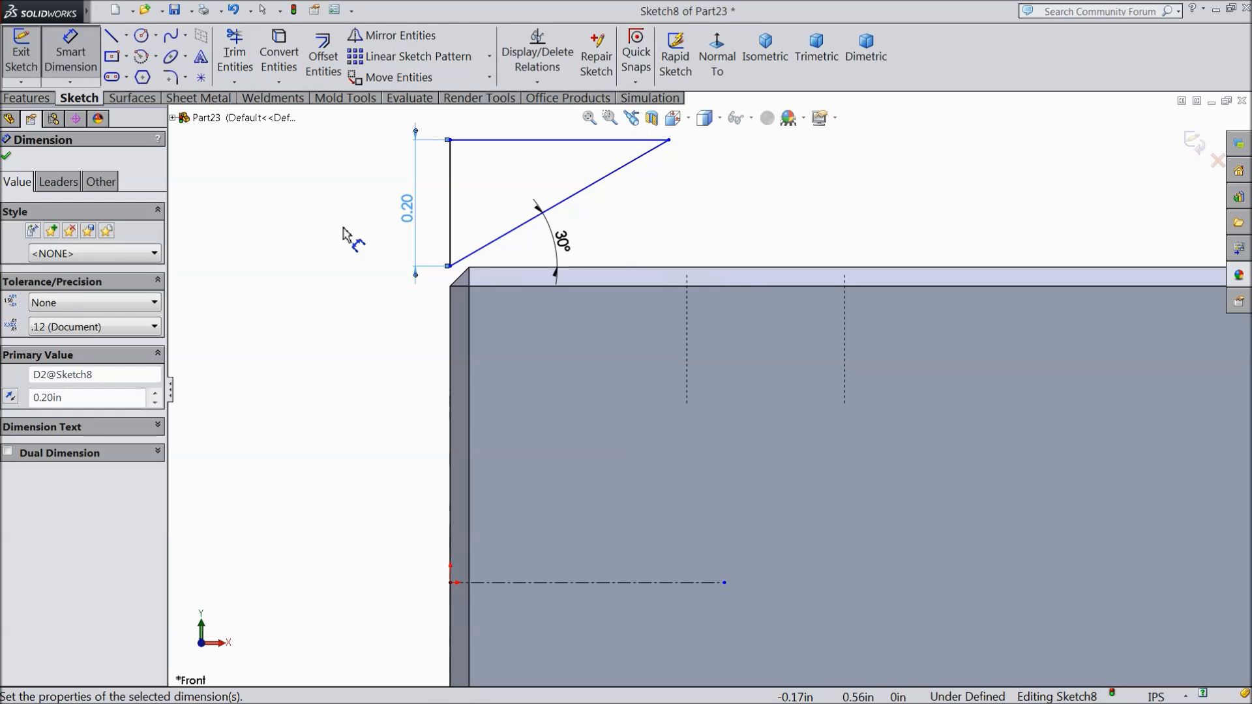
{"action": "left_click", "coordinate": [7, 156]}
Step: Cut the bar's bored end by revolving the triangle 360 degrees about the centerline with Revolved Cut
{"action": "left_click", "coordinate": [36, 98]}
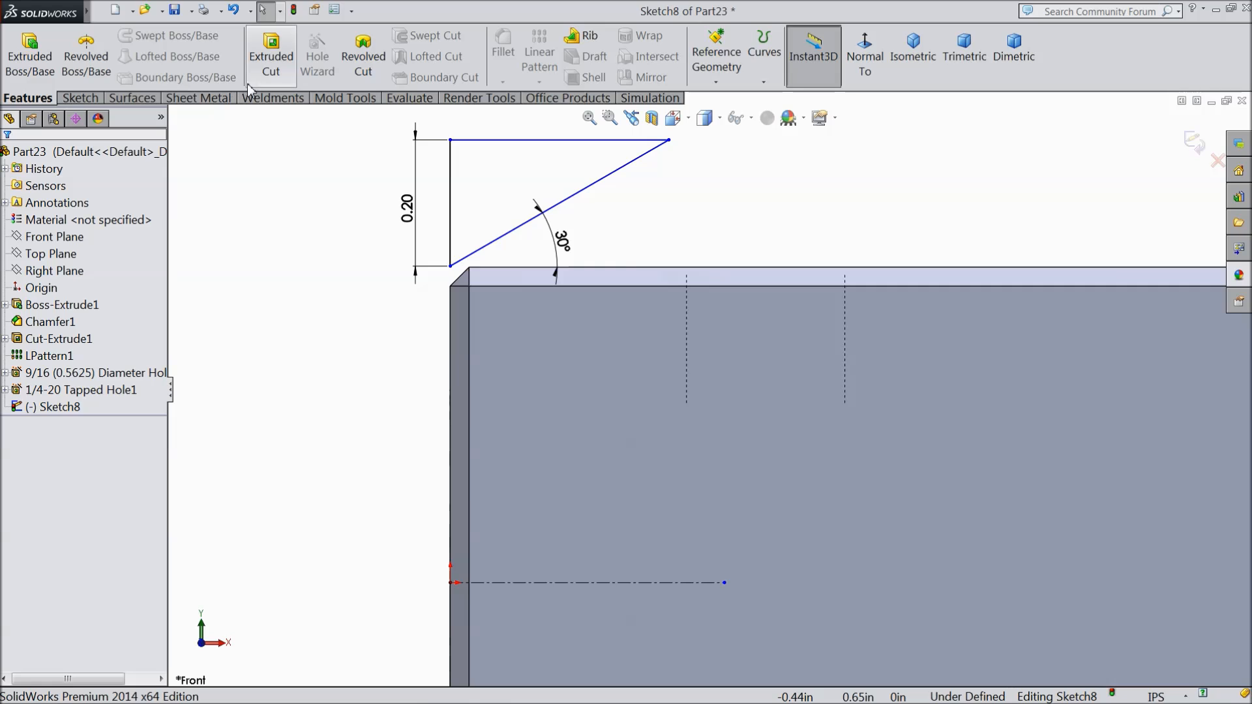
{"action": "left_click", "coordinate": [360, 58]}
{"action": "scroll", "coordinate": [684, 468], "scroll_direction": "up", "scroll_amount": 5}
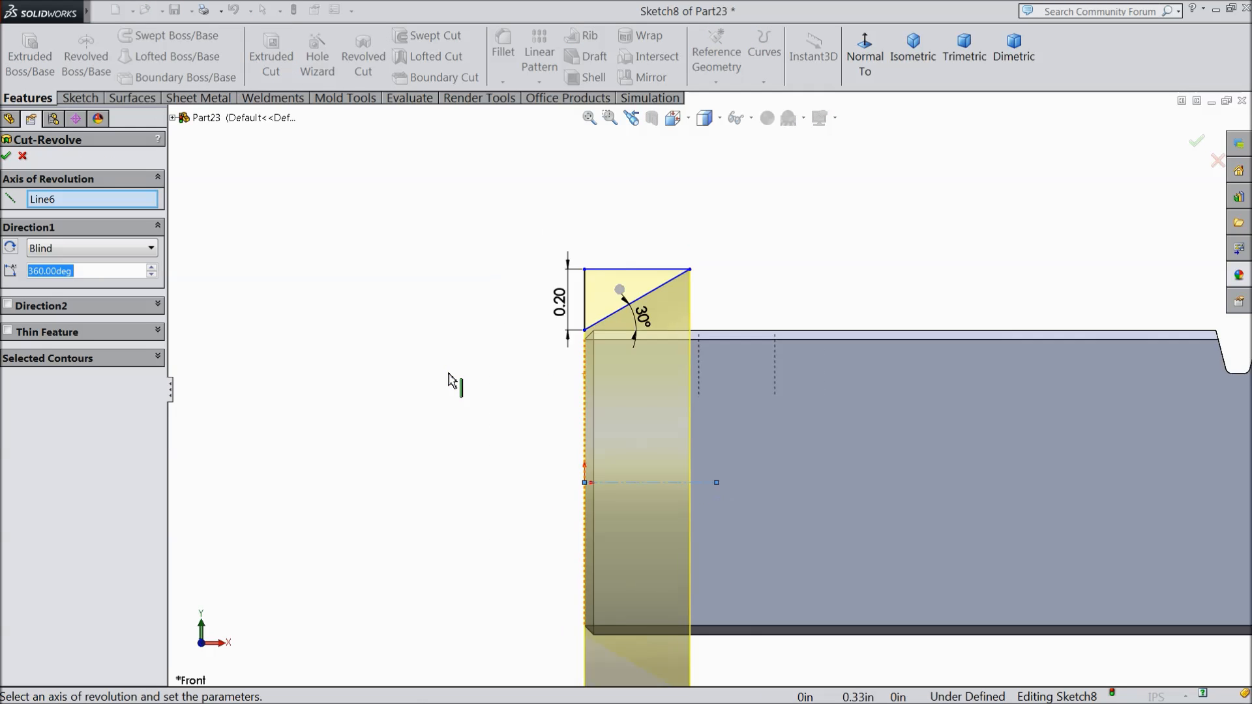
{"action": "scroll", "coordinate": [688, 475], "scroll_direction": "down", "scroll_amount": 2}
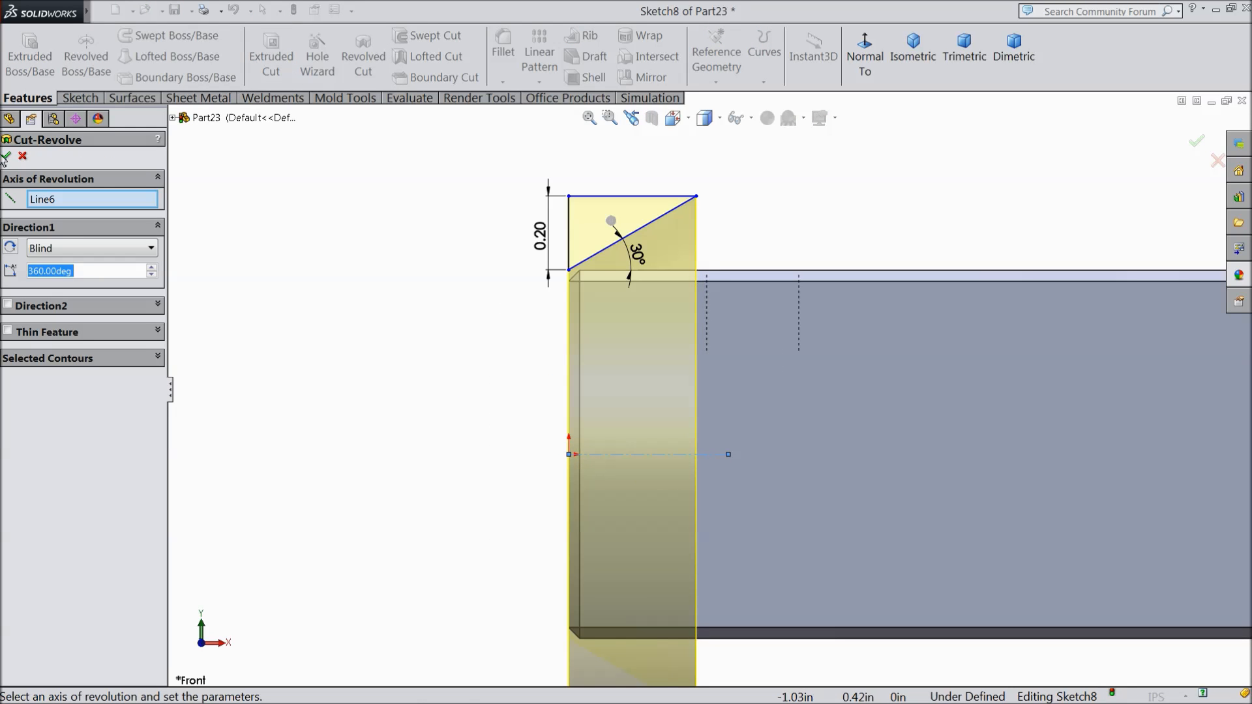
{"action": "left_click", "coordinate": [6, 157]}
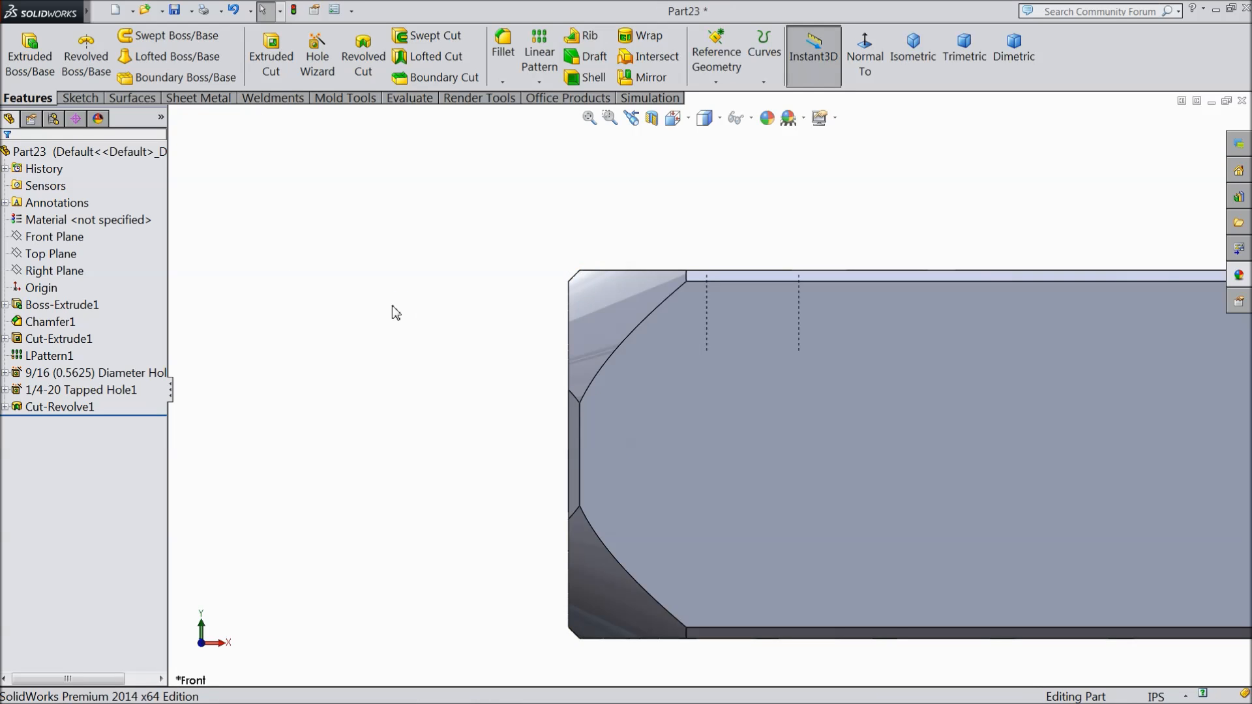
Step: Apply the chromium plate appearance to the whole part
{"action": "key", "text": "f"}
{"action": "key", "text": "ctrl+7"}
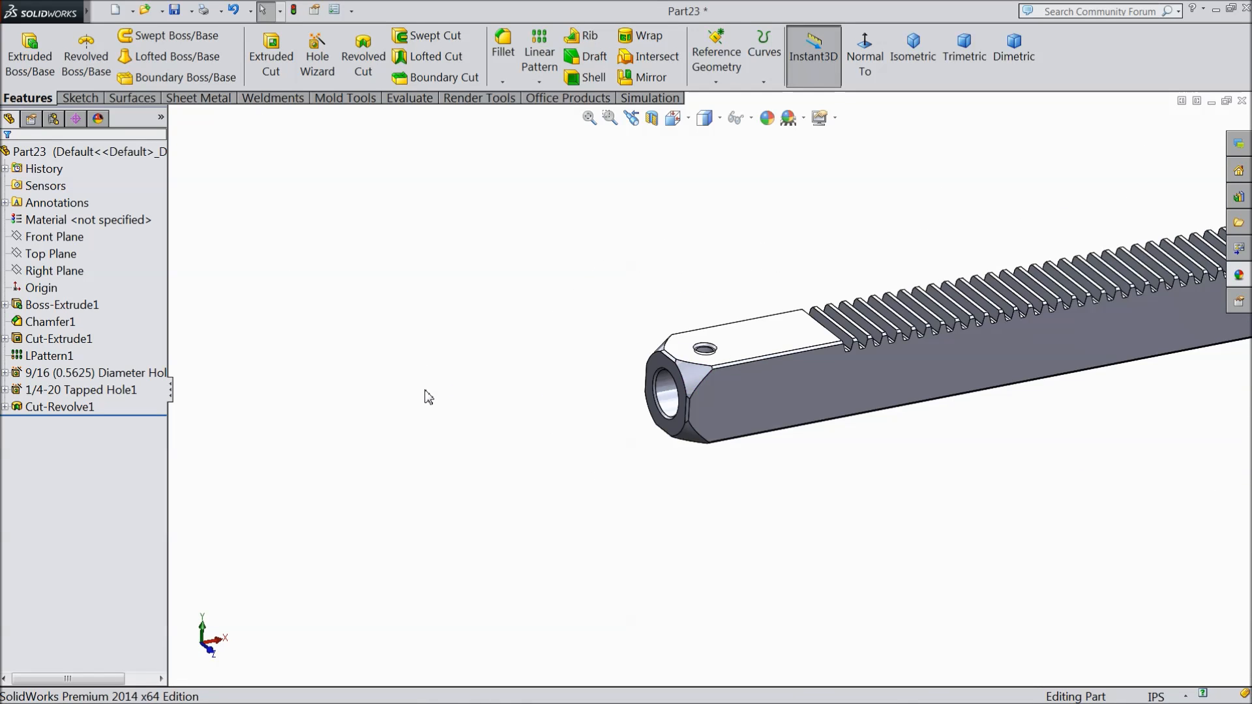
{"action": "key", "text": "f"}
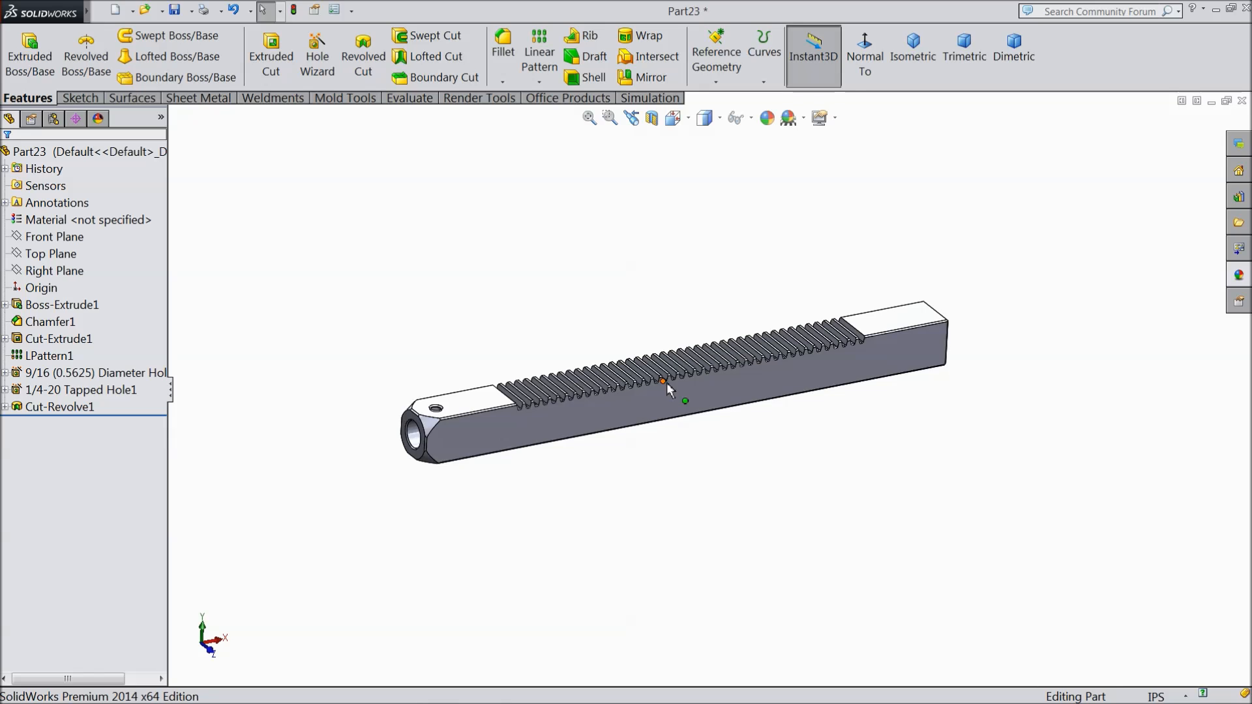
{"action": "scroll", "coordinate": [720, 405], "scroll_direction": "down", "scroll_amount": 2}
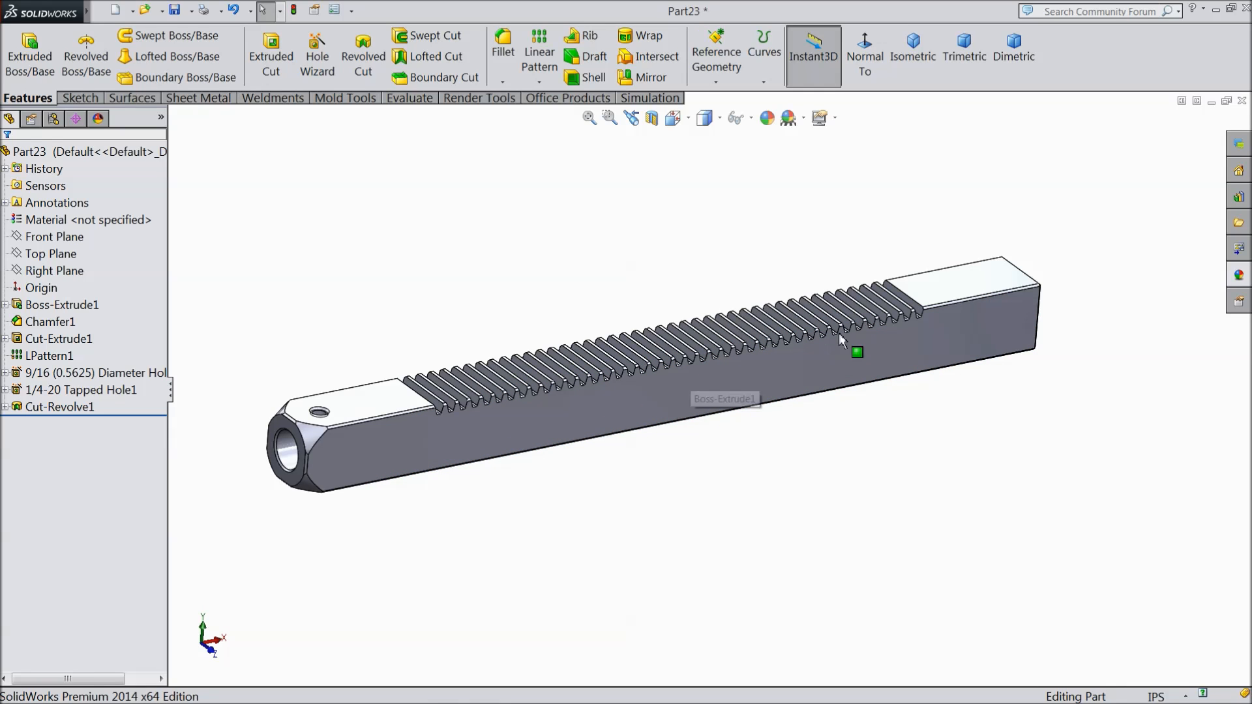
{"action": "left_click", "coordinate": [140, 152]}
{"action": "left_click", "coordinate": [1238, 274]}
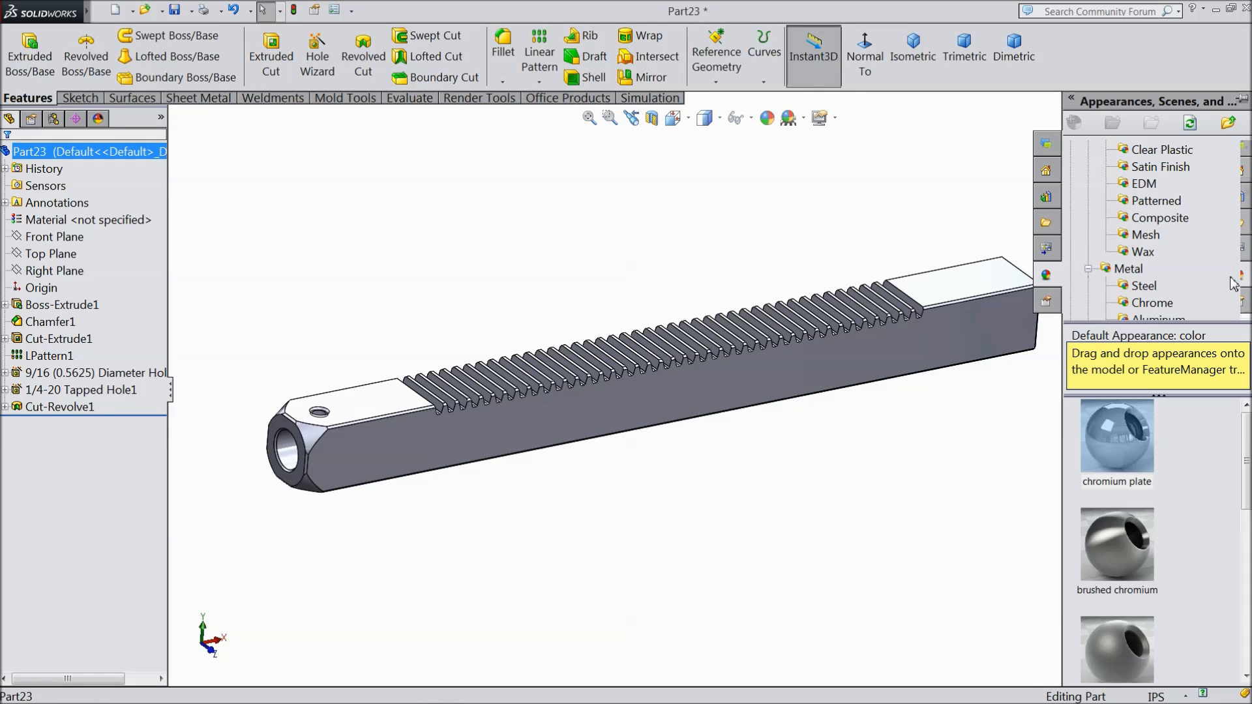
{"action": "double_click", "coordinate": [1123, 457]}
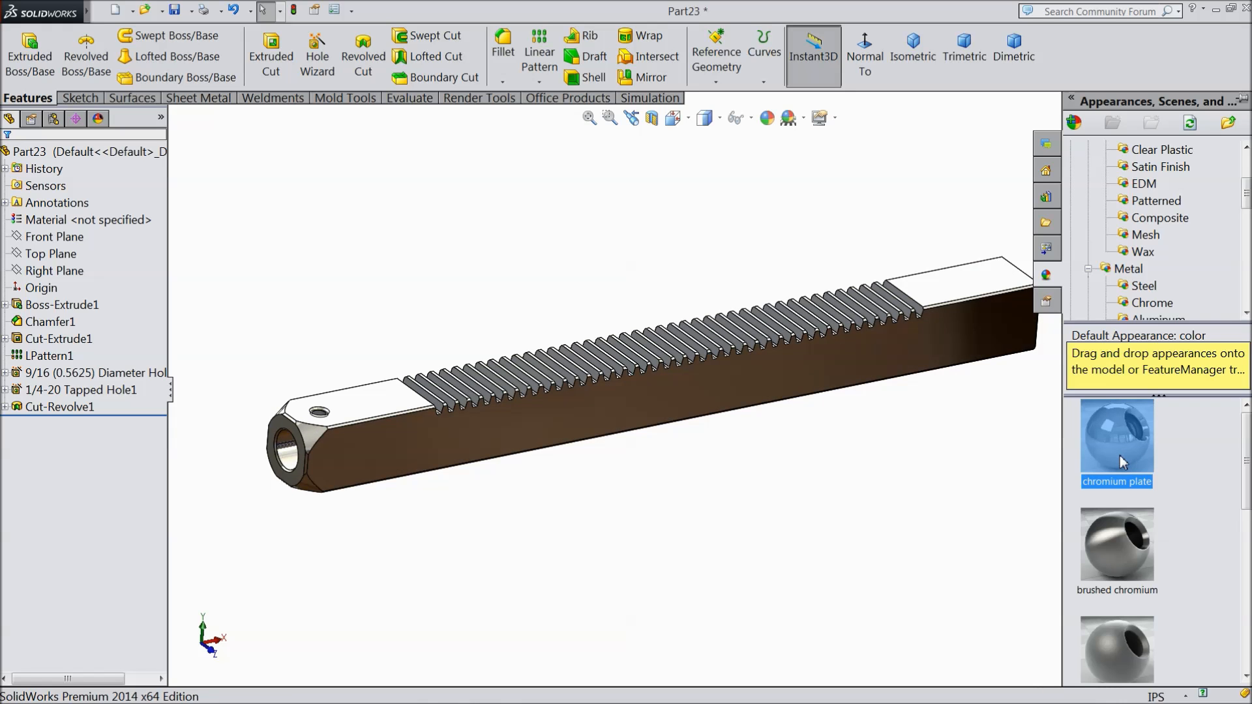
Step: Save the part as "7.Gear Rack" in the Arbor Press machine folder
{"action": "middle_click_drag", "start_coordinate": [788, 451], "coordinate": [782, 501]}
{"action": "scroll", "coordinate": [725, 385], "scroll_direction": "down", "scroll_amount": 2}
{"action": "middle_click_drag", "start_coordinate": [686, 486], "coordinate": [721, 492]}
{"action": "scroll", "coordinate": [713, 478], "scroll_direction": "up", "scroll_amount": 2}
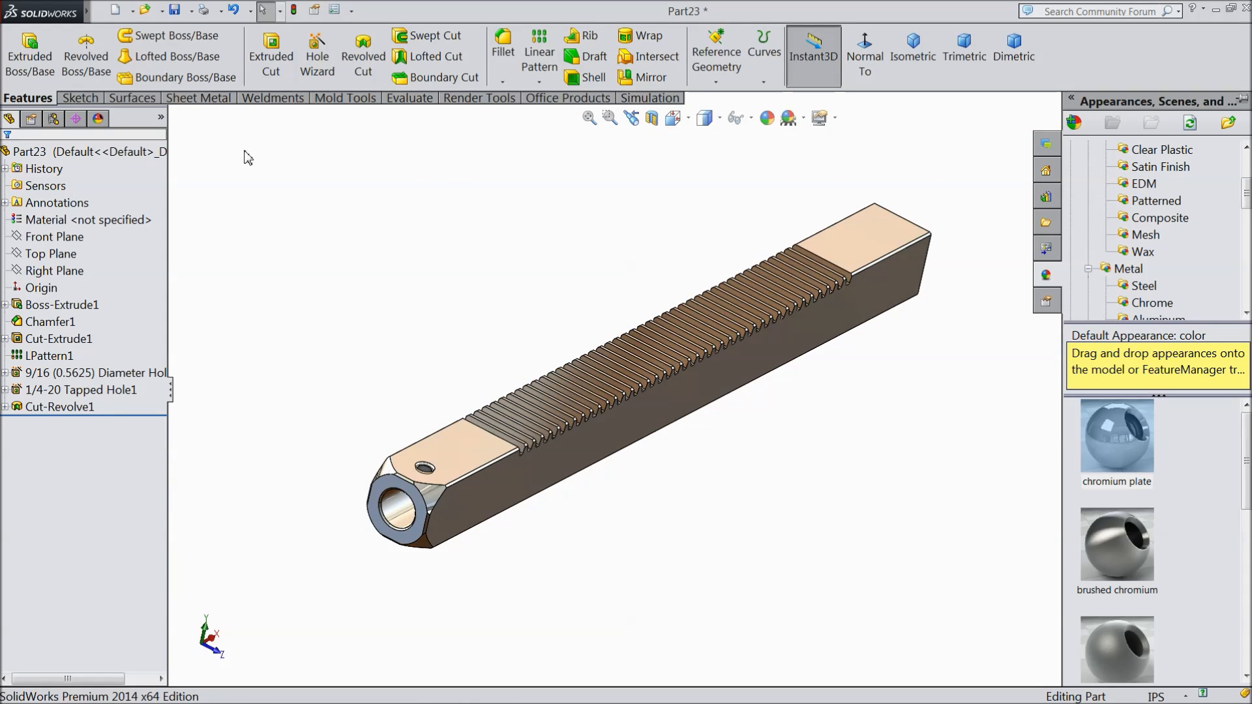
{"action": "left_click", "coordinate": [179, 12]}
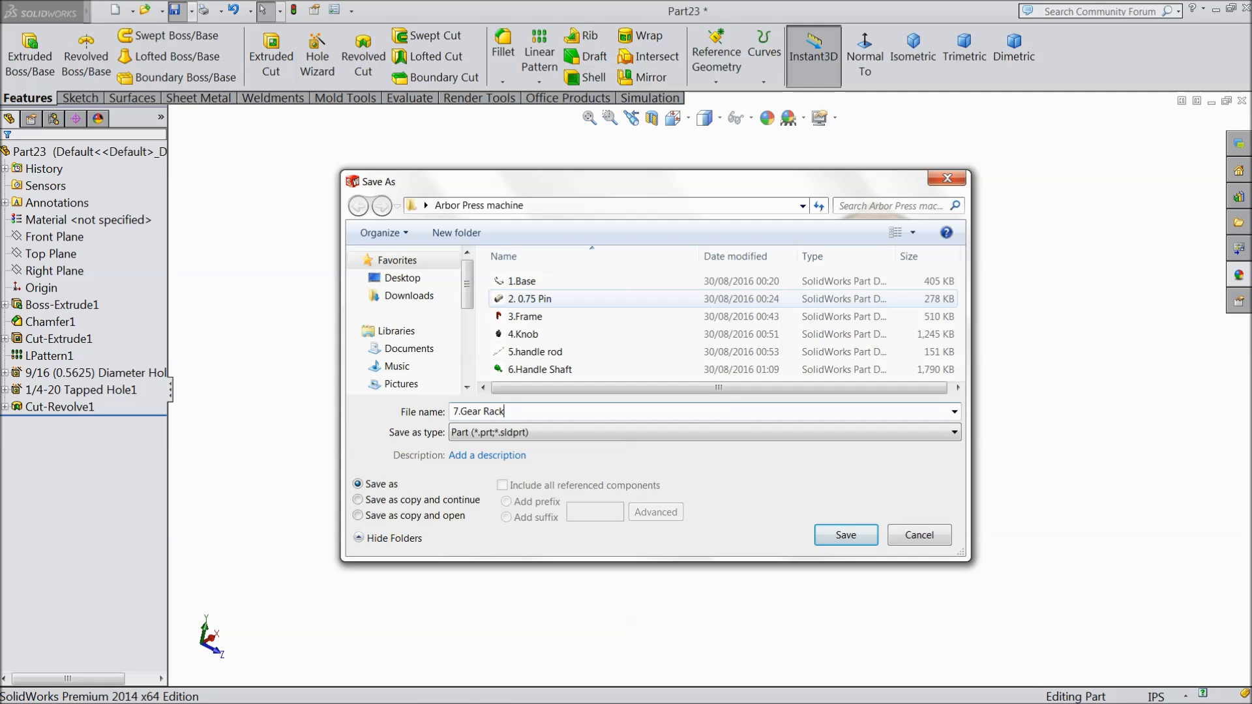
{"action": "left_click", "coordinate": [846, 534]}
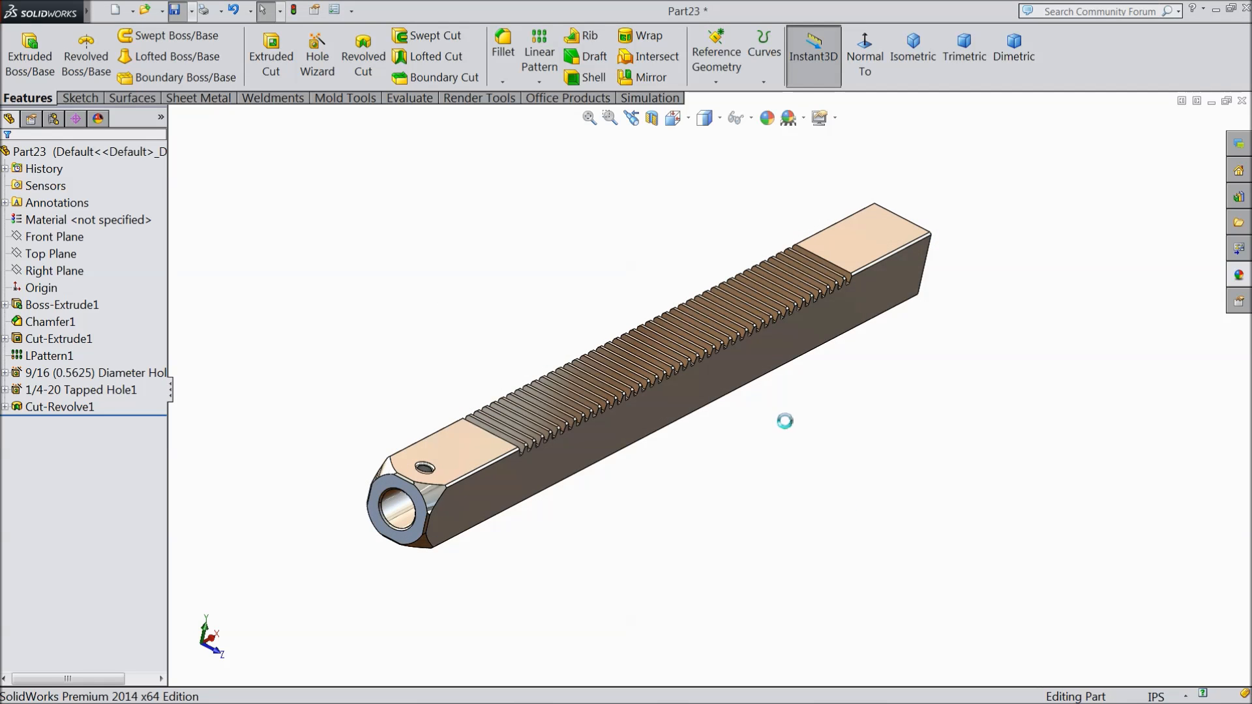
{"action": "middle_click_drag", "start_coordinate": [671, 433], "coordinate": [662, 497]}
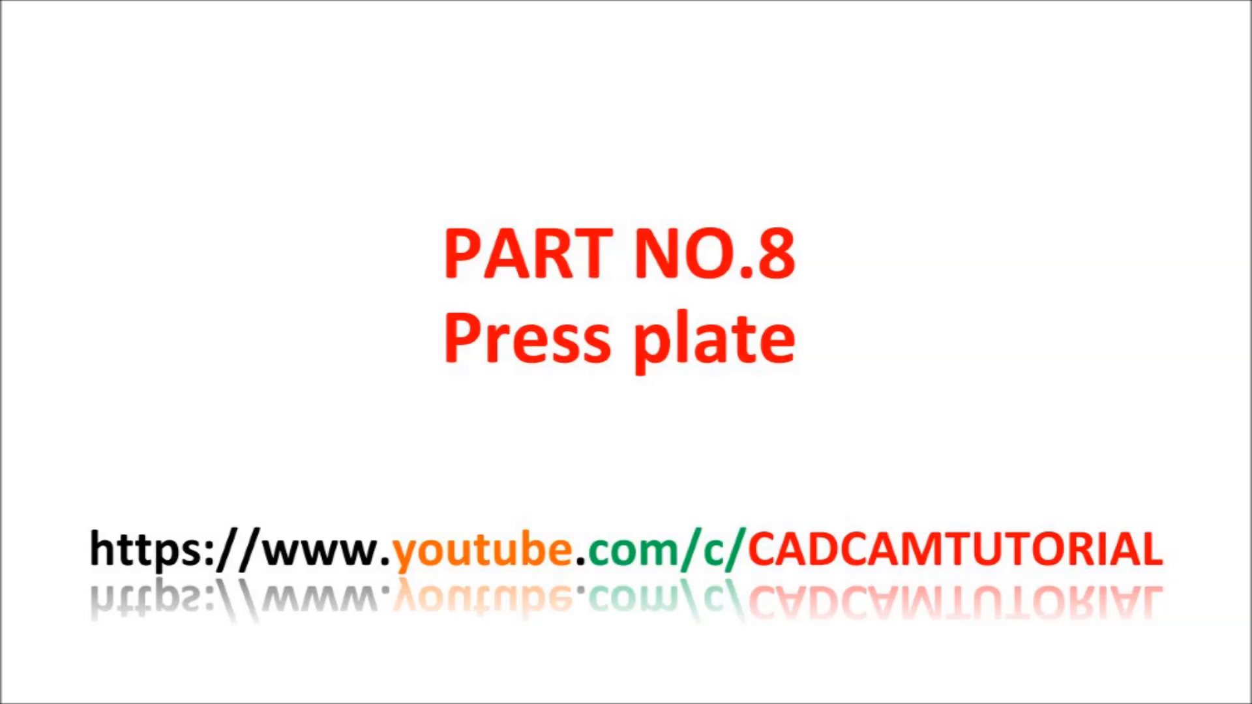
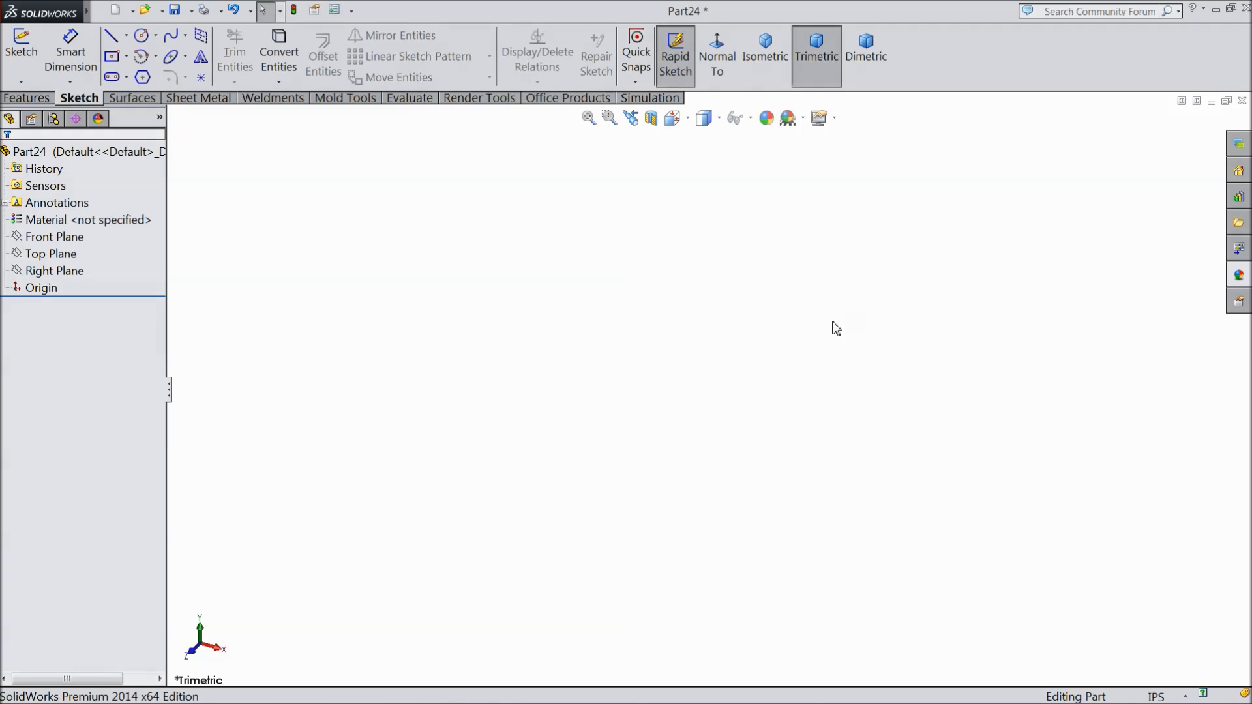
Step: Sketch two circles centred on the origin on the Top Plane, radii about 4.28 in and 2.01 in, making the inner one construction geometry
{"action": "left_click", "coordinate": [43, 255]}
{"action": "left_click", "coordinate": [51, 240]}
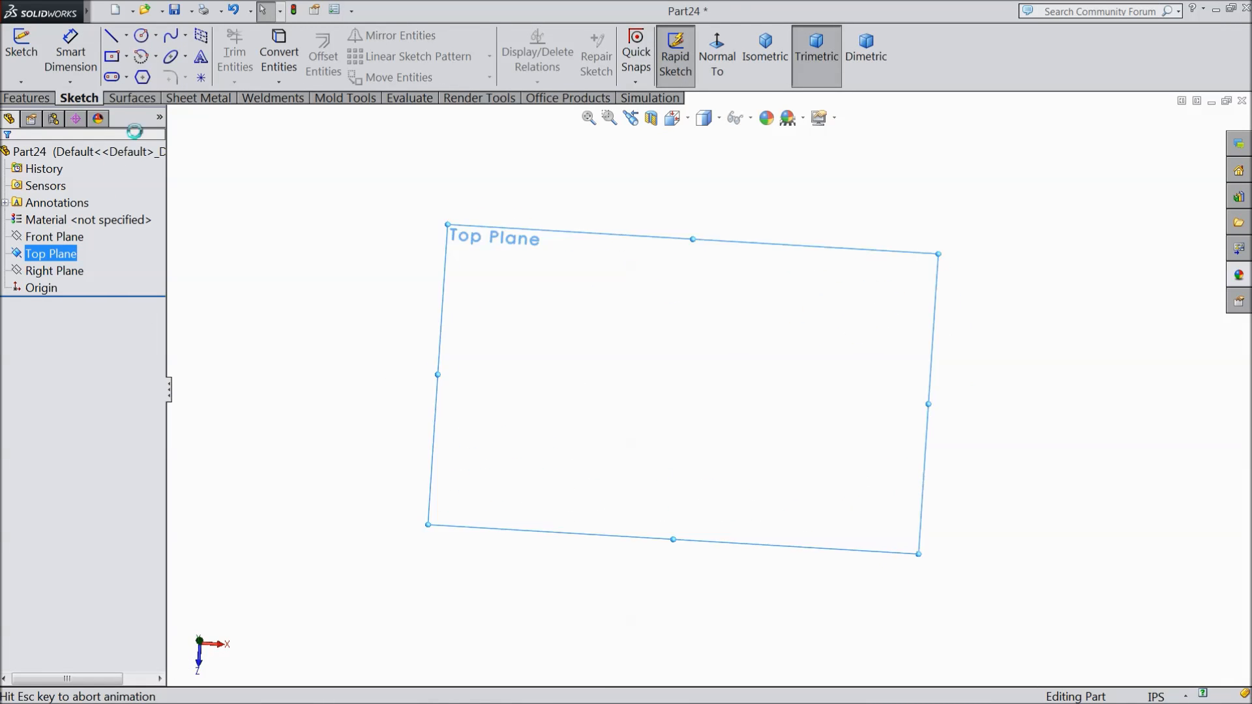
{"action": "left_click", "coordinate": [141, 36]}
{"action": "left_click_drag", "start_coordinate": [710, 390], "coordinate": [449, 285]}
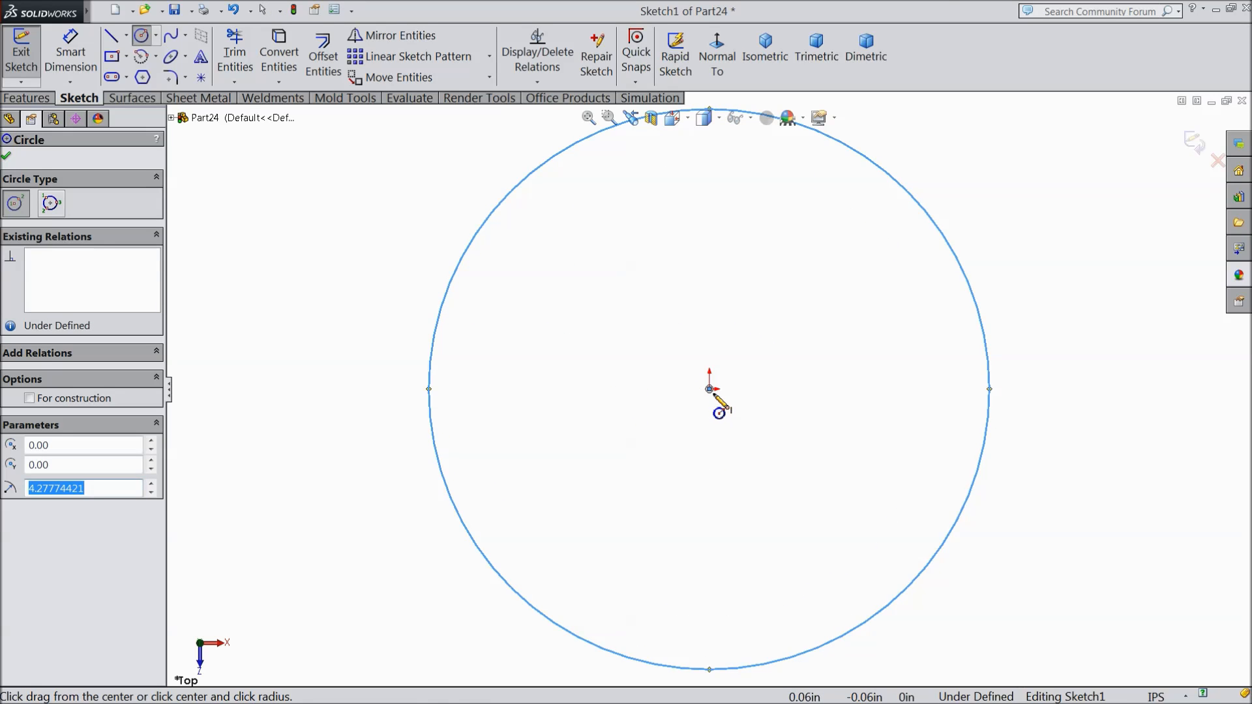
{"action": "left_click_drag", "start_coordinate": [709, 389], "coordinate": [584, 365]}
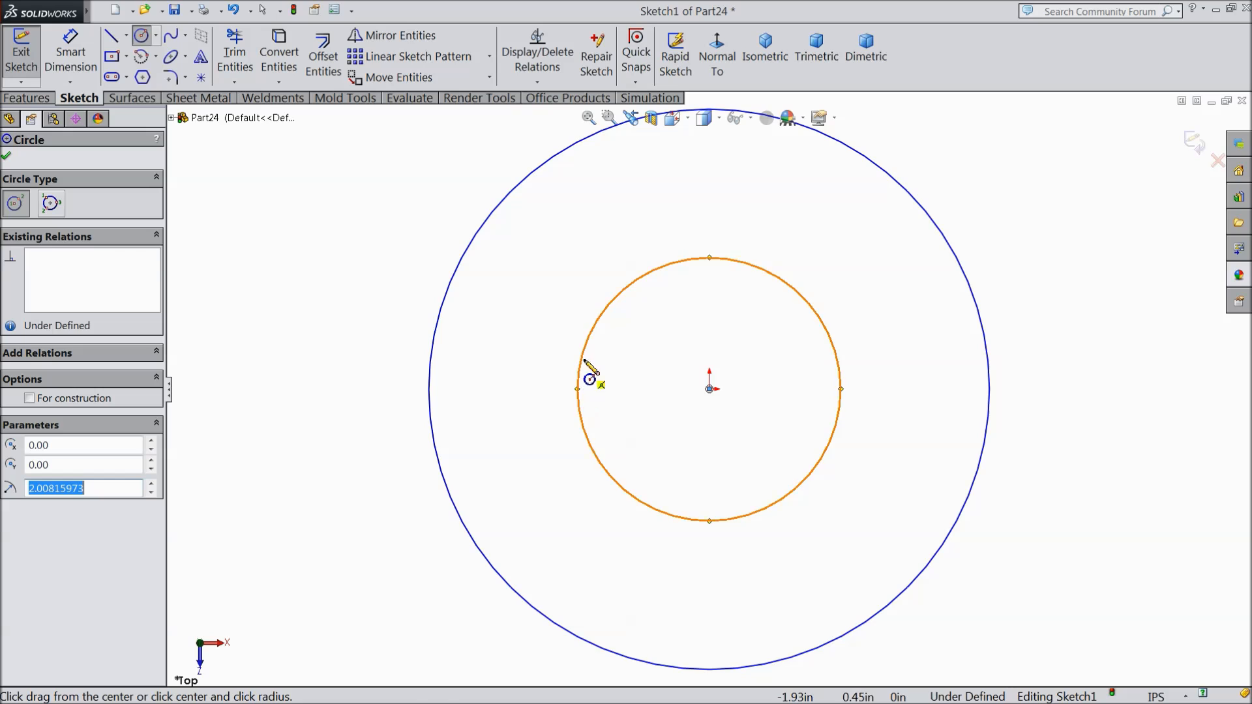
{"action": "left_click", "coordinate": [29, 398]}
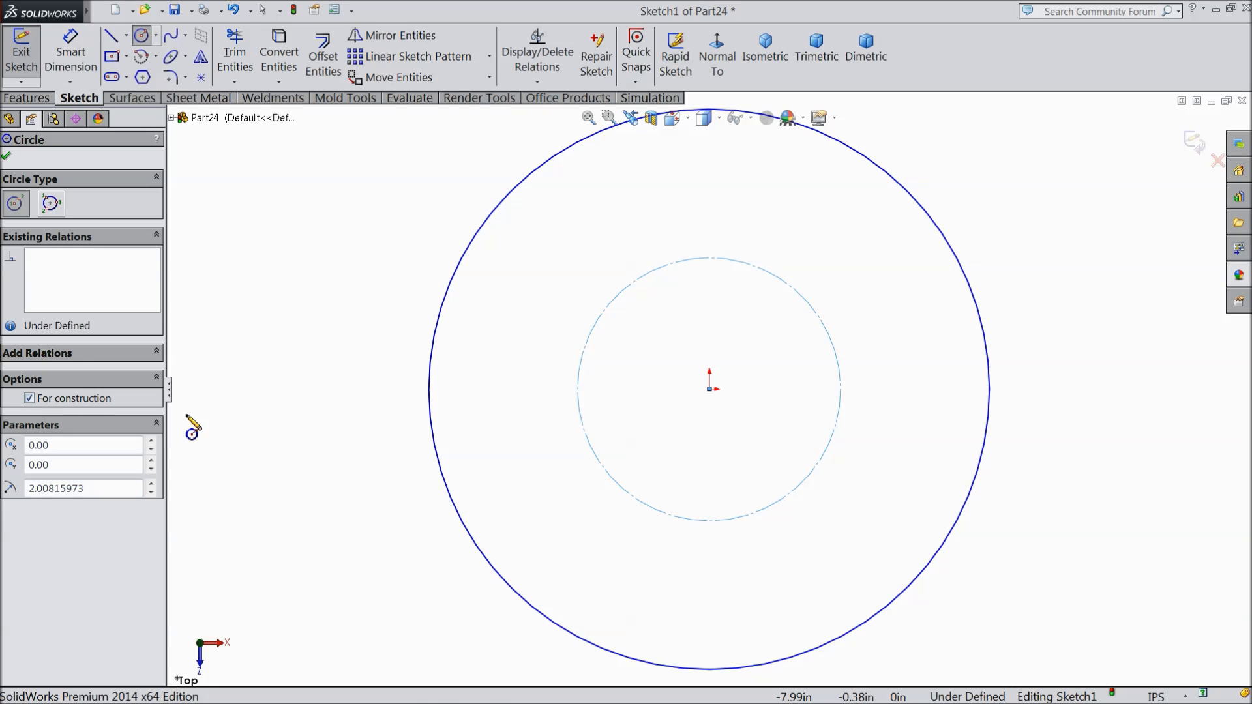
{"action": "left_click", "coordinate": [10, 157]}
Step: Dimension the outer circle's diameter as 8 in and the inner construction circle's diameter as 5 in
{"action": "left_click", "coordinate": [71, 52]}
{"action": "key", "text": "f"}
{"action": "left_click", "coordinate": [487, 363]}
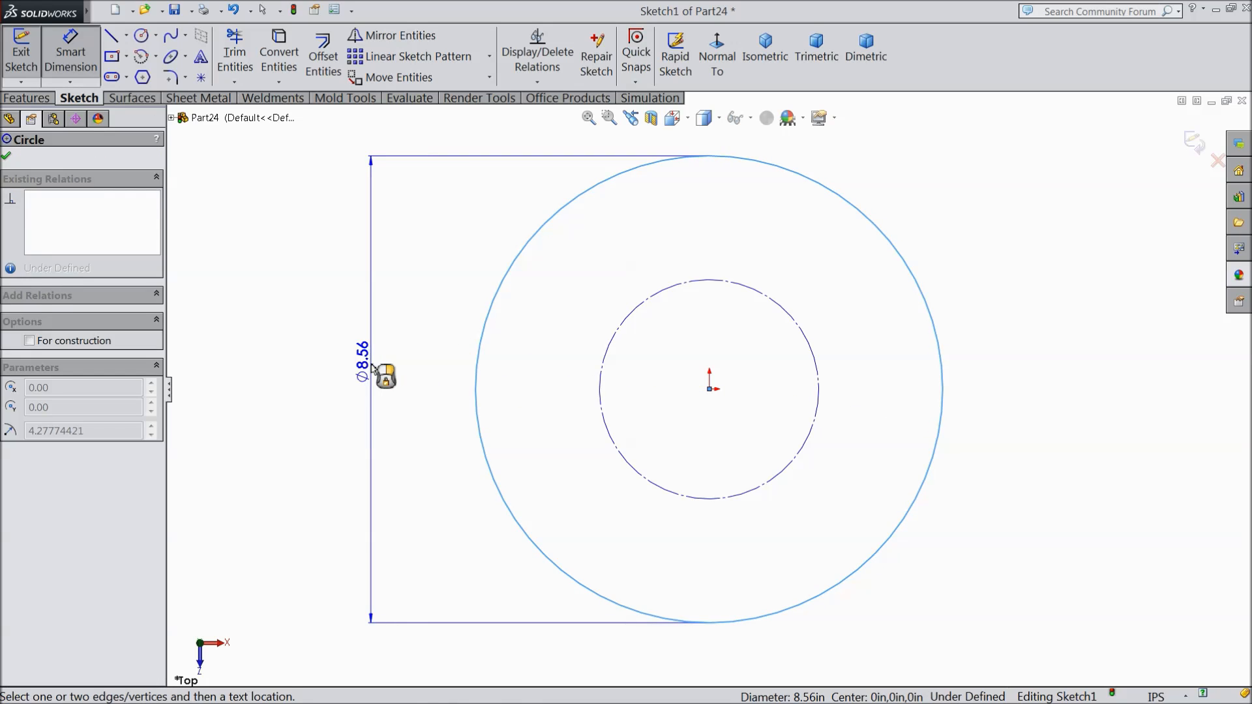
{"action": "left_click", "coordinate": [371, 366]}
{"action": "type", "text": "8"}
{"action": "key", "text": "Return"}
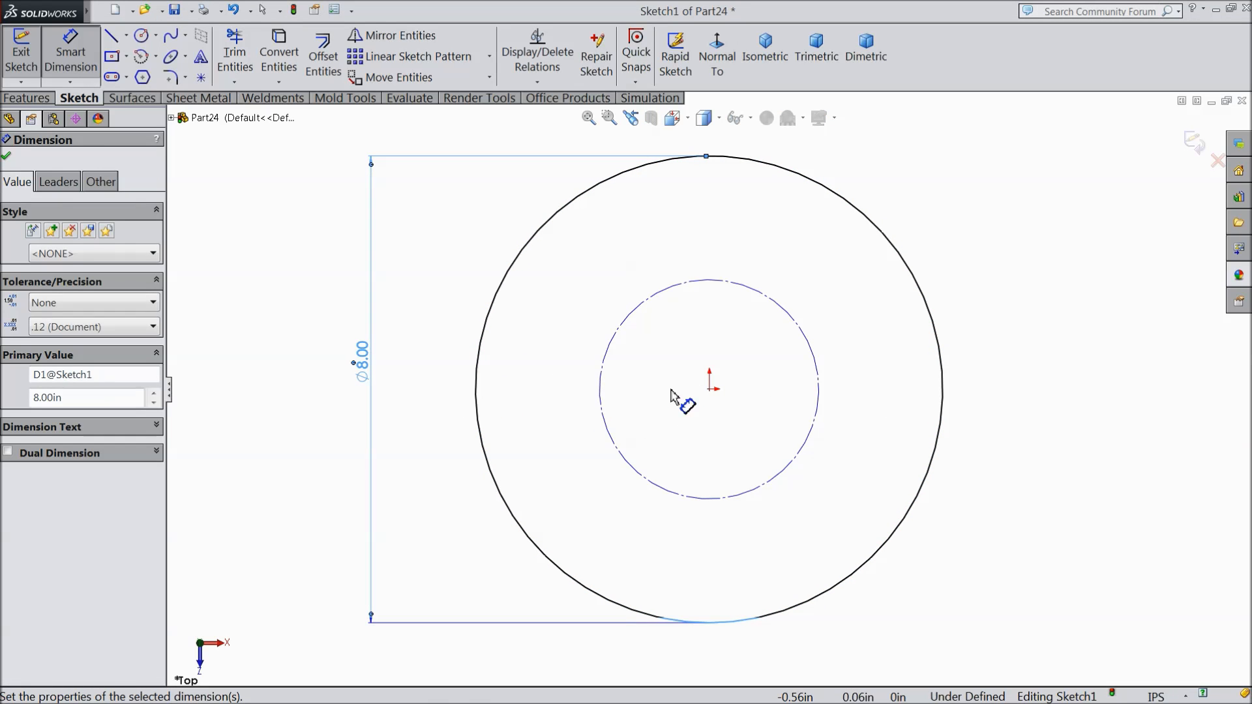
{"action": "left_click", "coordinate": [600, 394]}
{"action": "left_click", "coordinate": [417, 385]}
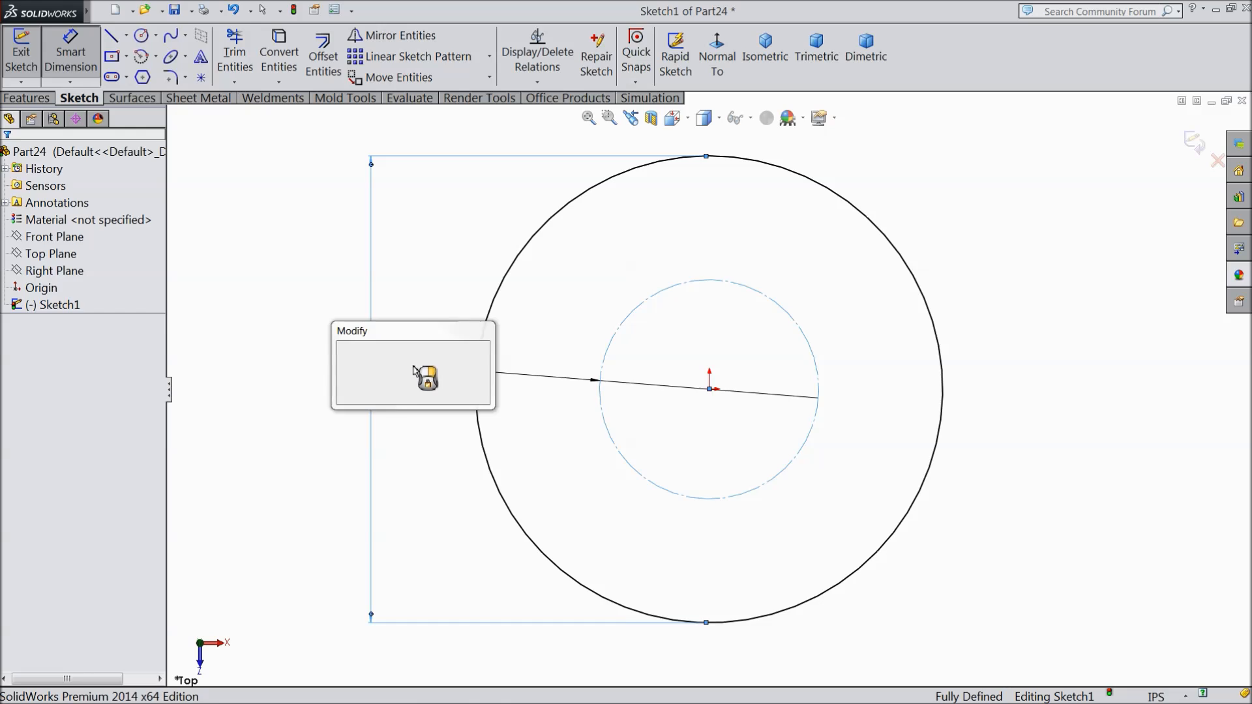
{"action": "type", "text": "5"}
{"action": "key", "text": "Return"}
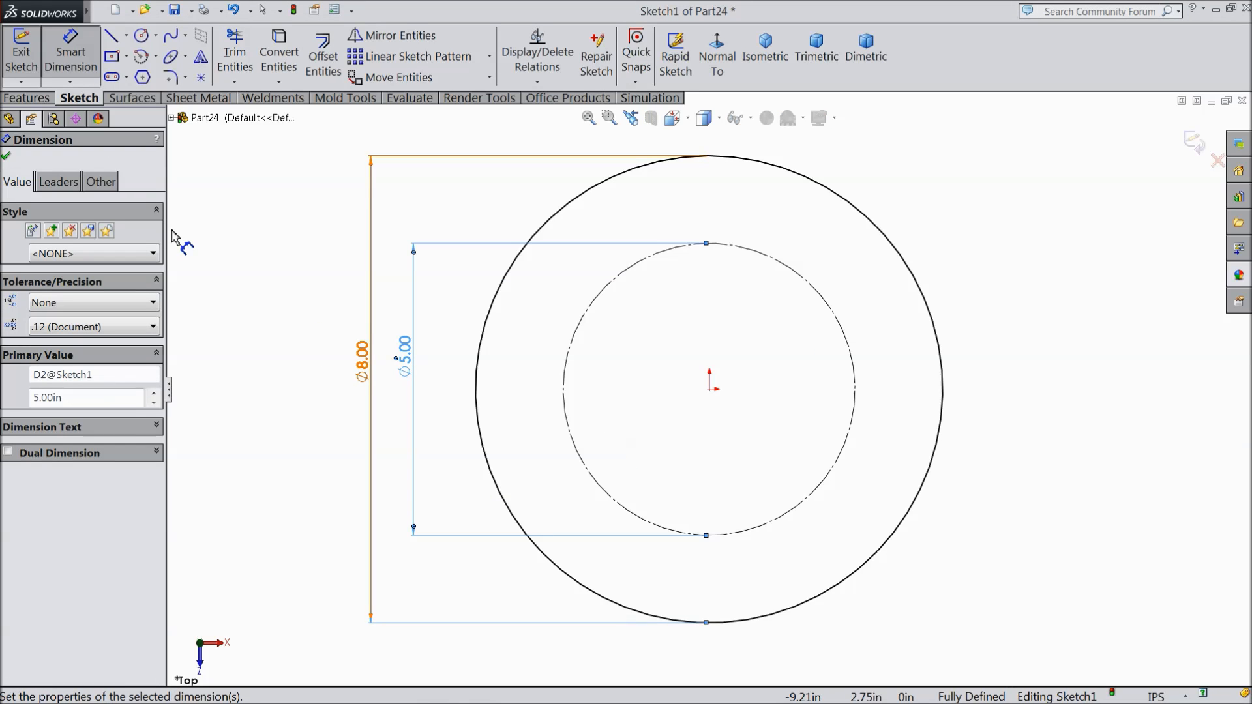
Step: Sketch a vertical line through the origin across the full outer circle and convert it to construction geometry
{"action": "left_click", "coordinate": [118, 39]}
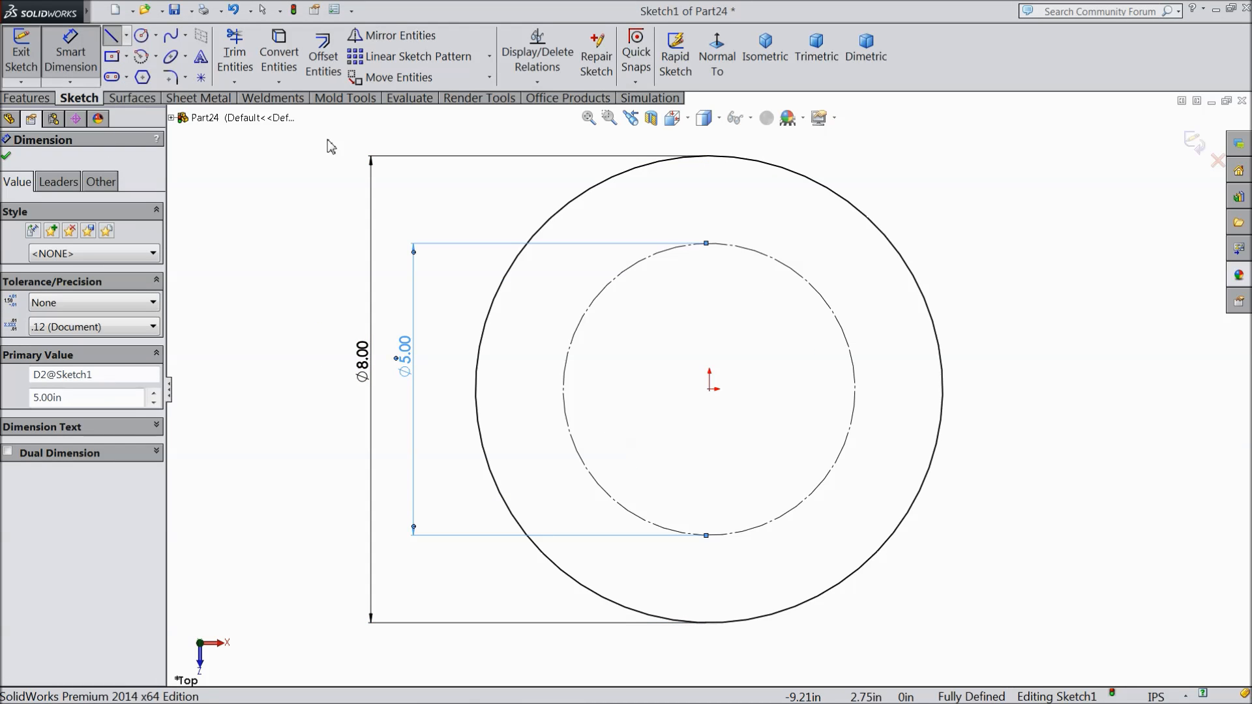
{"action": "left_click", "coordinate": [711, 158]}
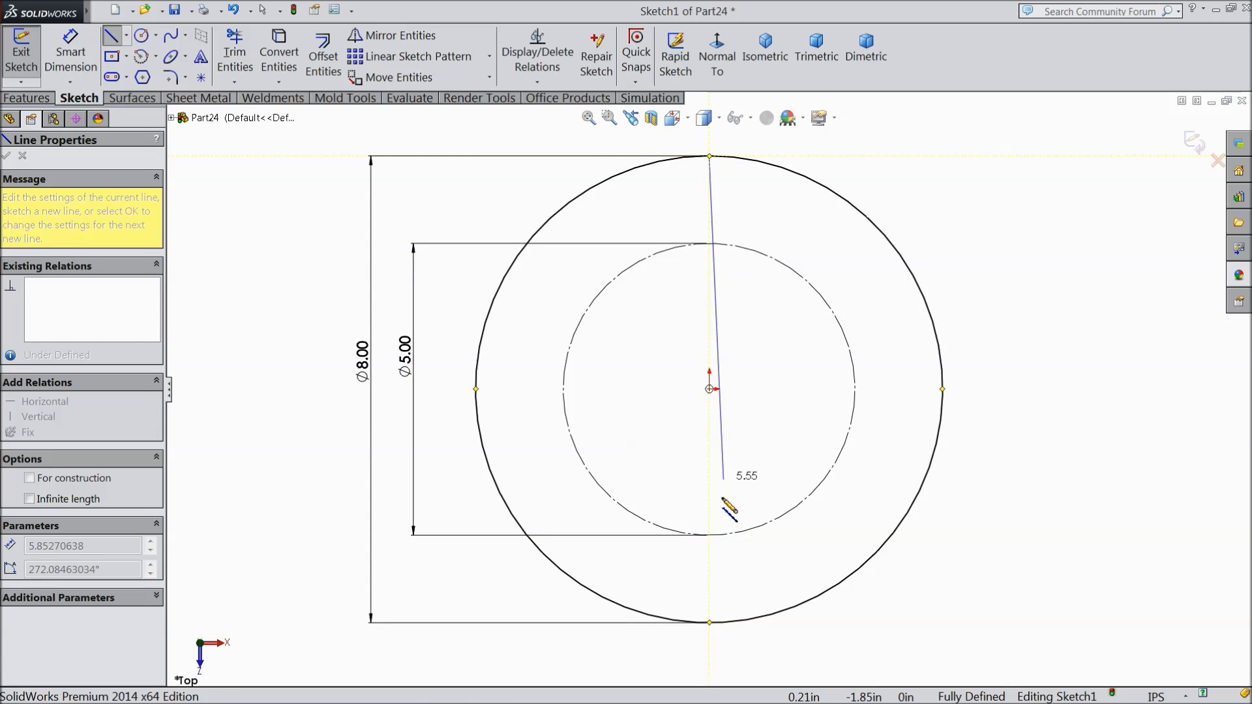
{"action": "left_click", "coordinate": [730, 625]}
{"action": "right_click", "coordinate": [731, 623]}
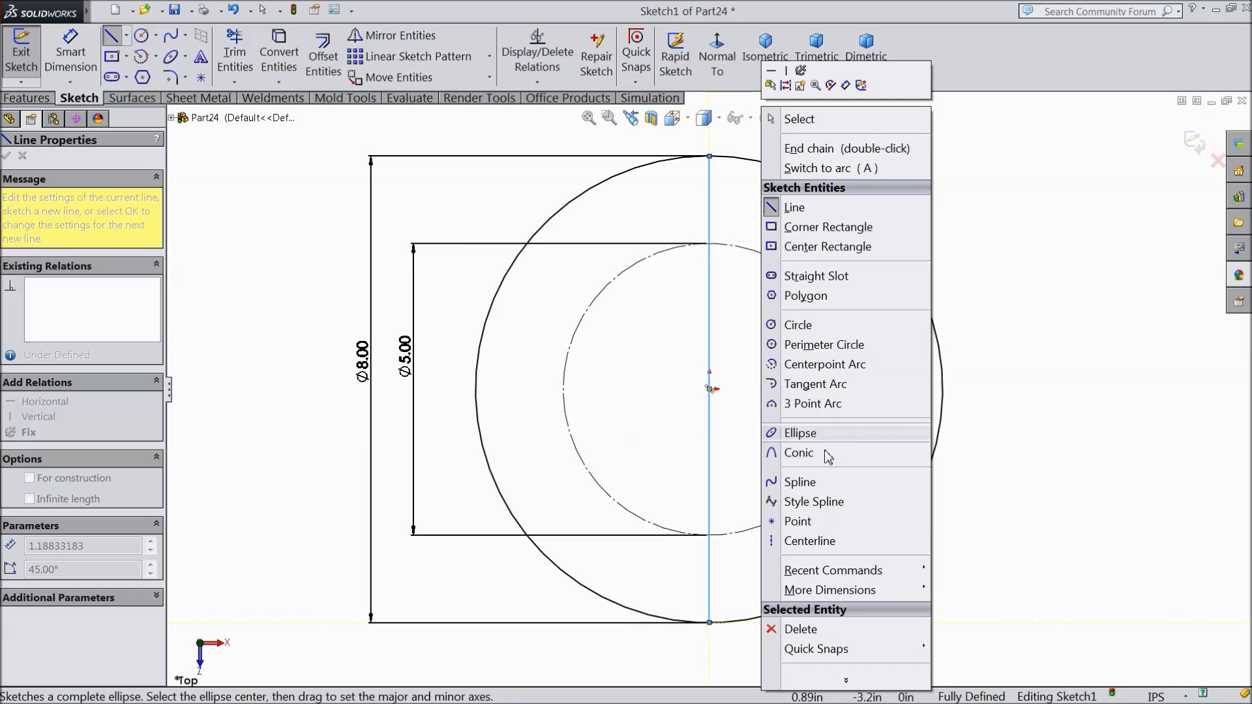
{"action": "left_click", "coordinate": [809, 118]}
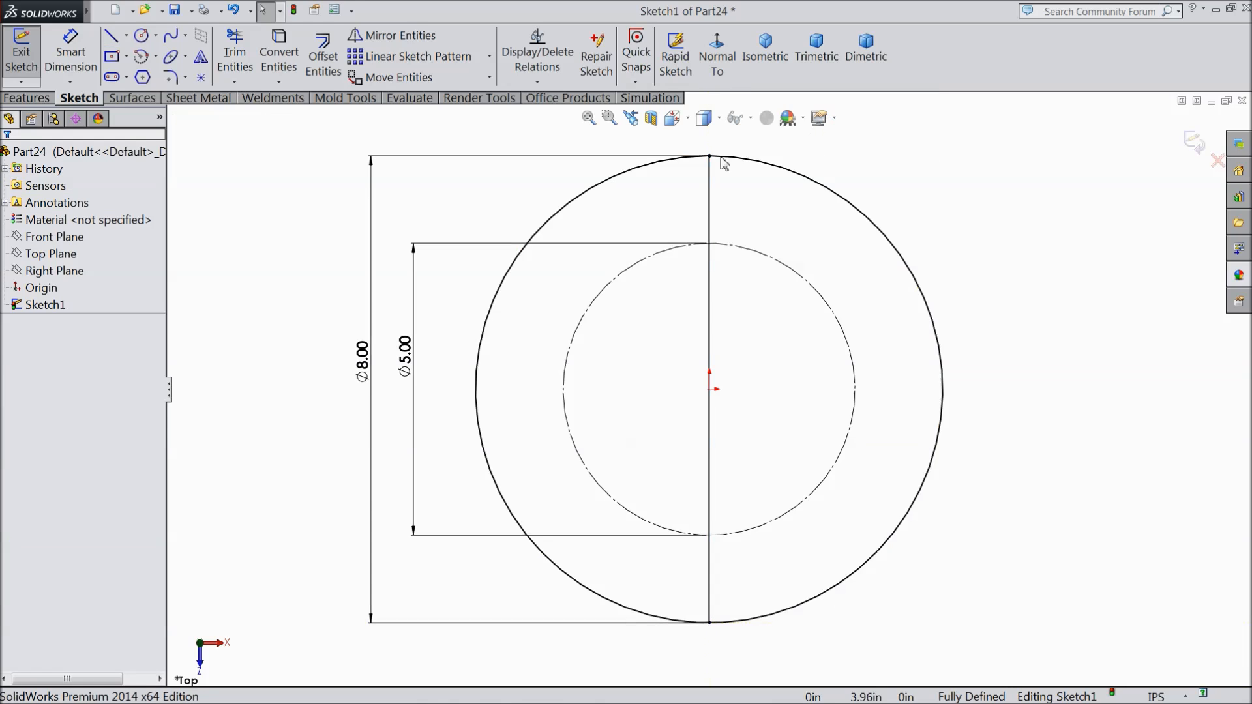
{"action": "left_click", "coordinate": [710, 229]}
{"action": "left_click", "coordinate": [760, 182]}
{"action": "left_click", "coordinate": [339, 120]}
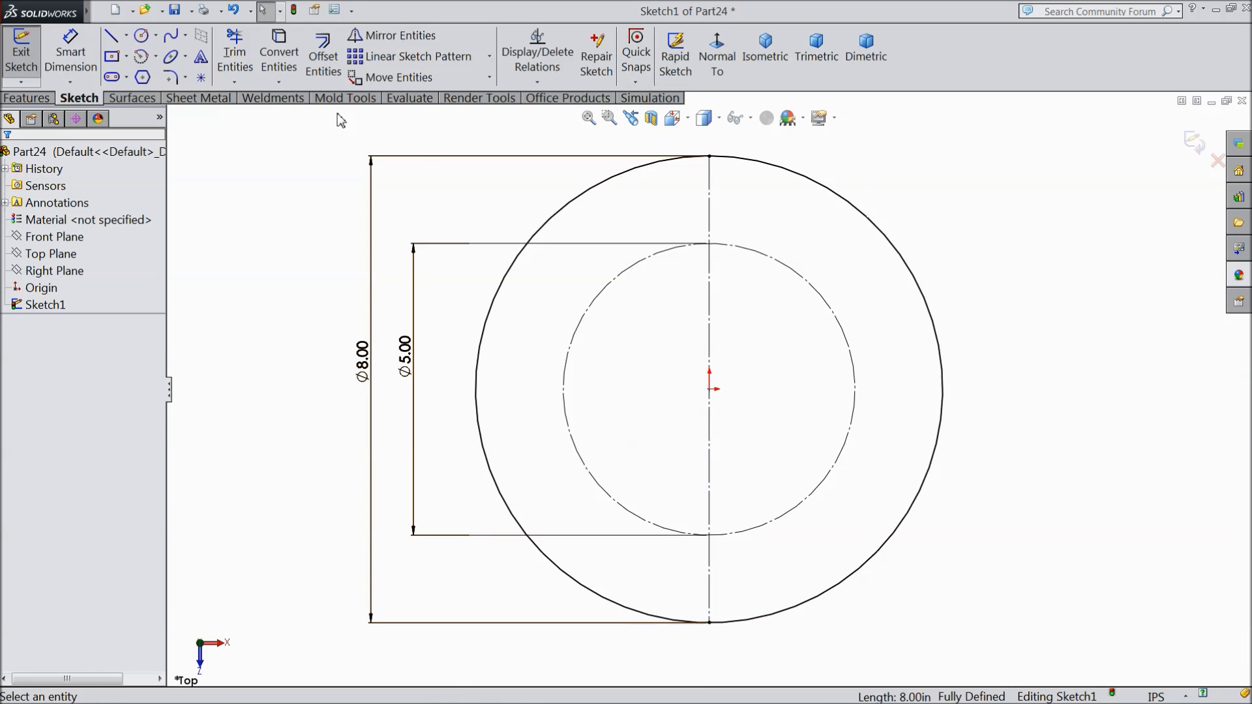
Step: Sketch a horizontal centerline through the origin between the outer circle's left and right quadrant points
{"action": "left_click", "coordinate": [126, 37]}
{"action": "left_click", "coordinate": [137, 75]}
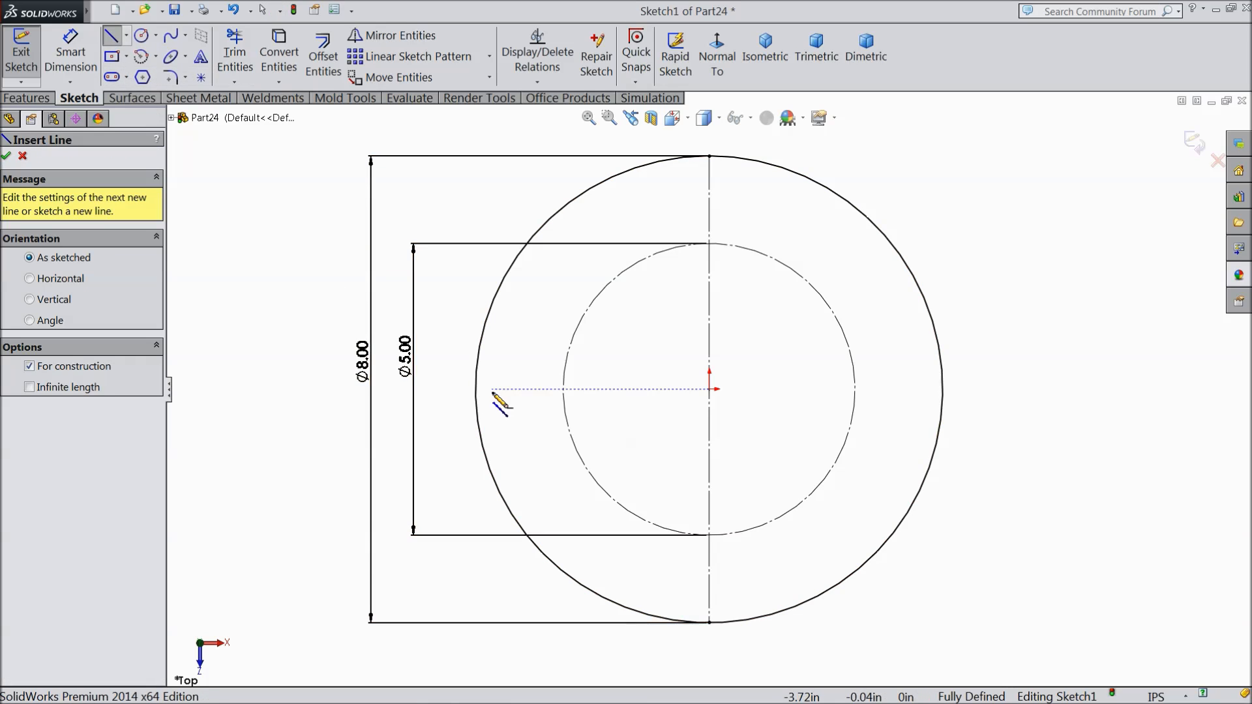
{"action": "left_click", "coordinate": [476, 389]}
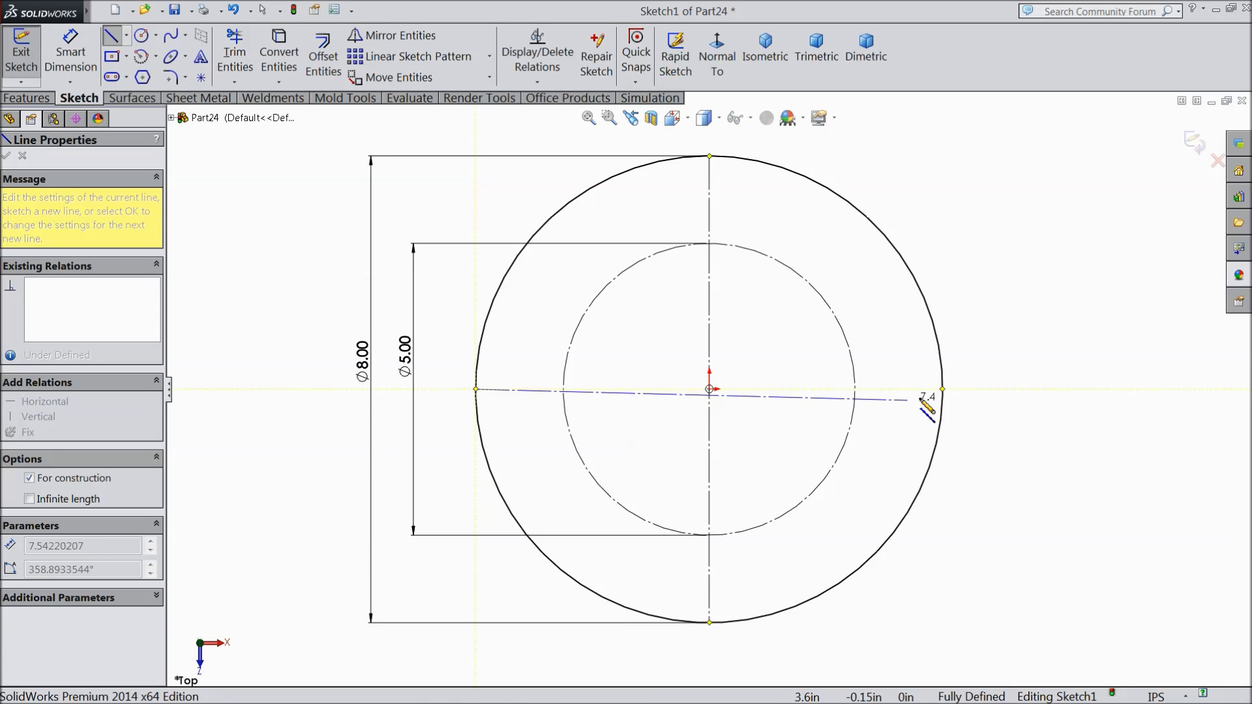
{"action": "left_click", "coordinate": [943, 389]}
{"action": "right_click", "coordinate": [991, 70]}
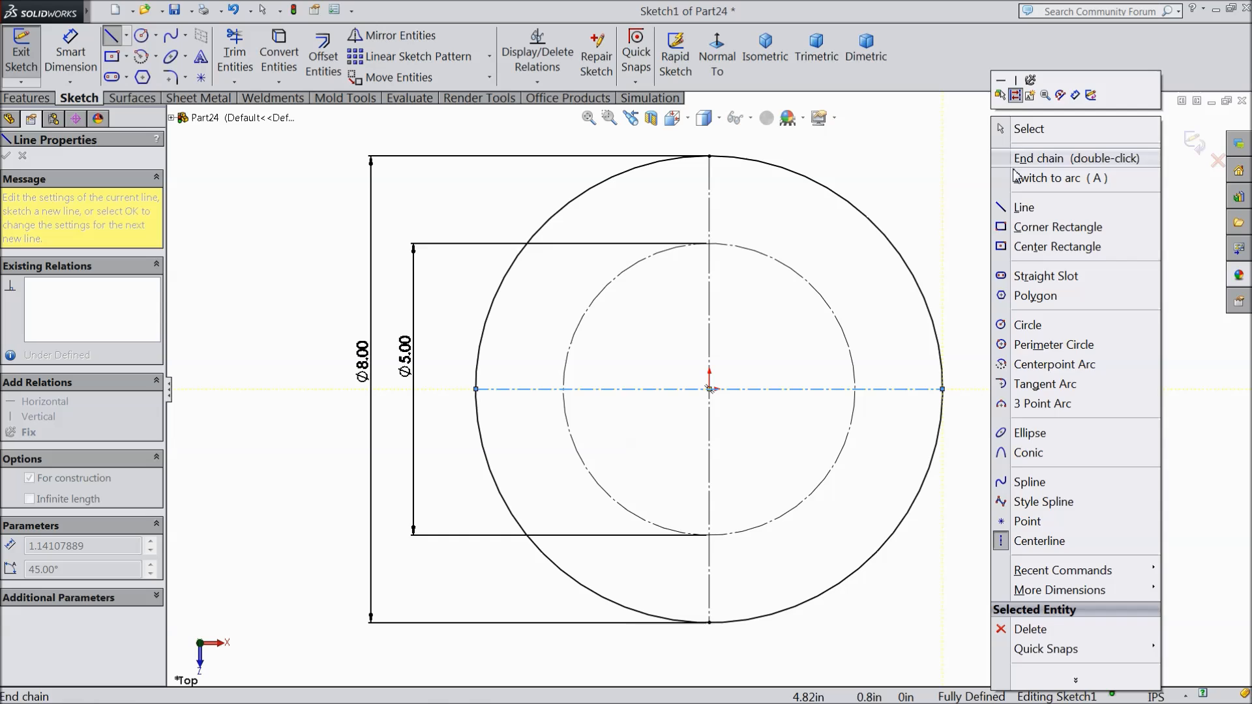
{"action": "left_click", "coordinate": [1023, 130]}
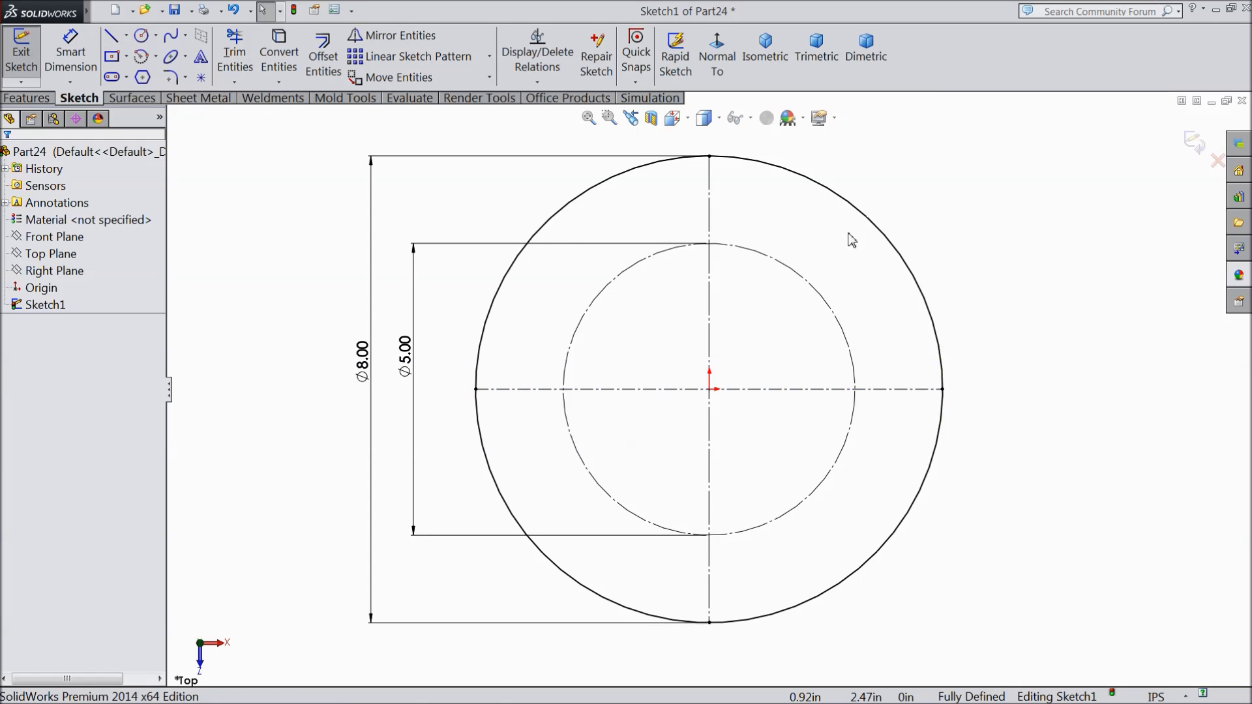
Step: Sketch circles at the construction circle's top, right, bottom and left quadrant points, with radii about 1.02, 0.86, 0.82 and 0.55 in
{"action": "left_click", "coordinate": [142, 36]}
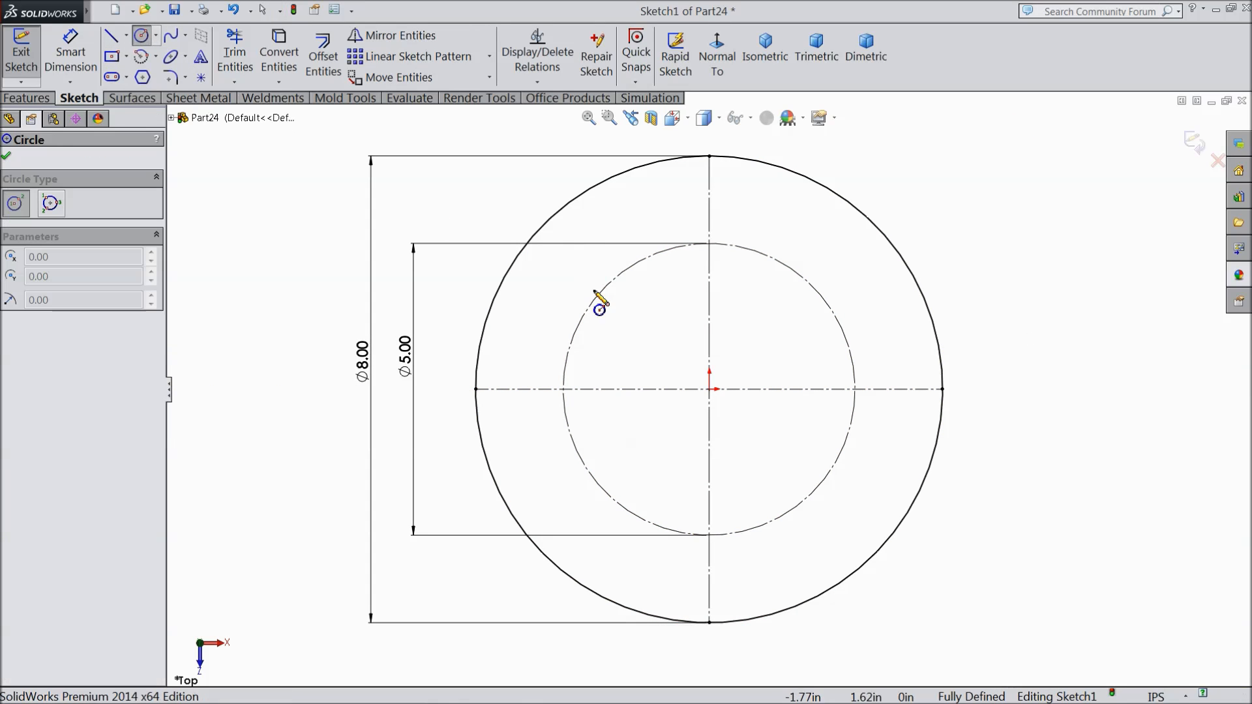
{"action": "left_click", "coordinate": [709, 243]}
{"action": "left_click", "coordinate": [747, 290]}
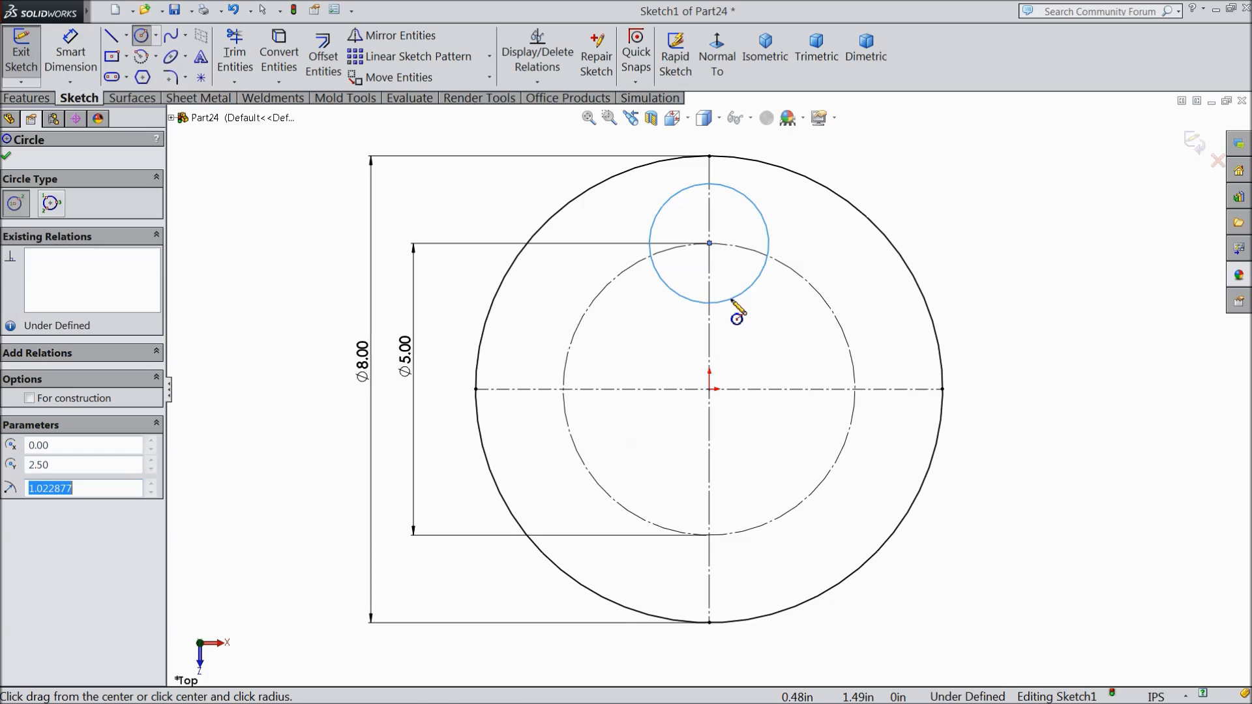
{"action": "left_click", "coordinate": [855, 389]}
{"action": "left_click", "coordinate": [866, 440]}
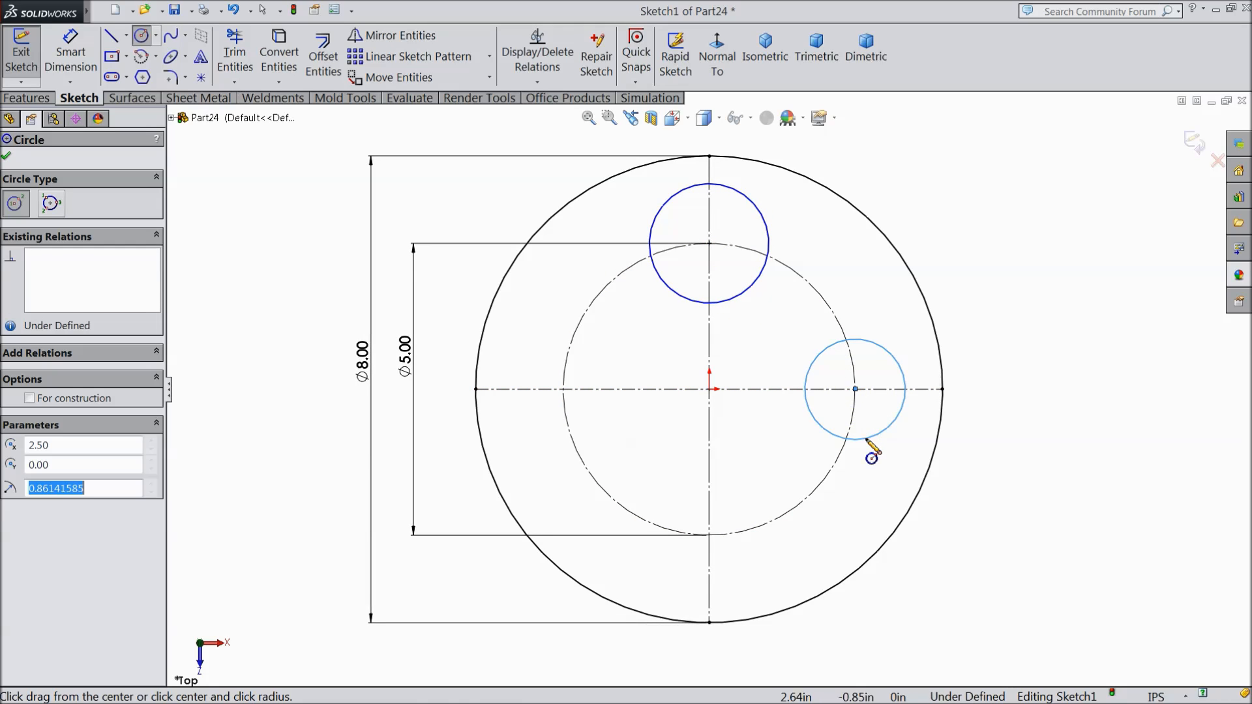
{"action": "left_click", "coordinate": [709, 536]}
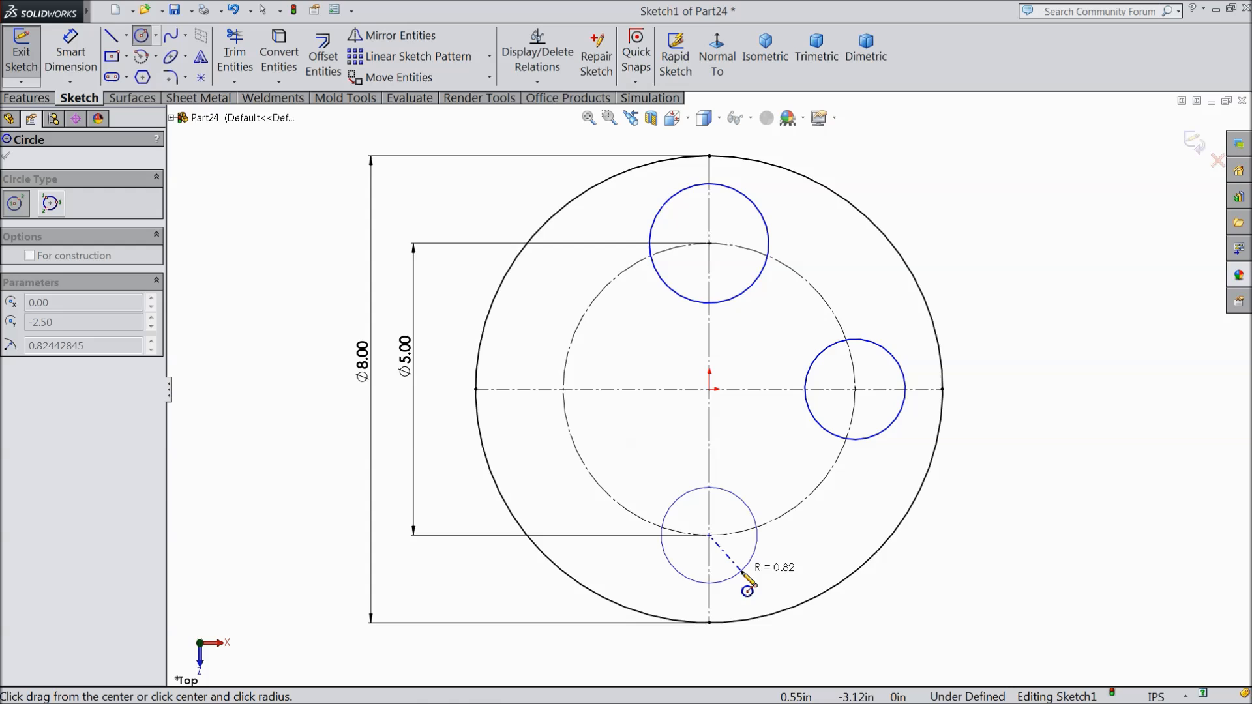
{"action": "left_click", "coordinate": [744, 567]}
{"action": "left_click", "coordinate": [563, 390]}
{"action": "left_click", "coordinate": [585, 415]}
Step: Dimension the top small circle's diameter as 2.5 in and the right one's diameter as 2 in
{"action": "left_click", "coordinate": [63, 59]}
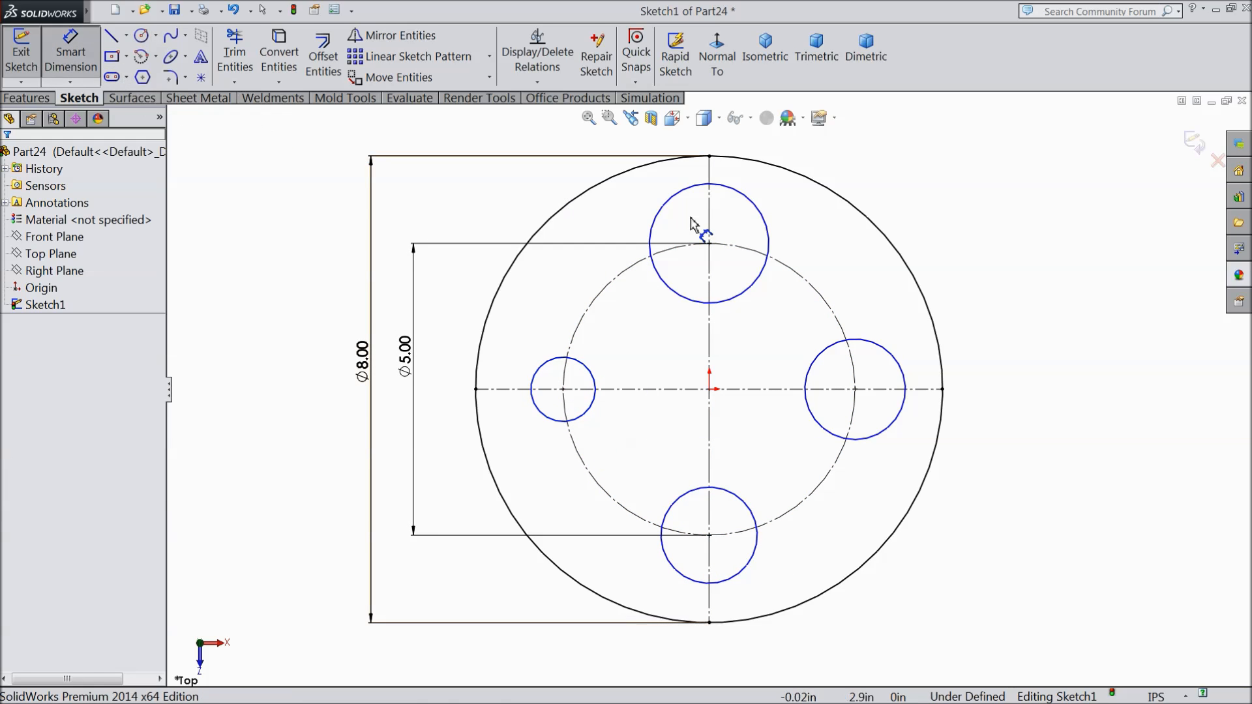
{"action": "left_click", "coordinate": [769, 236]}
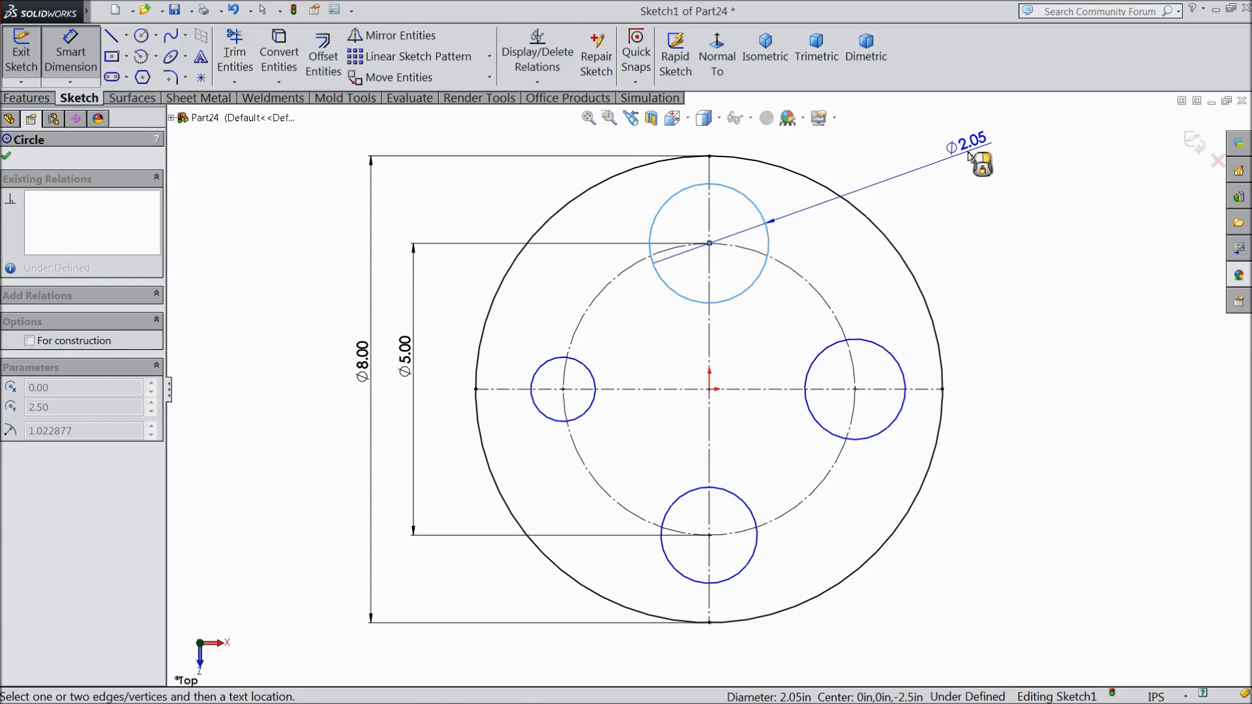
{"action": "left_click", "coordinate": [973, 162]}
{"action": "type", "text": "2.5"}
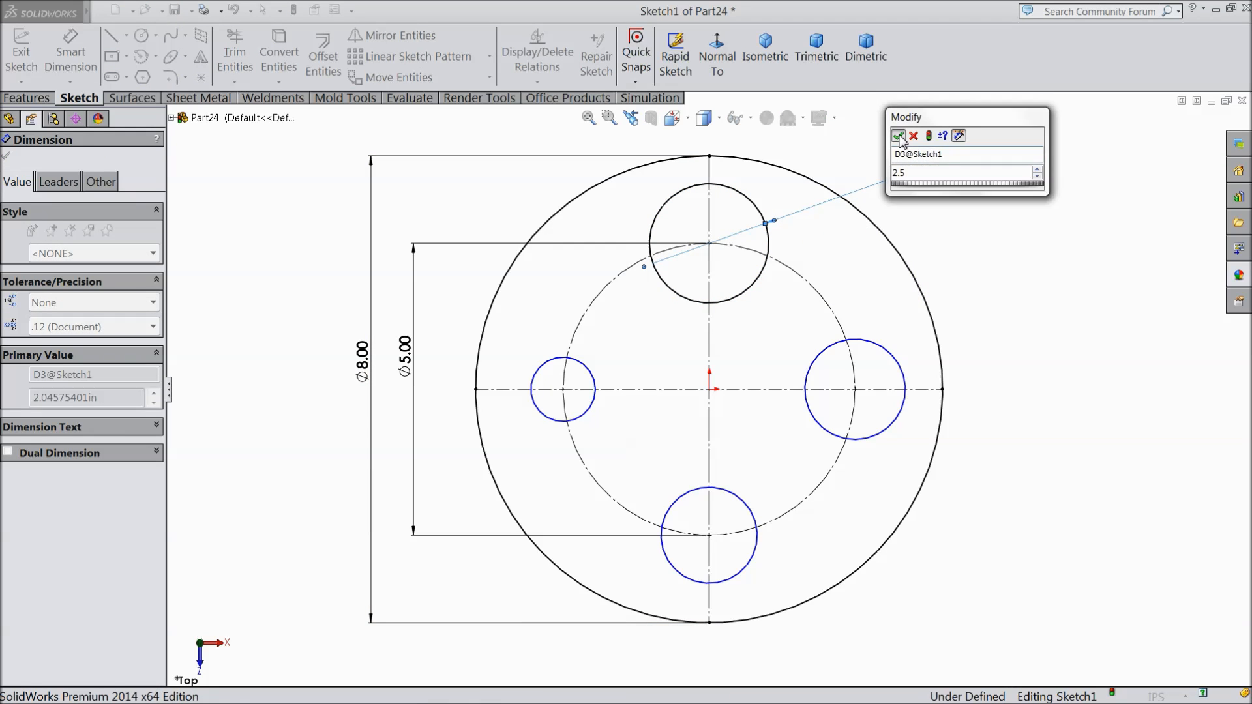
{"action": "left_click", "coordinate": [898, 136]}
{"action": "left_click", "coordinate": [903, 357]}
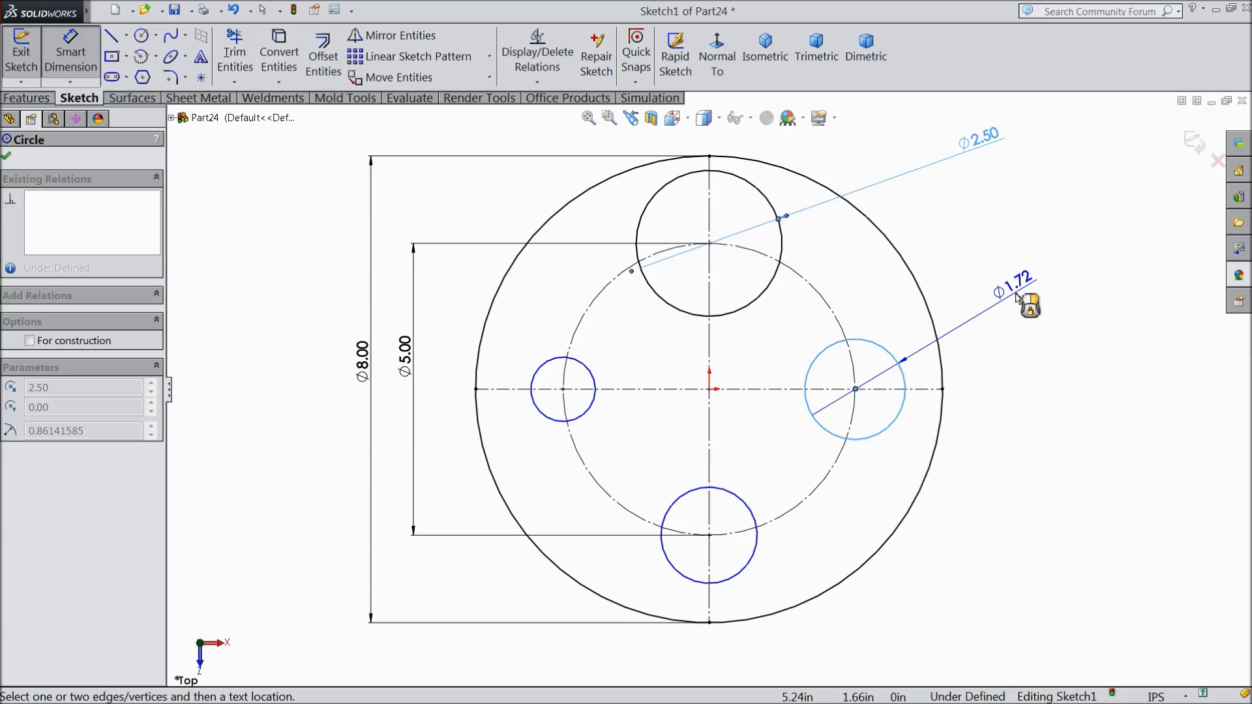
{"action": "left_click", "coordinate": [1016, 297]}
{"action": "type", "text": "2"}
{"action": "key", "text": "Return"}
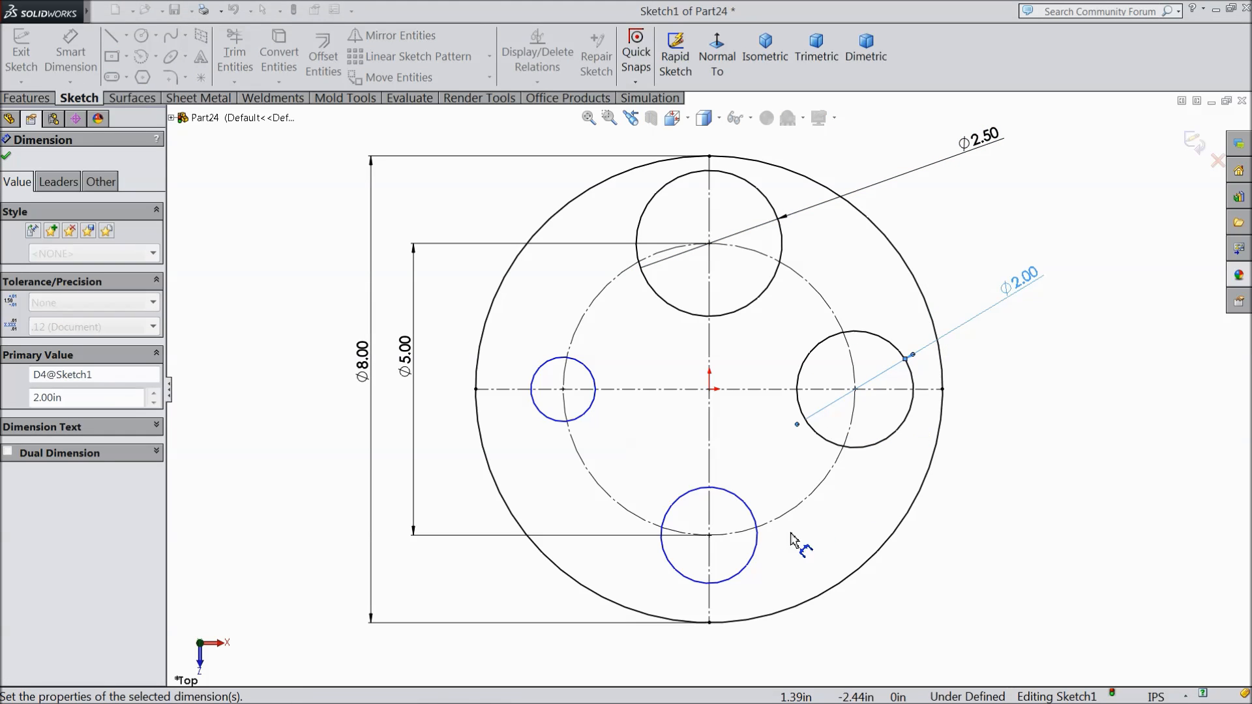
Step: Dimension the bottom small circle's diameter as 1.5 in and the left one's diameter as 1 in
{"action": "left_click", "coordinate": [755, 555]}
{"action": "left_click", "coordinate": [922, 590]}
{"action": "type", "text": "1.5"}
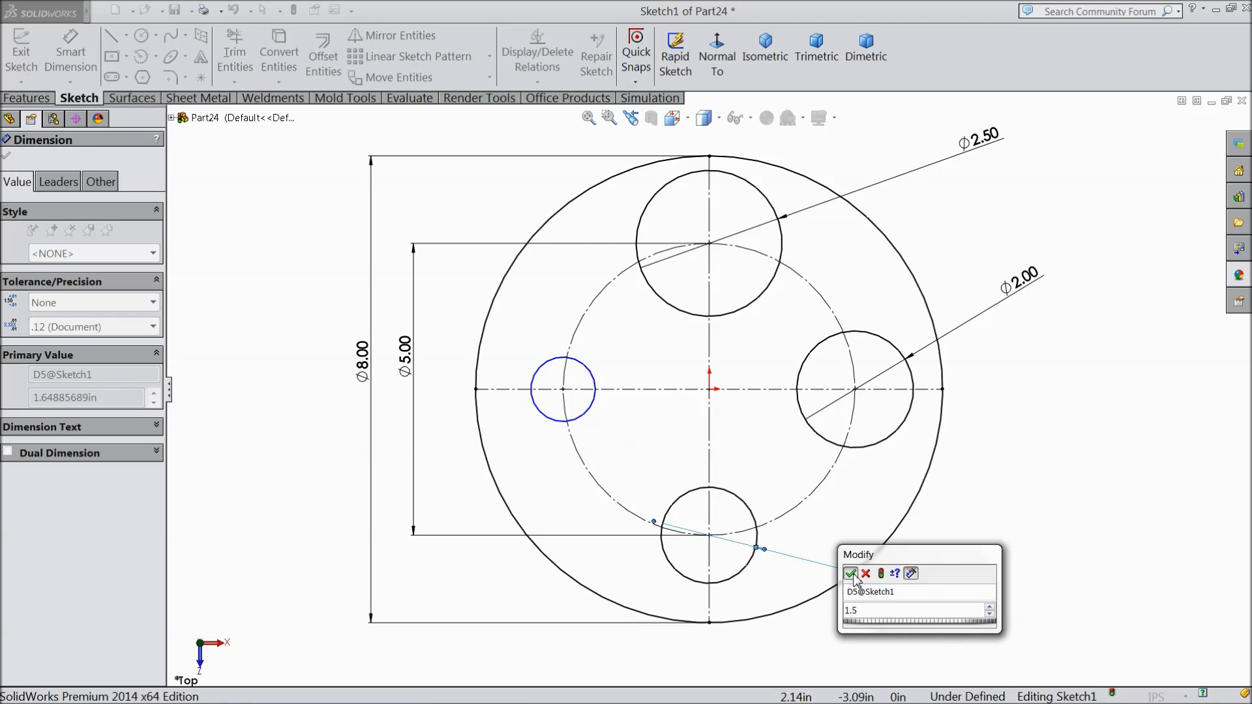
{"action": "left_click", "coordinate": [849, 573]}
{"action": "left_click", "coordinate": [535, 388]}
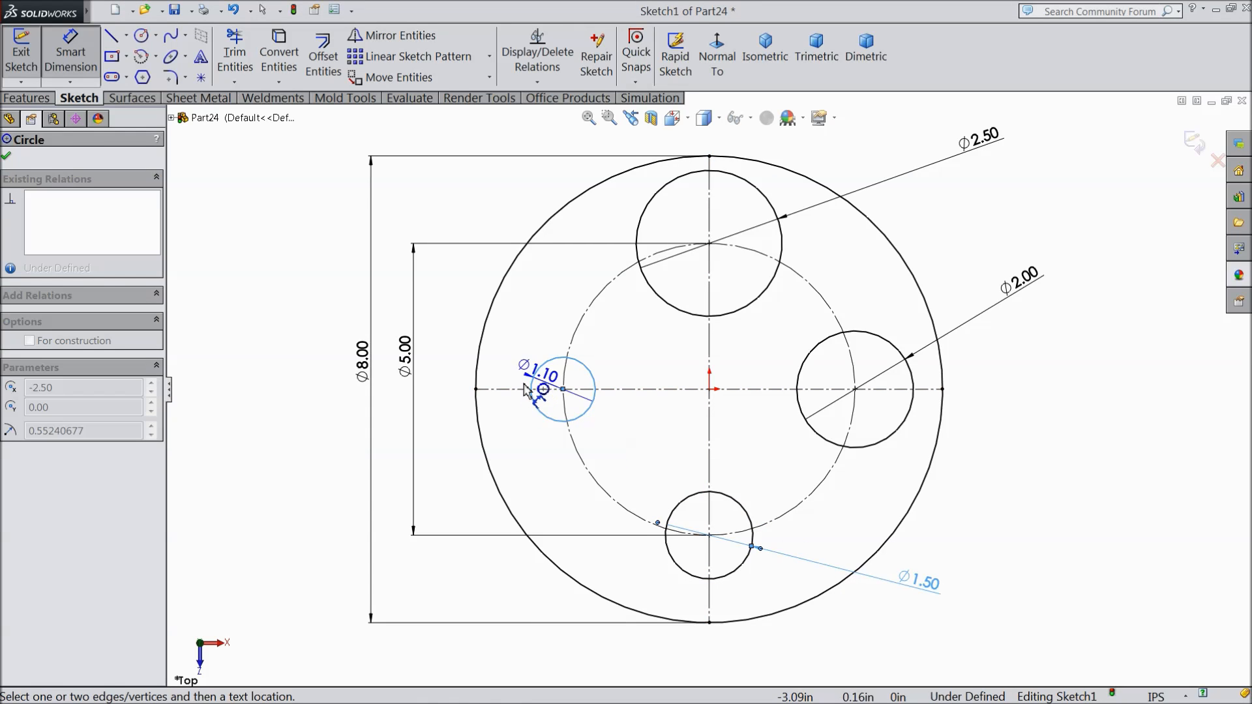
{"action": "left_click", "coordinate": [342, 471]}
{"action": "type", "text": "1"}
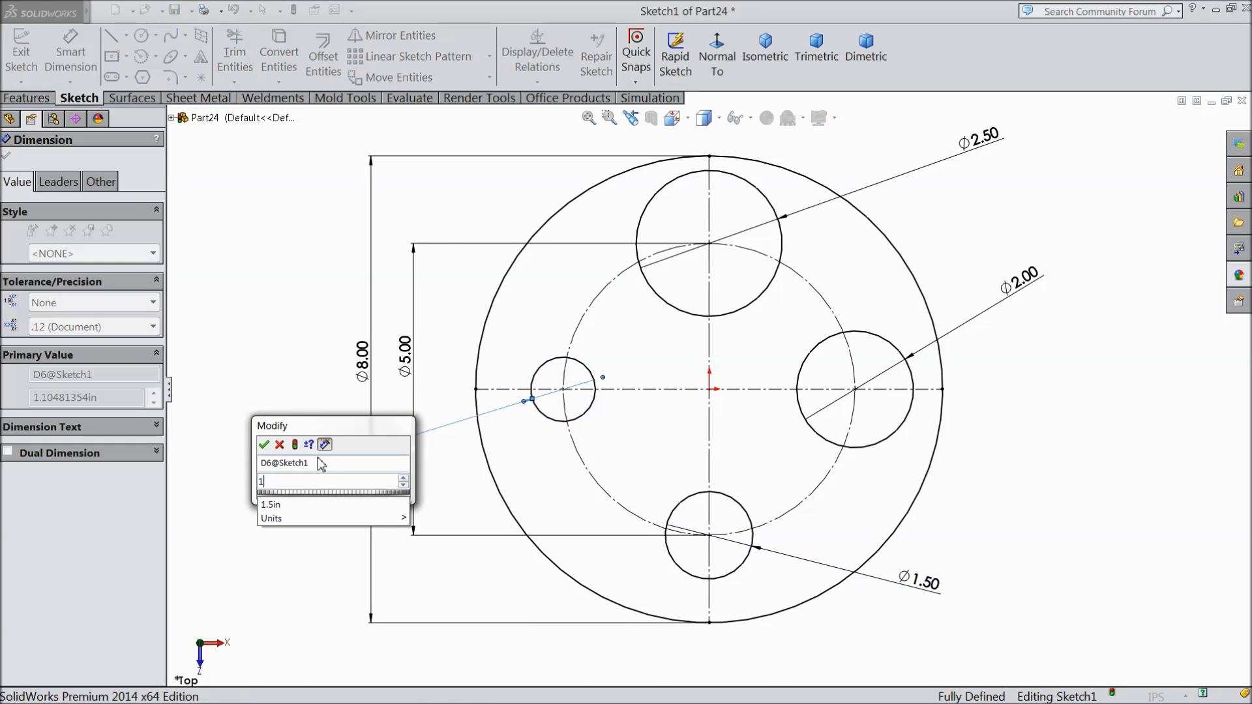
{"action": "left_click", "coordinate": [264, 445]}
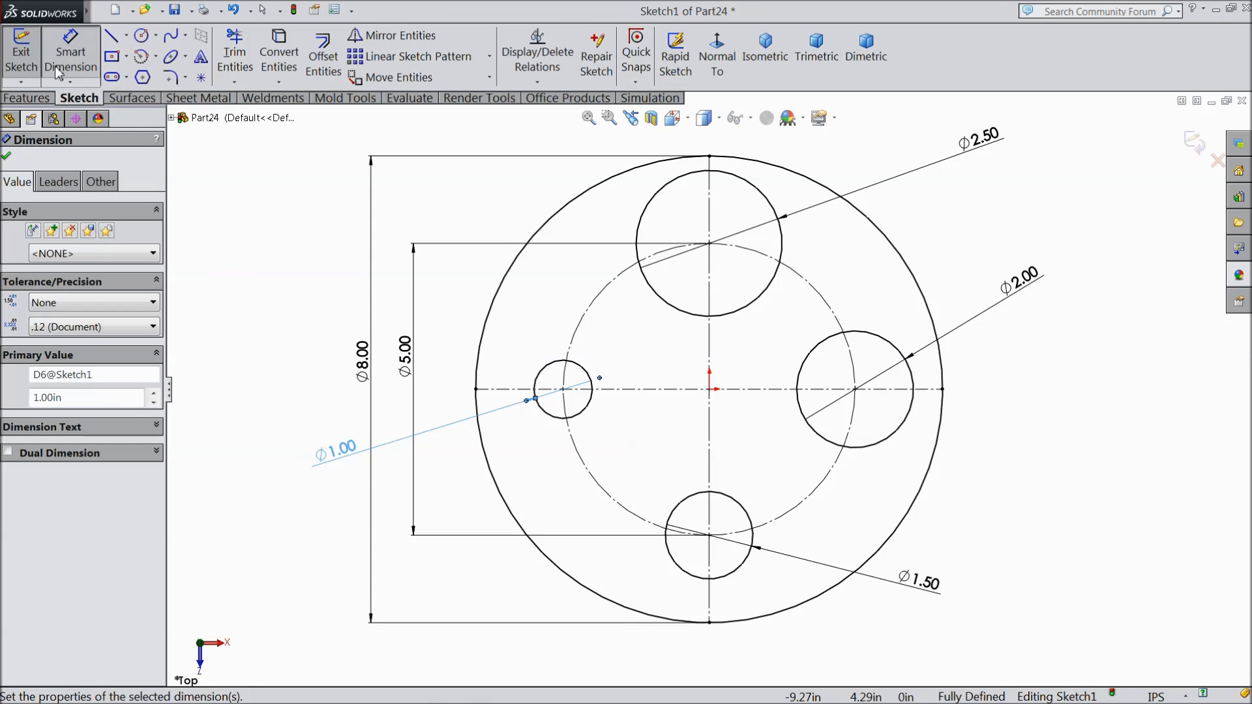
Step: Sketch a circle centered at the origin with a radius of about 0.49 in
{"action": "left_click", "coordinate": [148, 39]}
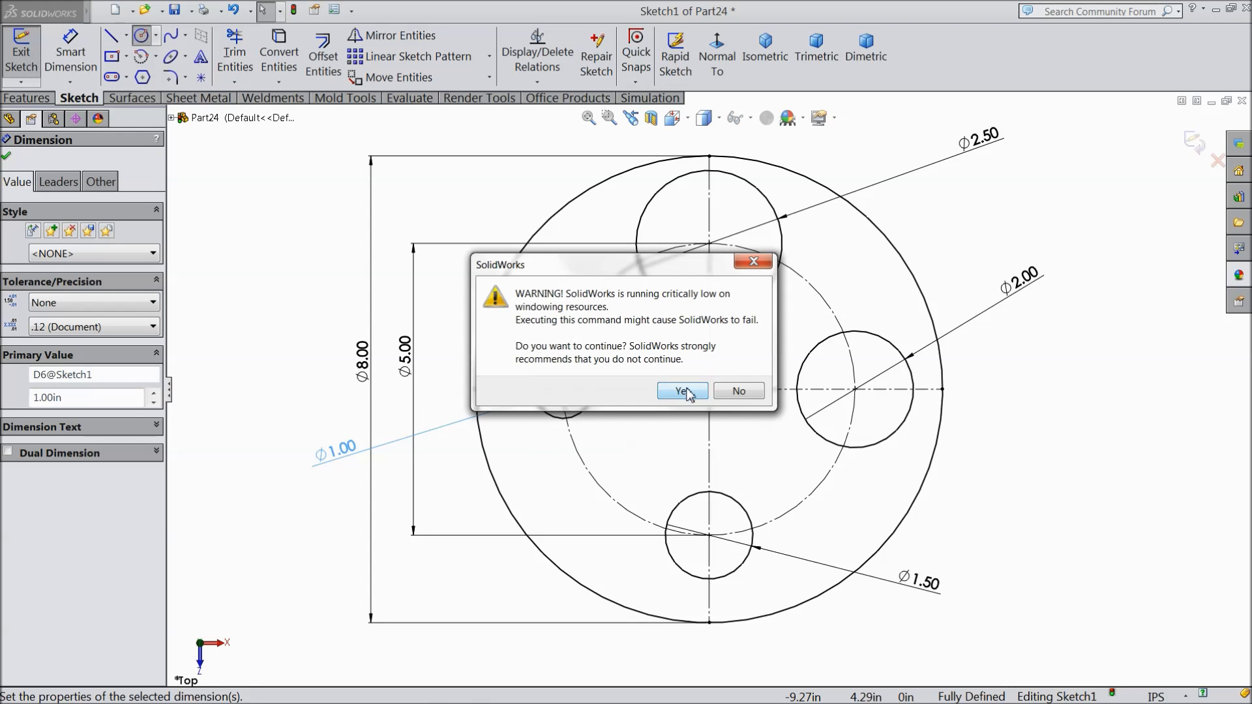
{"action": "left_click", "coordinate": [753, 262]}
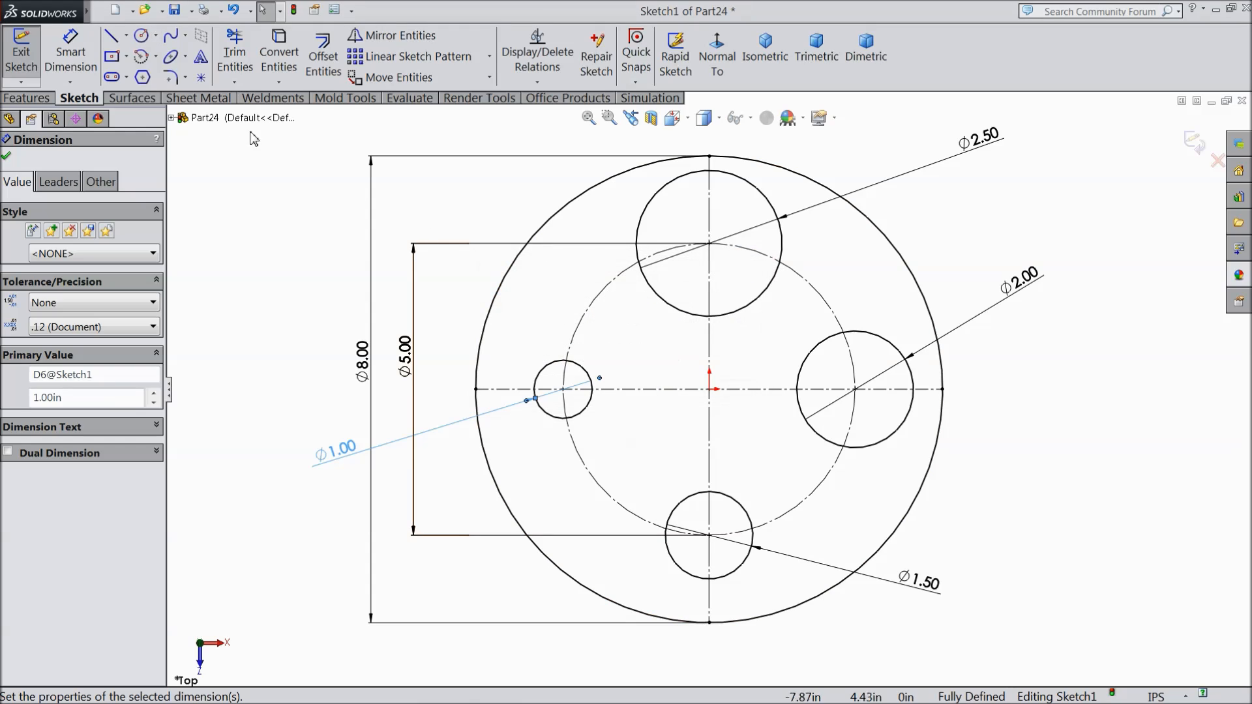
{"action": "left_click", "coordinate": [142, 37]}
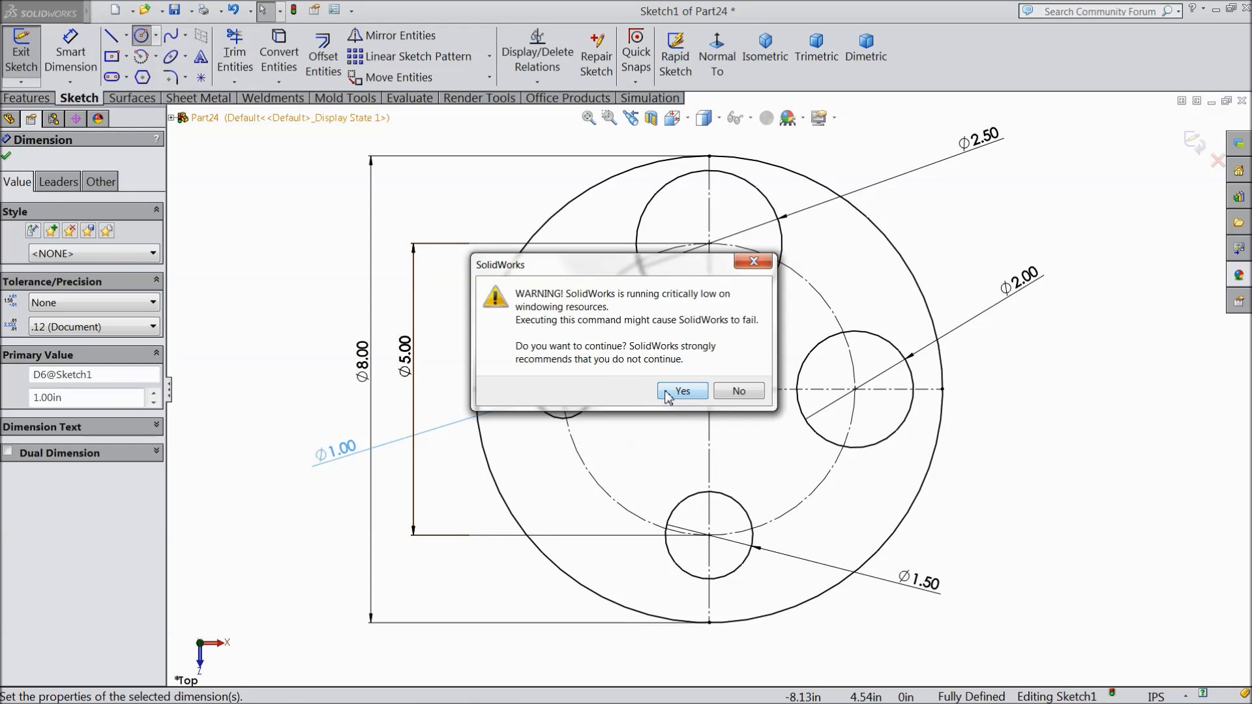
{"action": "left_click", "coordinate": [668, 394]}
{"action": "left_click_drag", "start_coordinate": [710, 389], "coordinate": [724, 417]}
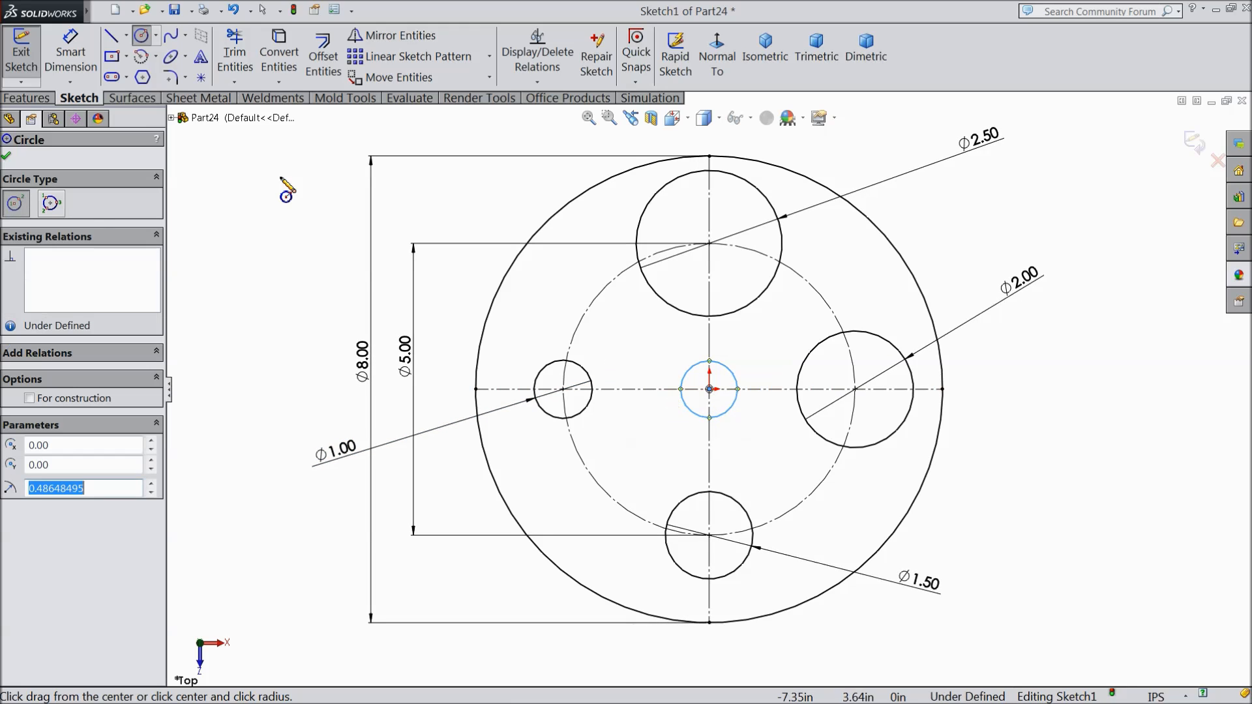
Step: Dimension the central circle's diameter as 1 in
{"action": "left_click", "coordinate": [70, 53]}
{"action": "left_click", "coordinate": [691, 416]}
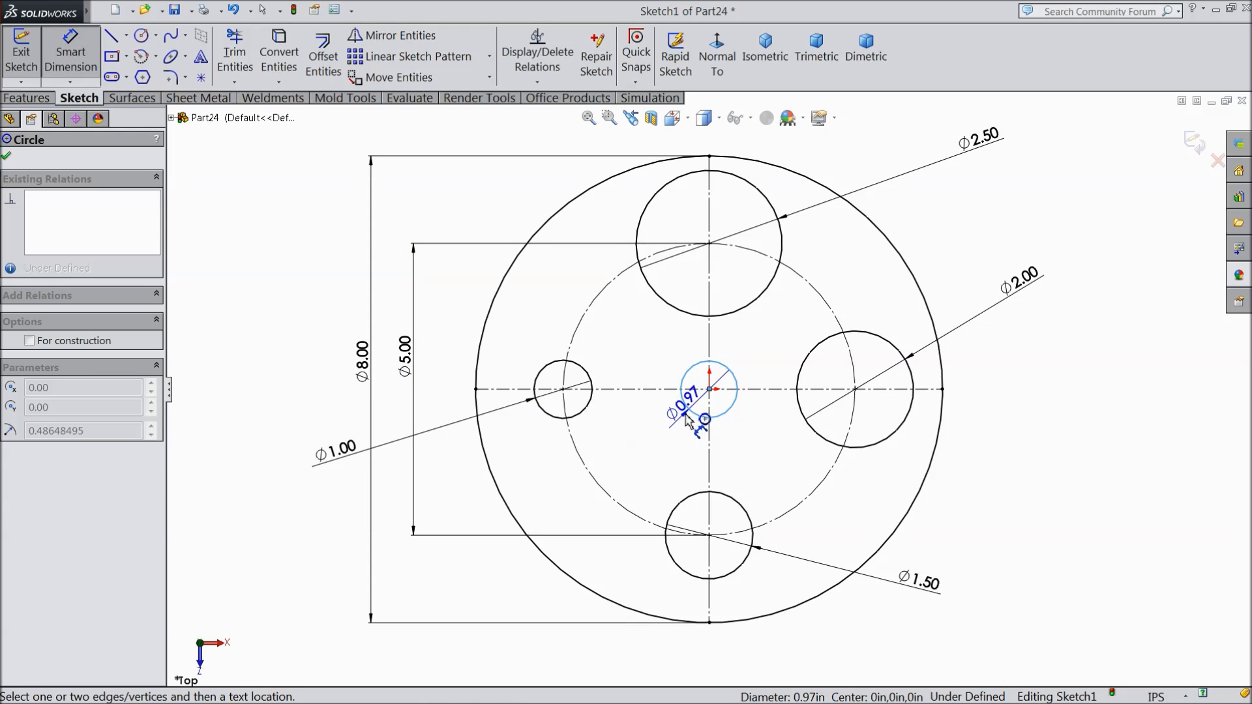
{"action": "left_click", "coordinate": [656, 430]}
{"action": "type", "text": "1"}
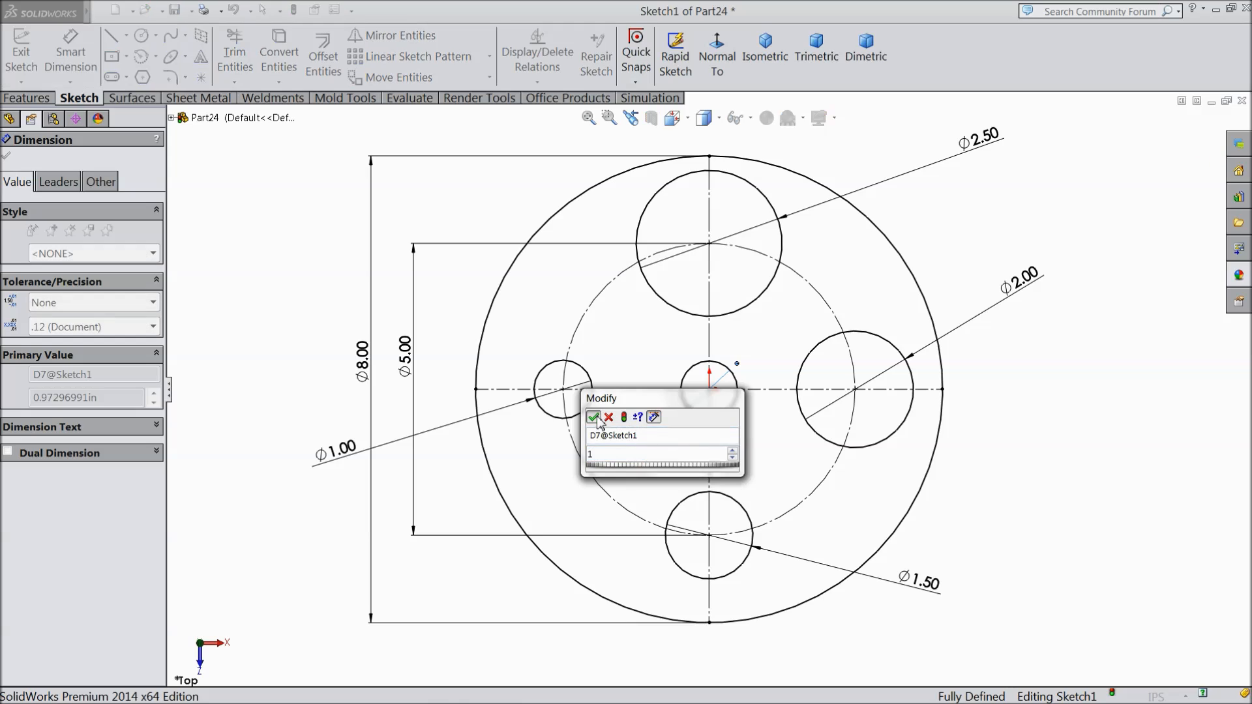
{"action": "left_click", "coordinate": [592, 416]}
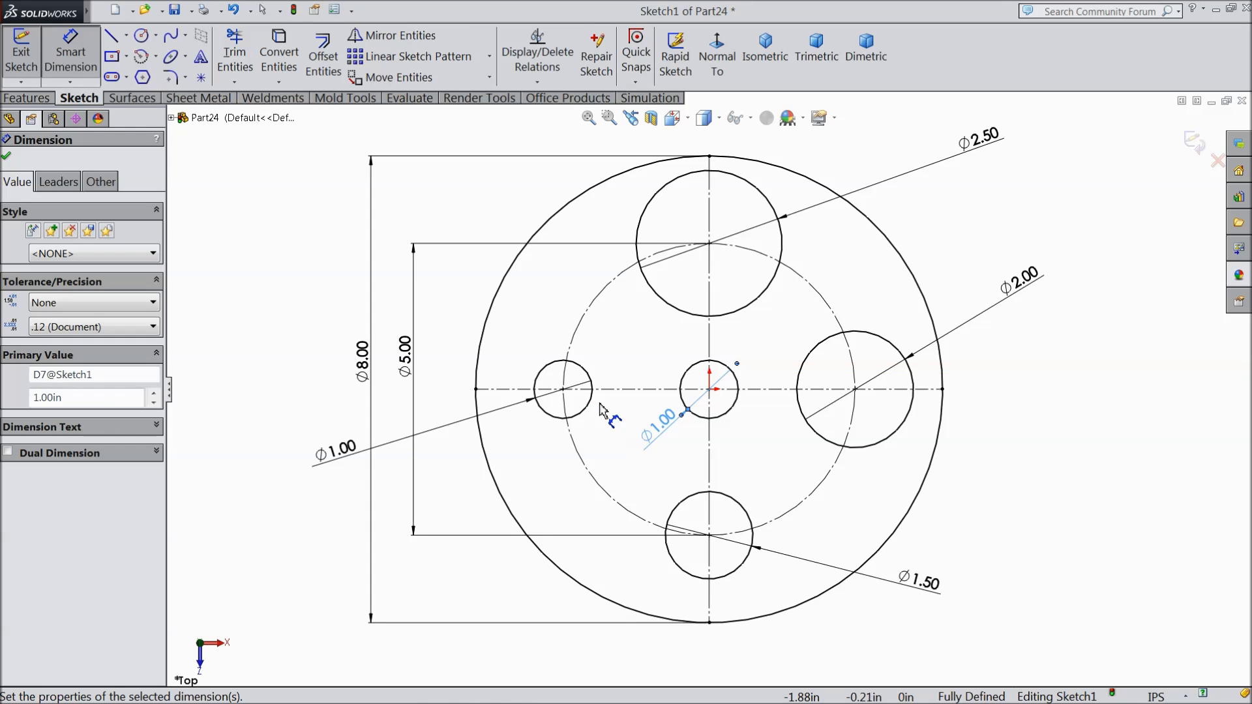
{"action": "left_click", "coordinate": [7, 159]}
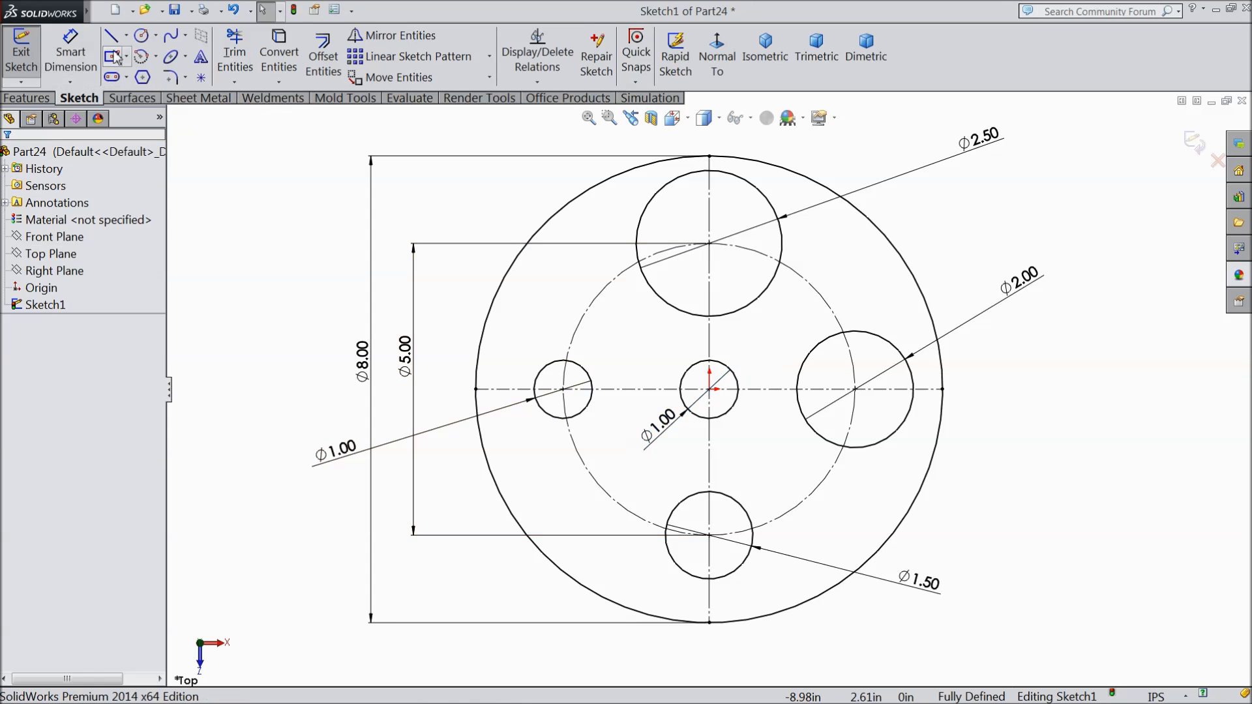
Step: Sketch a horizontal line about 1.37 in long from the 2 in circle's top quadrant point to the outer circle
{"action": "left_click", "coordinate": [118, 42]}
{"action": "scroll", "coordinate": [957, 404], "scroll_direction": "up", "scroll_amount": 3}
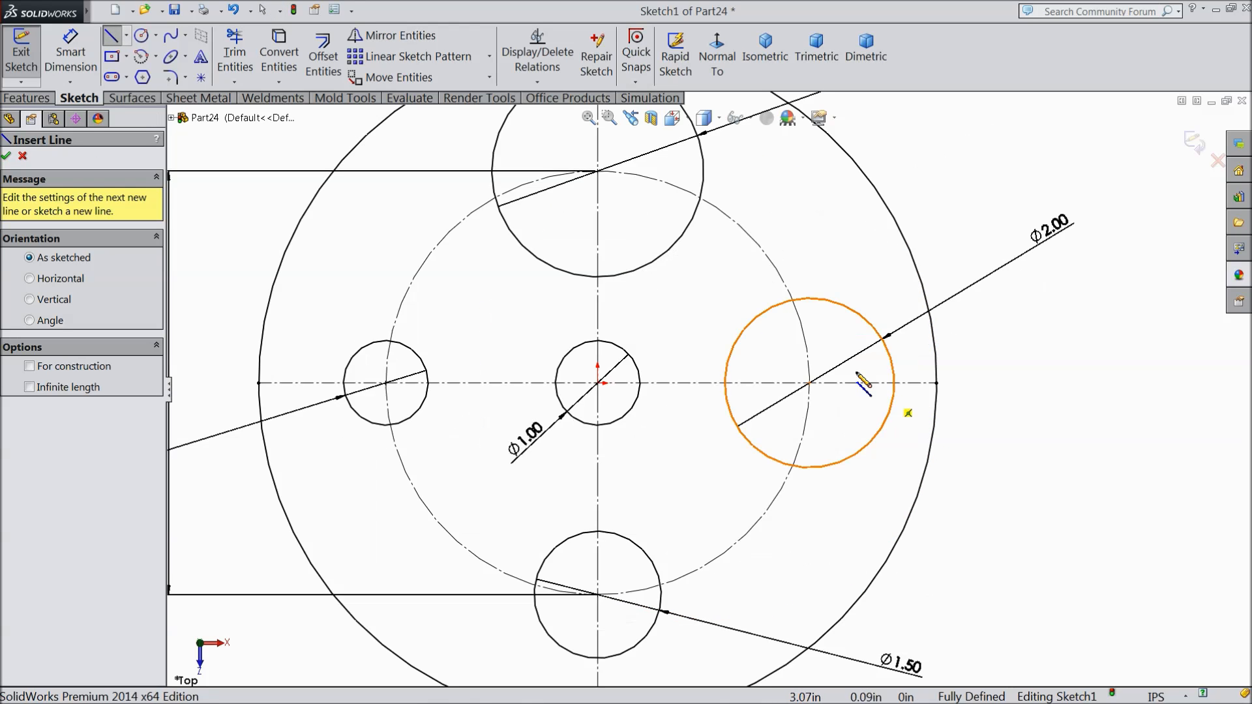
{"action": "left_click", "coordinate": [809, 298]}
{"action": "left_click", "coordinate": [926, 298]}
{"action": "right_click", "coordinate": [970, 261]}
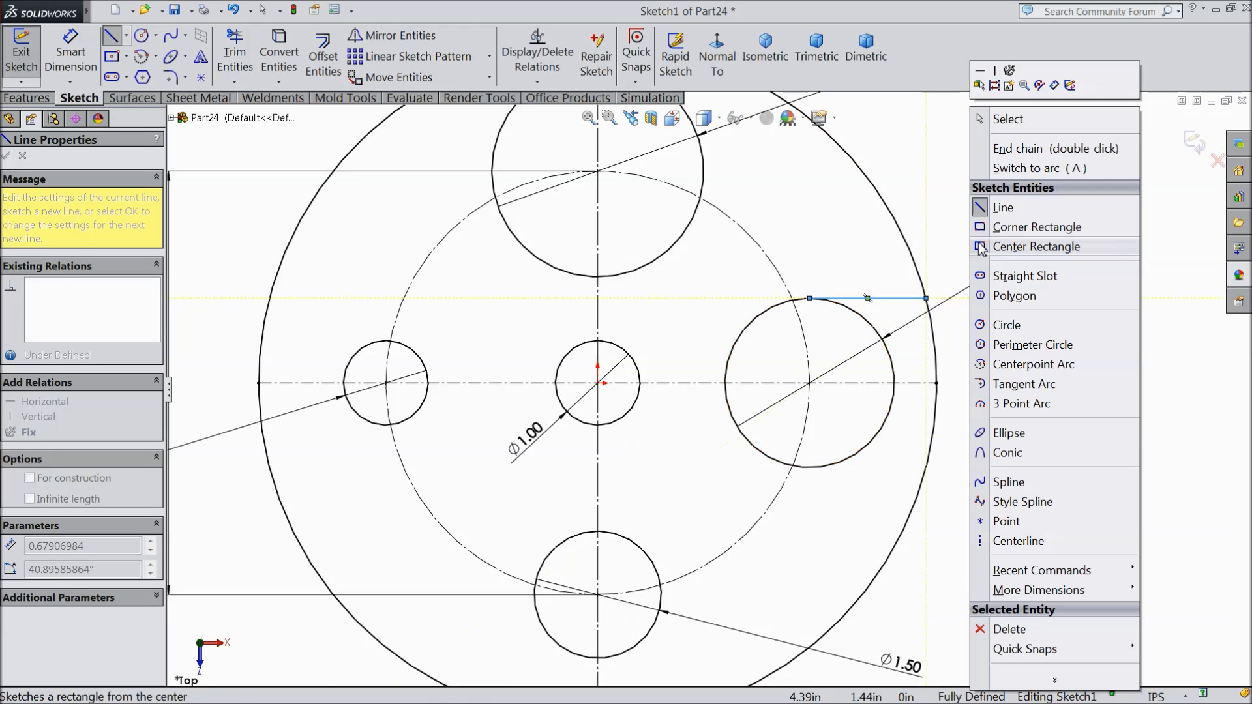
{"action": "left_click", "coordinate": [1007, 121]}
Step: Mirror the 2 in circle's horizontal line about the horizontal centerline
{"action": "left_click", "coordinate": [393, 35]}
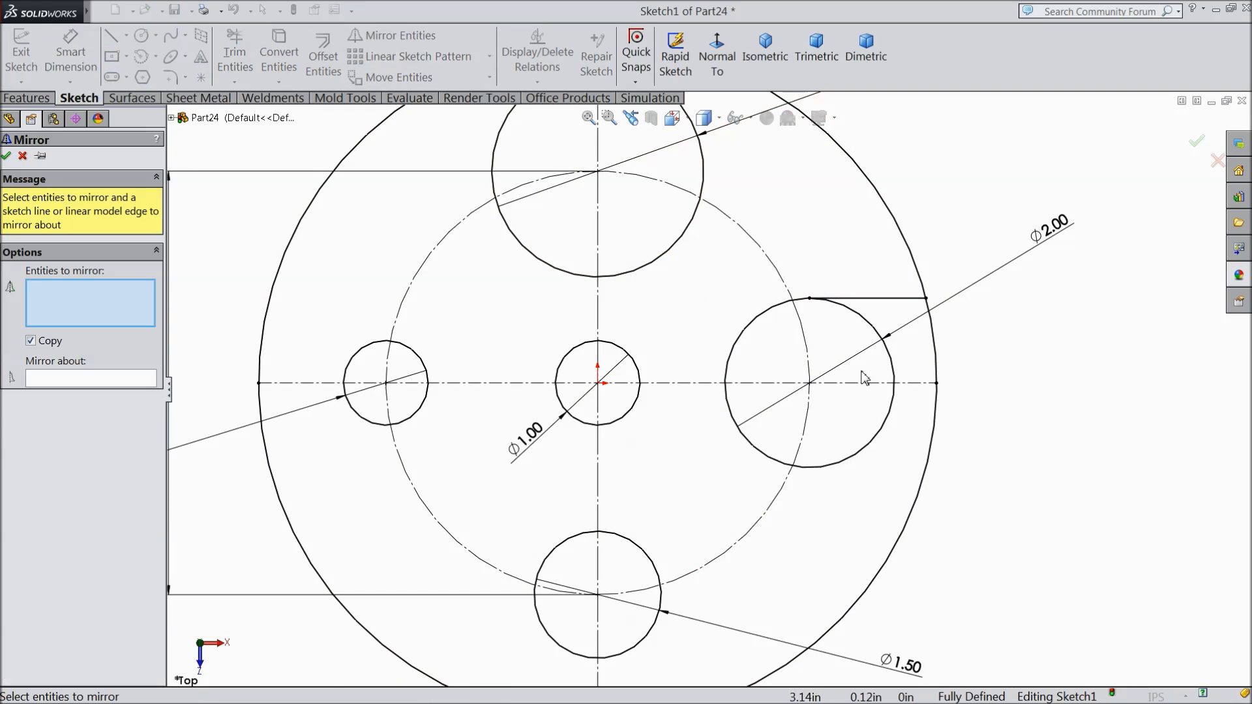
{"action": "left_click", "coordinate": [890, 298]}
{"action": "left_click", "coordinate": [115, 380]}
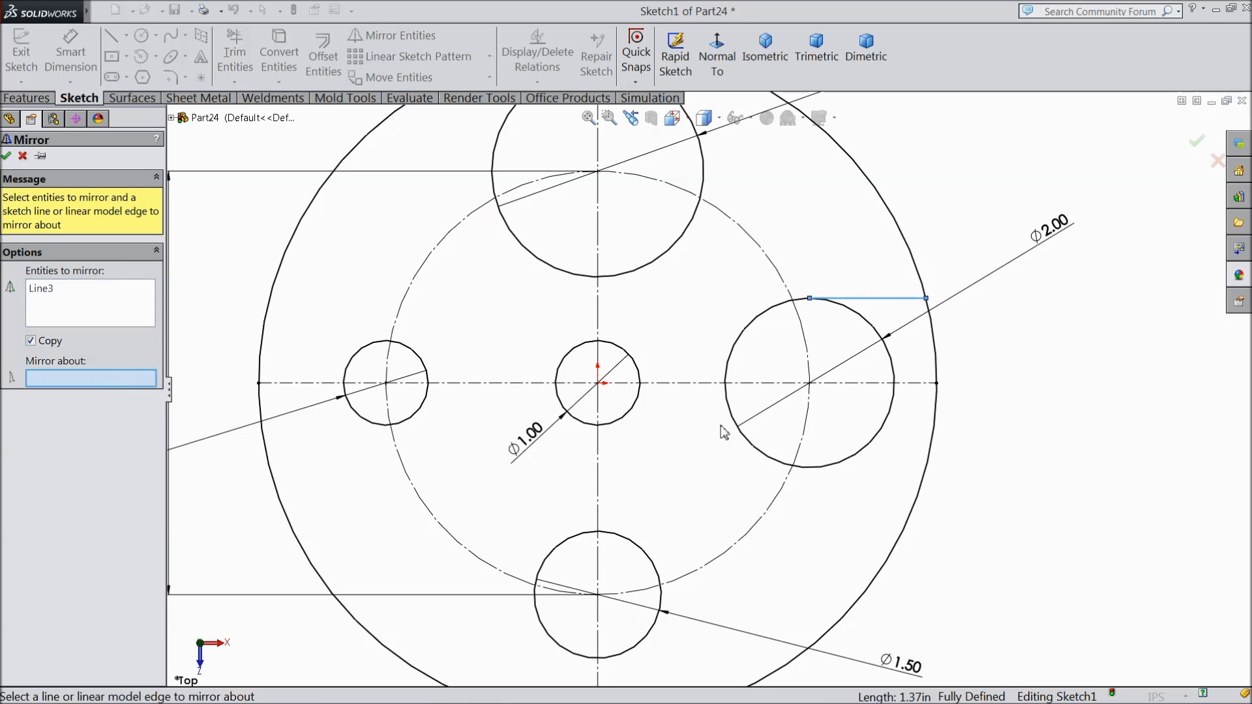
{"action": "left_click", "coordinate": [871, 384]}
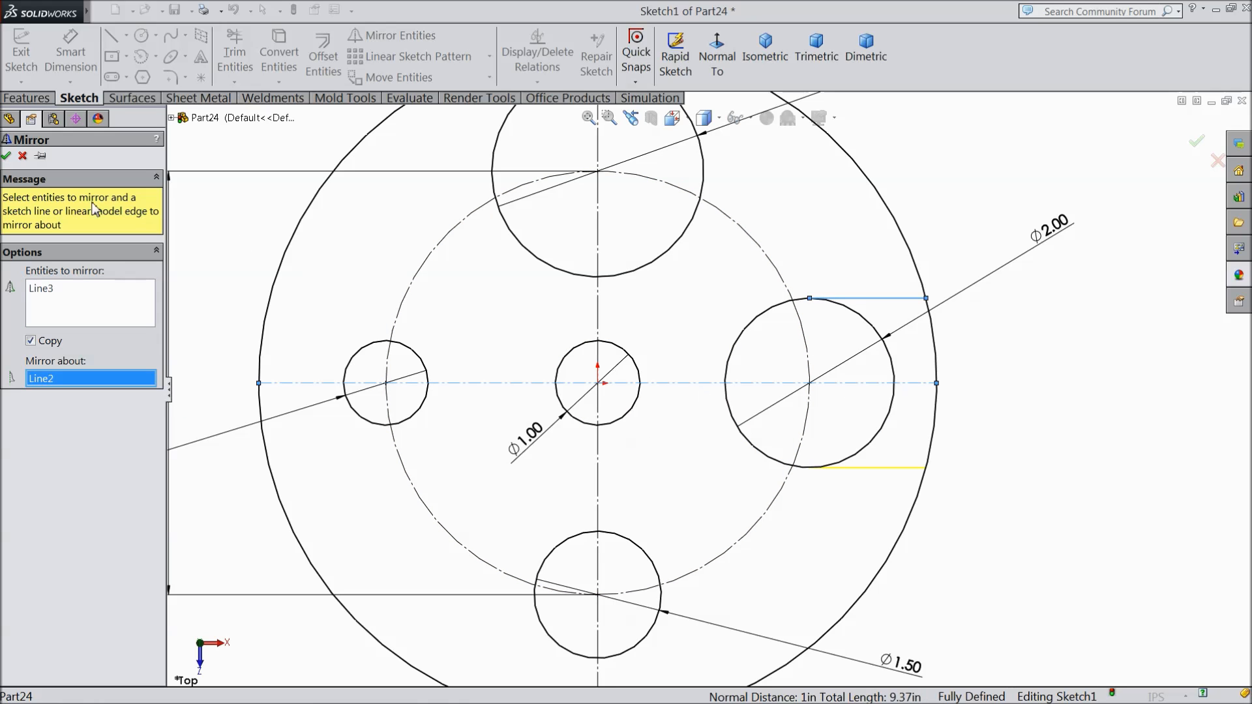
{"action": "left_click", "coordinate": [7, 157]}
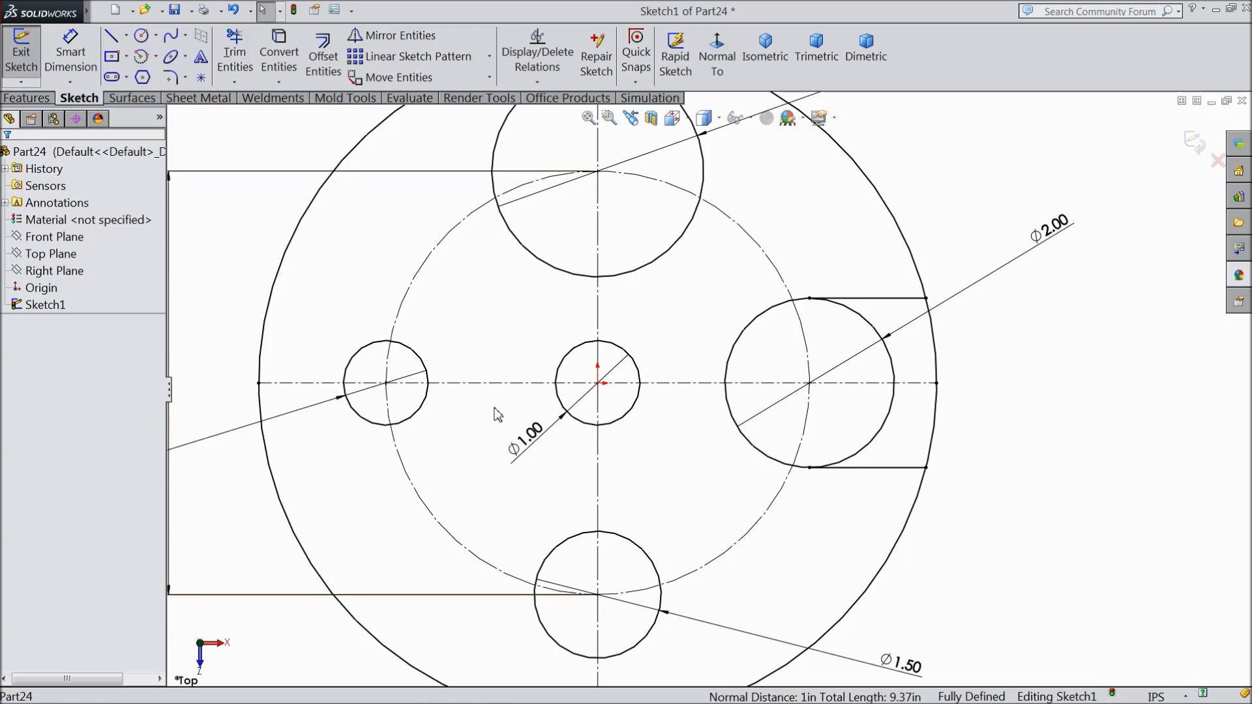
Step: Sketch a horizontal line about 1.47 in long from the left 1 in circle's top quadrant point to the outer circle
{"action": "scroll", "coordinate": [352, 398], "scroll_direction": "down", "scroll_amount": 3}
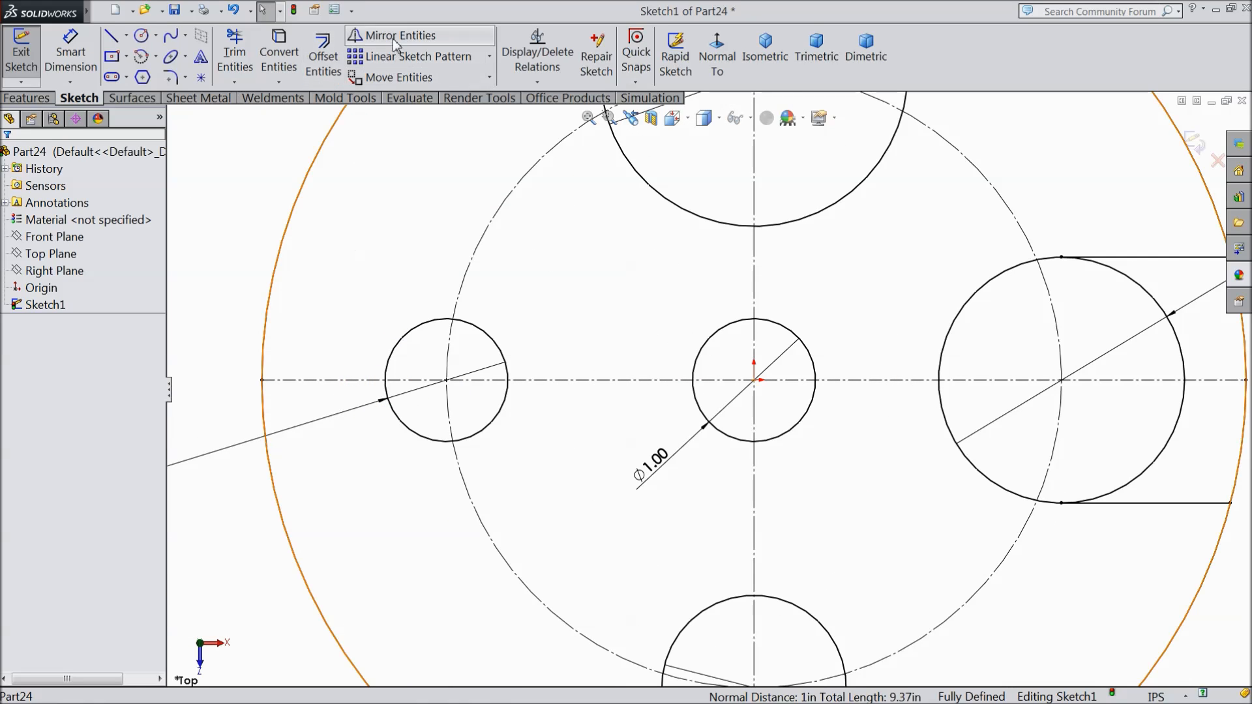
{"action": "left_click", "coordinate": [112, 39]}
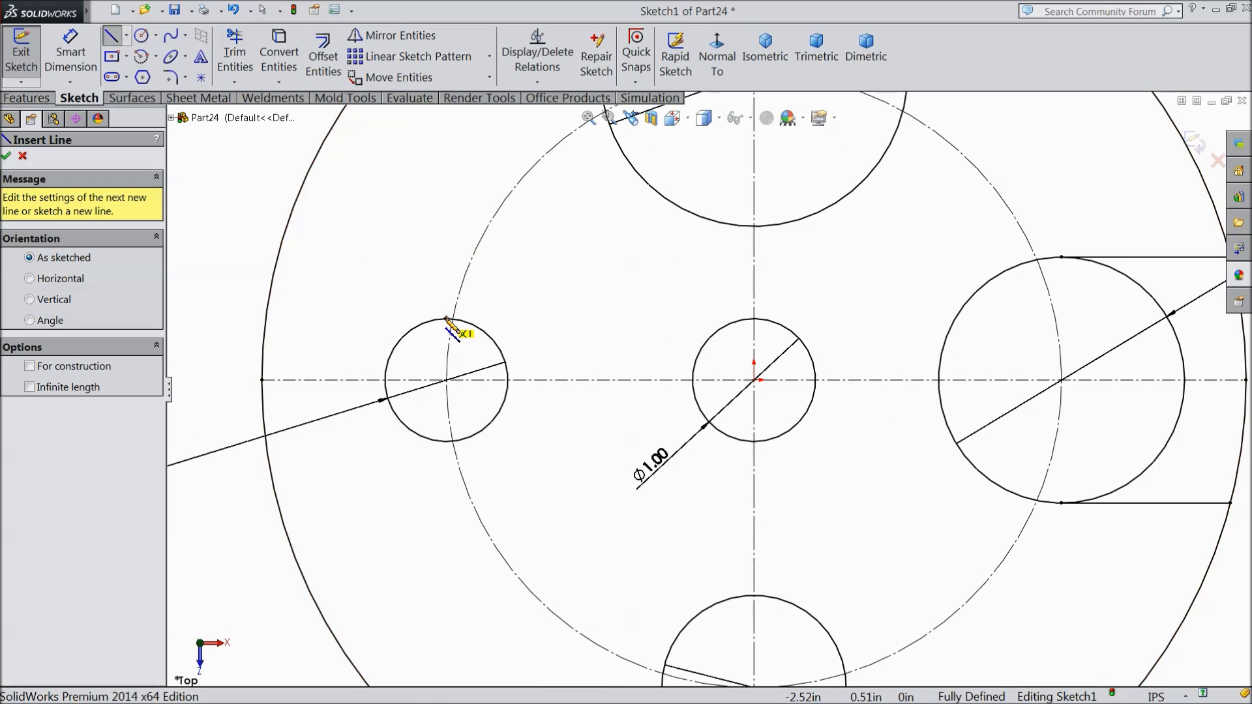
{"action": "left_click", "coordinate": [447, 319]}
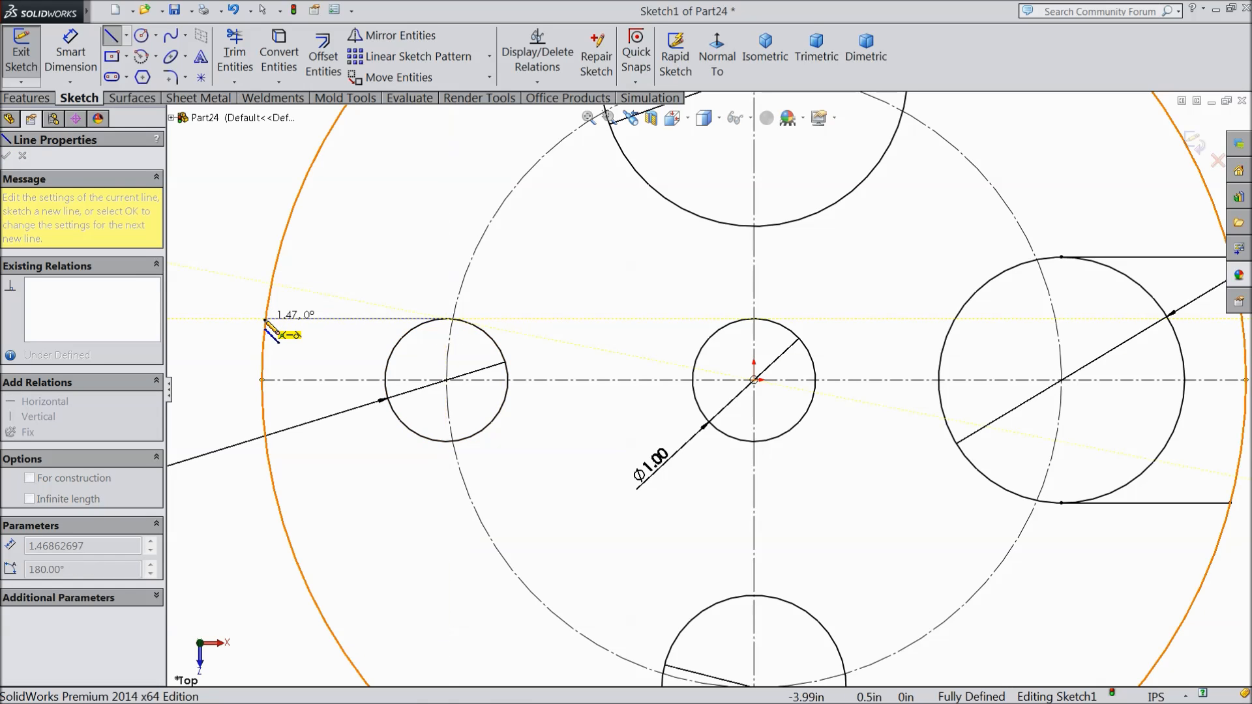
{"action": "right_click", "coordinate": [236, 290]}
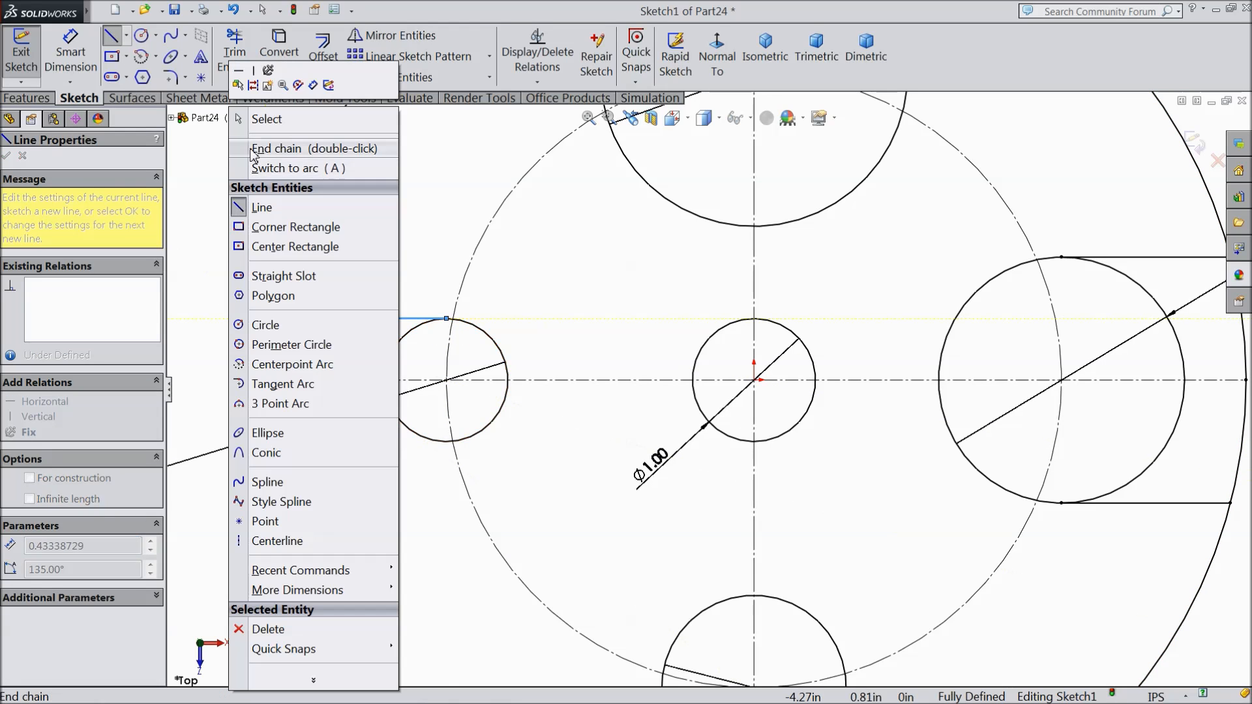
{"action": "left_click", "coordinate": [274, 148]}
Step: Mirror the left 1 in circle's horizontal line about the horizontal centerline
{"action": "left_click", "coordinate": [391, 35]}
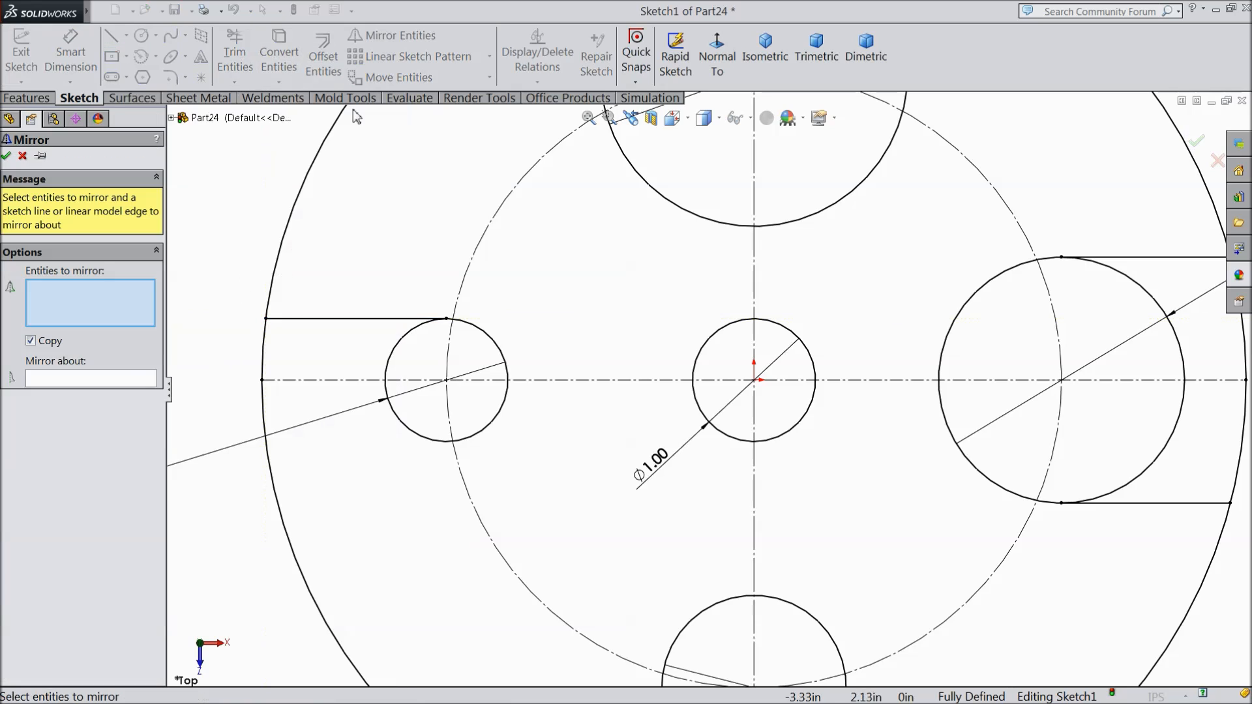
{"action": "left_click", "coordinate": [333, 321]}
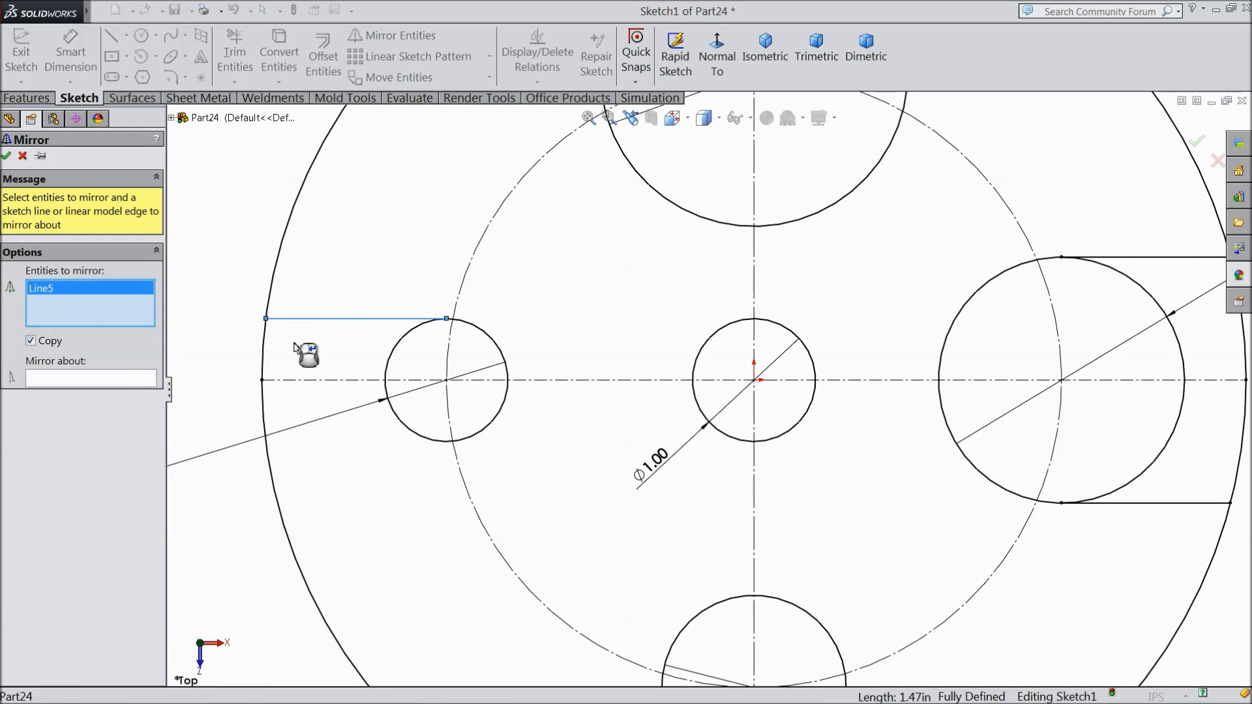
{"action": "left_click", "coordinate": [130, 379]}
{"action": "left_click", "coordinate": [286, 380]}
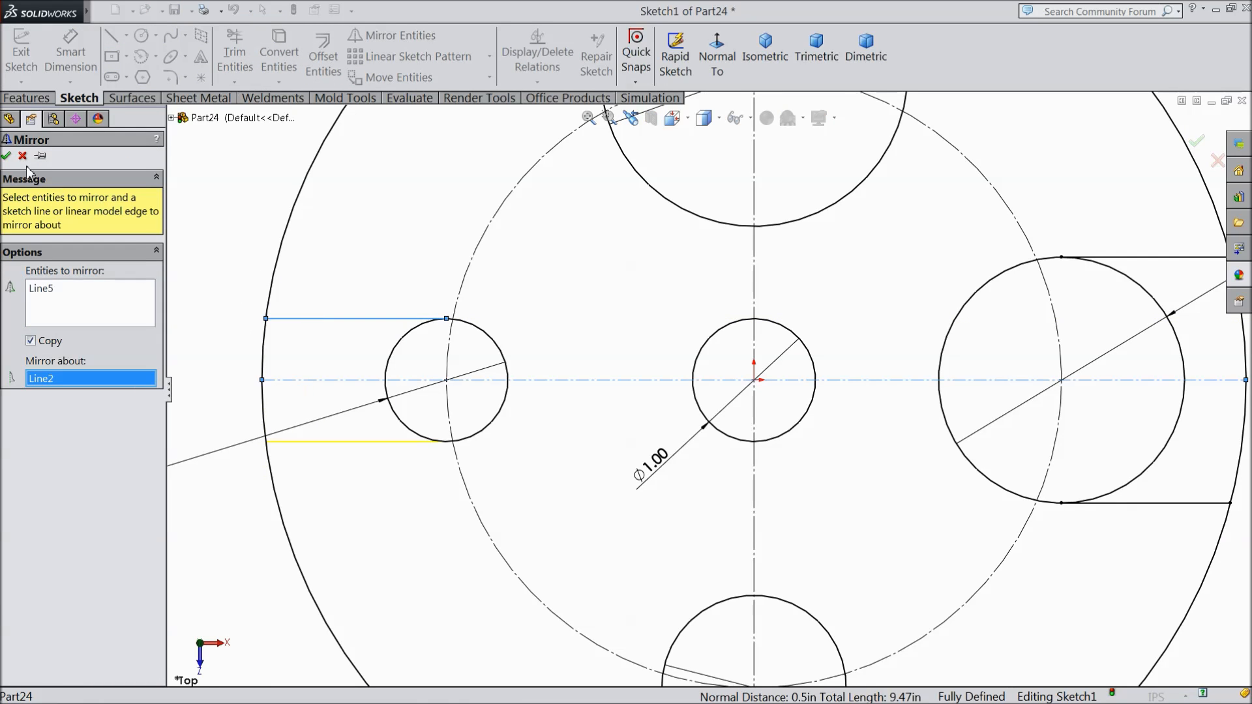
{"action": "left_click", "coordinate": [6, 156]}
Step: Sketch a vertical line about 1.3 in long from the 2.5 in circle's left quadrant point up to the outer circle
{"action": "key", "text": "f"}
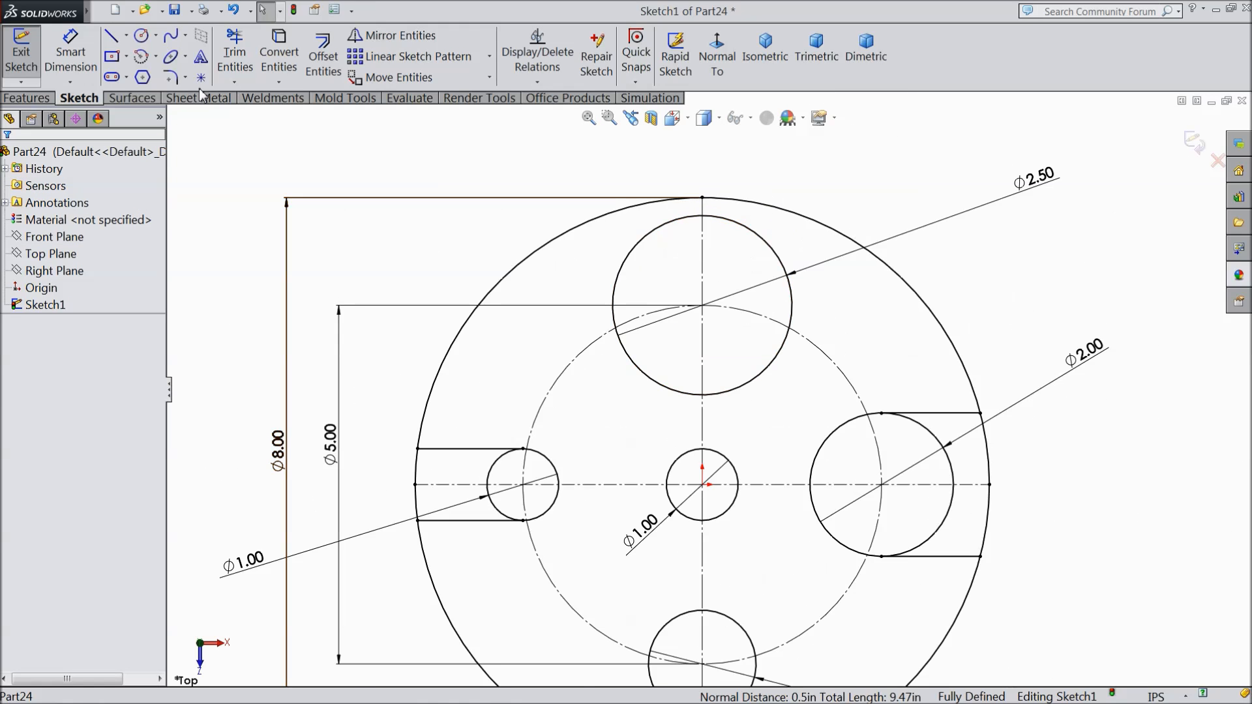
{"action": "left_click", "coordinate": [112, 36]}
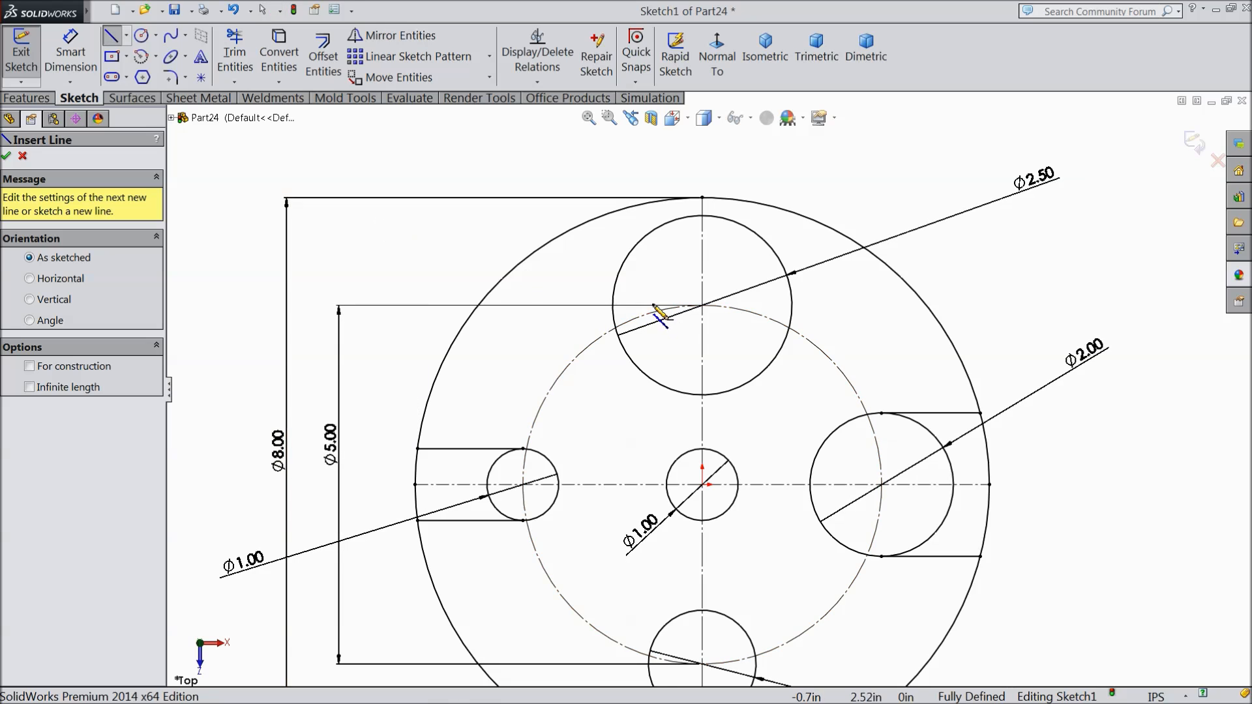
{"action": "left_click", "coordinate": [613, 305]}
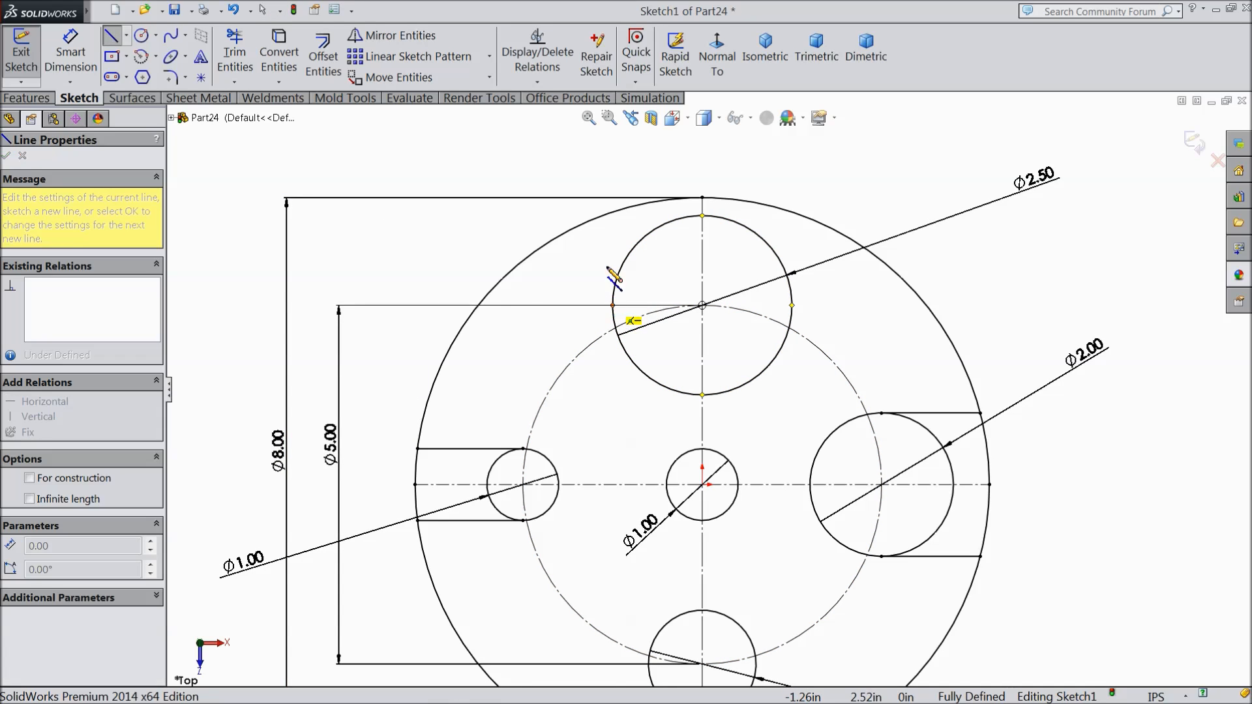
{"action": "left_click", "coordinate": [613, 212]}
{"action": "right_click", "coordinate": [609, 121]}
{"action": "left_click", "coordinate": [639, 134]}
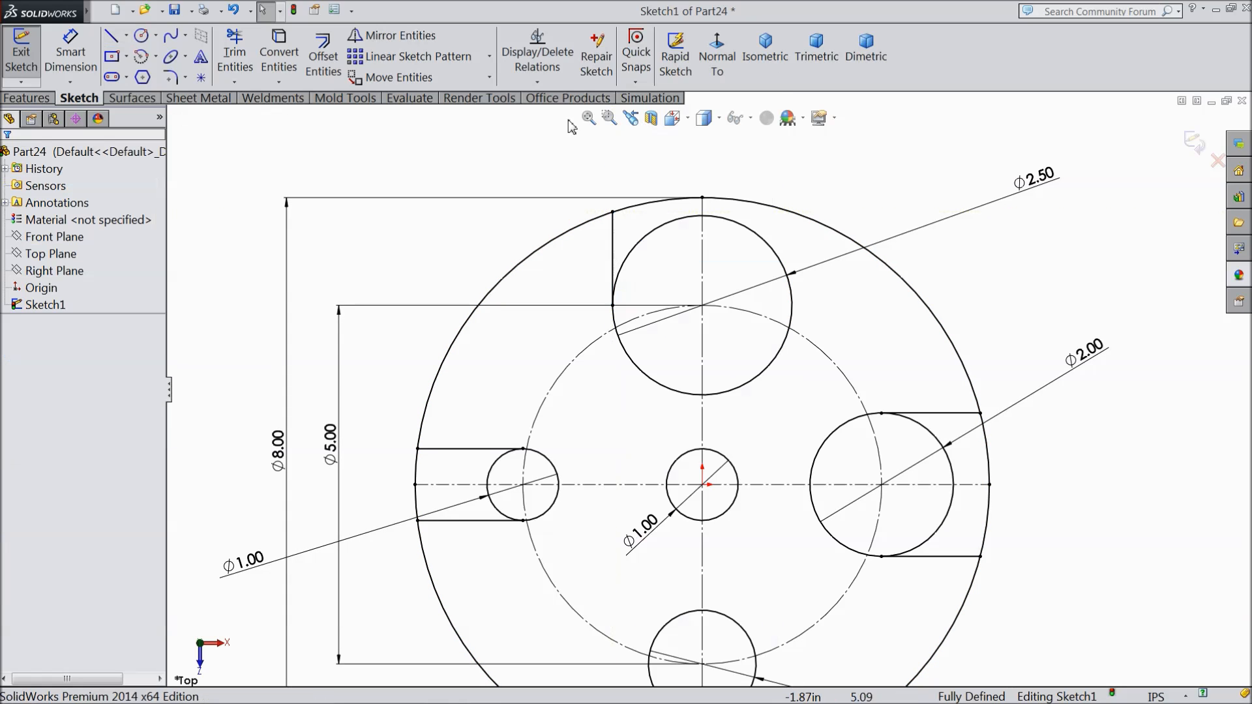
Step: Mirror the 2.5 in circle's vertical line about the vertical centerline
{"action": "left_click", "coordinate": [420, 37]}
{"action": "left_click", "coordinate": [613, 251]}
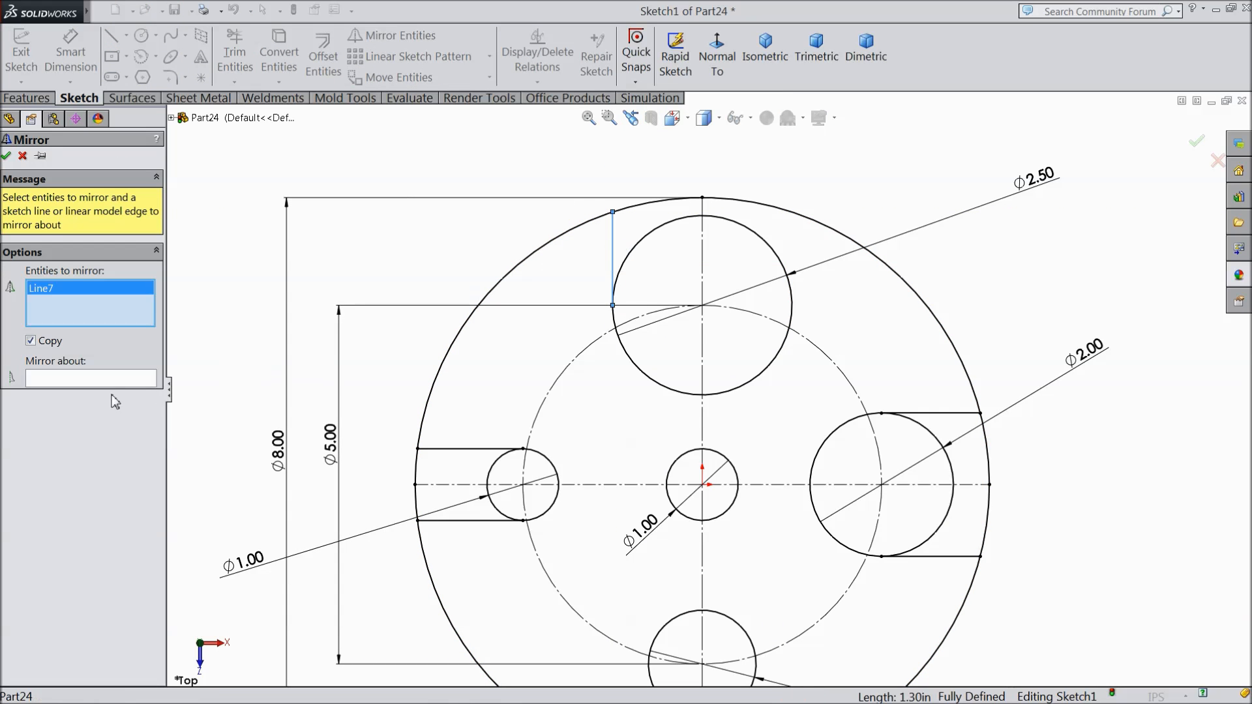
{"action": "left_click", "coordinate": [703, 280]}
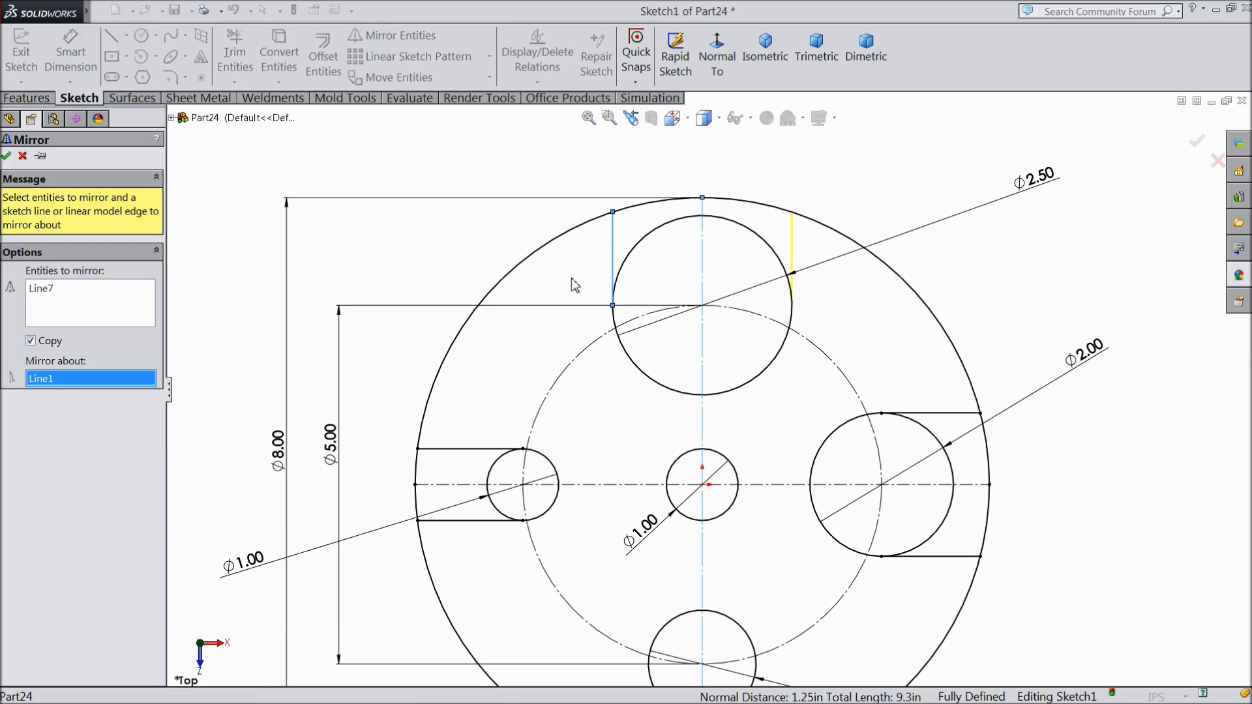
{"action": "left_click", "coordinate": [6, 158]}
Step: Sketch a vertical line about 1.38 in long from the 1.5 in circle's left quadrant point down to the outer circle
{"action": "scroll", "coordinate": [659, 431], "scroll_direction": "up", "scroll_amount": 4}
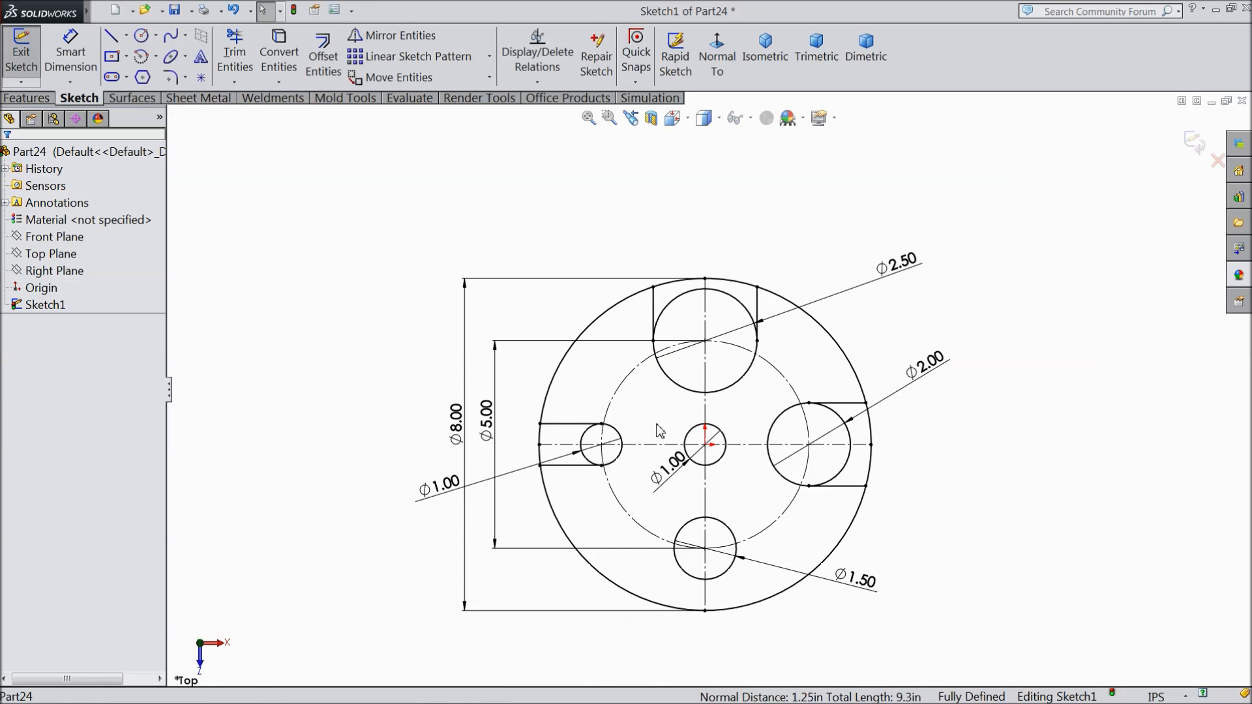
{"action": "scroll", "coordinate": [729, 541], "scroll_direction": "down", "scroll_amount": 2}
{"action": "scroll", "coordinate": [719, 478], "scroll_direction": "down", "scroll_amount": 2}
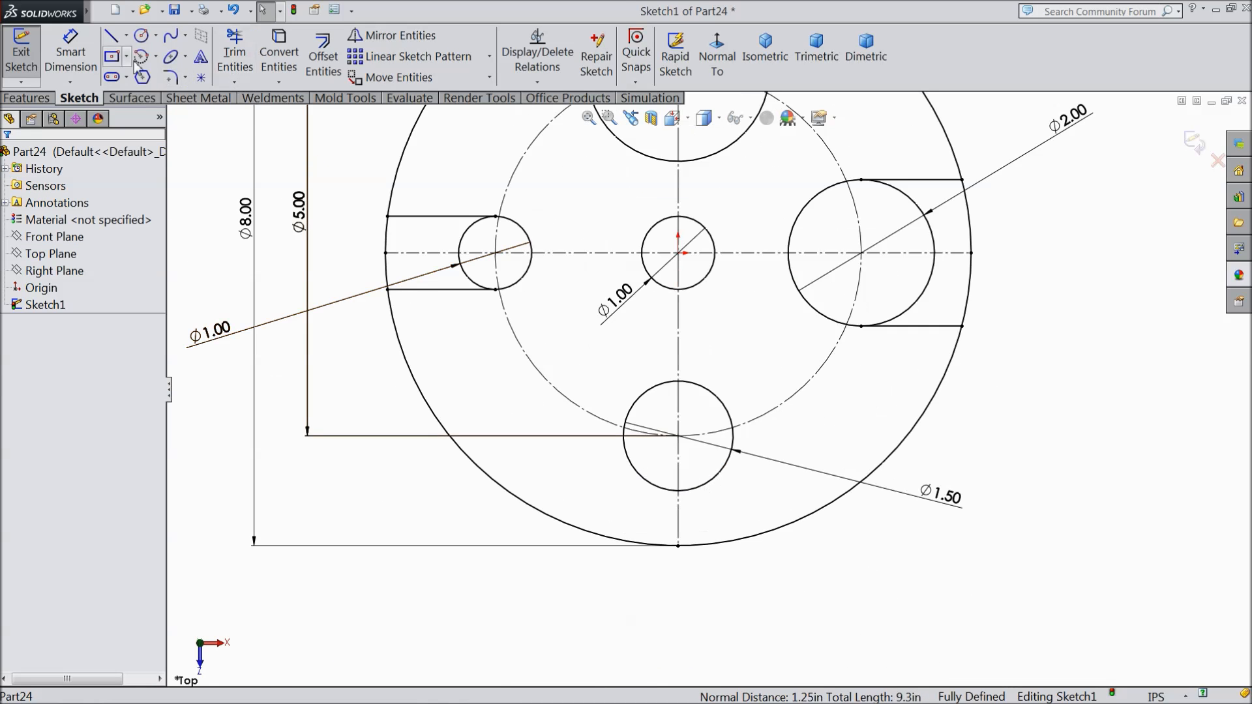
{"action": "left_click", "coordinate": [112, 37]}
{"action": "scroll", "coordinate": [695, 562], "scroll_direction": "down", "scroll_amount": 2}
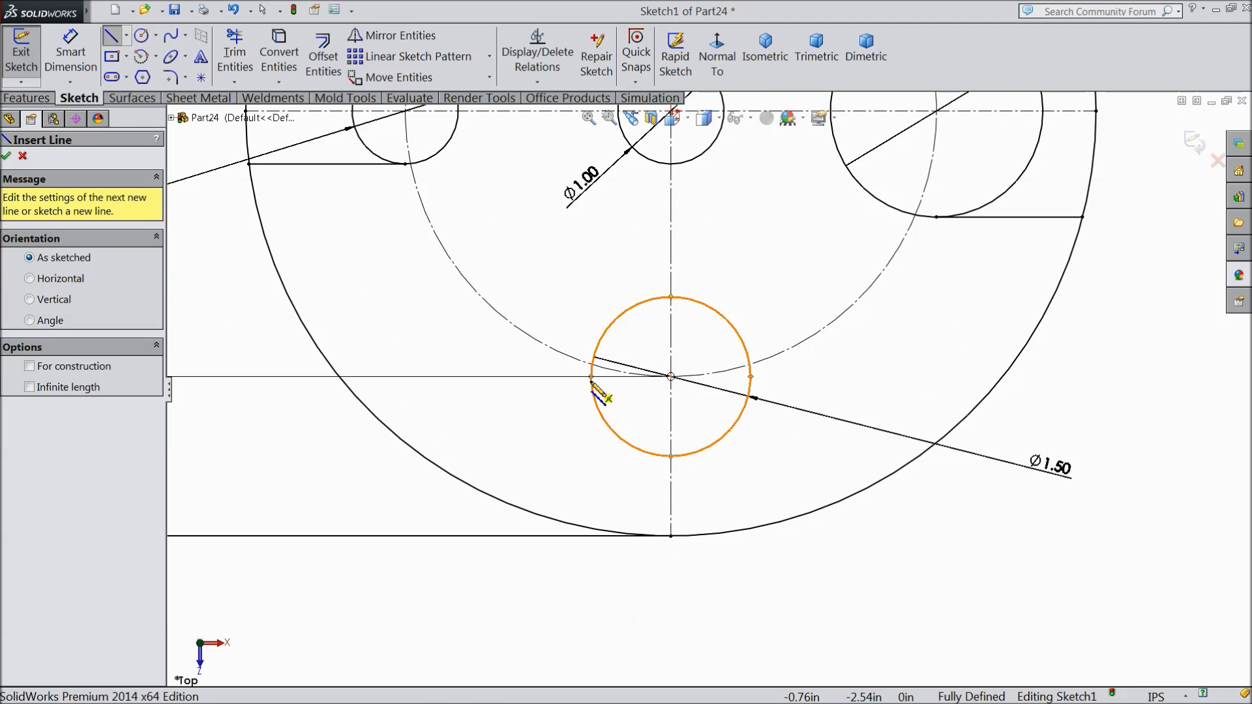
{"action": "left_click", "coordinate": [591, 377]}
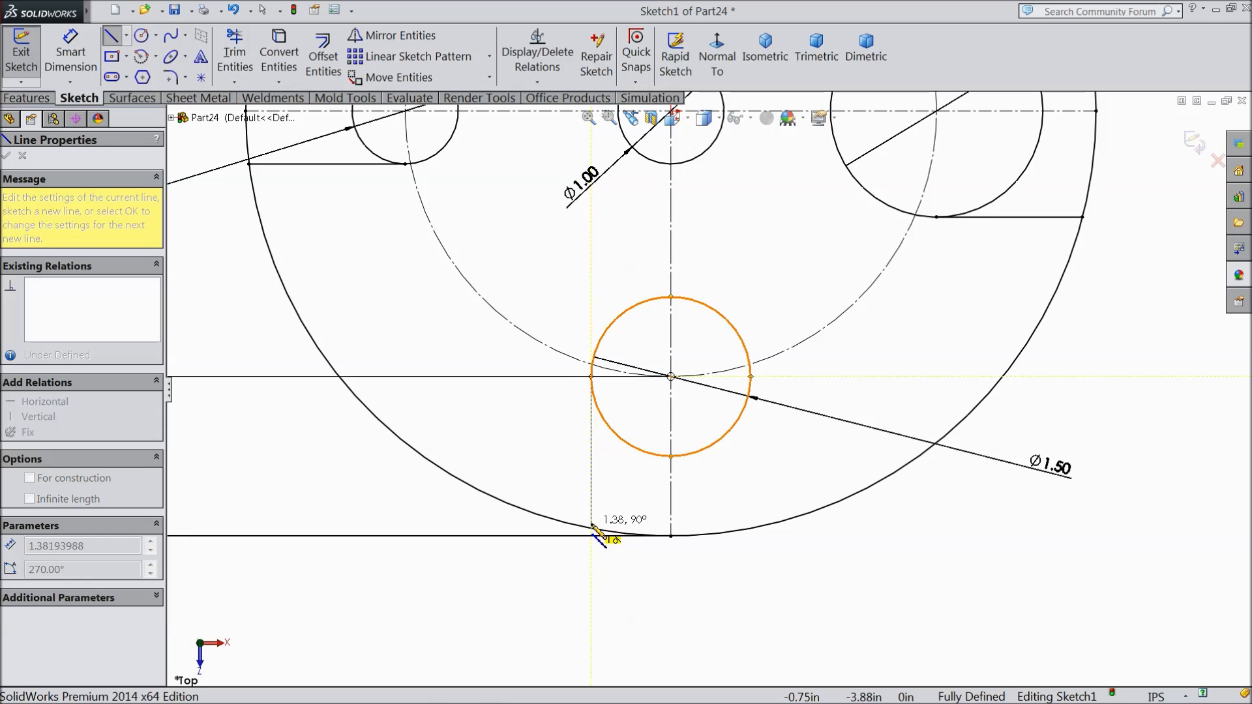
{"action": "right_click", "coordinate": [614, 570]}
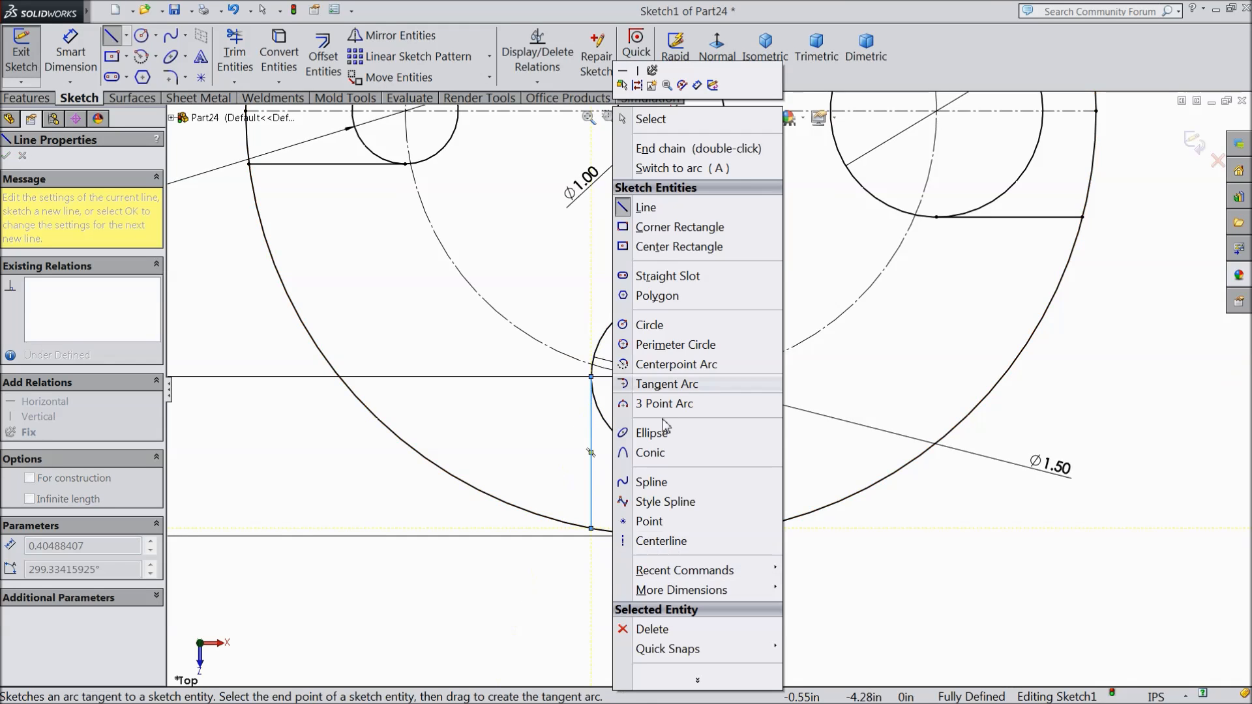
{"action": "left_click", "coordinate": [643, 117]}
Step: Mirror the 1.5 in circle's vertical line about the vertical centerline
{"action": "left_click_drag", "start_coordinate": [717, 477], "coordinate": [569, 485]}
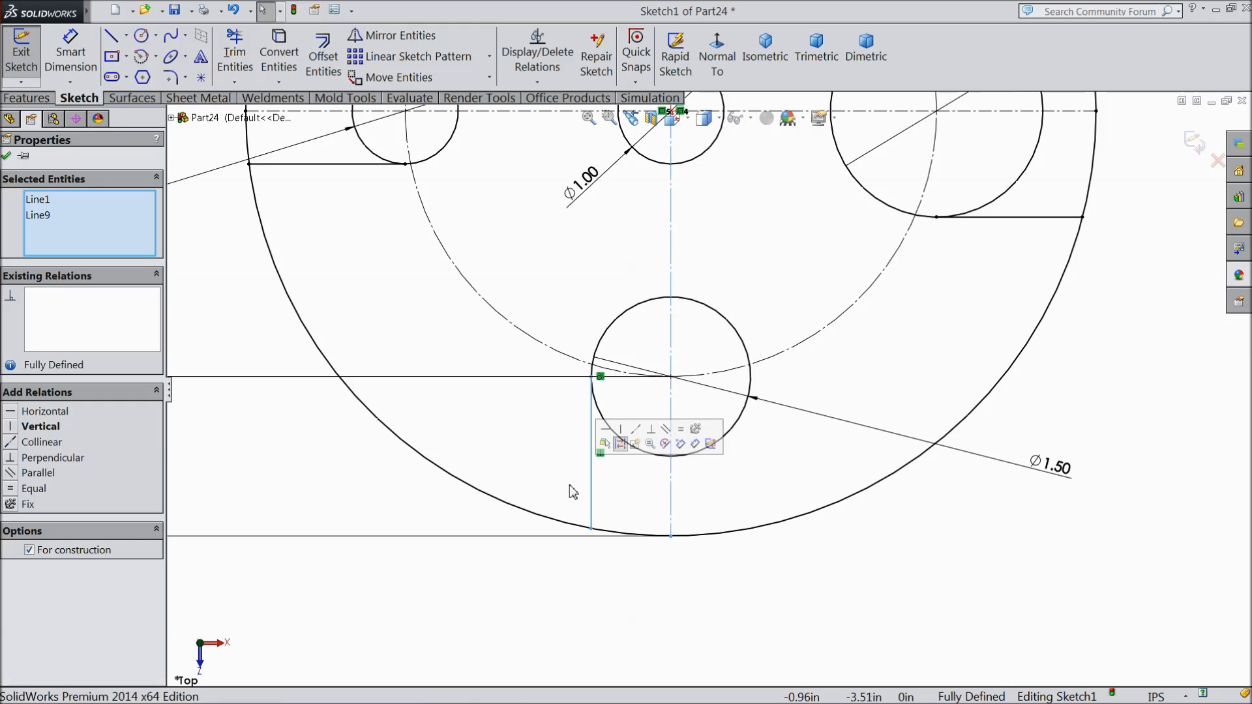
{"action": "left_click", "coordinate": [400, 37]}
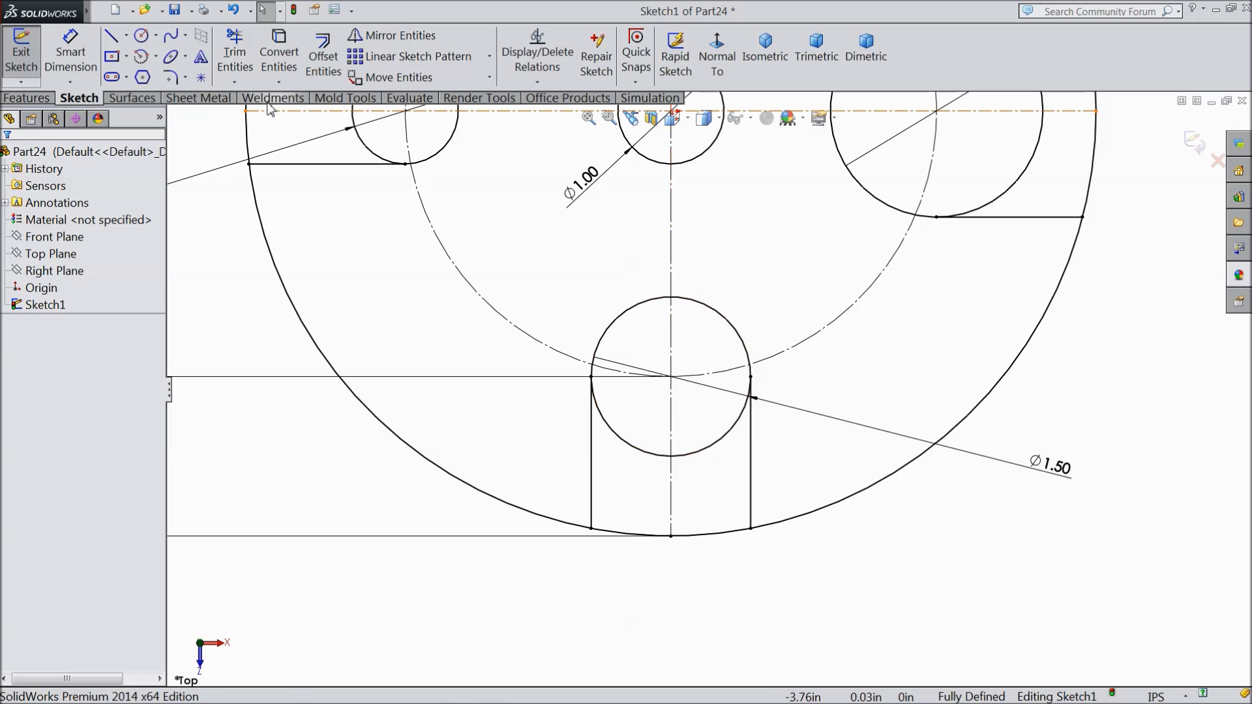
Step: Trim the 1.5 in circle's lower half and the outer circle's arc between its two lines to open the lower slot
{"action": "left_click", "coordinate": [236, 62]}
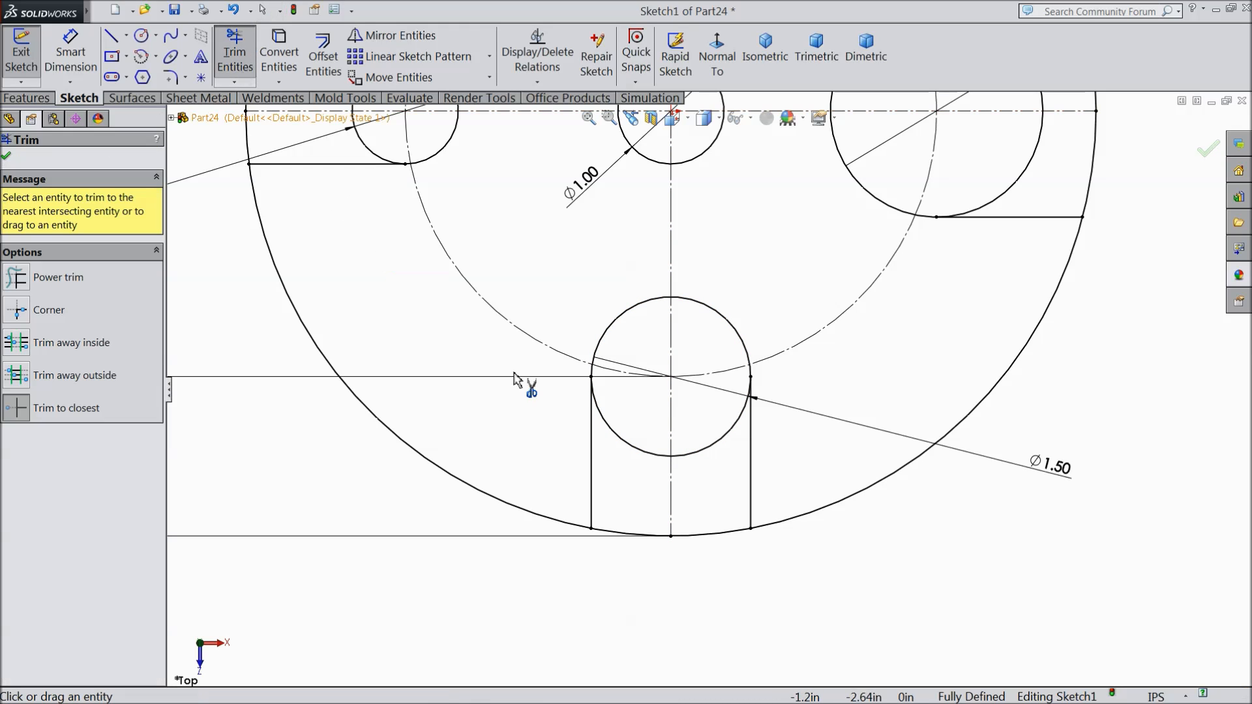
{"action": "left_click", "coordinate": [657, 459]}
{"action": "left_click", "coordinate": [691, 460]}
{"action": "left_click", "coordinate": [627, 533]}
{"action": "scroll", "coordinate": [674, 470], "scroll_direction": "down", "scroll_amount": 3}
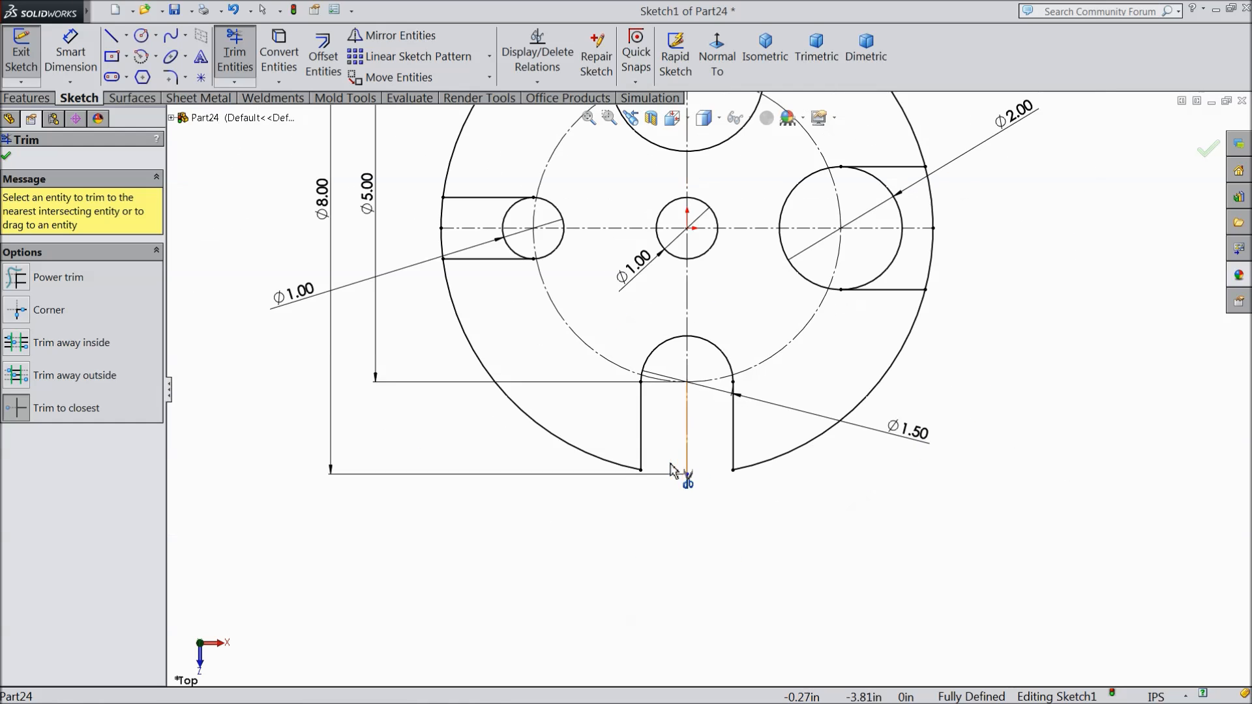
Step: Trim the 2 in circle's outer half and the outer circle's arc between its lines to open the slot at the plate's edge
{"action": "scroll", "coordinate": [893, 247], "scroll_direction": "up", "scroll_amount": 4}
{"action": "left_click", "coordinate": [854, 286]}
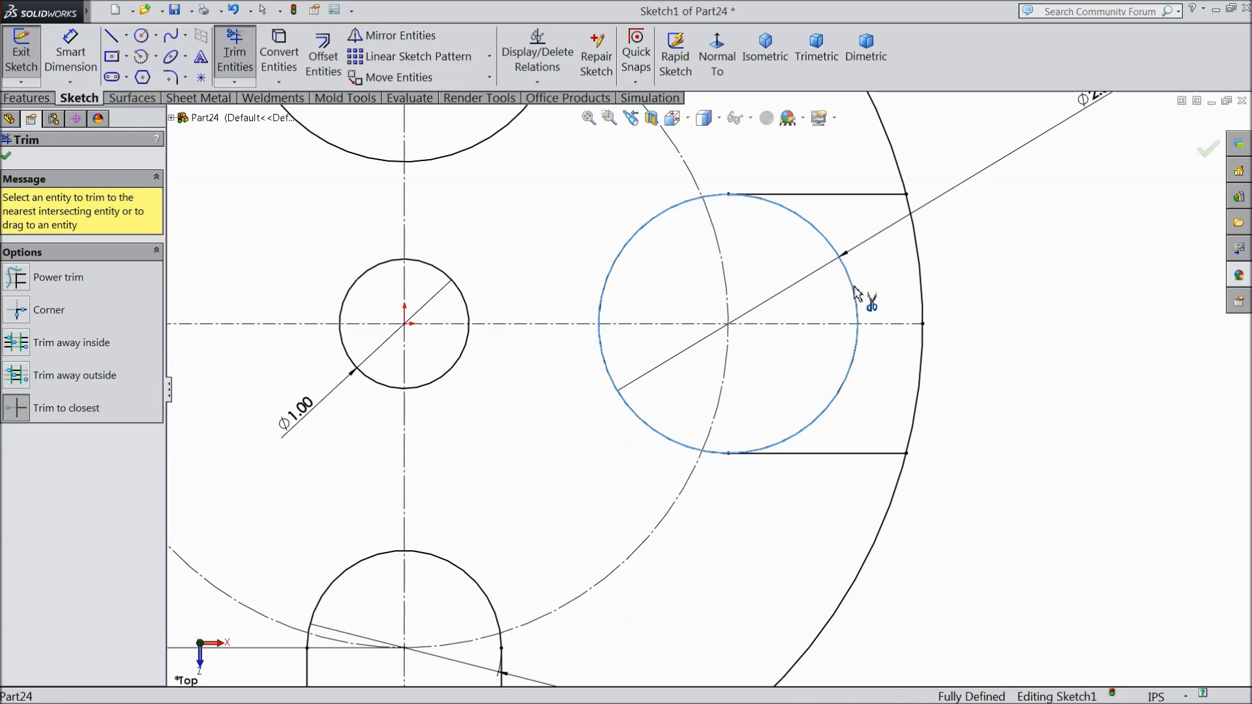
{"action": "left_click", "coordinate": [916, 268]}
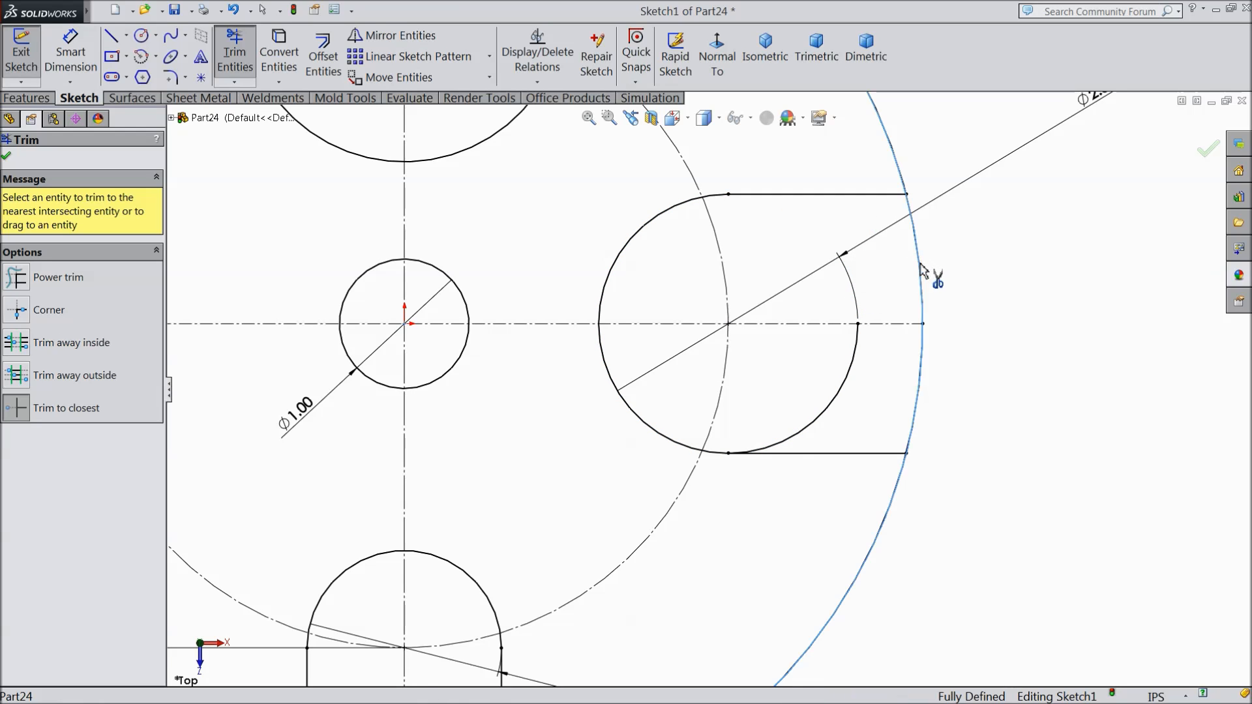
{"action": "left_click", "coordinate": [846, 381]}
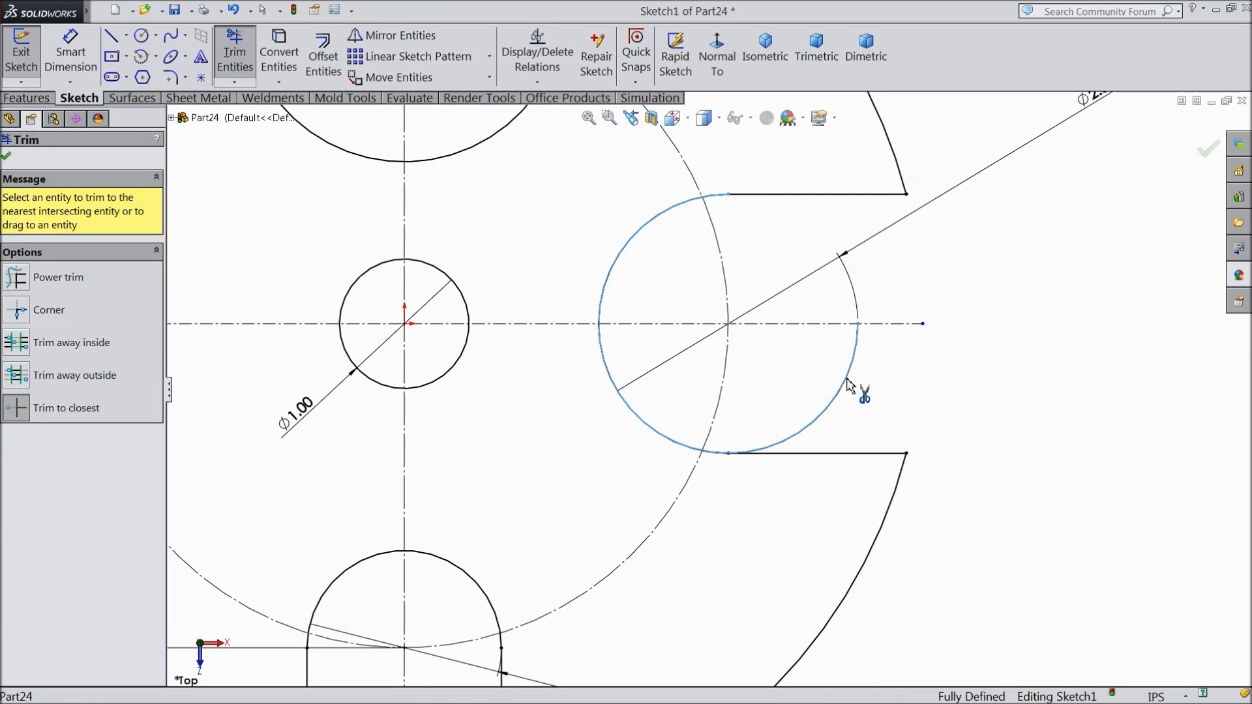
Step: Trim the outer half of the 1 in slot circle and the plate's edge arc between its two horizontal lines
{"action": "scroll", "coordinate": [819, 413], "scroll_direction": "down", "scroll_amount": 3}
{"action": "scroll", "coordinate": [399, 373], "scroll_direction": "up", "scroll_amount": 3}
{"action": "scroll", "coordinate": [399, 373], "scroll_direction": "up", "scroll_amount": 2}
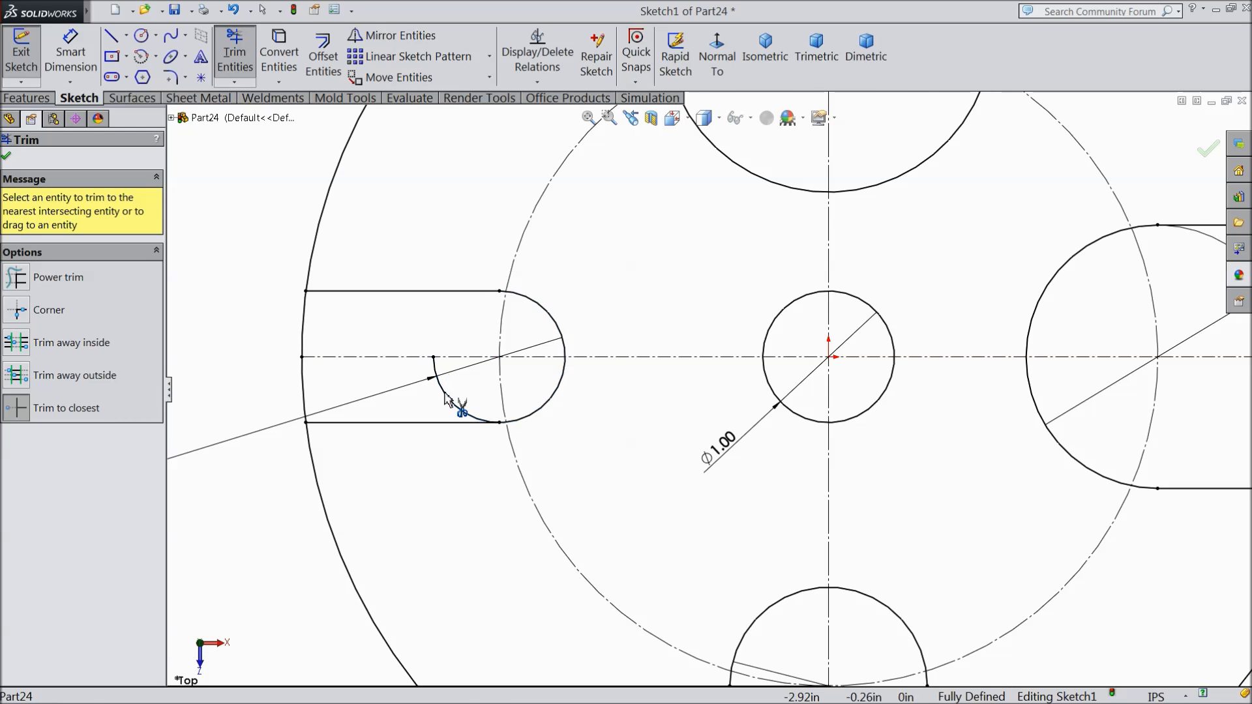
{"action": "left_click", "coordinate": [302, 383]}
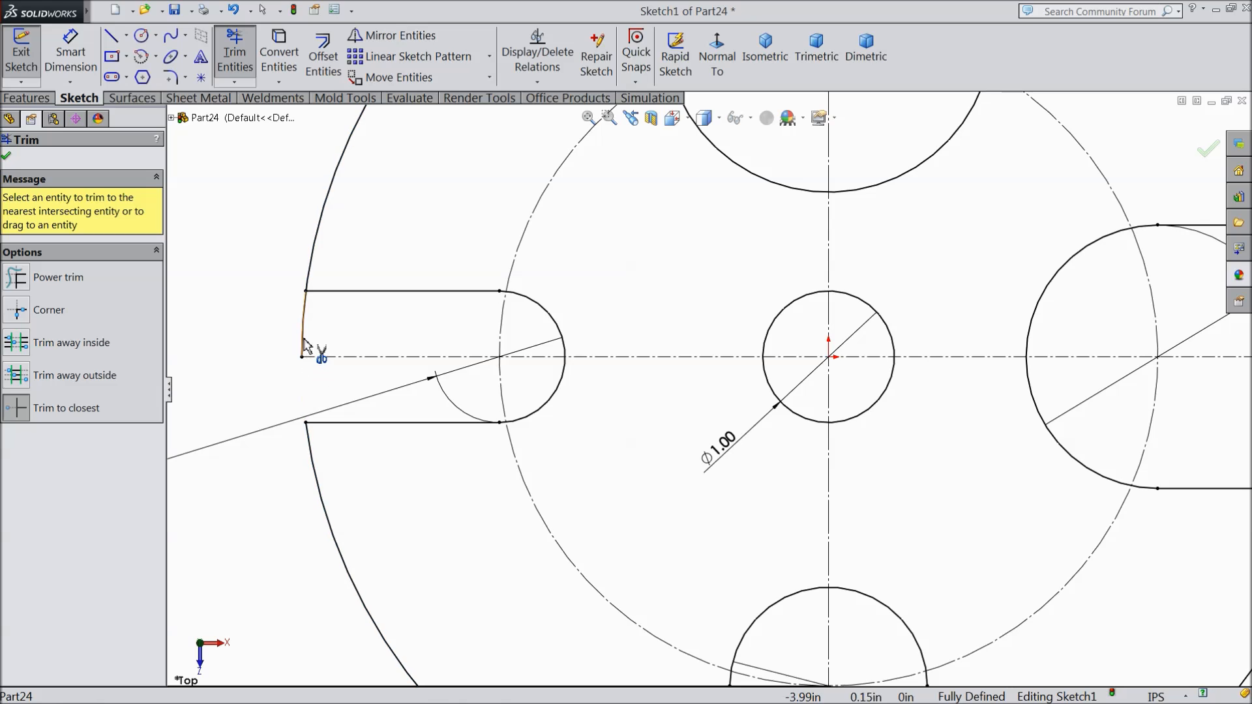
{"action": "scroll", "coordinate": [566, 331], "scroll_direction": "down", "scroll_amount": 4}
Step: Trim the 2.5 in circle's upper half and the outer circle's arc between its two vertical lines, and finish trimming
{"action": "key", "text": "f"}
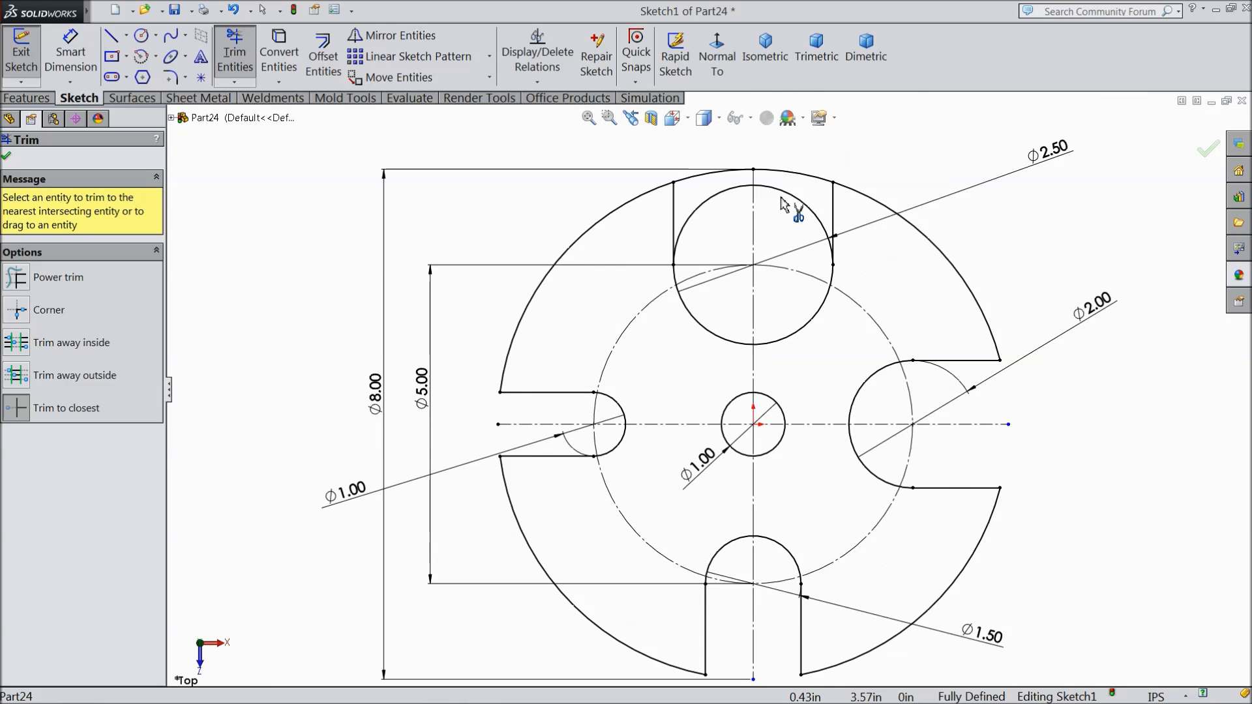
{"action": "left_click", "coordinate": [776, 228]}
{"action": "left_click", "coordinate": [779, 209]}
{"action": "left_click", "coordinate": [721, 209]}
{"action": "left_click", "coordinate": [722, 213]}
{"action": "left_click", "coordinate": [731, 225]}
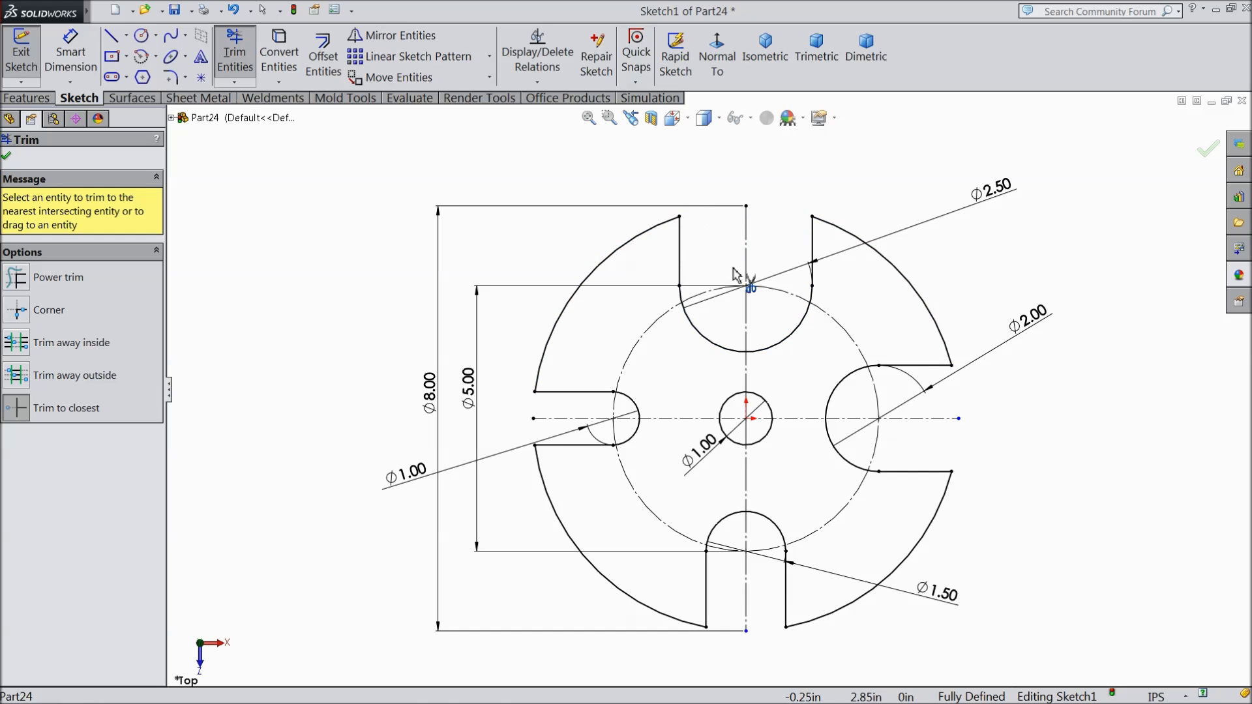
{"action": "left_click", "coordinate": [8, 157]}
Step: Reposition the 2.5, 2, 1.5 and 1 in slot diameter dimensions and the 8 and 5 in diameter dimensions clear of the profile
{"action": "scroll", "coordinate": [710, 391], "scroll_direction": "up", "scroll_amount": 2}
{"action": "mouse_move", "coordinate": [939, 256]}
{"action": "left_mouse_down"}
{"action": "mouse_move", "coordinate": [738, 209]}
{"action": "mouse_move", "coordinate": [724, 186]}
{"action": "mouse_move", "coordinate": [757, 148]}
{"action": "mouse_move", "coordinate": [794, 158]}
{"action": "left_mouse_up"}
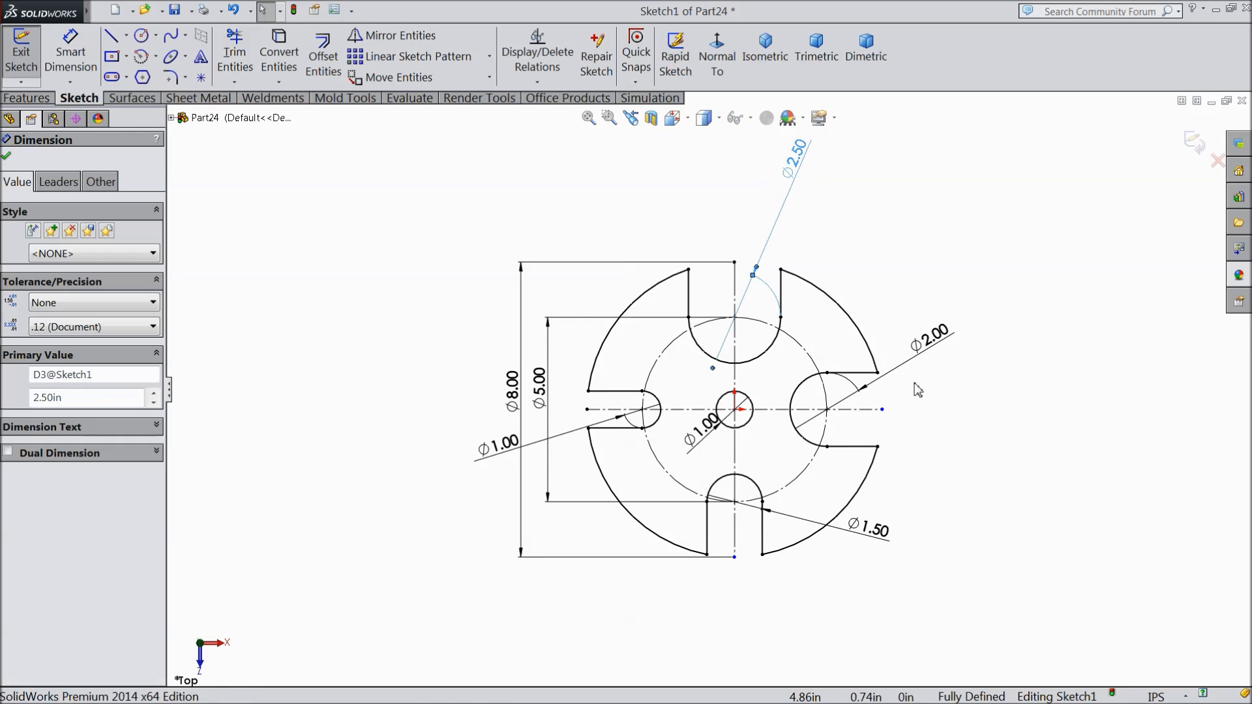
{"action": "left_click_drag", "start_coordinate": [931, 340], "coordinate": [1017, 319]}
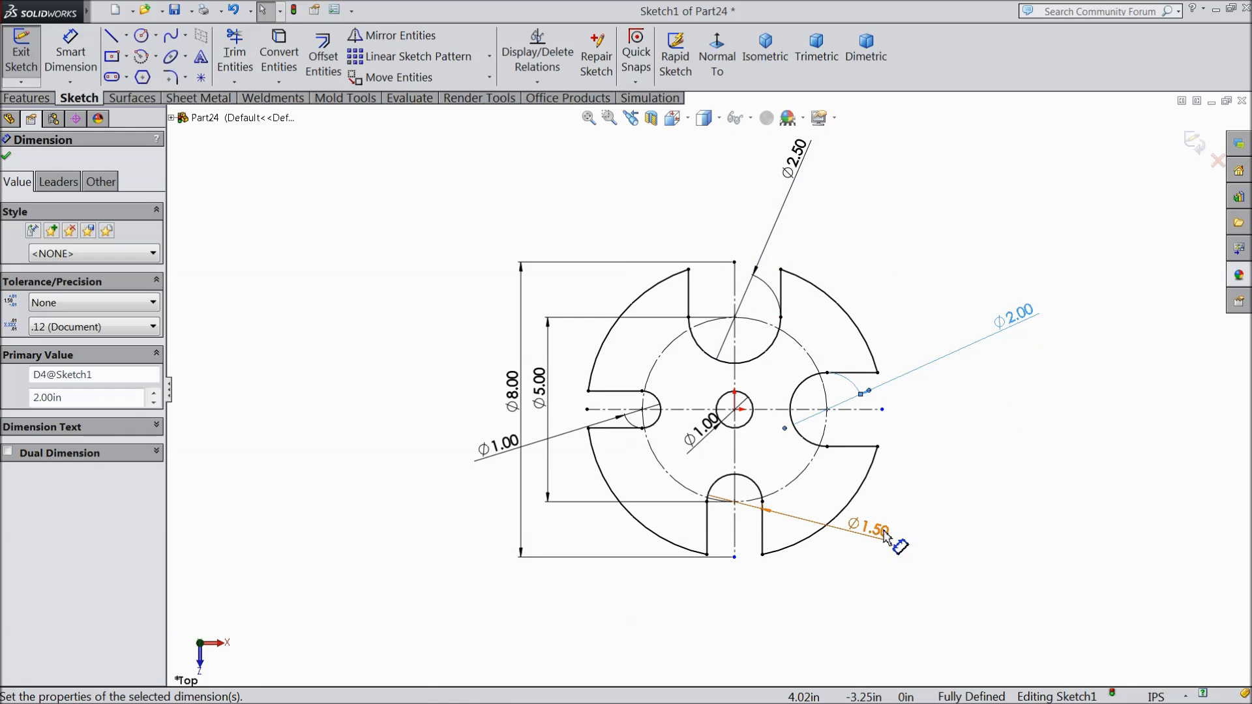
{"action": "left_click_drag", "start_coordinate": [885, 536], "coordinate": [841, 618]}
{"action": "left_click_drag", "start_coordinate": [514, 408], "coordinate": [412, 396]}
{"action": "left_click_drag", "start_coordinate": [540, 391], "coordinate": [463, 399]}
{"action": "left_click_drag", "start_coordinate": [500, 462], "coordinate": [521, 421]}
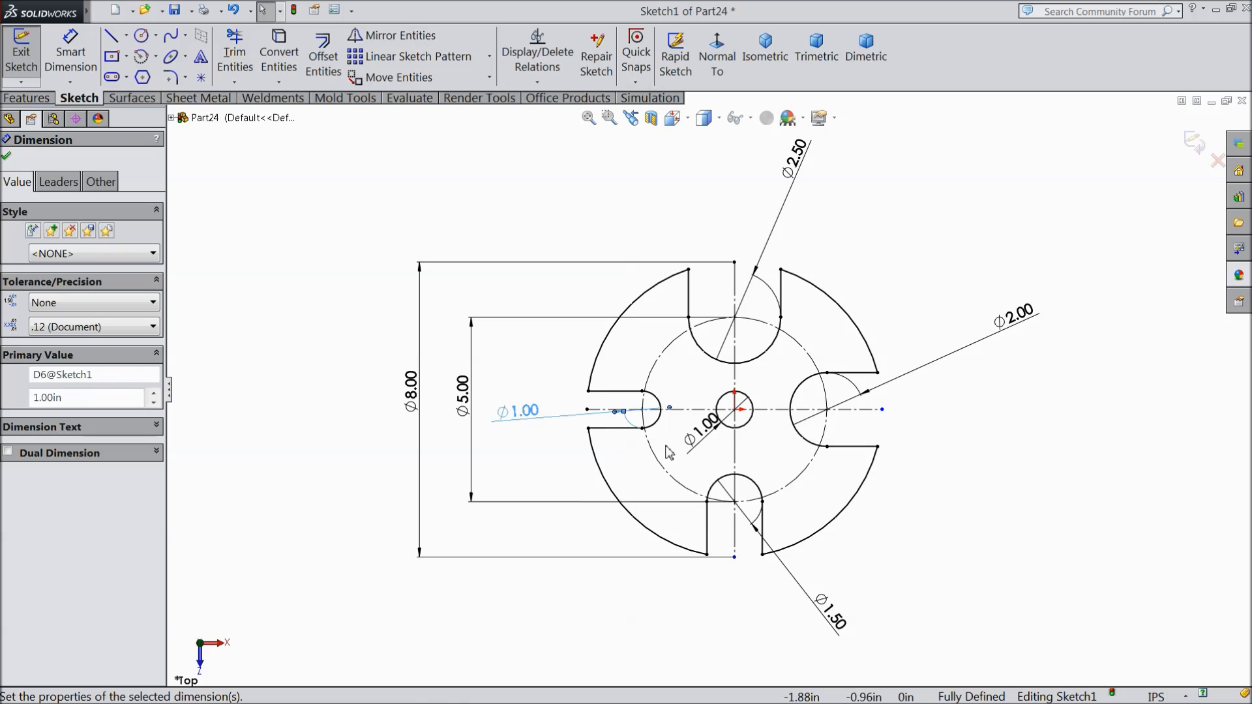
{"action": "scroll", "coordinate": [784, 474], "scroll_direction": "down", "scroll_amount": 2}
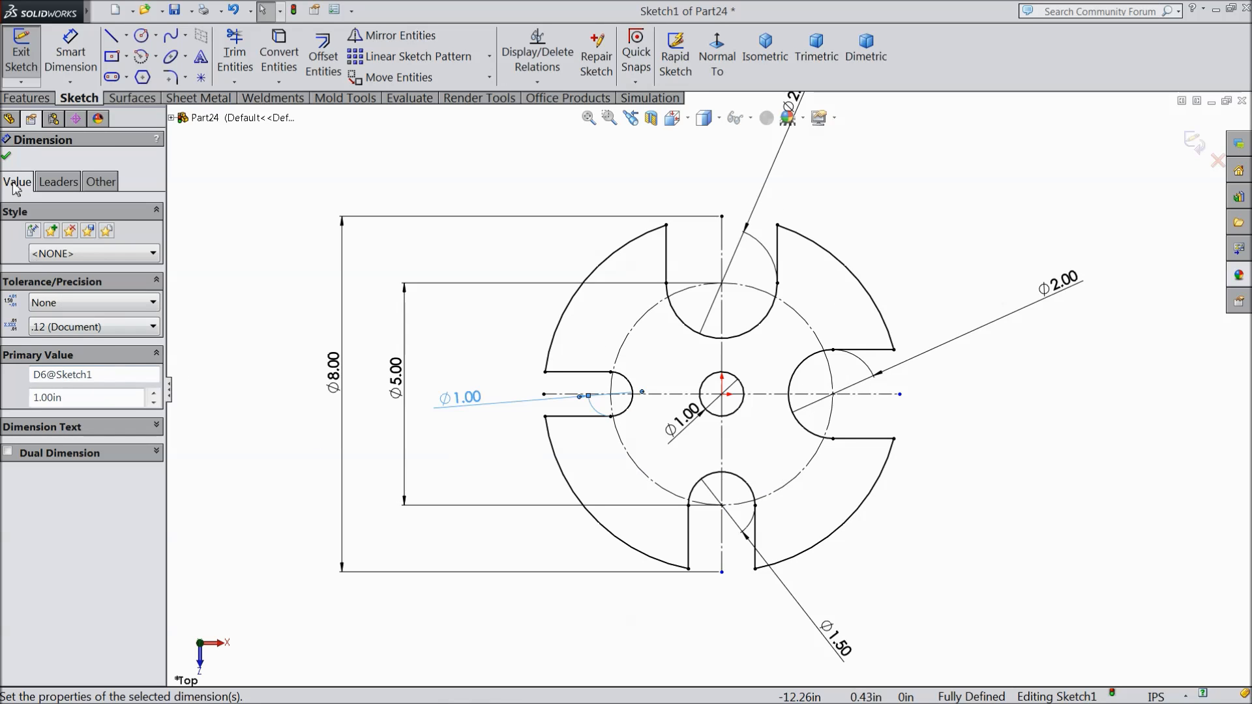
{"action": "left_click", "coordinate": [8, 157]}
Step: Extrude the slotted plate profile as a boss to a blind depth of 1 in
{"action": "left_click", "coordinate": [26, 98]}
{"action": "left_click", "coordinate": [29, 52]}
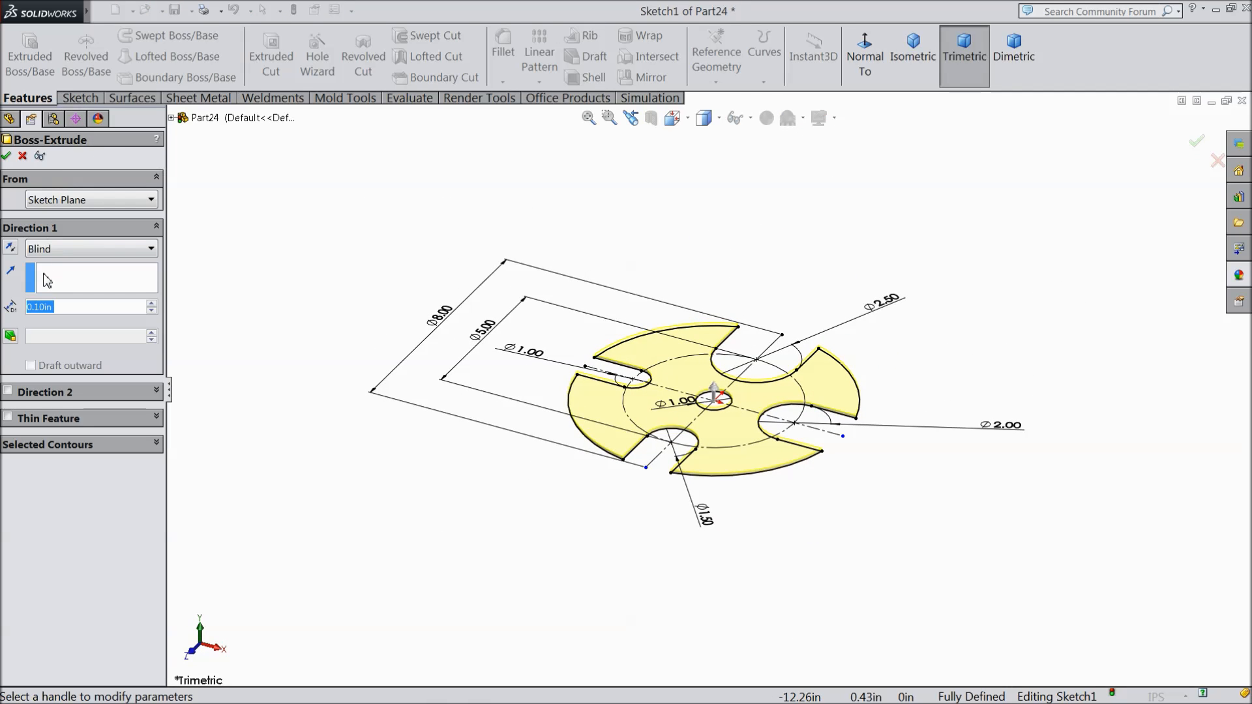
{"action": "type", "text": "1"}
{"action": "key", "text": "Return"}
{"action": "scroll", "coordinate": [649, 326], "scroll_direction": "down", "scroll_amount": 2}
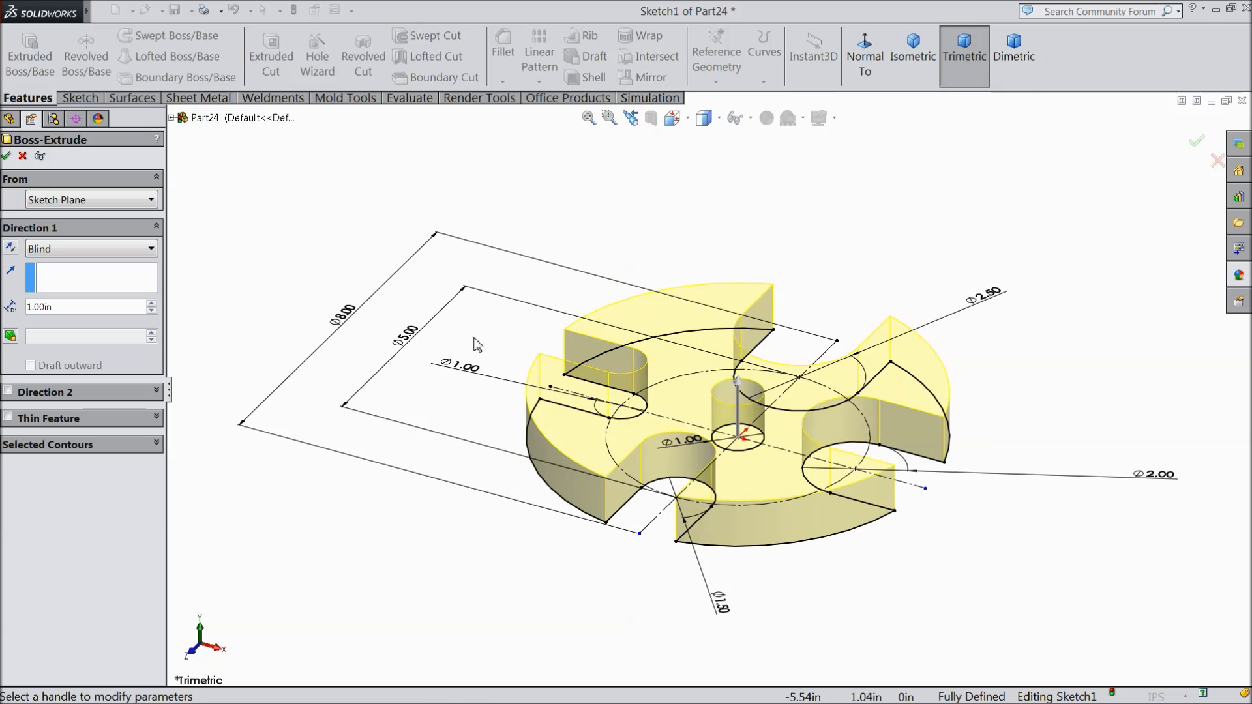
{"action": "left_click", "coordinate": [6, 155]}
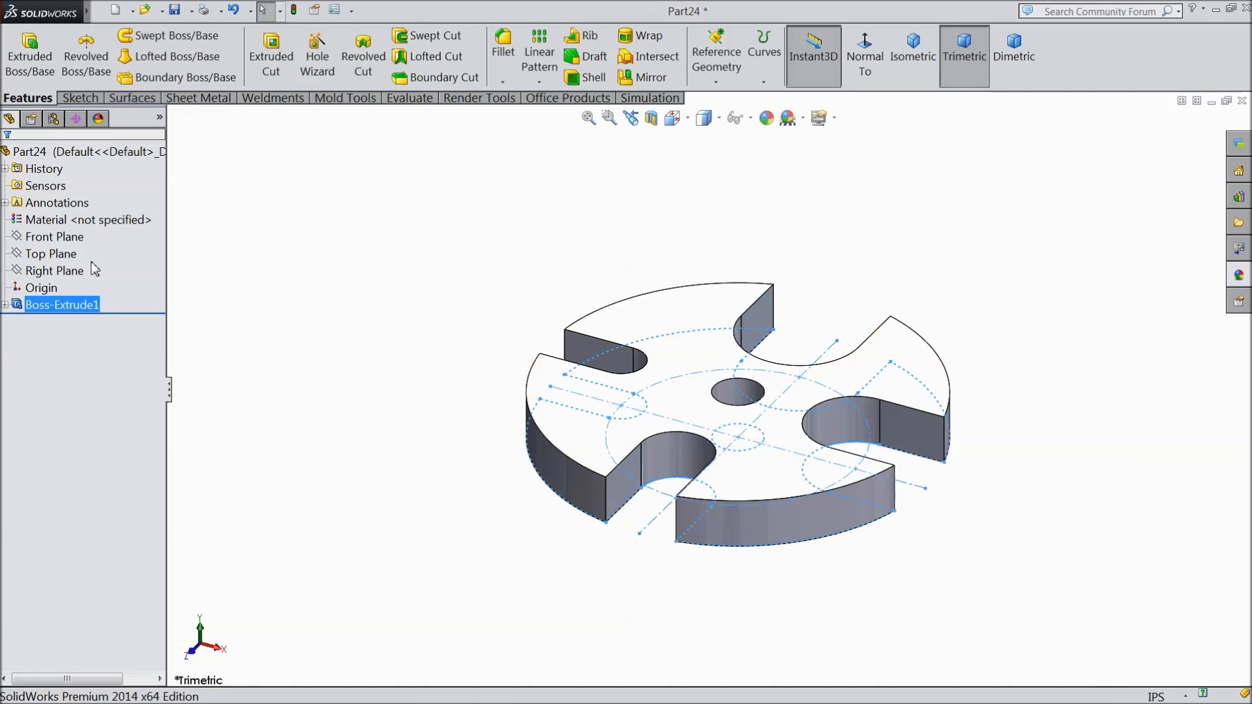
Step: Chamfer all edges of the plate's top and bottom faces with a 0.075 in distance at 45 degrees
{"action": "left_click", "coordinate": [502, 82]}
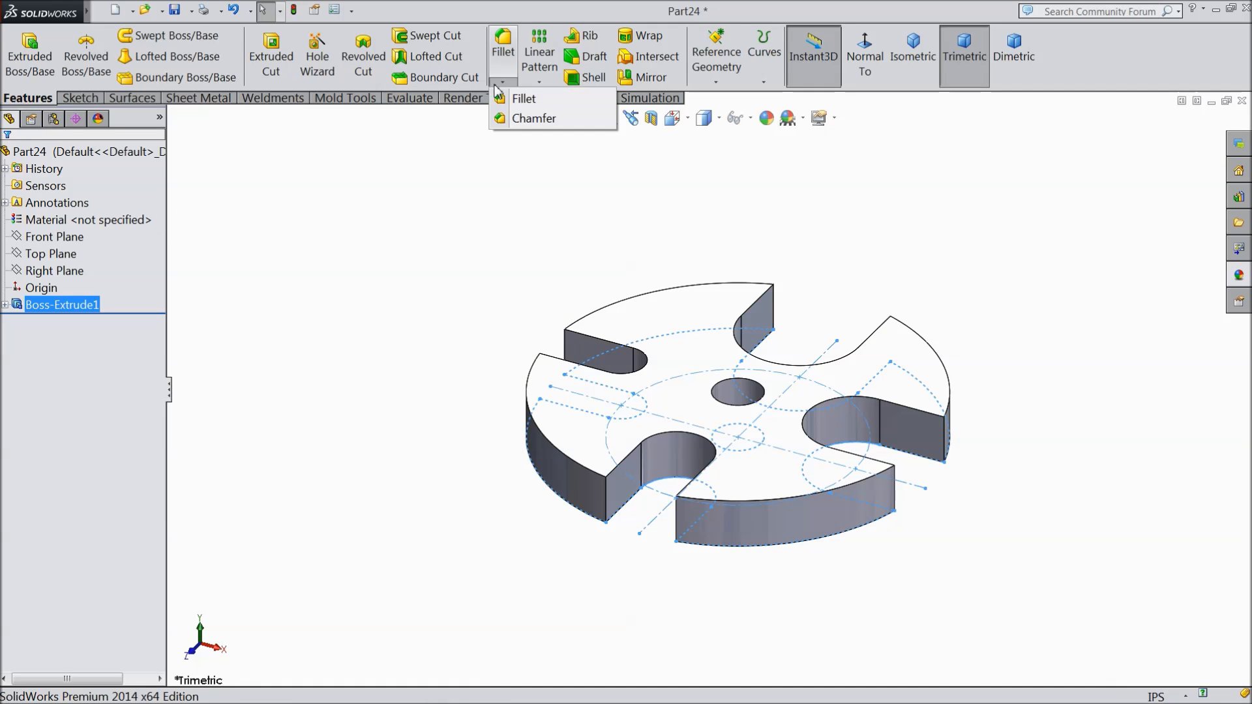
{"action": "left_click", "coordinate": [526, 120]}
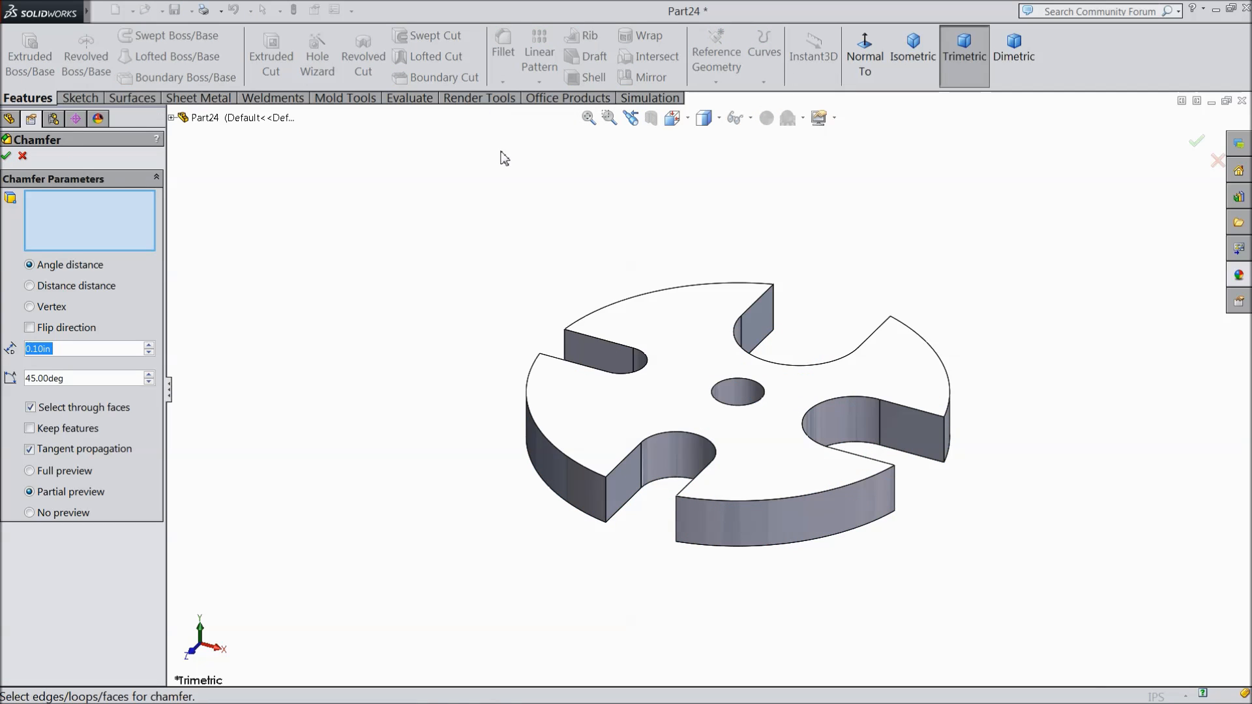
{"action": "type", "text": "0.075"}
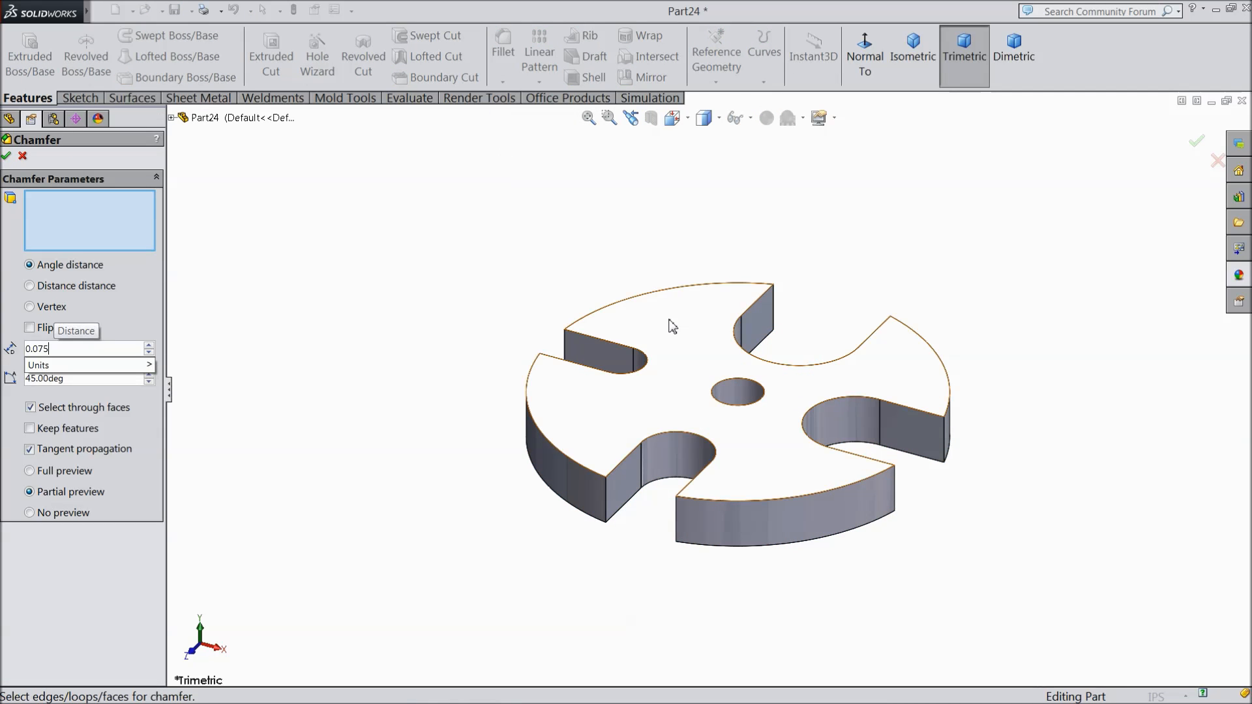
{"action": "left_click", "coordinate": [695, 380]}
{"action": "middle_click_drag", "start_coordinate": [715, 580], "coordinate": [659, 427]}
{"action": "left_click", "coordinate": [659, 428]}
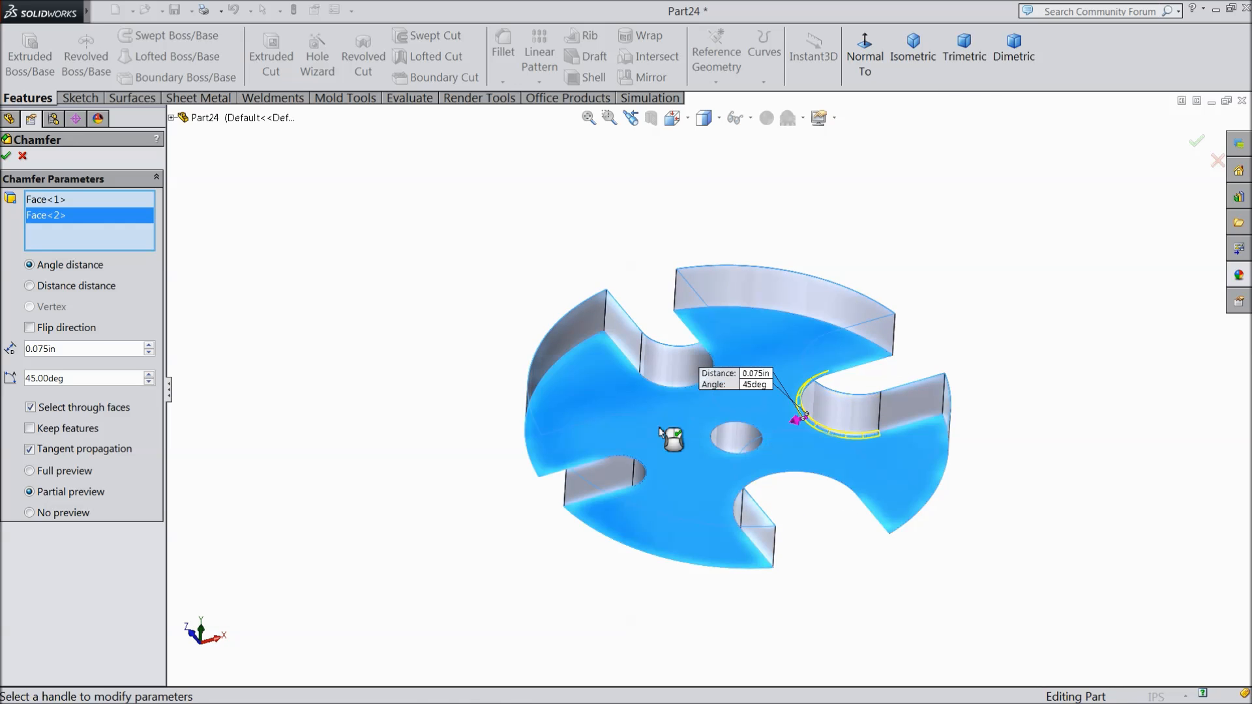
{"action": "left_click", "coordinate": [7, 156]}
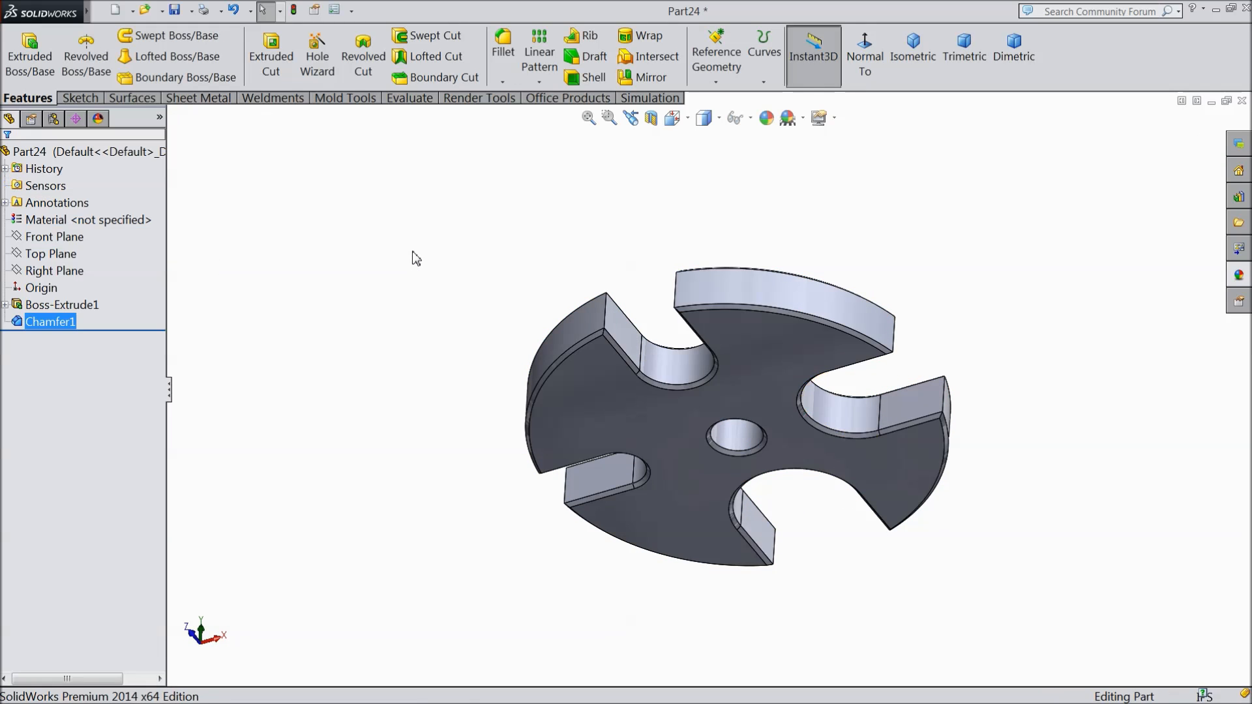
Step: Apply the cast stainless steel appearance to the whole plate part
{"action": "middle_click_drag", "start_coordinate": [414, 257], "coordinate": [404, 515]}
{"action": "left_click", "coordinate": [39, 151]}
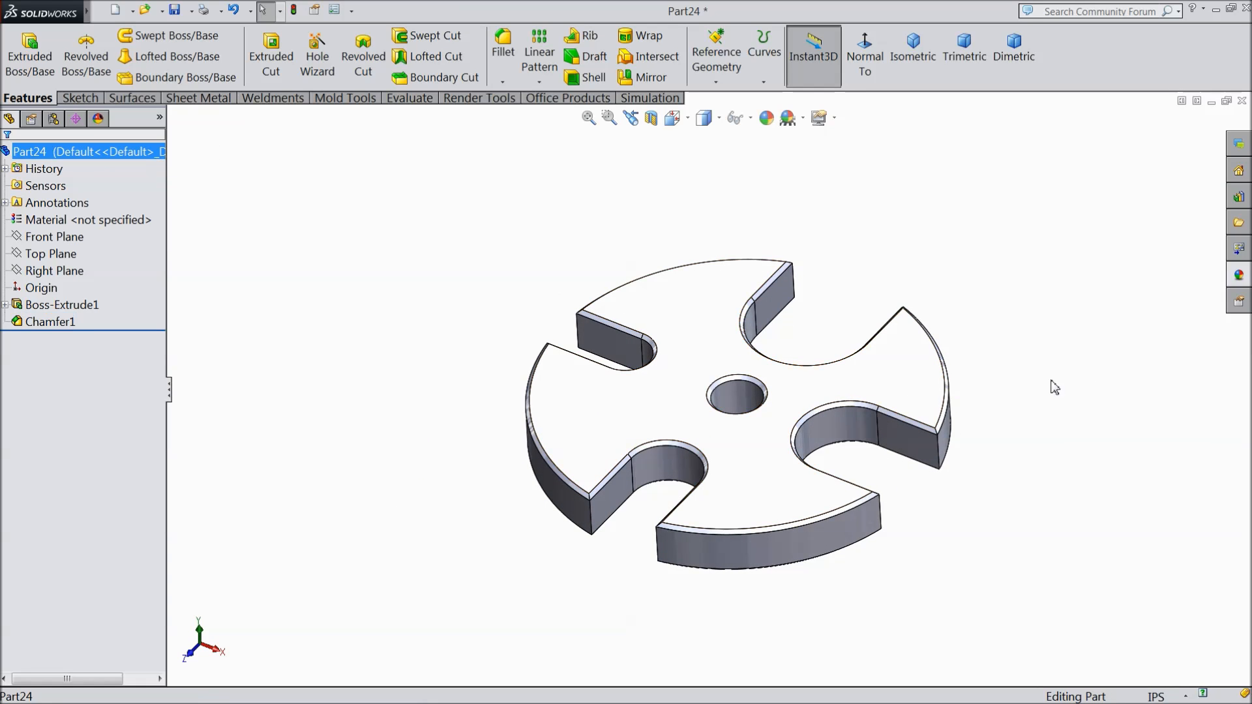
{"action": "left_click", "coordinate": [1240, 276]}
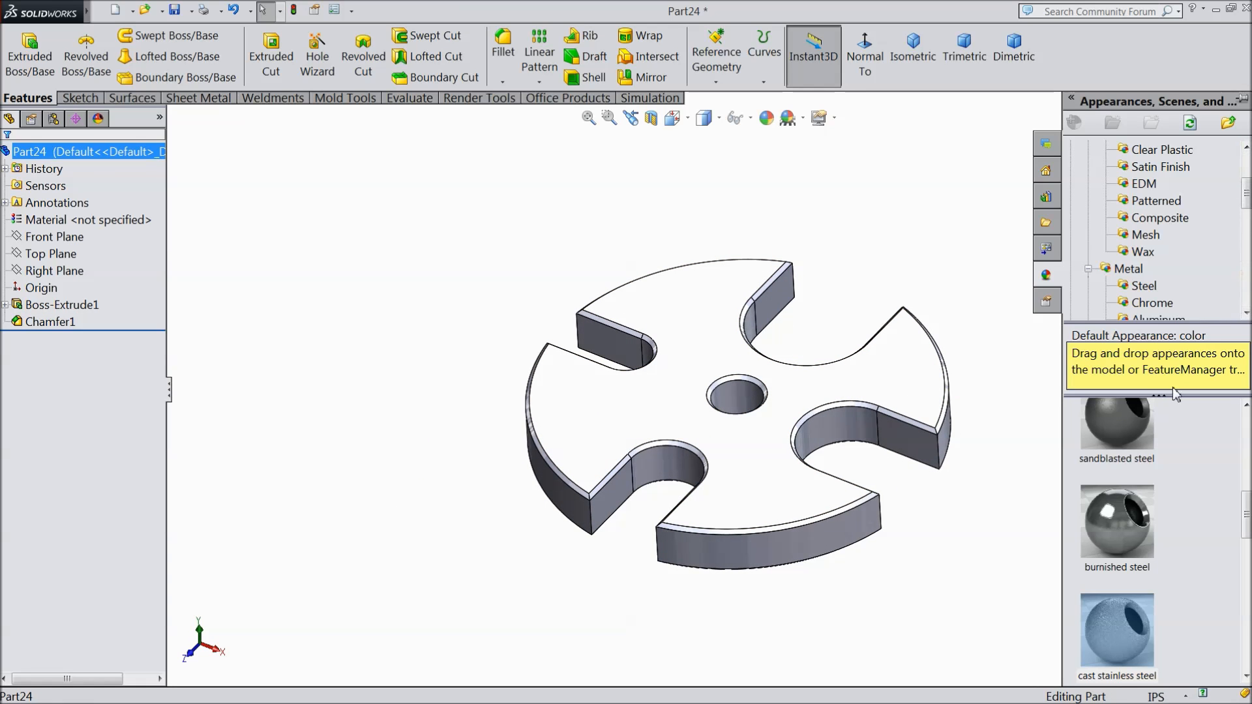
{"action": "double_click", "coordinate": [1120, 636]}
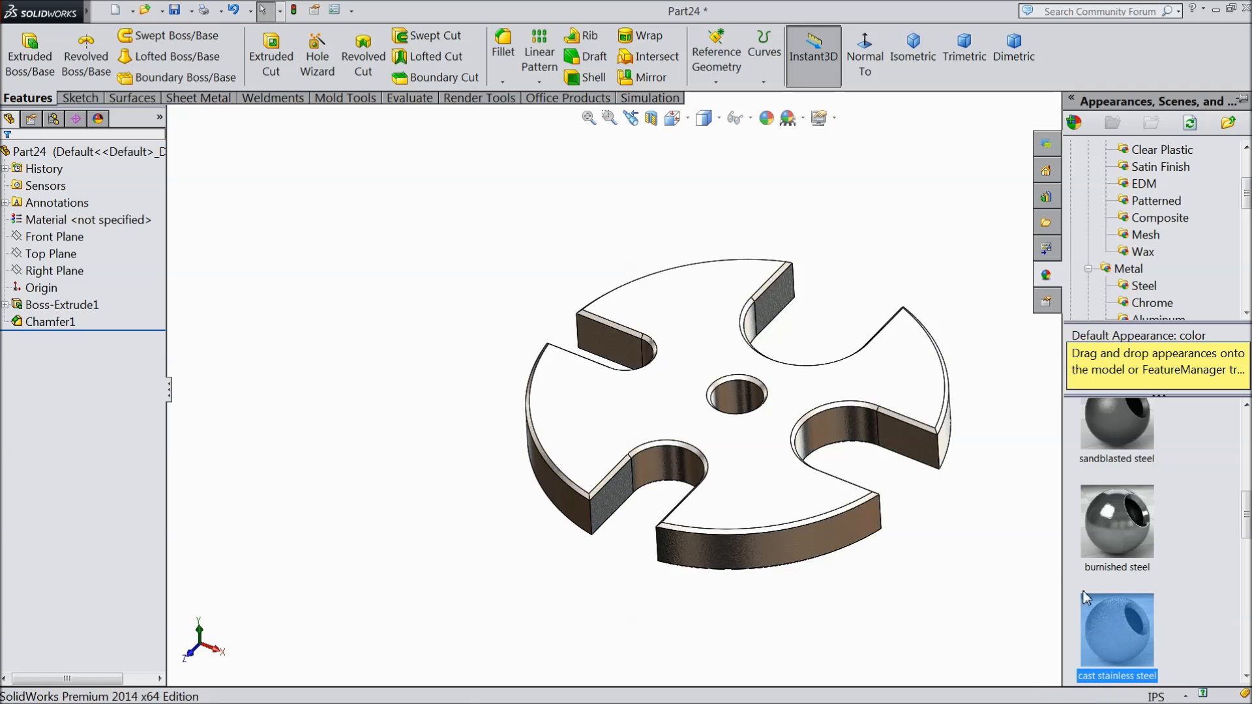
{"action": "middle_click_drag", "start_coordinate": [992, 453], "coordinate": [799, 429]}
{"action": "middle_click_drag", "start_coordinate": [819, 363], "coordinate": [833, 392]}
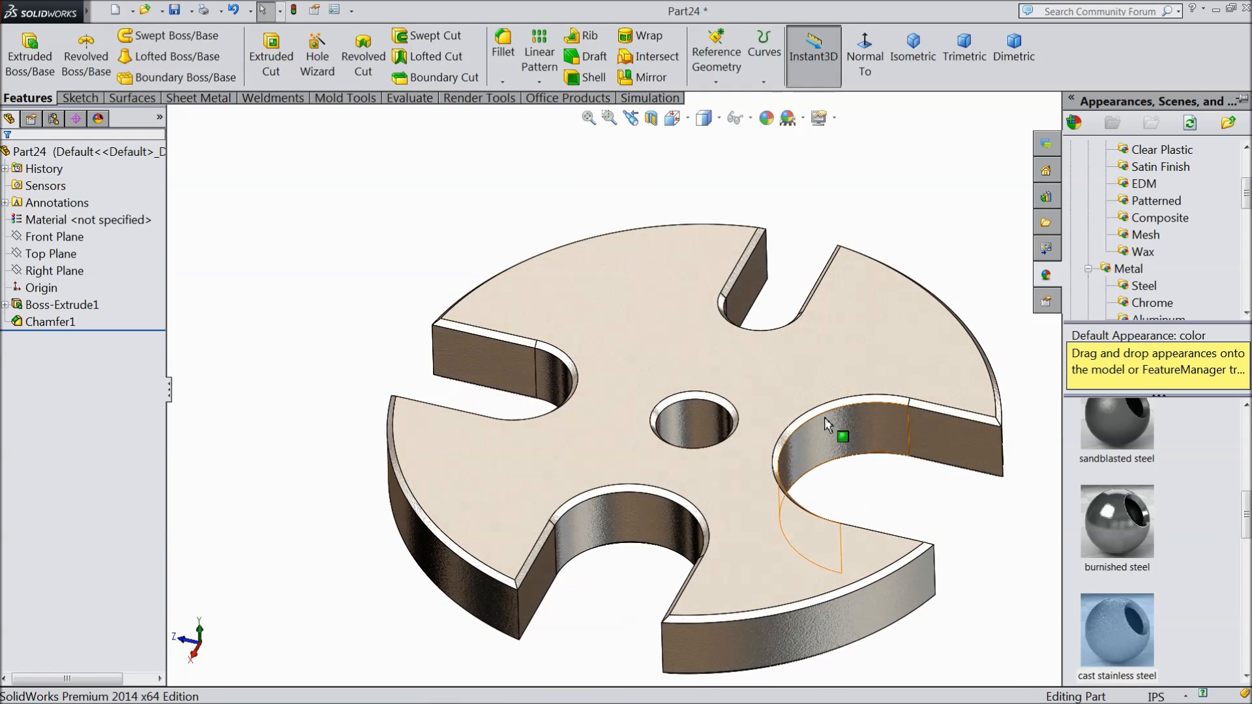
{"action": "scroll", "coordinate": [888, 456], "scroll_direction": "down", "scroll_amount": 2}
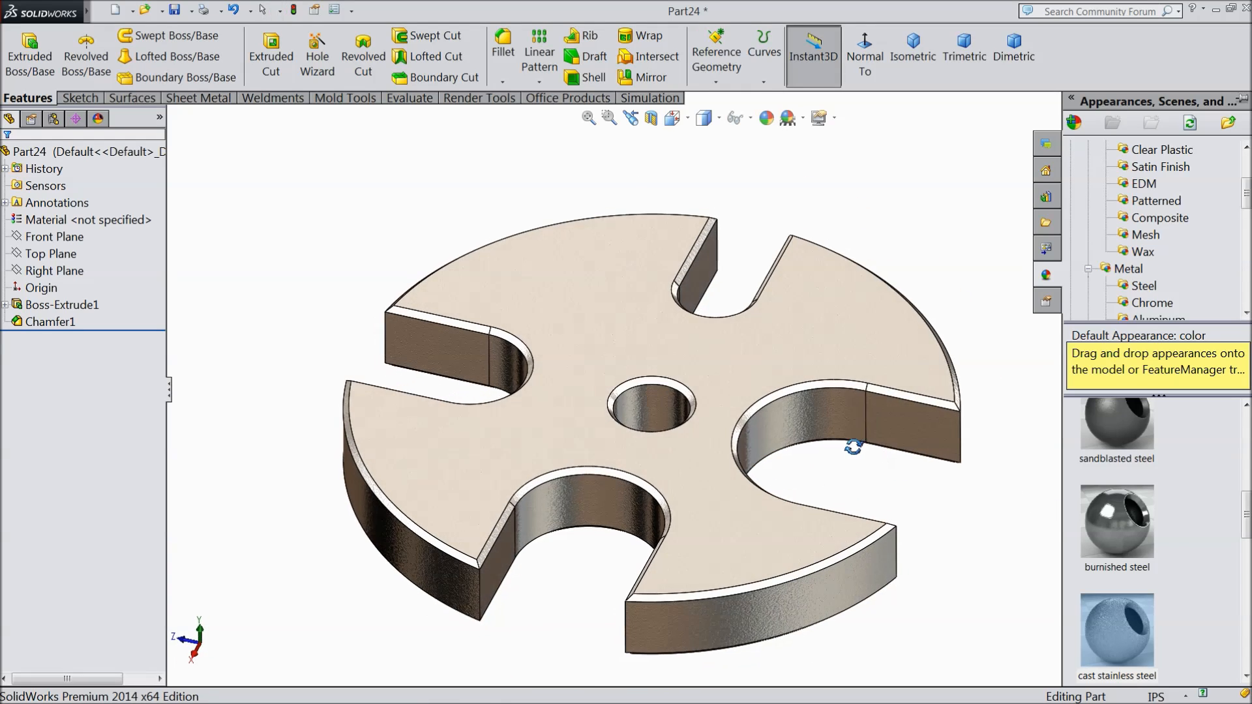
Step: Save the part in the Arbor Press machine folder as 8.Press plate
{"action": "left_click", "coordinate": [175, 13]}
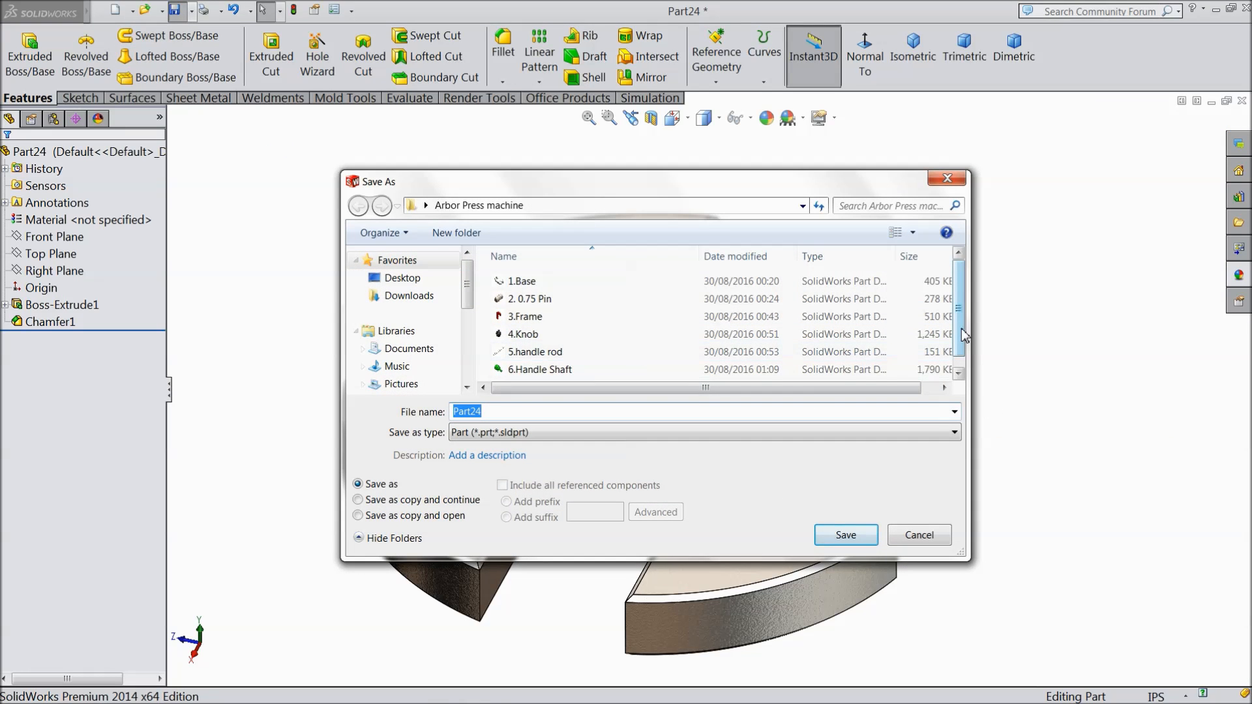
{"action": "scroll", "coordinate": [964, 336], "scroll_direction": "down", "scroll_amount": 1}
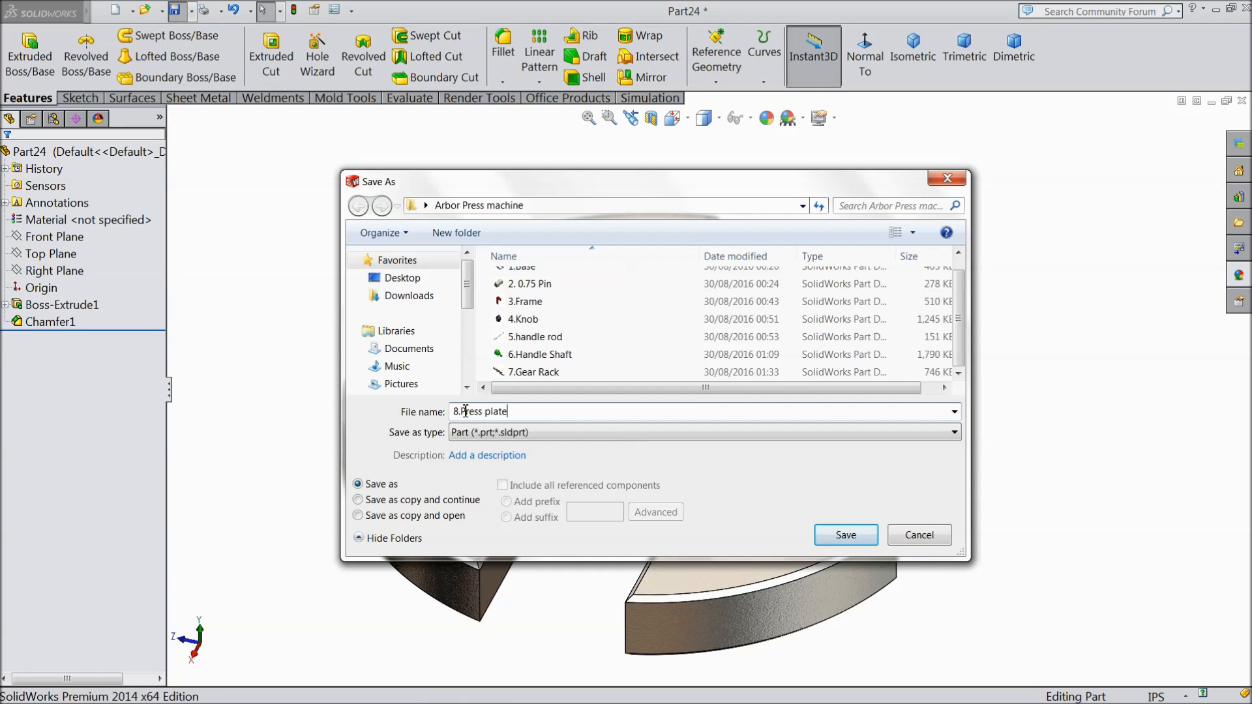
{"action": "type", "text": "8.Press plate"}
{"action": "left_click", "coordinate": [841, 551]}
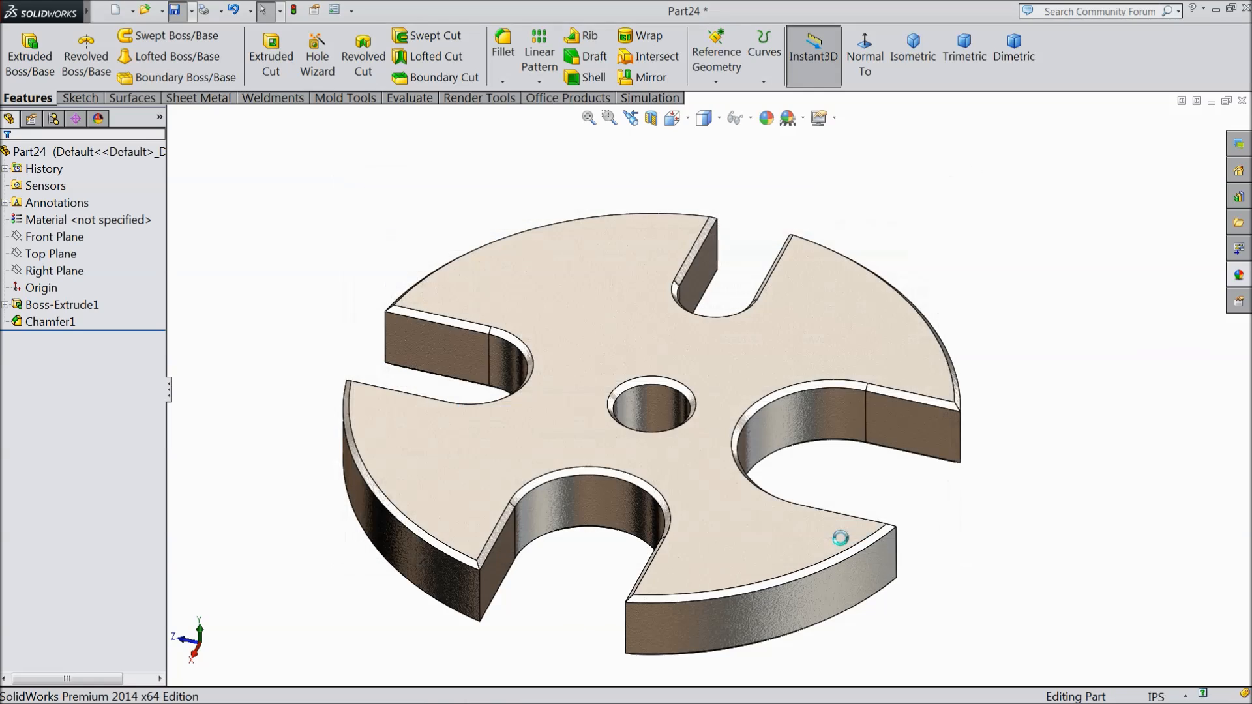
{"action": "mouse_move", "coordinate": [819, 493]}
{"action": "middle_mouse_down"}
{"action": "mouse_move", "coordinate": [838, 464]}
{"action": "mouse_move", "coordinate": [802, 483]}
{"action": "mouse_move", "coordinate": [818, 478]}
{"action": "mouse_move", "coordinate": [818, 371]}
{"action": "mouse_move", "coordinate": [810, 453]}
{"action": "mouse_move", "coordinate": [746, 441]}
{"action": "mouse_move", "coordinate": [804, 480]}
{"action": "mouse_move", "coordinate": [807, 464]}
{"action": "mouse_move", "coordinate": [801, 481]}
{"action": "middle_mouse_up"}
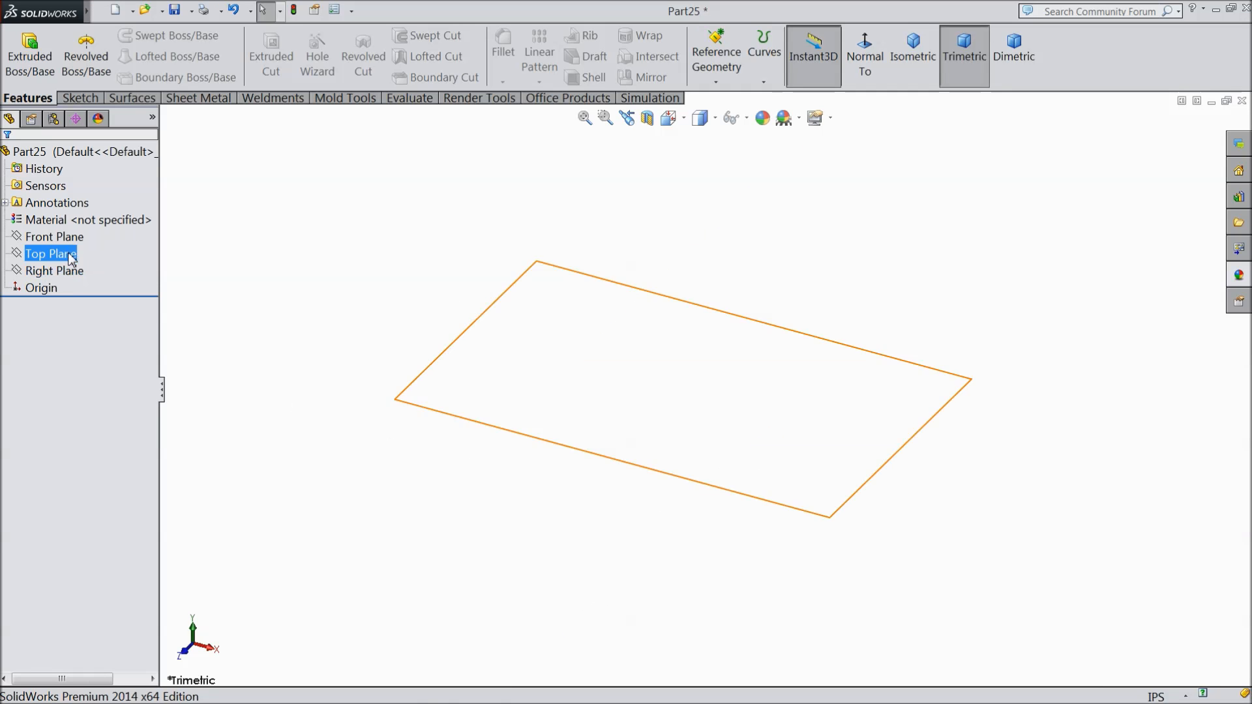
Step: Start a sketch on the new part's Front Plane and draw a vertical line about 2.1 in long below the origin
{"action": "left_click", "coordinate": [54, 237]}
{"action": "left_click", "coordinate": [76, 221]}
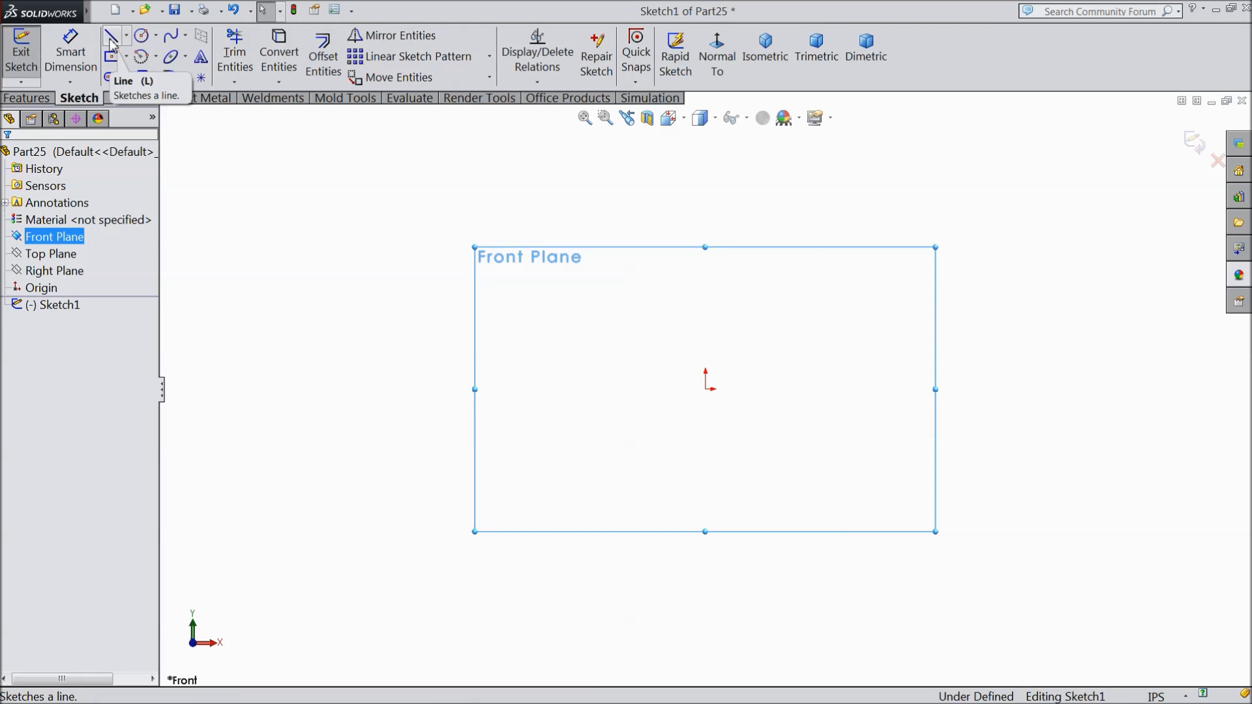
{"action": "left_click", "coordinate": [111, 39]}
{"action": "scroll", "coordinate": [744, 462], "scroll_direction": "down", "scroll_amount": 3}
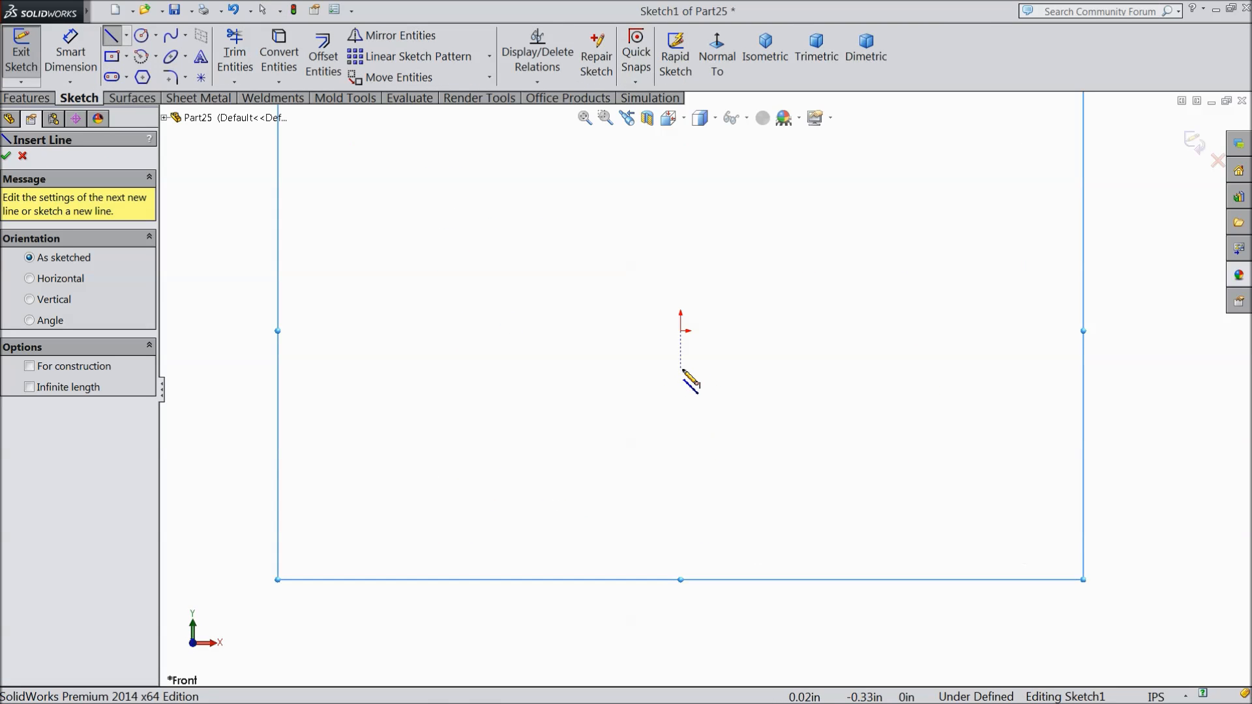
{"action": "left_click", "coordinate": [681, 375]}
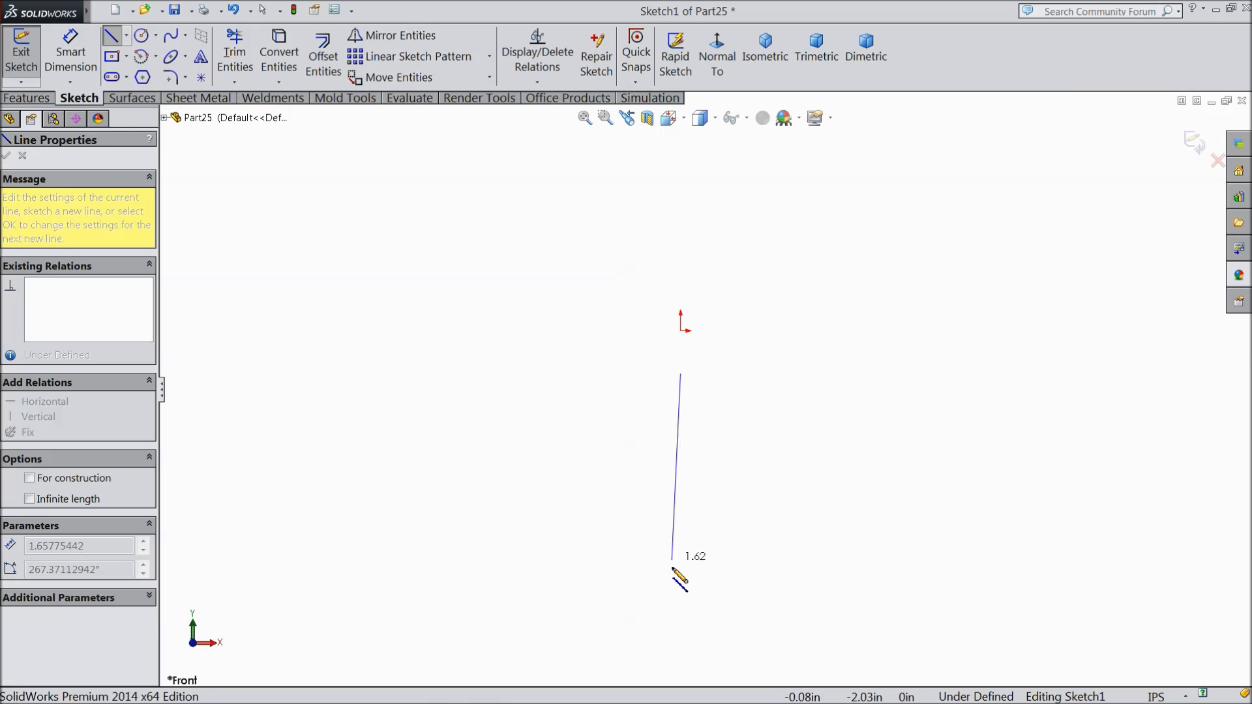
{"action": "left_click", "coordinate": [681, 618]}
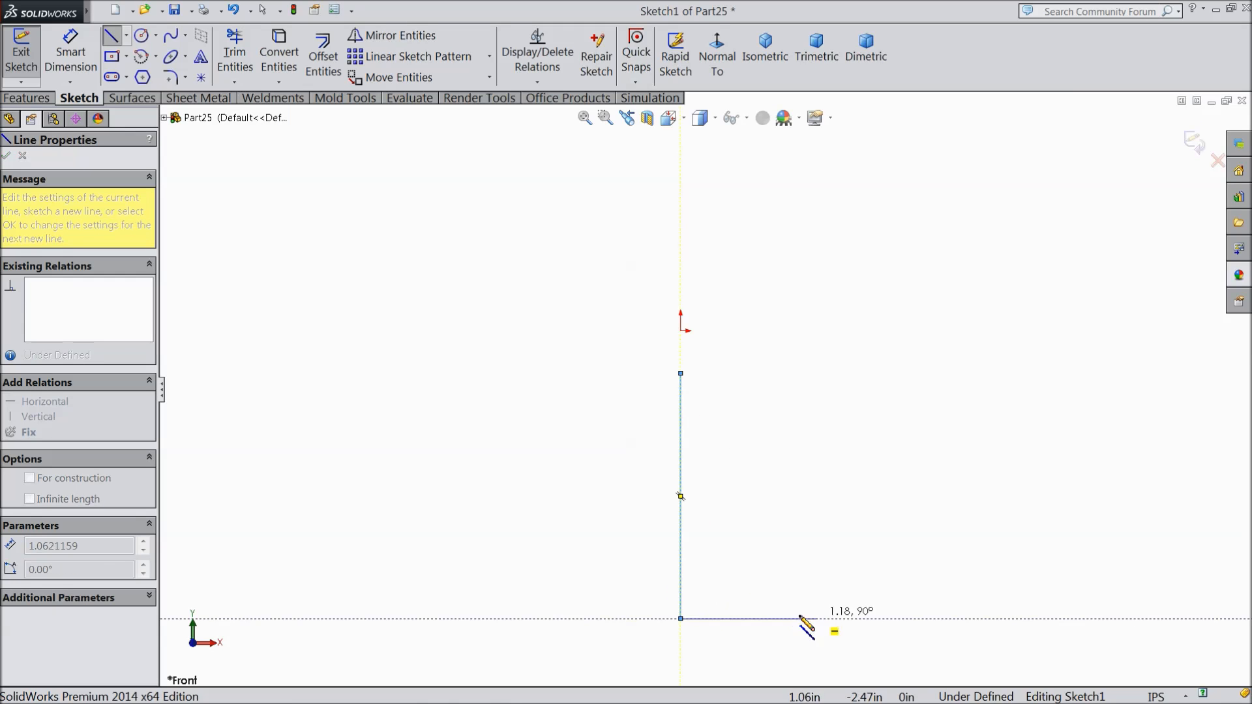
Step: Close the stepped profile with straight lines, making its end edges about 0.73 in wide with a rectangular projection between them
{"action": "left_click", "coordinate": [764, 618]}
{"action": "left_click", "coordinate": [764, 569]}
{"action": "left_click", "coordinate": [879, 569]}
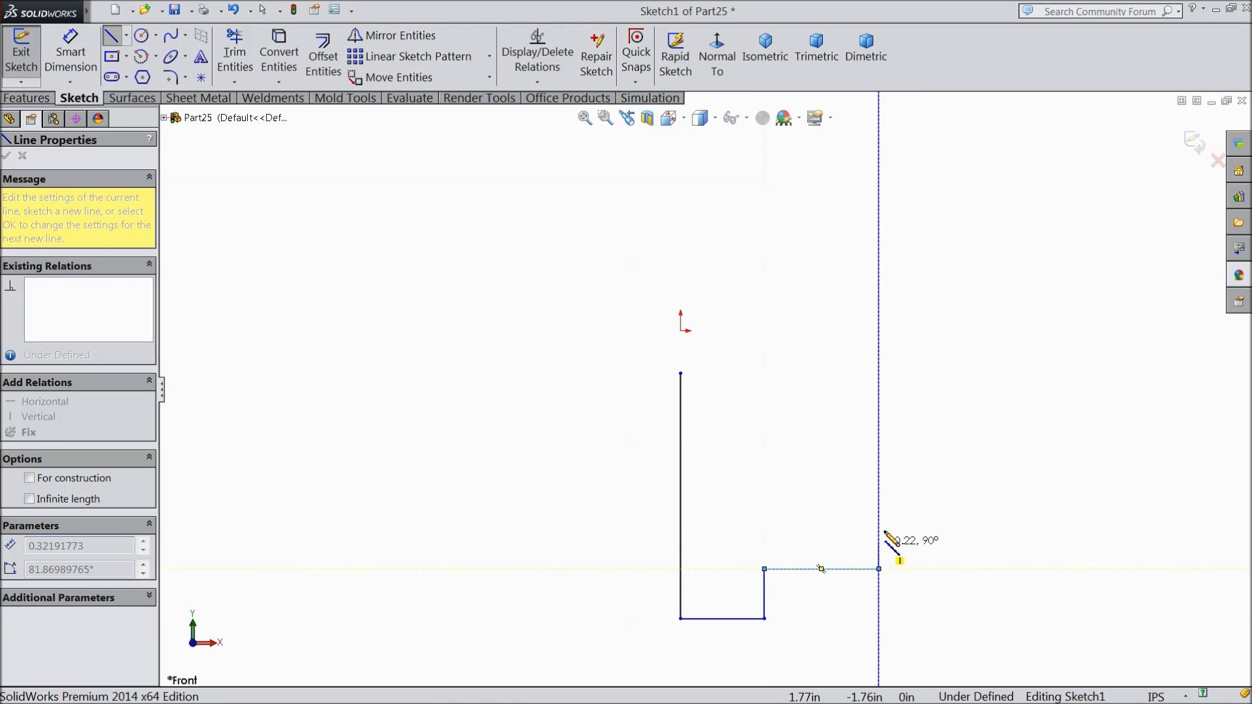
{"action": "left_click", "coordinate": [879, 464]}
{"action": "left_click", "coordinate": [764, 463]}
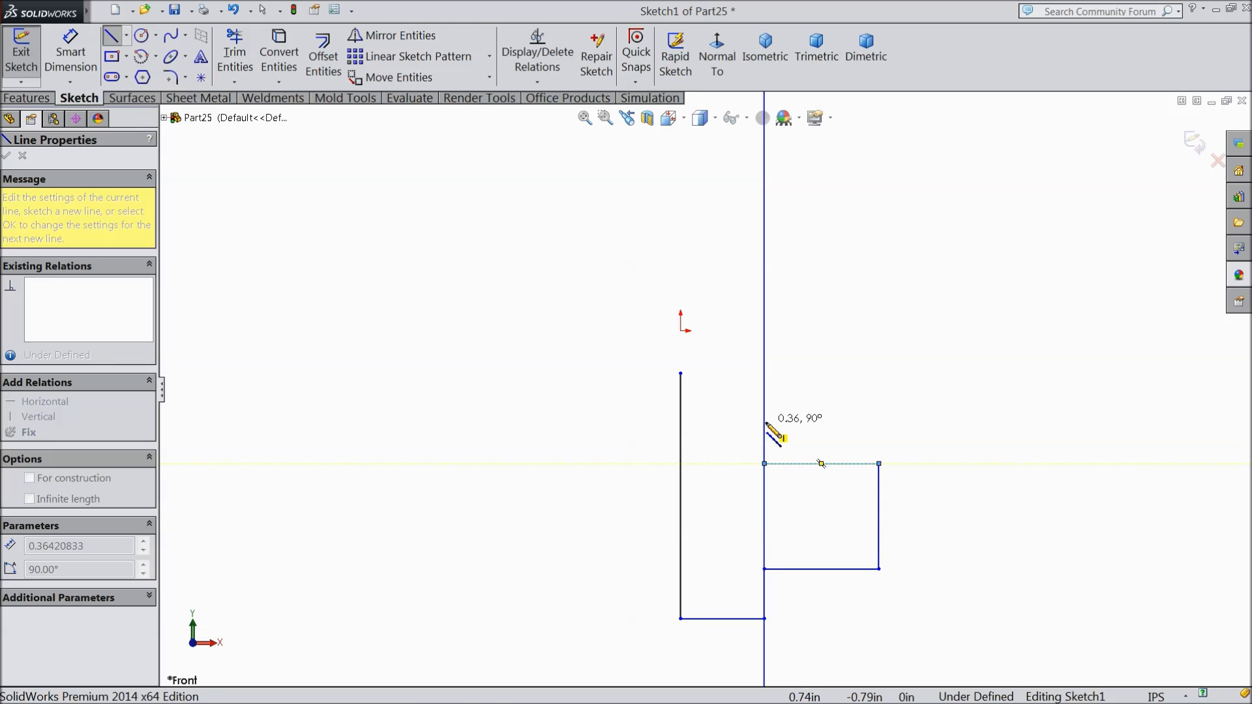
{"action": "left_click", "coordinate": [764, 374]}
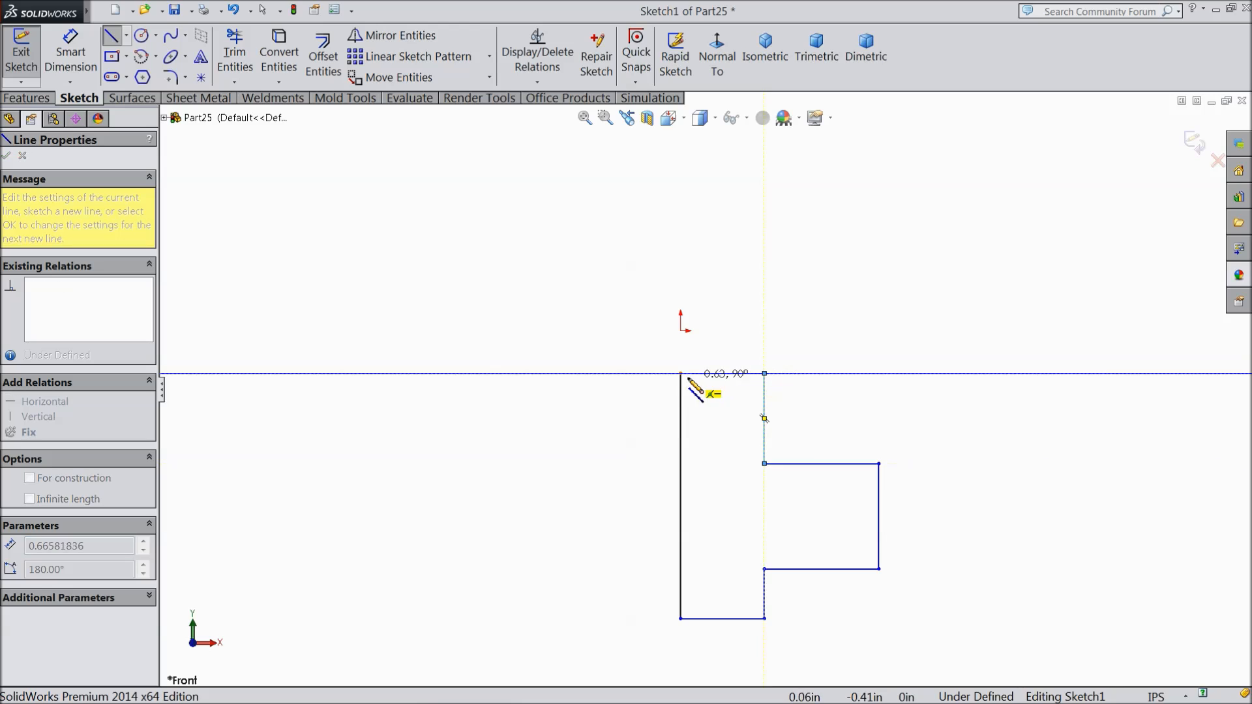
{"action": "left_click", "coordinate": [681, 374]}
{"action": "right_click", "coordinate": [541, 365]}
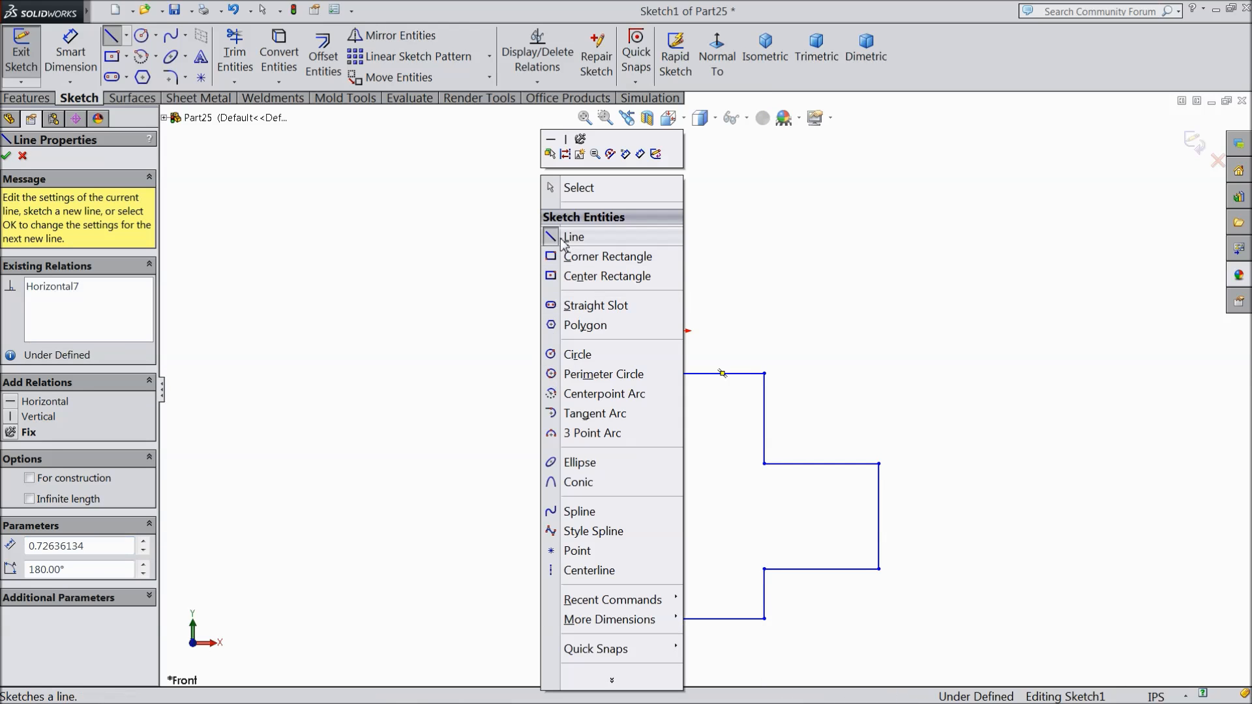
{"action": "left_click", "coordinate": [571, 189]}
Step: Draw a horizontal centerline about 2.45 in long from the origin, above the profile
{"action": "left_click", "coordinate": [73, 57]}
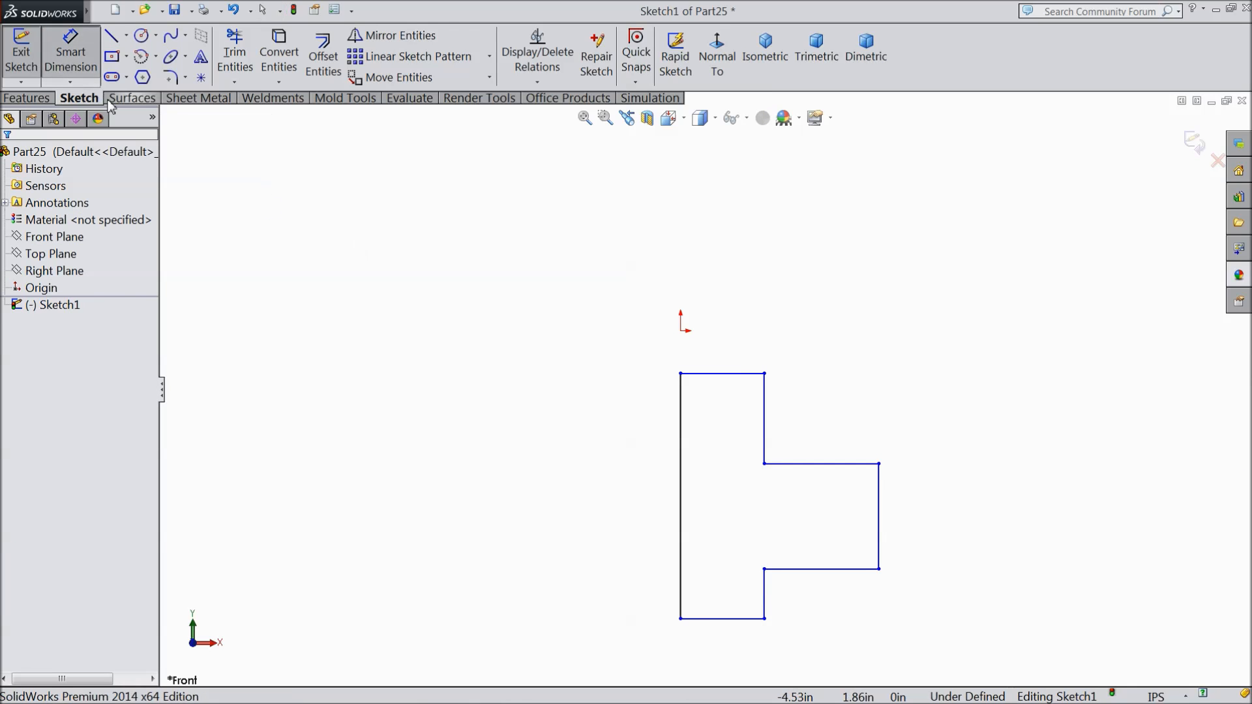
{"action": "key", "text": "z"}
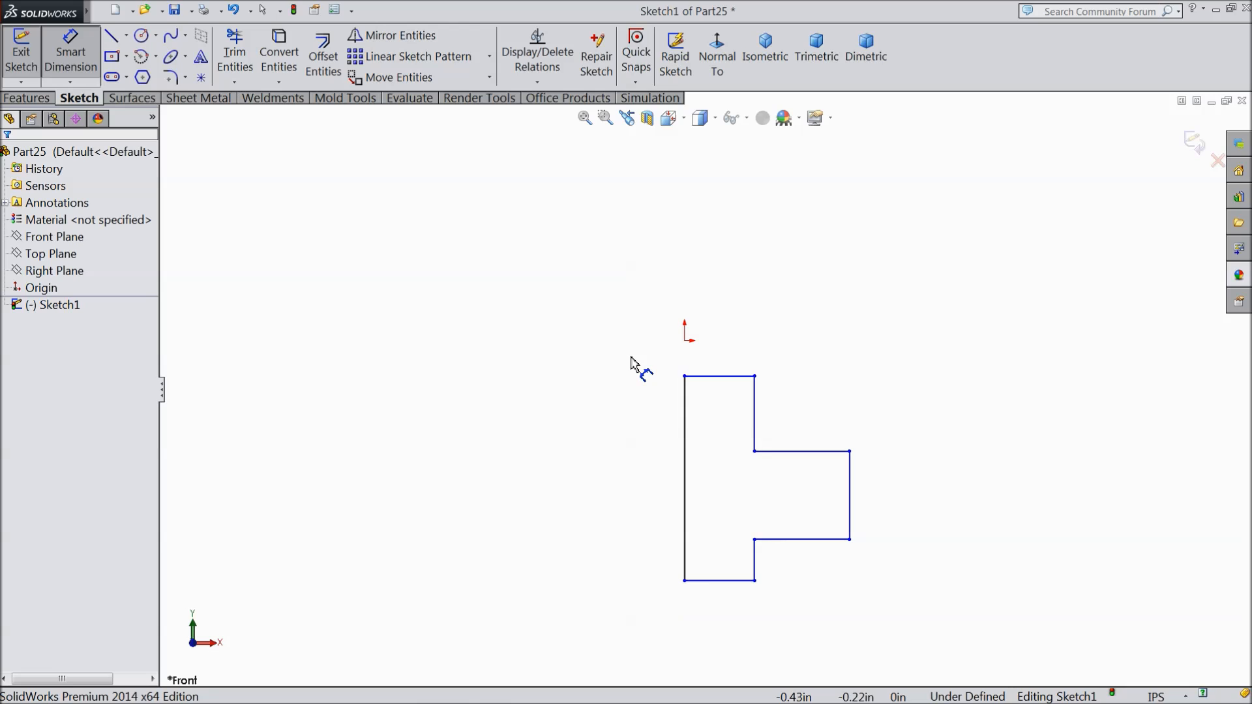
{"action": "left_click", "coordinate": [127, 37]}
{"action": "left_click", "coordinate": [150, 73]}
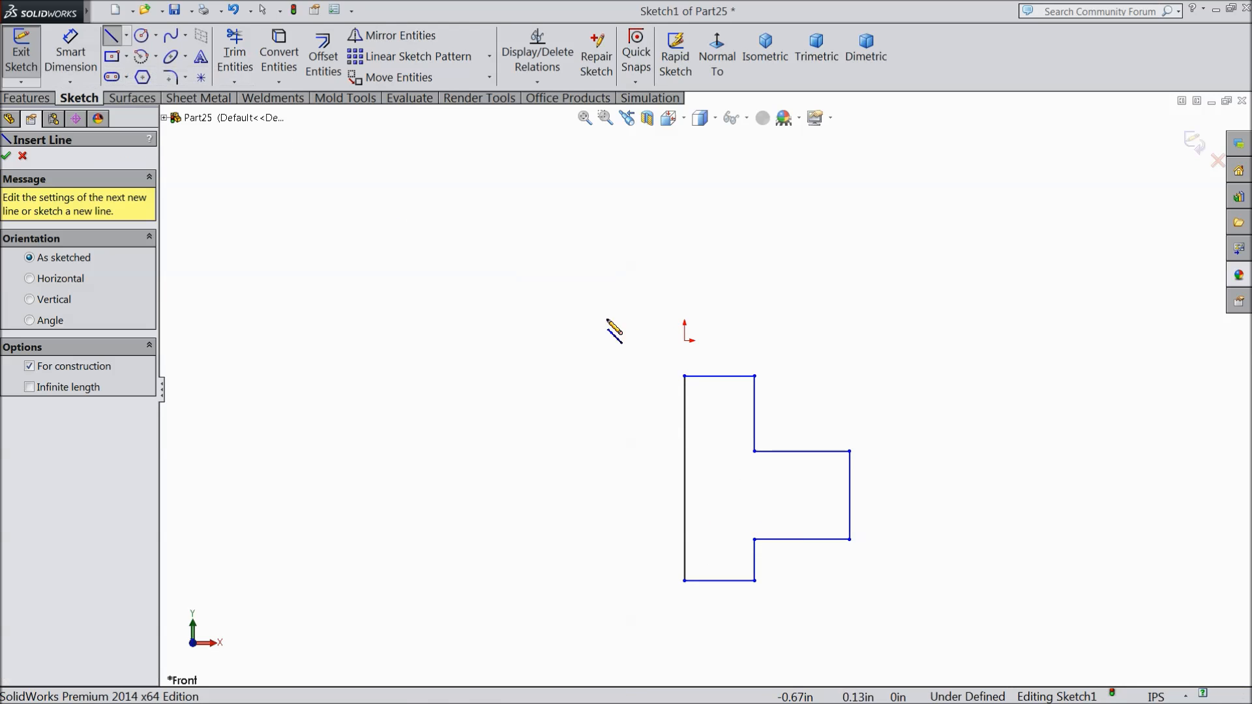
{"action": "left_click", "coordinate": [685, 339]}
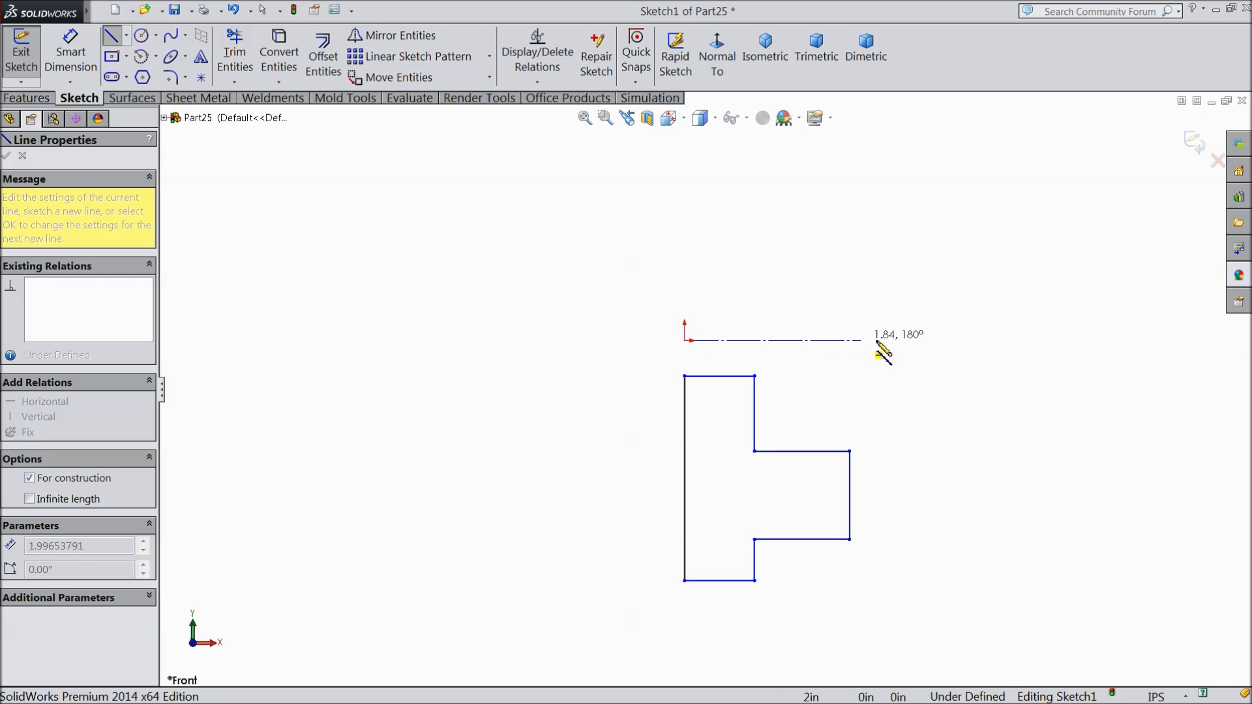
{"action": "right_click", "coordinate": [919, 340]}
{"action": "left_click", "coordinate": [971, 129]}
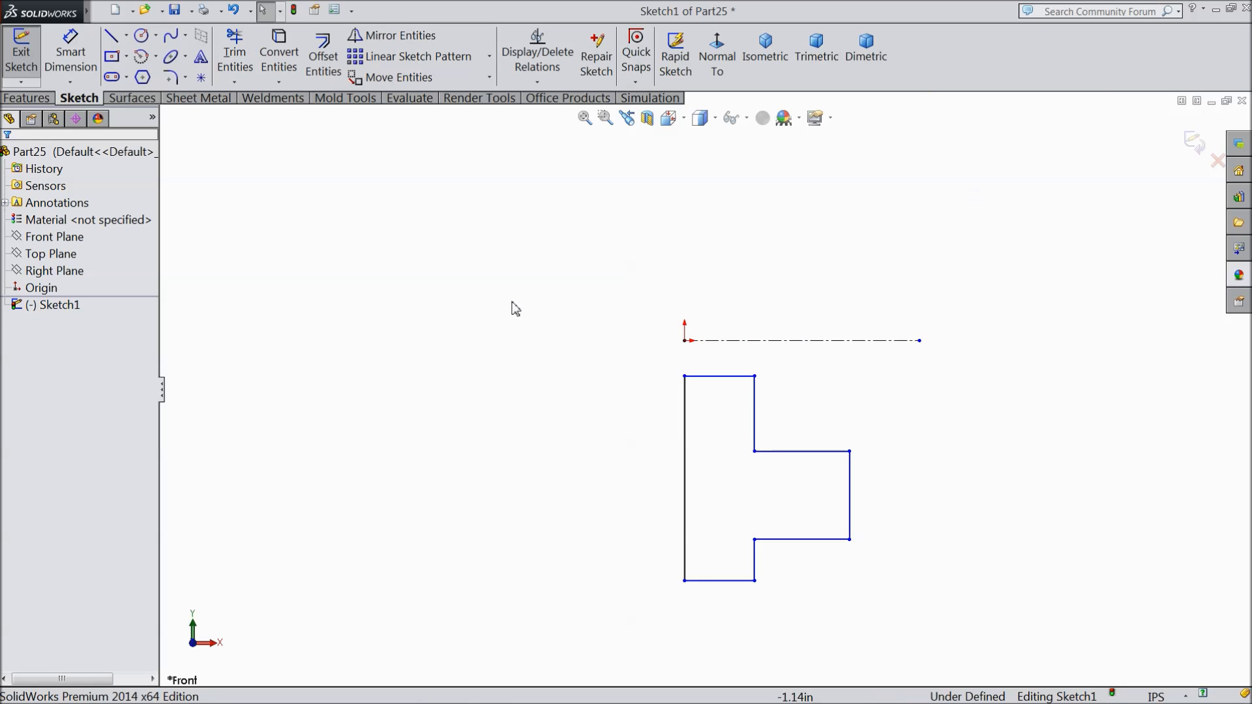
Step: Dimension the profile's lowest edge as a 2 in diameter about the centerline
{"action": "left_click", "coordinate": [861, 340]}
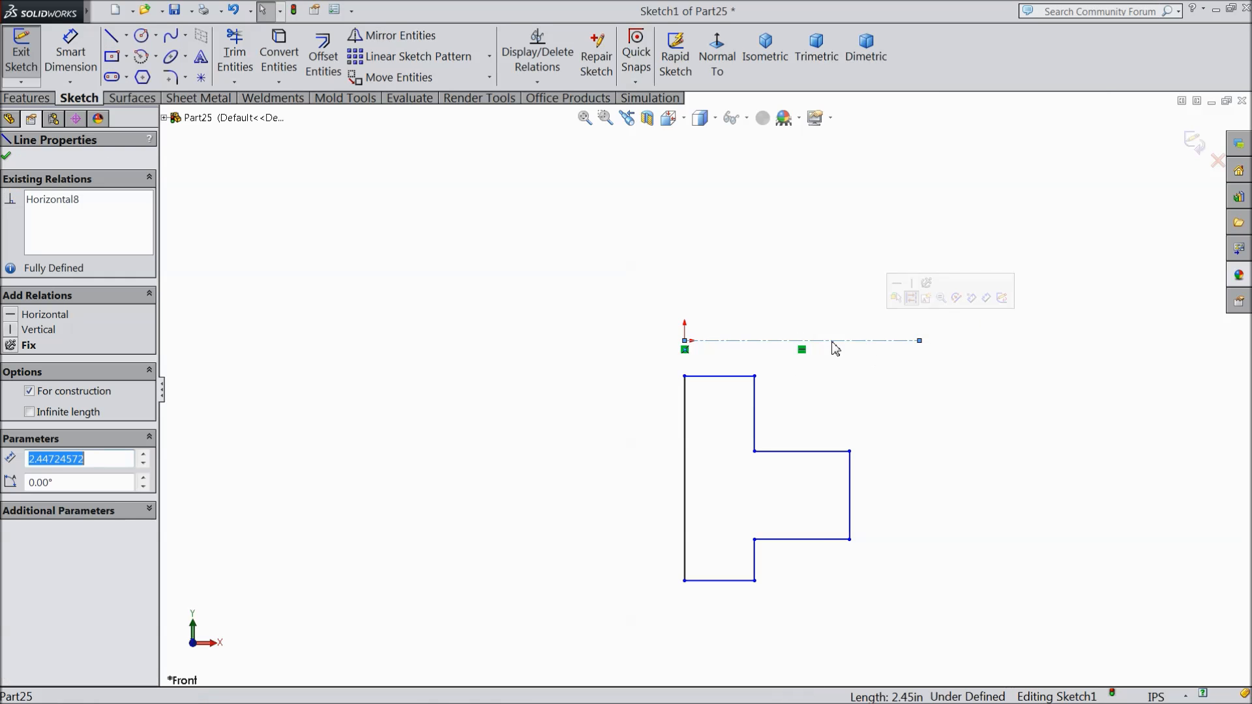
{"action": "left_click", "coordinate": [65, 48]}
{"action": "left_click", "coordinate": [720, 580]}
{"action": "left_click", "coordinate": [720, 340]}
{"action": "scroll", "coordinate": [601, 323], "scroll_direction": "up", "scroll_amount": 2}
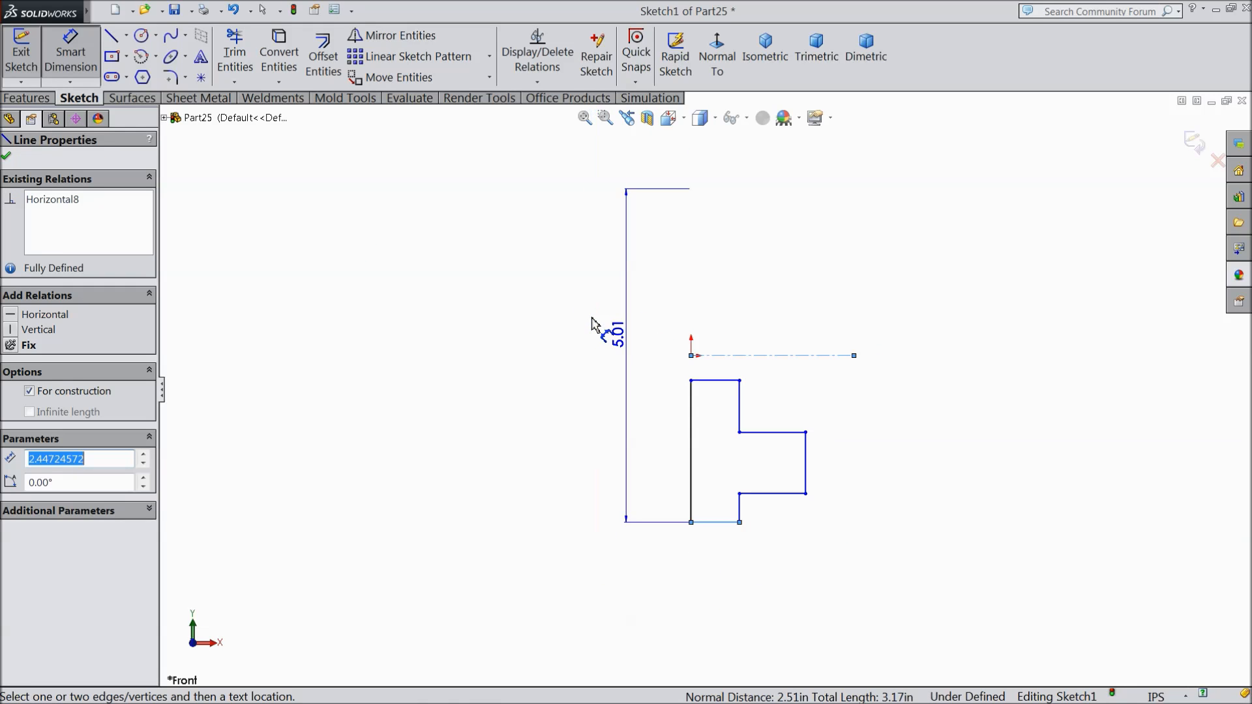
{"action": "left_click", "coordinate": [601, 357]}
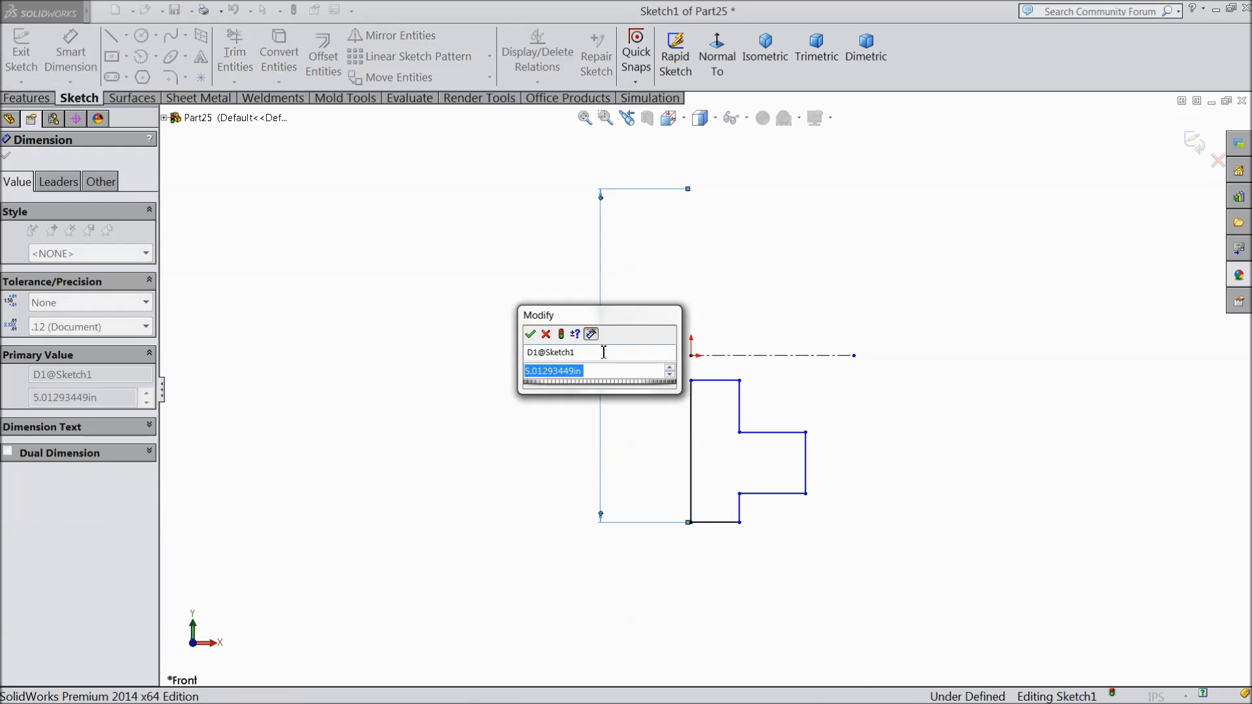
{"action": "type", "text": "2"}
{"action": "key", "text": "Return"}
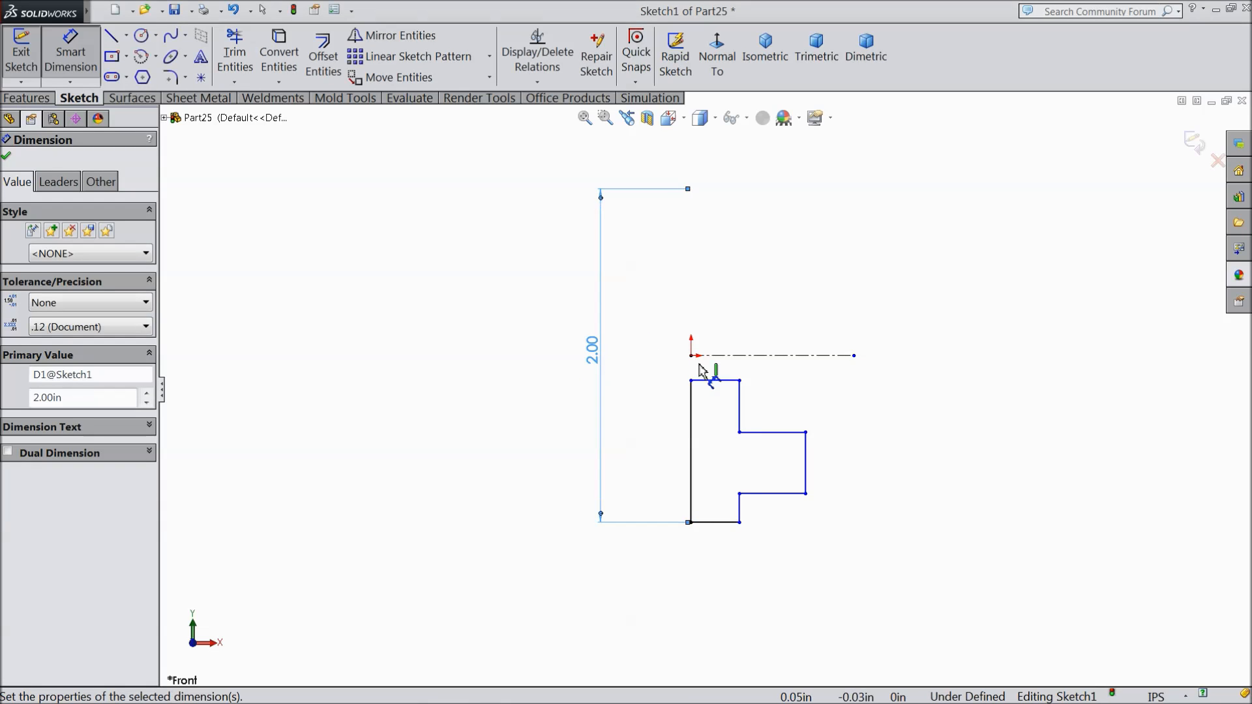
Step: Dimension the profile's uppermost edge as a 0.375 in diameter about the centerline
{"action": "left_click", "coordinate": [715, 381]}
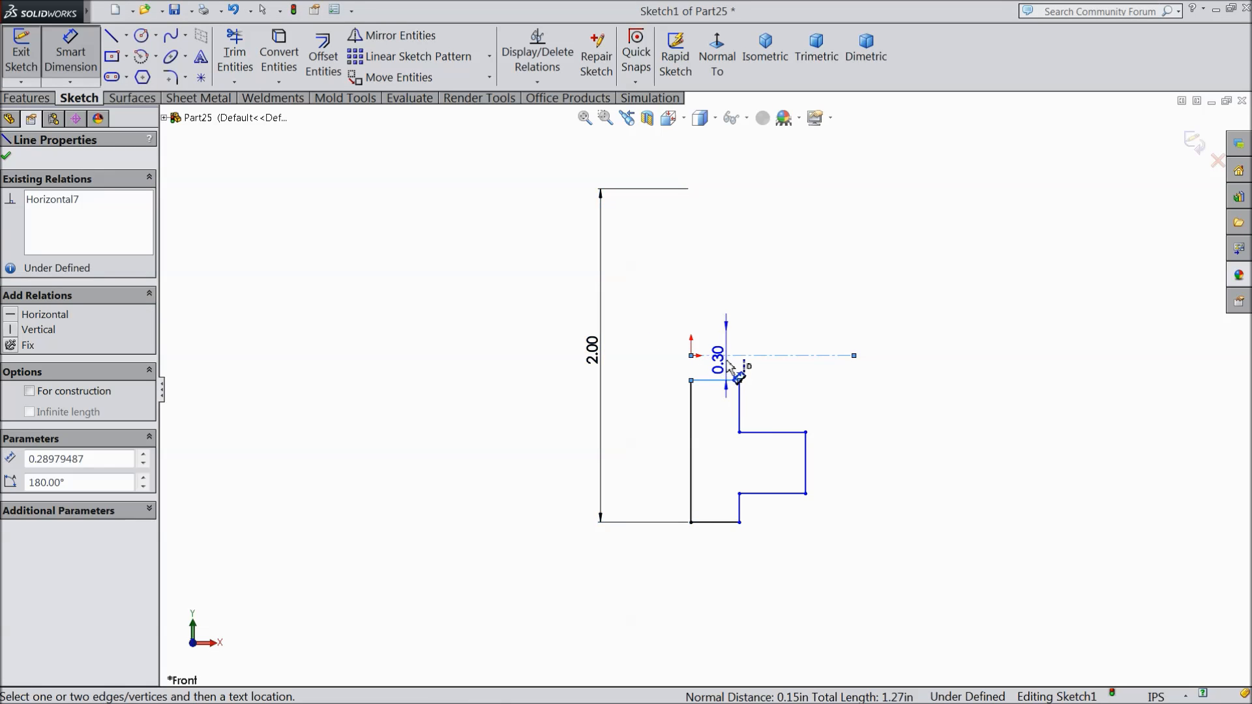
{"action": "left_click", "coordinate": [670, 354]}
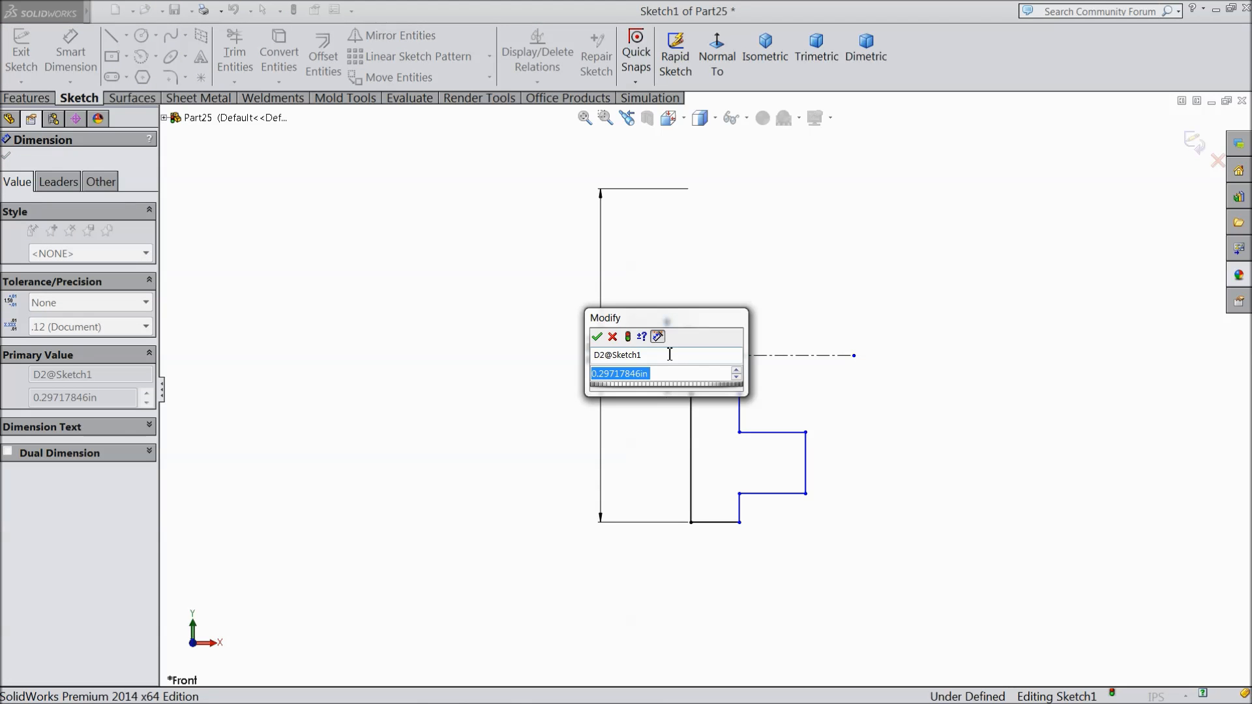
{"action": "type", "text": "0.375"}
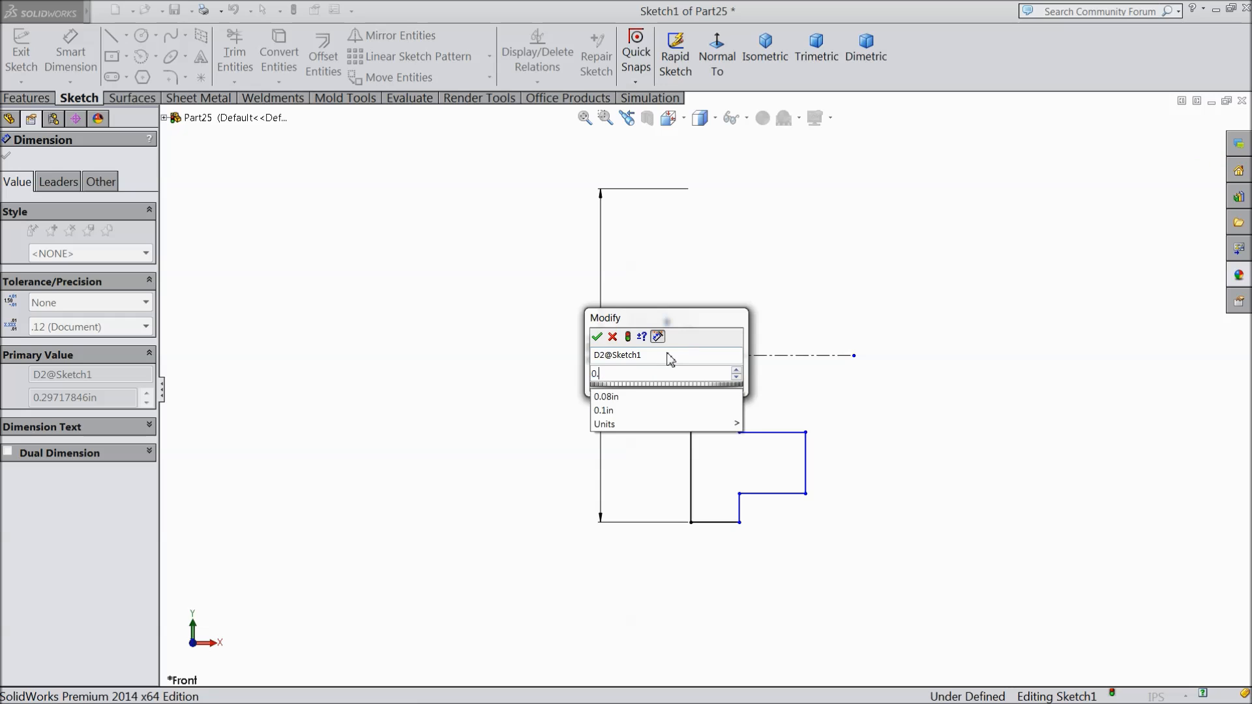
{"action": "left_click", "coordinate": [597, 337]}
Step: Dimension the projection's upper edge as a 0.75 in diameter about the centerline
{"action": "left_click", "coordinate": [795, 439]}
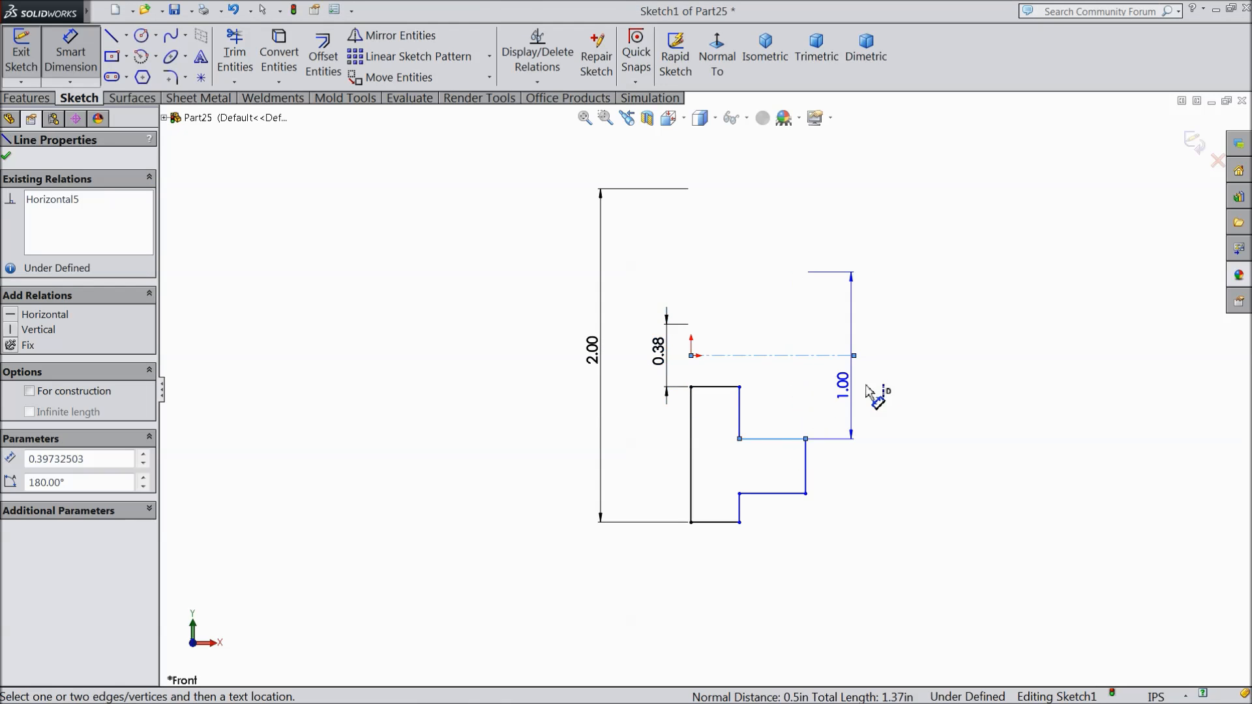
{"action": "left_click", "coordinate": [916, 376]}
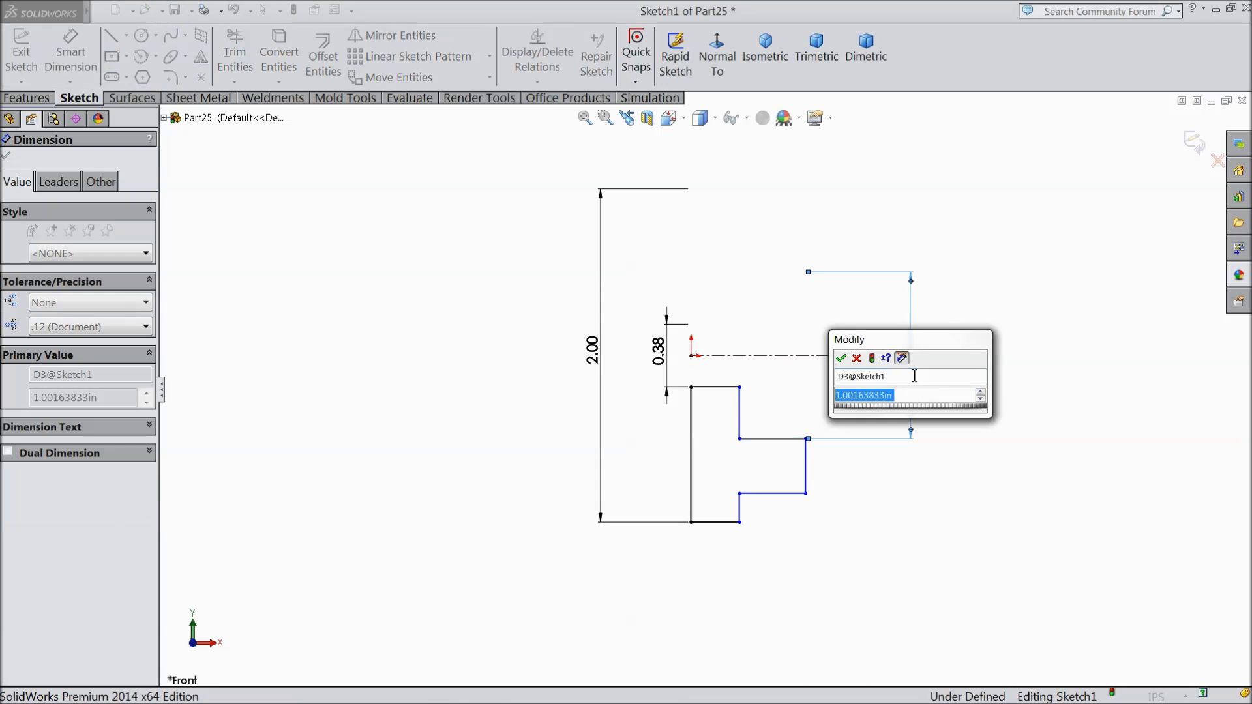
{"action": "type", "text": "0.7"}
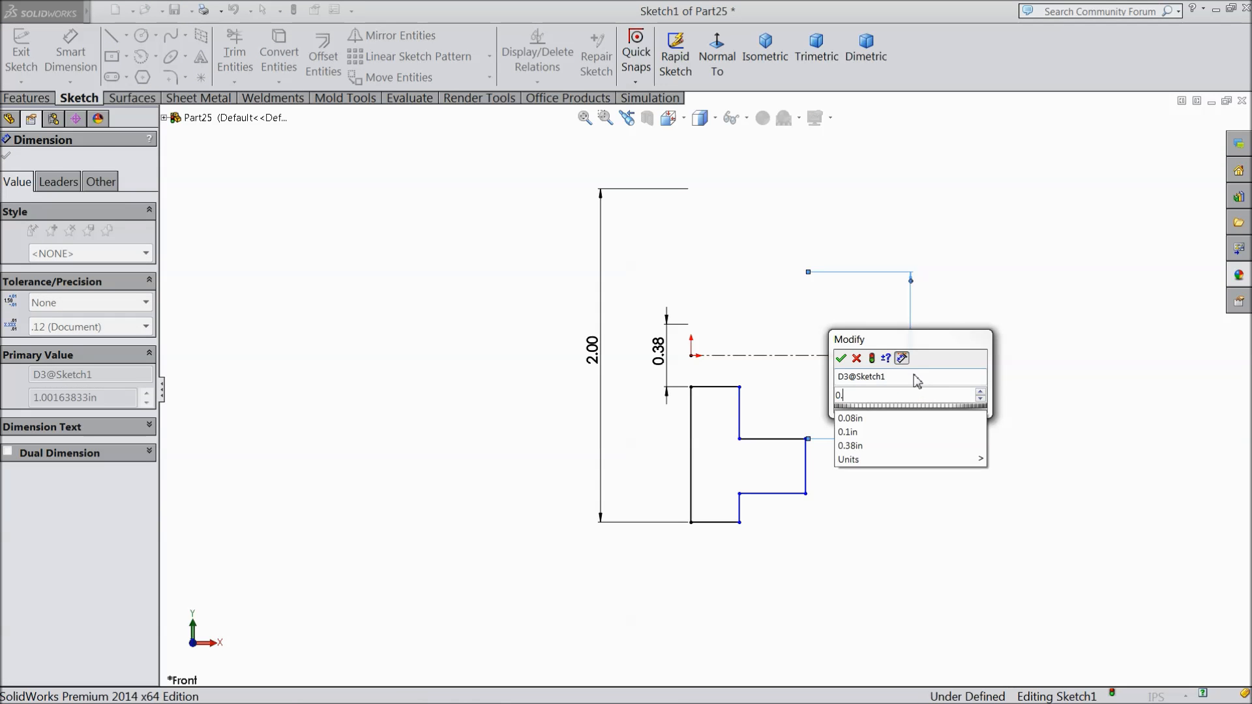
{"action": "type", "text": "5"}
{"action": "left_click", "coordinate": [841, 358]}
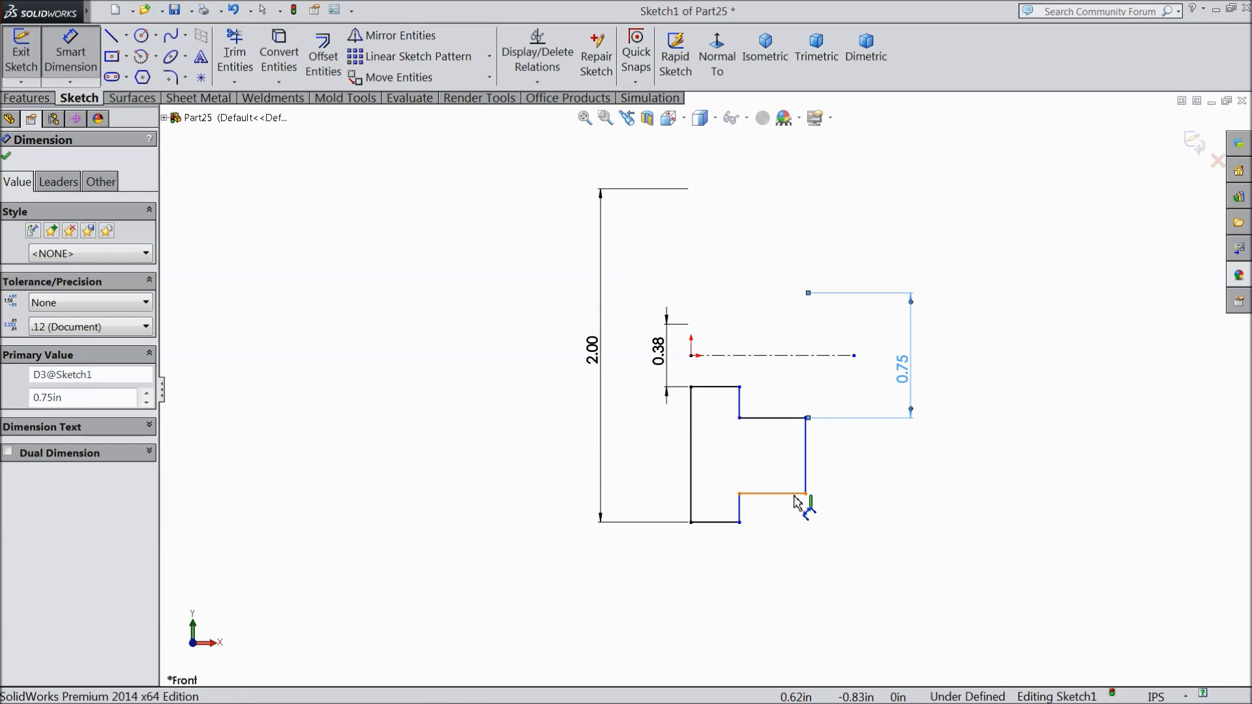
Step: Dimension the projection's lower edge as a 1.625 in diameter about the centerline
{"action": "left_click", "coordinate": [795, 496]}
{"action": "left_click", "coordinate": [997, 427]}
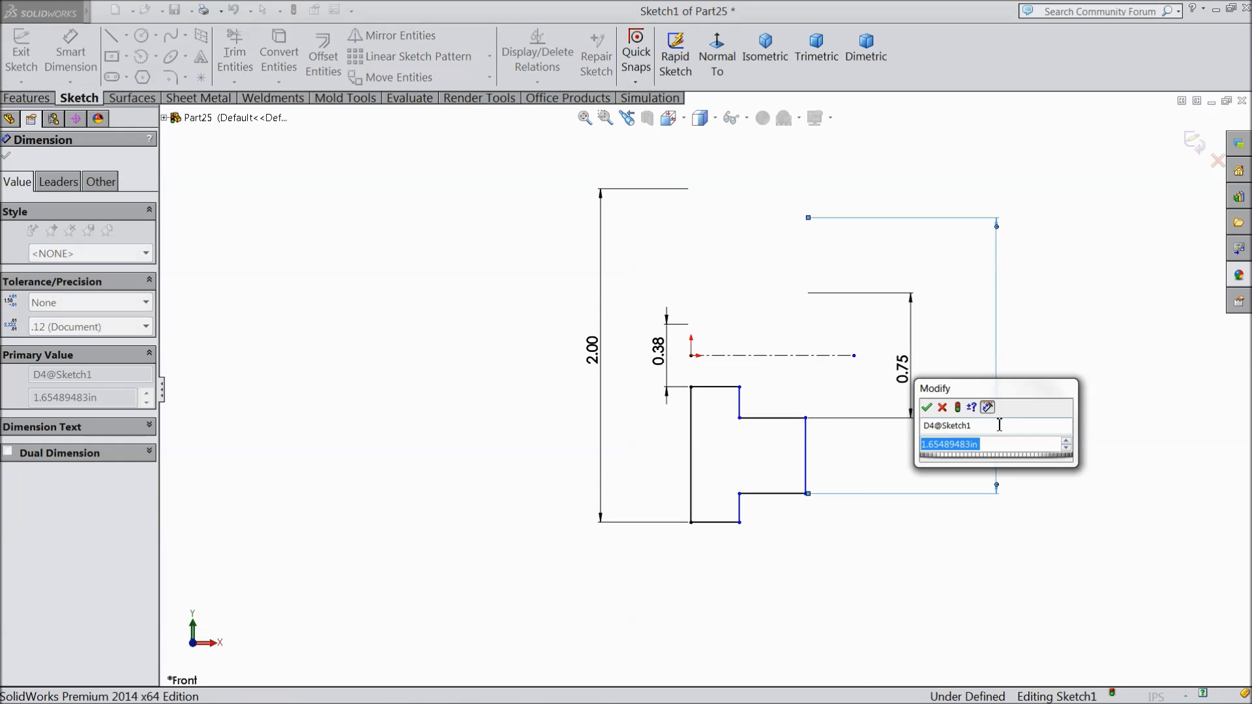
{"action": "type", "text": "1.625"}
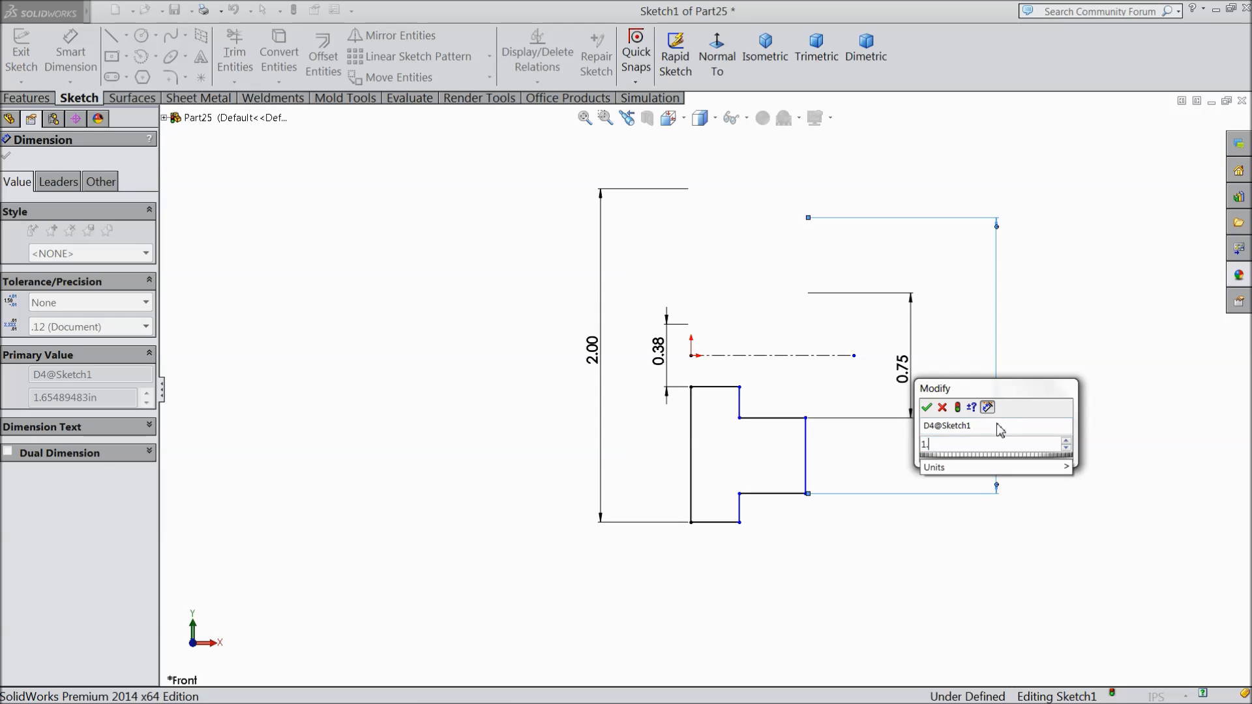
{"action": "left_click", "coordinate": [927, 409]}
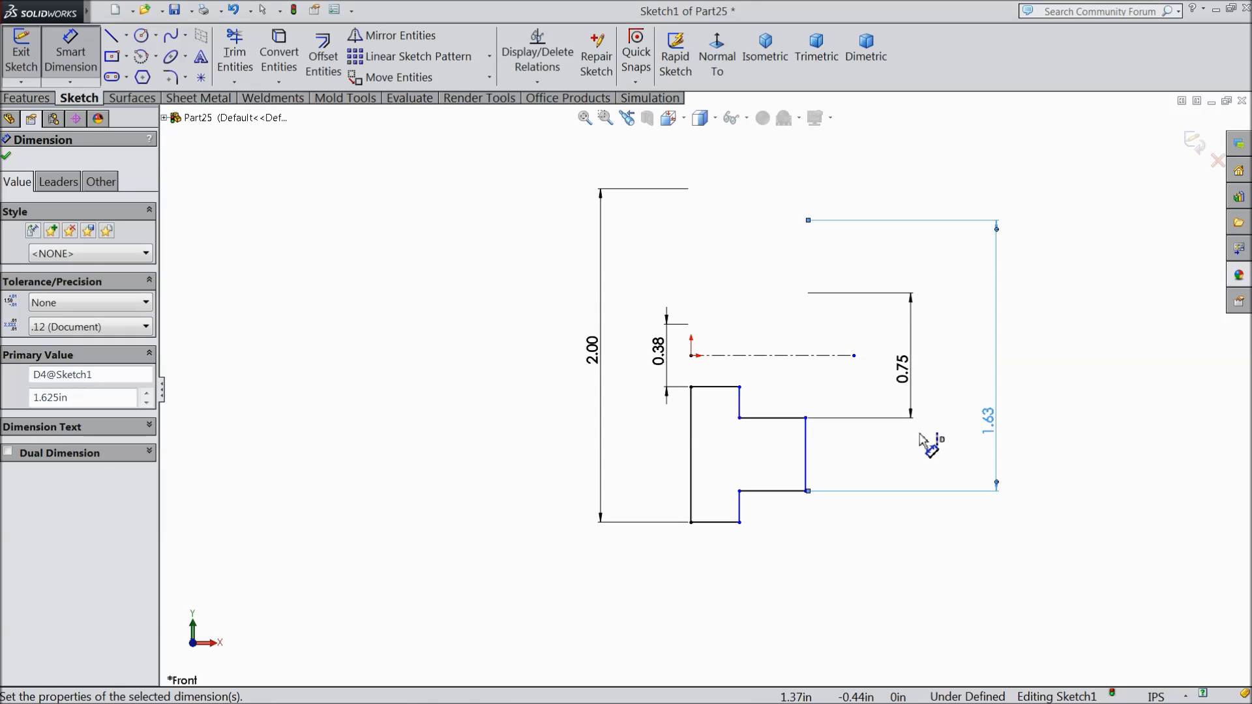
Step: Set the length of the profile's uppermost horizontal edge to 0.25 in
{"action": "left_click", "coordinate": [713, 388]}
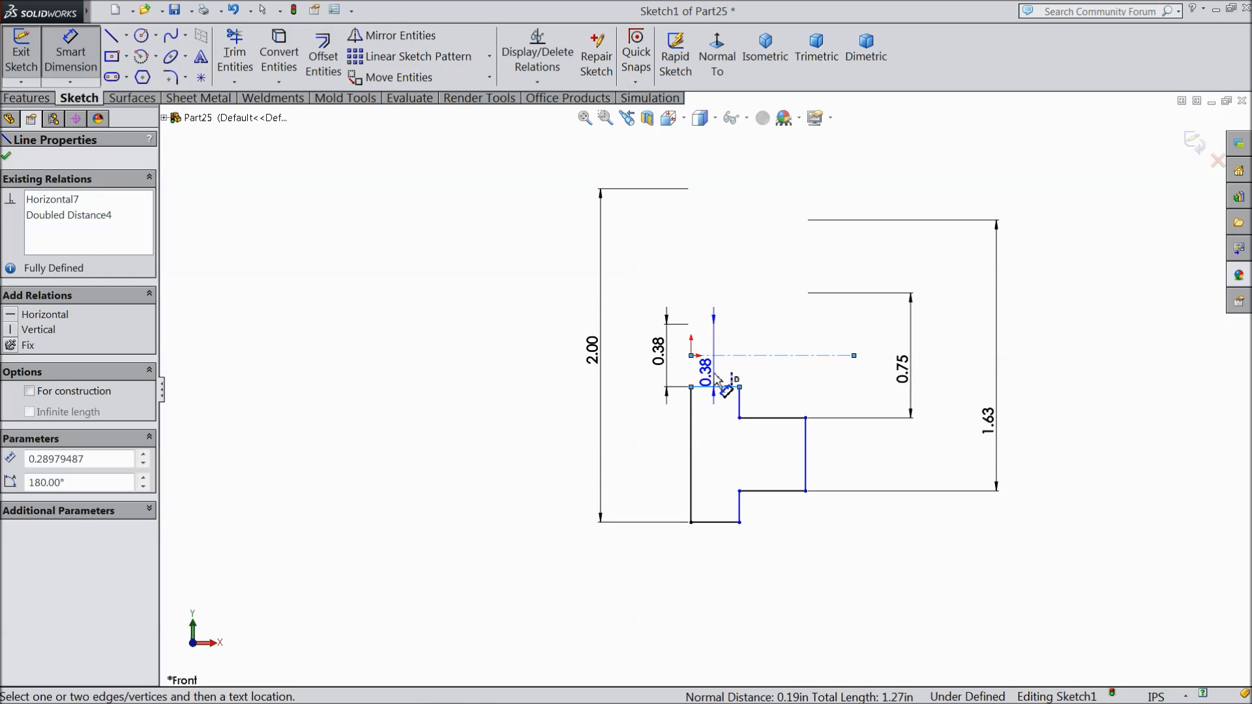
{"action": "left_click", "coordinate": [716, 371]}
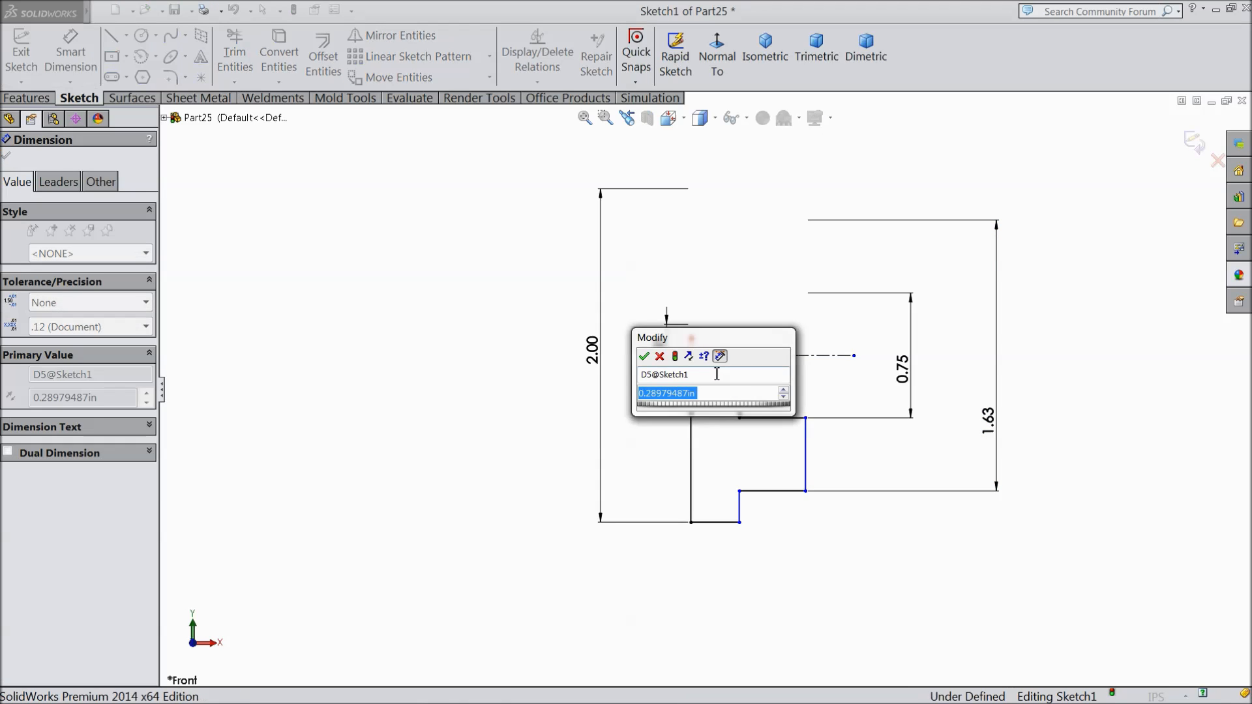
{"action": "type", "text": "0.25"}
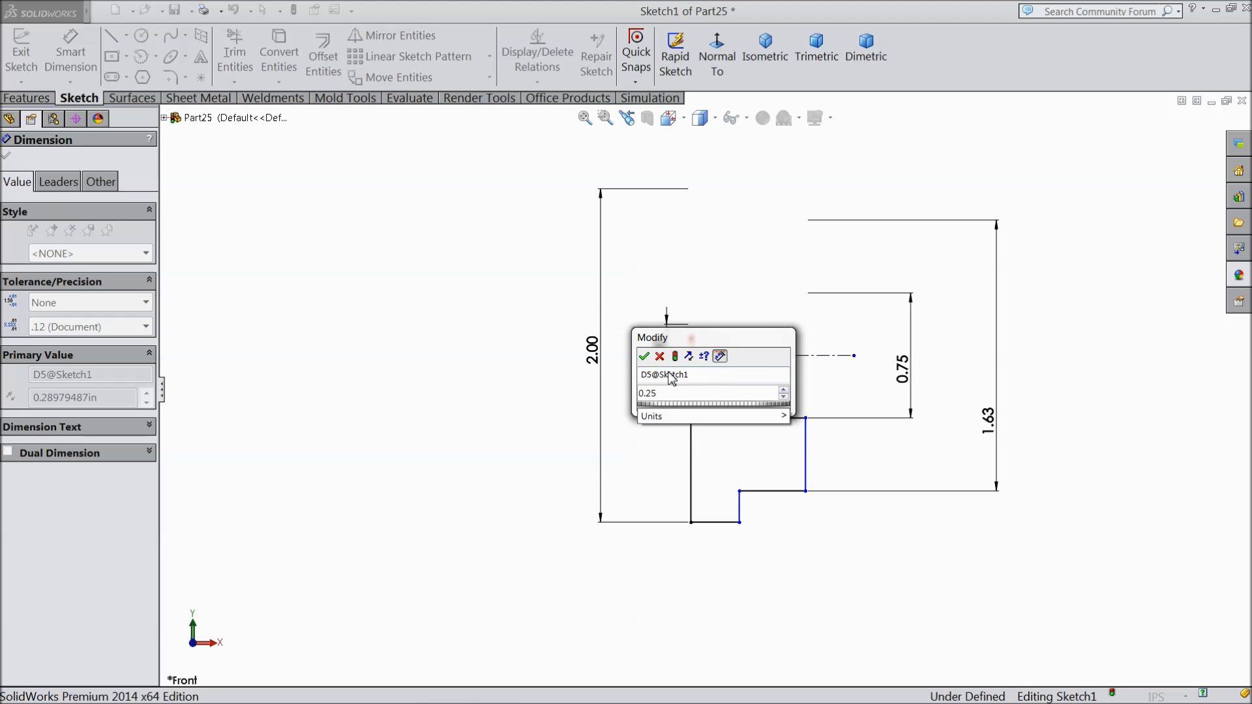
{"action": "left_click", "coordinate": [644, 357]}
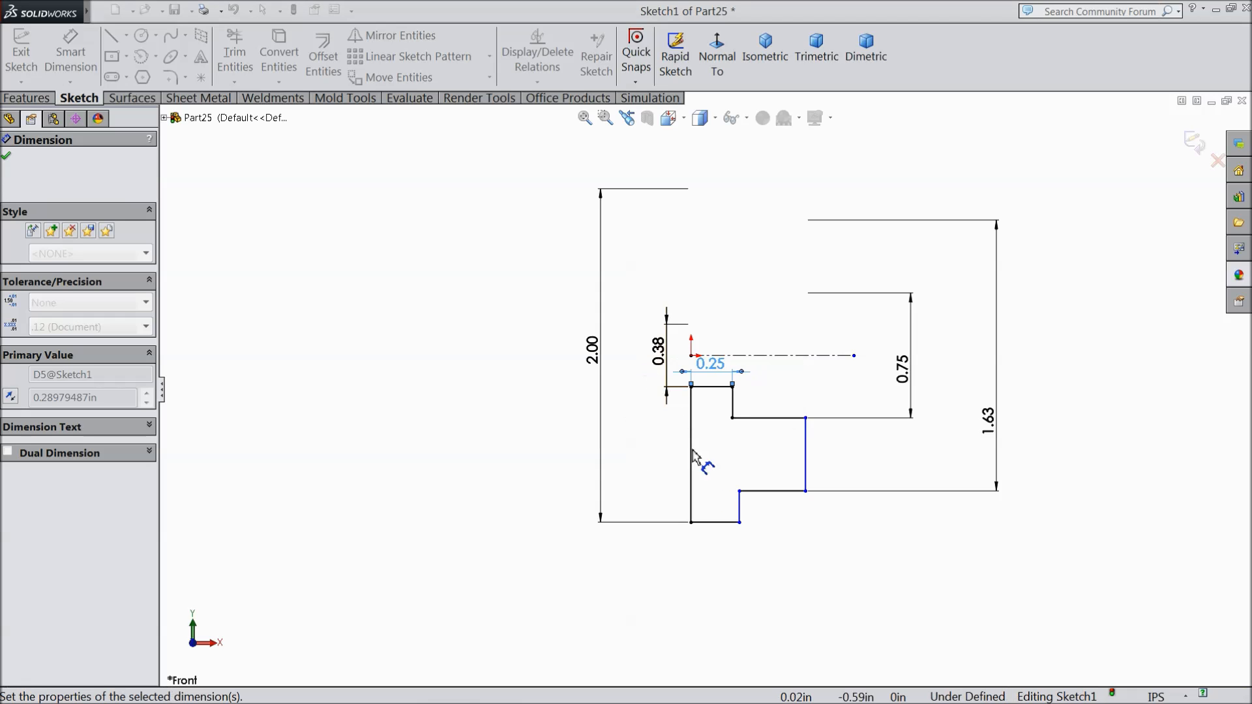
Step: Set the length of the projection's lower horizontal edge to 0.375 in
{"action": "left_click", "coordinate": [763, 485]}
{"action": "left_click", "coordinate": [776, 570]}
{"action": "type", "text": "0.375"}
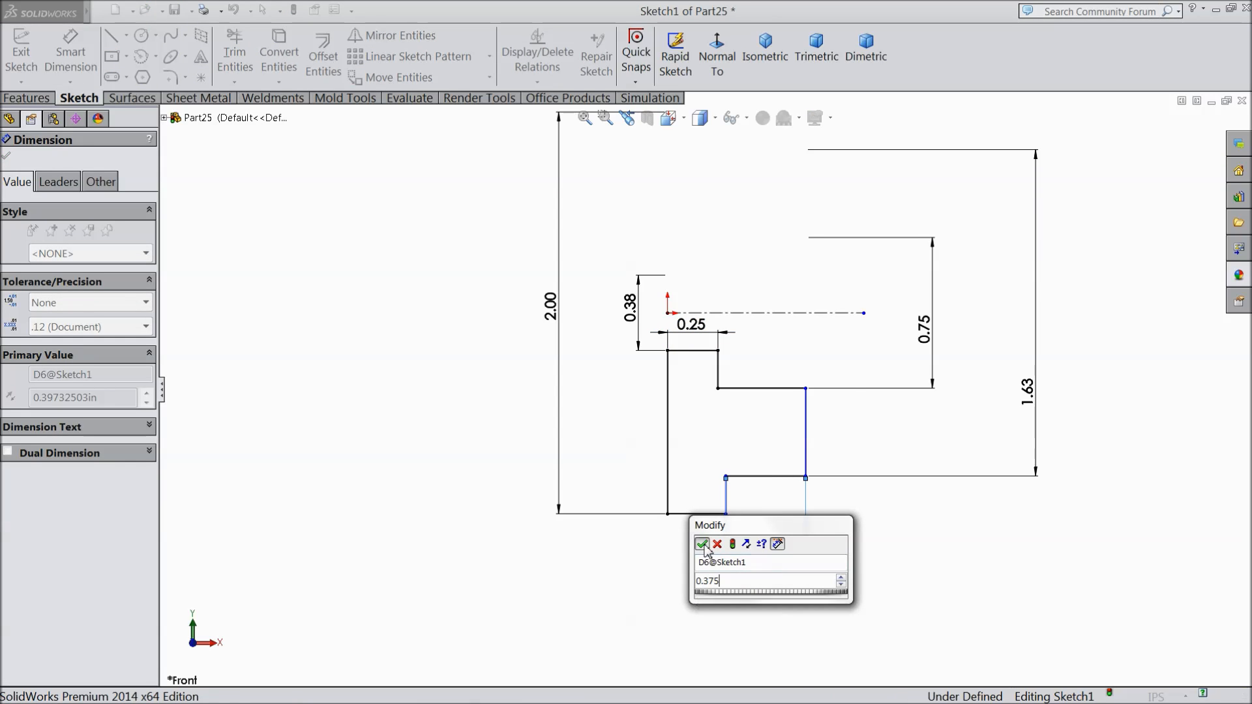
{"action": "left_click", "coordinate": [702, 543]}
Step: Place an overall width dimension between the profile's outer vertical edges and delete it
{"action": "left_click", "coordinate": [802, 447]}
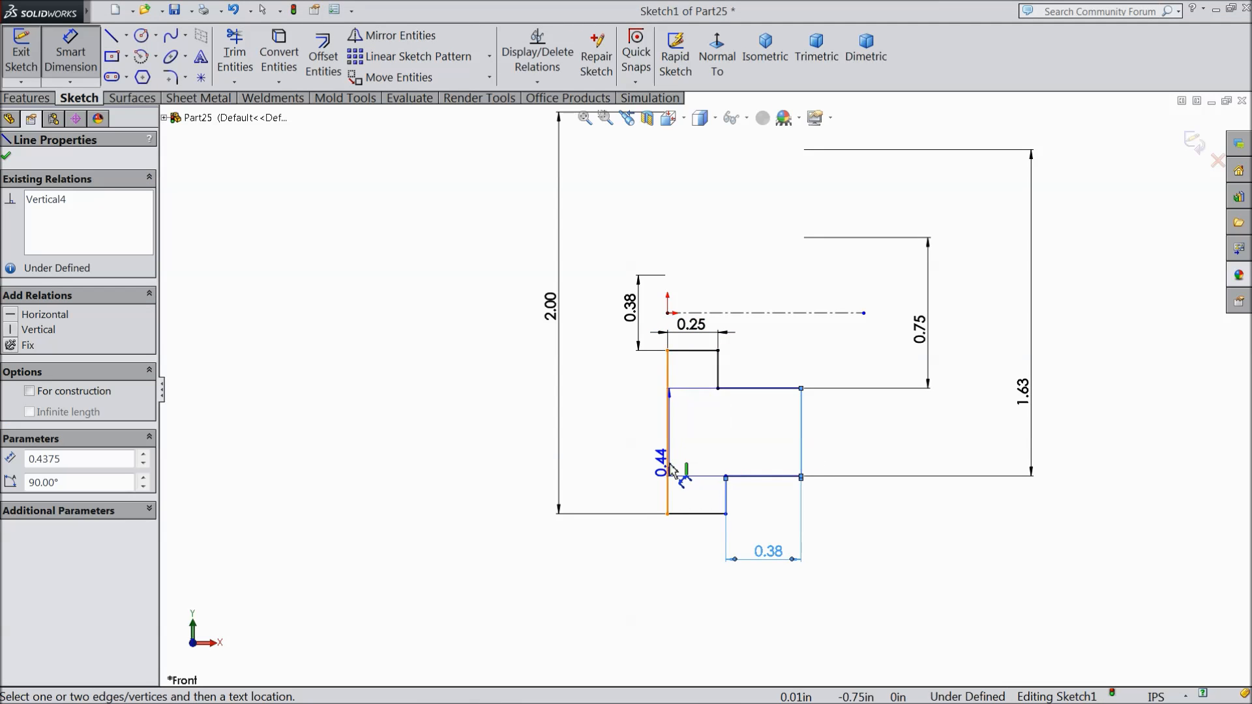
{"action": "left_click", "coordinate": [668, 475]}
{"action": "left_click", "coordinate": [746, 605]}
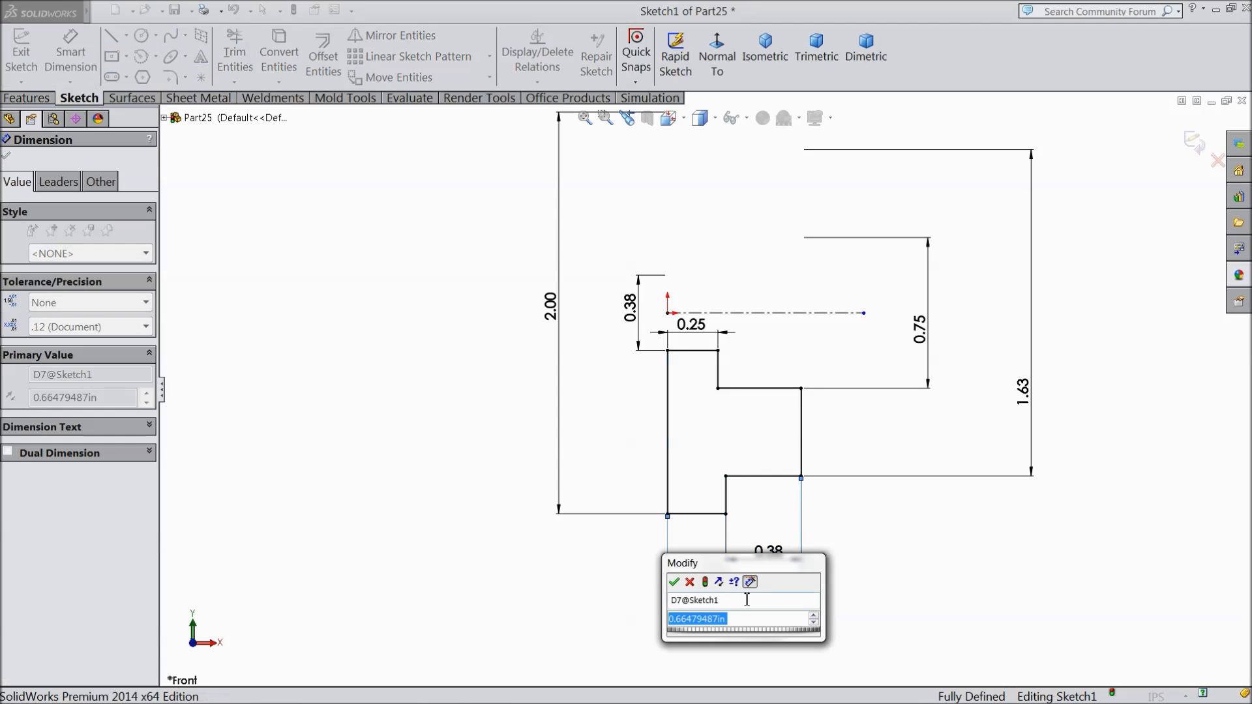
{"action": "left_click", "coordinate": [674, 582]}
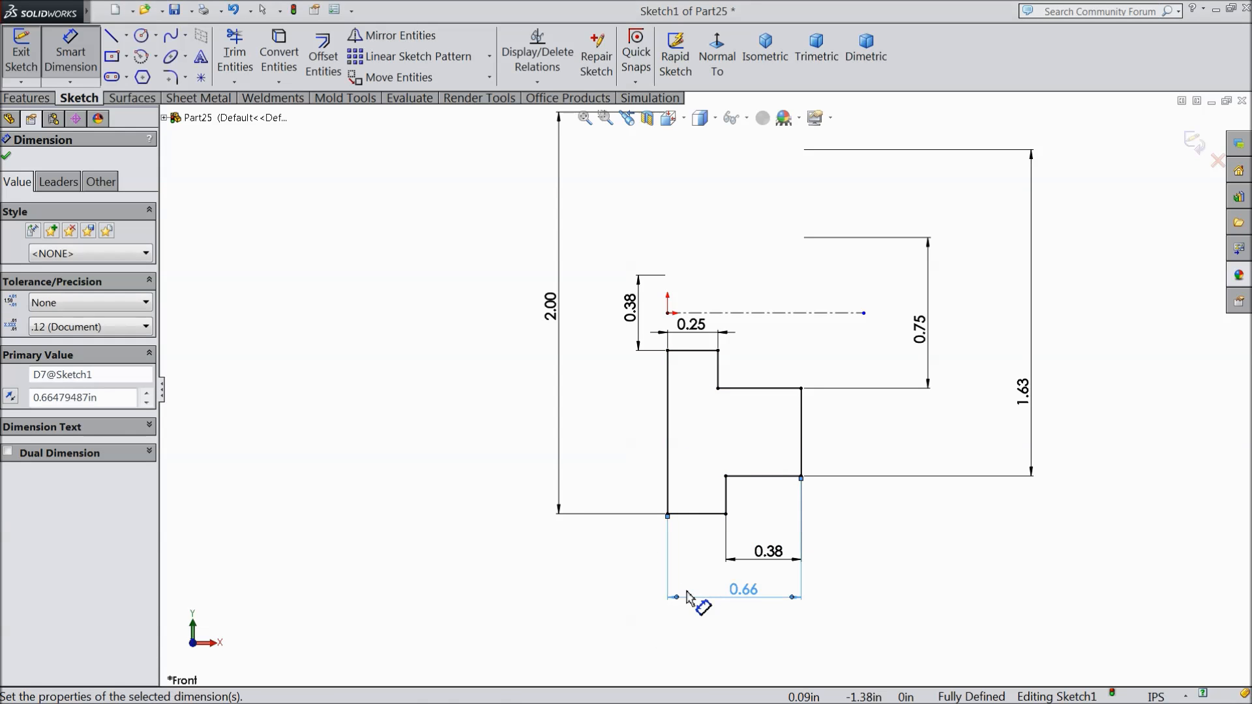
{"action": "key", "text": "Delete"}
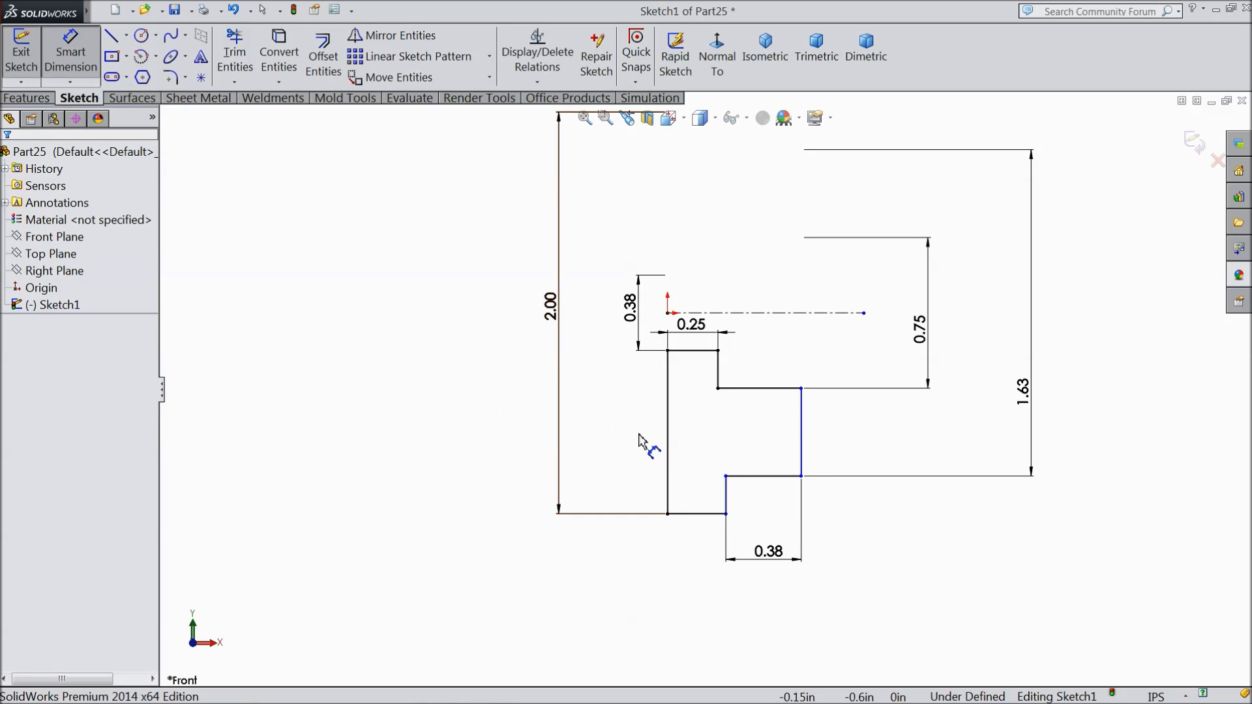
{"action": "key", "text": "Escape"}
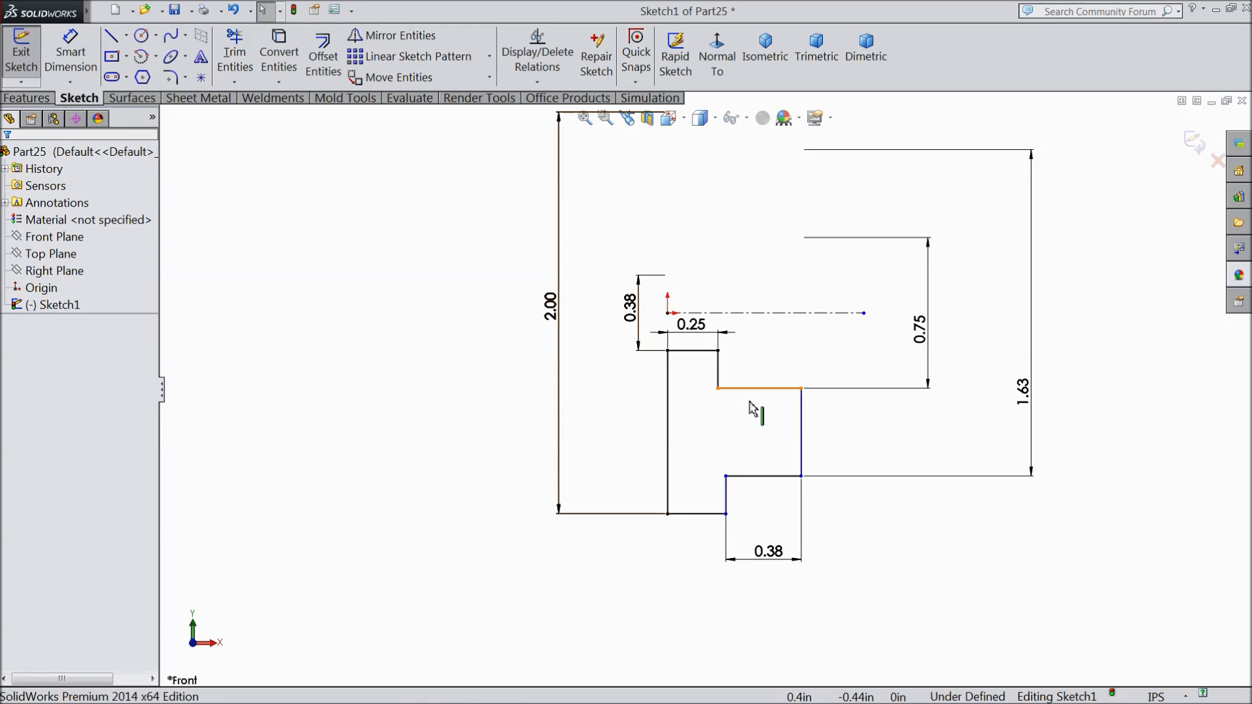
Step: Make the two short vertical step edges above and below the projection collinear
{"action": "left_click", "coordinate": [719, 370]}
{"action": "left_click", "coordinate": [727, 500], "text": "ctrl"}
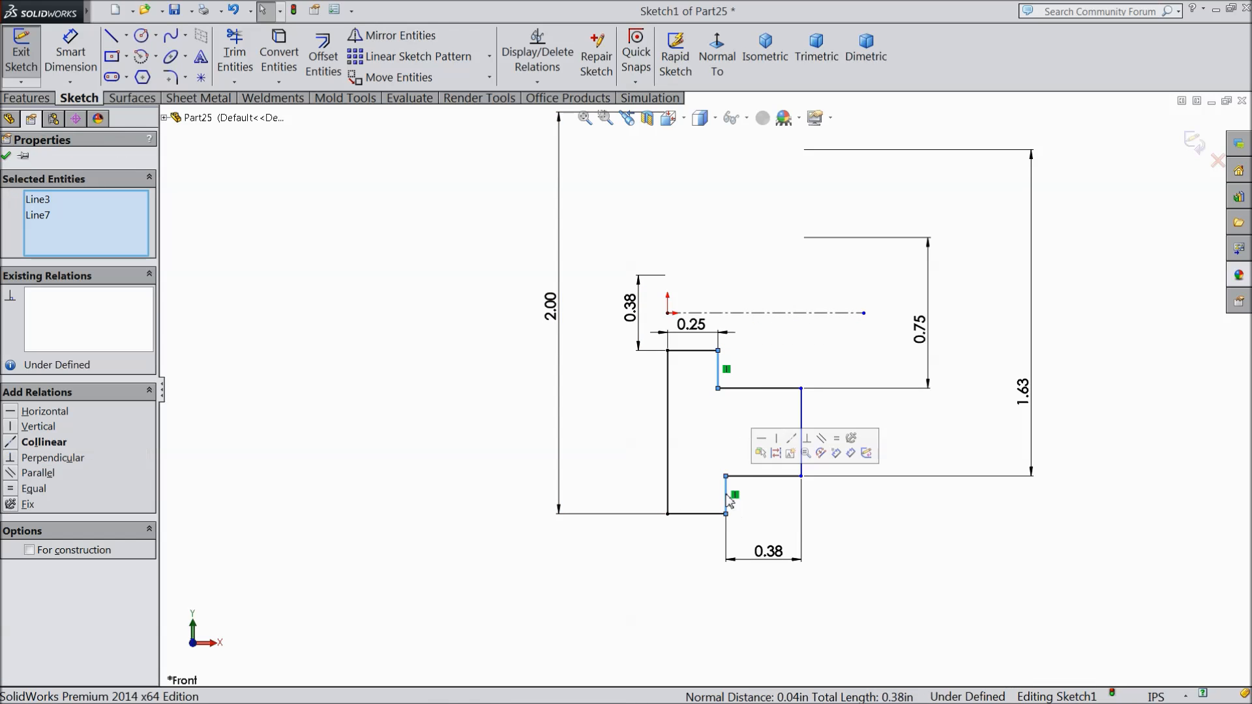
{"action": "left_click", "coordinate": [792, 439]}
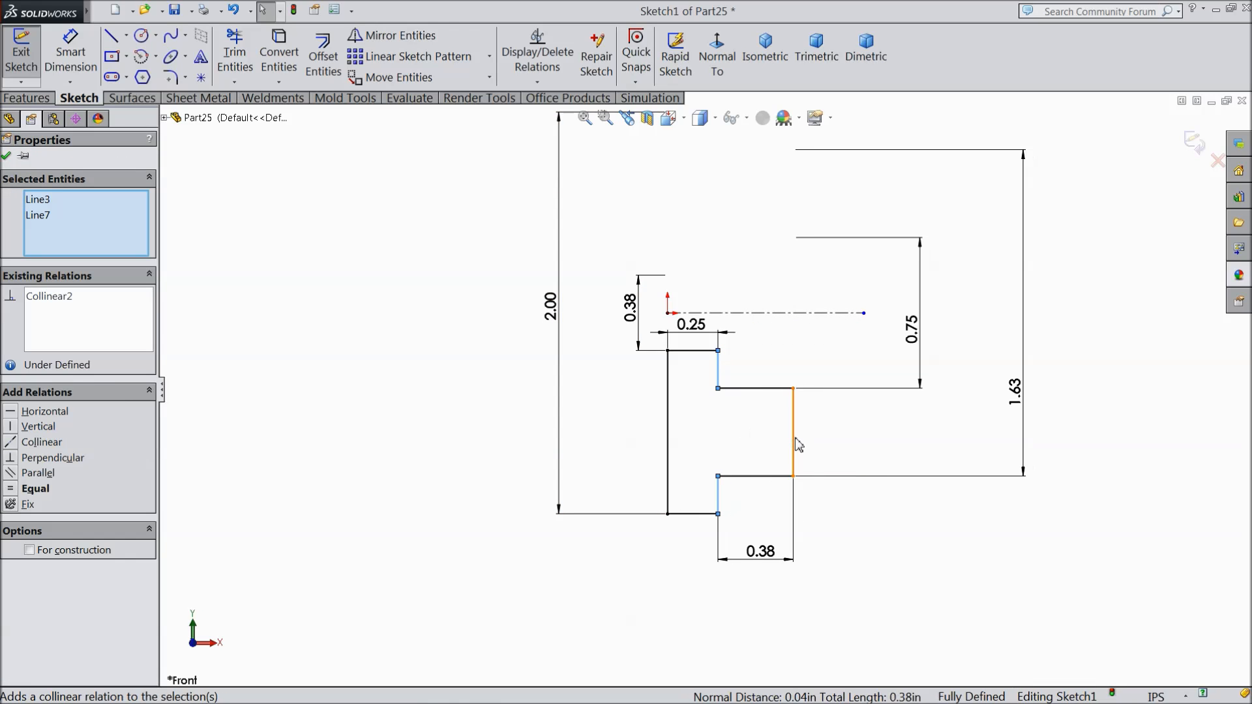
Step: Revolve the stepped profile 360 degrees about the centerline into a solid ring
{"action": "left_click", "coordinate": [6, 157]}
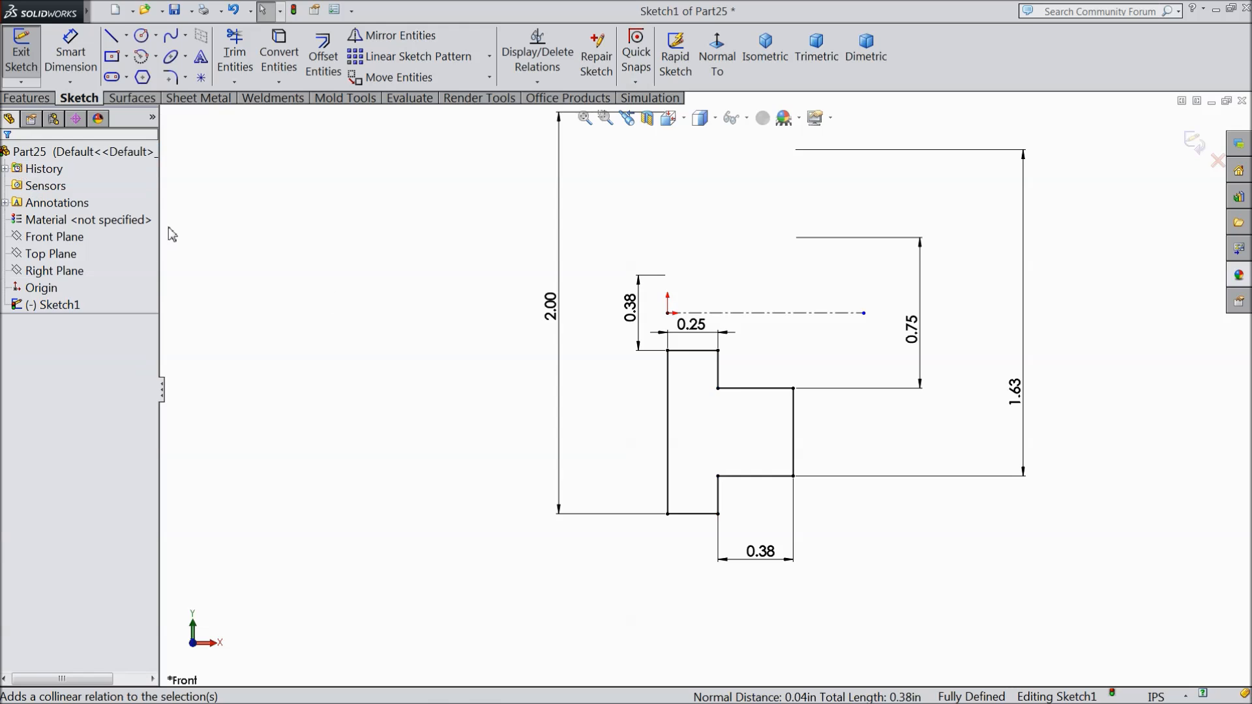
{"action": "key", "text": "z"}
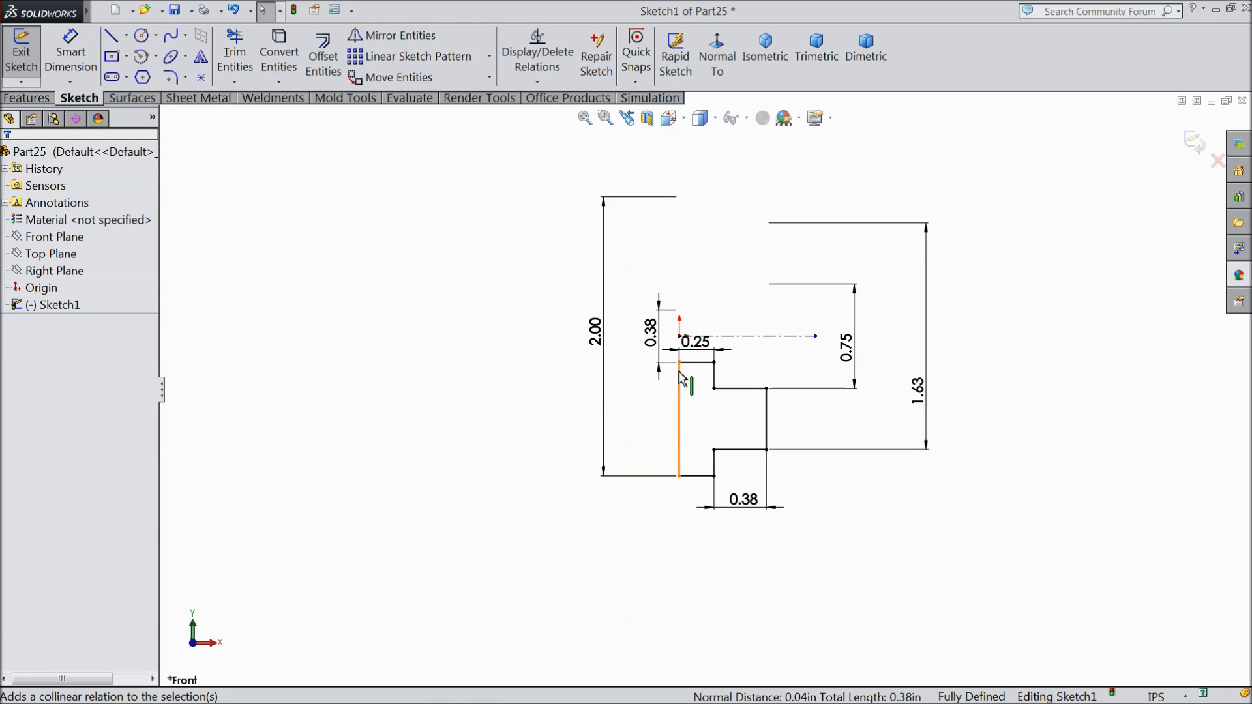
{"action": "left_click", "coordinate": [26, 98]}
{"action": "left_click", "coordinate": [85, 56]}
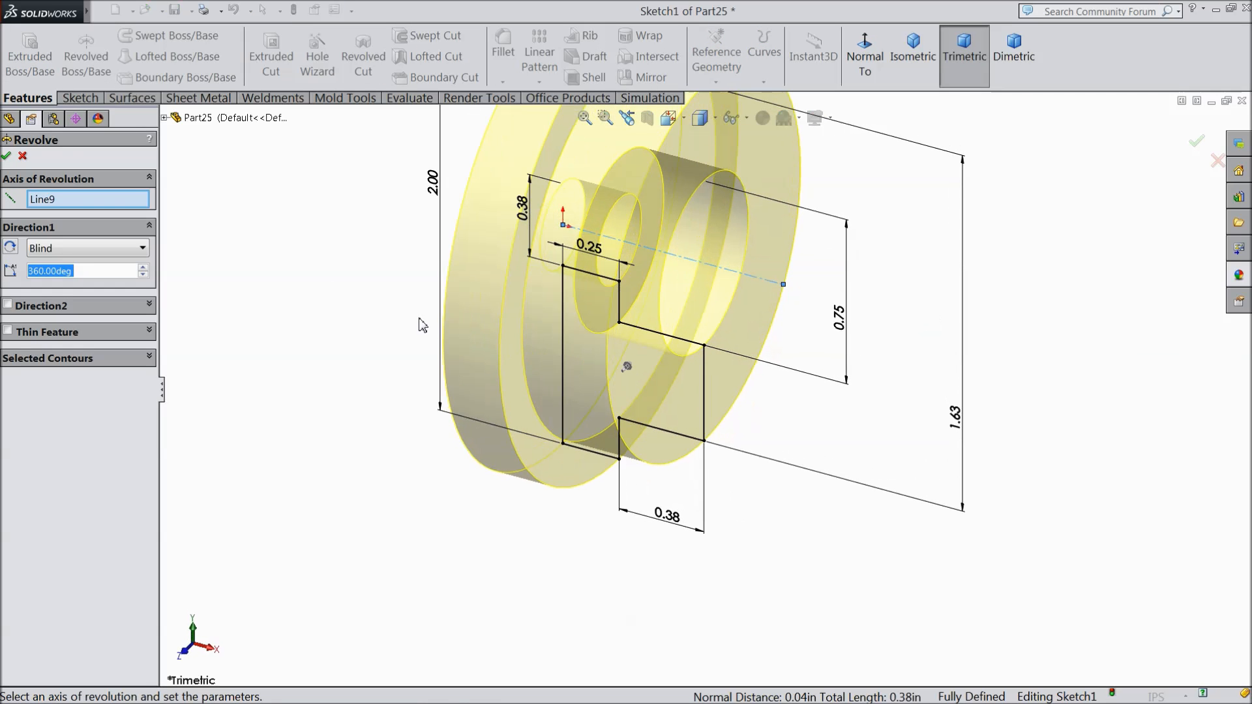
{"action": "left_click", "coordinate": [6, 156]}
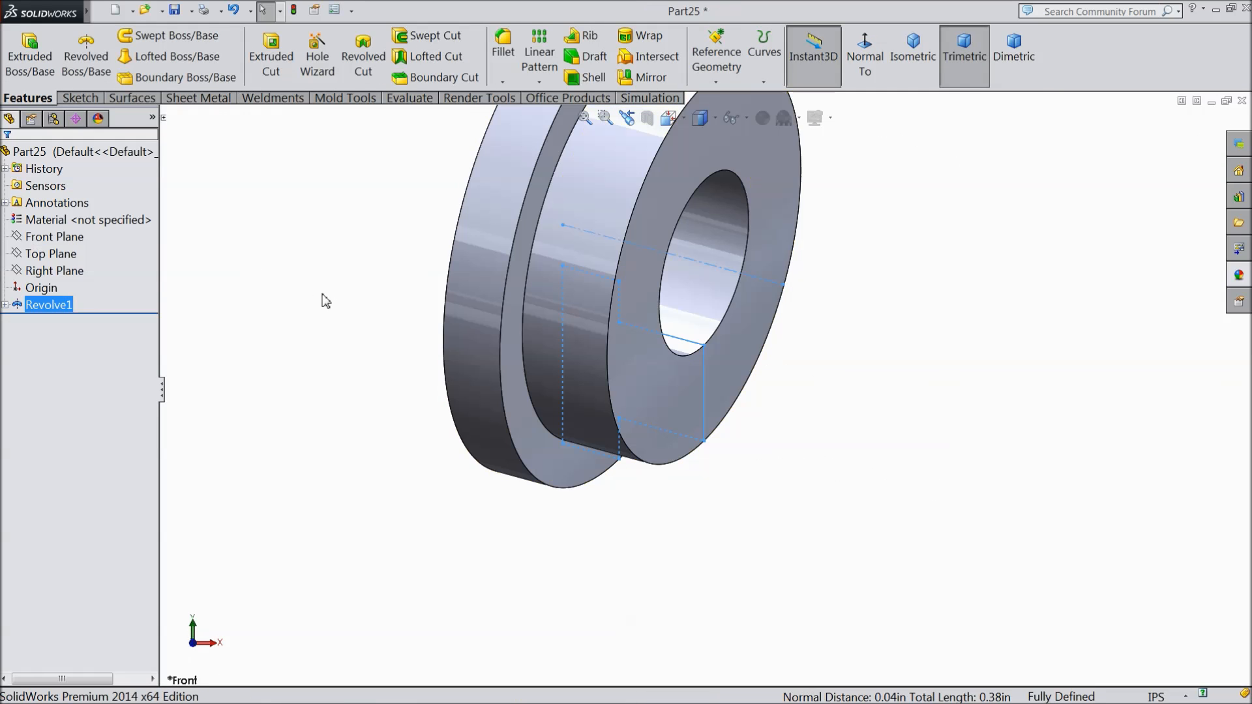
Step: Chamfer the outer edge of the hub's end face and the flange's outermost edge at 0.10 in and 45 degrees
{"action": "left_click", "coordinate": [502, 83]}
{"action": "left_click", "coordinate": [532, 123]}
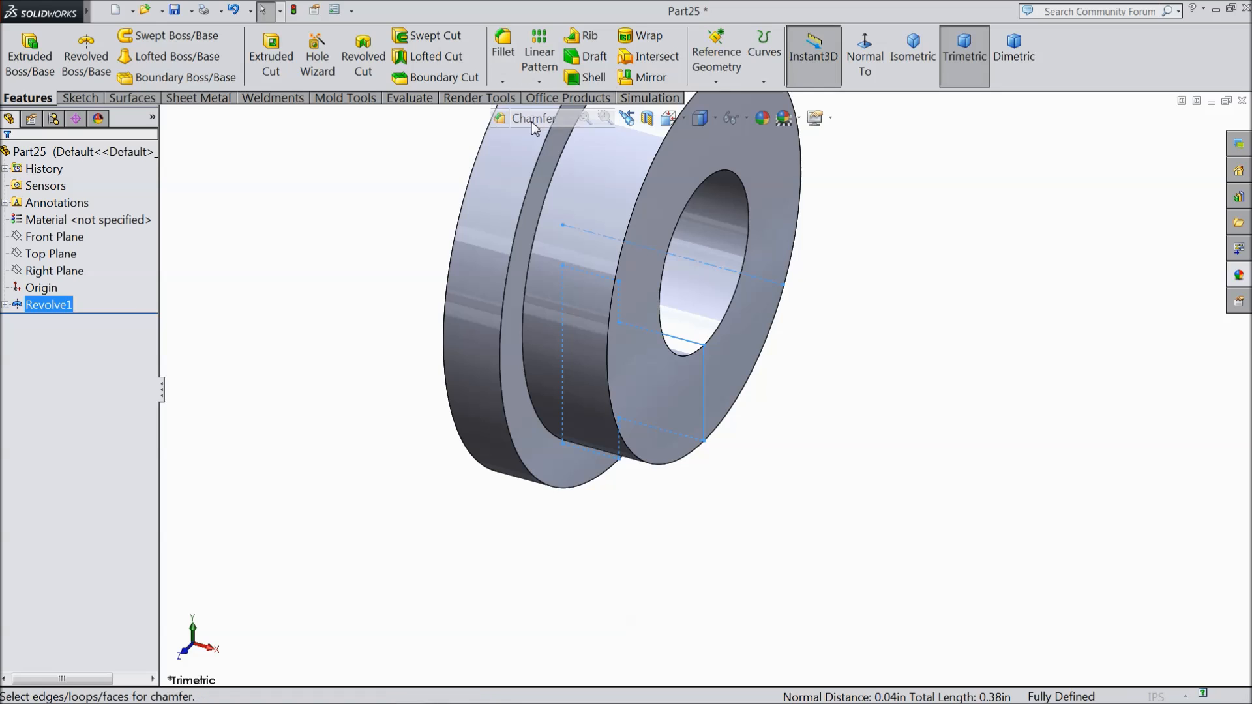
{"action": "left_click", "coordinate": [609, 311]}
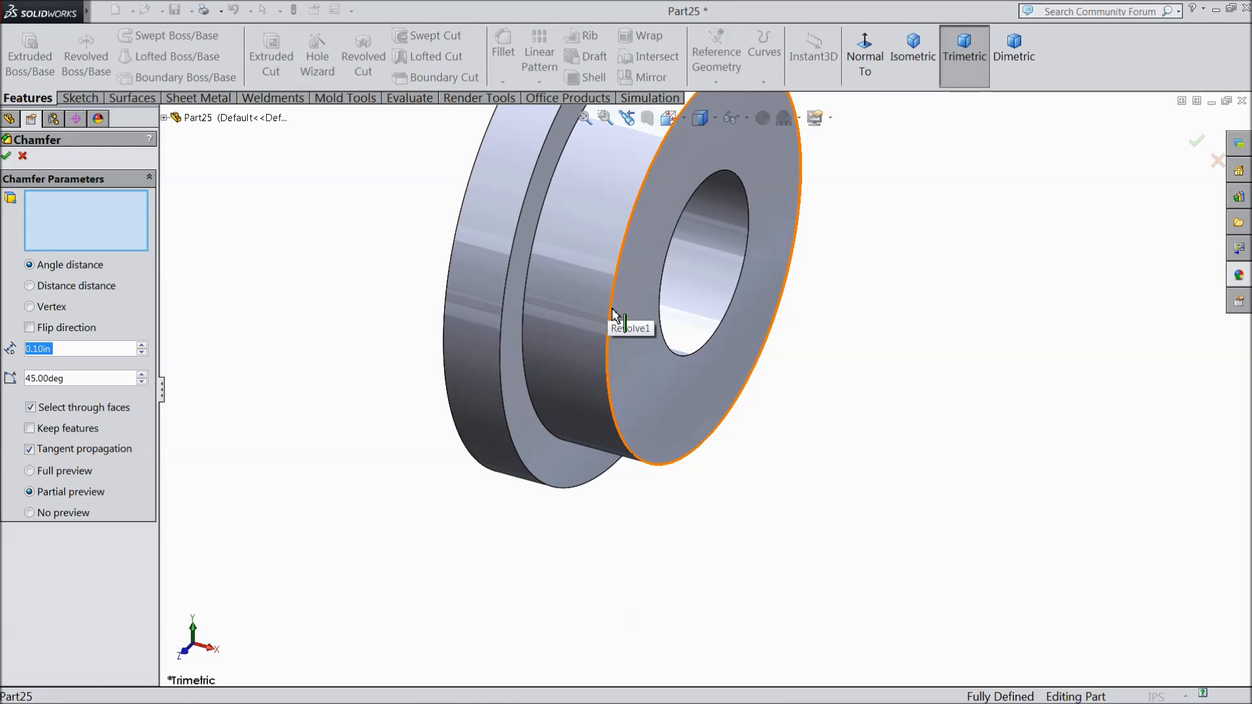
{"action": "left_click", "coordinate": [451, 285]}
{"action": "key", "text": "Return"}
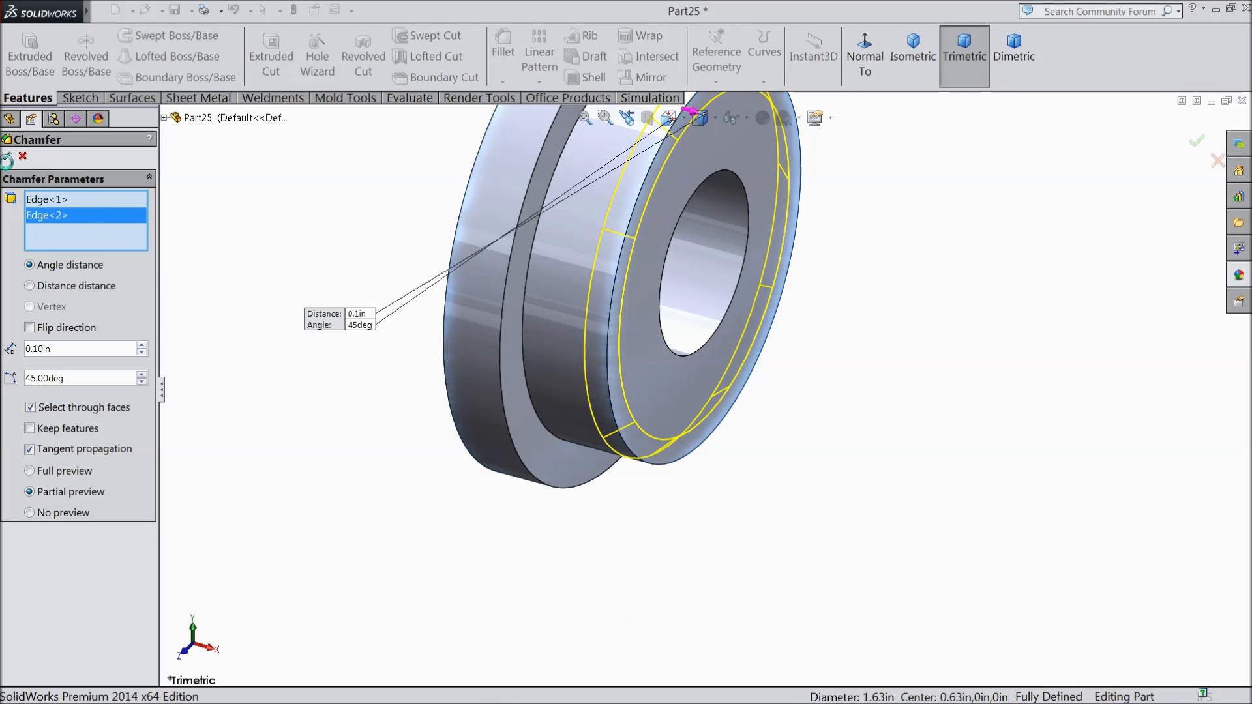
Step: Apply the polished steel appearance to the part and recolor it cyan with RGB 0, 255, 255
{"action": "middle_click_drag", "start_coordinate": [383, 341], "coordinate": [827, 267]}
{"action": "left_click", "coordinate": [1238, 275]}
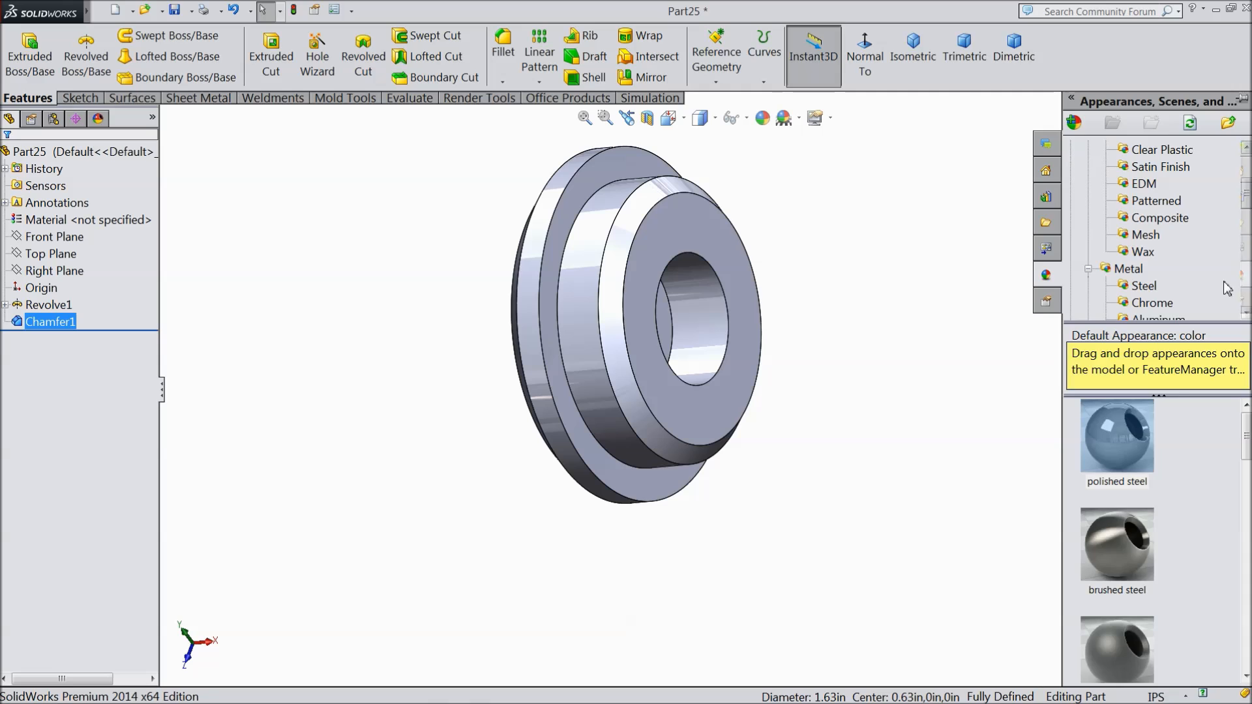
{"action": "double_click", "coordinate": [1118, 436]}
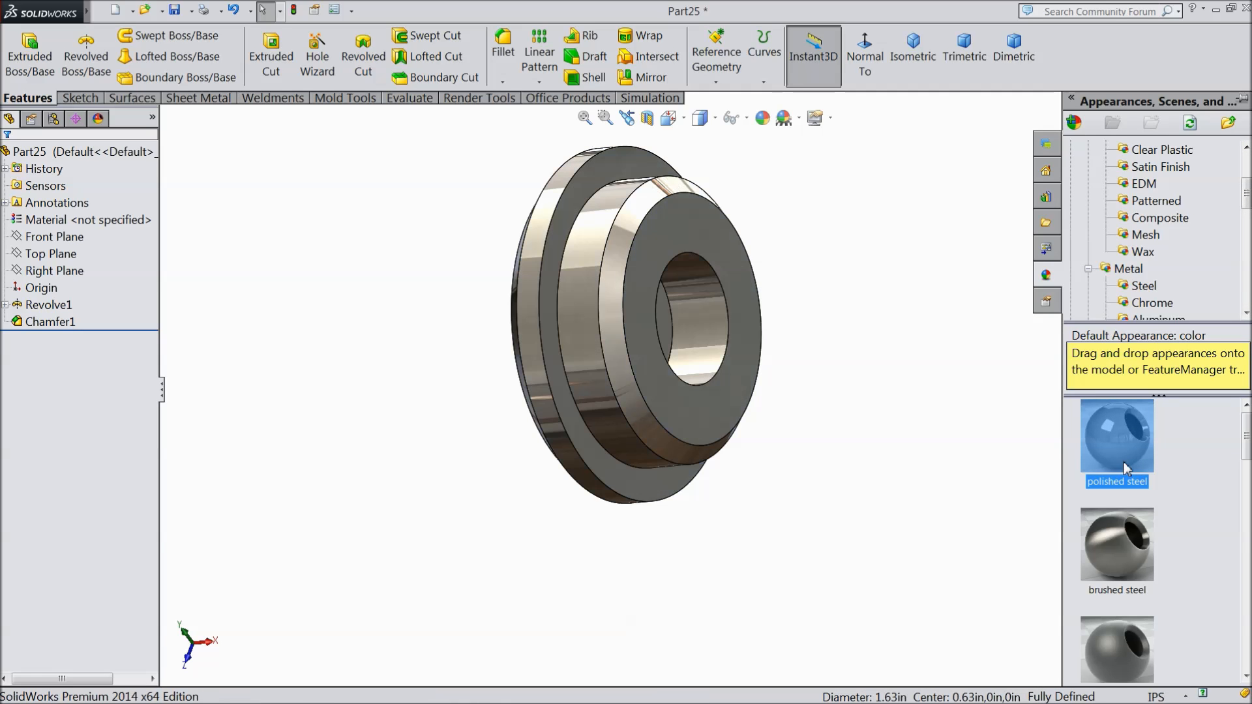
{"action": "middle_click_drag", "start_coordinate": [900, 394], "coordinate": [740, 419]}
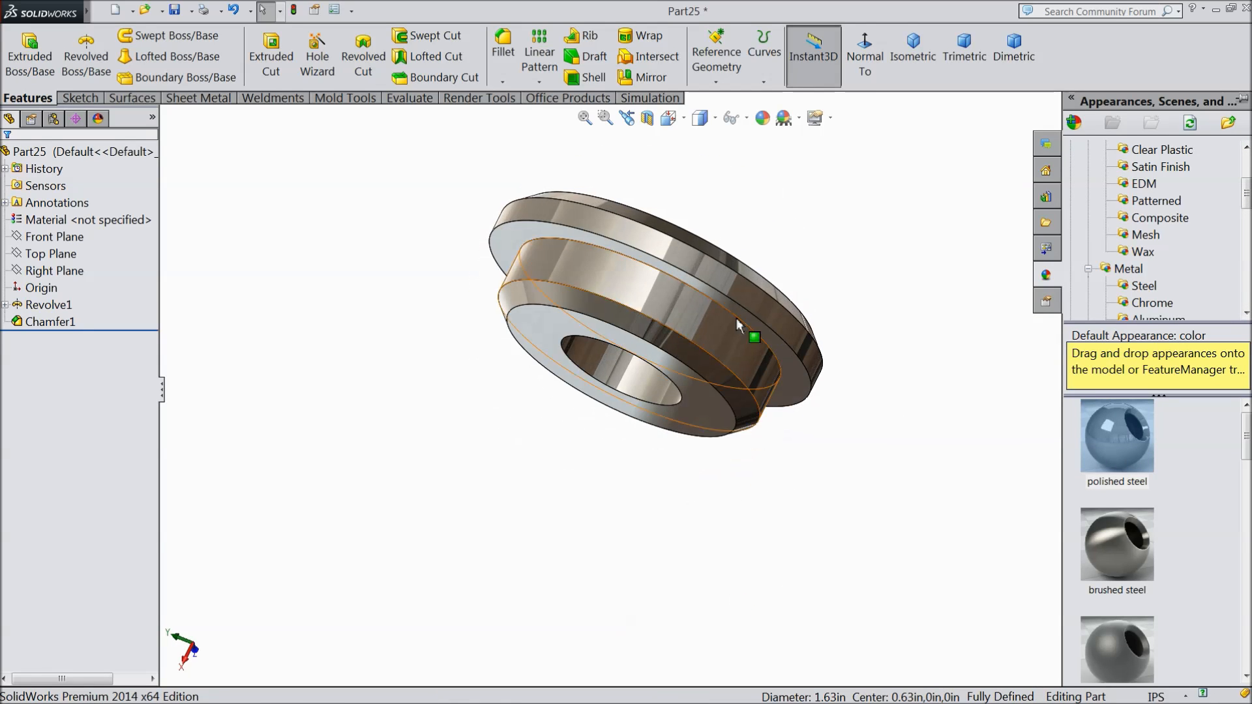
{"action": "left_click", "coordinate": [764, 120]}
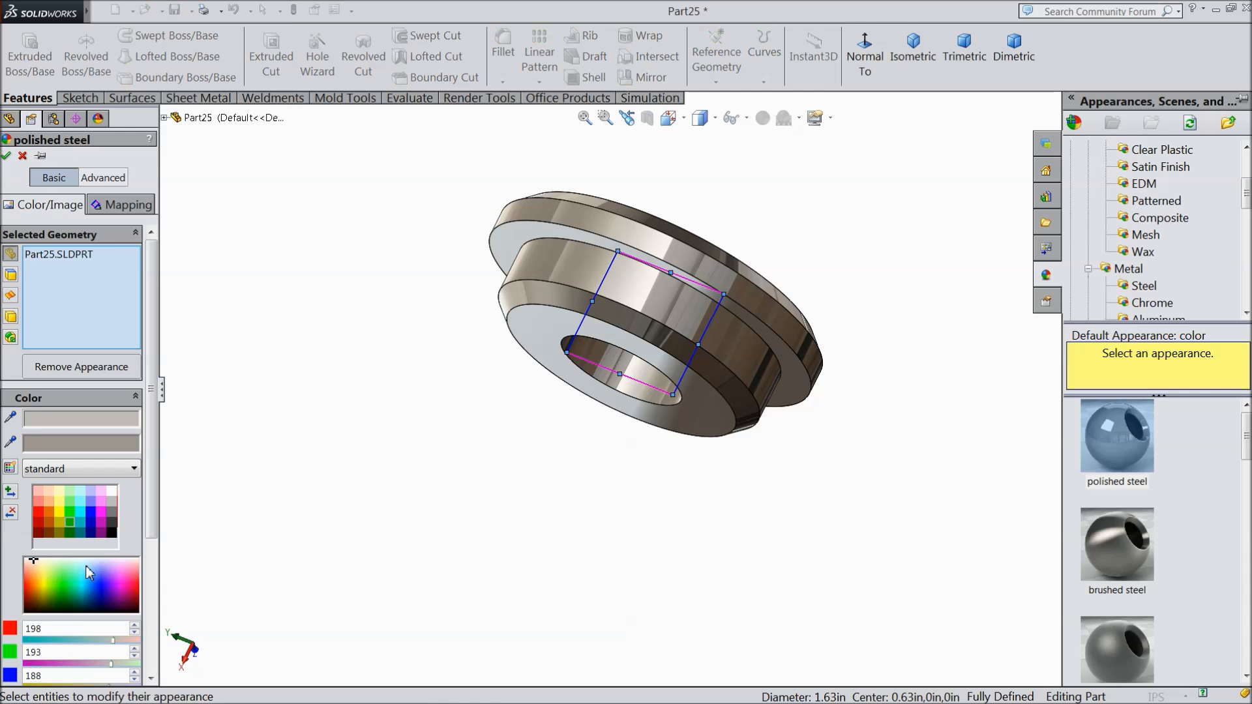
{"action": "left_click", "coordinate": [80, 515]}
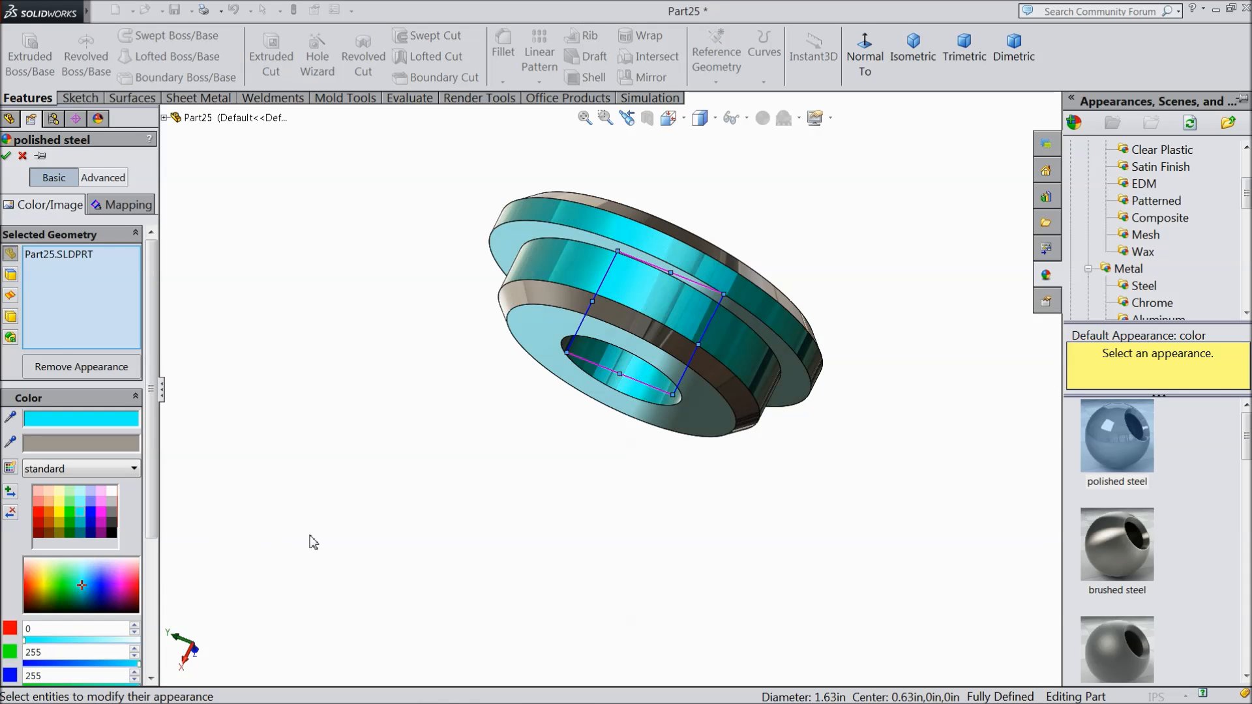
Step: Extend the cyan polished steel appearance to the chamfer feature so its bevelled faces are included
{"action": "middle_click_drag", "start_coordinate": [404, 468], "coordinate": [589, 631]}
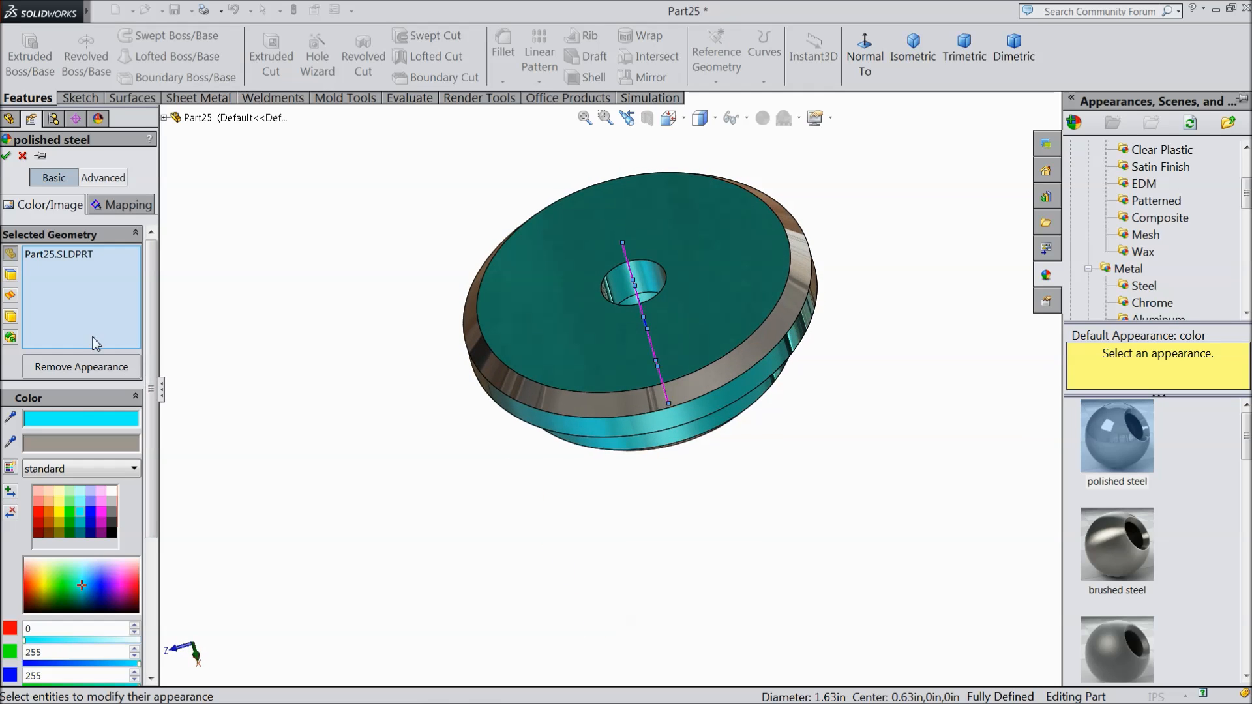
{"action": "left_click", "coordinate": [11, 317]}
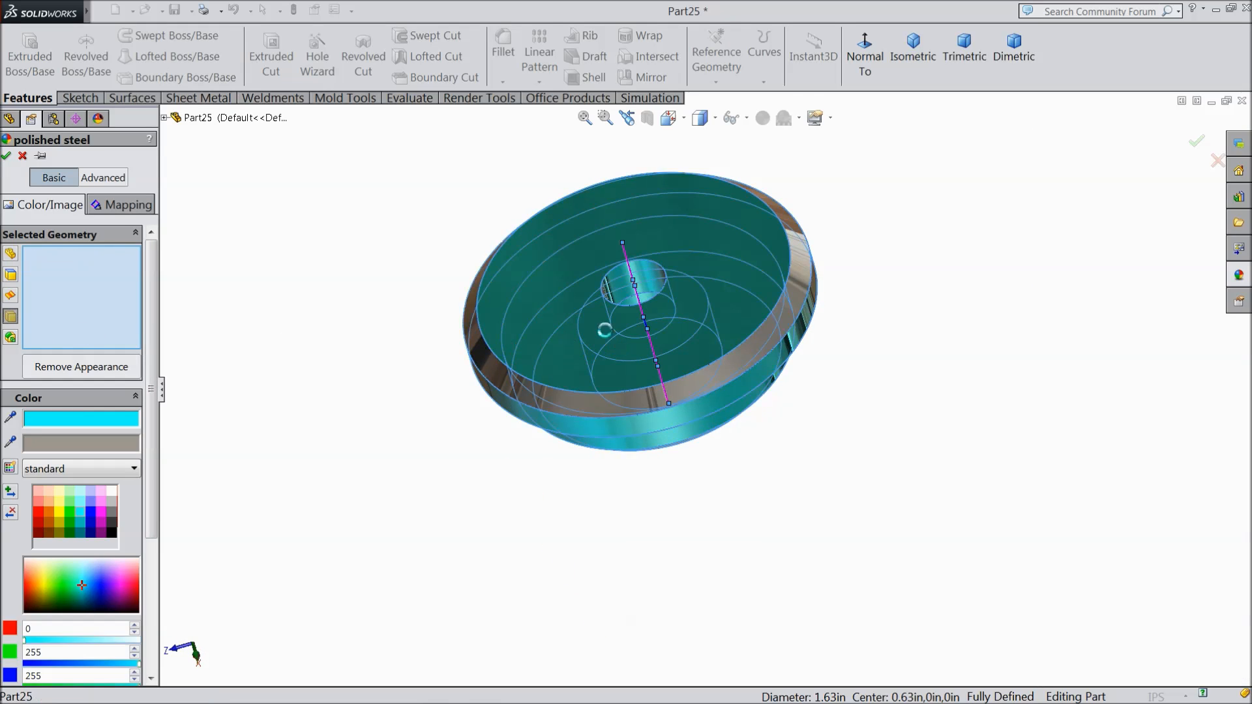
{"action": "left_click", "coordinate": [602, 449]}
{"action": "left_click", "coordinate": [575, 403]}
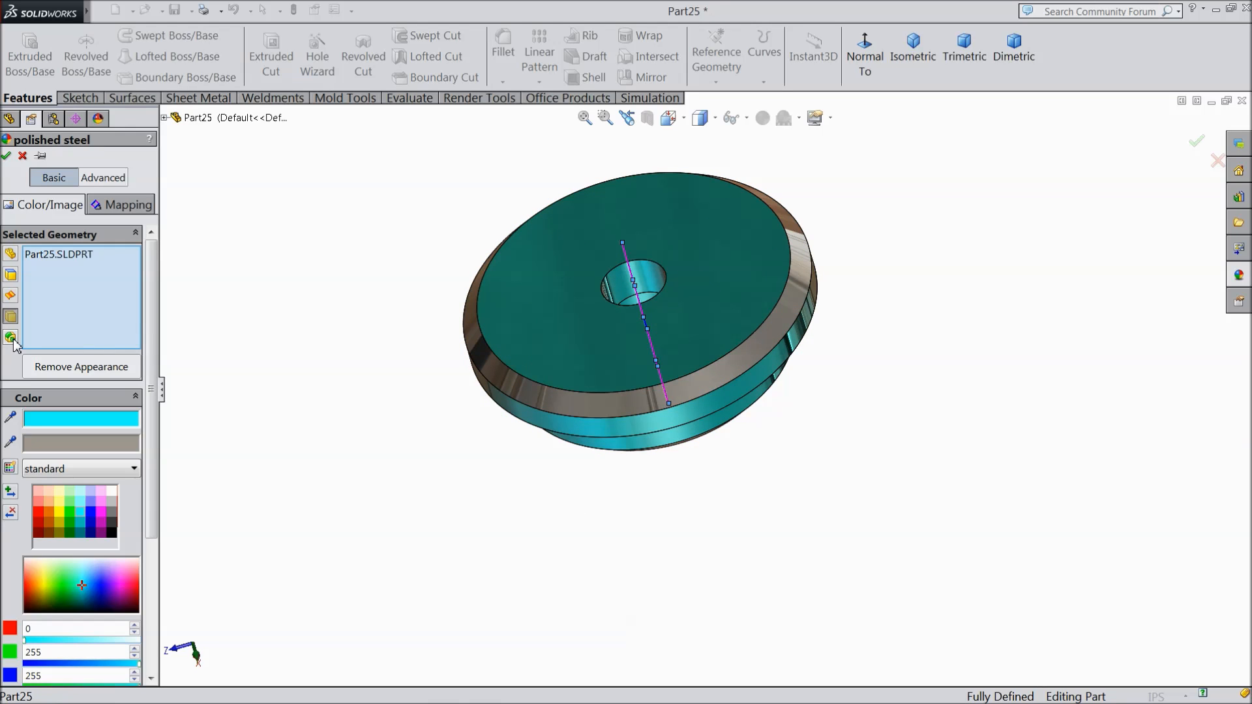
{"action": "left_click", "coordinate": [562, 398]}
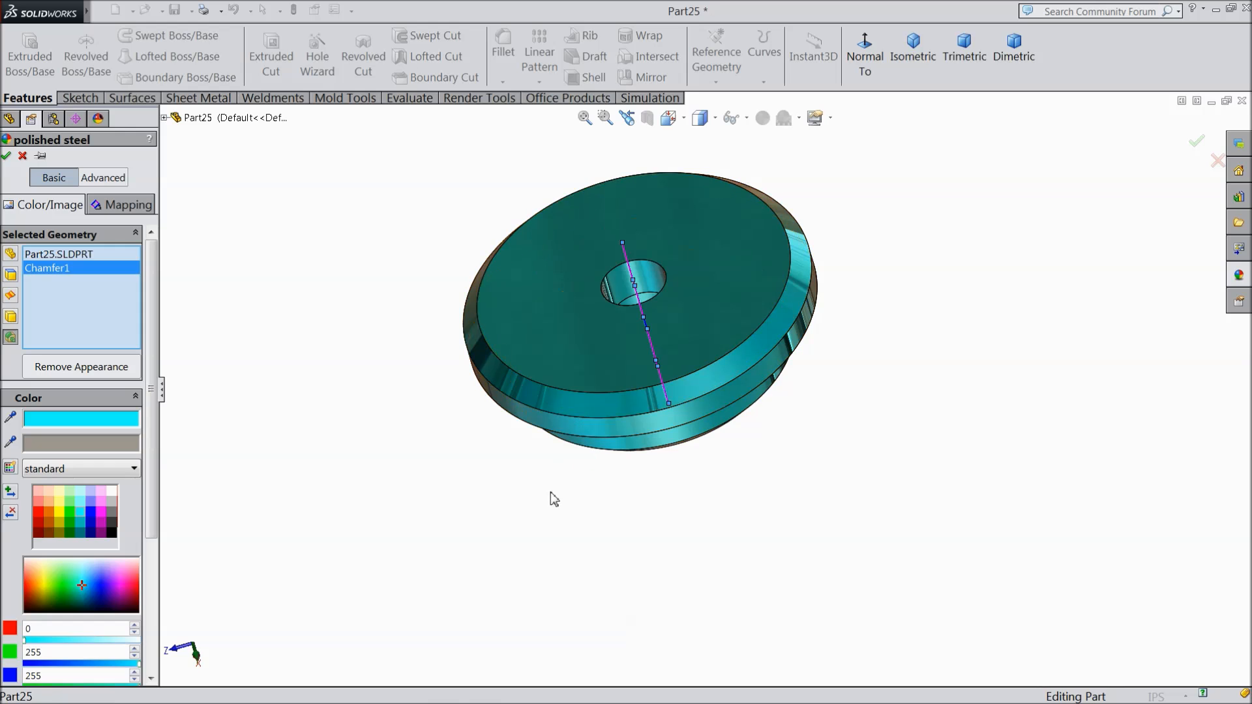
{"action": "middle_click_drag", "start_coordinate": [553, 499], "coordinate": [465, 241]}
{"action": "left_click", "coordinate": [7, 156]}
Step: Set the isometric view and save the part as "9.shaft cap" in the Arbor Press machine folder
{"action": "middle_click_drag", "start_coordinate": [336, 288], "coordinate": [513, 497]}
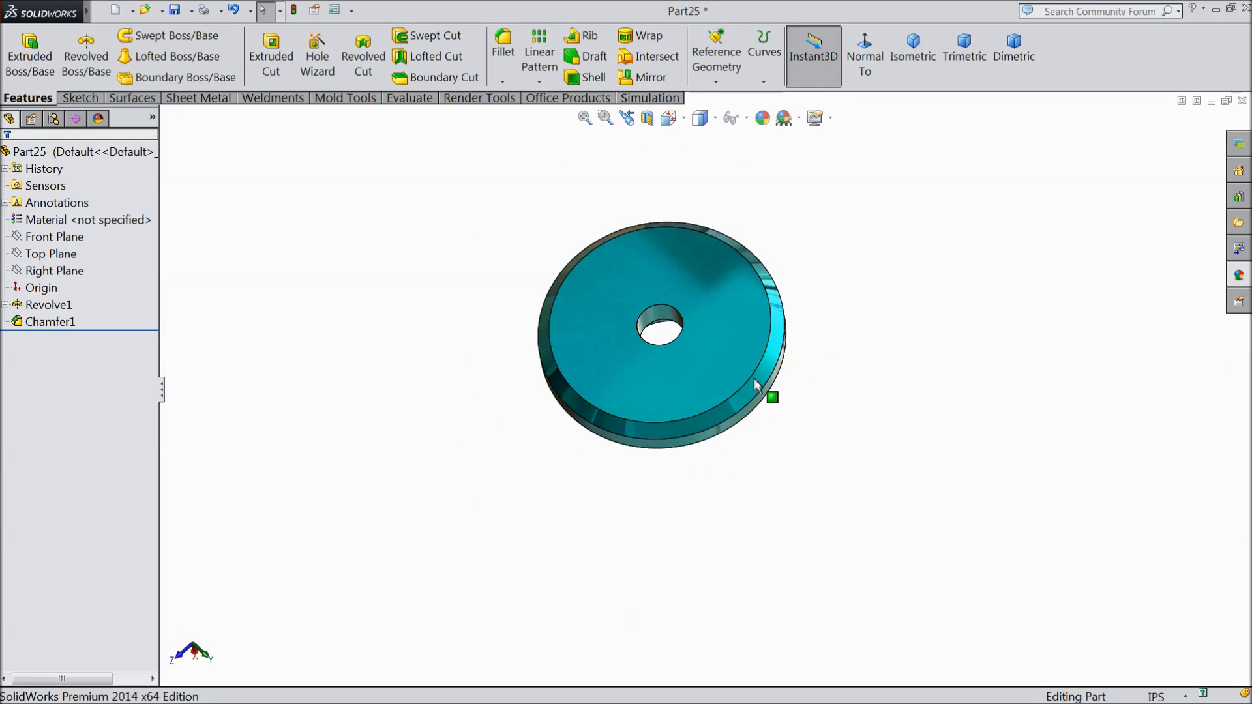
{"action": "left_click", "coordinate": [913, 46]}
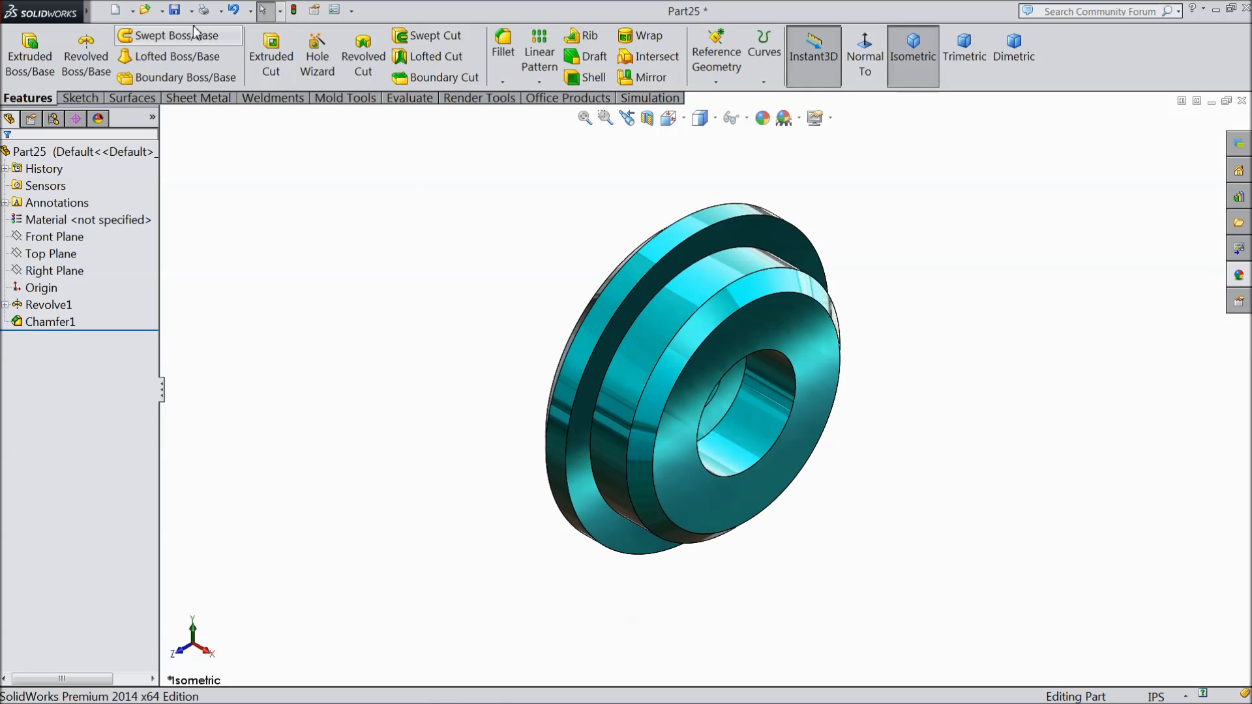
{"action": "left_click", "coordinate": [174, 10]}
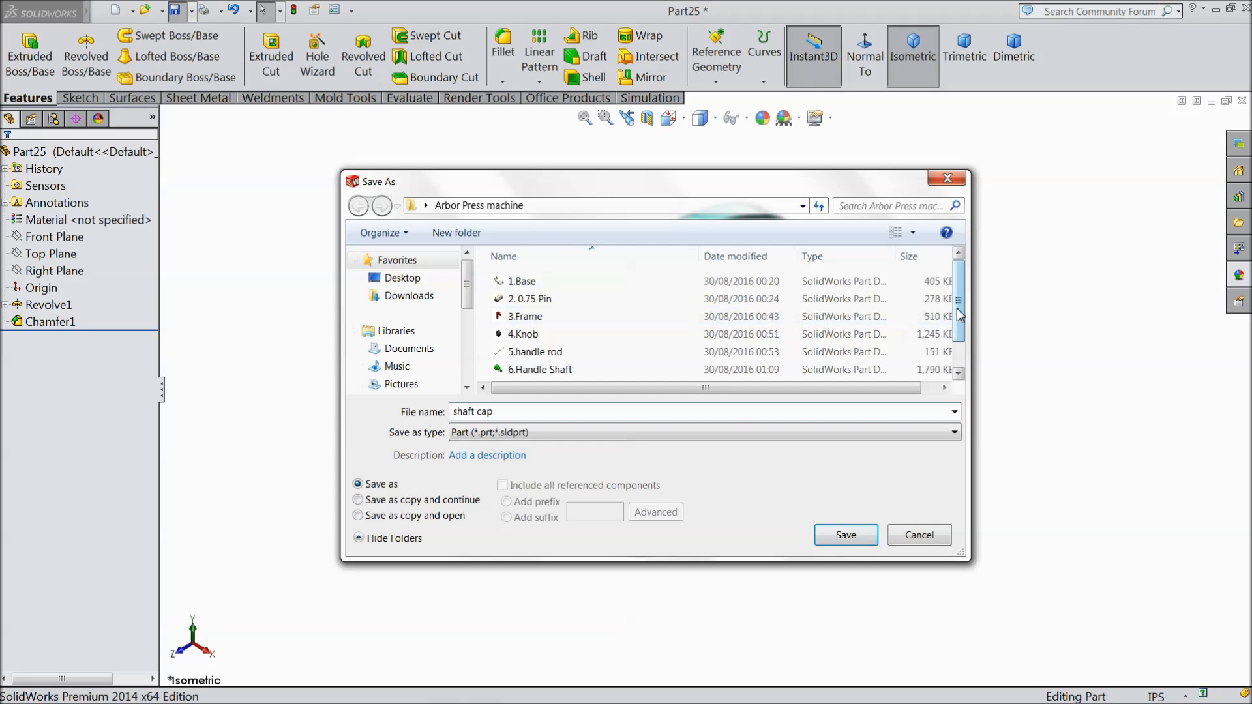
{"action": "scroll", "coordinate": [965, 355], "scroll_direction": "down", "scroll_amount": 1}
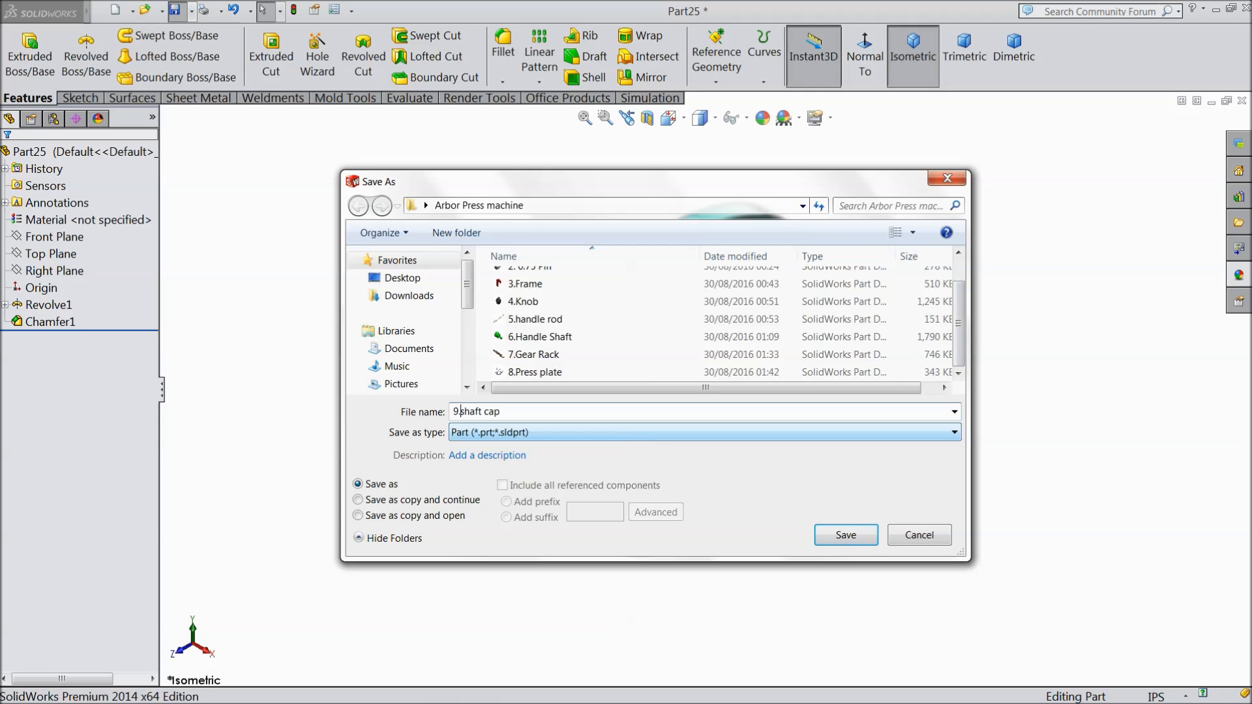
{"action": "left_click", "coordinate": [845, 535]}
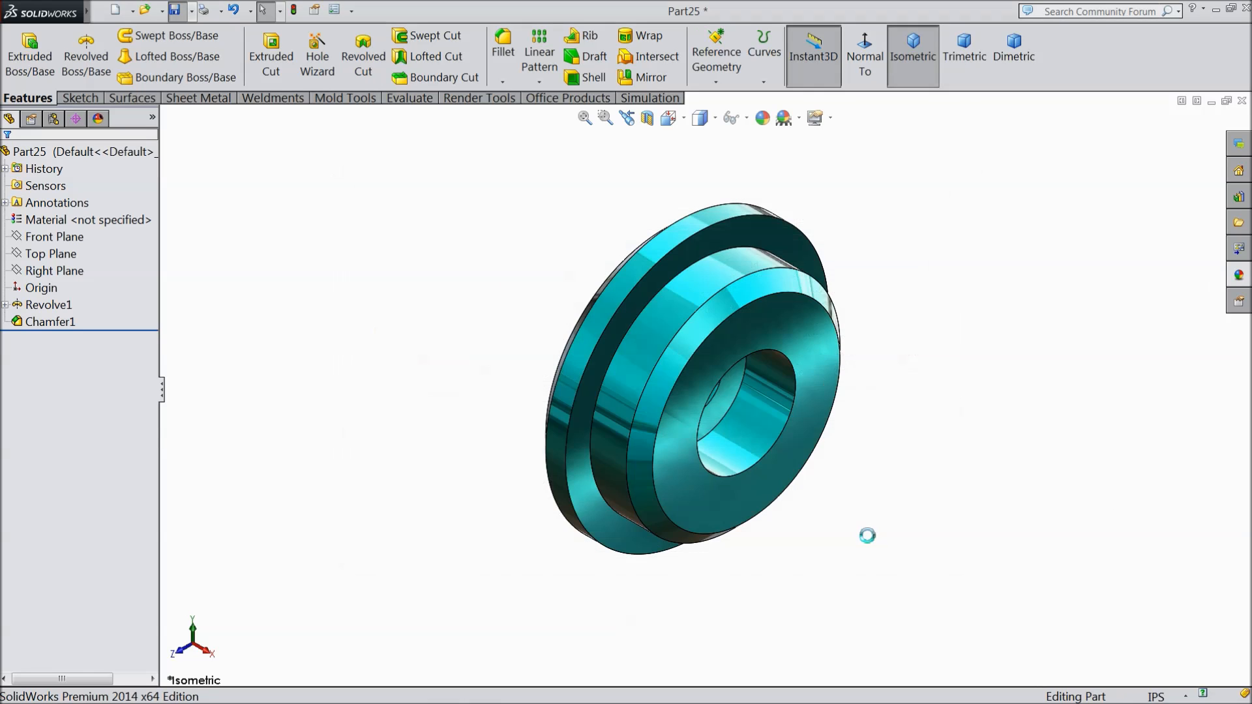
{"action": "mouse_move", "coordinate": [861, 442]}
{"action": "middle_mouse_down"}
{"action": "mouse_move", "coordinate": [864, 467]}
{"action": "mouse_move", "coordinate": [841, 464]}
{"action": "mouse_move", "coordinate": [852, 463]}
{"action": "middle_mouse_up"}
{"action": "scroll", "coordinate": [855, 361], "scroll_direction": "down", "scroll_amount": 2}
{"action": "middle_click_drag", "start_coordinate": [855, 412], "coordinate": [844, 373]}
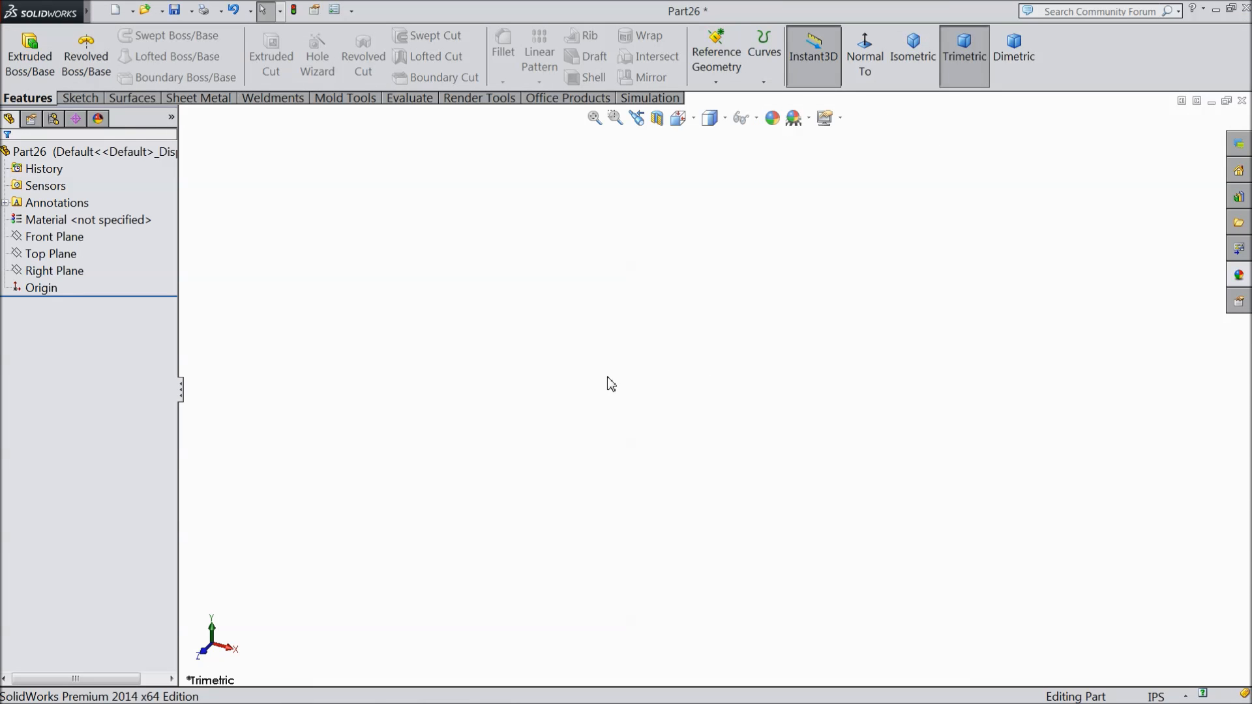
Step: Start a sketch on the Top Plane of the new part
{"action": "left_click", "coordinate": [51, 243]}
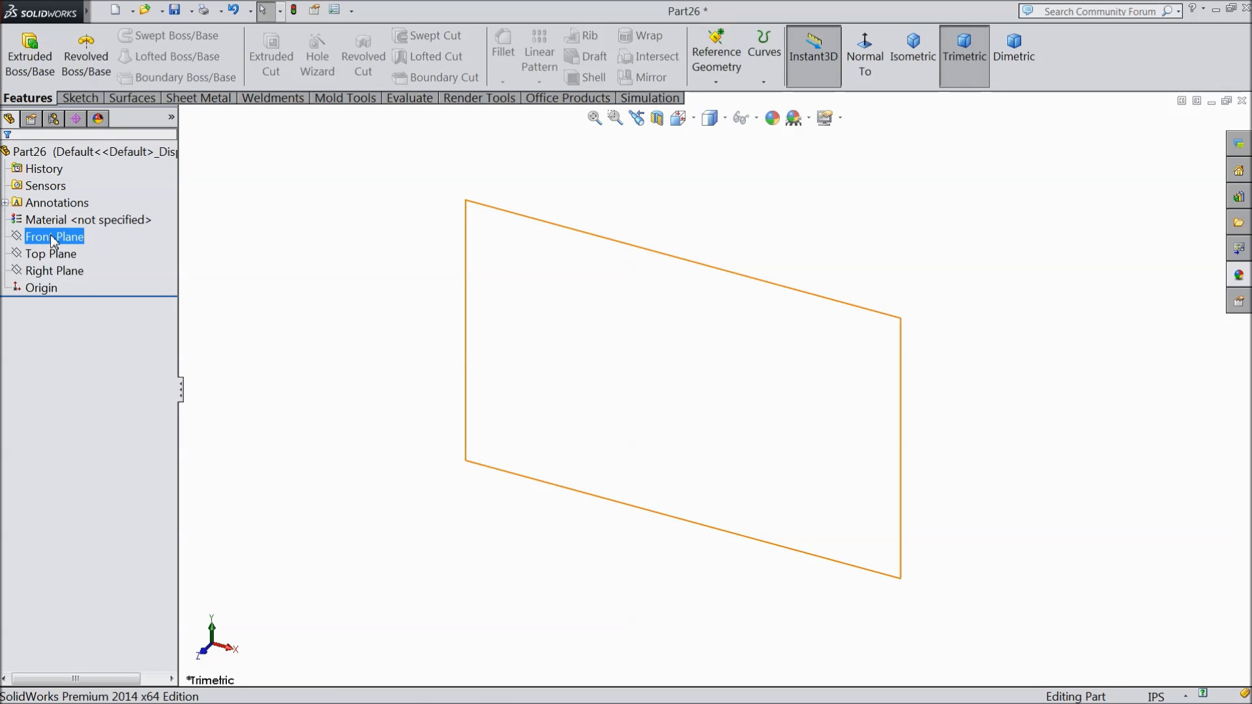
{"action": "left_click", "coordinate": [52, 253]}
{"action": "left_click", "coordinate": [77, 238]}
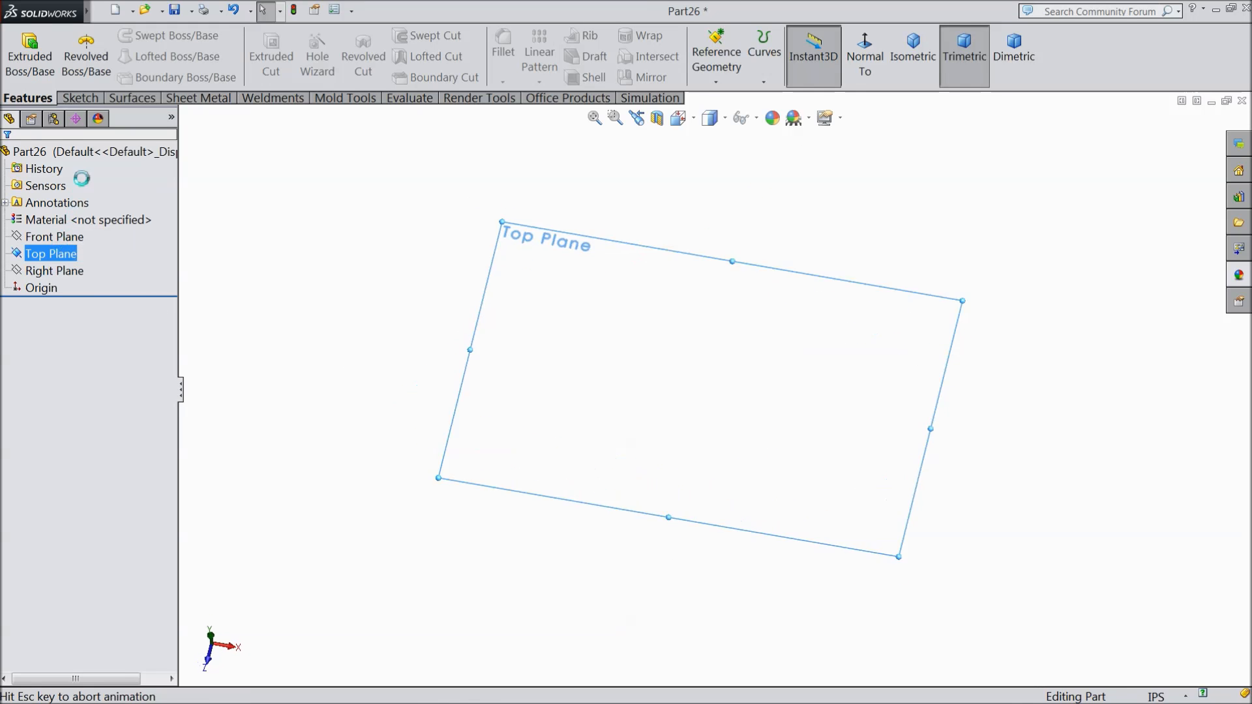
{"action": "left_click", "coordinate": [98, 99]}
Step: Draw a horizontal straight slot starting at the origin, about 4.61 in between arc centers and 1.65 in wide
{"action": "left_click", "coordinate": [126, 77]}
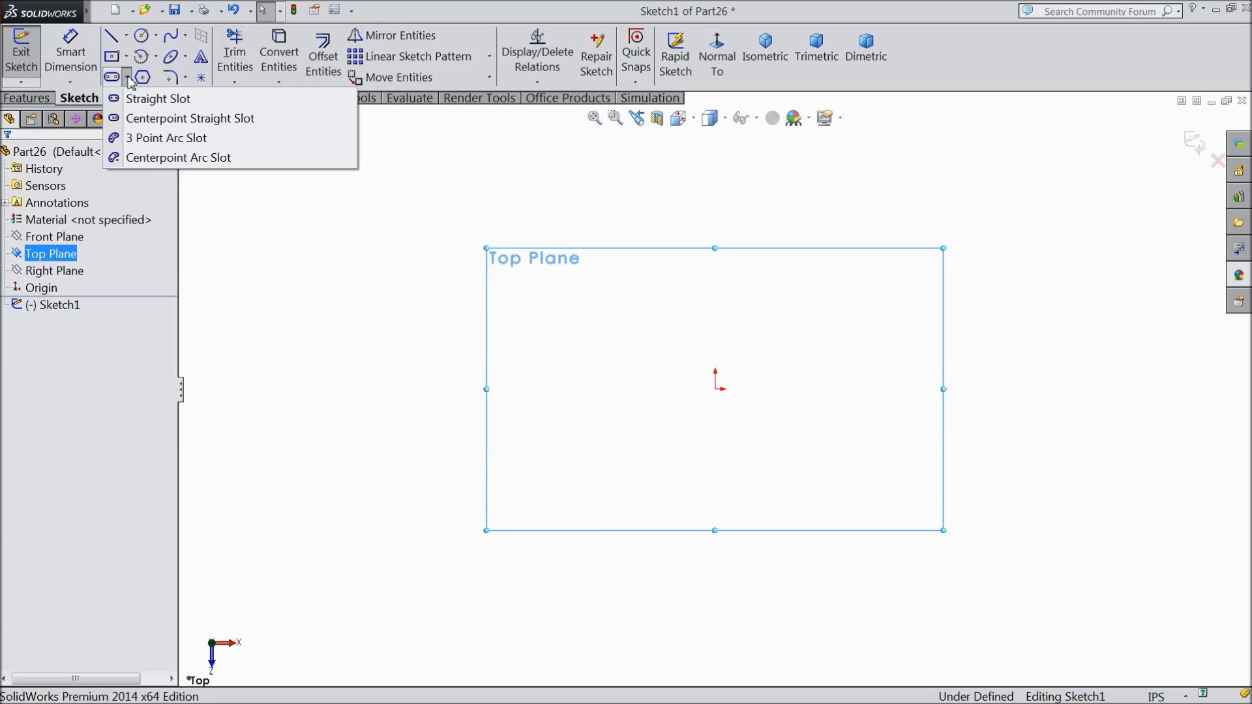
{"action": "left_click", "coordinate": [153, 101]}
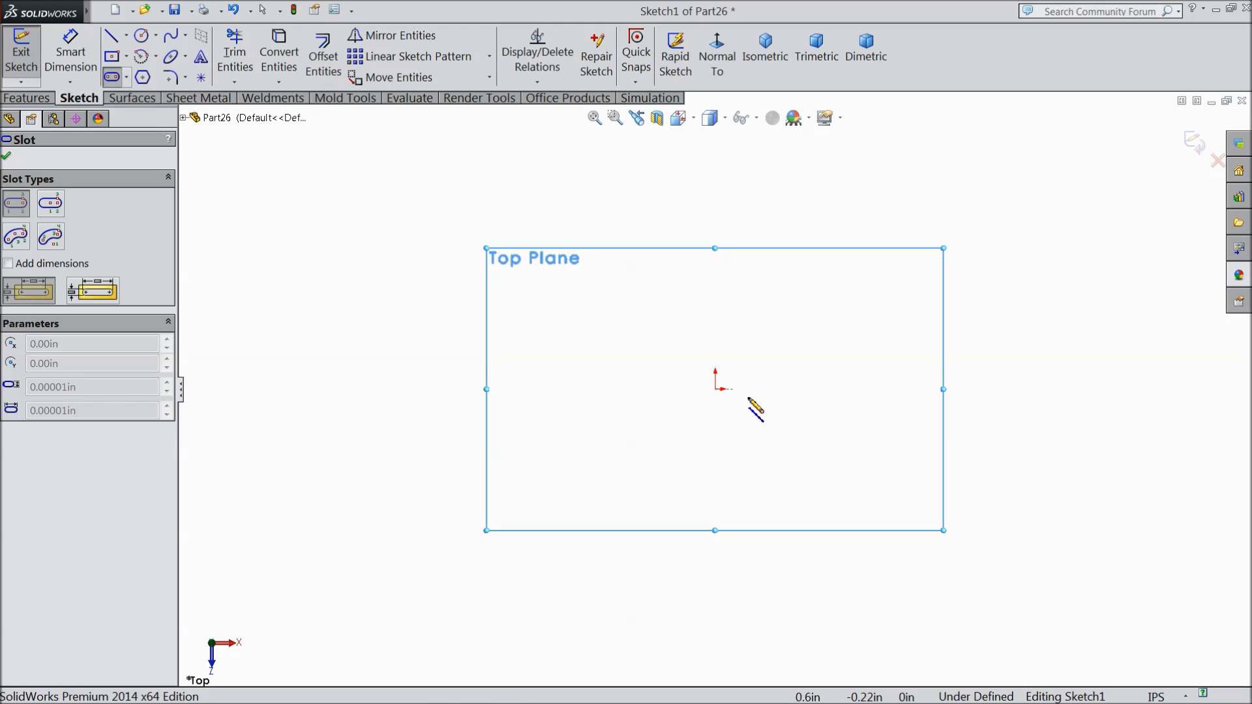
{"action": "left_click", "coordinate": [715, 389]}
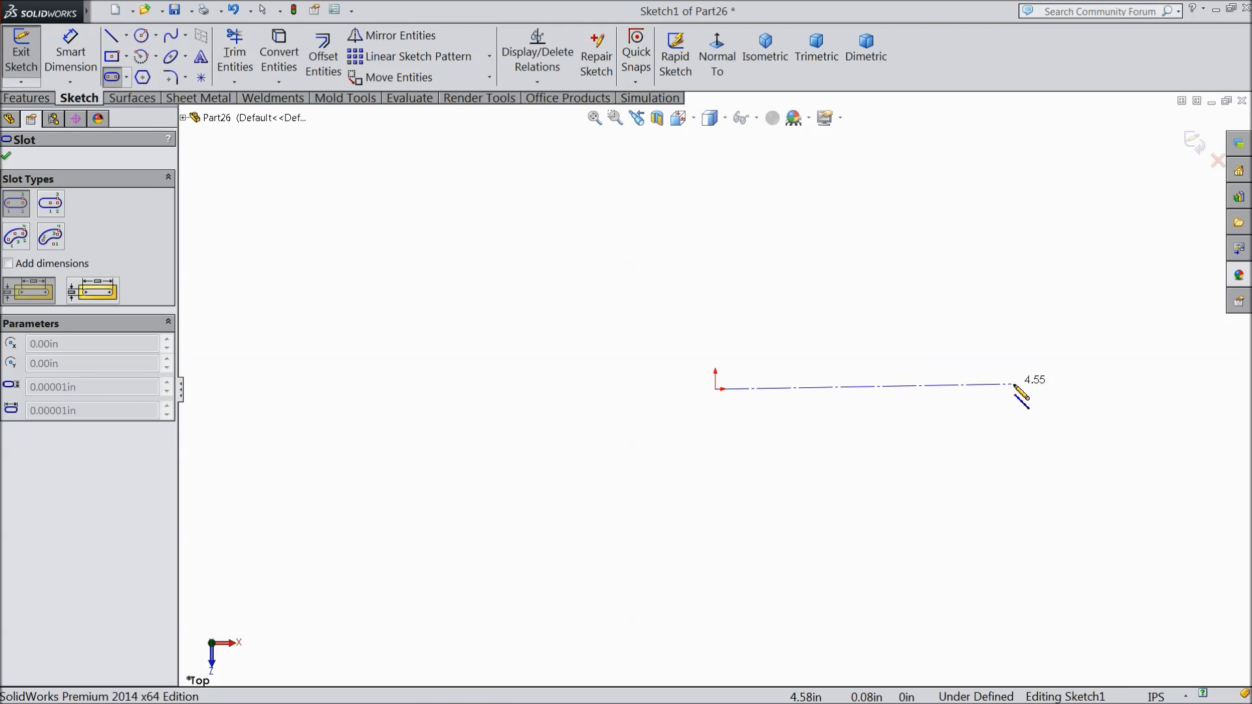
{"action": "left_click", "coordinate": [1017, 390]}
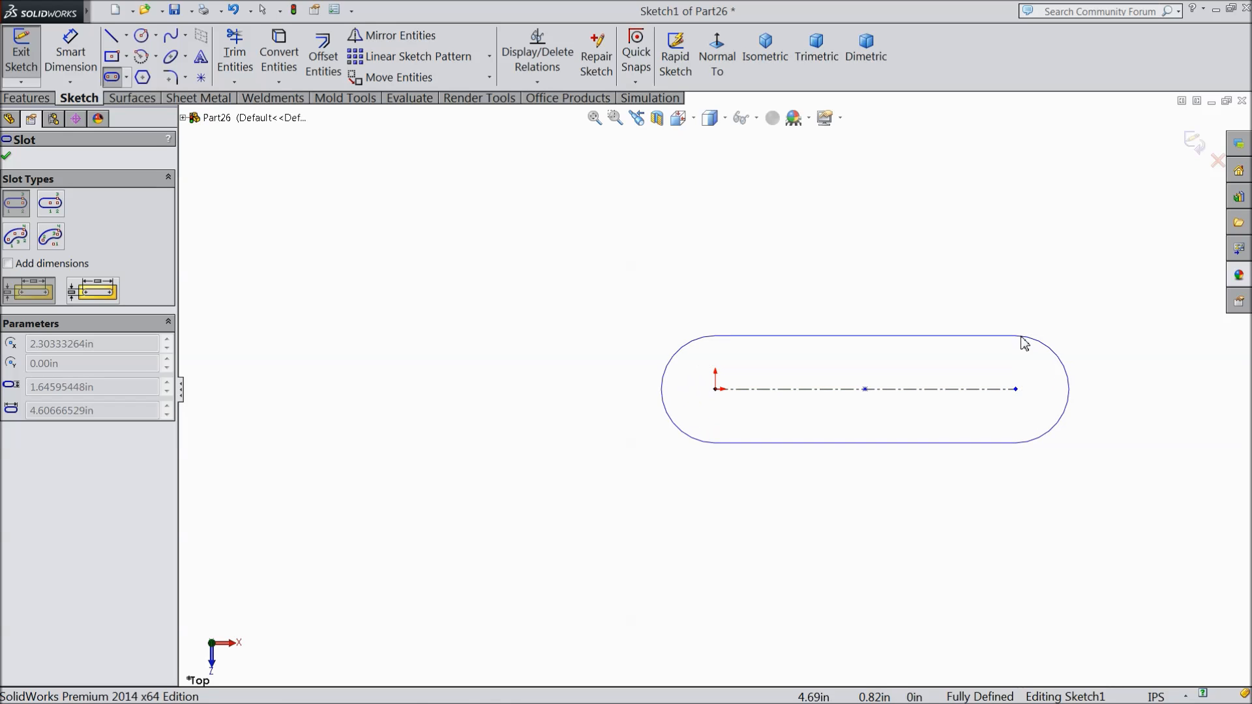
{"action": "left_click", "coordinate": [1022, 342]}
{"action": "key", "text": "f"}
{"action": "scroll", "coordinate": [1094, 350], "scroll_direction": "down", "scroll_amount": 1}
{"action": "scroll", "coordinate": [717, 390], "scroll_direction": "up", "scroll_amount": 1}
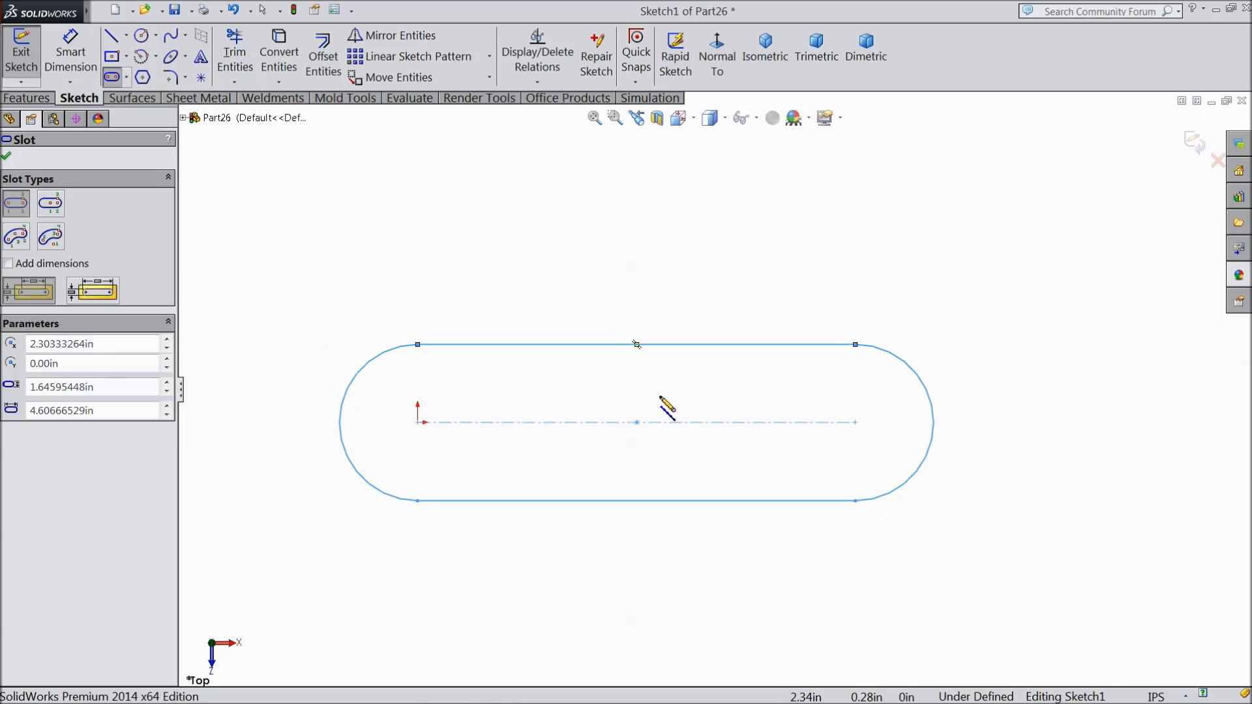
{"action": "left_click", "coordinate": [7, 157]}
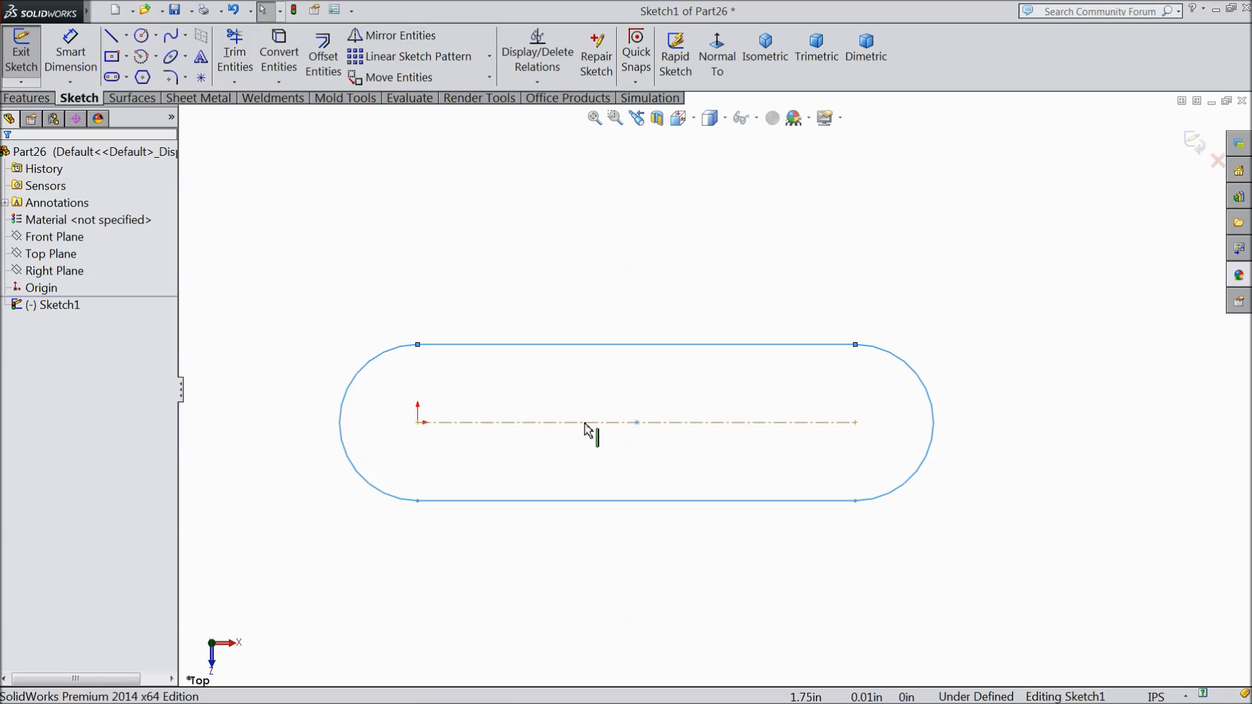
Step: Dimension the distance between the slot's two arc centers as 4/5 in
{"action": "left_click", "coordinate": [636, 423]}
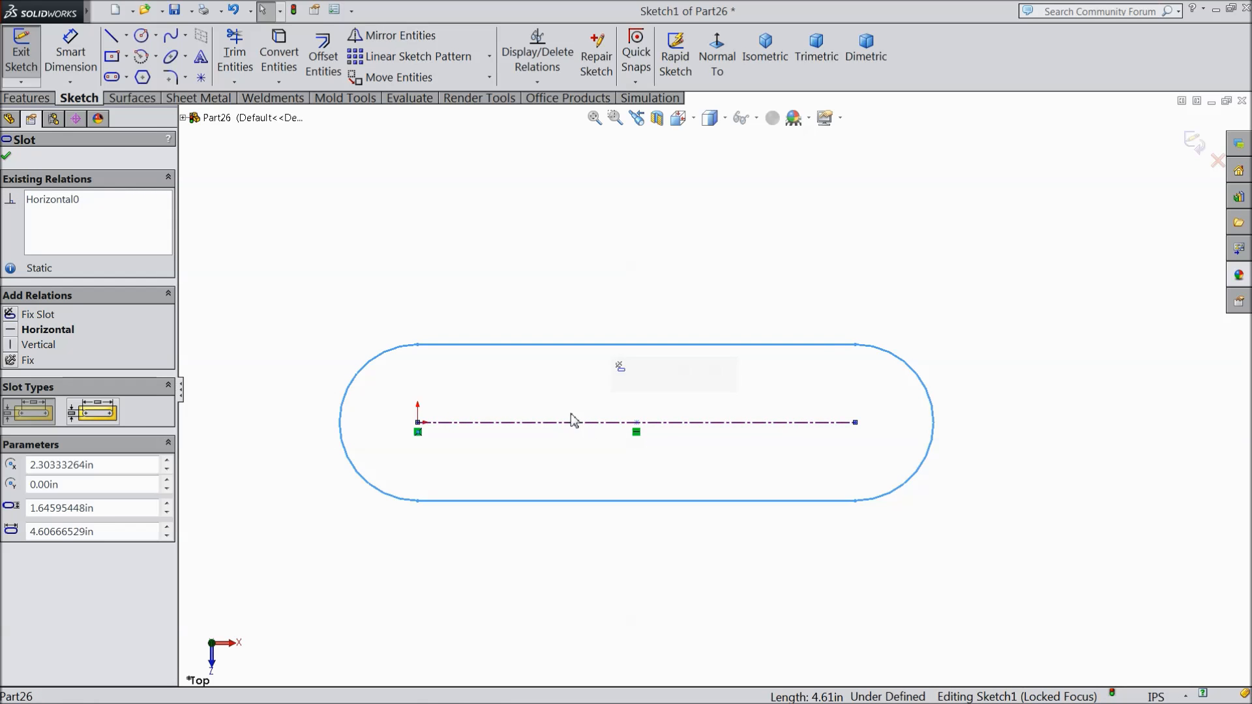
{"action": "left_click", "coordinate": [70, 52]}
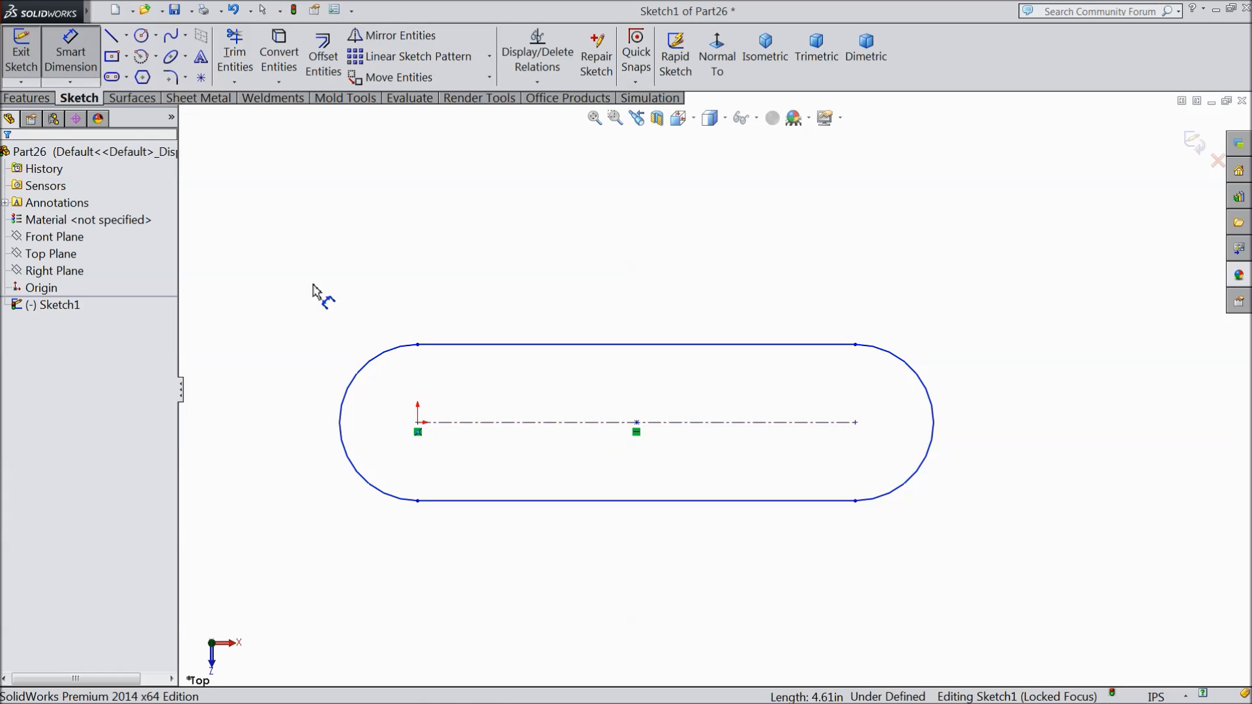
{"action": "left_click", "coordinate": [418, 425]}
{"action": "left_click", "coordinate": [856, 424]}
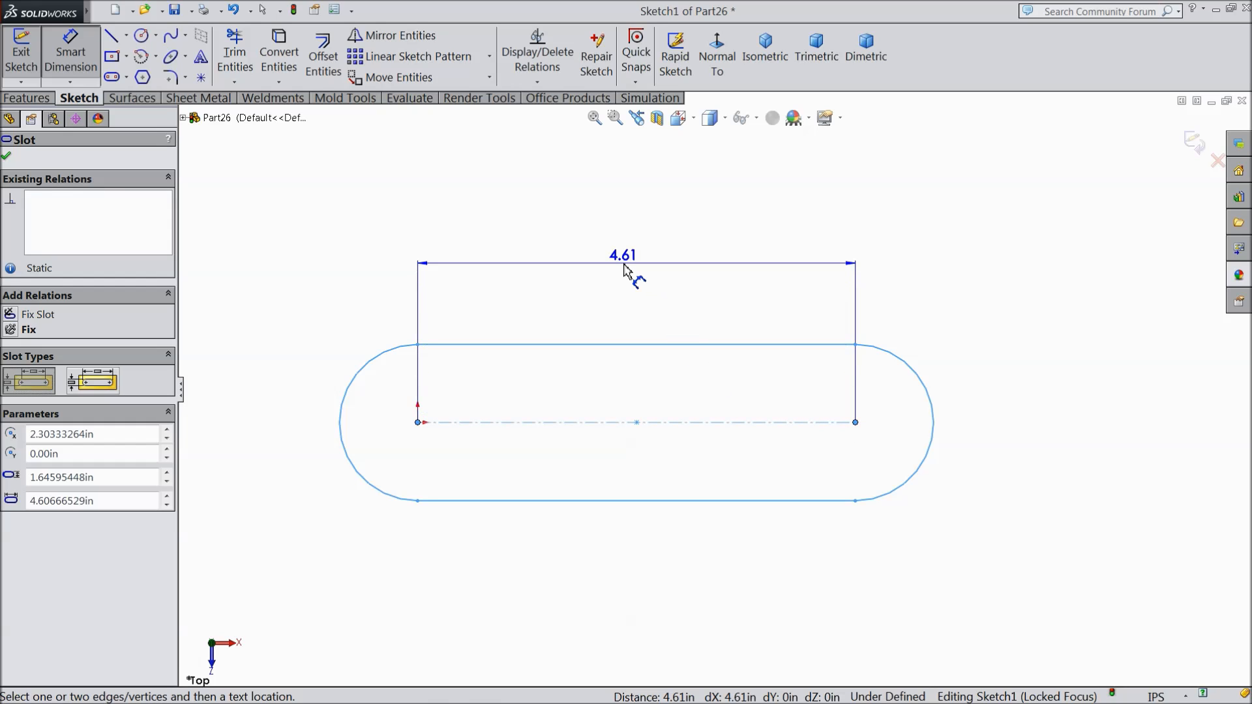
{"action": "left_click", "coordinate": [624, 268]}
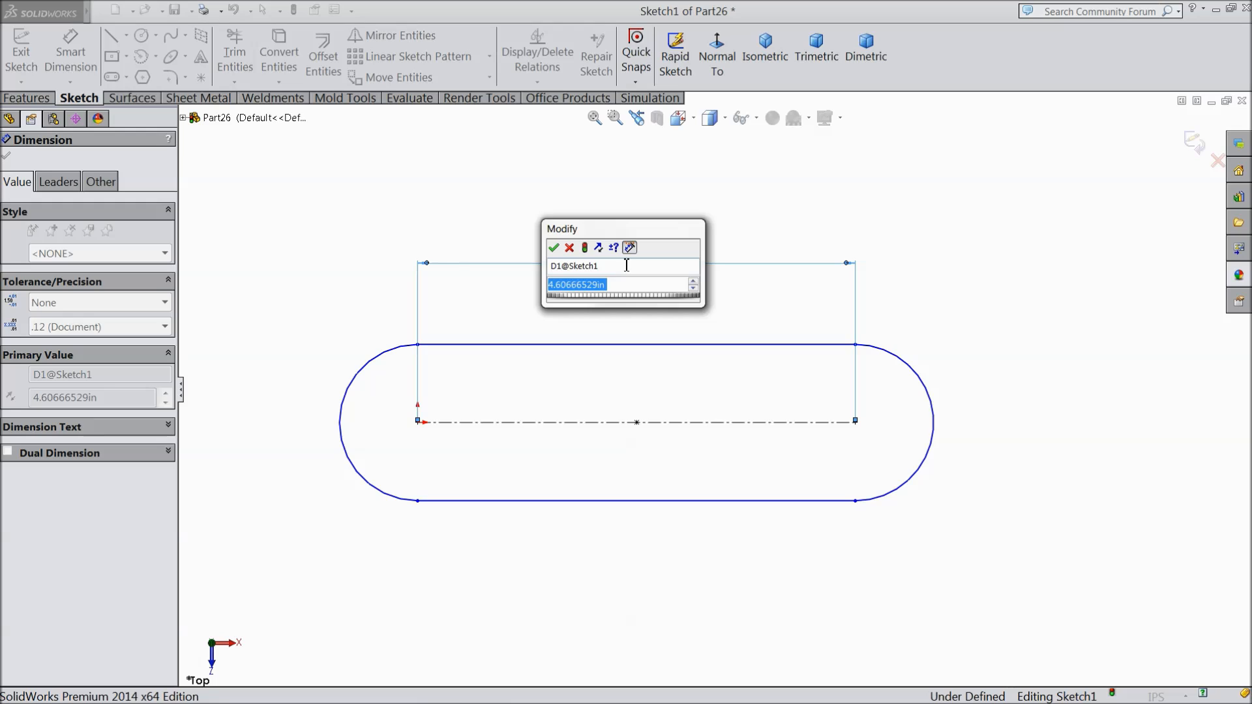
{"action": "type", "text": "4/5"}
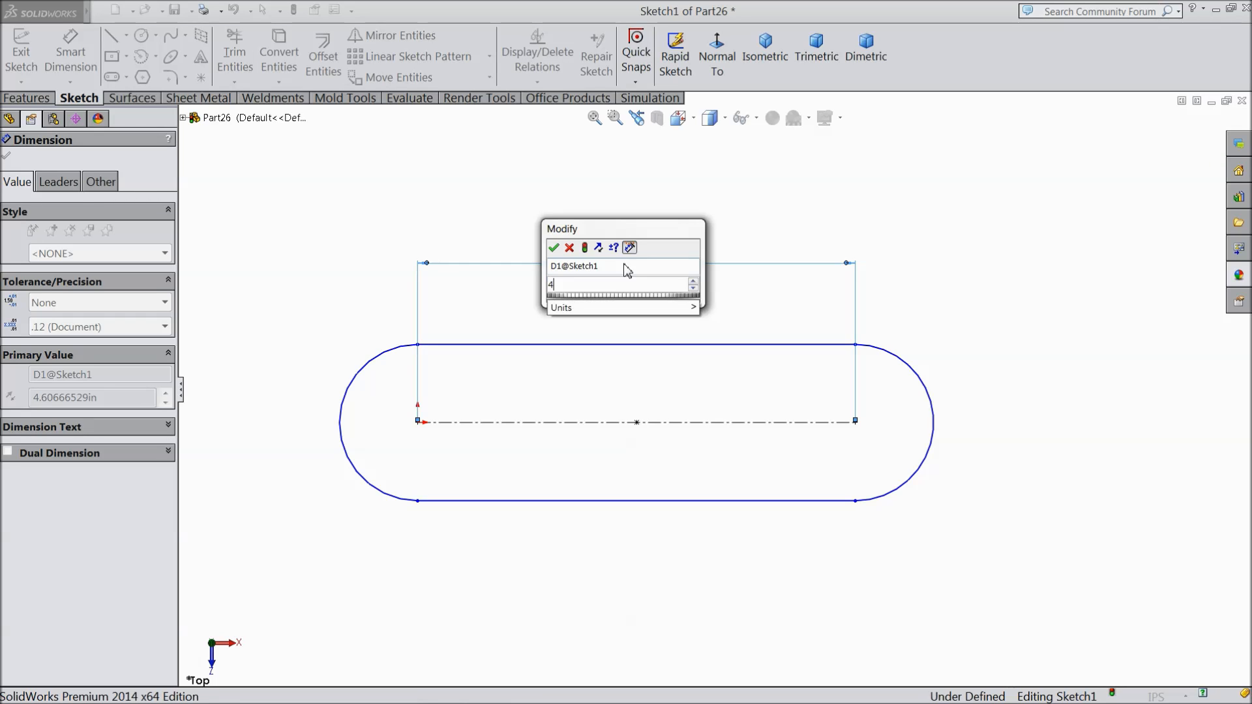
{"action": "left_click", "coordinate": [557, 249]}
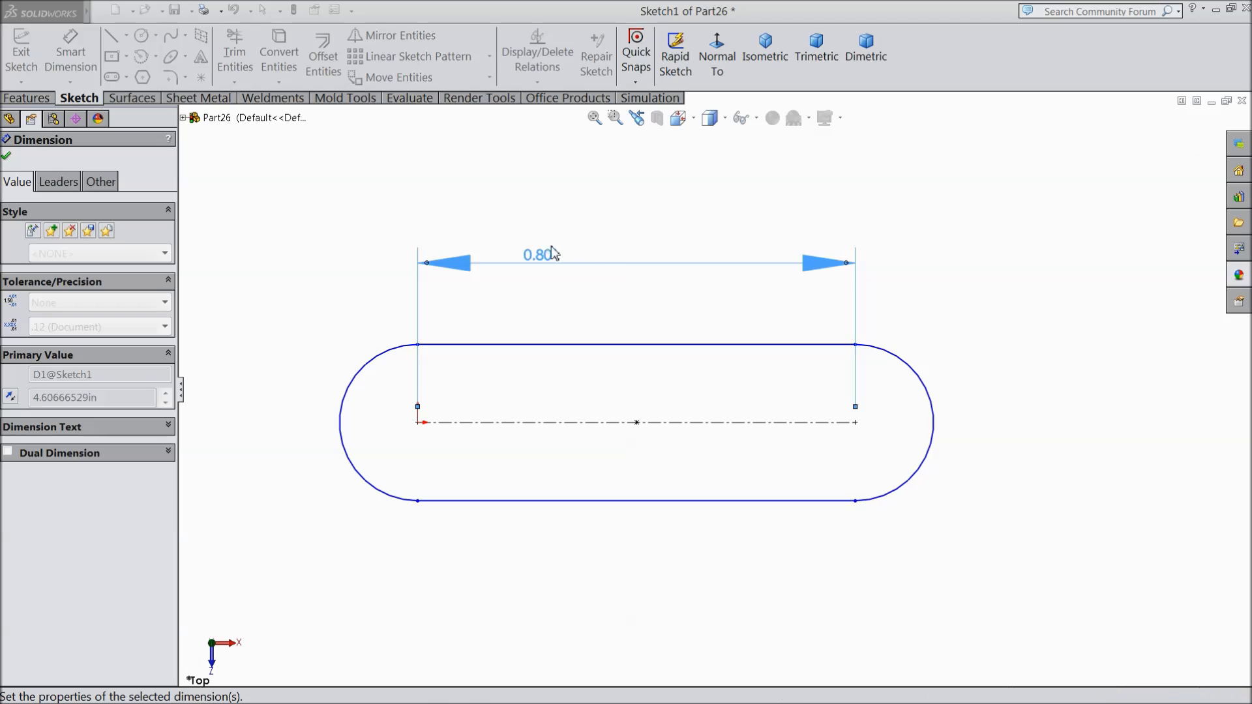
Step: Dimension the radius of the slot's end arc opposite the origin as 3/16 in
{"action": "left_click", "coordinate": [931, 401]}
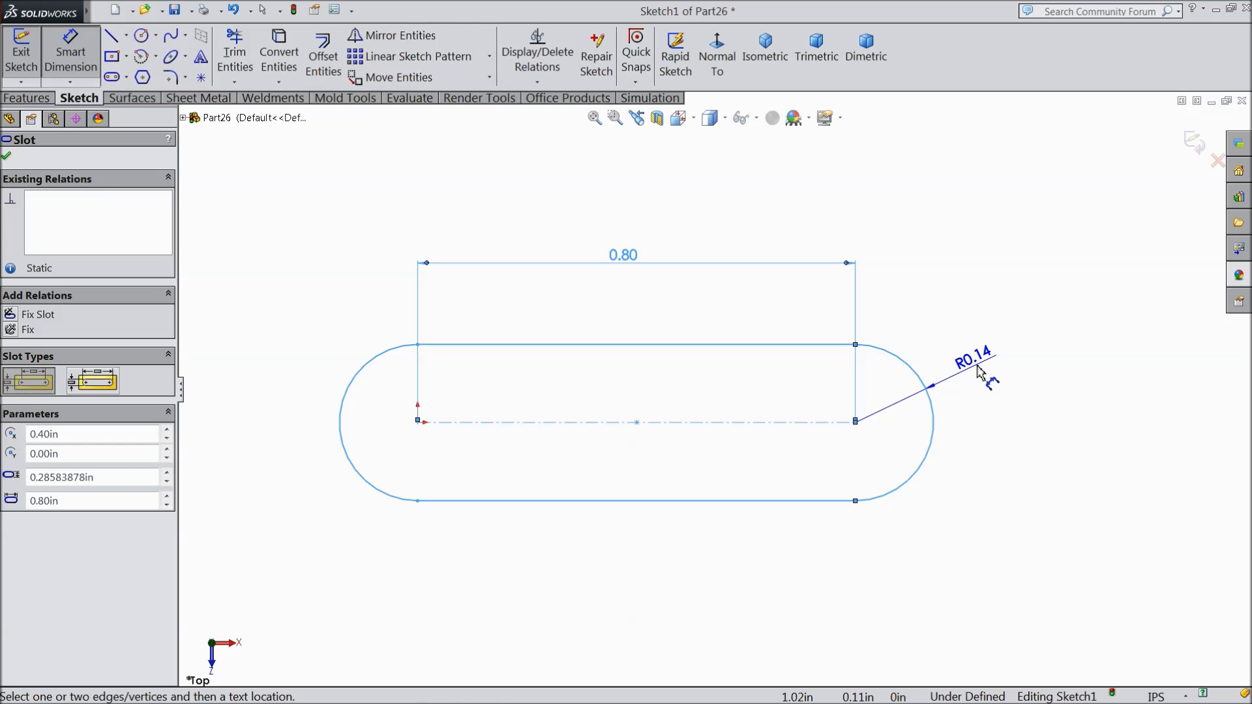
{"action": "left_click", "coordinate": [978, 371]}
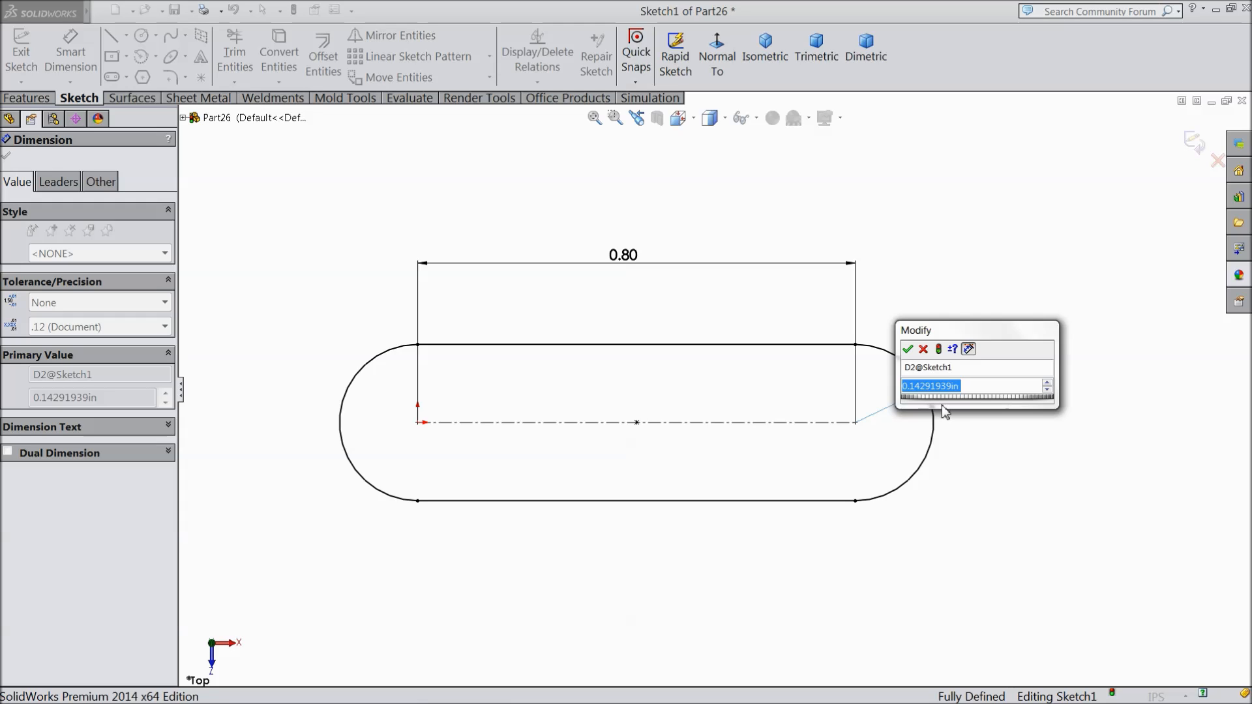
{"action": "type", "text": "3/16"}
{"action": "mouse_move", "coordinate": [931, 407]}
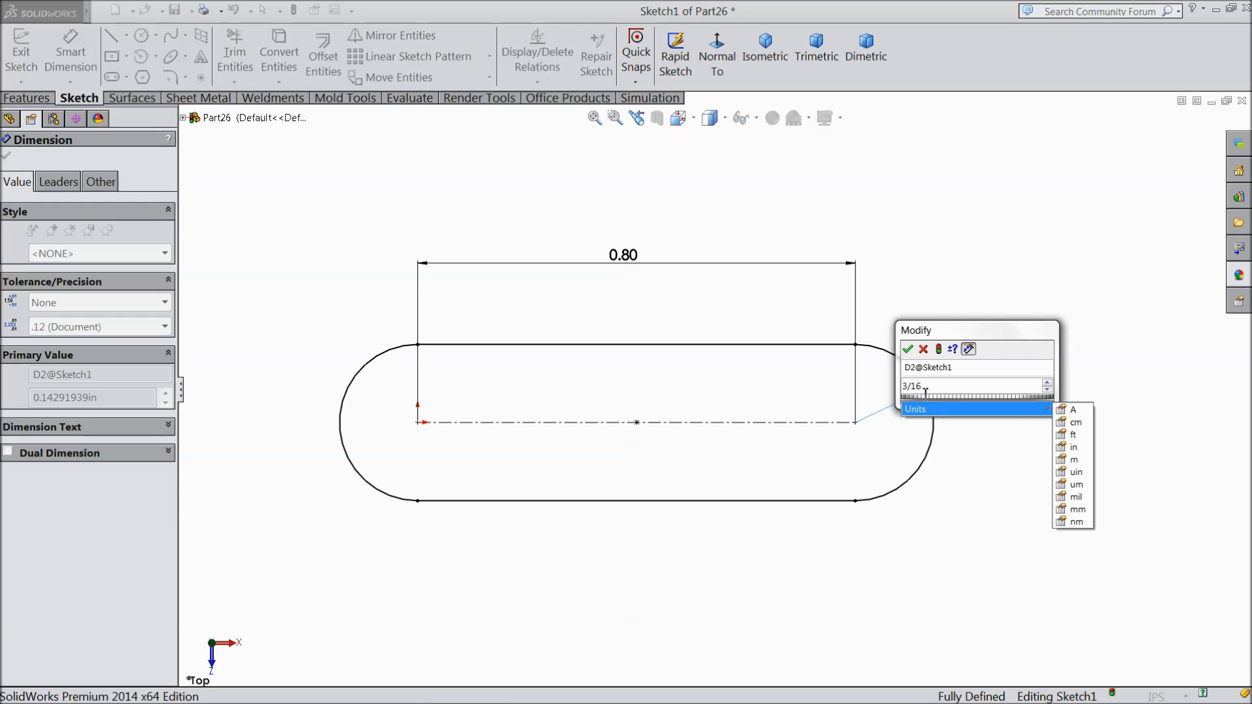
{"action": "left_click", "coordinate": [908, 349]}
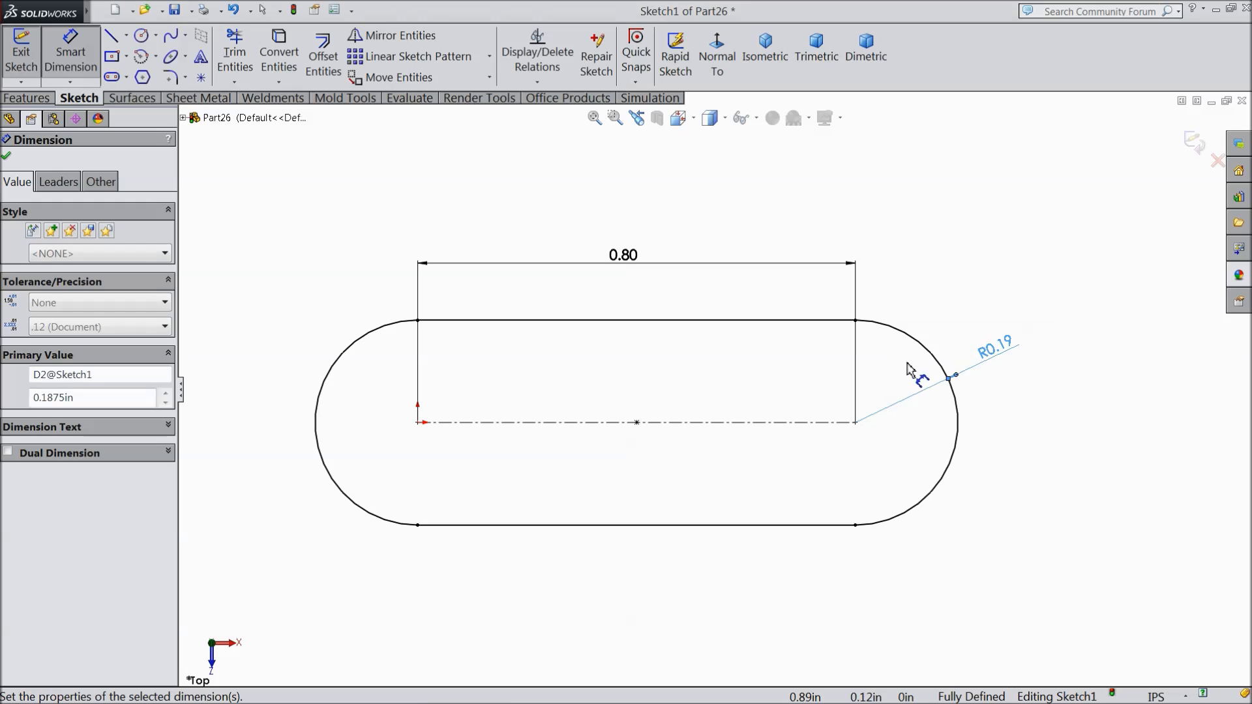
Step: Halve the slot's end radius by changing its dimension to 0.1875in/2, then finish dimensioning
{"action": "double_click", "coordinate": [988, 355]}
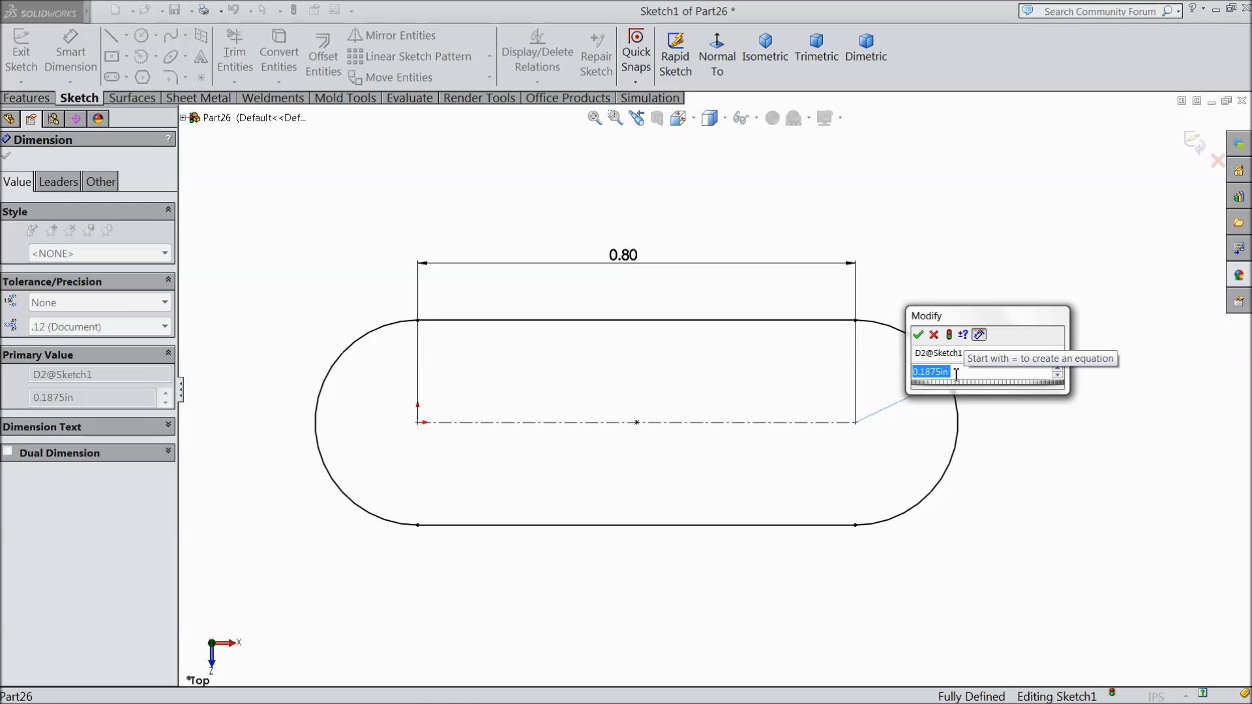
{"action": "type", "text": "/2"}
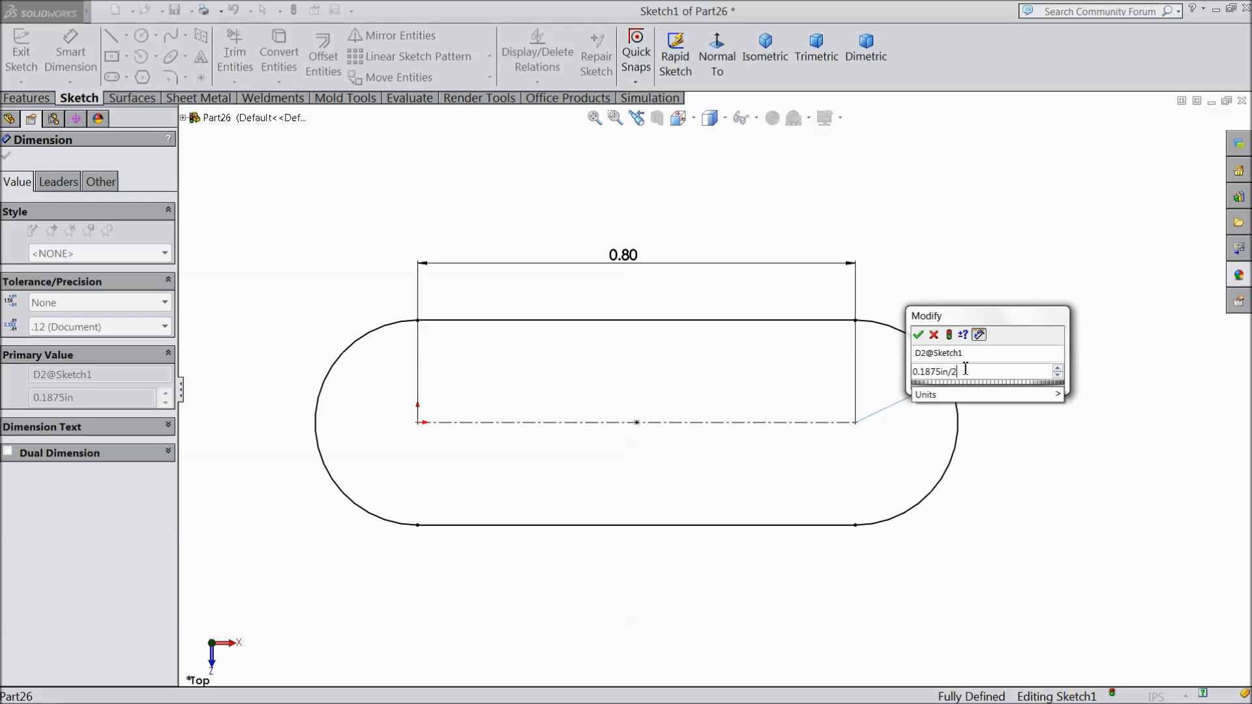
{"action": "left_click", "coordinate": [917, 335]}
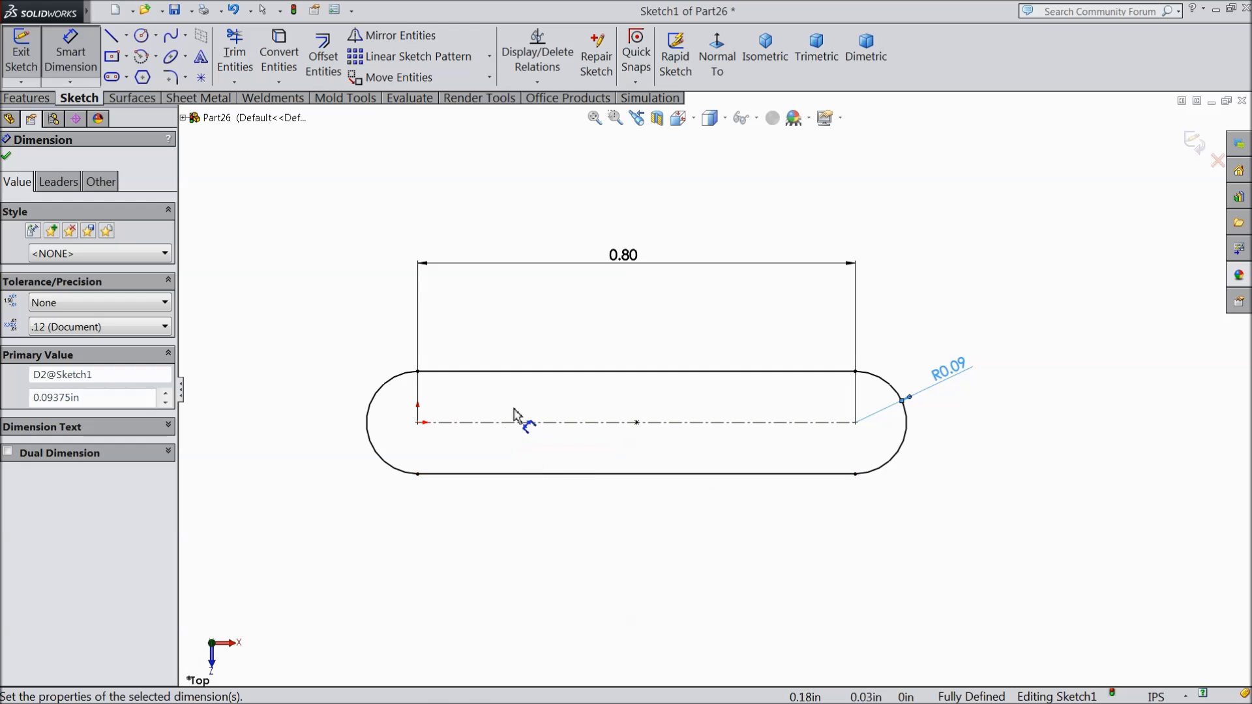
{"action": "left_click", "coordinate": [7, 159]}
Step: Extrude the slot profile upward from the sketch plane as a blind boss 3/16 in deep
{"action": "left_click", "coordinate": [27, 98]}
{"action": "left_click", "coordinate": [29, 55]}
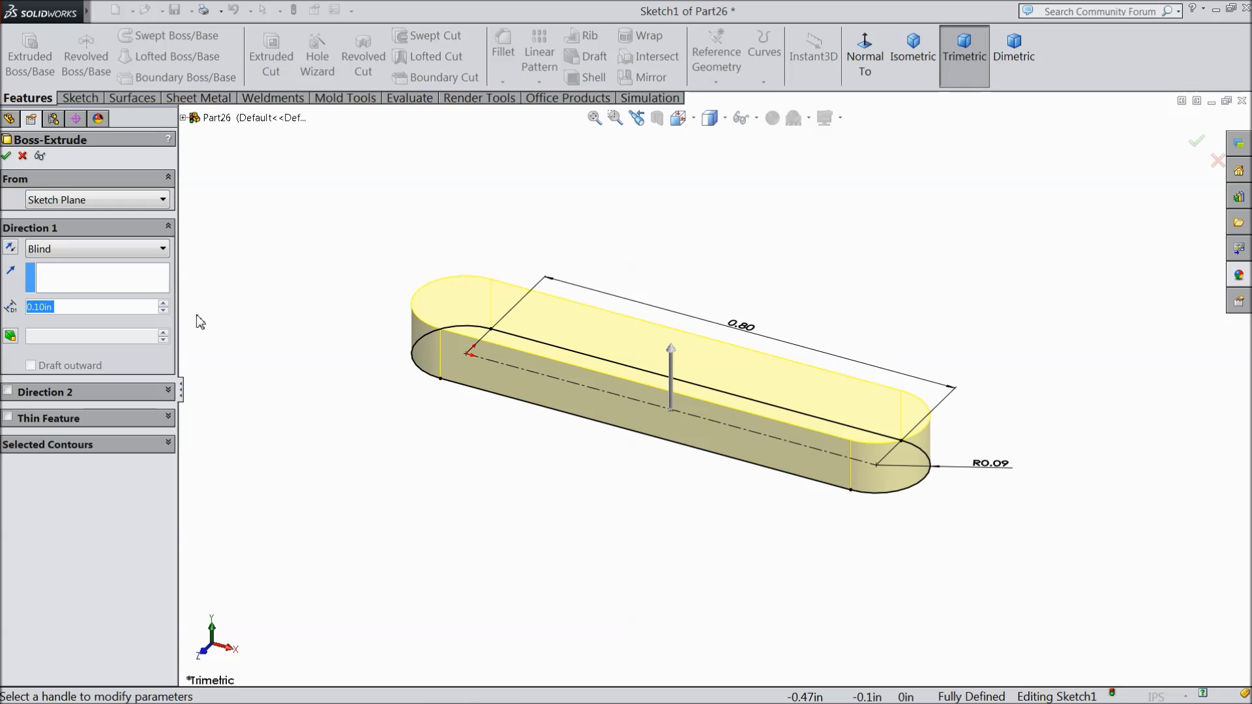
{"action": "type", "text": "3/16"}
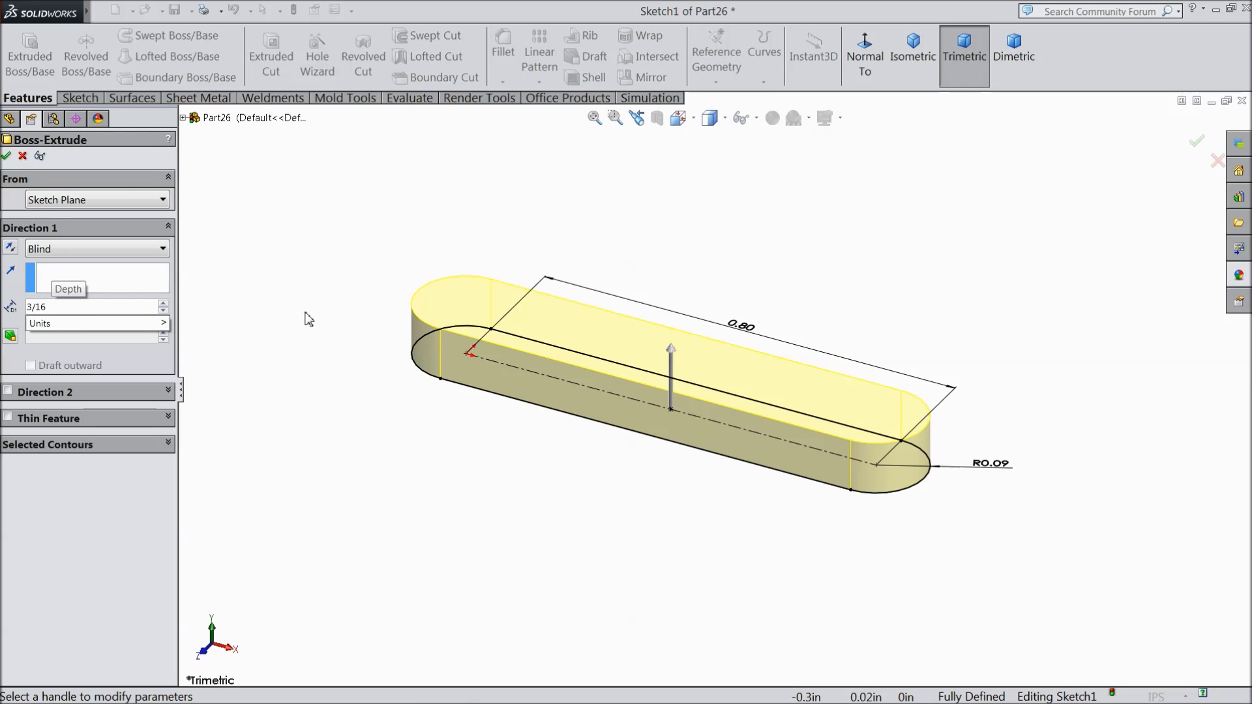
{"action": "key", "text": "Return"}
{"action": "middle_click_drag", "start_coordinate": [370, 380], "coordinate": [375, 420]}
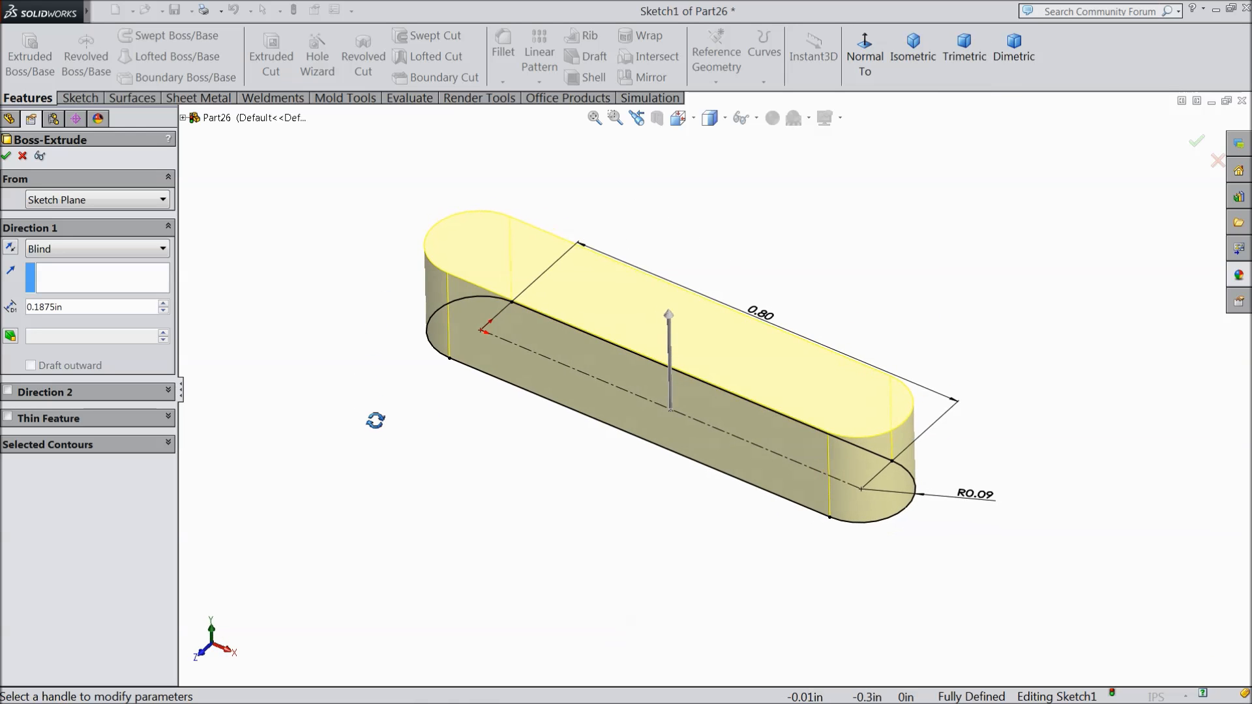
{"action": "left_click", "coordinate": [6, 156]}
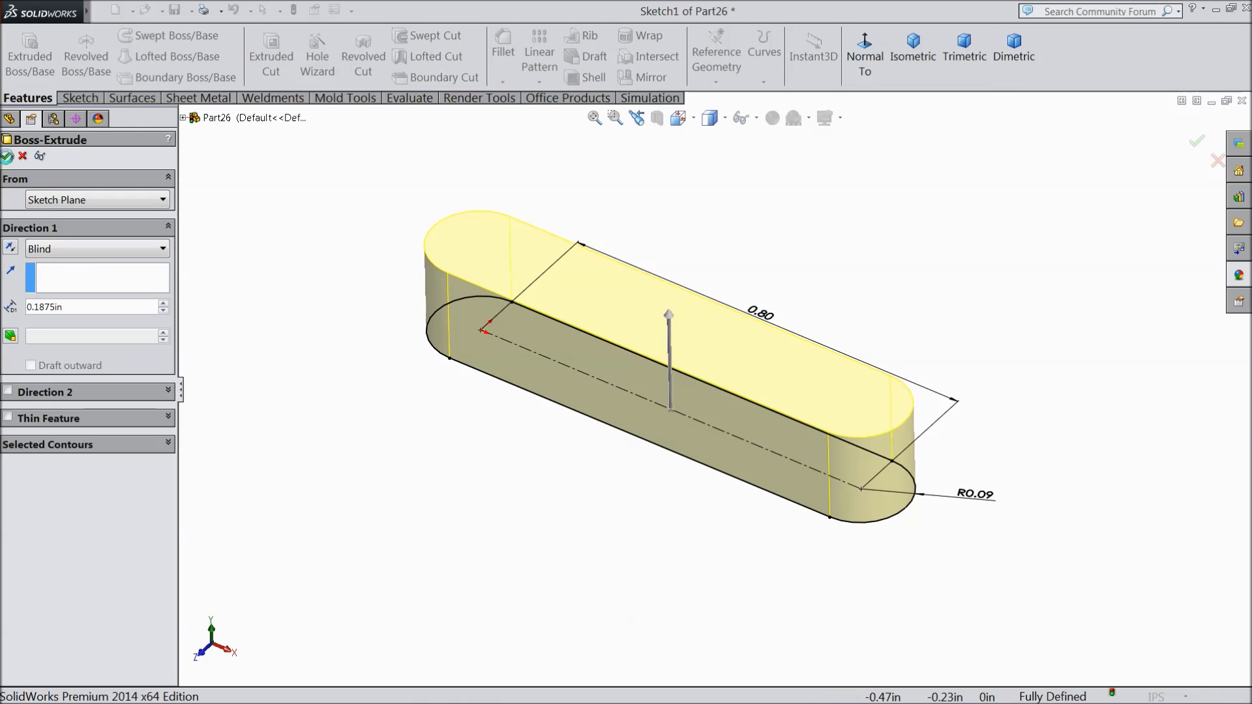
Step: Chamfer the edges of the key's upper and lower slot-shaped faces with a 0.005 in distance at 45 degrees
{"action": "left_click", "coordinate": [502, 82]}
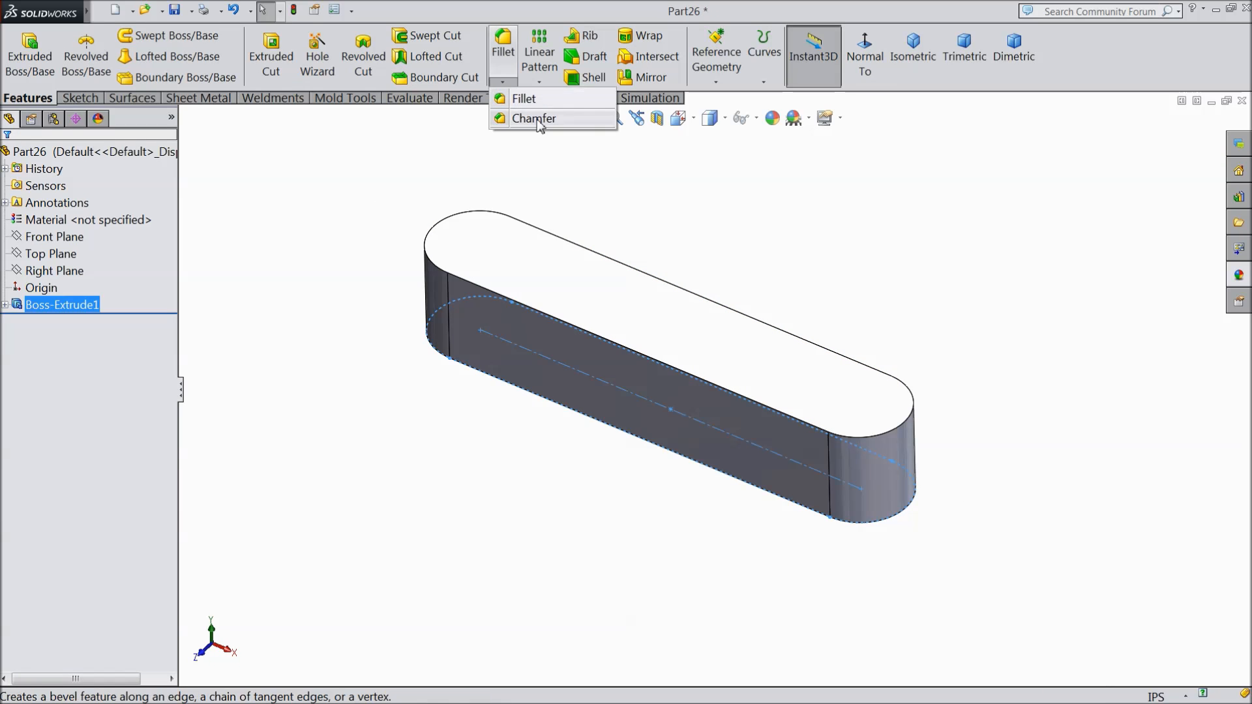
{"action": "left_click", "coordinate": [531, 117]}
{"action": "type", "text": "0.005"}
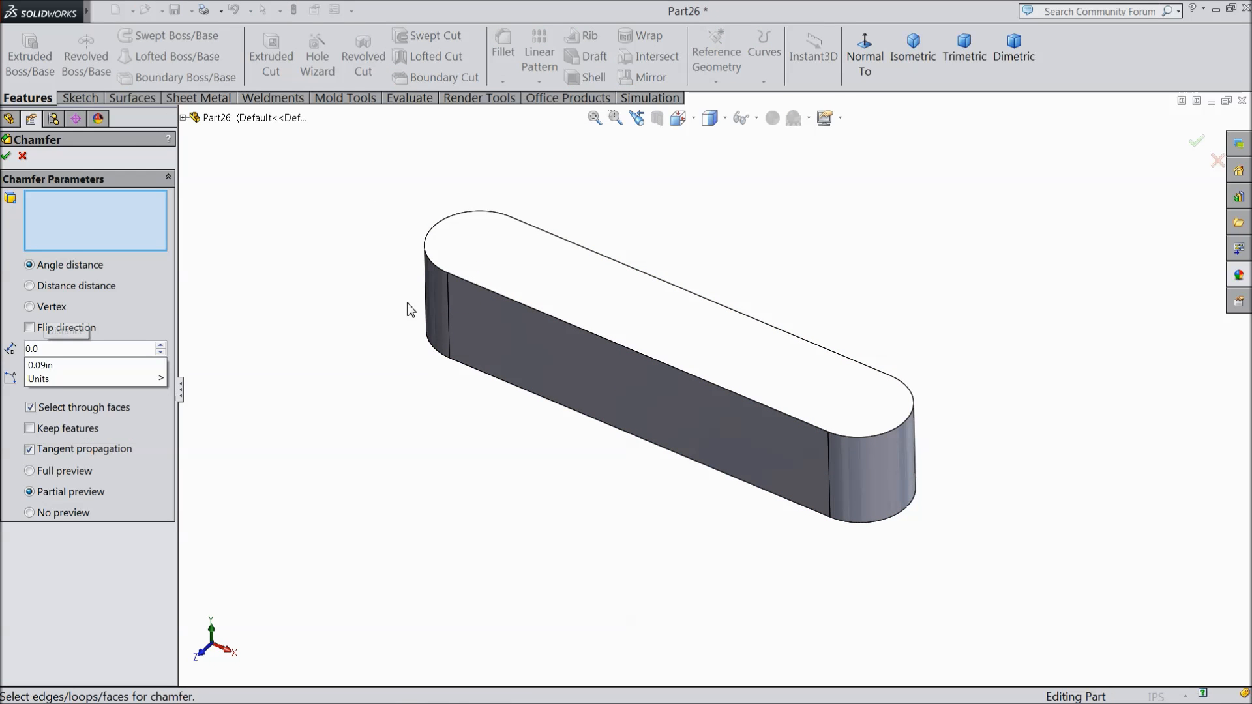
{"action": "left_click", "coordinate": [562, 300]}
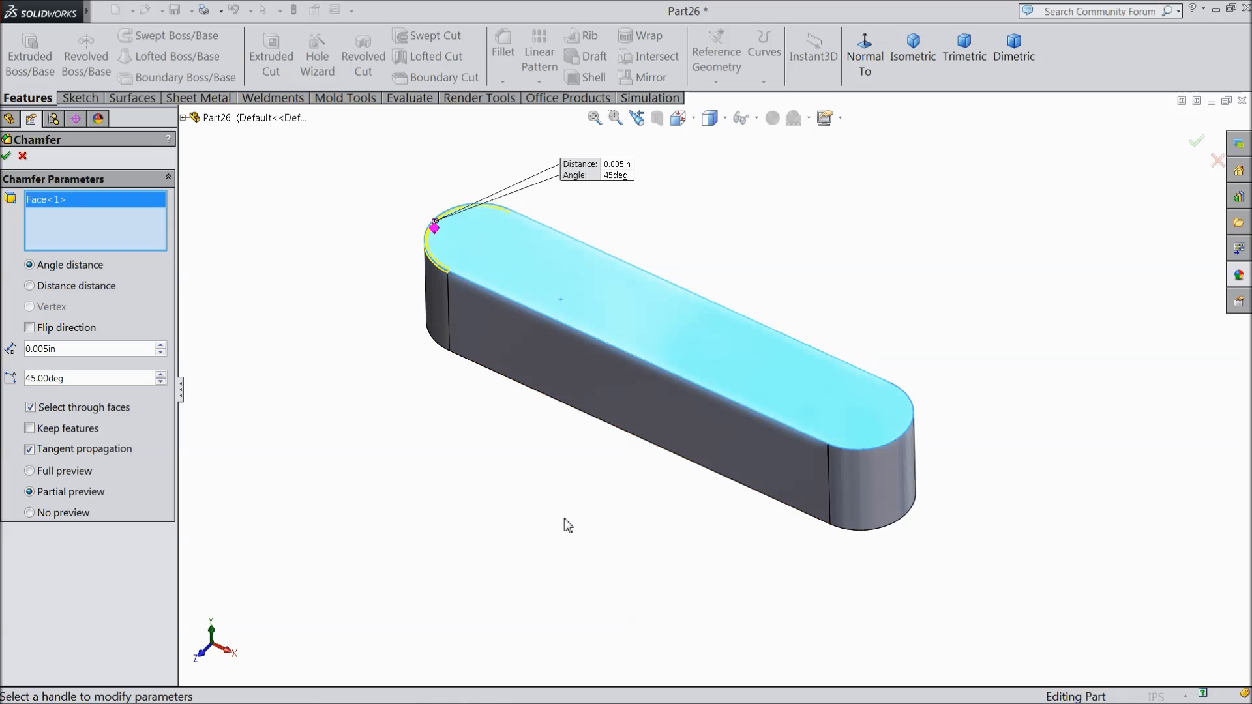
{"action": "middle_click_drag", "start_coordinate": [564, 523], "coordinate": [604, 302]}
{"action": "left_click", "coordinate": [606, 405]}
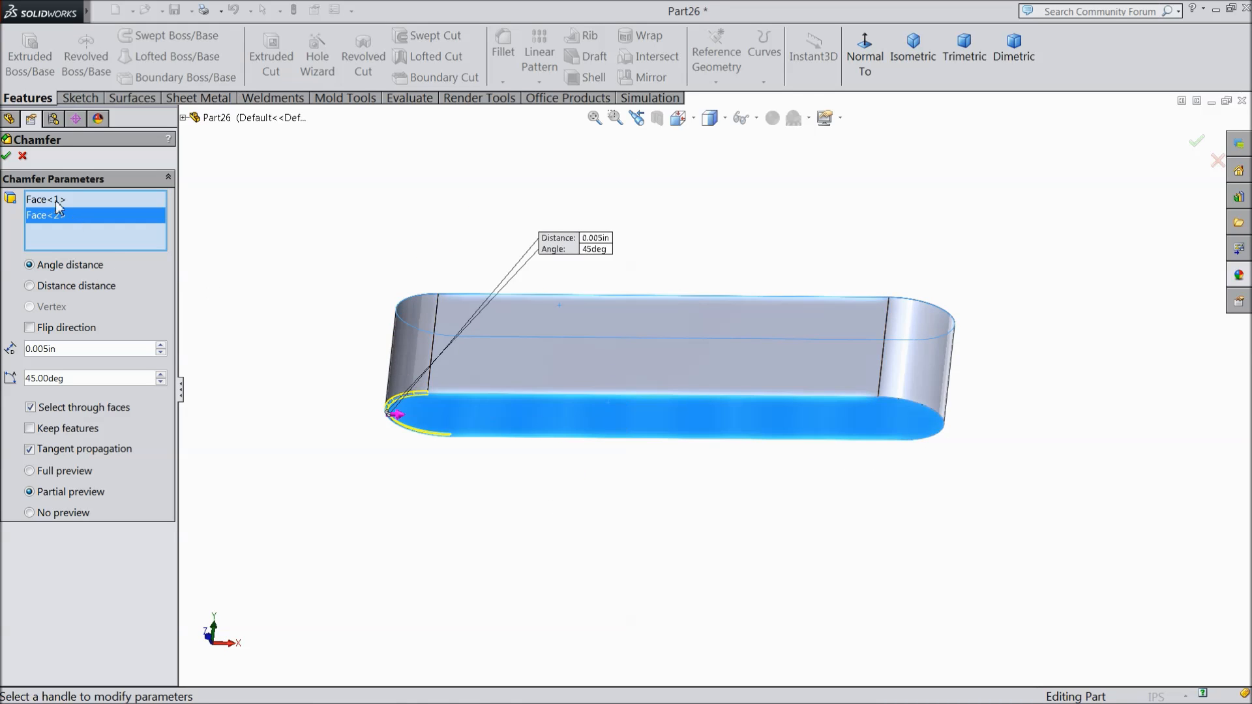
{"action": "left_click", "coordinate": [7, 157]}
Step: Apply an orange color from the standard swatches to the whole part
{"action": "middle_click_drag", "start_coordinate": [263, 201], "coordinate": [220, 382]}
{"action": "left_click", "coordinate": [154, 152]}
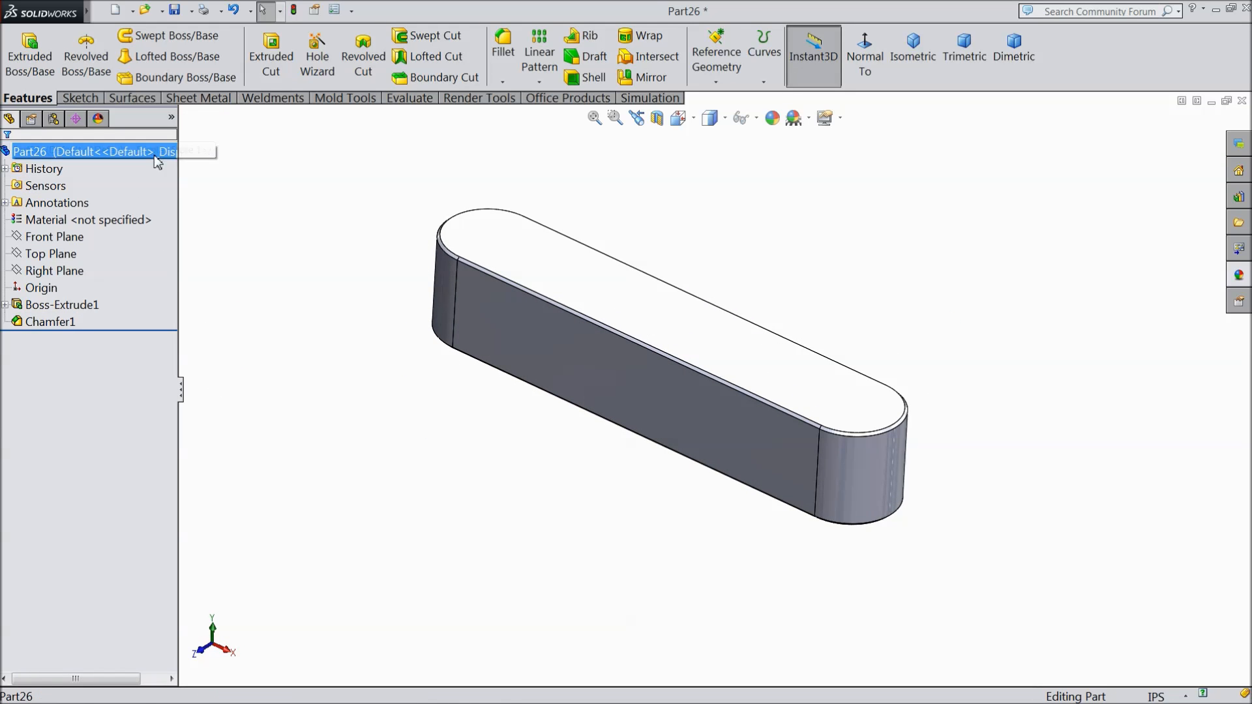
{"action": "left_click", "coordinate": [773, 119]}
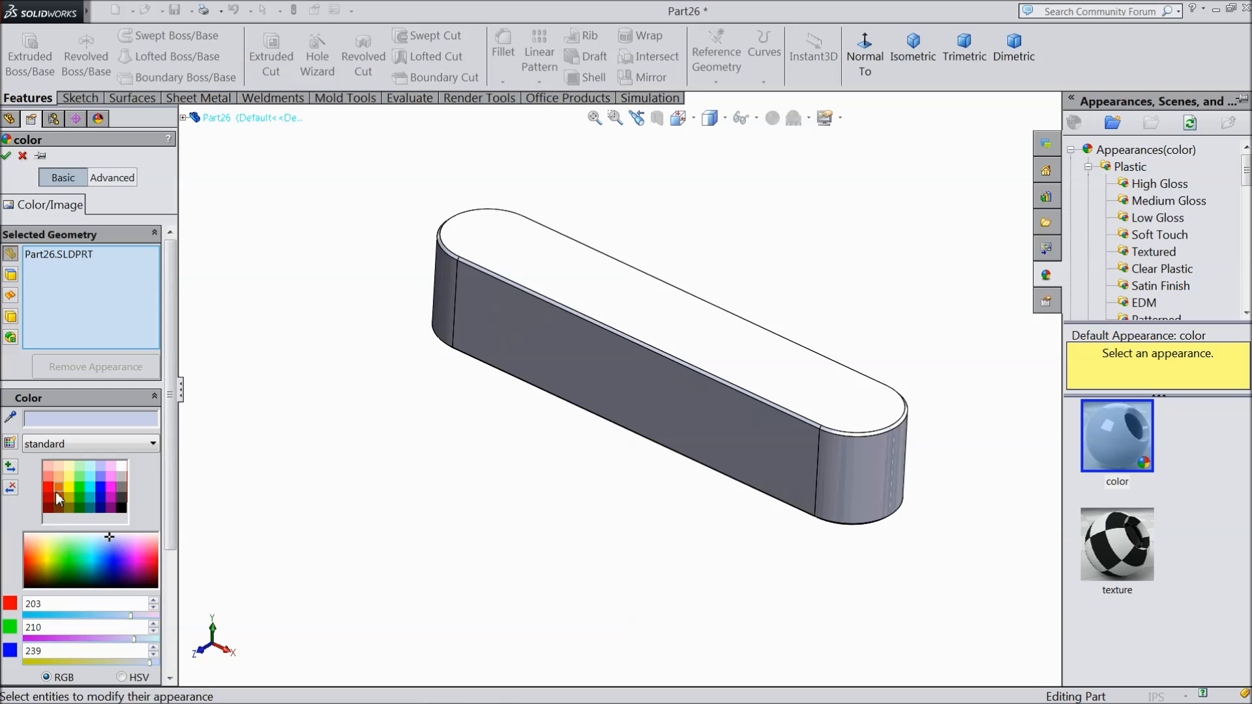
{"action": "left_click", "coordinate": [58, 489]}
{"action": "middle_click_drag", "start_coordinate": [352, 476], "coordinate": [326, 457]}
{"action": "left_click", "coordinate": [6, 155]}
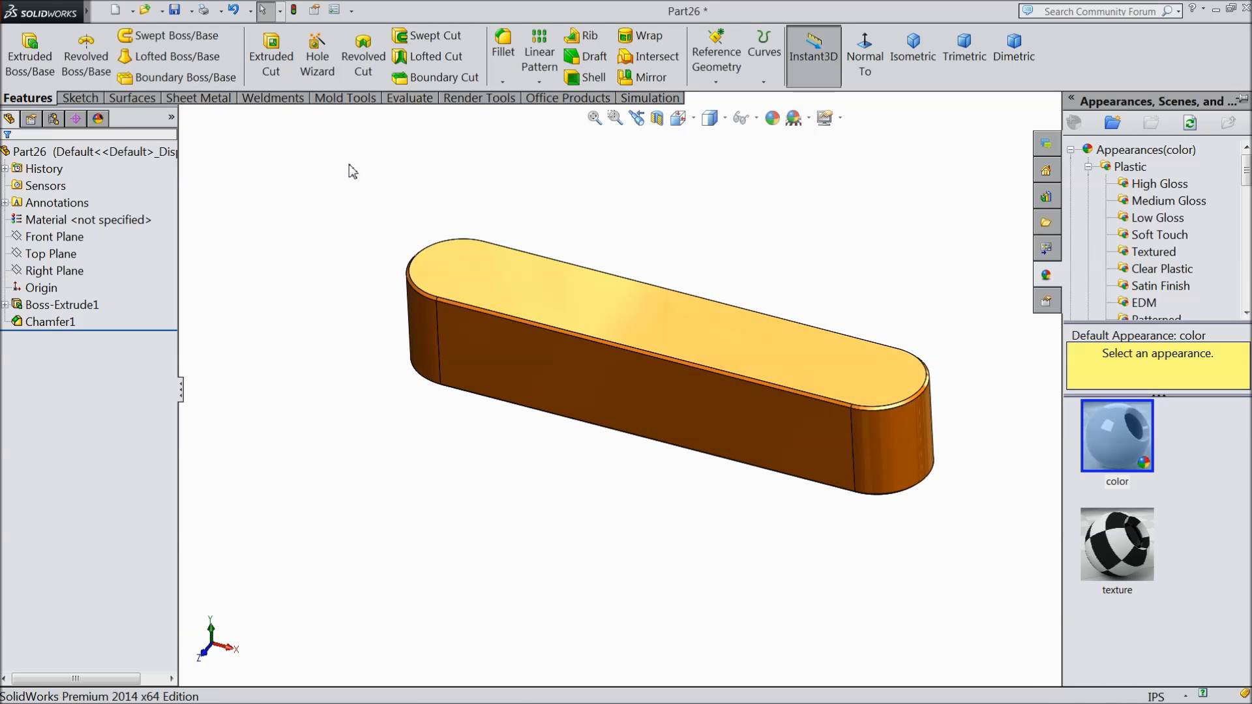
Step: Try to save the part as "10. shaft key 3/16" in the Arbor Press machine folder
{"action": "mouse_move", "coordinate": [389, 389]}
{"action": "middle_mouse_down"}
{"action": "mouse_move", "coordinate": [377, 371]}
{"action": "mouse_move", "coordinate": [386, 394]}
{"action": "middle_mouse_up"}
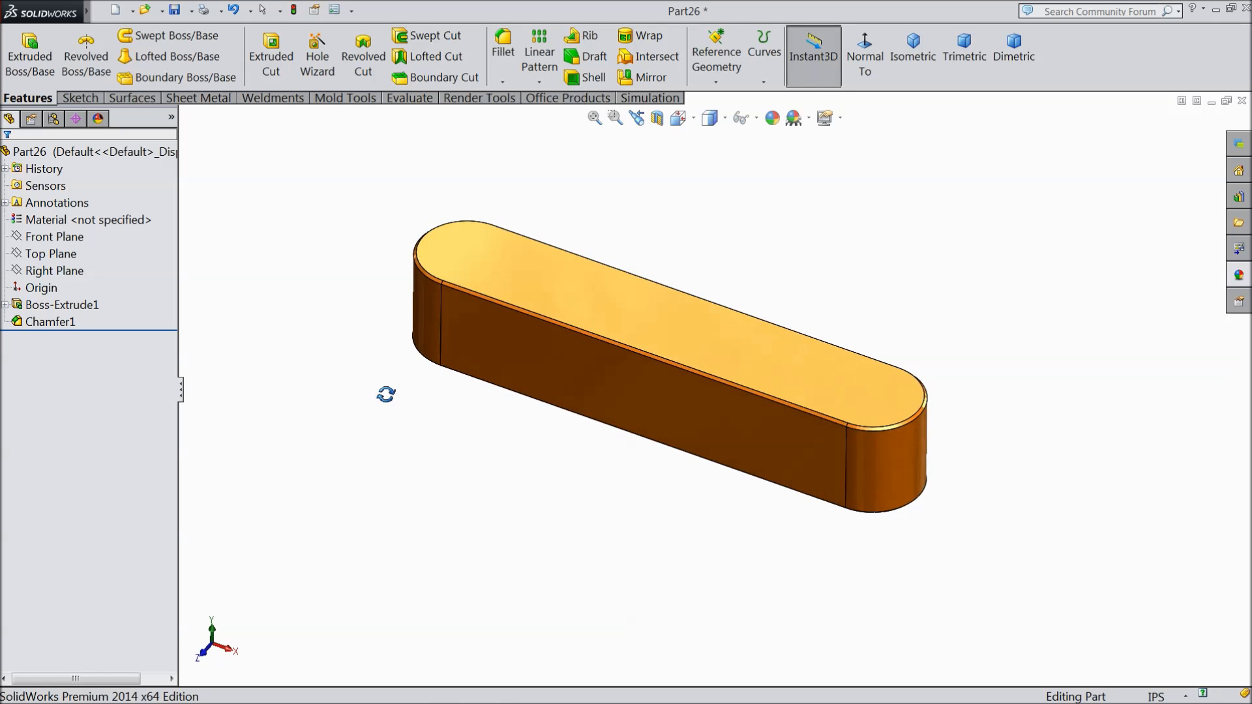
{"action": "scroll", "coordinate": [392, 338], "scroll_direction": "down", "scroll_amount": 2}
{"action": "scroll", "coordinate": [894, 344], "scroll_direction": "down", "scroll_amount": 2}
{"action": "middle_click_drag", "start_coordinate": [750, 392], "coordinate": [710, 358]}
{"action": "left_click", "coordinate": [175, 10]}
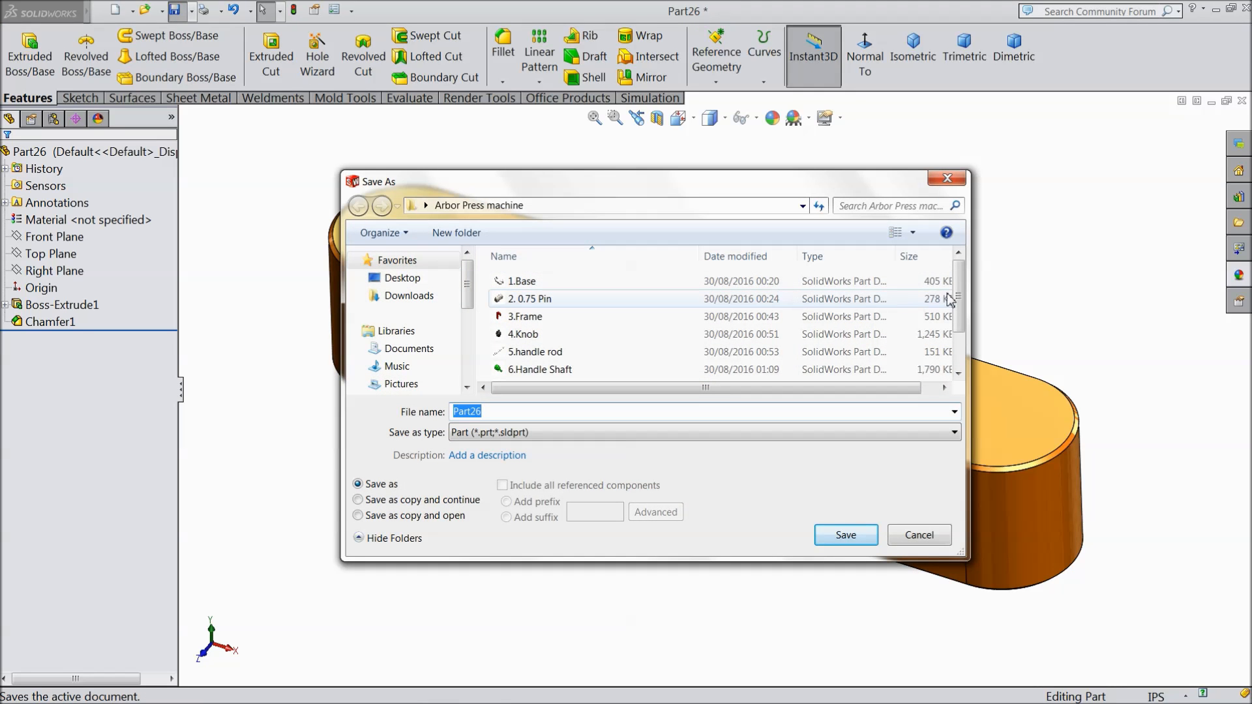
{"action": "scroll", "coordinate": [949, 299], "scroll_direction": "down", "scroll_amount": 1}
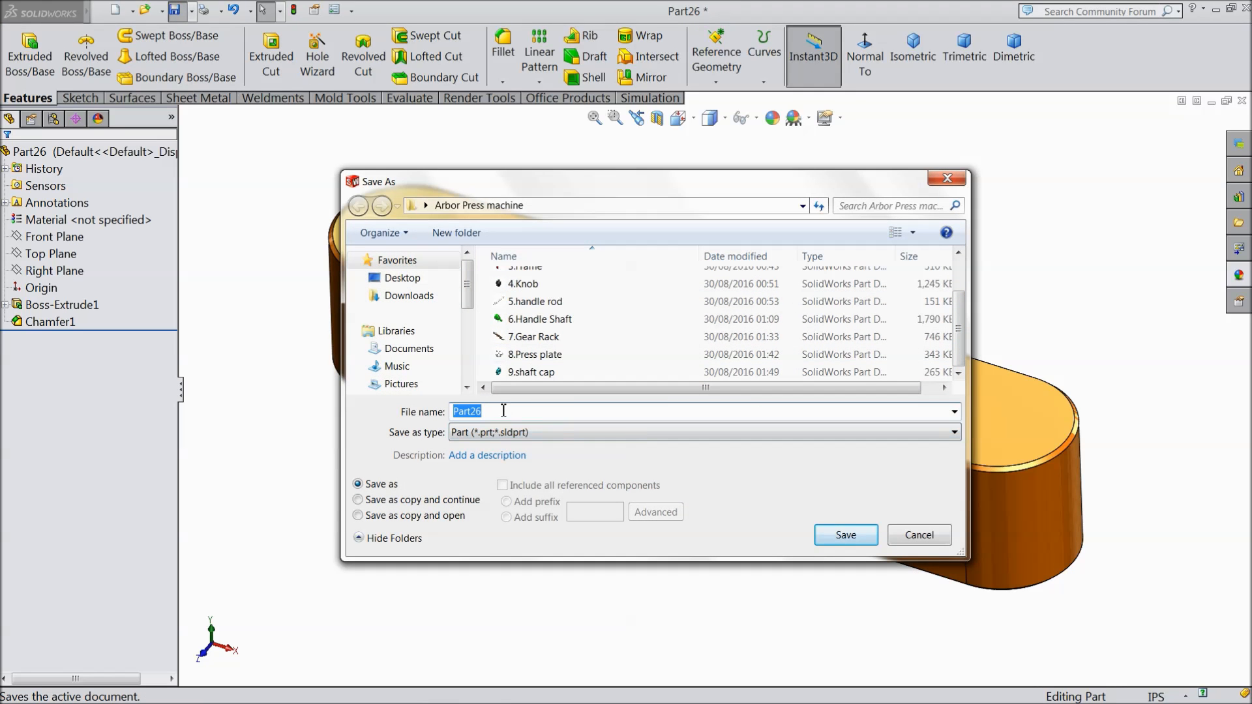
{"action": "type", "text": "10. shaft key 3/1"}
{"action": "left_click", "coordinate": [849, 539]}
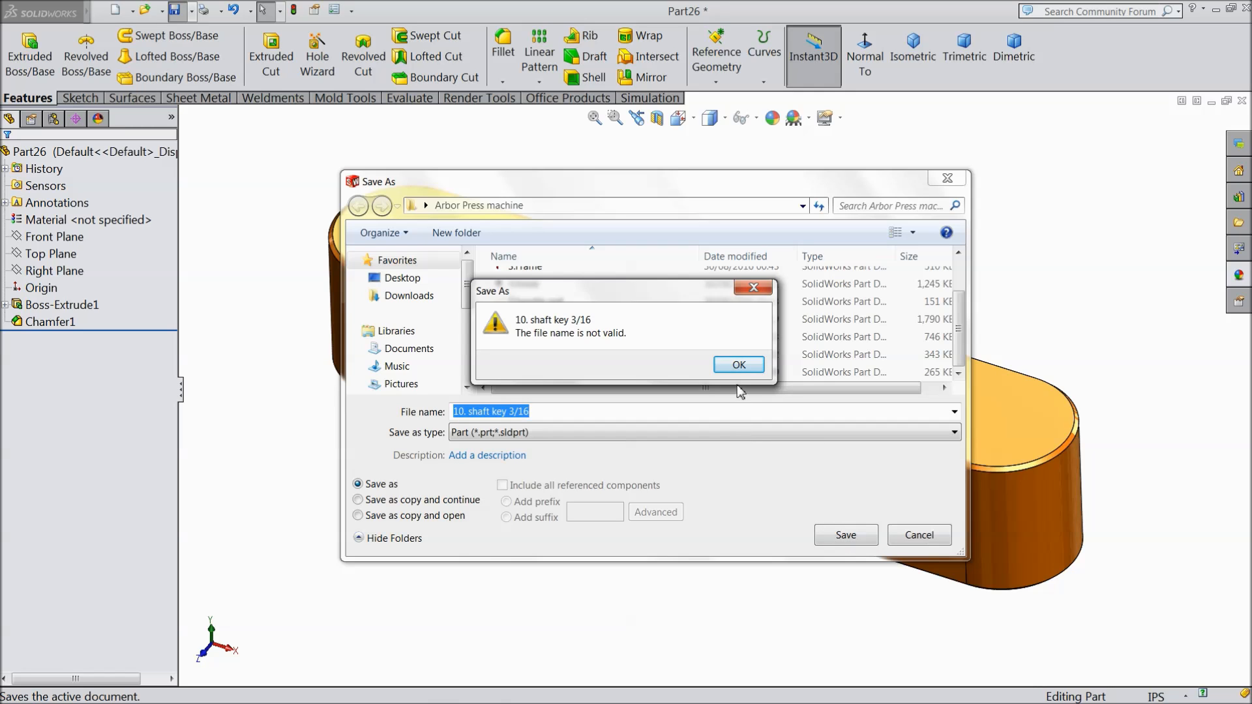
{"action": "left_click", "coordinate": [739, 364]}
Step: Shorten the file name to "10. shaft key" and save the part
{"action": "left_click", "coordinate": [541, 411]}
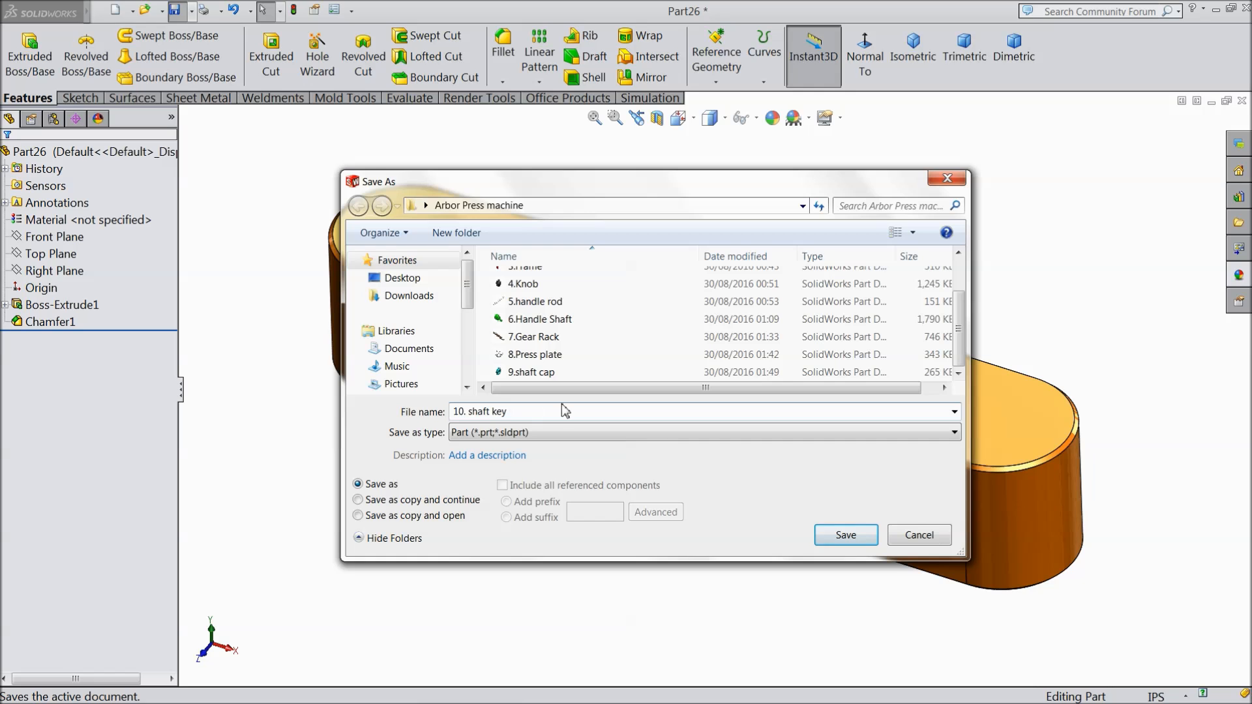
{"action": "left_click", "coordinate": [851, 535]}
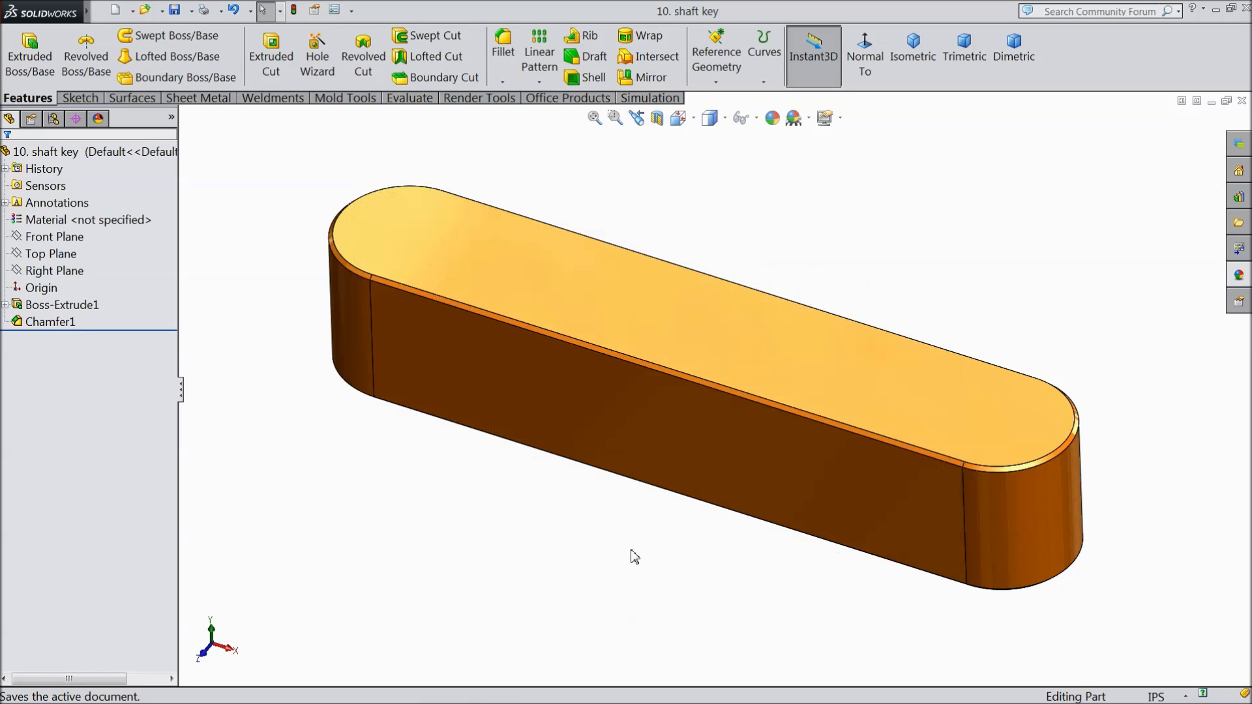
{"action": "middle_click_drag", "start_coordinate": [629, 553], "coordinate": [620, 520]}
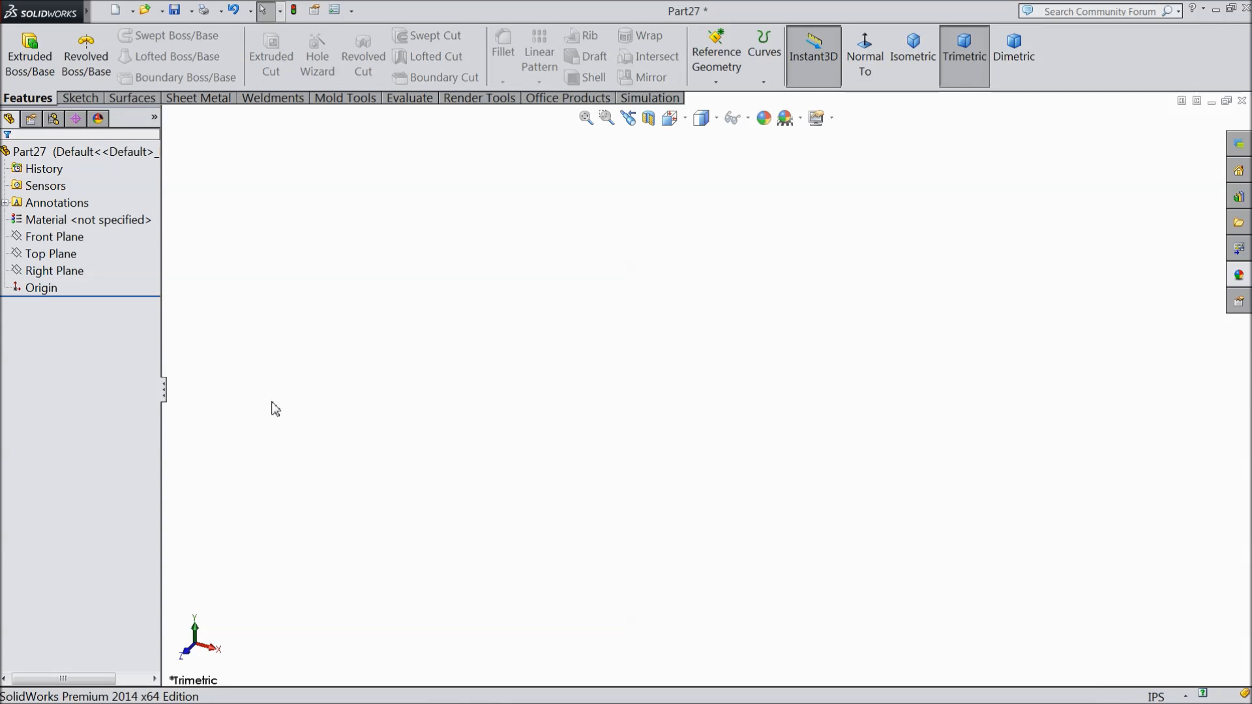
Step: Sketch on the Front Plane a vertical line about 1.73 in from the origin, a 0.45 in horizontal line and a tangent arc of about 1.35 in radius
{"action": "left_click", "coordinate": [66, 260]}
{"action": "left_click", "coordinate": [65, 237]}
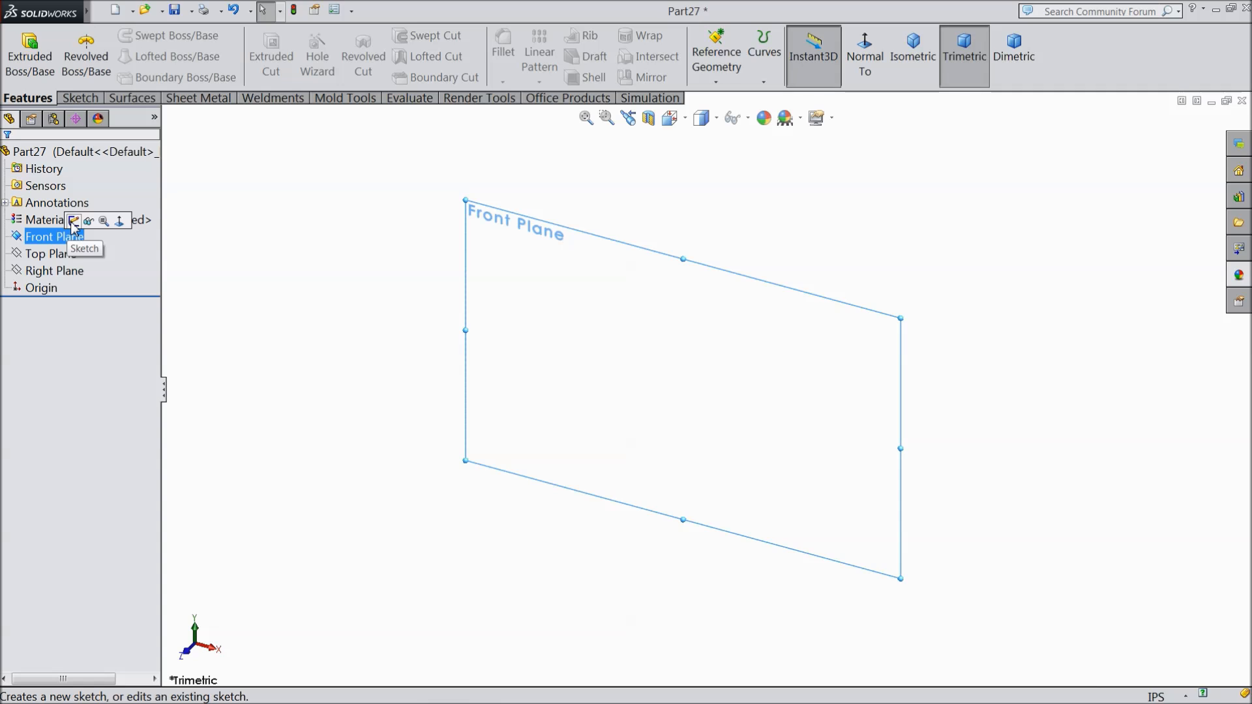
{"action": "left_click", "coordinate": [73, 225]}
{"action": "left_click", "coordinate": [81, 98]}
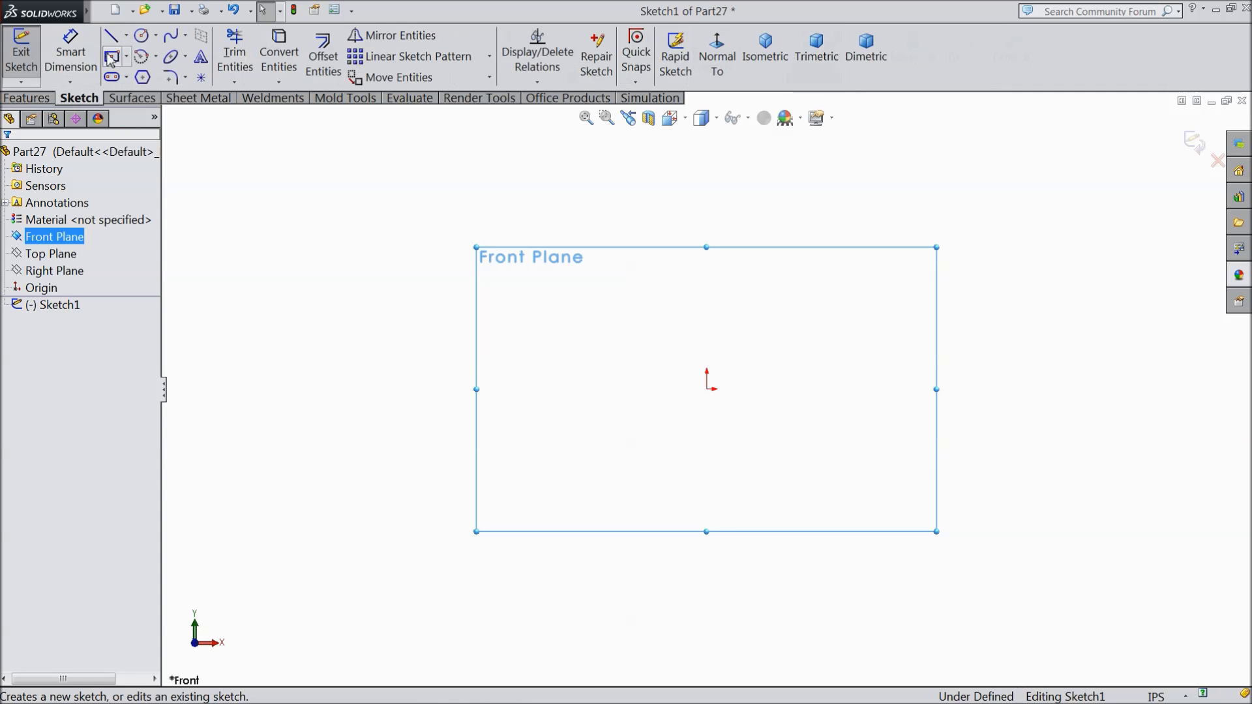
{"action": "left_click", "coordinate": [112, 35]}
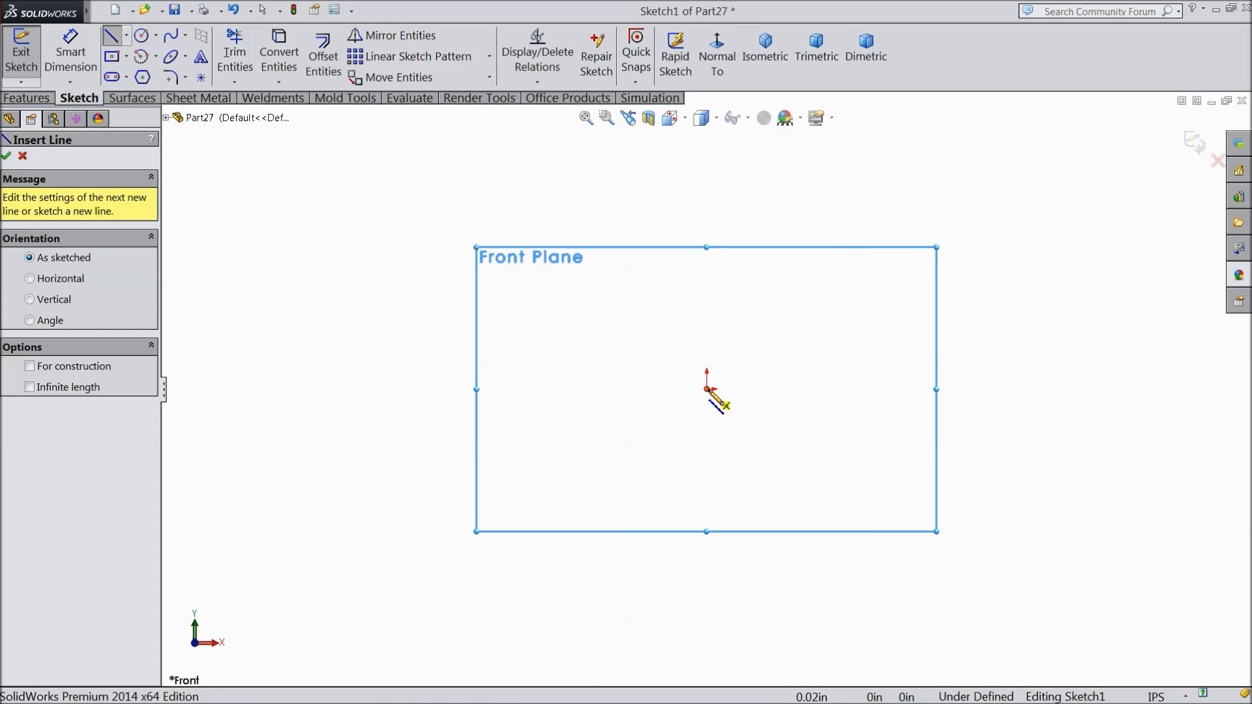
{"action": "left_click", "coordinate": [126, 36]}
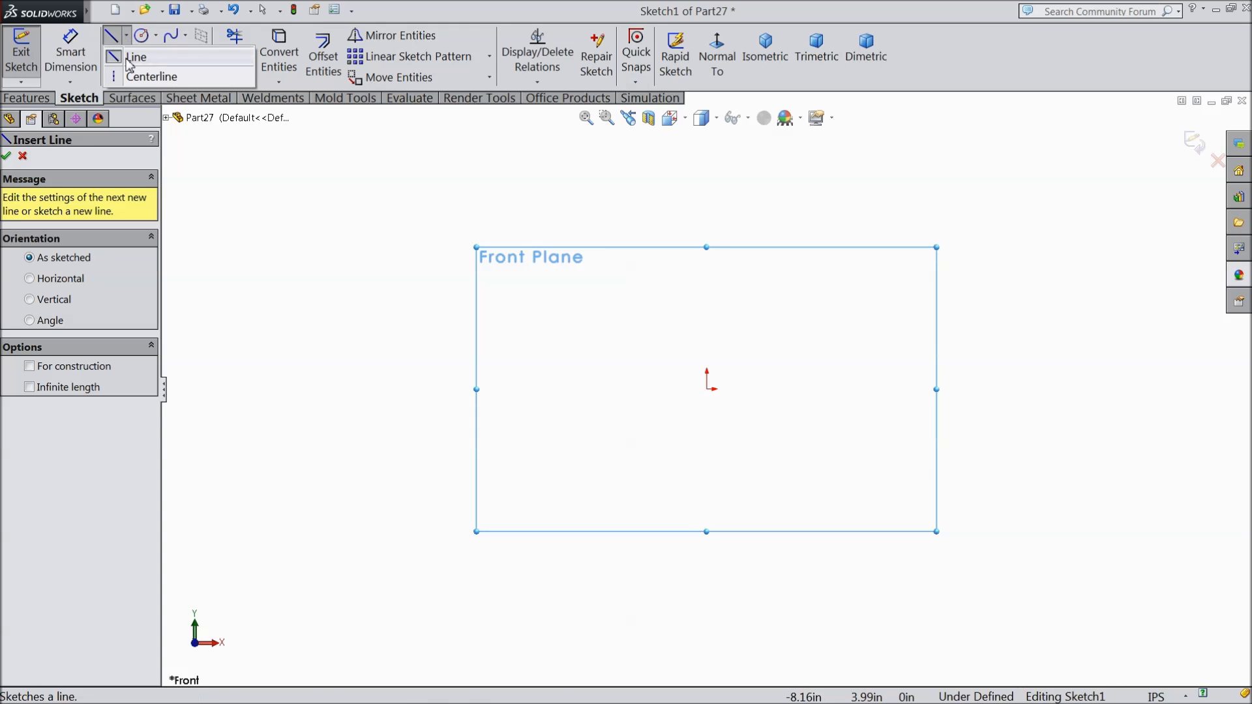
{"action": "left_click", "coordinate": [707, 391]}
{"action": "left_click", "coordinate": [707, 390]}
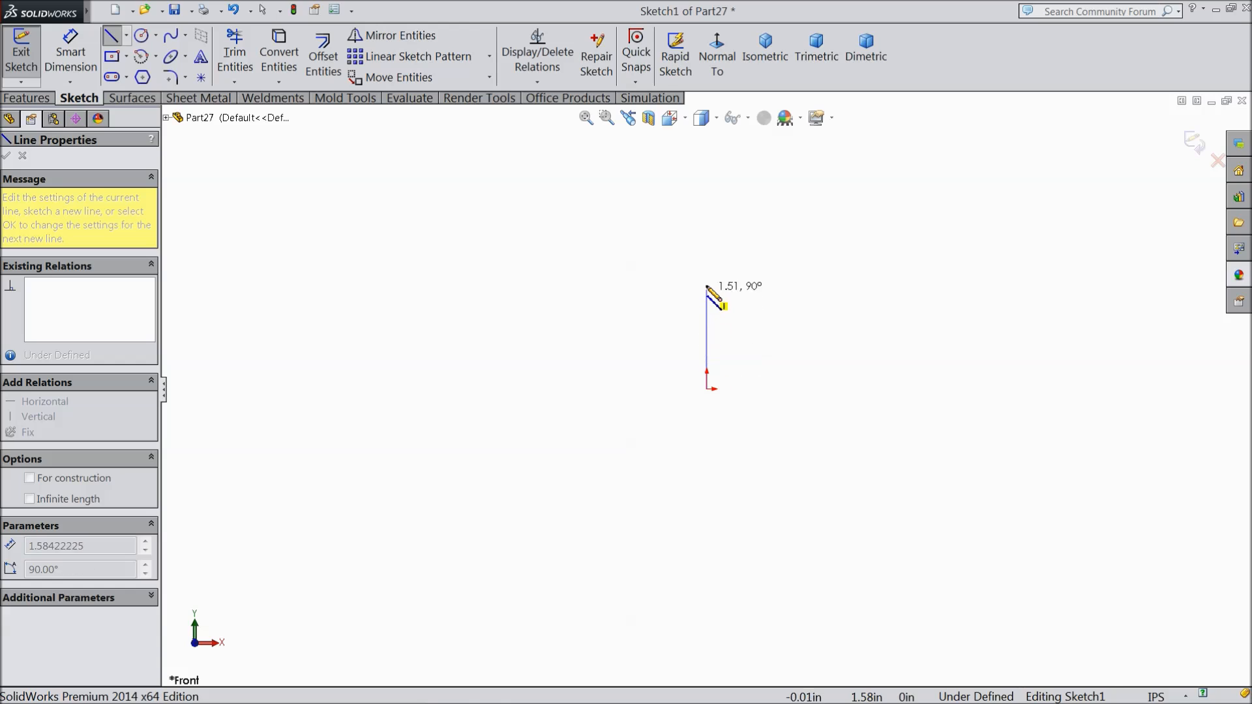
{"action": "left_click", "coordinate": [707, 275]}
{"action": "left_click", "coordinate": [736, 275]}
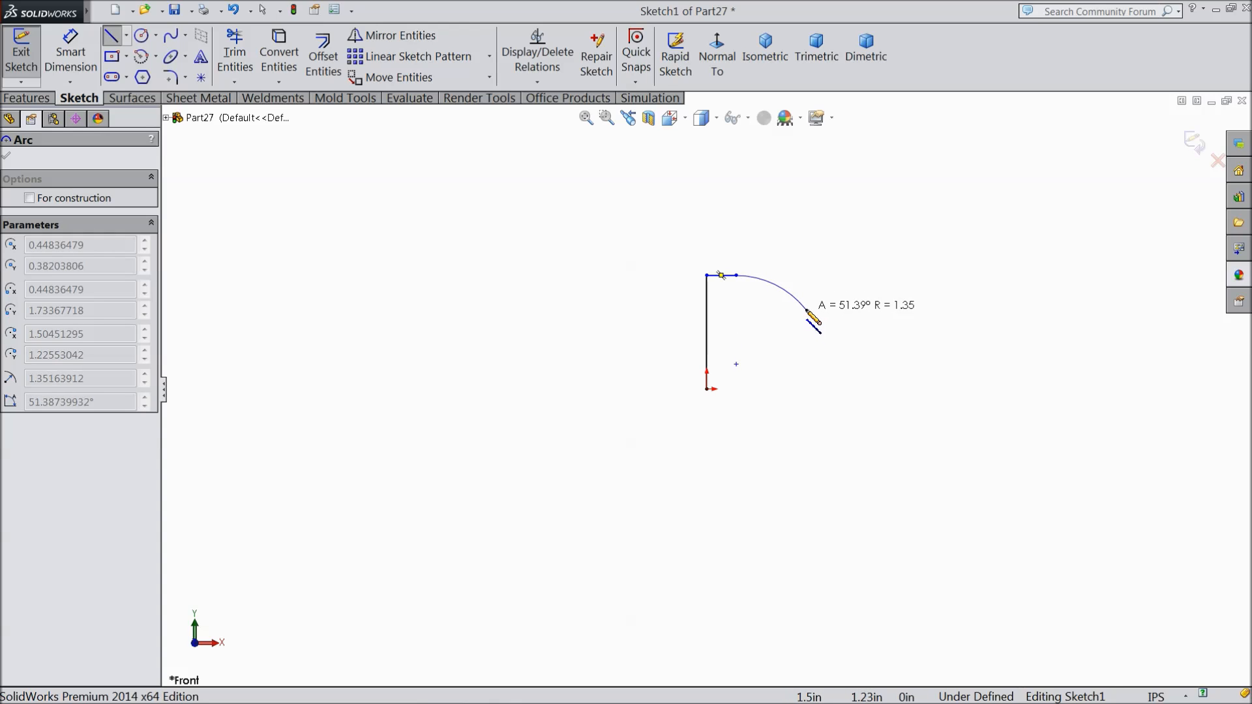
{"action": "left_click", "coordinate": [807, 310]}
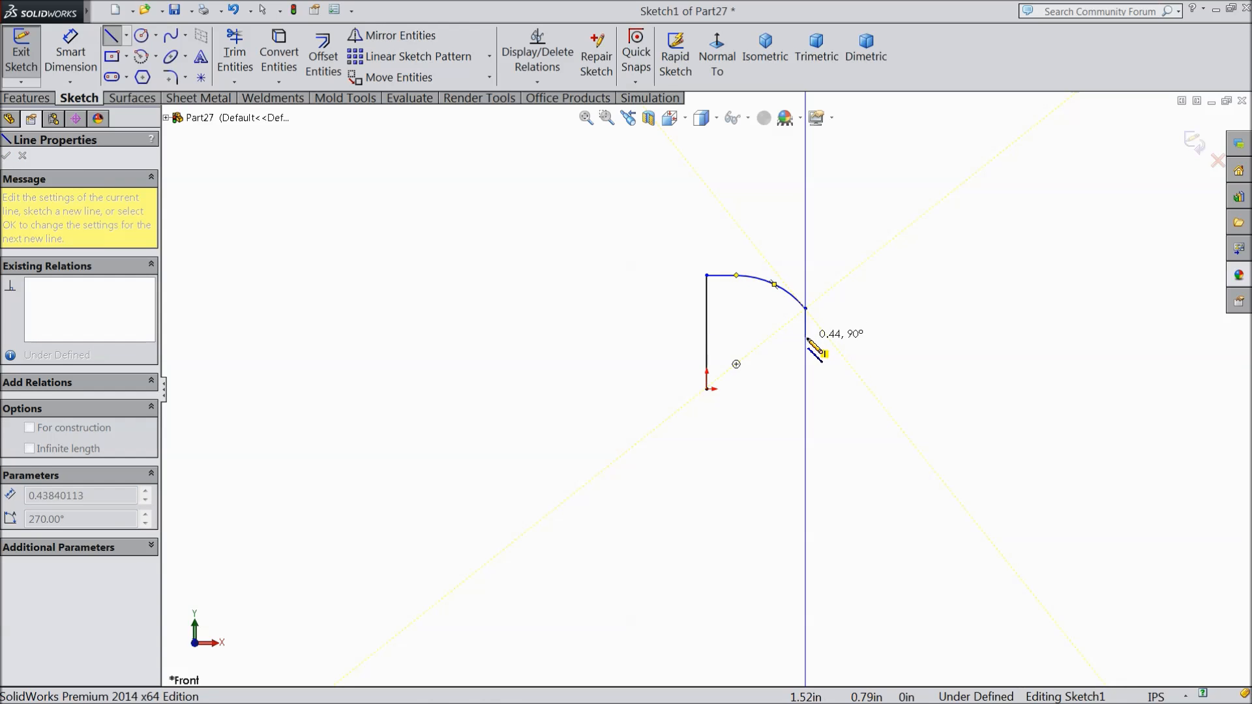
Step: Continue the outline with a step, a rectangular notch and an end edge, and close it with a base line about 3.97 in long to the origin
{"action": "left_click", "coordinate": [806, 337]}
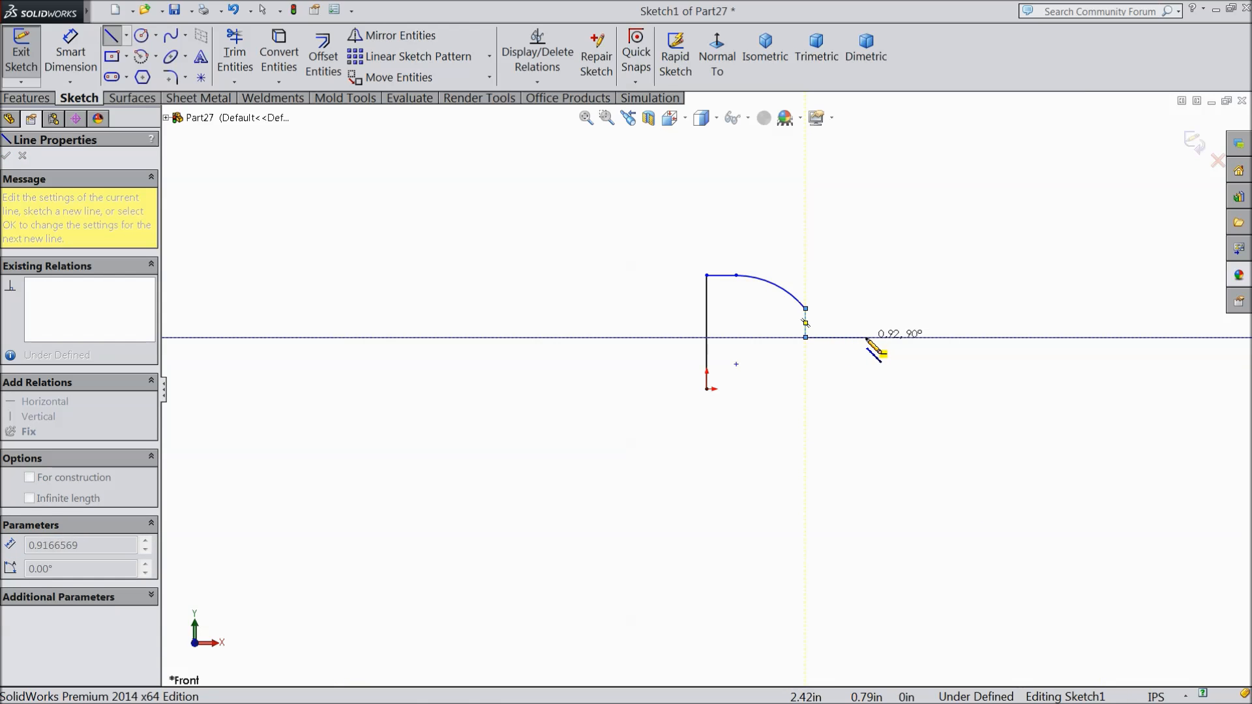
{"action": "left_click", "coordinate": [866, 339]}
{"action": "left_click", "coordinate": [865, 358]}
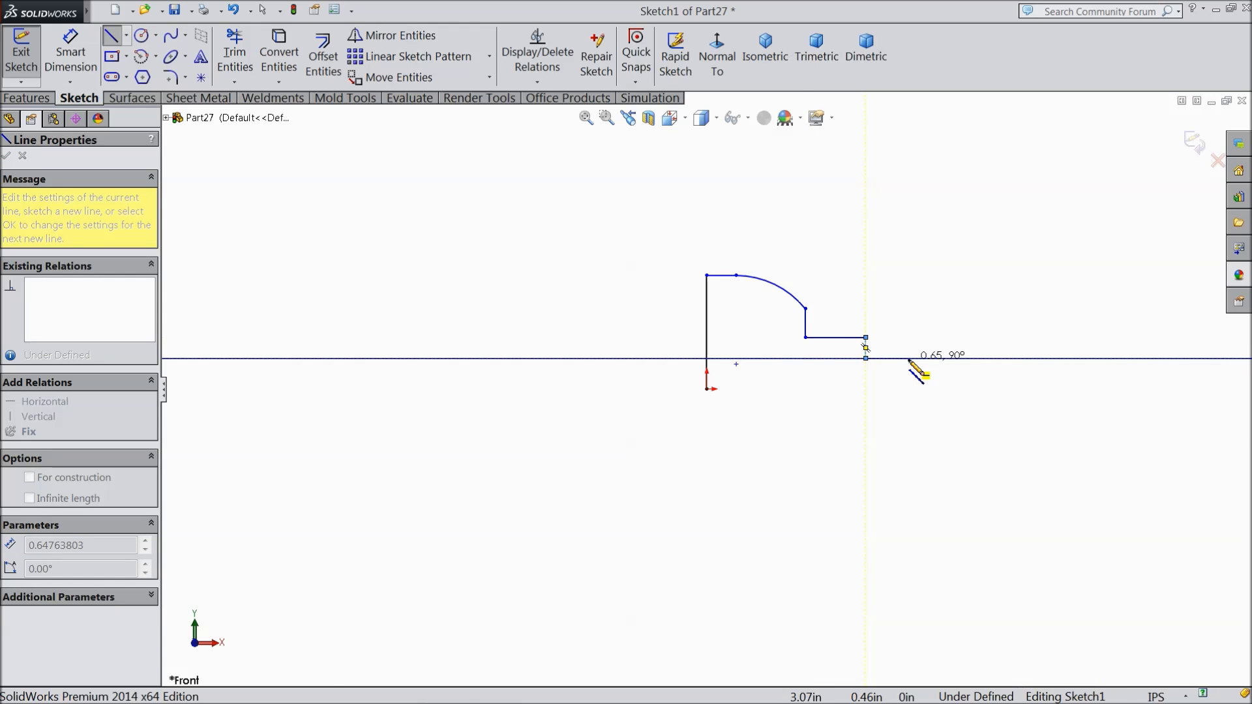
{"action": "left_click", "coordinate": [908, 337]}
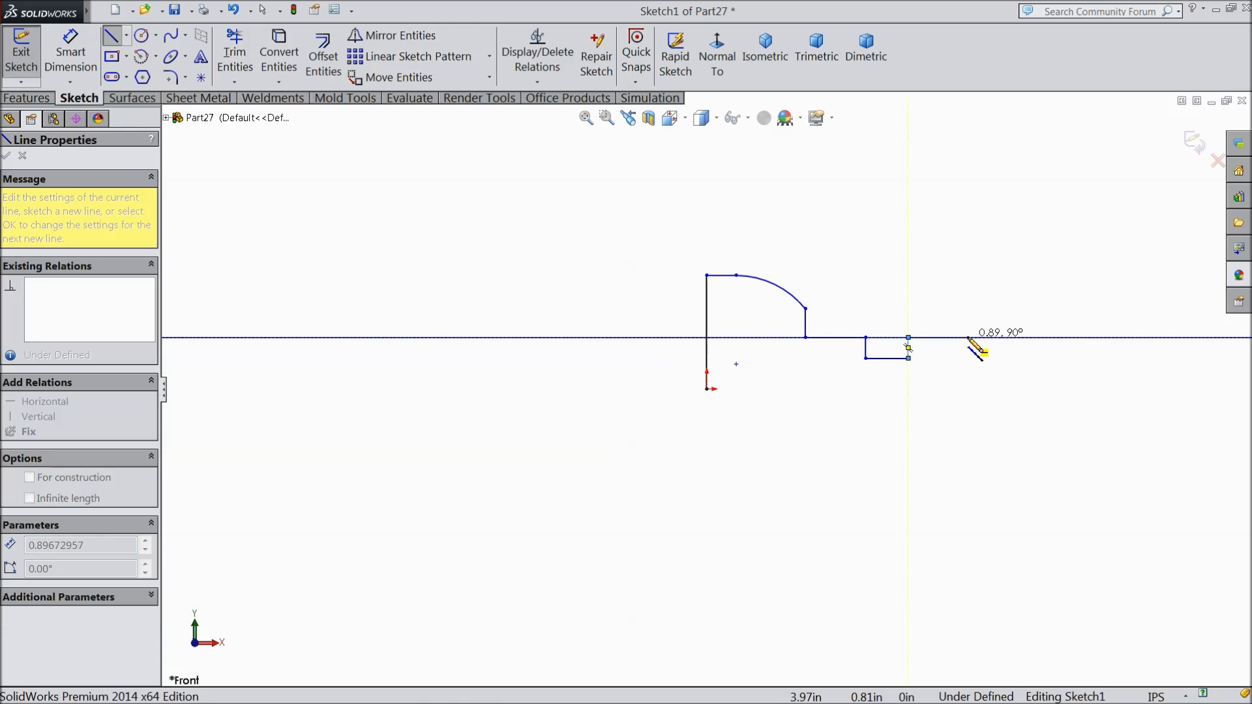
{"action": "left_click", "coordinate": [968, 338]}
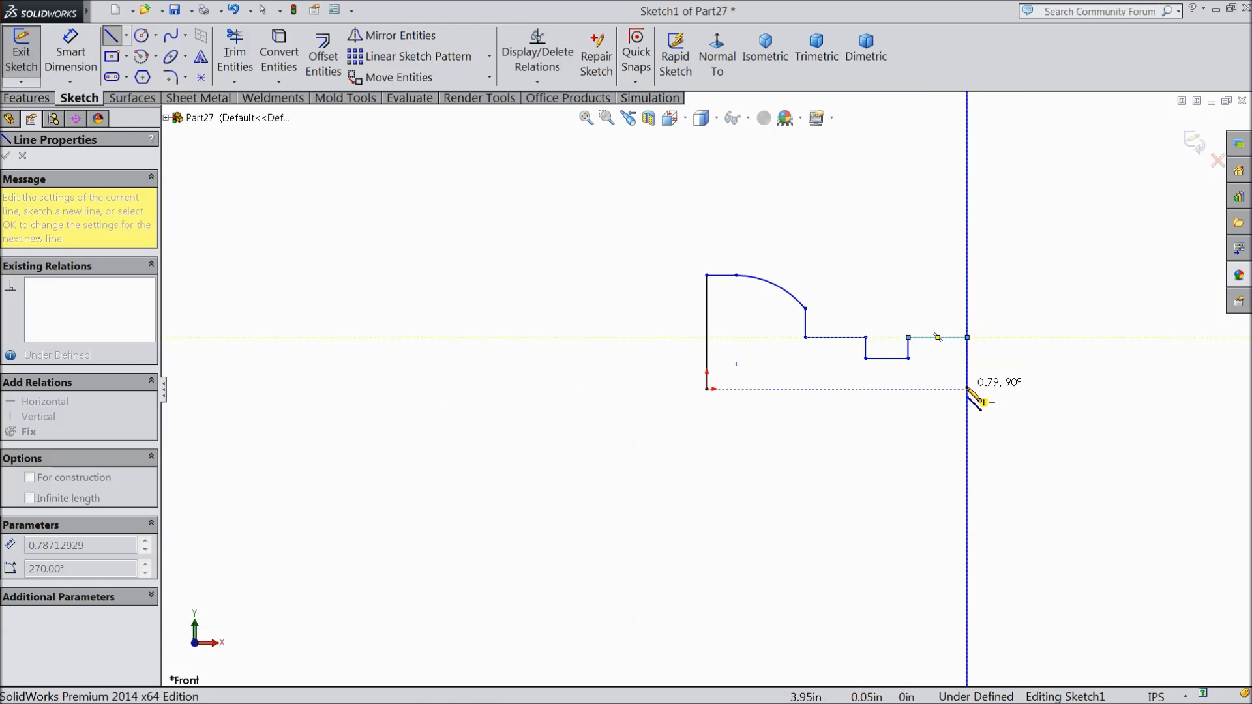
{"action": "left_click", "coordinate": [967, 389]}
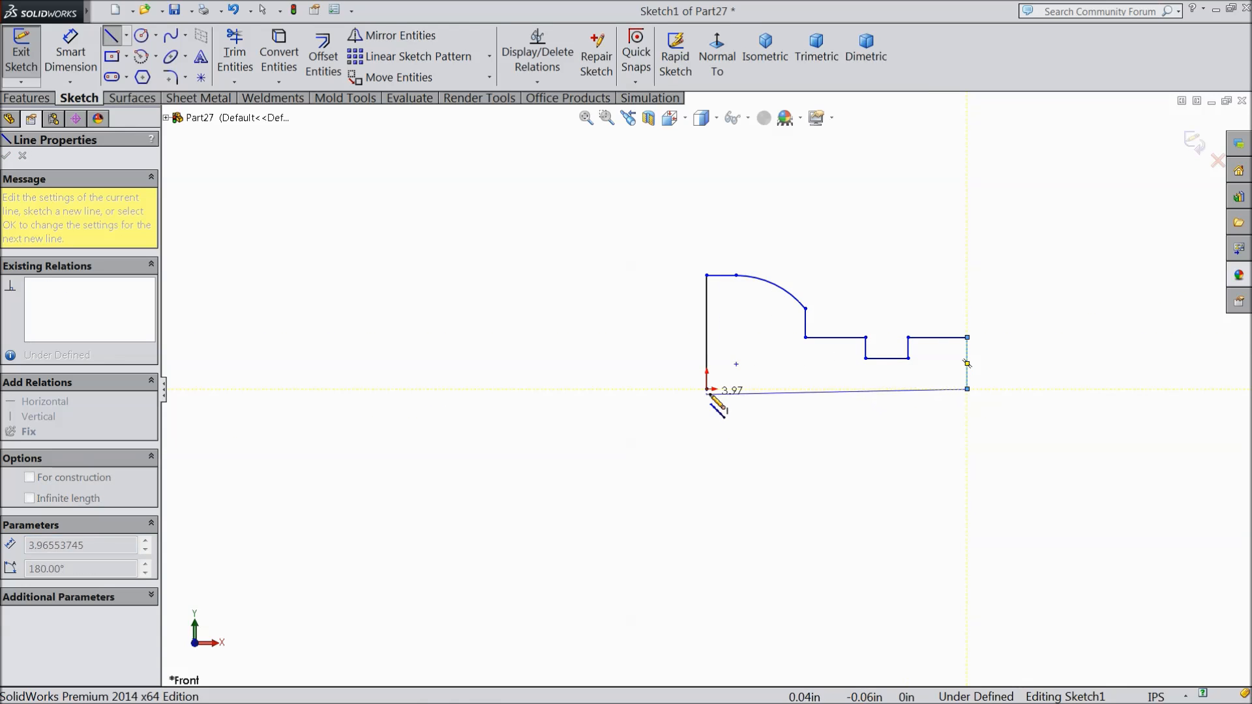
{"action": "left_click", "coordinate": [707, 389]}
{"action": "right_click", "coordinate": [655, 419]}
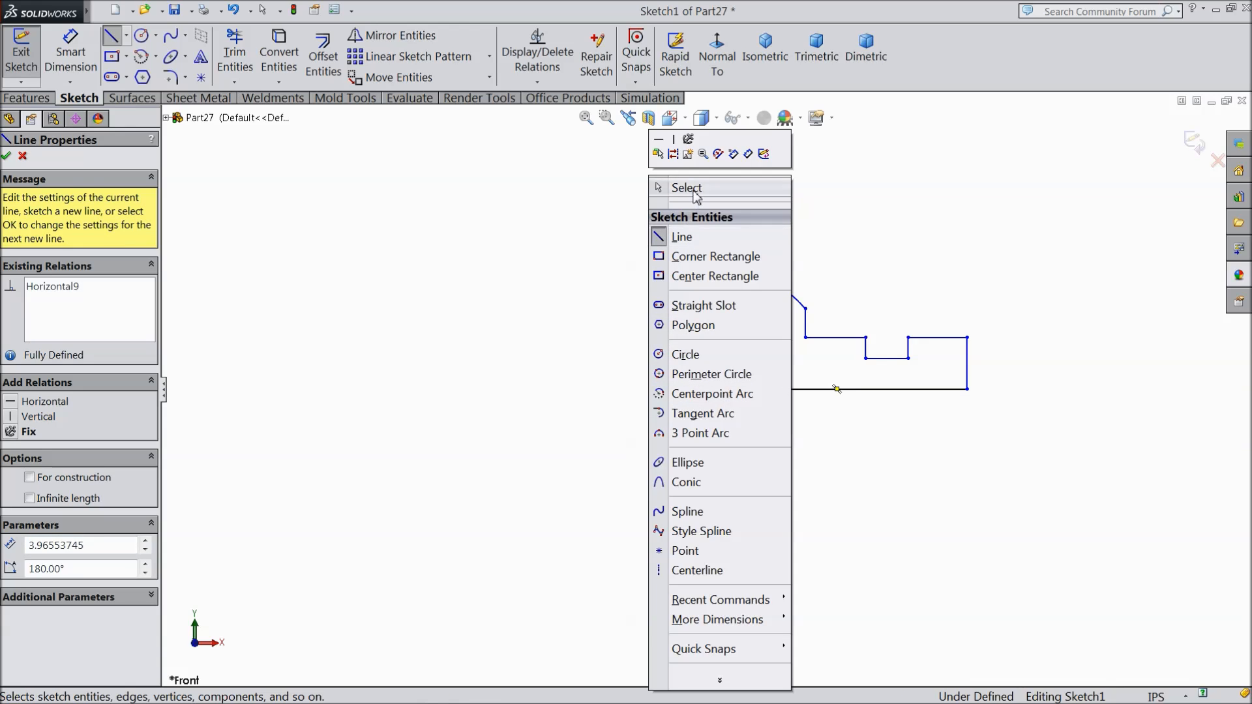
{"action": "left_click", "coordinate": [648, 184]}
{"action": "key", "text": "f"}
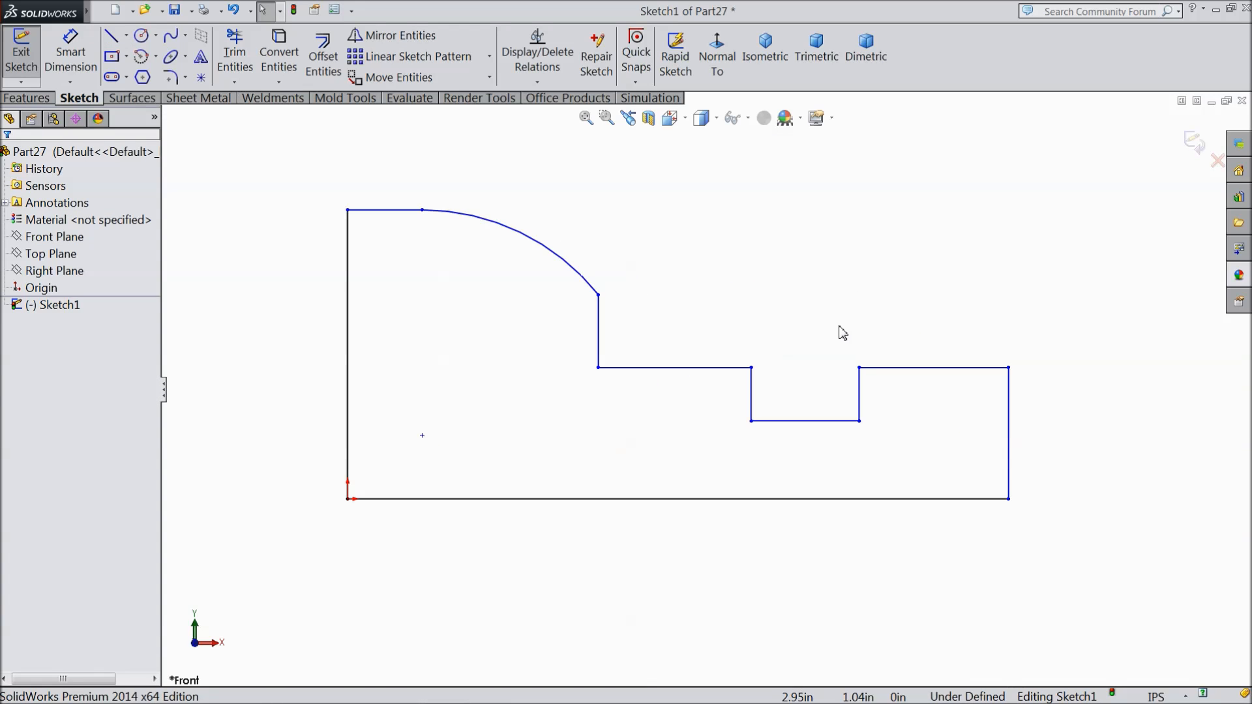
Step: Start Smart Dimension on the closed profile
{"action": "left_click", "coordinate": [71, 60]}
{"action": "key", "text": "z"}
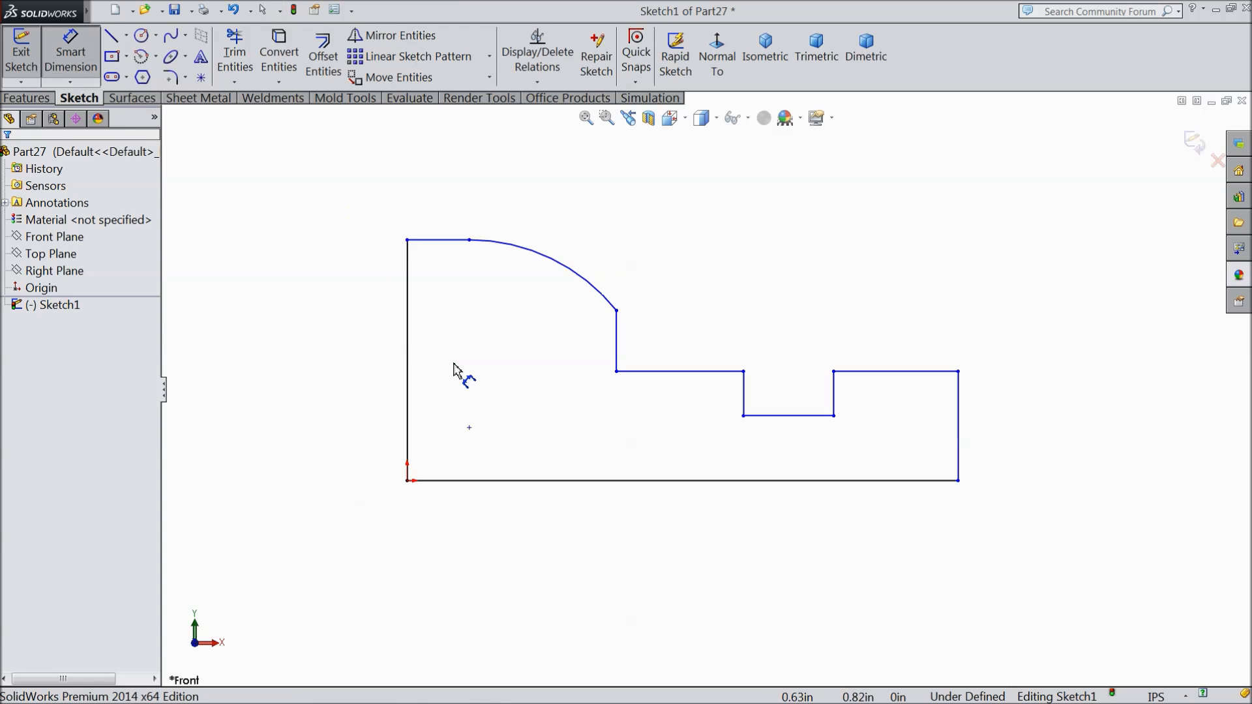
{"action": "left_click", "coordinate": [407, 240]}
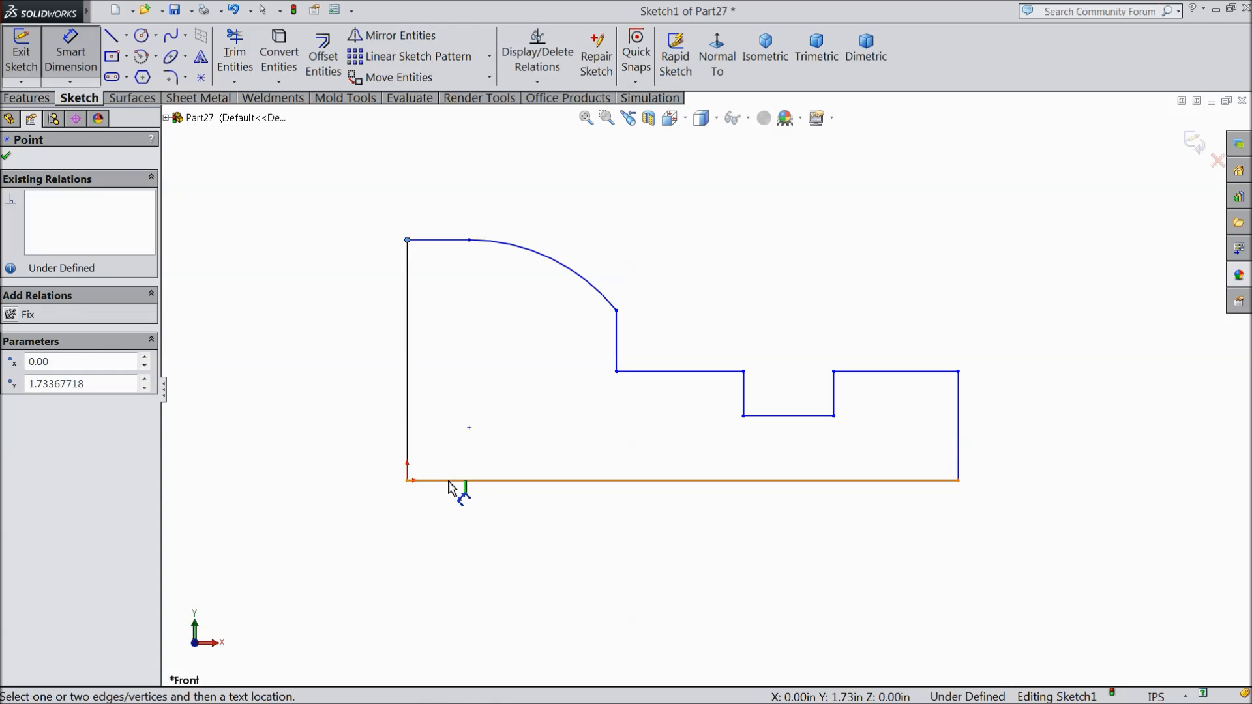
{"action": "left_click", "coordinate": [449, 482]}
{"action": "scroll", "coordinate": [377, 554], "scroll_direction": "up", "scroll_amount": 4}
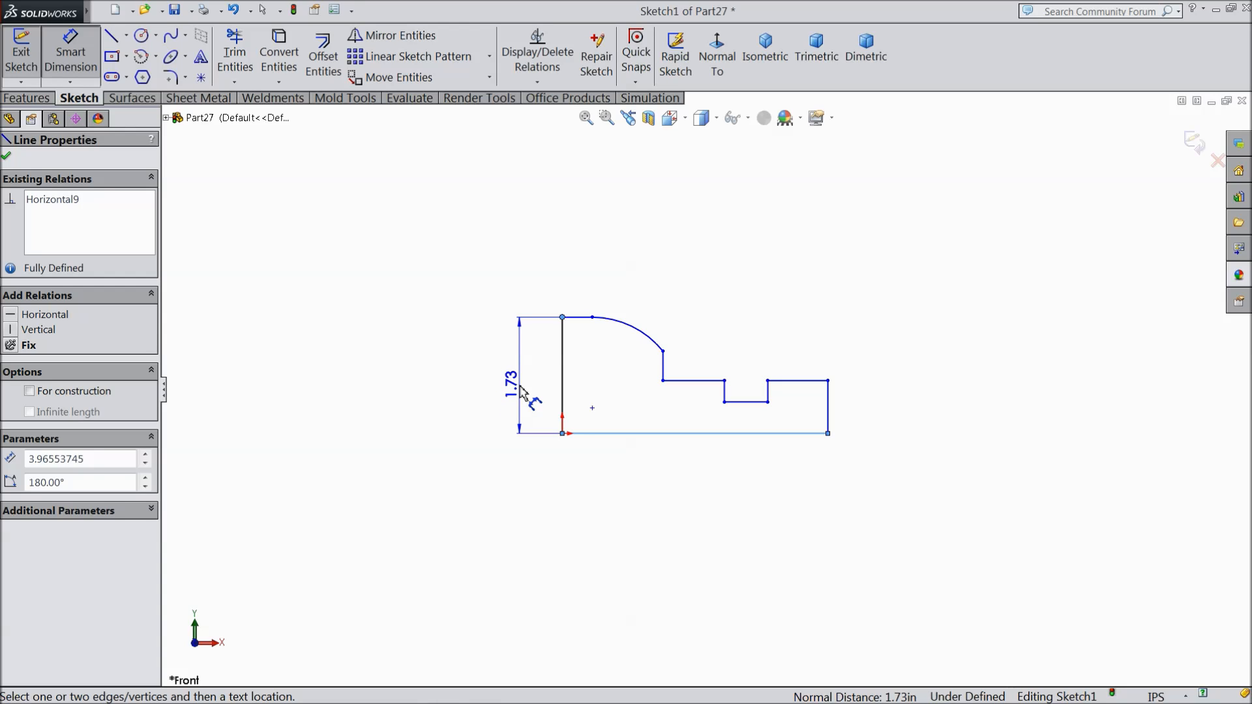
{"action": "key", "text": "Escape"}
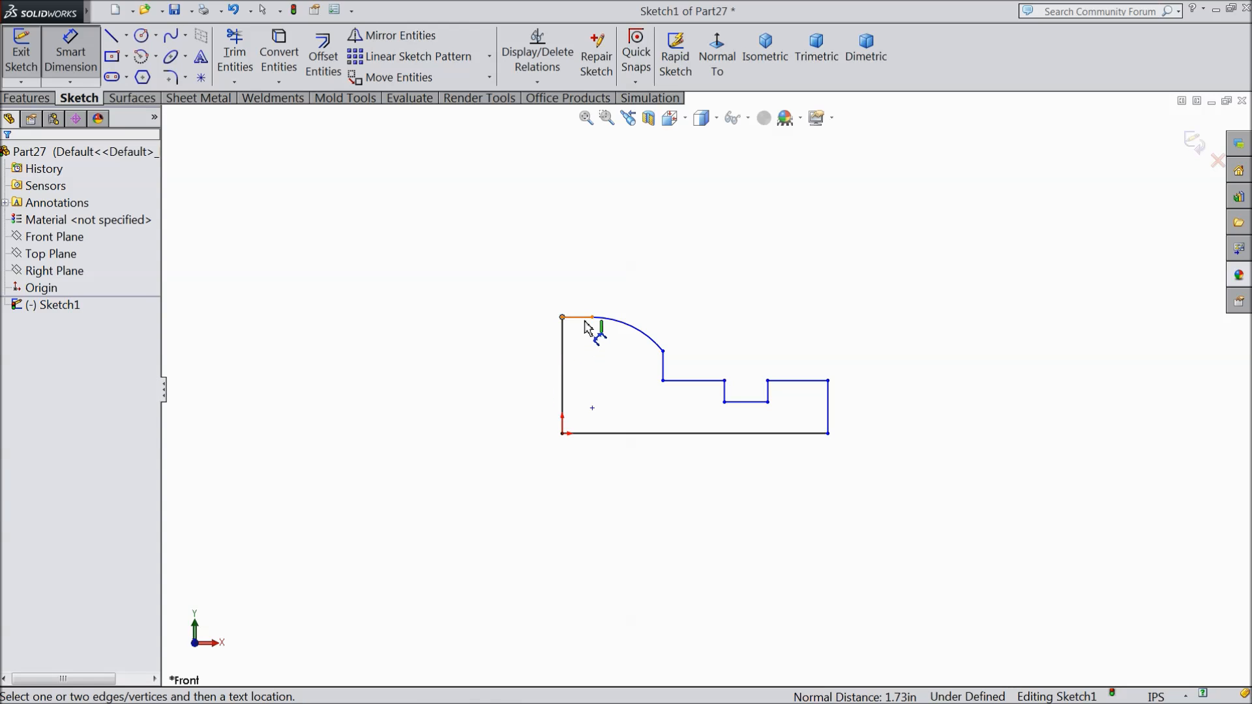
{"action": "left_click", "coordinate": [581, 318]}
{"action": "left_click", "coordinate": [589, 445]}
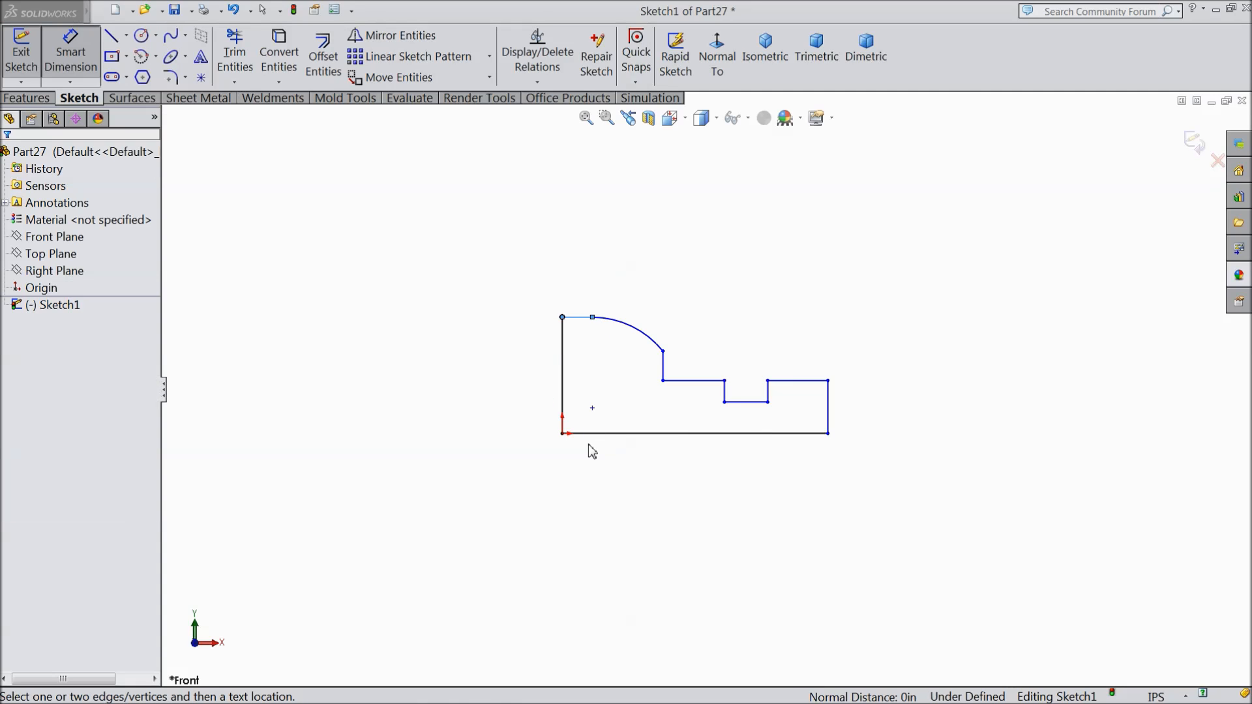
{"action": "left_click", "coordinate": [737, 366]}
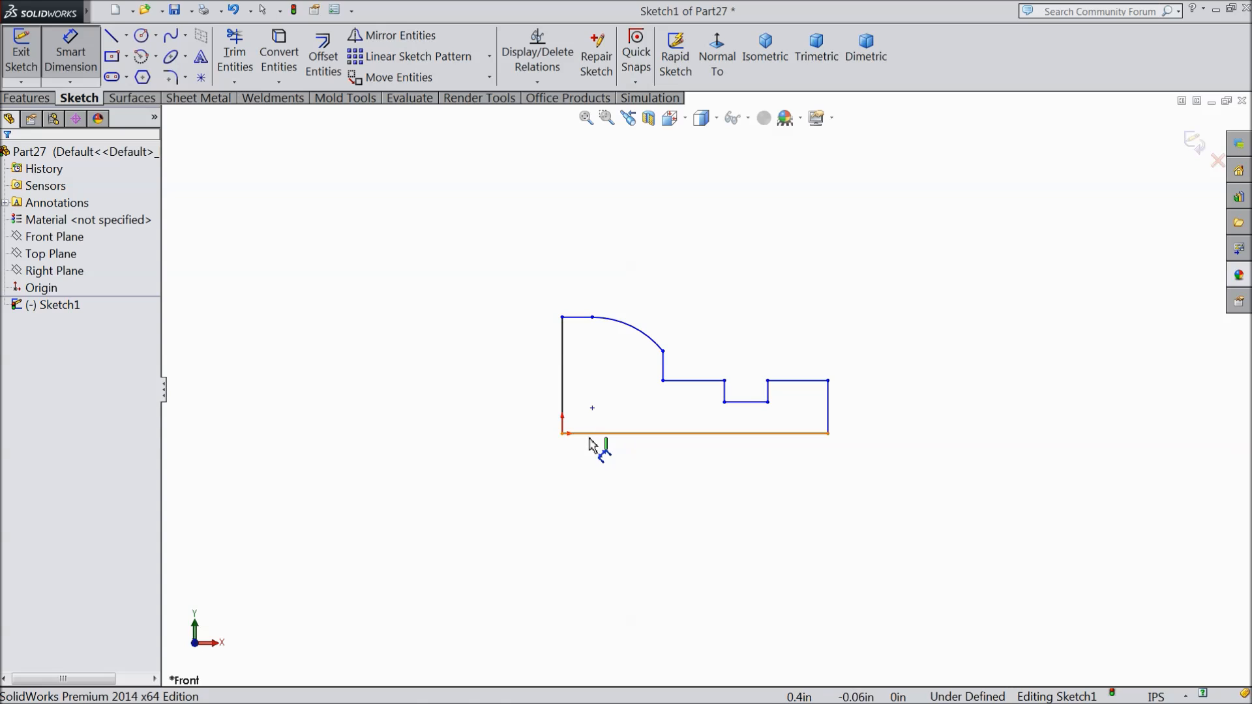
Step: Dimension the distance between the short upper horizontal line and the base line as 0.75 in
{"action": "left_click", "coordinate": [584, 318]}
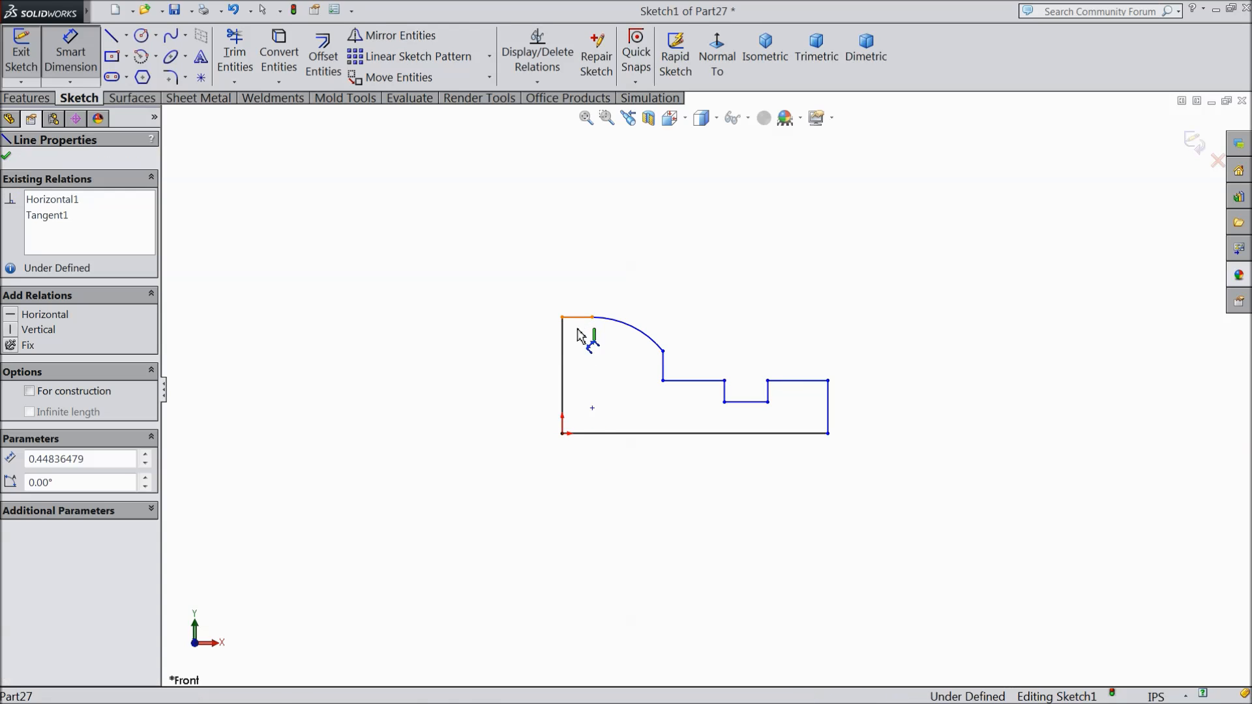
{"action": "left_click", "coordinate": [586, 434]}
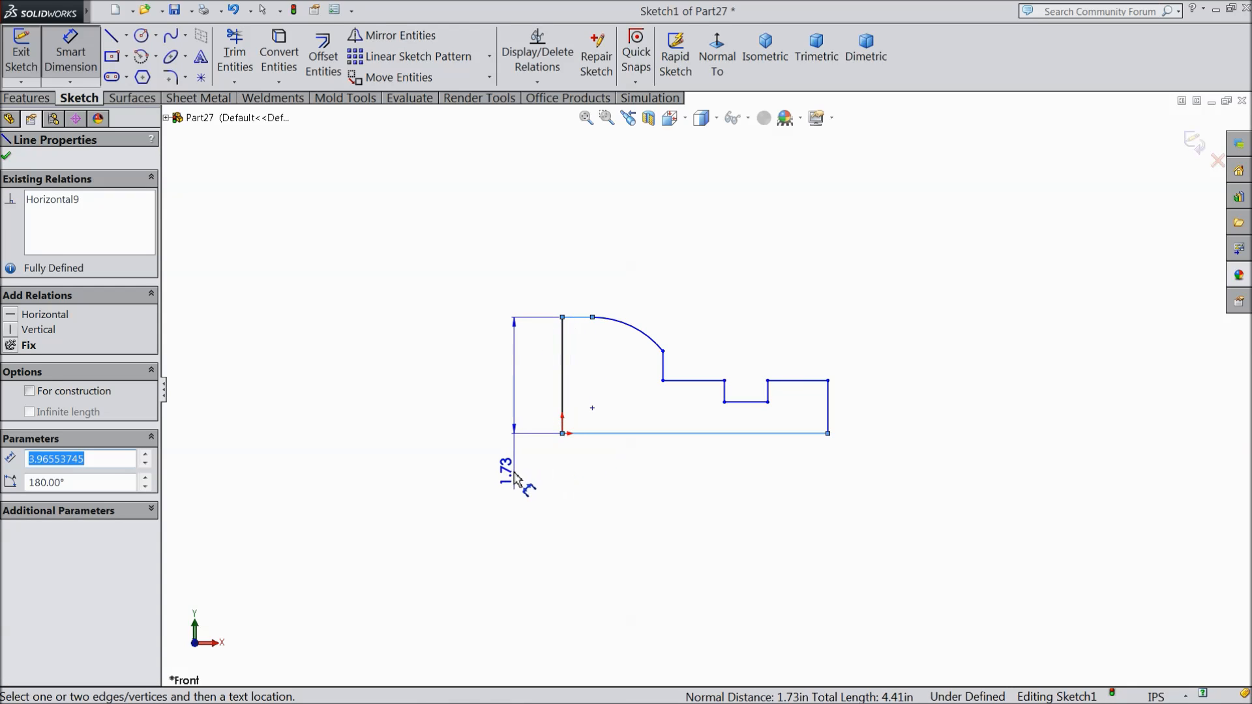
{"action": "left_click", "coordinate": [523, 391]}
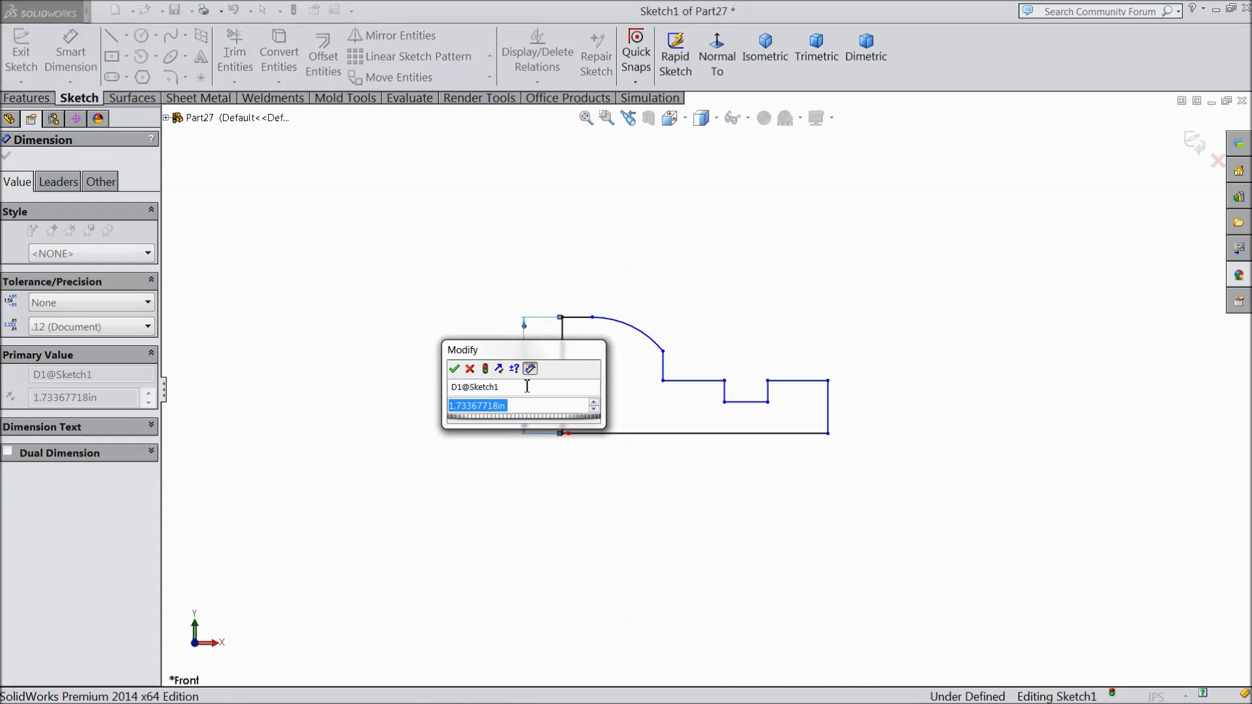
{"action": "type", "text": "0.7"}
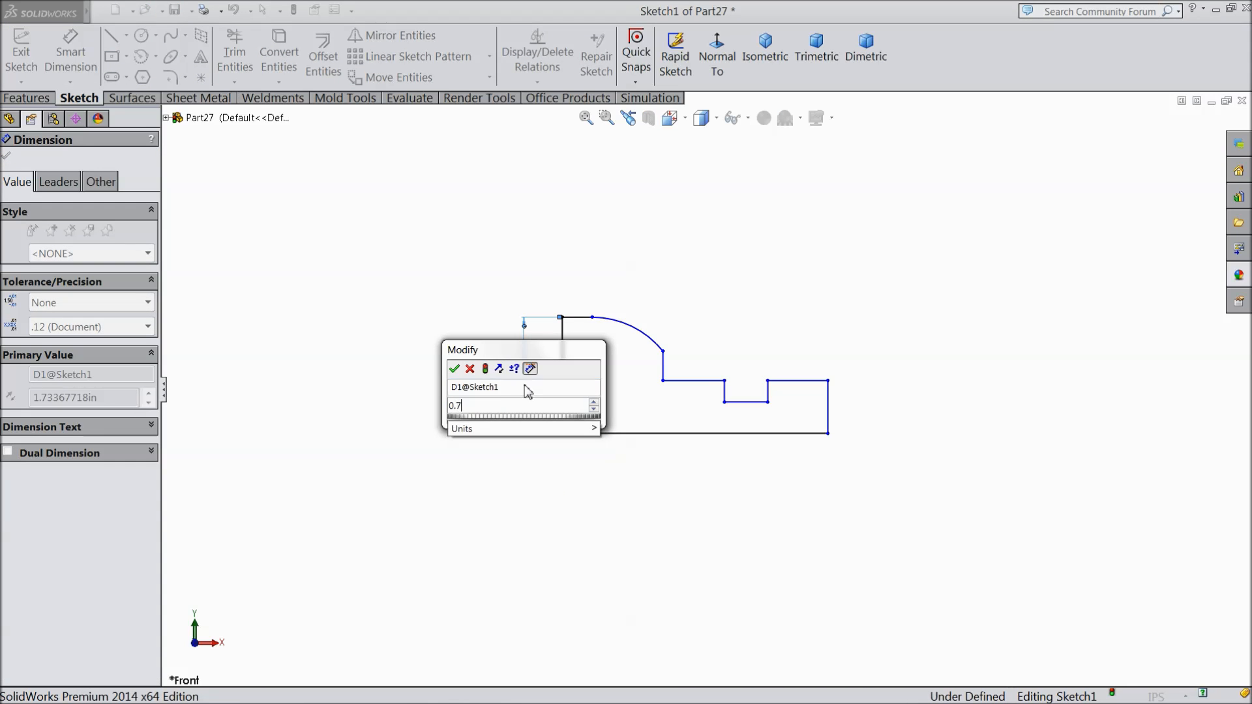
{"action": "type", "text": "5"}
{"action": "left_click", "coordinate": [455, 370]}
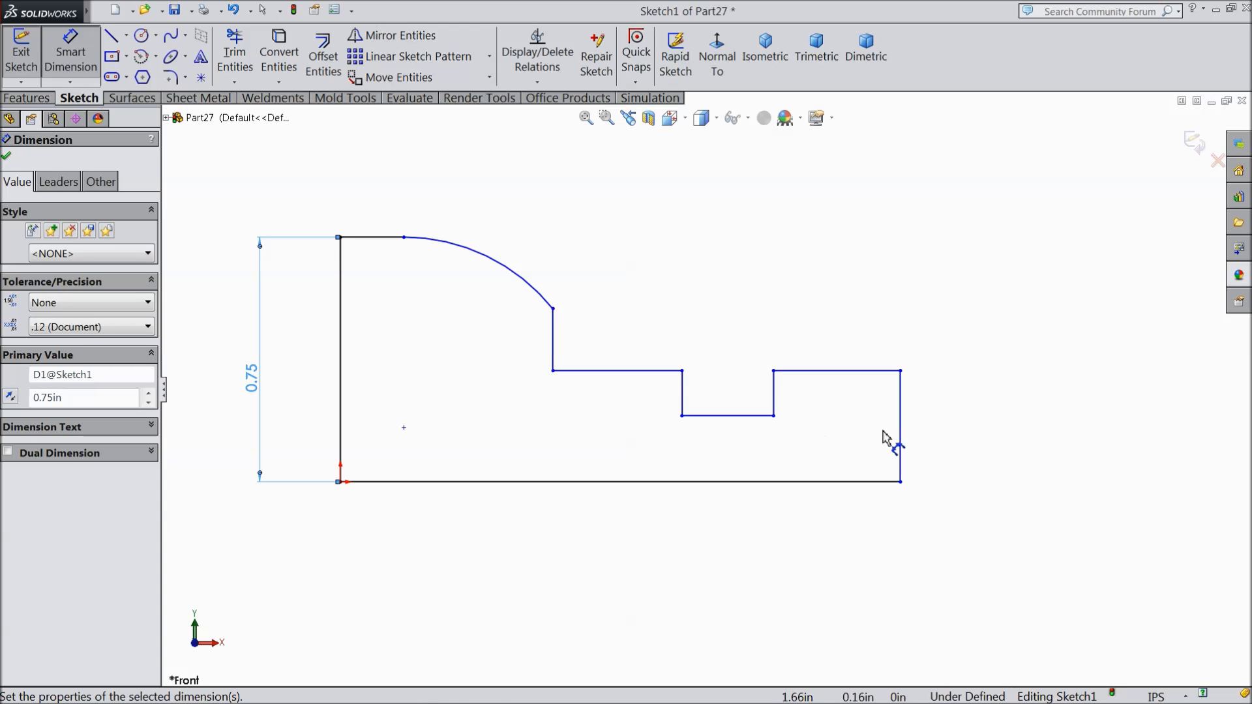
Step: Dimension the notch floor's height above the base line as 0.263/2 in
{"action": "left_click", "coordinate": [745, 417]}
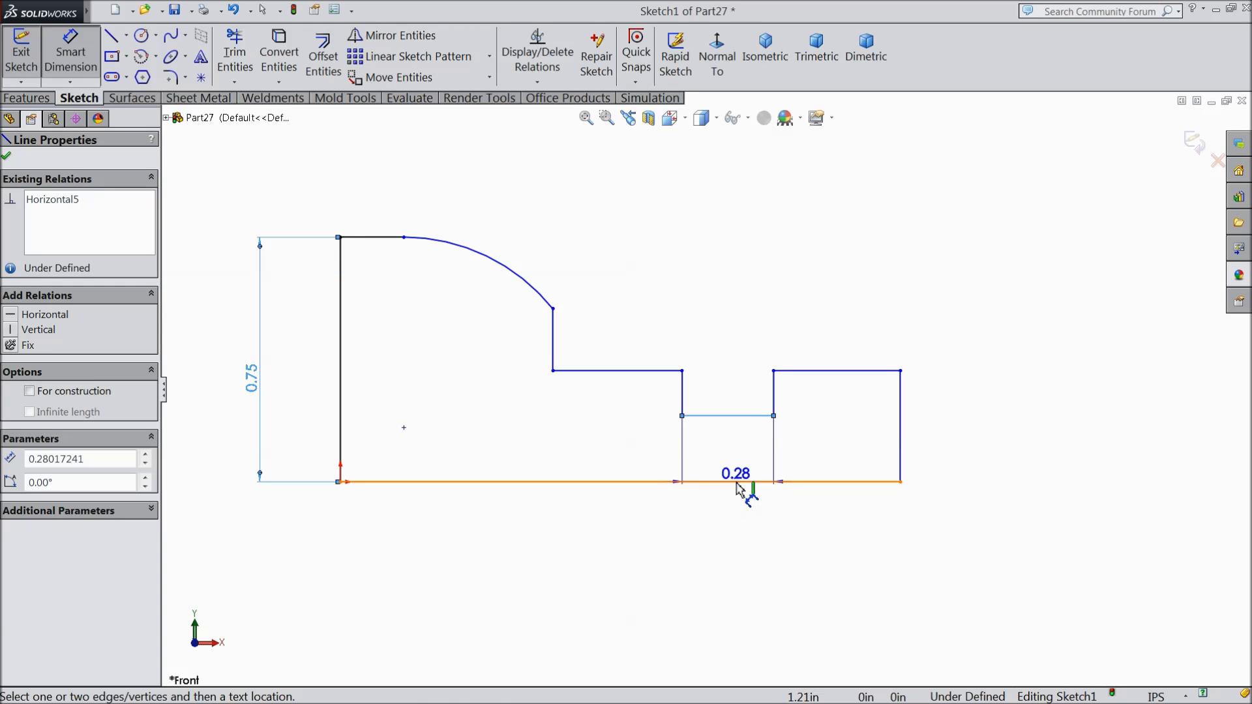
{"action": "left_click", "coordinate": [739, 484]}
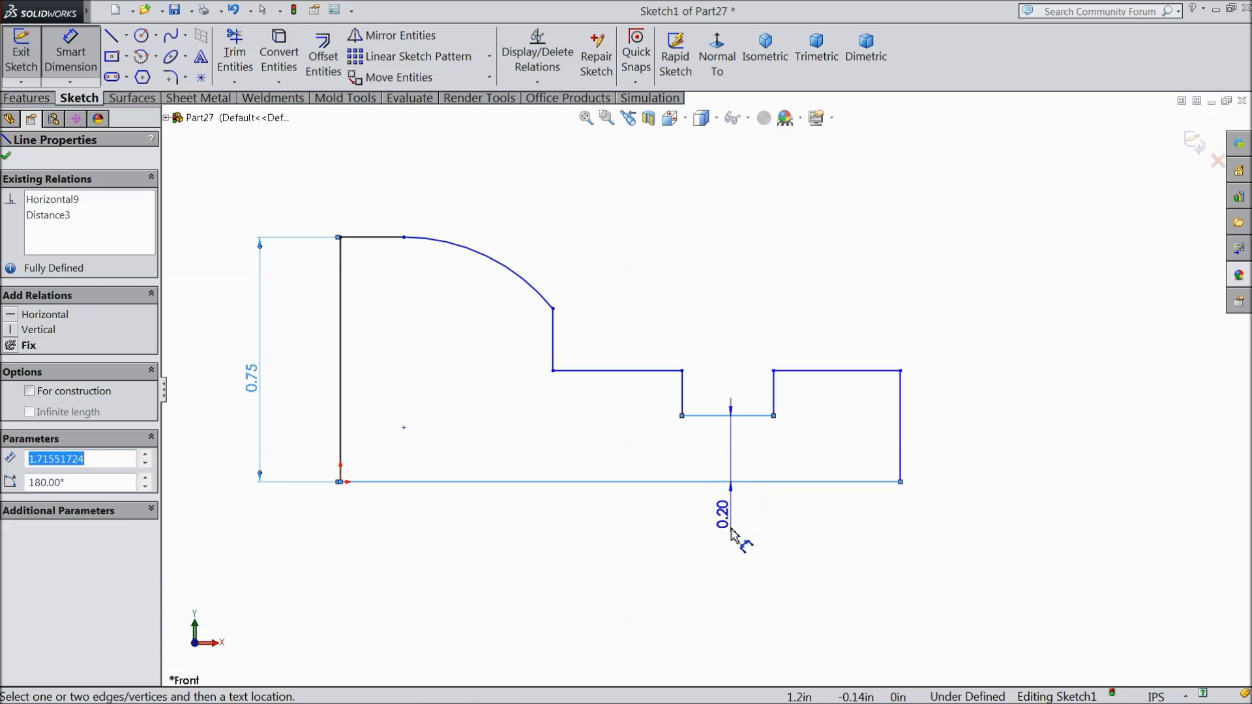
{"action": "left_click", "coordinate": [734, 541]}
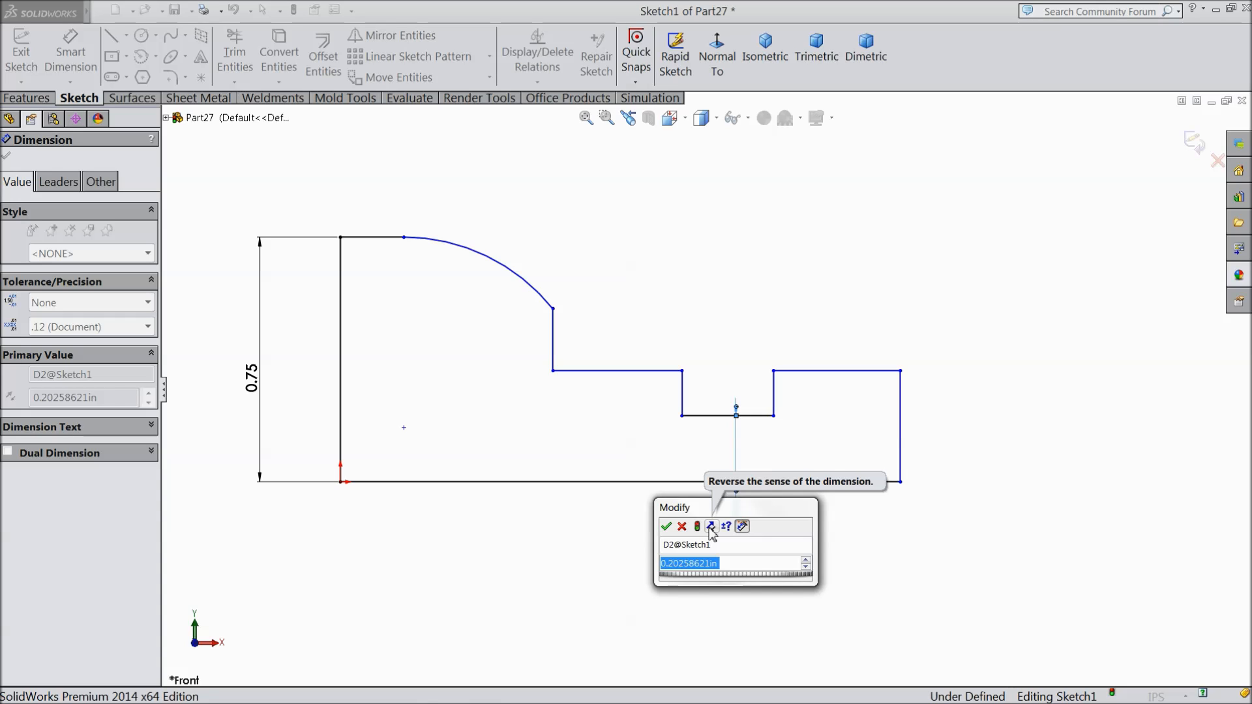
{"action": "type", "text": "0.263/"}
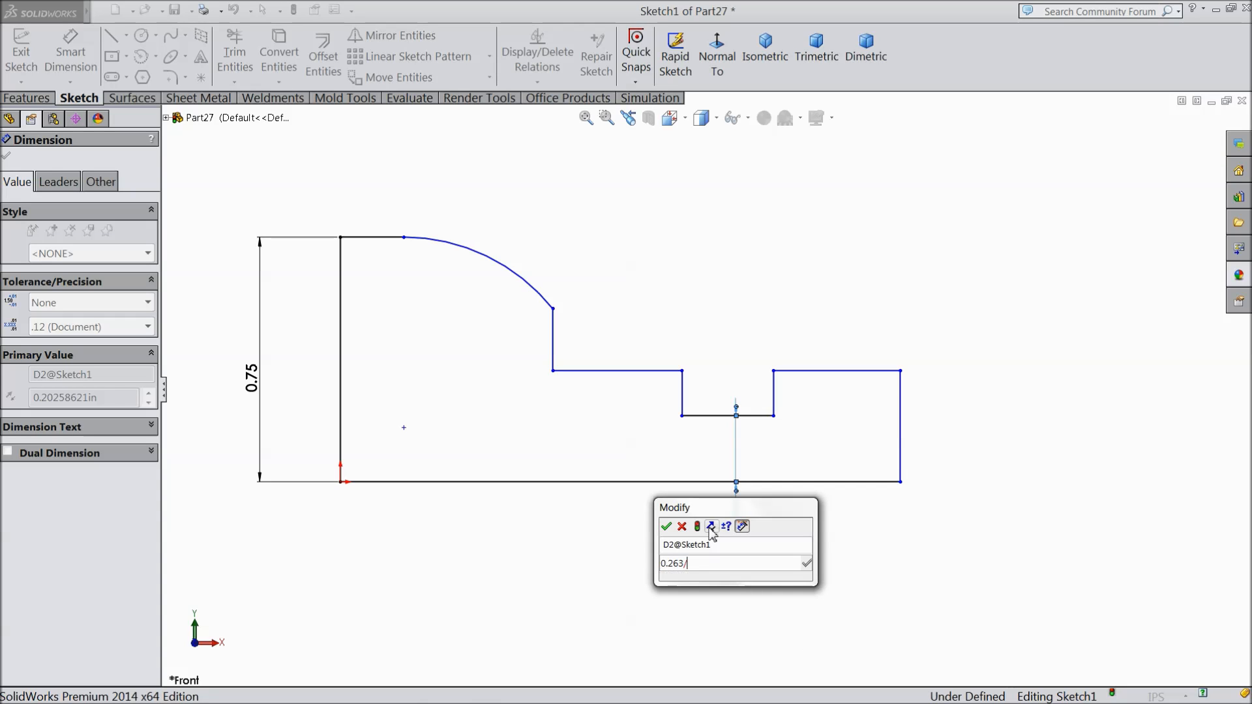
{"action": "type", "text": "2"}
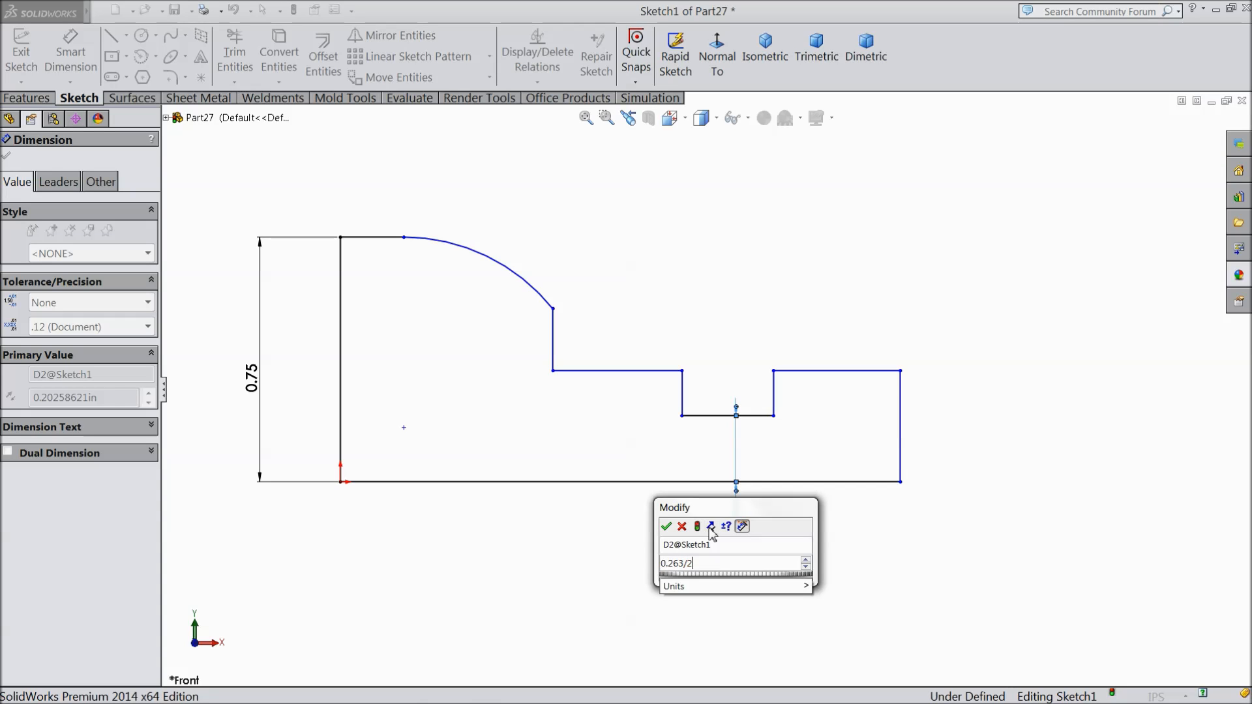
{"action": "left_click", "coordinate": [666, 527]}
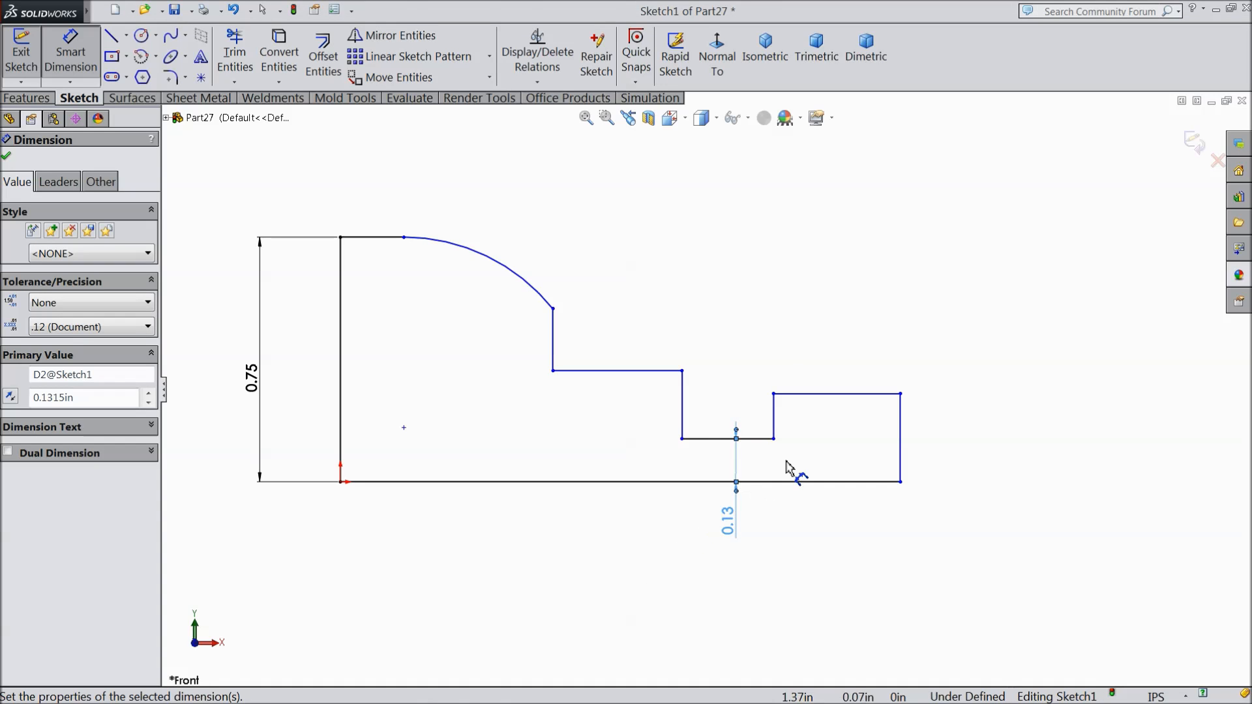
Step: Dimension the height of the end section beyond the notch above the base line as 0.5625/2 in
{"action": "left_click", "coordinate": [829, 395]}
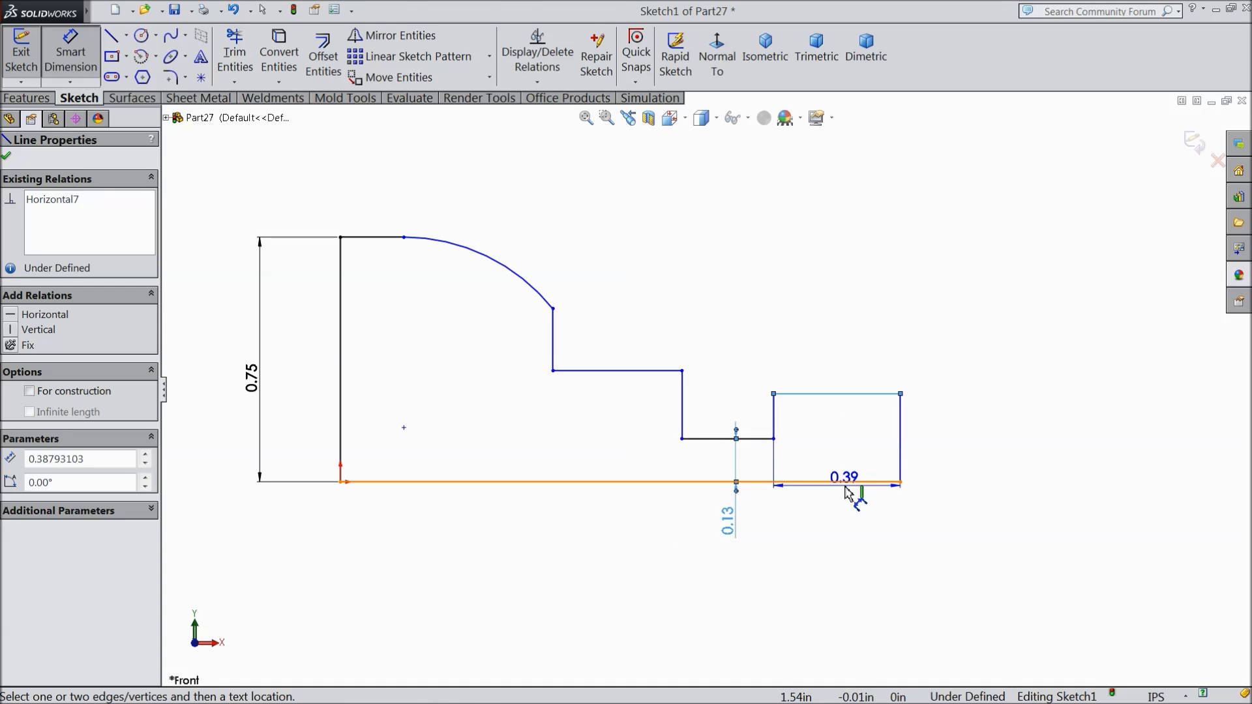
{"action": "left_click", "coordinate": [847, 483]}
{"action": "left_click", "coordinate": [992, 438]}
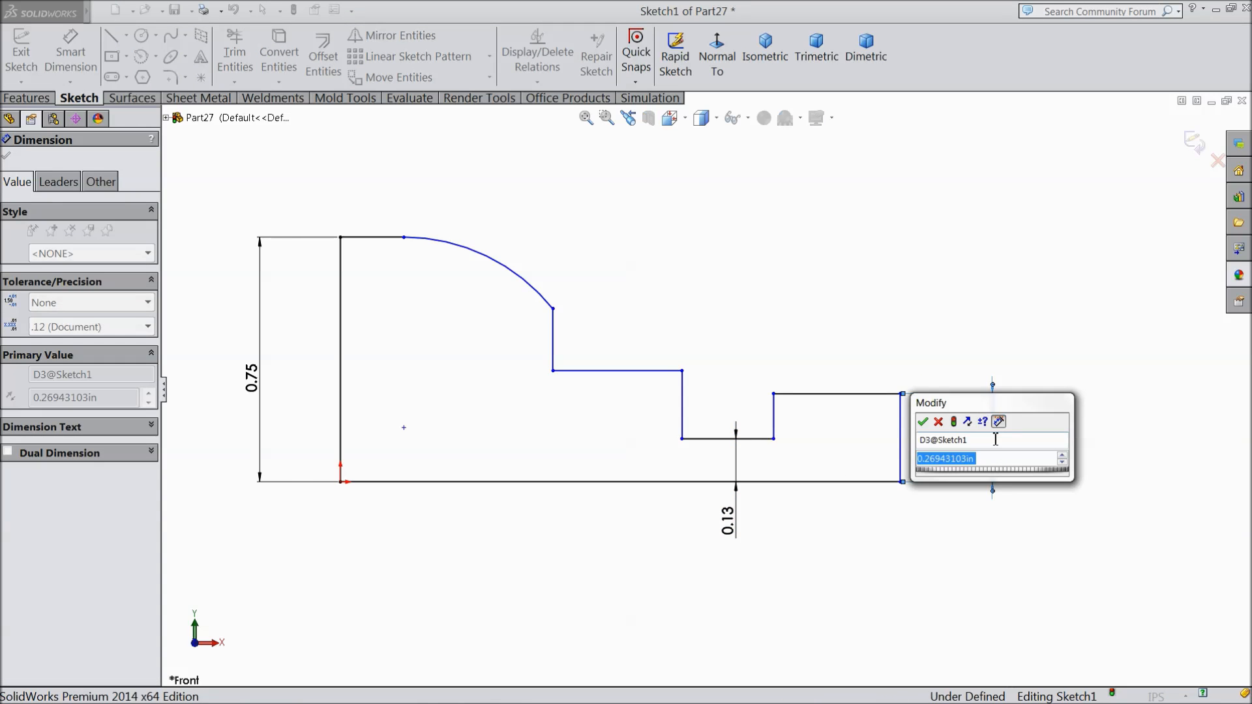
{"action": "type", "text": "0.56"}
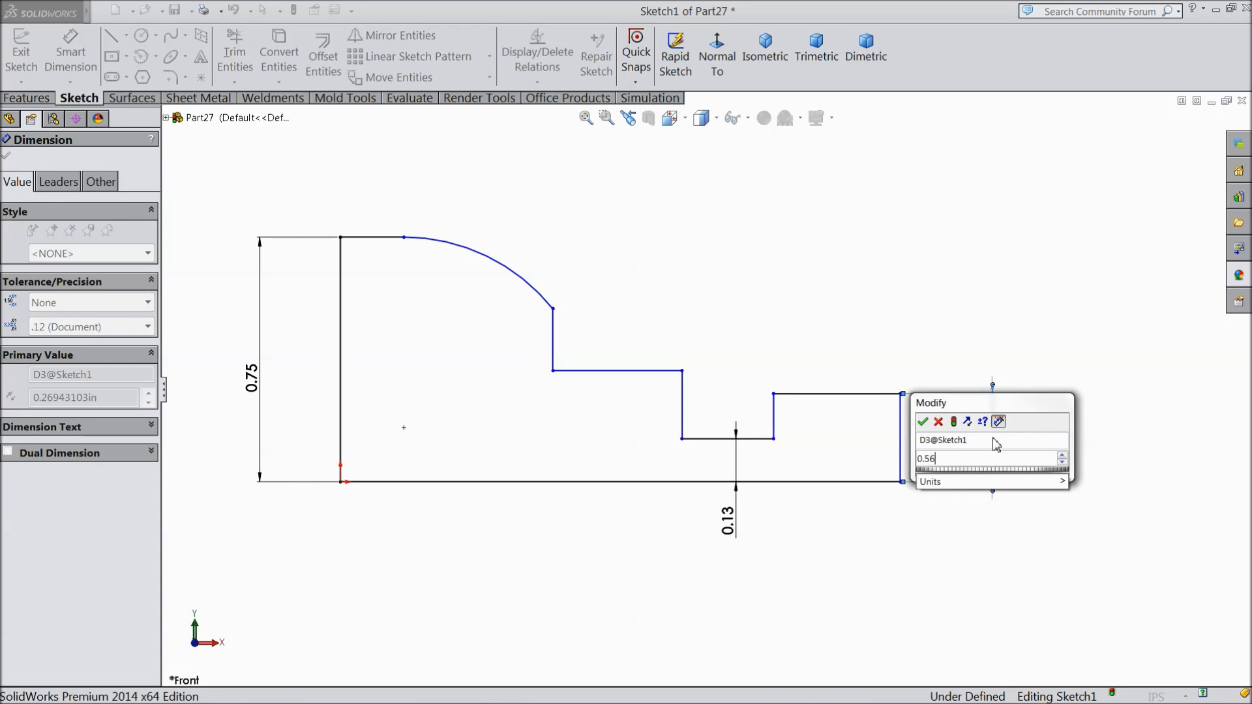
{"action": "type", "text": "25/2"}
{"action": "left_click", "coordinate": [923, 422]}
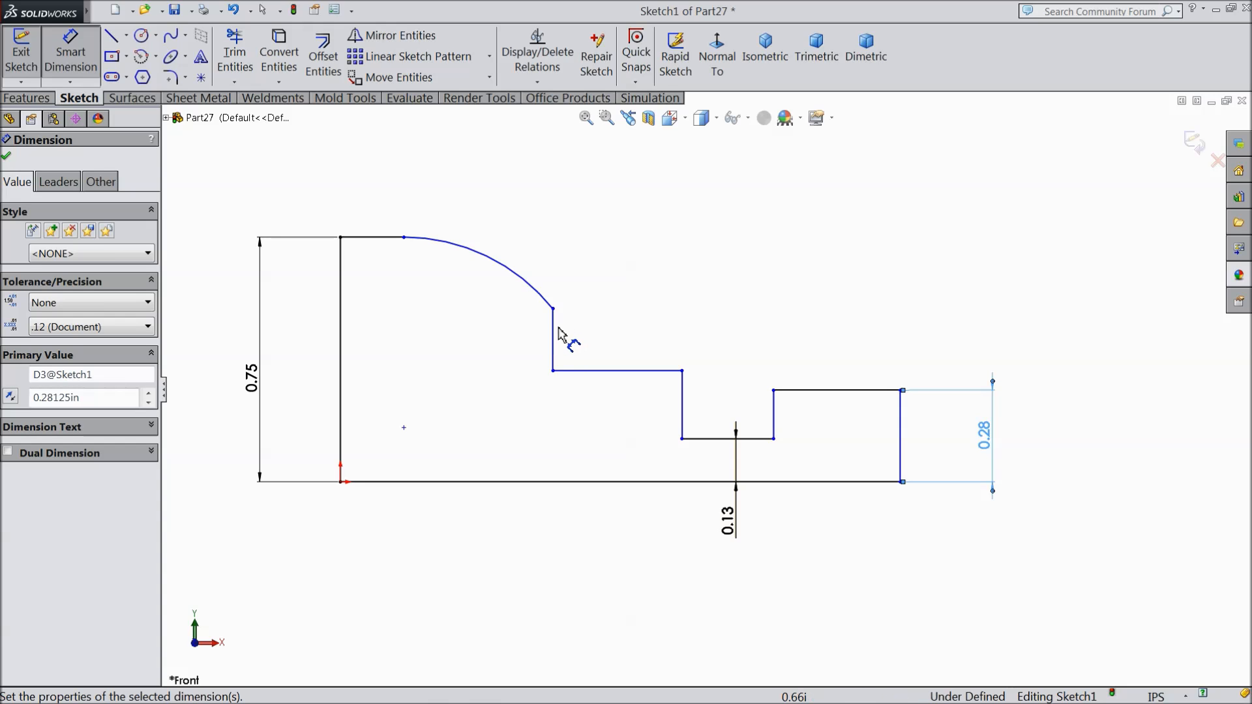
Step: Dimension the horizontal distance between the tall end line at the origin and the short vertical line below the arc as 0.625 in
{"action": "left_click", "coordinate": [554, 334]}
{"action": "left_click", "coordinate": [341, 281]}
{"action": "left_click", "coordinate": [433, 189]}
{"action": "type", "text": "0.625"}
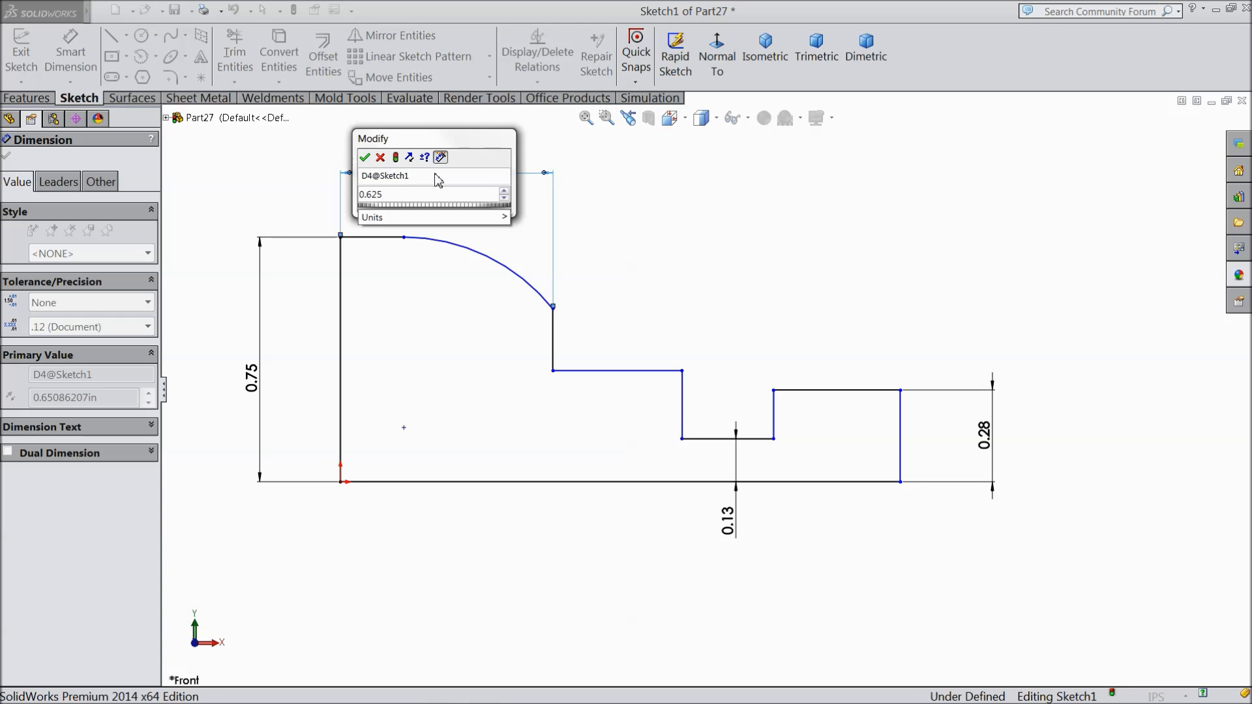
{"action": "left_click", "coordinate": [365, 157]}
Step: Dimension the radius of the shoulder arc as 0.625 in
{"action": "left_click", "coordinate": [480, 262]}
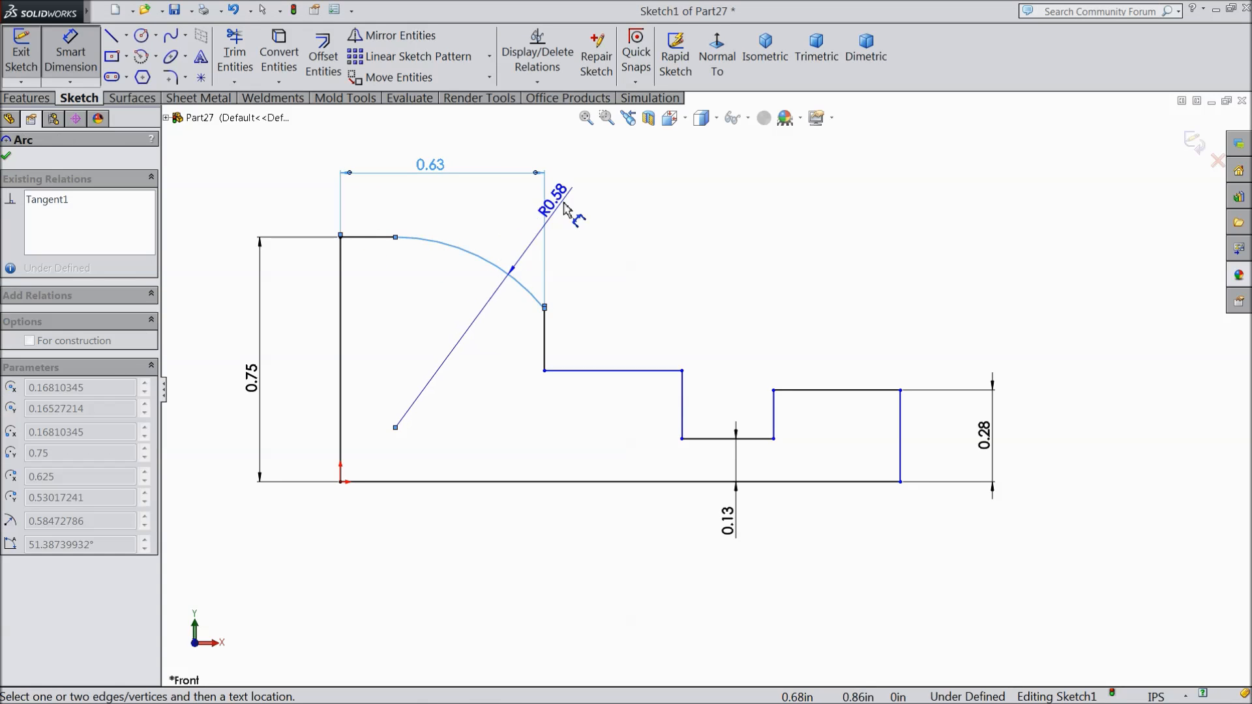
{"action": "left_click", "coordinate": [577, 199]}
{"action": "type", "text": "0.625"}
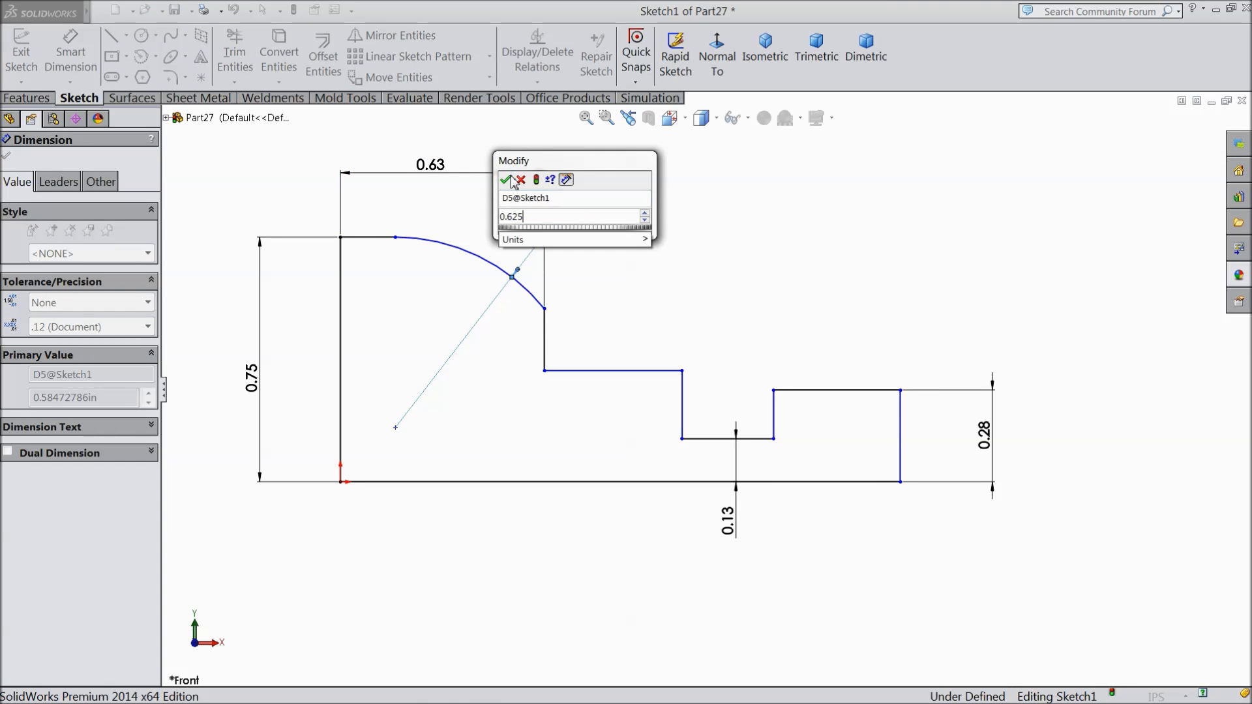
{"action": "left_click", "coordinate": [508, 180]}
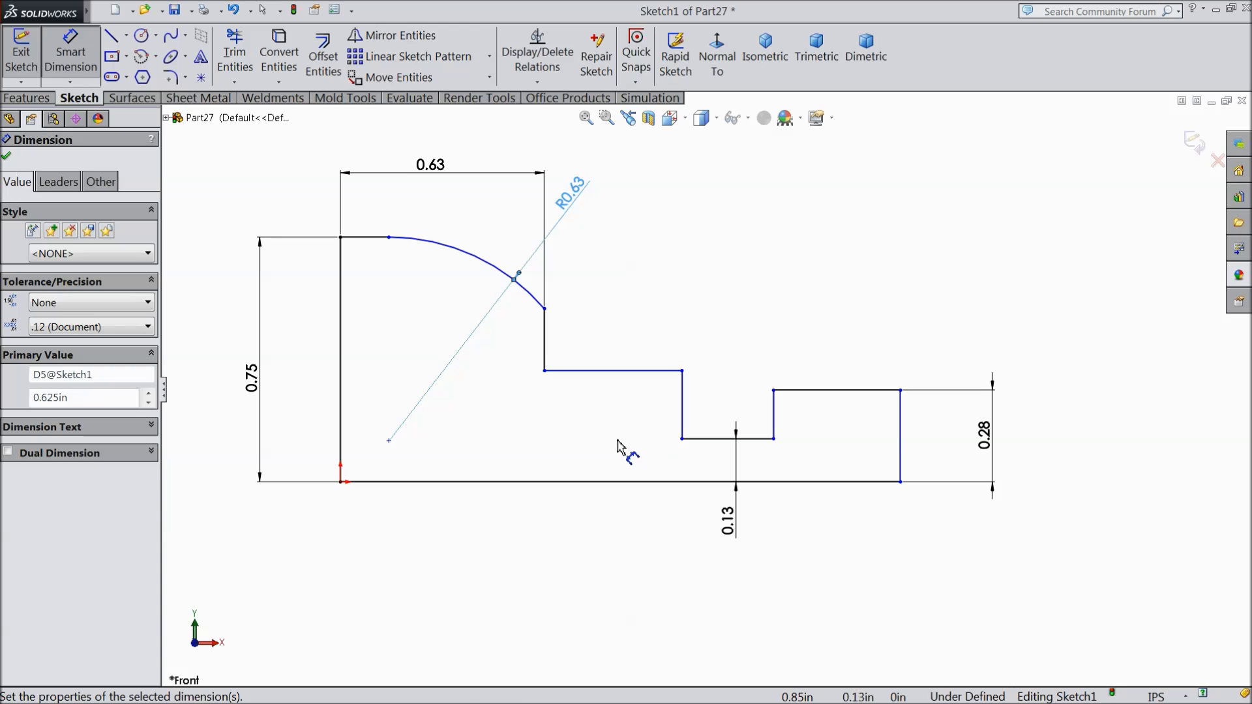
Step: Dimension the horizontal distance from the vertical line below the arc to the notch's far wall as 1 in
{"action": "left_click", "coordinate": [776, 422]}
{"action": "left_click", "coordinate": [546, 344]}
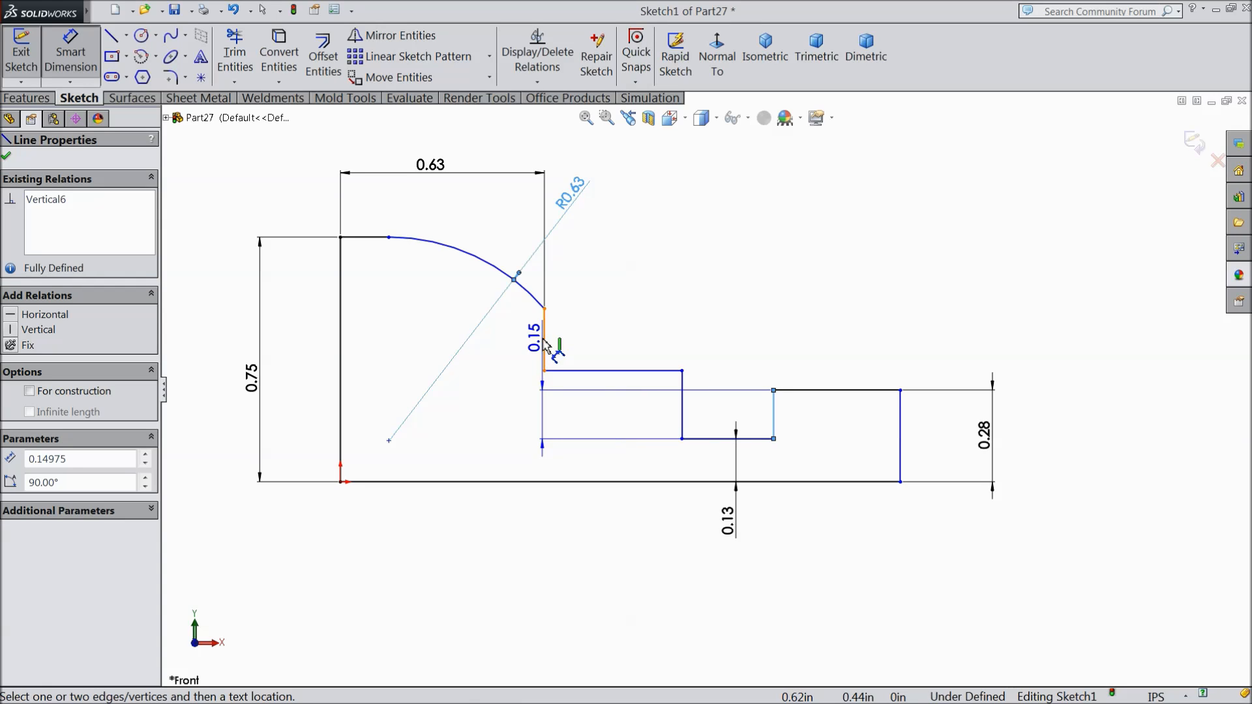
{"action": "left_click", "coordinate": [600, 581]}
{"action": "type", "text": "1"}
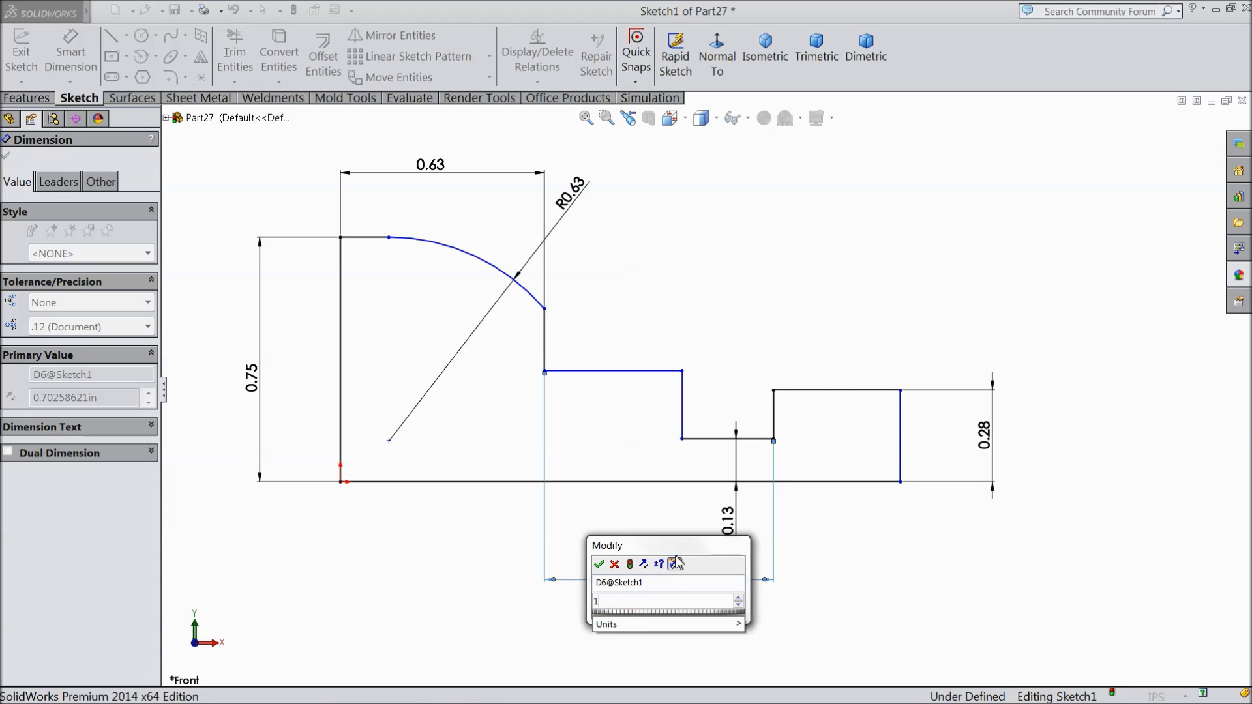
{"action": "left_click", "coordinate": [598, 565]}
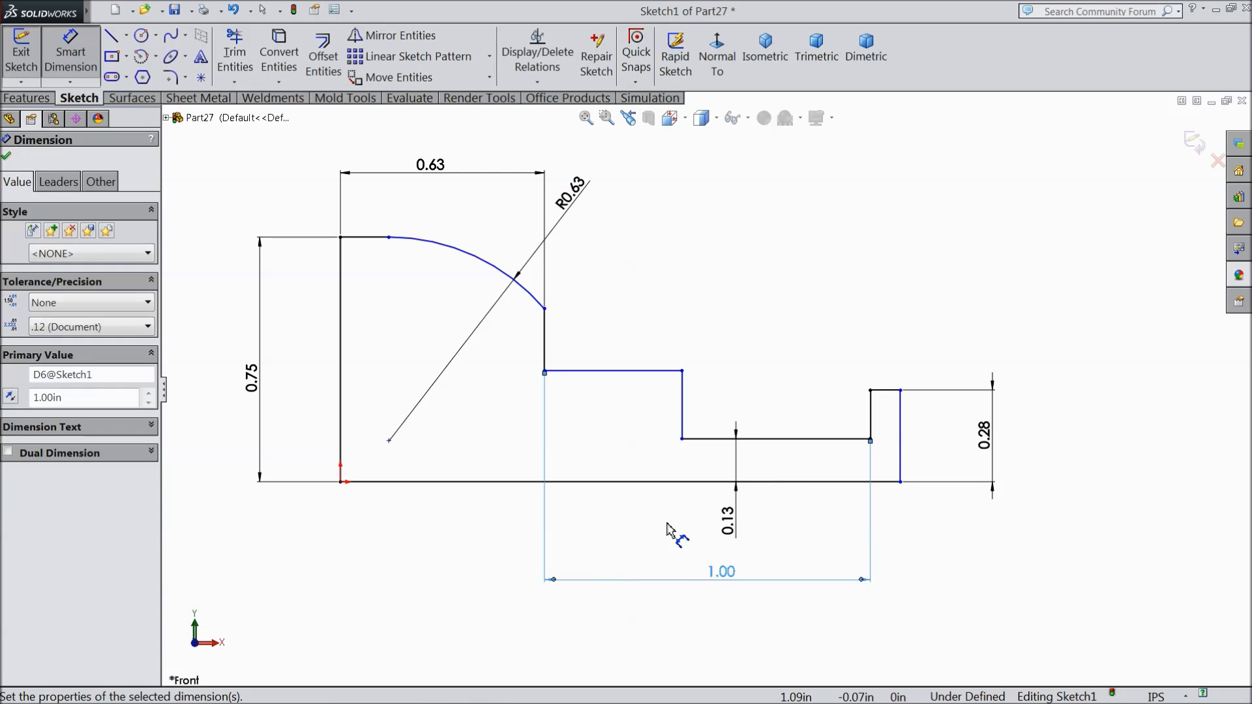
Step: Dimension the width of the notch floor as 0.25 in
{"action": "left_click", "coordinate": [794, 442]}
{"action": "left_click", "coordinate": [754, 282]}
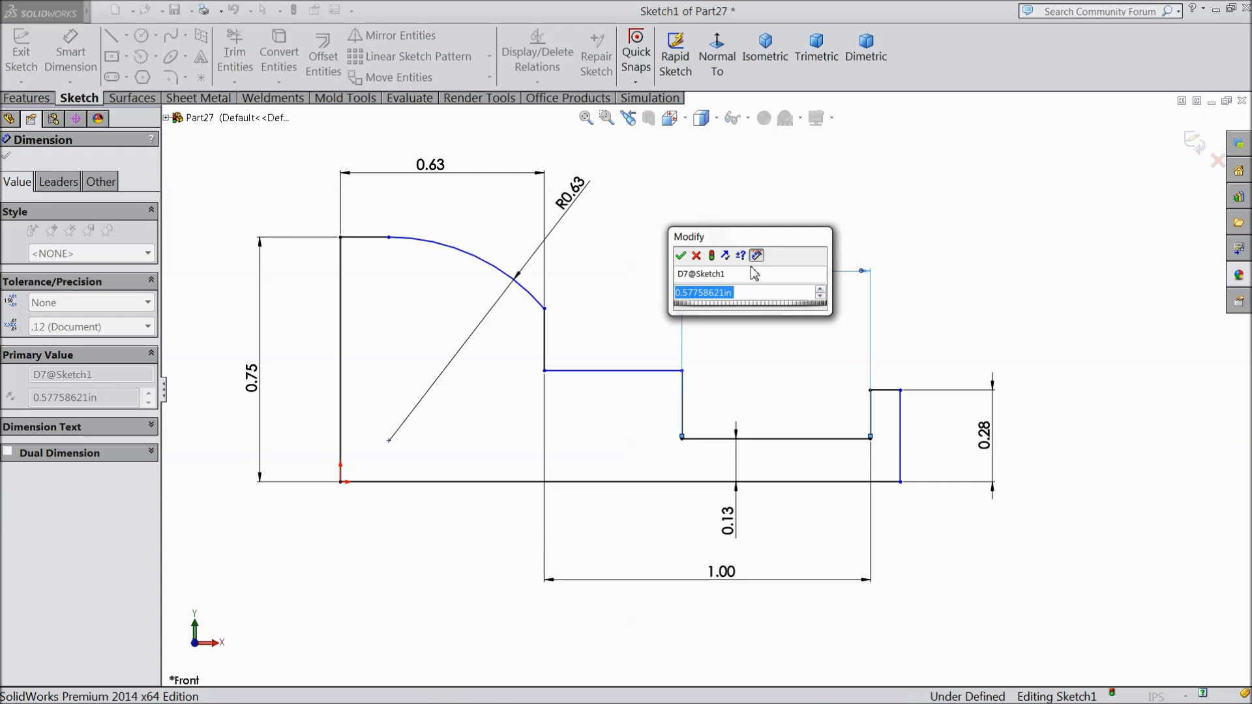
{"action": "type", "text": "0.25"}
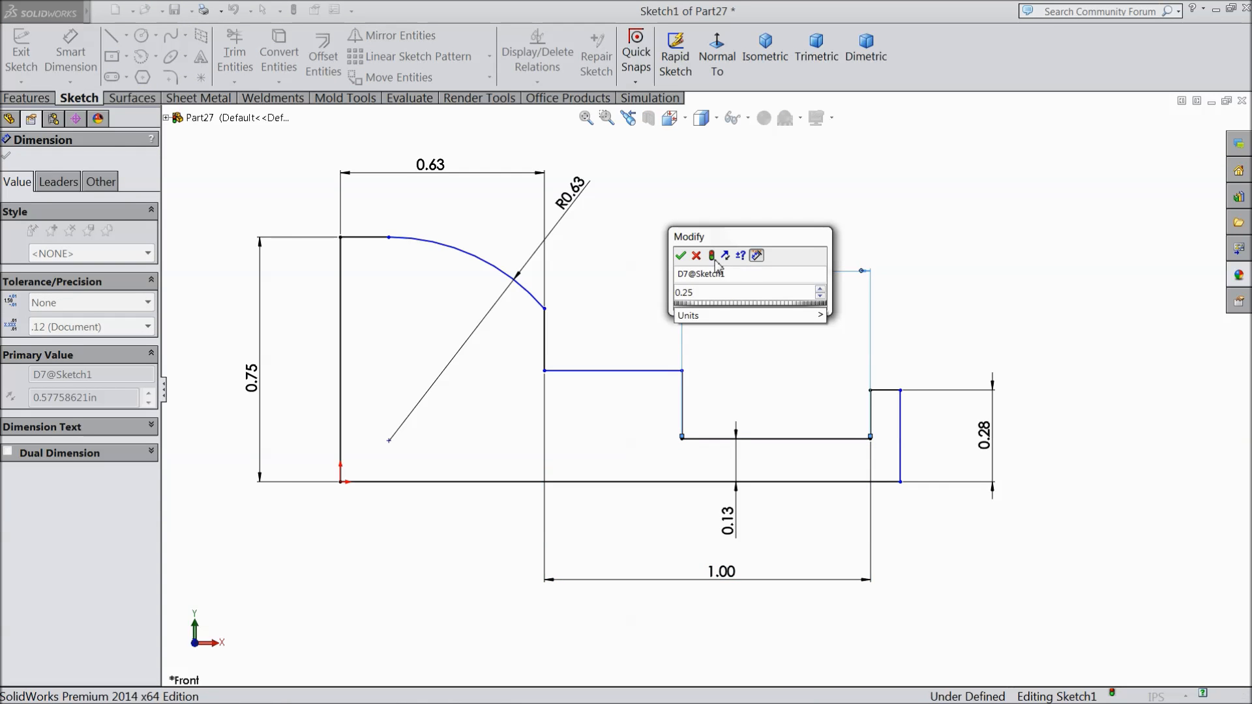
{"action": "left_click", "coordinate": [680, 255]}
Step: Try to dimension the horizontal step between the arc section and the notch, and delete the 1 in dimension to the notch's far wall
{"action": "left_click", "coordinate": [657, 369]}
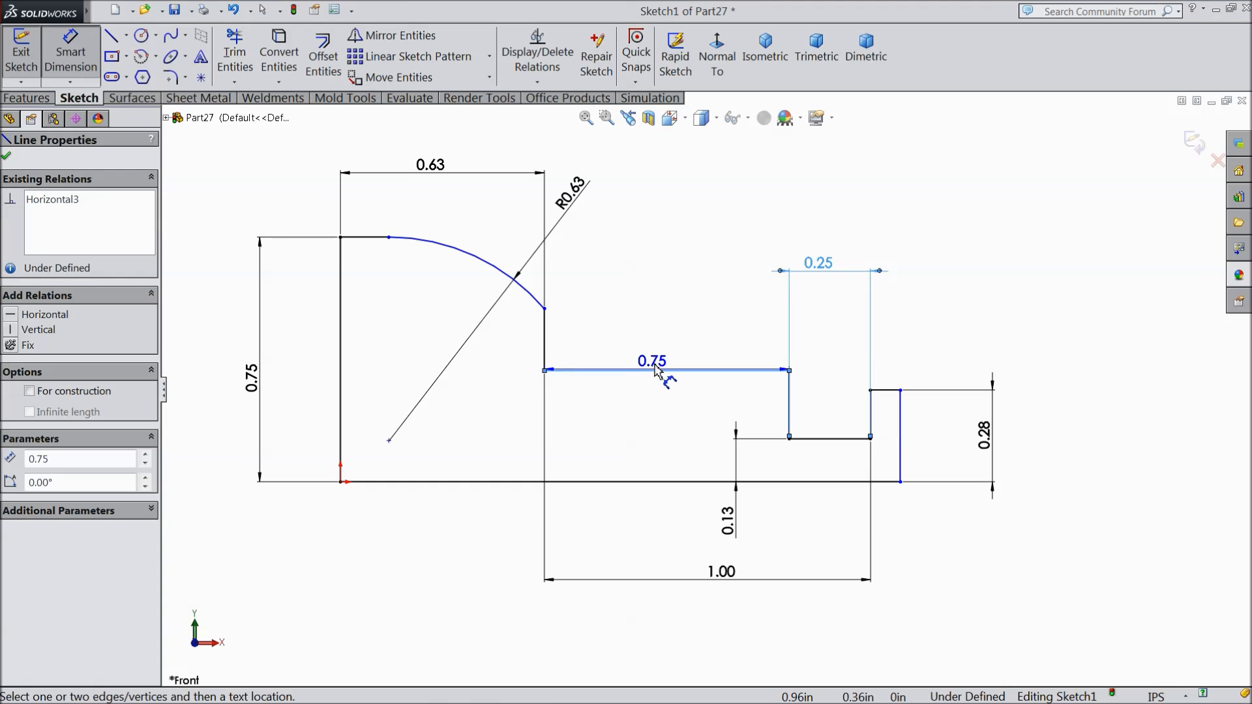
{"action": "left_click", "coordinate": [661, 343]}
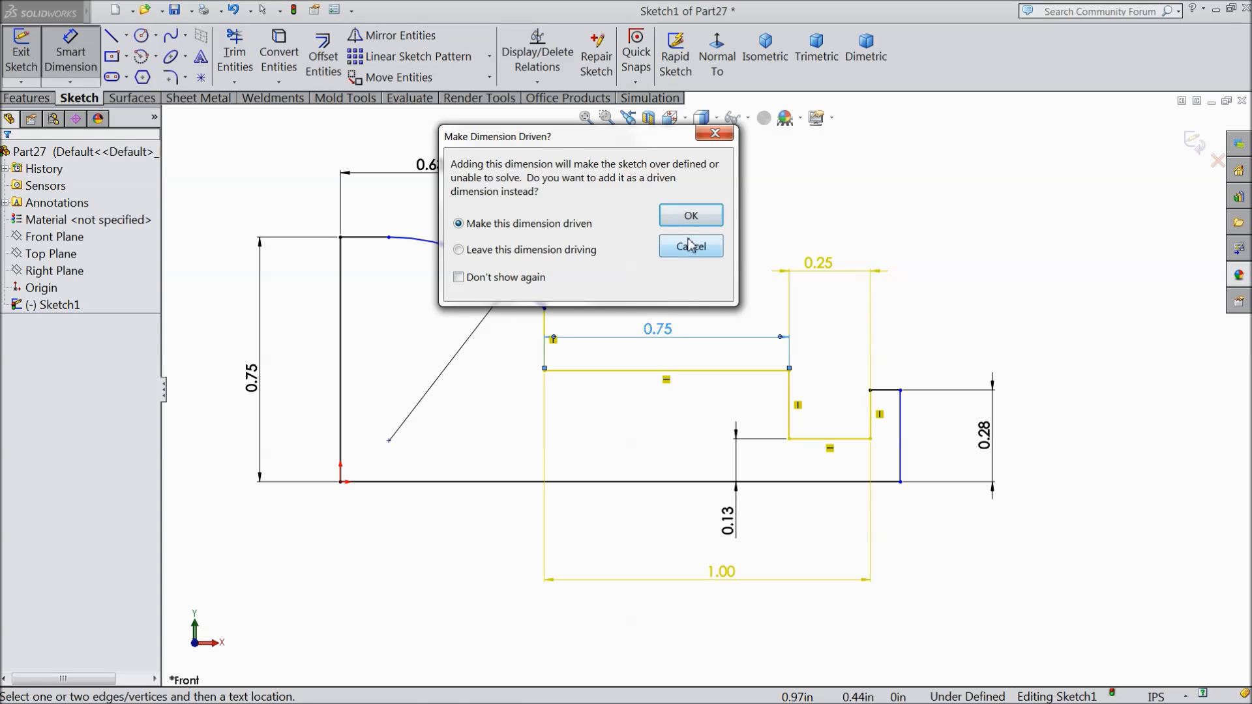
{"action": "left_click", "coordinate": [691, 258]}
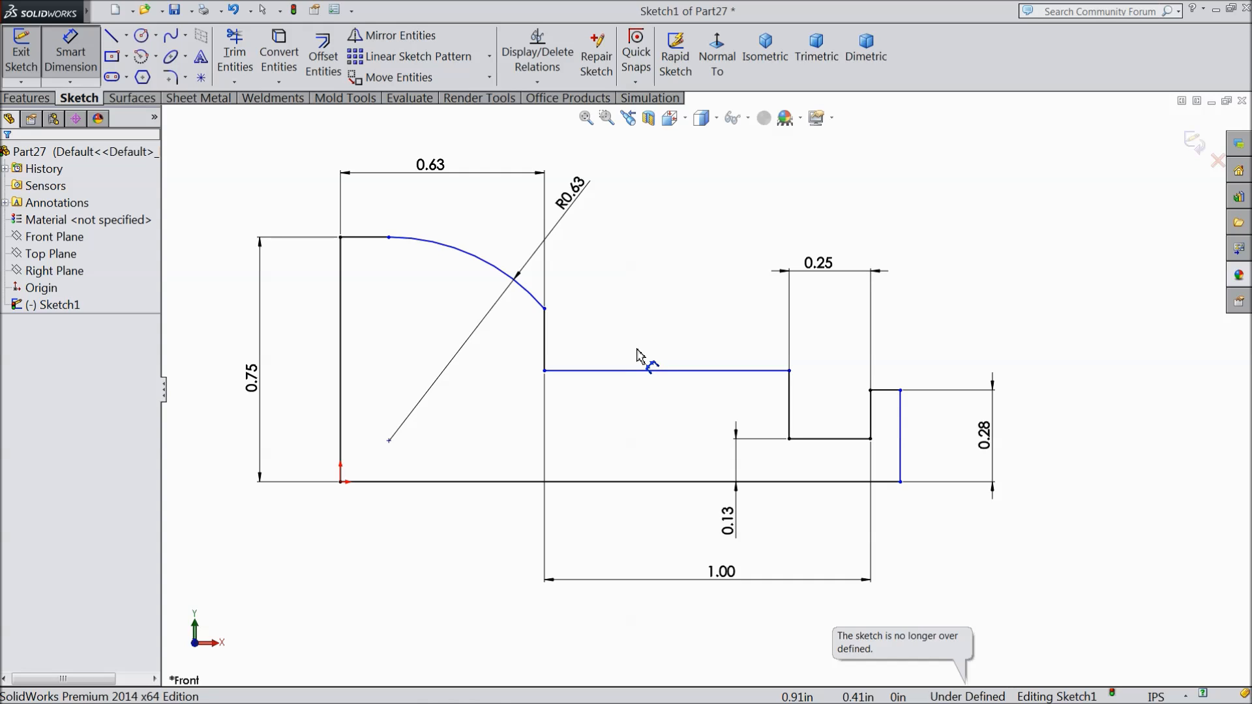
{"action": "left_click", "coordinate": [722, 574]}
{"action": "key", "text": "Delete"}
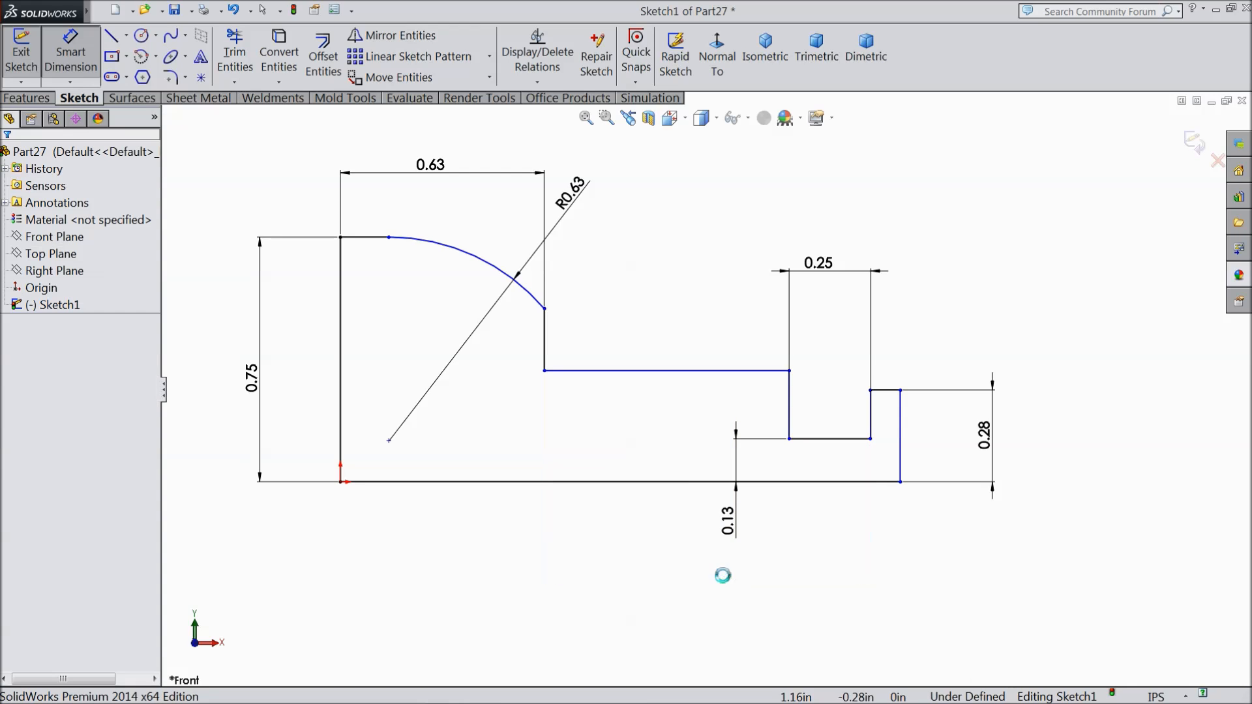
Step: Dimension the length of the horizontal step between the arc section and the notch as 0.375 in
{"action": "left_click", "coordinate": [671, 370]}
{"action": "left_click", "coordinate": [665, 346]}
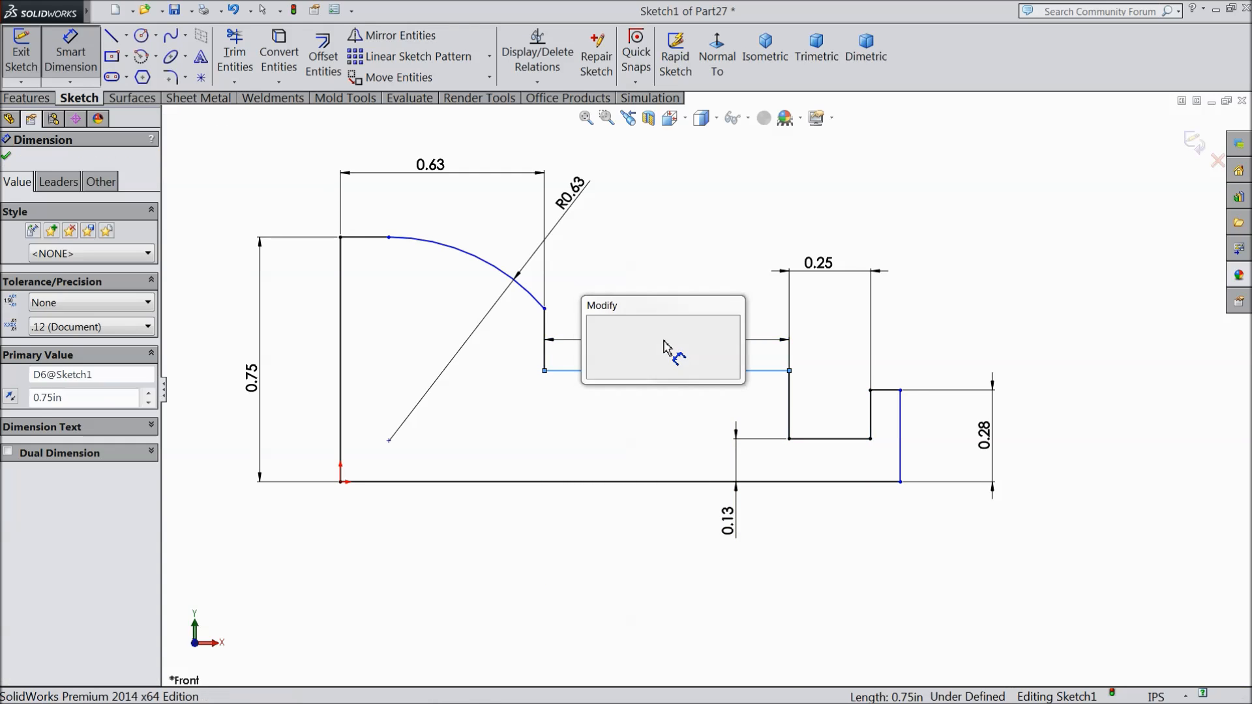
{"action": "type", "text": "0.37"}
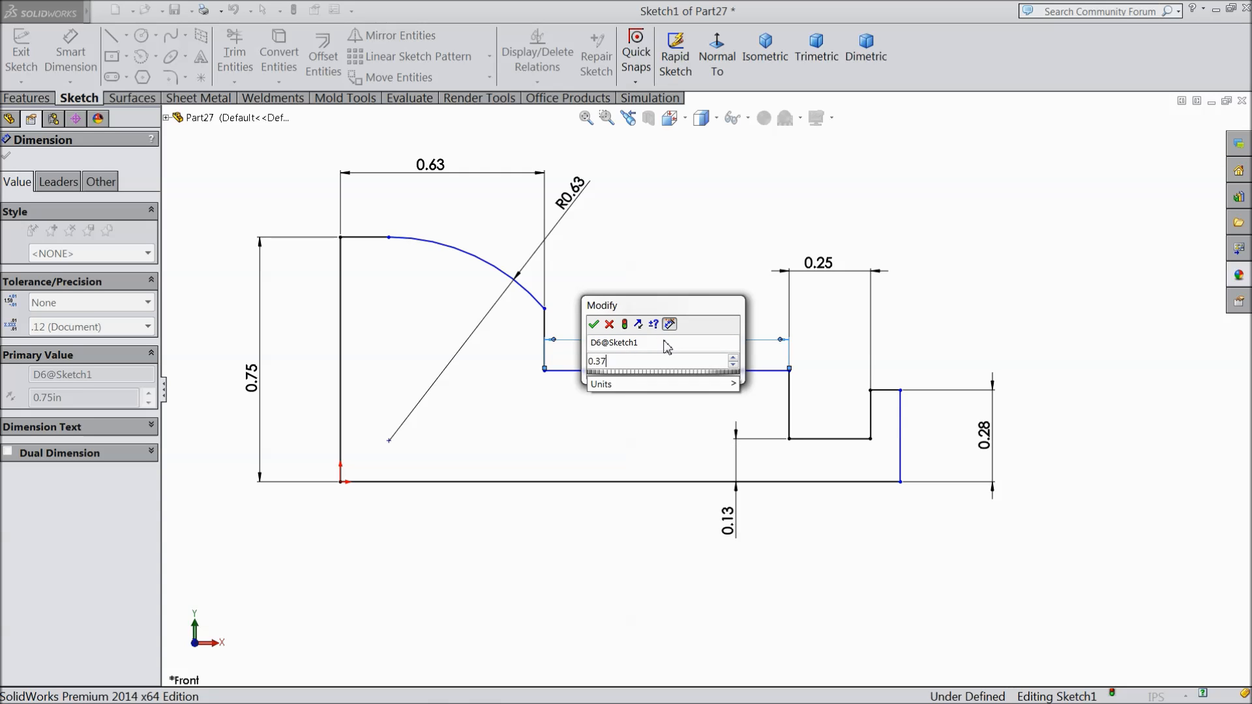
{"action": "type", "text": "5"}
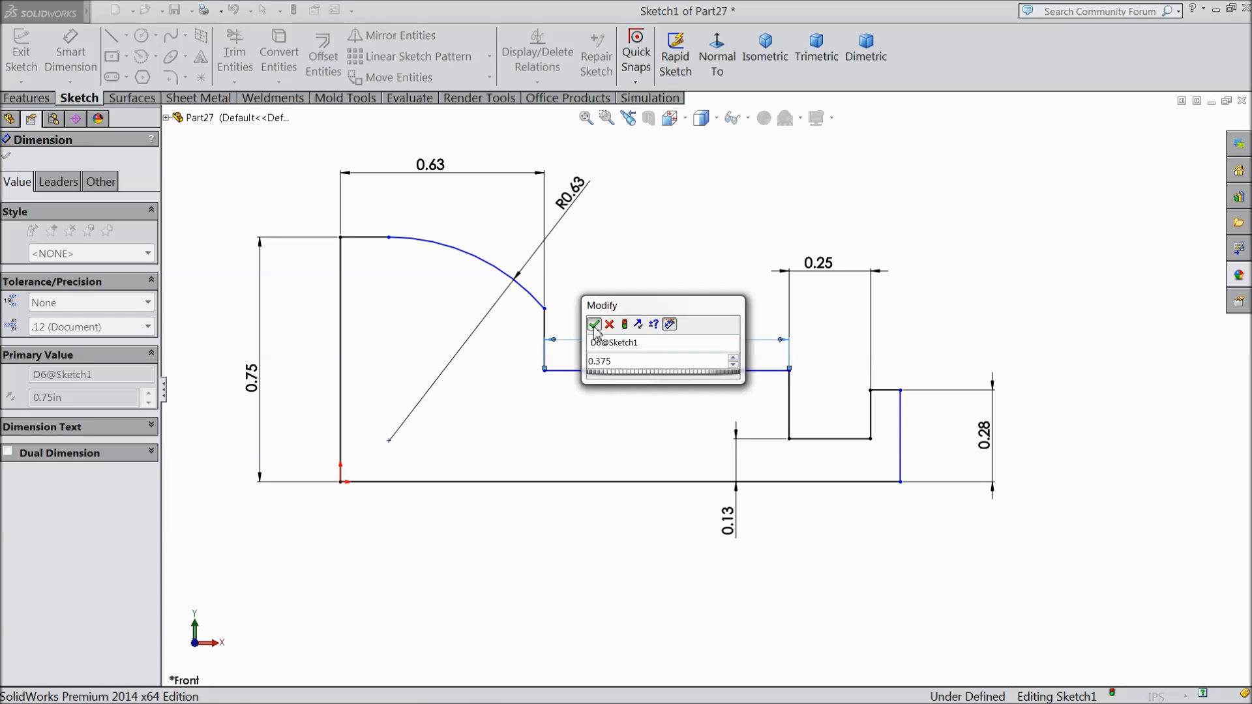
{"action": "left_click", "coordinate": [593, 324]}
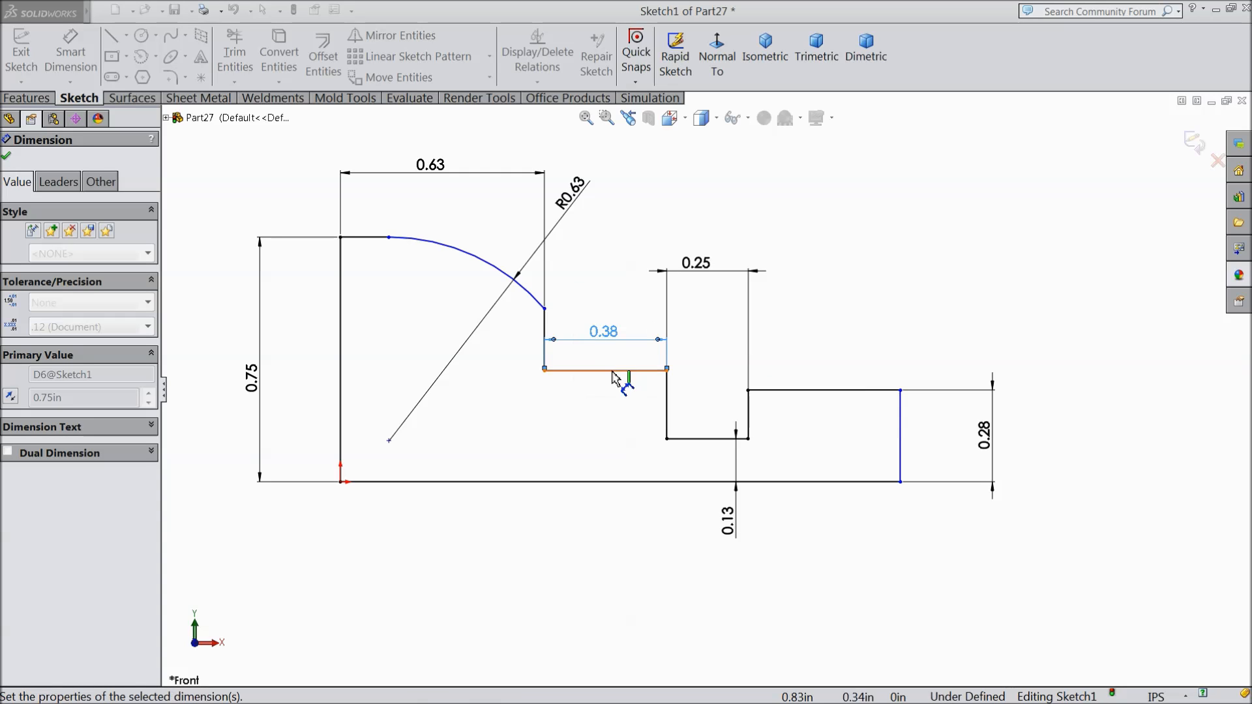
Step: Dimension the horizontal distance from the vertical line below the arc to the profile's far end line as 1 in
{"action": "left_click", "coordinate": [901, 430]}
{"action": "left_click", "coordinate": [548, 329]}
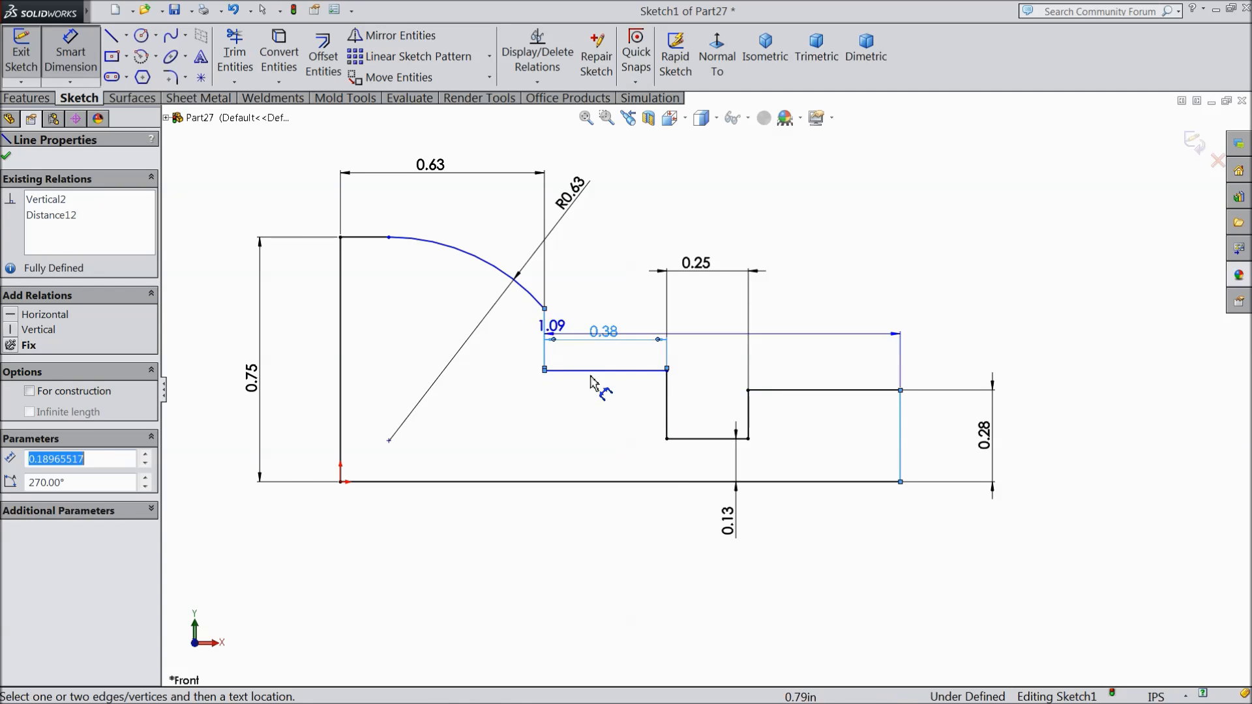
{"action": "left_click", "coordinate": [745, 584]}
{"action": "type", "text": "1"}
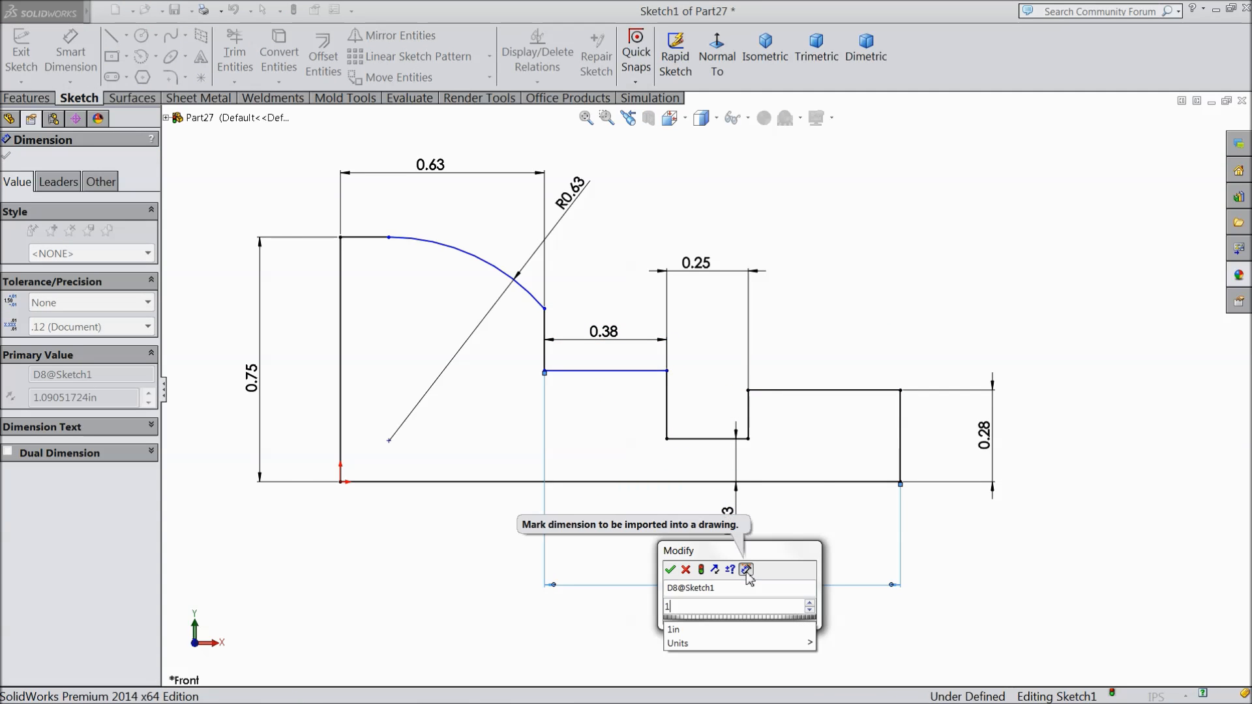
{"action": "left_click", "coordinate": [670, 570]}
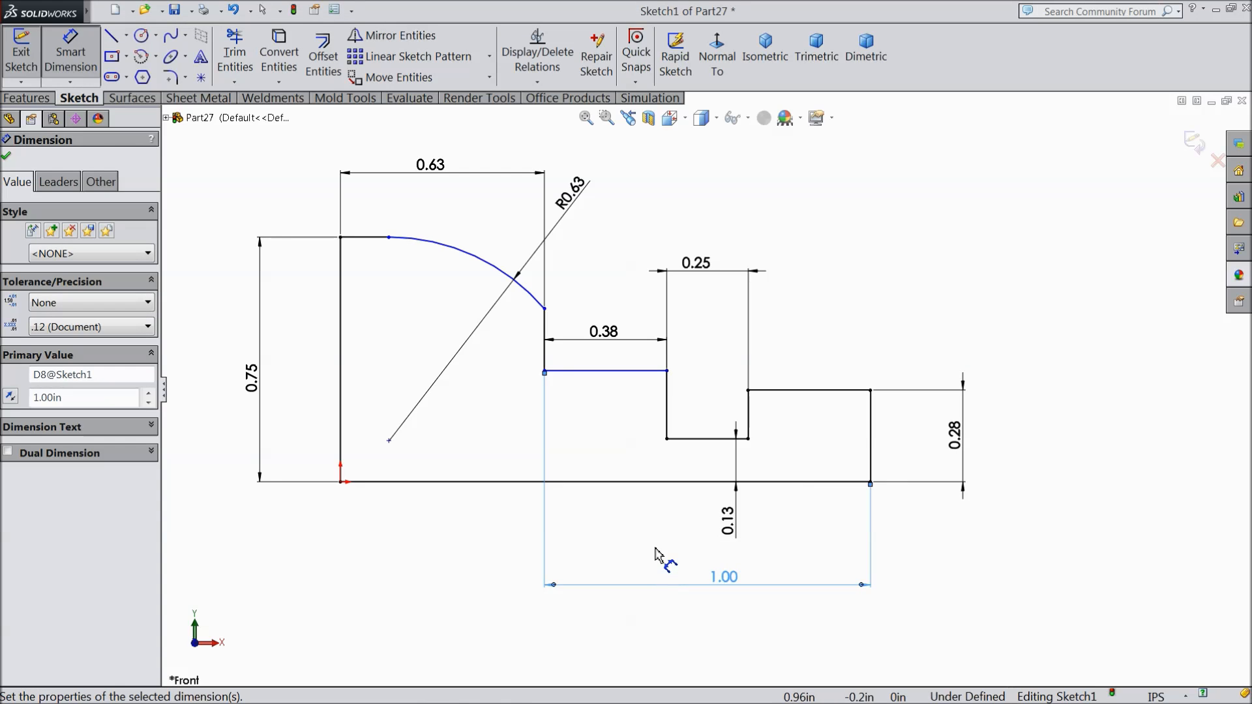
{"action": "left_click", "coordinate": [7, 157]}
Step: Make the horizontal lines on both sides of the notch collinear
{"action": "left_click", "coordinate": [610, 371]}
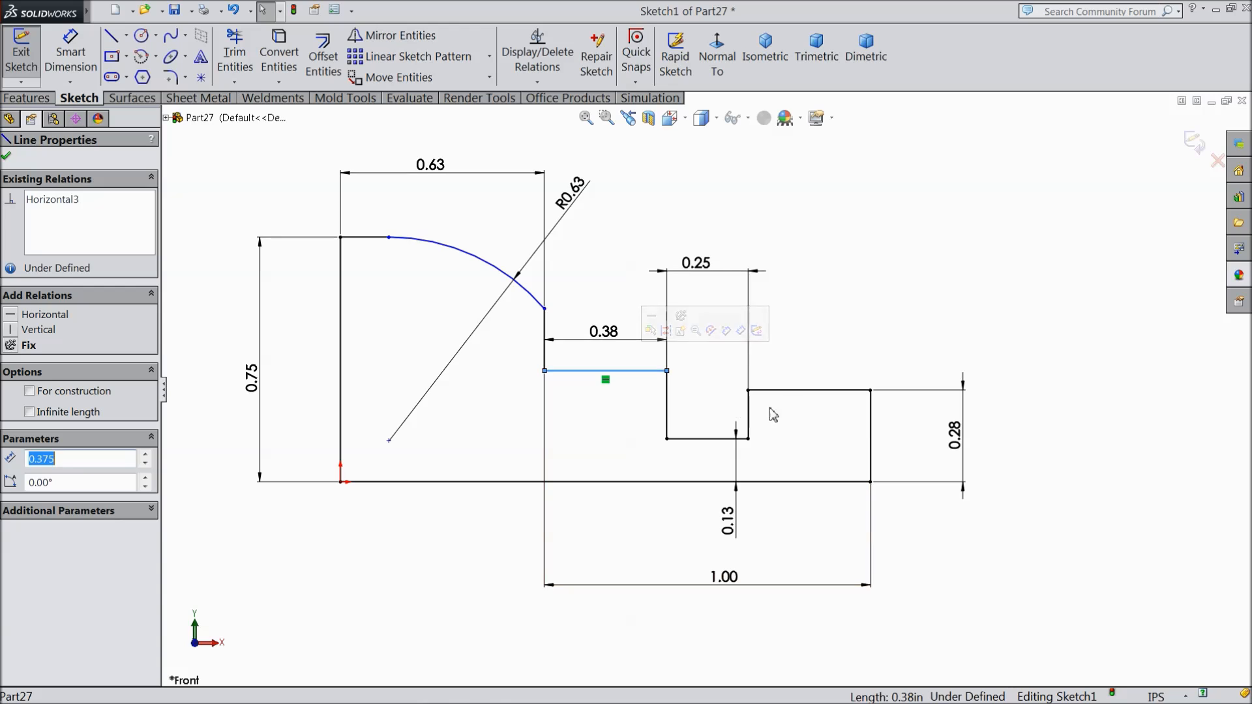
{"action": "left_click", "coordinate": [794, 391], "text": "ctrl"}
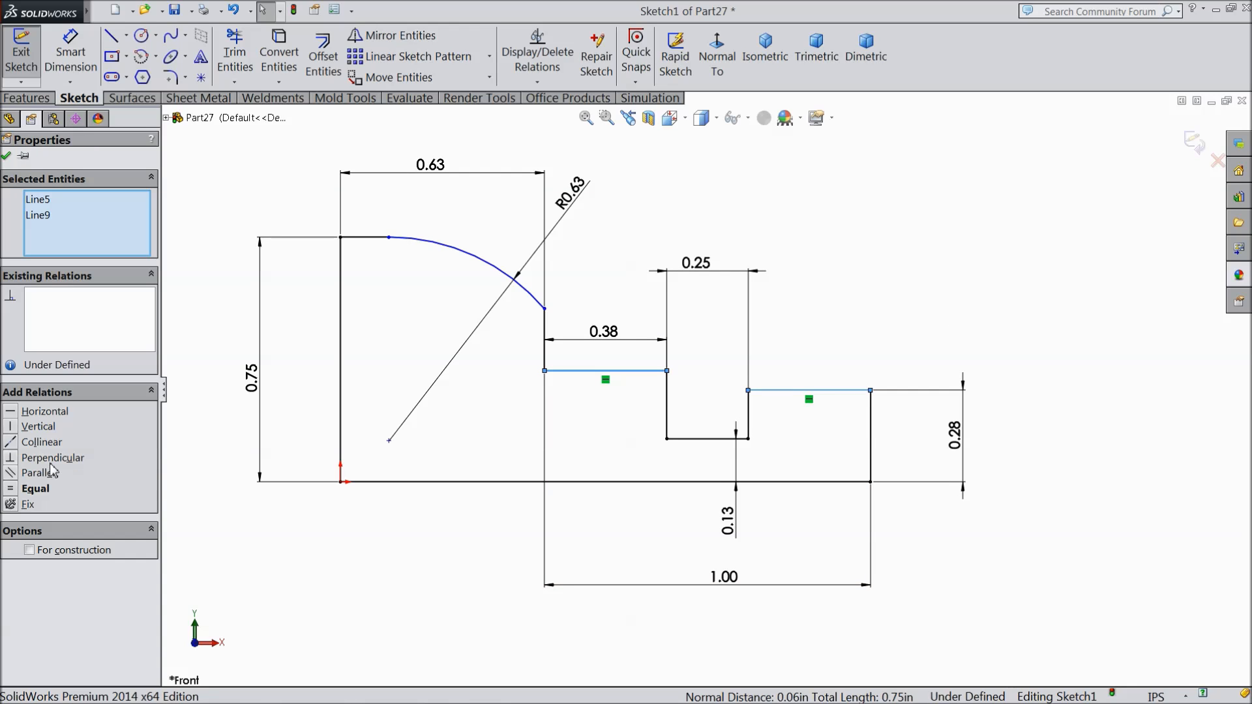
{"action": "left_click", "coordinate": [36, 443]}
{"action": "left_click", "coordinate": [821, 328]}
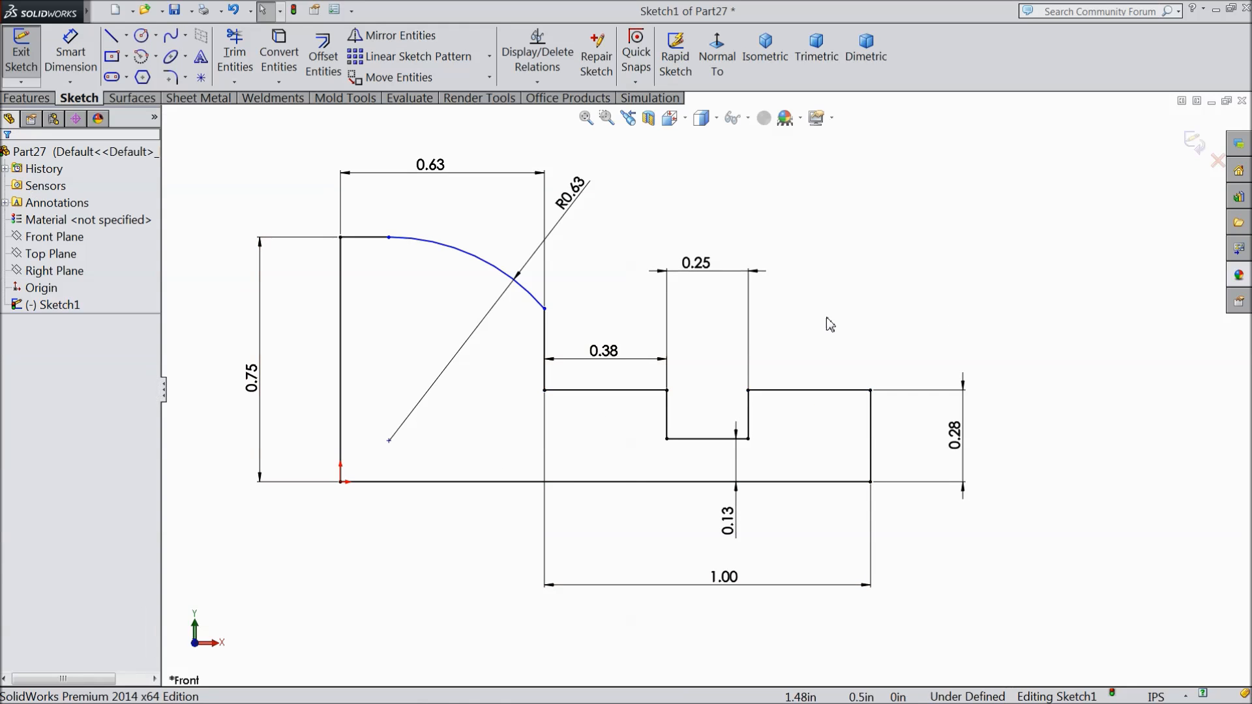
Step: Dimension the short upper horizontal line before the arc as 0.125 in
{"action": "left_click", "coordinate": [76, 64]}
{"action": "left_click", "coordinate": [370, 245]}
{"action": "left_click", "coordinate": [366, 206]}
{"action": "type", "text": "0.12"}
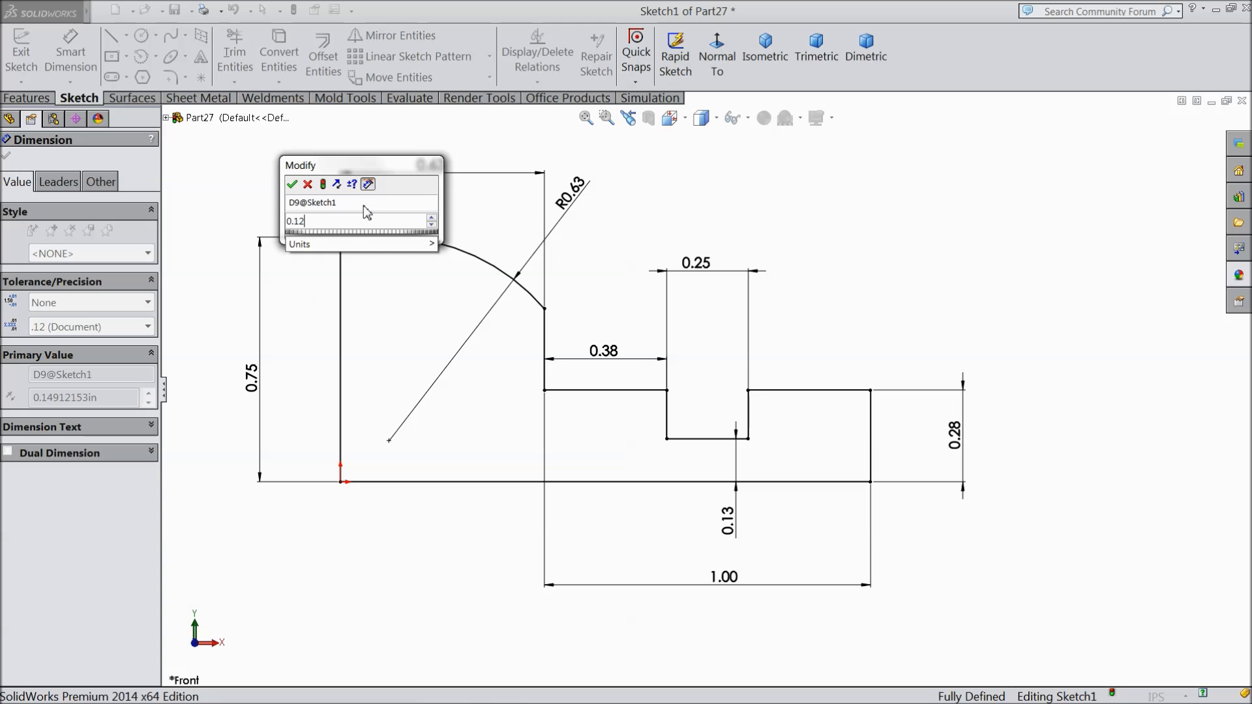
{"action": "type", "text": "5"}
{"action": "left_click", "coordinate": [292, 184]}
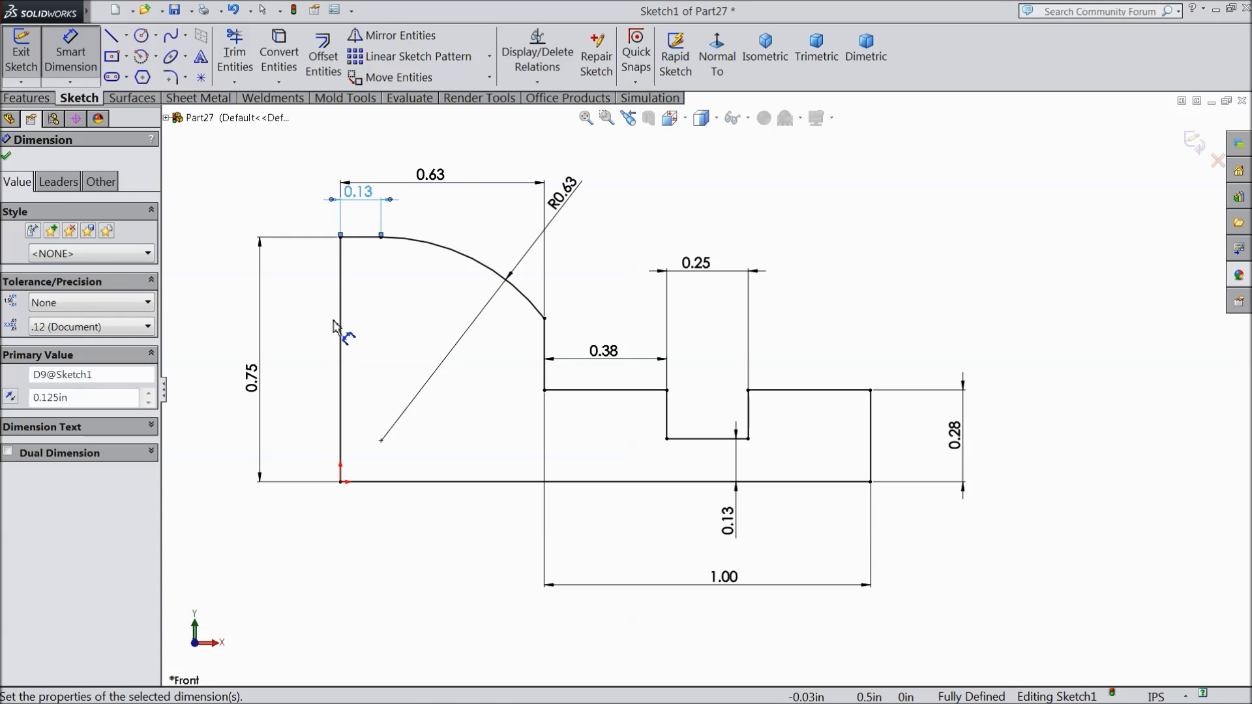
{"action": "left_click", "coordinate": [7, 158]}
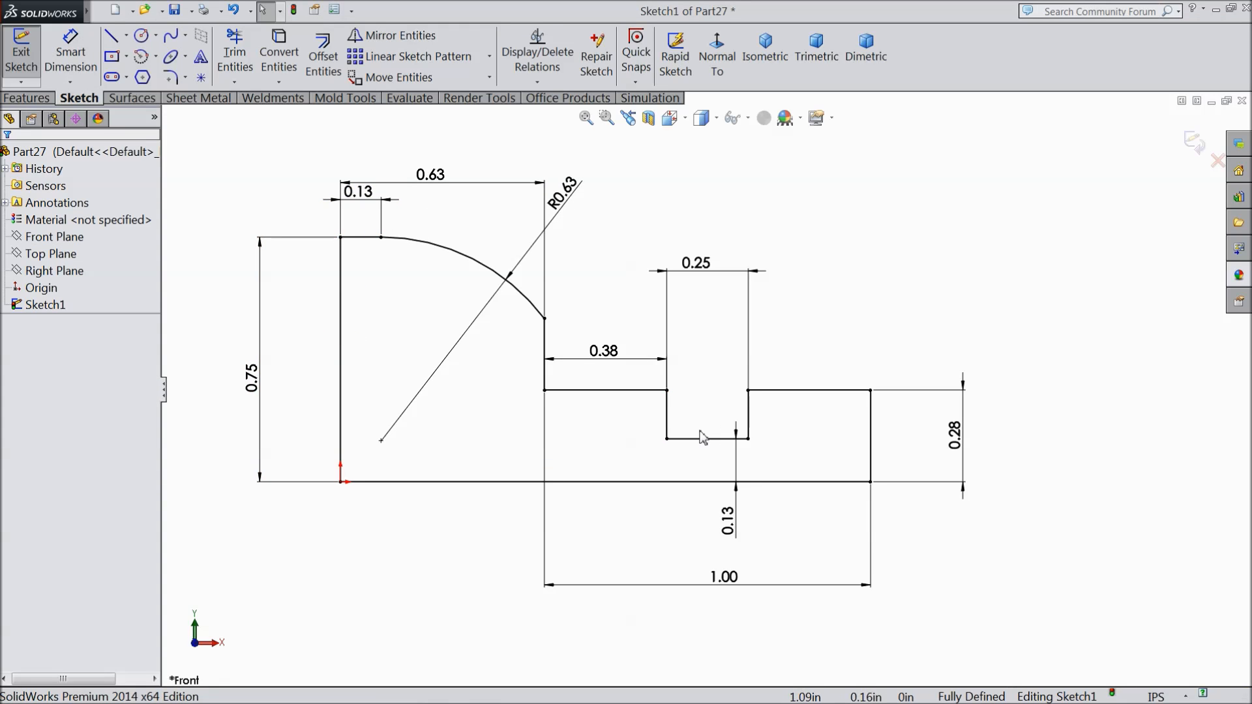
Step: Revolve the profile 360 degrees about its long base line
{"action": "left_click", "coordinate": [27, 97]}
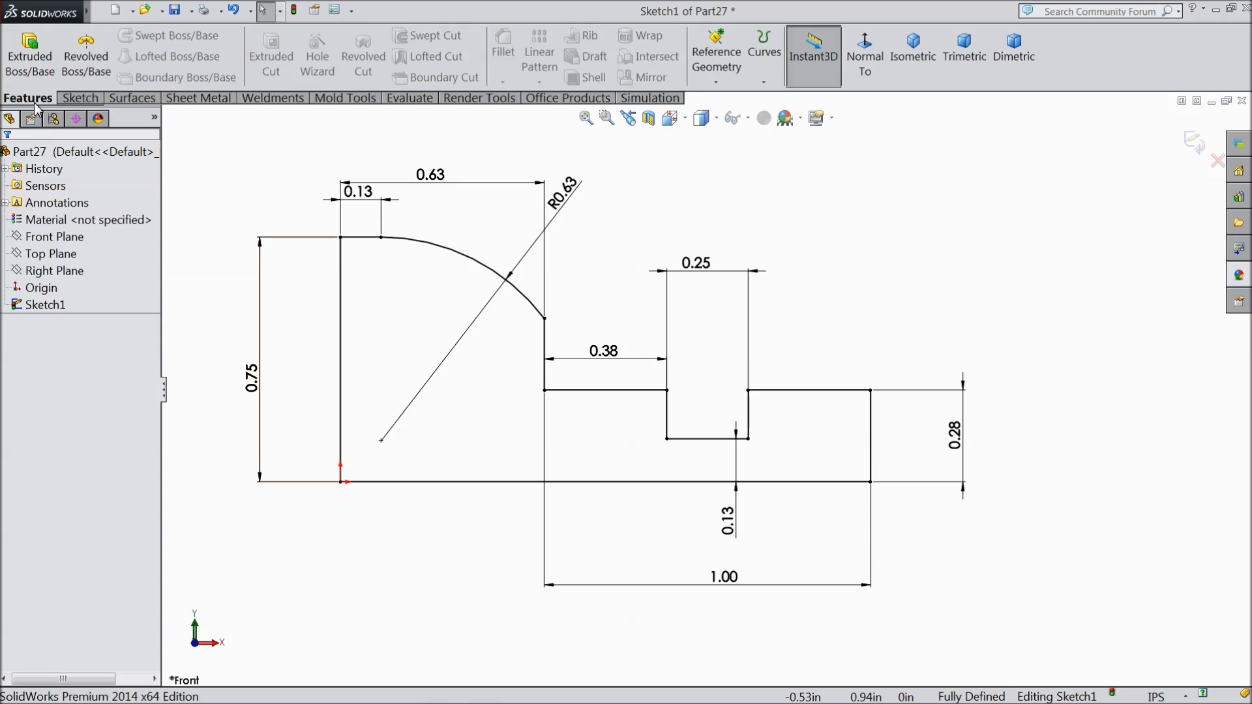
{"action": "left_click", "coordinate": [85, 63]}
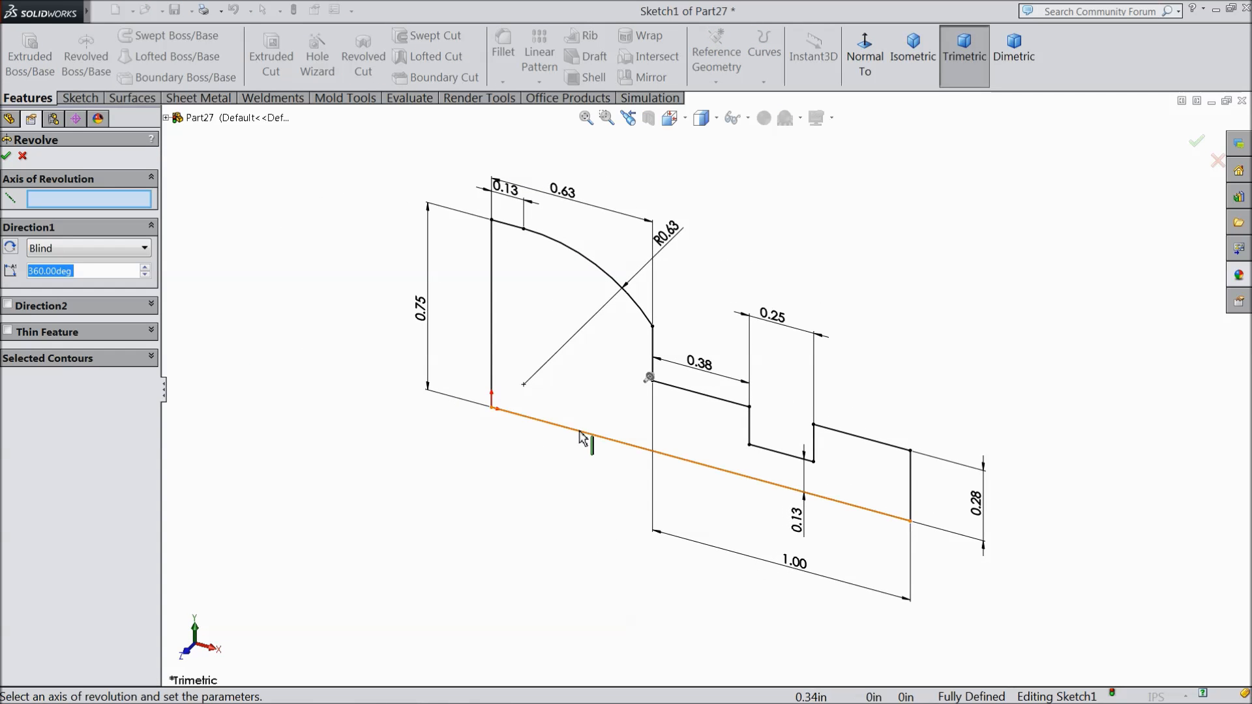
{"action": "left_click", "coordinate": [587, 433]}
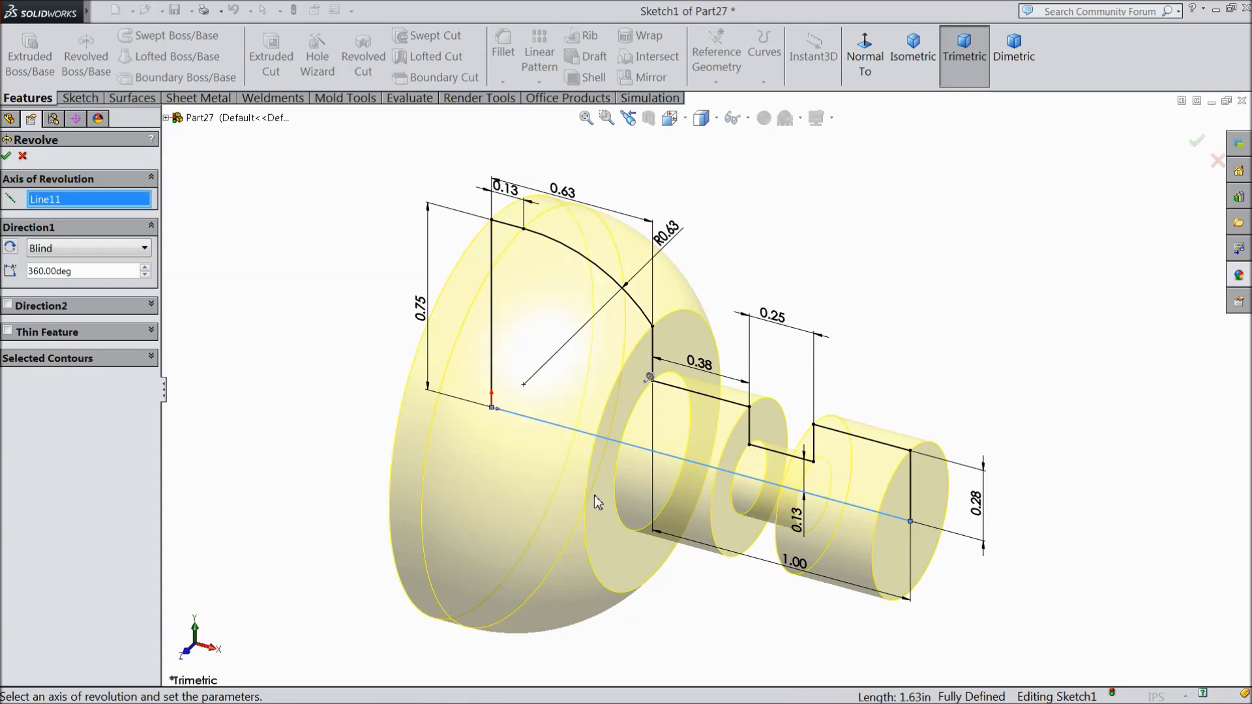
{"action": "left_click", "coordinate": [7, 157]}
Step: Fillet the edge where the stepped shaft meets the domed head's flat face with a 0.01 in radius
{"action": "left_click", "coordinate": [503, 53]}
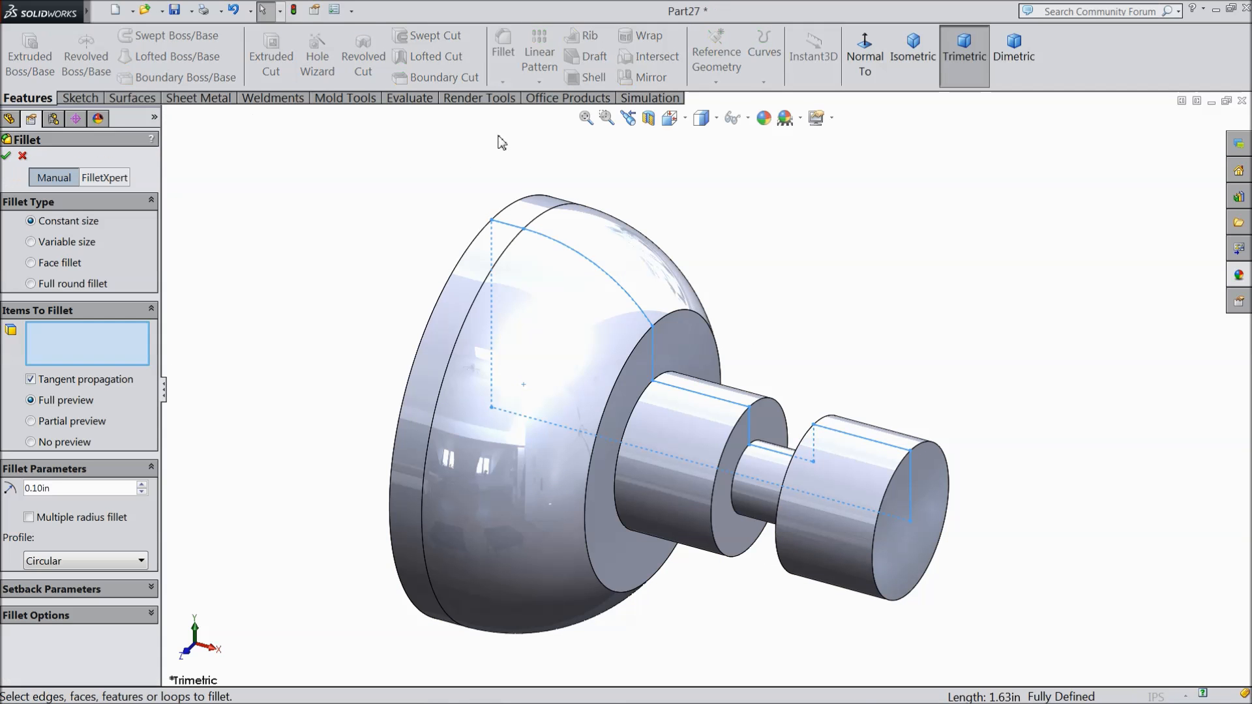
{"action": "type", "text": "0.01"}
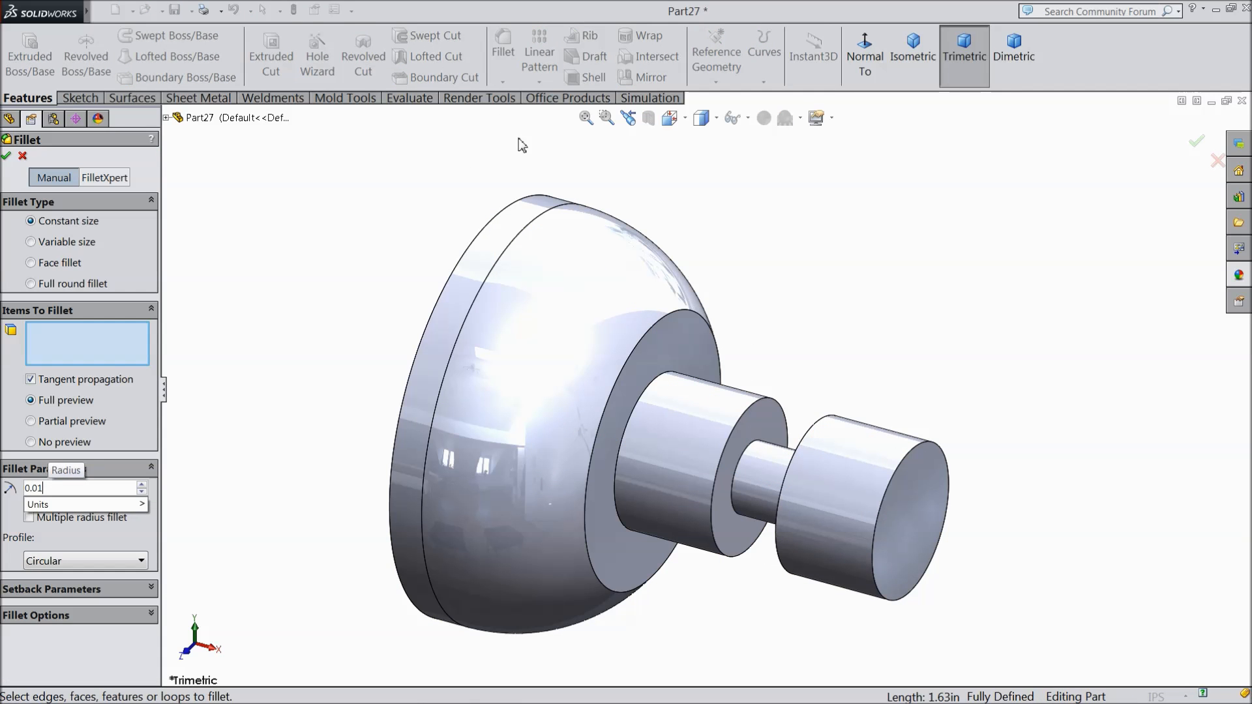
{"action": "left_click", "coordinate": [638, 417]}
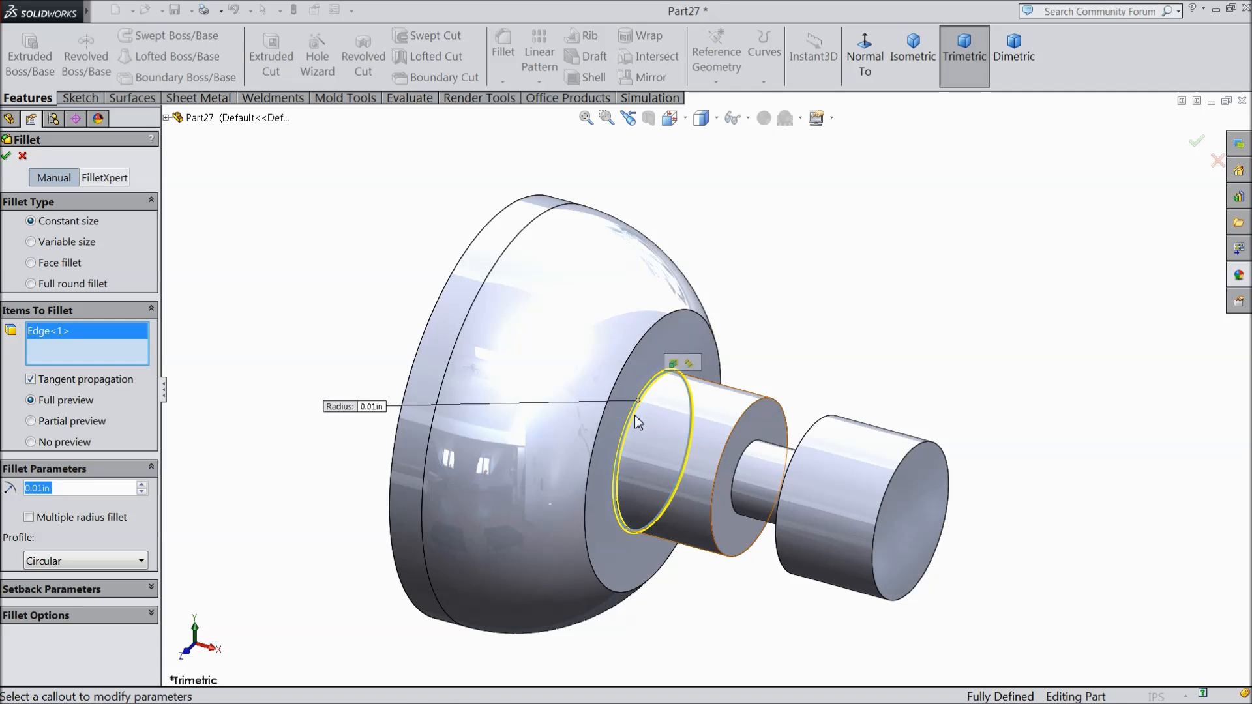
{"action": "left_click", "coordinate": [7, 156]}
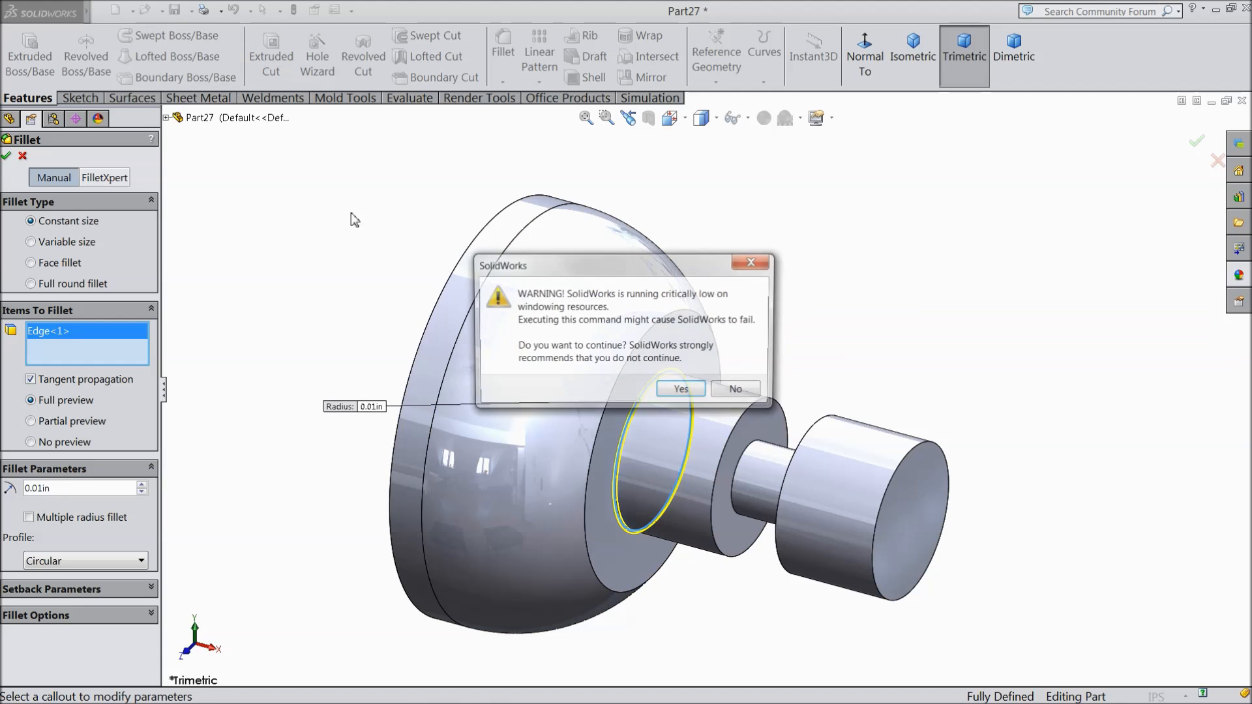
{"action": "left_click", "coordinate": [682, 391]}
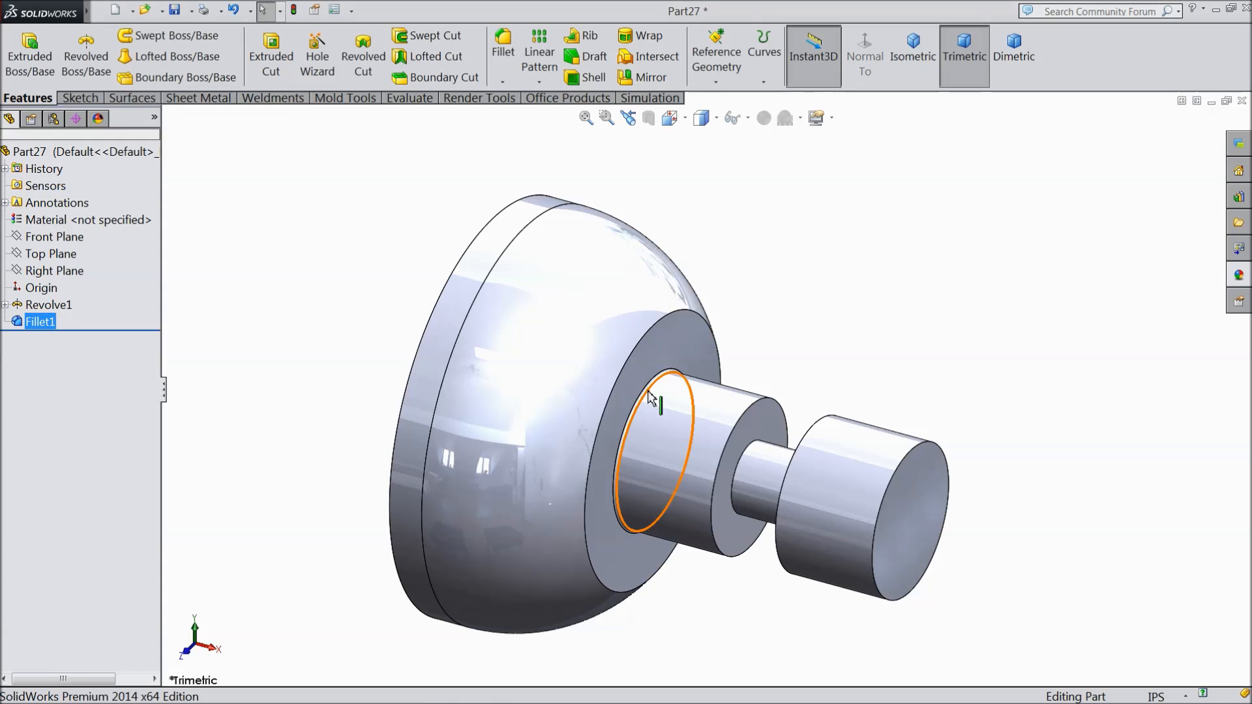
Step: Chamfer the outer end face of the shaft's end cylinder by 0.05 in at 45 degrees
{"action": "left_click", "coordinate": [506, 85]}
{"action": "left_click", "coordinate": [529, 115]}
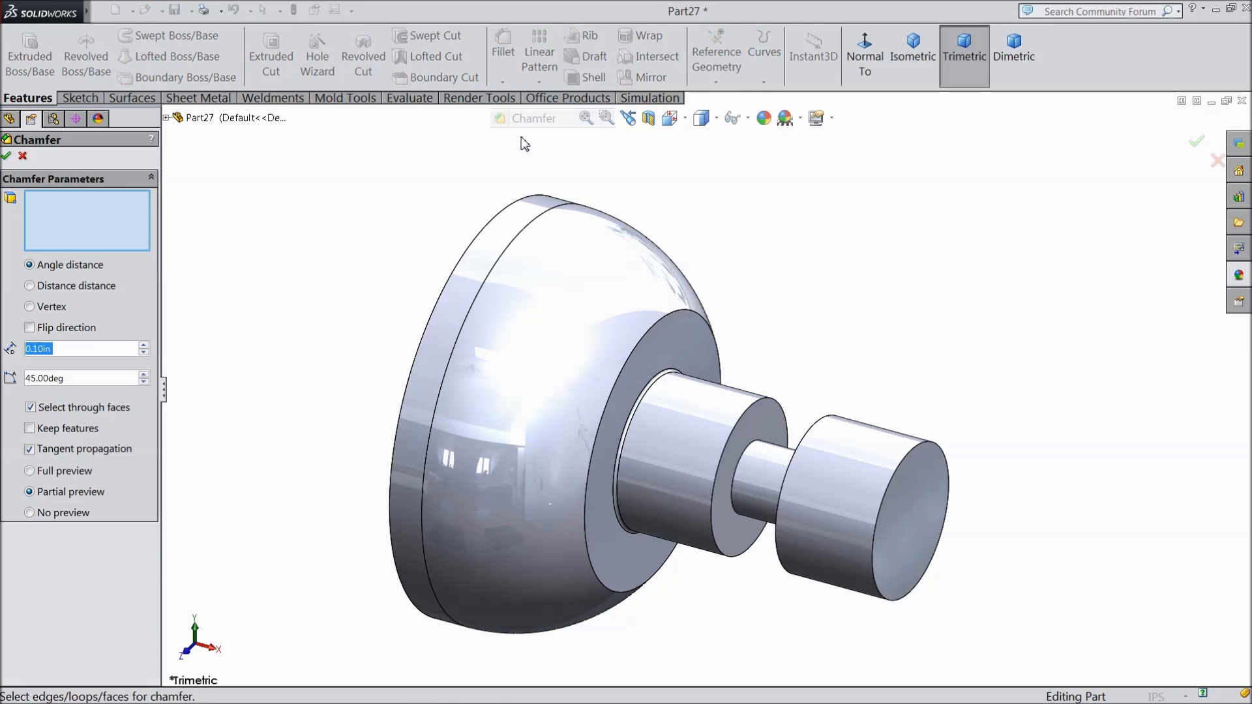
{"action": "type", "text": "0.05"}
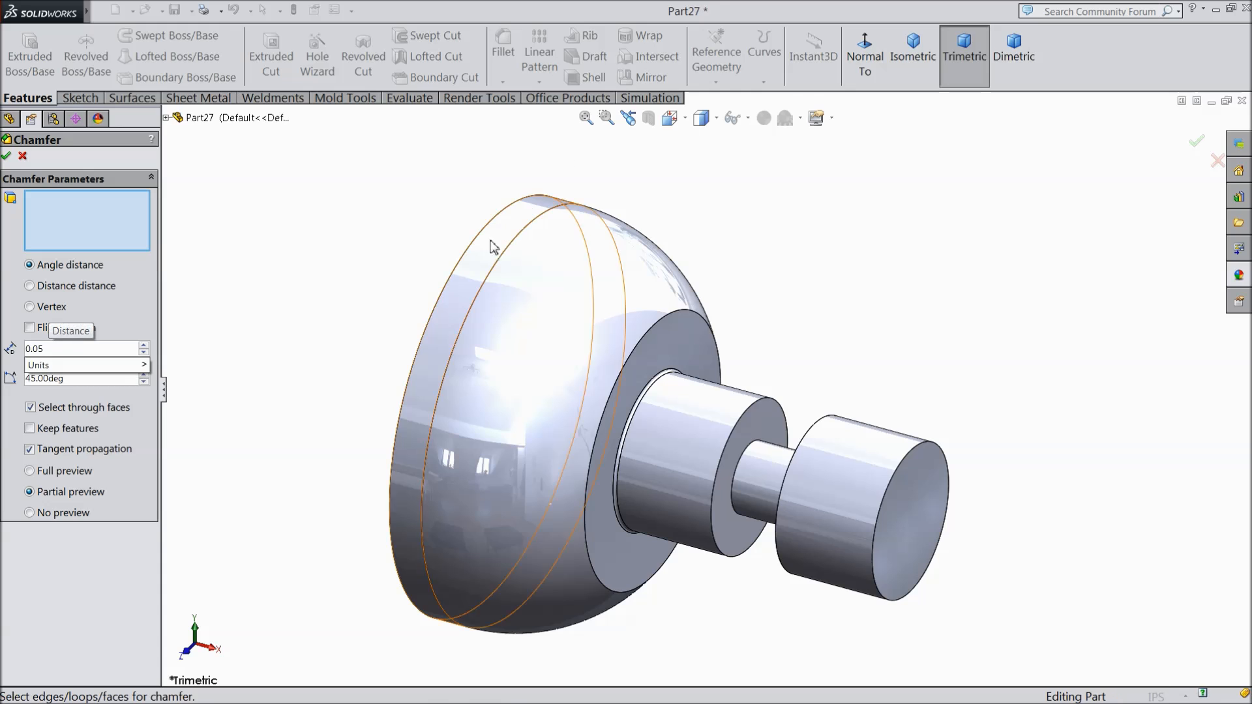
{"action": "key", "text": "Return"}
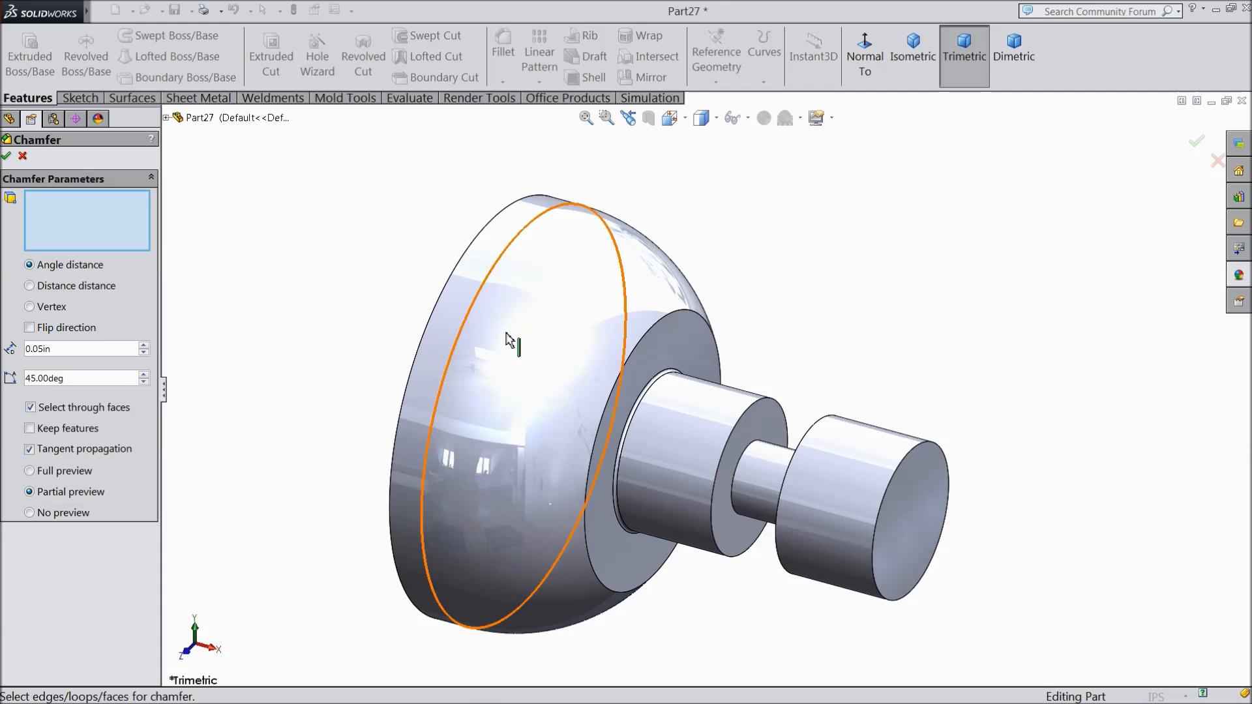
{"action": "left_click", "coordinate": [880, 538]}
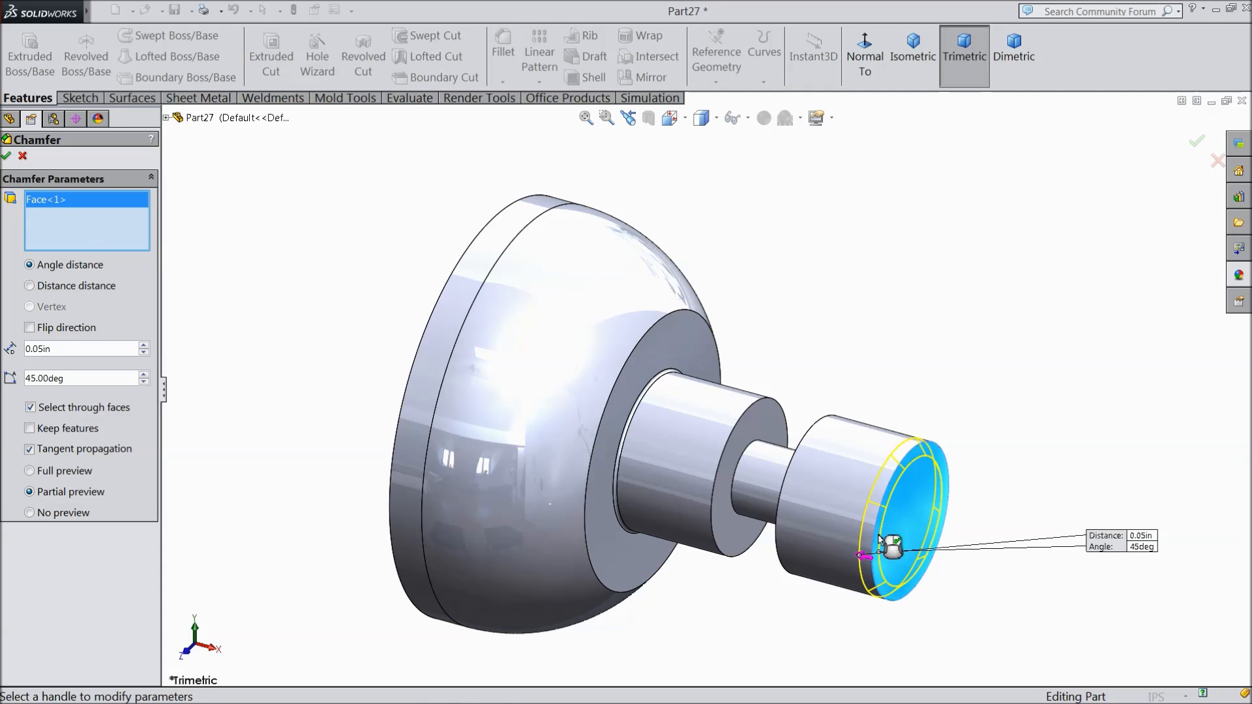
{"action": "left_click", "coordinate": [7, 158]}
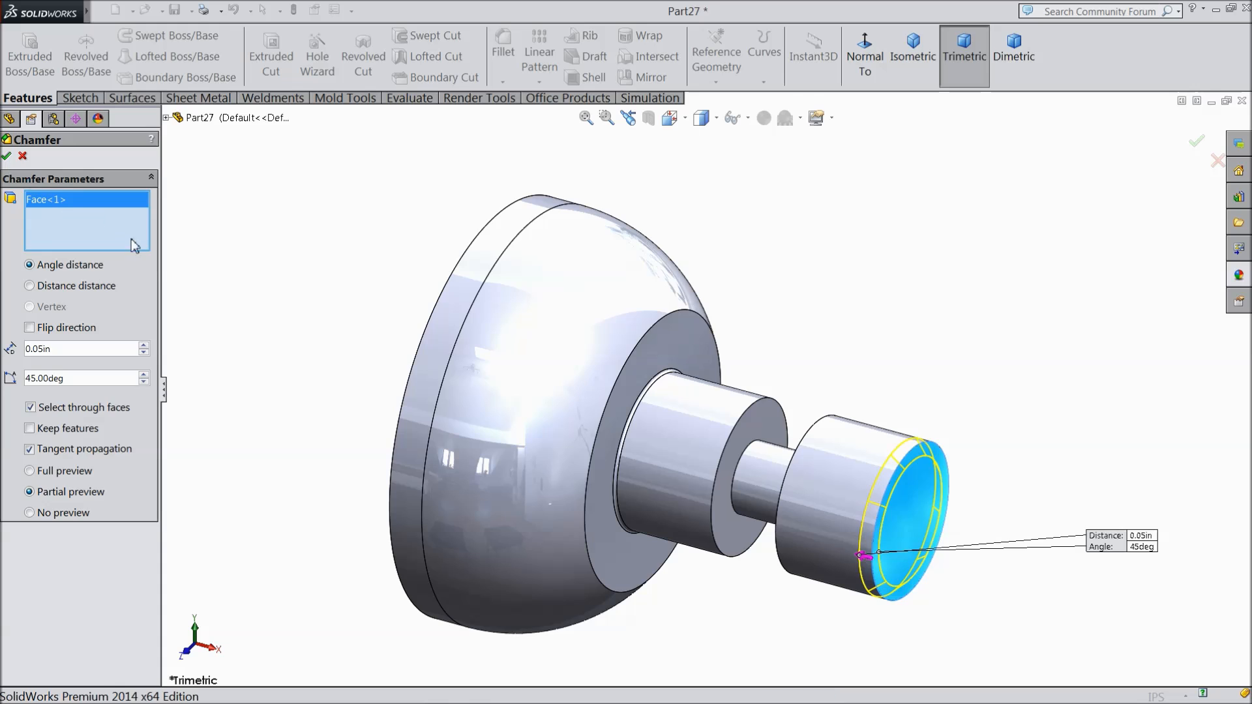
{"action": "key", "text": "Left"}
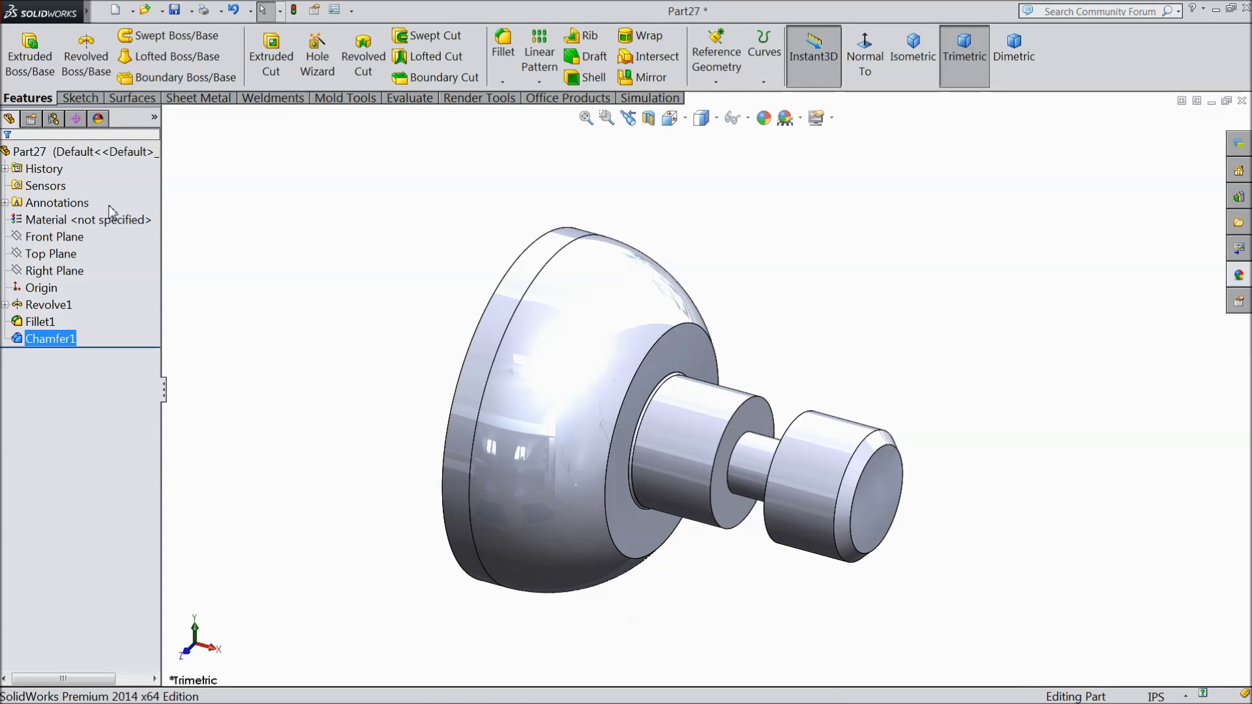
Step: Apply the polished steel appearance to the whole part
{"action": "left_click", "coordinate": [39, 151]}
{"action": "left_click", "coordinate": [1239, 278]}
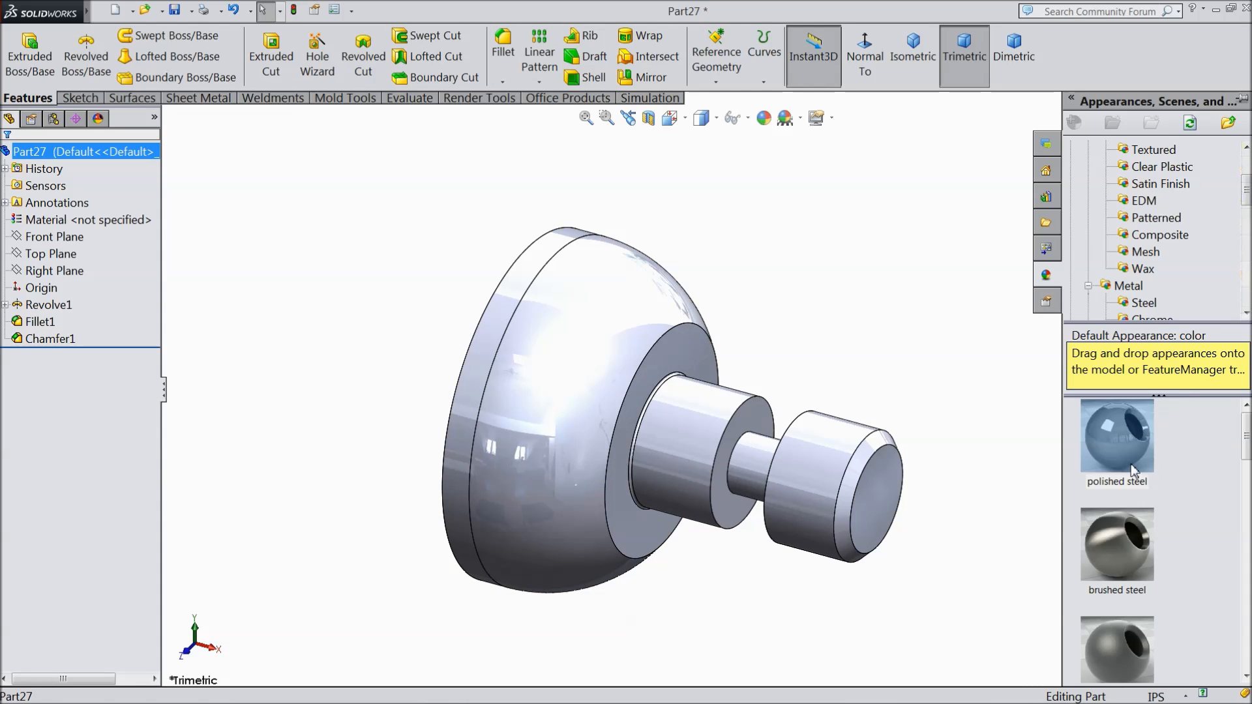
{"action": "double_click", "coordinate": [1127, 465]}
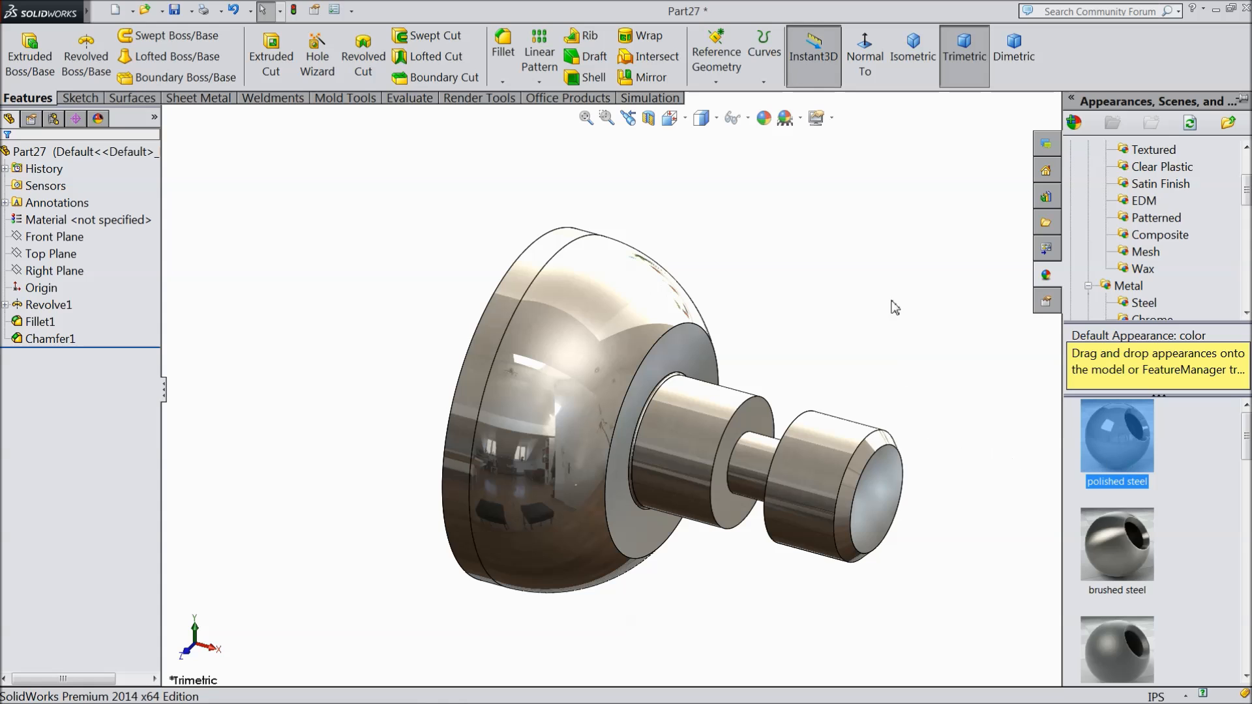
Step: Change the color of the part's polished steel appearance to yellow (RGB 255, 255, 0)
{"action": "left_click", "coordinate": [763, 118]}
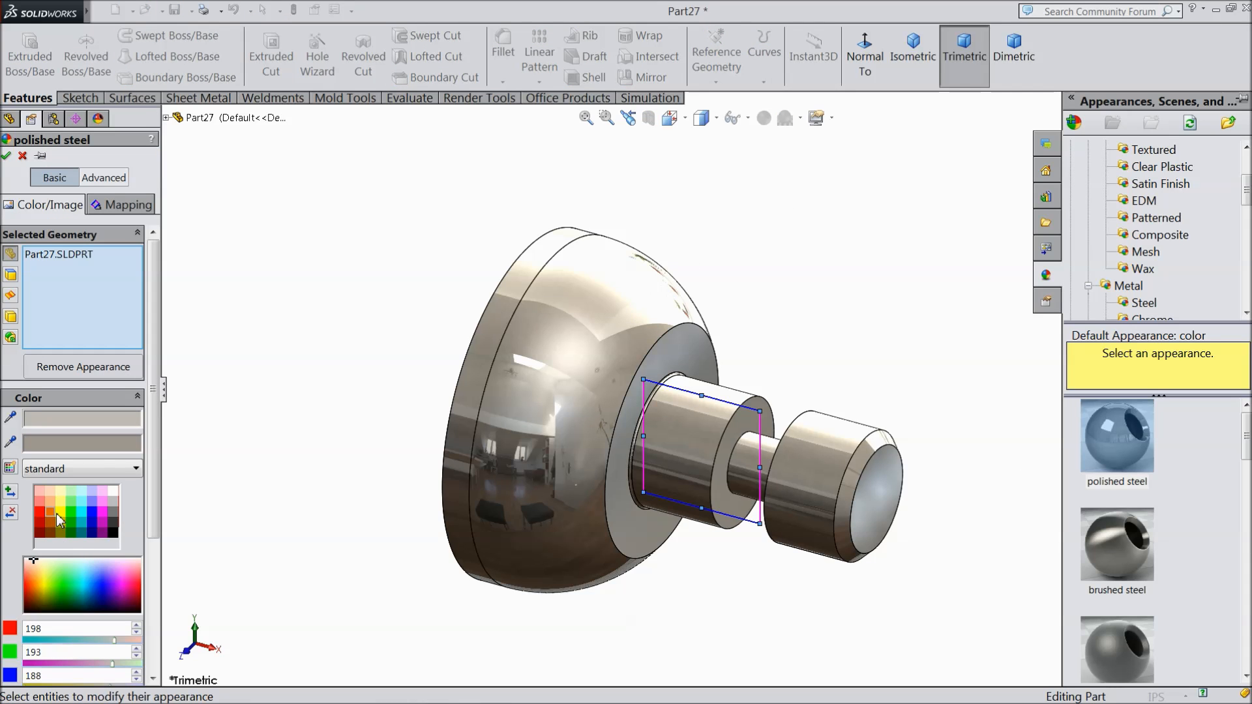
{"action": "left_click", "coordinate": [58, 513]}
{"action": "mouse_move", "coordinate": [298, 470]}
{"action": "middle_mouse_down"}
{"action": "mouse_move", "coordinate": [279, 436]}
{"action": "mouse_move", "coordinate": [271, 470]}
{"action": "mouse_move", "coordinate": [394, 498]}
{"action": "mouse_move", "coordinate": [260, 469]}
{"action": "mouse_move", "coordinate": [280, 469]}
{"action": "middle_mouse_up"}
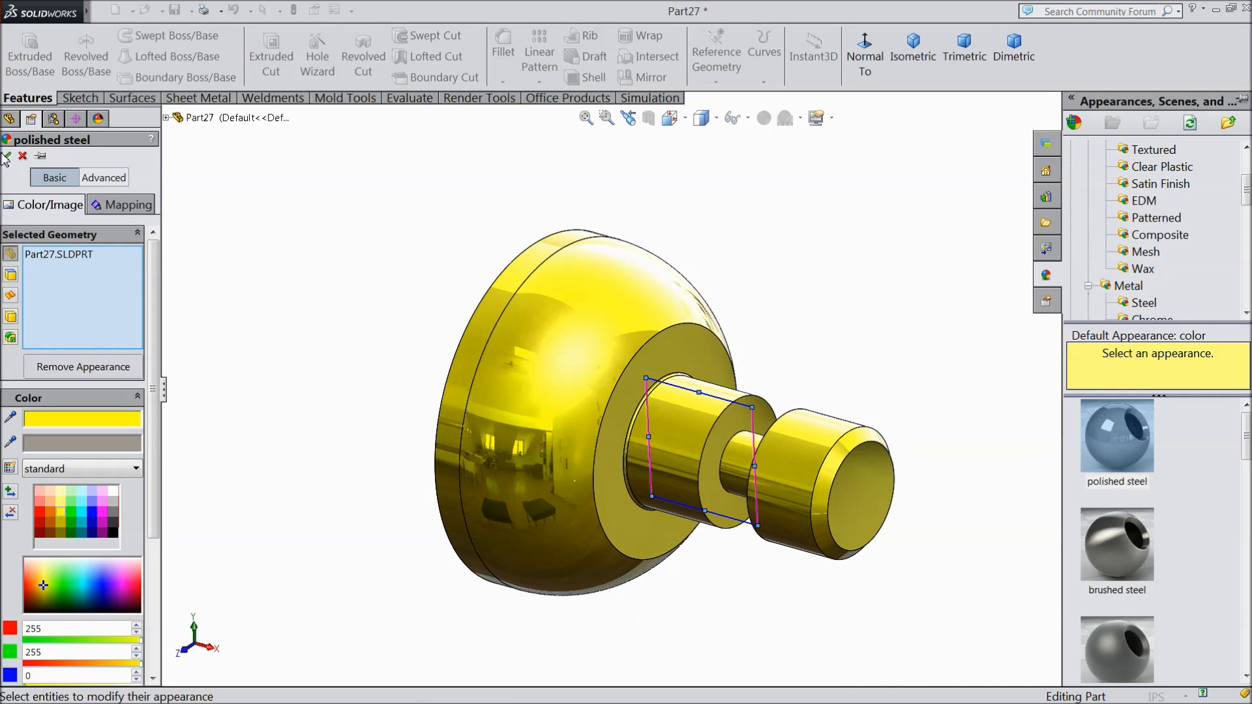
{"action": "left_click", "coordinate": [6, 155]}
{"action": "middle_click_drag", "start_coordinate": [659, 418], "coordinate": [631, 517]}
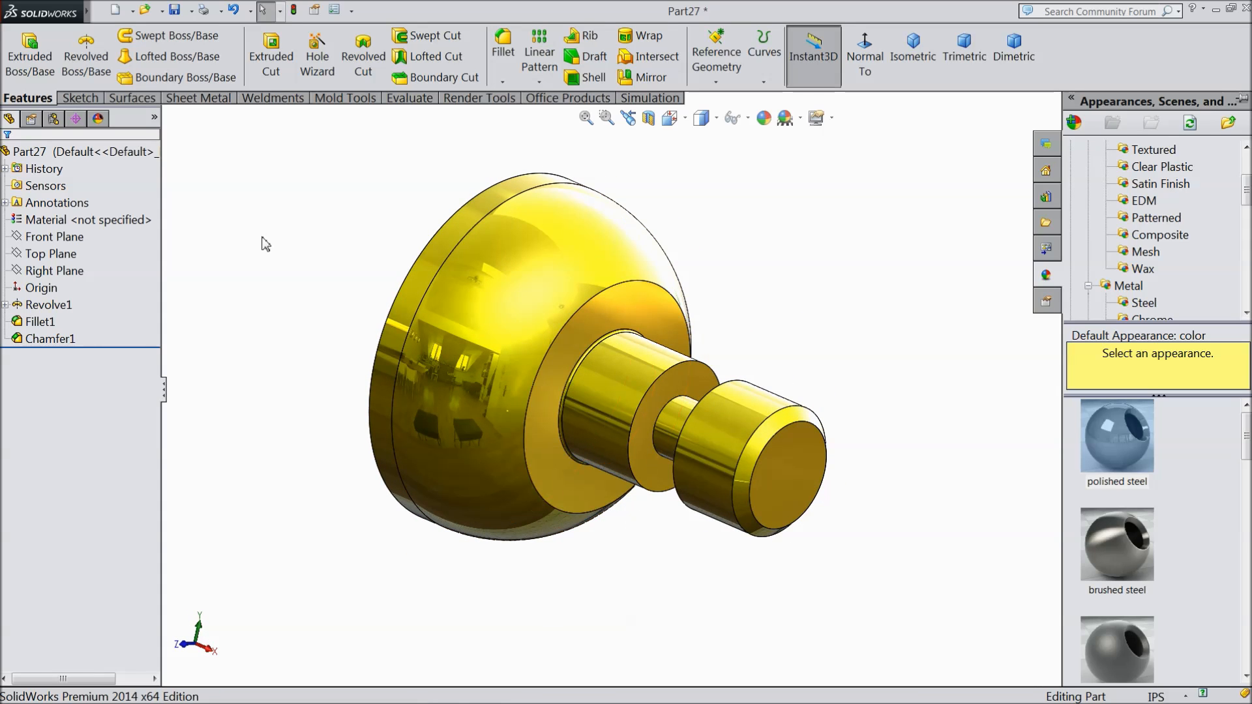
Step: Save the part as "11.Ram Head" in the Arbor Press machine folder
{"action": "left_click", "coordinate": [174, 9]}
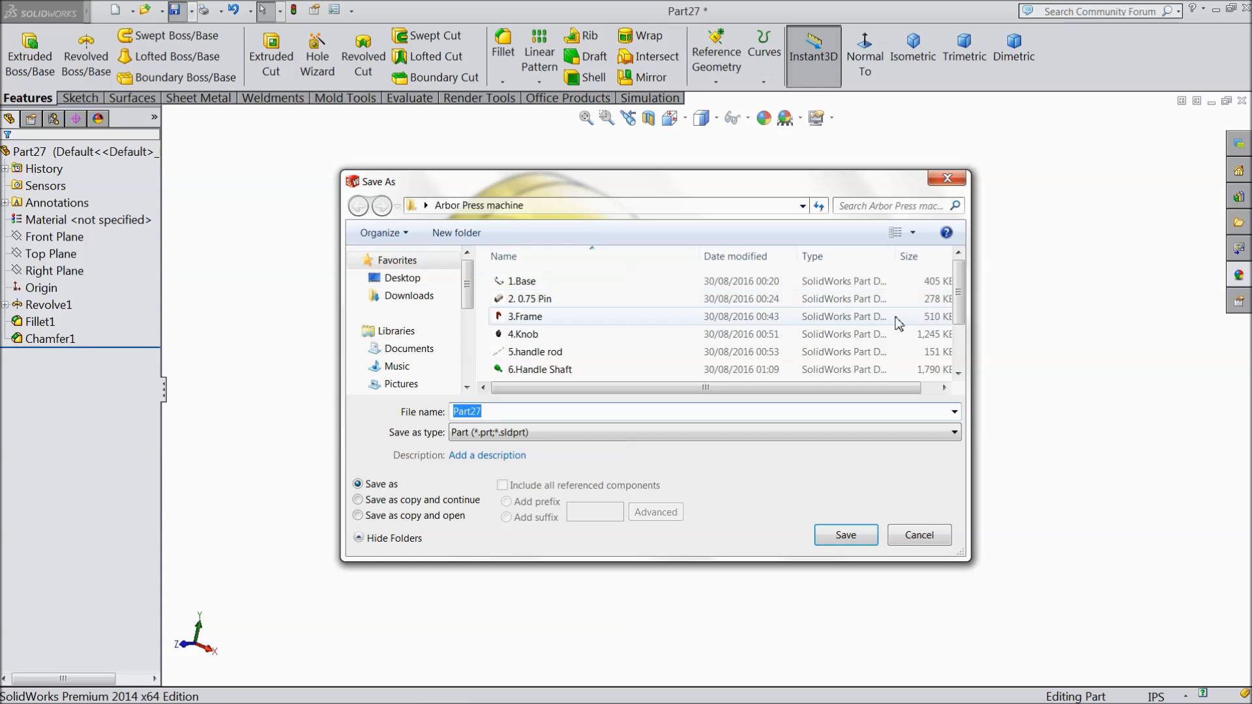
{"action": "scroll", "coordinate": [898, 323], "scroll_direction": "down", "scroll_amount": 2}
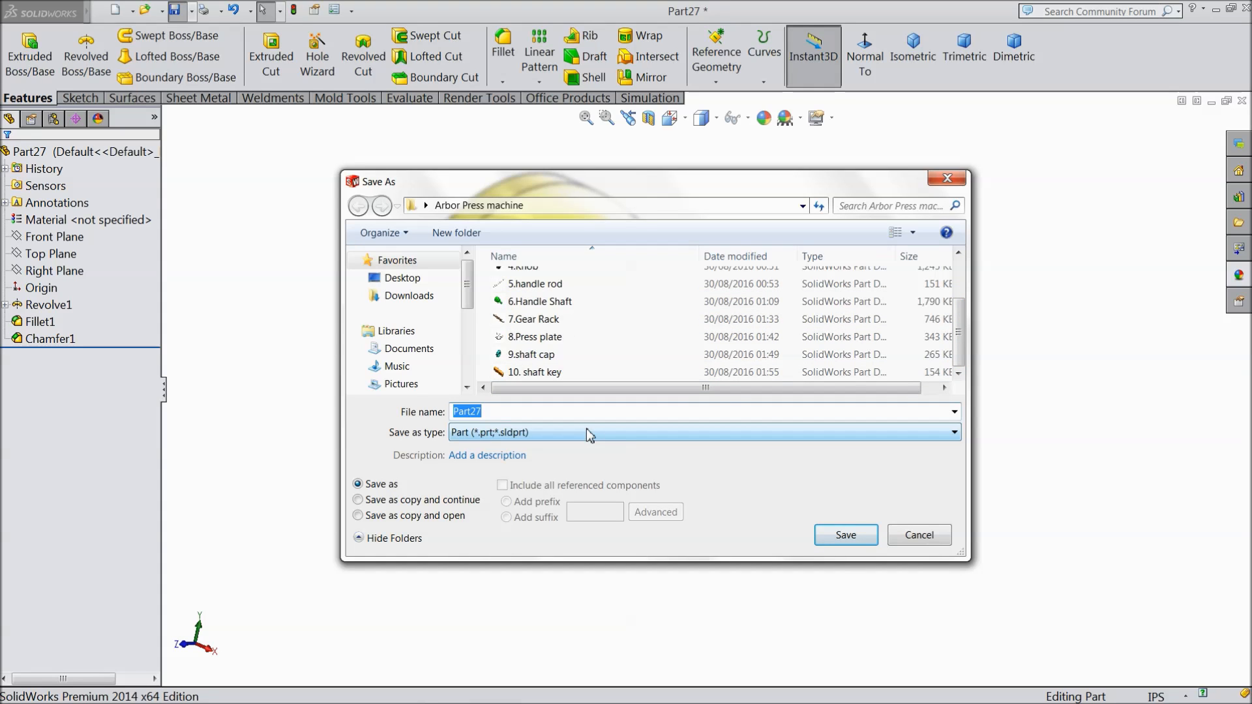
{"action": "type", "text": "11.Ram Head"}
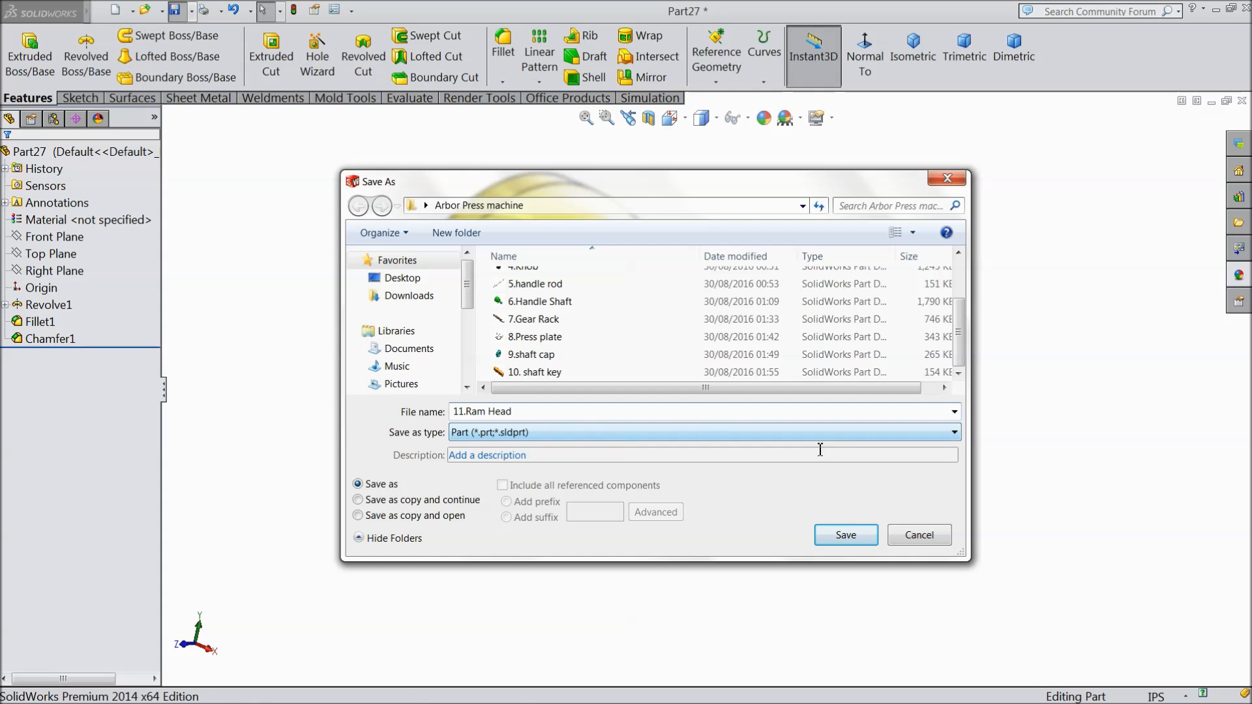
{"action": "left_click", "coordinate": [846, 532]}
{"action": "middle_click_drag", "start_coordinate": [607, 412], "coordinate": [632, 434]}
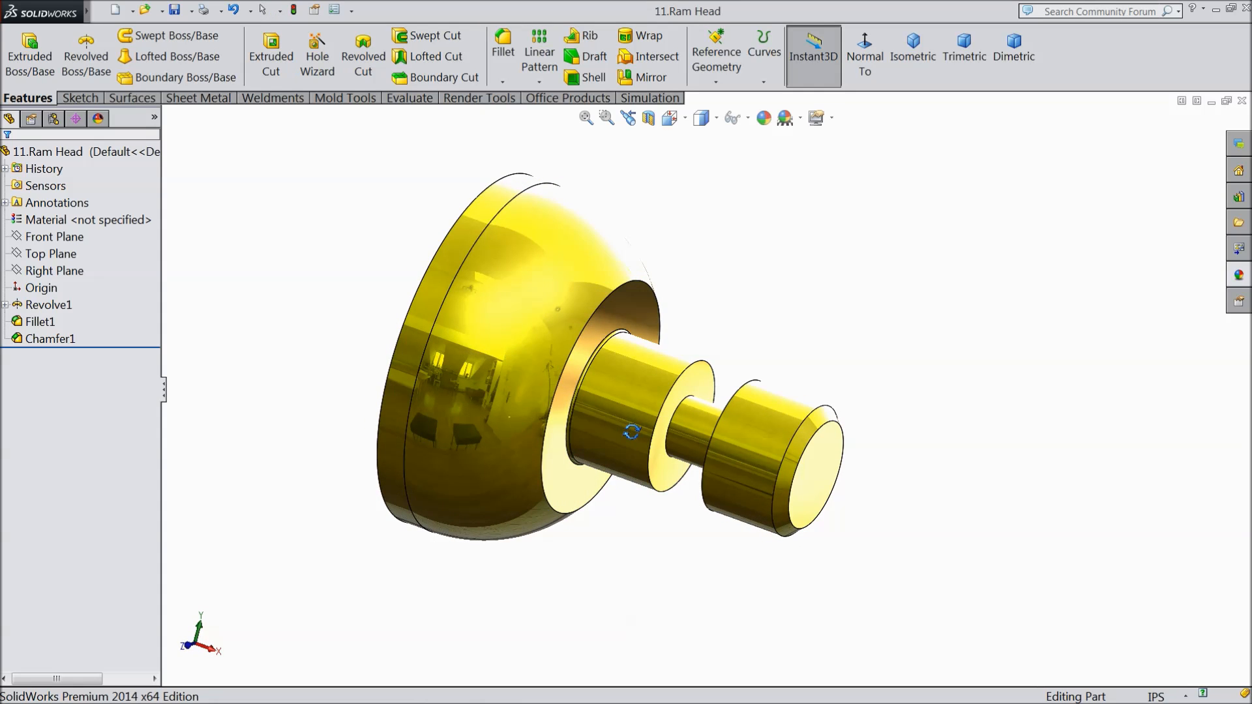
{"action": "middle_click_drag", "start_coordinate": [565, 456], "coordinate": [638, 421]}
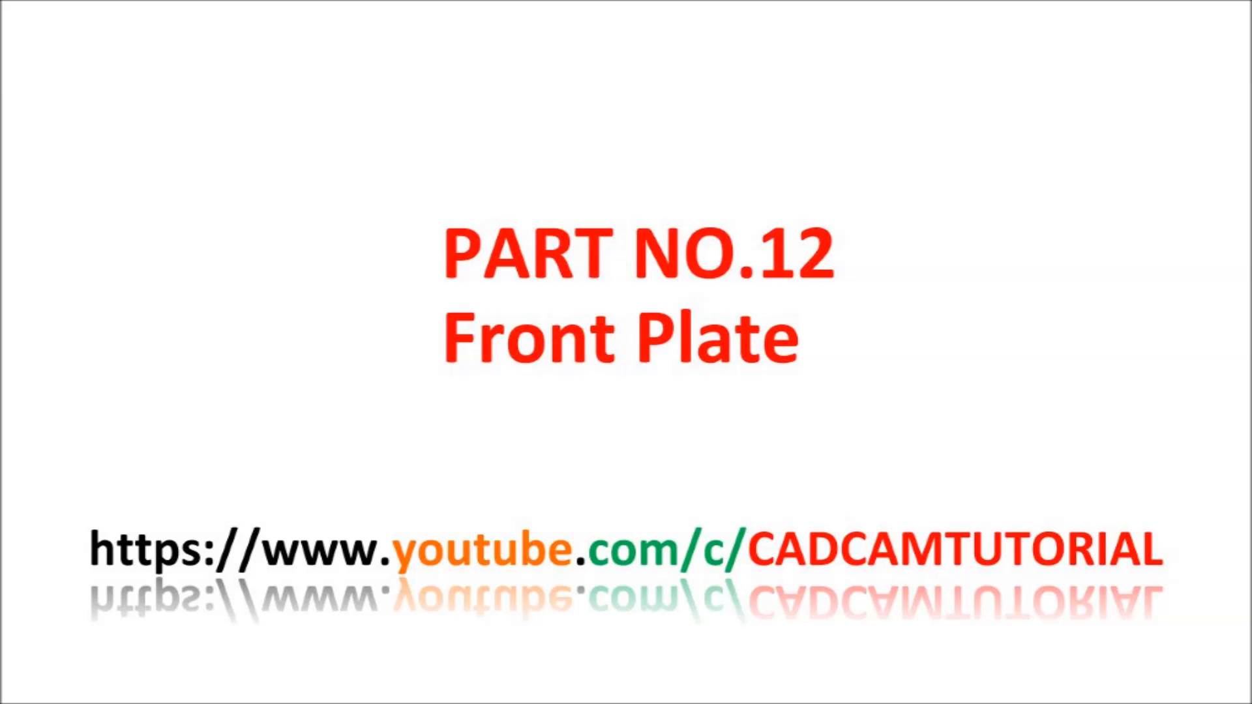
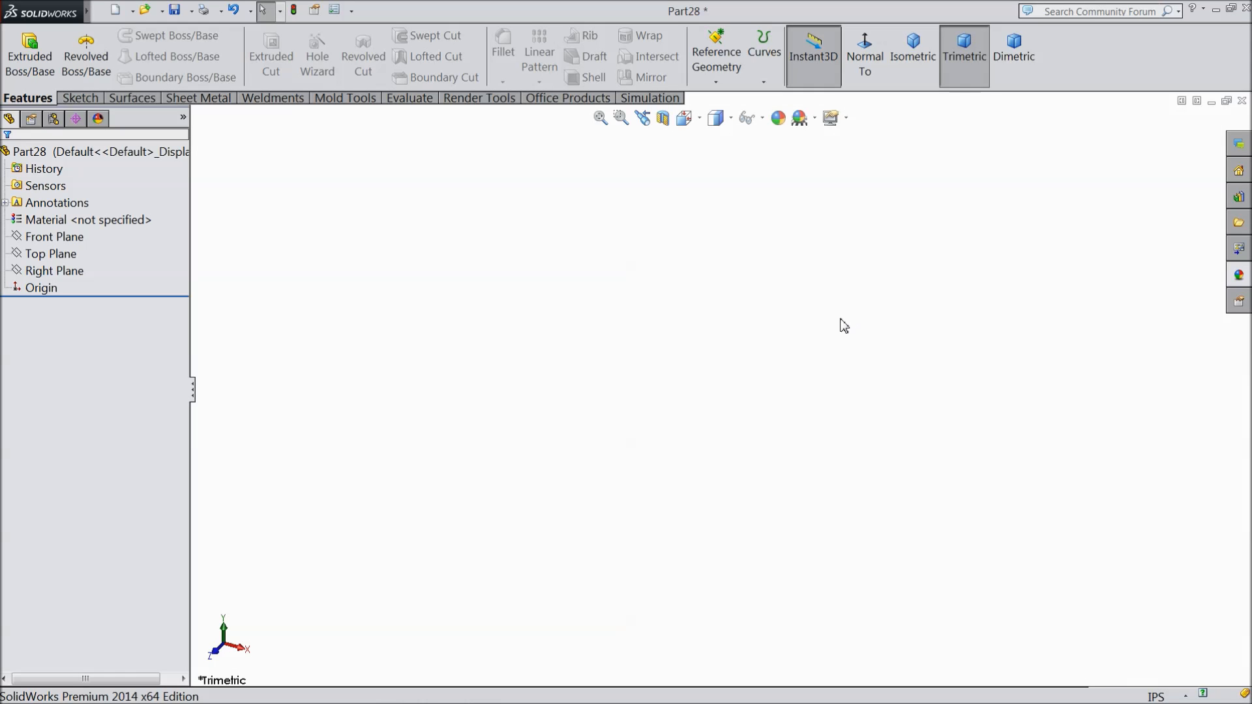
Step: In the new part, sketch a center rectangle about 3.95 in high on the Top Plane, centered on the origin
{"action": "left_click", "coordinate": [51, 254]}
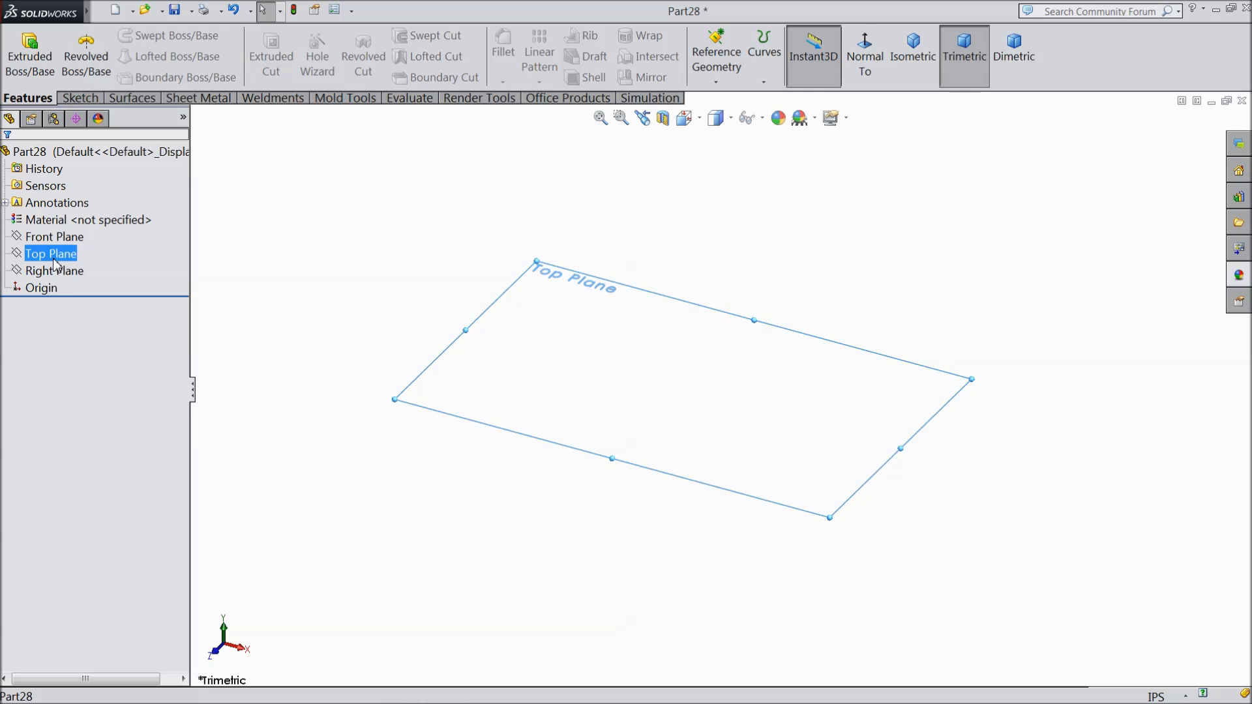
{"action": "left_click", "coordinate": [83, 245]}
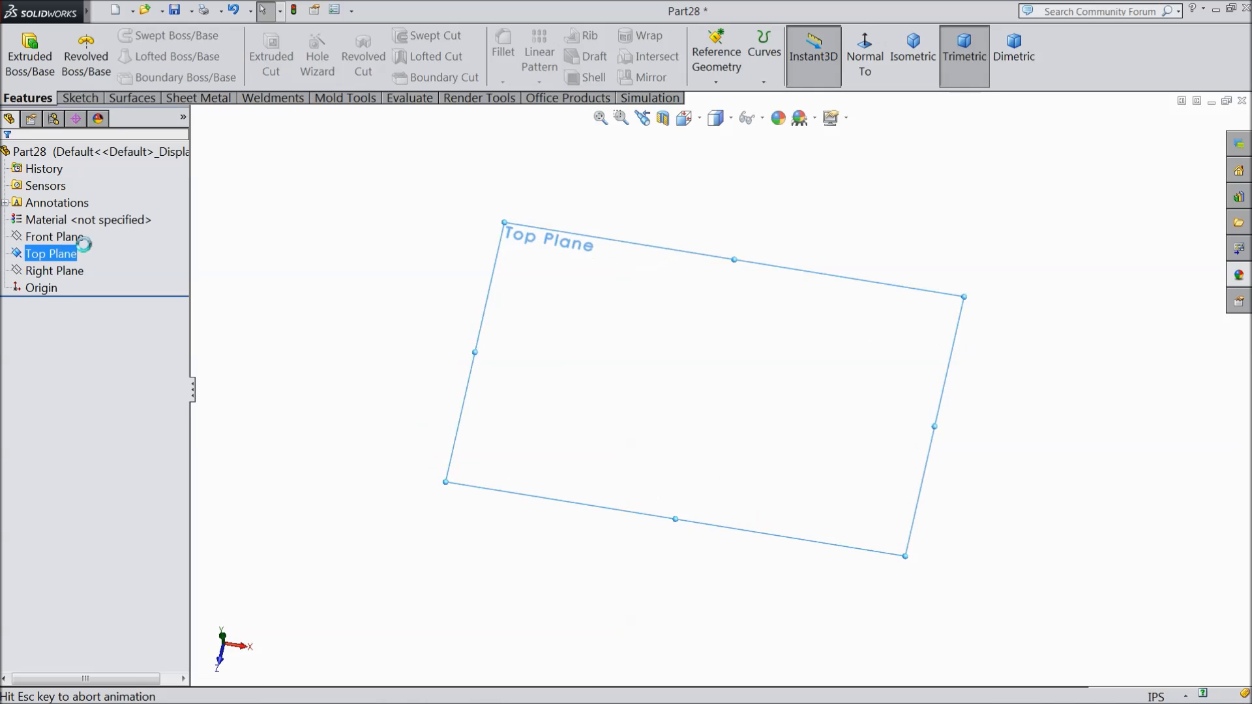
{"action": "left_click", "coordinate": [78, 101]}
{"action": "left_click", "coordinate": [115, 60]}
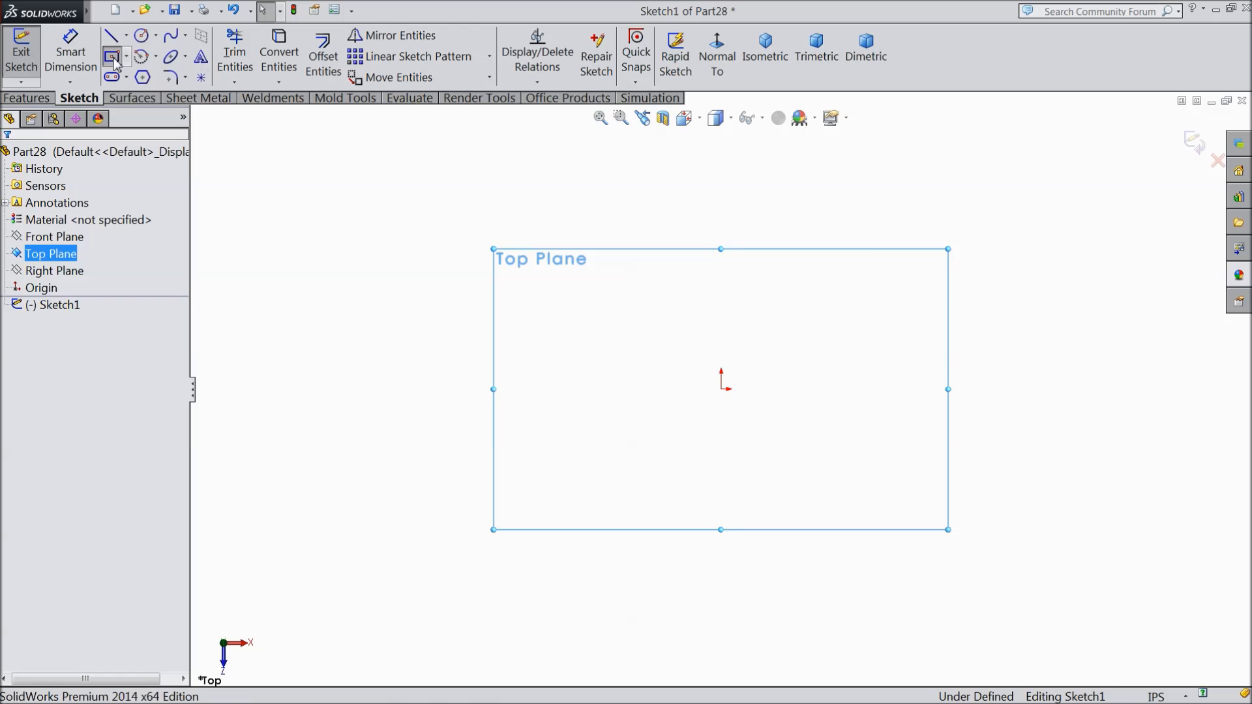
{"action": "left_click", "coordinate": [721, 390]}
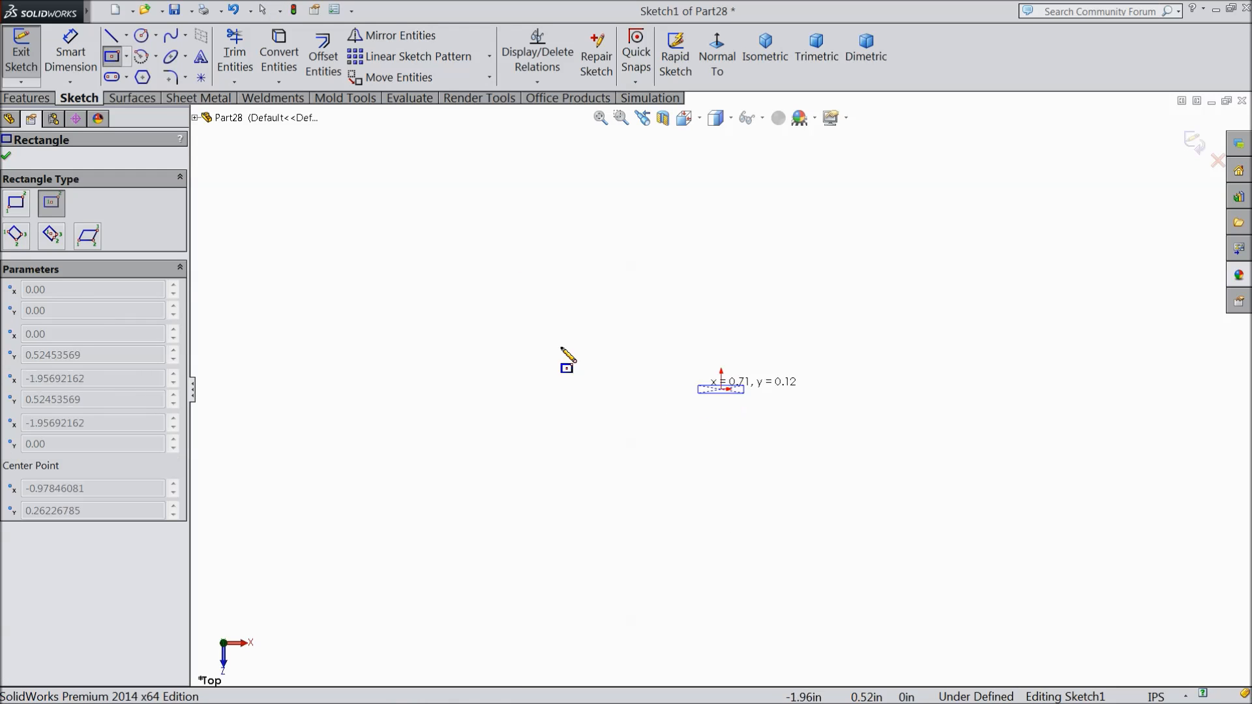
{"action": "left_click", "coordinate": [404, 261]}
Step: Dimension the rectangle's vertical side as 2 in and its horizontal side as 4 in
{"action": "left_click", "coordinate": [73, 61]}
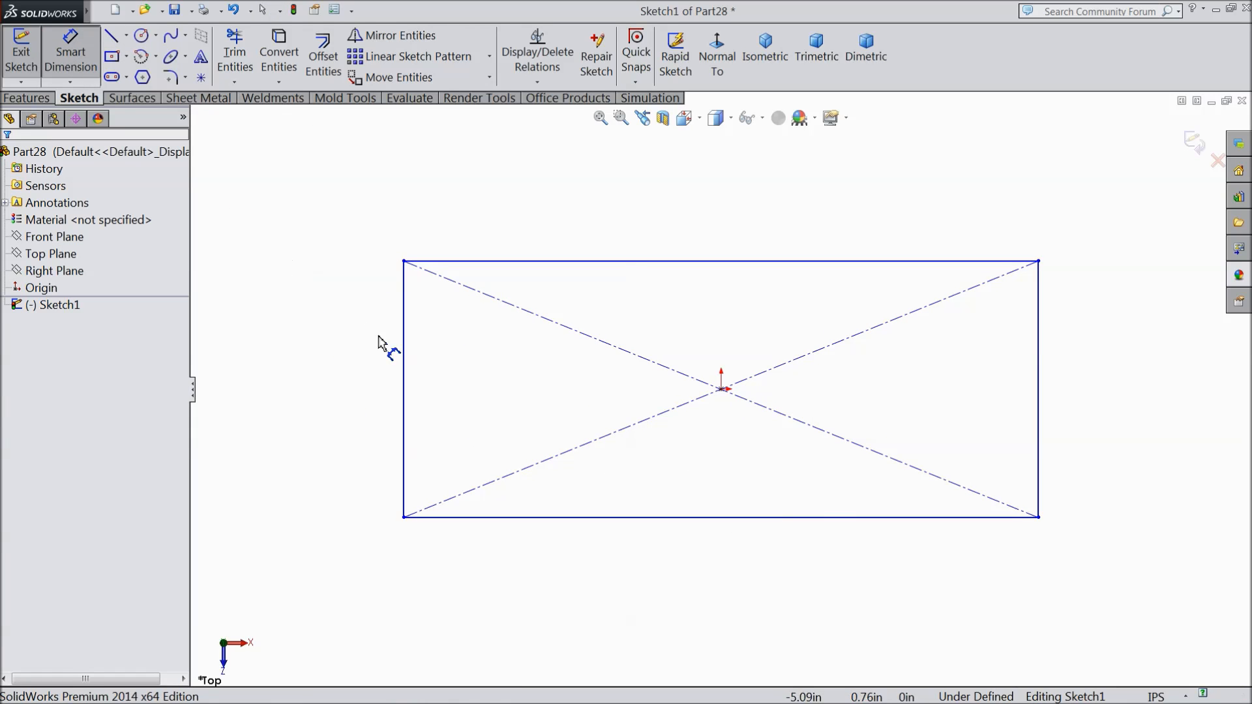
{"action": "left_click", "coordinate": [403, 352]}
{"action": "left_click", "coordinate": [334, 355]}
{"action": "type", "text": "2"}
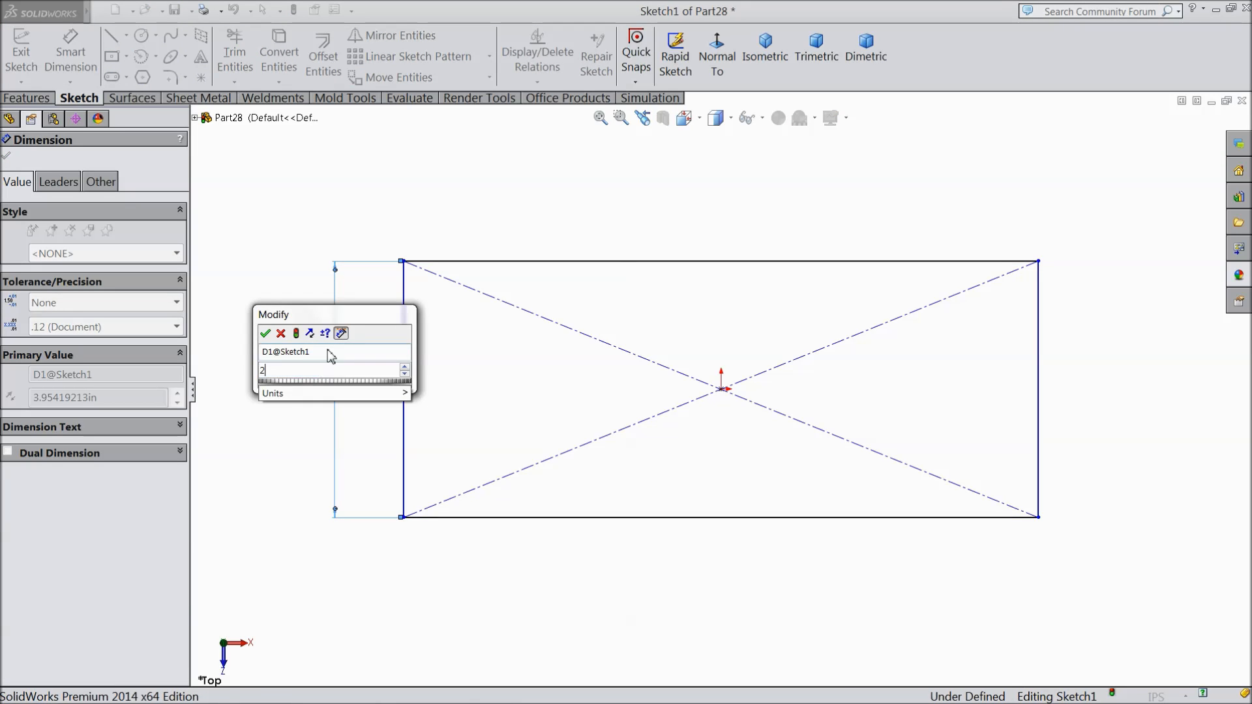
{"action": "key", "text": "Return"}
{"action": "left_click", "coordinate": [594, 261]}
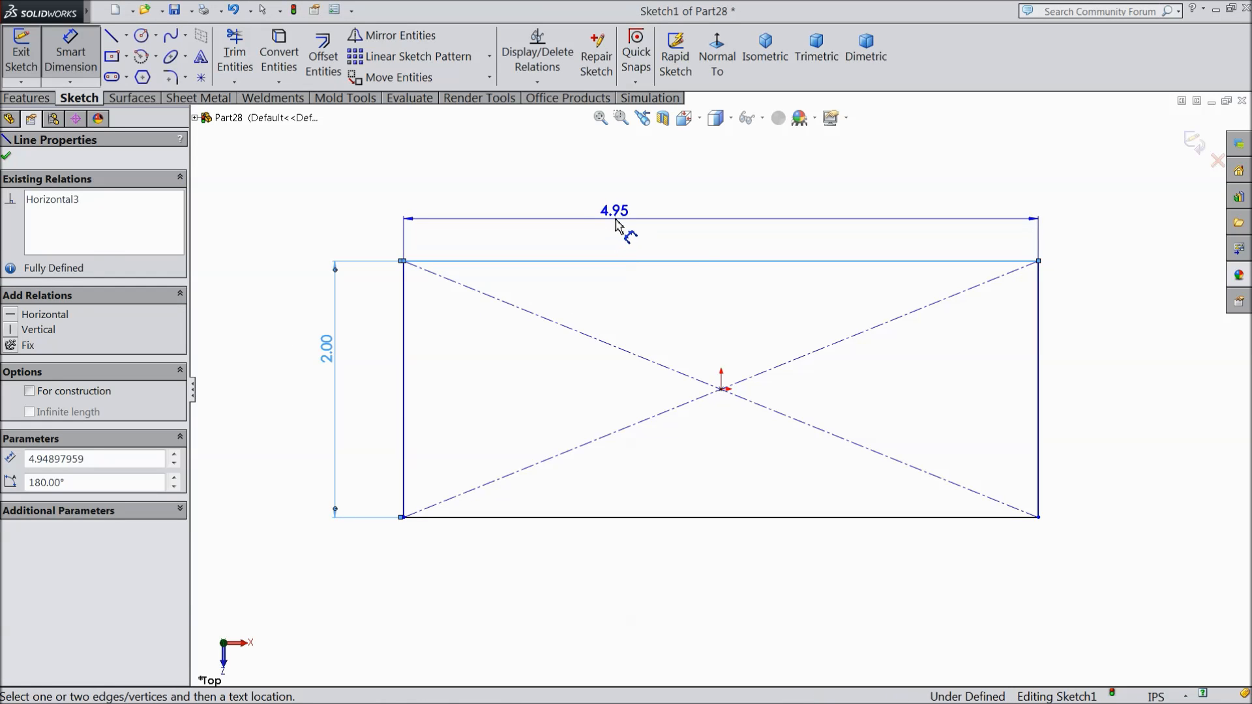
{"action": "left_click", "coordinate": [616, 225]}
{"action": "type", "text": "4"}
{"action": "left_click", "coordinate": [548, 201]}
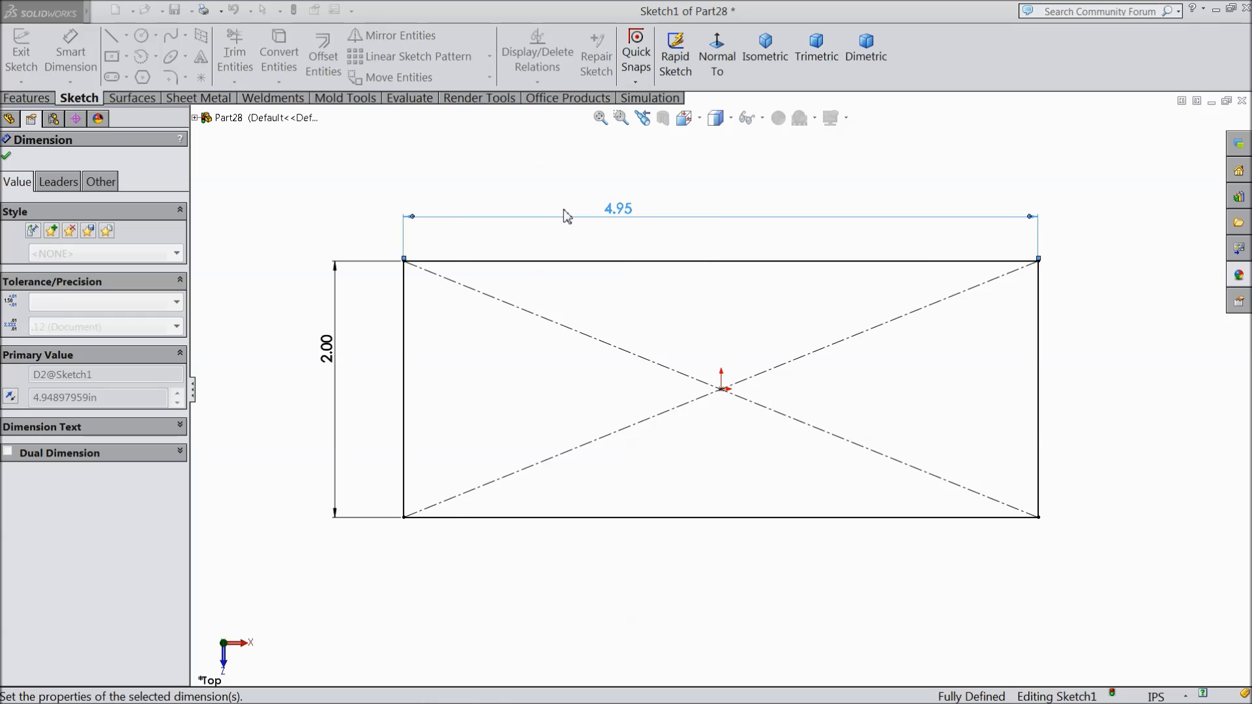
Step: Finish dimensioning the rectangle and extrude it as a blind boss to a depth of 3/8 in
{"action": "left_click", "coordinate": [7, 157]}
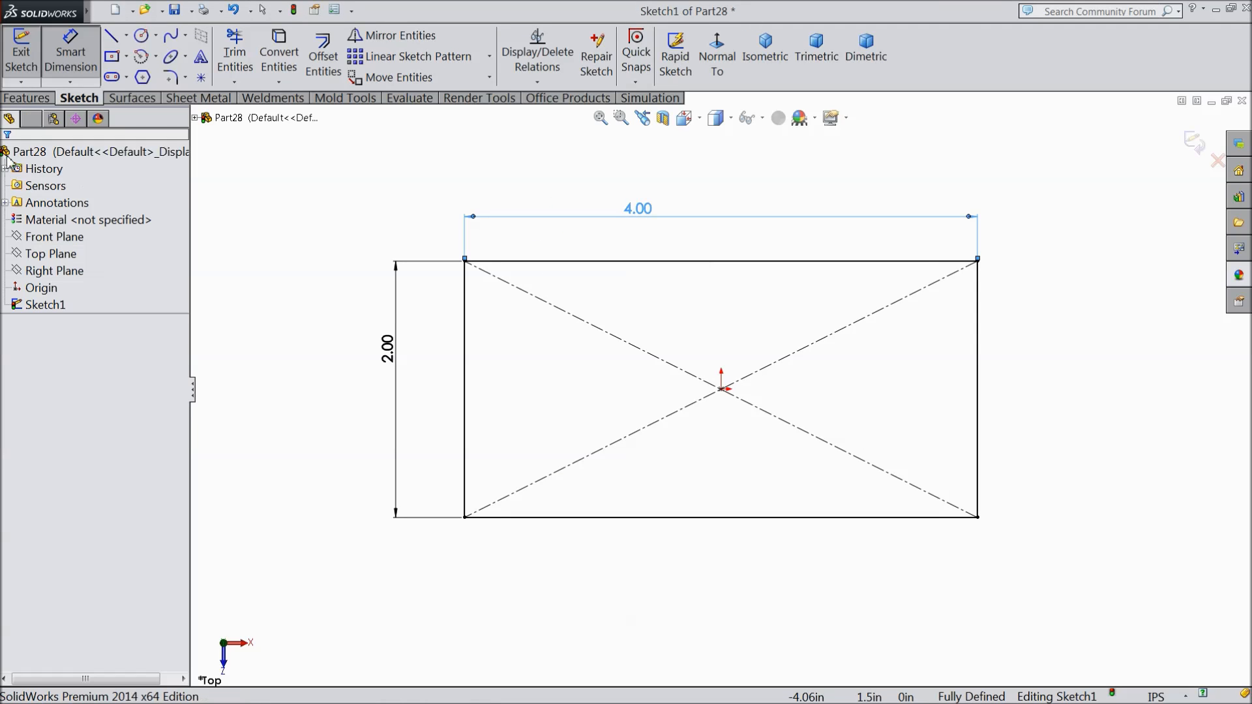
{"action": "left_click", "coordinate": [26, 97]}
{"action": "left_click", "coordinate": [31, 71]}
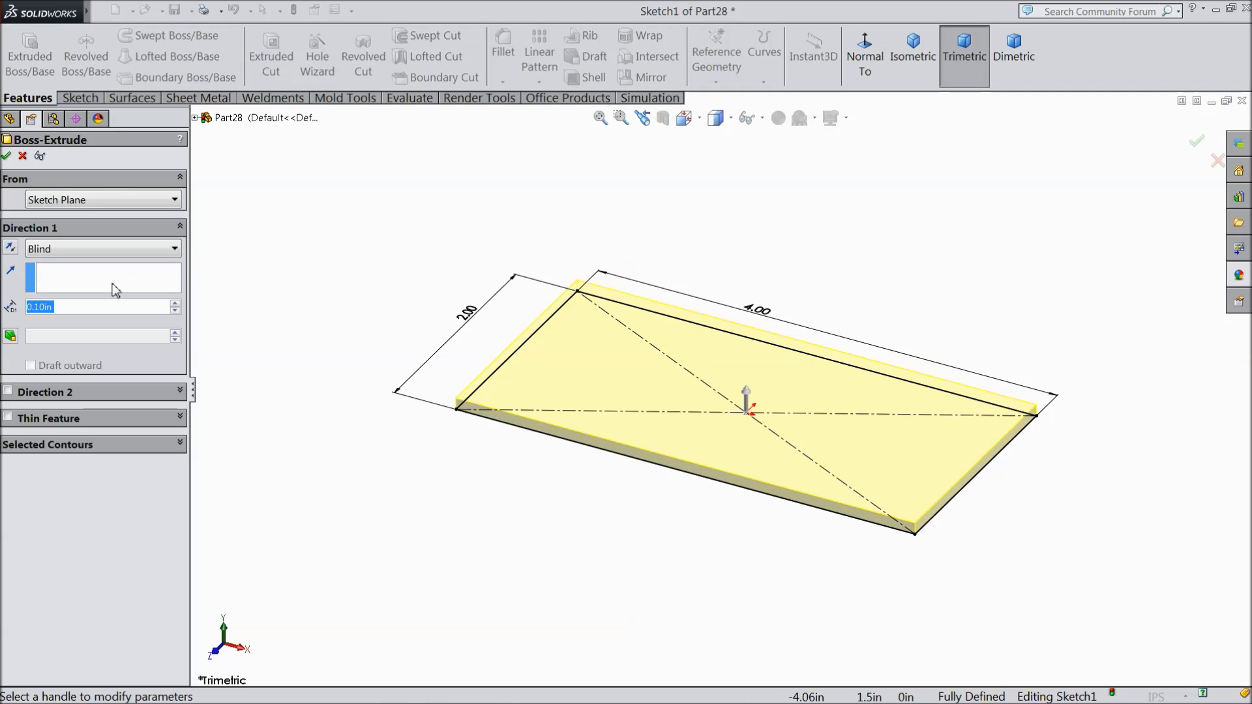
{"action": "type", "text": "3/8"}
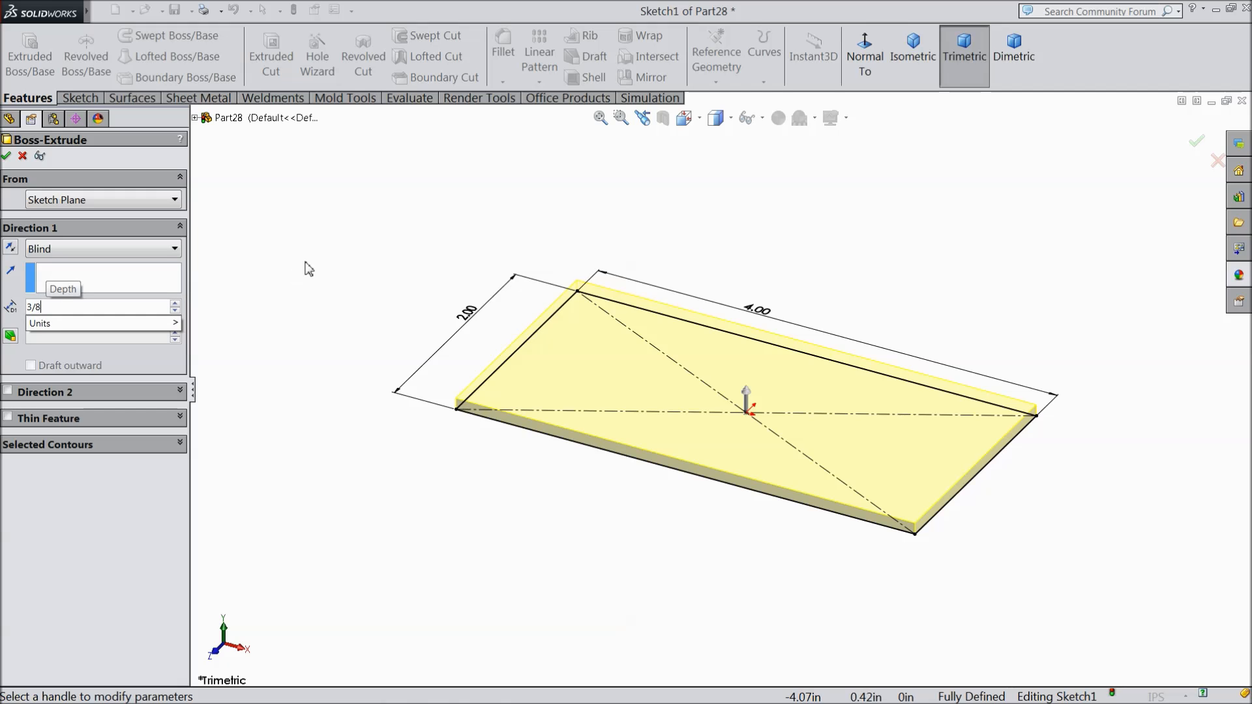
{"action": "key", "text": "Return"}
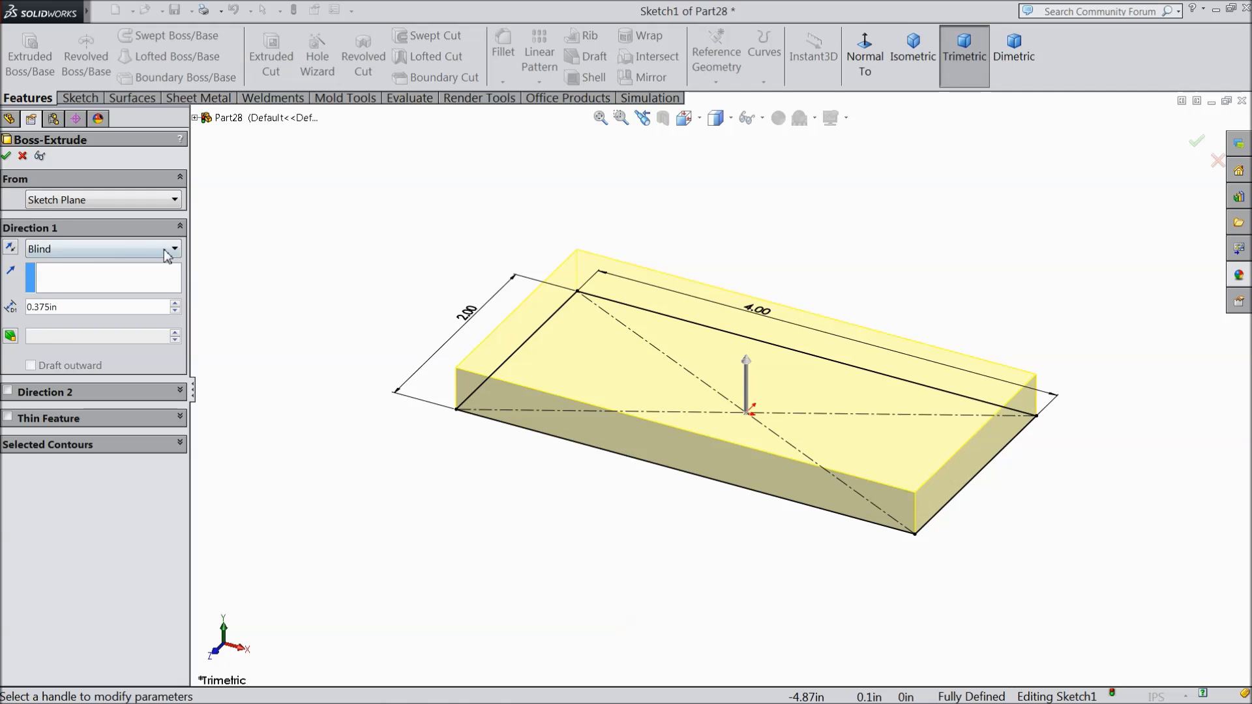
{"action": "left_click", "coordinate": [6, 157]}
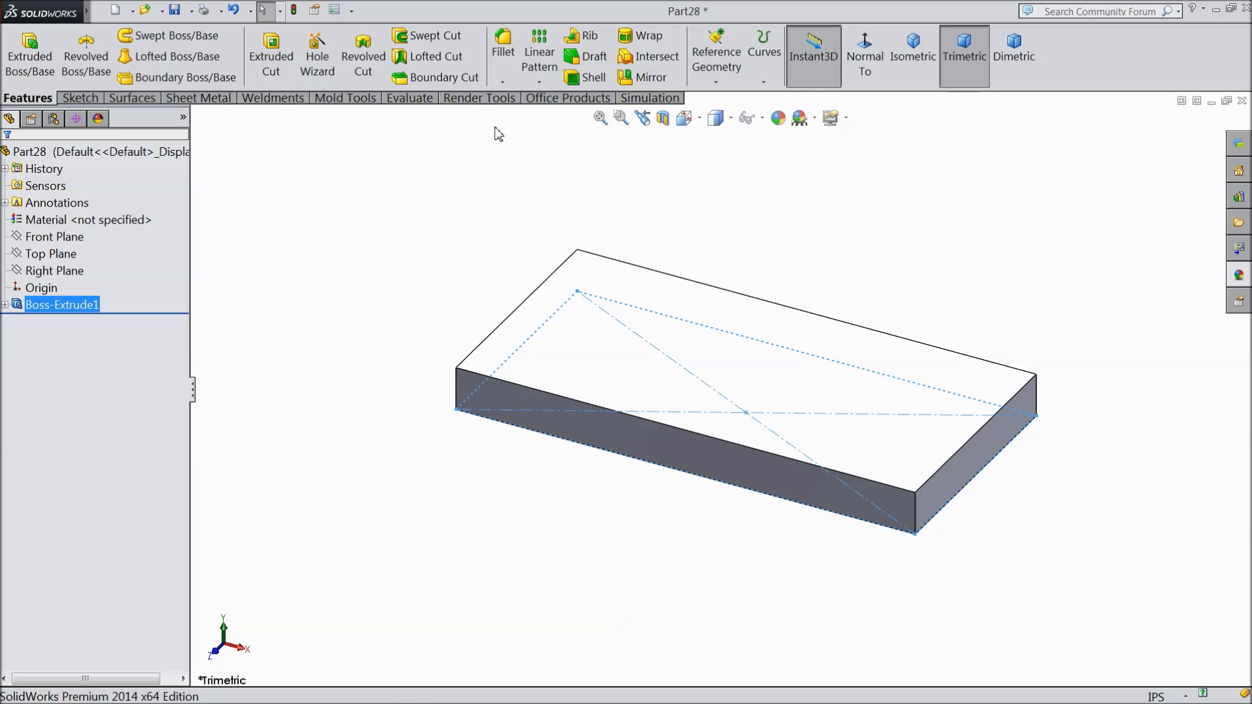
Step: Start a 0.05 in, 45-degree angle-distance chamfer with the plate's upper and lower faces selected
{"action": "left_click", "coordinate": [502, 82]}
{"action": "left_click", "coordinate": [527, 121]}
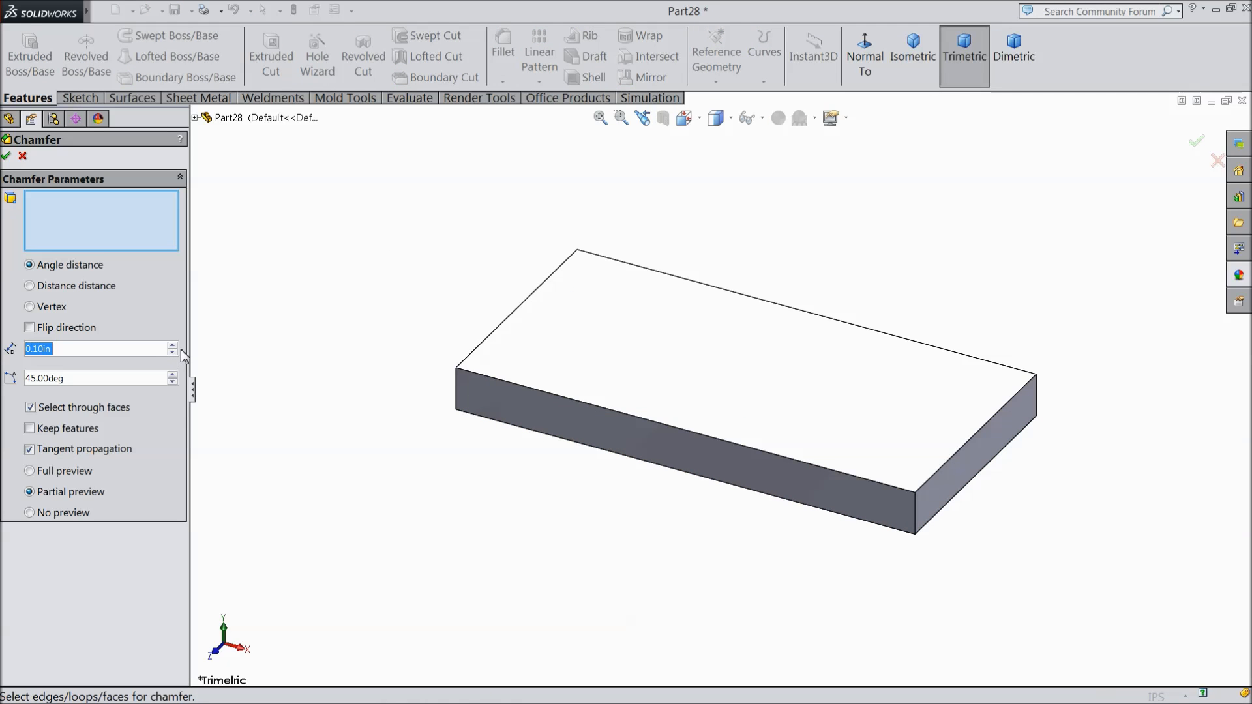
{"action": "type", "text": "0.05"}
{"action": "key", "text": "Return"}
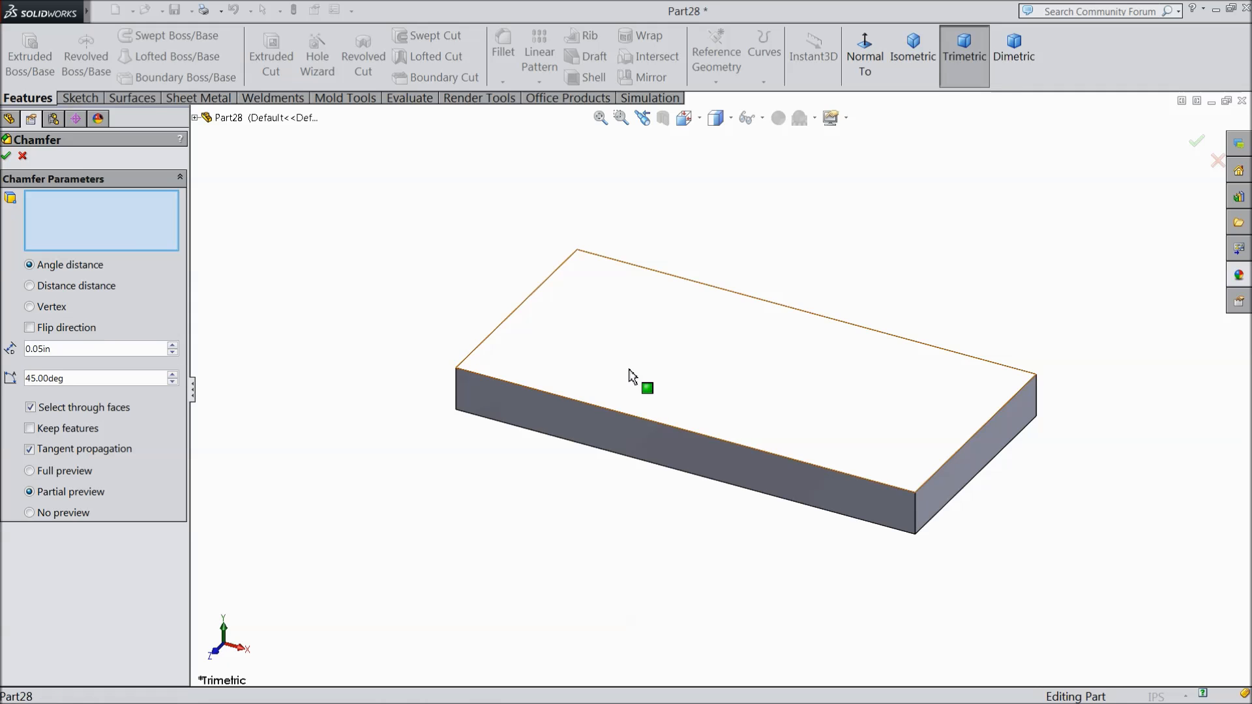
{"action": "left_click", "coordinate": [629, 370]}
{"action": "middle_click_drag", "start_coordinate": [609, 541], "coordinate": [655, 282]}
{"action": "left_click", "coordinate": [683, 346]}
Step: Add the plate's four vertical corner edges to the chamfer and apply it
{"action": "middle_click_drag", "start_coordinate": [683, 345], "coordinate": [629, 528]}
{"action": "scroll", "coordinate": [515, 413], "scroll_direction": "down", "scroll_amount": 3}
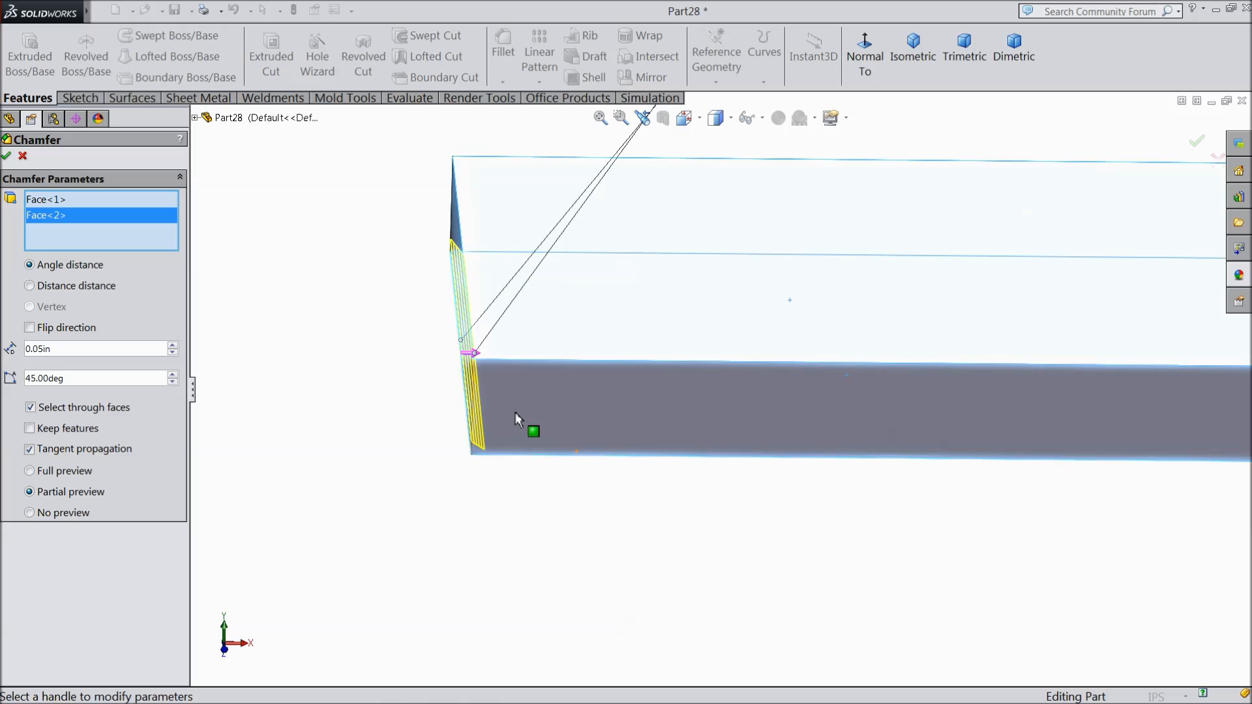
{"action": "left_click", "coordinate": [470, 407]}
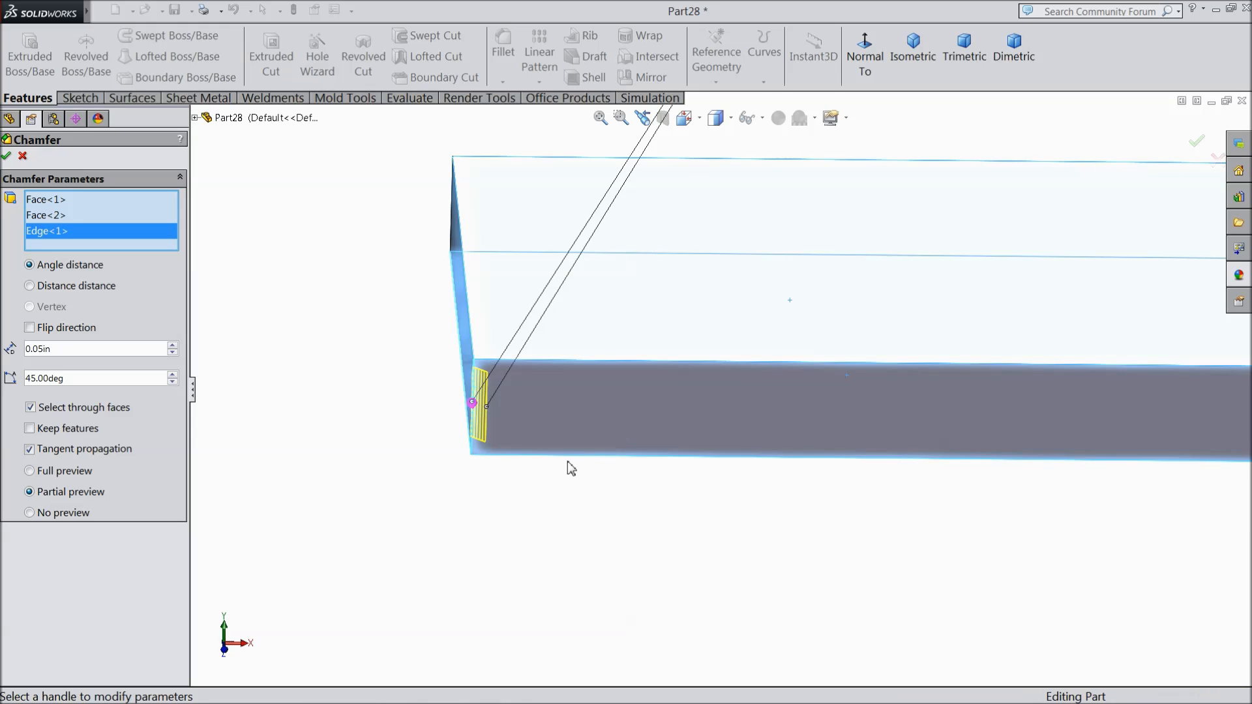
{"action": "scroll", "coordinate": [567, 461], "scroll_direction": "up", "scroll_amount": 6}
{"action": "scroll", "coordinate": [1020, 413], "scroll_direction": "down", "scroll_amount": 2}
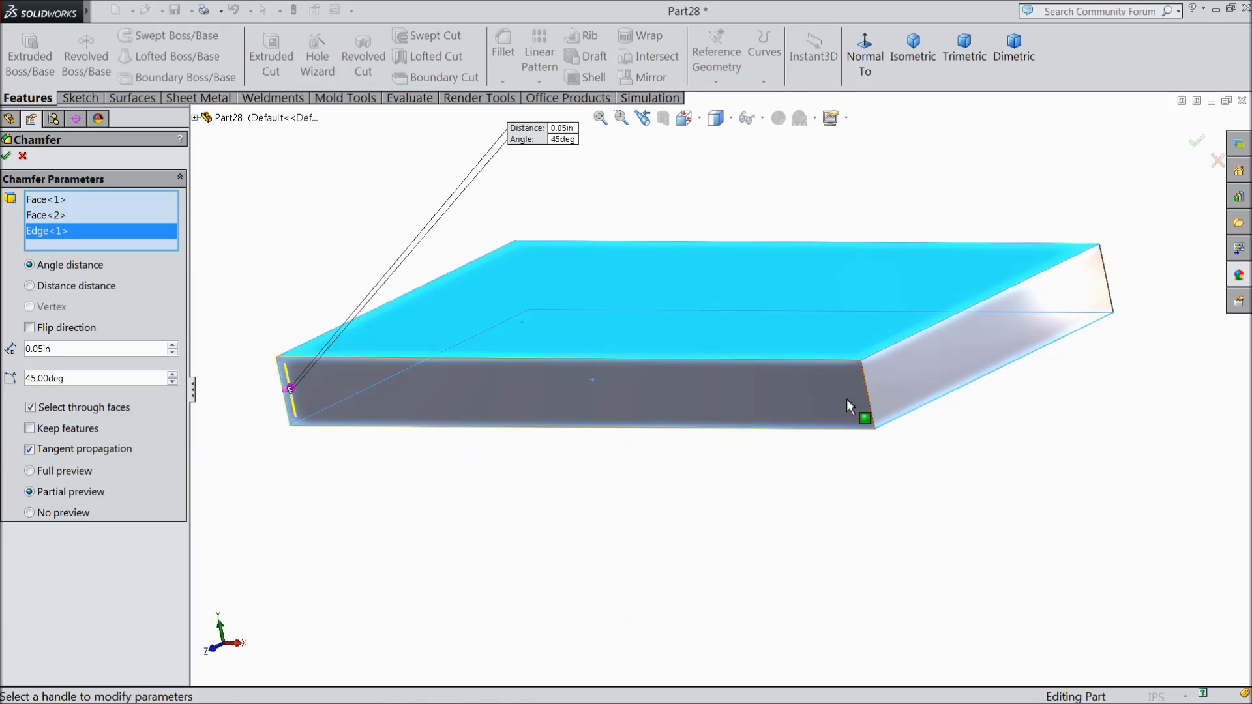
{"action": "left_click", "coordinate": [870, 408]}
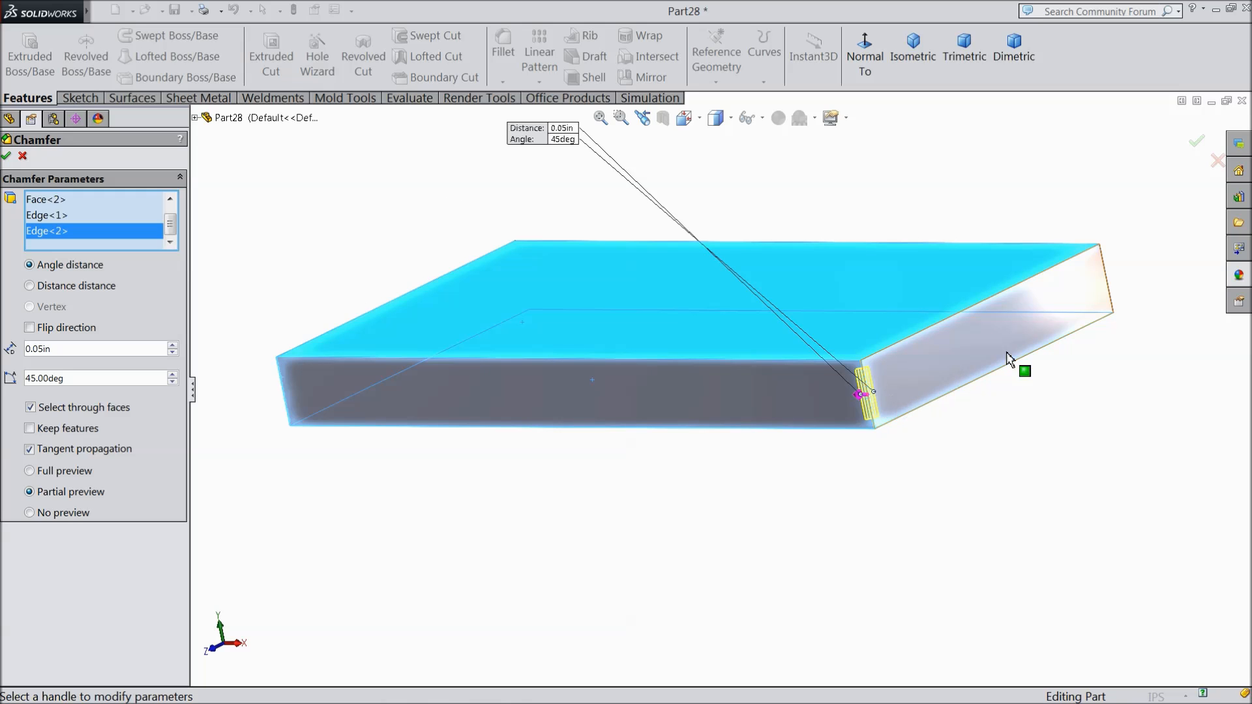
{"action": "left_click", "coordinate": [1112, 298]}
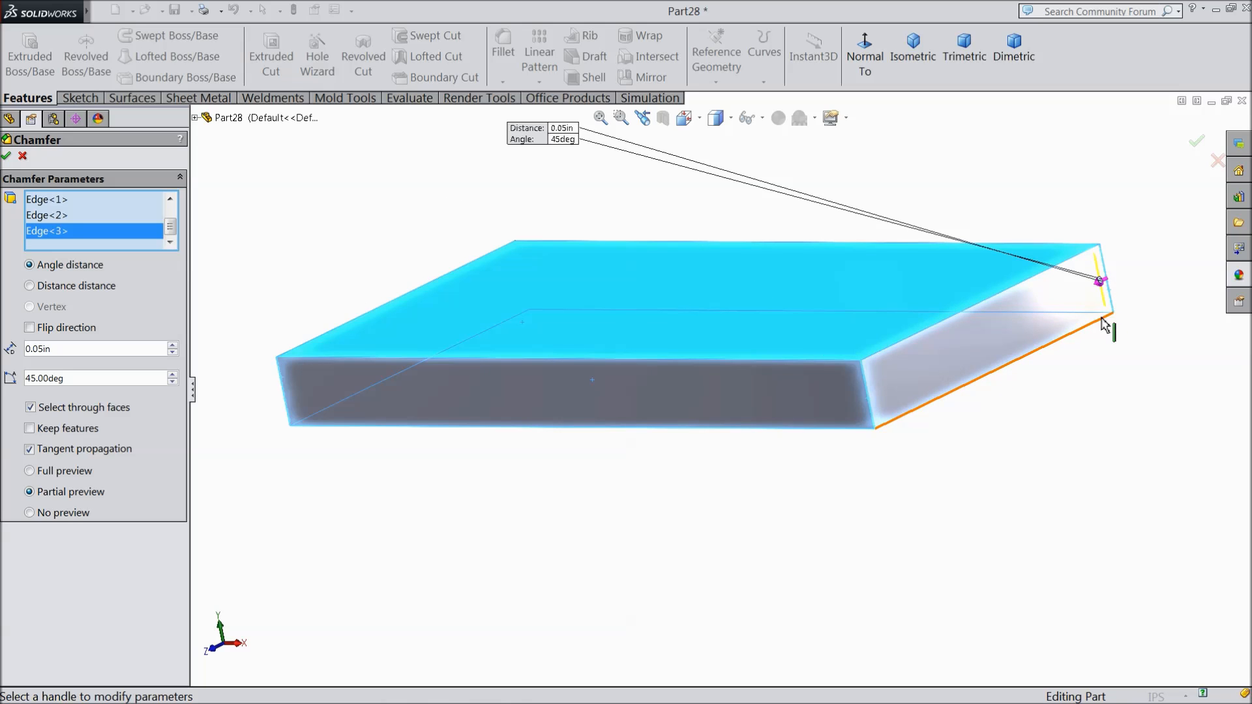
{"action": "middle_click_drag", "start_coordinate": [1109, 327], "coordinate": [1201, 279]}
{"action": "middle_click_drag", "start_coordinate": [616, 472], "coordinate": [724, 497]}
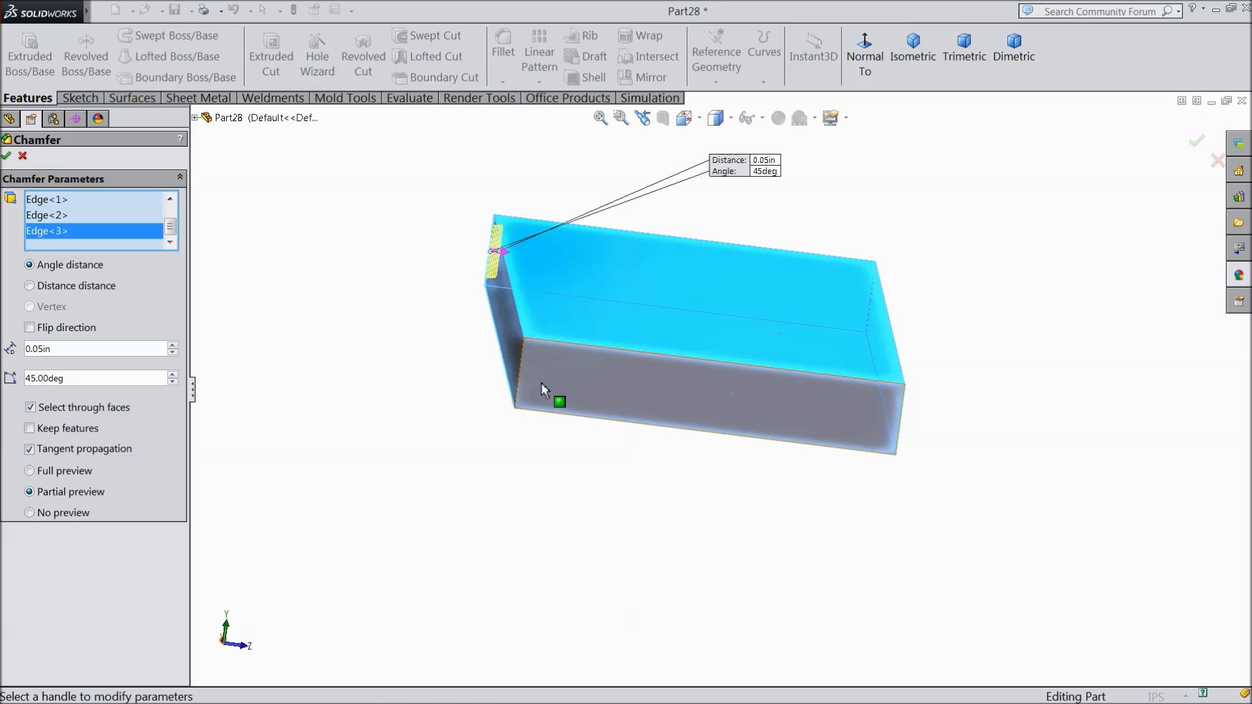
{"action": "left_click", "coordinate": [521, 376]}
{"action": "left_click", "coordinate": [8, 156]}
Step: Turn on Perspective display for the model view
{"action": "middle_click_drag", "start_coordinate": [416, 306], "coordinate": [421, 416]}
{"action": "left_click", "coordinate": [845, 118]}
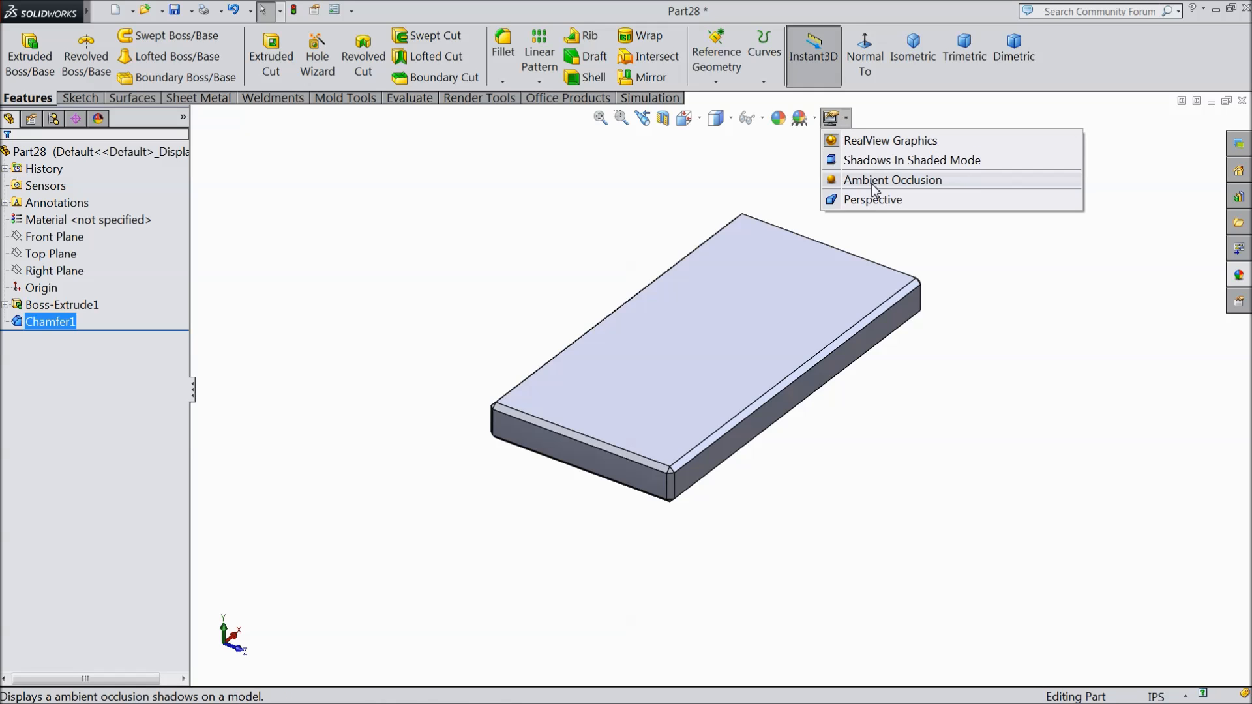
{"action": "left_click", "coordinate": [861, 193]}
Step: Start a new sketch on the plate's upper face and view it straight on
{"action": "middle_click_drag", "start_coordinate": [753, 289], "coordinate": [636, 421]}
{"action": "left_click", "coordinate": [633, 420]}
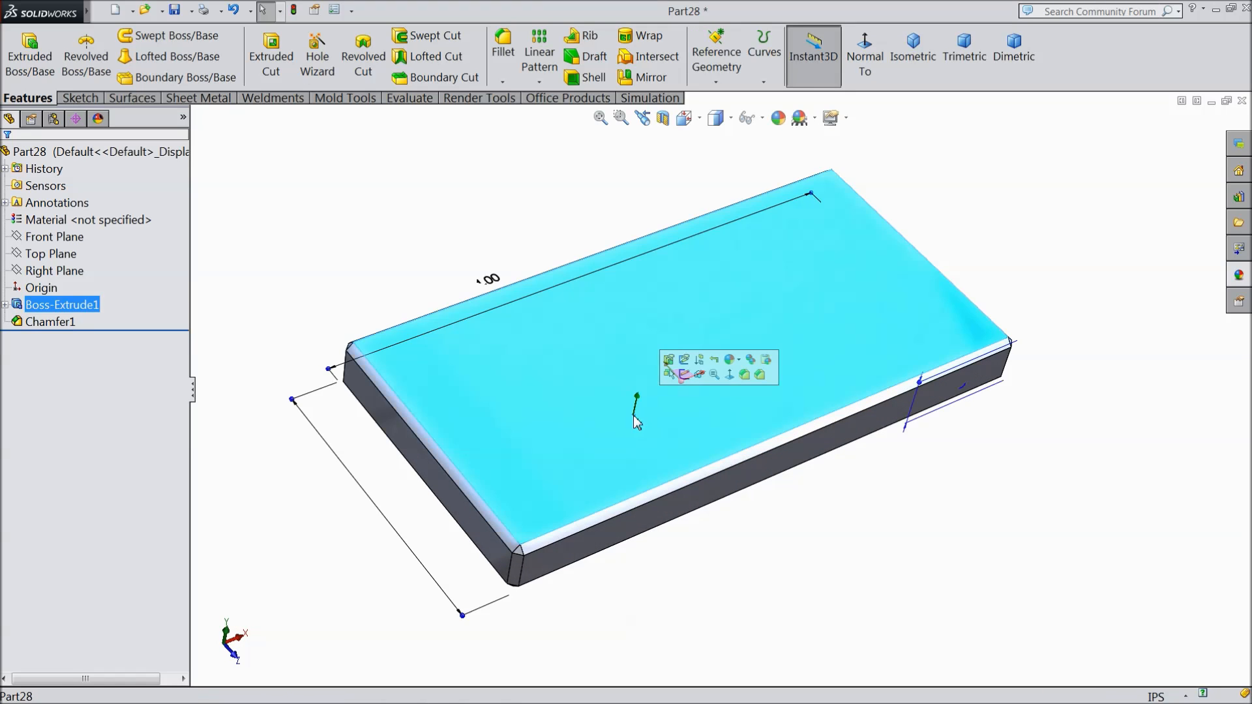
{"action": "left_click", "coordinate": [695, 384]}
{"action": "left_click", "coordinate": [874, 65]}
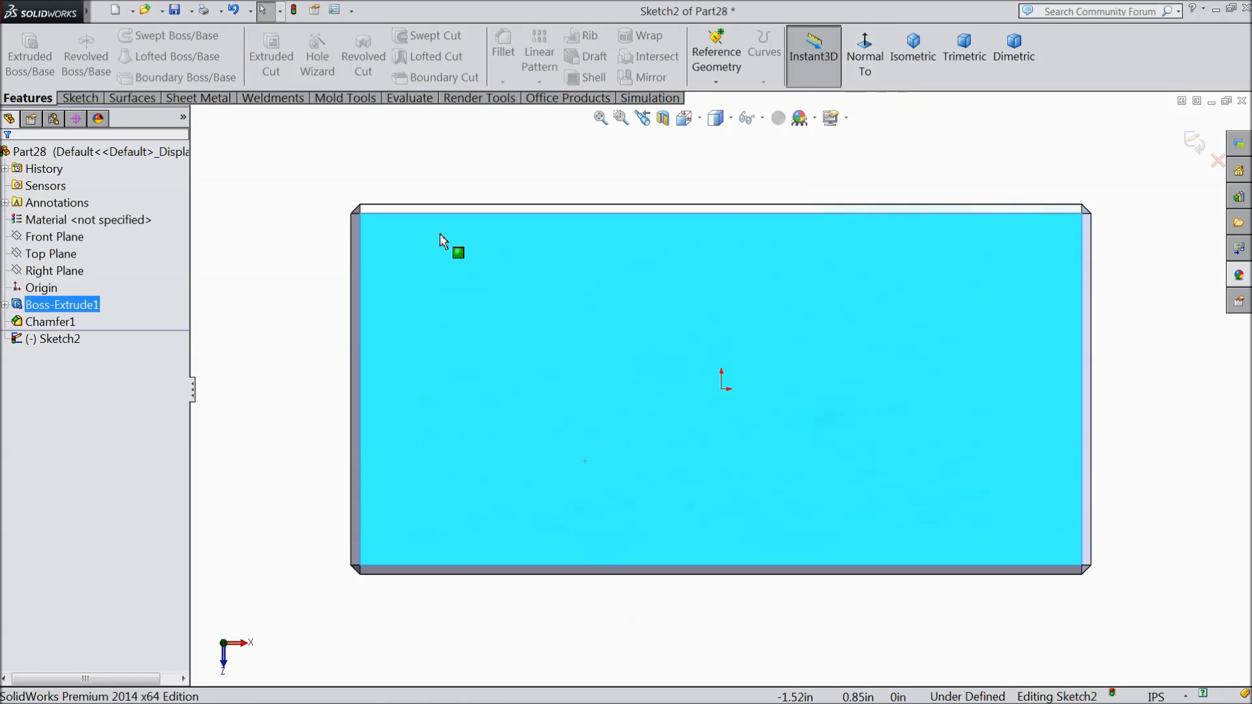
Step: Sketch centrelines from the midpoints of the plate's upper and left edges to the origin
{"action": "left_click", "coordinate": [73, 99]}
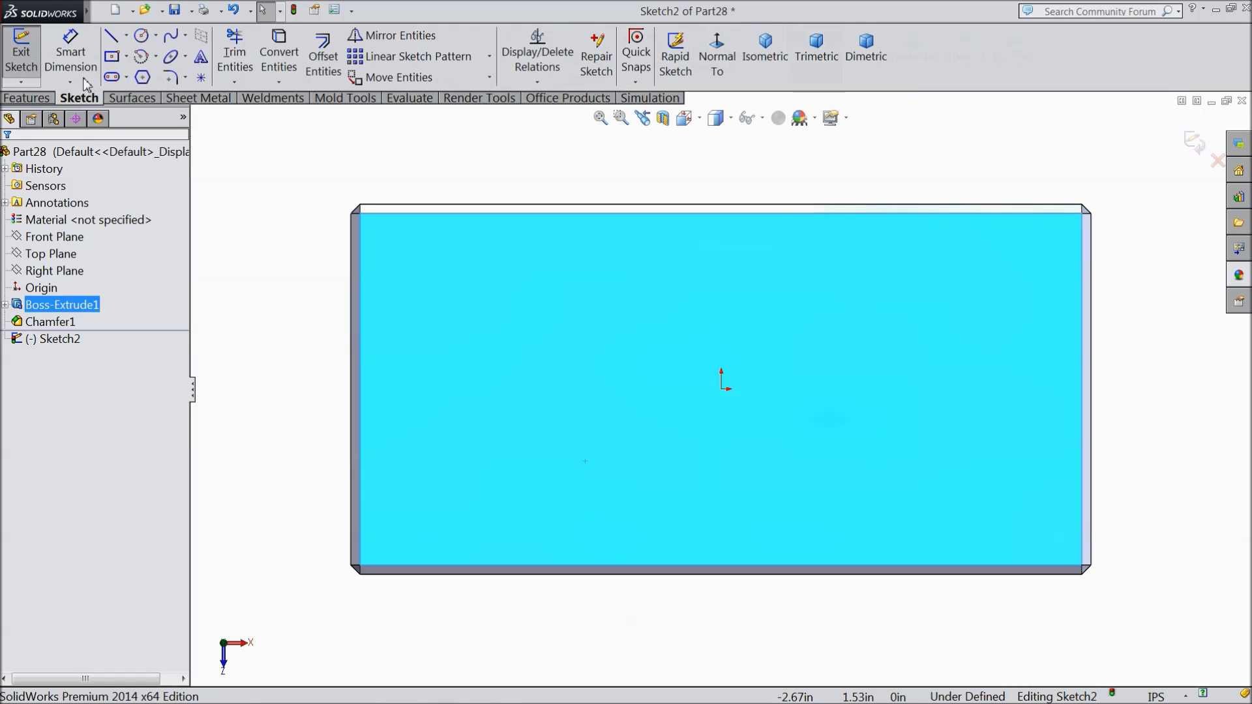
{"action": "left_click", "coordinate": [126, 36]}
{"action": "left_click", "coordinate": [137, 78]}
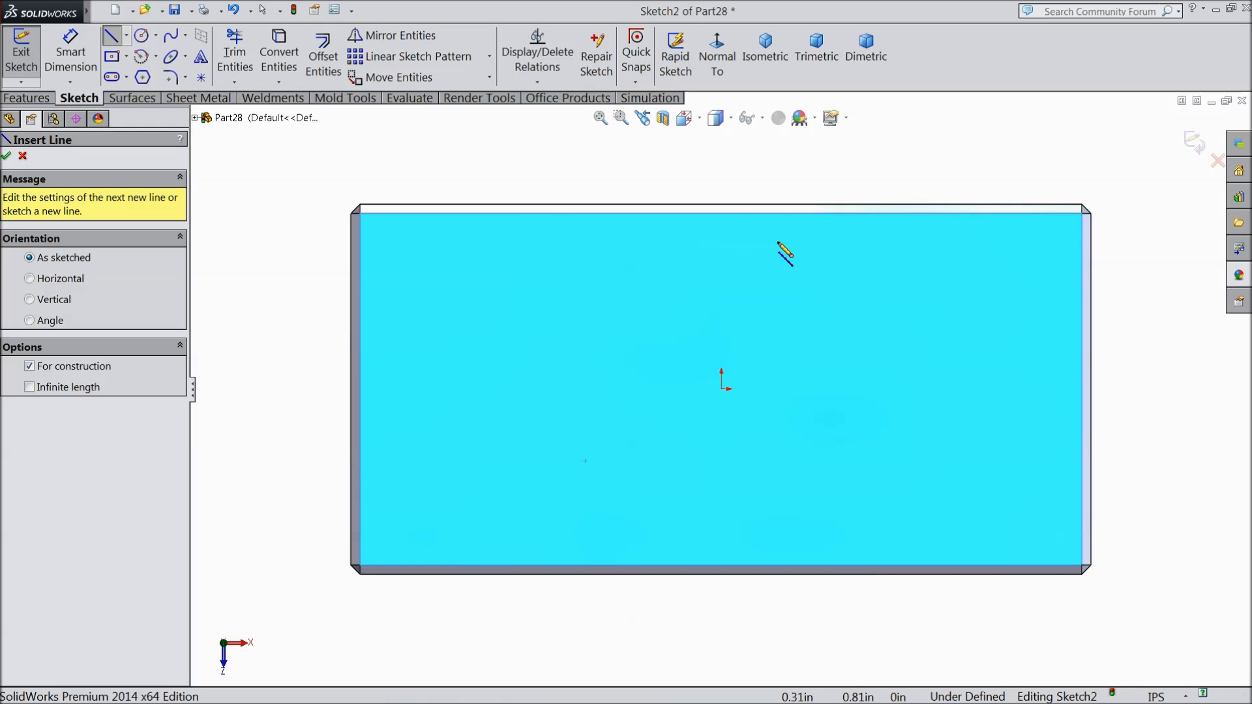
{"action": "left_click", "coordinate": [719, 204]}
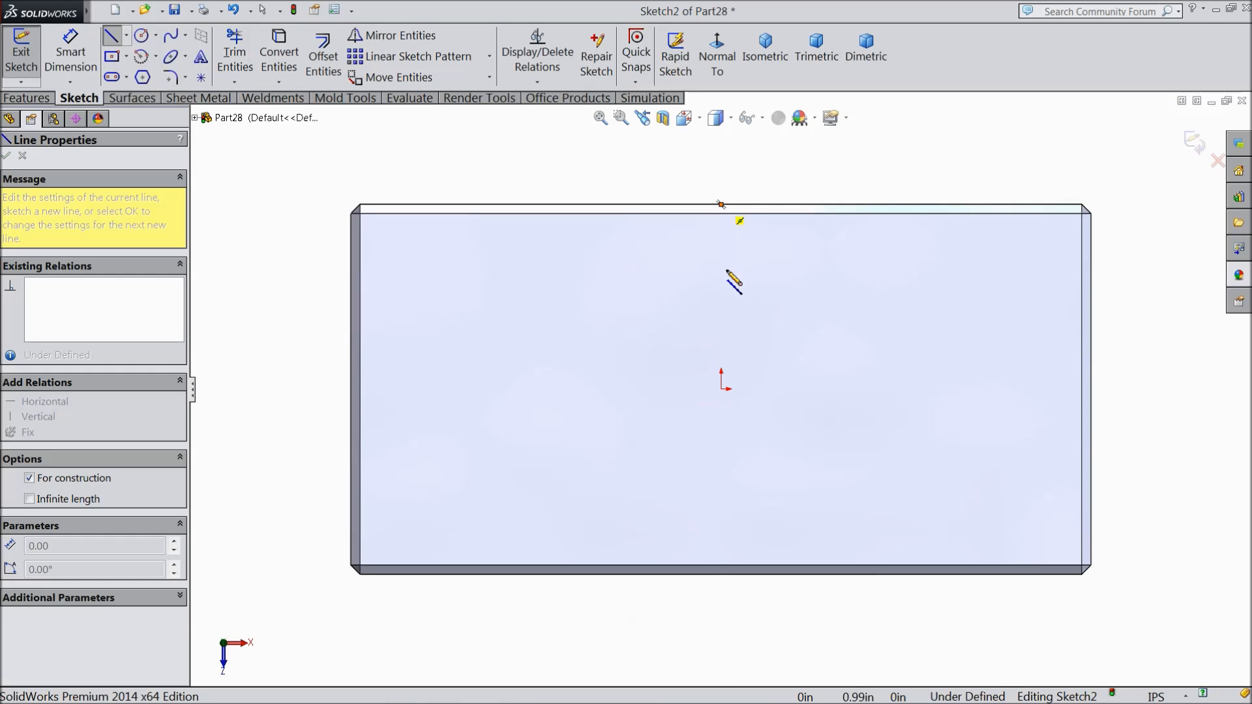
{"action": "left_click", "coordinate": [721, 389]}
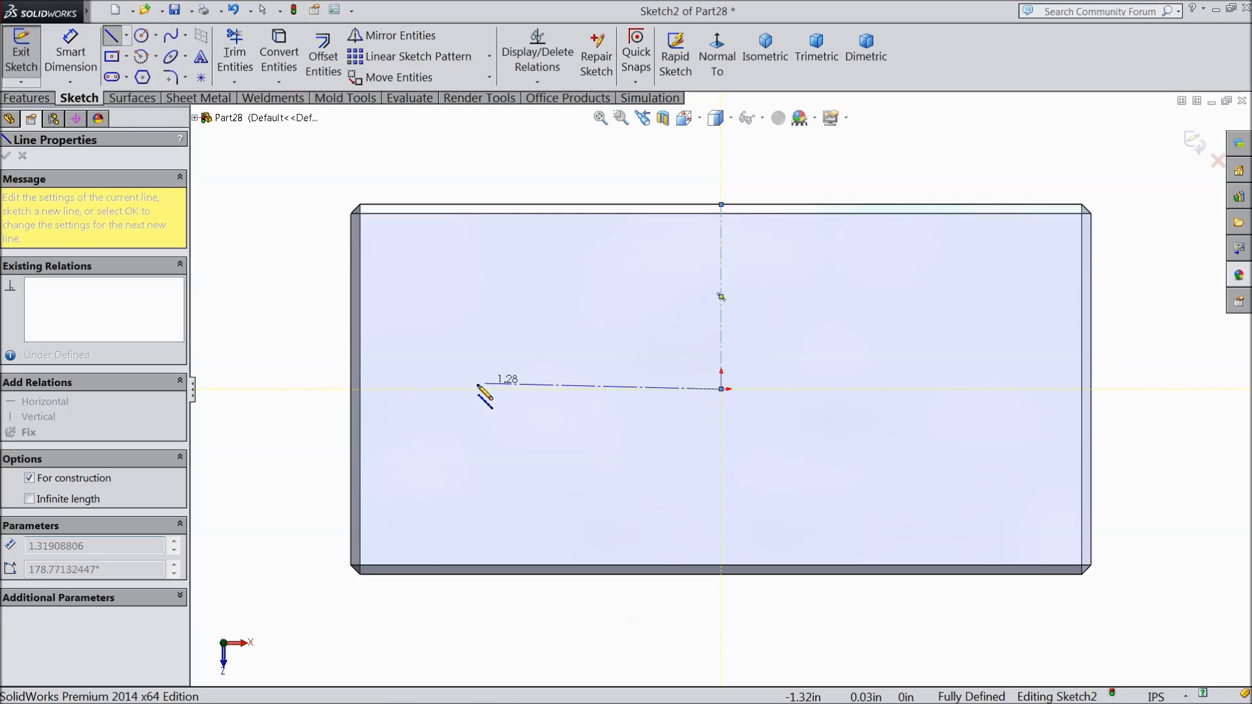
{"action": "left_click", "coordinate": [358, 390]}
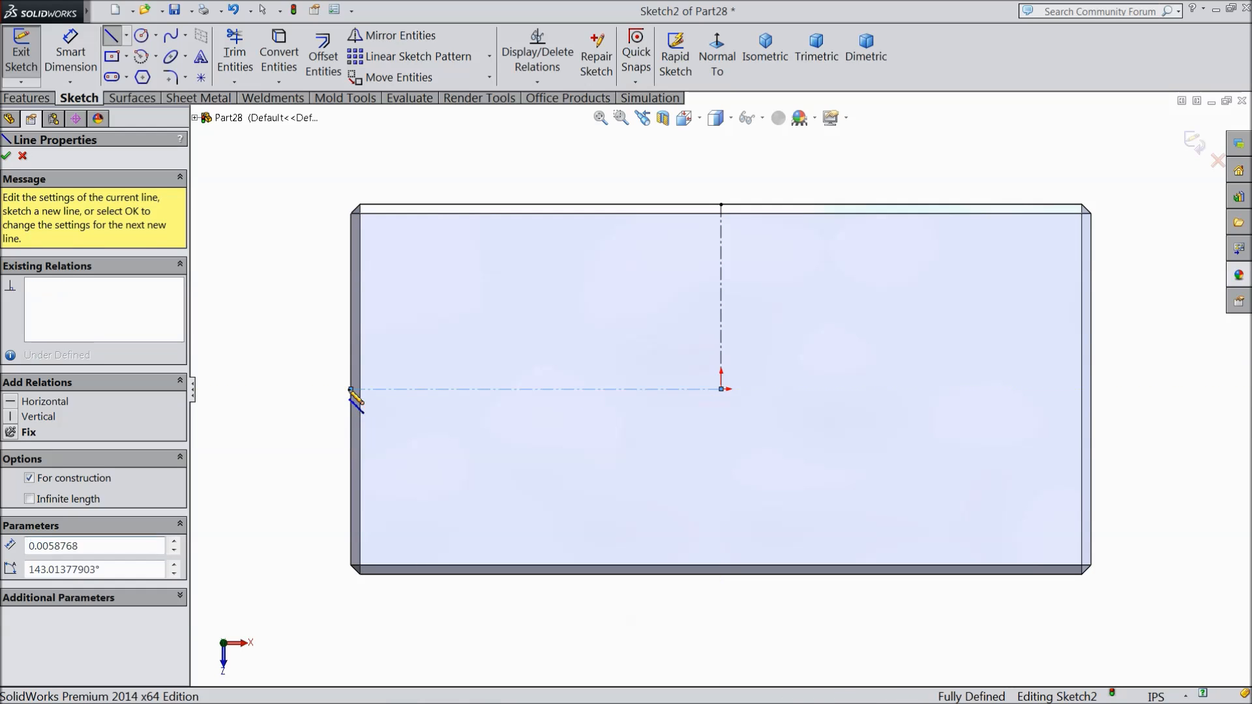
{"action": "right_click", "coordinate": [274, 274]}
{"action": "left_click", "coordinate": [305, 129]}
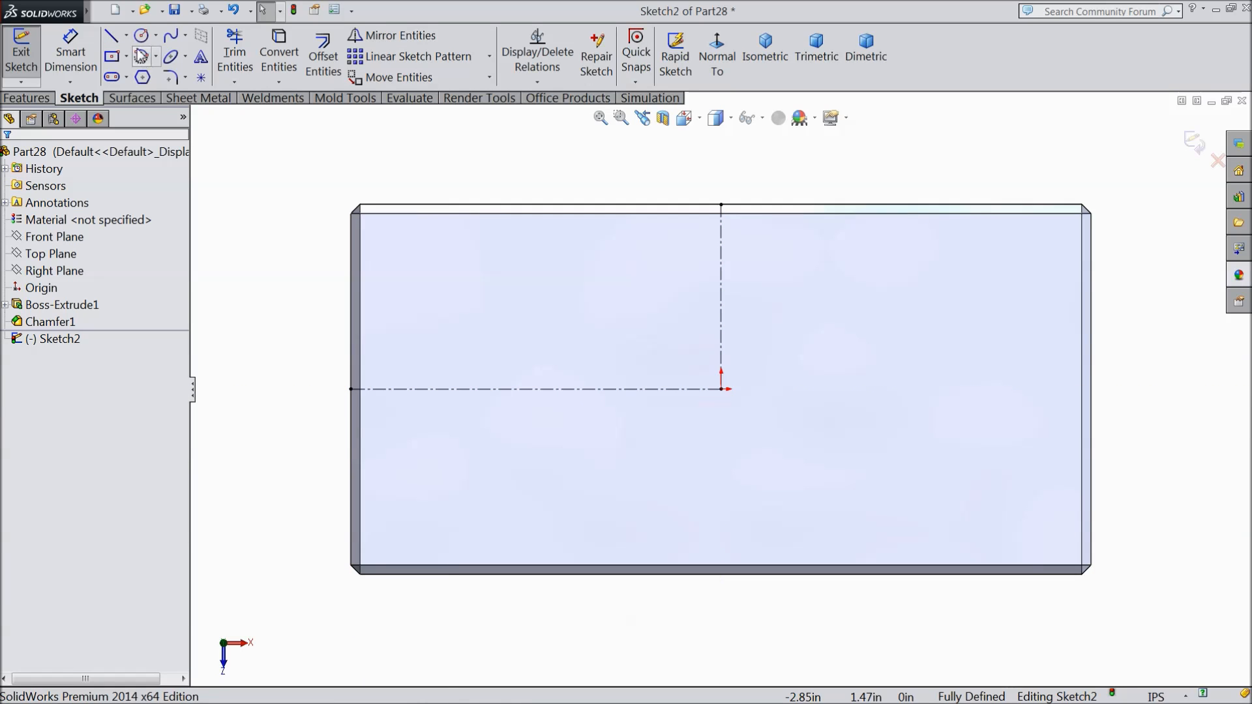
Step: Sketch a circle about 0.37 in in diameter near the plate's upper-left corner, with its centre 0.25 in from the upper edge
{"action": "left_click", "coordinate": [140, 35]}
{"action": "left_click_drag", "start_coordinate": [433, 272], "coordinate": [459, 293]}
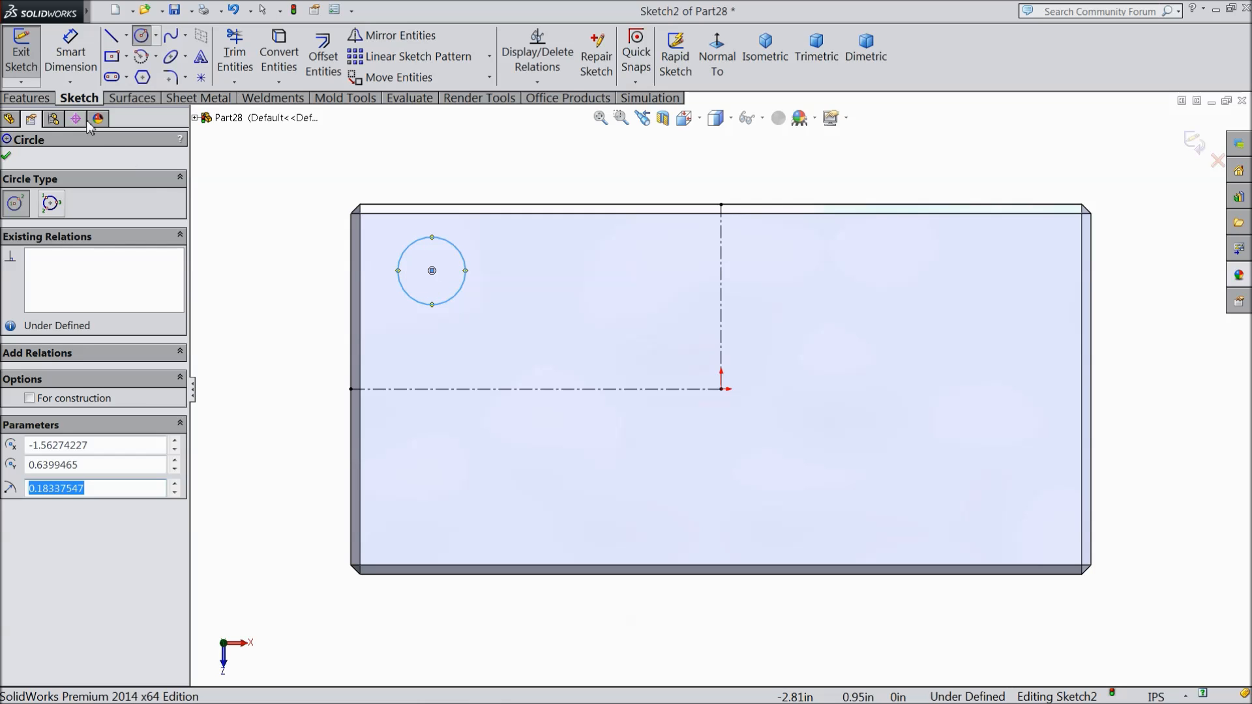
{"action": "left_click", "coordinate": [71, 52]}
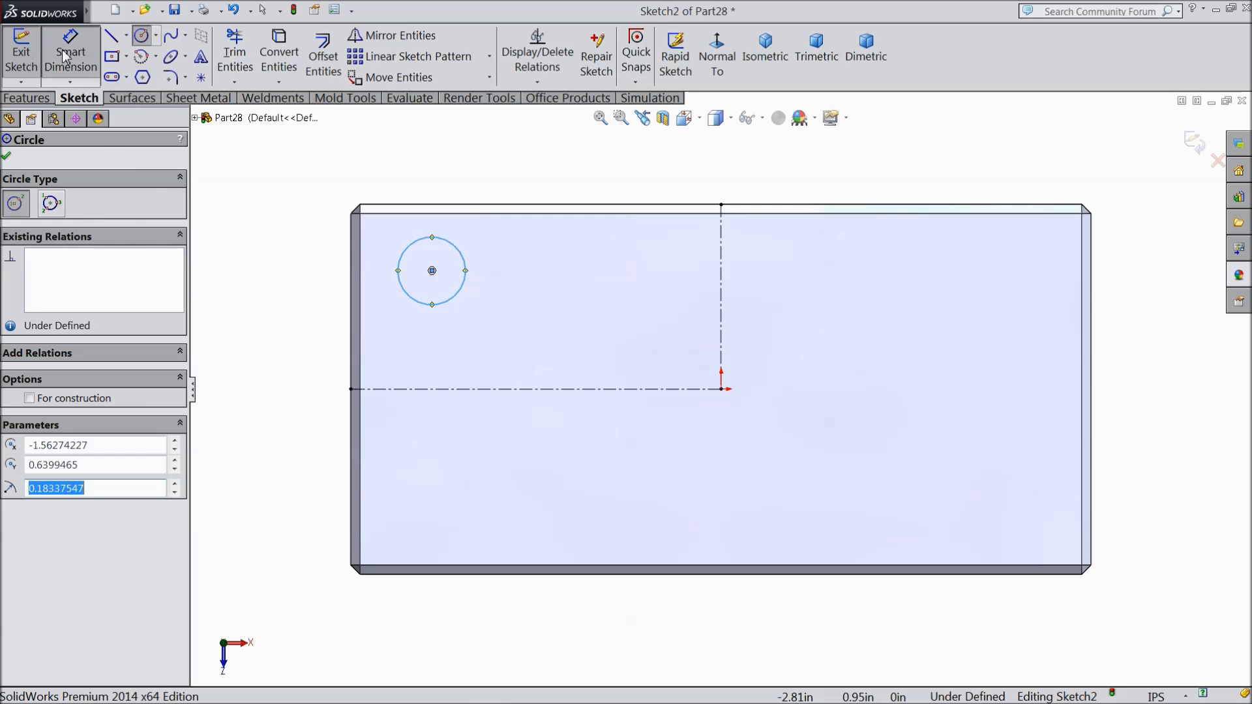
{"action": "left_click", "coordinate": [432, 207]}
{"action": "left_click", "coordinate": [432, 271]}
{"action": "left_click", "coordinate": [297, 259]}
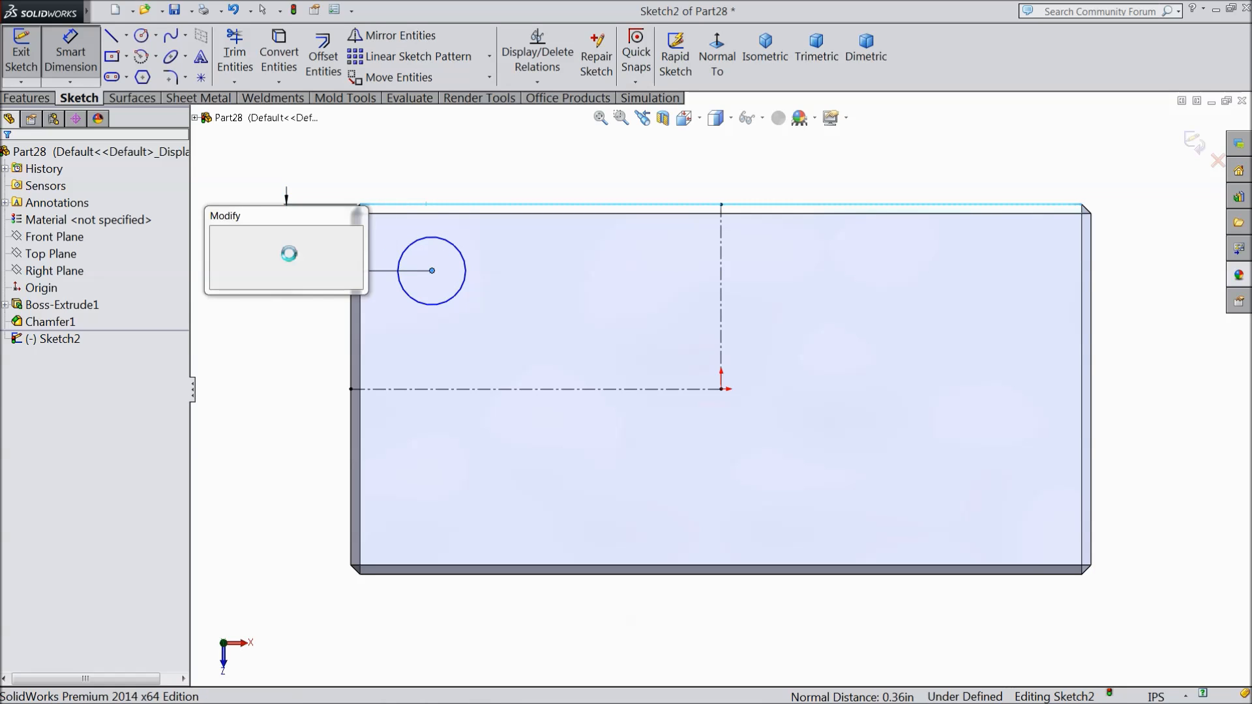
{"action": "type", "text": "0.25"}
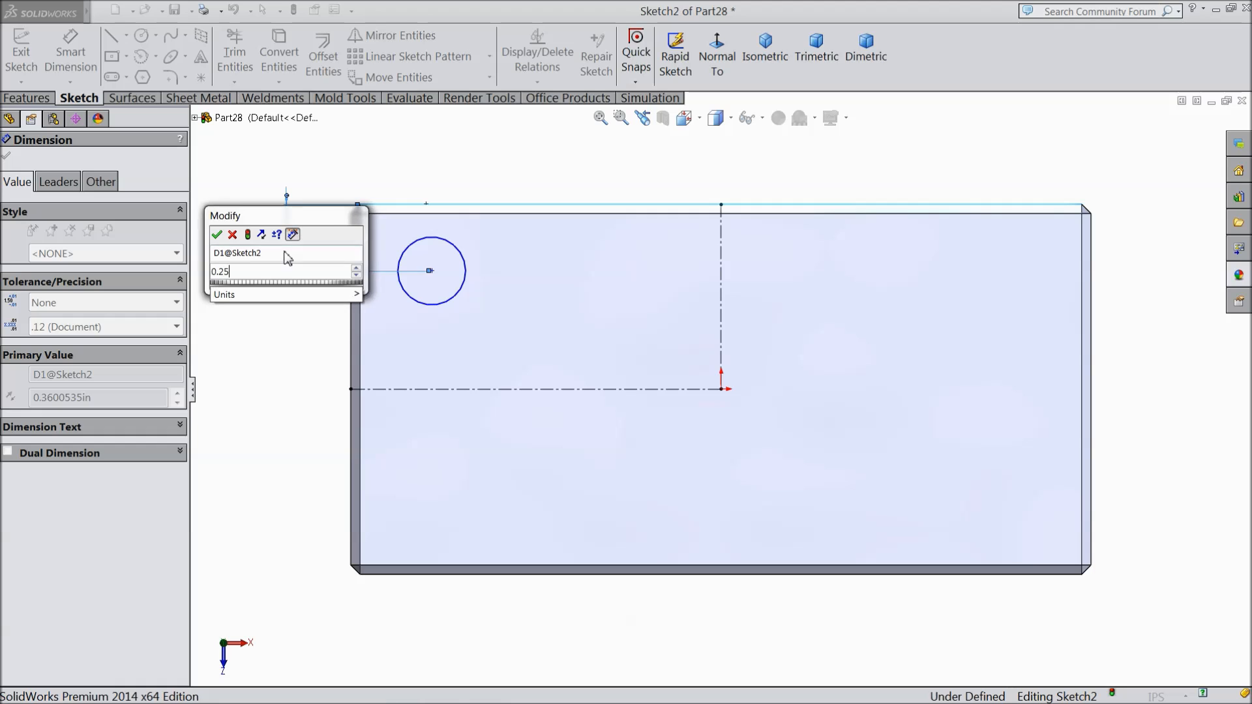
{"action": "left_click", "coordinate": [217, 234]}
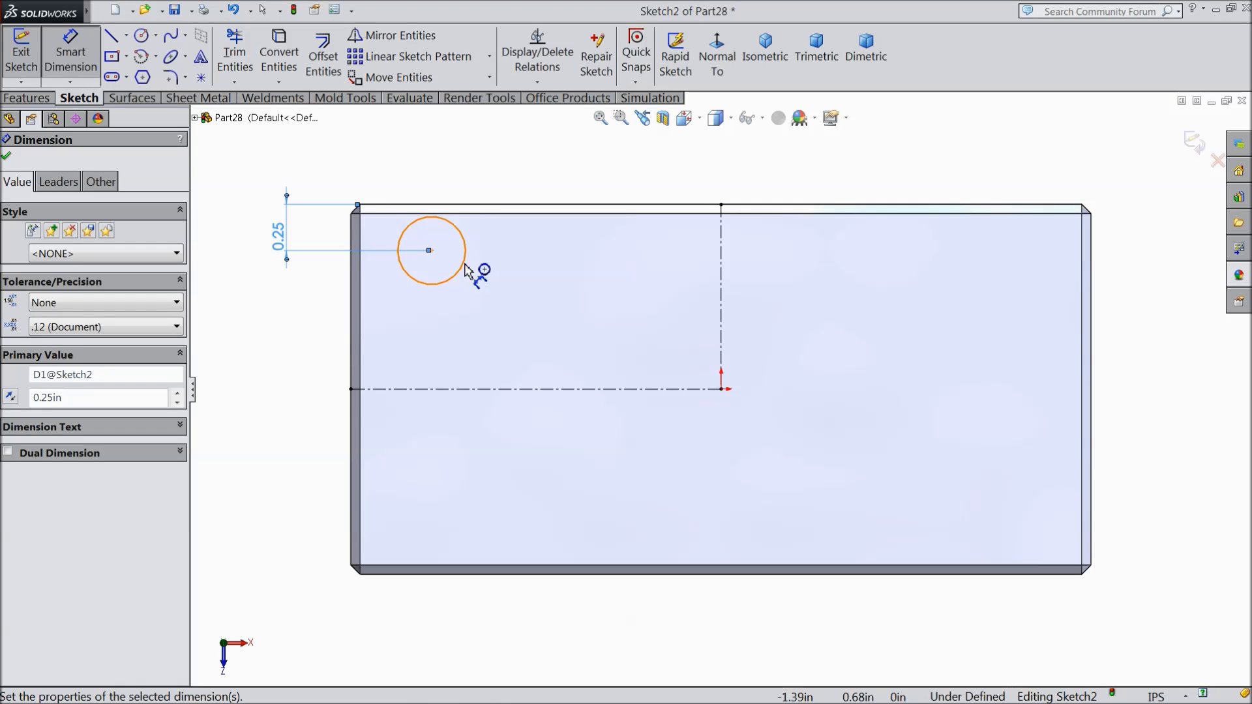
Step: Dimension the circle's centre 0.5 in from the plate's left edge
{"action": "left_click", "coordinate": [463, 264]}
{"action": "left_click", "coordinate": [356, 238]}
{"action": "left_click", "coordinate": [374, 189]}
{"action": "type", "text": "0.5"}
{"action": "left_click", "coordinate": [310, 152]}
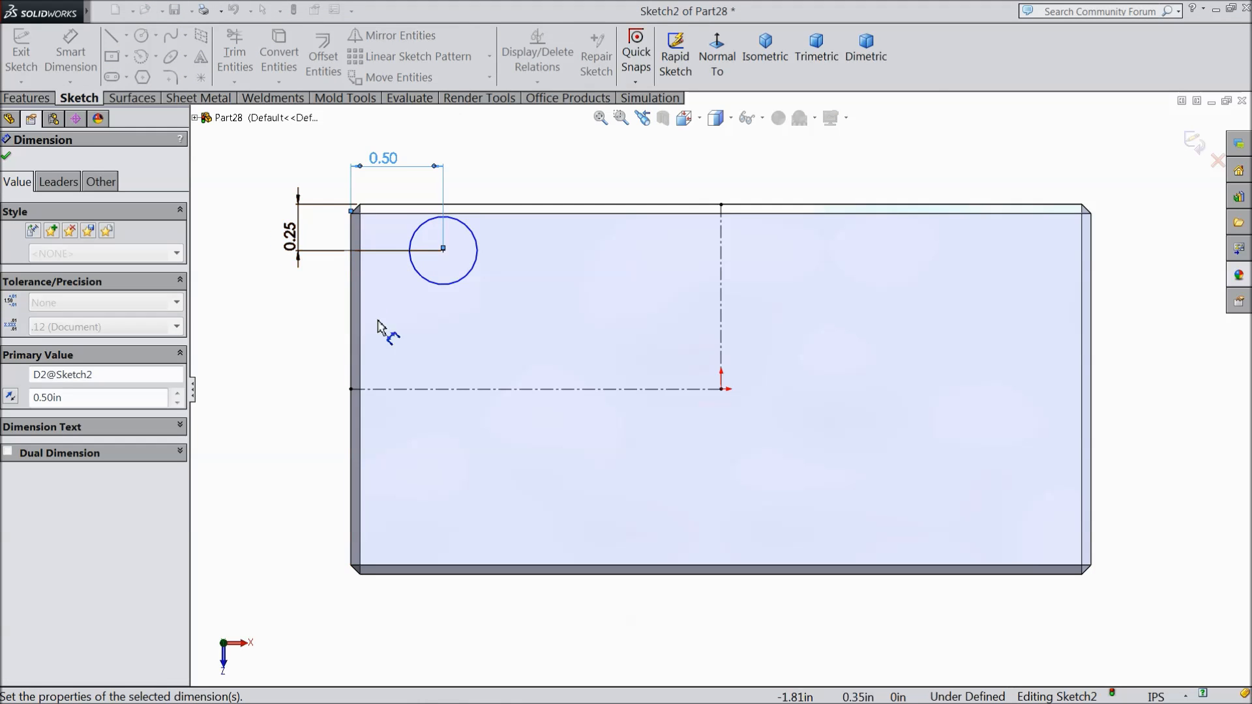
Step: Set the circle's diameter to 0.25 in and finish dimensioning
{"action": "left_click", "coordinate": [470, 238]}
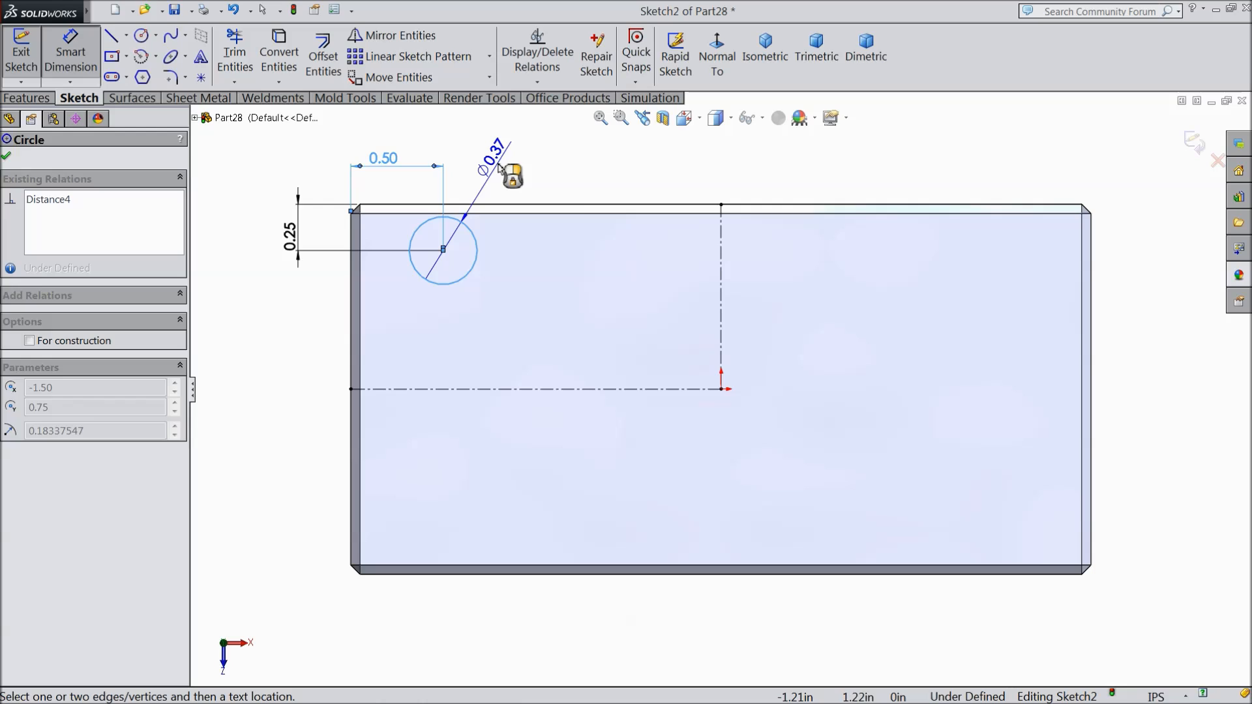
{"action": "left_click", "coordinate": [509, 173]}
{"action": "type", "text": "0.25"}
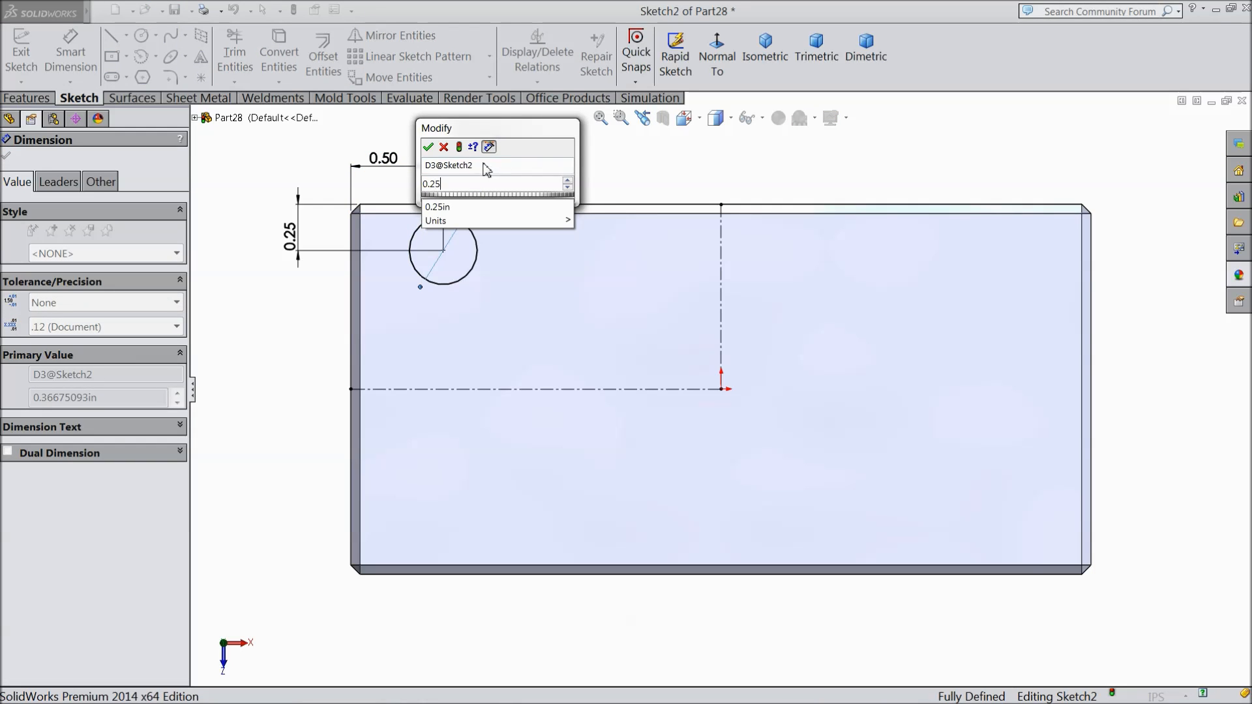
{"action": "left_click", "coordinate": [428, 148]}
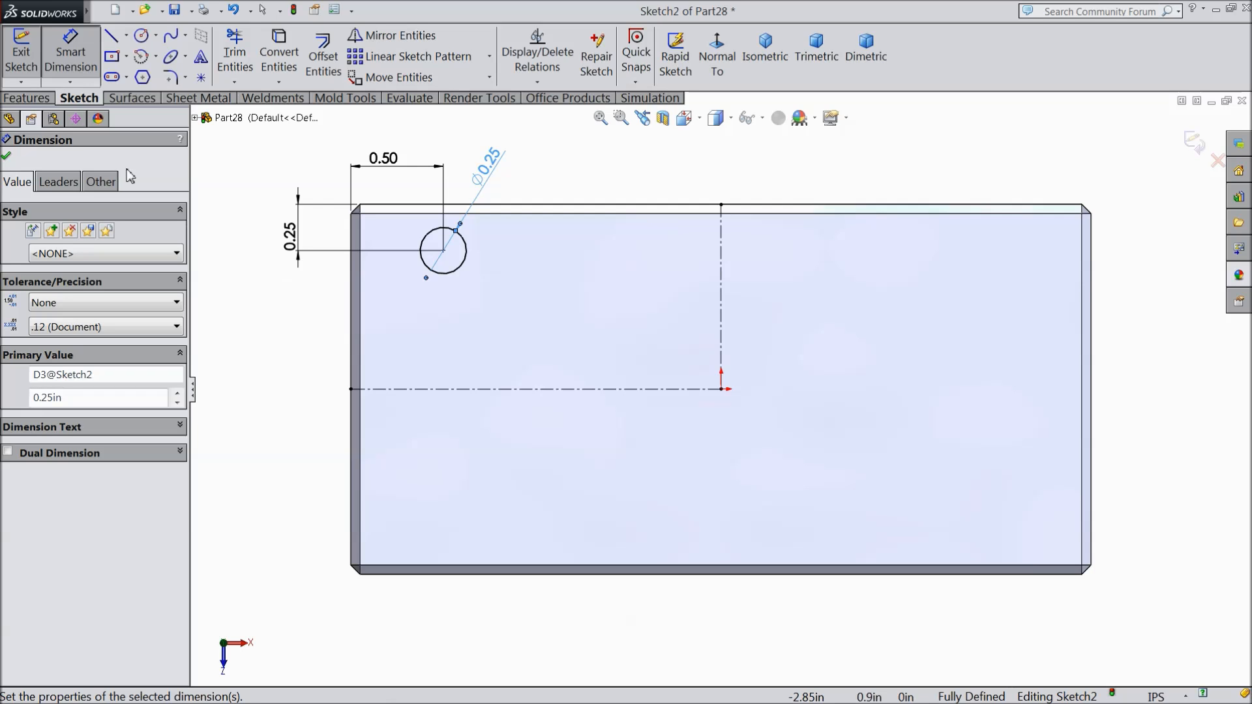
{"action": "left_click", "coordinate": [7, 157]}
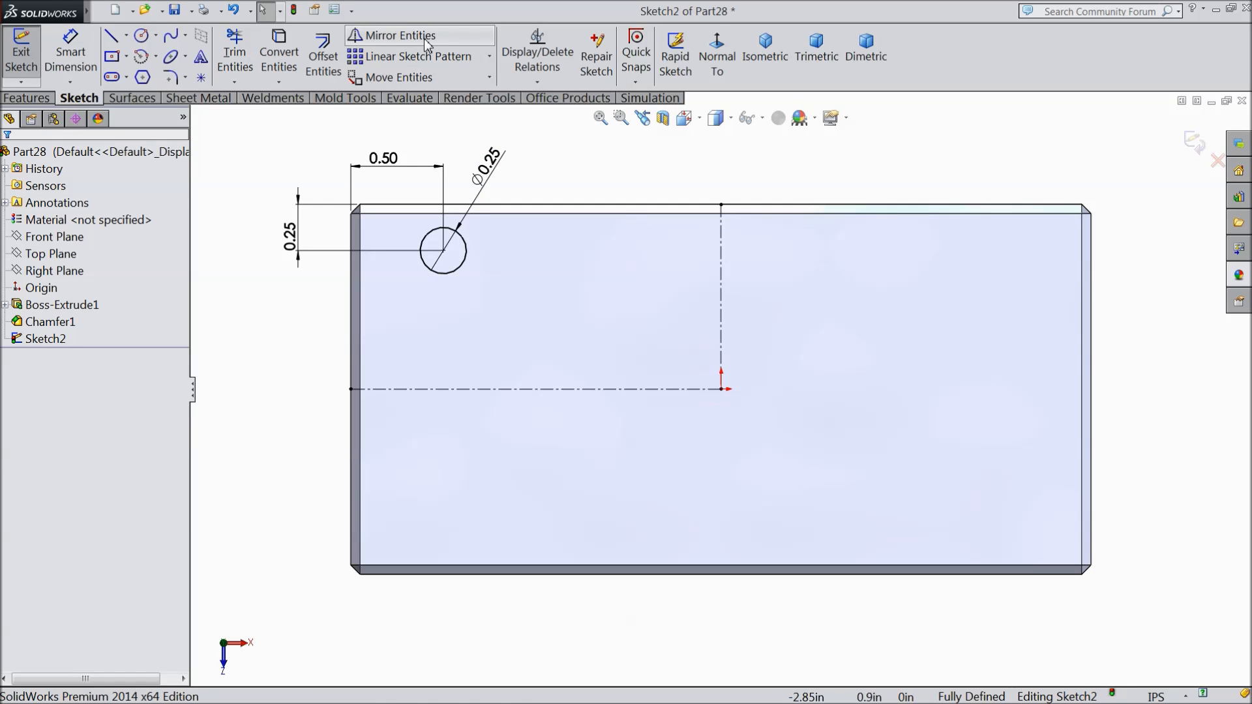
Step: Mirror the 0.25 in circle about the horizontal centreline, keeping the original
{"action": "left_click", "coordinate": [391, 36]}
{"action": "left_click", "coordinate": [521, 390]}
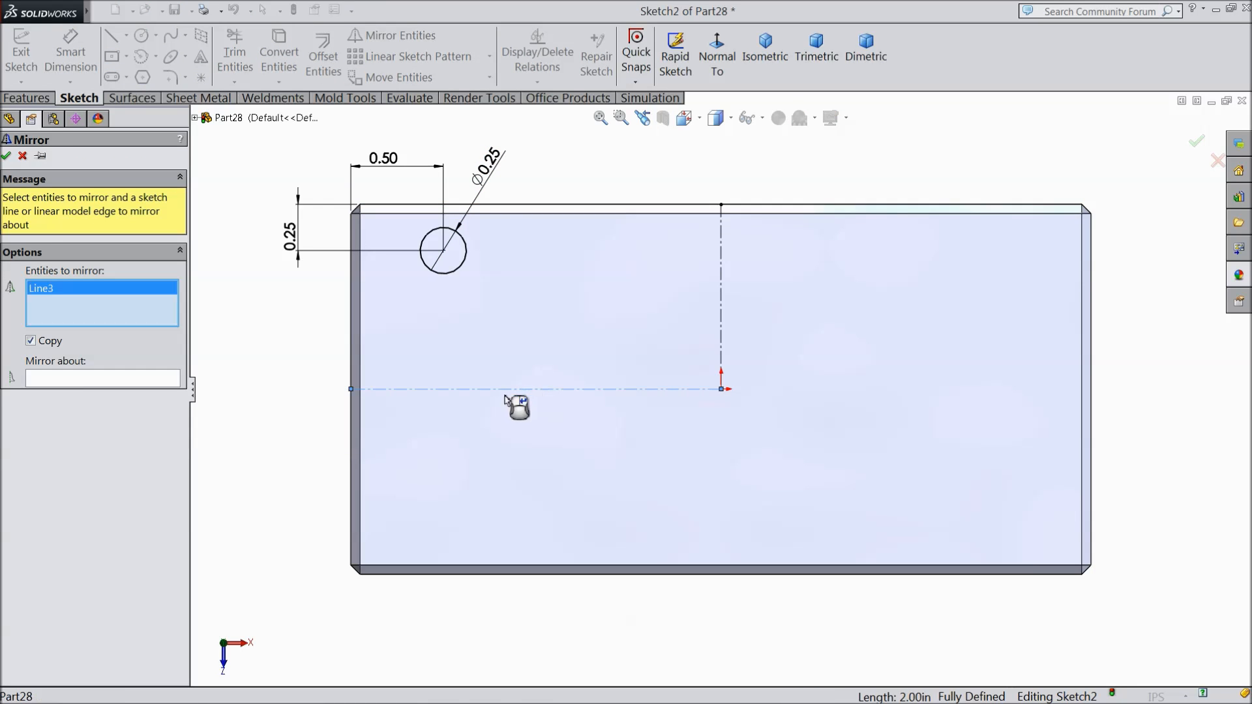
{"action": "left_click", "coordinate": [154, 378]}
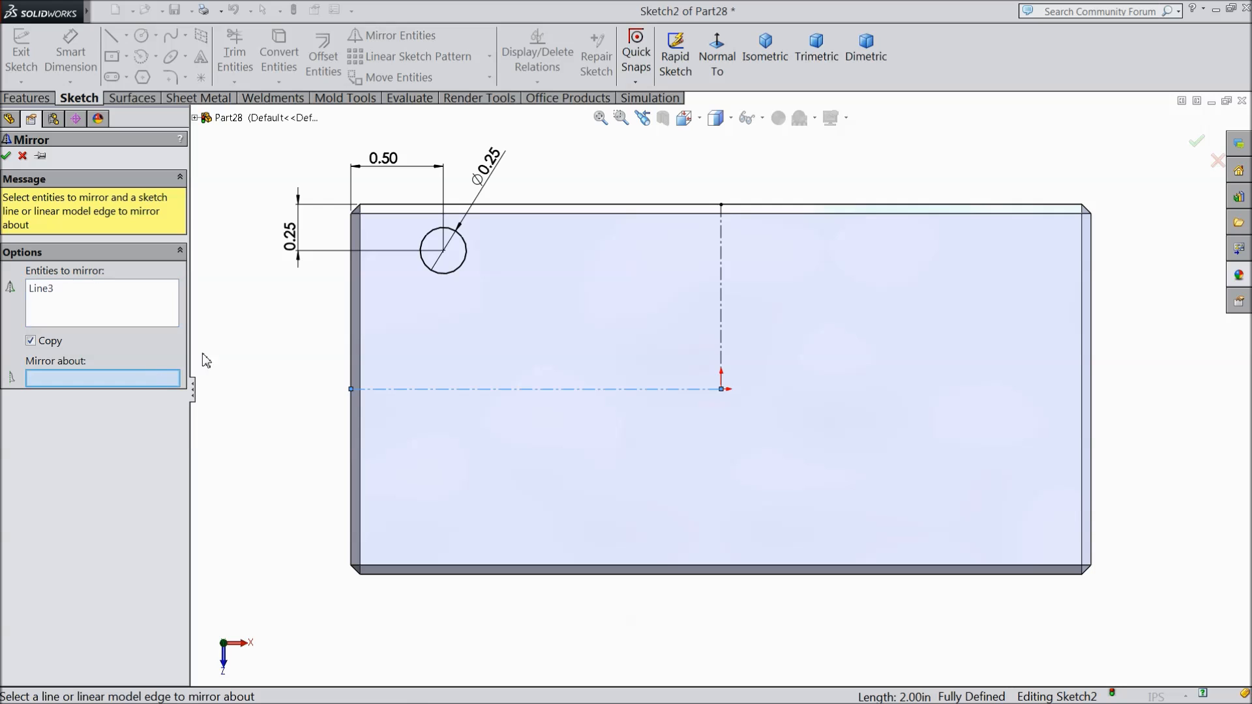
{"action": "left_click", "coordinate": [458, 269]}
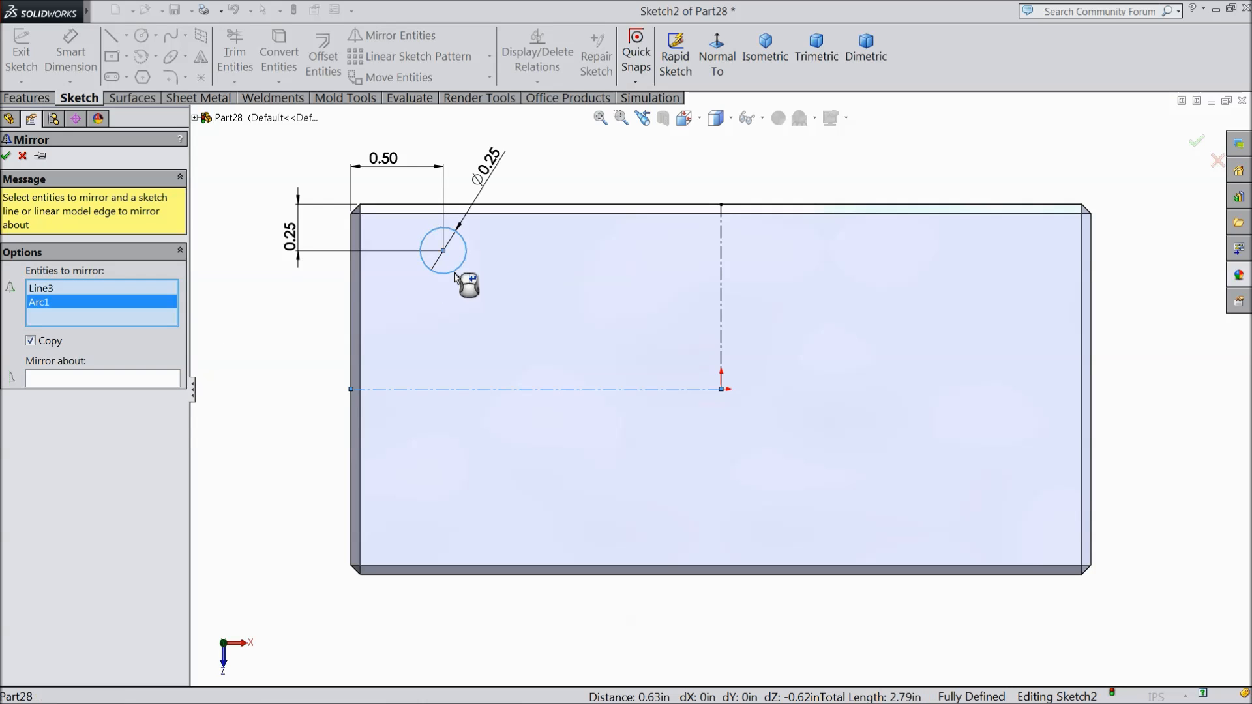
{"action": "left_click", "coordinate": [157, 378]}
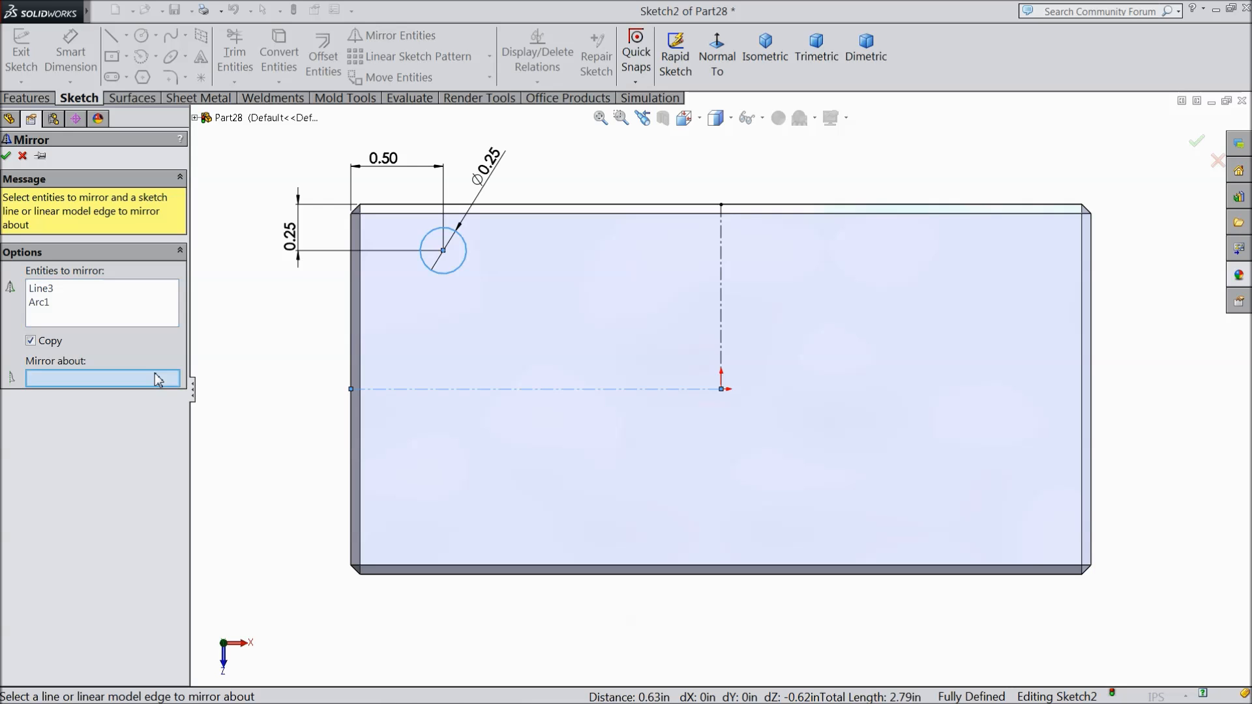
{"action": "left_click", "coordinate": [410, 390]}
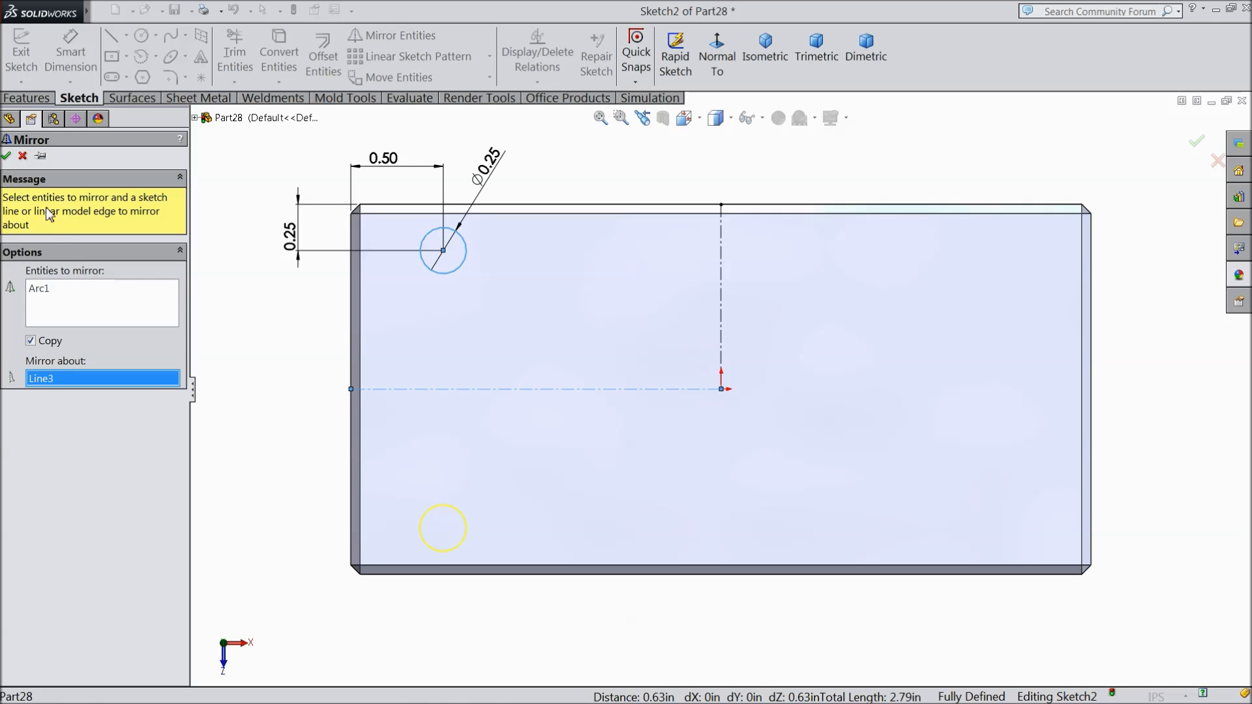
{"action": "left_click", "coordinate": [6, 156]}
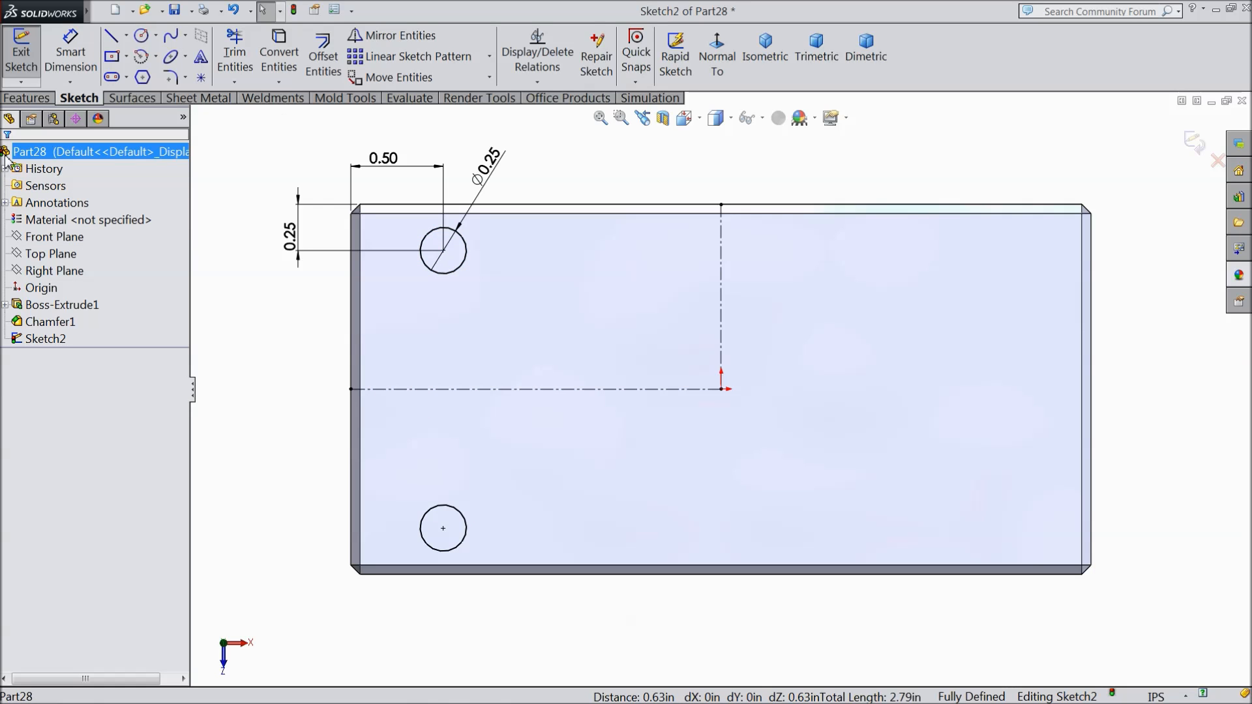
Step: Mirror both circles near the plate's left edge about the vertical centreline, keeping the originals
{"action": "left_click", "coordinate": [392, 37]}
{"action": "left_click", "coordinate": [460, 272]}
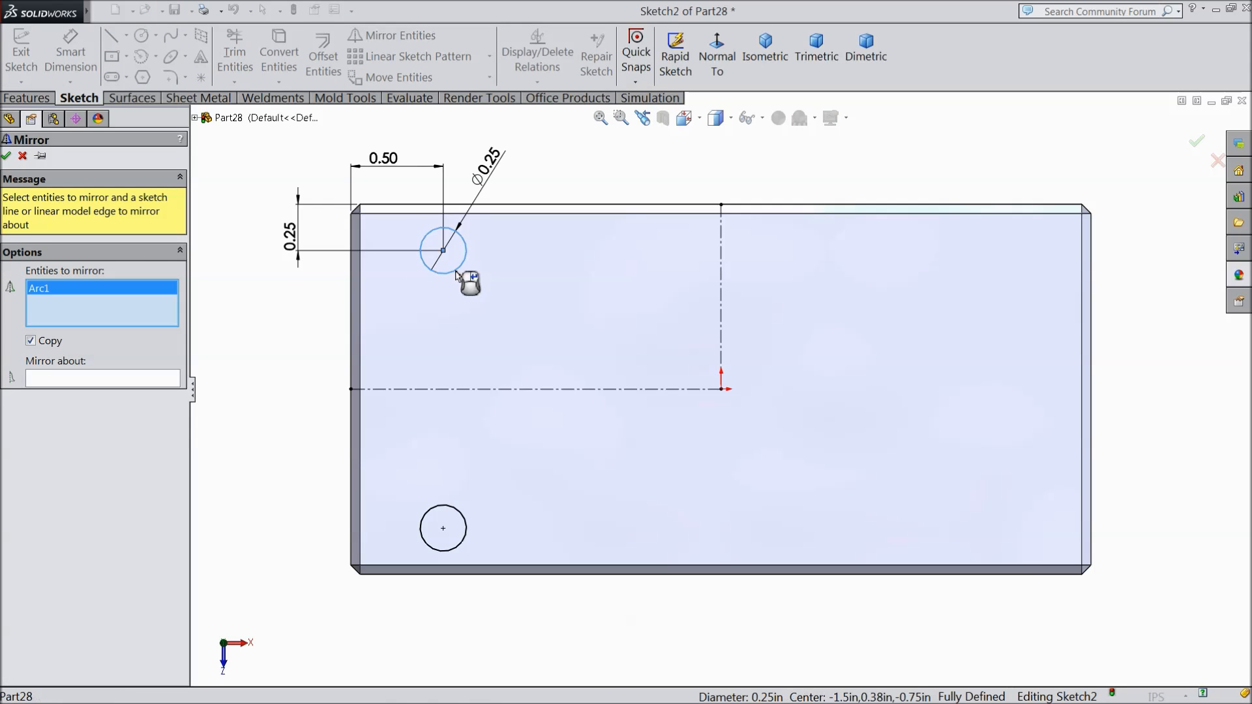
{"action": "left_click", "coordinate": [454, 511]}
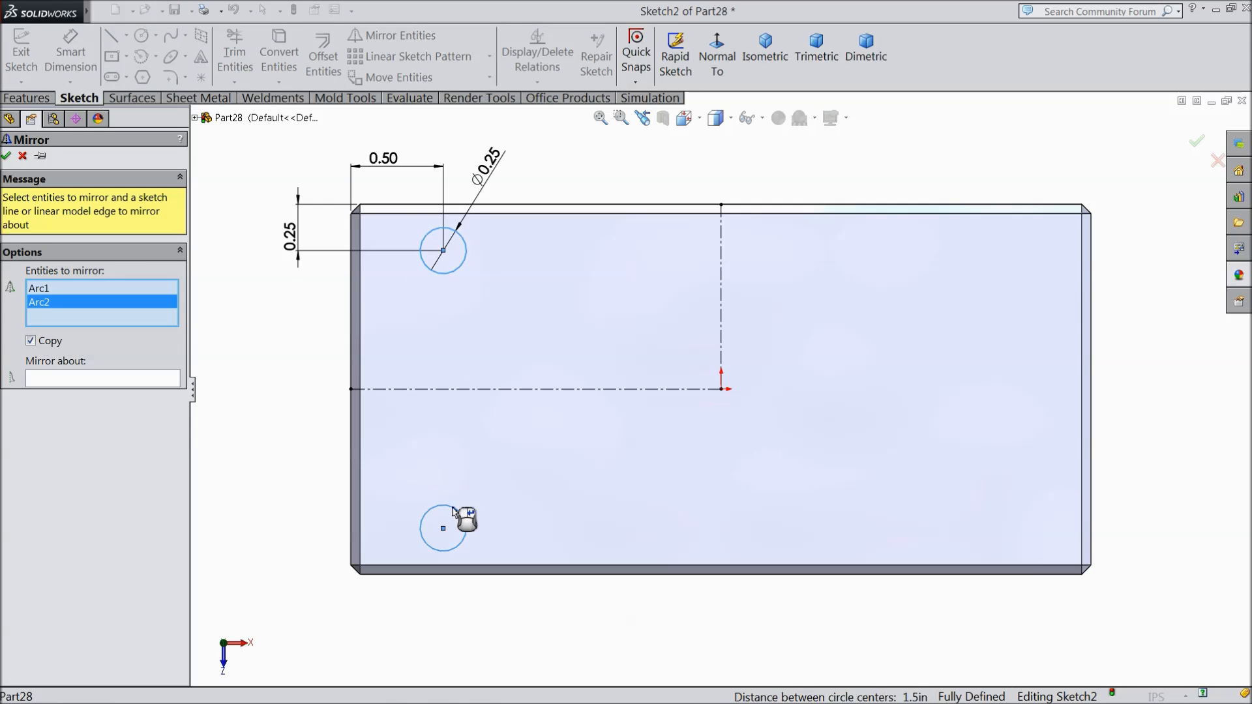
{"action": "left_click", "coordinate": [174, 386]}
{"action": "left_click", "coordinate": [721, 335]}
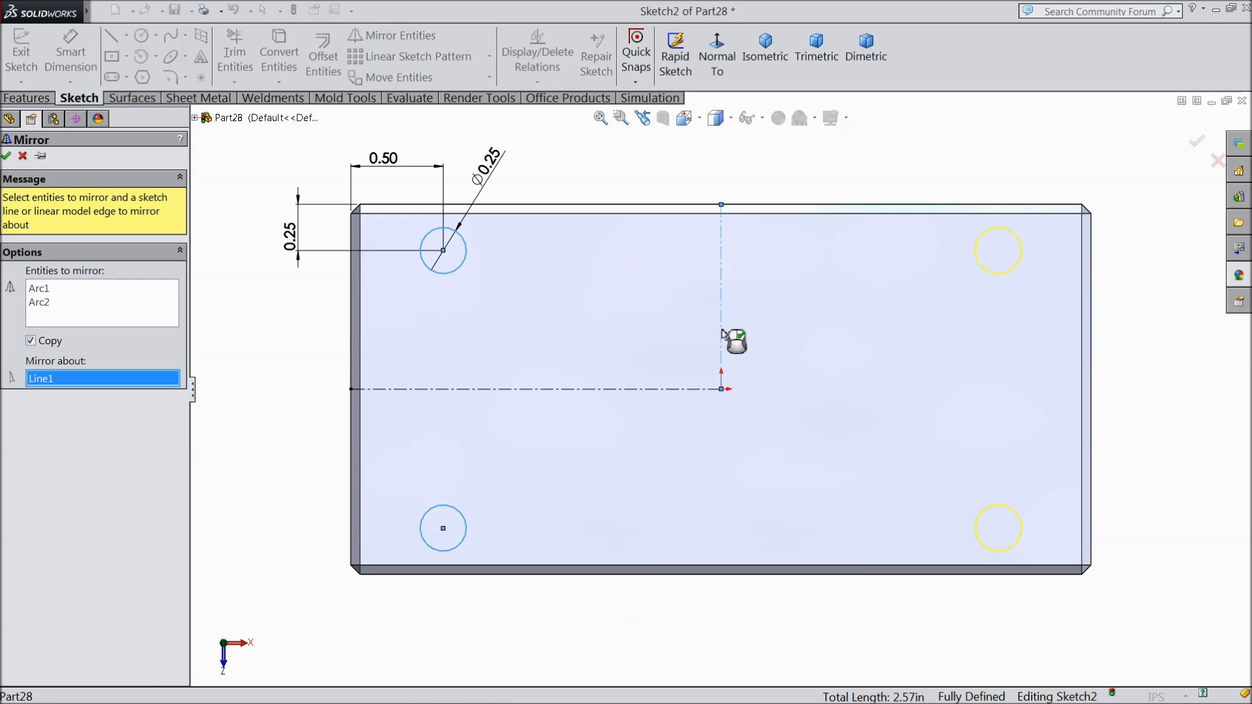
{"action": "left_click", "coordinate": [7, 156]}
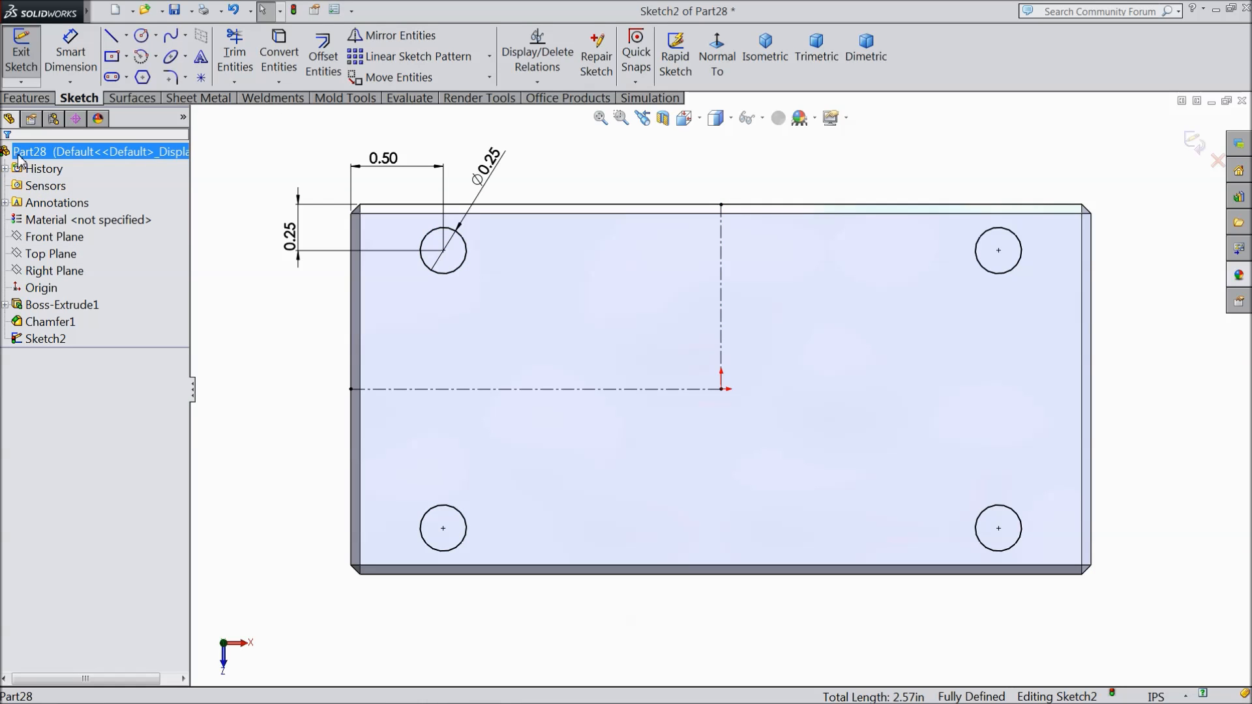
Step: Cut the four sketched circles through the plate with an Extruded Cut set to Through All
{"action": "left_click", "coordinate": [26, 98]}
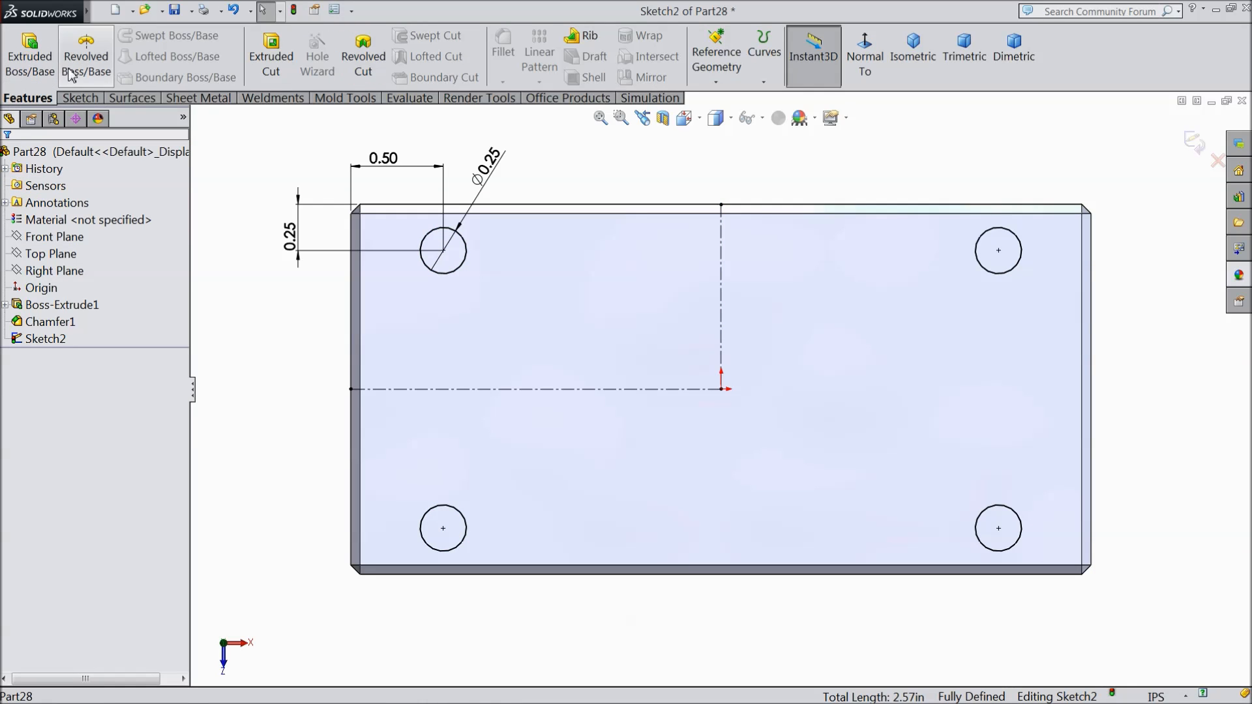
{"action": "left_click", "coordinate": [270, 59]}
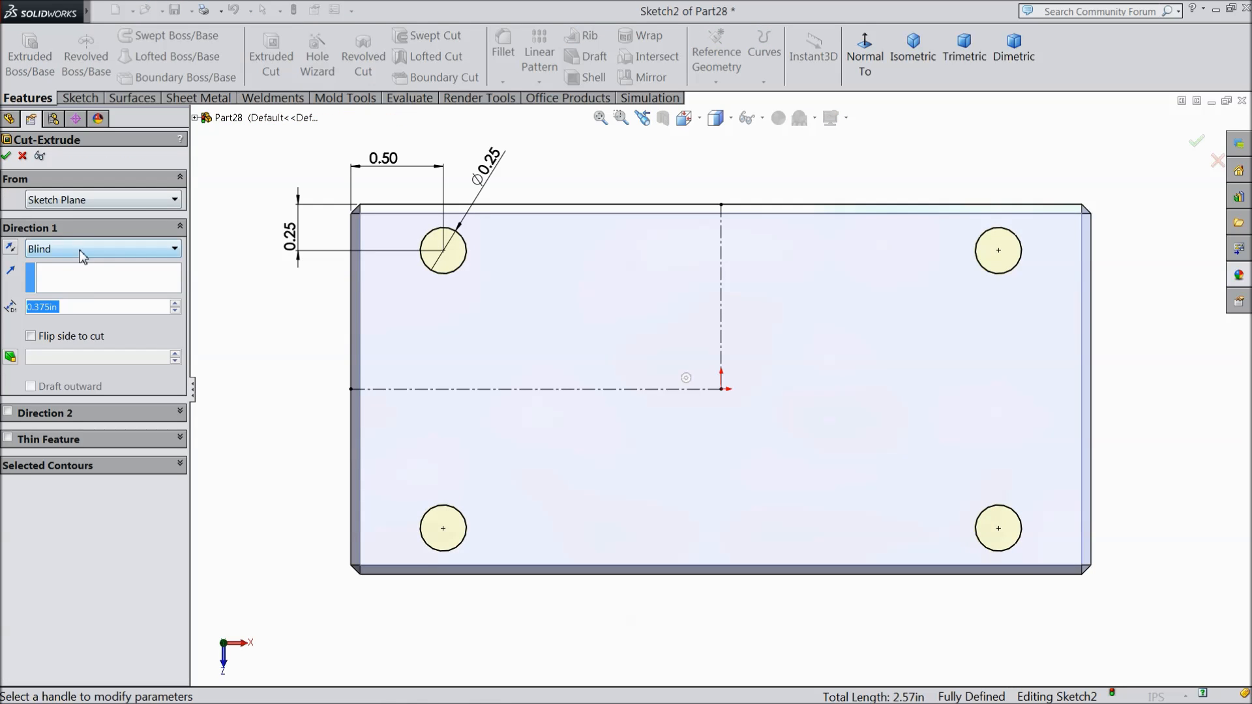
{"action": "left_click", "coordinate": [83, 254]}
{"action": "left_click", "coordinate": [84, 271]}
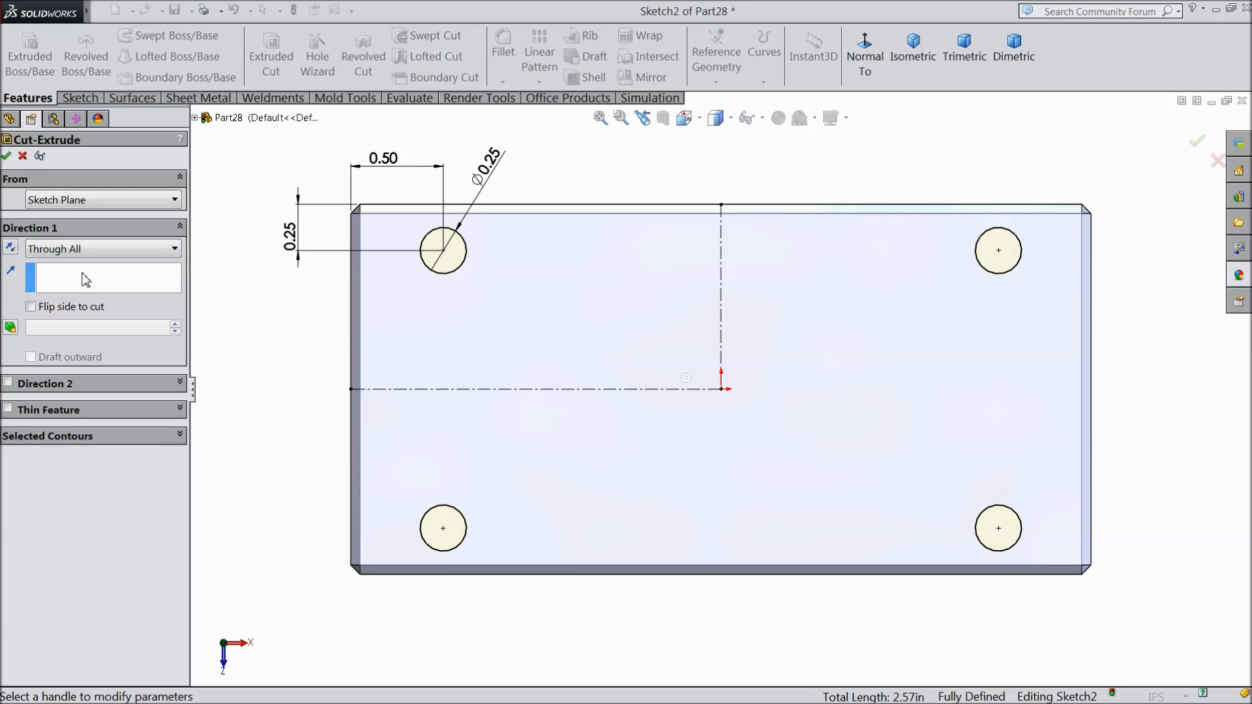
{"action": "left_click", "coordinate": [913, 58]}
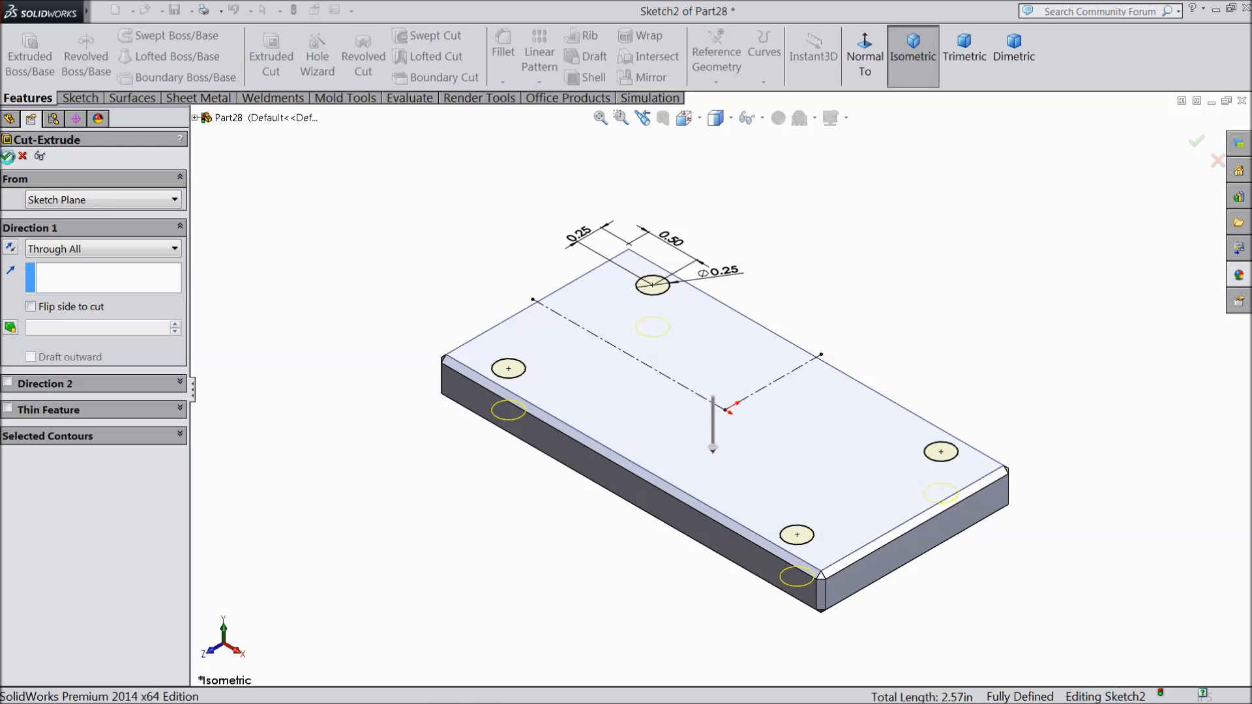
{"action": "left_click", "coordinate": [7, 157]}
{"action": "middle_click_drag", "start_coordinate": [343, 330], "coordinate": [814, 269]}
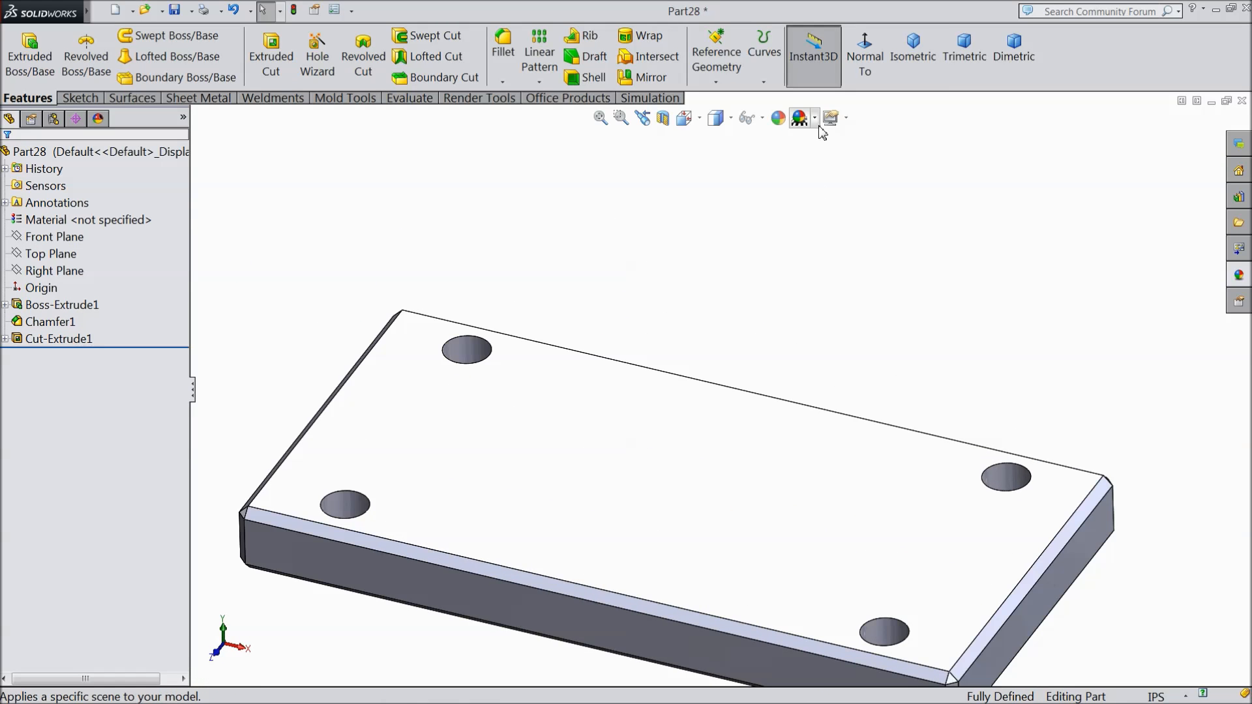
{"action": "left_click", "coordinate": [778, 117]}
{"action": "scroll", "coordinate": [365, 294], "scroll_direction": "up", "scroll_amount": 2}
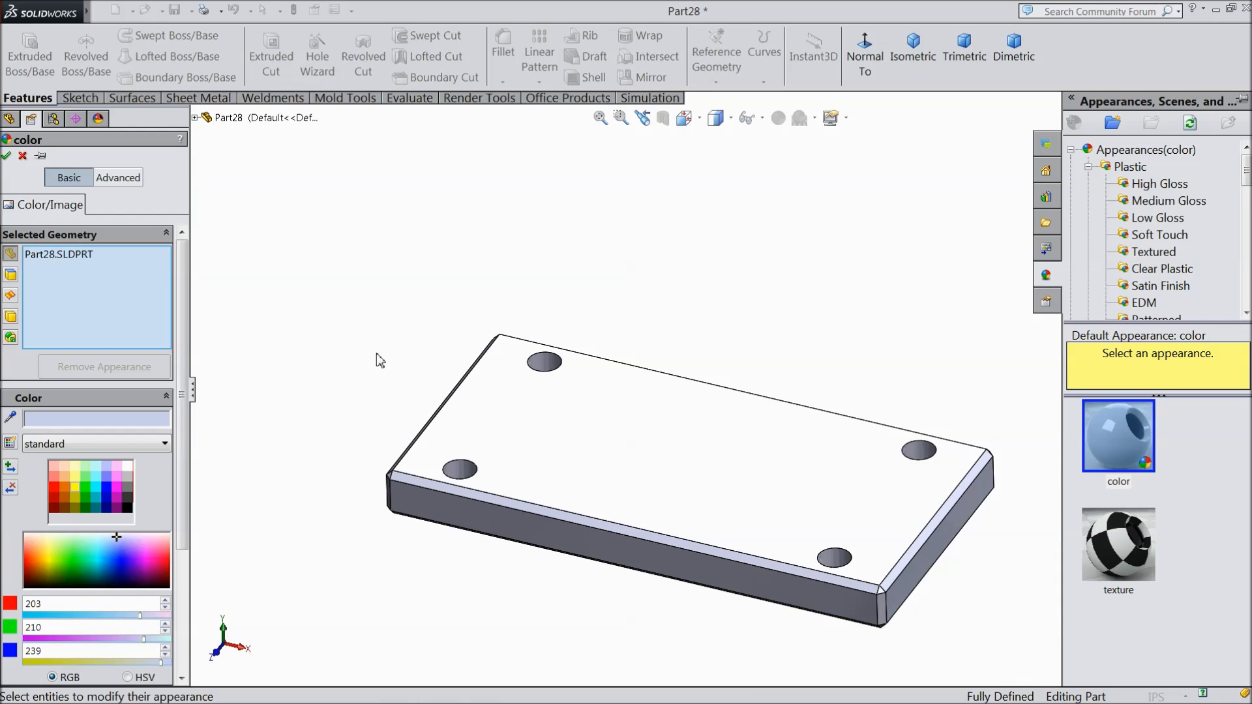
{"action": "left_click", "coordinate": [128, 497]}
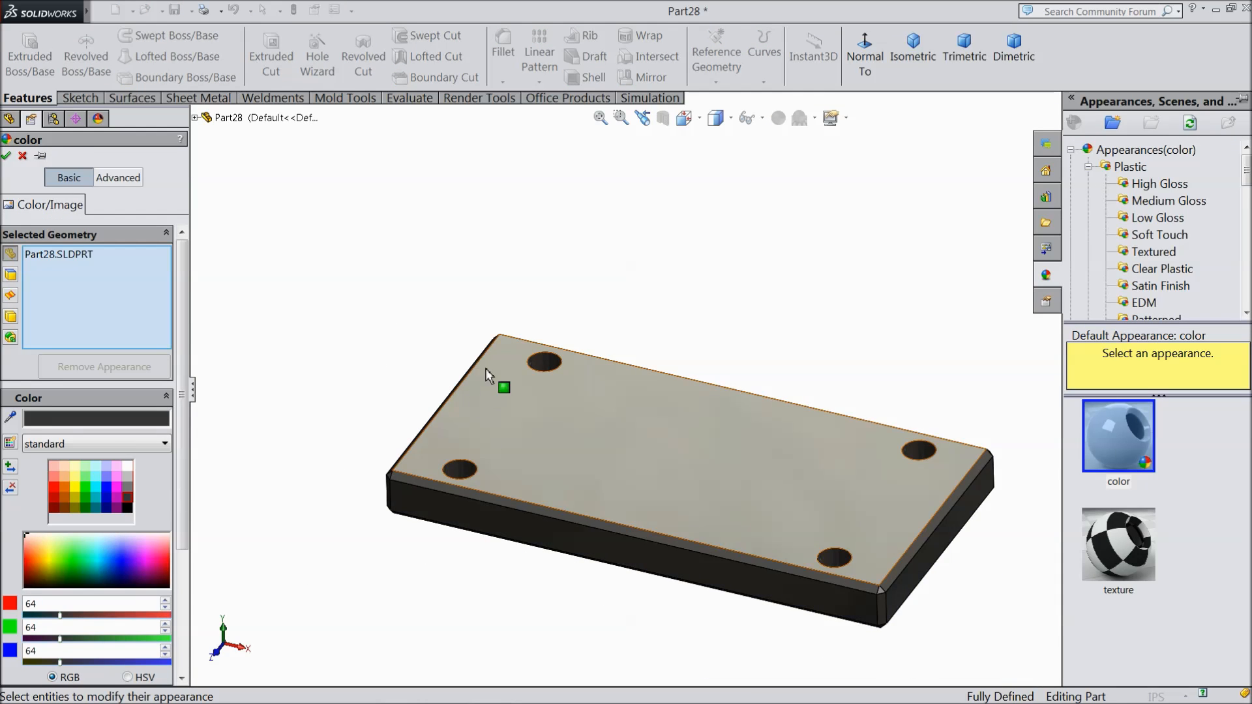
{"action": "mouse_move", "coordinate": [485, 368]}
{"action": "middle_mouse_down"}
{"action": "mouse_move", "coordinate": [497, 198]}
{"action": "mouse_move", "coordinate": [486, 373]}
{"action": "middle_mouse_up"}
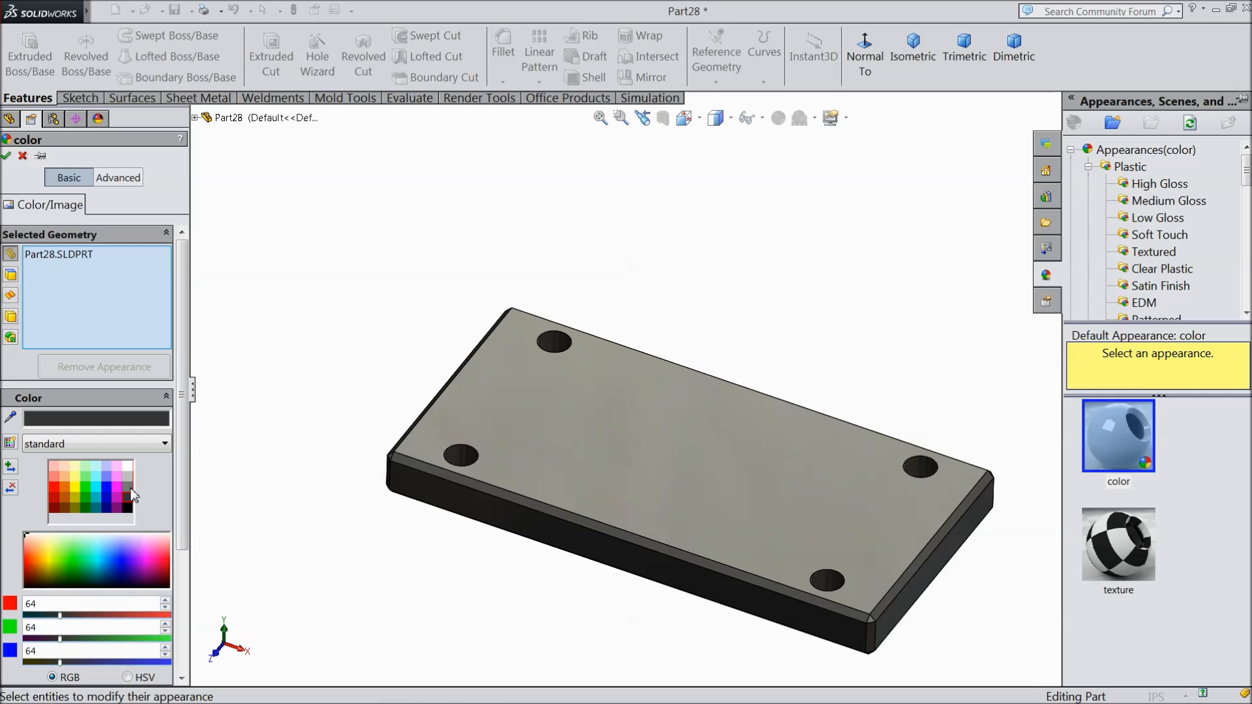
{"action": "left_click", "coordinate": [128, 487]}
{"action": "middle_click_drag", "start_coordinate": [385, 476], "coordinate": [423, 413]}
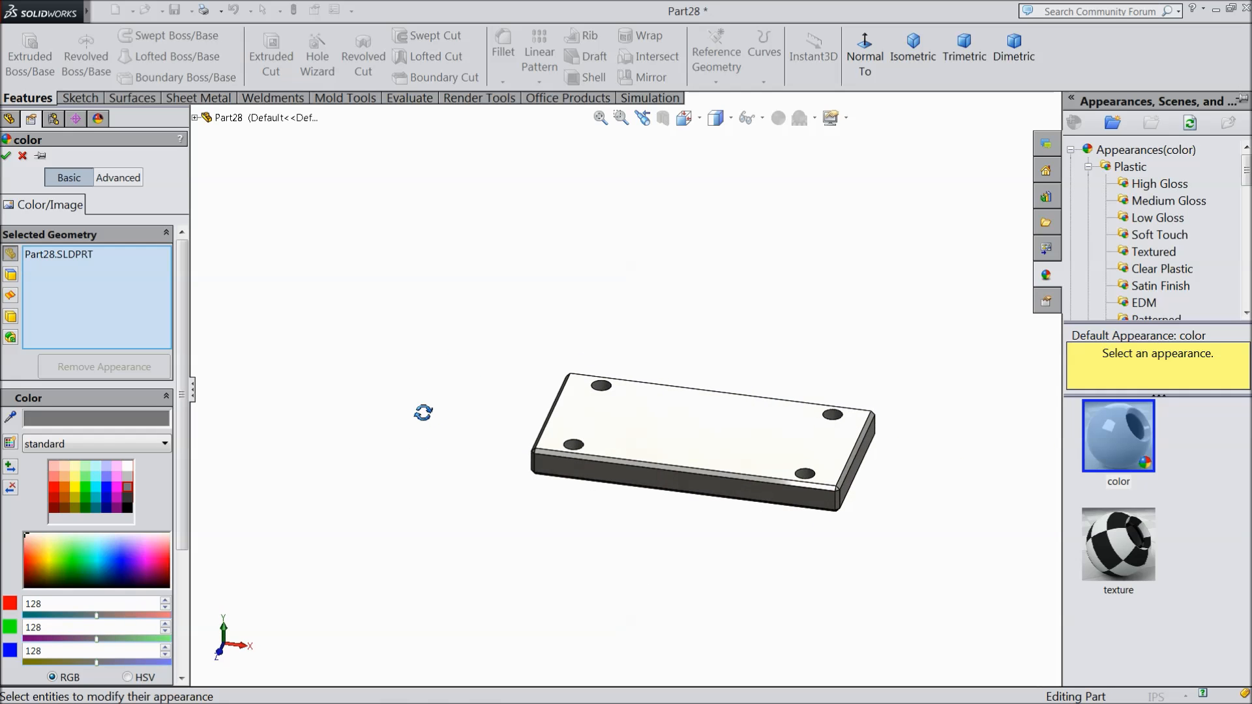
{"action": "scroll", "coordinate": [818, 484], "scroll_direction": "down", "scroll_amount": 2}
{"action": "left_click", "coordinate": [22, 156]}
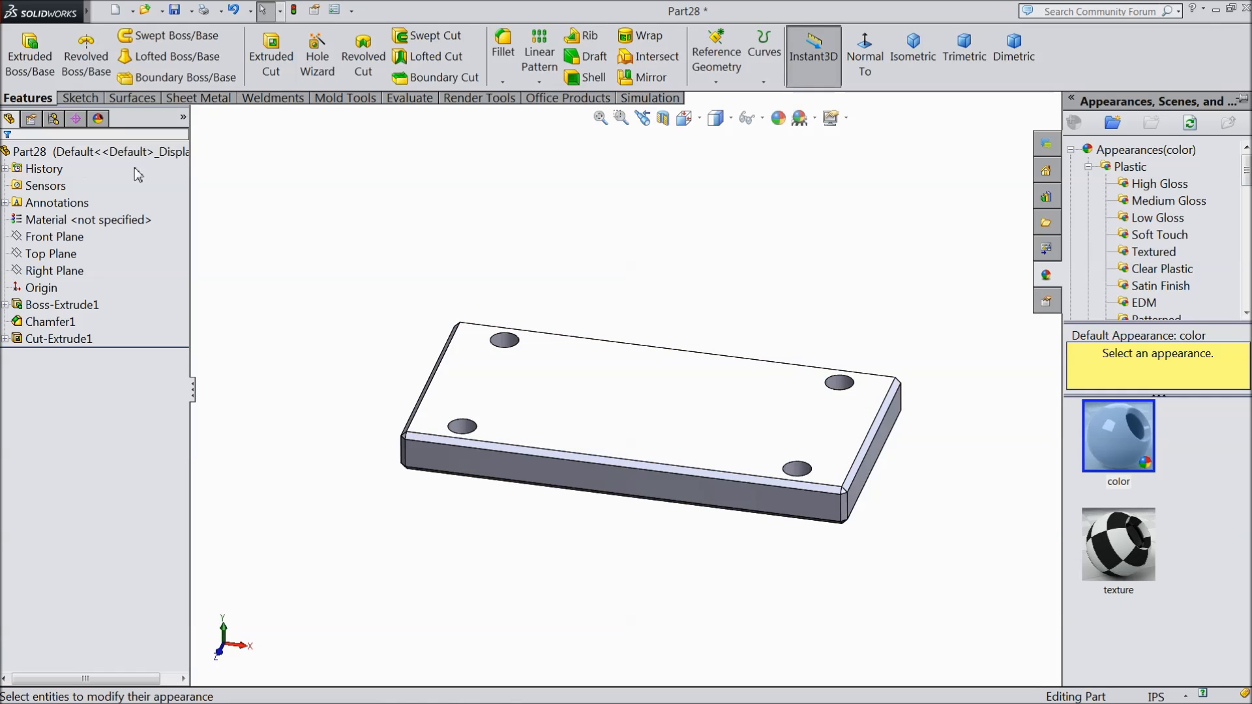
Step: Apply the high-gloss plastic appearance "polished plastic1" to the whole plate
{"action": "left_click", "coordinate": [1158, 185]}
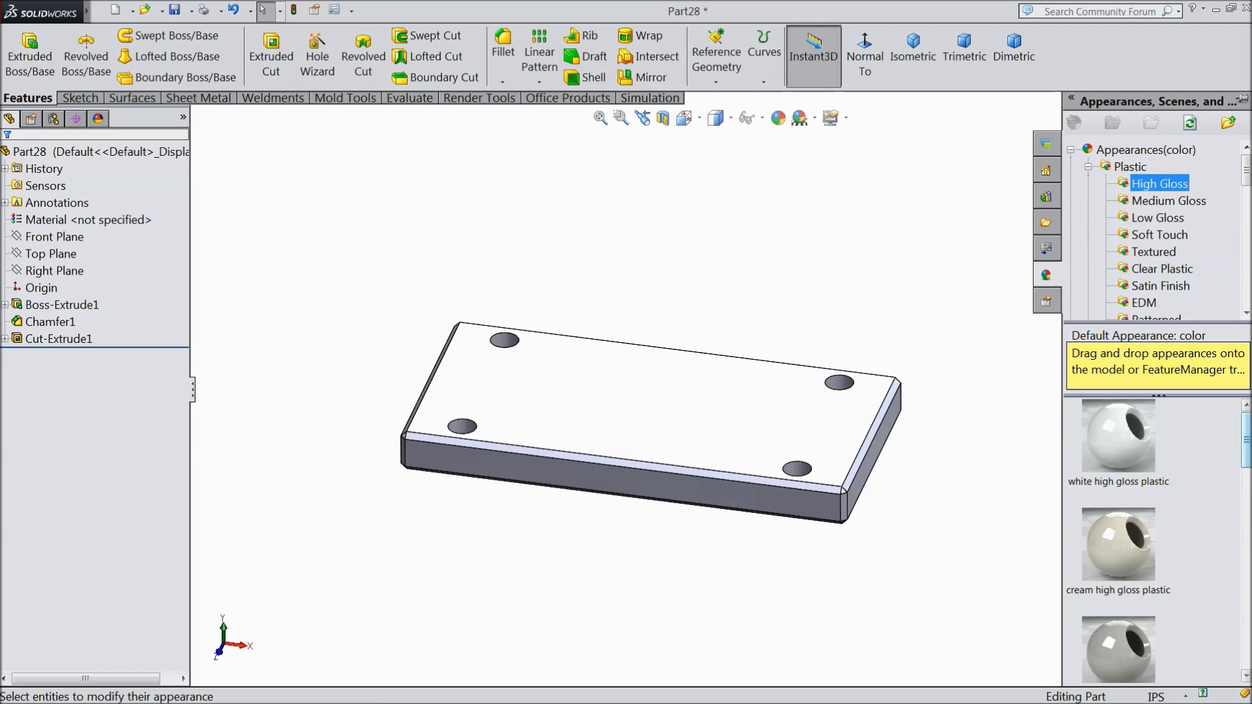
{"action": "scroll", "coordinate": [1110, 658], "scroll_direction": "down", "scroll_amount": 5}
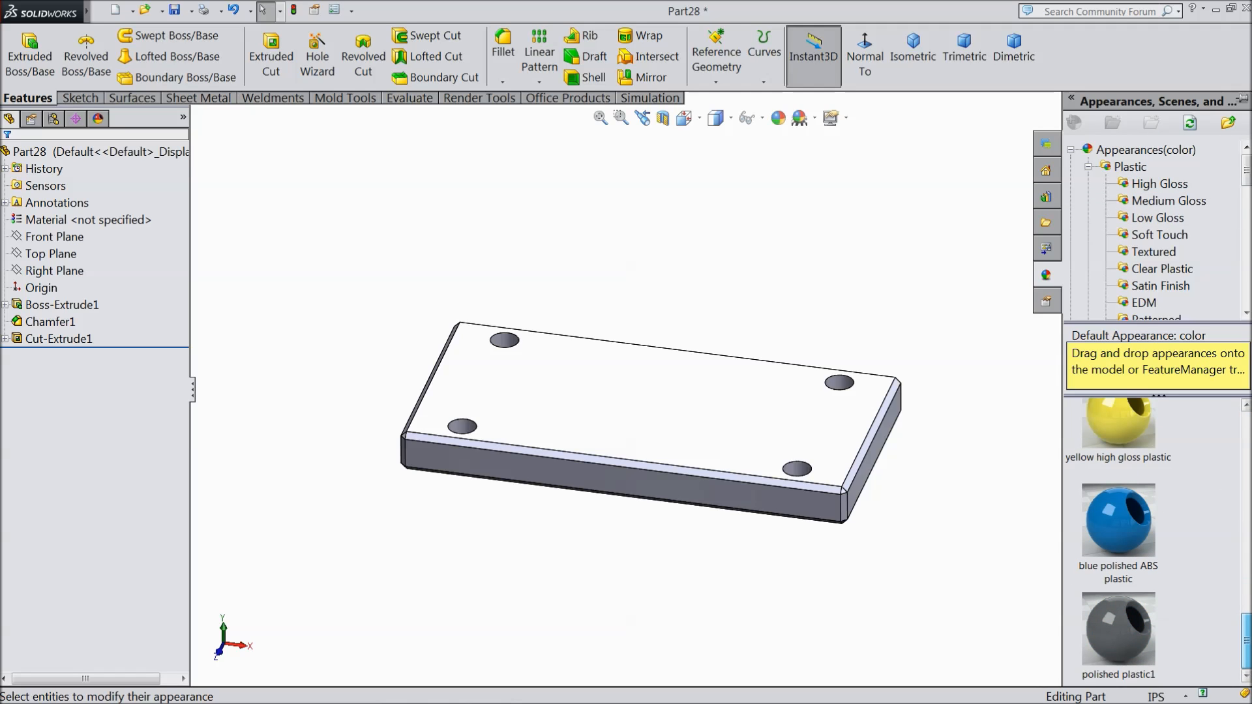
{"action": "double_click", "coordinate": [1106, 649]}
{"action": "middle_click_drag", "start_coordinate": [894, 590], "coordinate": [959, 366]}
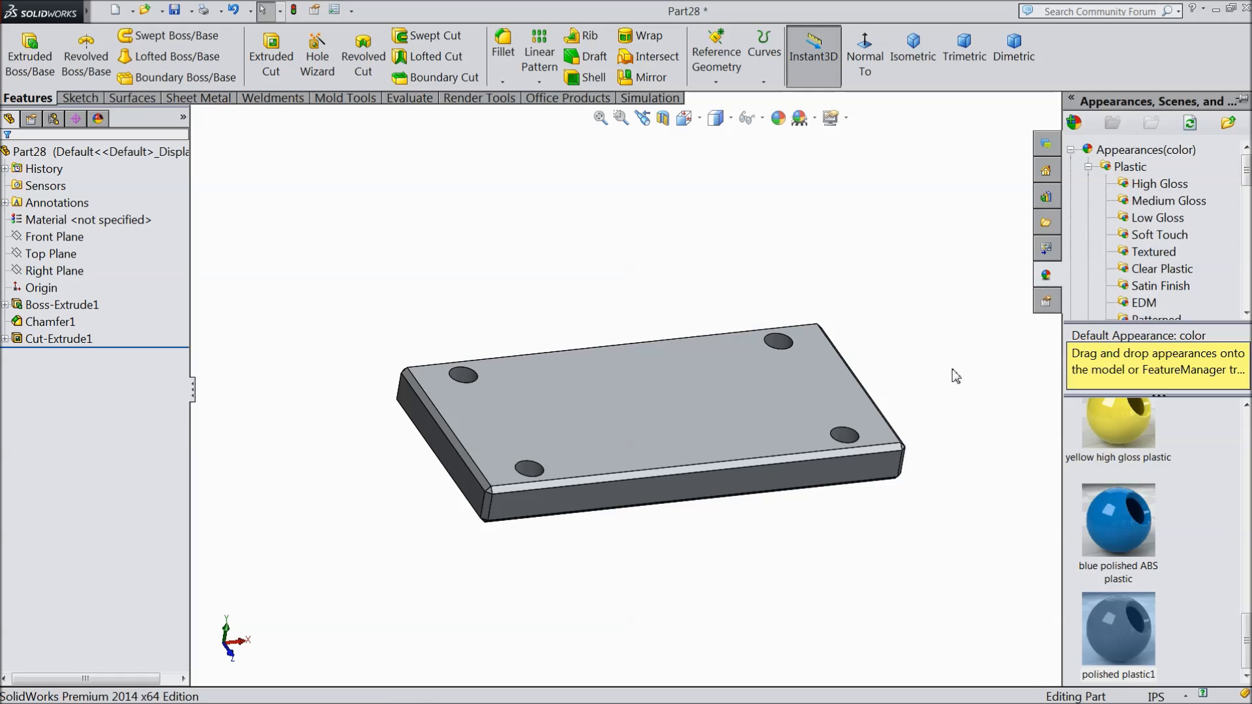
{"action": "middle_click_drag", "start_coordinate": [897, 201], "coordinate": [902, 243]}
Step: Turn on Perspective display for the plate
{"action": "left_click", "coordinate": [830, 118]}
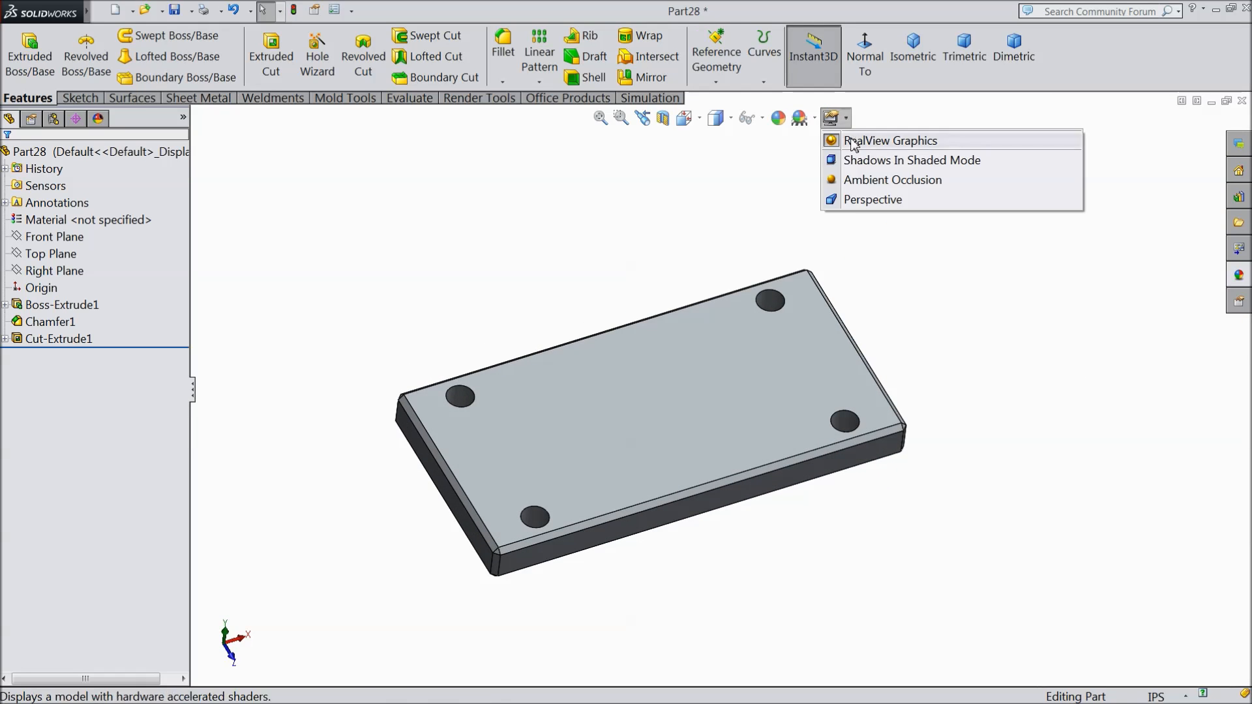
{"action": "left_click", "coordinate": [854, 199]}
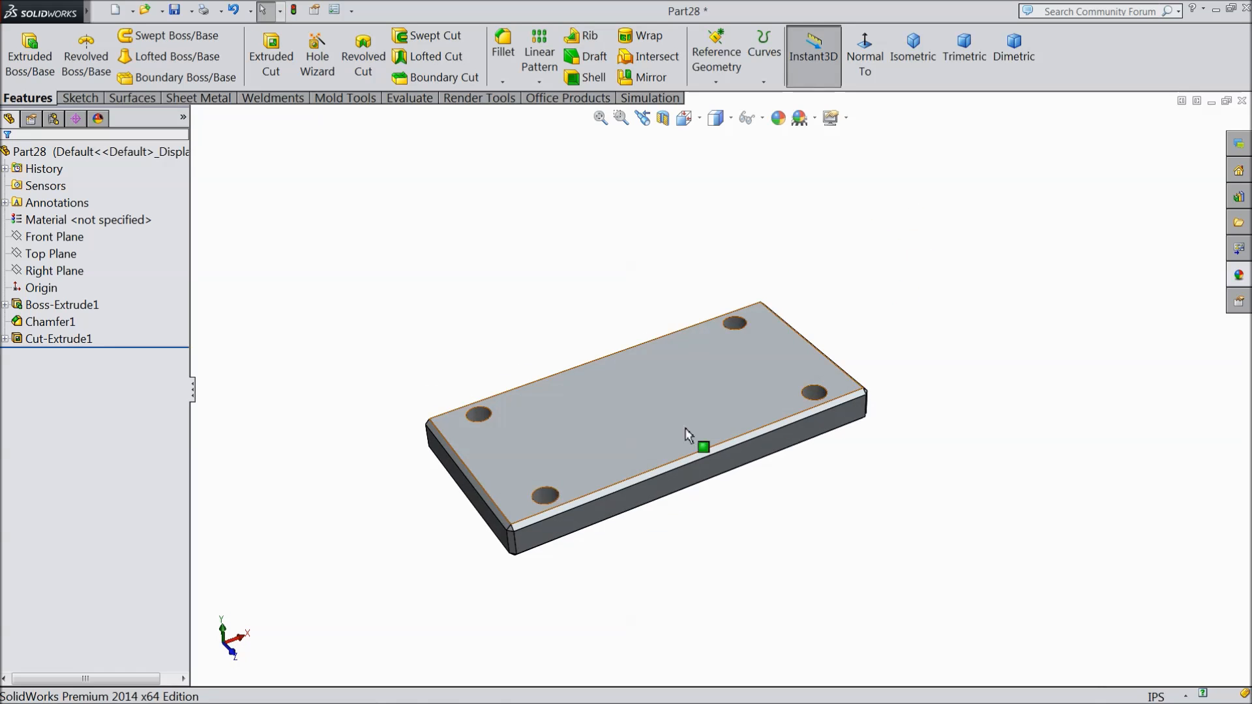
{"action": "scroll", "coordinate": [685, 433], "scroll_direction": "down", "scroll_amount": 3}
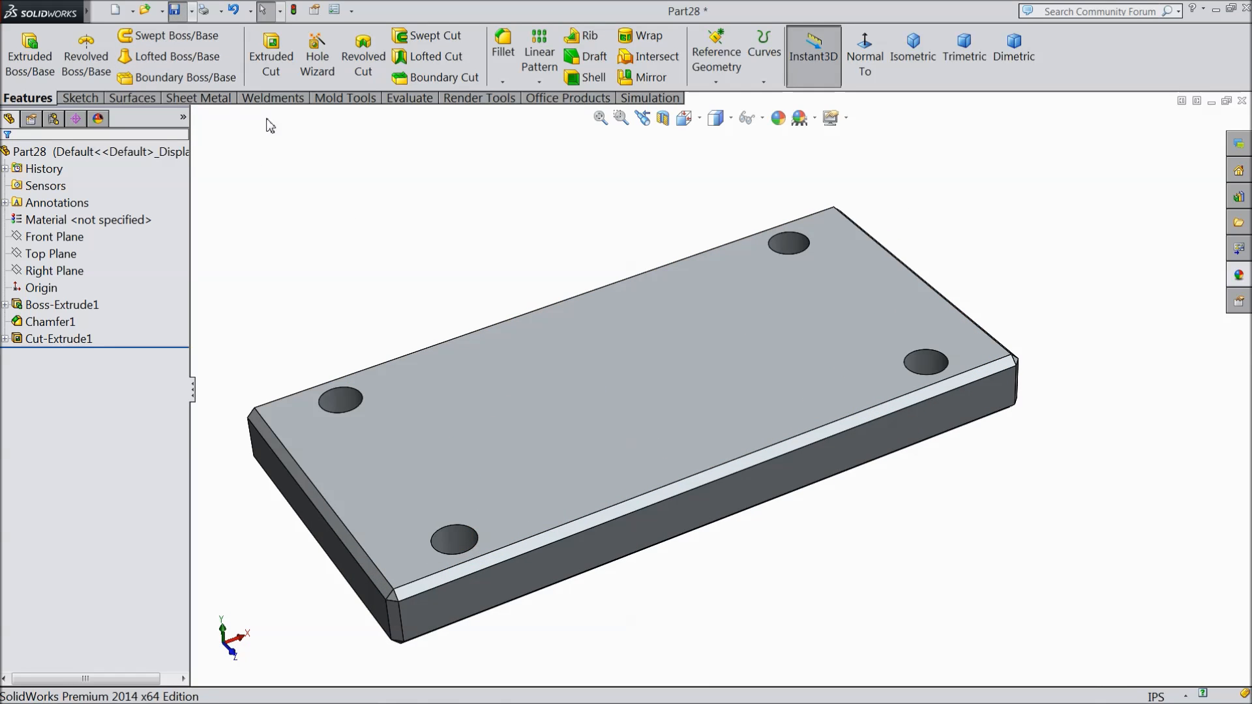
Step: Save the part as "12.front plate" in the Arbor Press machine folder
{"action": "left_click_drag", "start_coordinate": [958, 288], "coordinate": [967, 382]}
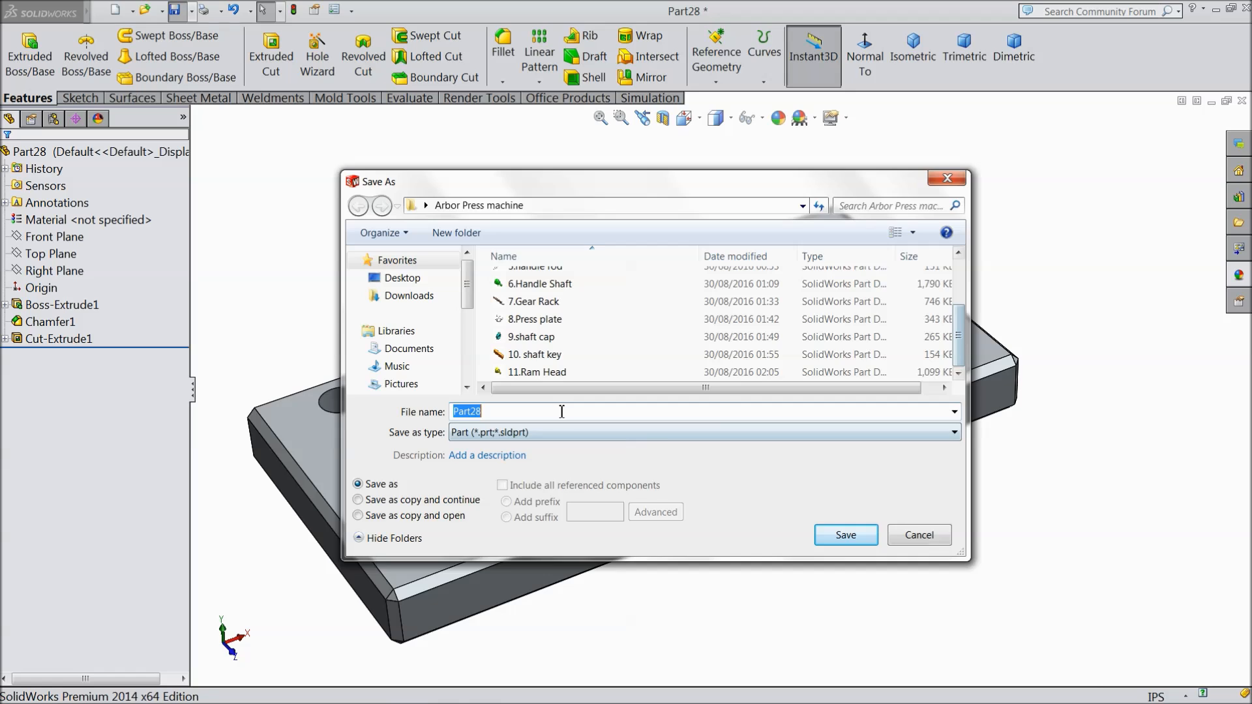
{"action": "type", "text": "12"}
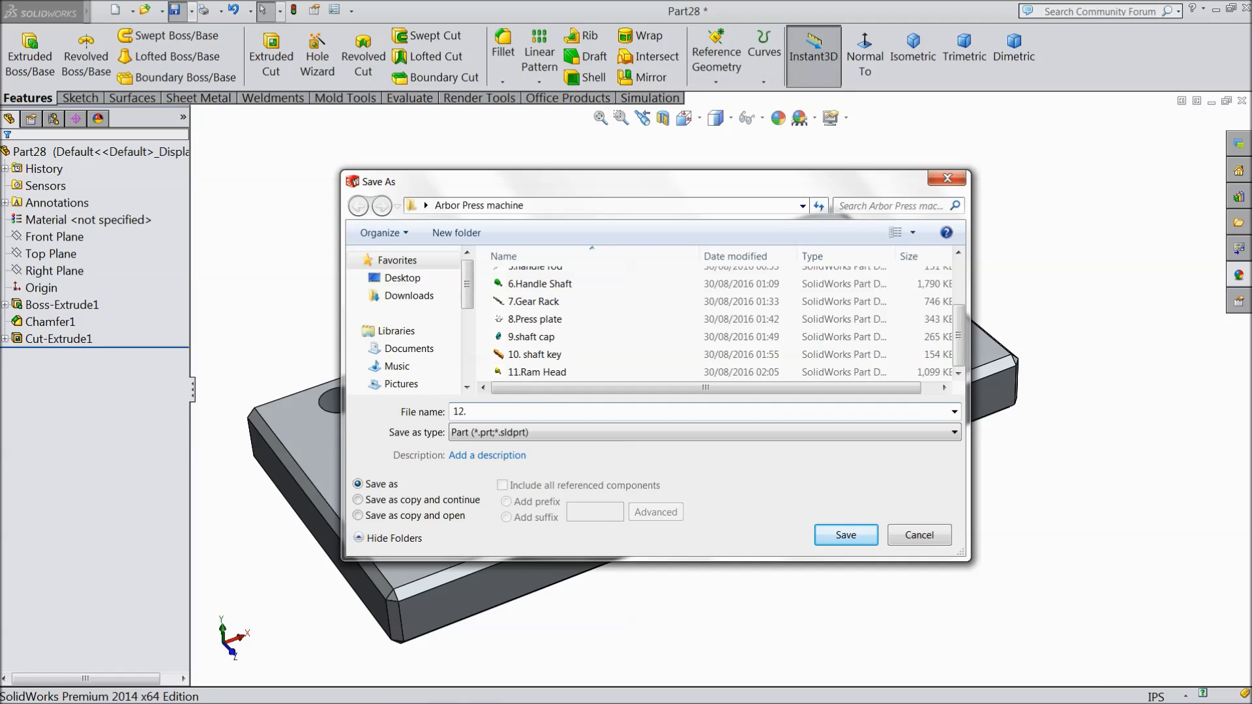
{"action": "type", "text": ".front p"}
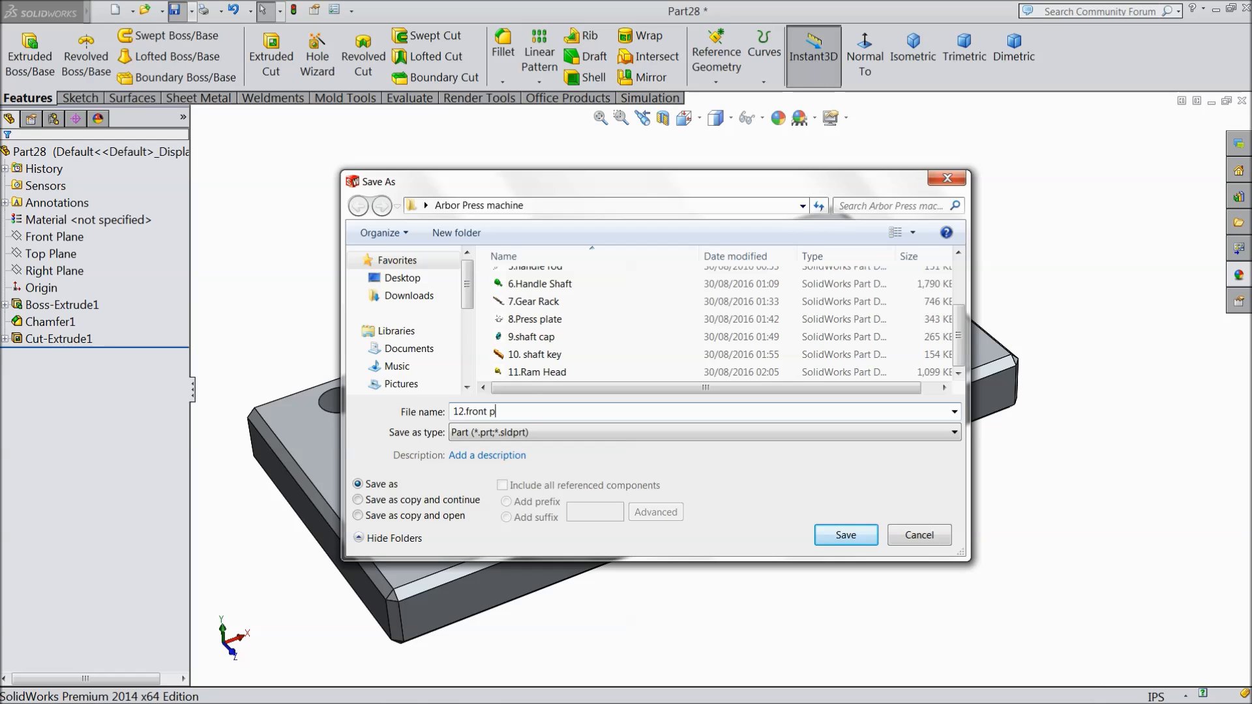
{"action": "type", "text": "late"}
{"action": "left_click", "coordinate": [846, 535]}
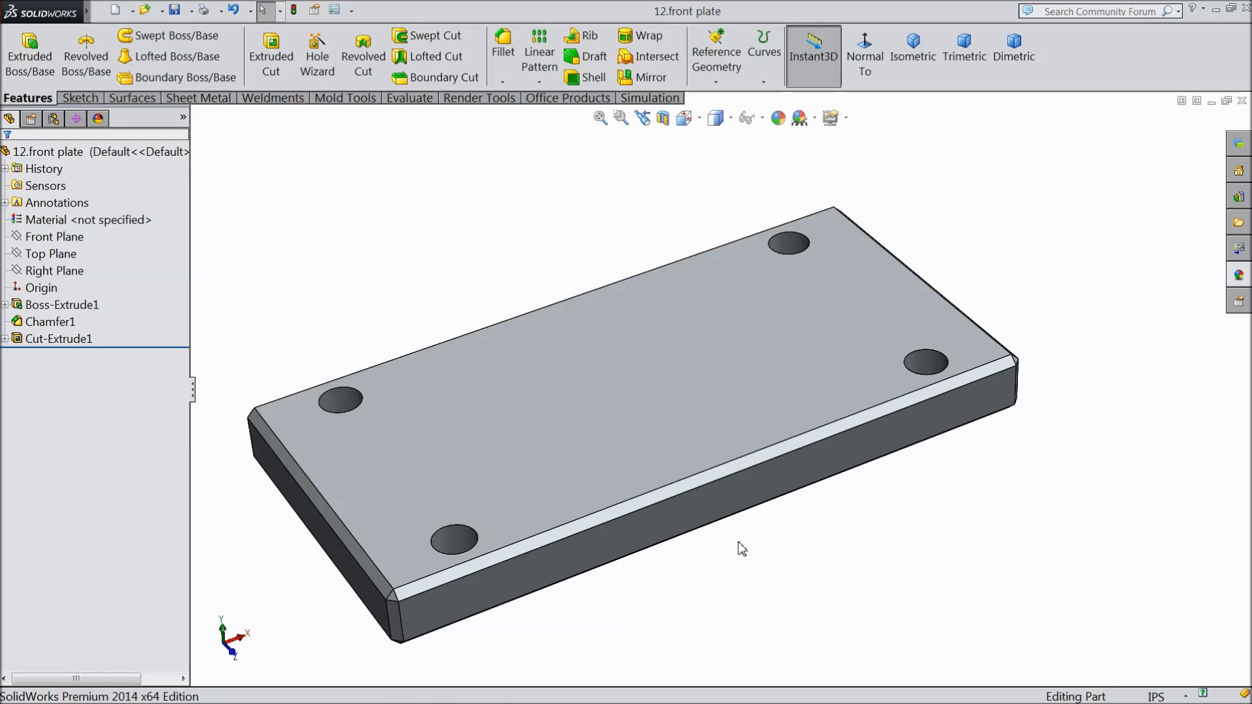
{"action": "scroll", "coordinate": [742, 549], "scroll_direction": "up", "scroll_amount": 3}
{"action": "middle_click_drag", "start_coordinate": [715, 562], "coordinate": [648, 439]}
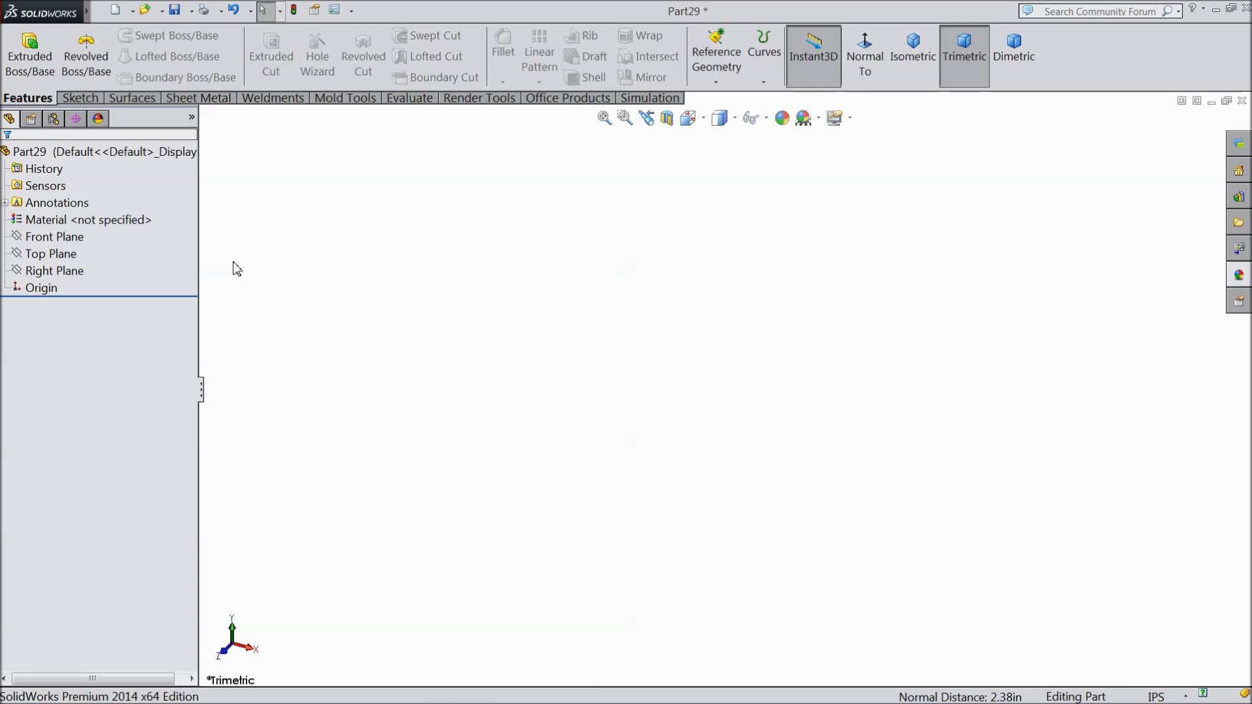
Step: In the new part, start a sketch on the Front Plane and draw a circle about 5.2 in in diameter centred on the origin
{"action": "left_click", "coordinate": [58, 242]}
{"action": "left_click", "coordinate": [85, 219]}
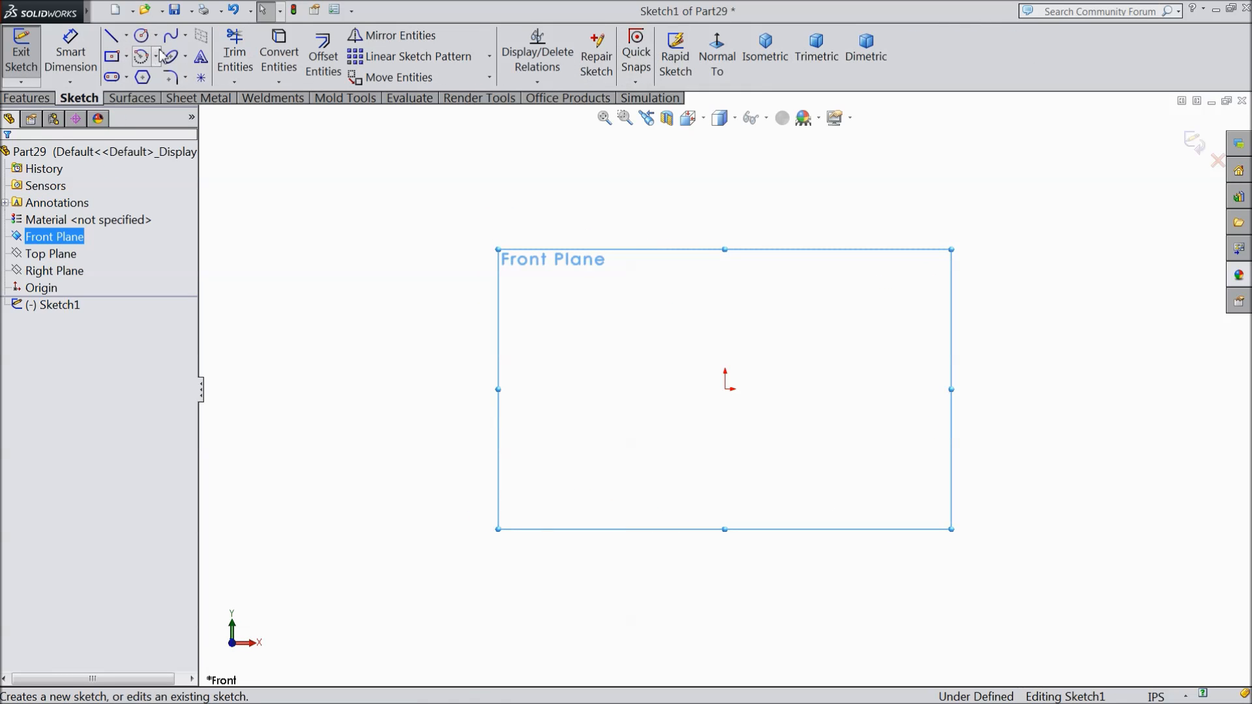
{"action": "left_click", "coordinate": [141, 36]}
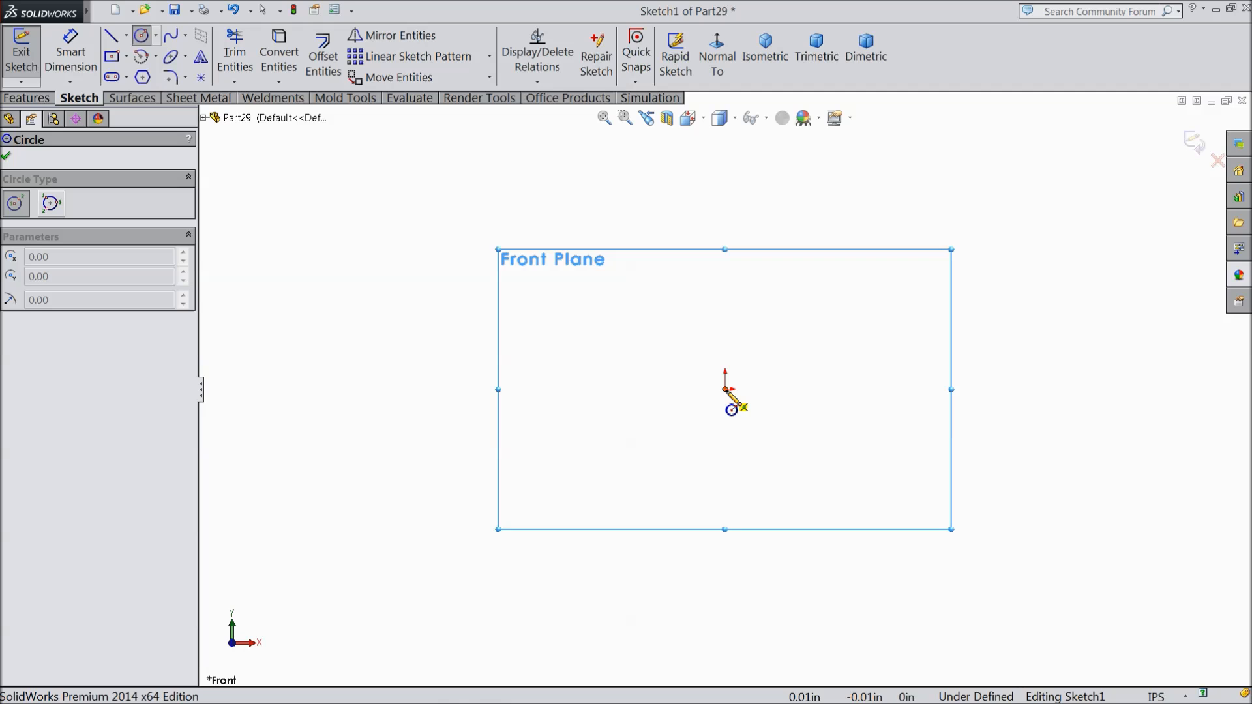
{"action": "left_click", "coordinate": [725, 389]}
{"action": "left_click", "coordinate": [566, 341]}
Step: Dimension the circle's diameter to 1 in
{"action": "left_click", "coordinate": [72, 65]}
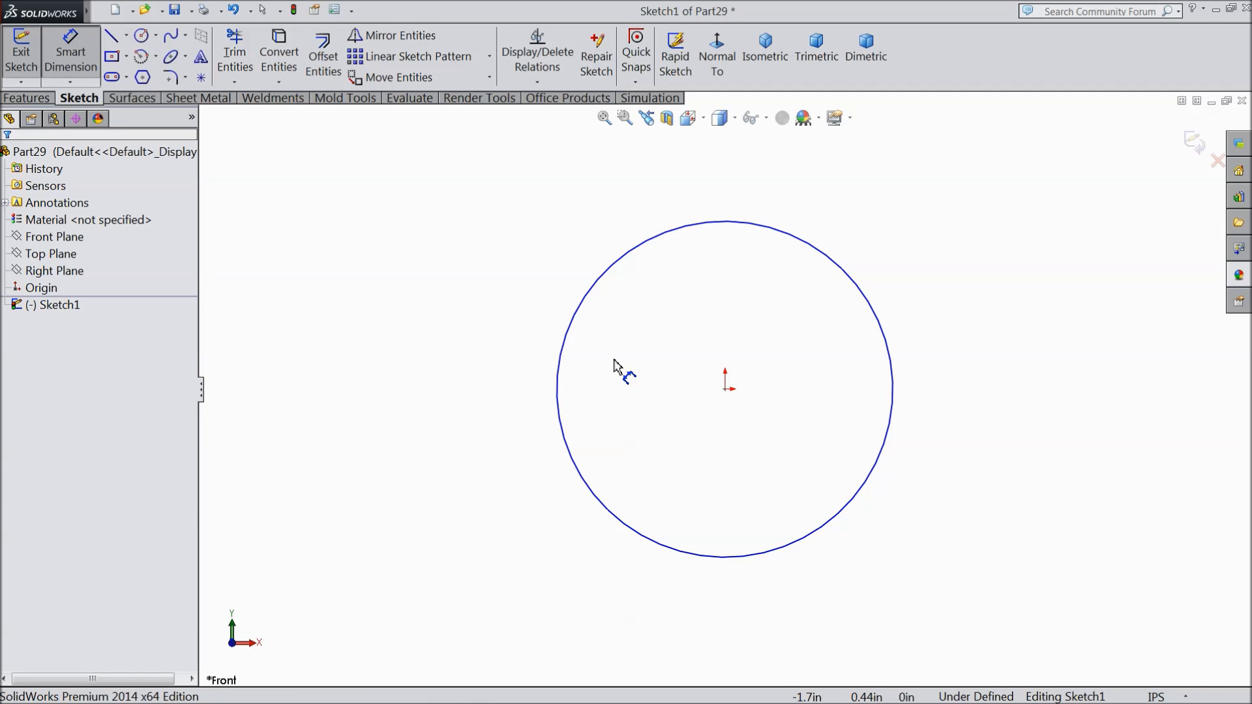
{"action": "left_click", "coordinate": [559, 372]}
{"action": "left_click", "coordinate": [486, 375]}
{"action": "type", "text": "1"}
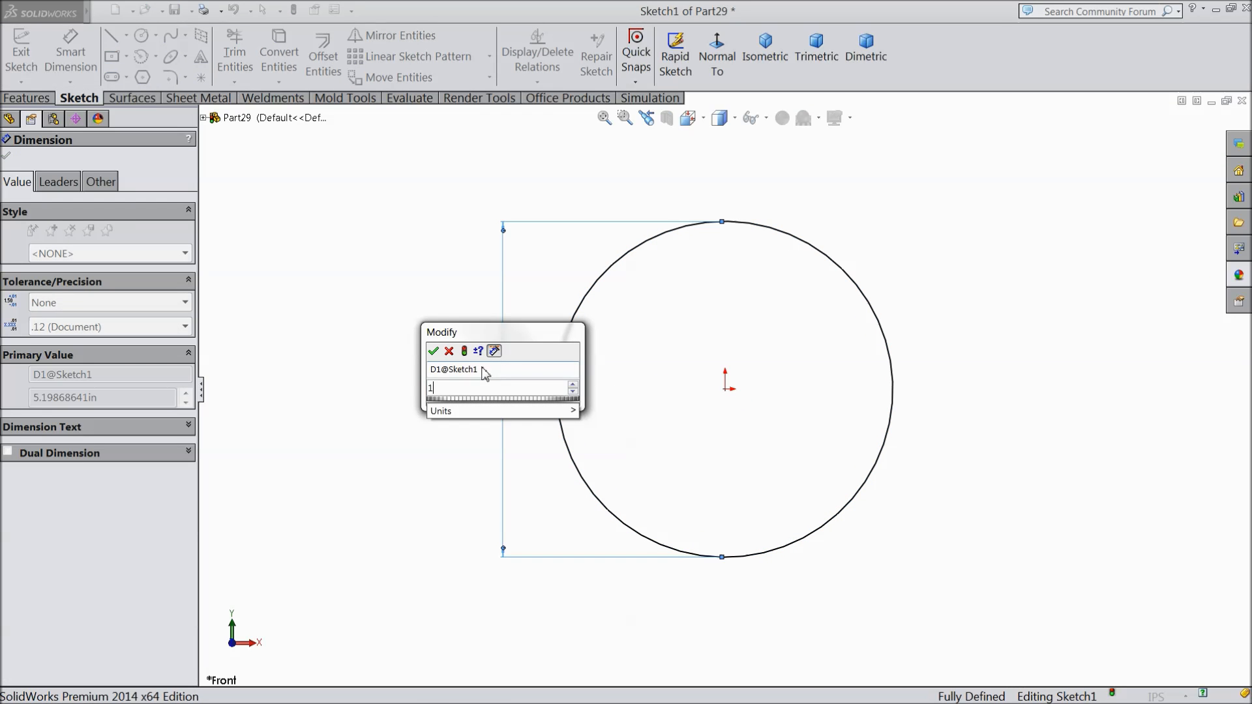
{"action": "left_click", "coordinate": [433, 351]}
{"action": "left_click", "coordinate": [7, 155]}
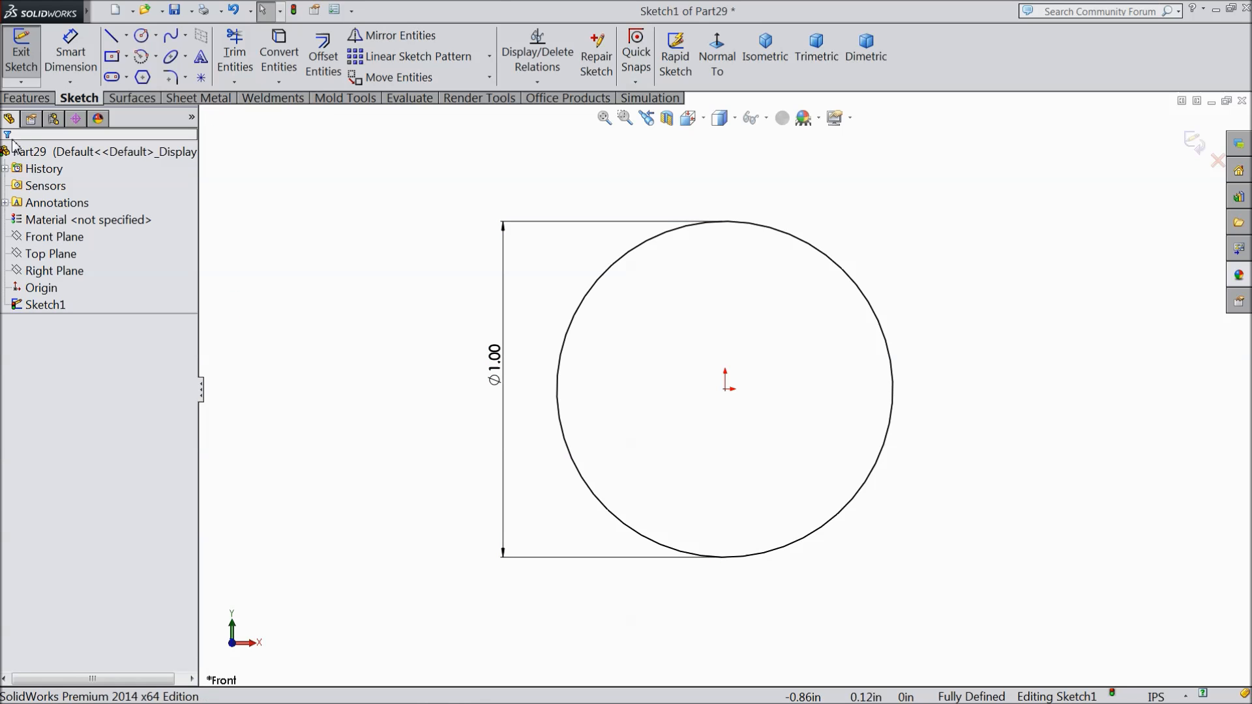
Step: Extrude the circle as a solid boss with a blind depth of 19/8 in (2.375 in)
{"action": "left_click", "coordinate": [27, 98]}
{"action": "left_click", "coordinate": [39, 65]}
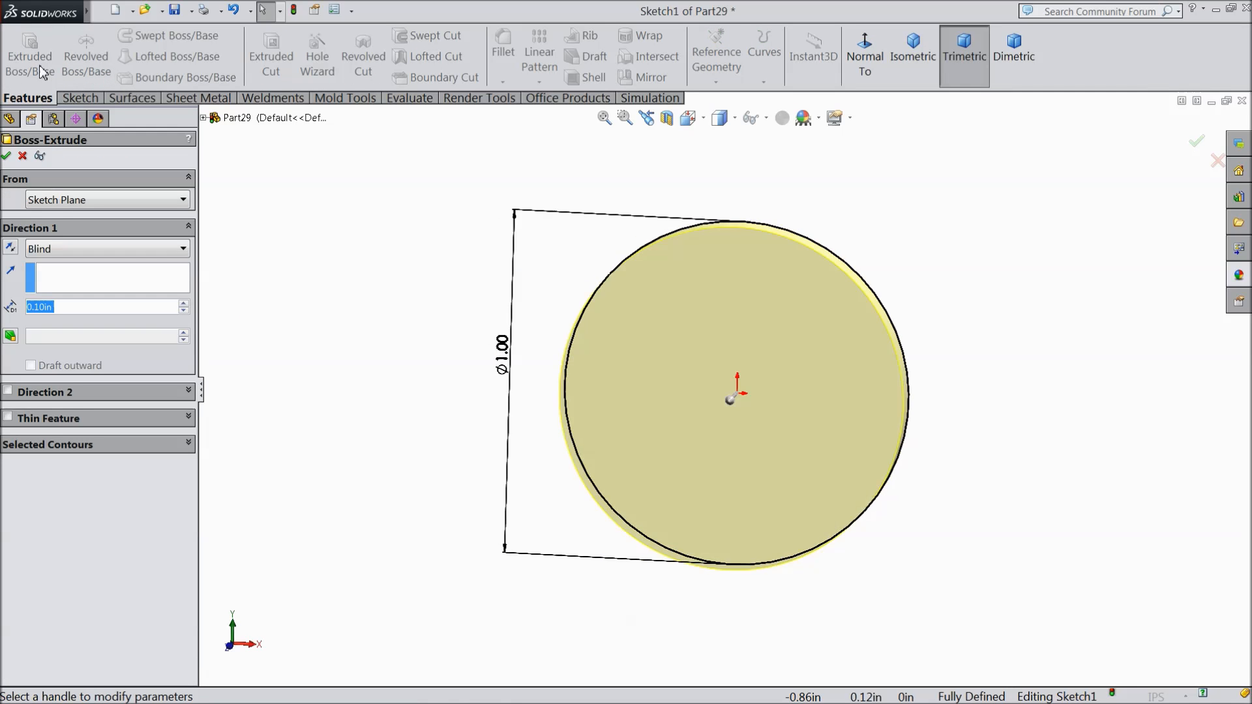
{"action": "type", "text": "1"}
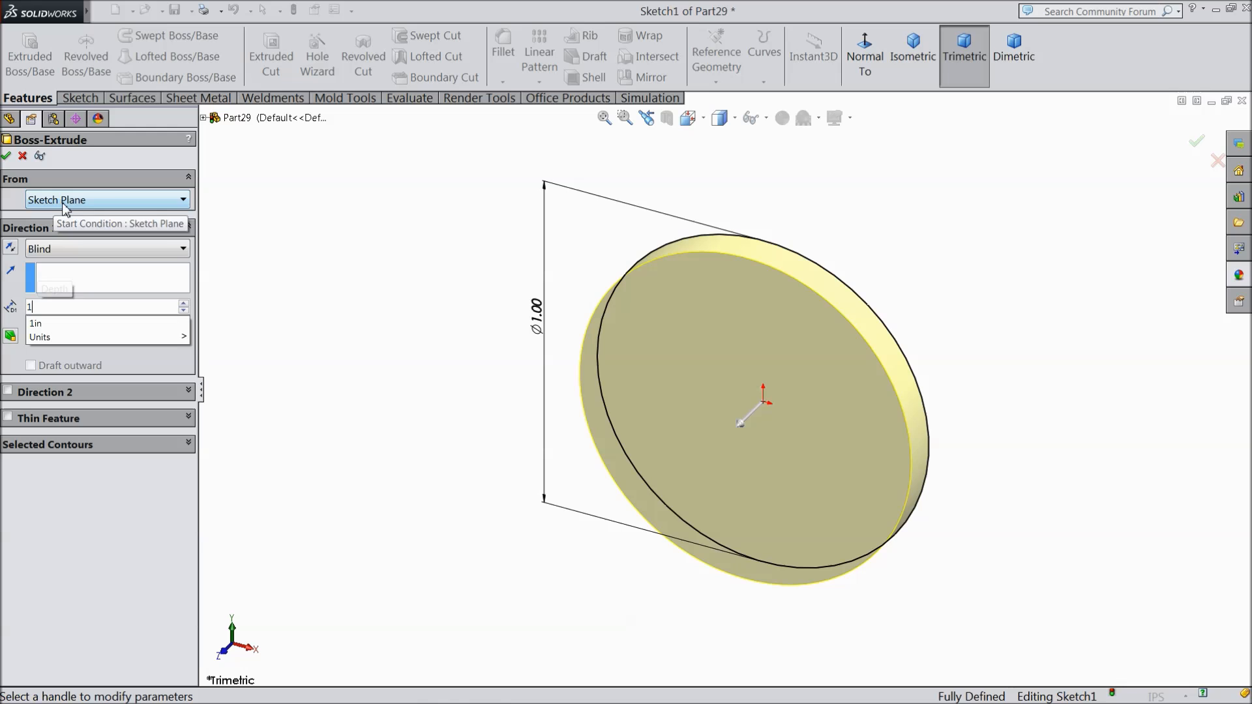
{"action": "type", "text": "9/8"}
{"action": "mouse_move", "coordinate": [170, 326]}
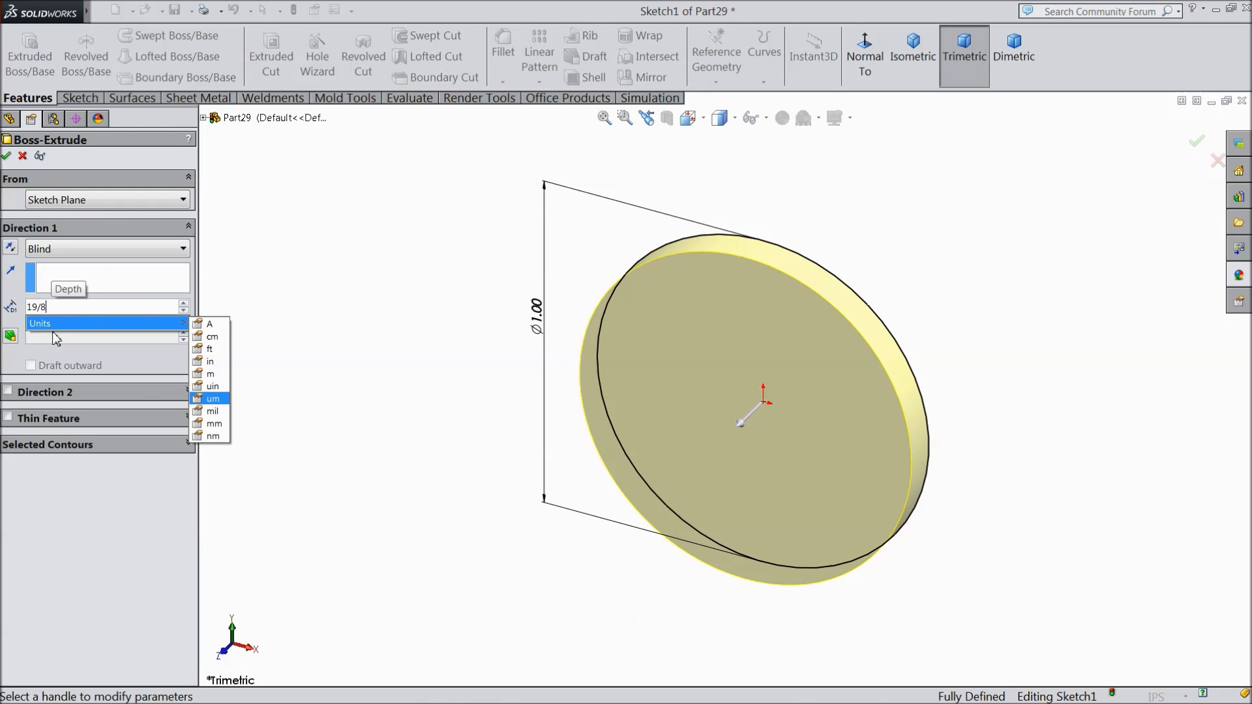
{"action": "key", "text": "Return"}
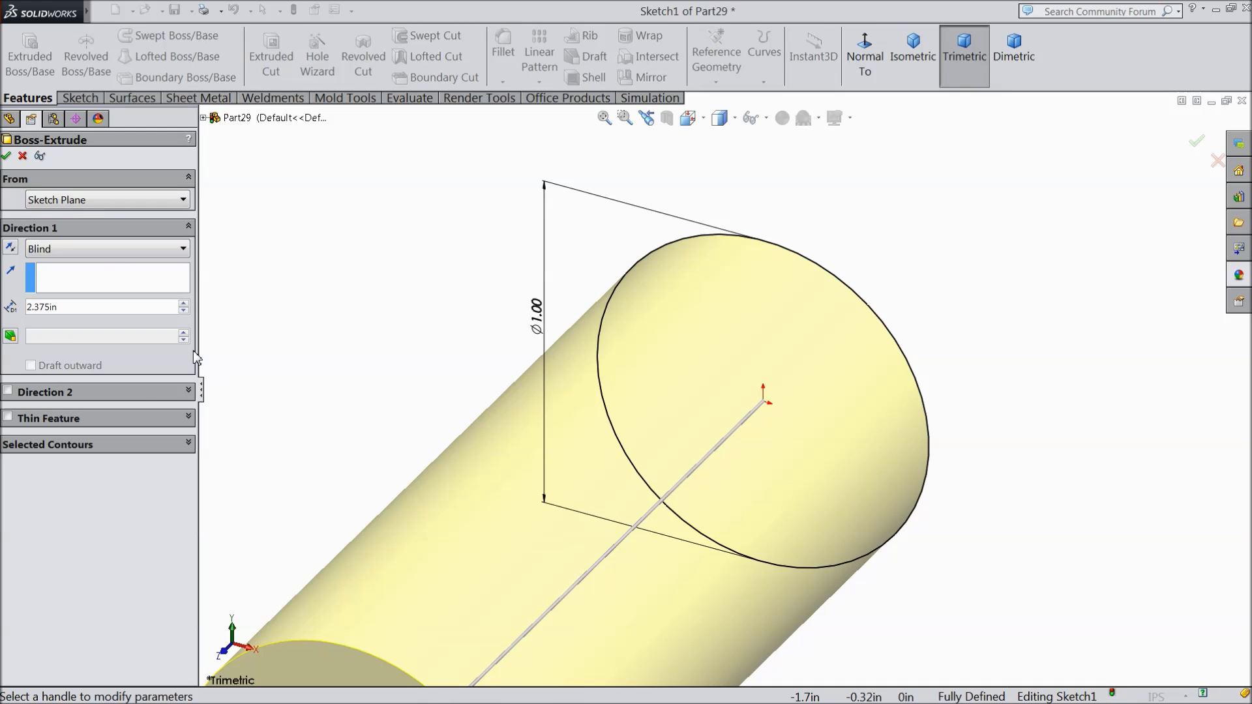
{"action": "key", "text": "f"}
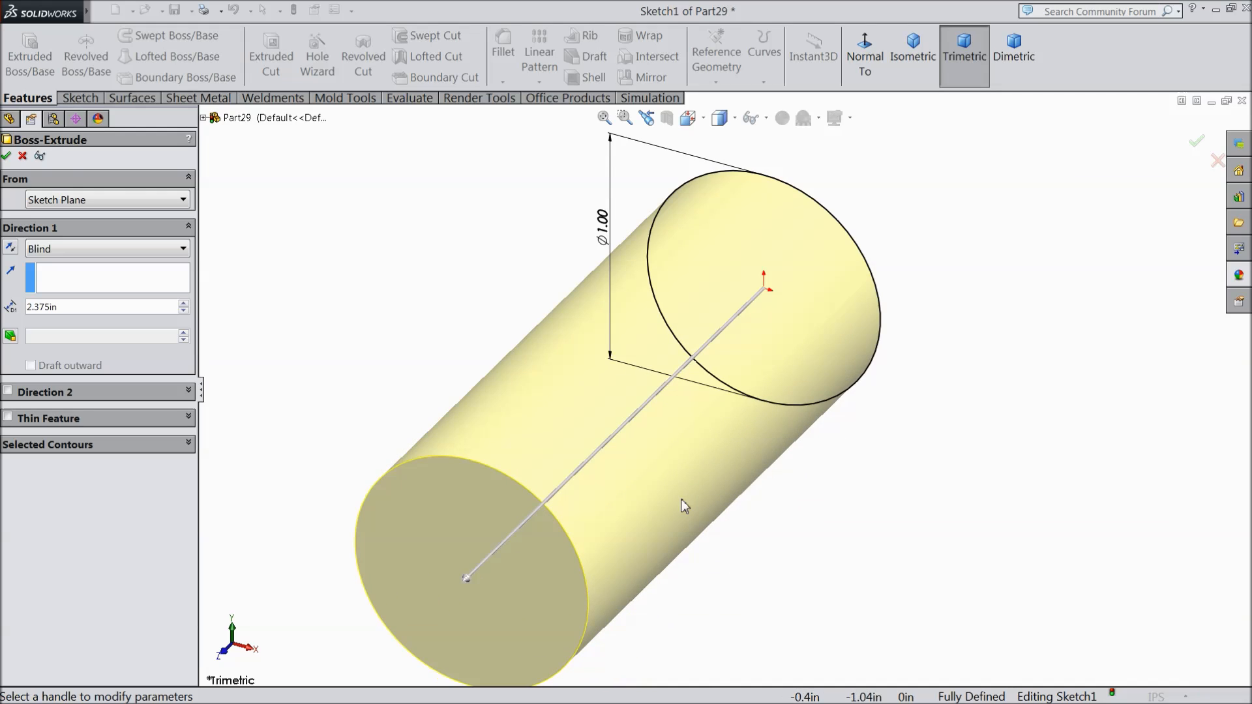
{"action": "left_click", "coordinate": [7, 158]}
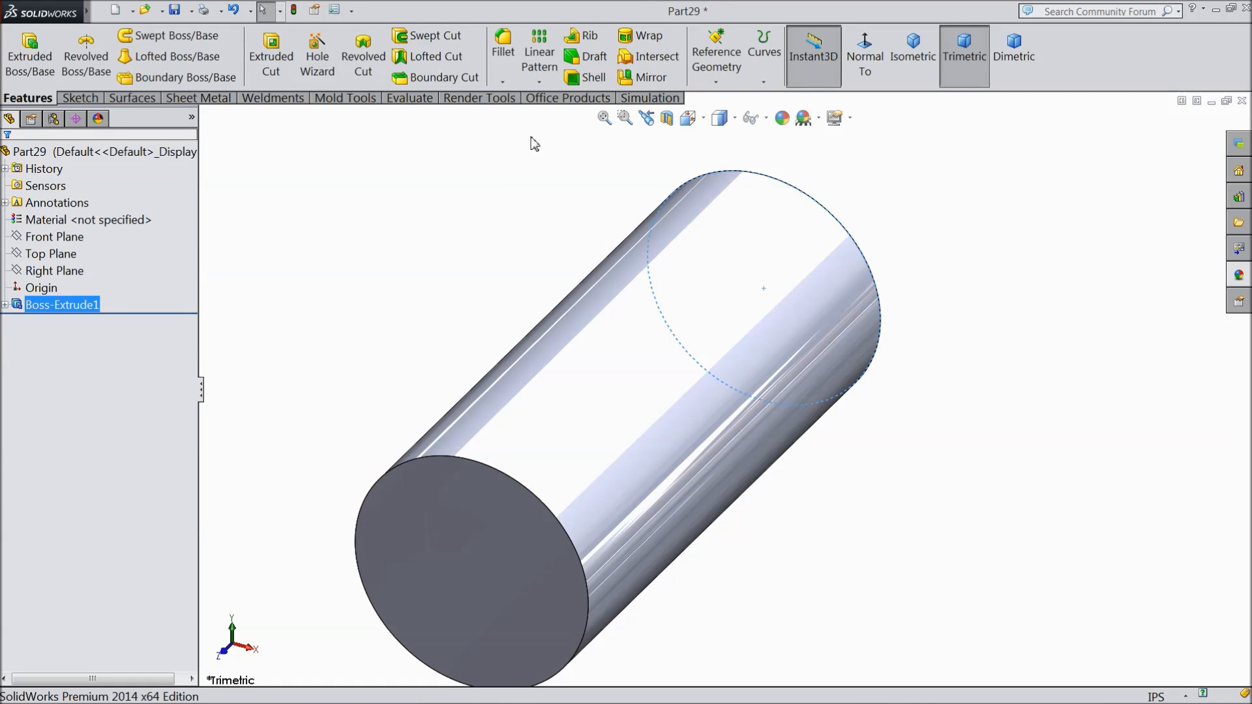
Step: Chamfer both ends of the cylinder by selecting its cylindrical face, with a 0.05 in distance and a 45° angle
{"action": "left_click", "coordinate": [503, 83]}
{"action": "left_click", "coordinate": [525, 119]}
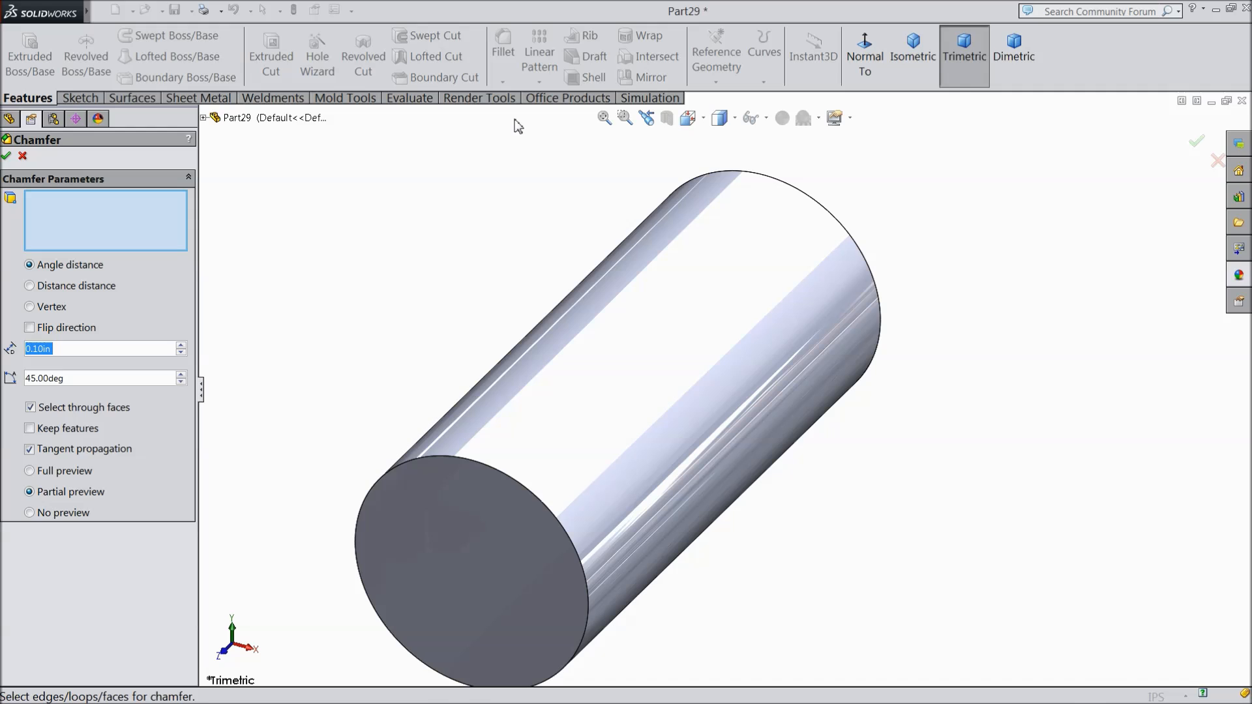
{"action": "type", "text": "0.05"}
{"action": "left_click", "coordinate": [596, 514]}
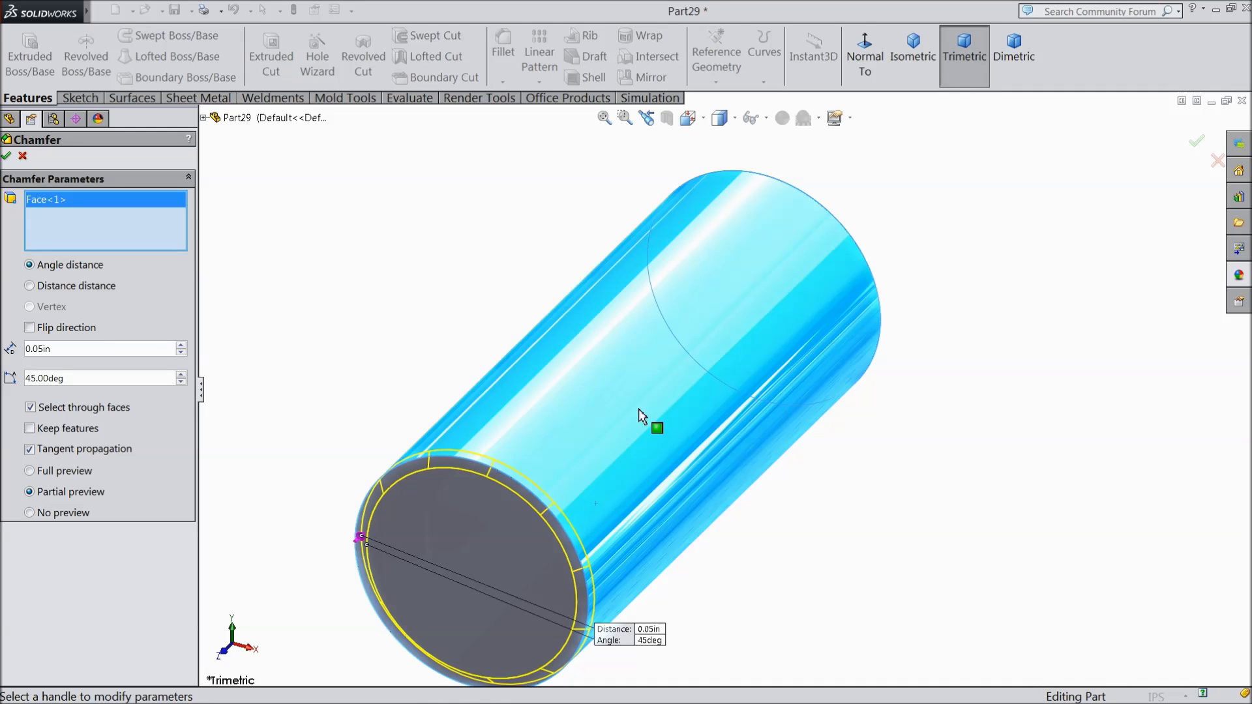
{"action": "left_click", "coordinate": [6, 155]}
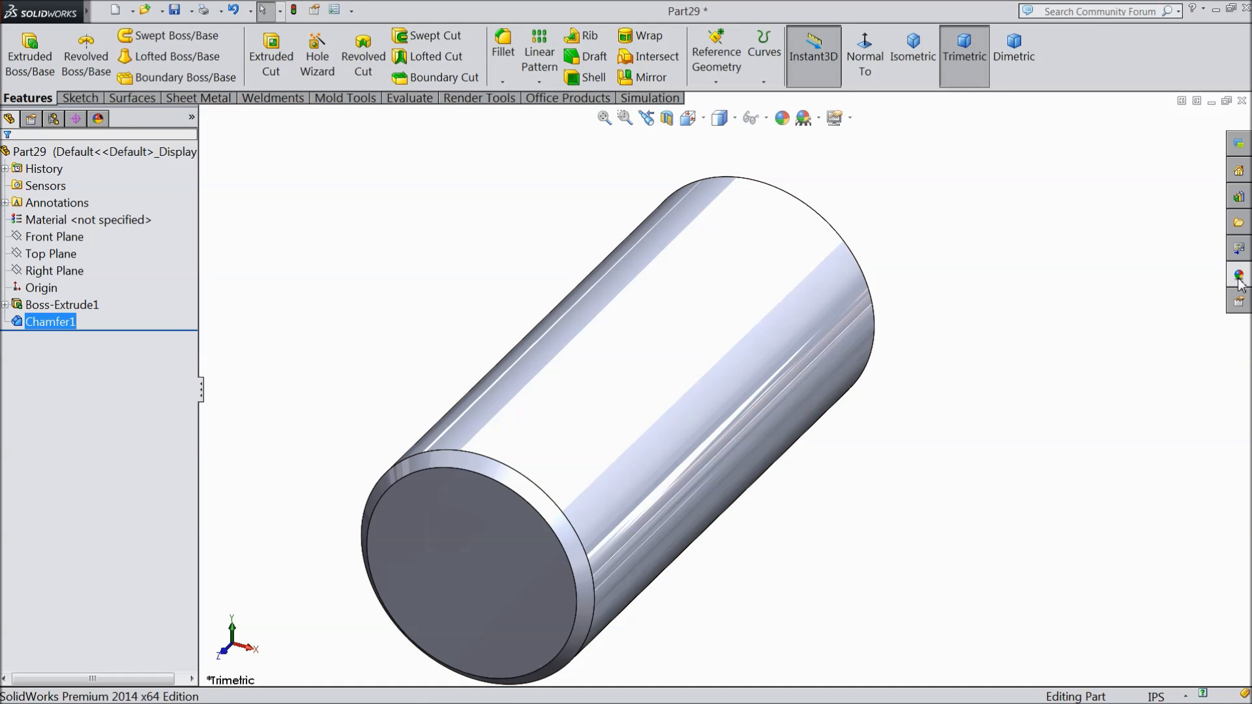
Step: Apply the steel appearance "satin finish stainless steel" to the chamfer and to the whole pin
{"action": "left_click", "coordinate": [1239, 276]}
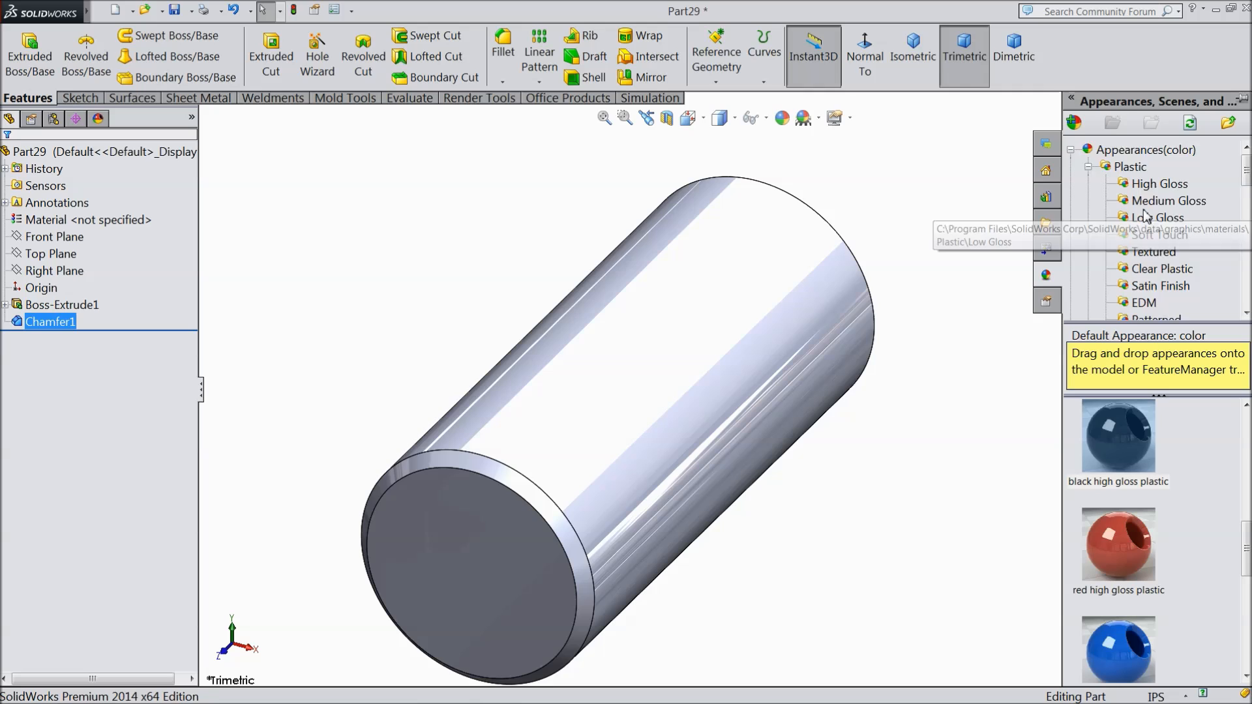
{"action": "scroll", "coordinate": [1119, 303], "scroll_direction": "down", "scroll_amount": 3}
{"action": "left_click", "coordinate": [1144, 251]}
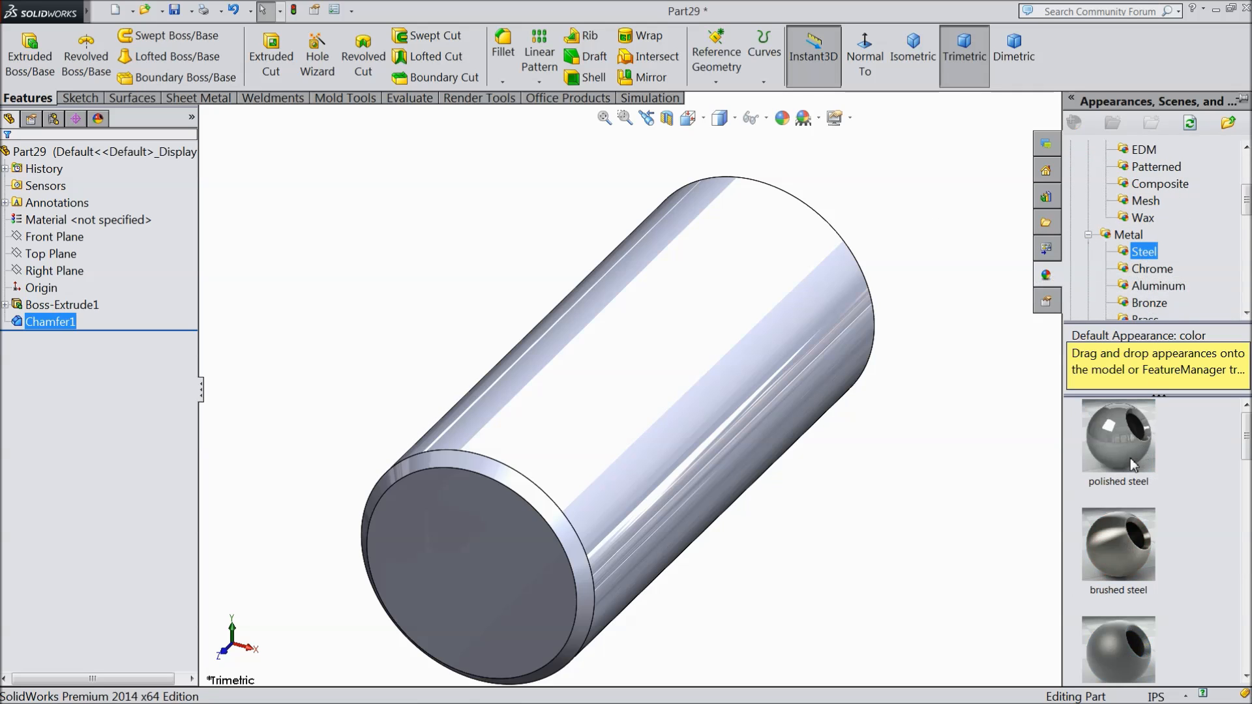
{"action": "left_click", "coordinate": [1112, 656]}
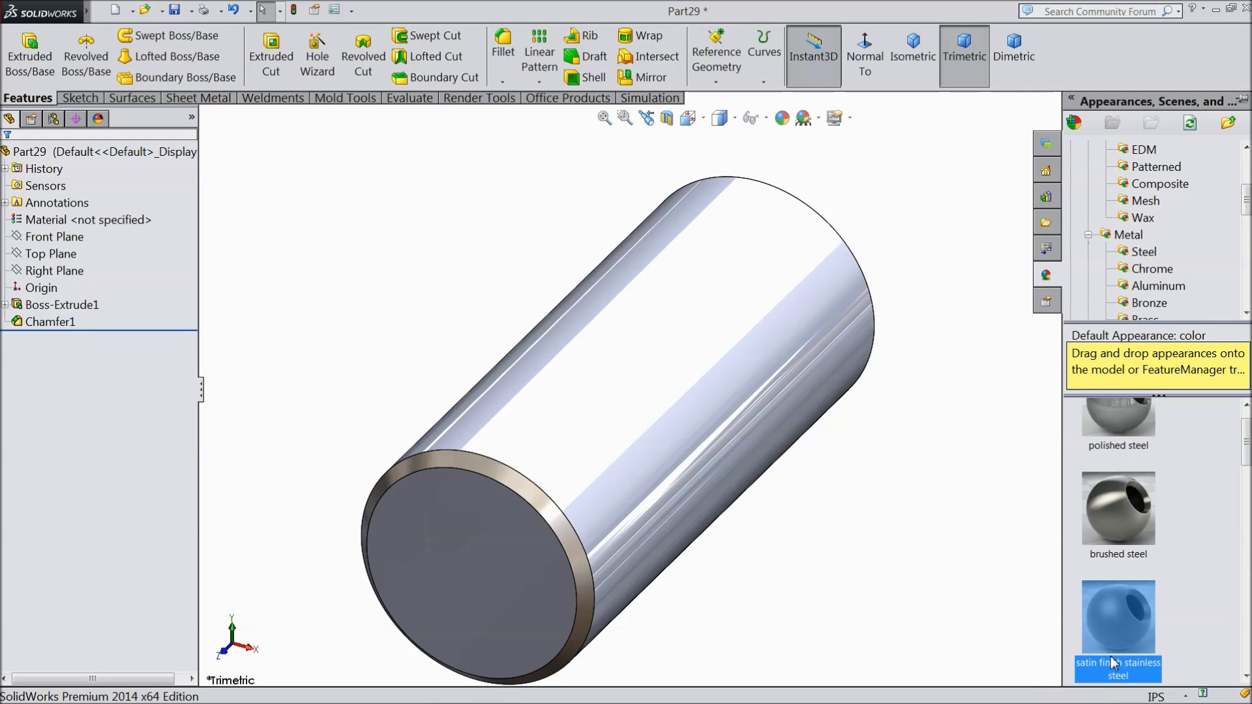
{"action": "double_click", "coordinate": [1108, 656]}
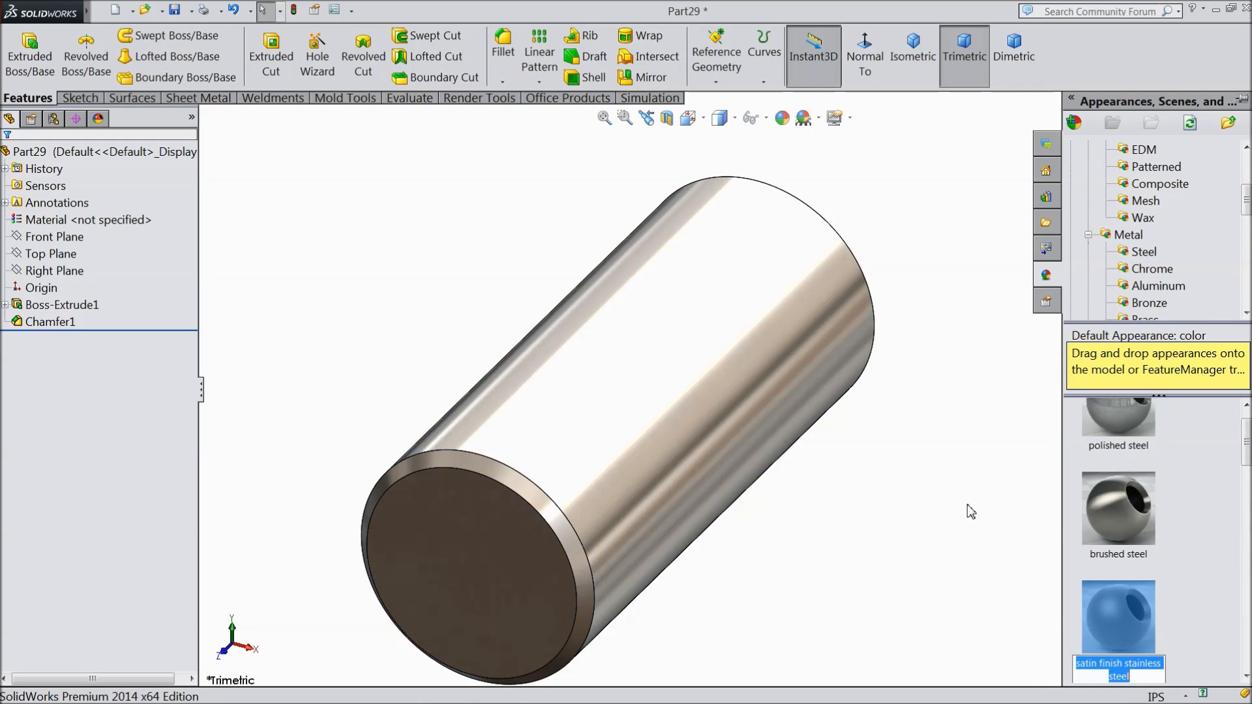
Step: Edit the pin's satin stainless steel appearance and set its colour to black (RGB 0, 0, 0)
{"action": "left_click", "coordinate": [788, 120]}
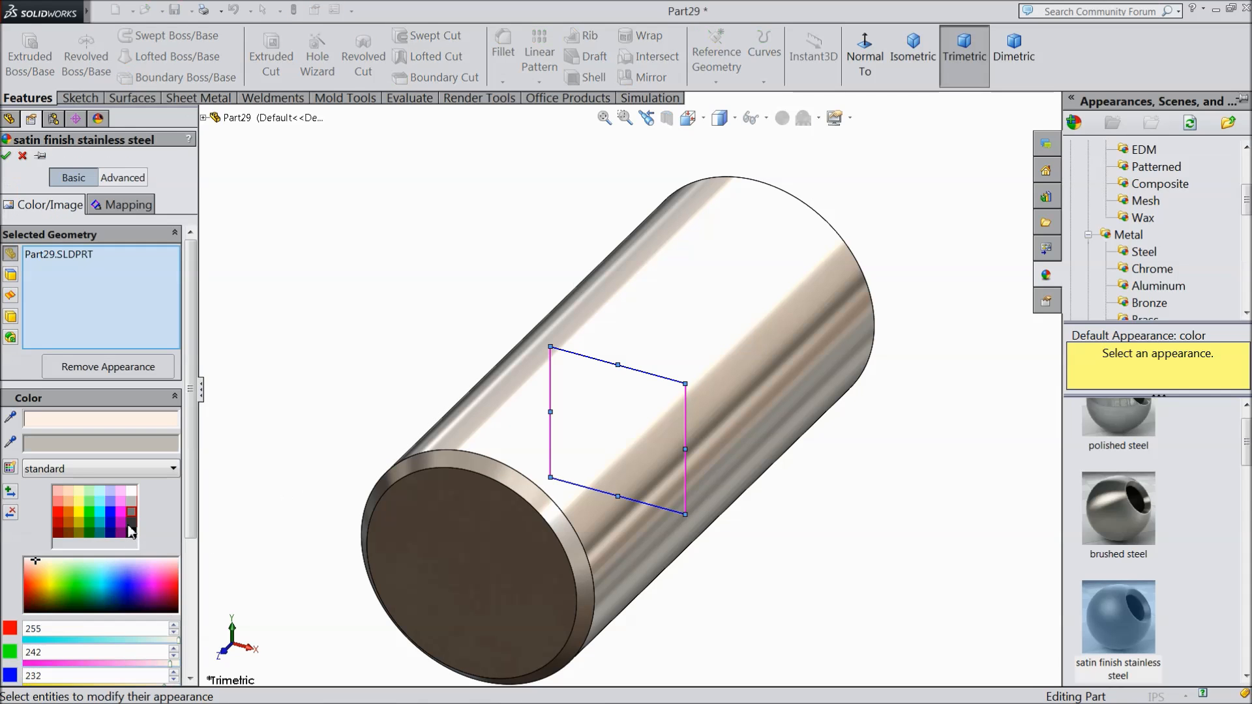
{"action": "left_click", "coordinate": [130, 527]}
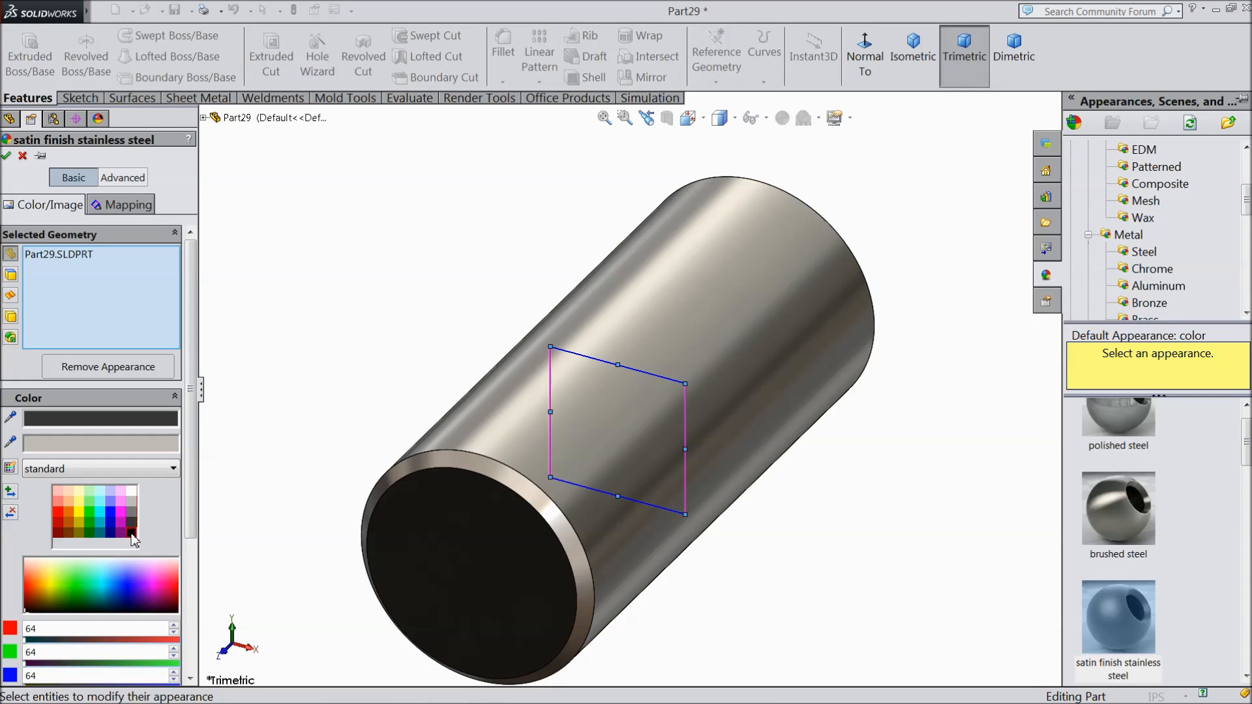
{"action": "left_click", "coordinate": [131, 532]}
{"action": "scroll", "coordinate": [411, 439], "scroll_direction": "up", "scroll_amount": 3}
{"action": "middle_click_drag", "start_coordinate": [509, 355], "coordinate": [503, 411]}
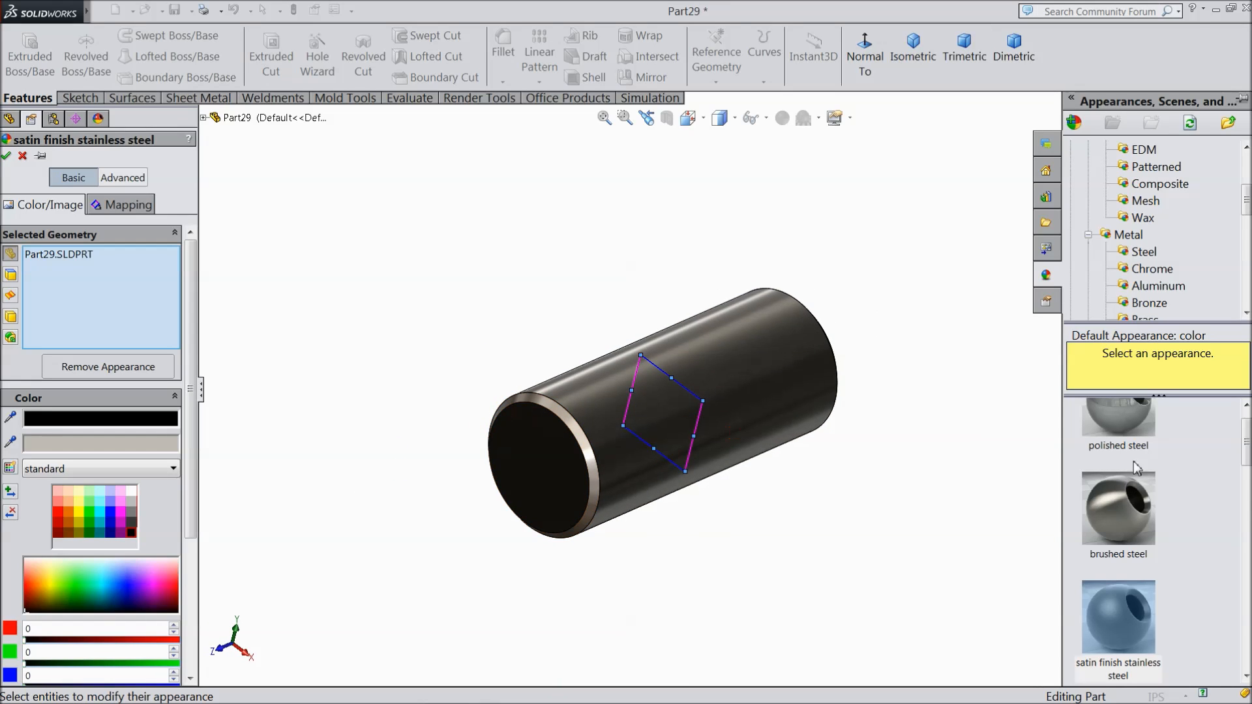
Step: Change the pin's appearance to black "polished steel" and apply that appearance to the chamfer feature as well
{"action": "left_click", "coordinate": [1117, 423]}
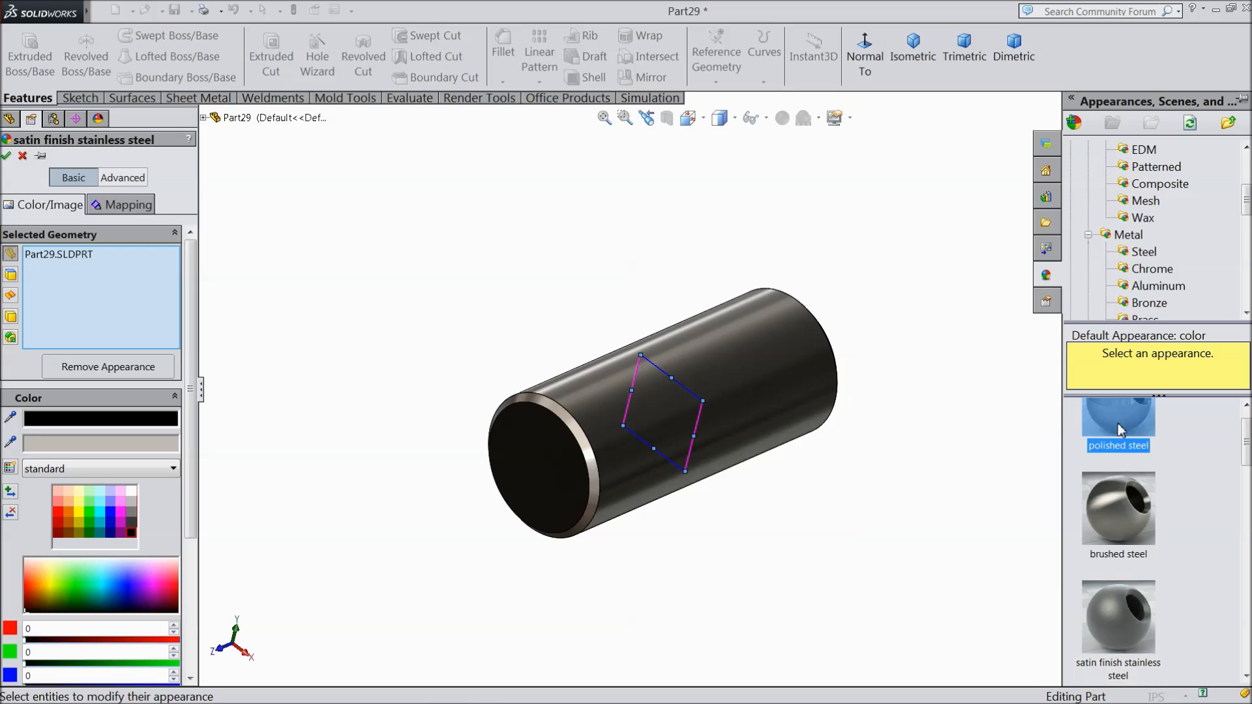
{"action": "left_click", "coordinate": [131, 532]}
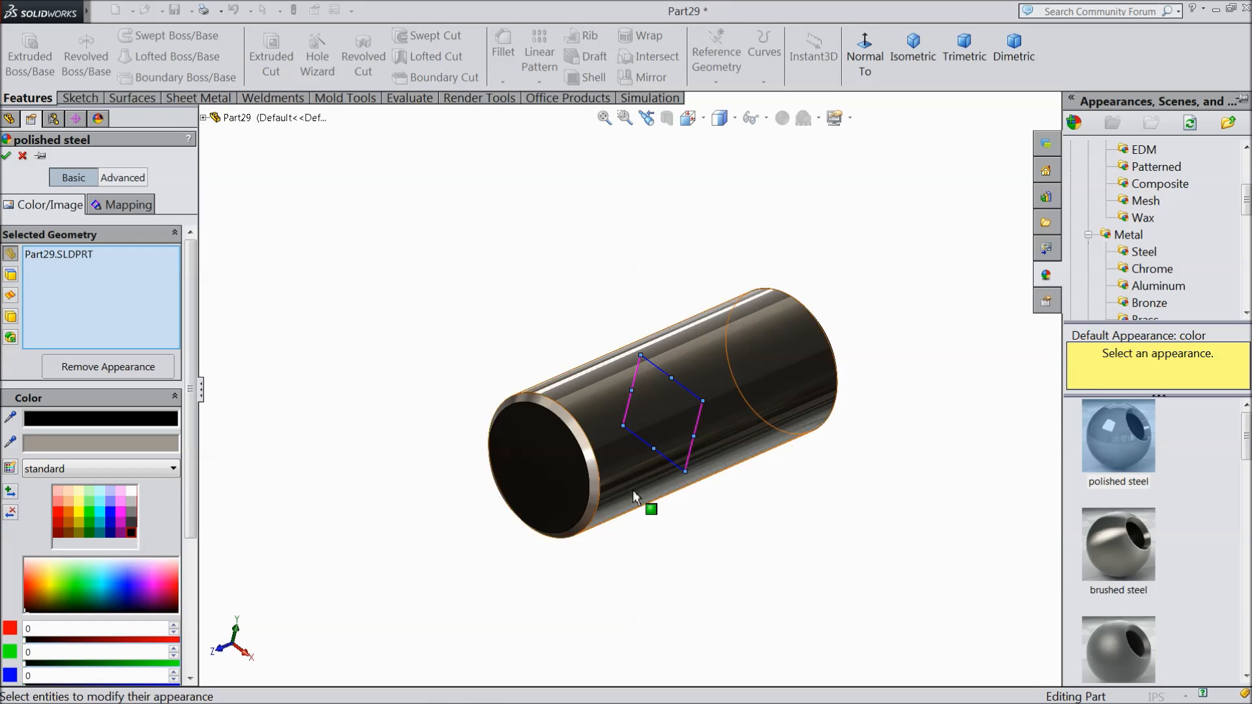
{"action": "left_click", "coordinate": [596, 475]}
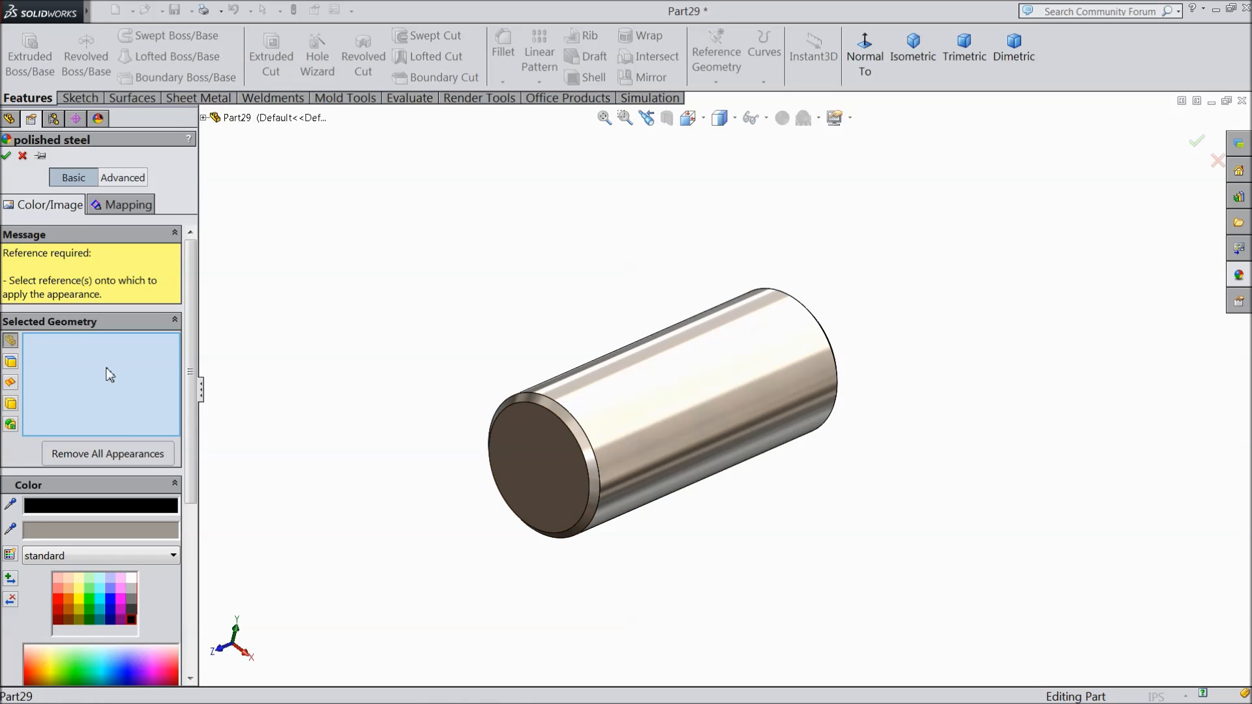
{"action": "left_click", "coordinate": [10, 403]}
{"action": "left_click", "coordinate": [593, 438]}
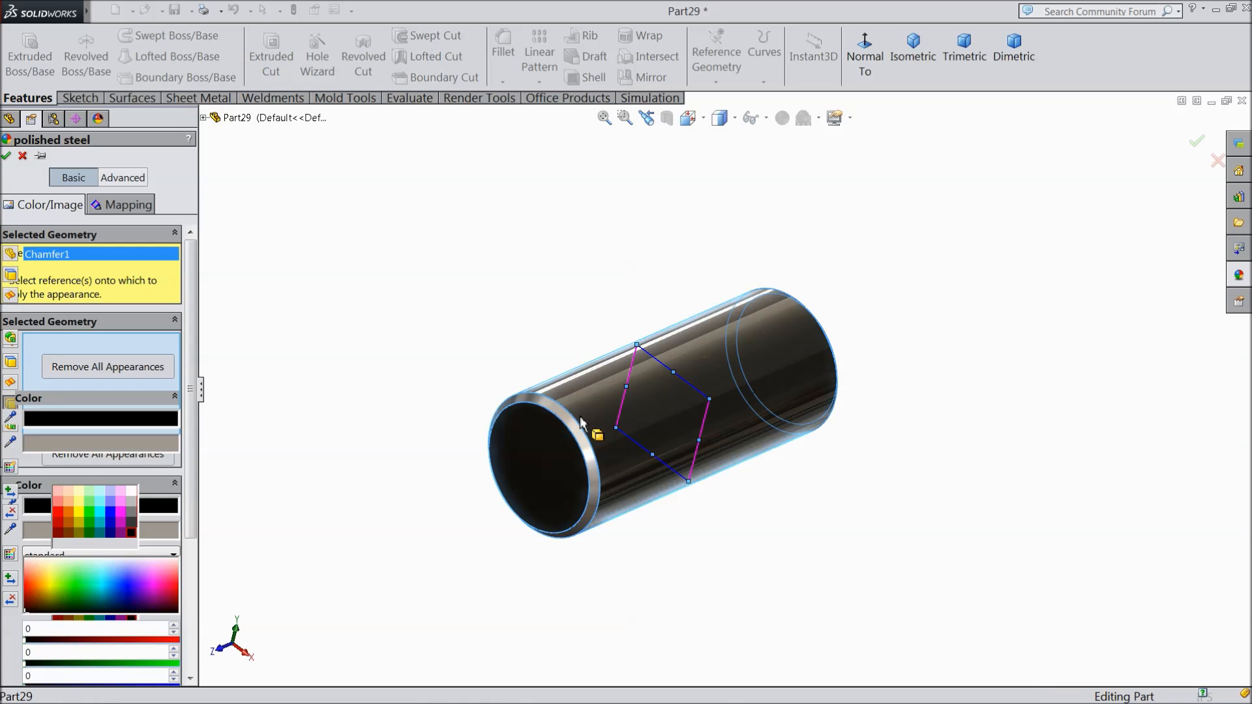
{"action": "left_click", "coordinate": [6, 155]}
{"action": "middle_click_drag", "start_coordinate": [438, 369], "coordinate": [420, 422]}
{"action": "scroll", "coordinate": [730, 408], "scroll_direction": "down", "scroll_amount": 2}
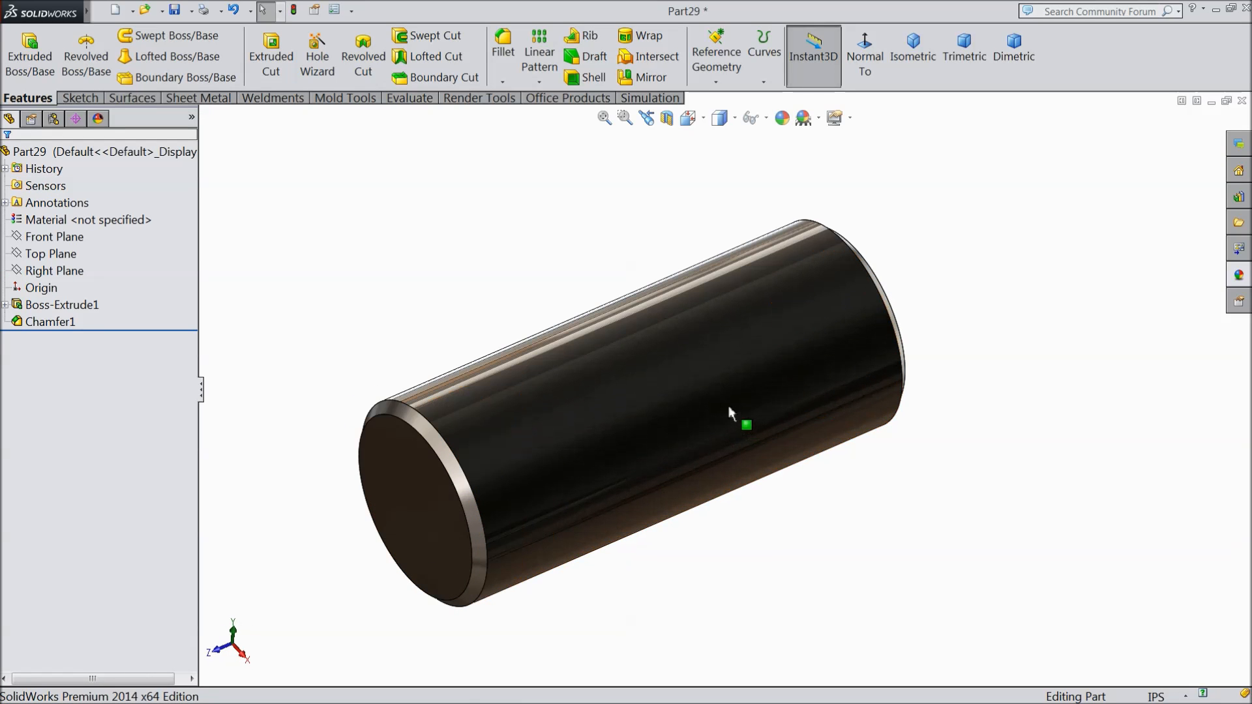
Step: Save the part as "13.1 inch Pin" in the Arbor Press machine folder
{"action": "left_click", "coordinate": [174, 10]}
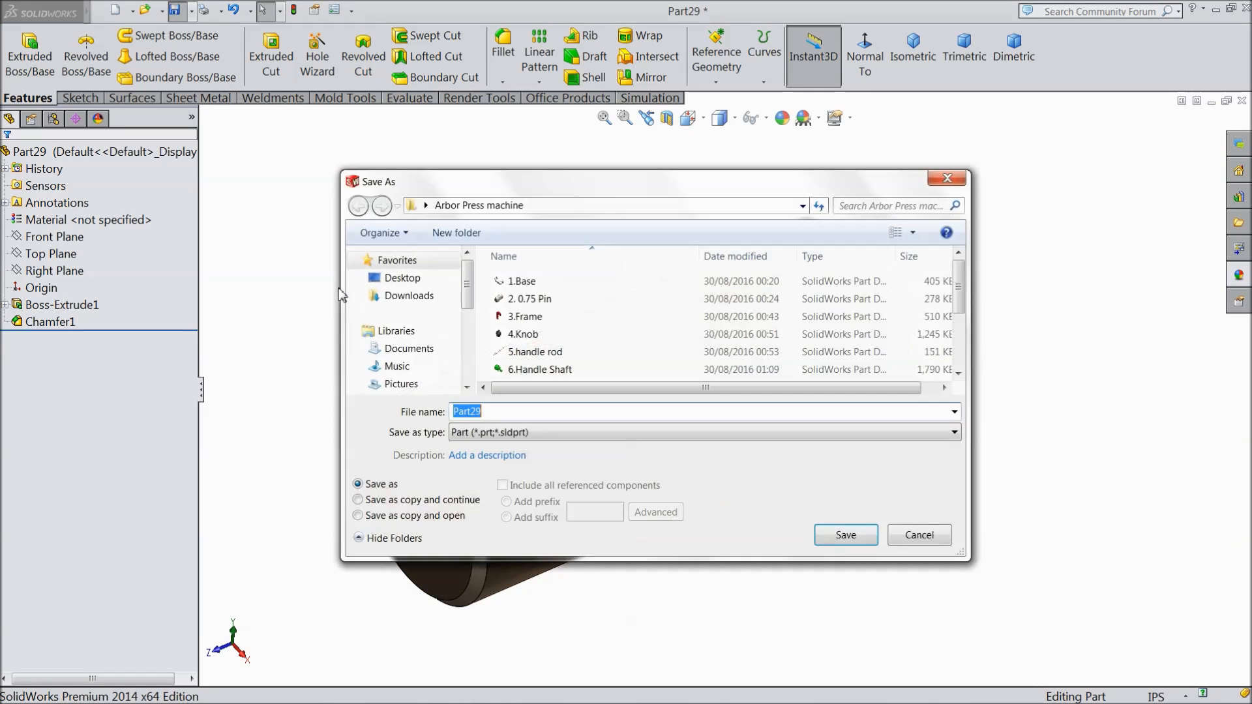
{"action": "left_click_drag", "start_coordinate": [957, 289], "coordinate": [961, 347]}
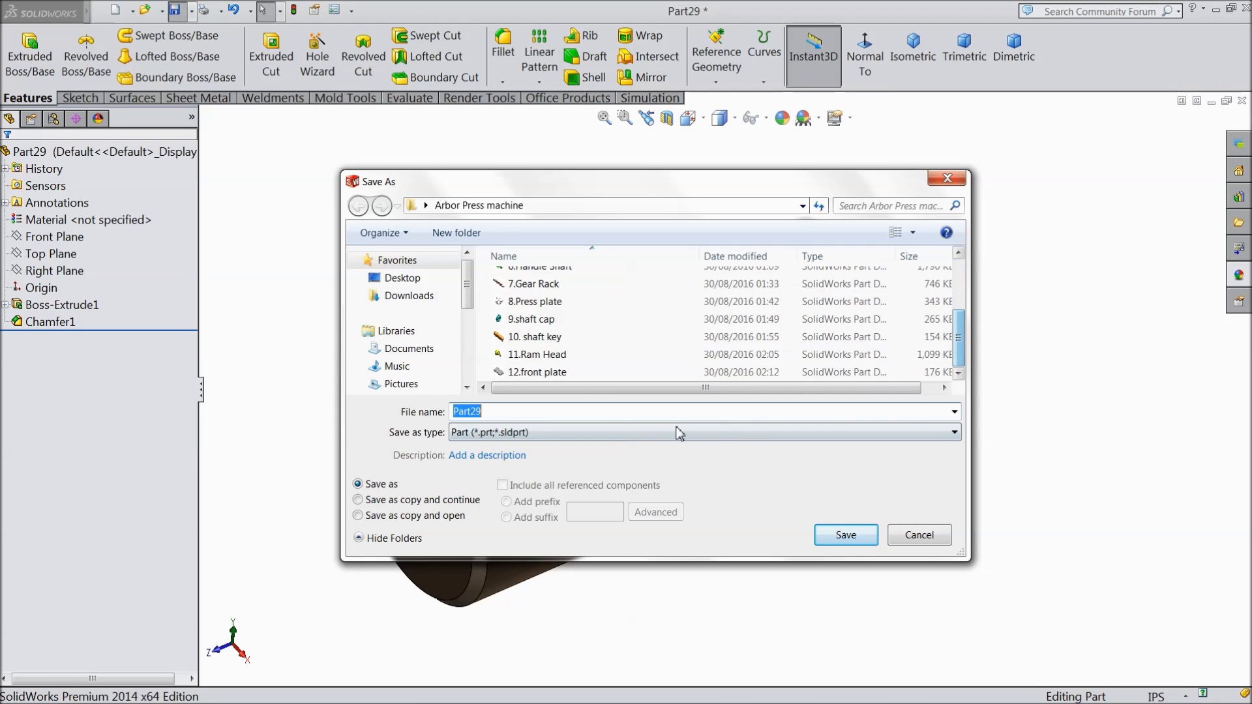
{"action": "type", "text": "13.1 inch Pin"}
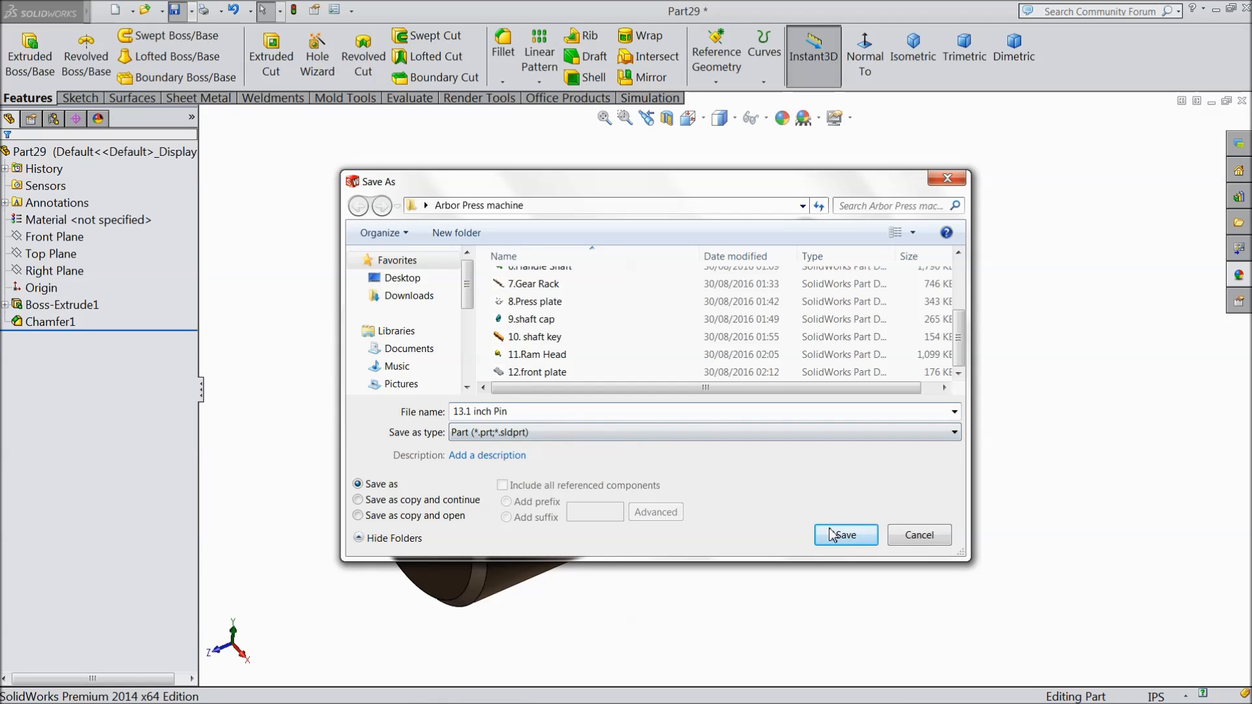
{"action": "left_click", "coordinate": [846, 539]}
{"action": "middle_click_drag", "start_coordinate": [756, 562], "coordinate": [760, 480]}
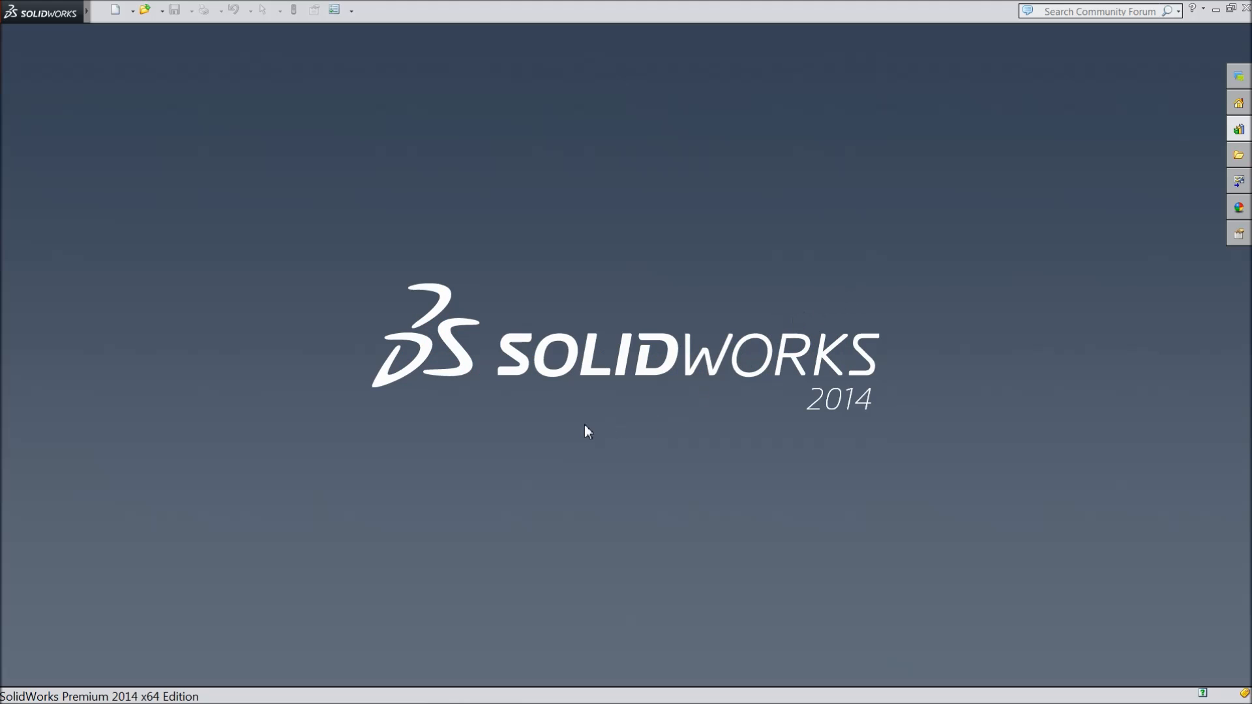
Step: Create a new assembly without inserting a component and change its scene background to plain white
{"action": "left_click", "coordinate": [116, 15]}
{"action": "left_click", "coordinate": [542, 565]}
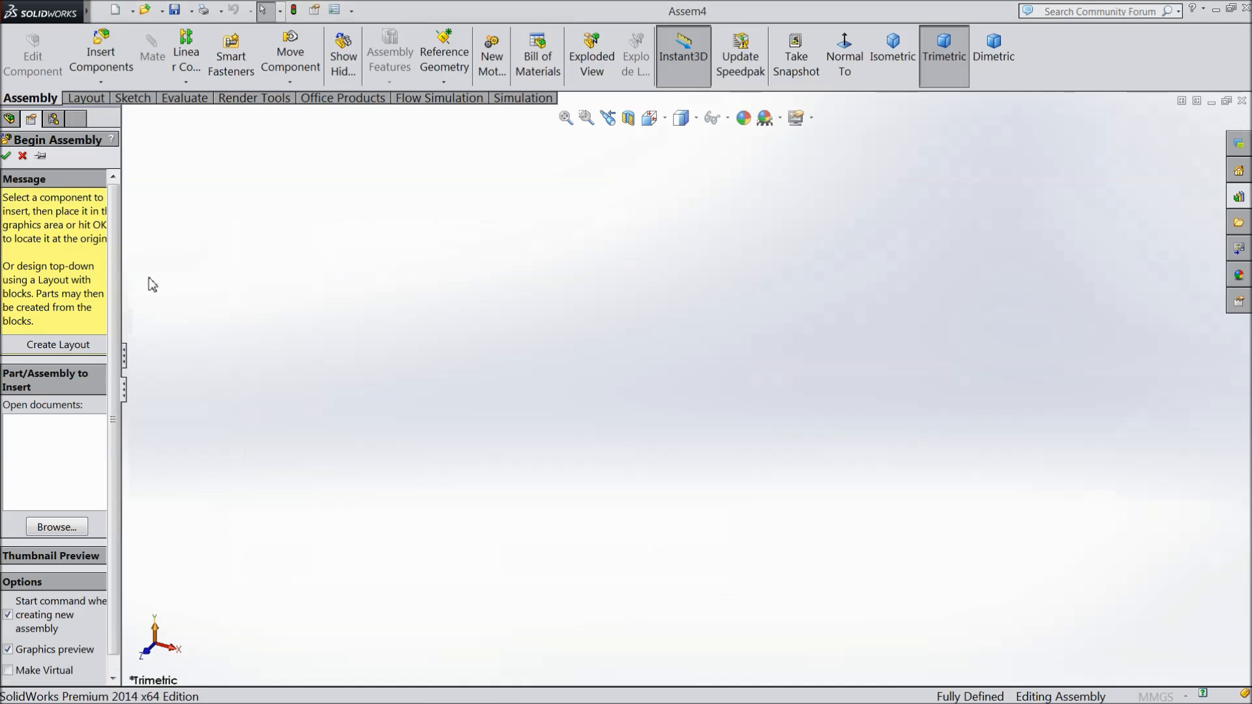
{"action": "left_click", "coordinate": [23, 156]}
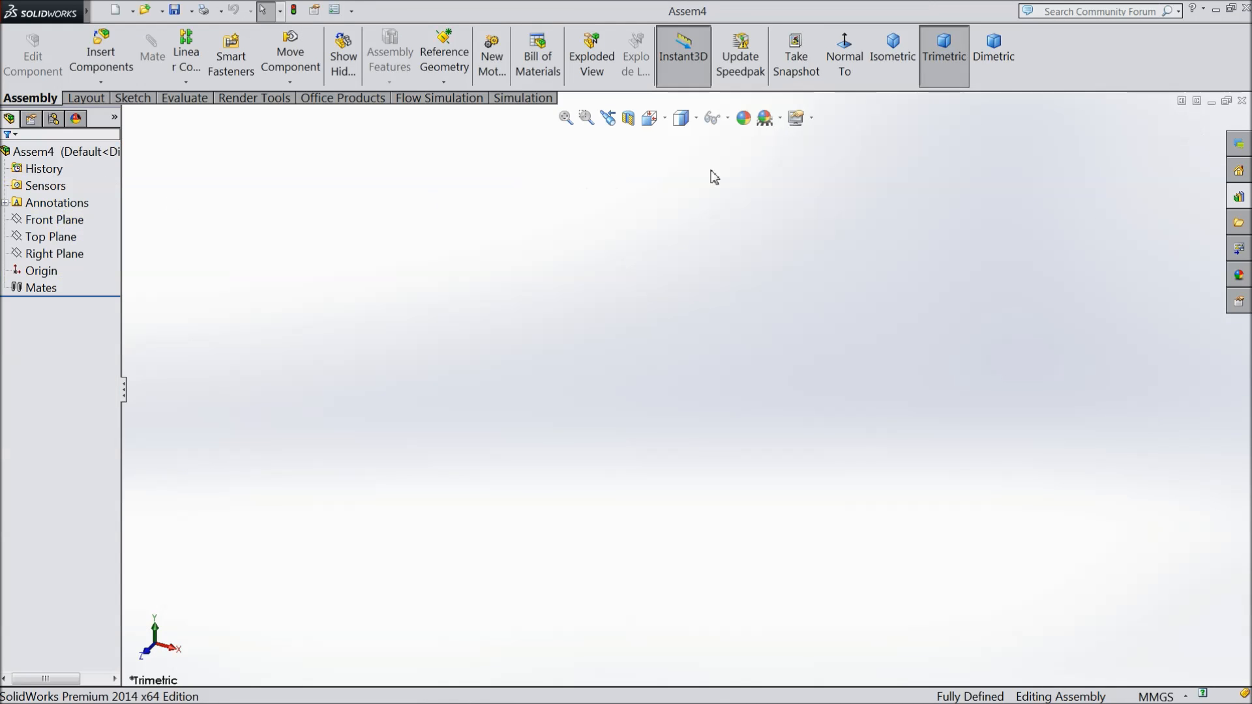
{"action": "left_click", "coordinate": [781, 120]}
{"action": "left_click", "coordinate": [794, 47]}
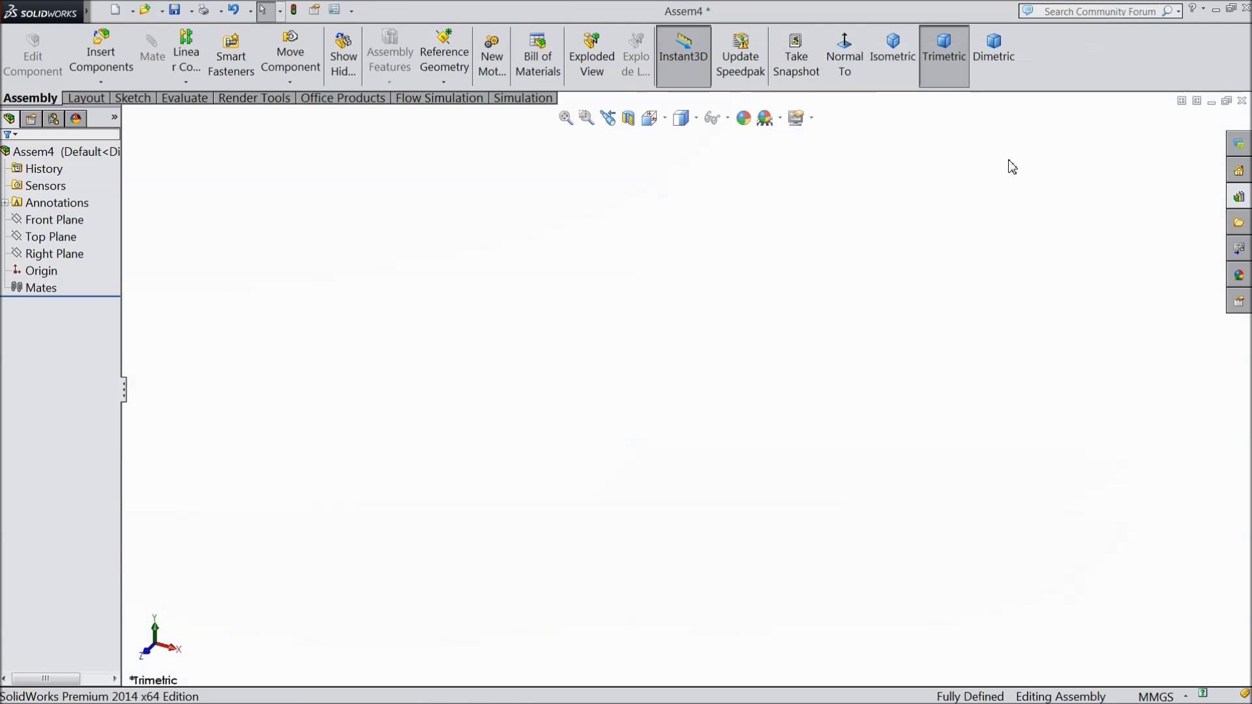
Step: Place a Socket Head Cap Screw from the Toolbox ANSI Inch Bolts and Screws, Socket Head Screws folder into the assembly
{"action": "left_click", "coordinate": [1240, 199]}
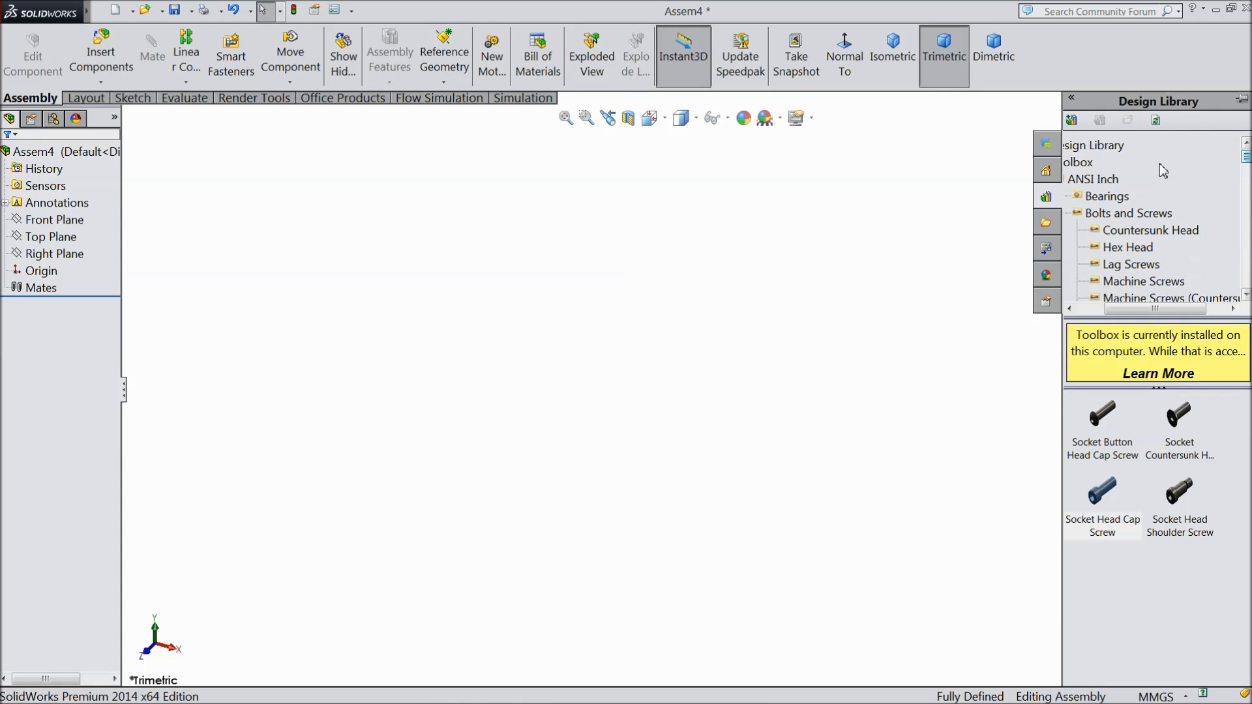
{"action": "left_click", "coordinate": [1089, 182]}
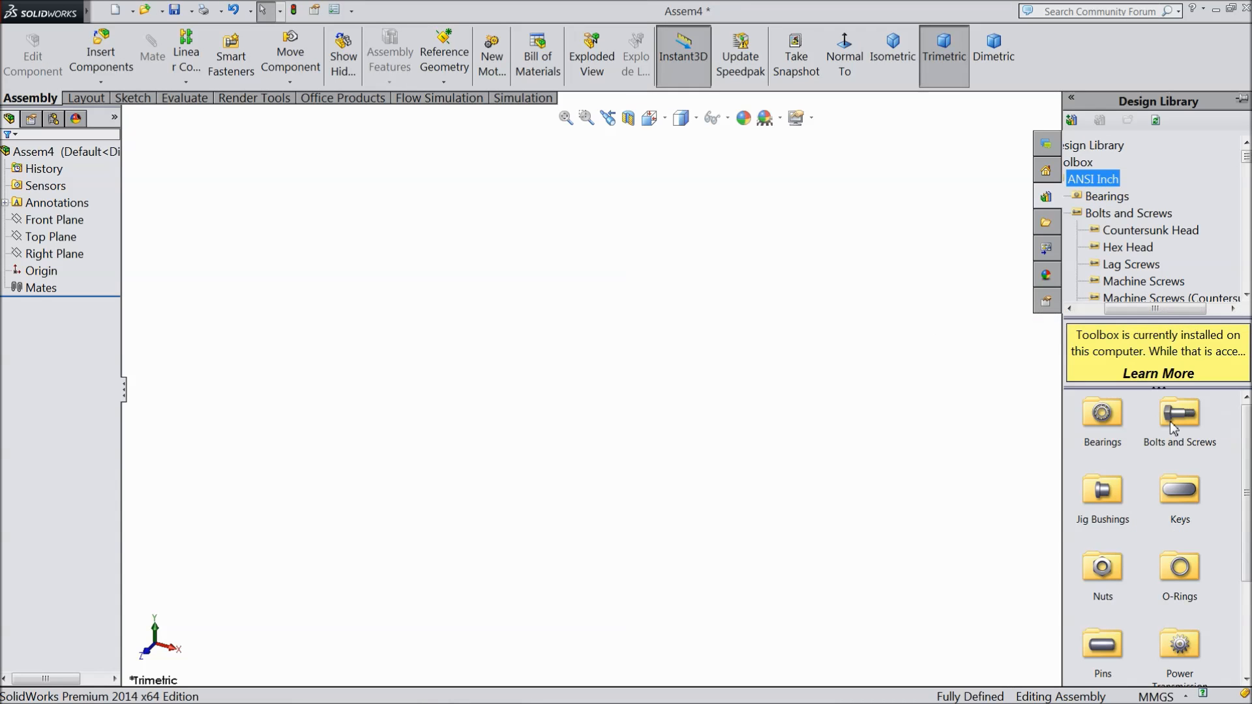
{"action": "double_click", "coordinate": [1174, 429]}
{"action": "left_click_drag", "start_coordinate": [1242, 450], "coordinate": [1245, 594]}
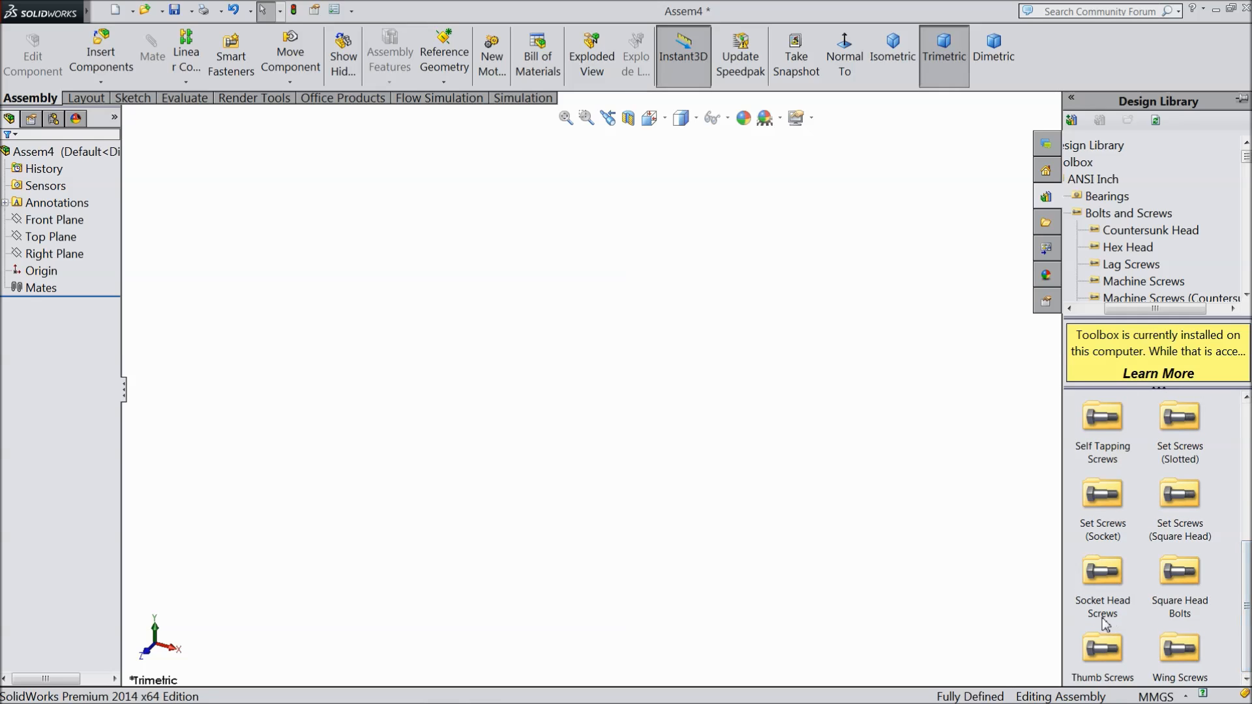
{"action": "double_click", "coordinate": [1109, 585]}
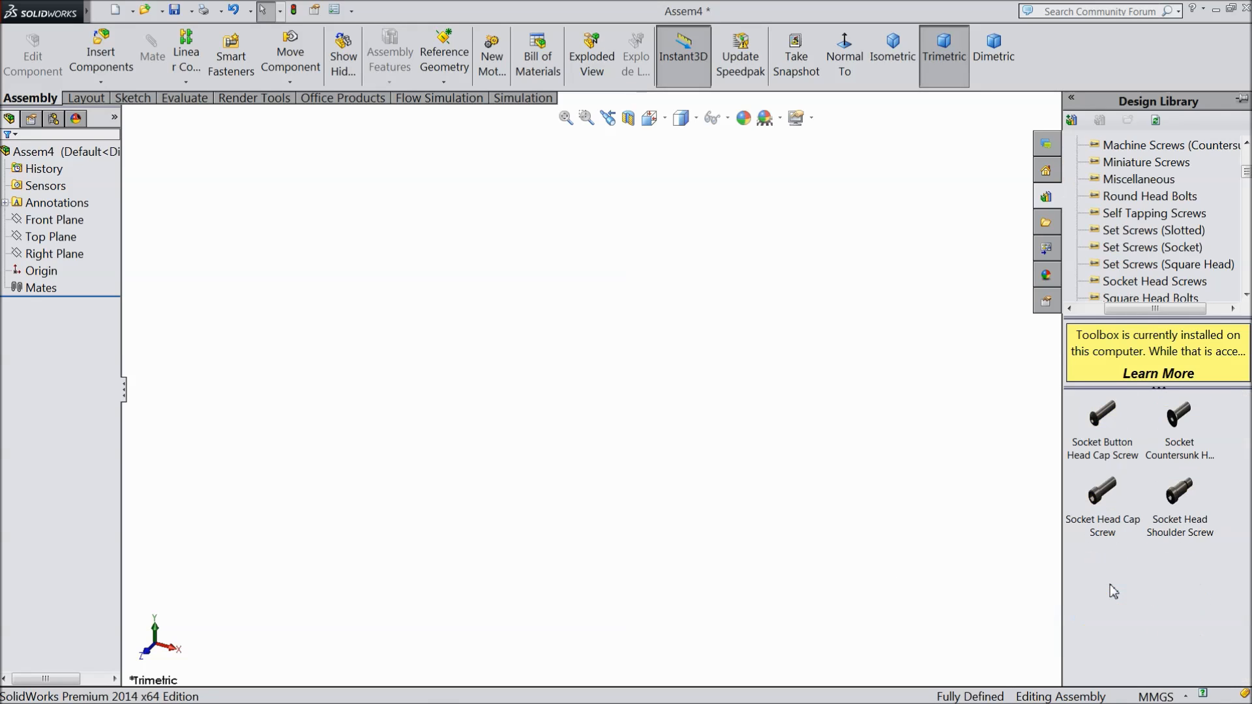
{"action": "left_click", "coordinate": [1102, 524]}
{"action": "left_click_drag", "start_coordinate": [1007, 528], "coordinate": [601, 406]}
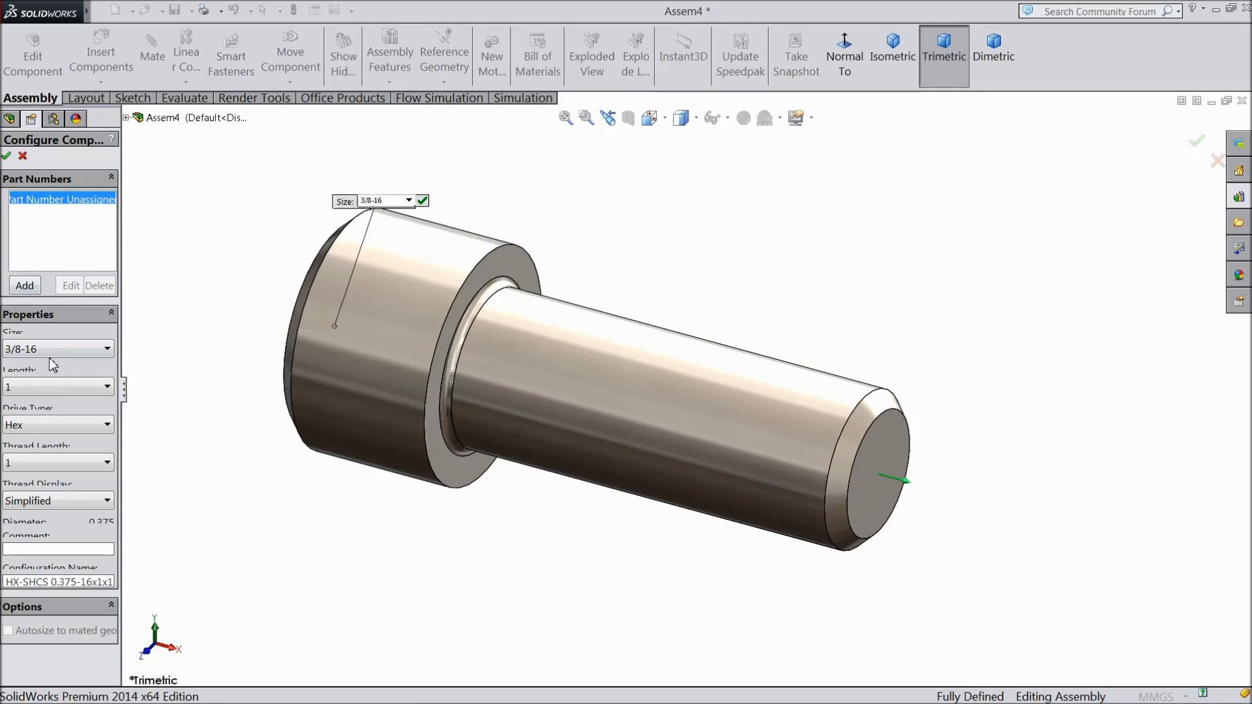
Step: Configure the cap screw as size 3/8-16 with length 1 and hex drive, and insert only one copy
{"action": "left_click", "coordinate": [48, 352]}
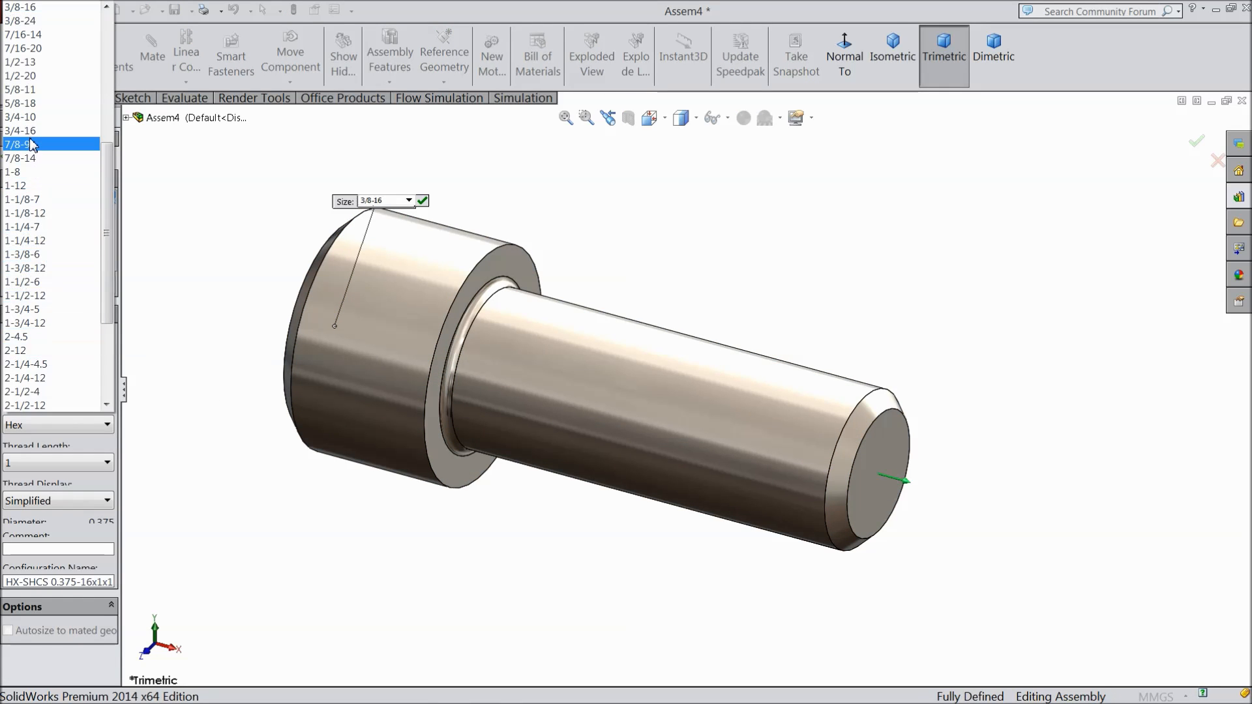
{"action": "left_click", "coordinate": [21, 8]}
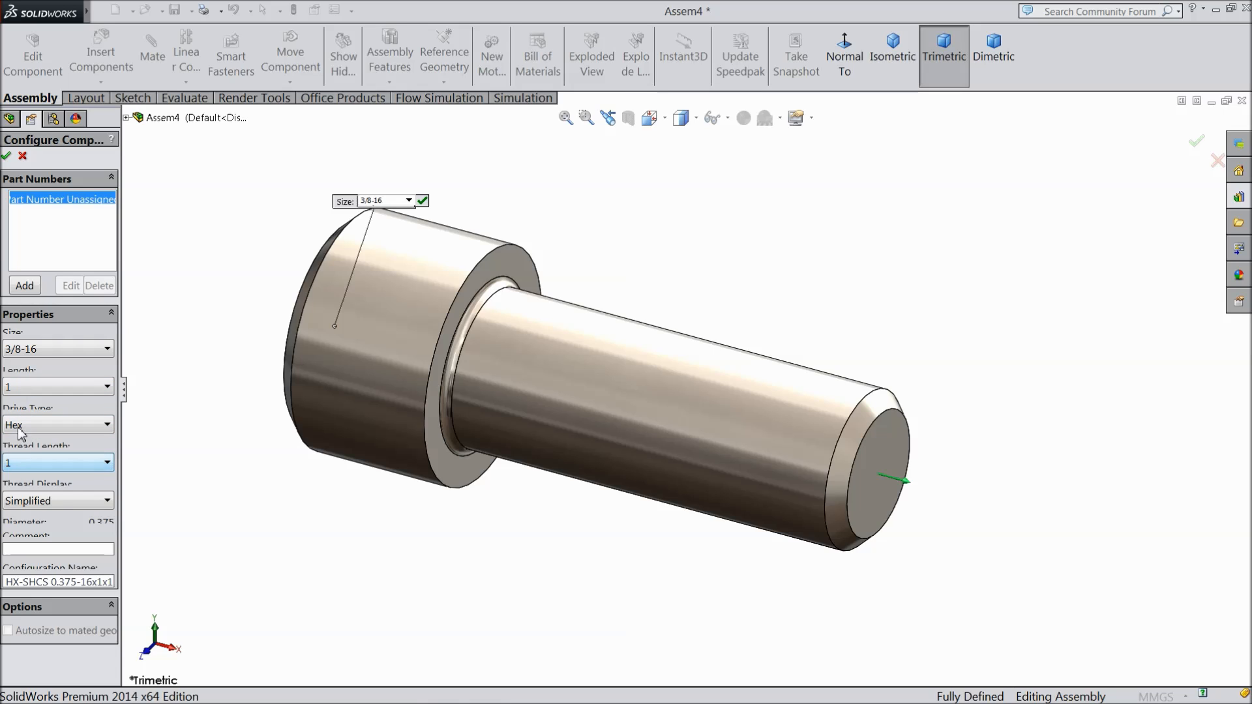
{"action": "left_click", "coordinate": [7, 156]}
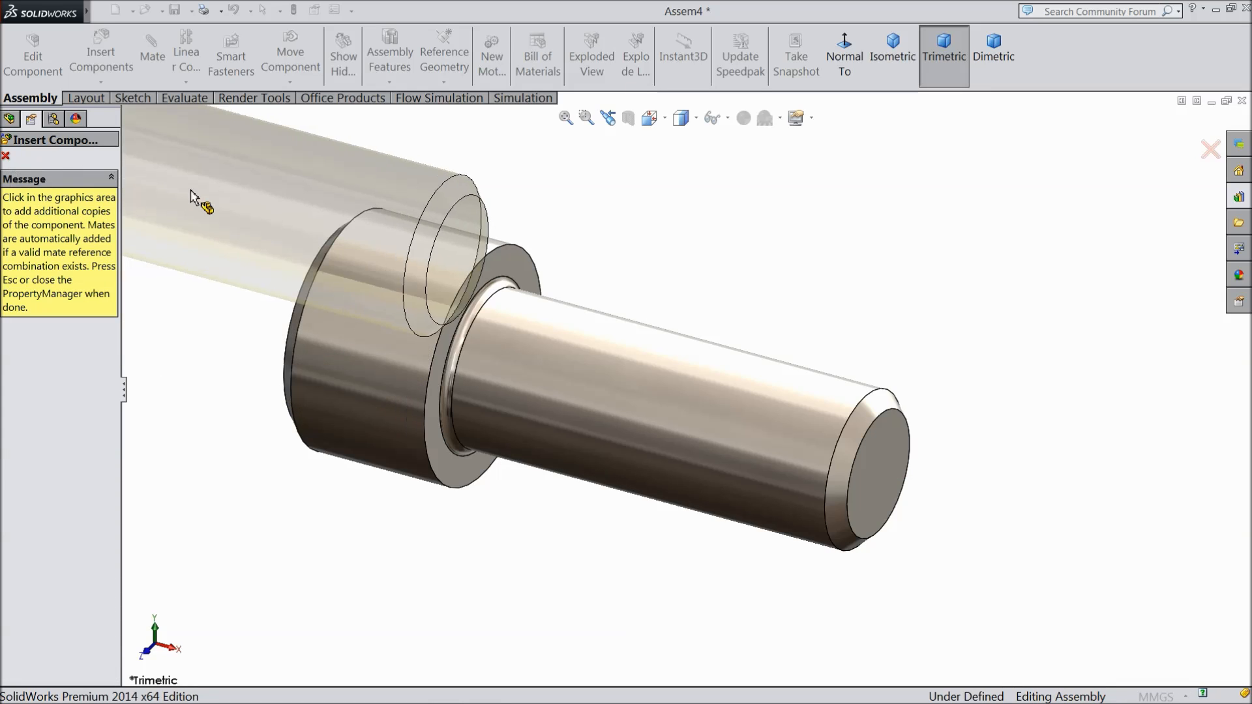
{"action": "left_click", "coordinate": [6, 155]}
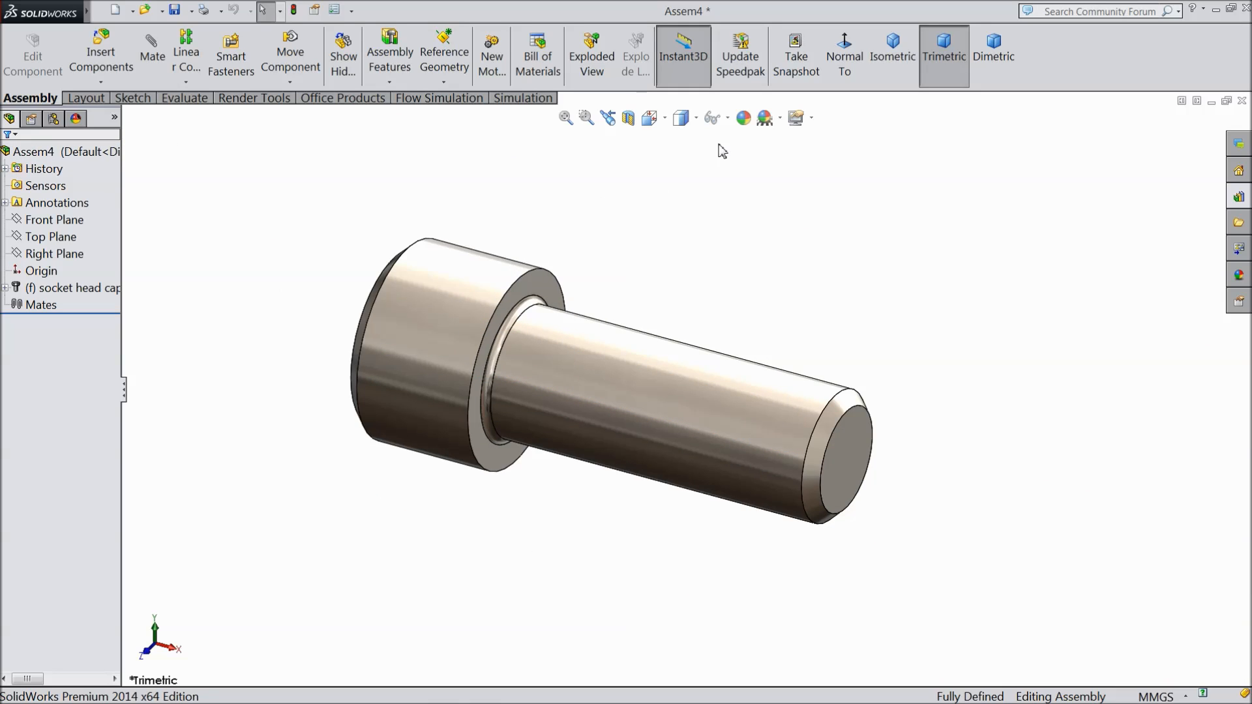
Step: Colour the whole cap screw dark grey from the standard swatches, applied at component level
{"action": "left_click", "coordinate": [744, 119]}
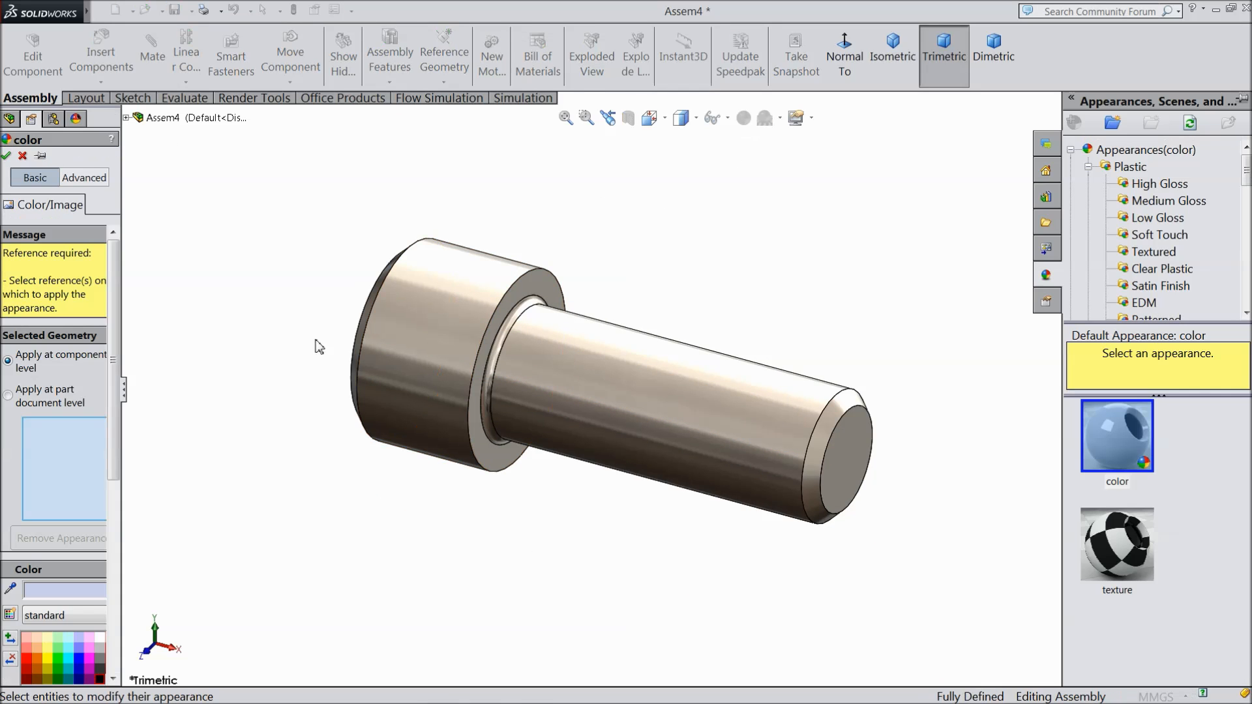
{"action": "left_click", "coordinate": [101, 677]}
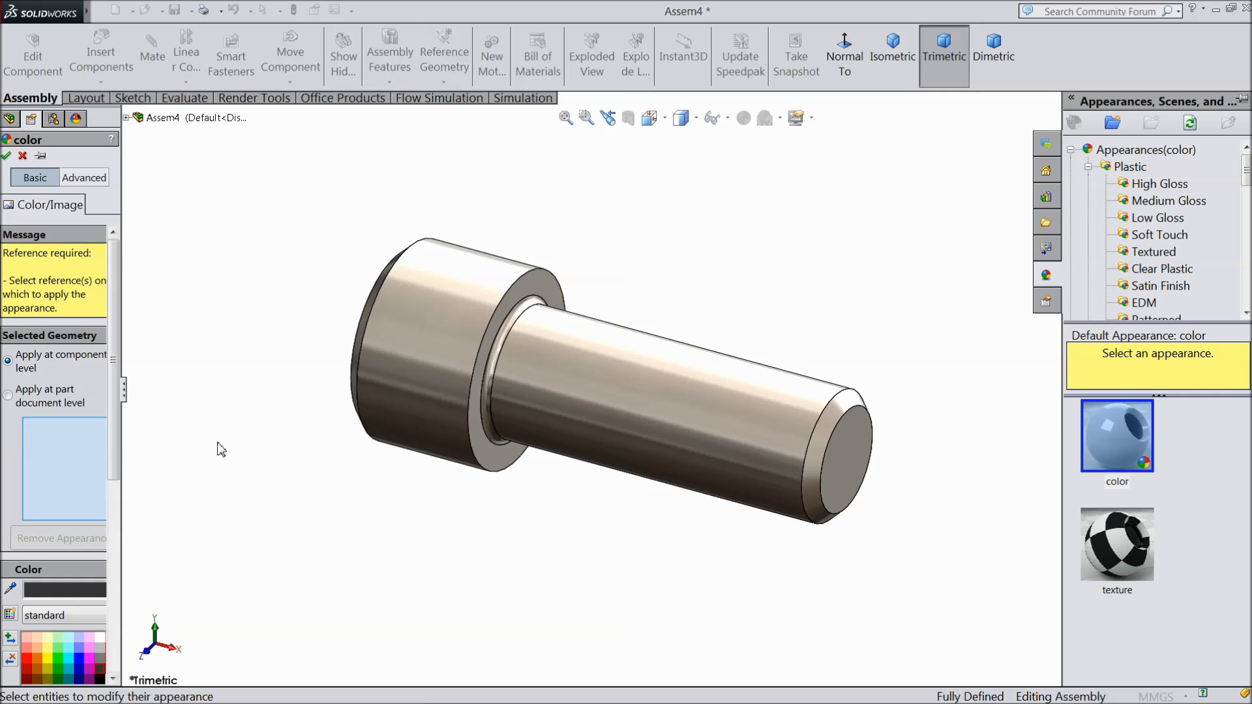
{"action": "left_click", "coordinate": [398, 395]}
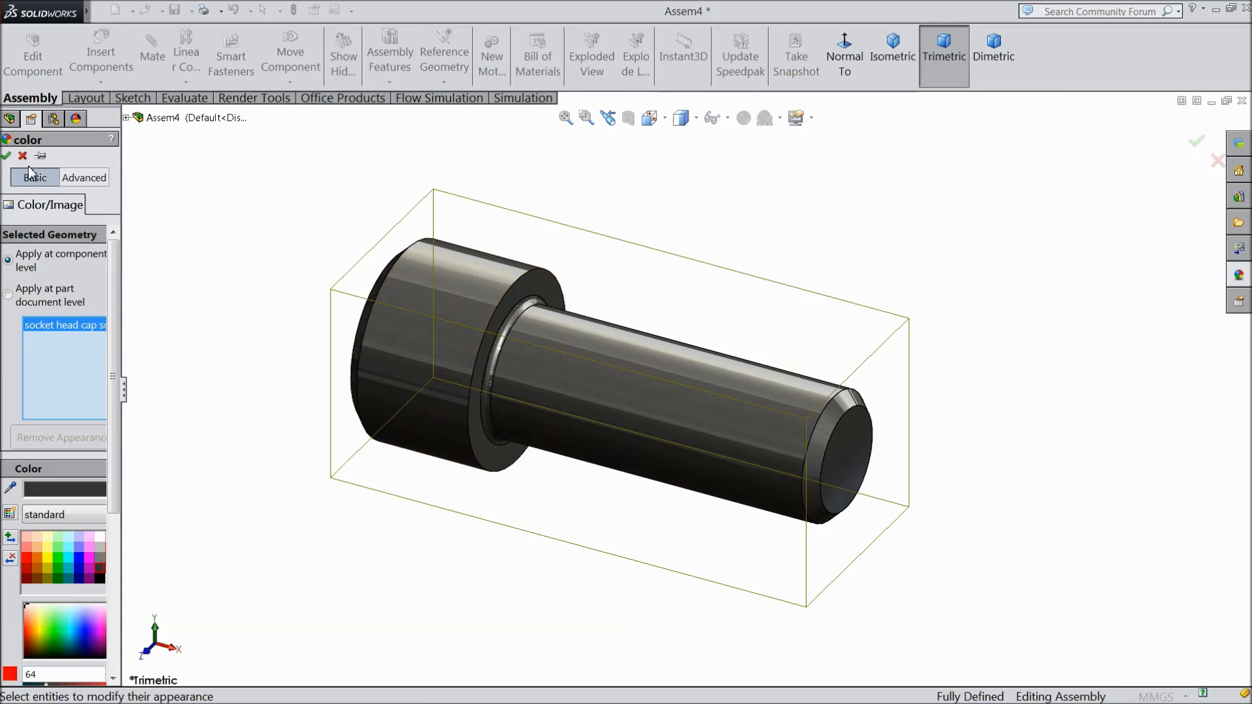
{"action": "left_click", "coordinate": [6, 155]}
{"action": "middle_click_drag", "start_coordinate": [313, 318], "coordinate": [274, 322]}
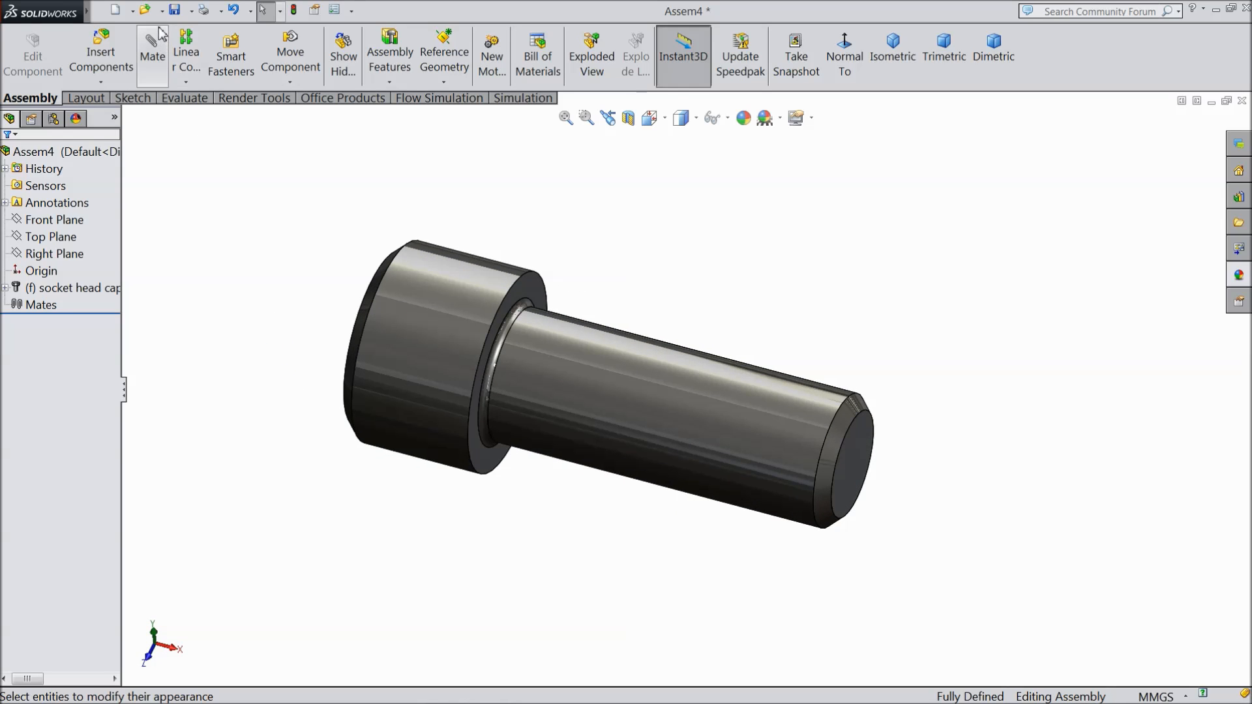
Step: Rebuild and save the assembly as a part file named "14.SHCS 0.375-16" in the Arbor Press machine folder, and close the assembly
{"action": "left_click", "coordinate": [176, 13]}
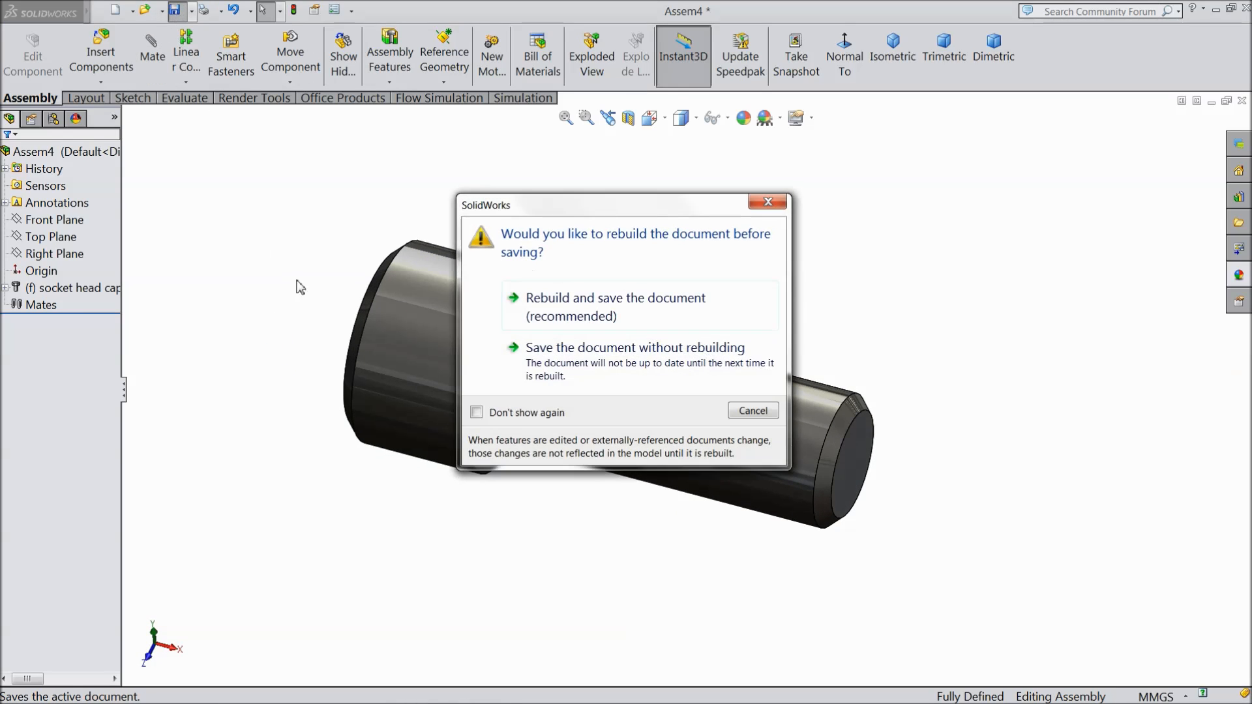
{"action": "left_click", "coordinate": [547, 318]}
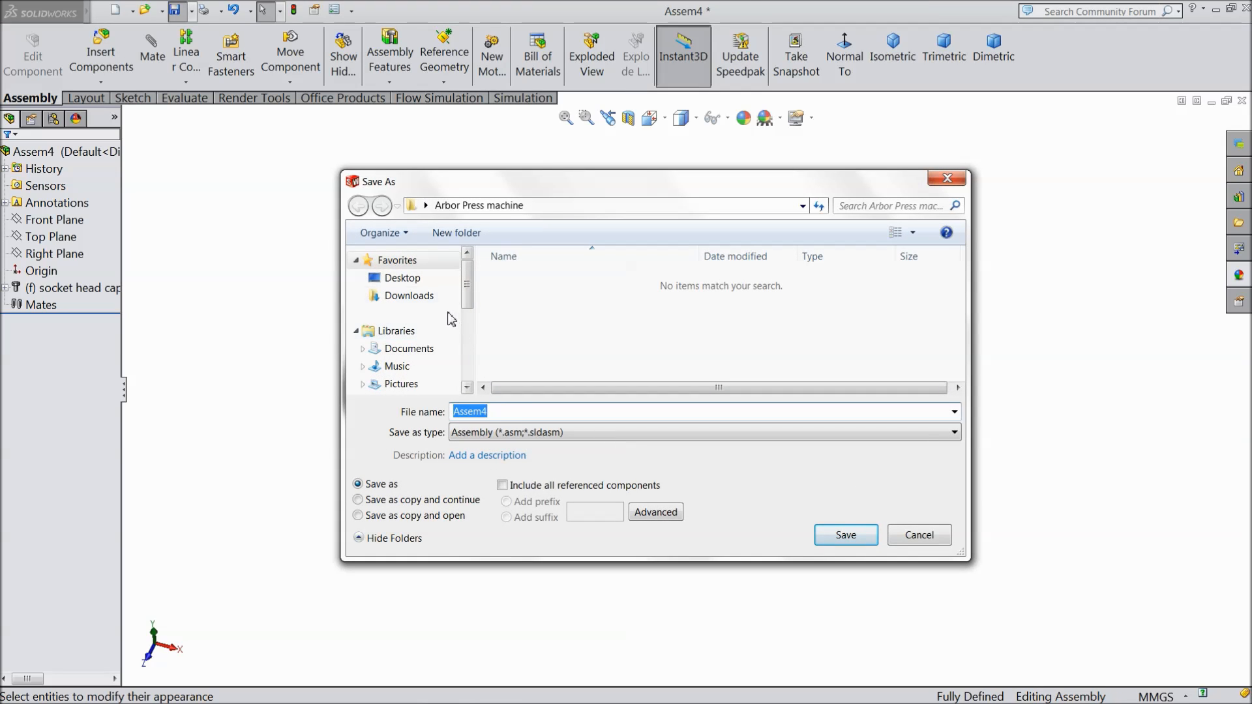
{"action": "left_click", "coordinate": [486, 432]}
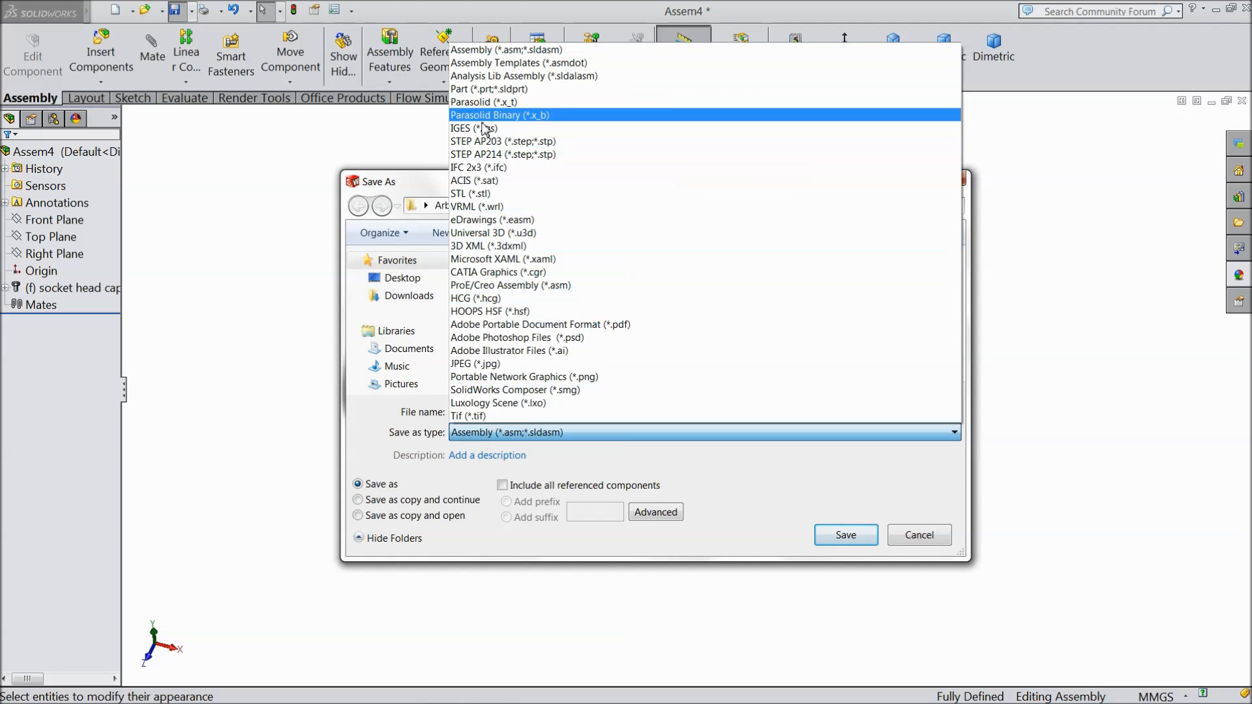
{"action": "left_click", "coordinate": [478, 103]}
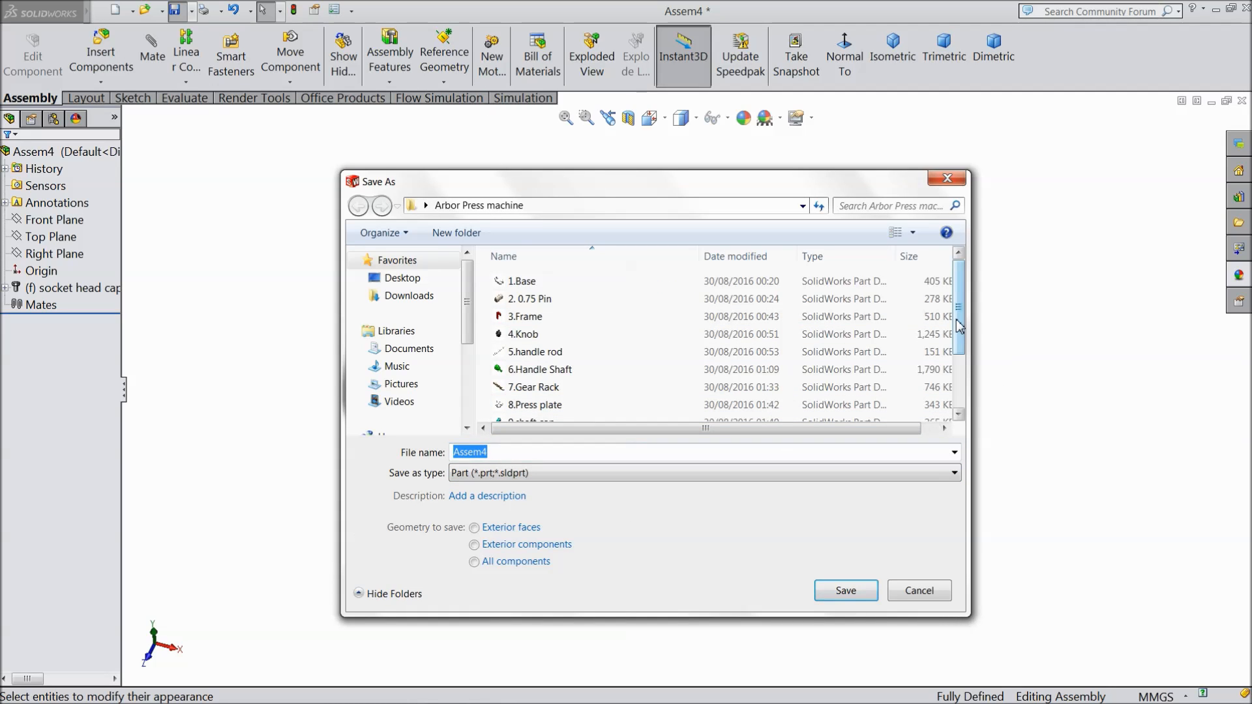
{"action": "left_click_drag", "start_coordinate": [958, 326], "coordinate": [957, 416]}
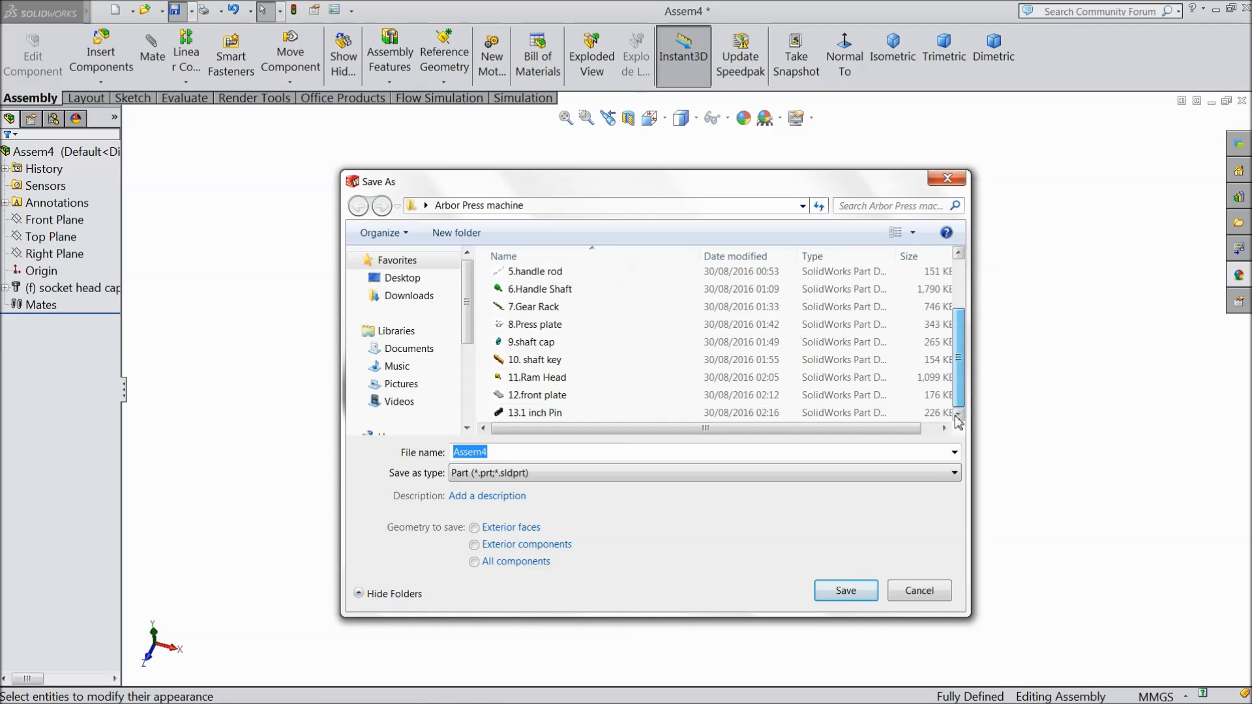
{"action": "left_click", "coordinate": [495, 452]}
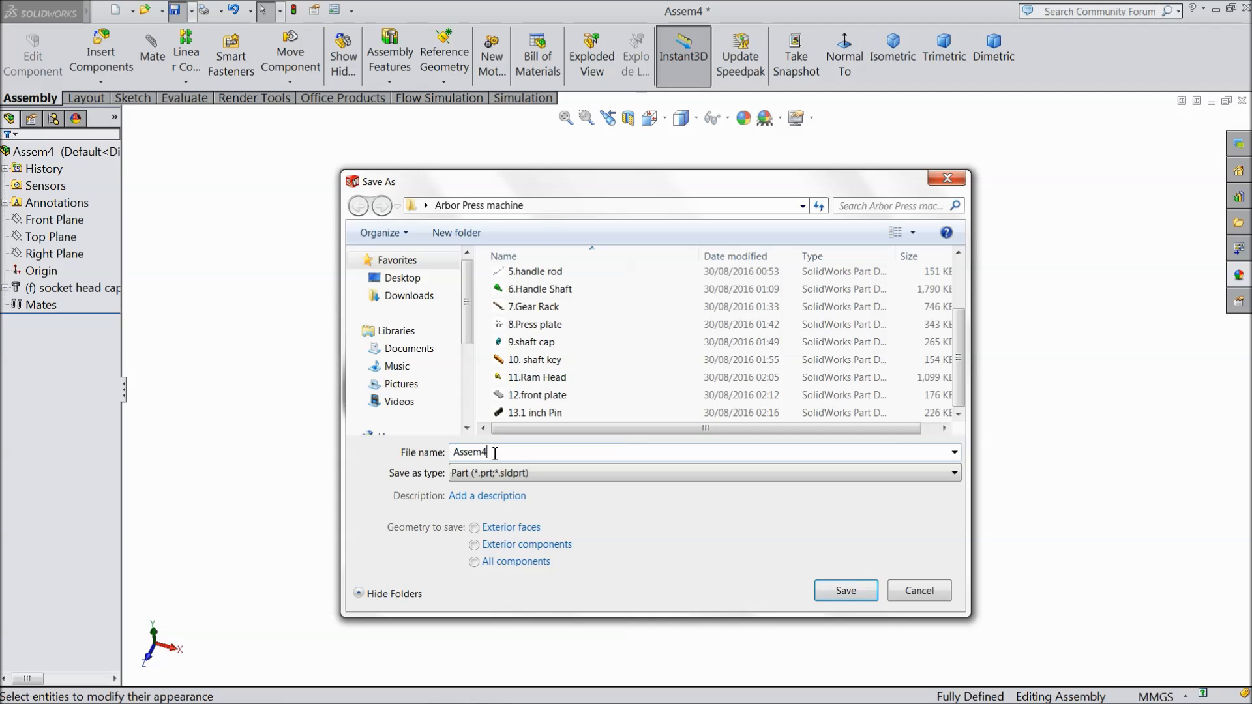
{"action": "type", "text": "14.SHCS 0.375-16"}
{"action": "left_click", "coordinate": [842, 594]}
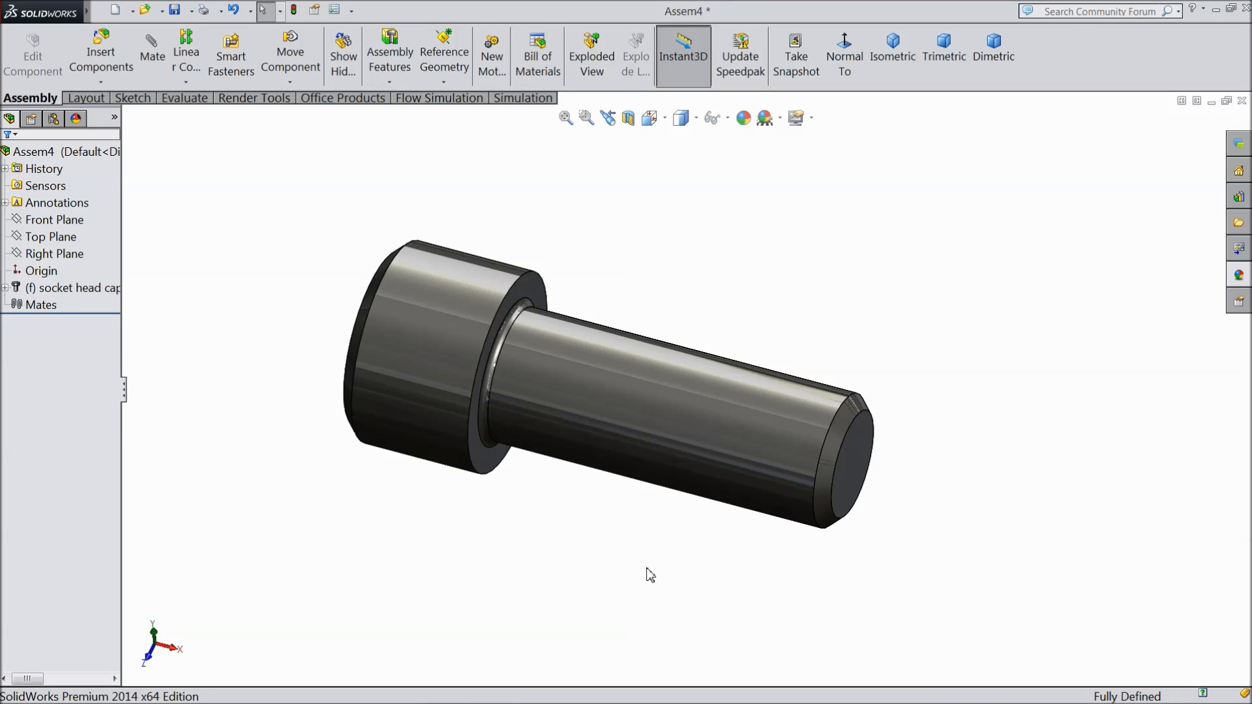
{"action": "left_click", "coordinate": [1240, 102]}
{"action": "left_click", "coordinate": [525, 369]}
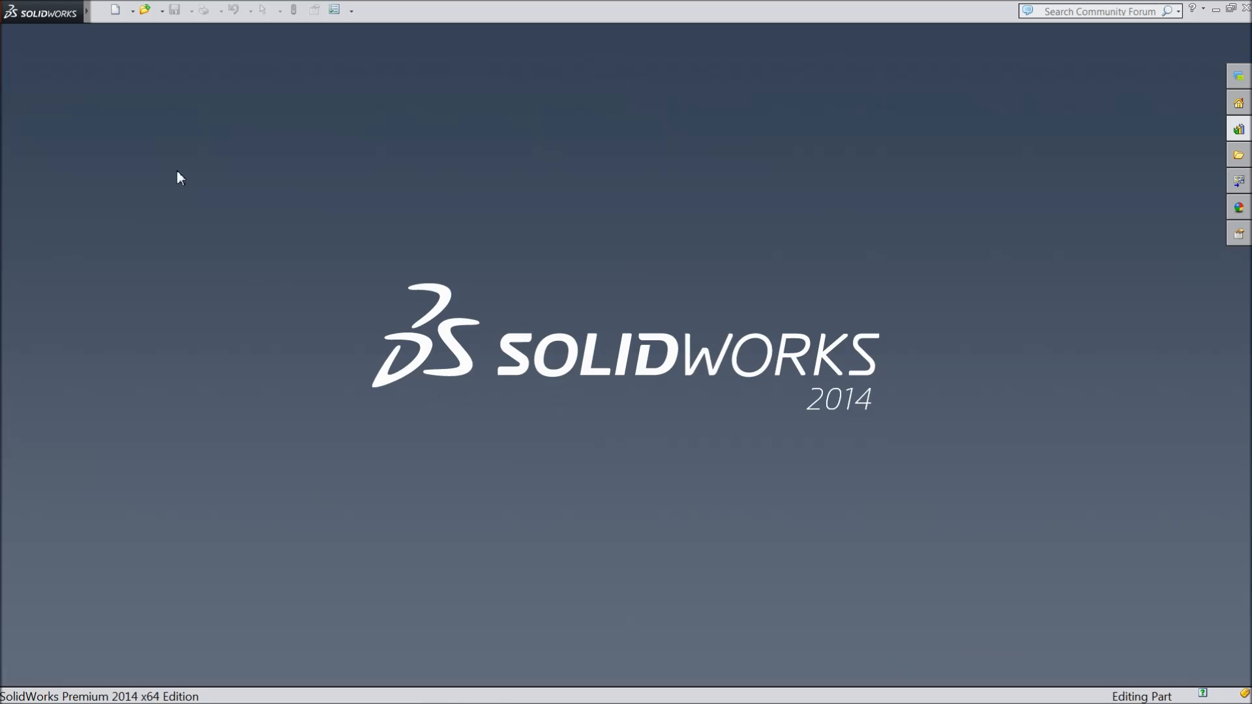
Step: Create another new assembly without inserting a component and set its scene background to plain white
{"action": "left_click", "coordinate": [116, 17]}
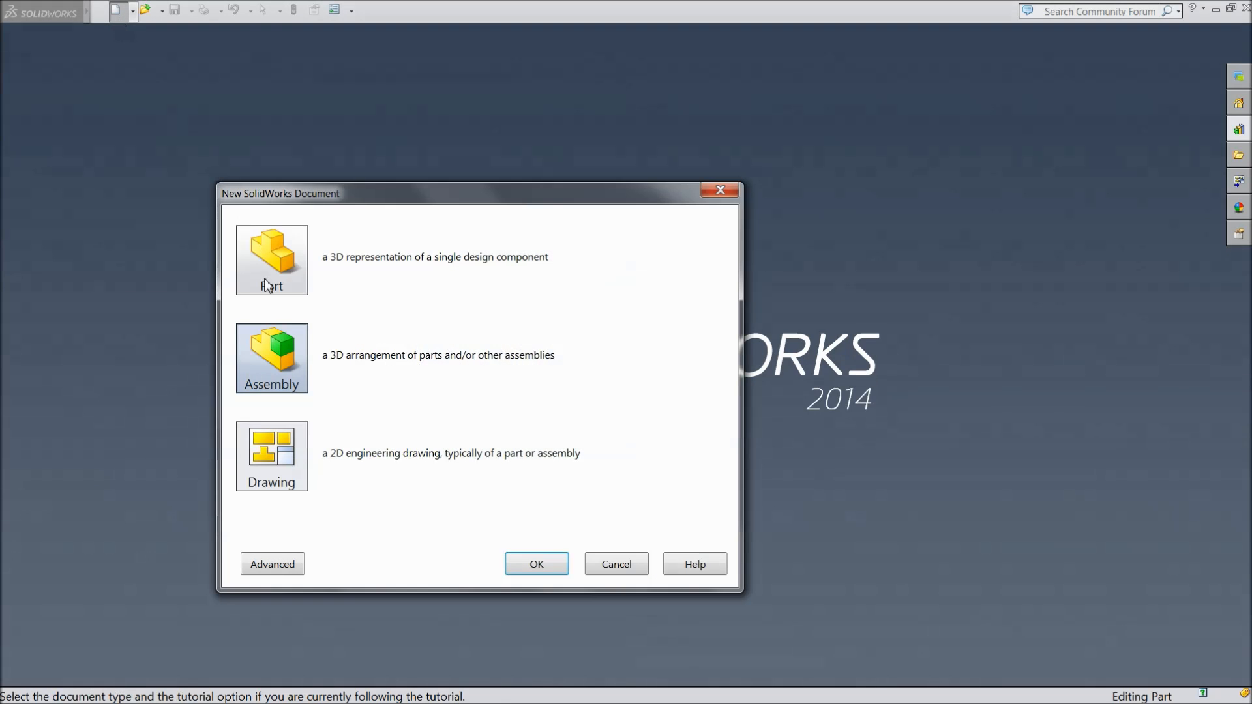
{"action": "left_click", "coordinate": [546, 565]}
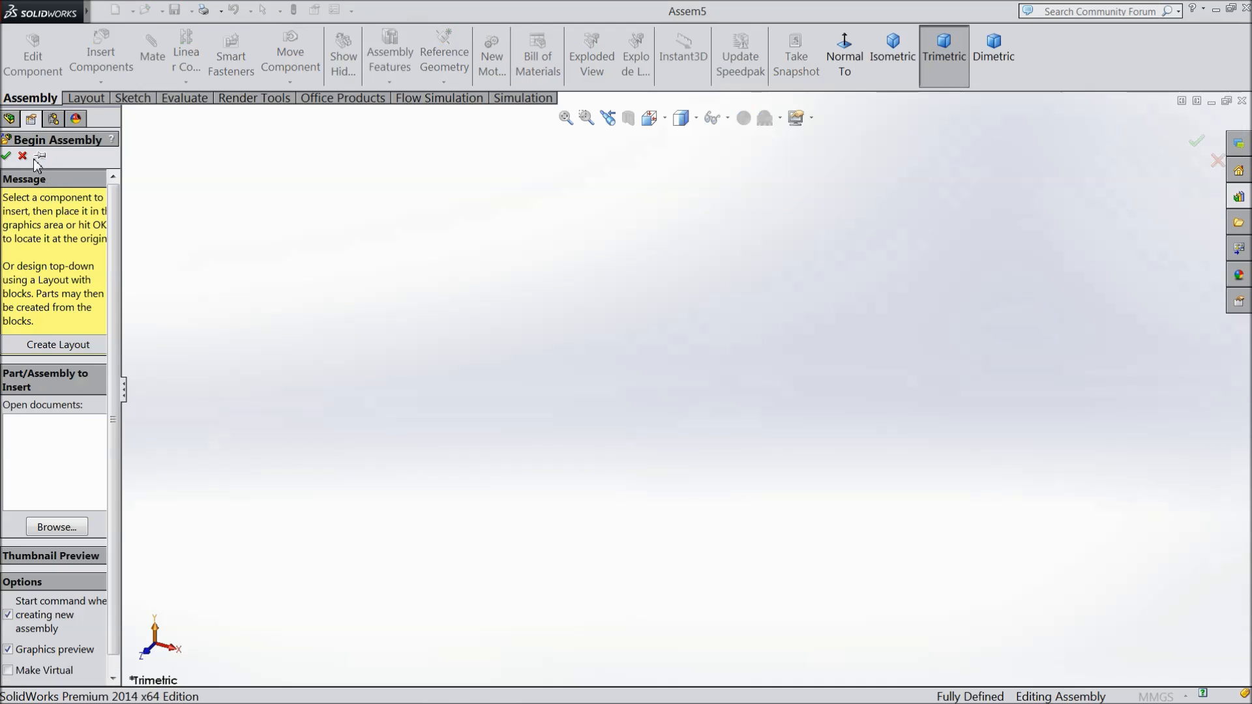
{"action": "left_click", "coordinate": [24, 156]}
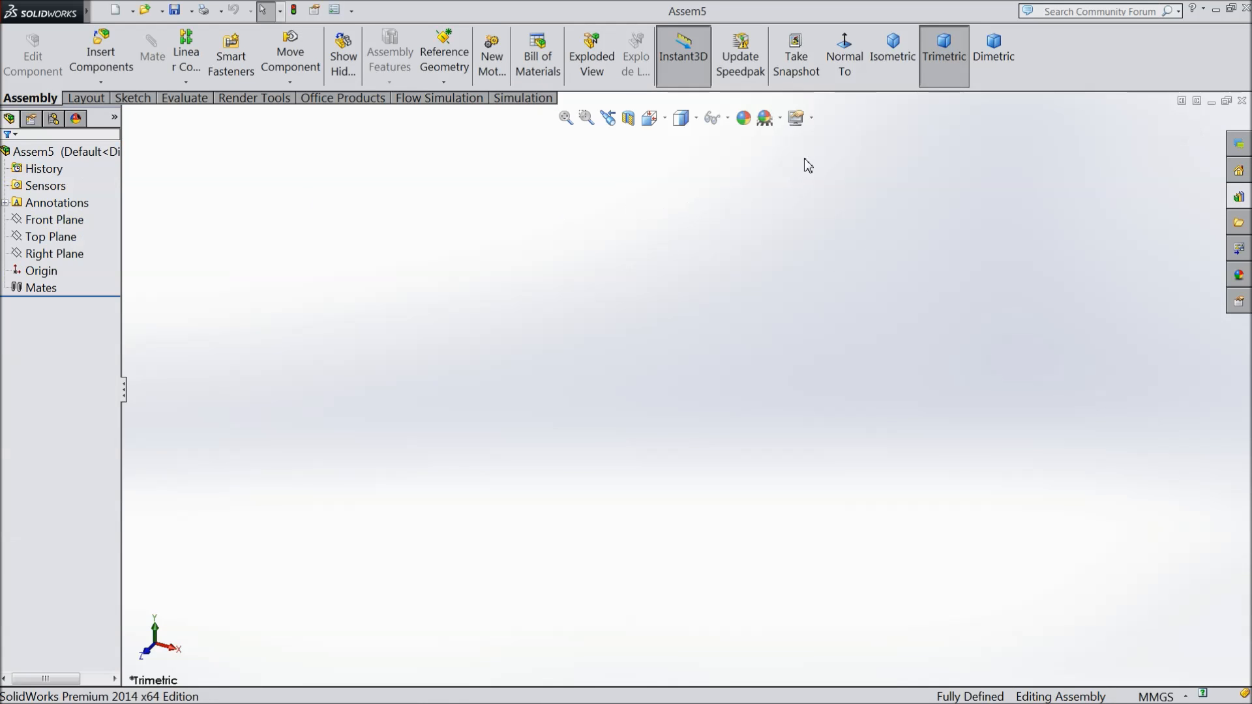
{"action": "left_click", "coordinate": [794, 118]}
{"action": "left_click", "coordinate": [797, 56]}
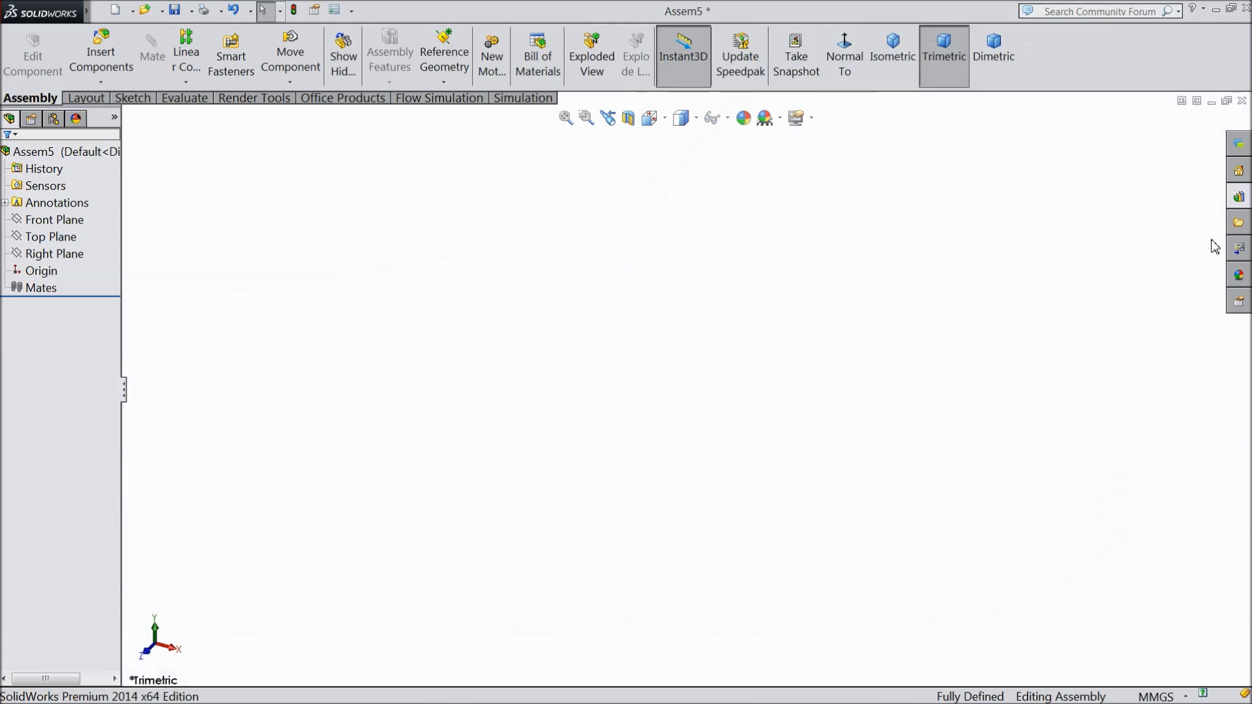
Step: Place a Socket Head Cap Screw from the Toolbox ANSI Inch Socket Head Screws folder into the new assembly
{"action": "left_click", "coordinate": [1238, 196]}
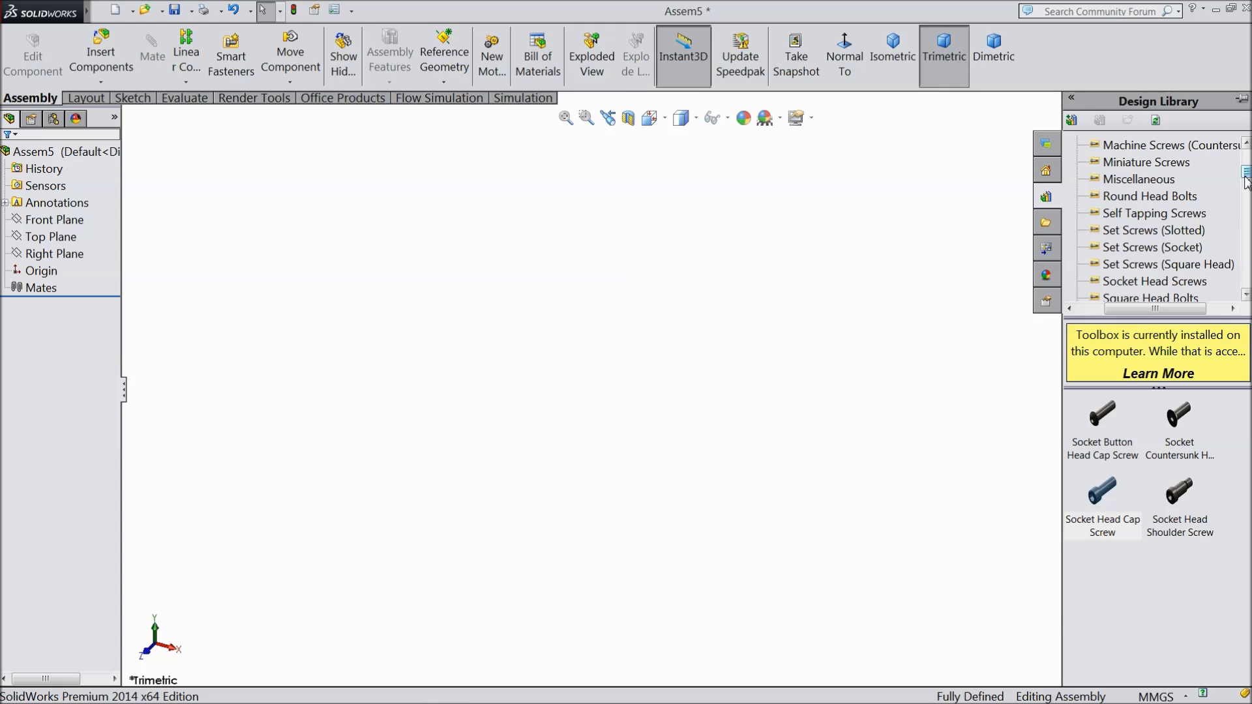
{"action": "left_click_drag", "start_coordinate": [1247, 175], "coordinate": [1246, 155]}
{"action": "left_click", "coordinate": [1109, 179]}
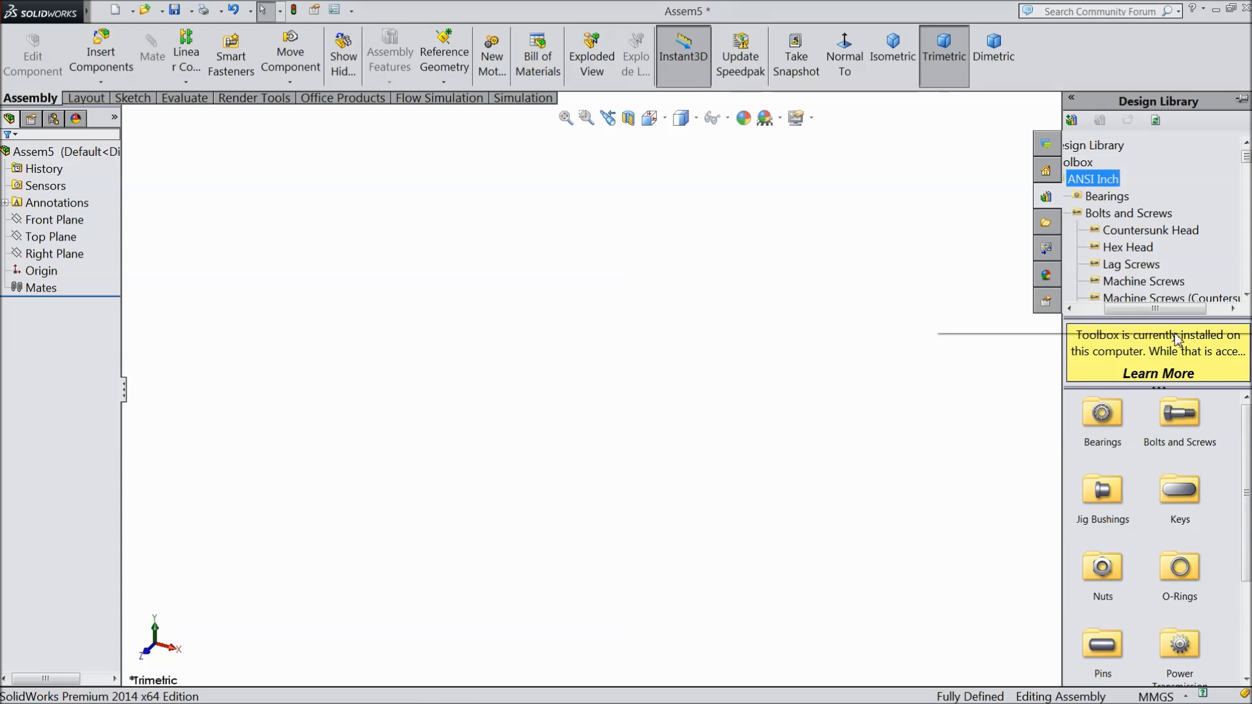
{"action": "double_click", "coordinate": [1177, 427]}
{"action": "left_click_drag", "start_coordinate": [1249, 427], "coordinate": [1248, 558]}
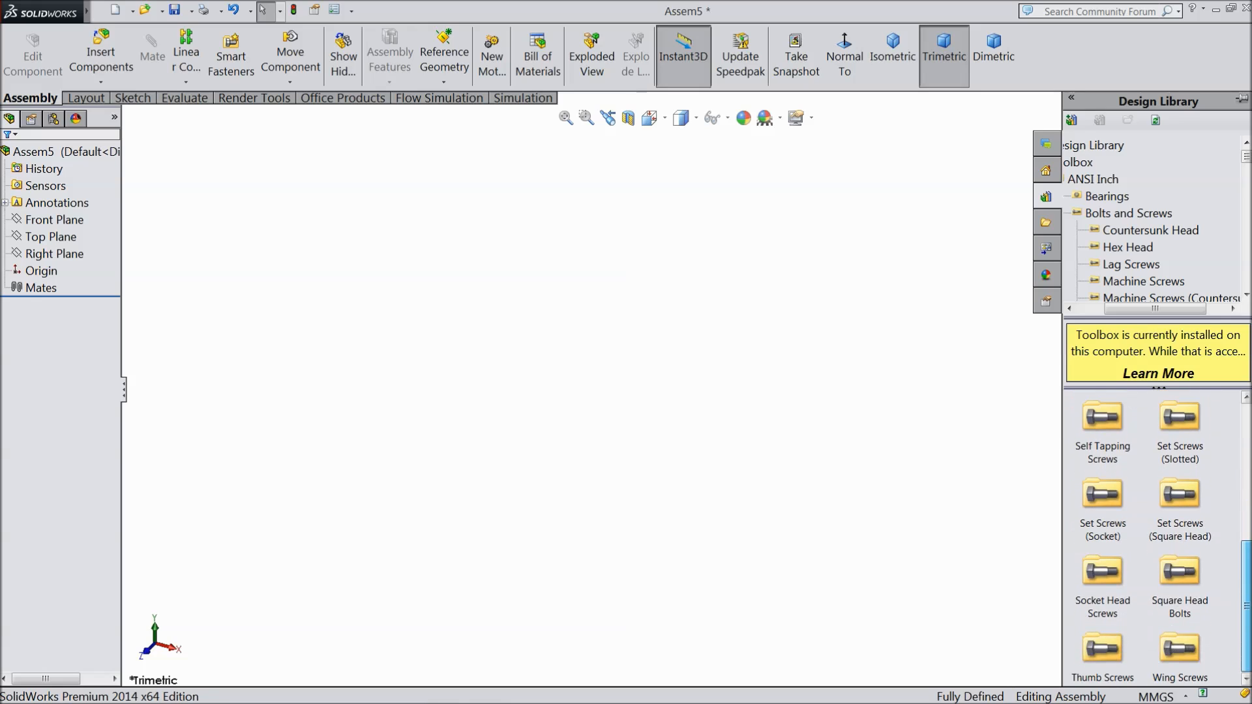
{"action": "double_click", "coordinate": [1096, 586]}
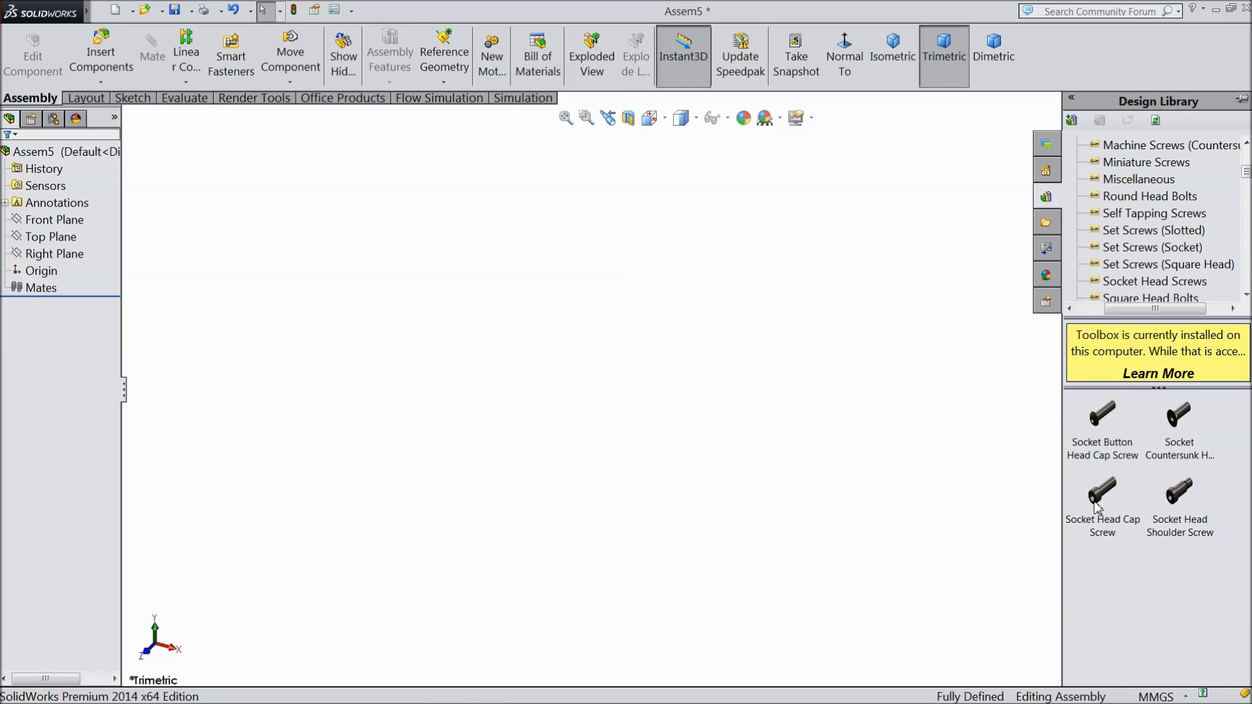
{"action": "mouse_move", "coordinate": [1100, 530]}
{"action": "left_click_drag", "start_coordinate": [1106, 523], "coordinate": [667, 443]}
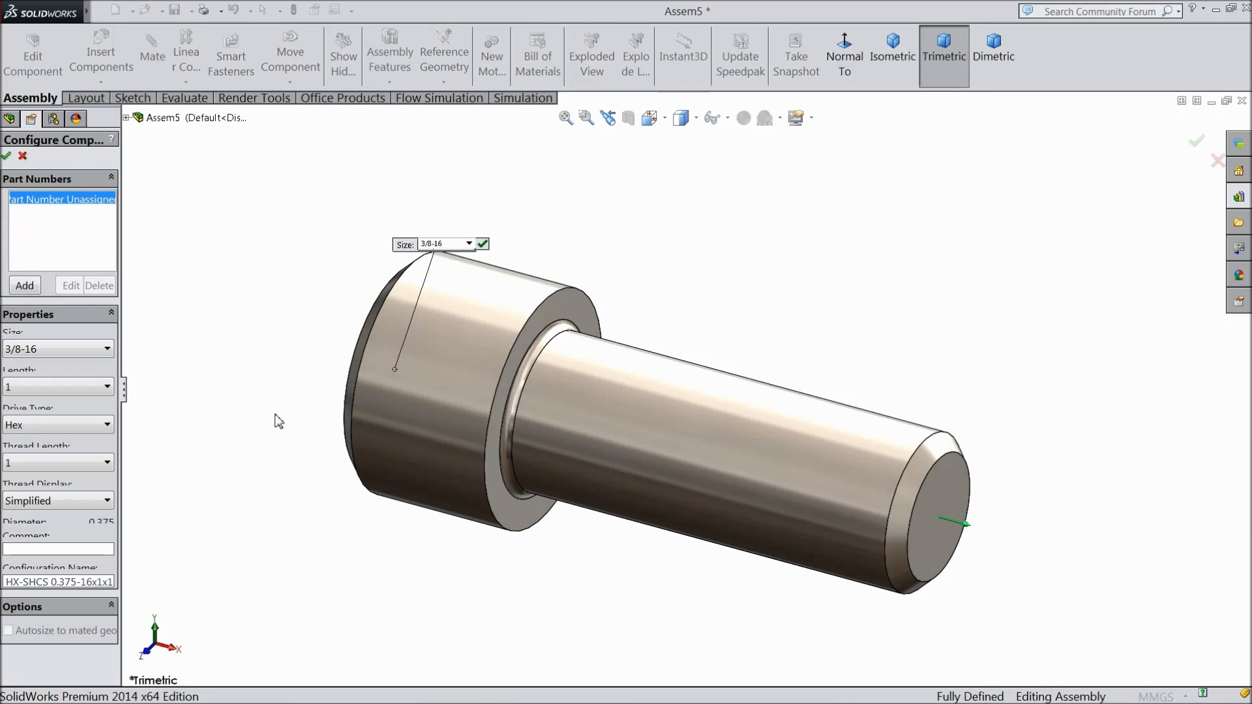
Step: Set the new cap screw's size to 1/4-20 with length 1 and accept the configuration, dismissing the resource warnings
{"action": "left_click", "coordinate": [49, 359]}
{"action": "scroll", "coordinate": [72, 159], "scroll_direction": "up", "scroll_amount": 3}
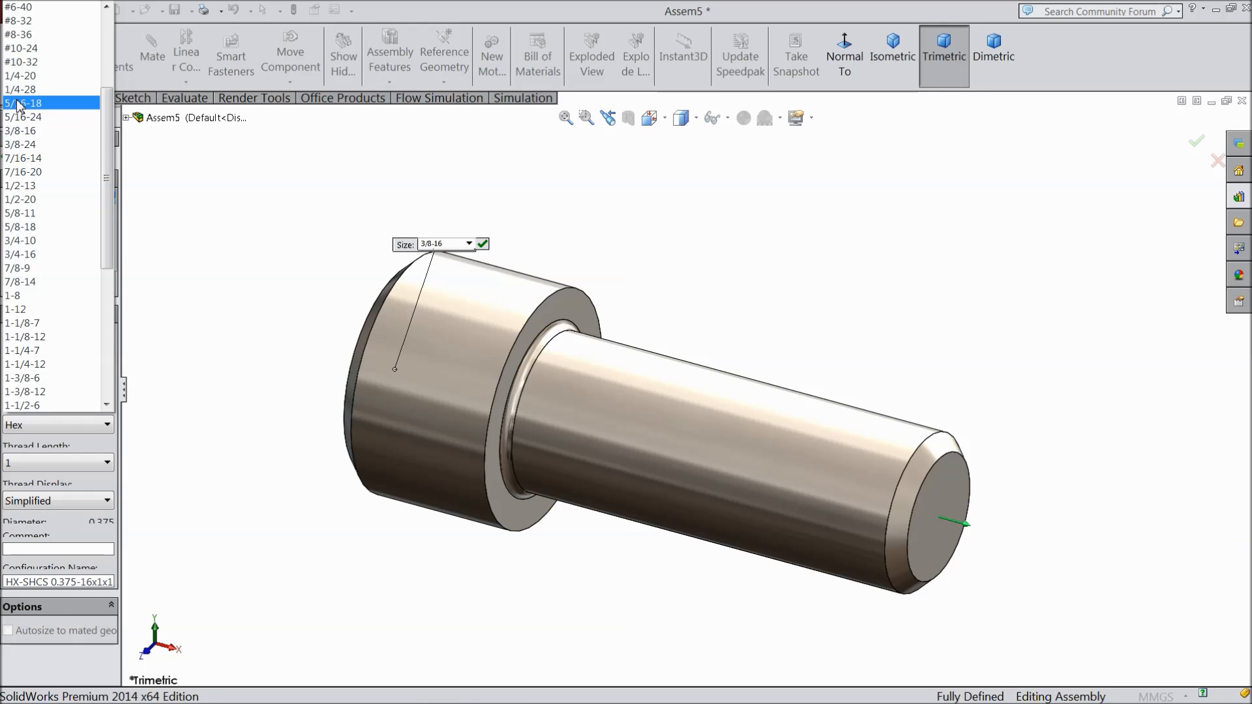
{"action": "left_click", "coordinate": [19, 77]}
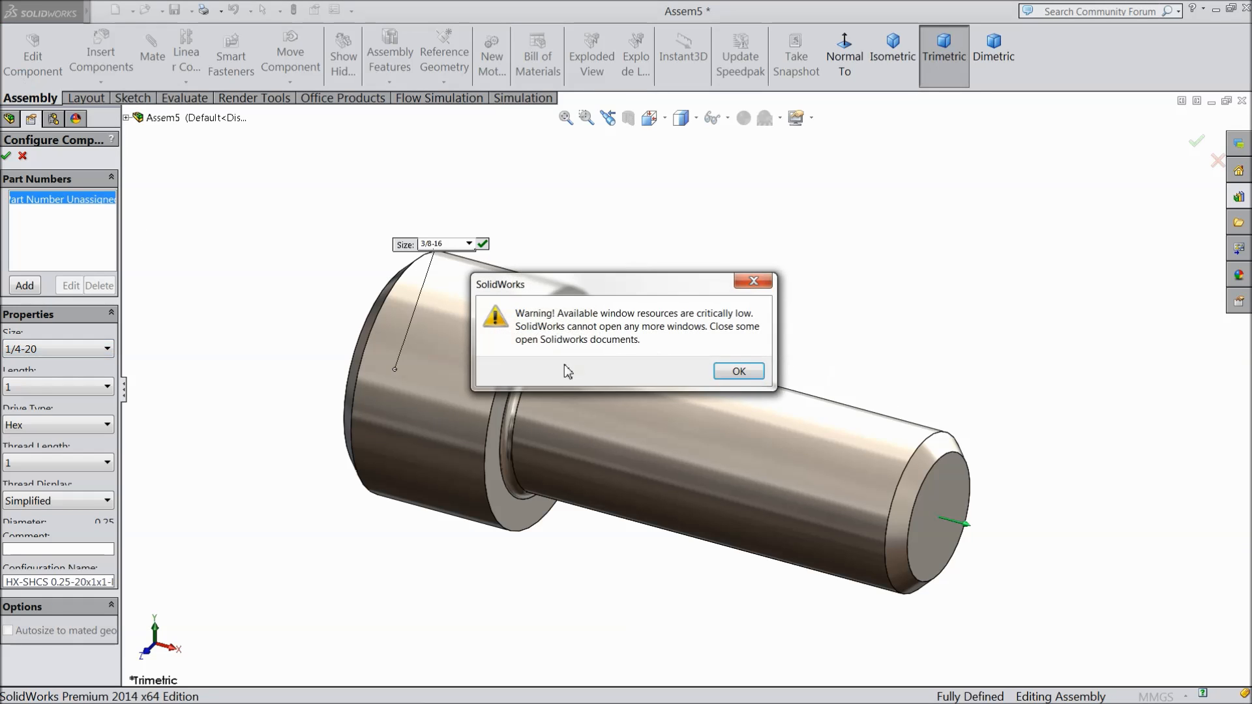
{"action": "left_click", "coordinate": [736, 373]}
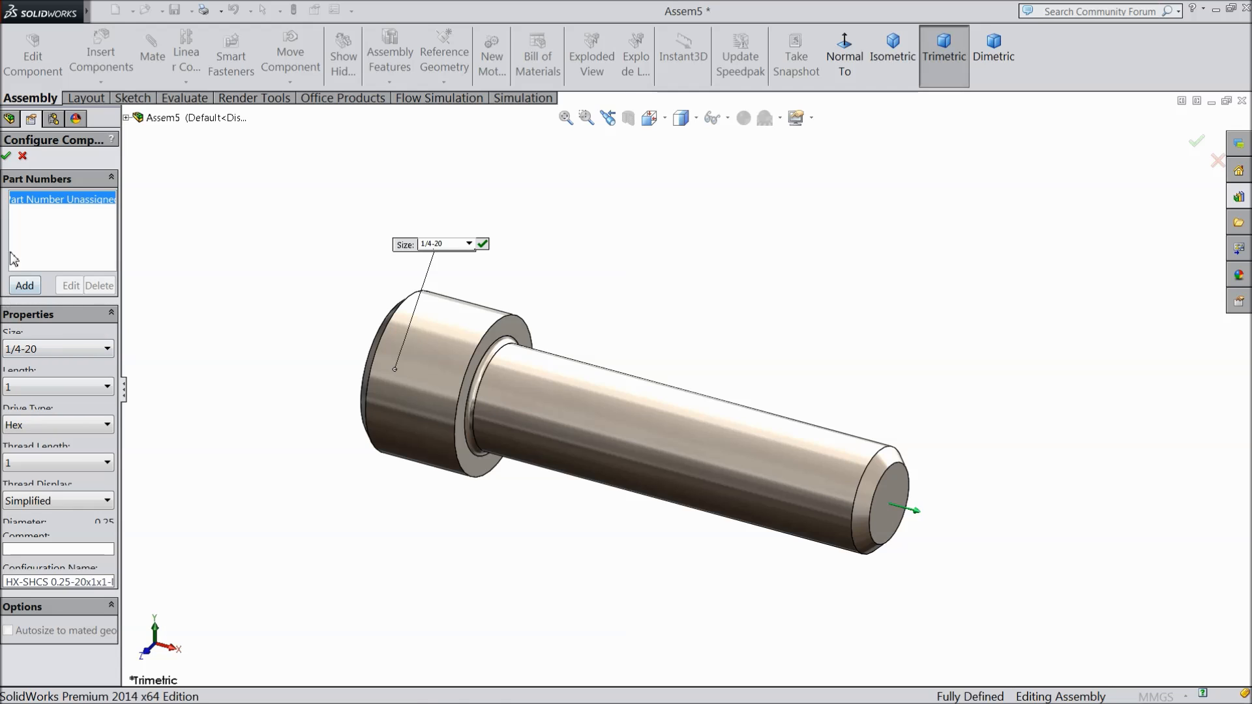
{"action": "left_click", "coordinate": [6, 157]}
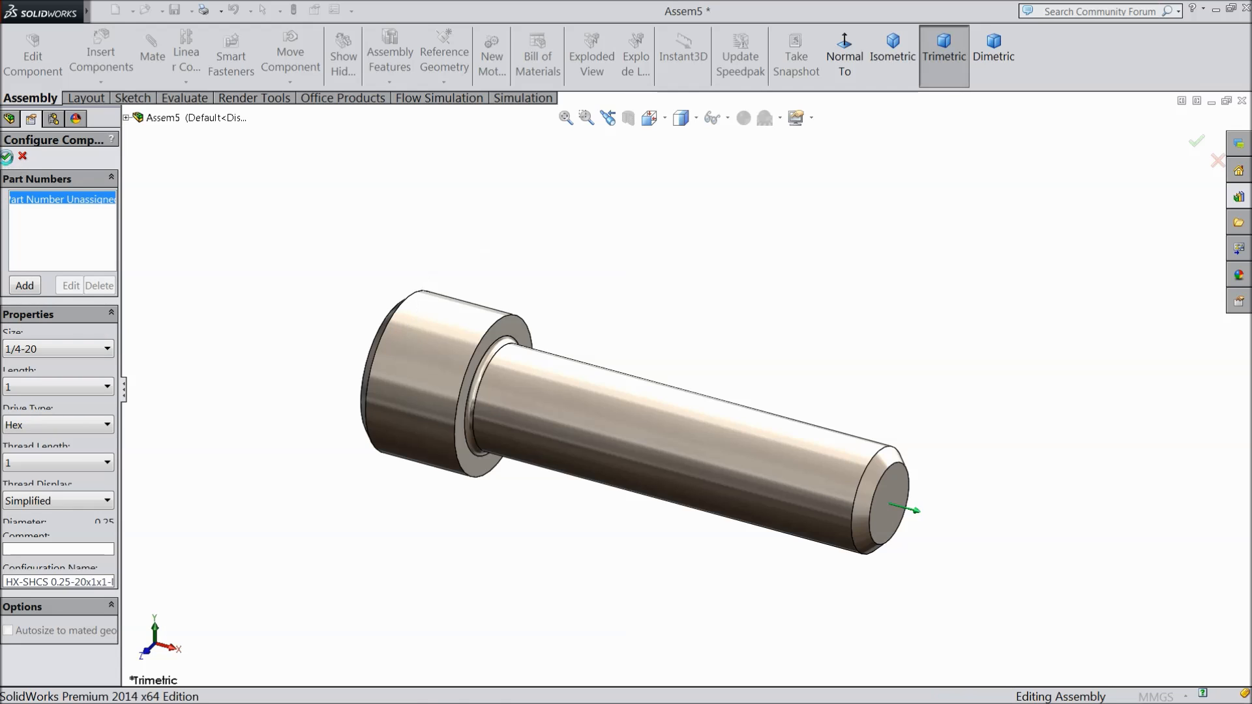
{"action": "left_click", "coordinate": [738, 371]}
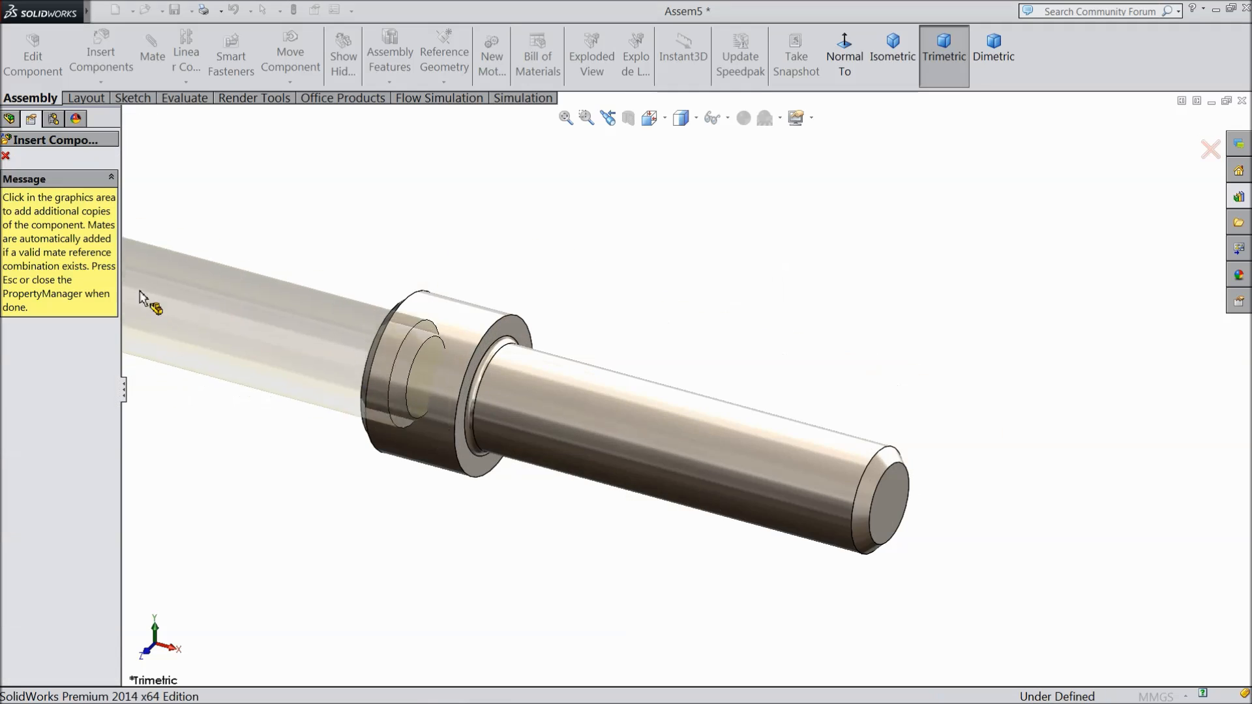
Step: Finish inserting components and apply a dark grey colour appearance to the socket head cap screw at component level
{"action": "left_click", "coordinate": [7, 157]}
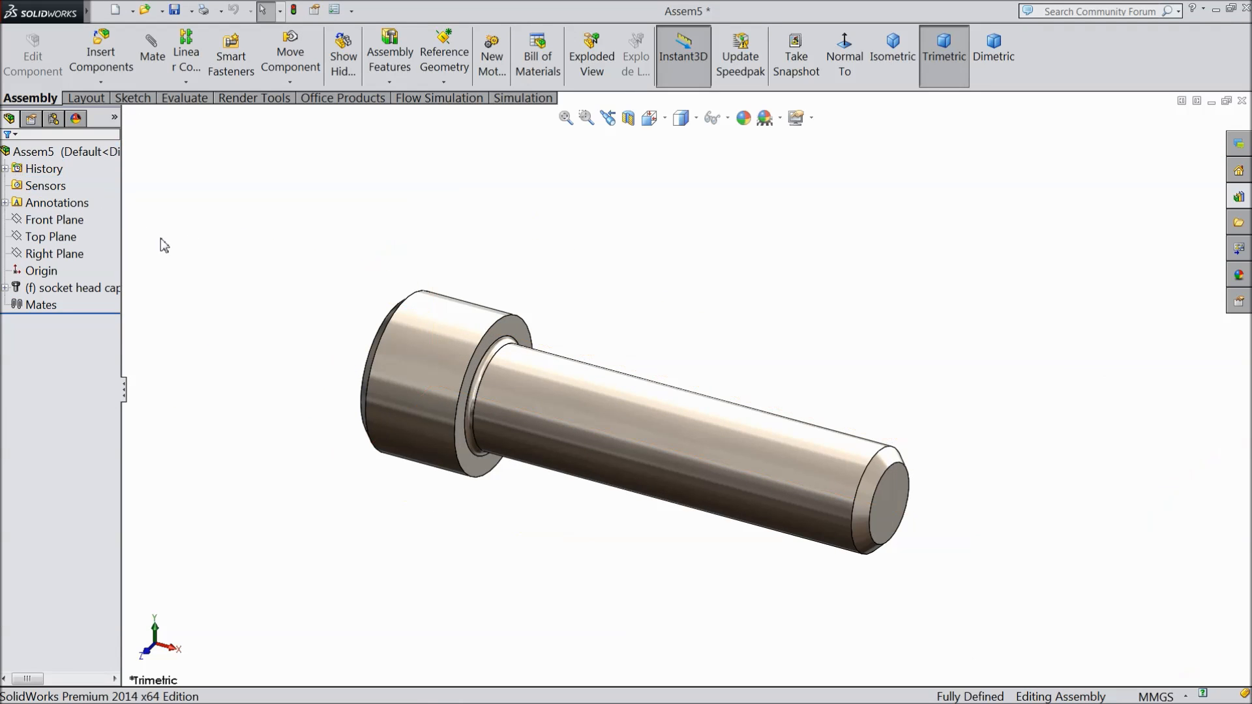
{"action": "left_click", "coordinate": [743, 119]}
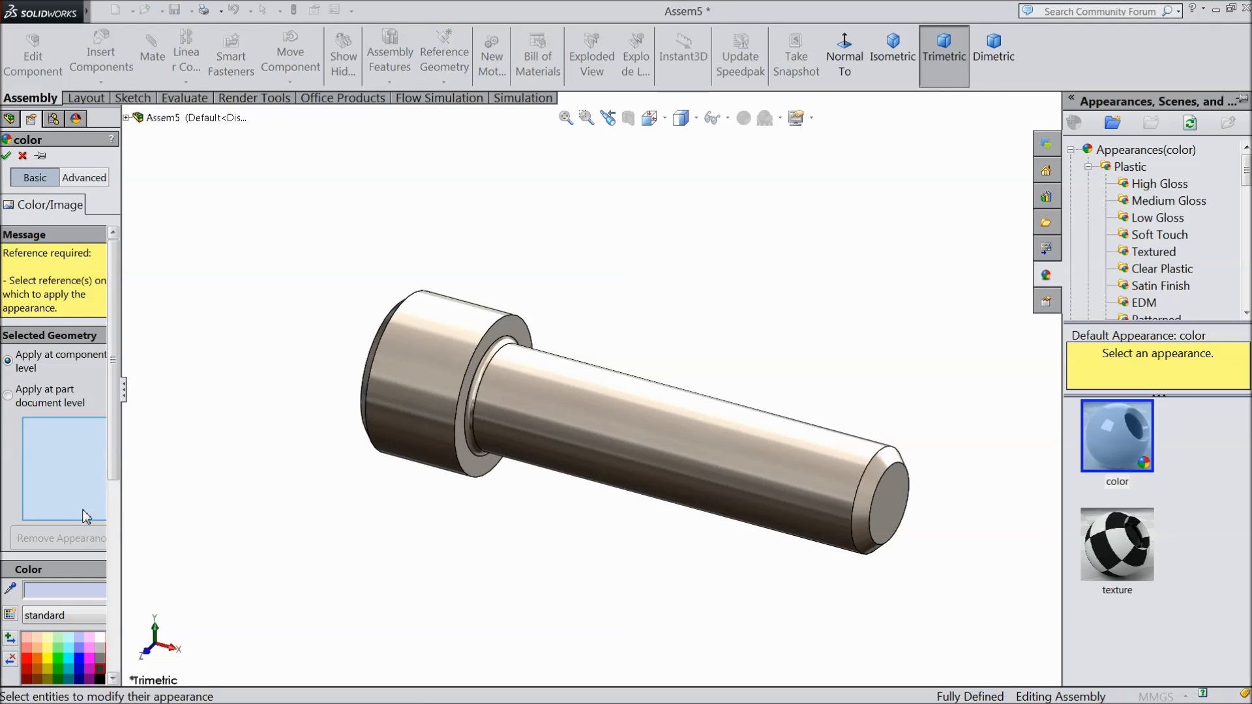
{"action": "left_click", "coordinate": [98, 676]}
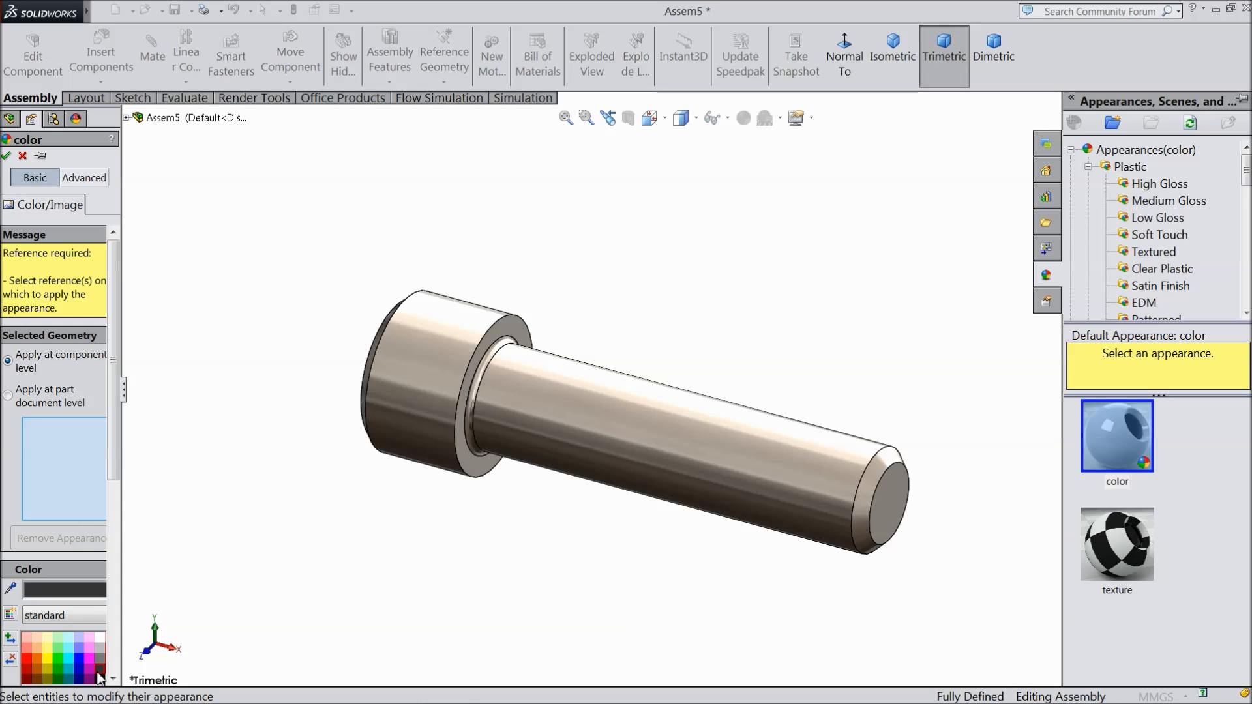
{"action": "left_click", "coordinate": [425, 444]}
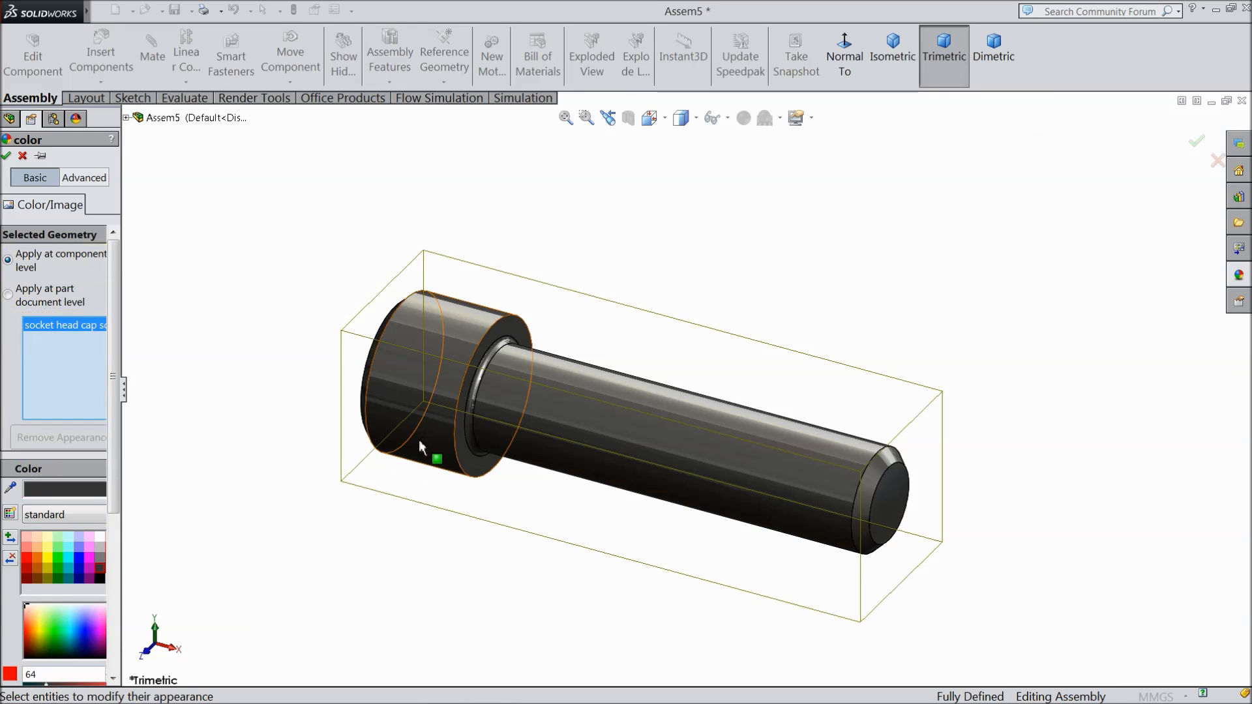
{"action": "left_click", "coordinate": [5, 156]}
{"action": "middle_click_drag", "start_coordinate": [179, 271], "coordinate": [187, 410]}
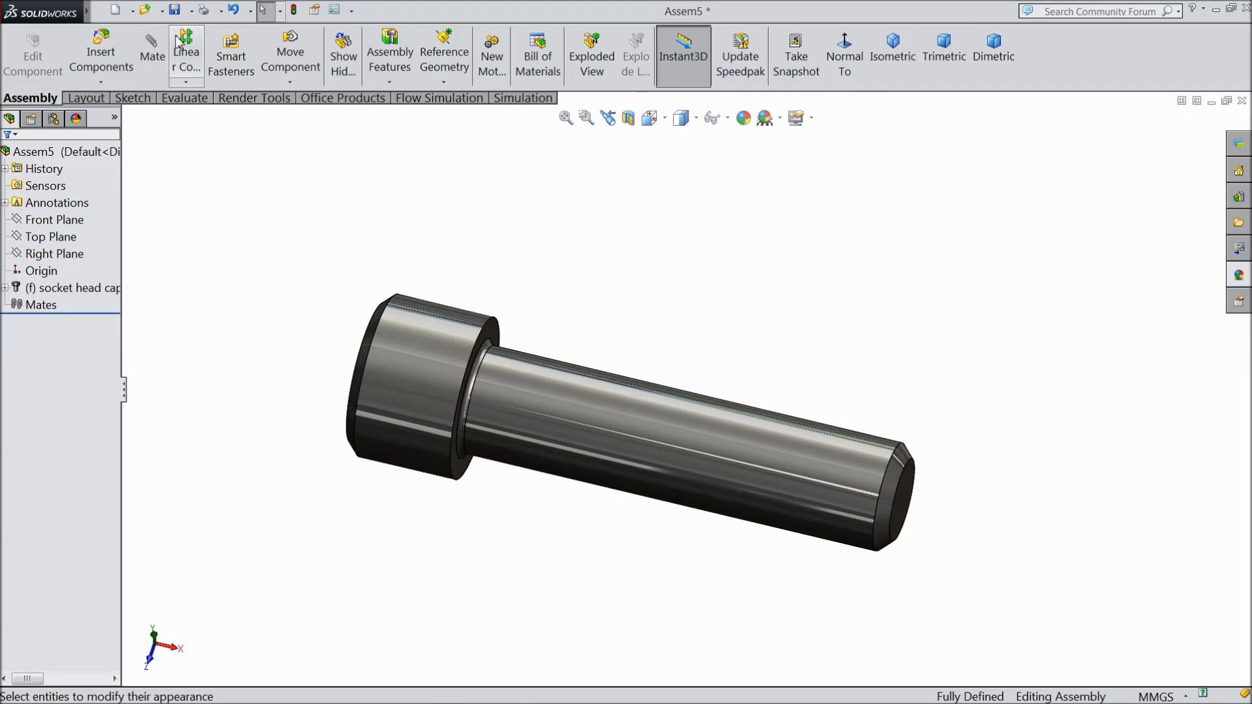
Step: Start saving the rebuilt assembly with Part (*.prt;*.sldprt) as the file type
{"action": "left_click", "coordinate": [174, 9]}
{"action": "left_click", "coordinate": [575, 309]}
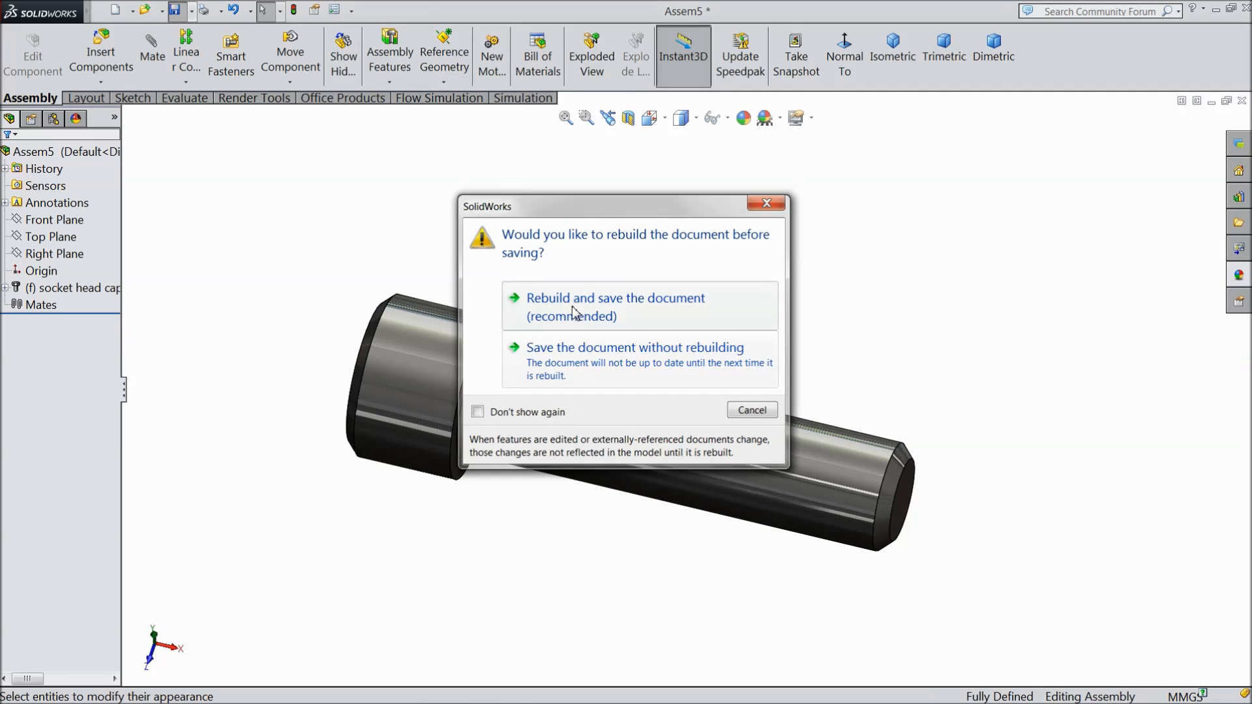
{"action": "left_click", "coordinate": [499, 433]}
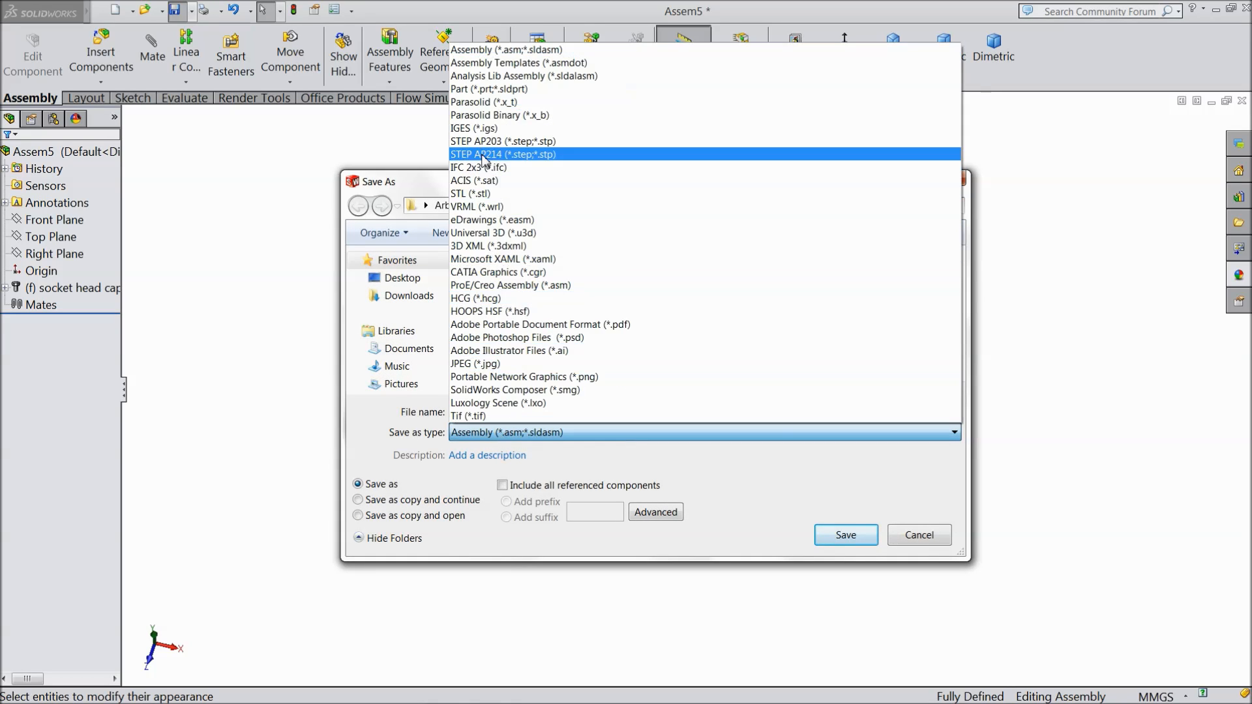
{"action": "left_click", "coordinate": [502, 87]}
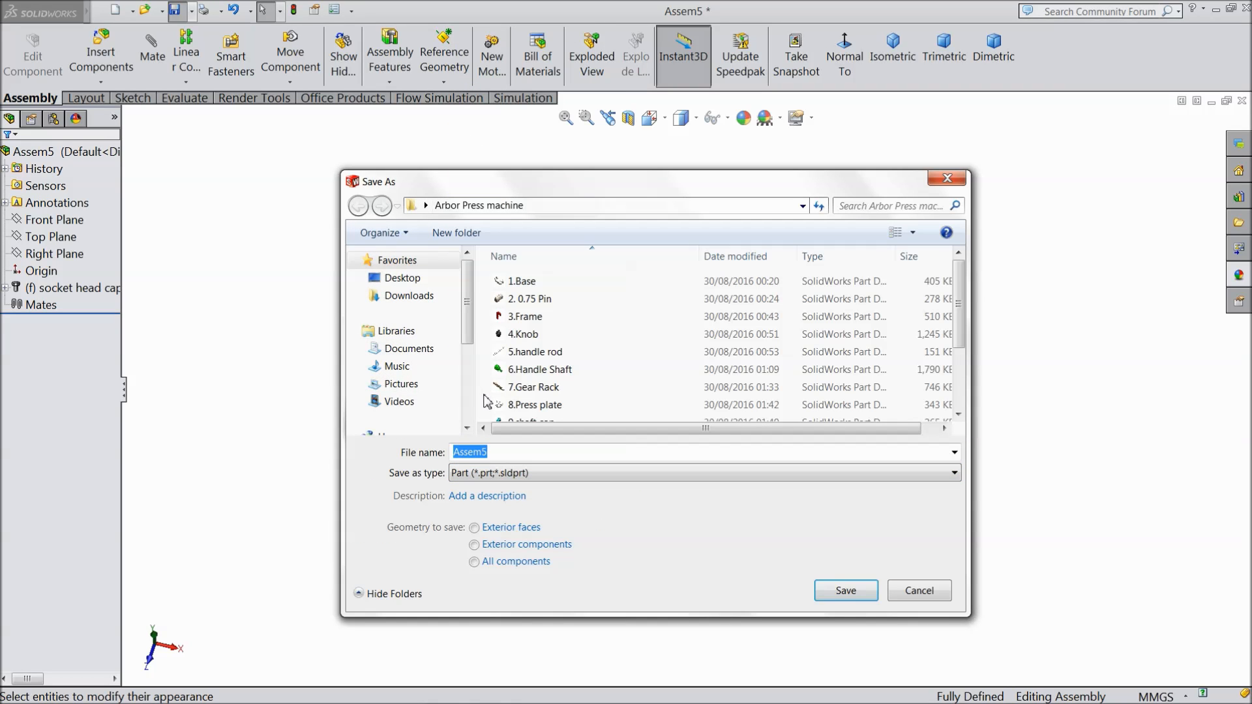
{"action": "key", "text": "s"}
{"action": "key", "text": "h"}
{"action": "key", "text": "c"}
{"action": "key", "text": "s"}
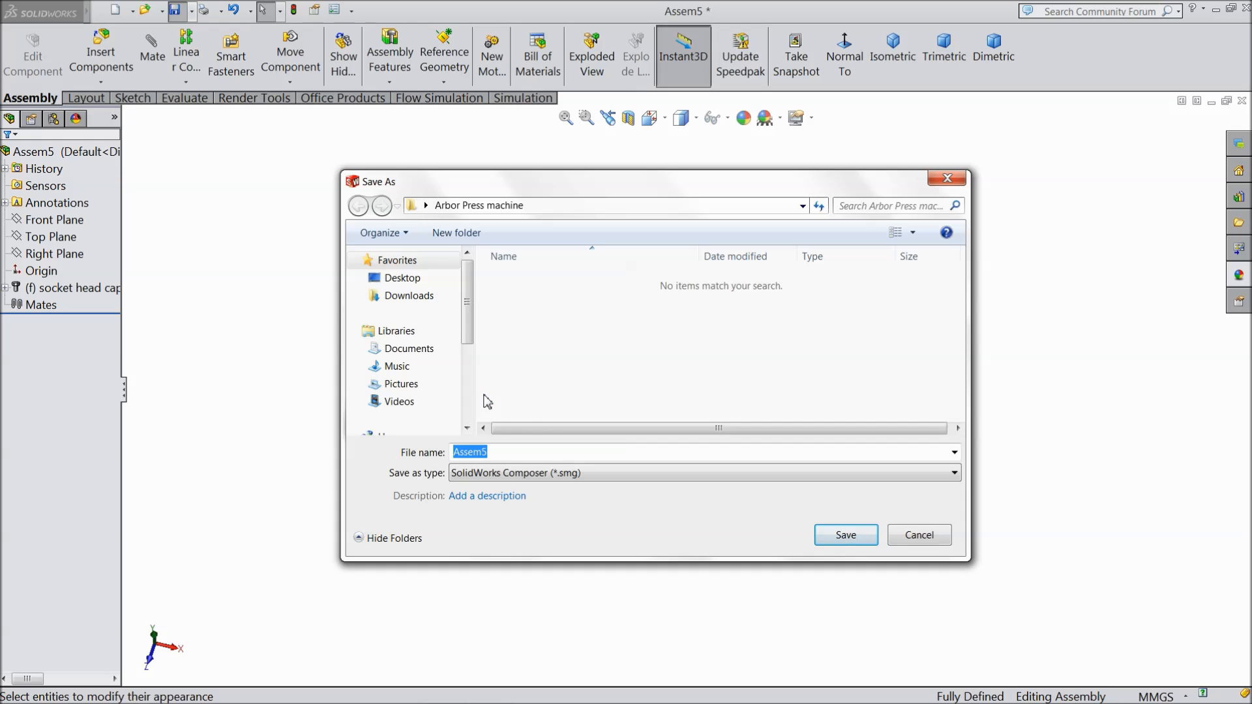
{"action": "left_click", "coordinate": [531, 474]}
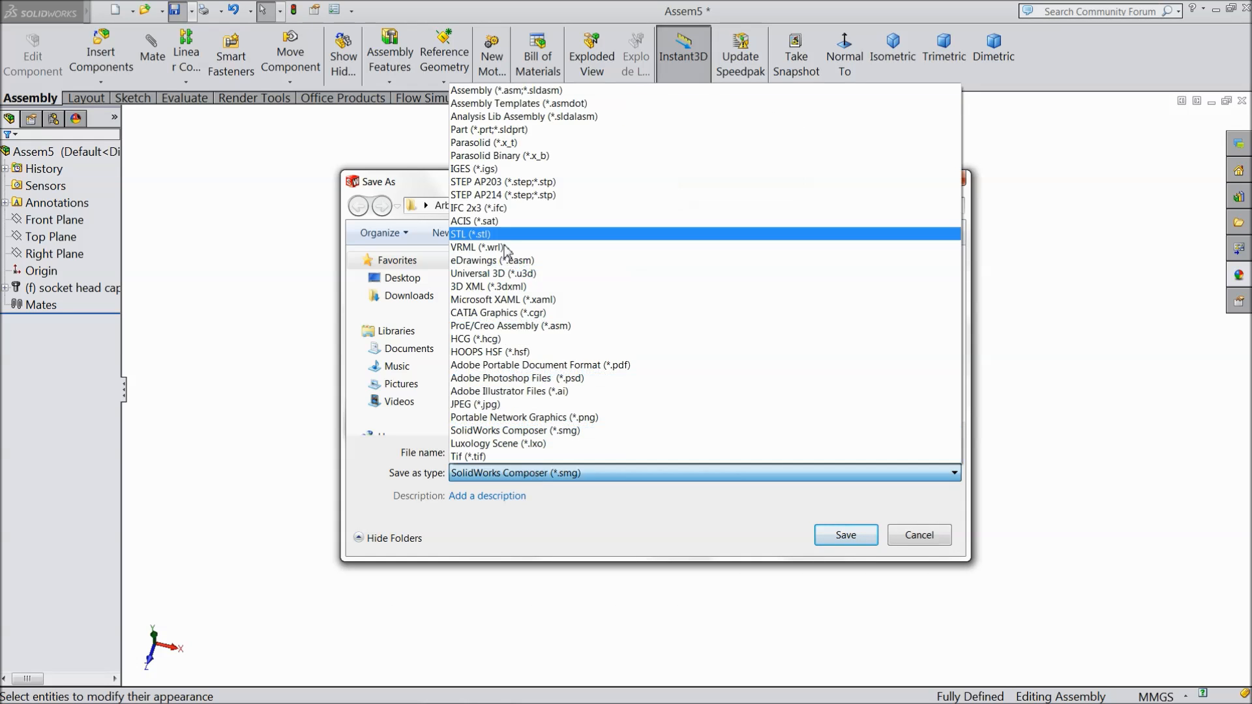
{"action": "left_click", "coordinate": [476, 130]}
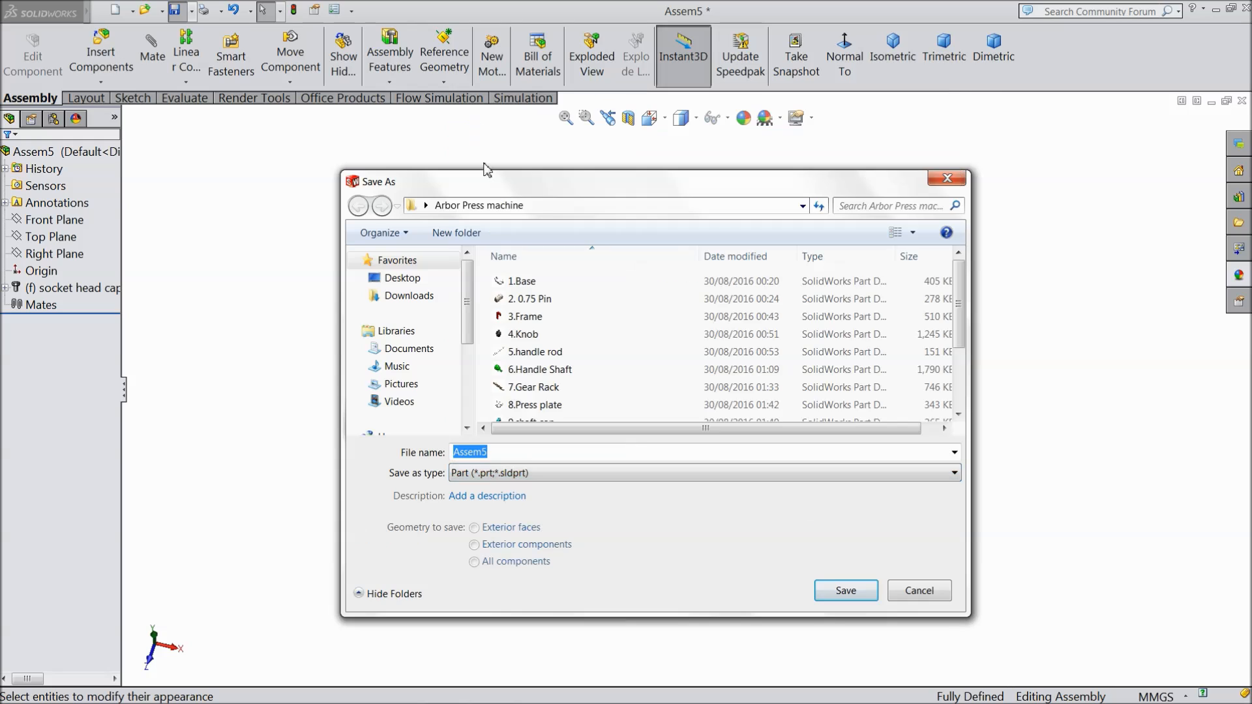
Step: Save the part file as "15.SHCS 0.25-20X1X1" in the Arbor Press machine folder, continuing with a blank template
{"action": "left_click", "coordinate": [499, 452]}
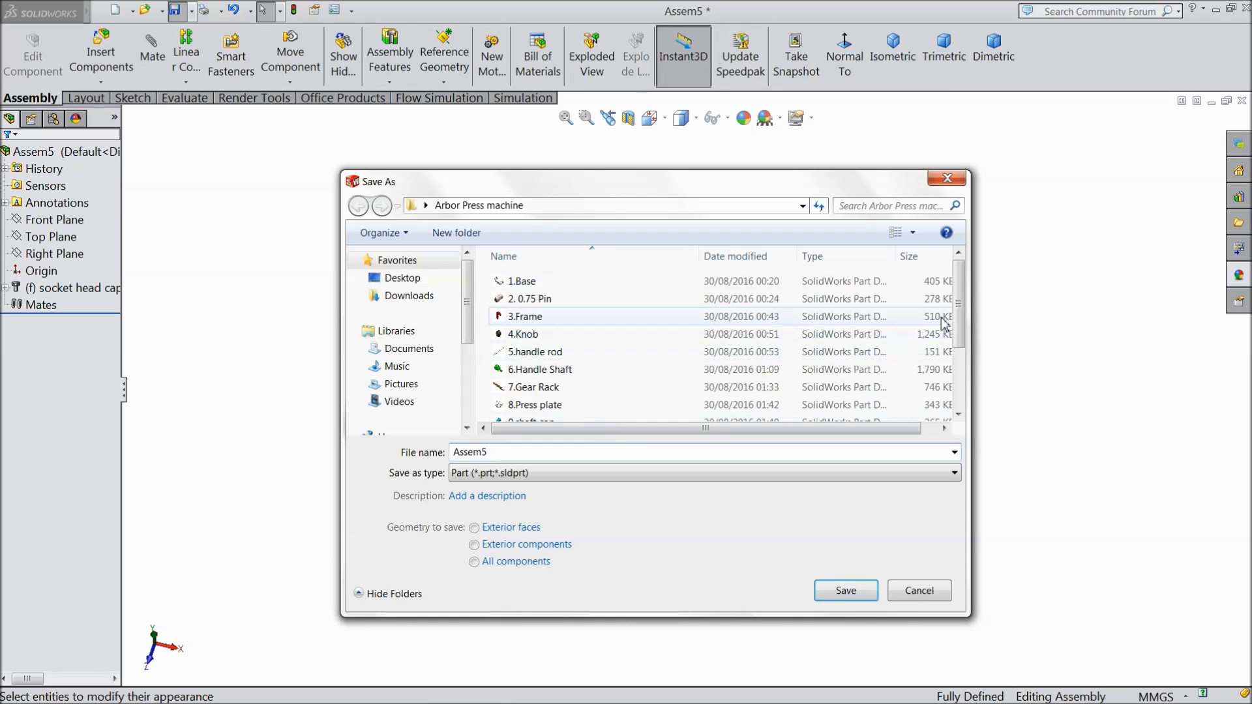
{"action": "scroll", "coordinate": [945, 324], "scroll_direction": "down", "scroll_amount": 2}
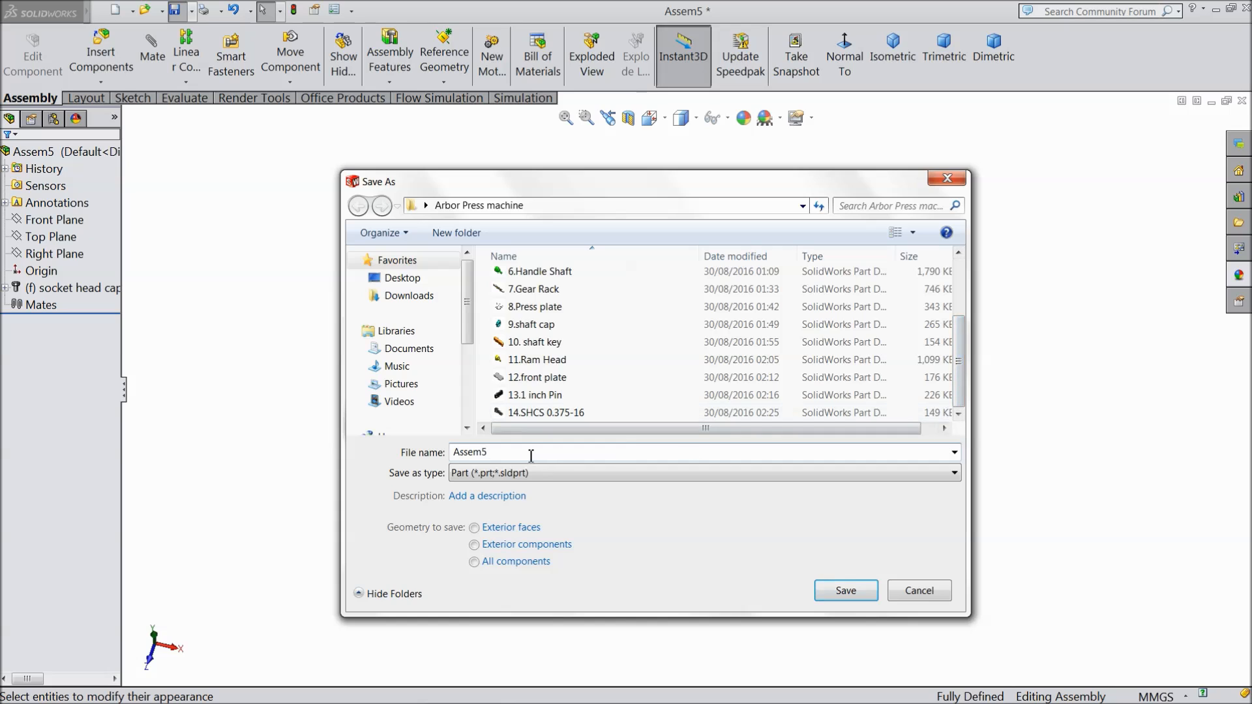
{"action": "key", "text": "BackSpace"}
{"action": "key", "text": "BackSpace"}
{"action": "key", "text": "BackSpace"}
{"action": "key", "text": "BackSpace"}
{"action": "key", "text": "BackSpace"}
{"action": "type", "text": "1"}
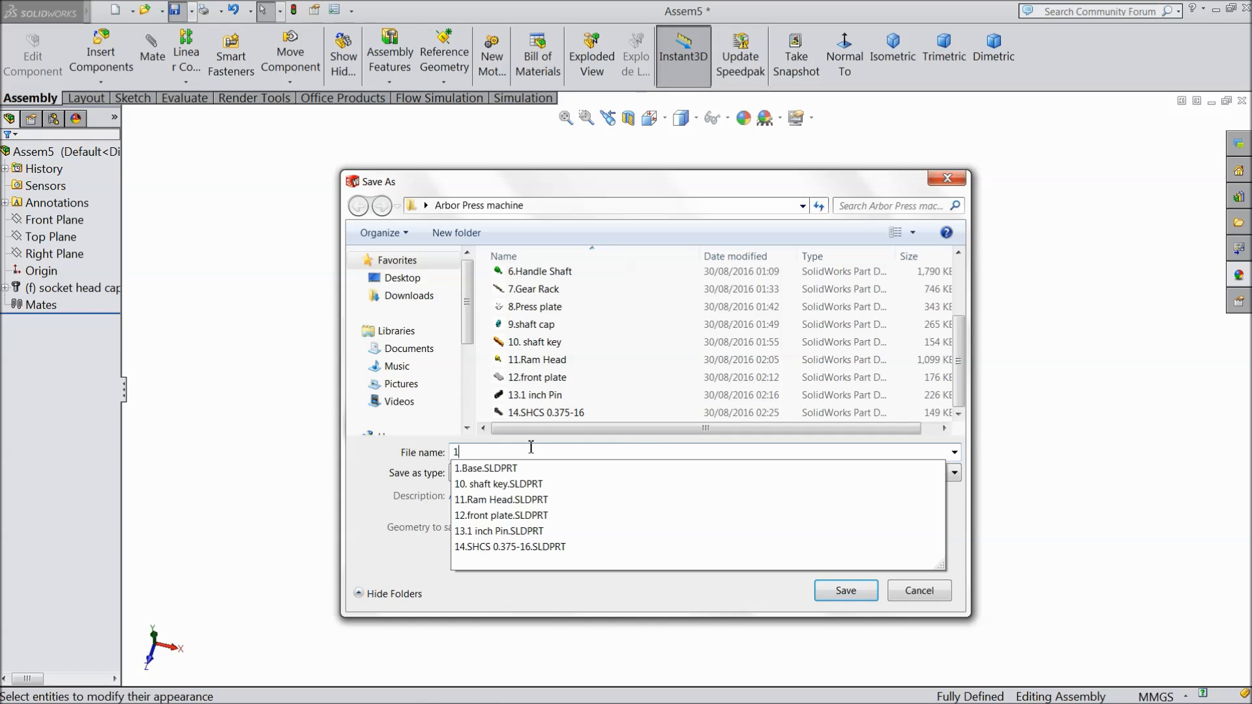
{"action": "type", "text": "5.SHCS"}
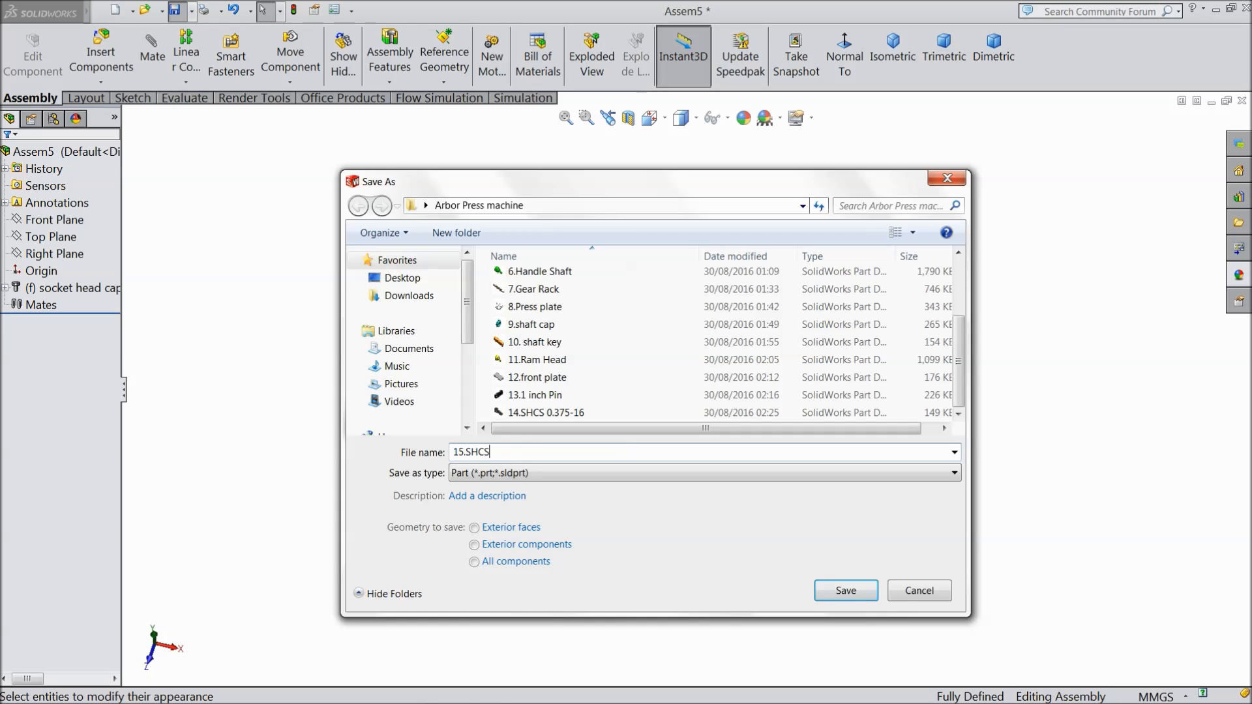
{"action": "type", "text": " 0.25-20X1X1"}
{"action": "left_click", "coordinate": [848, 590]}
{"action": "left_click", "coordinate": [739, 371]}
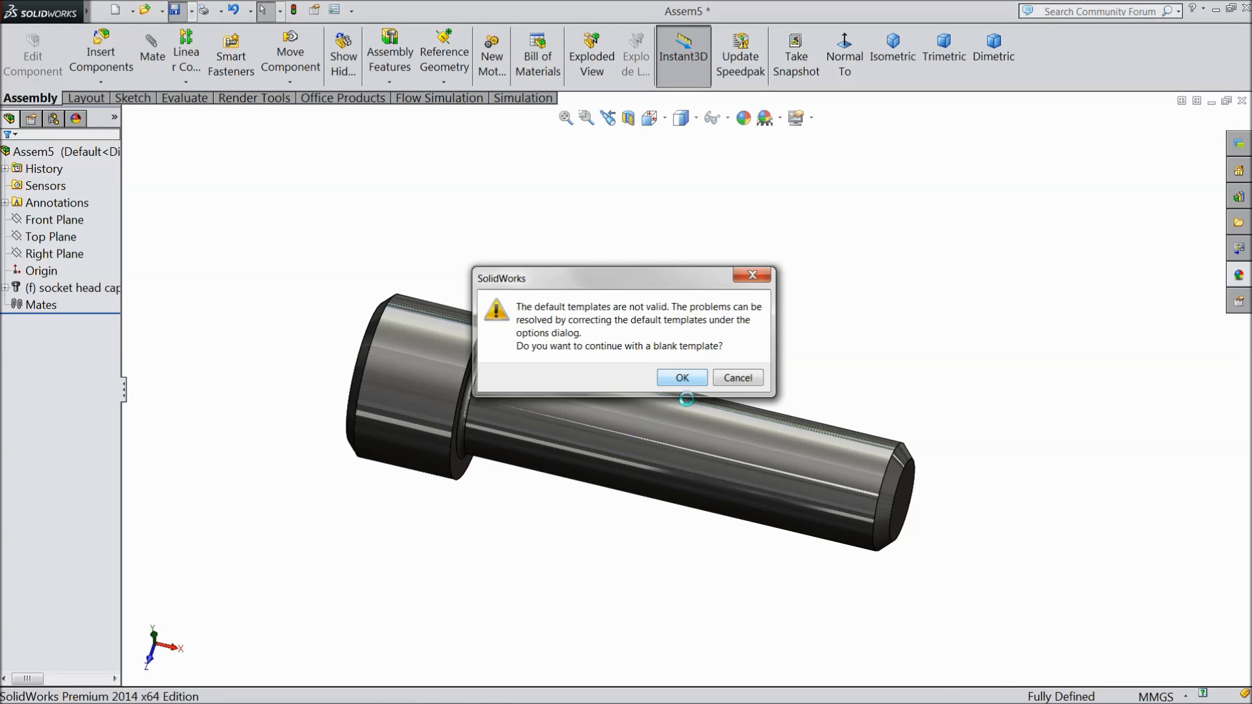
{"action": "left_click", "coordinate": [682, 378]}
{"action": "middle_click_drag", "start_coordinate": [528, 526], "coordinate": [498, 506]}
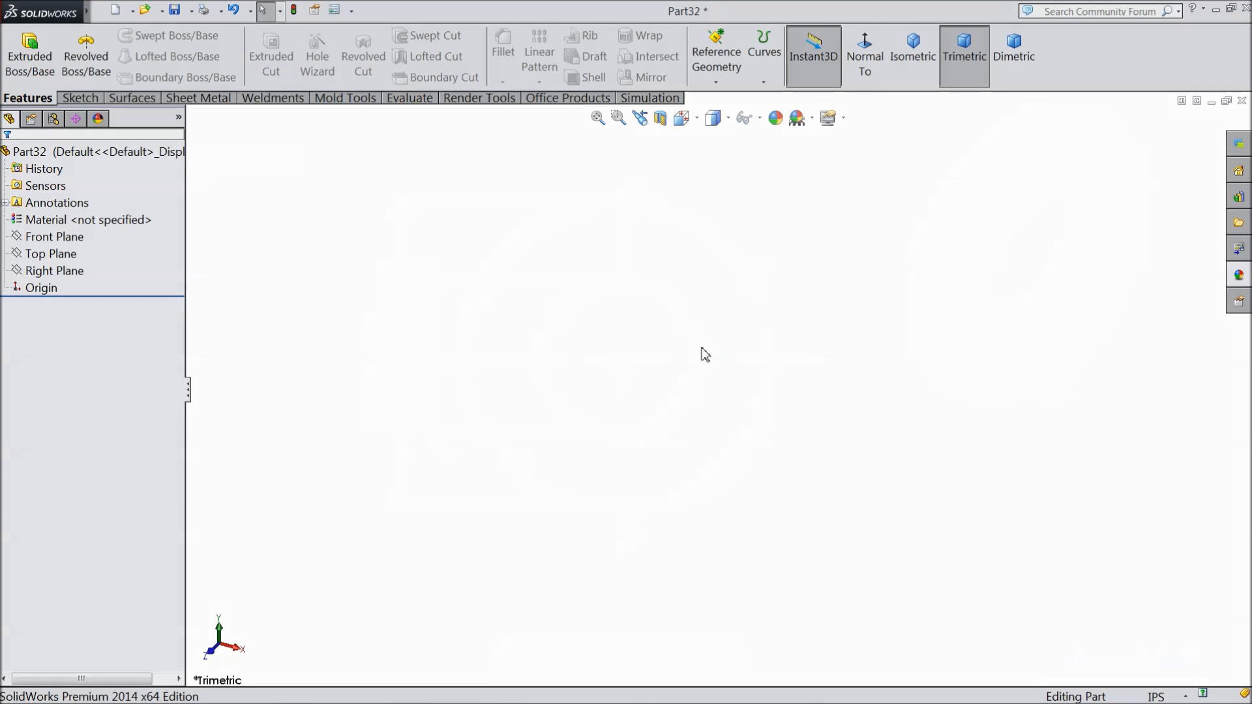
Step: Sketch a tall, narrow corner rectangle on the Front Plane, with its left edge vertically aligned above the origin
{"action": "left_click", "coordinate": [60, 256]}
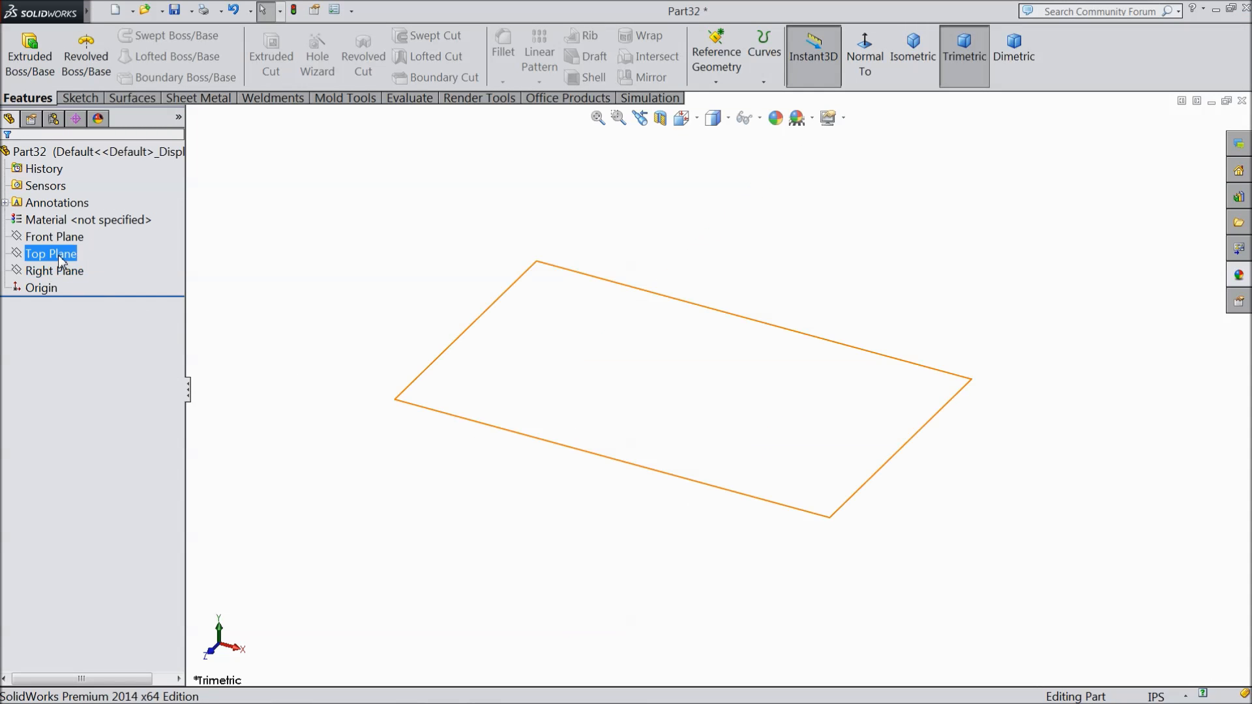
{"action": "left_click", "coordinate": [55, 237]}
{"action": "left_click", "coordinate": [73, 220]}
{"action": "left_click", "coordinate": [80, 98]}
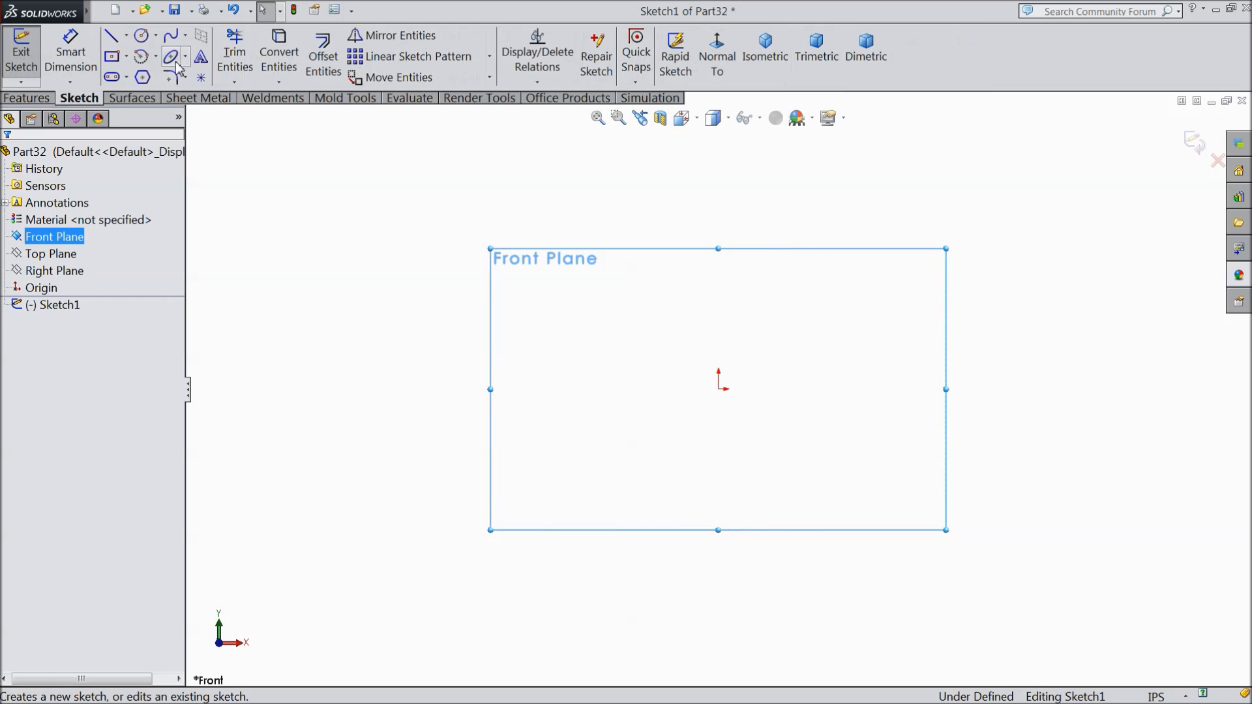
{"action": "left_click", "coordinate": [127, 58]}
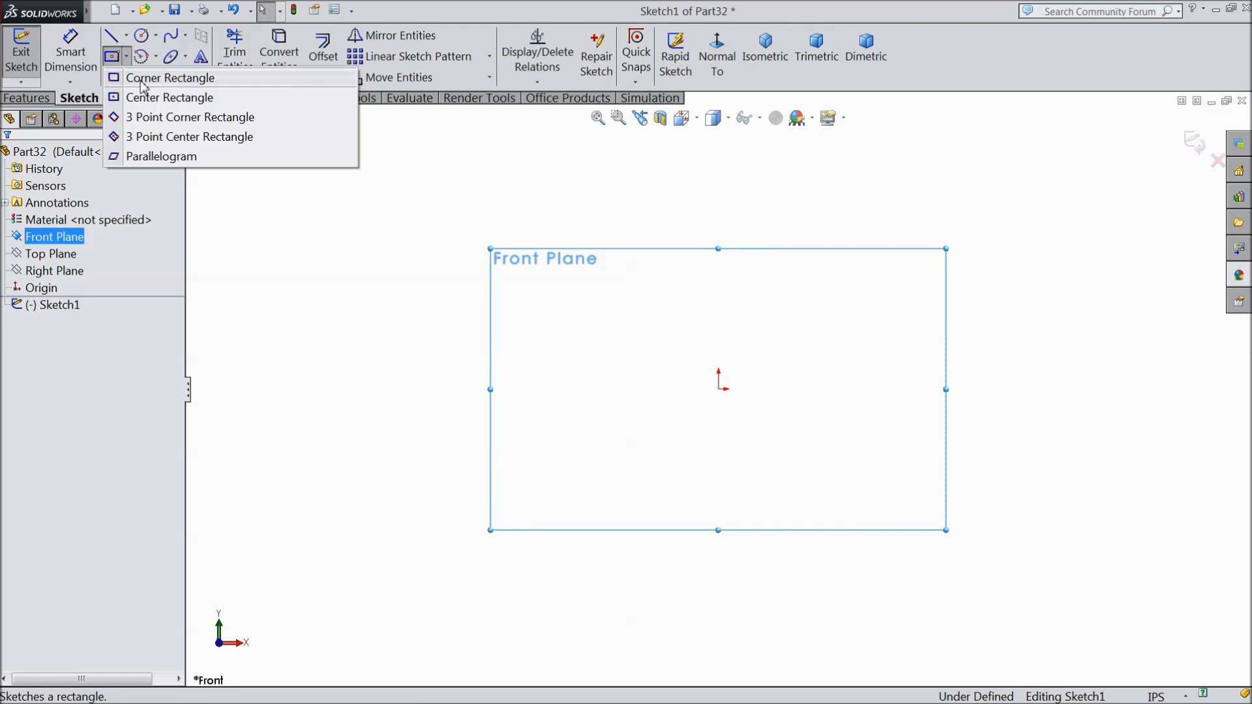
{"action": "left_click", "coordinate": [149, 78]}
{"action": "left_click", "coordinate": [718, 307]}
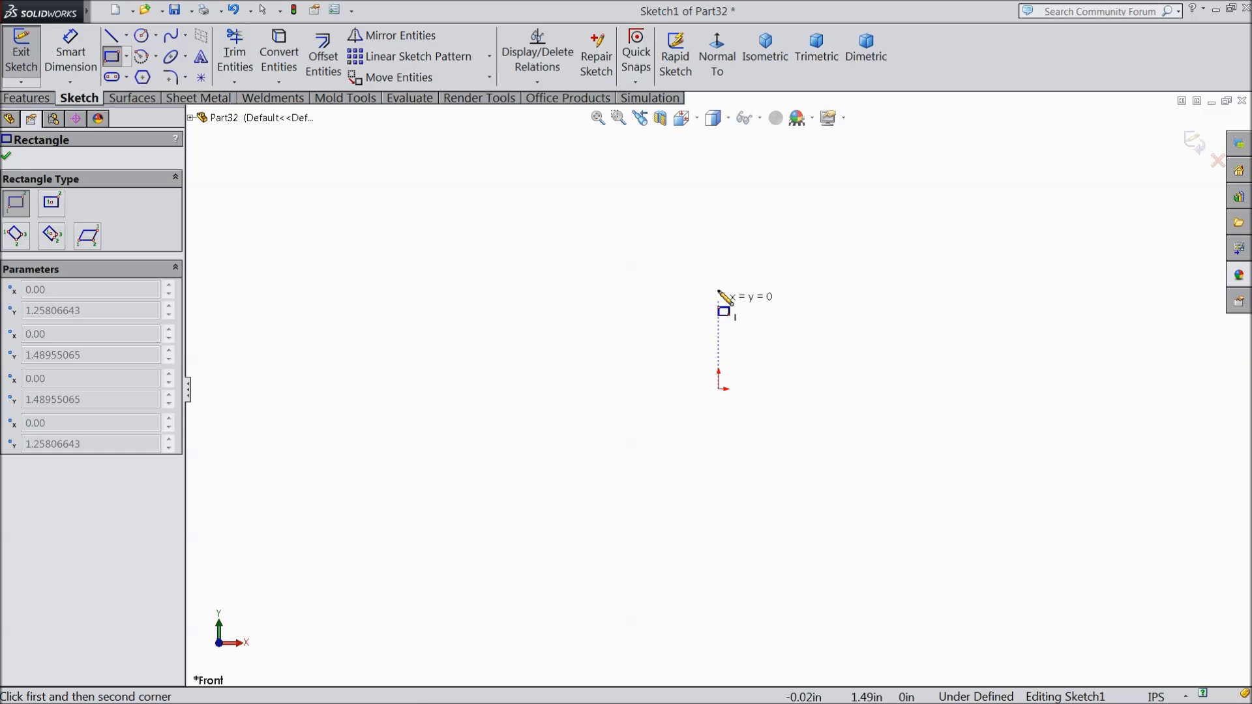
{"action": "left_click", "coordinate": [755, 194]}
Step: Draw a centerline about 2.96 in long from the origin towards positive X and make it horizontal
{"action": "left_click", "coordinate": [126, 35]}
{"action": "left_click", "coordinate": [140, 77]}
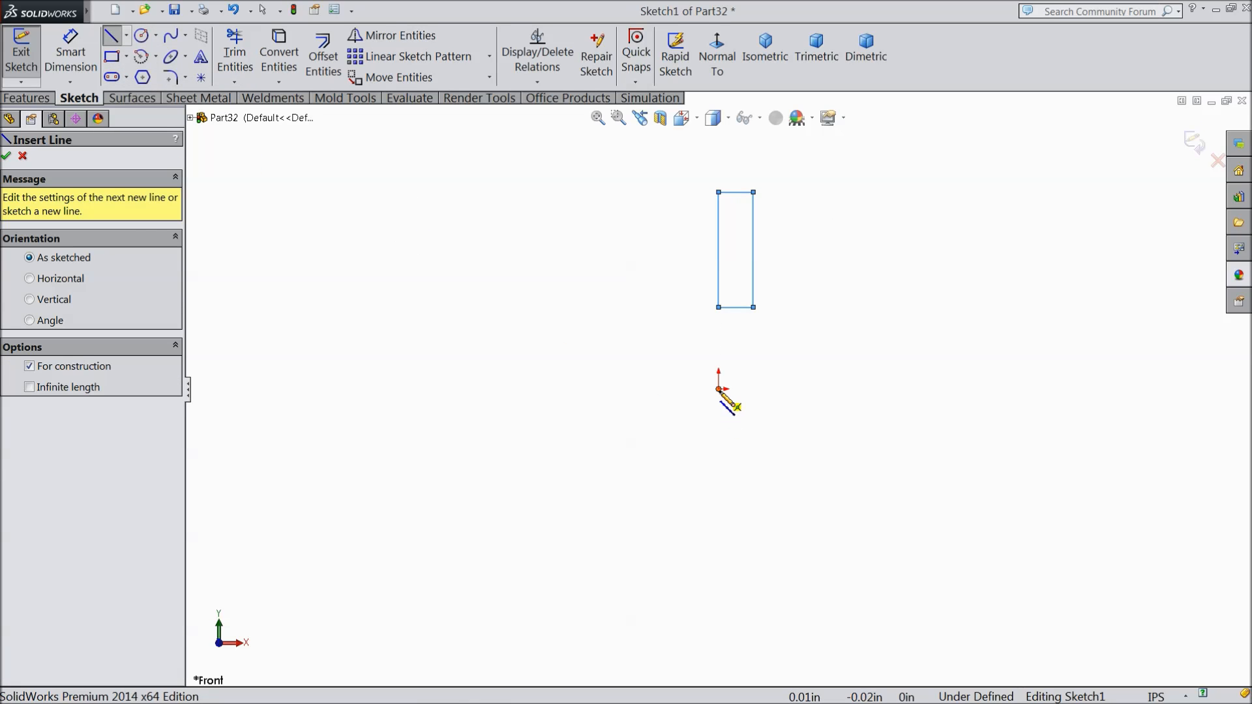
{"action": "left_click", "coordinate": [720, 388]}
{"action": "right_click", "coordinate": [940, 320]}
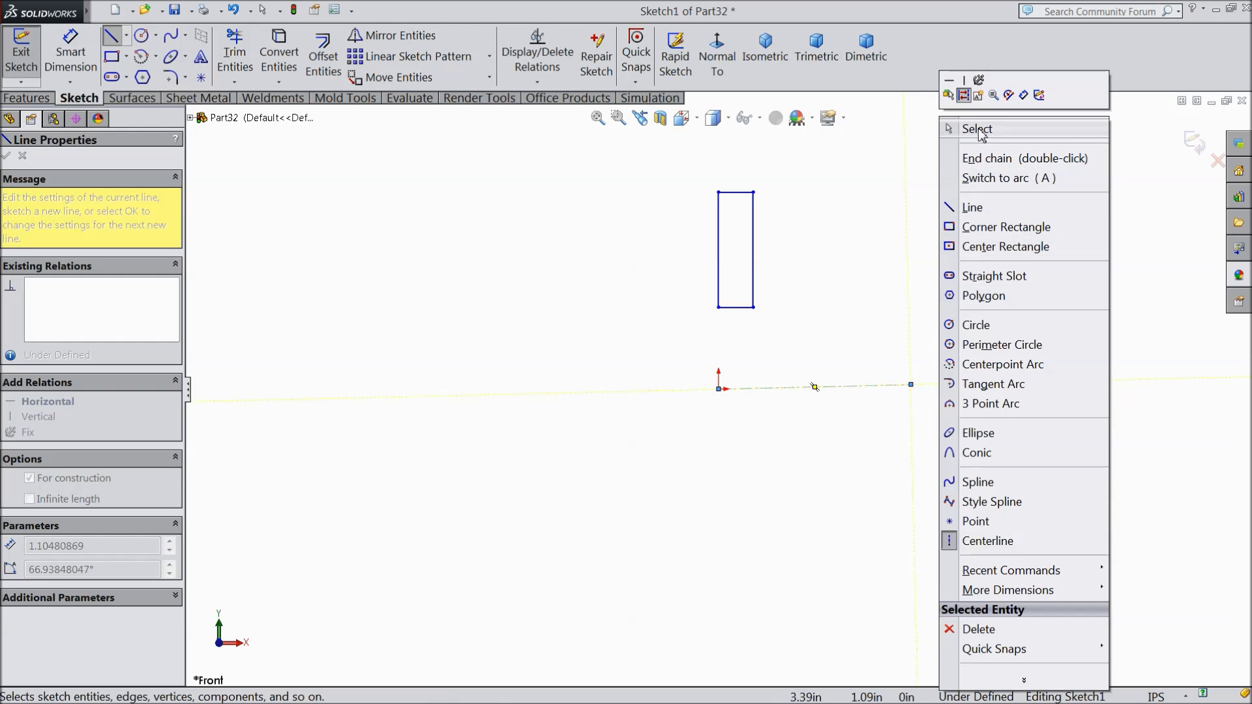
{"action": "left_click", "coordinate": [991, 154]}
{"action": "left_click", "coordinate": [683, 391]}
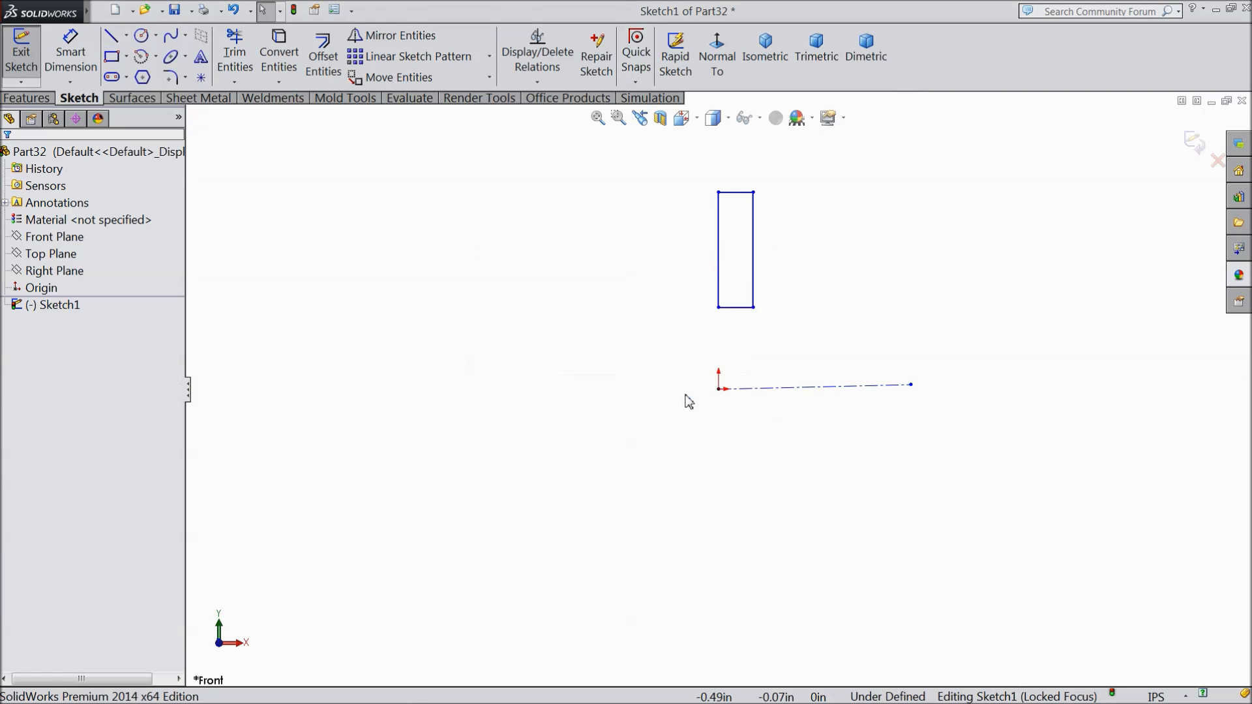
{"action": "left_click", "coordinate": [791, 387]}
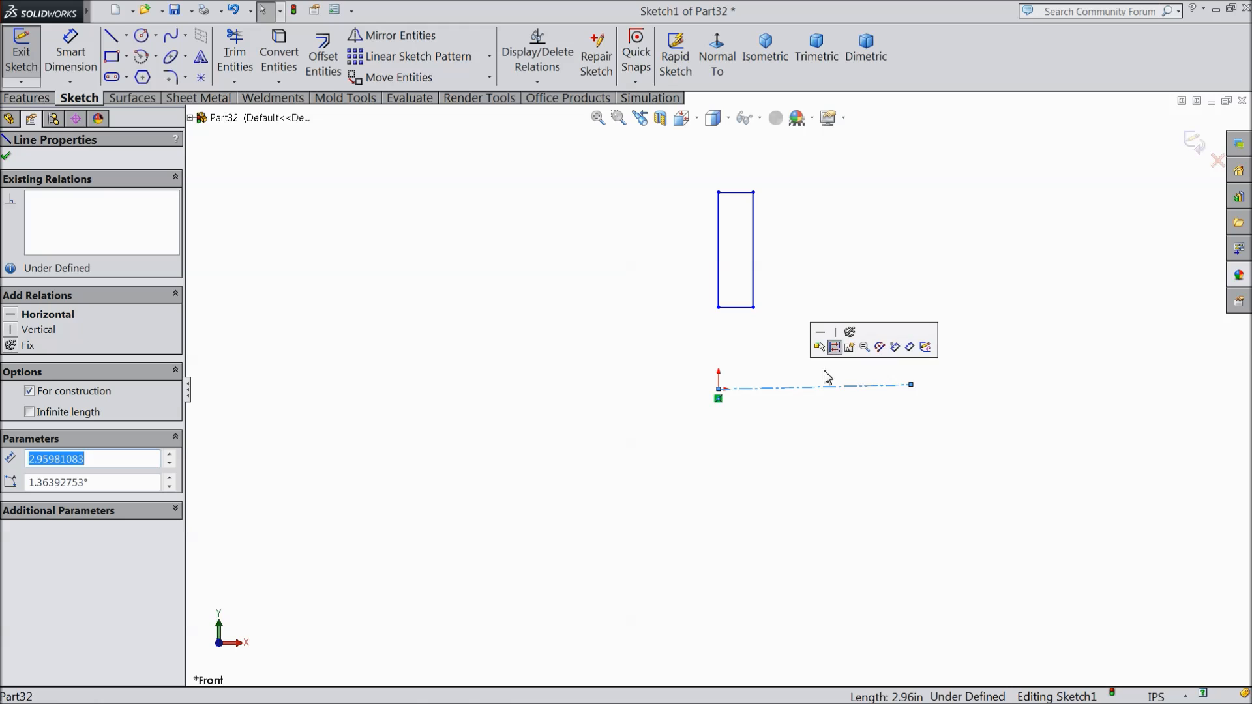
{"action": "left_click", "coordinate": [820, 332]}
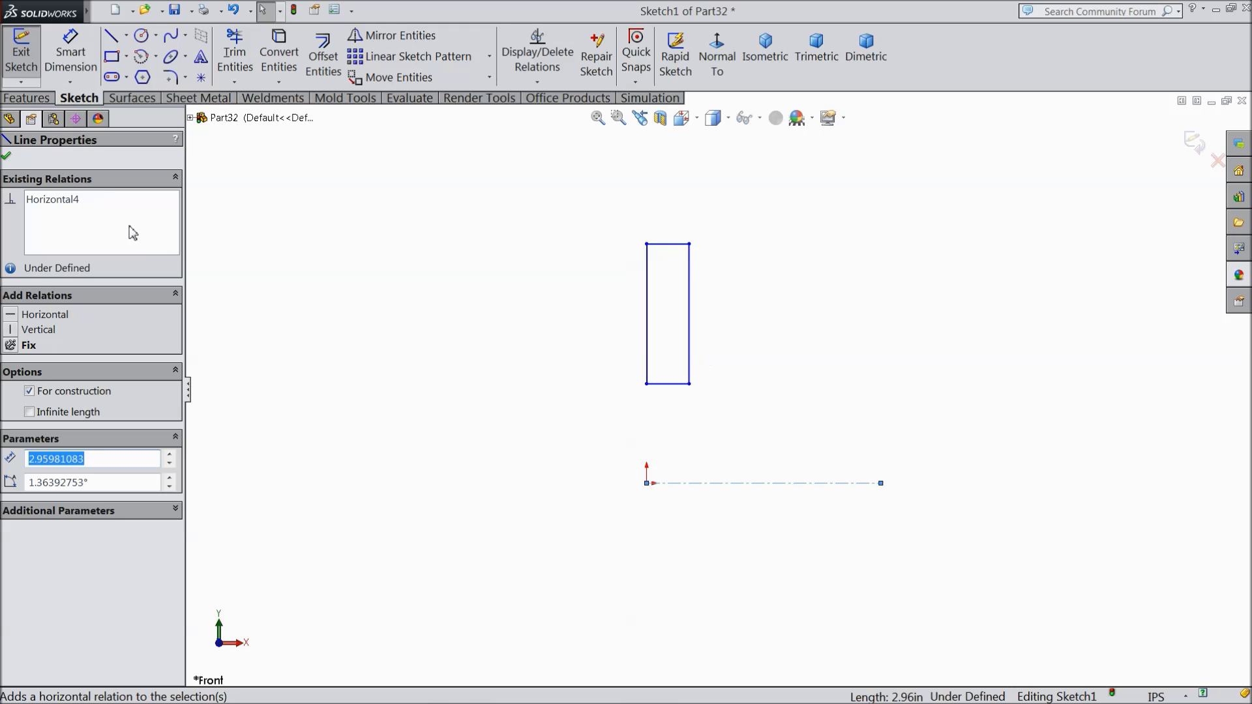
Step: Dimension the rectangle's upper edge about the centerline as a 0.812 in diameter
{"action": "left_click", "coordinate": [70, 52]}
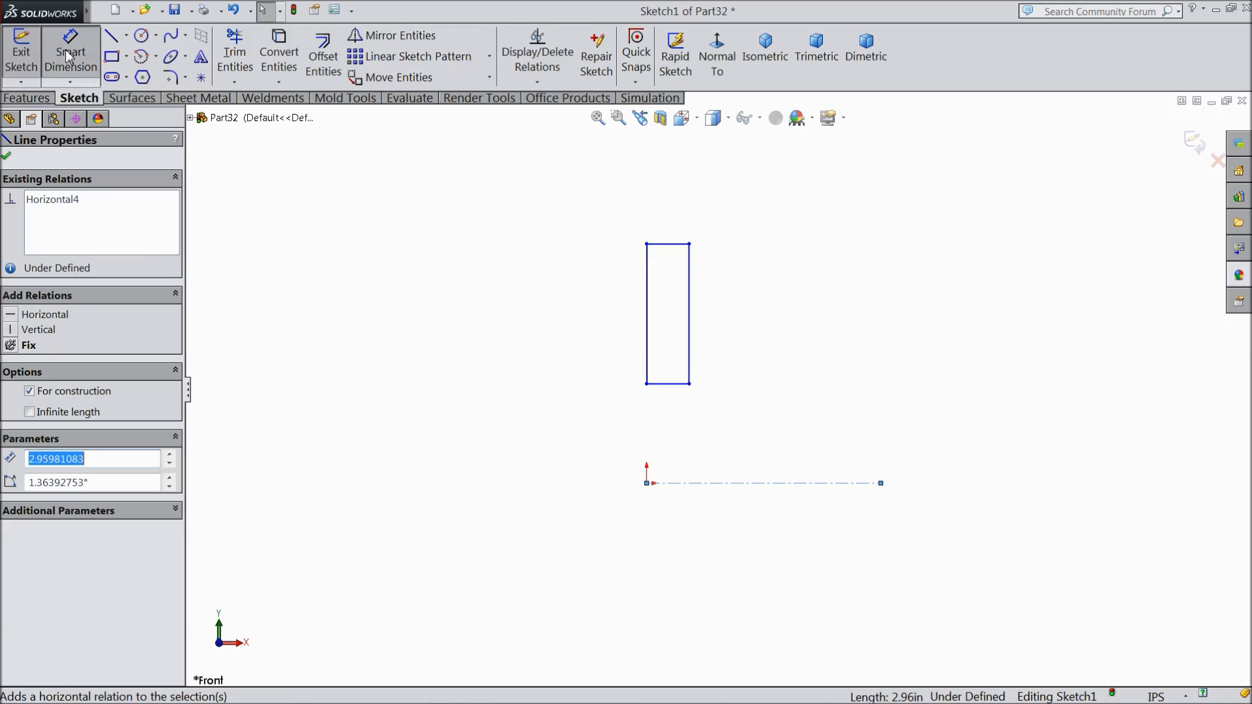
{"action": "left_click", "coordinate": [673, 245]}
{"action": "left_click", "coordinate": [791, 483]}
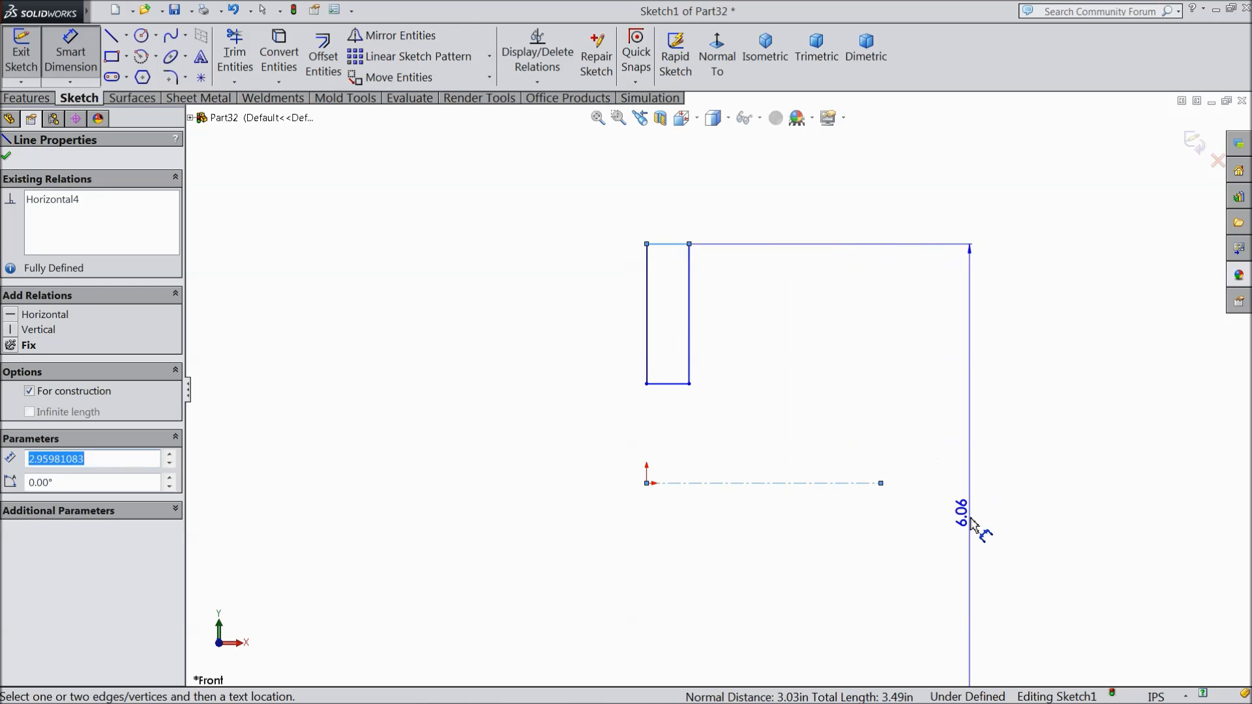
{"action": "key", "text": "z"}
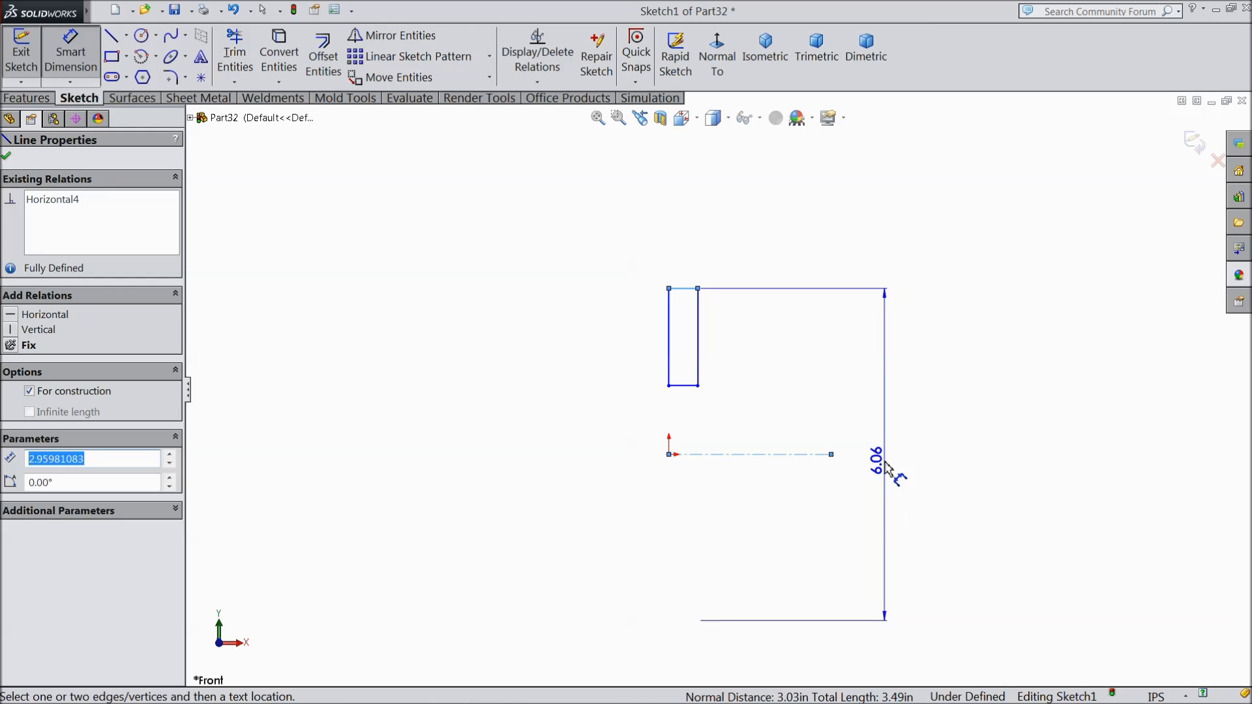
{"action": "left_click", "coordinate": [885, 464]}
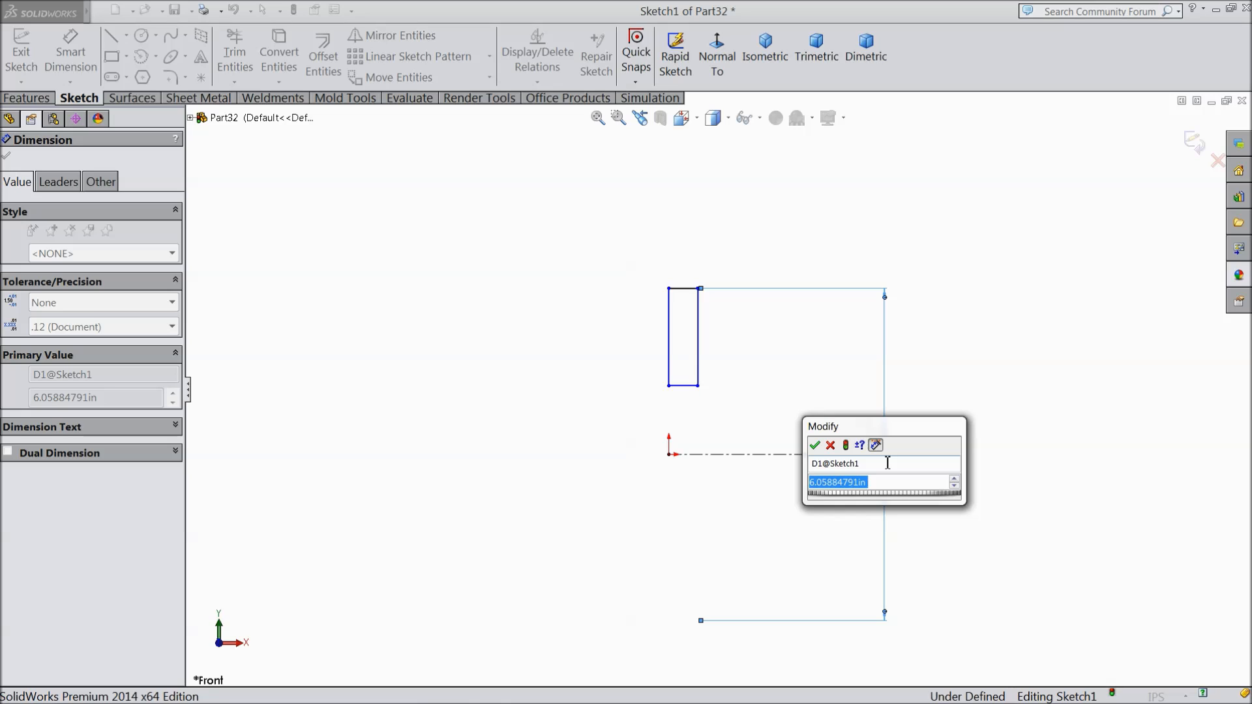
{"action": "type", "text": "0.812"}
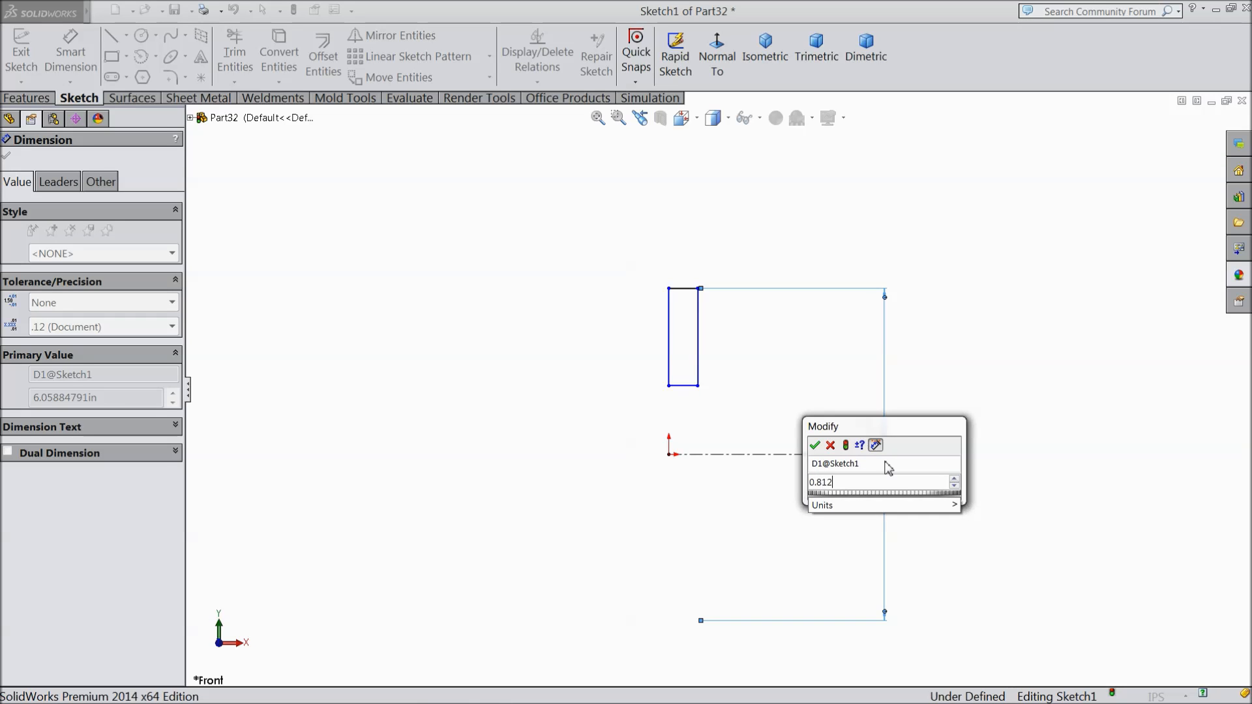
{"action": "left_click", "coordinate": [815, 445]}
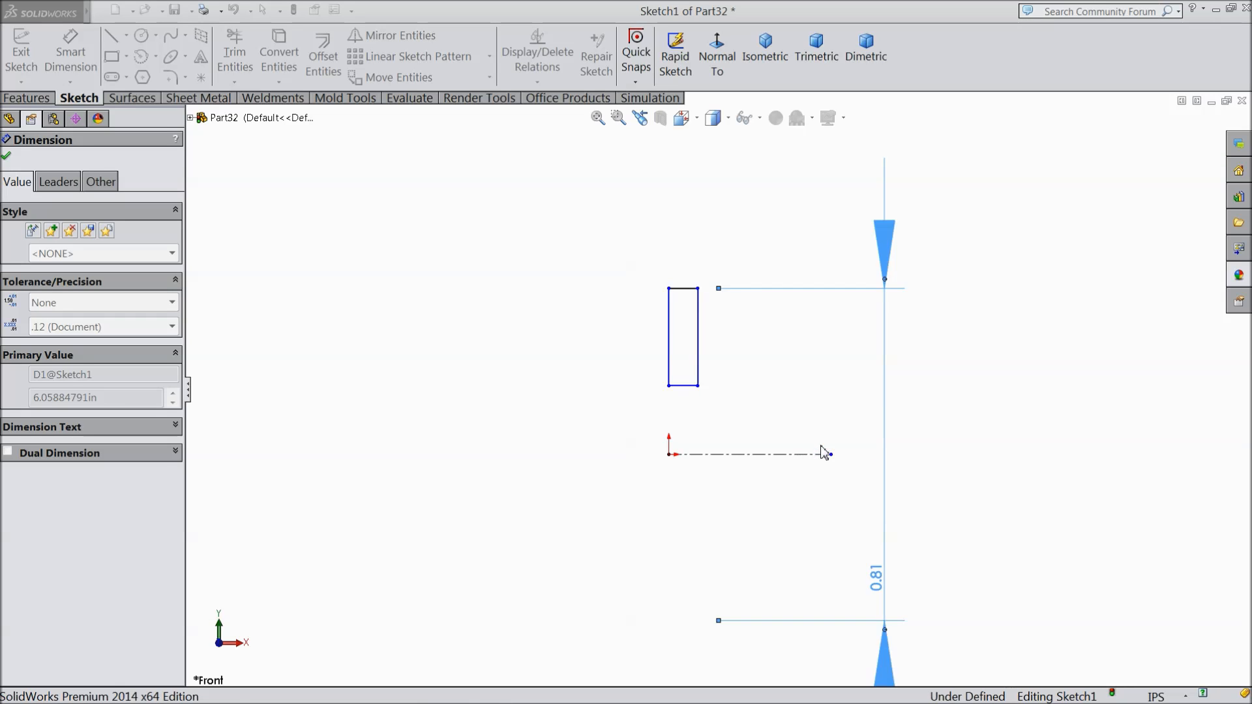
Step: Dimension the rectangle's lower edge about the centerline as a 0.406 in diameter
{"action": "left_click", "coordinate": [693, 386]}
{"action": "left_click", "coordinate": [623, 447]}
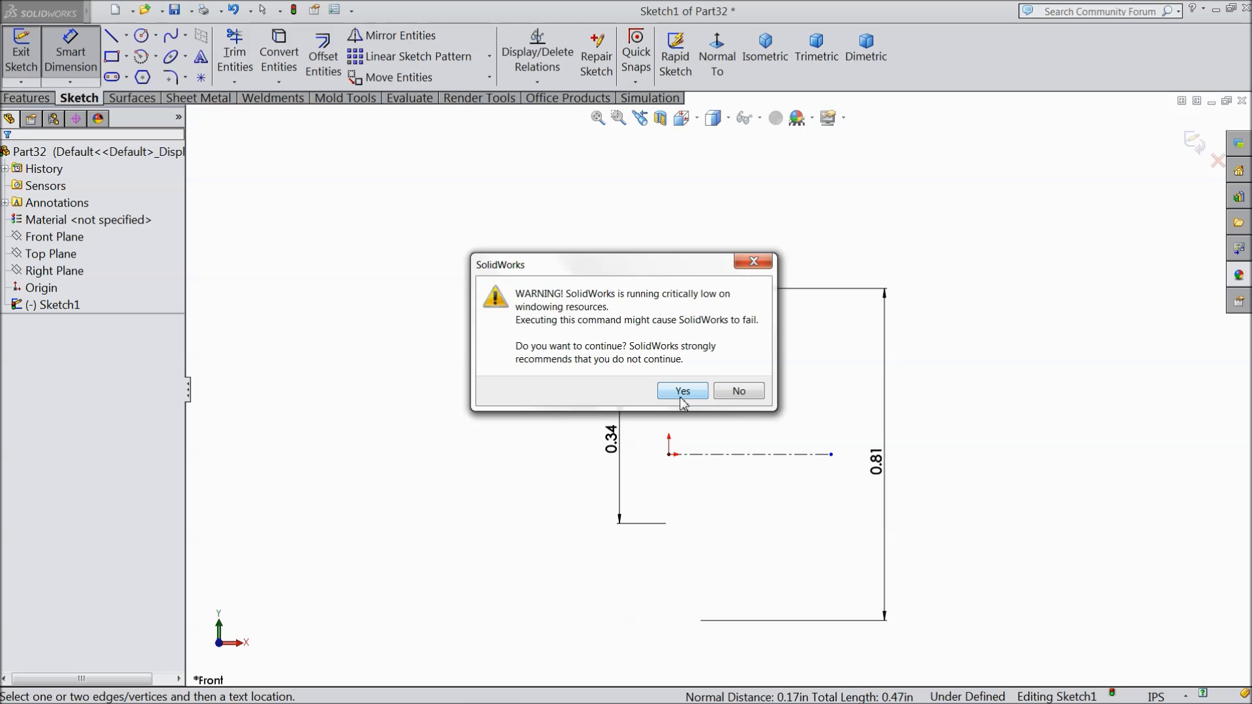
{"action": "left_click", "coordinate": [681, 391]}
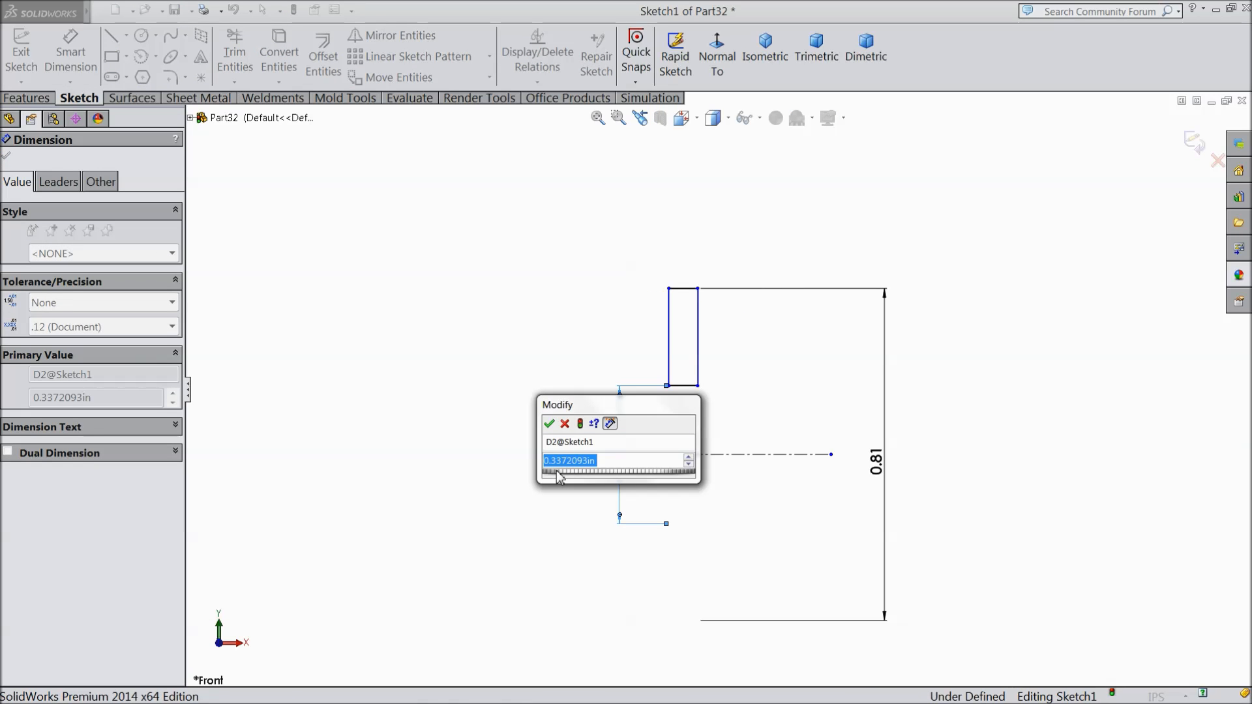
{"action": "type", "text": "0."}
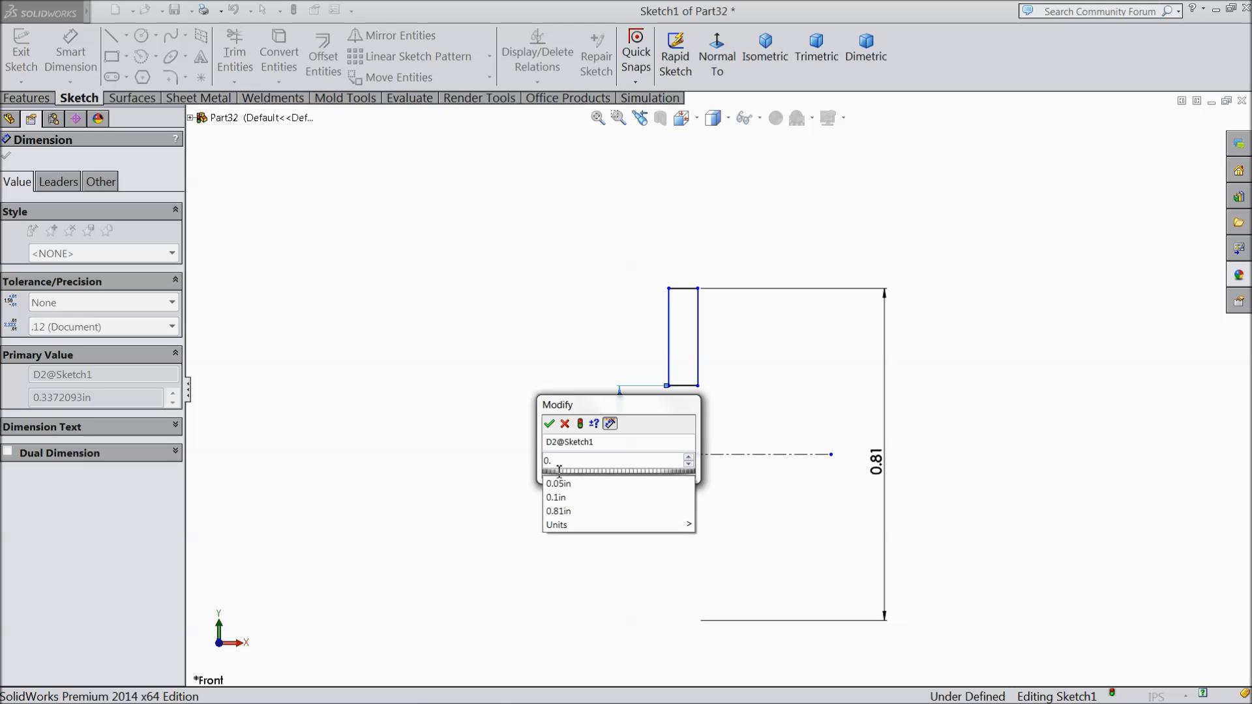
{"action": "type", "text": "406"}
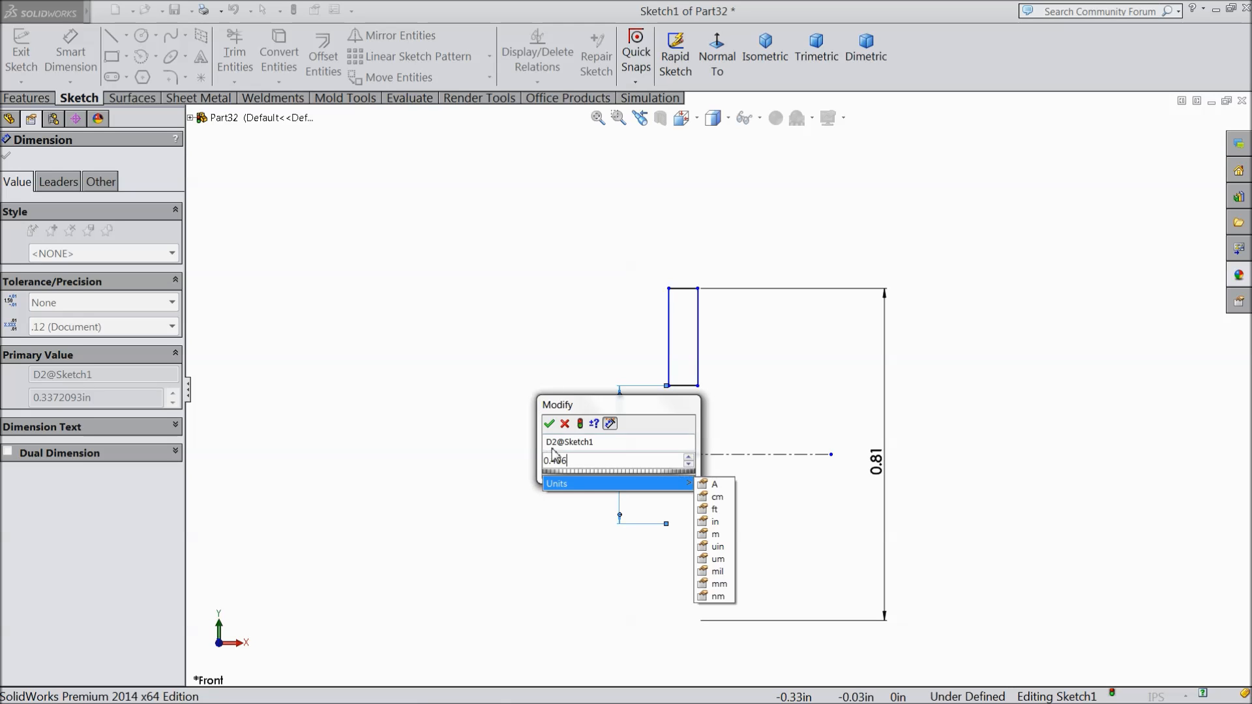
{"action": "left_click", "coordinate": [549, 424]}
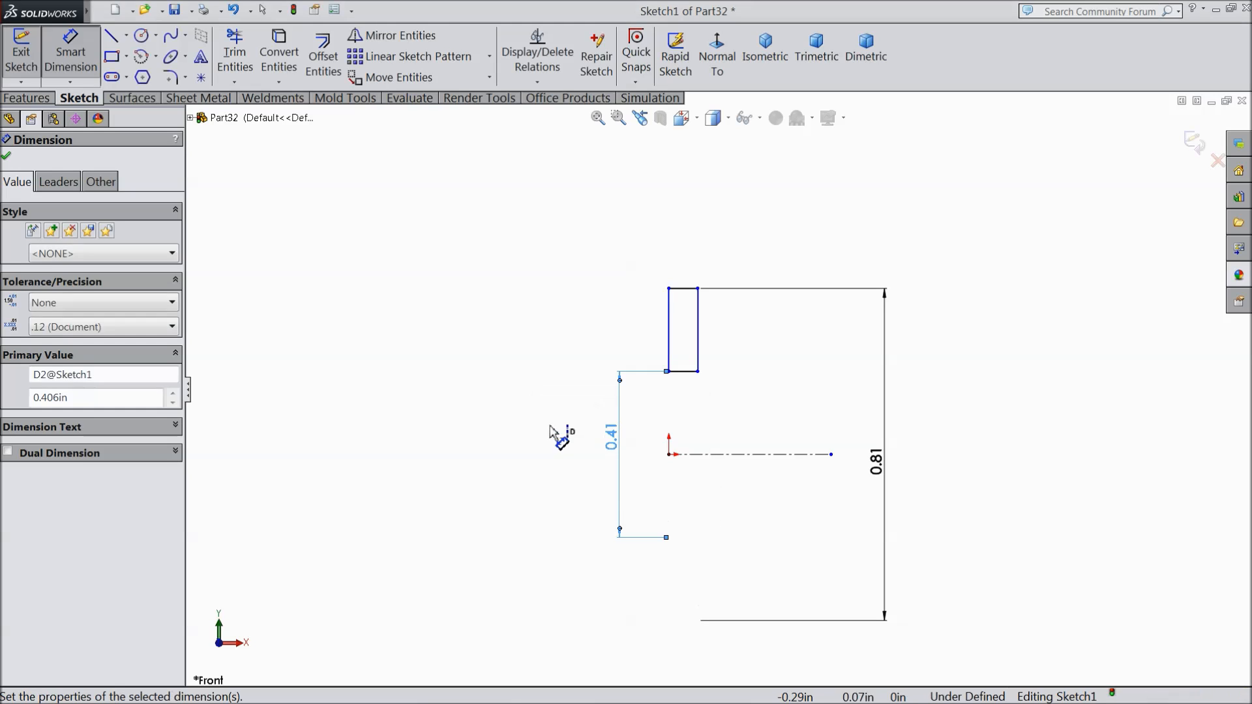
Step: Dimension the rectangle's upper edge with a width of 0.065 in and finish dimensioning
{"action": "left_click", "coordinate": [684, 288]}
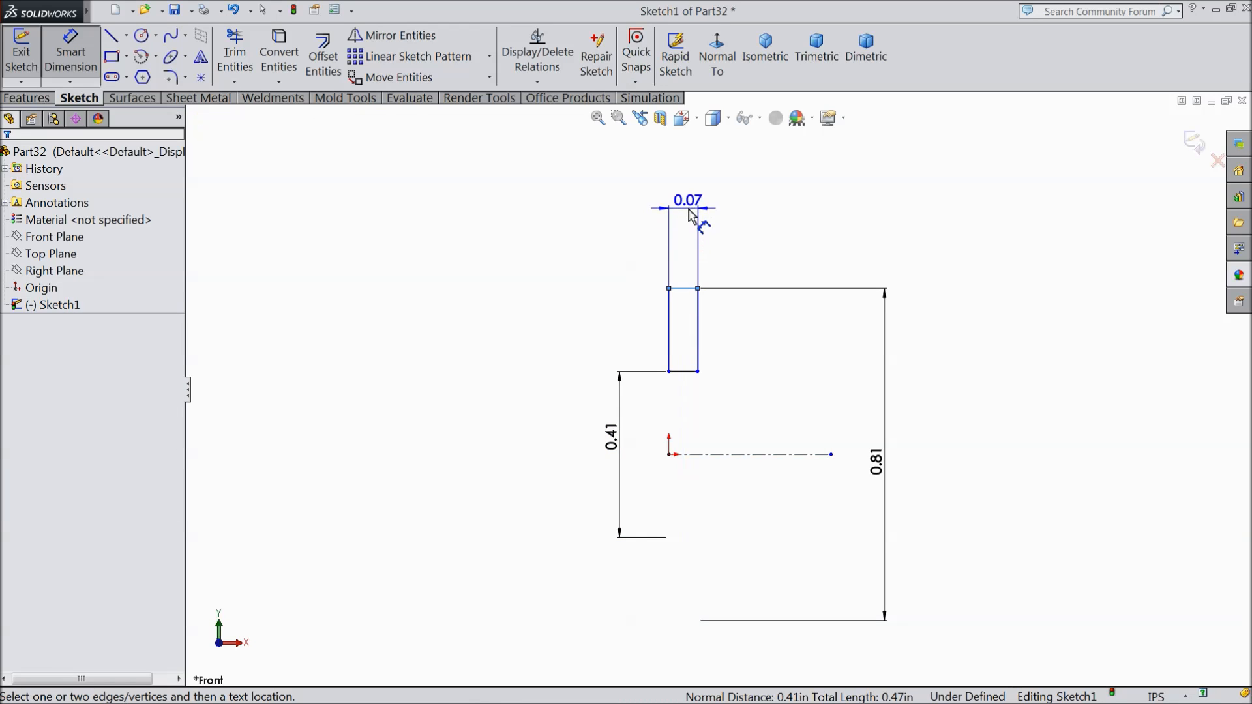
{"action": "left_click", "coordinate": [695, 222]}
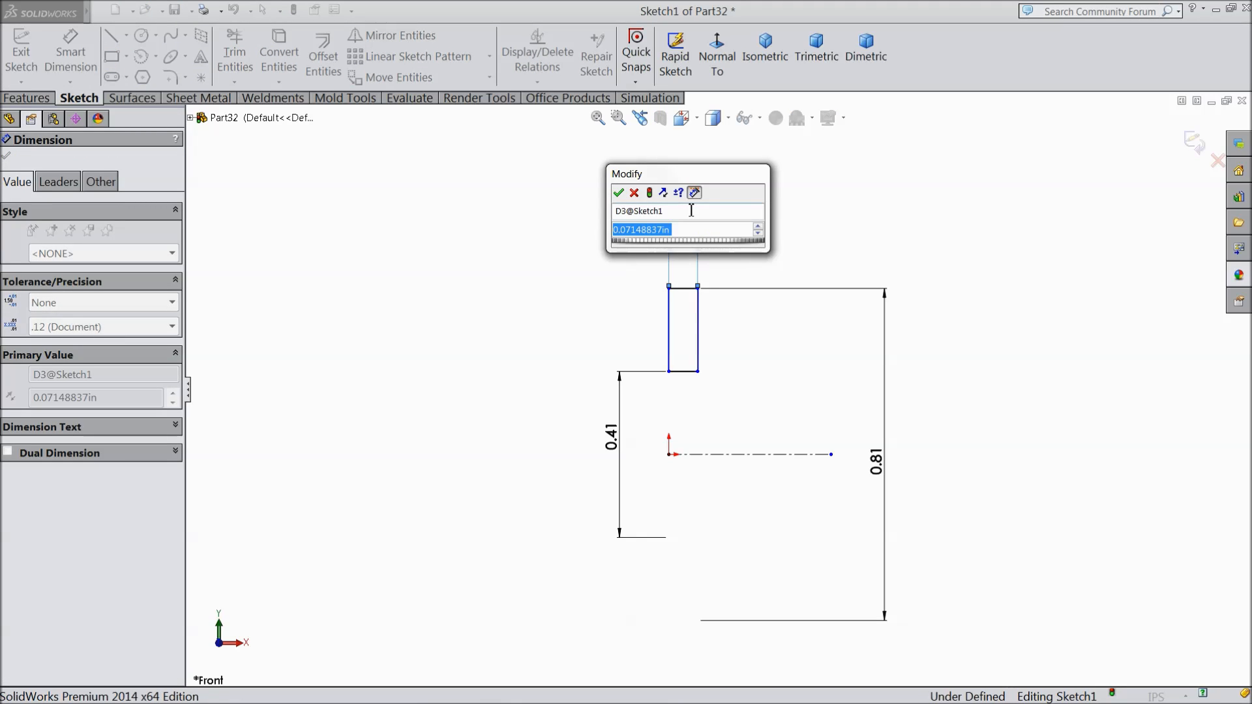
{"action": "type", "text": "0.065"}
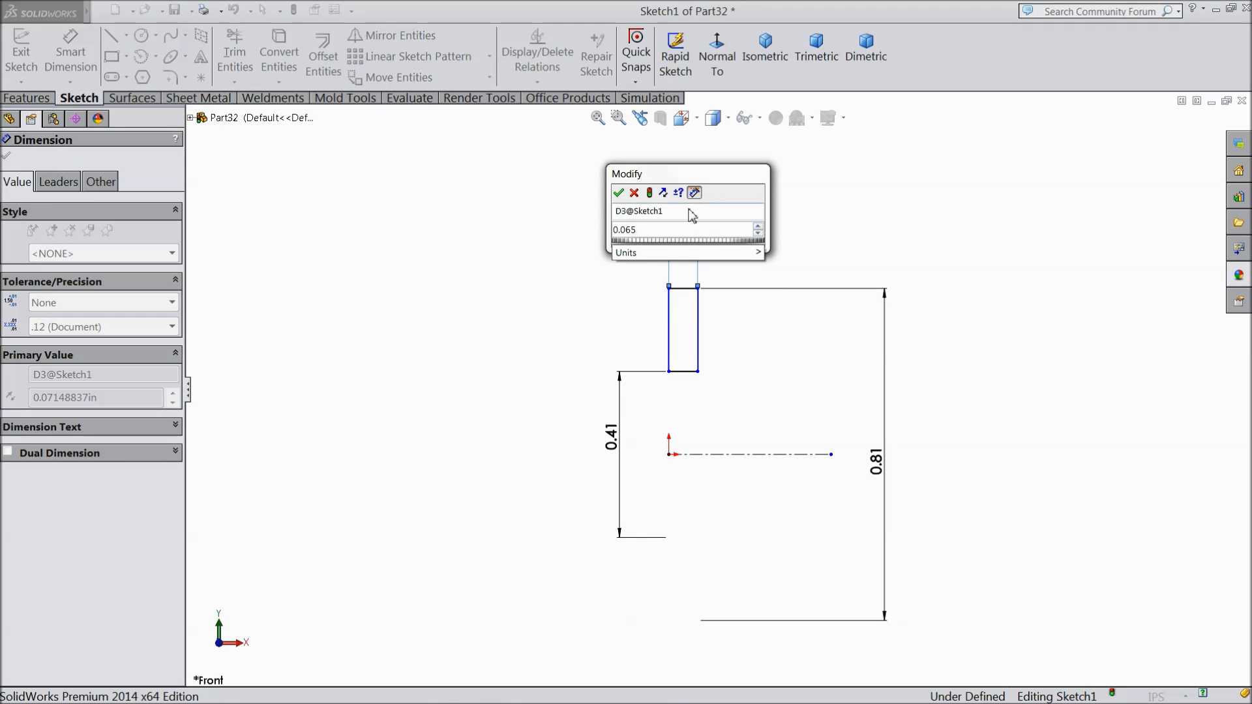
{"action": "left_click", "coordinate": [620, 193]}
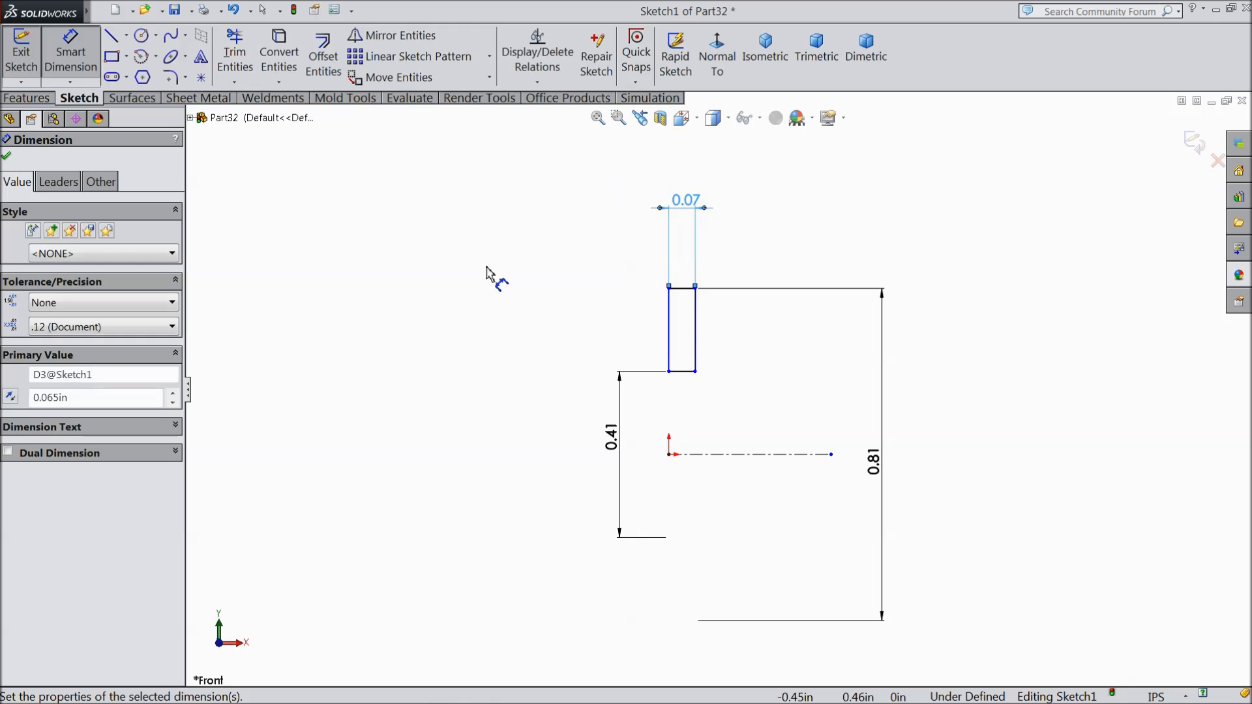
{"action": "left_click", "coordinate": [6, 159]}
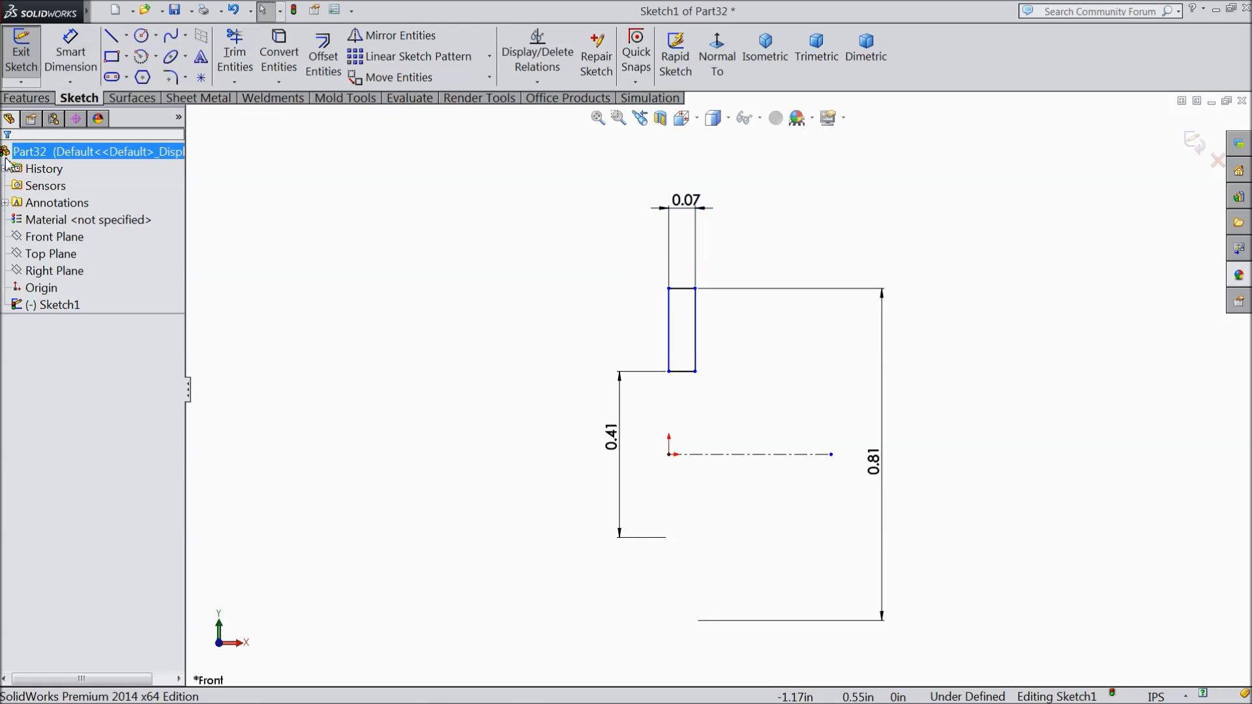
Step: Add a Vertical relation between the rectangle's lower-left corner and the origin
{"action": "left_click", "coordinate": [668, 371]}
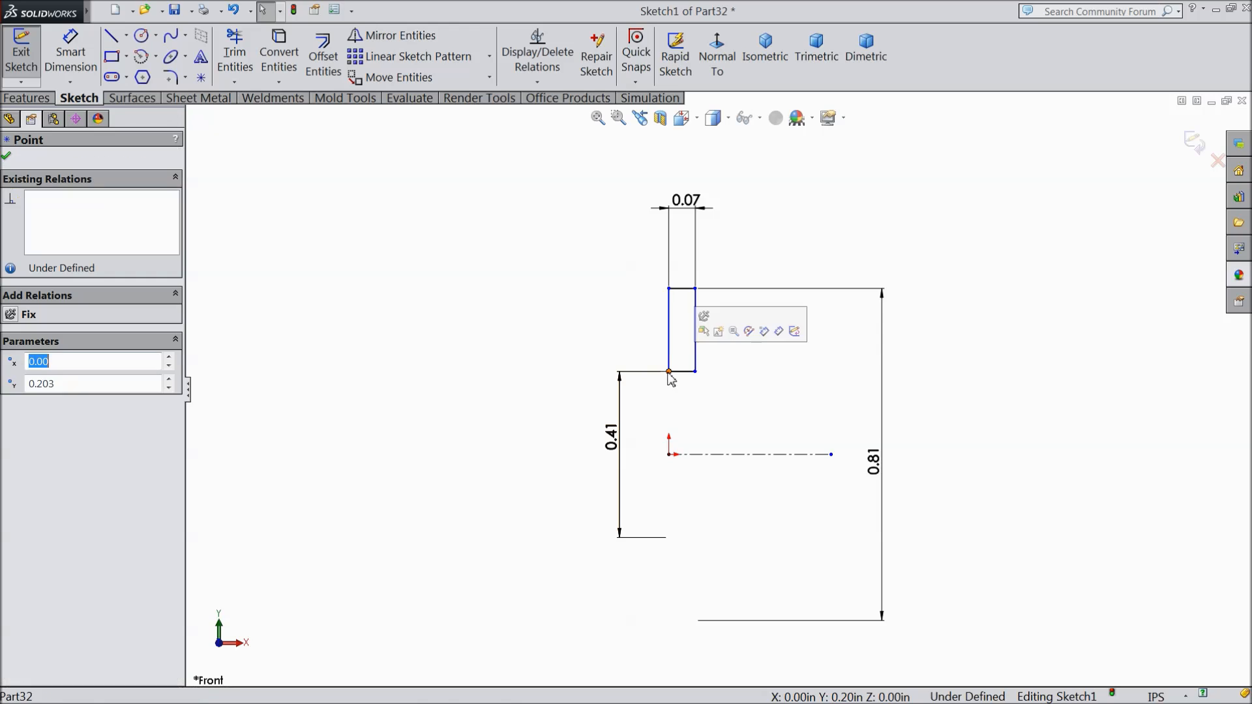
{"action": "left_click", "coordinate": [668, 454], "text": "ctrl"}
{"action": "left_click", "coordinate": [11, 427]}
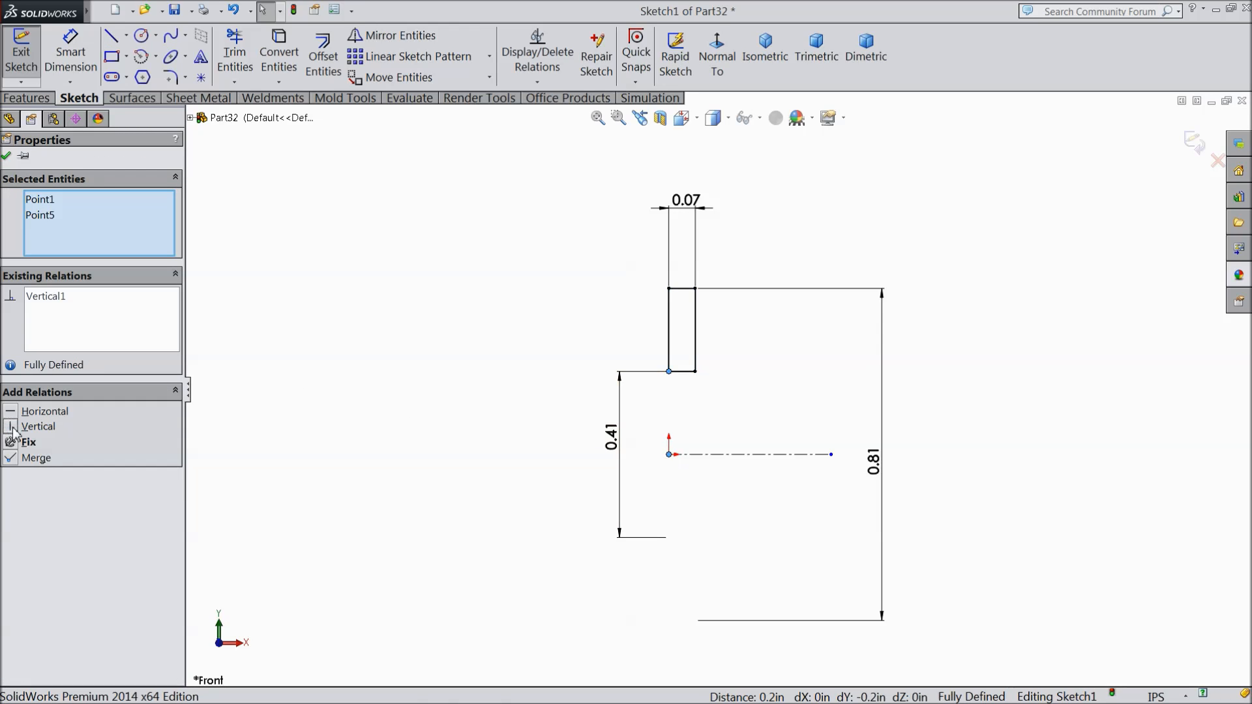
{"action": "left_click", "coordinate": [7, 159]}
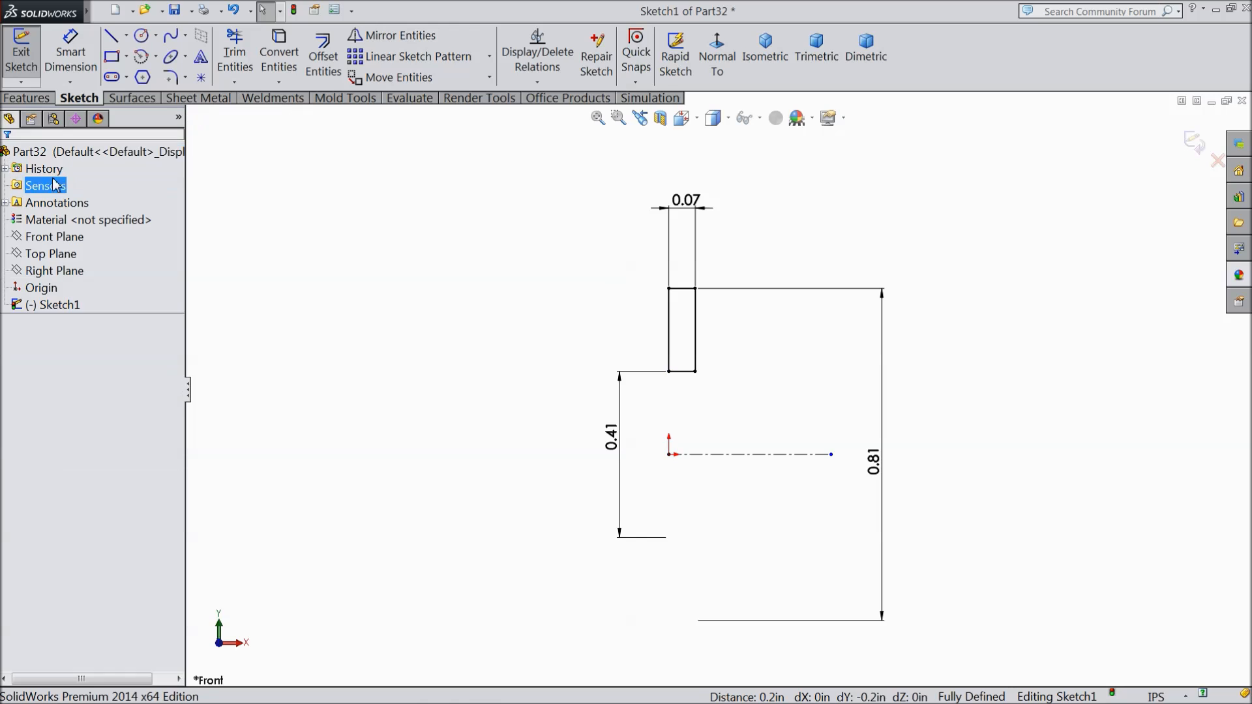
Step: Revolve the rectangular profile around the centerline into a solid washer
{"action": "left_click", "coordinate": [26, 98]}
{"action": "left_click", "coordinate": [87, 62]}
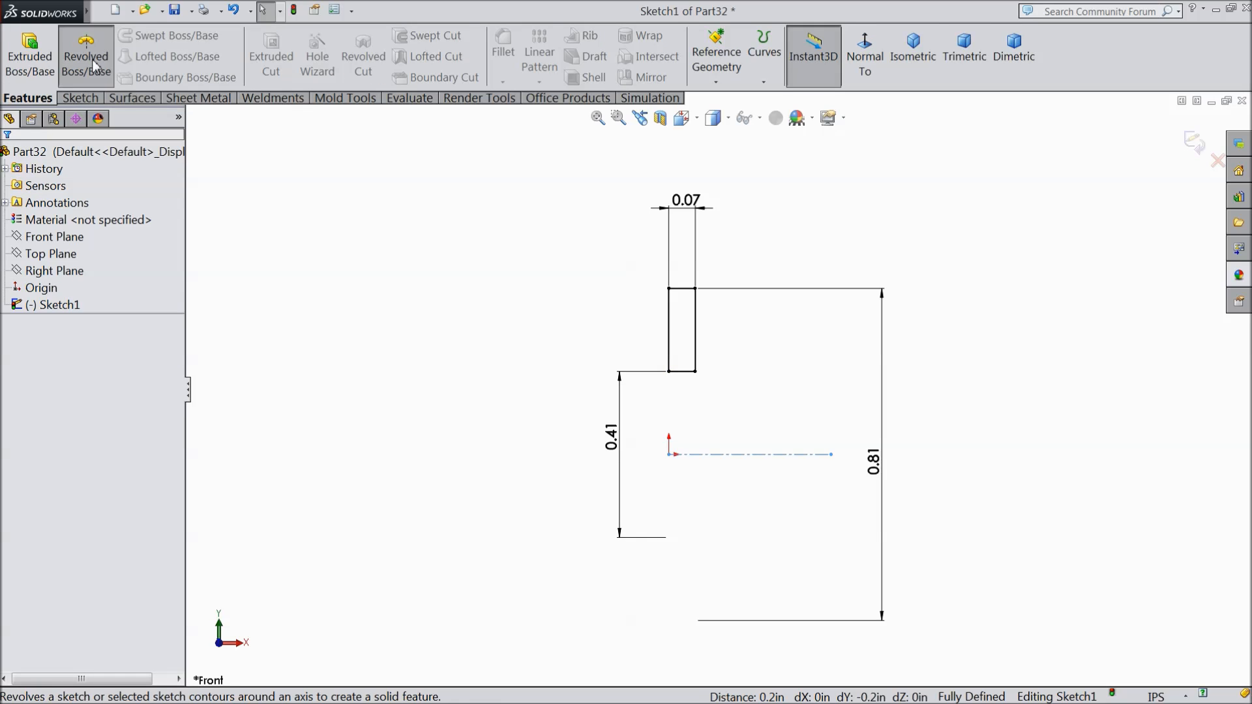
{"action": "left_click", "coordinate": [6, 156]}
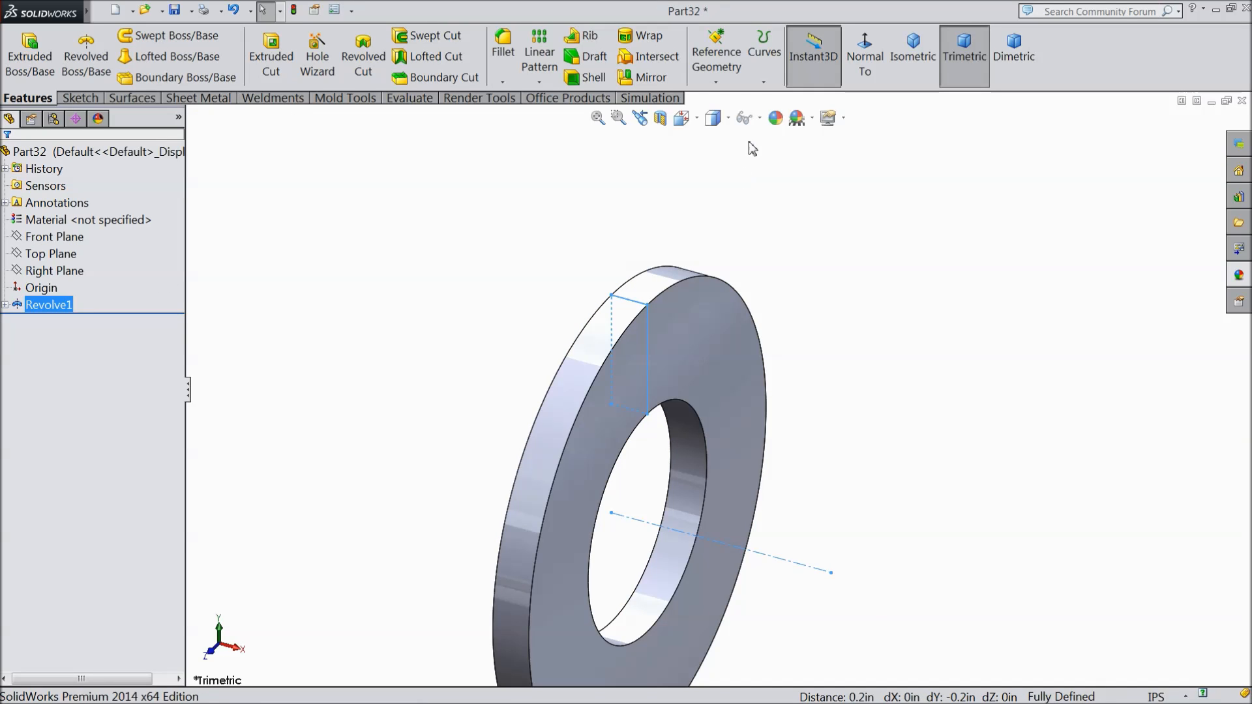
Step: Apply a dark grey color from the standard swatches to the revolved washer
{"action": "left_click", "coordinate": [775, 118]}
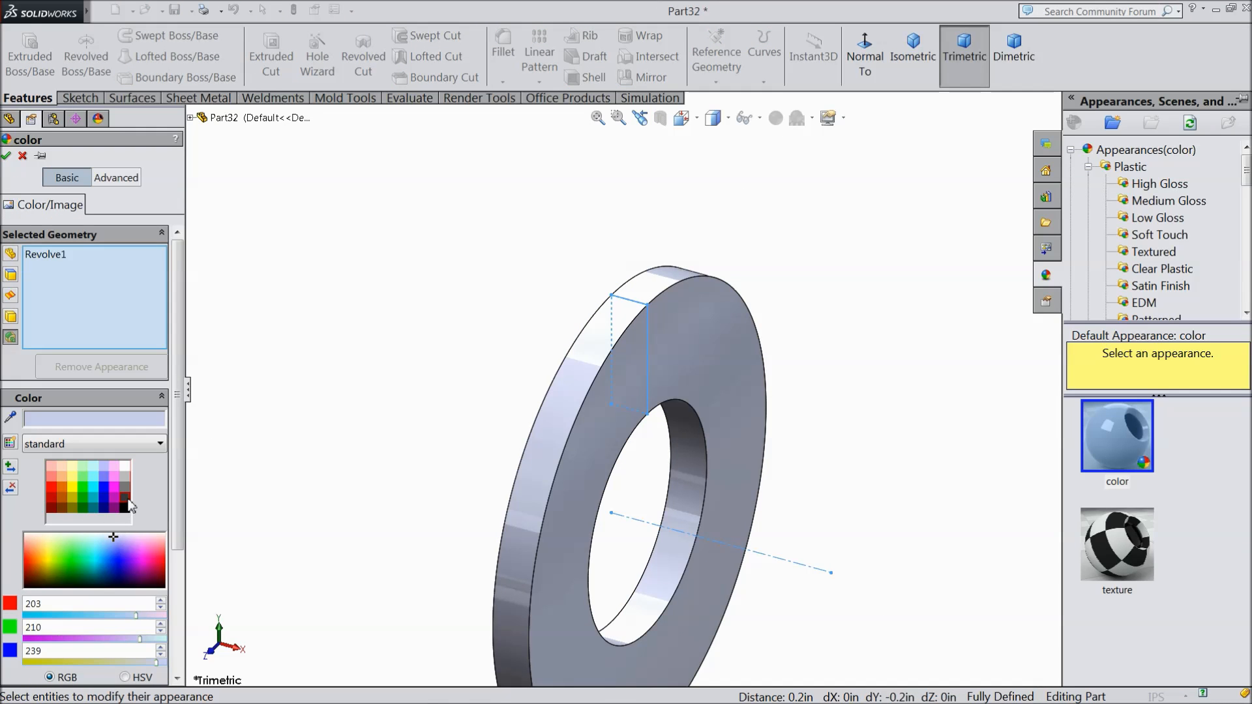
{"action": "left_click", "coordinate": [126, 499]}
{"action": "left_click", "coordinate": [8, 156]}
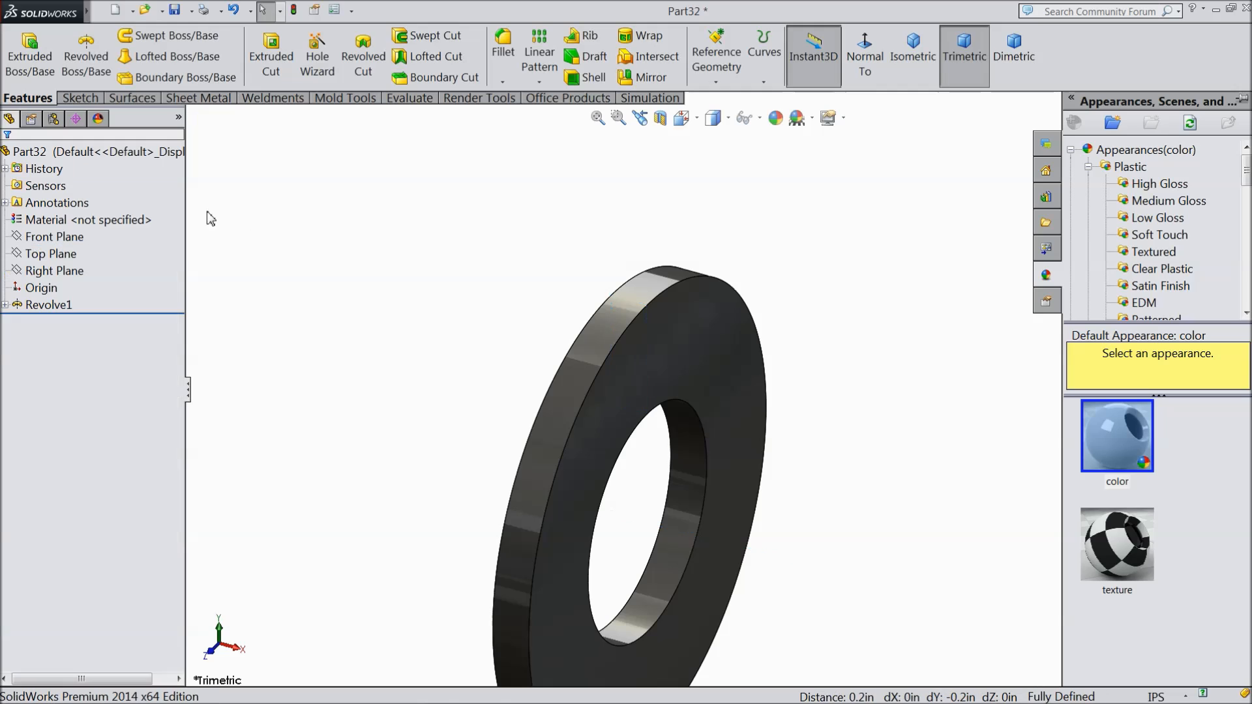
Step: Save the washer part as "16.Washer" in the Arbor Press machine folder
{"action": "scroll", "coordinate": [269, 271], "scroll_direction": "up", "scroll_amount": 5}
{"action": "middle_click_drag", "start_coordinate": [268, 271], "coordinate": [531, 287]}
{"action": "left_click", "coordinate": [529, 279]}
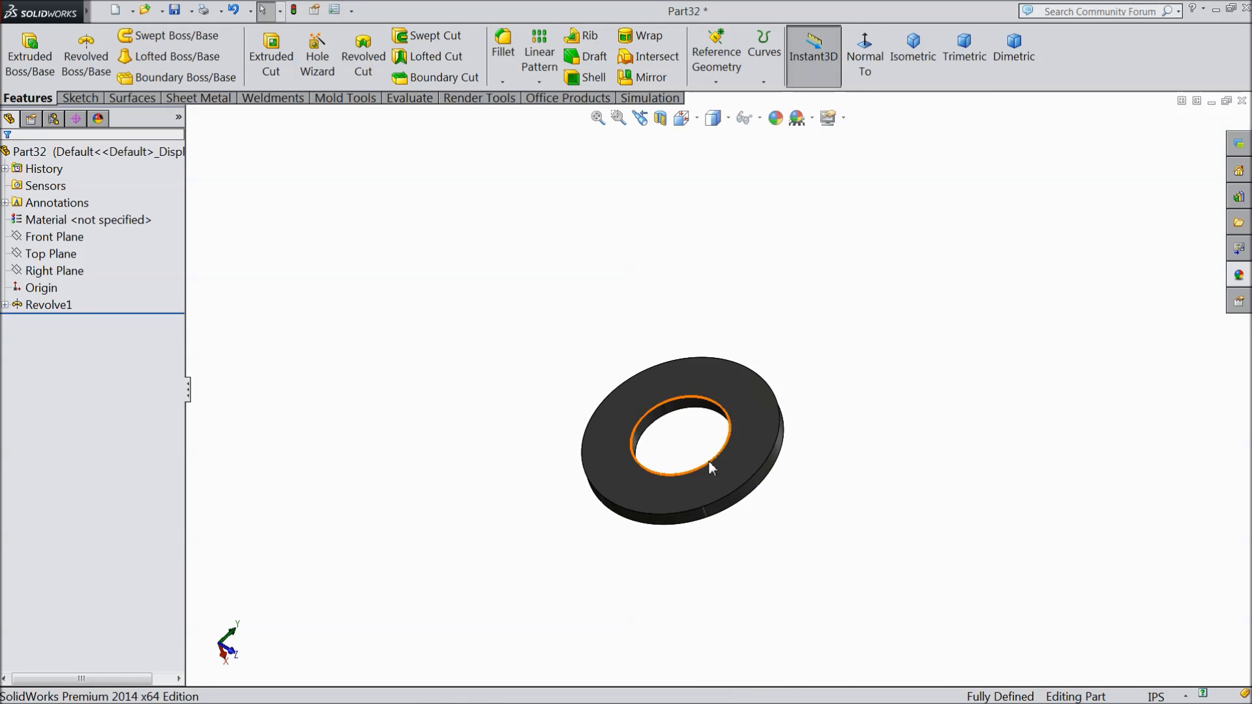
{"action": "scroll", "coordinate": [708, 460], "scroll_direction": "down", "scroll_amount": 4}
{"action": "middle_click_drag", "start_coordinate": [674, 418], "coordinate": [607, 357]}
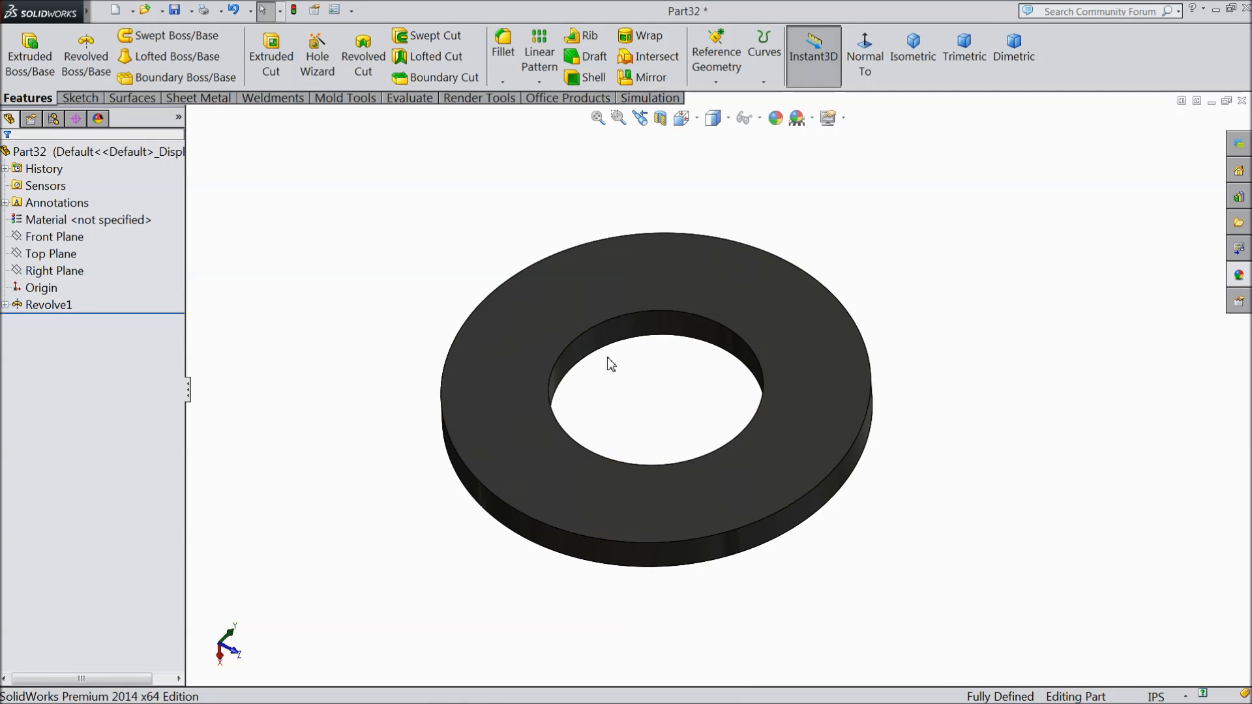
{"action": "left_click", "coordinate": [175, 11]}
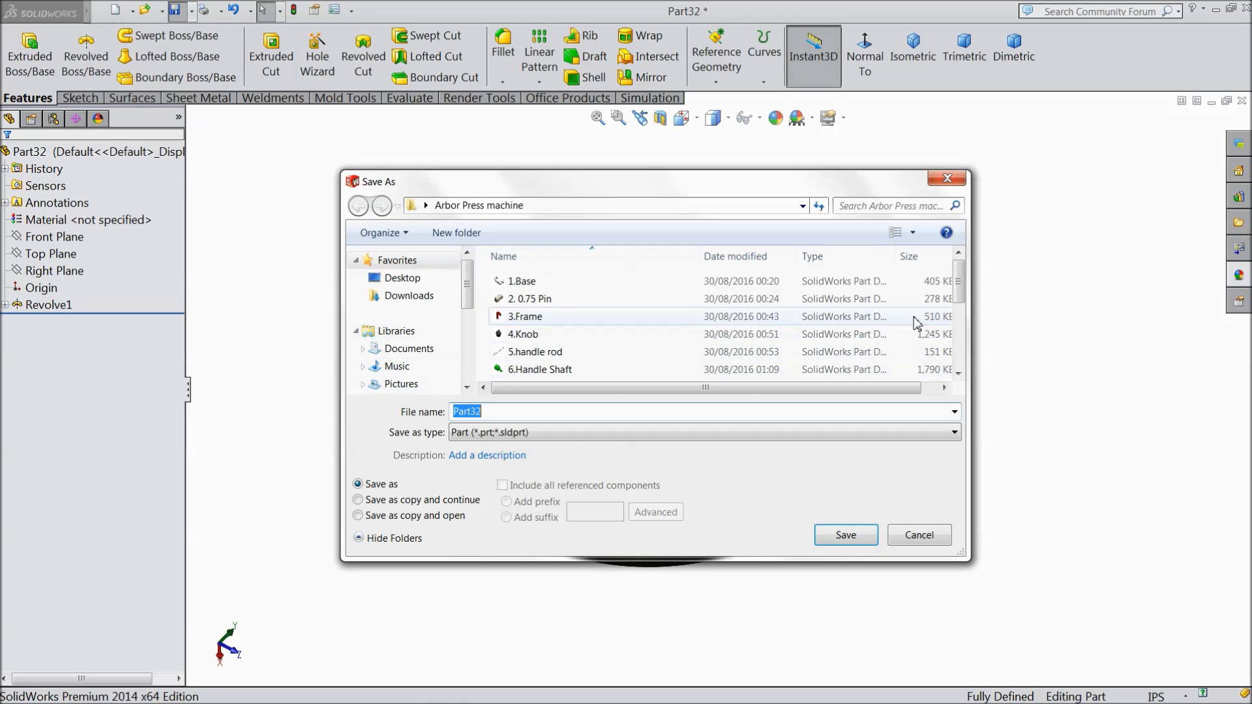
{"action": "left_click_drag", "start_coordinate": [960, 285], "coordinate": [960, 346]}
{"action": "type", "text": "16.Washer"}
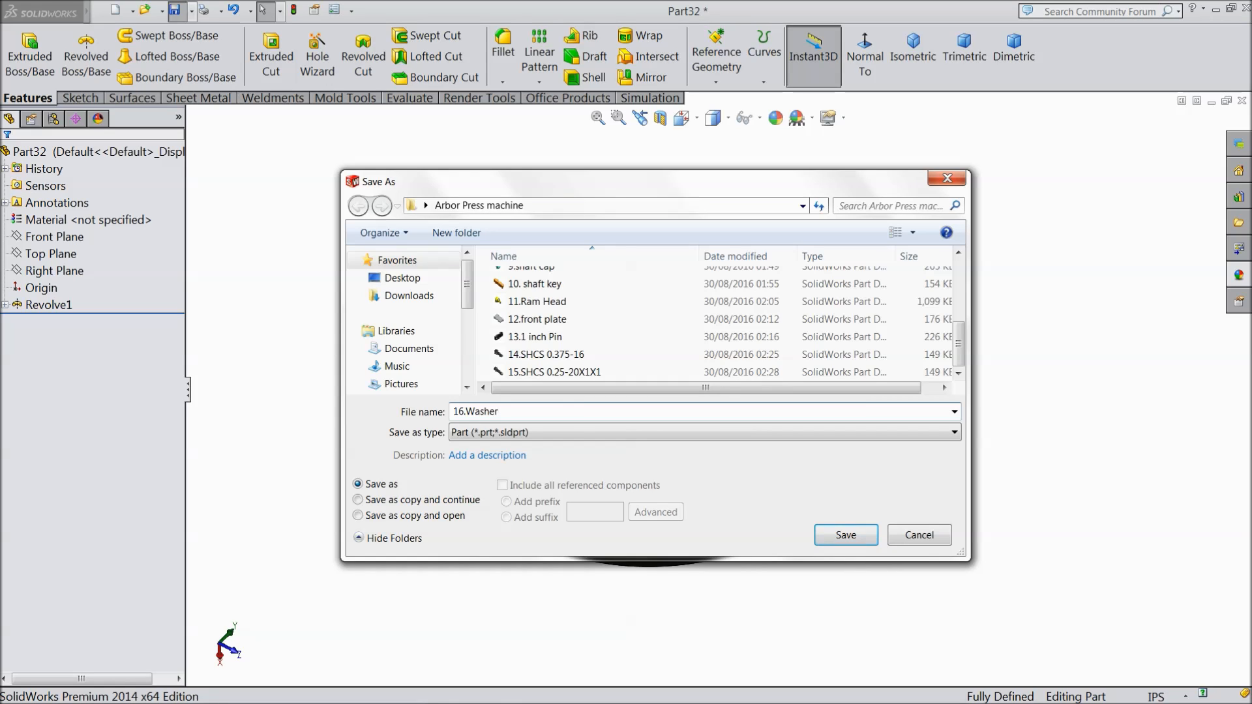
{"action": "left_click", "coordinate": [849, 536]}
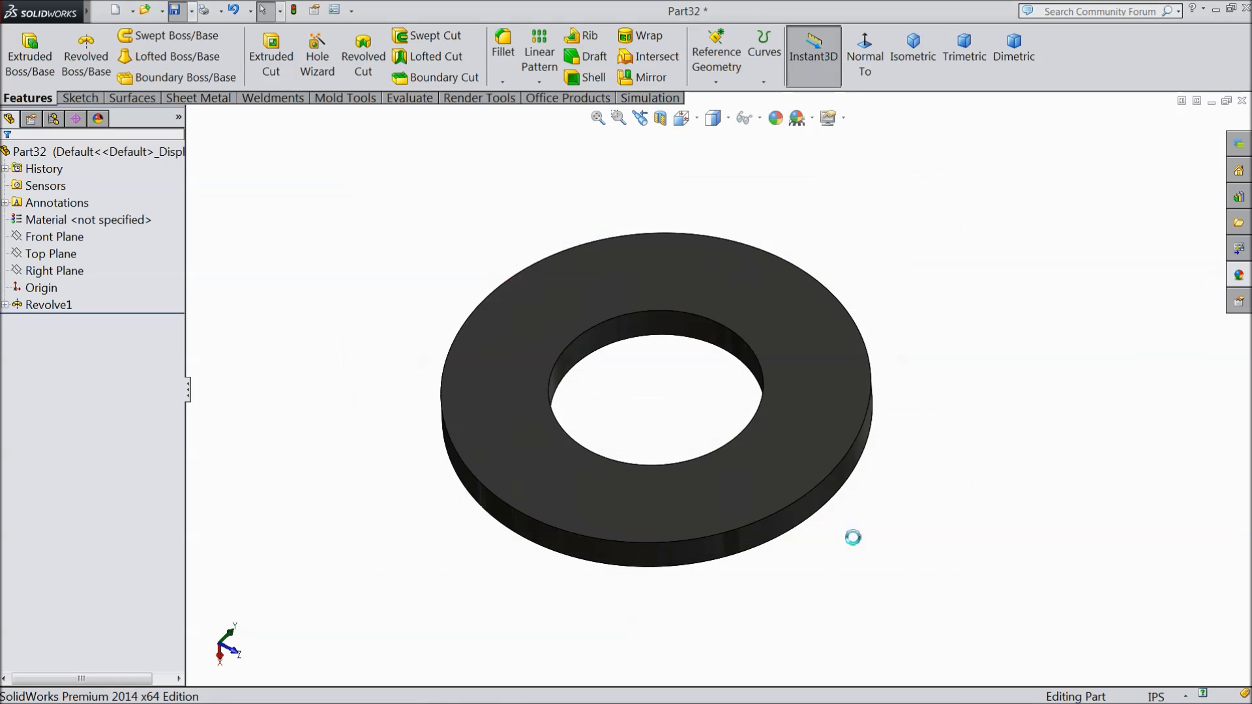
{"action": "middle_click_drag", "start_coordinate": [853, 557], "coordinate": [855, 517]}
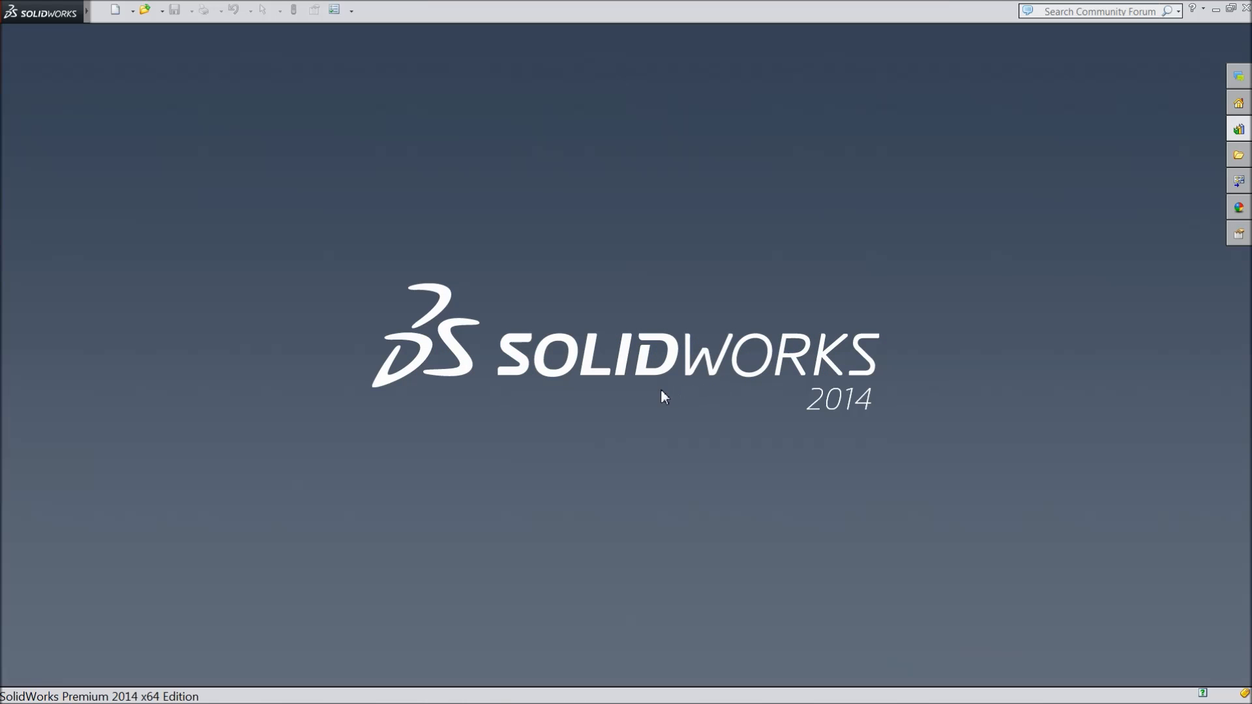
Step: Create a new assembly document without inserting a component and set its scene to Plain White
{"action": "left_click", "coordinate": [116, 10]}
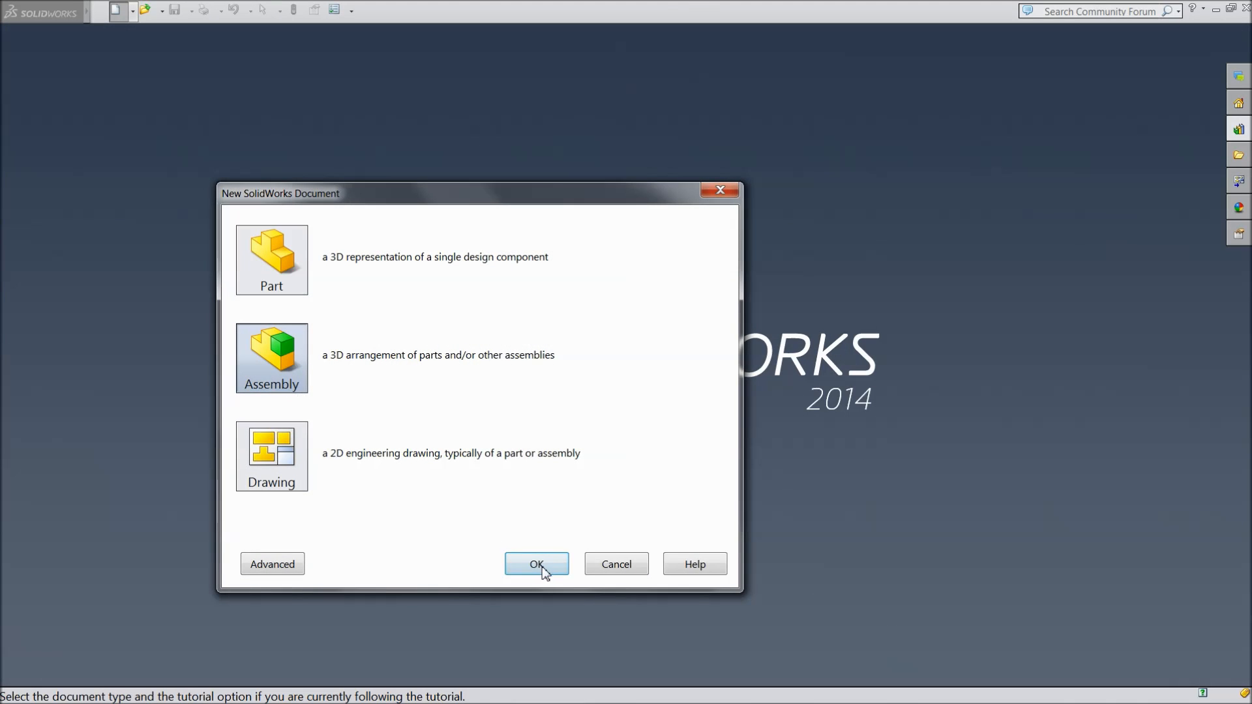
{"action": "left_click", "coordinate": [538, 565]}
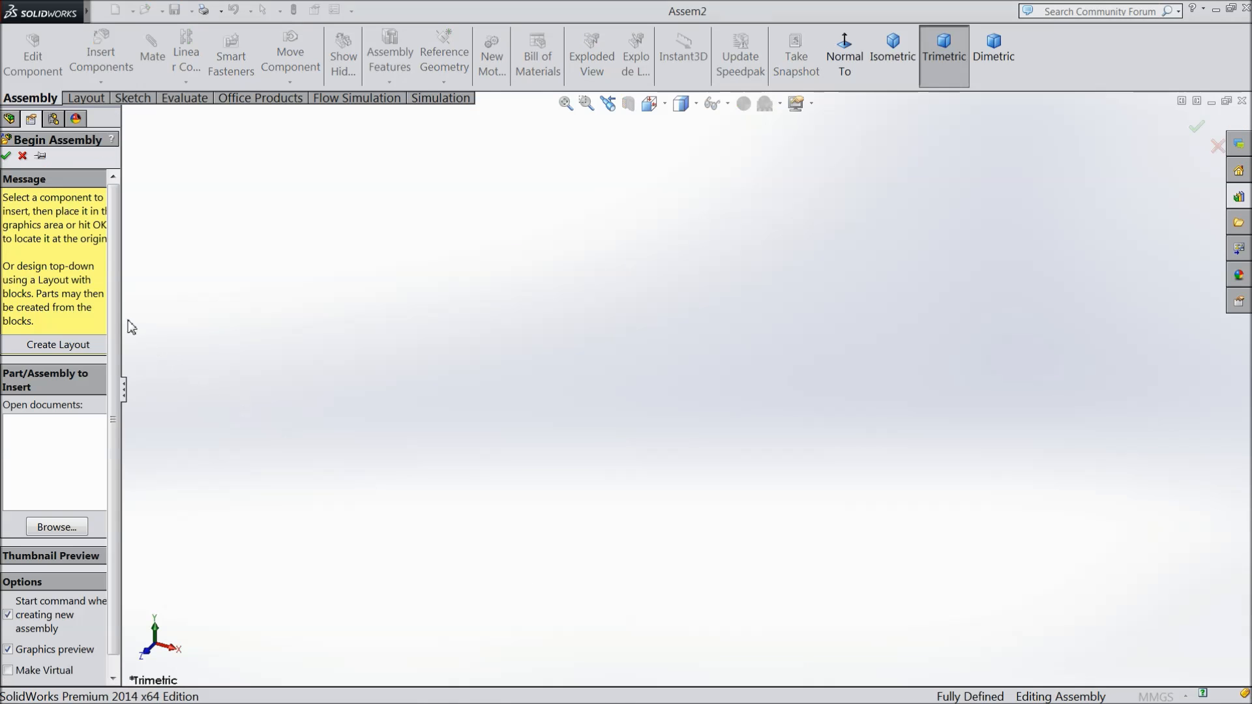
{"action": "key", "text": "Escape"}
{"action": "left_click_drag", "start_coordinate": [124, 215], "coordinate": [164, 214]}
{"action": "left_click", "coordinate": [802, 105]}
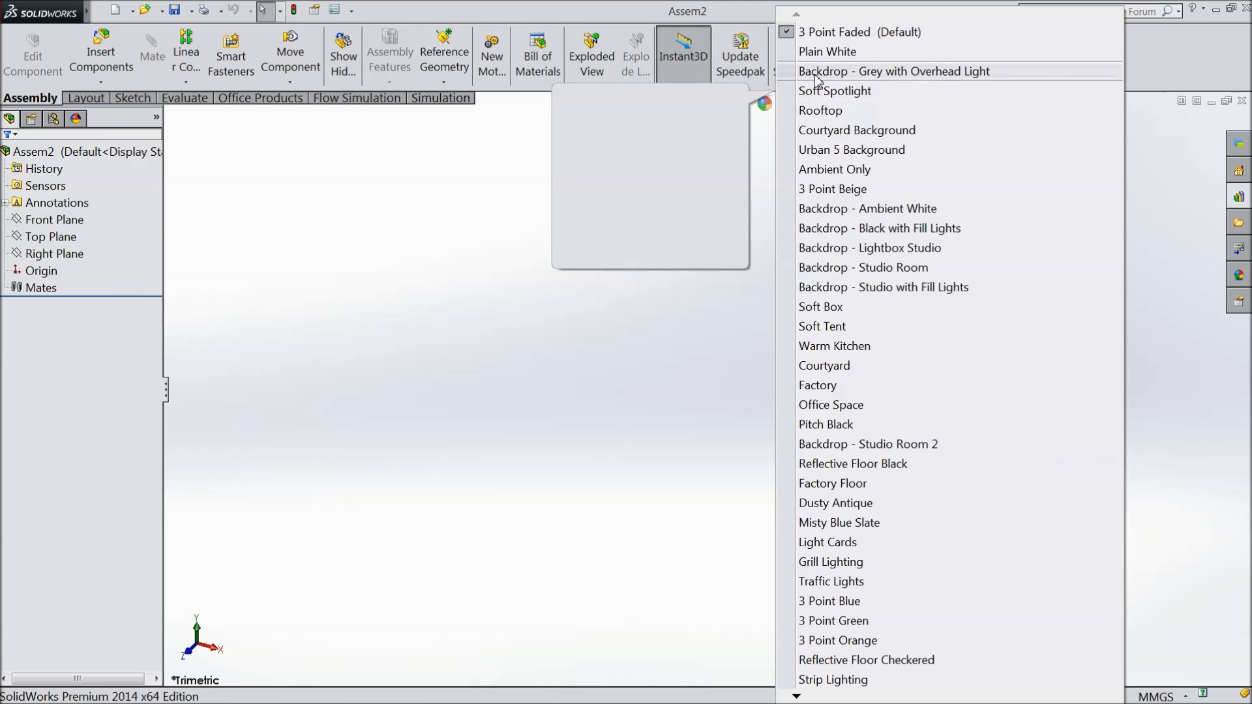
{"action": "left_click", "coordinate": [815, 74]}
Step: Insert a Socket Set Screw Cup Point from the Toolbox's ANSI Inch socket set screws into the assembly
{"action": "left_click", "coordinate": [1238, 199]}
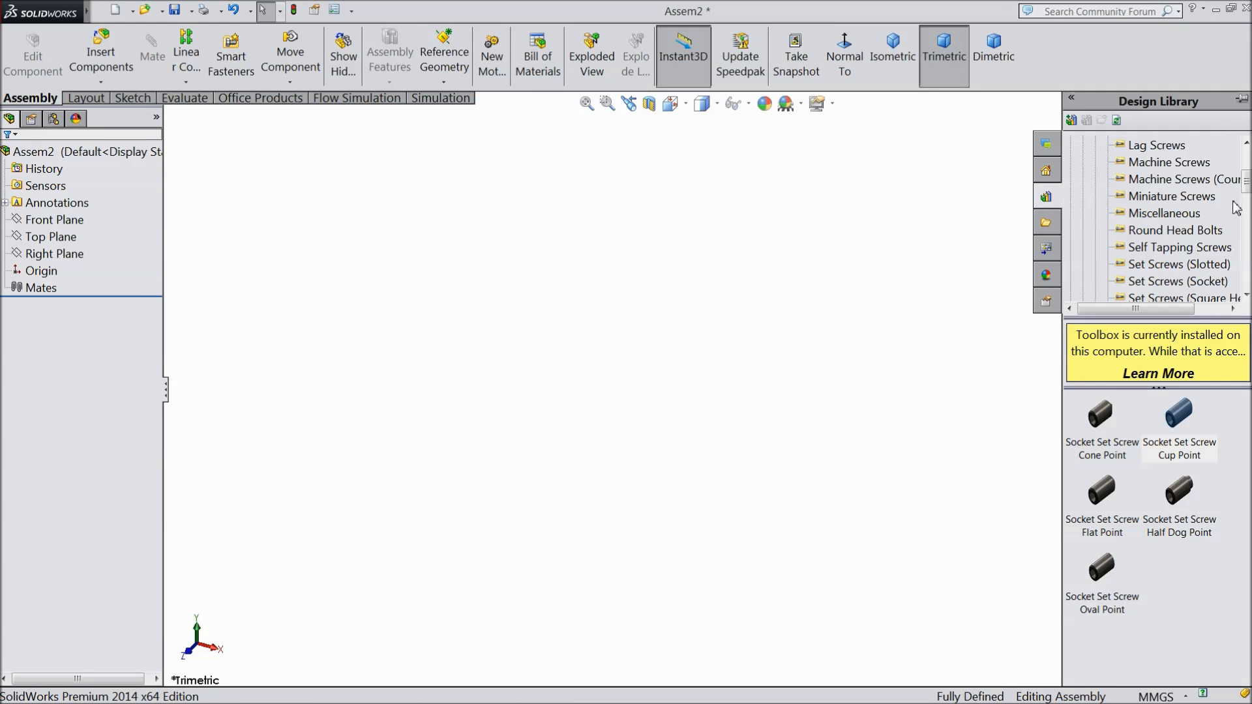
{"action": "scroll", "coordinate": [1213, 176], "scroll_direction": "up", "scroll_amount": 3}
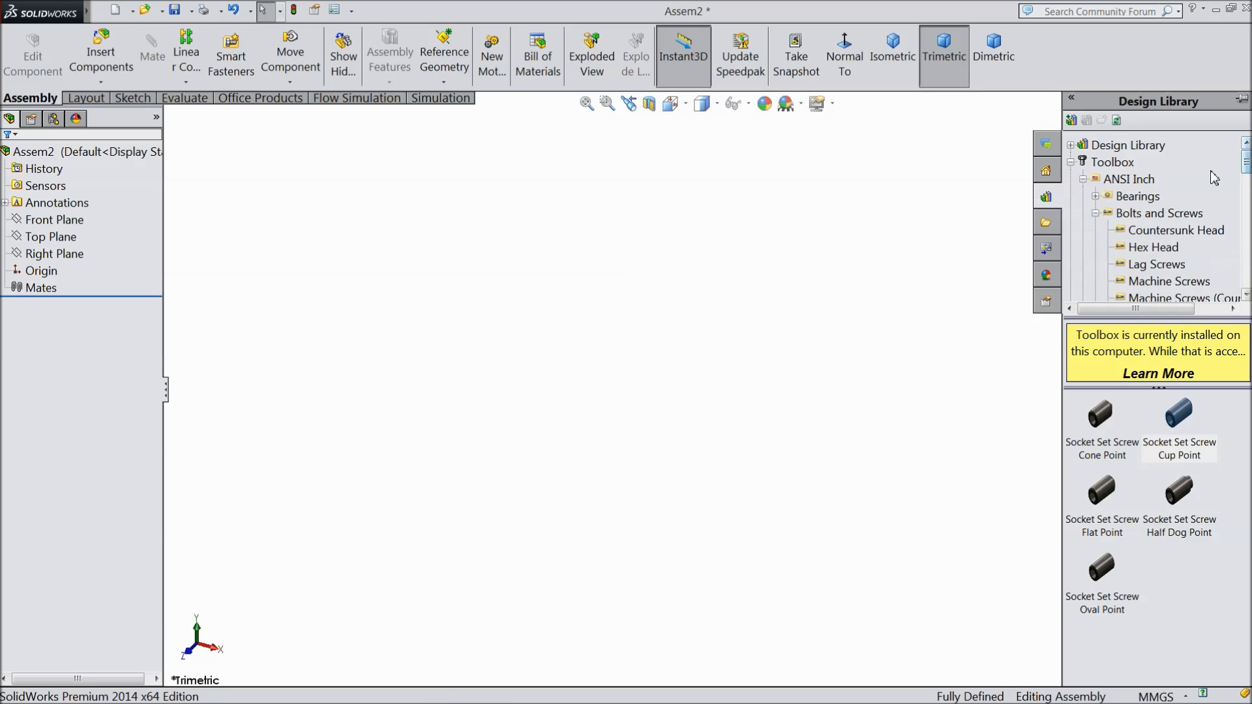
{"action": "left_click", "coordinate": [1129, 181]}
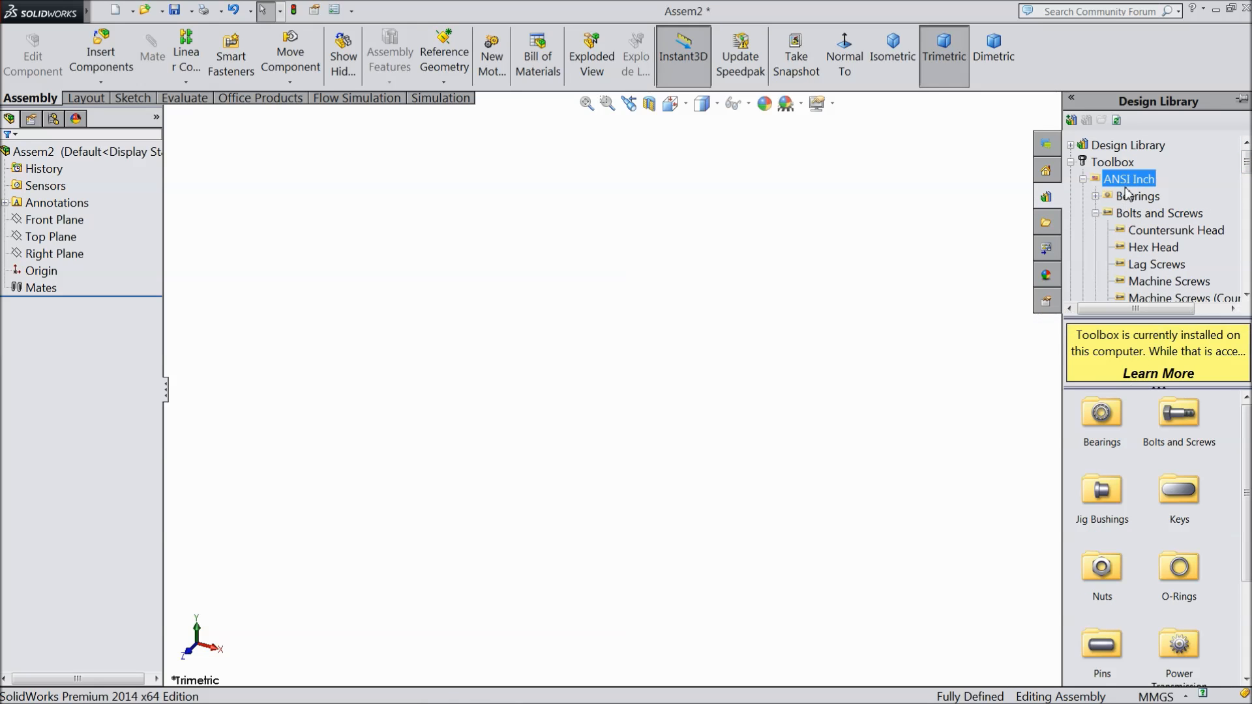
{"action": "double_click", "coordinate": [1178, 417]}
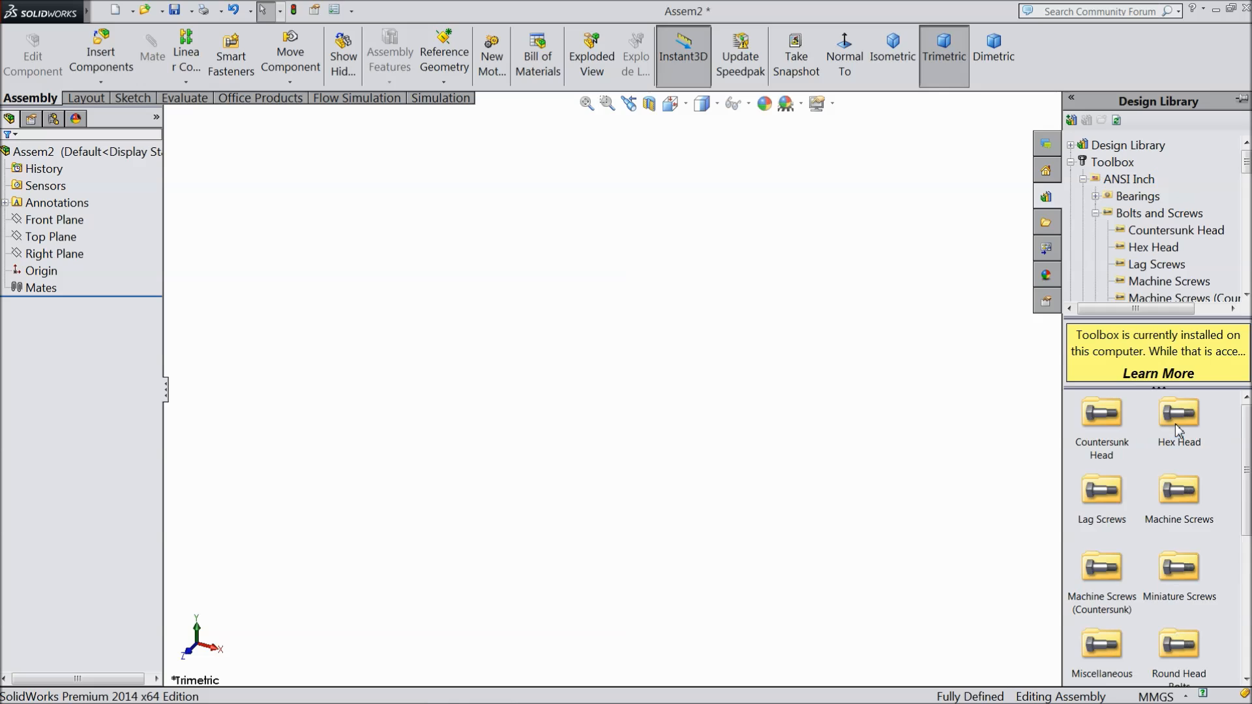
{"action": "left_click_drag", "start_coordinate": [1243, 438], "coordinate": [1244, 574]}
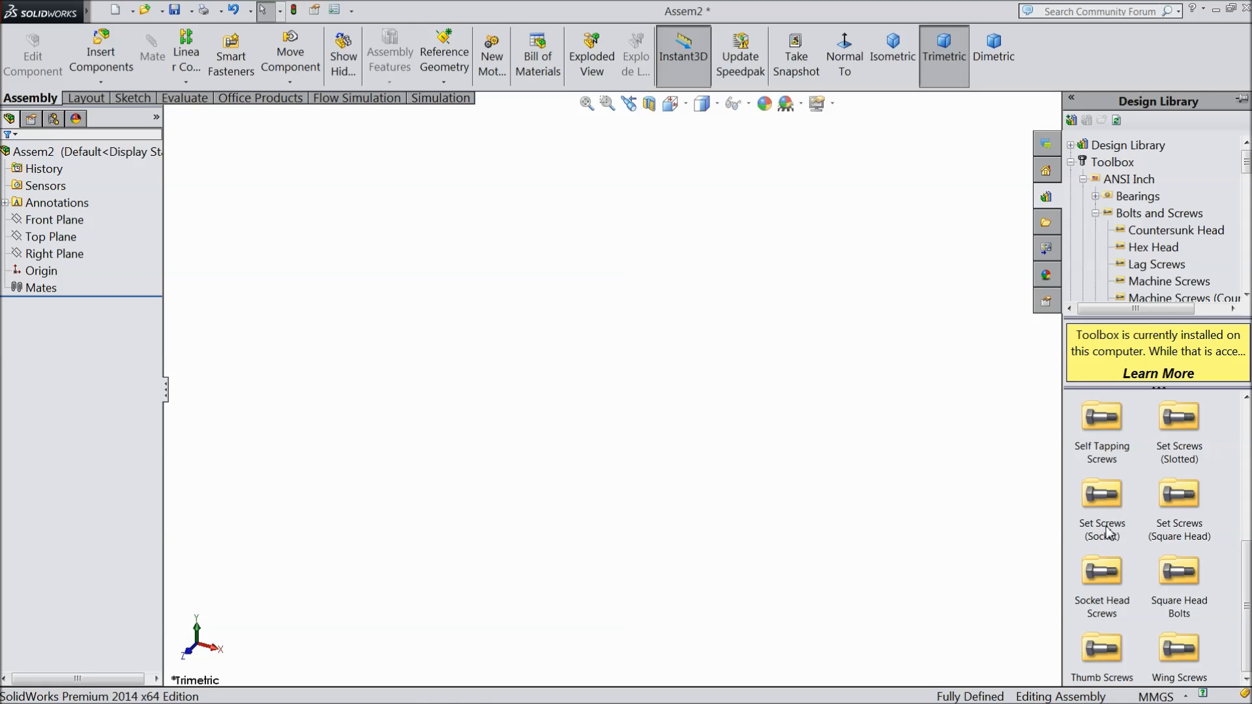
{"action": "double_click", "coordinate": [1104, 496]}
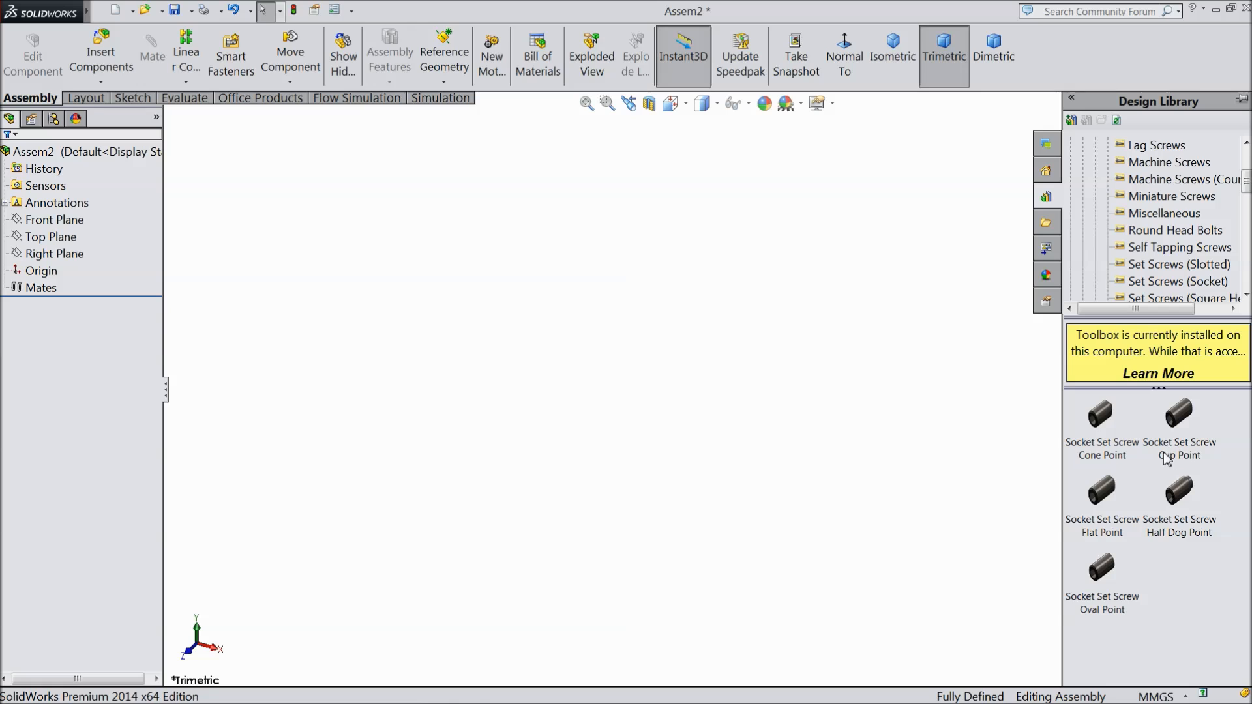
{"action": "left_click_drag", "start_coordinate": [1183, 450], "coordinate": [693, 381]}
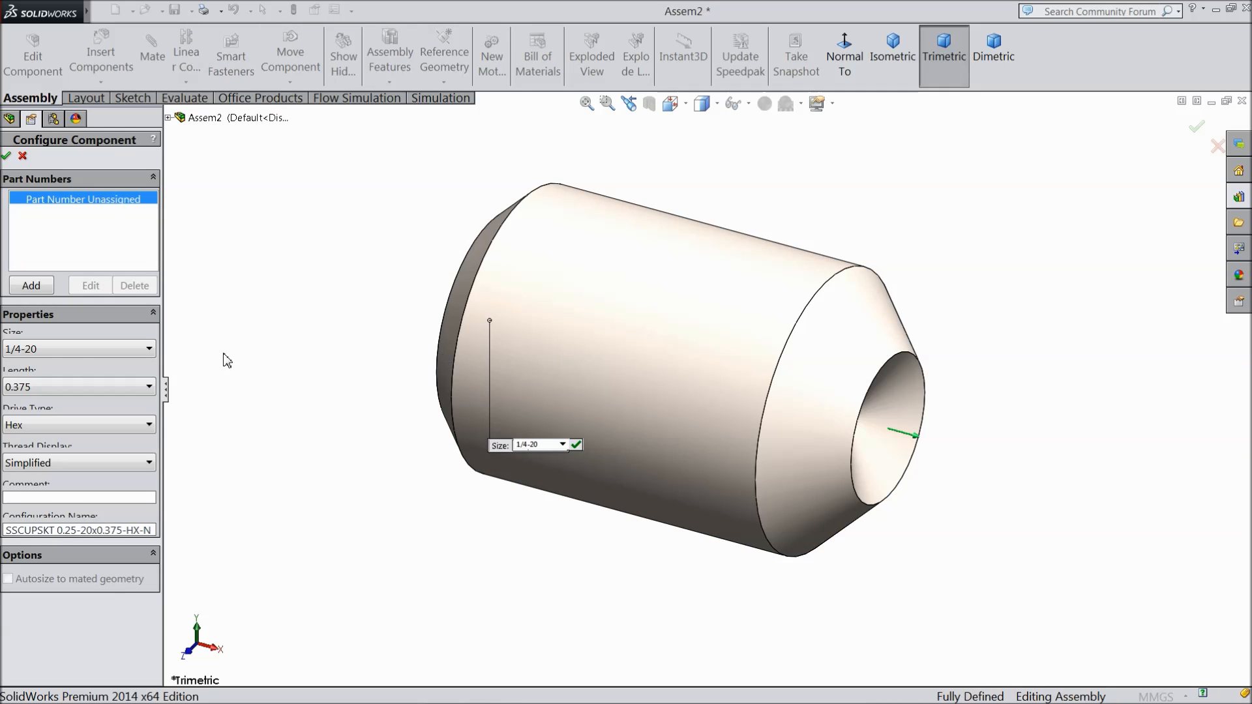
Step: Configure the set screw as size 1/4-20, length 0.375 with a hex drive, and finish inserting without extra copies
{"action": "left_click", "coordinate": [41, 355]}
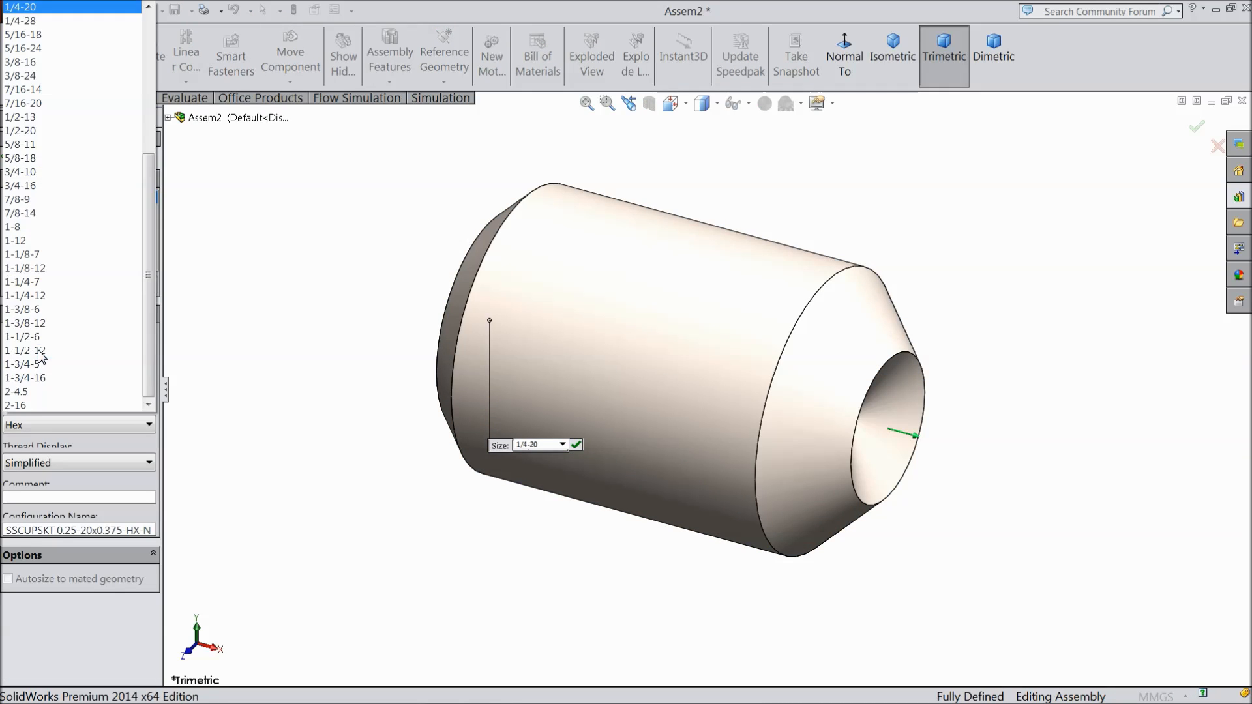
{"action": "left_click", "coordinate": [32, 11]}
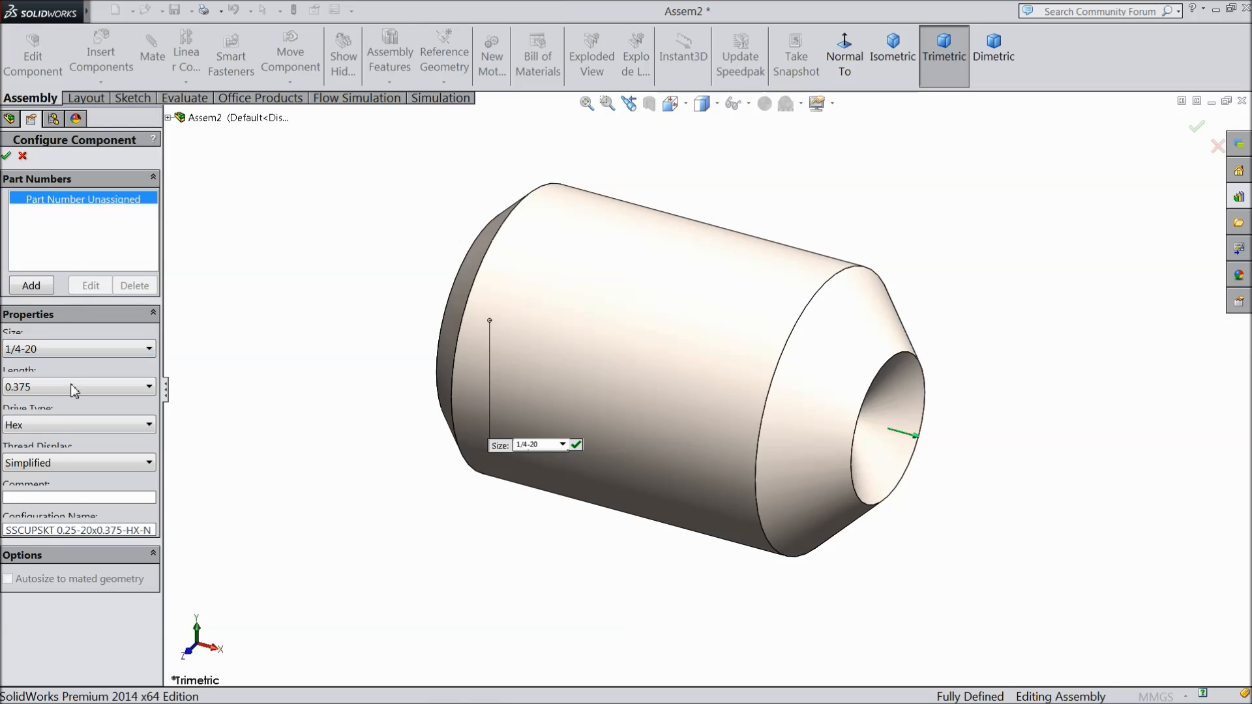
{"action": "left_click", "coordinate": [24, 390]}
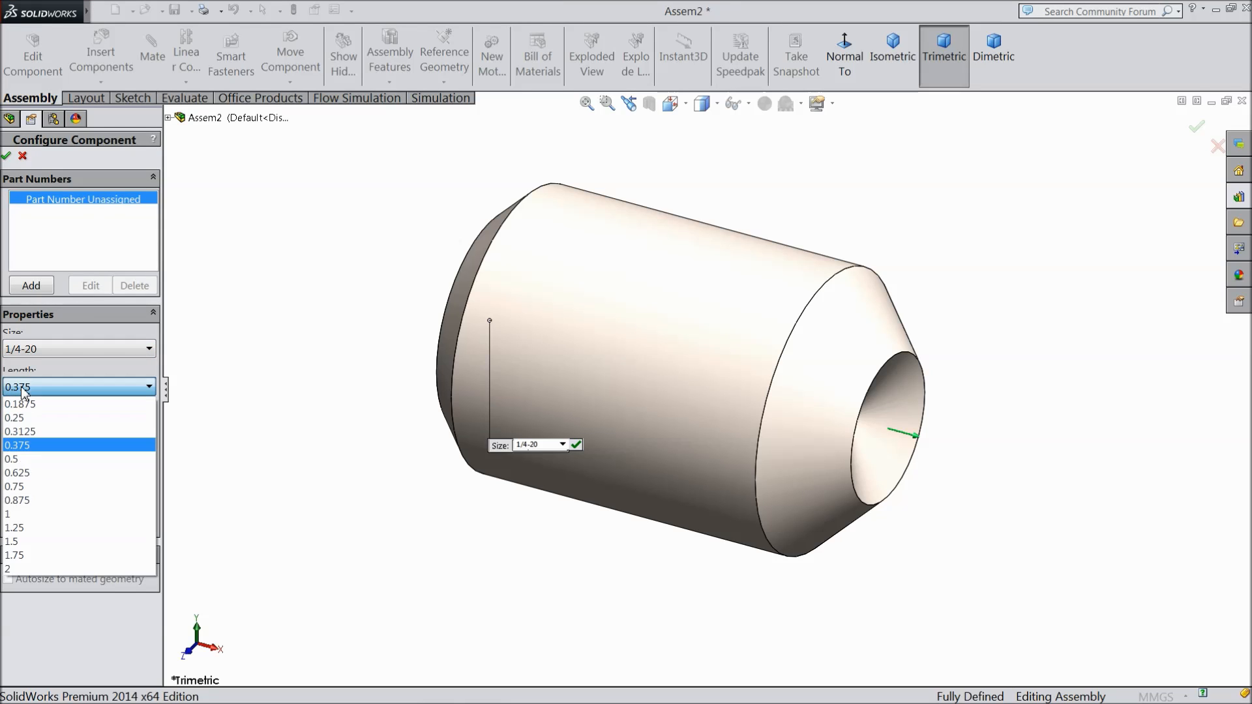
{"action": "left_click", "coordinate": [24, 390]}
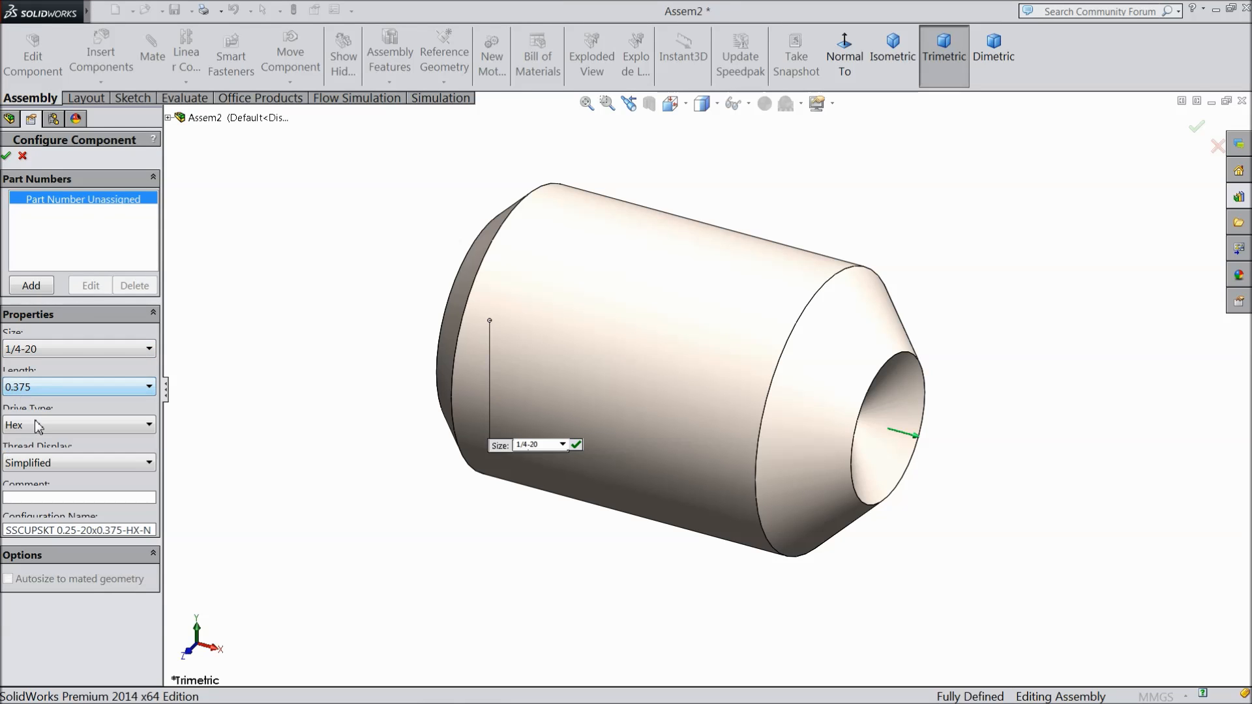
{"action": "left_click", "coordinate": [19, 428]}
{"action": "left_click", "coordinate": [20, 428]}
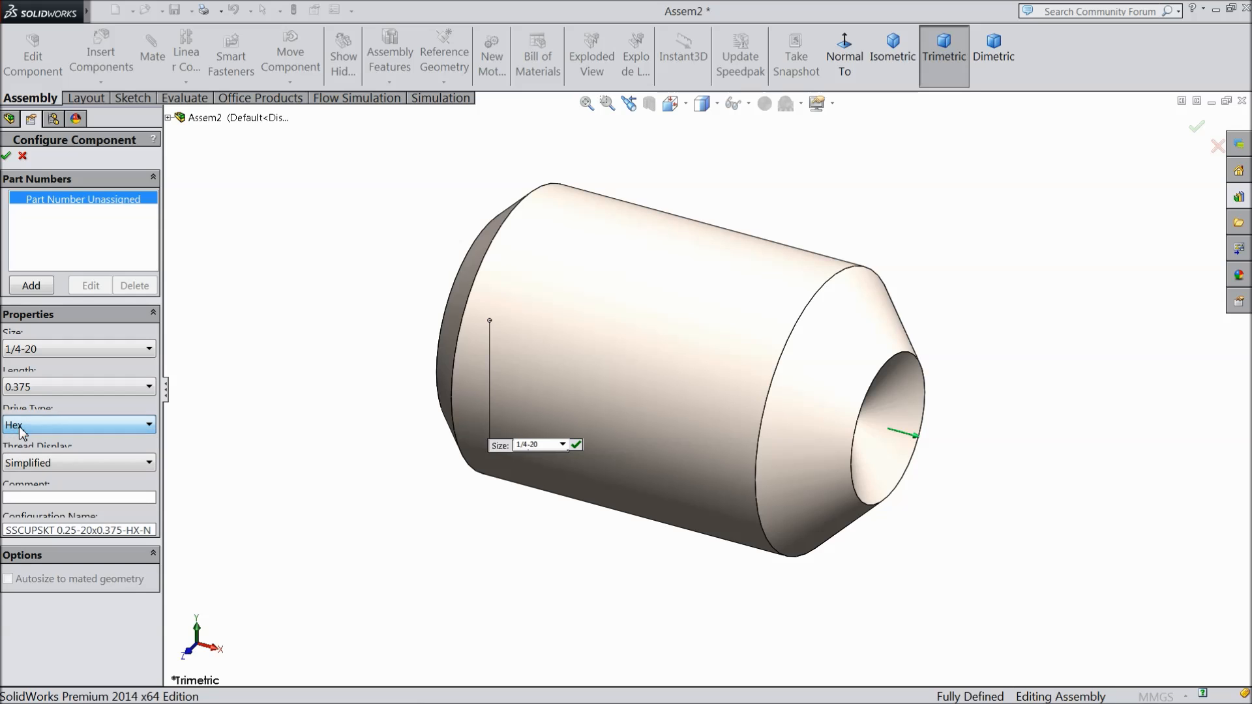
{"action": "left_click", "coordinate": [6, 155]}
{"action": "left_click", "coordinate": [7, 156]}
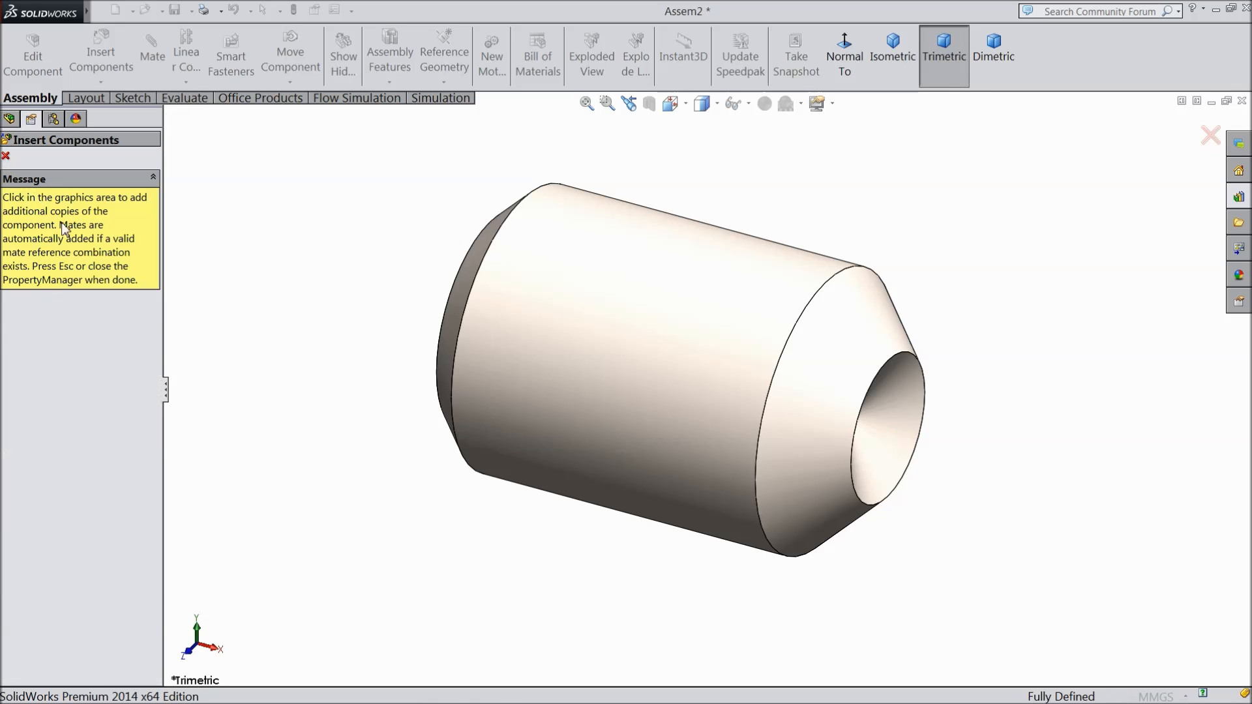
{"action": "left_click", "coordinate": [6, 157]}
Step: Apply a dark grey color from the standard swatches to the socket set screw at component level
{"action": "middle_click_drag", "start_coordinate": [380, 428], "coordinate": [366, 526]}
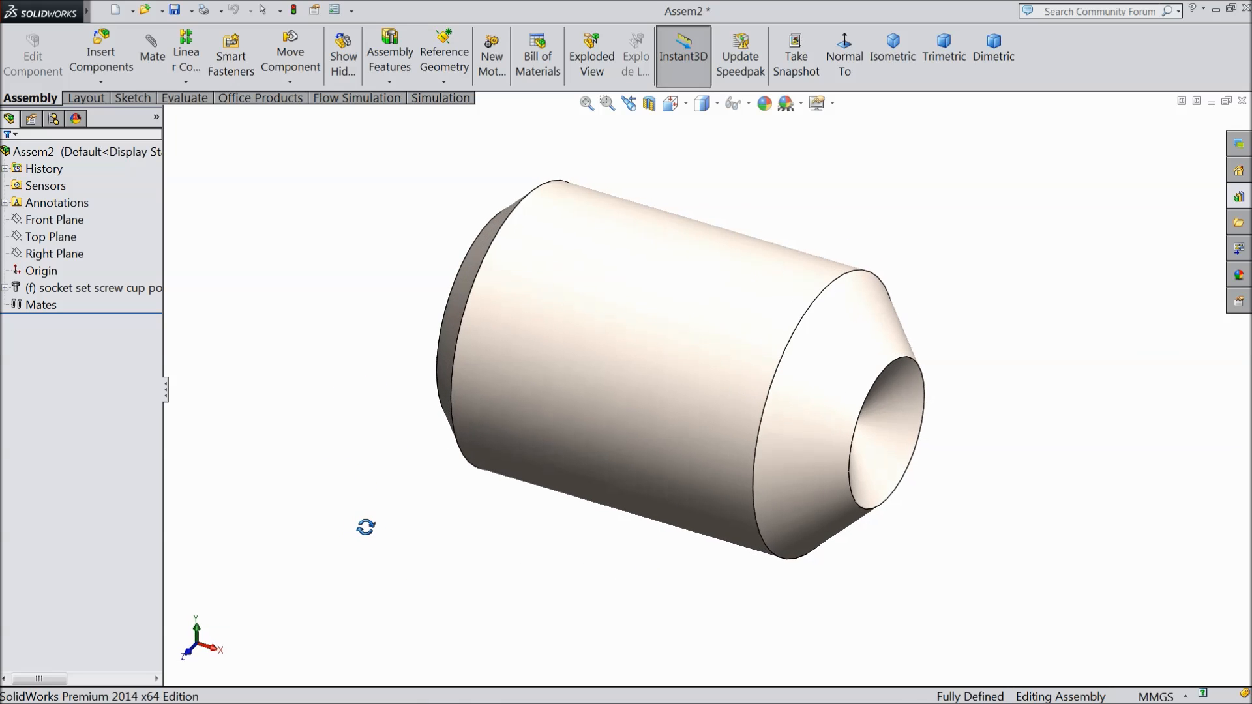
{"action": "left_click", "coordinate": [833, 103]}
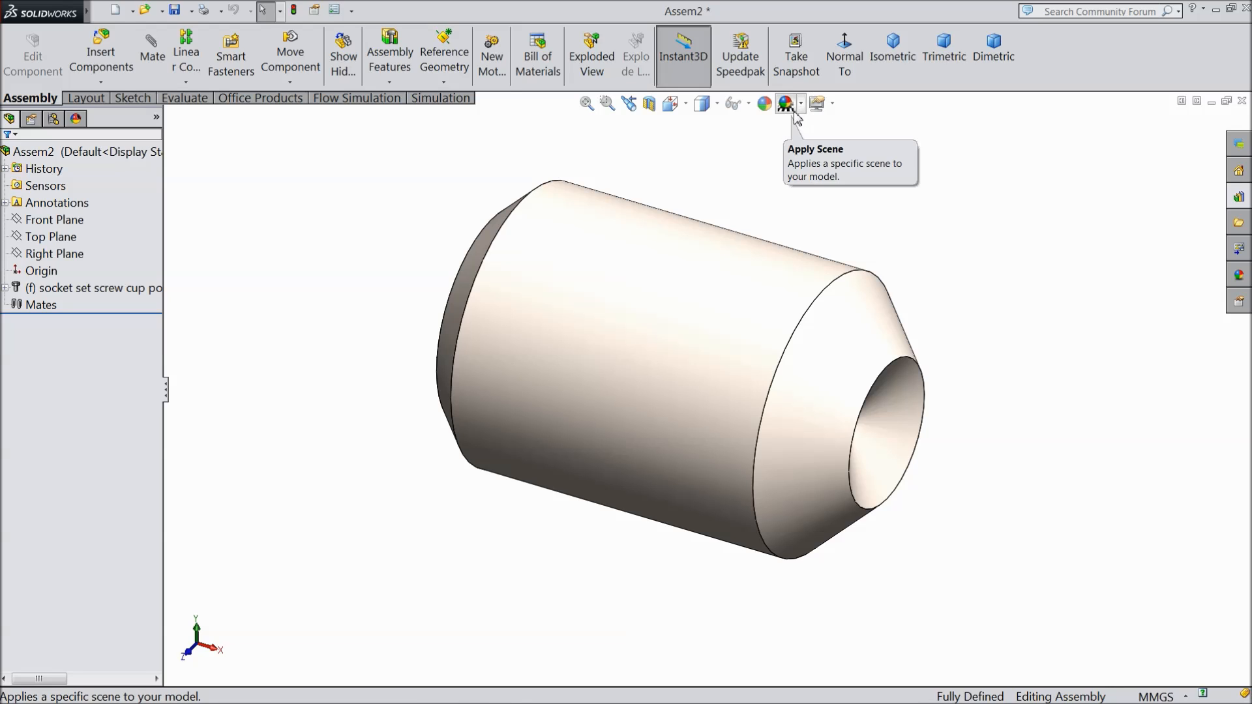
{"action": "left_click", "coordinate": [764, 104]}
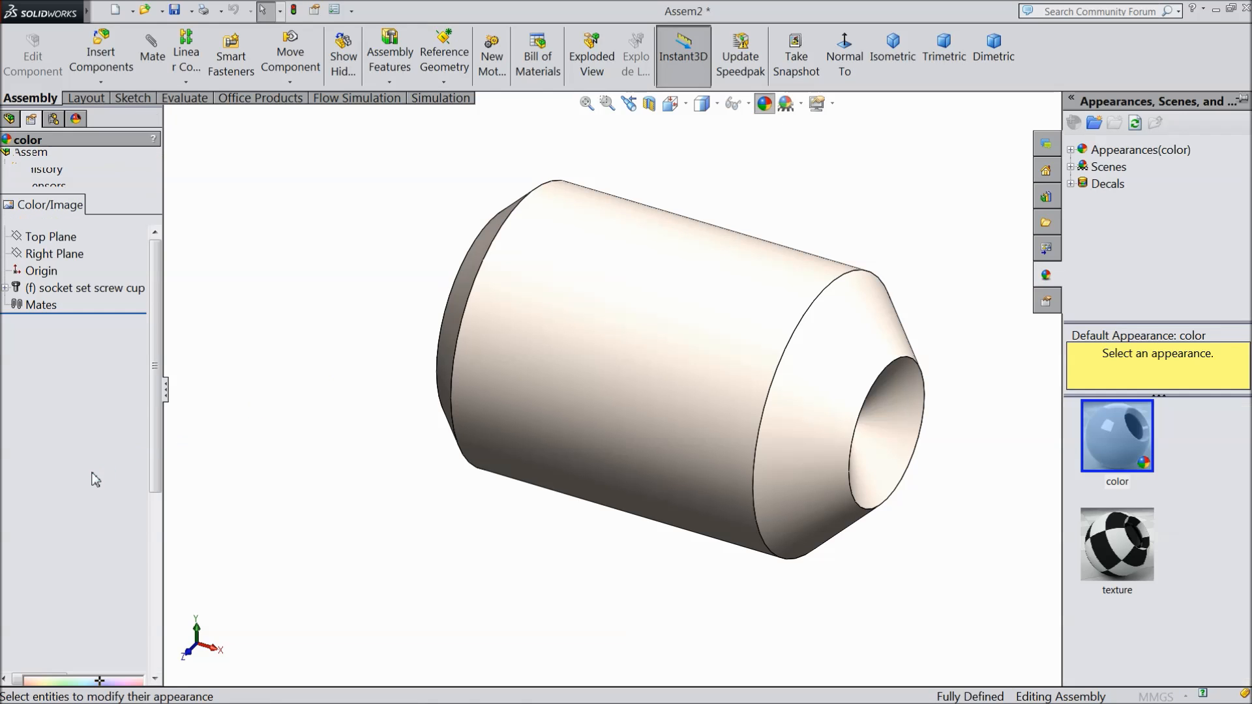
{"action": "left_click", "coordinate": [113, 643]}
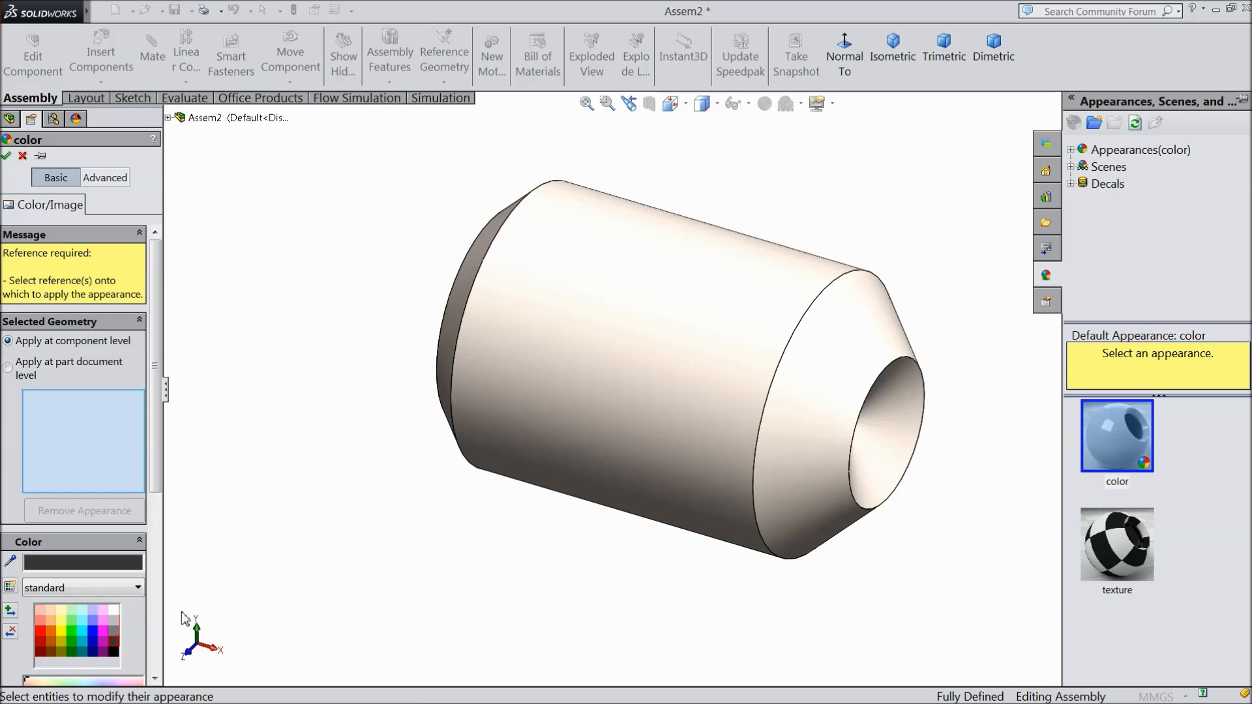
{"action": "left_click", "coordinate": [562, 433]}
{"action": "middle_click_drag", "start_coordinate": [562, 433], "coordinate": [354, 432]}
{"action": "left_click", "coordinate": [6, 155]}
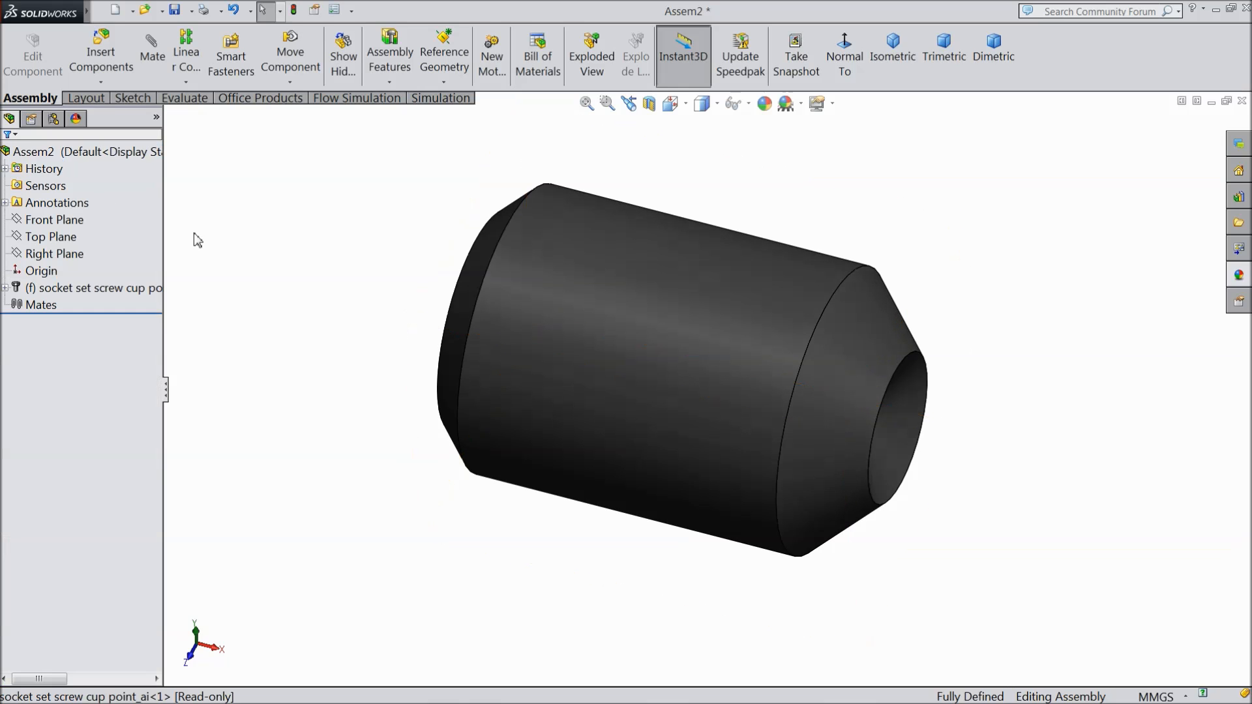
Step: Save the set screw assembly as a part file named "17.SSCUP 0.25-20X0.375" in the Arbor Press machine folder
{"action": "left_click", "coordinate": [174, 10]}
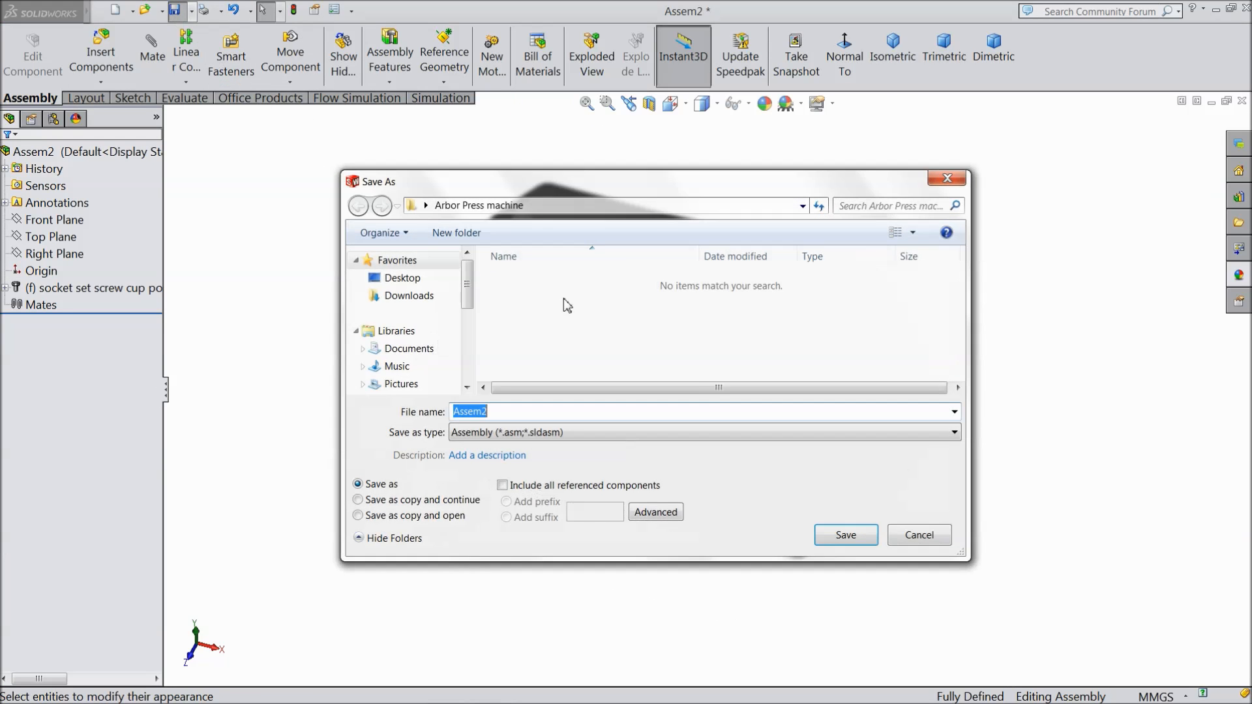
{"action": "left_click", "coordinate": [501, 432]}
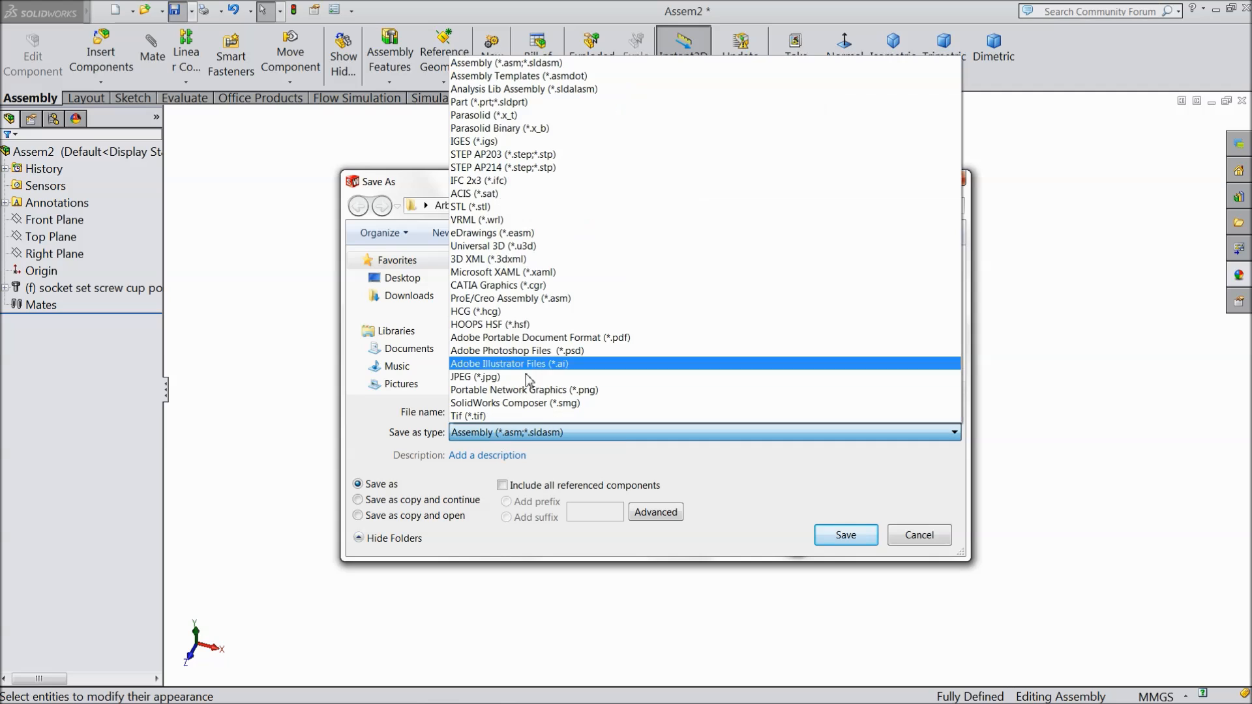
{"action": "left_click", "coordinate": [490, 103]}
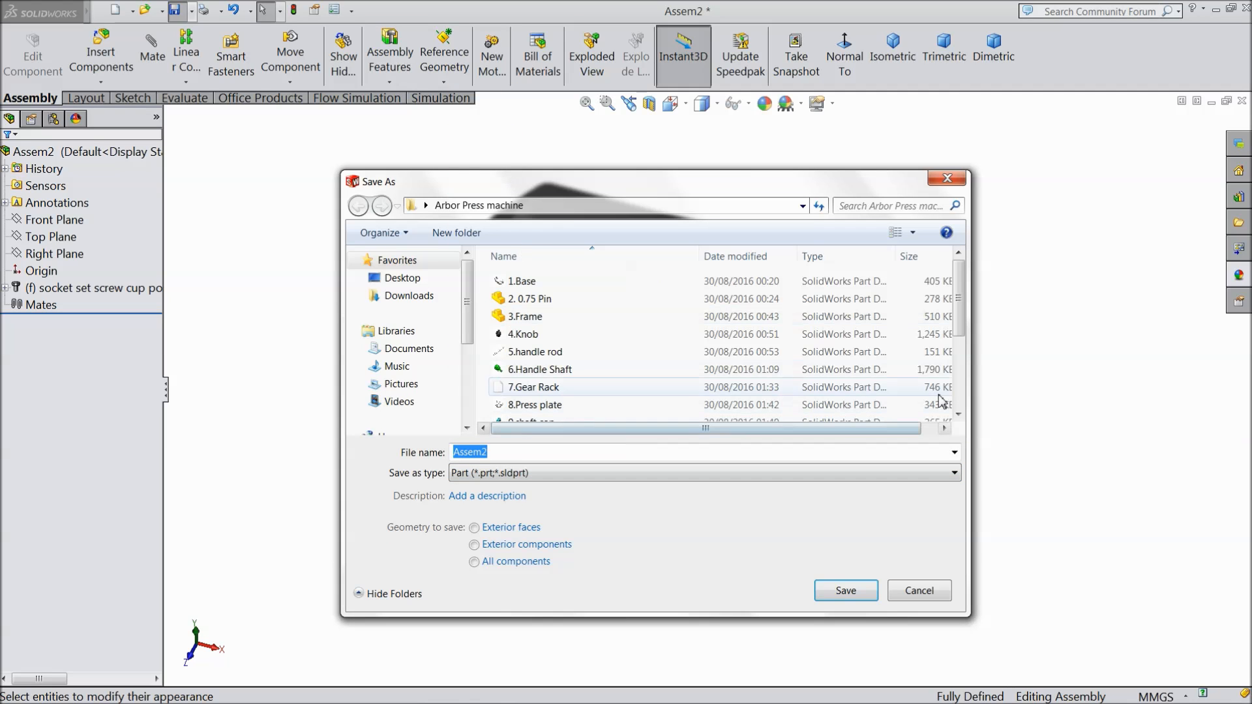
{"action": "left_click_drag", "start_coordinate": [959, 317], "coordinate": [962, 417]}
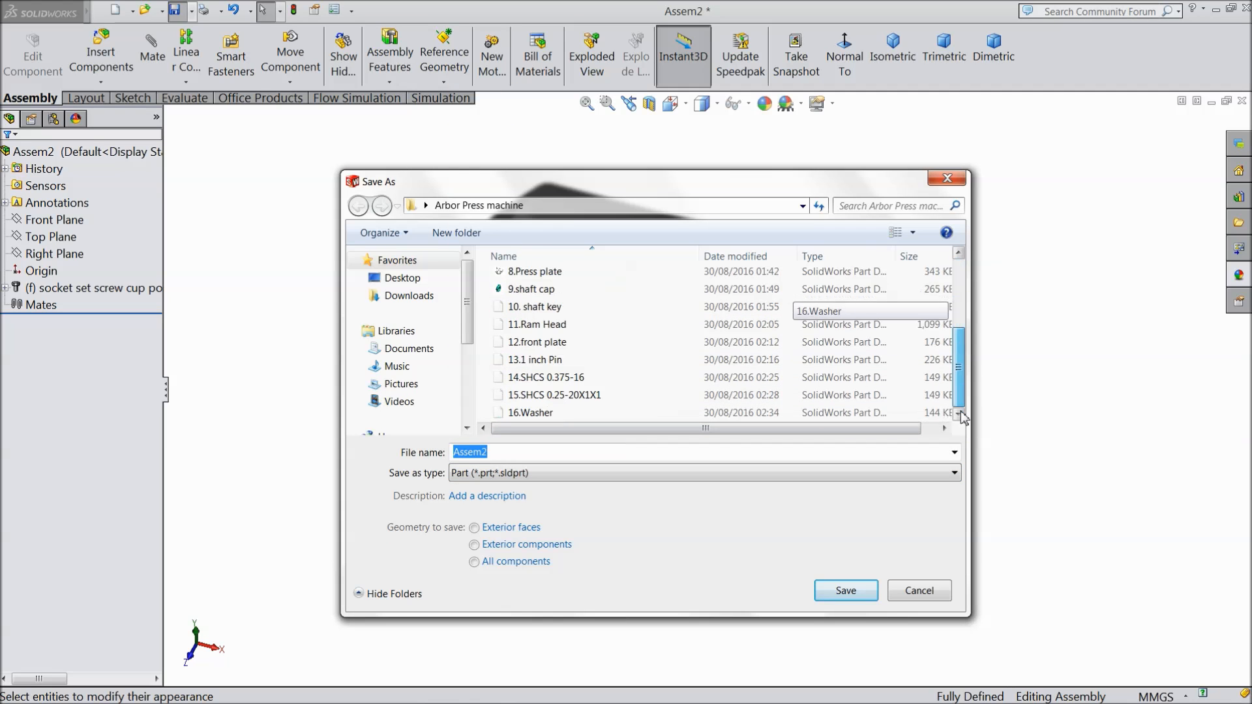
{"action": "left_click", "coordinate": [499, 452]}
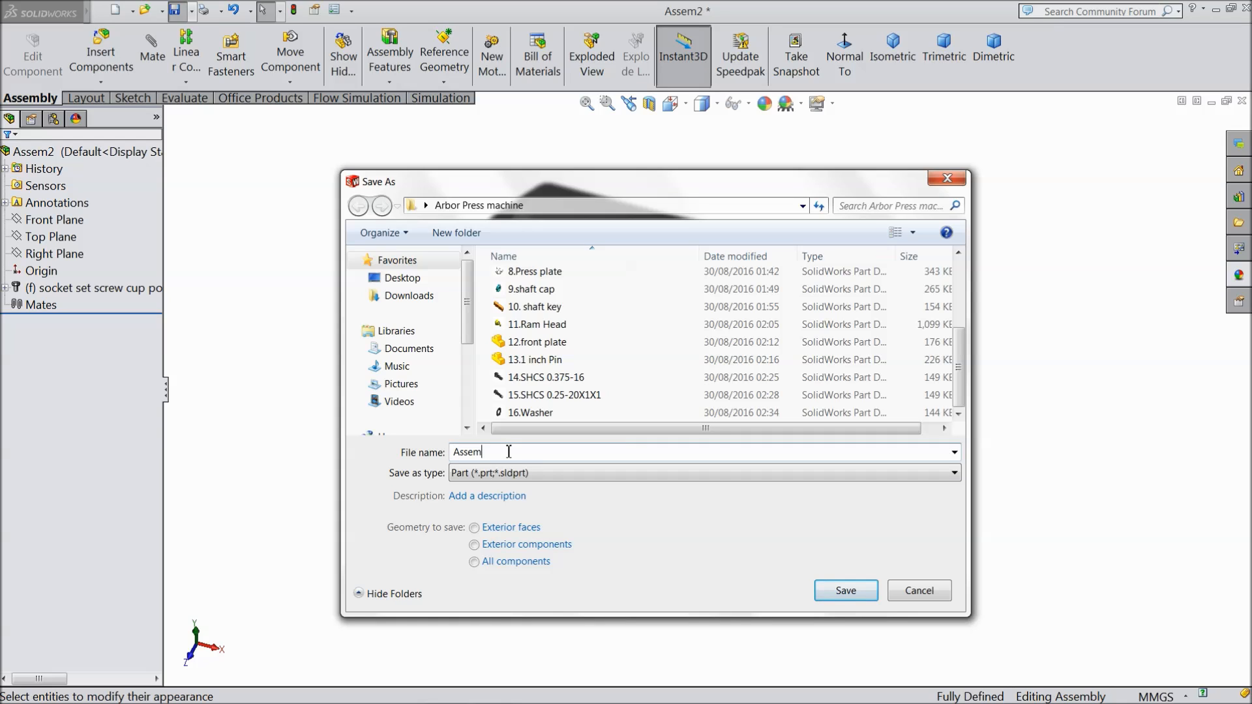
{"action": "type", "text": "17.SS"}
{"action": "type", "text": "CUP 0.25-20X0.375"}
{"action": "left_click", "coordinate": [846, 591]}
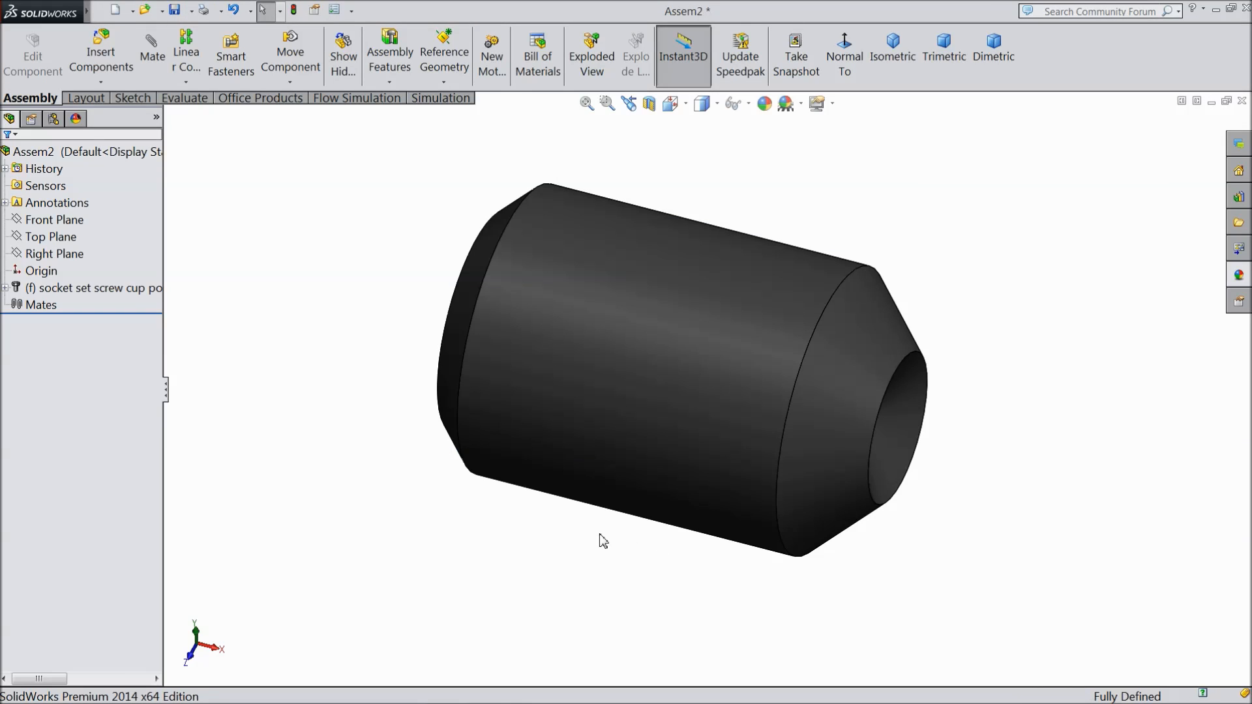
{"action": "middle_click_drag", "start_coordinate": [598, 539], "coordinate": [571, 584]}
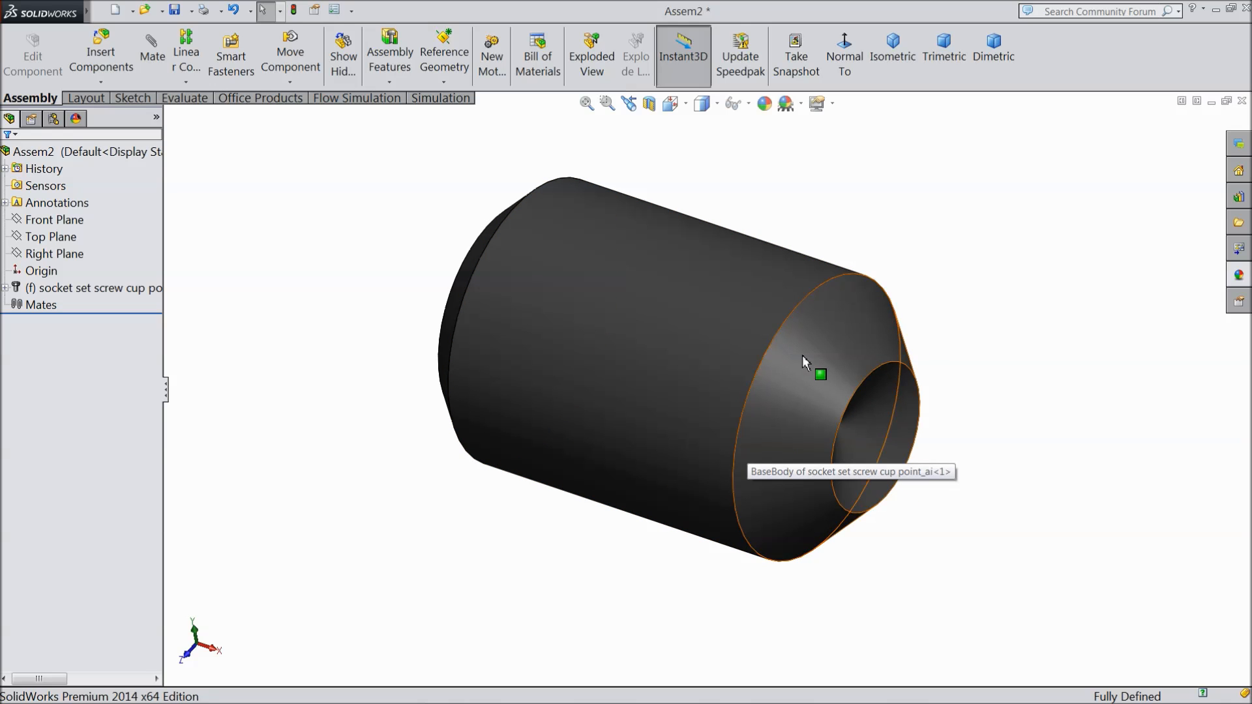
{"action": "middle_click_drag", "start_coordinate": [794, 411], "coordinate": [313, 461]}
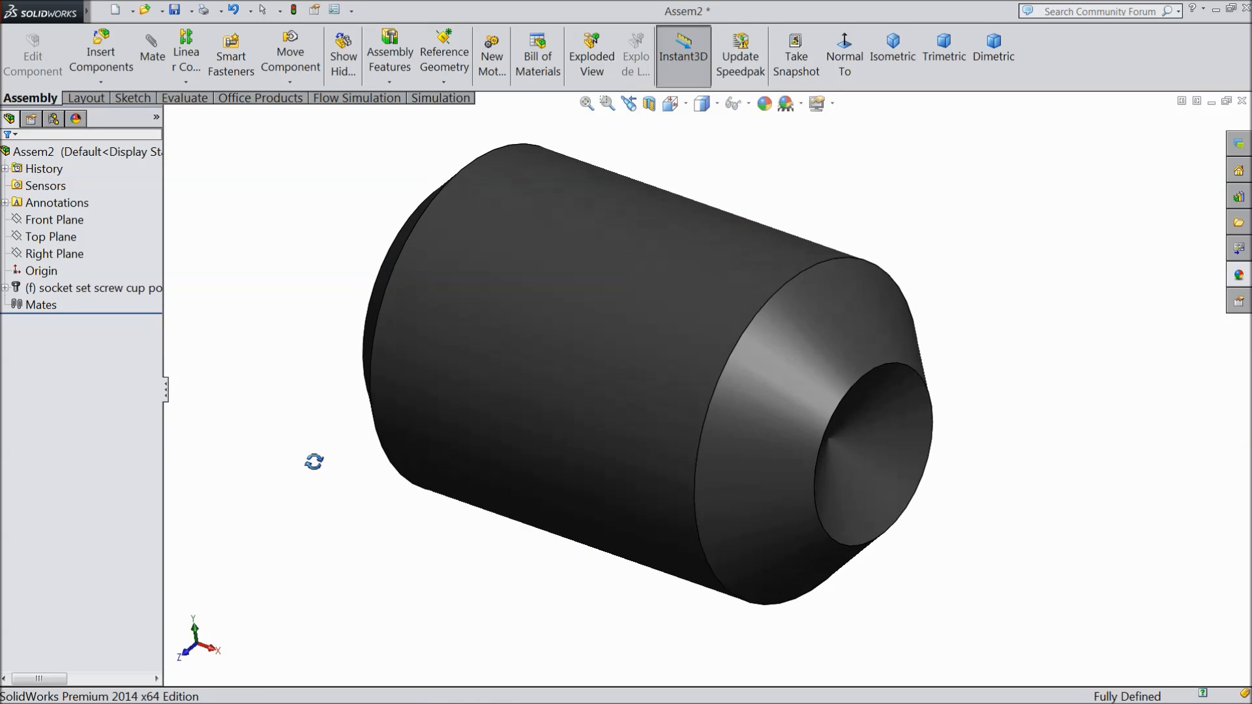
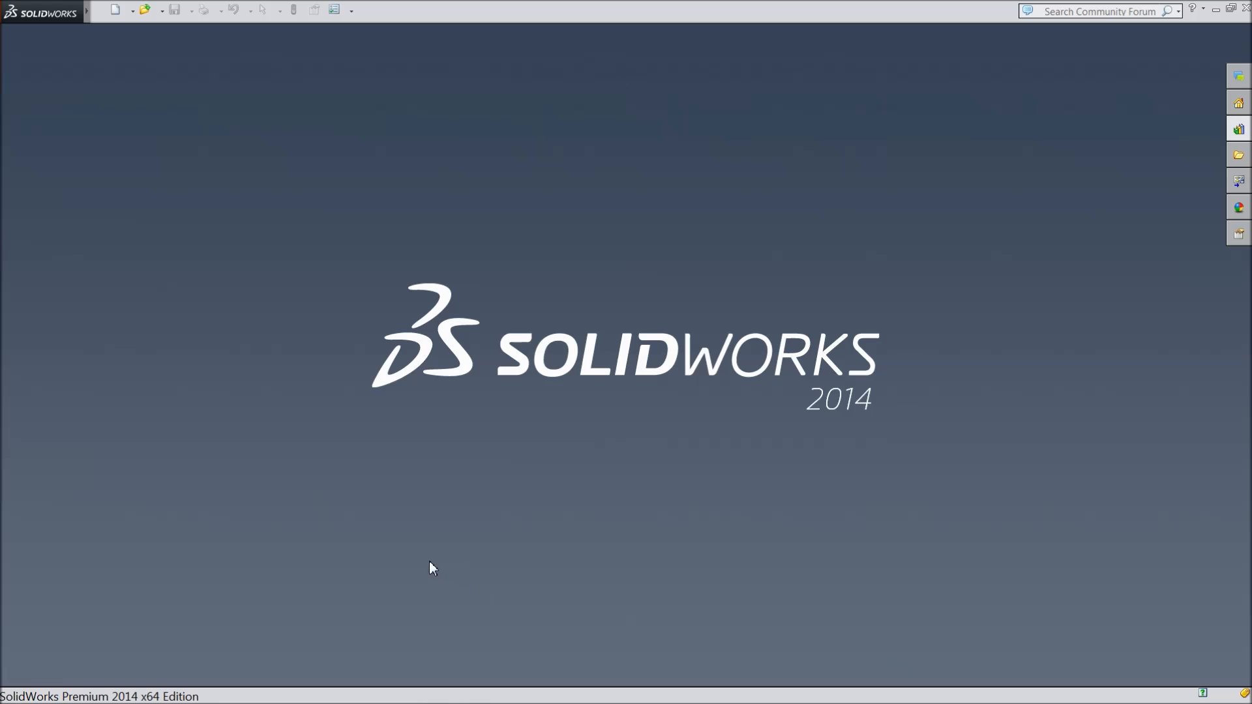
Step: Create a new assembly document without inserting a component and widen the feature tree area
{"action": "left_click", "coordinate": [116, 10]}
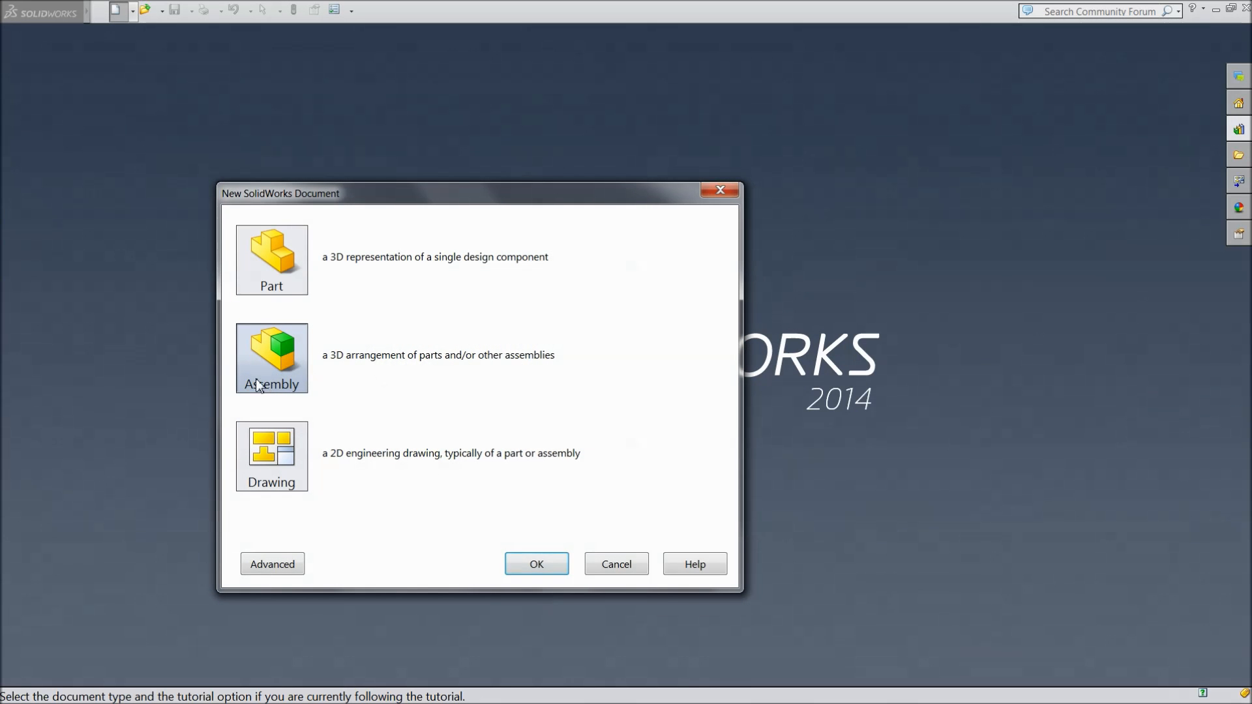
{"action": "left_click", "coordinate": [535, 563]}
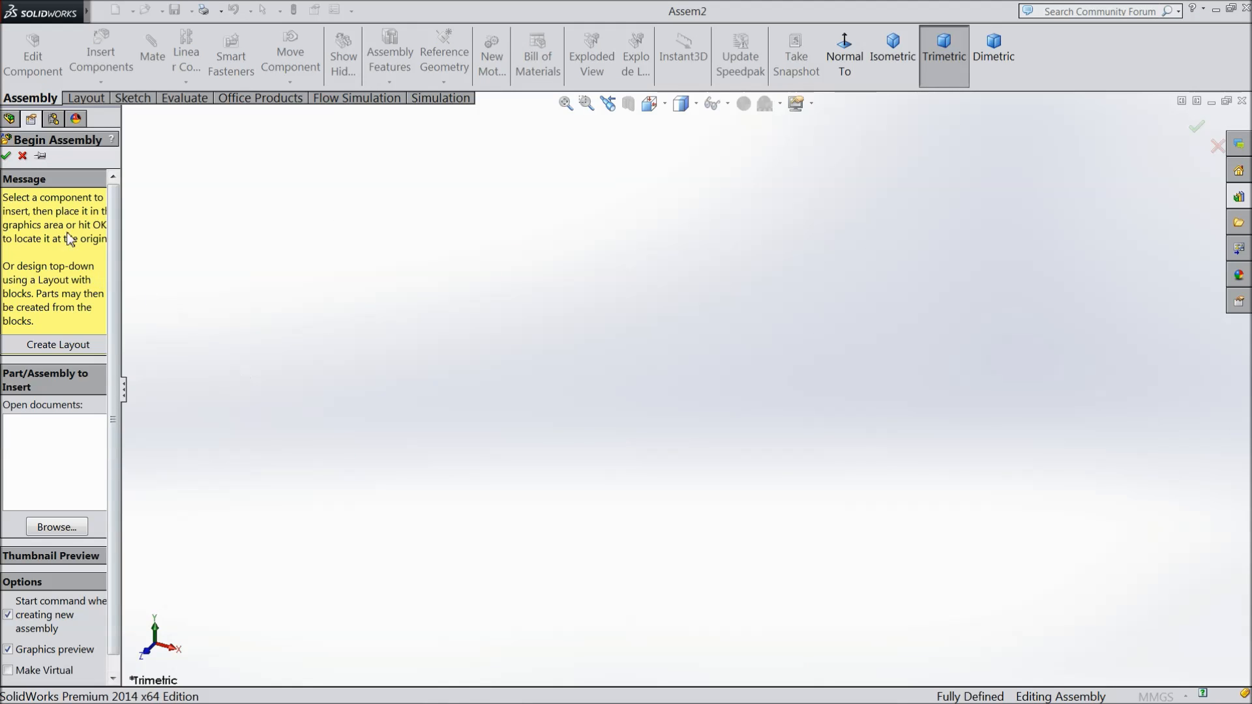
{"action": "left_click", "coordinate": [23, 156]}
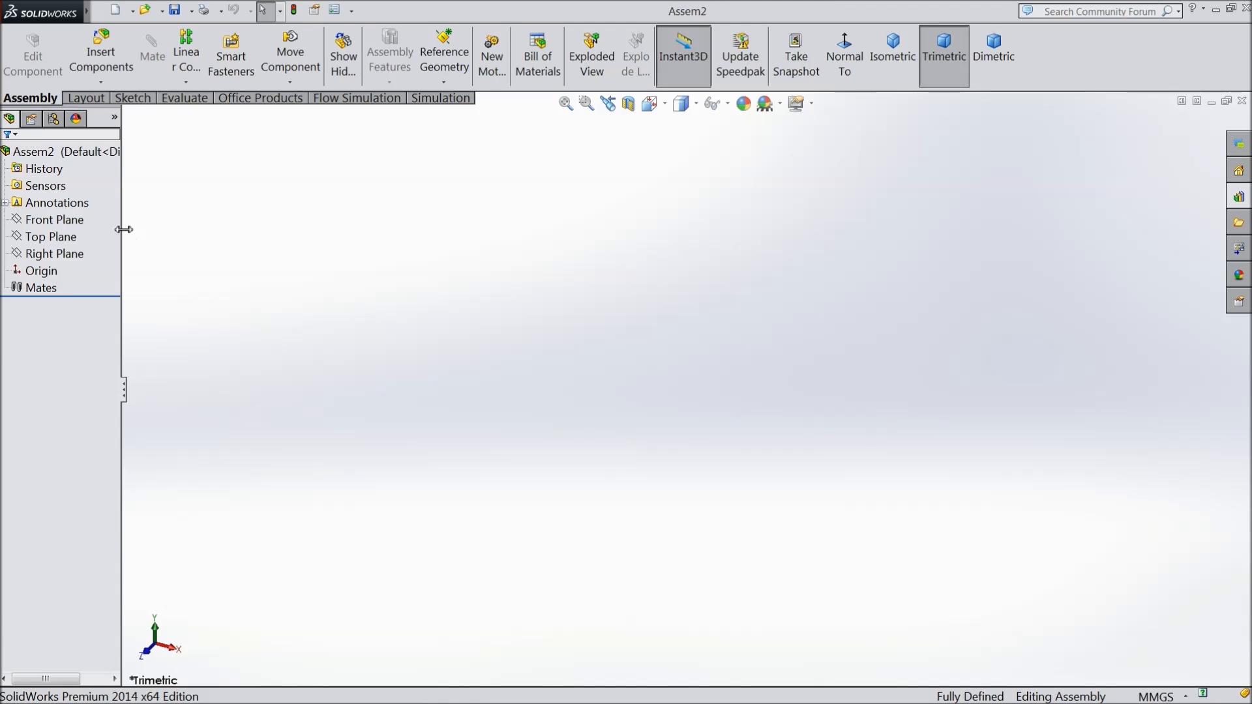
{"action": "left_click_drag", "start_coordinate": [128, 229], "coordinate": [173, 235]}
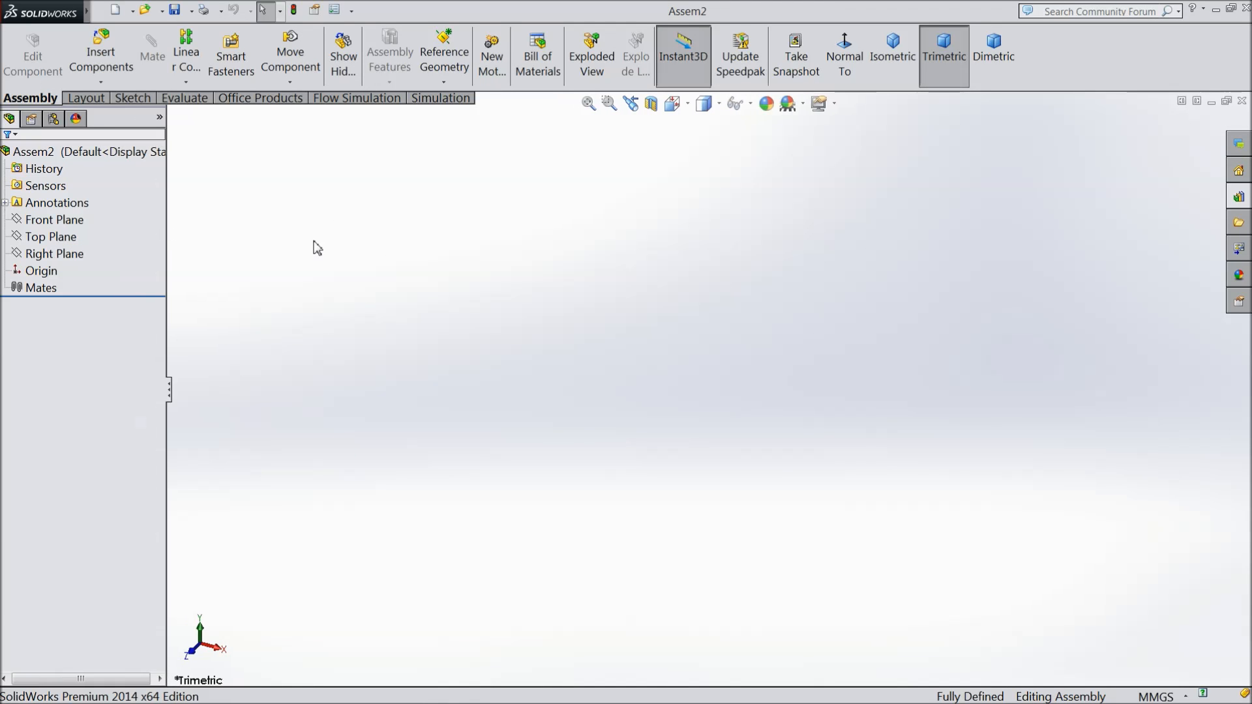
Step: Insert a Spur Gear from the Toolbox's ANSI Inch power transmission gears into the assembly
{"action": "left_click", "coordinate": [1239, 198]}
{"action": "left_click_drag", "start_coordinate": [1245, 189], "coordinate": [1245, 167]}
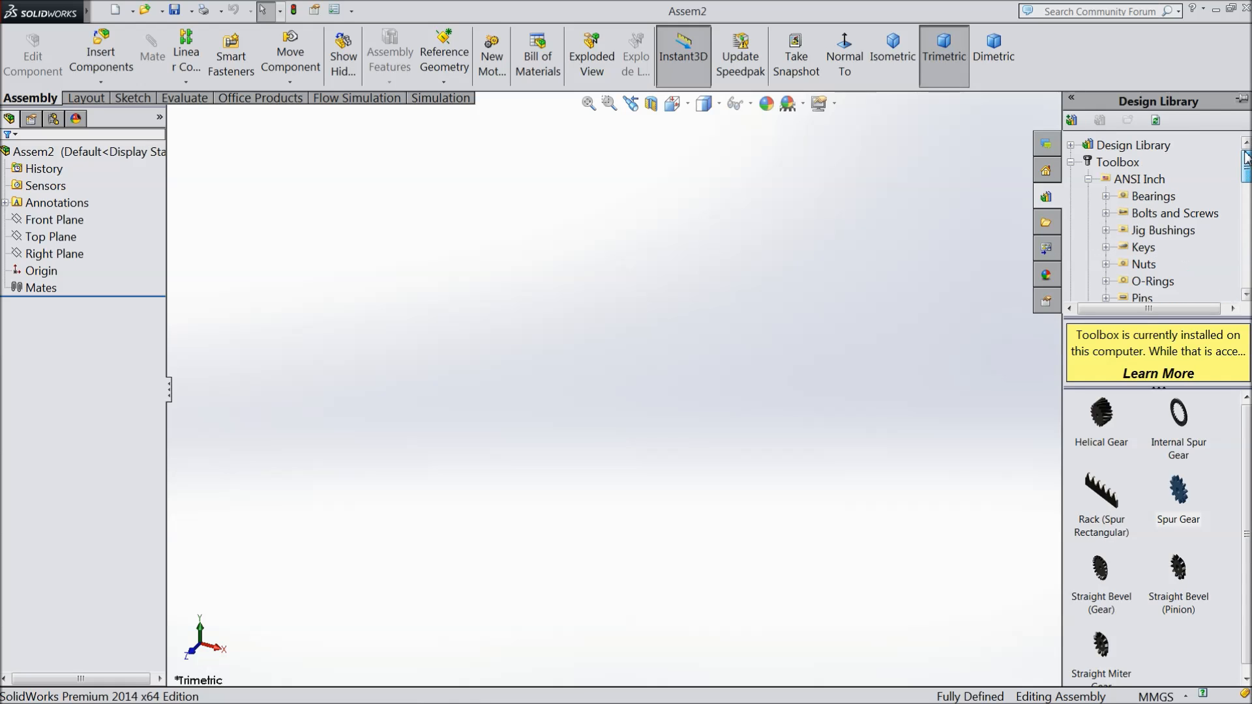
{"action": "left_click", "coordinate": [1139, 178]}
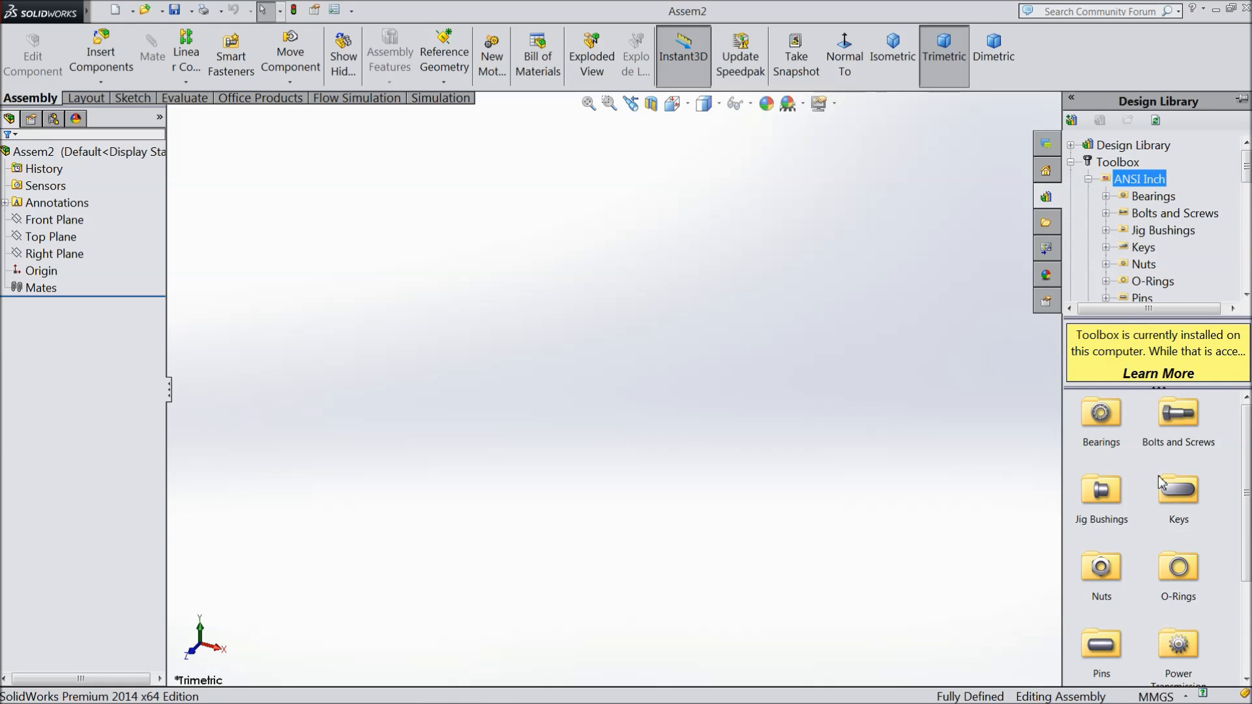
{"action": "left_click_drag", "start_coordinate": [1245, 456], "coordinate": [1244, 553]}
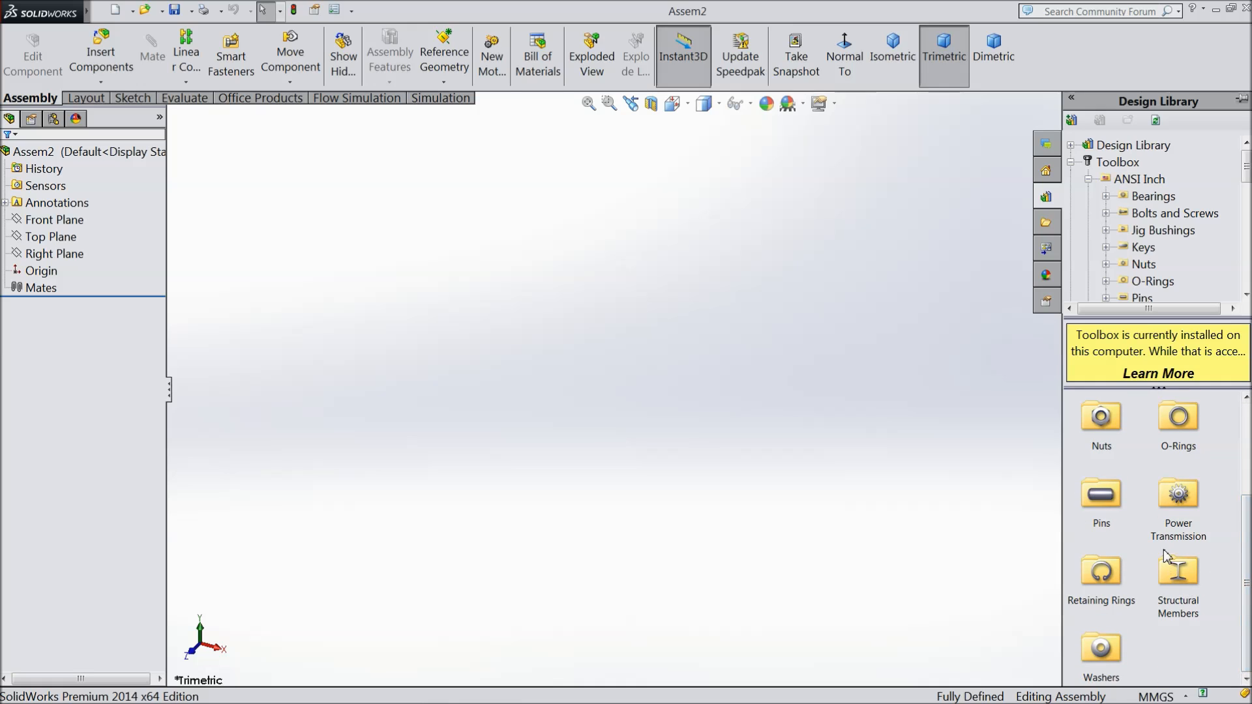
{"action": "double_click", "coordinate": [1179, 502]}
{"action": "double_click", "coordinate": [1175, 422]}
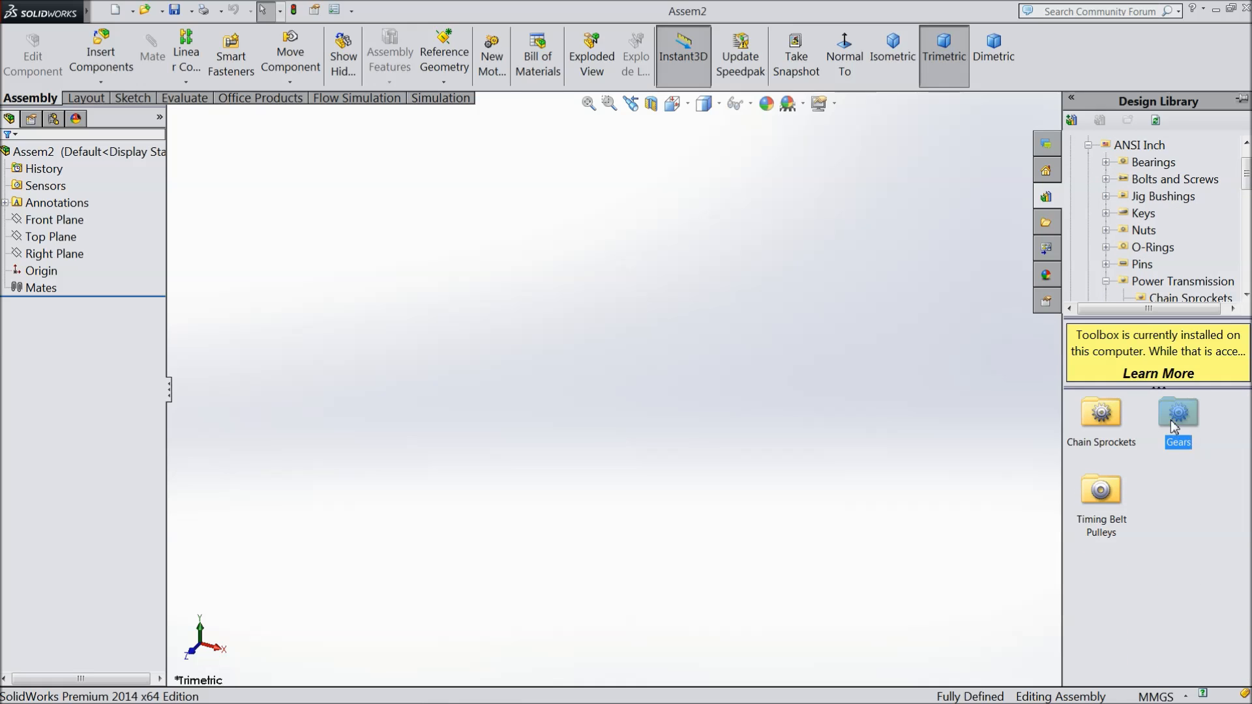
{"action": "left_click_drag", "start_coordinate": [1183, 508], "coordinate": [702, 369]}
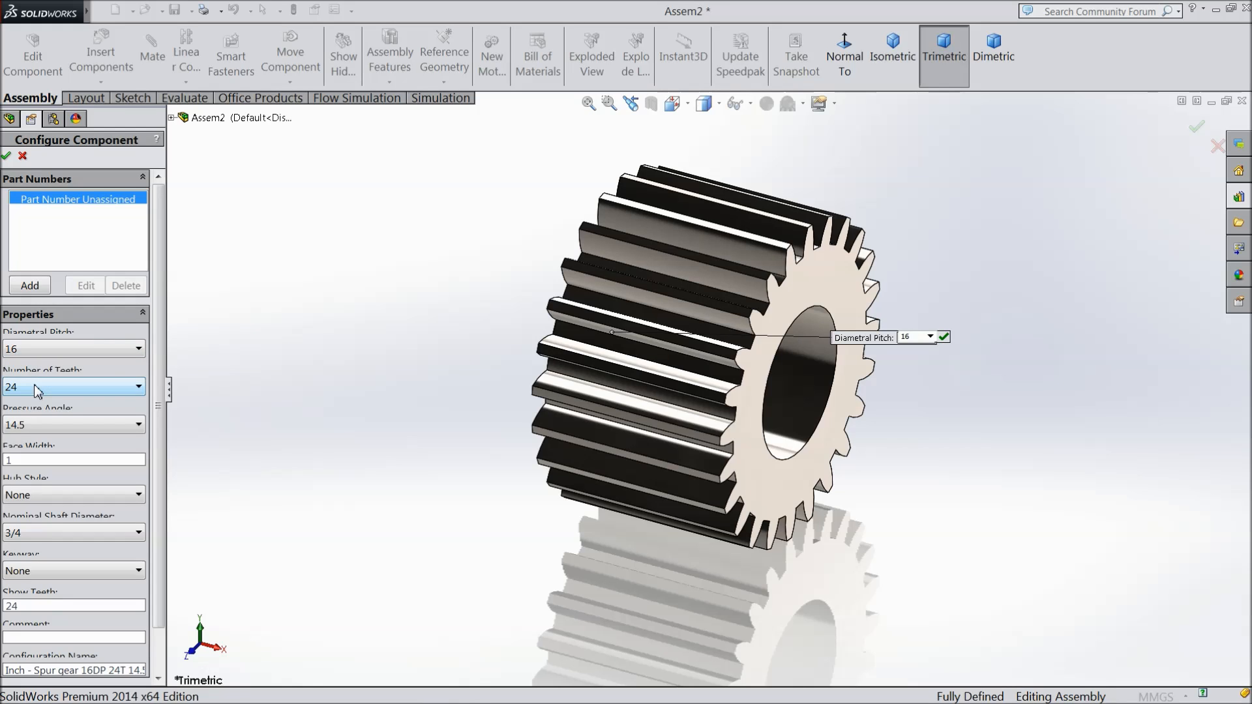
Step: Accept the spur gear with diametral pitch 16, 24 teeth, pressure angle 14.5, face width 1 and 3/4 shaft diameter, without extra copies
{"action": "left_click", "coordinate": [33, 429]}
{"action": "left_click", "coordinate": [34, 434]}
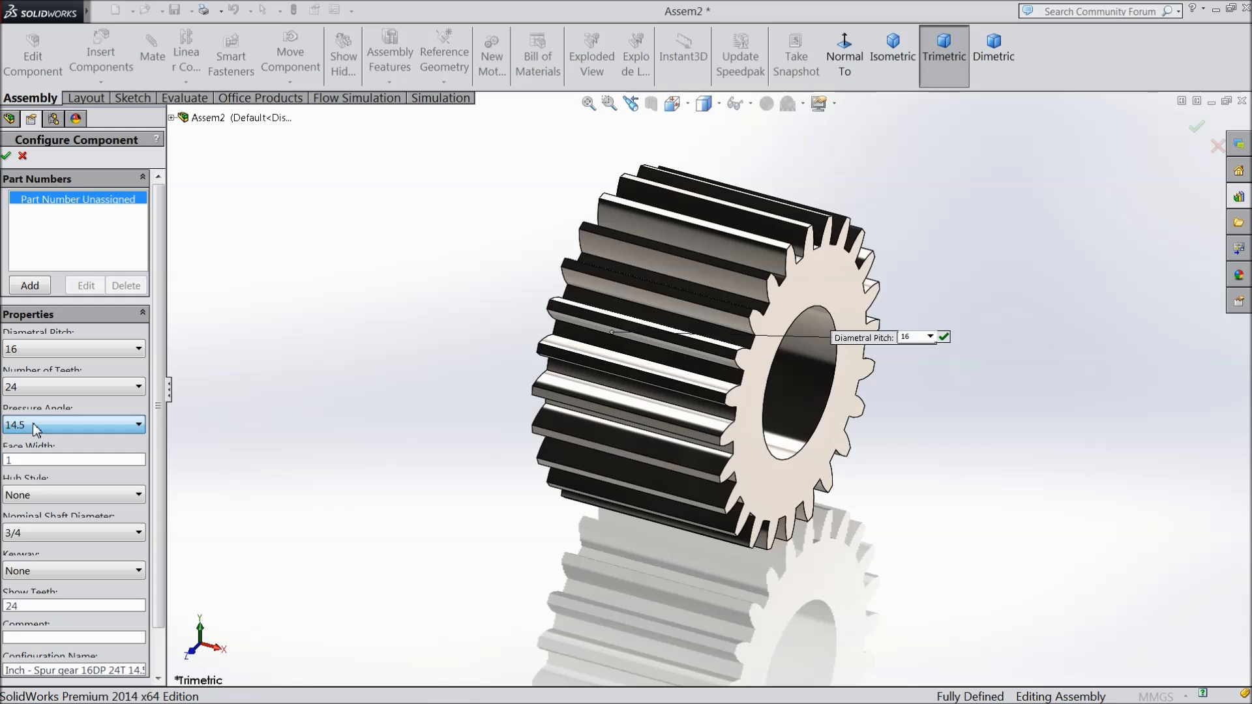
{"action": "left_click", "coordinate": [48, 458]}
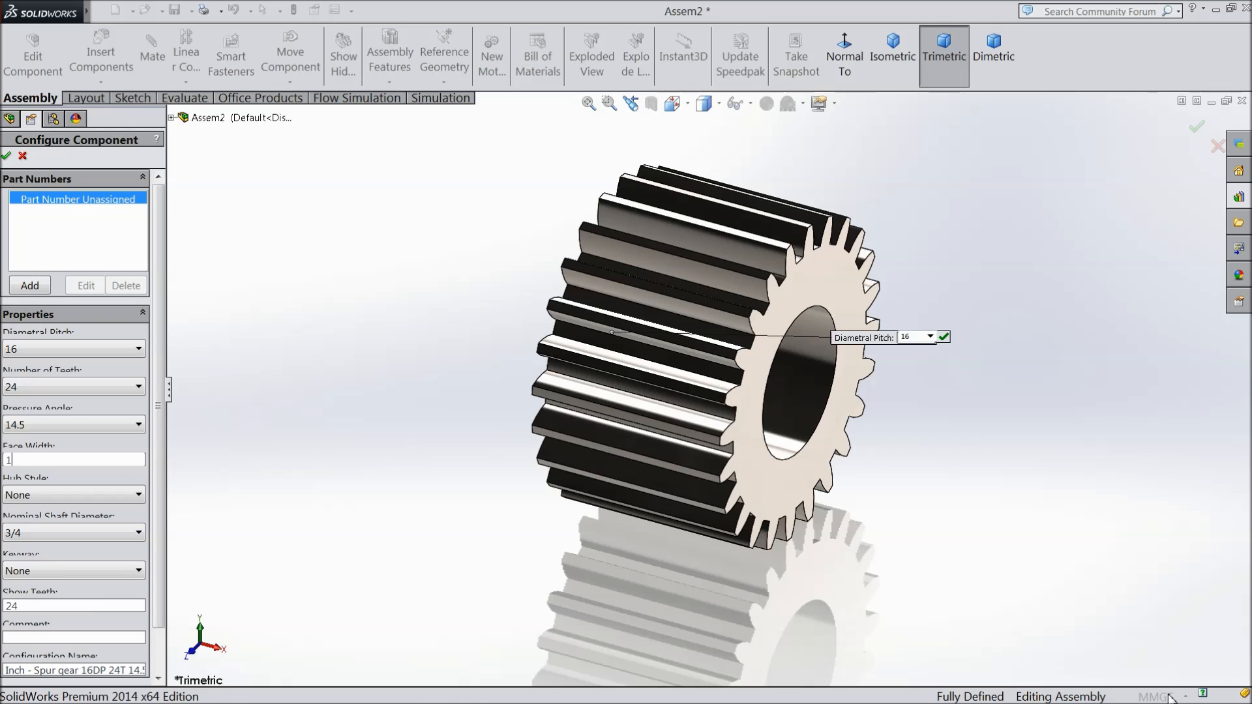
{"action": "left_click", "coordinate": [1197, 128]}
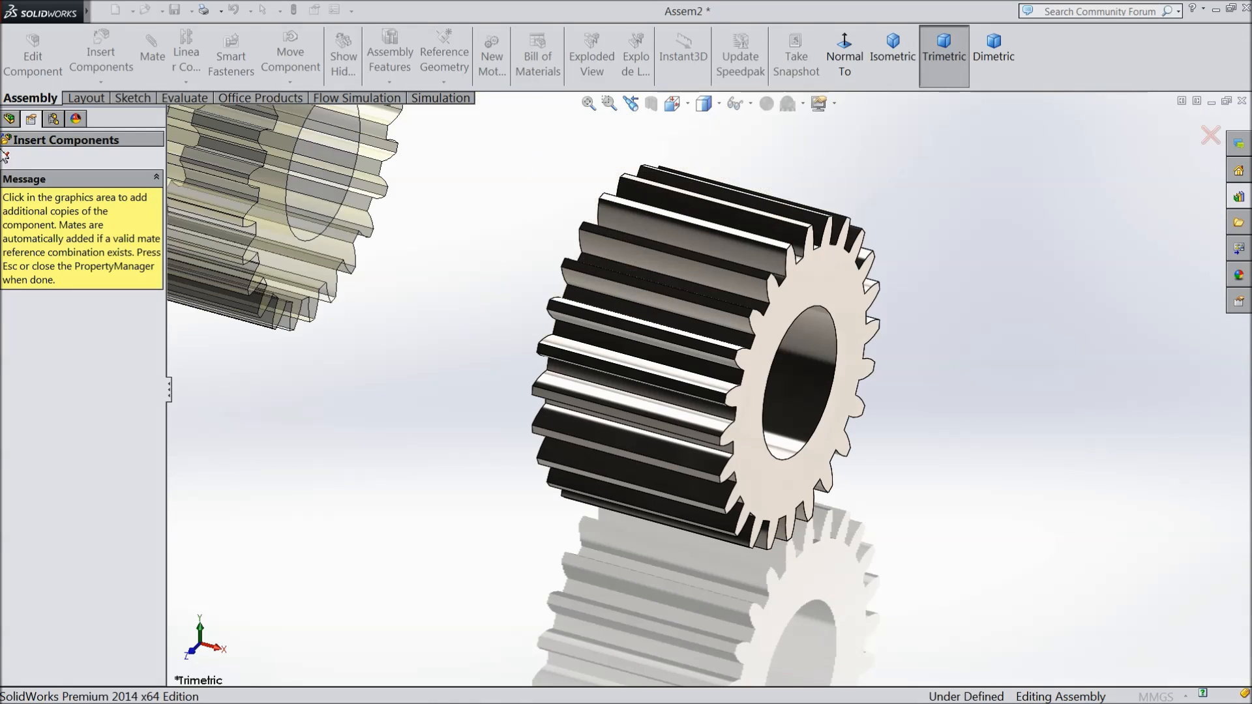
{"action": "left_click", "coordinate": [8, 160]}
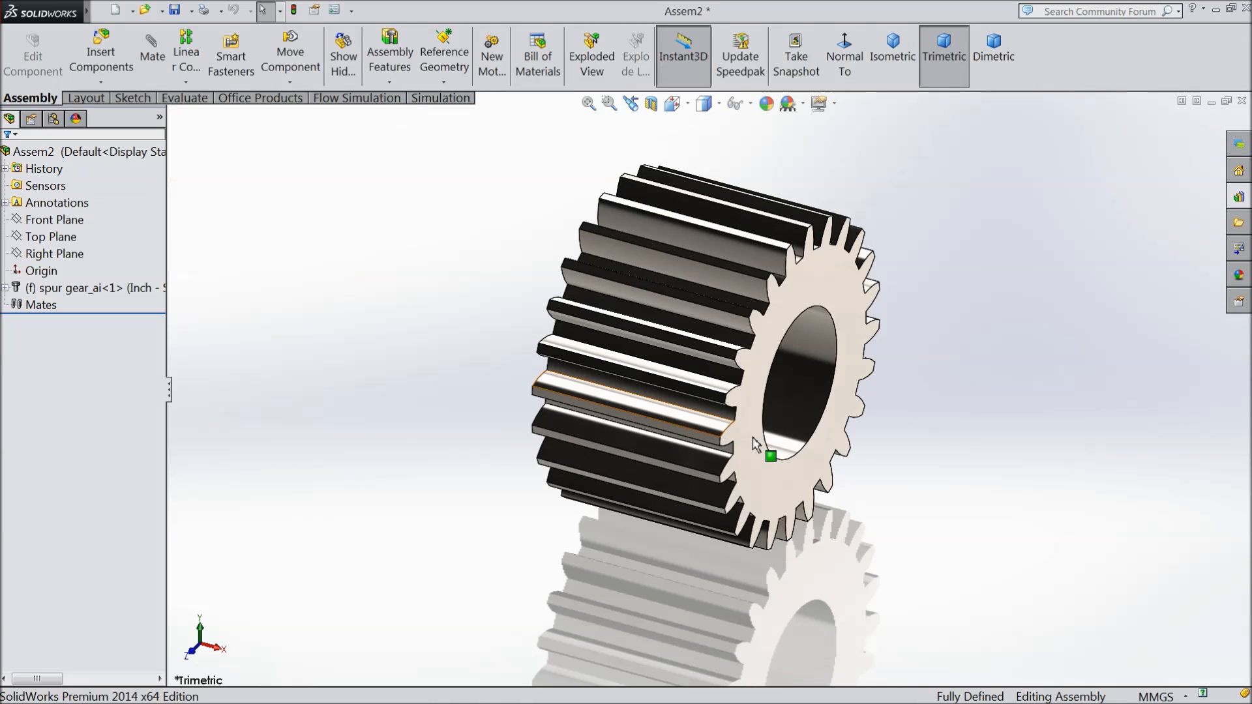
Step: Change the assembly's unit system to IPS
{"action": "left_click", "coordinate": [1154, 697]}
{"action": "left_click", "coordinate": [1090, 648]}
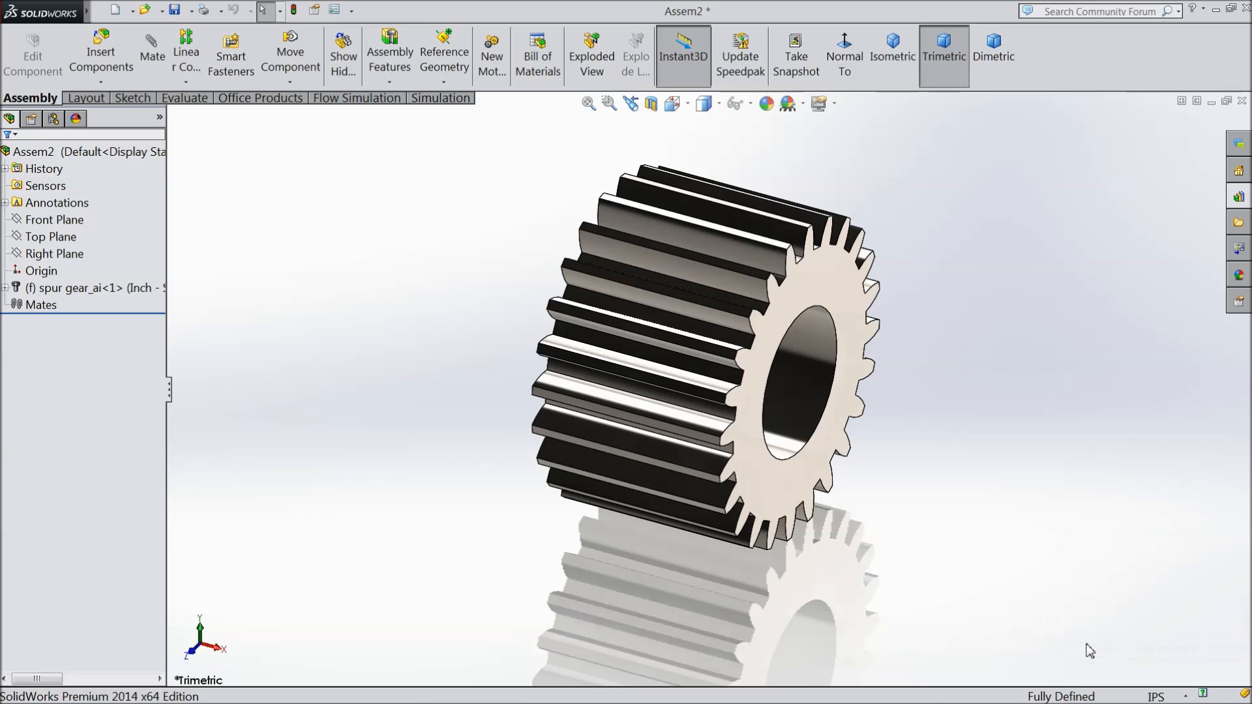
{"action": "middle_click_drag", "start_coordinate": [858, 416], "coordinate": [738, 381]}
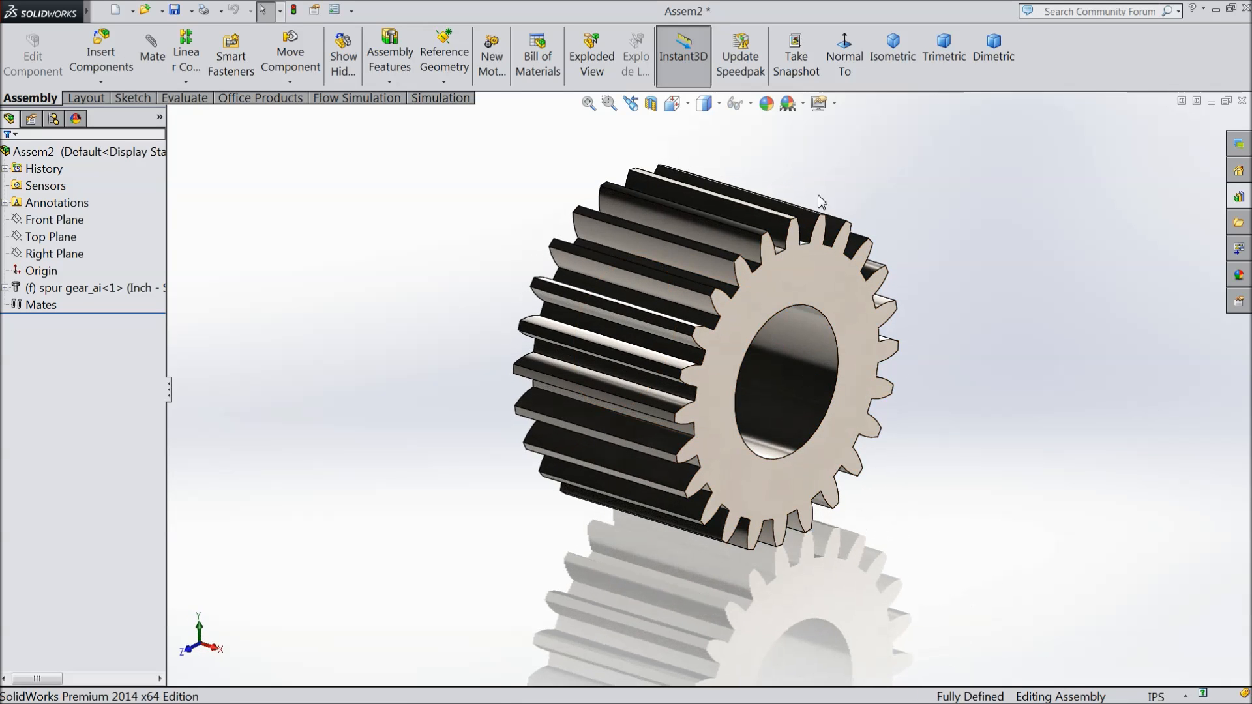
Step: Change the display scene behind the gear to a plain white background and show the view display settings
{"action": "left_click", "coordinate": [787, 103]}
{"action": "left_click", "coordinate": [821, 47]}
{"action": "left_click", "coordinate": [819, 103]}
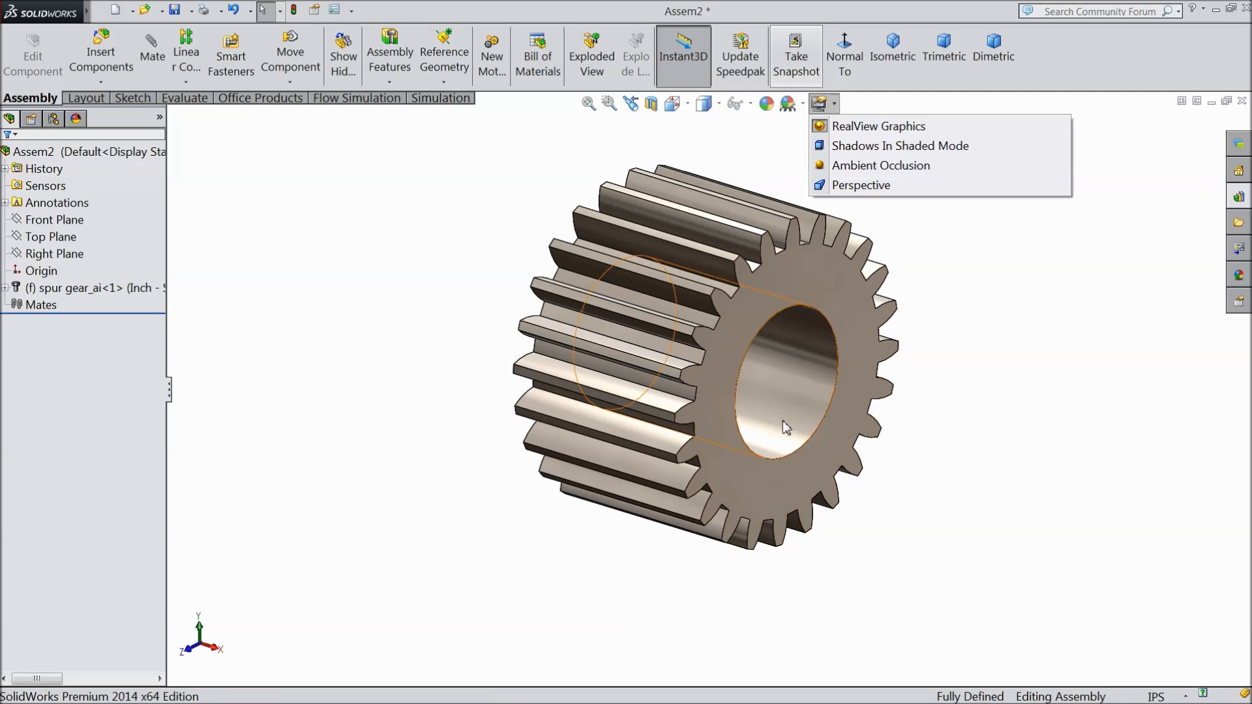
Step: Start a sketch on the gear's flat front face and view it straight on
{"action": "middle_click_drag", "start_coordinate": [1043, 363], "coordinate": [810, 332]}
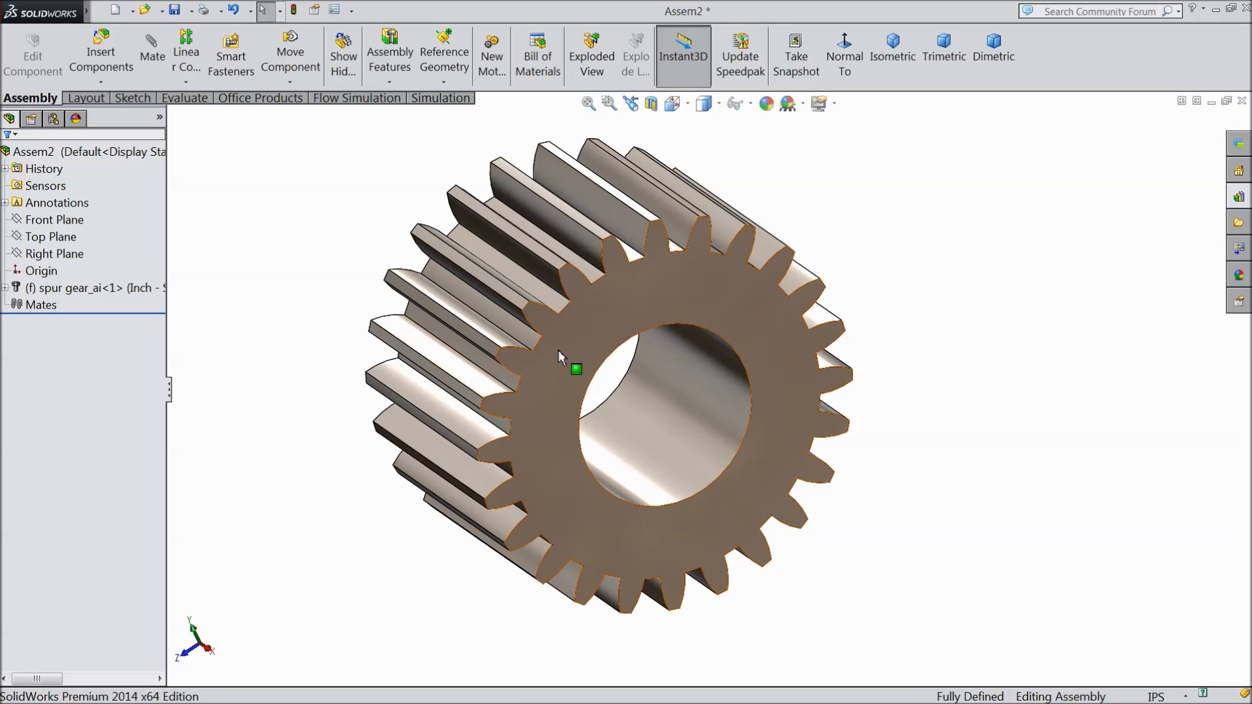
{"action": "left_click", "coordinate": [561, 349]}
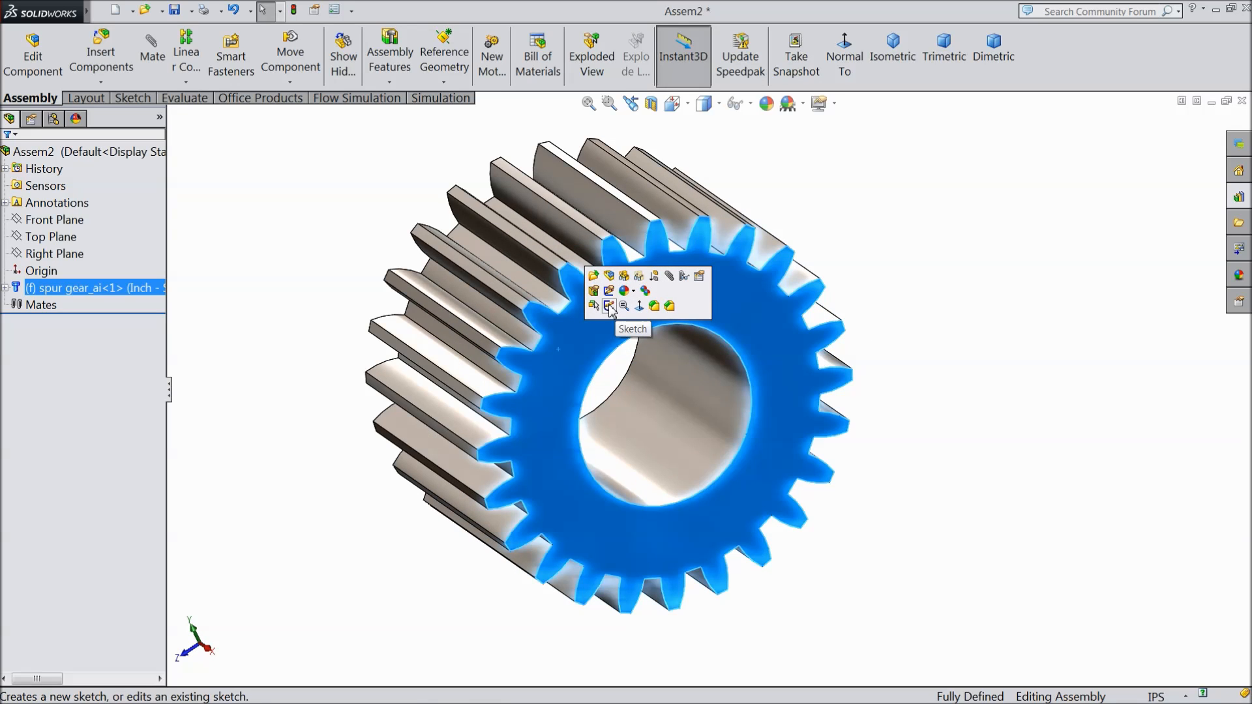
{"action": "left_click", "coordinate": [609, 306]}
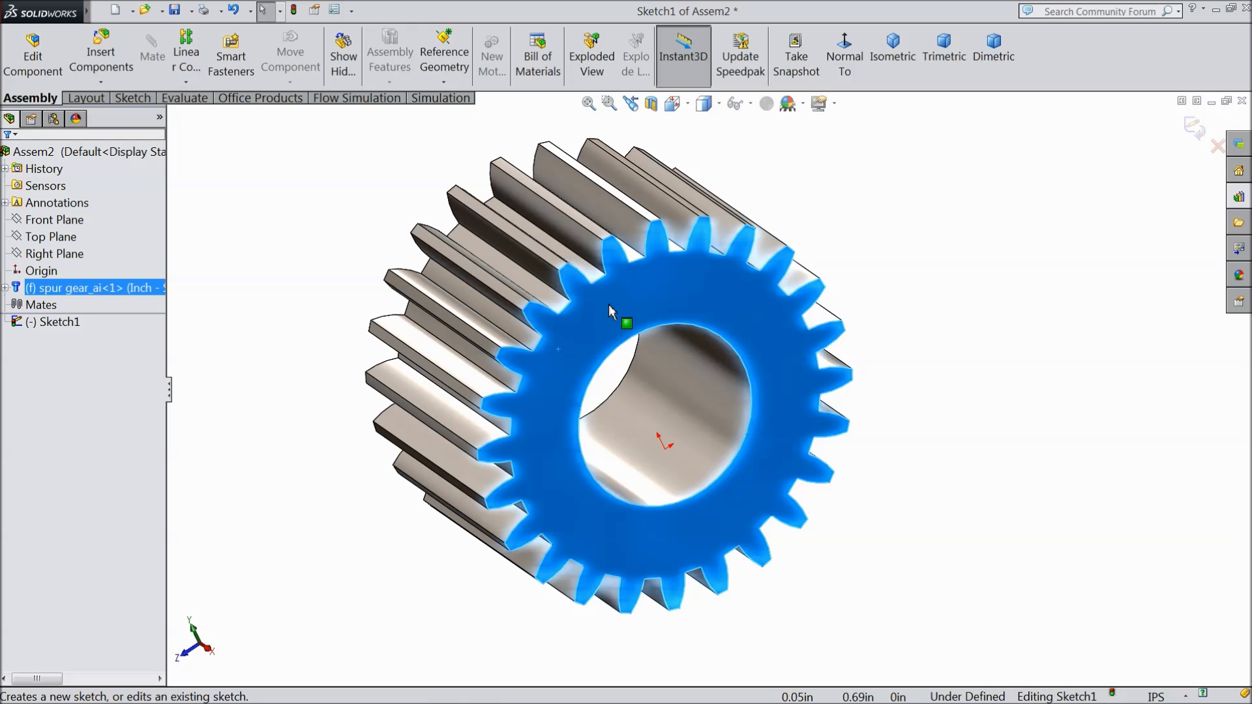
{"action": "left_click", "coordinate": [843, 77]}
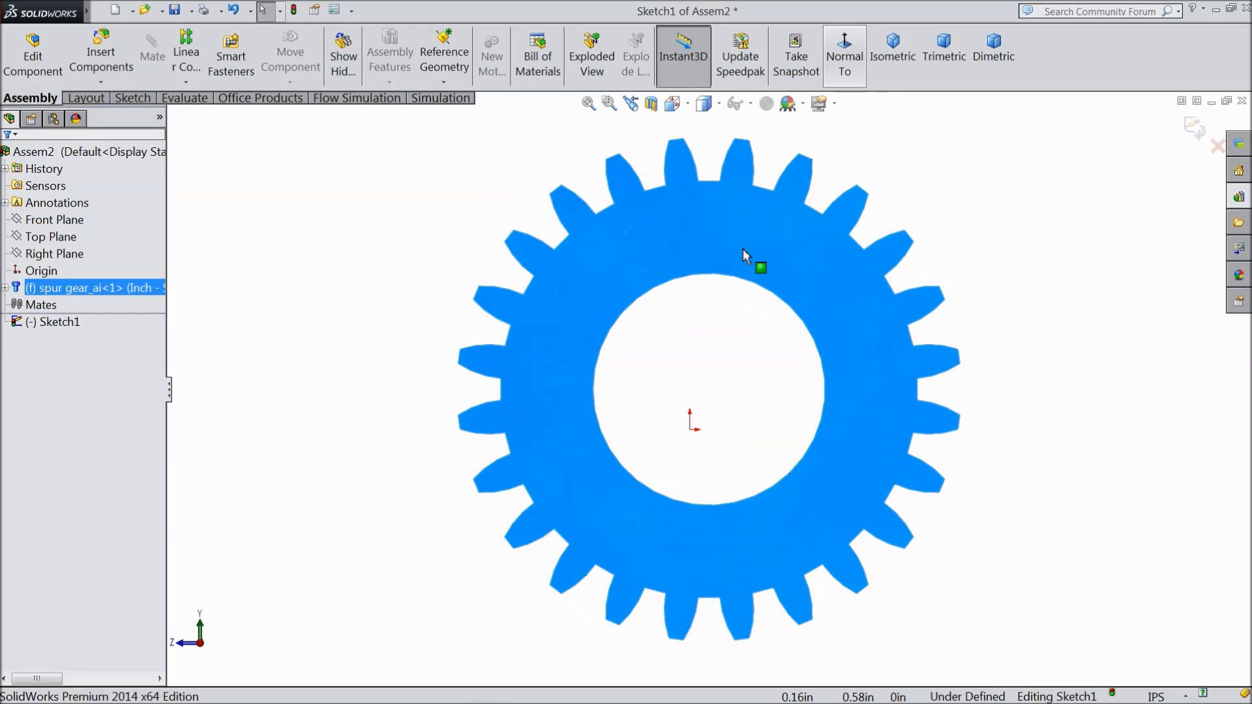
Step: Sketch a vertical centerline from the bore's centre up to the highest point of the bore edge
{"action": "left_click", "coordinate": [133, 98]}
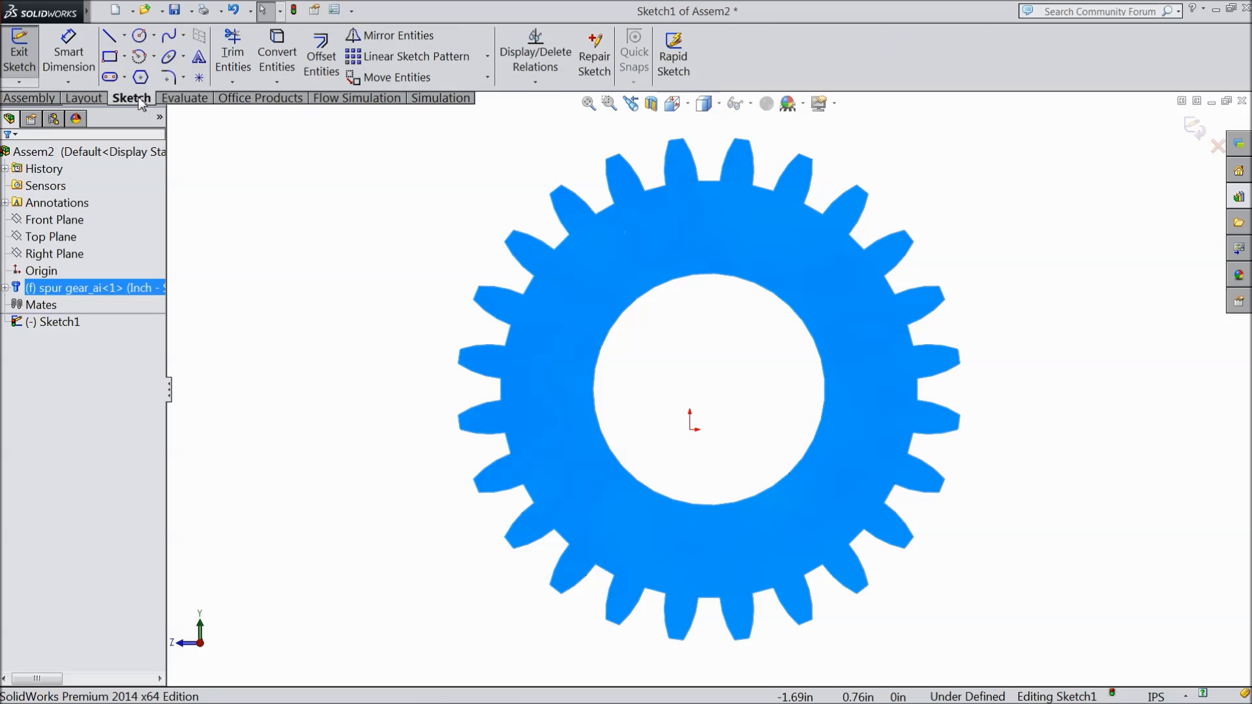
{"action": "left_click", "coordinate": [124, 35]}
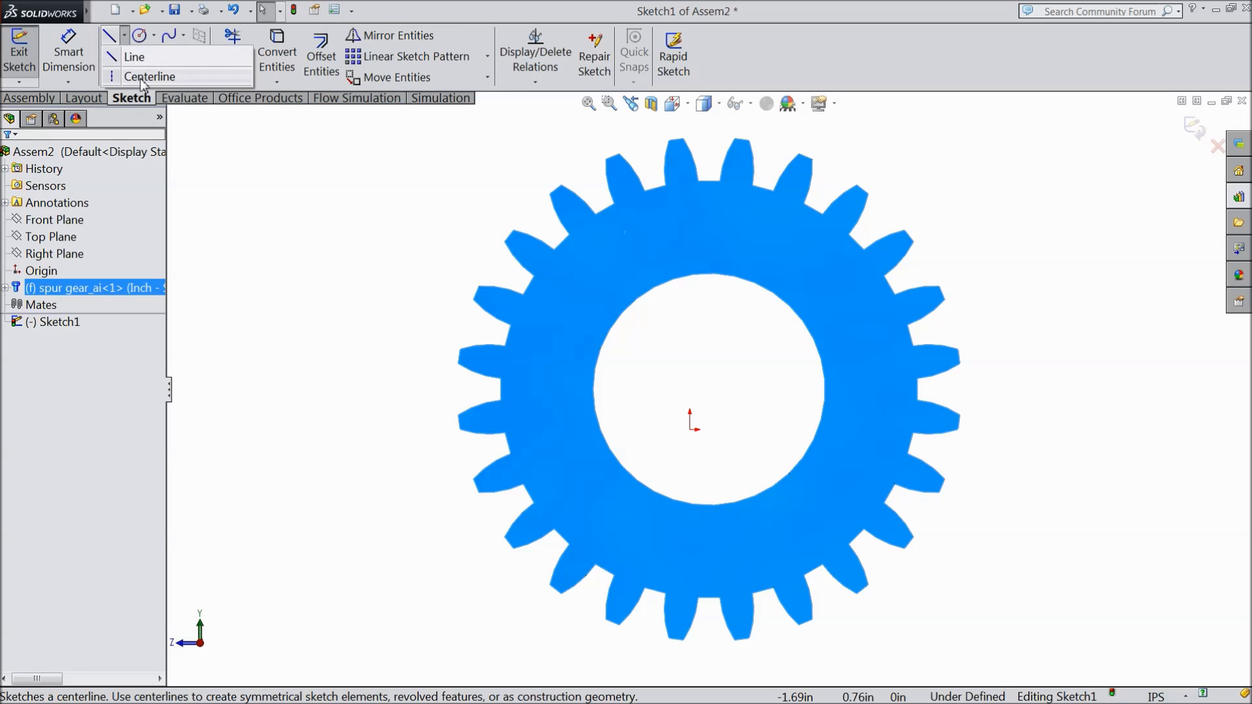
{"action": "left_click", "coordinate": [136, 76]}
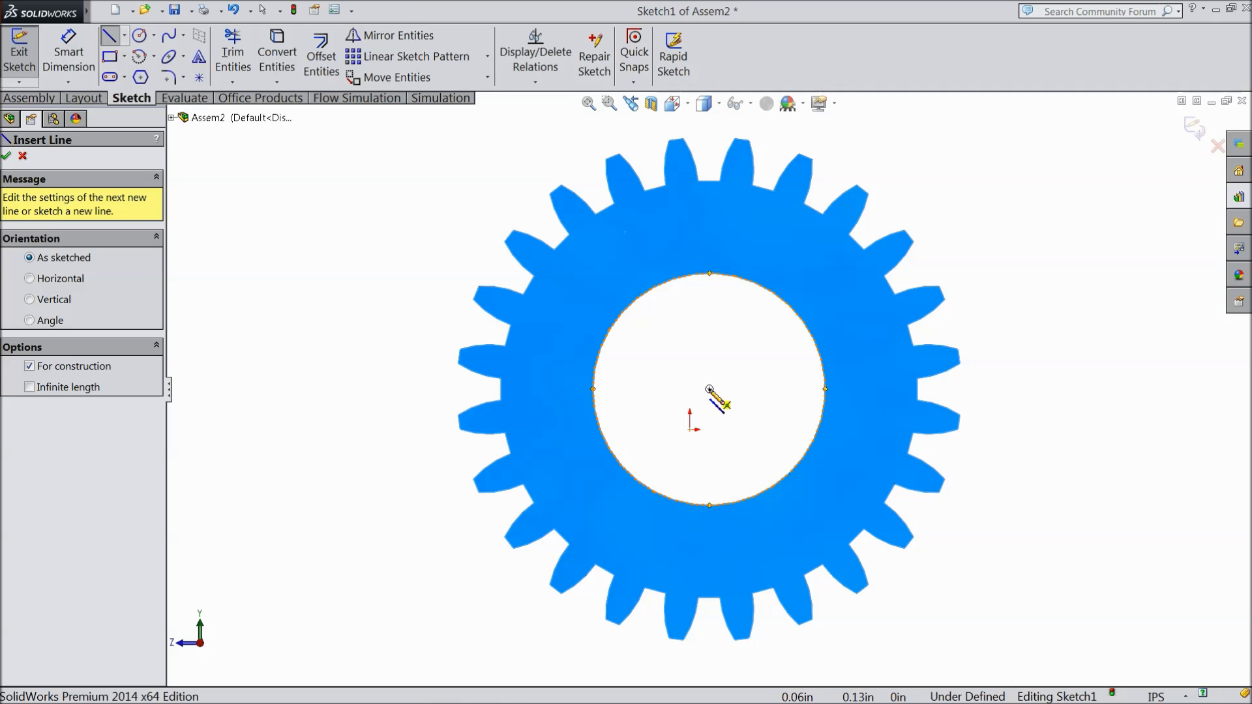
{"action": "left_click", "coordinate": [710, 389]}
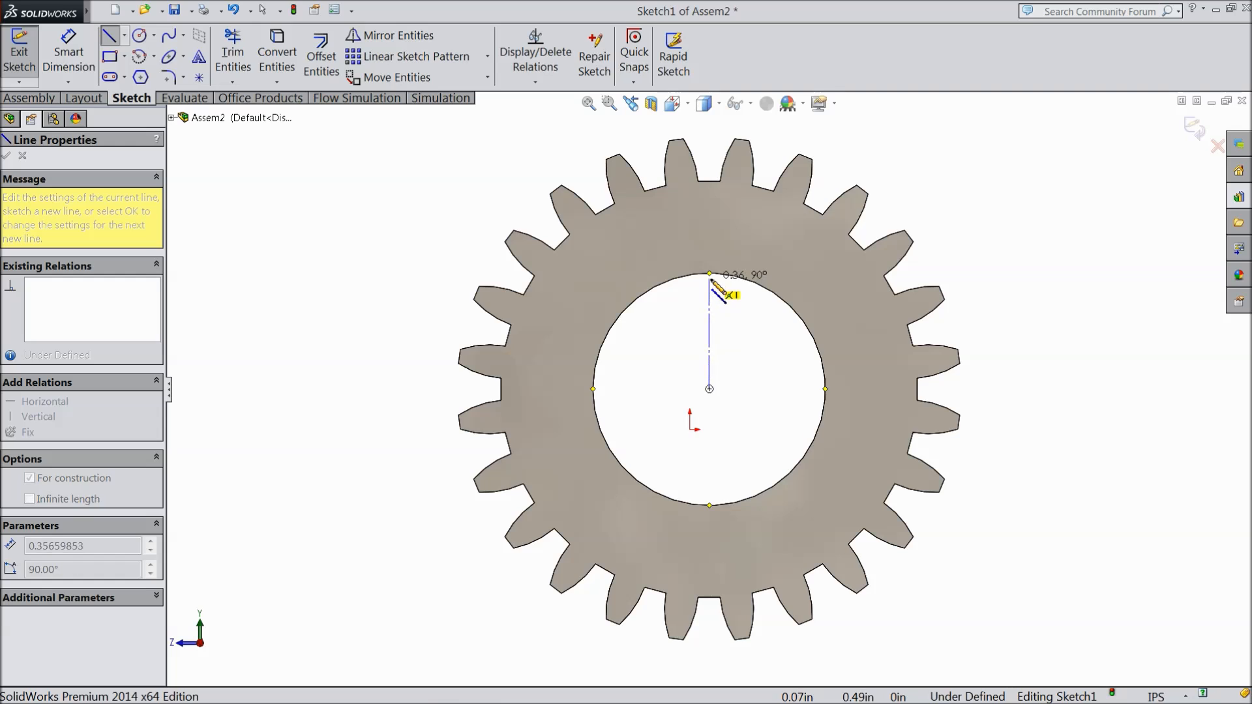
{"action": "left_click", "coordinate": [710, 274]}
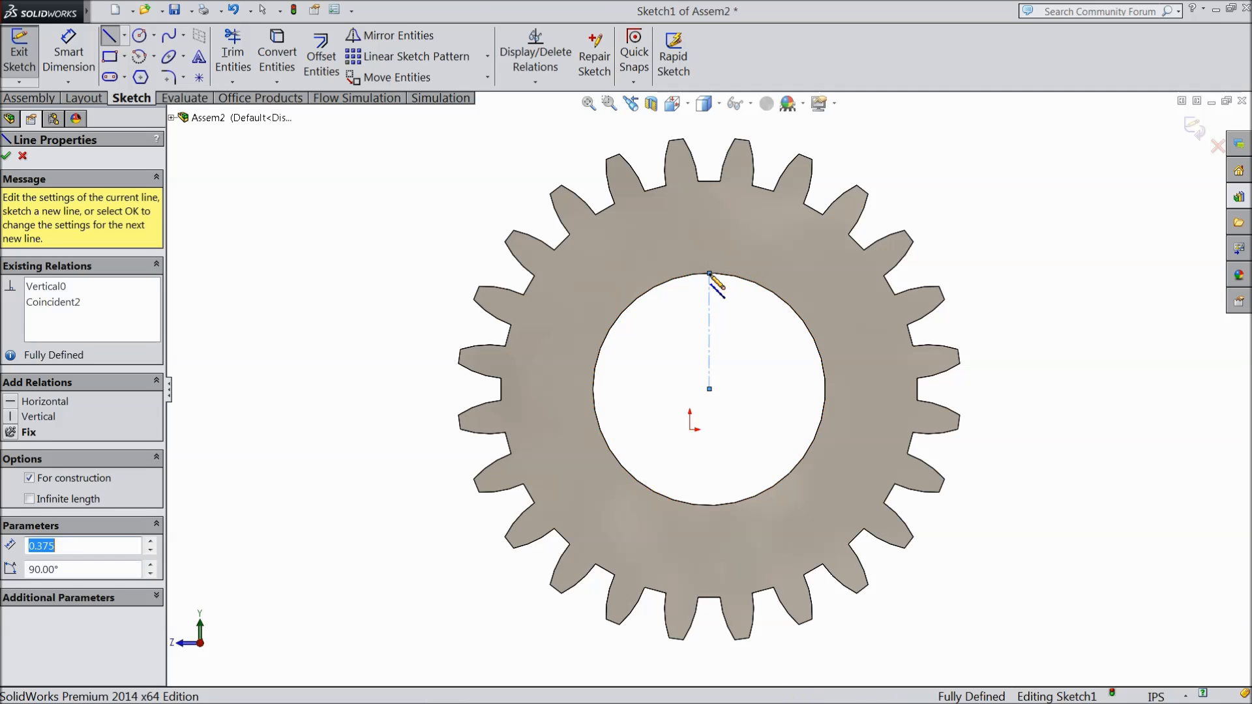
{"action": "right_click", "coordinate": [446, 203]}
{"action": "left_click", "coordinate": [473, 58]}
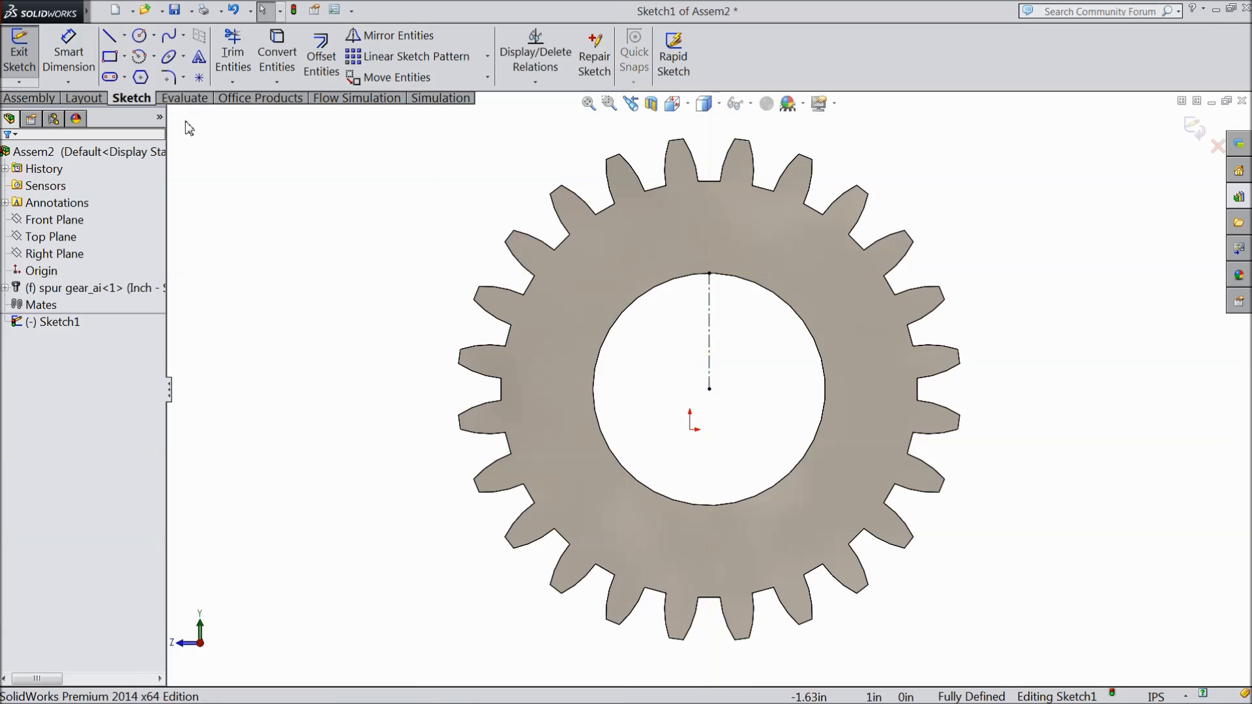
Step: Sketch a corner rectangle about 0.18 by 0.09 in across the top of the bore for the keyway
{"action": "left_click", "coordinate": [110, 56]}
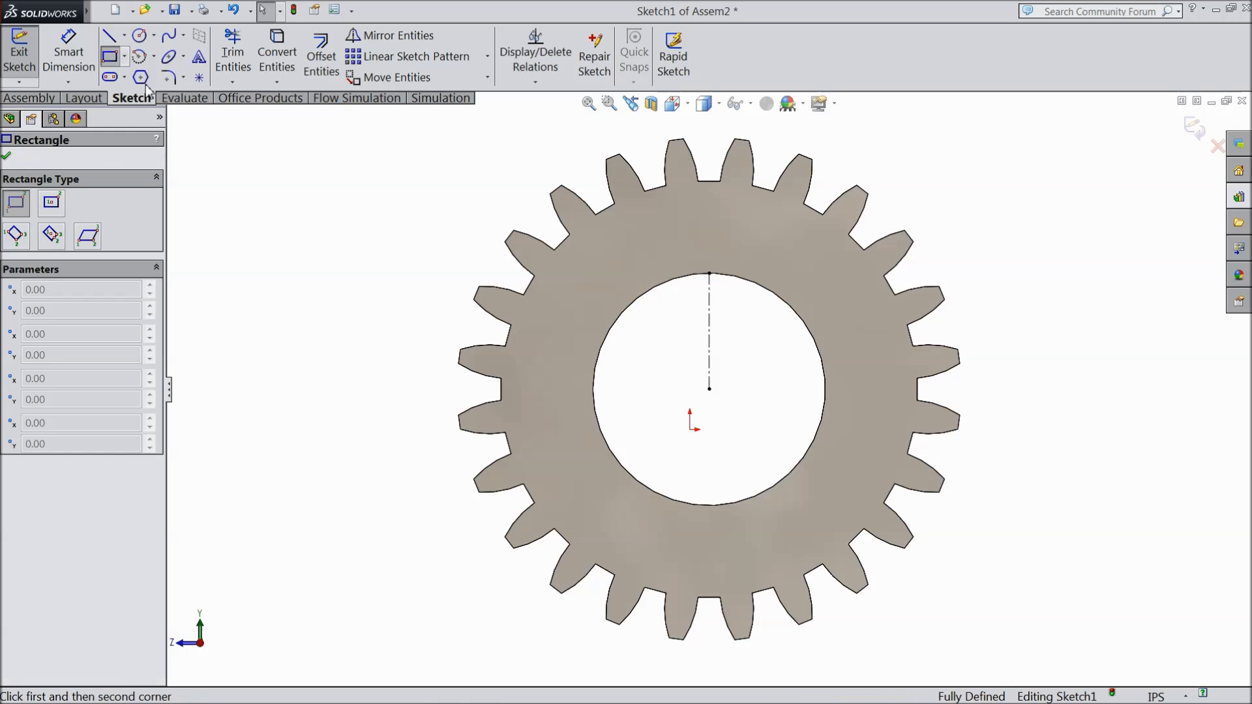
{"action": "left_click", "coordinate": [680, 250]}
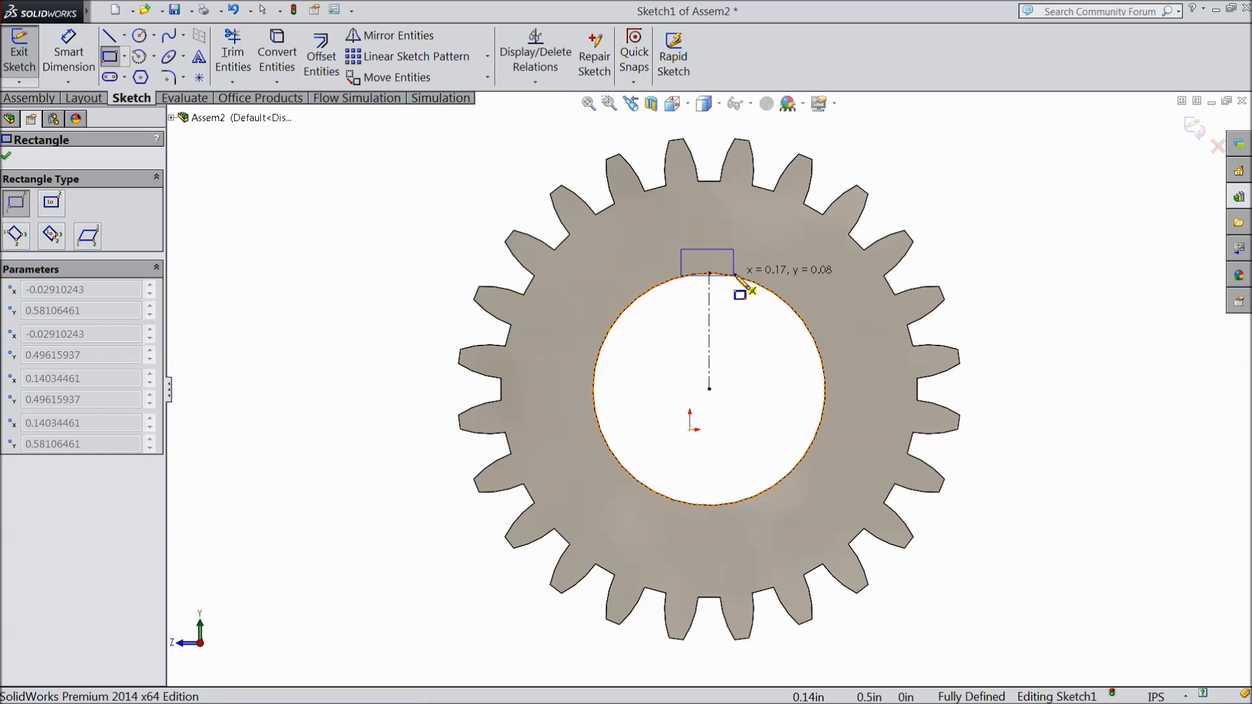
{"action": "left_click", "coordinate": [739, 277]}
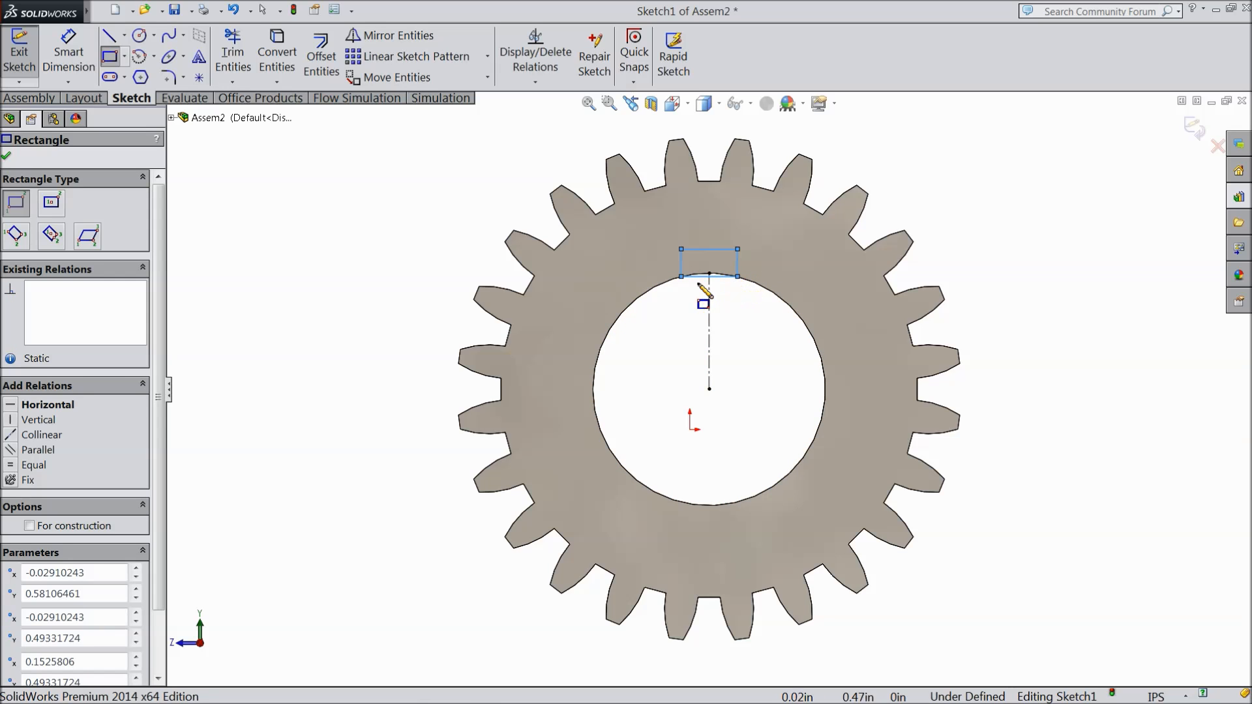
{"action": "scroll", "coordinate": [696, 303], "scroll_direction": "down", "scroll_amount": 3}
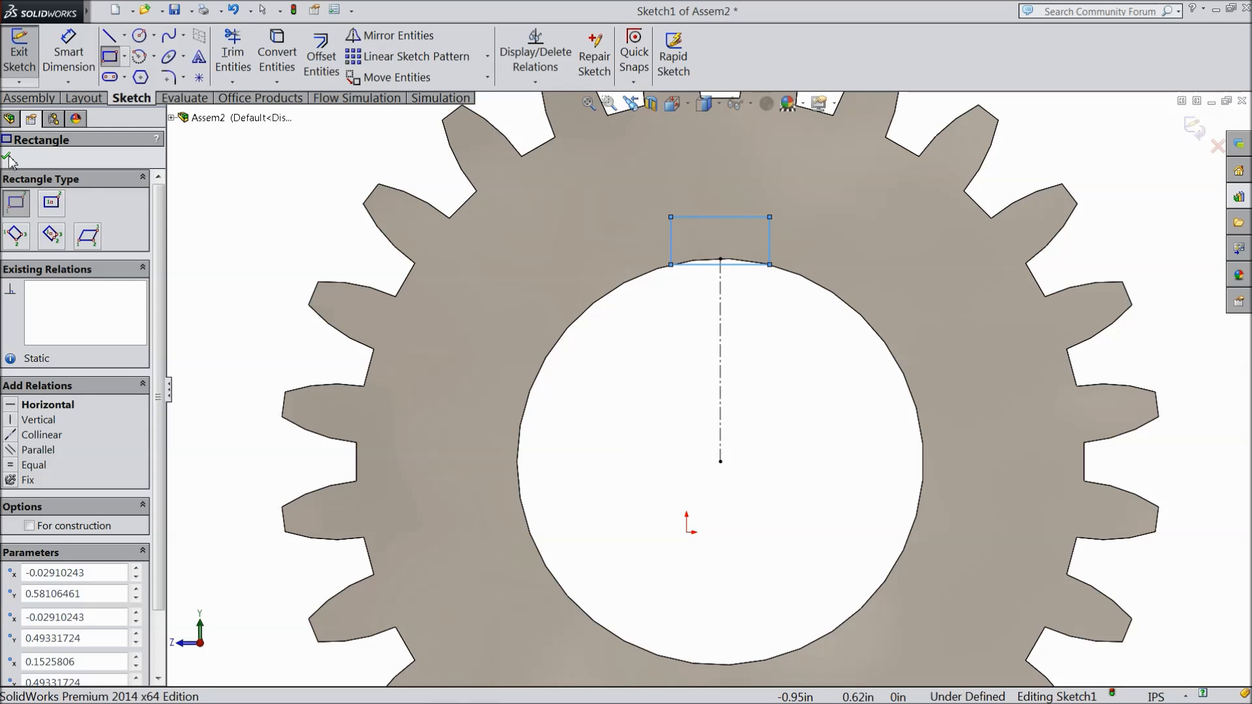
{"action": "key", "text": "Escape"}
{"action": "scroll", "coordinate": [740, 273], "scroll_direction": "down", "scroll_amount": 2}
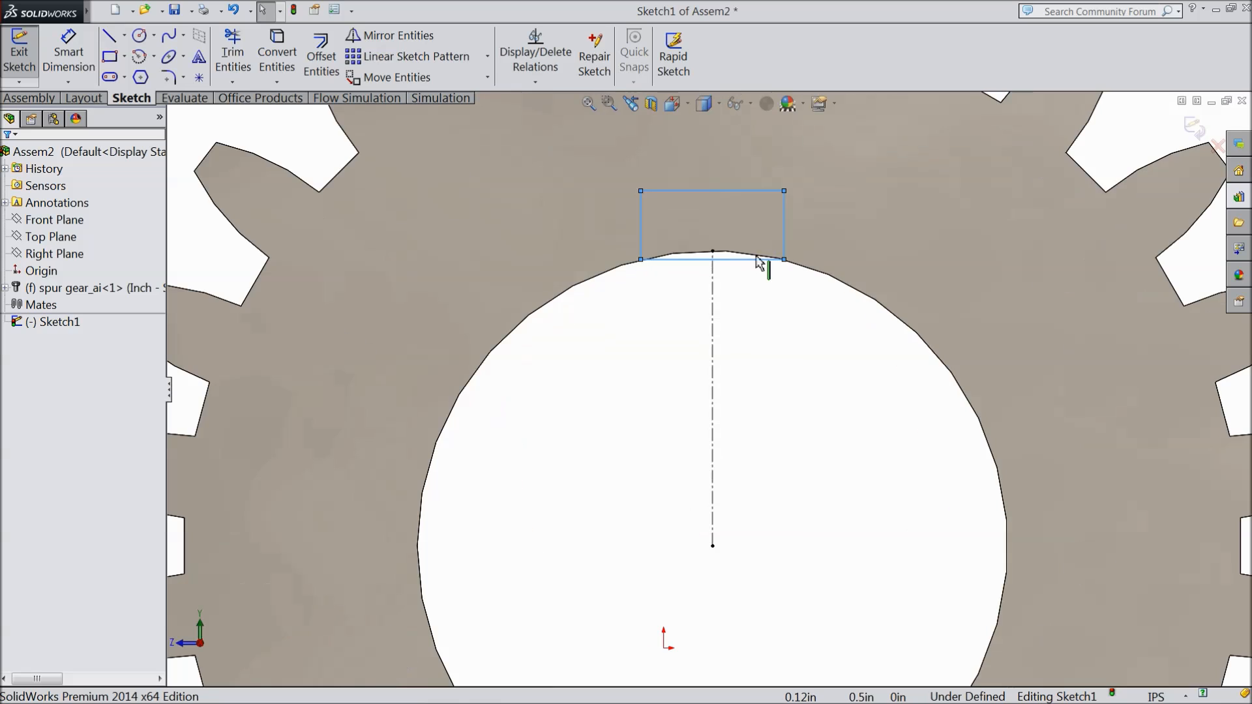
Step: Make the rectangle's two vertical sides symmetric about the centerline
{"action": "left_click", "coordinate": [784, 232]}
{"action": "left_click", "coordinate": [665, 340]}
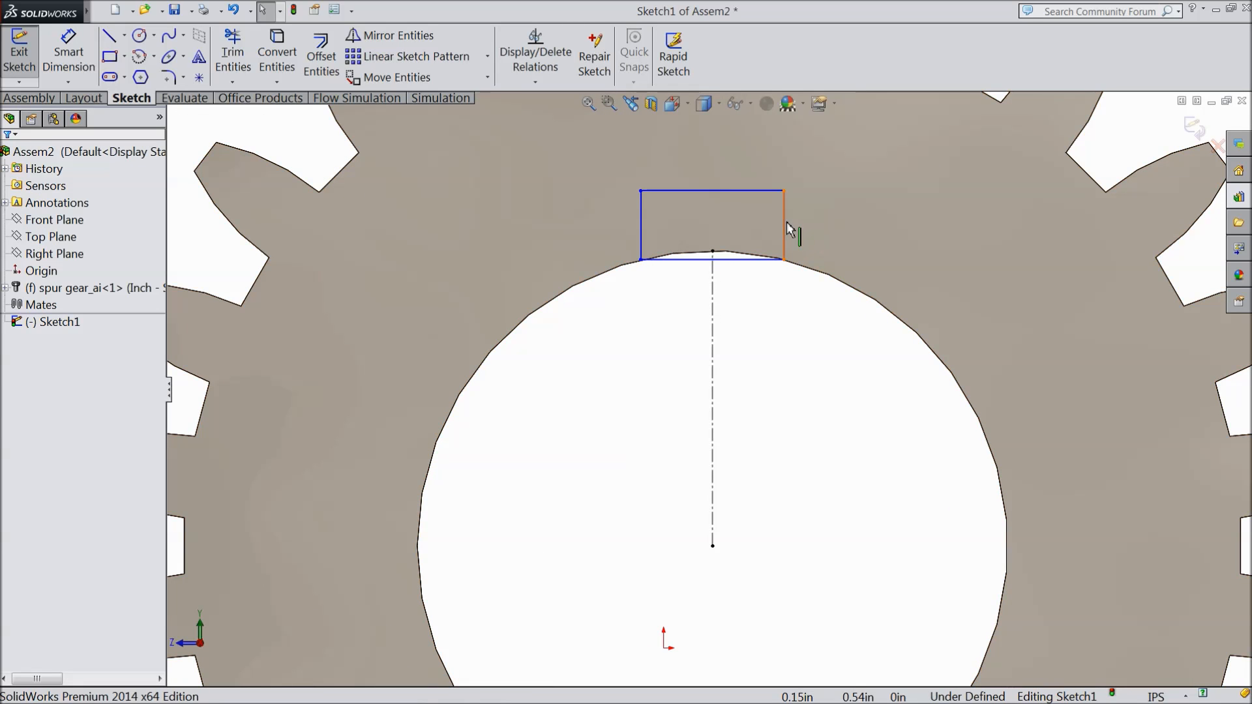
{"action": "left_click", "coordinate": [787, 228]}
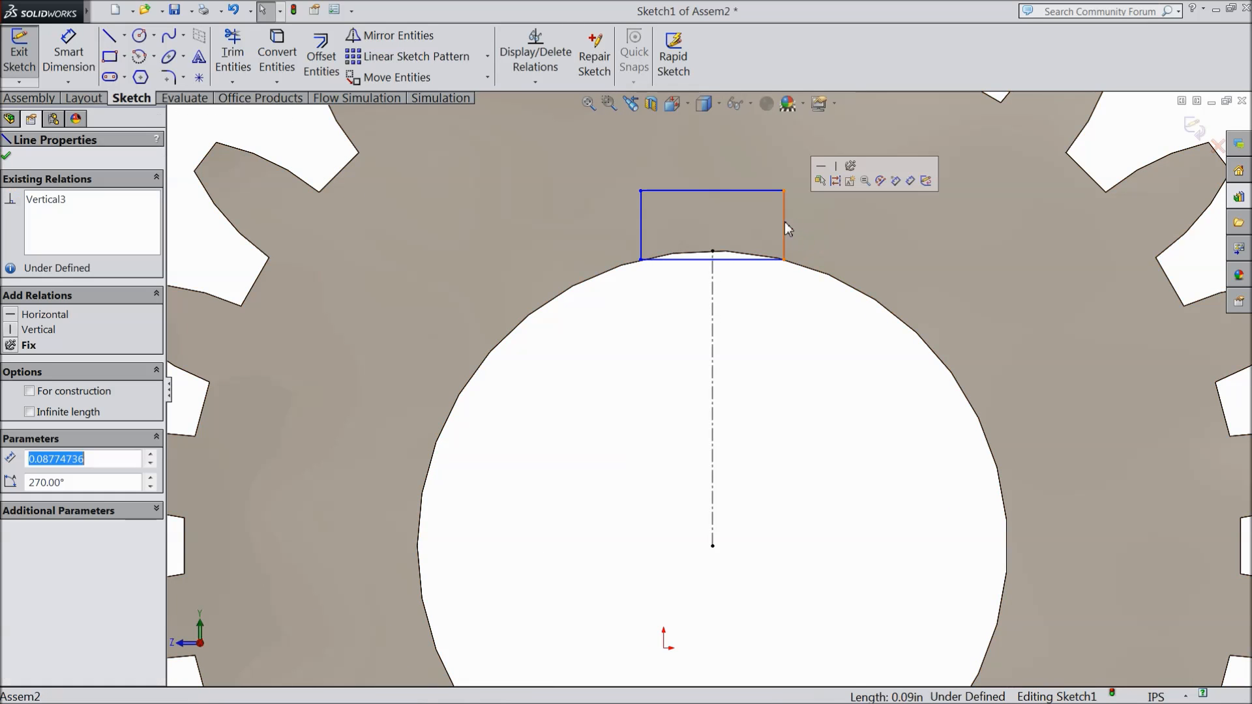
{"action": "left_click", "coordinate": [642, 225], "text": "ctrl"}
{"action": "left_click", "coordinate": [713, 318], "text": "ctrl"}
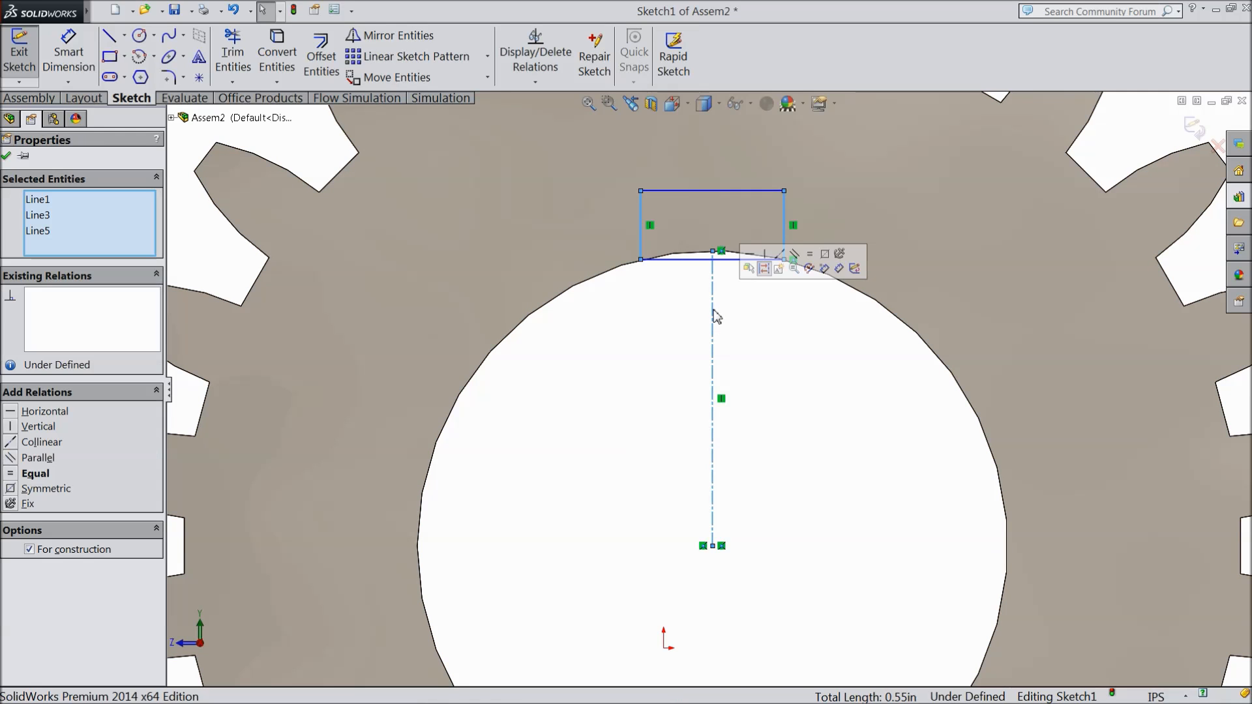
{"action": "left_click", "coordinate": [36, 489]}
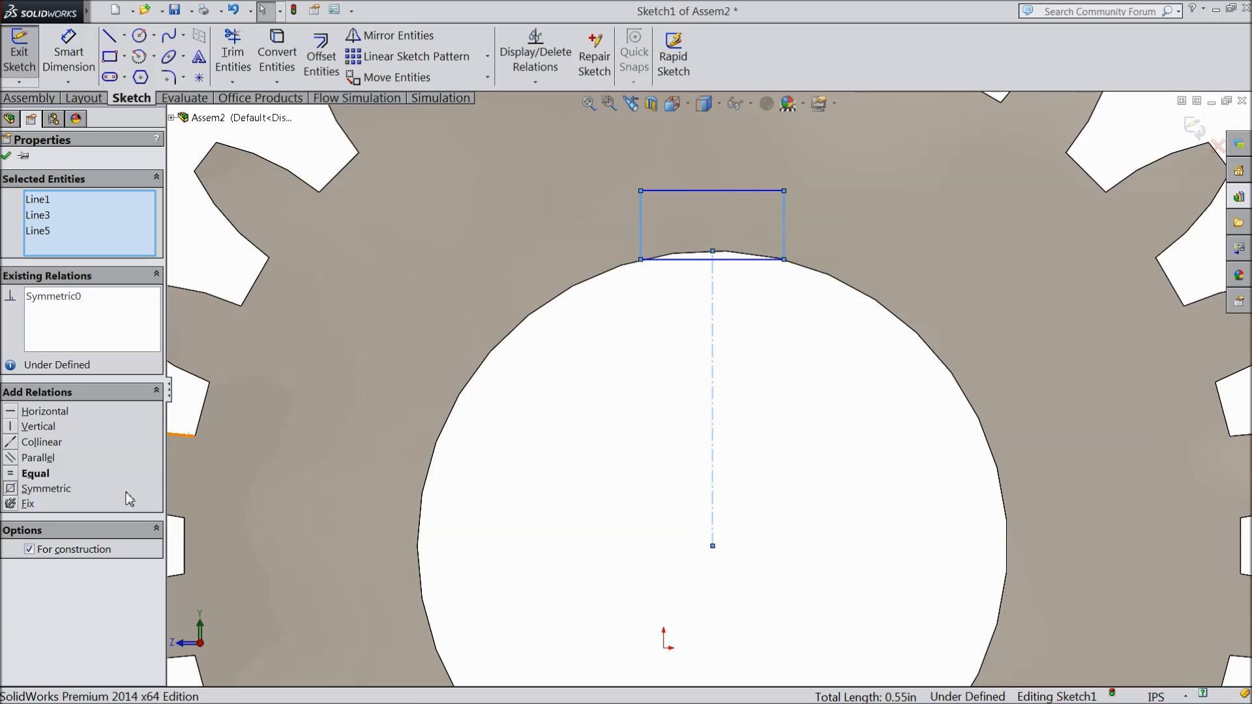
{"action": "left_click", "coordinate": [6, 157]}
Step: Dimension the keyway rectangle's width as 0.1875 in
{"action": "left_click", "coordinate": [68, 52]}
{"action": "scroll", "coordinate": [712, 390], "scroll_direction": "up", "scroll_amount": 2}
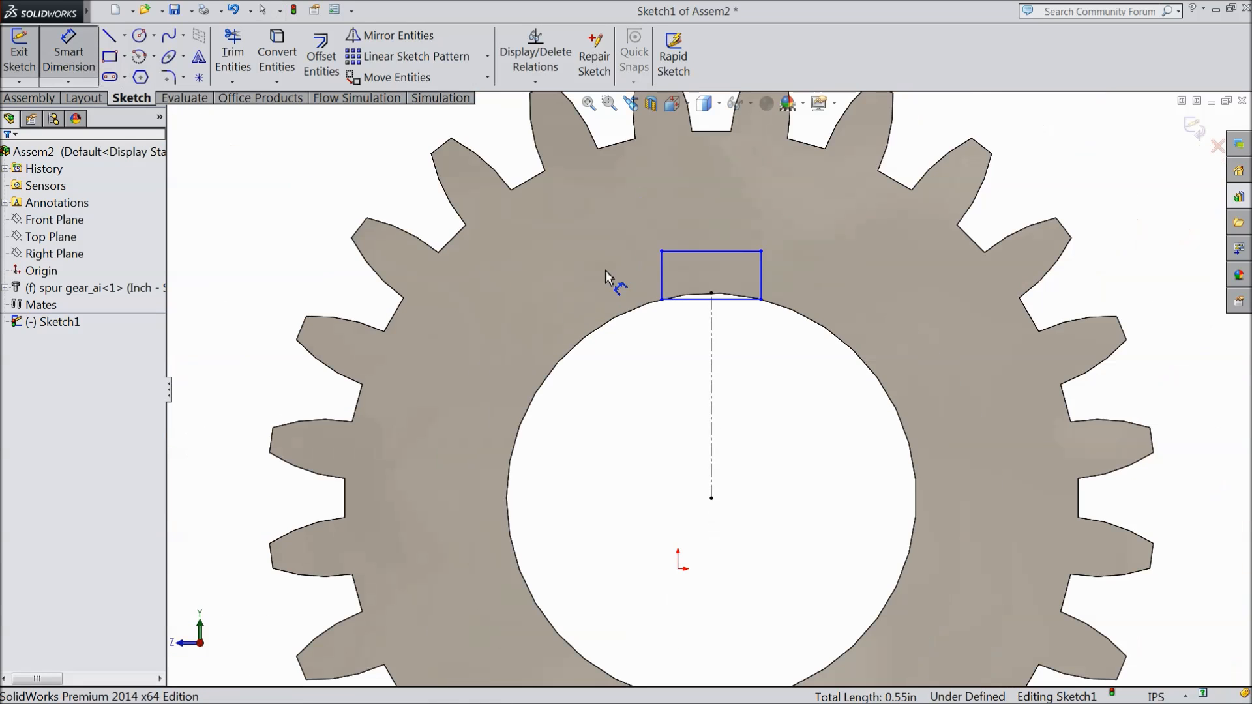
{"action": "left_click", "coordinate": [699, 253]}
{"action": "left_click", "coordinate": [717, 218]}
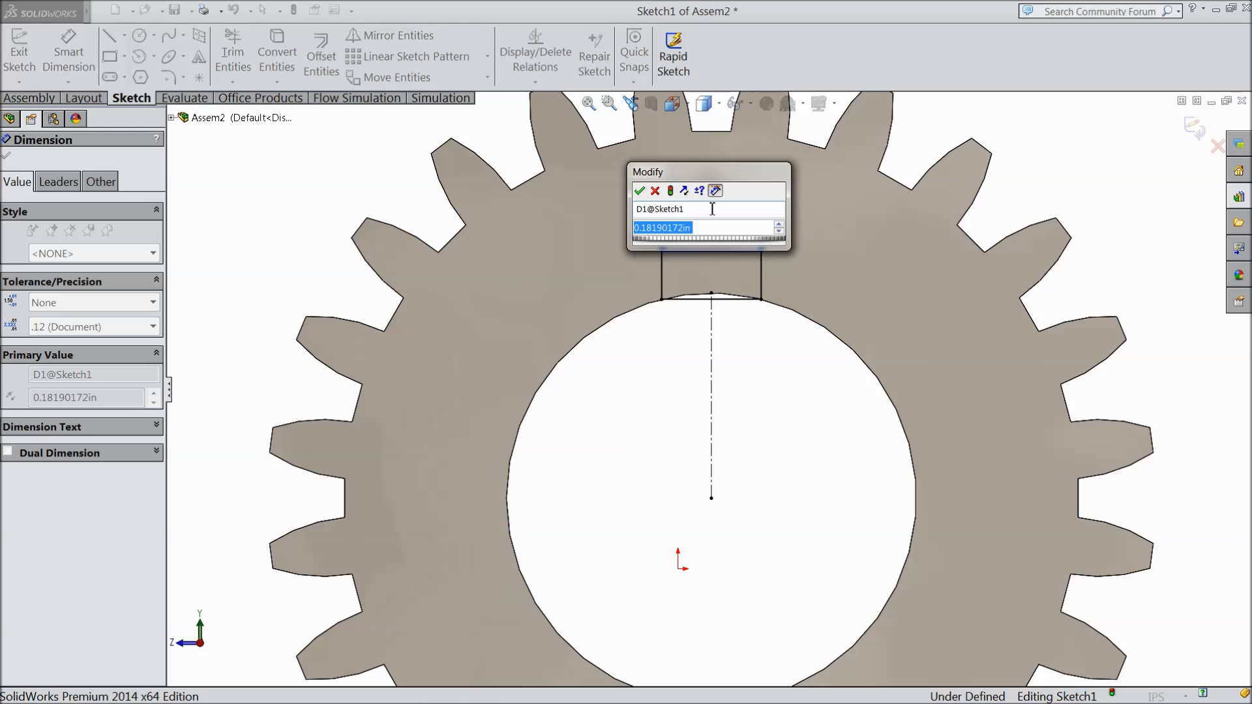
{"action": "type", "text": "0"}
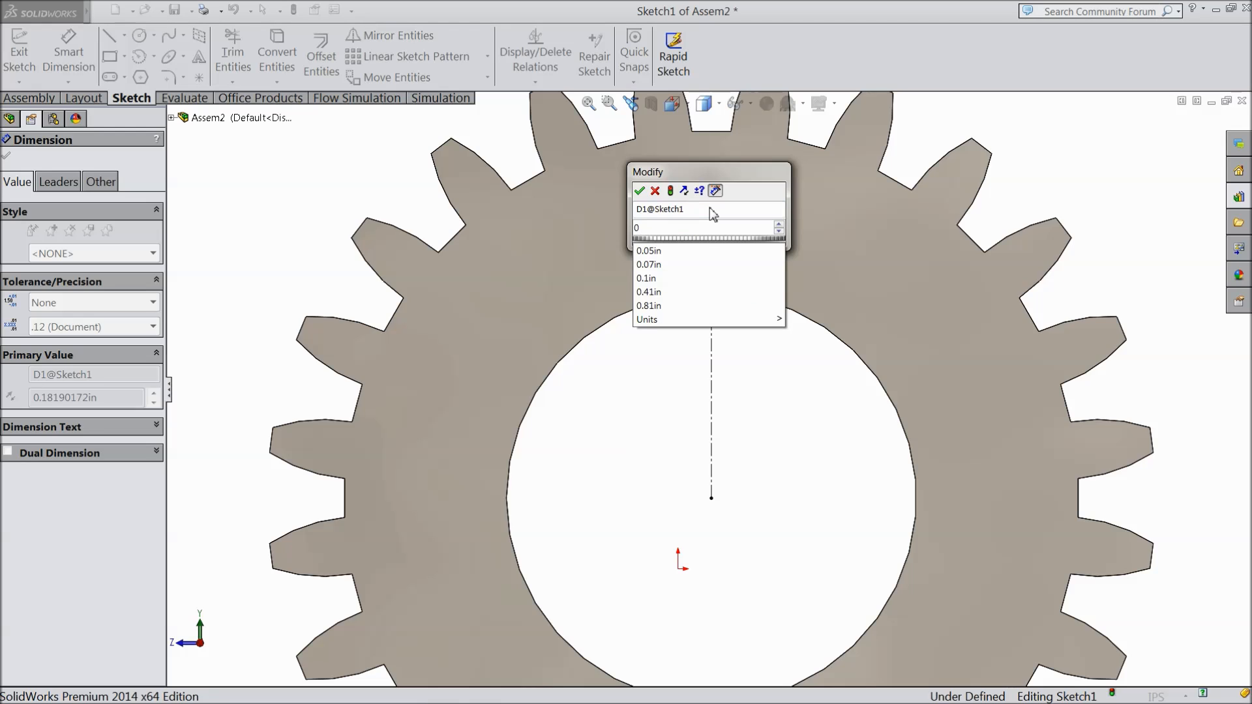
{"action": "type", "text": ".1875"}
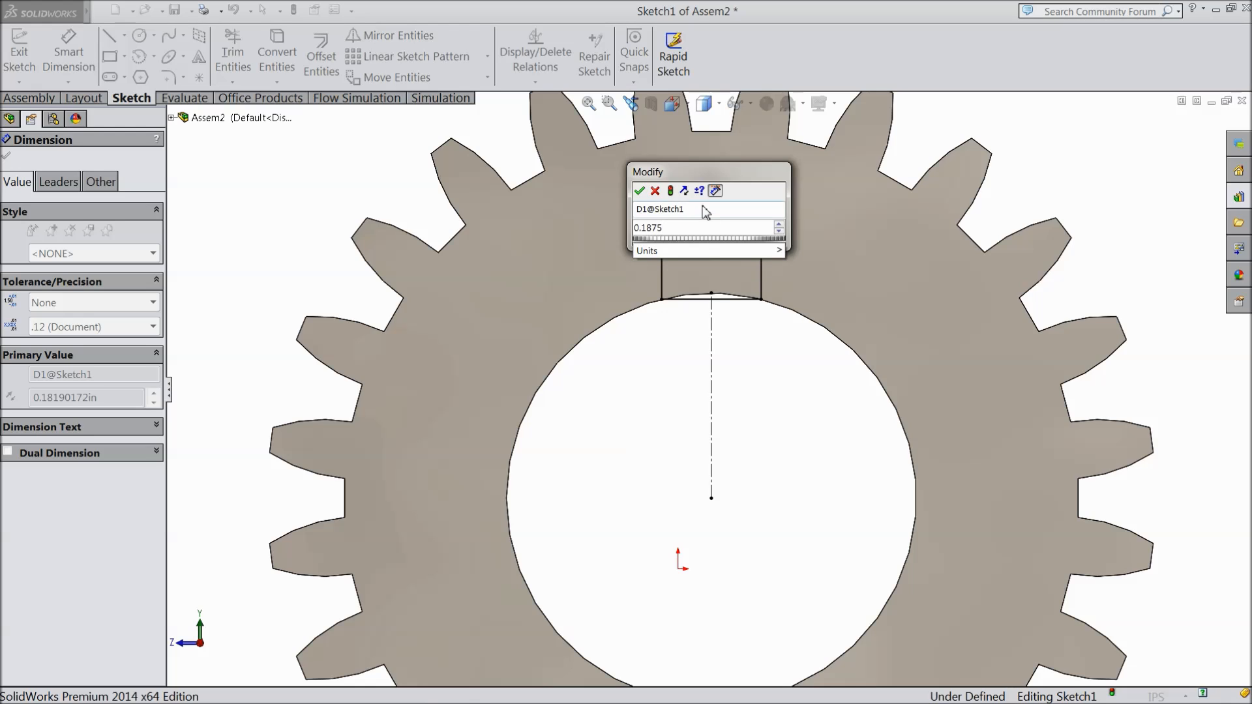
{"action": "left_click", "coordinate": [640, 191]}
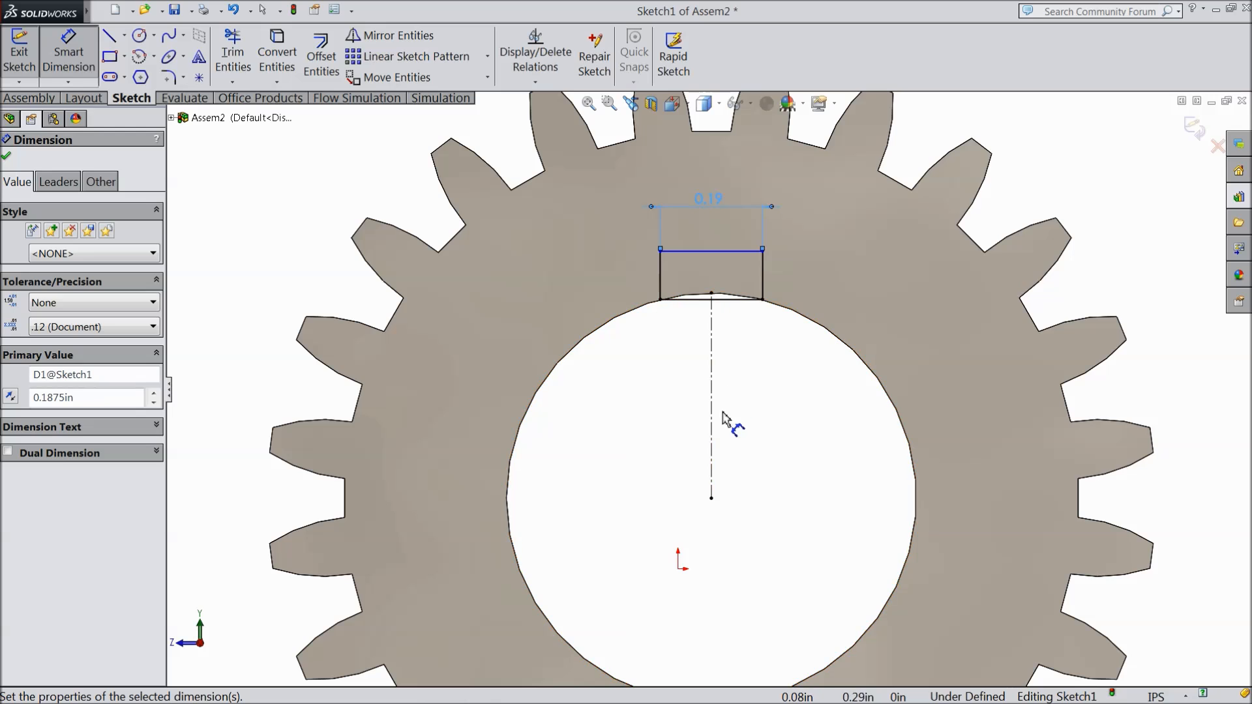
Step: Dimension the distance from the bore's centre to the rectangle's top edge as 0.46875 in
{"action": "left_click", "coordinate": [699, 259]}
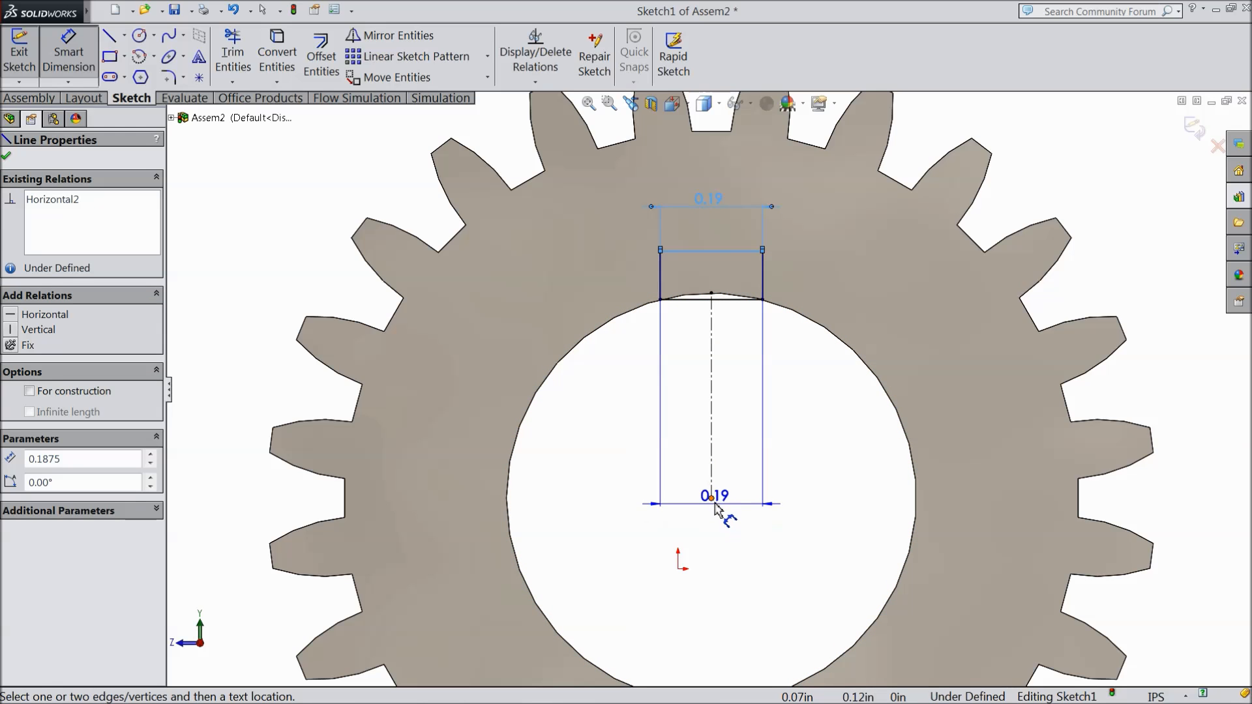
{"action": "left_click", "coordinate": [711, 498]}
{"action": "left_click", "coordinate": [290, 392]}
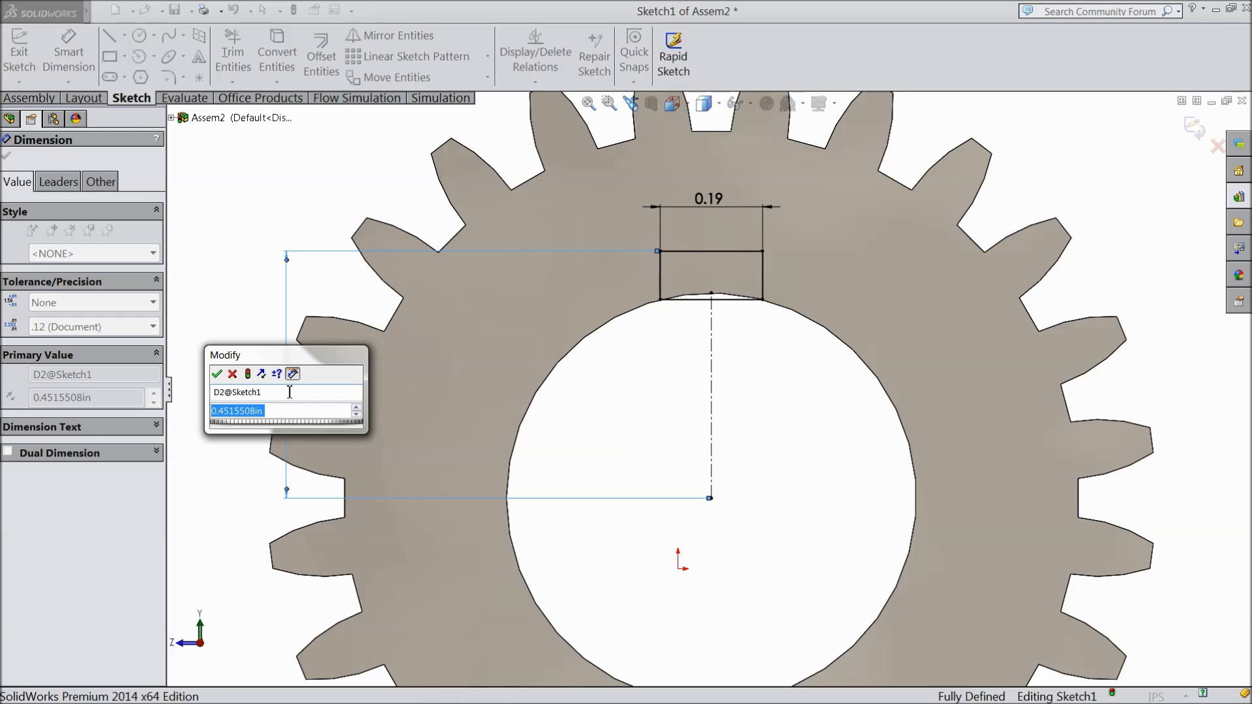
{"action": "type", "text": "0.46875"}
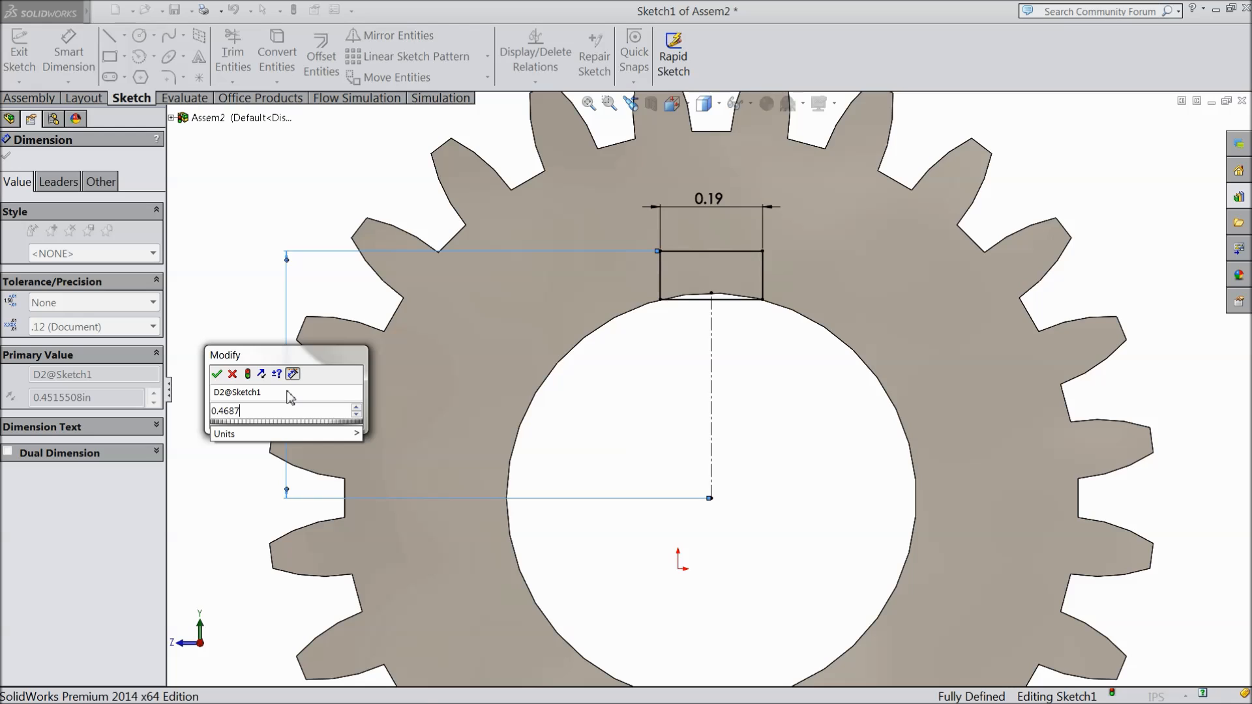
{"action": "left_click", "coordinate": [217, 375]}
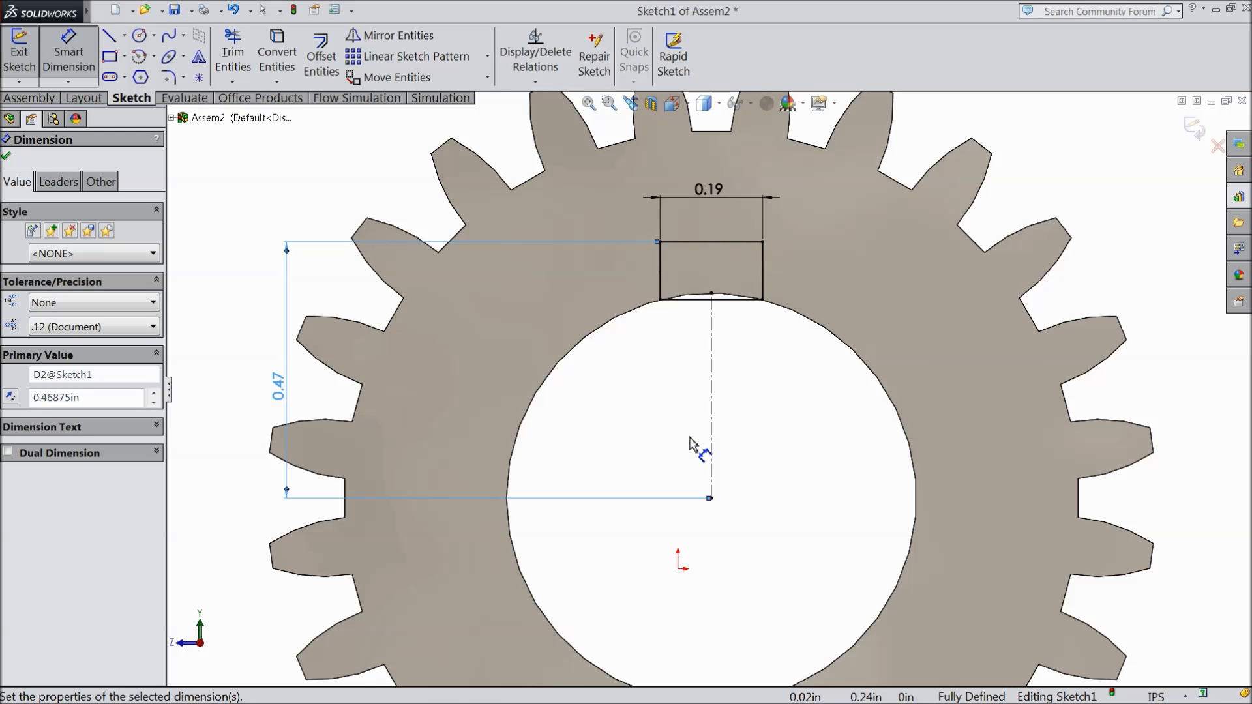
{"action": "left_click", "coordinate": [7, 156]}
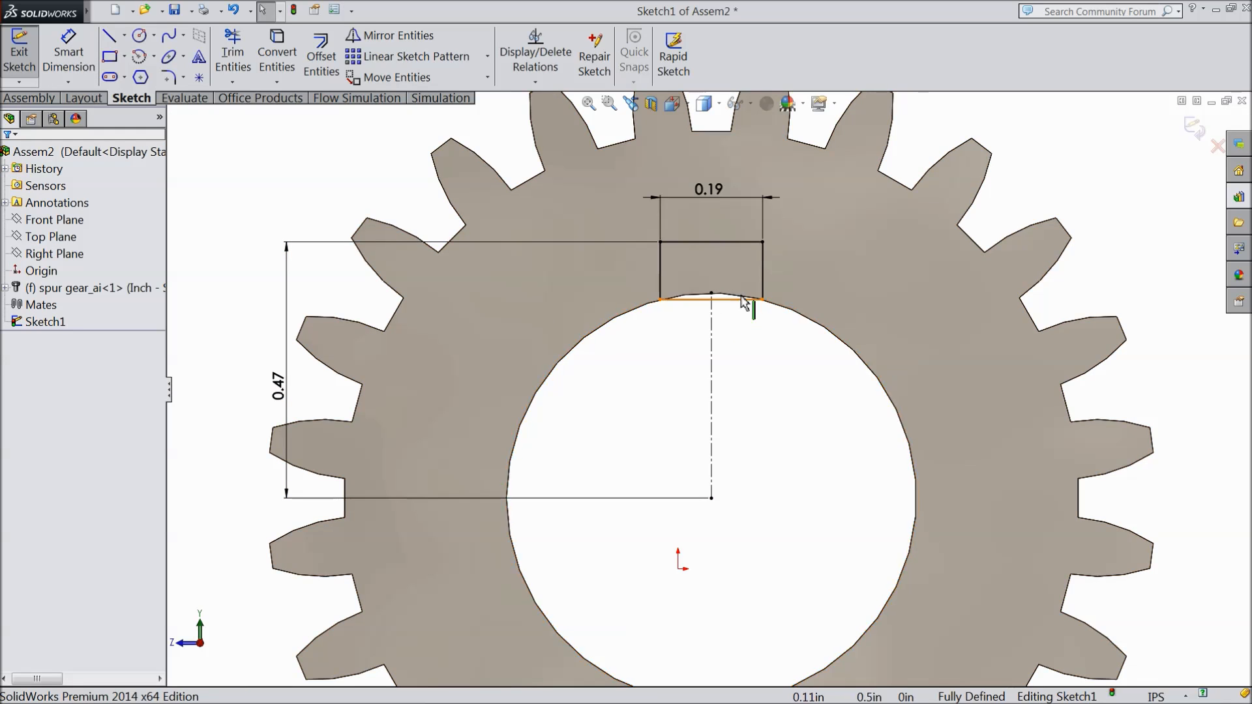
Step: Cut-extrude the keyway rectangle with a blind depth of about 1.71 in, along the full length of the gear's bore
{"action": "left_click", "coordinate": [30, 97]}
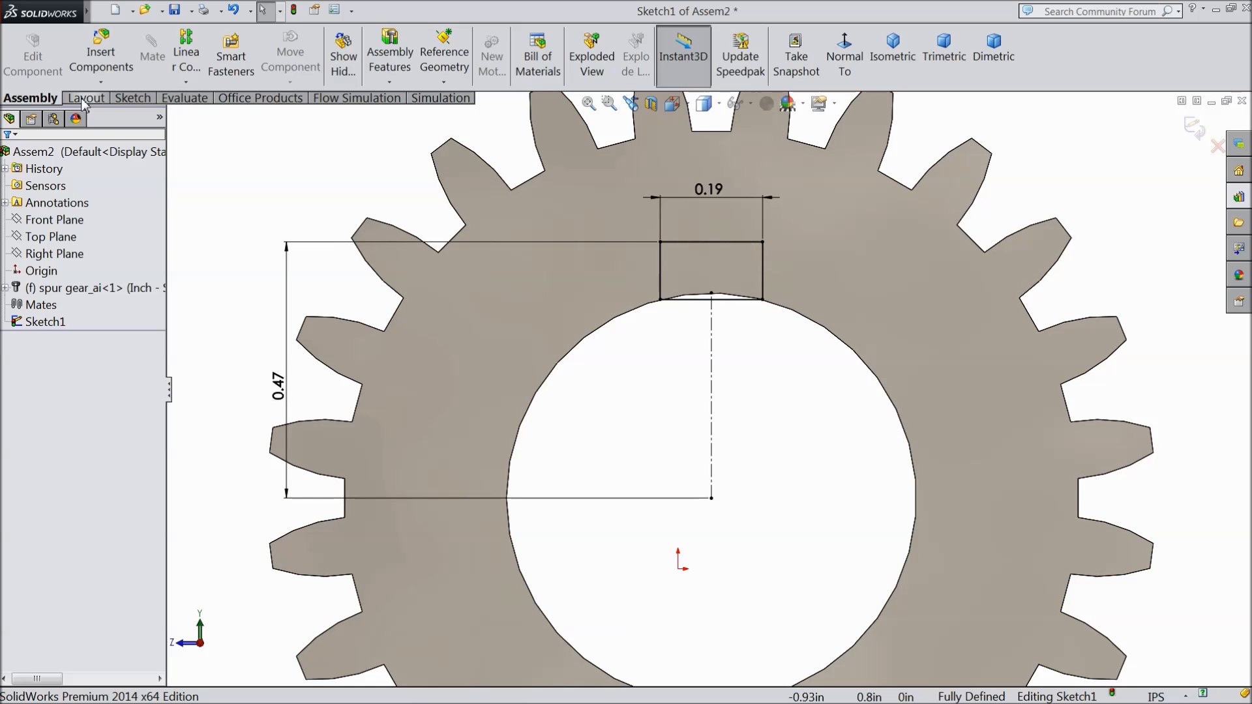
{"action": "left_click", "coordinate": [437, 81]}
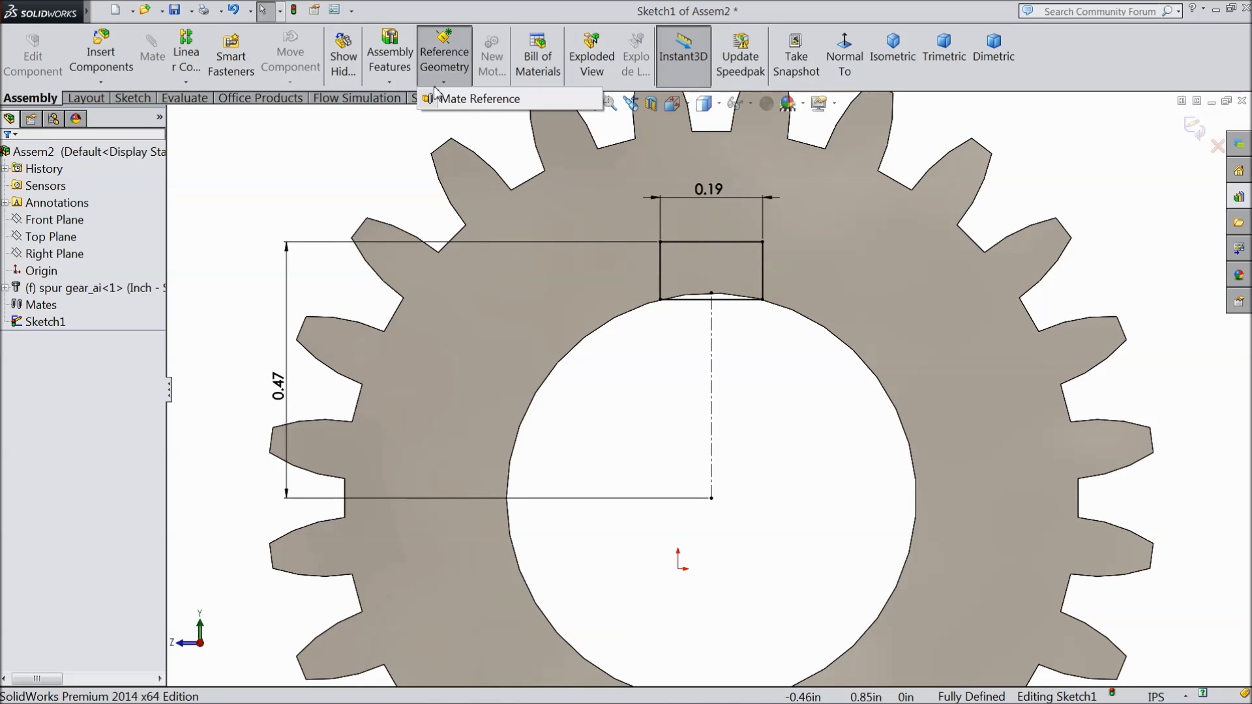
{"action": "left_click", "coordinate": [390, 83]}
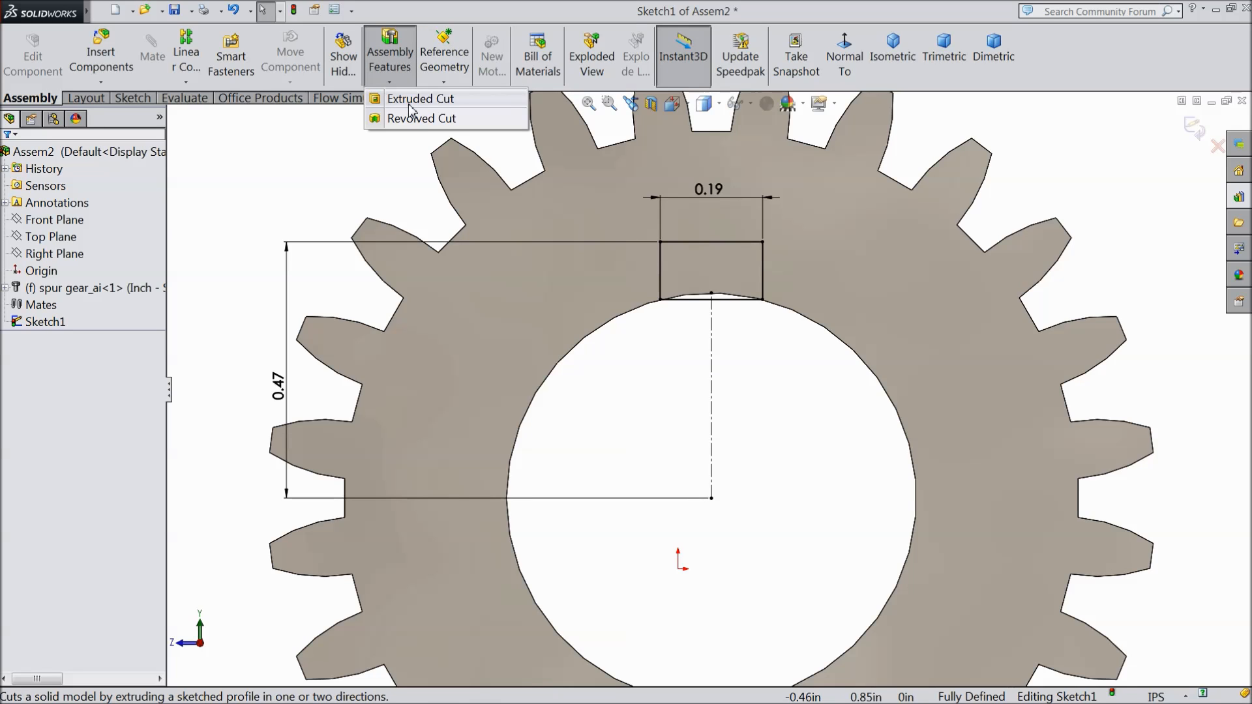
{"action": "left_click", "coordinate": [410, 103]}
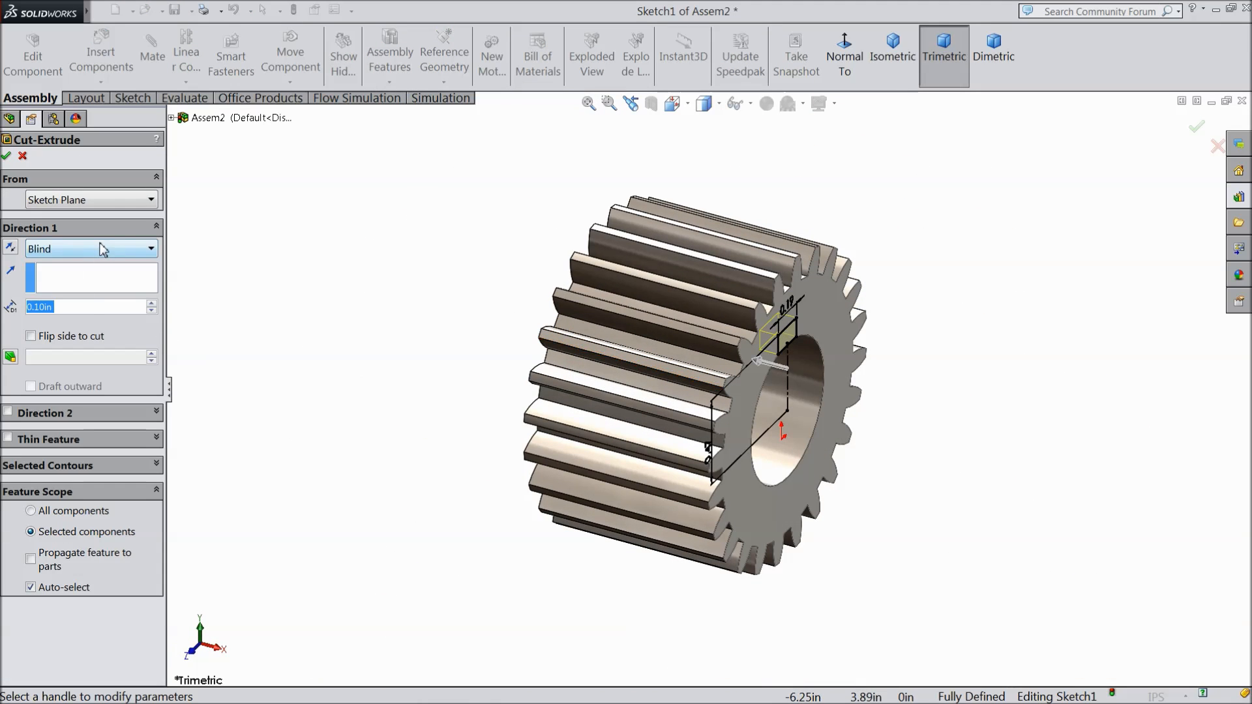
{"action": "left_click", "coordinate": [103, 250]}
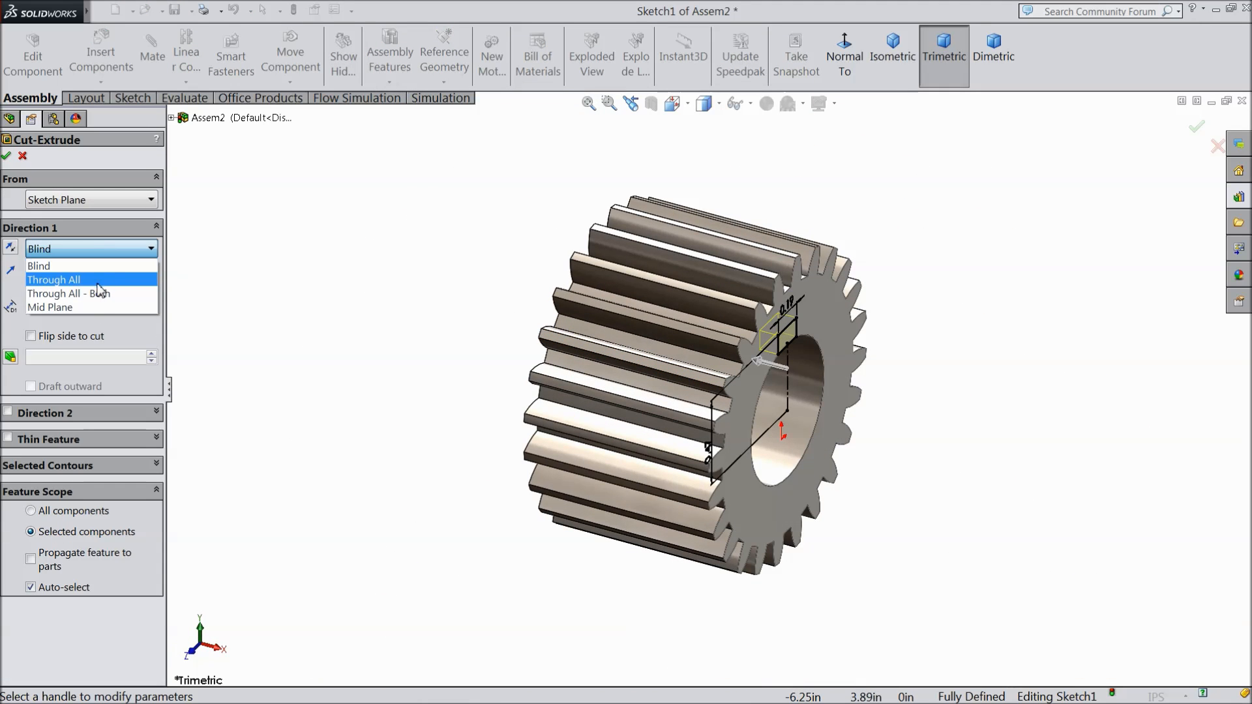
{"action": "left_click", "coordinate": [97, 282]}
{"action": "mouse_move", "coordinate": [307, 324]}
{"action": "middle_mouse_down"}
{"action": "mouse_move", "coordinate": [404, 351]}
{"action": "mouse_move", "coordinate": [299, 318]}
{"action": "middle_mouse_up"}
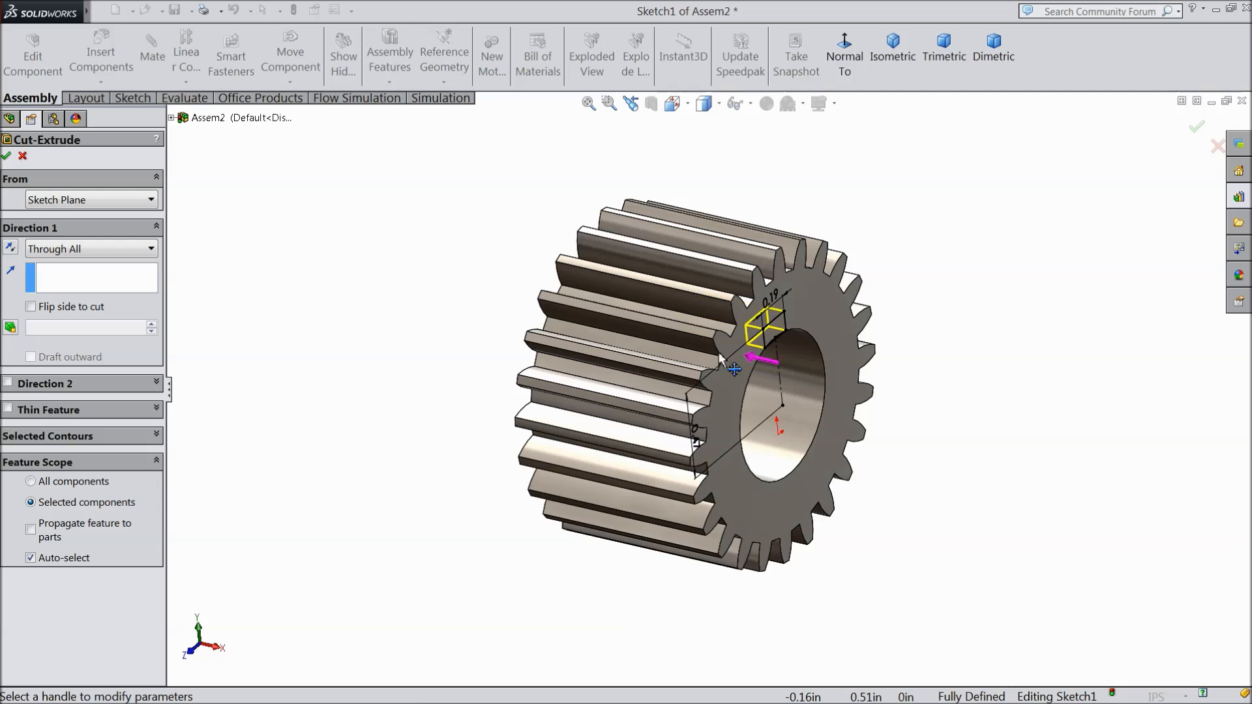
{"action": "left_click", "coordinate": [86, 253]}
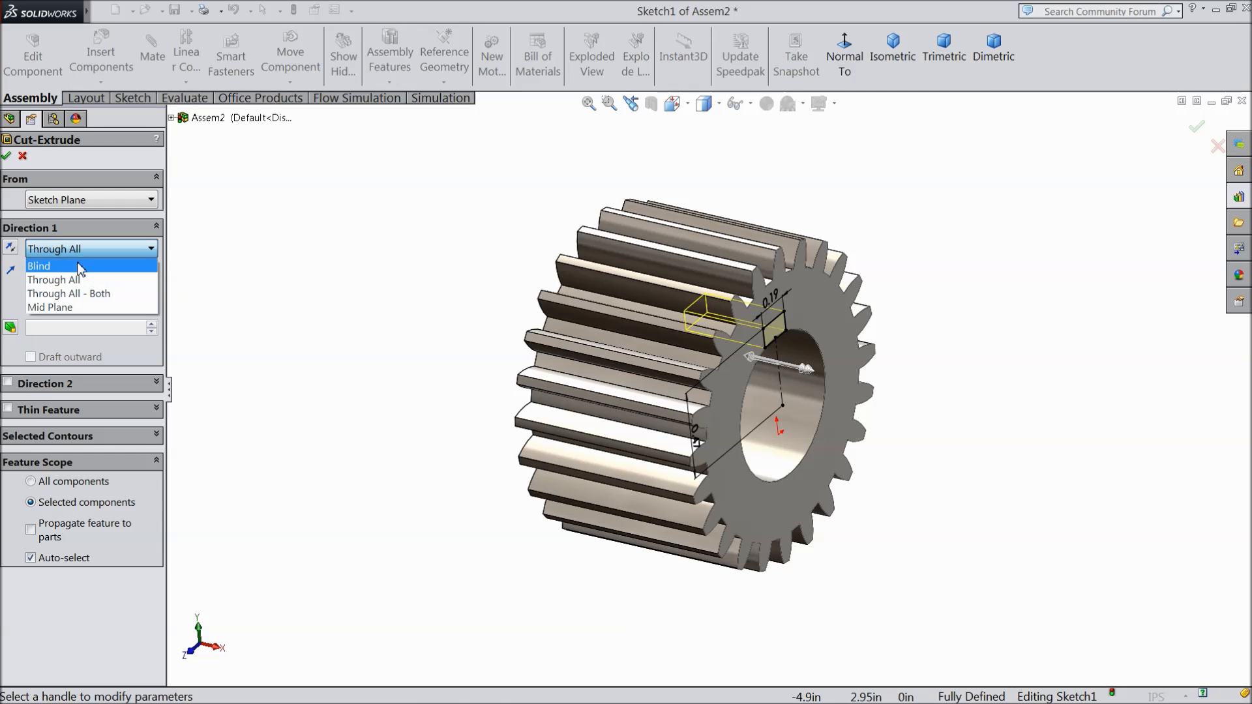
{"action": "left_click", "coordinate": [81, 267]}
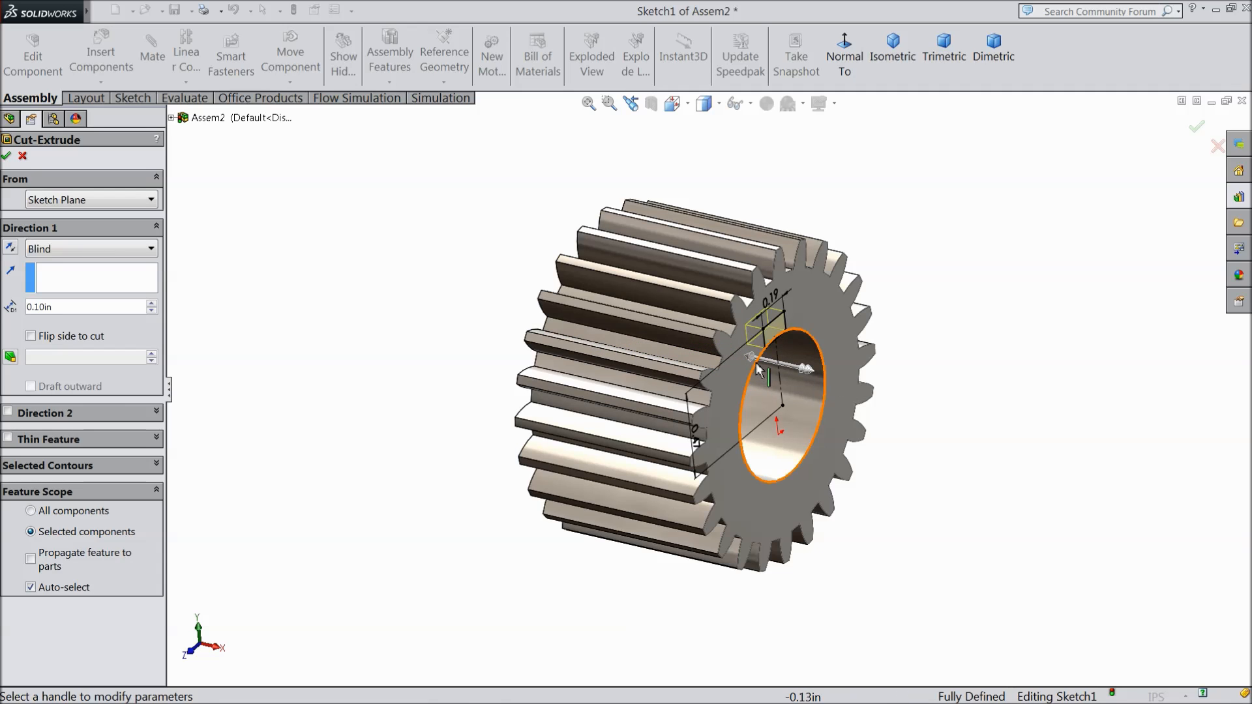
{"action": "left_click_drag", "start_coordinate": [756, 363], "coordinate": [451, 360]}
{"action": "mouse_move", "coordinate": [451, 360]}
{"action": "middle_mouse_down"}
{"action": "mouse_move", "coordinate": [511, 372]}
{"action": "mouse_move", "coordinate": [442, 349]}
{"action": "middle_mouse_up"}
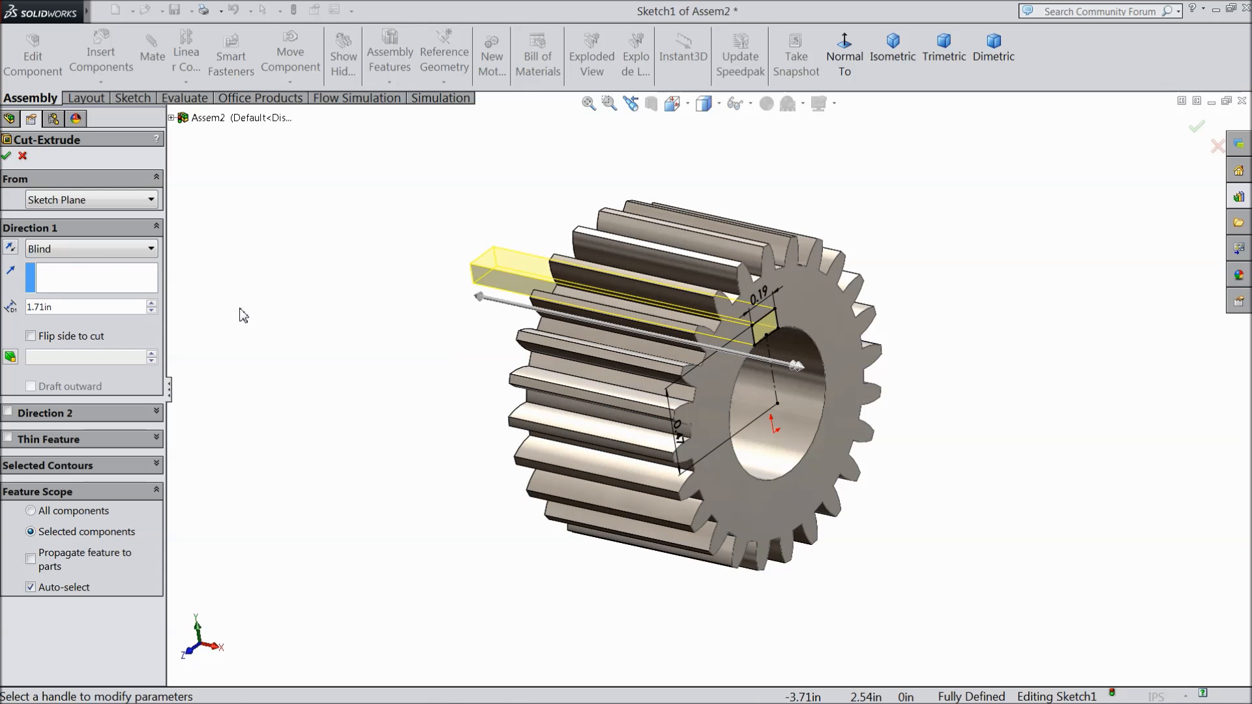
{"action": "left_click", "coordinate": [7, 157]}
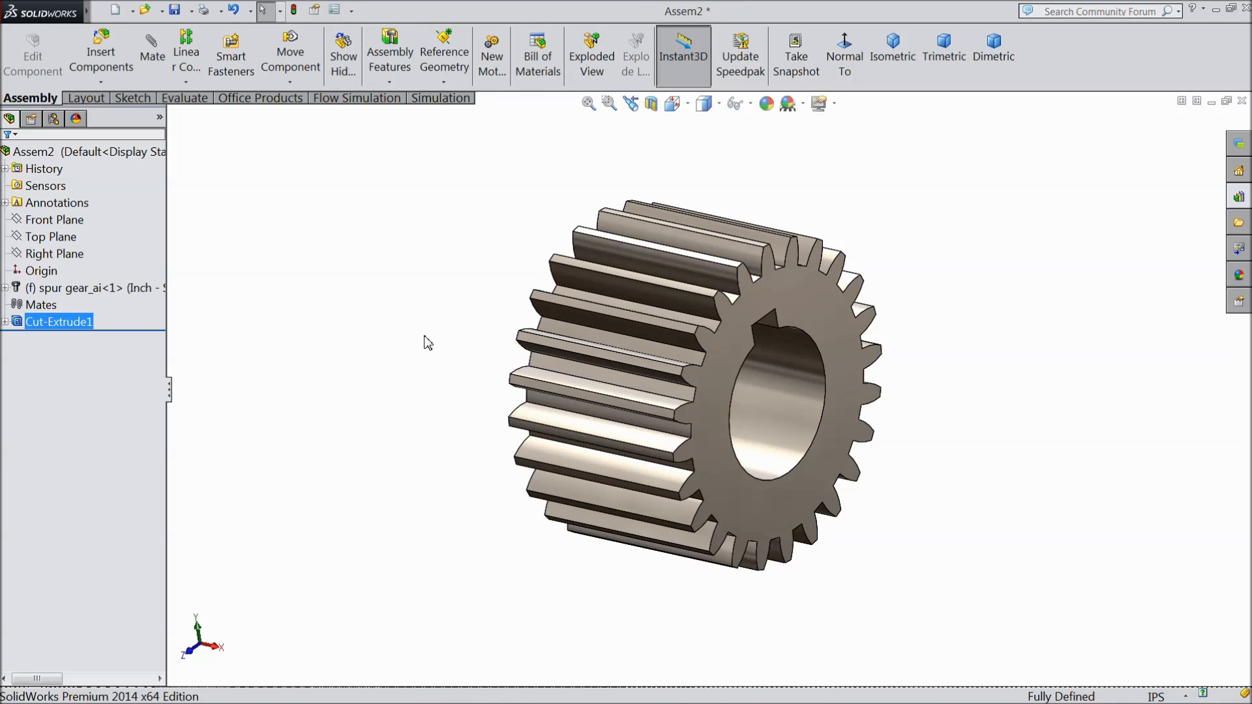
Step: Save the keyed gear as a part file named 18.Spur Gear in the Arbor Press machine folder and close the assembly
{"action": "middle_click_drag", "start_coordinate": [475, 386], "coordinate": [476, 417]}
{"action": "scroll", "coordinate": [750, 360], "scroll_direction": "down", "scroll_amount": 2}
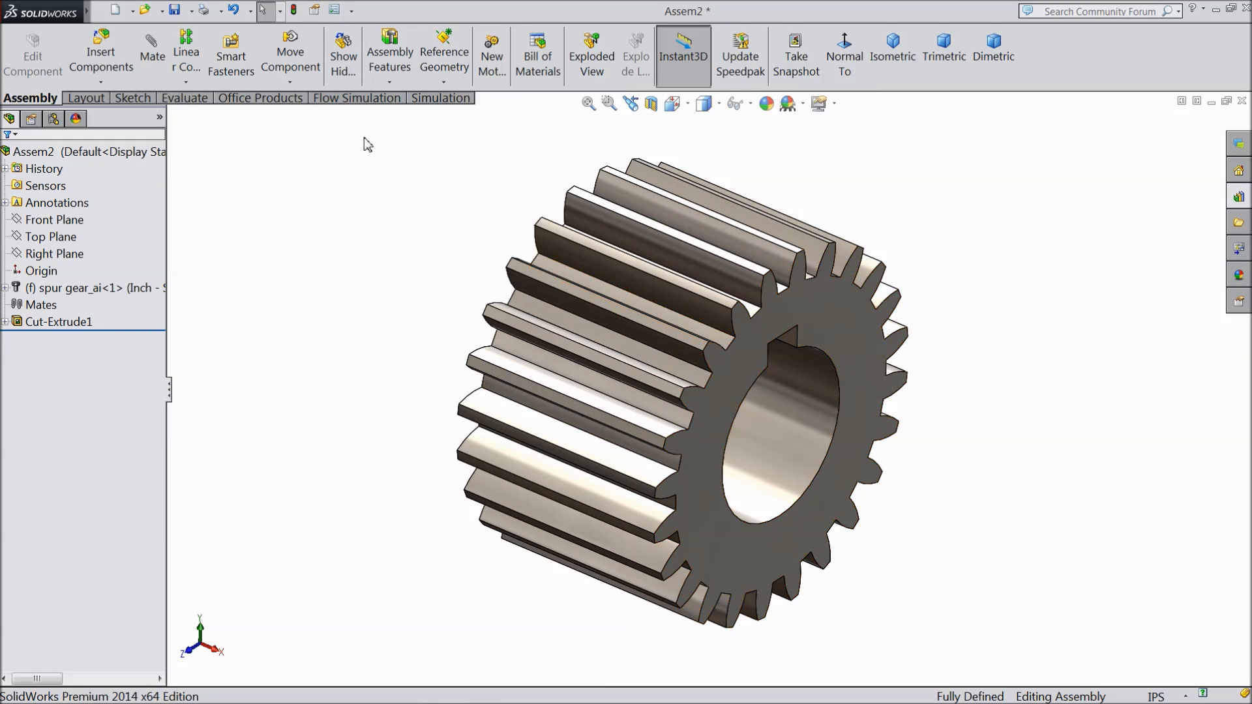
{"action": "left_click", "coordinate": [174, 11]}
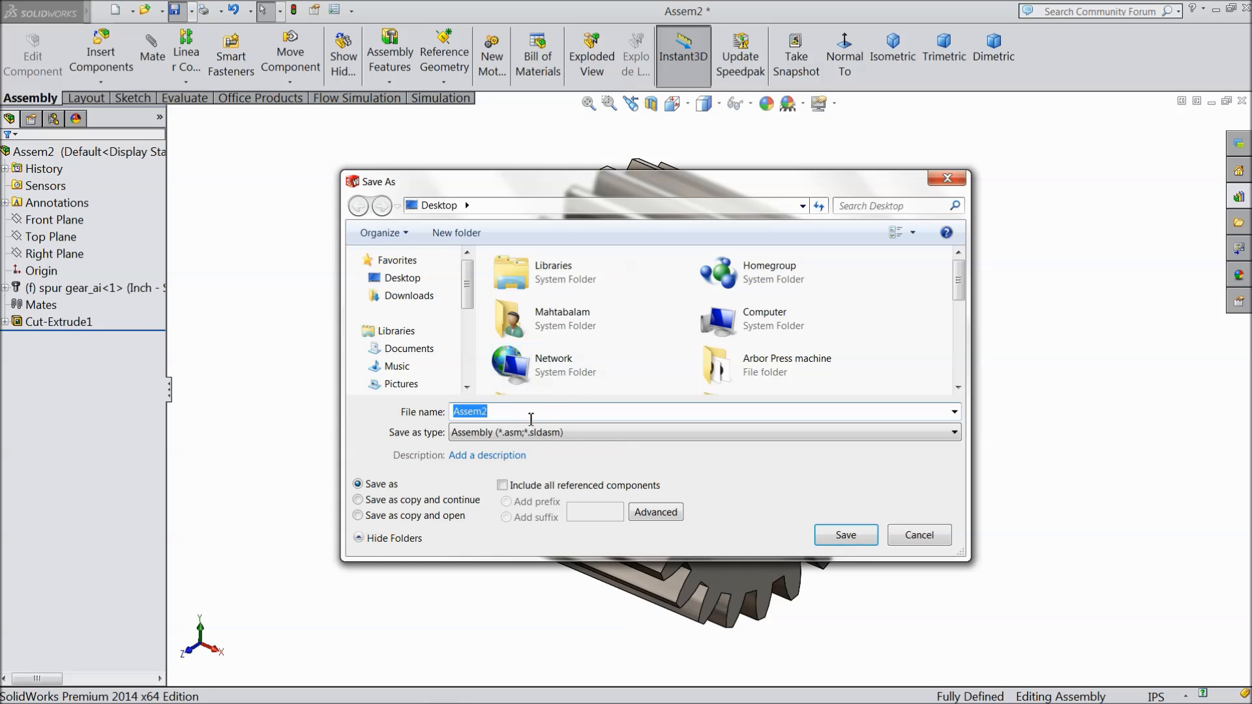
{"action": "double_click", "coordinate": [800, 377]}
{"action": "left_click", "coordinate": [497, 433]}
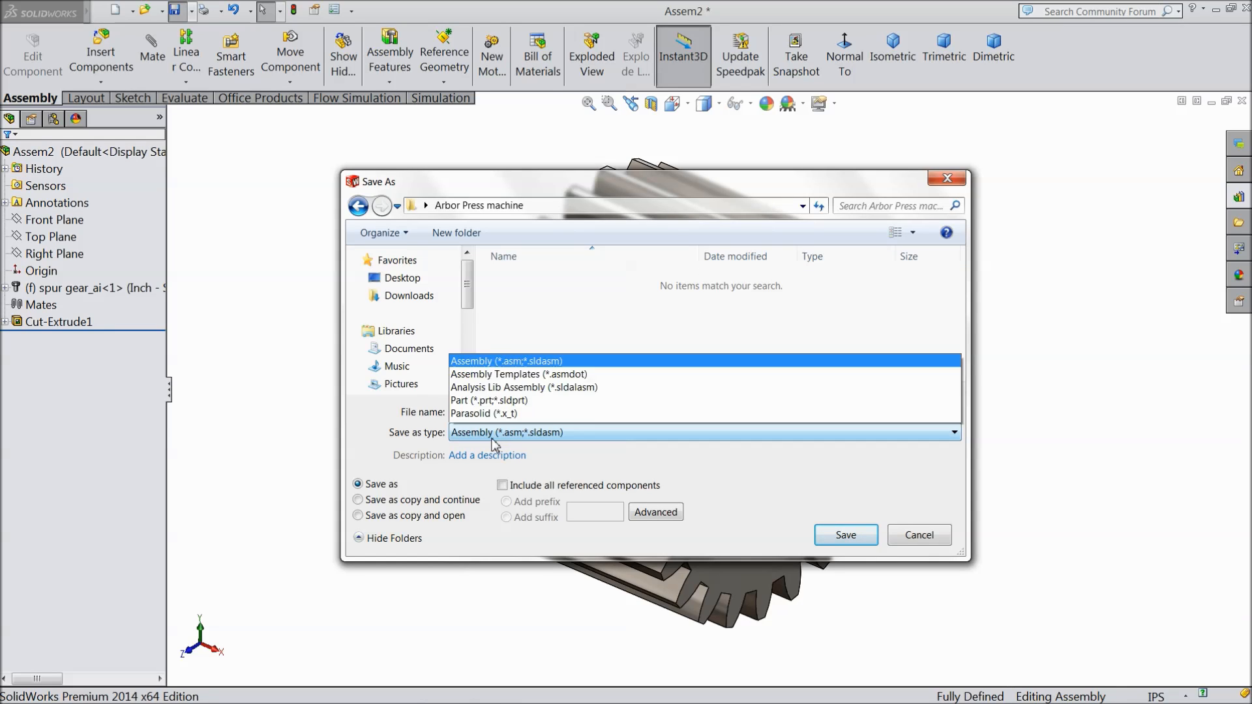
{"action": "left_click", "coordinate": [466, 106]}
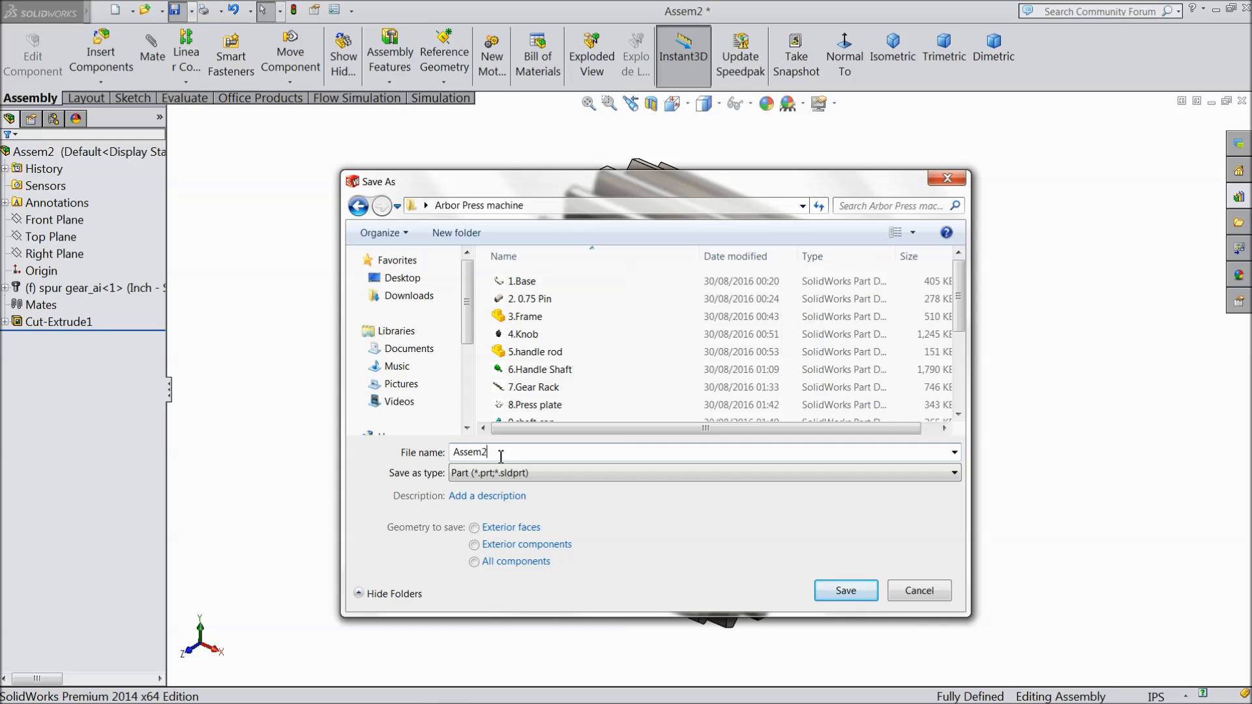
{"action": "type", "text": "18.Spur Gear"}
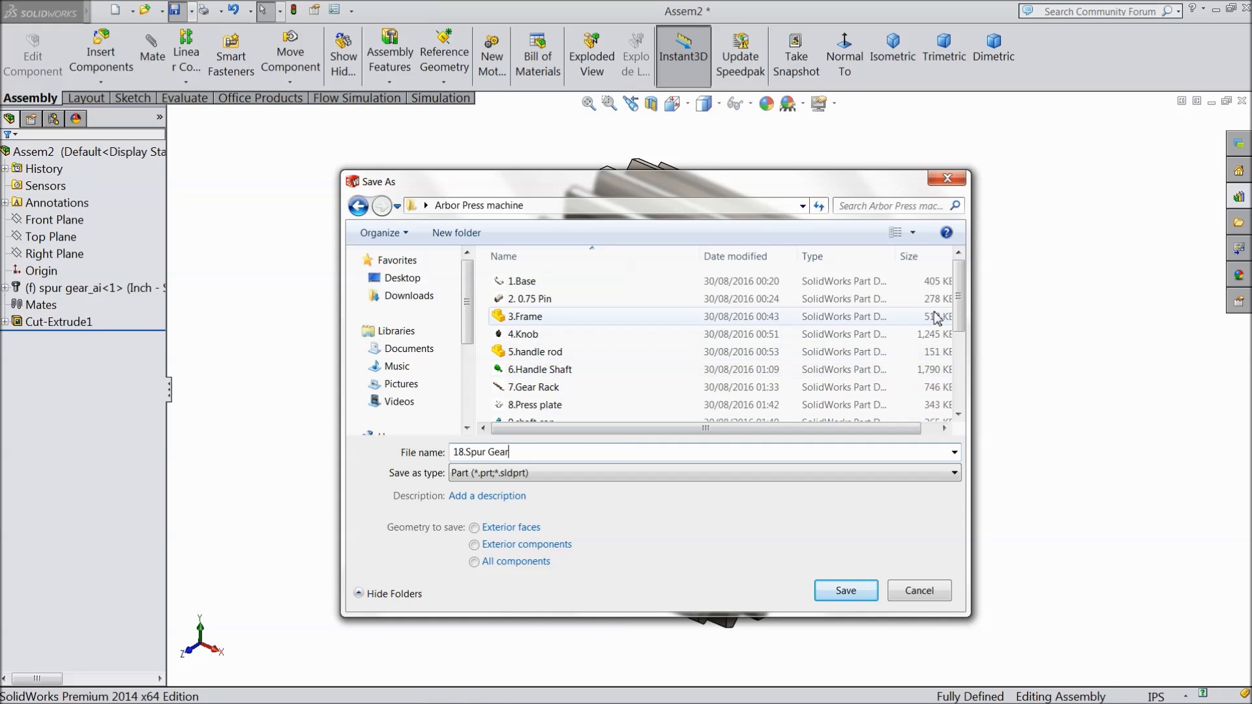
{"action": "scroll", "coordinate": [932, 313], "scroll_direction": "down", "scroll_amount": 3}
{"action": "left_click", "coordinate": [859, 591]}
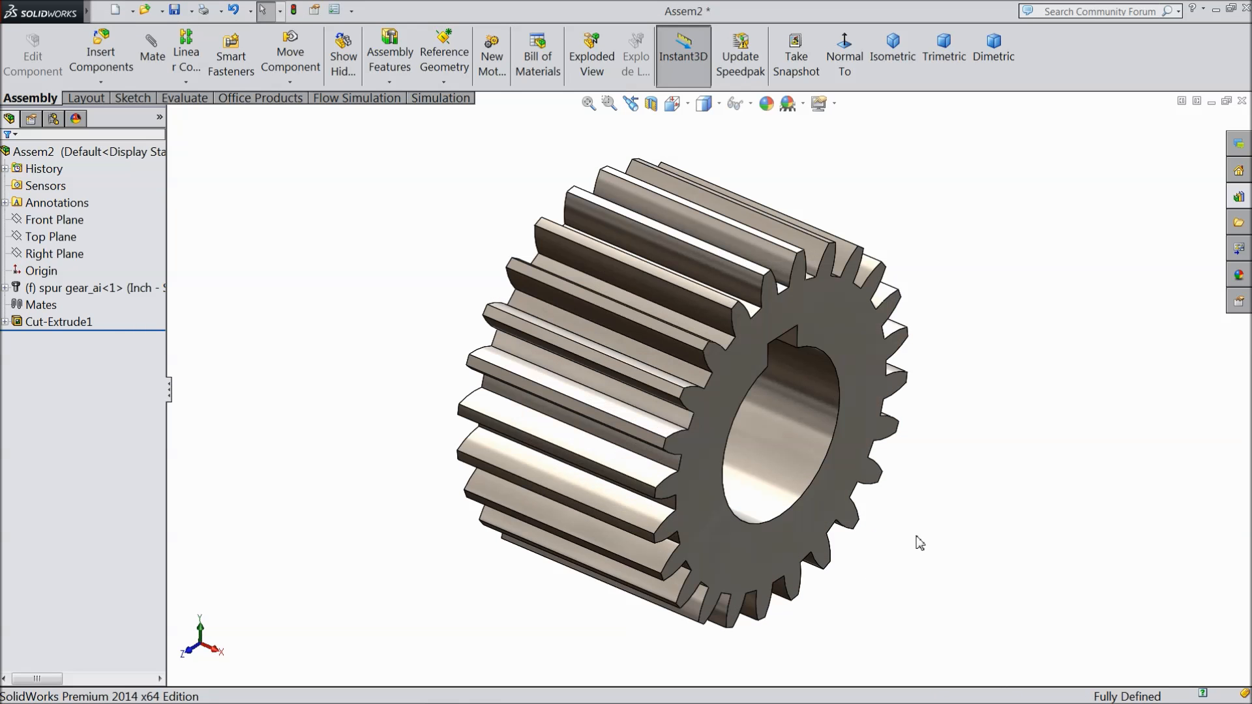
{"action": "mouse_move", "coordinate": [921, 536]}
{"action": "middle_mouse_down"}
{"action": "mouse_move", "coordinate": [830, 498]}
{"action": "mouse_move", "coordinate": [833, 466]}
{"action": "mouse_move", "coordinate": [889, 545]}
{"action": "mouse_move", "coordinate": [898, 537]}
{"action": "middle_mouse_up"}
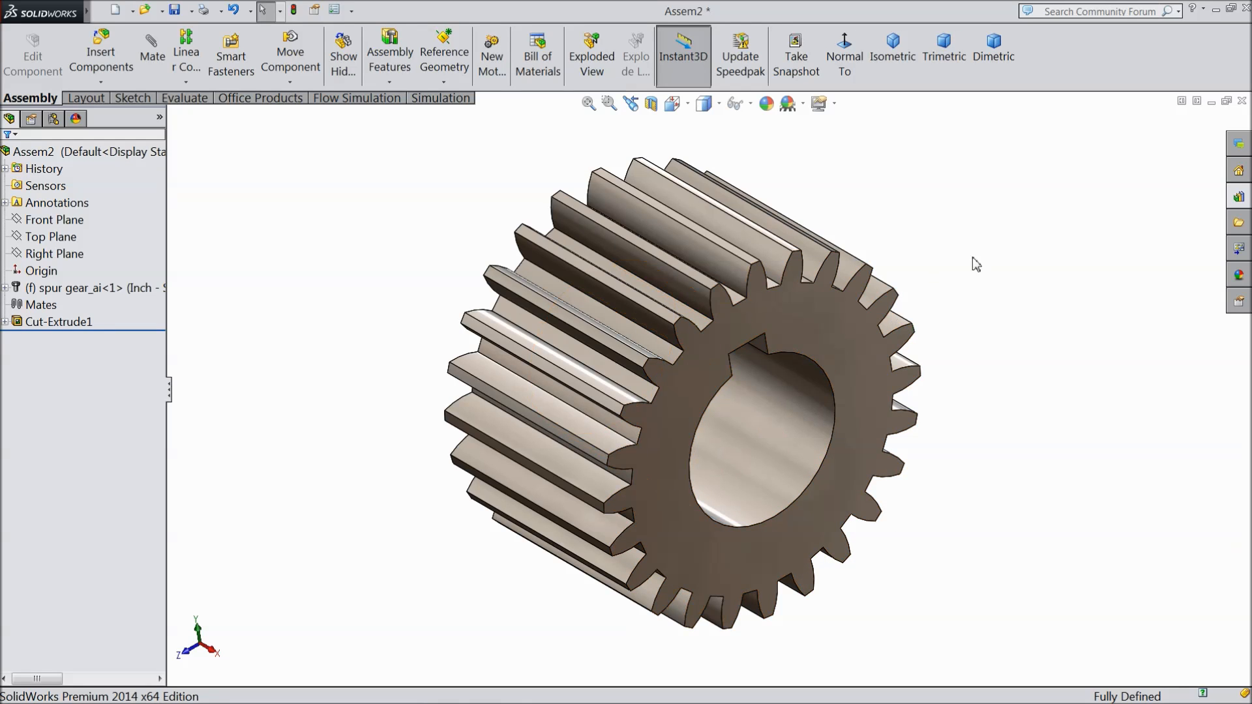
{"action": "left_click", "coordinate": [1242, 102]}
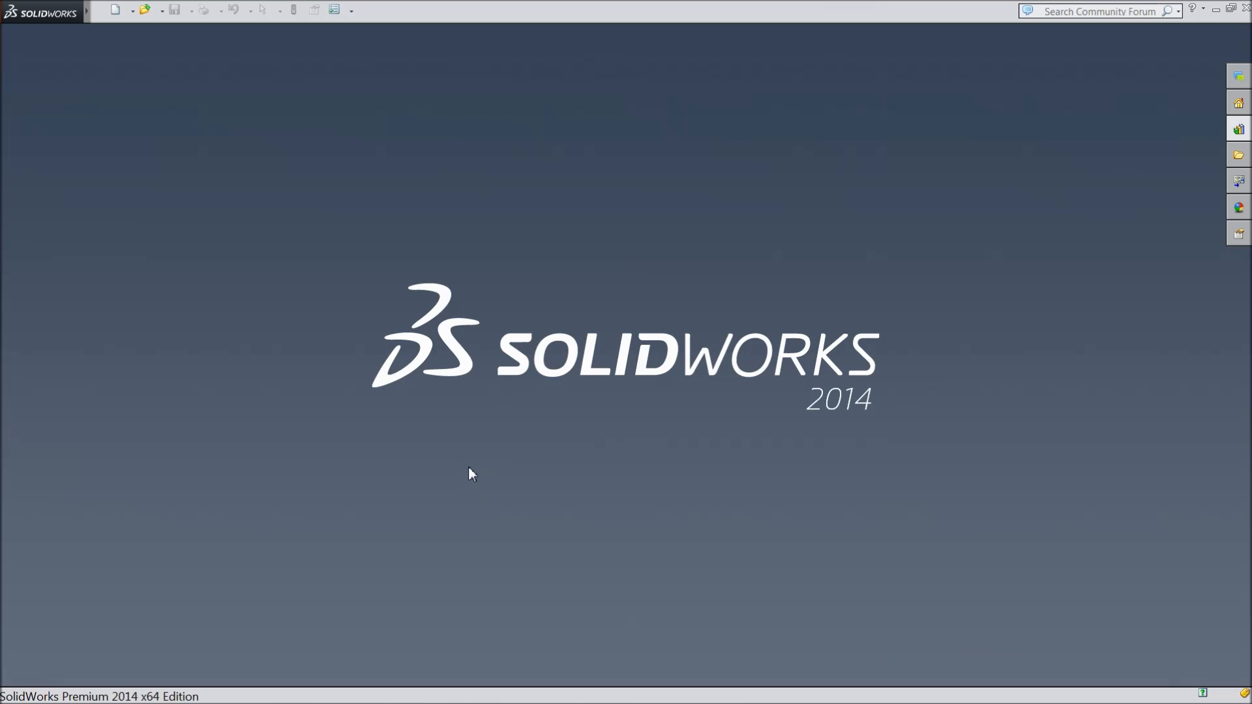
Step: Create a new assembly and place the 1.Base part from the Arbor Press machine folder as its first component
{"action": "left_click", "coordinate": [116, 10]}
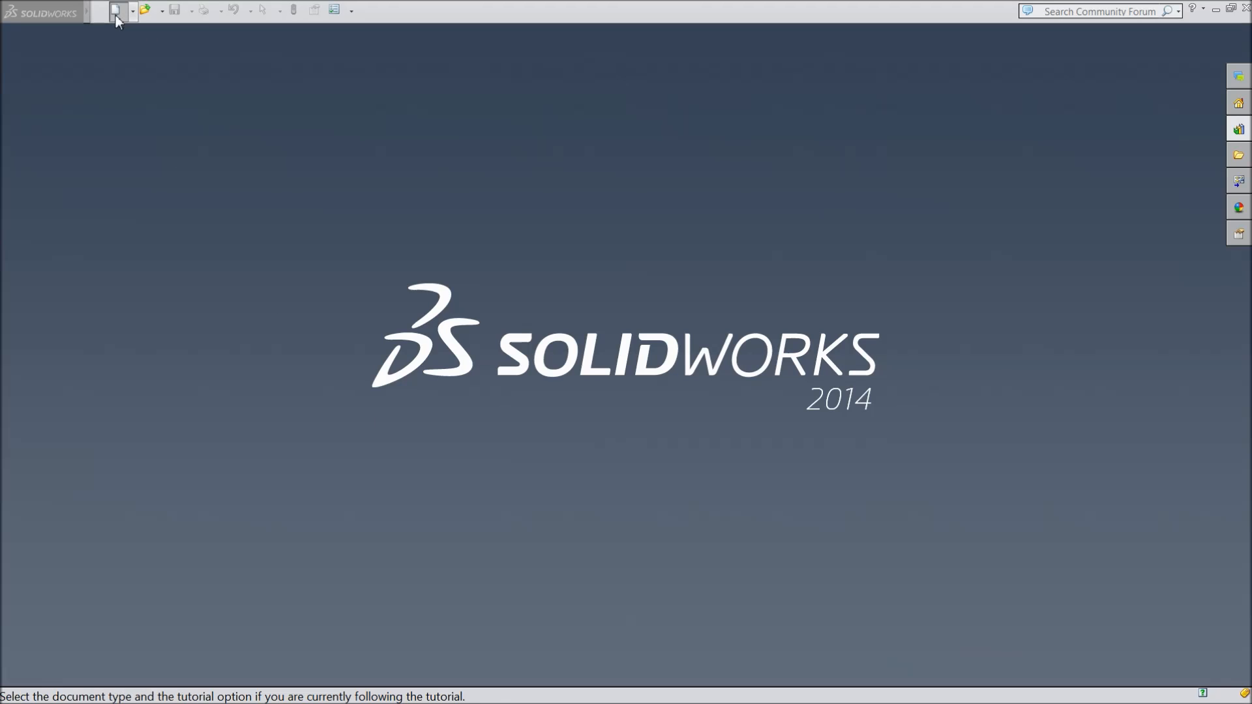
{"action": "left_click", "coordinate": [537, 565]}
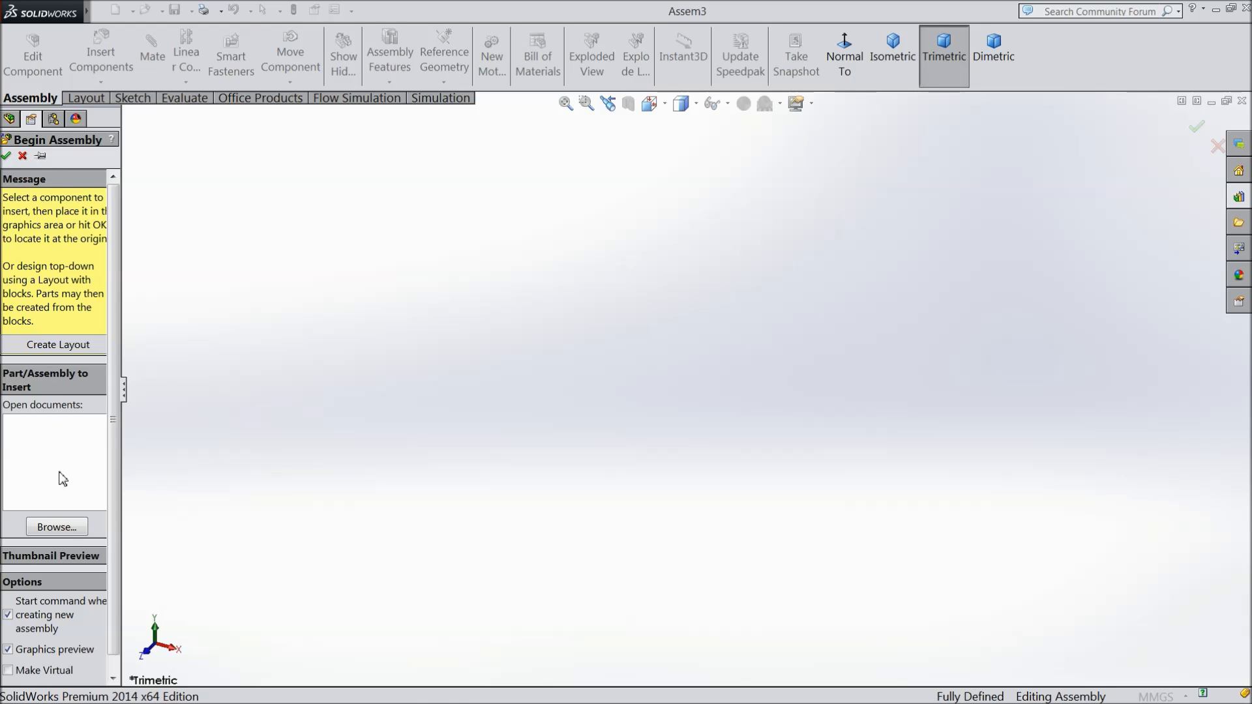
{"action": "left_click", "coordinate": [65, 533]}
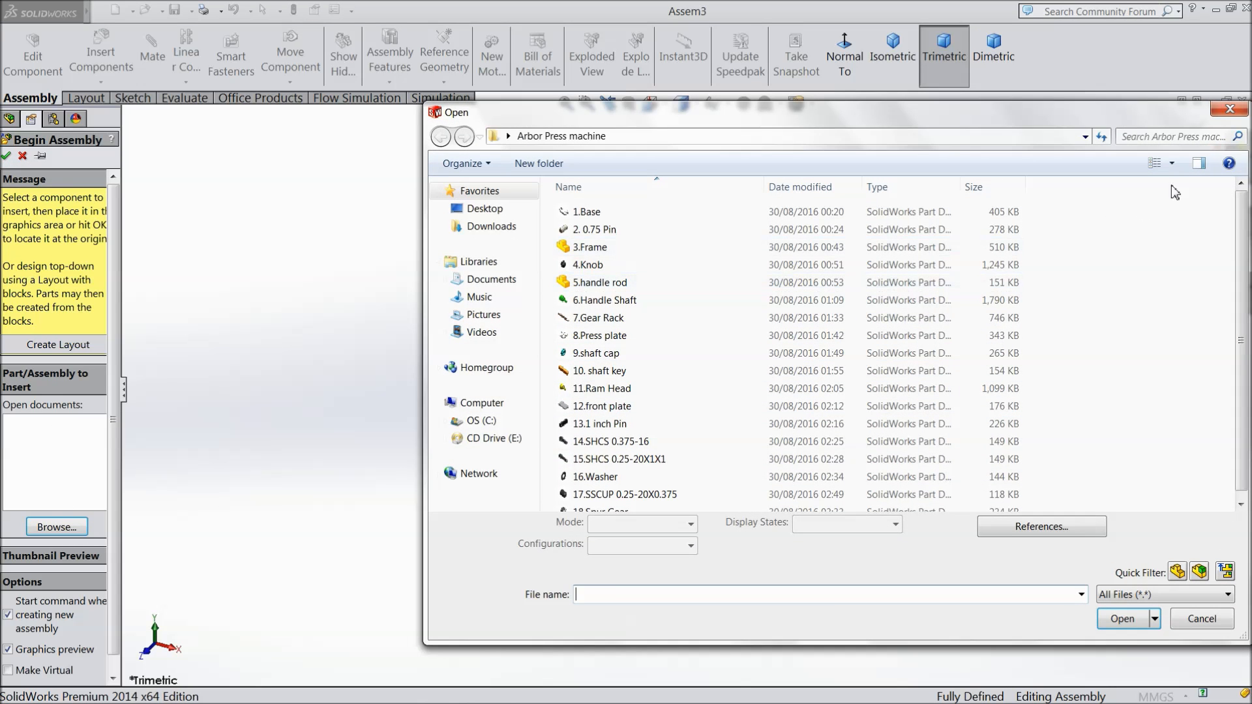
{"action": "left_click", "coordinate": [1177, 167]}
{"action": "left_click", "coordinate": [1172, 59]}
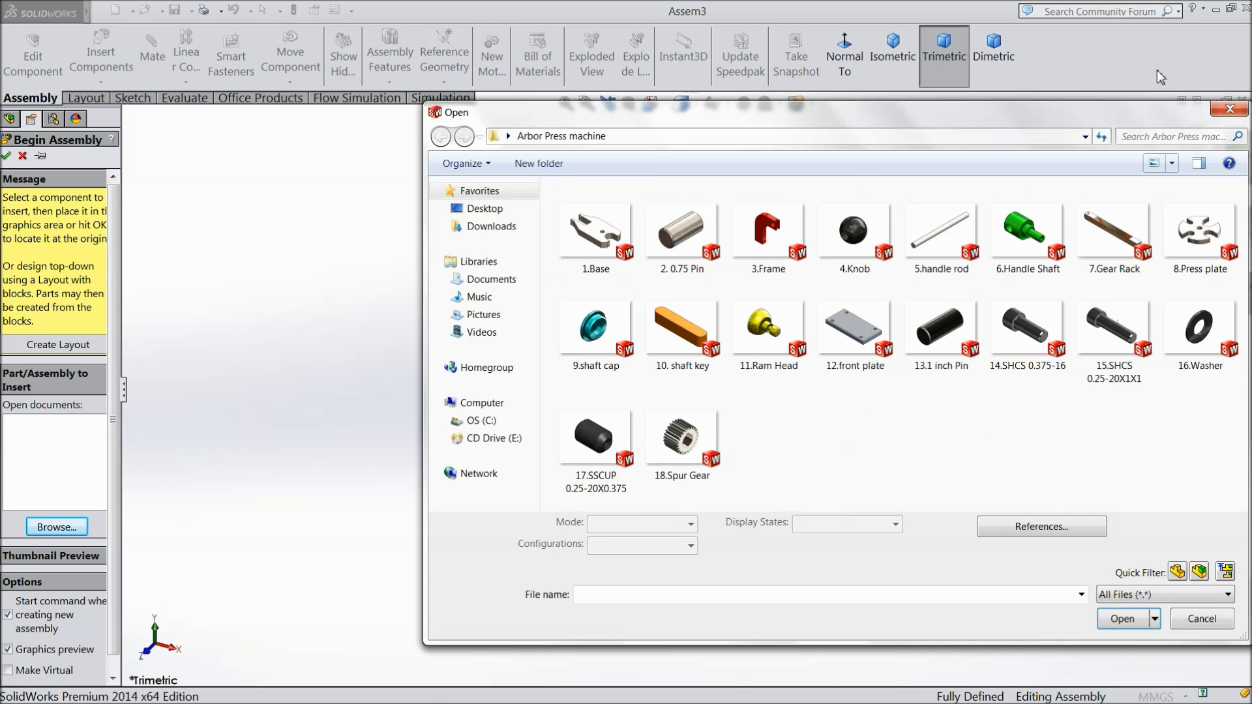
{"action": "left_click", "coordinate": [595, 238]}
{"action": "left_click", "coordinate": [1123, 619]}
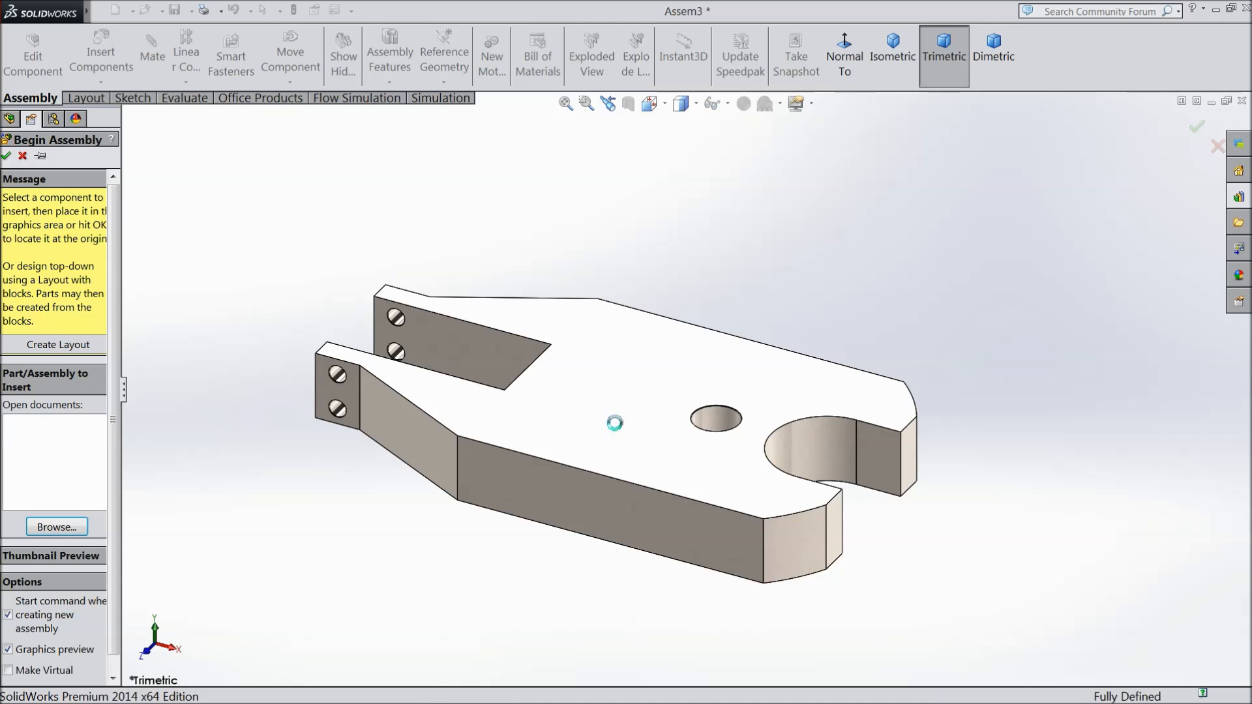
{"action": "left_click", "coordinate": [687, 392]}
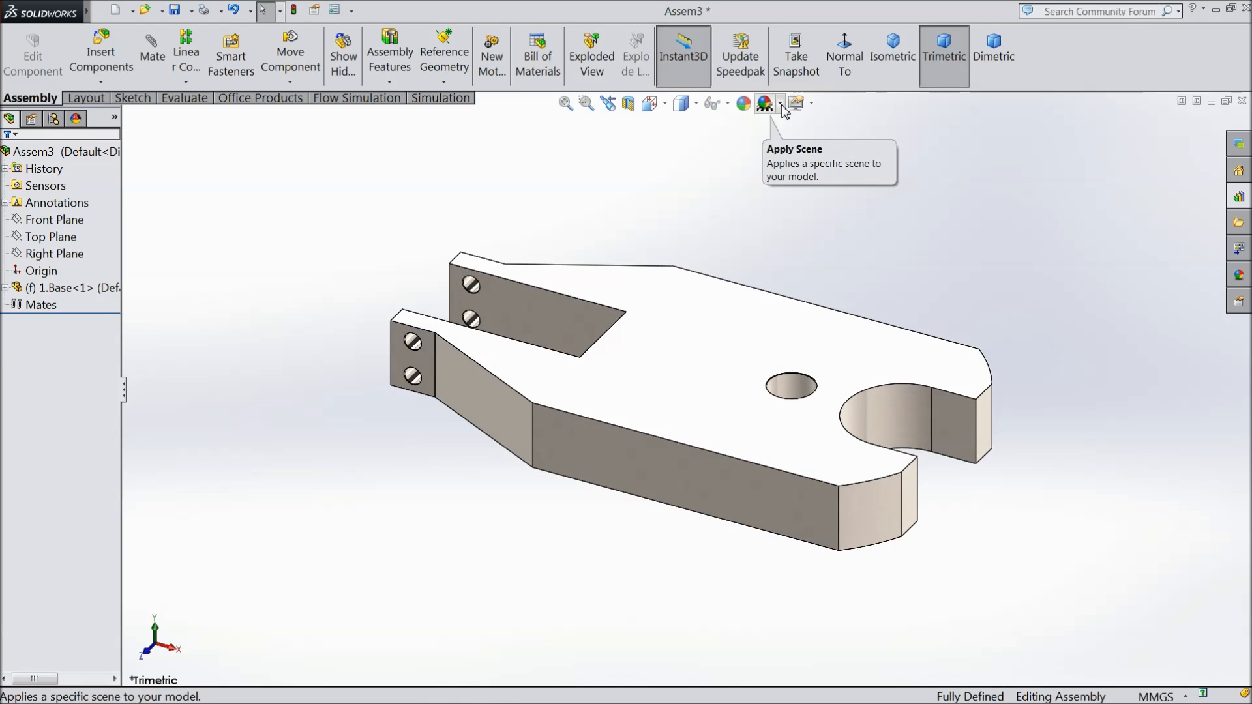
Step: Apply a plain white scene and raise the image quality, with shaded resolution at maximum and wireframe resolution near high
{"action": "left_click", "coordinate": [779, 103]}
{"action": "left_click", "coordinate": [789, 48]}
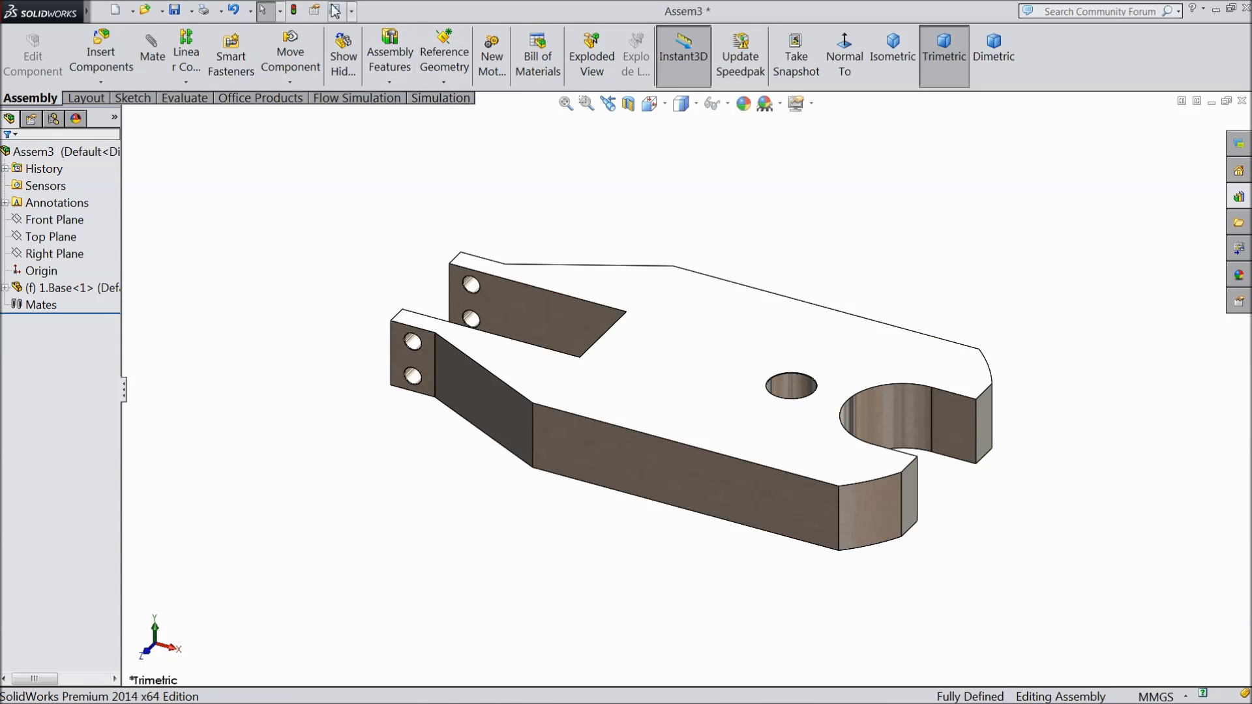
{"action": "left_click", "coordinate": [338, 11]}
{"action": "left_click", "coordinate": [713, 110]}
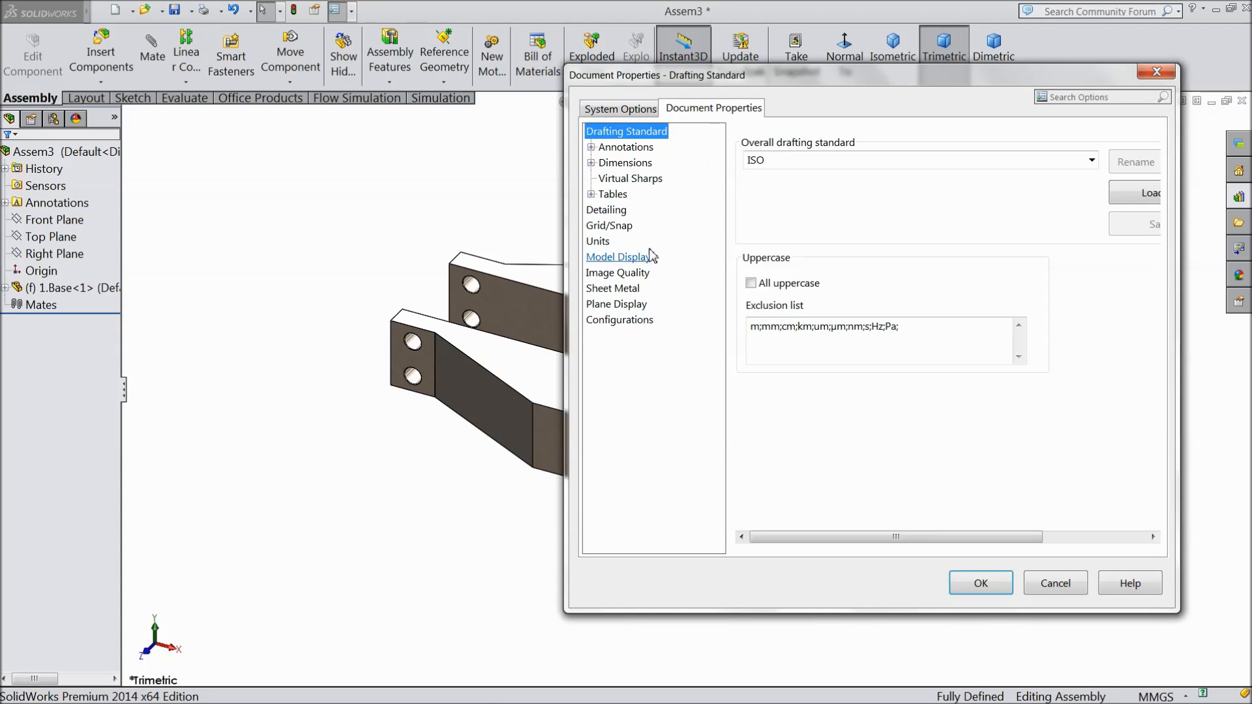
{"action": "left_click", "coordinate": [619, 274]}
{"action": "left_click_drag", "start_coordinate": [891, 178], "coordinate": [1068, 175]}
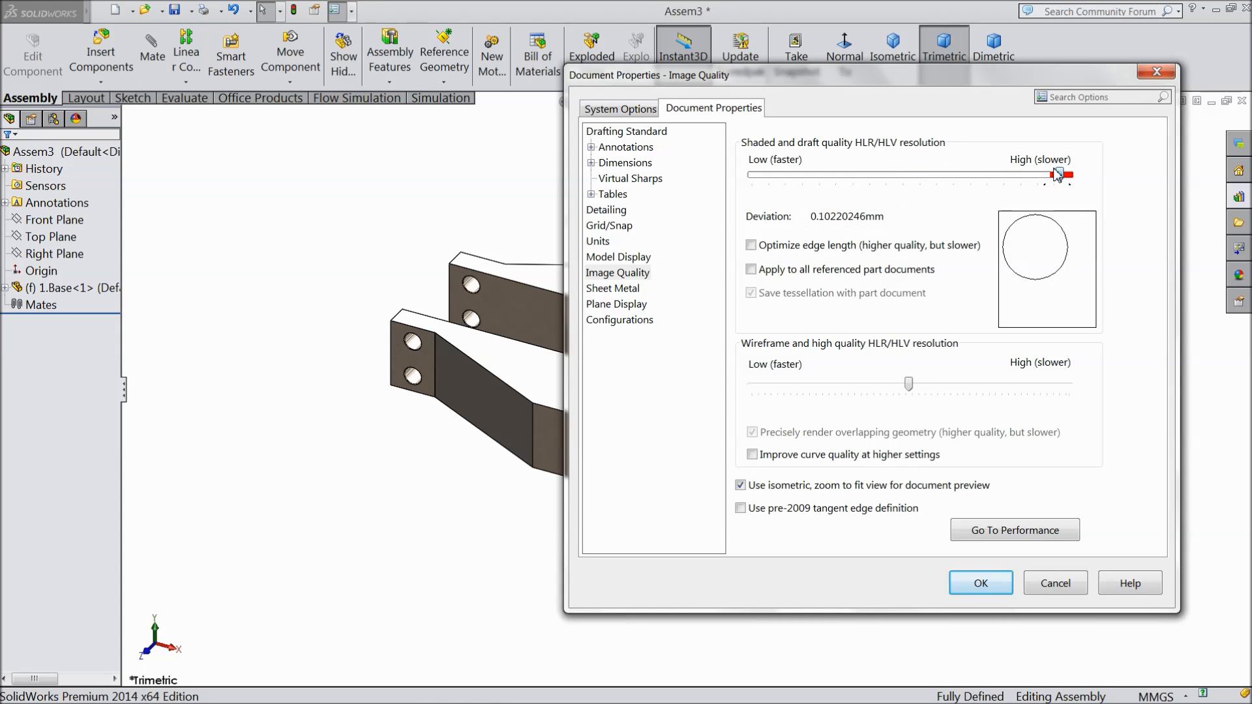
{"action": "left_click_drag", "start_coordinate": [911, 385], "coordinate": [1010, 388]}
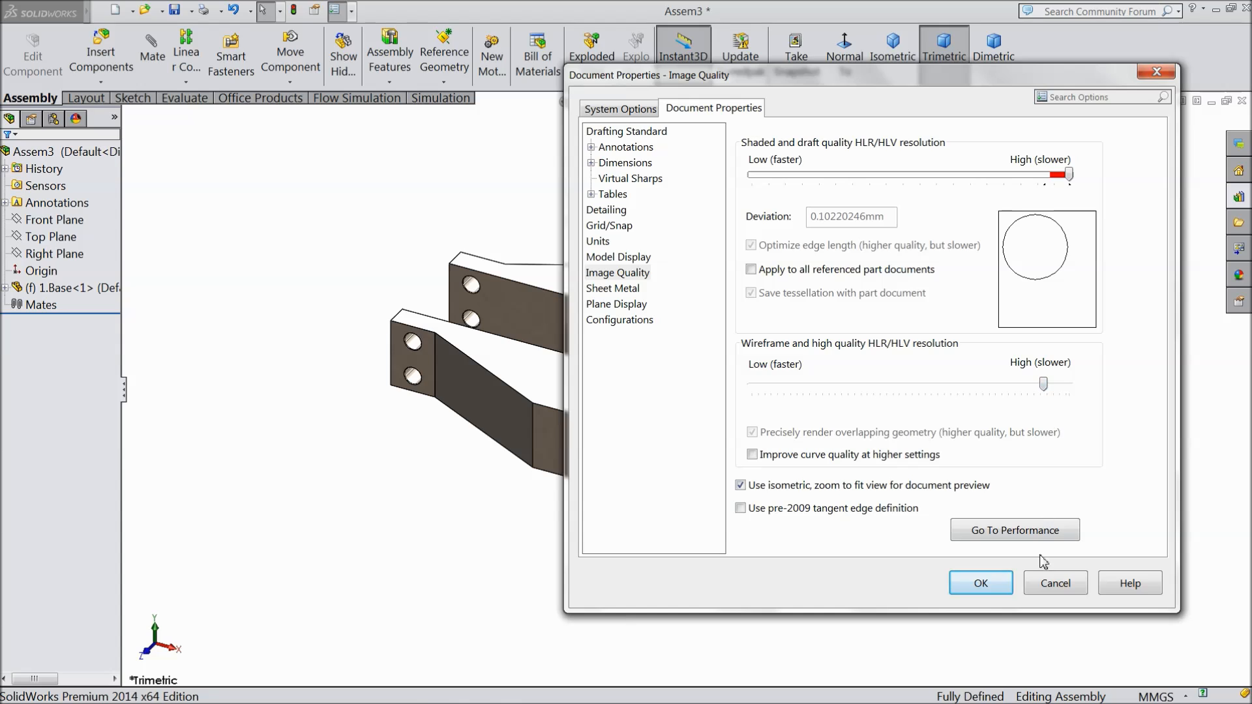
{"action": "left_click", "coordinate": [982, 584]}
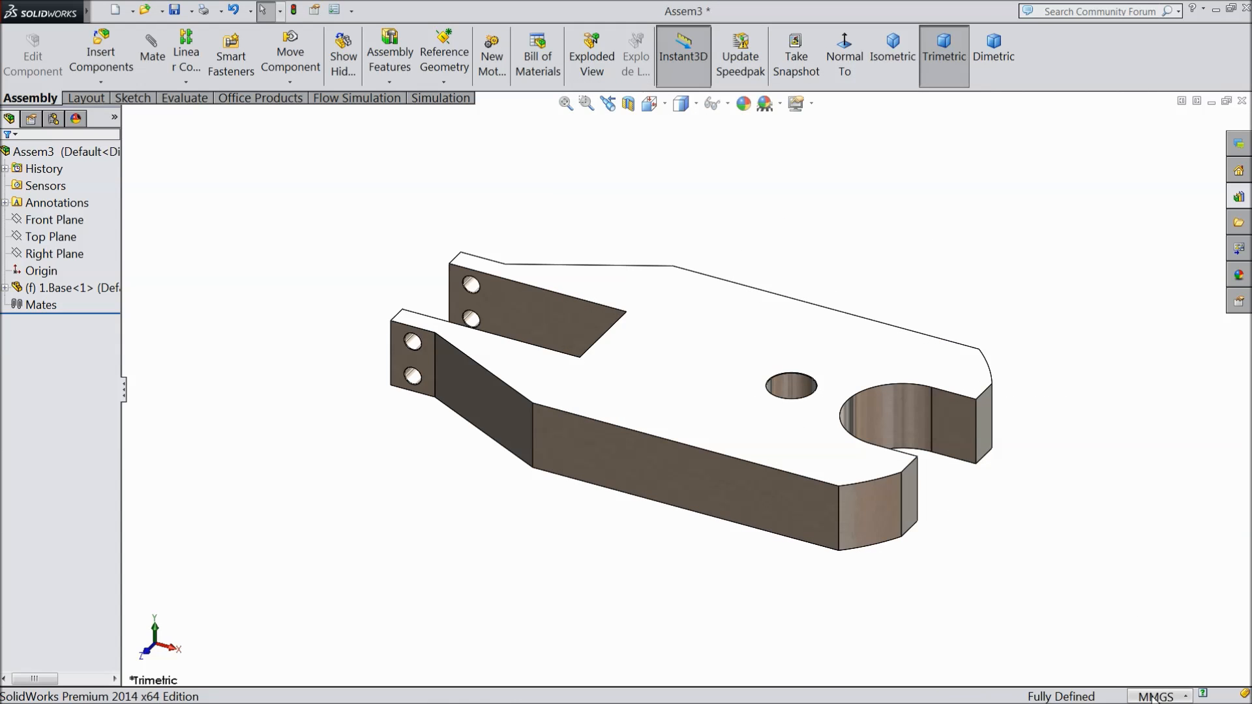
Step: Set the assembly's unit system to IPS
{"action": "left_click", "coordinate": [1152, 696]}
{"action": "left_click", "coordinate": [1096, 654]}
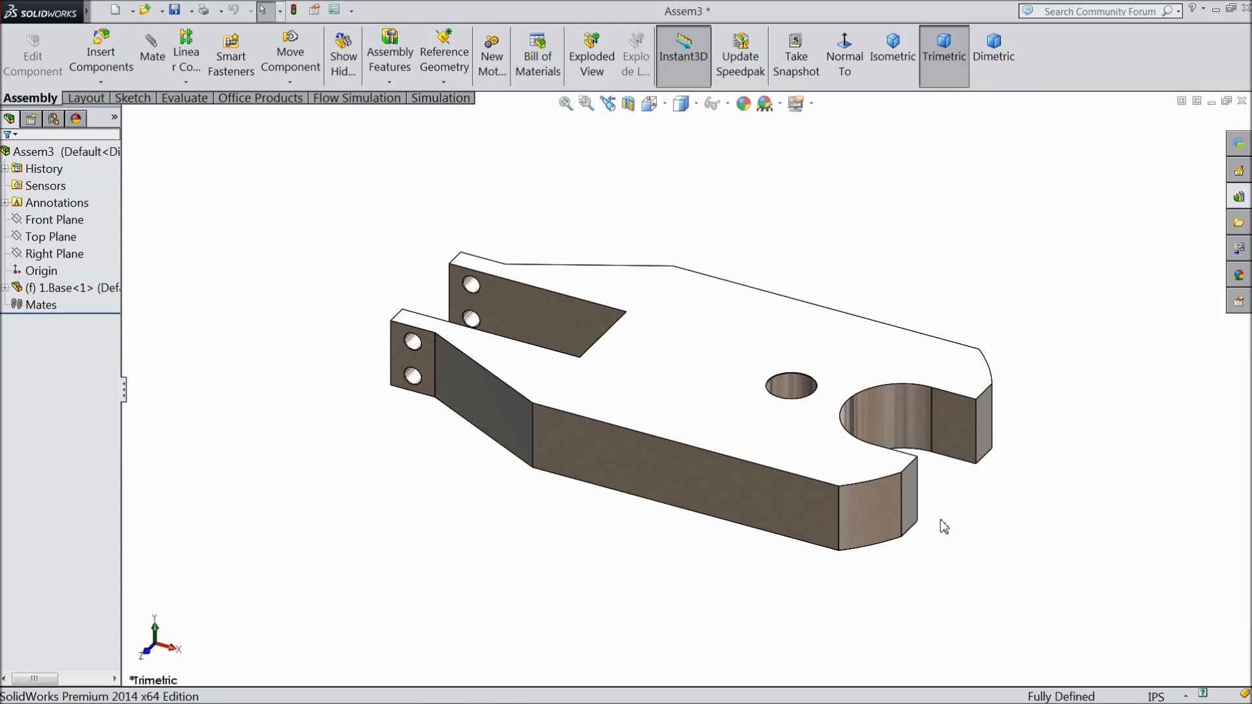
Step: Insert the 3.Frame part into the assembly and place it beside the notched end of the base
{"action": "middle_click_drag", "start_coordinate": [516, 537], "coordinate": [627, 610]}
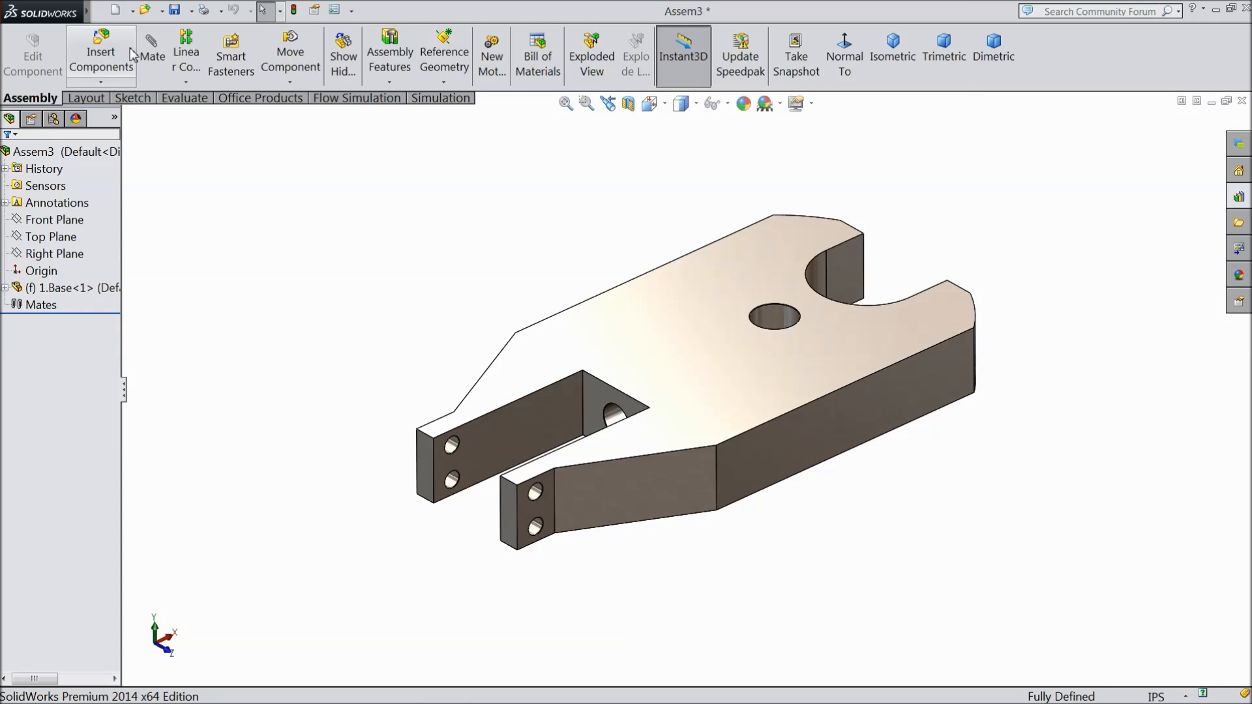
{"action": "left_click_drag", "start_coordinate": [122, 236], "coordinate": [159, 237]}
{"action": "left_click", "coordinate": [100, 55]}
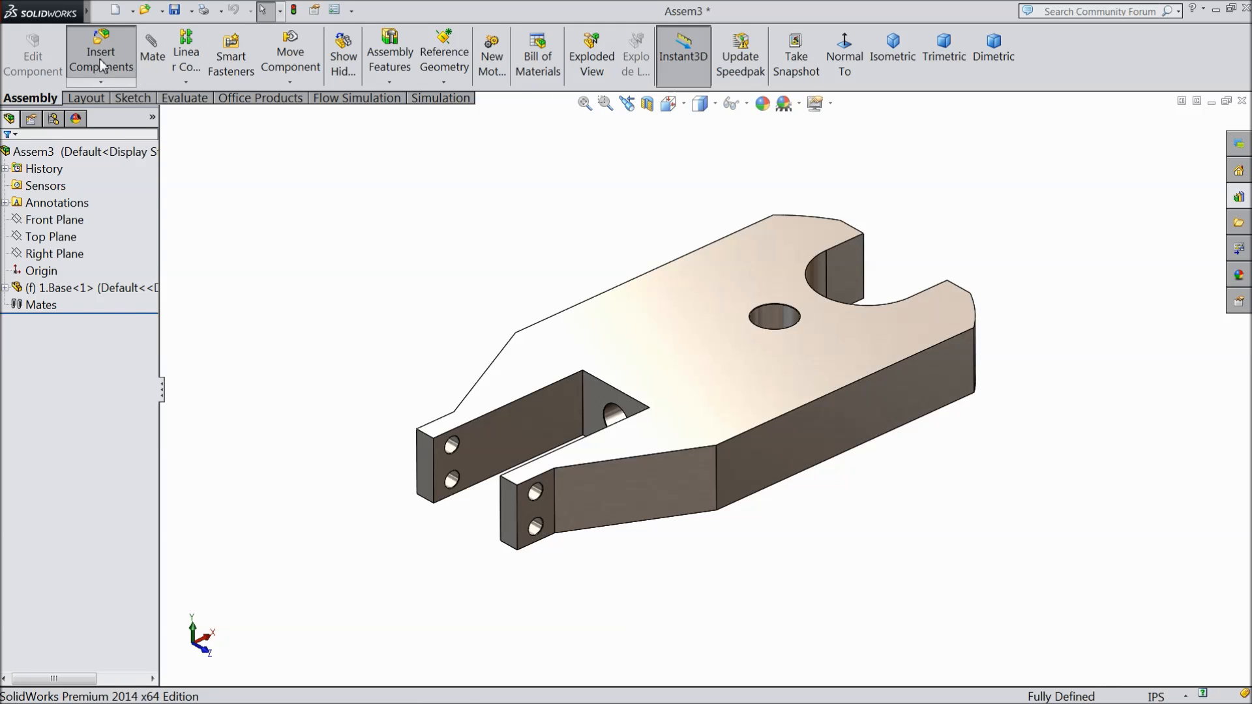
{"action": "left_click", "coordinate": [104, 475]}
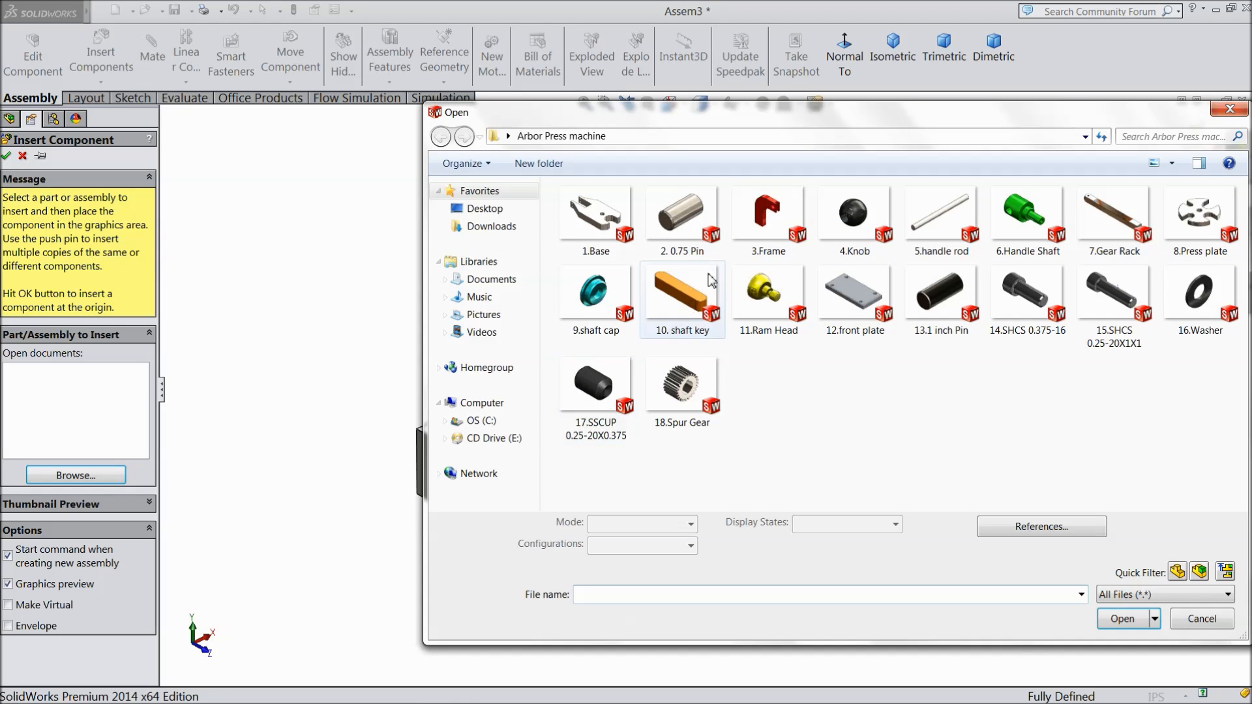
{"action": "left_click", "coordinate": [750, 214]}
{"action": "left_click", "coordinate": [1121, 619]}
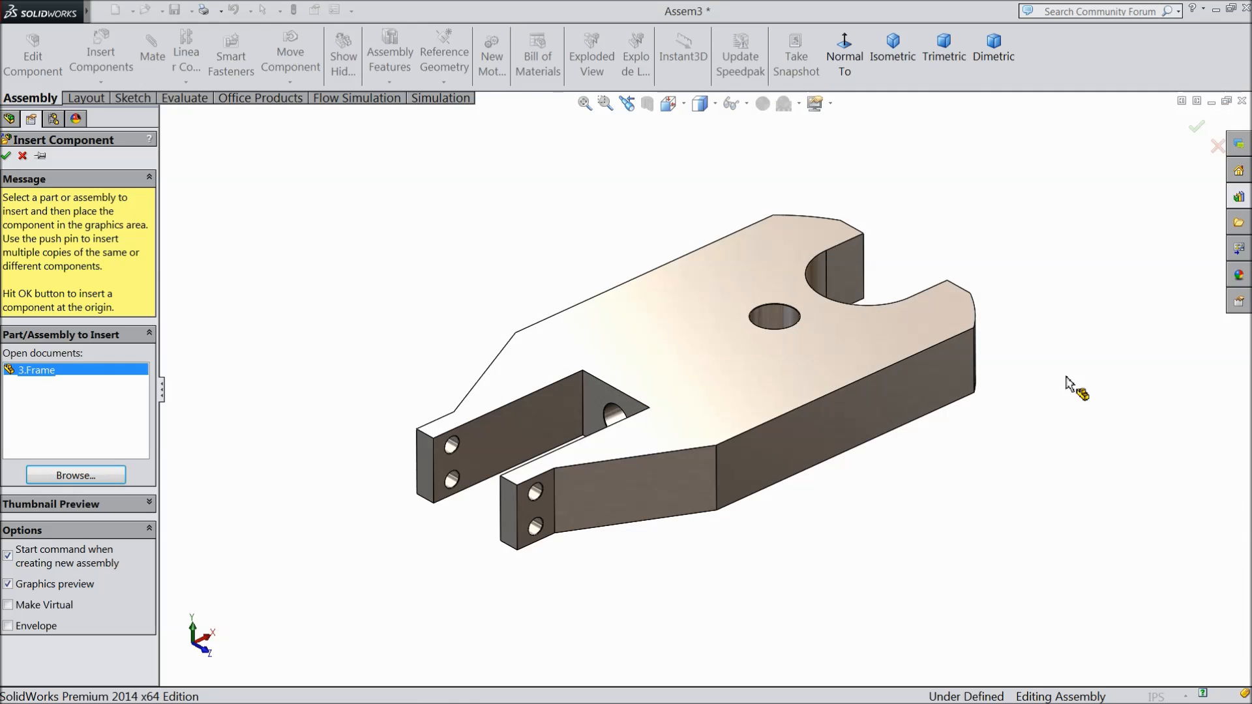
{"action": "left_click", "coordinate": [1037, 285]}
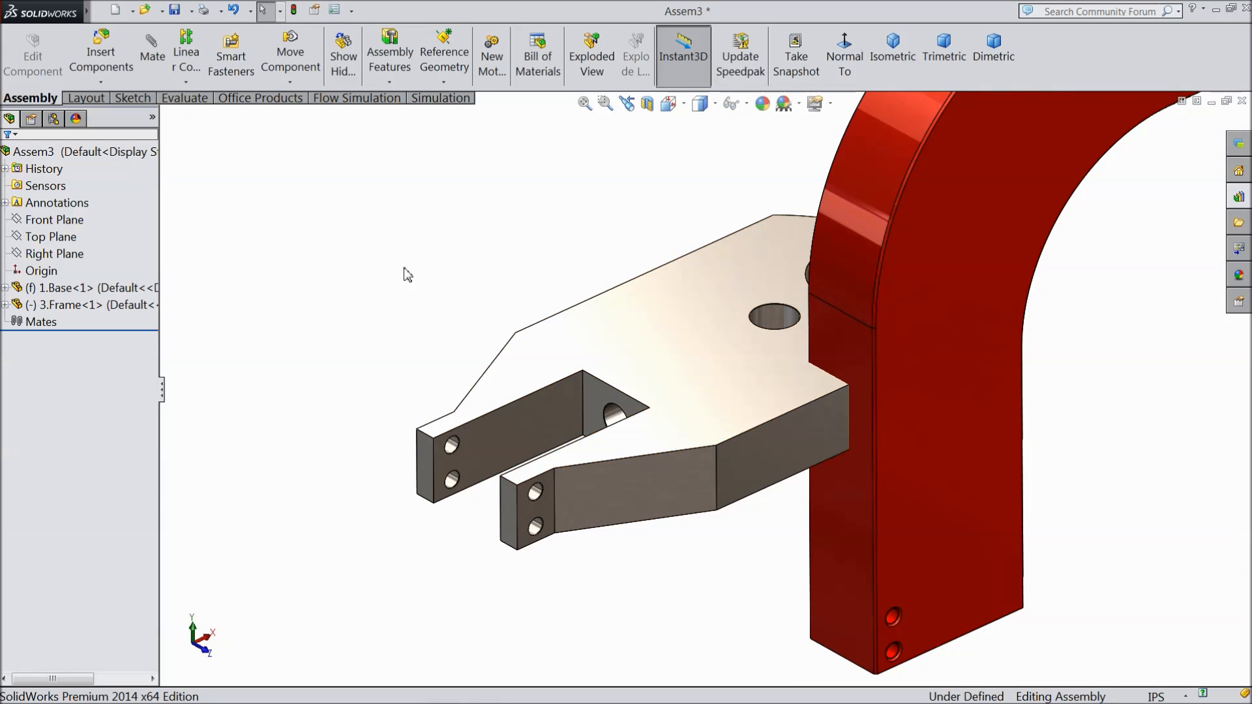
Step: Insert the 2. 0.75 Pin part into the assembly and place it between the base and the frame
{"action": "left_click", "coordinate": [114, 62]}
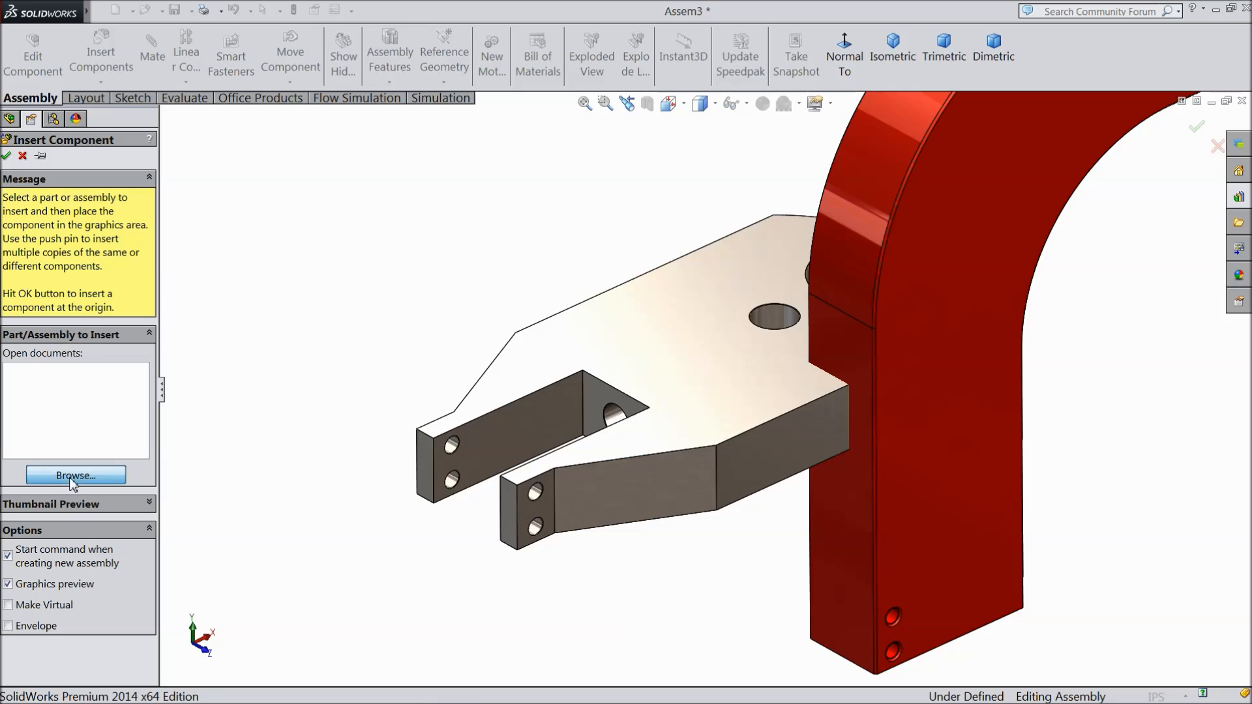
{"action": "left_click", "coordinate": [73, 475]}
{"action": "left_click", "coordinate": [681, 219]}
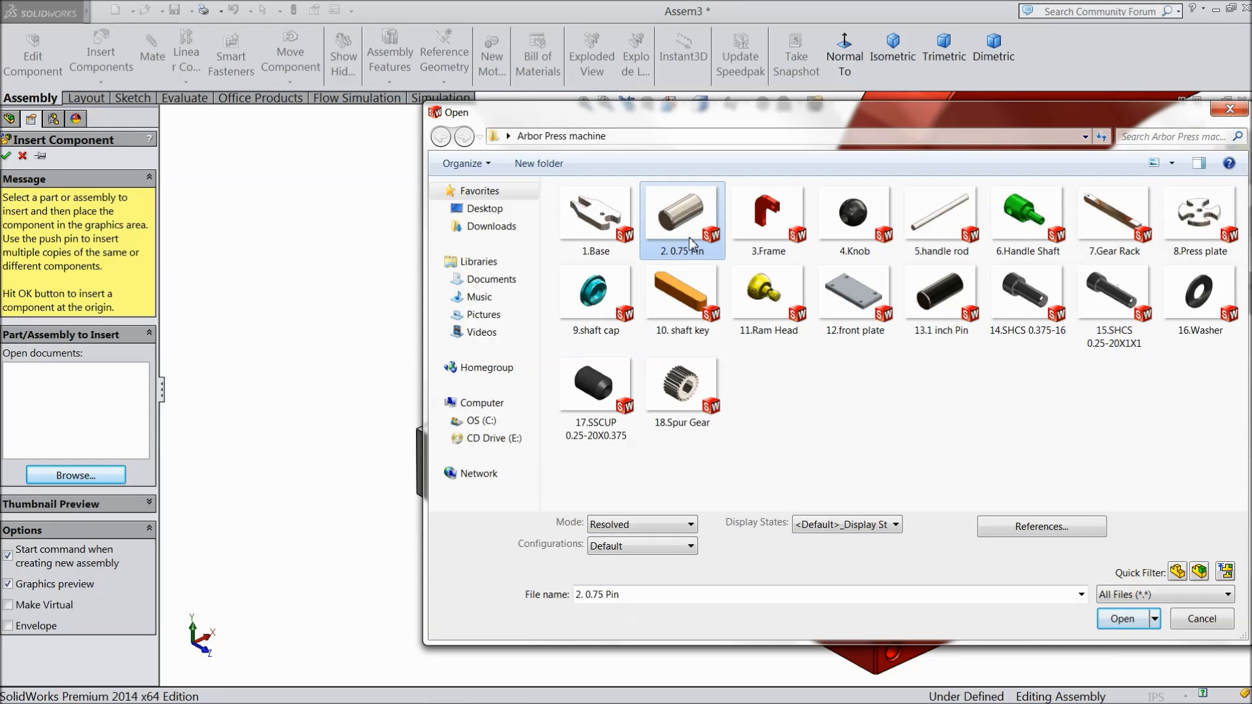
{"action": "left_click", "coordinate": [1122, 618]}
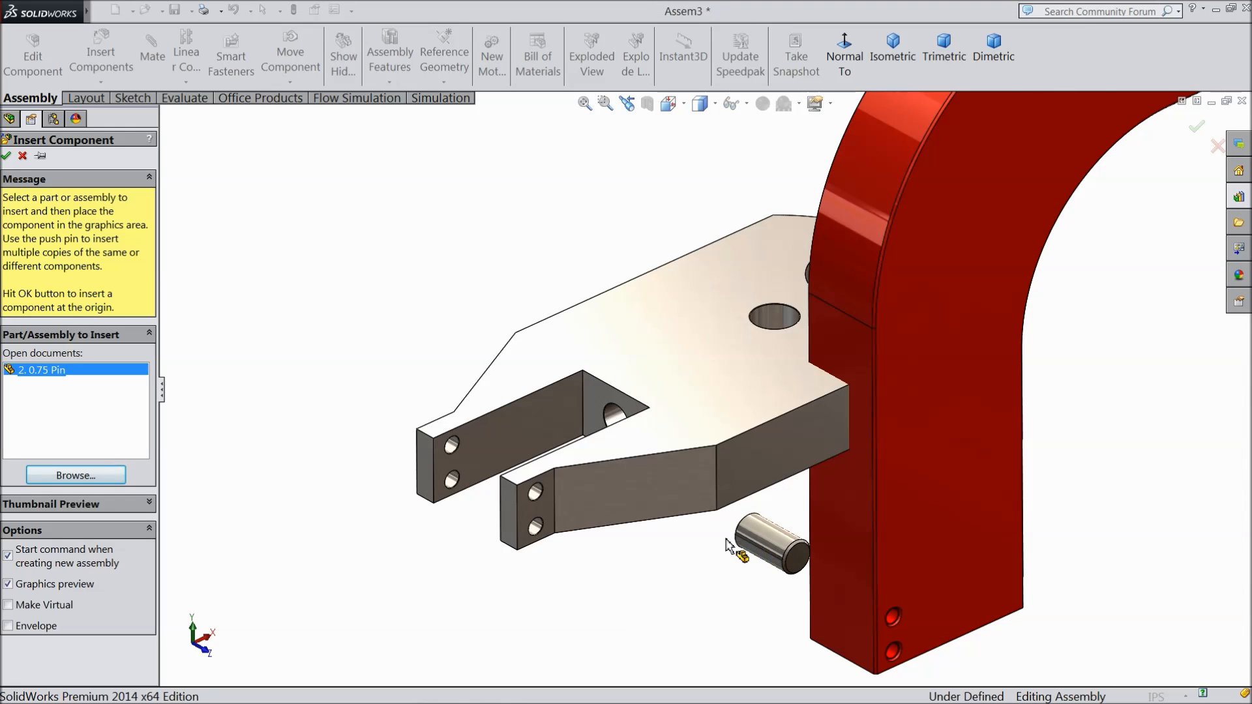
{"action": "left_click", "coordinate": [727, 541]}
Step: Move the frame away from the base and rotate it freely so the pin hole in its lower end is exposed
{"action": "scroll", "coordinate": [807, 483], "scroll_direction": "up", "scroll_amount": 3}
{"action": "left_click", "coordinate": [828, 405]}
{"action": "left_click_drag", "start_coordinate": [828, 405], "coordinate": [905, 261]}
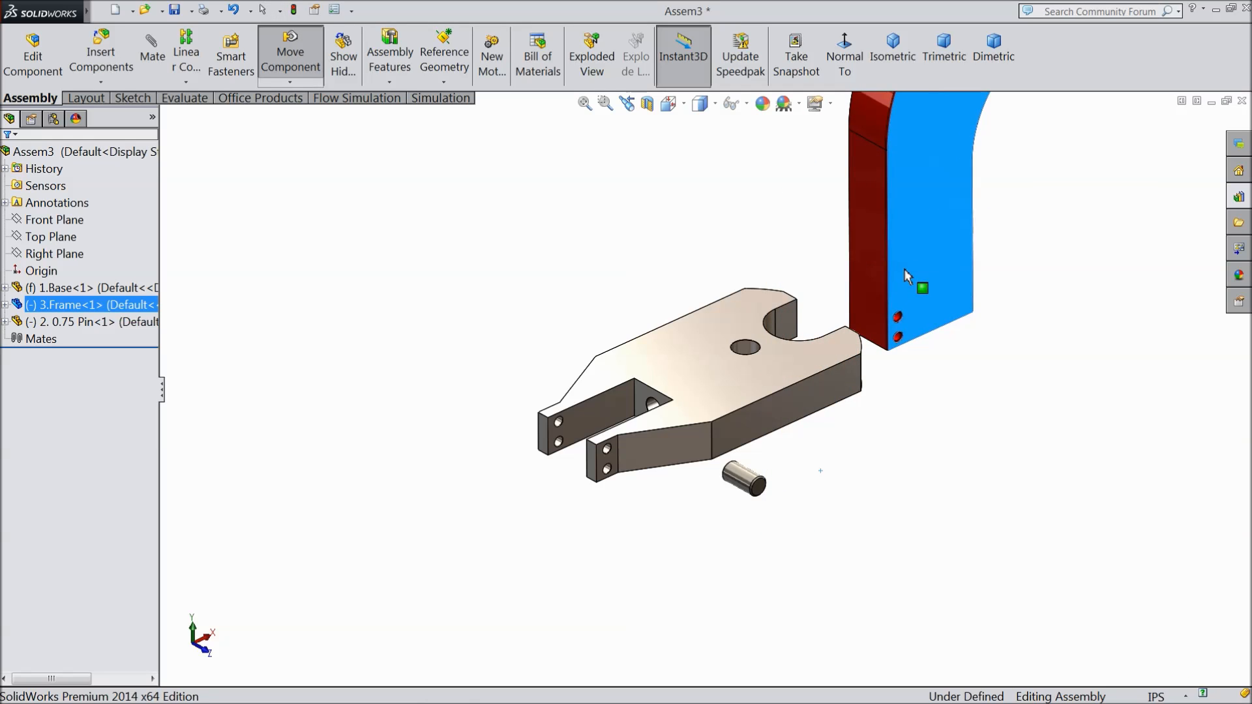
{"action": "left_click", "coordinate": [291, 82]}
{"action": "left_click", "coordinate": [335, 118]}
{"action": "left_click_drag", "start_coordinate": [913, 273], "coordinate": [1124, 423]}
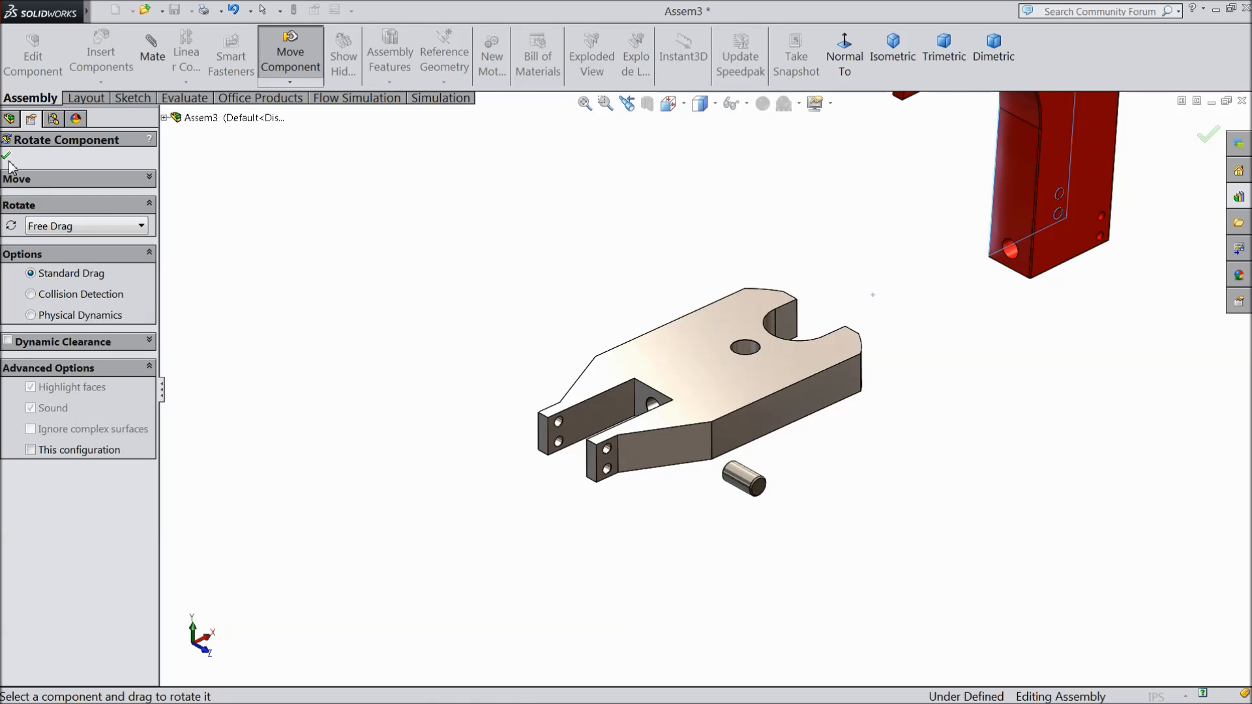
{"action": "left_click", "coordinate": [6, 156]}
Step: Move the 0.75 pin up beside the hole in the frame's lower end
{"action": "mouse_move", "coordinate": [744, 485]}
{"action": "left_mouse_down"}
{"action": "mouse_move", "coordinate": [832, 404]}
{"action": "mouse_move", "coordinate": [910, 277]}
{"action": "mouse_move", "coordinate": [988, 269]}
{"action": "left_mouse_up"}
{"action": "scroll", "coordinate": [1018, 257], "scroll_direction": "down", "scroll_amount": 3}
{"action": "left_click", "coordinate": [971, 285]}
{"action": "mouse_move", "coordinate": [943, 357]}
{"action": "middle_mouse_down"}
{"action": "mouse_move", "coordinate": [967, 319]}
{"action": "mouse_move", "coordinate": [953, 342]}
{"action": "middle_mouse_up"}
{"action": "scroll", "coordinate": [855, 322], "scroll_direction": "down", "scroll_amount": 3}
{"action": "left_click", "coordinate": [785, 358]}
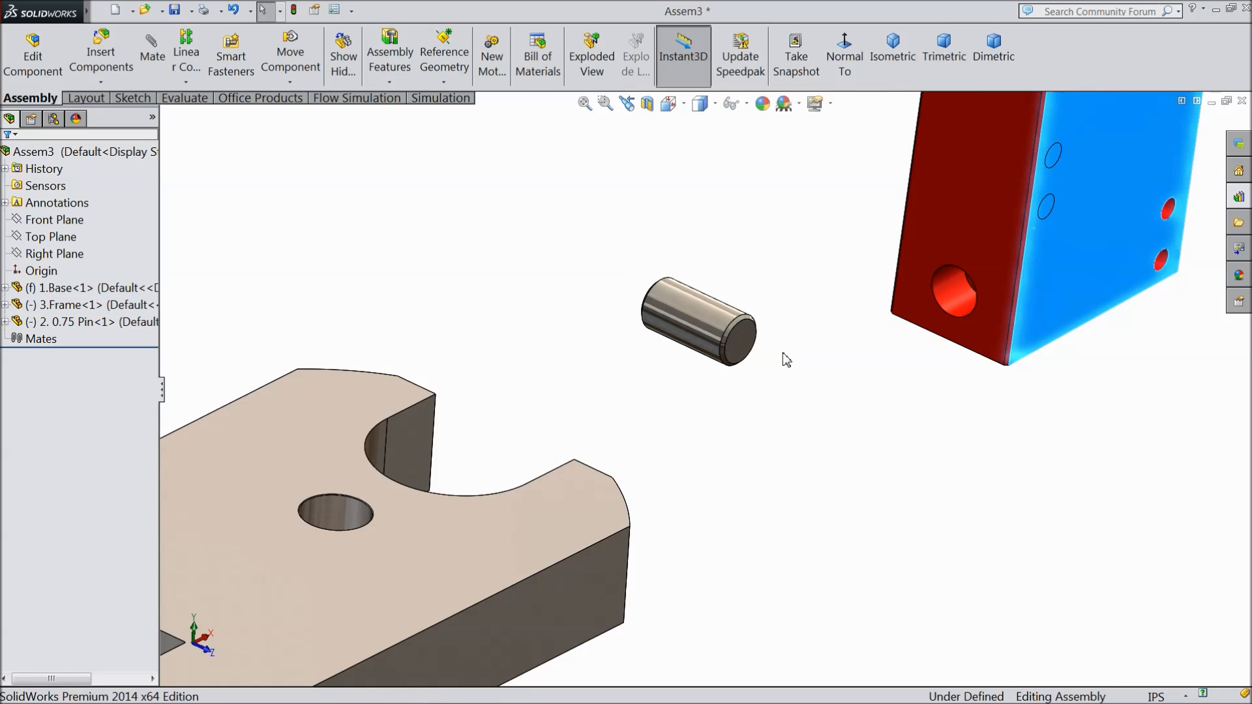
Step: Add a concentric mate between the pin's cylindrical face and the hole in the frame's lower end
{"action": "left_click", "coordinate": [167, 72]}
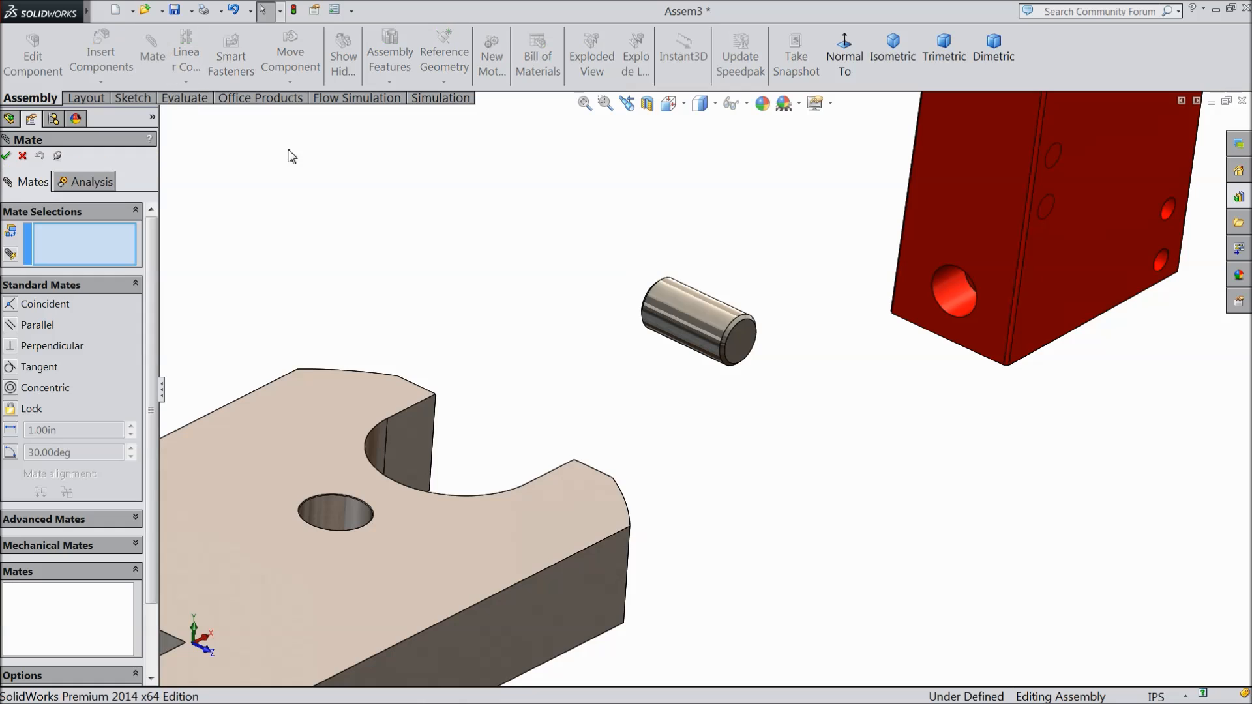
{"action": "left_click", "coordinate": [709, 325]}
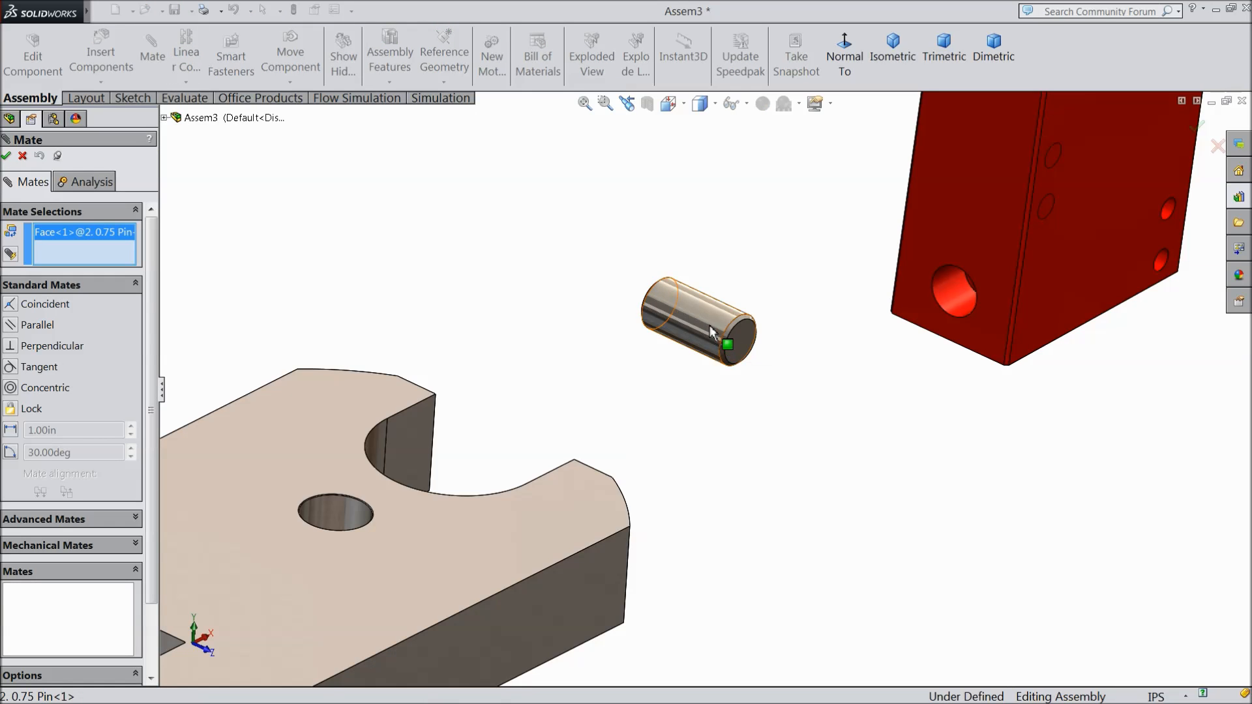
{"action": "left_click", "coordinate": [952, 306]}
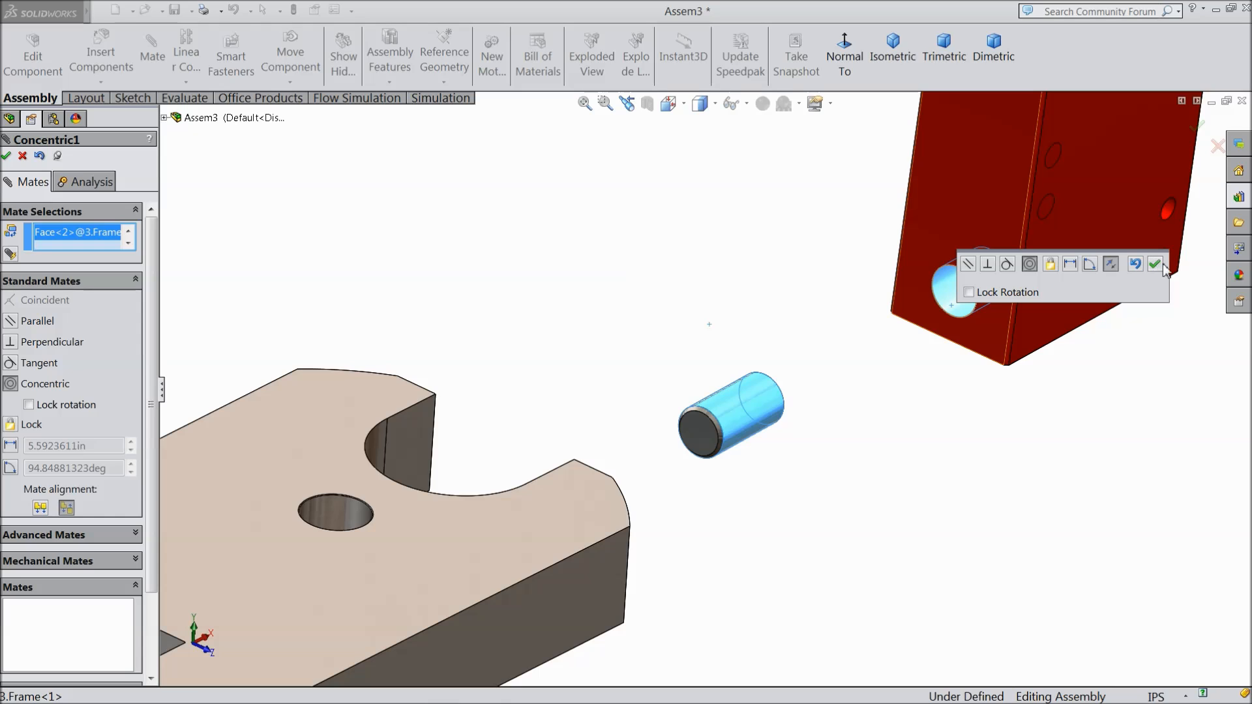
{"action": "left_click", "coordinate": [1163, 266]}
Step: Seat the pin with a coincident mate between the bottom face of the frame's hole and the pin's end face, and finish mating
{"action": "middle_click_drag", "start_coordinate": [927, 354], "coordinate": [760, 489]}
{"action": "left_click", "coordinate": [970, 282]}
{"action": "scroll", "coordinate": [789, 401], "scroll_direction": "down", "scroll_amount": 4}
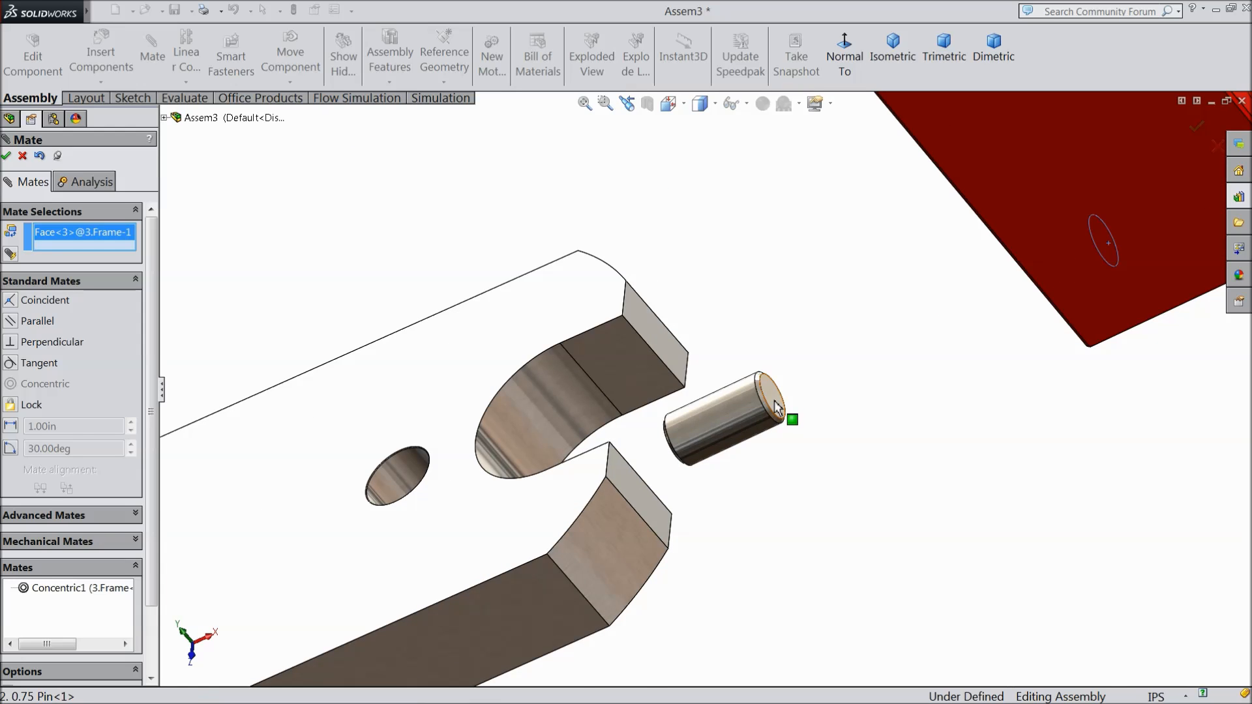
{"action": "left_click", "coordinate": [774, 401]}
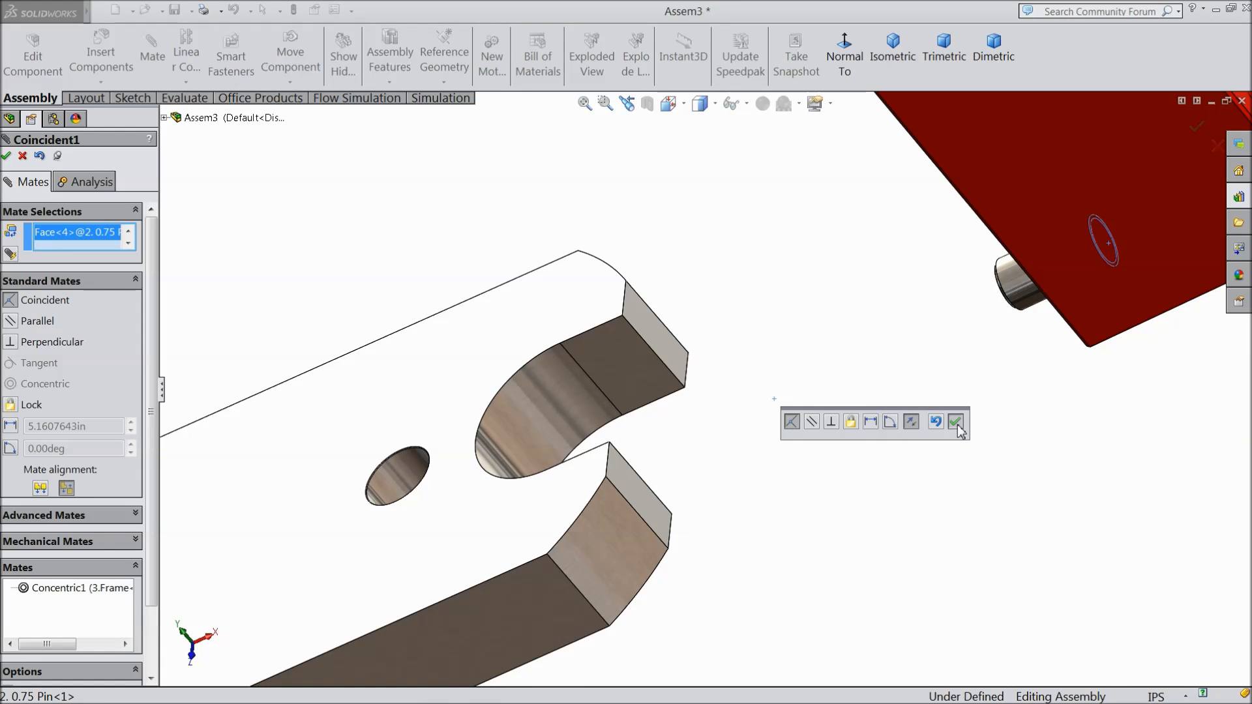
{"action": "left_click", "coordinate": [956, 422]}
{"action": "middle_click_drag", "start_coordinate": [956, 422], "coordinate": [938, 391]}
{"action": "scroll", "coordinate": [699, 427], "scroll_direction": "up", "scroll_amount": 3}
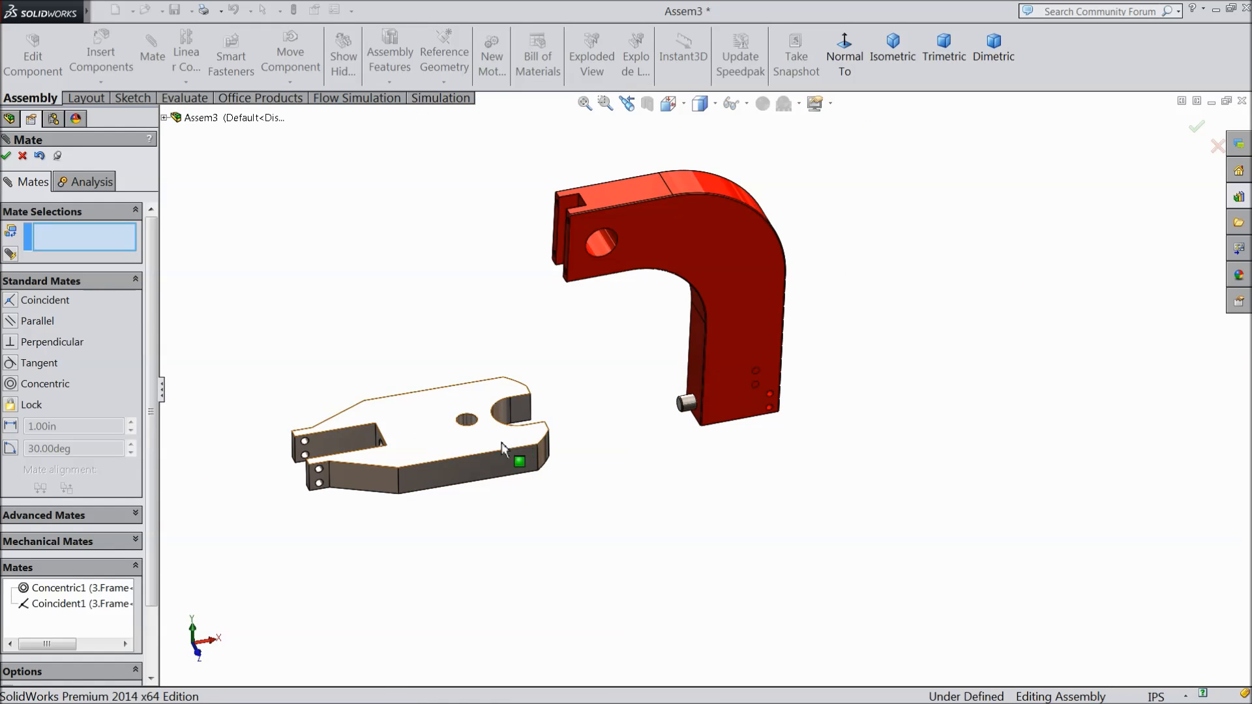
{"action": "left_click", "coordinate": [23, 157]}
Step: Move the frame with its pin to the slotted end of the base and rotate it so the pin points toward the slot
{"action": "middle_click_drag", "start_coordinate": [378, 366], "coordinate": [702, 525]}
{"action": "scroll", "coordinate": [722, 429], "scroll_direction": "down", "scroll_amount": 2}
{"action": "left_click_drag", "start_coordinate": [320, 321], "coordinate": [859, 339]}
{"action": "middle_click_drag", "start_coordinate": [859, 339], "coordinate": [743, 360]}
{"action": "scroll", "coordinate": [773, 350], "scroll_direction": "down", "scroll_amount": 3}
{"action": "left_click", "coordinate": [290, 83]}
{"action": "left_click", "coordinate": [326, 118]}
{"action": "left_click_drag", "start_coordinate": [907, 360], "coordinate": [680, 493]}
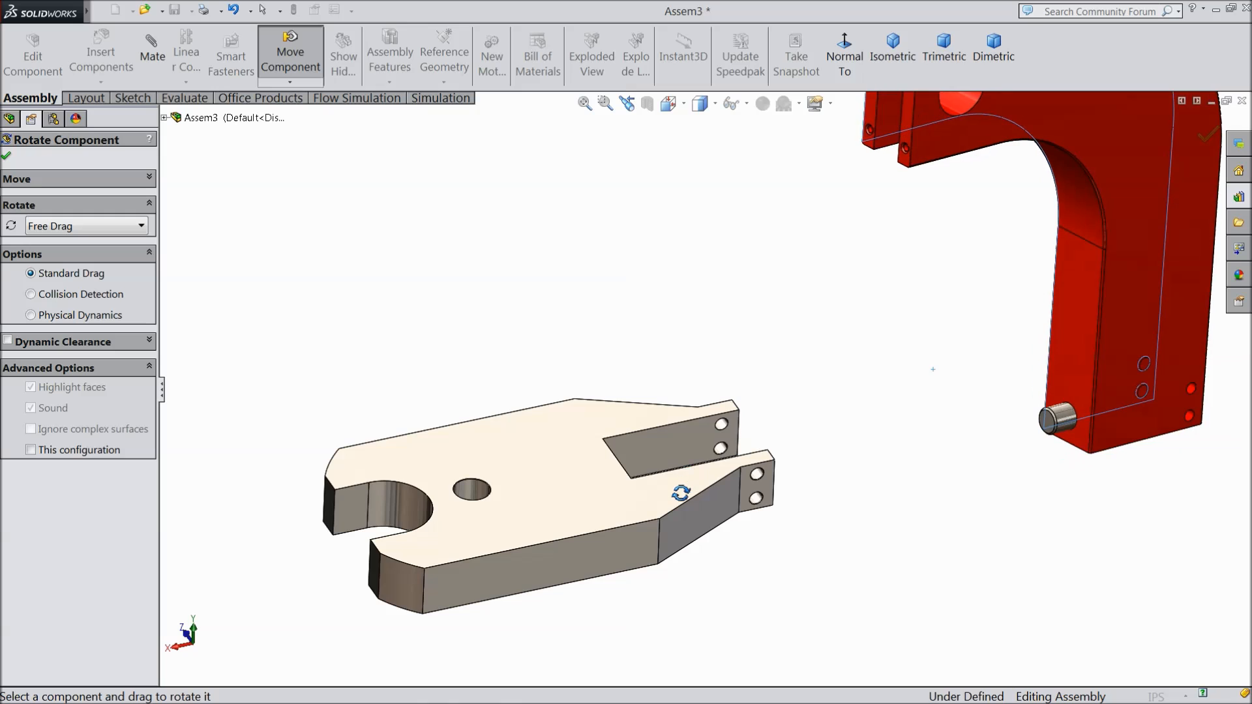
{"action": "scroll", "coordinate": [742, 476], "scroll_direction": "up", "scroll_amount": 2}
{"action": "middle_click_drag", "start_coordinate": [834, 485], "coordinate": [734, 495]}
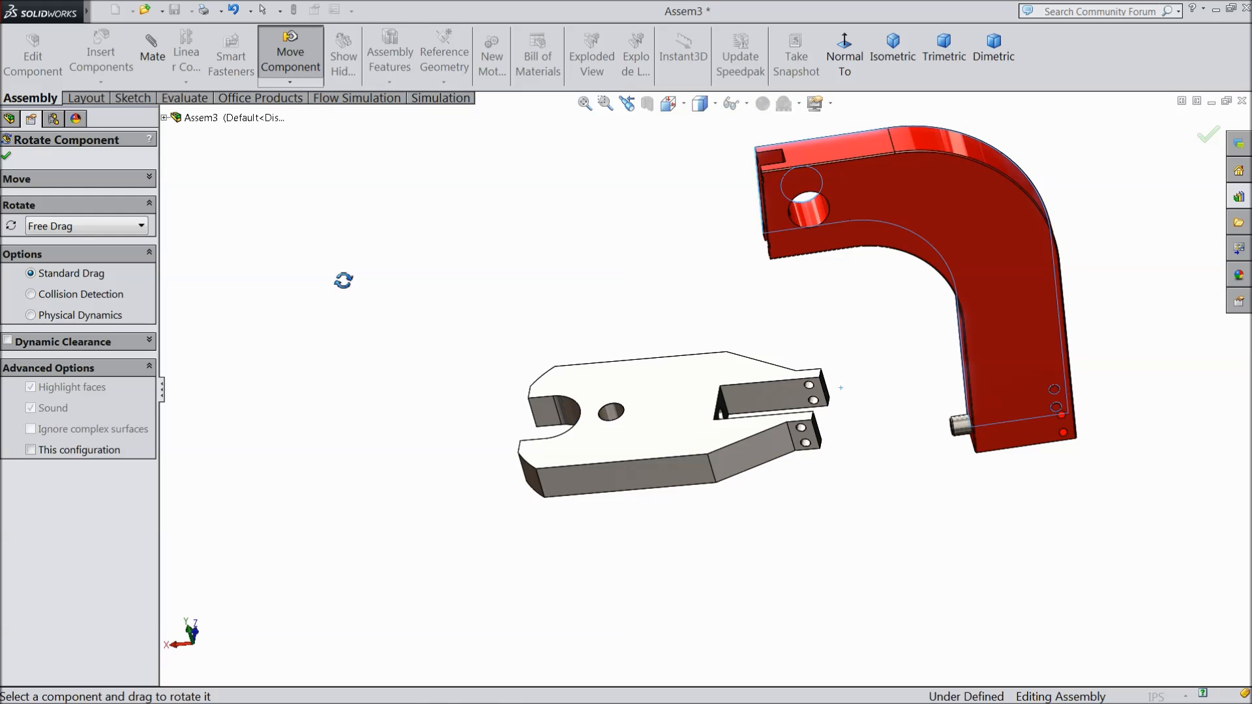
{"action": "left_click", "coordinate": [6, 156]}
Step: Add a concentric mate between the hole in the base's slot and the pin's cylindrical face
{"action": "left_click", "coordinate": [153, 52]}
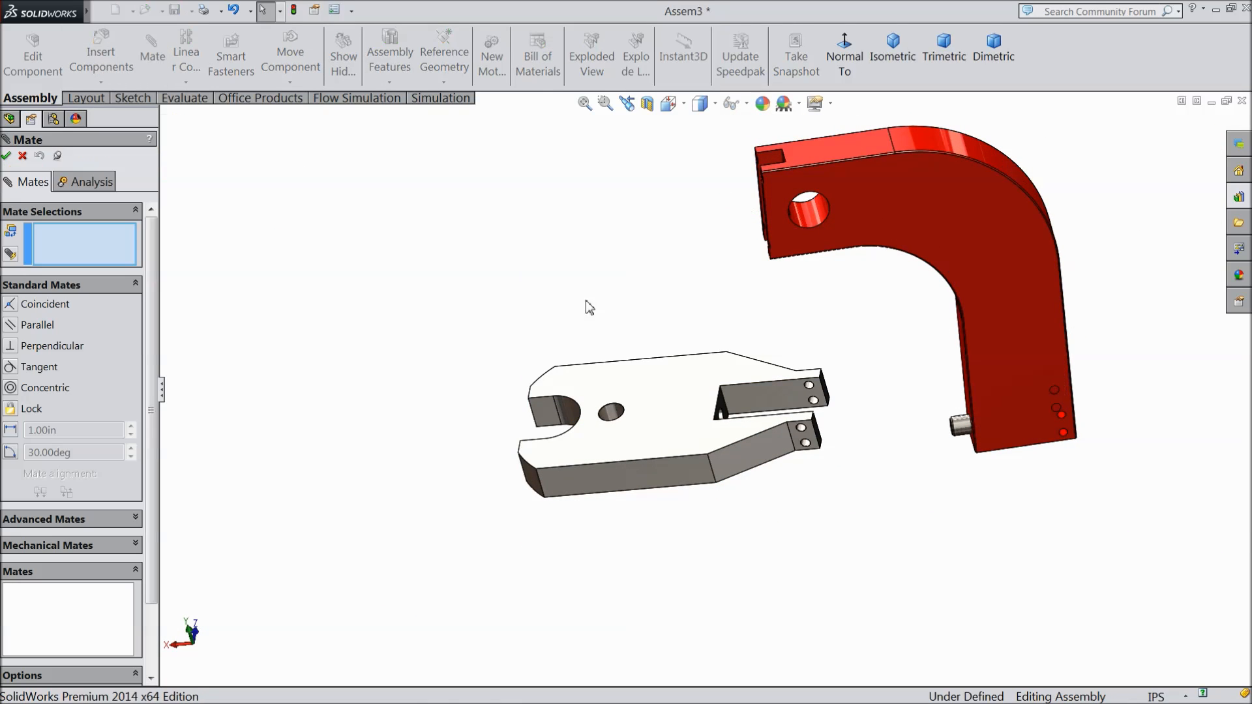
{"action": "scroll", "coordinate": [727, 369], "scroll_direction": "down", "scroll_amount": 3}
{"action": "middle_click_drag", "start_coordinate": [805, 503], "coordinate": [799, 522]}
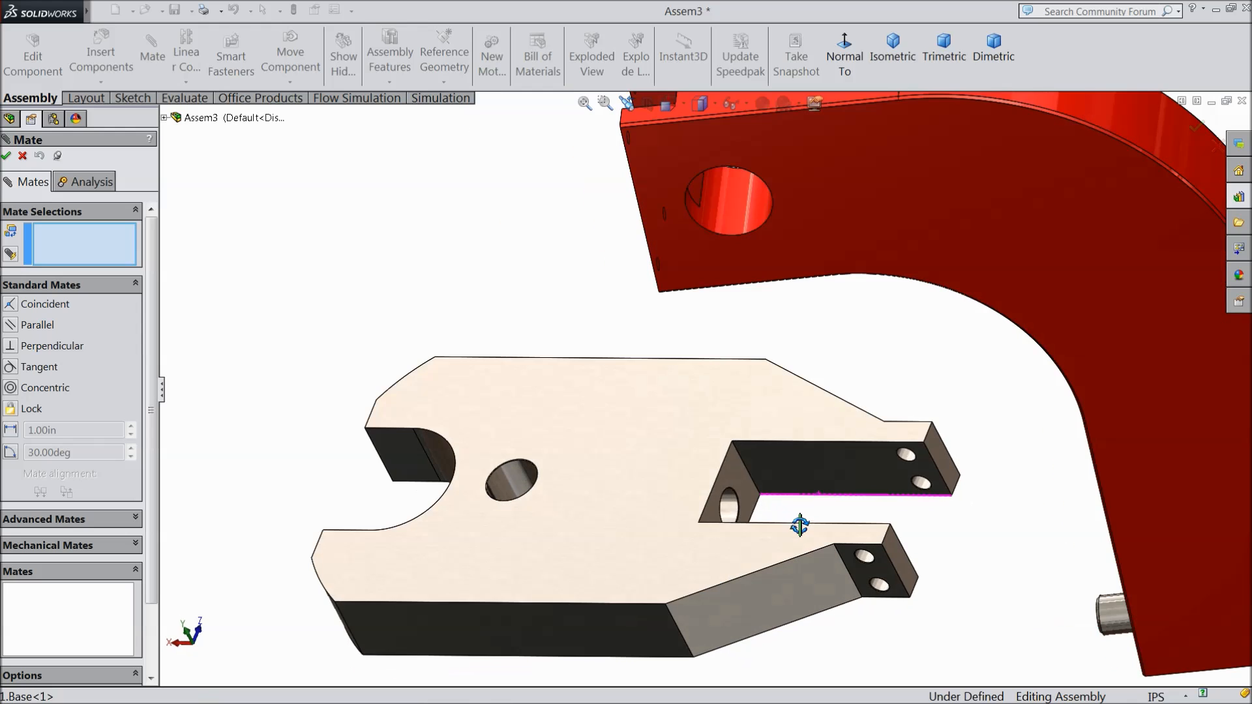
{"action": "left_click", "coordinate": [731, 510]}
{"action": "scroll", "coordinate": [868, 532], "scroll_direction": "up", "scroll_amount": 3}
{"action": "scroll", "coordinate": [896, 511], "scroll_direction": "down", "scroll_amount": 2}
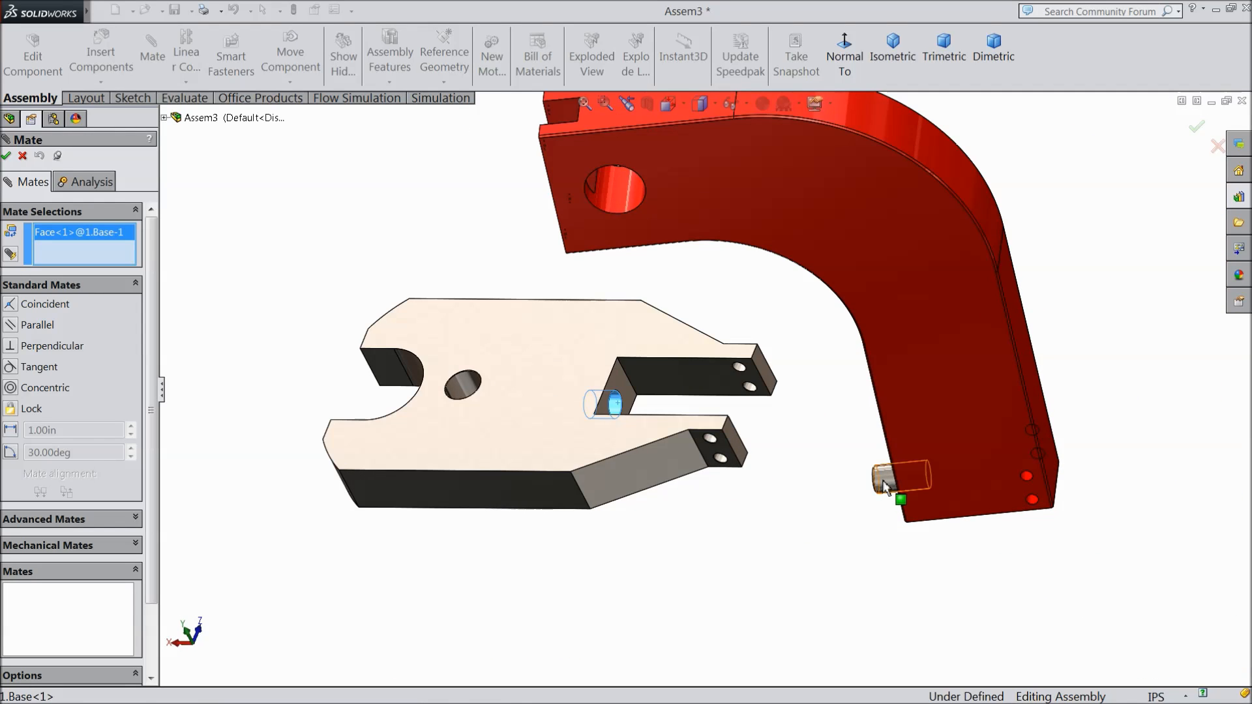
{"action": "left_click", "coordinate": [892, 497]}
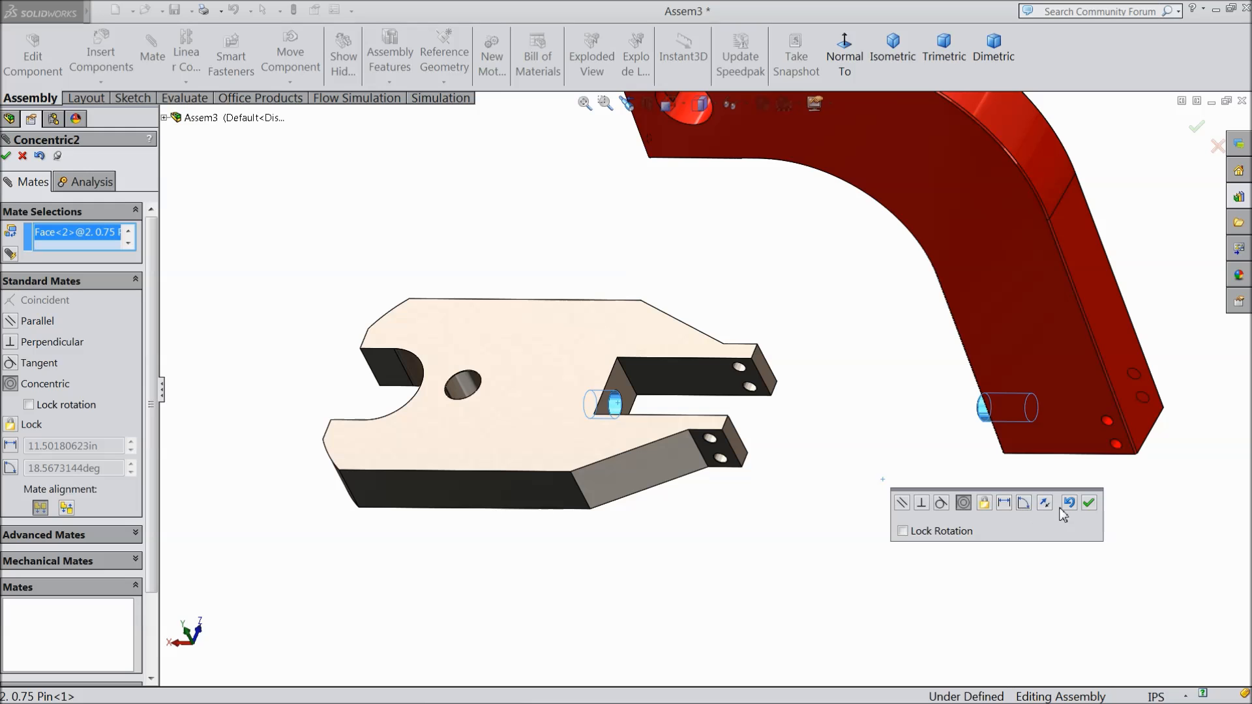
{"action": "left_click", "coordinate": [1089, 503]}
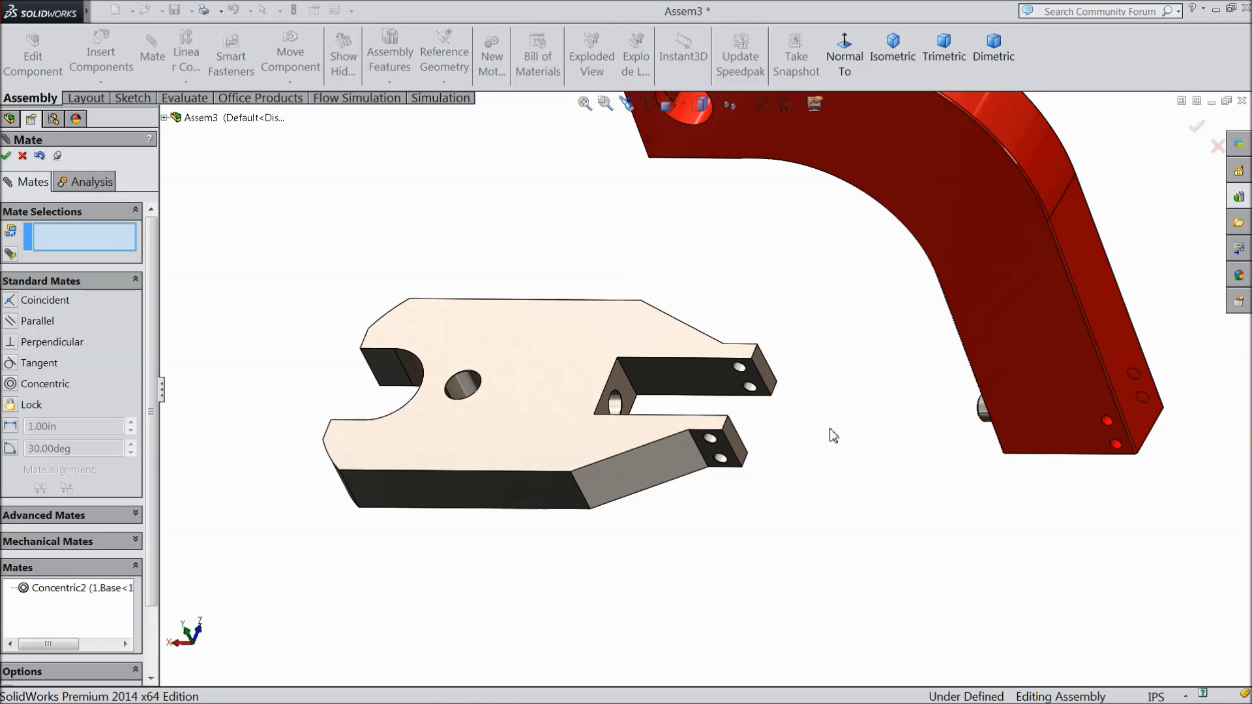
Step: Add a coincident mate between the inner end face of the base's slot and the frame face carrying the pin
{"action": "scroll", "coordinate": [655, 381], "scroll_direction": "down", "scroll_amount": 2}
{"action": "scroll", "coordinate": [604, 394], "scroll_direction": "down", "scroll_amount": 1}
{"action": "left_click", "coordinate": [603, 392]}
{"action": "scroll", "coordinate": [751, 405], "scroll_direction": "up", "scroll_amount": 3}
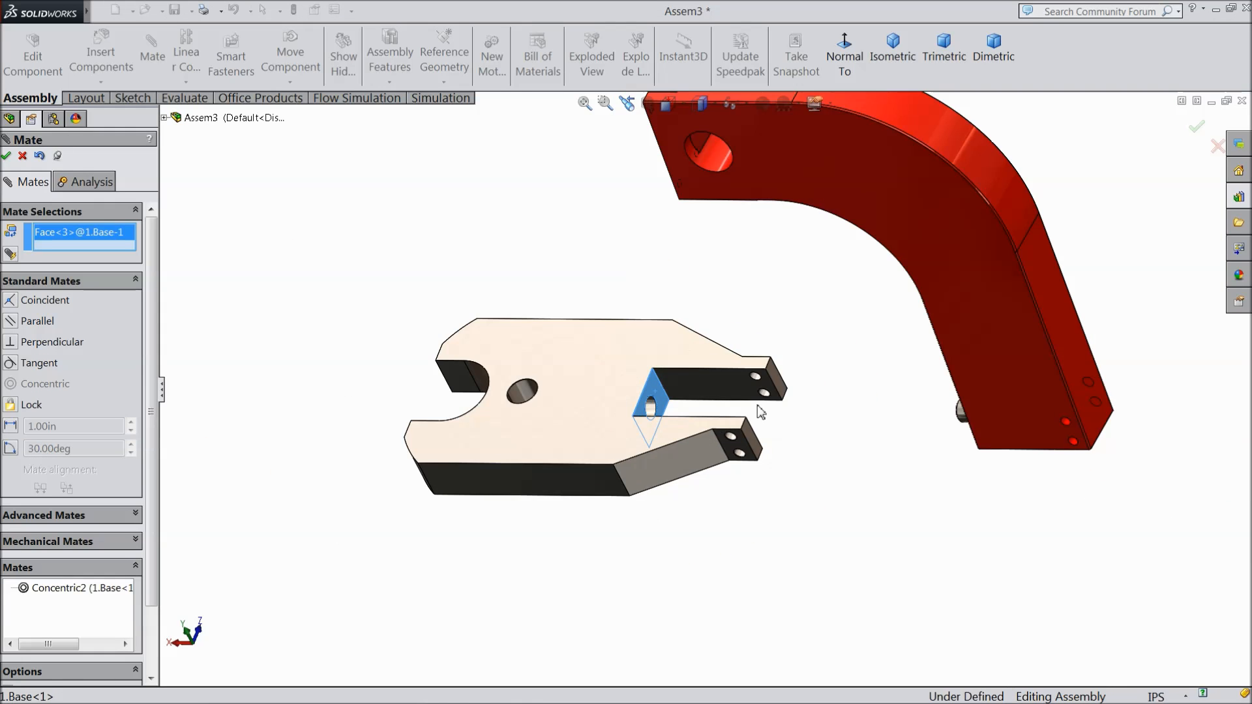
{"action": "middle_click_drag", "start_coordinate": [830, 431], "coordinate": [843, 378]}
{"action": "left_click", "coordinate": [844, 362]}
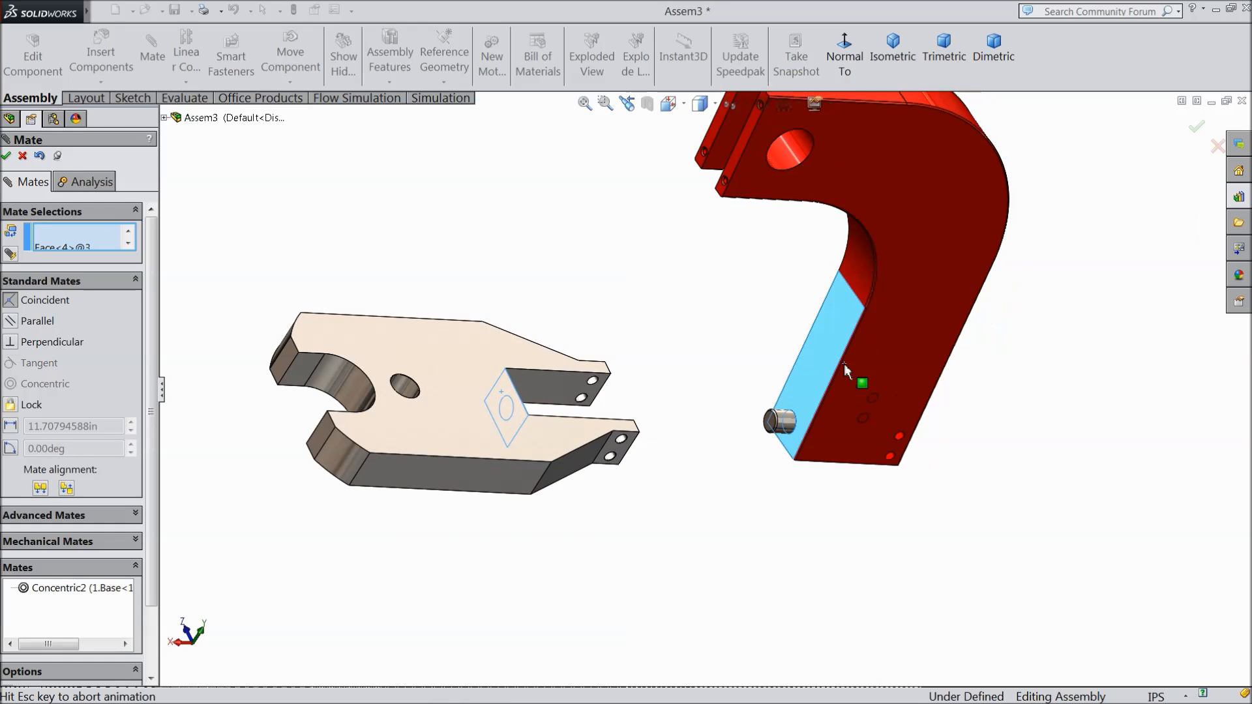
{"action": "left_click", "coordinate": [1024, 324]}
Step: Add a parallel mate between the base's outer side face with the two screw holes and the frame's side face, and finish mating
{"action": "middle_click_drag", "start_coordinate": [774, 477], "coordinate": [716, 433]}
{"action": "scroll", "coordinate": [716, 435], "scroll_direction": "down", "scroll_amount": 2}
{"action": "middle_click_drag", "start_coordinate": [756, 533], "coordinate": [743, 525]}
{"action": "scroll", "coordinate": [683, 433], "scroll_direction": "down", "scroll_amount": 3}
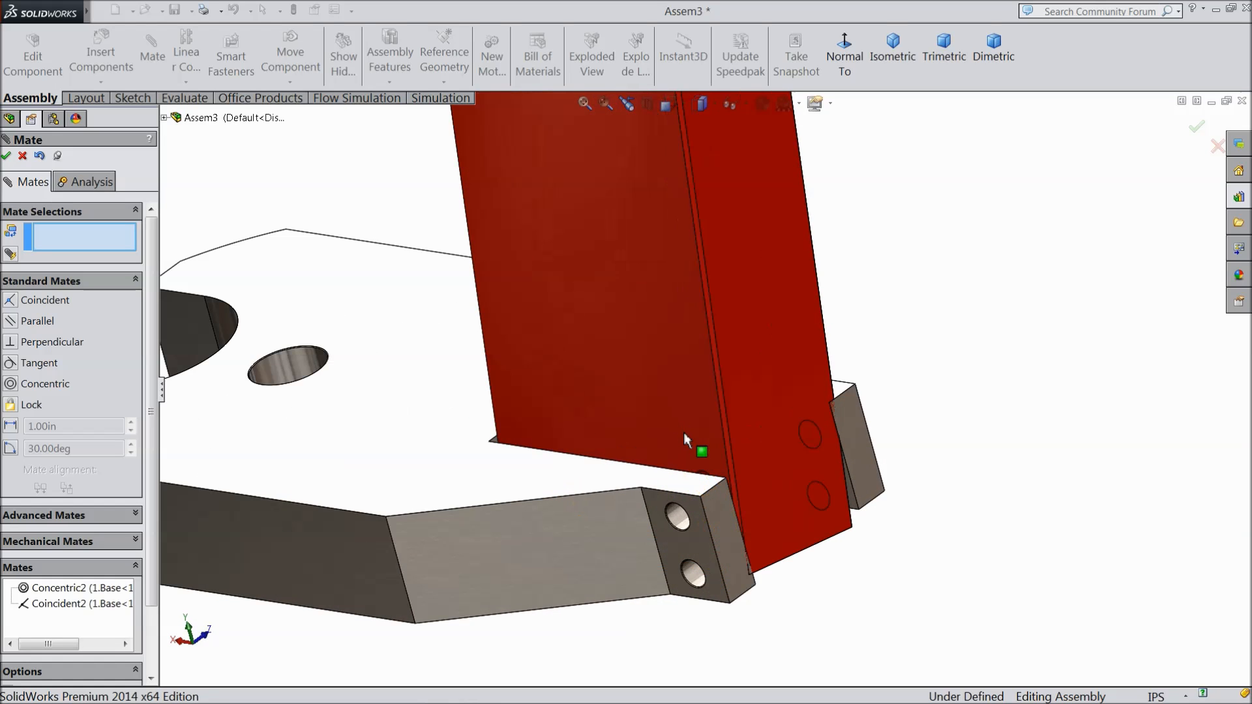
{"action": "left_click", "coordinate": [678, 547]}
{"action": "left_click", "coordinate": [691, 386]}
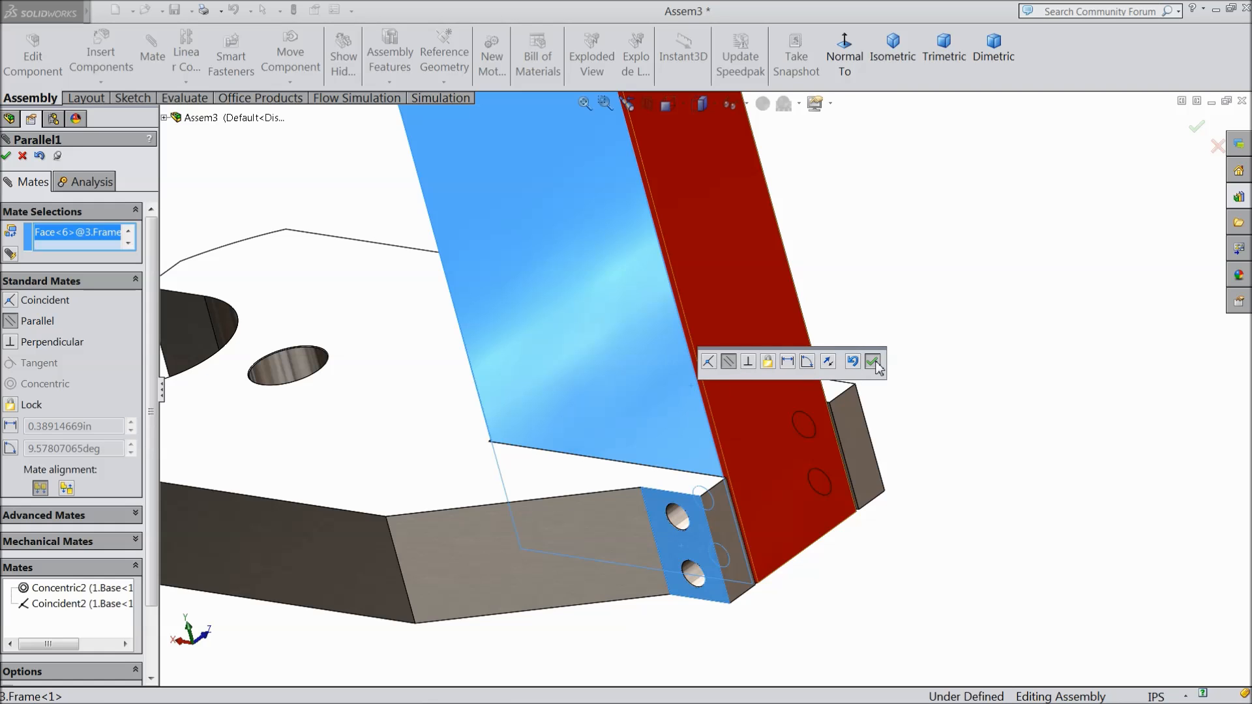
{"action": "left_click", "coordinate": [872, 362]}
{"action": "scroll", "coordinate": [894, 545], "scroll_direction": "up", "scroll_amount": 3}
{"action": "middle_click_drag", "start_coordinate": [805, 520], "coordinate": [865, 500]}
{"action": "left_click", "coordinate": [7, 155]}
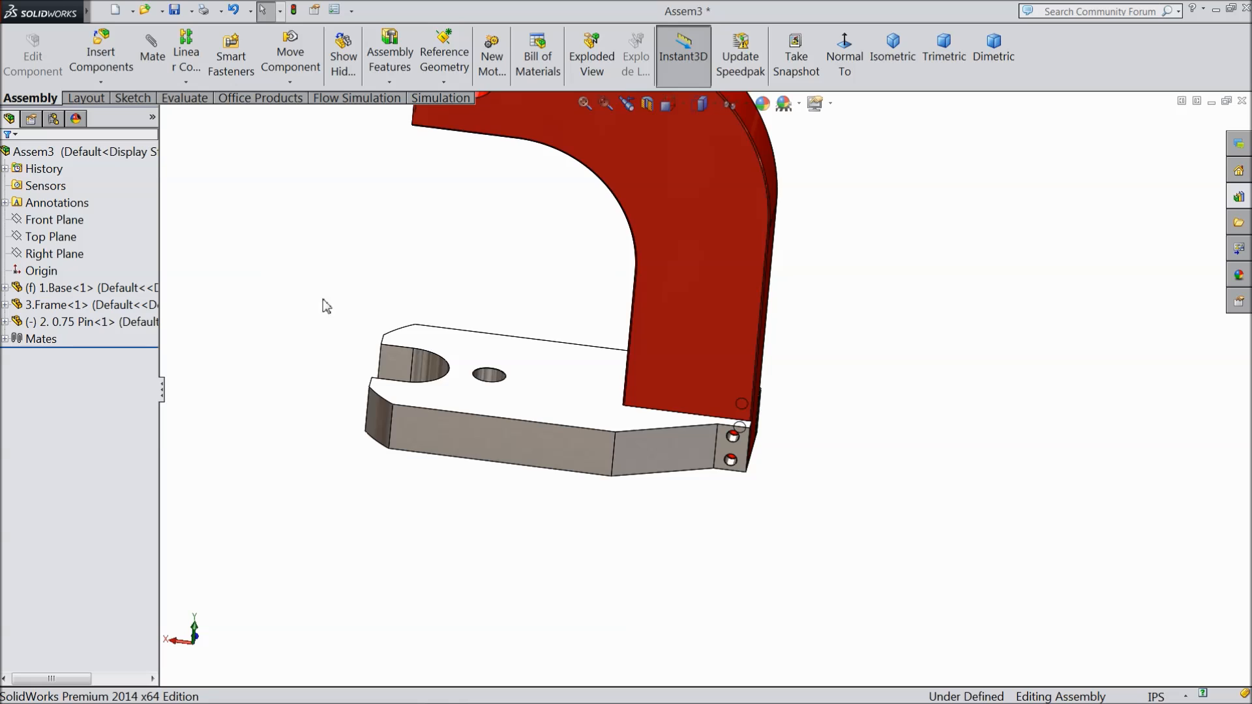
Step: Insert the 14.SHCS 0.375-16 screw into the assembly and place it near the screw holes at the base's slotted end
{"action": "scroll", "coordinate": [365, 326], "scroll_direction": "up", "scroll_amount": 3}
{"action": "mouse_move", "coordinate": [410, 350]}
{"action": "middle_mouse_down"}
{"action": "mouse_move", "coordinate": [410, 274]}
{"action": "mouse_move", "coordinate": [418, 354]}
{"action": "middle_mouse_up"}
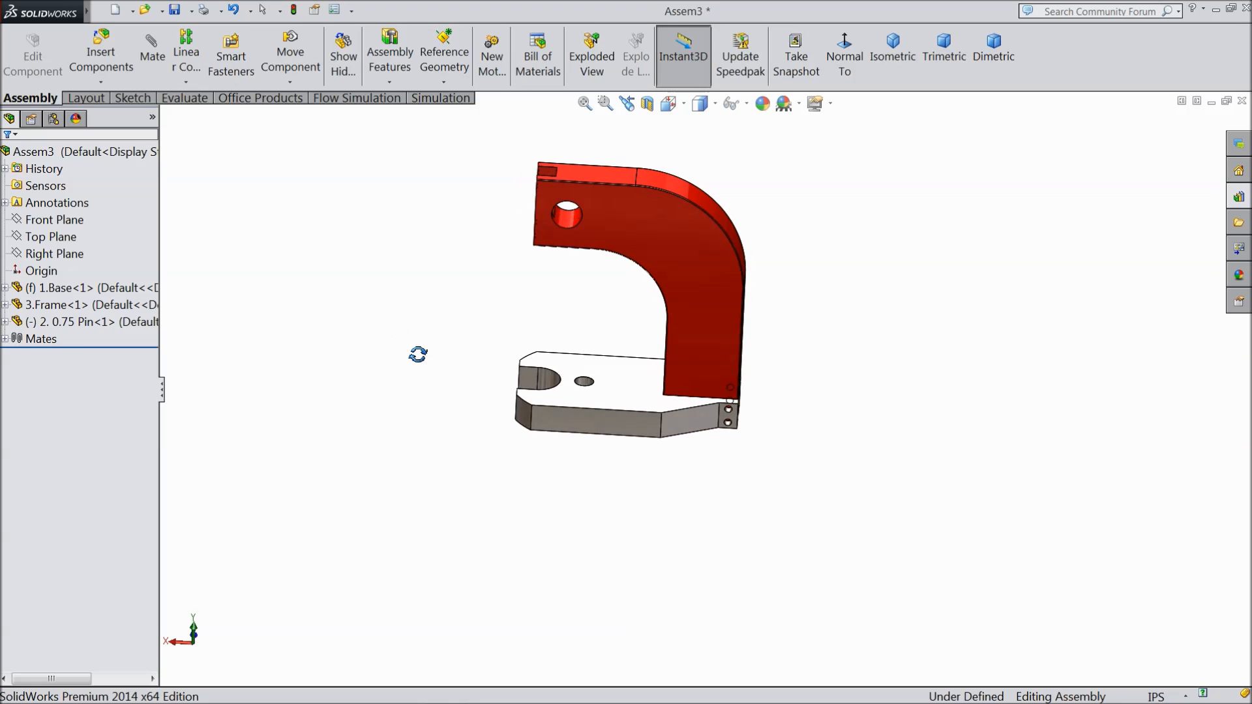
{"action": "scroll", "coordinate": [672, 367], "scroll_direction": "down", "scroll_amount": 5}
{"action": "left_click", "coordinate": [101, 56]}
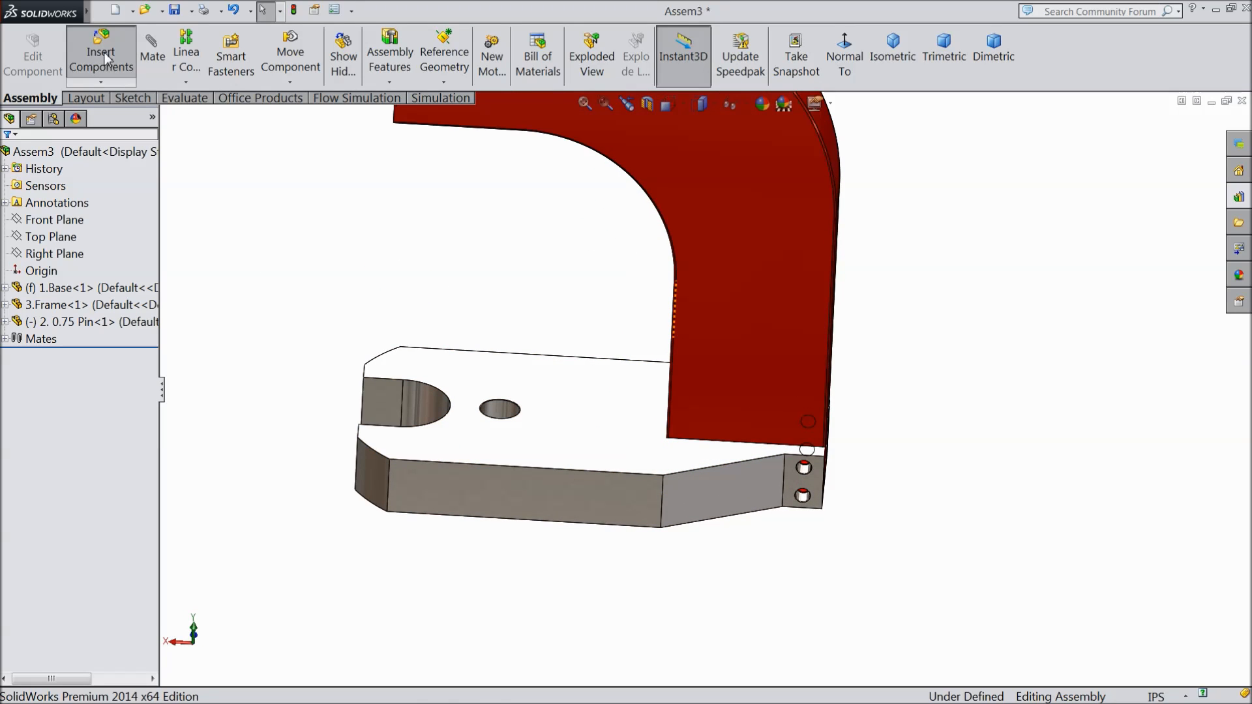
{"action": "left_click", "coordinate": [75, 475]}
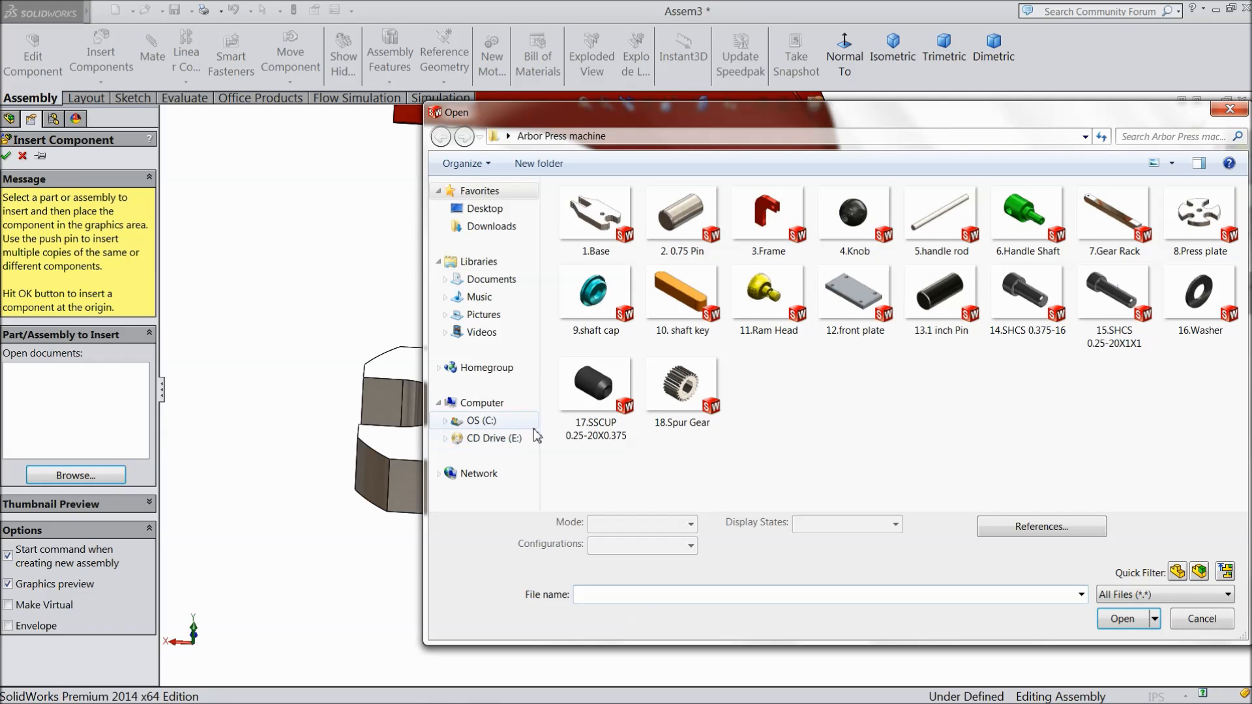
{"action": "left_click", "coordinate": [1029, 329]}
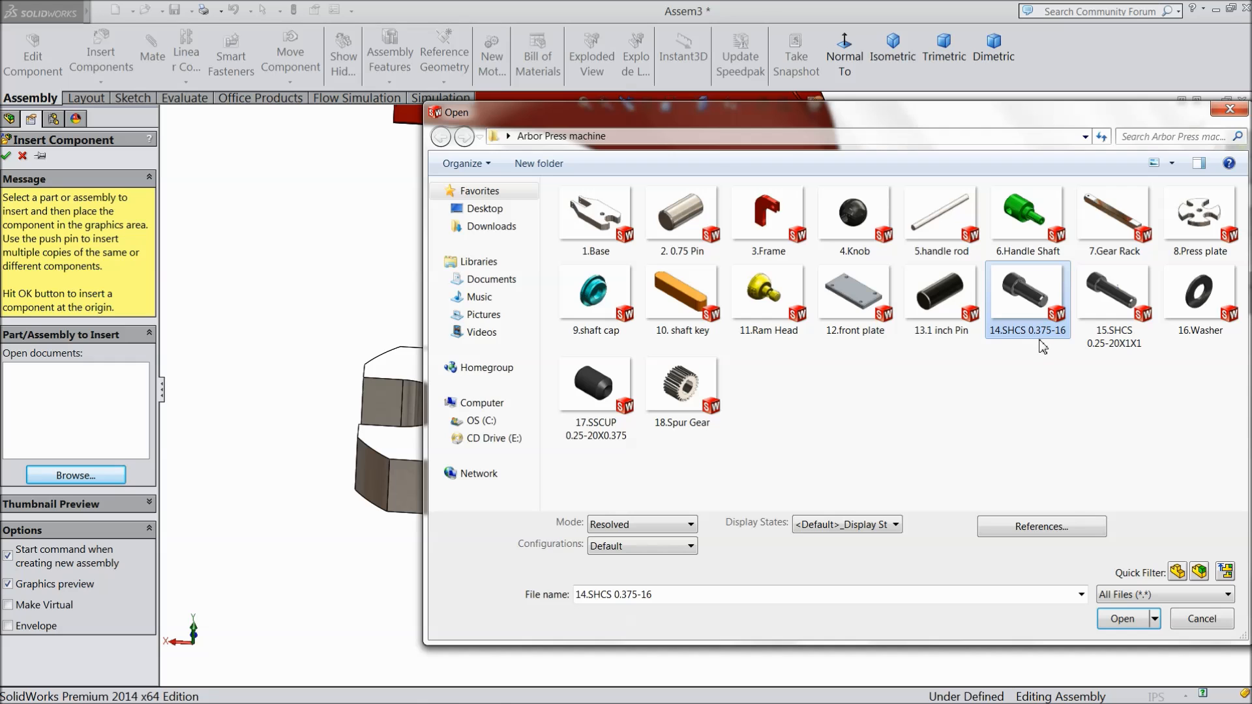
{"action": "left_click", "coordinate": [1116, 618]}
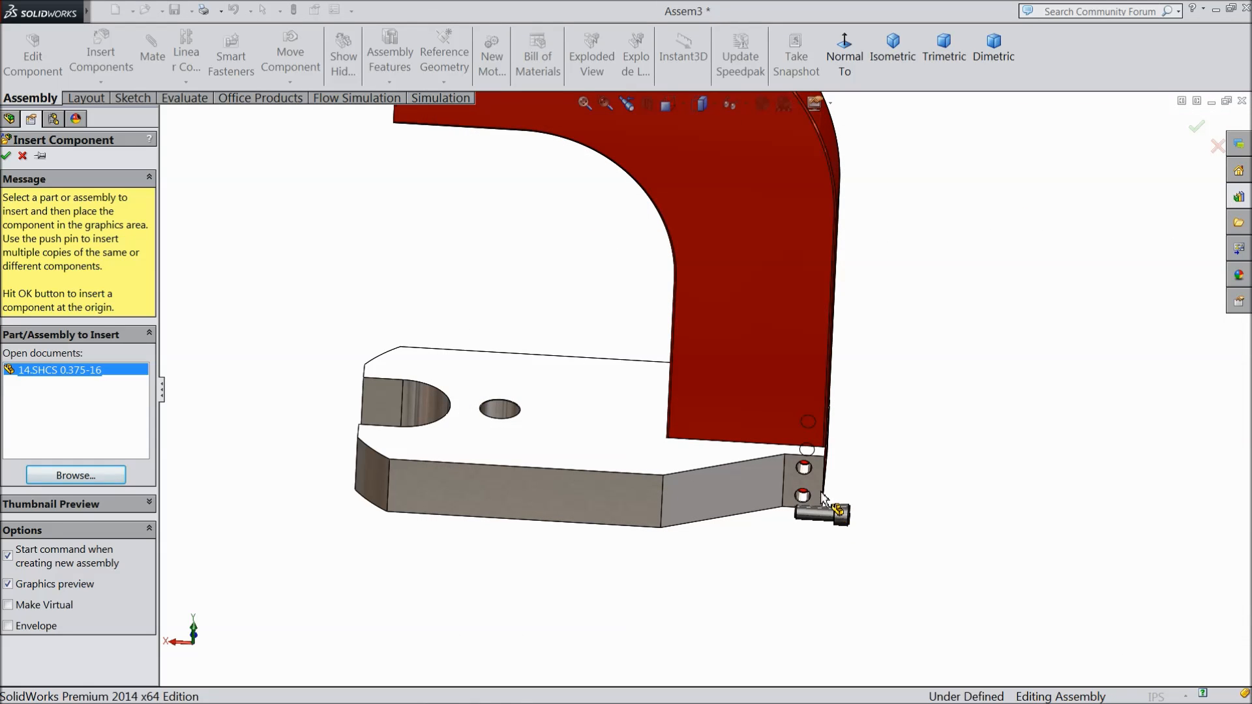
{"action": "left_click", "coordinate": [821, 496]}
{"action": "scroll", "coordinate": [816, 489], "scroll_direction": "down", "scroll_amount": 6}
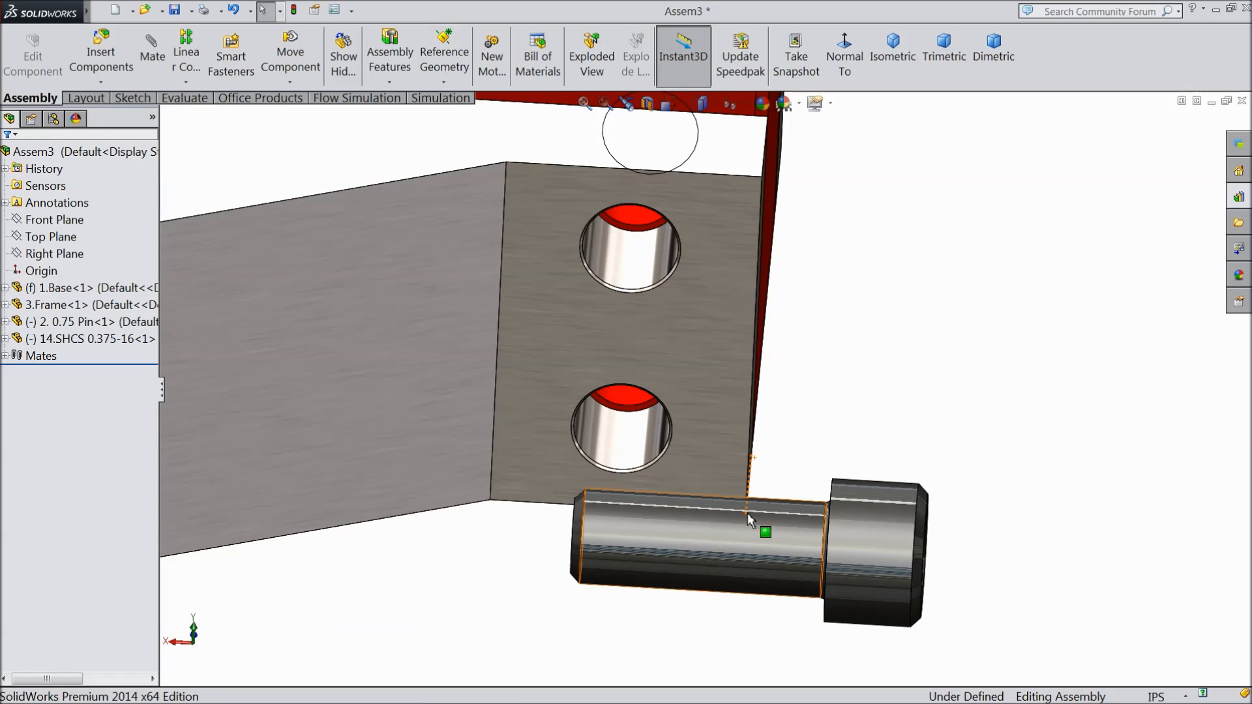
{"action": "left_click", "coordinate": [731, 545]}
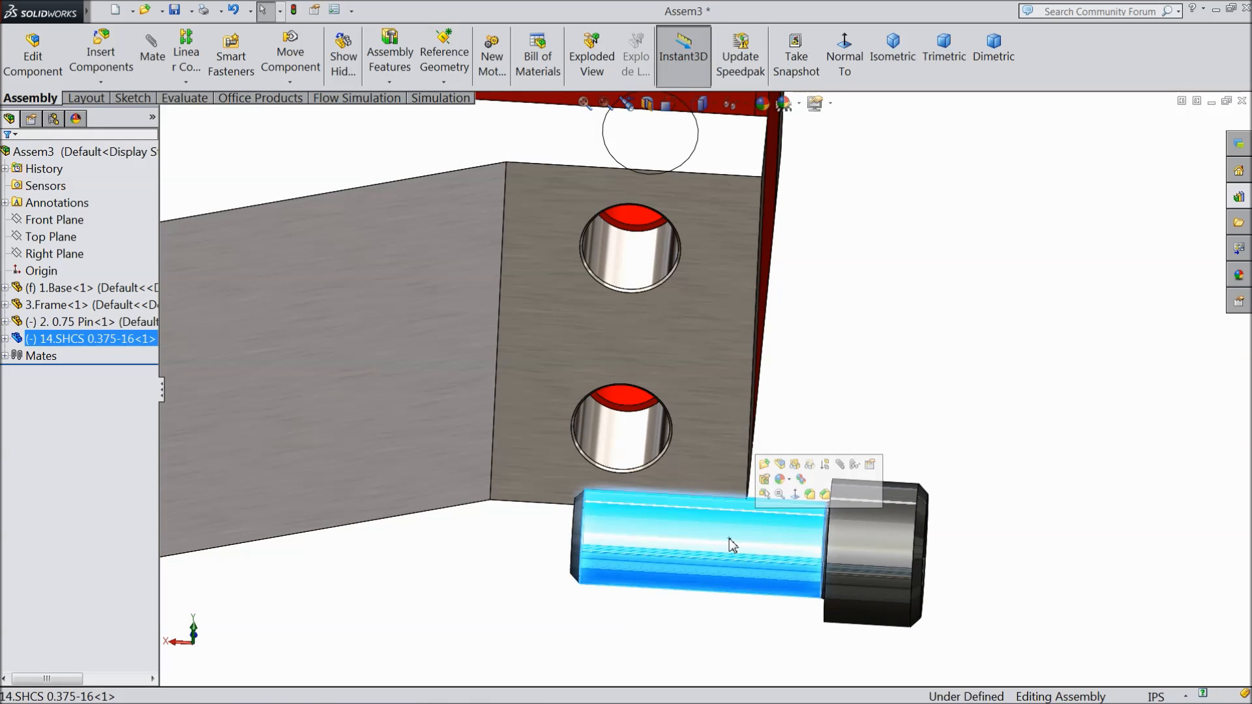
{"action": "left_click", "coordinate": [840, 465]}
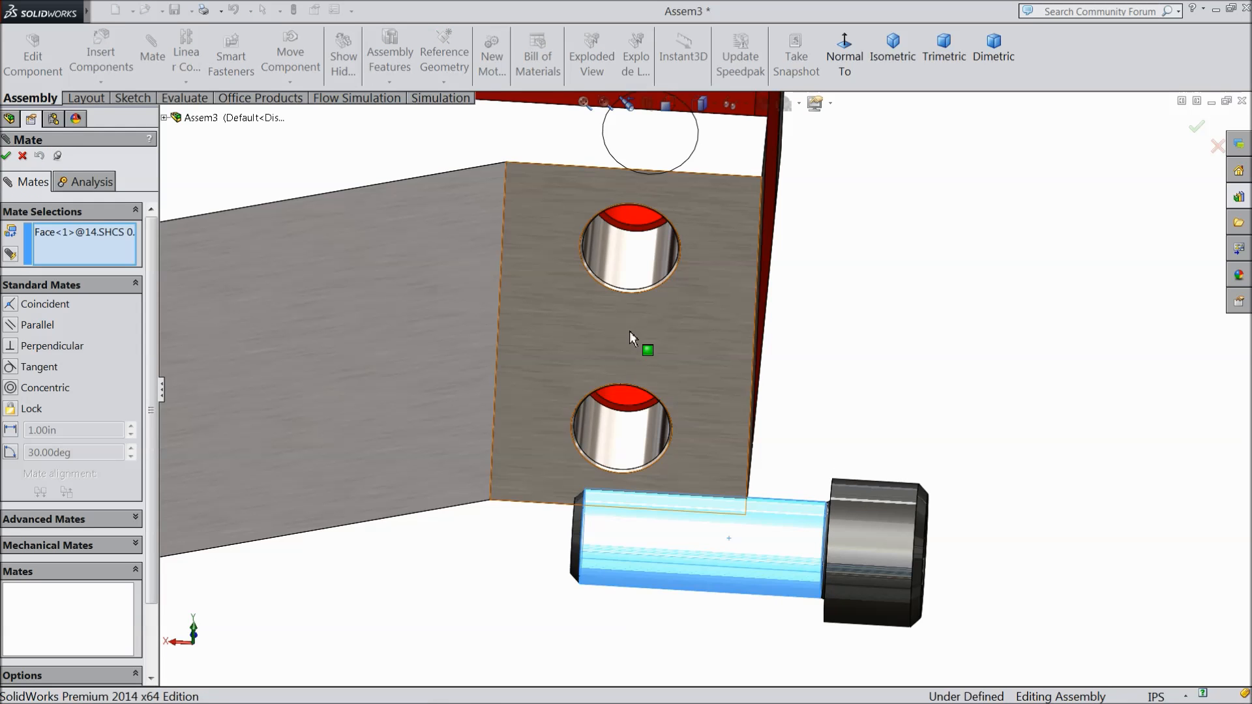
{"action": "left_click", "coordinate": [623, 267]}
{"action": "middle_click_drag", "start_coordinate": [637, 281], "coordinate": [652, 458]}
{"action": "left_click", "coordinate": [23, 156]}
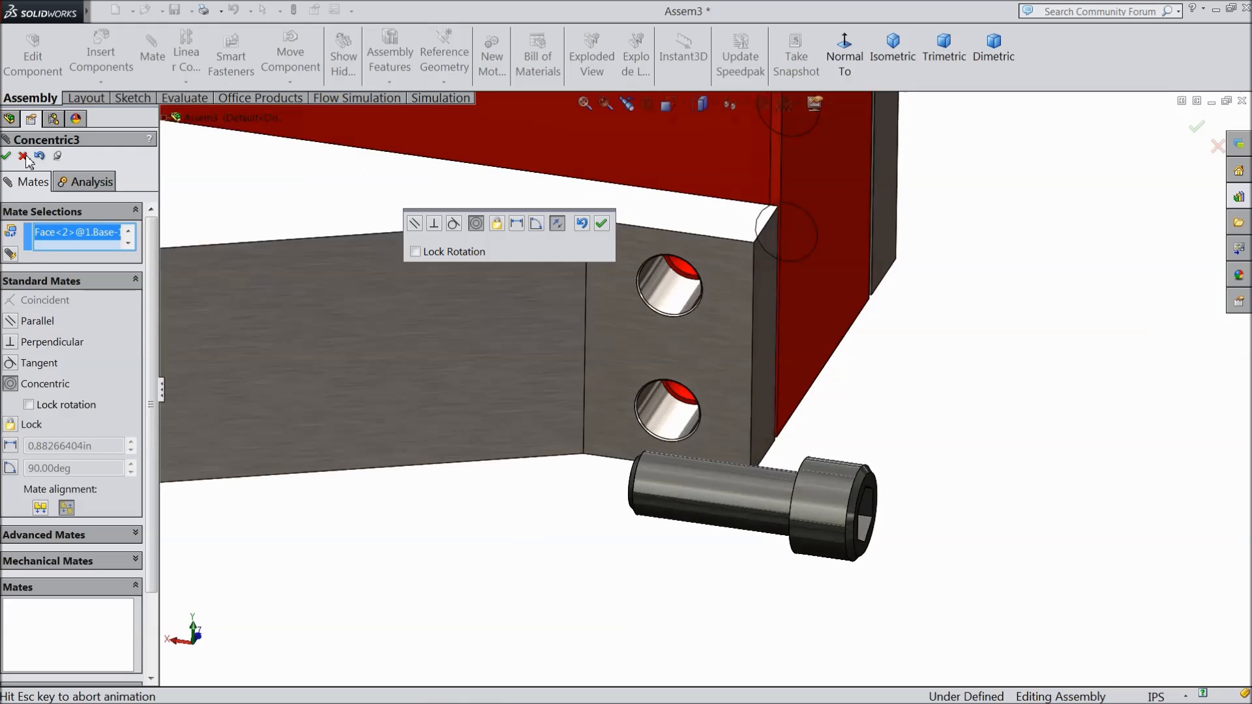
Step: Move the socket head screw clear of the base and add a concentric mate between its shank and the base's upper side hole
{"action": "left_click_drag", "start_coordinate": [706, 466], "coordinate": [952, 464]}
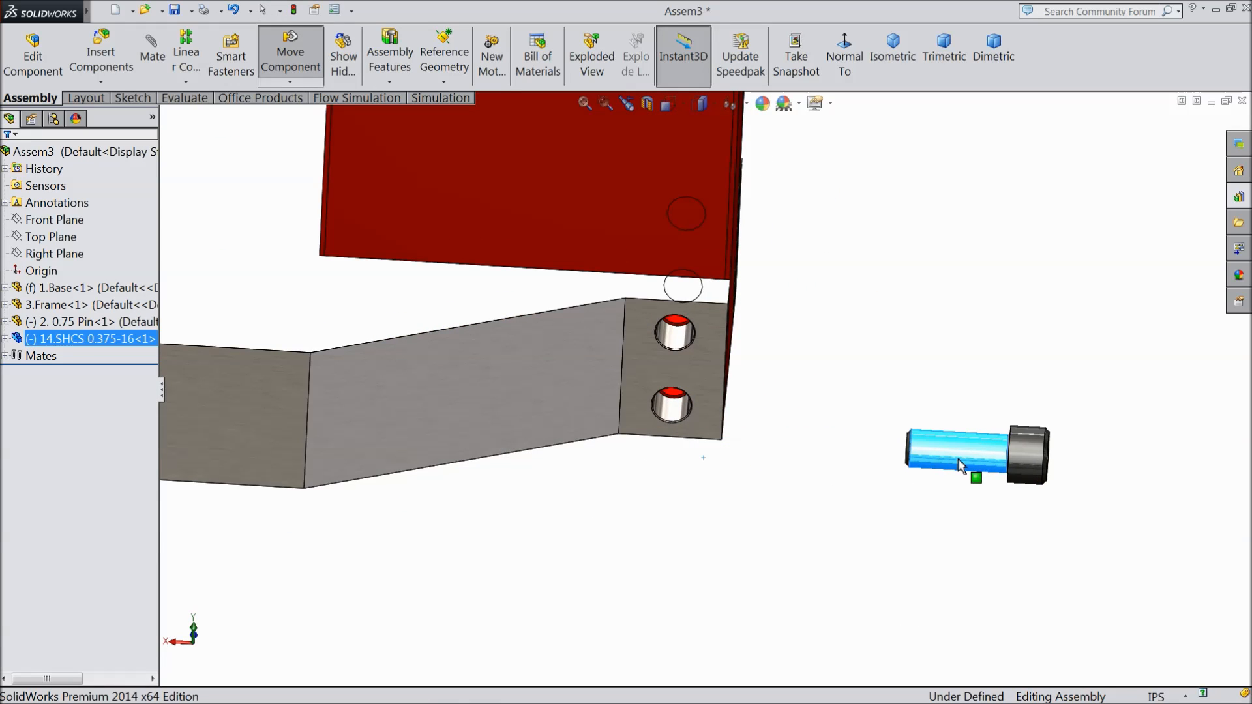
{"action": "left_click", "coordinate": [154, 65]}
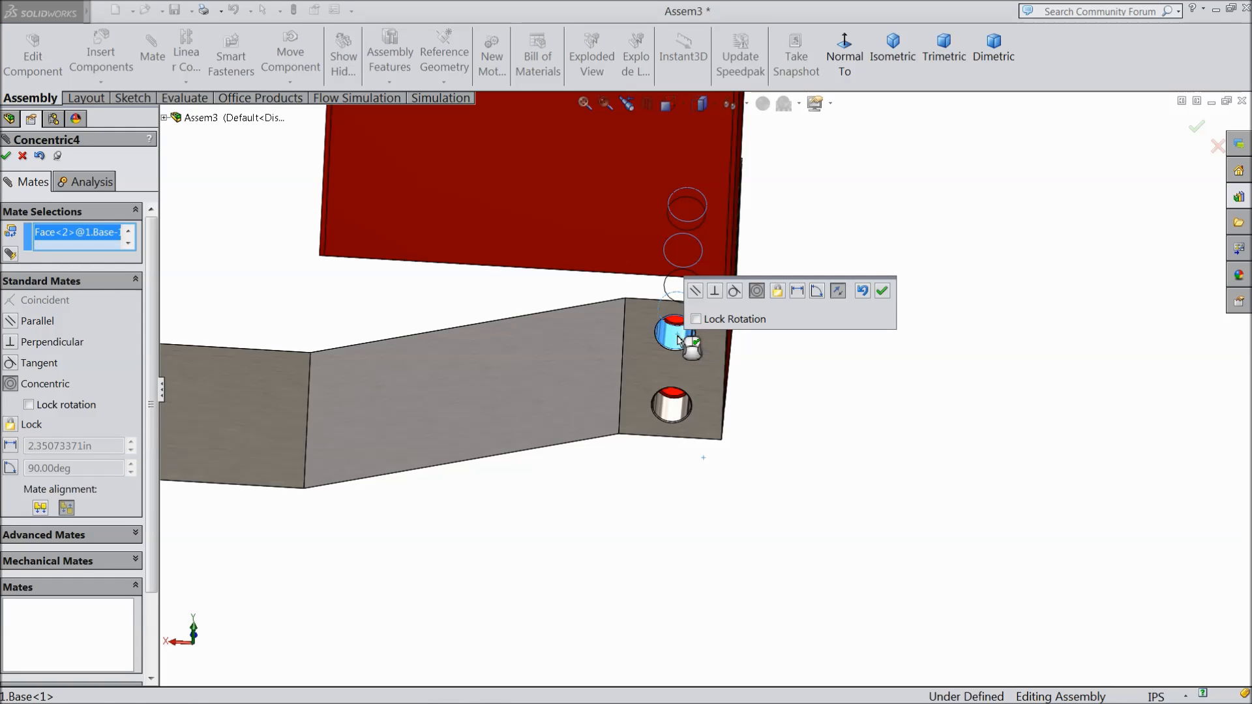
{"action": "middle_click_drag", "start_coordinate": [756, 391], "coordinate": [712, 396]}
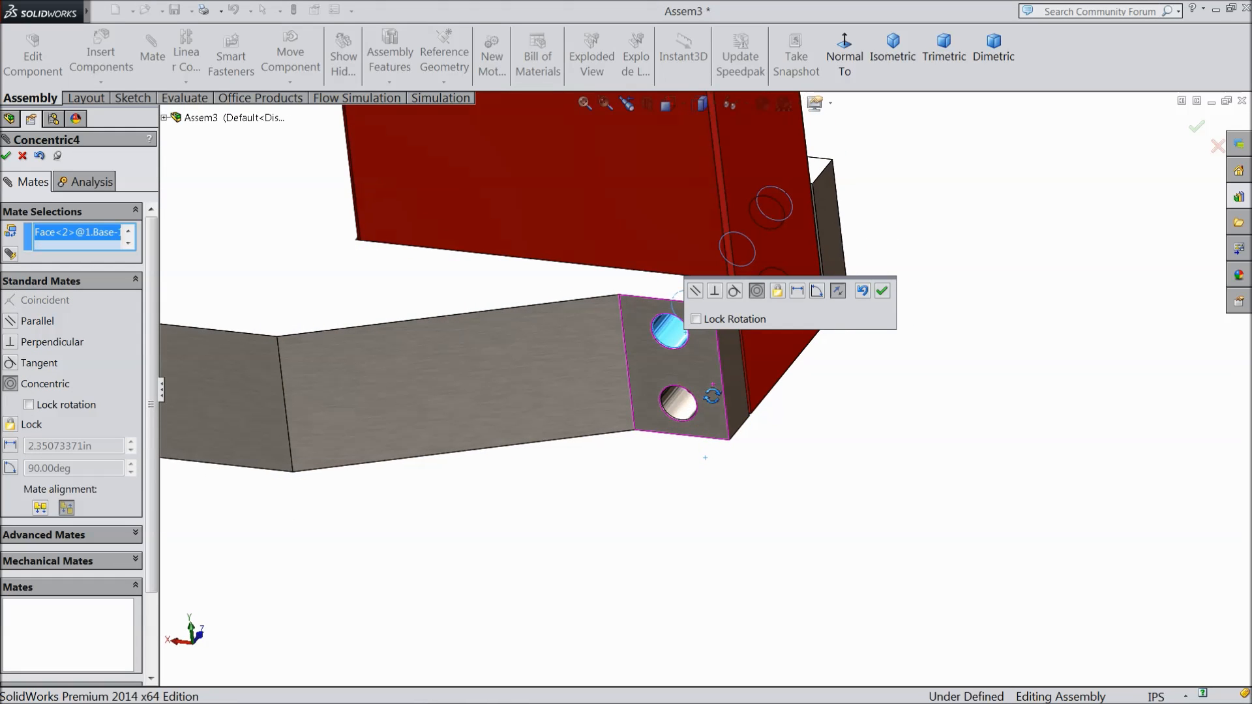
{"action": "left_click", "coordinate": [881, 291]}
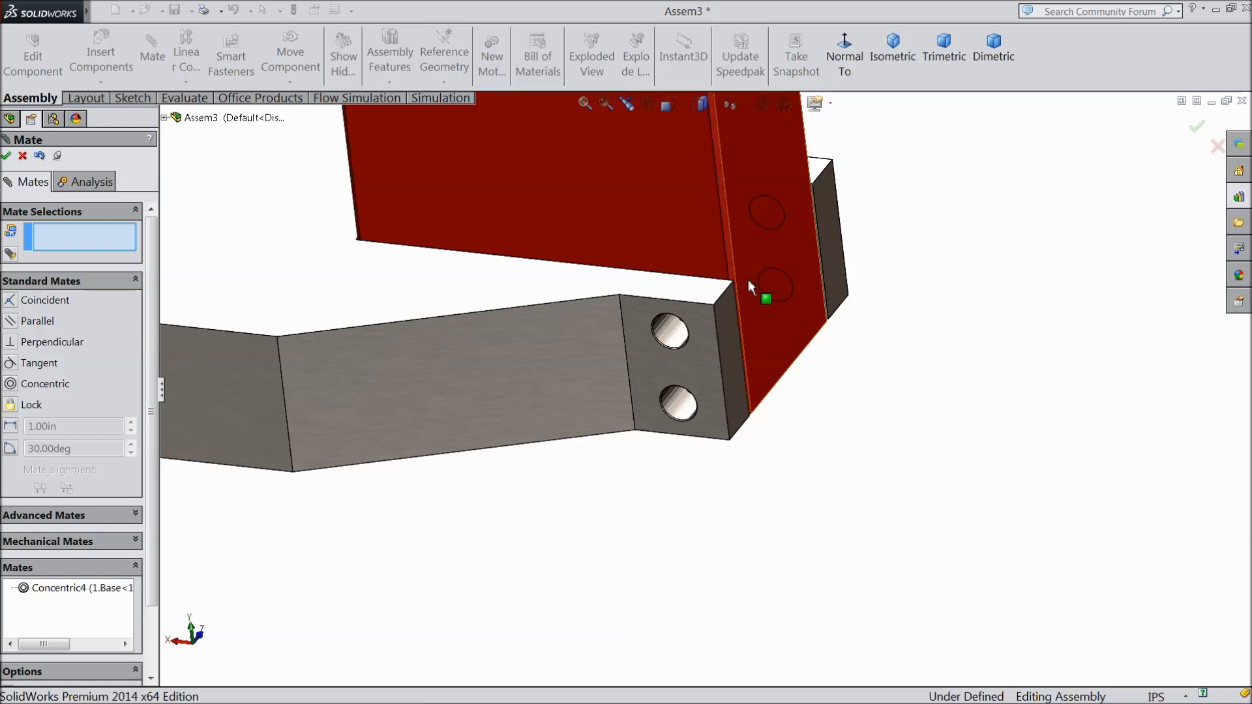
Step: Make the frame transparent and pull the hidden screw along its hole axis out of the frame
{"action": "left_click", "coordinate": [697, 239]}
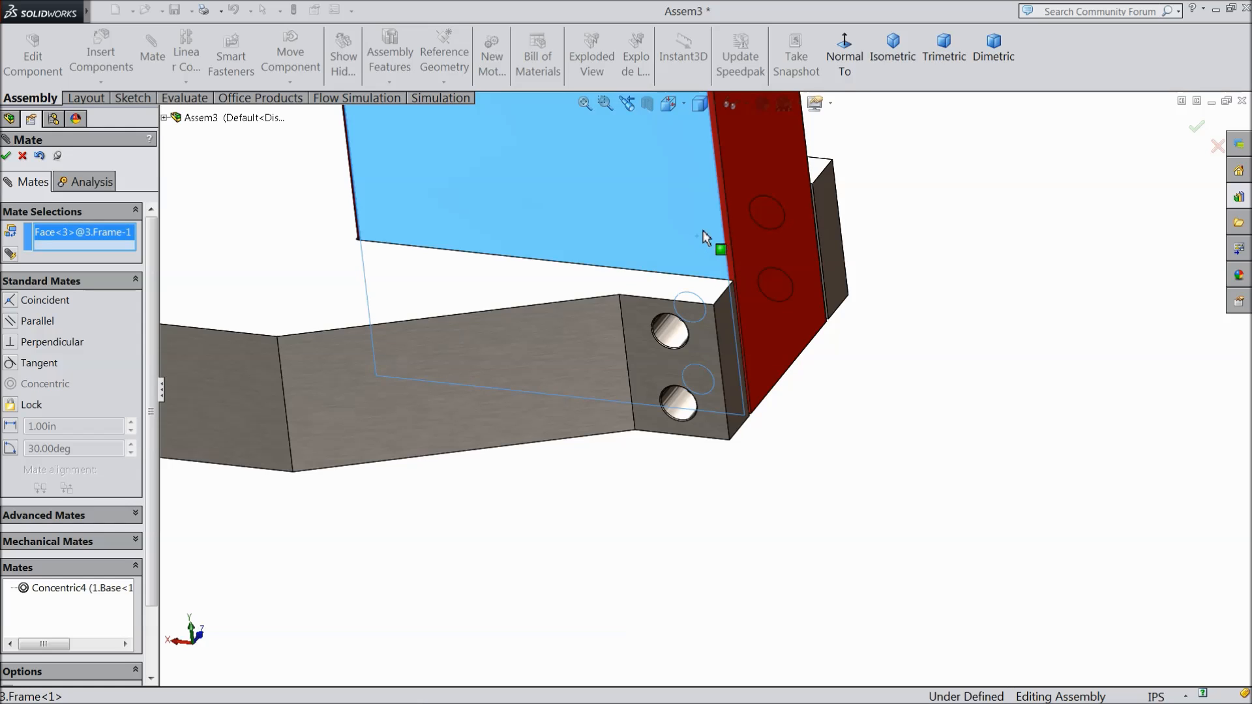
{"action": "left_click", "coordinate": [22, 156]}
{"action": "left_click", "coordinate": [671, 217]}
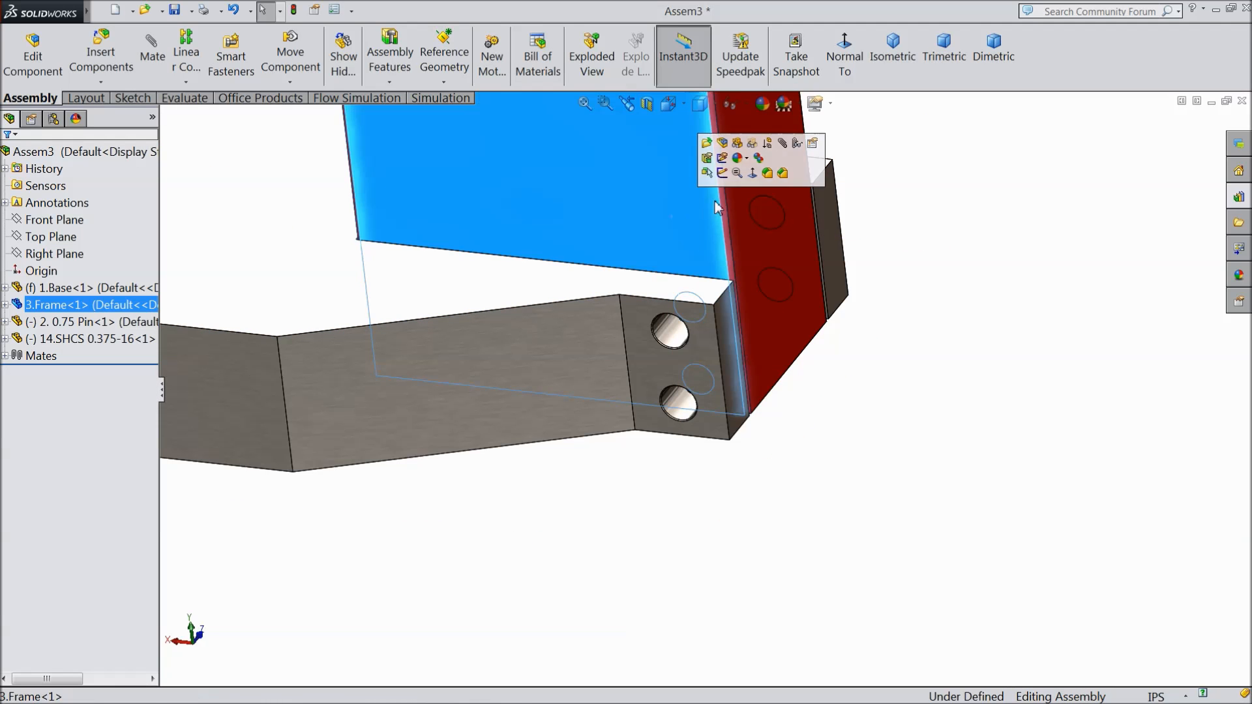
{"action": "left_click", "coordinate": [753, 146]}
{"action": "left_click_drag", "start_coordinate": [751, 259], "coordinate": [891, 167]}
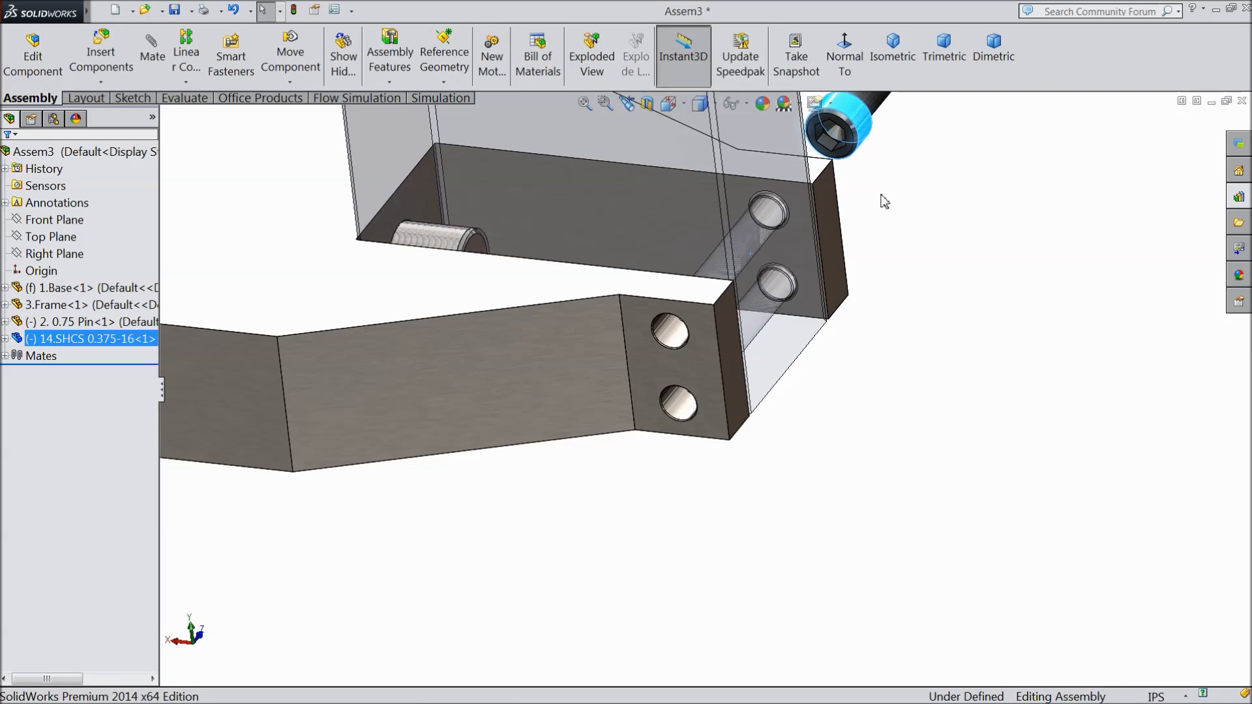
Step: Turn off the frame's transparency
{"action": "key", "text": "f"}
{"action": "left_click", "coordinate": [679, 217]}
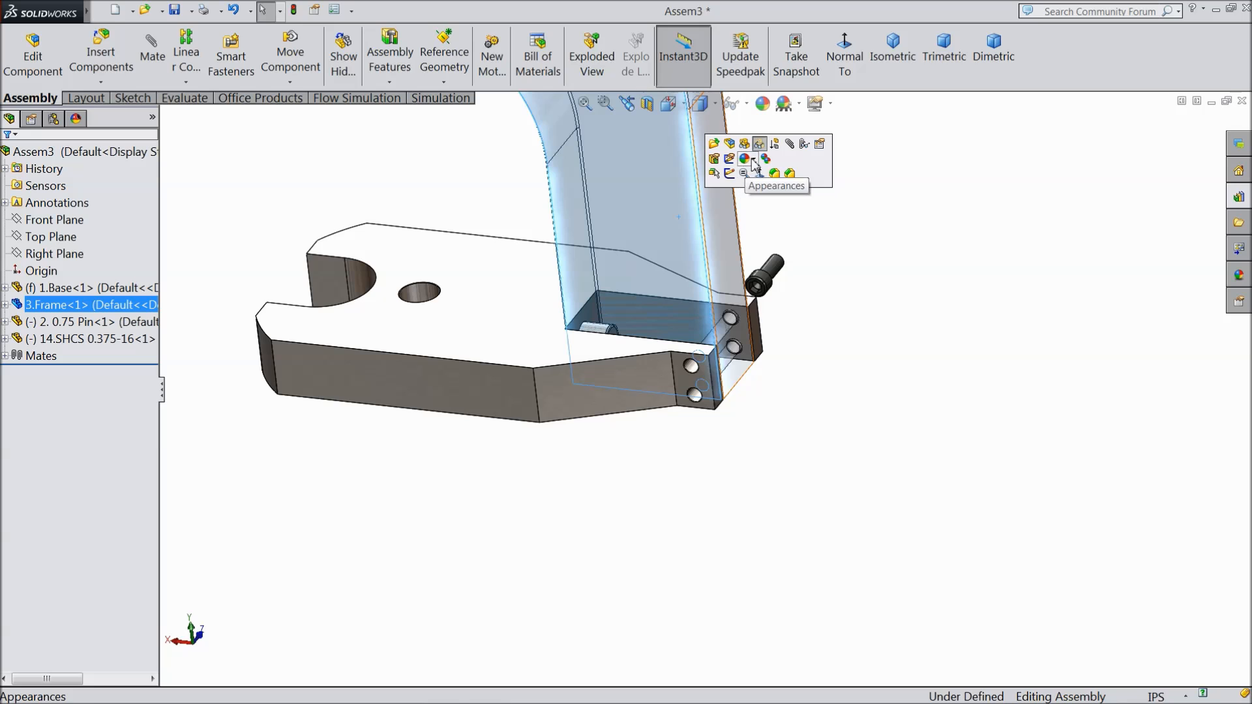
{"action": "left_click", "coordinate": [760, 148]}
Step: Slide the screw along its hole axis to the outer side of the base's near arm, in front of the upper hole
{"action": "middle_click_drag", "start_coordinate": [812, 300], "coordinate": [774, 276]}
{"action": "scroll", "coordinate": [766, 324], "scroll_direction": "down", "scroll_amount": 4}
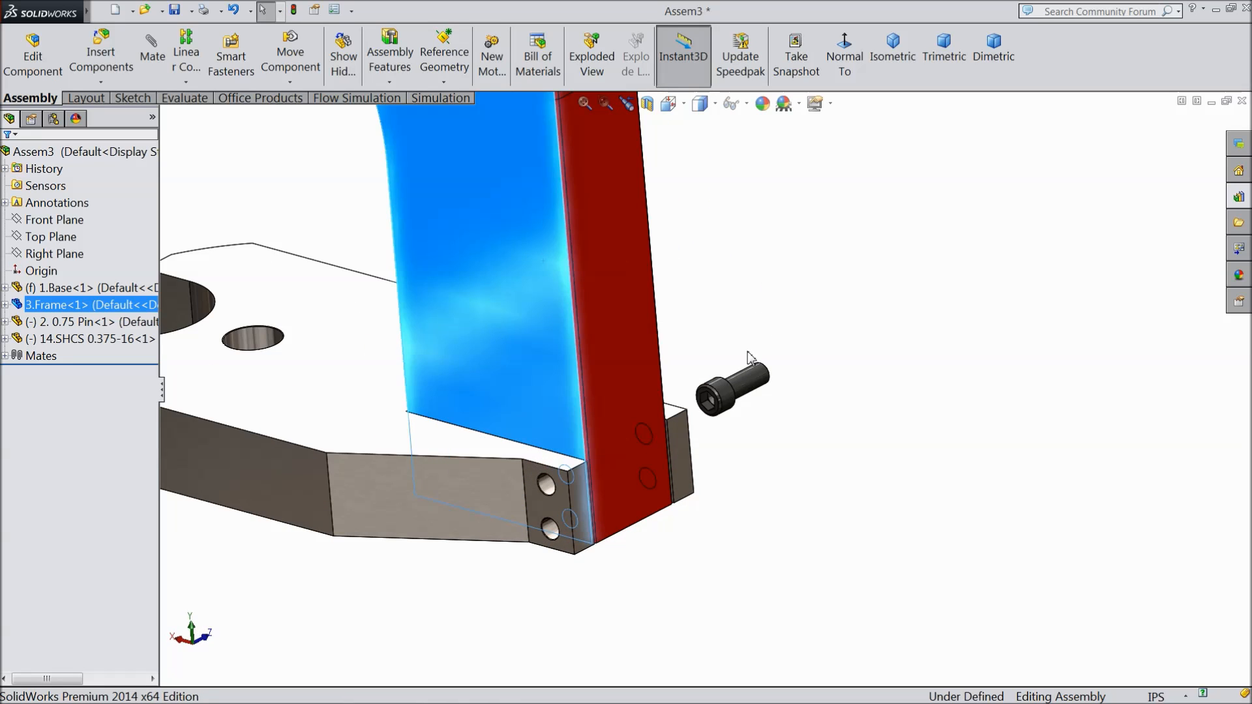
{"action": "left_click_drag", "start_coordinate": [753, 389], "coordinate": [686, 420]}
{"action": "left_click_drag", "start_coordinate": [527, 496], "coordinate": [562, 522]}
{"action": "scroll", "coordinate": [562, 522], "scroll_direction": "down", "scroll_amount": 2}
Step: Add a coincident mate between the base's outer side face at the screw holes and the underside of the screw head, and finish mating
{"action": "left_click", "coordinate": [560, 472]}
{"action": "middle_click_drag", "start_coordinate": [565, 475], "coordinate": [454, 536]}
{"action": "left_click", "coordinate": [158, 81]}
{"action": "scroll", "coordinate": [424, 495], "scroll_direction": "down", "scroll_amount": 3}
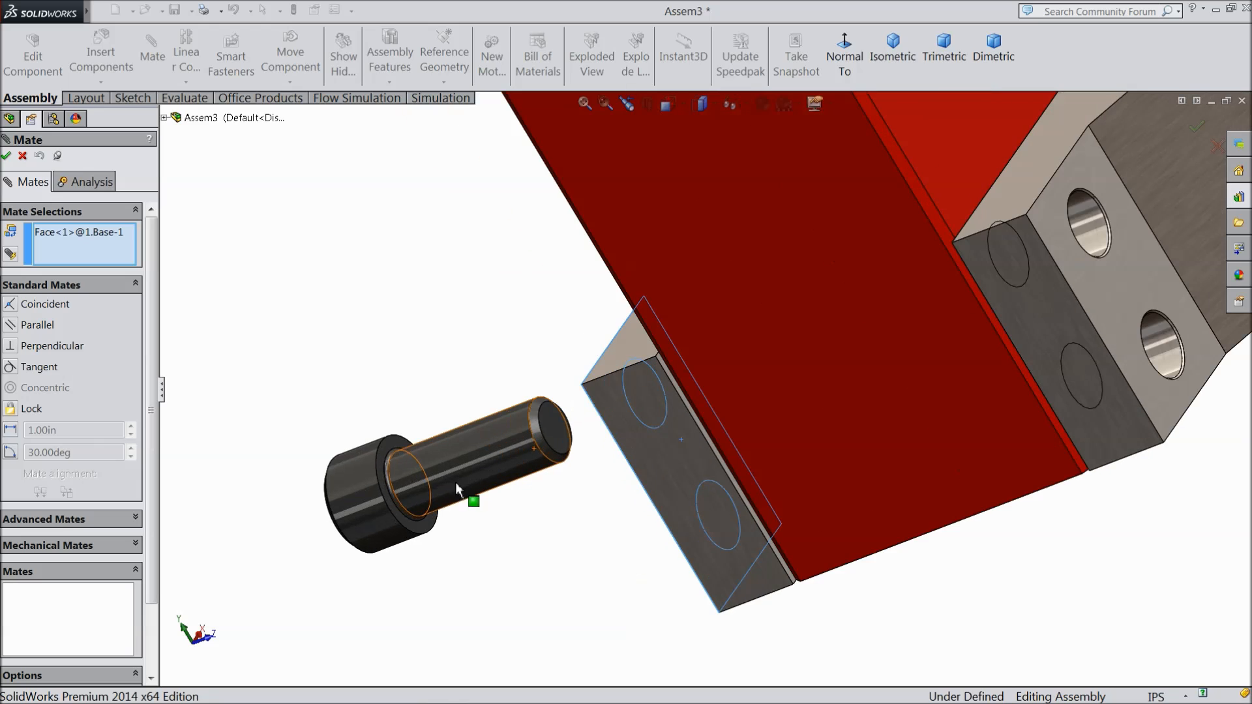
{"action": "left_click", "coordinate": [382, 455]}
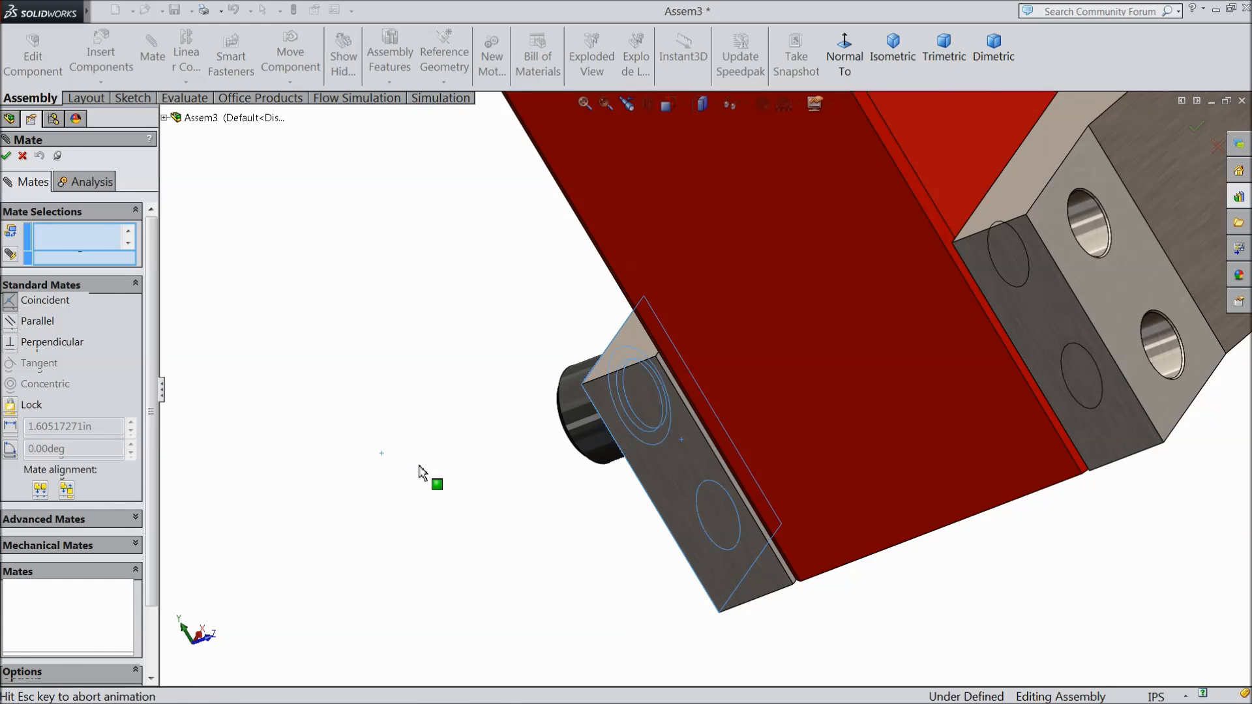
{"action": "left_click", "coordinate": [404, 490]}
{"action": "middle_click_drag", "start_coordinate": [511, 508], "coordinate": [668, 455]}
{"action": "left_click", "coordinate": [23, 157]}
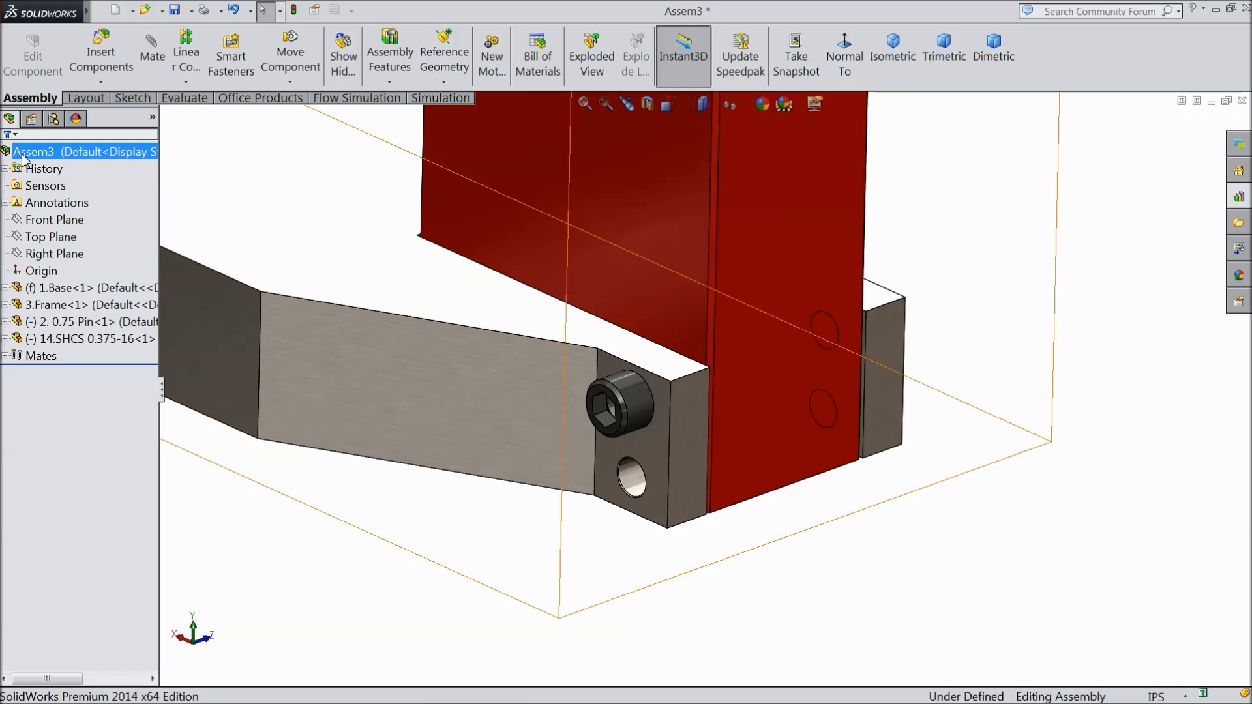
Step: Copy the screw with its mates into the lower hole on the same side, using that hole and the surrounding side face as references
{"action": "left_click", "coordinate": [95, 83]}
{"action": "left_click", "coordinate": [119, 159]}
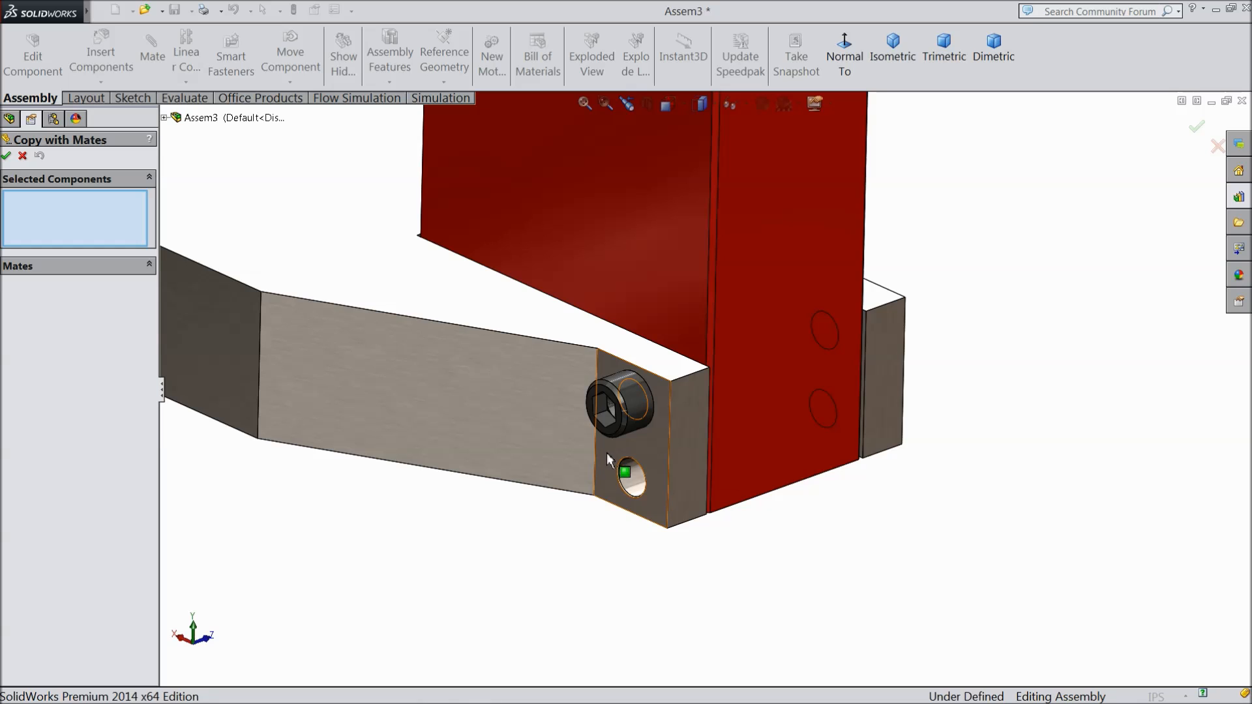
{"action": "left_click", "coordinate": [639, 409]}
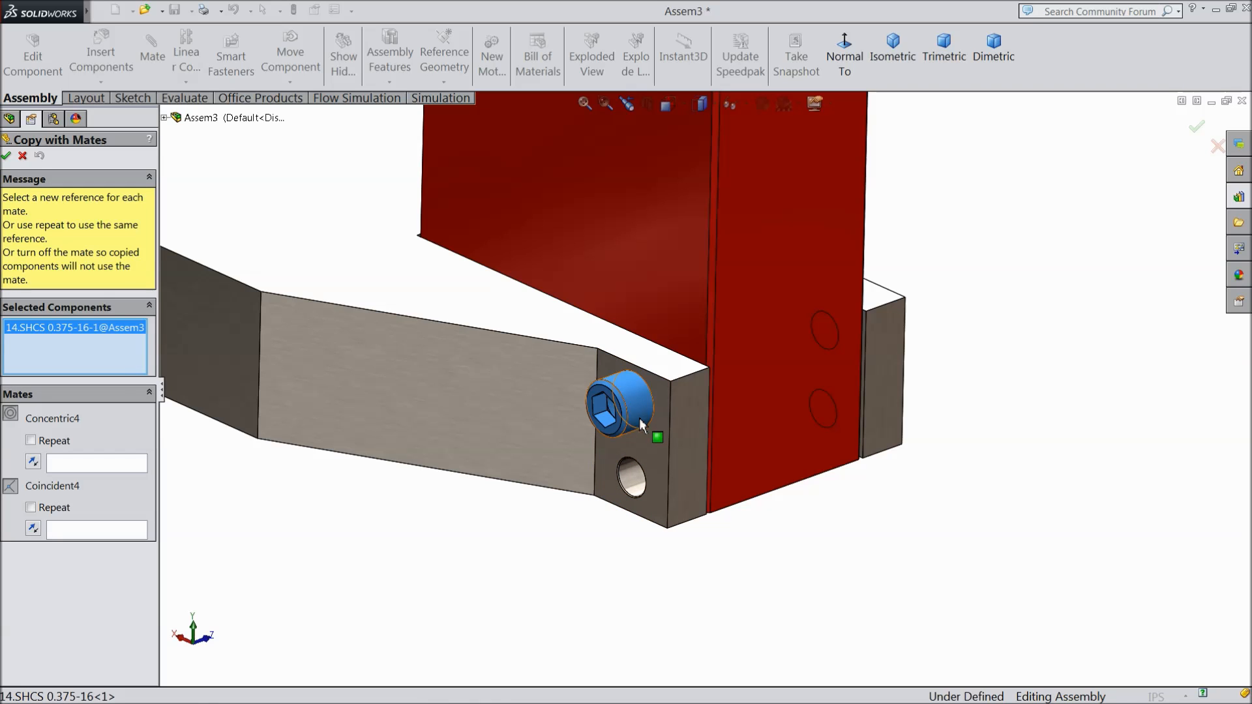
{"action": "left_click", "coordinate": [90, 464]}
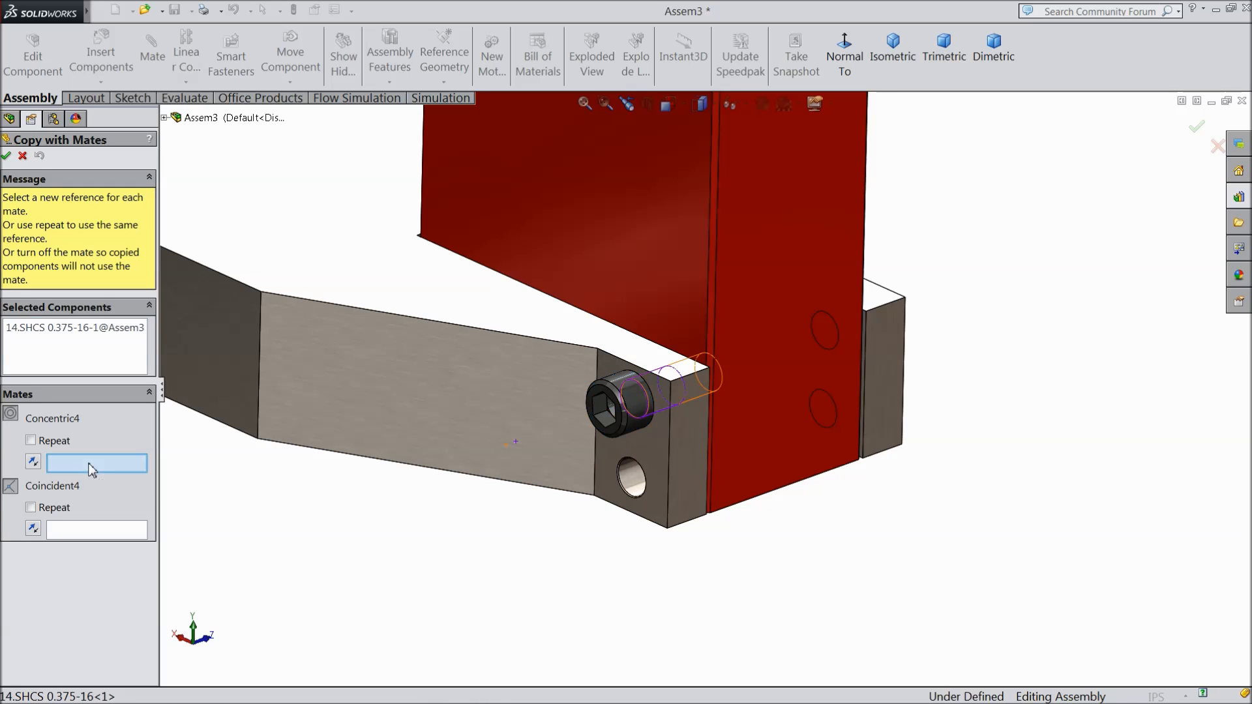
{"action": "left_click", "coordinate": [626, 480]}
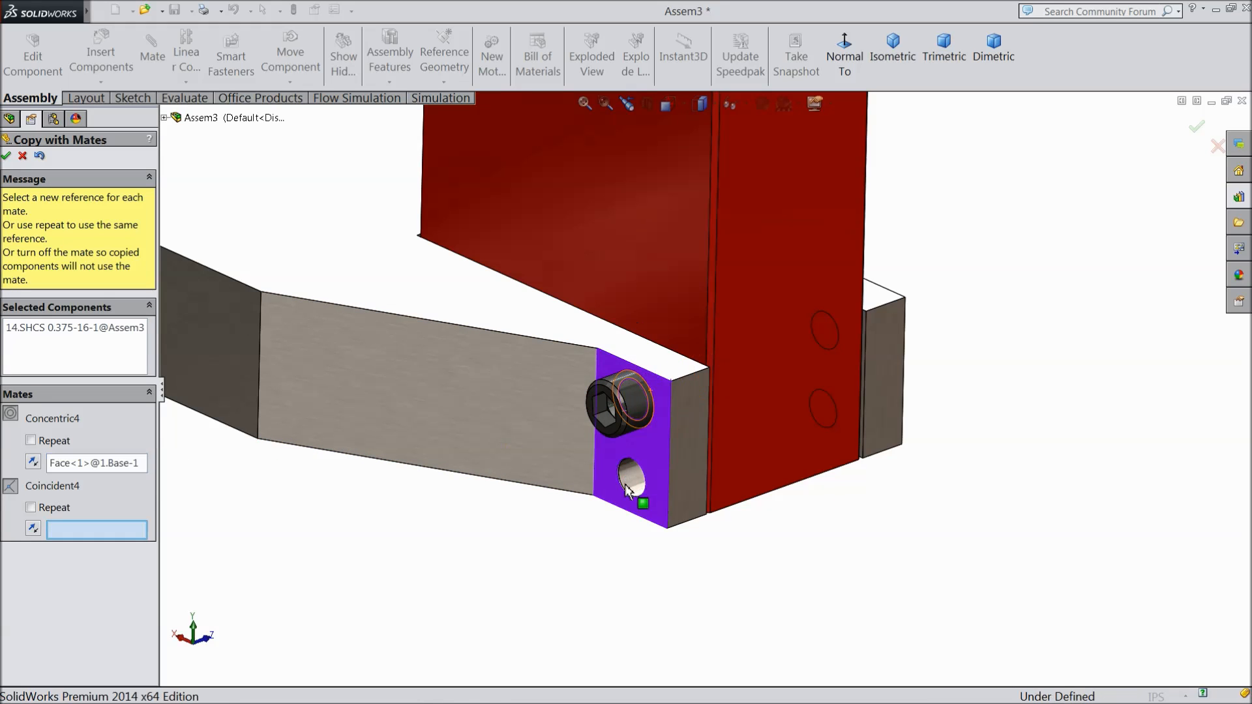
{"action": "left_click", "coordinate": [660, 451]}
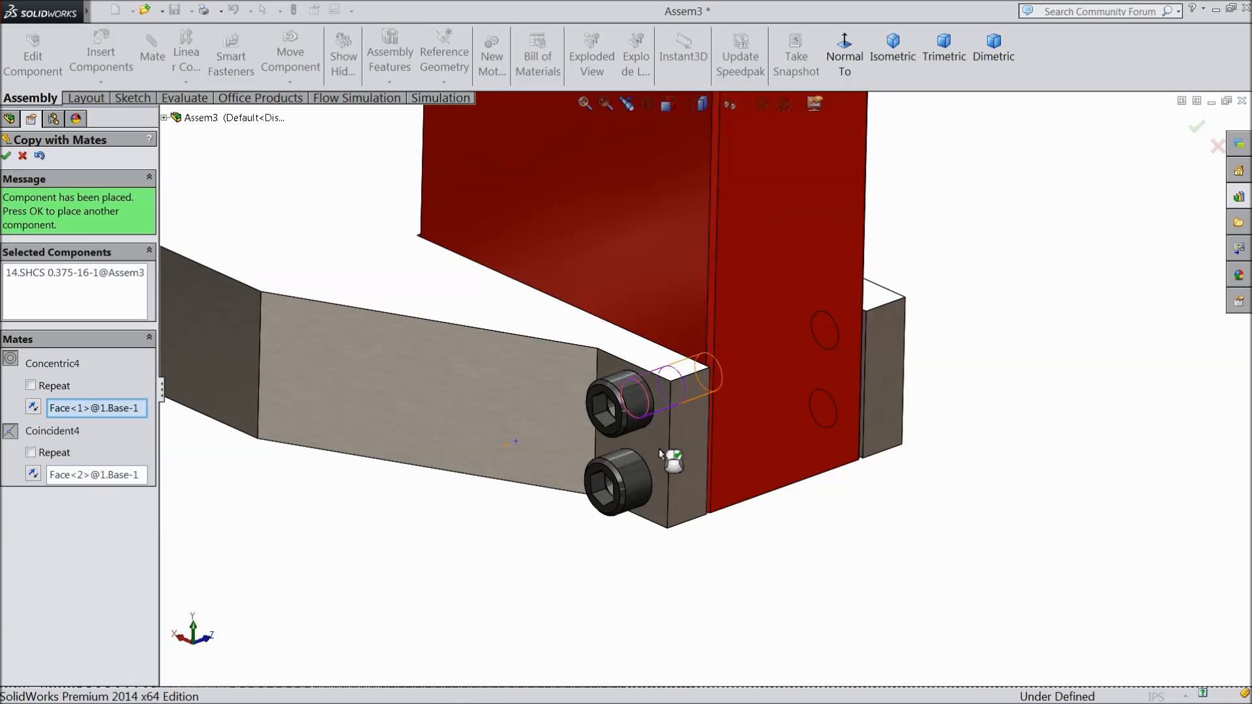
{"action": "left_click", "coordinate": [6, 156]}
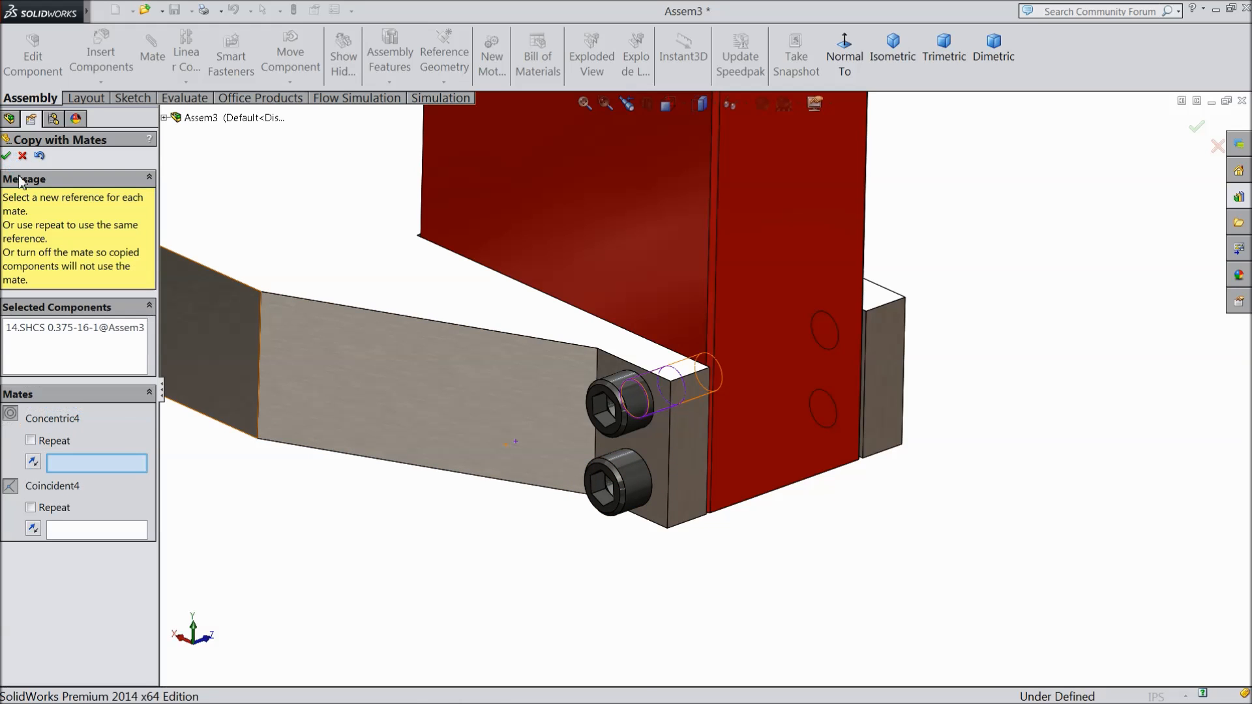
Step: Place another mated copy of the screw in the upper hole on the base's opposite side, seated against that side face
{"action": "scroll", "coordinate": [704, 391], "scroll_direction": "up", "scroll_amount": 3}
{"action": "middle_click_drag", "start_coordinate": [685, 539], "coordinate": [559, 554]}
{"action": "scroll", "coordinate": [698, 431], "scroll_direction": "down", "scroll_amount": 4}
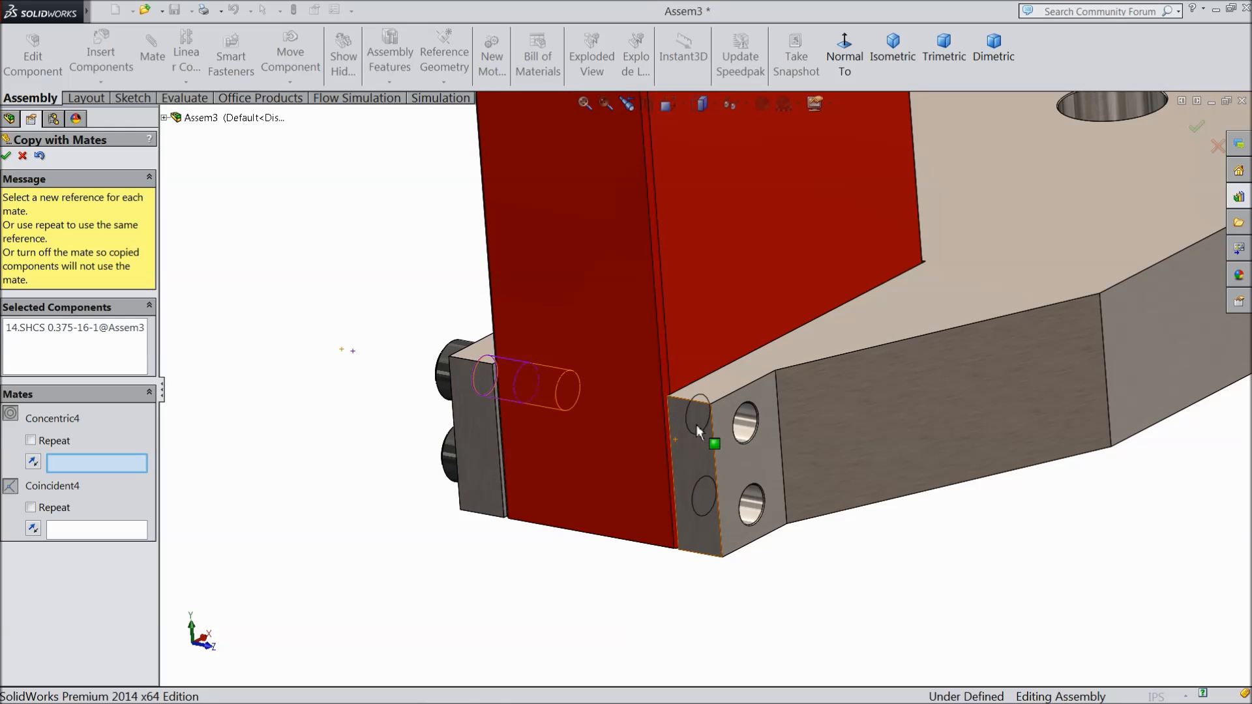
{"action": "left_click", "coordinate": [750, 441]}
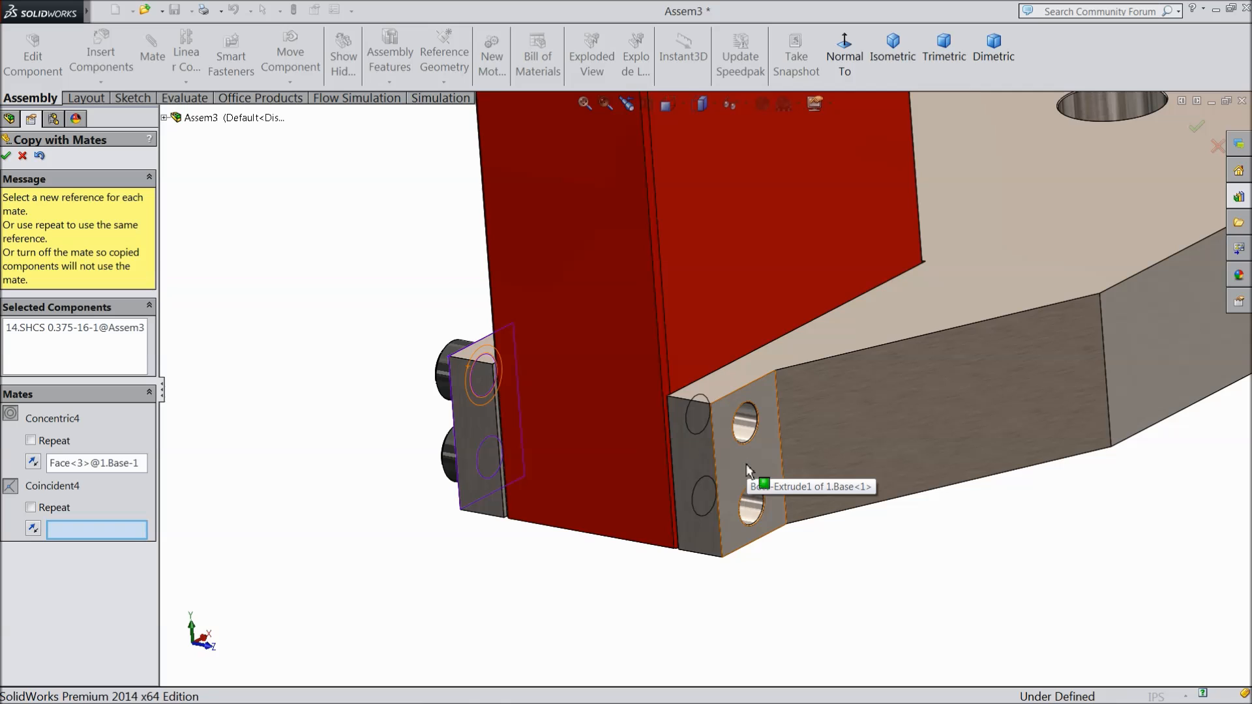
{"action": "left_click", "coordinate": [745, 461]}
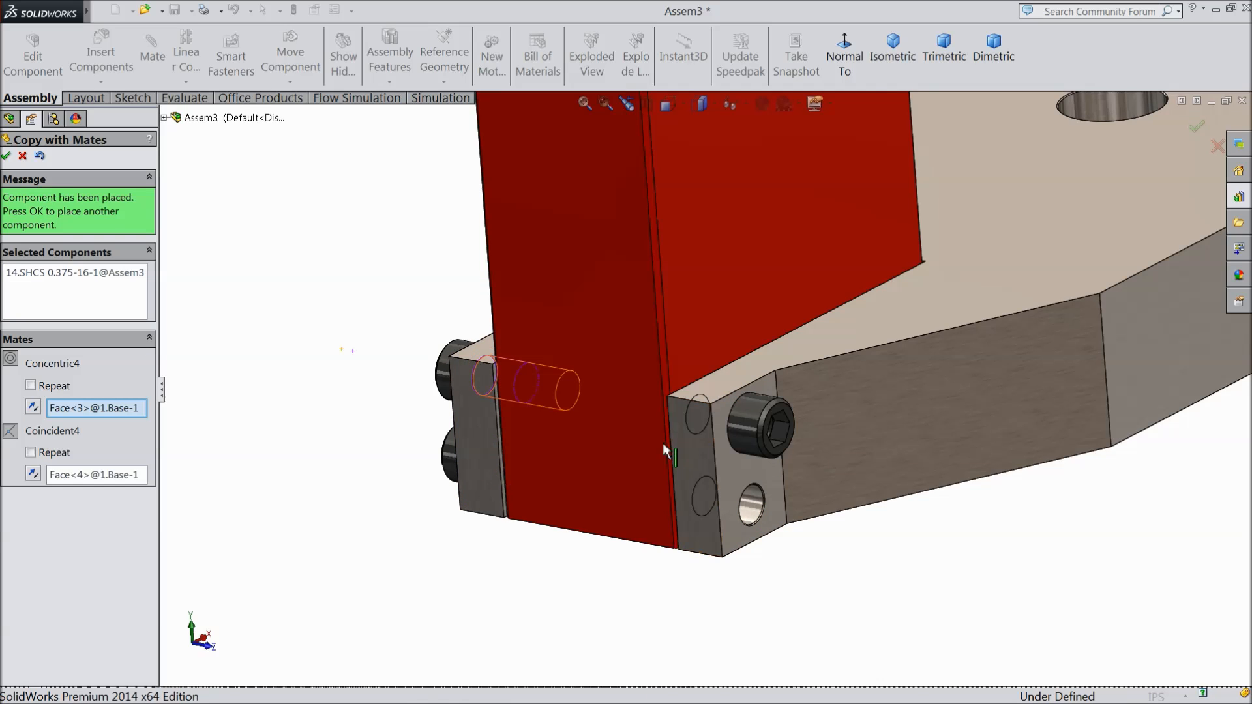
{"action": "scroll", "coordinate": [745, 492], "scroll_direction": "down", "scroll_amount": 2}
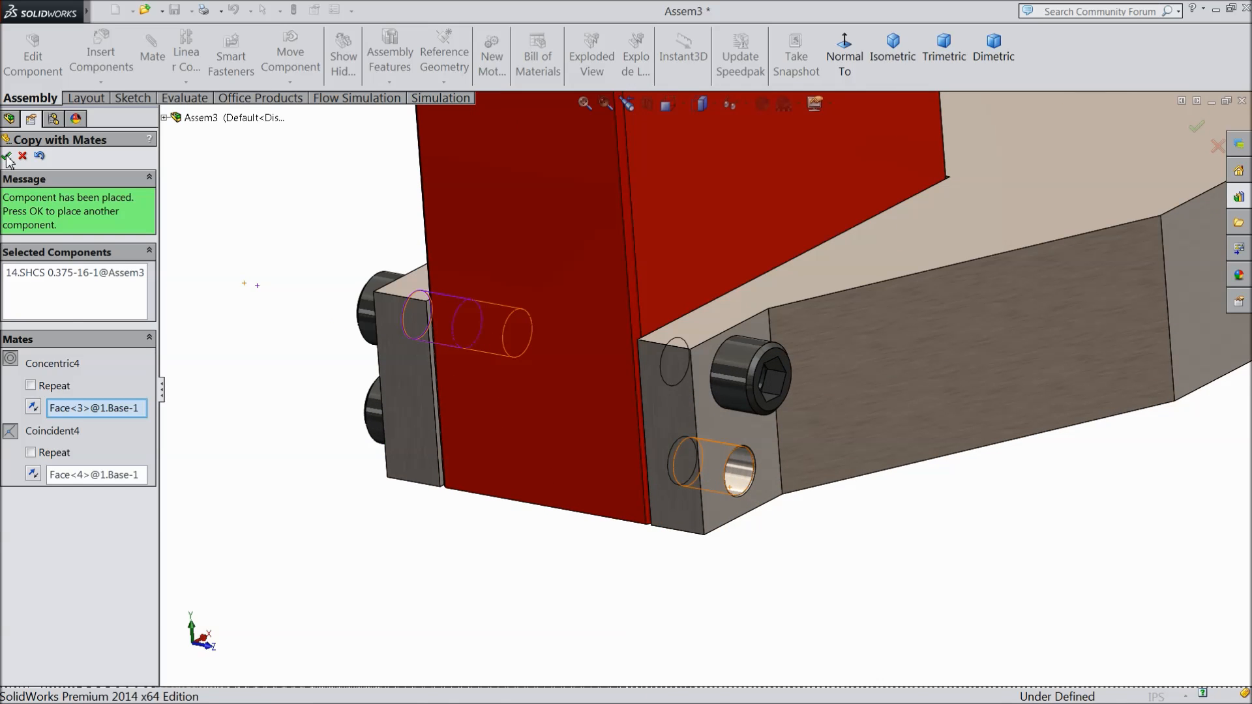
{"action": "left_click", "coordinate": [6, 155]}
Step: Place a mated copy of the screw in the lower hole on the base's opposite side and finish Copy with Mates
{"action": "scroll", "coordinate": [750, 476], "scroll_direction": "down", "scroll_amount": 2}
{"action": "left_click", "coordinate": [761, 464]}
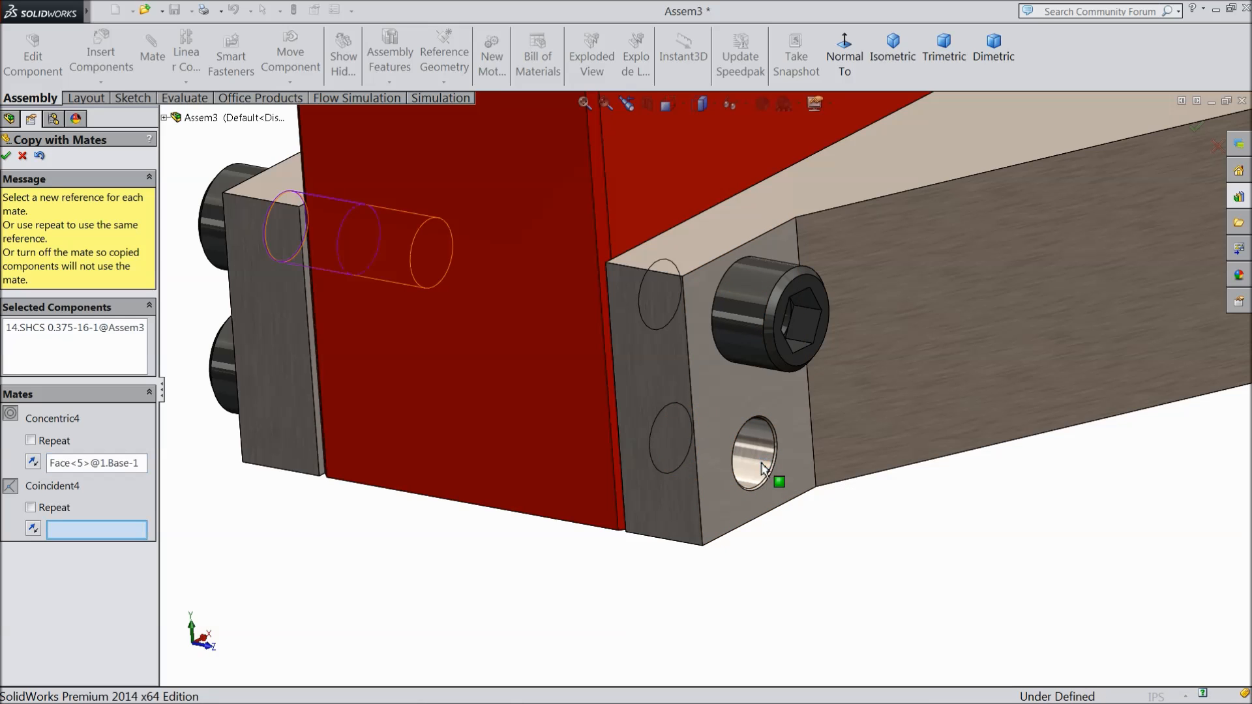
{"action": "left_click", "coordinate": [734, 444]}
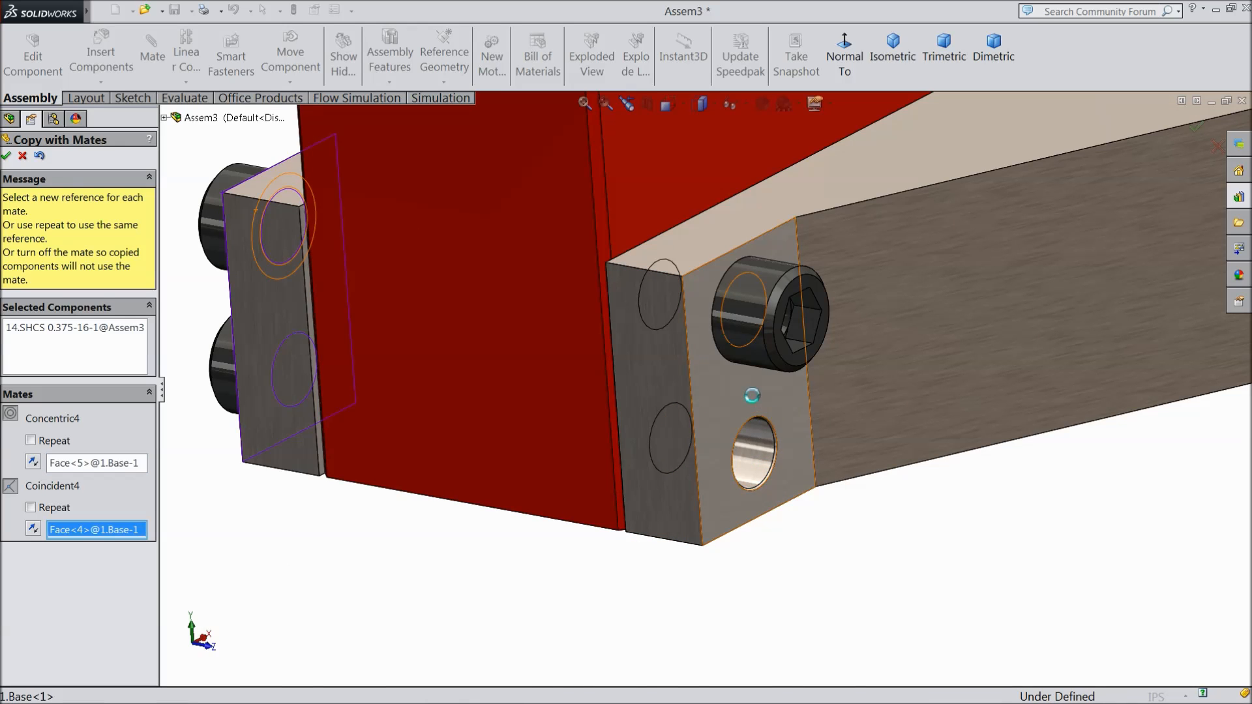
{"action": "left_click", "coordinate": [6, 157]}
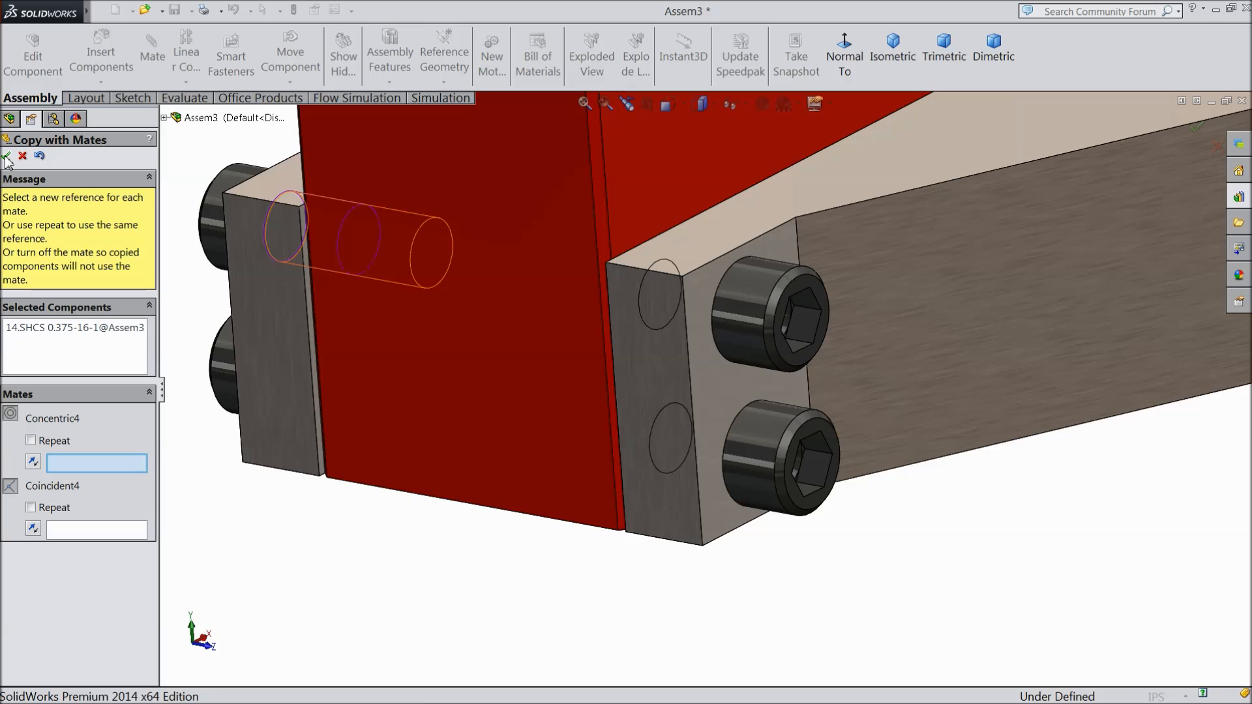
{"action": "left_click", "coordinate": [7, 155]}
{"action": "middle_click_drag", "start_coordinate": [624, 339], "coordinate": [623, 379]}
{"action": "middle_click_drag", "start_coordinate": [667, 417], "coordinate": [785, 452]}
{"action": "scroll", "coordinate": [648, 433], "scroll_direction": "up", "scroll_amount": 6}
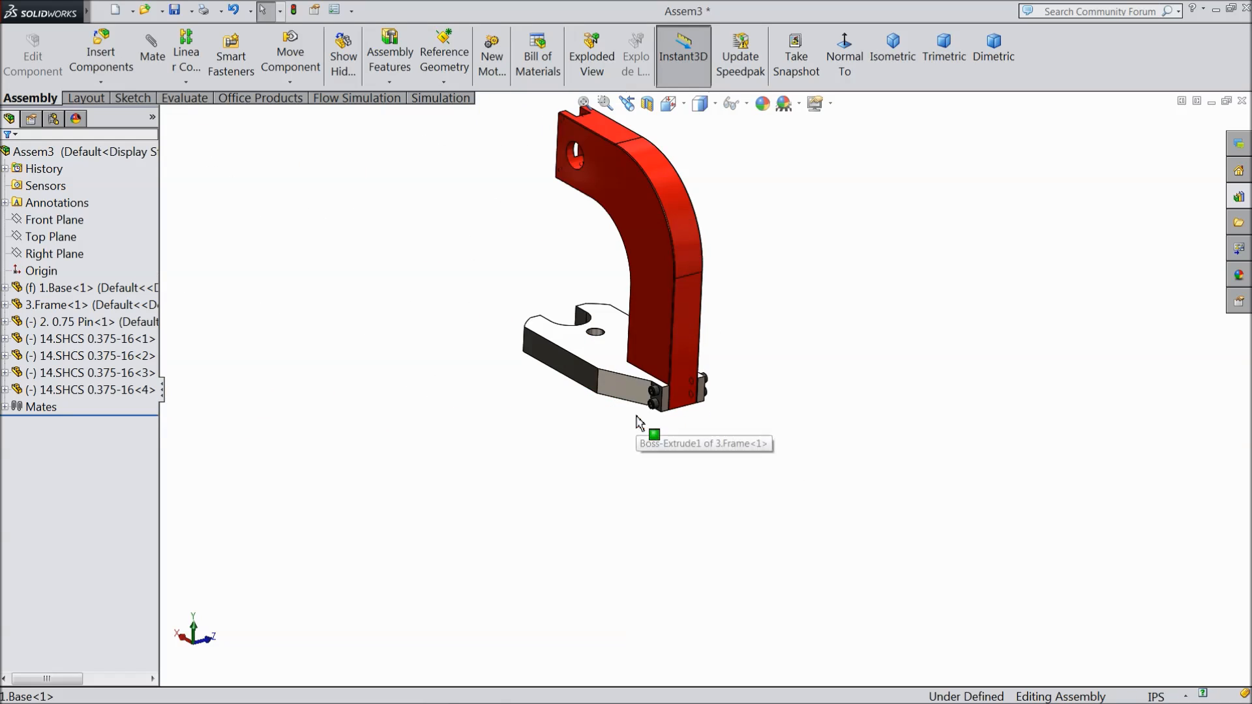
{"action": "middle_click_drag", "start_coordinate": [643, 425], "coordinate": [643, 320]}
{"action": "scroll", "coordinate": [607, 318], "scroll_direction": "down", "scroll_amount": 5}
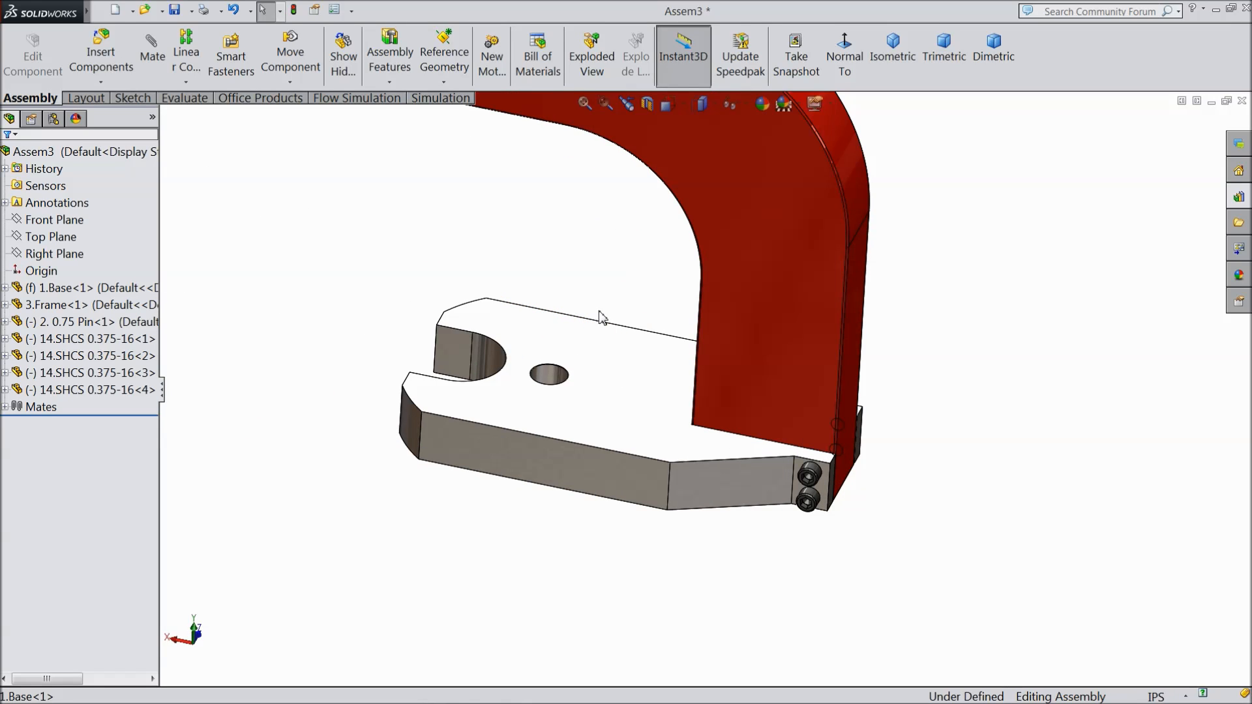
Step: Insert the 13.1 inch Pin part from the Arbor Press machine folder and place it in front of the base
{"action": "left_click", "coordinate": [103, 68]}
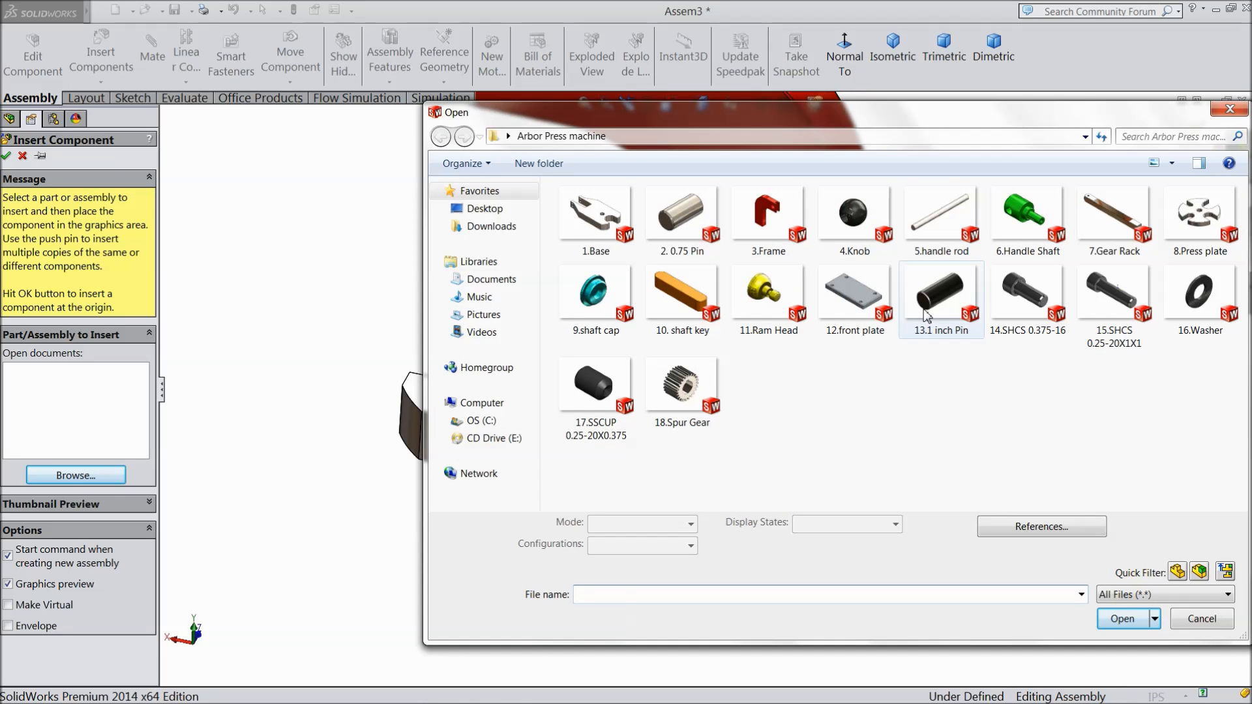
{"action": "left_click", "coordinate": [934, 316]}
{"action": "left_click", "coordinate": [1121, 619]}
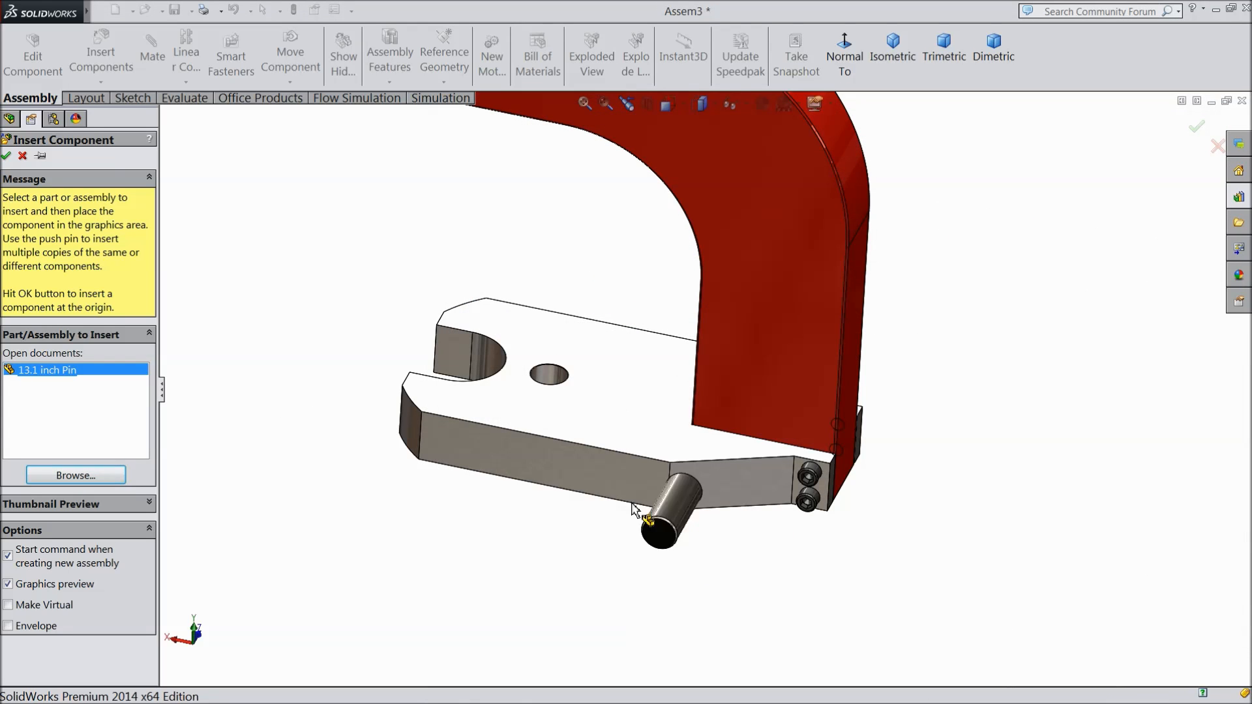
{"action": "left_click", "coordinate": [527, 531]}
{"action": "scroll", "coordinate": [550, 514], "scroll_direction": "down", "scroll_amount": 3}
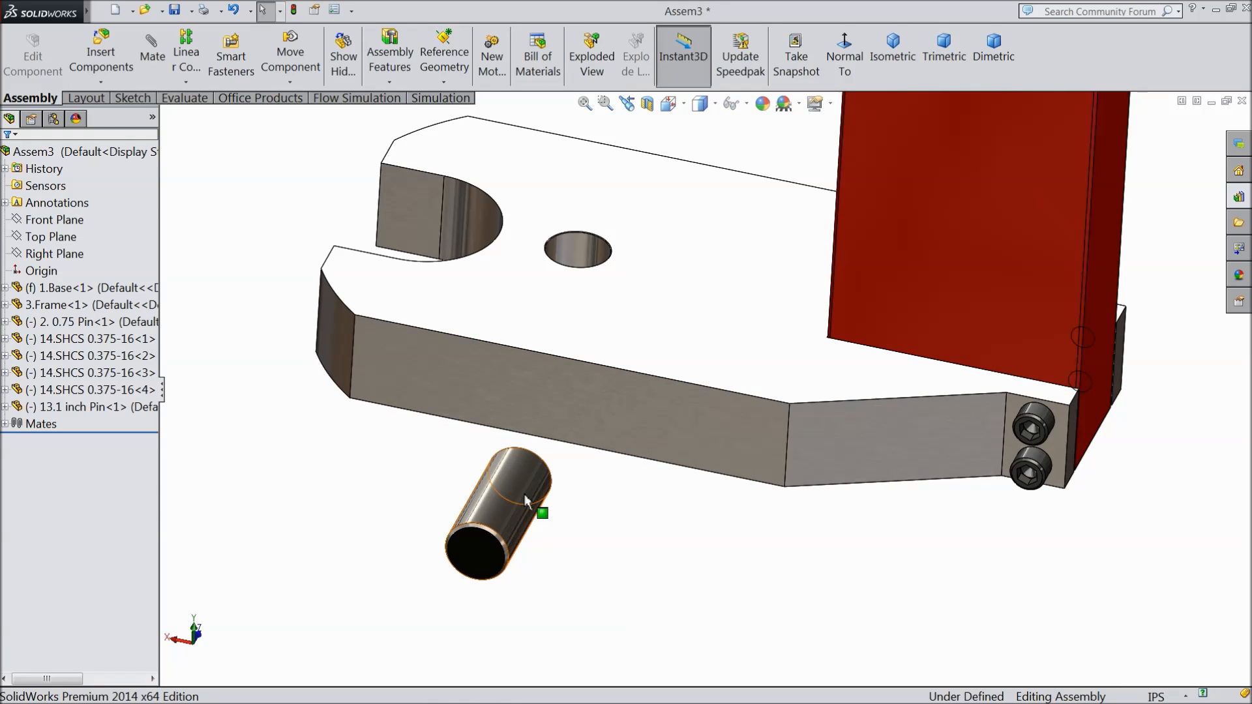
Step: Add a concentric mate between the 1 inch pin's cylindrical face and the round hole in the base
{"action": "left_click", "coordinate": [515, 493]}
{"action": "left_click", "coordinate": [626, 418]}
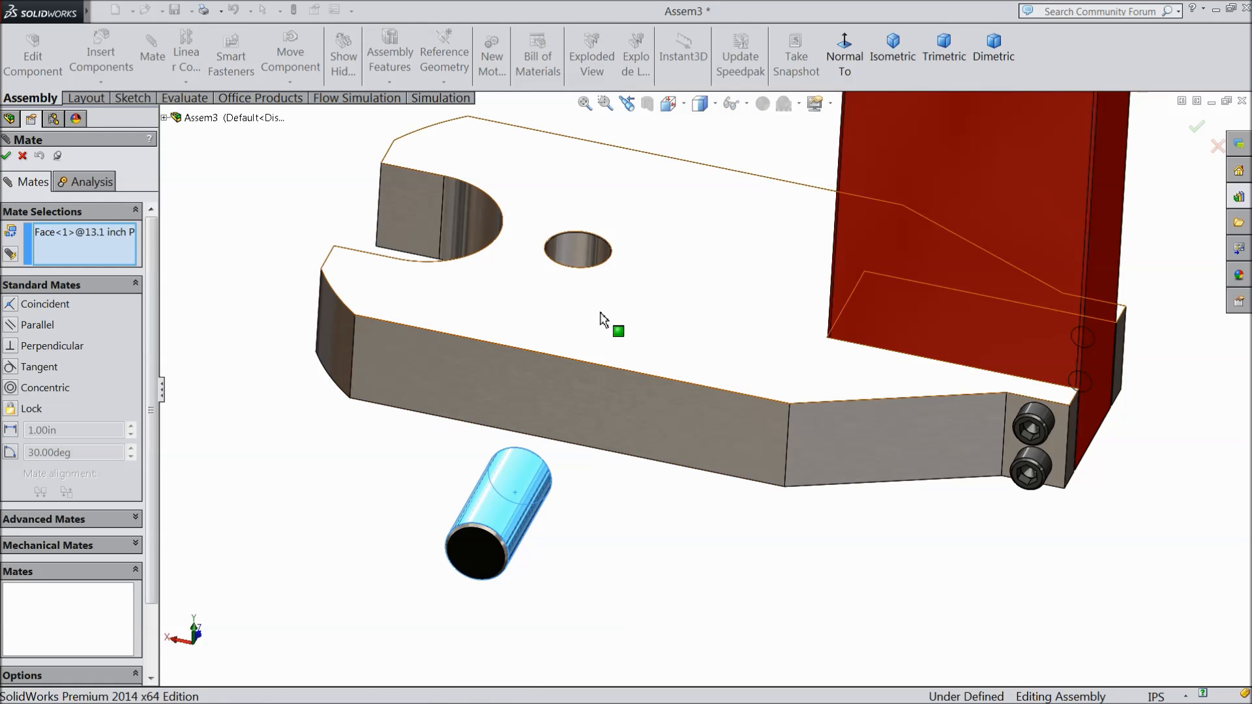
{"action": "left_click", "coordinate": [579, 254]}
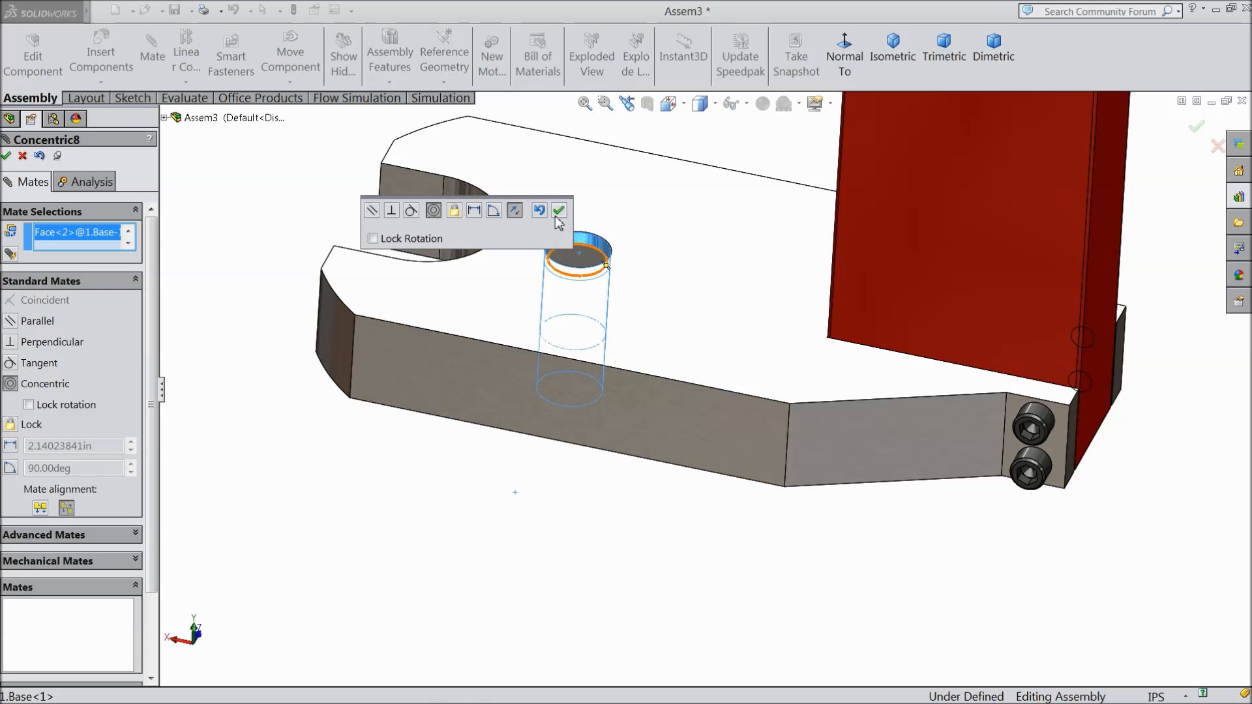
{"action": "left_click", "coordinate": [559, 211]}
Step: Add a coincident mate between the 1 inch pin's lower end face and the underside of the base, and finish mating
{"action": "scroll", "coordinate": [612, 503], "scroll_direction": "down", "scroll_amount": 2}
{"action": "middle_click_drag", "start_coordinate": [612, 503], "coordinate": [621, 462]}
{"action": "scroll", "coordinate": [620, 461], "scroll_direction": "down", "scroll_amount": 5}
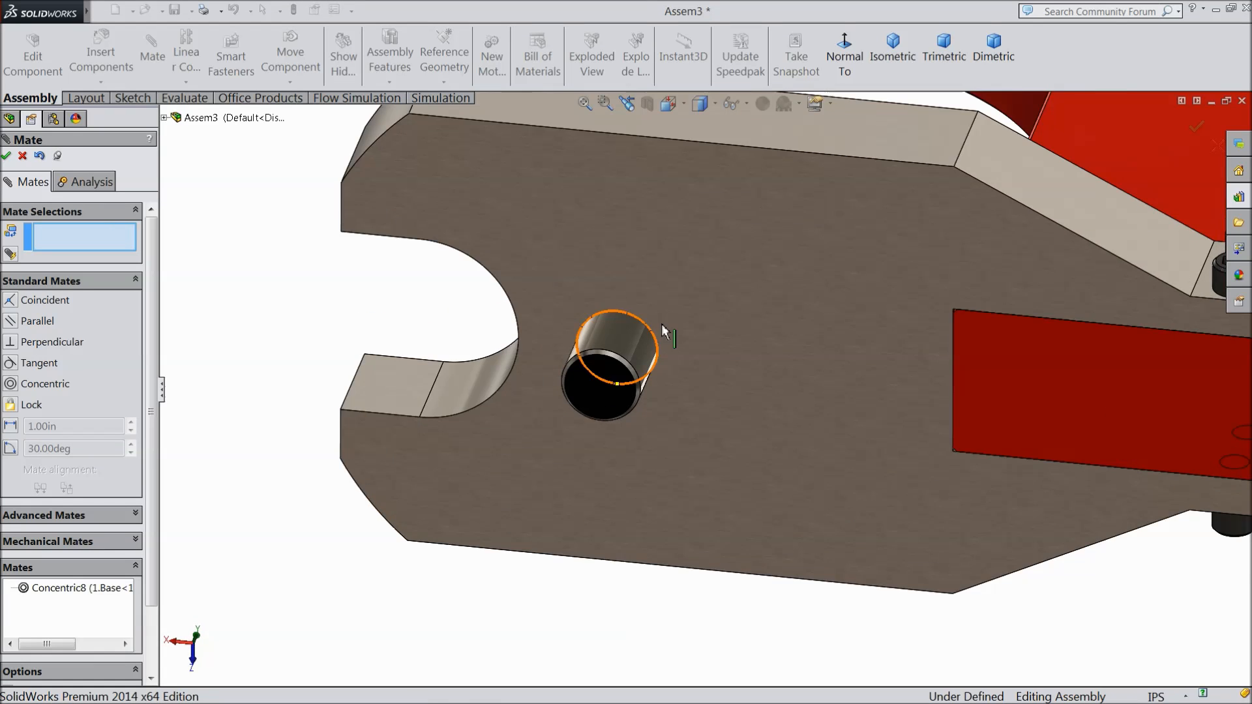
{"action": "left_click", "coordinate": [576, 433]}
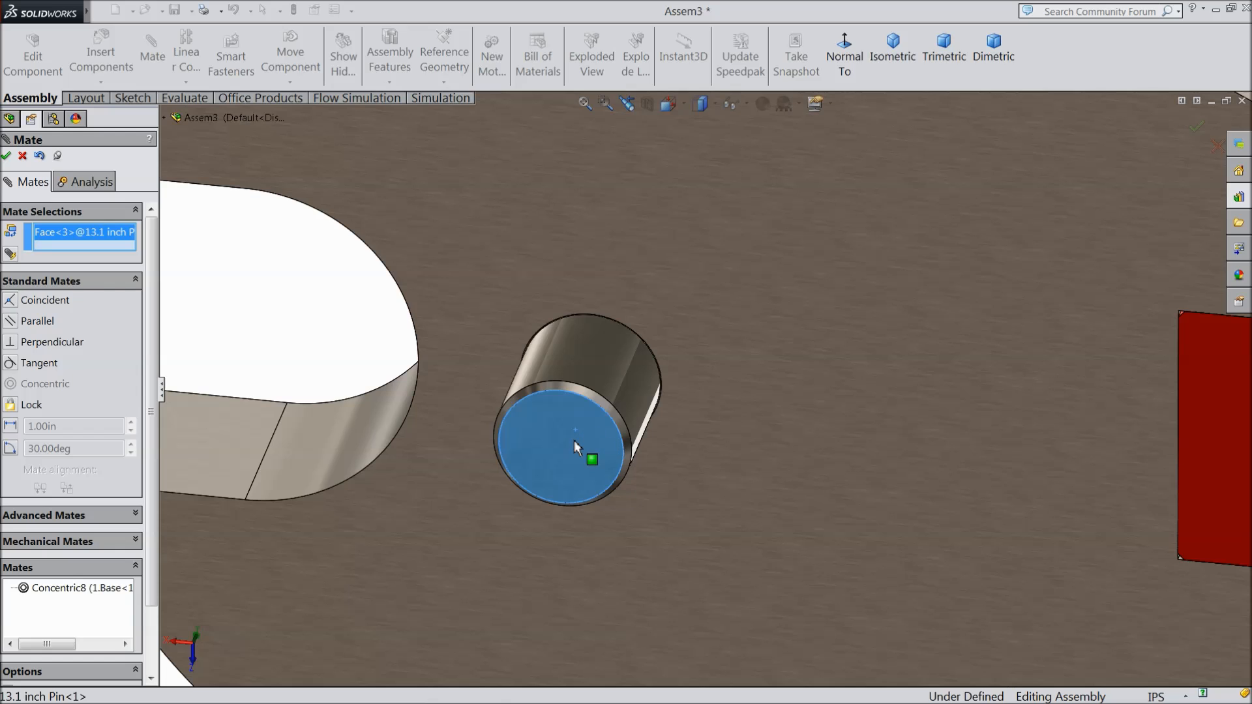
{"action": "left_click", "coordinate": [737, 295]}
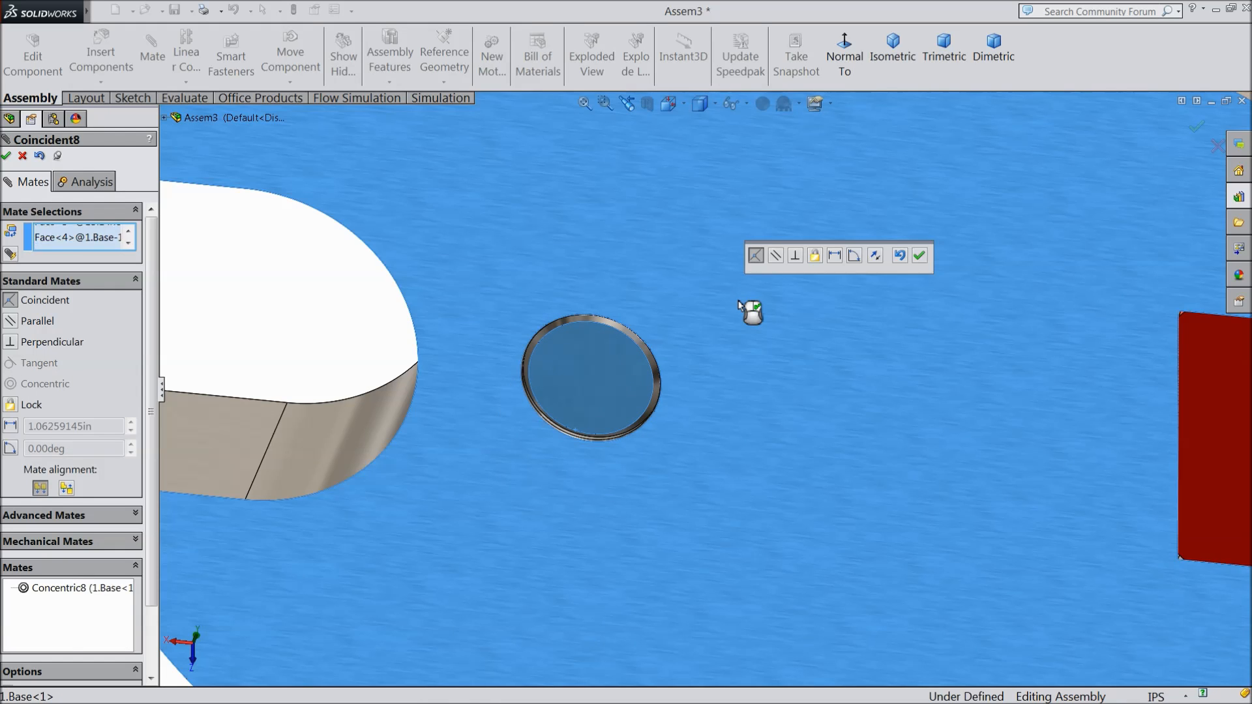
{"action": "left_click", "coordinate": [920, 257]}
{"action": "key", "text": "f"}
{"action": "middle_click_drag", "start_coordinate": [583, 310], "coordinate": [618, 590]}
{"action": "scroll", "coordinate": [769, 443], "scroll_direction": "down", "scroll_amount": 5}
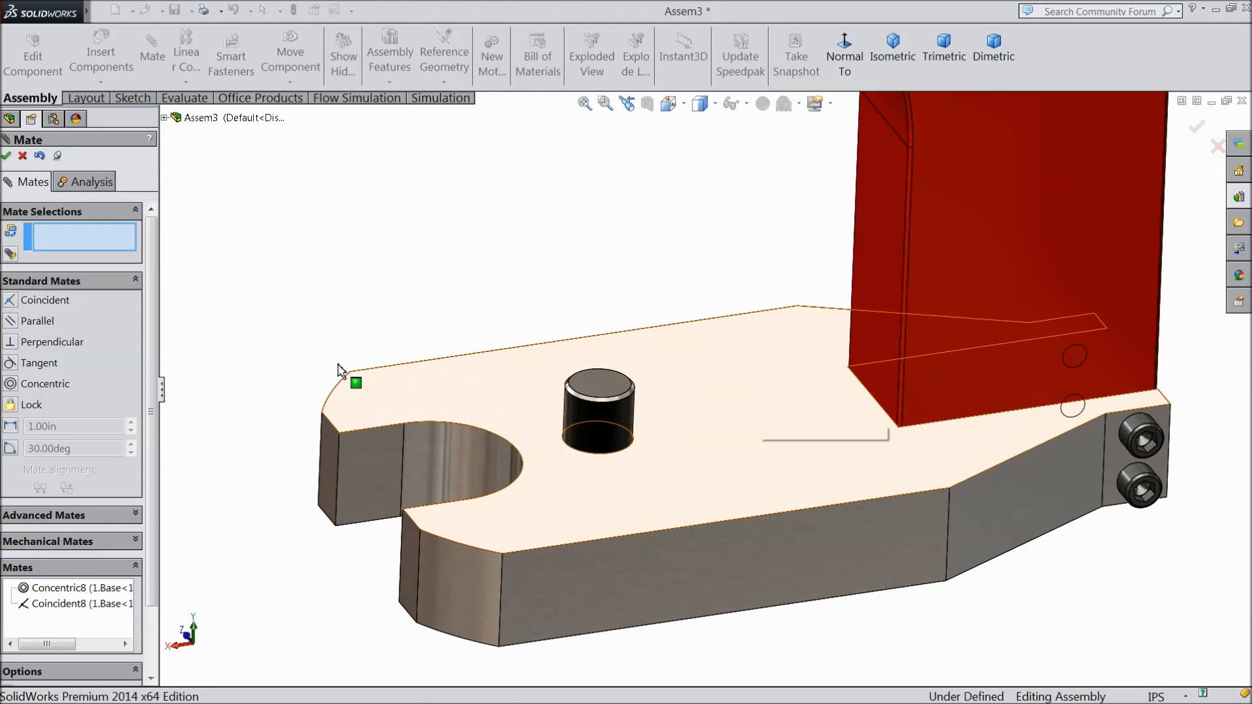
{"action": "left_click", "coordinate": [22, 156]}
Step: Insert the 8.Press plate part and place it above the base near the protruding pin
{"action": "left_click", "coordinate": [115, 68]}
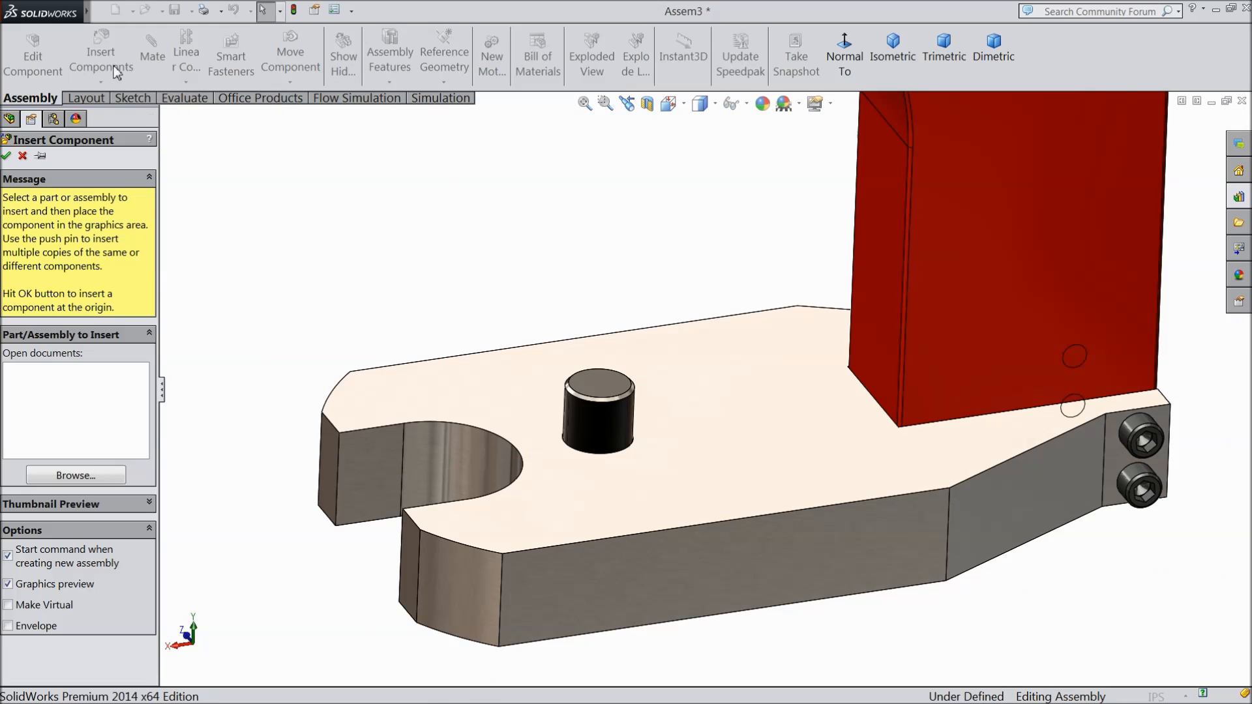
{"action": "left_click", "coordinate": [75, 475]}
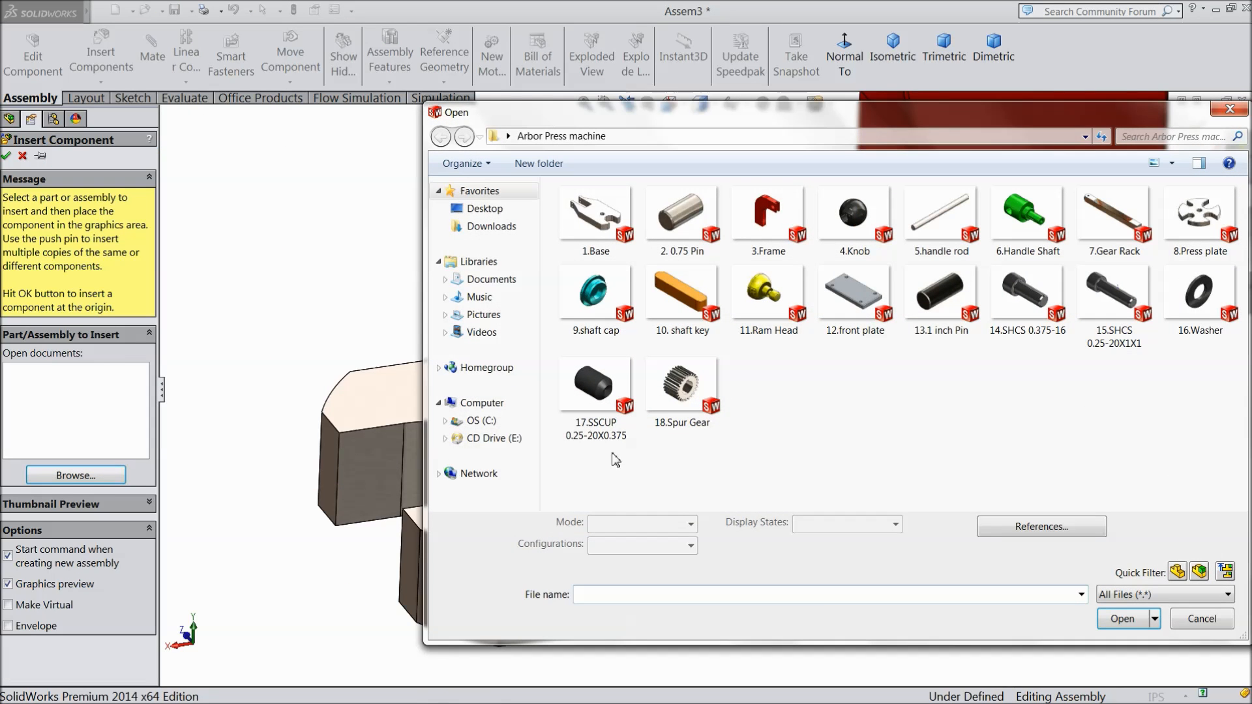
{"action": "left_click", "coordinate": [1182, 253]}
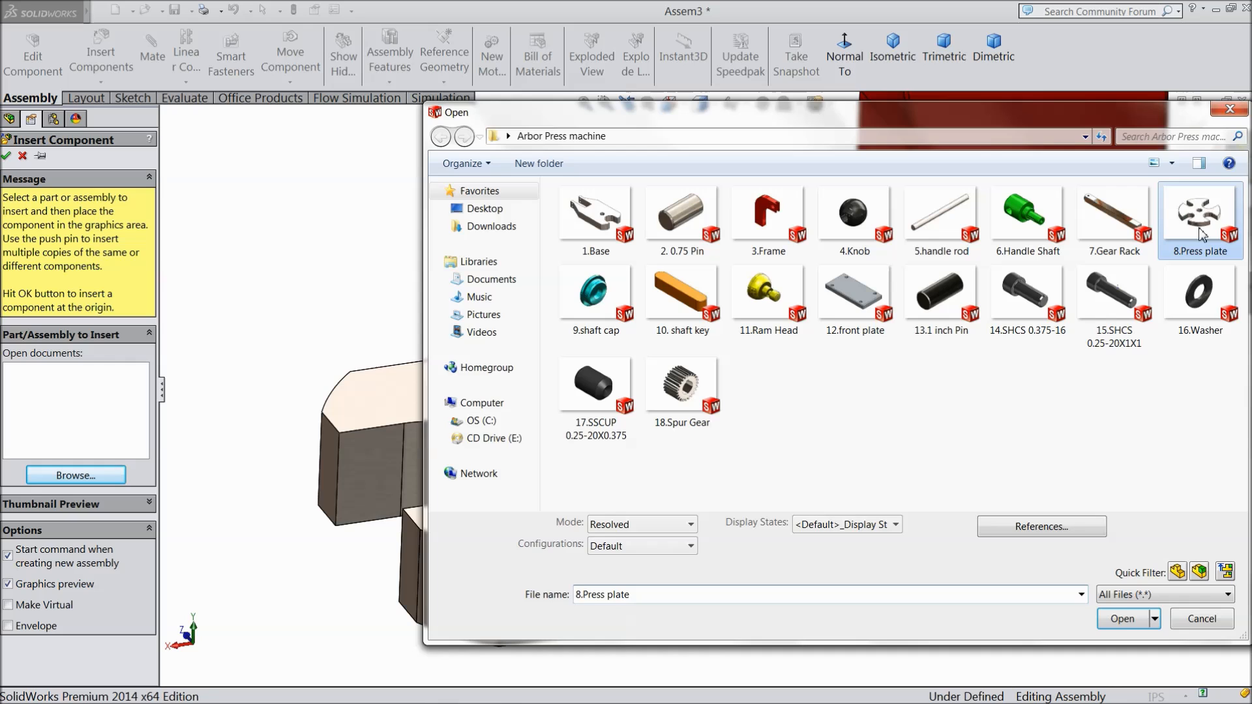
{"action": "left_click", "coordinate": [1122, 619]}
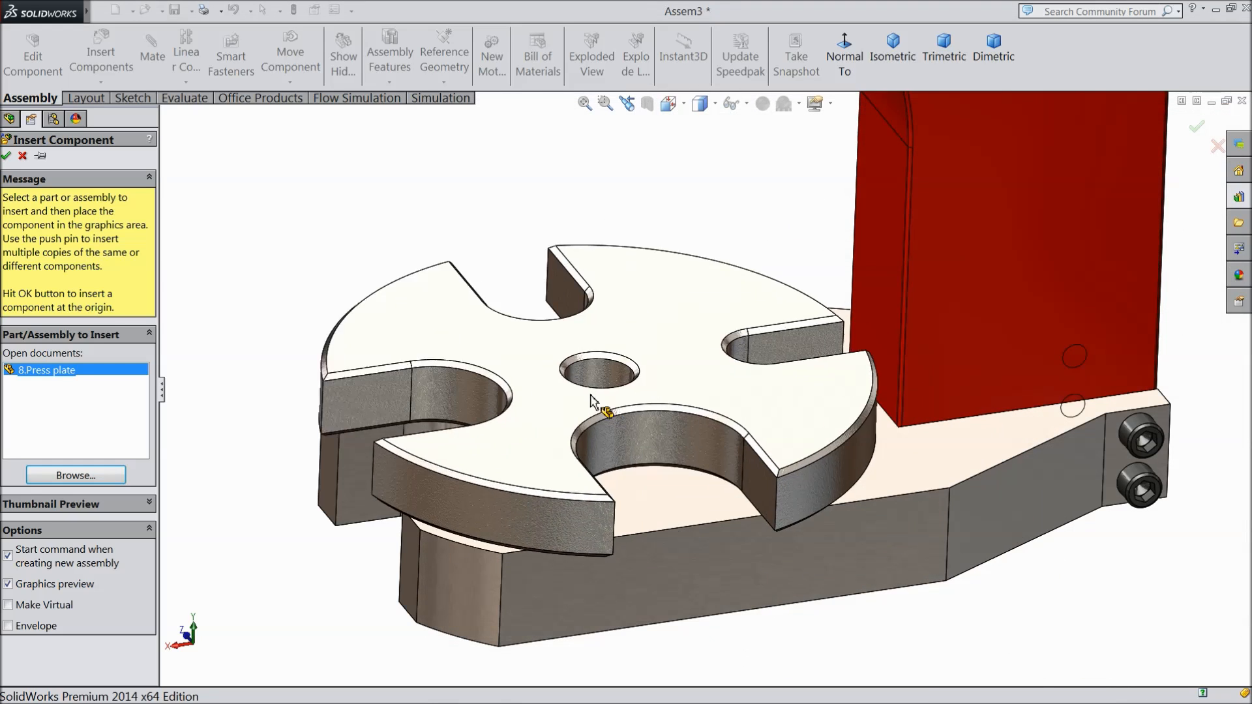
{"action": "left_click", "coordinate": [598, 380]}
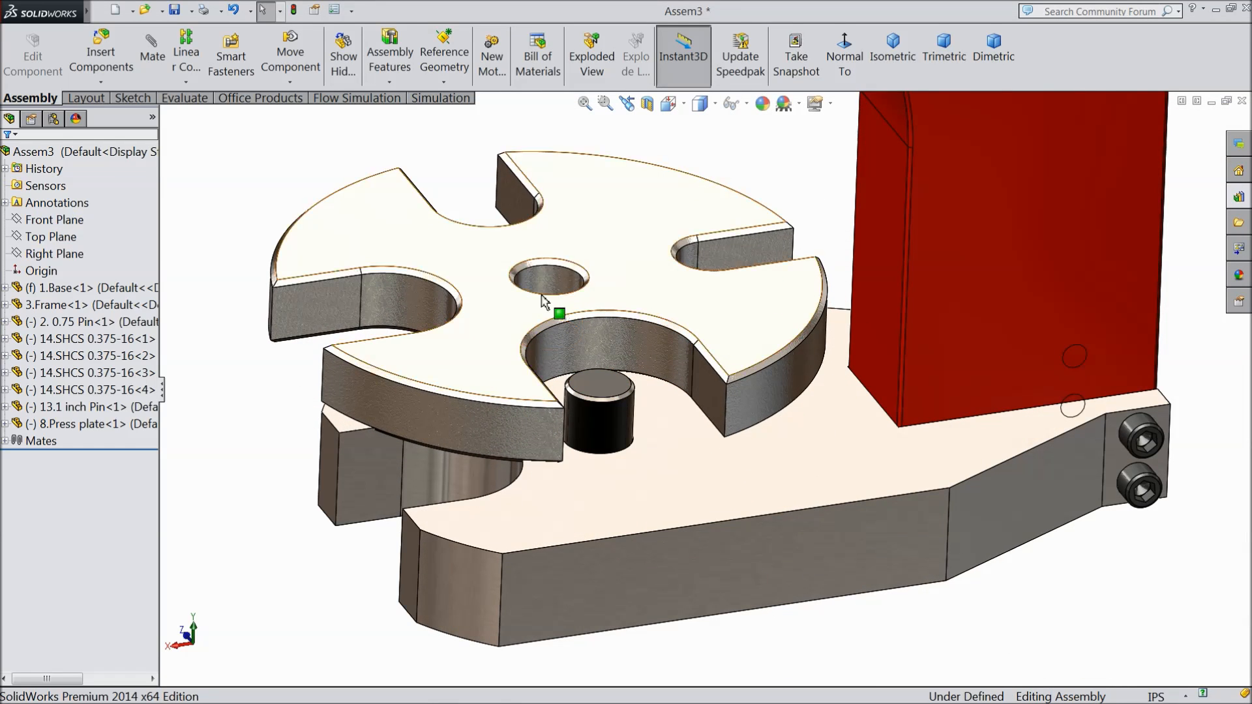
Step: Add a concentric mate between the press plate's centre hole and the 1 inch pin's cylindrical face
{"action": "left_click", "coordinate": [555, 291]}
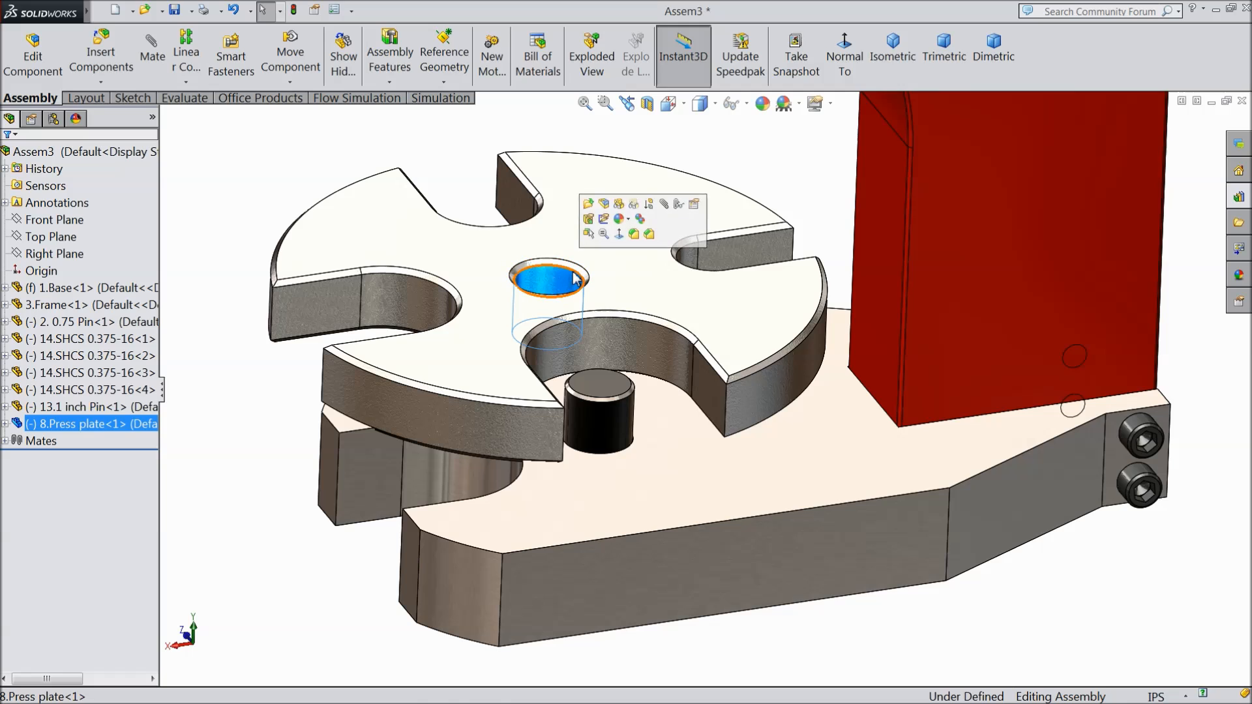
{"action": "left_click", "coordinate": [601, 424]}
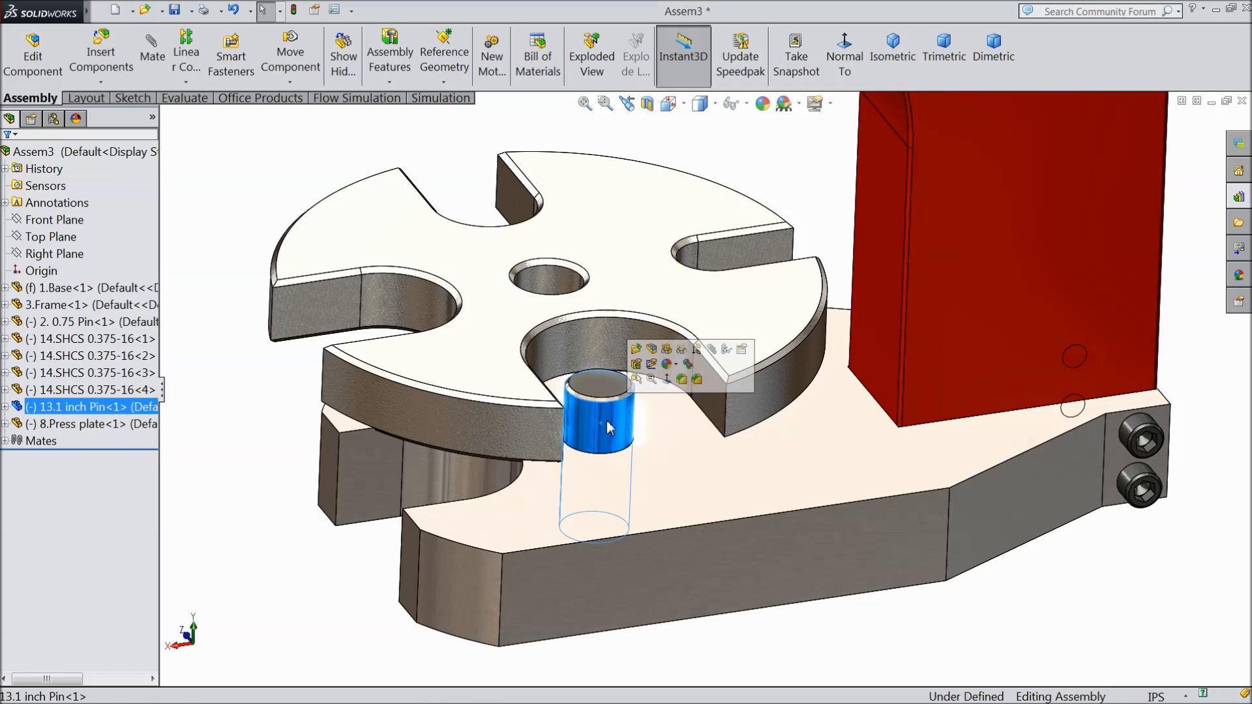
{"action": "left_click", "coordinate": [711, 349]}
{"action": "left_click", "coordinate": [550, 278]}
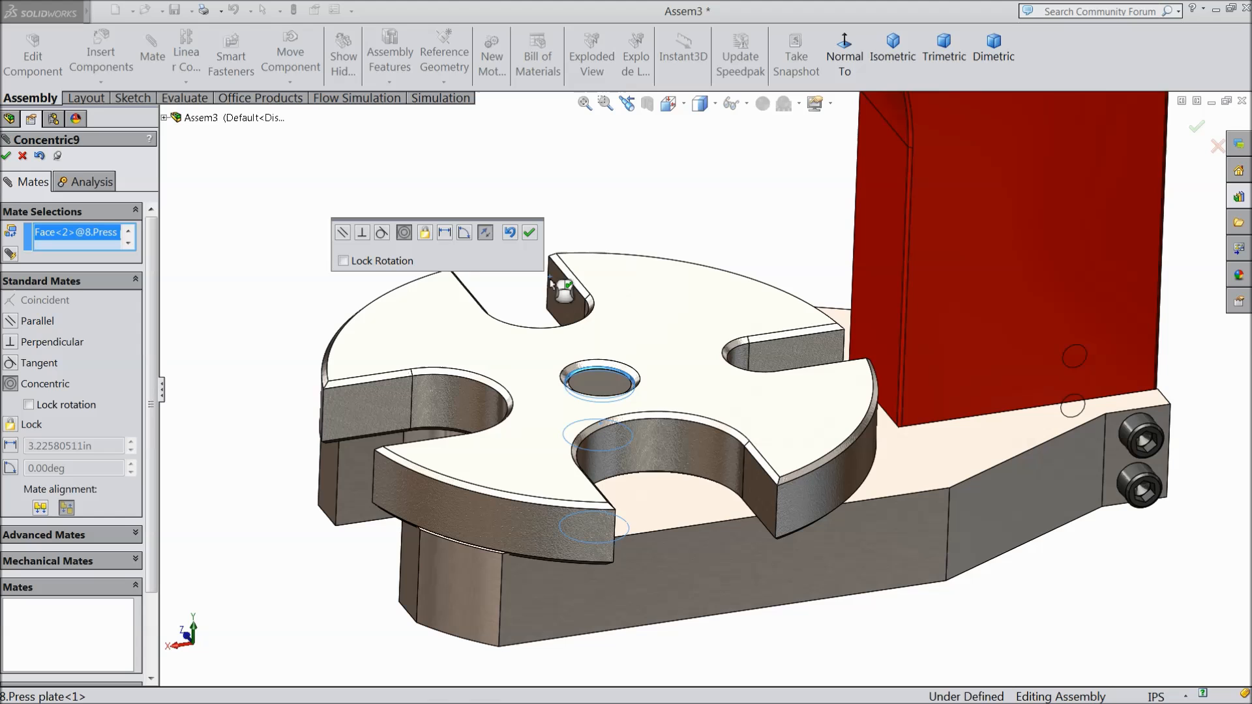
{"action": "left_click", "coordinate": [528, 232]}
Step: Add a coincident mate between the press plate's underside and the top face of the base, and finish mating
{"action": "middle_click_drag", "start_coordinate": [621, 455], "coordinate": [592, 311]}
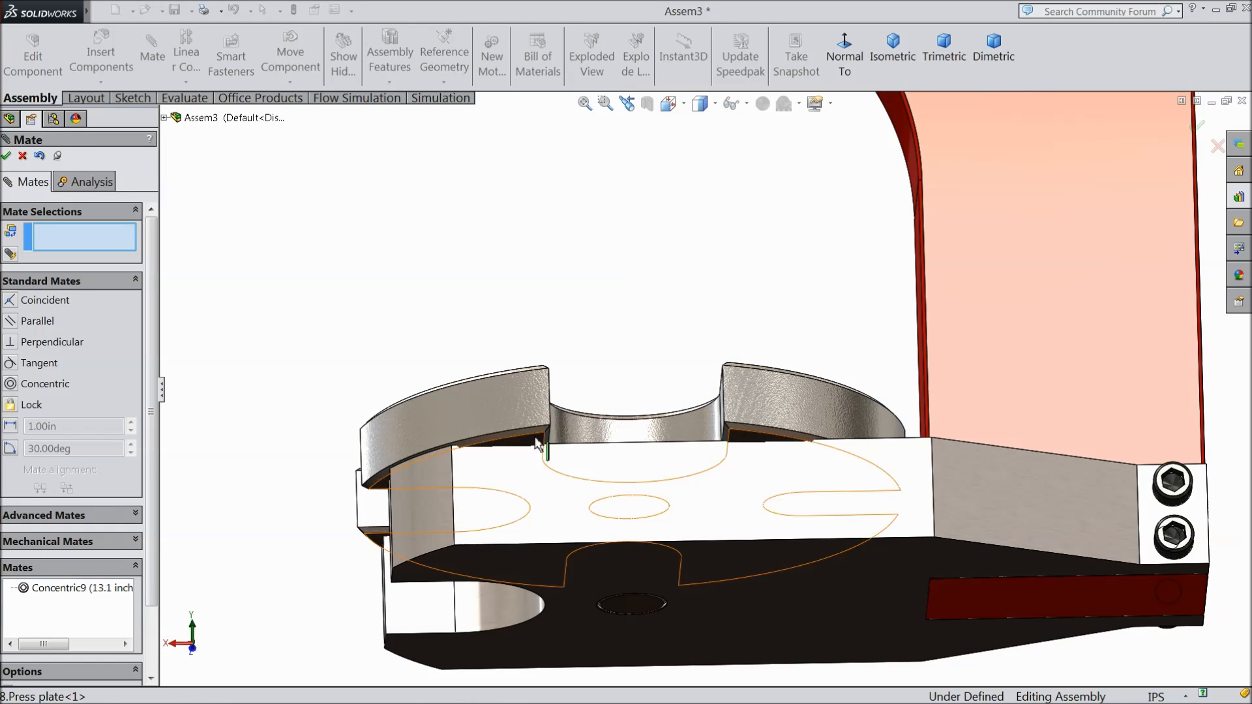
{"action": "middle_click_drag", "start_coordinate": [526, 405], "coordinate": [545, 510]}
{"action": "left_click", "coordinate": [603, 629]}
{"action": "left_click", "coordinate": [543, 511]}
{"action": "middle_click_drag", "start_coordinate": [565, 457], "coordinate": [593, 511]}
{"action": "left_click", "coordinate": [520, 544]}
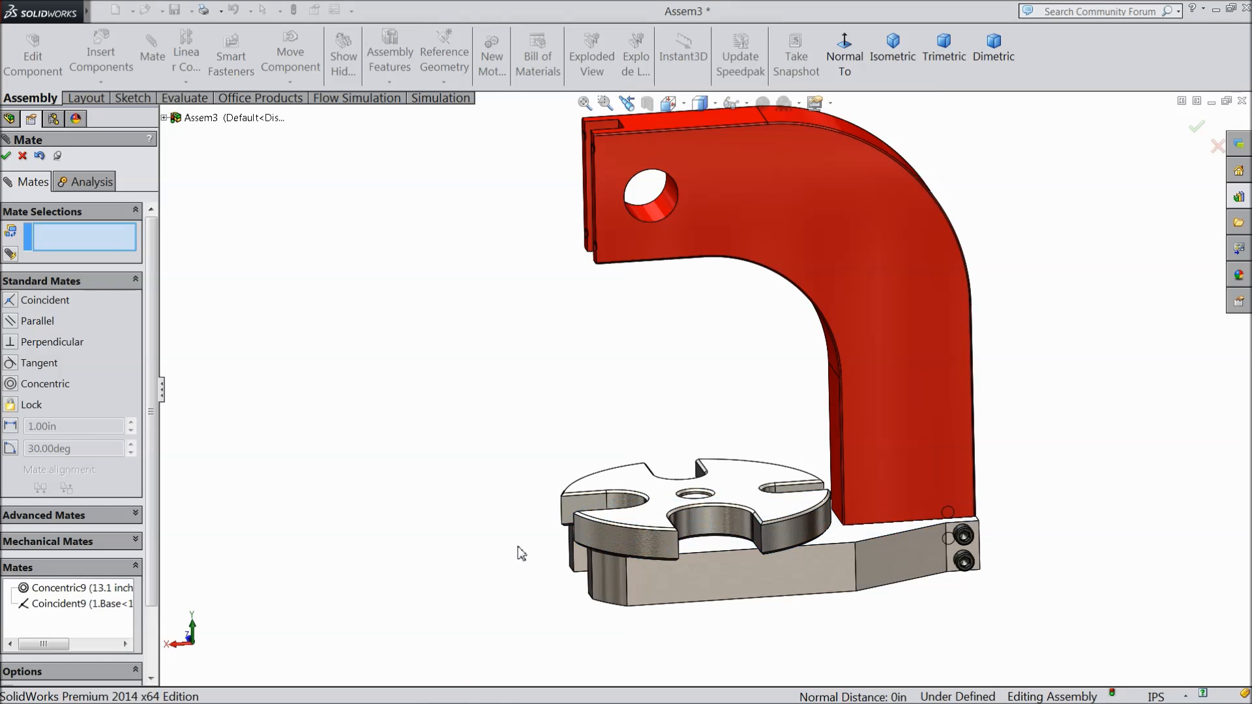
{"action": "scroll", "coordinate": [750, 532], "scroll_direction": "down", "scroll_amount": 5}
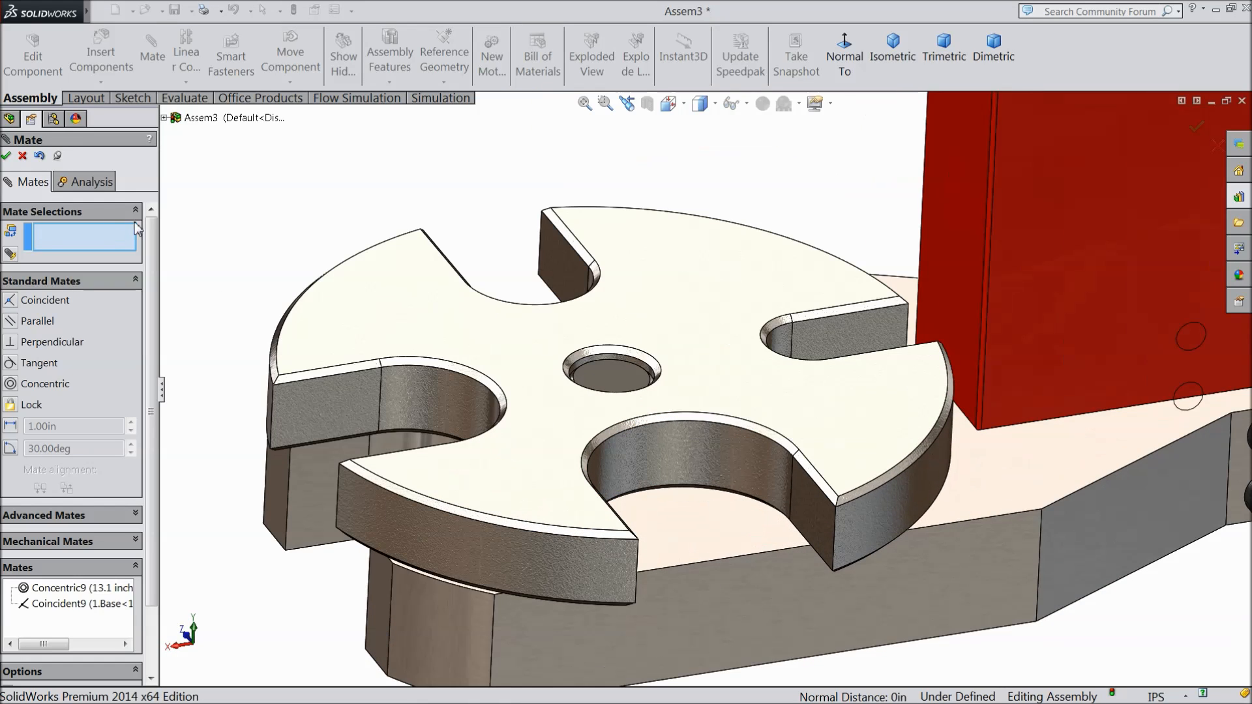
{"action": "left_click", "coordinate": [23, 156]}
Step: Rotate the press plate about its pin to bring a narrower slot over the base's open notch
{"action": "left_click_drag", "start_coordinate": [366, 316], "coordinate": [558, 316]}
{"action": "scroll", "coordinate": [723, 404], "scroll_direction": "up", "scroll_amount": 3}
{"action": "middle_click_drag", "start_coordinate": [615, 438], "coordinate": [655, 520]}
{"action": "left_click_drag", "start_coordinate": [724, 469], "coordinate": [656, 465]}
{"action": "key", "text": "Escape"}
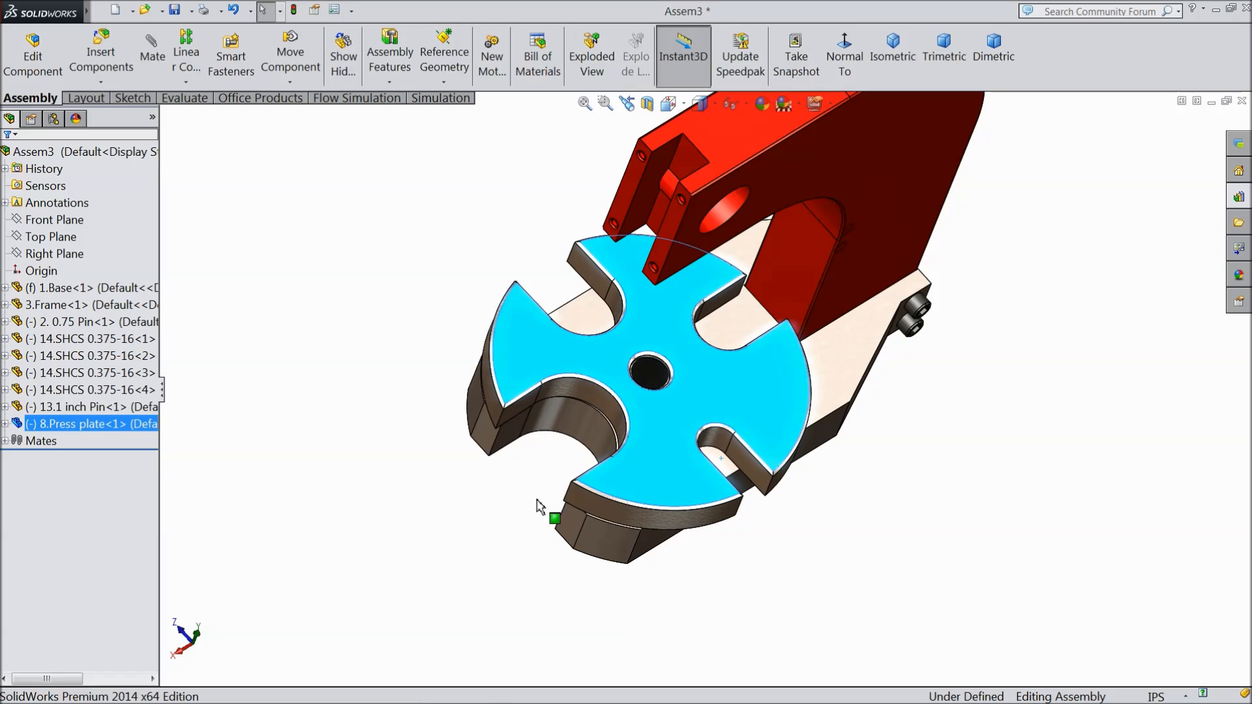
{"action": "right_click_drag", "start_coordinate": [611, 498], "coordinate": [413, 533]}
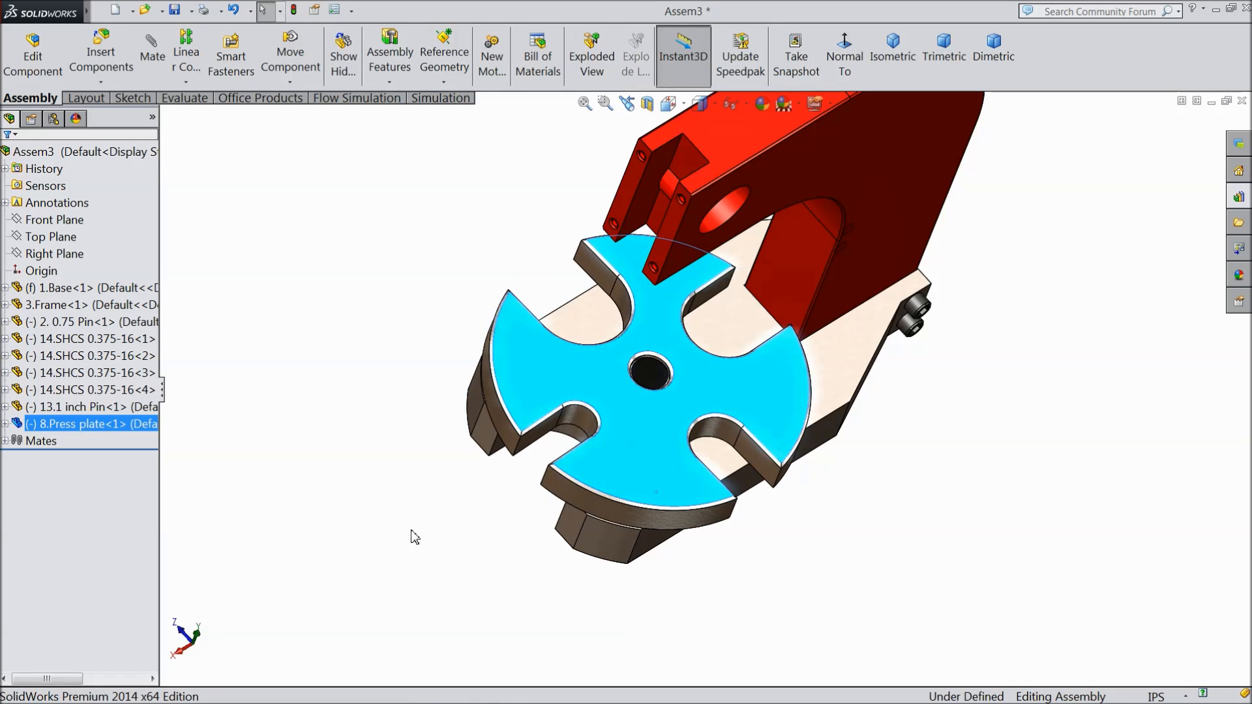
{"action": "left_click", "coordinate": [420, 541]}
Step: Insert the 5.handle rod part and place it beside the red frame
{"action": "middle_click_drag", "start_coordinate": [427, 550], "coordinate": [470, 443]}
{"action": "scroll", "coordinate": [828, 287], "scroll_direction": "down", "scroll_amount": 3}
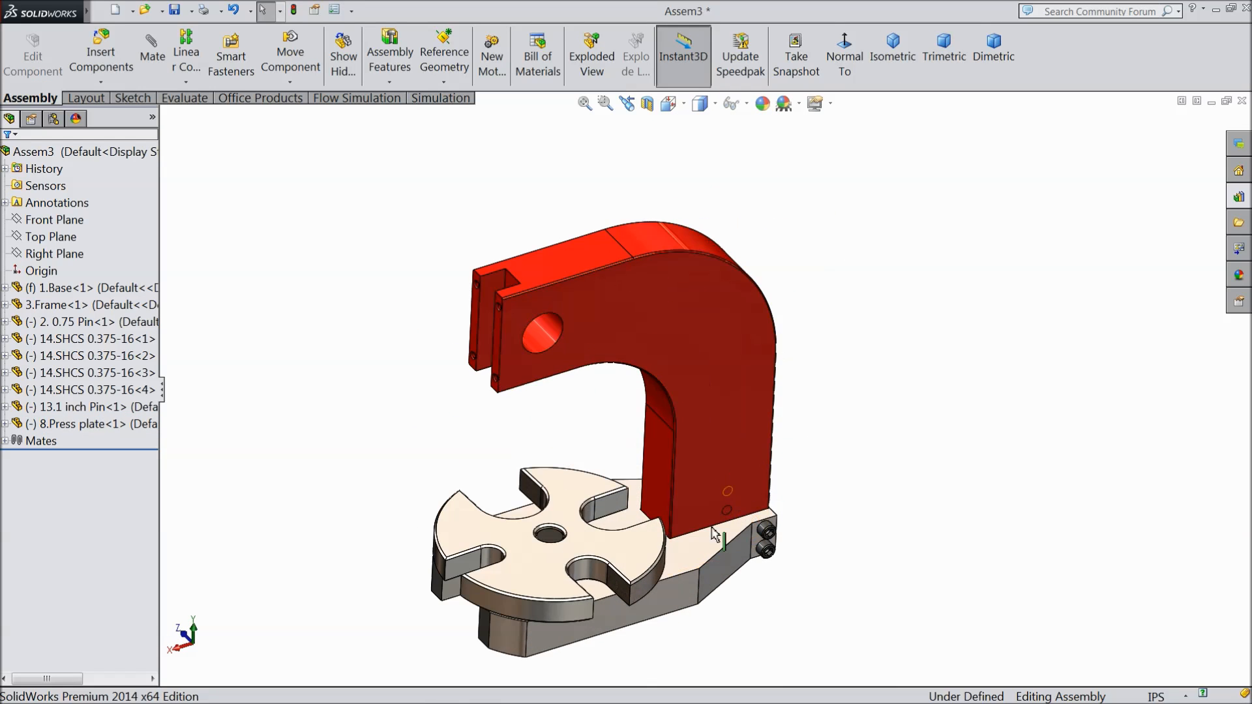
{"action": "scroll", "coordinate": [665, 575], "scroll_direction": "down", "scroll_amount": 2}
{"action": "left_click", "coordinate": [102, 55]}
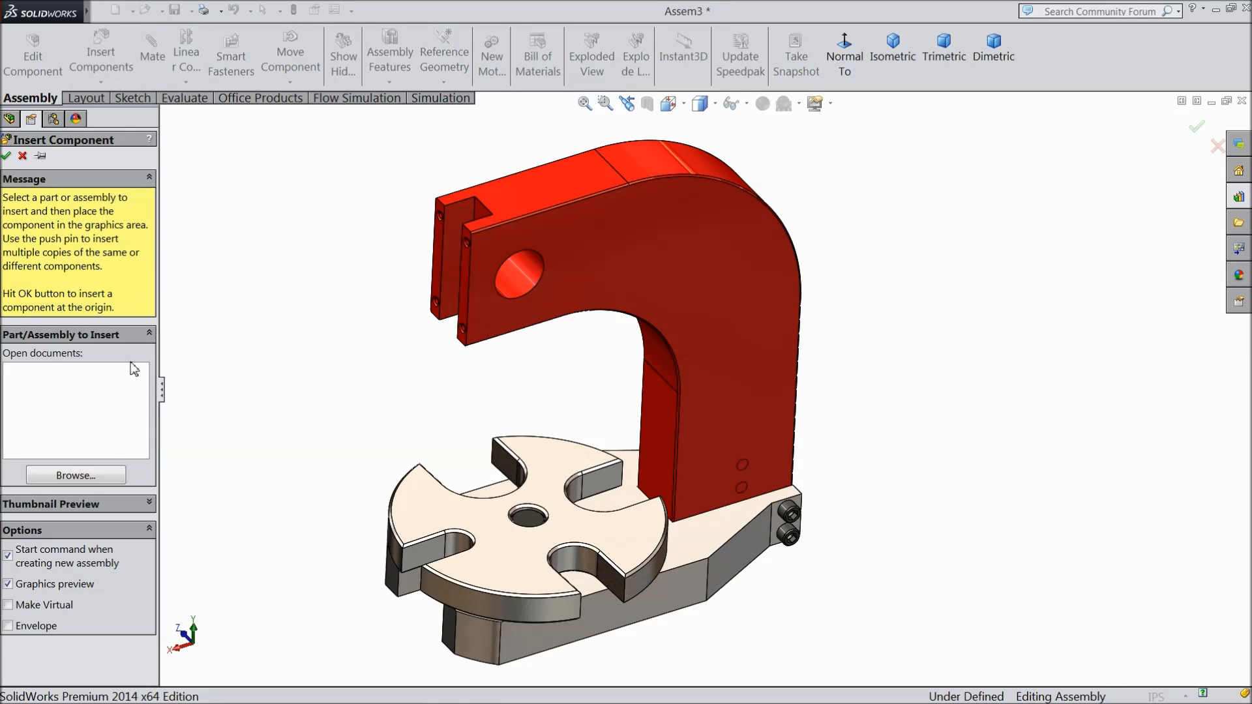
{"action": "left_click", "coordinate": [75, 476]}
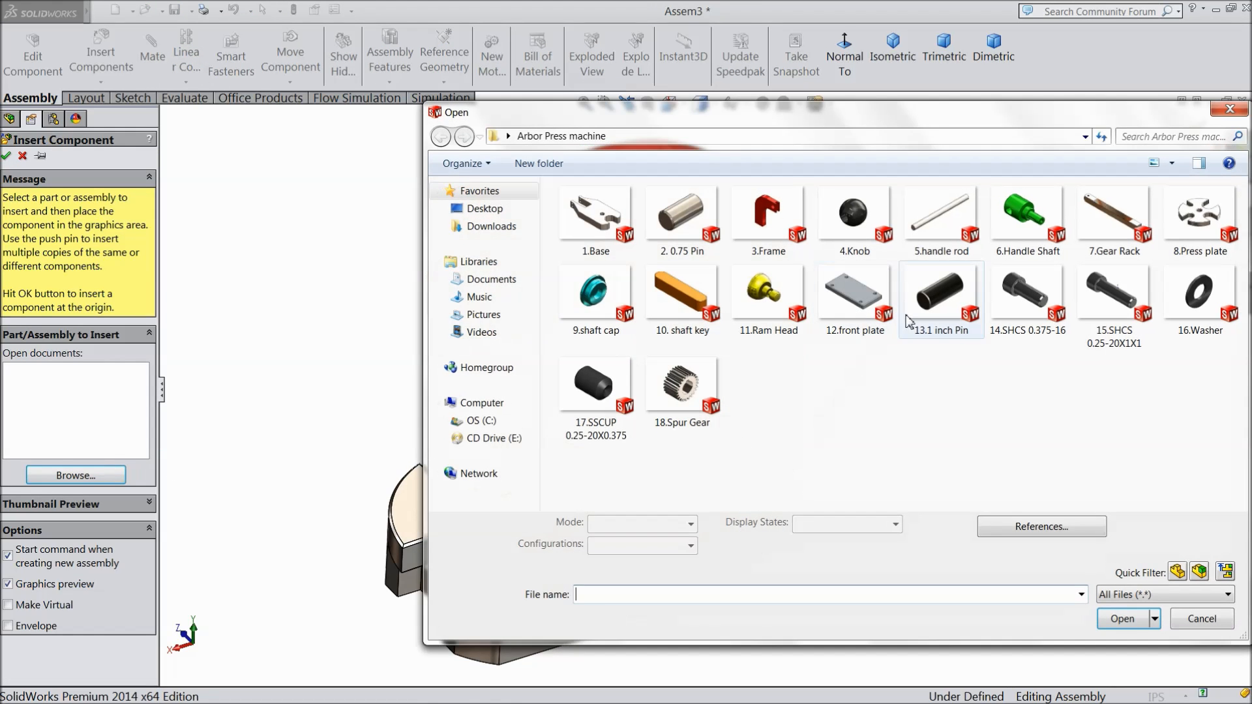
{"action": "left_click", "coordinate": [941, 241]}
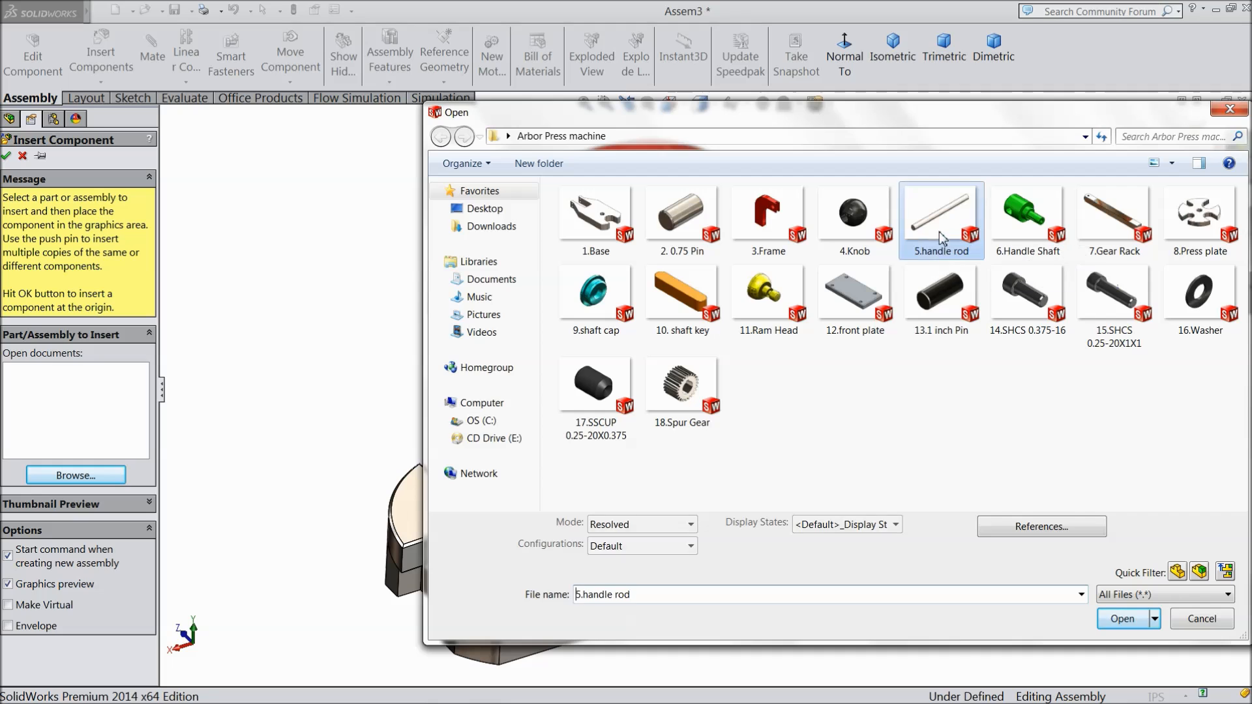
{"action": "left_click", "coordinate": [1123, 620]}
{"action": "left_click", "coordinate": [823, 418]}
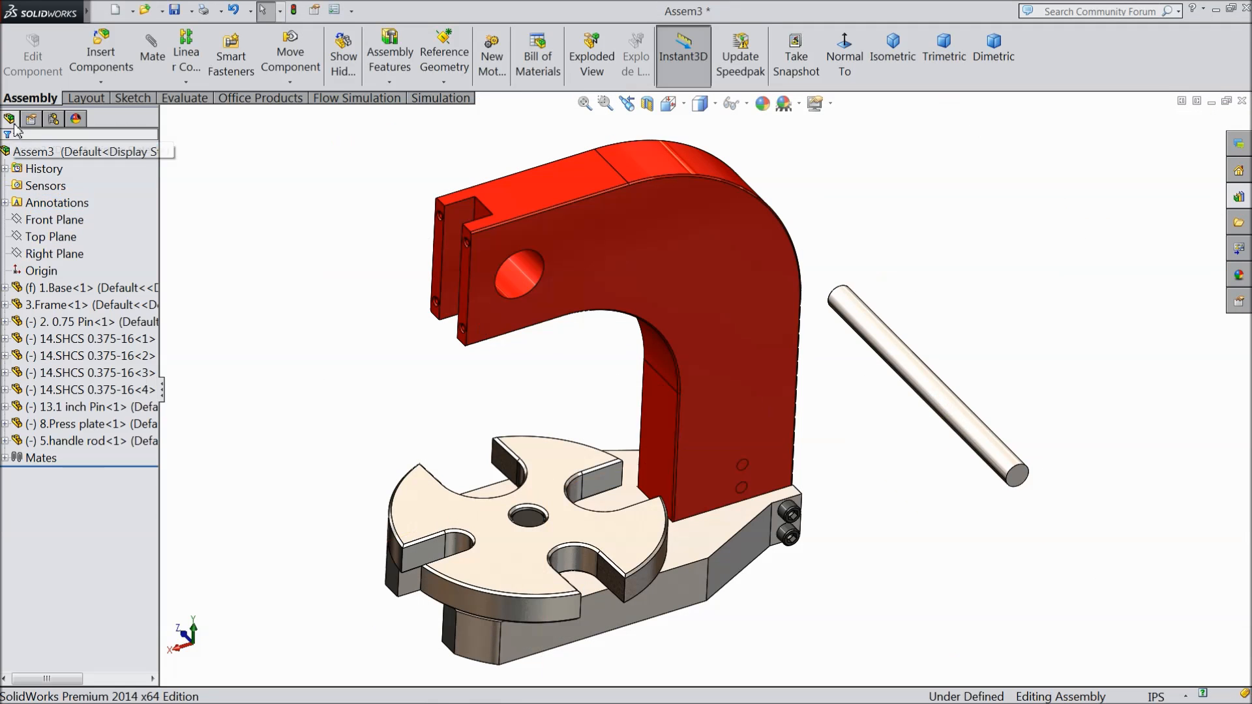
Step: Insert the 4.Knob part and place it near the lower end of the handle rod
{"action": "left_click", "coordinate": [100, 57]}
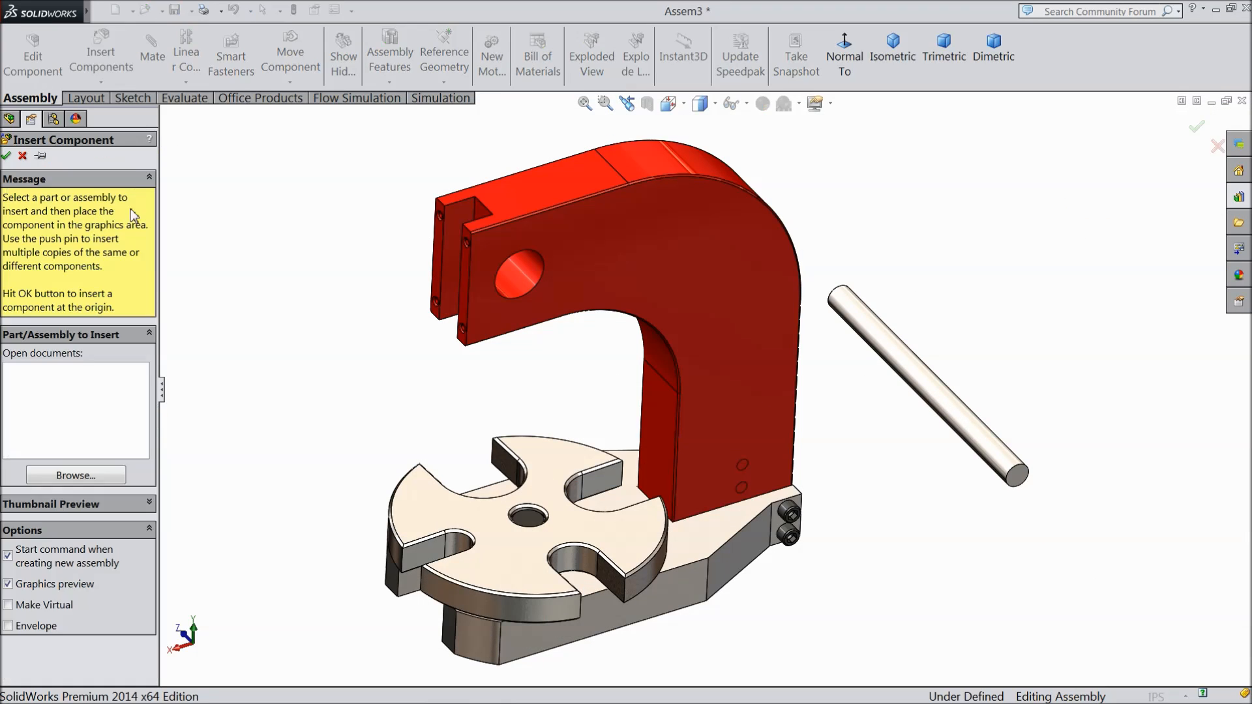
{"action": "left_click", "coordinate": [87, 476]}
{"action": "left_click", "coordinate": [854, 215]}
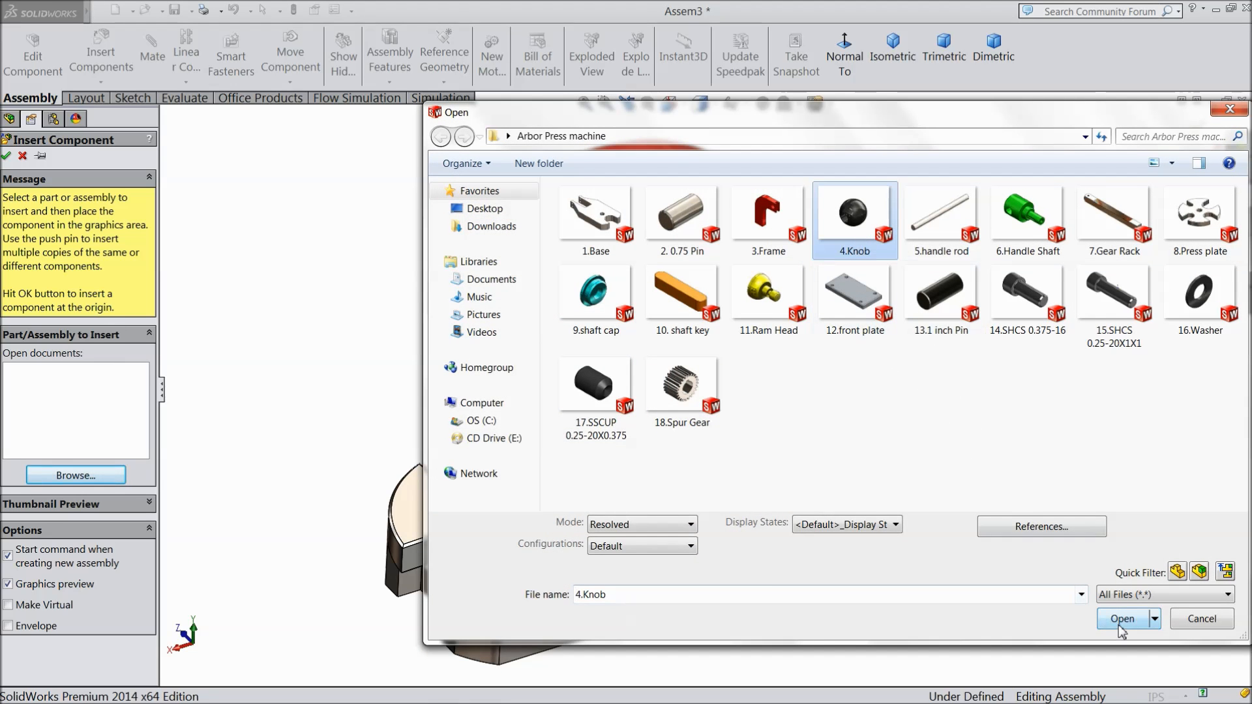
{"action": "left_click", "coordinate": [1121, 620]}
{"action": "left_click", "coordinate": [1048, 489]}
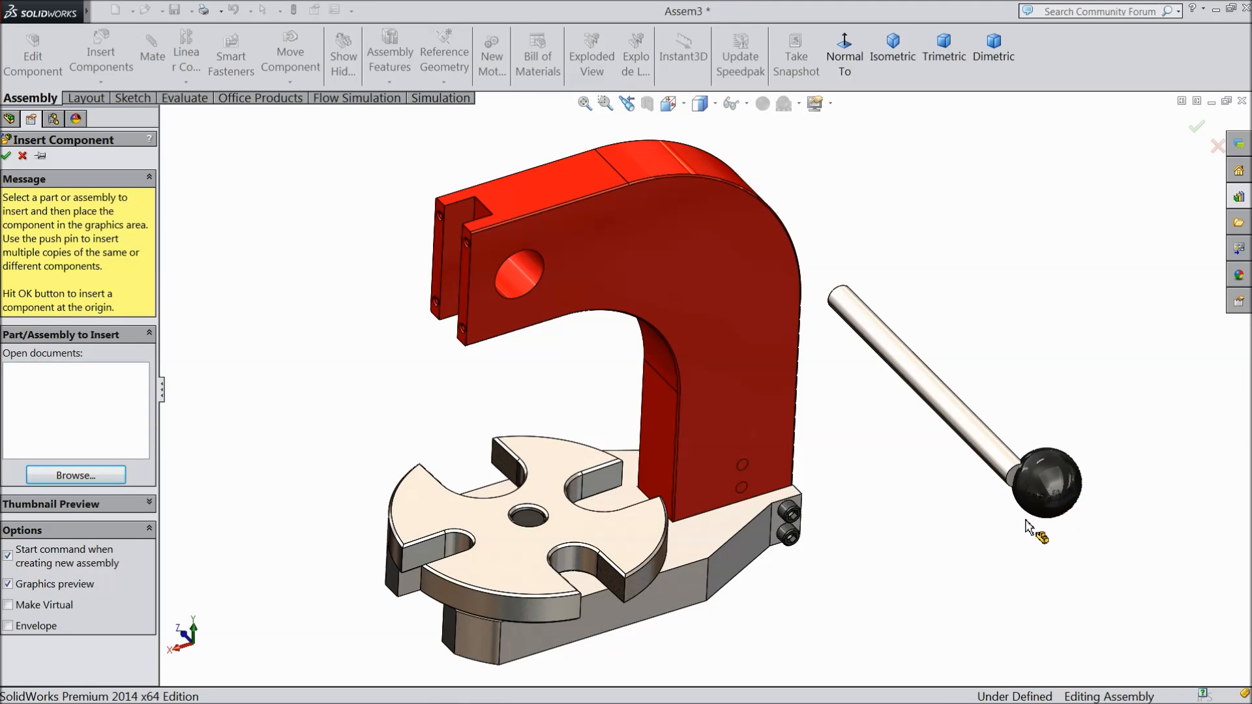
Step: Move the knob clear of the handle rod, just beyond the rod's end, with its bore exposed
{"action": "middle_click_drag", "start_coordinate": [1018, 514], "coordinate": [1040, 481]}
{"action": "left_click_drag", "start_coordinate": [1029, 497], "coordinate": [1037, 416]}
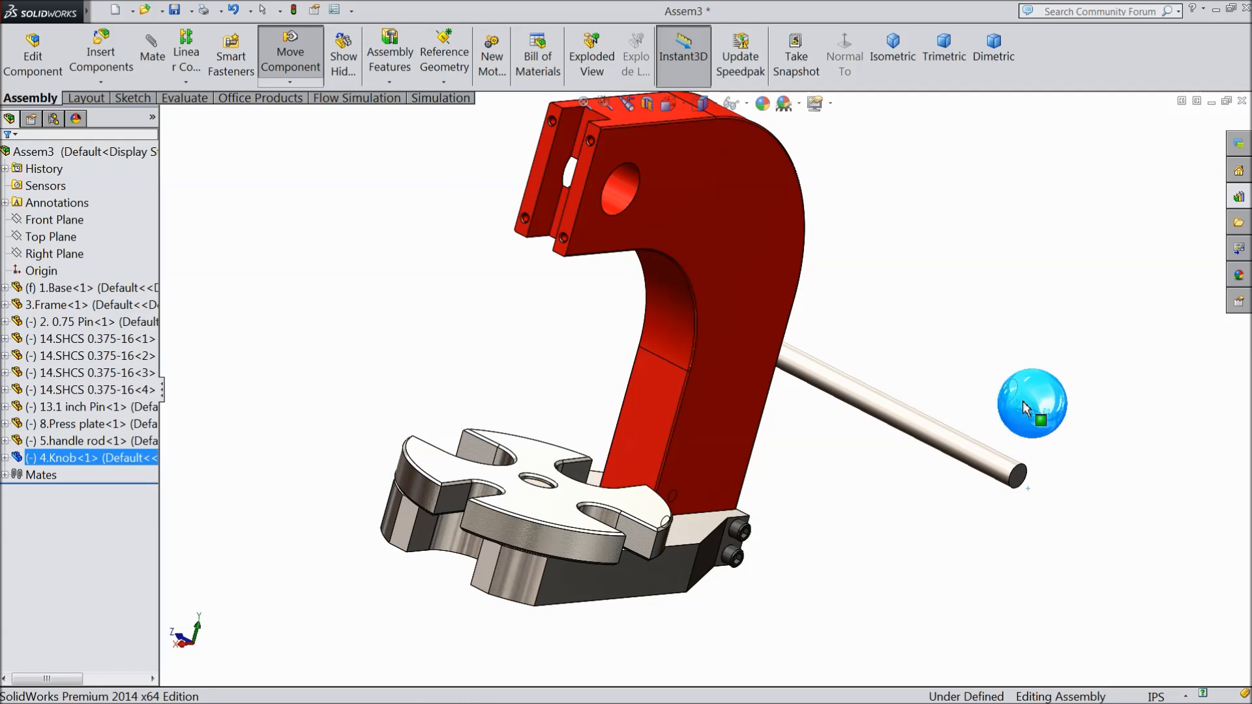
{"action": "scroll", "coordinate": [1044, 417], "scroll_direction": "down", "scroll_amount": 3}
{"action": "middle_click_drag", "start_coordinate": [948, 430], "coordinate": [862, 442]}
{"action": "left_click_drag", "start_coordinate": [774, 256], "coordinate": [850, 440]}
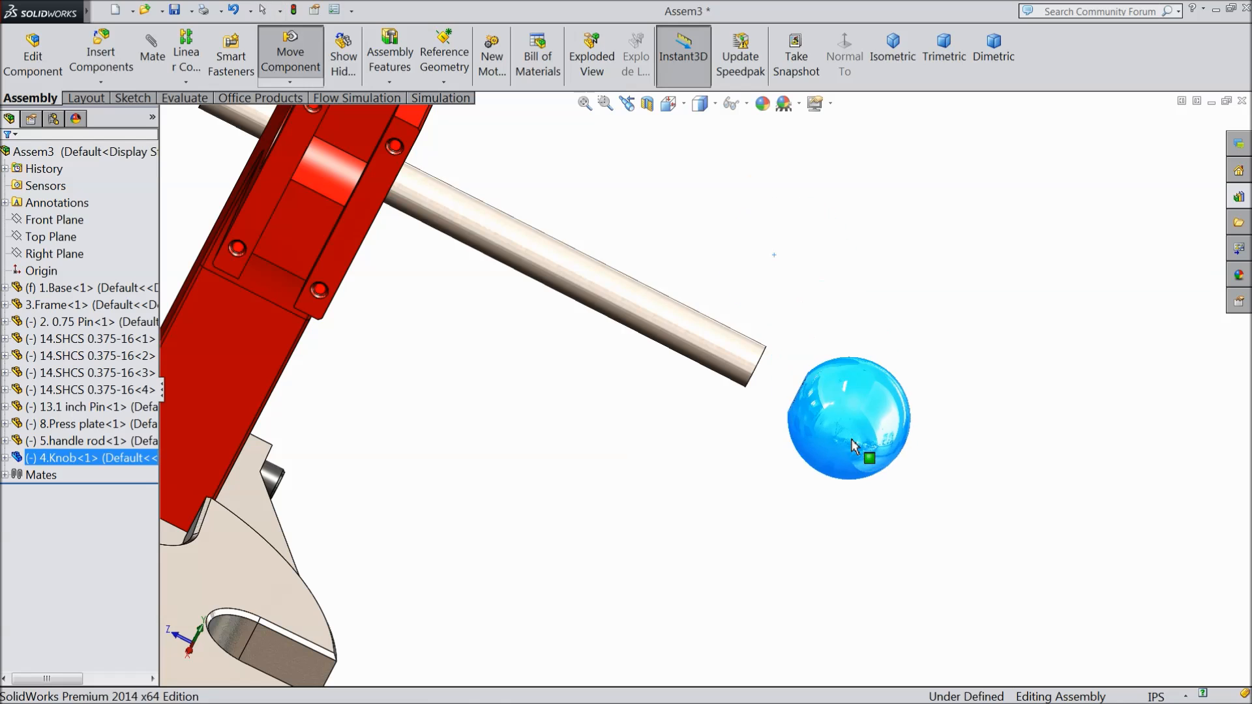
{"action": "middle_click_drag", "start_coordinate": [851, 440], "coordinate": [840, 455]}
{"action": "left_click", "coordinate": [782, 301]}
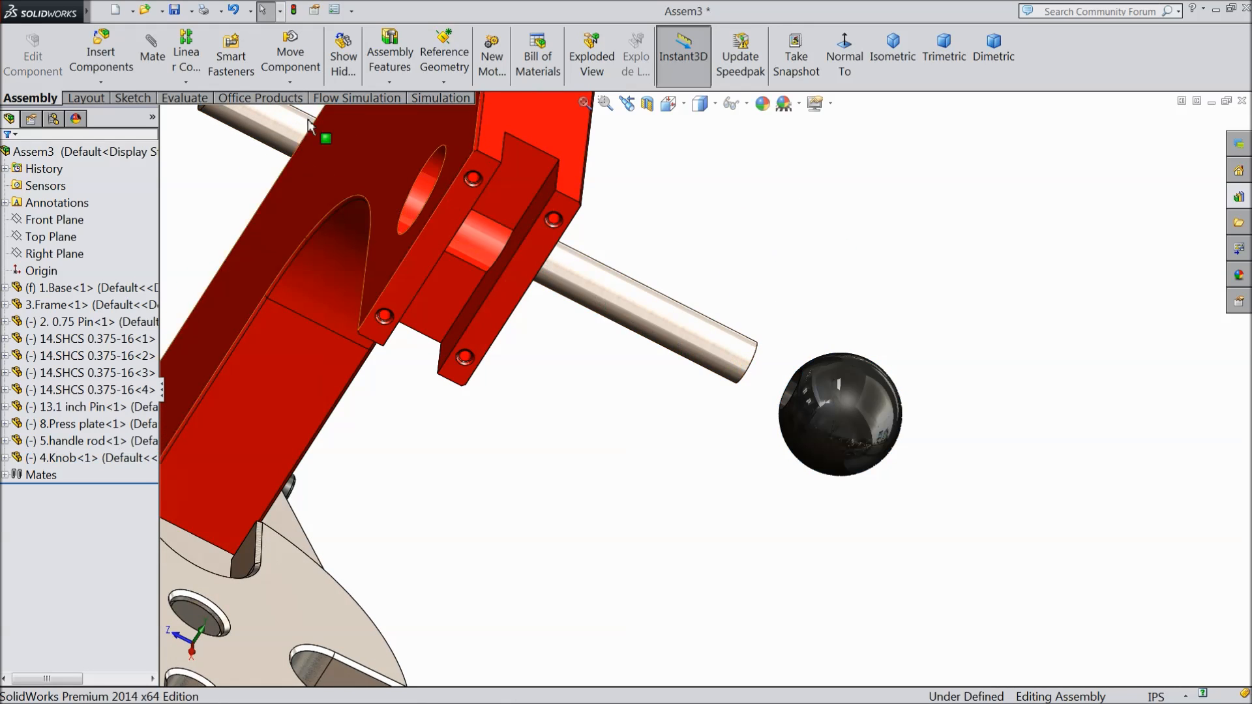
Step: Add a concentric mate between the handle rod's cylindrical face and the knob's bore
{"action": "left_click", "coordinate": [153, 56]}
{"action": "left_click", "coordinate": [733, 364]}
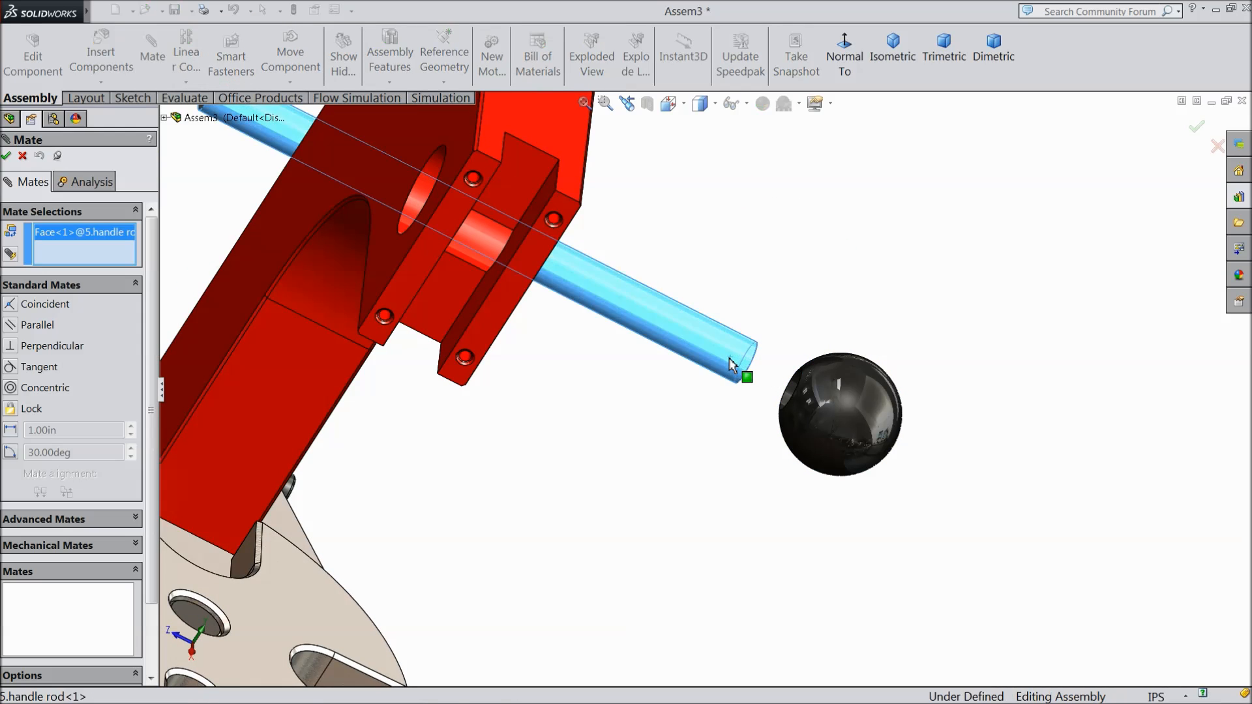
{"action": "left_click", "coordinate": [791, 401]}
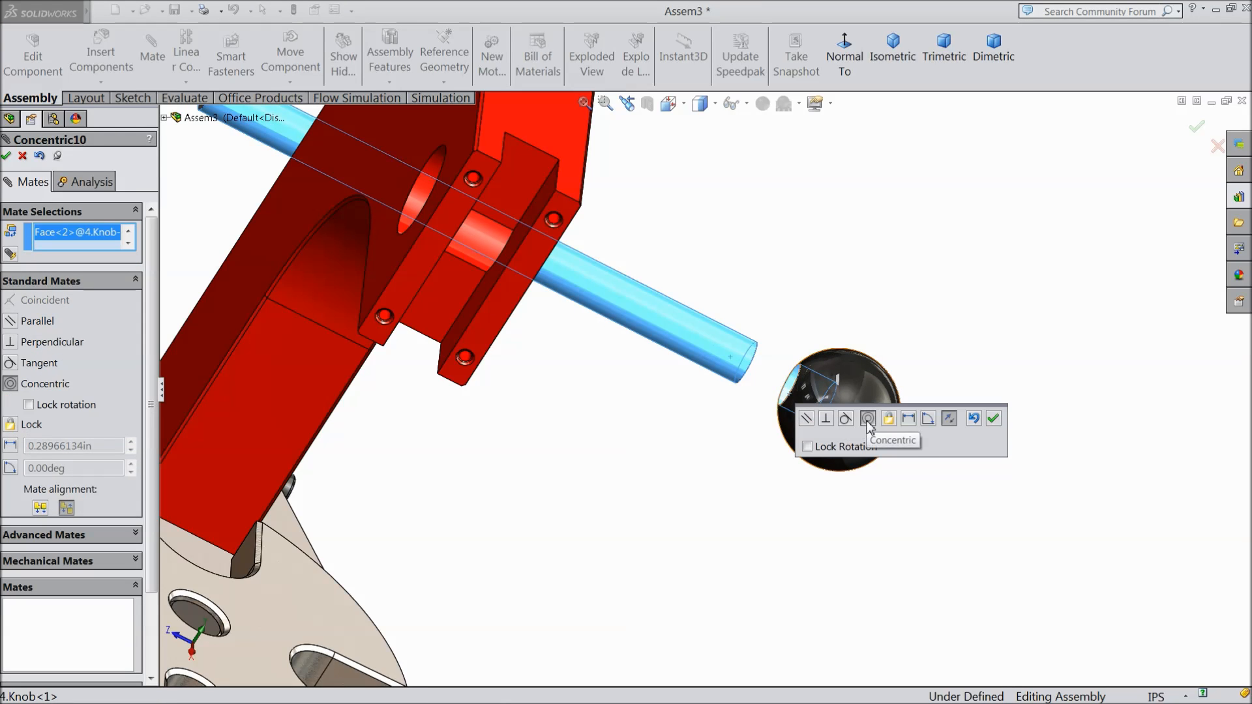
{"action": "left_click", "coordinate": [993, 419]}
Step: Add a coincident mate between the flat bottom of the knob's bore and the end face of the handle rod
{"action": "key", "text": "f"}
{"action": "middle_click_drag", "start_coordinate": [816, 422], "coordinate": [875, 523]}
{"action": "scroll", "coordinate": [547, 256], "scroll_direction": "down", "scroll_amount": 8}
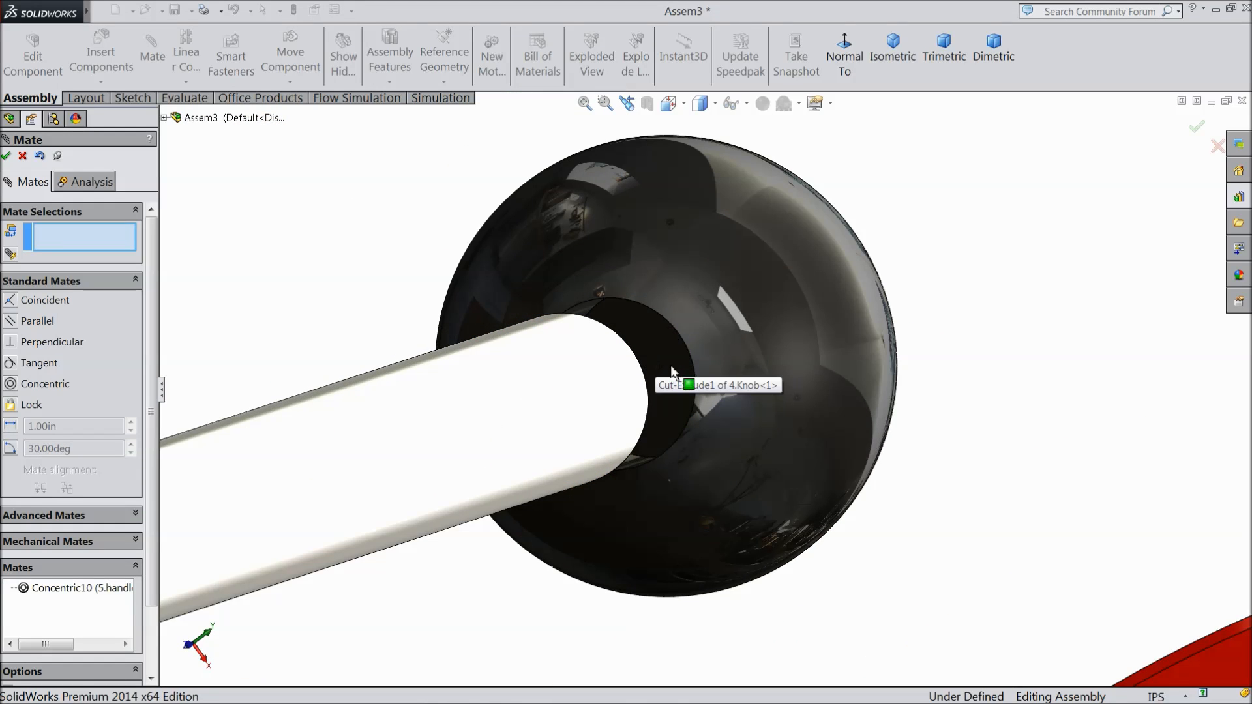
{"action": "middle_click_drag", "start_coordinate": [686, 377], "coordinate": [690, 354]}
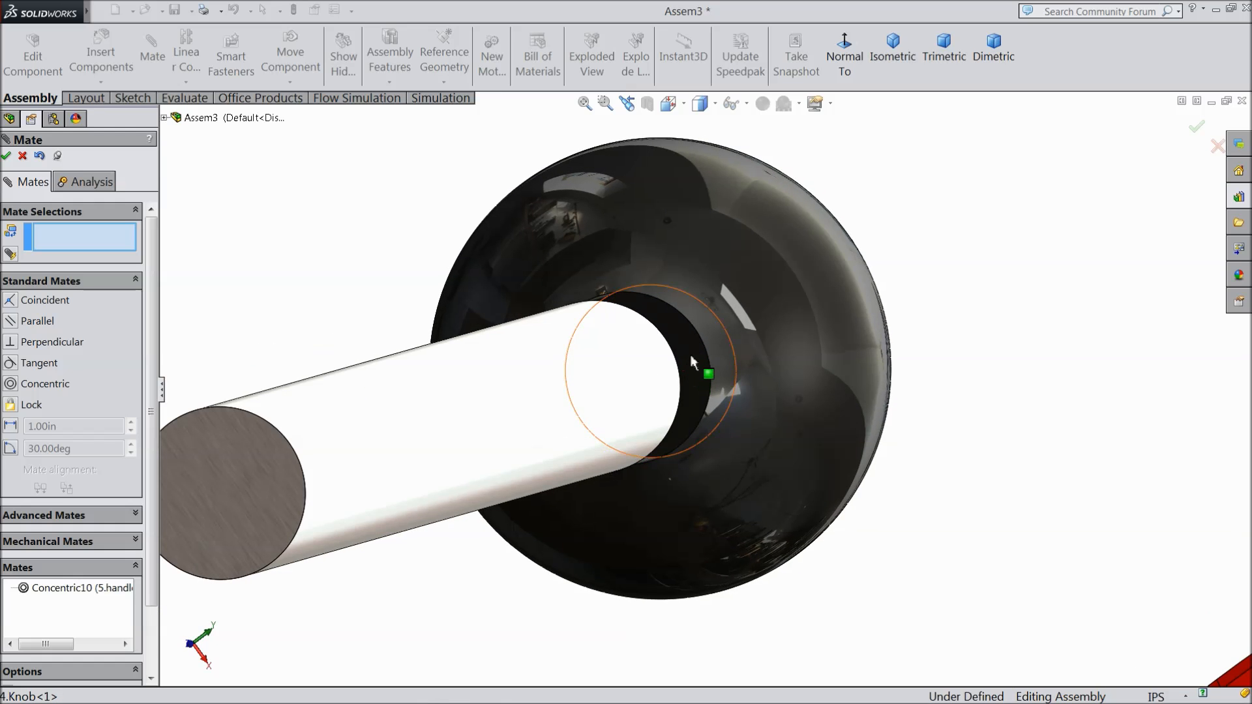
{"action": "left_click", "coordinate": [691, 358]}
{"action": "scroll", "coordinate": [691, 361], "scroll_direction": "up", "scroll_amount": 6}
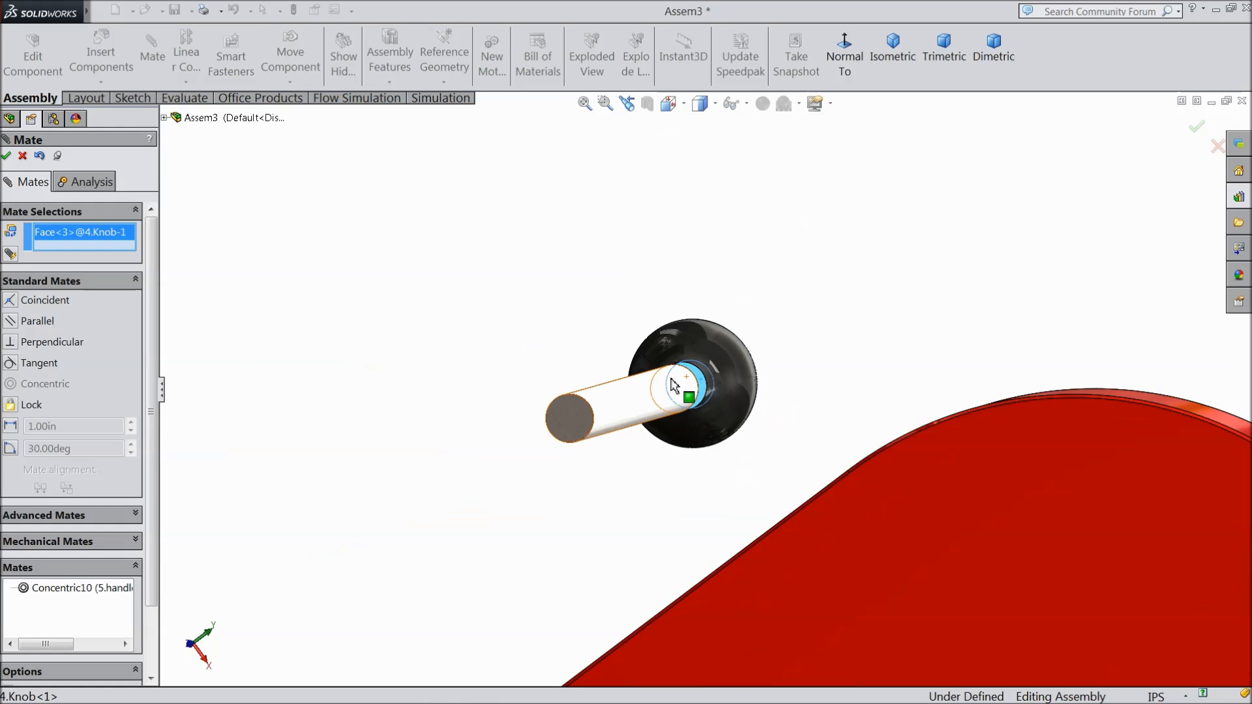
{"action": "scroll", "coordinate": [726, 404], "scroll_direction": "up", "scroll_amount": 3}
{"action": "middle_click_drag", "start_coordinate": [726, 404], "coordinate": [508, 348]}
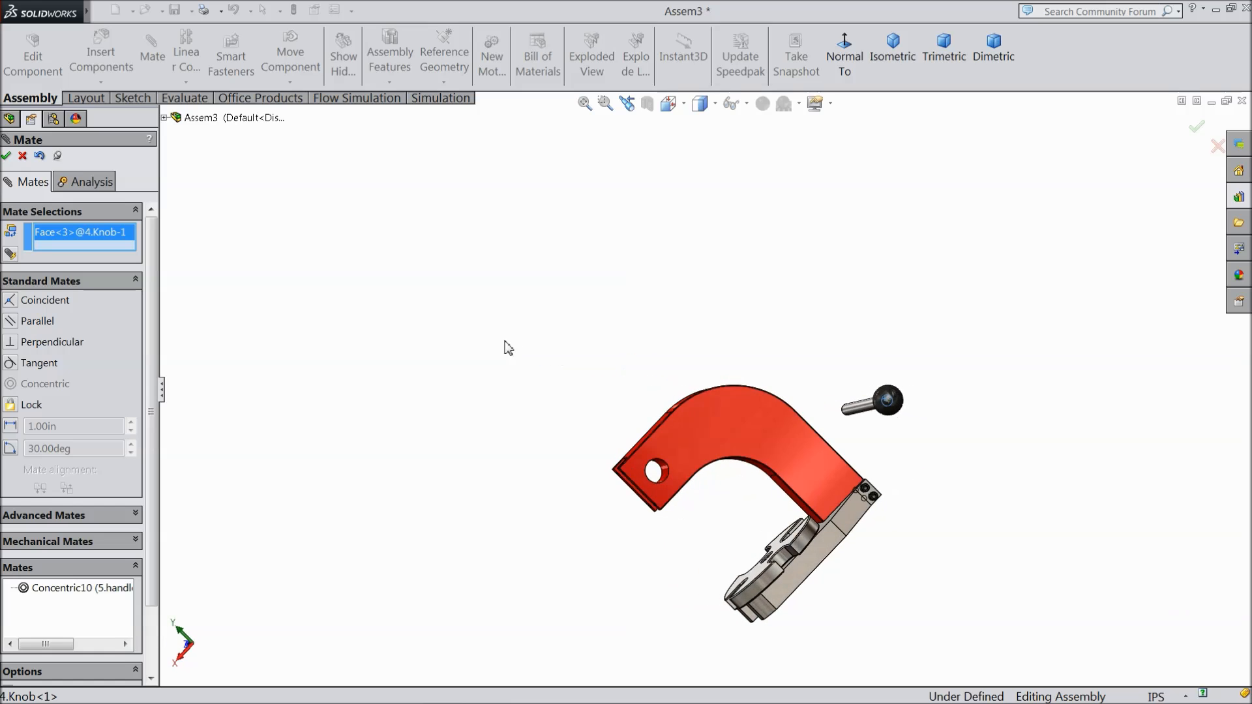
{"action": "scroll", "coordinate": [939, 411], "scroll_direction": "down", "scroll_amount": 5}
{"action": "middle_click_drag", "start_coordinate": [760, 447], "coordinate": [805, 481]}
{"action": "scroll", "coordinate": [880, 435], "scroll_direction": "down", "scroll_amount": 1}
{"action": "scroll", "coordinate": [867, 437], "scroll_direction": "down", "scroll_amount": 3}
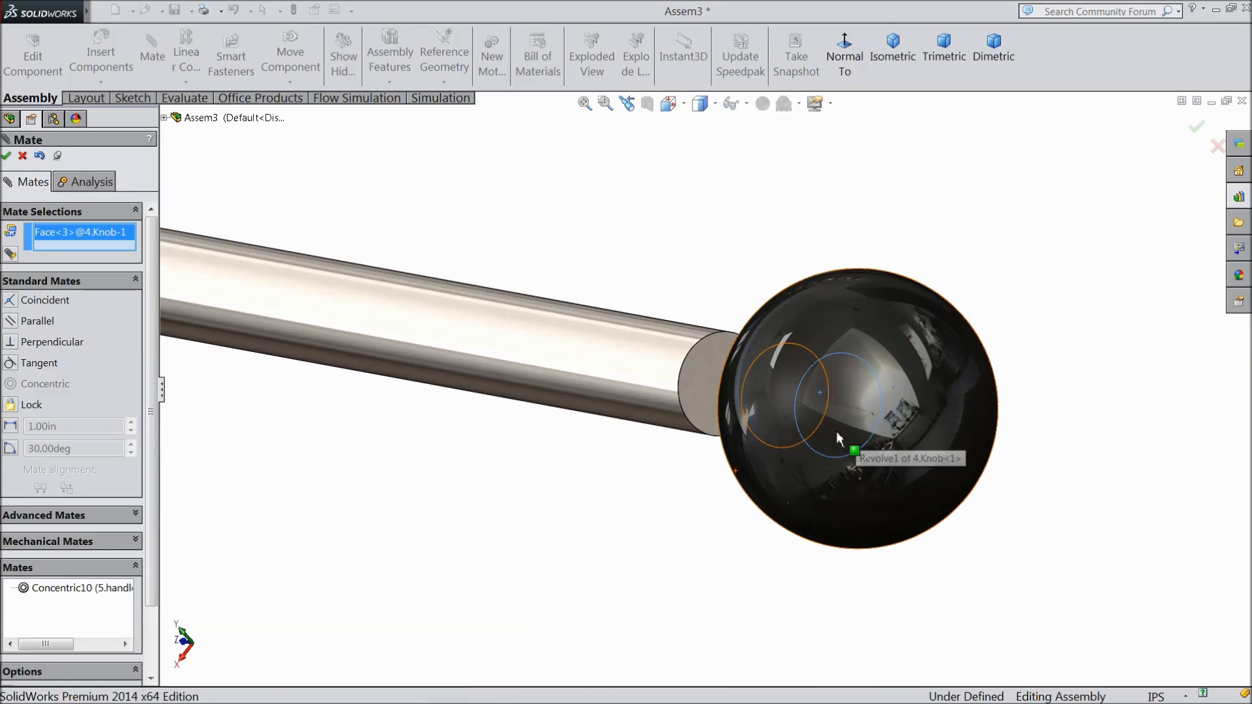
{"action": "left_click", "coordinate": [700, 389]}
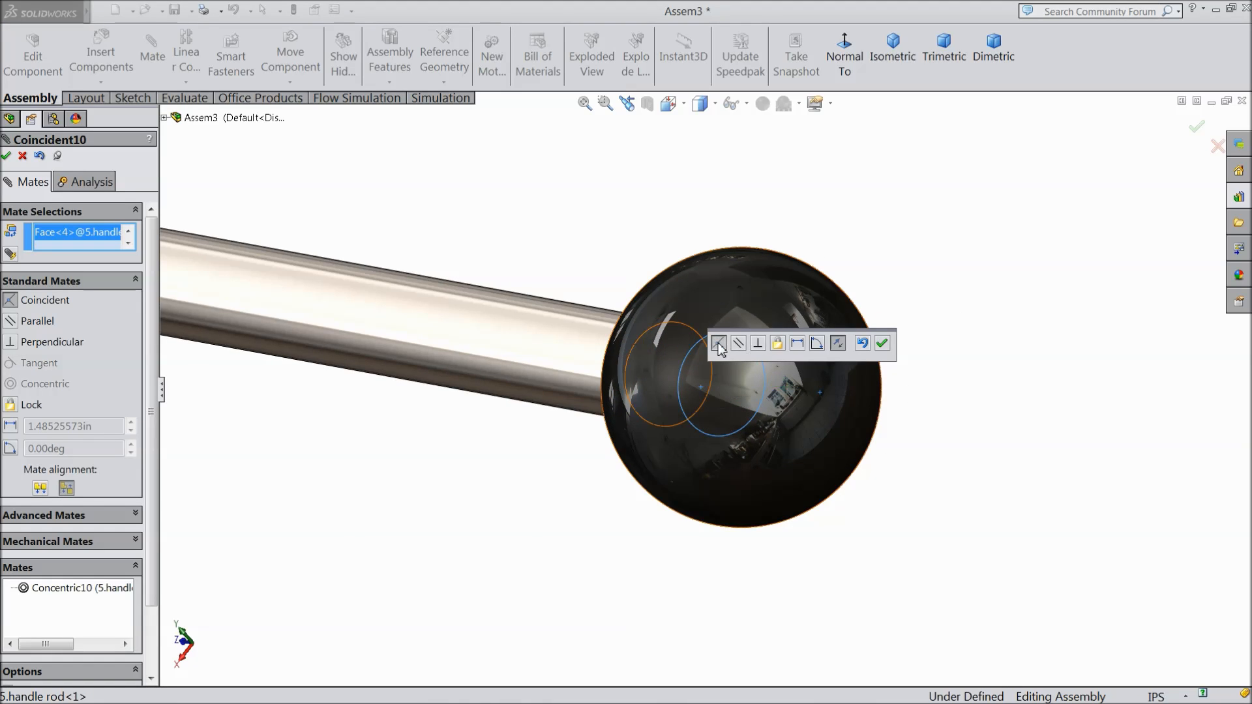
{"action": "left_click", "coordinate": [882, 343]}
{"action": "scroll", "coordinate": [752, 417], "scroll_direction": "up", "scroll_amount": 4}
{"action": "middle_click_drag", "start_coordinate": [752, 417], "coordinate": [775, 398]}
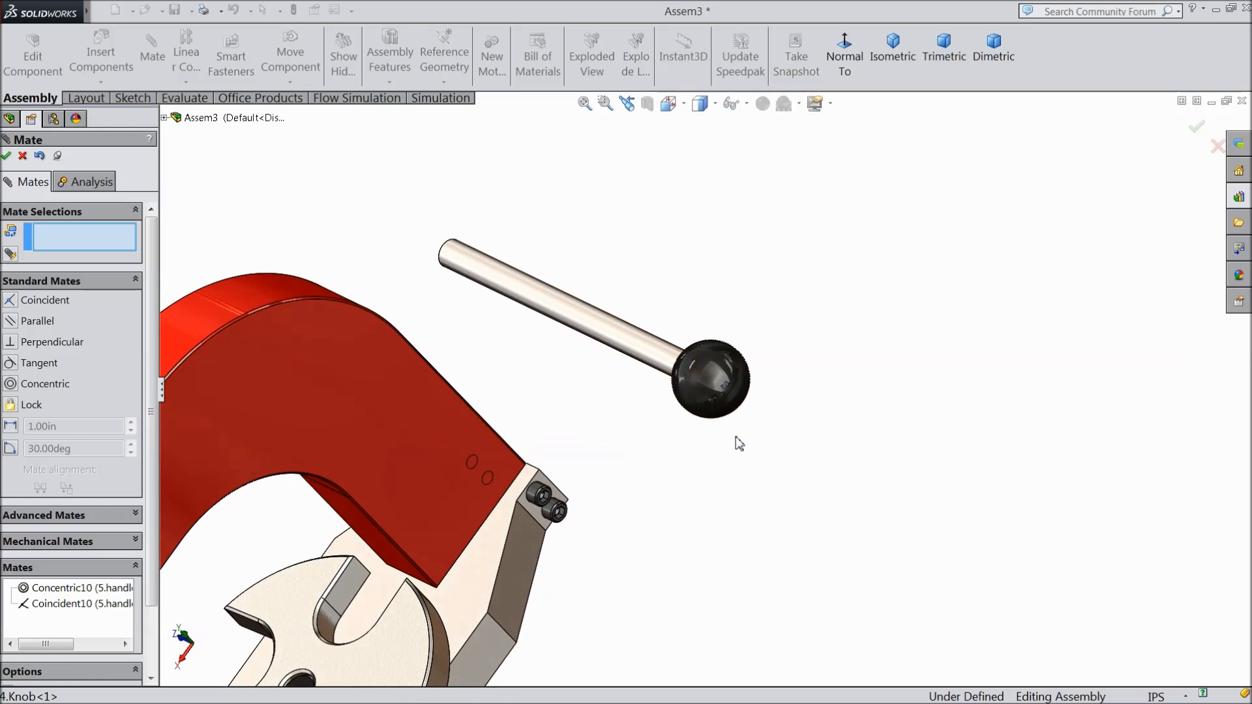
{"action": "middle_click_drag", "start_coordinate": [629, 382], "coordinate": [656, 327]}
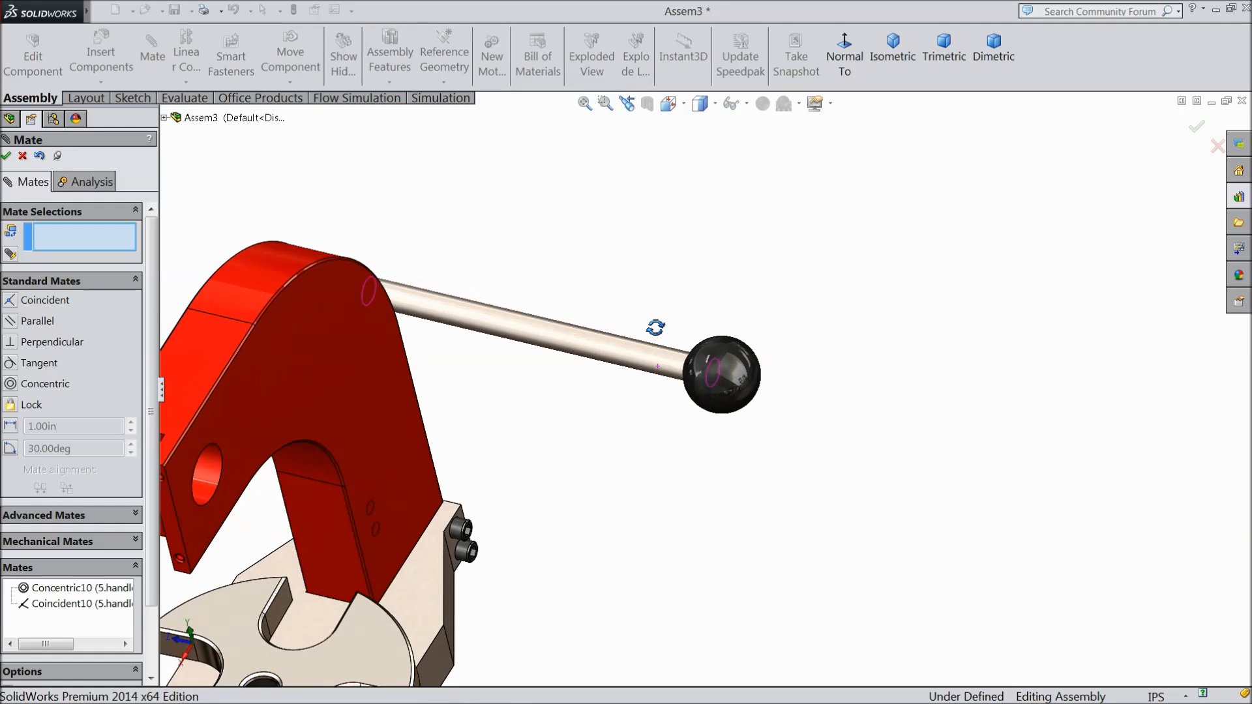
{"action": "scroll", "coordinate": [655, 327], "scroll_direction": "down", "scroll_amount": 3}
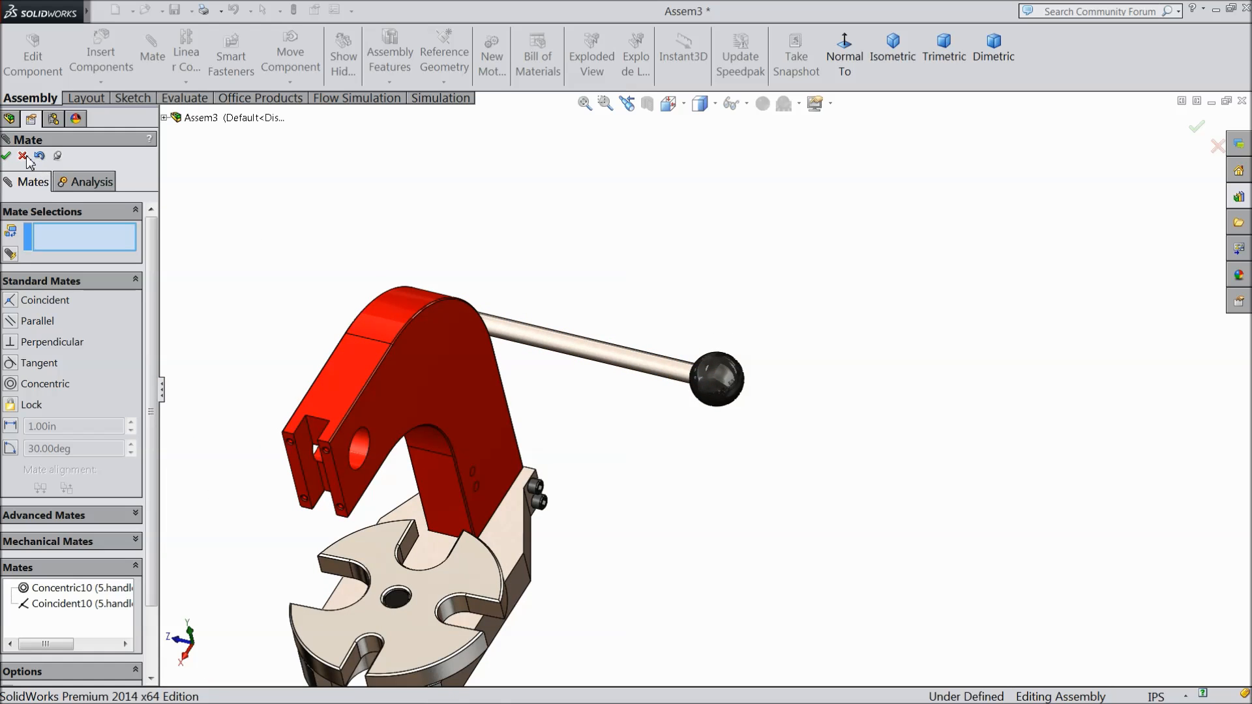
{"action": "left_click", "coordinate": [24, 156]}
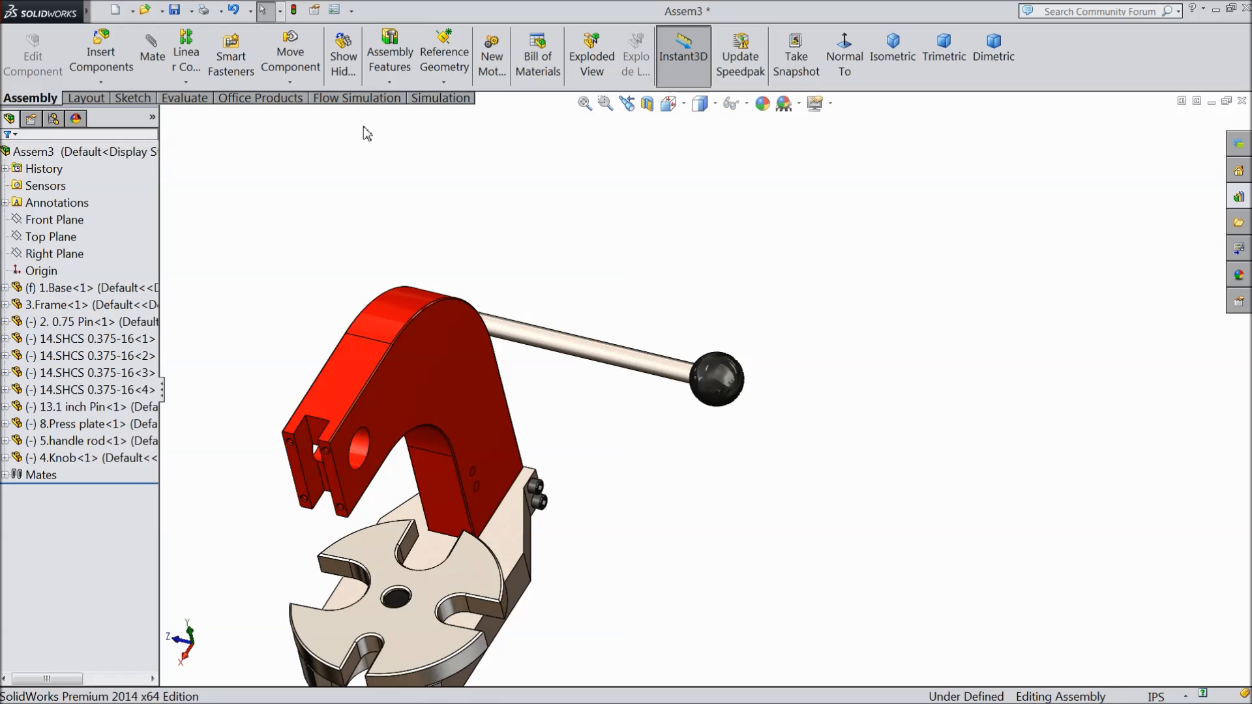
Step: Mirror the 4.Knob component about the handle rod's Front Plane onto the rod's other end, using the bounding box center
{"action": "left_click", "coordinate": [525, 344]}
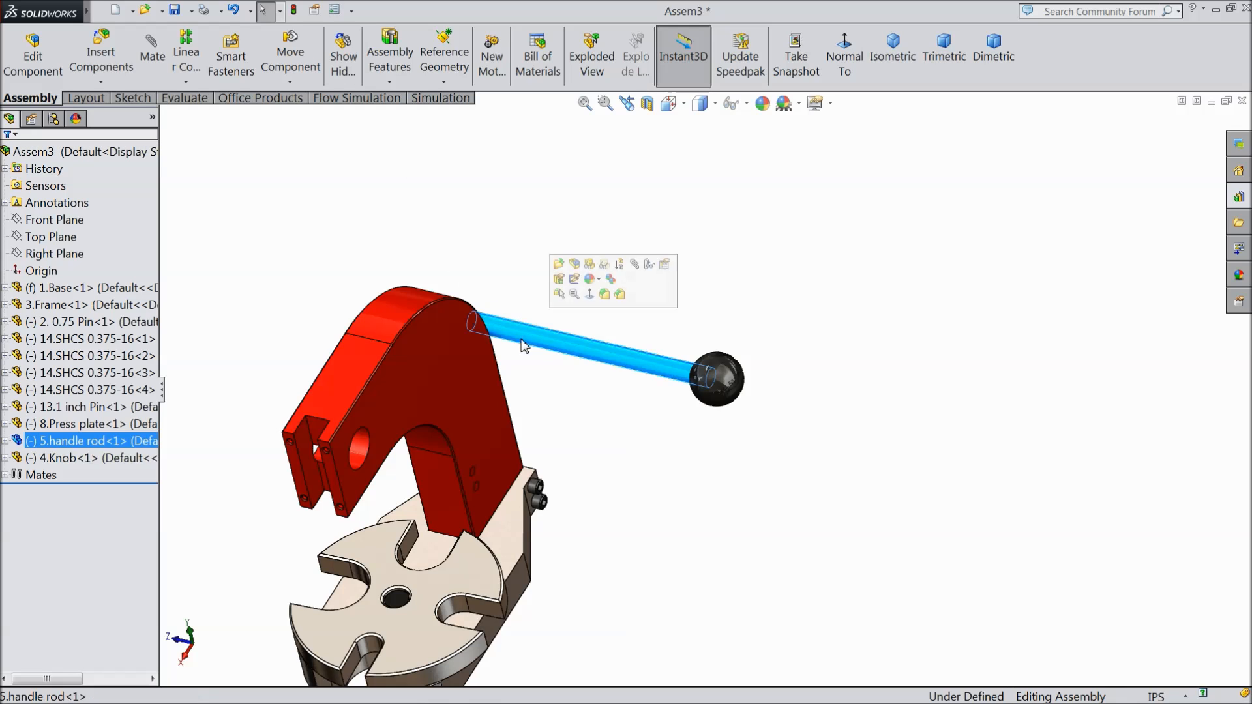
{"action": "left_click", "coordinate": [5, 442]}
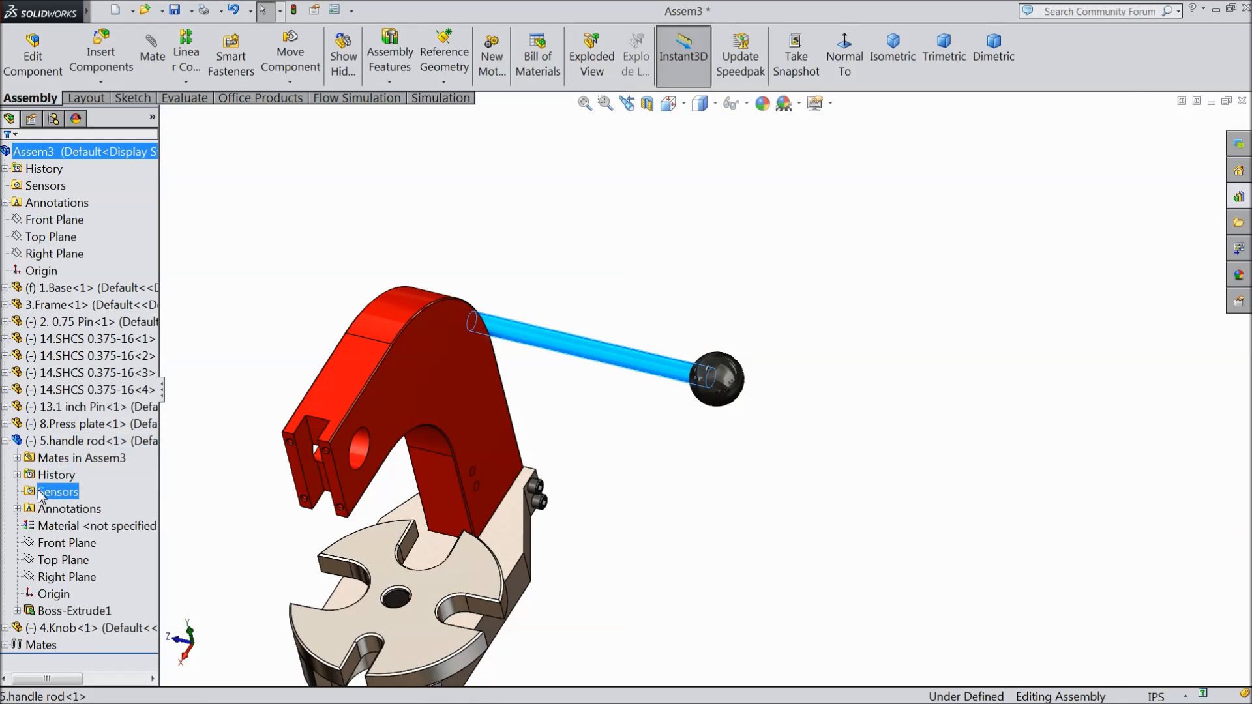
{"action": "left_click", "coordinate": [65, 545]}
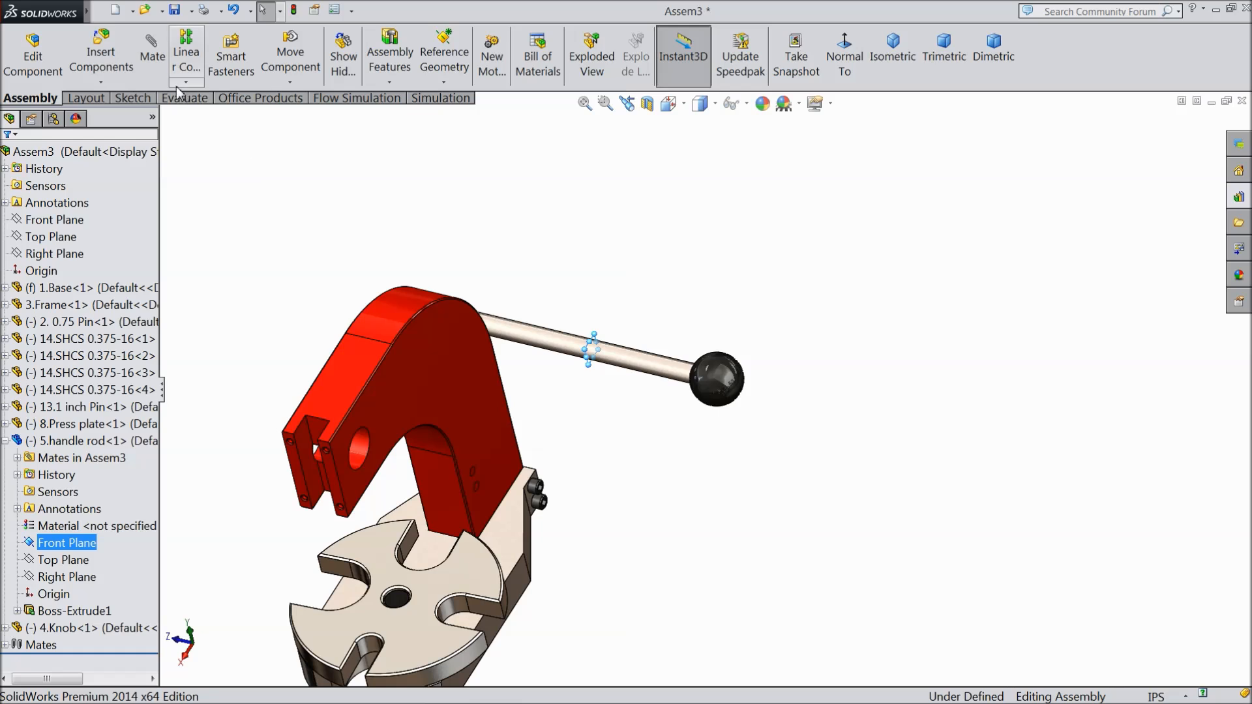
{"action": "mouse_move", "coordinate": [720, 398]}
{"action": "middle_mouse_down"}
{"action": "mouse_move", "coordinate": [693, 461]}
{"action": "mouse_move", "coordinate": [706, 412]}
{"action": "middle_mouse_up"}
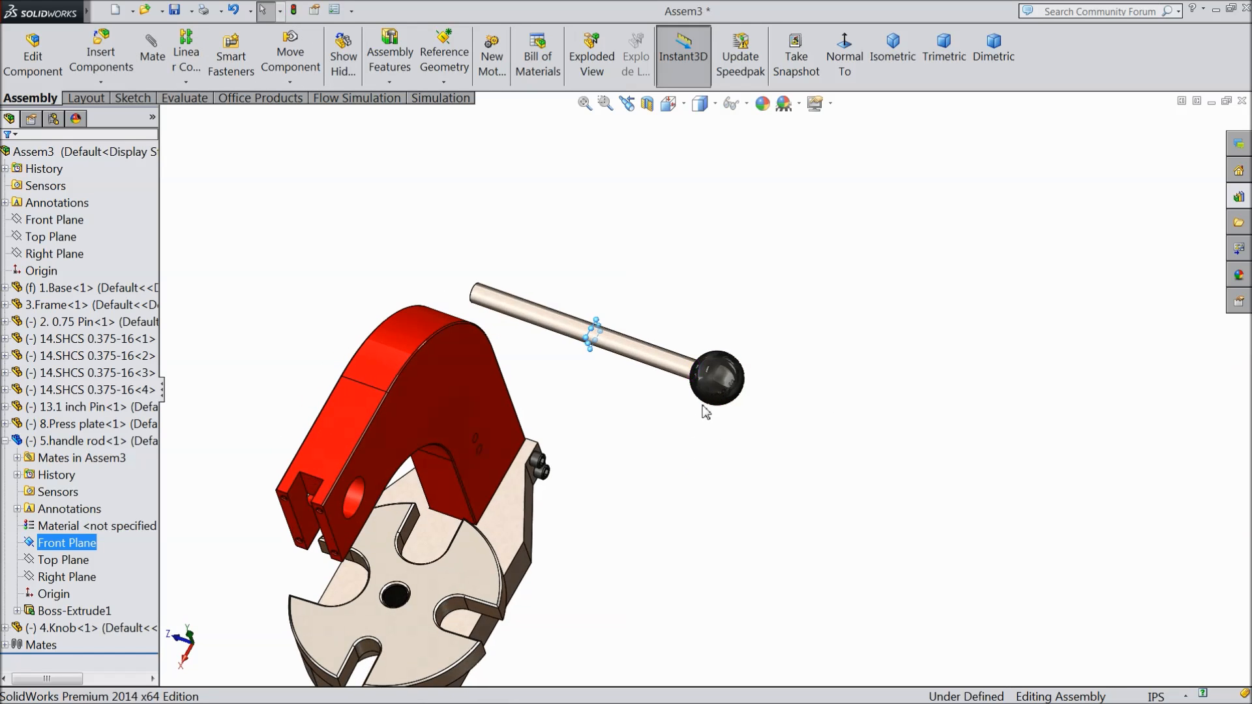
{"action": "left_click", "coordinate": [100, 84]}
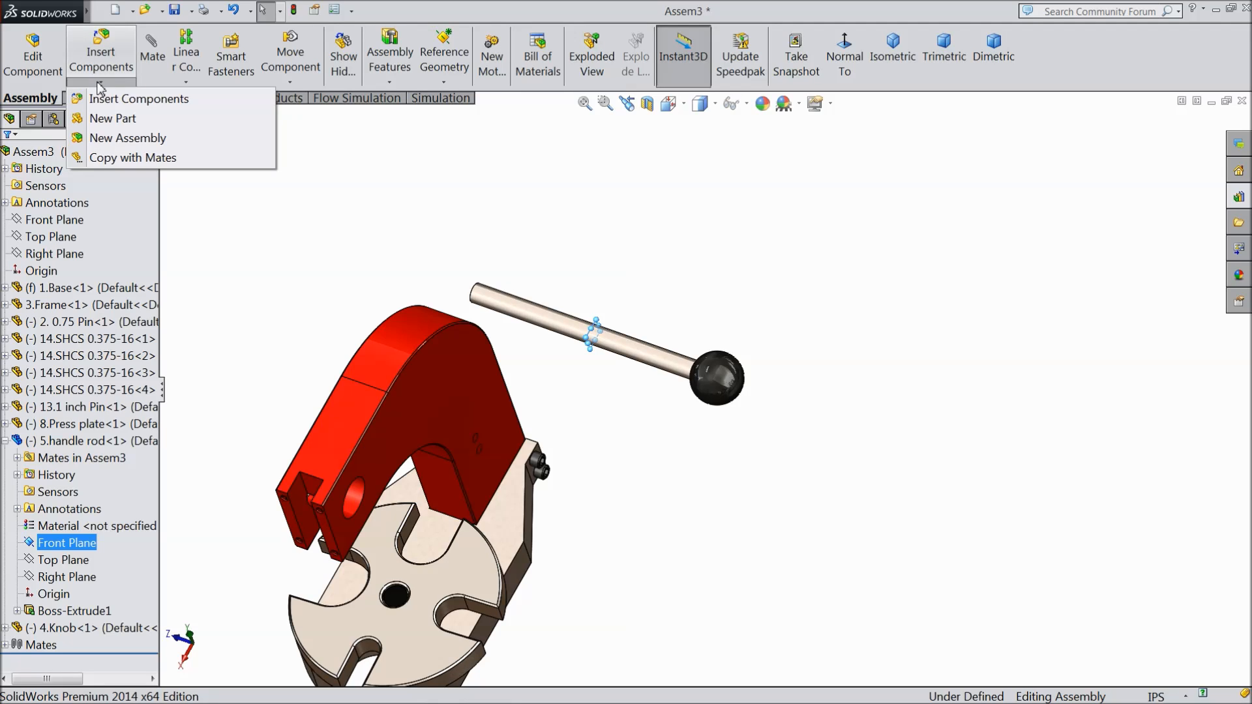
{"action": "left_click", "coordinate": [100, 83]}
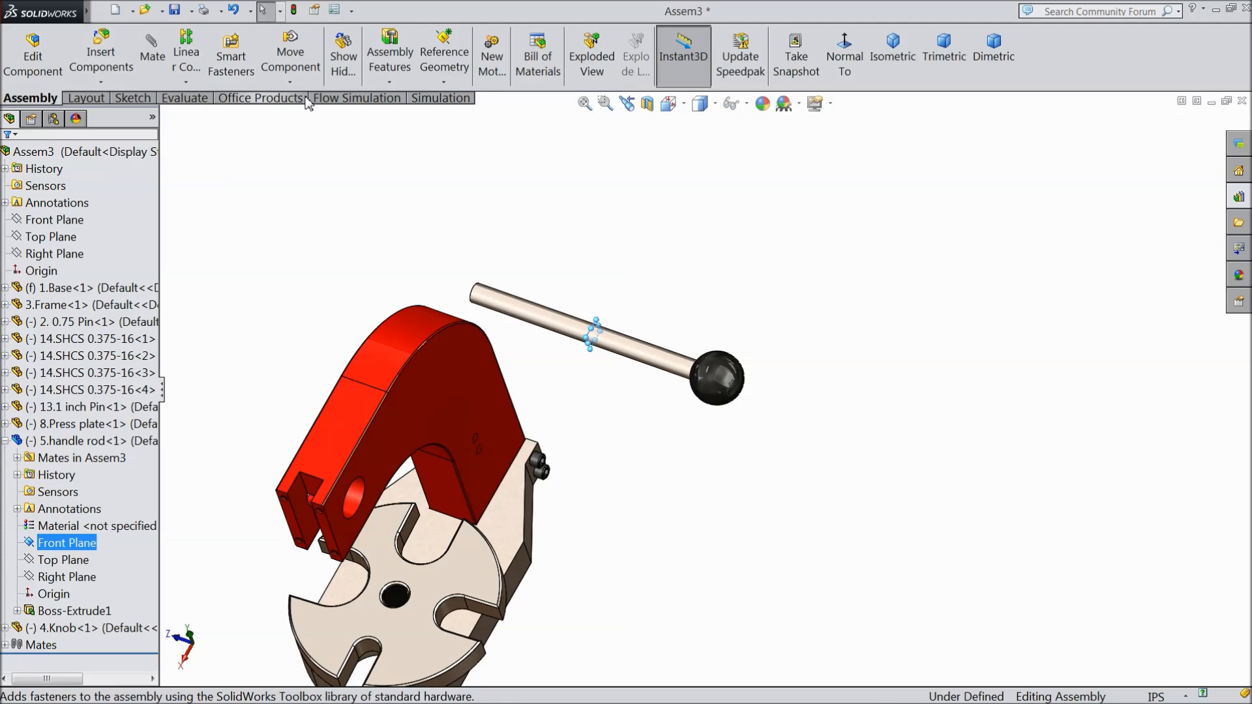
{"action": "left_click", "coordinate": [186, 82]}
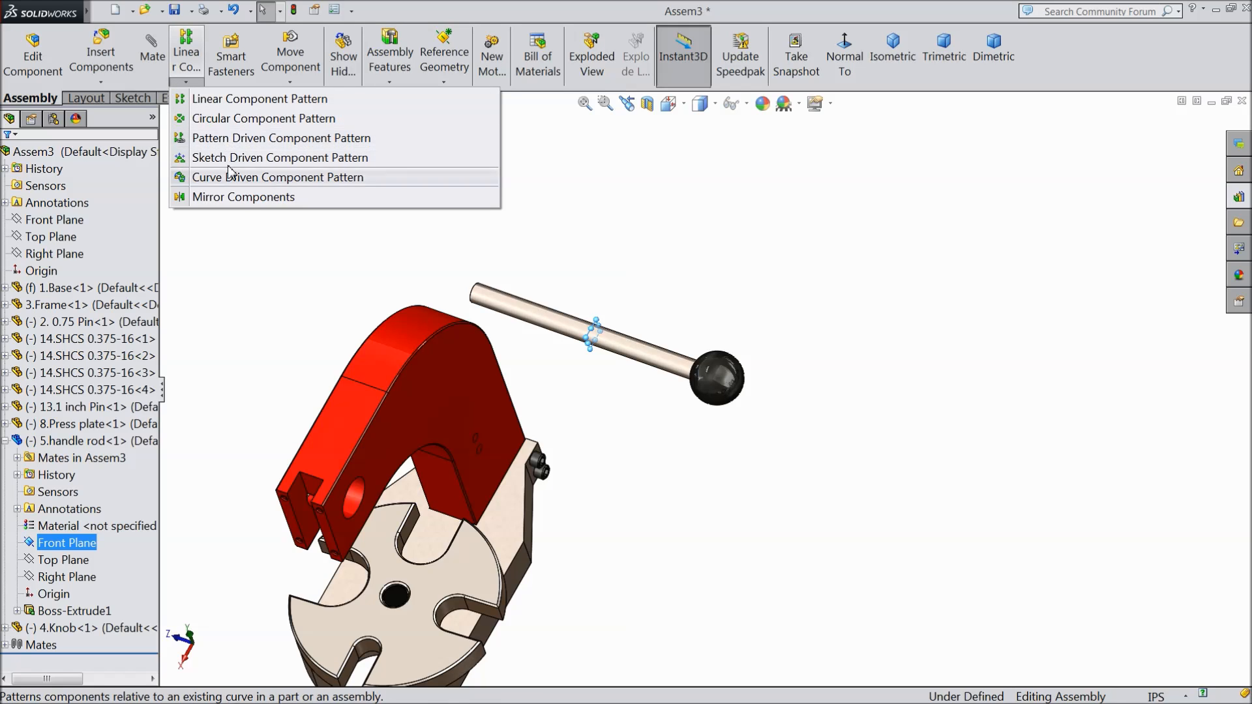
{"action": "left_click", "coordinate": [240, 197]}
{"action": "scroll", "coordinate": [666, 420], "scroll_direction": "down", "scroll_amount": 2}
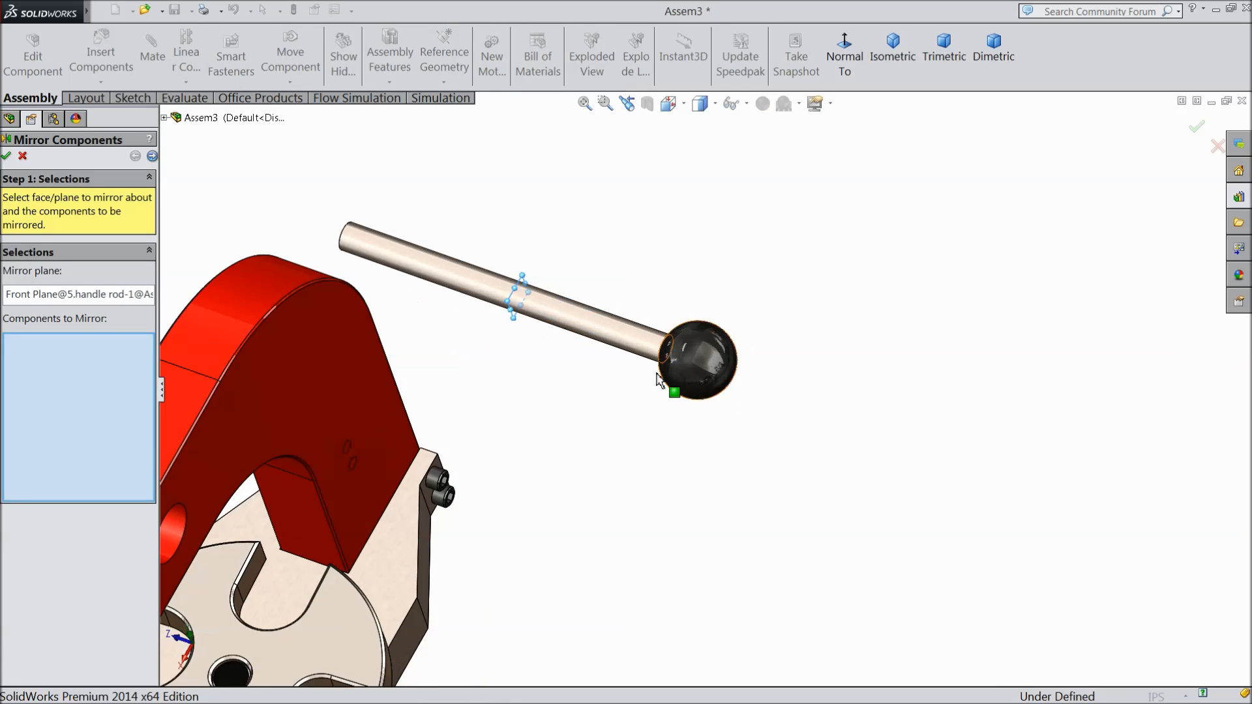
{"action": "left_click", "coordinate": [688, 363]}
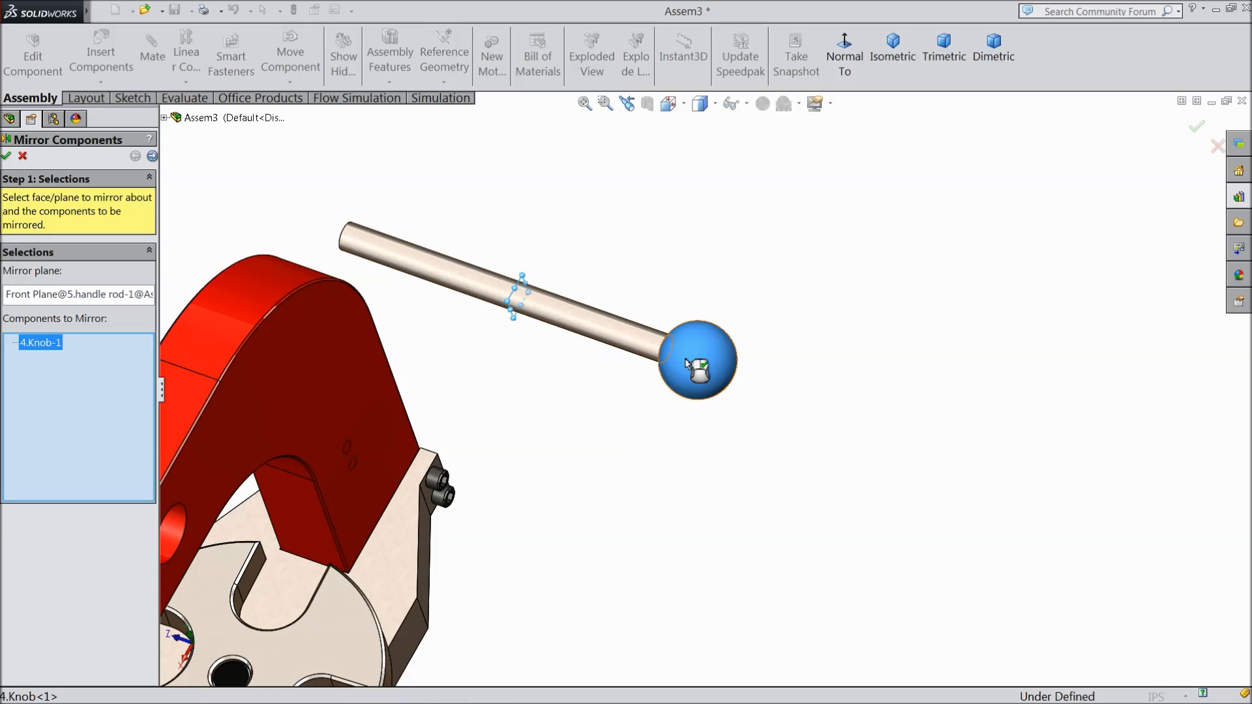
{"action": "left_click", "coordinate": [153, 157]}
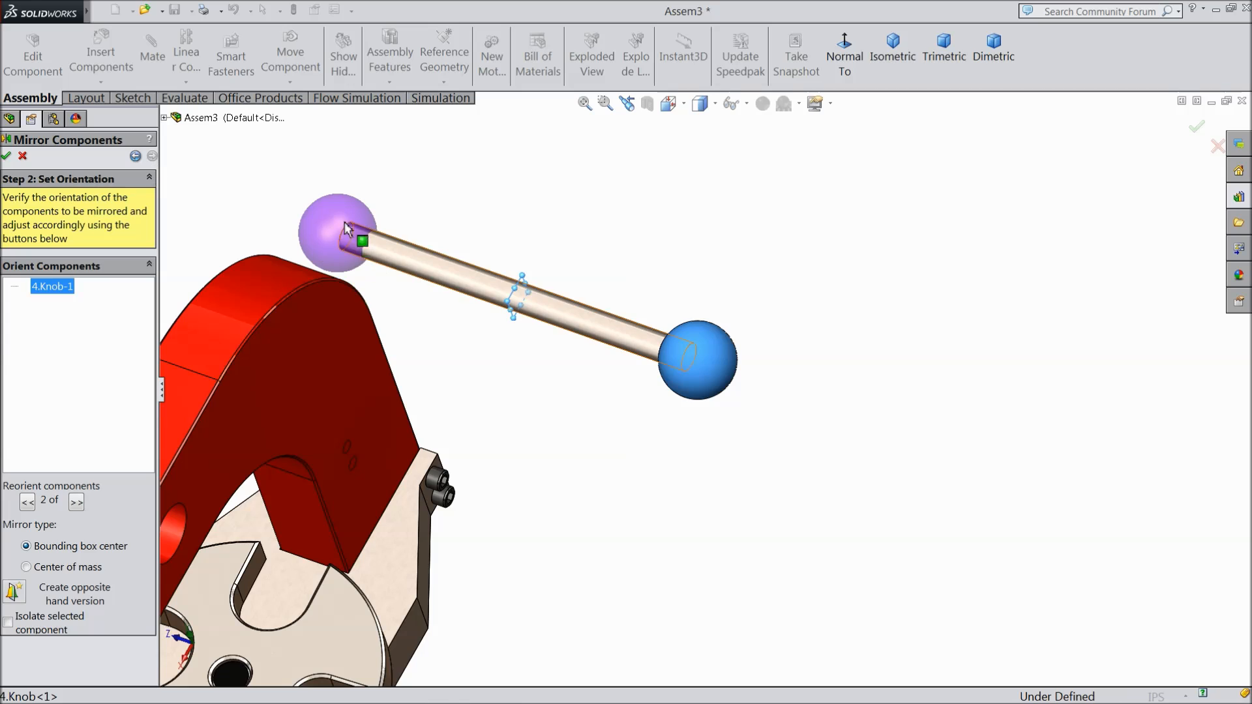
{"action": "left_click", "coordinate": [6, 157]}
Step: Move the handle rod with both knobs farther away from the red frame
{"action": "scroll", "coordinate": [504, 328], "scroll_direction": "up", "scroll_amount": 3}
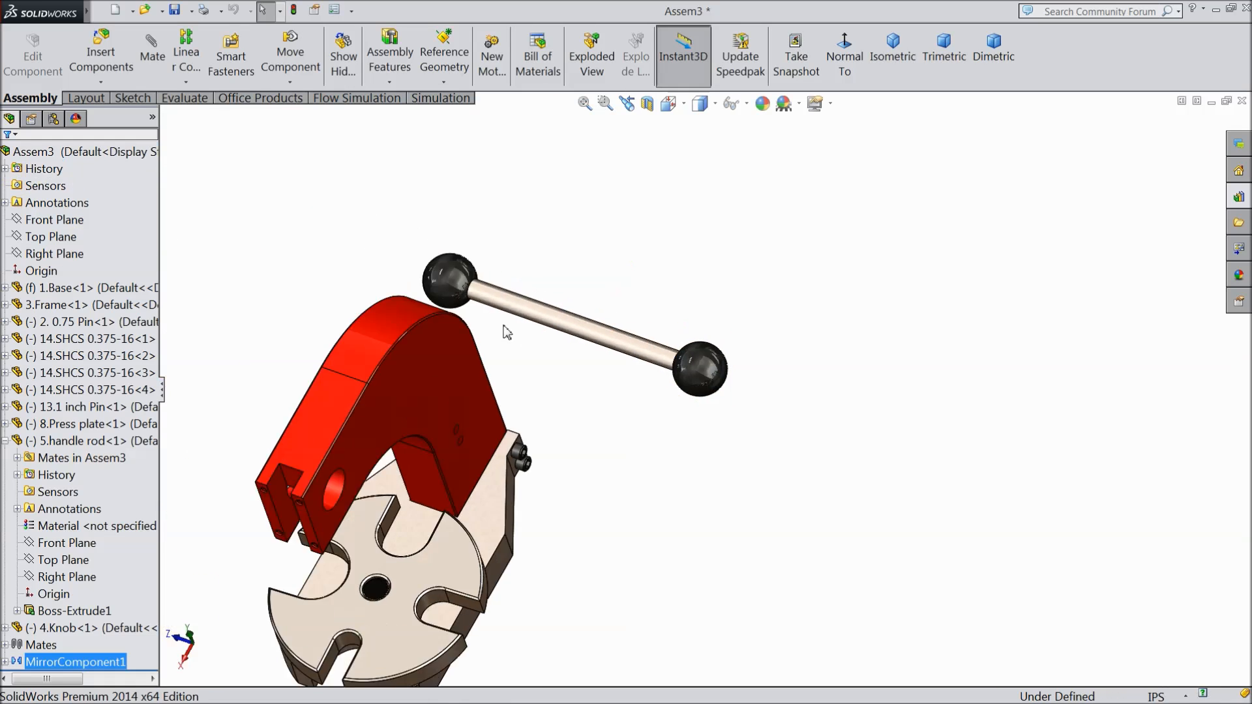
{"action": "left_click_drag", "start_coordinate": [601, 341], "coordinate": [704, 415]}
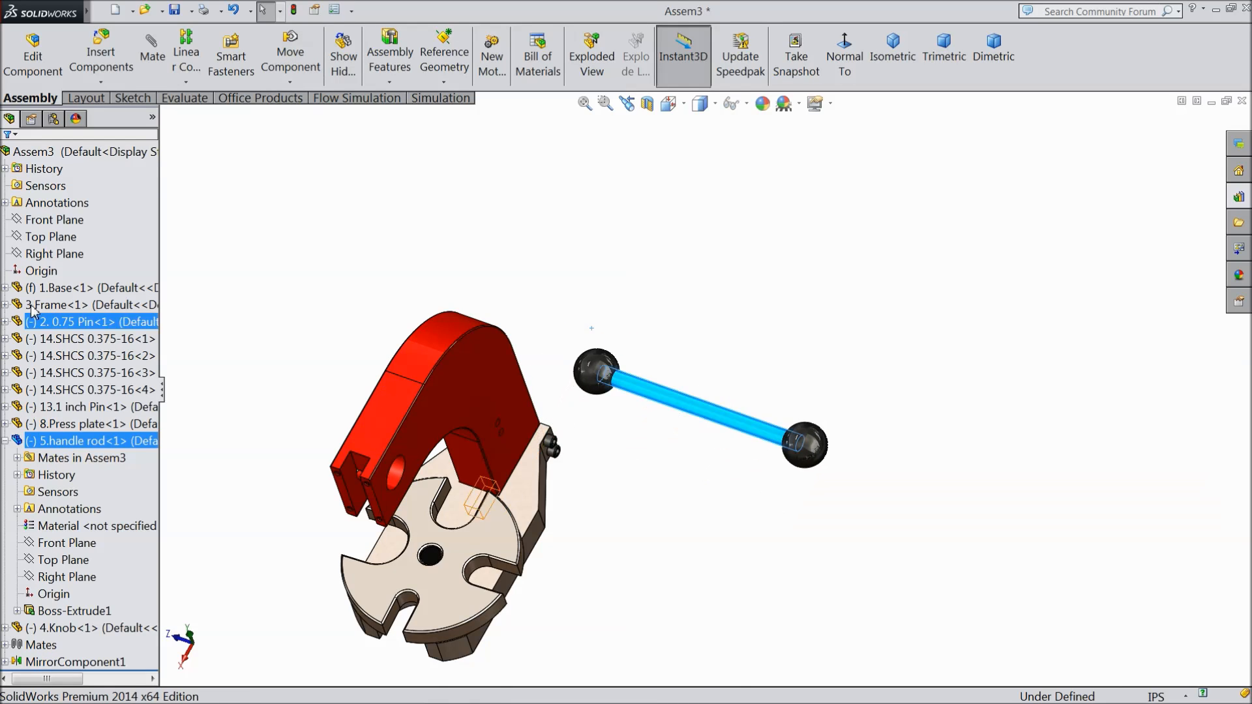
{"action": "left_click", "coordinate": [6, 441]}
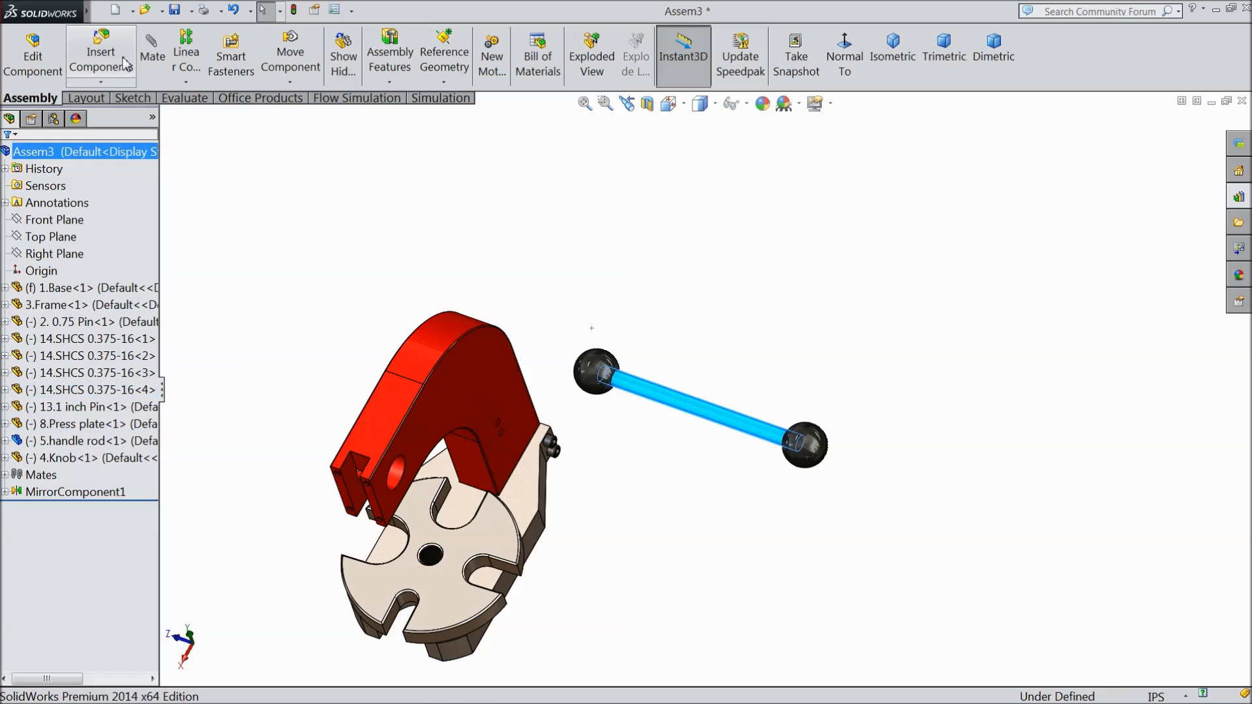
Step: Insert the 6.Handle Shaft part and place it just above the middle of the handle rod
{"action": "left_click", "coordinate": [101, 59]}
{"action": "left_click", "coordinate": [75, 475]}
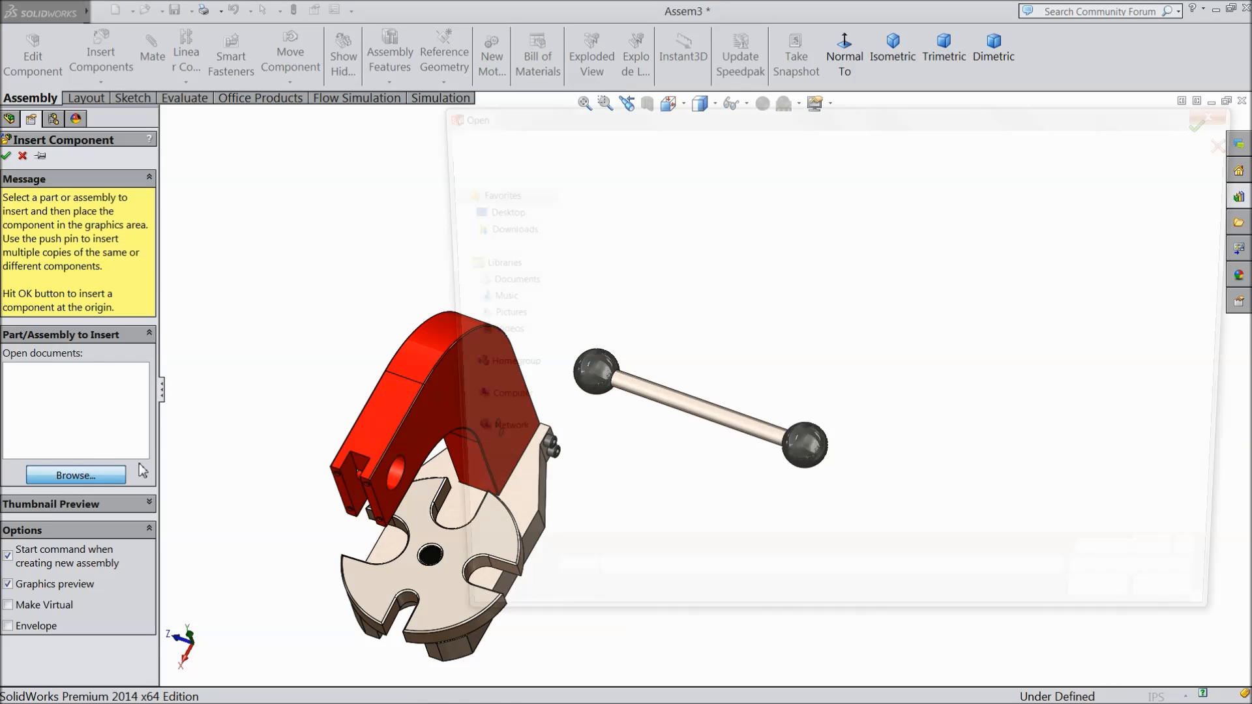
{"action": "left_click", "coordinate": [1025, 225]}
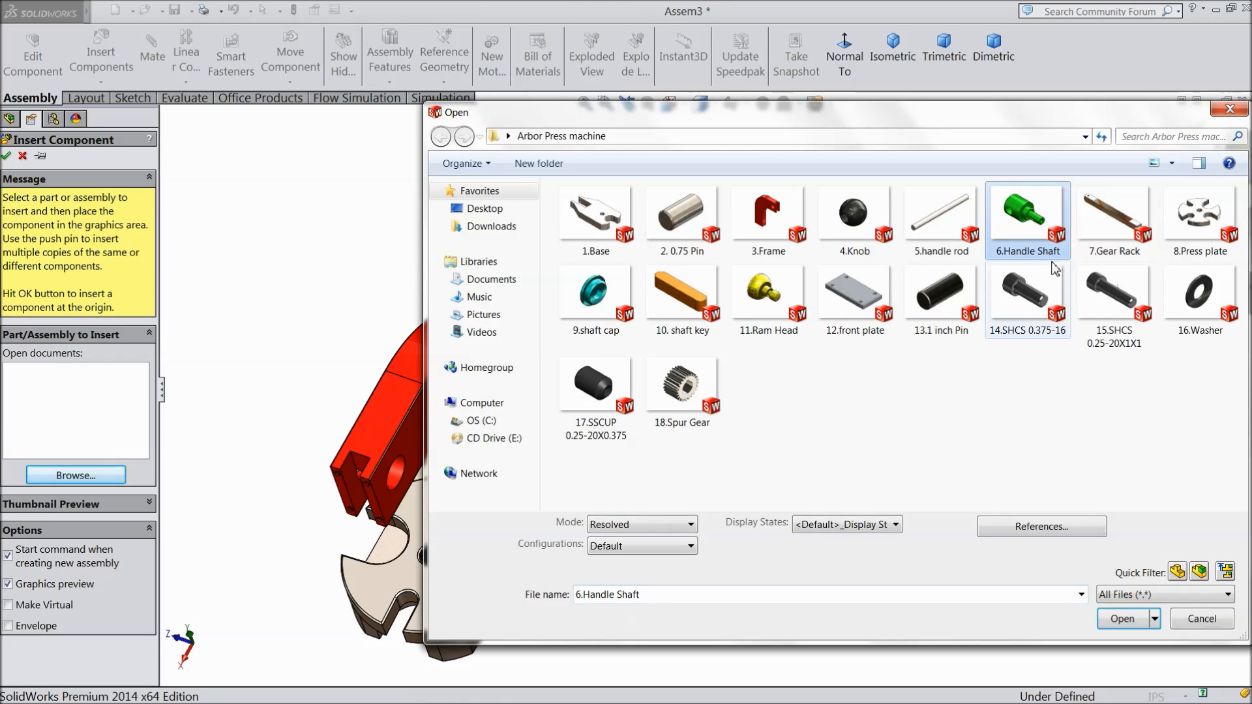
{"action": "left_click", "coordinate": [1122, 618]}
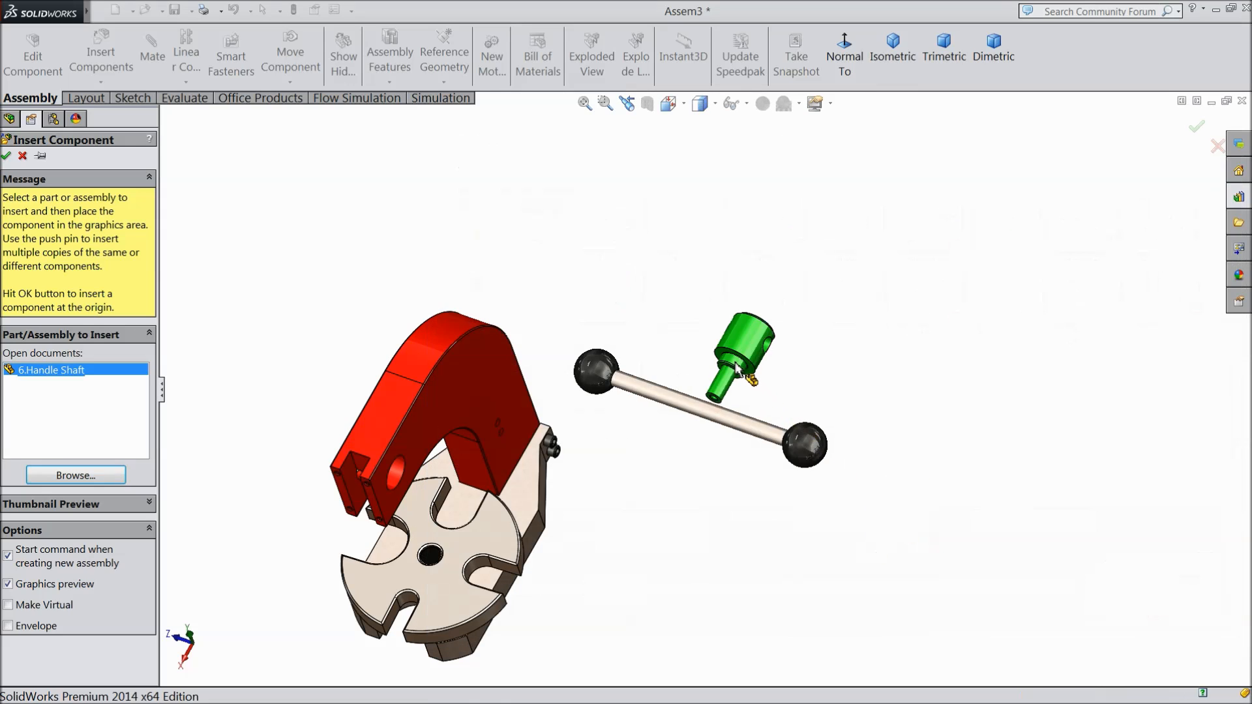
{"action": "left_click", "coordinate": [743, 352]}
Step: Move the handle rod with its knobs to the other side of the handle shaft, next to the shaft's large head
{"action": "middle_click_drag", "start_coordinate": [733, 352], "coordinate": [734, 353]}
{"action": "scroll", "coordinate": [745, 350], "scroll_direction": "down", "scroll_amount": 3}
{"action": "left_click_drag", "start_coordinate": [741, 545], "coordinate": [832, 297]}
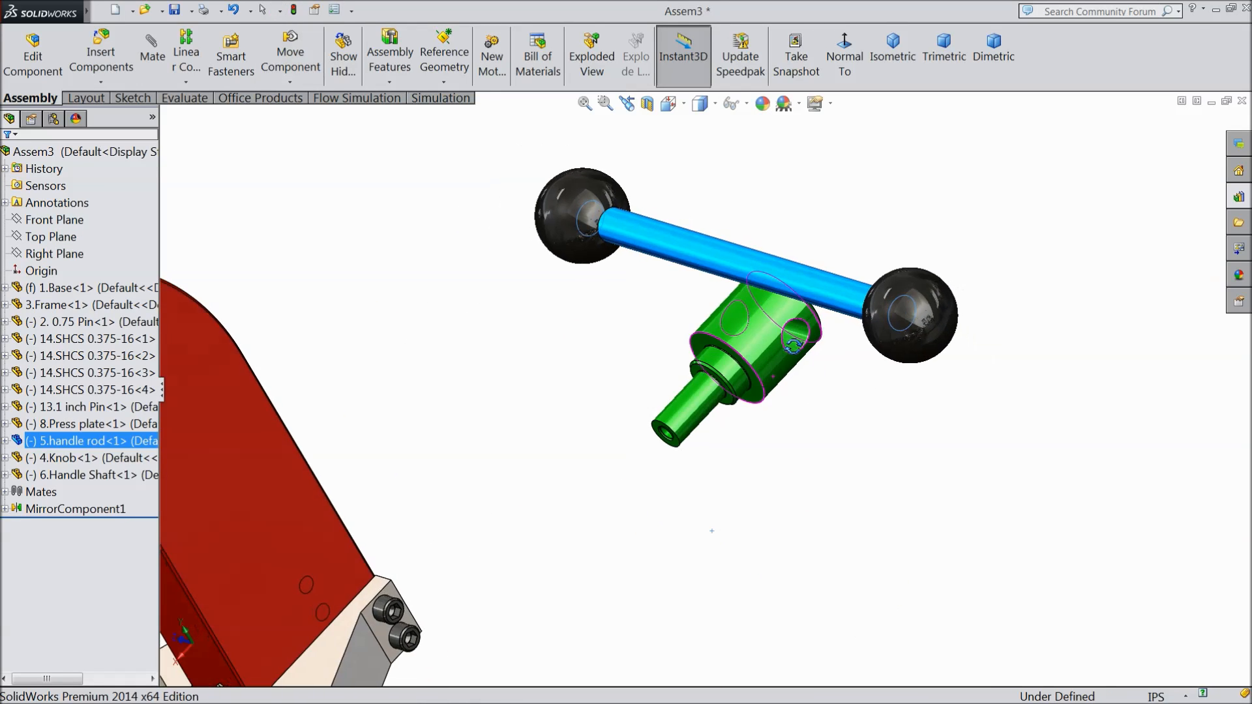
{"action": "scroll", "coordinate": [766, 276], "scroll_direction": "down", "scroll_amount": 3}
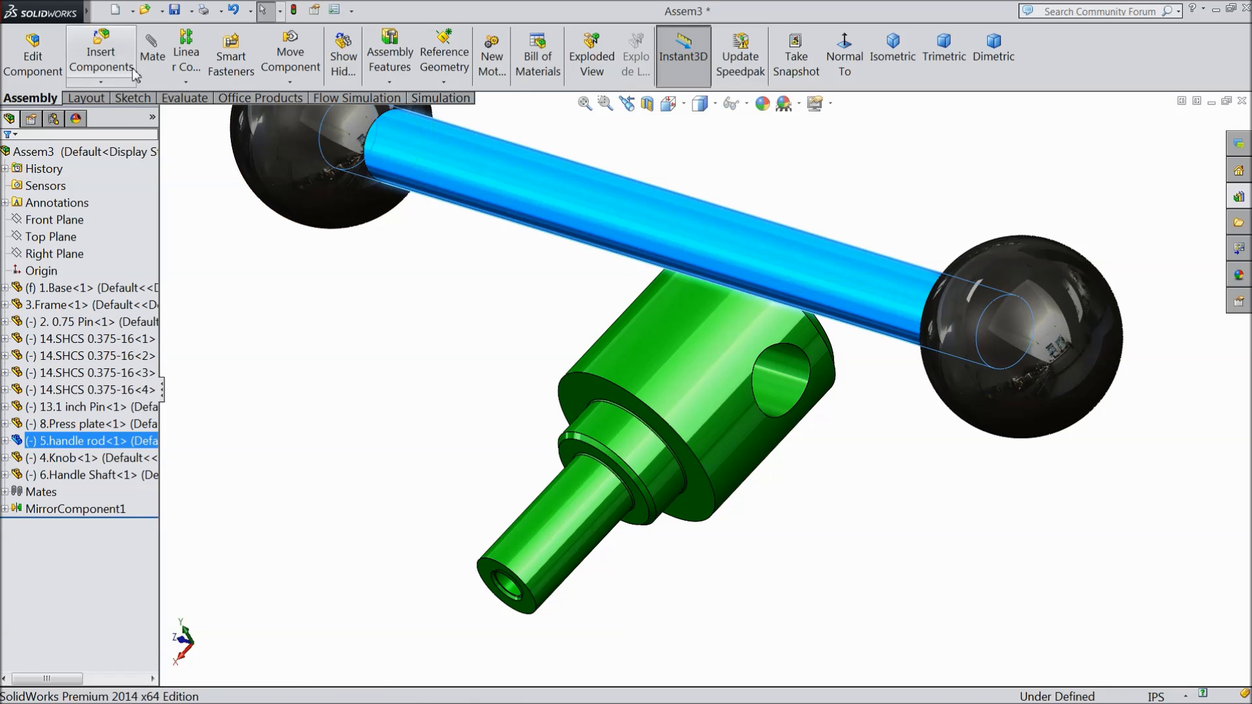
Step: Add a concentric mate between the handle rod's cylindrical face and the cross hole in the handle shaft's head
{"action": "left_click", "coordinate": [153, 51]}
{"action": "left_click", "coordinate": [789, 394]}
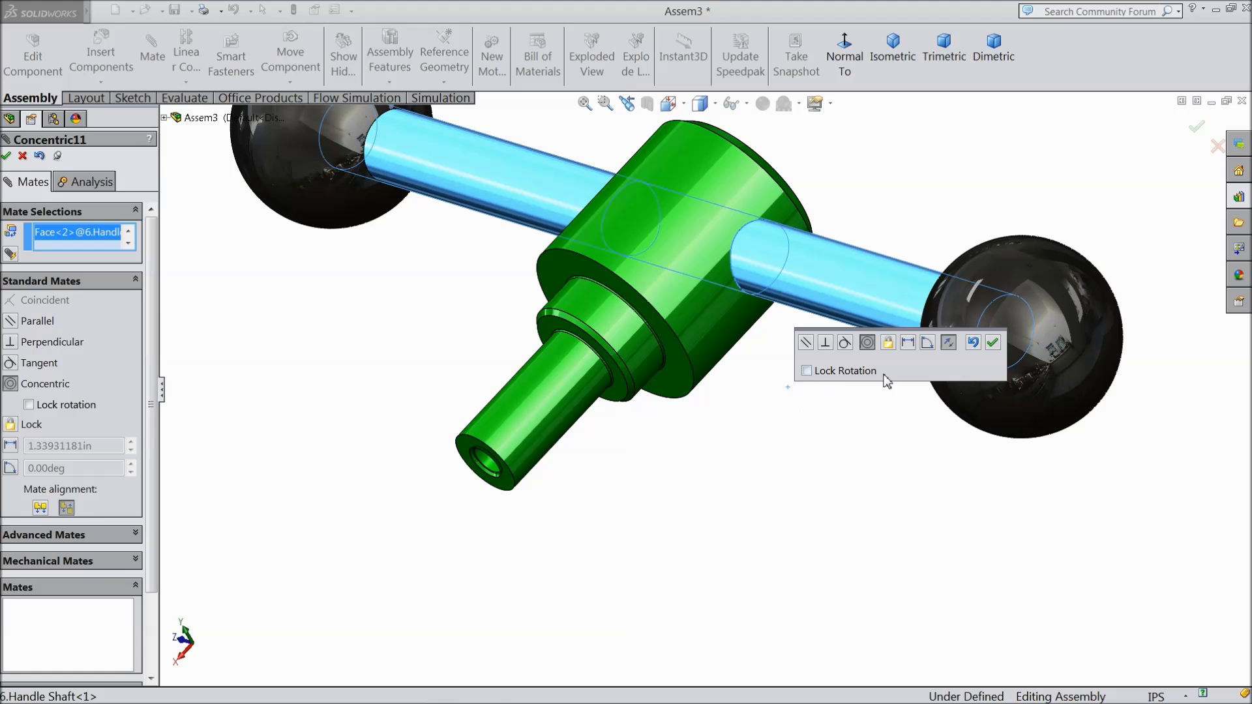
{"action": "left_click", "coordinate": [992, 343]}
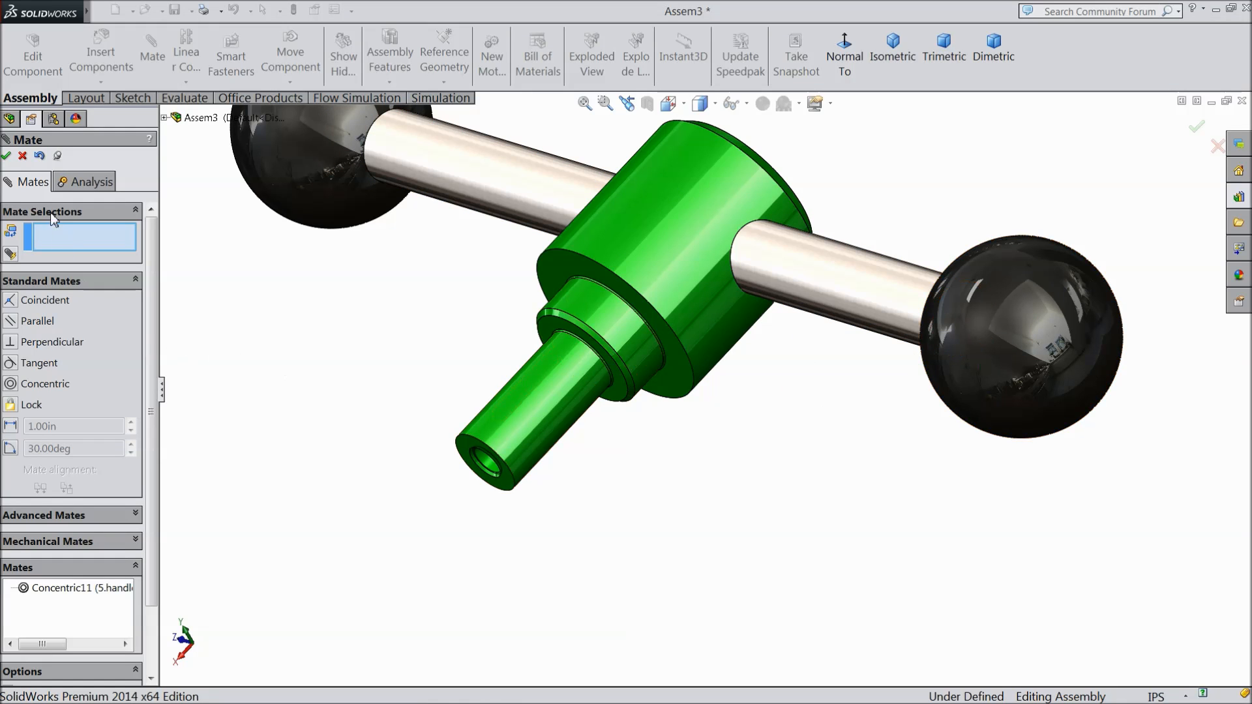
{"action": "left_click", "coordinate": [22, 156]}
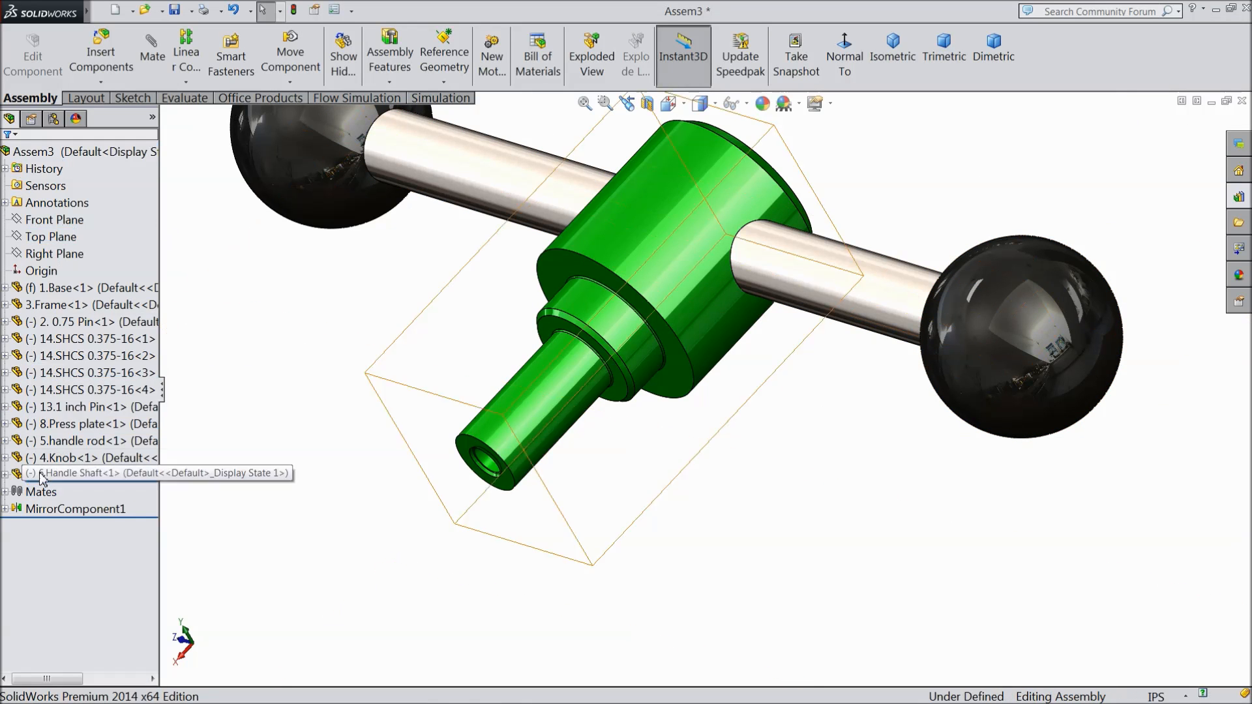
Step: Add a coincident mate between the Front Plane of the handle rod and the Front Plane of the handle shaft
{"action": "left_click", "coordinate": [790, 276]}
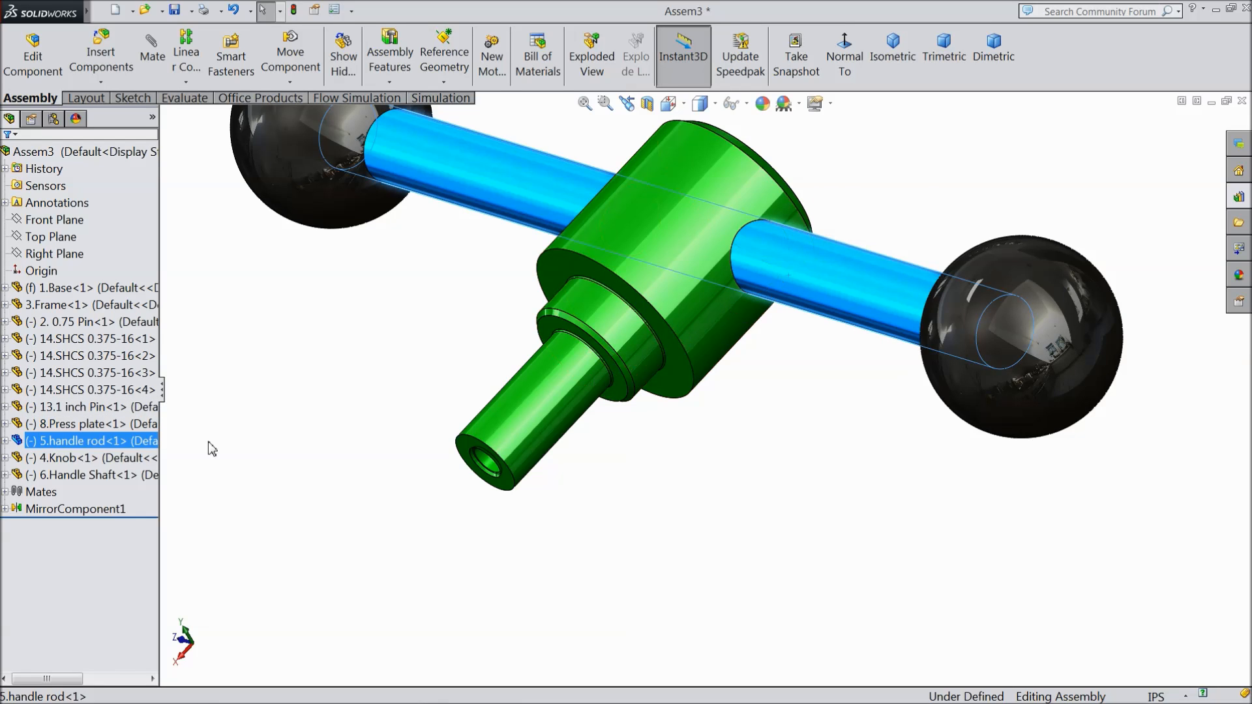
{"action": "left_click", "coordinate": [6, 442]}
{"action": "left_click", "coordinate": [68, 544]}
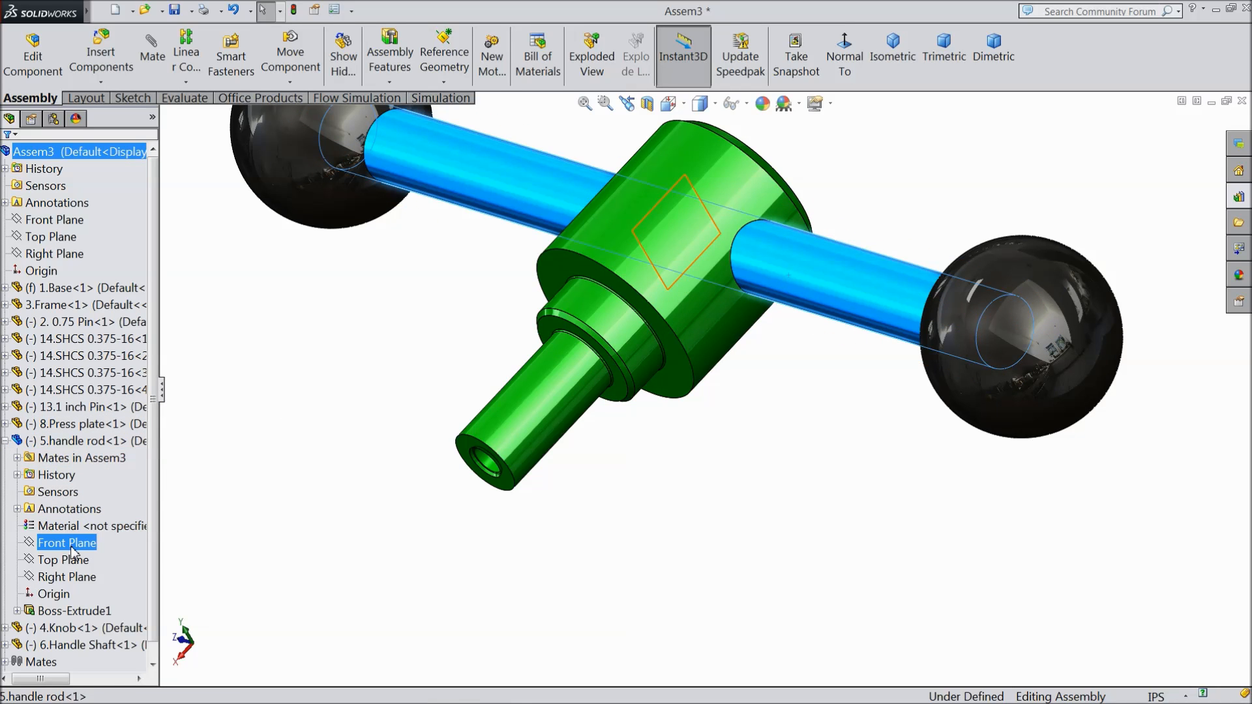
{"action": "scroll", "coordinate": [157, 471], "scroll_direction": "down", "scroll_amount": 1}
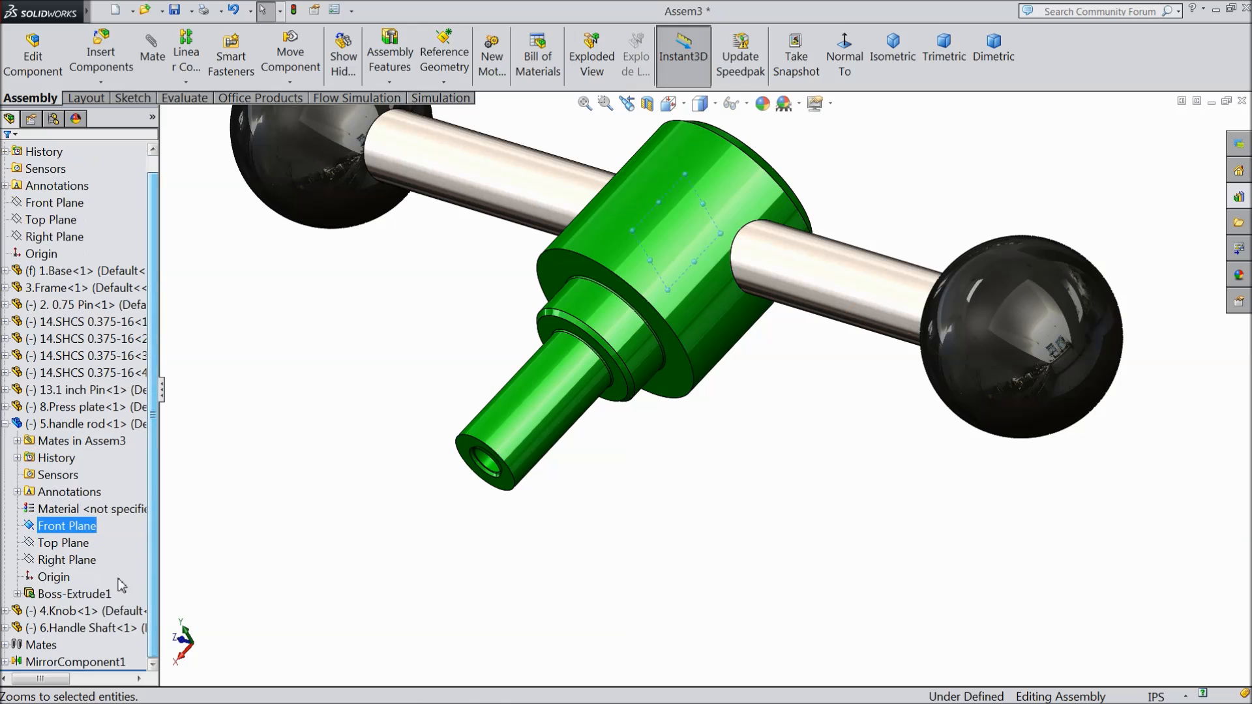
{"action": "left_click", "coordinate": [5, 628]}
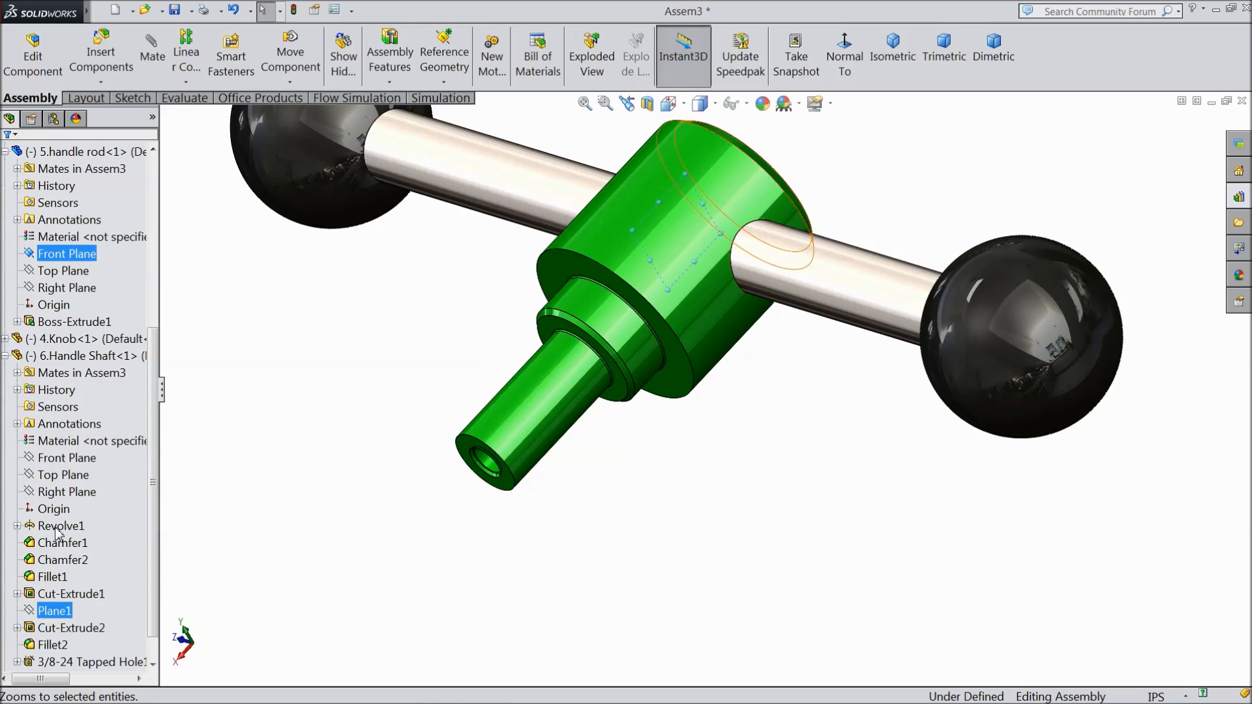
{"action": "left_click", "coordinate": [72, 458]}
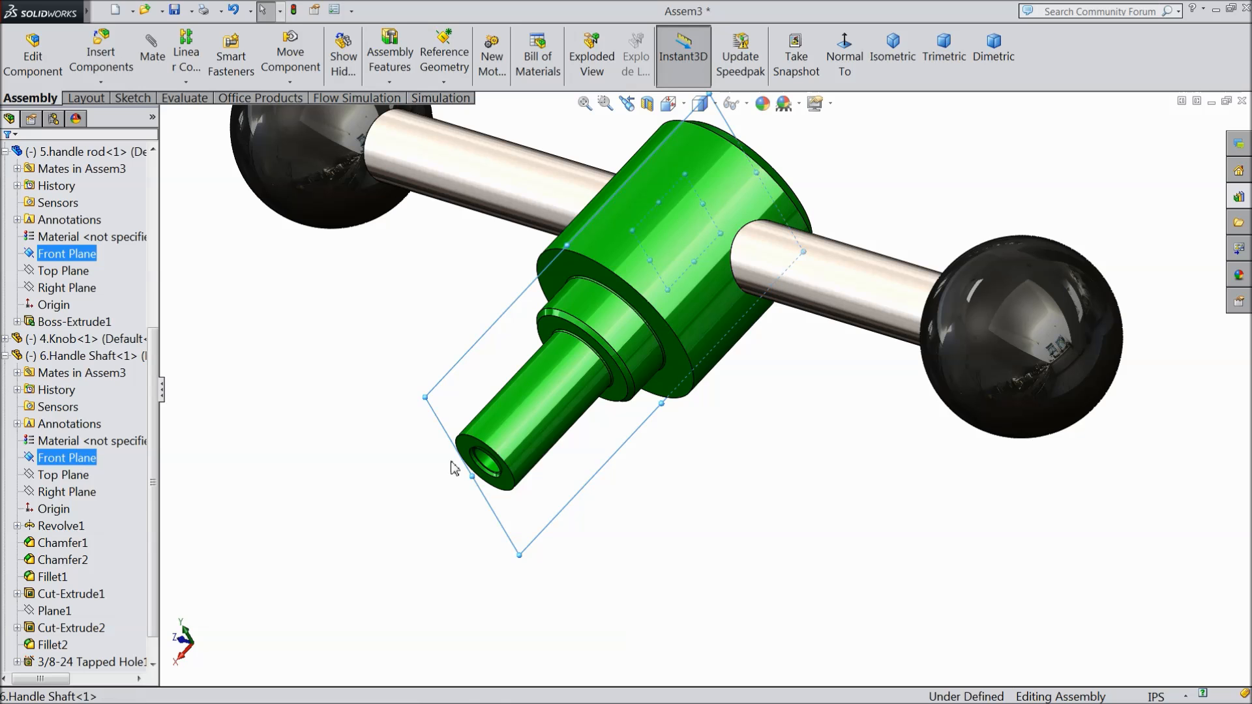
{"action": "middle_click_drag", "start_coordinate": [394, 517], "coordinate": [464, 500]}
{"action": "scroll", "coordinate": [422, 447], "scroll_direction": "up", "scroll_amount": 5}
{"action": "middle_click_drag", "start_coordinate": [422, 395], "coordinate": [427, 411]}
{"action": "scroll", "coordinate": [522, 326], "scroll_direction": "down", "scroll_amount": 3}
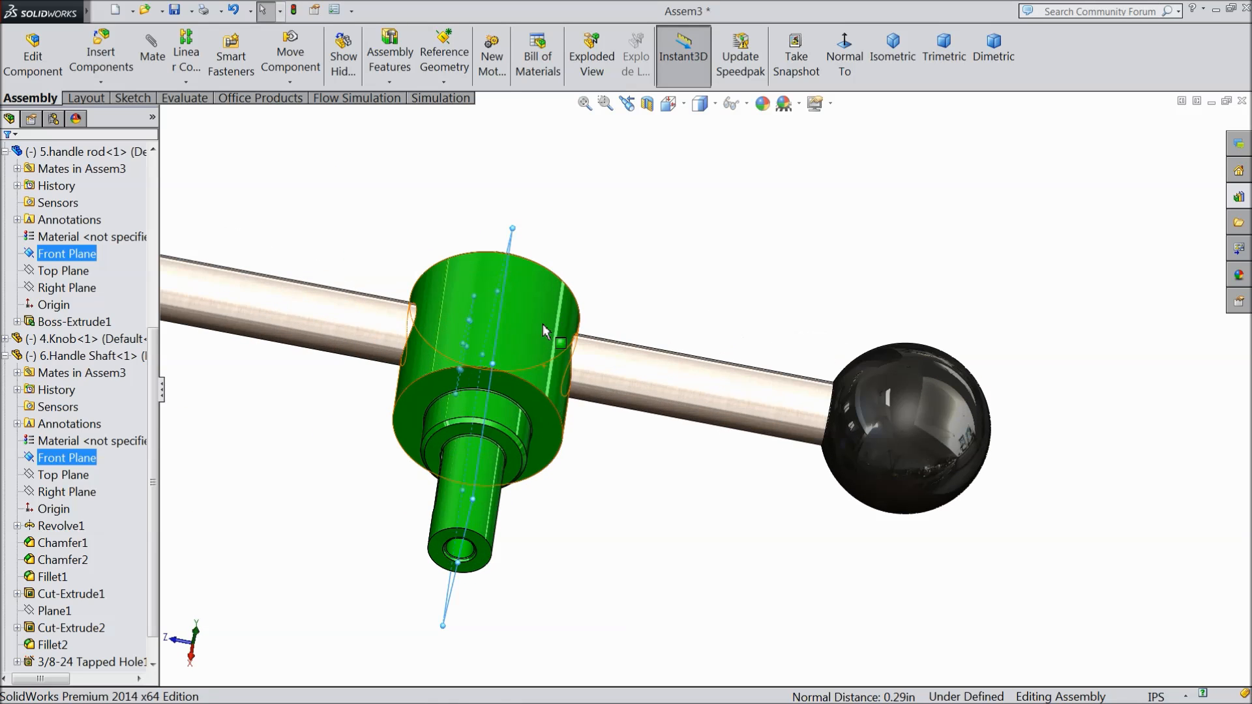
{"action": "left_click", "coordinate": [156, 62]}
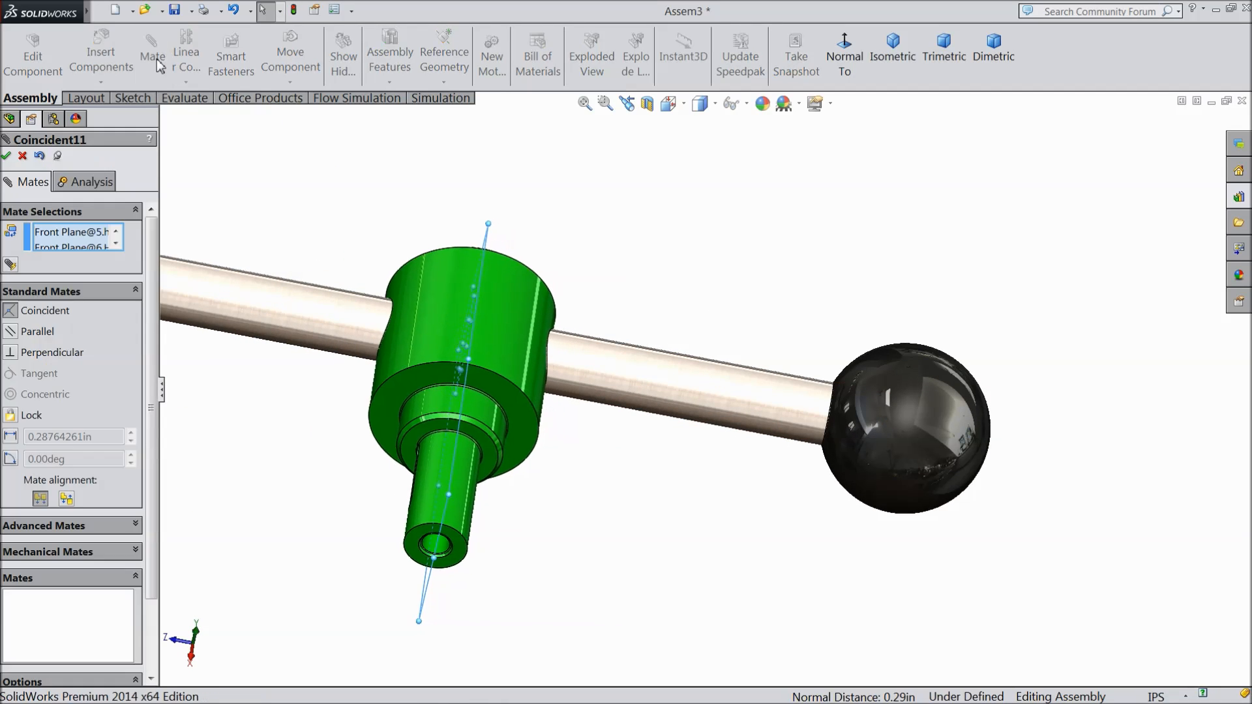
{"action": "scroll", "coordinate": [413, 358], "scroll_direction": "up", "scroll_amount": 4}
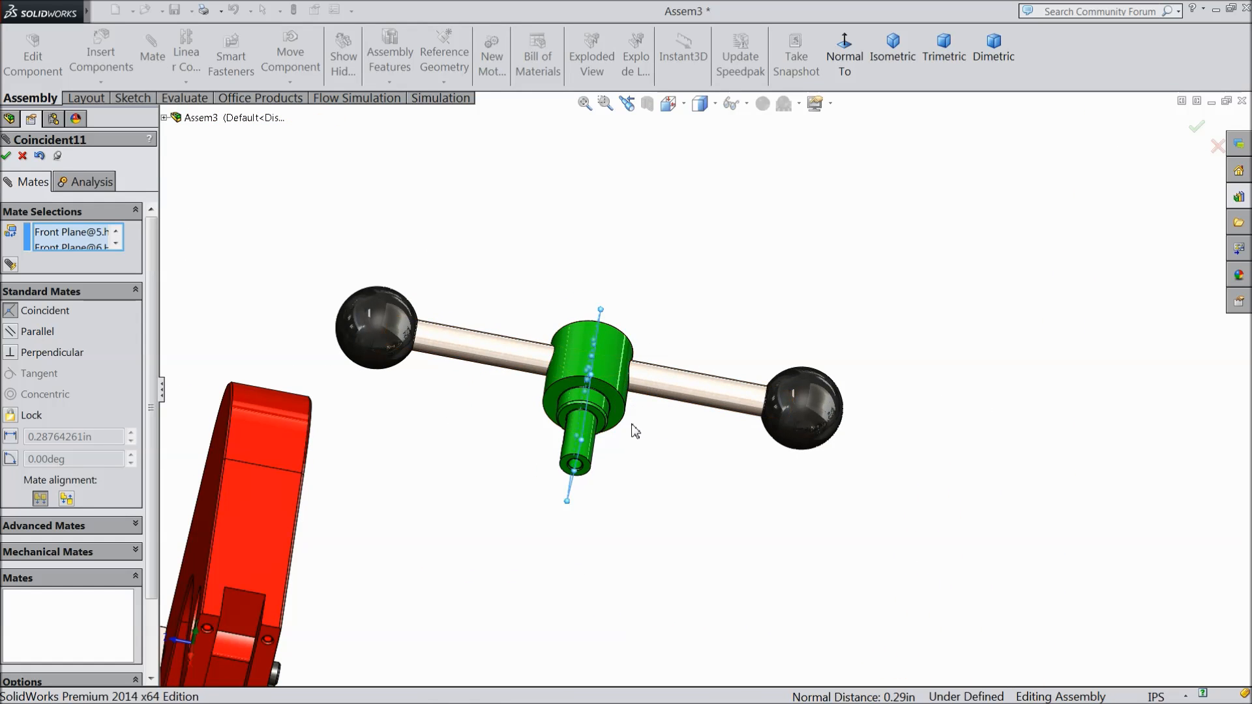
{"action": "left_click", "coordinate": [7, 156]}
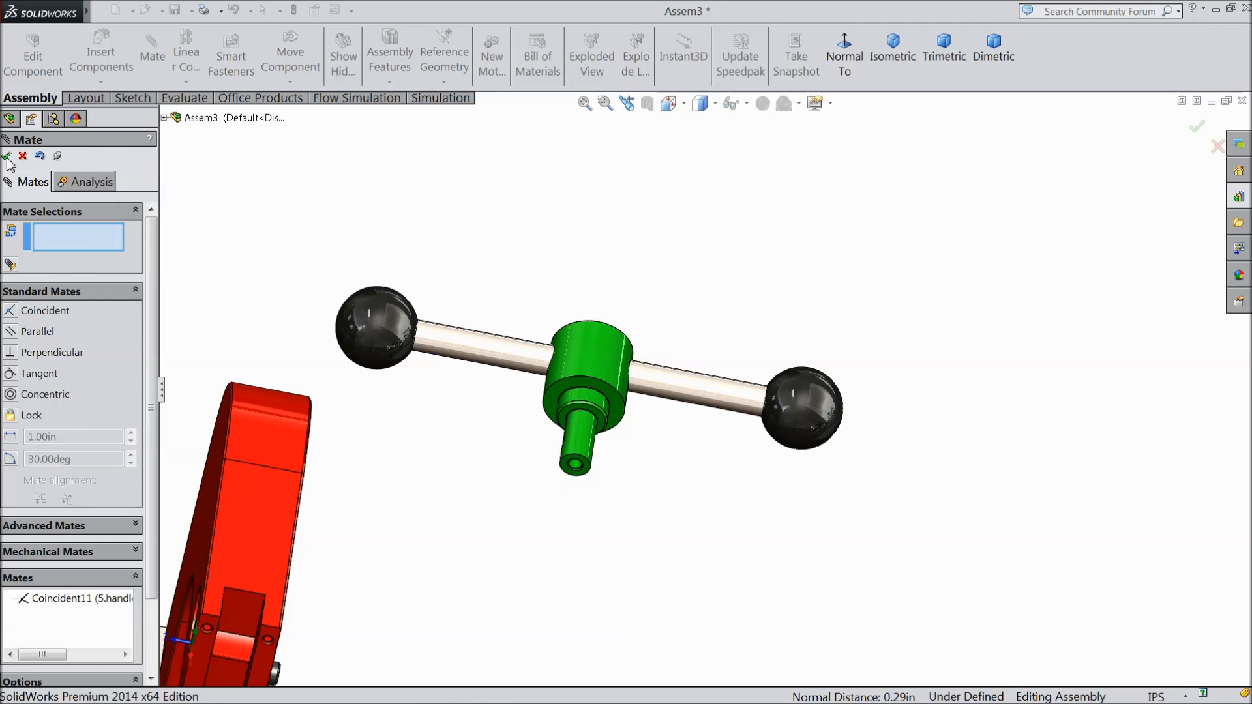
{"action": "left_click", "coordinate": [7, 157]}
Step: Rotate the handle rod and shaft by free drag until the rod stands nearly upright and the shaft's keyway is exposed
{"action": "mouse_move", "coordinate": [467, 467]}
{"action": "middle_mouse_down"}
{"action": "mouse_move", "coordinate": [430, 429]}
{"action": "mouse_move", "coordinate": [476, 478]}
{"action": "middle_mouse_up"}
{"action": "scroll", "coordinate": [690, 558], "scroll_direction": "up", "scroll_amount": 4}
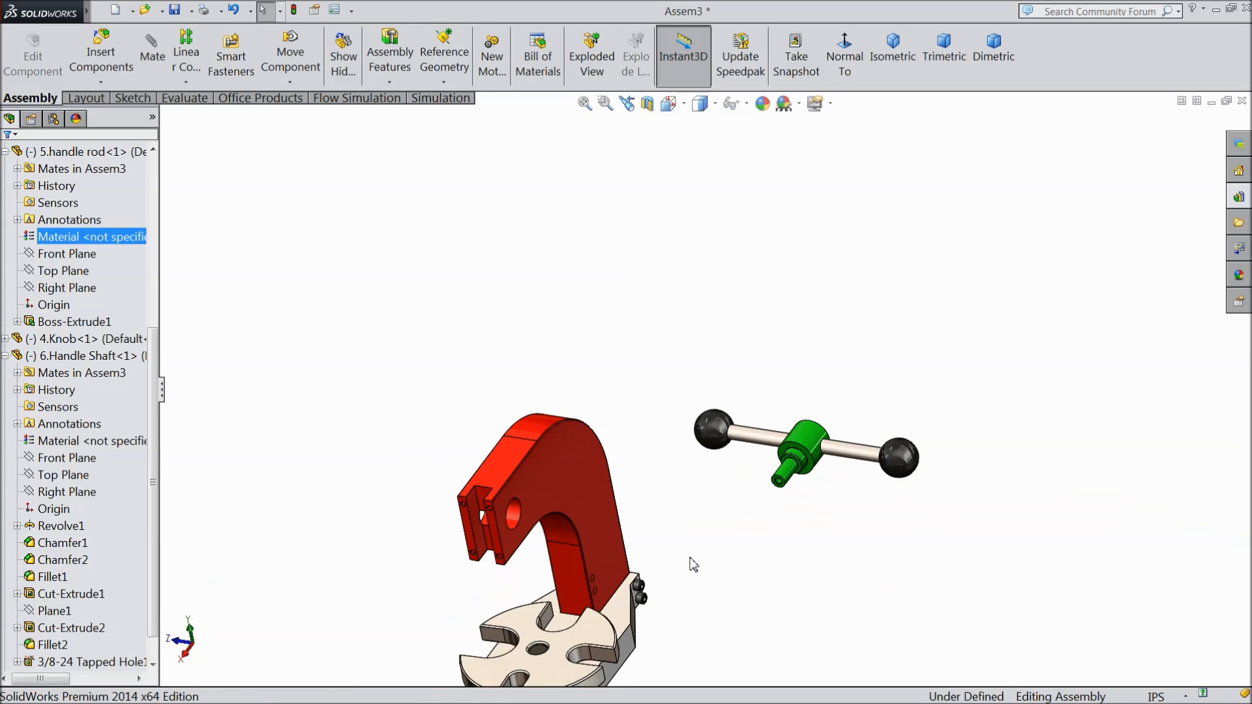
{"action": "middle_click_drag", "start_coordinate": [692, 565], "coordinate": [769, 538]}
{"action": "scroll", "coordinate": [742, 494], "scroll_direction": "down", "scroll_amount": 5}
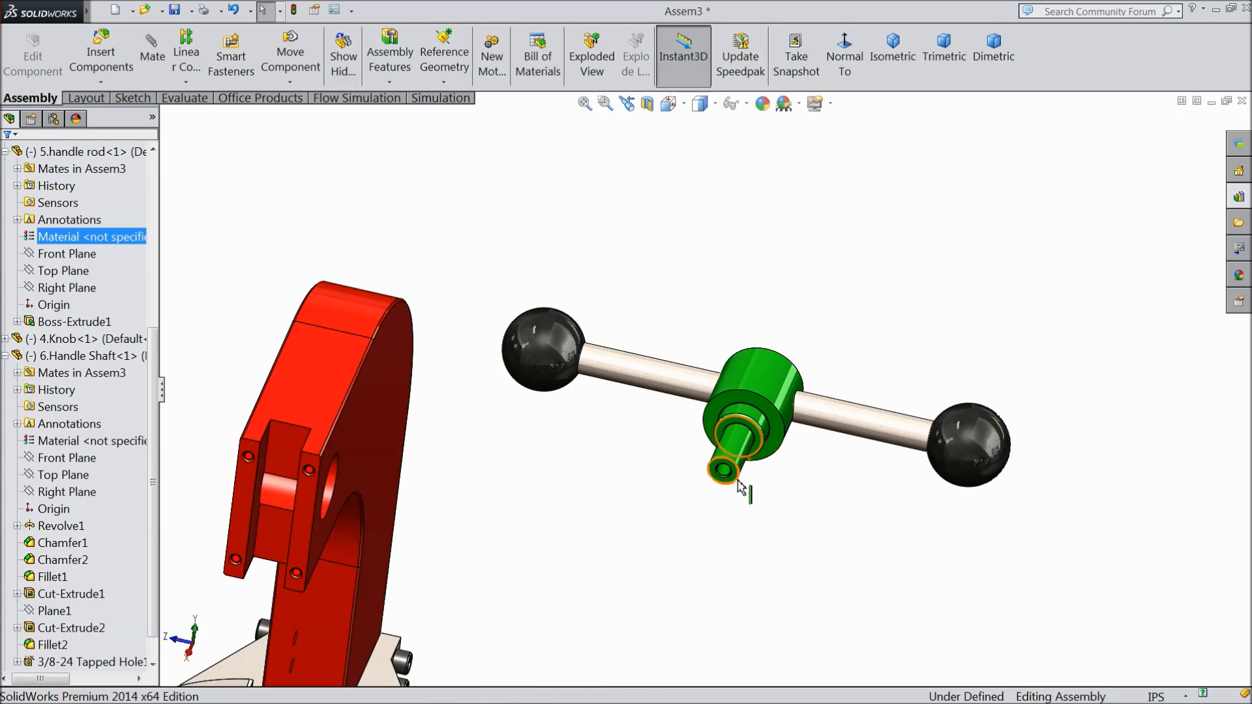
{"action": "scroll", "coordinate": [738, 485], "scroll_direction": "down", "scroll_amount": 3}
{"action": "middle_click_drag", "start_coordinate": [689, 483], "coordinate": [664, 492]}
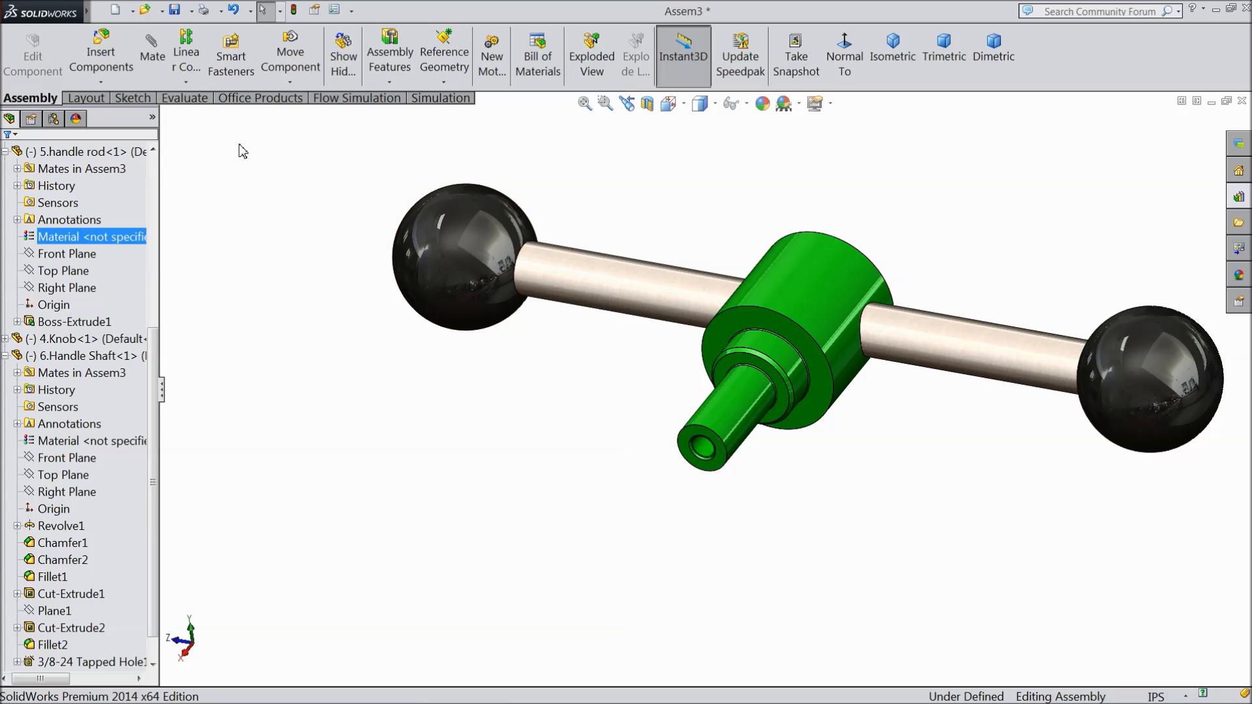
{"action": "left_click", "coordinate": [289, 82]}
{"action": "left_click", "coordinate": [319, 117]}
{"action": "left_click_drag", "start_coordinate": [719, 301], "coordinate": [760, 266]}
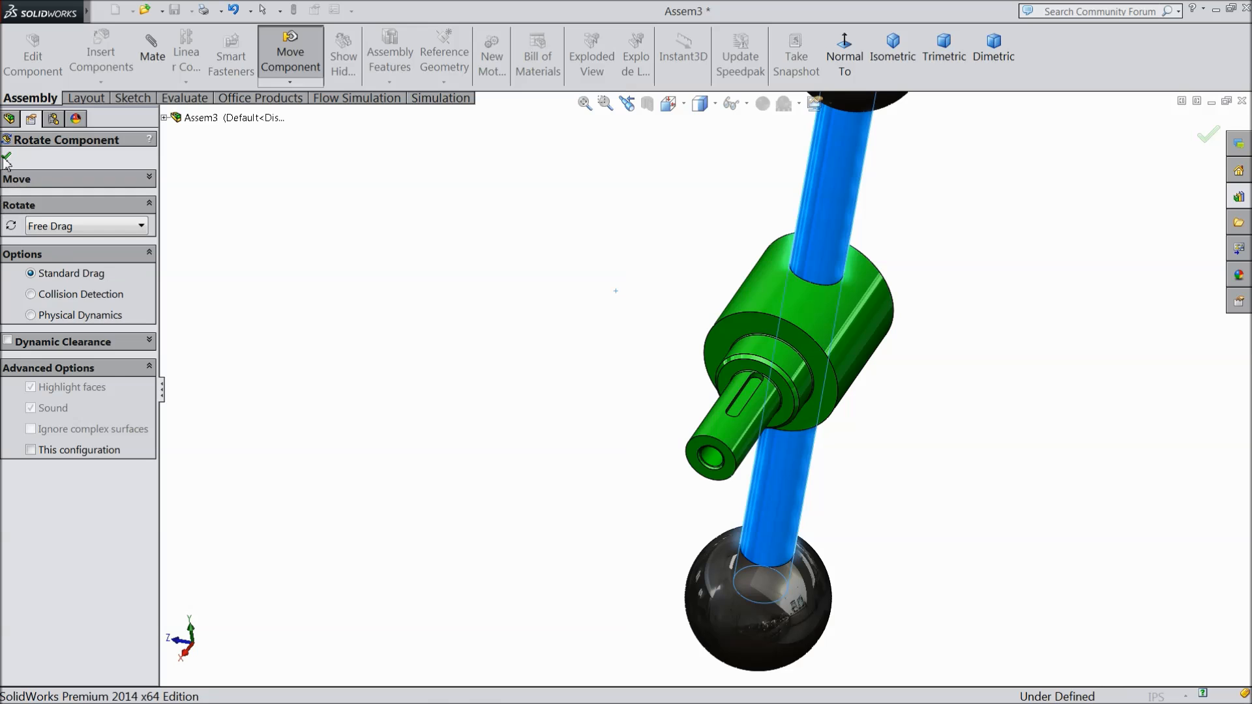
{"action": "left_click", "coordinate": [6, 157]}
Step: Insert the 10. shaft key part and place it beside the keyway of the handle shaft
{"action": "left_click", "coordinate": [101, 59]}
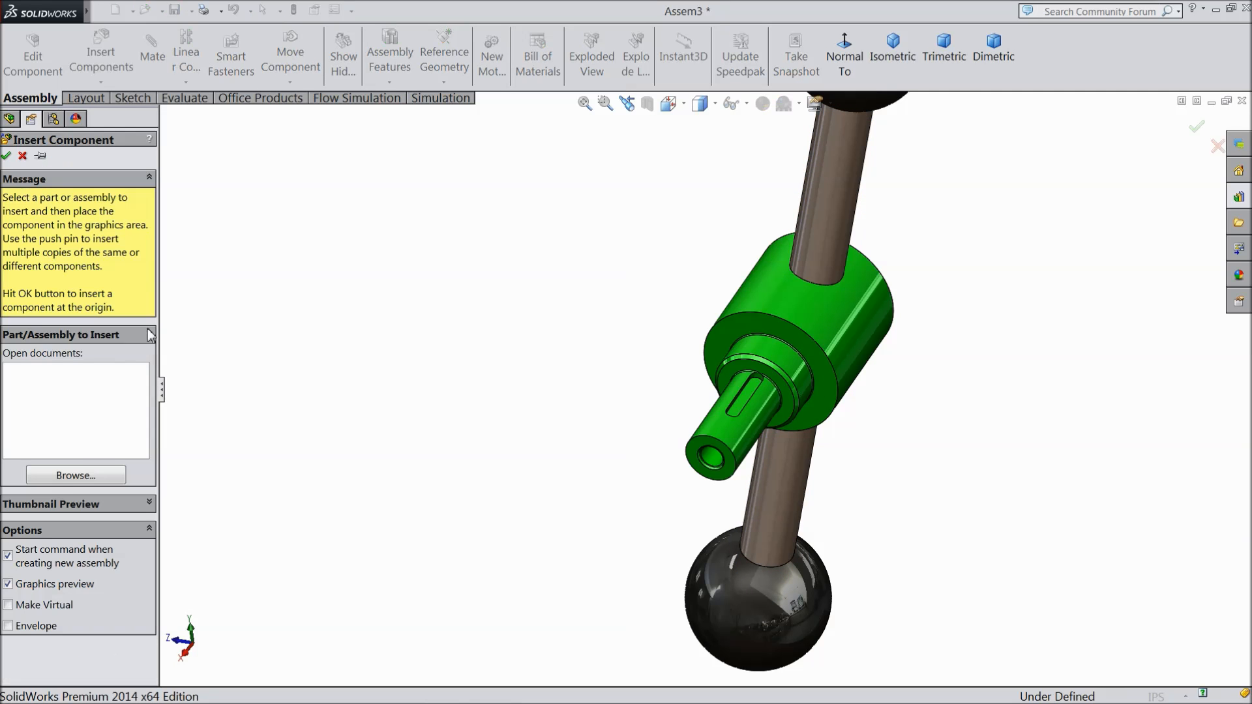
{"action": "left_click", "coordinate": [63, 483]}
{"action": "left_click", "coordinate": [1117, 618]}
{"action": "scroll", "coordinate": [717, 388], "scroll_direction": "down", "scroll_amount": 2}
{"action": "left_click", "coordinate": [692, 371]}
{"action": "scroll", "coordinate": [745, 376], "scroll_direction": "down", "scroll_amount": 5}
{"action": "scroll", "coordinate": [746, 377], "scroll_direction": "down", "scroll_amount": 2}
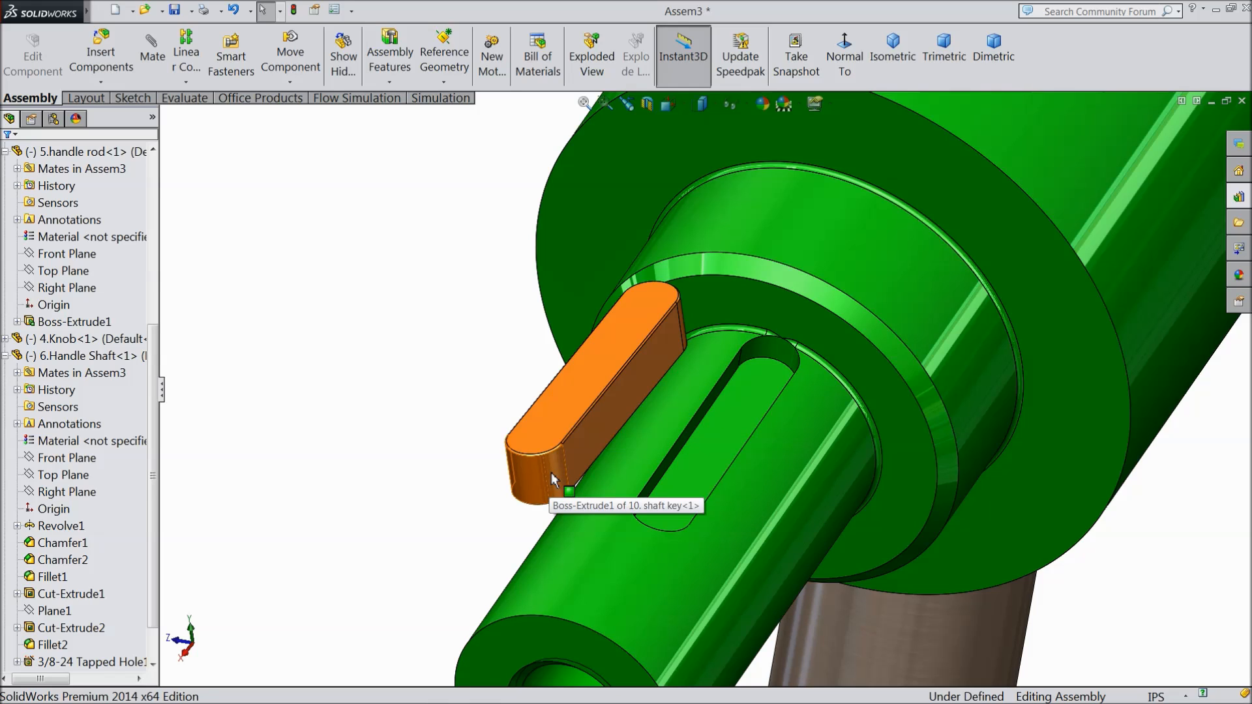
Step: Add a concentric mate between the shaft key's rounded end face and the keyway's rounded end nearest the shaft shoulder
{"action": "left_click", "coordinate": [6, 356]}
{"action": "left_click", "coordinate": [5, 407]}
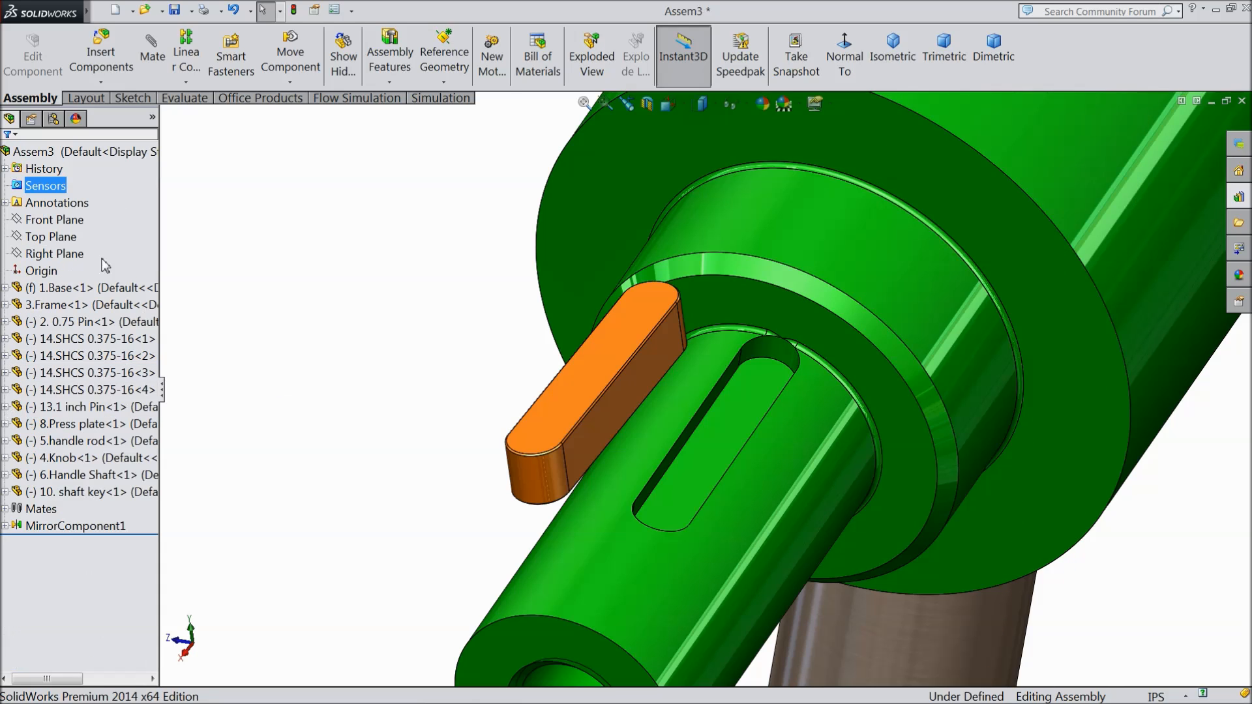
{"action": "left_click", "coordinate": [153, 56]}
{"action": "scroll", "coordinate": [718, 400], "scroll_direction": "down", "scroll_amount": 3}
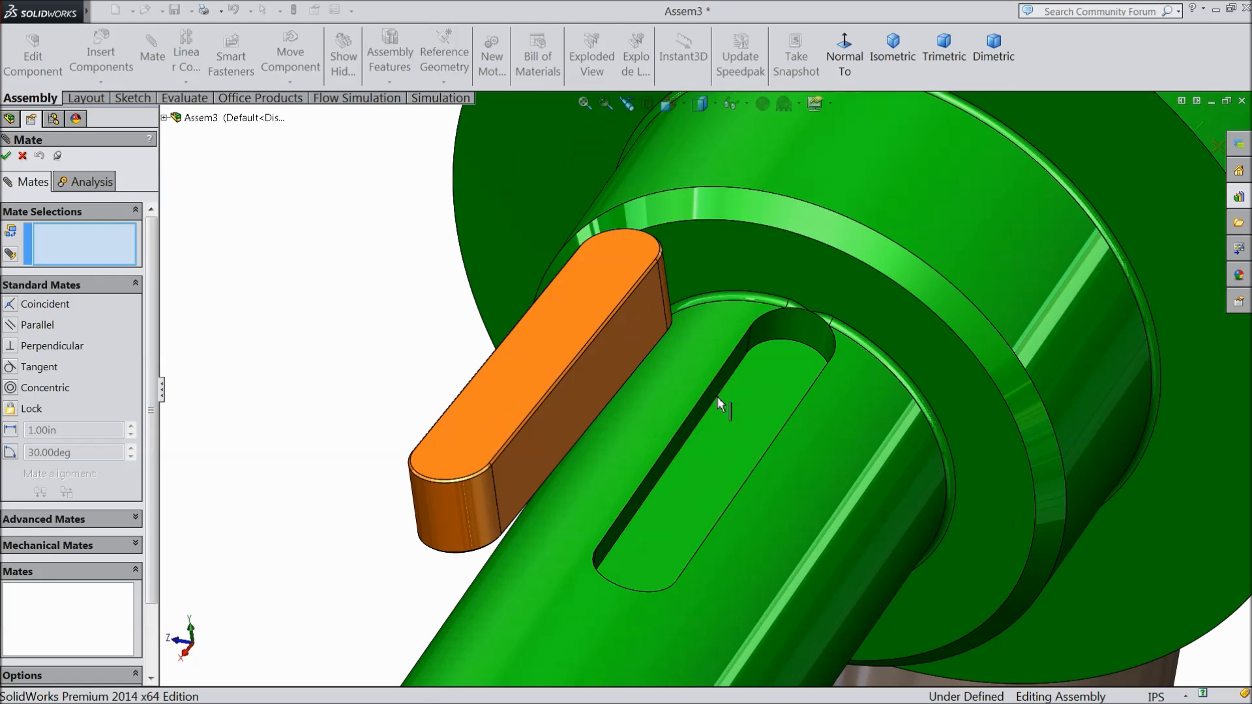
{"action": "left_click", "coordinate": [801, 326]}
{"action": "middle_click_drag", "start_coordinate": [780, 331], "coordinate": [511, 328]}
{"action": "left_click", "coordinate": [426, 289]}
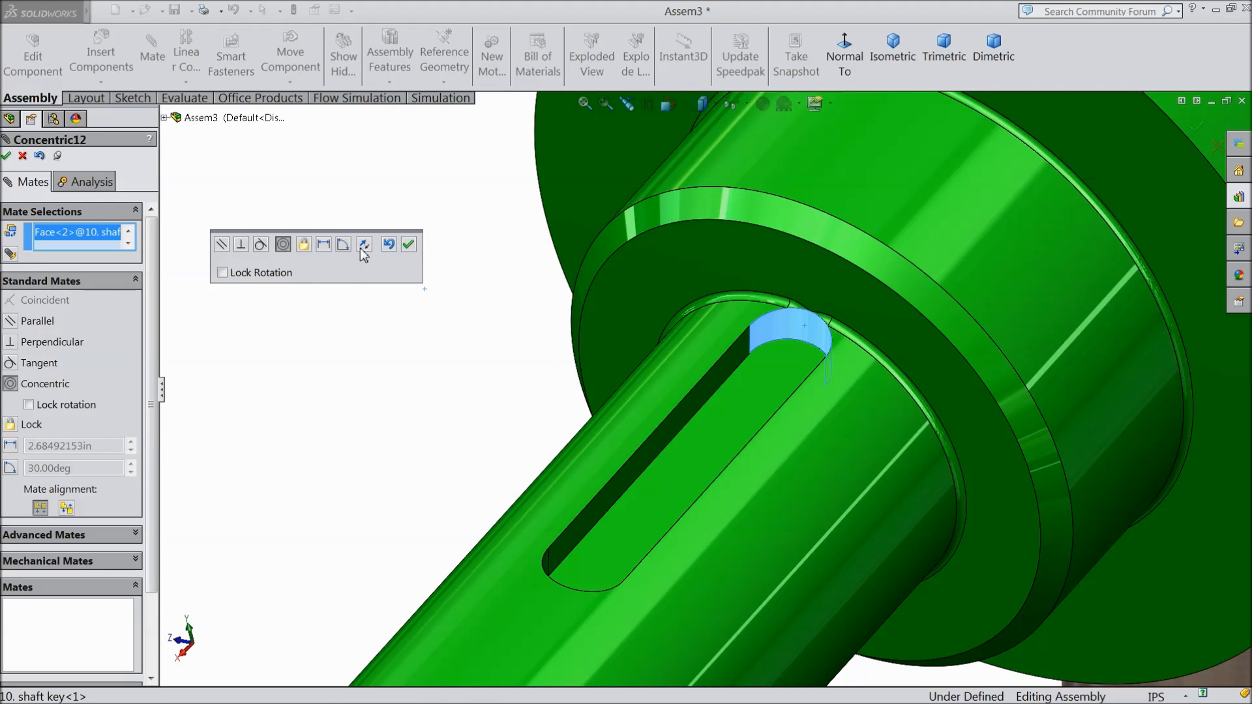
{"action": "left_click", "coordinate": [408, 245]}
Step: Add a coincident mate between the shaft key's underside and the floor of the keyway in the handle shaft
{"action": "scroll", "coordinate": [680, 454], "scroll_direction": "up", "scroll_amount": 3}
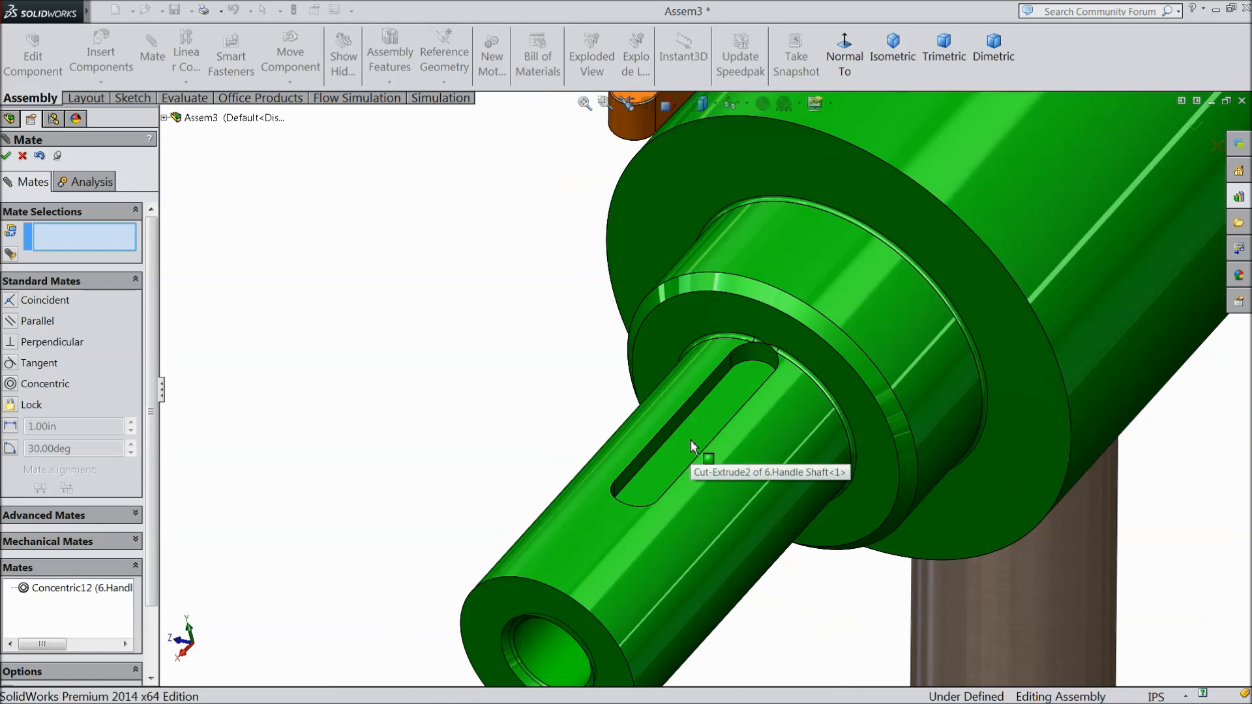
{"action": "left_click", "coordinate": [691, 444]}
{"action": "scroll", "coordinate": [687, 441], "scroll_direction": "up", "scroll_amount": 3}
{"action": "middle_click_drag", "start_coordinate": [659, 392], "coordinate": [776, 292]}
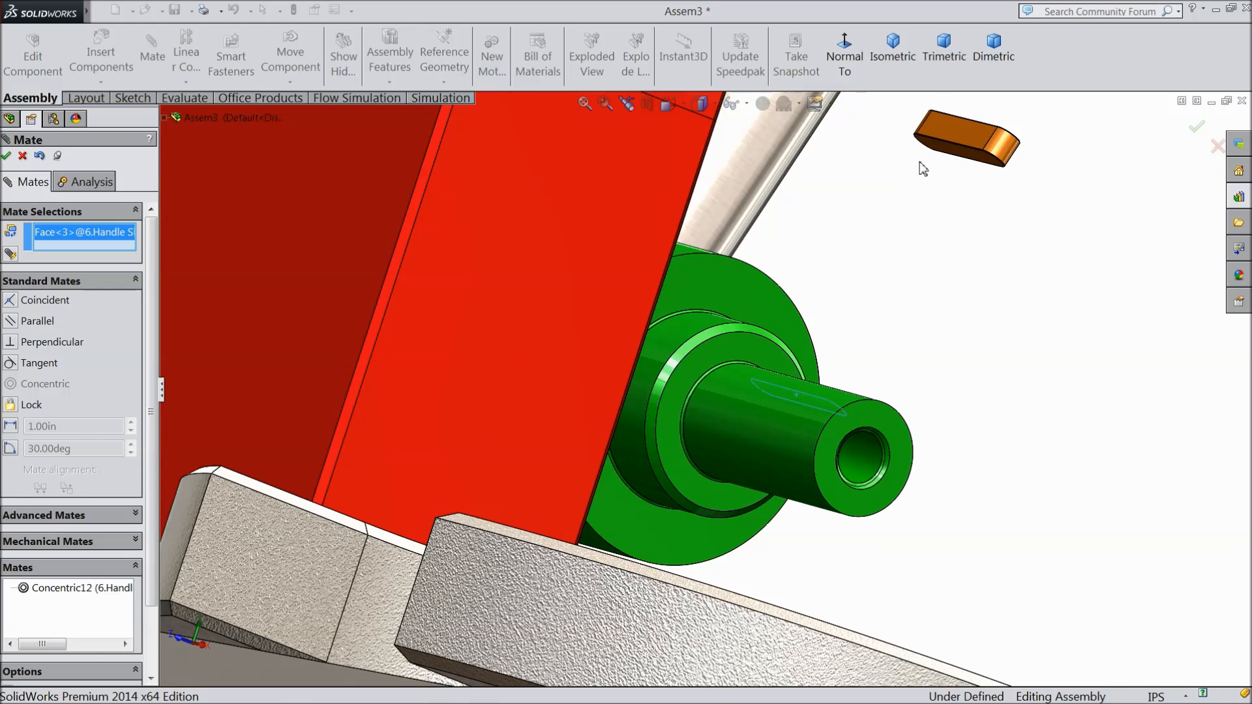
{"action": "scroll", "coordinate": [967, 133], "scroll_direction": "down", "scroll_amount": 3}
{"action": "left_click", "coordinate": [948, 182]}
{"action": "middle_click_drag", "start_coordinate": [892, 367], "coordinate": [639, 484]}
{"action": "scroll", "coordinate": [639, 484], "scroll_direction": "up", "scroll_amount": 5}
{"action": "scroll", "coordinate": [567, 541], "scroll_direction": "down", "scroll_amount": 7}
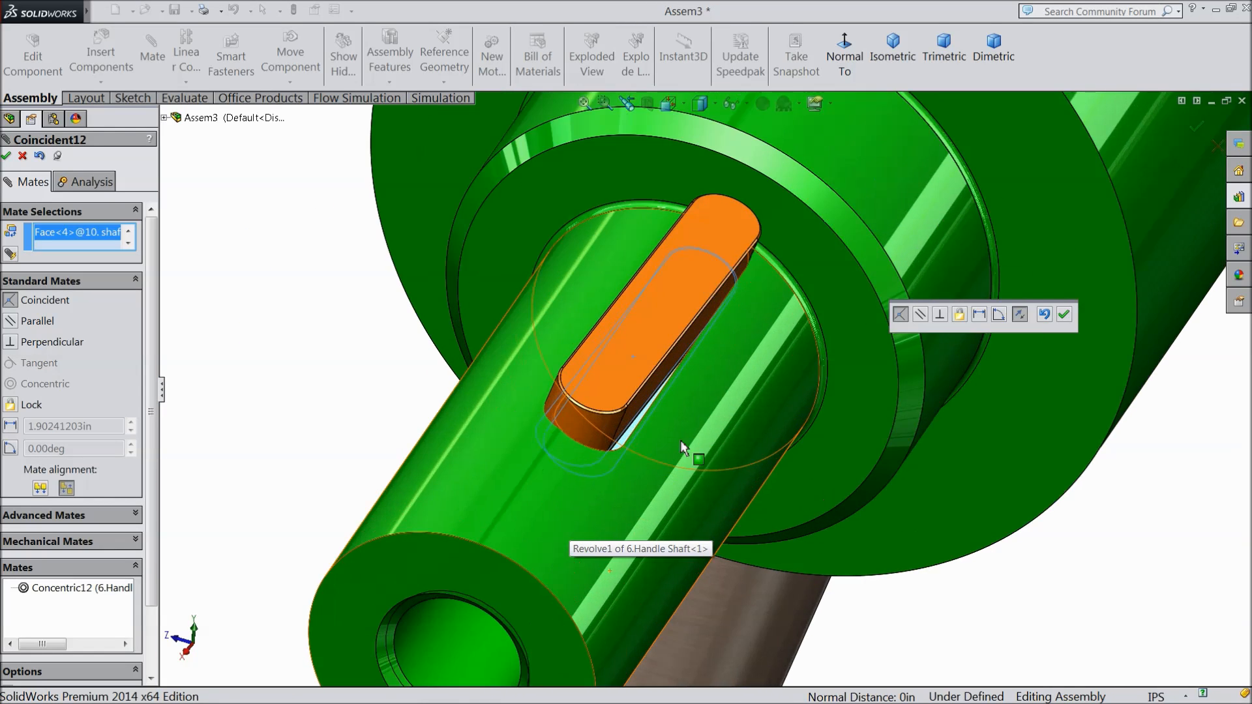
{"action": "left_click", "coordinate": [1064, 315]}
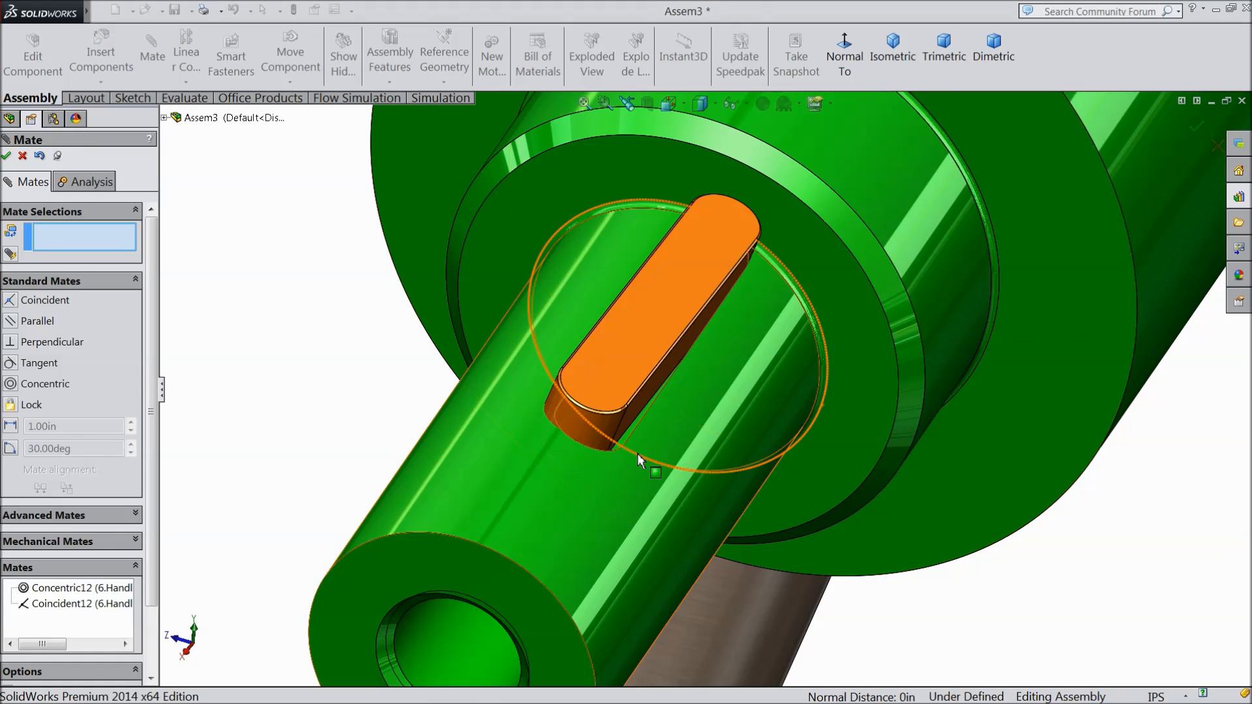
Step: Add a coincident mate between the shaft key's flat side face and the matching side wall of the keyway
{"action": "scroll", "coordinate": [637, 452], "scroll_direction": "down", "scroll_amount": 6}
{"action": "left_click", "coordinate": [659, 346]}
{"action": "middle_click_drag", "start_coordinate": [680, 376], "coordinate": [718, 402]}
{"action": "left_click", "coordinate": [673, 394]}
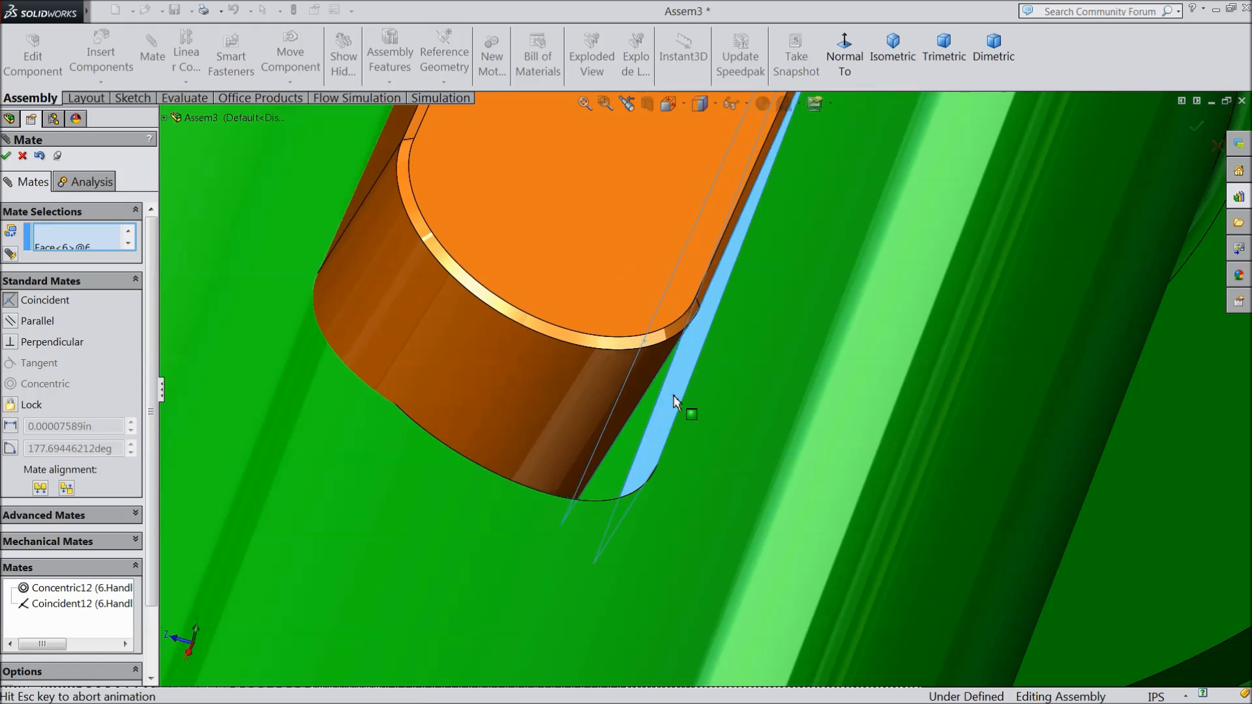
{"action": "left_click", "coordinate": [855, 417]}
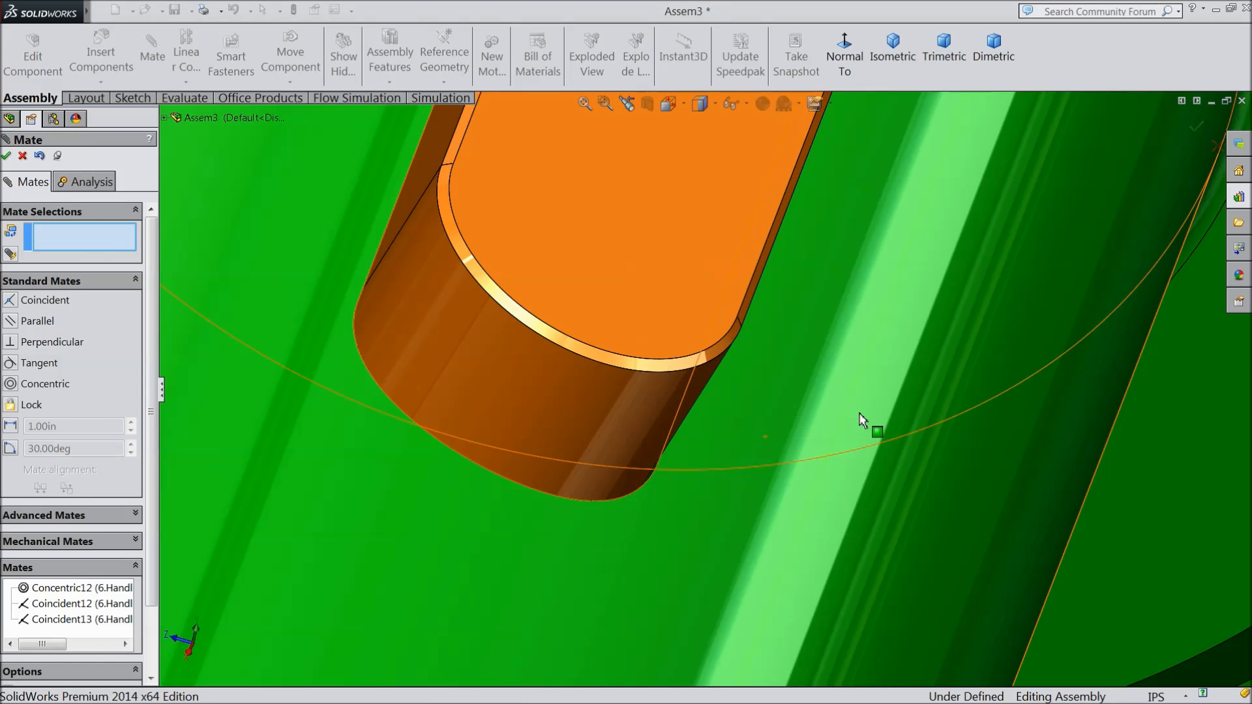
{"action": "scroll", "coordinate": [776, 437], "scroll_direction": "up", "scroll_amount": 10}
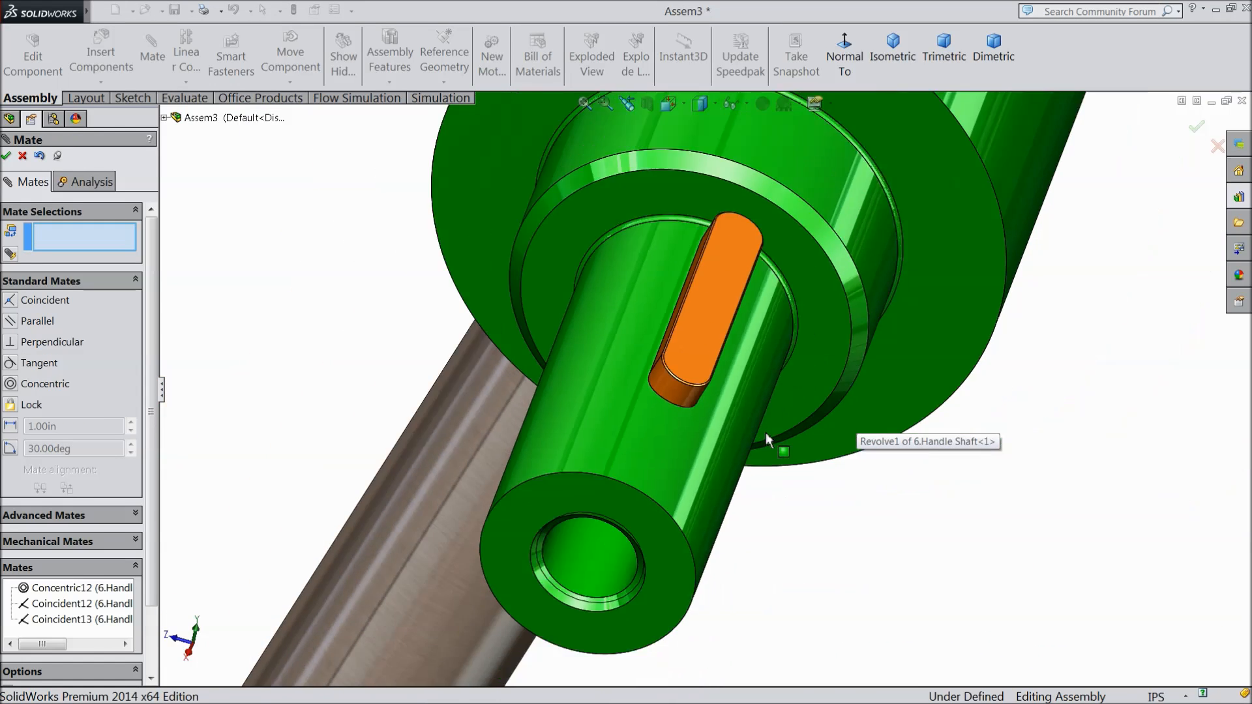
{"action": "middle_click_drag", "start_coordinate": [761, 436], "coordinate": [592, 448]}
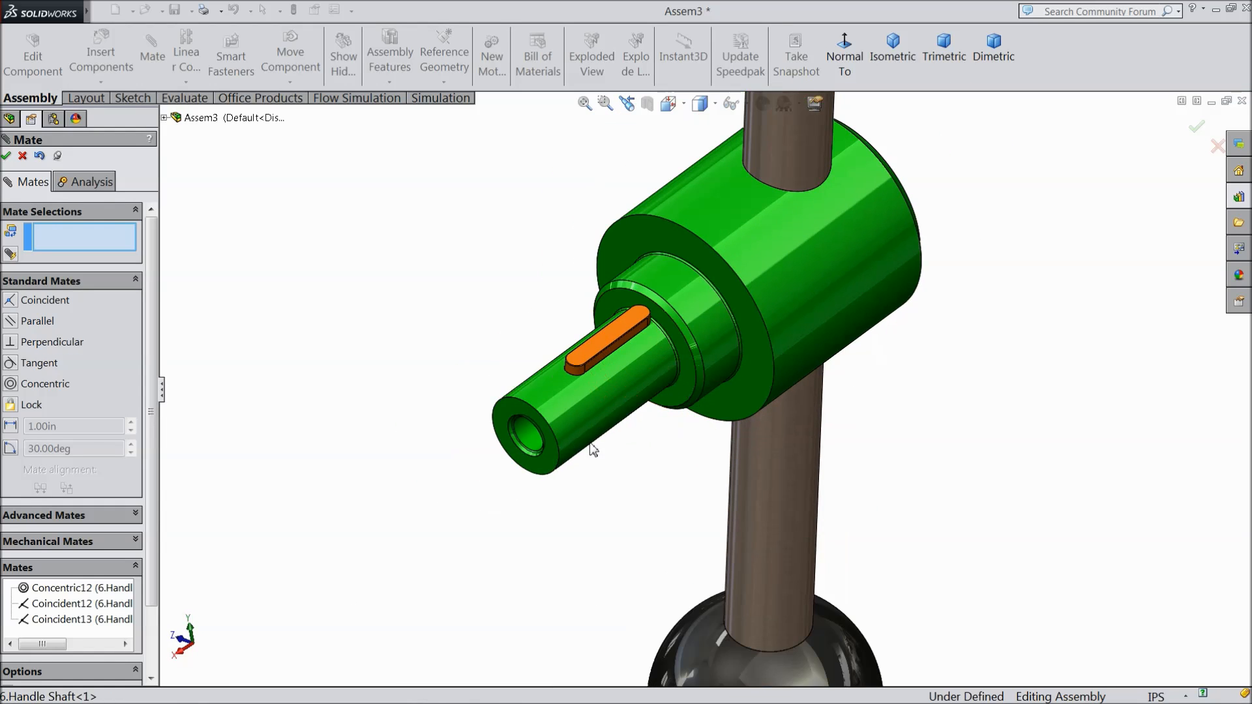
{"action": "left_click", "coordinate": [23, 157]}
Step: Insert the 18.Spur Gear part and place it at the free end of the handle shaft, in front of the key
{"action": "scroll", "coordinate": [480, 401], "scroll_direction": "up", "scroll_amount": 3}
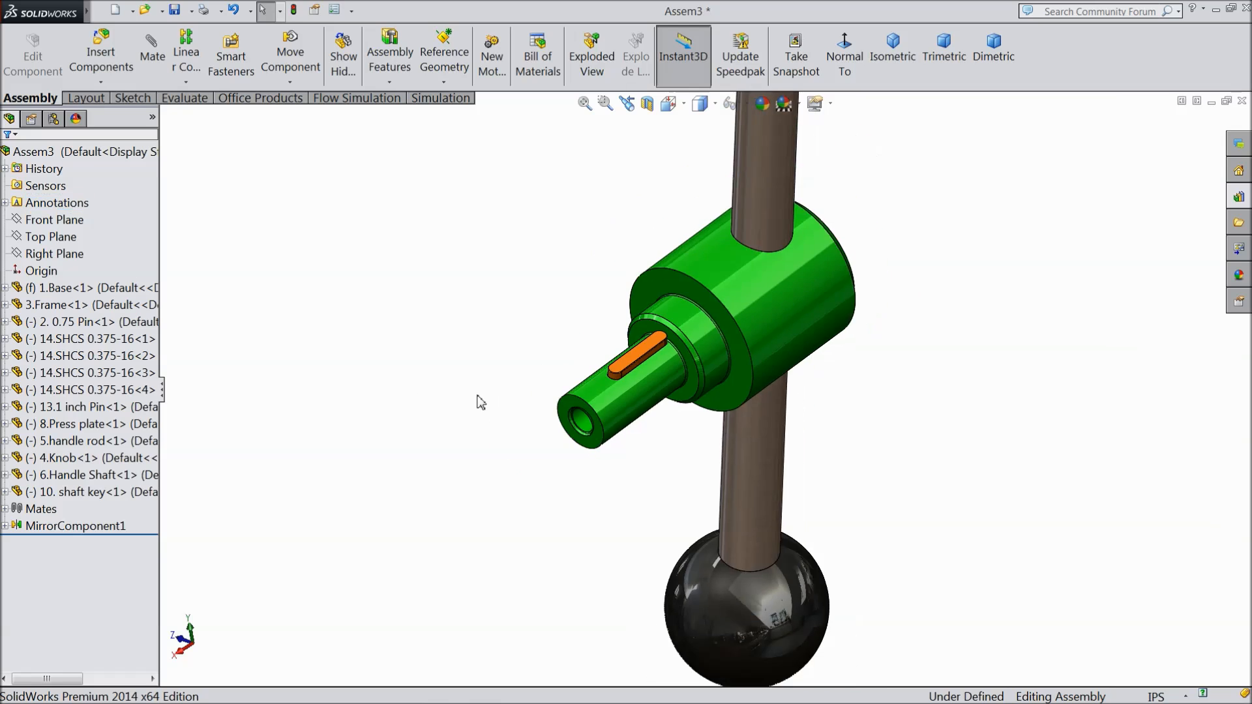
{"action": "middle_click_drag", "start_coordinate": [478, 400], "coordinate": [474, 386]}
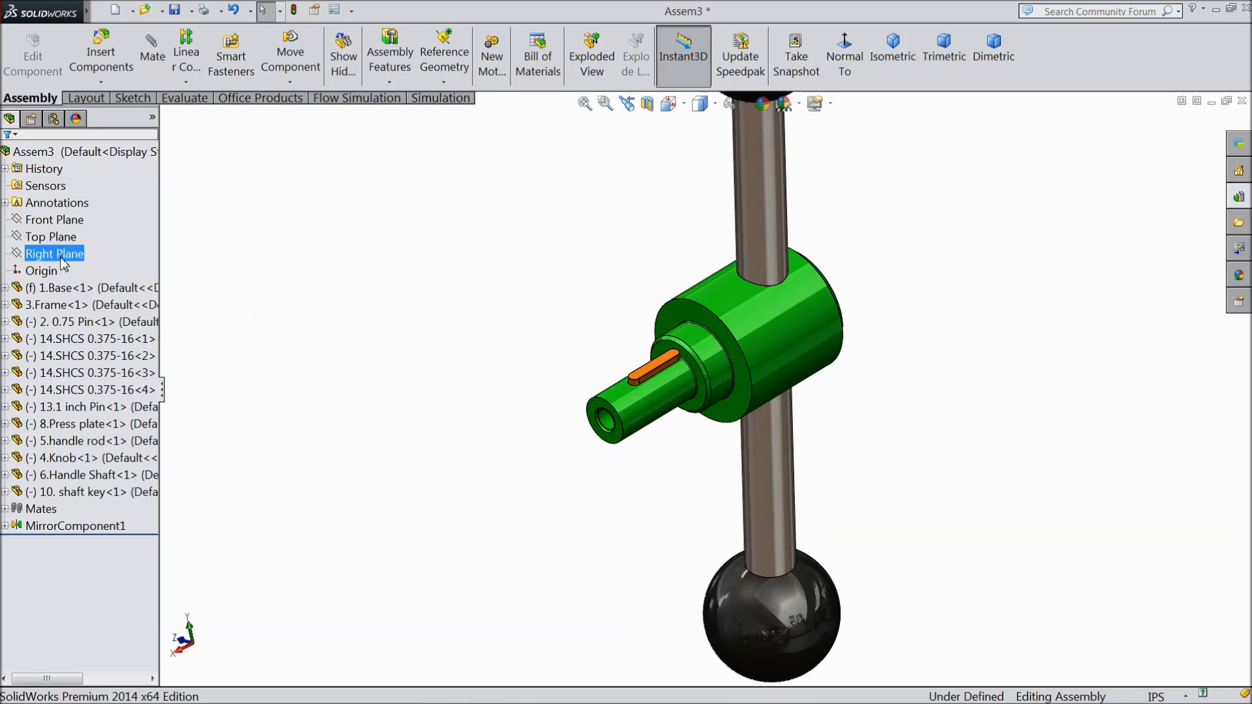
{"action": "left_click", "coordinate": [101, 55]}
{"action": "left_click", "coordinate": [60, 469]}
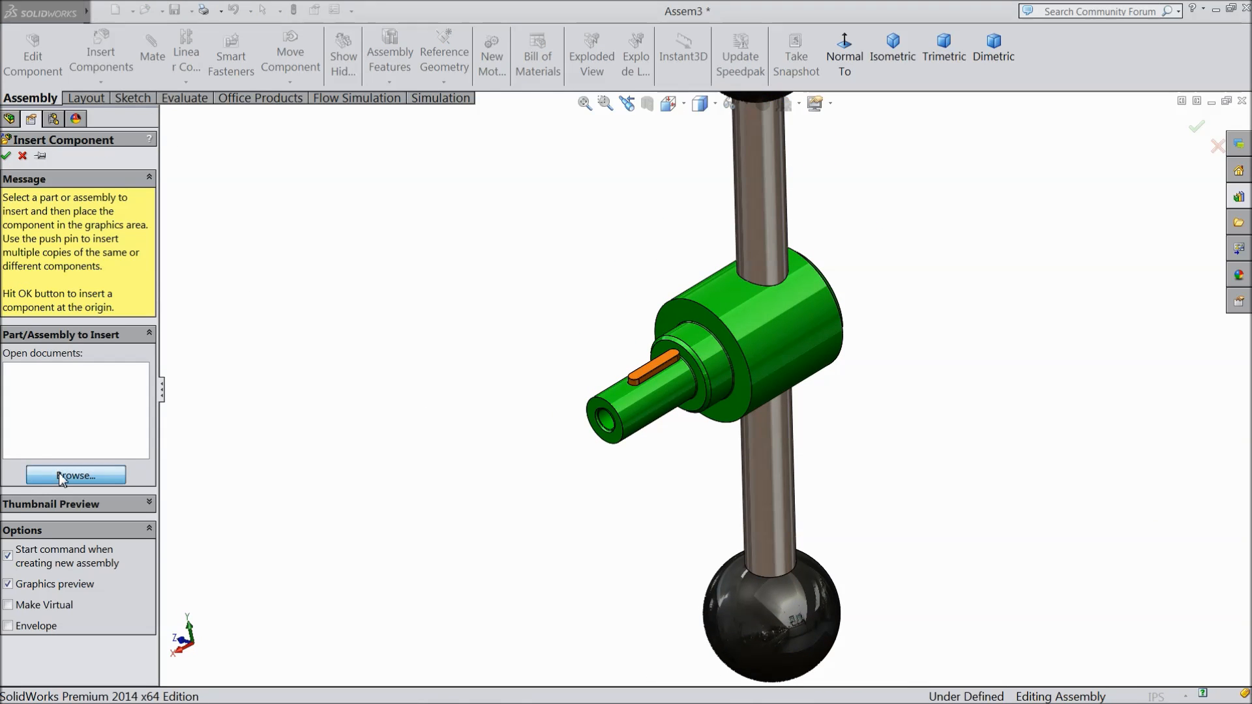
{"action": "left_click", "coordinate": [683, 407]}
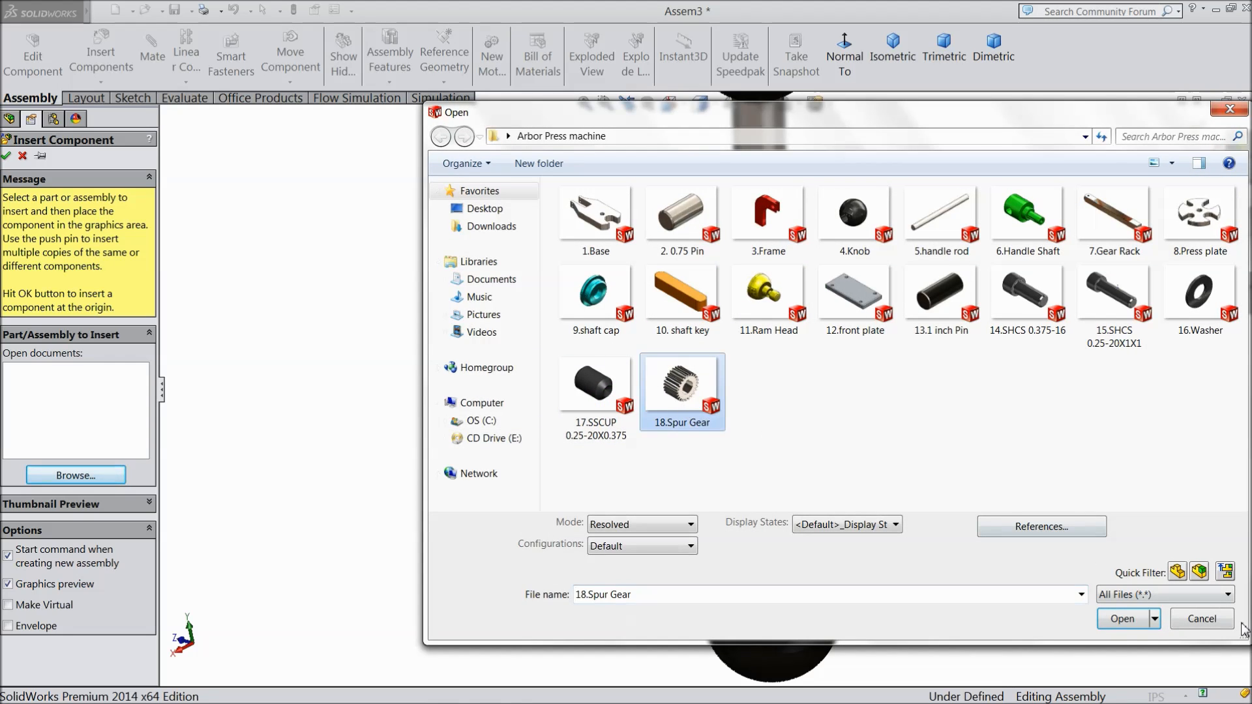
{"action": "left_click", "coordinate": [1122, 620]}
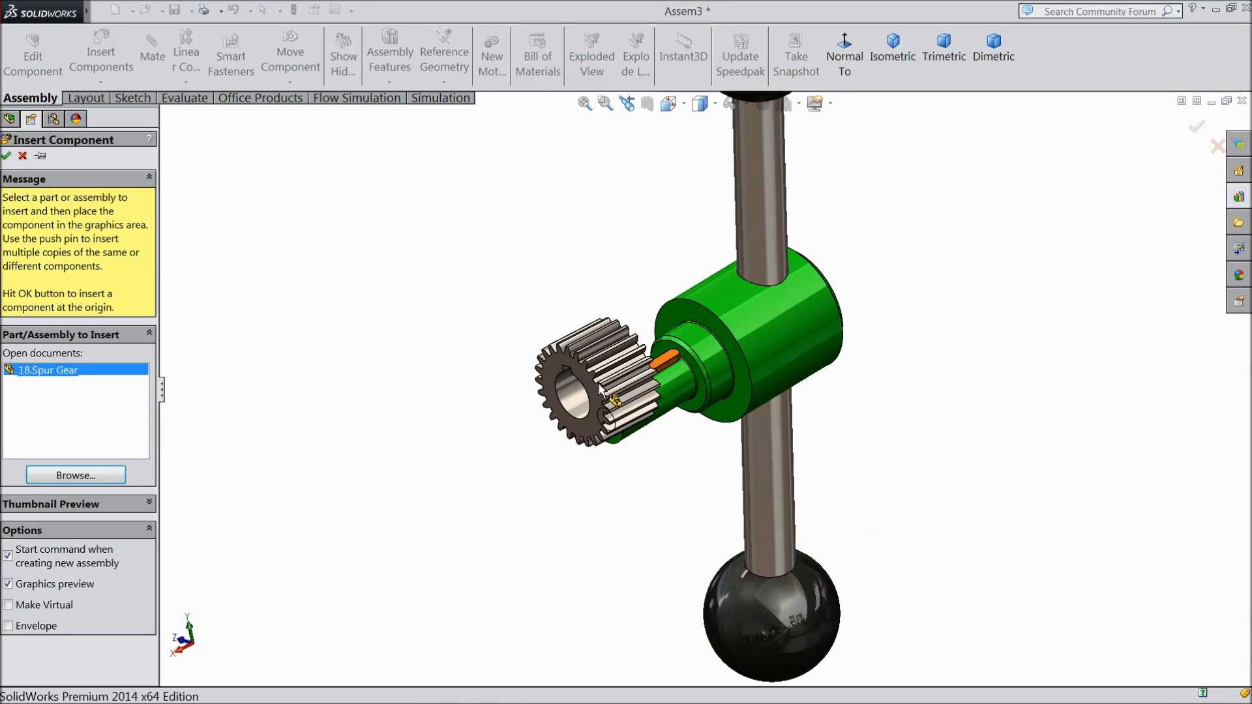
{"action": "left_click", "coordinate": [616, 407]}
{"action": "scroll", "coordinate": [665, 370], "scroll_direction": "up", "scroll_amount": 3}
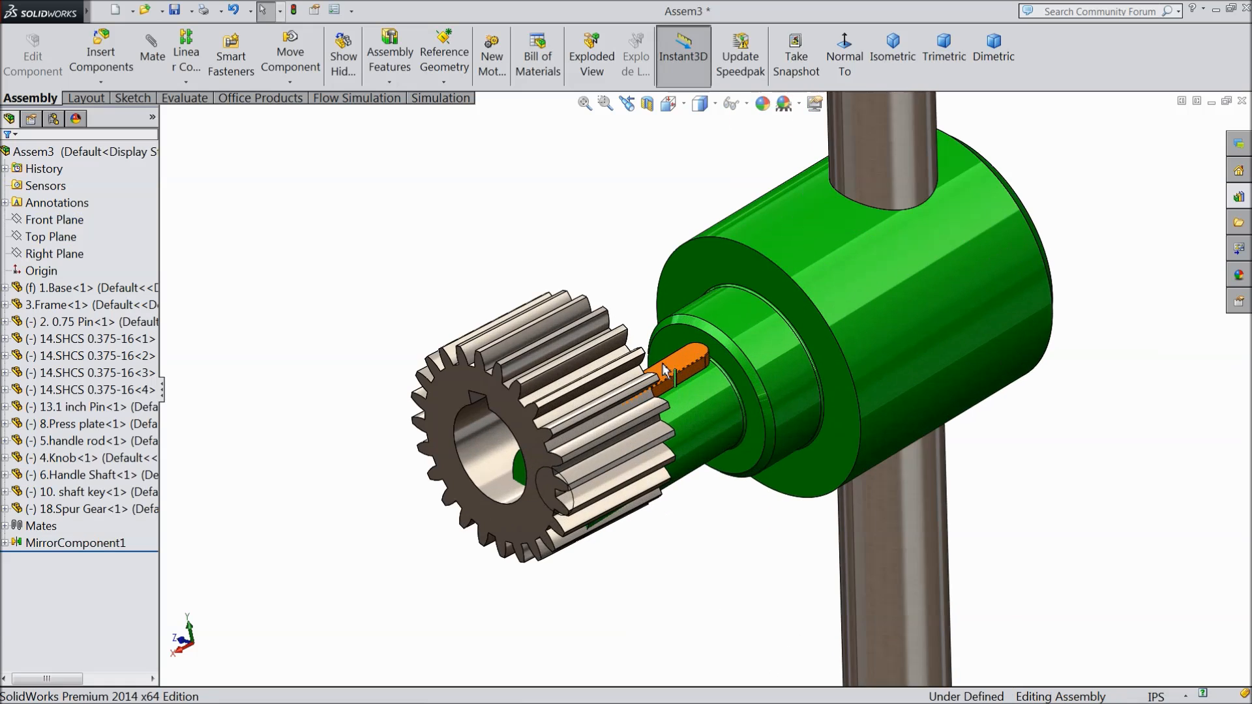
Step: Add a concentric mate between the spur gear's bore and the cylindrical face of the handle shaft
{"action": "left_click", "coordinate": [491, 457]}
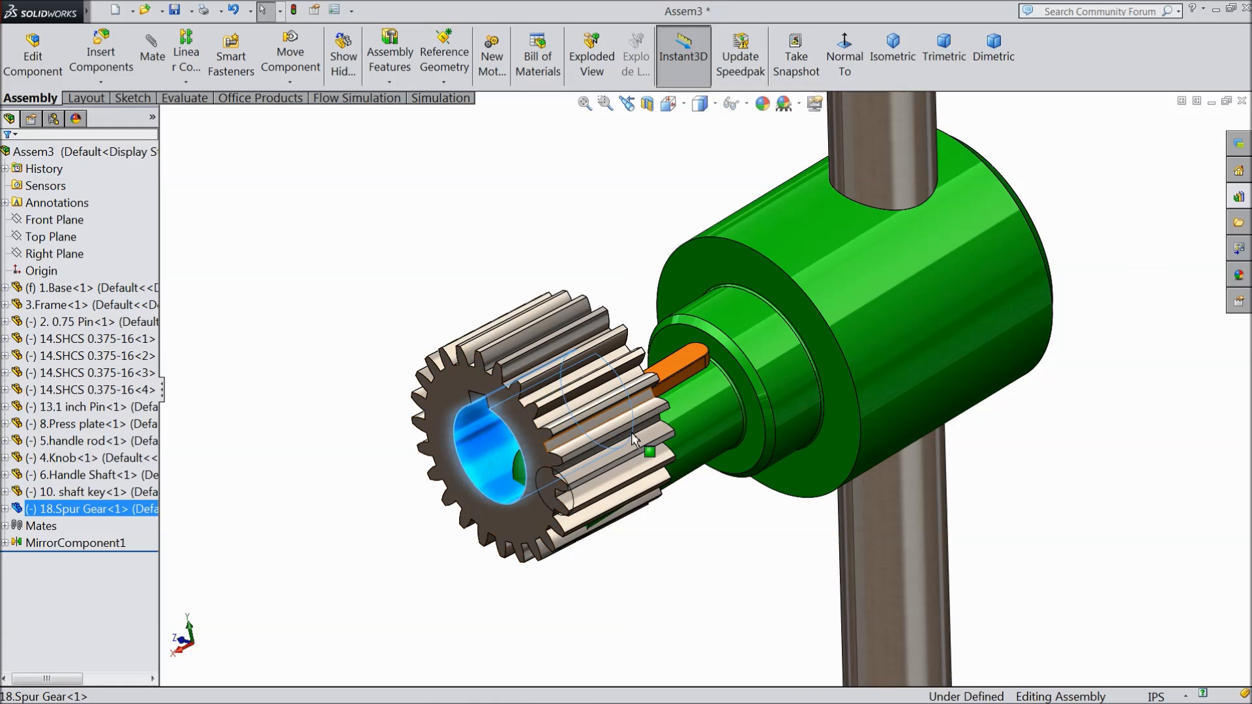
{"action": "left_click", "coordinate": [152, 52]}
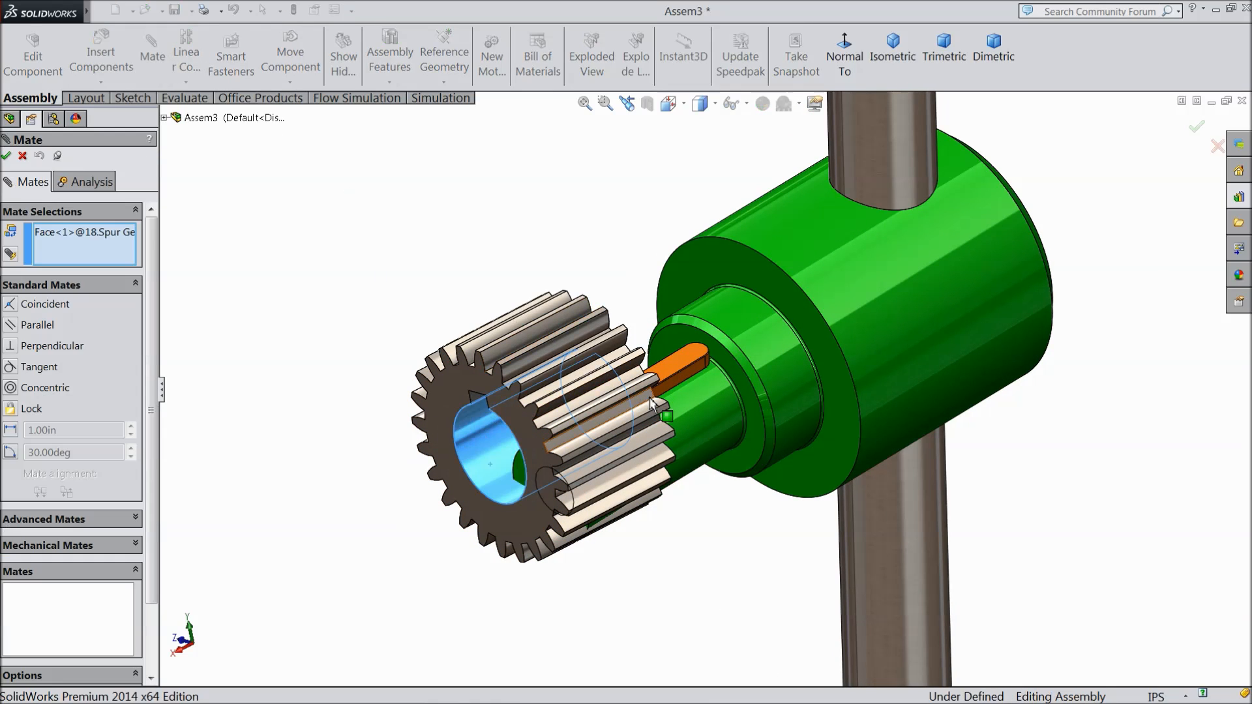
{"action": "left_click", "coordinate": [689, 418]}
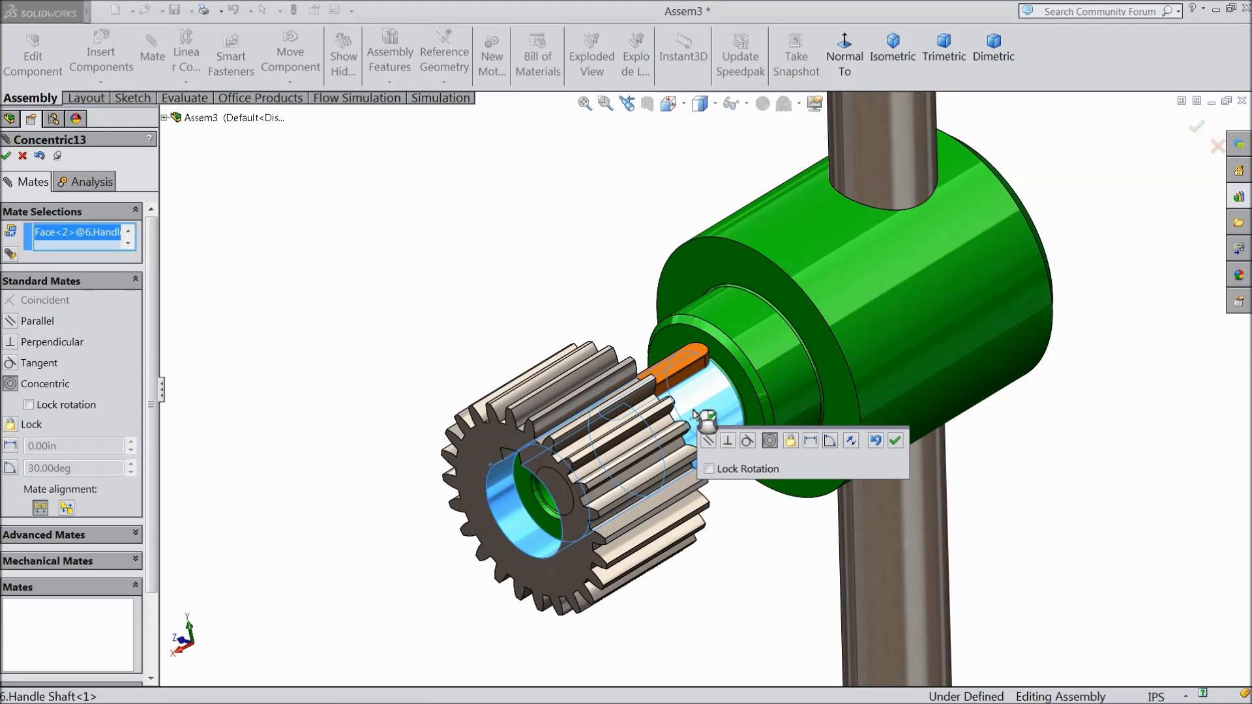
{"action": "left_click", "coordinate": [896, 441]}
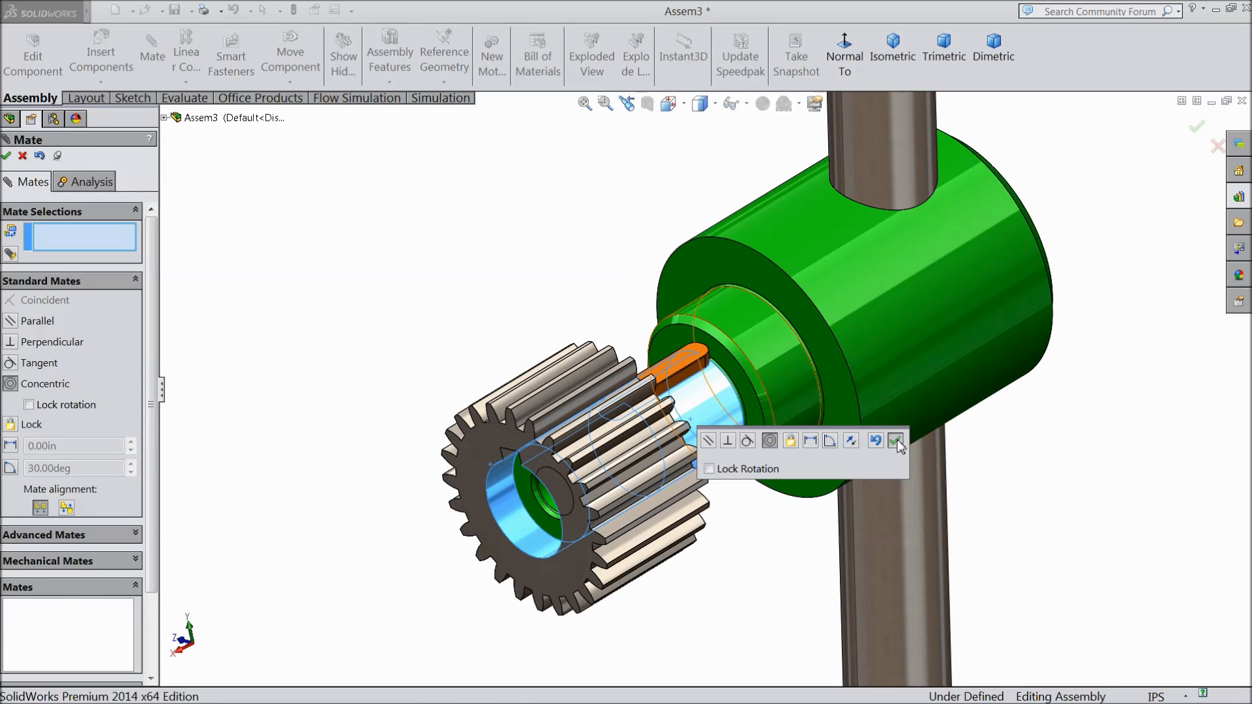
Step: Add a coincident mate between the shaft key's flat side face and the matching side wall of the spur gear's keyway
{"action": "scroll", "coordinate": [714, 402], "scroll_direction": "down", "scroll_amount": 2}
{"action": "scroll", "coordinate": [667, 387], "scroll_direction": "down", "scroll_amount": 2}
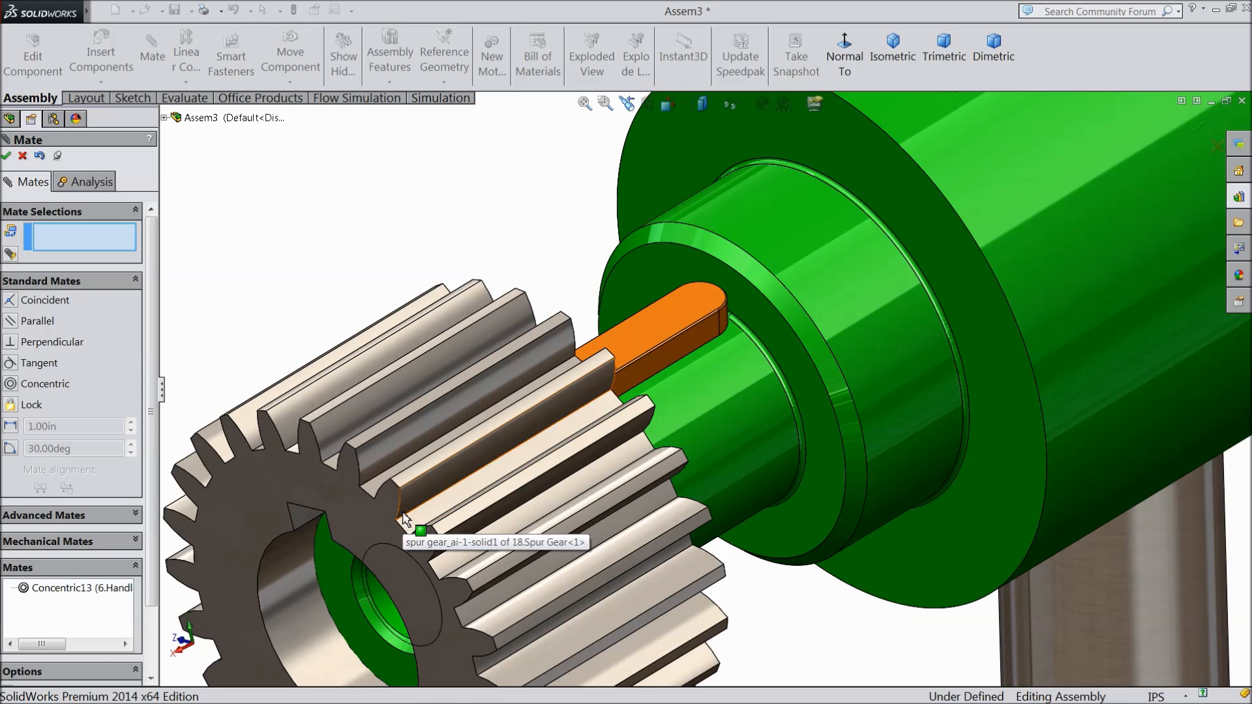
{"action": "scroll", "coordinate": [411, 522], "scroll_direction": "up", "scroll_amount": 3}
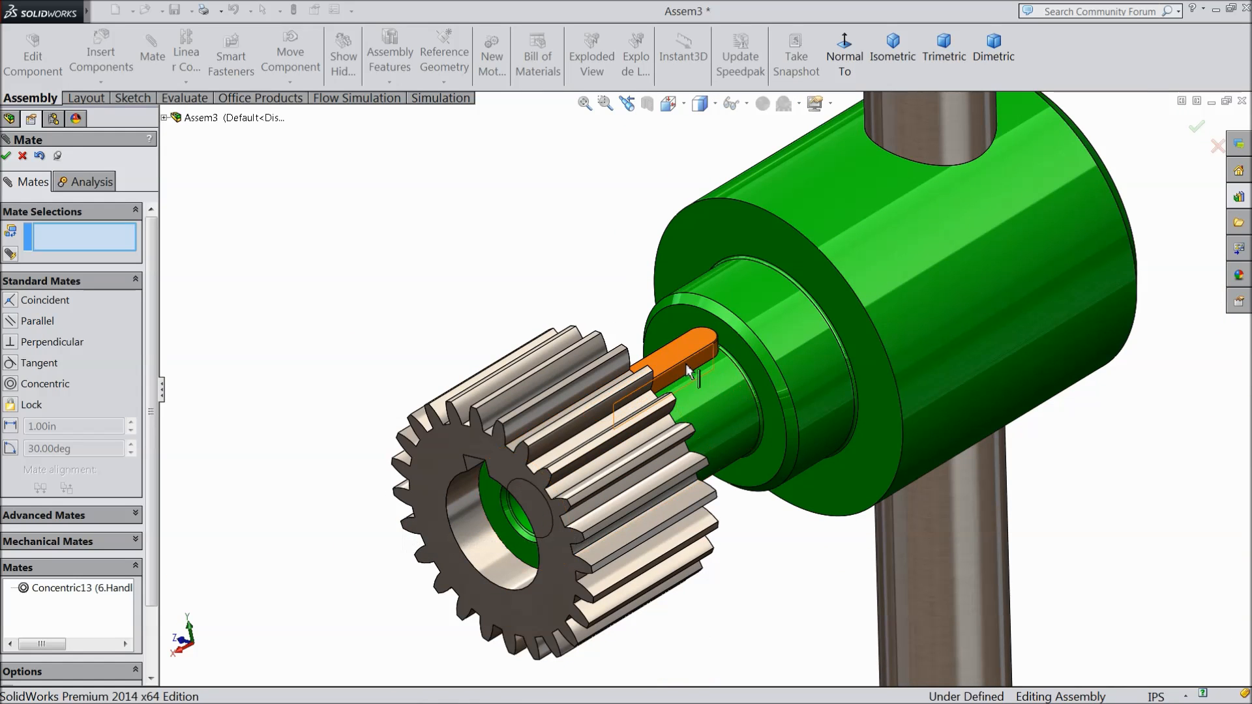
{"action": "scroll", "coordinate": [687, 378], "scroll_direction": "down", "scroll_amount": 2}
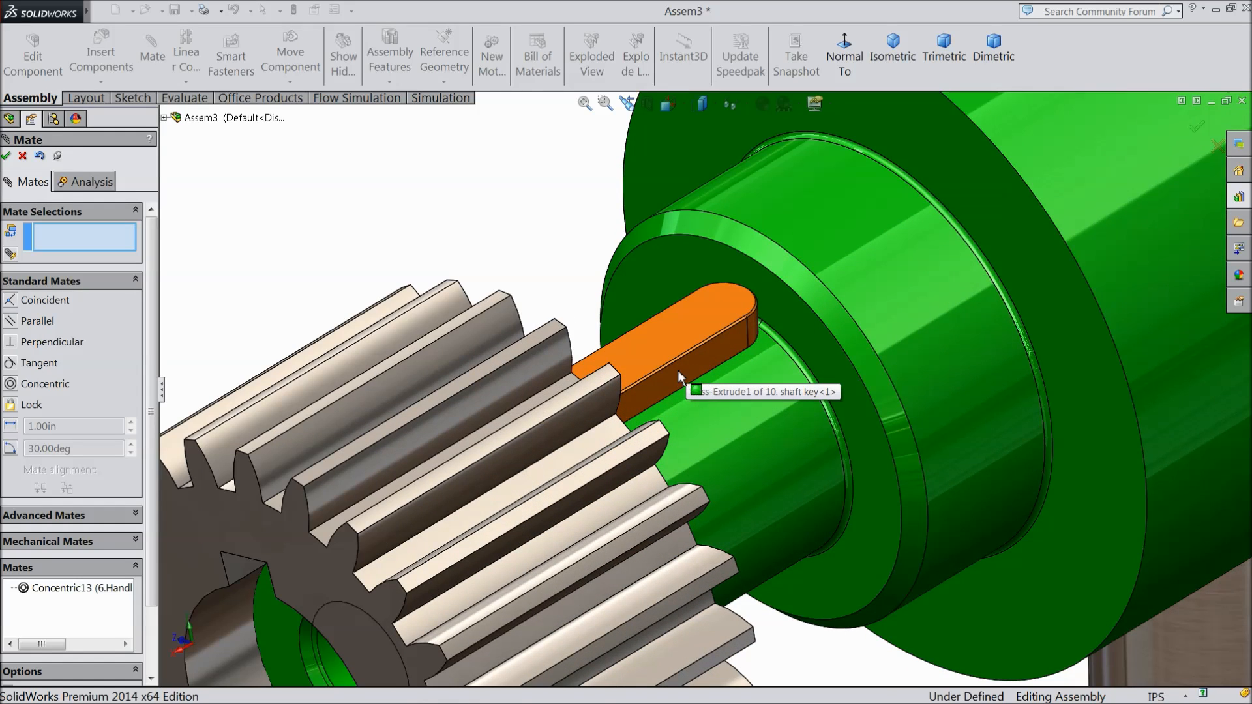
{"action": "left_click", "coordinate": [687, 363]}
{"action": "scroll", "coordinate": [687, 363], "scroll_direction": "up", "scroll_amount": 5}
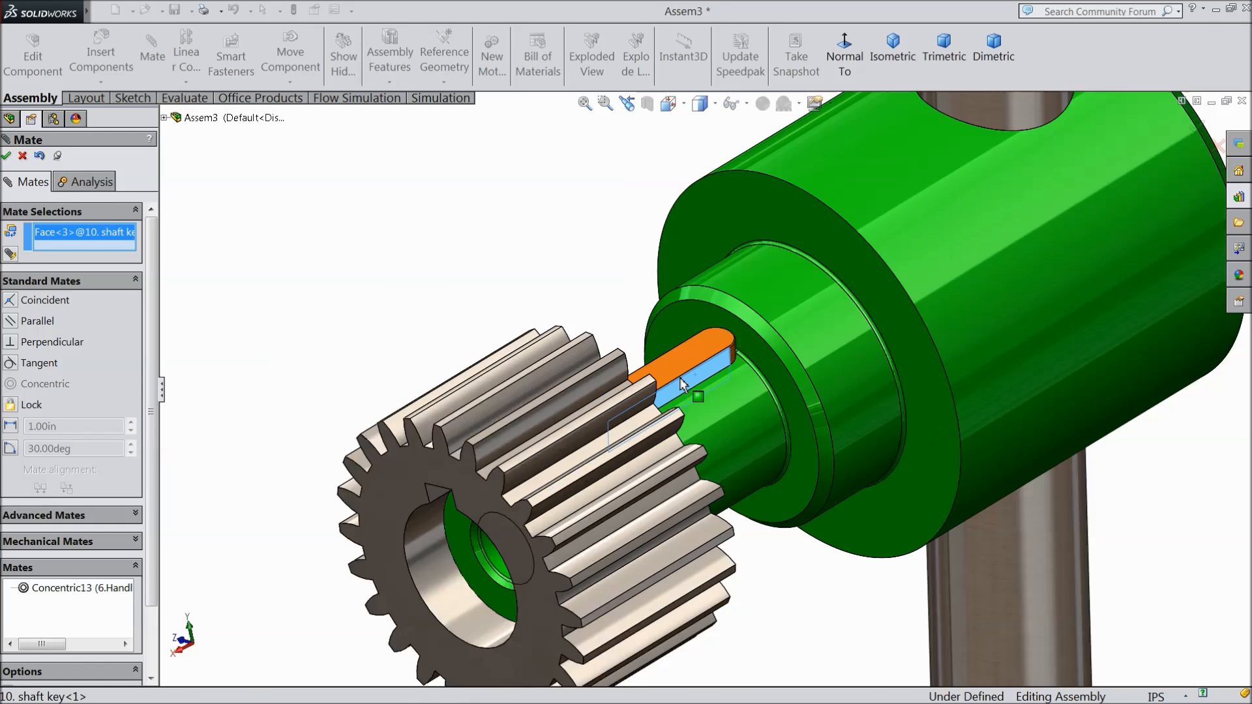
{"action": "middle_click_drag", "start_coordinate": [764, 398], "coordinate": [788, 408]}
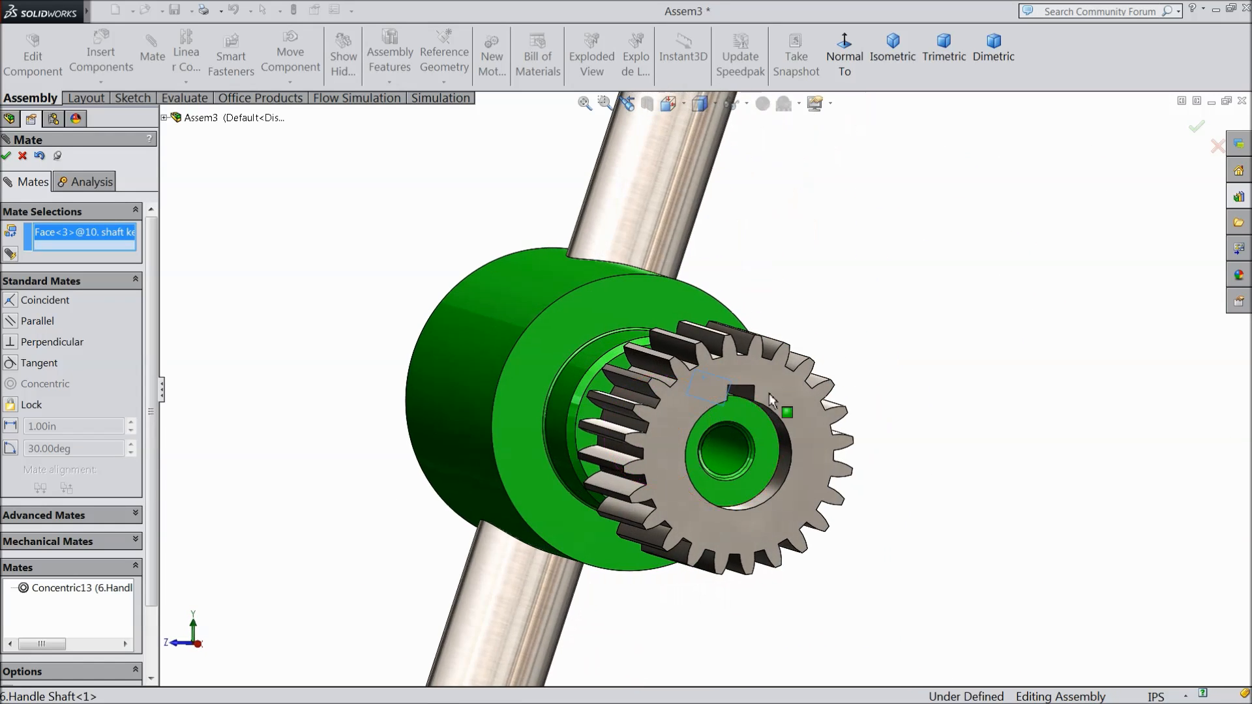
{"action": "scroll", "coordinate": [741, 404], "scroll_direction": "down", "scroll_amount": 3}
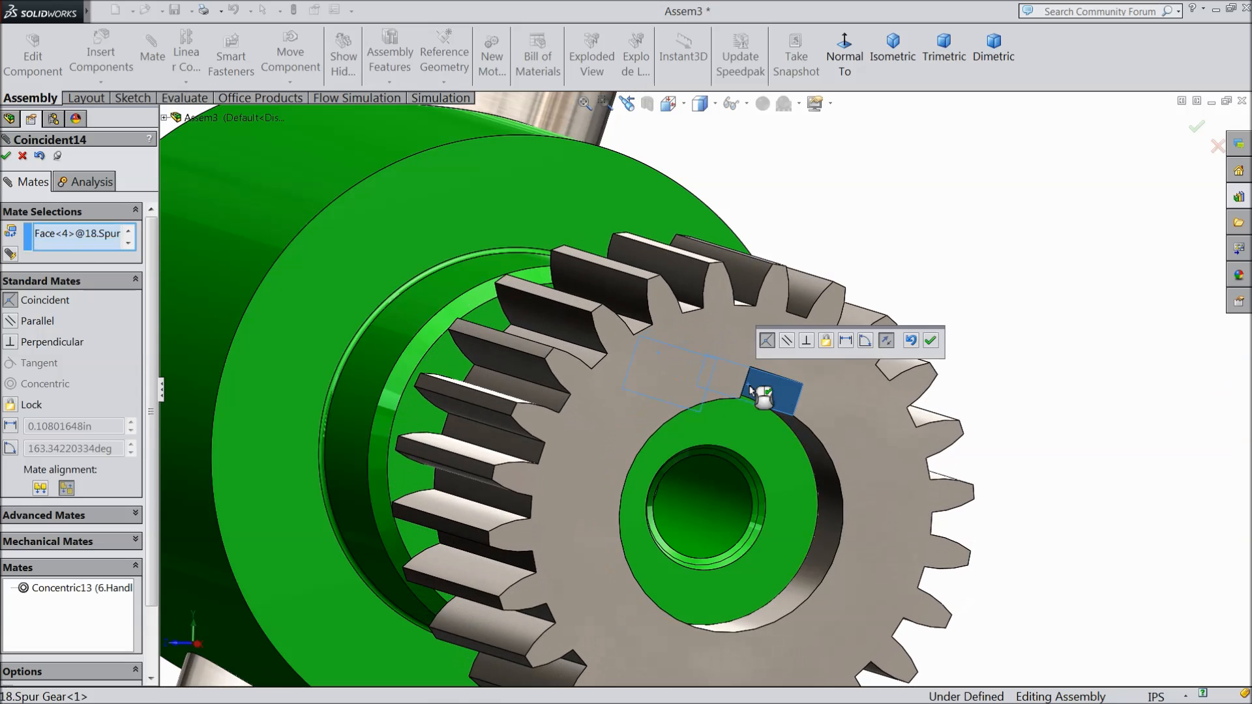
{"action": "left_click", "coordinate": [931, 340]}
Step: Slide the spur gear back and forth along the handle shaft to check its fit over the key, and exit the Mate command
{"action": "scroll", "coordinate": [900, 425], "scroll_direction": "up", "scroll_amount": 5}
{"action": "middle_click_drag", "start_coordinate": [899, 426], "coordinate": [788, 459]}
{"action": "left_click_drag", "start_coordinate": [357, 538], "coordinate": [494, 477]}
{"action": "scroll", "coordinate": [491, 417], "scroll_direction": "down", "scroll_amount": 10}
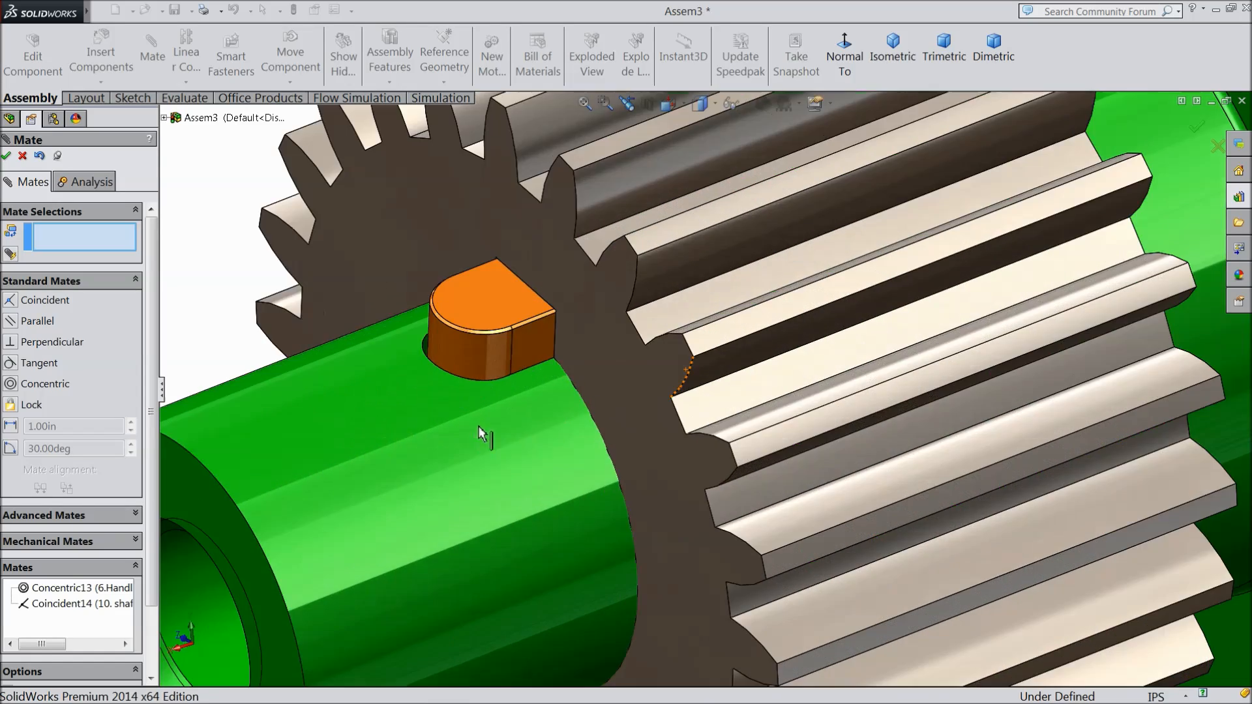
{"action": "scroll", "coordinate": [492, 424], "scroll_direction": "up", "scroll_amount": 10}
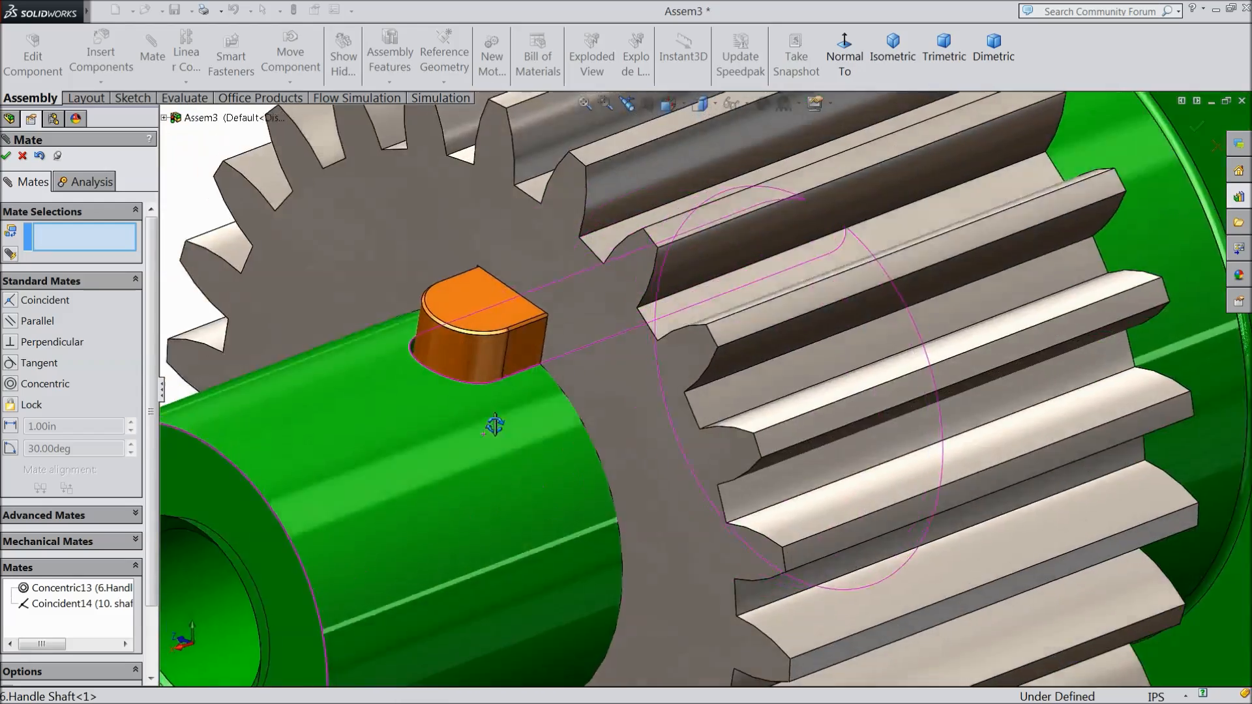
{"action": "scroll", "coordinate": [461, 483], "scroll_direction": "up", "scroll_amount": 8}
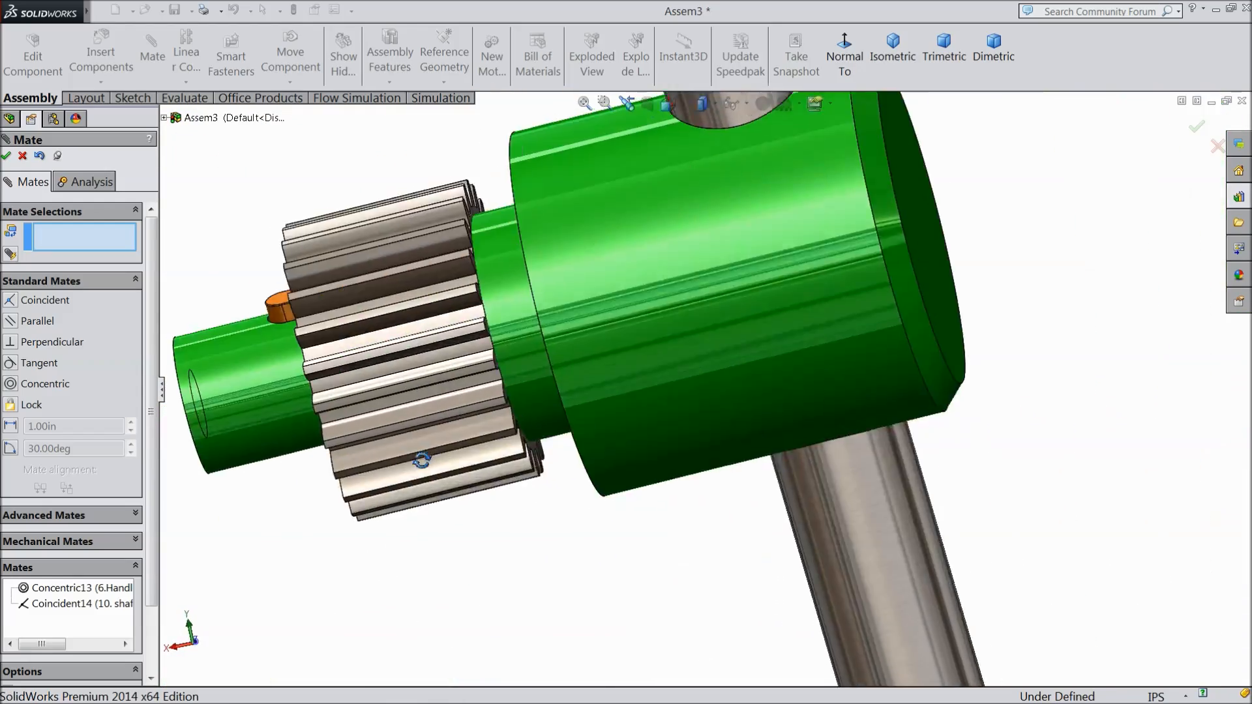
{"action": "scroll", "coordinate": [640, 500], "scroll_direction": "up", "scroll_amount": 3}
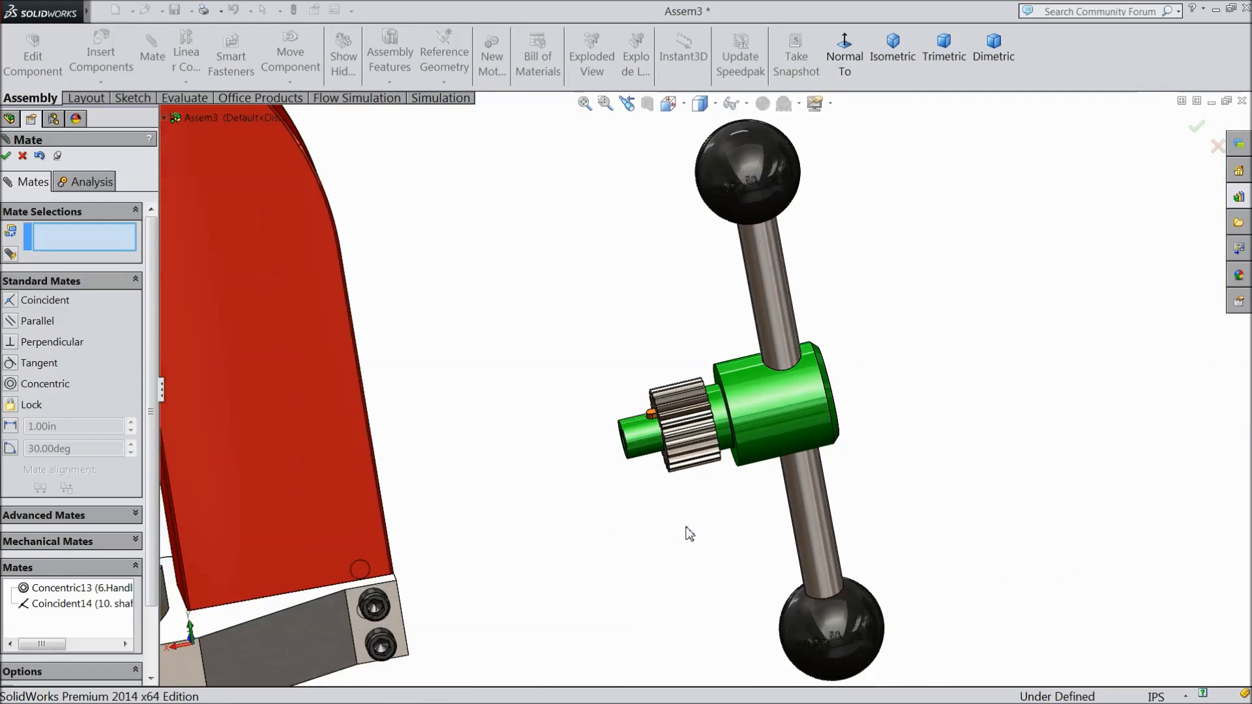
{"action": "scroll", "coordinate": [709, 456], "scroll_direction": "down", "scroll_amount": 5}
{"action": "middle_click_drag", "start_coordinate": [697, 487], "coordinate": [683, 487]}
{"action": "left_click_drag", "start_coordinate": [677, 433], "coordinate": [613, 447]}
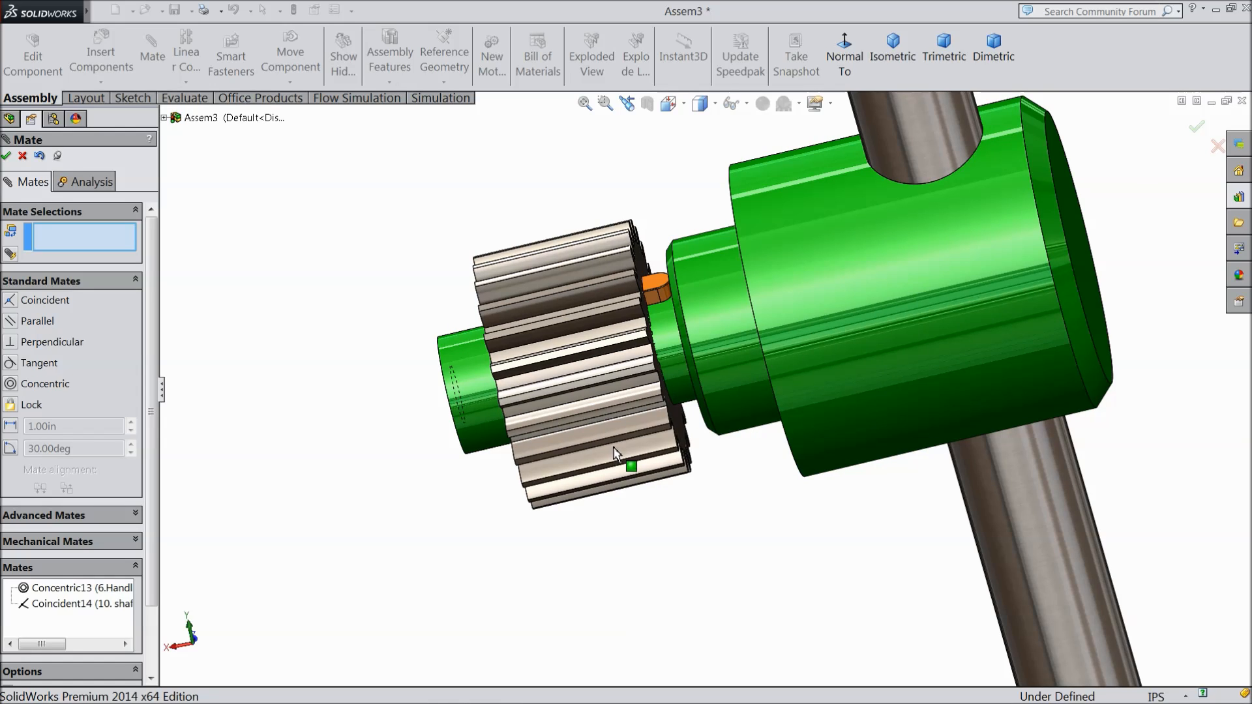
{"action": "scroll", "coordinate": [643, 460], "scroll_direction": "up", "scroll_amount": 5}
{"action": "middle_click_drag", "start_coordinate": [643, 452], "coordinate": [703, 441]}
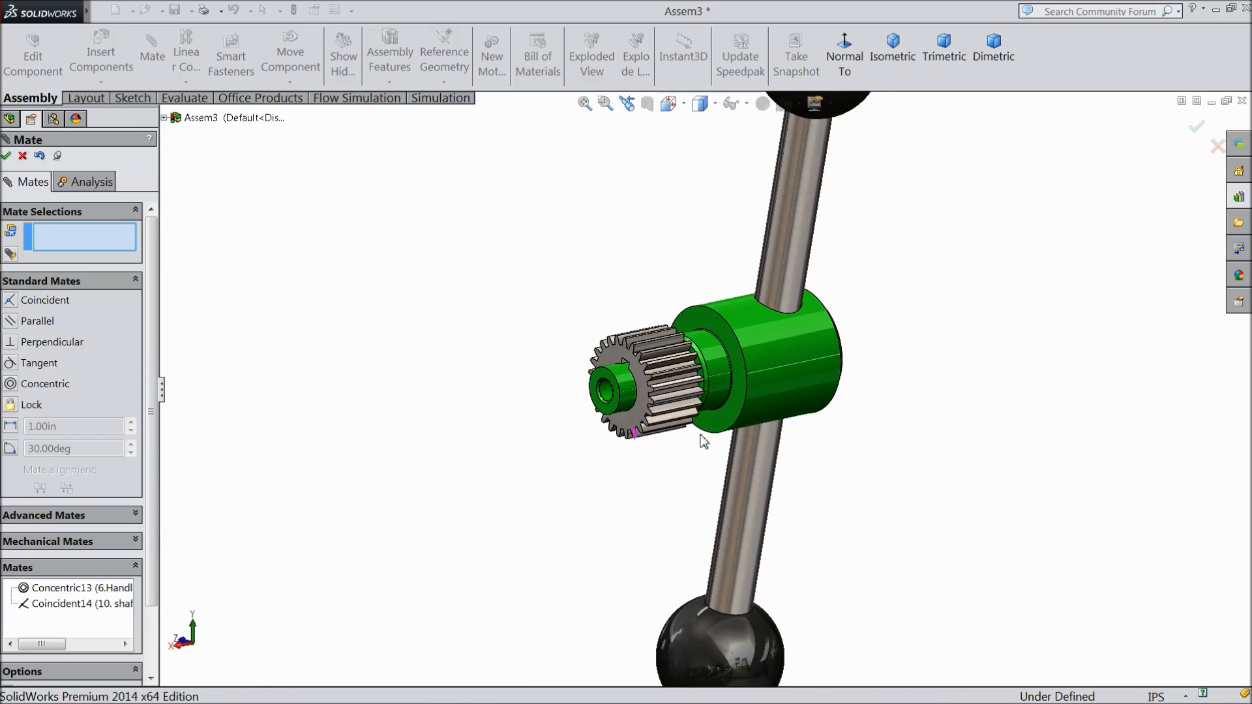
{"action": "left_click", "coordinate": [6, 156]}
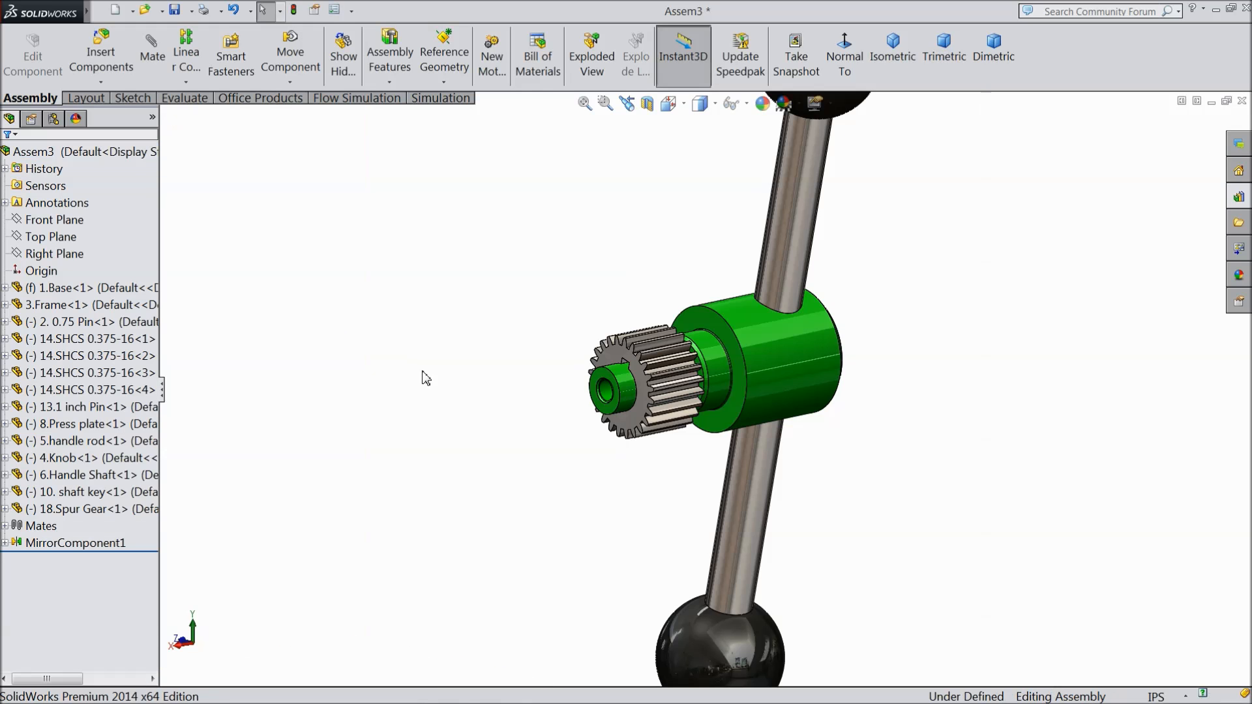
Step: Move the handle assembly up beside the frame's upper arm
{"action": "scroll", "coordinate": [541, 423], "scroll_direction": "up", "scroll_amount": 4}
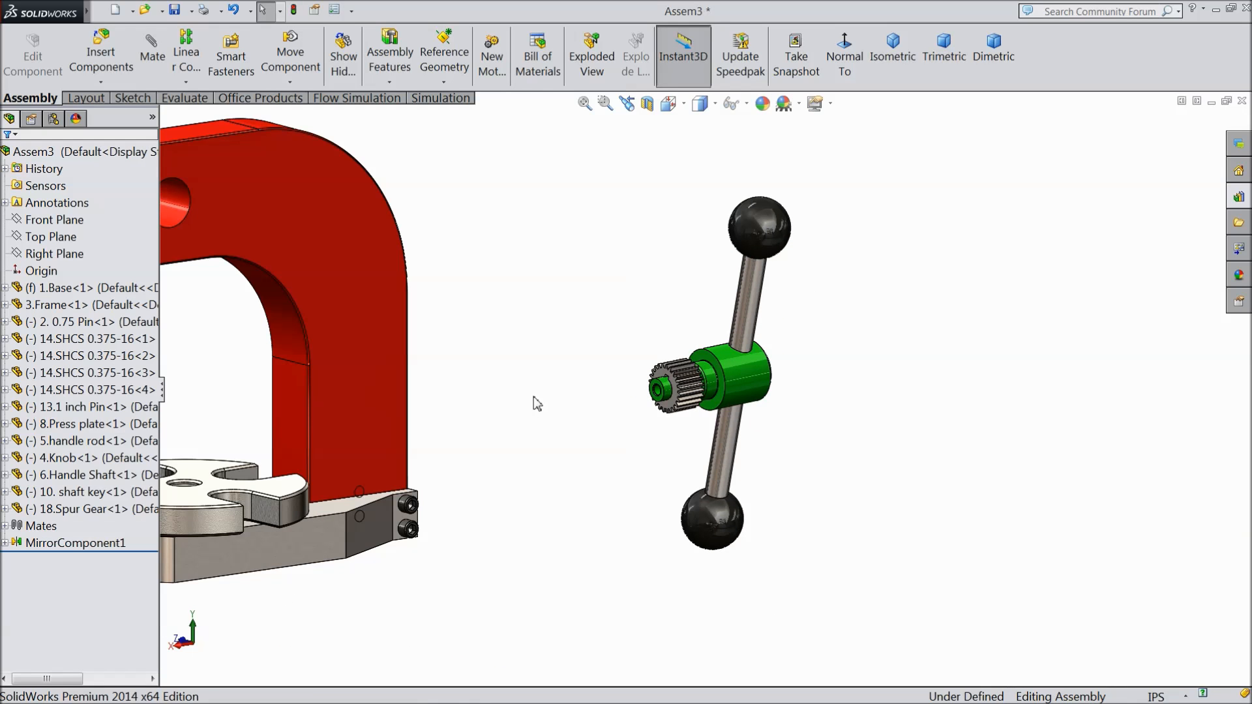
{"action": "scroll", "coordinate": [533, 397], "scroll_direction": "up", "scroll_amount": 2}
{"action": "middle_click_drag", "start_coordinate": [533, 396], "coordinate": [549, 407]}
{"action": "left_click_drag", "start_coordinate": [698, 404], "coordinate": [673, 302]}
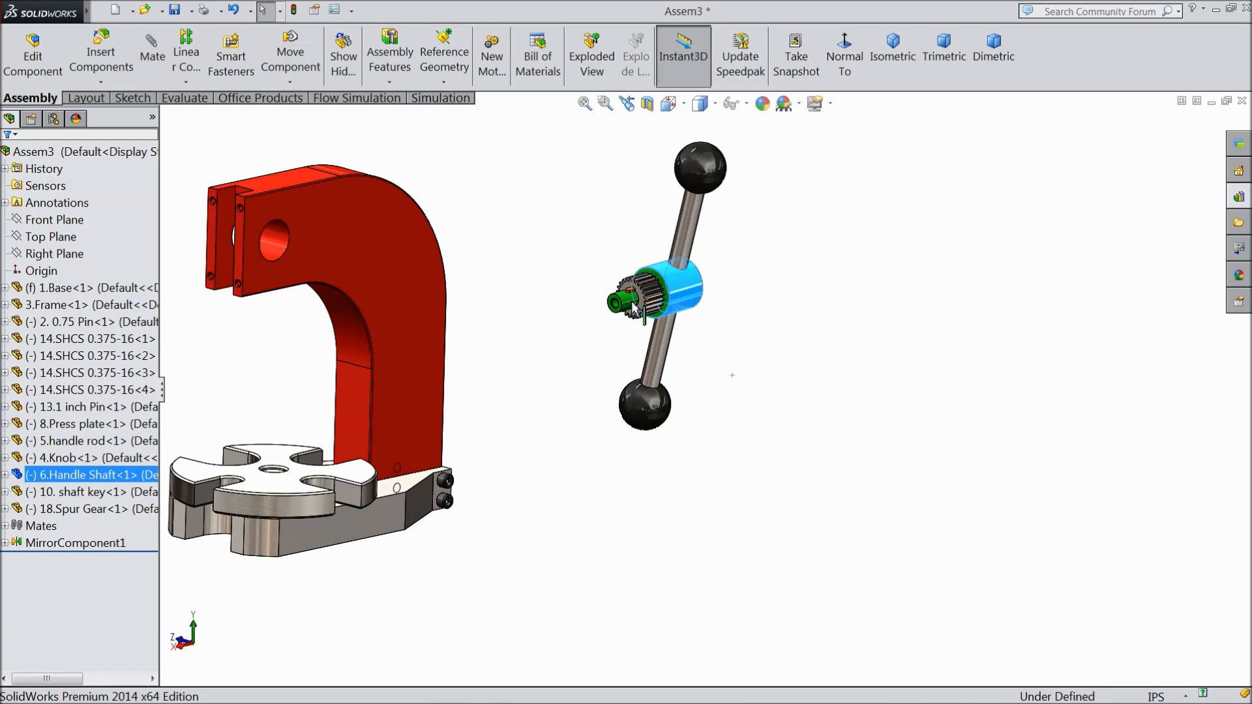
Step: Add a coincident mate between the handle shaft's small shoulder face and the facing end face of the spur gear
{"action": "scroll", "coordinate": [616, 303], "scroll_direction": "down", "scroll_amount": 10}
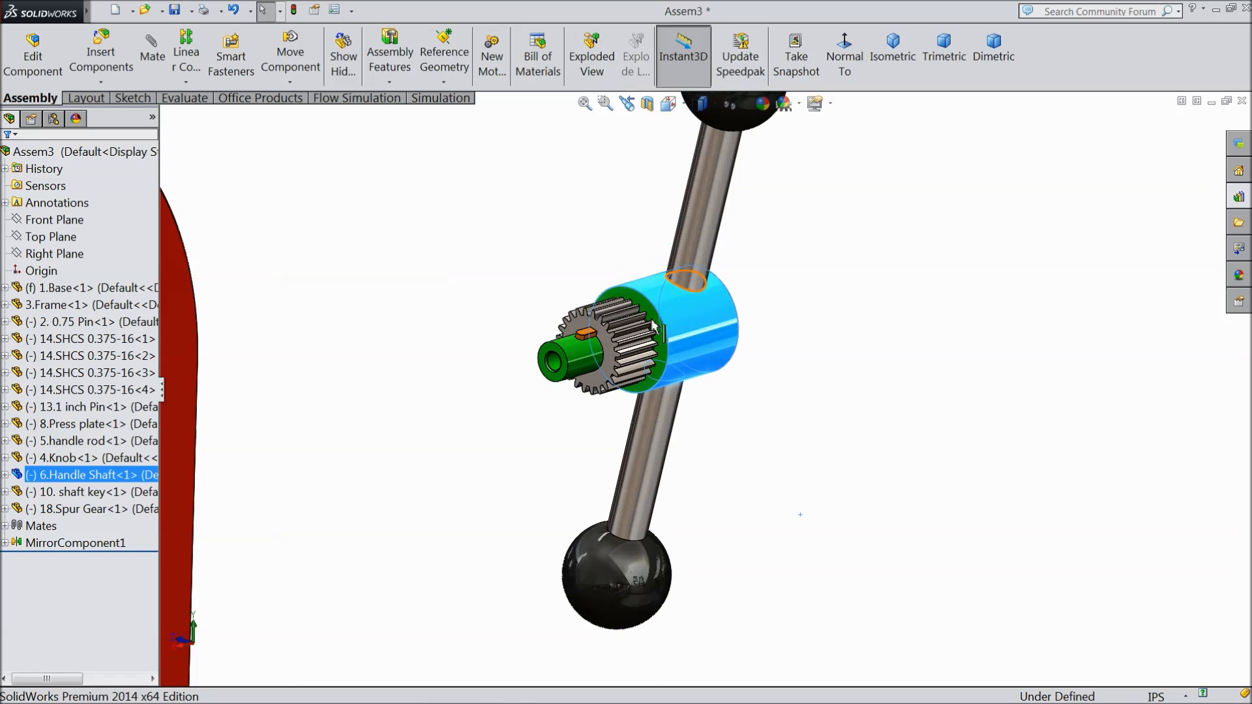
{"action": "left_click", "coordinate": [568, 385]}
{"action": "left_click_drag", "start_coordinate": [569, 385], "coordinate": [565, 405]}
{"action": "middle_click_drag", "start_coordinate": [627, 385], "coordinate": [584, 355]}
{"action": "scroll", "coordinate": [583, 357], "scroll_direction": "down", "scroll_amount": 5}
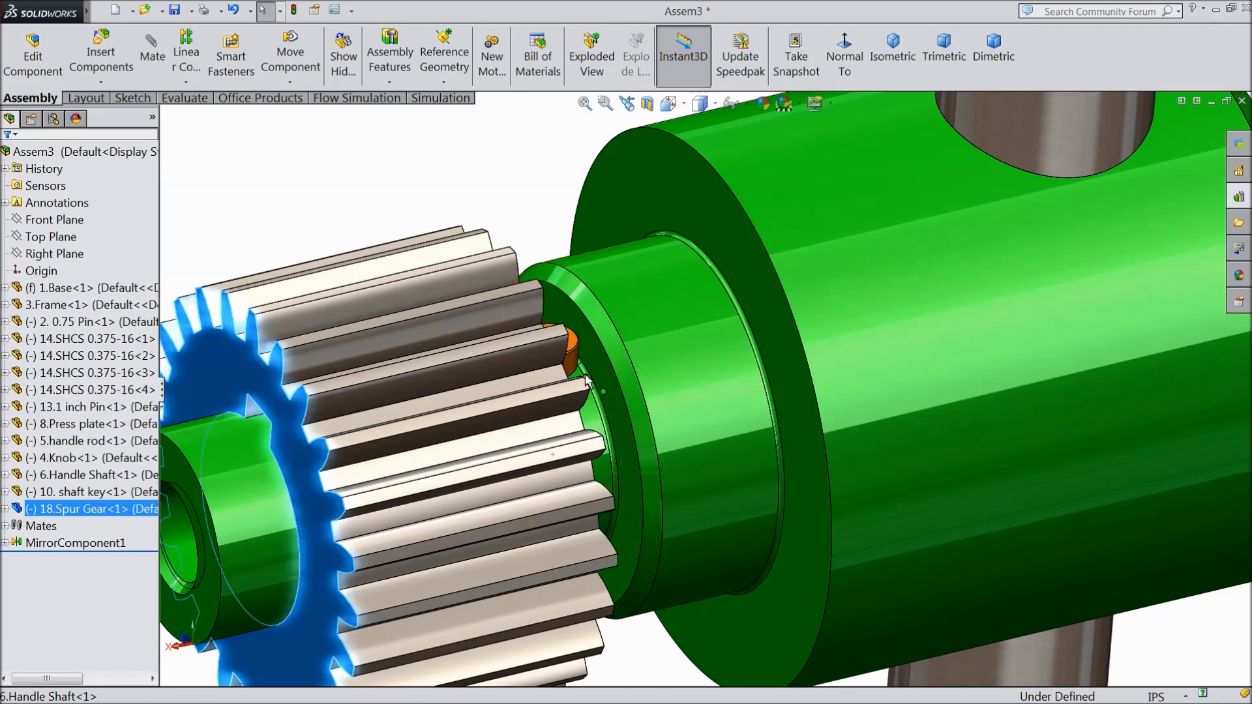
{"action": "left_click", "coordinate": [601, 365]}
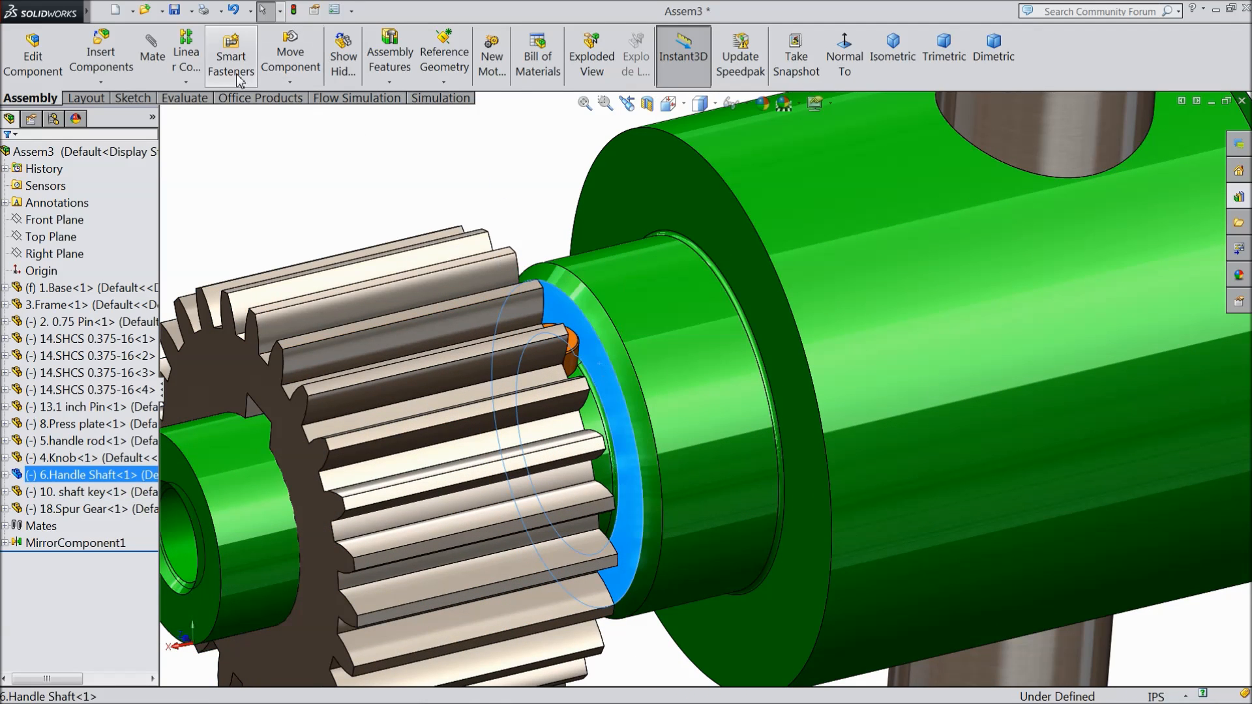
{"action": "left_click", "coordinate": [152, 61]}
{"action": "scroll", "coordinate": [497, 257], "scroll_direction": "up", "scroll_amount": 5}
{"action": "middle_click_drag", "start_coordinate": [497, 257], "coordinate": [496, 287]}
{"action": "scroll", "coordinate": [418, 385], "scroll_direction": "down", "scroll_amount": 5}
{"action": "left_click", "coordinate": [365, 373]}
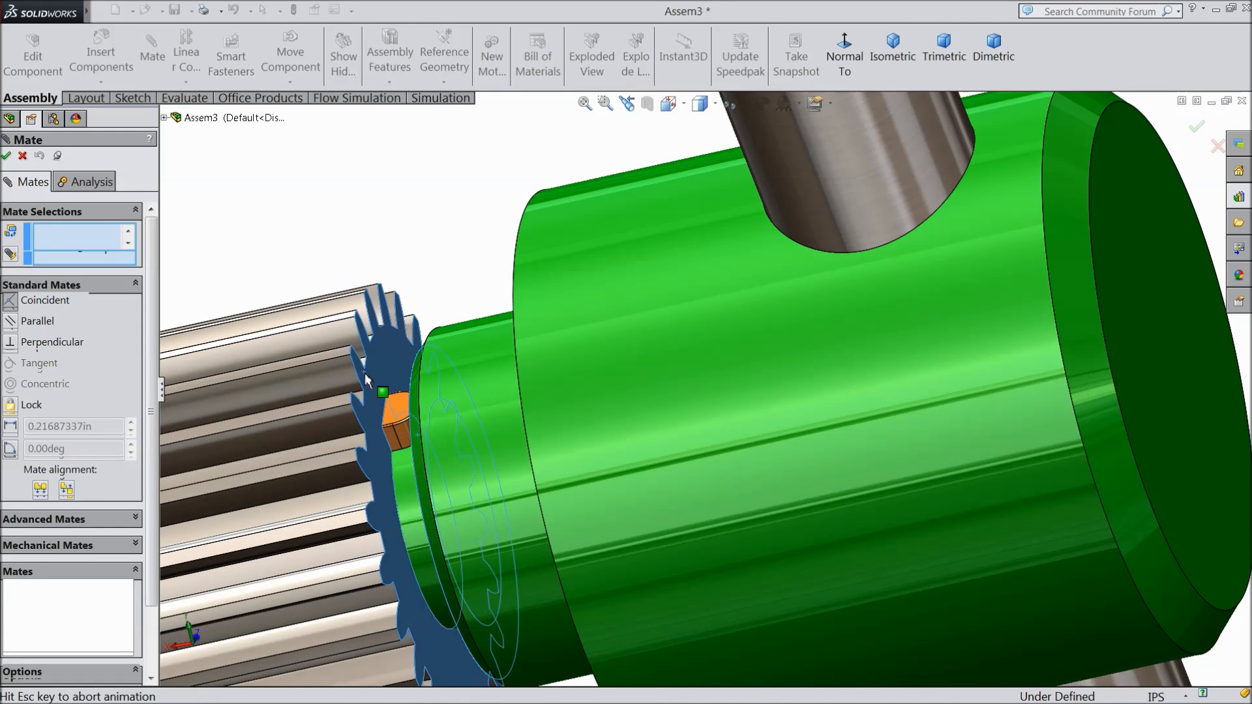
{"action": "left_click", "coordinate": [345, 350]}
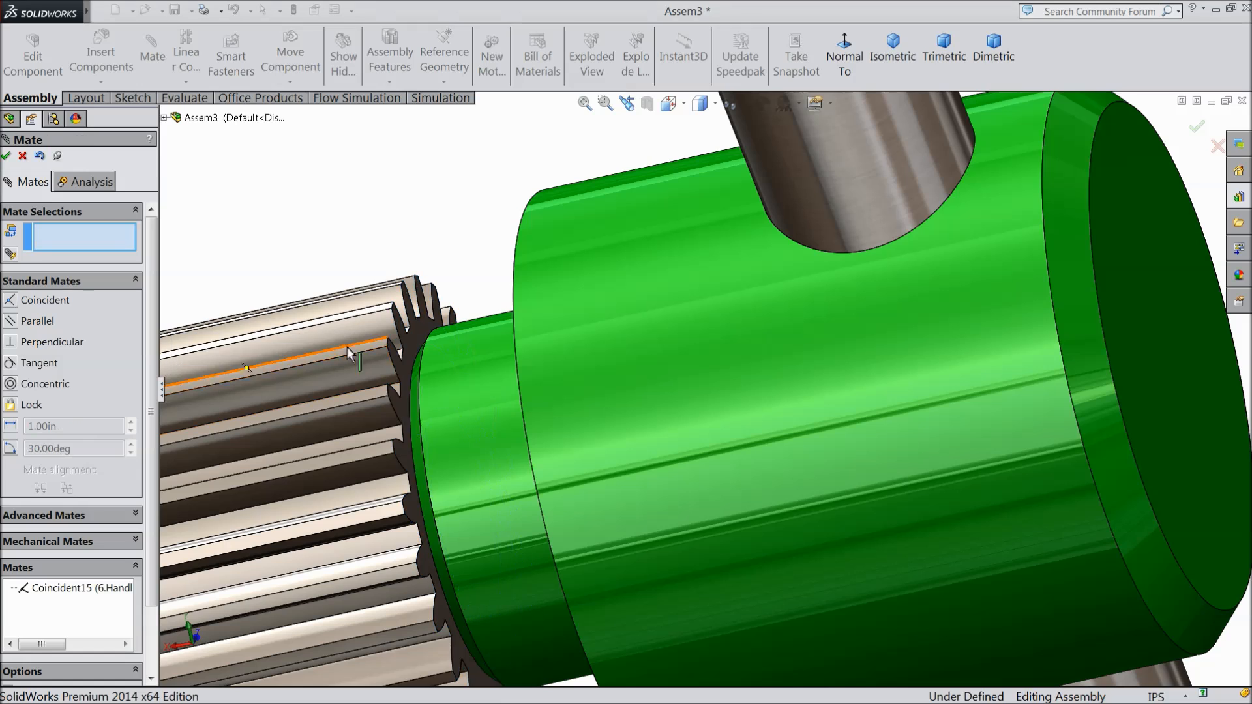
Step: Check the seated spur gear, move the handle assembly closer to the frame, and exit the Mate command
{"action": "scroll", "coordinate": [483, 380], "scroll_direction": "up", "scroll_amount": 5}
{"action": "middle_click_drag", "start_coordinate": [515, 308], "coordinate": [570, 291]}
{"action": "scroll", "coordinate": [570, 291], "scroll_direction": "up", "scroll_amount": 5}
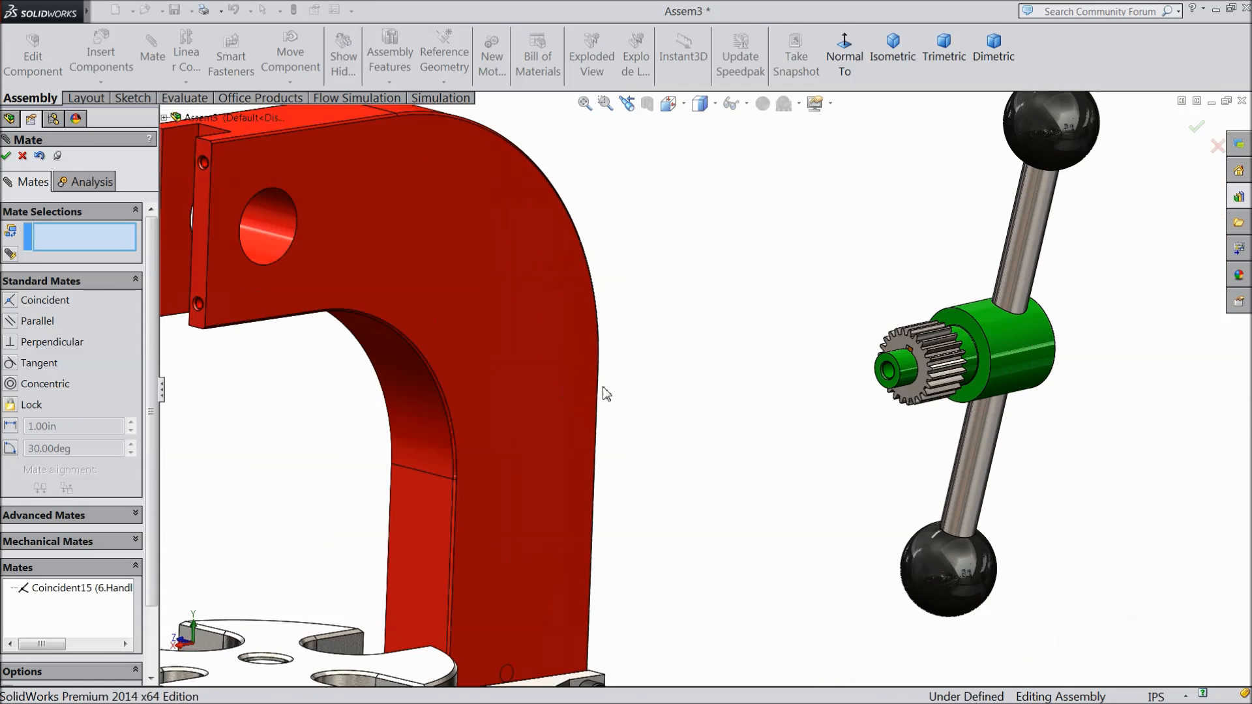
{"action": "scroll", "coordinate": [949, 373], "scroll_direction": "down", "scroll_amount": 6}
{"action": "scroll", "coordinate": [846, 401], "scroll_direction": "up", "scroll_amount": 6}
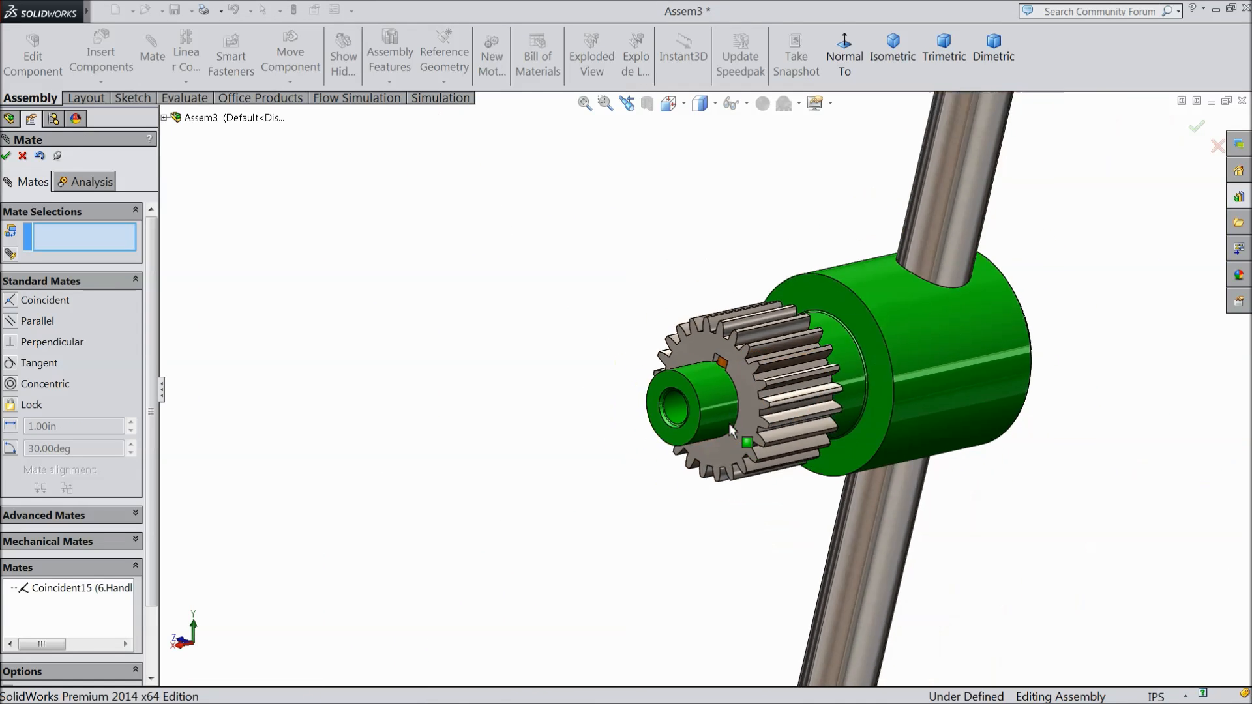
{"action": "scroll", "coordinate": [712, 466], "scroll_direction": "up", "scroll_amount": 4}
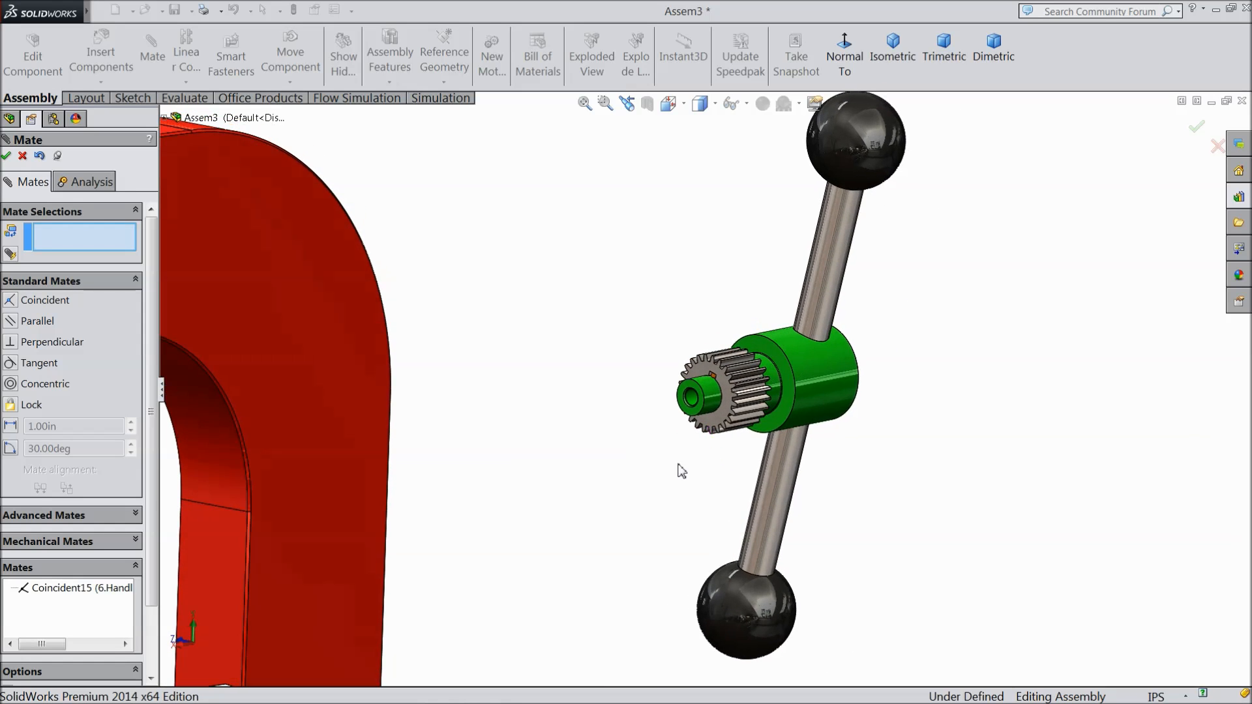
{"action": "left_click_drag", "start_coordinate": [770, 389], "coordinate": [661, 420]}
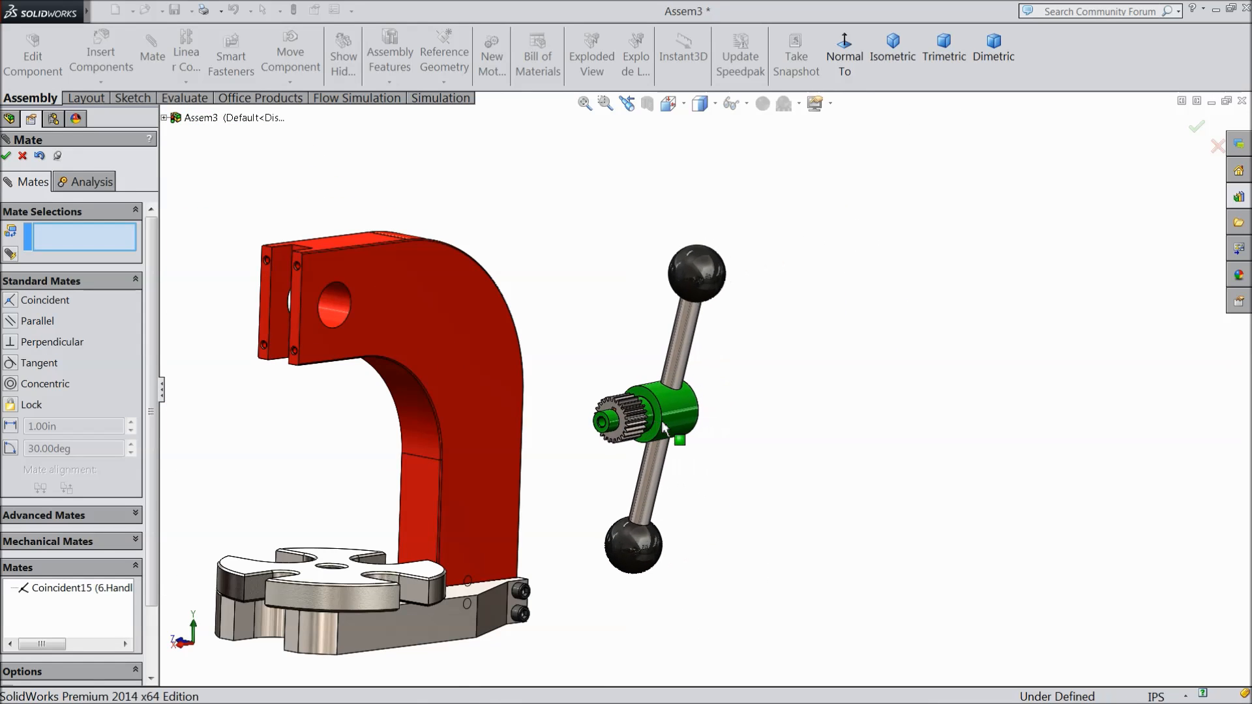
{"action": "left_click", "coordinate": [23, 156]}
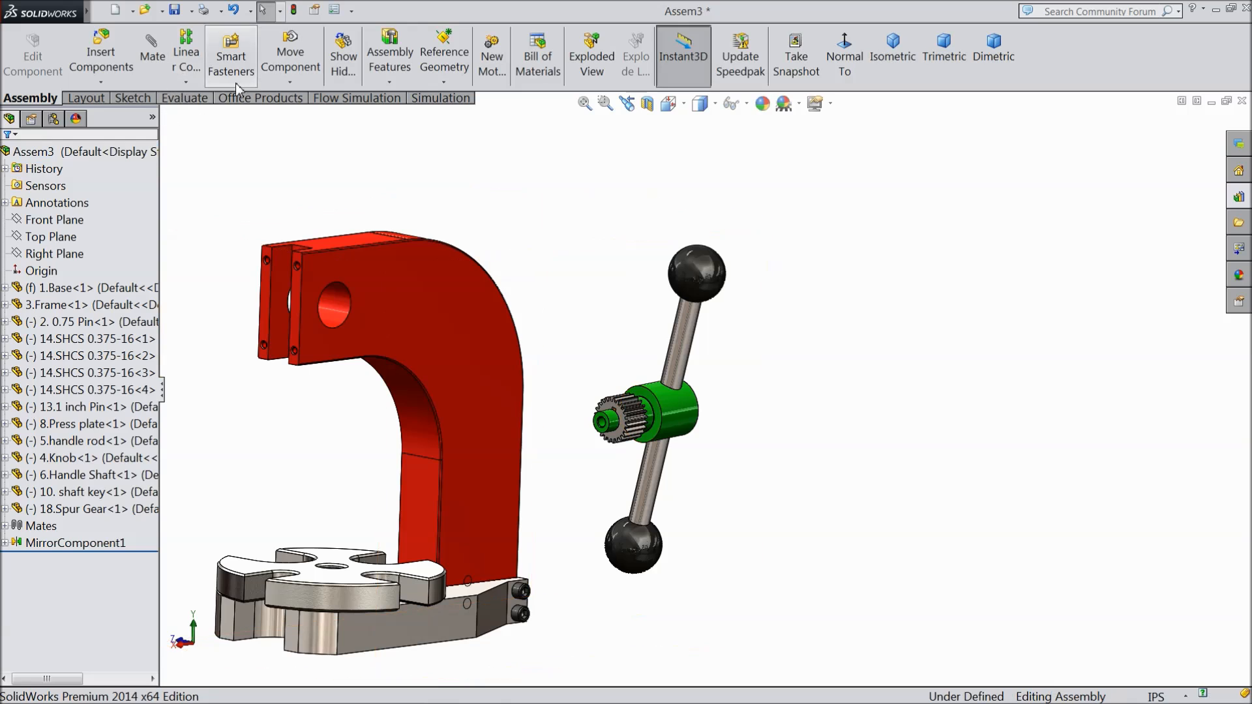
Step: Rotate the handle assembly and position it beside the frame with the shaft's free end pointing at the frame's bore
{"action": "left_click", "coordinate": [290, 82]}
{"action": "left_click", "coordinate": [326, 118]}
{"action": "left_click_drag", "start_coordinate": [680, 424], "coordinate": [579, 445]}
{"action": "left_click", "coordinate": [7, 157]}
{"action": "left_click_drag", "start_coordinate": [649, 427], "coordinate": [415, 400], "text": "alt"}
{"action": "middle_click_drag", "start_coordinate": [332, 349], "coordinate": [577, 333]}
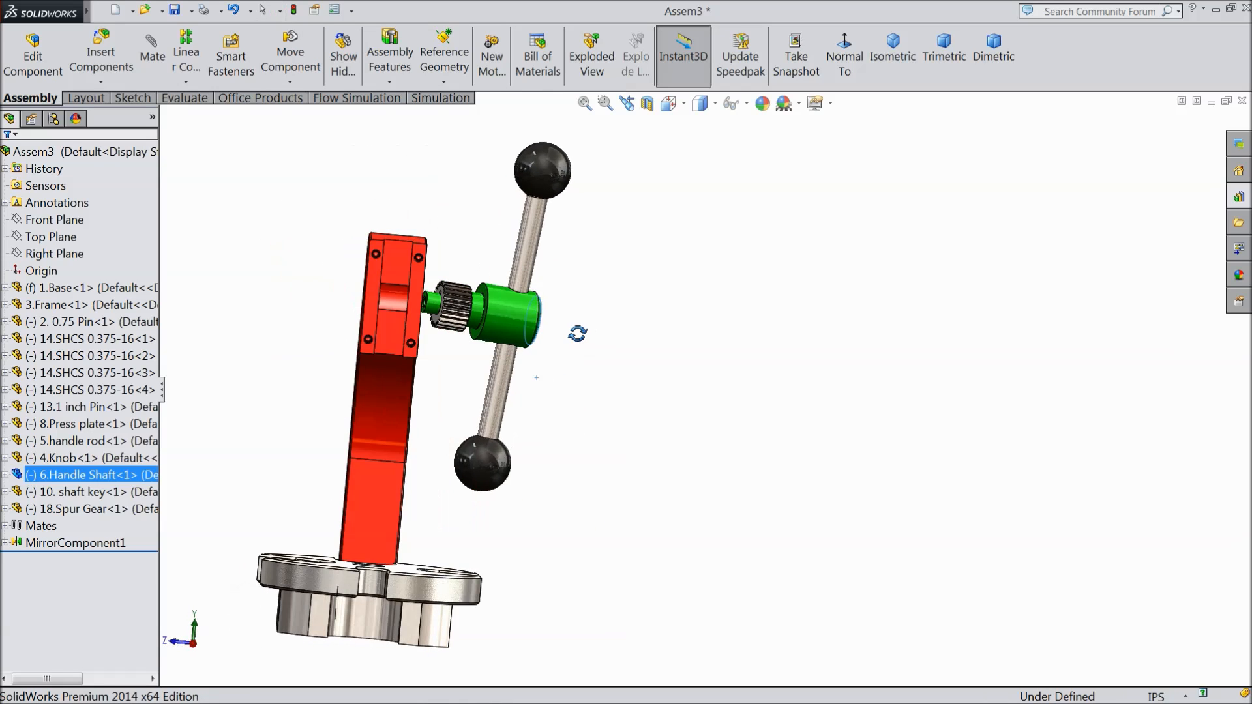
{"action": "mouse_move", "coordinate": [499, 327]}
{"action": "left_mouse_down"}
{"action": "mouse_move", "coordinate": [444, 318]}
{"action": "mouse_move", "coordinate": [510, 332]}
{"action": "left_mouse_up"}
{"action": "left_click", "coordinate": [627, 357]}
{"action": "middle_click_drag", "start_coordinate": [637, 373], "coordinate": [585, 405]}
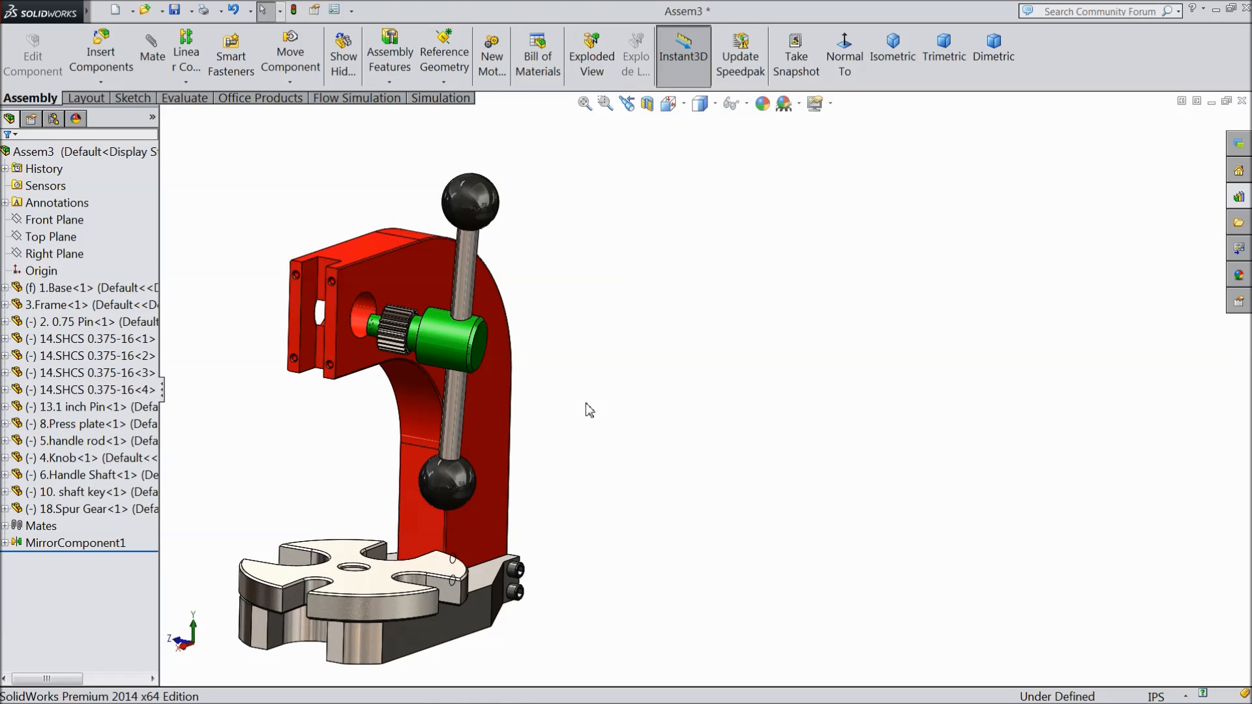
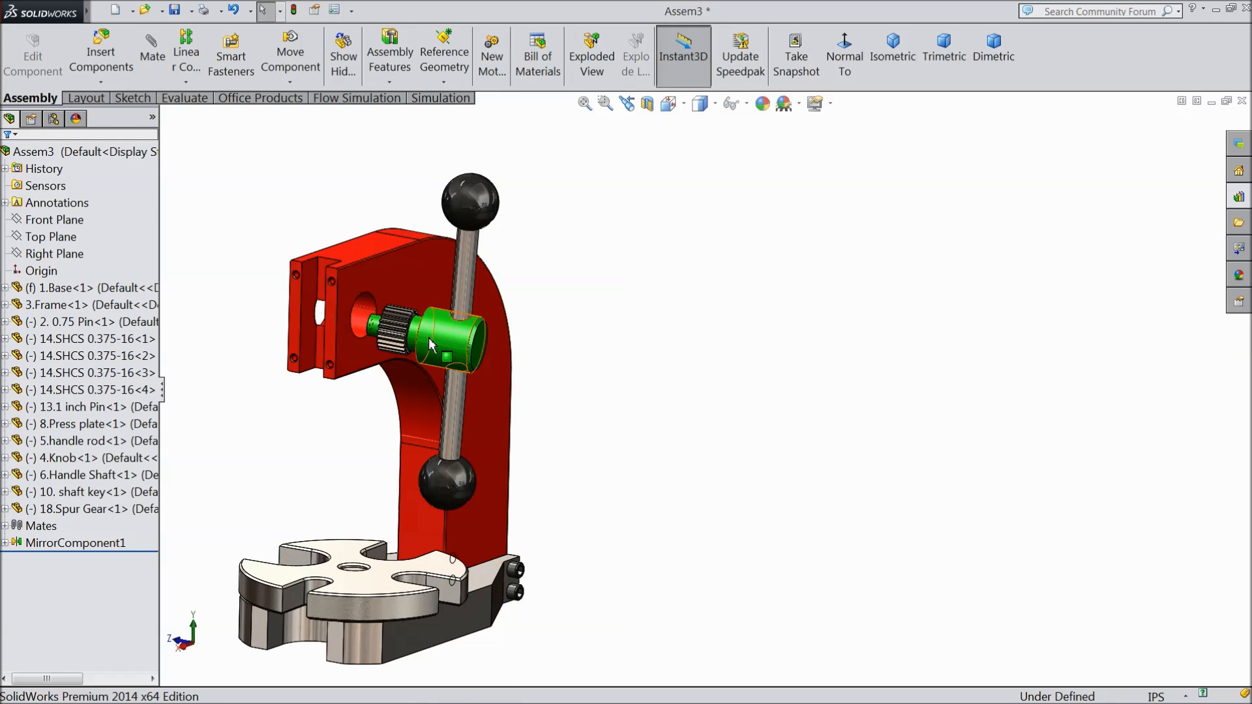
Step: Add a coincident mate between the frame's side face around the bore and the handle shaft's large shoulder face
{"action": "scroll", "coordinate": [431, 345], "scroll_direction": "down", "scroll_amount": 2}
{"action": "mouse_move", "coordinate": [417, 280]}
{"action": "middle_mouse_down"}
{"action": "mouse_move", "coordinate": [430, 293]}
{"action": "mouse_move", "coordinate": [413, 265]}
{"action": "middle_mouse_up"}
{"action": "scroll", "coordinate": [334, 223], "scroll_direction": "down", "scroll_amount": 3}
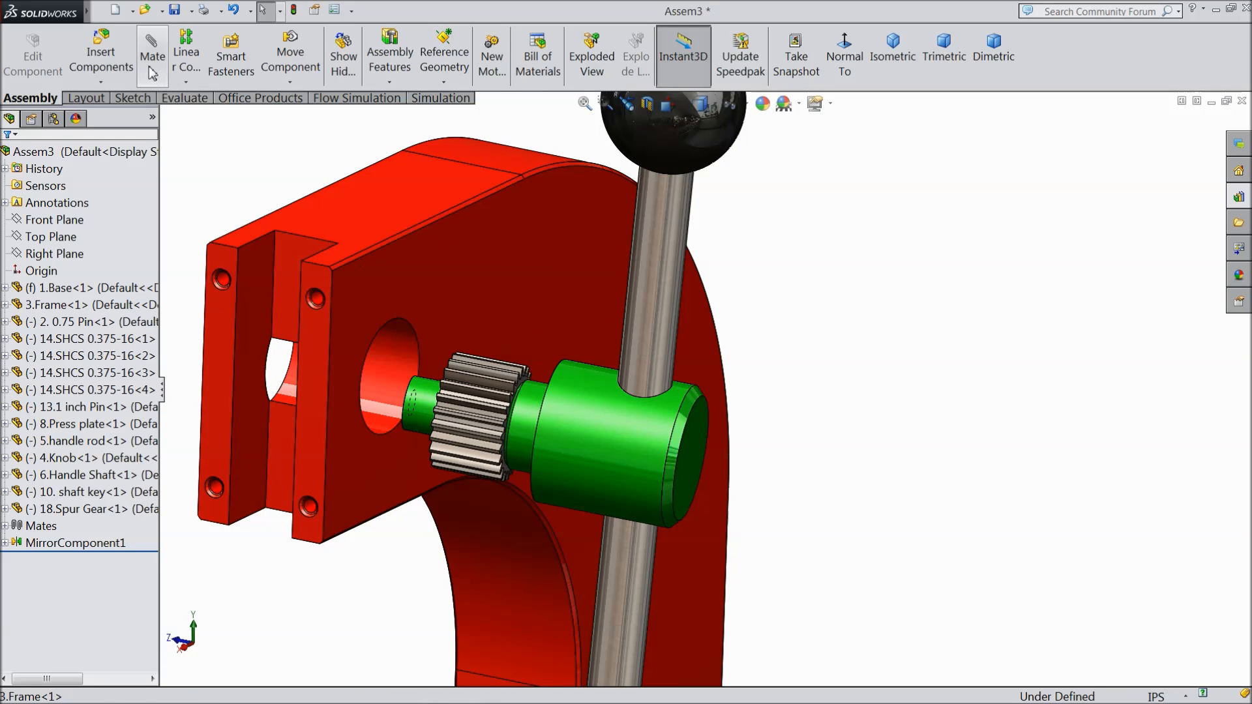
{"action": "left_click", "coordinate": [152, 52]}
{"action": "left_click", "coordinate": [397, 282]}
{"action": "middle_click_drag", "start_coordinate": [396, 281], "coordinate": [517, 343]}
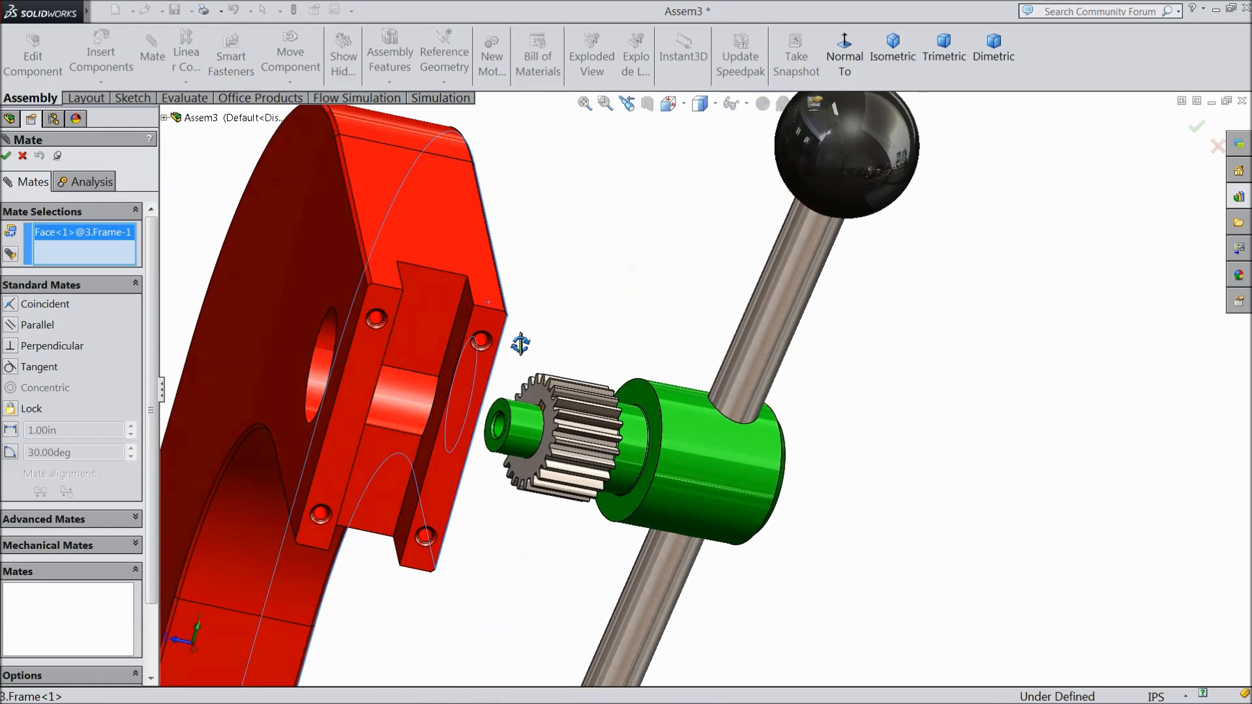
{"action": "scroll", "coordinate": [684, 425], "scroll_direction": "down", "scroll_amount": 3}
{"action": "left_click", "coordinate": [624, 396]}
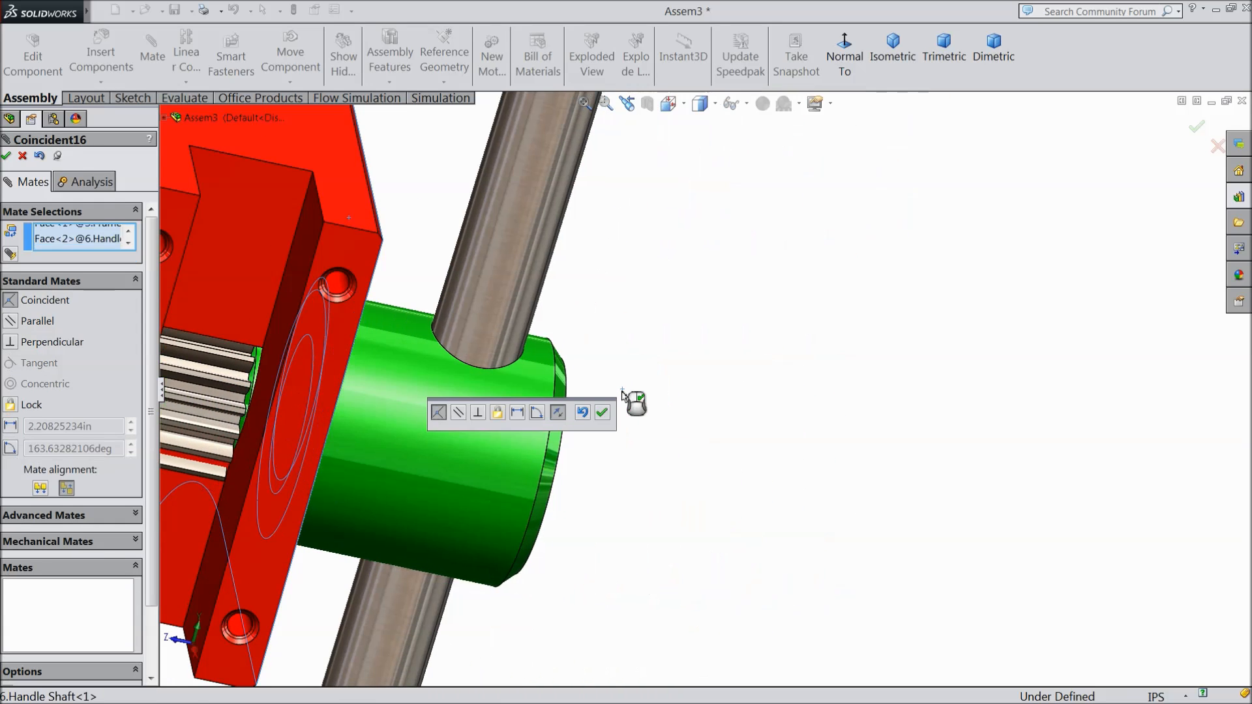
{"action": "left_click", "coordinate": [601, 412]}
Step: Add a concentric mate between the frame's bore and the handle shaft's large cylindrical face
{"action": "scroll", "coordinate": [612, 456], "scroll_direction": "up", "scroll_amount": 5}
{"action": "middle_click_drag", "start_coordinate": [642, 481], "coordinate": [645, 409]}
{"action": "scroll", "coordinate": [605, 373], "scroll_direction": "down", "scroll_amount": 3}
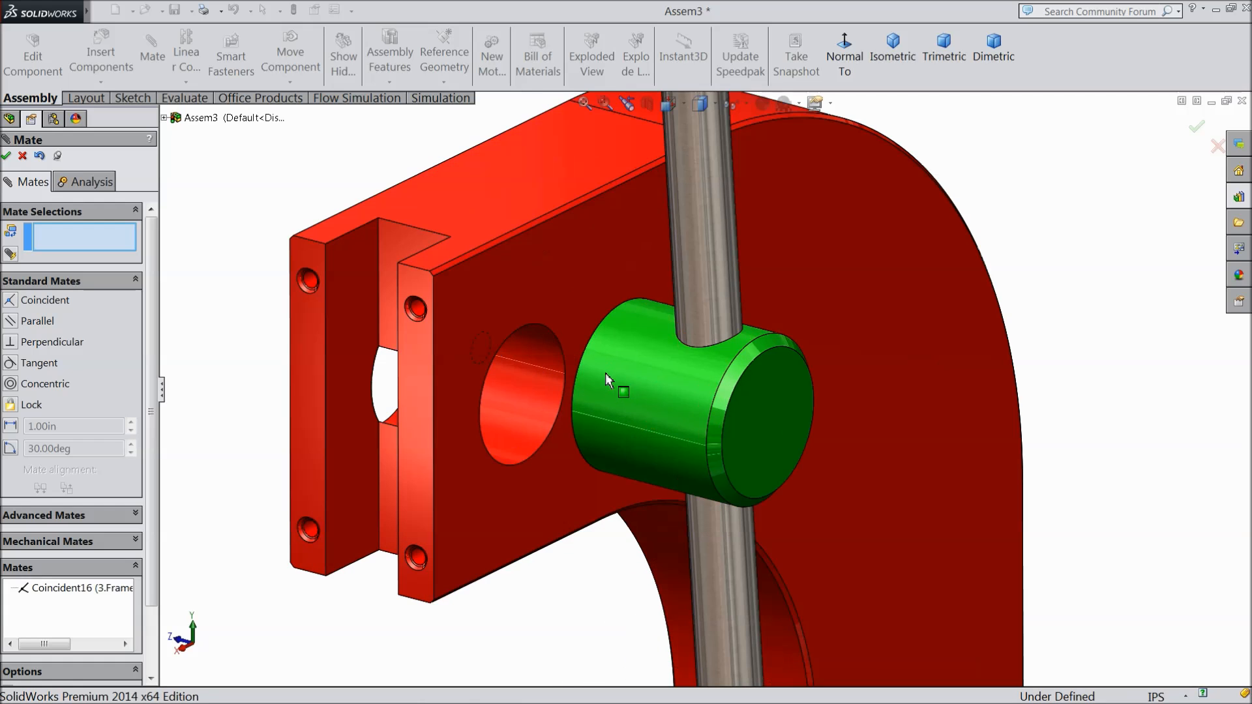
{"action": "left_click", "coordinate": [533, 391]}
{"action": "left_click", "coordinate": [649, 399]}
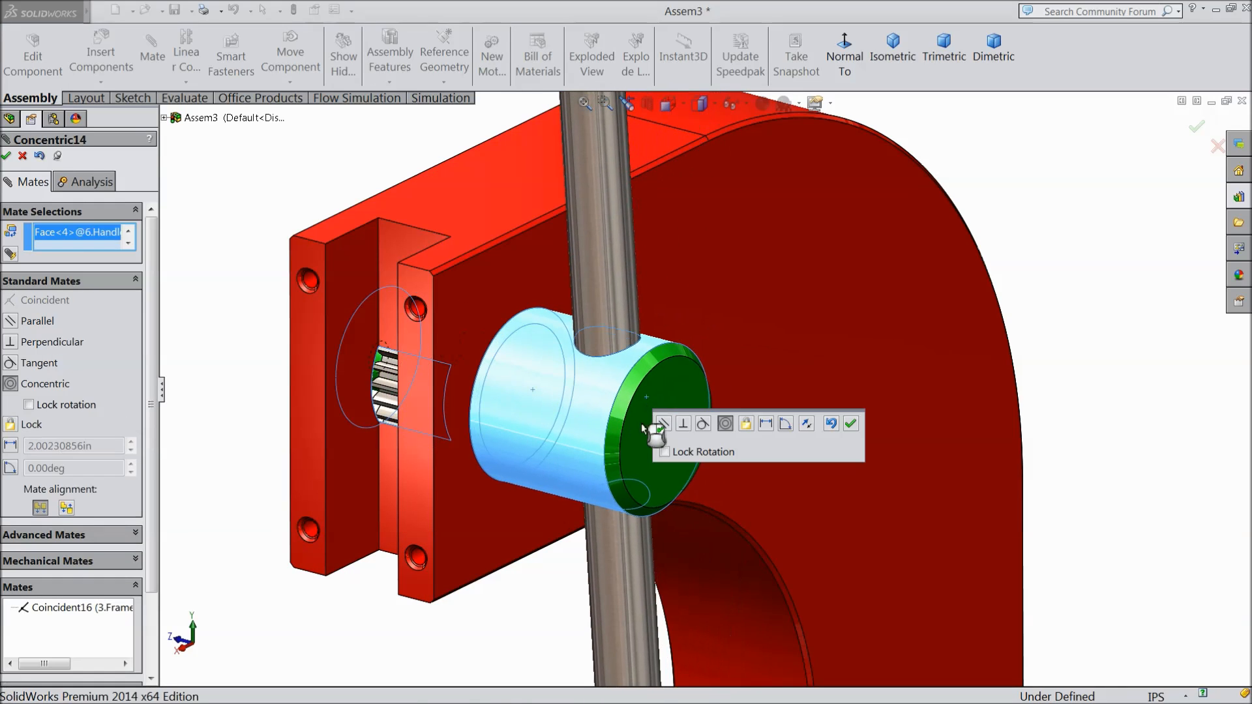
{"action": "left_click", "coordinate": [851, 424]}
Step: Check how the handle shaft sits in the frame and exit the Mate command
{"action": "scroll", "coordinate": [686, 441], "scroll_direction": "up", "scroll_amount": 5}
{"action": "middle_click_drag", "start_coordinate": [686, 441], "coordinate": [579, 388]}
{"action": "scroll", "coordinate": [656, 385], "scroll_direction": "down", "scroll_amount": 4}
{"action": "scroll", "coordinate": [669, 412], "scroll_direction": "up", "scroll_amount": 4}
{"action": "left_click_drag", "start_coordinate": [709, 401], "coordinate": [716, 390]}
{"action": "left_click", "coordinate": [724, 503]}
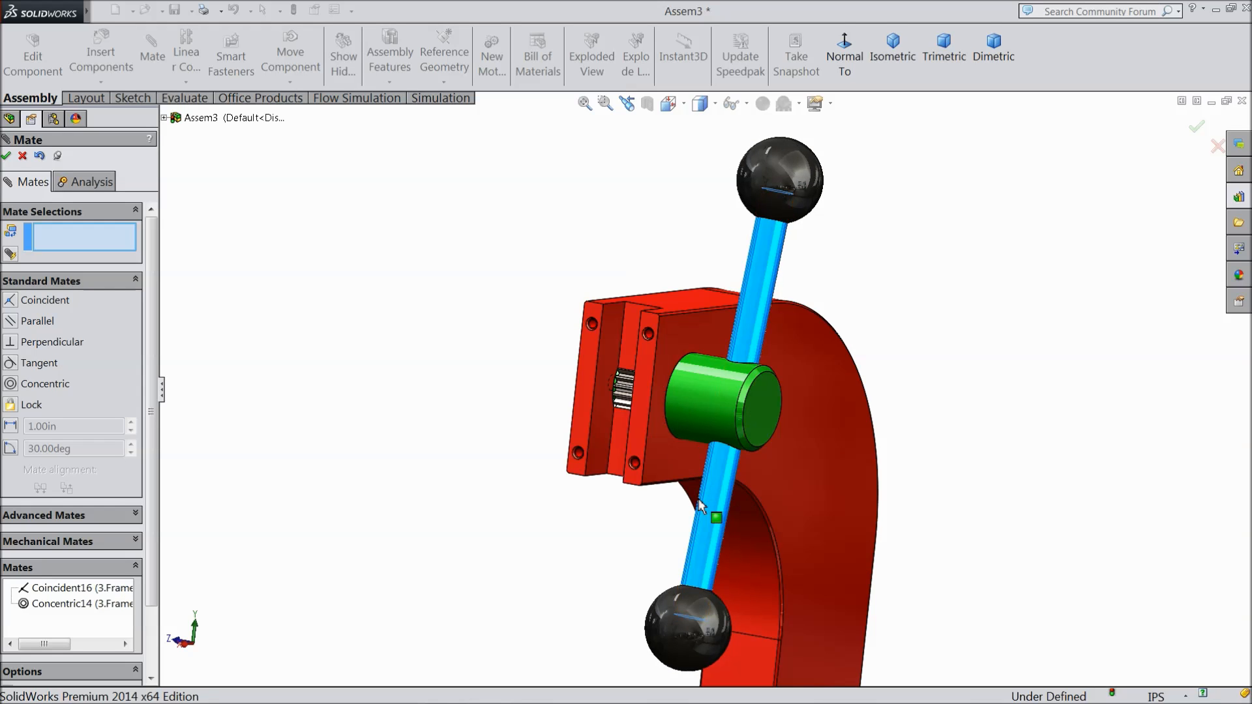
{"action": "left_click", "coordinate": [561, 501]}
{"action": "scroll", "coordinate": [562, 500], "scroll_direction": "up", "scroll_amount": 3}
{"action": "left_click", "coordinate": [698, 534]}
{"action": "left_click", "coordinate": [647, 510]}
{"action": "left_click", "coordinate": [22, 155]}
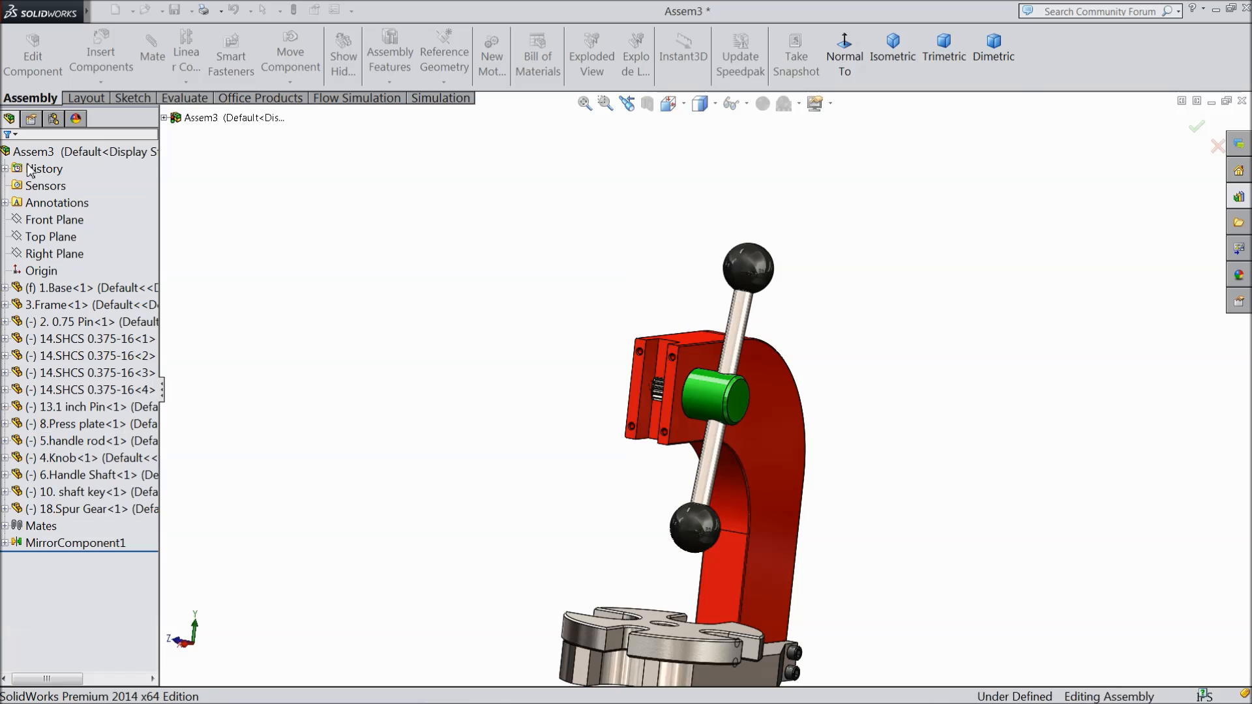
Step: Swing the handle about the shaft axis until the rod lies roughly horizontal, with one knob in front of the frame
{"action": "left_click_drag", "start_coordinate": [750, 263], "coordinate": [706, 390]}
{"action": "scroll", "coordinate": [705, 389], "scroll_direction": "down", "scroll_amount": 3}
{"action": "scroll", "coordinate": [705, 390], "scroll_direction": "down", "scroll_amount": 2}
{"action": "middle_click_drag", "start_coordinate": [633, 444], "coordinate": [685, 467]}
{"action": "left_click_drag", "start_coordinate": [712, 400], "coordinate": [719, 285]}
{"action": "left_click", "coordinate": [329, 210]}
Step: Insert the 9.shaft cap part beside the frame's upper arm, on the side opposite the handle
{"action": "left_click", "coordinate": [101, 55]}
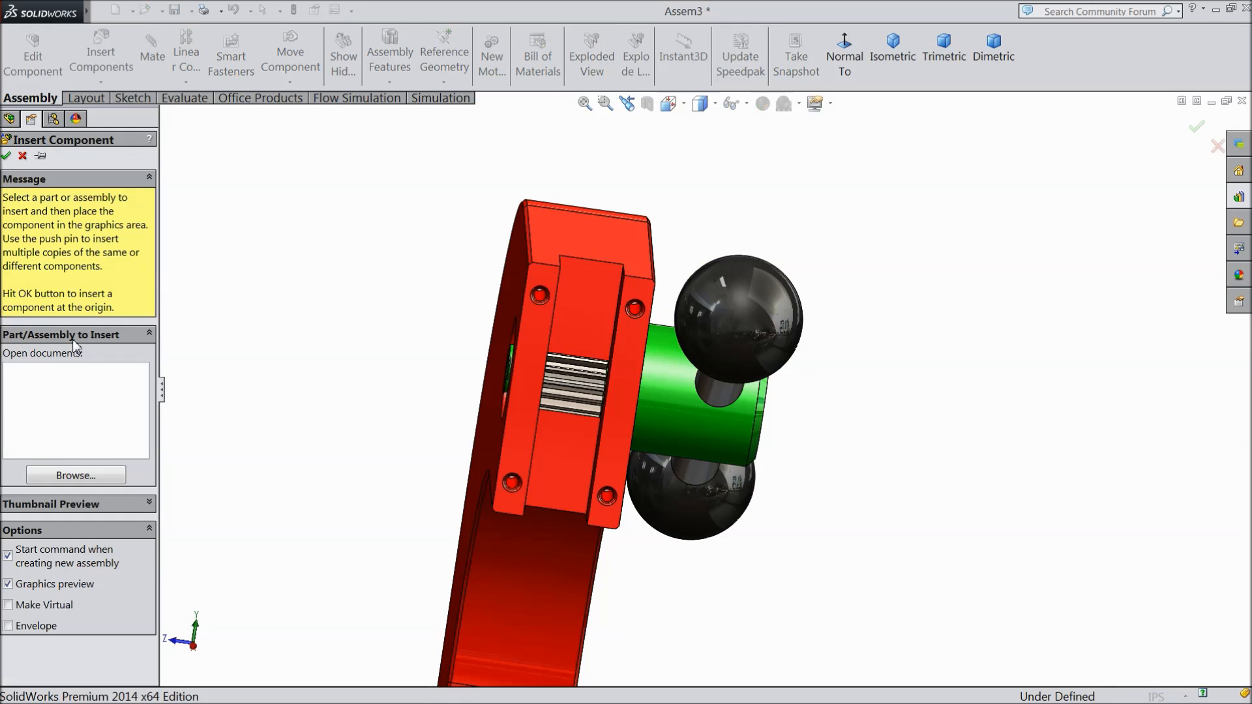
{"action": "left_click", "coordinate": [71, 479]}
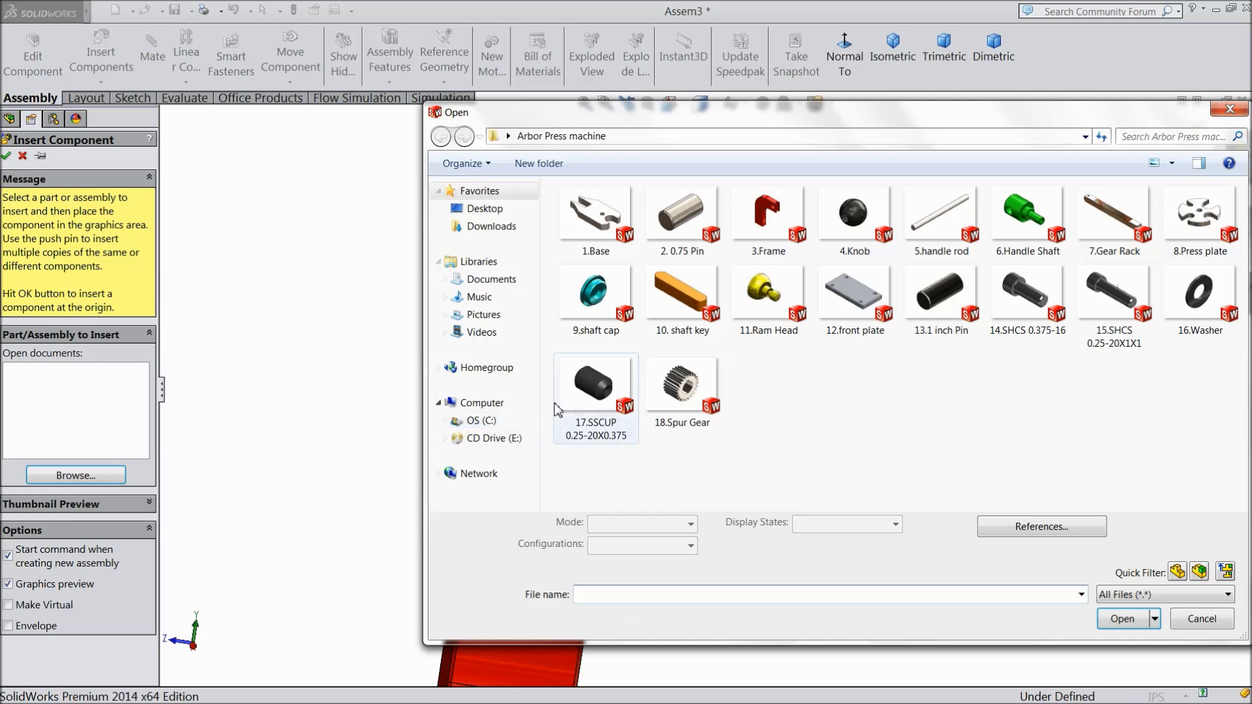
{"action": "left_click", "coordinate": [594, 311]}
{"action": "left_click", "coordinate": [1102, 623]}
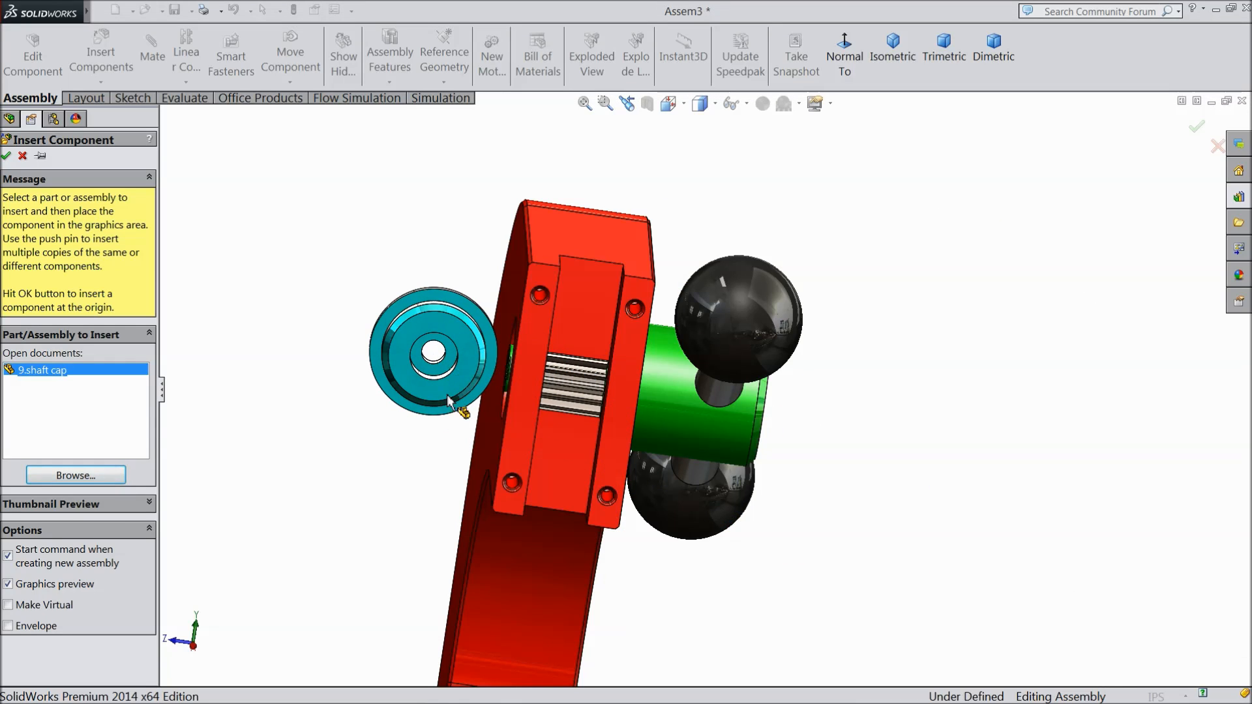
{"action": "left_click", "coordinate": [452, 394]}
Step: Rotate the shaft cap so its stepped, recessed side faces the frame's bore
{"action": "mouse_move", "coordinate": [456, 433]}
{"action": "middle_mouse_down"}
{"action": "mouse_move", "coordinate": [475, 447]}
{"action": "mouse_move", "coordinate": [467, 454]}
{"action": "middle_mouse_up"}
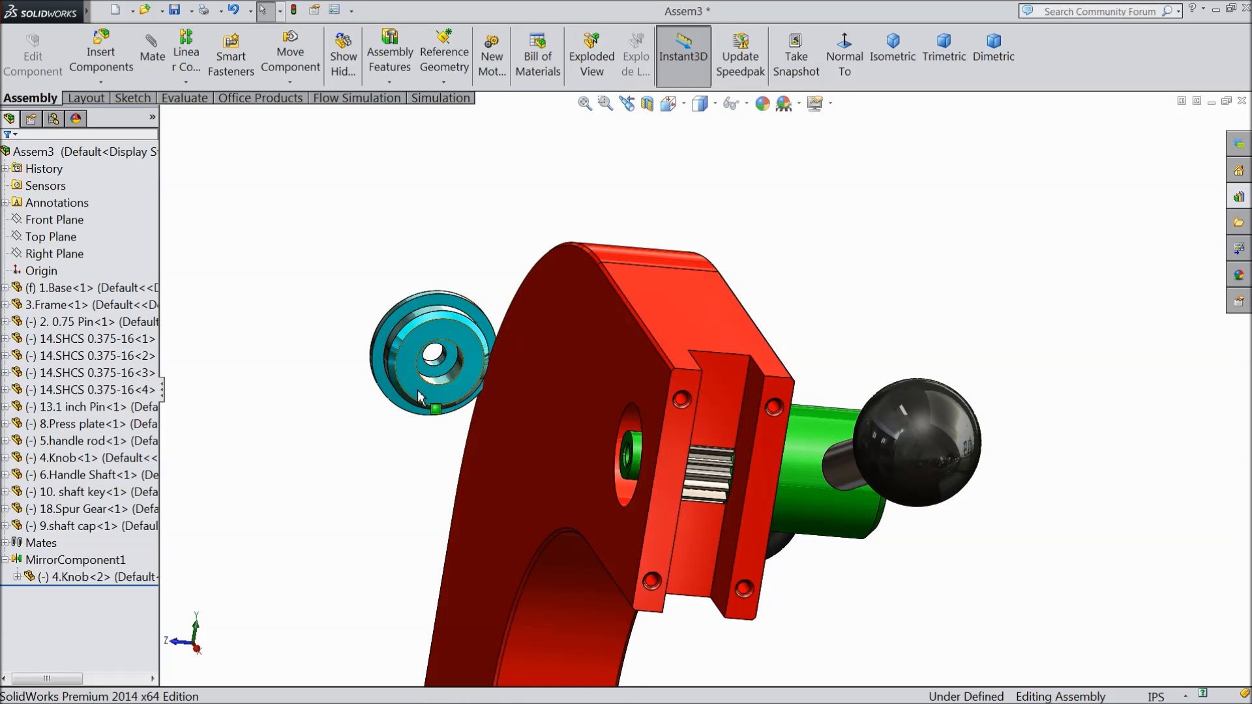
{"action": "left_click", "coordinate": [289, 82]}
{"action": "left_click", "coordinate": [316, 119]}
{"action": "left_click_drag", "start_coordinate": [431, 390], "coordinate": [431, 464]}
{"action": "scroll", "coordinate": [400, 393], "scroll_direction": "down", "scroll_amount": 5}
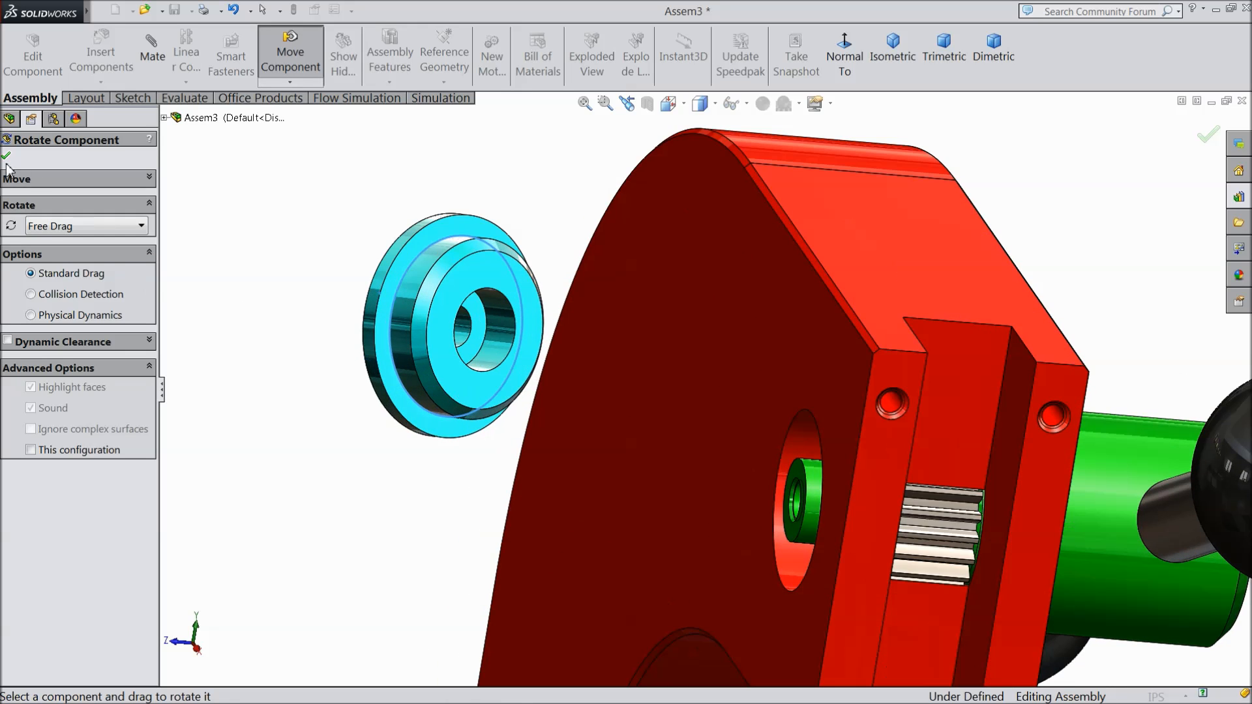
{"action": "left_click", "coordinate": [8, 159]}
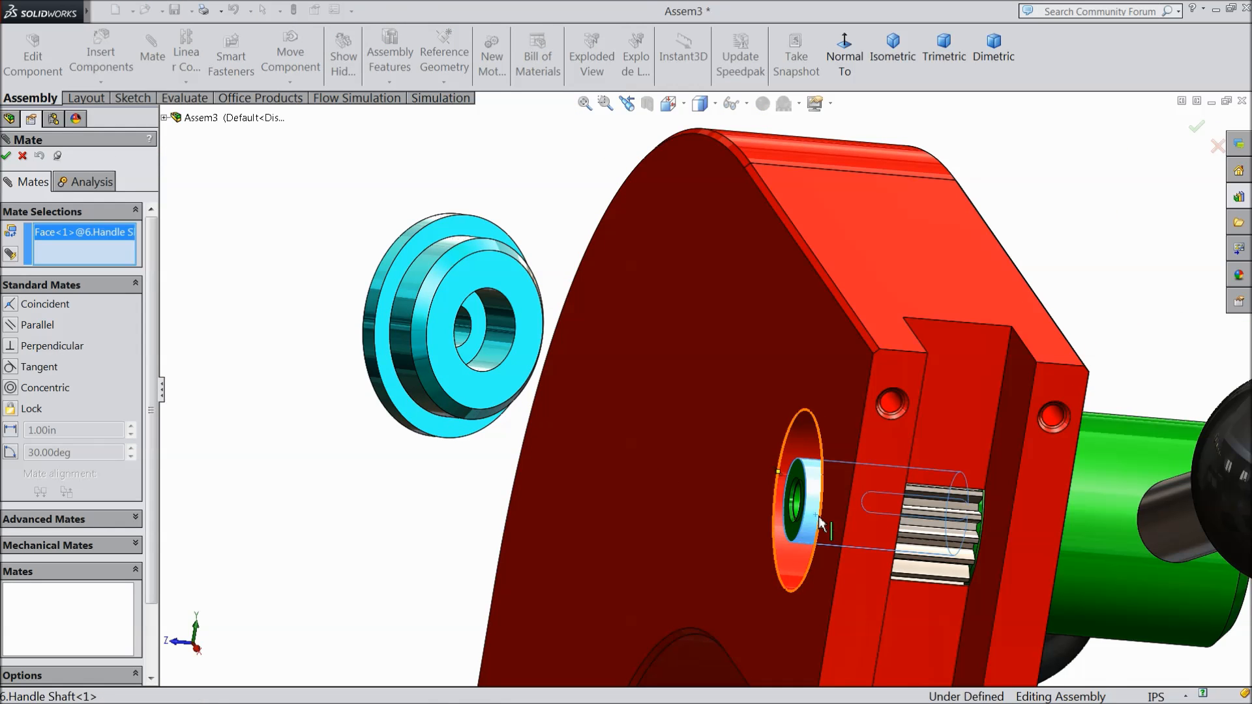
Step: Add a concentric mate between the handle shaft's end journal and the shaft cap's inner cylindrical face
{"action": "left_click", "coordinate": [498, 358]}
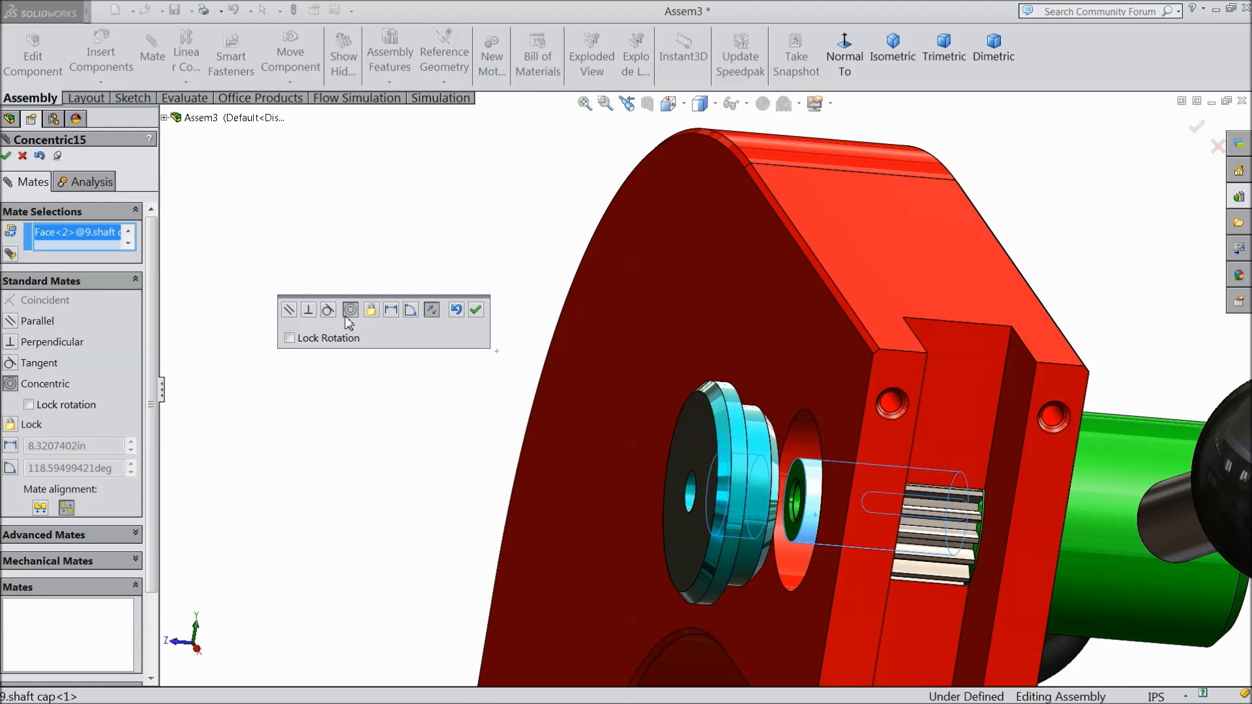
{"action": "left_click", "coordinate": [476, 311]}
{"action": "scroll", "coordinate": [675, 476], "scroll_direction": "up", "scroll_amount": 3}
Step: Add a coincident mate between the handle shaft's end face and the shaft cap's recessed inner face, and finish mating
{"action": "scroll", "coordinate": [764, 490], "scroll_direction": "down", "scroll_amount": 6}
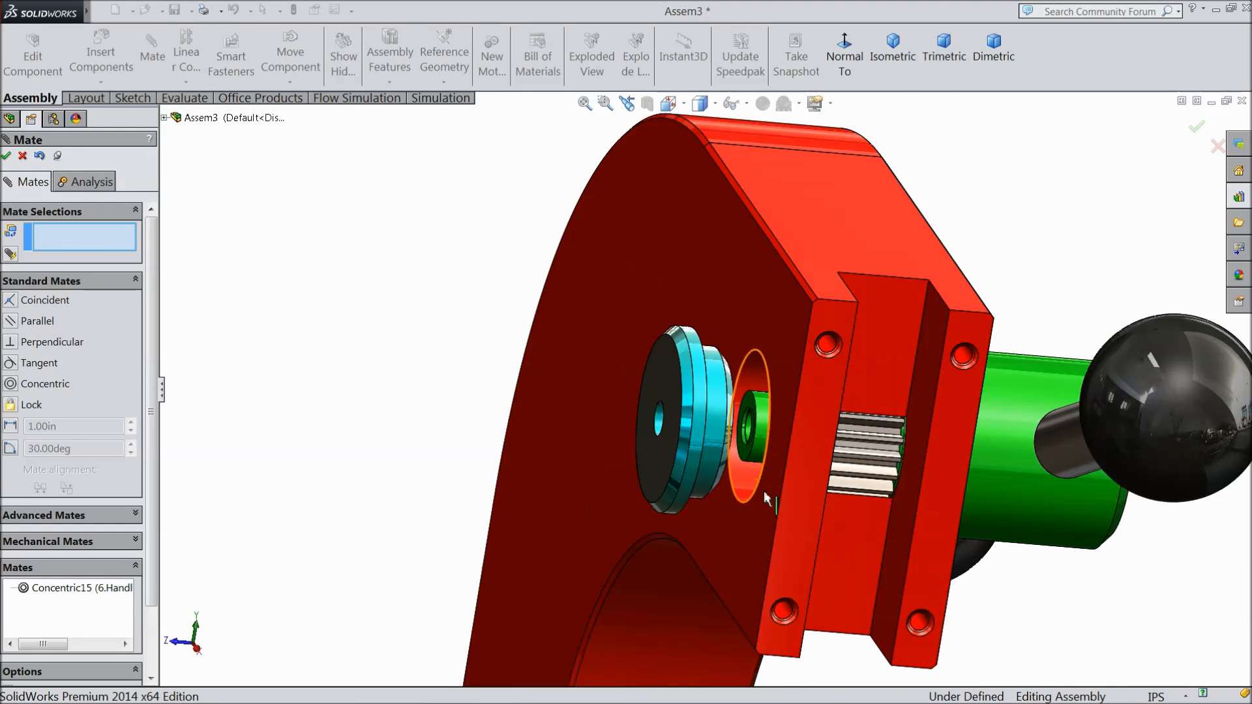
{"action": "scroll", "coordinate": [741, 433], "scroll_direction": "down", "scroll_amount": 3}
{"action": "left_click", "coordinate": [729, 430]}
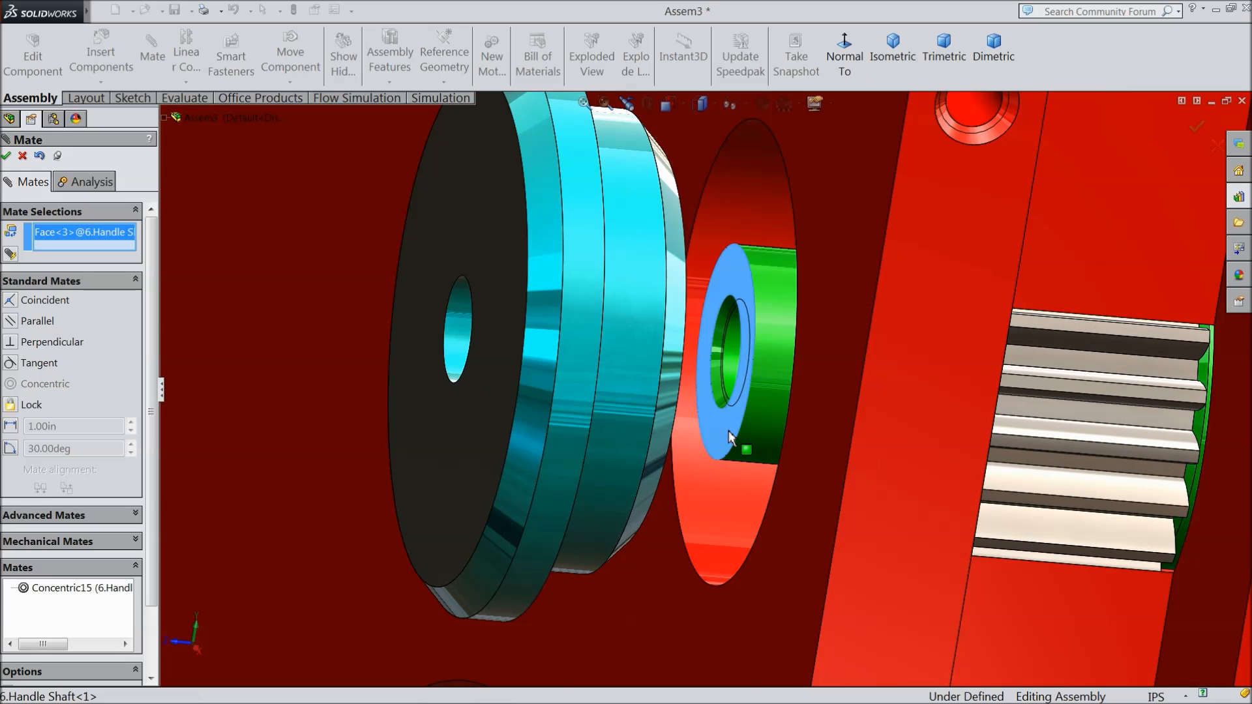
{"action": "scroll", "coordinate": [695, 445], "scroll_direction": "up", "scroll_amount": 4}
{"action": "middle_click_drag", "start_coordinate": [698, 447], "coordinate": [400, 447]}
{"action": "scroll", "coordinate": [493, 373], "scroll_direction": "down", "scroll_amount": 5}
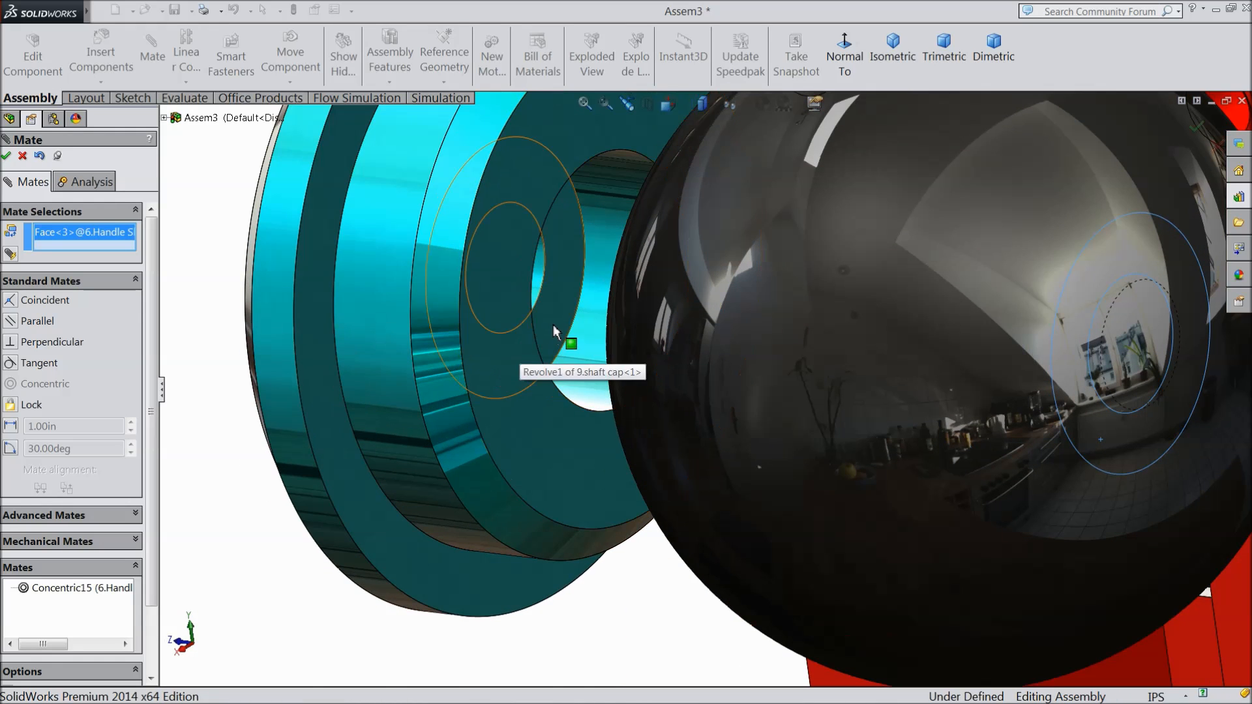
{"action": "left_click", "coordinate": [553, 323]}
{"action": "scroll", "coordinate": [475, 432], "scroll_direction": "up", "scroll_amount": 5}
{"action": "middle_click_drag", "start_coordinate": [475, 432], "coordinate": [562, 447]}
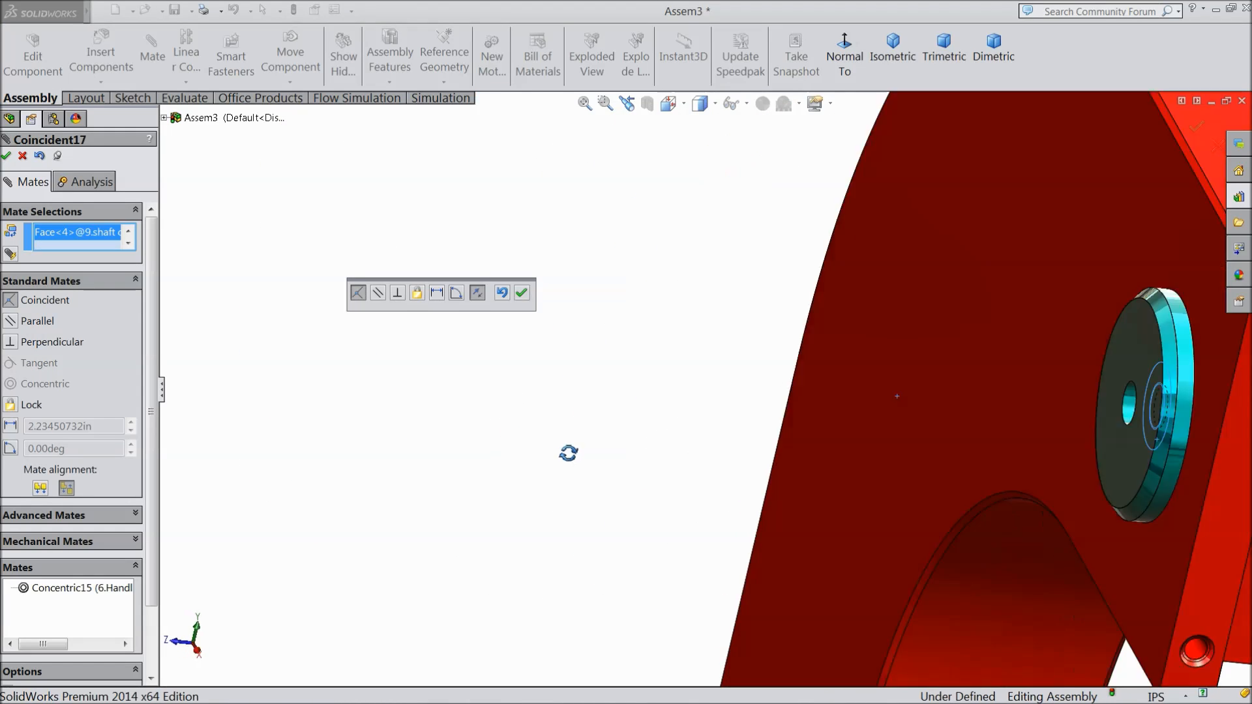
{"action": "scroll", "coordinate": [609, 476], "scroll_direction": "down", "scroll_amount": 4}
{"action": "scroll", "coordinate": [678, 482], "scroll_direction": "up", "scroll_amount": 2}
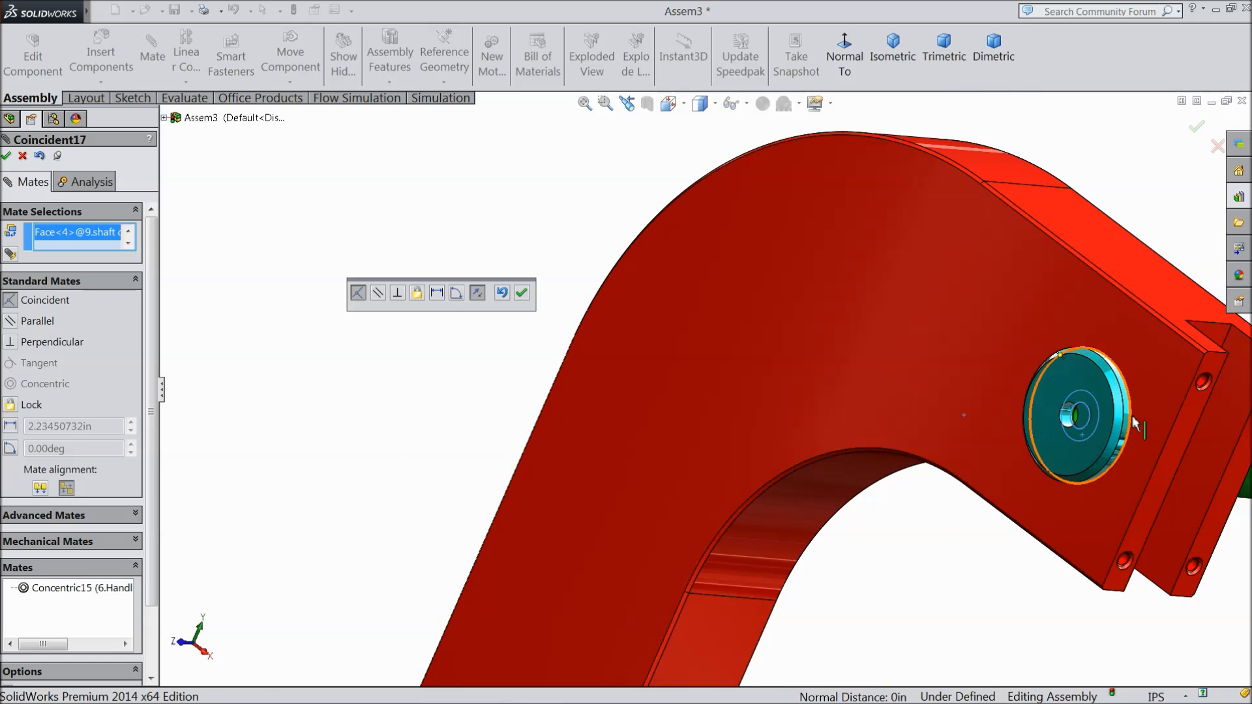
{"action": "scroll", "coordinate": [546, 368], "scroll_direction": "down", "scroll_amount": 3}
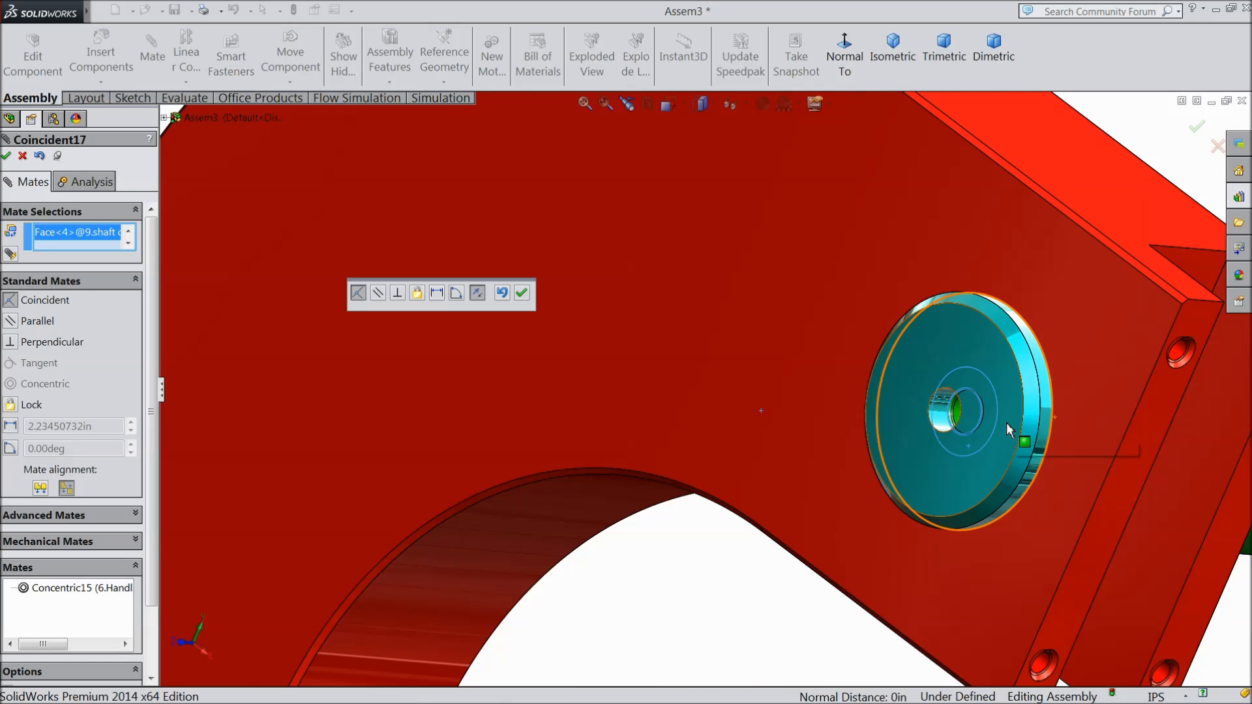
{"action": "left_click", "coordinate": [521, 295]}
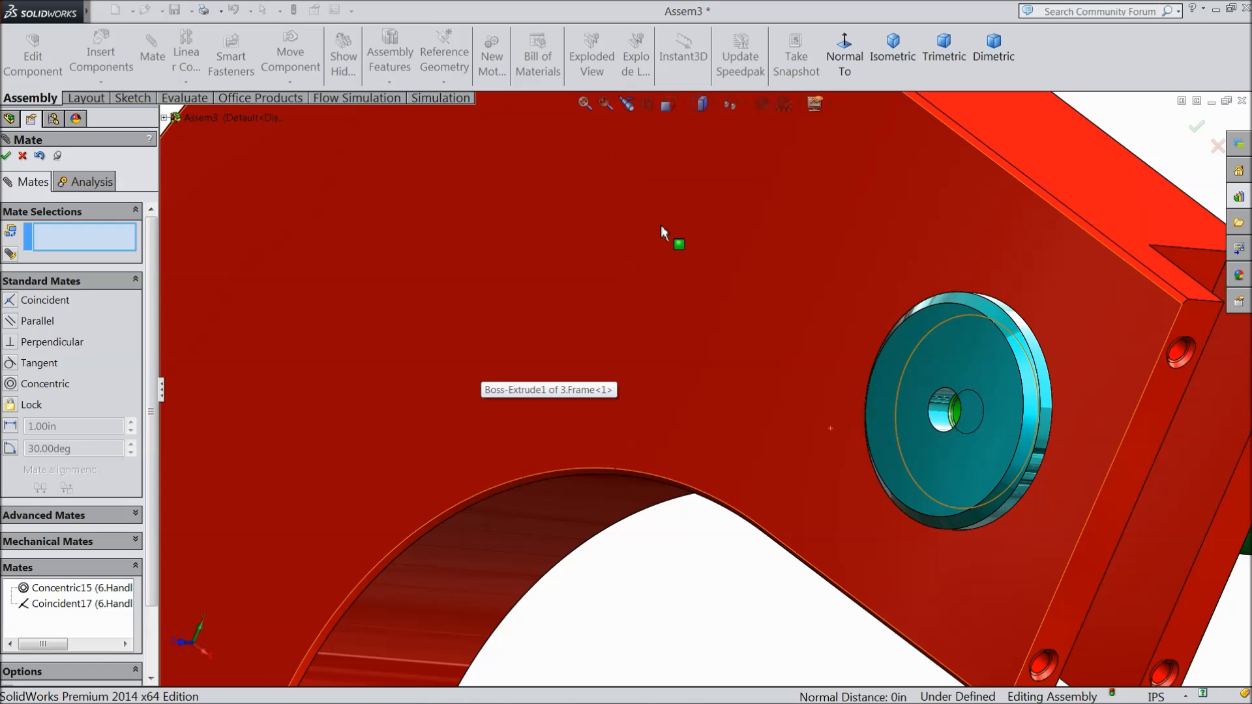
{"action": "scroll", "coordinate": [667, 324], "scroll_direction": "up", "scroll_amount": 3}
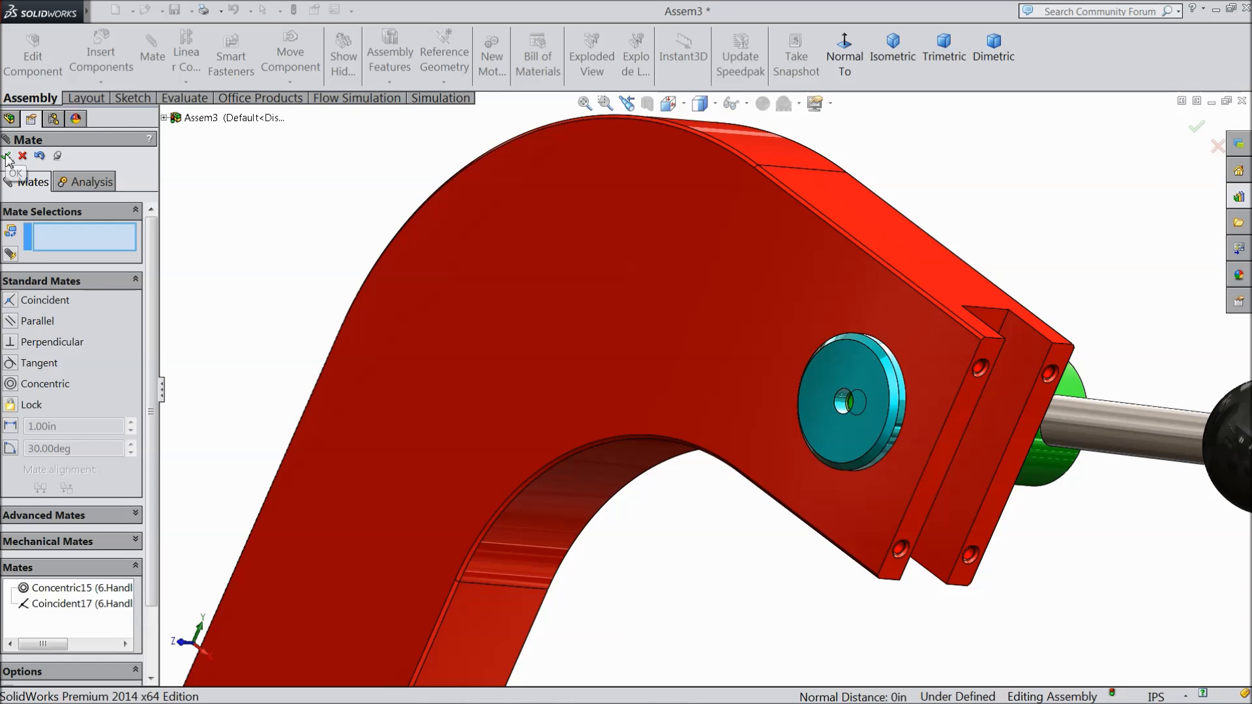
{"action": "left_click", "coordinate": [8, 160]}
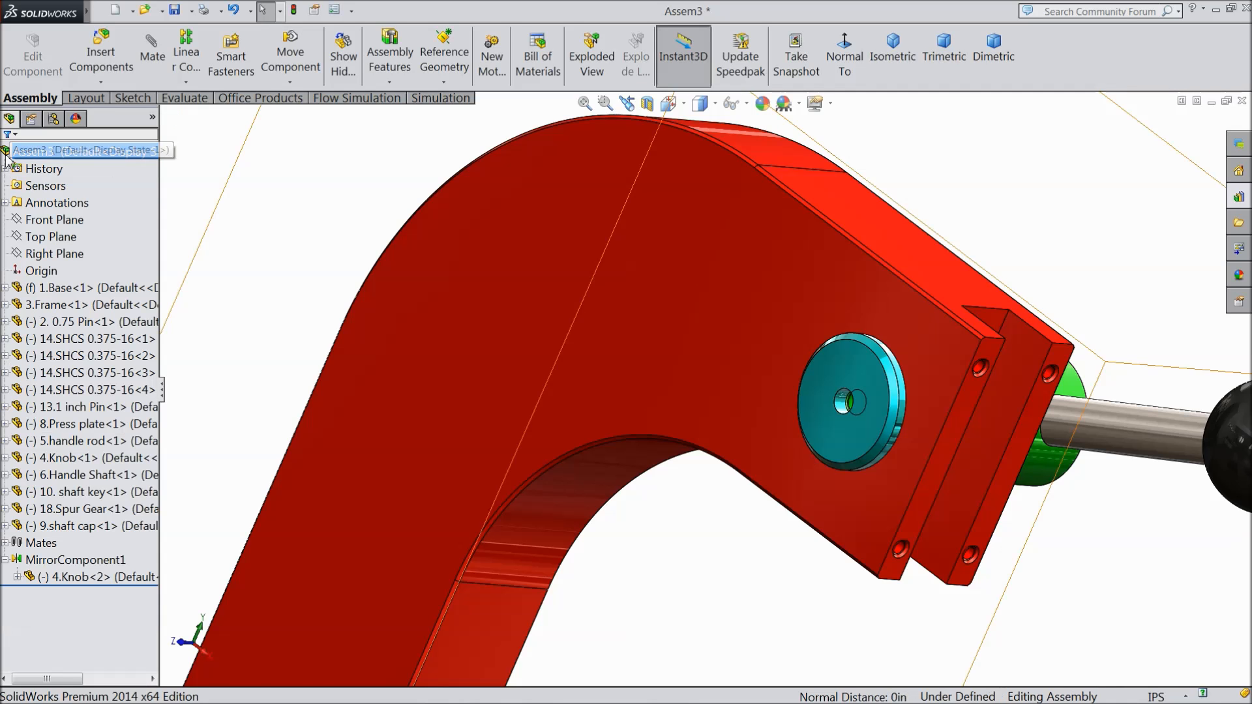
Step: Swing the handle by its knob until the rod stands roughly upright beside the frame
{"action": "scroll", "coordinate": [371, 298], "scroll_direction": "up", "scroll_amount": 4}
{"action": "middle_click_drag", "start_coordinate": [439, 352], "coordinate": [341, 306]}
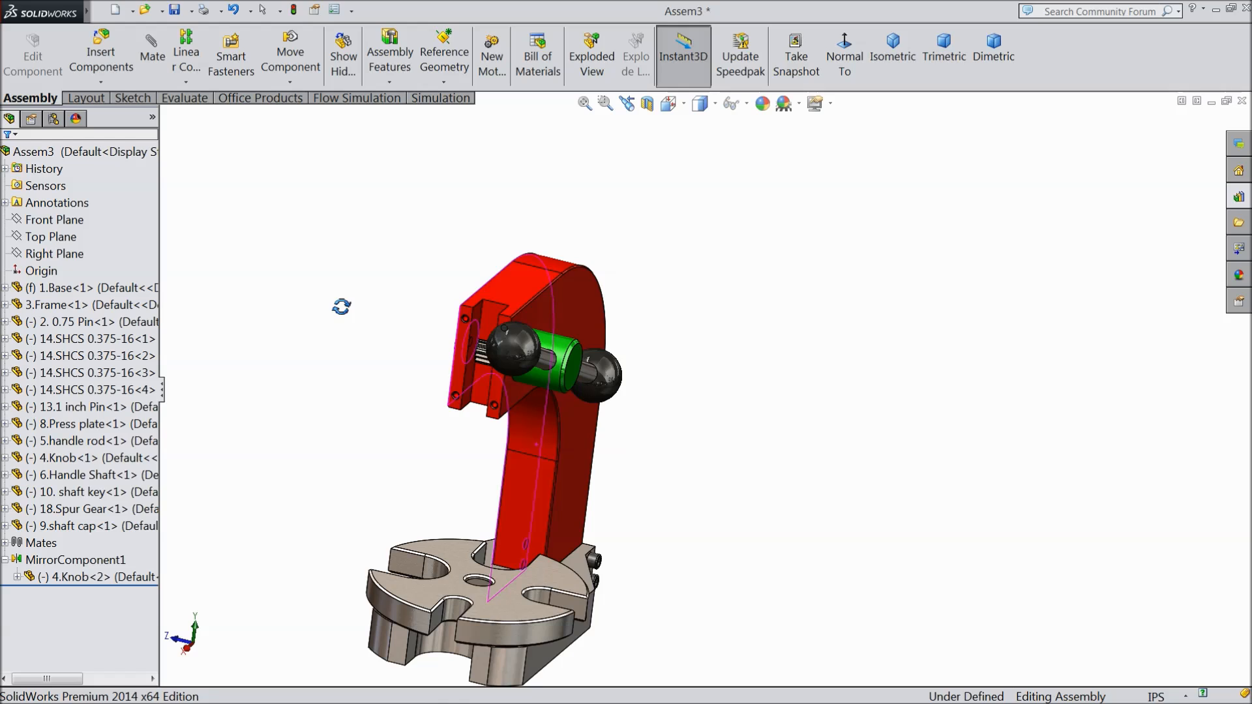
{"action": "middle_click_drag", "start_coordinate": [341, 306], "coordinate": [337, 315]}
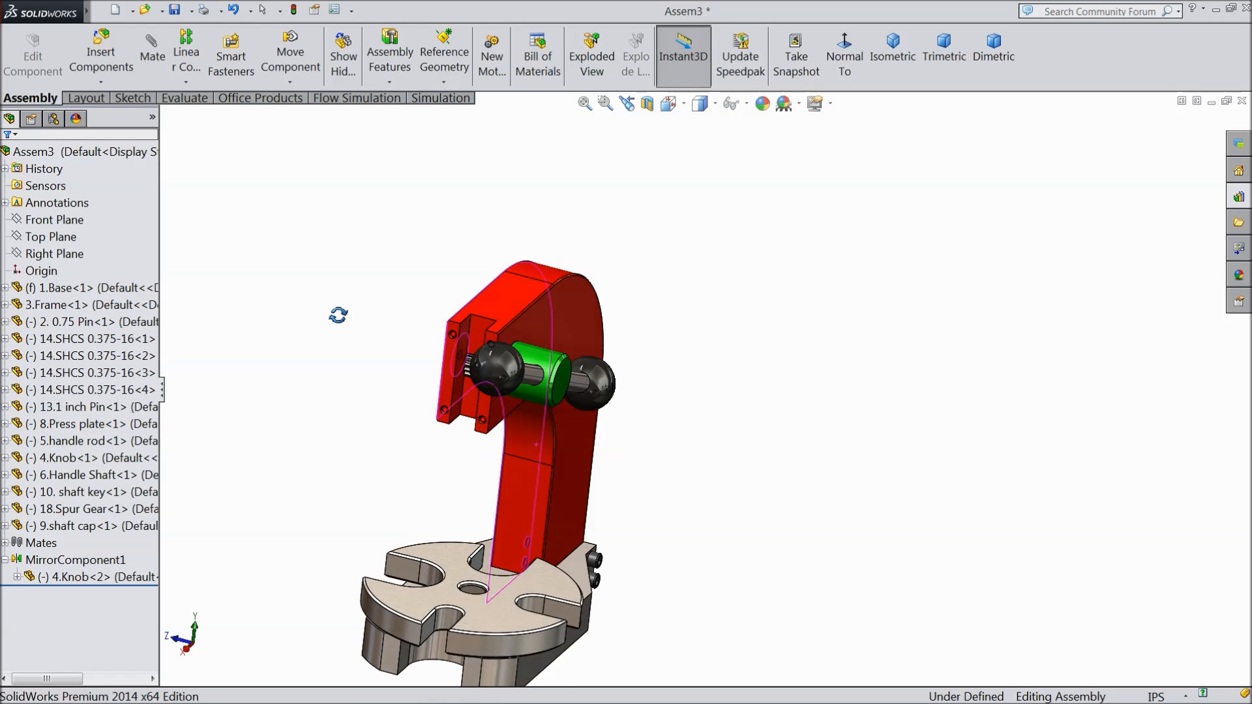
{"action": "middle_click_drag", "start_coordinate": [391, 352], "coordinate": [351, 339]}
{"action": "left_click_drag", "start_coordinate": [450, 372], "coordinate": [544, 242]}
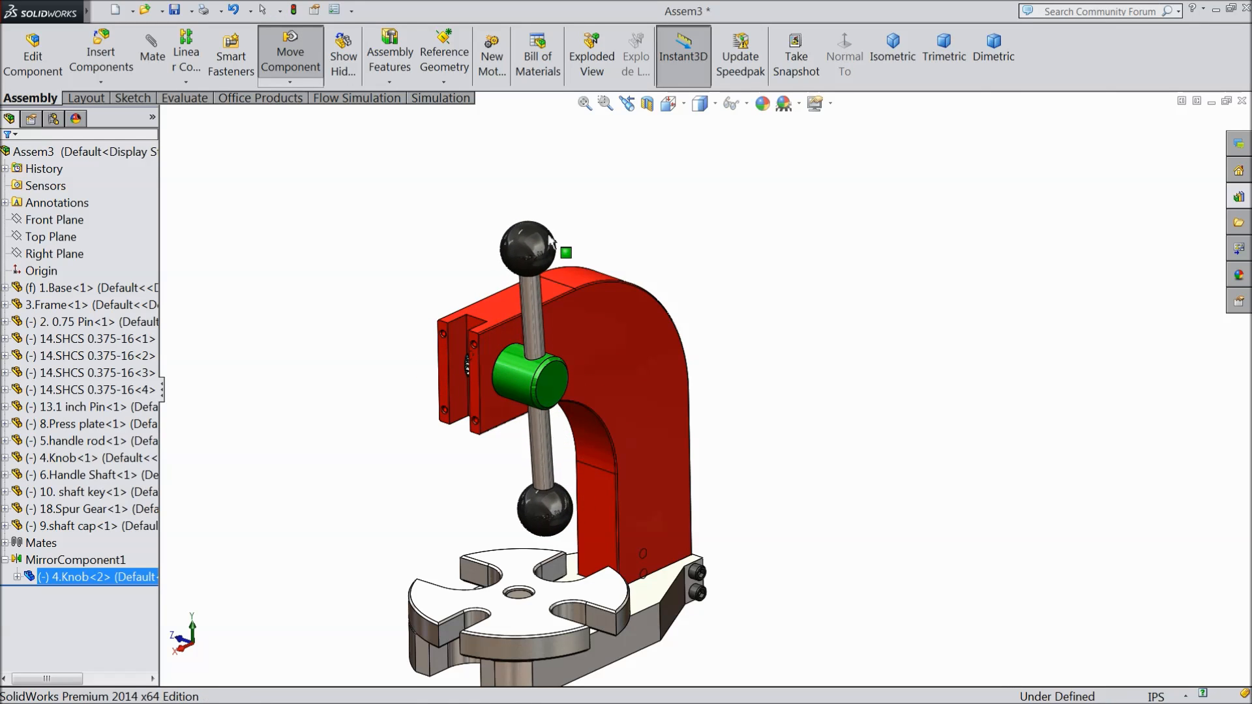
{"action": "key", "text": "Escape"}
Step: Insert the 7.Gear Rack part in front of the frame's upper arm
{"action": "scroll", "coordinate": [486, 365], "scroll_direction": "down", "scroll_amount": 3}
{"action": "middle_click_drag", "start_coordinate": [487, 425], "coordinate": [503, 423]}
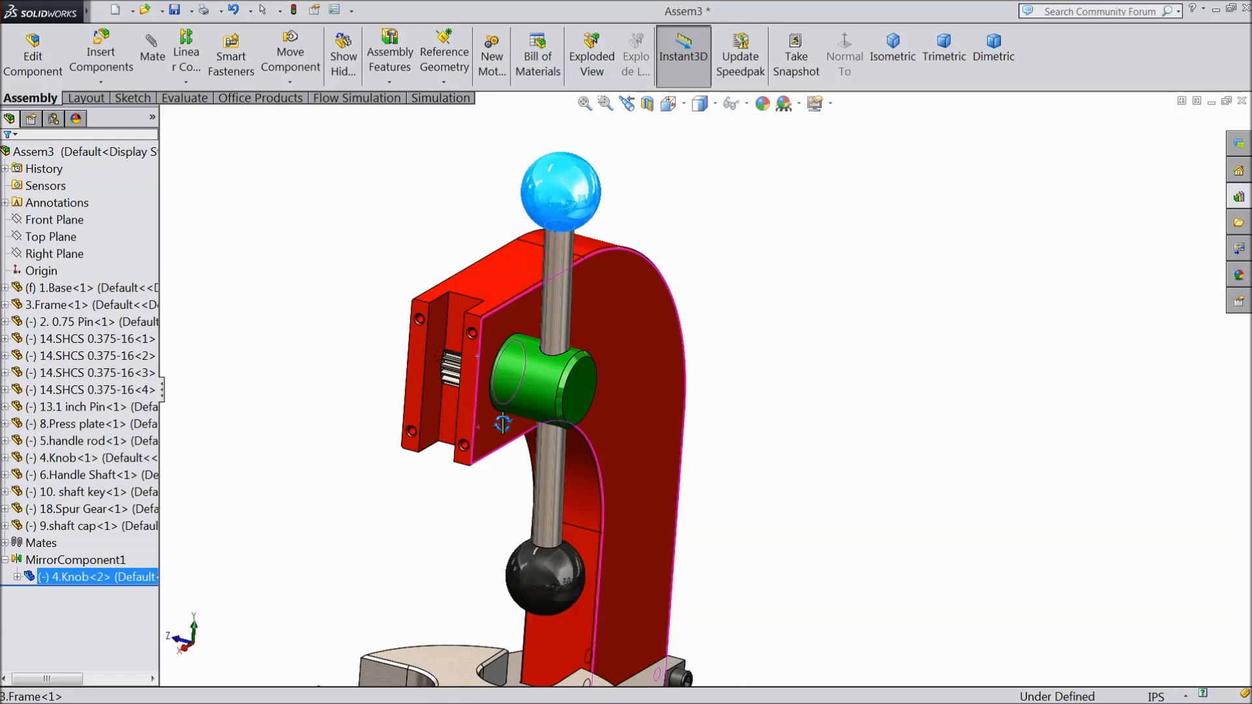
{"action": "left_click", "coordinate": [101, 58]}
{"action": "left_click", "coordinate": [76, 475]}
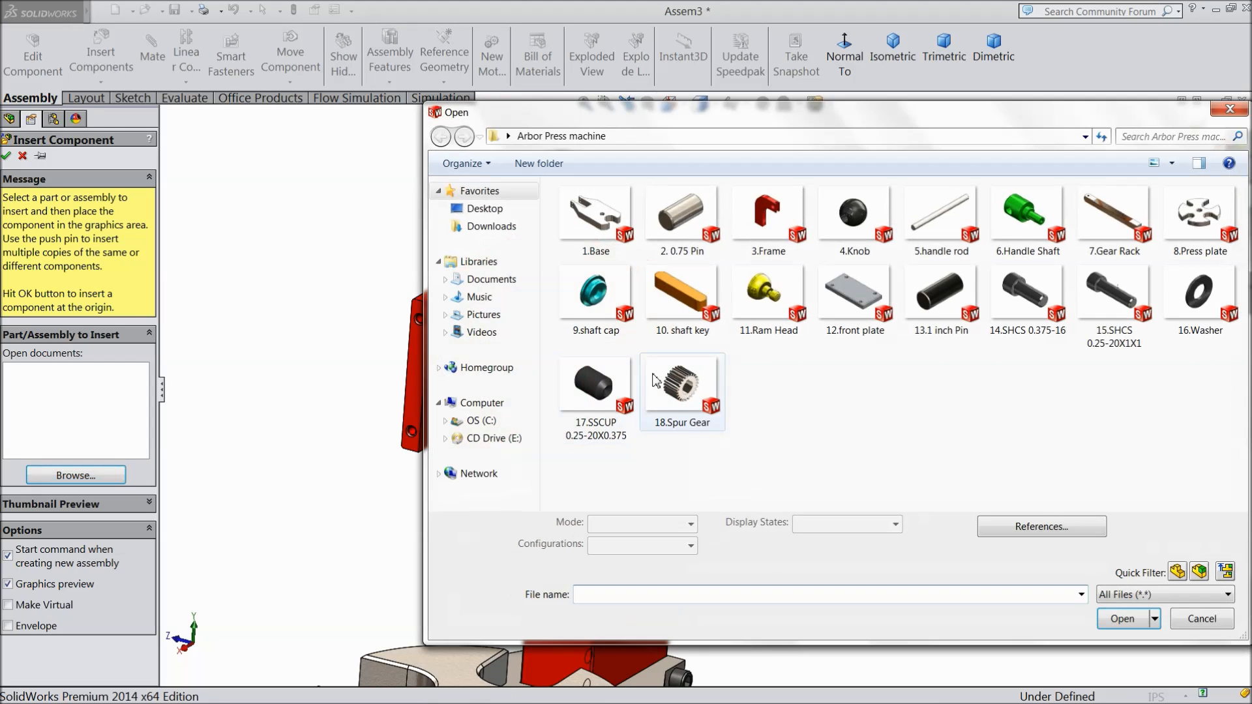
{"action": "left_click", "coordinate": [1112, 222]}
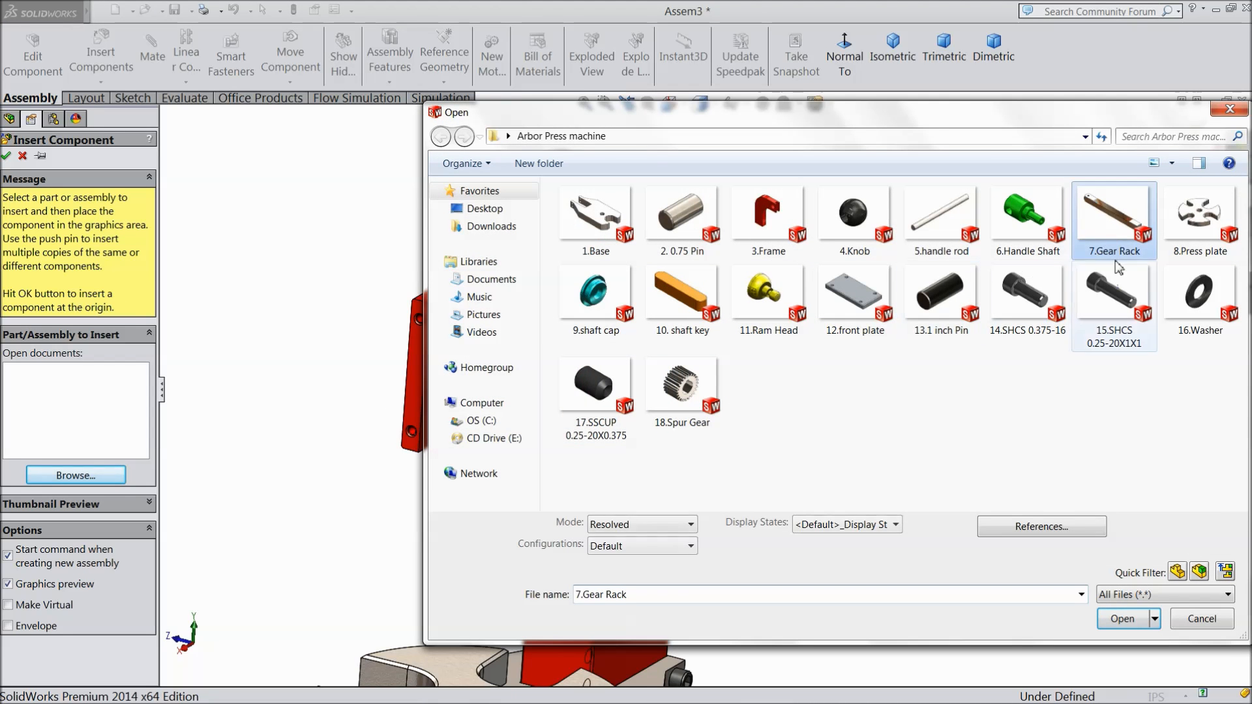
{"action": "left_click", "coordinate": [1122, 619]}
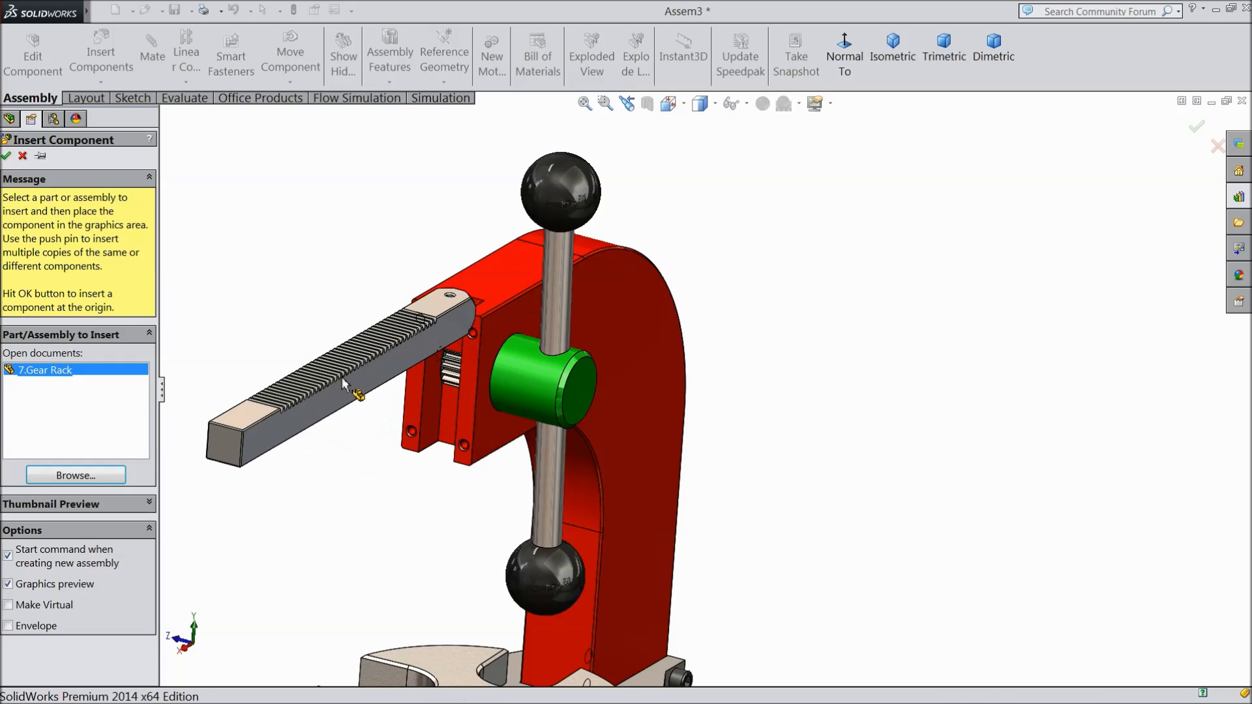
{"action": "left_click", "coordinate": [343, 383]}
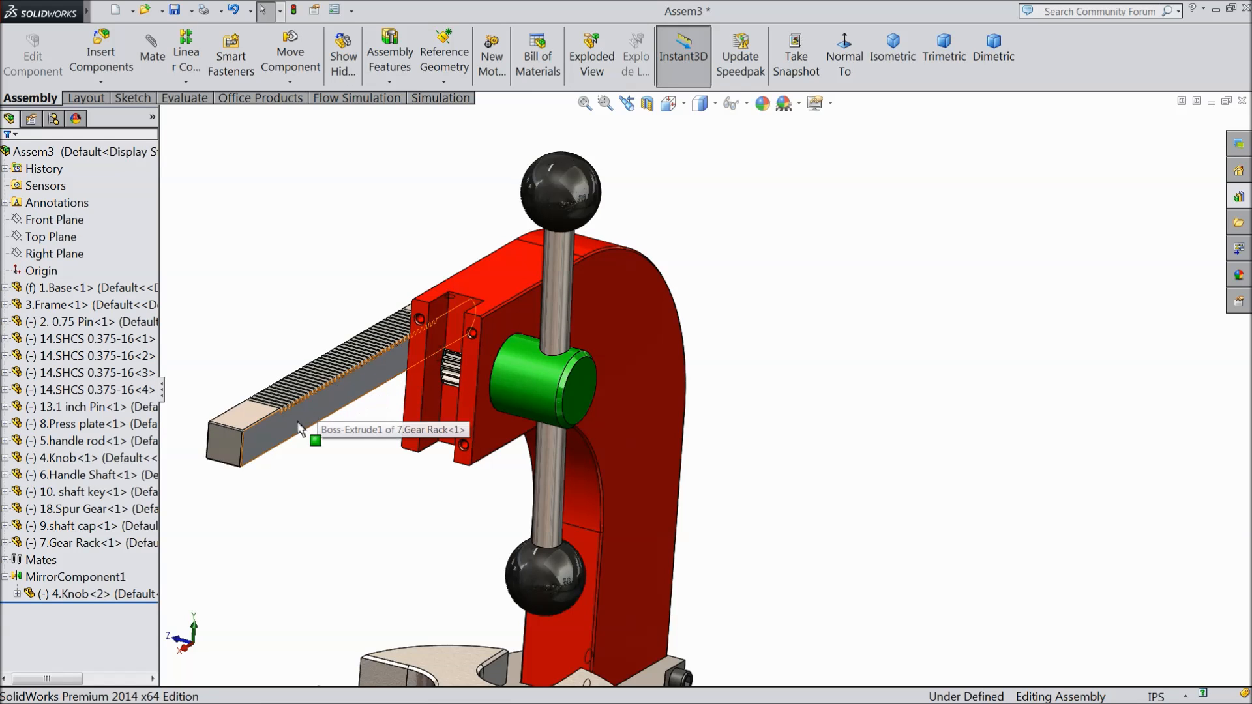
Step: Rotate the gear rack upright so its teeth face the frame and its holed end points down
{"action": "left_click", "coordinate": [277, 83]}
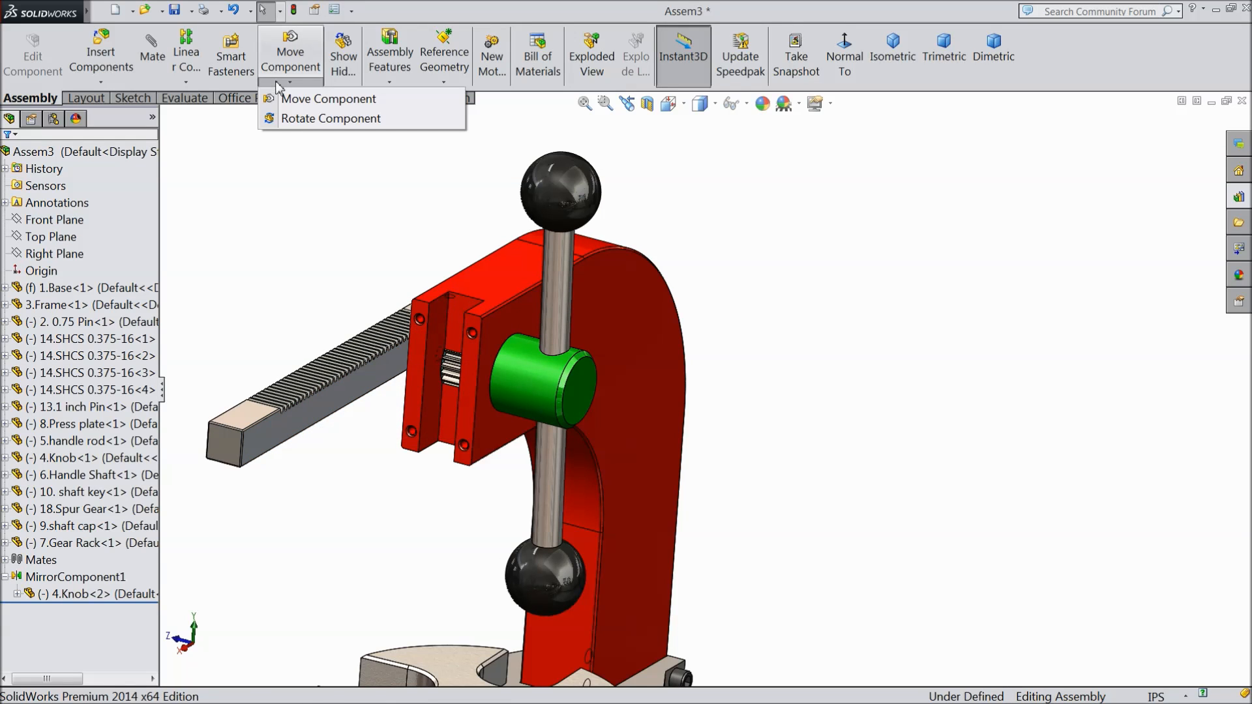
{"action": "left_click", "coordinate": [313, 119]}
{"action": "left_click_drag", "start_coordinate": [273, 422], "coordinate": [327, 611]}
{"action": "left_click_drag", "start_coordinate": [346, 348], "coordinate": [320, 470]}
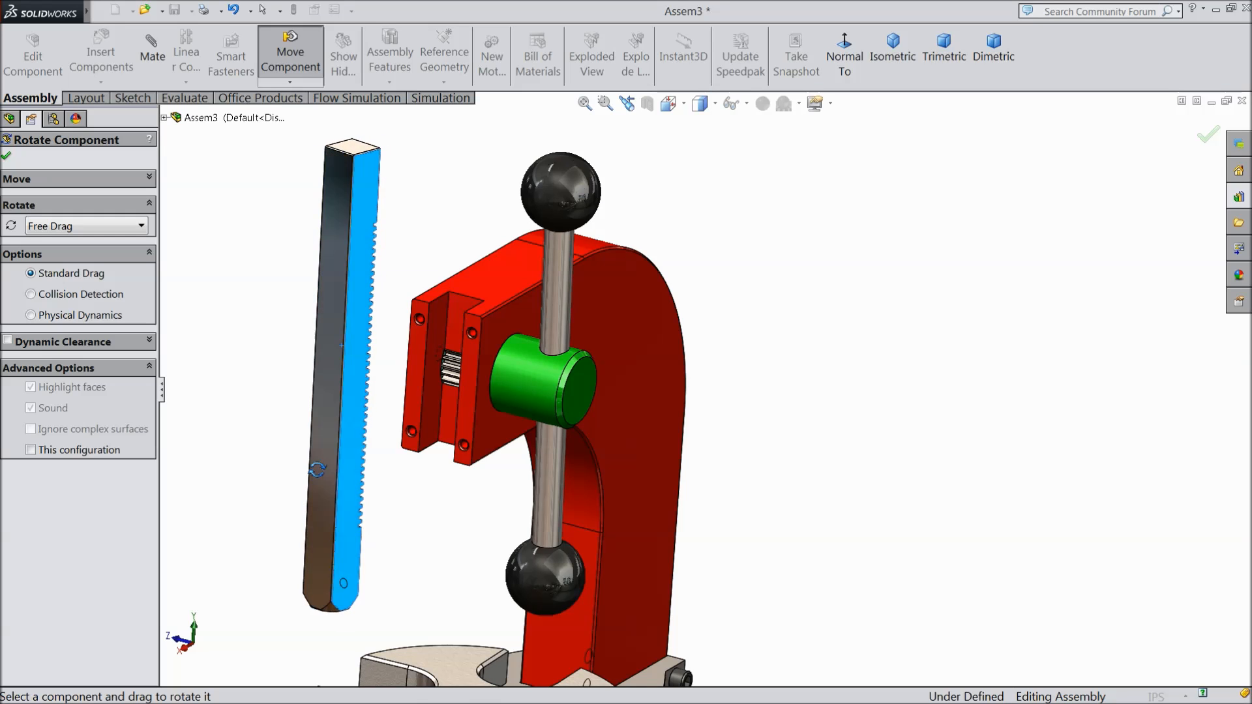
{"action": "left_click", "coordinate": [9, 156]}
{"action": "key", "text": "z"}
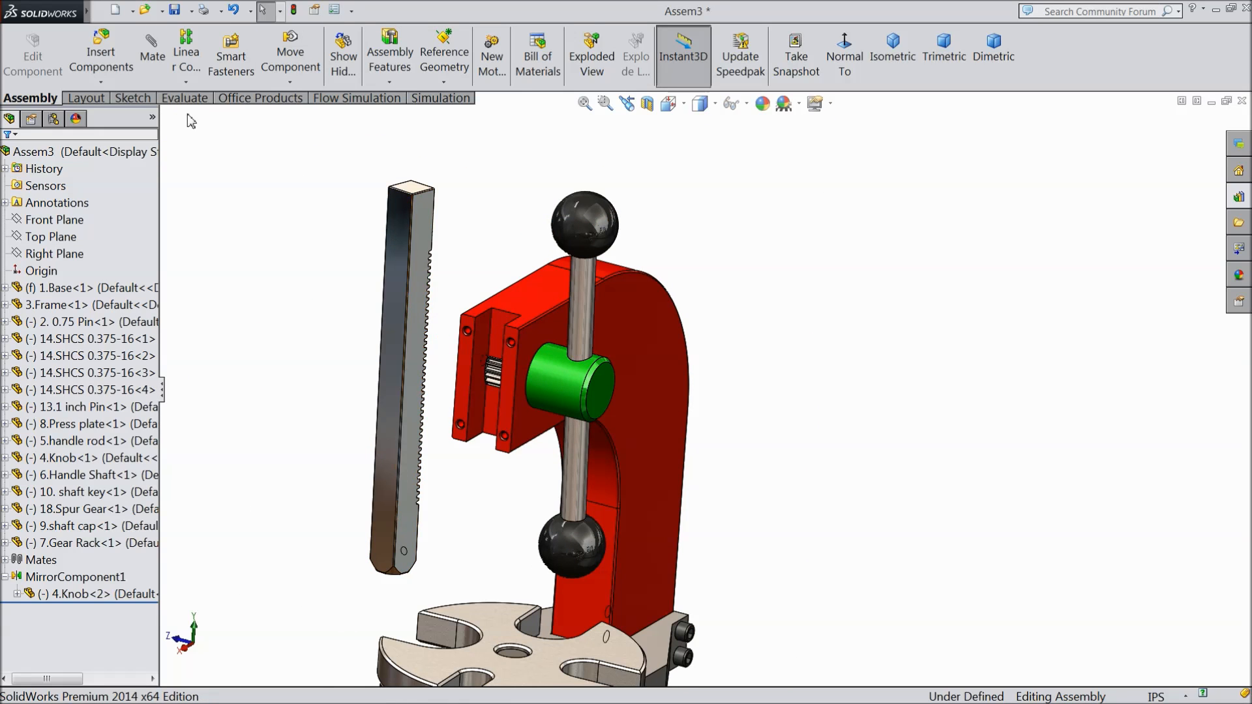
Step: Start a mate from the advanced mate types and select one flat side face of the gear rack
{"action": "left_click", "coordinate": [146, 69]}
{"action": "left_click", "coordinate": [53, 287]}
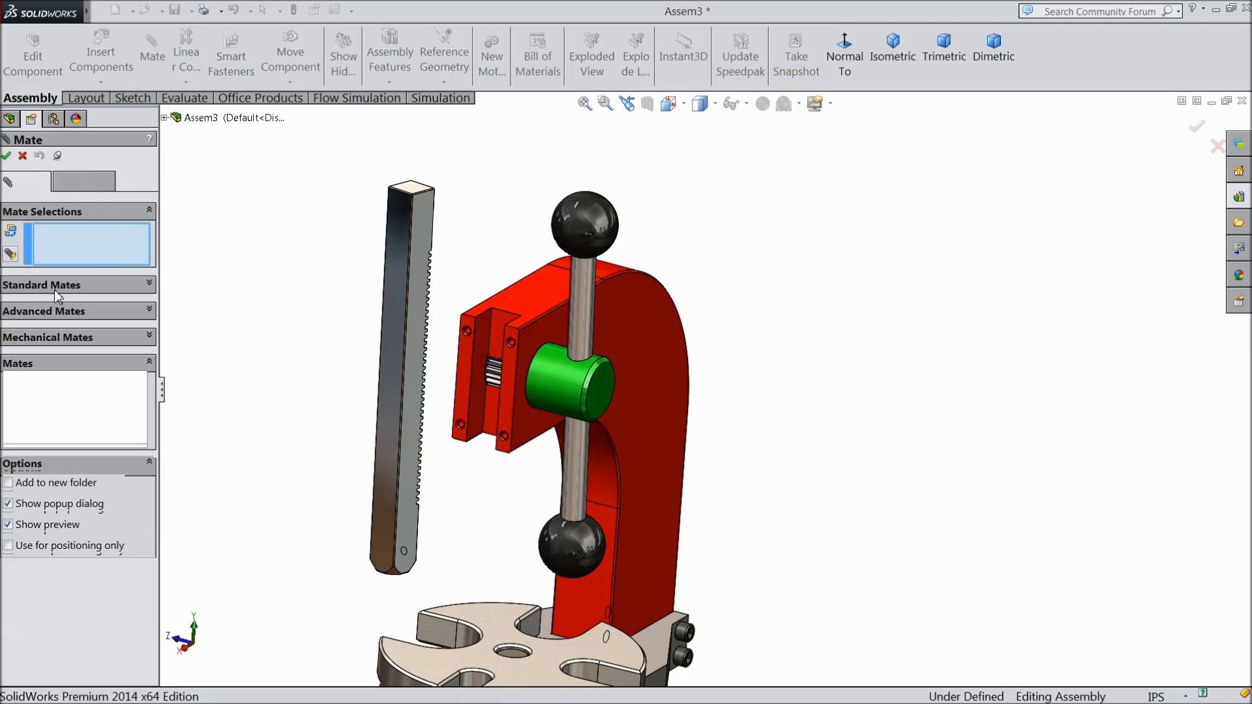
{"action": "left_click", "coordinate": [45, 312]}
{"action": "scroll", "coordinate": [415, 418], "scroll_direction": "down", "scroll_amount": 2}
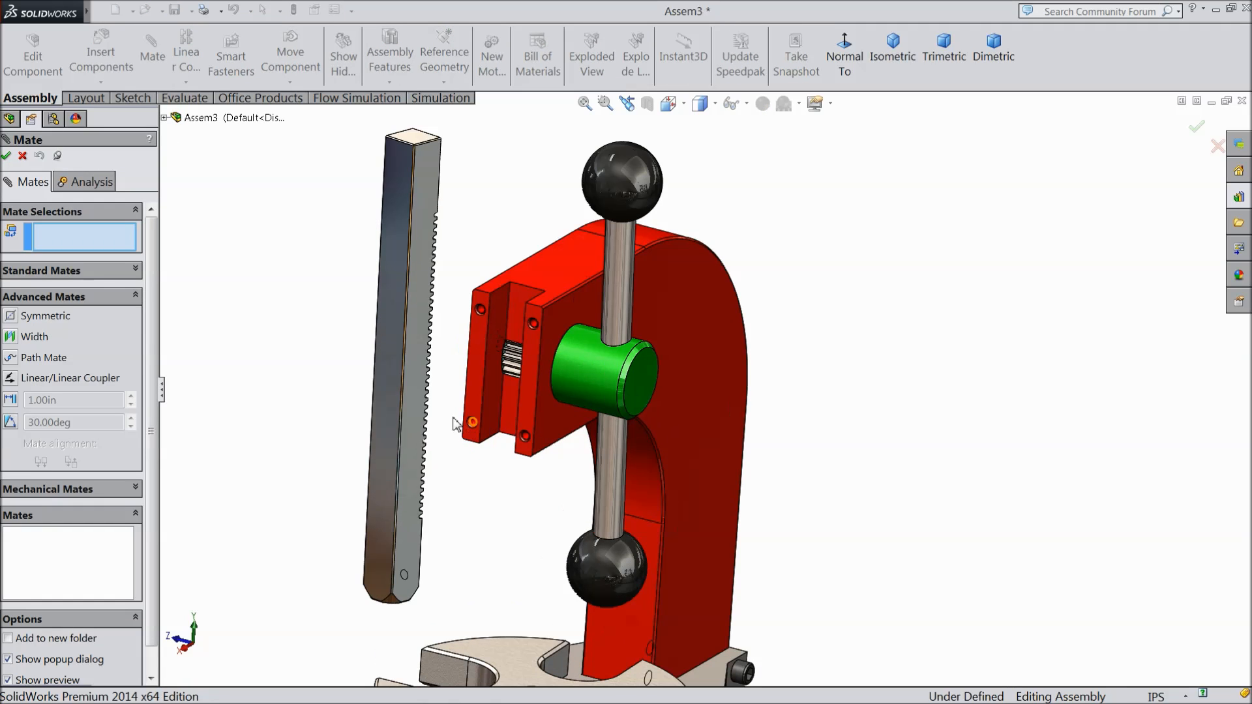
{"action": "scroll", "coordinate": [418, 361], "scroll_direction": "down", "scroll_amount": 3}
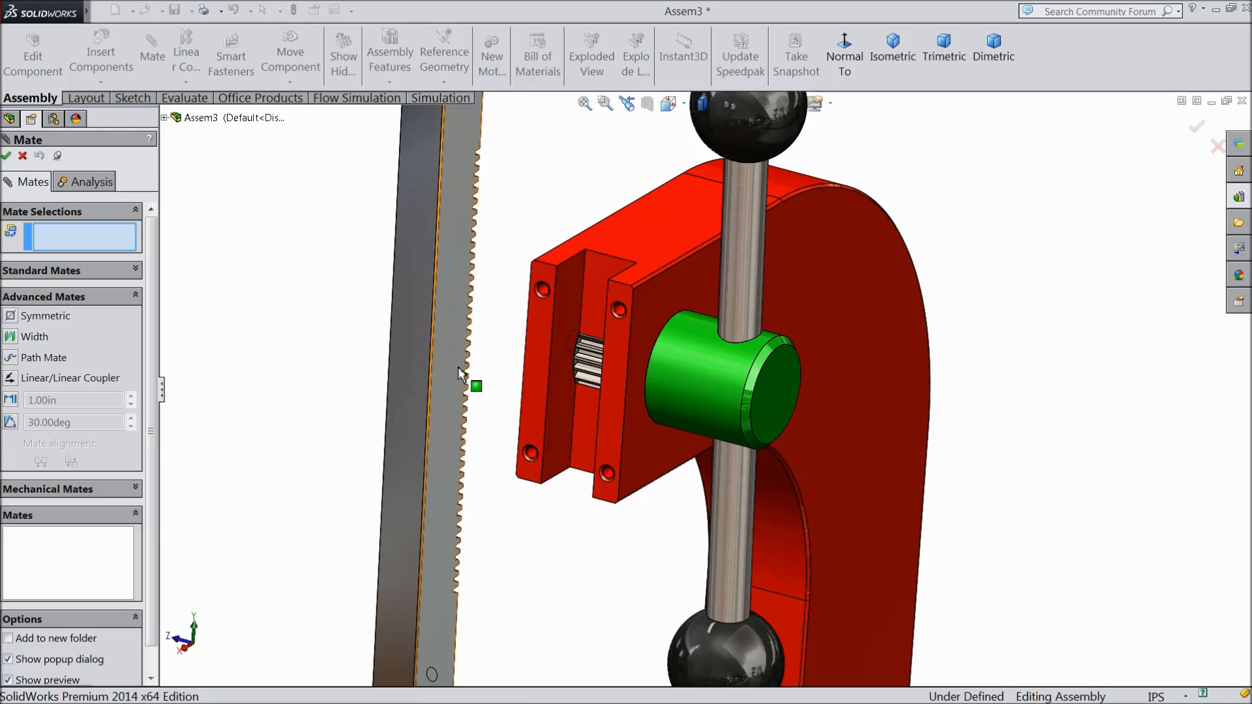
{"action": "left_click", "coordinate": [448, 362]}
Step: Choose the Width mate and use the gear rack's two opposite side faces as its width selections
{"action": "scroll", "coordinate": [448, 385], "scroll_direction": "up", "scroll_amount": 5}
{"action": "middle_click_drag", "start_coordinate": [447, 405], "coordinate": [550, 437]}
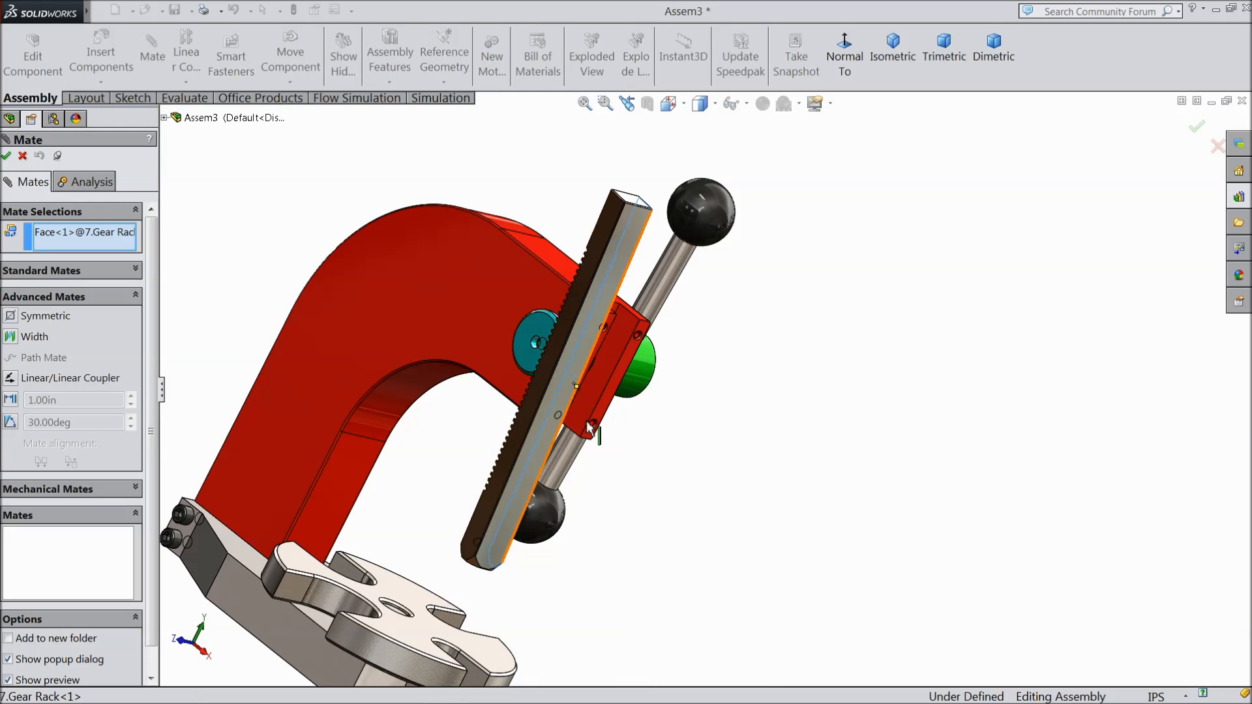
{"action": "middle_click_drag", "start_coordinate": [589, 334], "coordinate": [590, 282]}
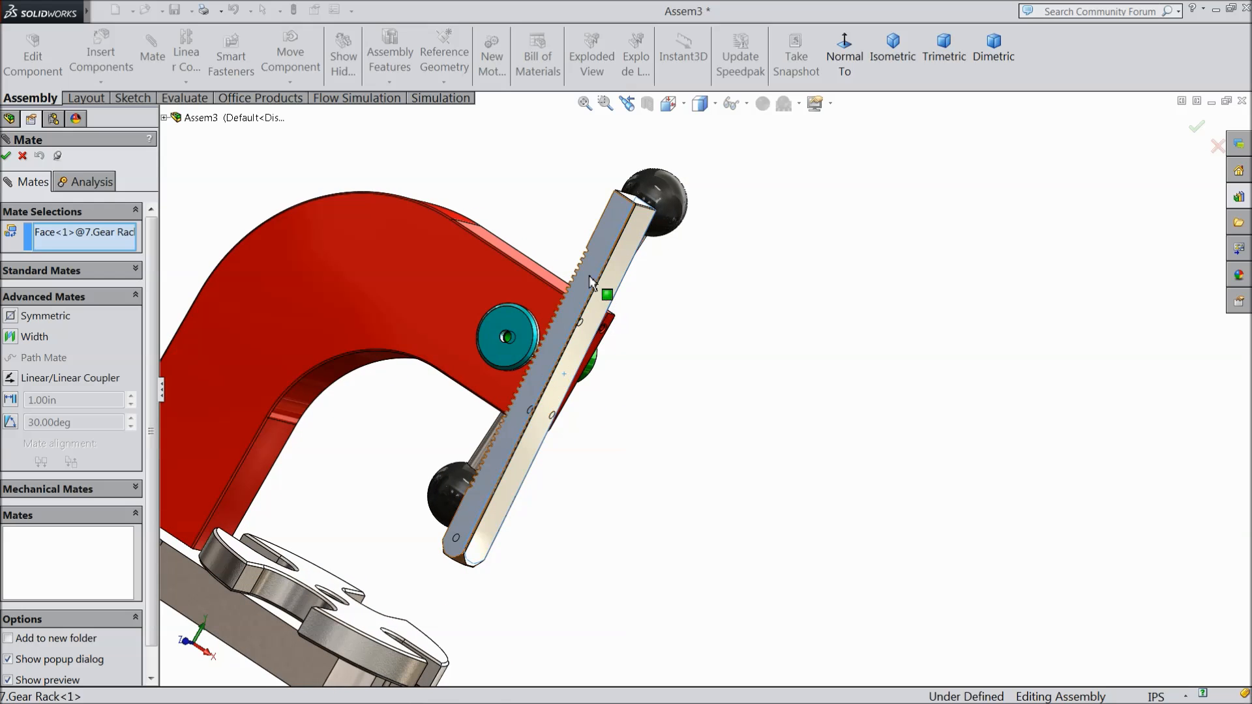
{"action": "left_click", "coordinate": [590, 281]}
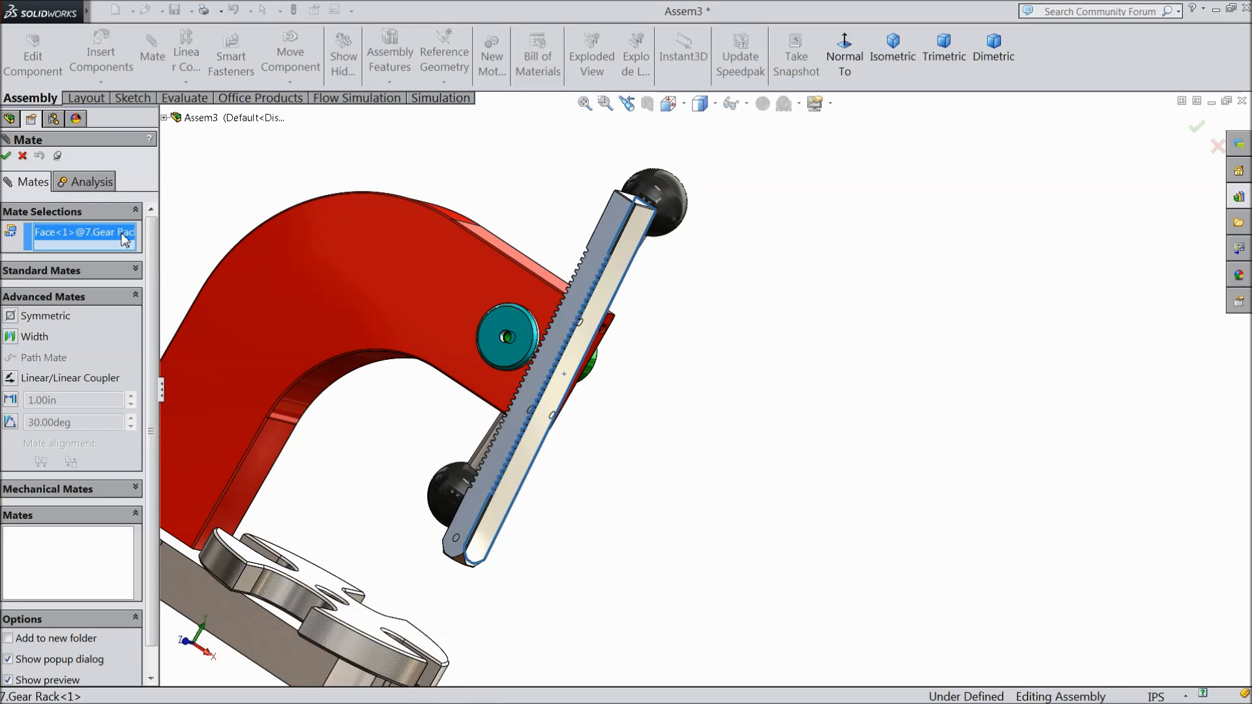
{"action": "scroll", "coordinate": [587, 274], "scroll_direction": "up", "scroll_amount": 5}
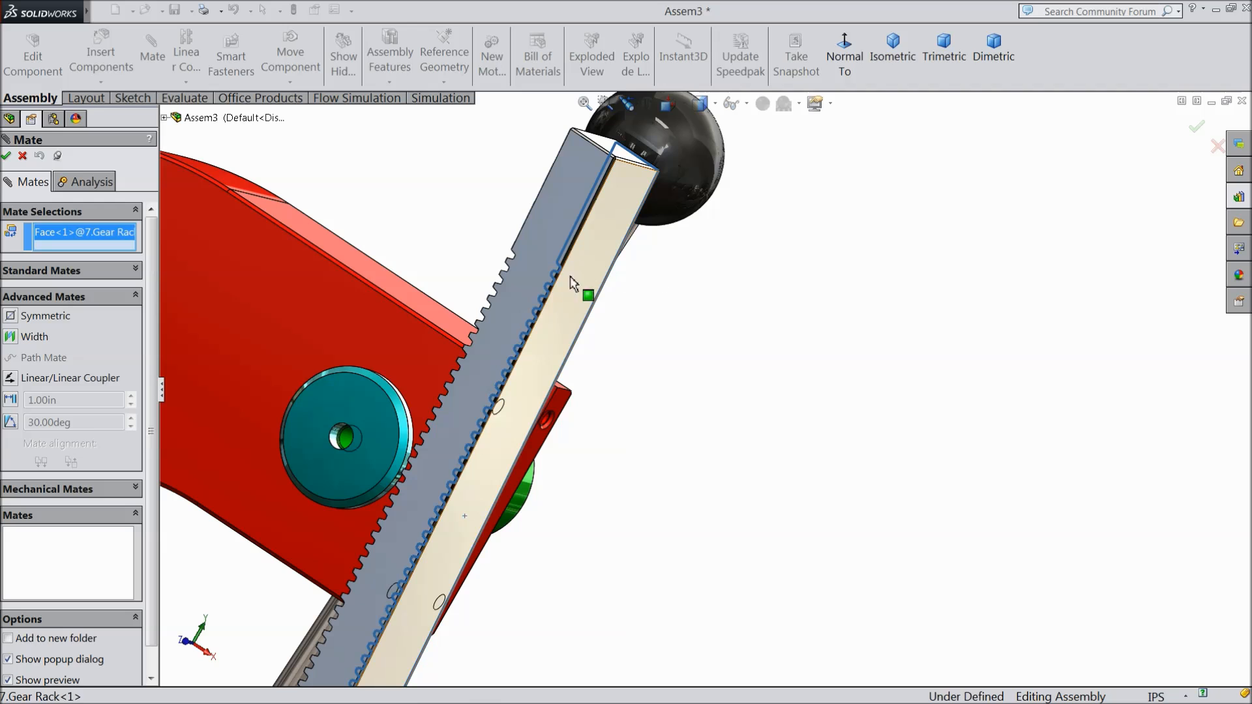
{"action": "left_click", "coordinate": [580, 197]}
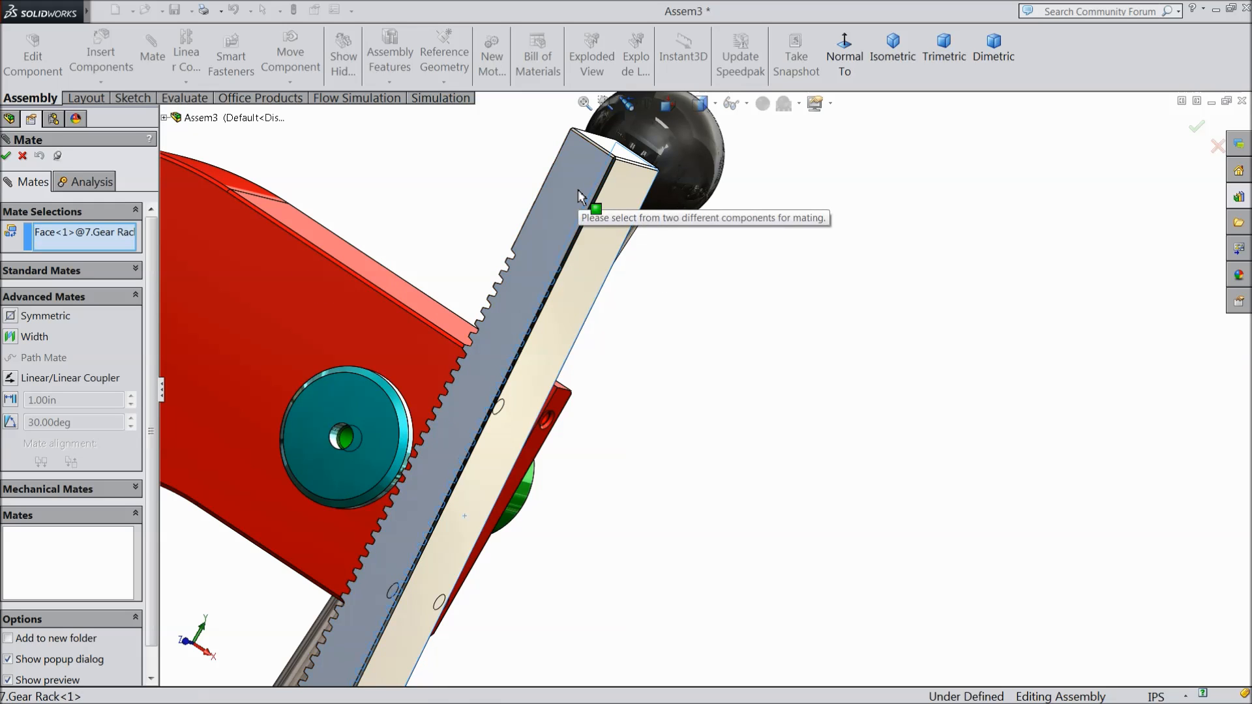
{"action": "left_click", "coordinate": [17, 340]}
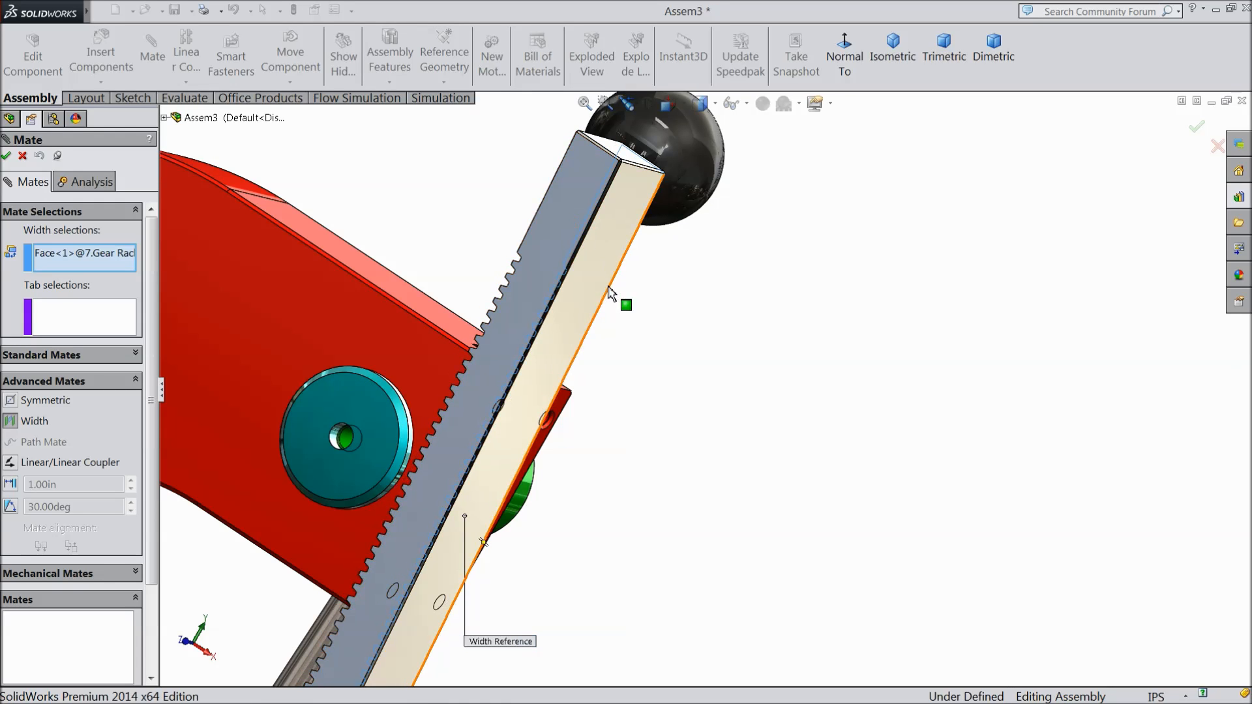
{"action": "left_click", "coordinate": [560, 247]}
Step: Set the two inner side walls of the frame's front slot as tab selections and accept the Width mate
{"action": "middle_click_drag", "start_coordinate": [679, 337], "coordinate": [555, 312]}
{"action": "scroll", "coordinate": [537, 405], "scroll_direction": "down", "scroll_amount": 6}
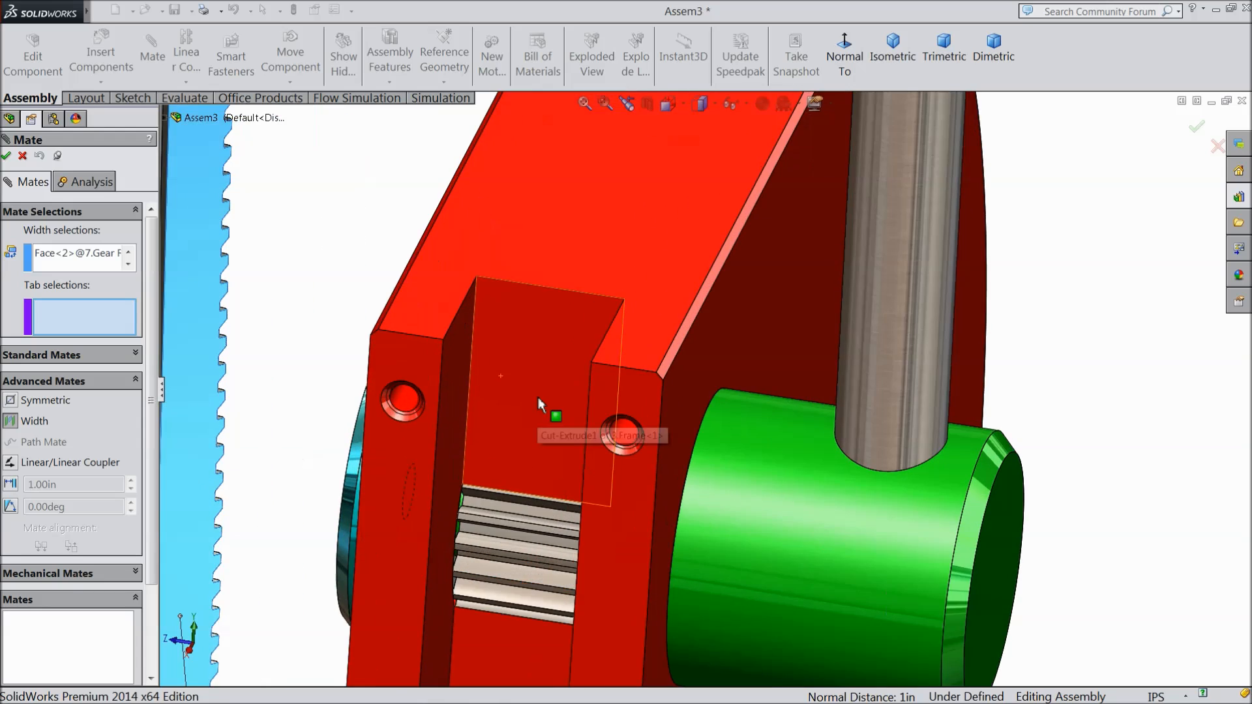
{"action": "left_click", "coordinate": [634, 418]}
{"action": "middle_click_drag", "start_coordinate": [634, 418], "coordinate": [589, 411]}
{"action": "left_click", "coordinate": [501, 389]}
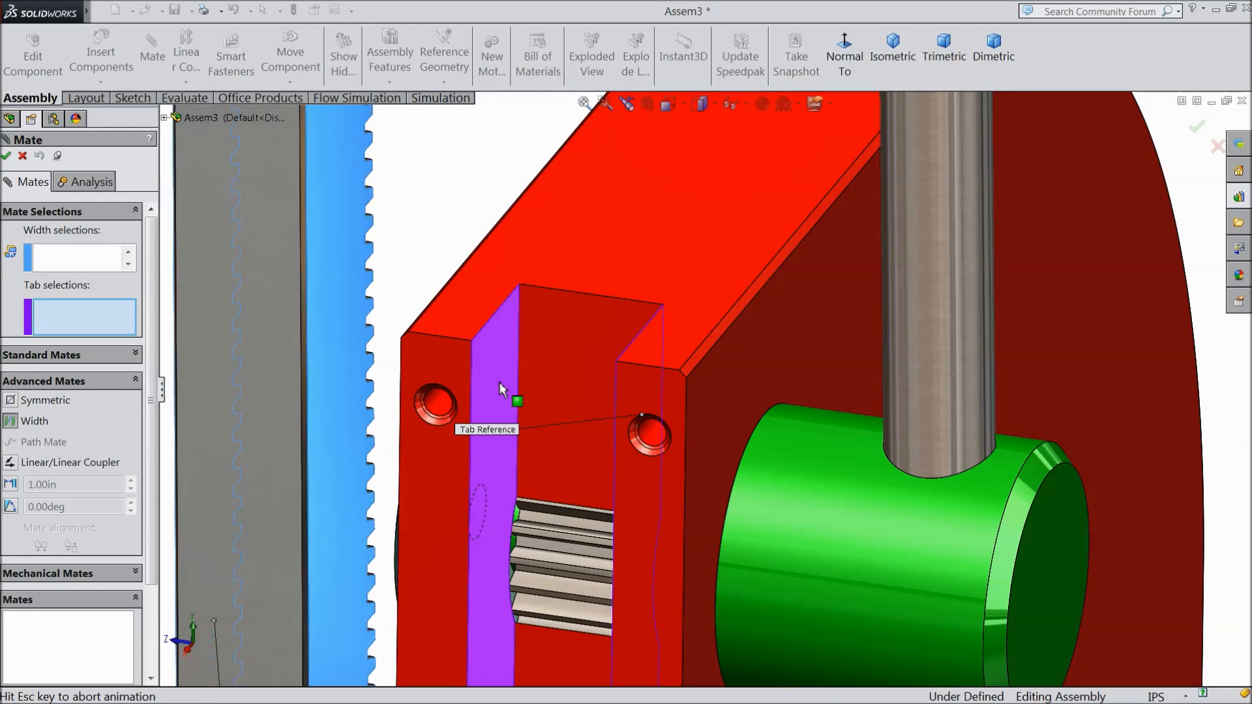
{"action": "left_click", "coordinate": [7, 157]}
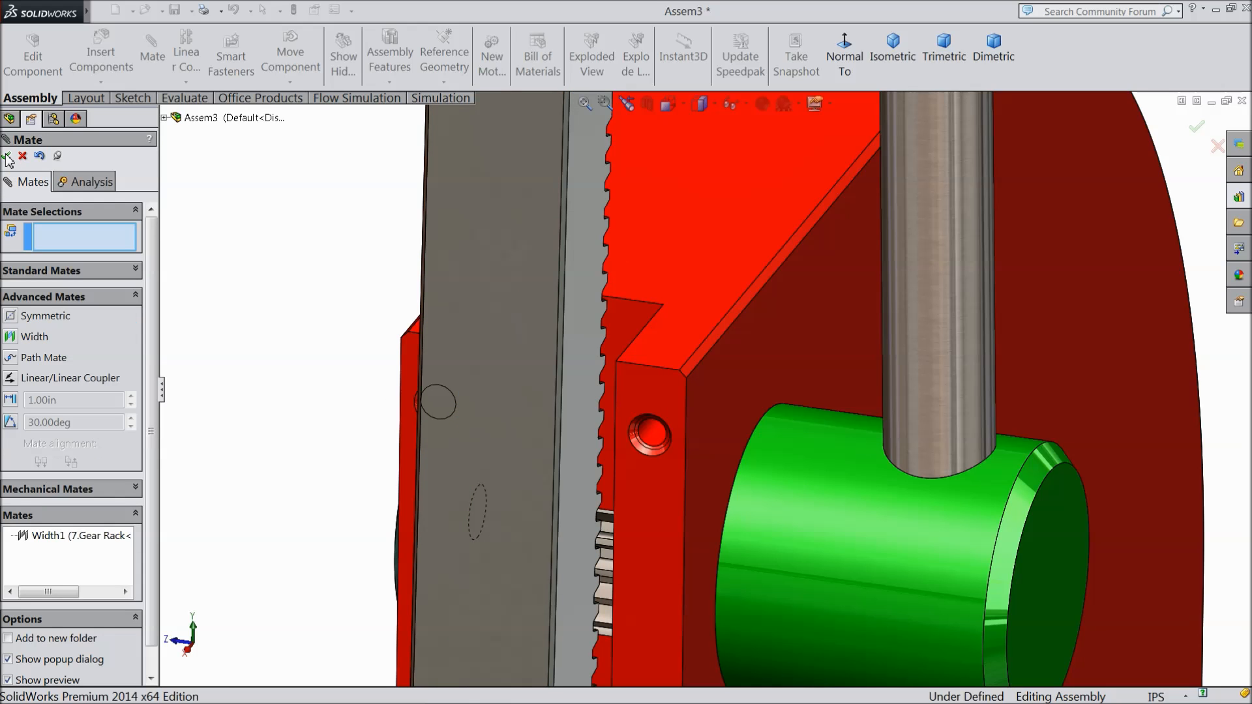
{"action": "key", "text": "f"}
{"action": "middle_click_drag", "start_coordinate": [453, 380], "coordinate": [411, 551]}
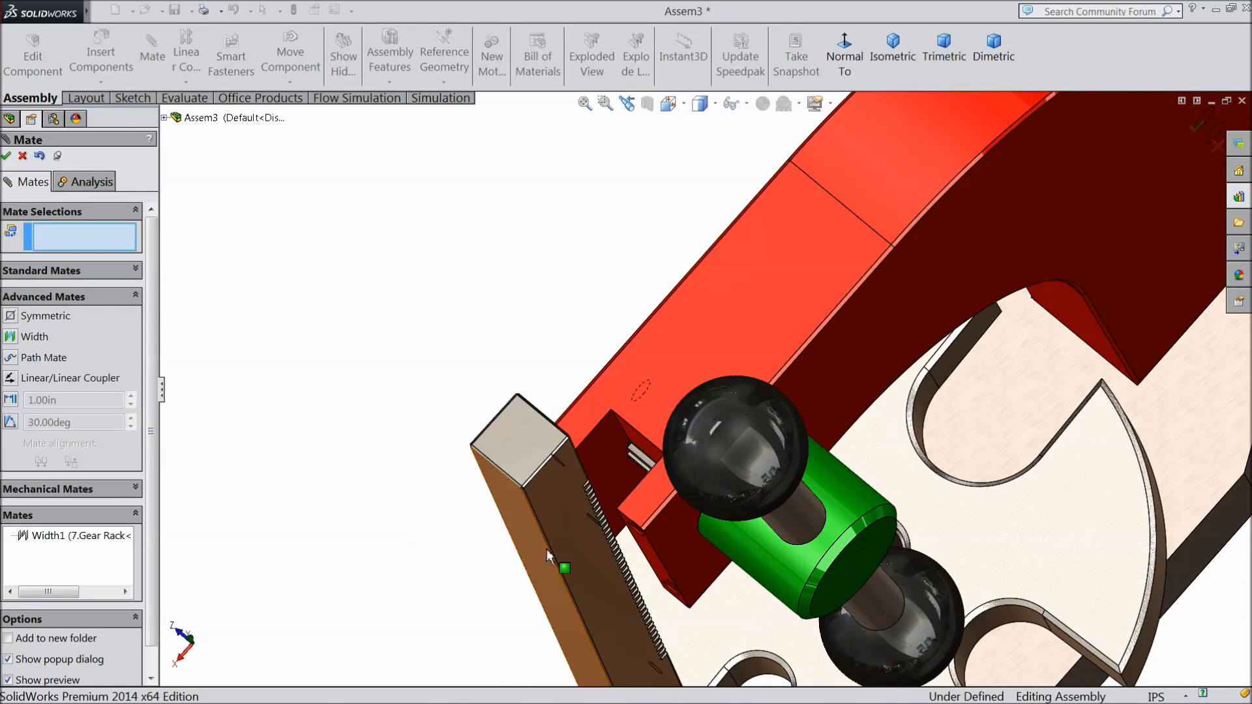
{"action": "scroll", "coordinate": [620, 505], "scroll_direction": "down", "scroll_amount": 5}
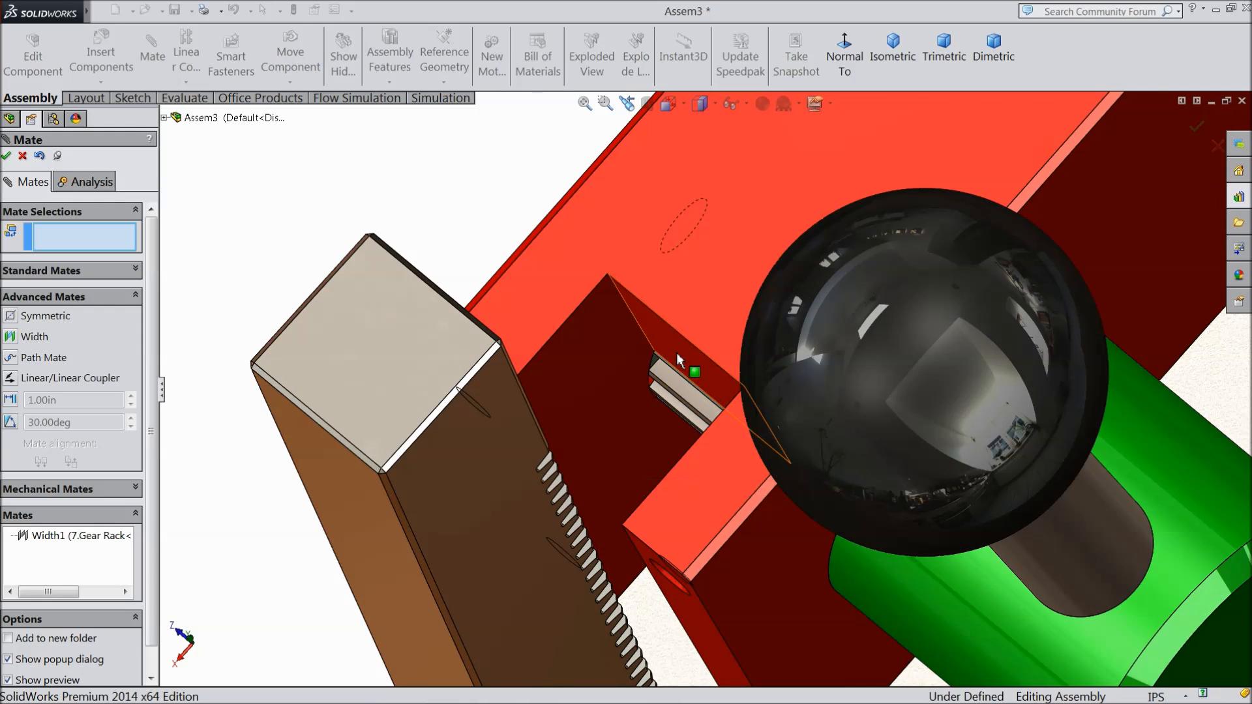
{"action": "left_click", "coordinate": [670, 370]}
{"action": "middle_click_drag", "start_coordinate": [669, 370], "coordinate": [423, 456]}
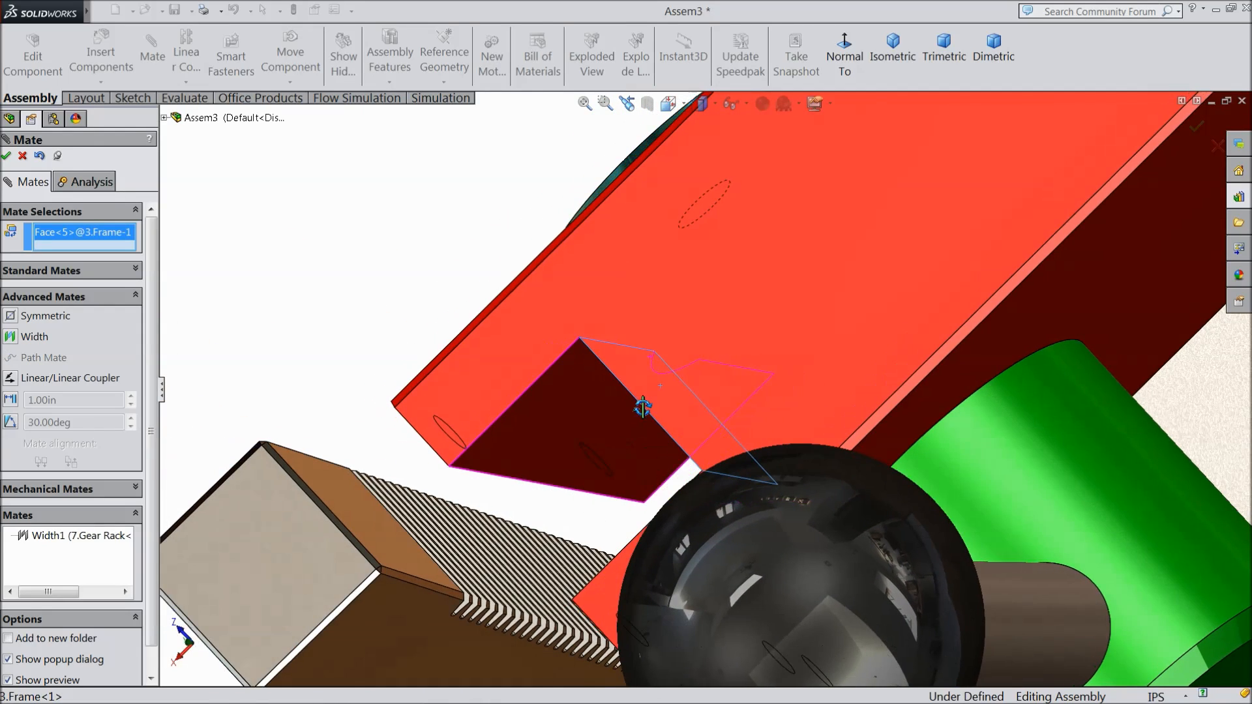
{"action": "left_click", "coordinate": [359, 523]}
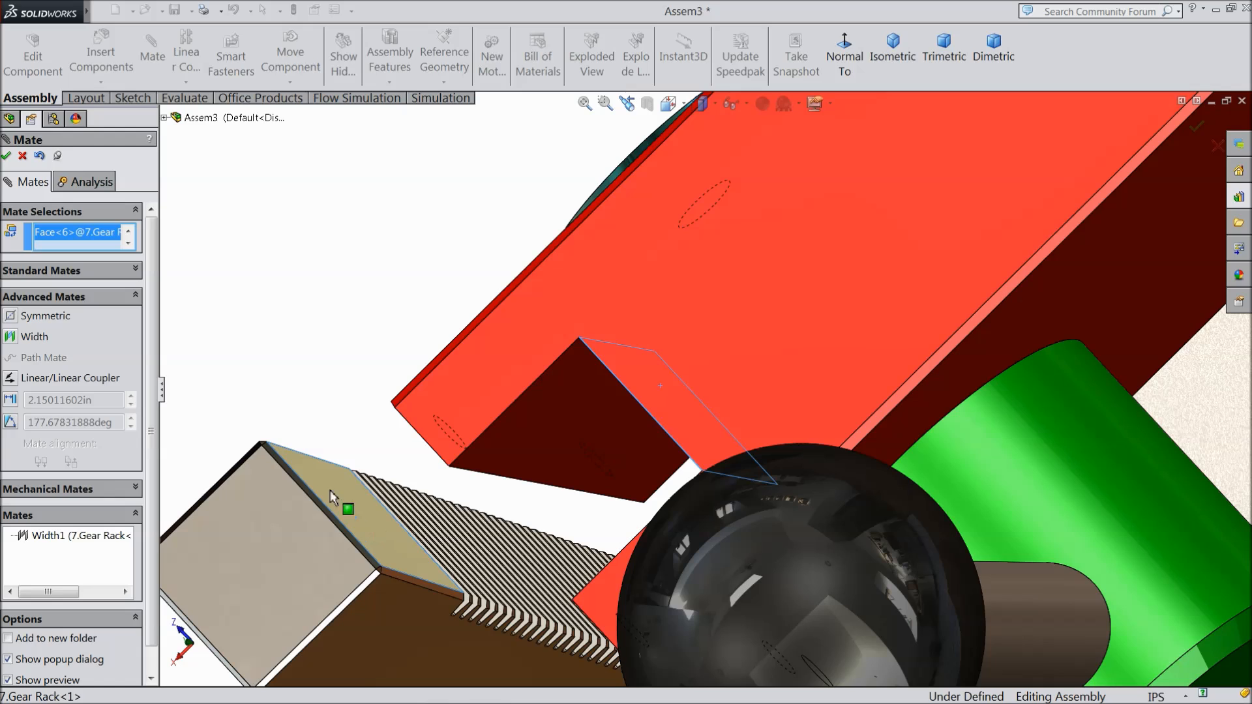
Step: Clear the mate selections and set up a standard coincident mate between the gear rack's face and the frame slot's back face
{"action": "left_click", "coordinate": [80, 271]}
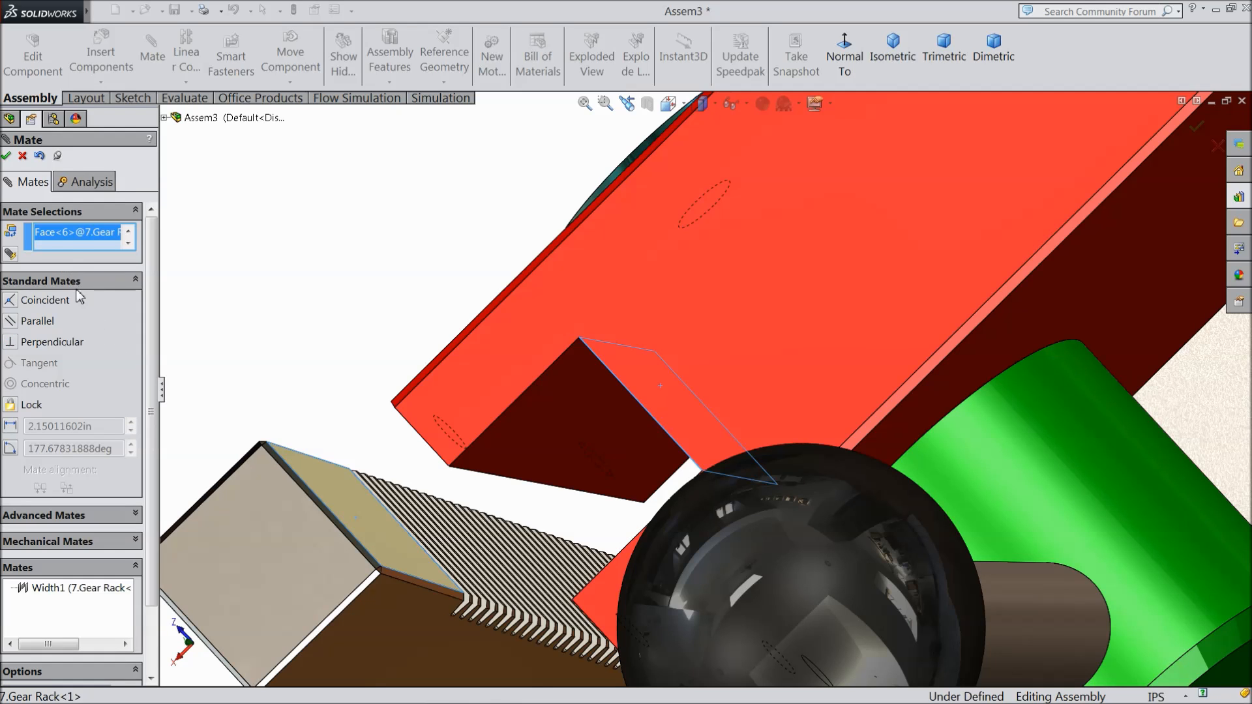
{"action": "right_click", "coordinate": [69, 244]}
{"action": "left_click", "coordinate": [101, 249]}
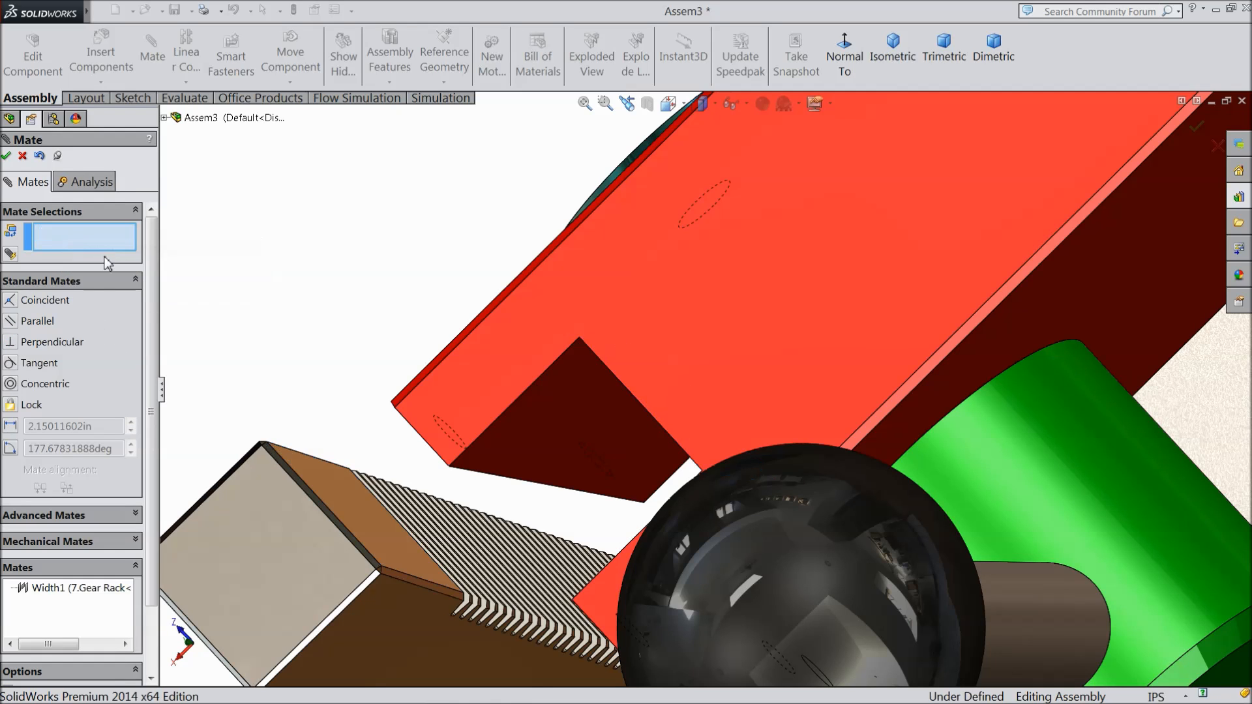
{"action": "left_click", "coordinate": [377, 531]}
{"action": "middle_click_drag", "start_coordinate": [626, 474], "coordinate": [680, 412]}
{"action": "left_click", "coordinate": [903, 351]}
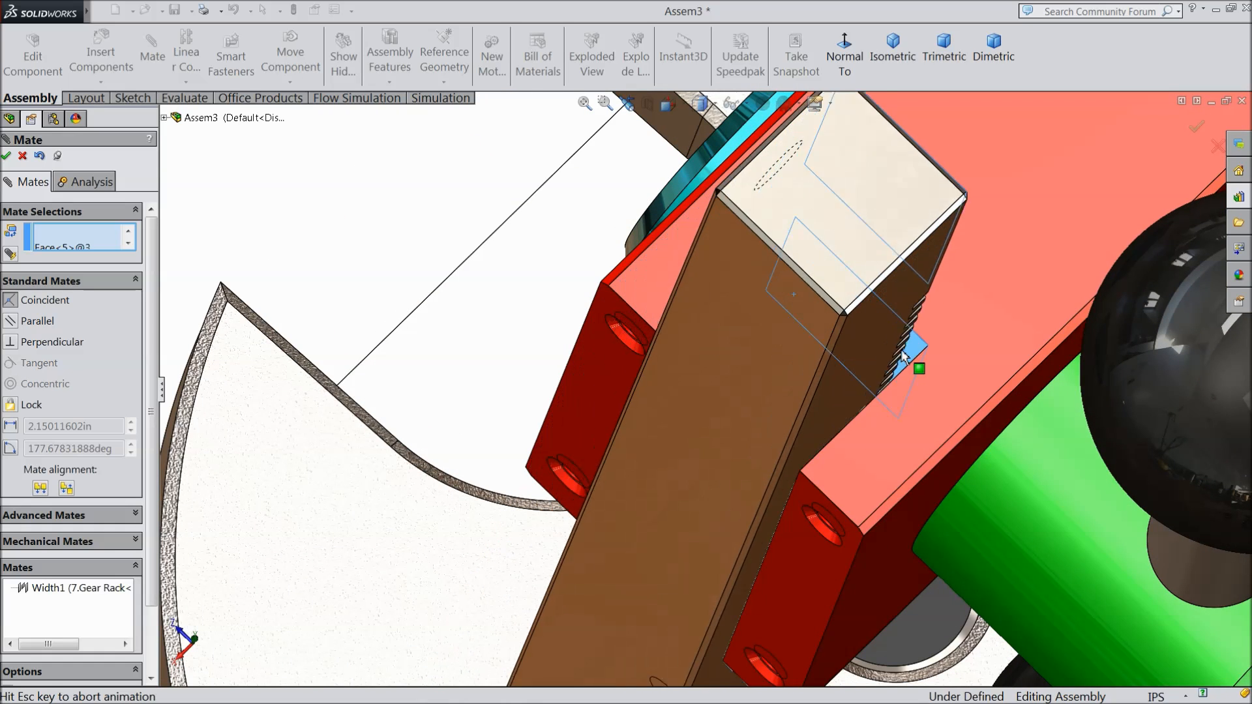
Step: Check how the gear rack sits in the frame slot, accept the coincident mate, and finish mating
{"action": "scroll", "coordinate": [890, 452], "scroll_direction": "up", "scroll_amount": 3}
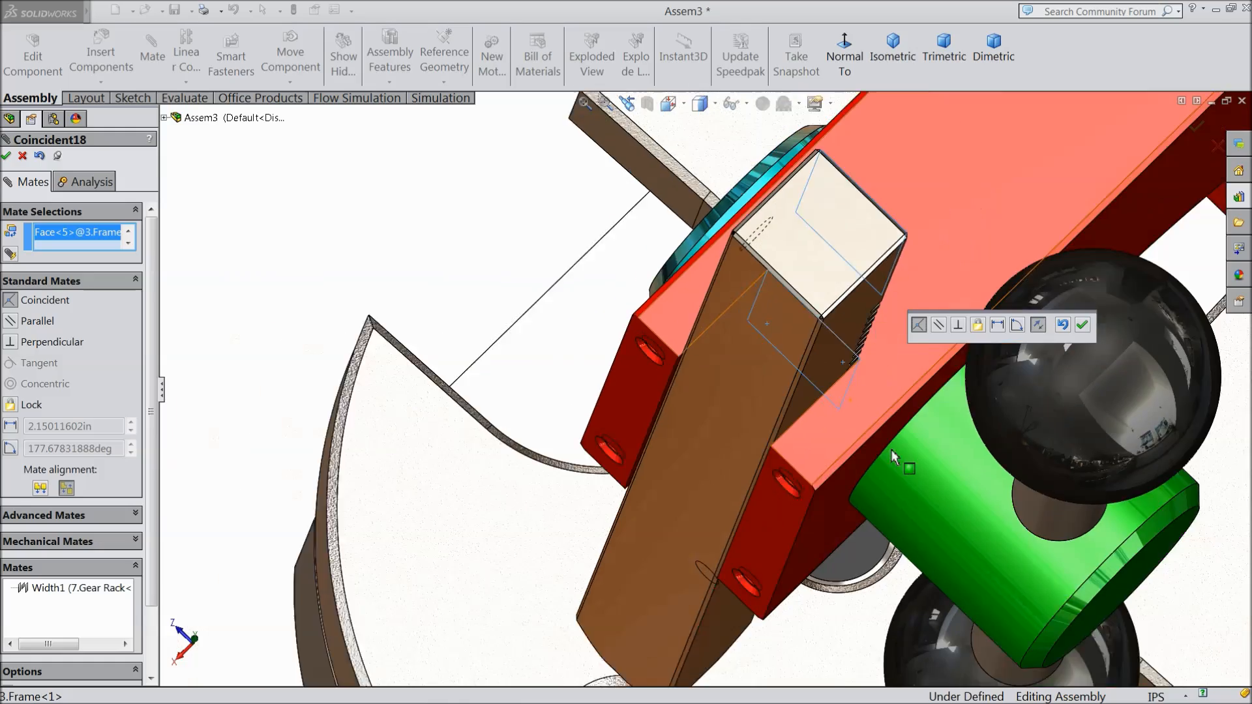
{"action": "middle_click_drag", "start_coordinate": [880, 447], "coordinate": [871, 421]}
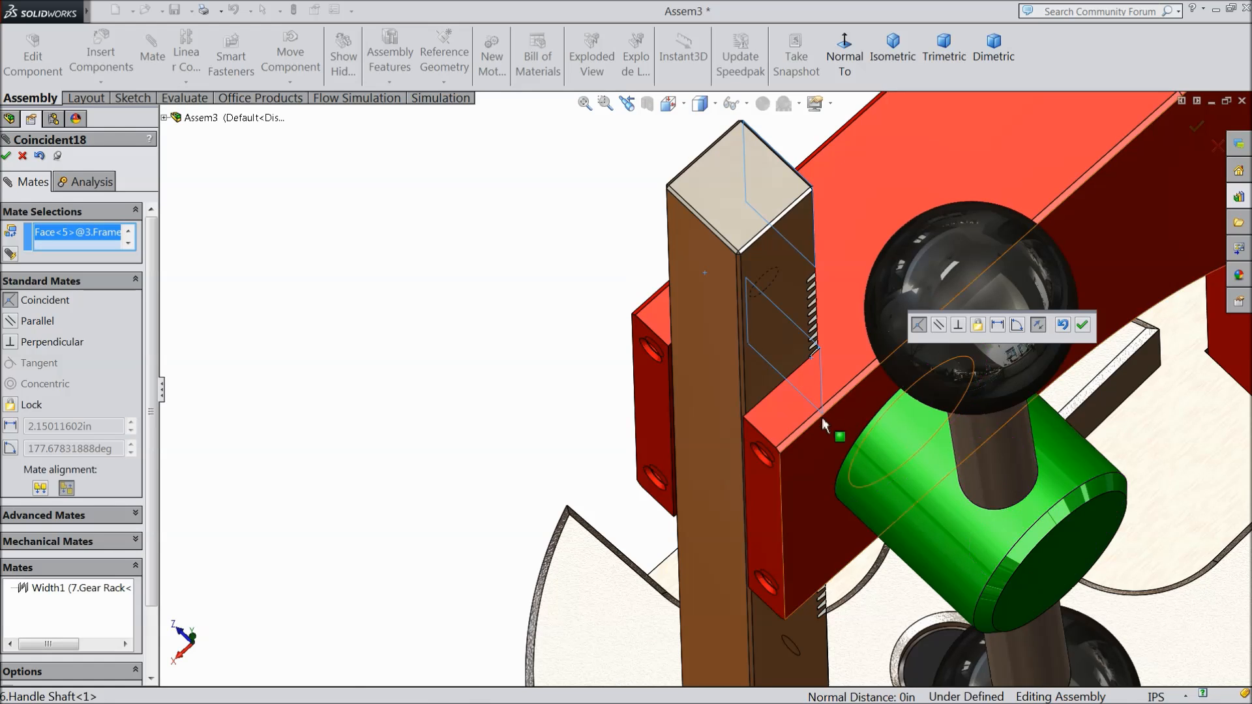
{"action": "scroll", "coordinate": [837, 424], "scroll_direction": "down", "scroll_amount": 4}
{"action": "middle_click_drag", "start_coordinate": [799, 423], "coordinate": [812, 374]}
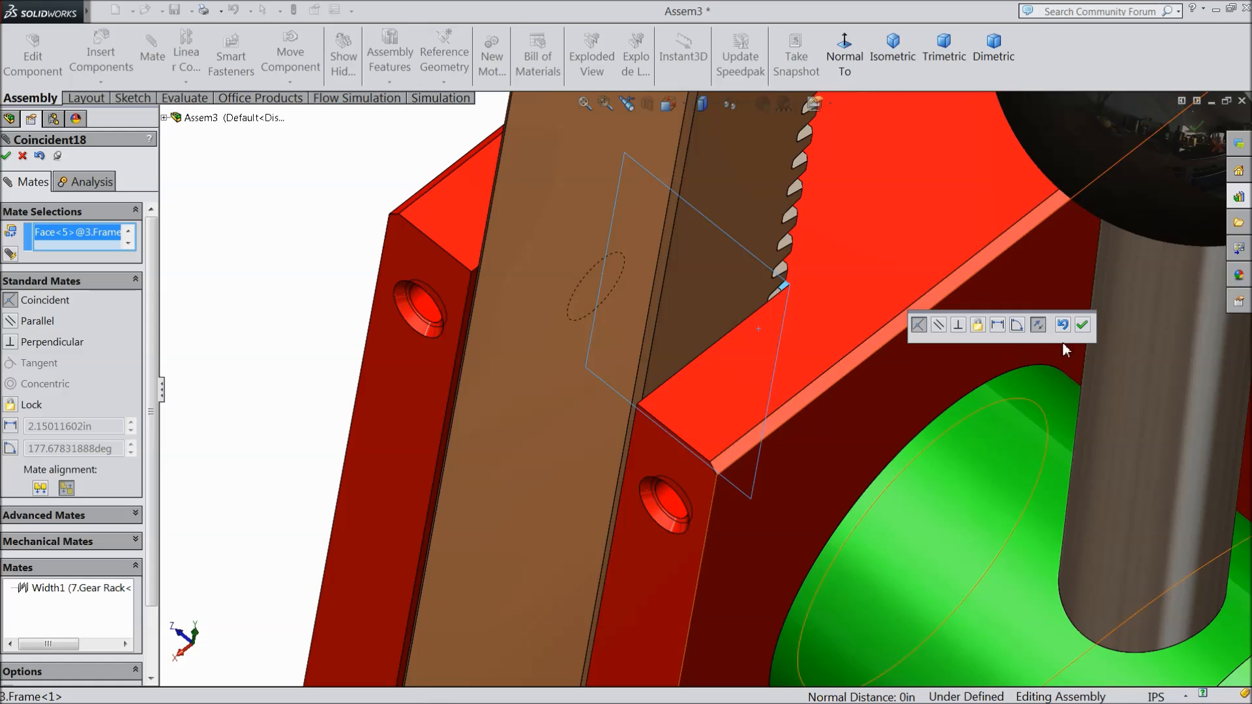
{"action": "left_click", "coordinate": [1082, 325]}
{"action": "scroll", "coordinate": [900, 372], "scroll_direction": "up", "scroll_amount": 6}
{"action": "middle_click_drag", "start_coordinate": [809, 405], "coordinate": [678, 417]}
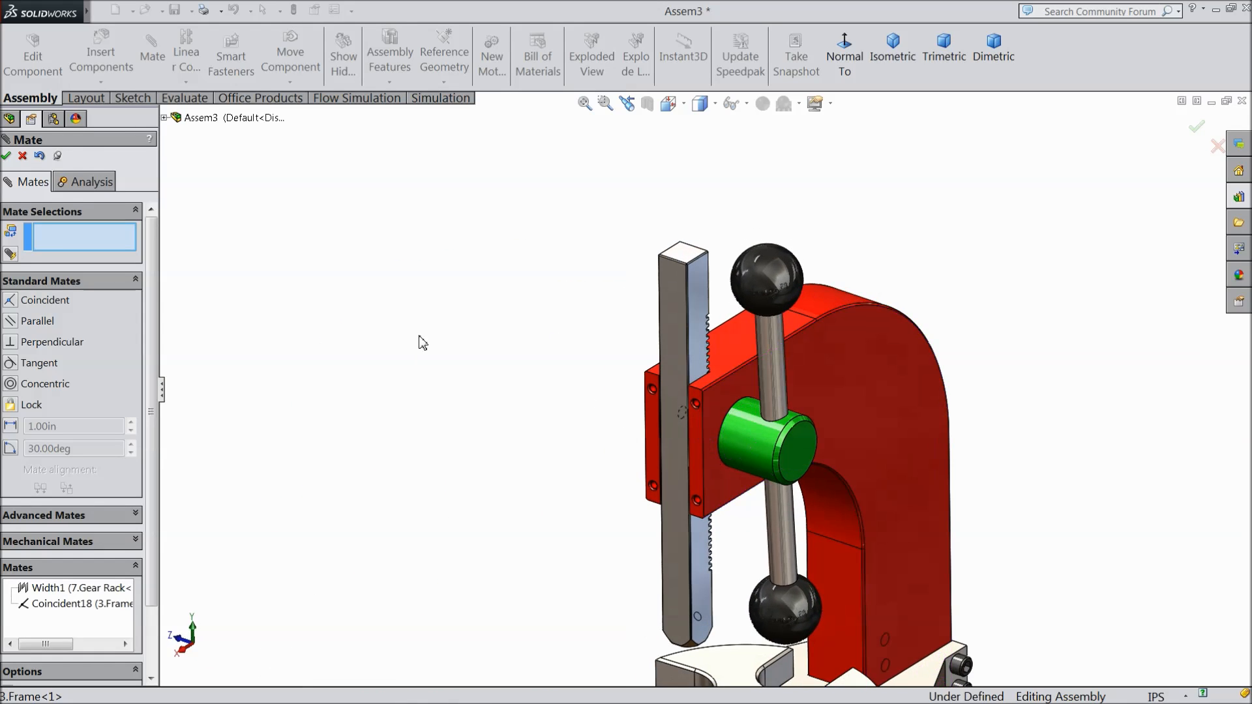
{"action": "left_click", "coordinate": [23, 157]}
Step: Hide the 3.Frame part to expose the spur gear and gear rack
{"action": "scroll", "coordinate": [674, 393], "scroll_direction": "down", "scroll_amount": 3}
{"action": "left_click", "coordinate": [673, 394]}
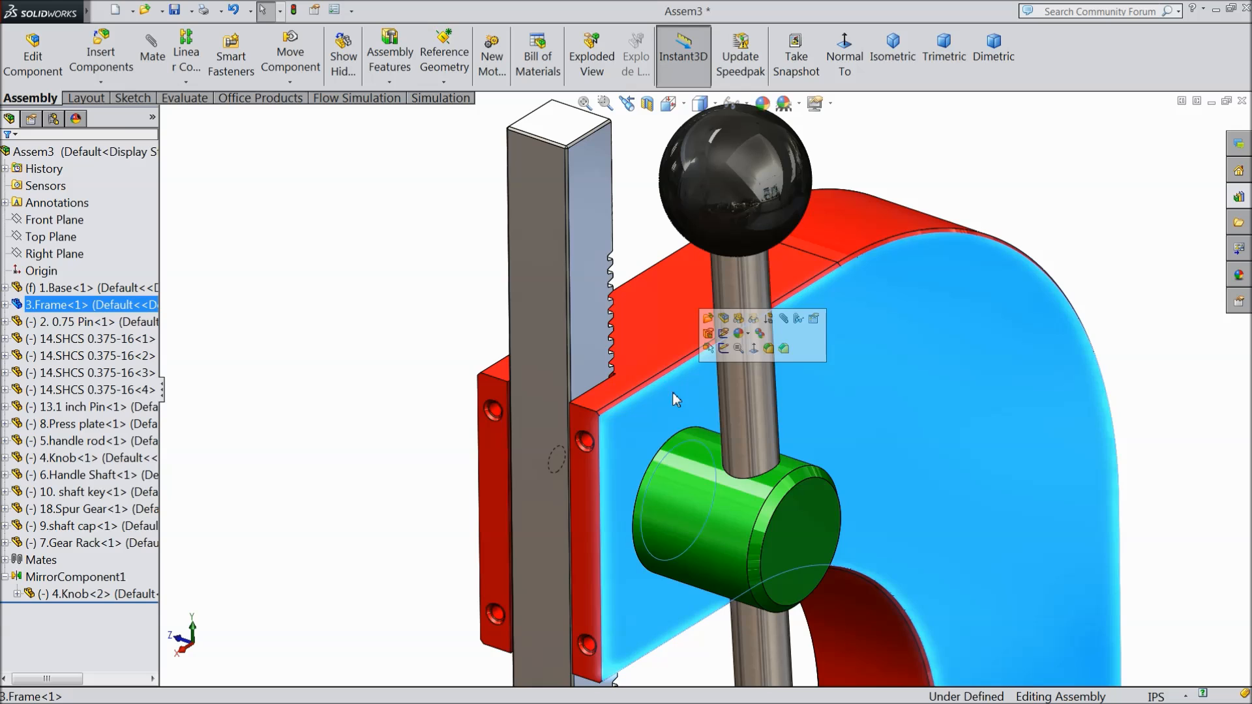
{"action": "left_click", "coordinate": [738, 319]}
Step: Start a Rack Pinion mechanical mate for the gear rack and spur gear
{"action": "scroll", "coordinate": [577, 419], "scroll_direction": "up", "scroll_amount": 3}
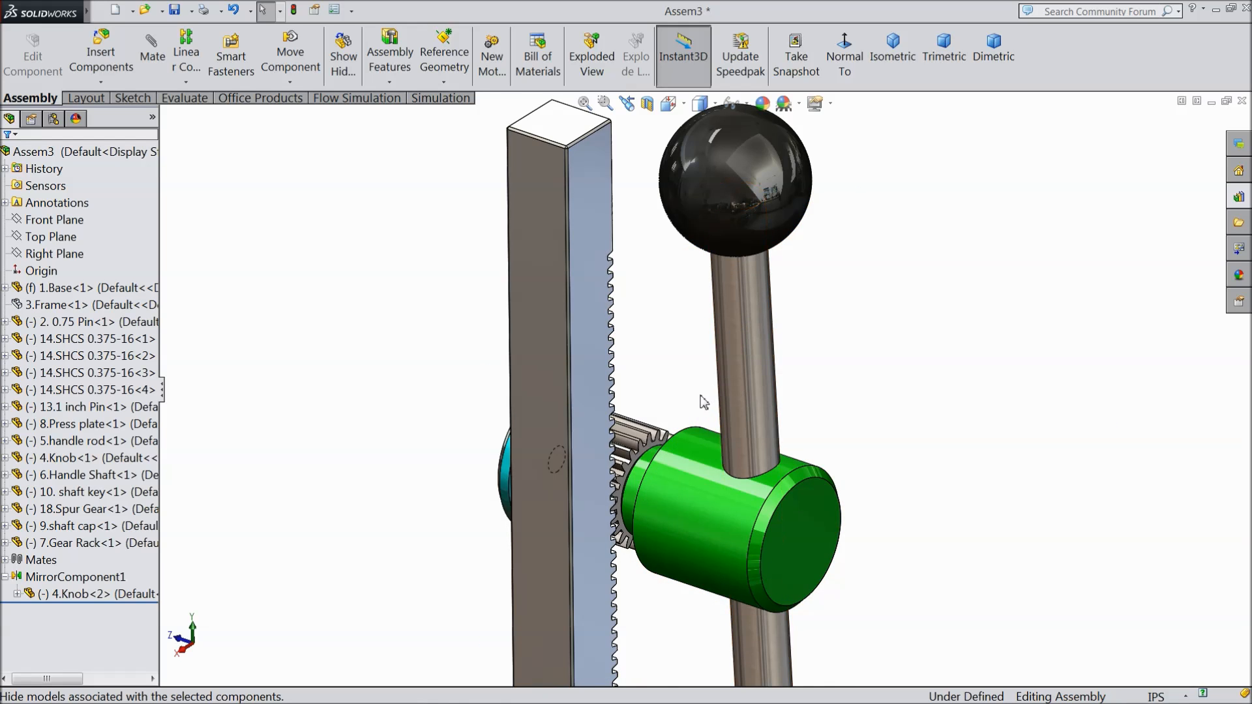
{"action": "middle_click_drag", "start_coordinate": [577, 419], "coordinate": [838, 568]}
{"action": "scroll", "coordinate": [637, 459], "scroll_direction": "down", "scroll_amount": 5}
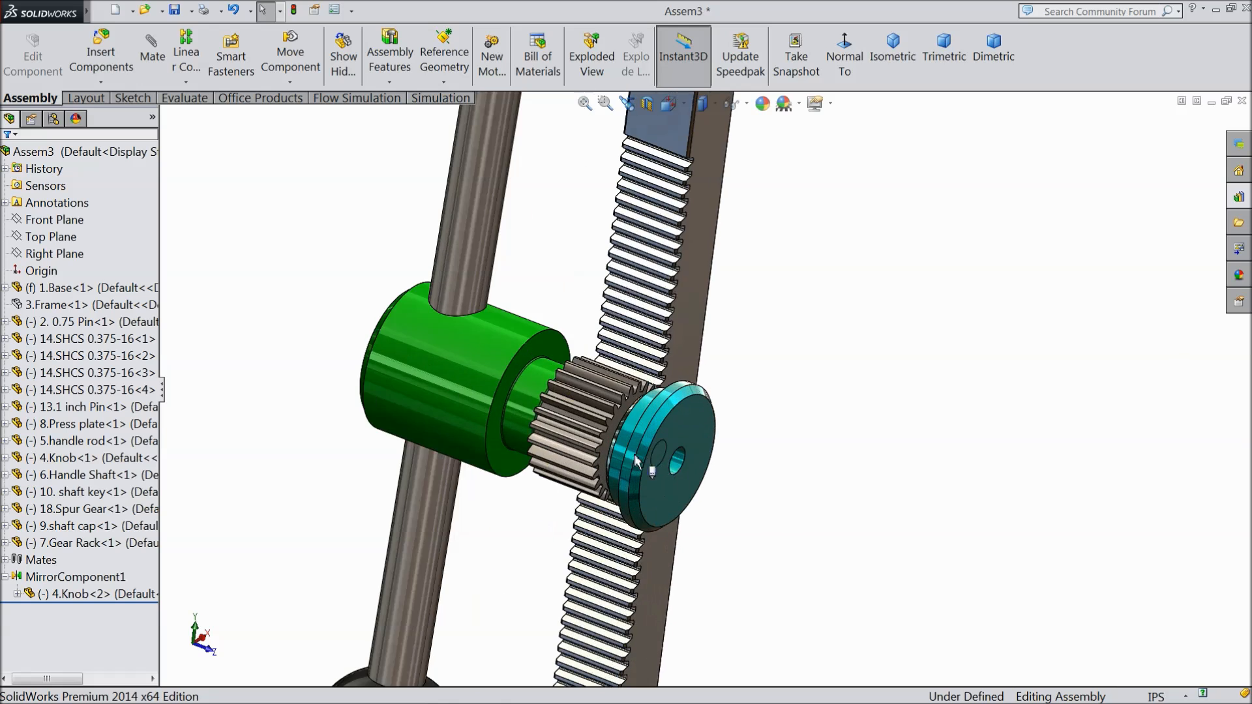
{"action": "scroll", "coordinate": [819, 378], "scroll_direction": "up", "scroll_amount": 6}
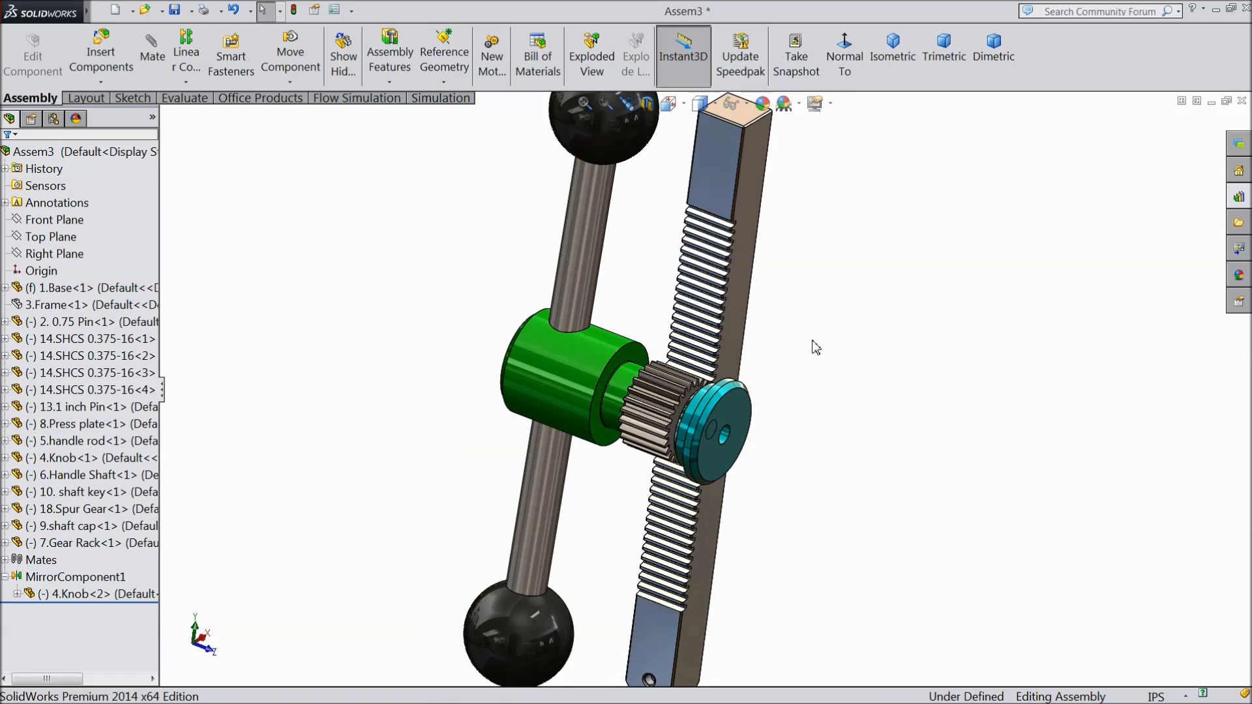
{"action": "scroll", "coordinate": [813, 307], "scroll_direction": "up", "scroll_amount": 4}
{"action": "middle_click_drag", "start_coordinate": [814, 310], "coordinate": [818, 320]}
{"action": "scroll", "coordinate": [770, 322], "scroll_direction": "down", "scroll_amount": 3}
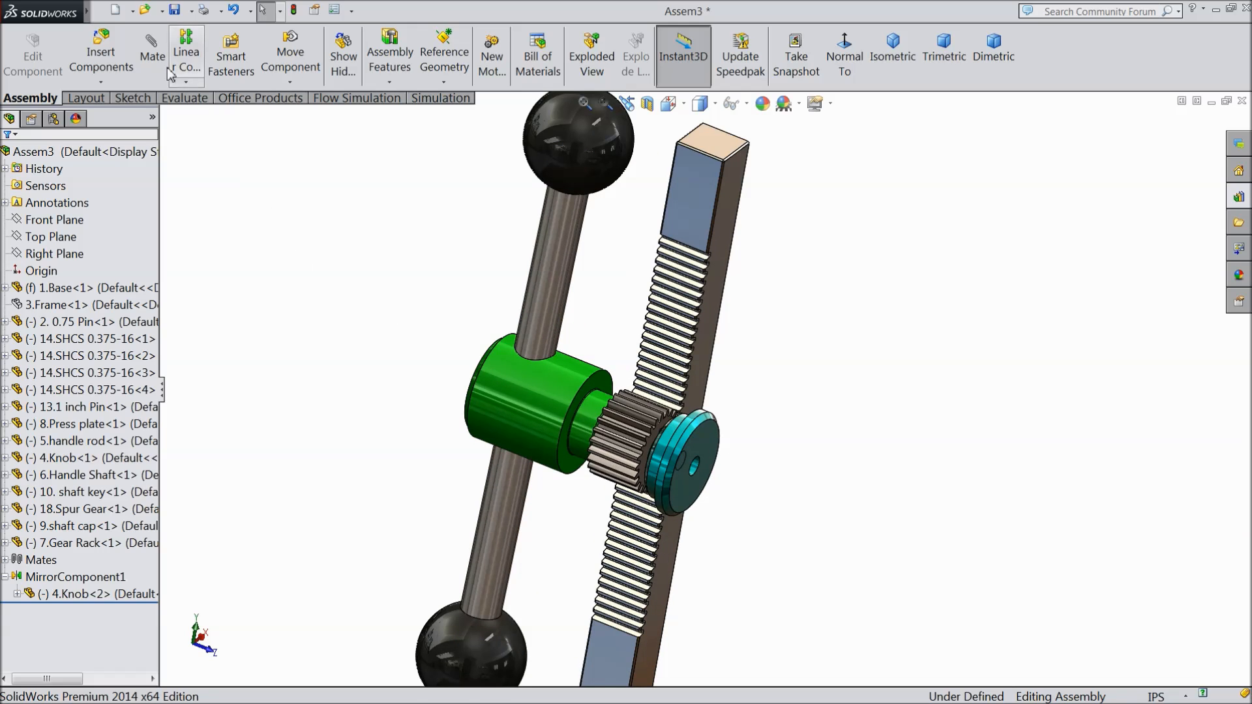
{"action": "left_click", "coordinate": [149, 58]}
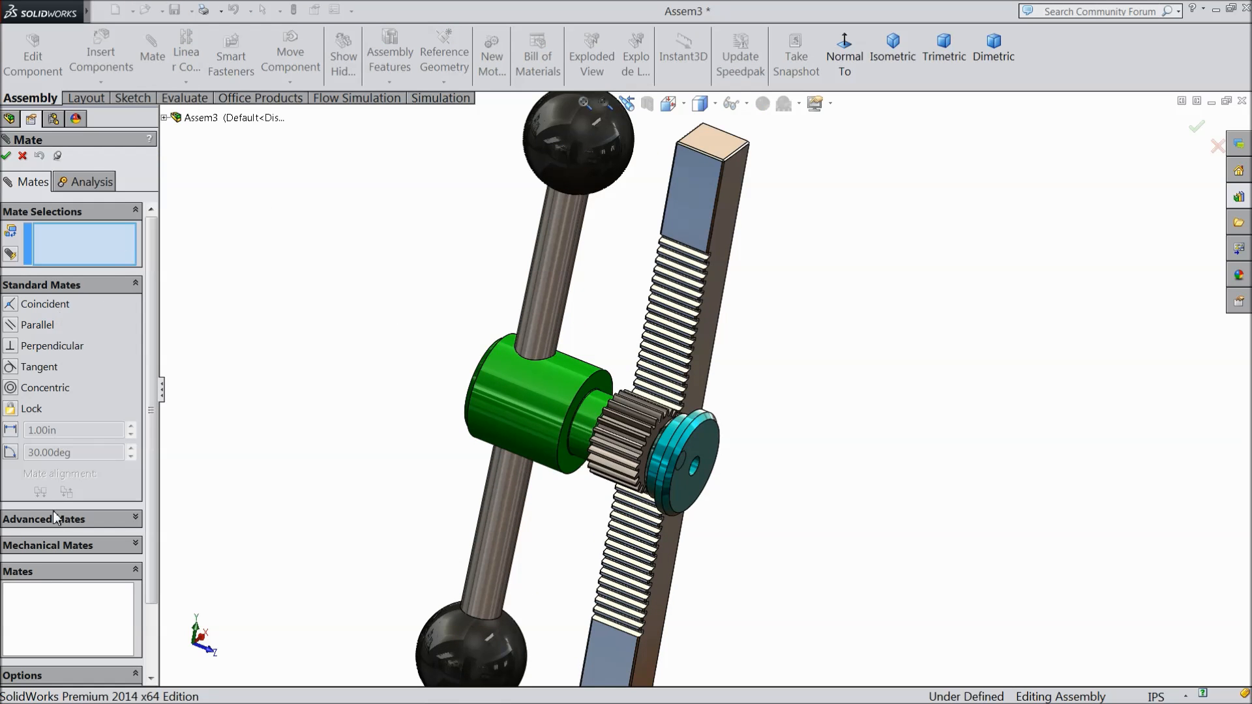
{"action": "left_click", "coordinate": [46, 546]}
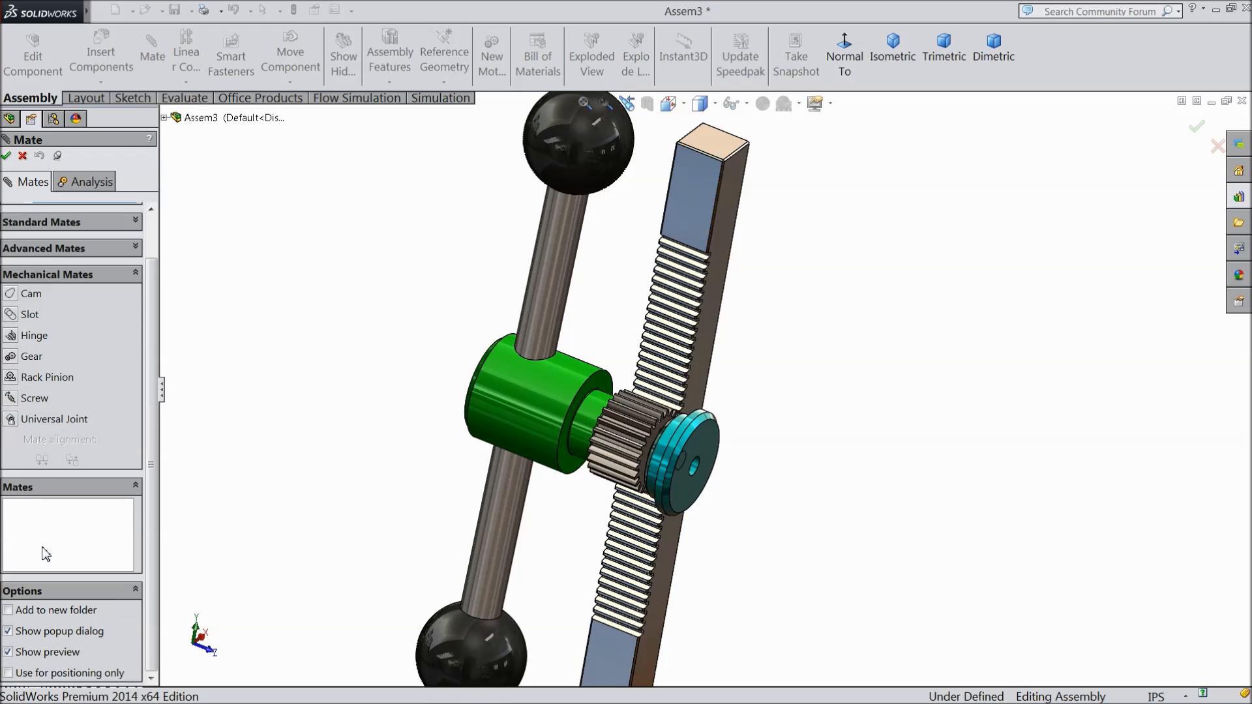
{"action": "left_click", "coordinate": [31, 384]}
{"action": "scroll", "coordinate": [149, 245], "scroll_direction": "up", "scroll_amount": 2}
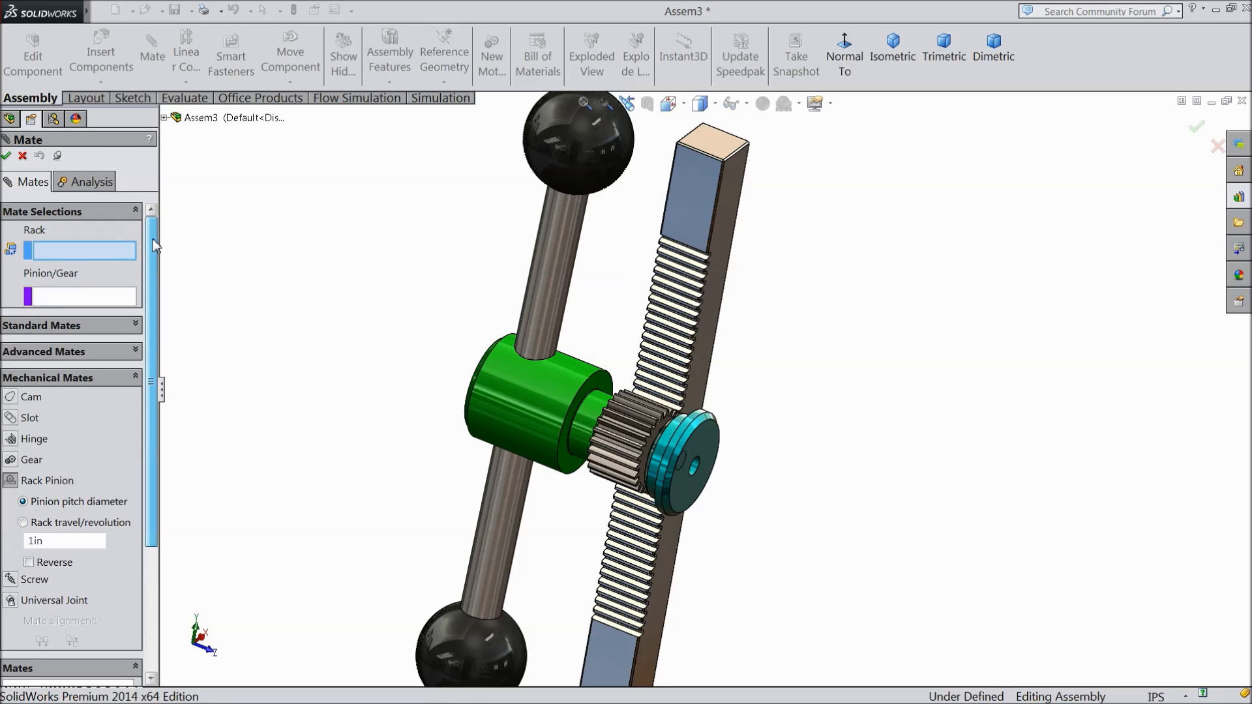
Step: Use a long straight edge of the gear rack as the Rack selection
{"action": "scroll", "coordinate": [751, 312], "scroll_direction": "down", "scroll_amount": 3}
{"action": "middle_click_drag", "start_coordinate": [737, 359], "coordinate": [639, 378]}
{"action": "scroll", "coordinate": [639, 378], "scroll_direction": "down", "scroll_amount": 2}
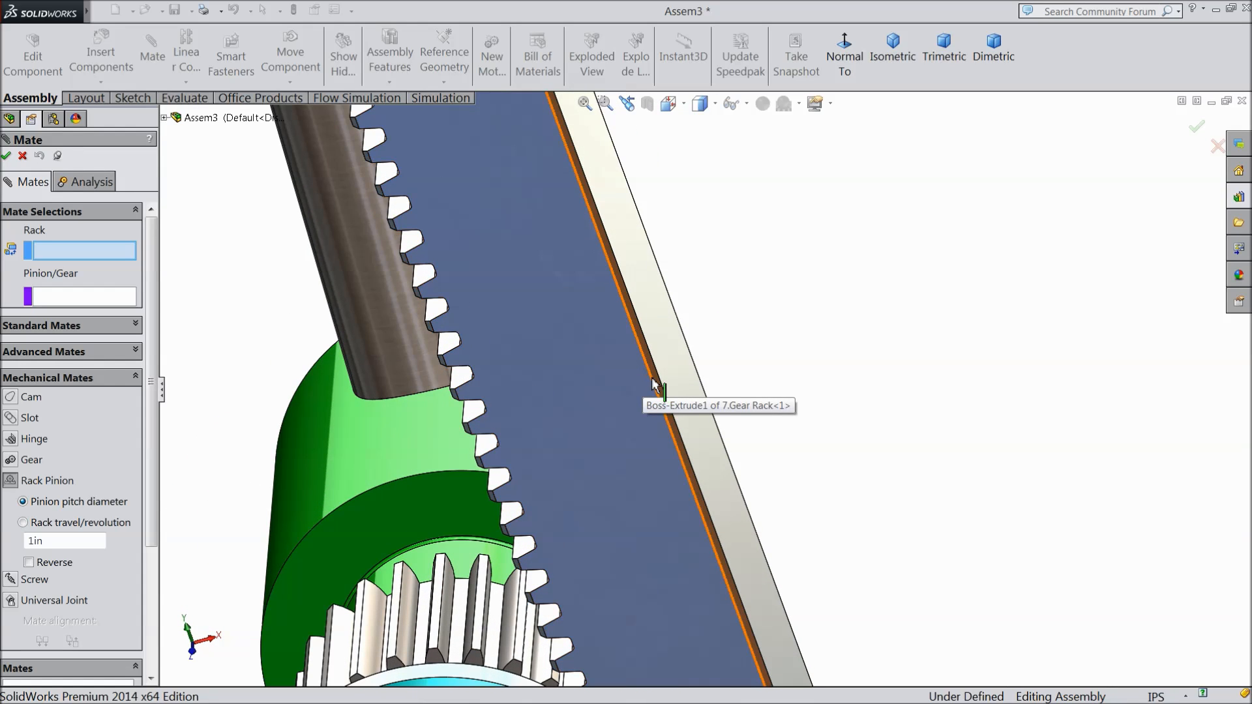
{"action": "left_click", "coordinate": [652, 384]}
{"action": "scroll", "coordinate": [306, 378], "scroll_direction": "up", "scroll_amount": 3}
Step: Use the handle shaft's circular edge beside the spur gear as the Pinion/Gear selection
{"action": "middle_click_drag", "start_coordinate": [324, 394], "coordinate": [406, 356]}
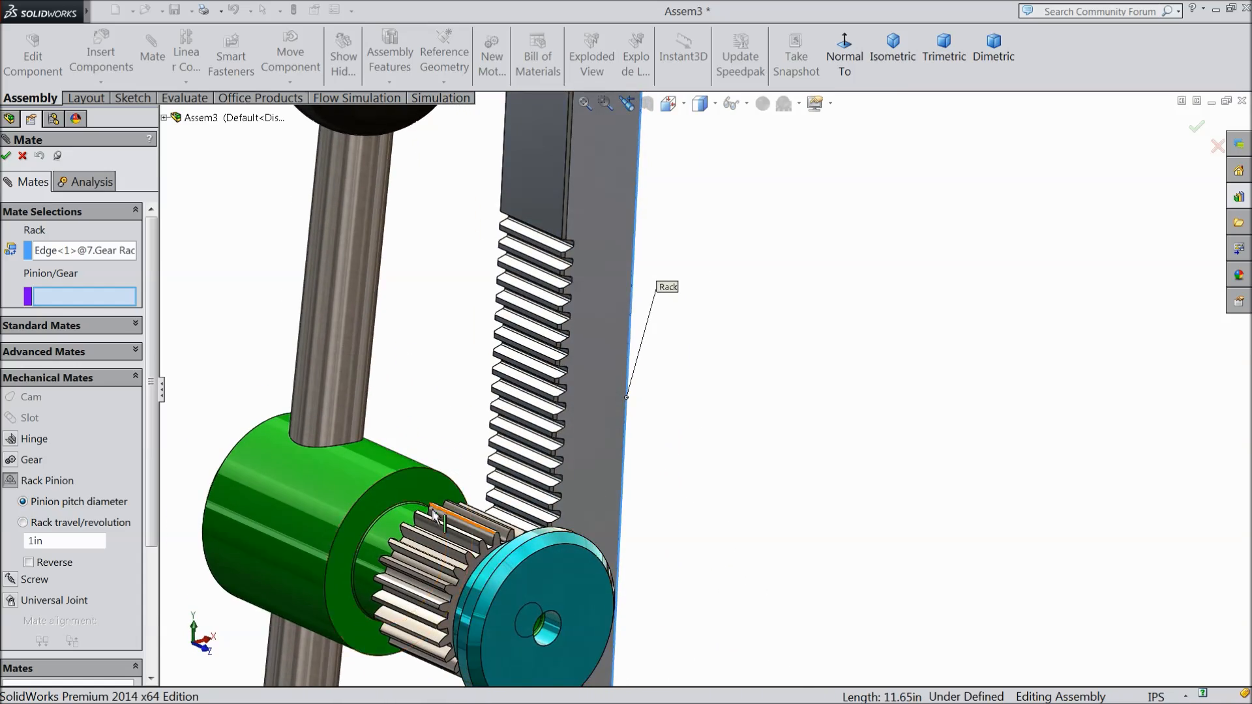
{"action": "scroll", "coordinate": [420, 536], "scroll_direction": "down", "scroll_amount": 3}
{"action": "scroll", "coordinate": [483, 573], "scroll_direction": "up", "scroll_amount": 3}
{"action": "scroll", "coordinate": [595, 529], "scroll_direction": "down", "scroll_amount": 5}
{"action": "scroll", "coordinate": [626, 507], "scroll_direction": "down", "scroll_amount": 3}
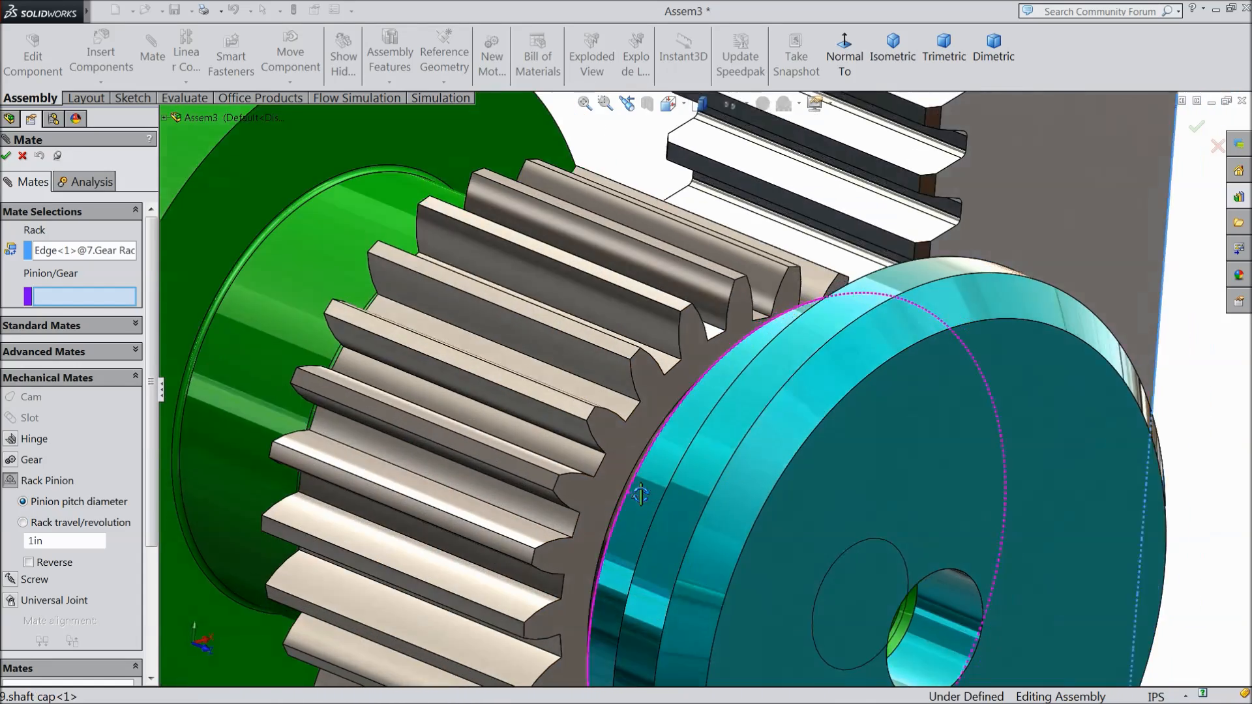
{"action": "middle_click_drag", "start_coordinate": [654, 501], "coordinate": [551, 507]}
{"action": "scroll", "coordinate": [546, 506], "scroll_direction": "down", "scroll_amount": 5}
{"action": "scroll", "coordinate": [372, 456], "scroll_direction": "down", "scroll_amount": 3}
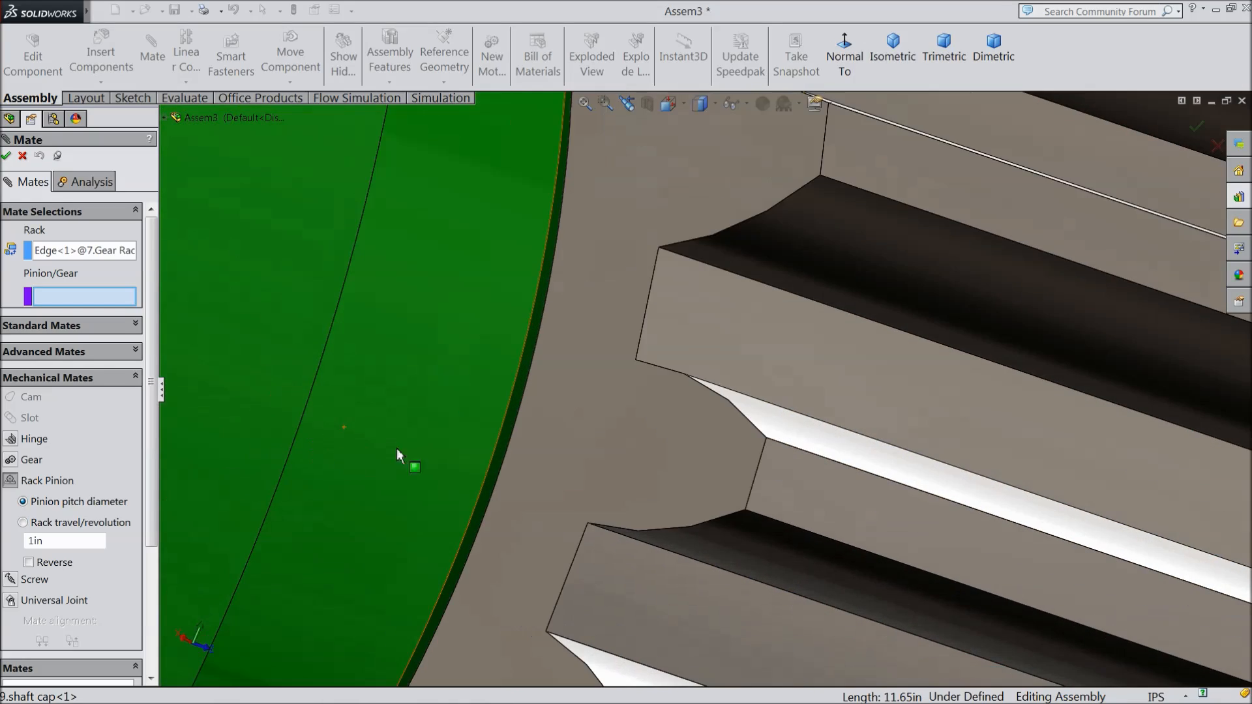
{"action": "left_click", "coordinate": [507, 458]}
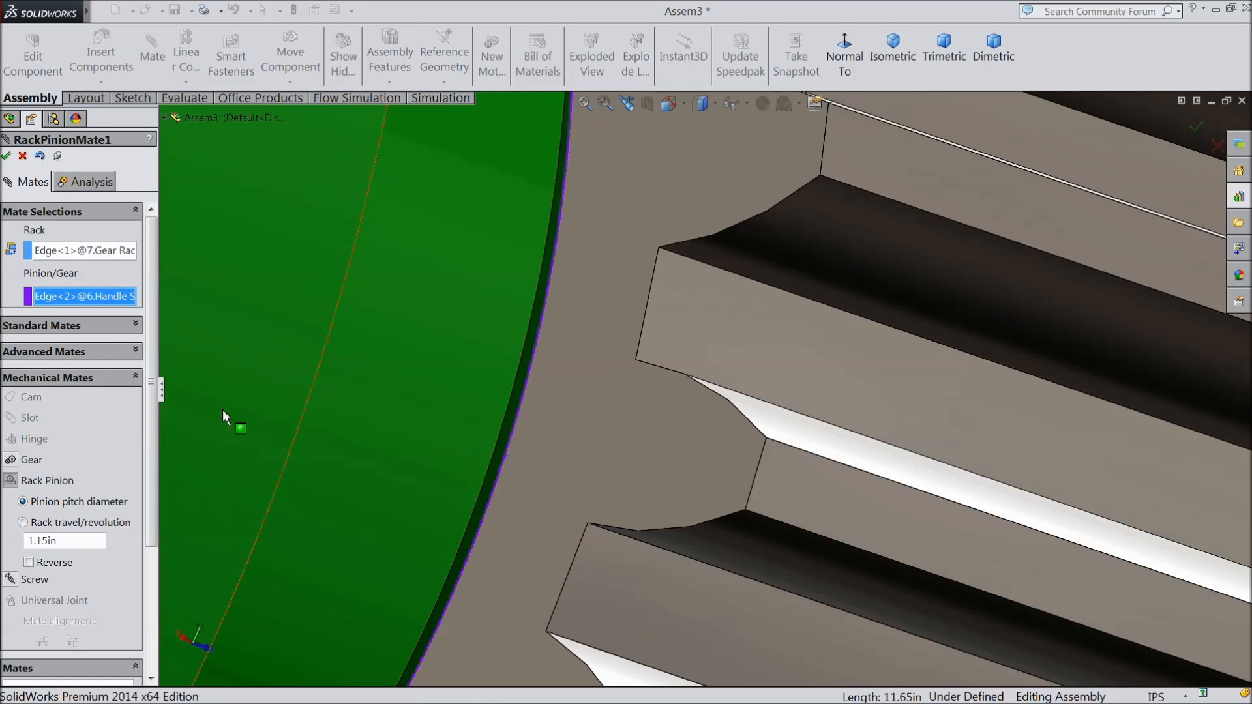
Step: Accept the rack pinion mate with the 1.15 in pinion pitch diameter and finish mating
{"action": "scroll", "coordinate": [721, 511], "scroll_direction": "up", "scroll_amount": 10}
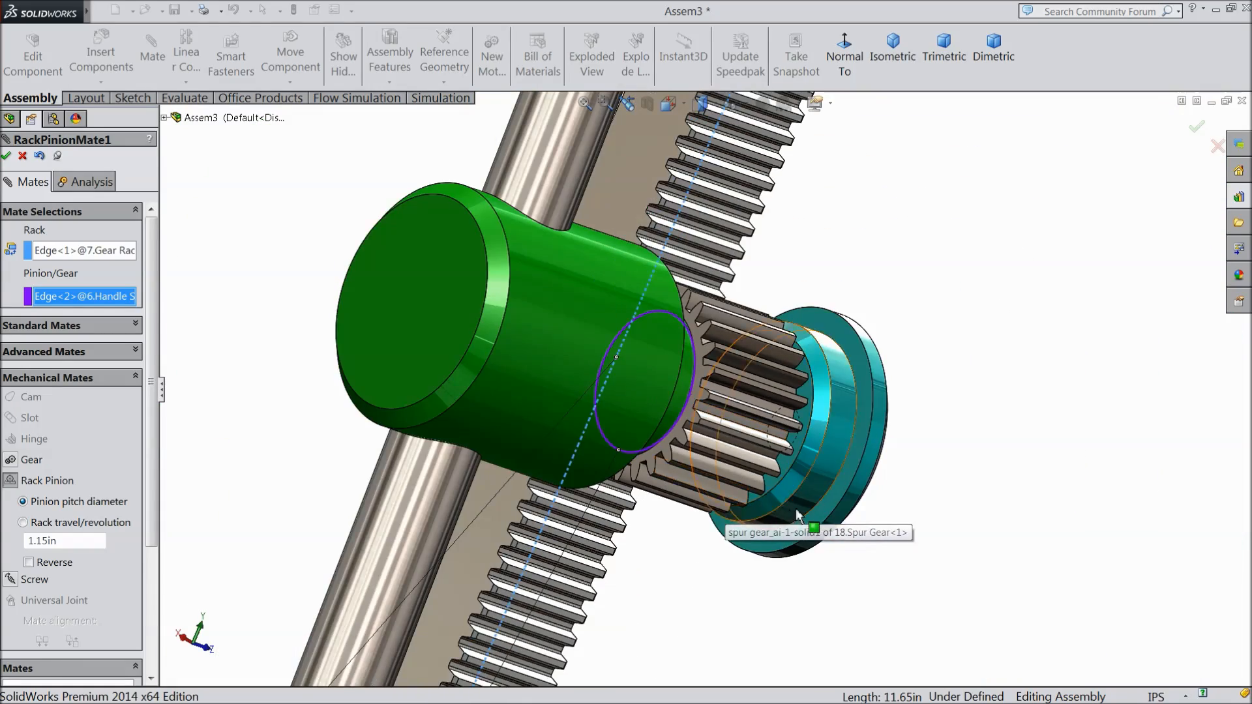
{"action": "scroll", "coordinate": [844, 492], "scroll_direction": "up", "scroll_amount": 3}
{"action": "middle_click_drag", "start_coordinate": [844, 492], "coordinate": [706, 475]}
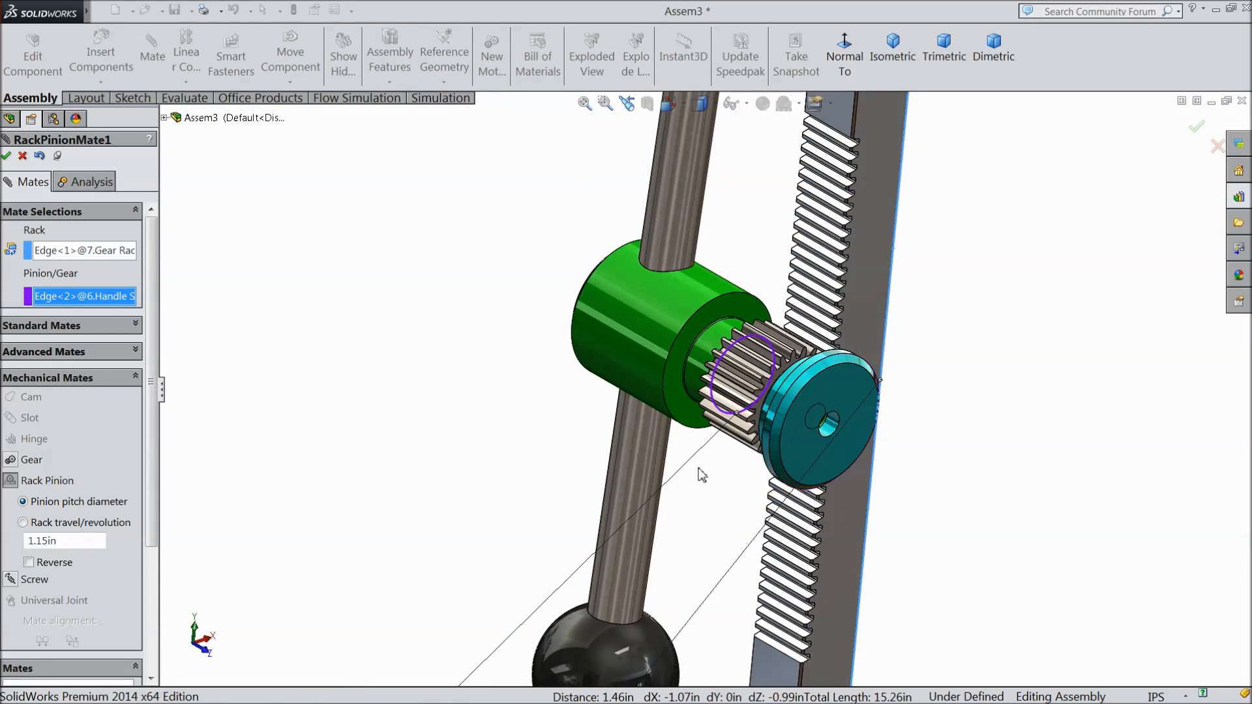
{"action": "scroll", "coordinate": [750, 456], "scroll_direction": "up", "scroll_amount": 5}
{"action": "scroll", "coordinate": [833, 384], "scroll_direction": "down", "scroll_amount": 4}
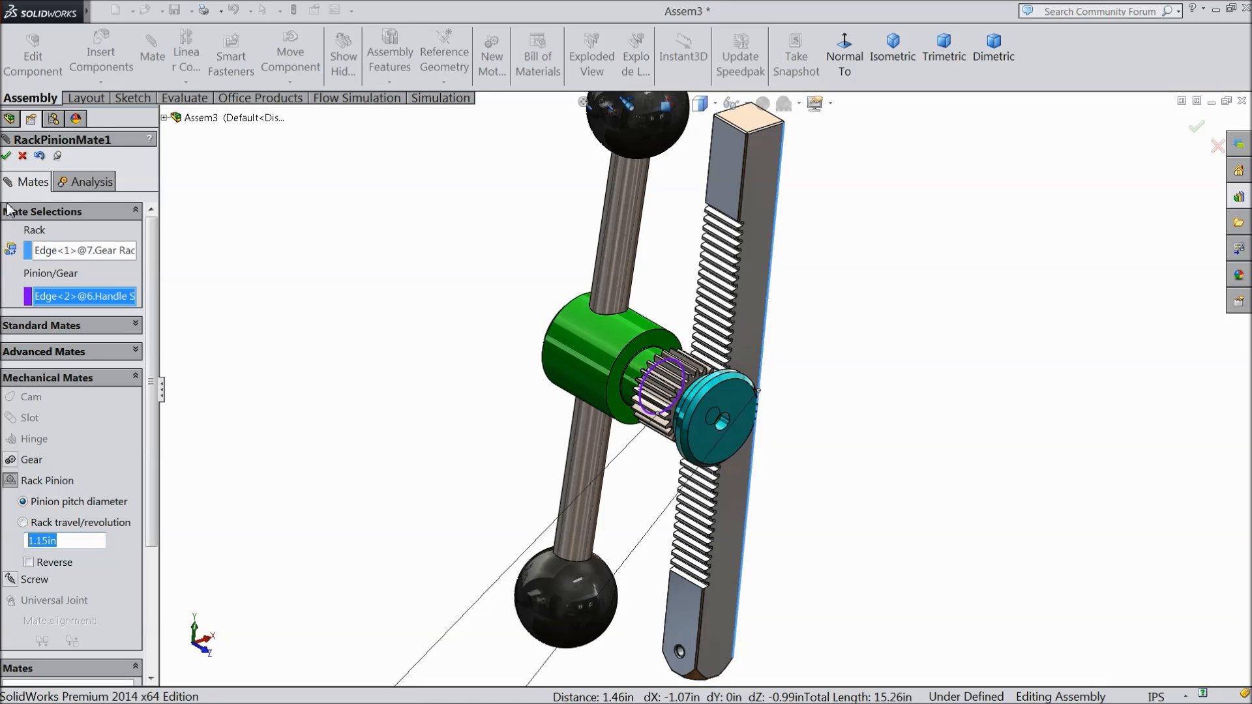
{"action": "left_click", "coordinate": [7, 157]}
{"action": "left_click", "coordinate": [8, 157]}
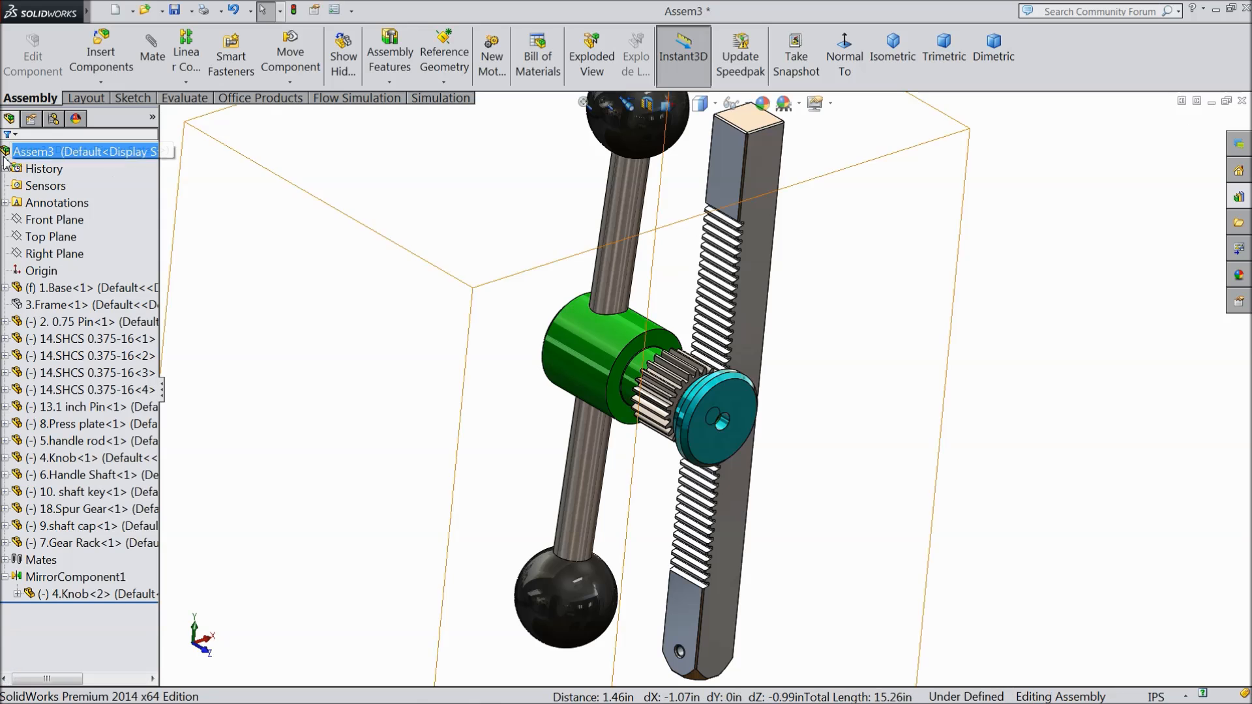
Step: Move the gear rack along its length to check that the spur gear and handle turn with it
{"action": "scroll", "coordinate": [715, 449], "scroll_direction": "up", "scroll_amount": 3}
{"action": "scroll", "coordinate": [714, 449], "scroll_direction": "down", "scroll_amount": 3}
{"action": "left_click_drag", "start_coordinate": [722, 452], "coordinate": [673, 432]}
{"action": "scroll", "coordinate": [754, 495], "scroll_direction": "up", "scroll_amount": 3}
{"action": "scroll", "coordinate": [730, 482], "scroll_direction": "down", "scroll_amount": 3}
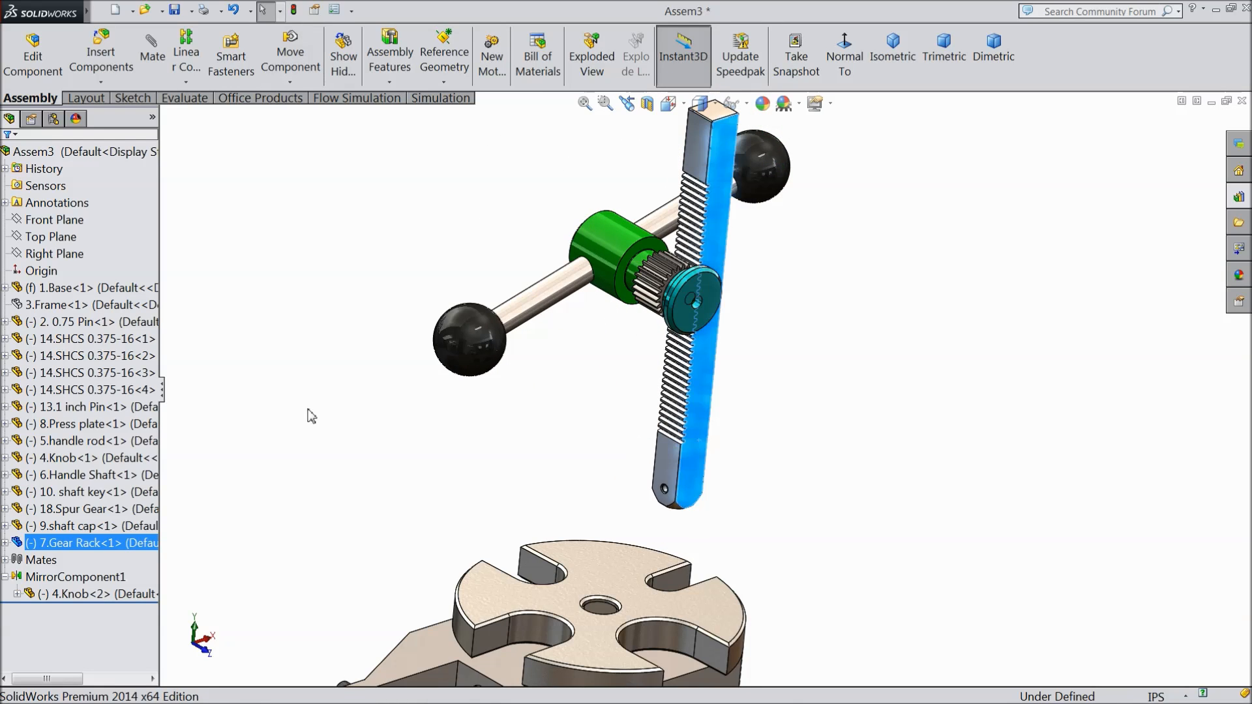
Step: Show the hidden 3.Frame part again
{"action": "left_click", "coordinate": [26, 305]}
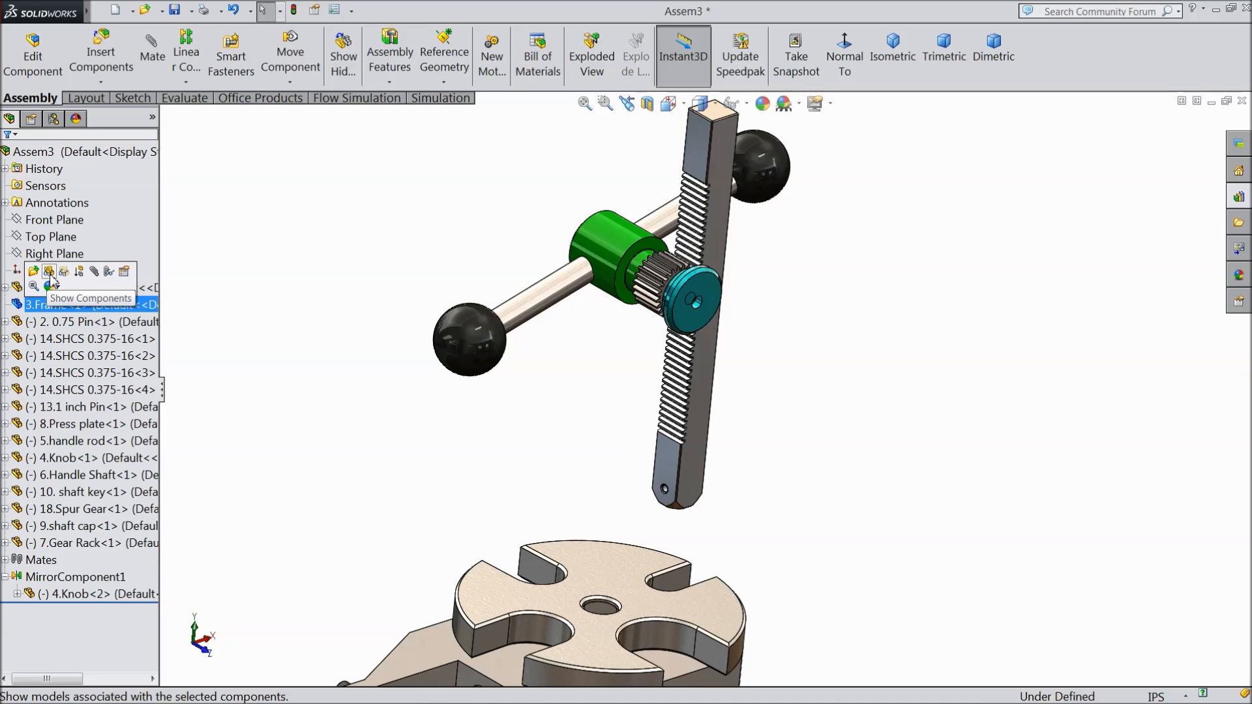
{"action": "left_click", "coordinate": [50, 271]}
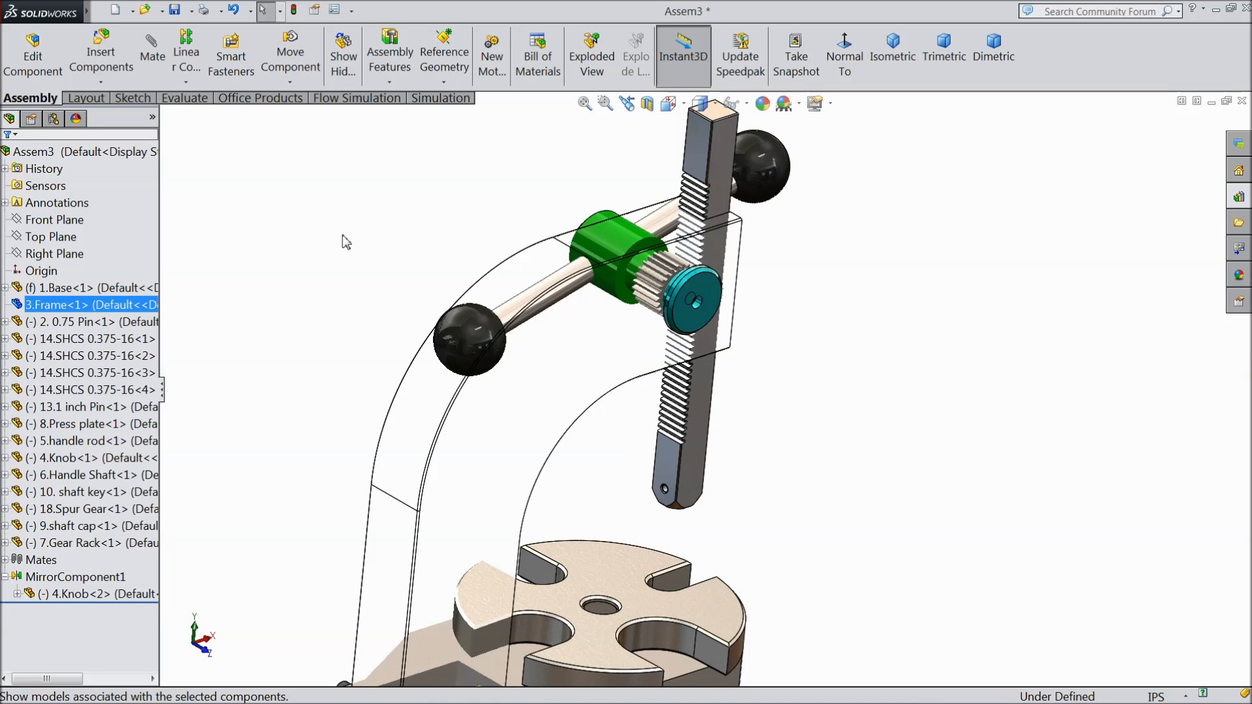
{"action": "left_click", "coordinate": [346, 241]}
Step: Make the 3.Frame part transparent to expose the spur gear and rack inside it
{"action": "scroll", "coordinate": [709, 480], "scroll_direction": "up", "scroll_amount": 5}
{"action": "middle_click_drag", "start_coordinate": [735, 470], "coordinate": [596, 359]}
{"action": "scroll", "coordinate": [596, 352], "scroll_direction": "down", "scroll_amount": 3}
{"action": "left_click", "coordinate": [612, 335]}
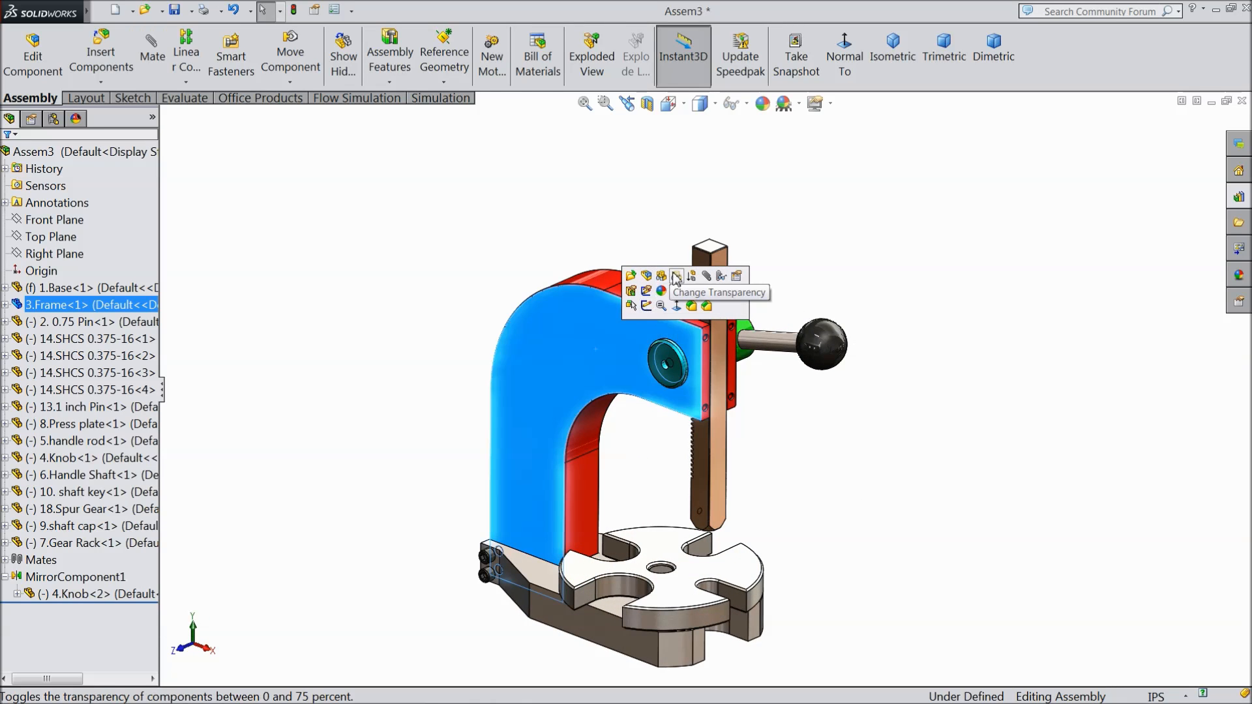
{"action": "left_click", "coordinate": [646, 290]}
{"action": "left_click", "coordinate": [758, 456]}
{"action": "scroll", "coordinate": [682, 463], "scroll_direction": "down", "scroll_amount": 2}
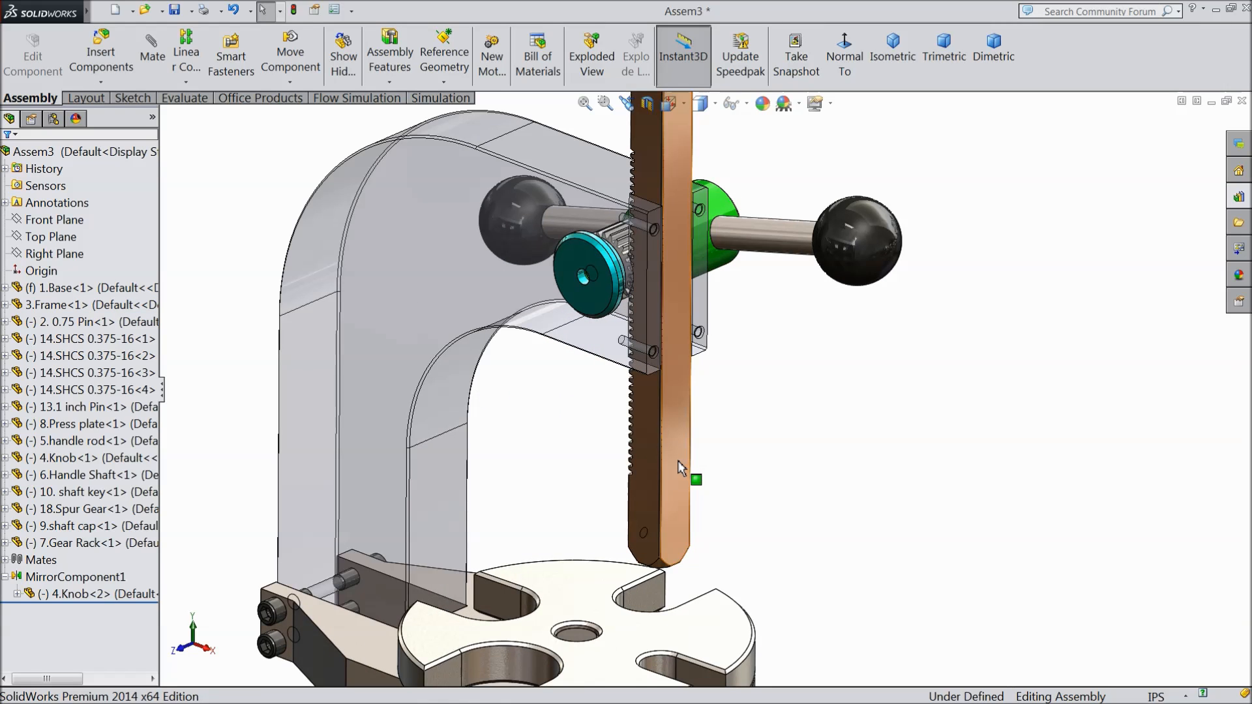
Step: Turn the handle rod by its knob to check how it drives the gear rack through the frame
{"action": "scroll", "coordinate": [781, 444], "scroll_direction": "up", "scroll_amount": 3}
{"action": "middle_click_drag", "start_coordinate": [781, 444], "coordinate": [571, 442]}
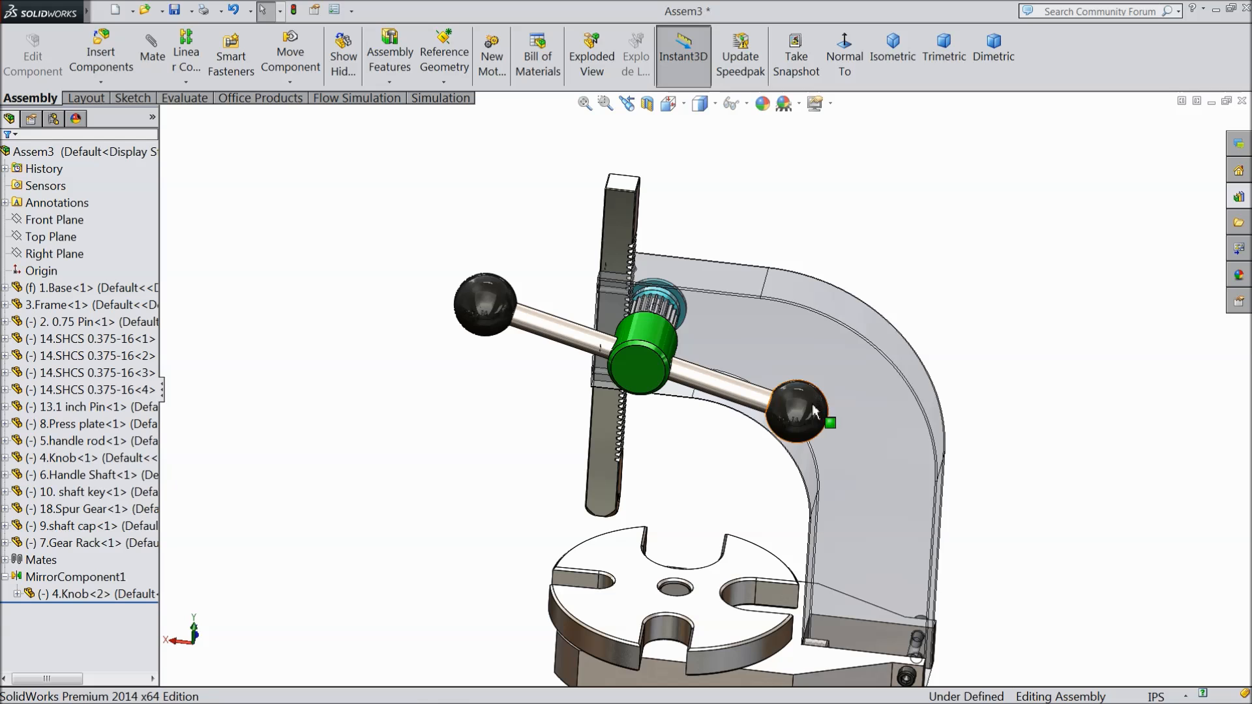
{"action": "left_click", "coordinate": [811, 408]}
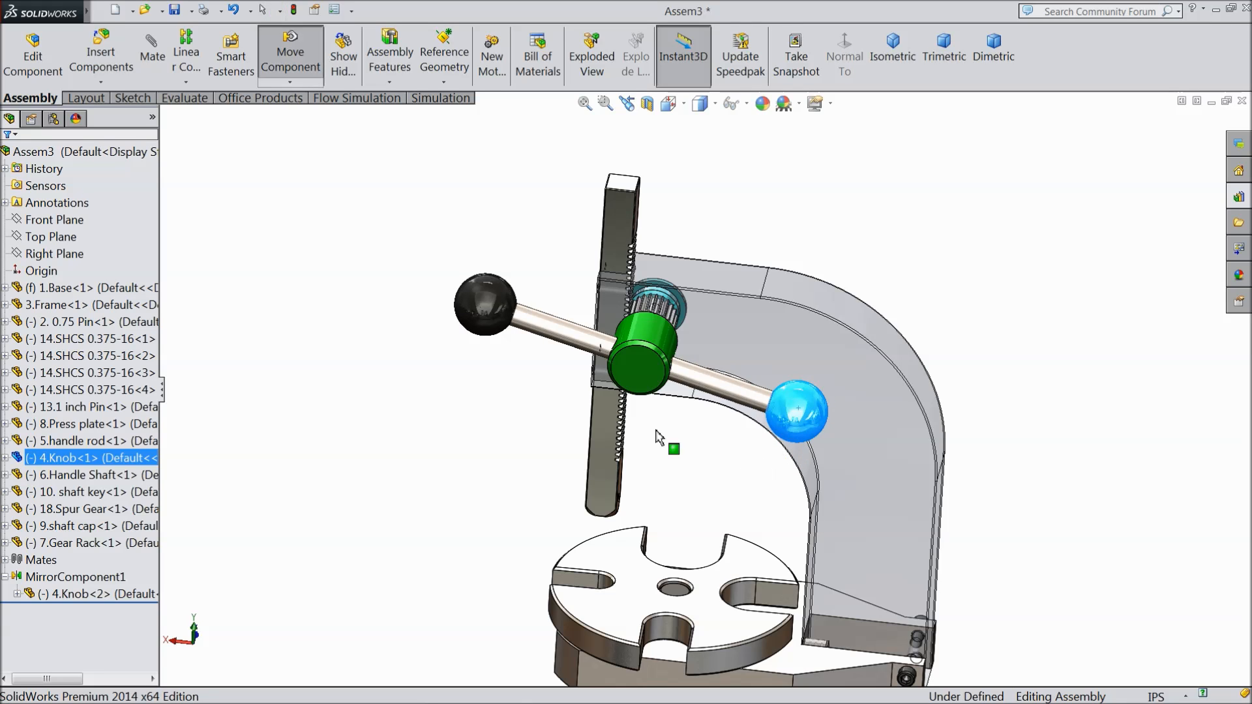
{"action": "left_click_drag", "start_coordinate": [573, 333], "coordinate": [749, 326]}
{"action": "key", "text": "Escape"}
{"action": "key", "text": "f"}
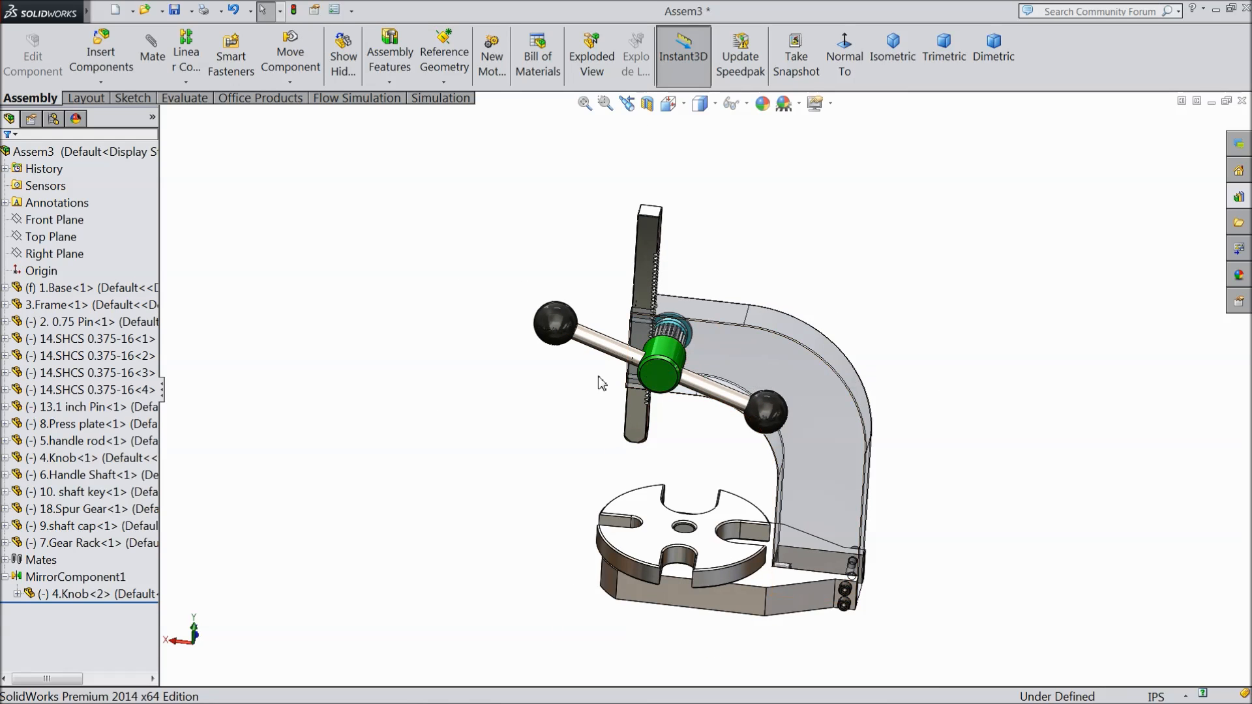
Step: Turn off the transparency of the 3.Frame part
{"action": "middle_click_drag", "start_coordinate": [550, 413], "coordinate": [545, 428]}
{"action": "left_click", "coordinate": [780, 381]}
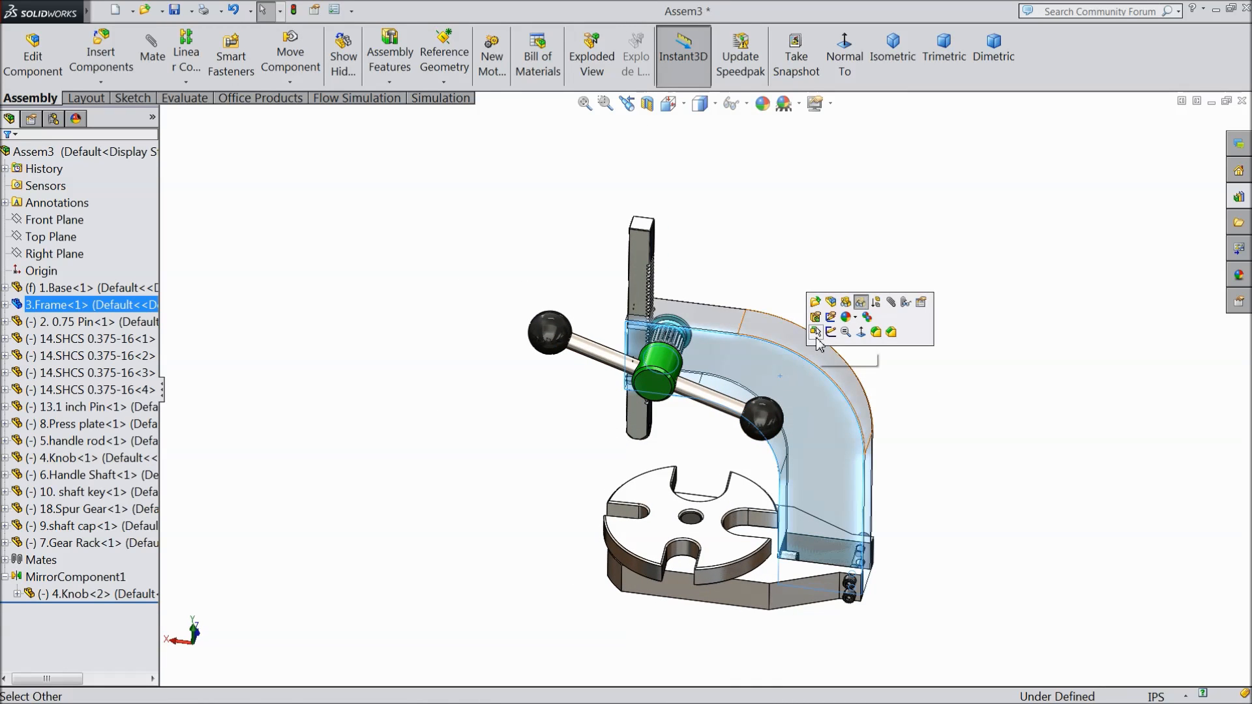
{"action": "left_click", "coordinate": [869, 309]}
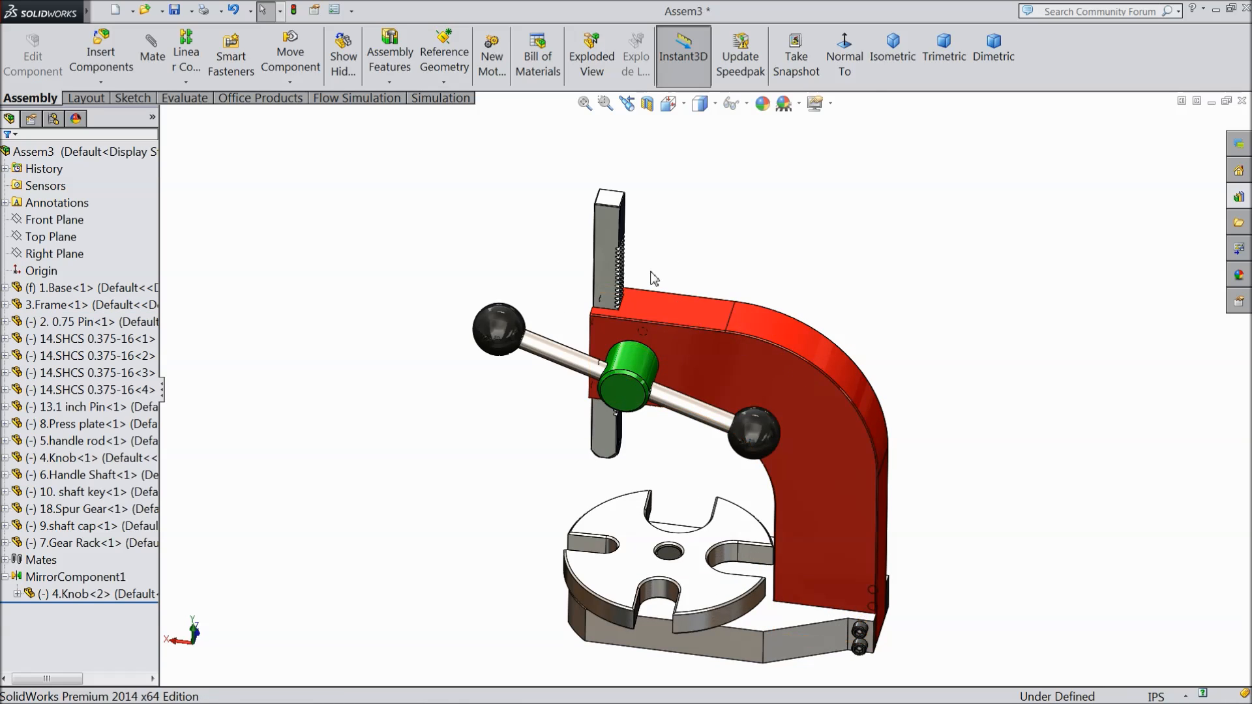
{"action": "scroll", "coordinate": [691, 302], "scroll_direction": "down", "scroll_amount": 3}
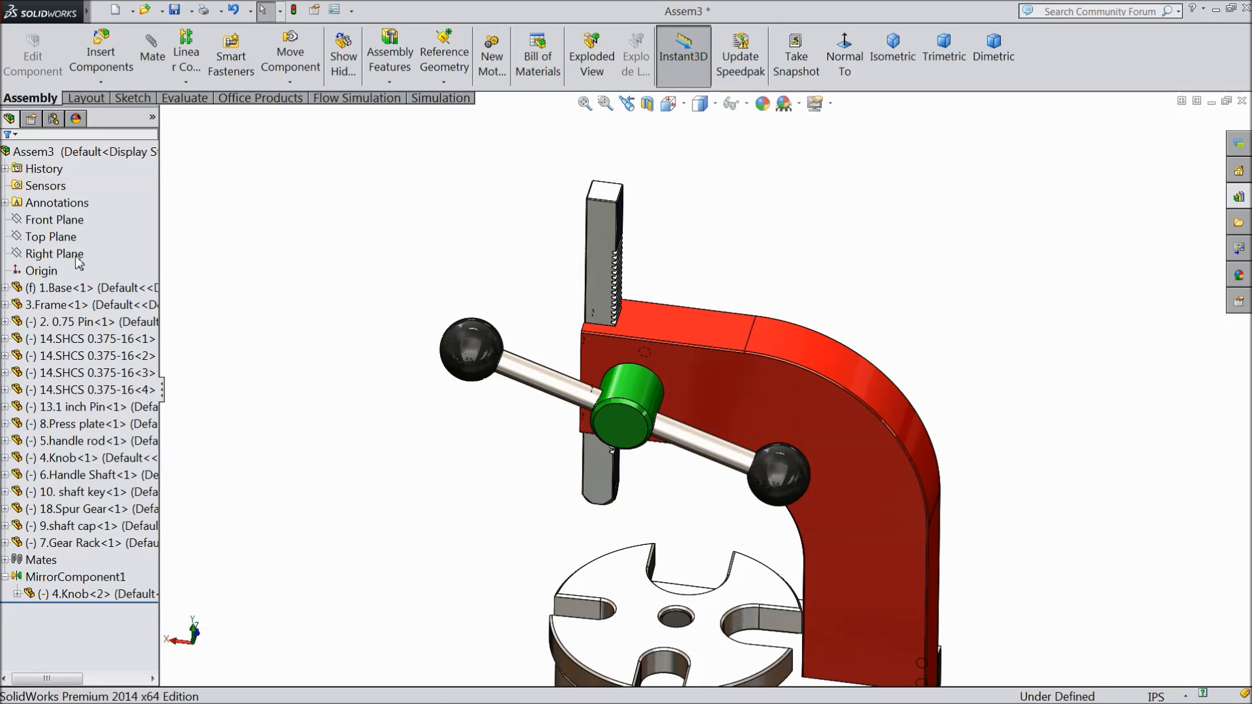
Step: Start an advanced mate between the gear rack's top face and the press plate's top face
{"action": "left_click", "coordinate": [150, 59]}
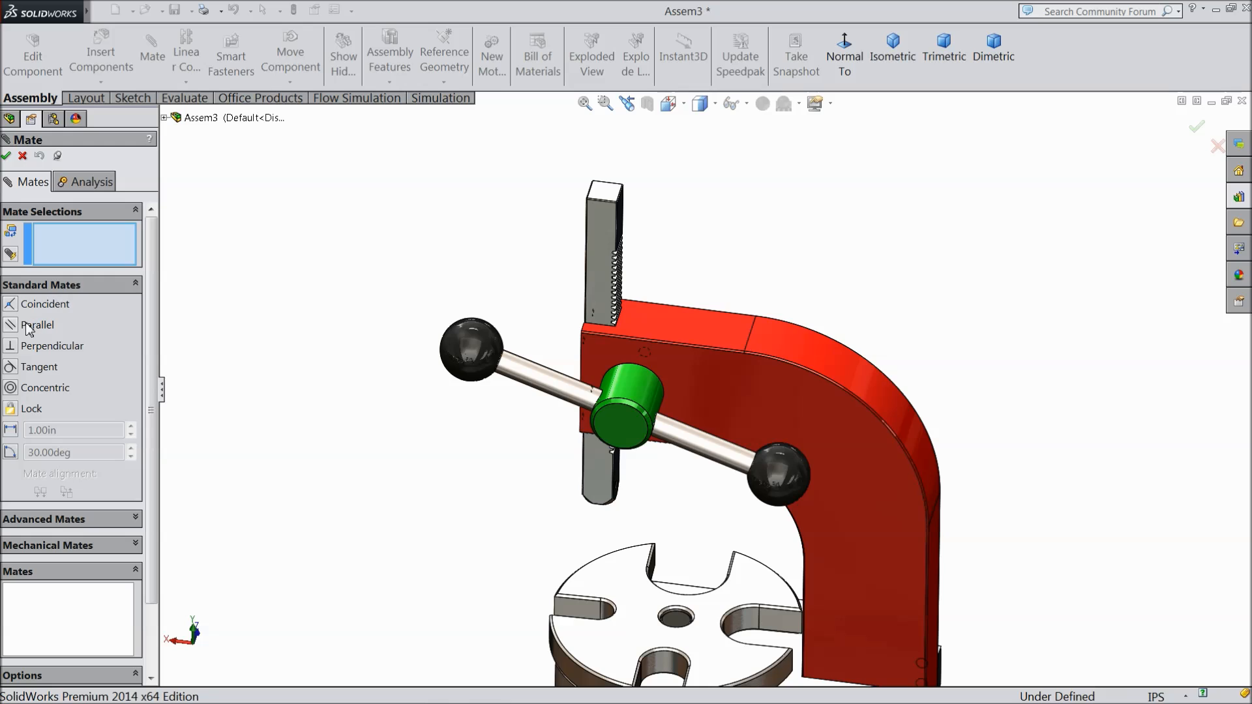
{"action": "left_click", "coordinate": [28, 287]}
{"action": "left_click", "coordinate": [26, 312]}
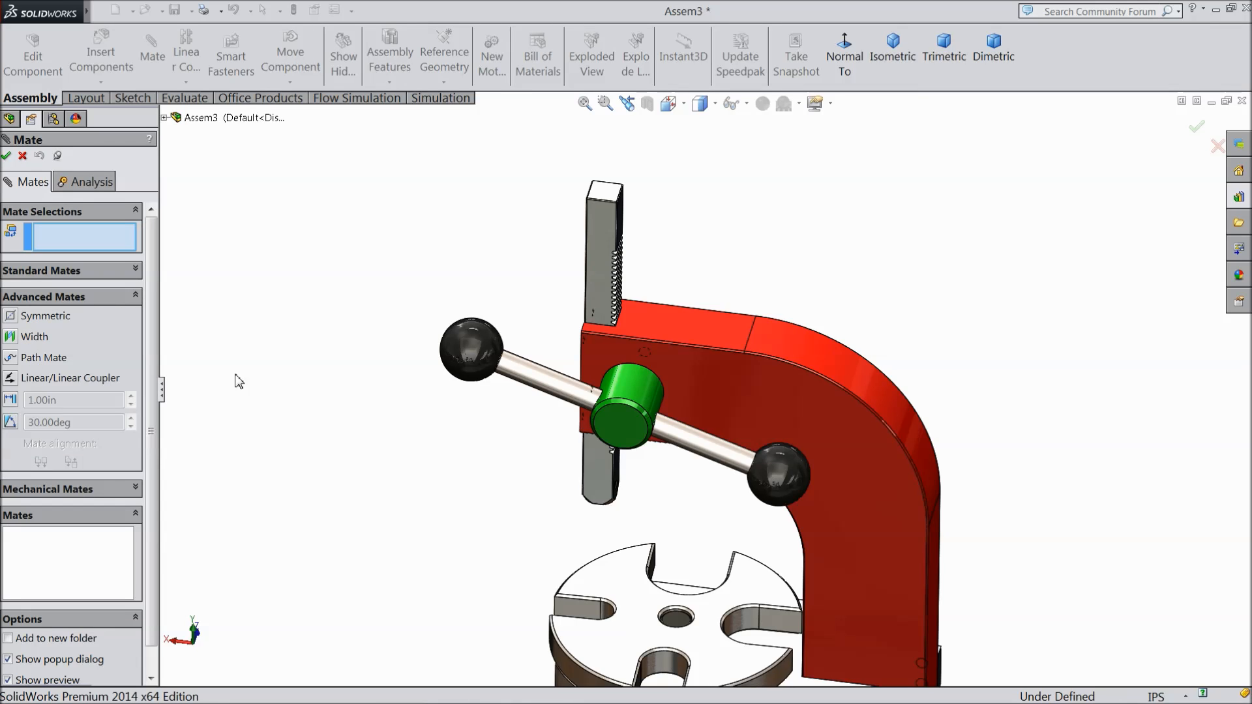
{"action": "left_click", "coordinate": [609, 195]}
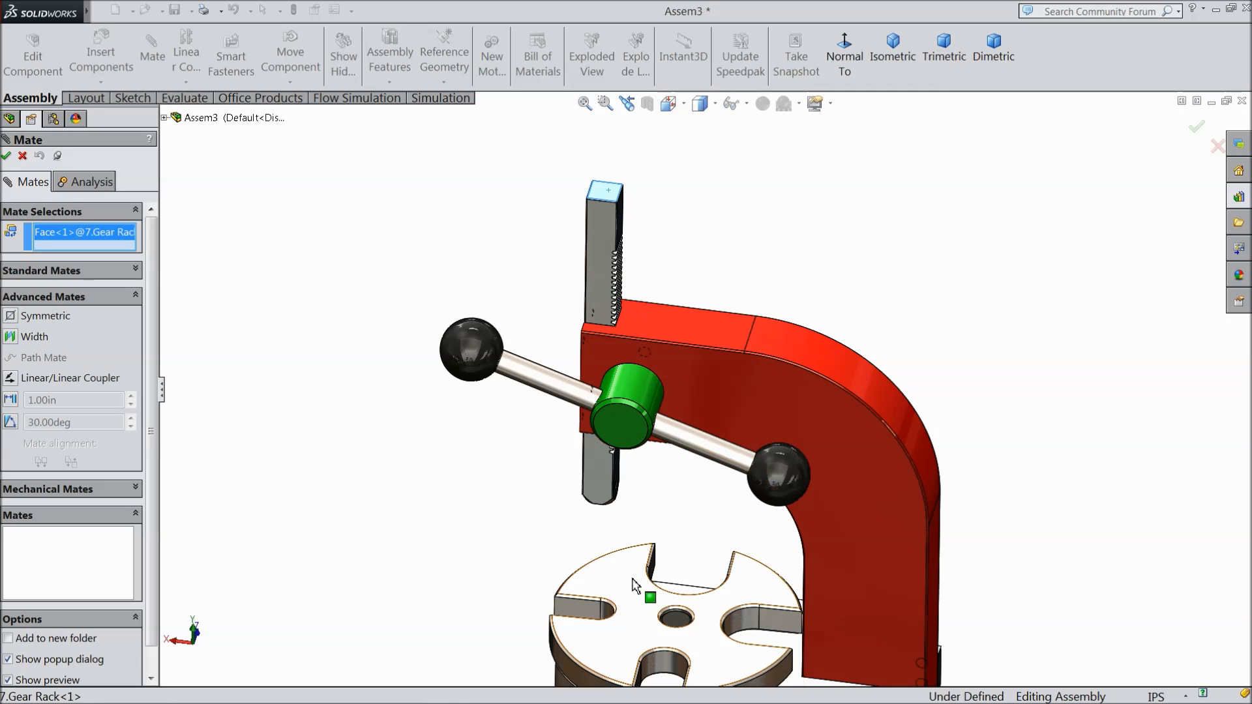
{"action": "left_click", "coordinate": [628, 623]}
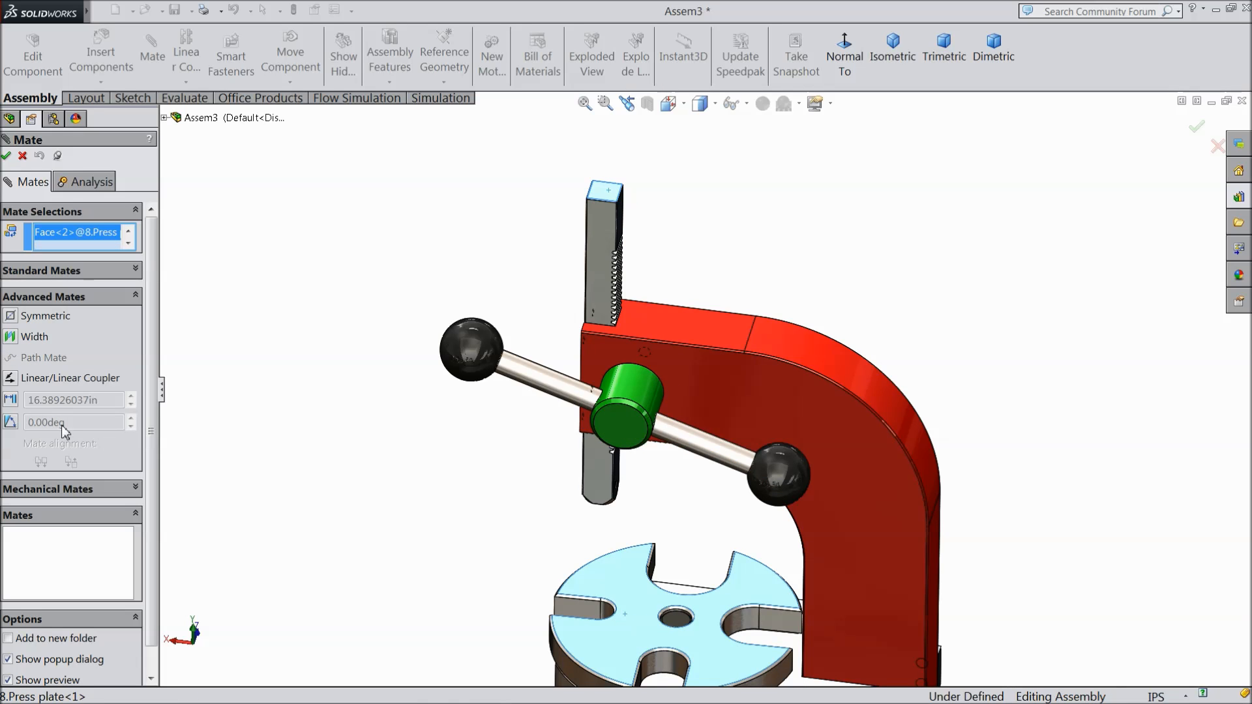
Step: Make it a limit distance mate with a maximum of 12 in and a minimum of 9 in
{"action": "left_click", "coordinate": [13, 401]}
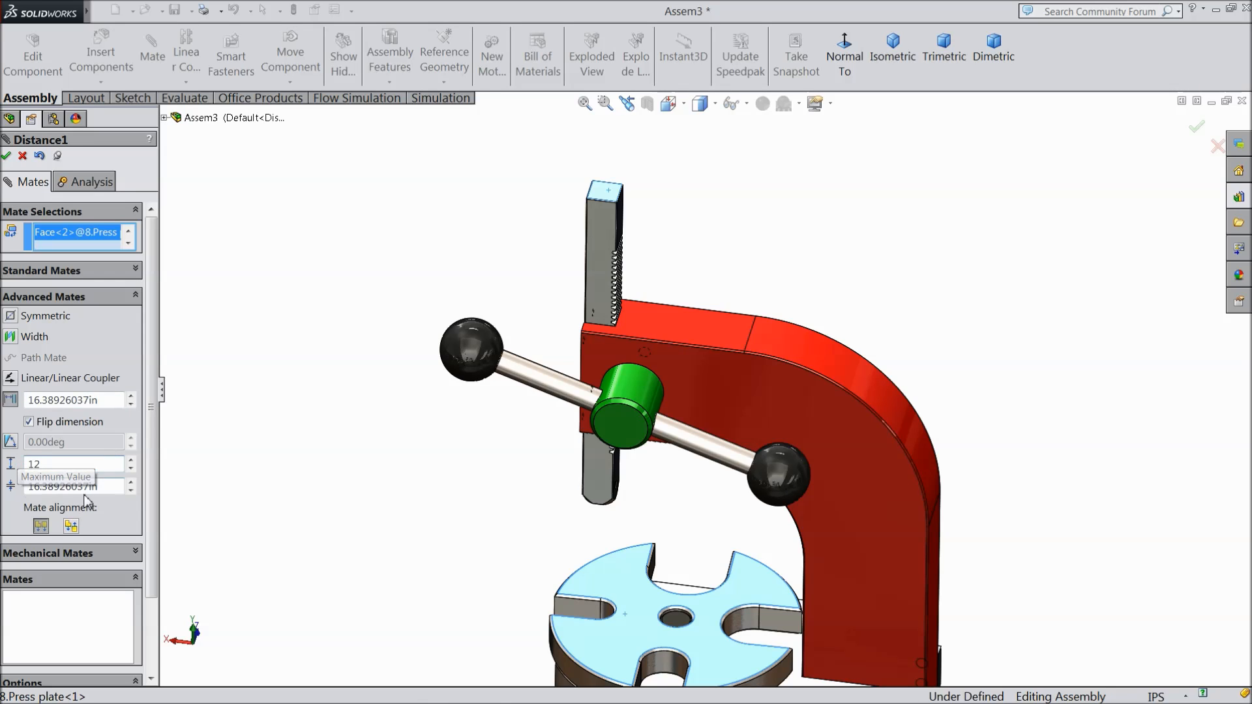
{"action": "left_click", "coordinate": [104, 488]}
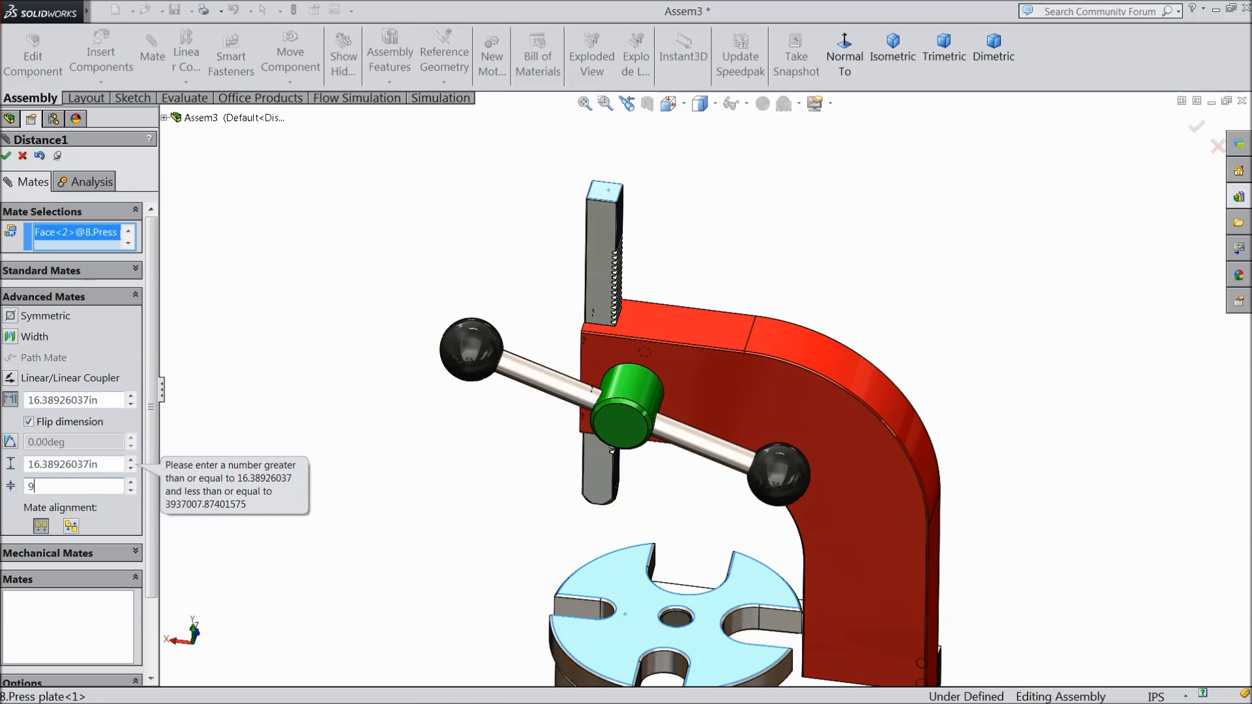
{"action": "key", "text": "Return"}
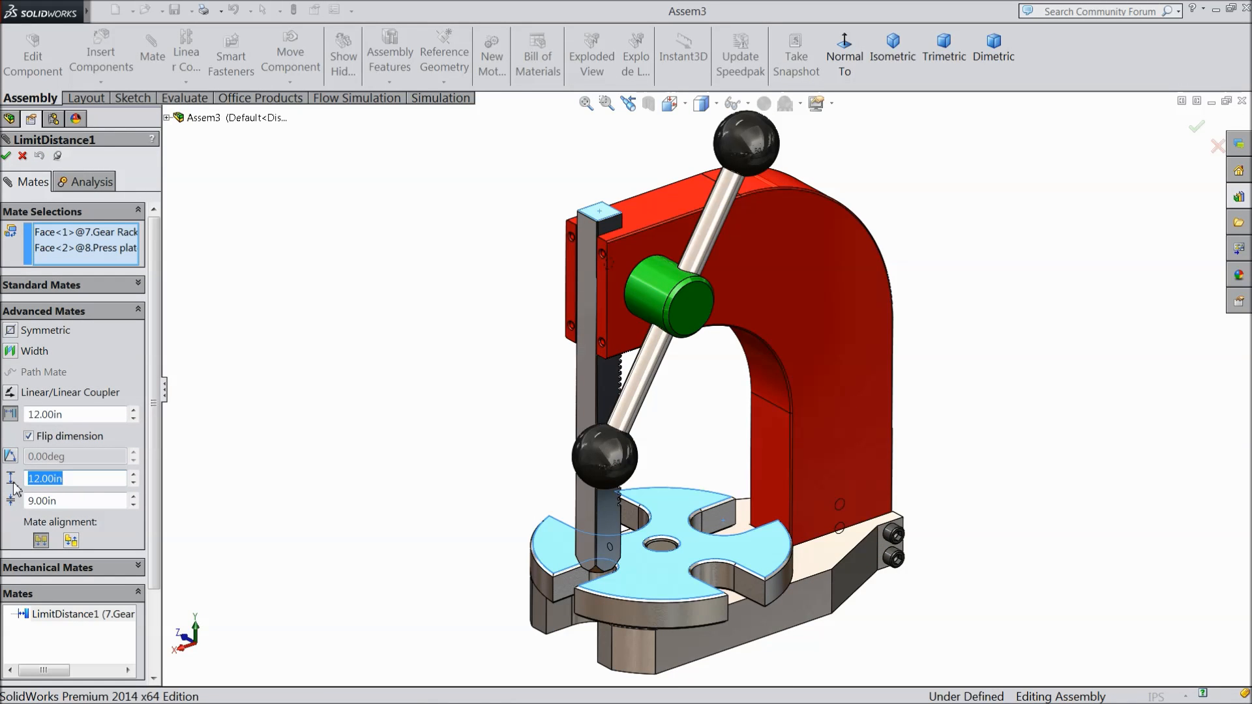
Step: Set the limit distance mate's maximum to 19 in and minimum to 12 in, accept it and finish mating
{"action": "type", "text": "19"}
{"action": "key", "text": "Return"}
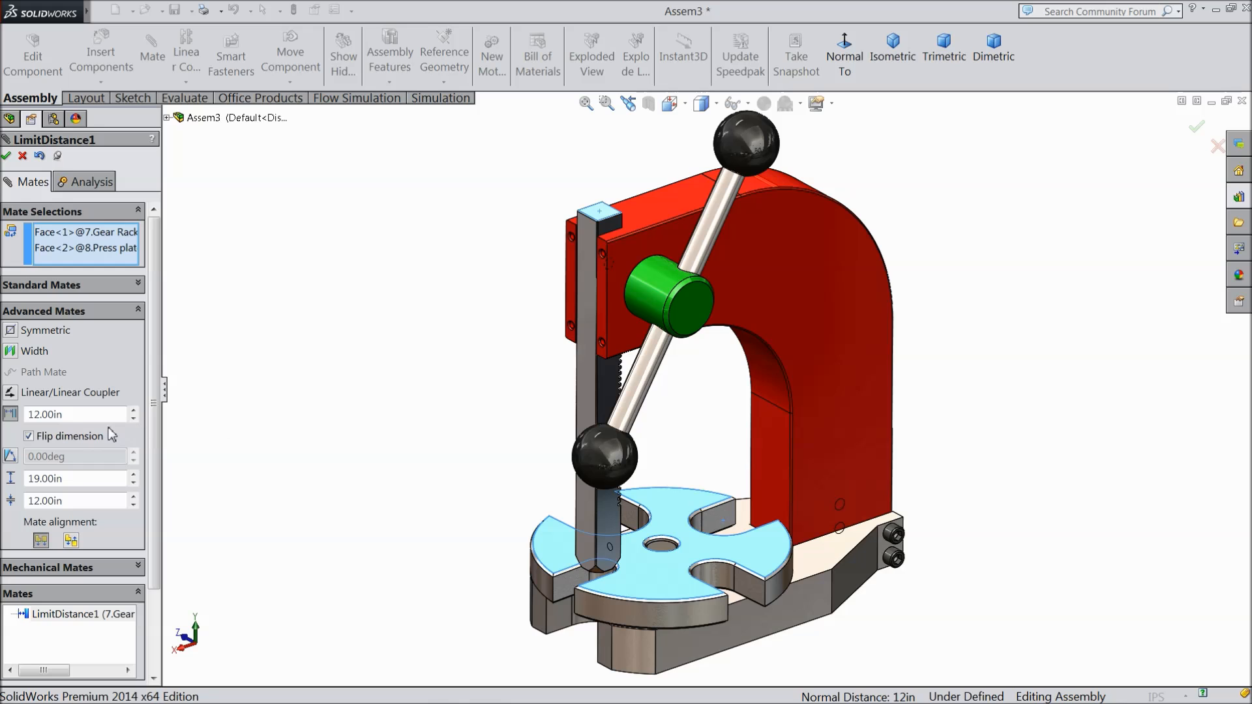
{"action": "left_click", "coordinate": [6, 157]}
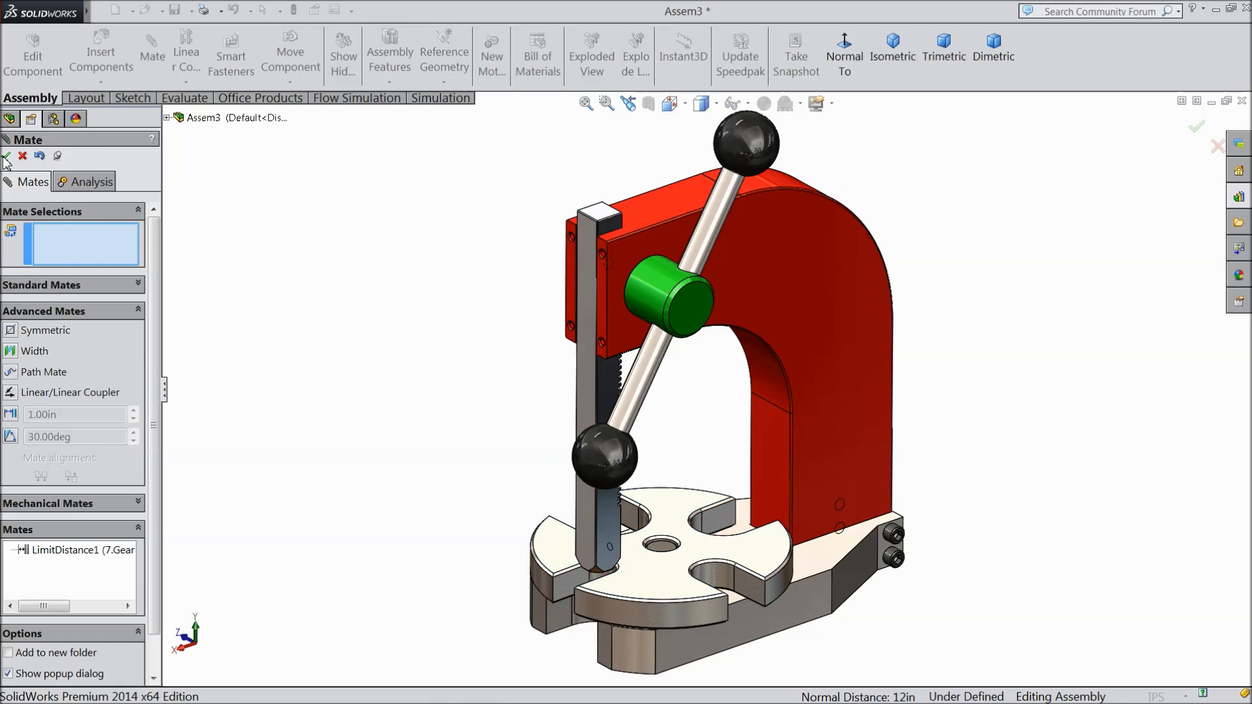
{"action": "left_click", "coordinate": [6, 157]}
Step: Swing the handle by its knobs to check the gear rack's travel between the distance limits
{"action": "left_click_drag", "start_coordinate": [600, 460], "coordinate": [618, 415]}
{"action": "middle_click_drag", "start_coordinate": [509, 389], "coordinate": [507, 420]}
{"action": "key", "text": "f"}
{"action": "left_click", "coordinate": [635, 450]}
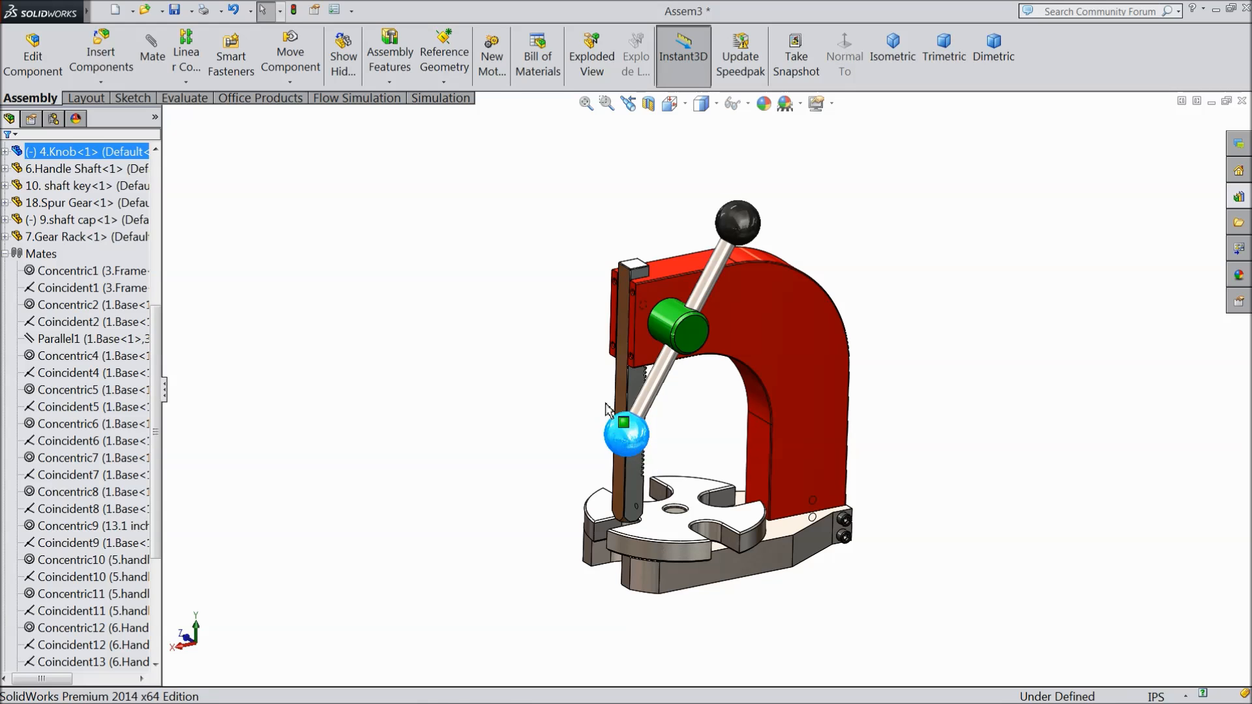
{"action": "left_click_drag", "start_coordinate": [733, 228], "coordinate": [537, 408]}
{"action": "left_click", "coordinate": [533, 385]}
{"action": "middle_click_drag", "start_coordinate": [531, 363], "coordinate": [545, 388]}
{"action": "left_click", "coordinate": [632, 450]}
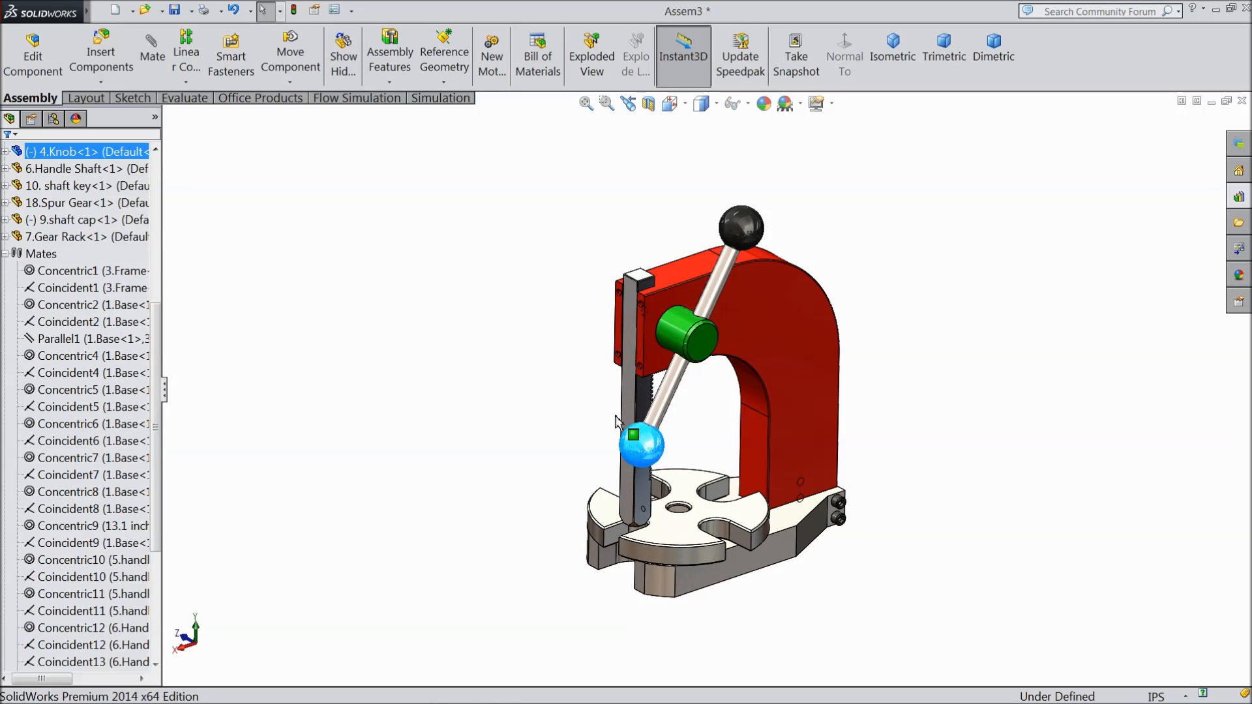
{"action": "left_click_drag", "start_coordinate": [742, 240], "coordinate": [693, 232]}
{"action": "left_click", "coordinate": [529, 319]}
Step: Insert the 11.Ram Head part from the Arbor Press machine folder and place it on the press plate below the gear rack
{"action": "middle_click_drag", "start_coordinate": [533, 325], "coordinate": [686, 349]}
{"action": "scroll", "coordinate": [847, 364], "scroll_direction": "down", "scroll_amount": 3}
{"action": "mouse_move", "coordinate": [837, 368]}
{"action": "middle_mouse_down"}
{"action": "mouse_move", "coordinate": [822, 344]}
{"action": "mouse_move", "coordinate": [830, 383]}
{"action": "mouse_move", "coordinate": [817, 371]}
{"action": "middle_mouse_up"}
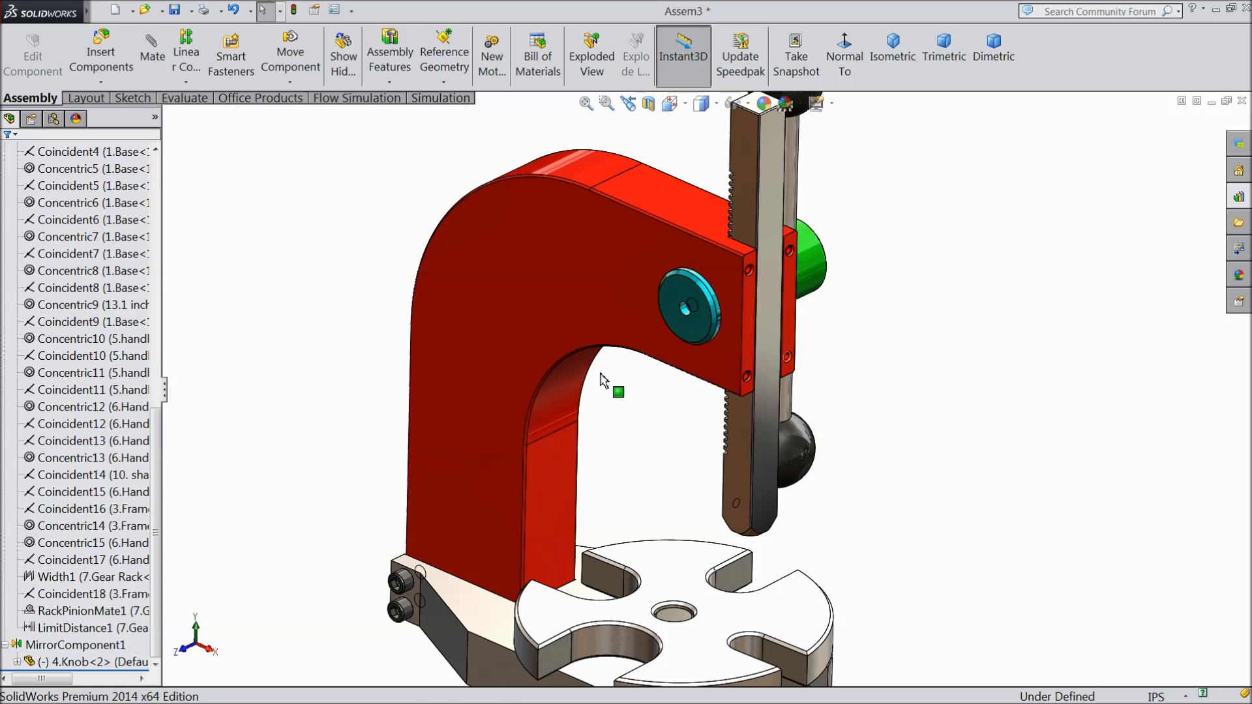
{"action": "left_click", "coordinate": [91, 65]}
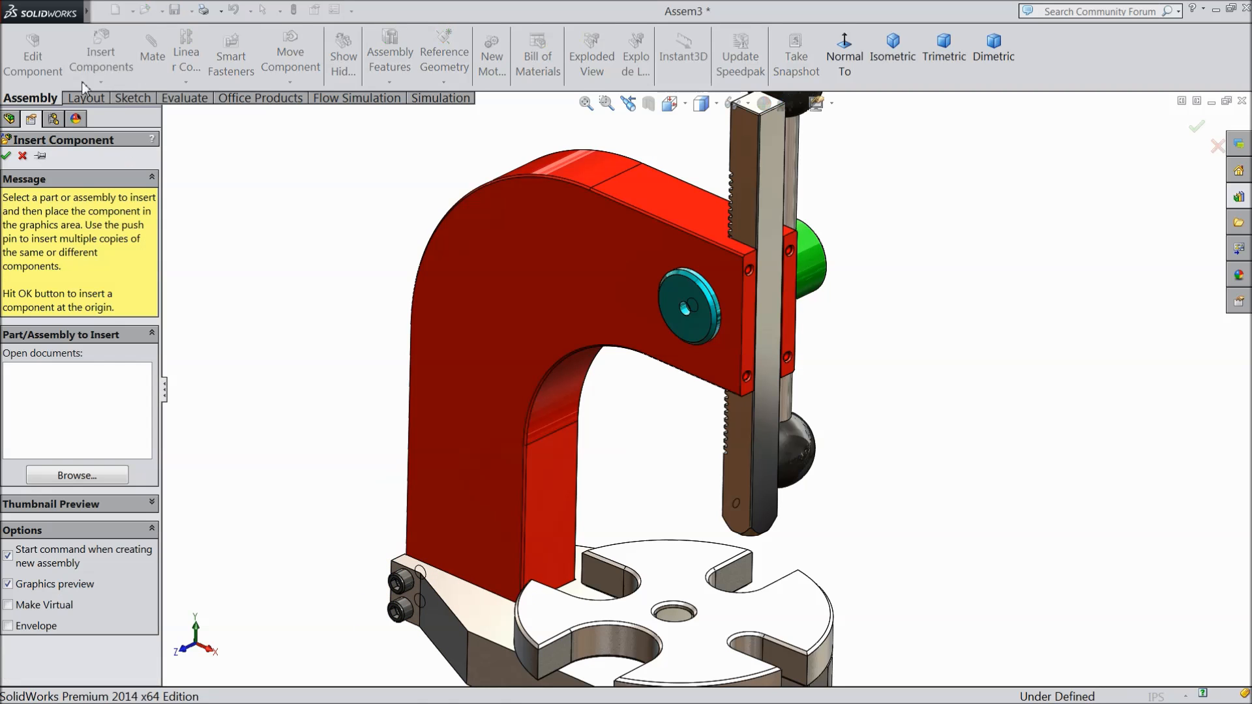
{"action": "left_click", "coordinate": [75, 480]}
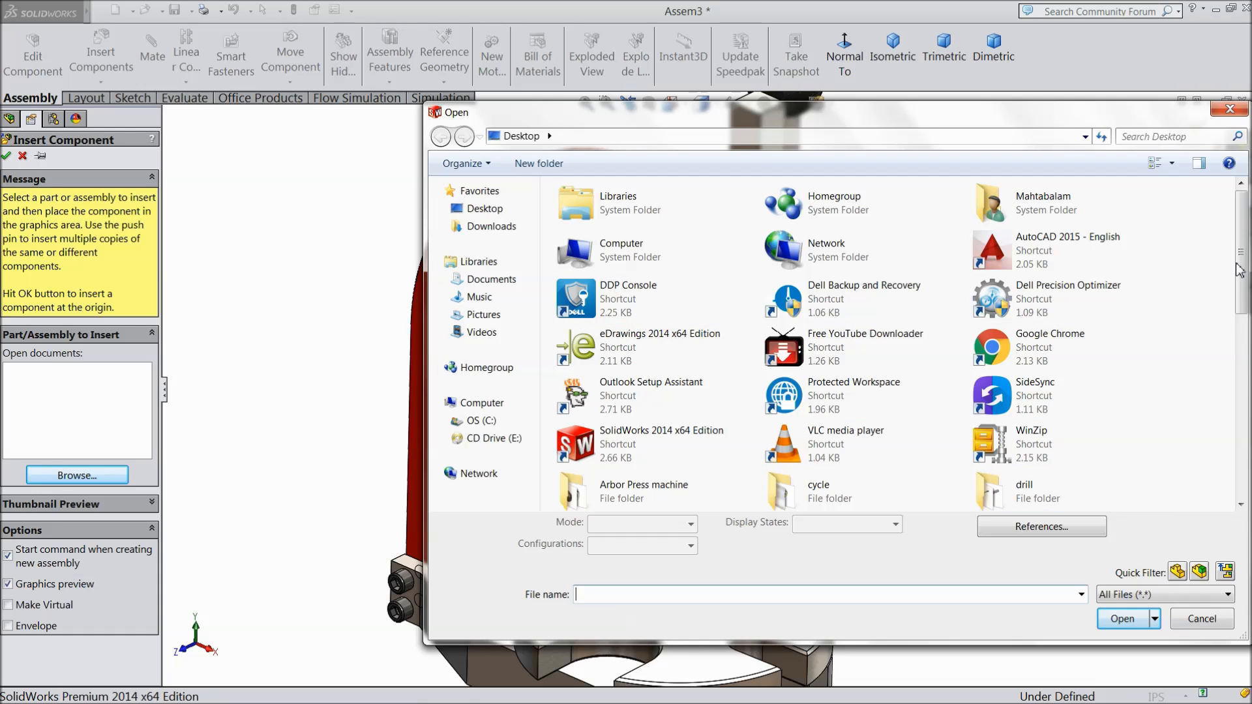
{"action": "left_click_drag", "start_coordinate": [1241, 263], "coordinate": [1241, 338]}
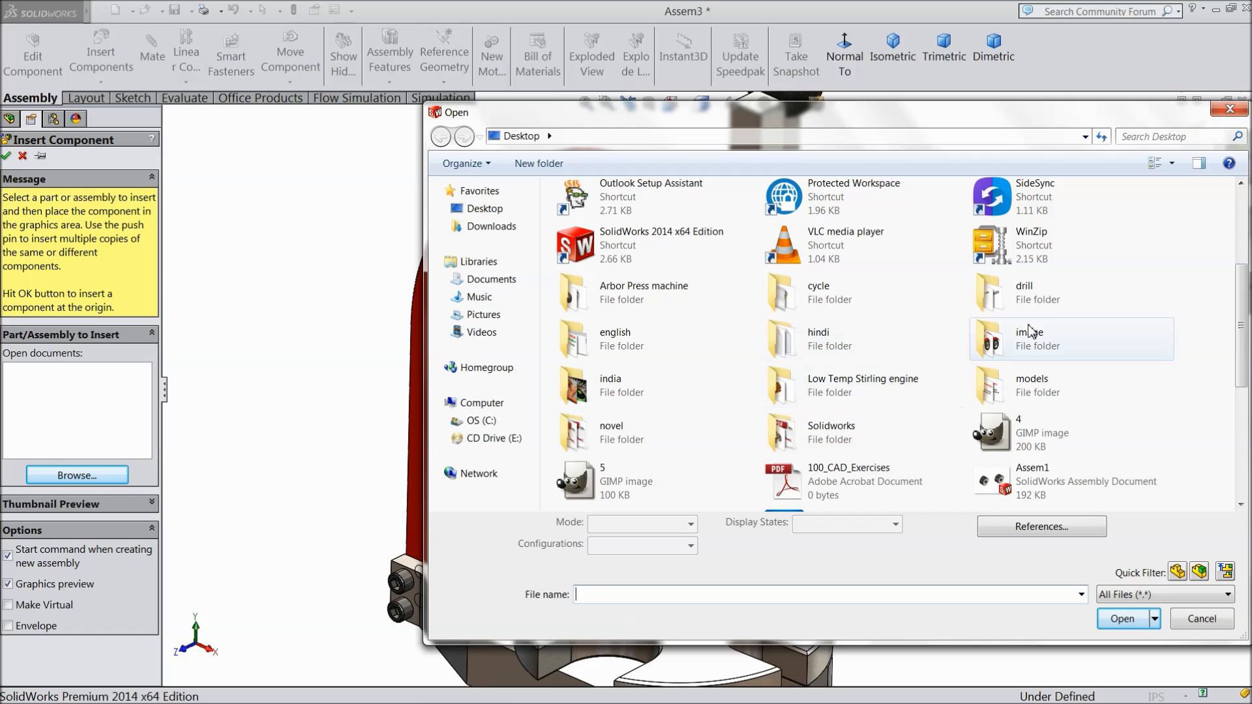
{"action": "mouse_move", "coordinate": [1245, 306]}
{"action": "left_mouse_down"}
{"action": "mouse_move", "coordinate": [1244, 380]}
{"action": "mouse_move", "coordinate": [1245, 315]}
{"action": "left_mouse_up"}
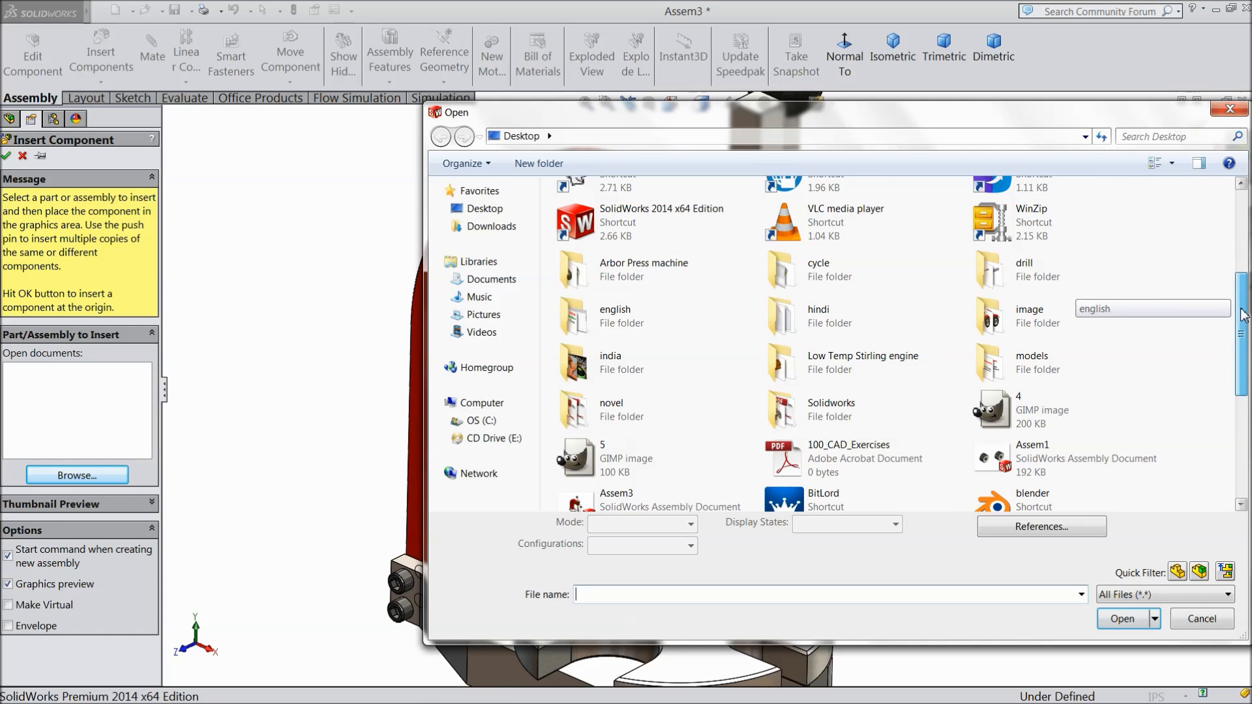
{"action": "double_click", "coordinate": [652, 279]}
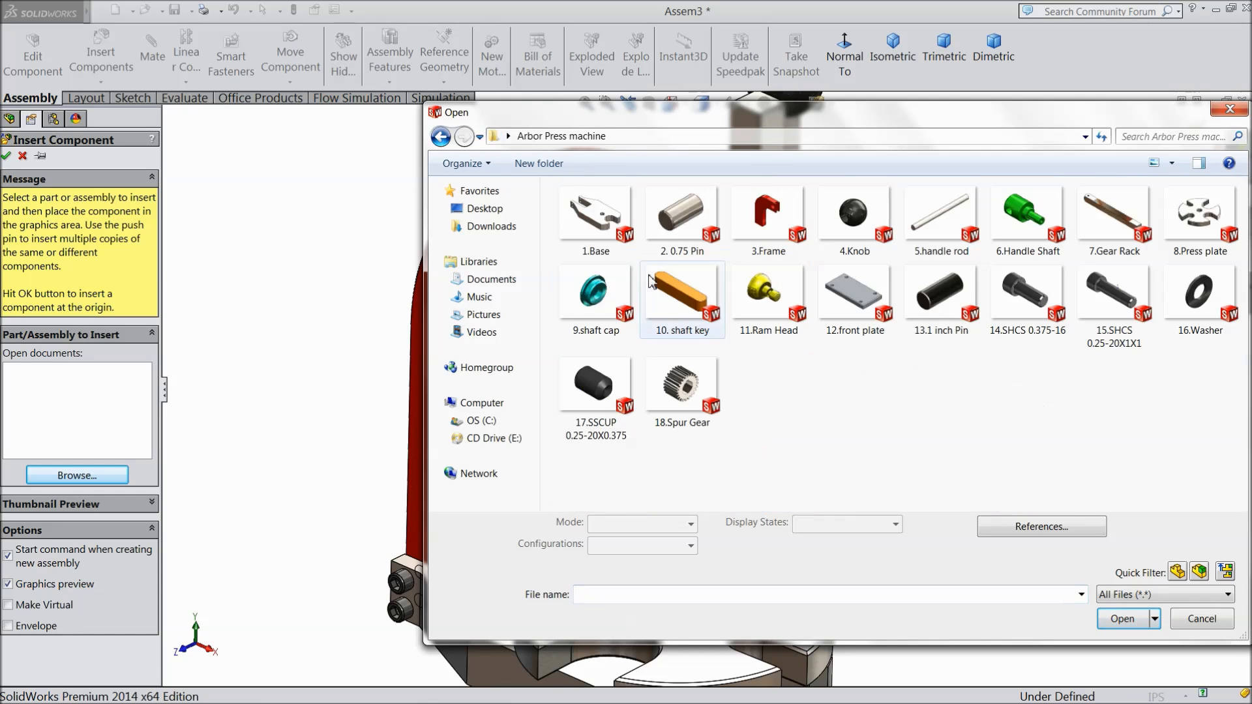
{"action": "left_click", "coordinate": [760, 336]}
{"action": "left_click", "coordinate": [1122, 620]}
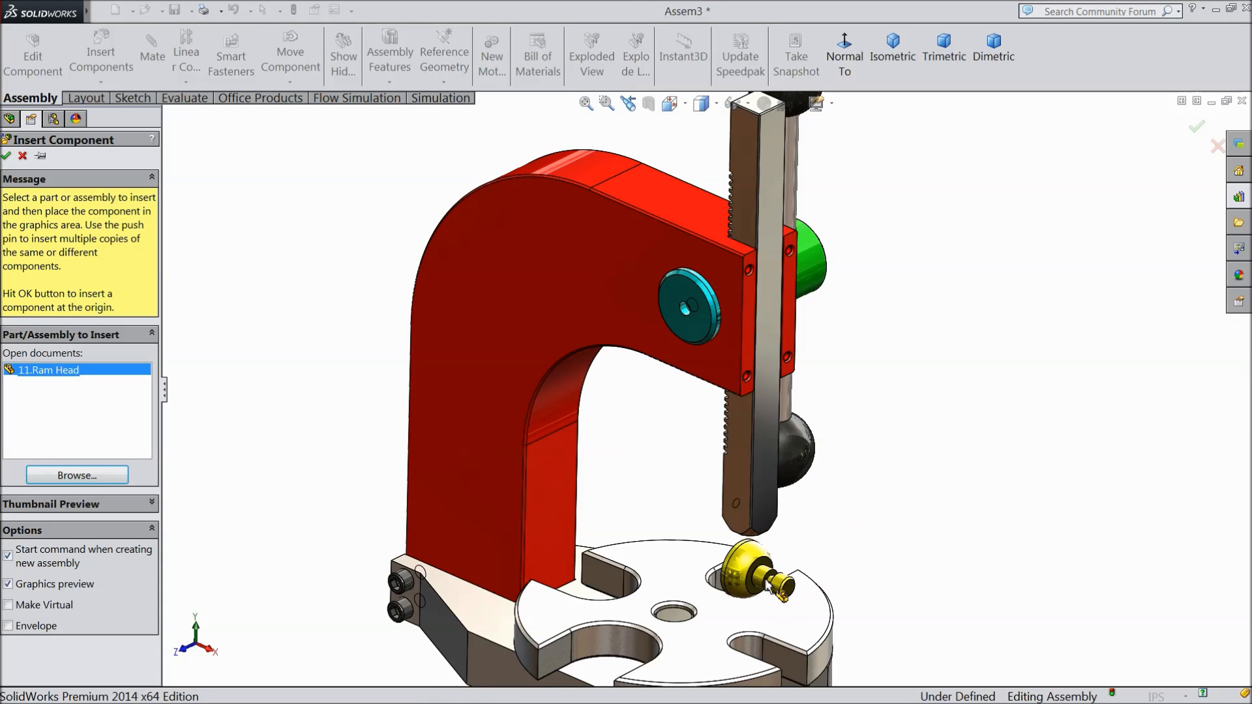
{"action": "left_click", "coordinate": [777, 589]}
Step: Mate the ram head's cylindrical shank concentric with the hole in the gear rack's lower end
{"action": "middle_click_drag", "start_coordinate": [791, 551], "coordinate": [769, 495]}
{"action": "scroll", "coordinate": [748, 531], "scroll_direction": "down", "scroll_amount": 8}
{"action": "scroll", "coordinate": [701, 496], "scroll_direction": "up", "scroll_amount": 2}
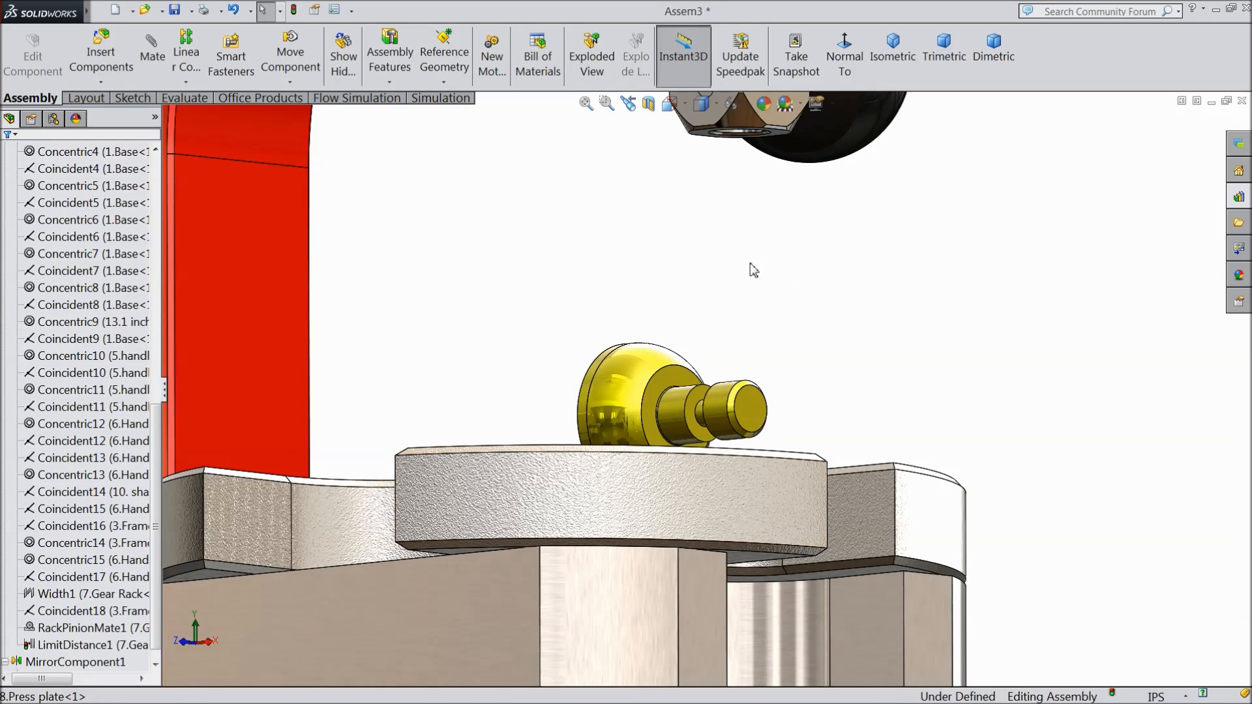
{"action": "middle_click_drag", "start_coordinate": [732, 266], "coordinate": [730, 215]}
{"action": "scroll", "coordinate": [737, 293], "scroll_direction": "up", "scroll_amount": 4}
{"action": "middle_click_drag", "start_coordinate": [737, 294], "coordinate": [733, 215]}
{"action": "scroll", "coordinate": [725, 212], "scroll_direction": "down", "scroll_amount": 3}
{"action": "scroll", "coordinate": [726, 219], "scroll_direction": "down", "scroll_amount": 2}
{"action": "left_click", "coordinate": [696, 231]}
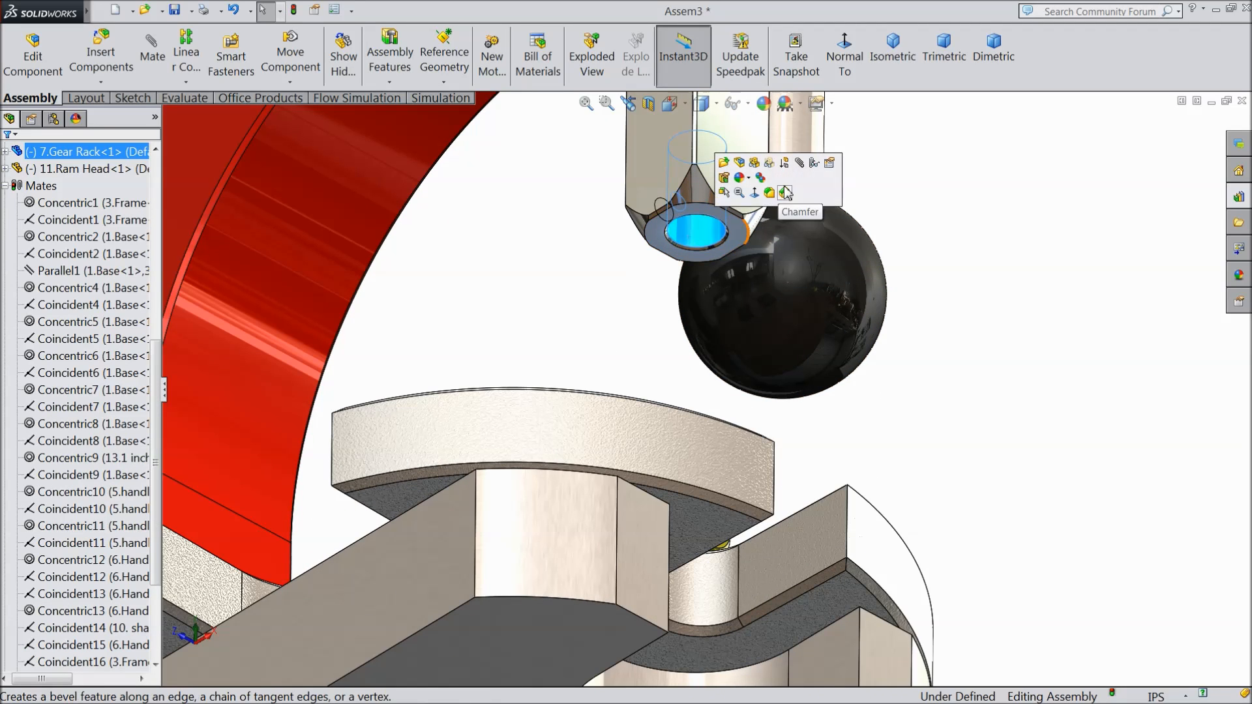
{"action": "left_click", "coordinate": [801, 164]}
{"action": "scroll", "coordinate": [897, 302], "scroll_direction": "up", "scroll_amount": 3}
{"action": "middle_click_drag", "start_coordinate": [898, 302], "coordinate": [890, 449]}
{"action": "scroll", "coordinate": [638, 561], "scroll_direction": "down", "scroll_amount": 2}
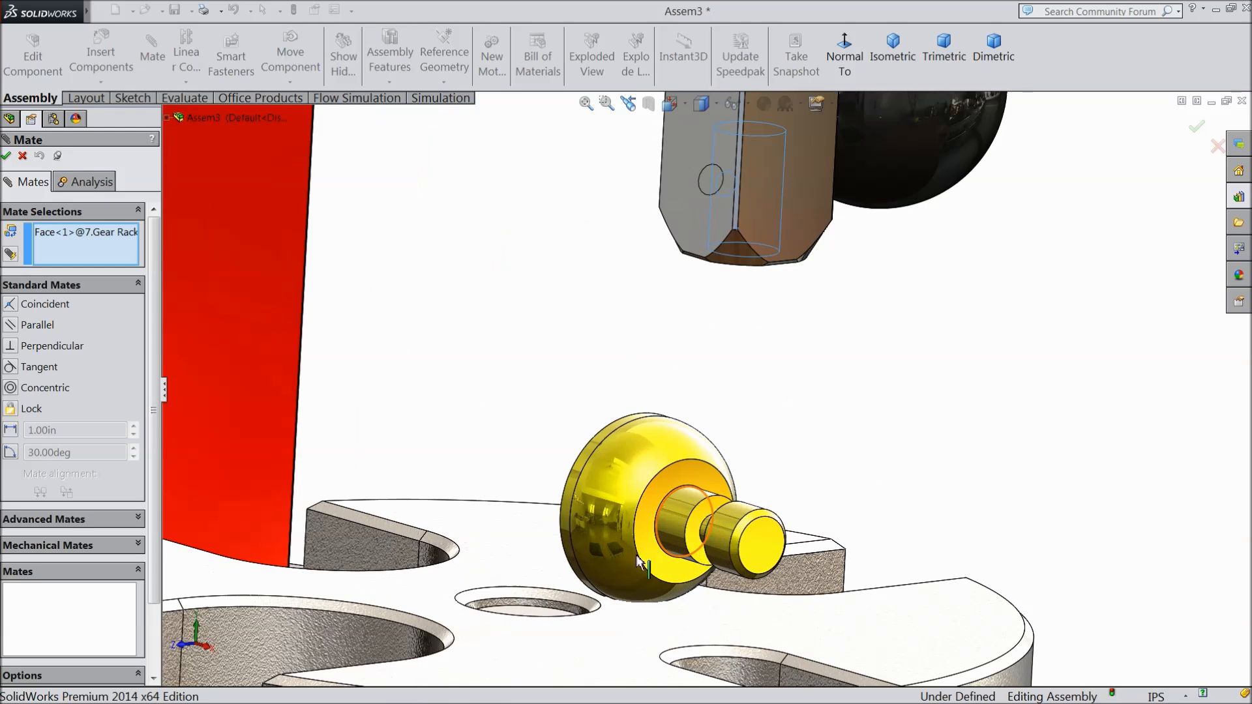
{"action": "left_click", "coordinate": [721, 541]}
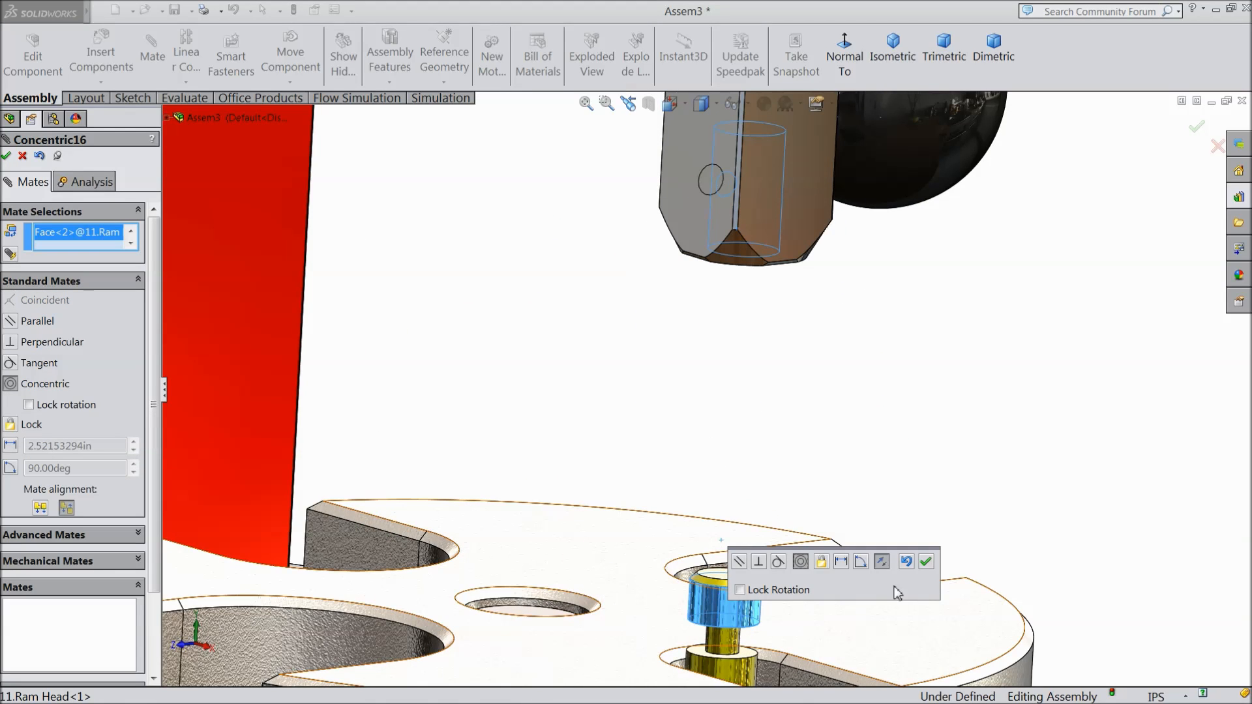
{"action": "left_click", "coordinate": [926, 562]}
Step: Raise the ram head above the press plate, mate its flat shoulder coincident with the gear rack's bottom face, and finish mating
{"action": "scroll", "coordinate": [750, 568], "scroll_direction": "up", "scroll_amount": 3}
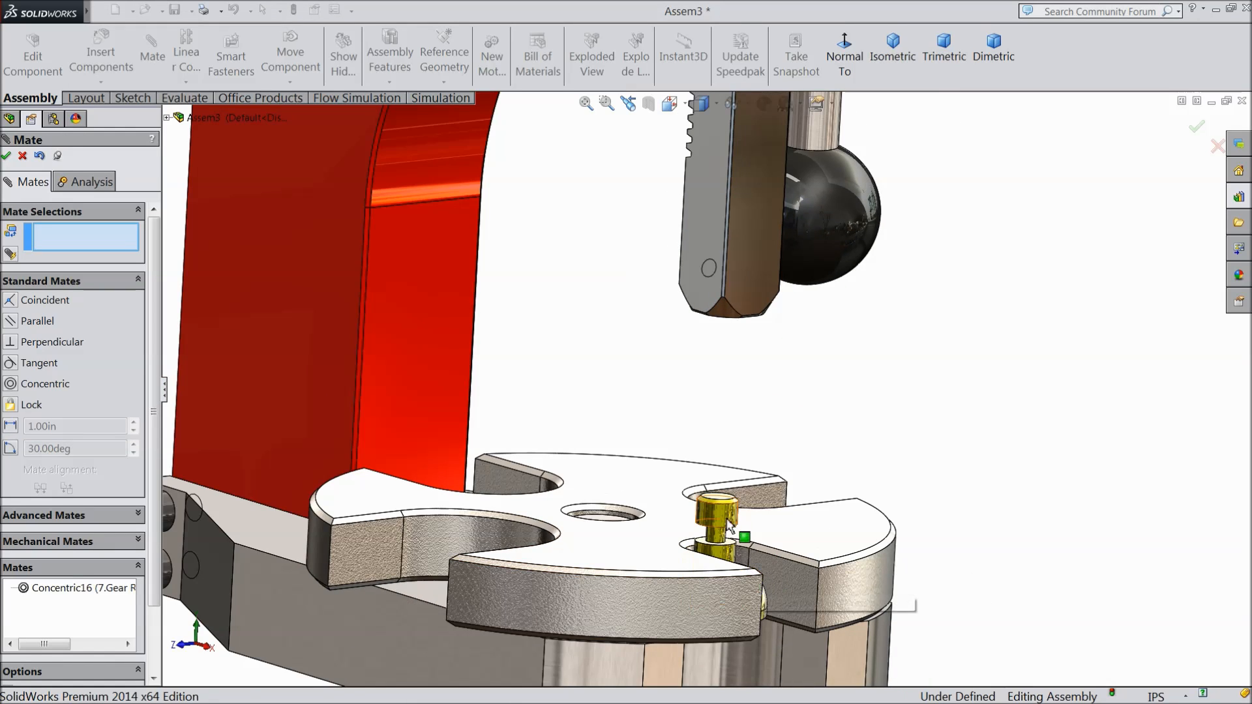
{"action": "left_click_drag", "start_coordinate": [724, 478], "coordinate": [732, 374]}
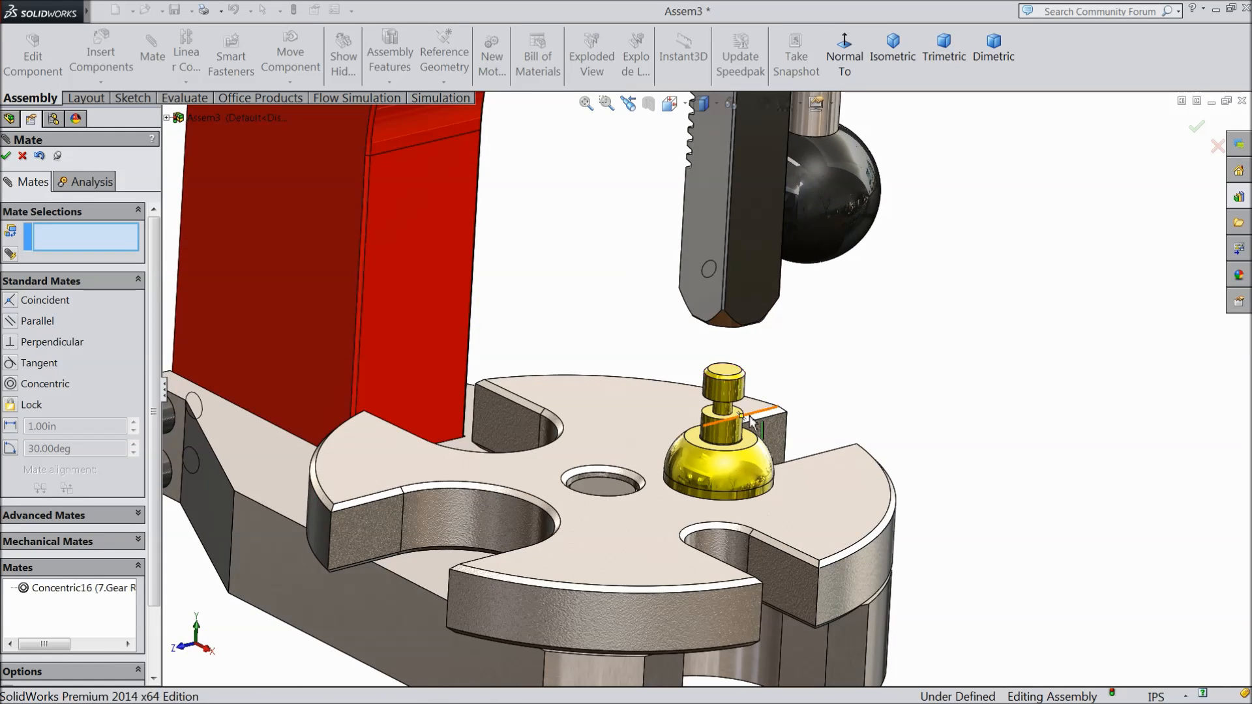
{"action": "scroll", "coordinate": [753, 459], "scroll_direction": "down", "scroll_amount": 3}
{"action": "left_click", "coordinate": [740, 481]}
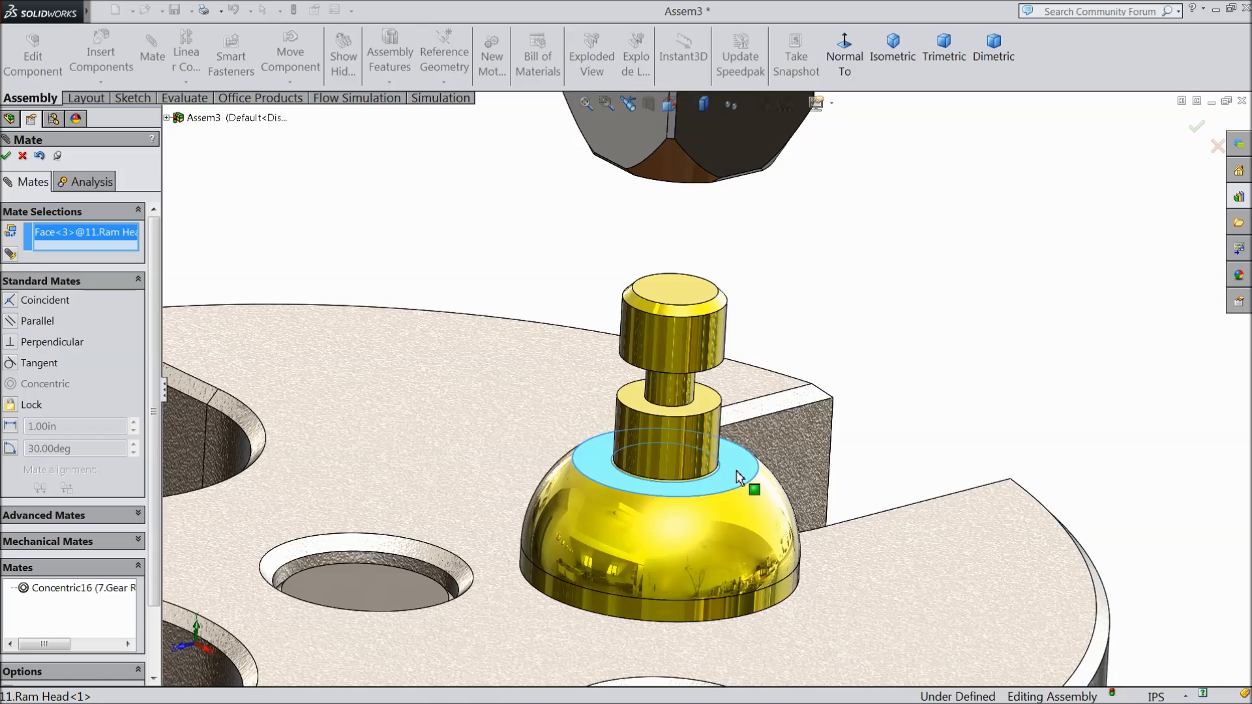
{"action": "scroll", "coordinate": [711, 398], "scroll_direction": "up", "scroll_amount": 3}
{"action": "middle_click_drag", "start_coordinate": [841, 425], "coordinate": [848, 253]}
{"action": "scroll", "coordinate": [731, 255], "scroll_direction": "down", "scroll_amount": 2}
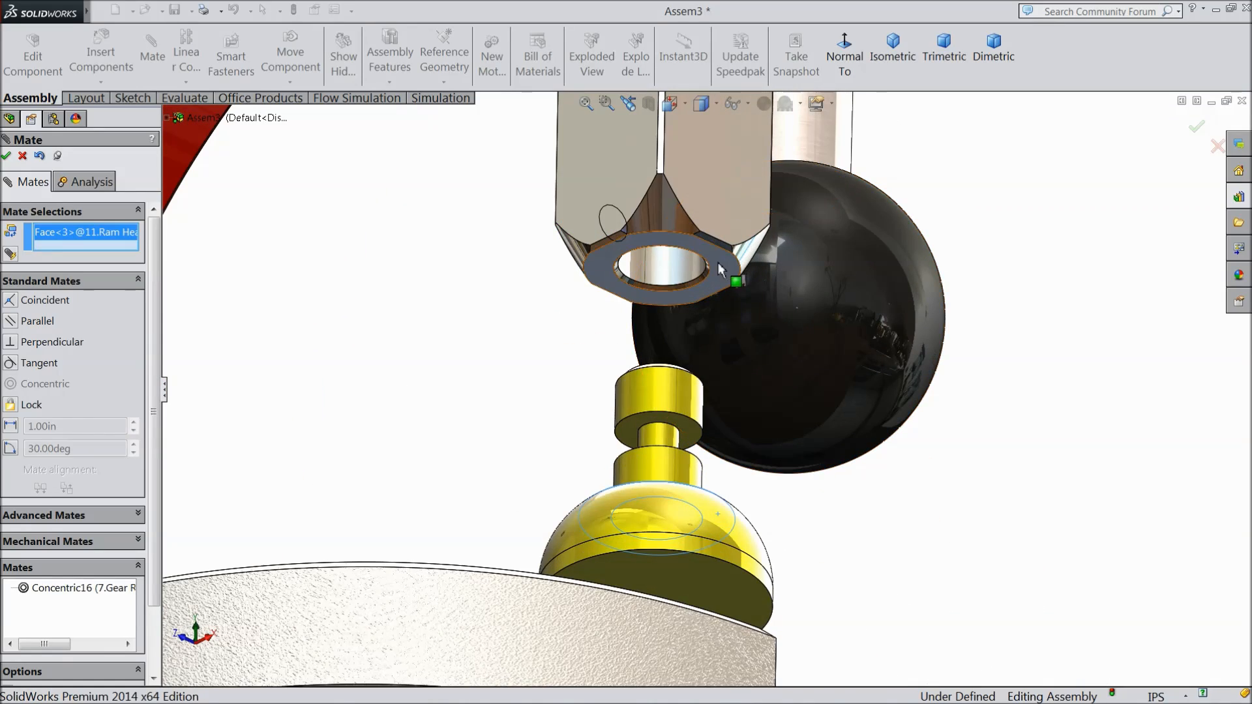
{"action": "left_click", "coordinate": [719, 264]}
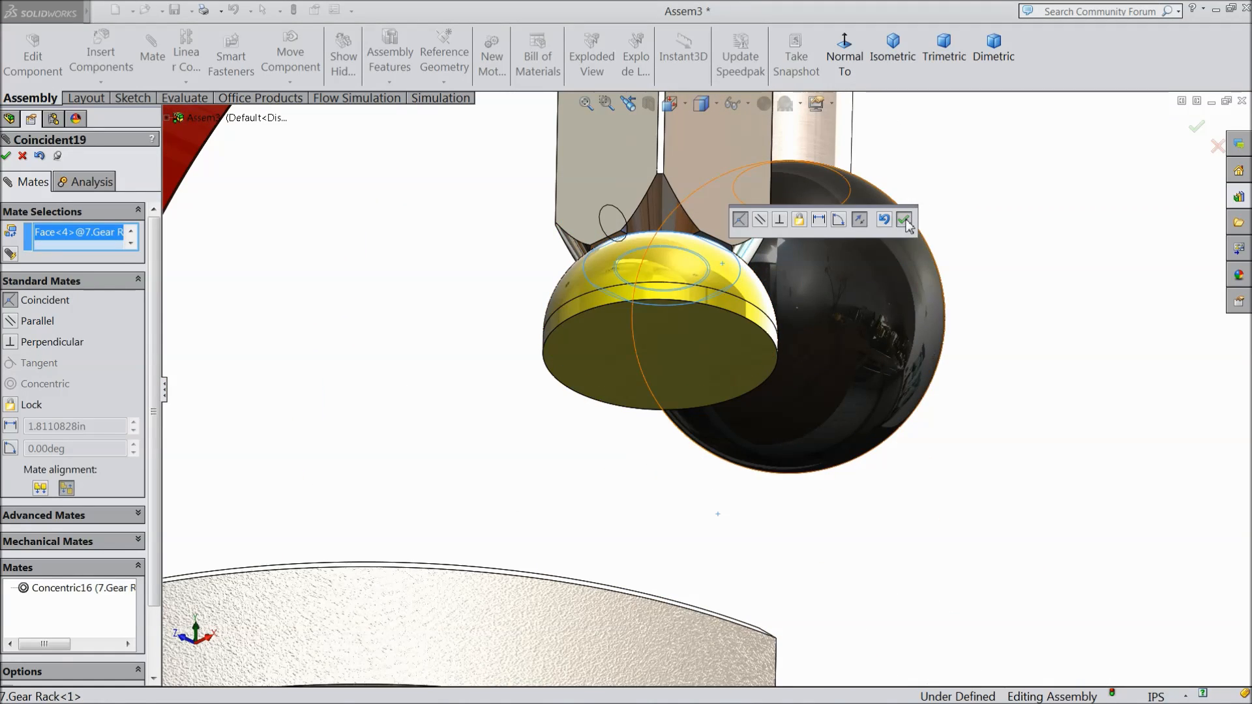
{"action": "left_click", "coordinate": [903, 220]}
{"action": "scroll", "coordinate": [536, 362], "scroll_direction": "up", "scroll_amount": 3}
{"action": "middle_click_drag", "start_coordinate": [565, 343], "coordinate": [545, 483]}
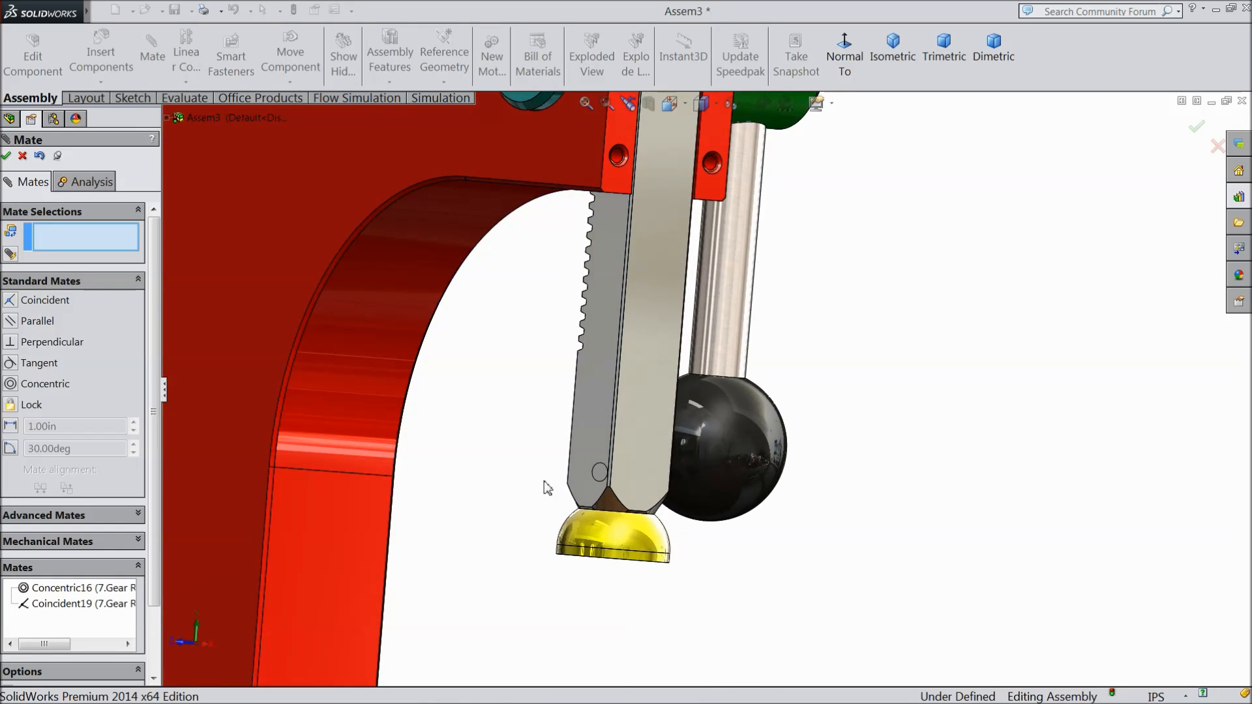
{"action": "scroll", "coordinate": [546, 487], "scroll_direction": "up", "scroll_amount": 3}
{"action": "middle_click_drag", "start_coordinate": [620, 486], "coordinate": [626, 534]}
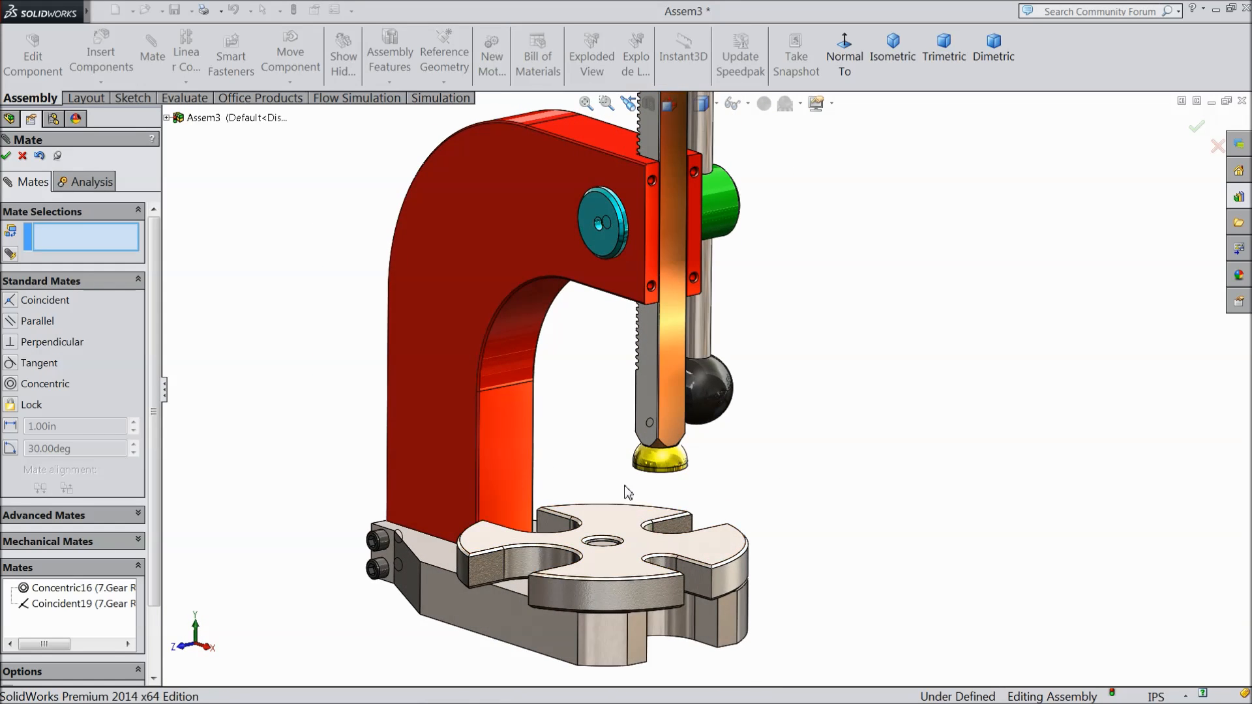
{"action": "scroll", "coordinate": [658, 316], "scroll_direction": "down", "scroll_amount": 2}
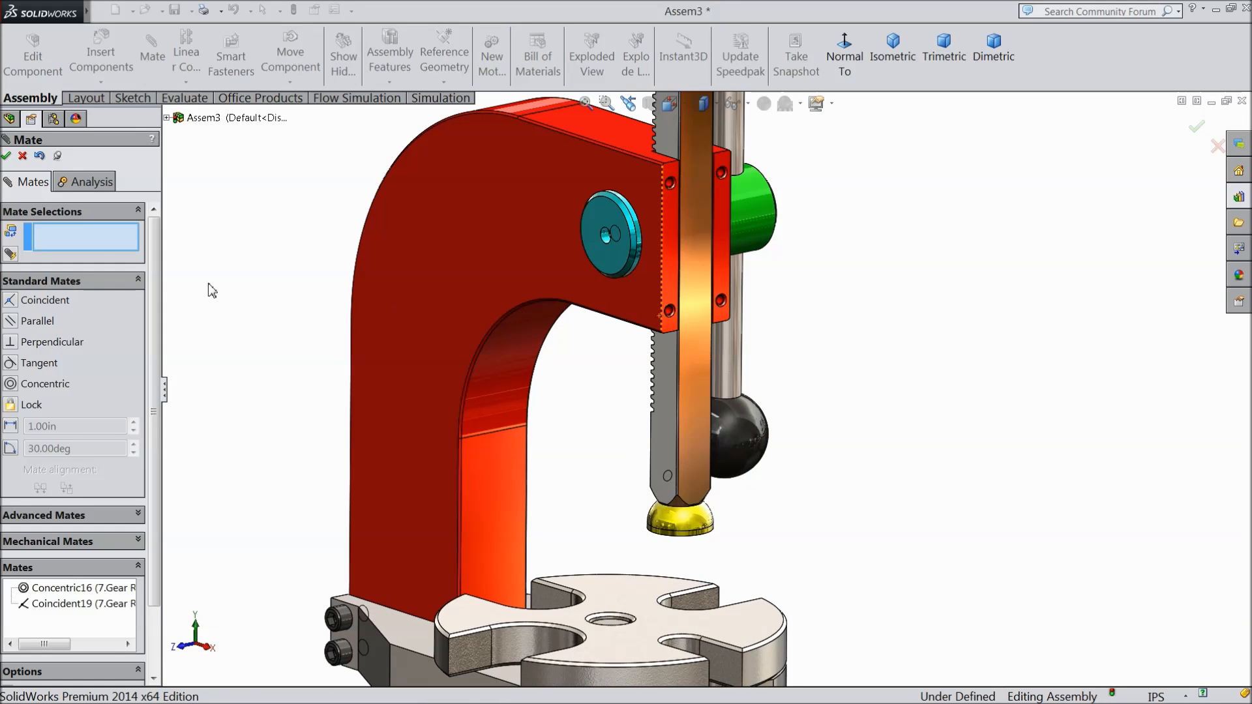
{"action": "left_click", "coordinate": [23, 157]}
Step: Insert the 14.SHCS 0.375-16 screw and the 16.Washer together, placing both in the open space beside the gear rack
{"action": "left_click", "coordinate": [101, 59]}
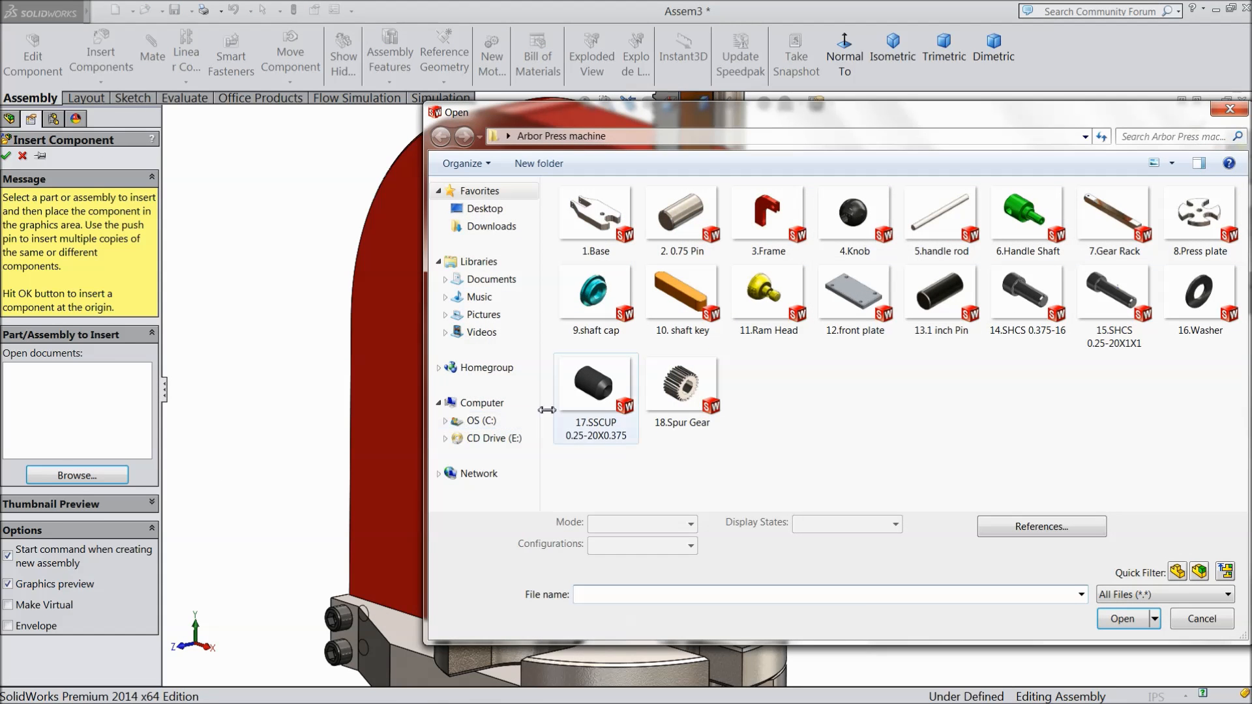
{"action": "left_click", "coordinate": [1184, 323]}
{"action": "left_click", "coordinate": [1026, 296], "text": "ctrl"}
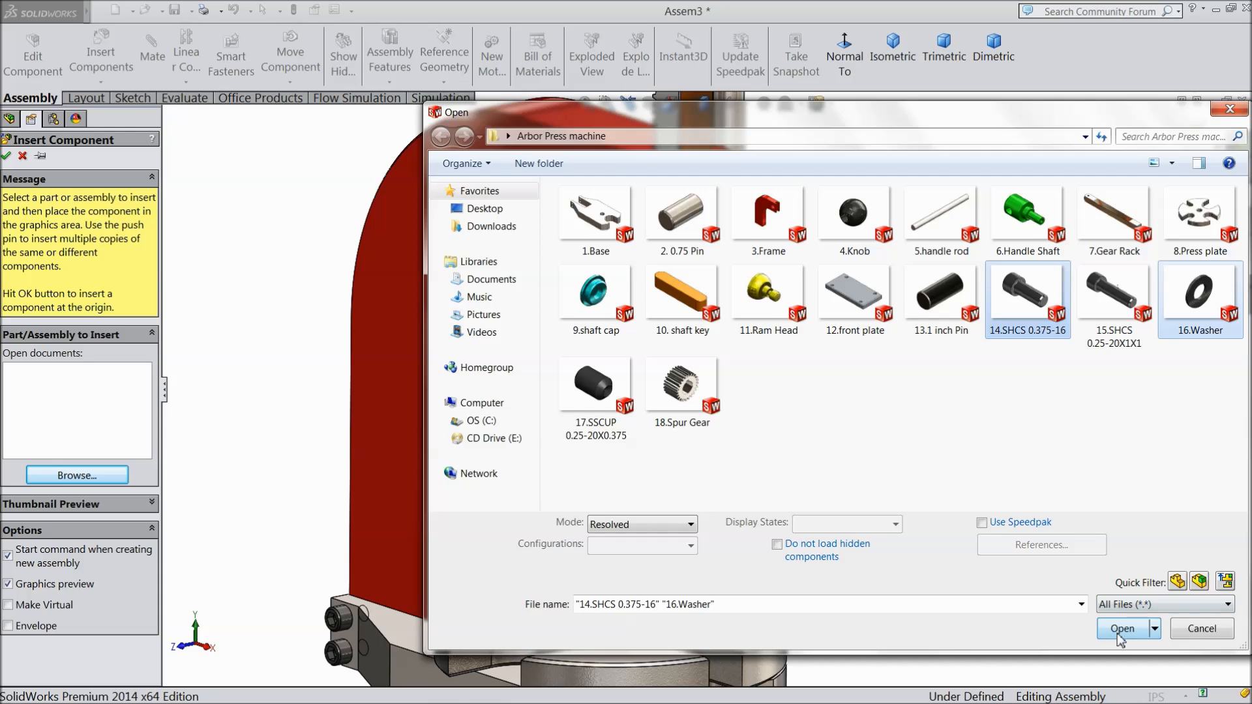
{"action": "left_click", "coordinate": [1119, 630]}
{"action": "left_click", "coordinate": [611, 407]}
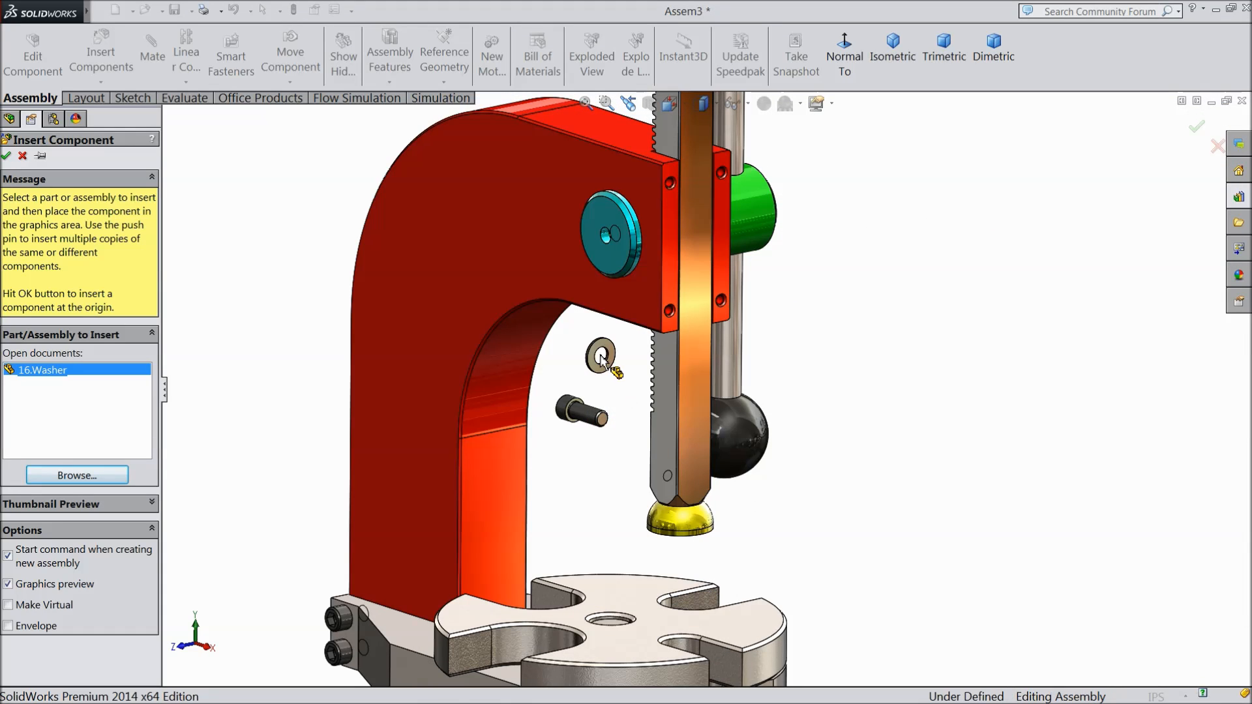
{"action": "left_click", "coordinate": [618, 337]}
Step: Move the washer near the shaft cap and mate its flat face coincident with the cap's outer face
{"action": "scroll", "coordinate": [619, 335], "scroll_direction": "down", "scroll_amount": 3}
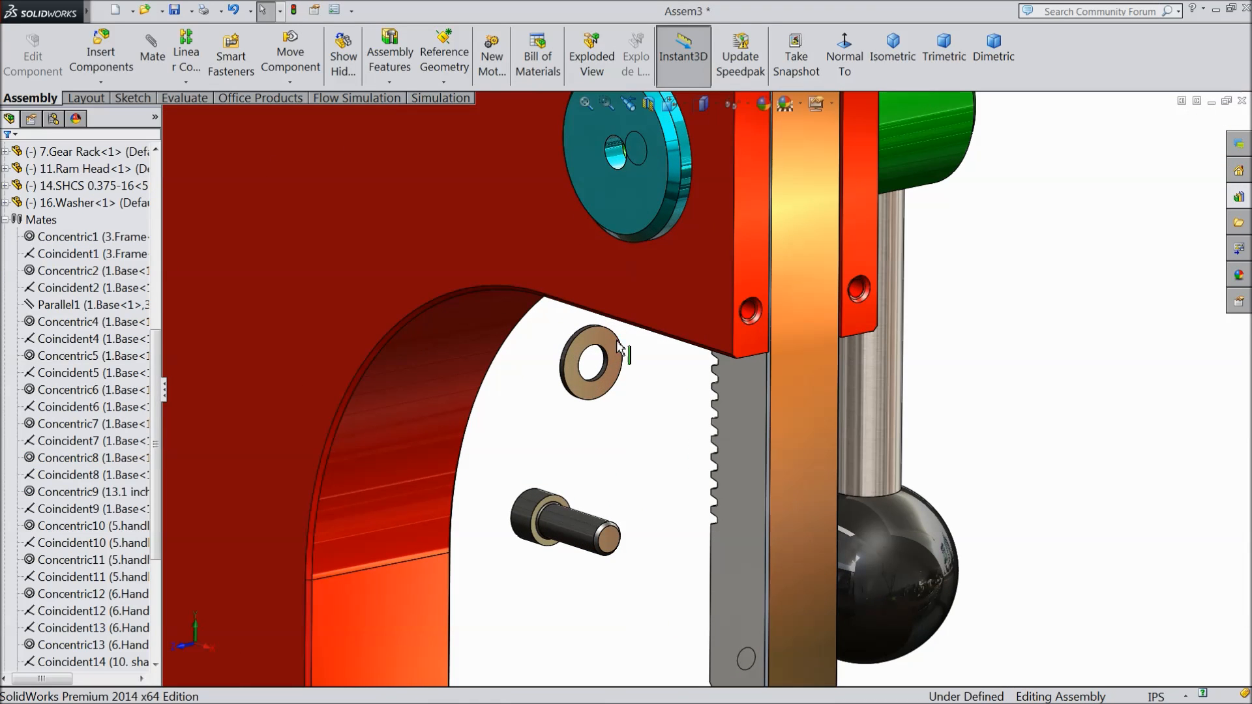
{"action": "left_click_drag", "start_coordinate": [611, 361], "coordinate": [546, 228]}
{"action": "scroll", "coordinate": [567, 207], "scroll_direction": "down", "scroll_amount": 3}
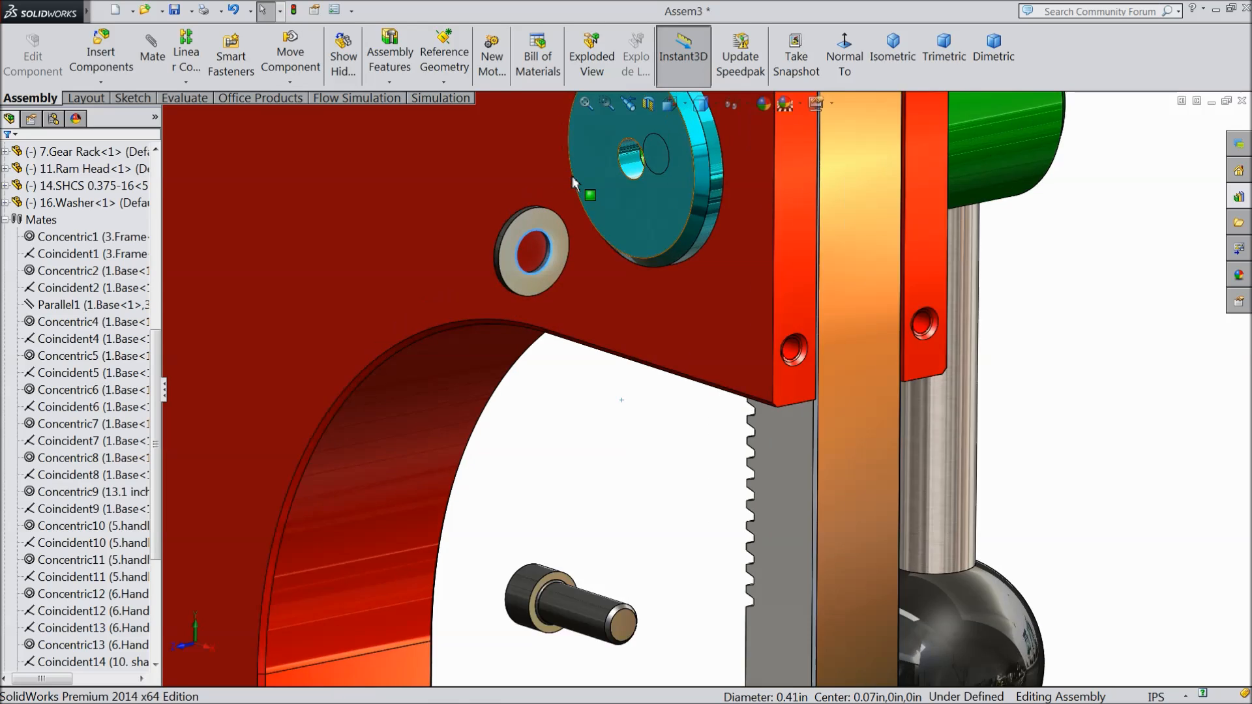
{"action": "left_click", "coordinate": [571, 287]}
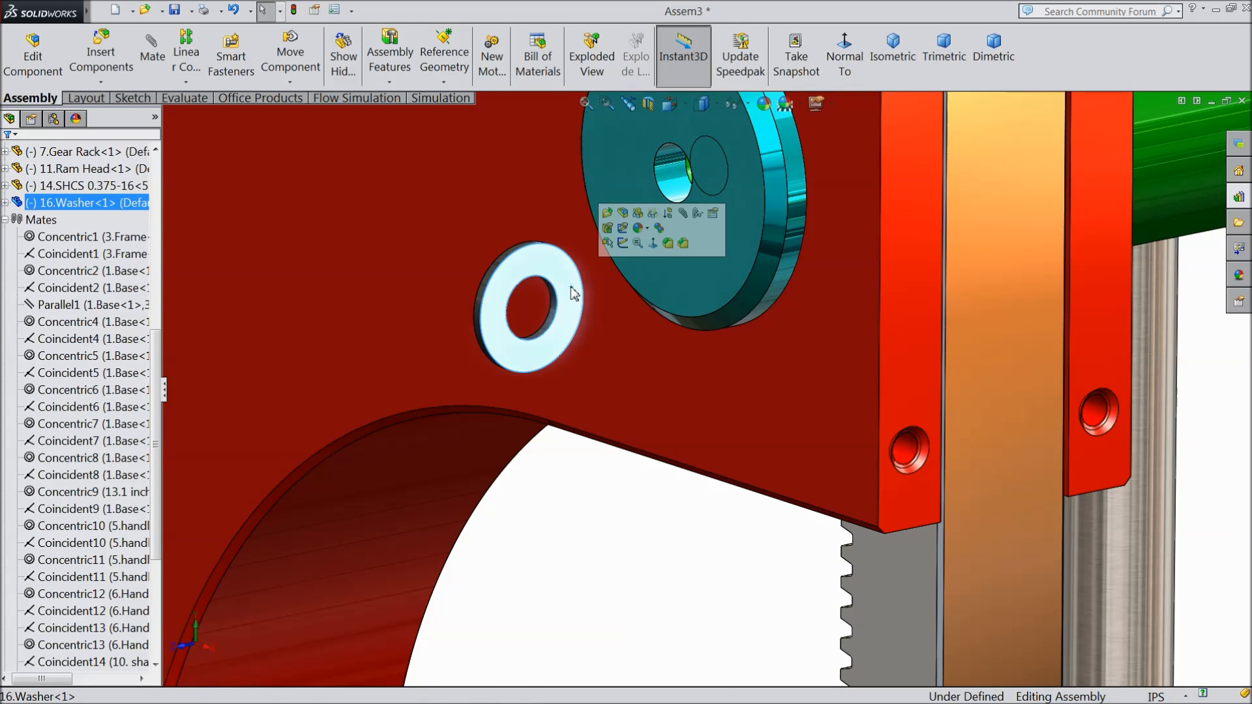
{"action": "left_click", "coordinate": [681, 214]}
{"action": "left_click", "coordinate": [679, 232]}
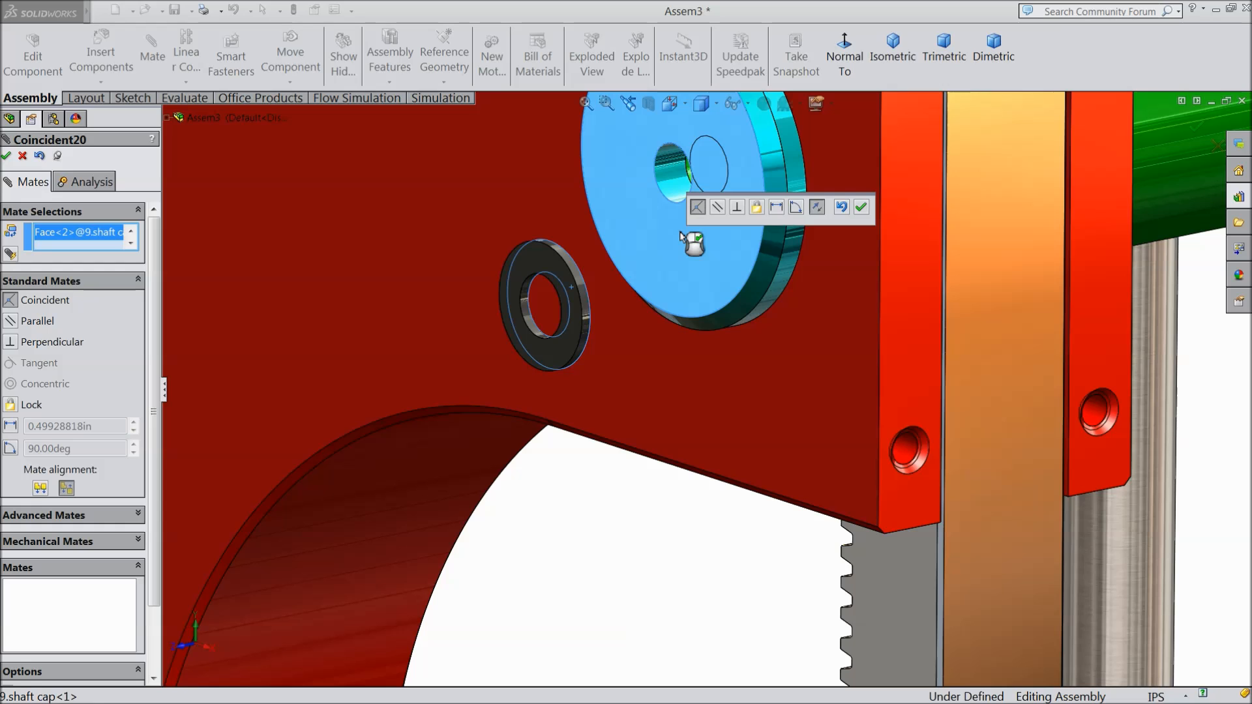
{"action": "left_click", "coordinate": [861, 207]}
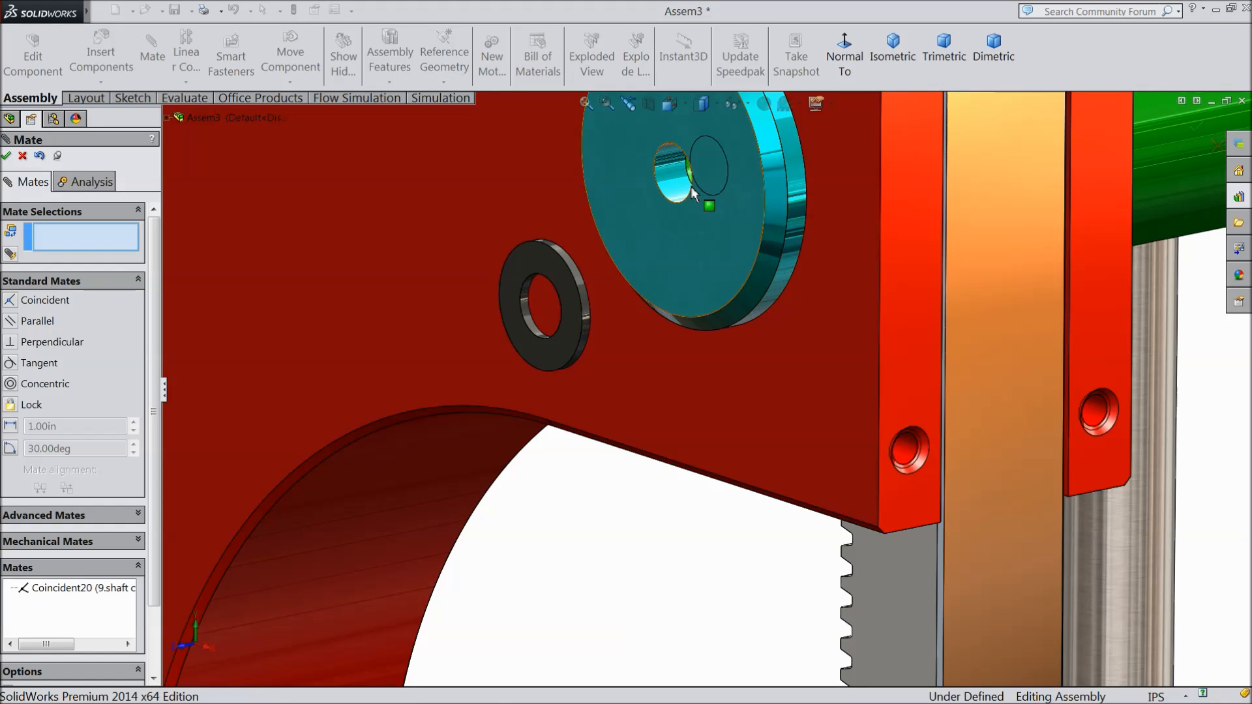
Step: Mate the washer's bore concentric with the shaft cap's centre hole
{"action": "left_click", "coordinate": [671, 181]}
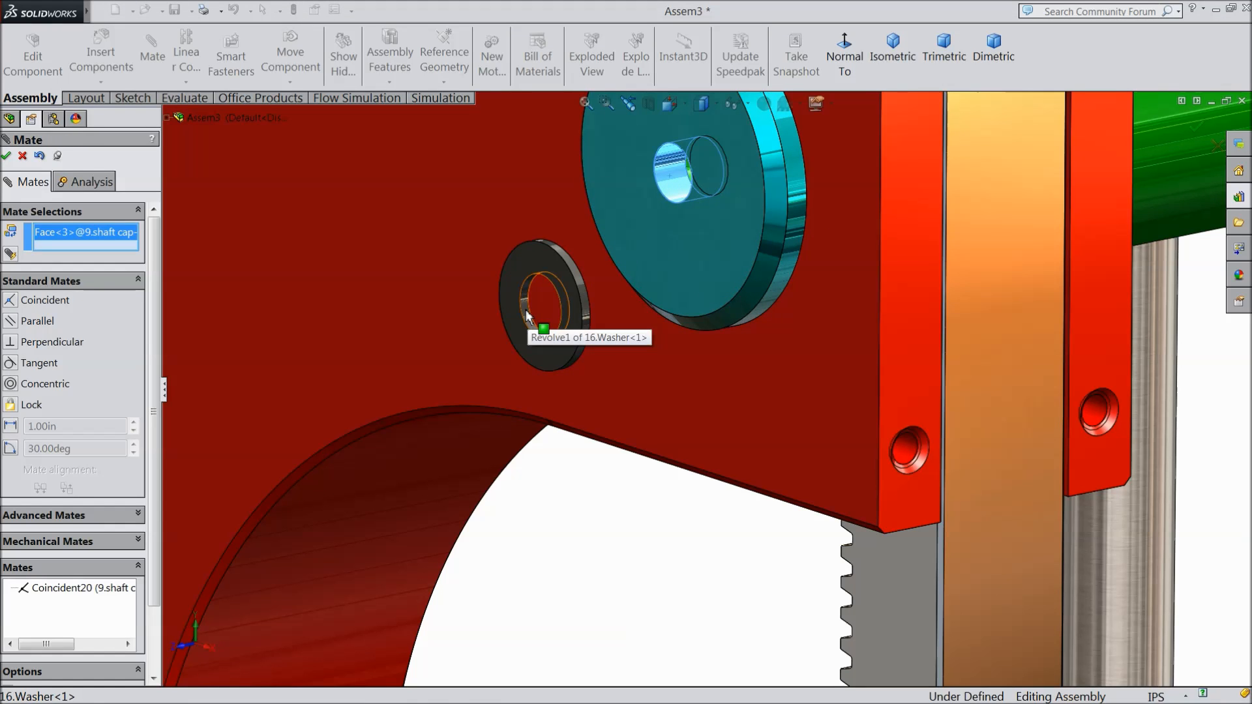
{"action": "left_click", "coordinate": [527, 318]}
{"action": "left_click", "coordinate": [509, 287]}
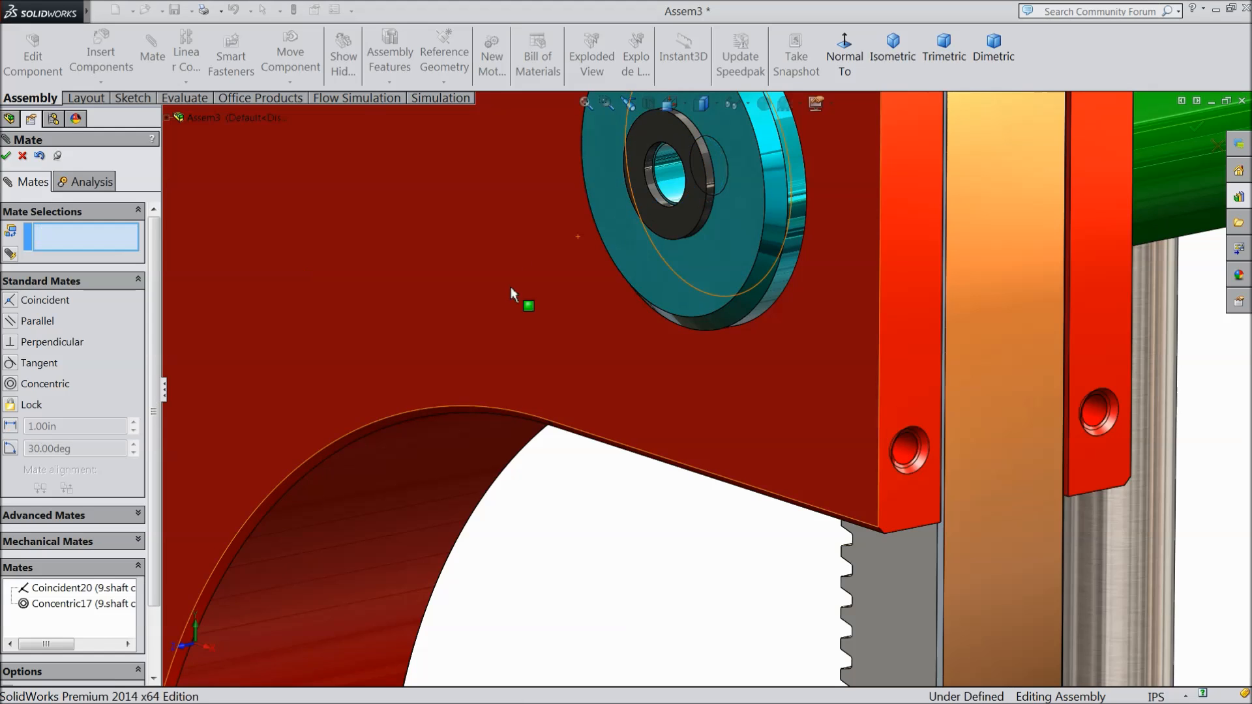
Step: Move the socket head screw beside the frame and mate its shank concentric with the shaft cap's hole, flipping the mate alignment
{"action": "scroll", "coordinate": [515, 293], "scroll_direction": "up", "scroll_amount": 3}
{"action": "left_click_drag", "start_coordinate": [651, 601], "coordinate": [530, 394]}
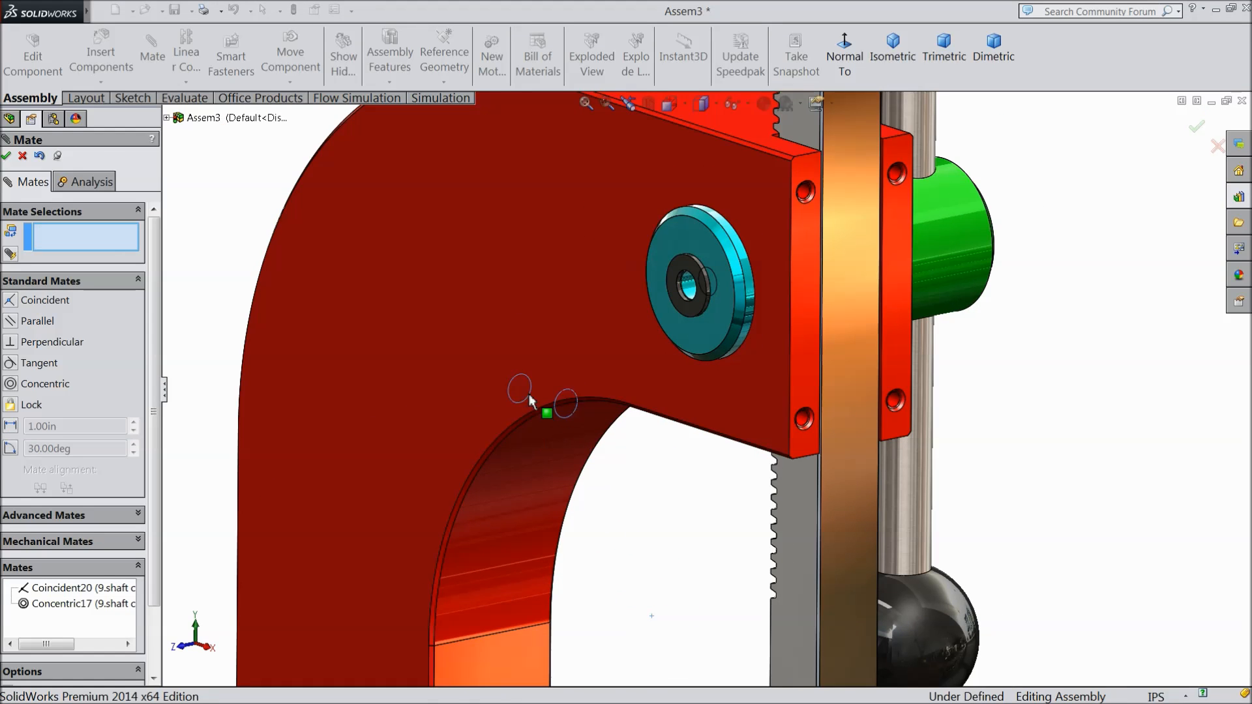
{"action": "left_click_drag", "start_coordinate": [508, 471], "coordinate": [312, 395]}
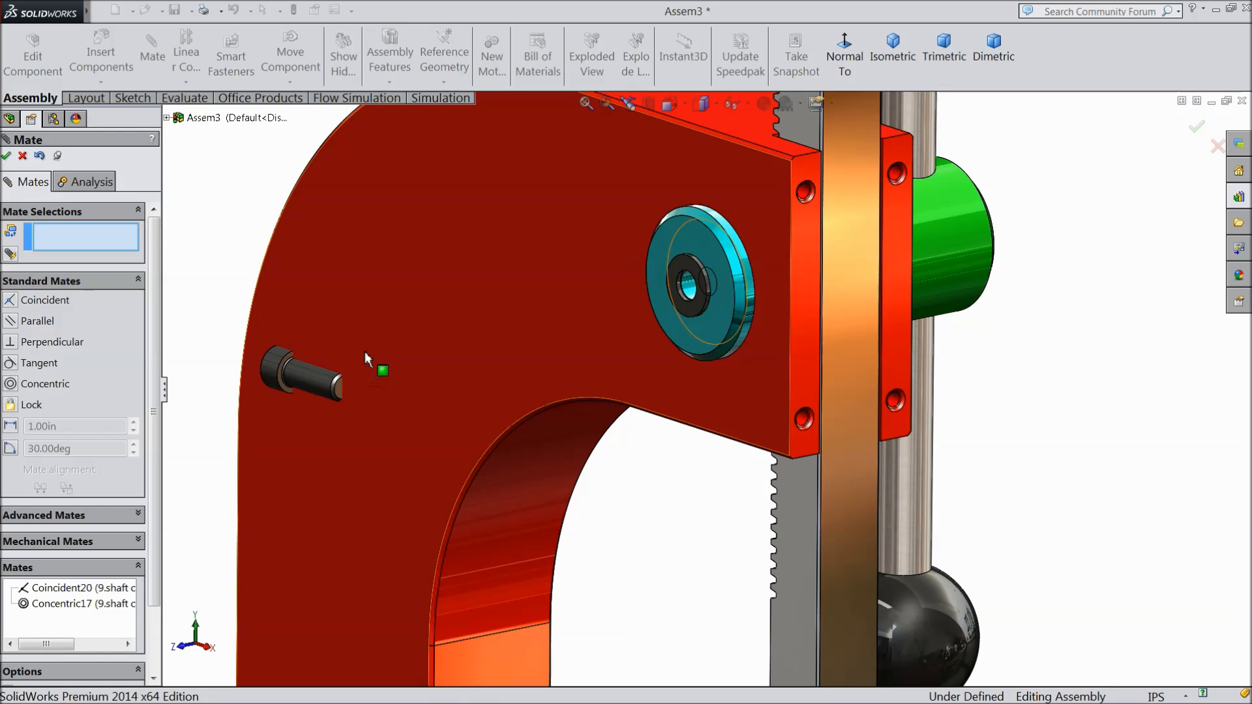
{"action": "scroll", "coordinate": [365, 359], "scroll_direction": "down", "scroll_amount": 5}
{"action": "left_click", "coordinate": [1142, 234]}
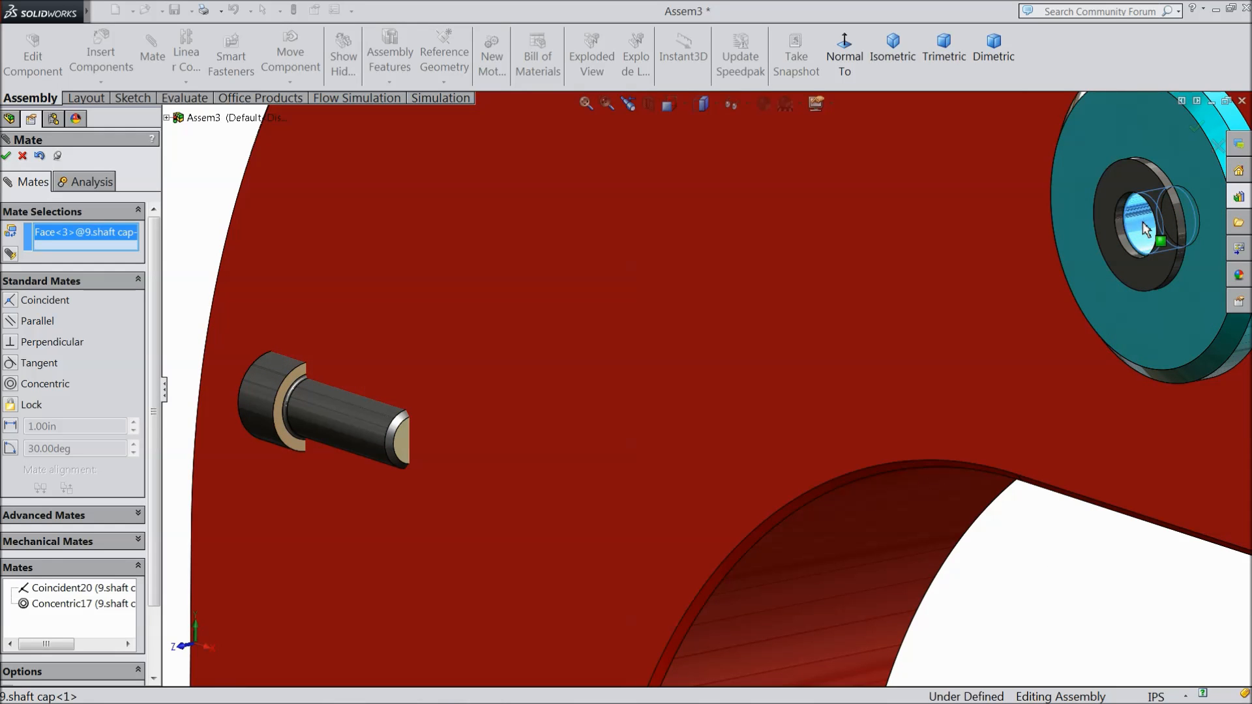
{"action": "left_click", "coordinate": [354, 427]}
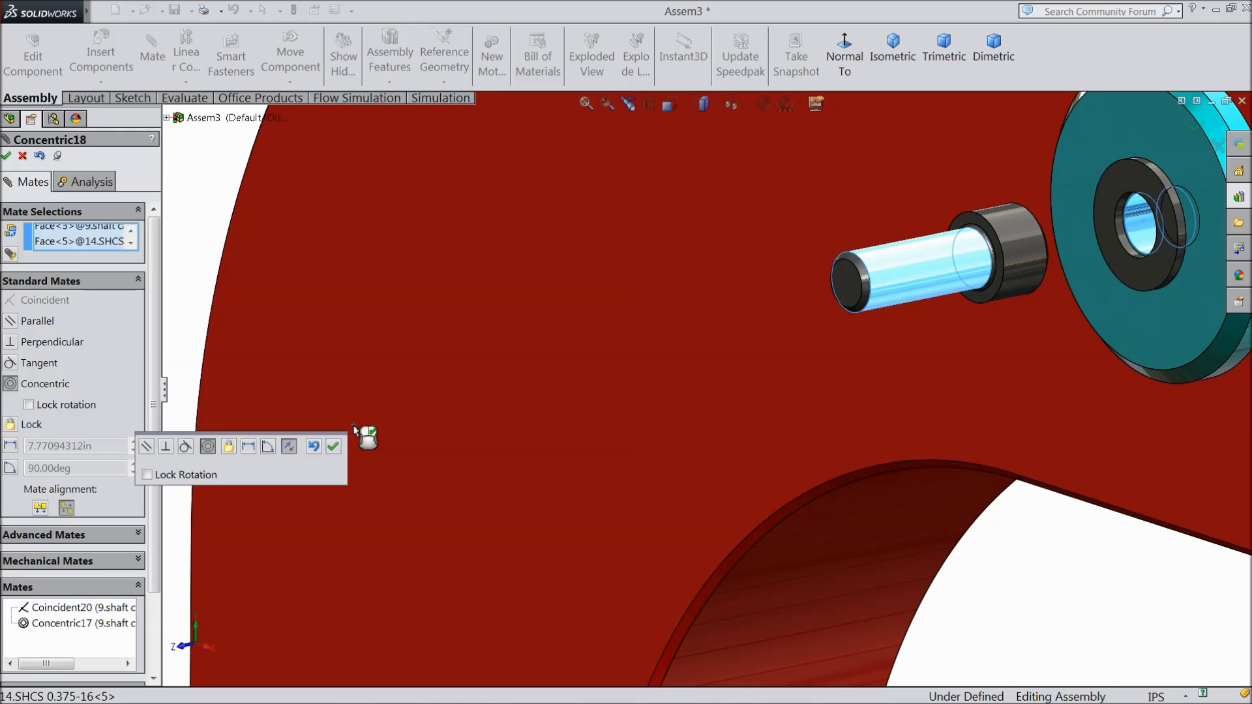
{"action": "left_click", "coordinate": [290, 448]}
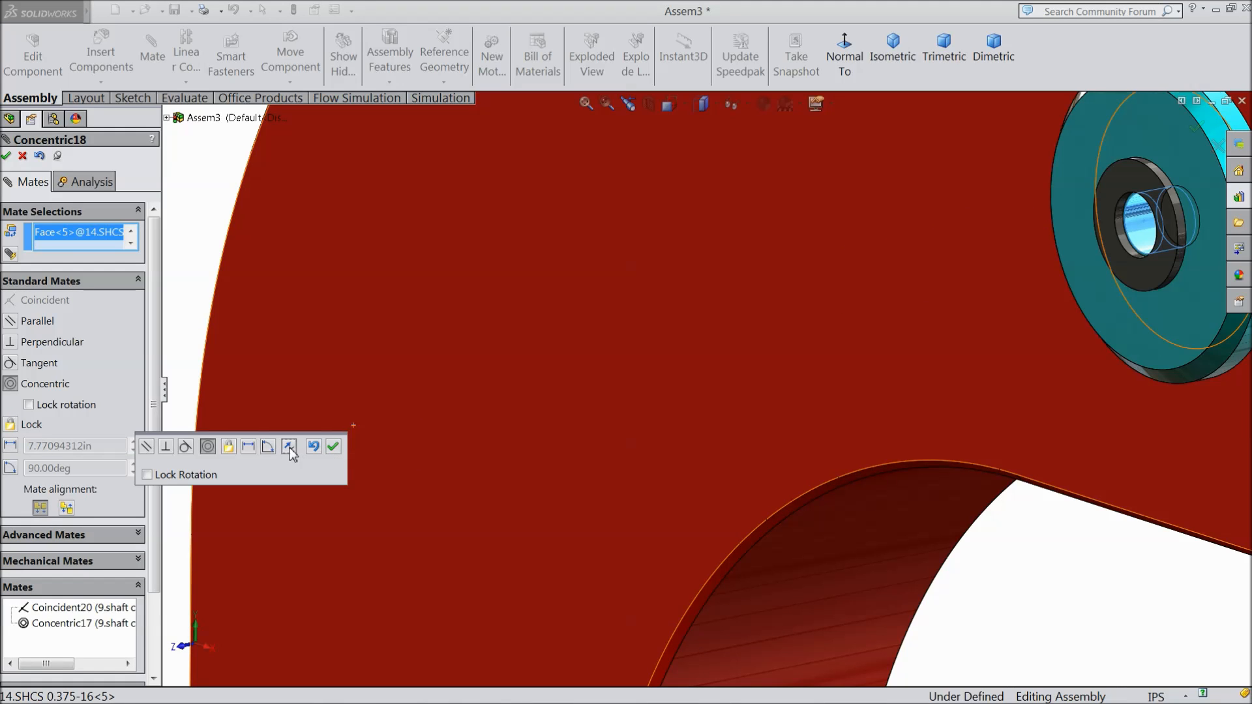
{"action": "left_click", "coordinate": [333, 448]}
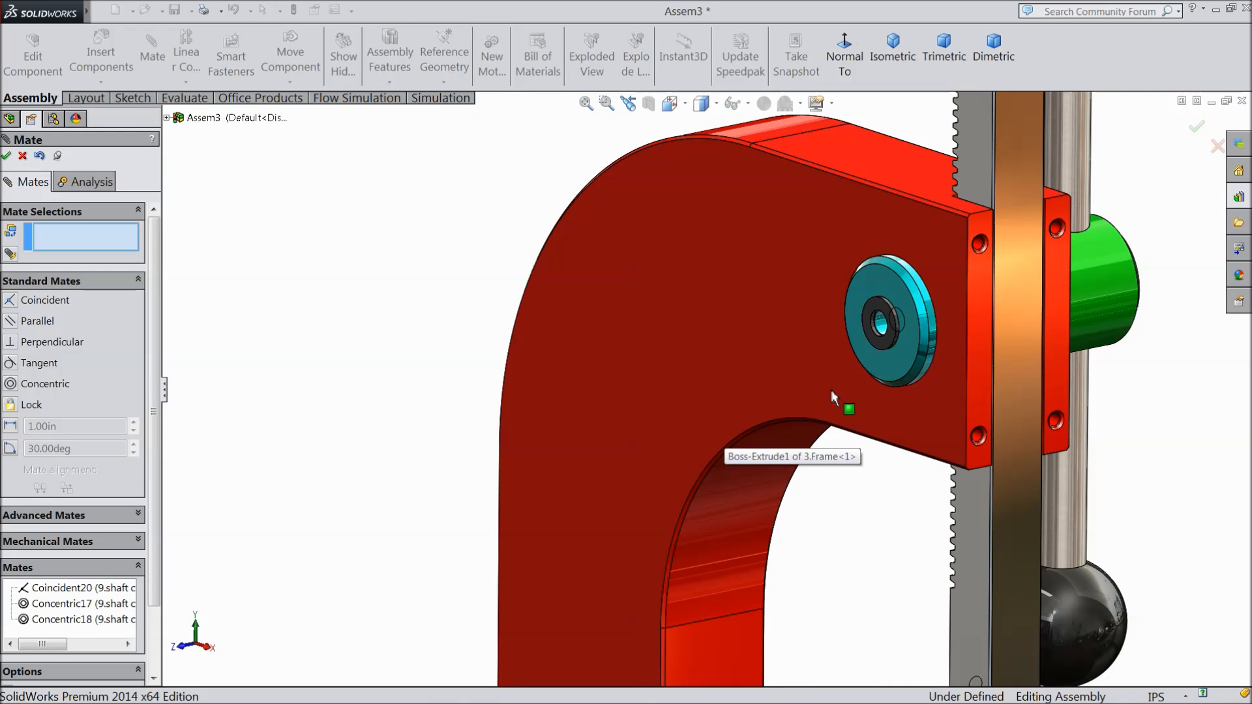
Step: Finish mating and make the 3.Frame part transparent so the shaft, gear and cap area inside it shows
{"action": "left_click", "coordinate": [22, 156]}
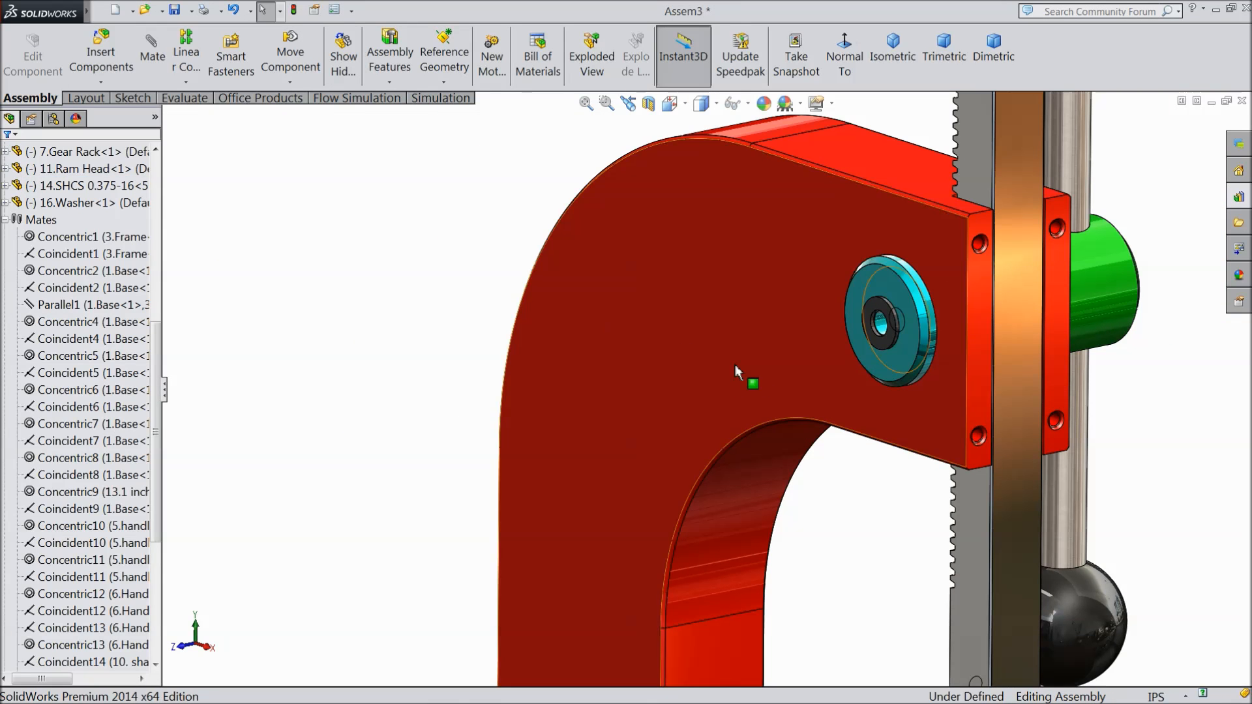
{"action": "left_click", "coordinate": [750, 354]}
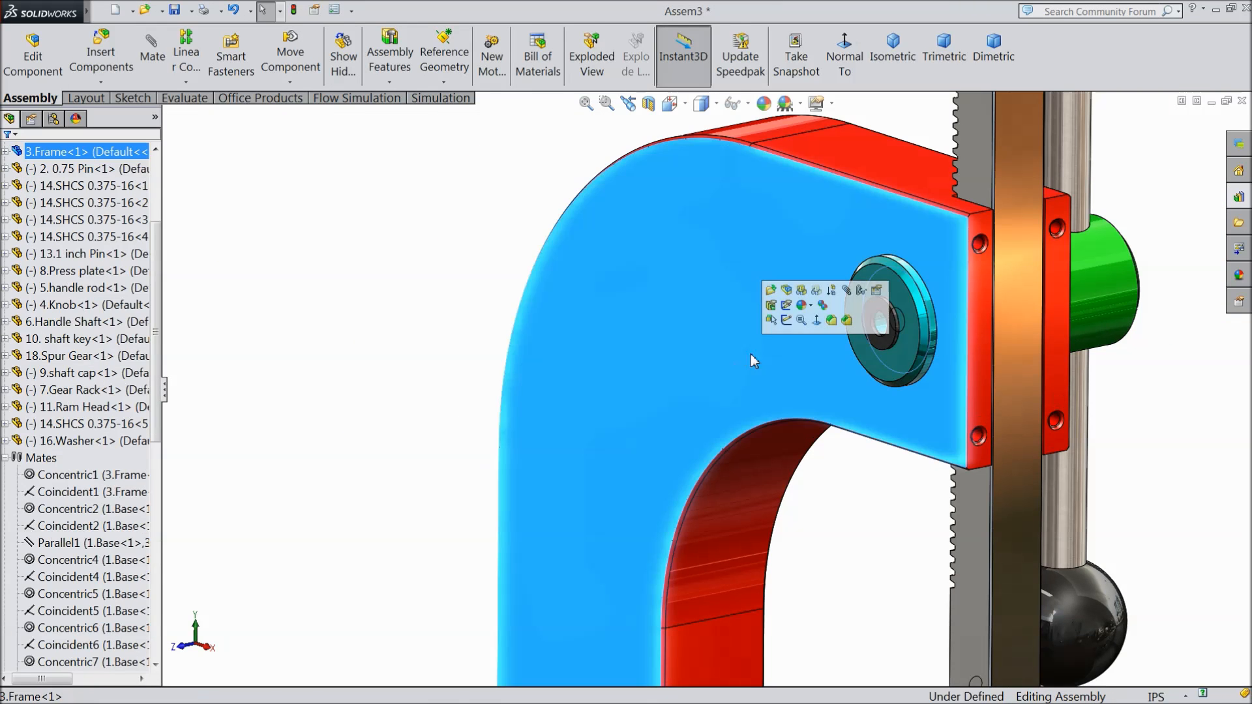
{"action": "left_click", "coordinate": [816, 291]}
{"action": "scroll", "coordinate": [861, 459], "scroll_direction": "up", "scroll_amount": 3}
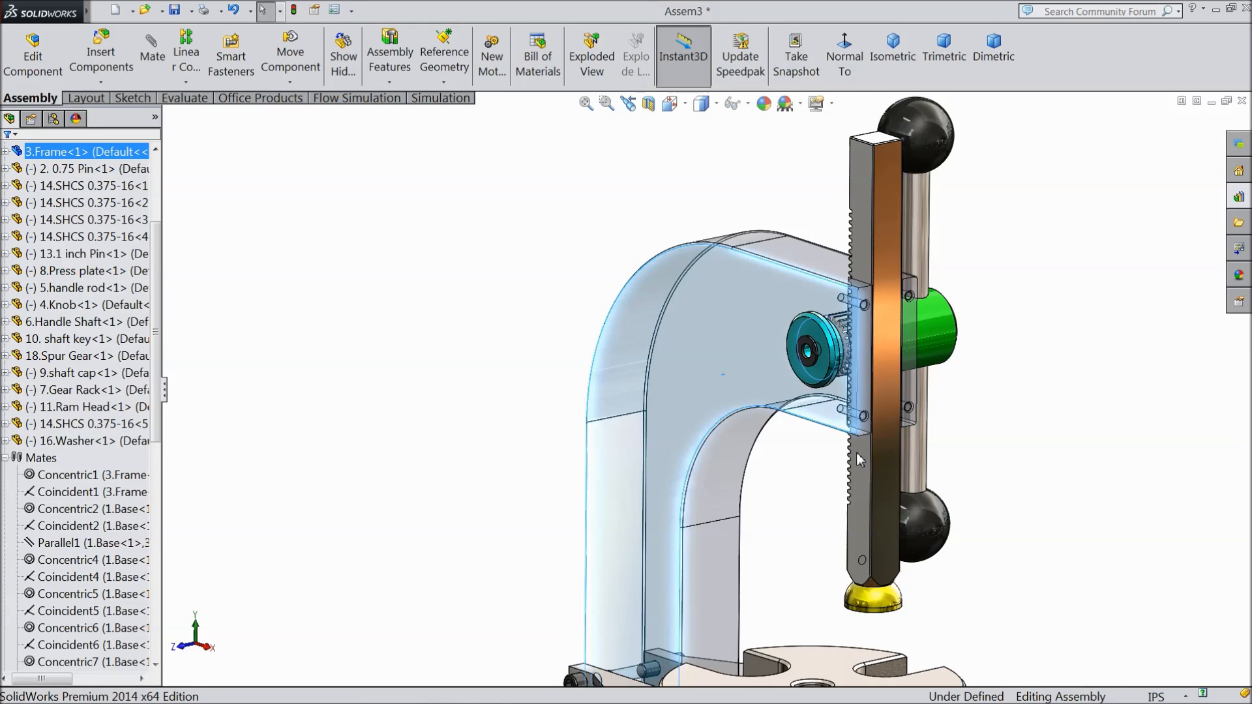
{"action": "scroll", "coordinate": [831, 483], "scroll_direction": "up", "scroll_amount": 4}
{"action": "middle_click_drag", "start_coordinate": [818, 489], "coordinate": [914, 567]}
{"action": "scroll", "coordinate": [860, 407], "scroll_direction": "down", "scroll_amount": 6}
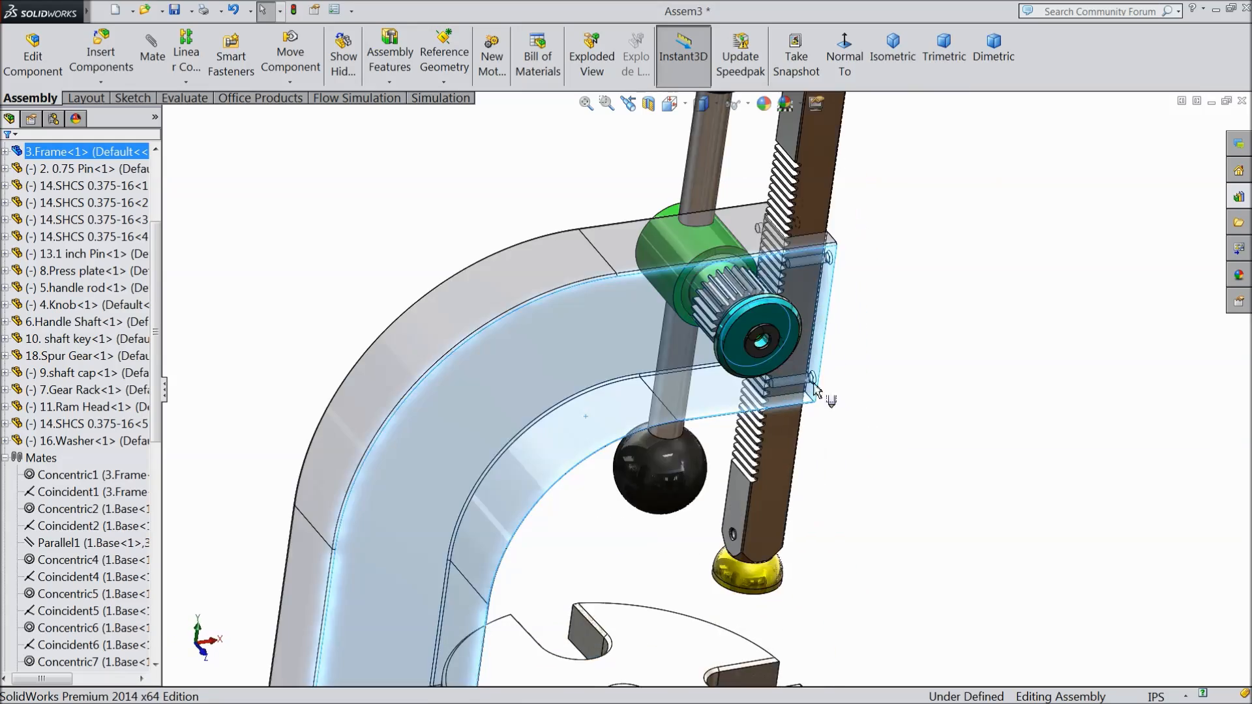
{"action": "middle_click_drag", "start_coordinate": [717, 427], "coordinate": [625, 503]}
{"action": "scroll", "coordinate": [664, 454], "scroll_direction": "up", "scroll_amount": 6}
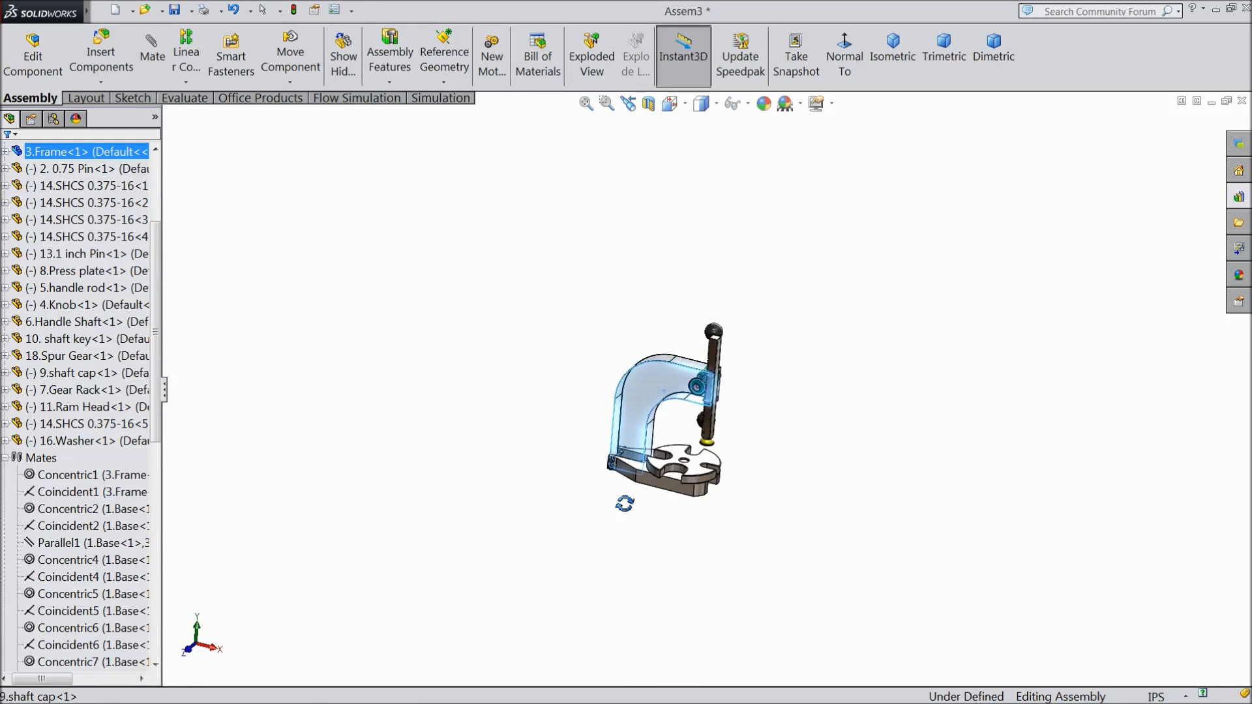
Step: Locate the 14.SHCS 0.375-16<5> screw and the 16.Washer in the component tree and in the model
{"action": "left_click", "coordinate": [6, 459]}
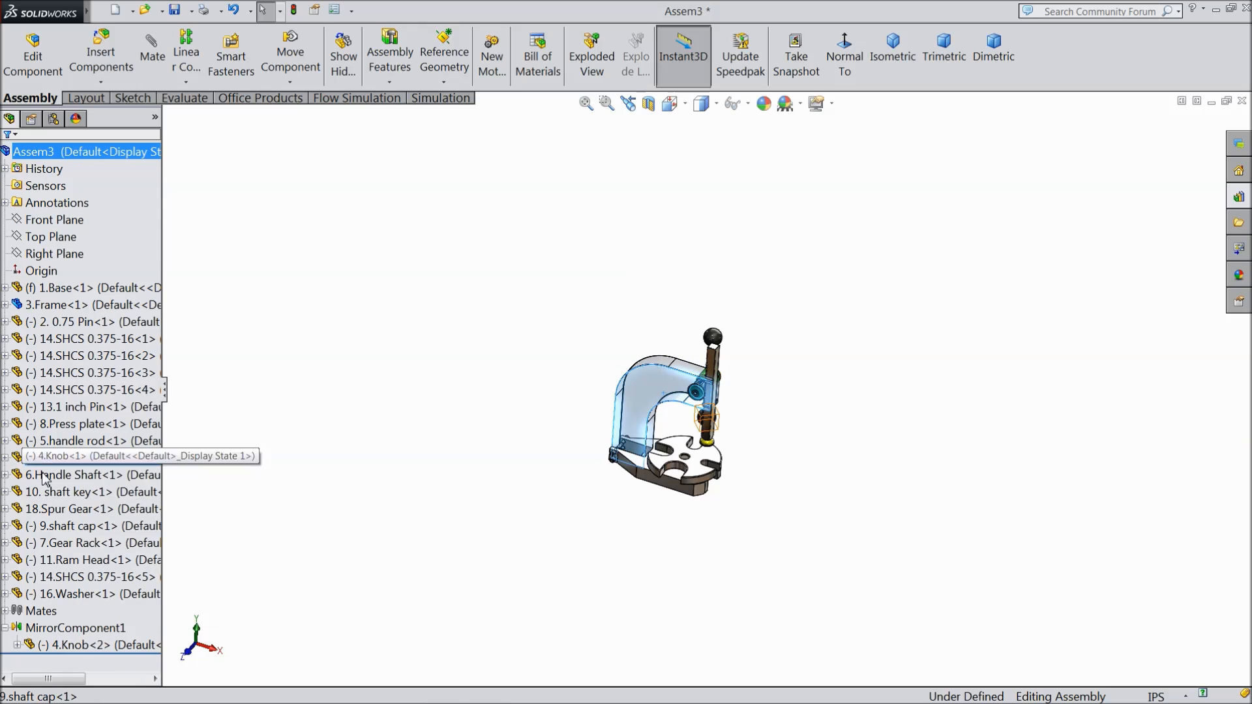
{"action": "left_click", "coordinate": [63, 592]}
{"action": "left_click", "coordinate": [67, 577]}
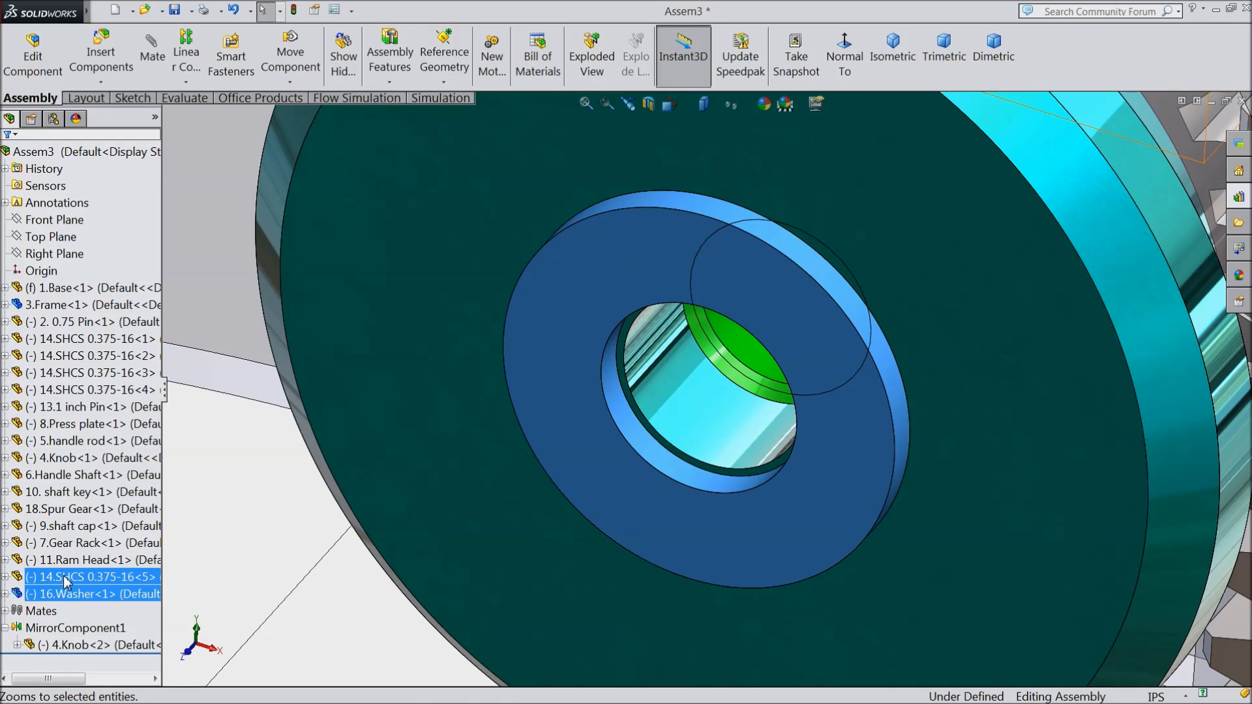
{"action": "left_click", "coordinate": [246, 543]}
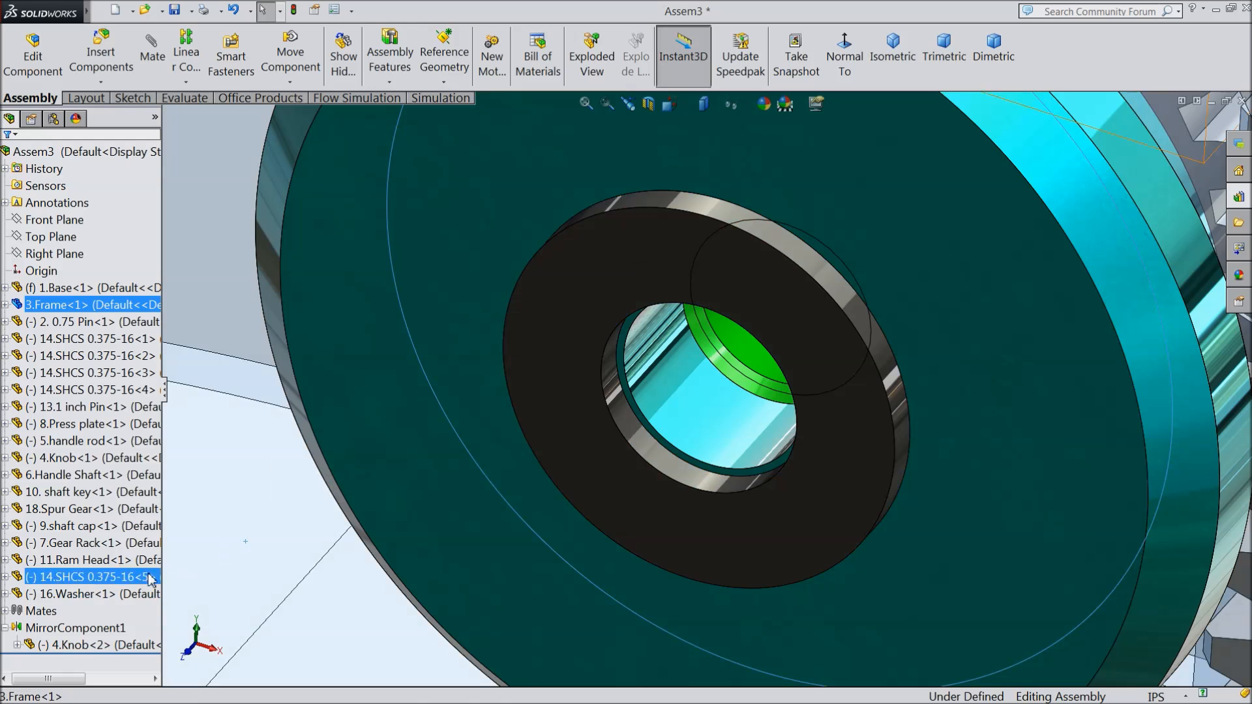
{"action": "left_click", "coordinate": [91, 577]}
{"action": "key", "text": "ctrl+shift+z"}
{"action": "left_click", "coordinate": [122, 594], "text": "ctrl"}
{"action": "left_click", "coordinate": [122, 594], "text": "ctrl"}
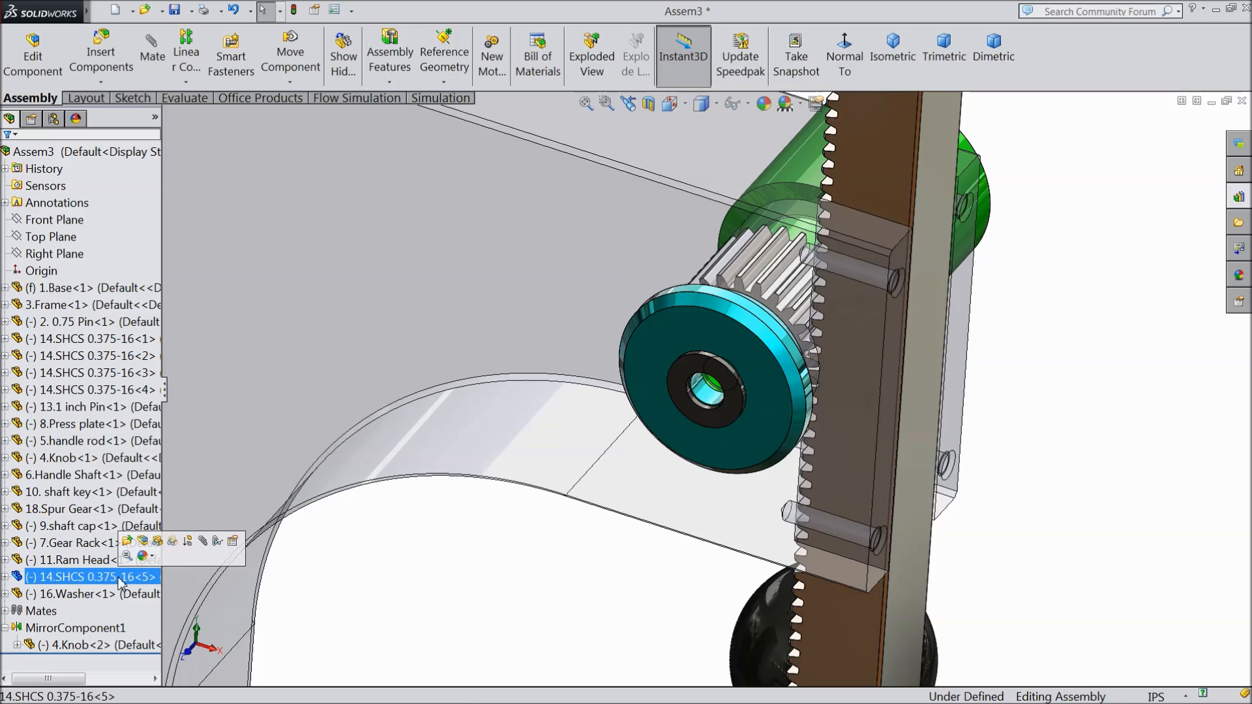
Step: Make the shaft cap and the handle shaft transparent to expose the screw buried inside them
{"action": "scroll", "coordinate": [783, 431], "scroll_direction": "down", "scroll_amount": 3}
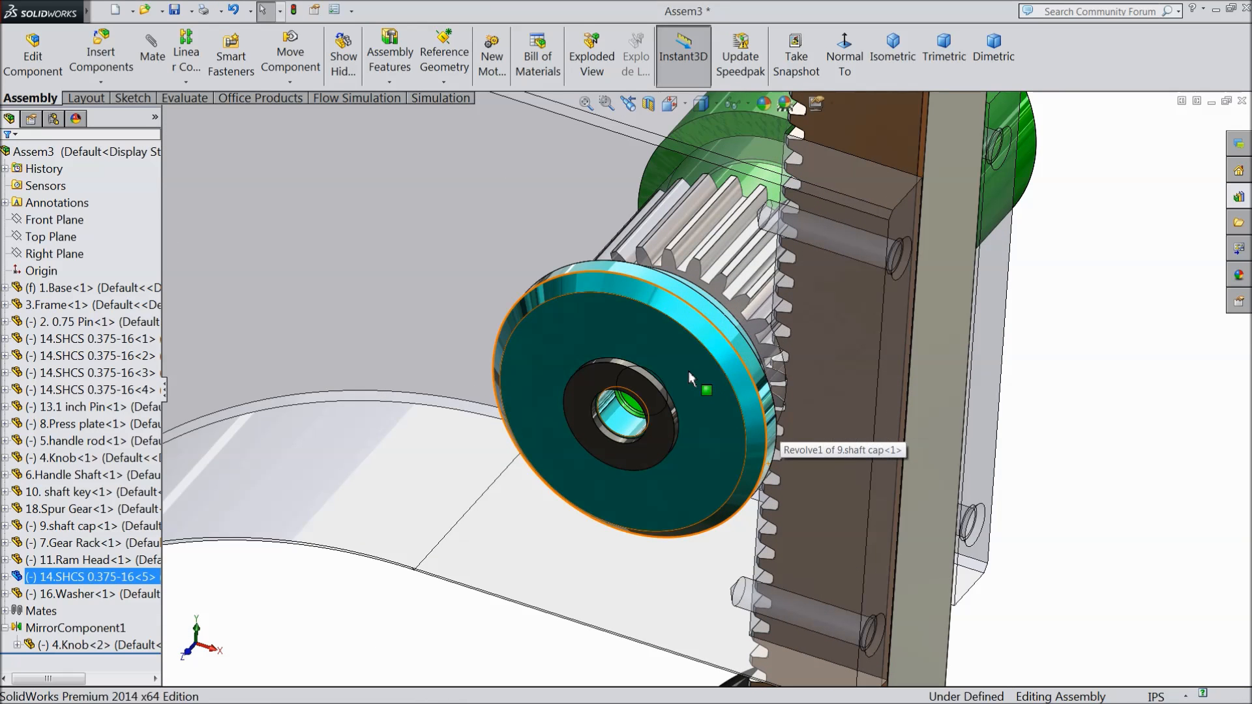
{"action": "left_click", "coordinate": [687, 370]}
{"action": "left_click", "coordinate": [769, 298]}
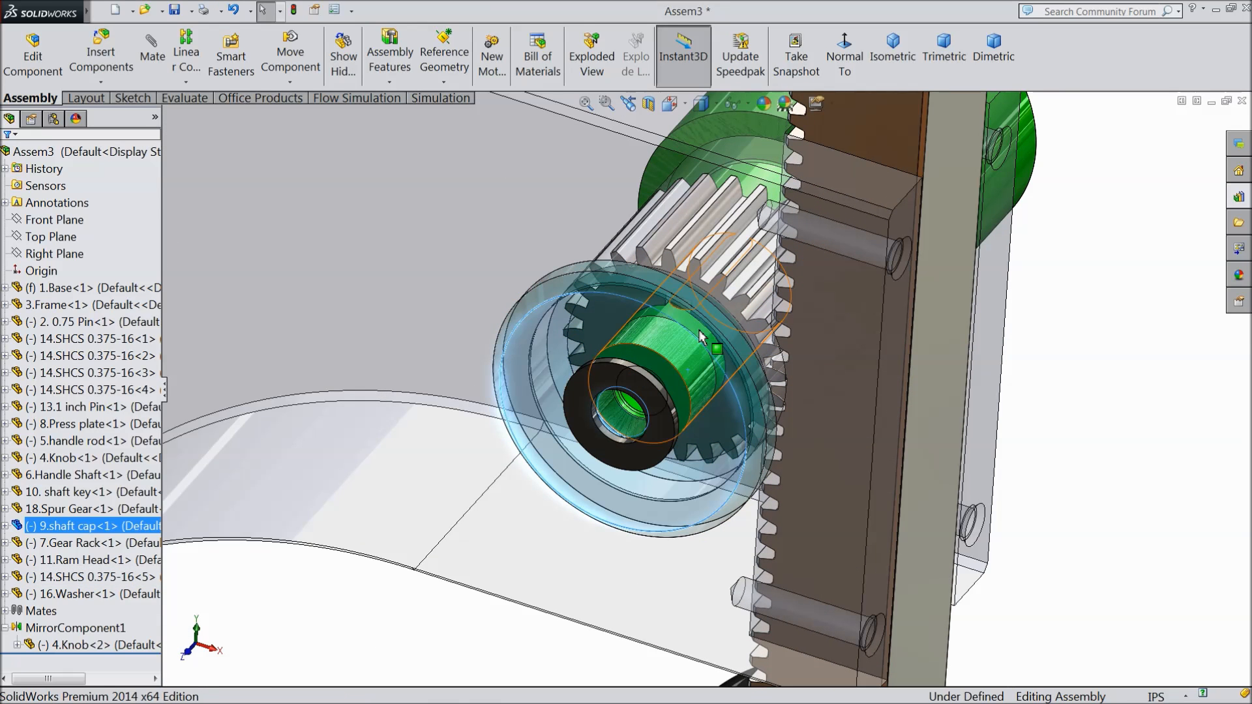
{"action": "left_click", "coordinate": [683, 345]}
{"action": "left_click", "coordinate": [757, 276]}
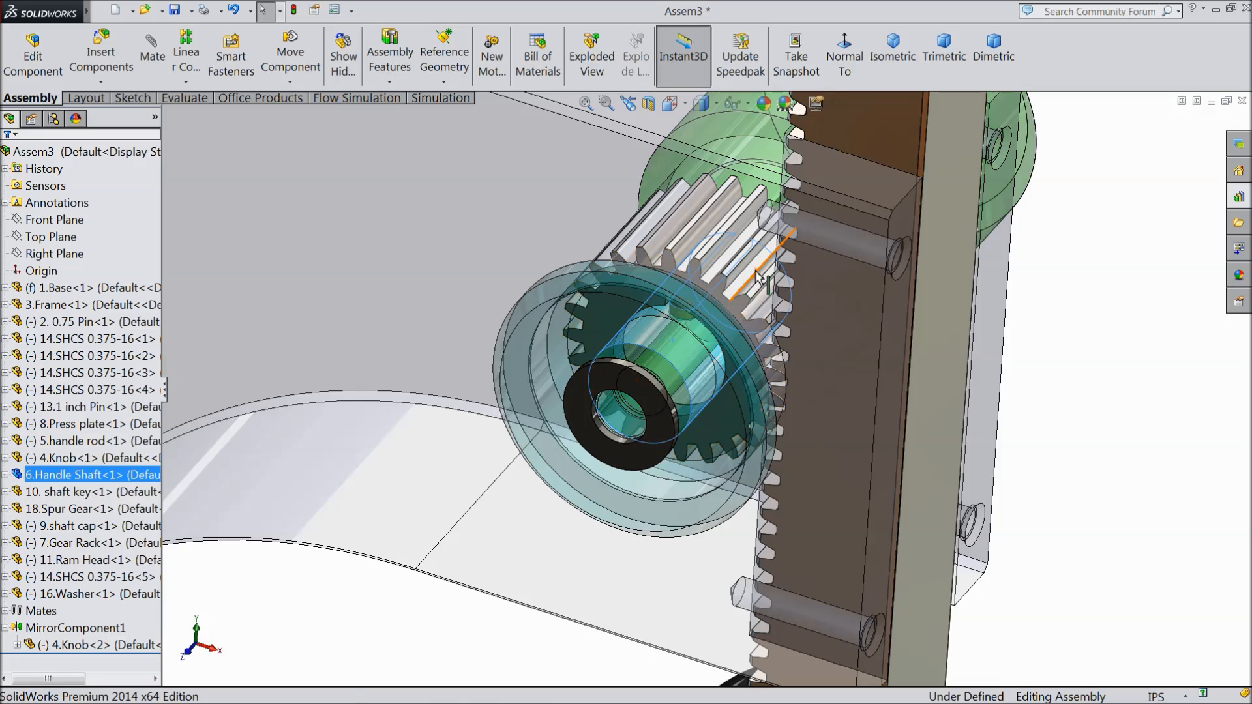
Step: Pull the socket head screw out of the handle shaft and place it in front of the shaft cap
{"action": "left_click", "coordinate": [718, 446]}
{"action": "middle_click_drag", "start_coordinate": [714, 454], "coordinate": [672, 395]}
{"action": "left_click", "coordinate": [673, 381]}
{"action": "left_click_drag", "start_coordinate": [673, 381], "coordinate": [272, 512]}
{"action": "scroll", "coordinate": [377, 535], "scroll_direction": "up", "scroll_amount": 2}
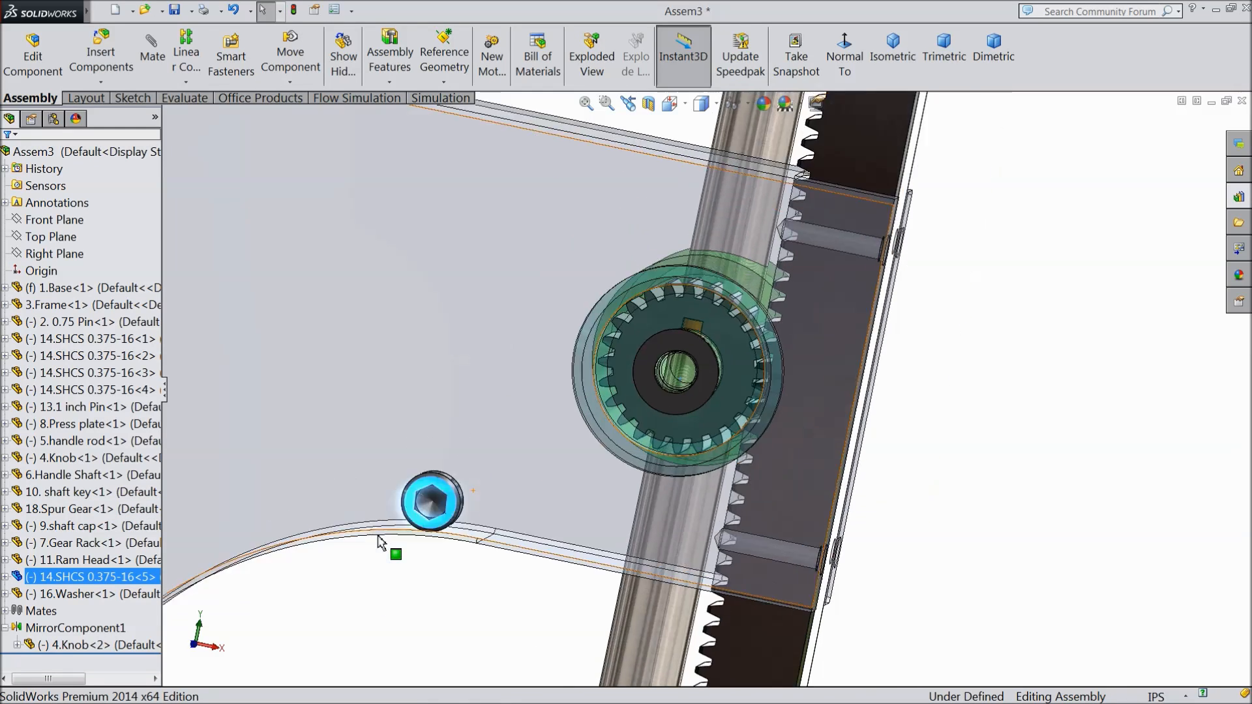
{"action": "middle_click_drag", "start_coordinate": [605, 444], "coordinate": [564, 478]}
{"action": "scroll", "coordinate": [564, 478], "scroll_direction": "up", "scroll_amount": 5}
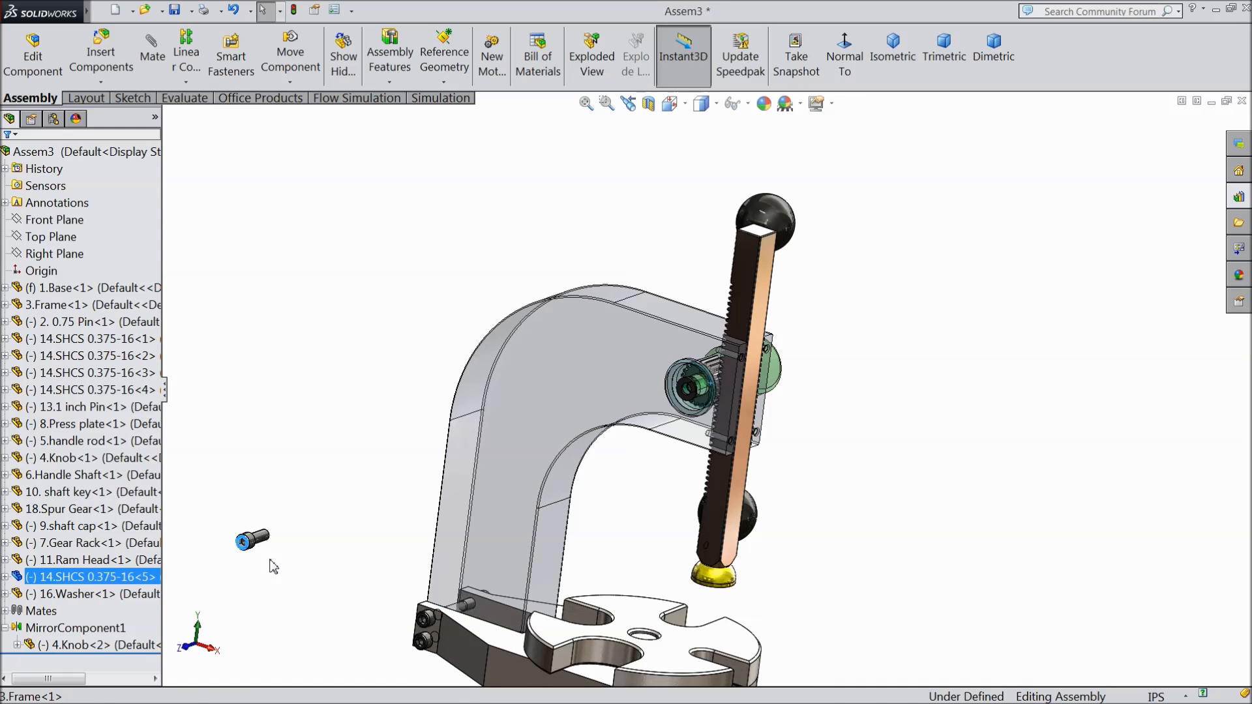
{"action": "left_click_drag", "start_coordinate": [247, 555], "coordinate": [321, 528]}
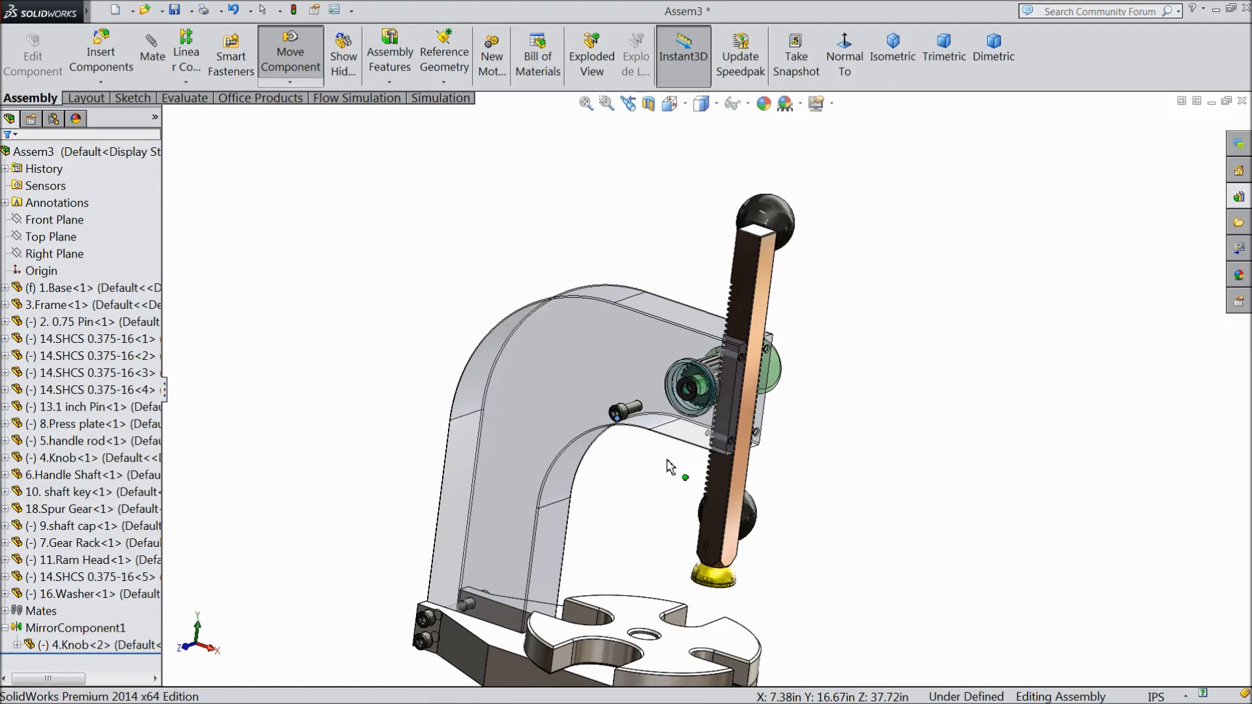
Step: Make the handle shaft opaque again
{"action": "scroll", "coordinate": [684, 388], "scroll_direction": "down", "scroll_amount": 5}
{"action": "left_click", "coordinate": [97, 514]}
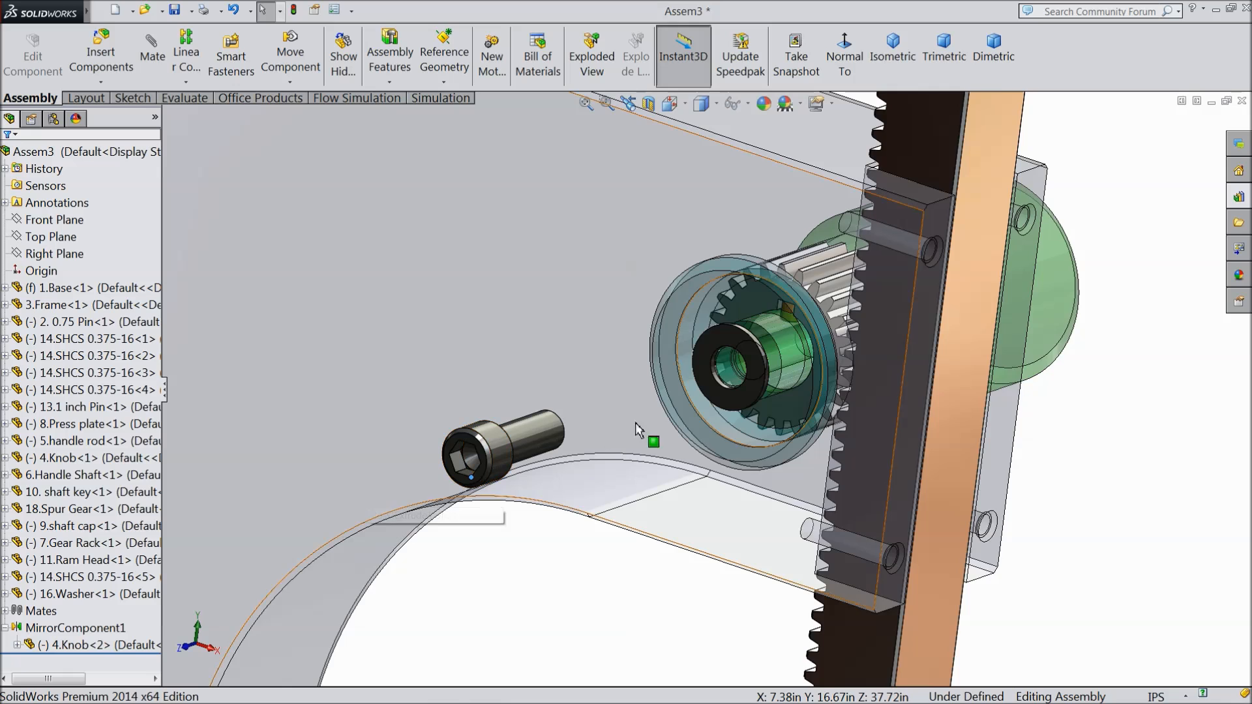
{"action": "scroll", "coordinate": [768, 378], "scroll_direction": "down", "scroll_amount": 2}
{"action": "left_click", "coordinate": [1194, 320]}
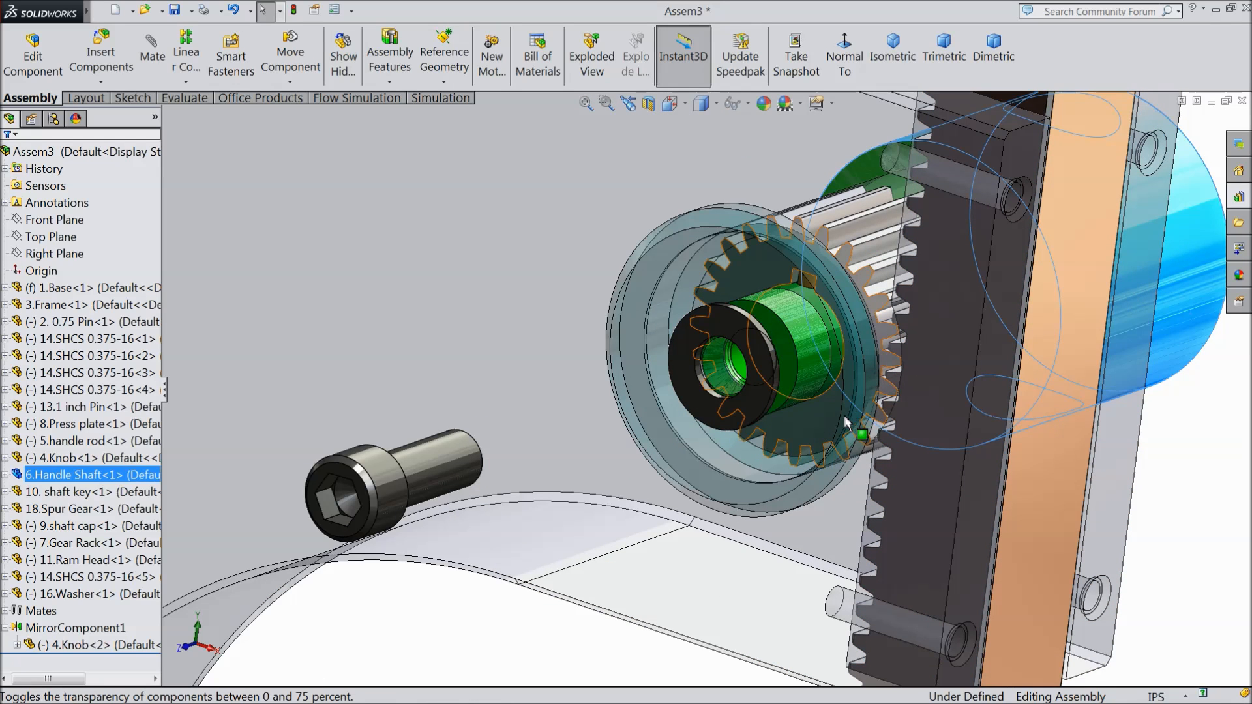
{"action": "left_click", "coordinate": [851, 436]}
{"action": "left_click", "coordinate": [903, 363]}
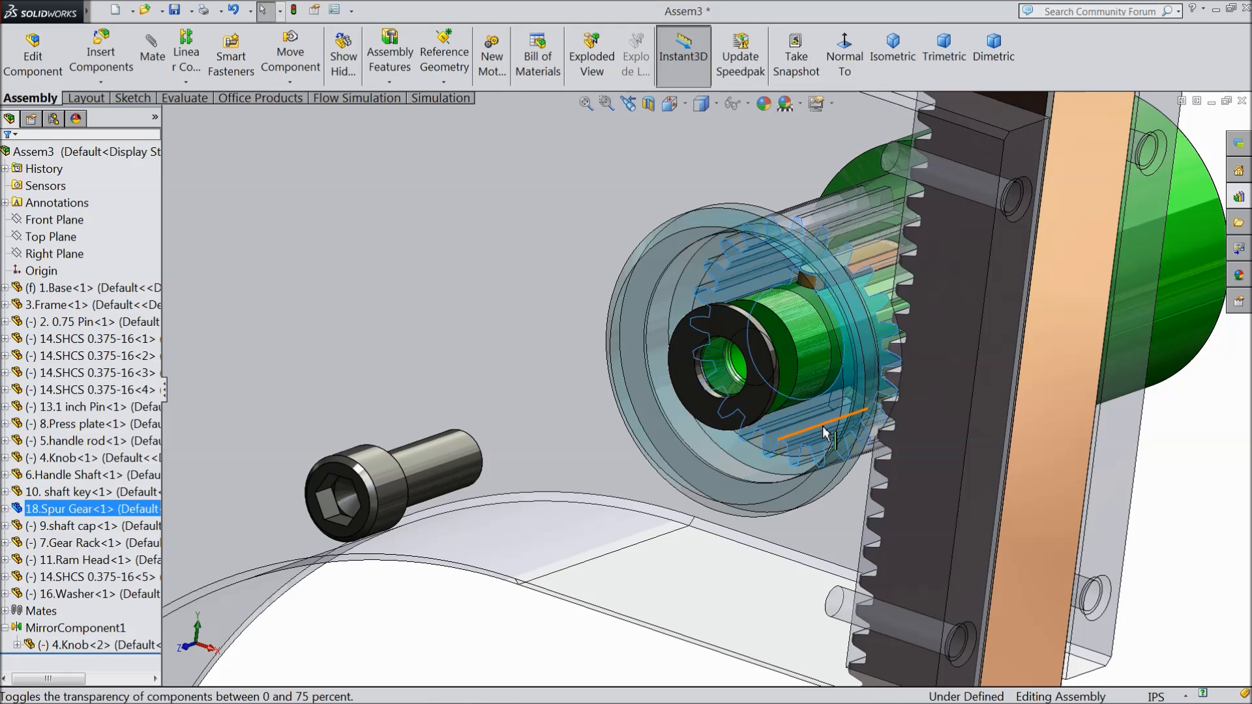
{"action": "left_click", "coordinate": [824, 433]}
{"action": "left_click", "coordinate": [906, 363]}
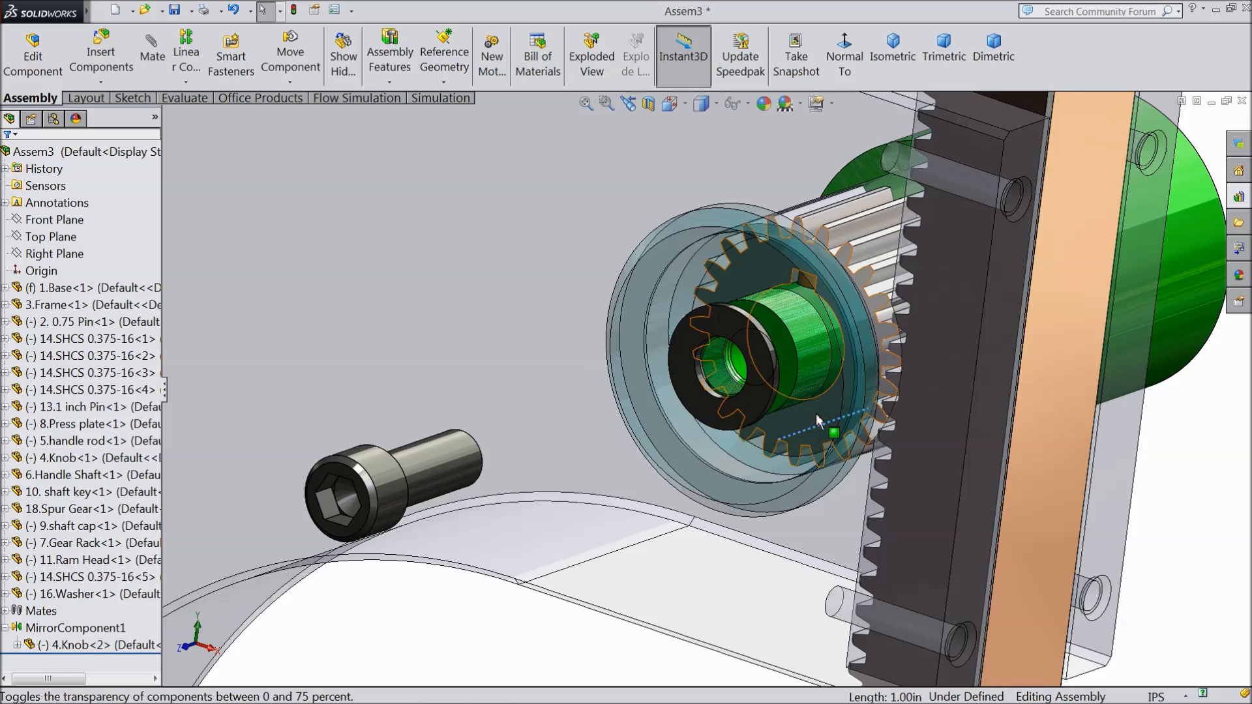
Step: Turn off the transparency of the shaft cap and the frame
{"action": "scroll", "coordinate": [831, 404], "scroll_direction": "up", "scroll_amount": 4}
{"action": "left_click", "coordinate": [663, 357]}
{"action": "left_click", "coordinate": [749, 287]}
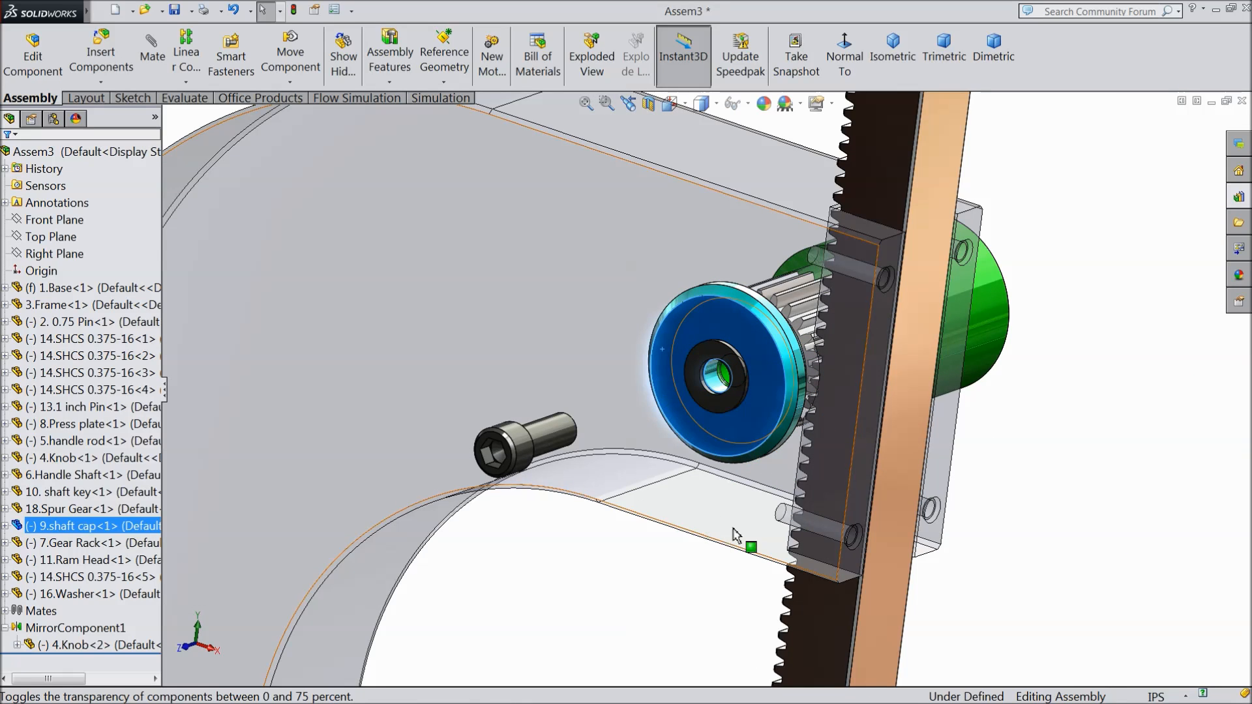
{"action": "left_click", "coordinate": [1076, 392]}
{"action": "scroll", "coordinate": [1056, 441], "scroll_direction": "up", "scroll_amount": 2}
{"action": "middle_click_drag", "start_coordinate": [1056, 441], "coordinate": [1022, 432]}
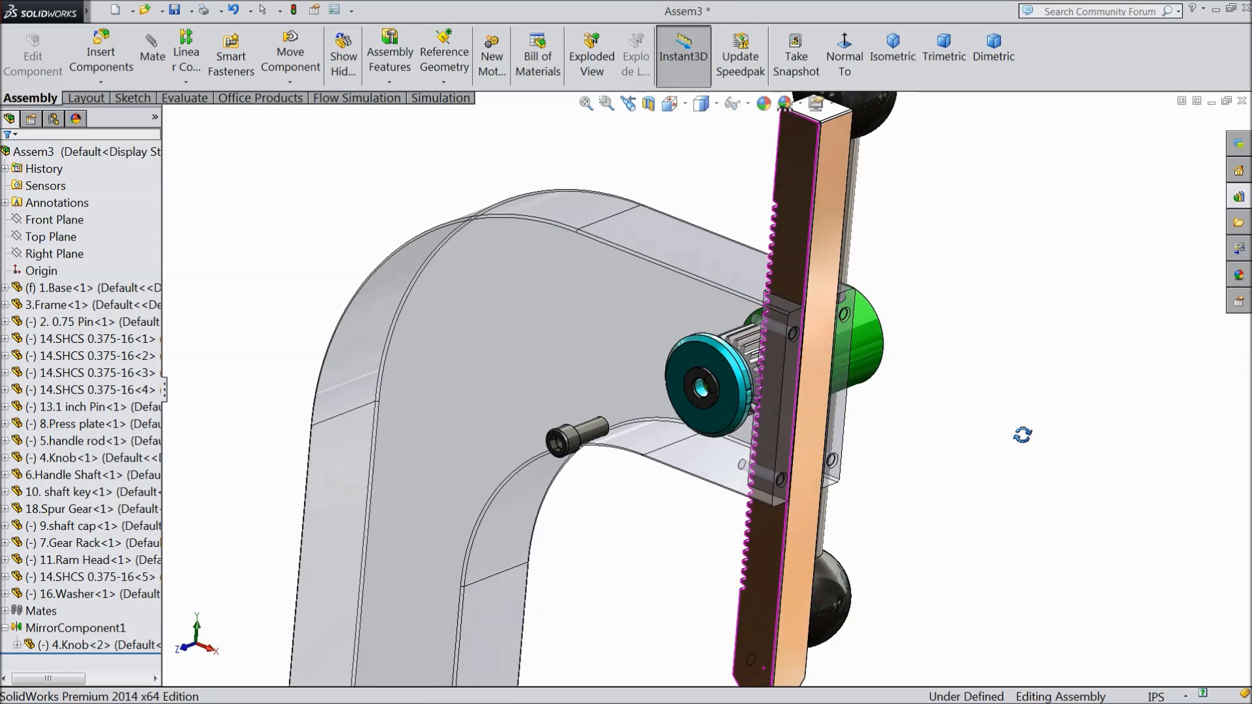
{"action": "scroll", "coordinate": [742, 417], "scroll_direction": "down", "scroll_amount": 3}
{"action": "left_click", "coordinate": [495, 316]}
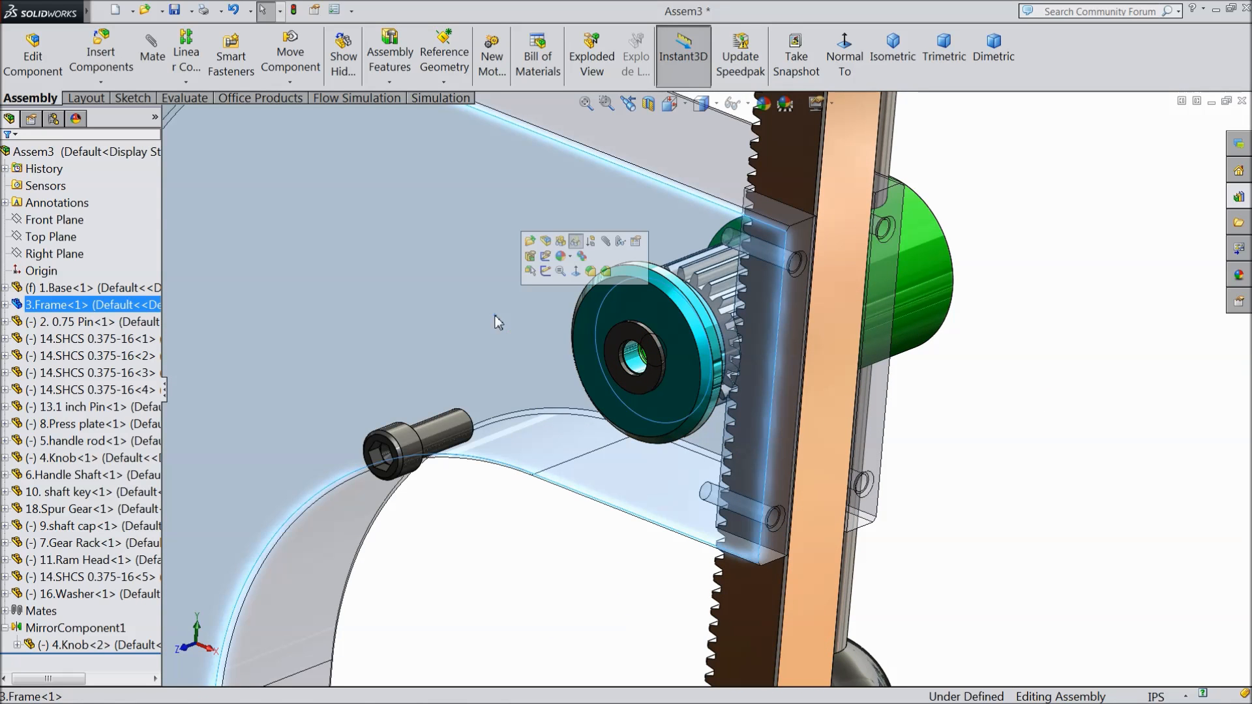
{"action": "left_click", "coordinate": [580, 255]}
{"action": "left_click", "coordinate": [969, 448]}
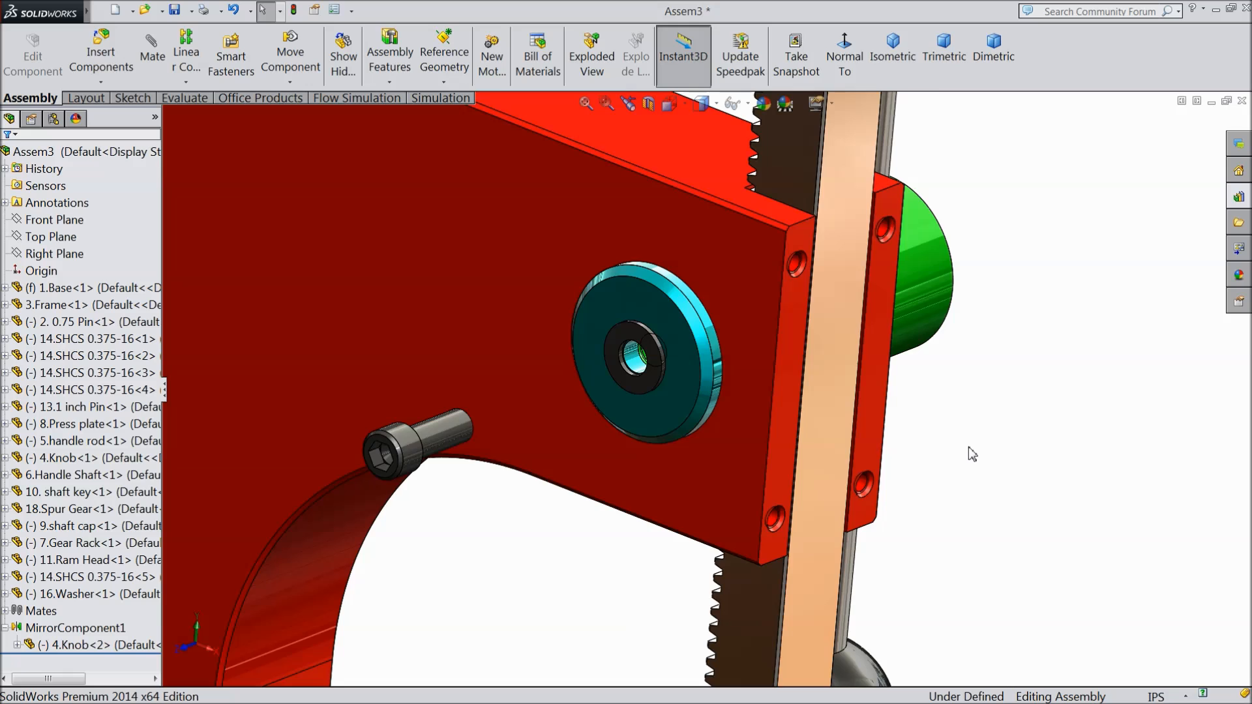
Step: Mate the underside of the socket head screw's head coincident with the washer's outer face
{"action": "scroll", "coordinate": [671, 365], "scroll_direction": "down", "scroll_amount": 3}
{"action": "left_click", "coordinate": [642, 433]}
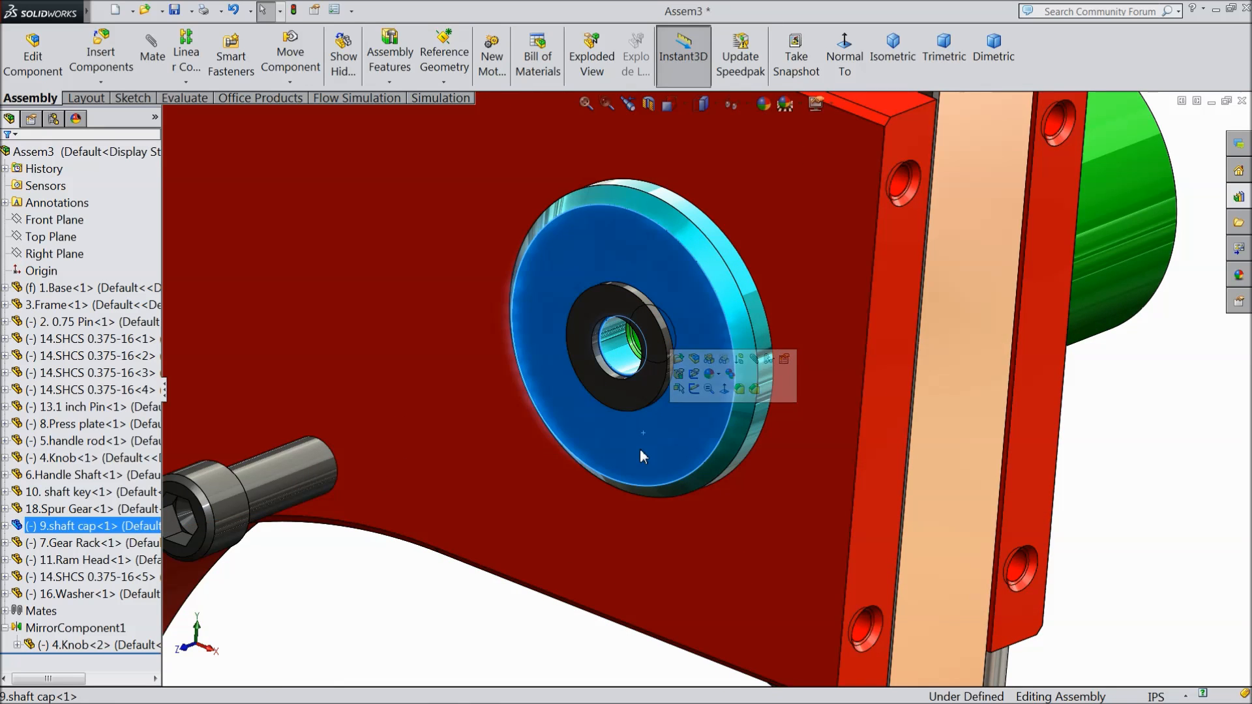
{"action": "scroll", "coordinate": [629, 446], "scroll_direction": "up", "scroll_amount": 3}
{"action": "scroll", "coordinate": [554, 382], "scroll_direction": "up", "scroll_amount": 2}
{"action": "middle_click_drag", "start_coordinate": [554, 382], "coordinate": [413, 489]}
{"action": "scroll", "coordinate": [369, 464], "scroll_direction": "down", "scroll_amount": 5}
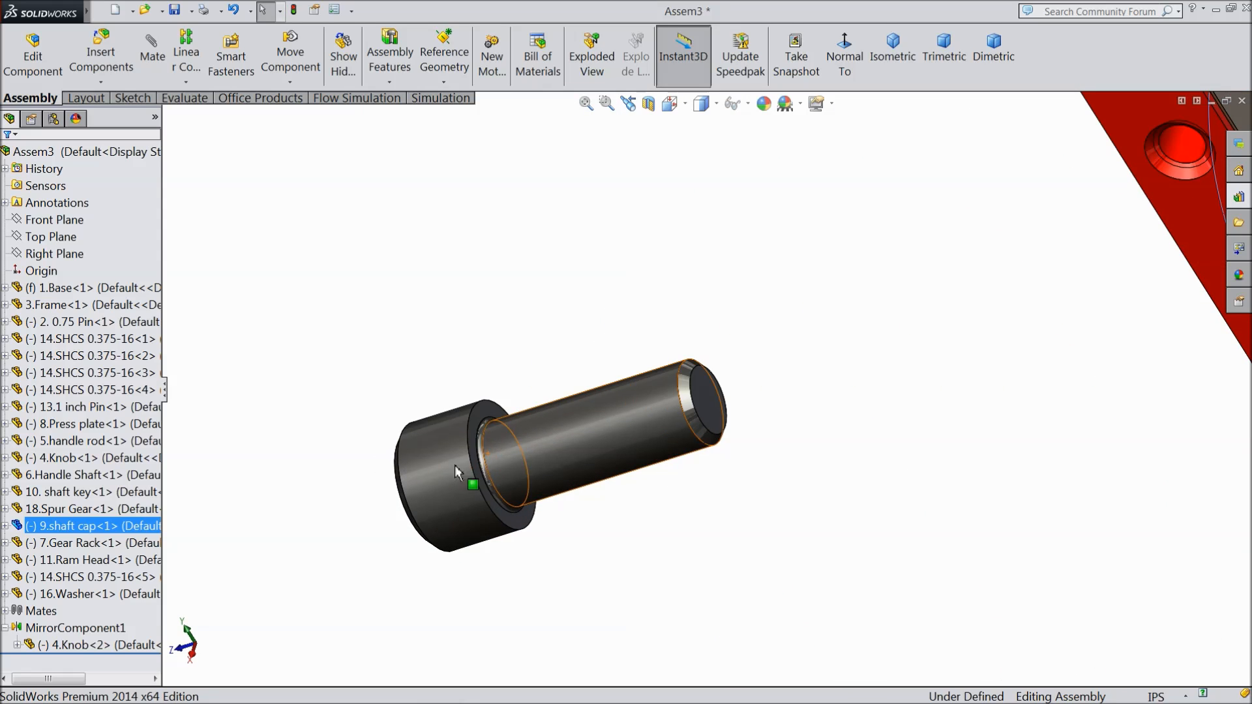
{"action": "left_click", "coordinate": [491, 410]}
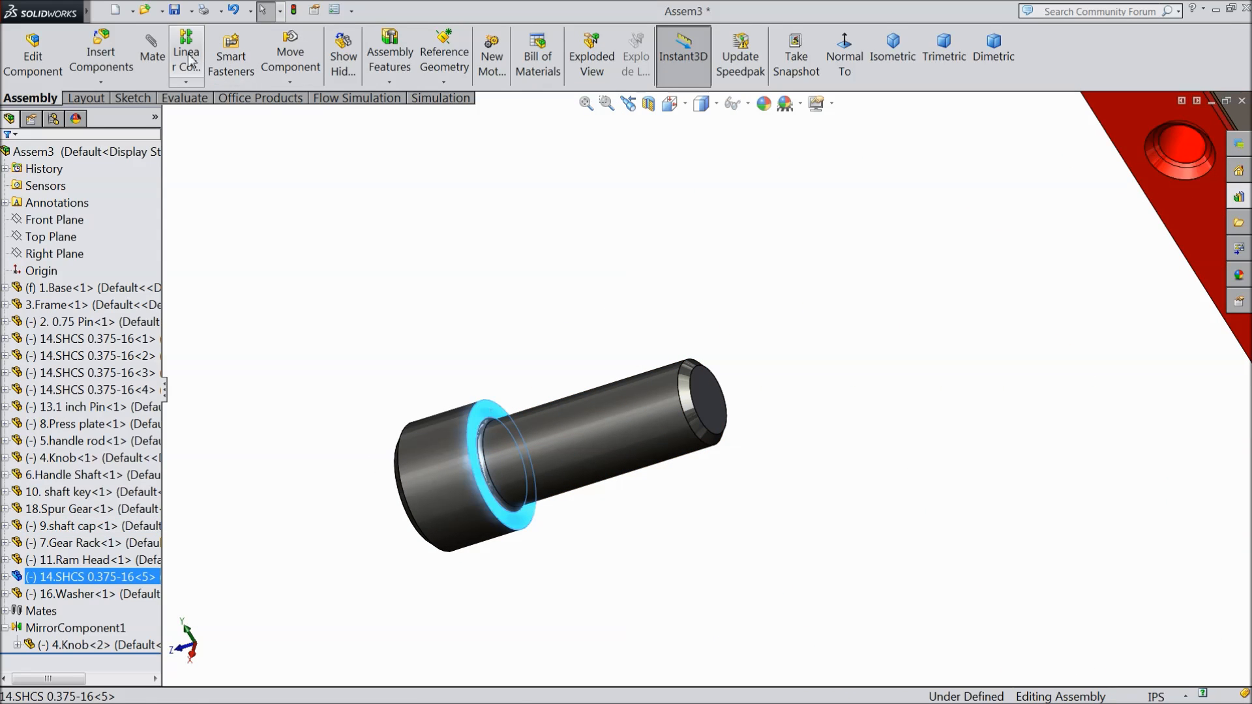
{"action": "left_click", "coordinate": [142, 48]}
{"action": "scroll", "coordinate": [369, 336], "scroll_direction": "up", "scroll_amount": 5}
{"action": "middle_click_drag", "start_coordinate": [479, 432], "coordinate": [585, 405]}
{"action": "scroll", "coordinate": [1044, 339], "scroll_direction": "down", "scroll_amount": 5}
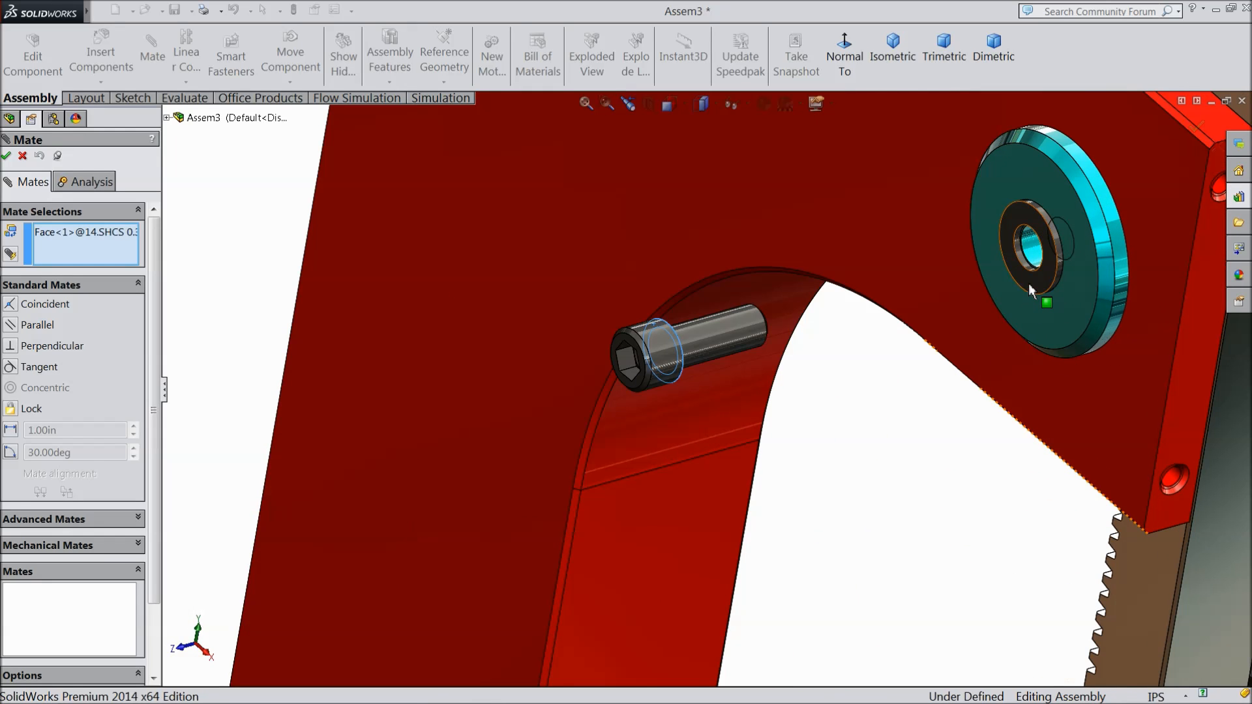
{"action": "left_click", "coordinate": [1028, 283]}
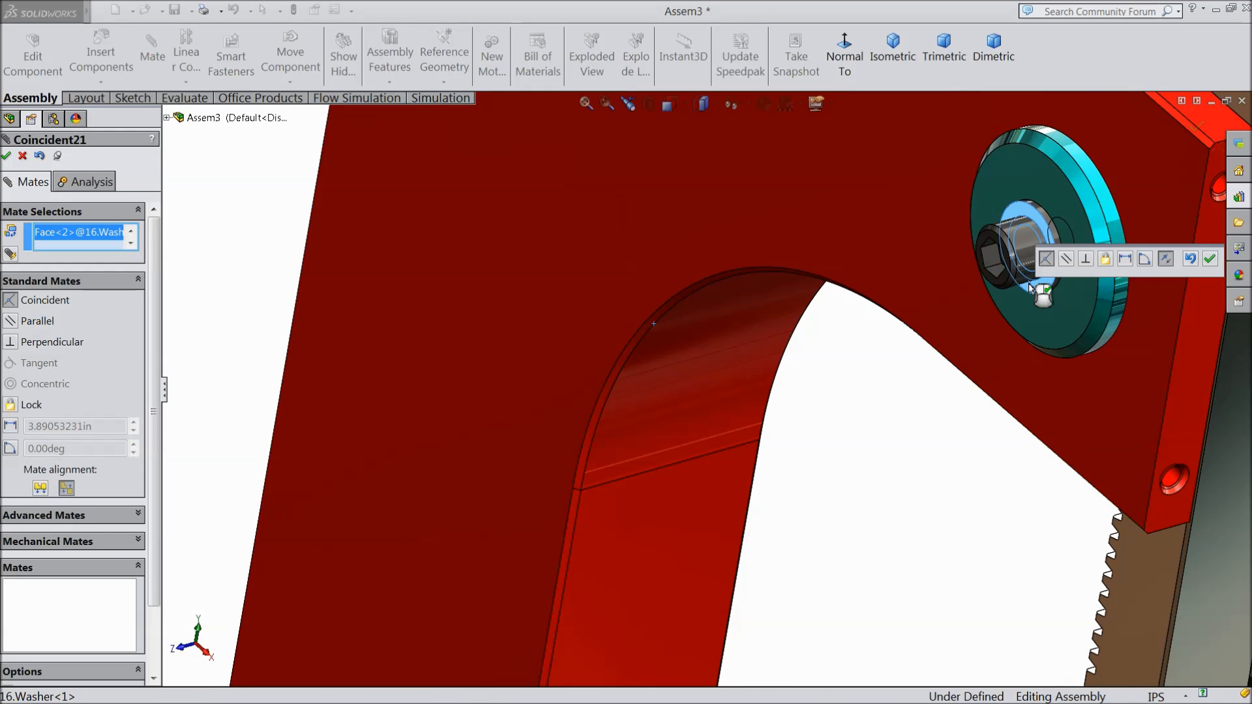
{"action": "left_click", "coordinate": [1210, 259]}
{"action": "scroll", "coordinate": [1112, 354], "scroll_direction": "up", "scroll_amount": 6}
{"action": "scroll", "coordinate": [902, 372], "scroll_direction": "down", "scroll_amount": 3}
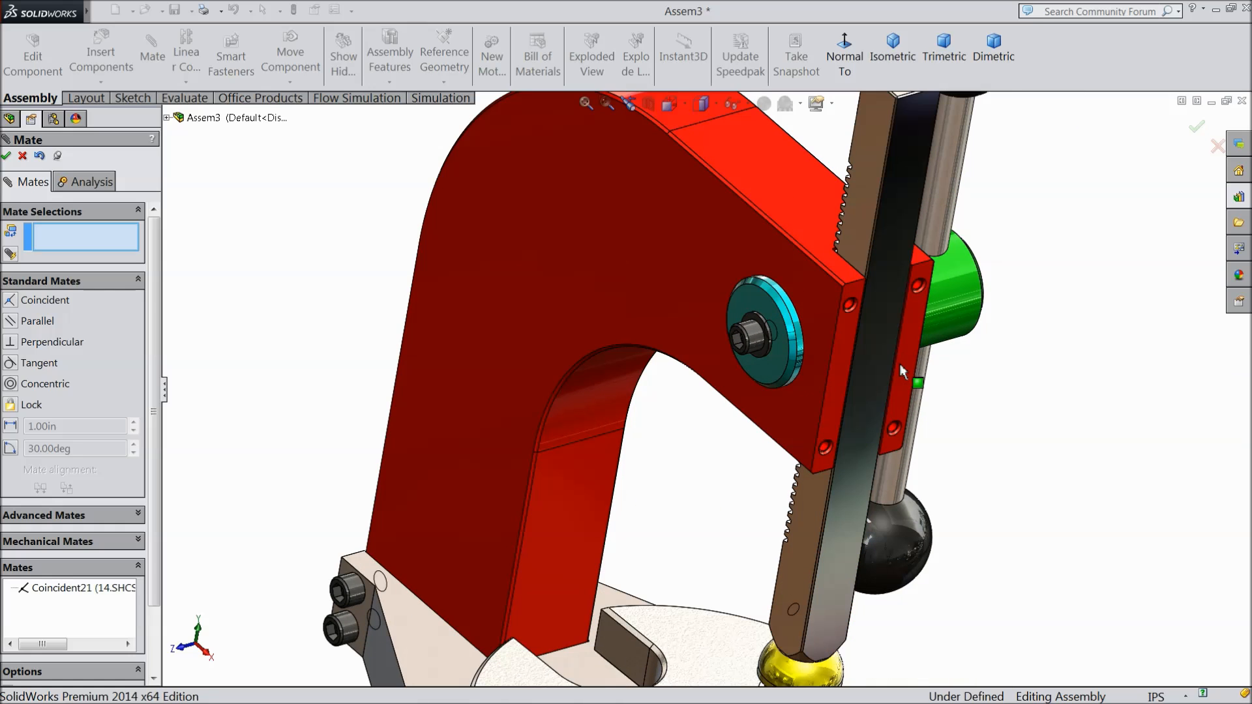
{"action": "left_click", "coordinate": [6, 156]}
Step: Insert the 12.front plate part and place it in the open space beside the handle knob
{"action": "left_click", "coordinate": [101, 62]}
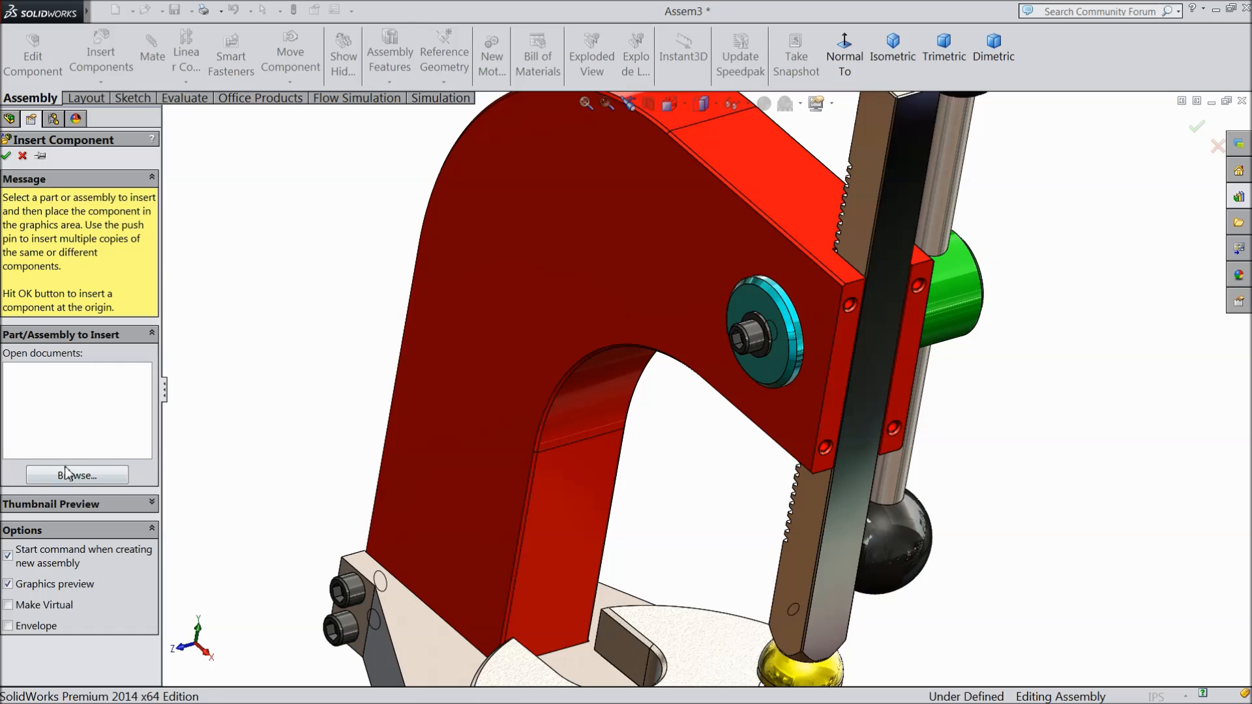
{"action": "left_click", "coordinate": [76, 475]}
{"action": "left_click", "coordinate": [886, 298]}
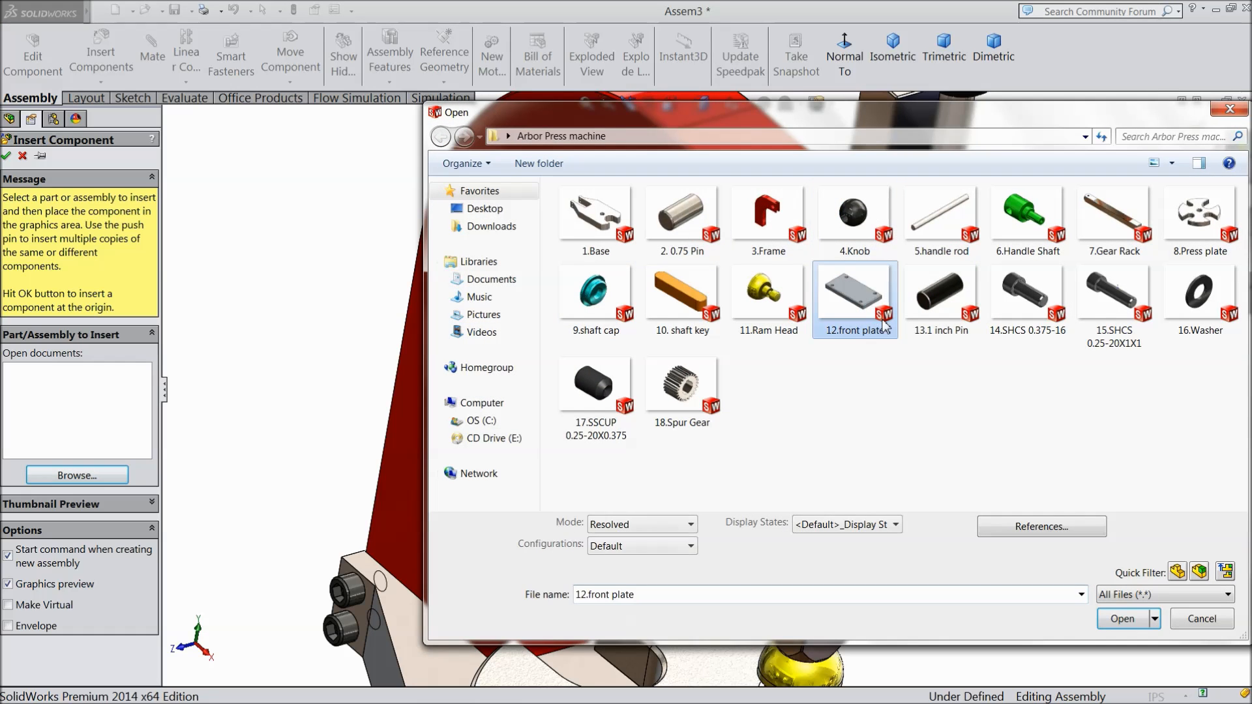
{"action": "left_click", "coordinate": [1122, 620]}
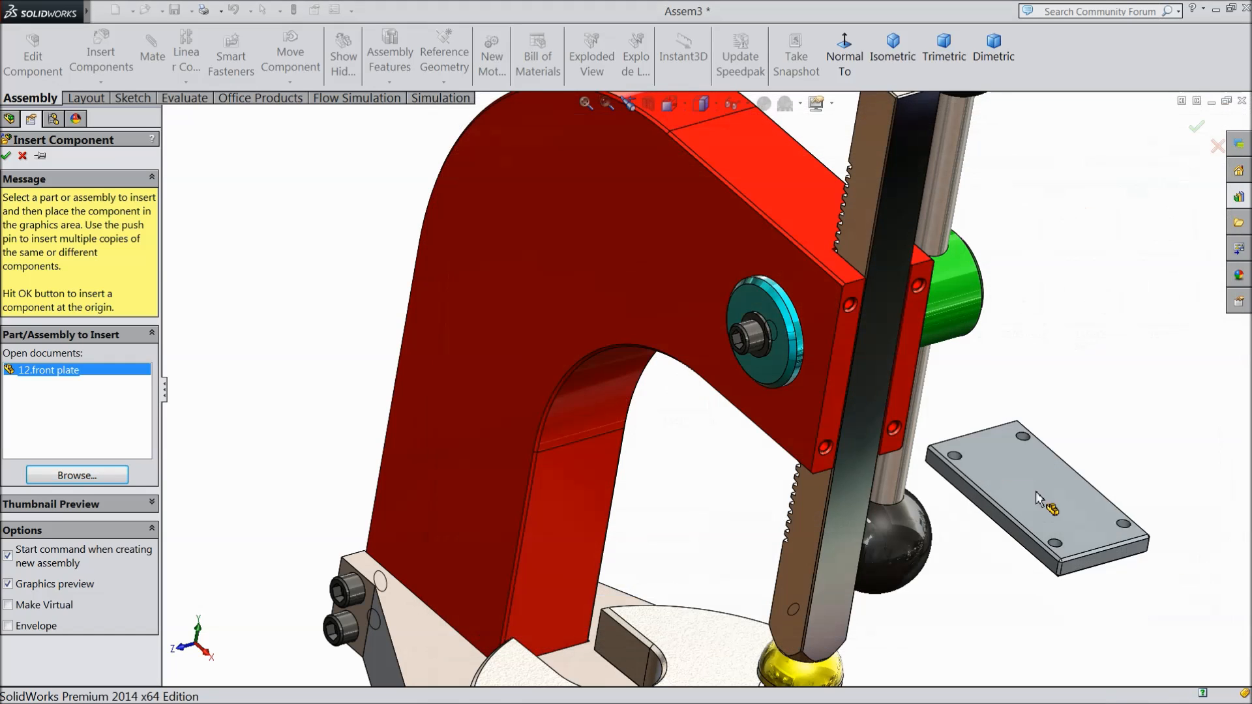
{"action": "left_click", "coordinate": [995, 433]}
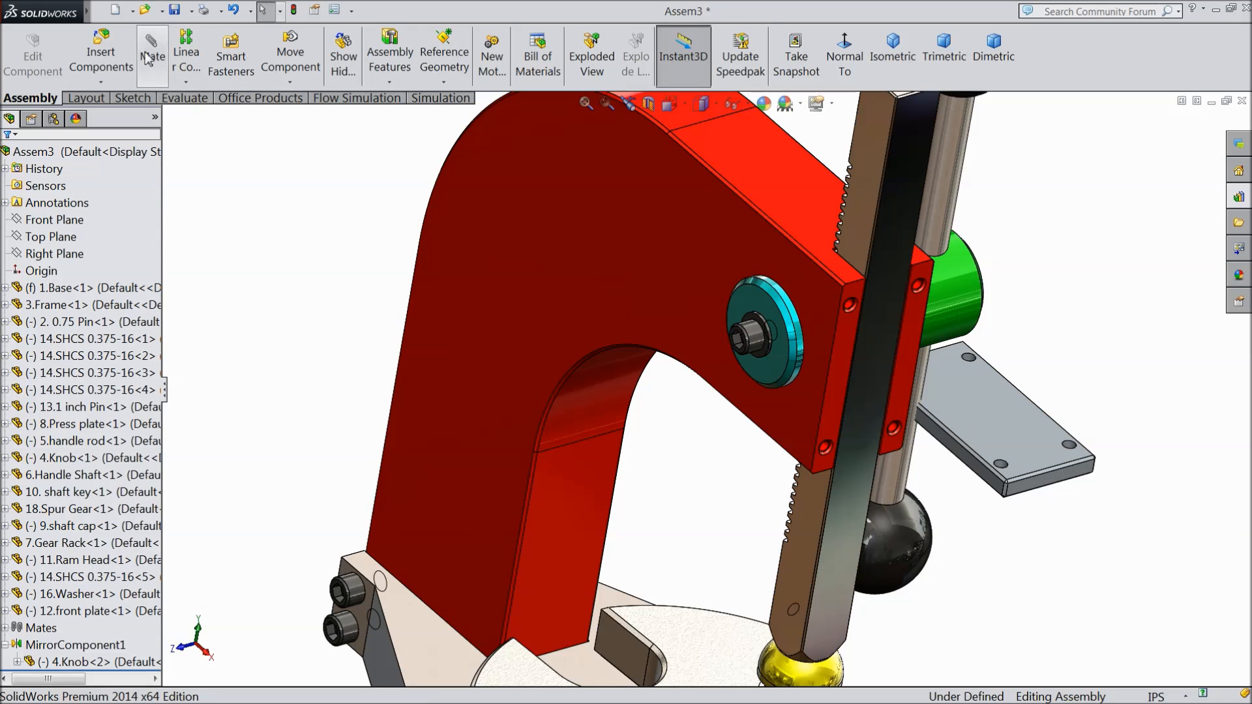
Step: Rotate the front plate upright so its broad face roughly matches the frame's front end
{"action": "left_click", "coordinate": [287, 83]}
{"action": "left_click", "coordinate": [311, 119]}
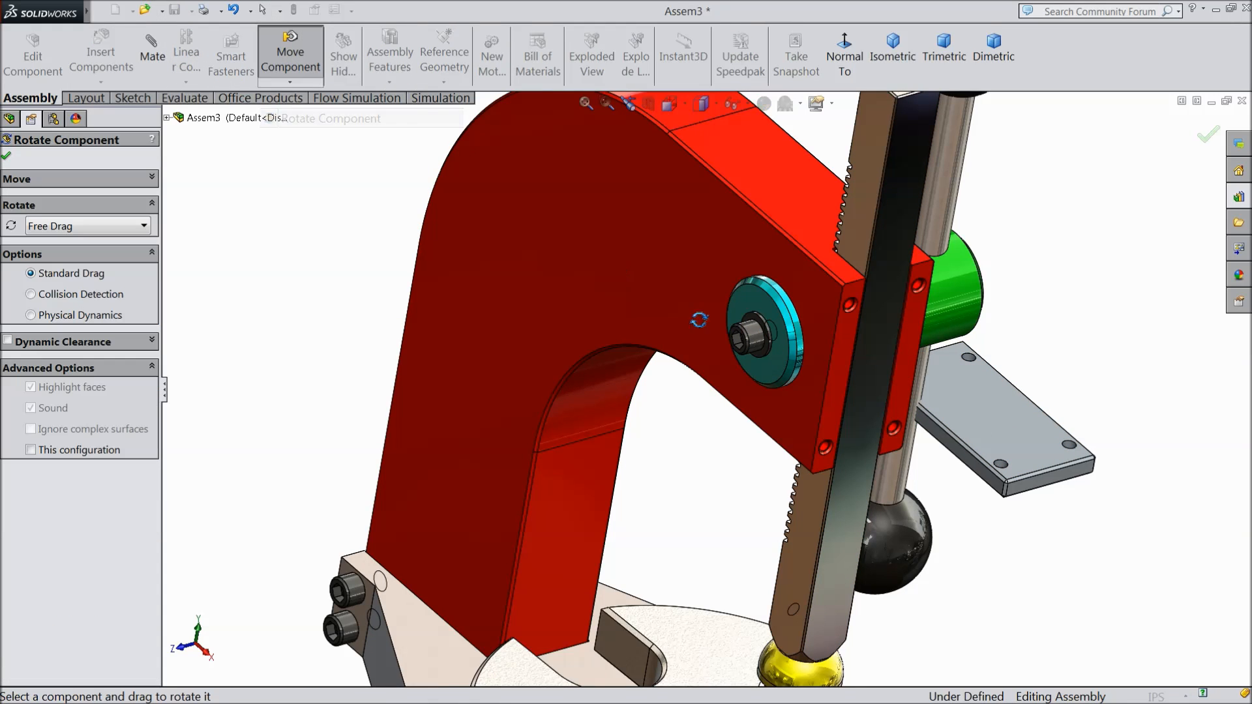
{"action": "left_click_drag", "start_coordinate": [982, 458], "coordinate": [978, 365]}
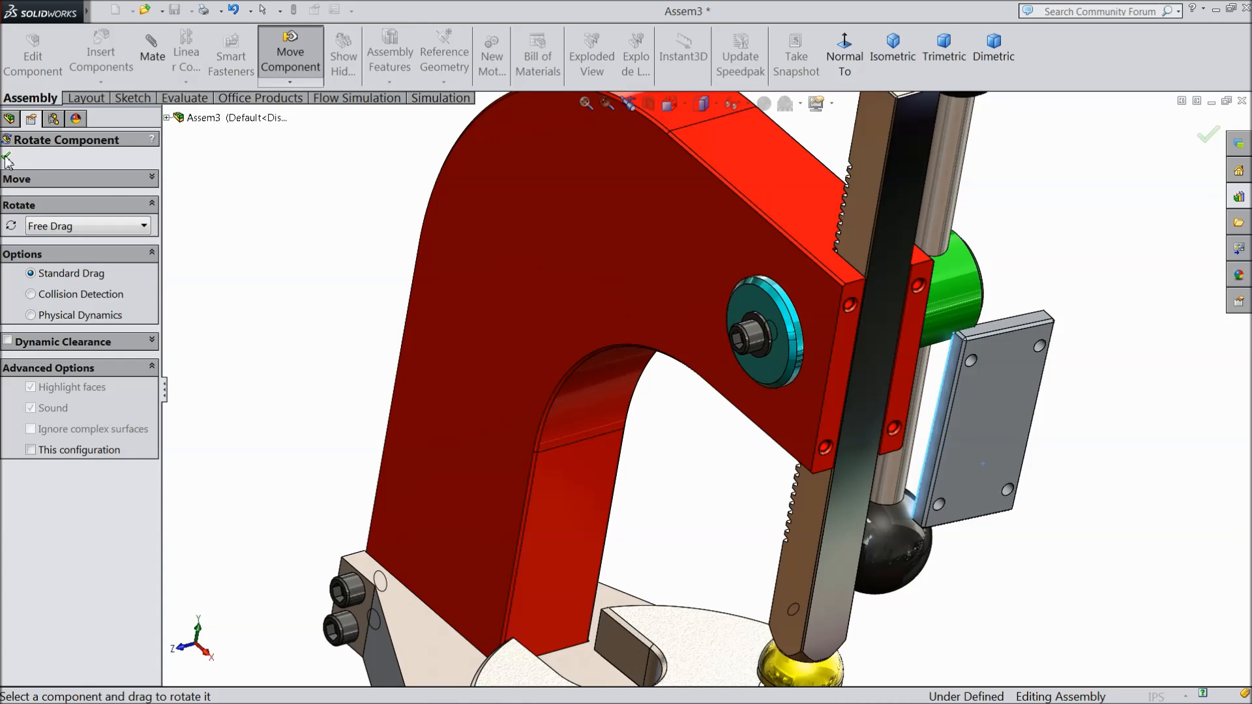
Step: Finish rotating the front plate and mate one of its upper holes concentric with the frame's upper hole nearest the shaft cap
{"action": "left_click", "coordinate": [7, 157]}
{"action": "scroll", "coordinate": [945, 385], "scroll_direction": "down", "scroll_amount": 3}
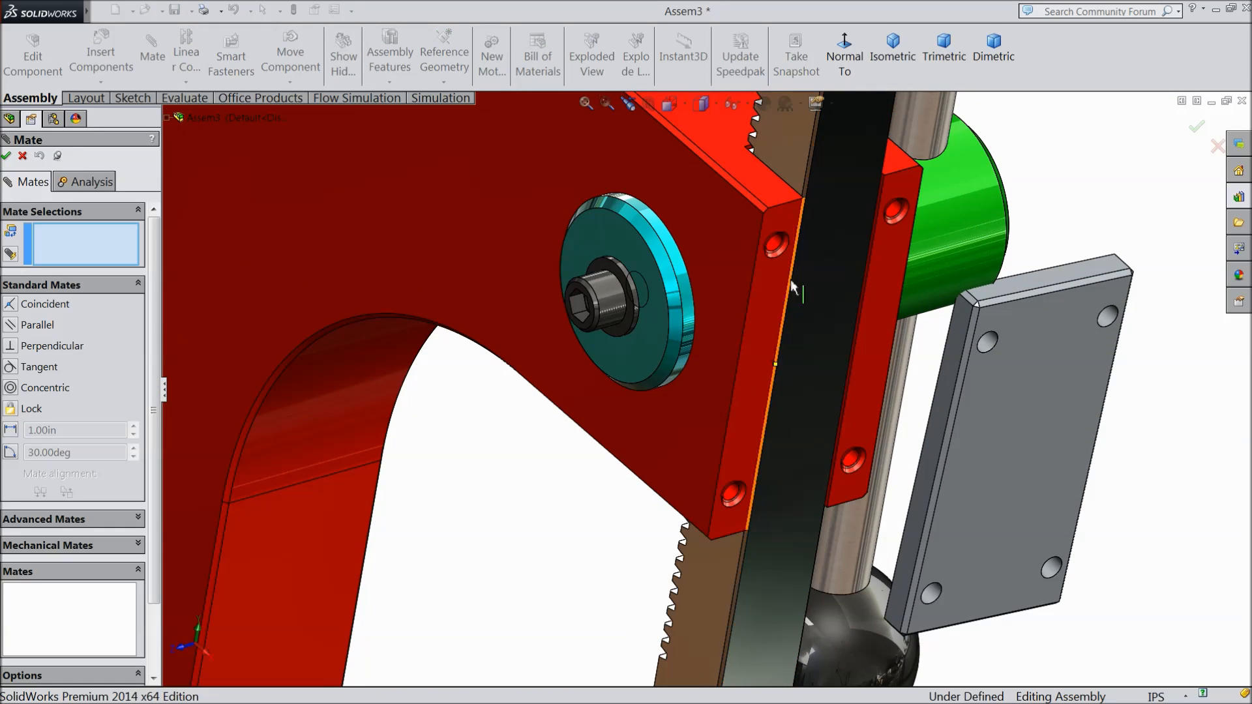
{"action": "left_click", "coordinate": [983, 341]}
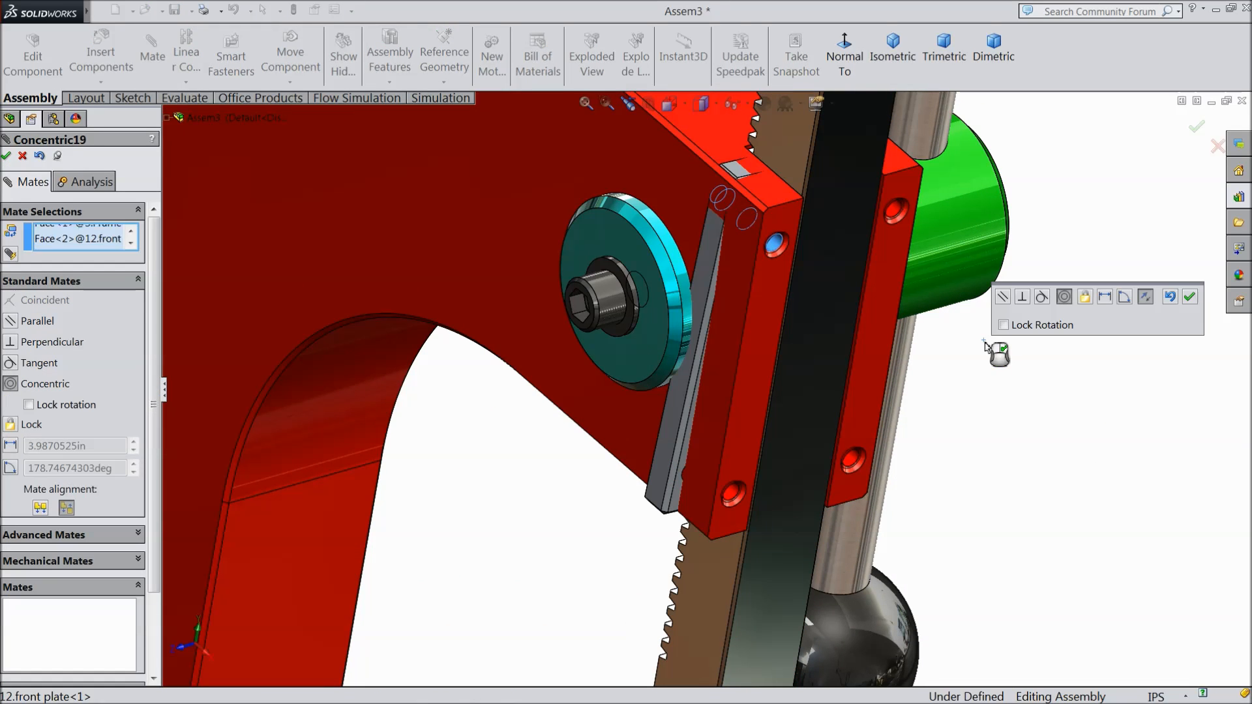
{"action": "left_click", "coordinate": [1190, 299]}
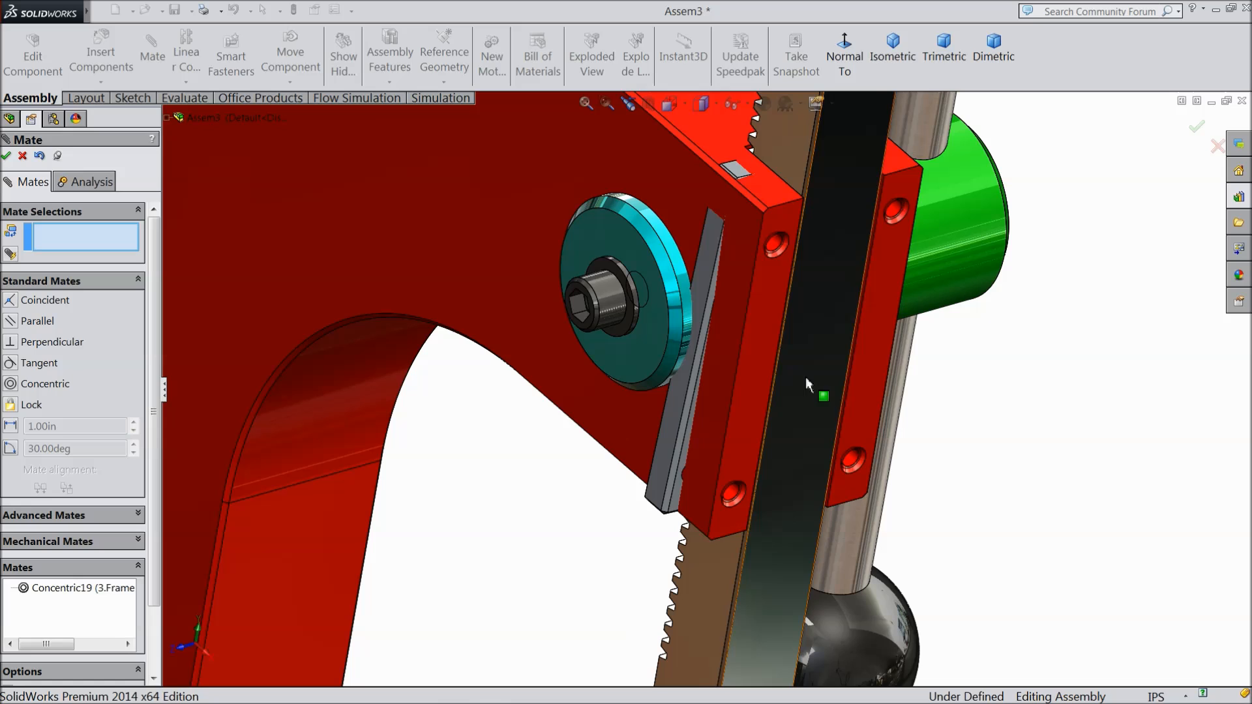
Step: Pull the front plate out ahead of the frame and mate its other upper hole concentric with the frame's matching upper hole
{"action": "left_click_drag", "start_coordinate": [683, 409], "coordinate": [953, 314]}
{"action": "left_click", "coordinate": [1004, 305]}
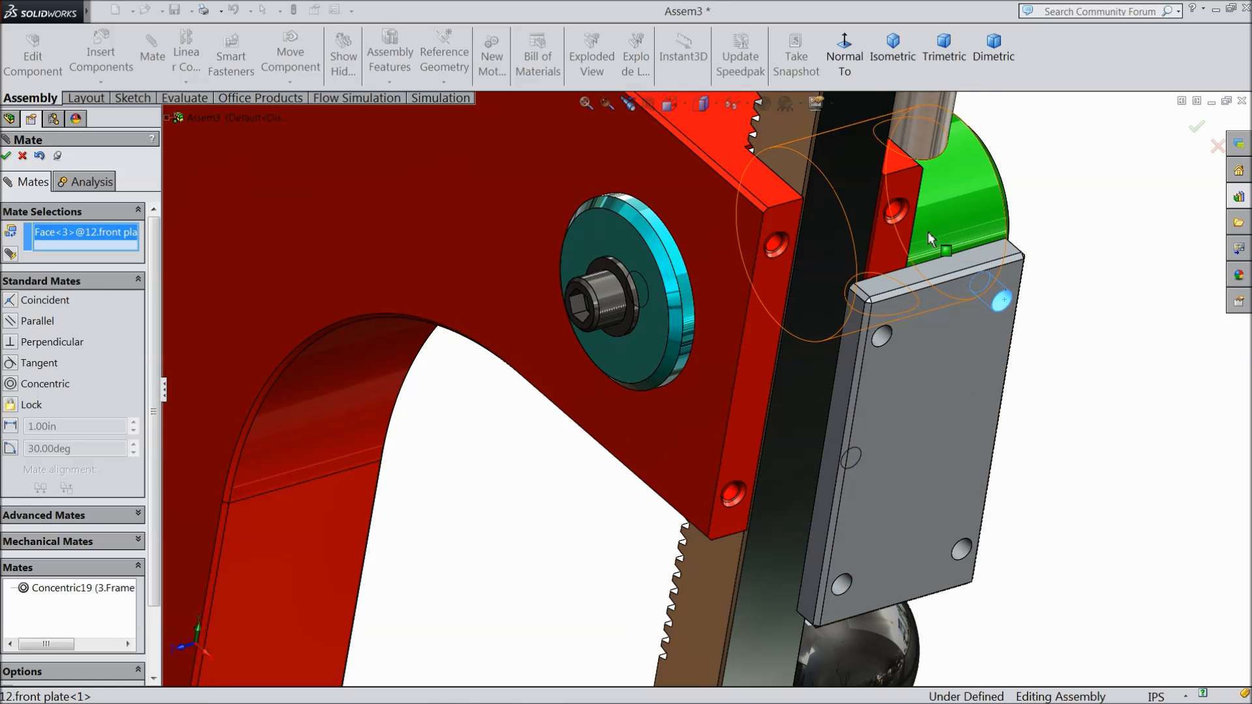
{"action": "left_click", "coordinate": [897, 213]}
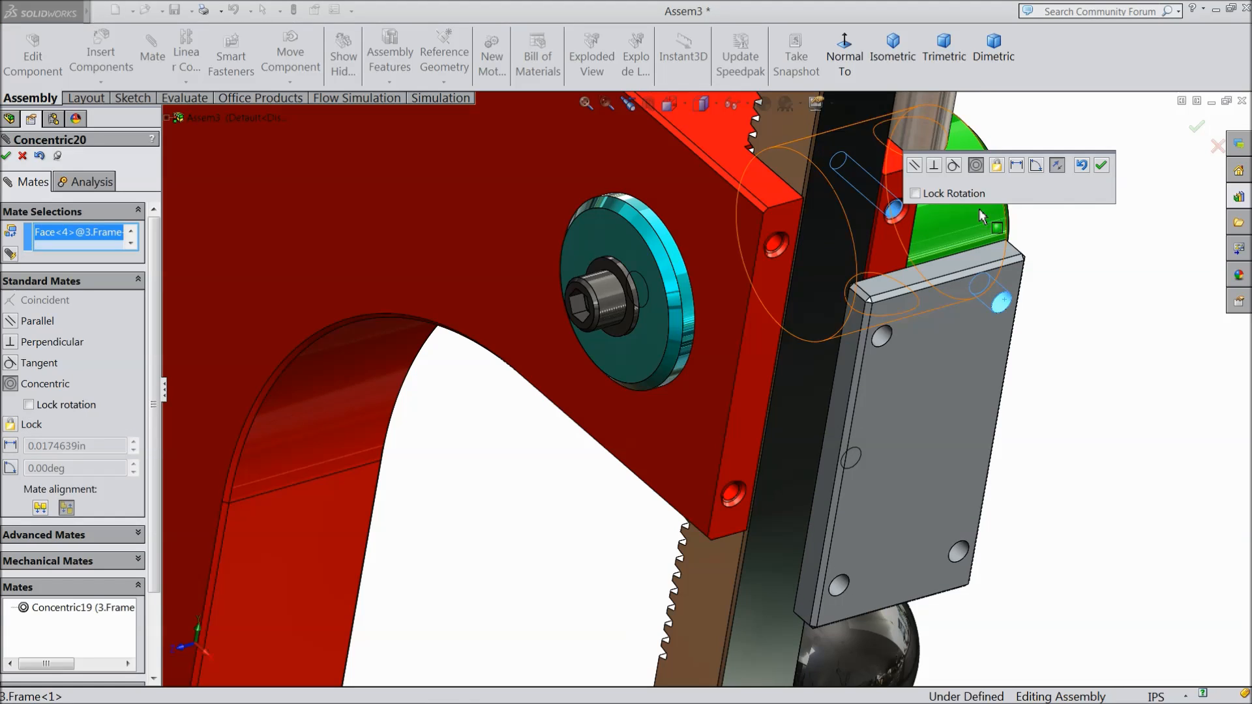
{"action": "left_click", "coordinate": [1101, 166]}
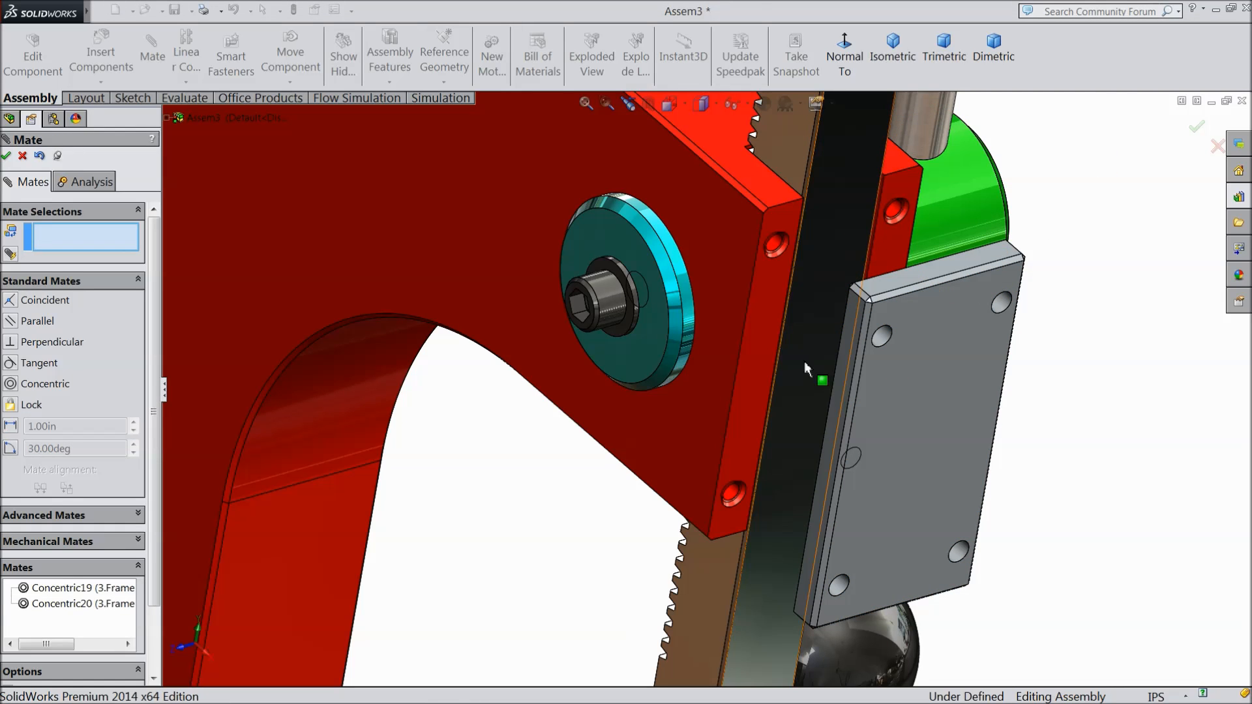
Step: Mate the front plate's back face coincident with the frame's front end face and finish mating
{"action": "left_click", "coordinate": [762, 367]}
{"action": "scroll", "coordinate": [796, 402], "scroll_direction": "up", "scroll_amount": 3}
{"action": "middle_click_drag", "start_coordinate": [800, 388], "coordinate": [894, 459]}
{"action": "left_click", "coordinate": [769, 370]}
{"action": "middle_click_drag", "start_coordinate": [815, 424], "coordinate": [862, 359]}
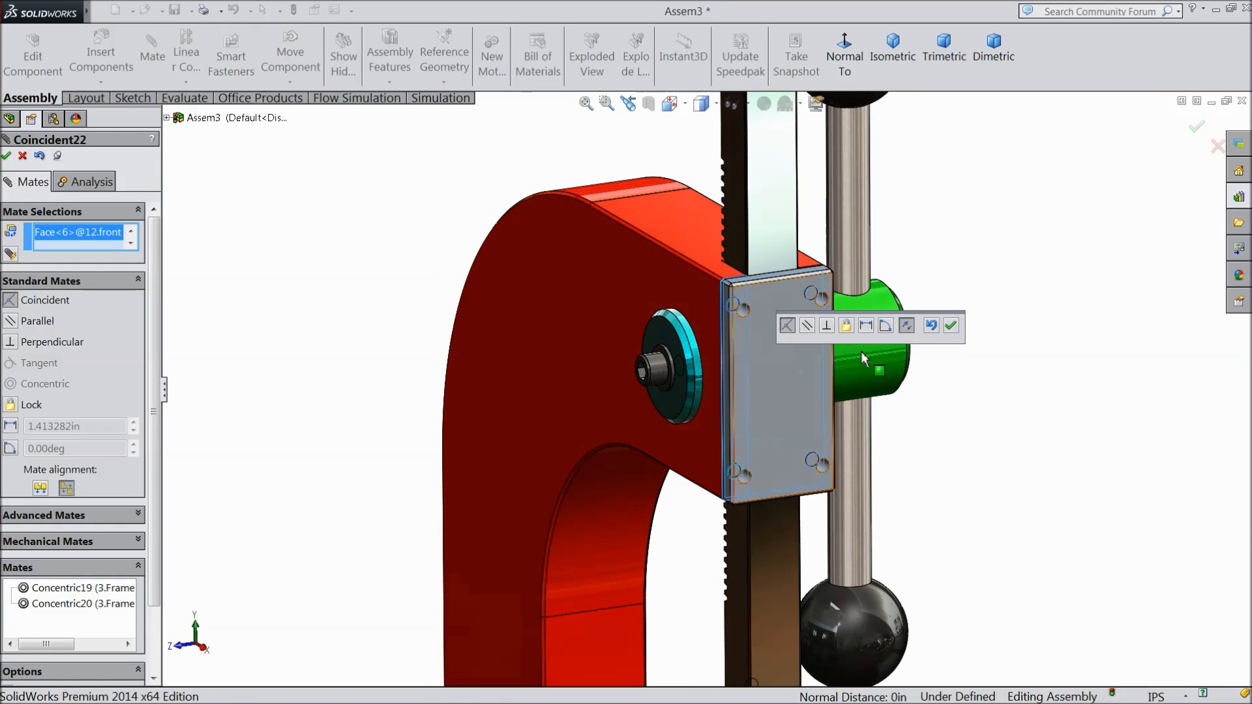
{"action": "left_click", "coordinate": [950, 325]}
{"action": "scroll", "coordinate": [756, 432], "scroll_direction": "up", "scroll_amount": 3}
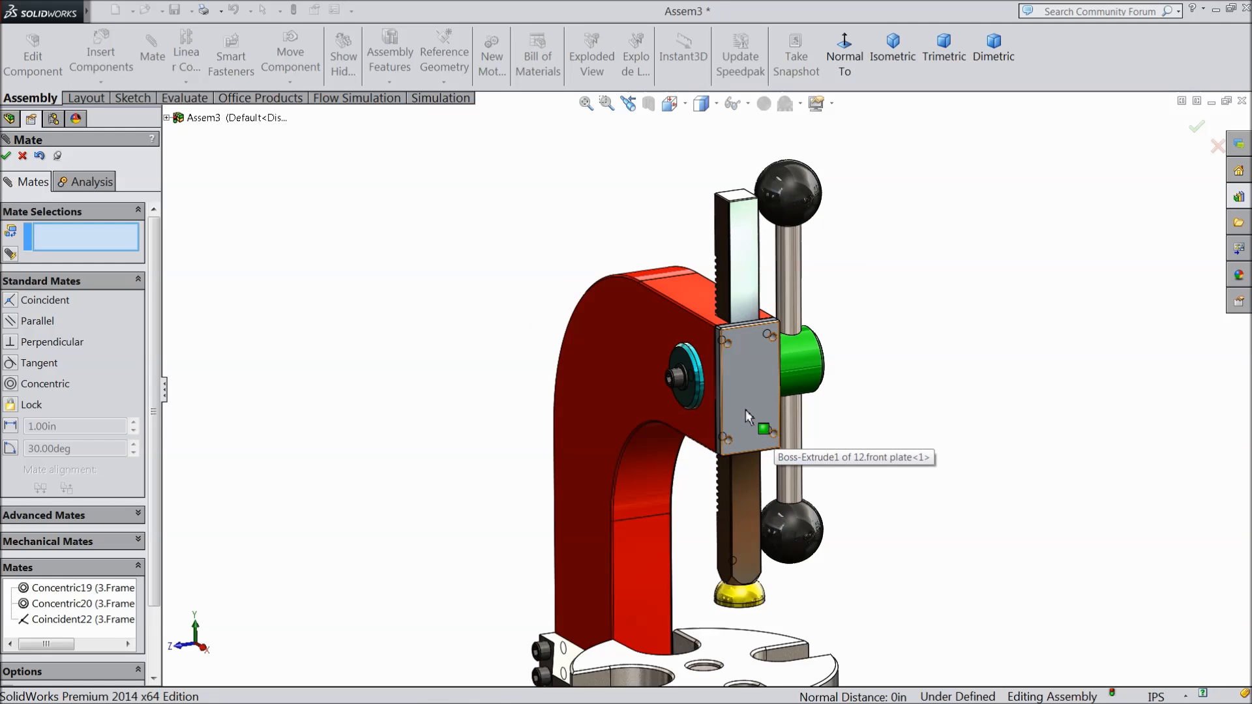
{"action": "scroll", "coordinate": [748, 417], "scroll_direction": "down", "scroll_amount": 2}
{"action": "left_click", "coordinate": [6, 157]}
Step: Insert the 15.SHCS 0.25-20X1X1 screw and place it in front of the front plate
{"action": "left_click", "coordinate": [101, 58]}
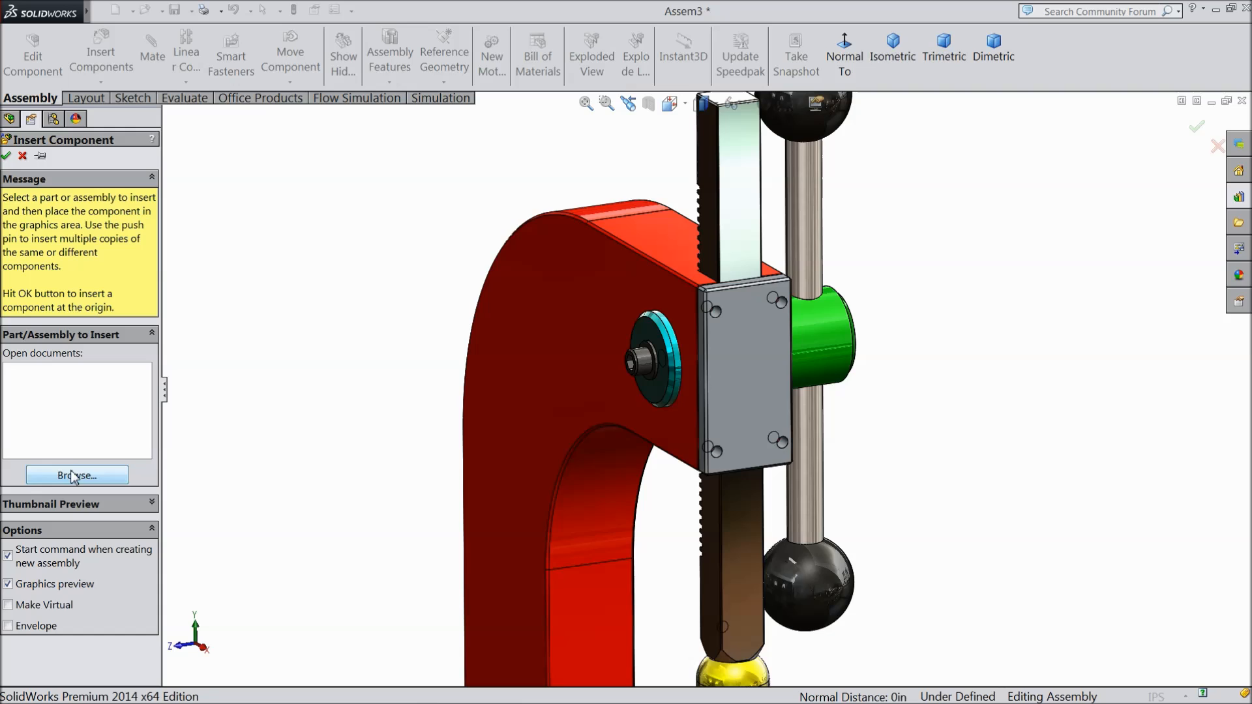
{"action": "left_click", "coordinate": [73, 475]}
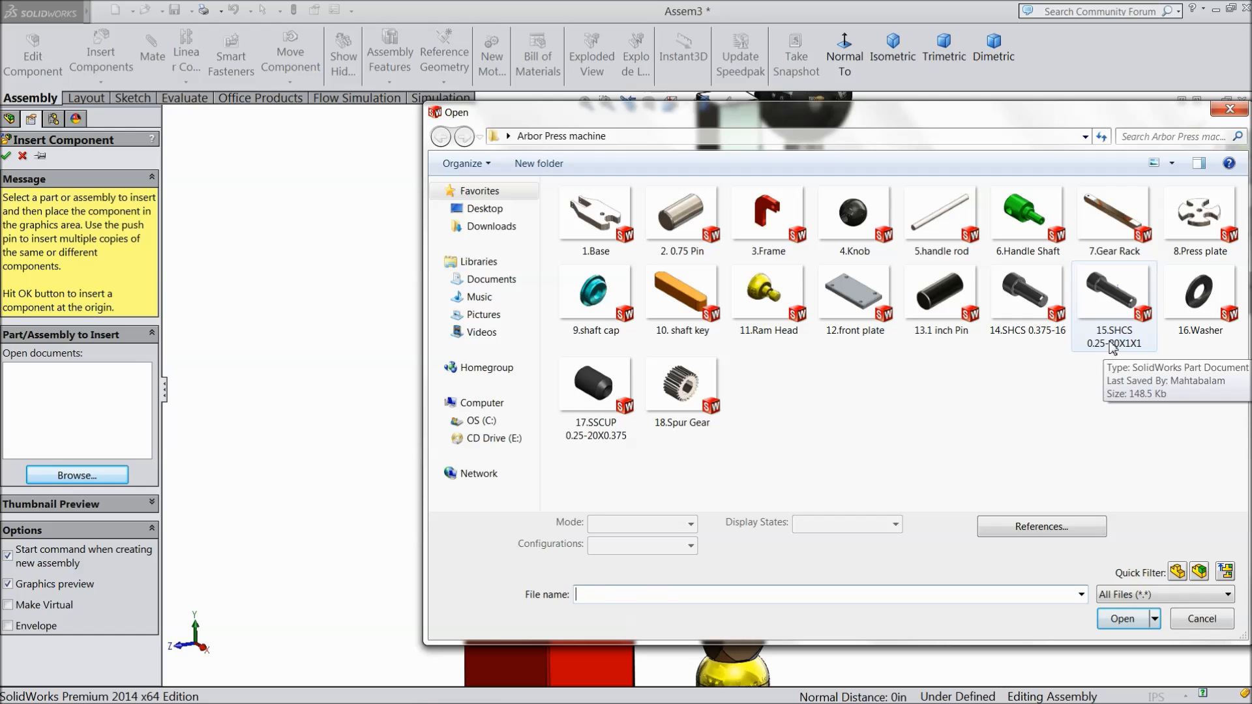
{"action": "left_click", "coordinate": [1112, 349]}
{"action": "left_click", "coordinate": [1123, 620]}
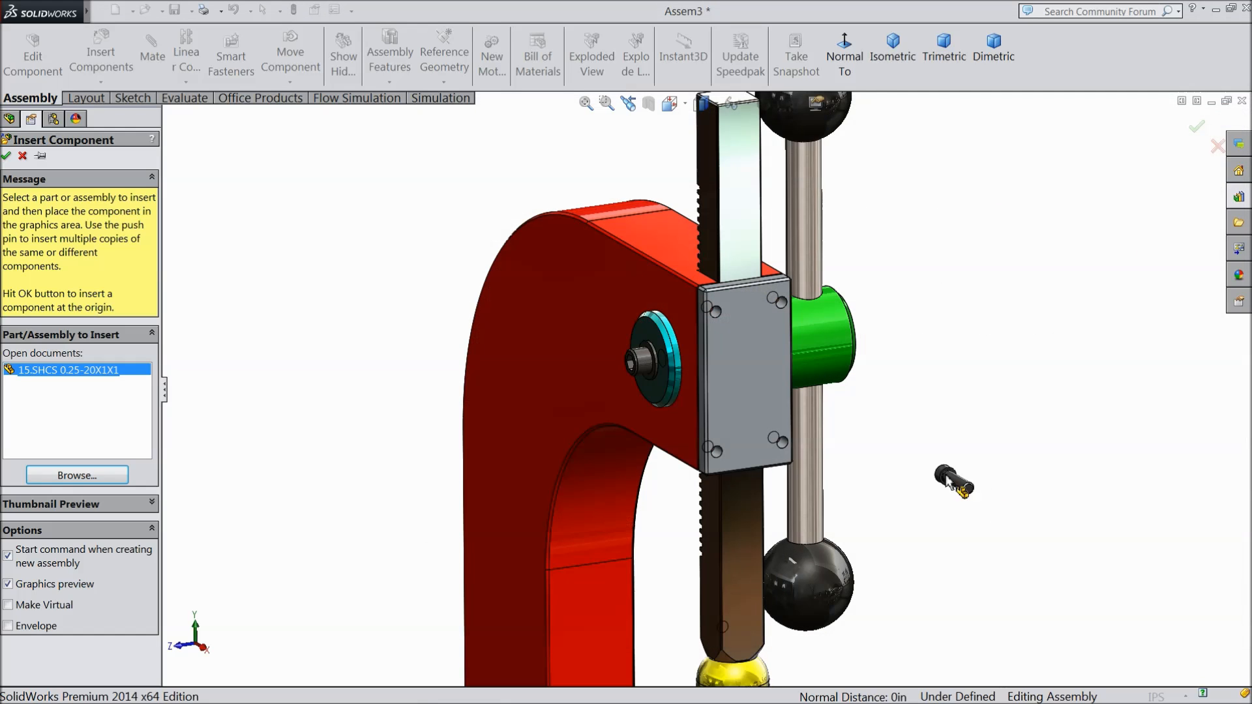
{"action": "scroll", "coordinate": [746, 401], "scroll_direction": "down", "scroll_amount": 5}
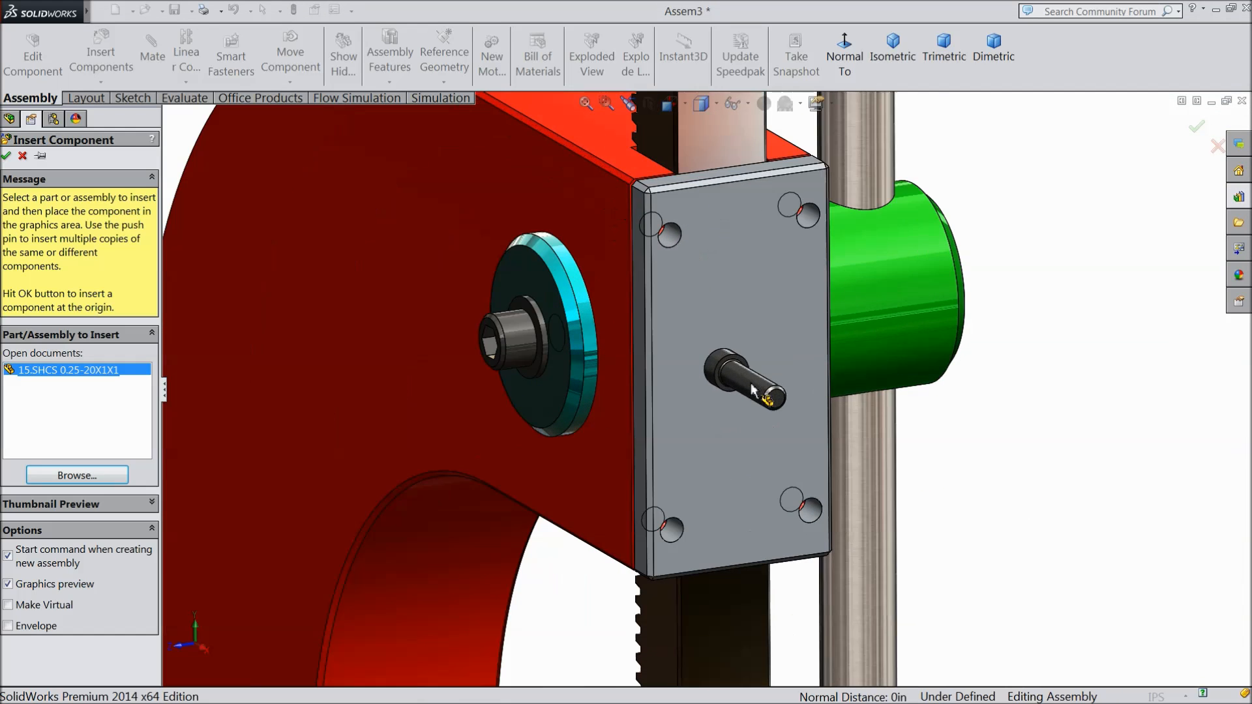
{"action": "left_click", "coordinate": [750, 339]}
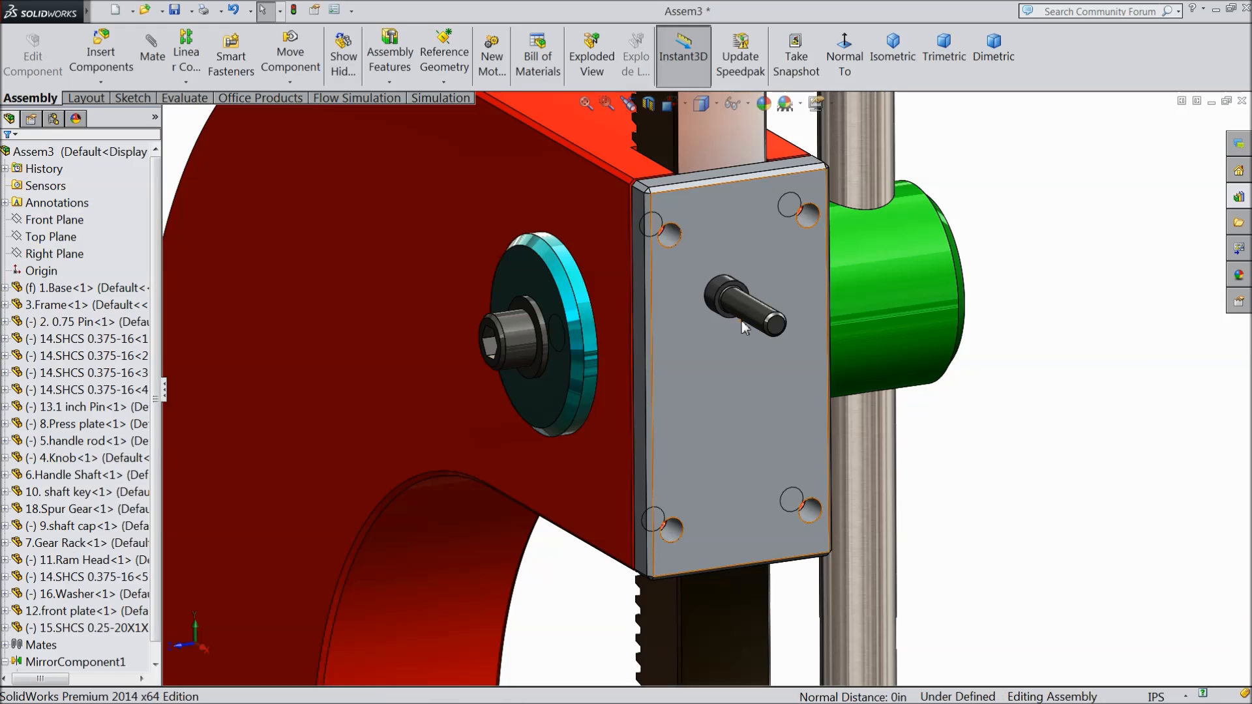
Step: Rotate the 0.25-20 socket head screw so its head faces outward and its shank points toward the front plate
{"action": "left_click", "coordinate": [273, 82]}
{"action": "left_click", "coordinate": [309, 119]}
{"action": "left_click_drag", "start_coordinate": [717, 302], "coordinate": [961, 337]}
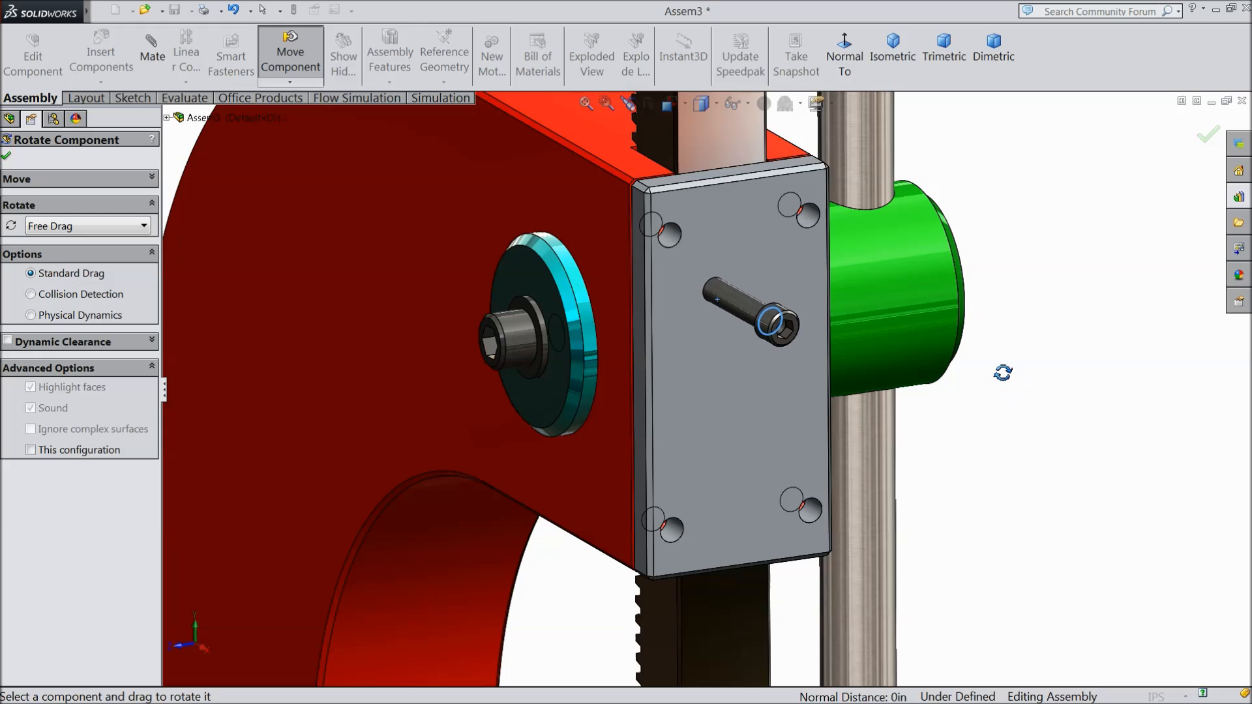
{"action": "left_click", "coordinate": [7, 159]}
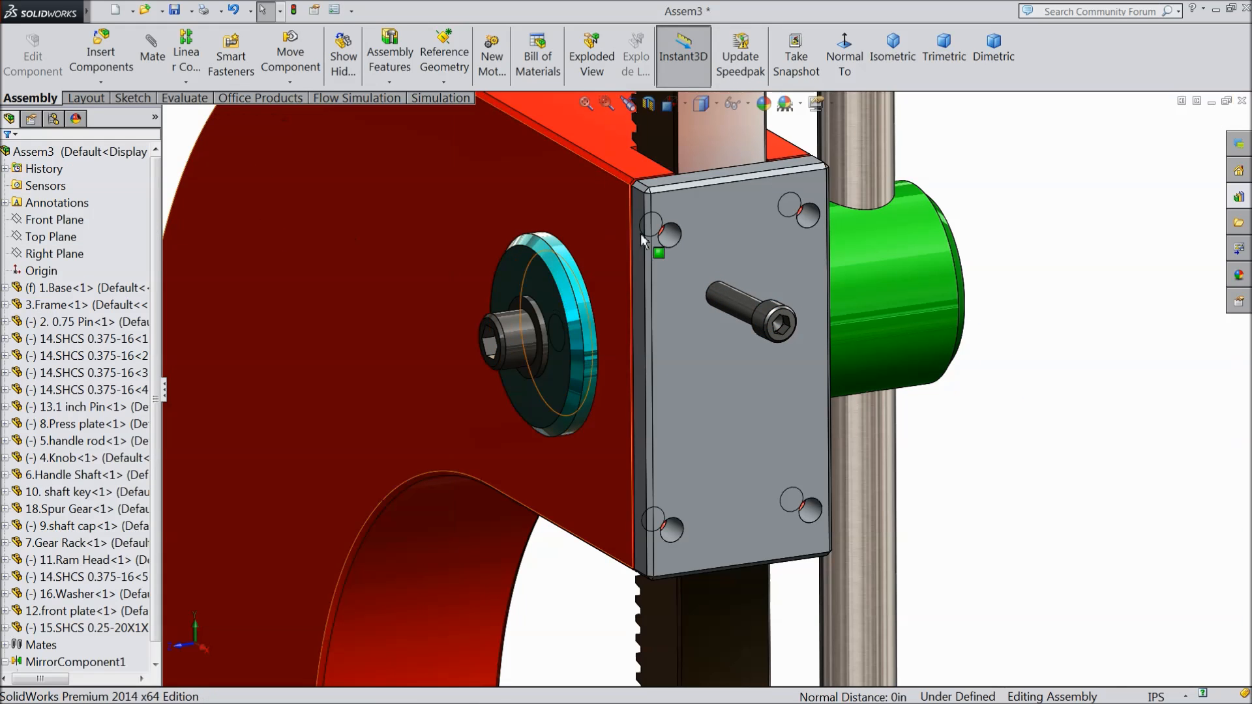
Step: Mate the 0.25-20 screw's shank concentric with the front plate's upper hole nearest the shaft cap
{"action": "left_click", "coordinate": [669, 235]}
{"action": "left_click", "coordinate": [747, 309]}
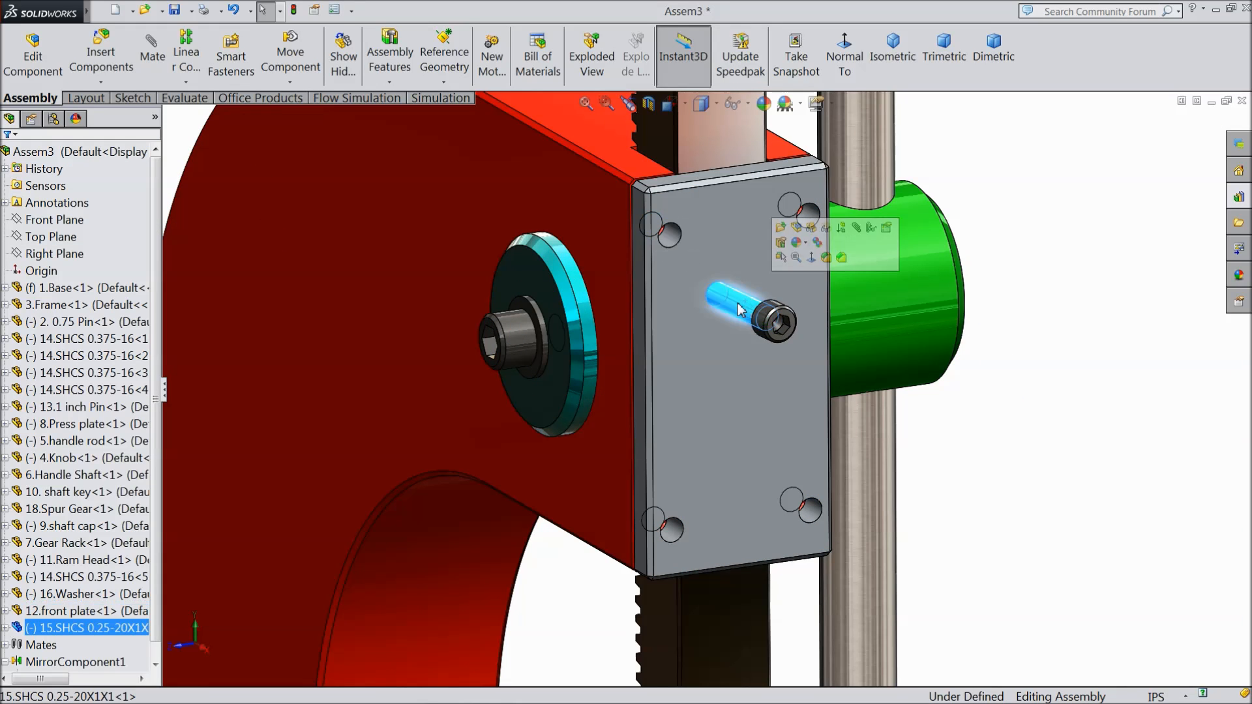
{"action": "left_click", "coordinate": [856, 228]}
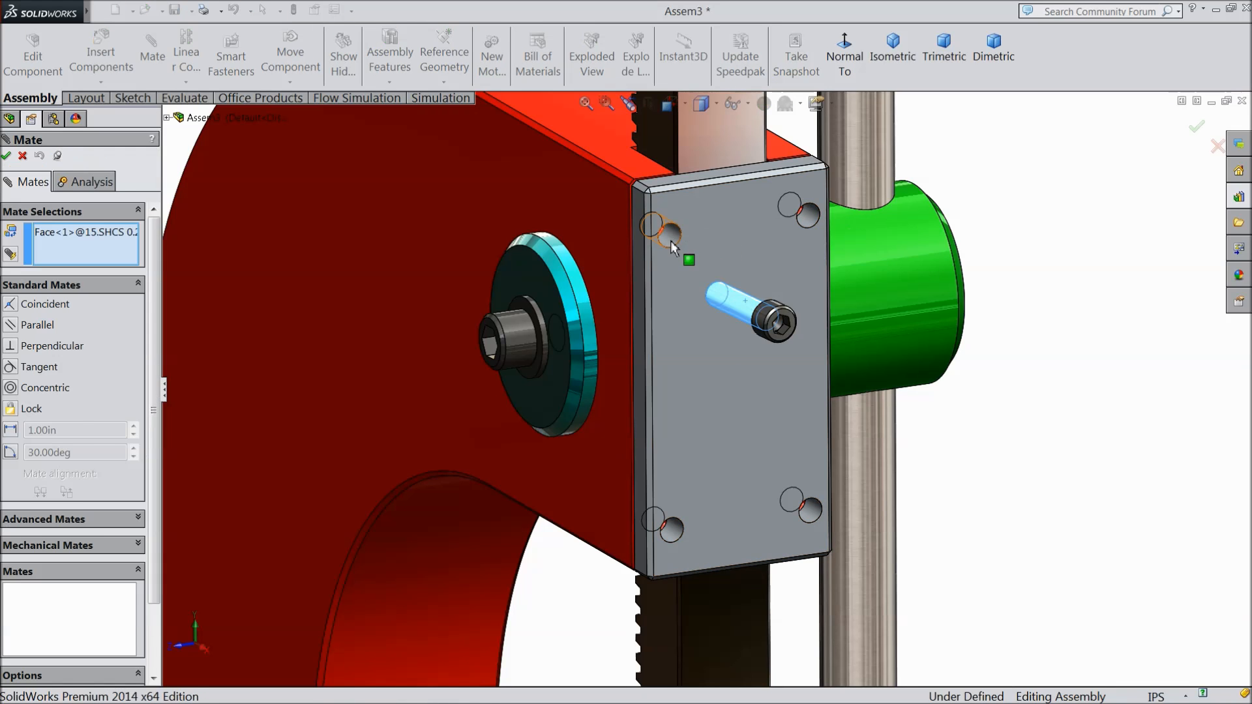
{"action": "left_click", "coordinate": [670, 241]}
{"action": "left_click", "coordinate": [875, 196]}
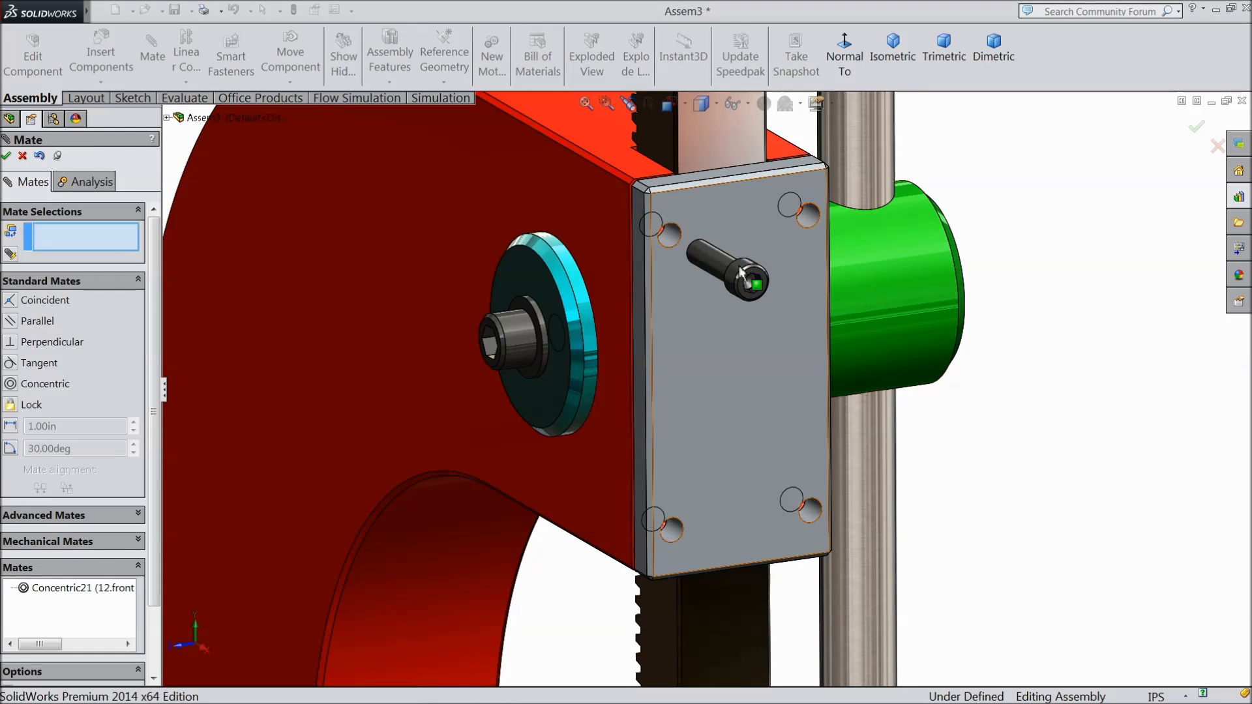
Step: Mate the underside of the 0.25-20 screw's head coincident with the front plate's outer face and finish mating
{"action": "scroll", "coordinate": [702, 290], "scroll_direction": "down", "scroll_amount": 3}
{"action": "middle_click_drag", "start_coordinate": [719, 282], "coordinate": [830, 358]}
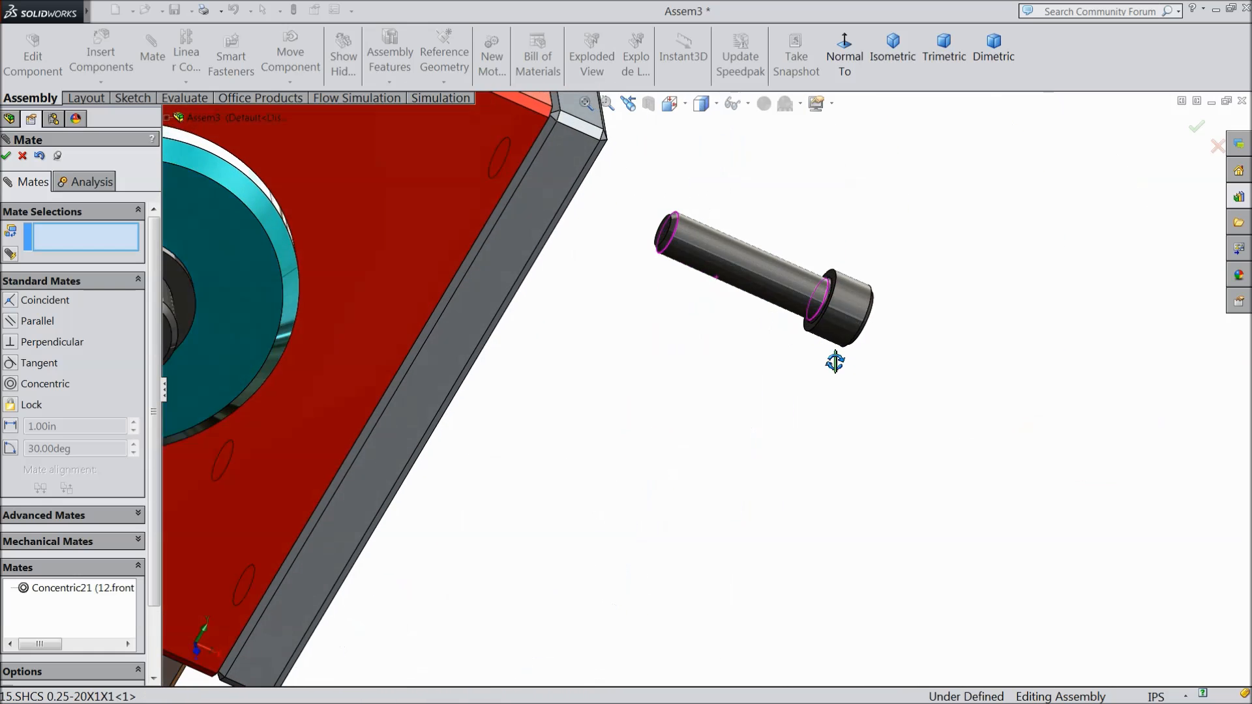
{"action": "scroll", "coordinate": [830, 319], "scroll_direction": "down", "scroll_amount": 6}
{"action": "left_click", "coordinate": [801, 279]}
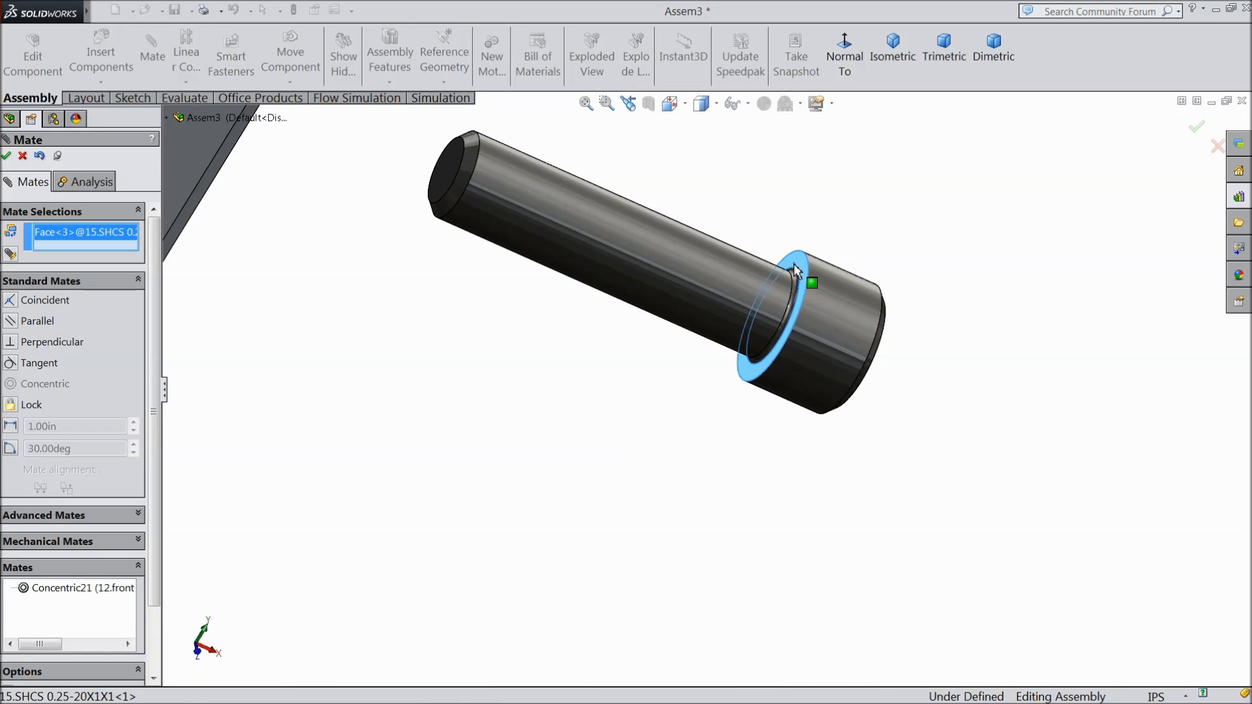
{"action": "scroll", "coordinate": [678, 408], "scroll_direction": "up", "scroll_amount": 5}
{"action": "middle_click_drag", "start_coordinate": [675, 408], "coordinate": [454, 358]}
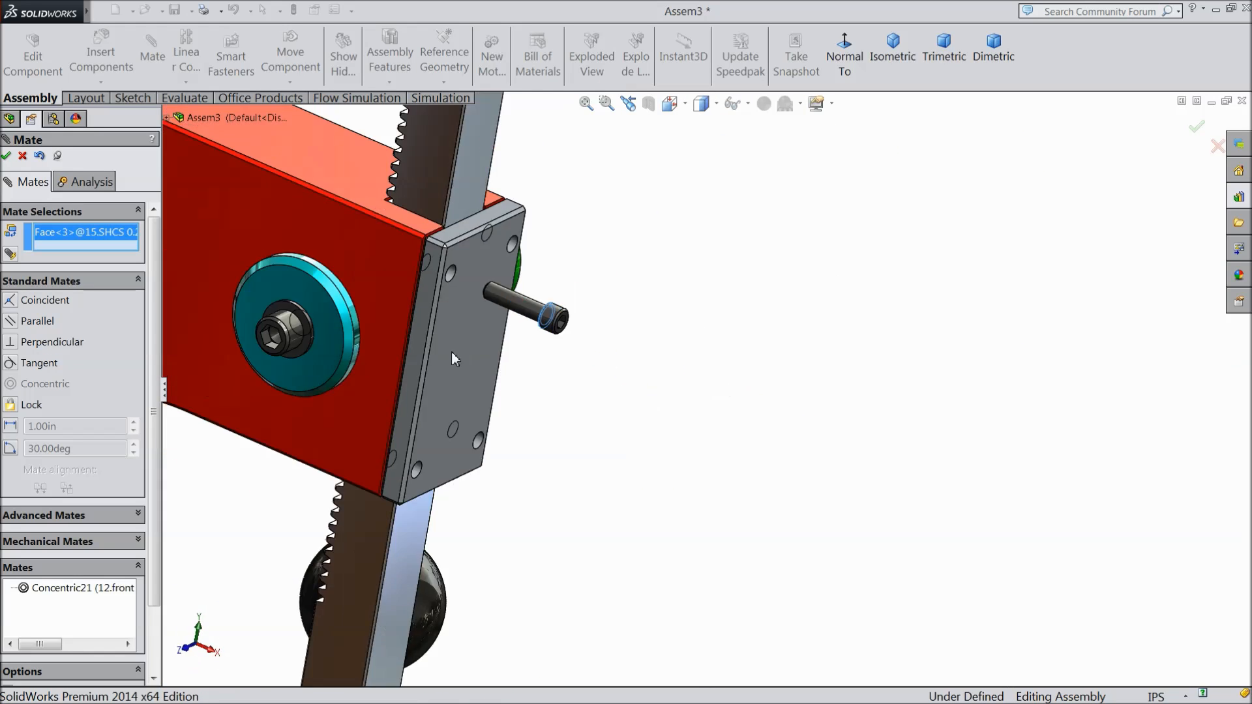
{"action": "left_click", "coordinate": [449, 326]}
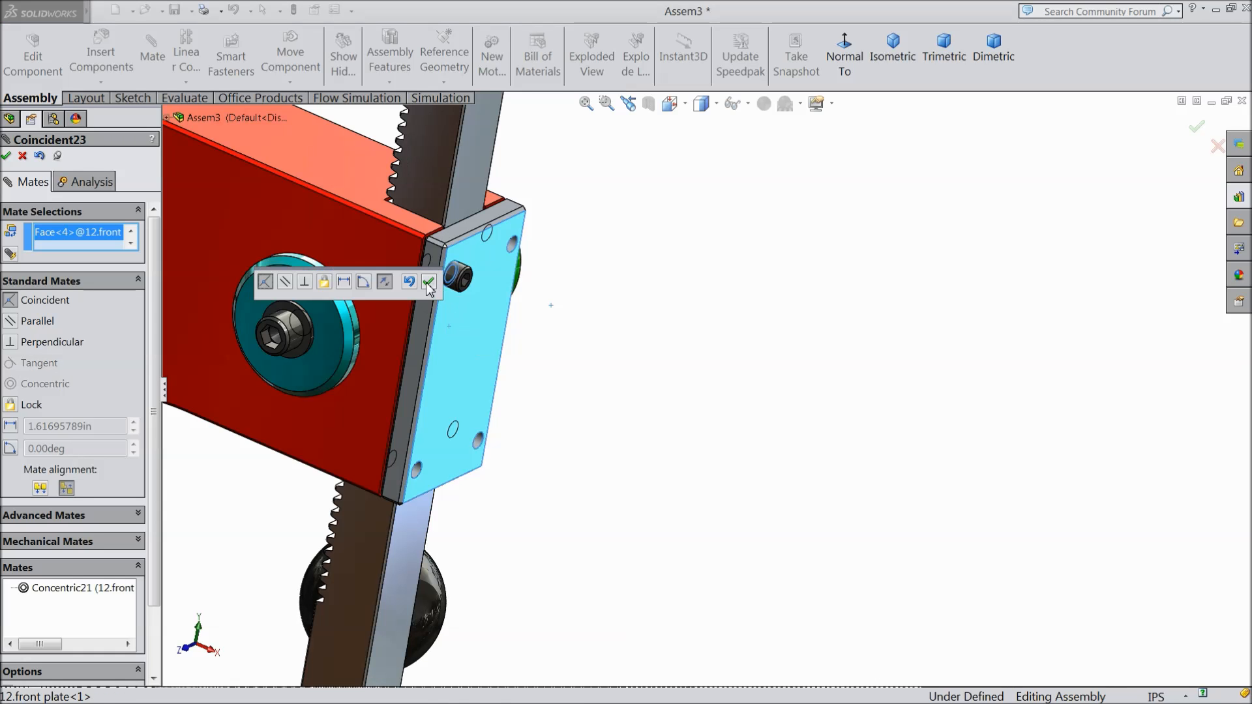
{"action": "left_click", "coordinate": [429, 285]}
{"action": "scroll", "coordinate": [503, 362], "scroll_direction": "up", "scroll_amount": 3}
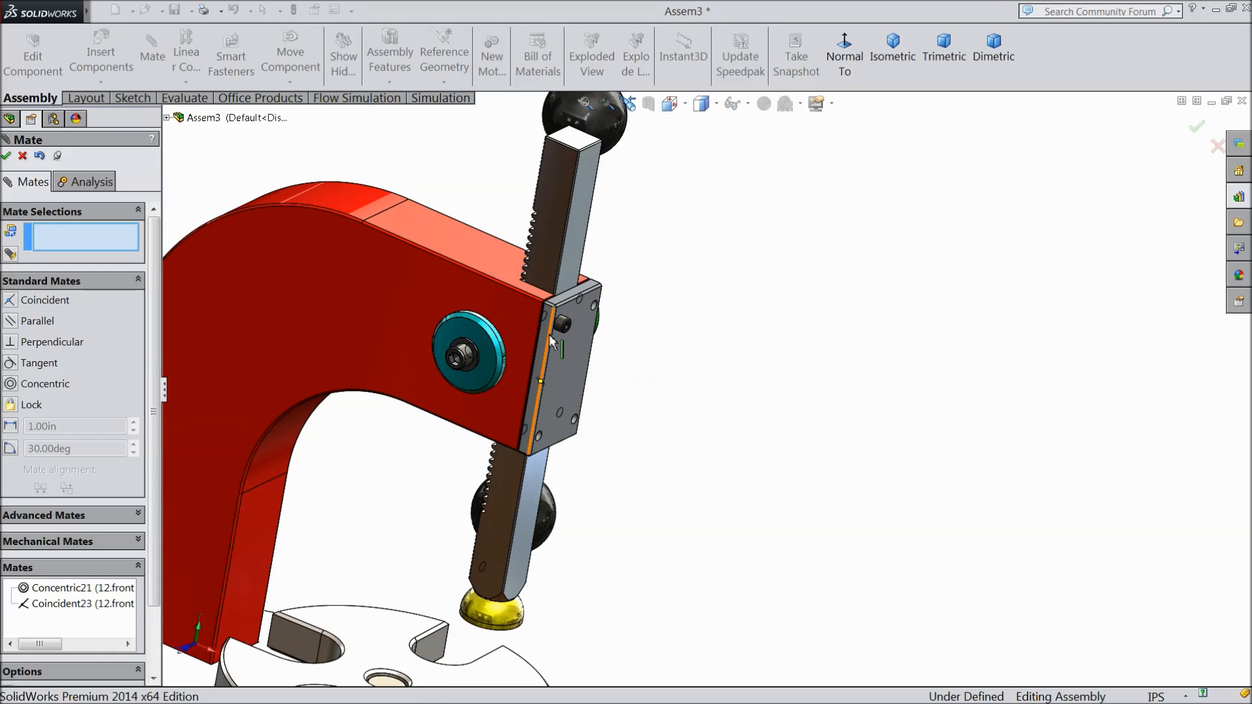
{"action": "middle_click_drag", "start_coordinate": [669, 409], "coordinate": [556, 355]}
{"action": "scroll", "coordinate": [482, 329], "scroll_direction": "down", "scroll_amount": 5}
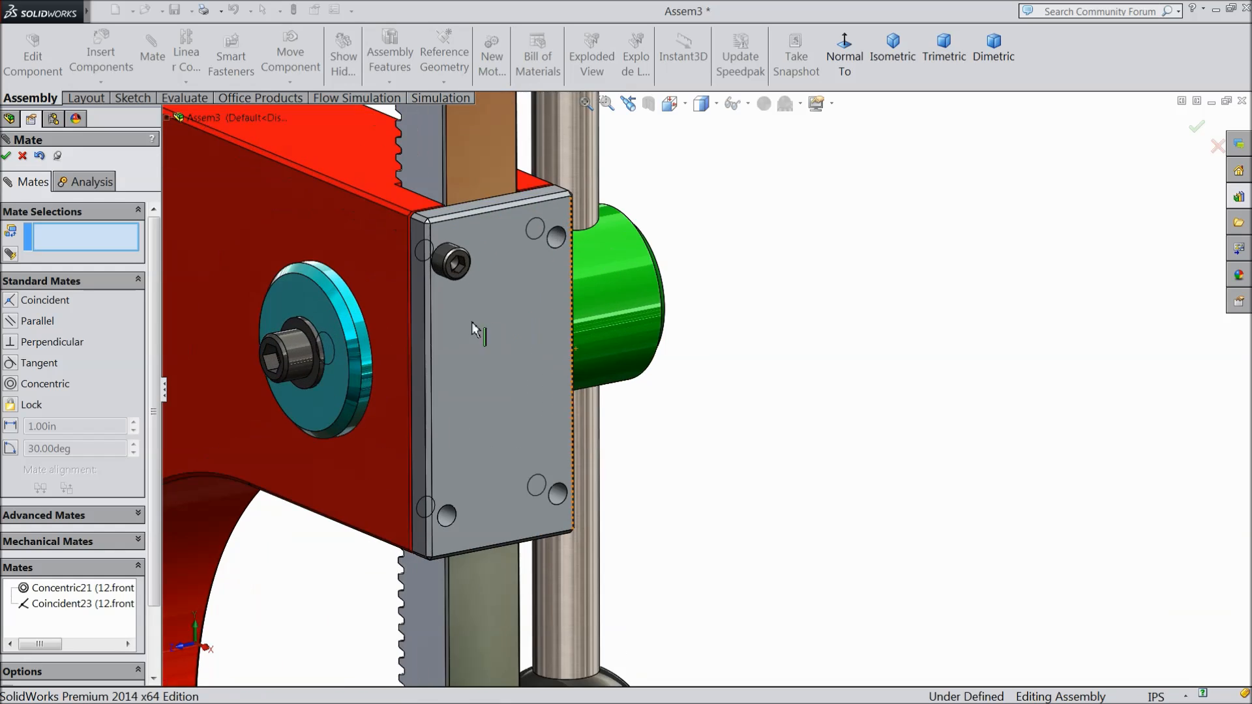
{"action": "left_click", "coordinate": [6, 157]}
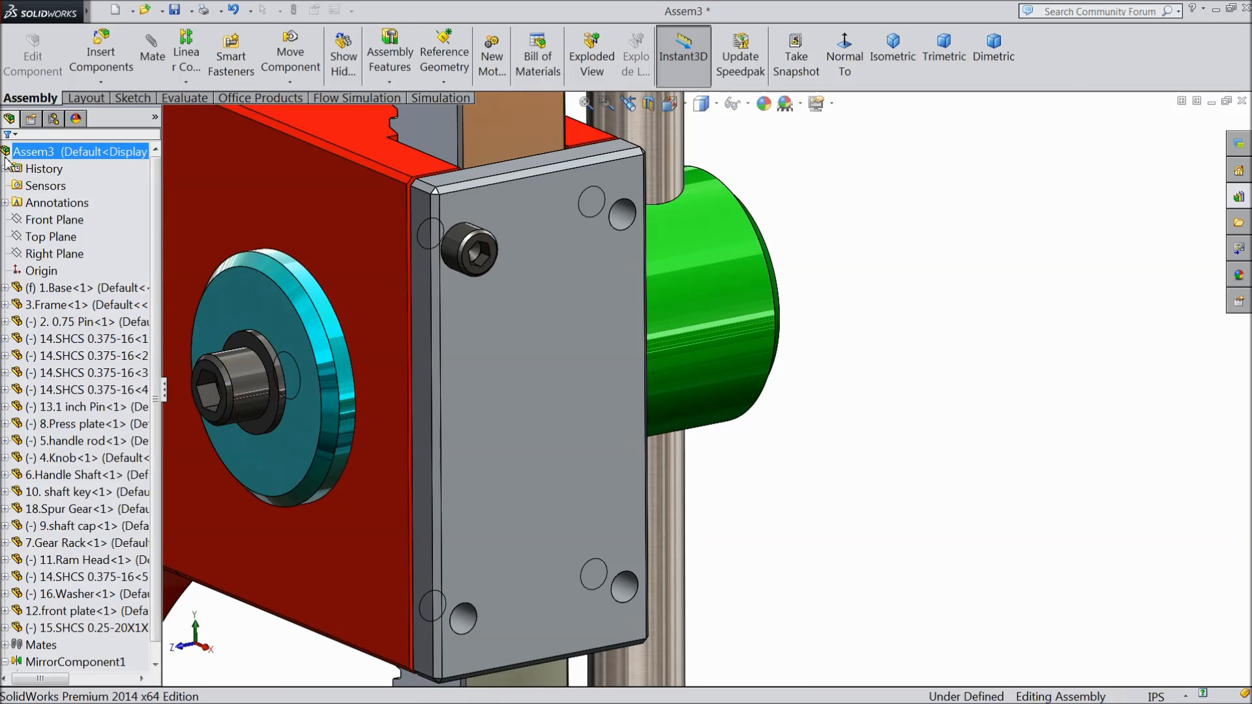
Step: Copy the 0.25-20 screw with its mates into the front plate's other upper hole, seated on the plate's outer face
{"action": "left_click", "coordinate": [103, 84]}
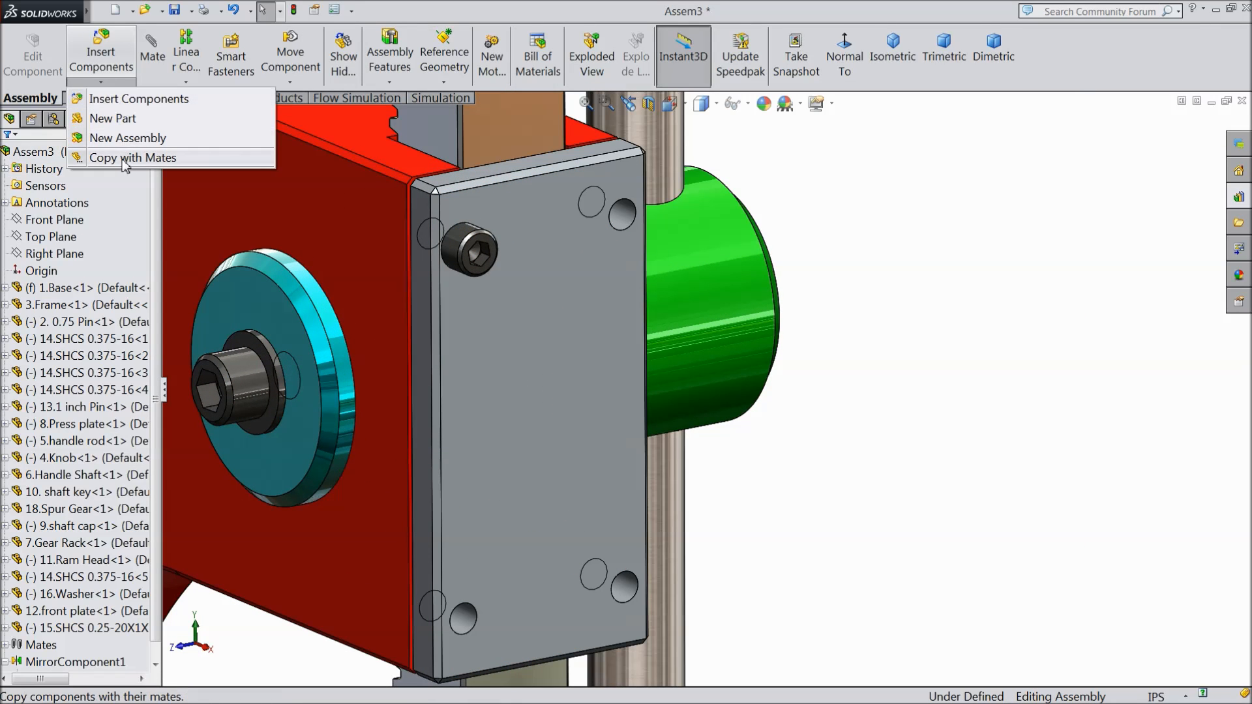
{"action": "left_click", "coordinate": [125, 160]}
{"action": "left_click", "coordinate": [448, 272]}
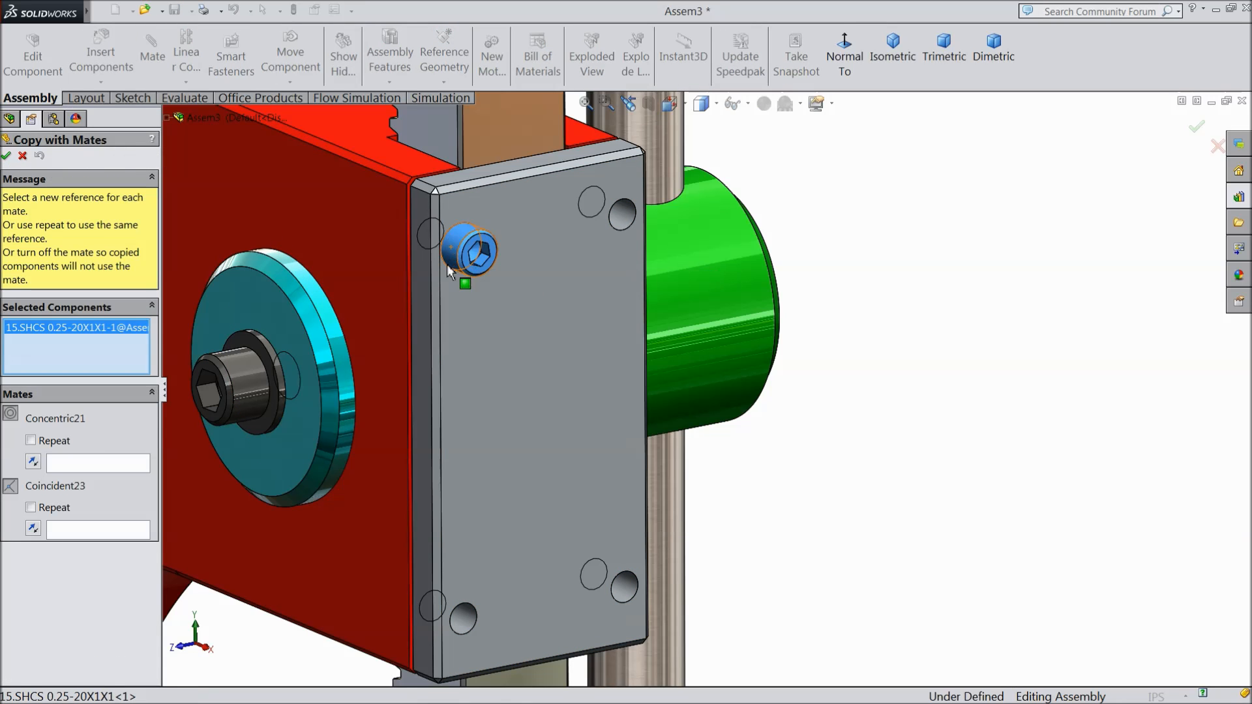
{"action": "left_click", "coordinate": [137, 463]}
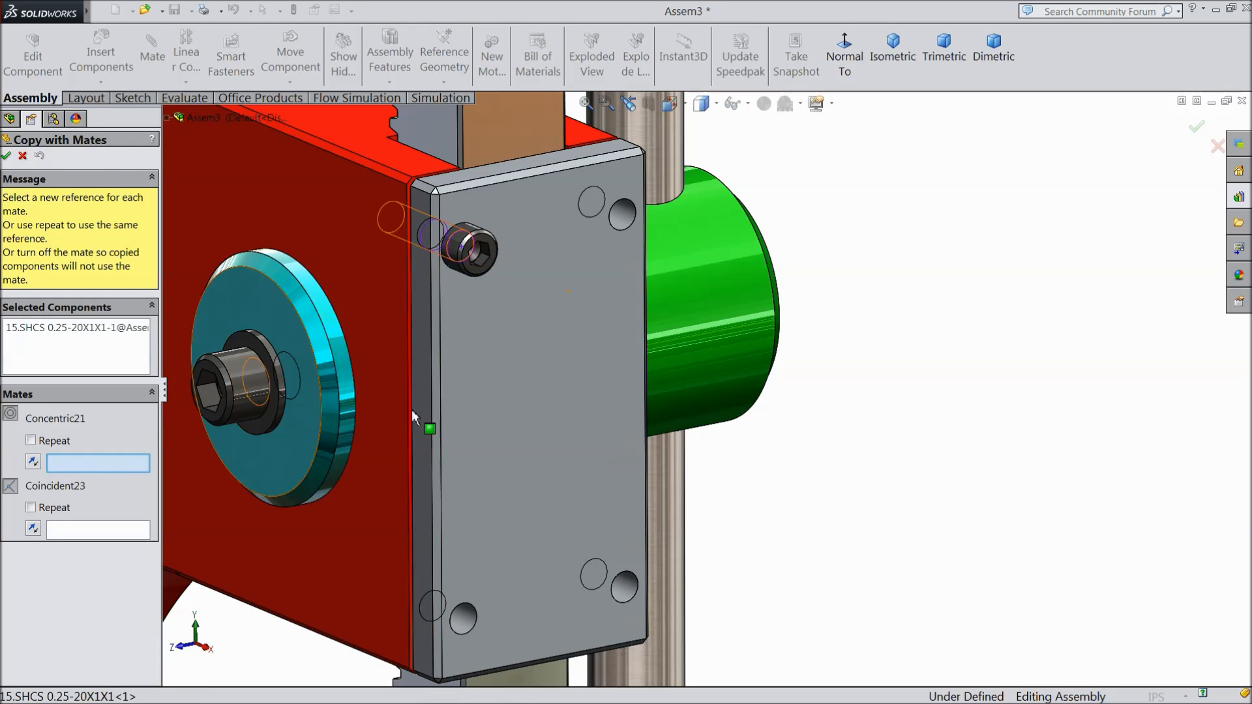
{"action": "left_click", "coordinate": [623, 222]}
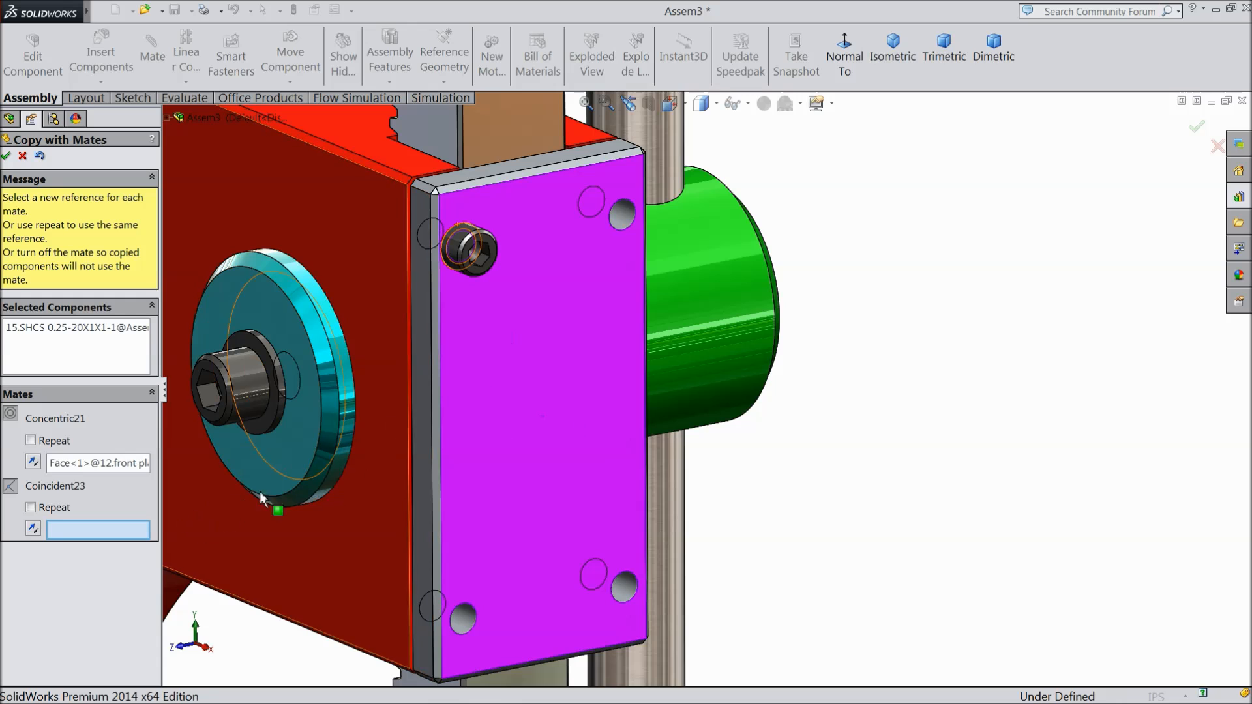
{"action": "left_click", "coordinate": [551, 384]}
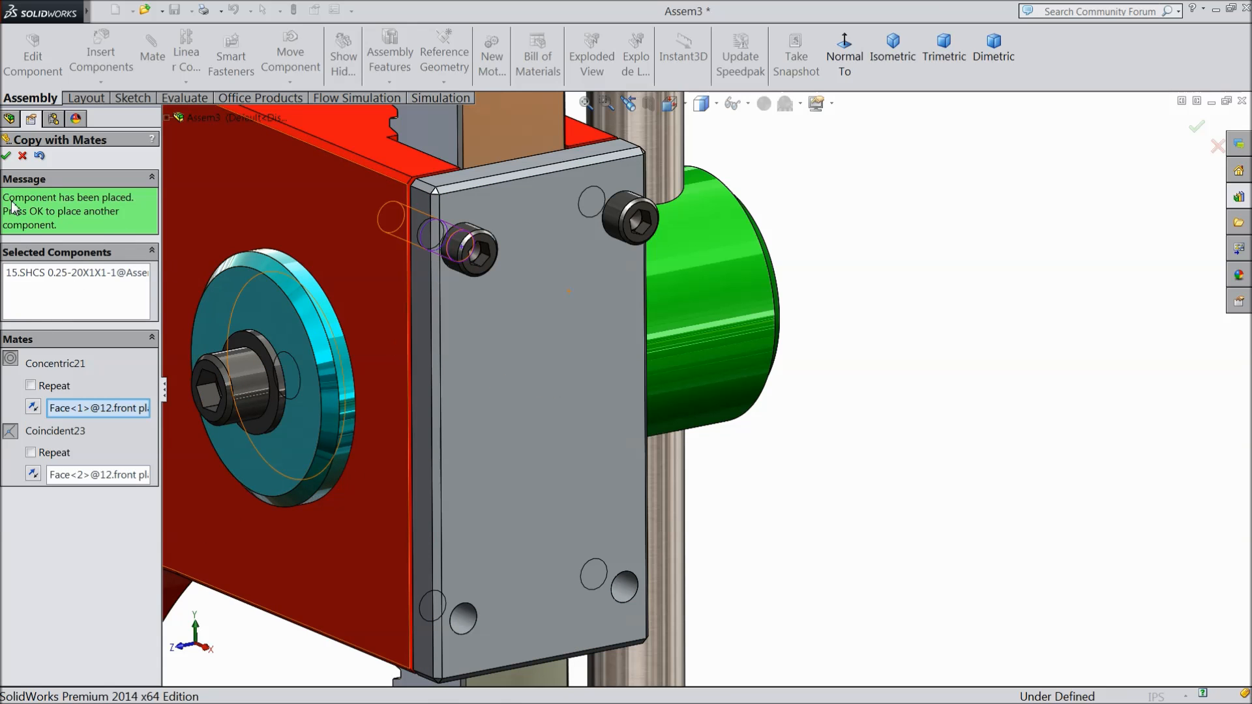
{"action": "left_click", "coordinate": [7, 157]}
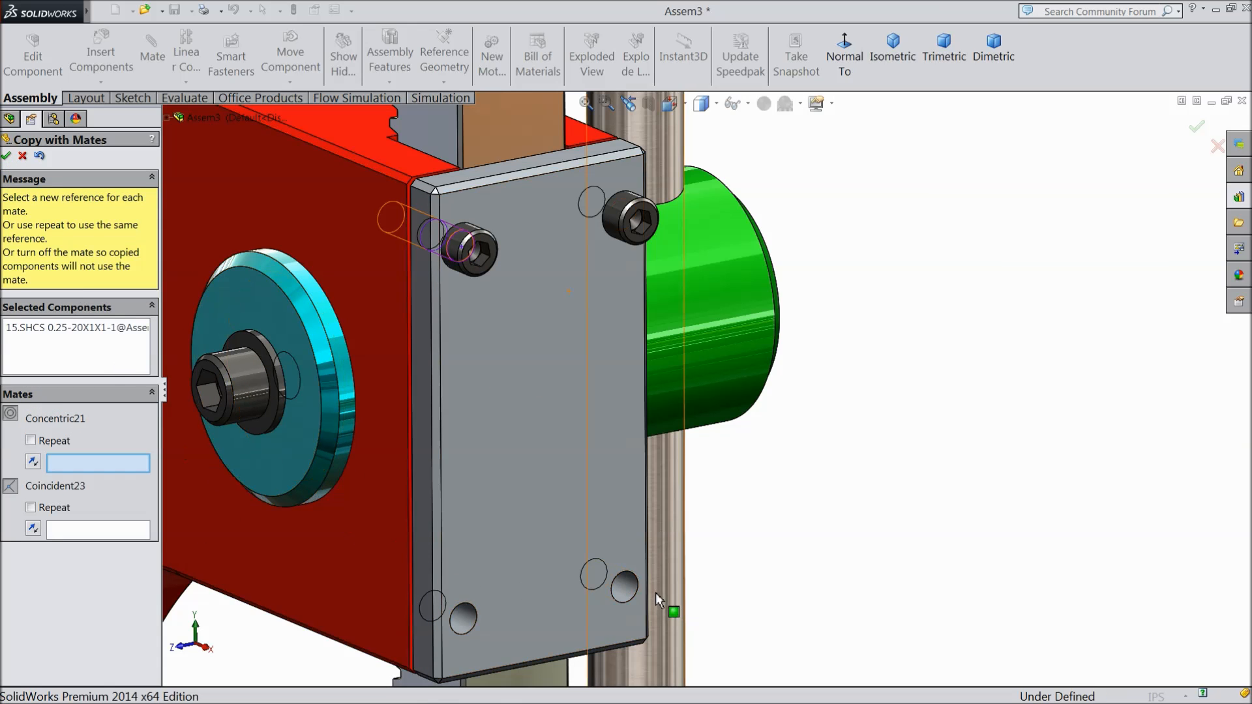
Step: Place another mated copy of the screw in the front plate's lower hole on the handle shaft side, seated on the outer face
{"action": "left_click", "coordinate": [629, 591]}
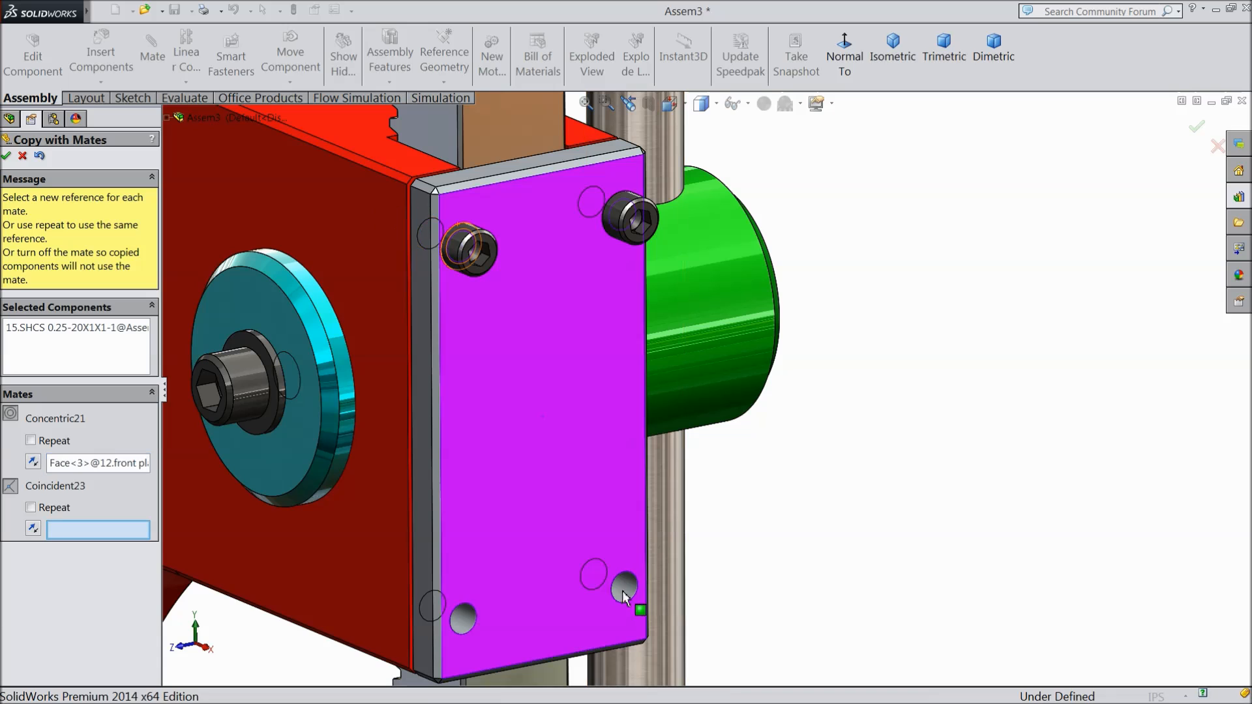
{"action": "left_click", "coordinate": [478, 457]}
{"action": "scroll", "coordinate": [502, 557], "scroll_direction": "up", "scroll_amount": 2}
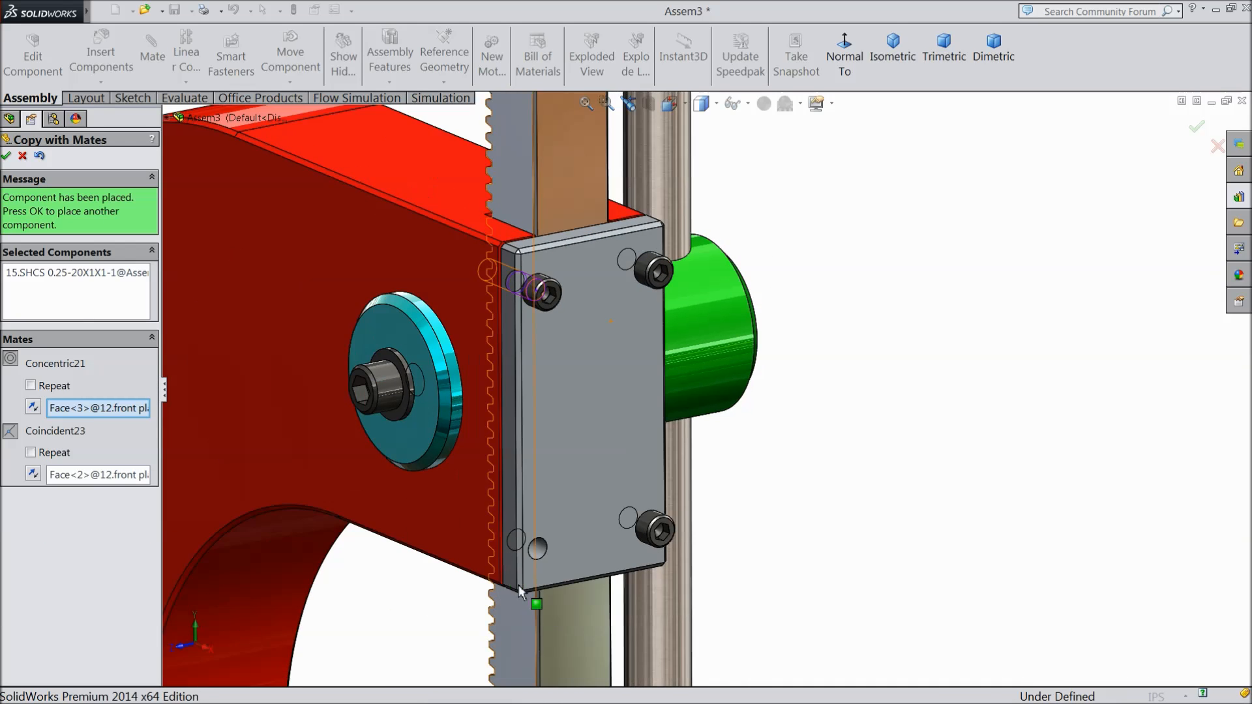
{"action": "scroll", "coordinate": [519, 584], "scroll_direction": "down", "scroll_amount": 2}
{"action": "left_click", "coordinate": [6, 157]}
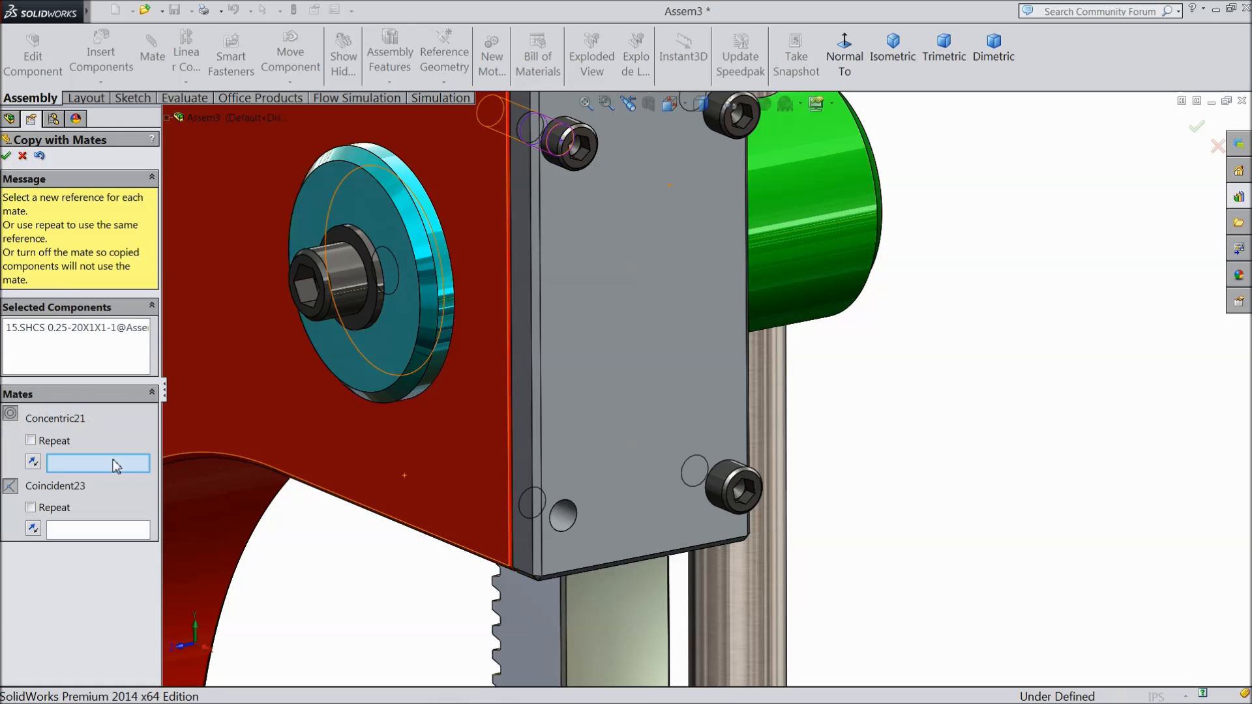
Step: Place the last mated copy of the screw in the front plate's lower hole on the shaft cap side, seated on the outer face, and finish copying
{"action": "left_click", "coordinate": [573, 524]}
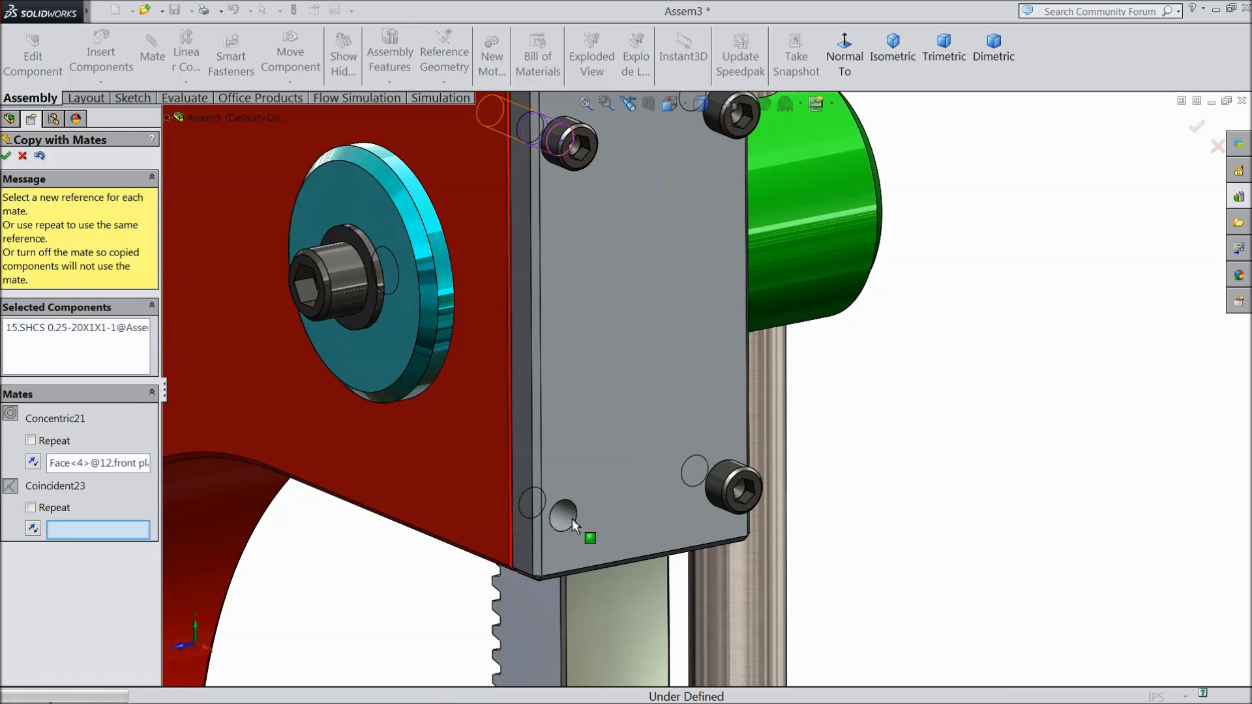
{"action": "left_click", "coordinate": [626, 382]}
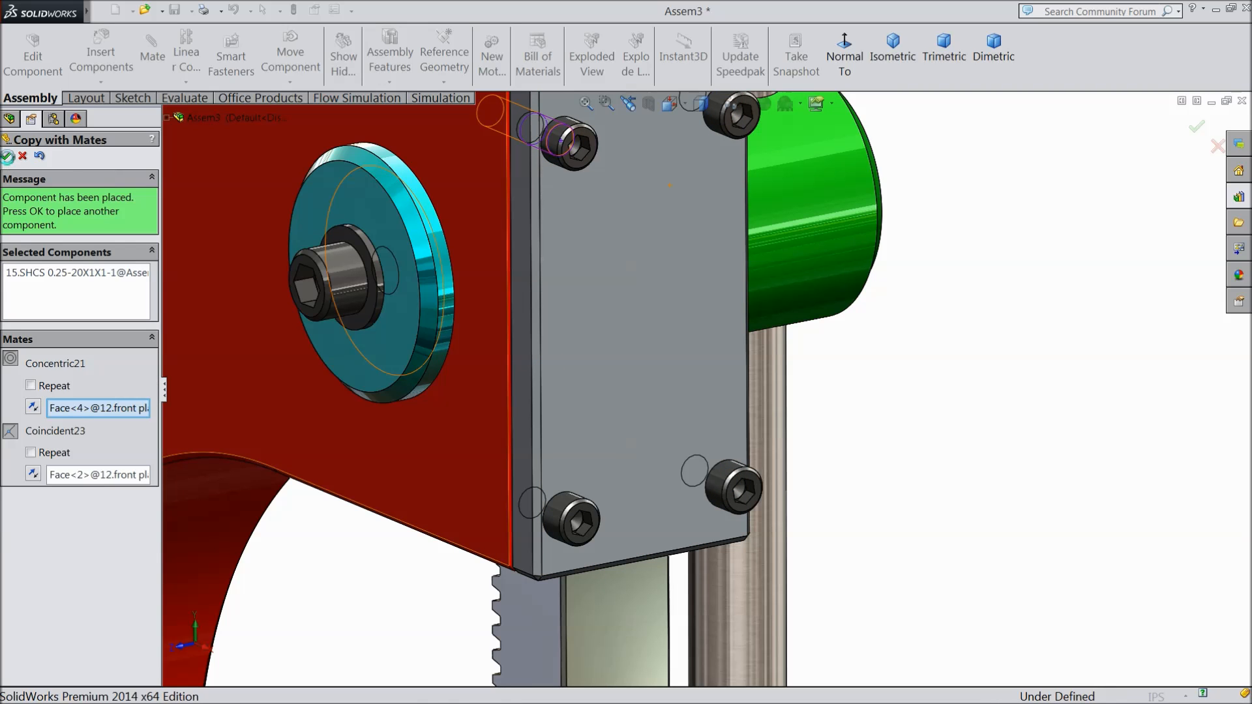
{"action": "scroll", "coordinate": [604, 318], "scroll_direction": "up", "scroll_amount": 3}
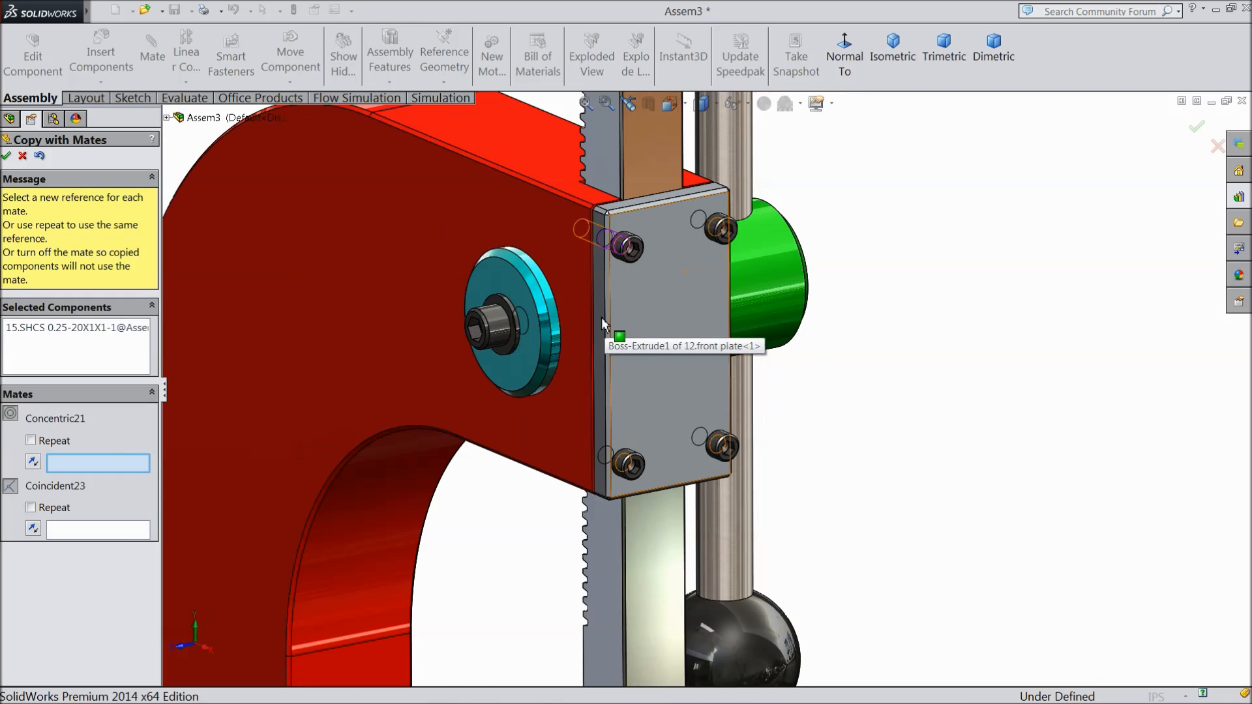
{"action": "left_click", "coordinate": [23, 156]}
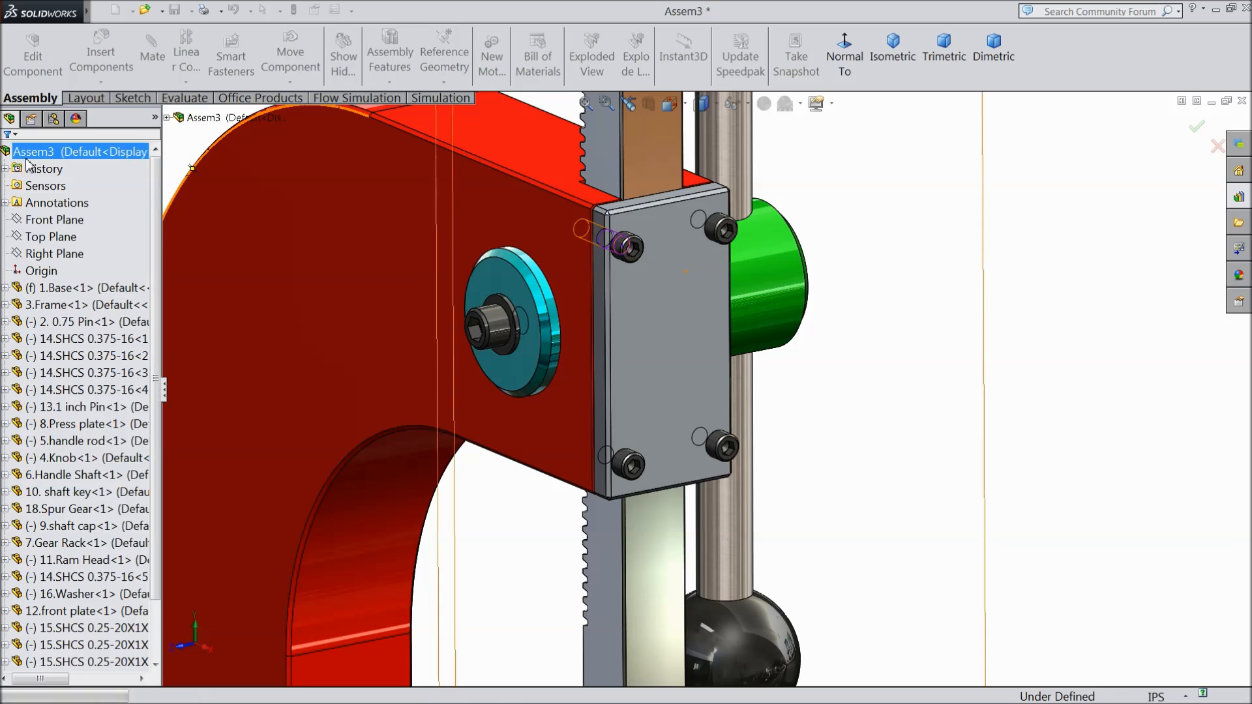
{"action": "scroll", "coordinate": [748, 371], "scroll_direction": "up", "scroll_amount": 3}
{"action": "left_click", "coordinate": [716, 374]}
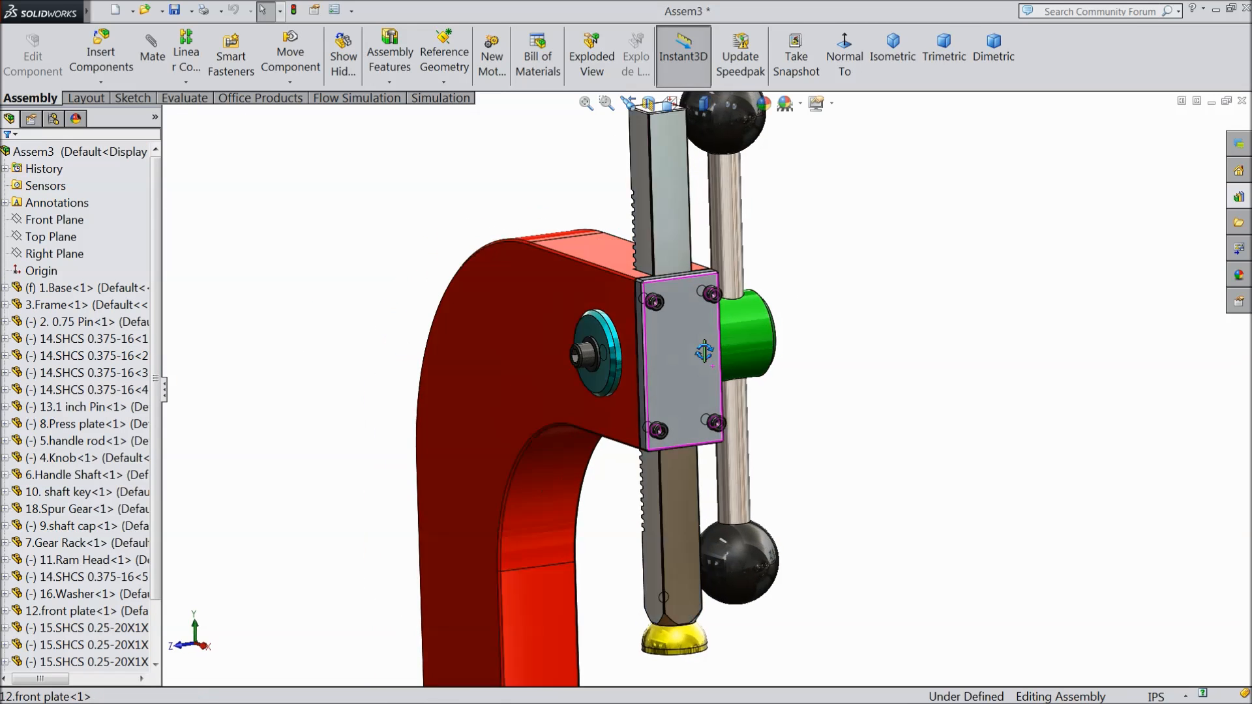
{"action": "middle_click_drag", "start_coordinate": [716, 374], "coordinate": [717, 367]}
{"action": "scroll", "coordinate": [706, 345], "scroll_direction": "up", "scroll_amount": 5}
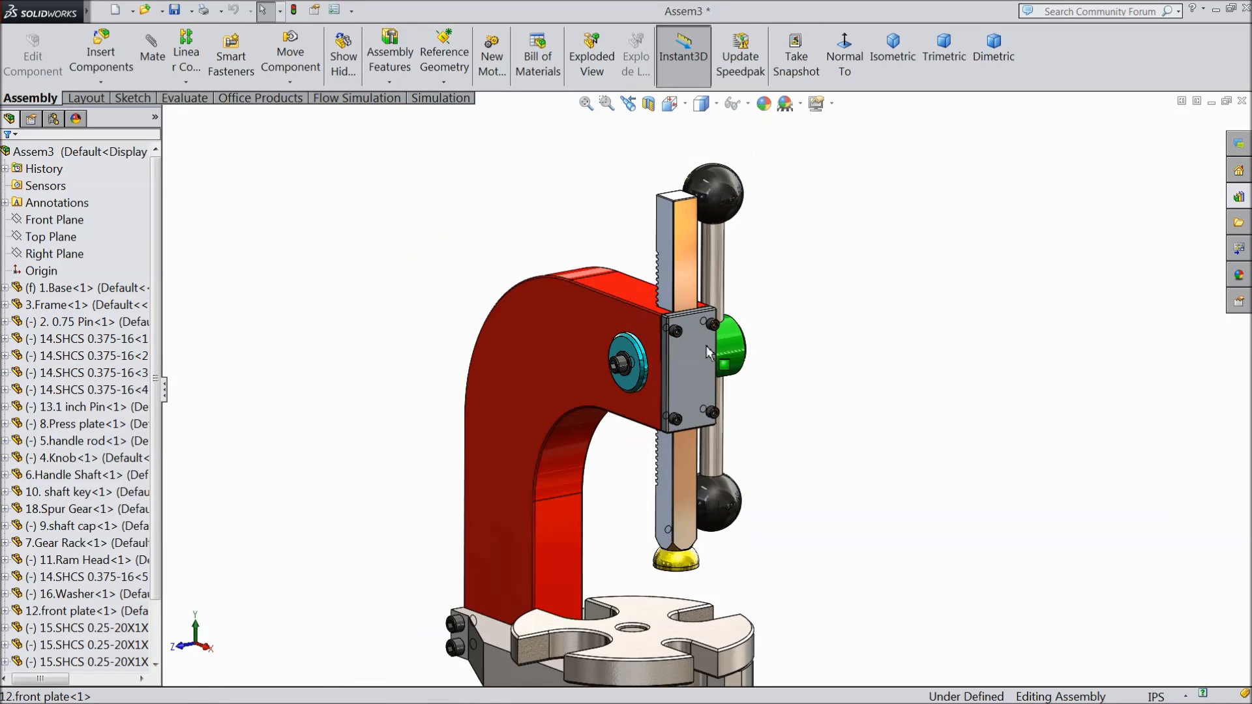
Step: Make the frame transparent to expose the spur gear and gear rack
{"action": "scroll", "coordinate": [711, 456], "scroll_direction": "down", "scroll_amount": 5}
{"action": "middle_click_drag", "start_coordinate": [761, 456], "coordinate": [604, 463]}
{"action": "left_click", "coordinate": [809, 277]}
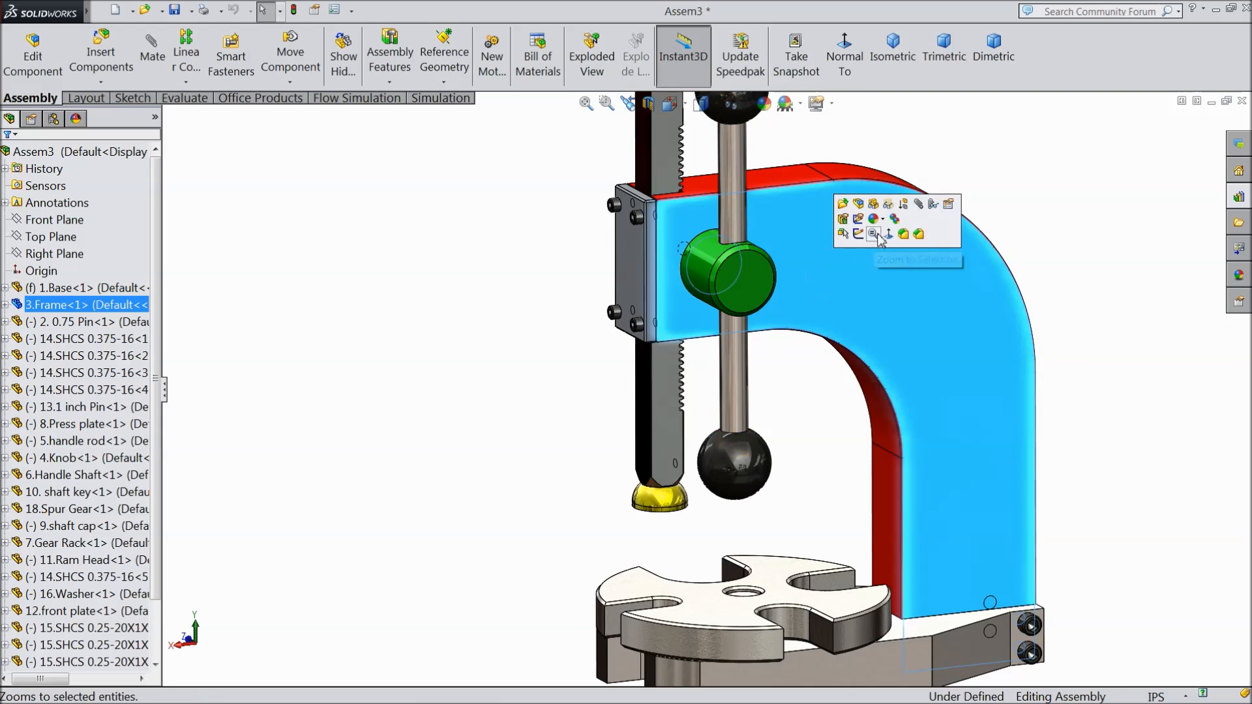
{"action": "left_click", "coordinate": [894, 210]}
{"action": "scroll", "coordinate": [737, 424], "scroll_direction": "up", "scroll_amount": 3}
{"action": "middle_click_drag", "start_coordinate": [737, 424], "coordinate": [728, 389]}
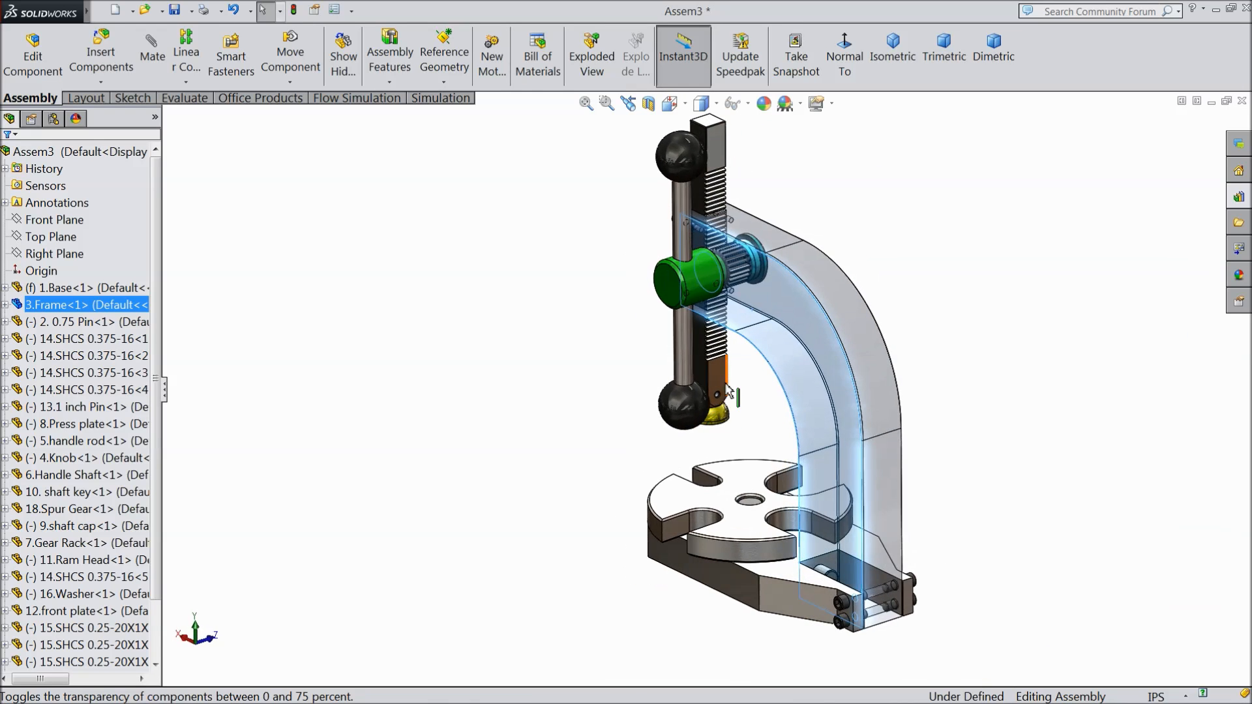
Step: Swing the handle by its knobs to check how the spur gear drives the gear rack inside the transparent frame
{"action": "left_click_drag", "start_coordinate": [679, 191], "coordinate": [765, 236]}
{"action": "scroll", "coordinate": [756, 255], "scroll_direction": "down", "scroll_amount": 3}
{"action": "left_click_drag", "start_coordinate": [742, 308], "coordinate": [613, 320]}
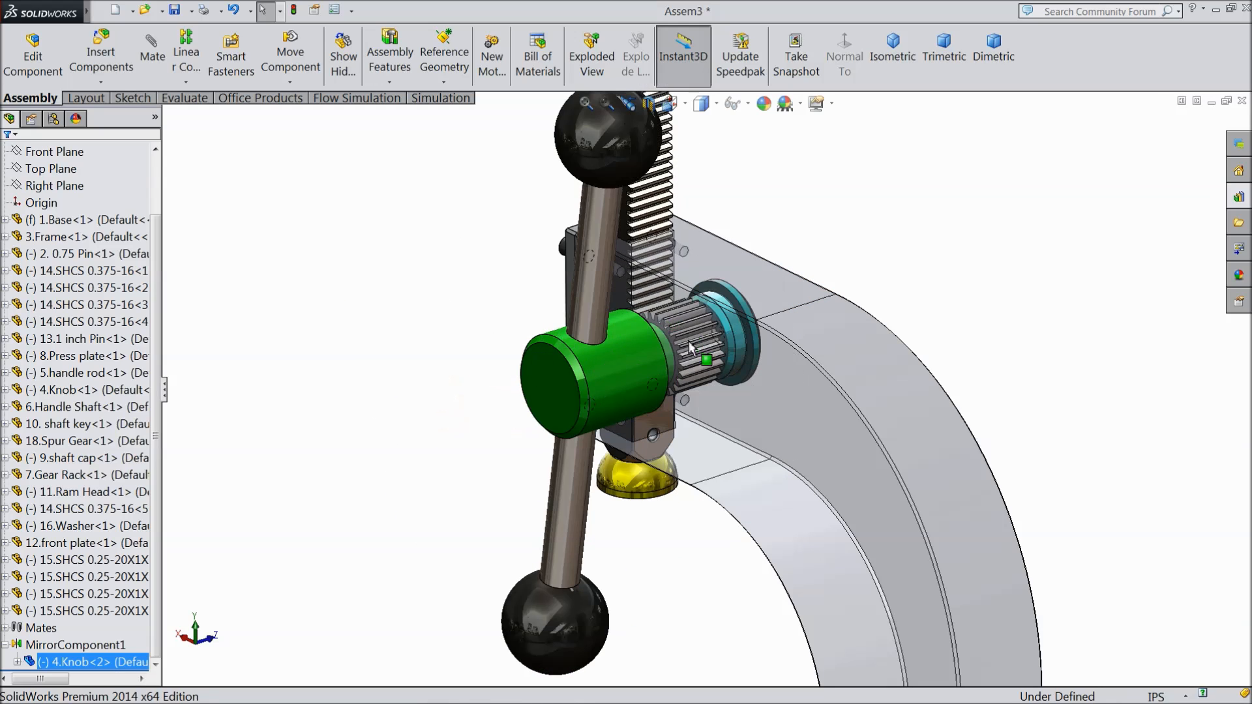
{"action": "left_click_drag", "start_coordinate": [494, 220], "coordinate": [455, 407]}
{"action": "left_click_drag", "start_coordinate": [529, 518], "coordinate": [481, 264]}
{"action": "key", "text": "Escape"}
{"action": "scroll", "coordinate": [475, 327], "scroll_direction": "up", "scroll_amount": 5}
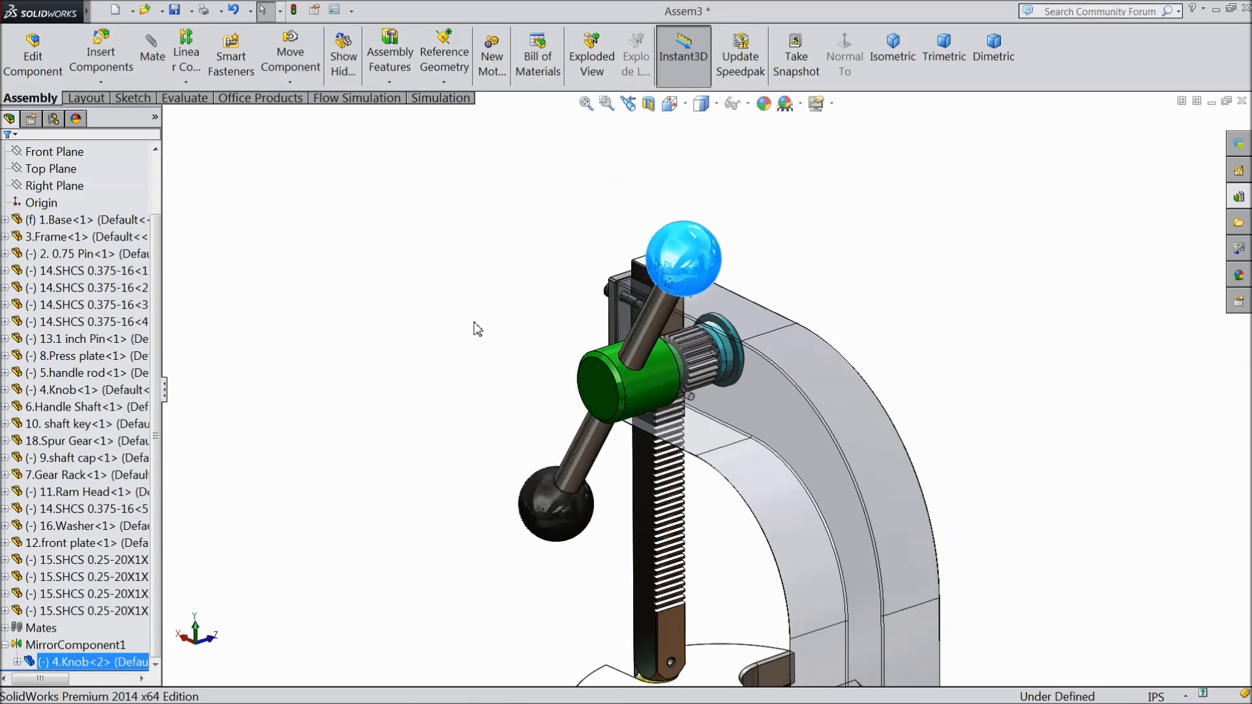
Step: Turn off the frame's transparency
{"action": "middle_click_drag", "start_coordinate": [511, 321], "coordinate": [680, 435]}
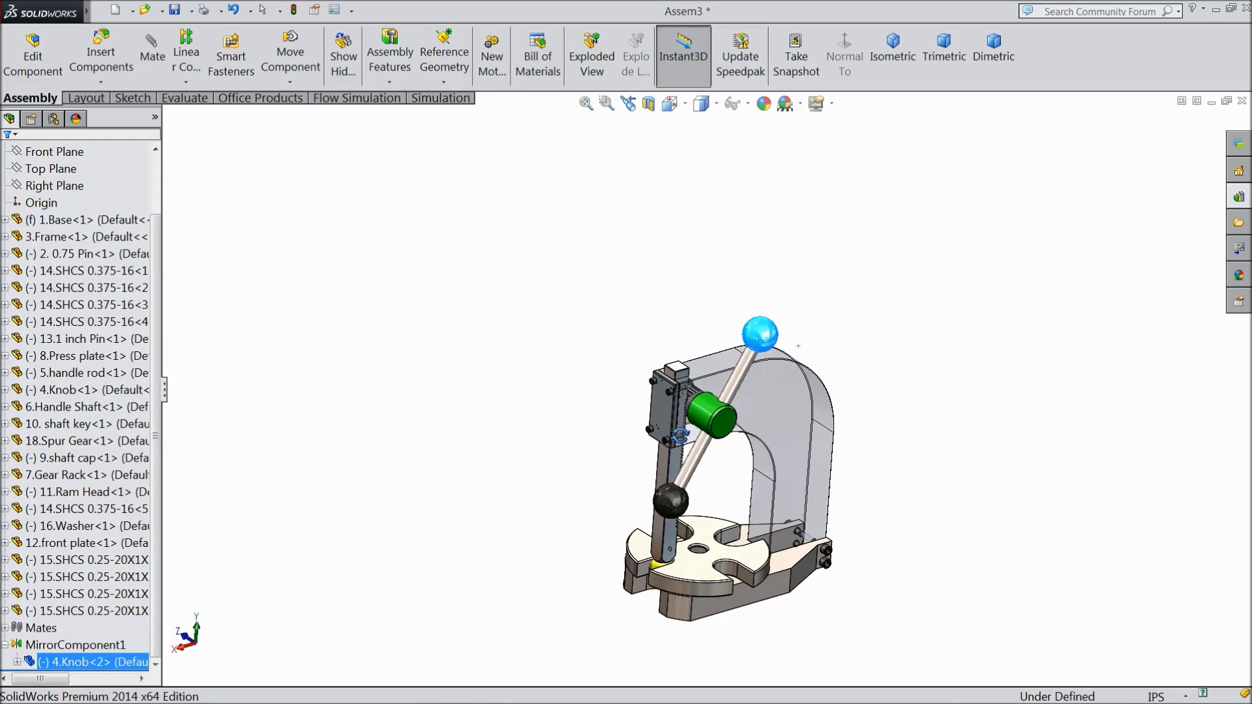
{"action": "left_click", "coordinate": [801, 426]}
{"action": "left_click", "coordinate": [880, 349]}
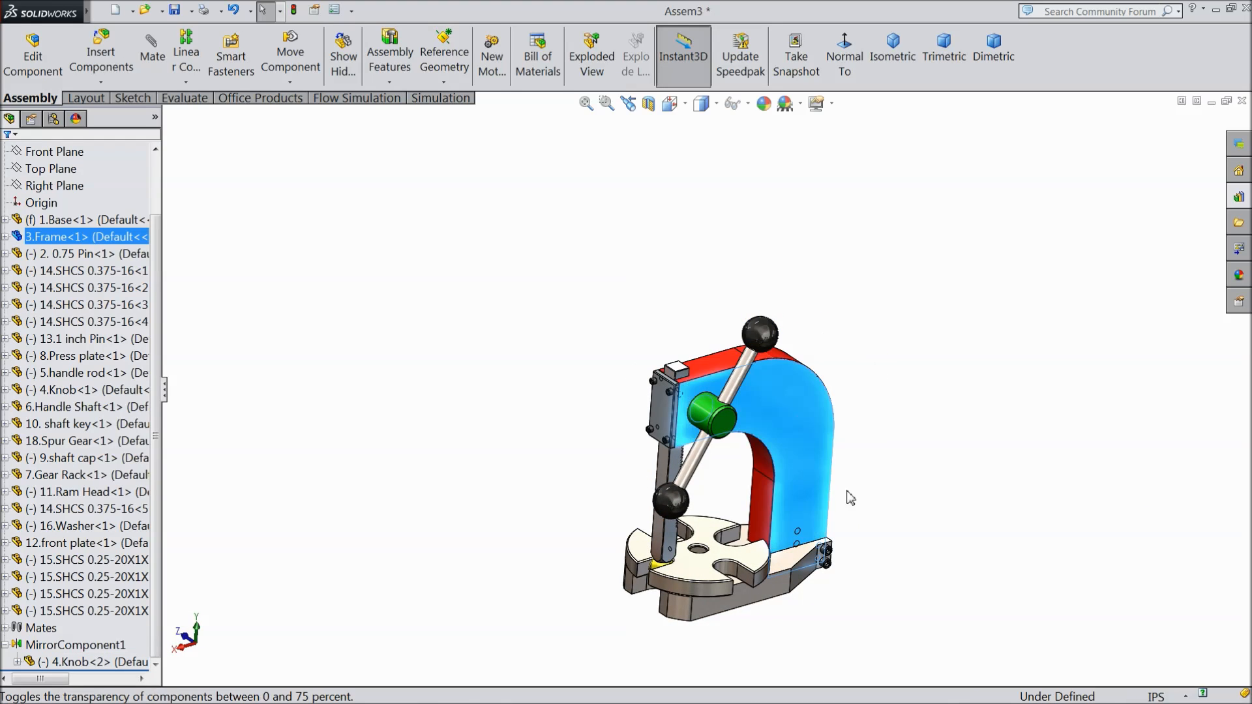
{"action": "scroll", "coordinate": [784, 549], "scroll_direction": "down", "scroll_amount": 3}
{"action": "left_click", "coordinate": [978, 425]}
{"action": "mouse_move", "coordinate": [978, 424]}
{"action": "middle_mouse_down"}
{"action": "mouse_move", "coordinate": [970, 391]}
{"action": "mouse_move", "coordinate": [967, 415]}
{"action": "middle_mouse_up"}
Step: Save the assembly under the name Assembly in the Arbor Press machine folder on the Desktop, rebuilding the document first
{"action": "left_click", "coordinate": [192, 11]}
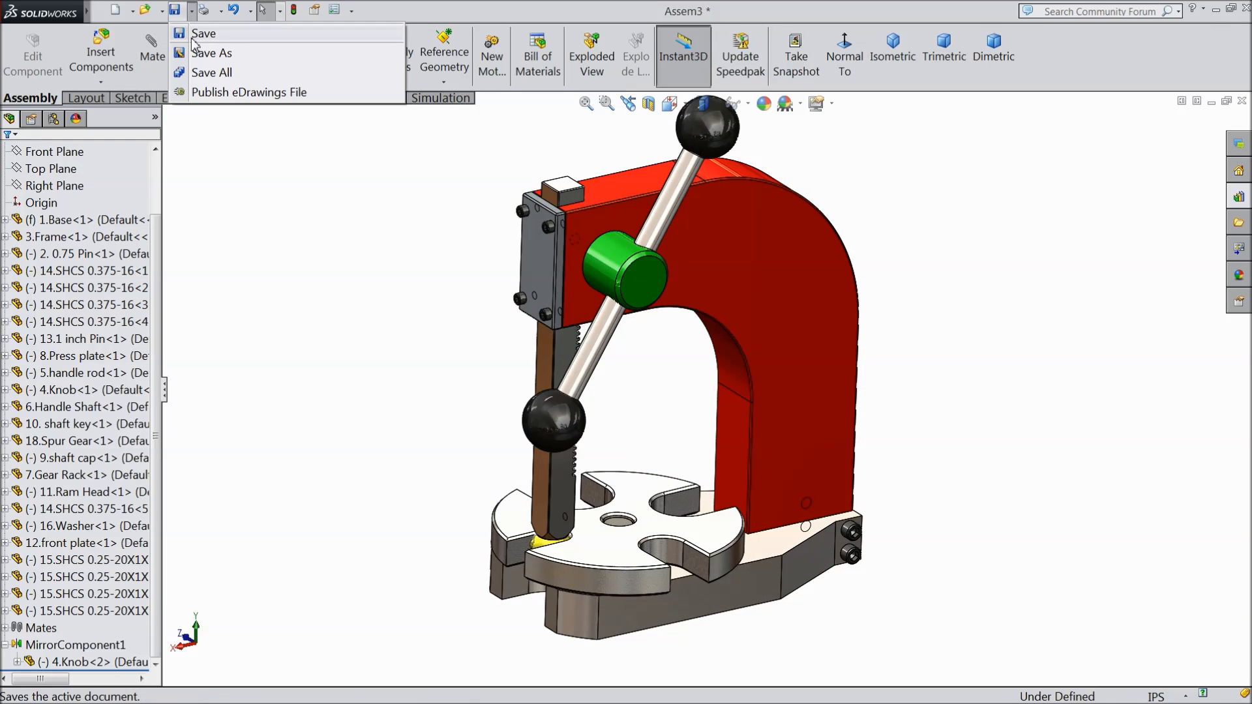
{"action": "left_click", "coordinate": [215, 53]}
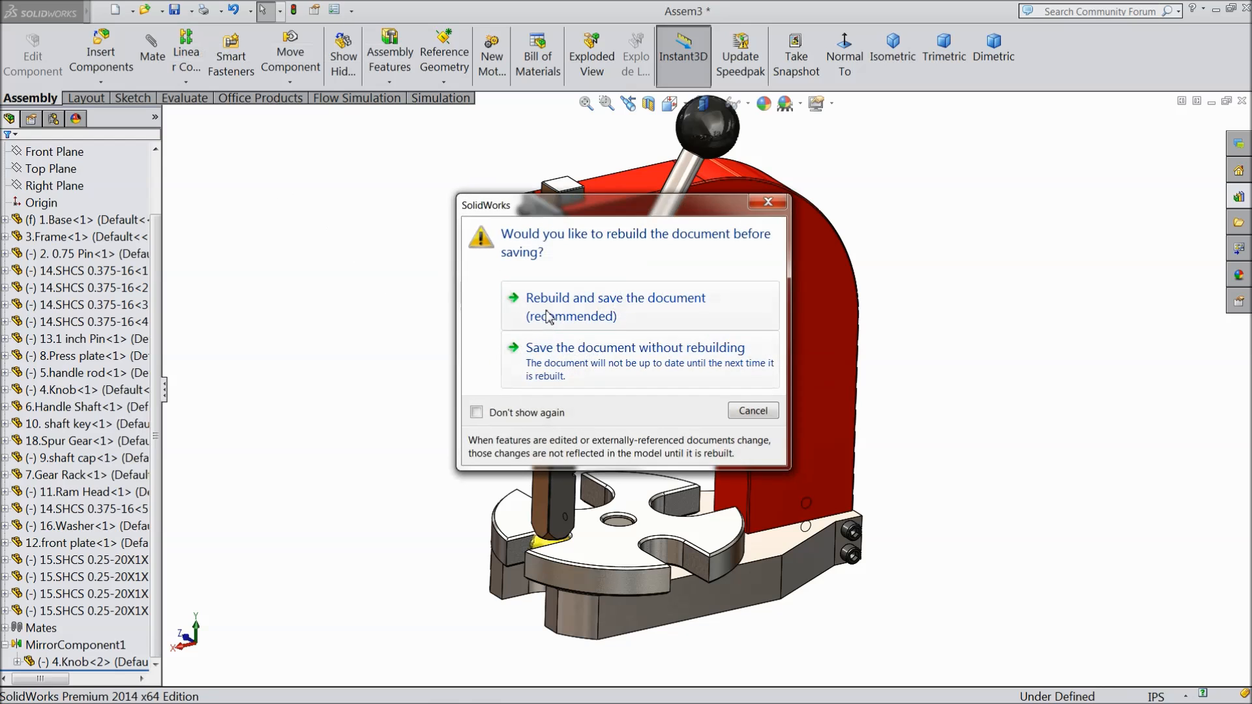
{"action": "left_click", "coordinate": [548, 318]}
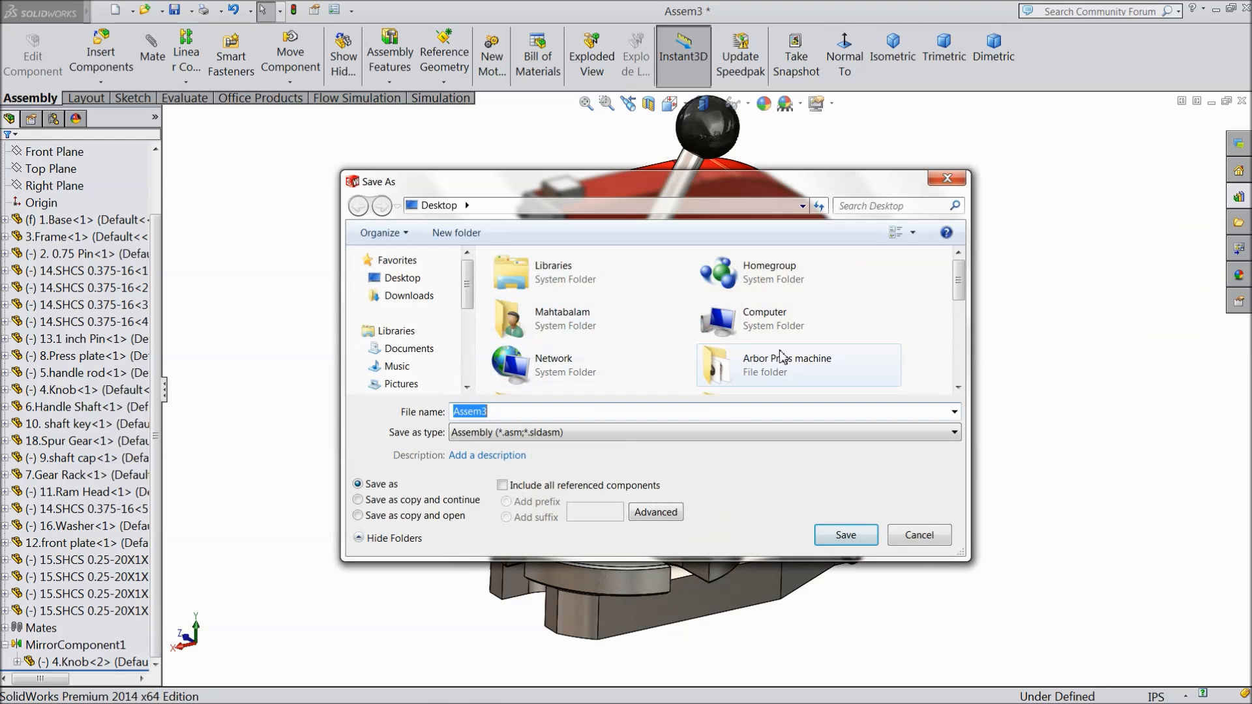
{"action": "double_click", "coordinate": [815, 365]}
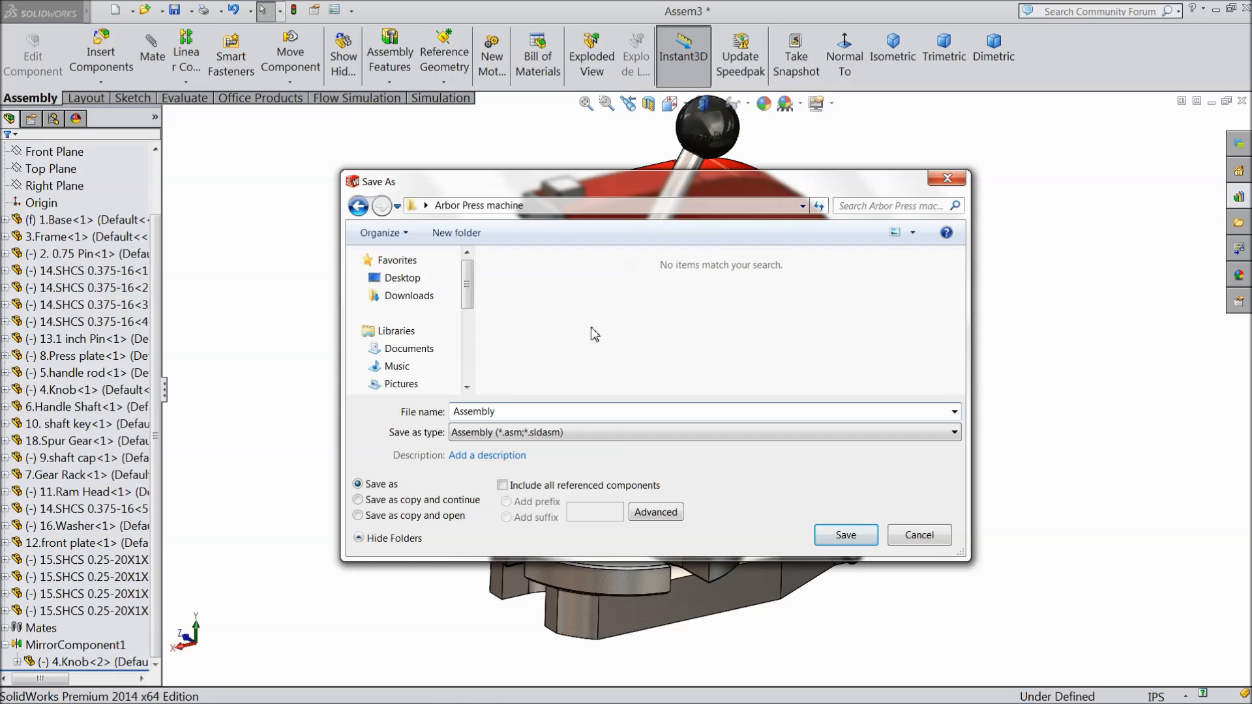
{"action": "left_click", "coordinate": [845, 535]}
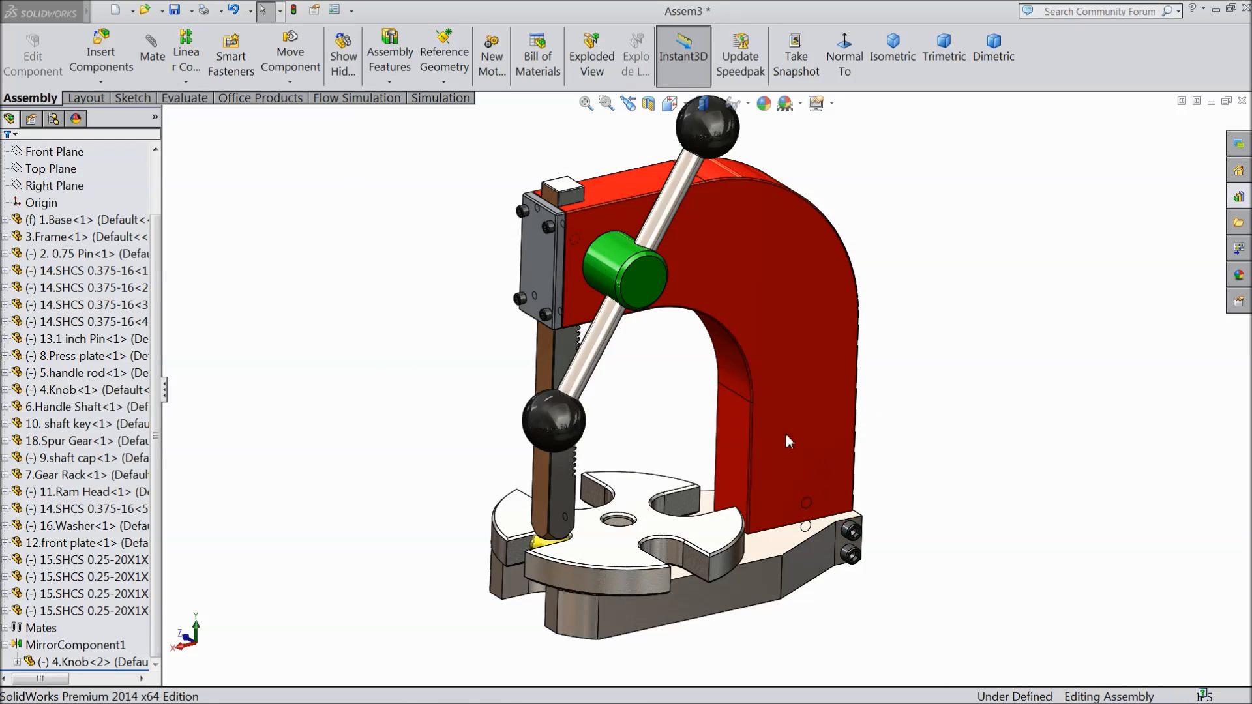
{"action": "scroll", "coordinate": [675, 412], "scroll_direction": "up", "scroll_amount": 1}
{"action": "scroll", "coordinate": [705, 300], "scroll_direction": "down", "scroll_amount": 1}
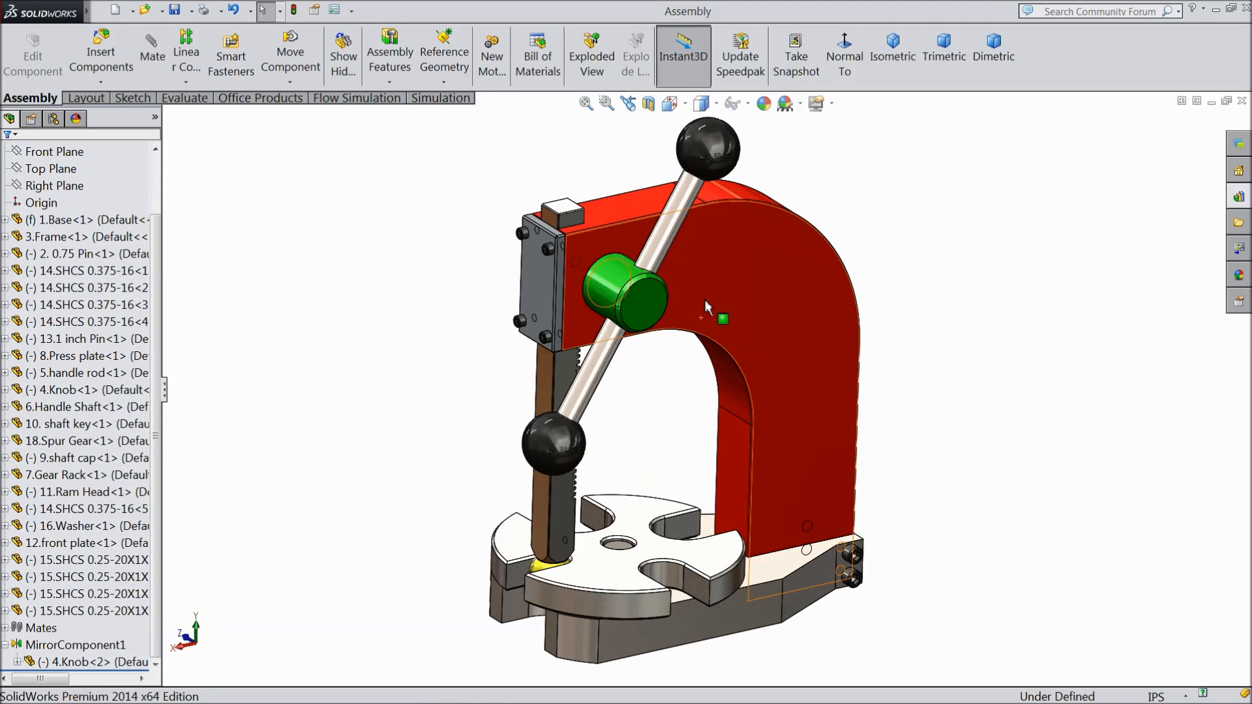
Step: Swing the handle by its knobs to run the ram through its travel, leaving the handle upright and the ram head above the press plate
{"action": "left_click_drag", "start_coordinate": [533, 438], "coordinate": [644, 313]}
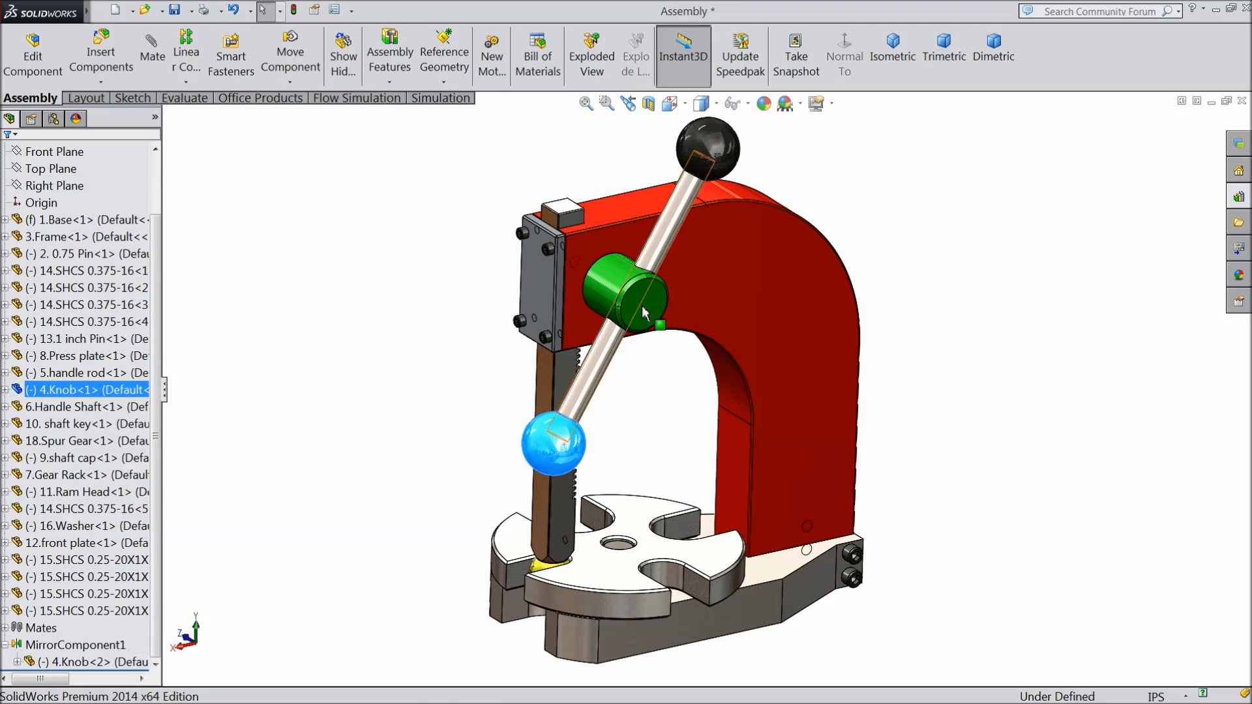
{"action": "left_click", "coordinate": [712, 155]}
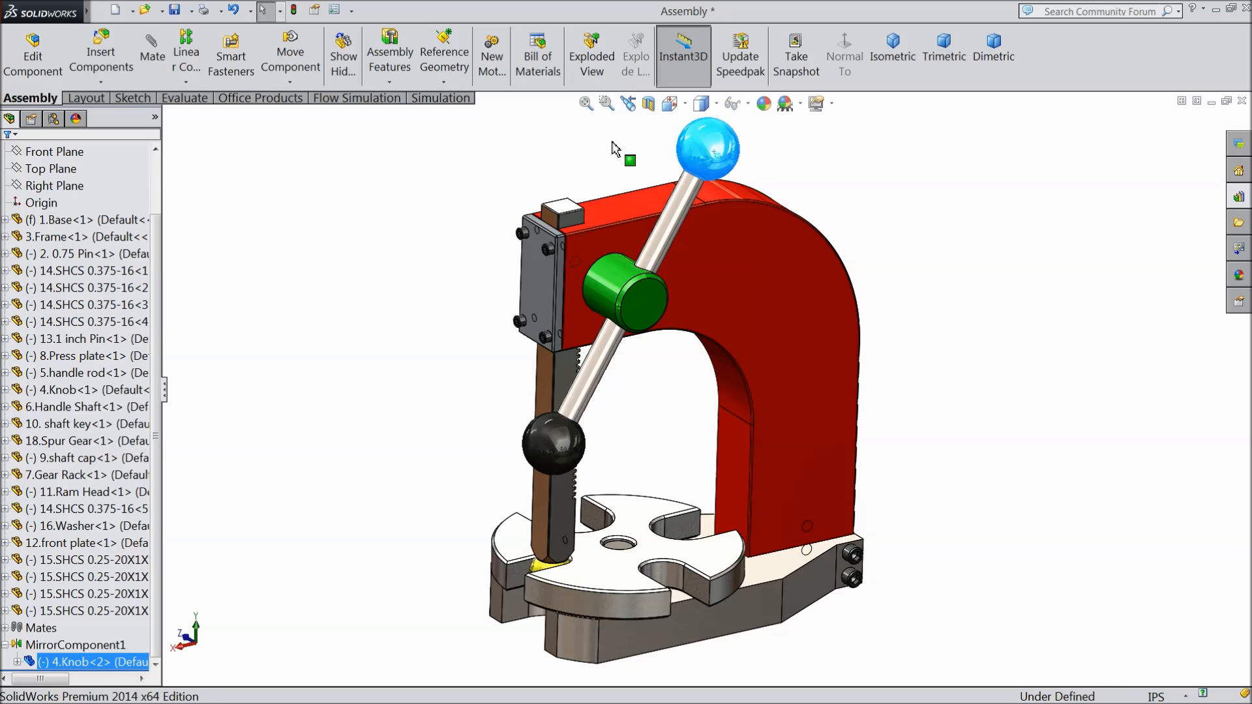
{"action": "left_click", "coordinate": [559, 448]}
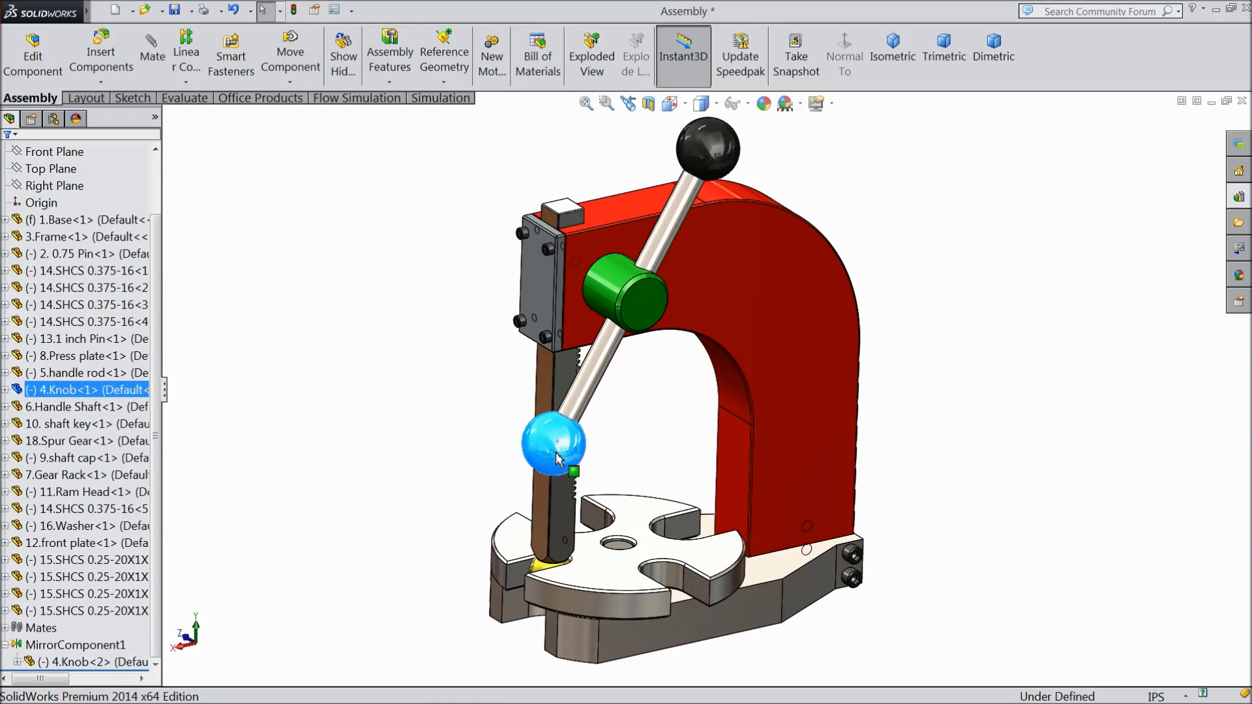
{"action": "left_click", "coordinate": [711, 163]}
{"action": "left_click_drag", "start_coordinate": [679, 139], "coordinate": [718, 307]}
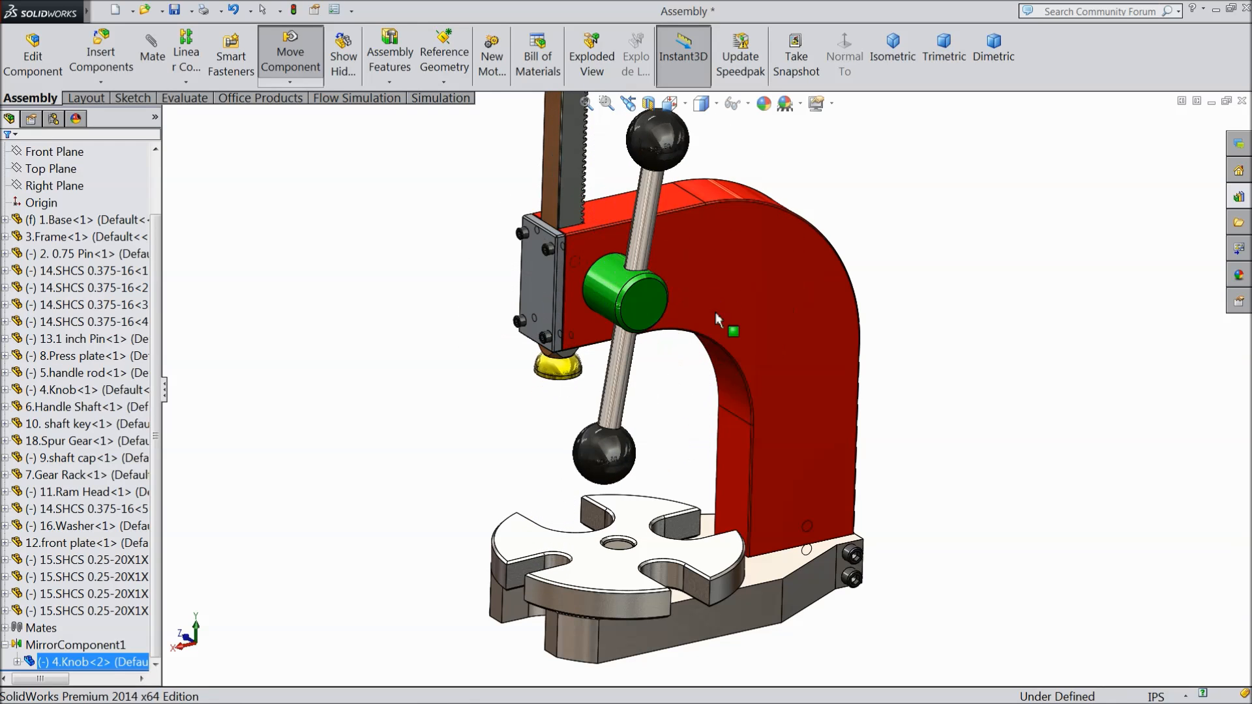
{"action": "left_click_drag", "start_coordinate": [613, 185], "coordinate": [606, 456]}
{"action": "left_click_drag", "start_coordinate": [777, 283], "coordinate": [652, 171]}
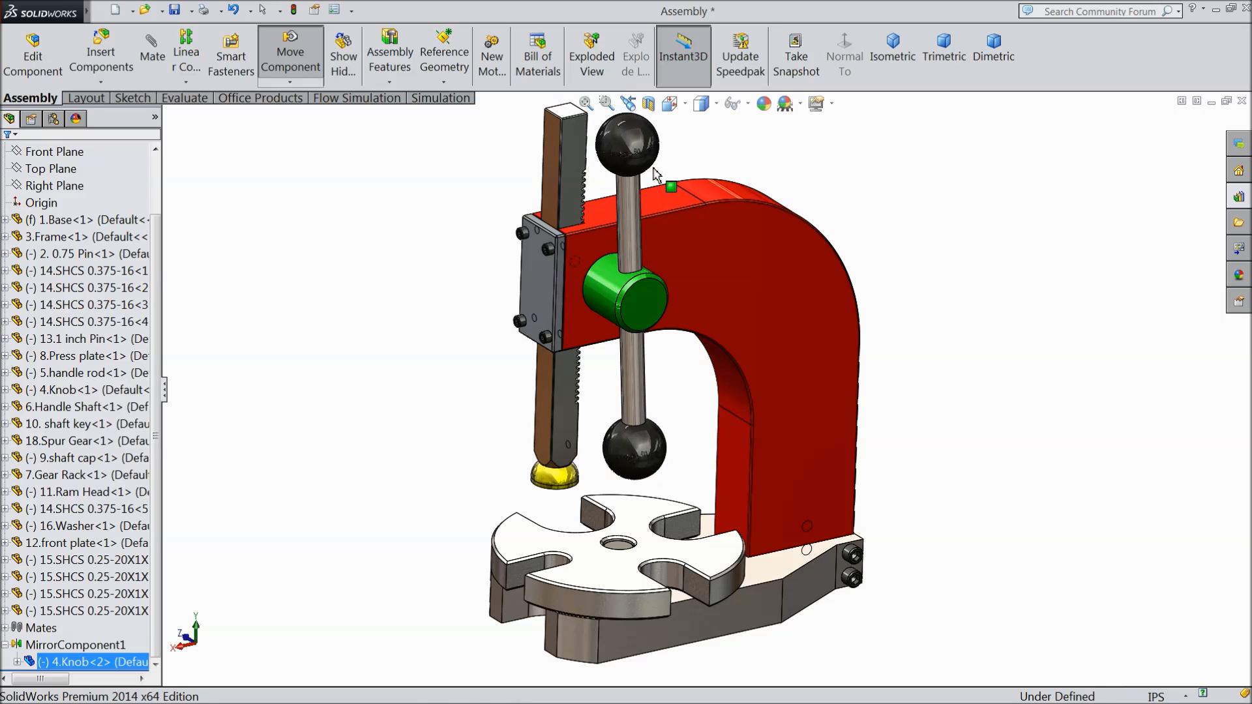
{"action": "key", "text": "Escape"}
Step: Rotate the handle slightly by its upper knob and save the assembly again with a rebuild
{"action": "left_click", "coordinate": [911, 336]}
{"action": "mouse_move", "coordinate": [913, 341]}
{"action": "middle_mouse_down"}
{"action": "mouse_move", "coordinate": [917, 299]}
{"action": "mouse_move", "coordinate": [933, 293]}
{"action": "mouse_move", "coordinate": [926, 346]}
{"action": "middle_mouse_up"}
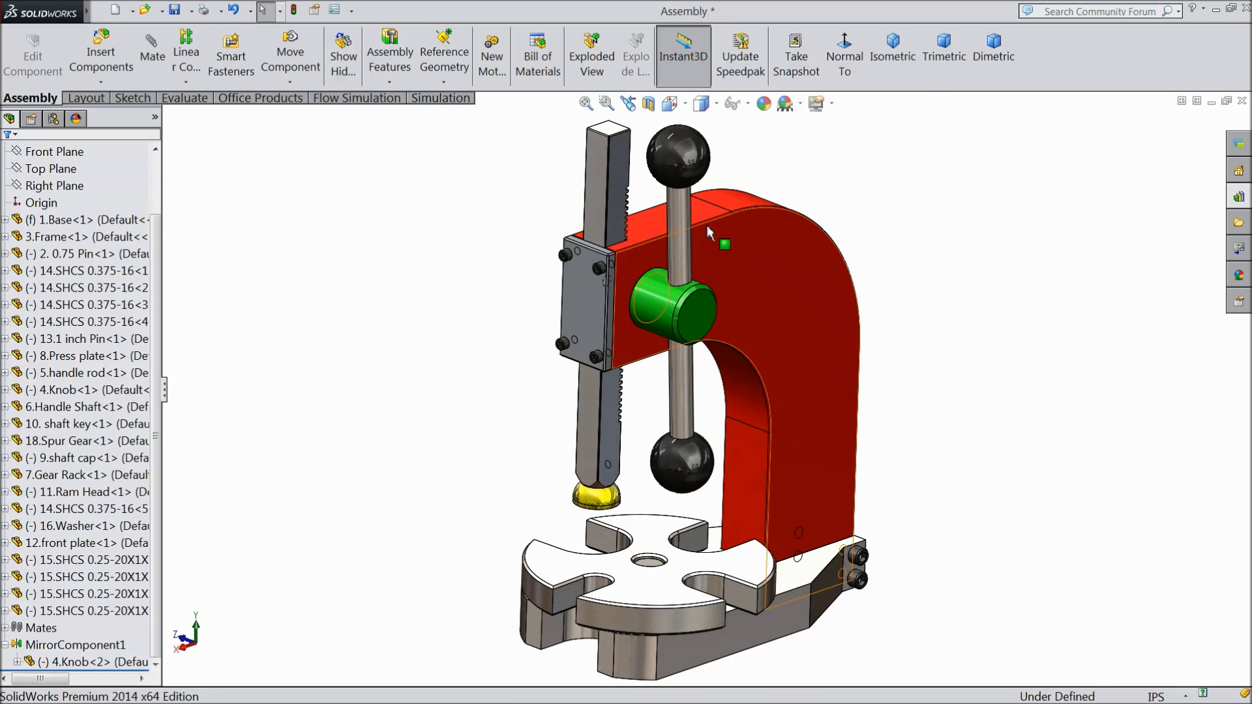
{"action": "left_click_drag", "start_coordinate": [678, 162], "coordinate": [689, 154]}
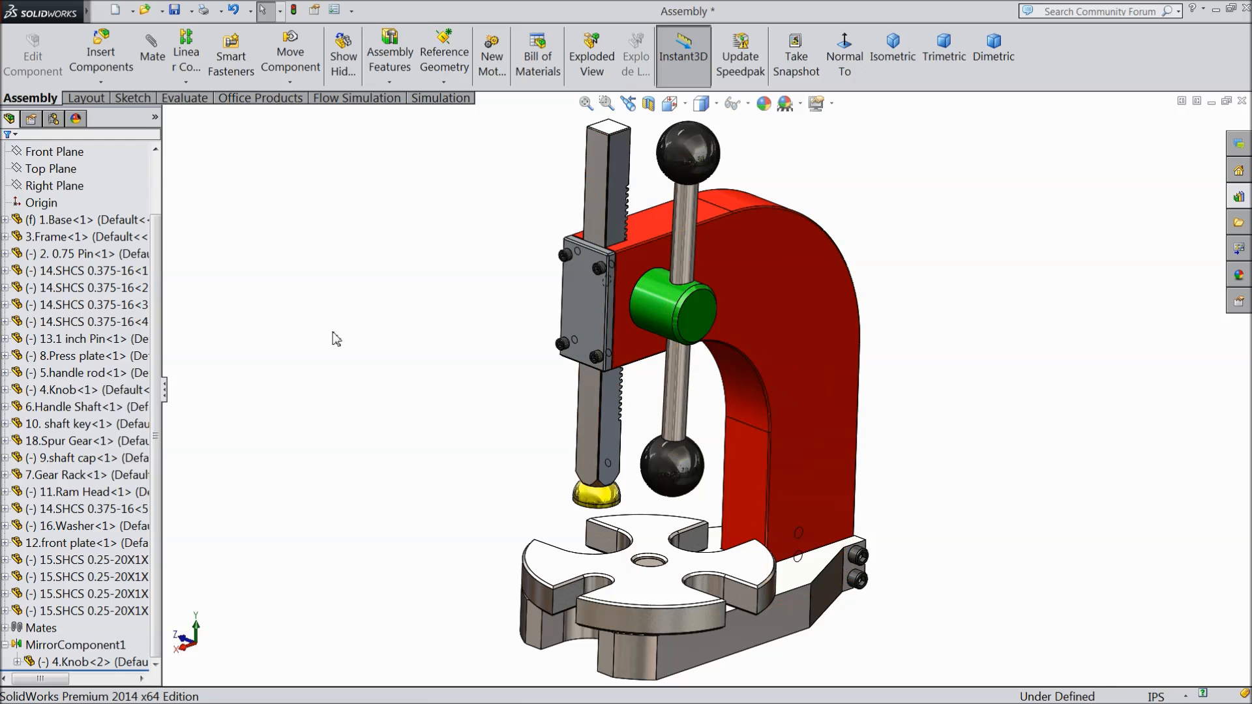
{"action": "left_click", "coordinate": [186, 11]}
{"action": "left_click", "coordinate": [558, 306]}
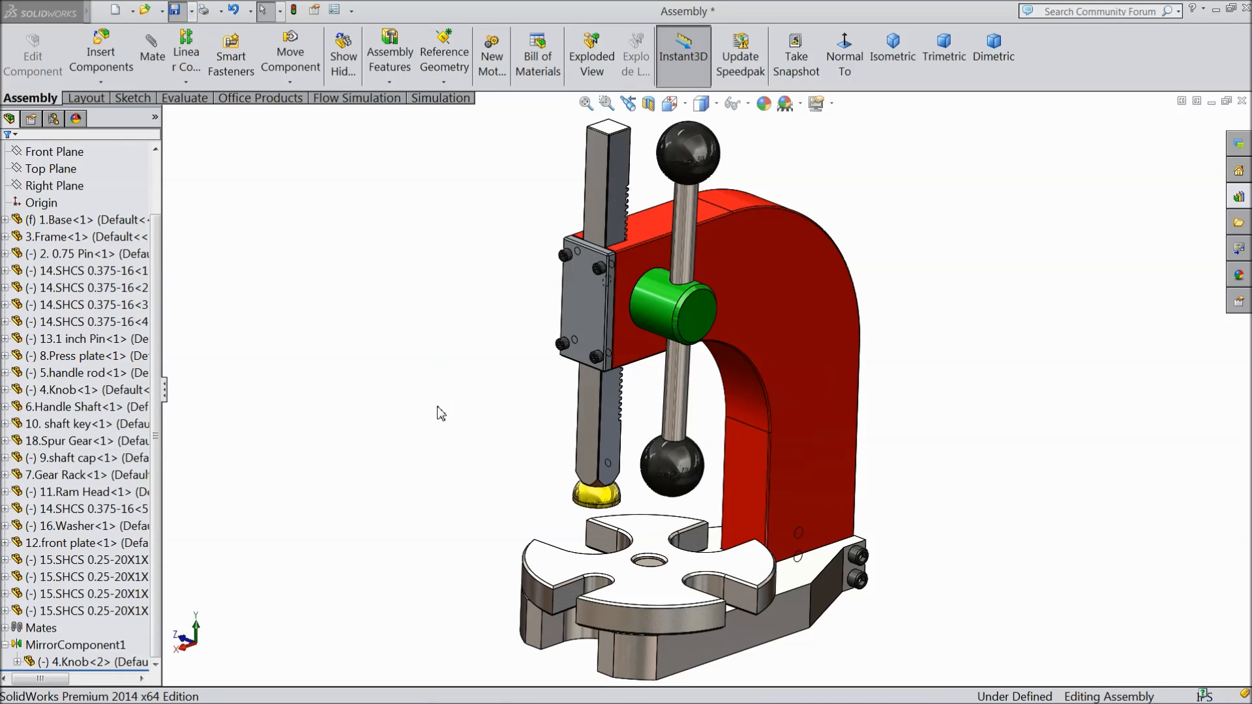